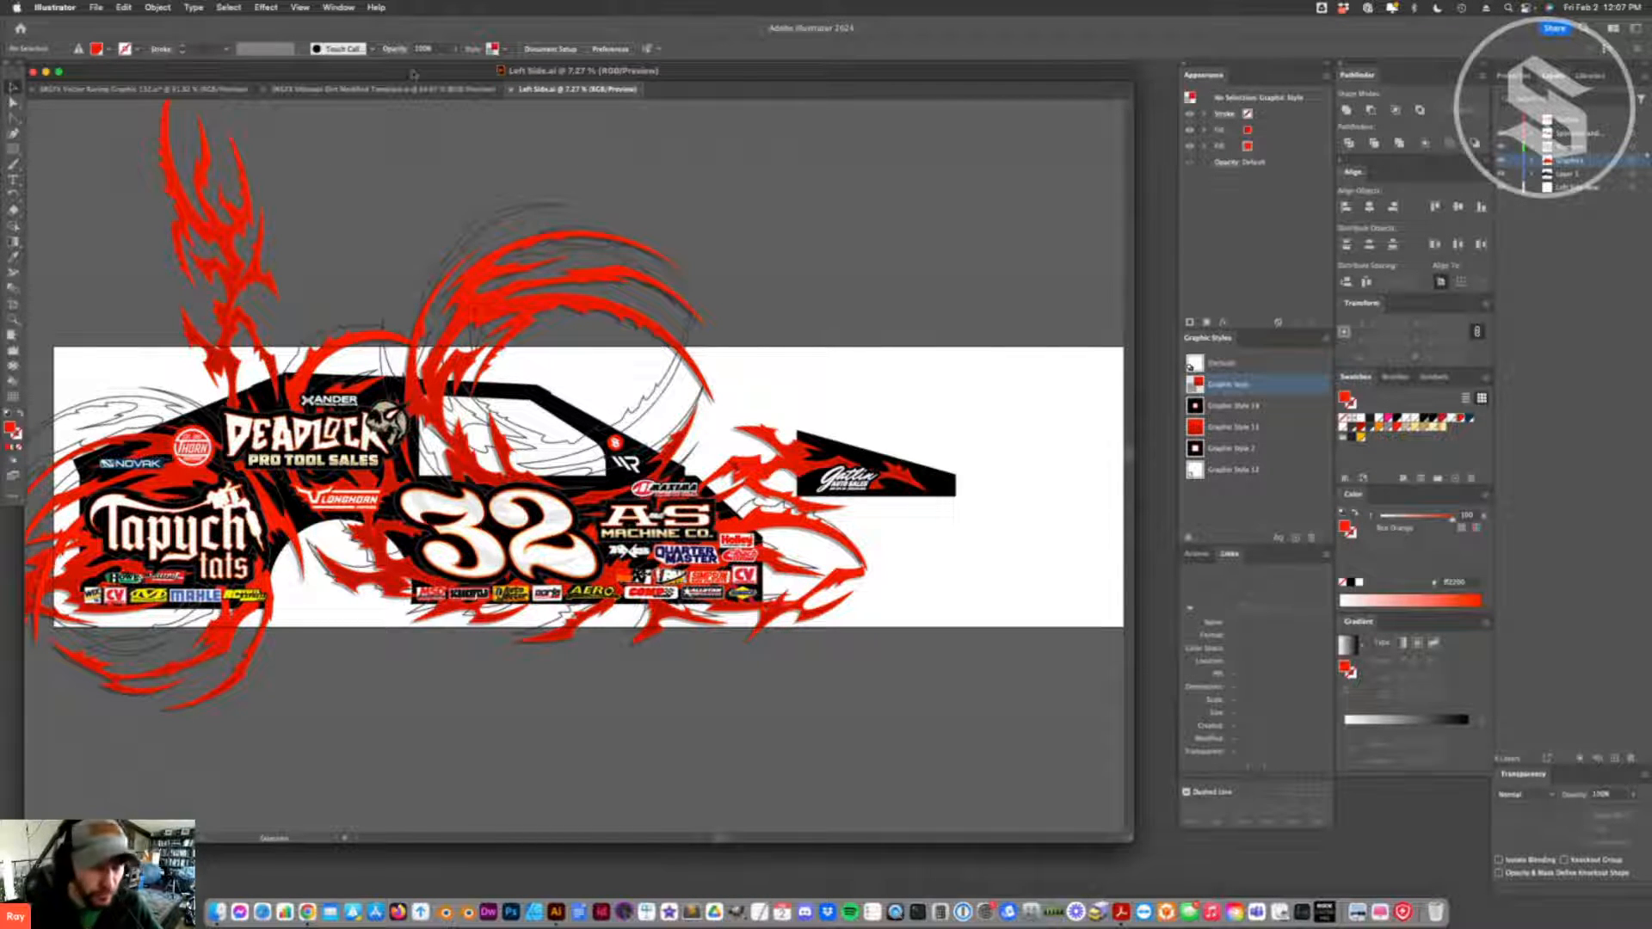
- Examine the car side layout in the SRGFX Vector Racing Graphic 132 file, comparing it with the Left Side file
{"action": "left_click", "coordinate": [155, 89]}
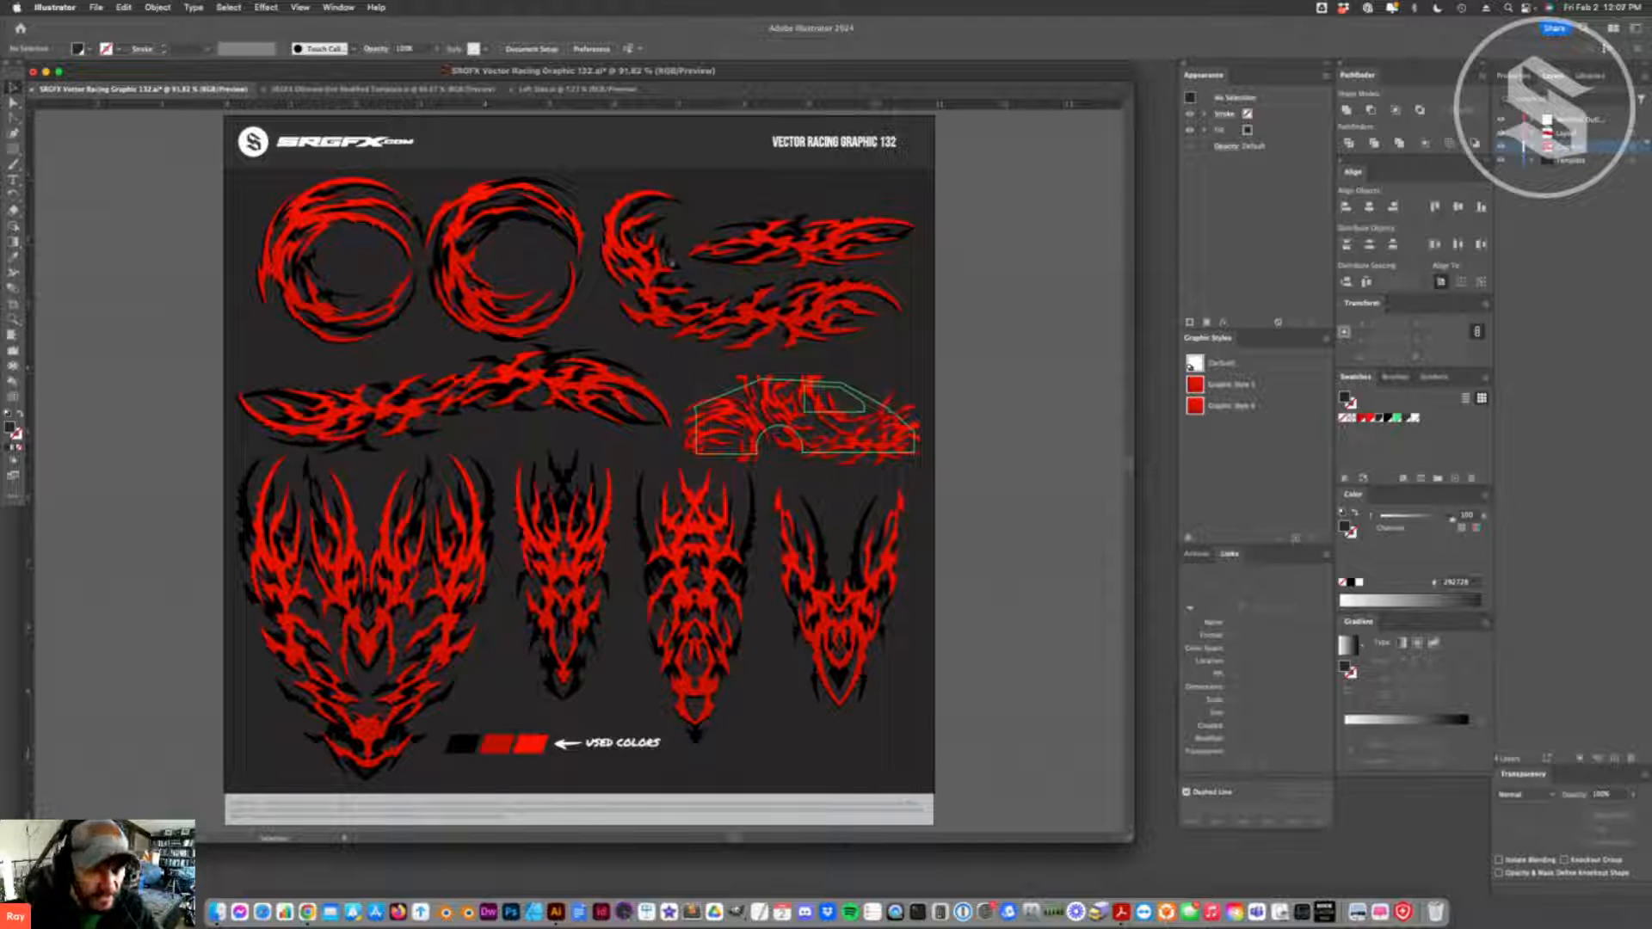
{"action": "left_click", "coordinate": [534, 90]}
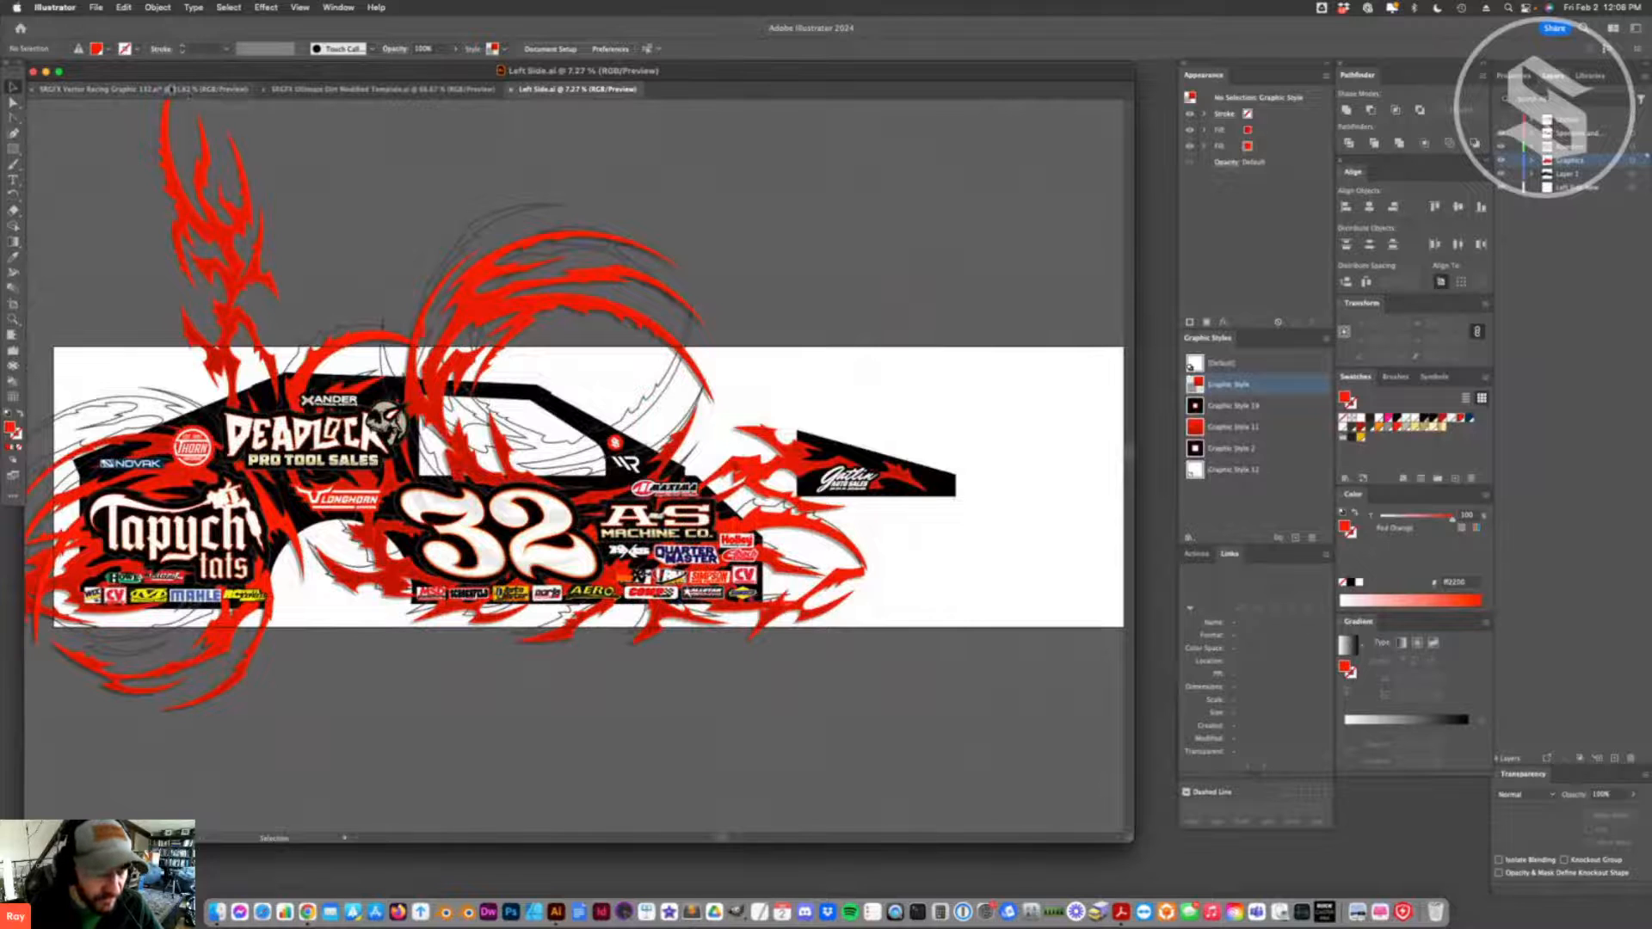
{"action": "left_click", "coordinate": [142, 90]}
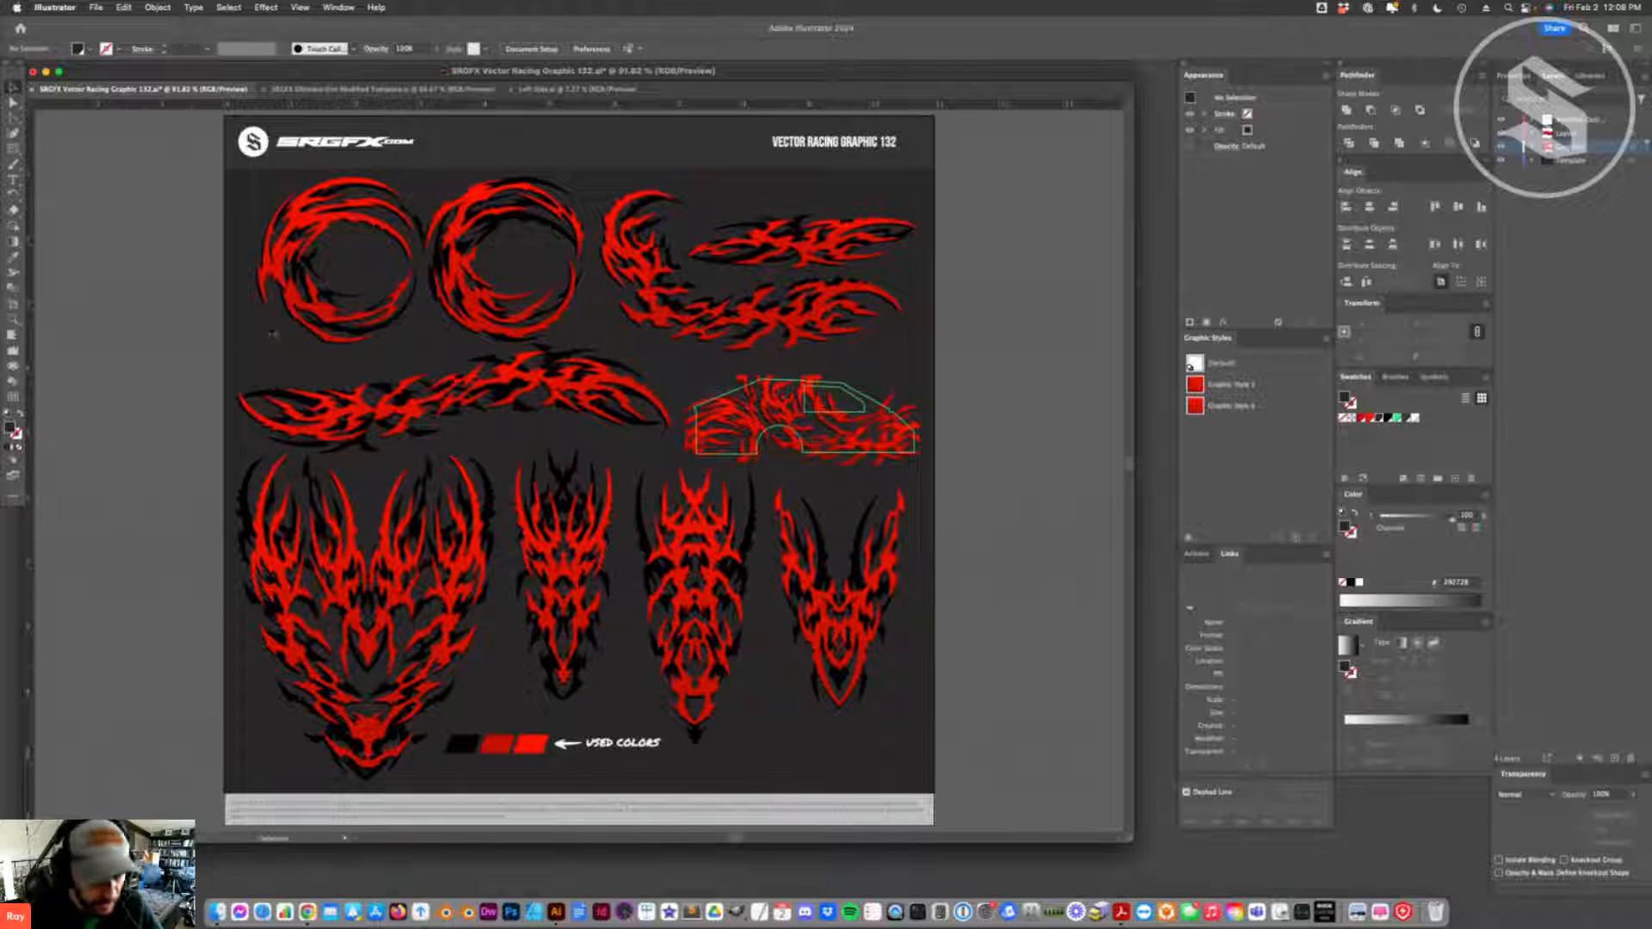
{"action": "left_click", "coordinate": [13, 320]}
{"action": "left_click", "coordinate": [818, 448]}
{"action": "left_click", "coordinate": [563, 480]}
{"action": "left_click", "coordinate": [587, 459]}
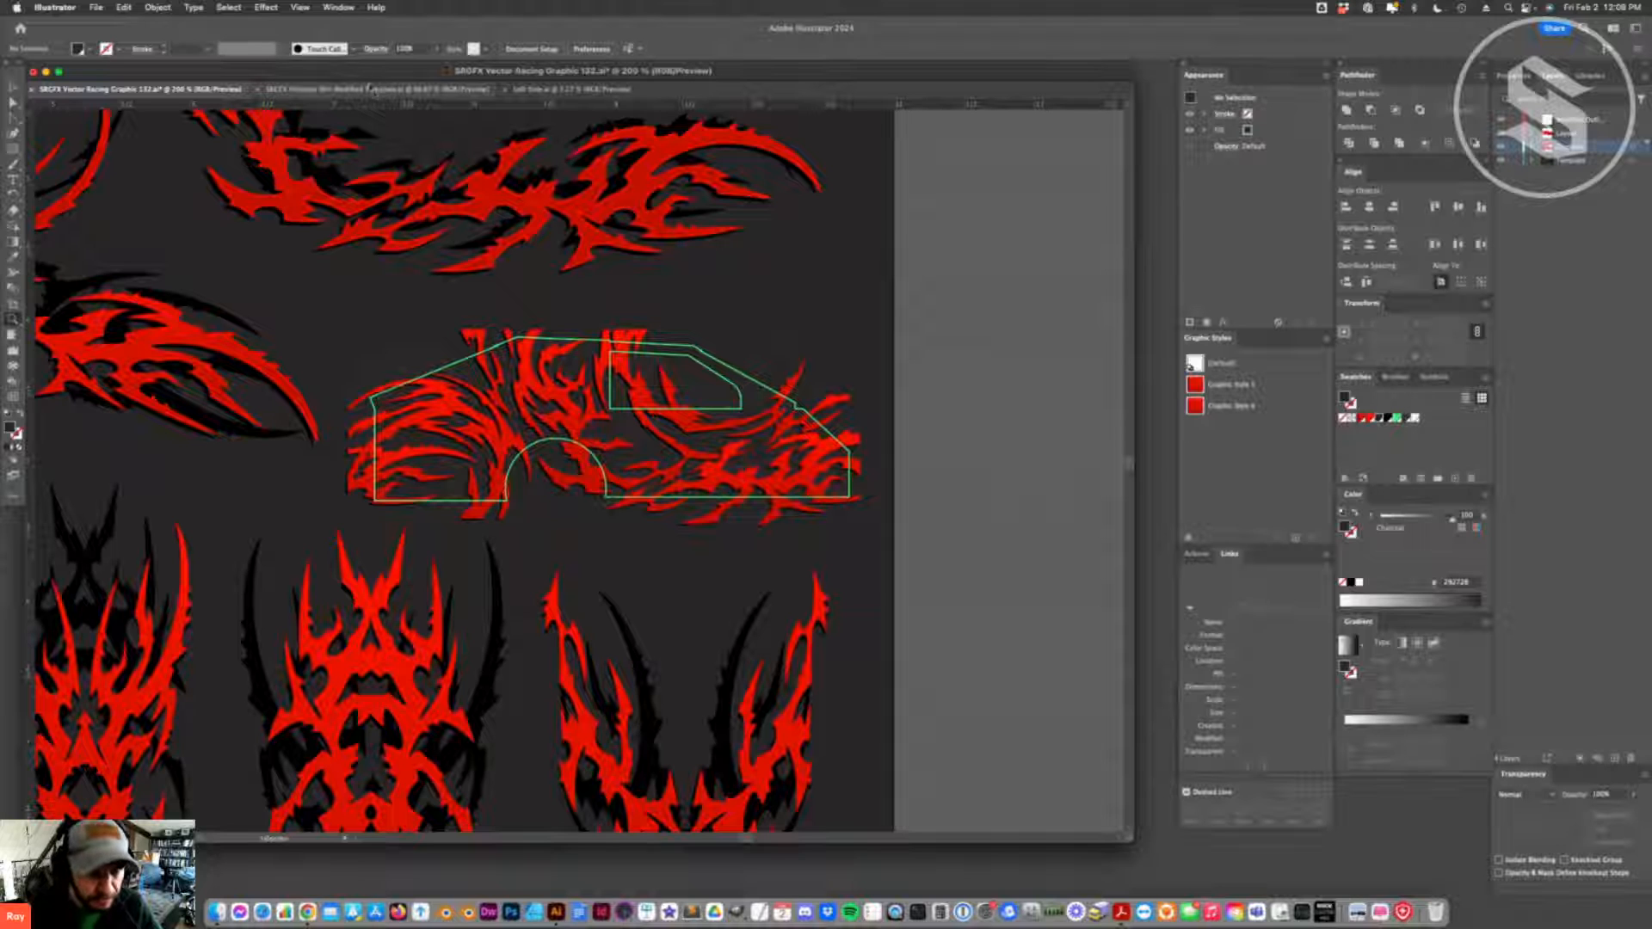
- In the Left Side file, delete the tall upright red flame and the large looping red flame above the window
{"action": "left_click", "coordinate": [529, 89]}
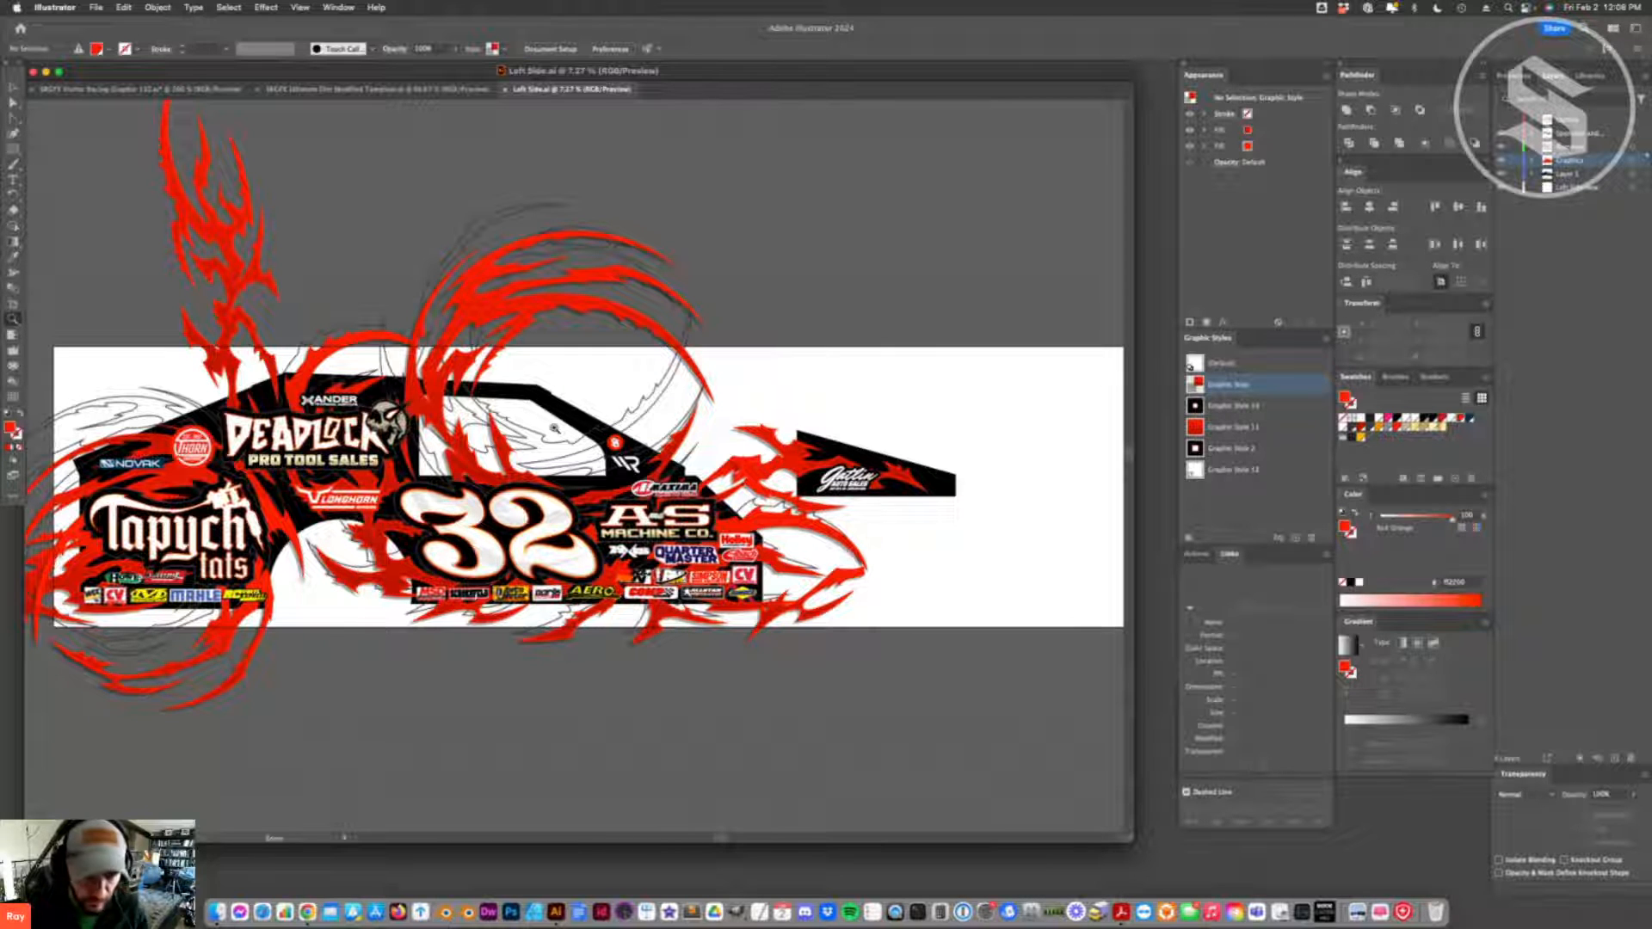
{"action": "left_click", "coordinate": [13, 86]}
{"action": "left_click", "coordinate": [249, 274]}
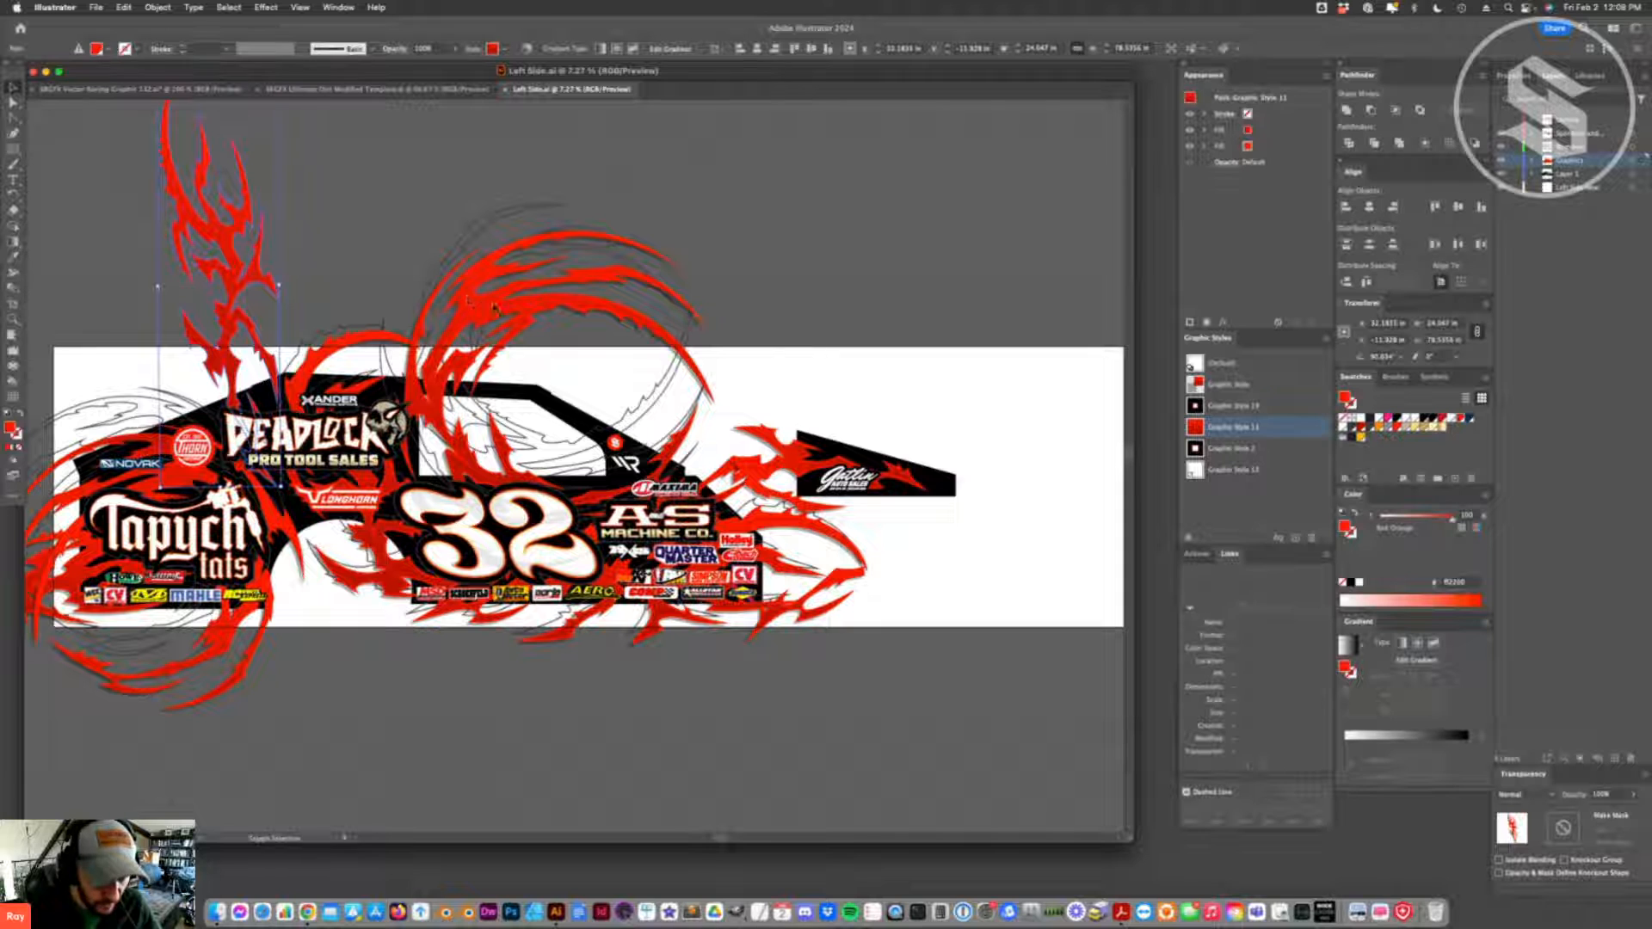
{"action": "left_click", "coordinate": [456, 335], "text": "shift"}
{"action": "key", "text": "Delete"}
- Try to delete everything on the Graphics layer, and undo the deletion
{"action": "left_click", "coordinate": [354, 339]}
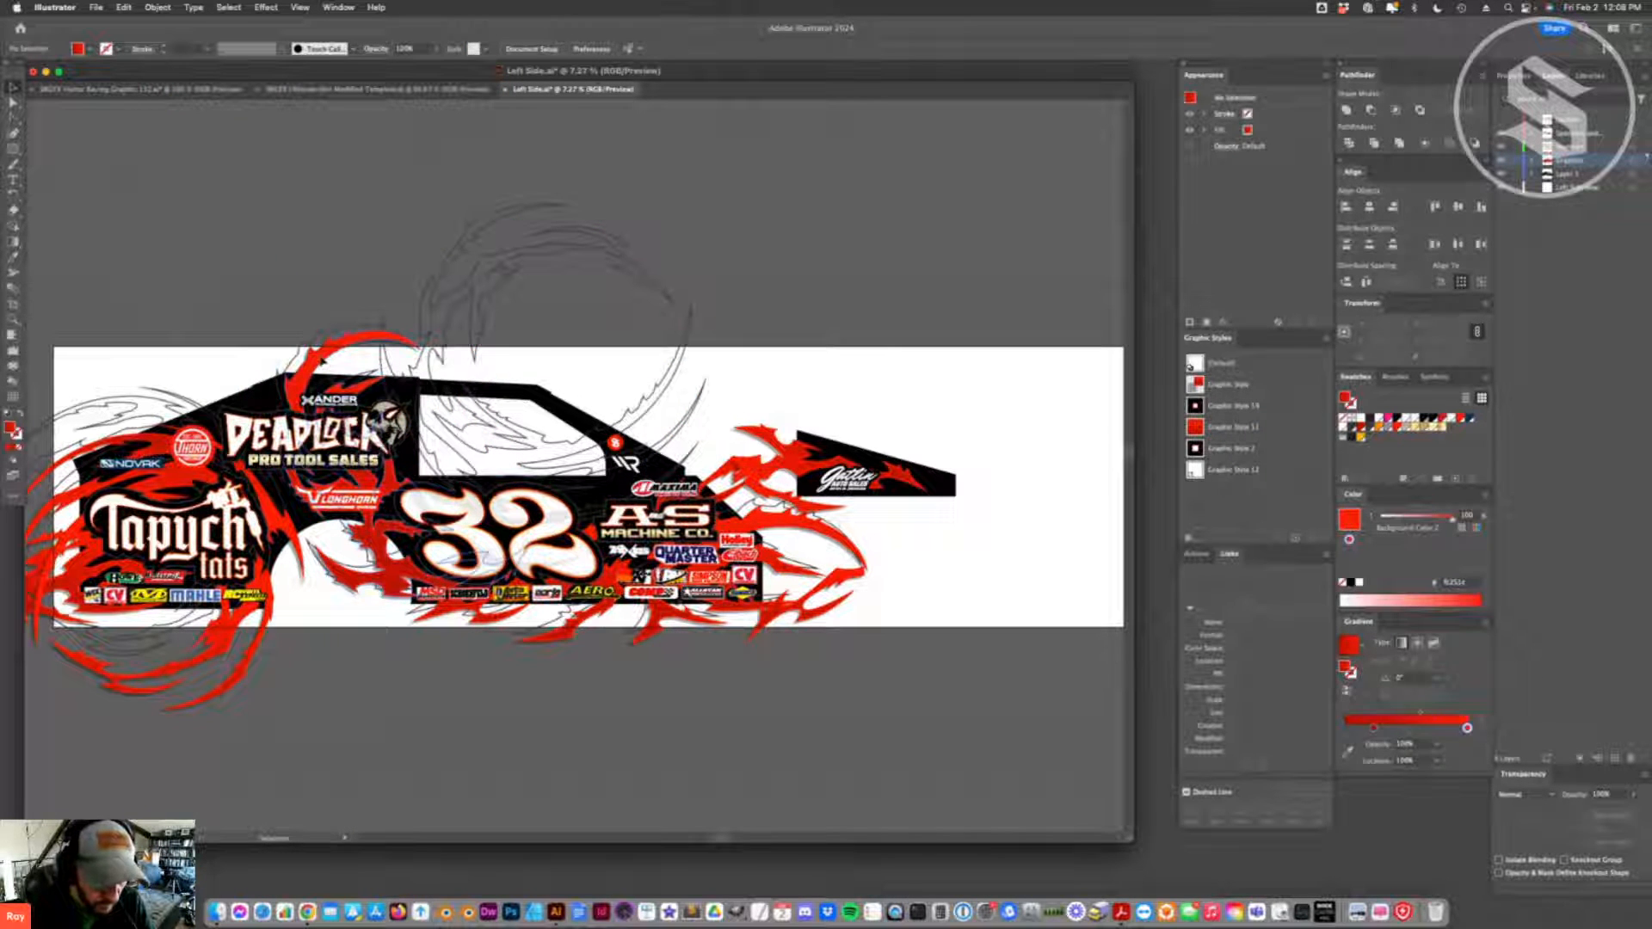
{"action": "left_click", "coordinate": [1633, 162]}
{"action": "key", "text": "Delete"}
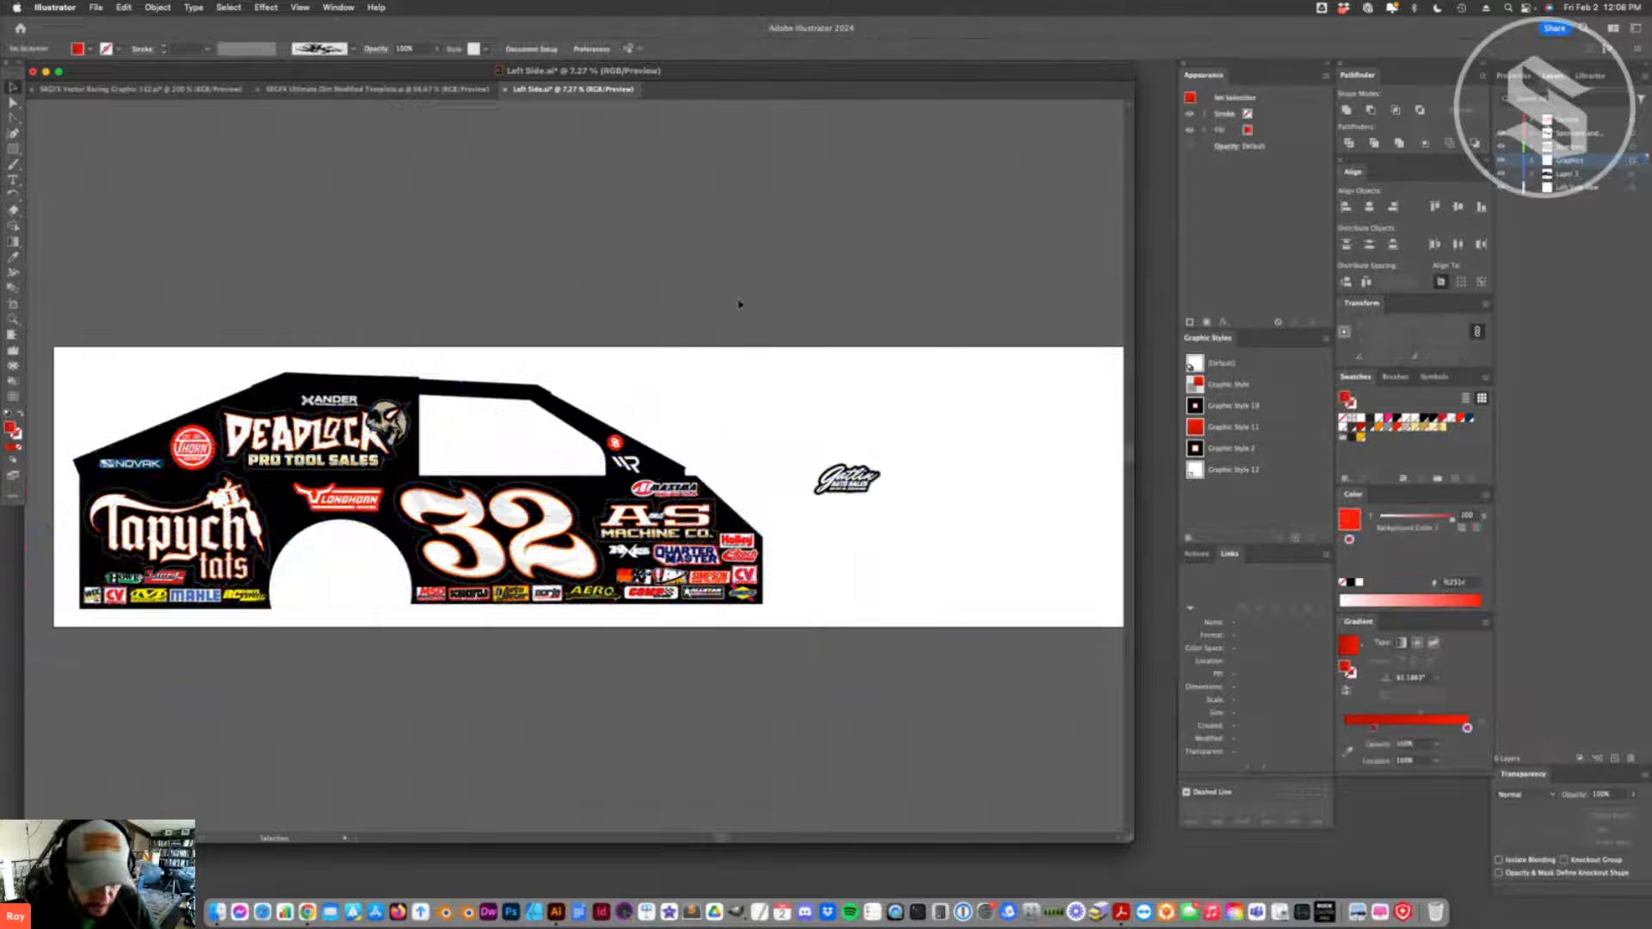
{"action": "key", "text": "a"}
{"action": "key", "text": "super+z"}
{"action": "key", "text": "super+z"}
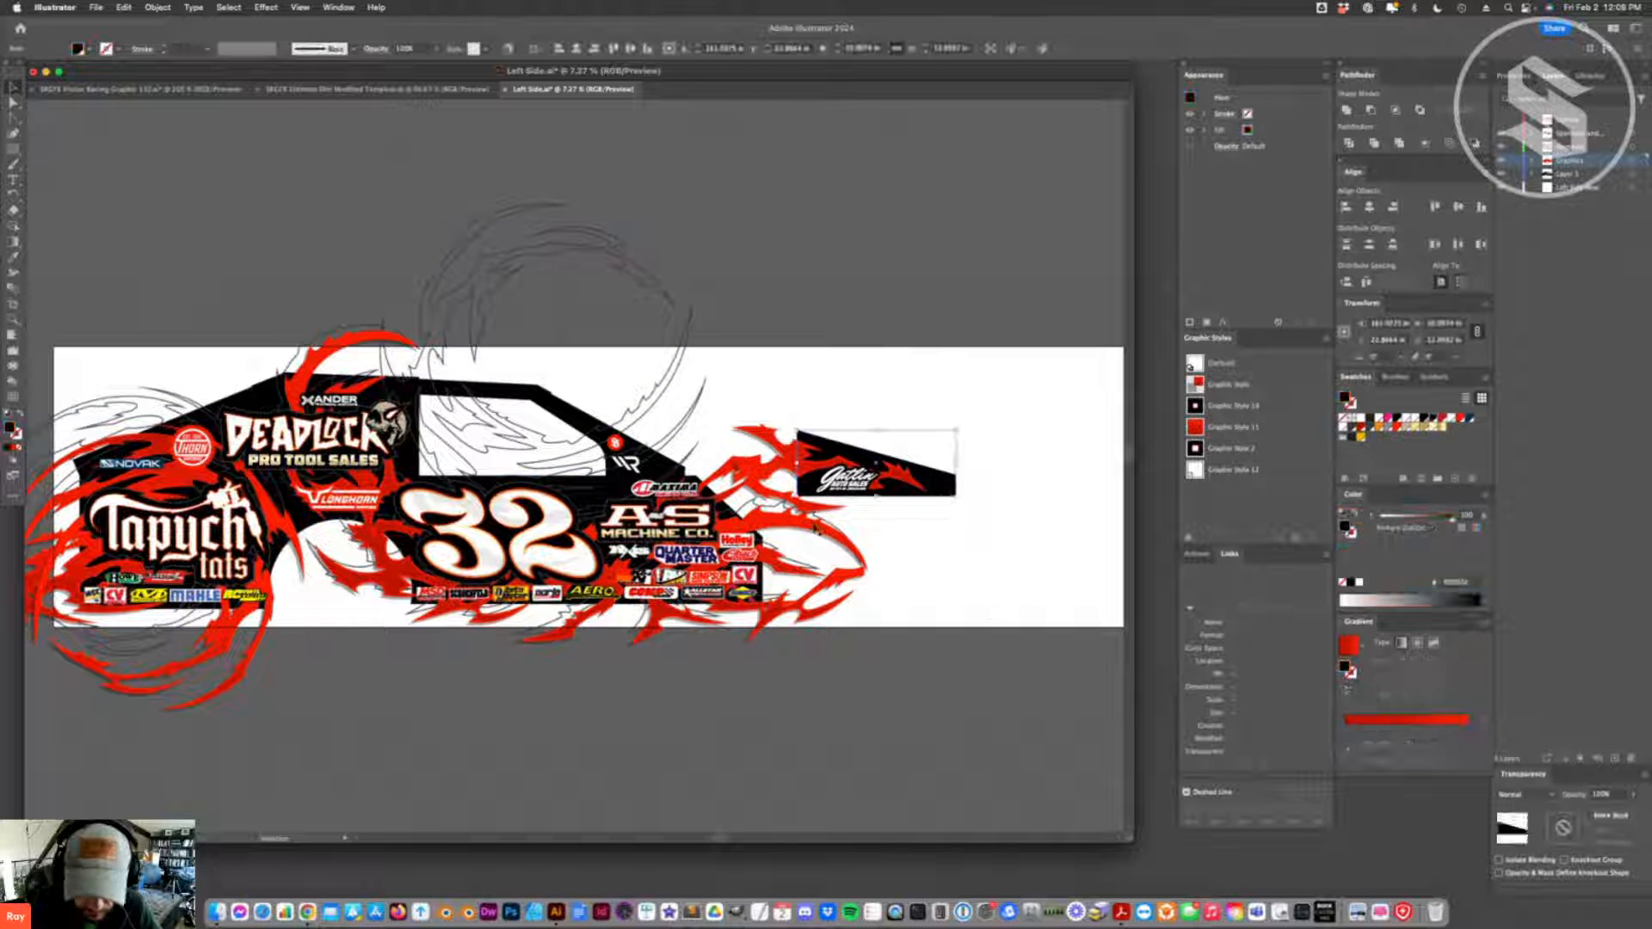
- Unlock all locked objects in the Left Side artwork
{"action": "left_click", "coordinate": [174, 7]}
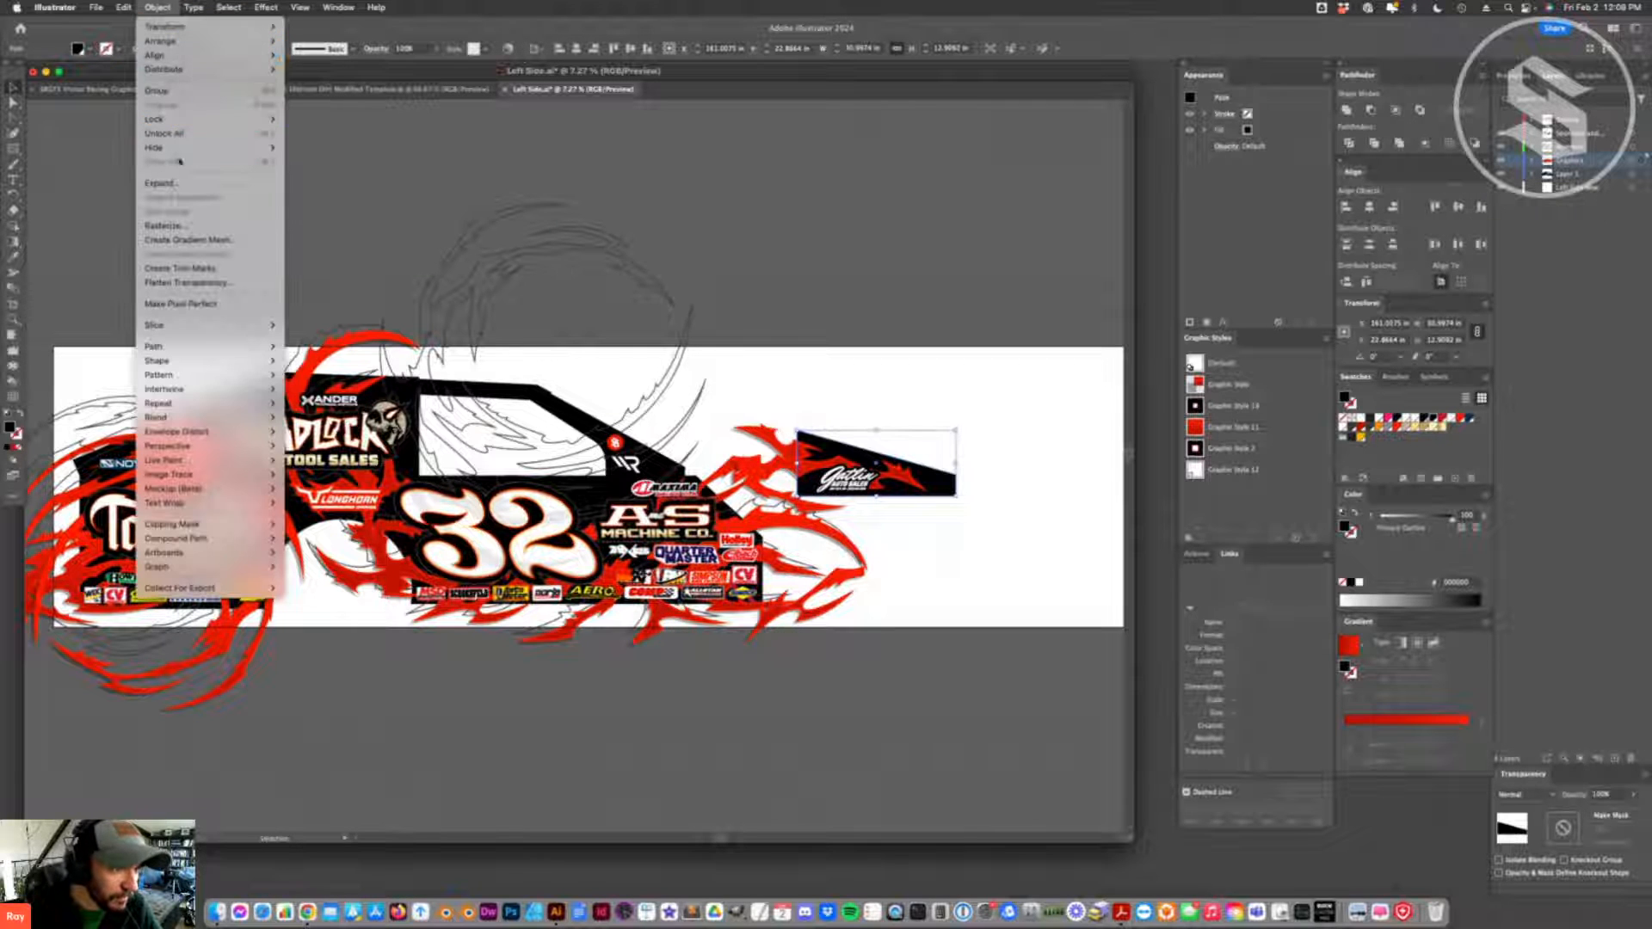
{"action": "left_click", "coordinate": [198, 134]}
{"action": "left_click", "coordinate": [888, 296]}
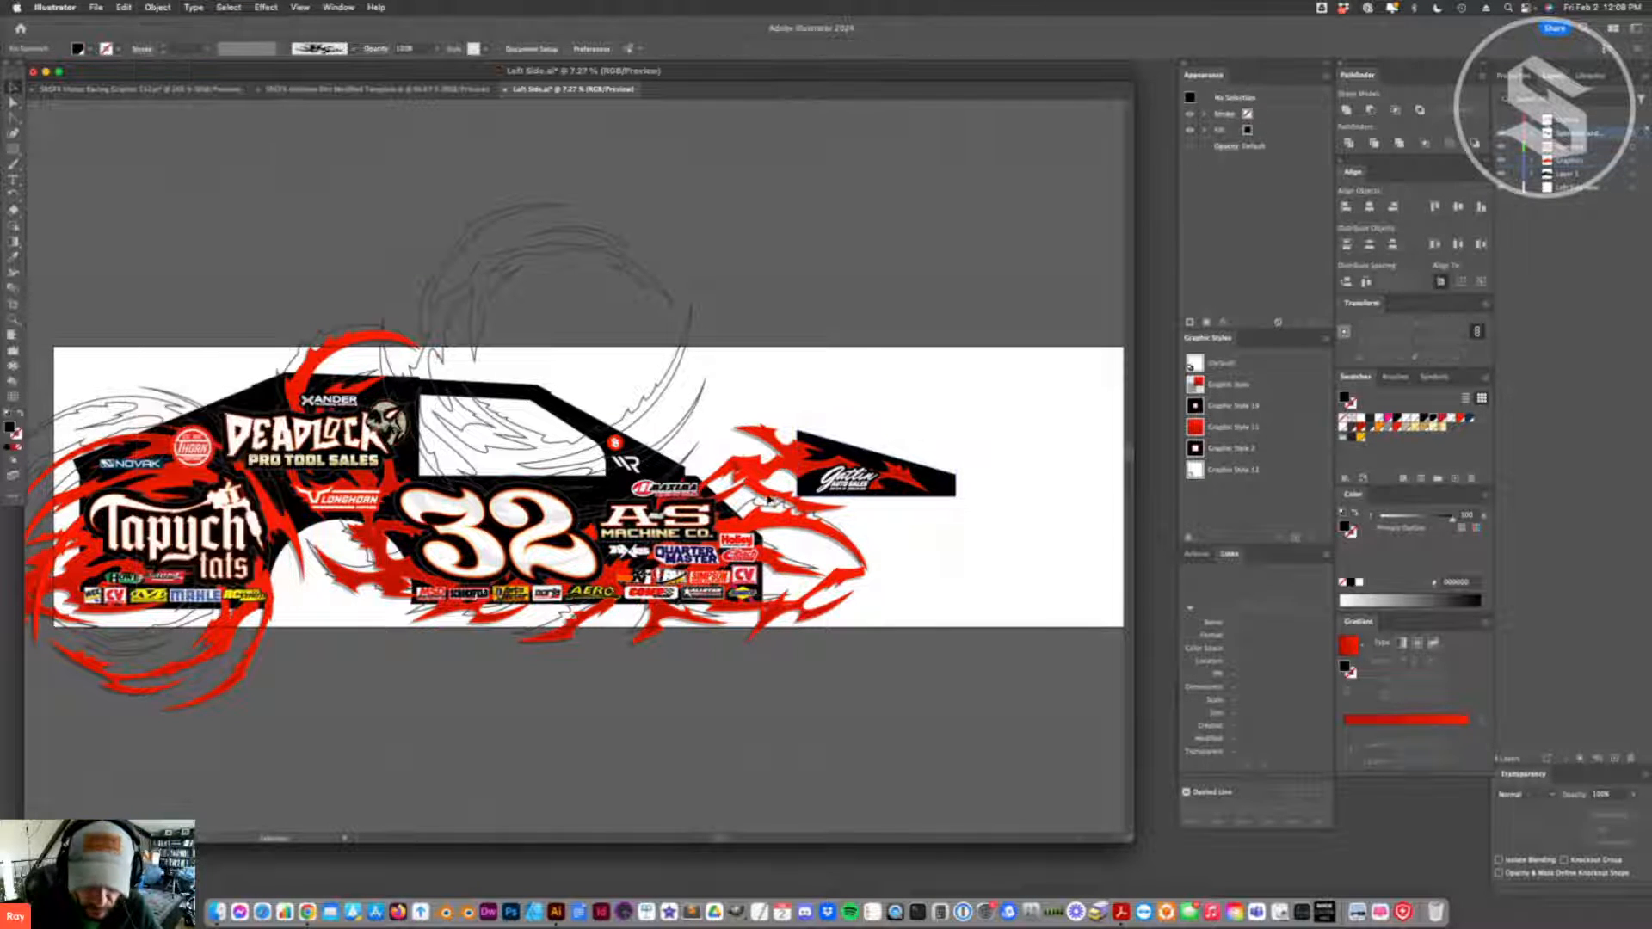
{"action": "left_click", "coordinate": [901, 478]}
{"action": "left_click", "coordinate": [974, 540]}
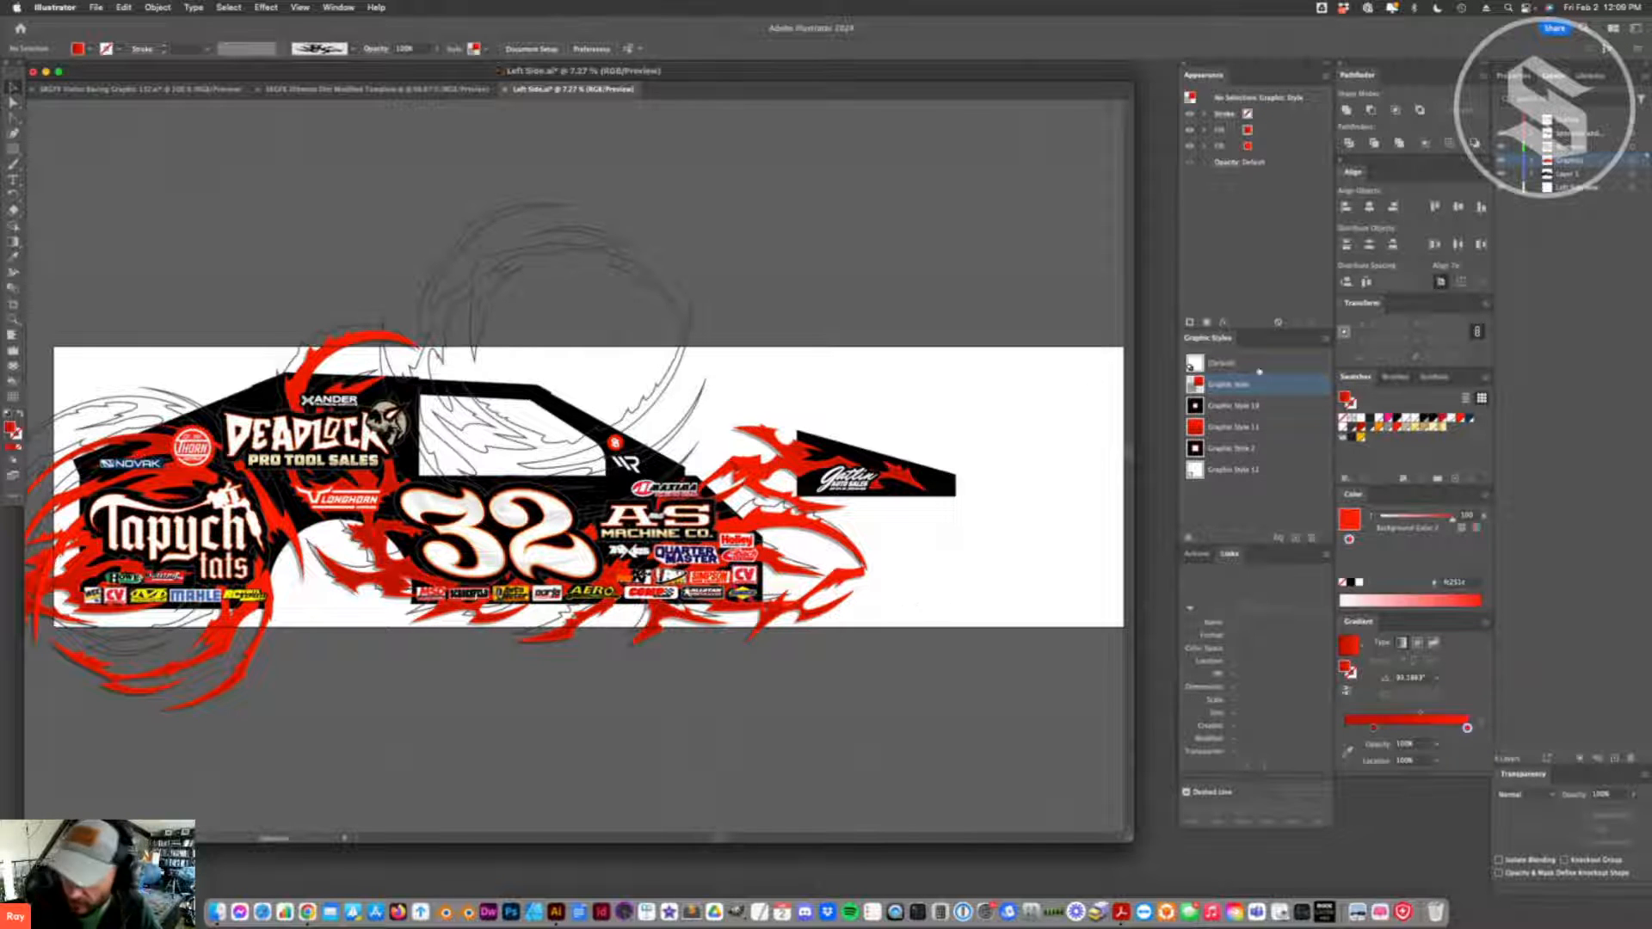
- Delete the remaining flame artwork from the Graphics layer and move the separate black wedge panel onto the layer below it
{"action": "left_click", "coordinate": [1633, 163]}
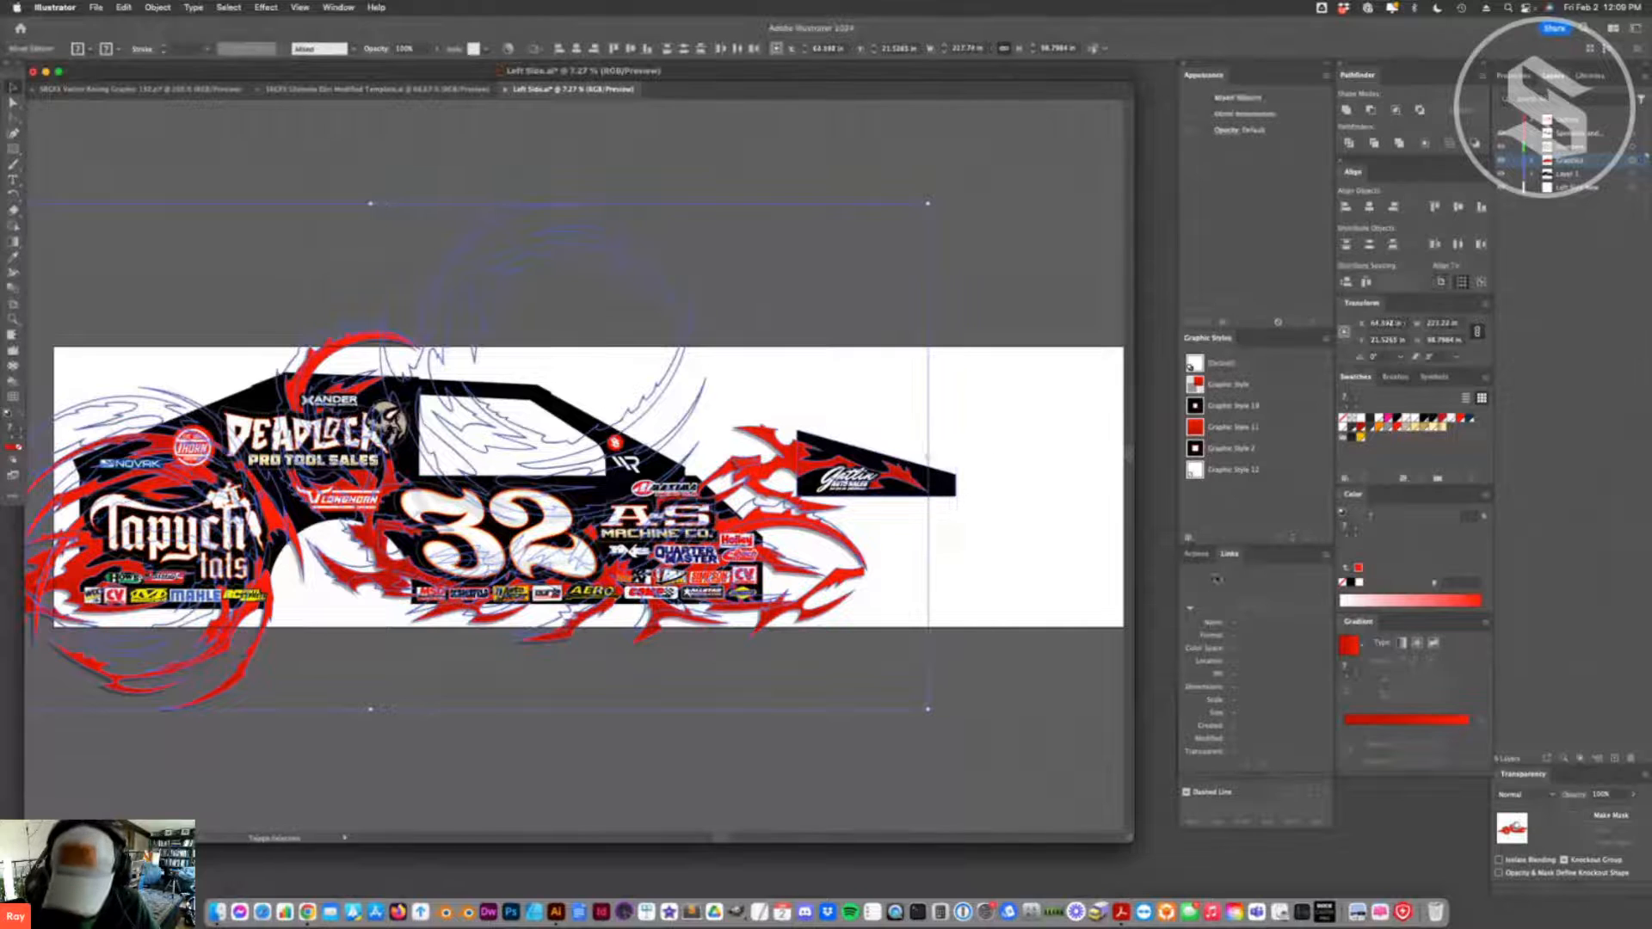
{"action": "key", "text": "Delete"}
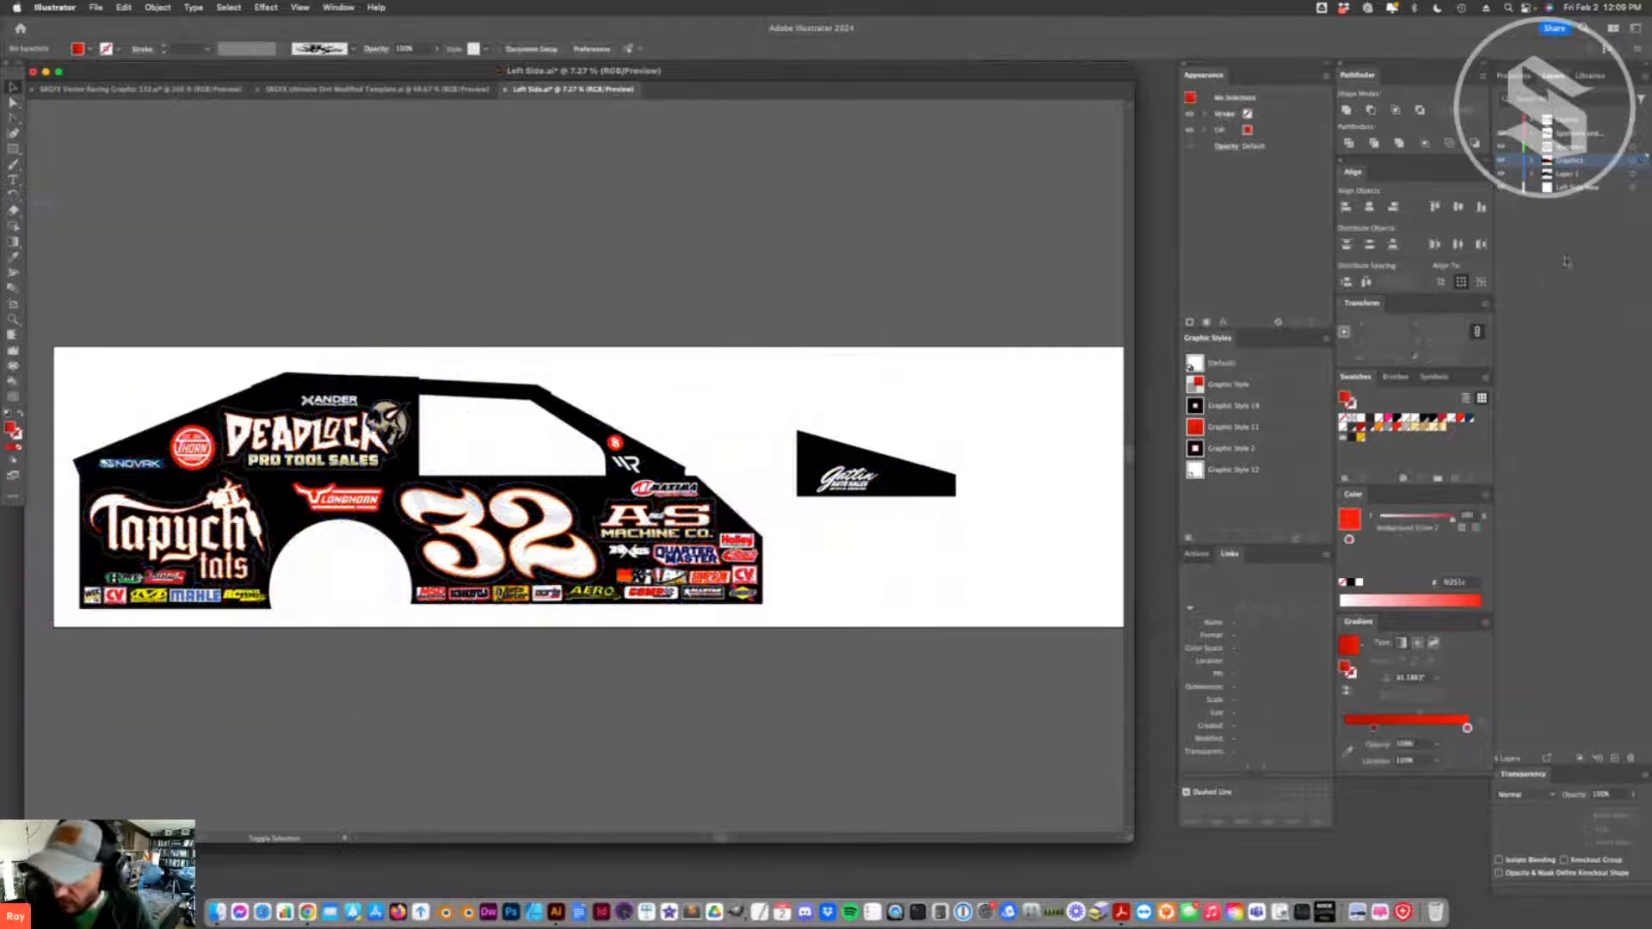
{"action": "left_click", "coordinate": [1632, 173]}
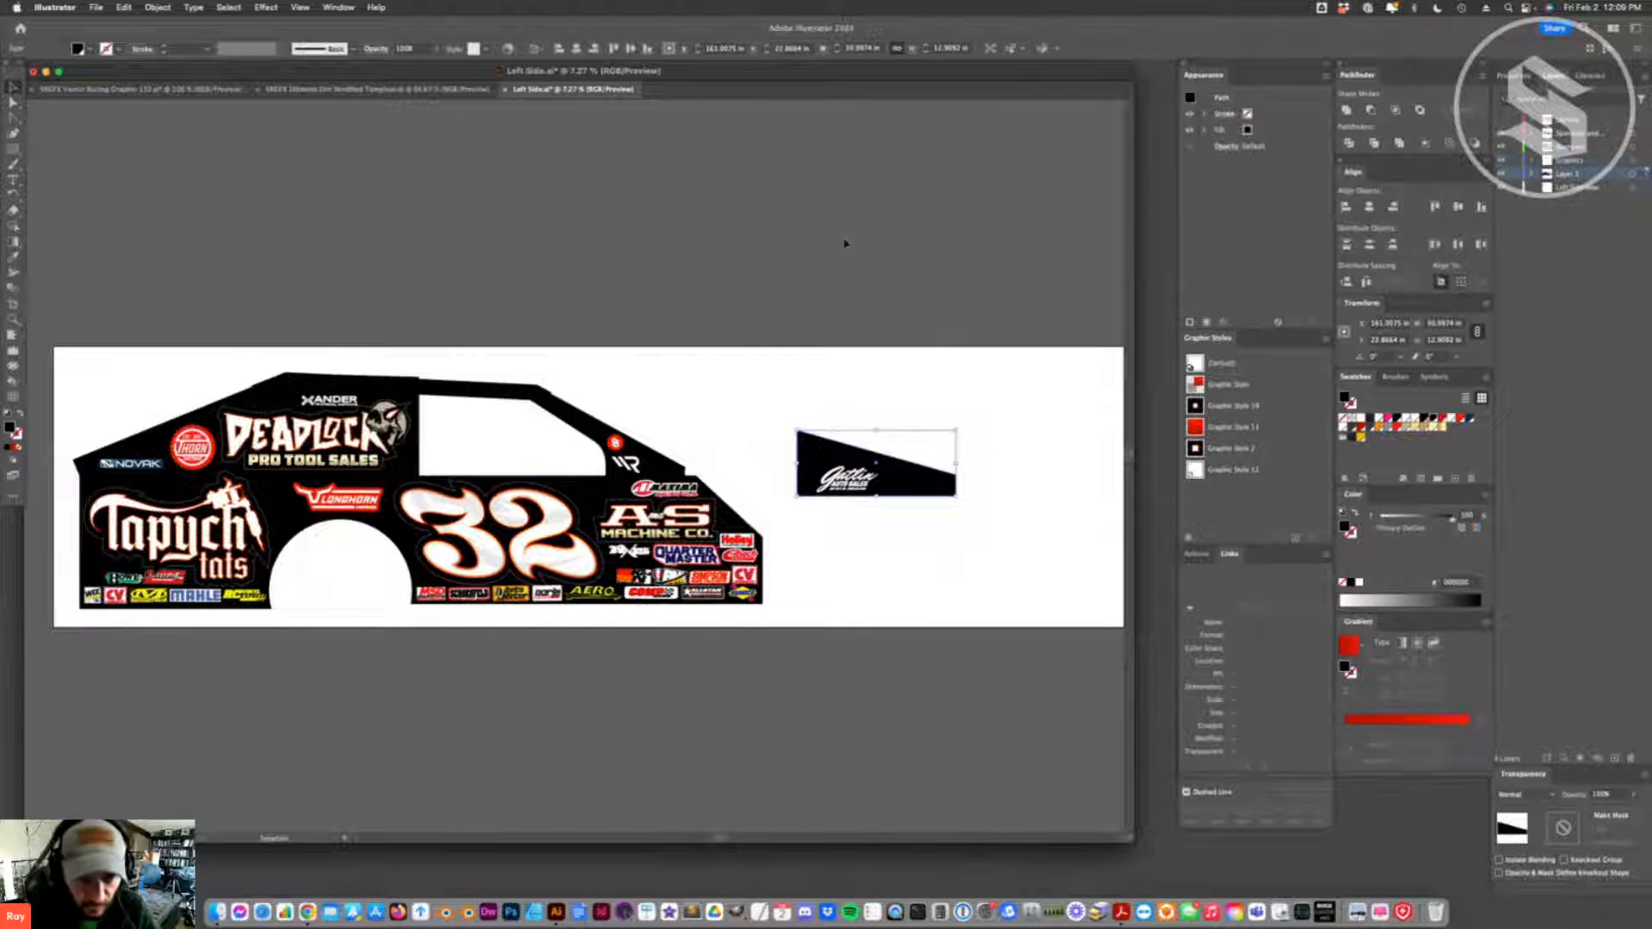
{"action": "left_click", "coordinate": [754, 374]}
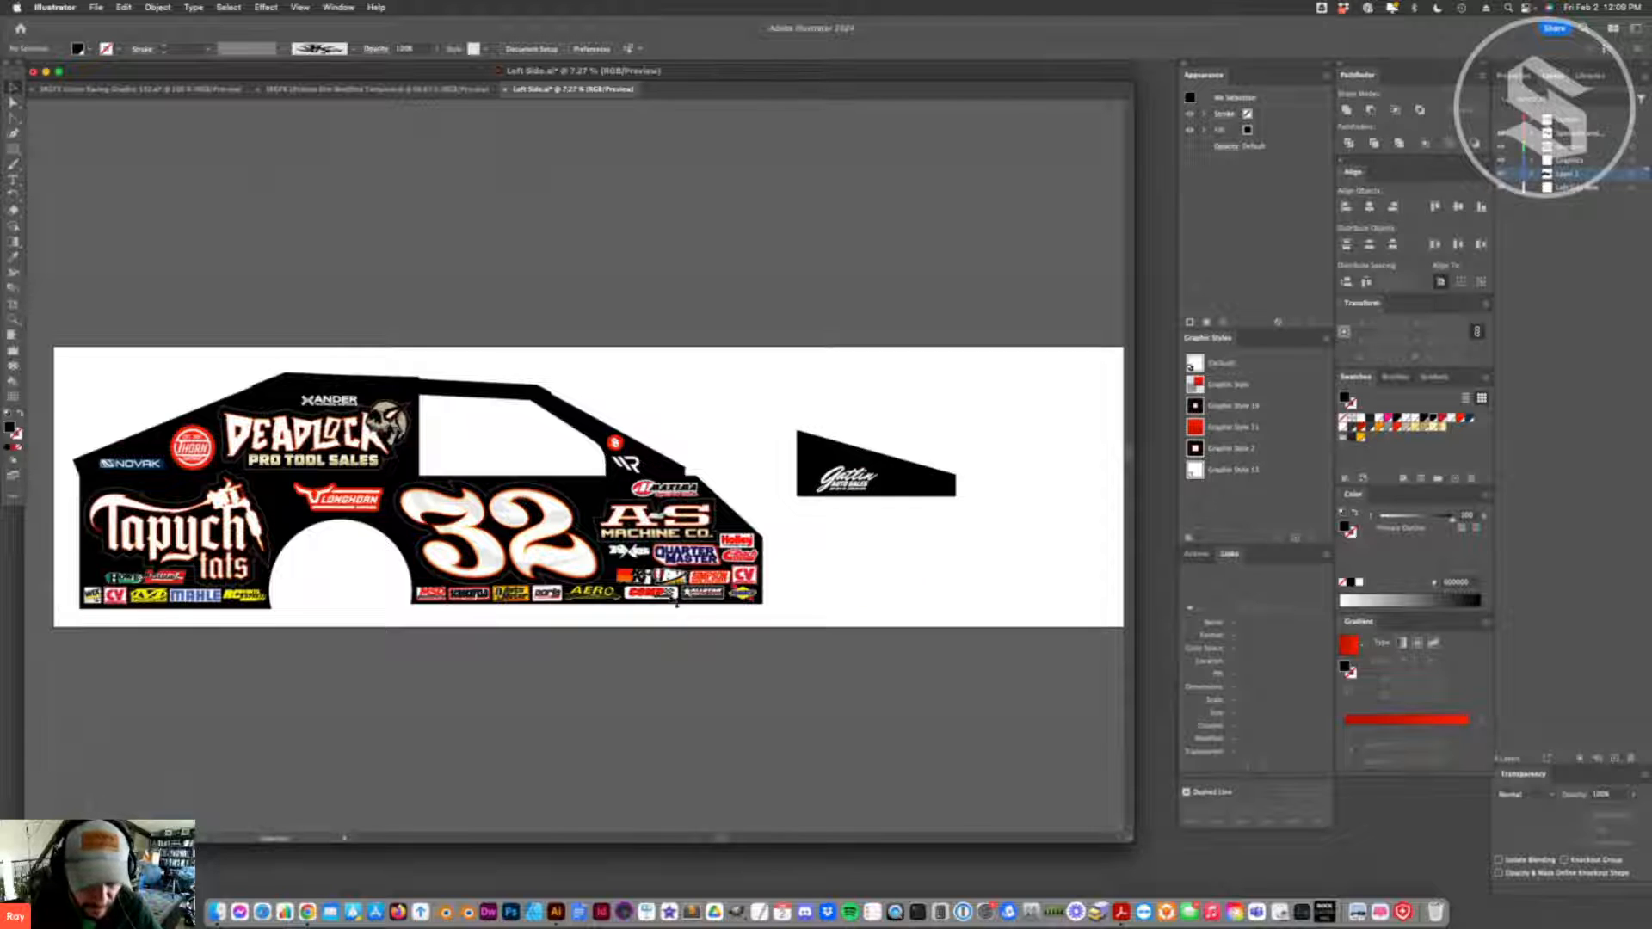
- Ungroup the sponsor logos and move the strip of small logos from the lower door edge to above the artboard
{"action": "left_click", "coordinate": [672, 599]}
{"action": "right_click", "coordinate": [683, 600]}
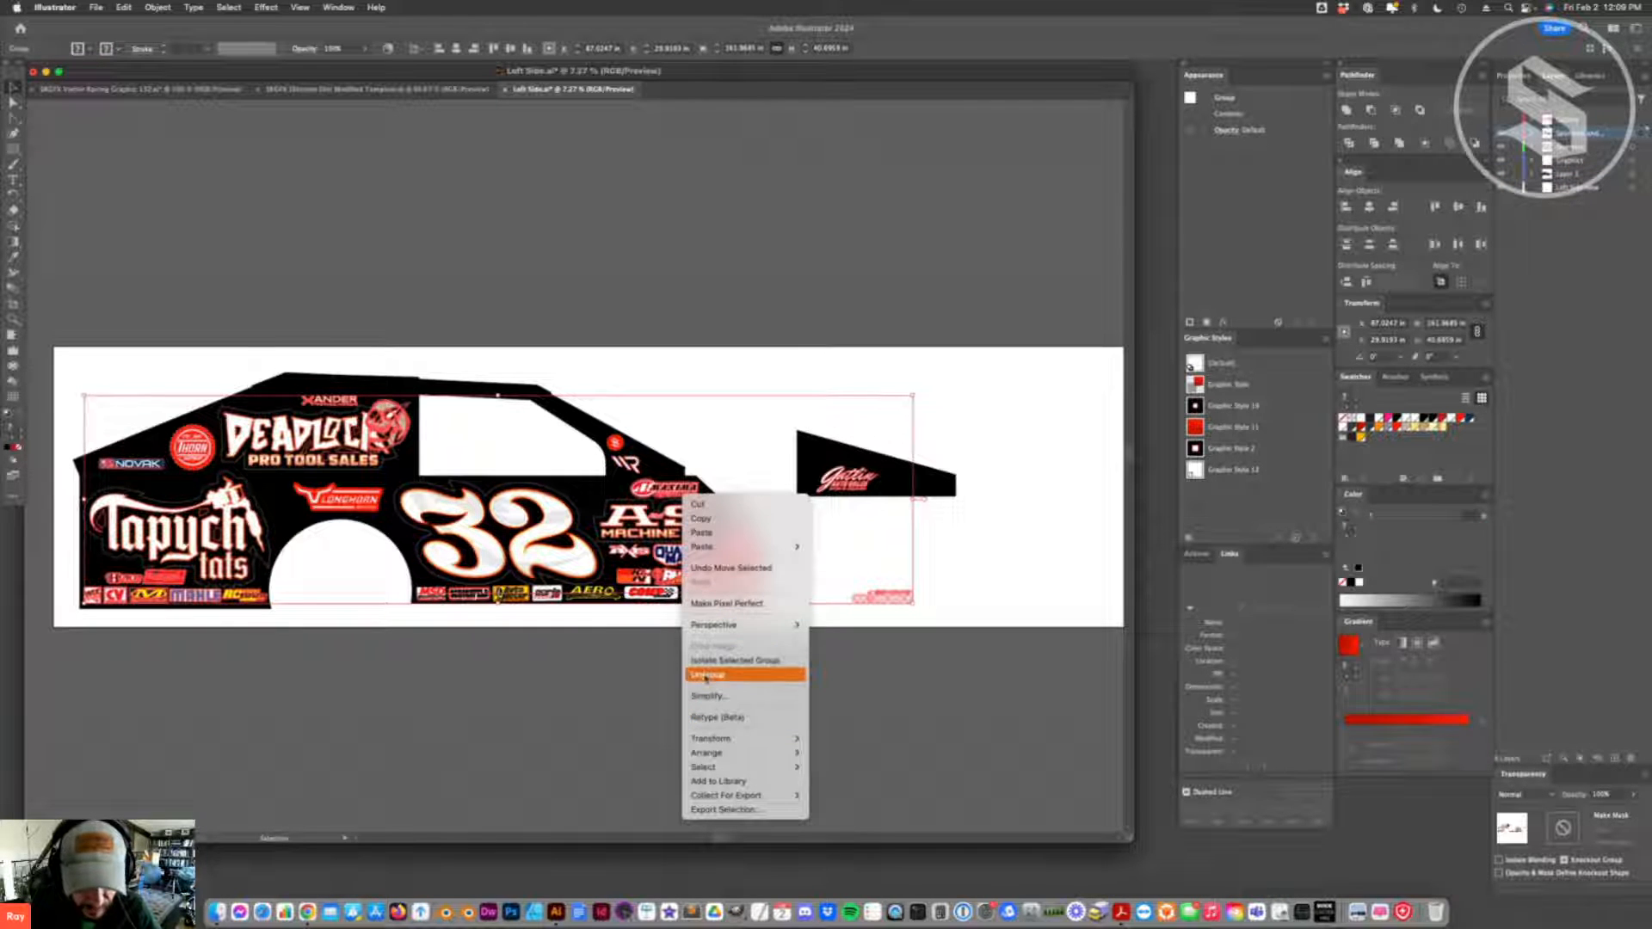
{"action": "left_click", "coordinate": [700, 675]}
{"action": "left_click", "coordinate": [654, 674]}
{"action": "left_click_drag", "start_coordinate": [528, 600], "coordinate": [545, 317]}
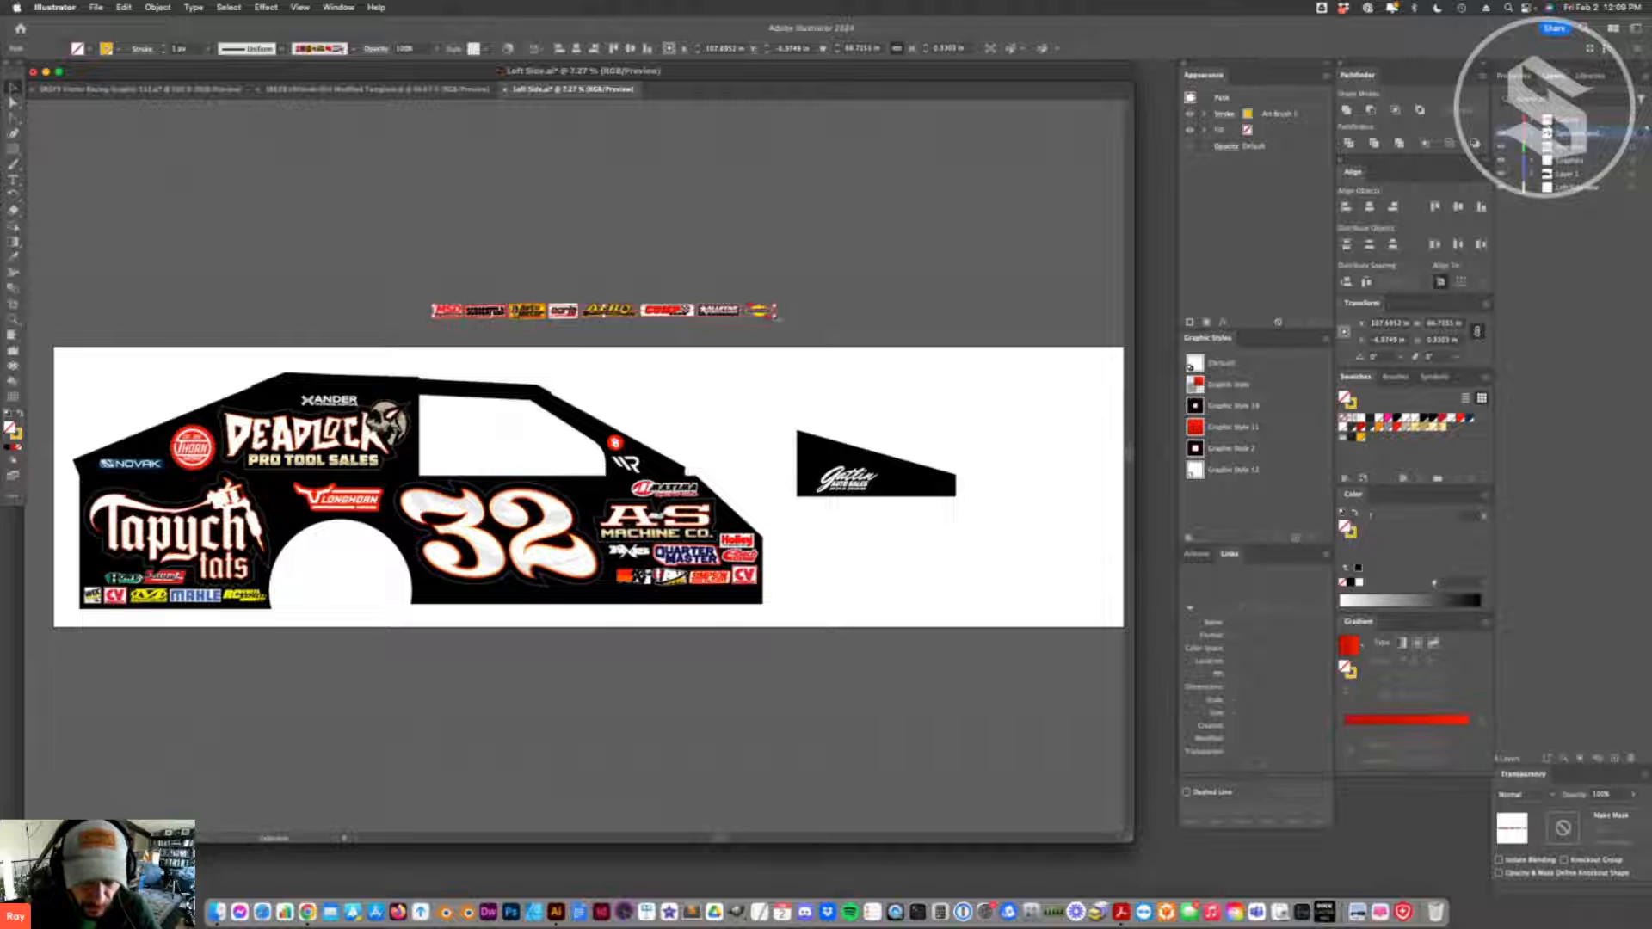
- Expand the appearance of the brush-stroke logo strip above the artboard
{"action": "left_click", "coordinate": [1395, 377]}
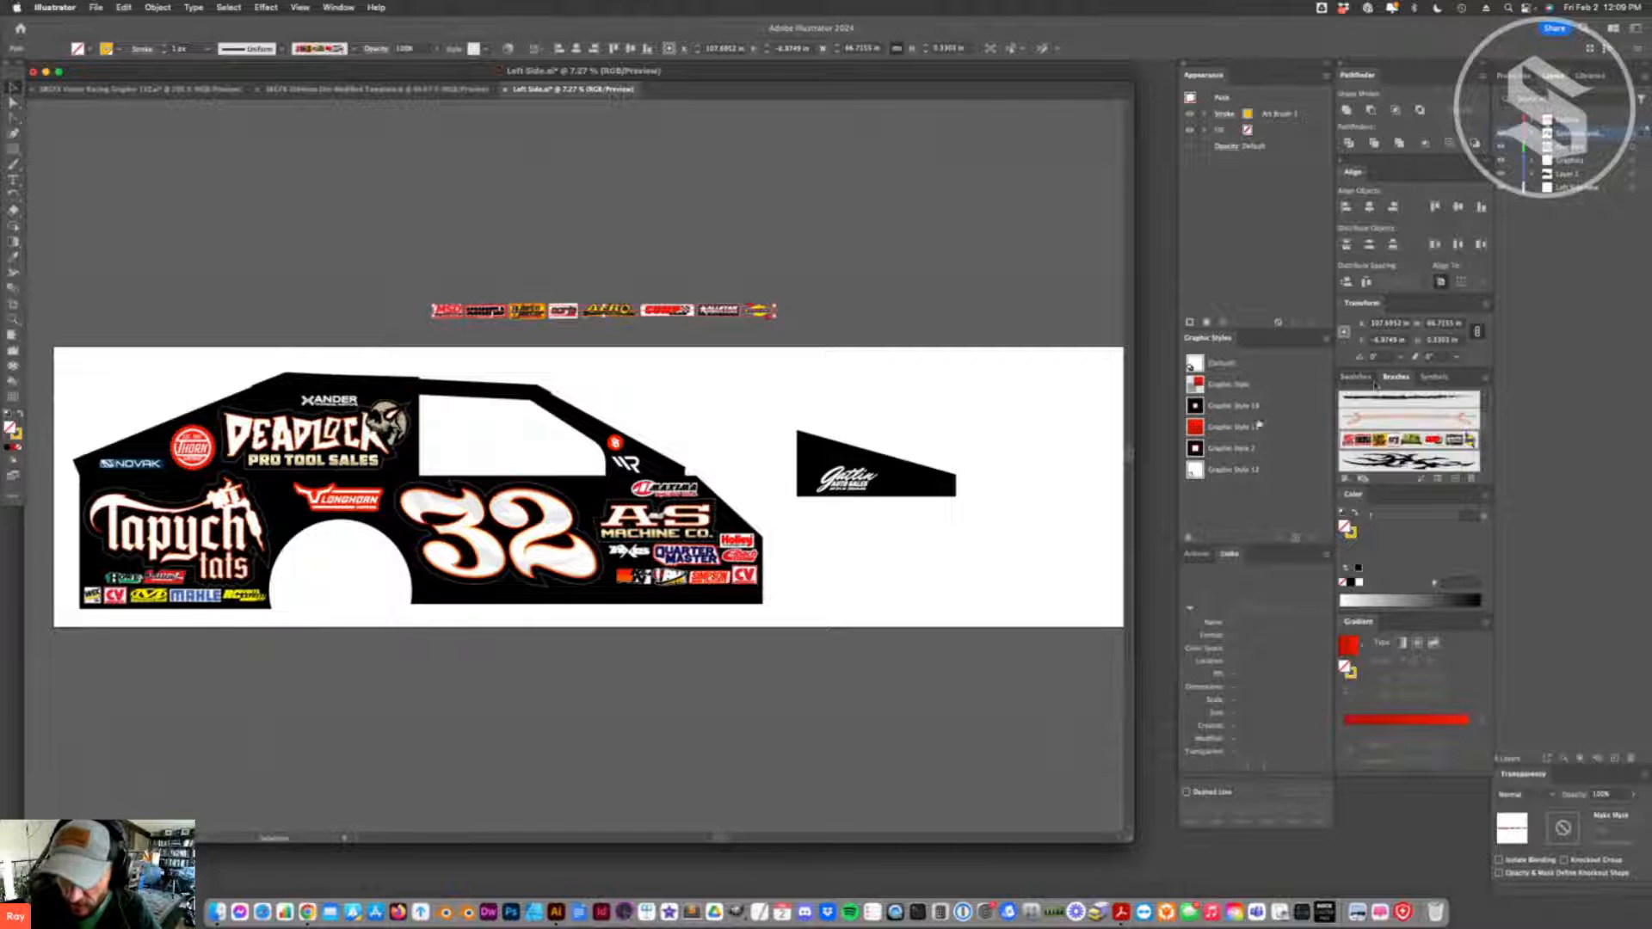
{"action": "left_click", "coordinate": [687, 363]}
{"action": "left_click_drag", "start_coordinate": [462, 319], "coordinate": [462, 330]}
{"action": "right_click", "coordinate": [528, 220]}
{"action": "mouse_move", "coordinate": [572, 371]}
{"action": "left_click", "coordinate": [157, 10]}
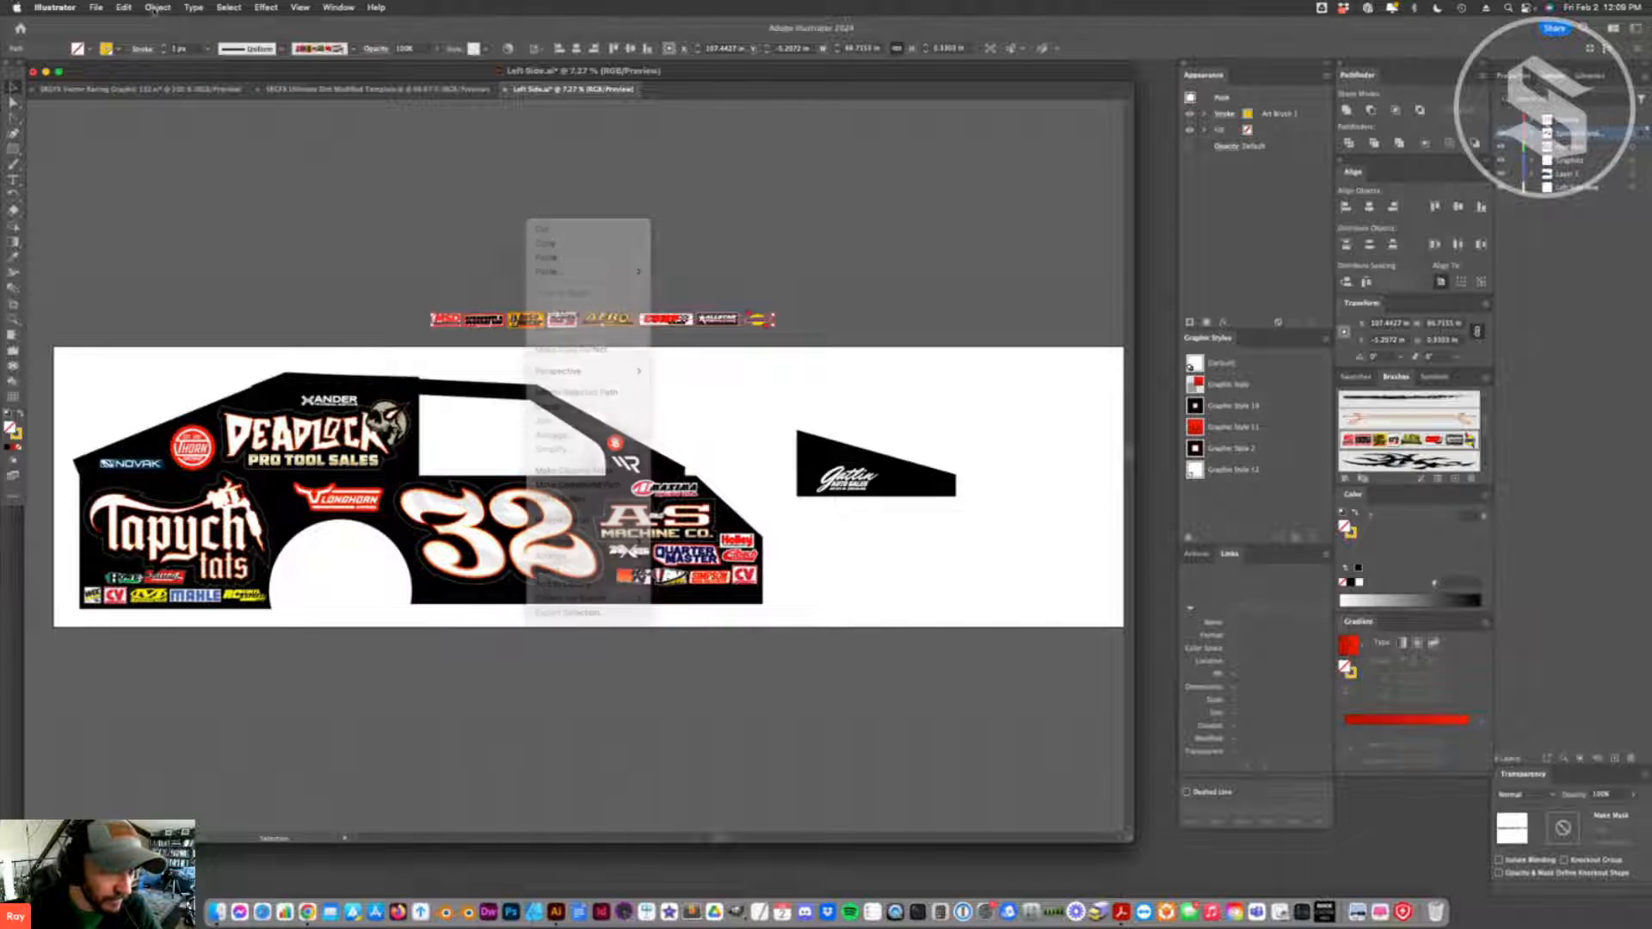
{"action": "left_click", "coordinate": [157, 8]}
{"action": "left_click", "coordinate": [200, 203]}
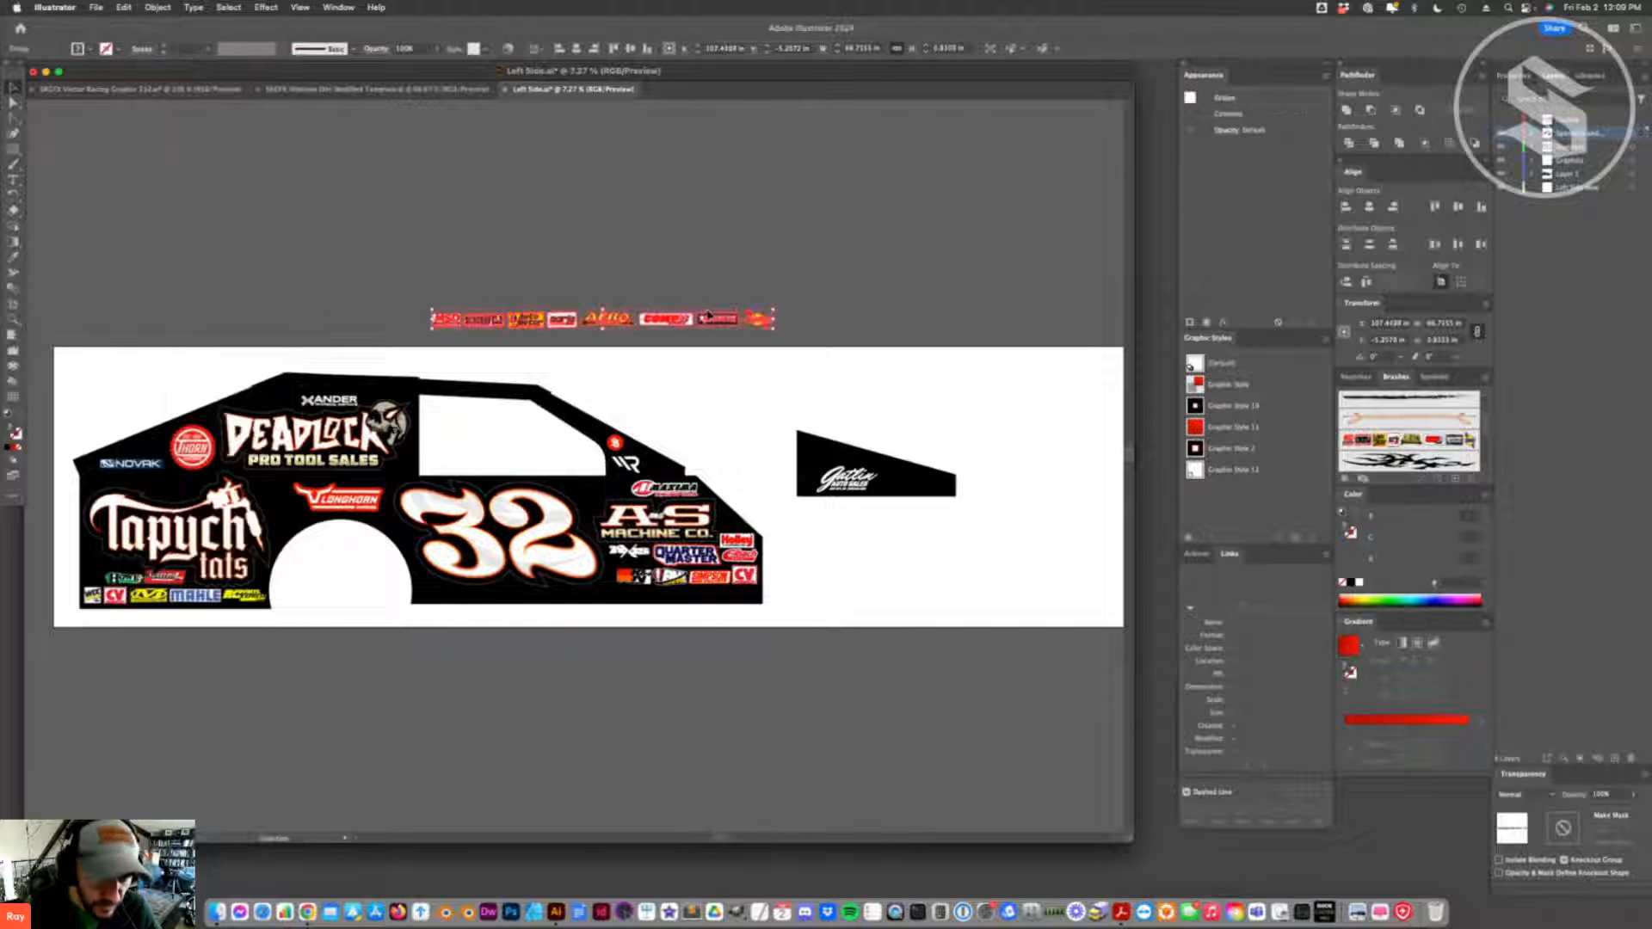
- Ungroup the expanded logo strip and spread the individual sponsor logos apart
{"action": "left_click_drag", "start_coordinate": [646, 321], "coordinate": [790, 311]}
{"action": "right_click", "coordinate": [659, 290]}
{"action": "left_click", "coordinate": [684, 374]}
{"action": "left_click", "coordinate": [708, 358]}
{"action": "left_click", "coordinate": [761, 354]}
{"action": "mouse_move", "coordinate": [556, 293]}
{"action": "left_mouse_down"}
{"action": "mouse_move", "coordinate": [557, 317]}
{"action": "mouse_move", "coordinate": [583, 307]}
{"action": "left_mouse_up"}
{"action": "left_click", "coordinate": [551, 339]}
{"action": "left_click", "coordinate": [497, 292]}
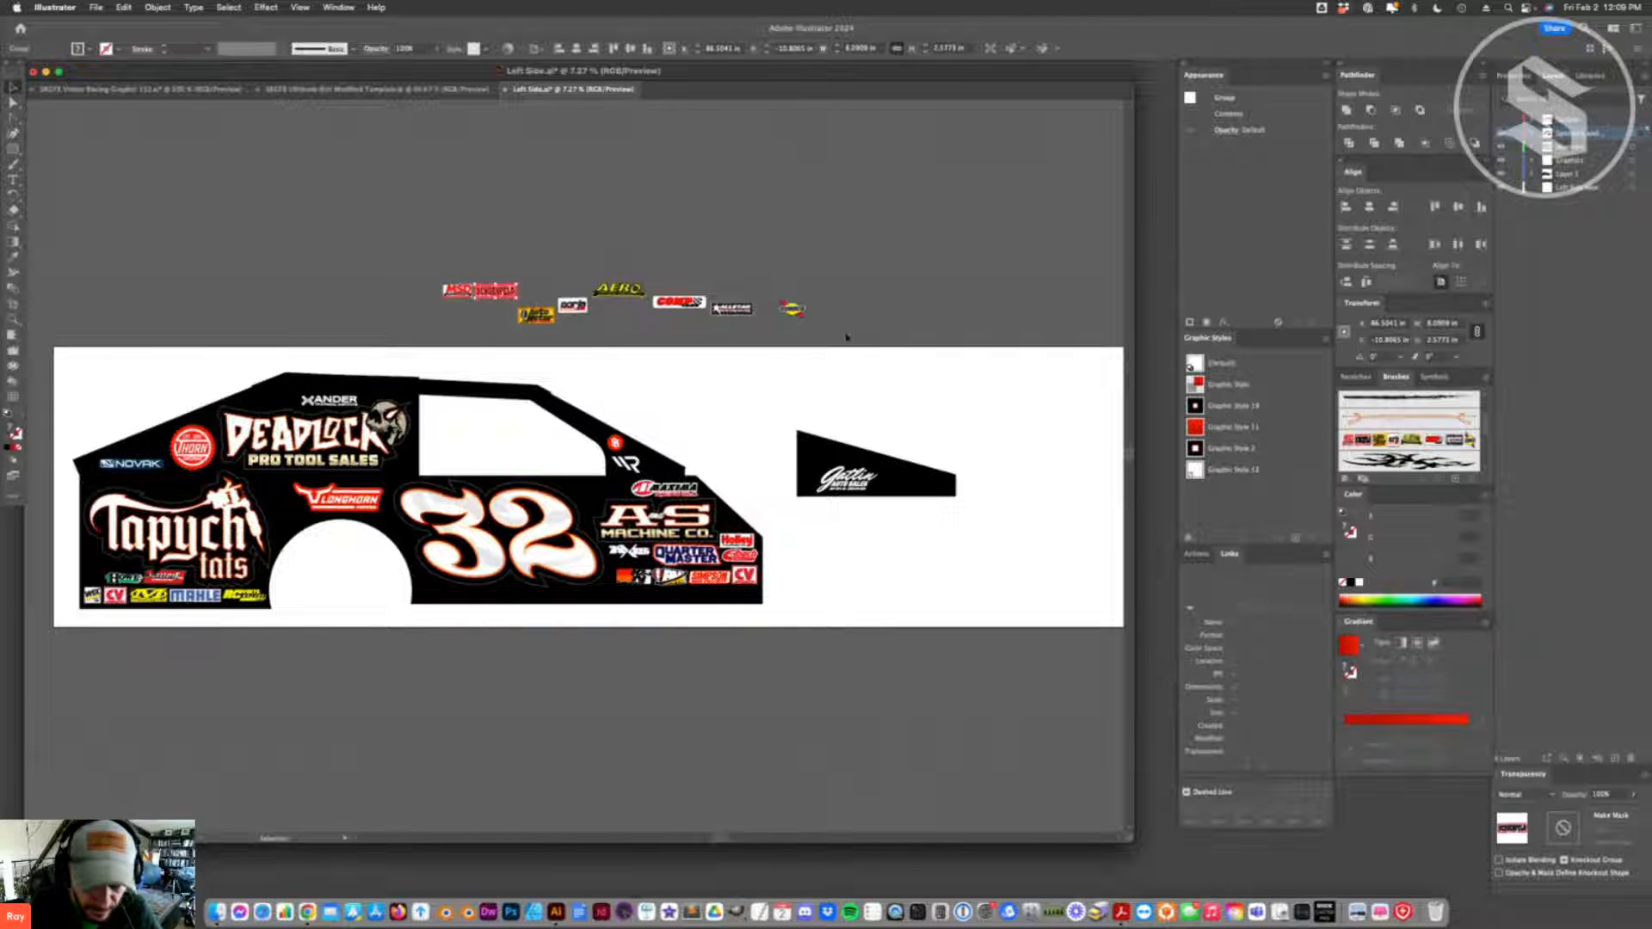
- Align all the loose sponsor logos on their vertical centers and distribute the horizontal spacing between them evenly
{"action": "left_click_drag", "start_coordinate": [845, 336], "coordinate": [437, 279]}
{"action": "left_click", "coordinate": [1456, 208]}
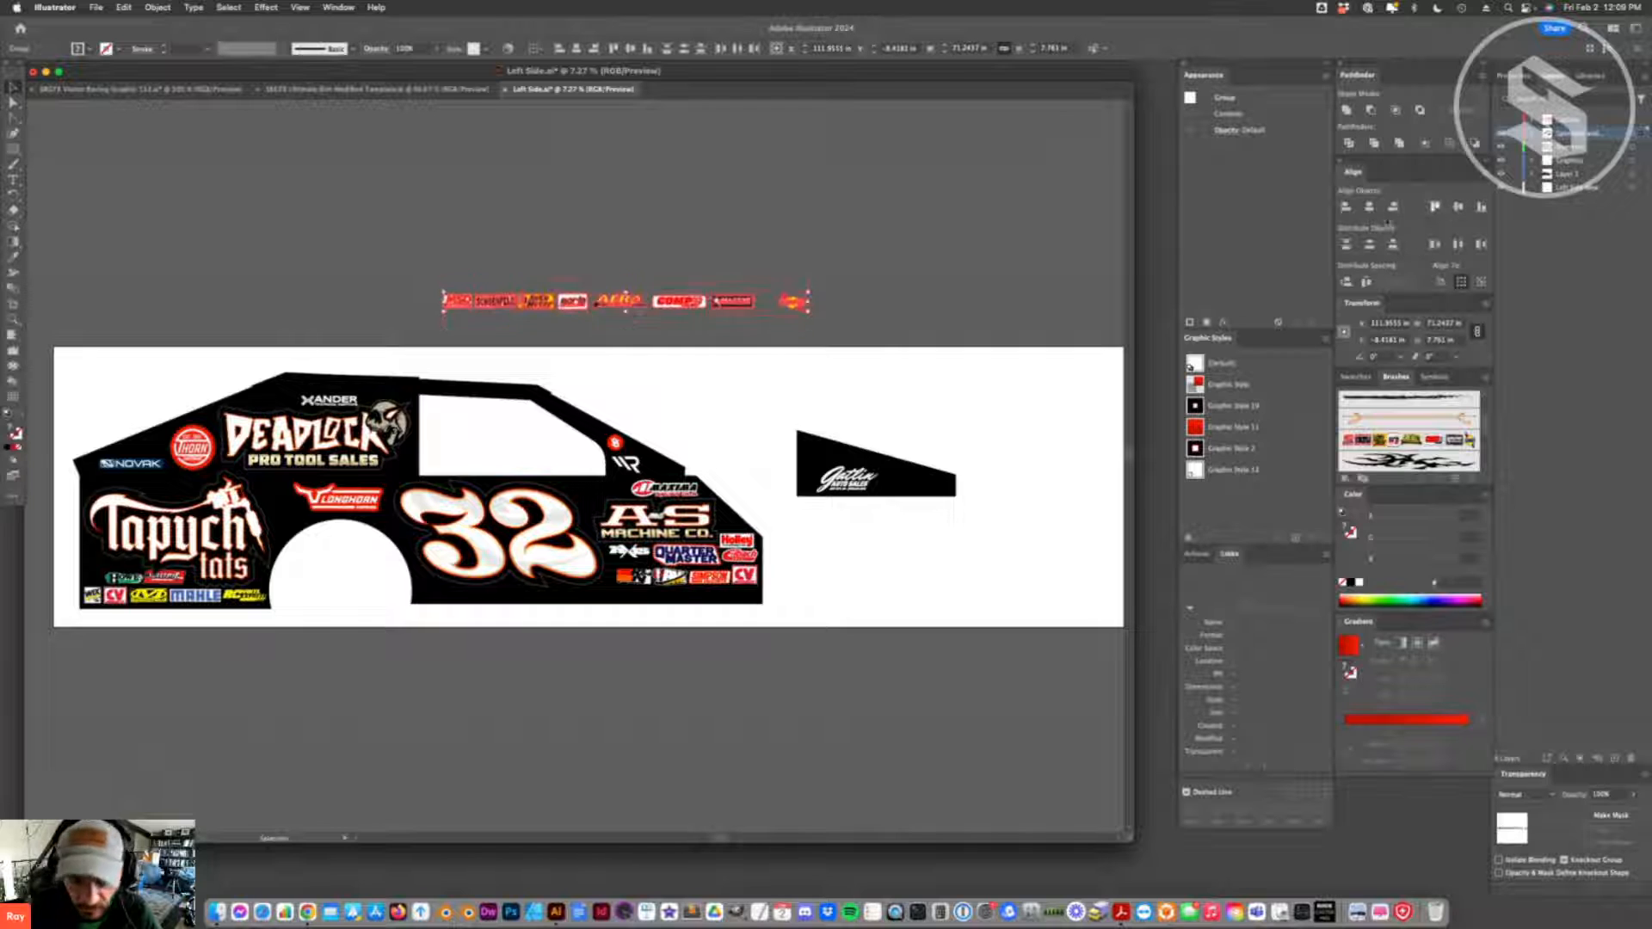
{"action": "left_click", "coordinate": [1366, 281]}
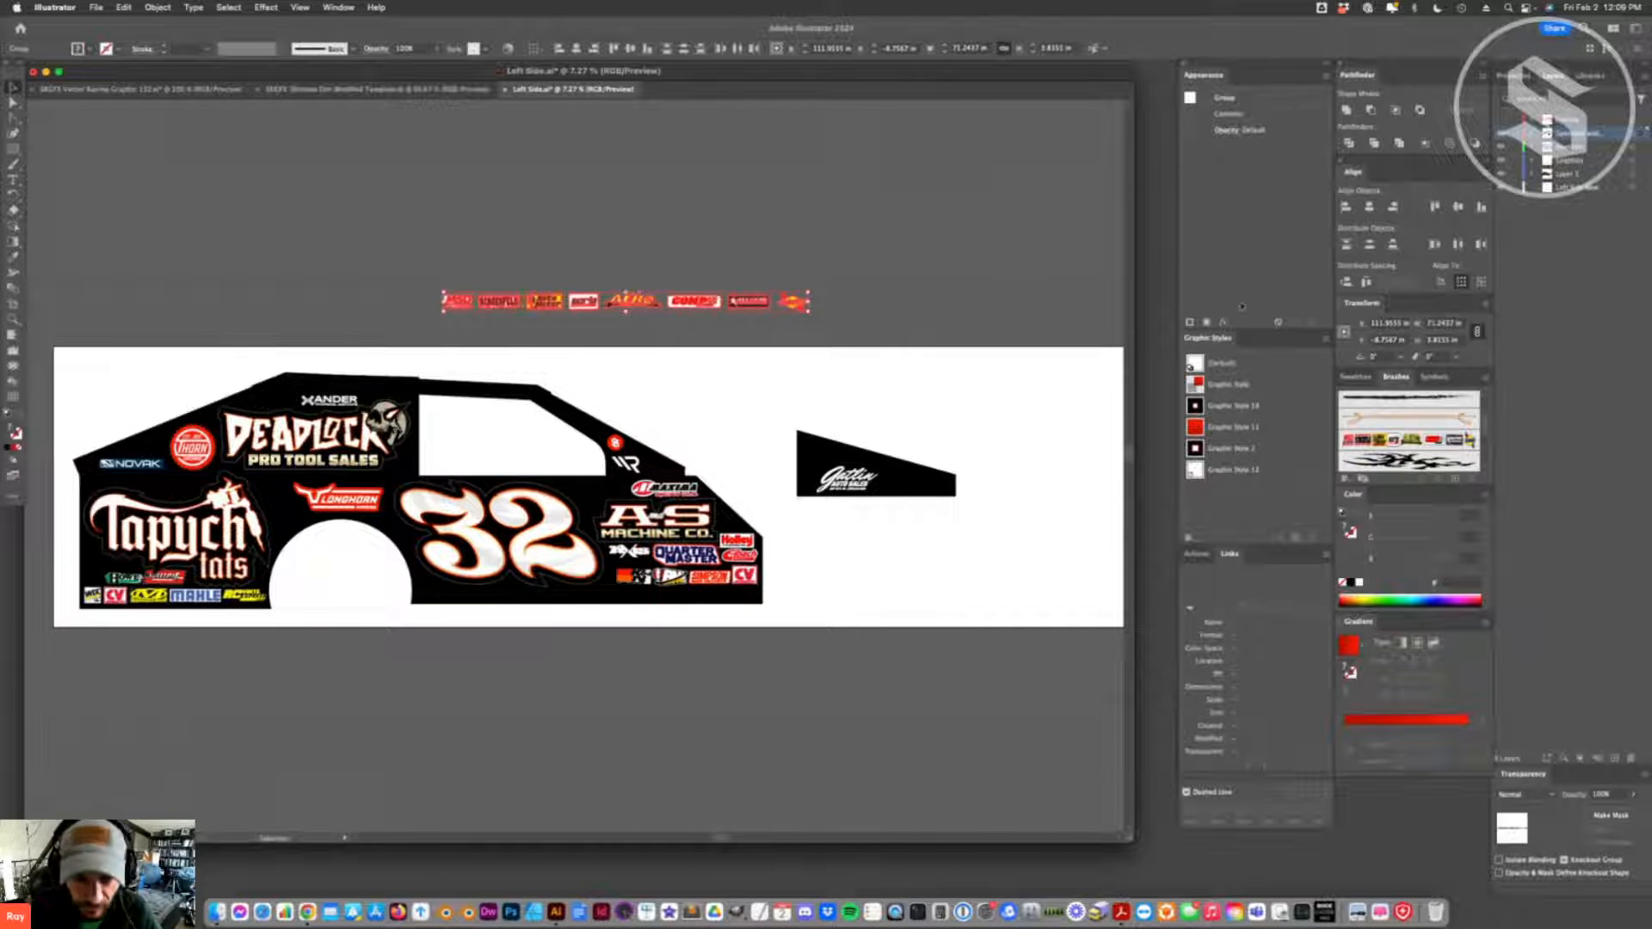
- Try the logo row along the car's lower side edge, and move it back above the artboard
{"action": "left_click", "coordinate": [800, 244]}
{"action": "left_click_drag", "start_coordinate": [786, 307], "coordinate": [784, 592]}
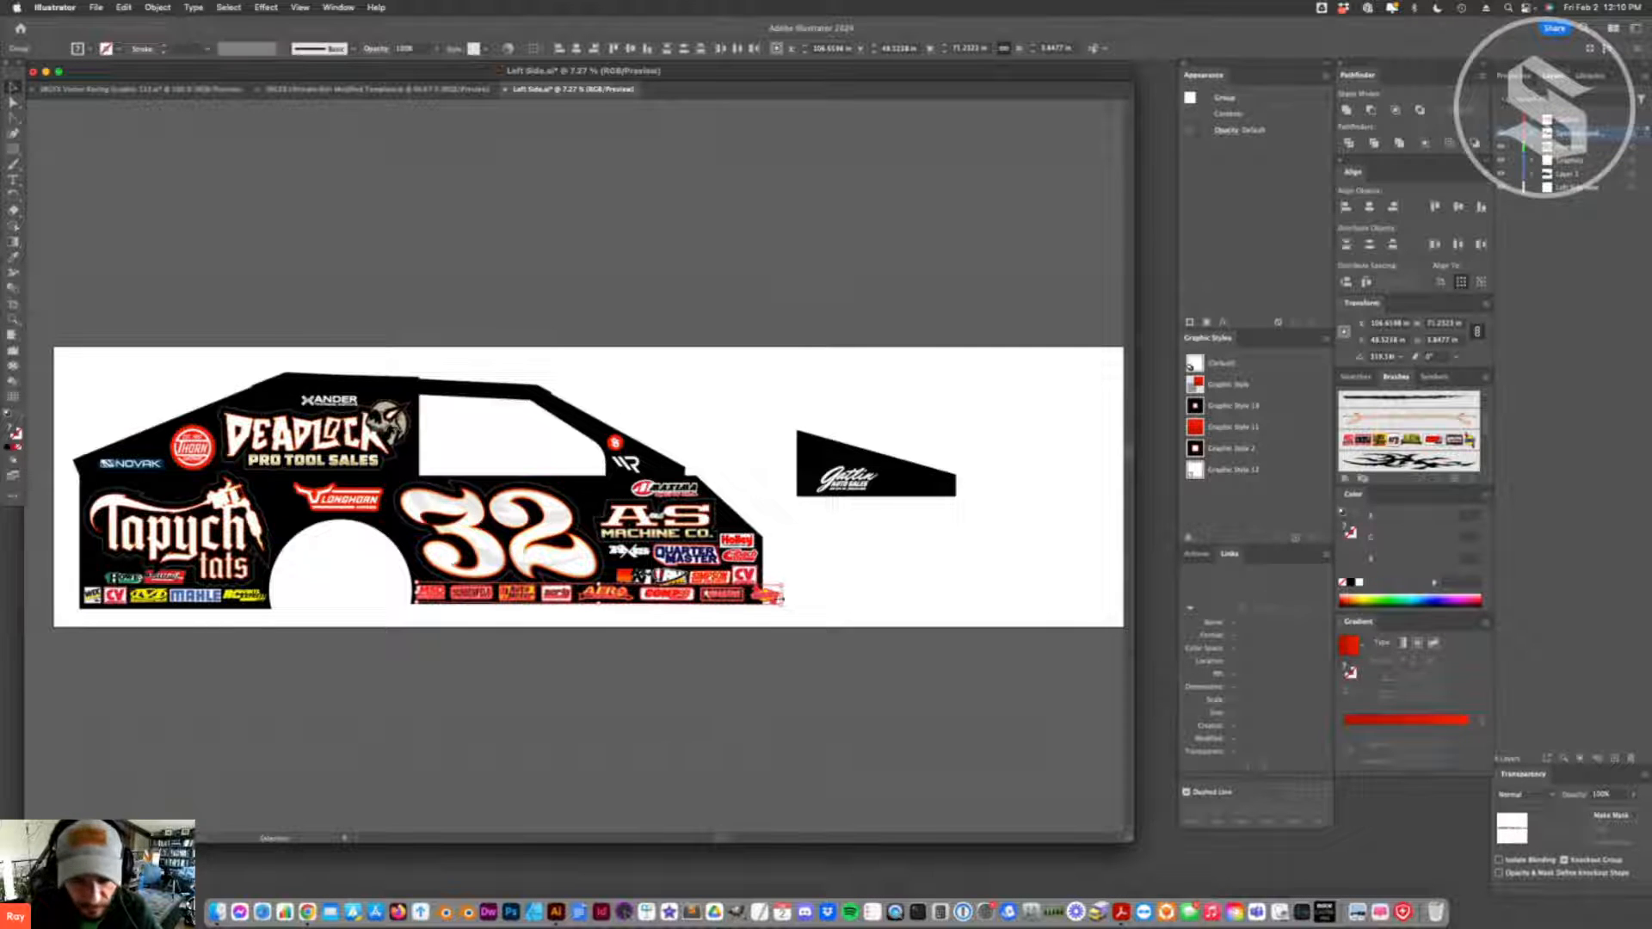
{"action": "left_click_drag", "start_coordinate": [773, 600], "coordinate": [772, 265]}
- Move the last logo of the row inward and redistribute the horizontal spacing of the logos evenly
{"action": "left_click", "coordinate": [770, 273]}
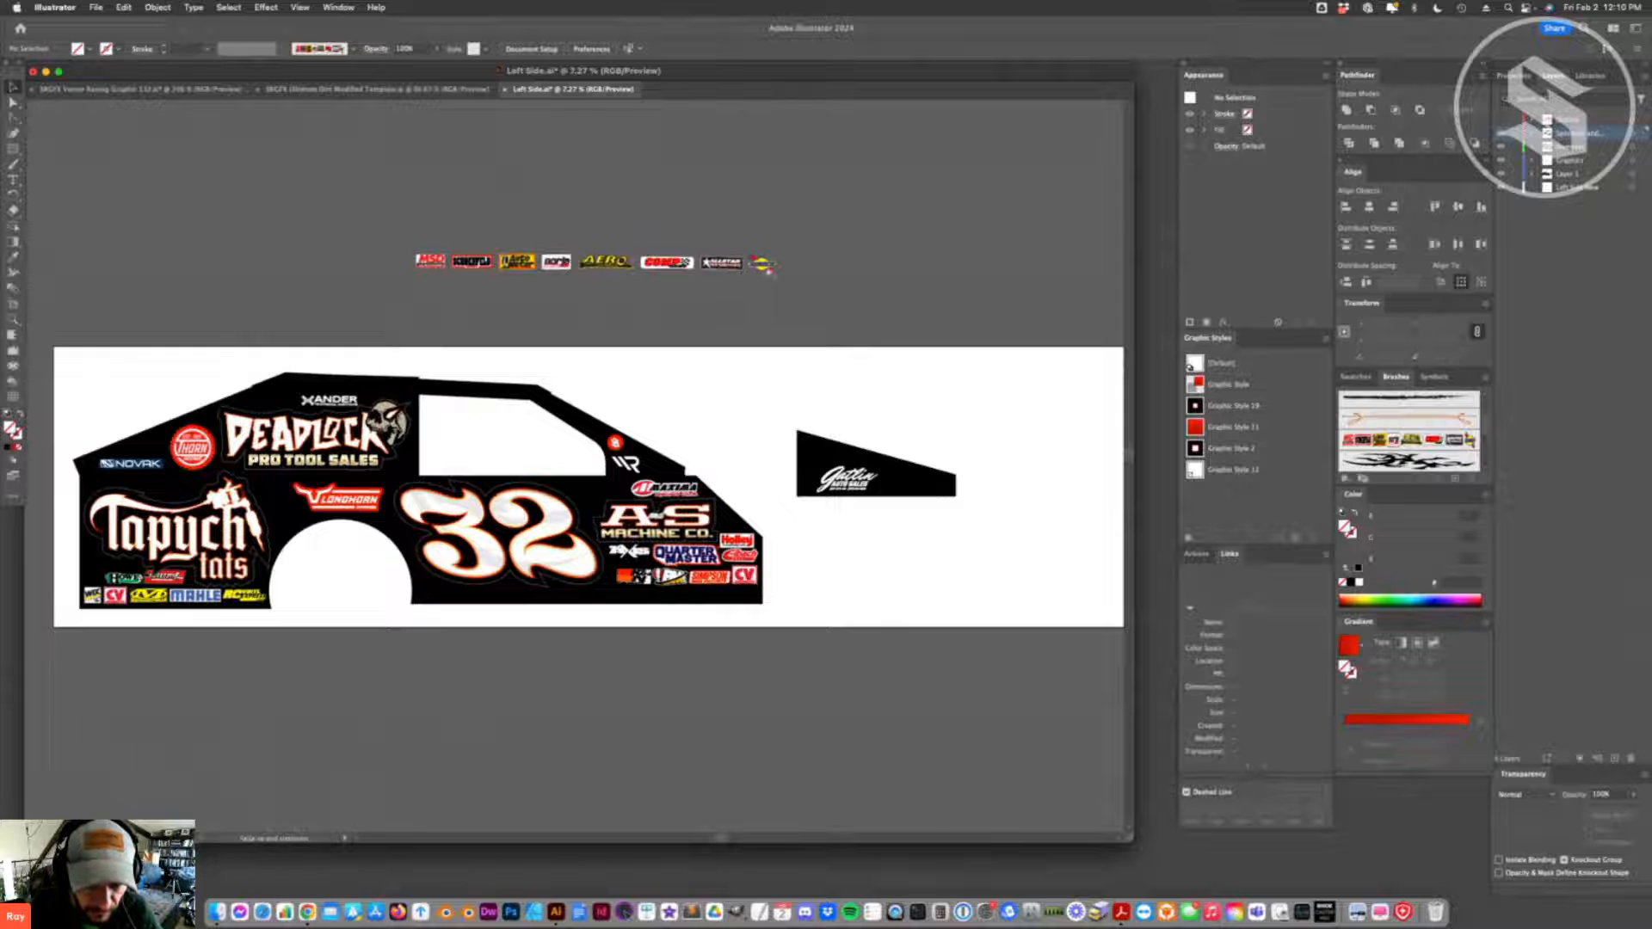
{"action": "left_click_drag", "start_coordinate": [342, 274], "coordinate": [624, 269]}
{"action": "left_click", "coordinate": [1366, 282]}
{"action": "left_click", "coordinate": [839, 313]}
- Shift the logos slightly closer together to shorten the row further, and even out the gaps between all of them
{"action": "left_click_drag", "start_coordinate": [799, 273], "coordinate": [457, 265]}
{"action": "left_click_drag", "start_coordinate": [701, 265], "coordinate": [697, 265]}
{"action": "left_click", "coordinate": [761, 306]}
{"action": "left_click", "coordinate": [470, 269]}
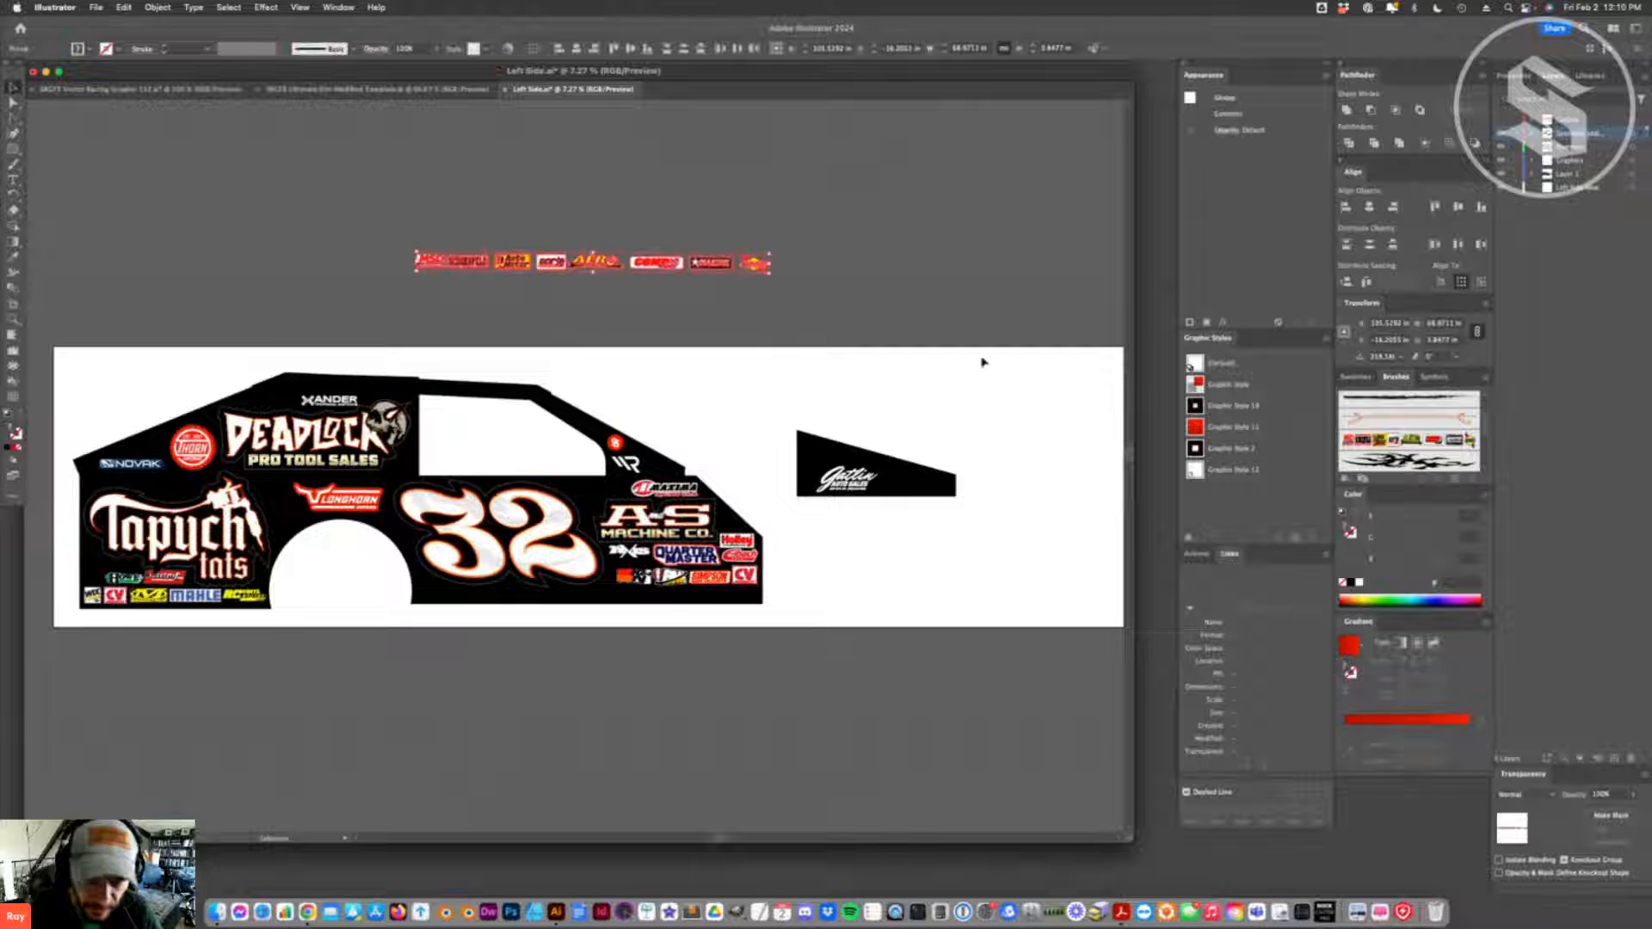
{"action": "left_click_drag", "start_coordinate": [790, 277], "coordinate": [654, 263]}
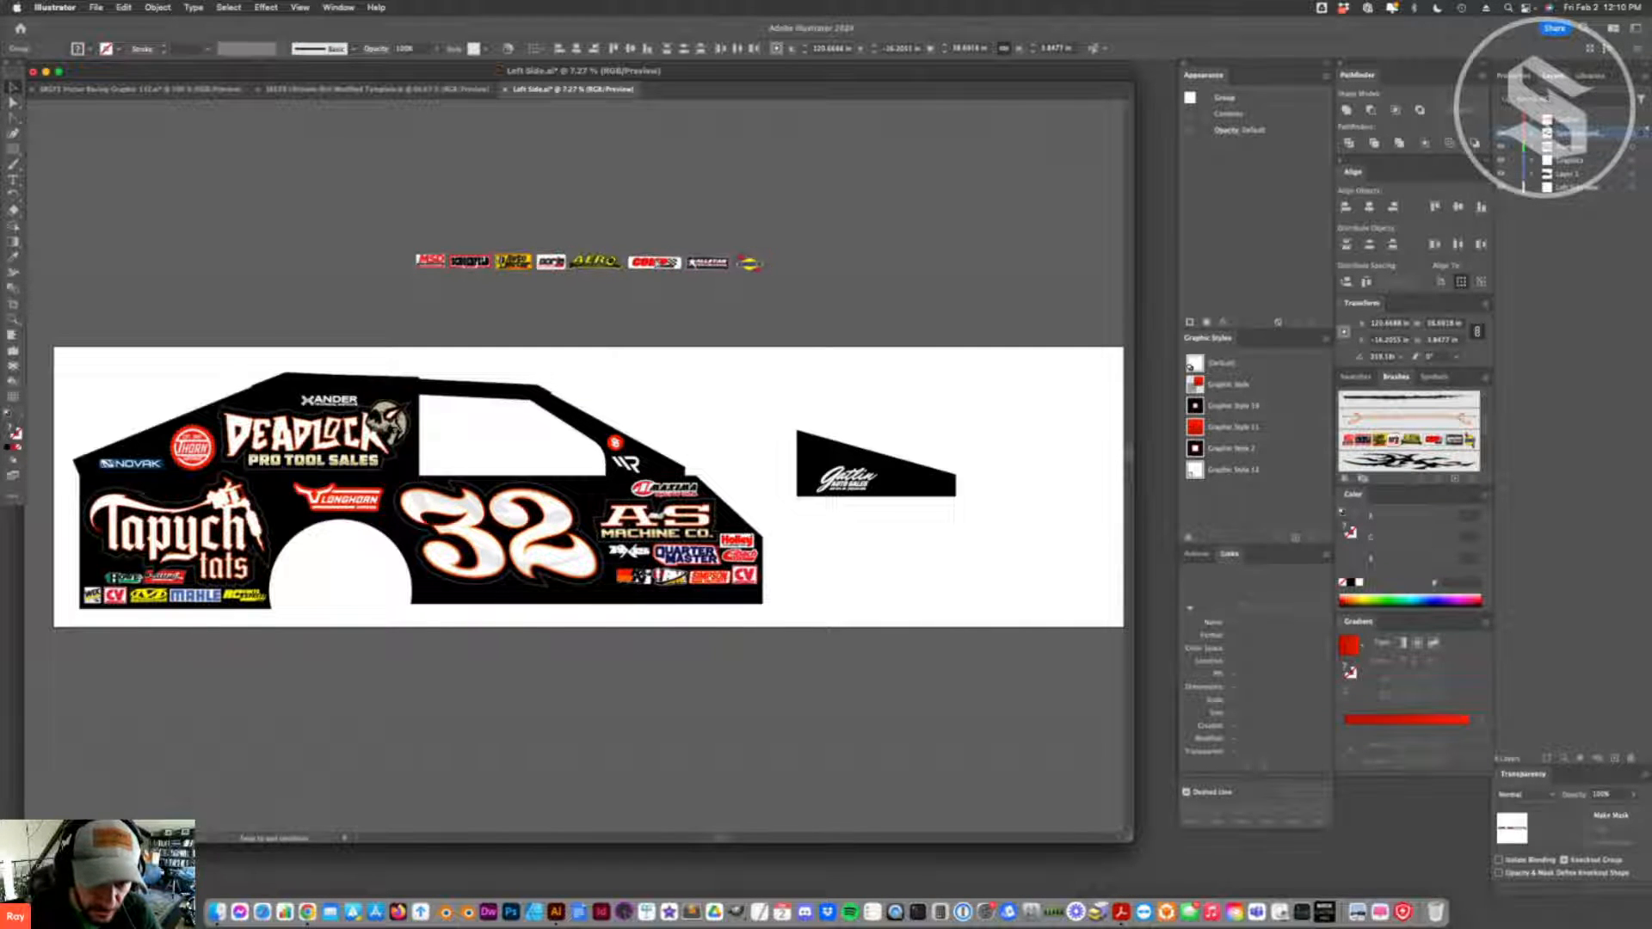
{"action": "left_click_drag", "start_coordinate": [800, 249], "coordinate": [661, 267]}
{"action": "left_click_drag", "start_coordinate": [890, 254], "coordinate": [387, 291]}
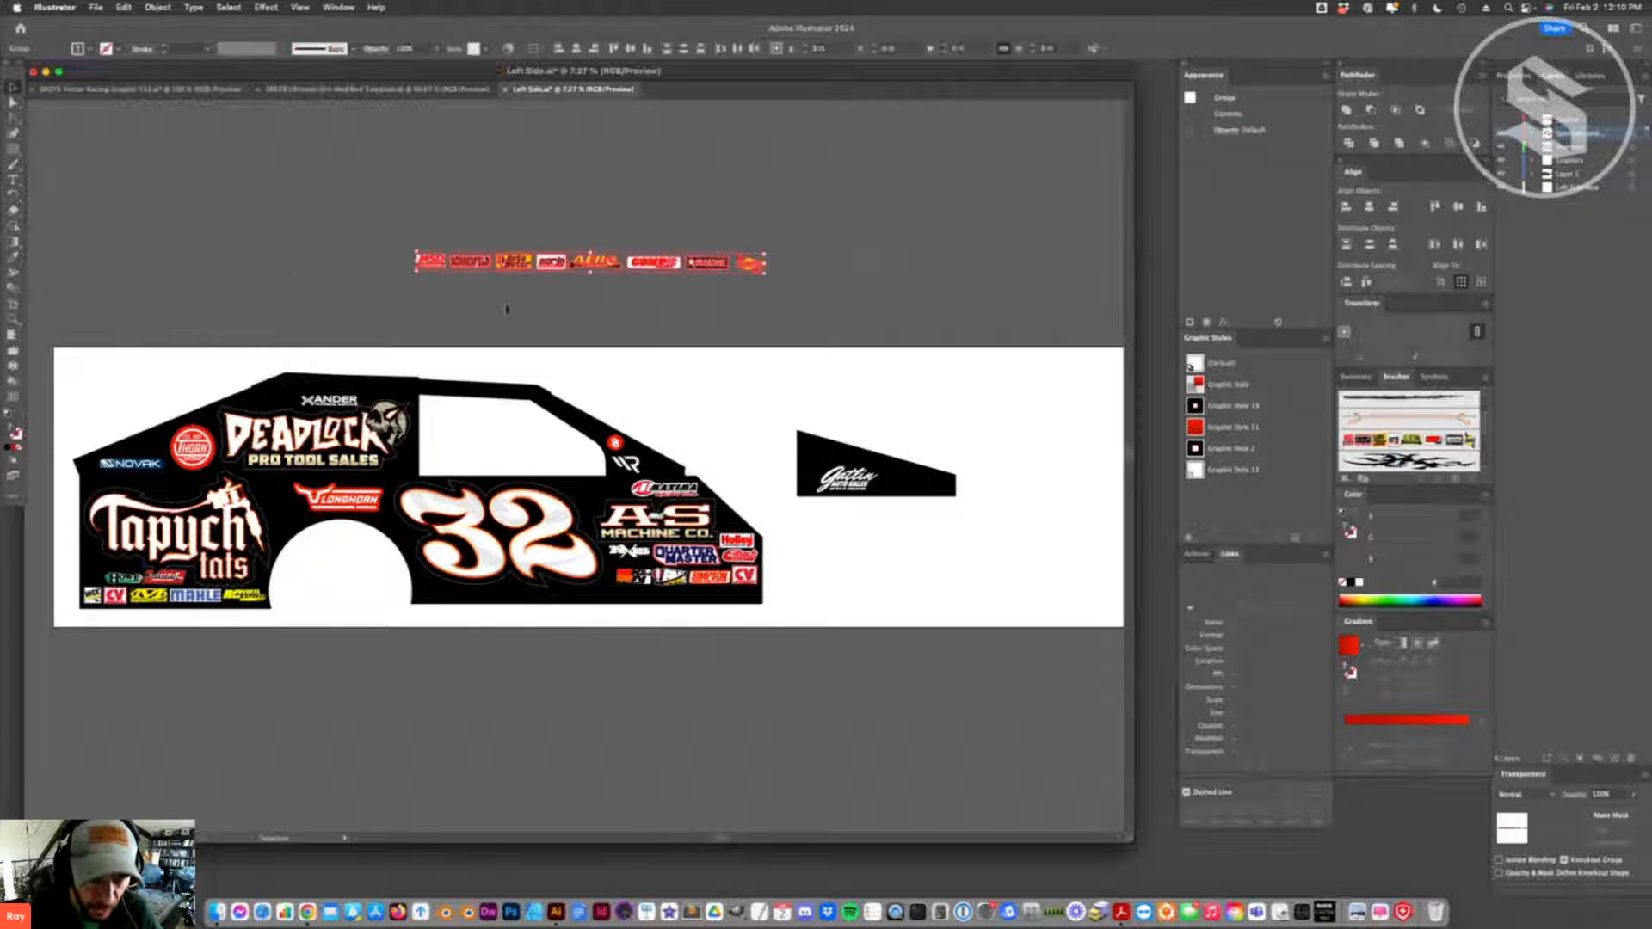
{"action": "left_click", "coordinate": [1366, 282]}
{"action": "left_click", "coordinate": [597, 313]}
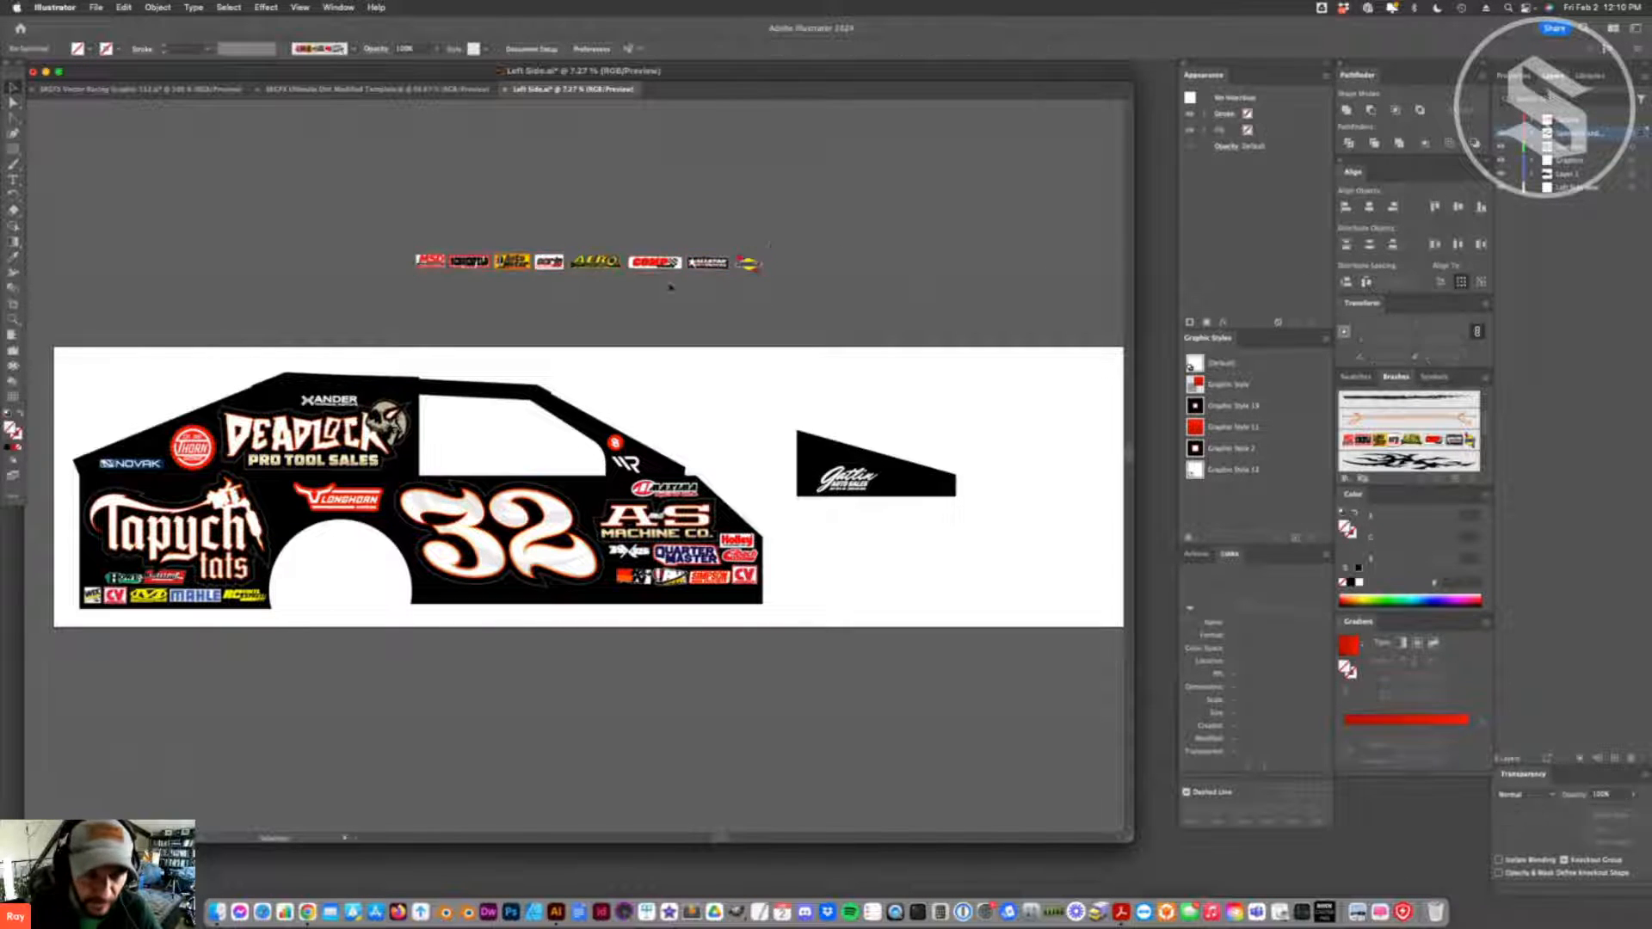
- Create a new art brush from the logo row, with its brush scale option set to Scale Proportionately
{"action": "left_click_drag", "start_coordinate": [804, 243], "coordinate": [505, 313]}
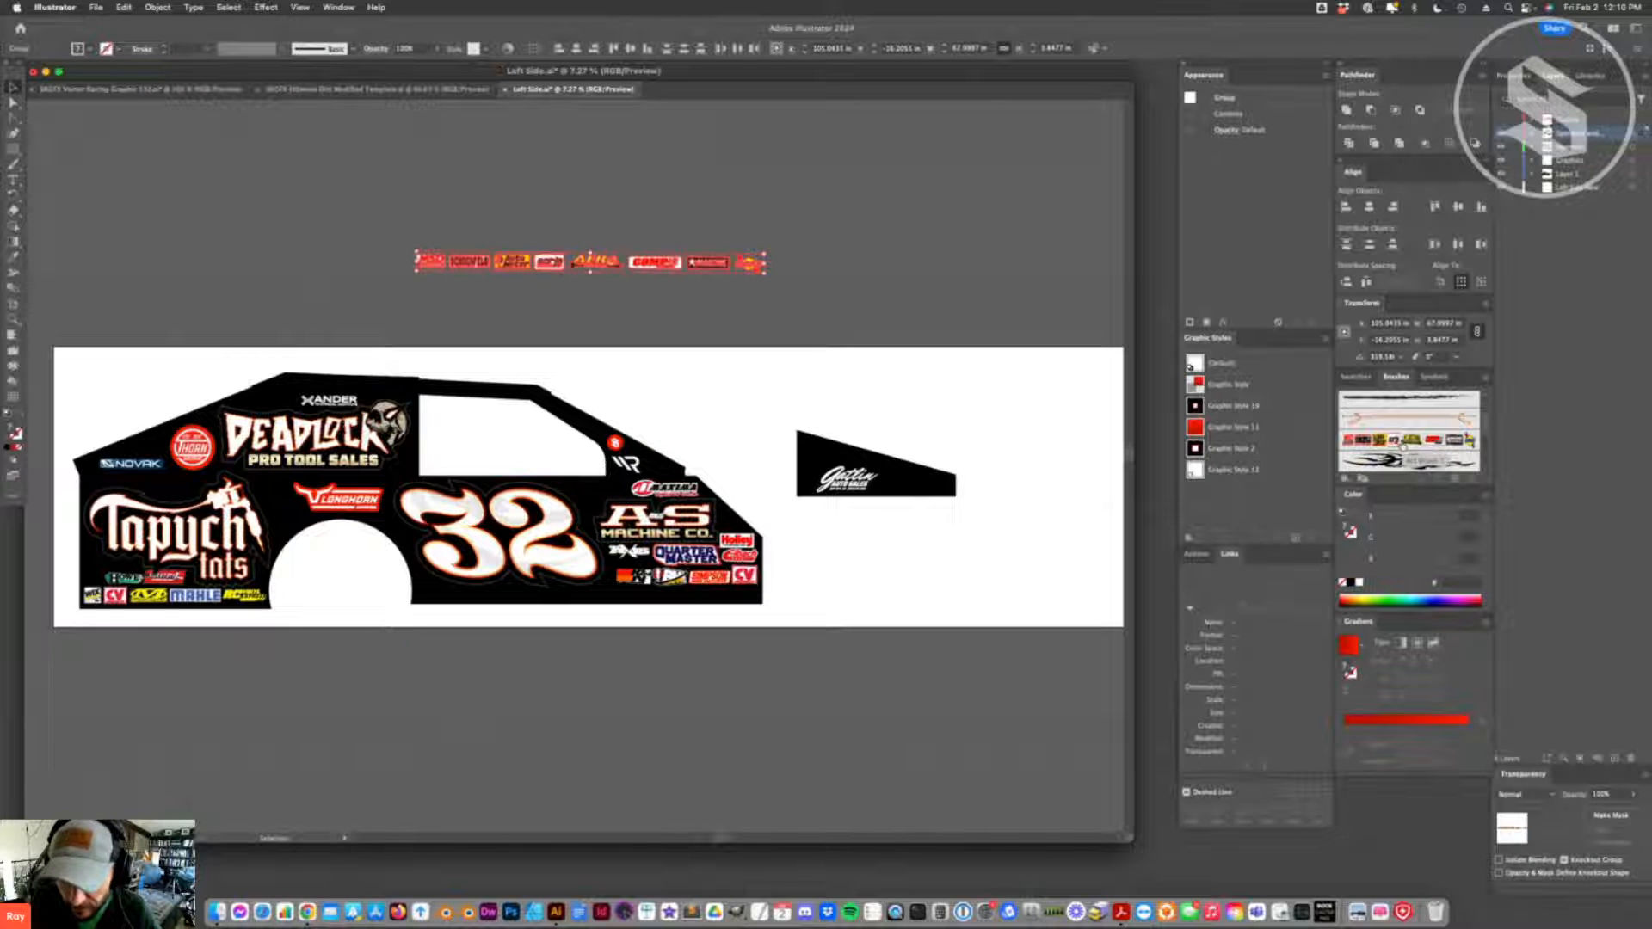
{"action": "mouse_move", "coordinate": [615, 270]}
{"action": "left_mouse_down"}
{"action": "mouse_move", "coordinate": [661, 303]}
{"action": "mouse_move", "coordinate": [1086, 415]}
{"action": "mouse_move", "coordinate": [1377, 441]}
{"action": "left_mouse_up"}
{"action": "left_click", "coordinate": [775, 535]}
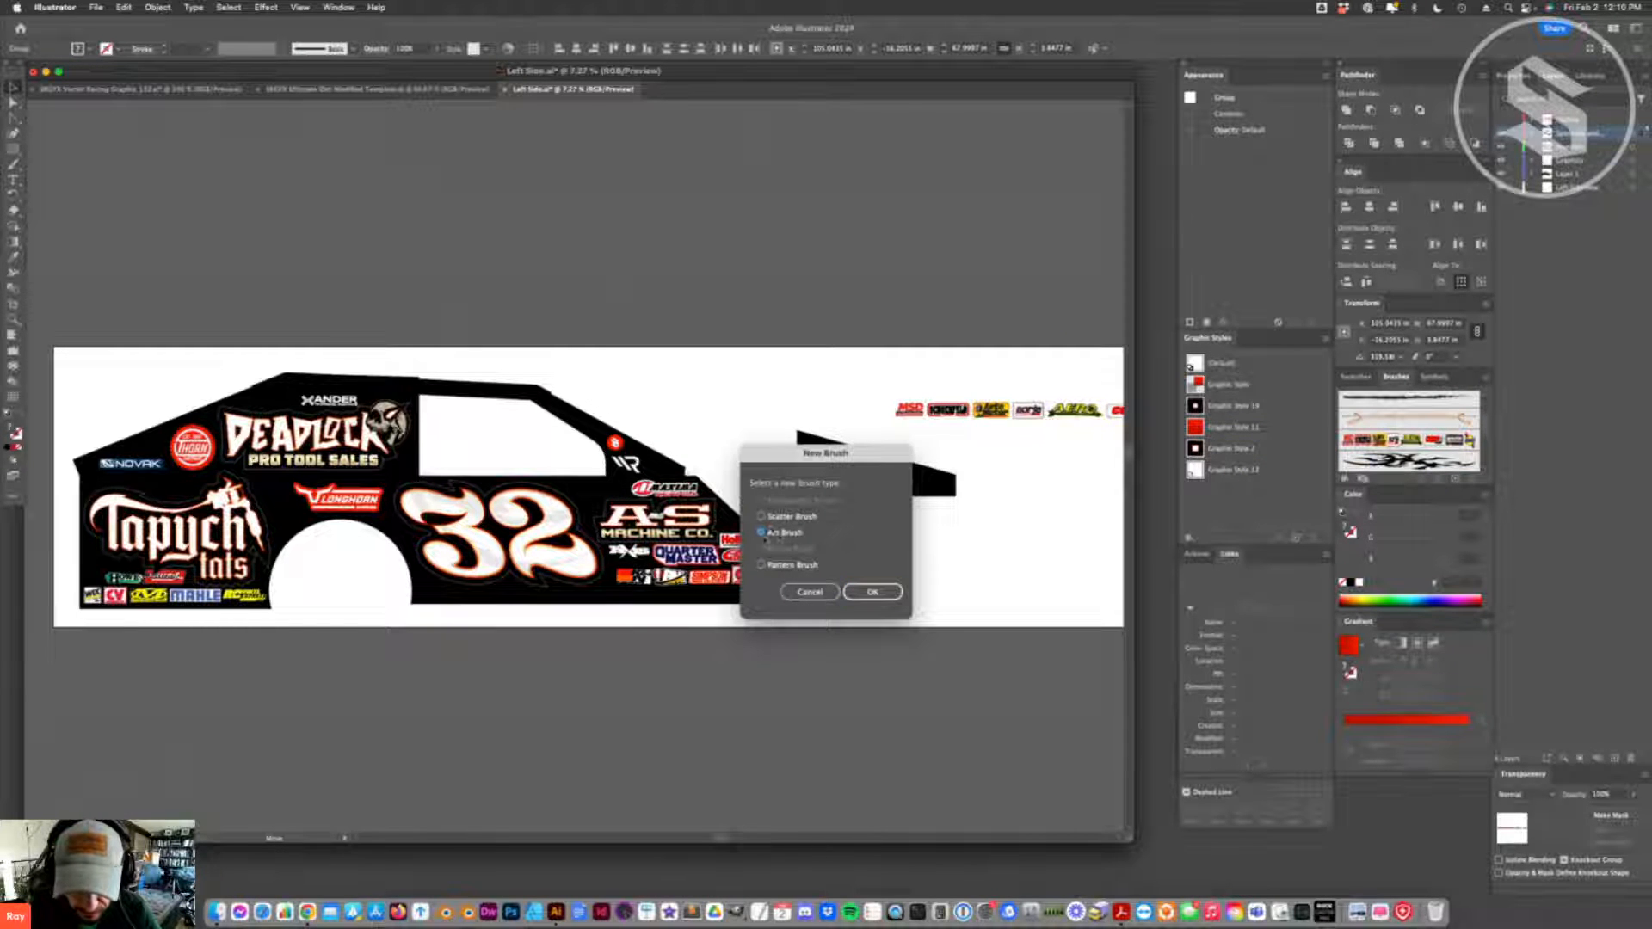
{"action": "left_click", "coordinate": [873, 592]}
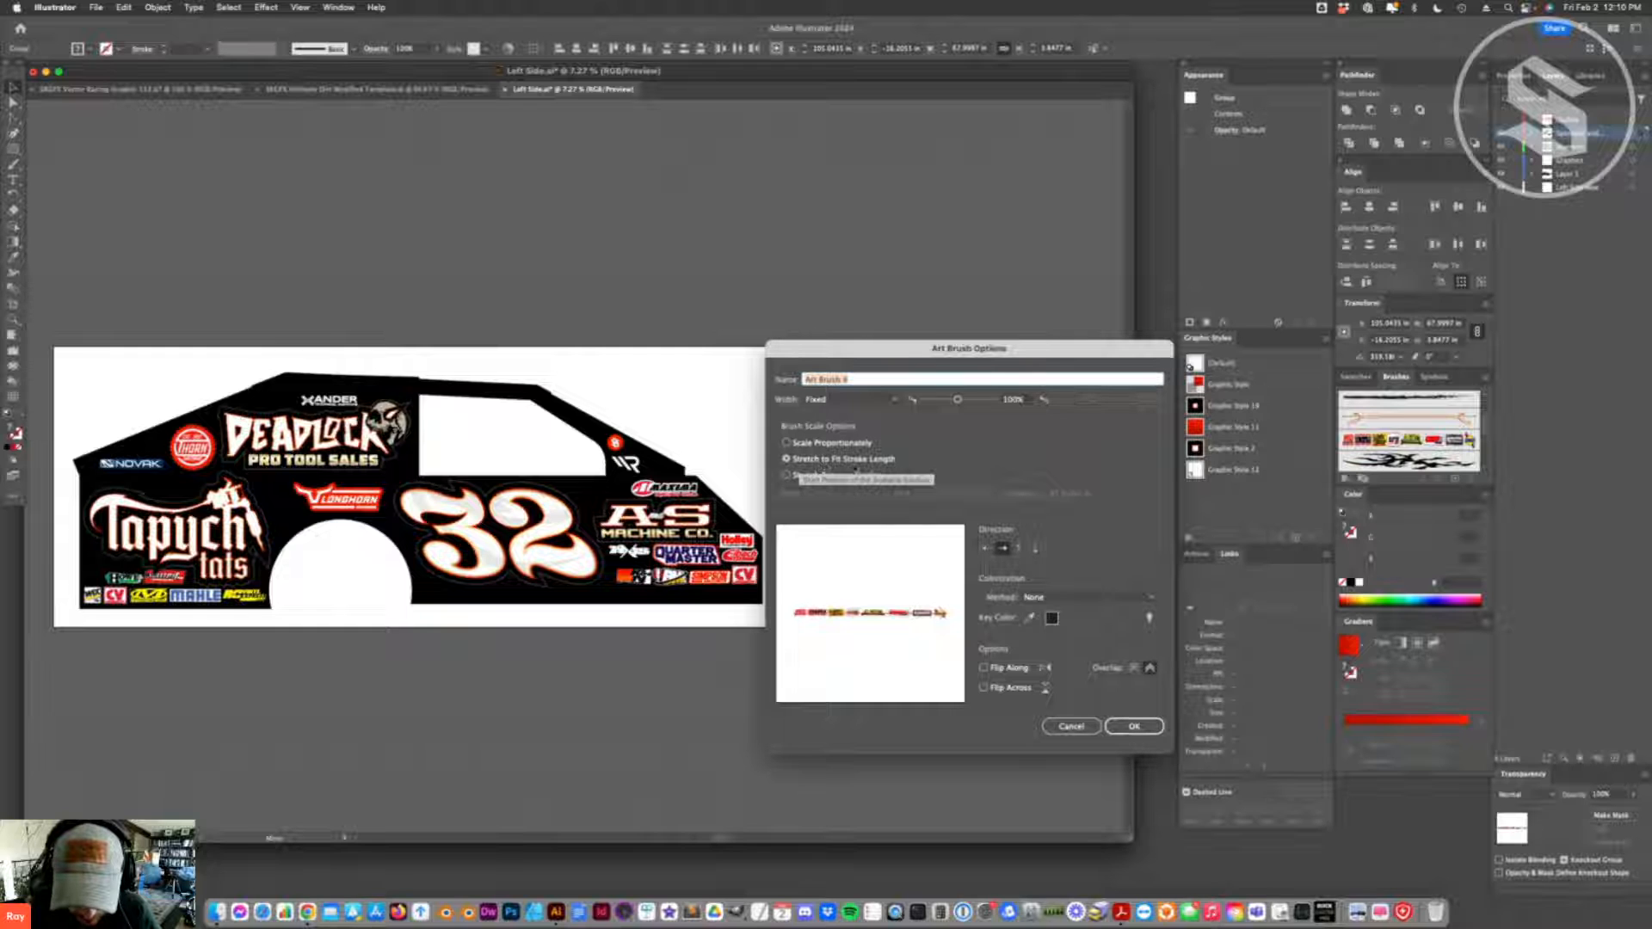
{"action": "left_click", "coordinate": [787, 443]}
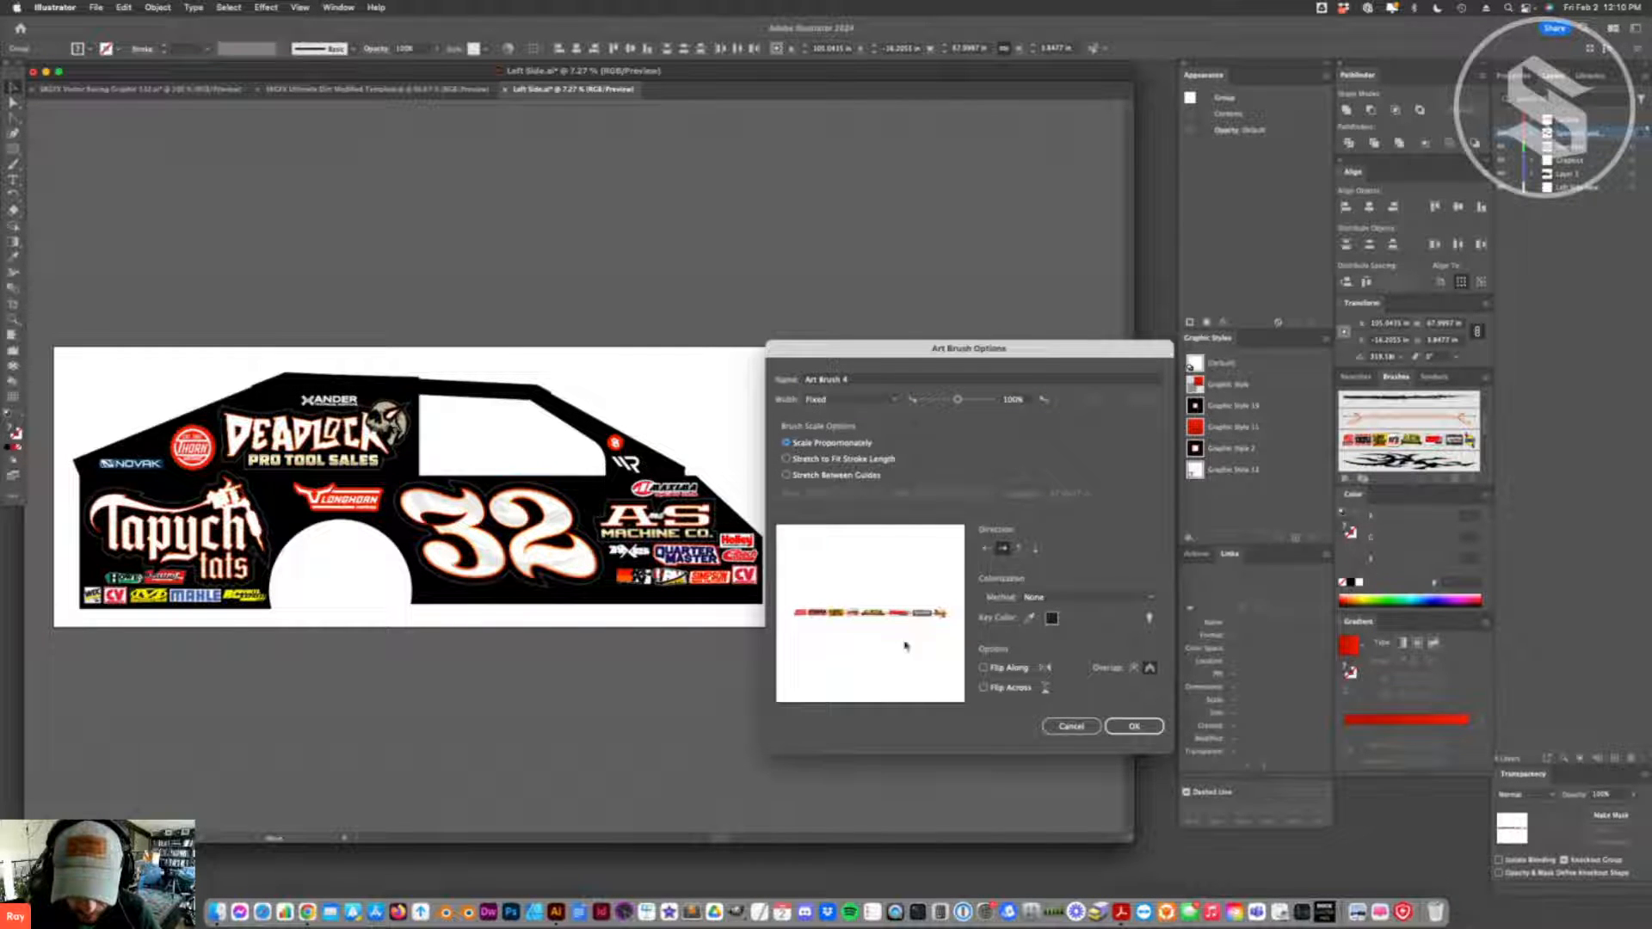
{"action": "left_click", "coordinate": [1131, 725]}
{"action": "left_click", "coordinate": [689, 344]}
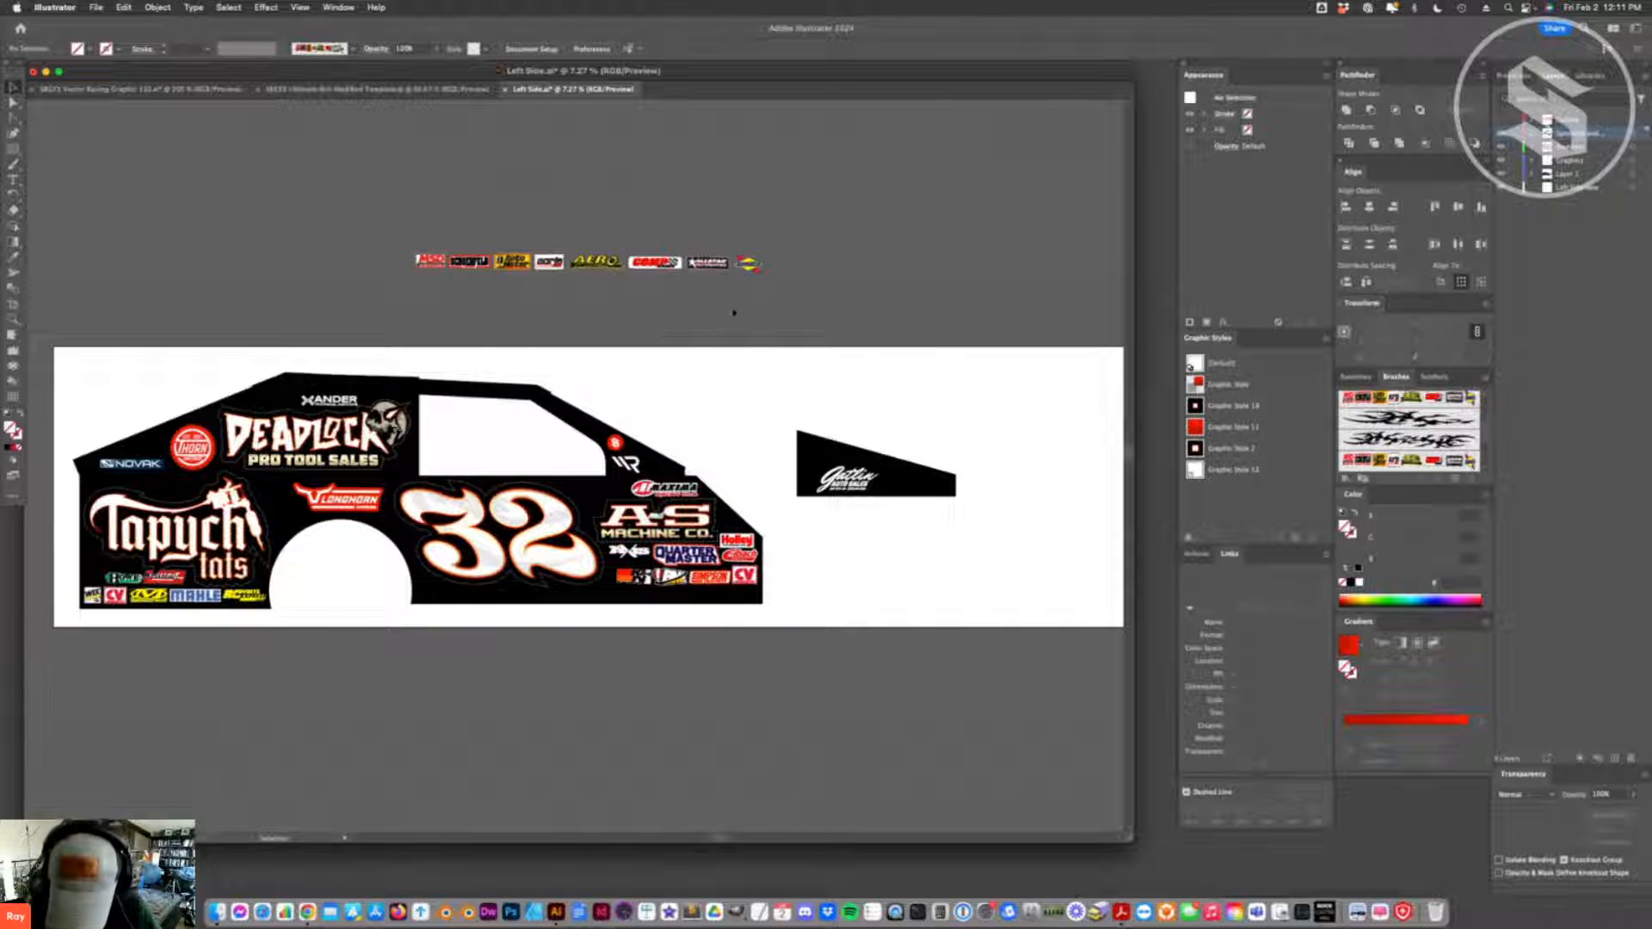
- Draw a straight horizontal line under the logo row, apply the logo art brush to it, and shorten its end to nearly match the row's width
{"action": "key", "text": "a"}
{"action": "left_click", "coordinate": [504, 298]}
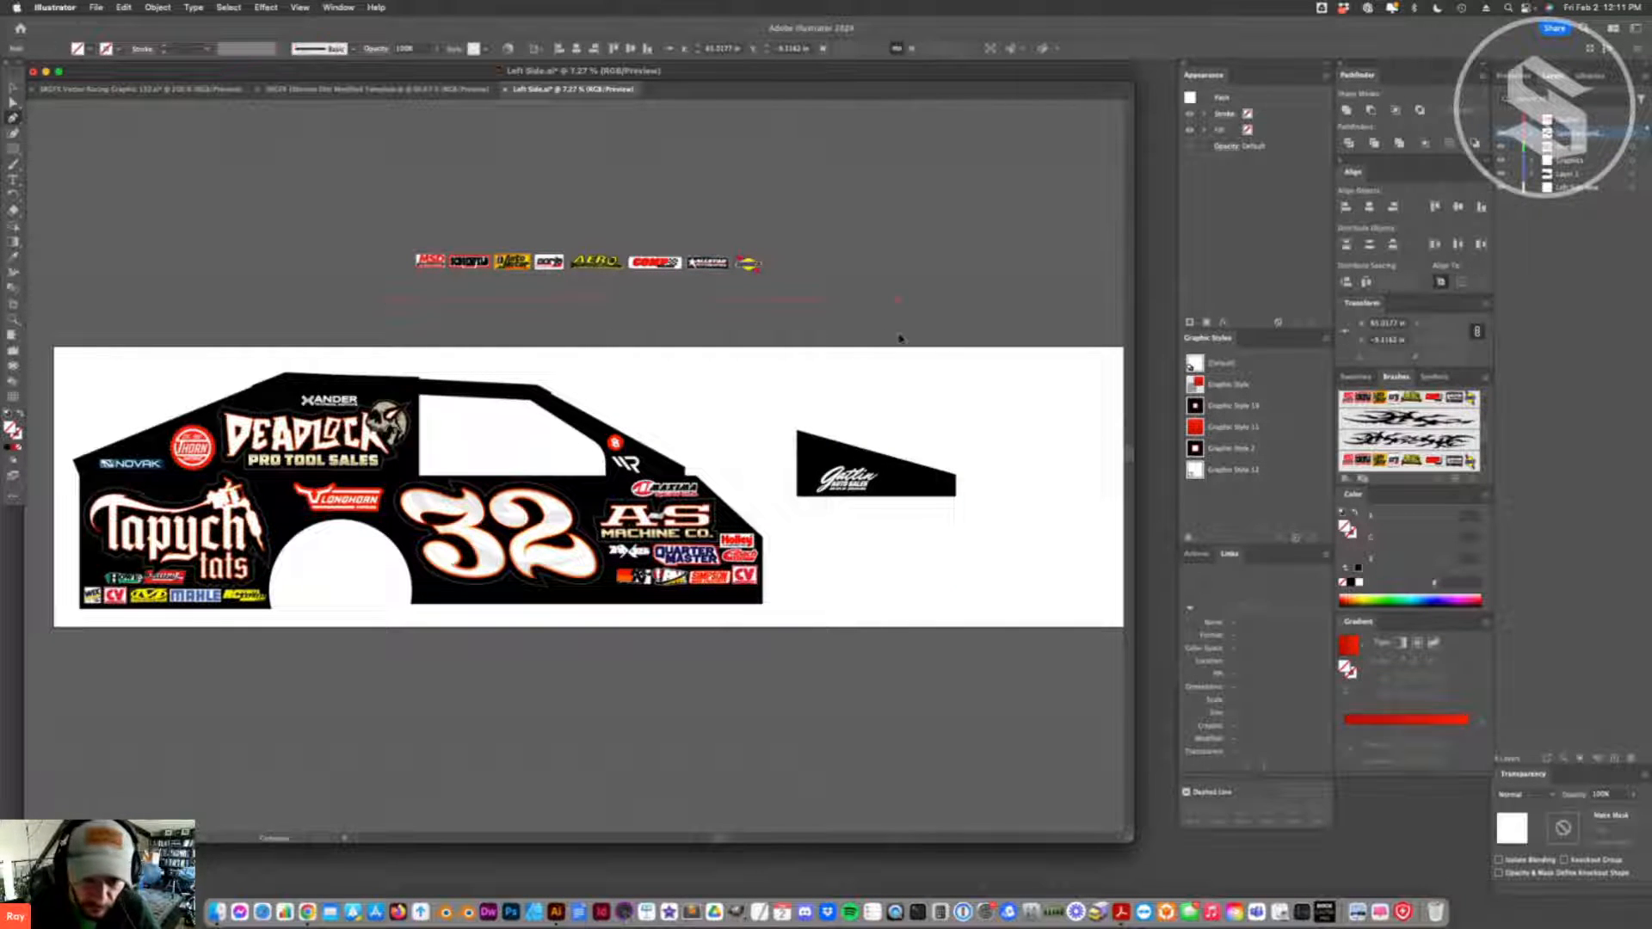
{"action": "left_click", "coordinate": [1371, 399]}
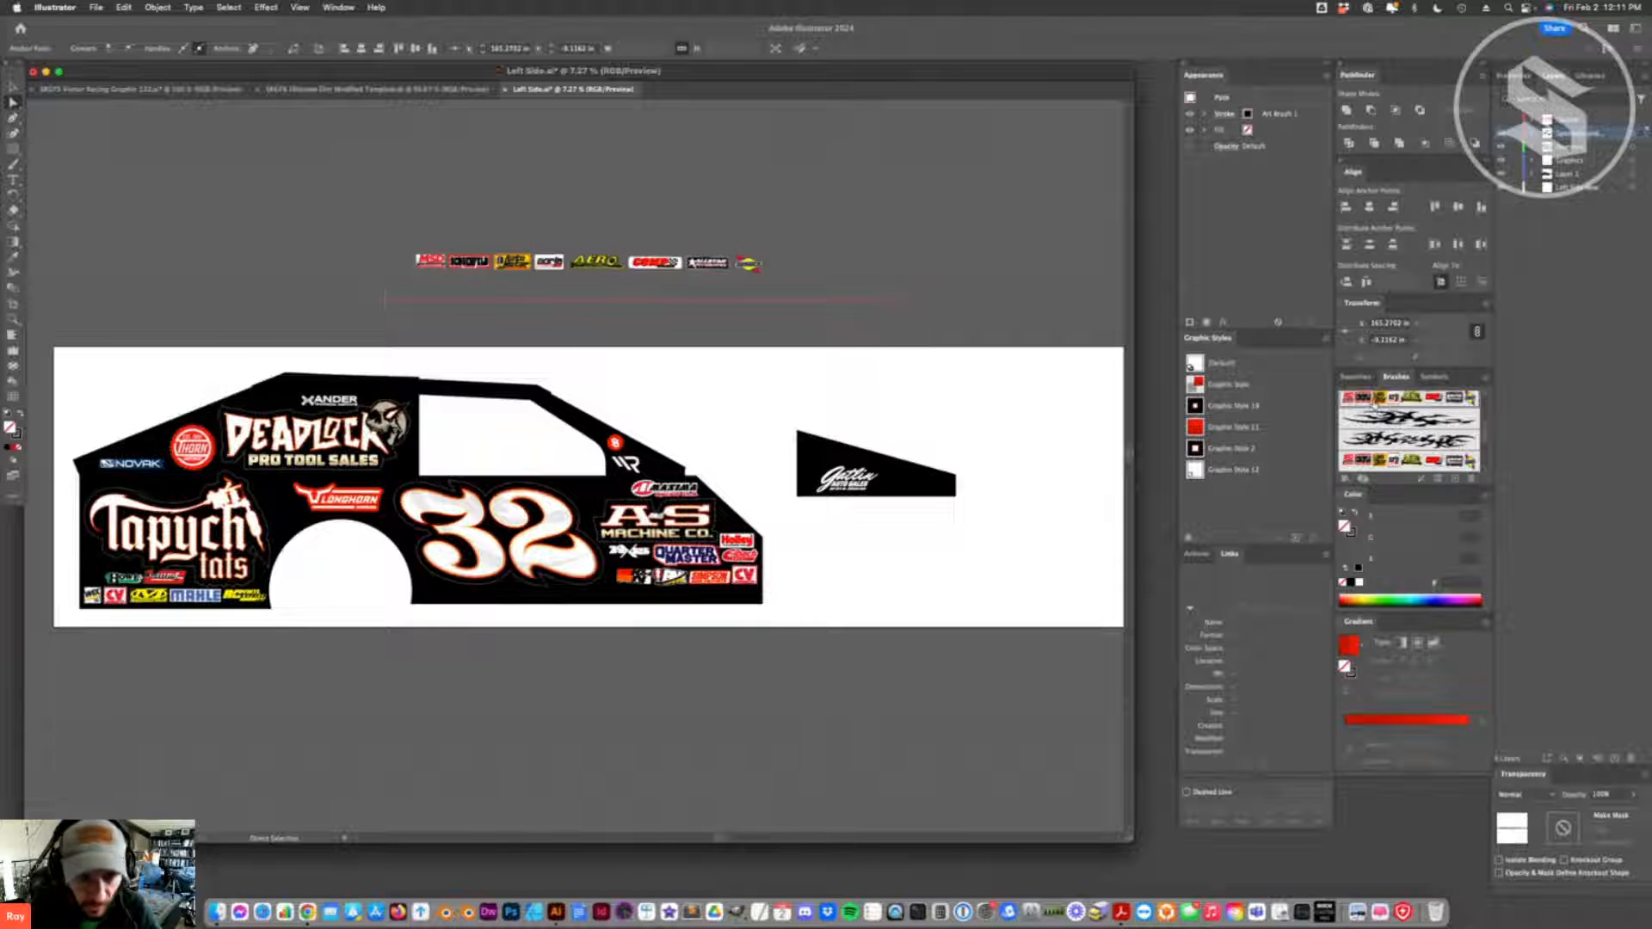
{"action": "mouse_move", "coordinate": [901, 304]}
{"action": "left_mouse_down"}
{"action": "mouse_move", "coordinate": [1058, 301]}
{"action": "mouse_move", "coordinate": [679, 303]}
{"action": "mouse_move", "coordinate": [748, 401]}
{"action": "mouse_move", "coordinate": [680, 172]}
{"action": "mouse_move", "coordinate": [721, 353]}
{"action": "mouse_move", "coordinate": [594, 189]}
{"action": "mouse_move", "coordinate": [641, 370]}
{"action": "mouse_move", "coordinate": [760, 300]}
{"action": "left_mouse_up"}
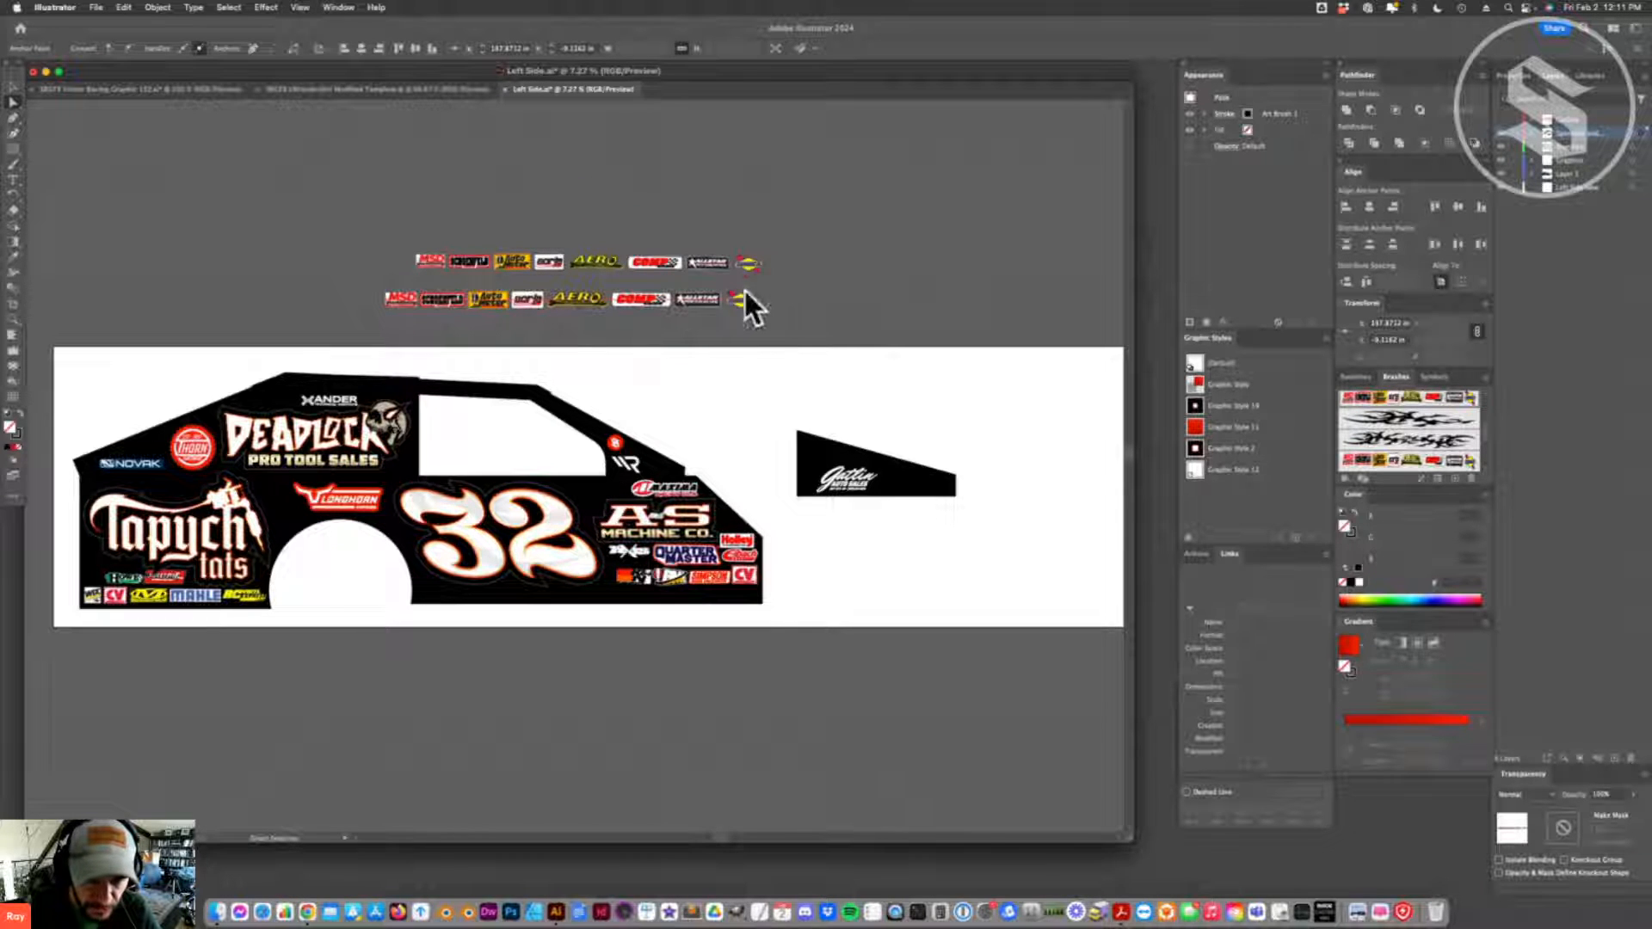
- Tilt the brushed logo strip slightly, then try to level it by selecting its end anchor points and aligning them
{"action": "key", "text": "v"}
{"action": "left_click_drag", "start_coordinate": [767, 314], "coordinate": [773, 338]}
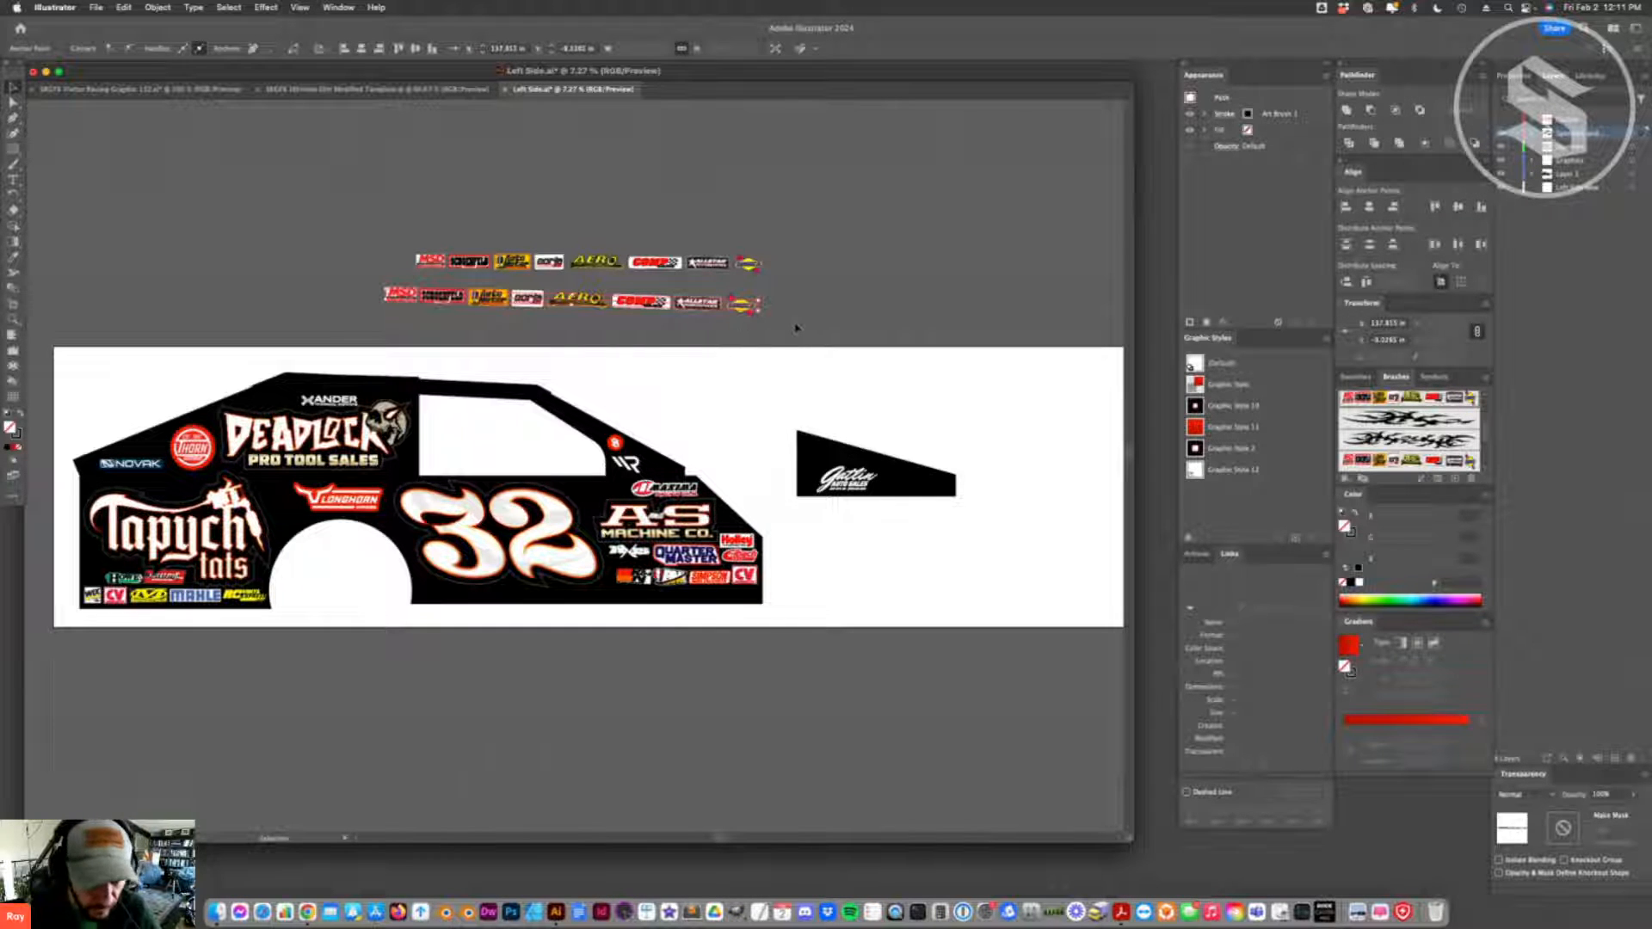
{"action": "right_click", "coordinate": [697, 320]}
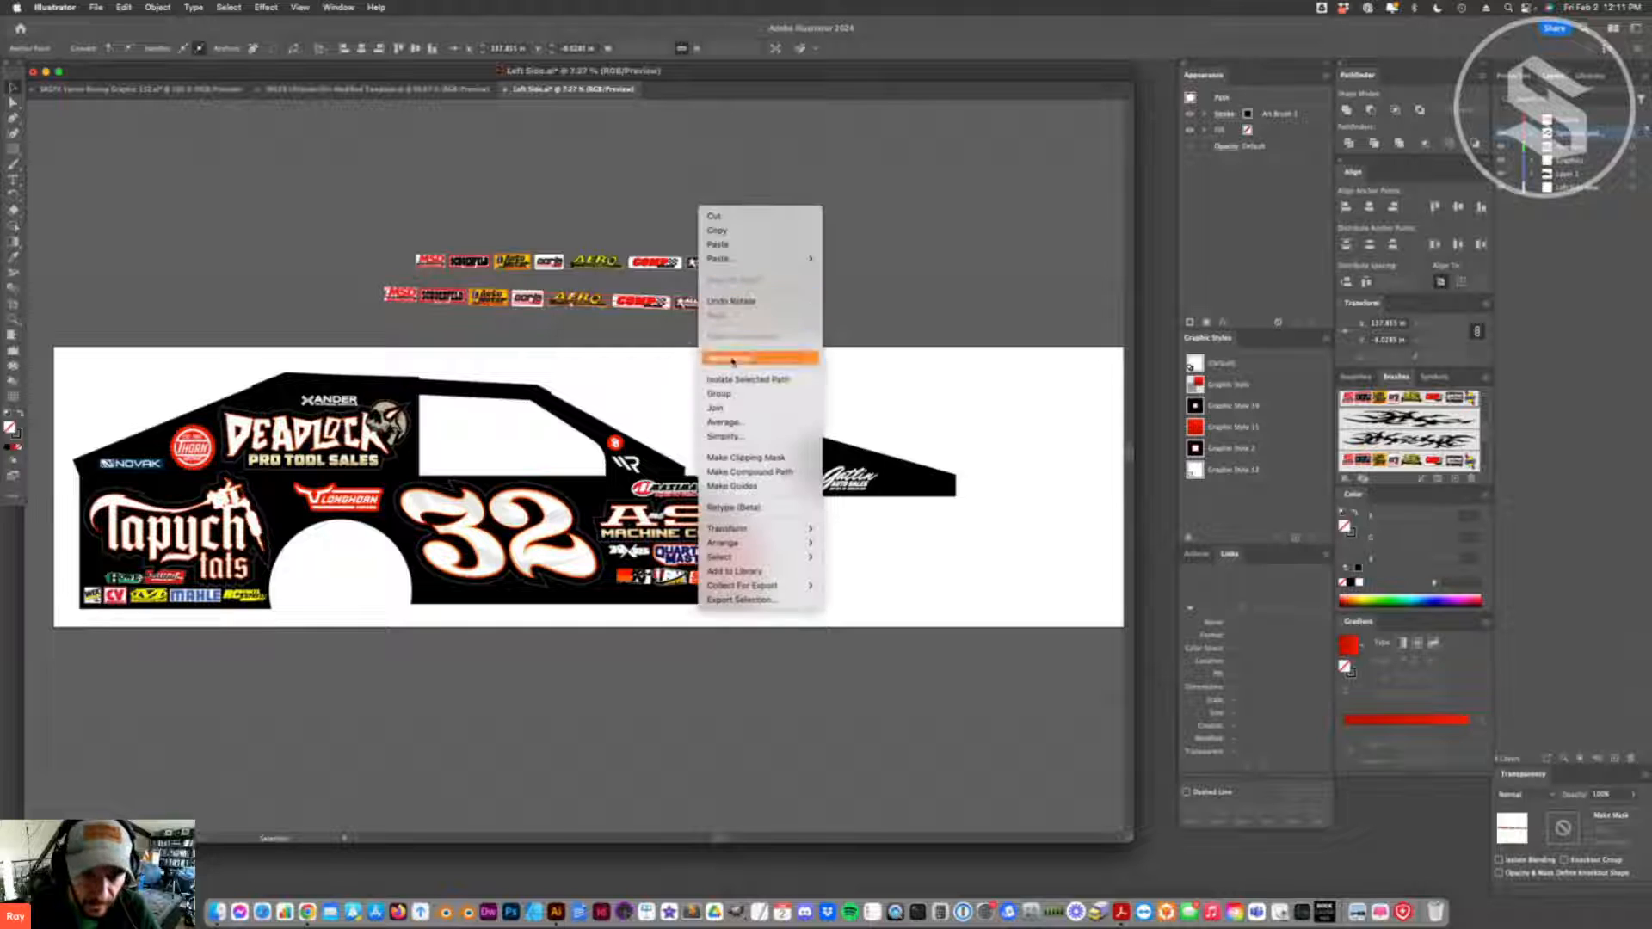
{"action": "left_click", "coordinate": [611, 334]}
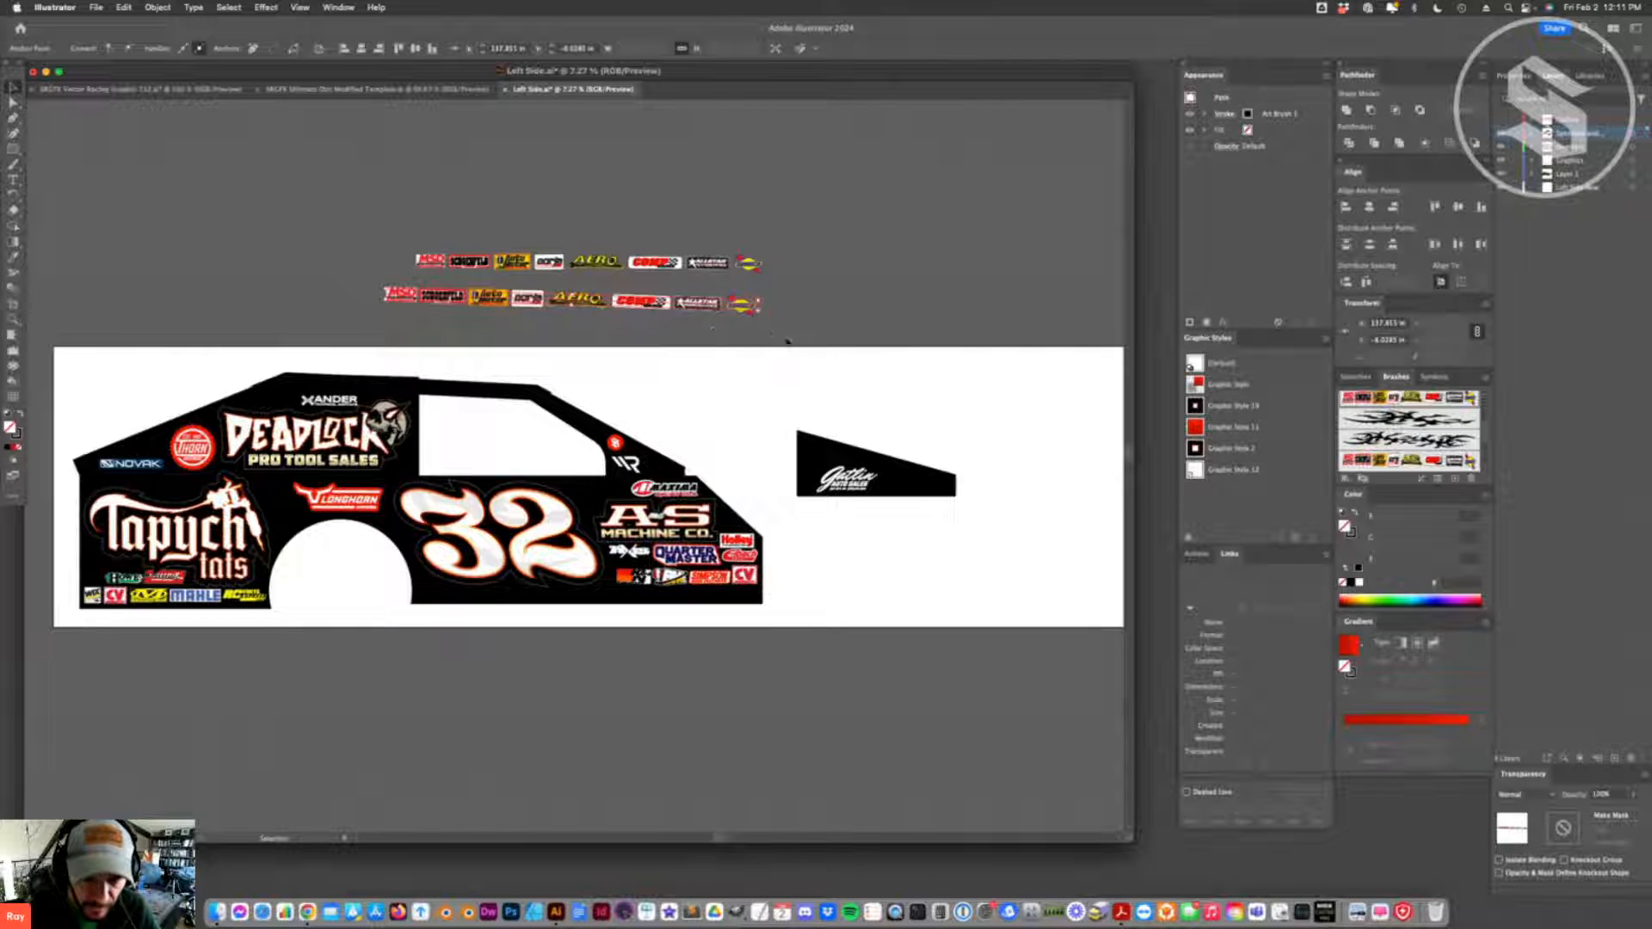
{"action": "left_click", "coordinate": [787, 341]}
{"action": "key", "text": "a"}
{"action": "left_click", "coordinate": [758, 307]}
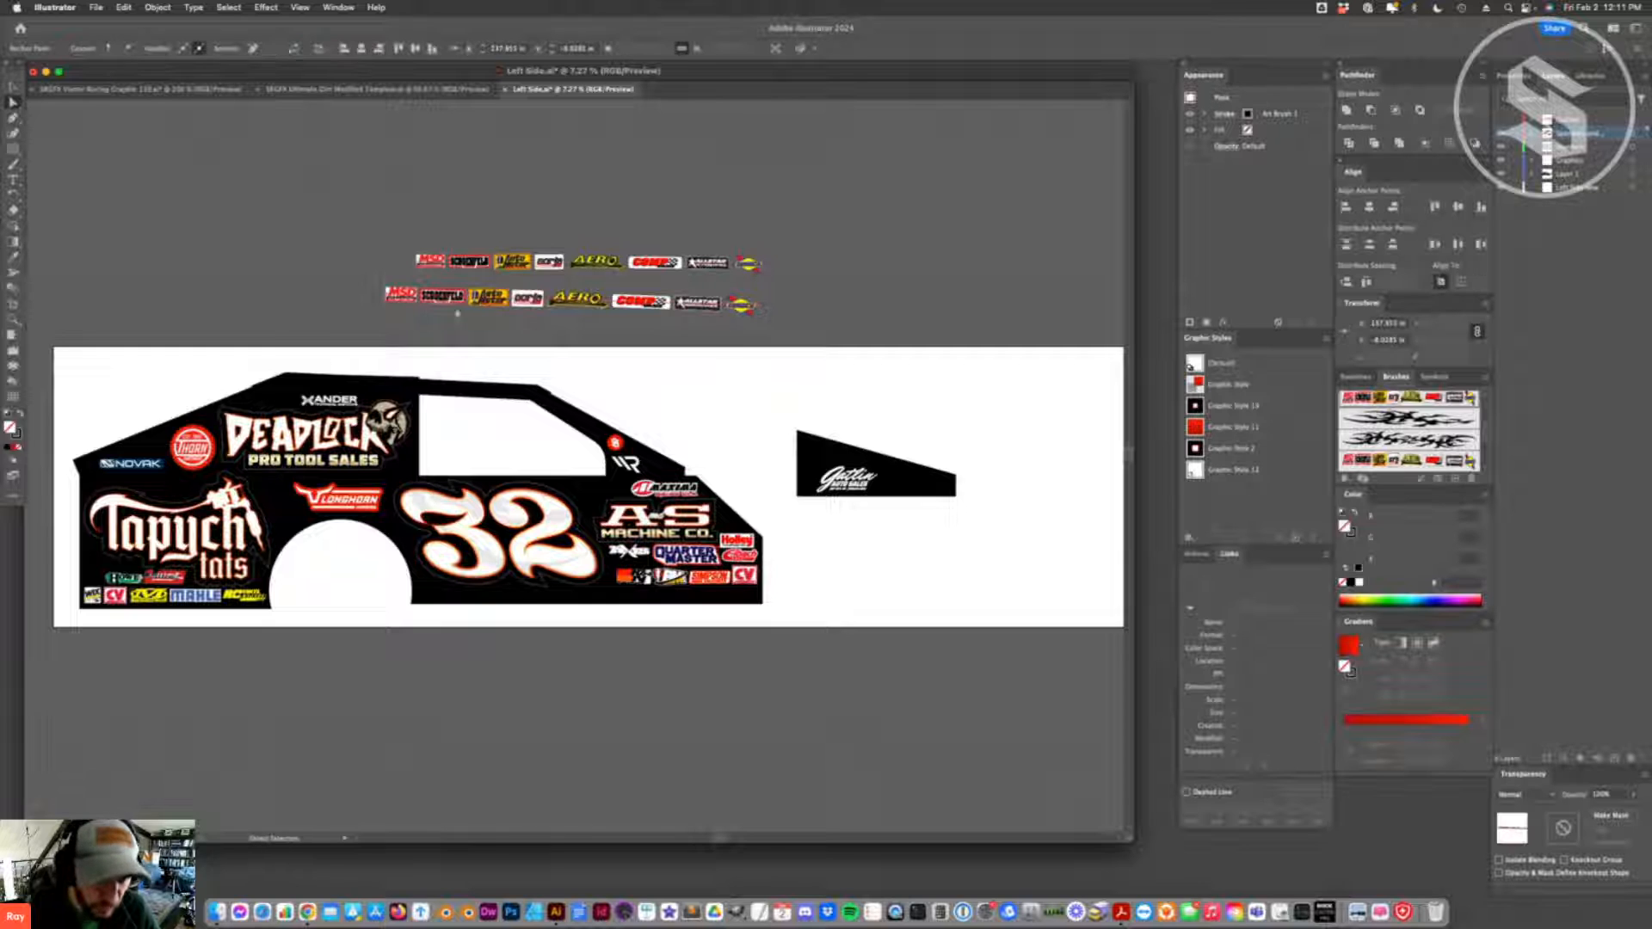
{"action": "left_click", "coordinate": [385, 298], "text": "shift"}
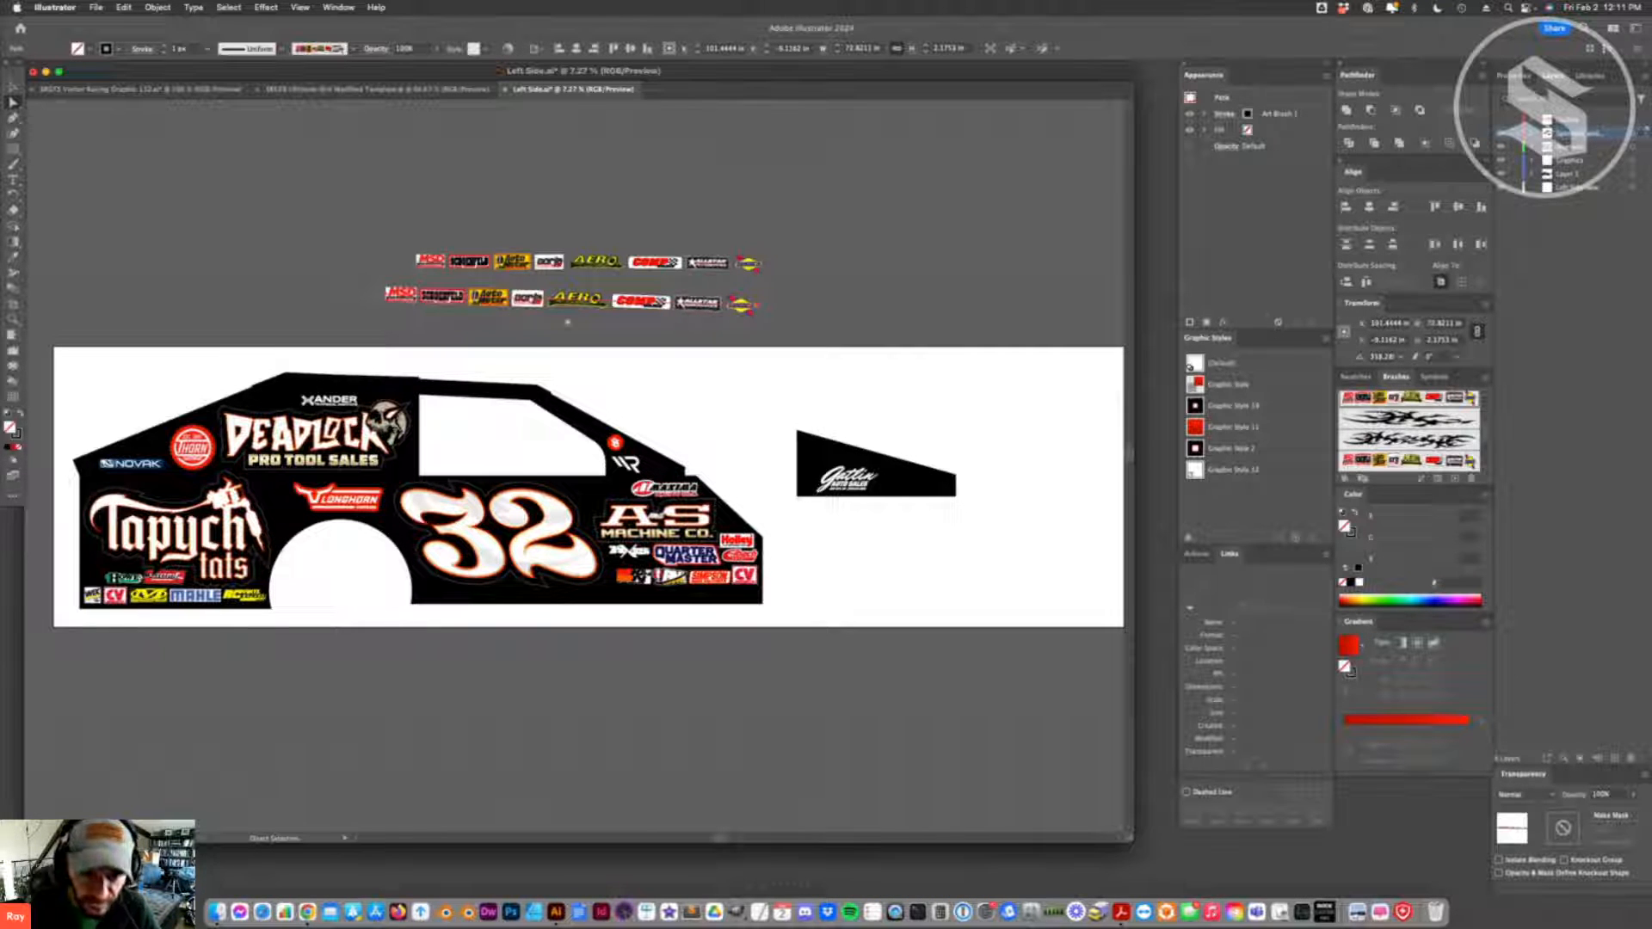
{"action": "left_click", "coordinate": [1432, 208]}
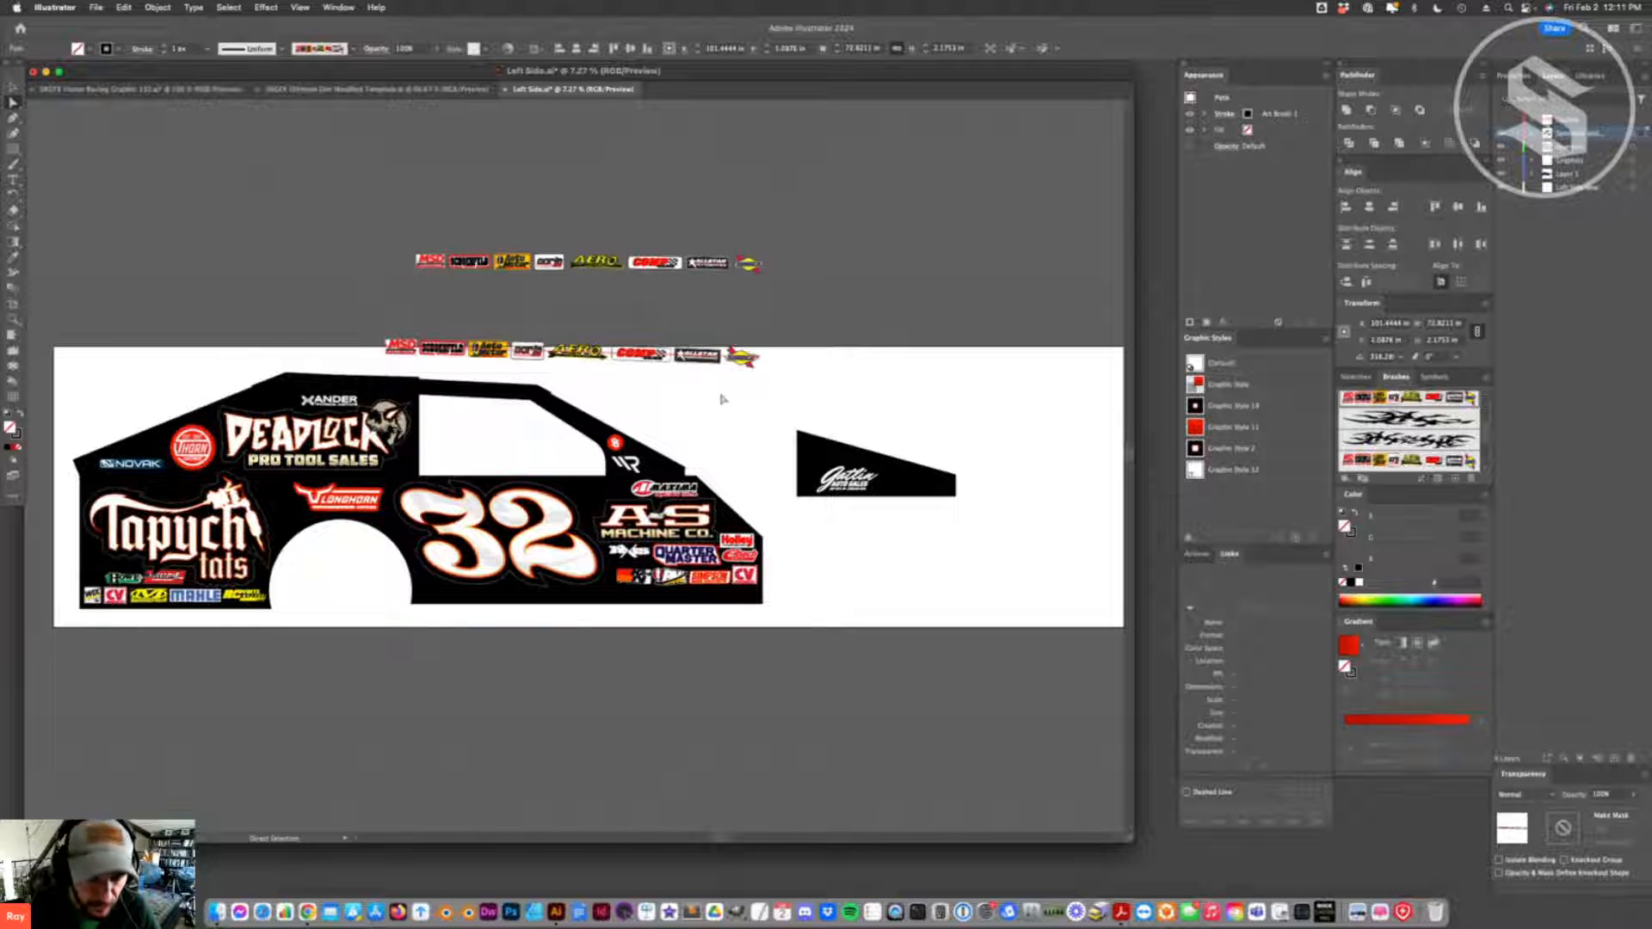
- Draw a rectangle about 25 in wide beside the tilted strip, and reduce its height to about 6 in
{"action": "left_click", "coordinate": [766, 360]}
{"action": "left_click", "coordinate": [759, 358]}
{"action": "left_click", "coordinate": [13, 149]}
{"action": "left_click_drag", "start_coordinate": [783, 333], "coordinate": [912, 406]}
{"action": "left_click", "coordinate": [13, 89]}
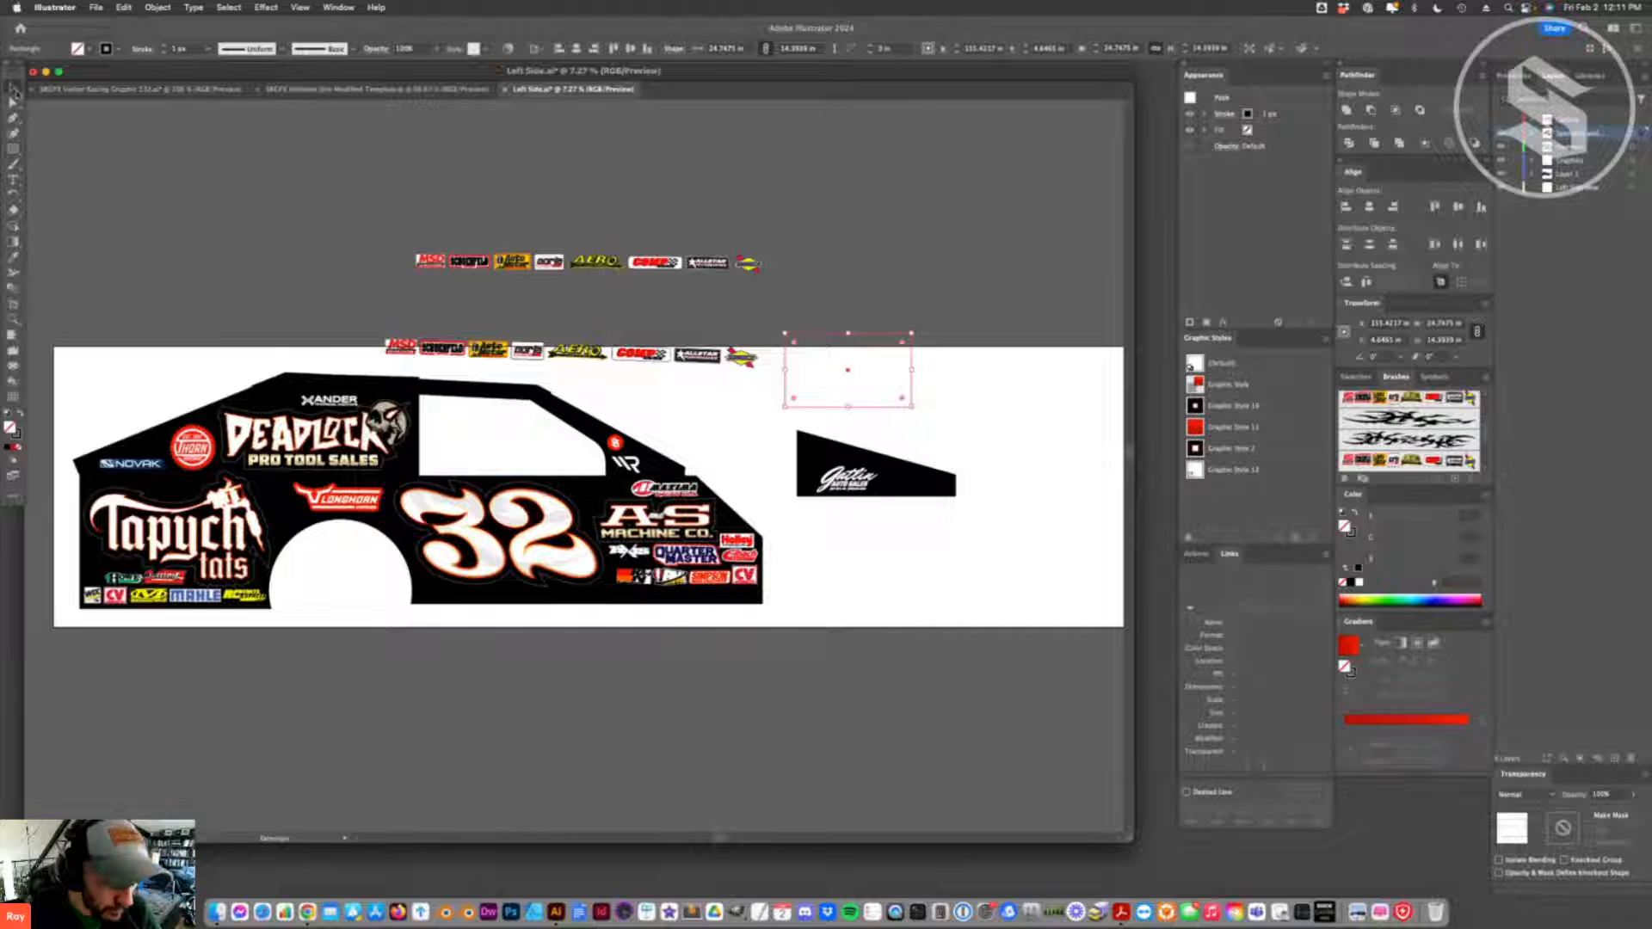
{"action": "left_click_drag", "start_coordinate": [848, 406], "coordinate": [855, 368]}
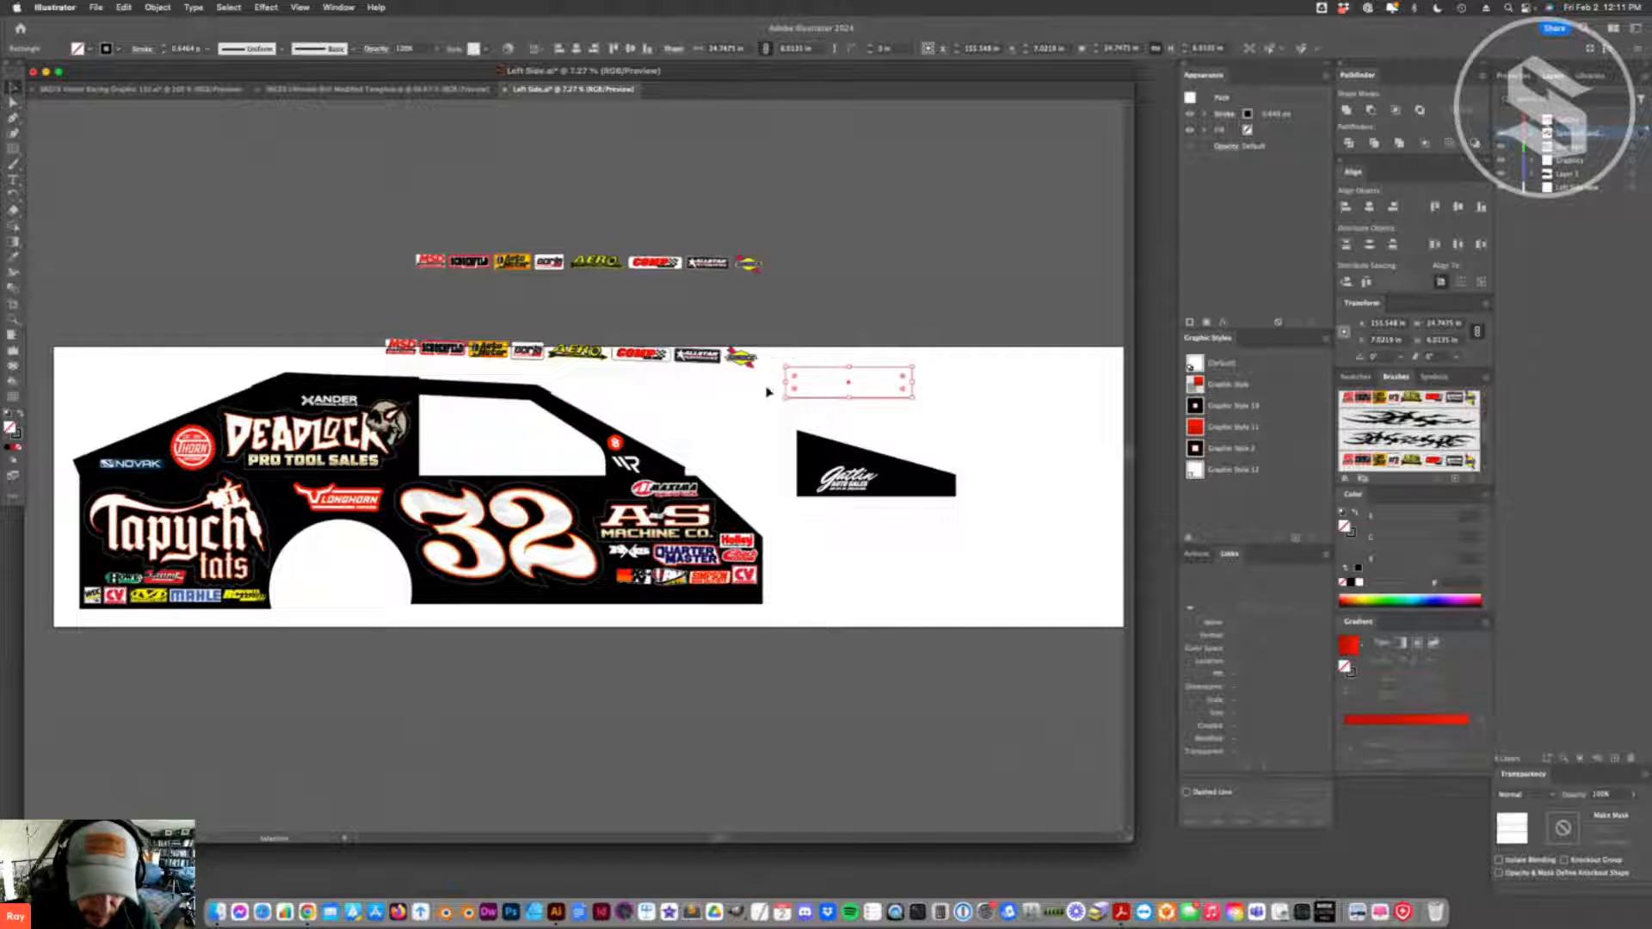
- Align the strip's end anchor points vertically with an anchor of the rectangle to level the strip
{"action": "left_click", "coordinate": [756, 363]}
{"action": "left_click_drag", "start_coordinate": [754, 362], "coordinate": [795, 382]}
{"action": "key", "text": "a"}
{"action": "left_click", "coordinate": [766, 371]}
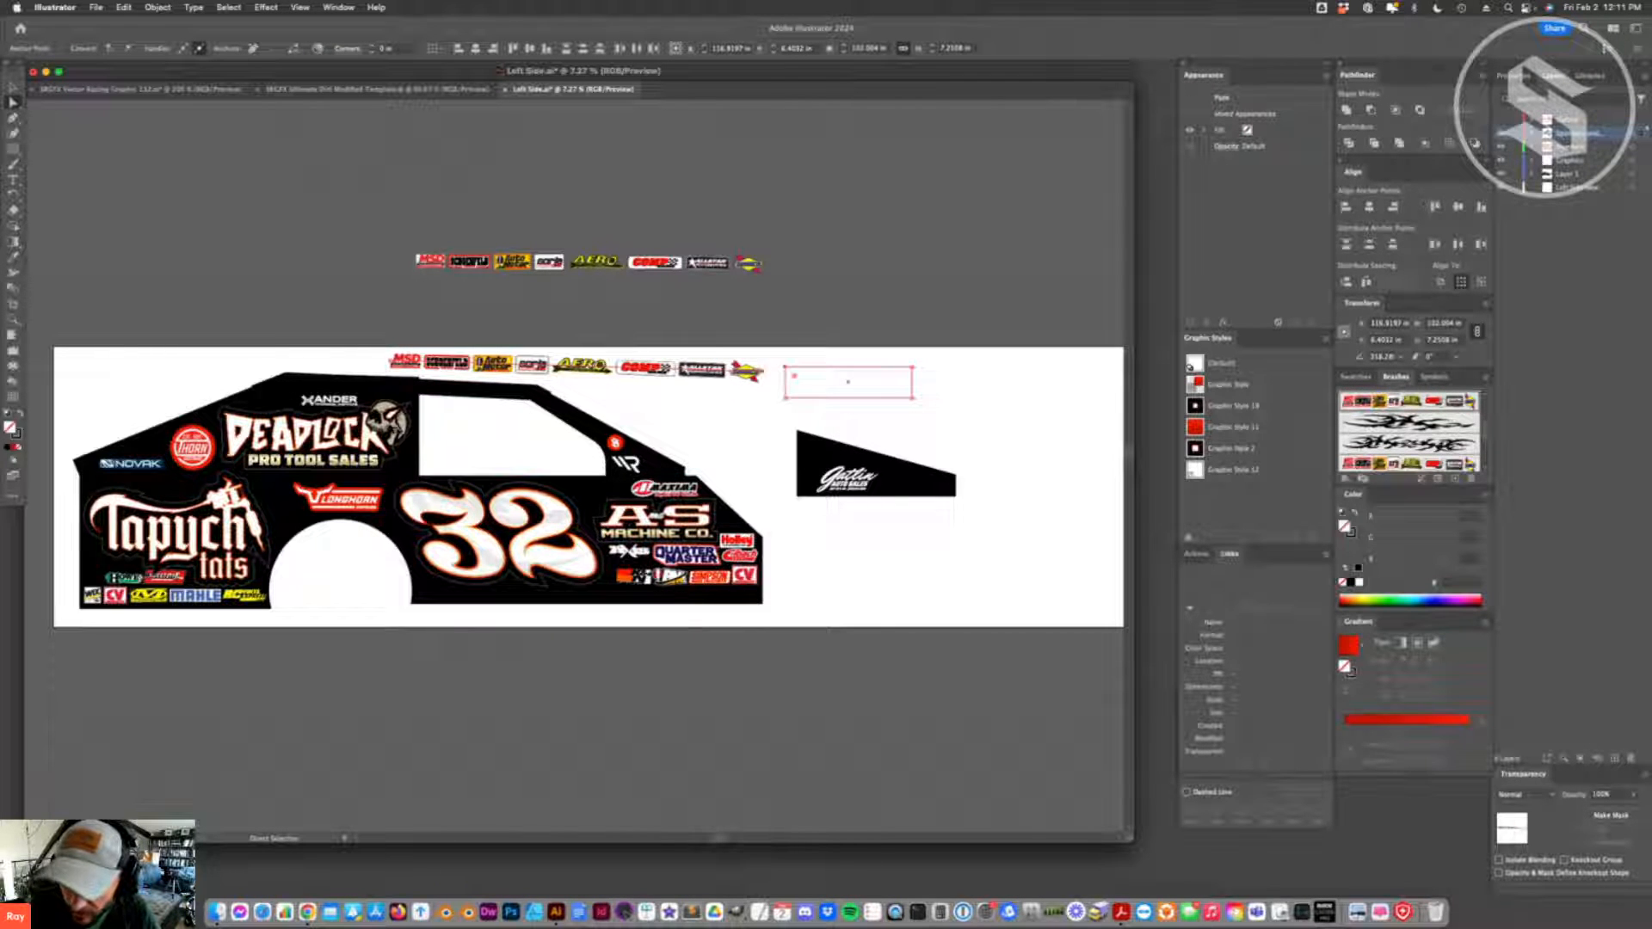
{"action": "left_click", "coordinate": [1434, 207]}
{"action": "left_click", "coordinate": [397, 347]}
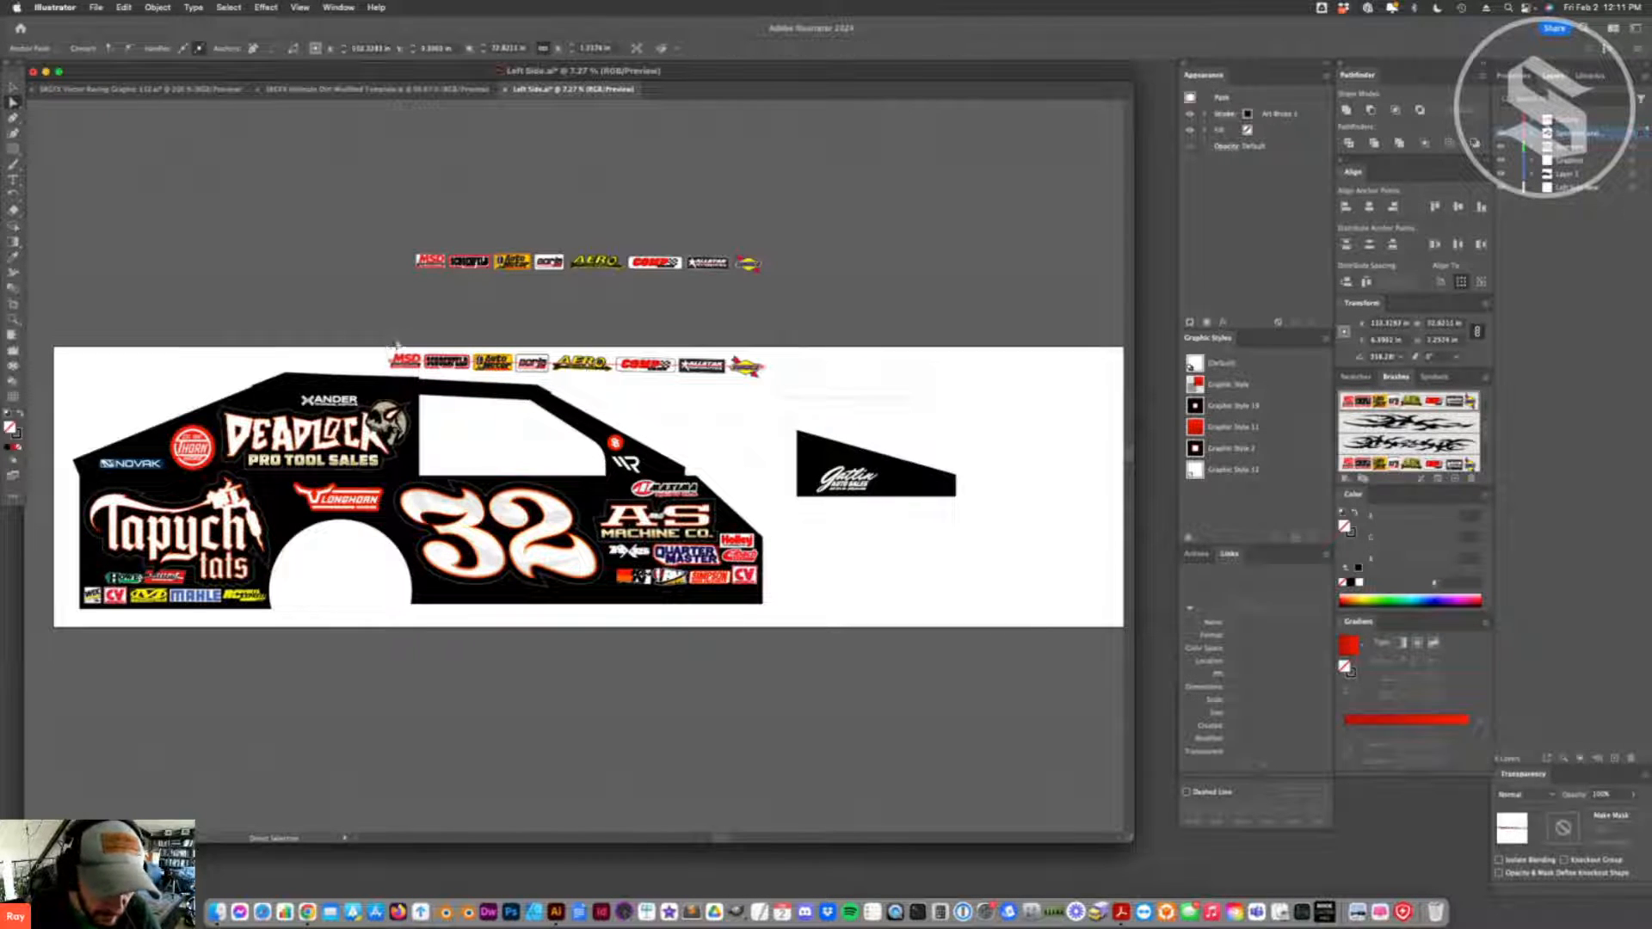
{"action": "left_click_drag", "start_coordinate": [380, 348], "coordinate": [412, 377]}
{"action": "left_click", "coordinate": [793, 377]}
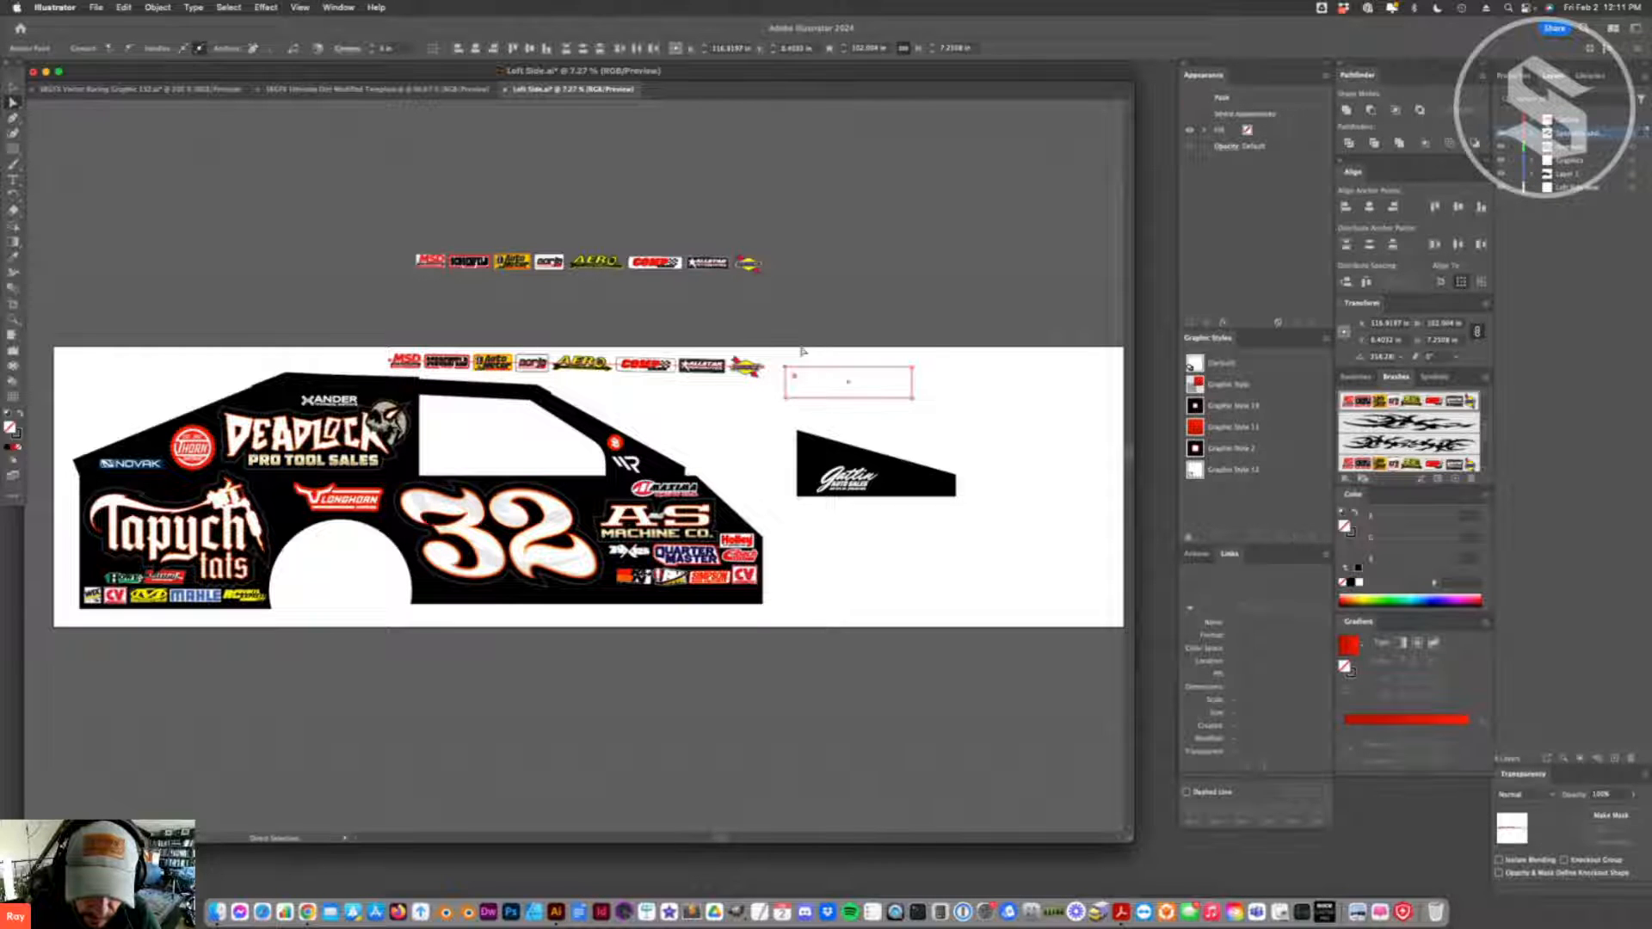
{"action": "left_click_drag", "start_coordinate": [375, 353], "coordinate": [405, 375]}
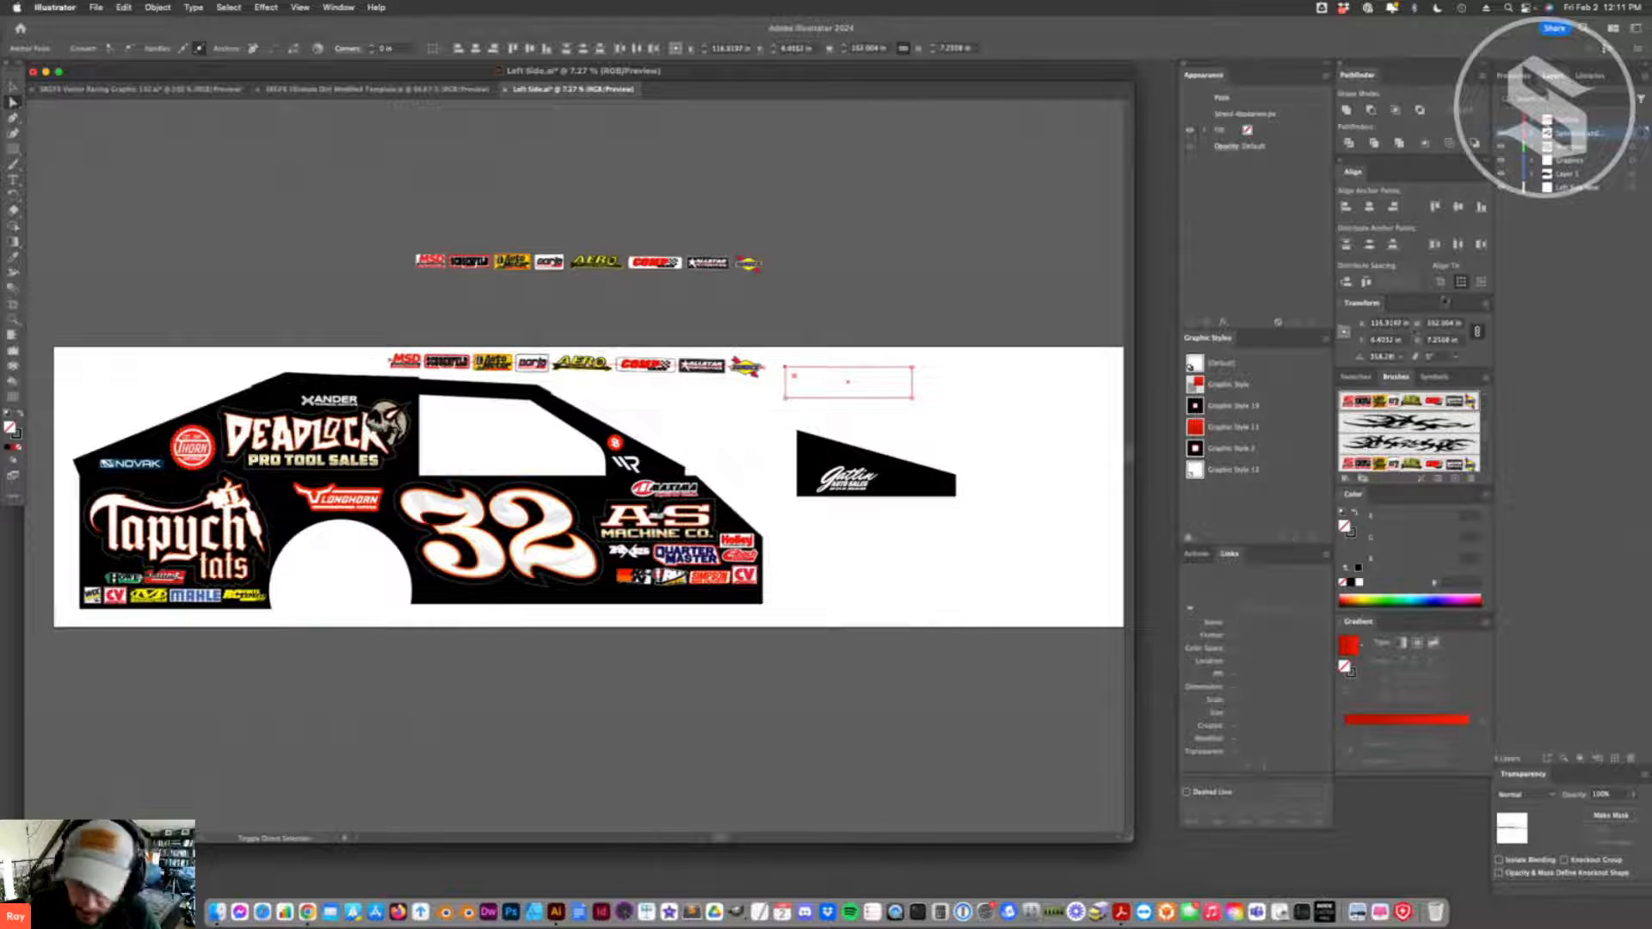
{"action": "left_click", "coordinate": [1481, 207]}
{"action": "left_click", "coordinate": [1041, 295]}
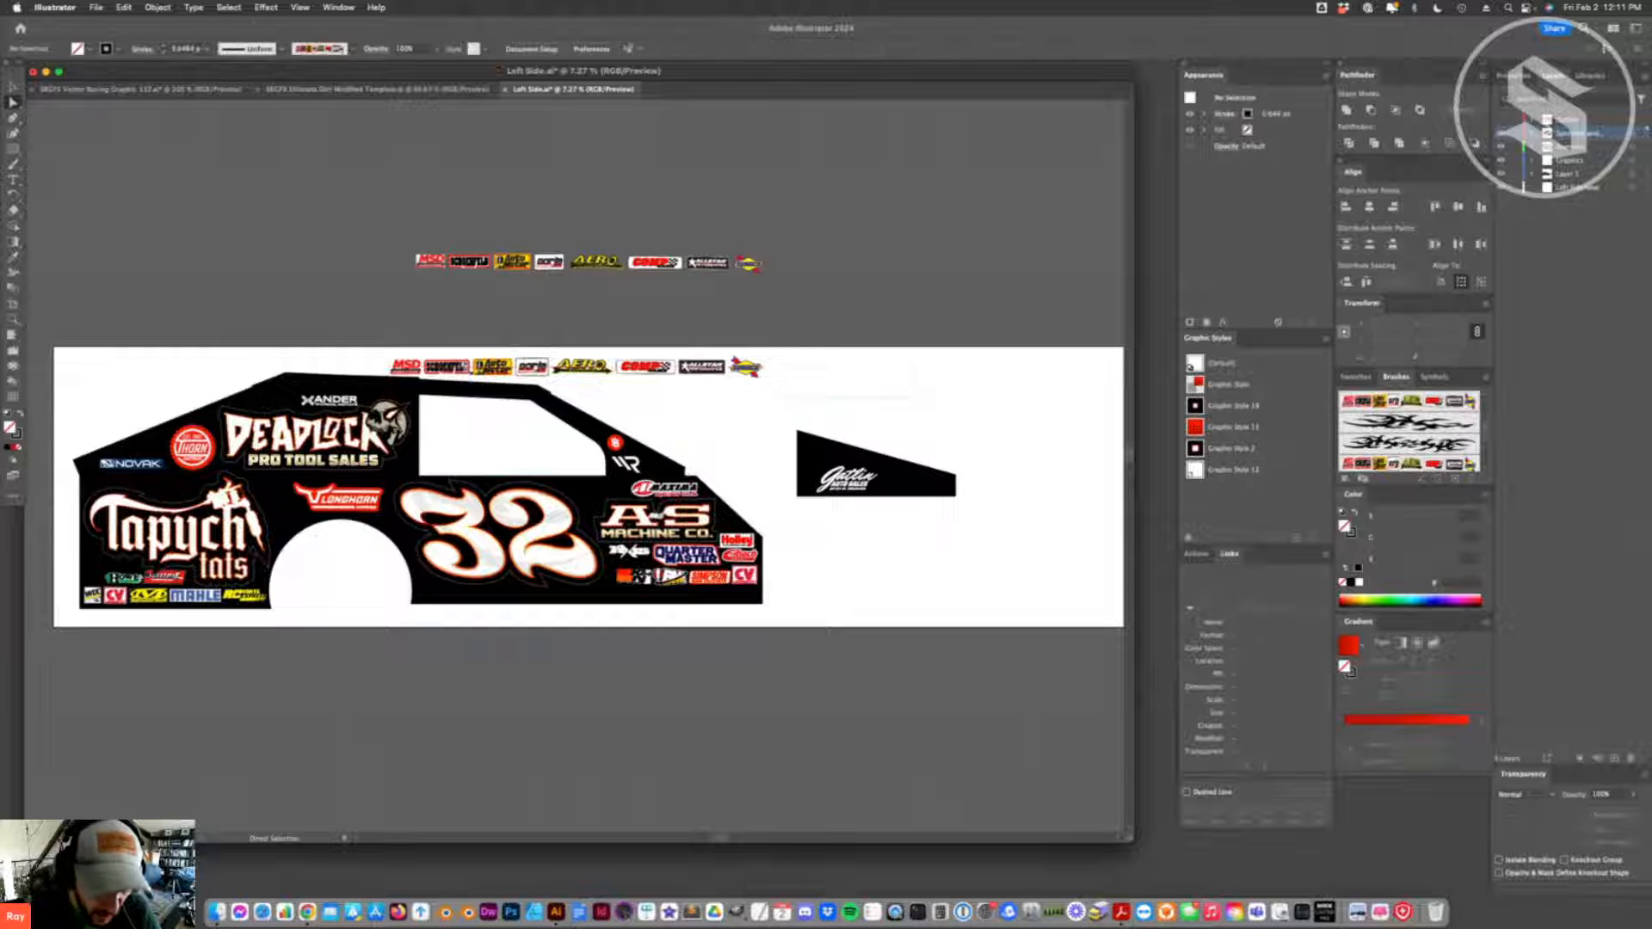
- Move the levelled strip back above the artboard and try pulling its end anchor to different lengths and angles
{"action": "left_click_drag", "start_coordinate": [612, 369], "coordinate": [633, 314]}
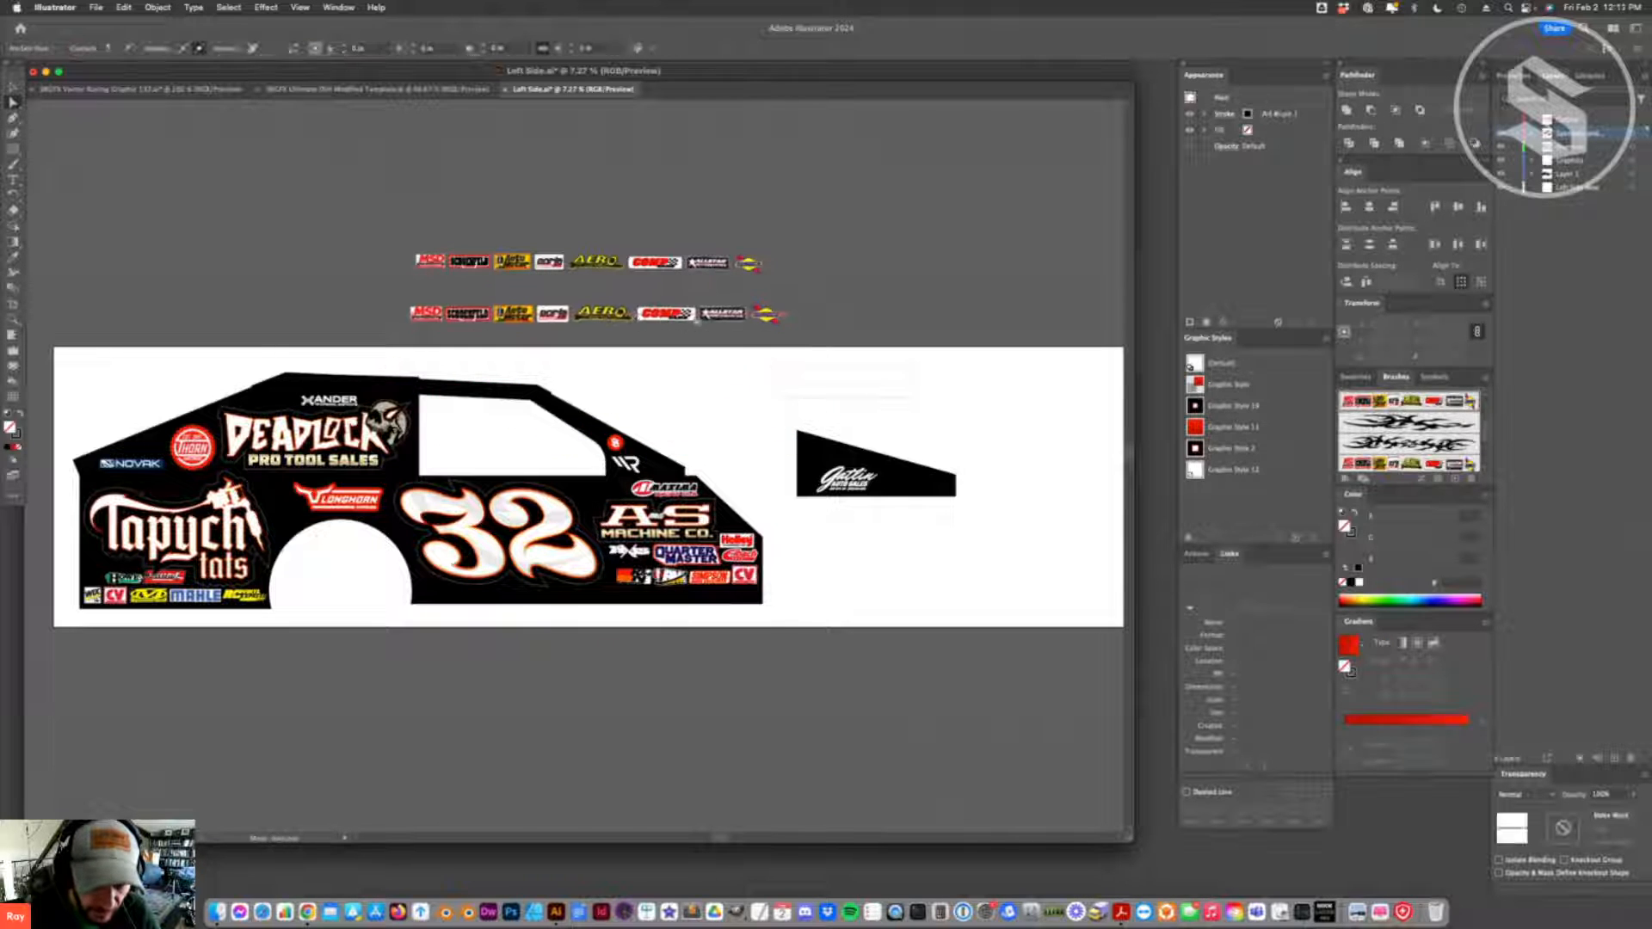
{"action": "left_click_drag", "start_coordinate": [785, 319], "coordinate": [705, 489]}
{"action": "key", "text": "super+z"}
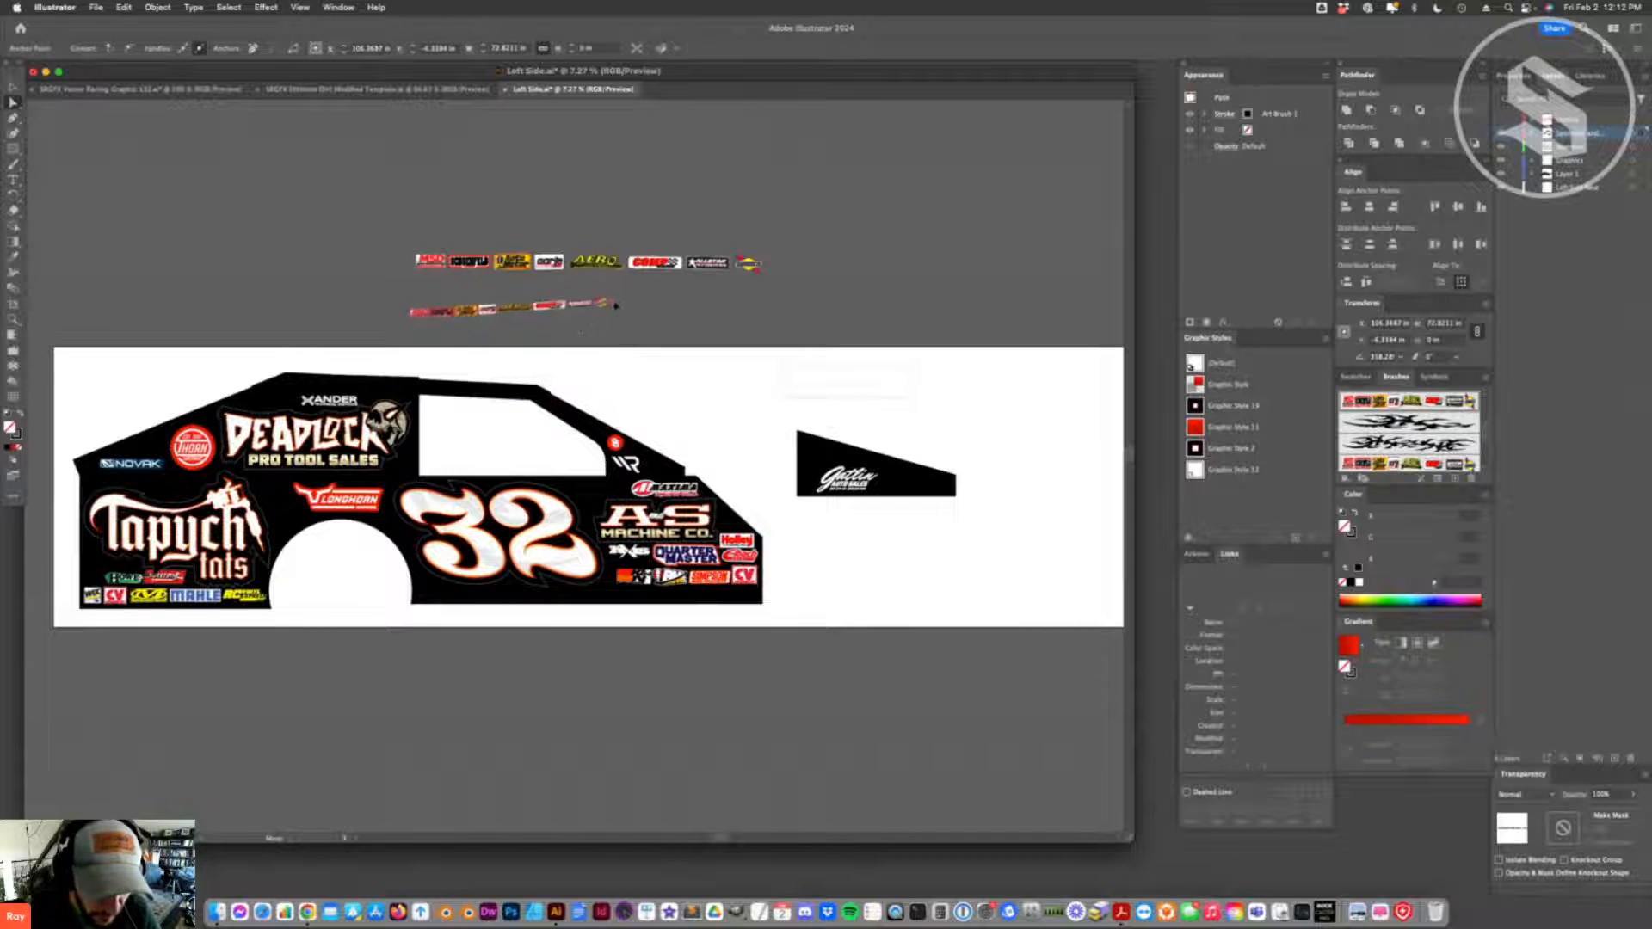
- Duplicate the brushed logo strip just above itself and clear the selection
{"action": "left_click_drag", "start_coordinate": [596, 314], "coordinate": [596, 294]}
{"action": "key", "text": "super+shift+a"}
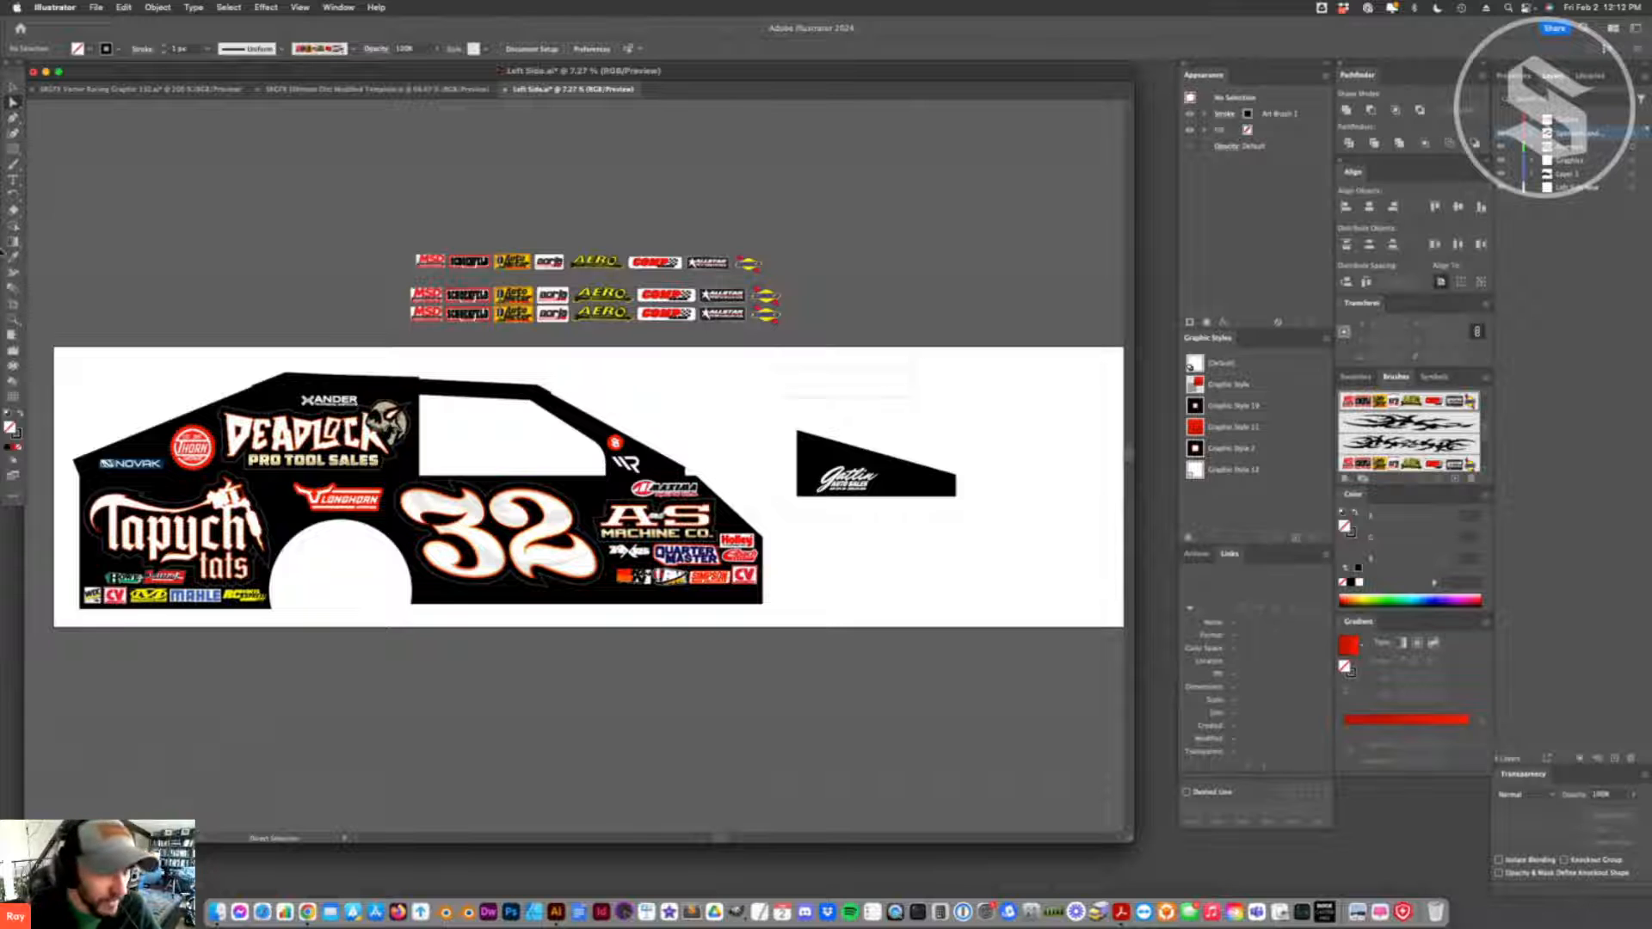
{"action": "left_click", "coordinate": [13, 86]}
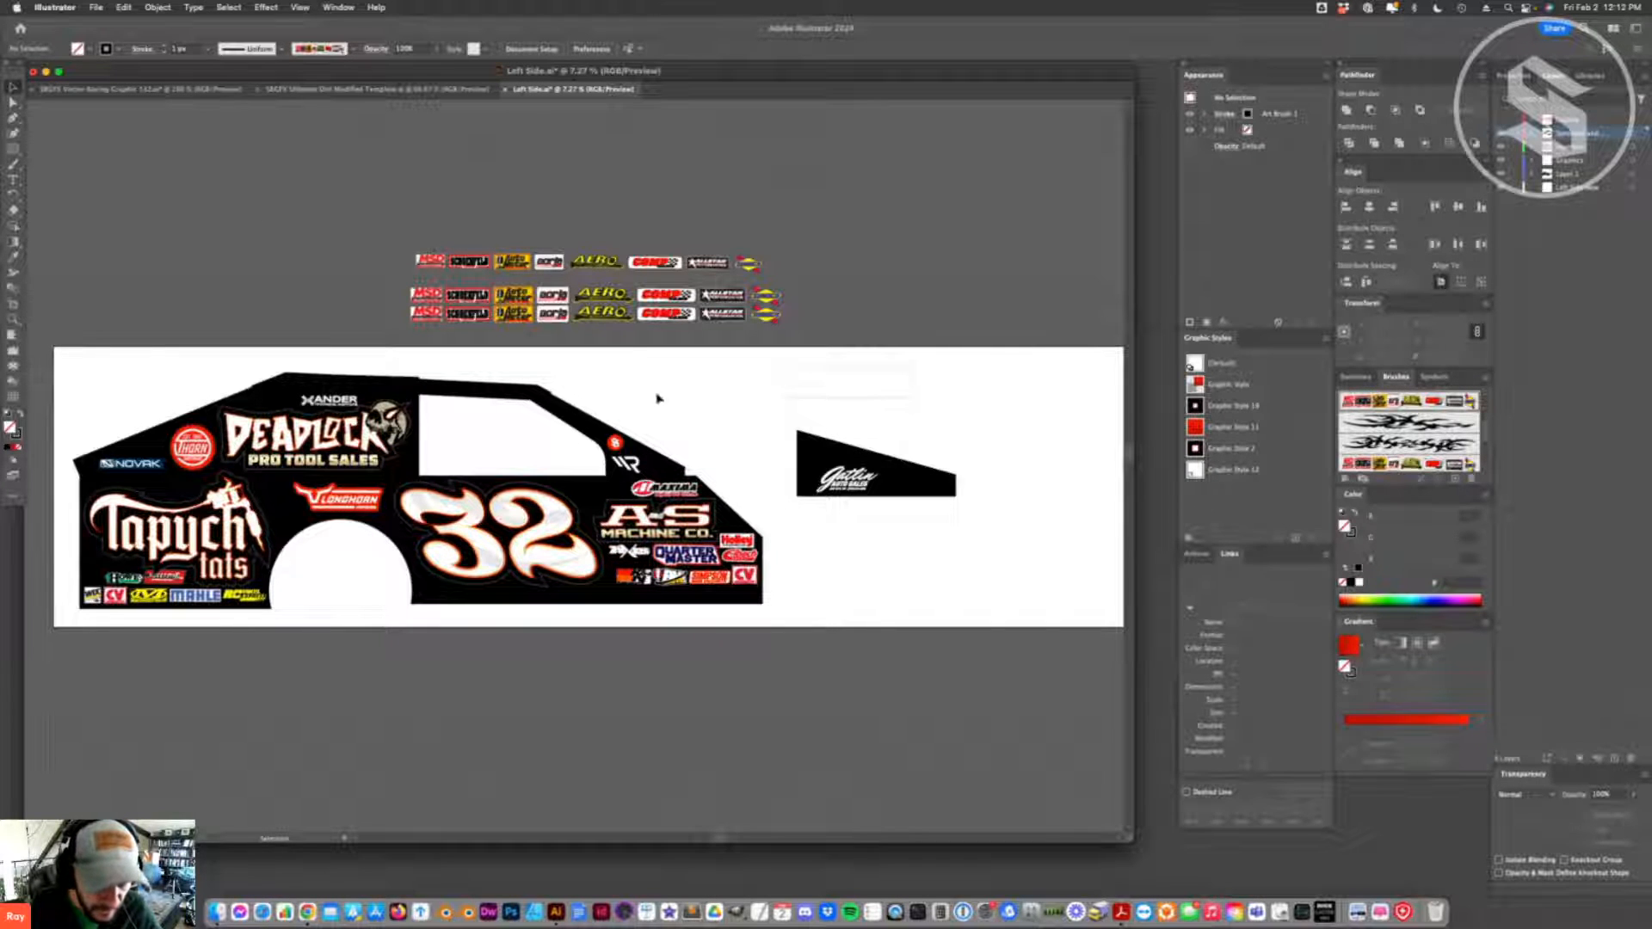
- Undo the duplicate, alignment and tilt experiments back to the first straight brushed strip
{"action": "key", "text": "super+z"}
{"action": "key", "text": "super+z"}
{"action": "key", "text": "super+z"}
{"action": "key", "text": "super+z"}
{"action": "key", "text": "super+z"}
{"action": "key", "text": "super+z"}
{"action": "key", "text": "super+z"}
{"action": "key", "text": "super+z"}
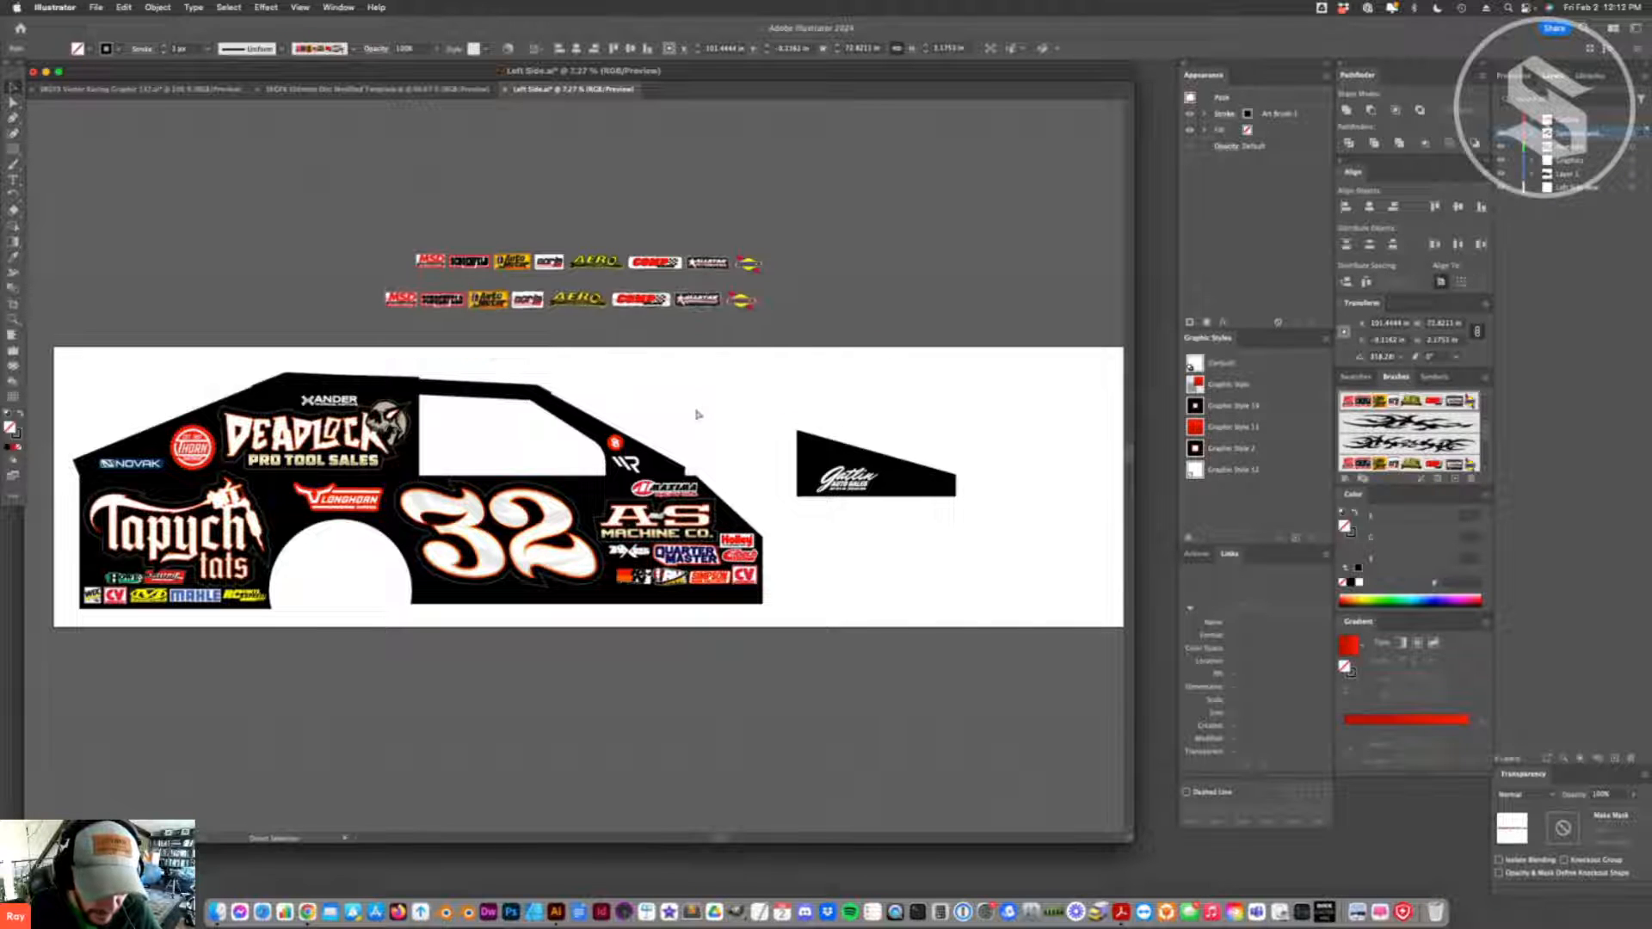
- Place the brushed logo strip along the car's lower side edge and try a 2 pt stroke weight
{"action": "key", "text": "super+z"}
{"action": "key", "text": "super+z"}
{"action": "key", "text": "super+z"}
{"action": "key", "text": "super+z"}
{"action": "key", "text": "super+z"}
{"action": "key", "text": "super+z"}
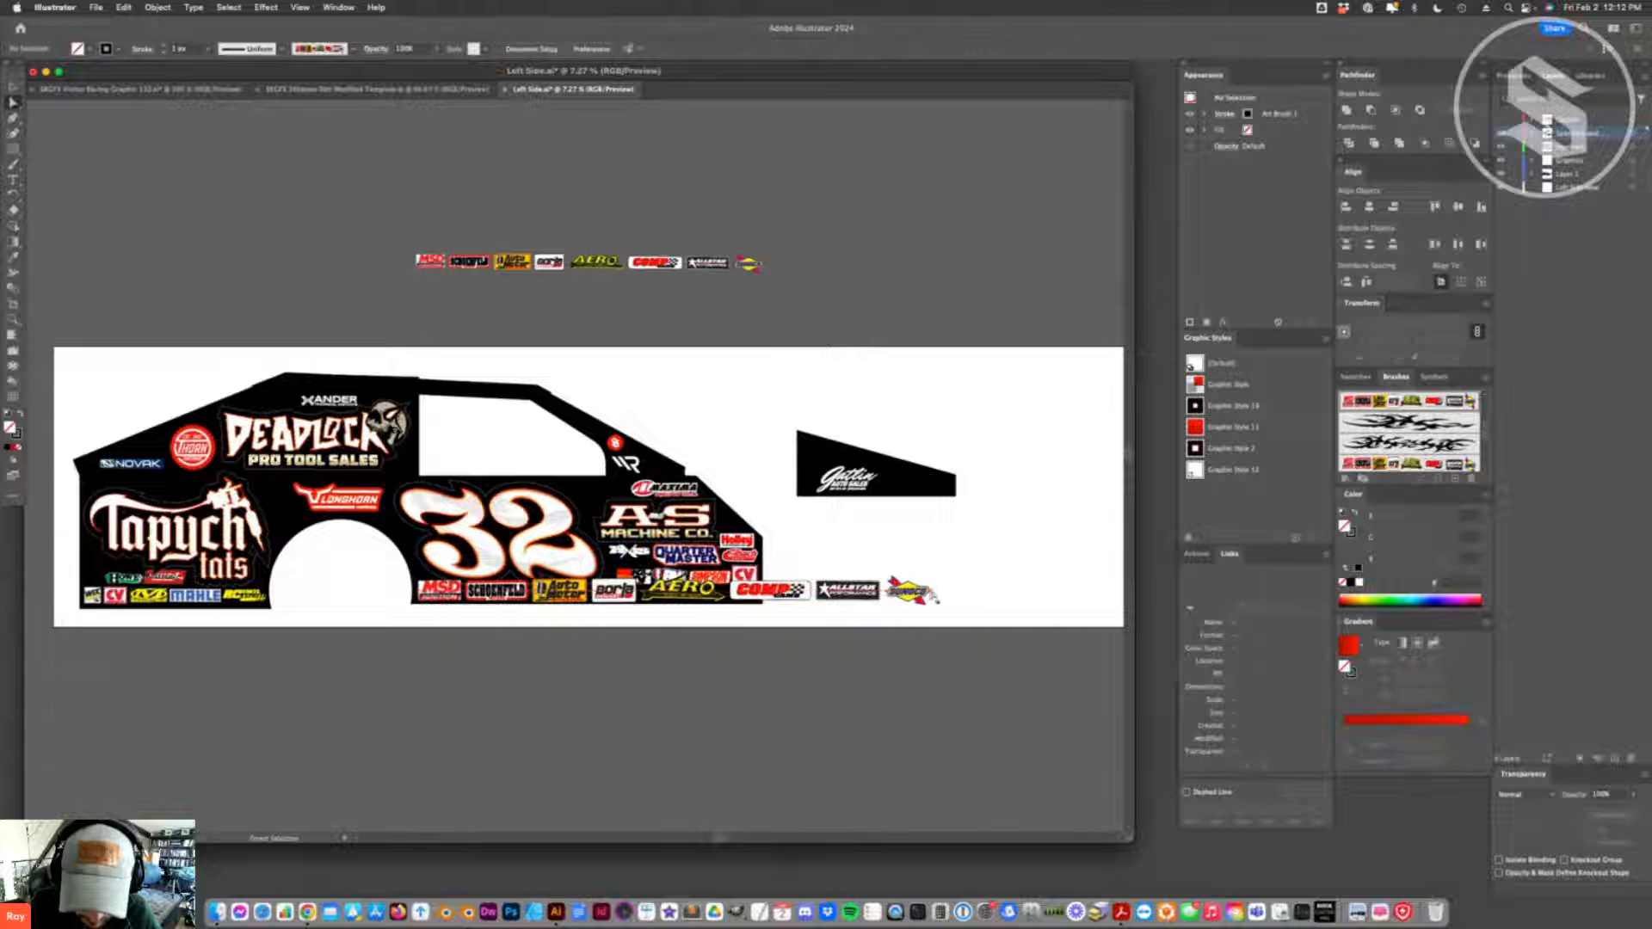
- Return the strip's stroke to 1 pt and shorten it to fit between the wheel opening and the car side's front edge
{"action": "key", "text": "super+z"}
{"action": "key", "text": "super+z"}
{"action": "key", "text": "super+z"}
{"action": "key", "text": "super+z"}
{"action": "key", "text": "super+z"}
{"action": "key", "text": "super+z"}
{"action": "key", "text": "super+z"}
{"action": "key", "text": "super+z"}
{"action": "key", "text": "super+z"}
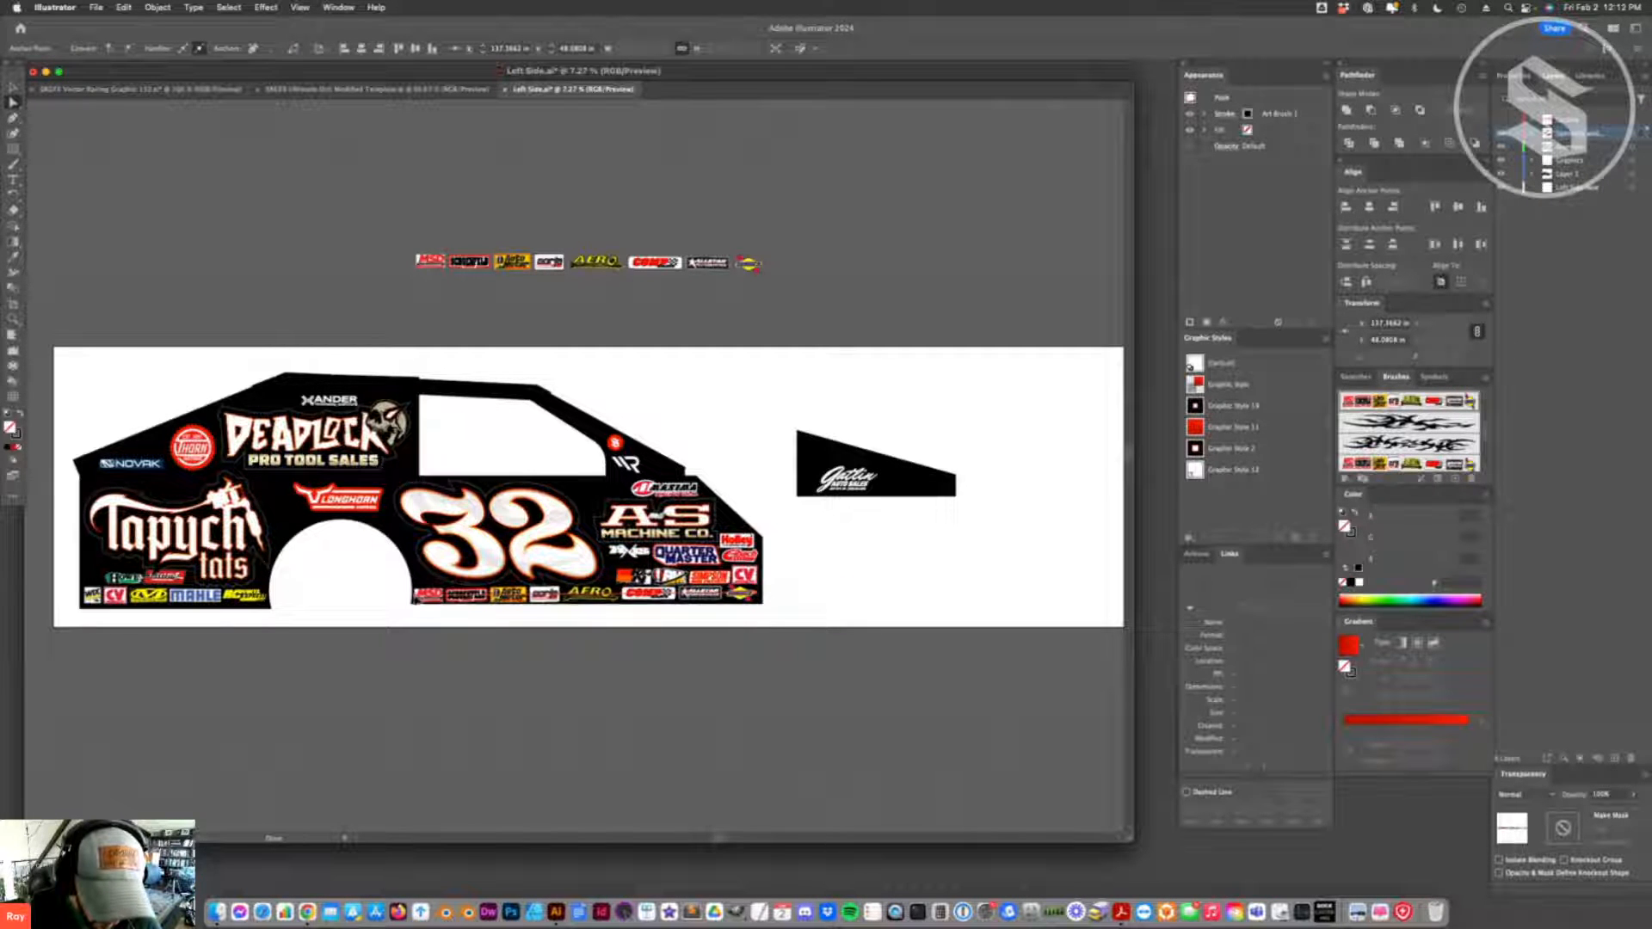
{"action": "key", "text": "super+z"}
{"action": "key", "text": "super+z"}
{"action": "key", "text": "super+z"}
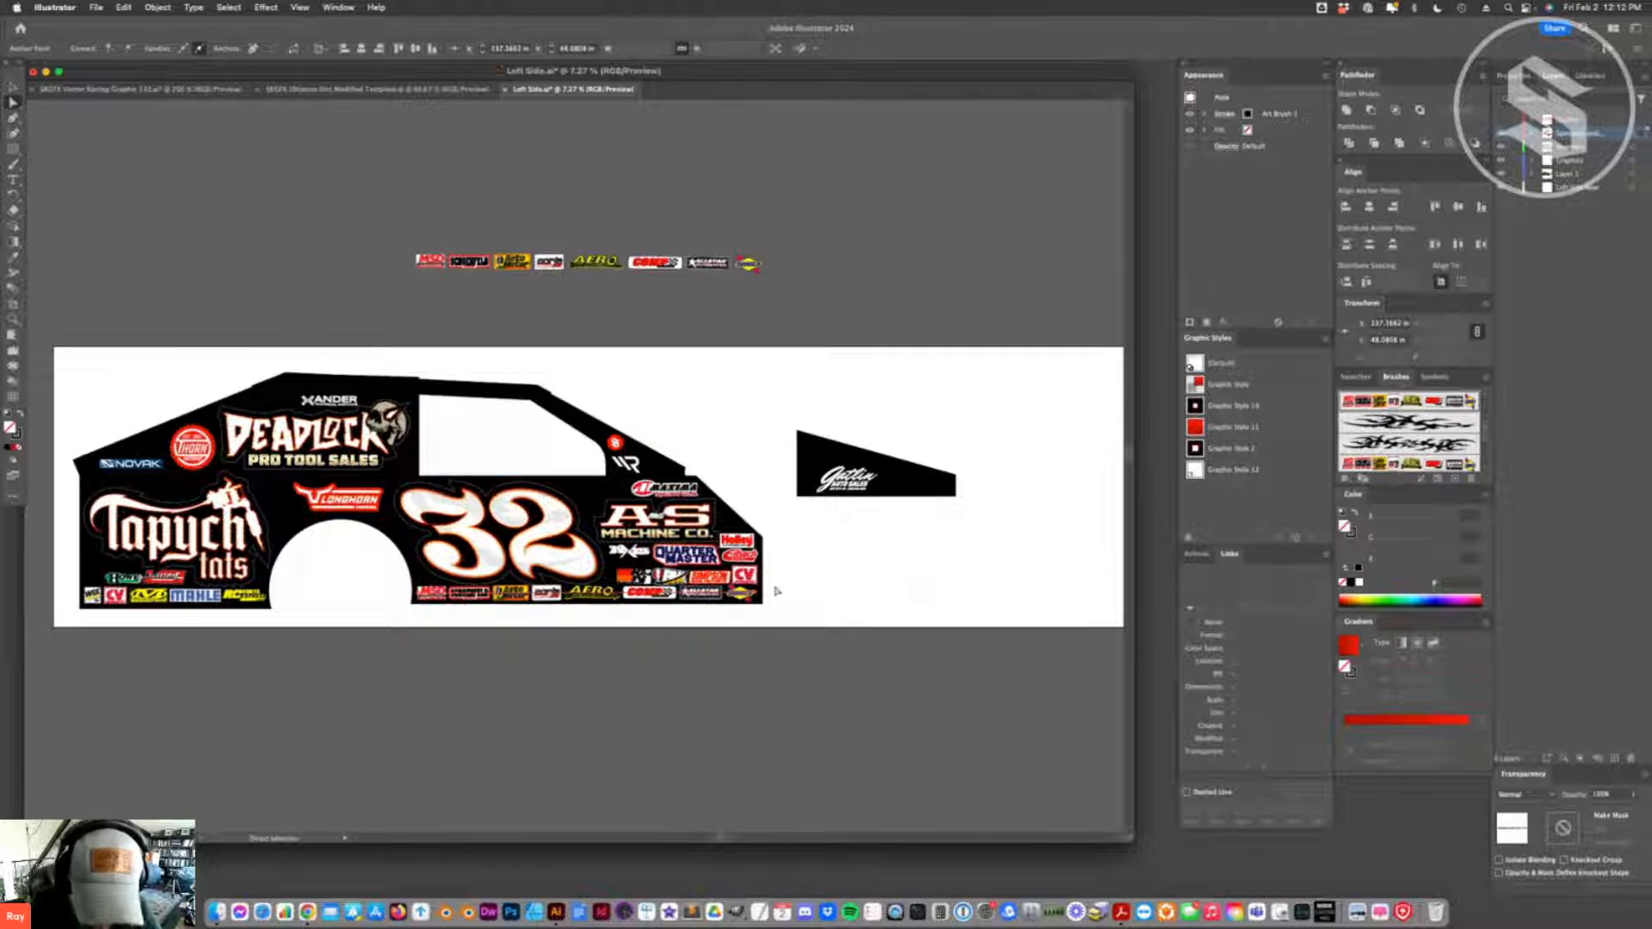
- Fine-tune both end anchor points of the strip so it follows the car's lower side edge, and clear the selection
{"action": "key", "text": "super+z"}
{"action": "key", "text": "super+z"}
{"action": "key", "text": "super+z"}
{"action": "key", "text": "super+z"}
{"action": "key", "text": "super+z"}
{"action": "key", "text": "super+z"}
{"action": "key", "text": "super+z"}
{"action": "key", "text": "super+z"}
{"action": "key", "text": "super+z"}
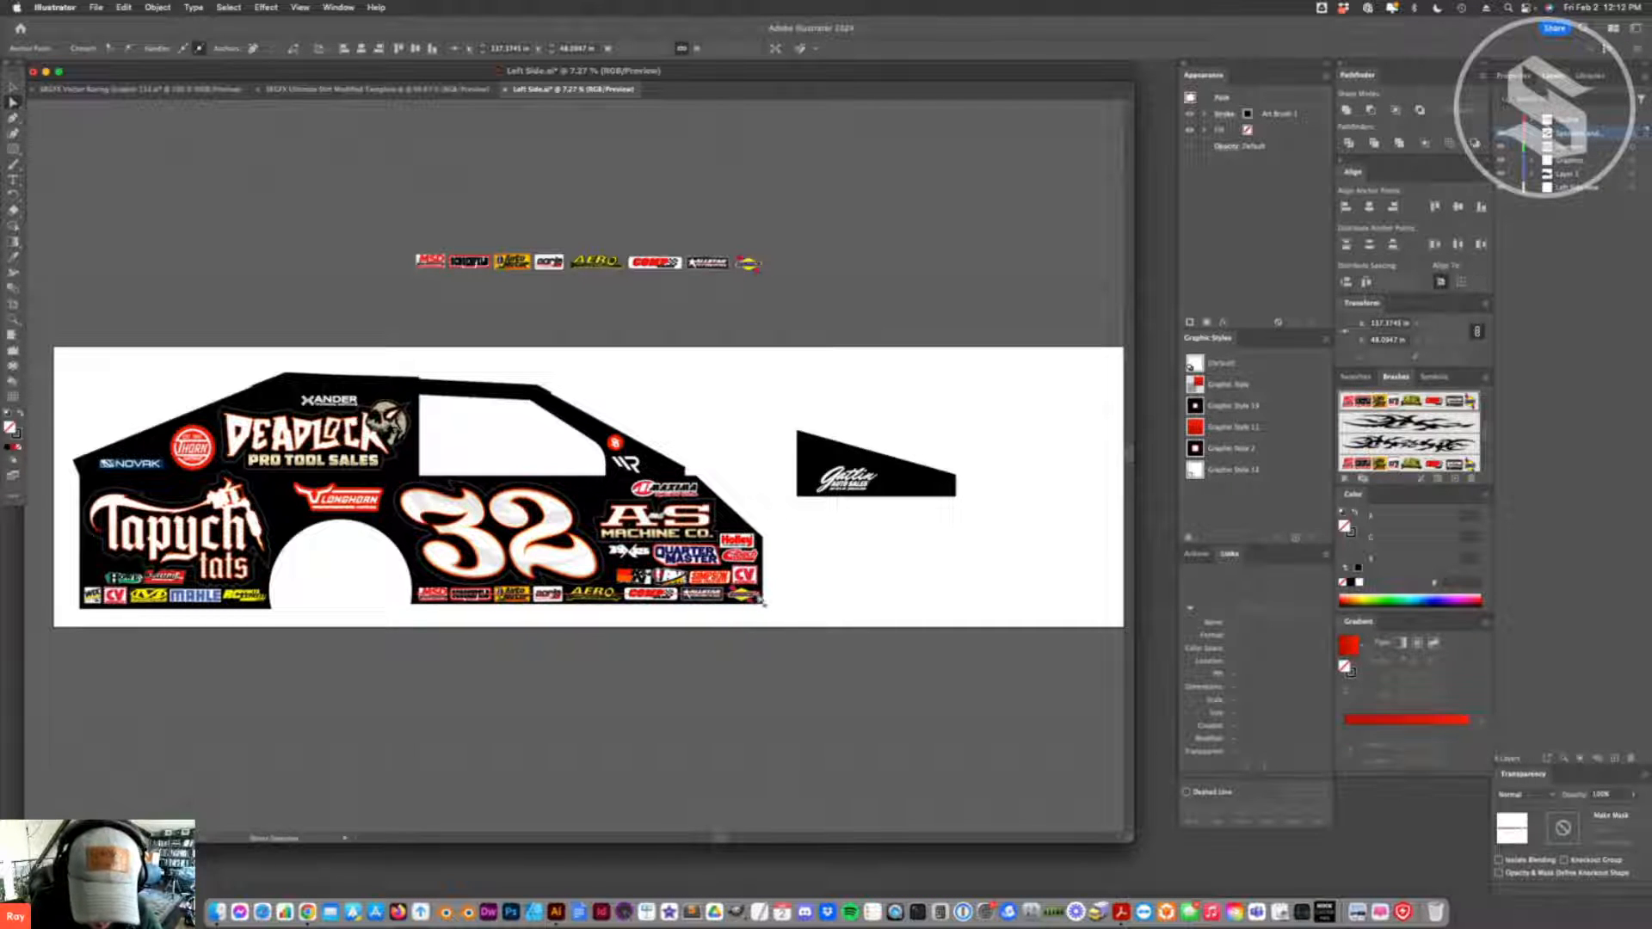
{"action": "key", "text": "super+z"}
{"action": "key", "text": "super+z"}
{"action": "key", "text": "super+z"}
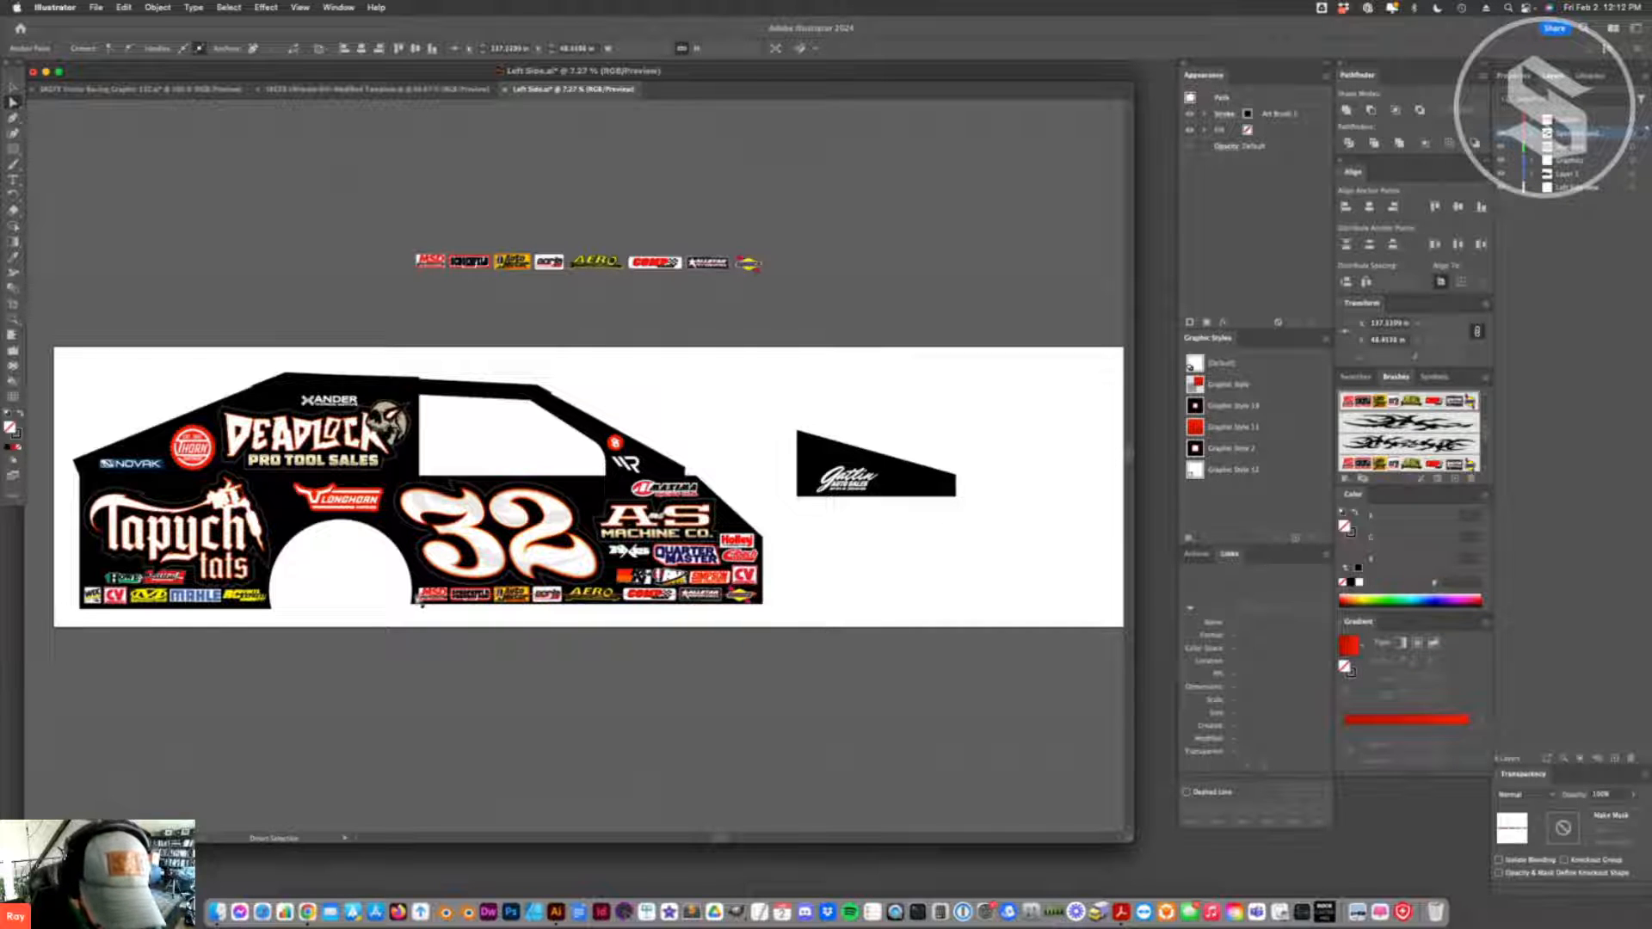
{"action": "key", "text": "super+z"}
{"action": "key", "text": "super+z"}
{"action": "key", "text": "super+z"}
{"action": "left_click_drag", "start_coordinate": [417, 595], "coordinate": [416, 594]}
{"action": "left_click", "coordinate": [846, 603]}
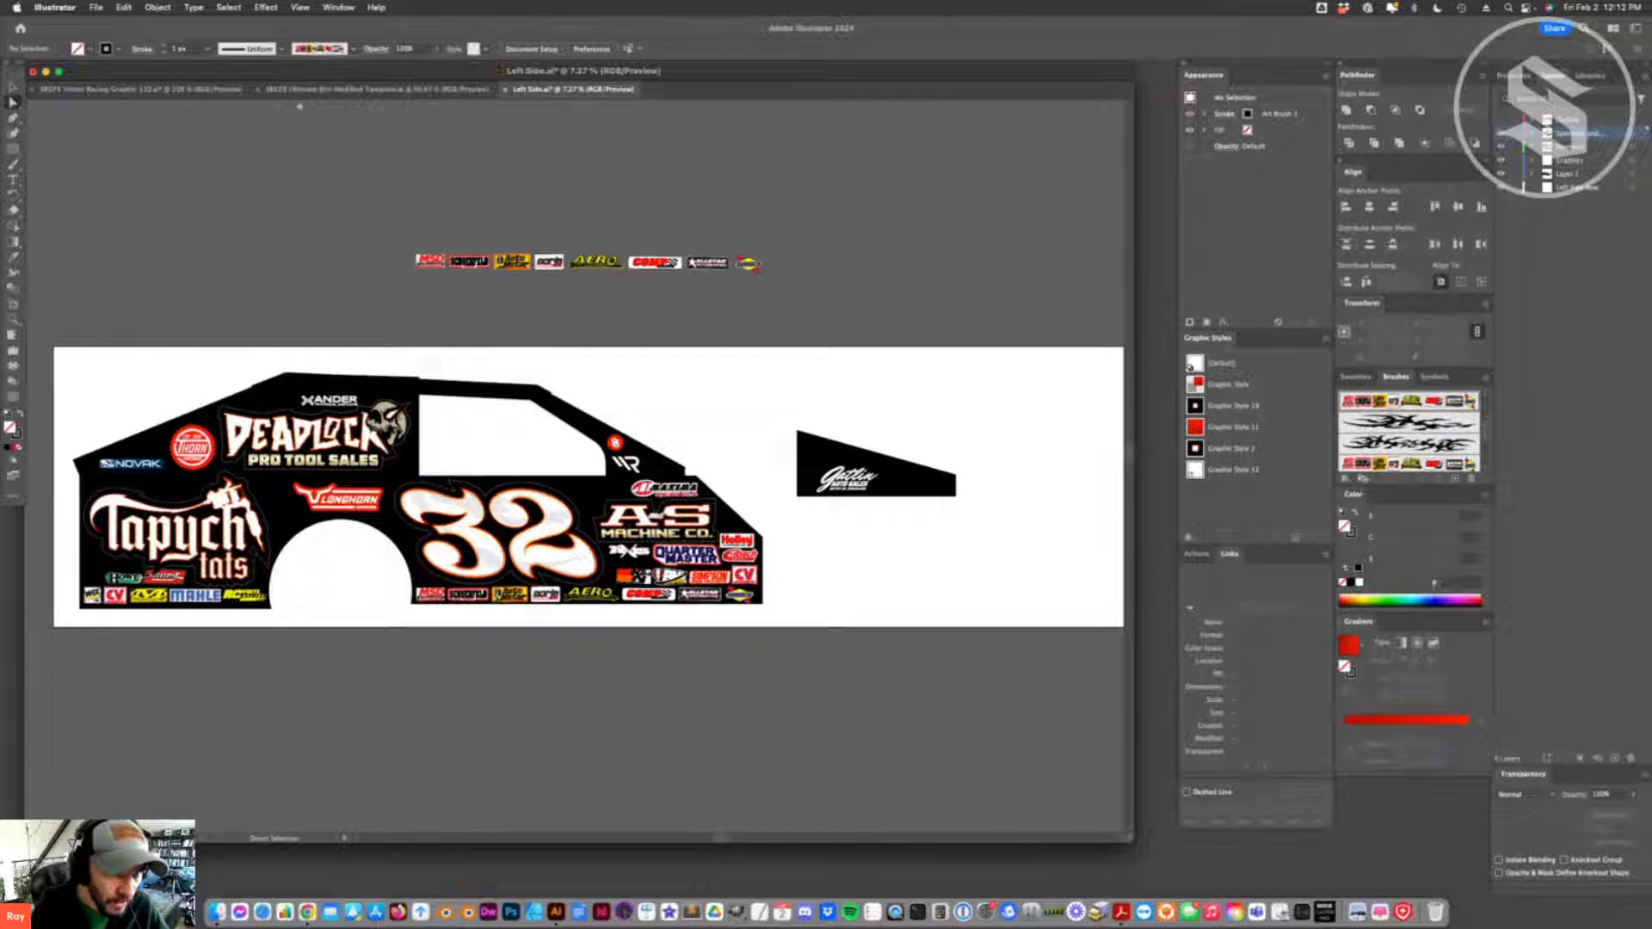
- Switch to the Vector Racing Graphic 132 document, place the straight elongated flame group beside the artboard, and copy it
{"action": "left_click", "coordinate": [239, 88]}
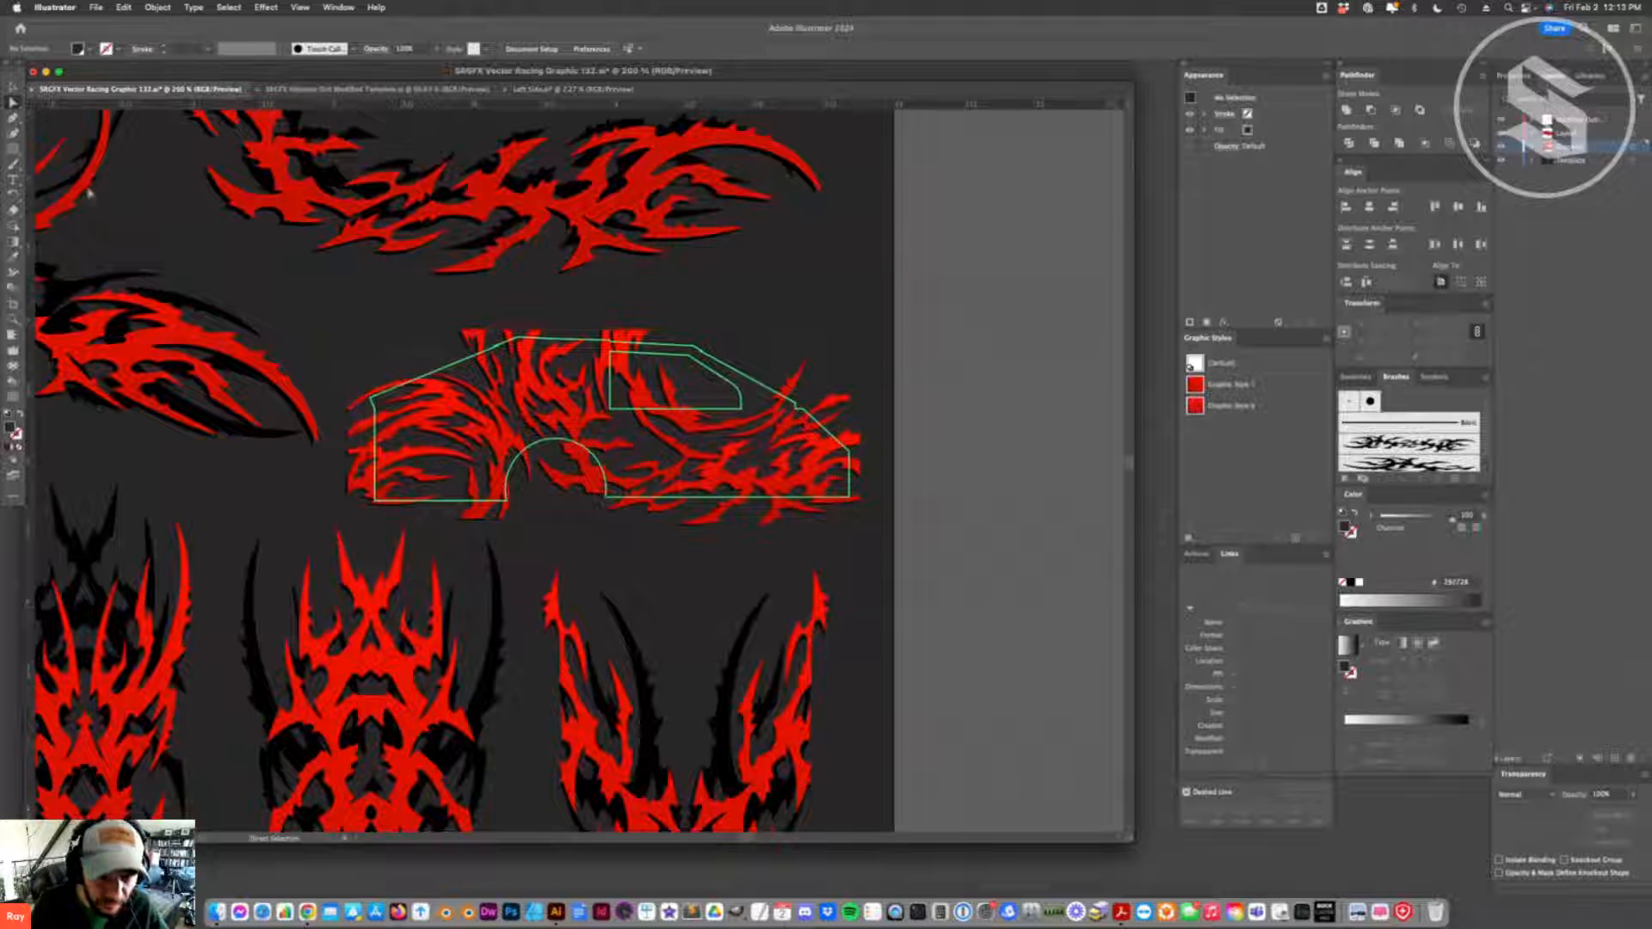
{"action": "scroll", "coordinate": [435, 331], "scroll_direction": "up", "scroll_amount": 5}
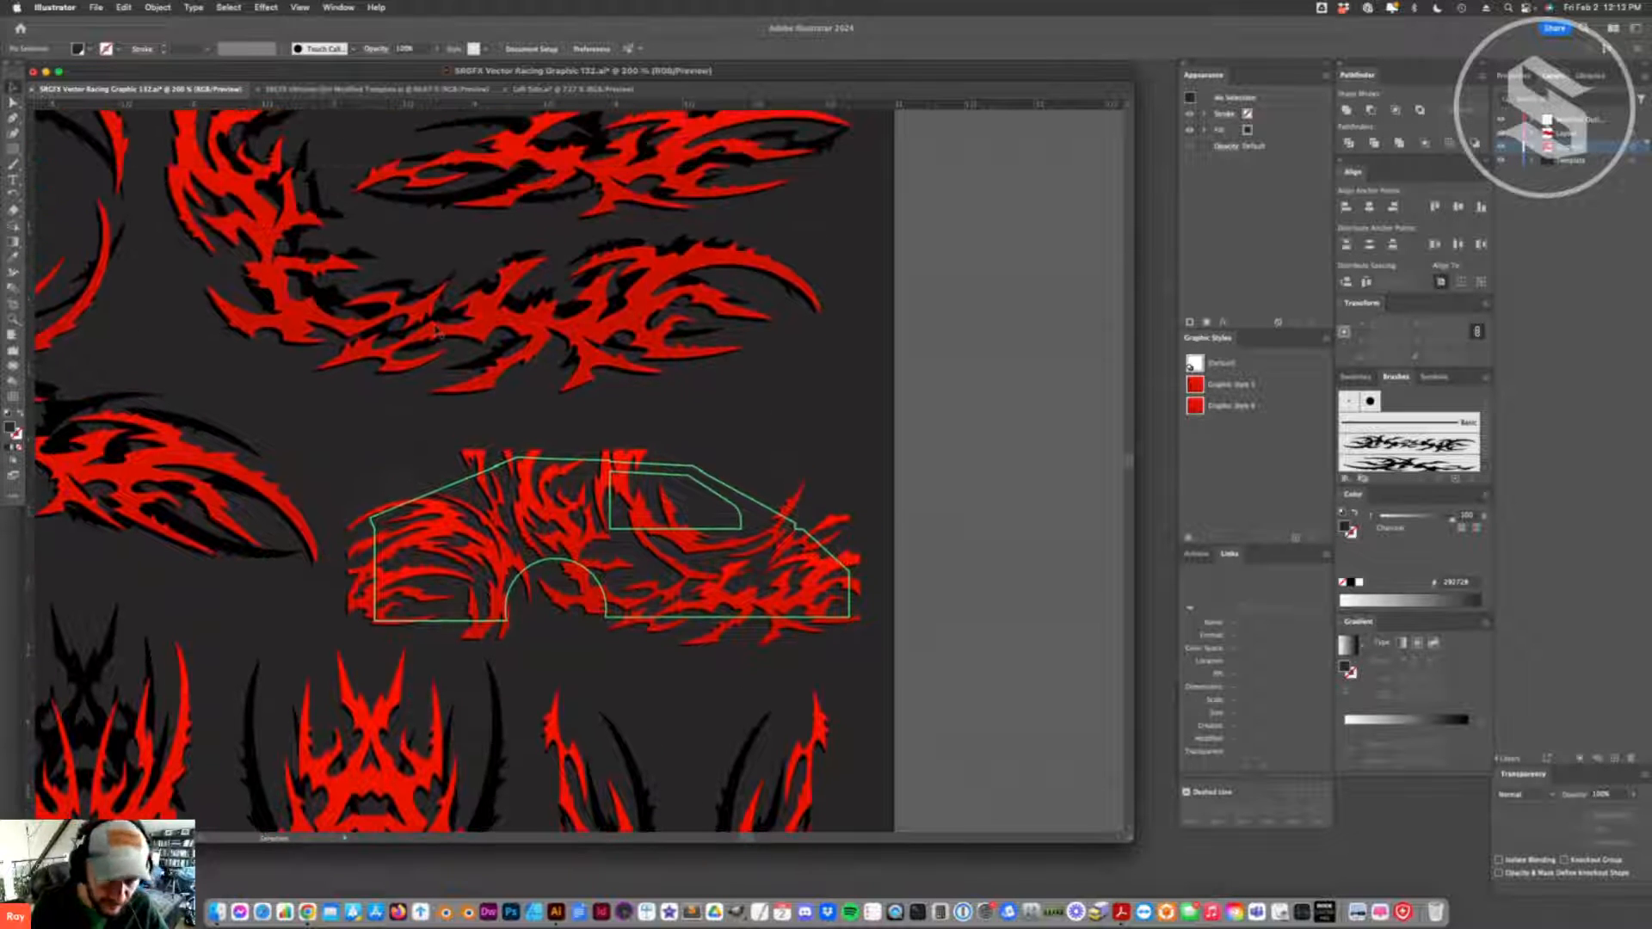
{"action": "key", "text": "super+minus"}
{"action": "key", "text": "super+minus"}
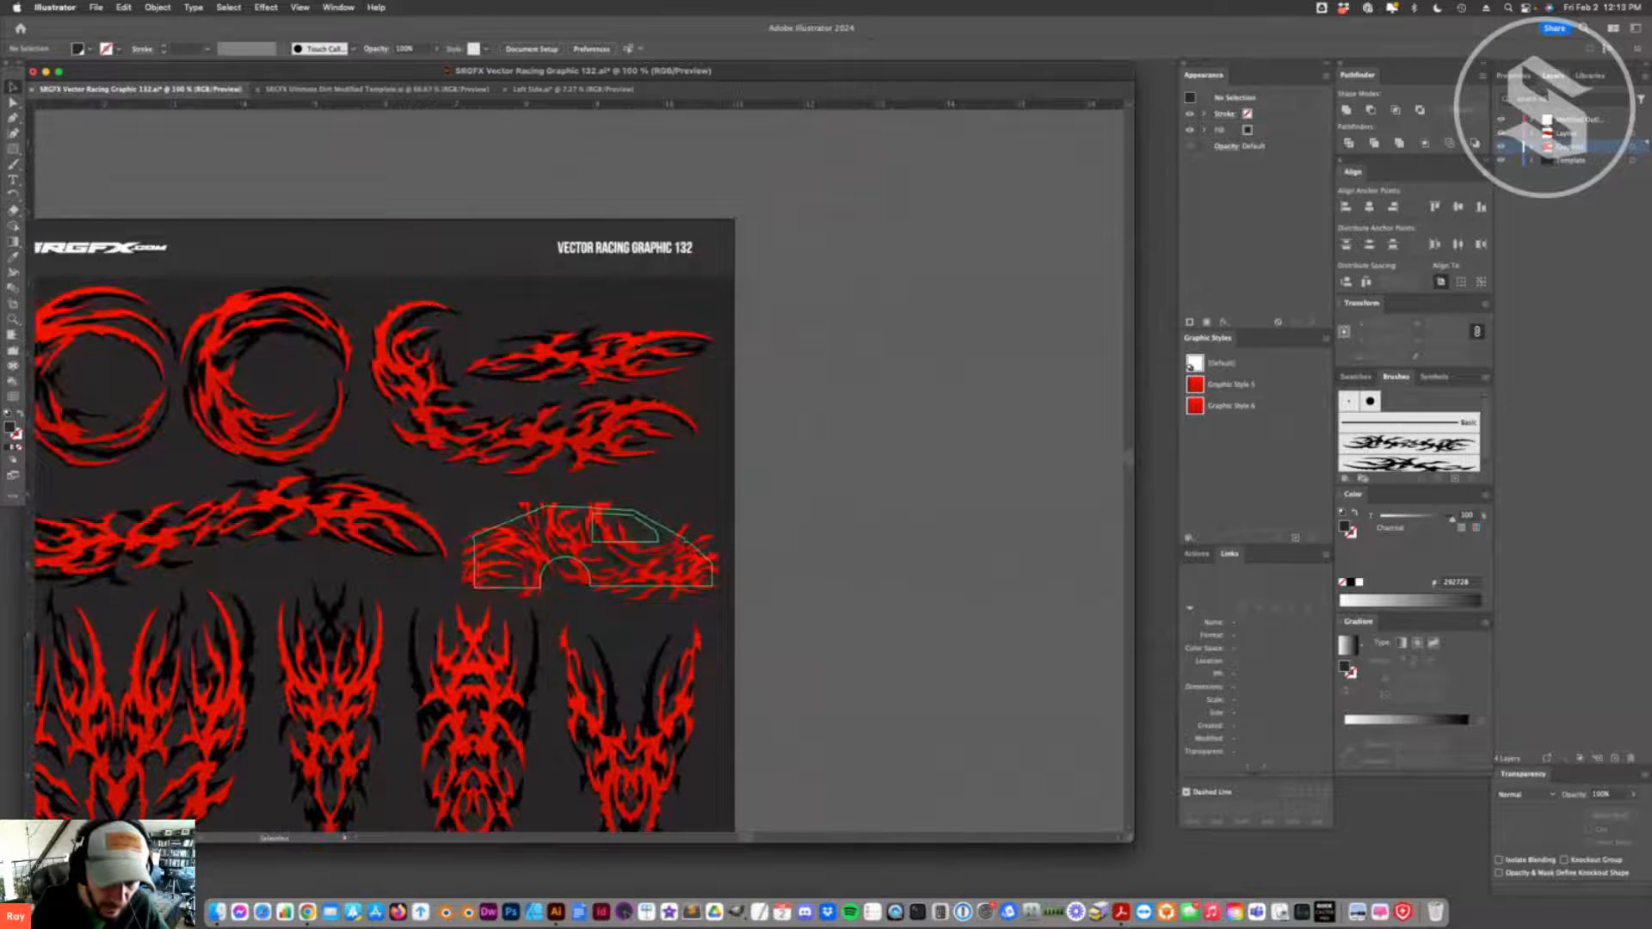
{"action": "left_click", "coordinate": [548, 350]}
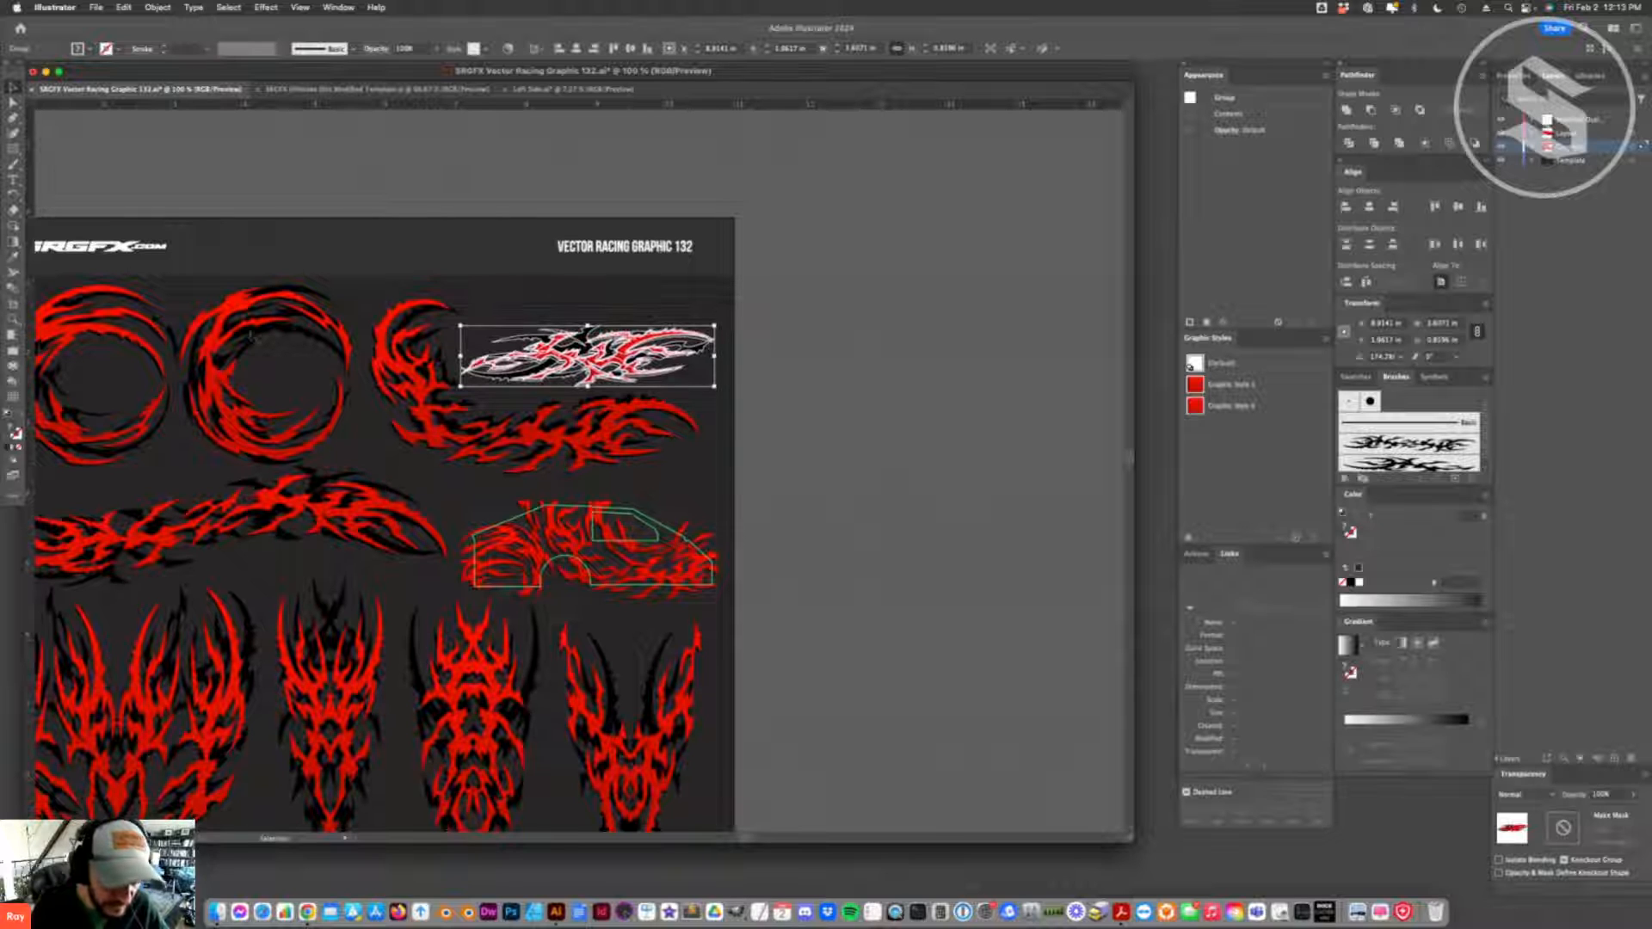
{"action": "key", "text": "super+minus"}
{"action": "left_click_drag", "start_coordinate": [574, 465], "coordinate": [808, 486]}
- Return to the Left Side document by way of the Dirt Modified template and paste the flame group, accepting the swatch conflict options
{"action": "left_click", "coordinate": [430, 89]}
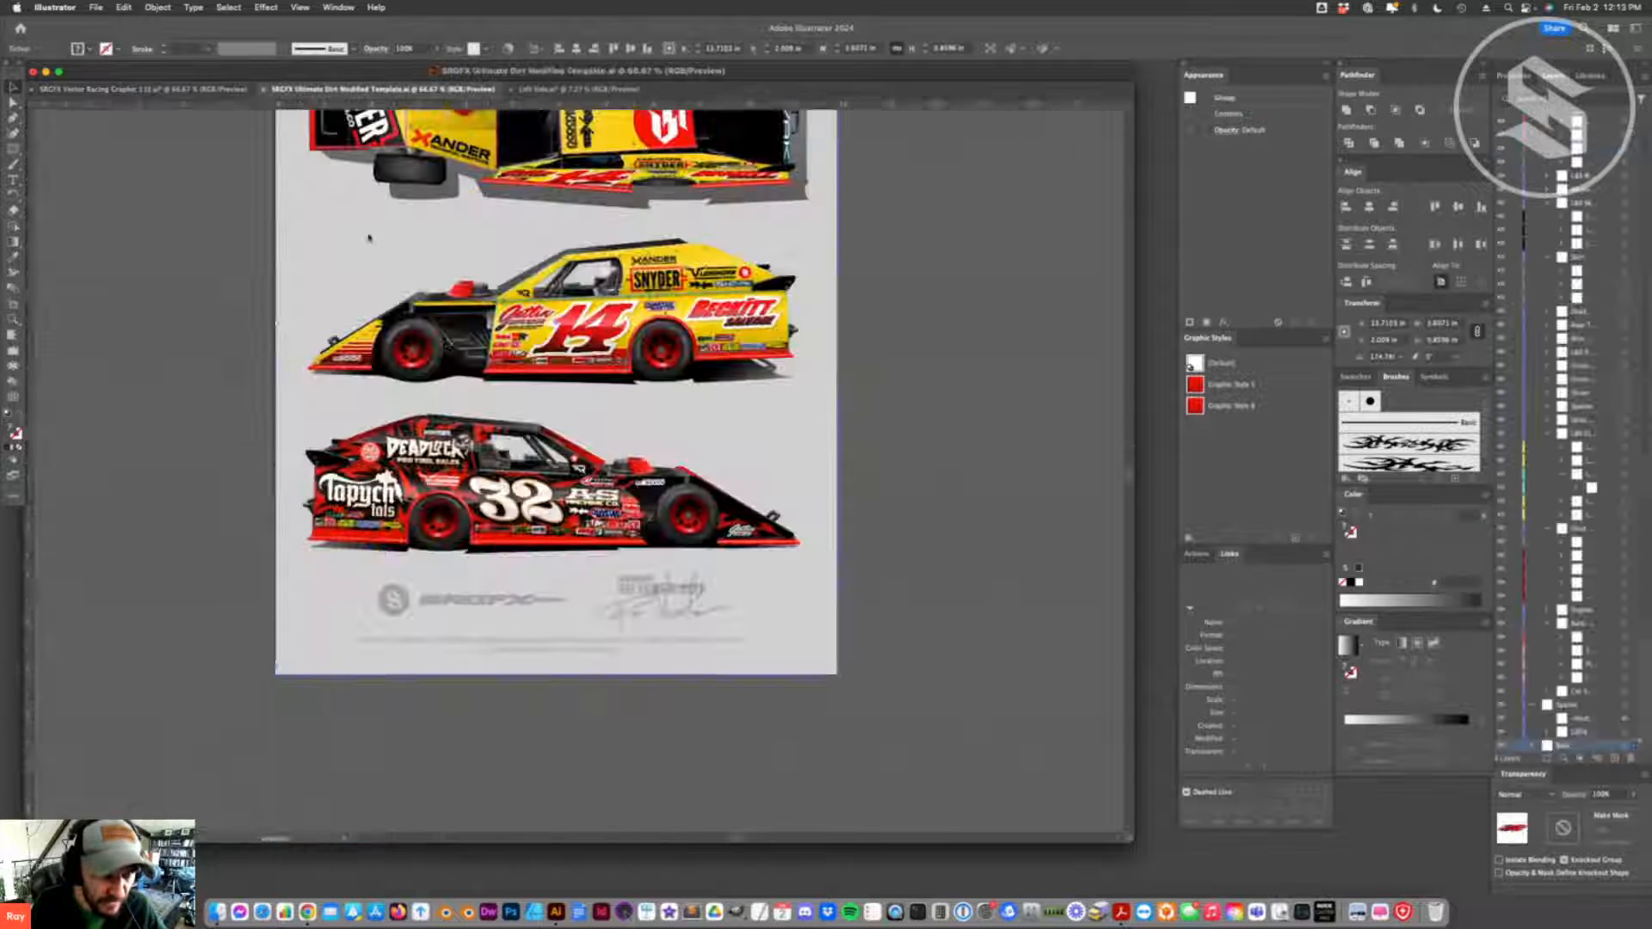
{"action": "left_click", "coordinate": [587, 89]}
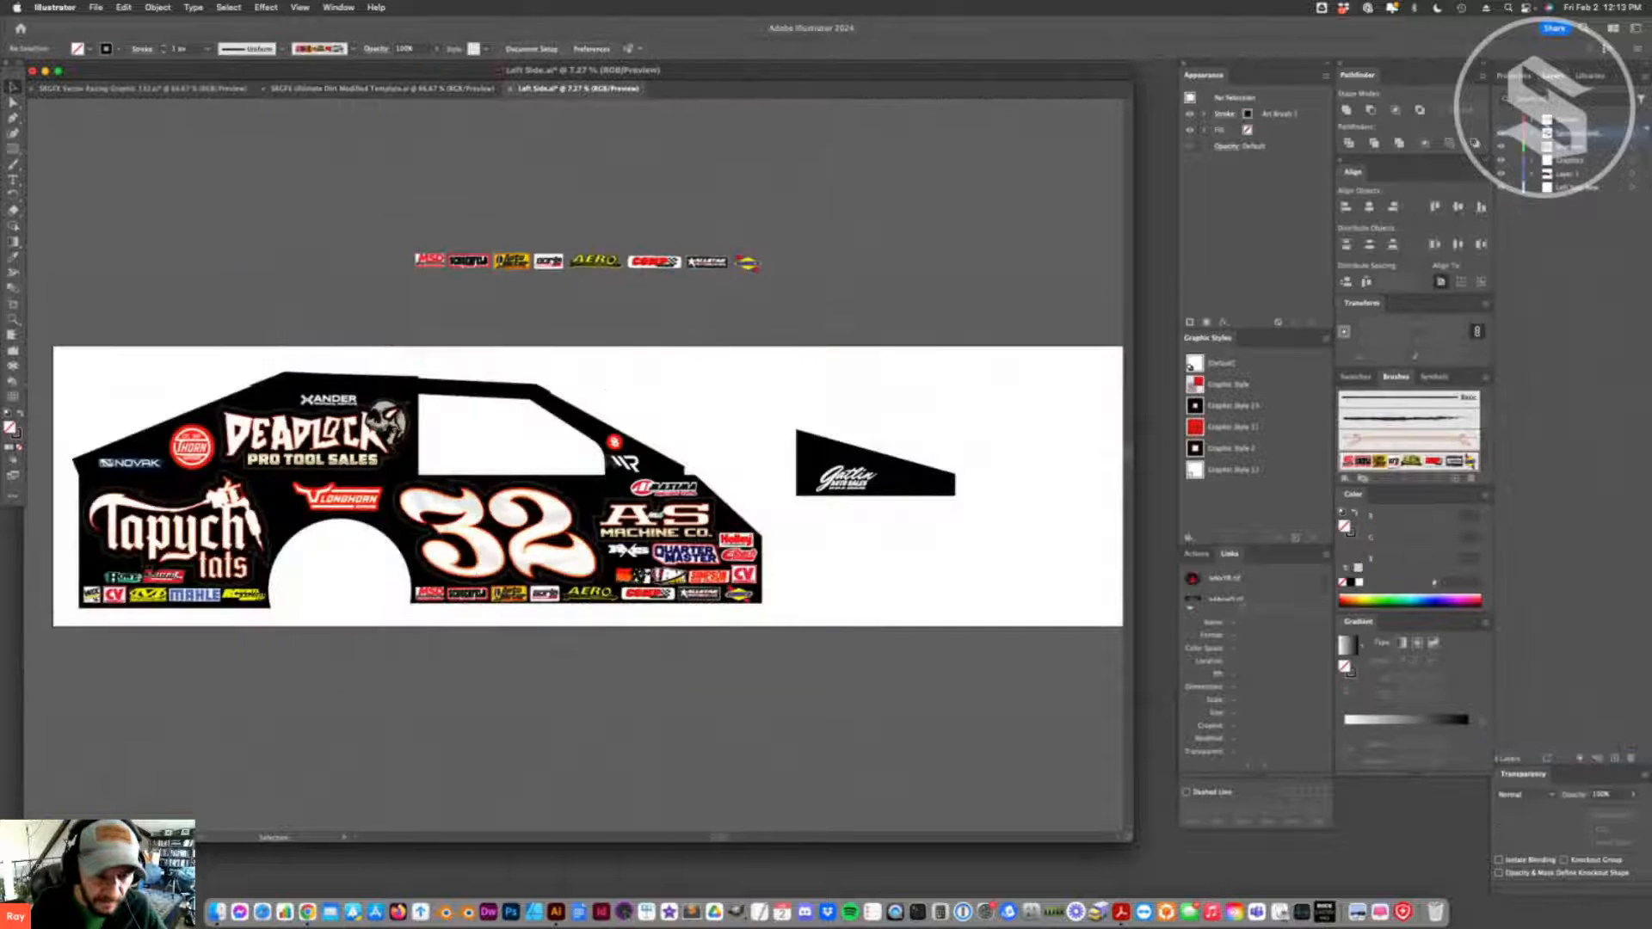
{"action": "key", "text": "super+v"}
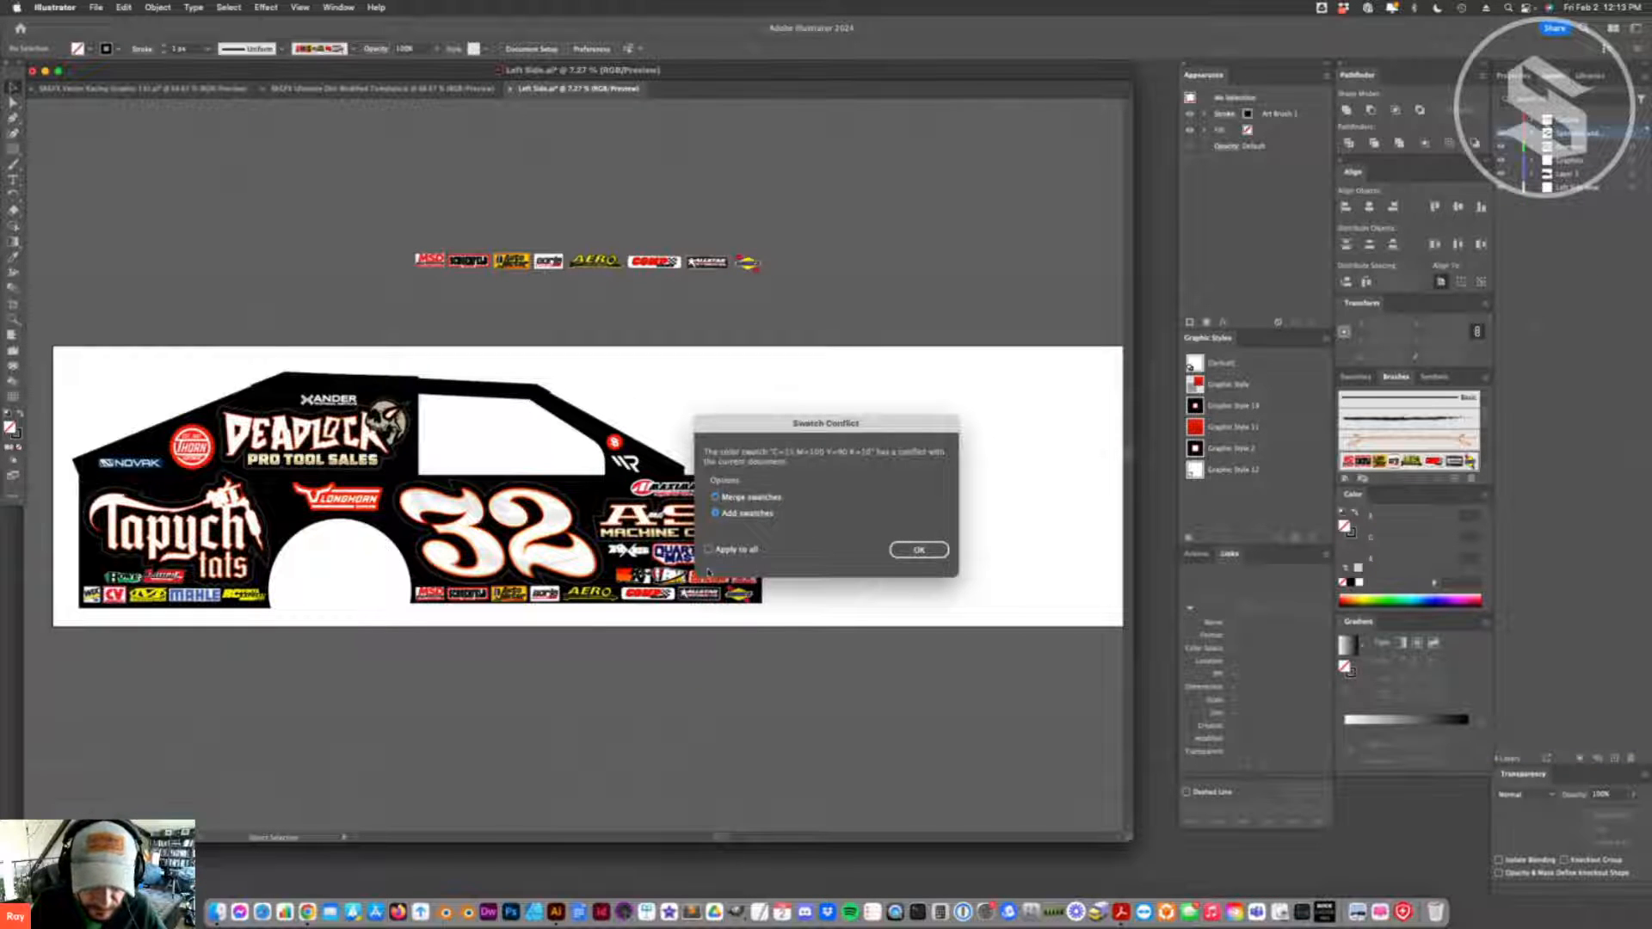
{"action": "left_click", "coordinate": [917, 550]}
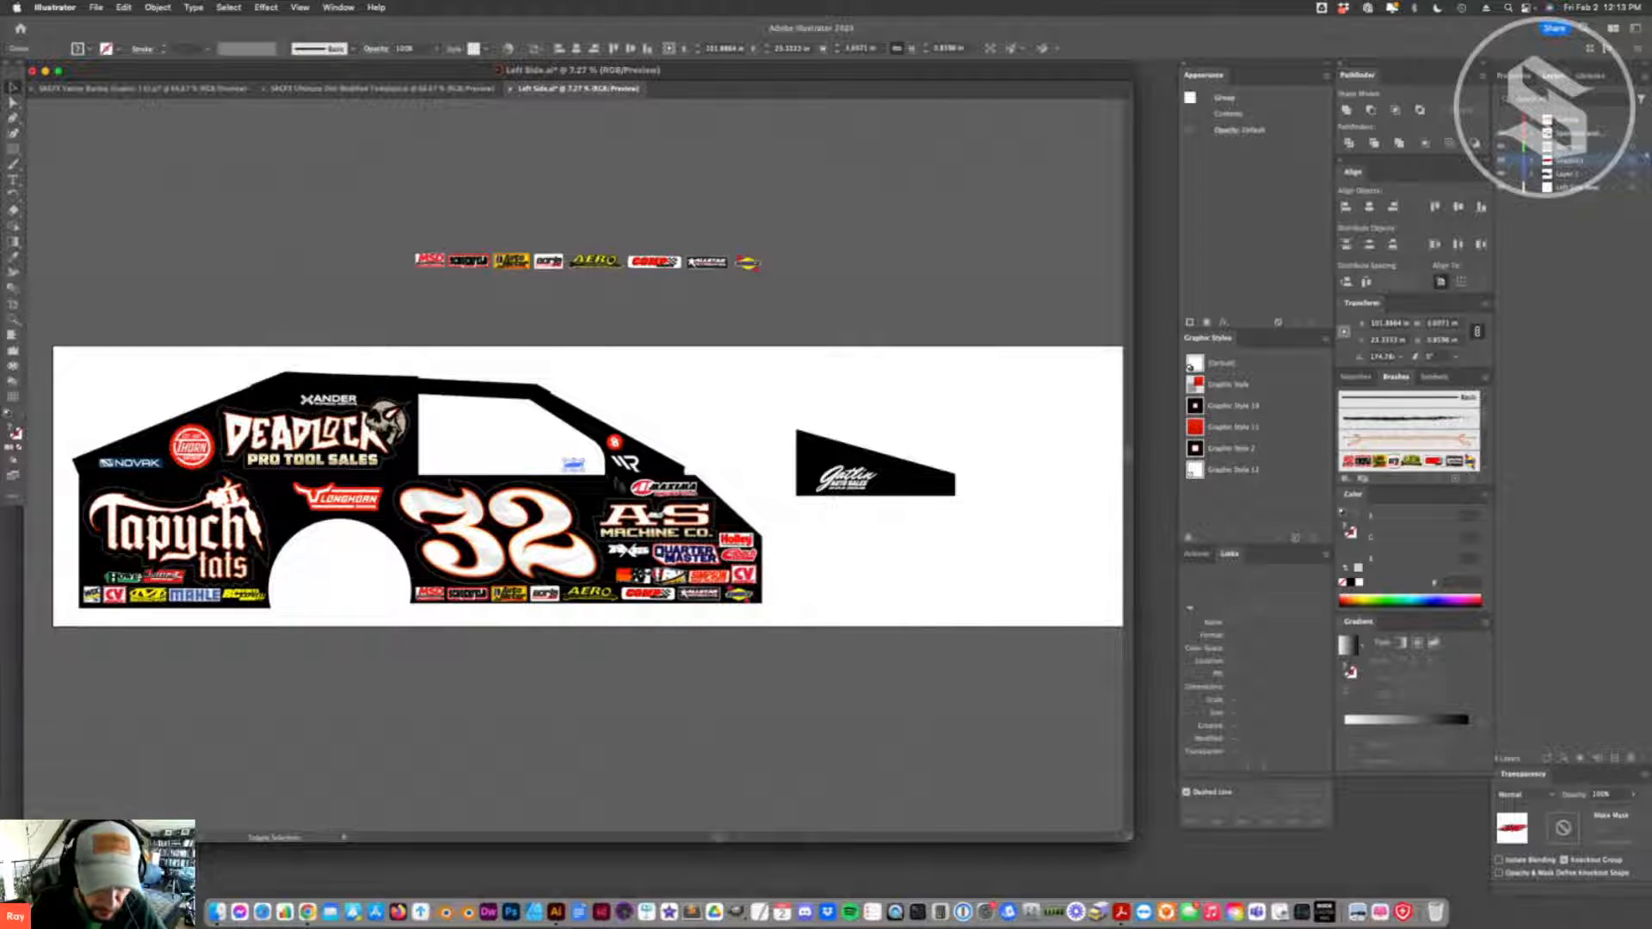
- Paste the flame group, rotate it slightly above the car, and place it over the lower front of the car side
{"action": "key", "text": "super+v"}
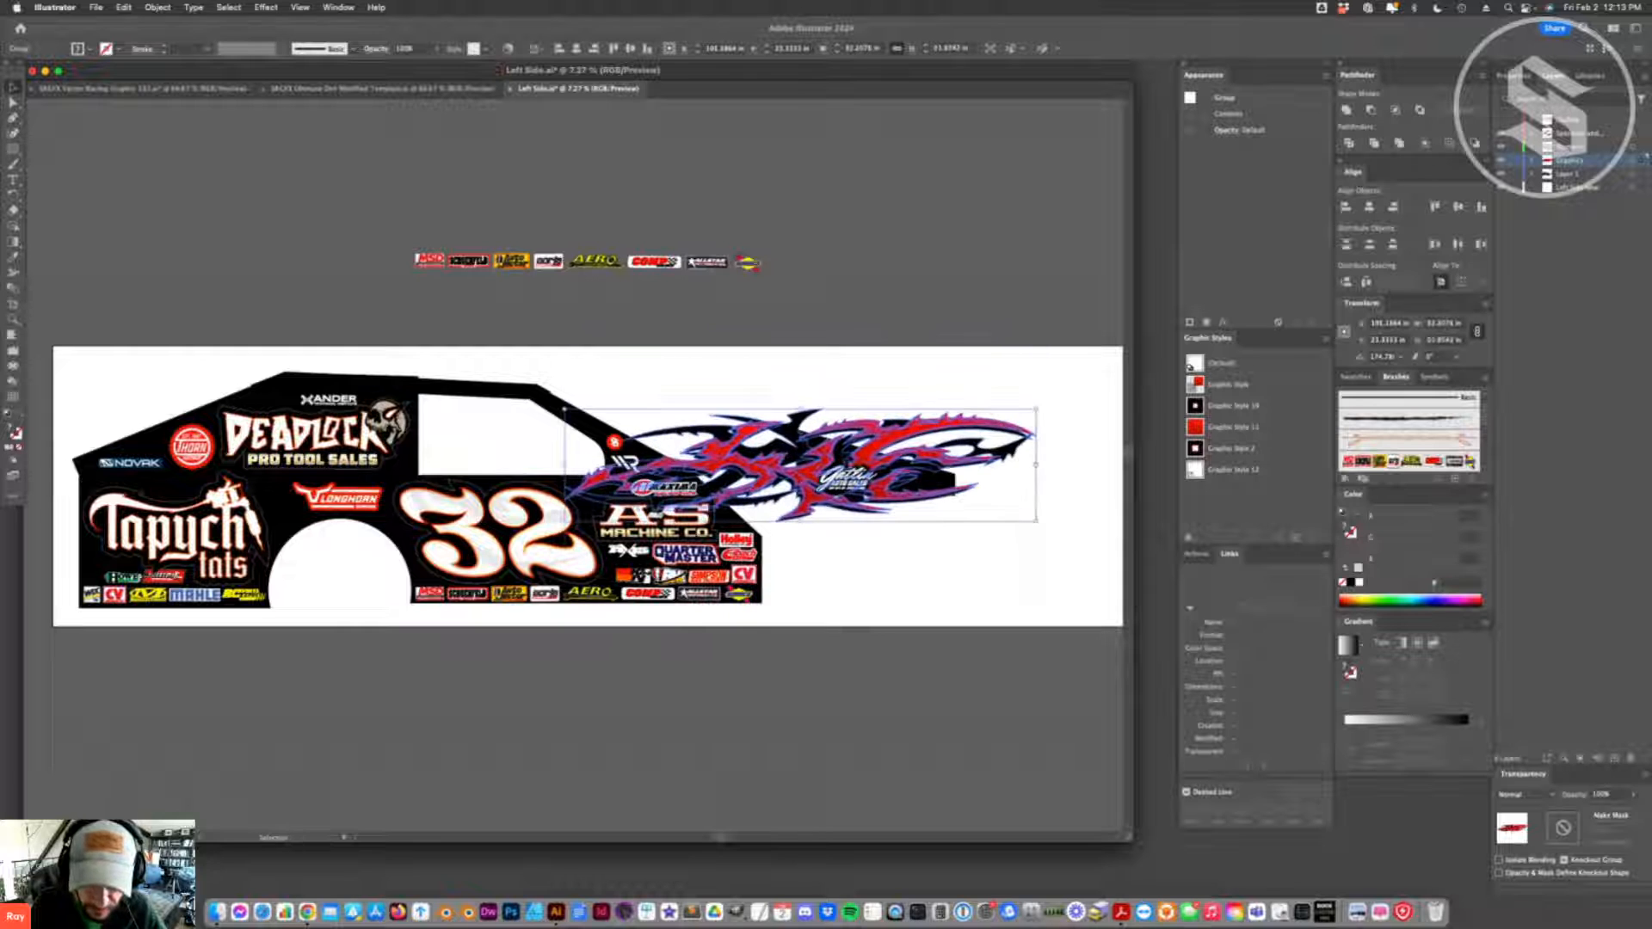
{"action": "left_click_drag", "start_coordinate": [802, 335], "coordinate": [570, 187]}
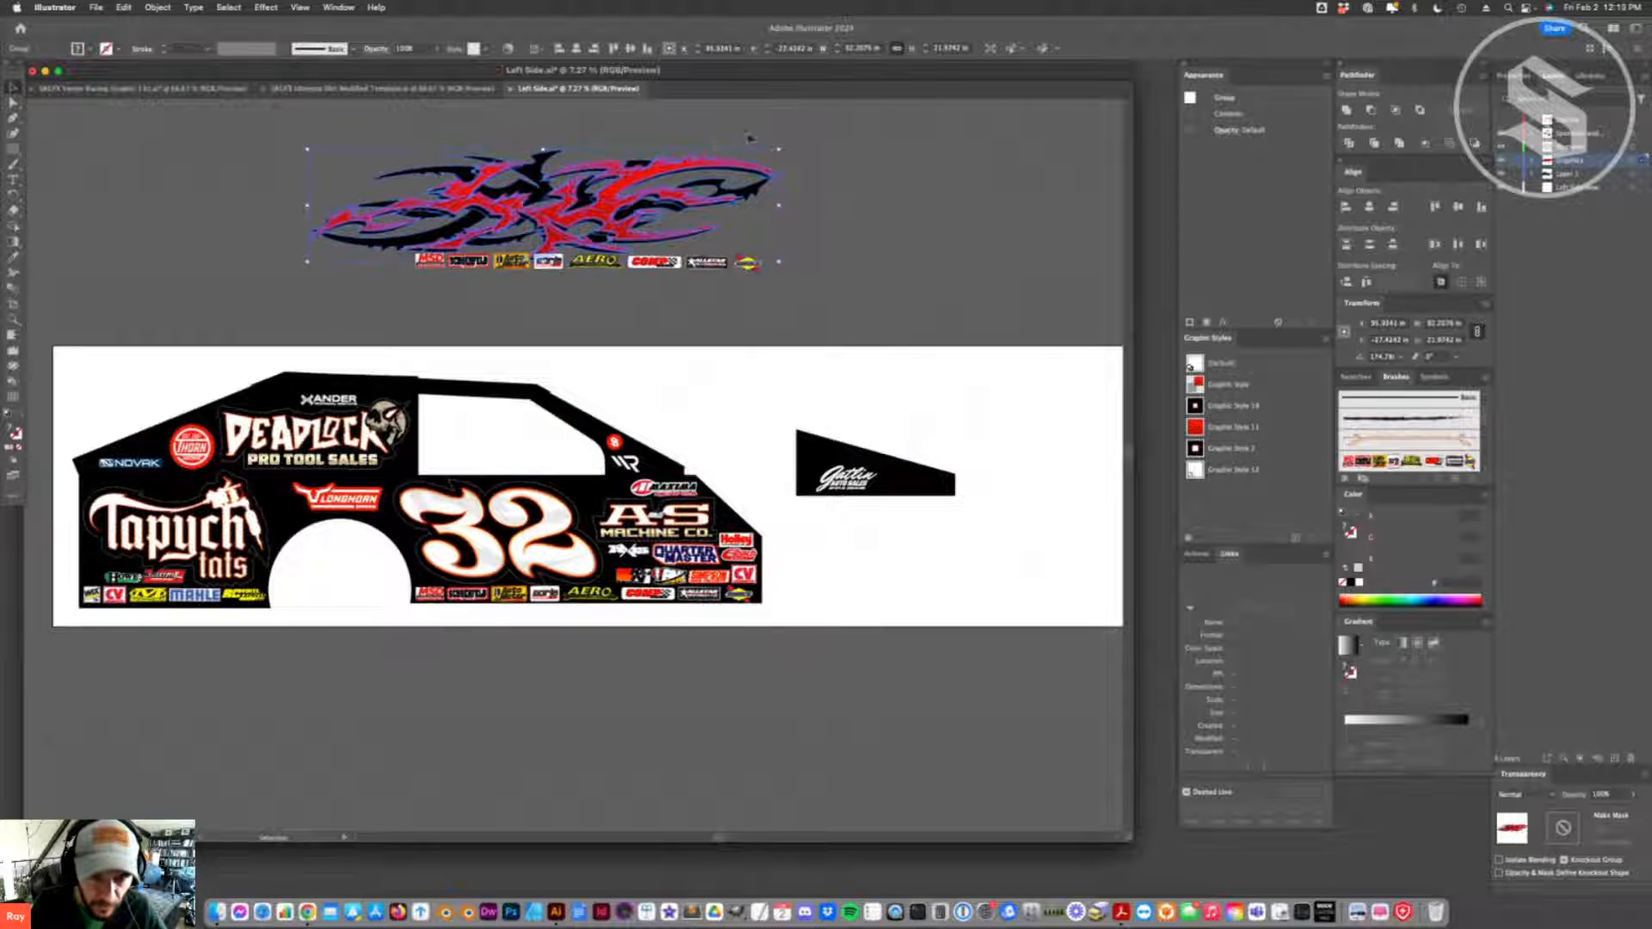
{"action": "left_click_drag", "start_coordinate": [792, 149], "coordinate": [789, 166]}
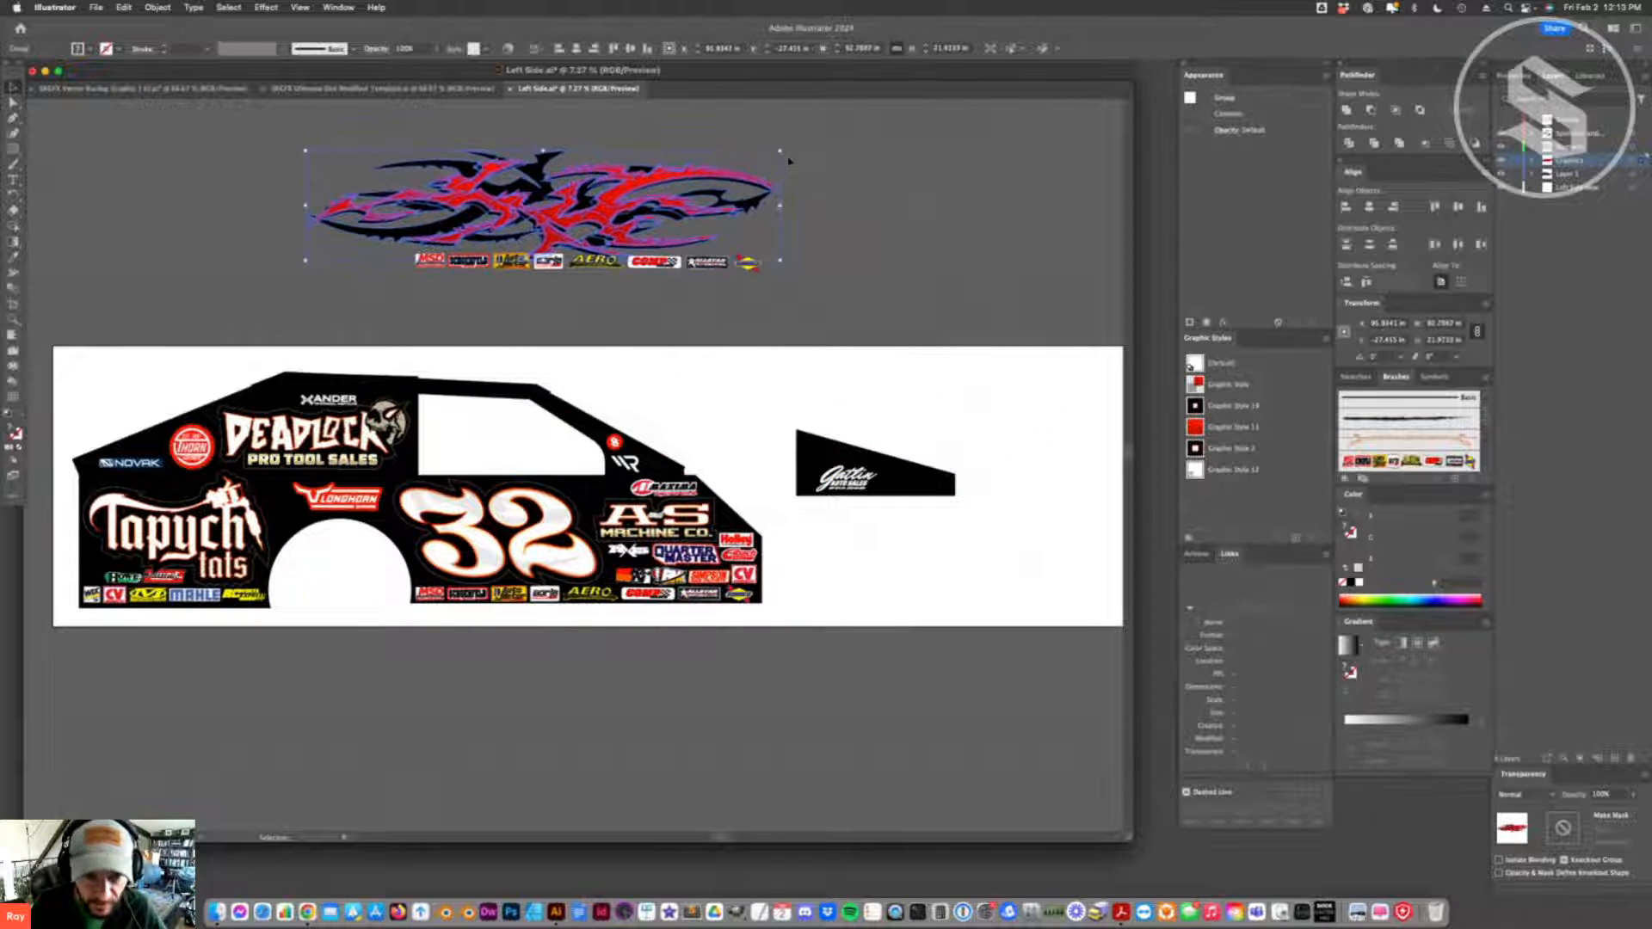
{"action": "left_click", "coordinate": [680, 257]}
{"action": "left_click_drag", "start_coordinate": [664, 239], "coordinate": [663, 593]}
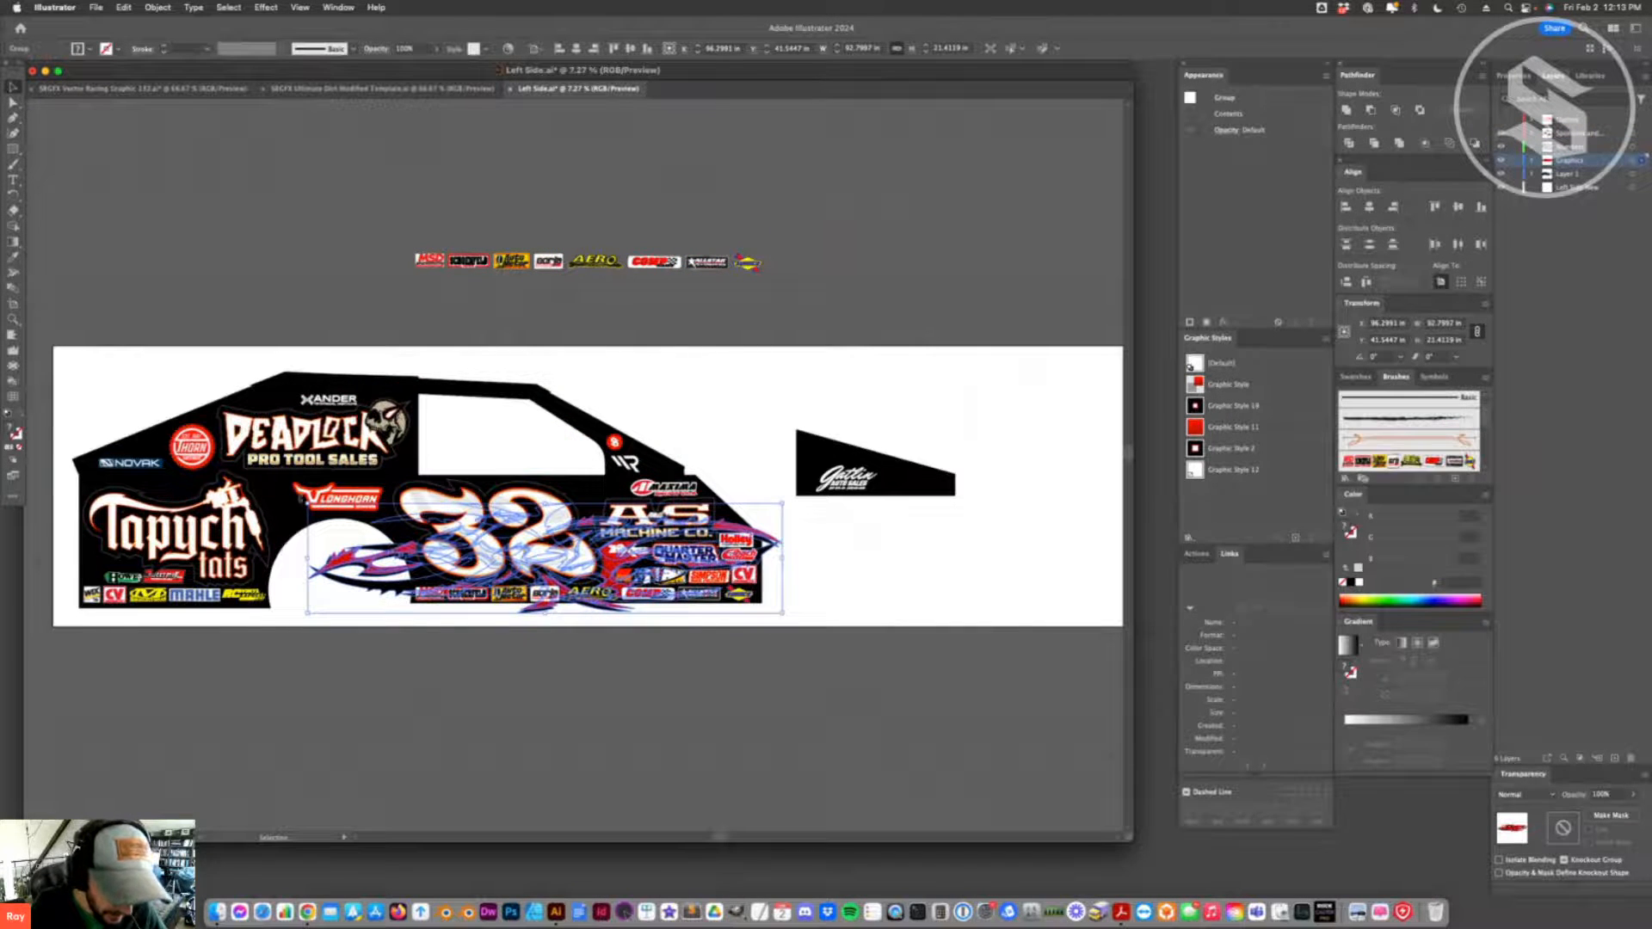
- Move the flame to the rear of the car side, place a duplicate over the number 32, and adjust its tilt
{"action": "left_click_drag", "start_coordinate": [301, 498], "coordinate": [304, 484]}
{"action": "left_click_drag", "start_coordinate": [387, 544], "coordinate": [79, 518]}
{"action": "left_click_drag", "start_coordinate": [275, 527], "coordinate": [561, 566]}
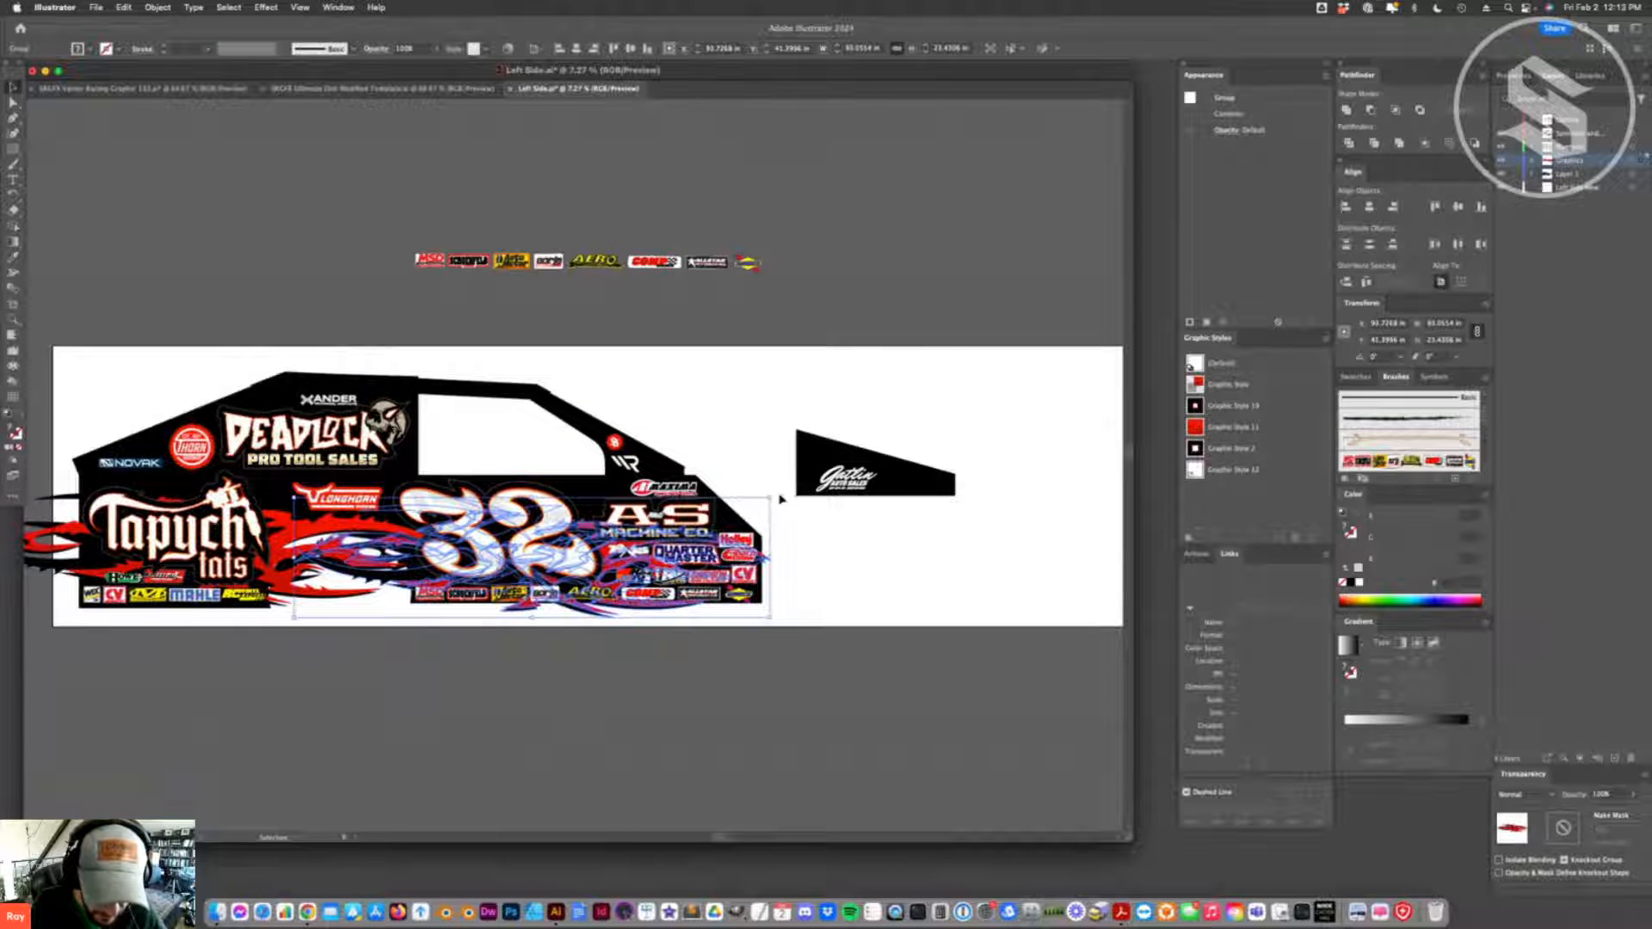
{"action": "left_click_drag", "start_coordinate": [779, 498], "coordinate": [780, 509]}
- Try the front flame over the roof and window area and preview it without selection edges
{"action": "left_click_drag", "start_coordinate": [612, 565], "coordinate": [682, 519]}
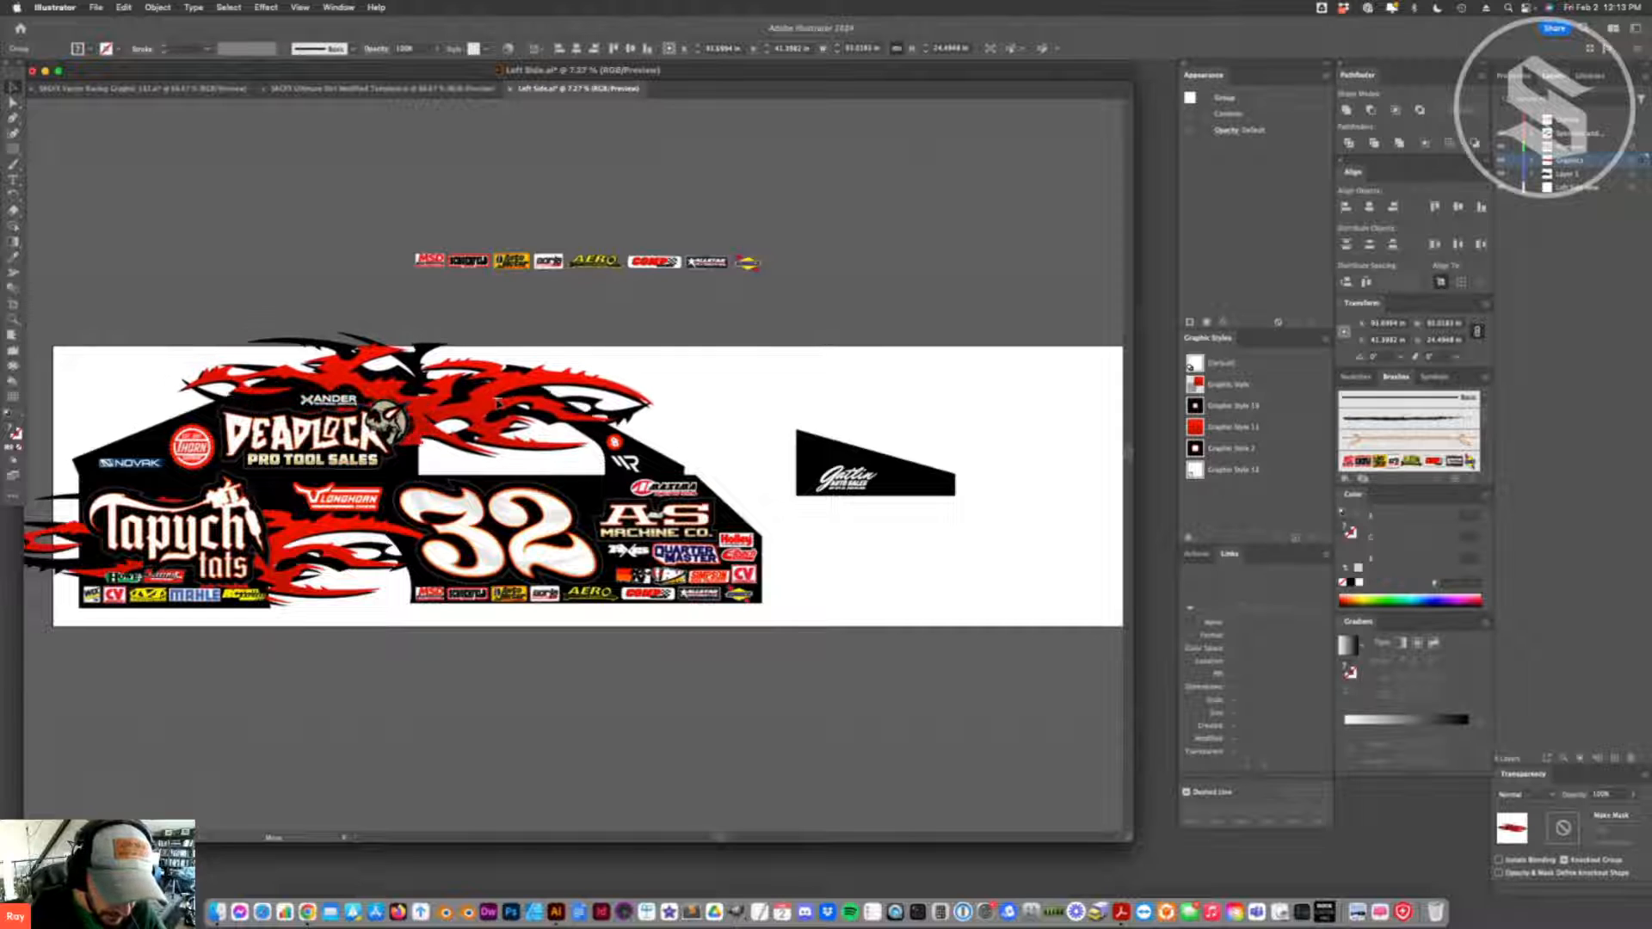
{"action": "left_click", "coordinate": [280, 355]}
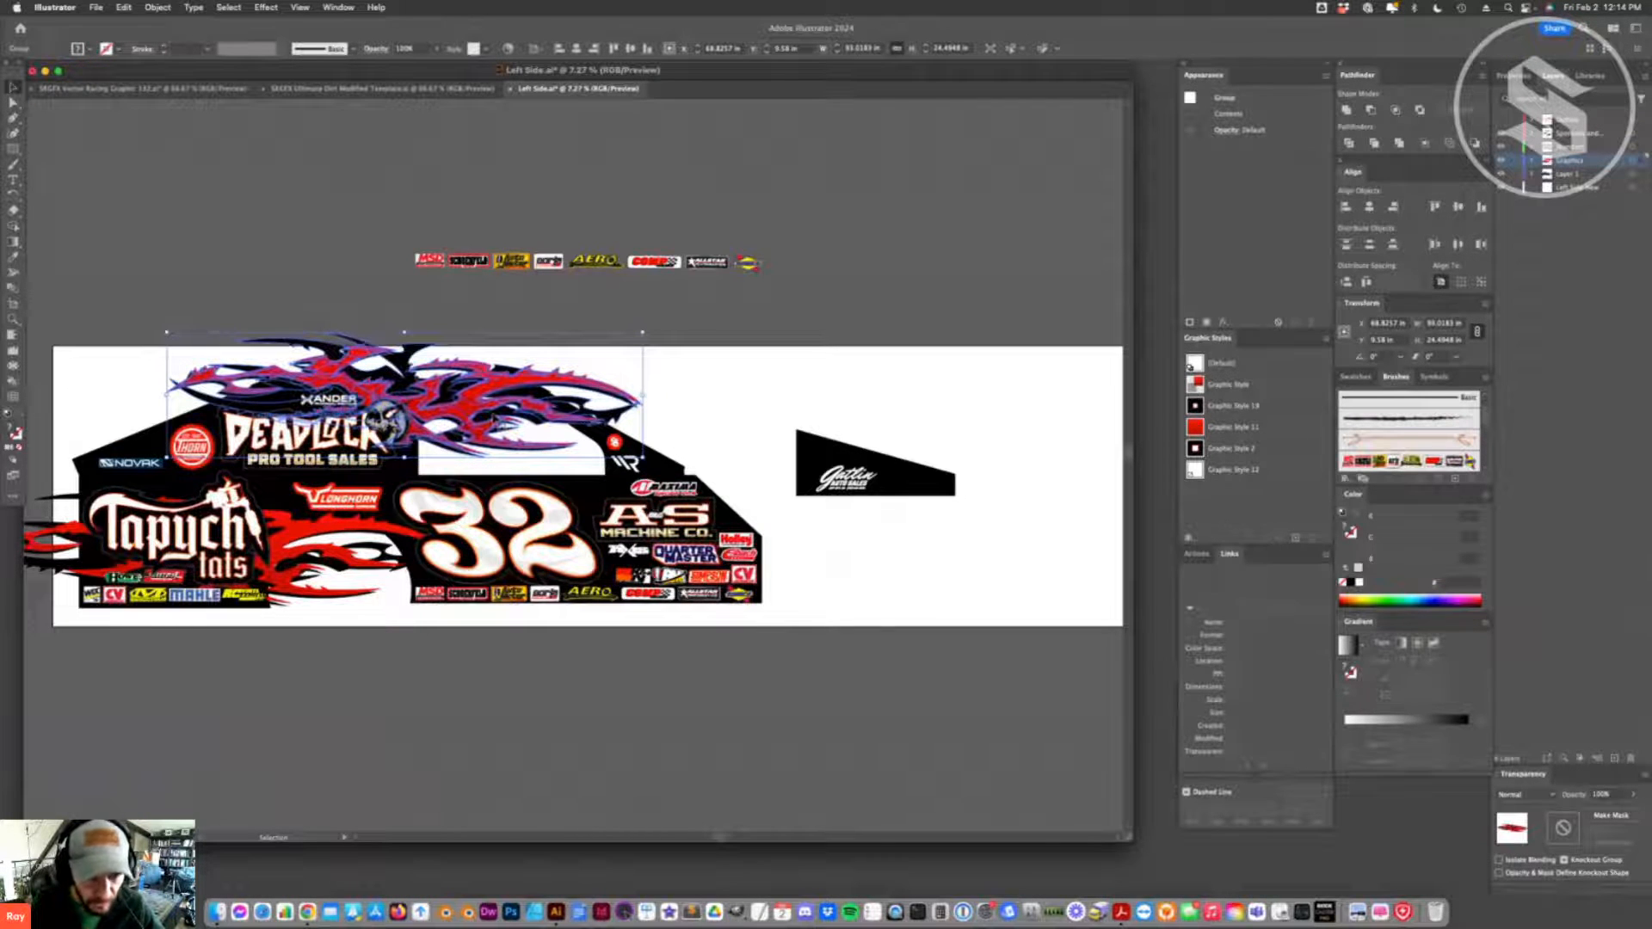
{"action": "key", "text": "super+h"}
{"action": "key", "text": "super+h"}
{"action": "left_click_drag", "start_coordinate": [463, 409], "coordinate": [480, 402]}
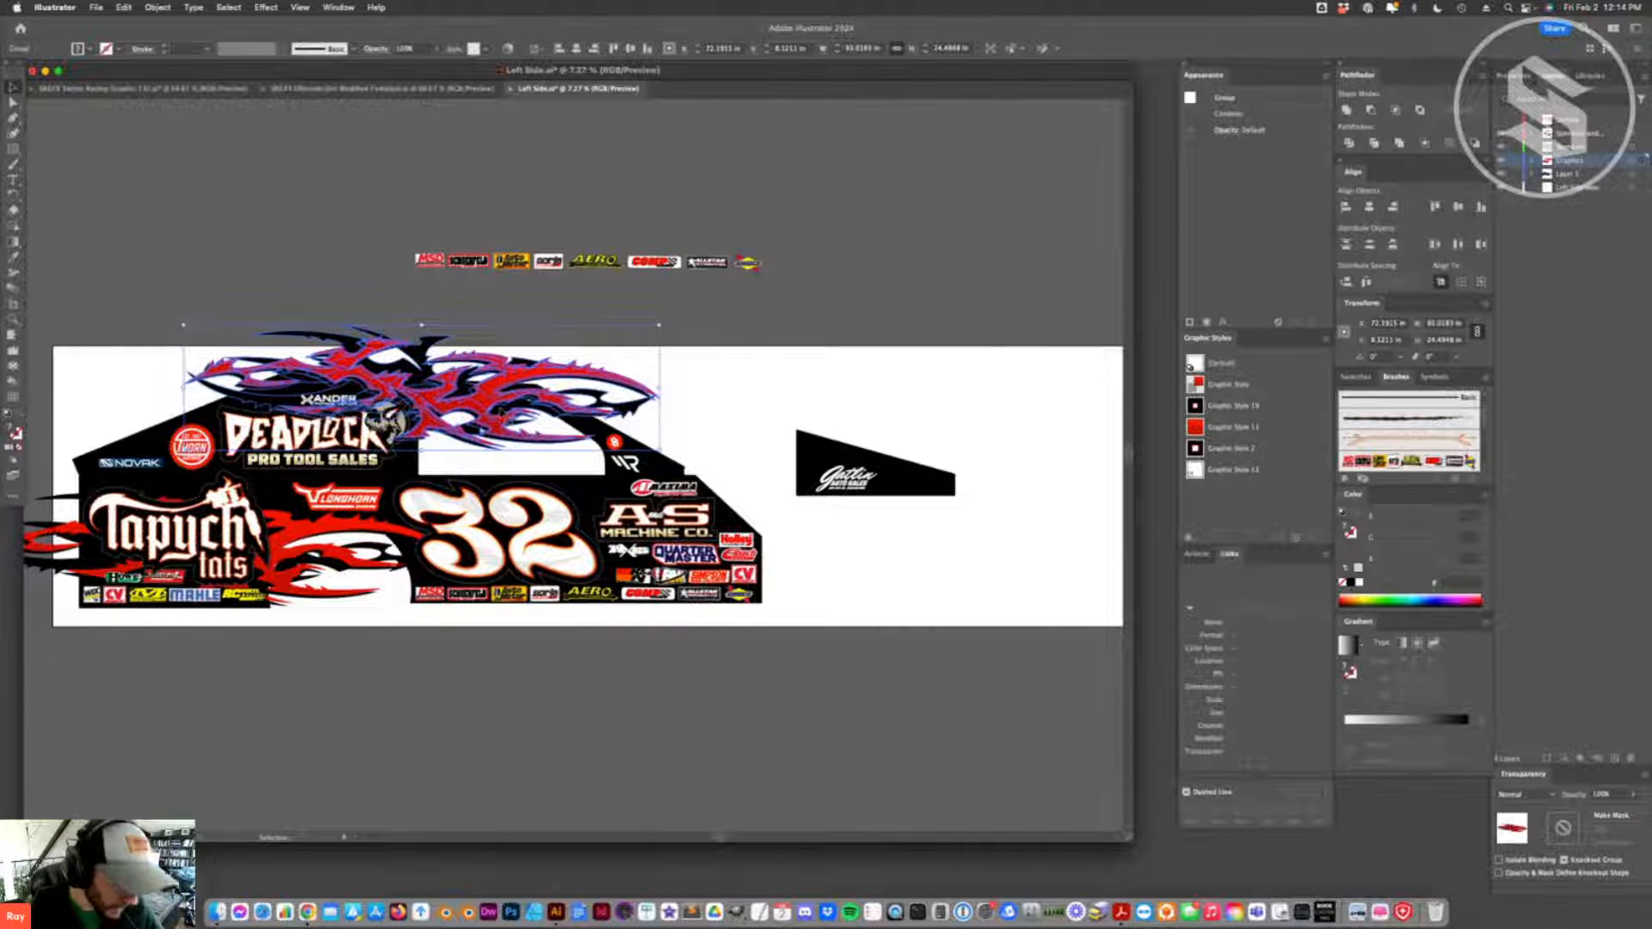
- Arrange one flame along the car's bottom edge and a scaled-down one over the number 32 and front panel
{"action": "left_click_drag", "start_coordinate": [499, 410], "coordinate": [708, 606]}
{"action": "left_click_drag", "start_coordinate": [860, 596], "coordinate": [482, 588]}
{"action": "left_click_drag", "start_coordinate": [323, 482], "coordinate": [364, 494]}
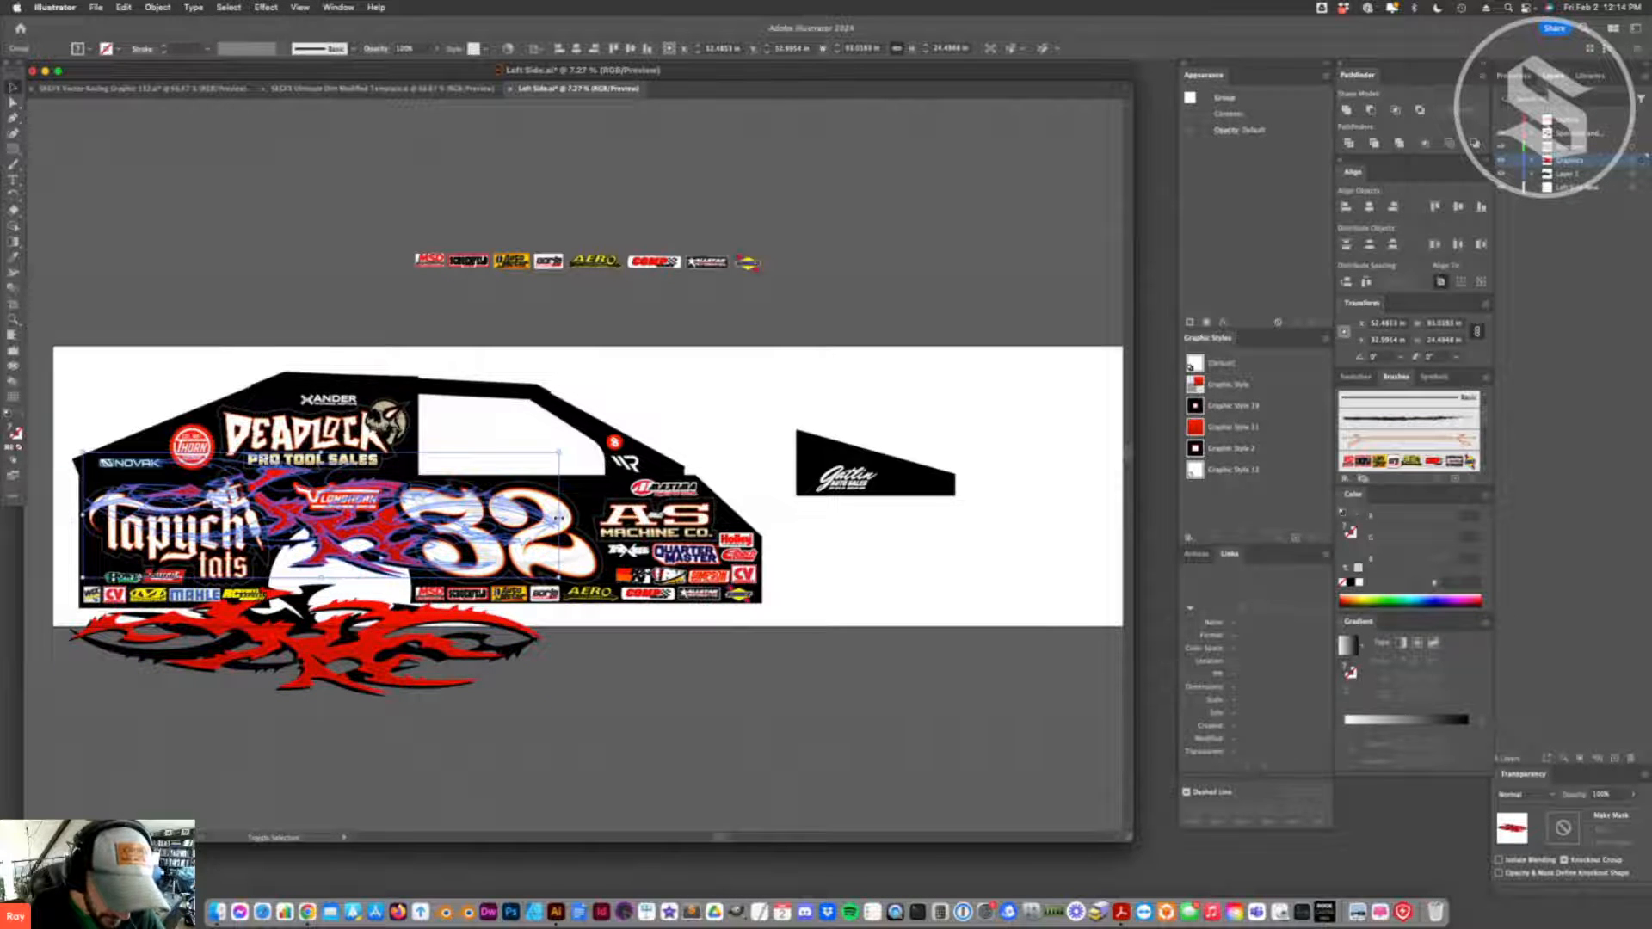
{"action": "left_click_drag", "start_coordinate": [558, 515], "coordinate": [490, 512]}
{"action": "left_click_drag", "start_coordinate": [315, 547], "coordinate": [766, 548]}
{"action": "mouse_move", "coordinate": [642, 574]}
{"action": "left_mouse_down"}
{"action": "mouse_move", "coordinate": [687, 573]}
{"action": "mouse_move", "coordinate": [507, 584]}
{"action": "mouse_move", "coordinate": [413, 568]}
{"action": "mouse_move", "coordinate": [660, 571]}
{"action": "left_mouse_up"}
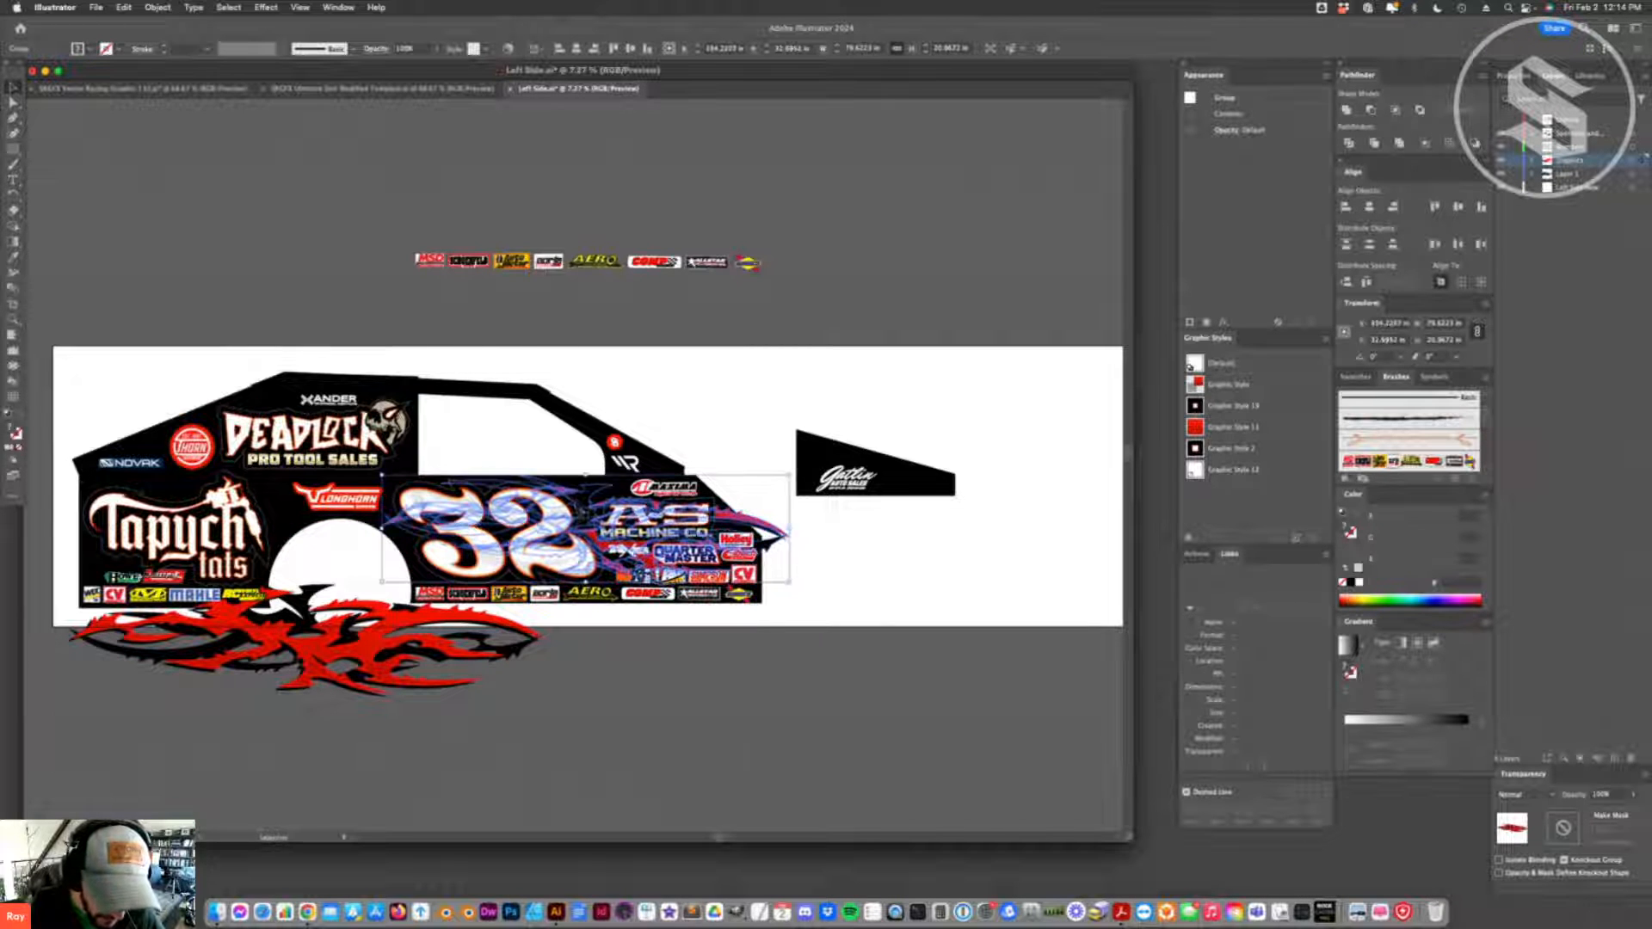
{"action": "left_click_drag", "start_coordinate": [376, 530], "coordinate": [376, 528]}
{"action": "left_click", "coordinate": [804, 579]}
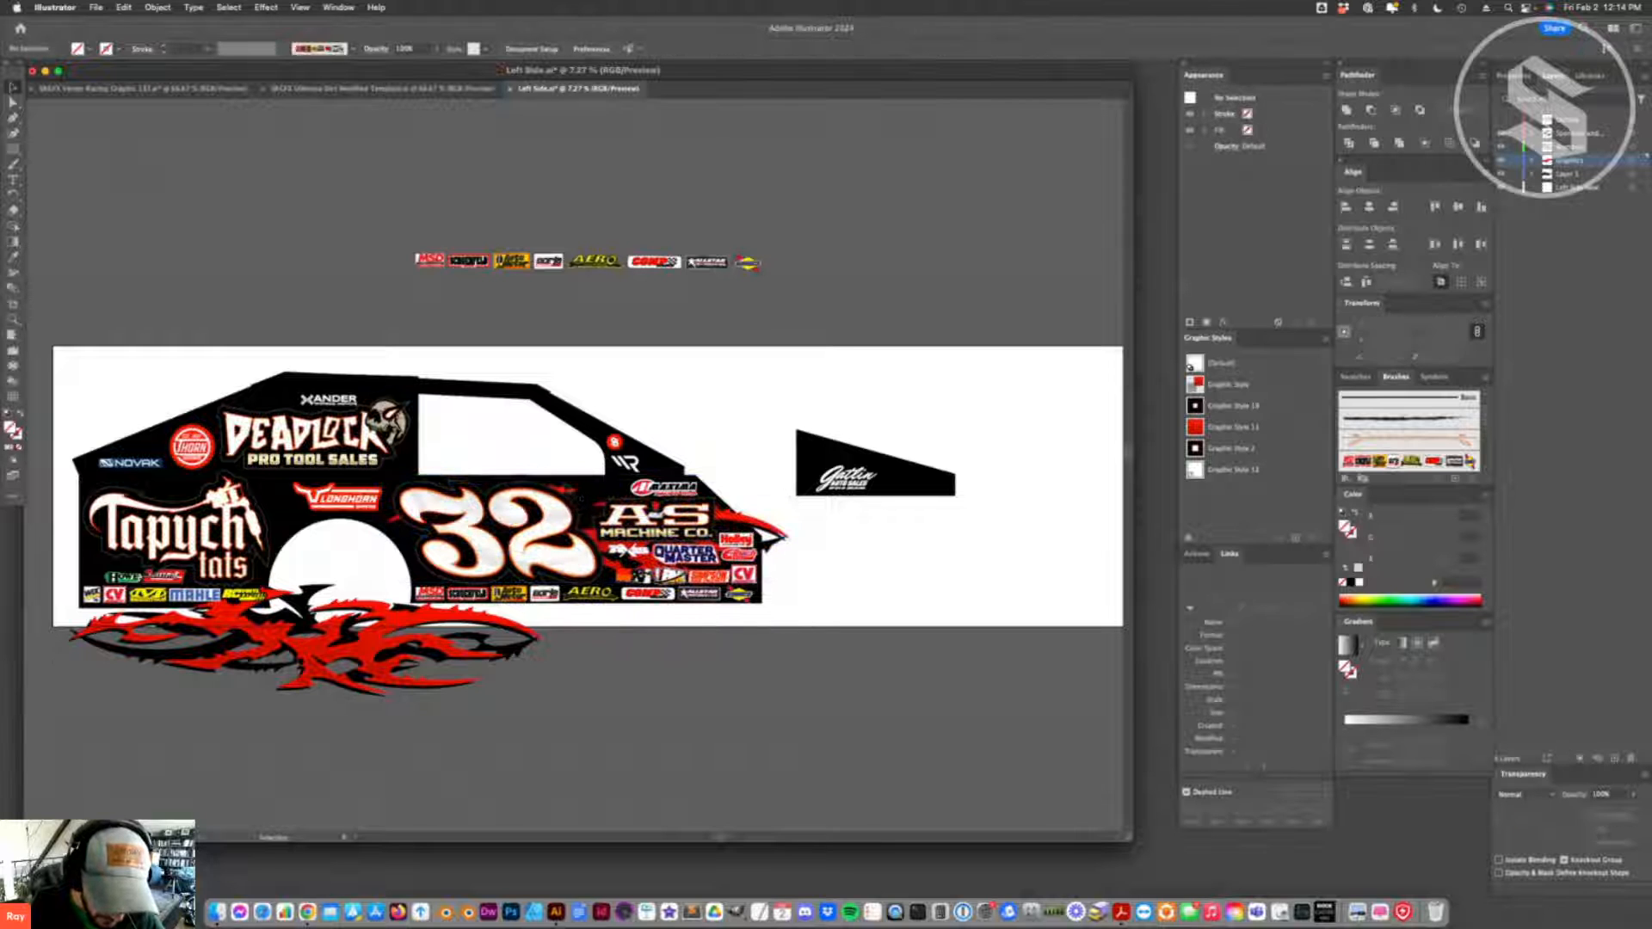
- Shift the front flame past the nose and rotate it so it slopes down toward the front
{"action": "left_click_drag", "start_coordinate": [593, 539], "coordinate": [714, 521]}
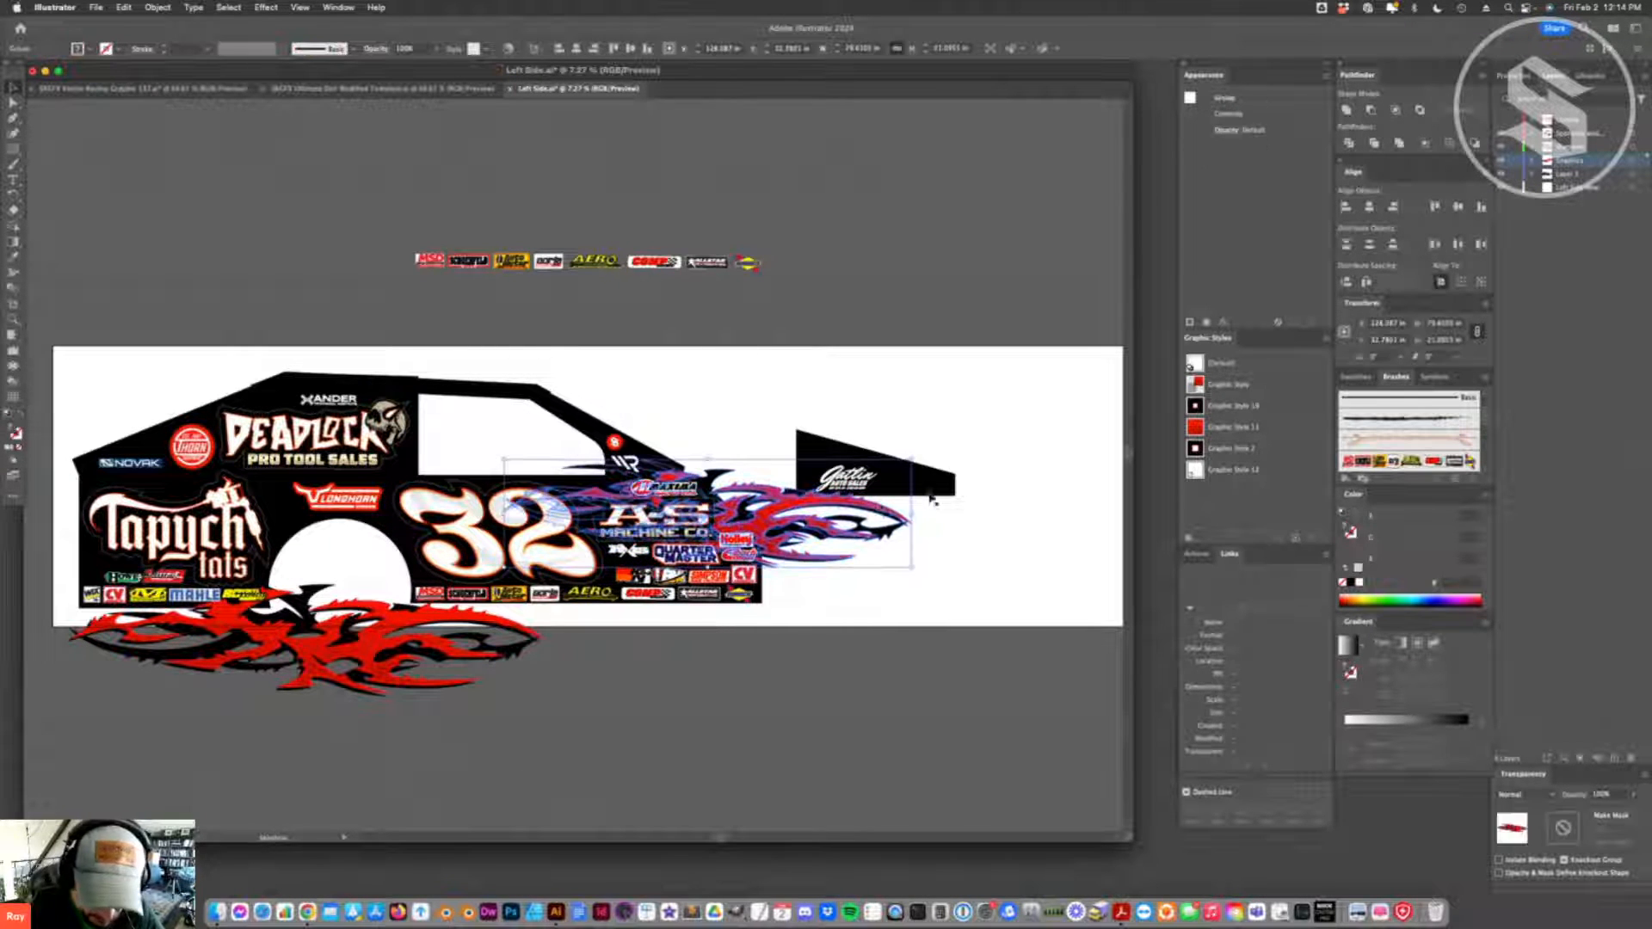
{"action": "left_click_drag", "start_coordinate": [915, 455], "coordinate": [917, 490]}
{"action": "left_click_drag", "start_coordinate": [618, 476], "coordinate": [672, 501]}
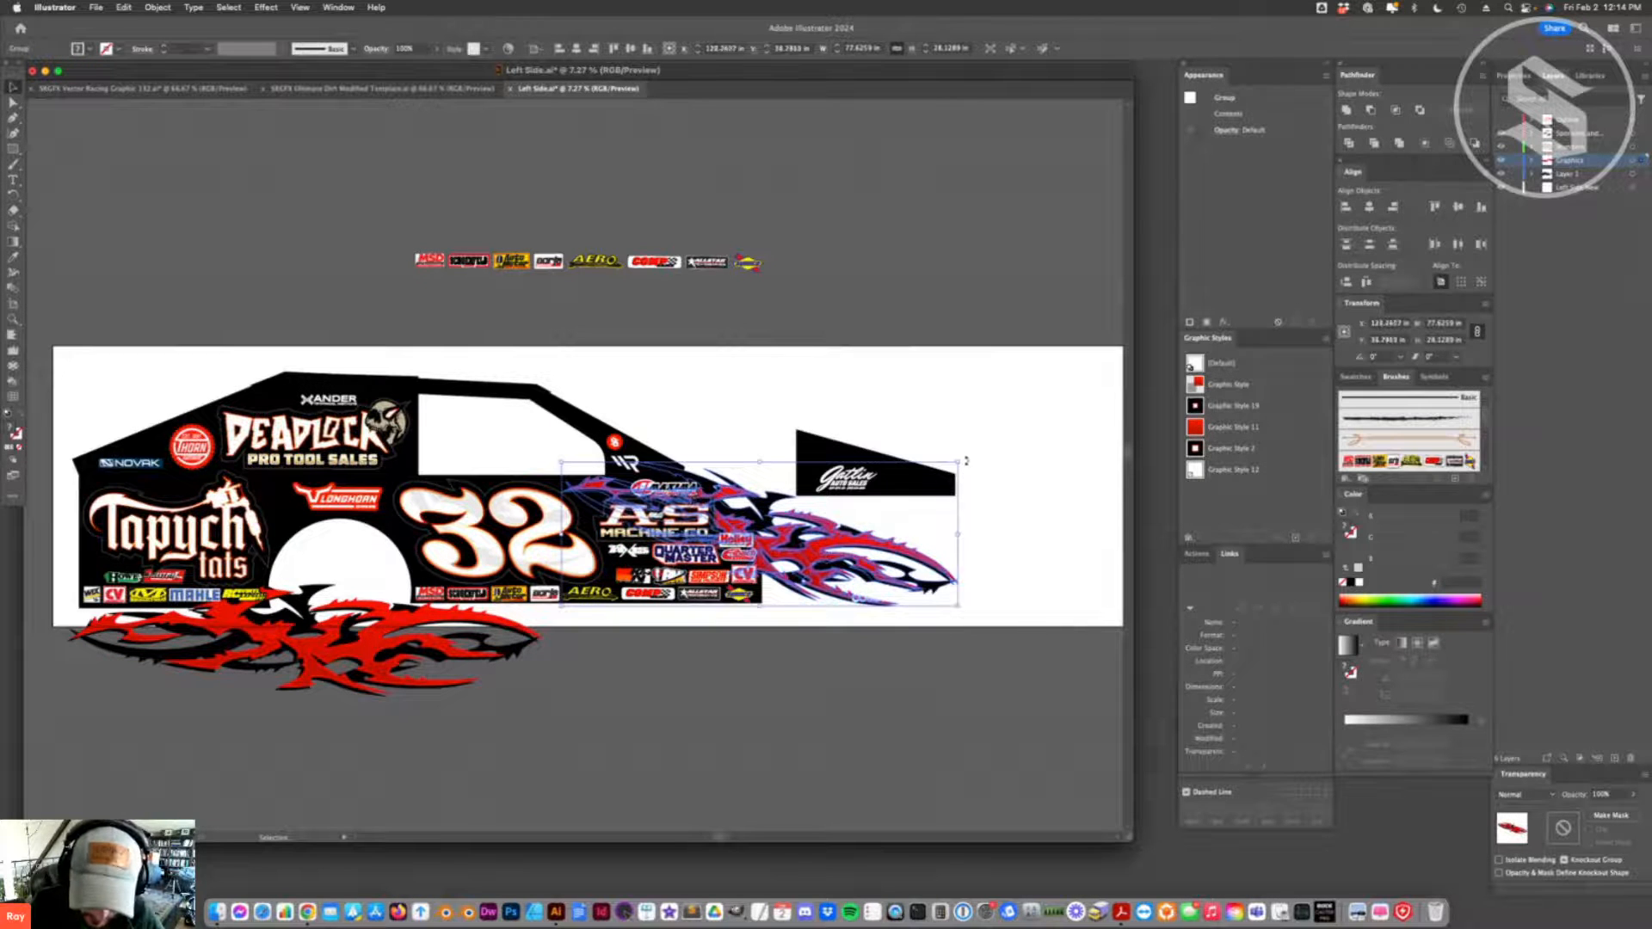
{"action": "left_click_drag", "start_coordinate": [966, 461], "coordinate": [968, 479]}
{"action": "left_click_drag", "start_coordinate": [745, 498], "coordinate": [721, 512]}
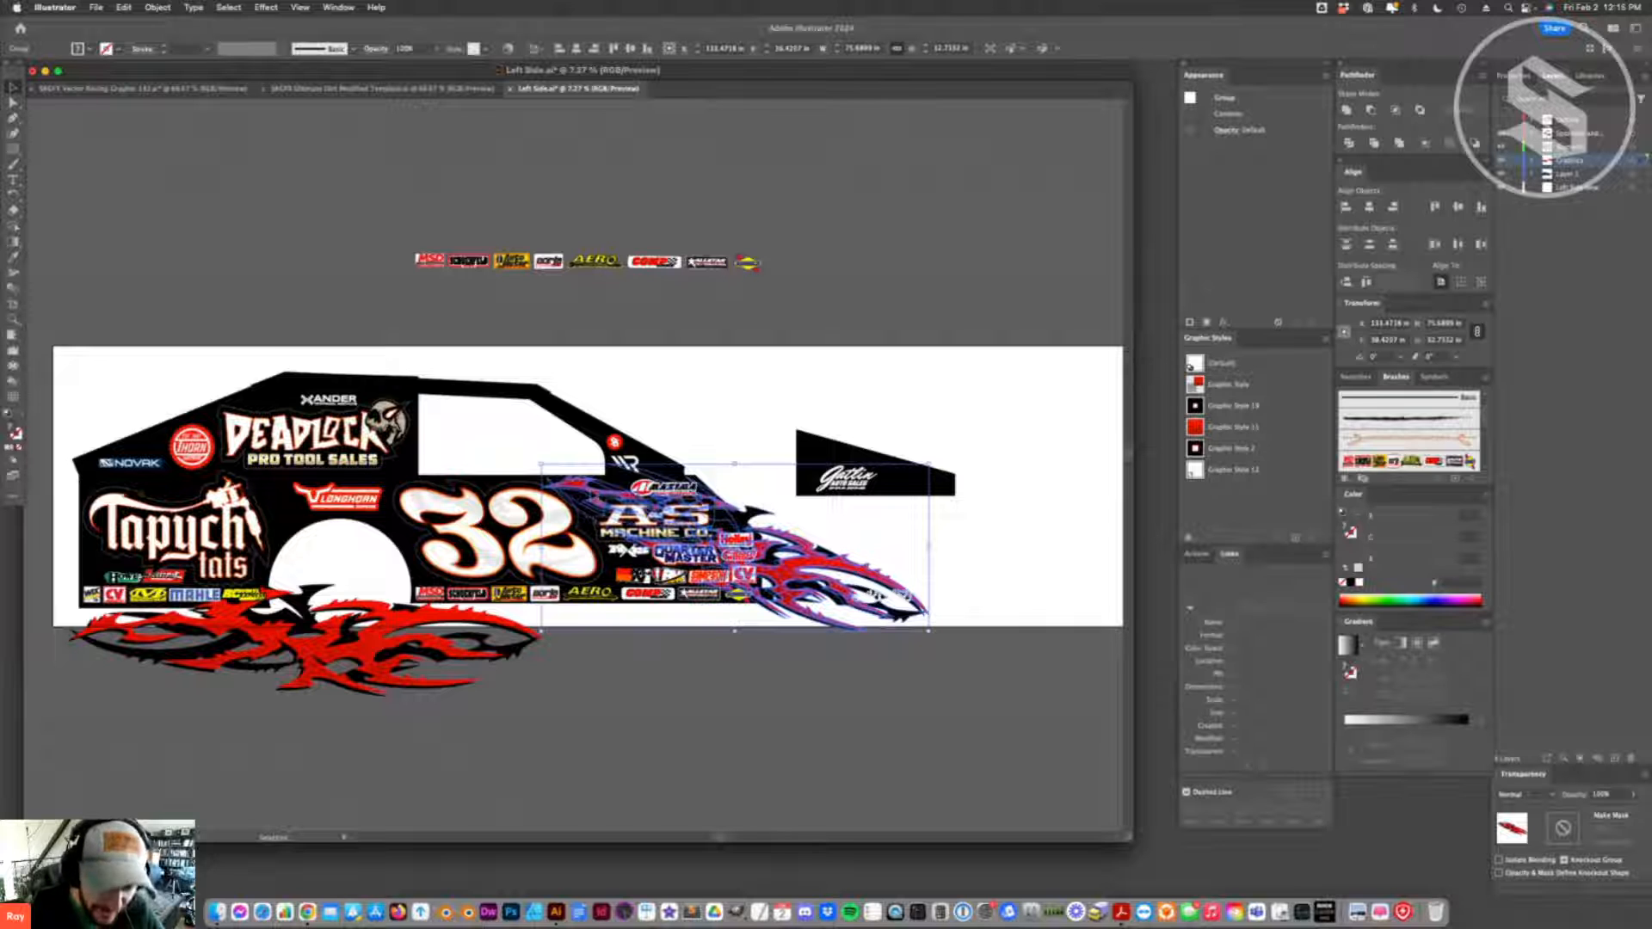
- Duplicate the sloping flame below itself, level the copy, and place another copy around the rear wheel opening
{"action": "left_click_drag", "start_coordinate": [603, 502], "coordinate": [582, 597], "text": "alt"}
{"action": "mouse_move", "coordinate": [909, 555]}
{"action": "left_mouse_down"}
{"action": "mouse_move", "coordinate": [925, 602]}
{"action": "mouse_move", "coordinate": [906, 586]}
{"action": "left_mouse_up"}
{"action": "left_click_drag", "start_coordinate": [733, 660], "coordinate": [290, 591]}
{"action": "left_click", "coordinate": [345, 552]}
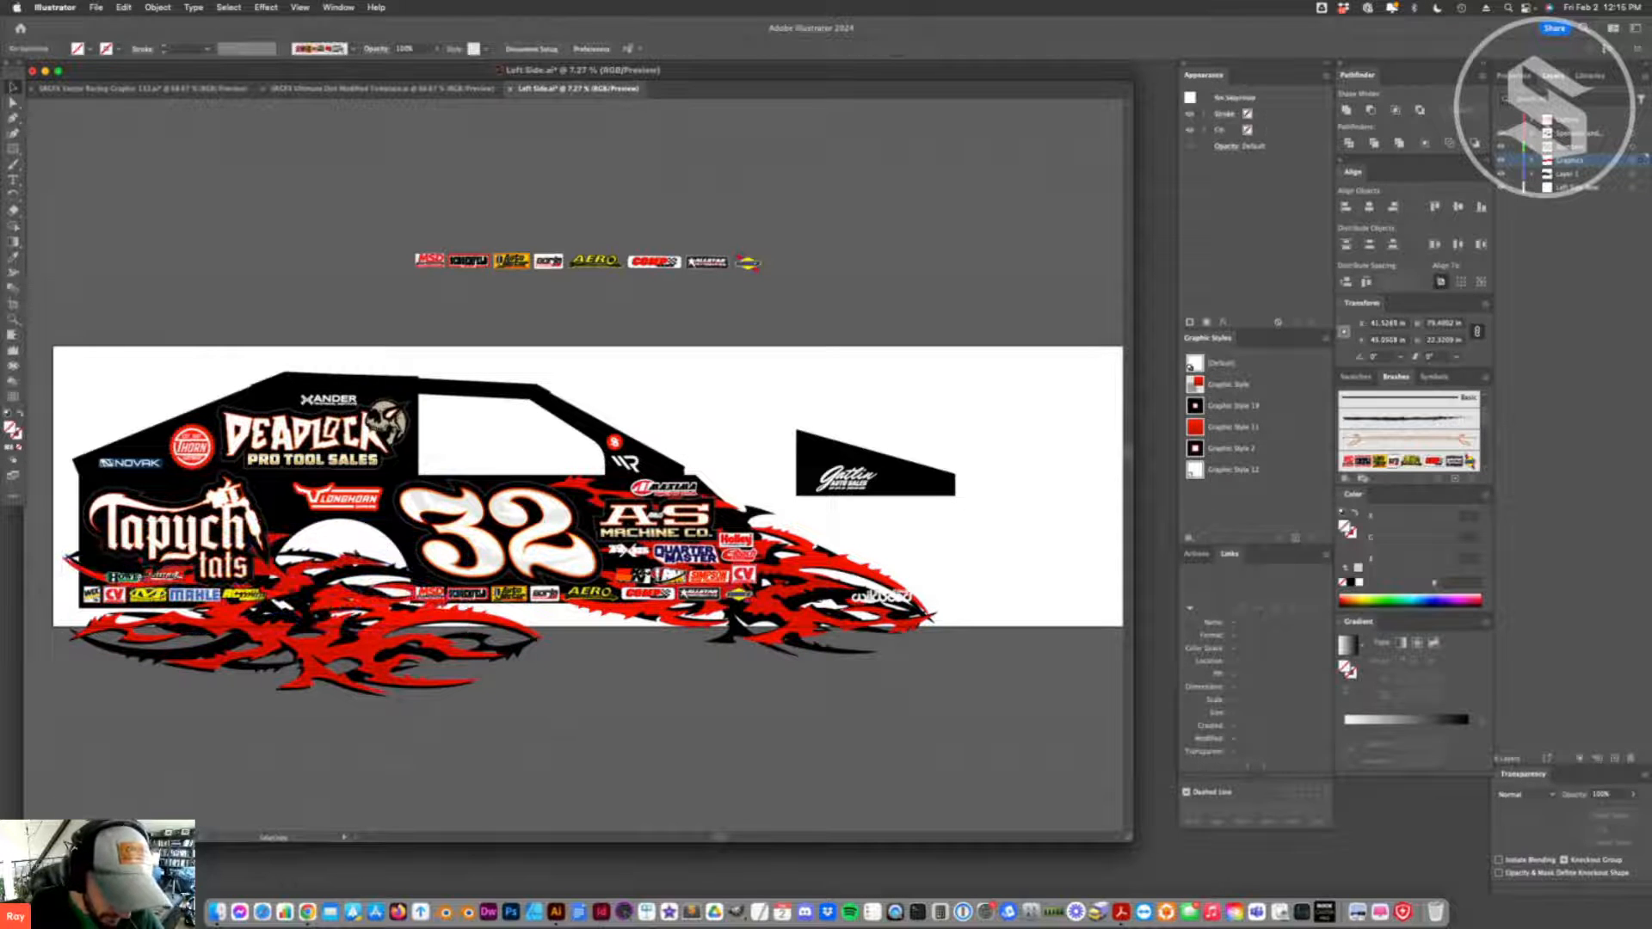
- Delete all the flame copies from the rear, bottom edge and nose of the car
{"action": "left_click", "coordinate": [454, 551]}
{"action": "left_click_drag", "start_coordinate": [453, 552], "coordinate": [458, 612]}
{"action": "key", "text": "Delete"}
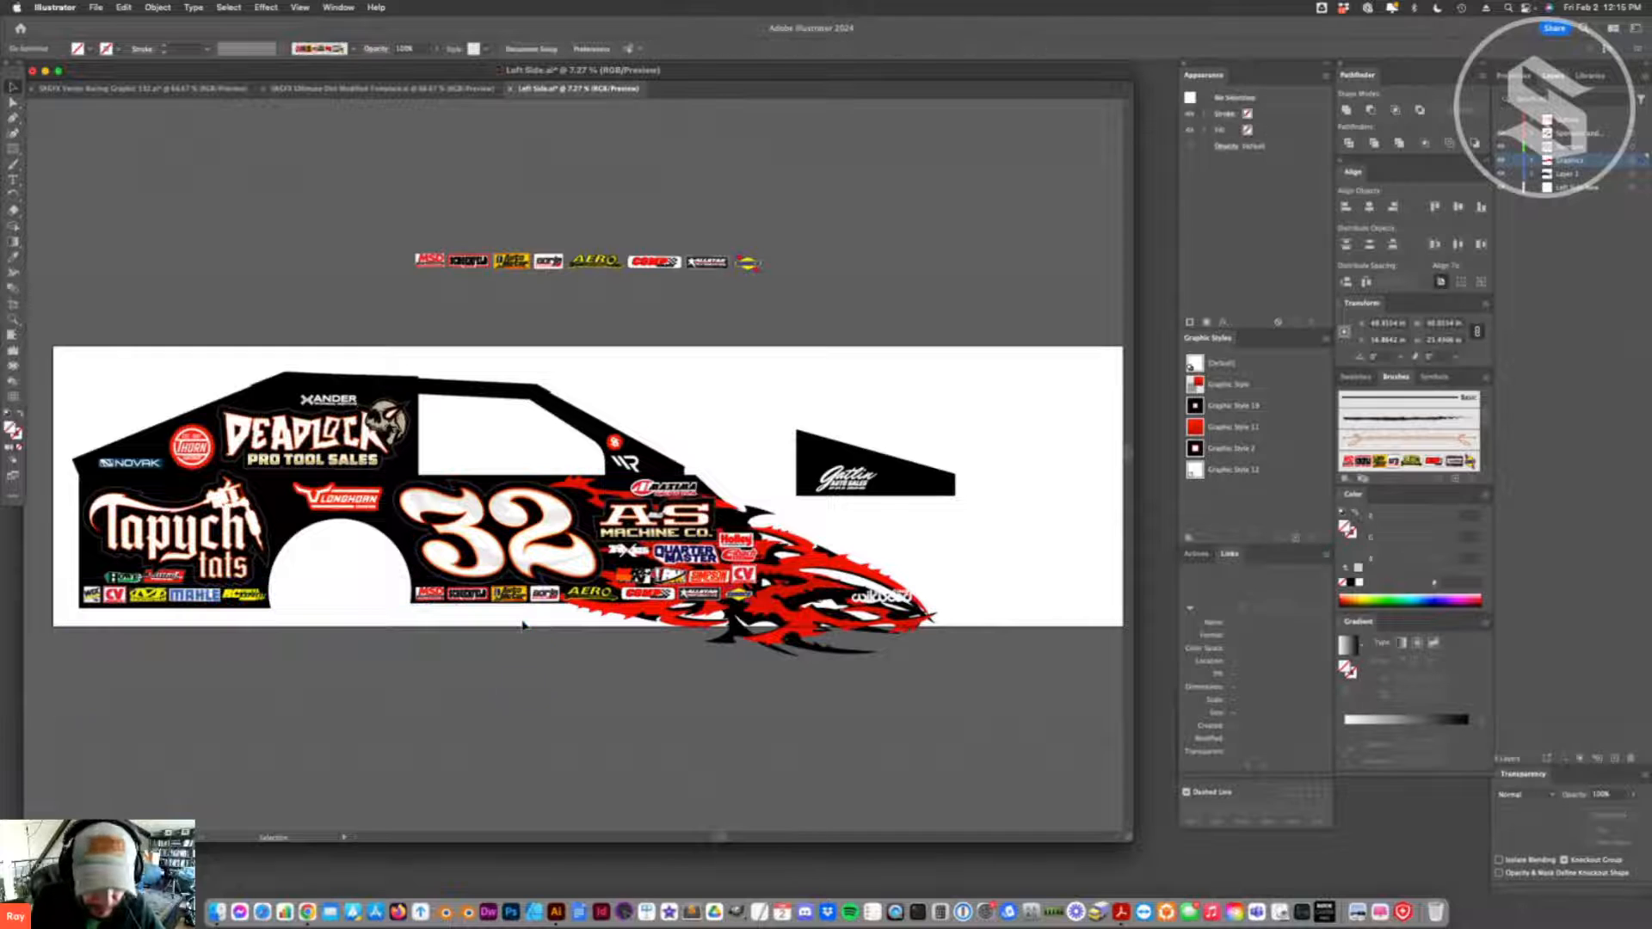
{"action": "left_click", "coordinate": [813, 596]}
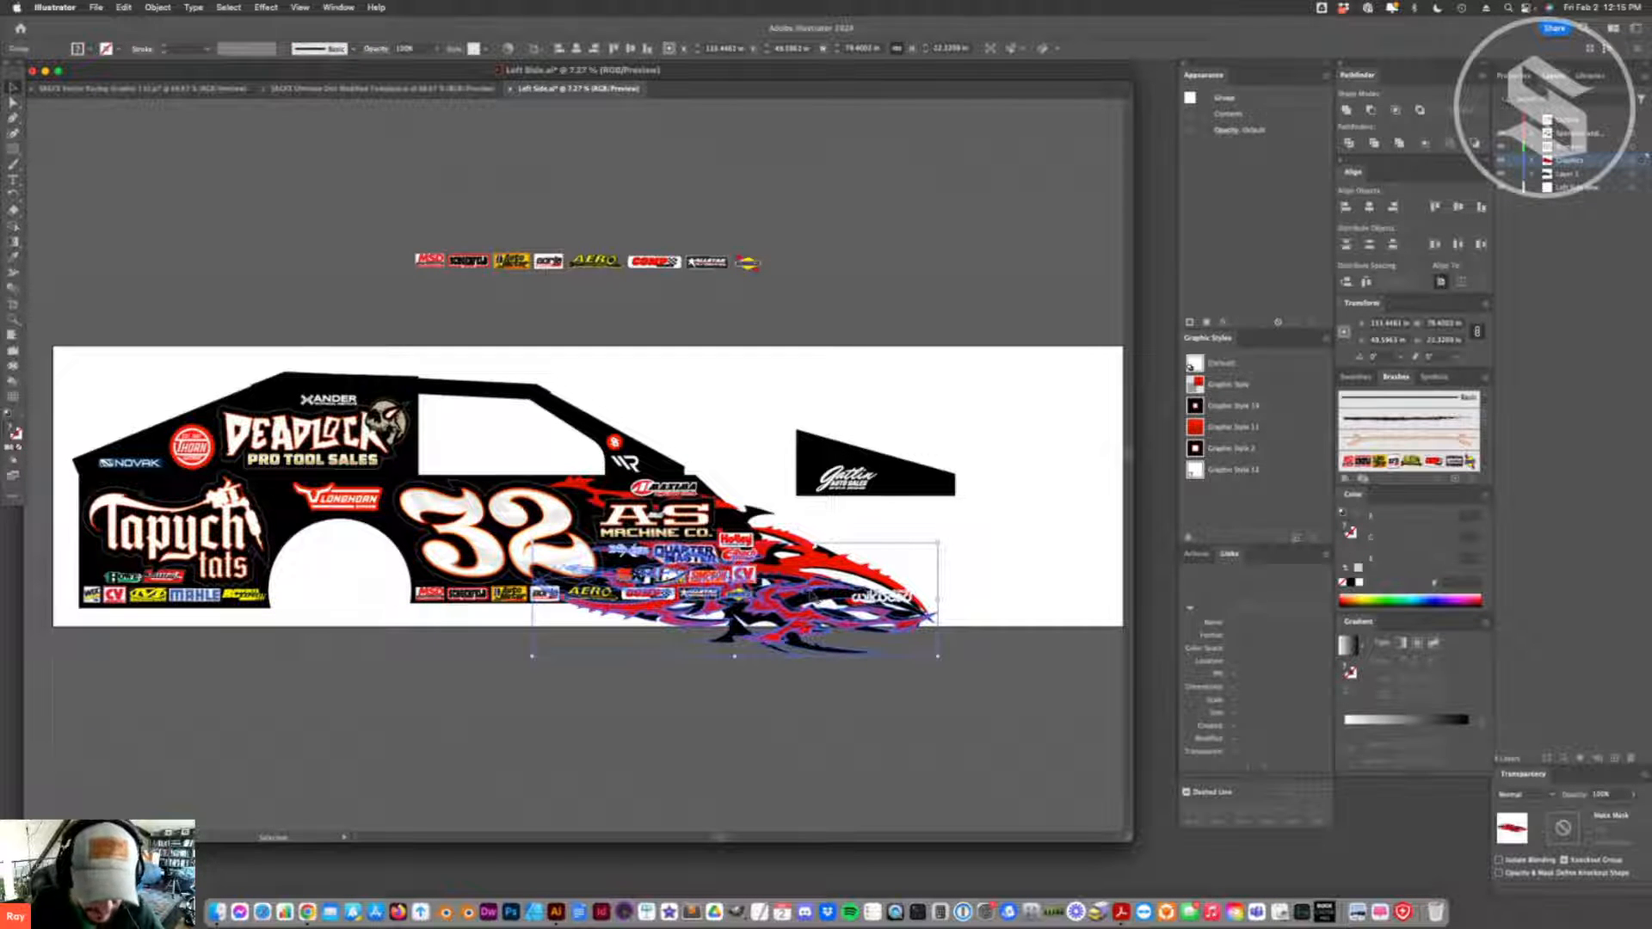
{"action": "left_click", "coordinate": [811, 559]}
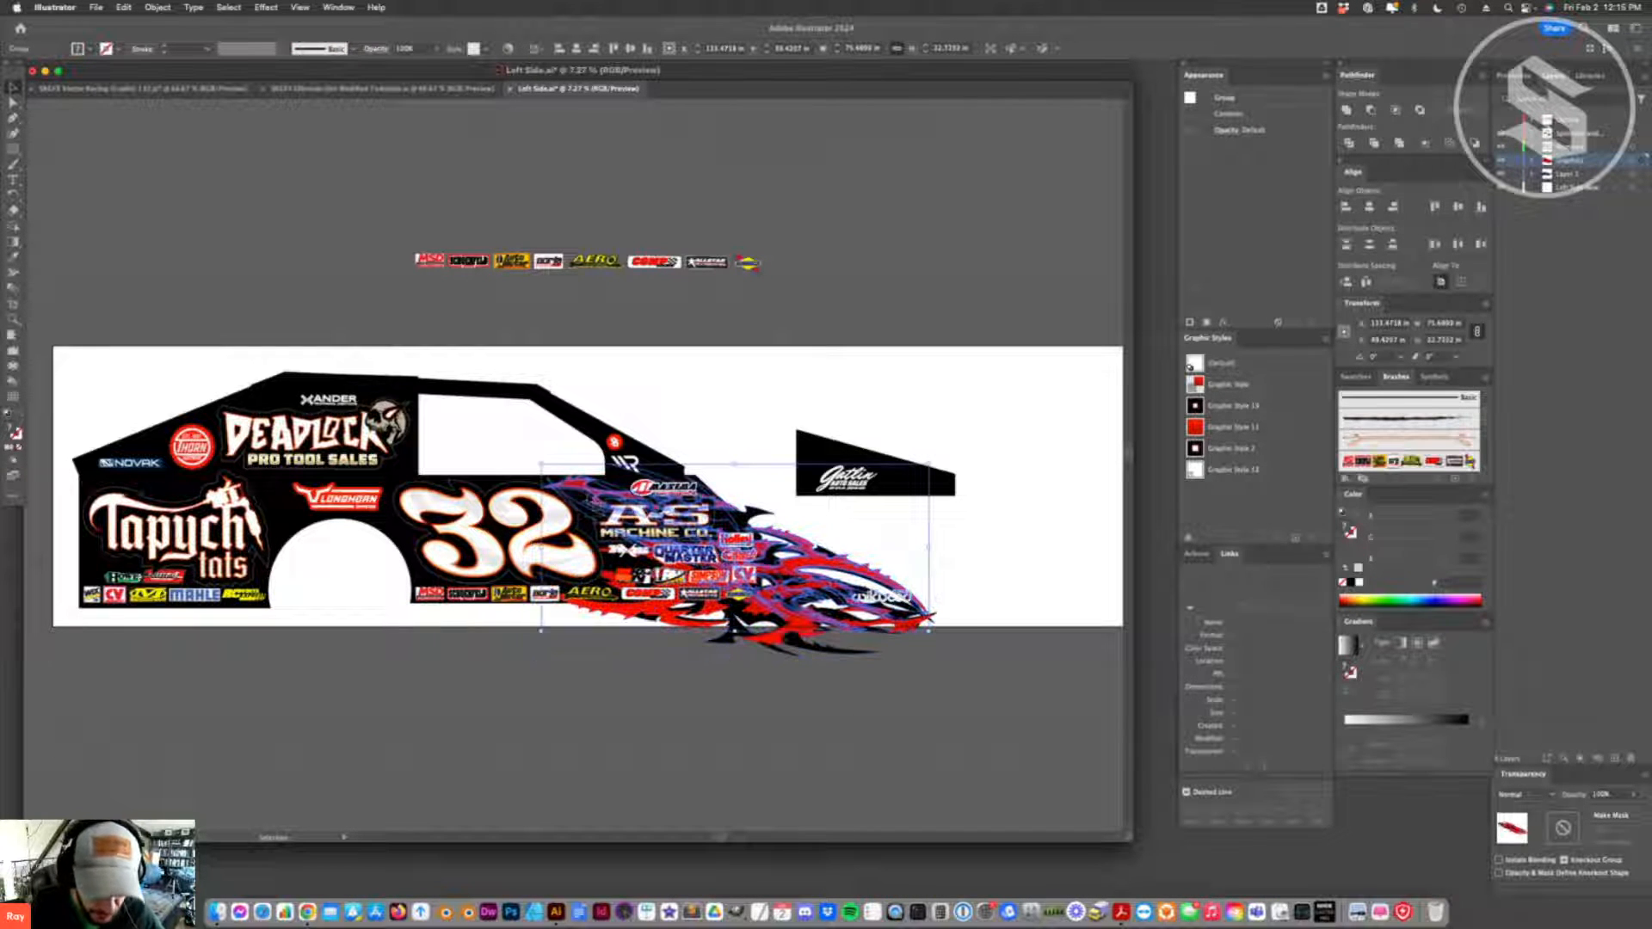
{"action": "key", "text": "shift+Left"}
{"action": "key", "text": "shift+Up"}
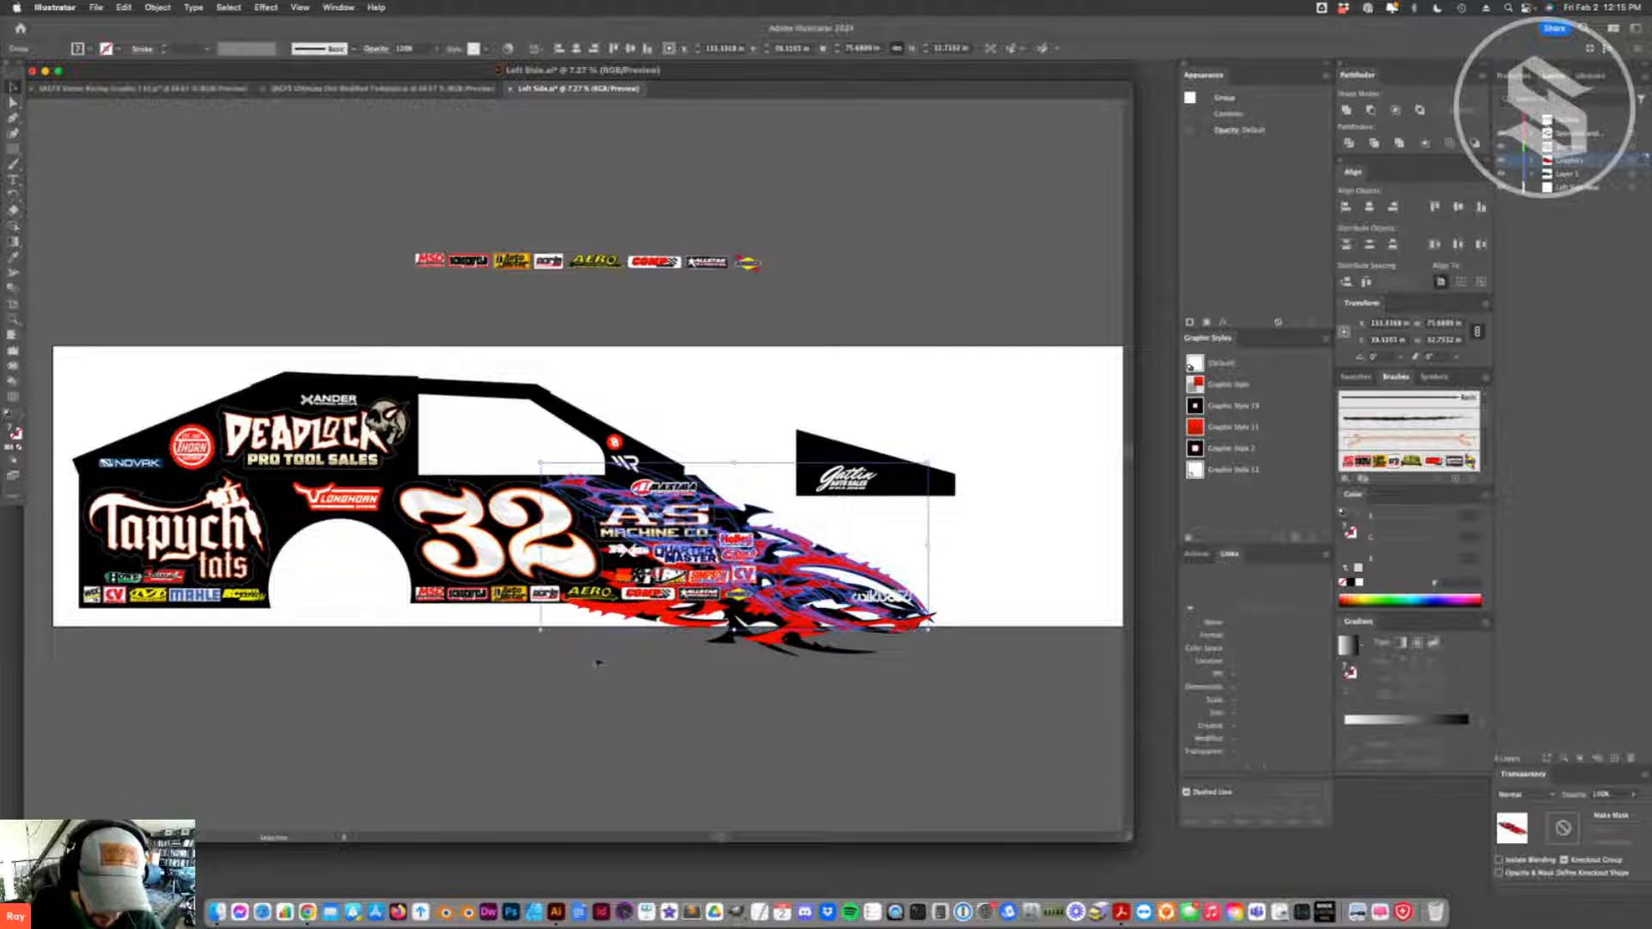
{"action": "left_click", "coordinate": [669, 613]}
{"action": "key", "text": "Delete"}
{"action": "left_click", "coordinate": [807, 564]}
{"action": "key", "text": "Delete"}
- Paste a fresh flame group with the Add swatches option, move it above the car, and reflect it across the vertical axis
{"action": "key", "text": "super+v"}
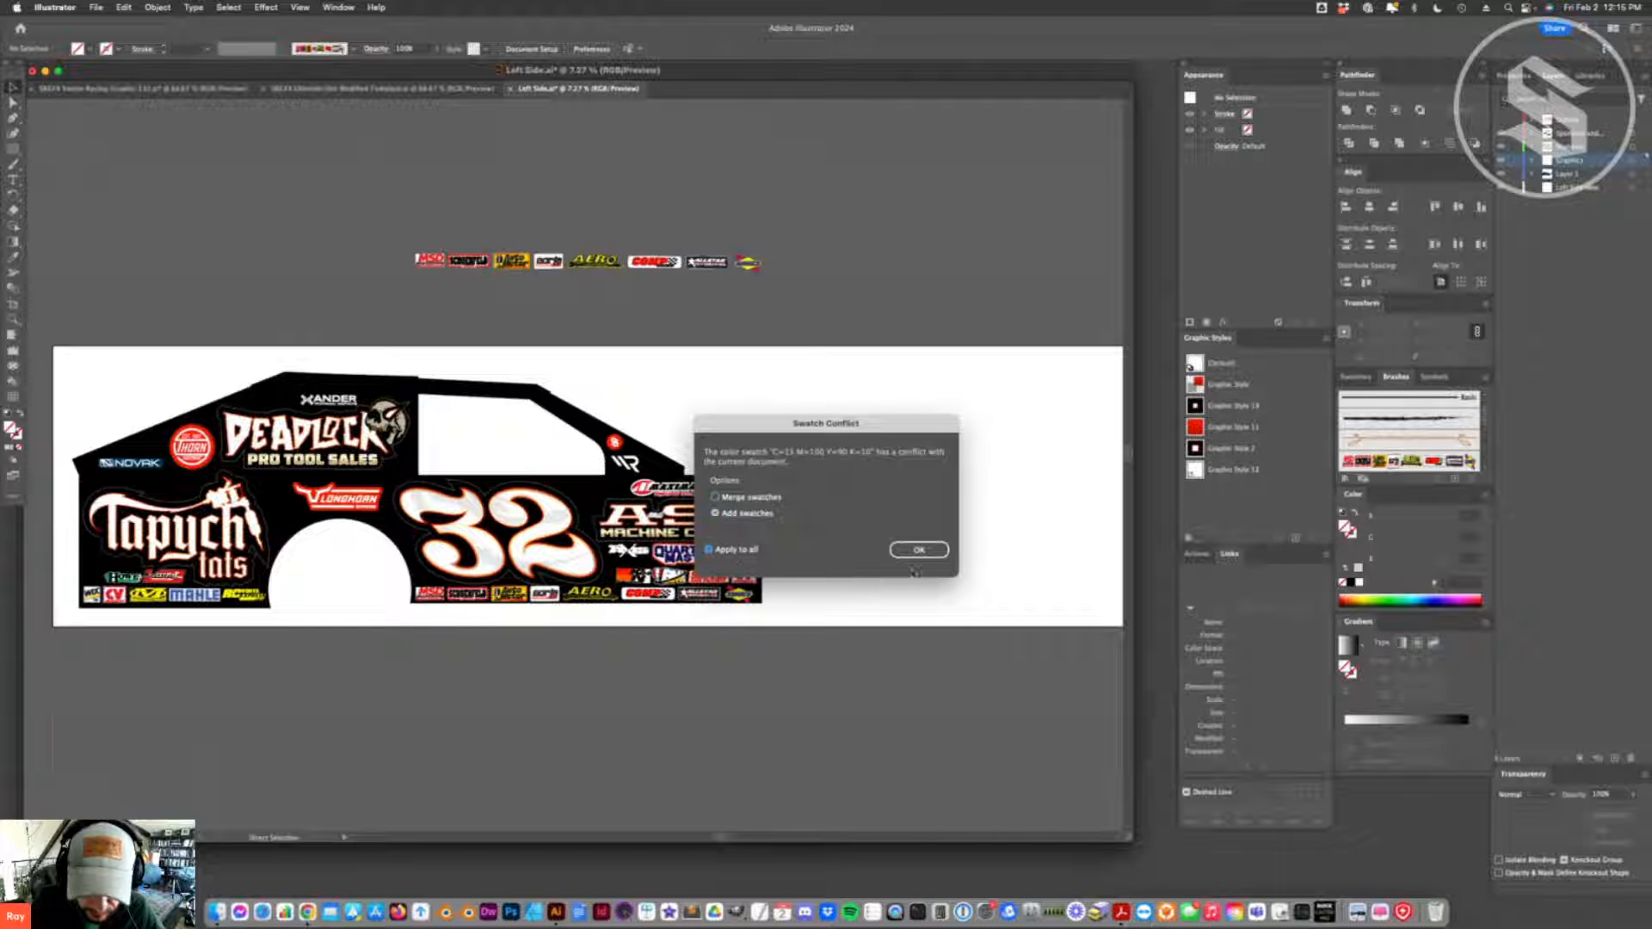
{"action": "key", "text": "Return"}
{"action": "left_click_drag", "start_coordinate": [585, 466], "coordinate": [998, 293]}
{"action": "right_click", "coordinate": [848, 212]}
{"action": "mouse_move", "coordinate": [893, 462]}
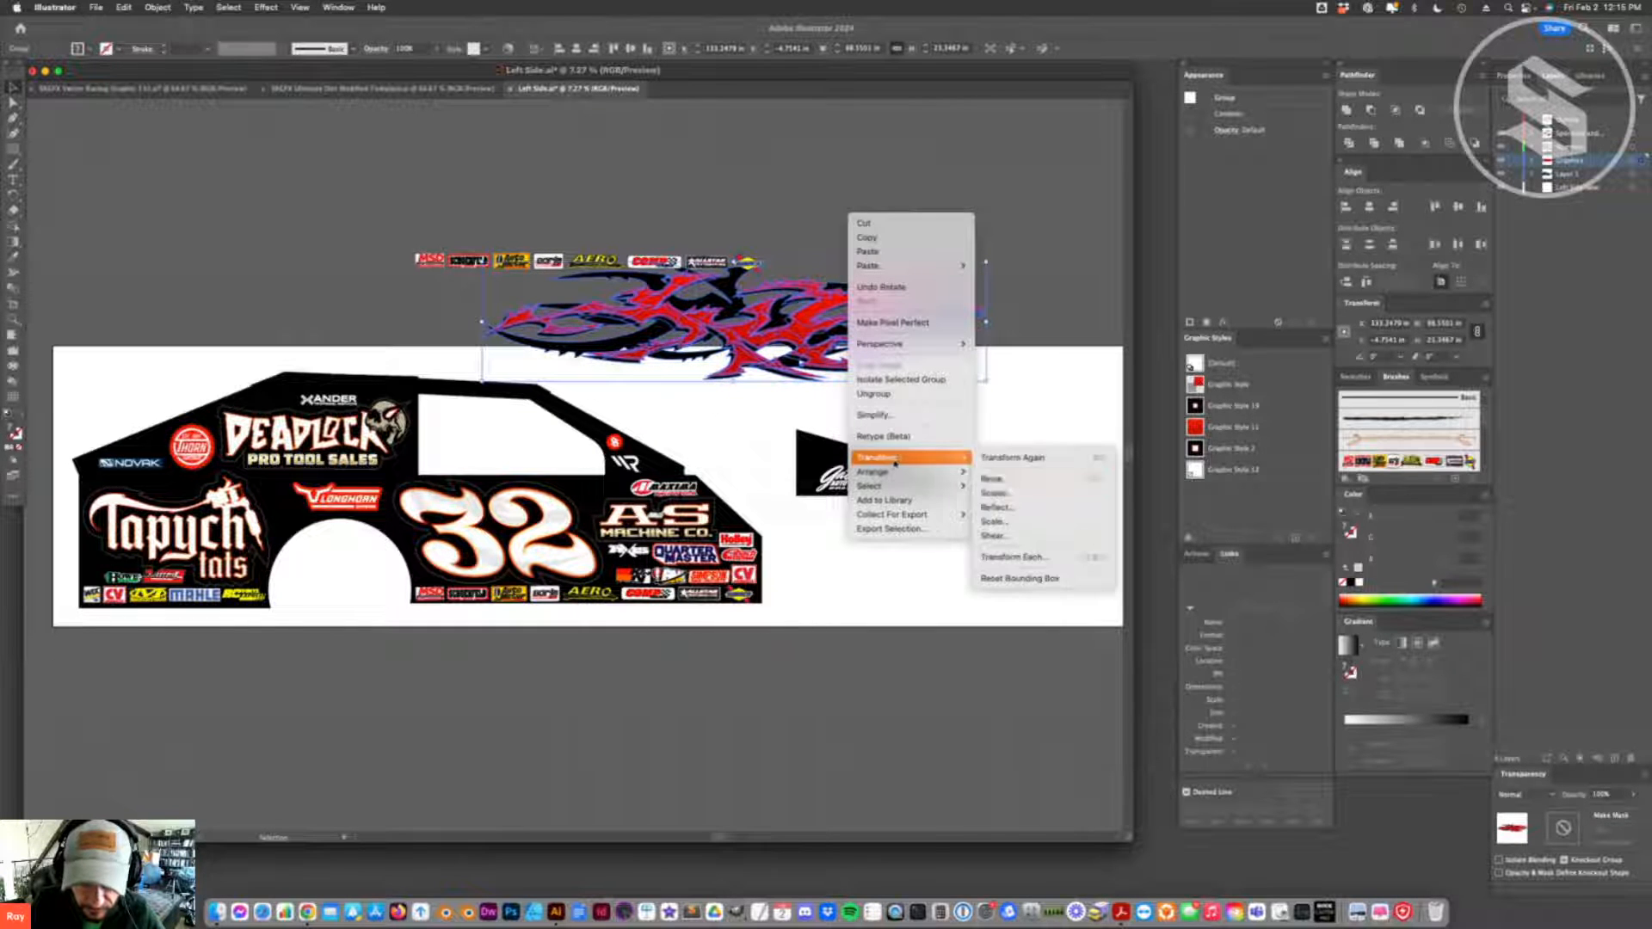
{"action": "left_click", "coordinate": [995, 507]}
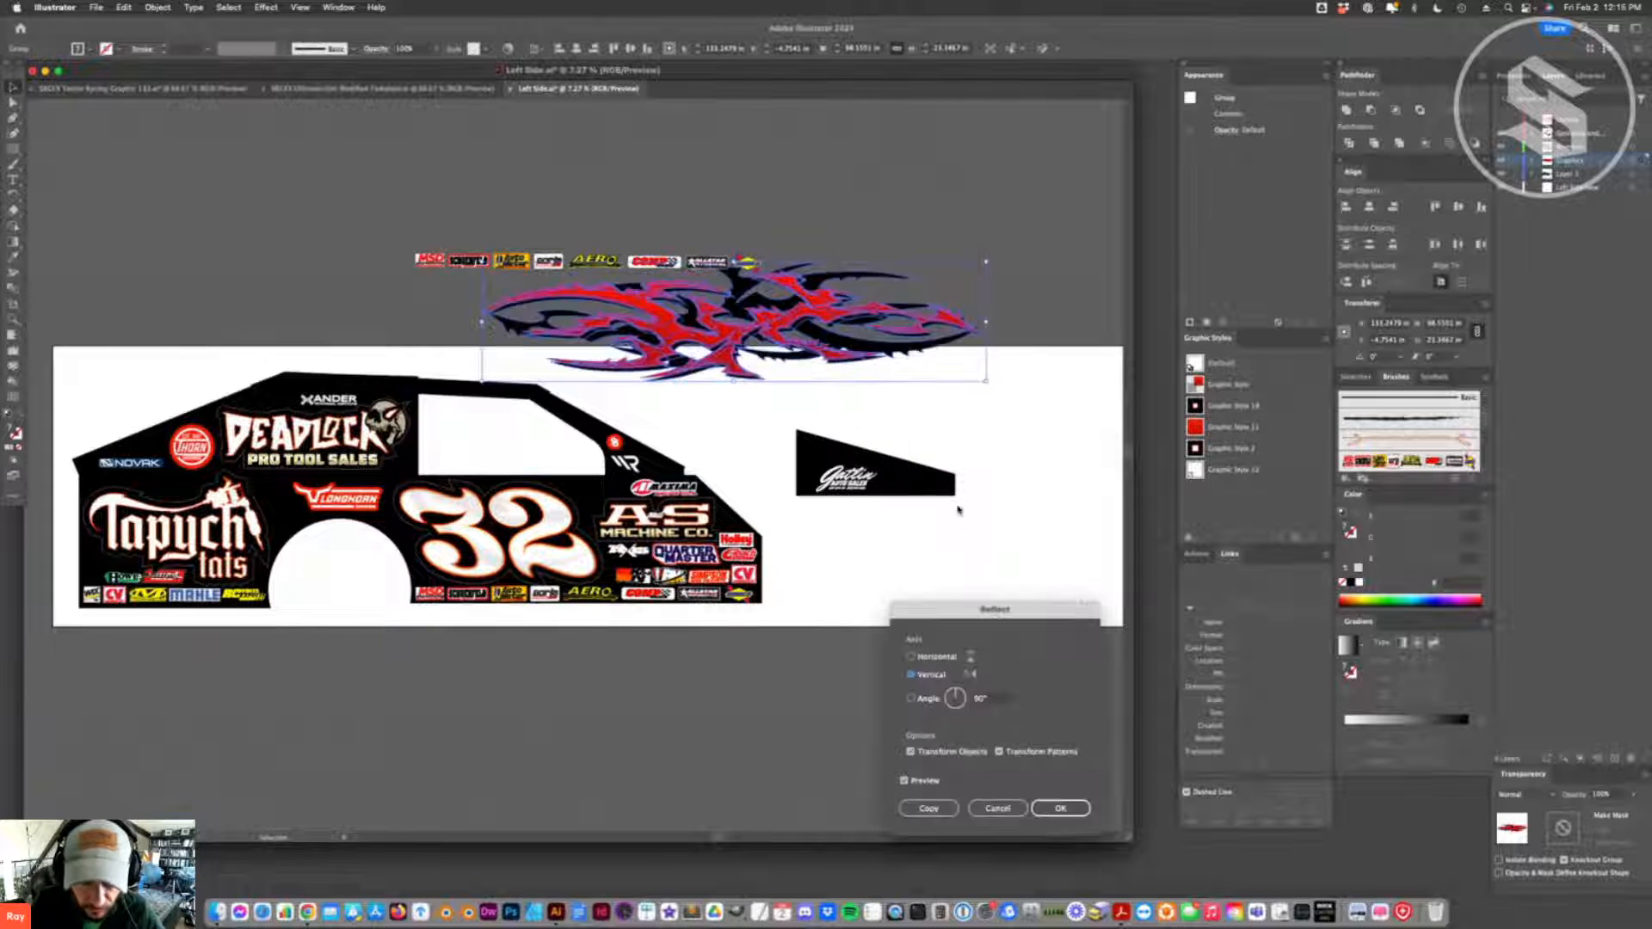
{"action": "left_click", "coordinate": [938, 657]}
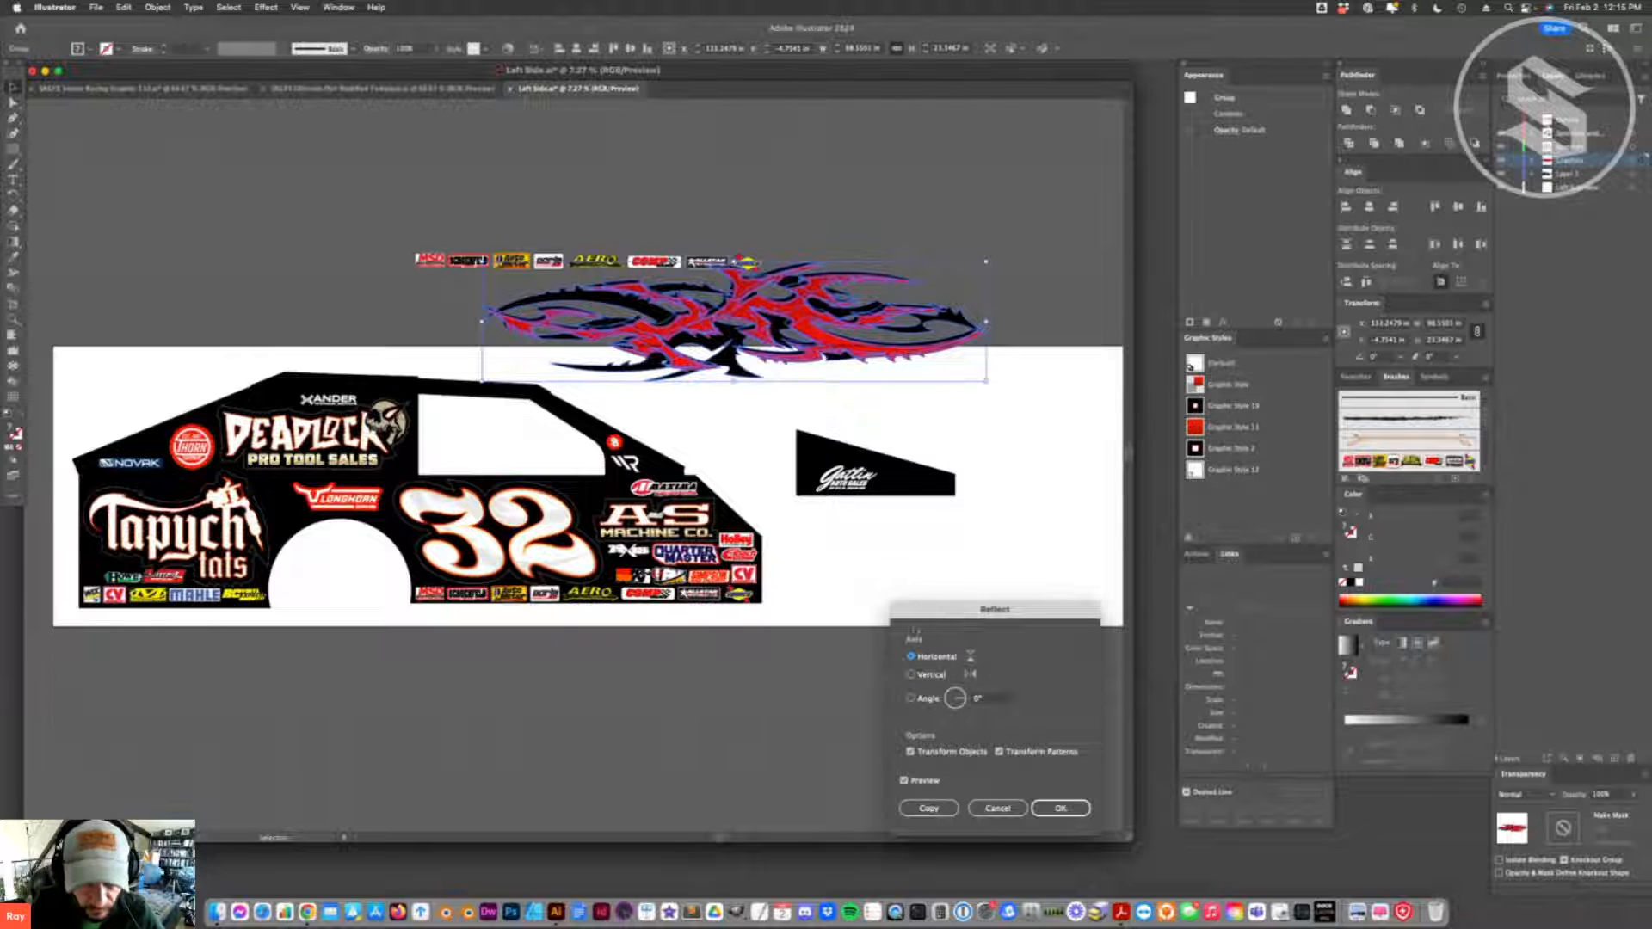
{"action": "left_click", "coordinate": [927, 675]}
{"action": "left_click", "coordinate": [1067, 807]}
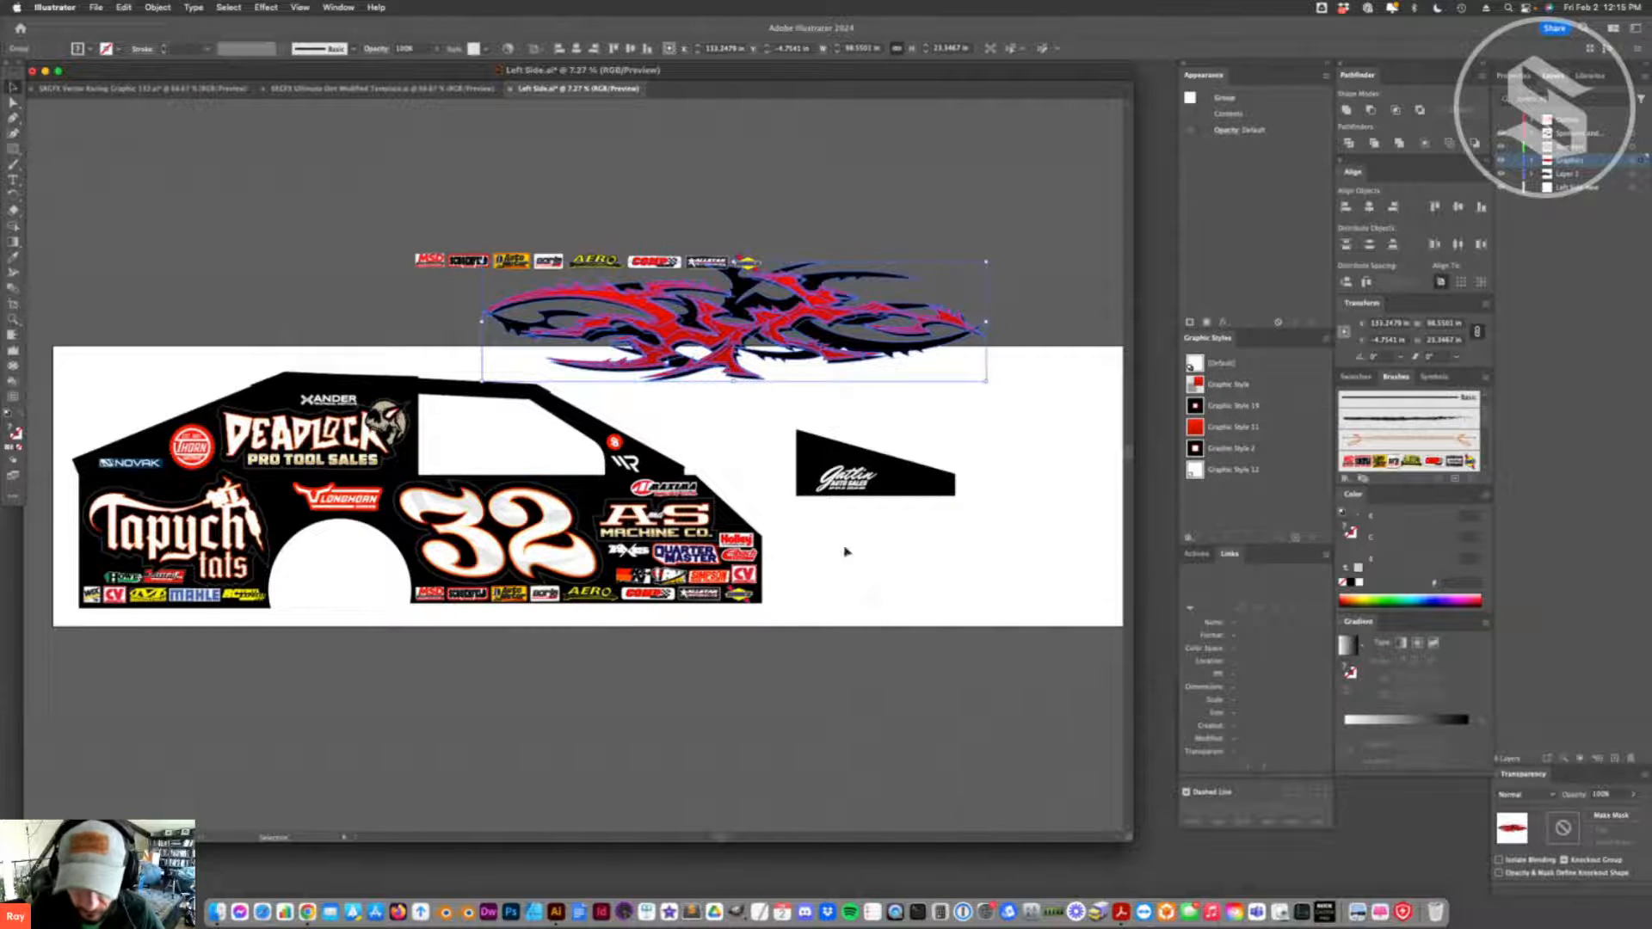
- Move the flame clear of the spare sponsor logo strip above the artboard and delete the strip
{"action": "left_click_drag", "start_coordinate": [834, 317], "coordinate": [934, 363]}
{"action": "left_click", "coordinate": [633, 305]}
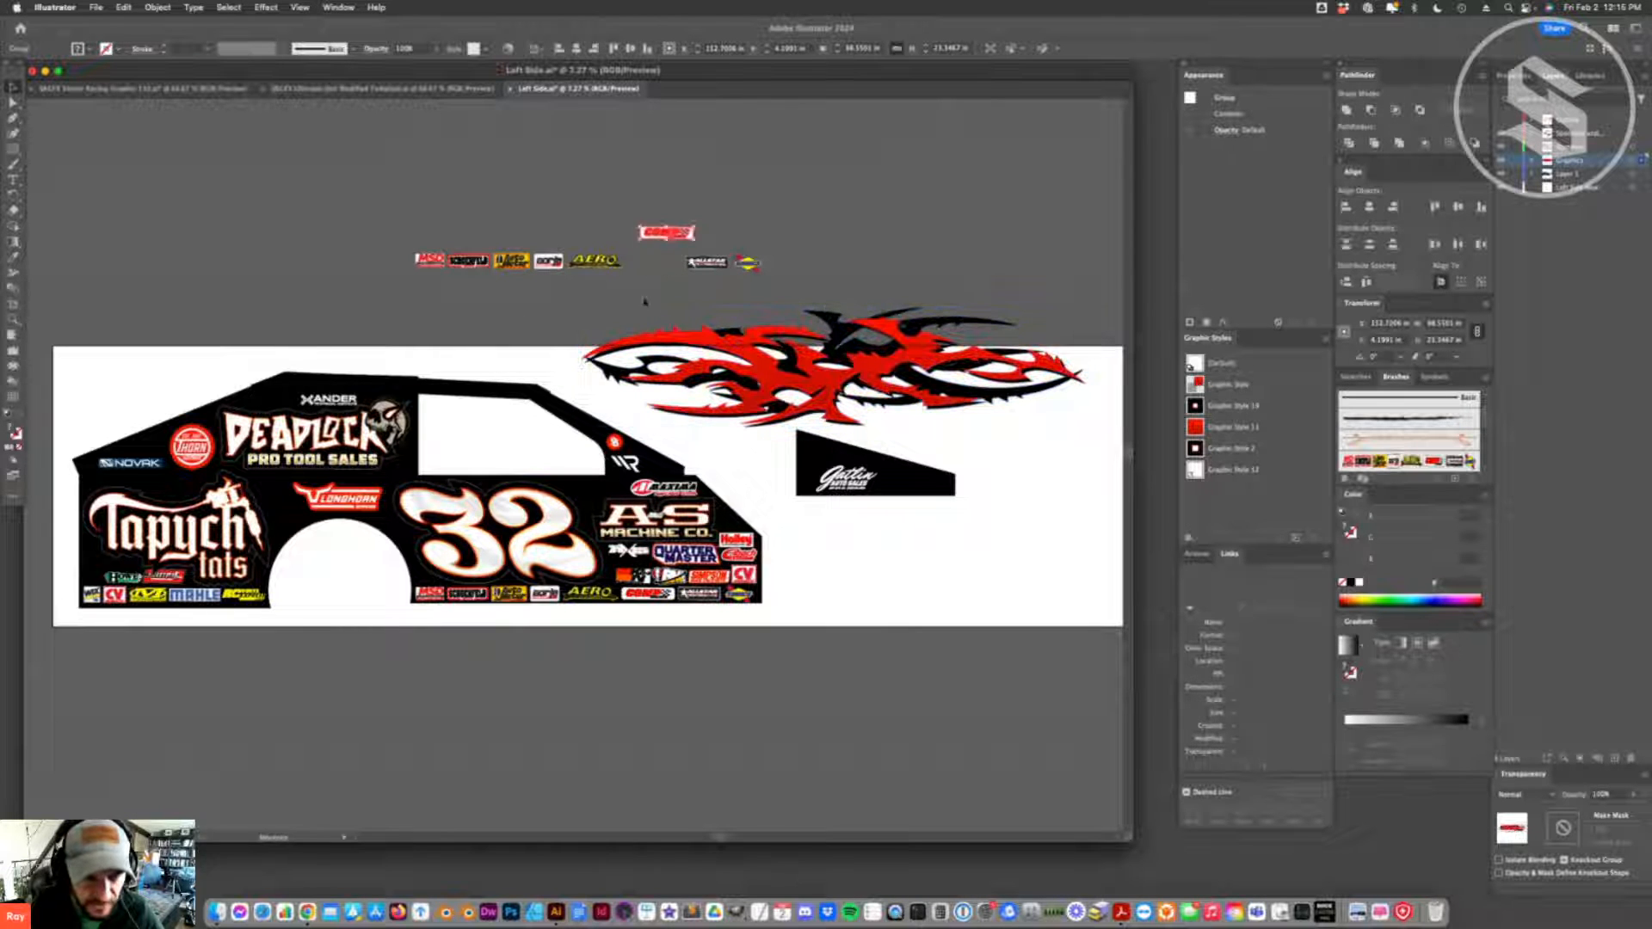
{"action": "key", "text": "Delete"}
- Try to make an art brush from the flame group
{"action": "mouse_move", "coordinate": [823, 378]}
{"action": "left_mouse_down"}
{"action": "mouse_move", "coordinate": [853, 440]}
{"action": "mouse_move", "coordinate": [1378, 461]}
{"action": "left_mouse_up"}
{"action": "left_click", "coordinate": [760, 532]}
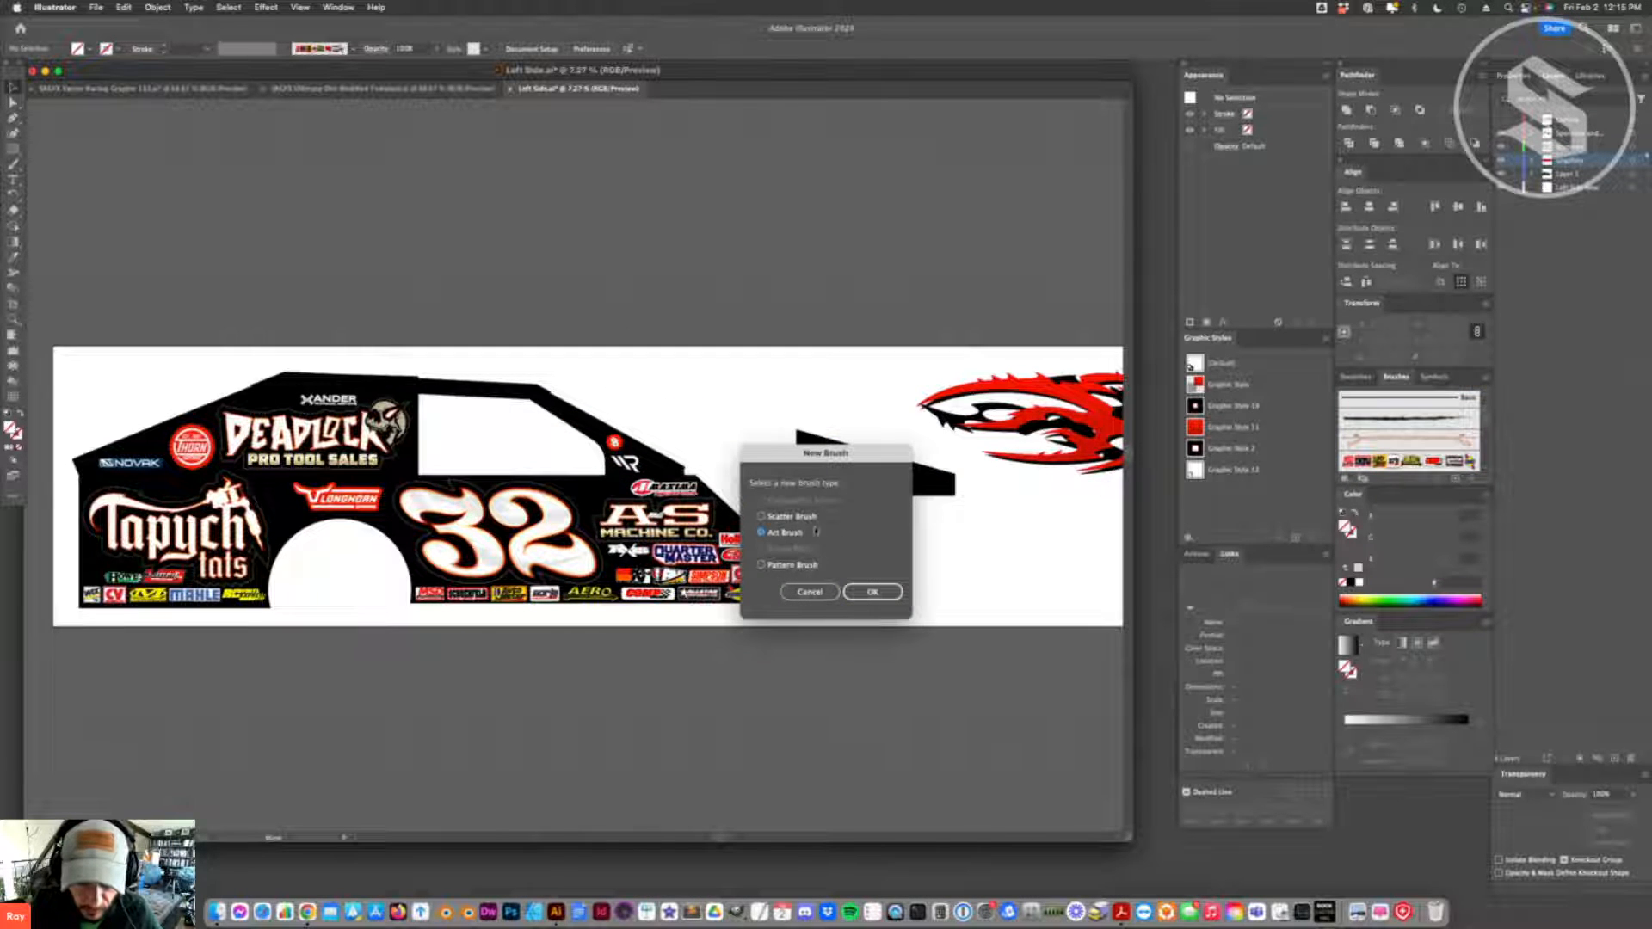
{"action": "left_click", "coordinate": [886, 597]}
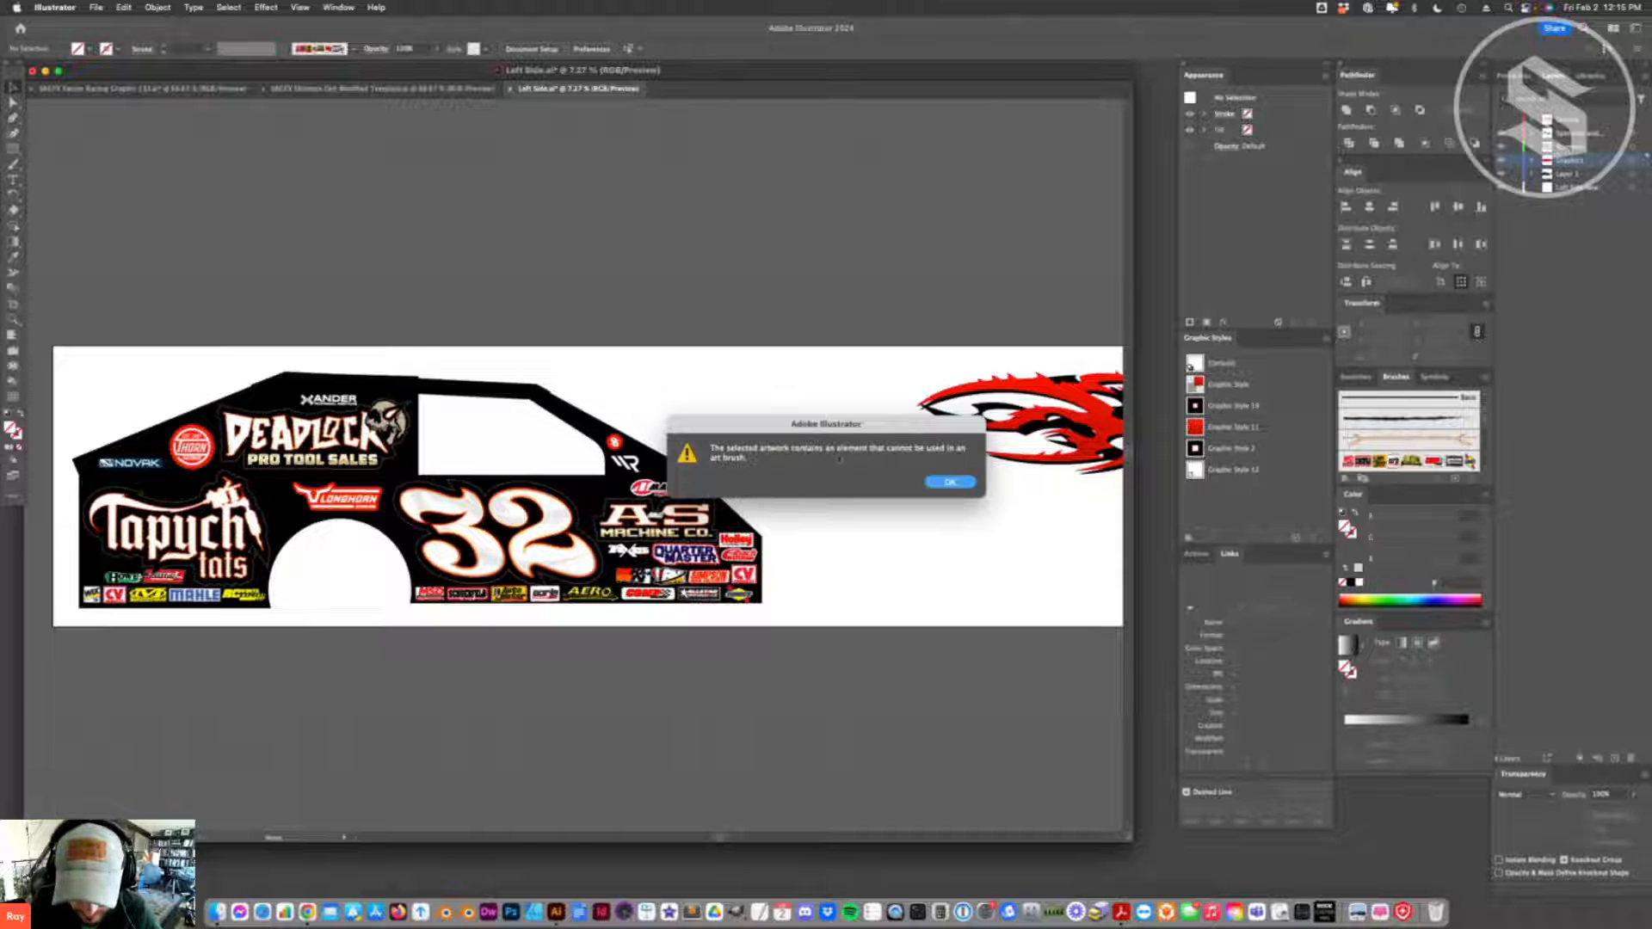
{"action": "left_click", "coordinate": [949, 484]}
- Ungroup the flame above the car and replace the red shape's gradient fill with a solid red swatch
{"action": "left_click_drag", "start_coordinate": [875, 344], "coordinate": [755, 275]}
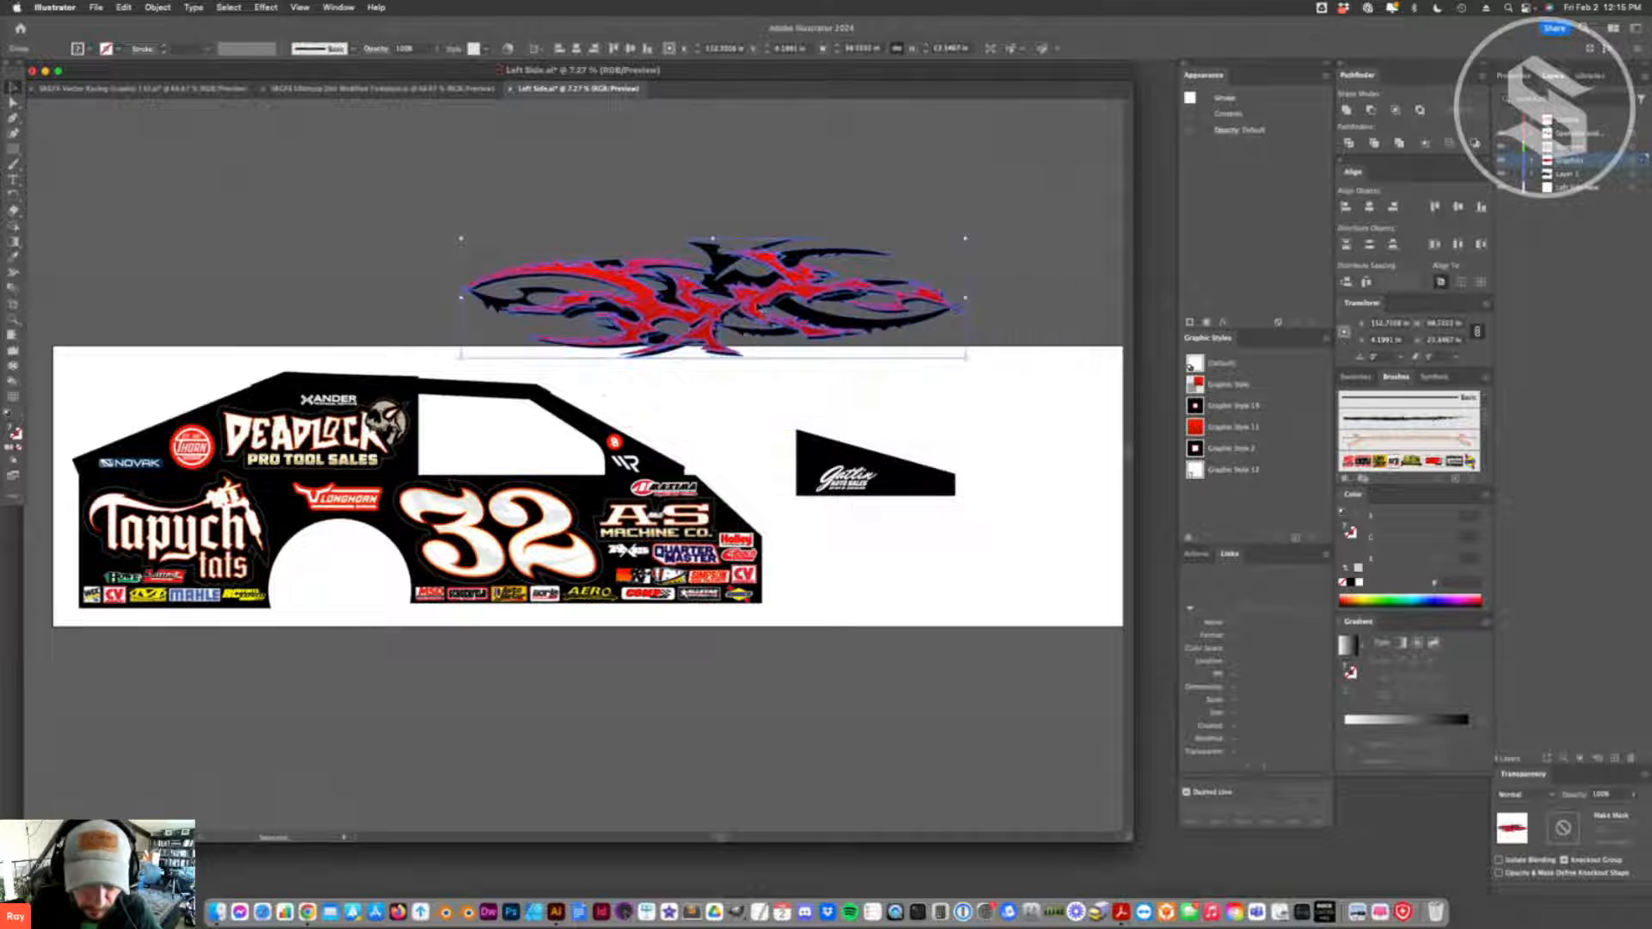
{"action": "right_click", "coordinate": [755, 206]}
{"action": "left_click", "coordinate": [804, 387]}
{"action": "left_click", "coordinate": [707, 247]}
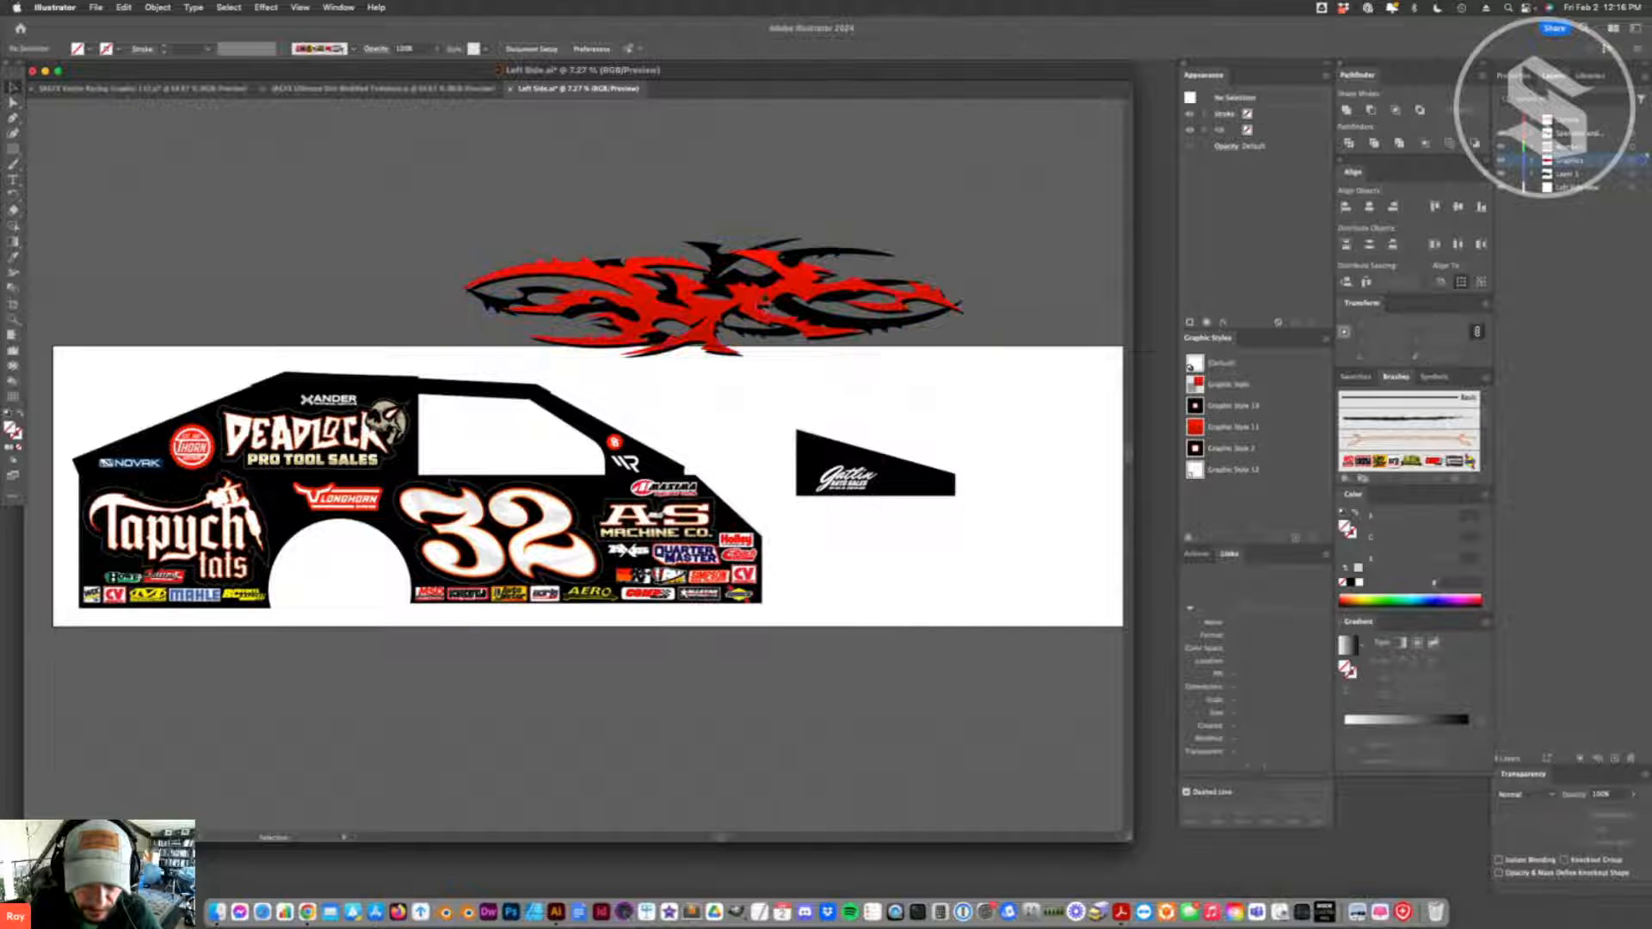
{"action": "left_click", "coordinate": [1356, 377]}
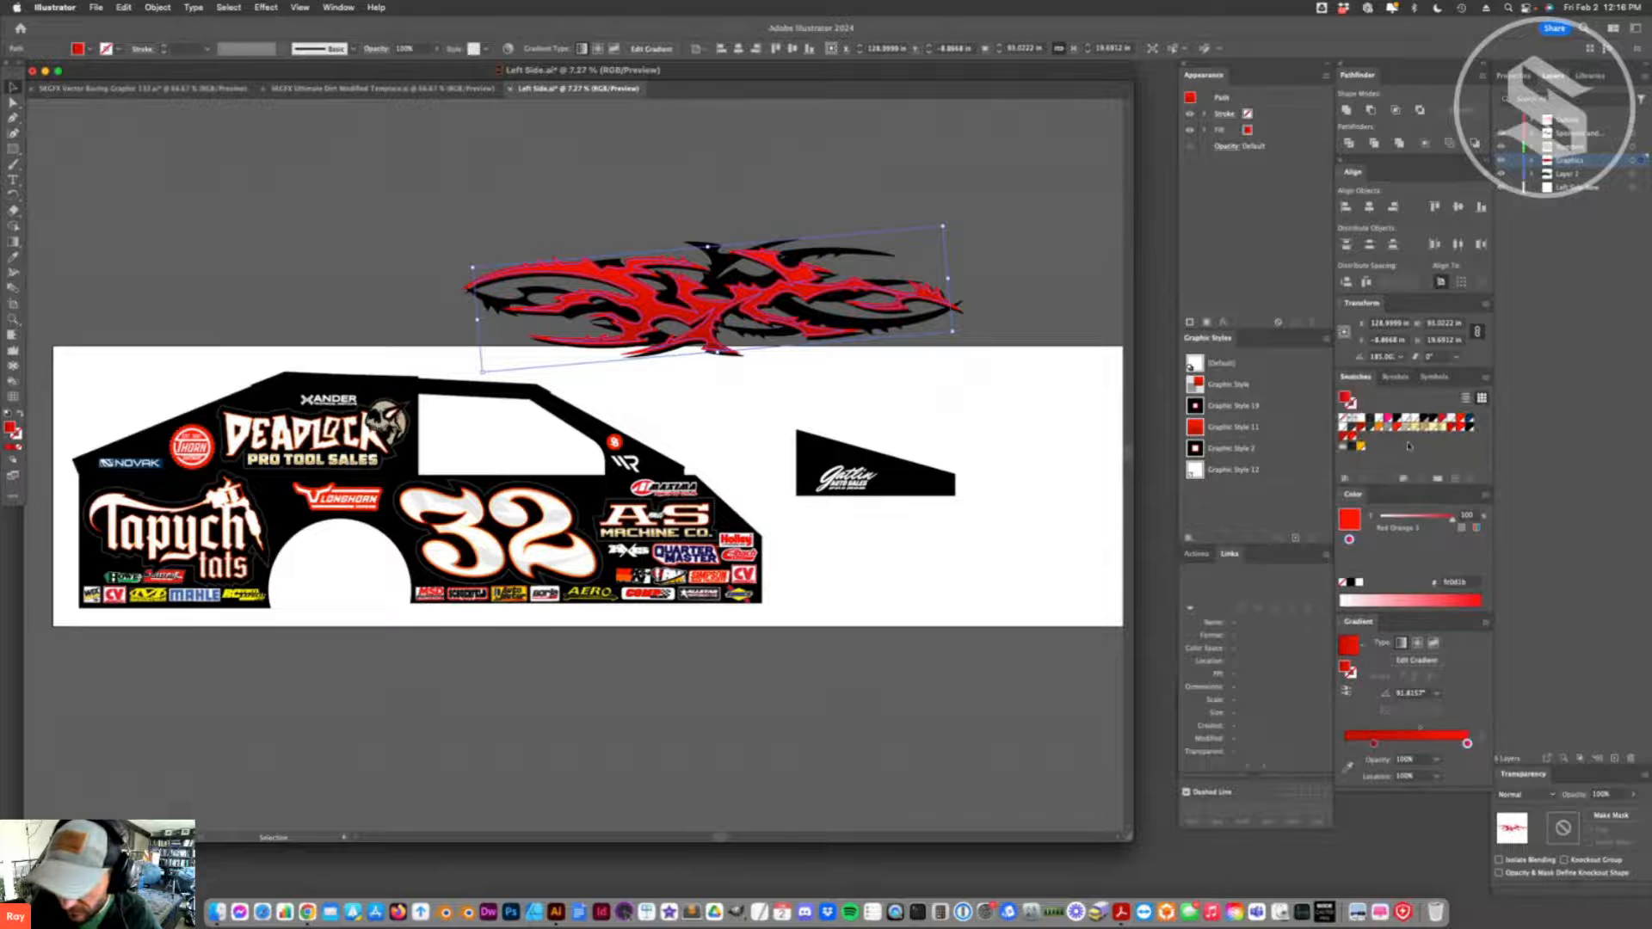
{"action": "left_click_drag", "start_coordinate": [698, 313], "coordinate": [701, 456]}
{"action": "key", "text": "super+z"}
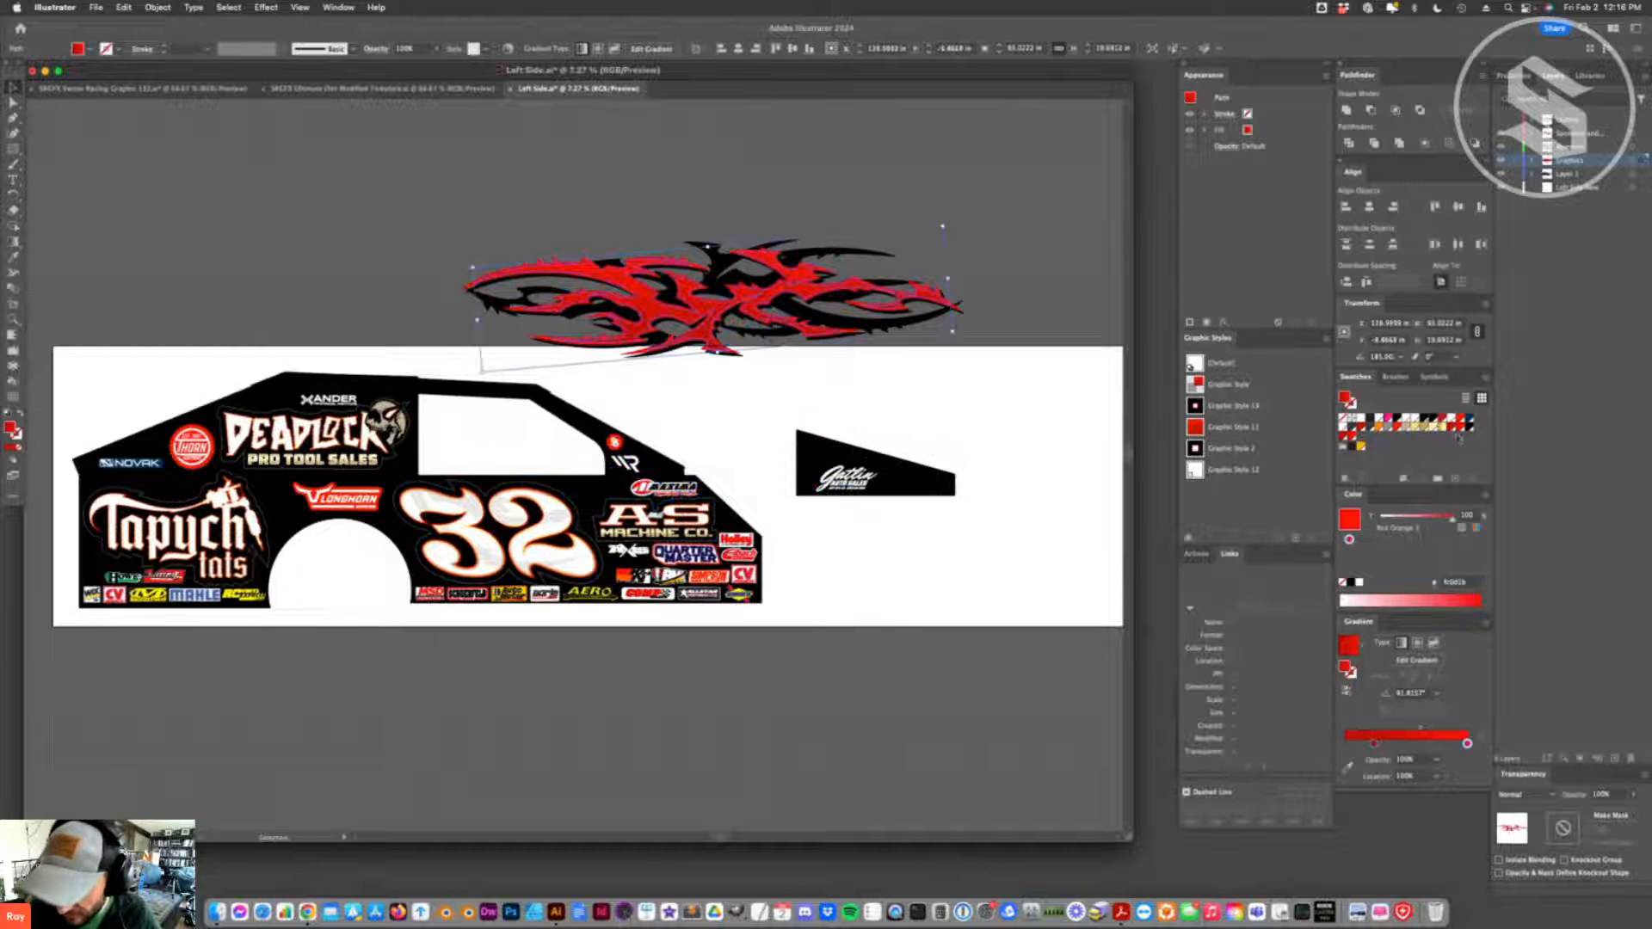
{"action": "left_click", "coordinate": [851, 365]}
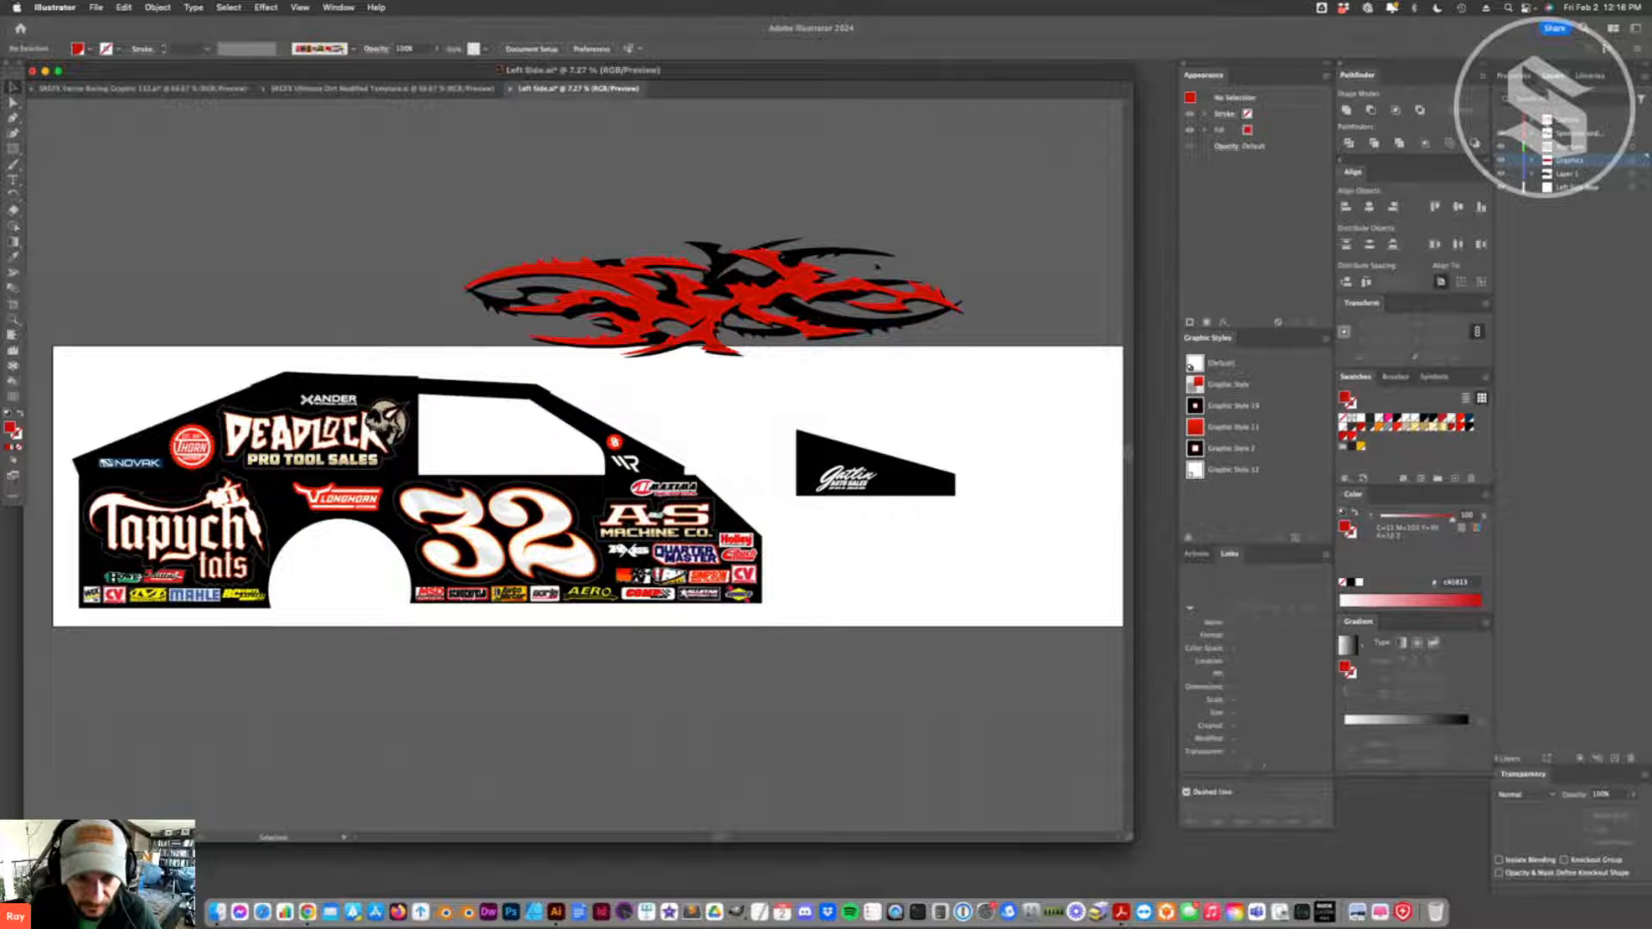
- Select all the flame shapes, group them again, and clear the selection
{"action": "left_click_drag", "start_coordinate": [533, 354], "coordinate": [640, 361]}
{"action": "key", "text": "super+g"}
{"action": "left_click", "coordinate": [743, 404]}
- Create a new art brush from the flame group, with Flip Along and Flip Across enabled
{"action": "mouse_move", "coordinate": [714, 297]}
{"action": "left_mouse_down"}
{"action": "mouse_move", "coordinate": [647, 337]}
{"action": "mouse_move", "coordinate": [526, 364]}
{"action": "mouse_move", "coordinate": [787, 318]}
{"action": "mouse_move", "coordinate": [858, 330]}
{"action": "mouse_move", "coordinate": [848, 345]}
{"action": "mouse_move", "coordinate": [1493, 428]}
{"action": "mouse_move", "coordinate": [1389, 433]}
{"action": "left_mouse_up"}
{"action": "left_click", "coordinate": [1394, 377]}
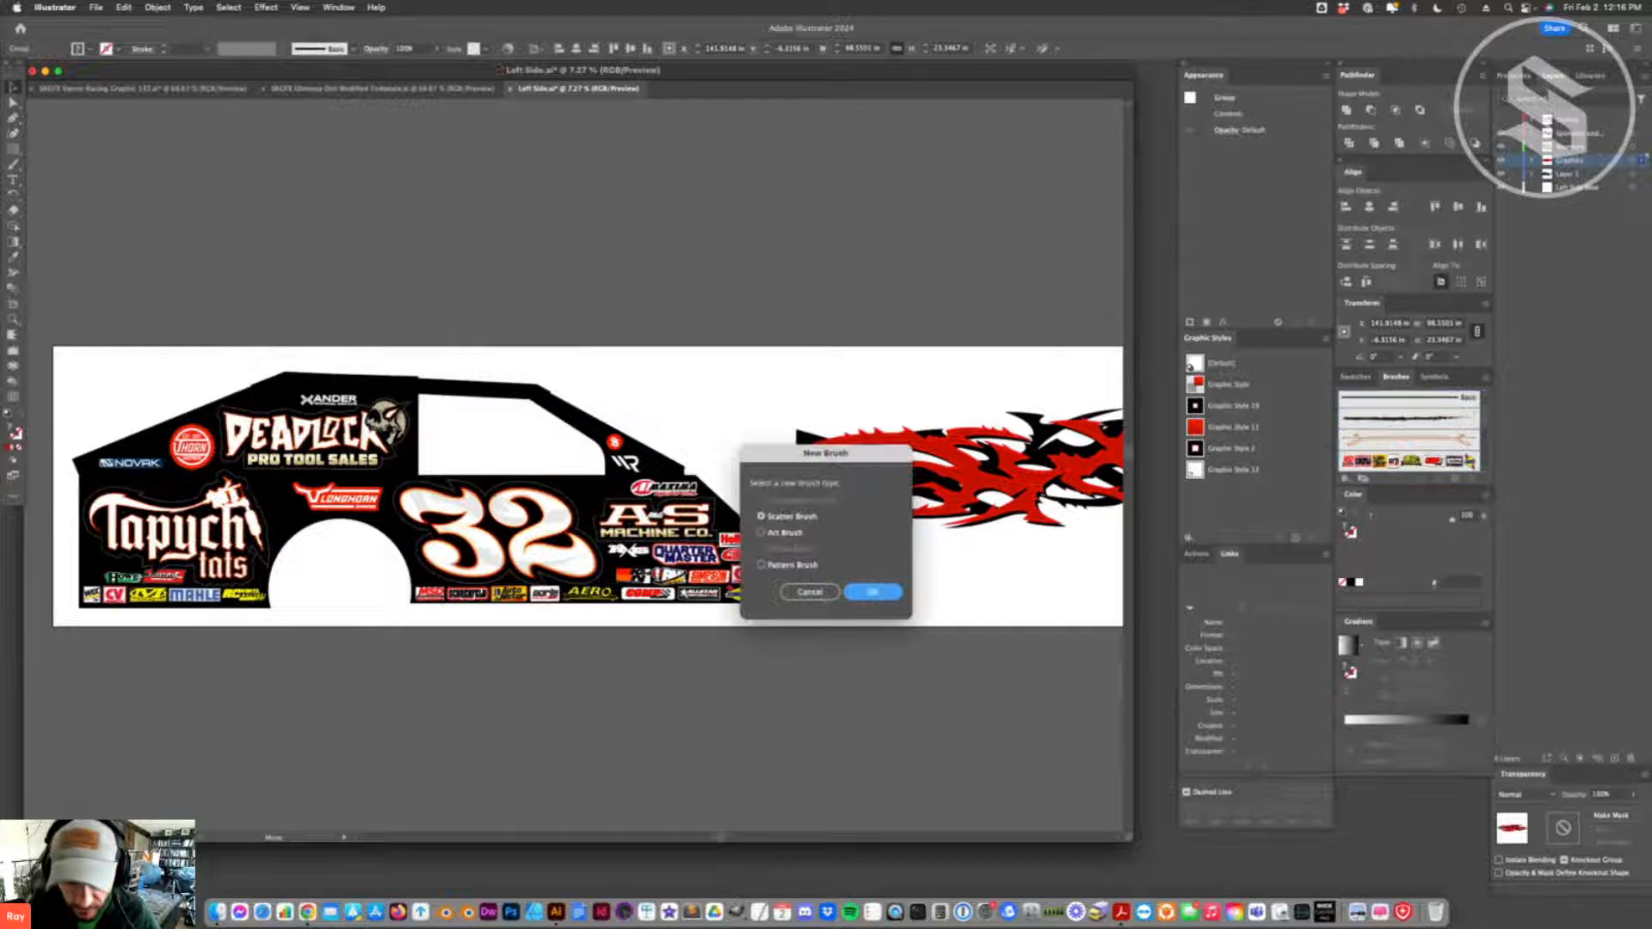
{"action": "left_click", "coordinate": [761, 532]}
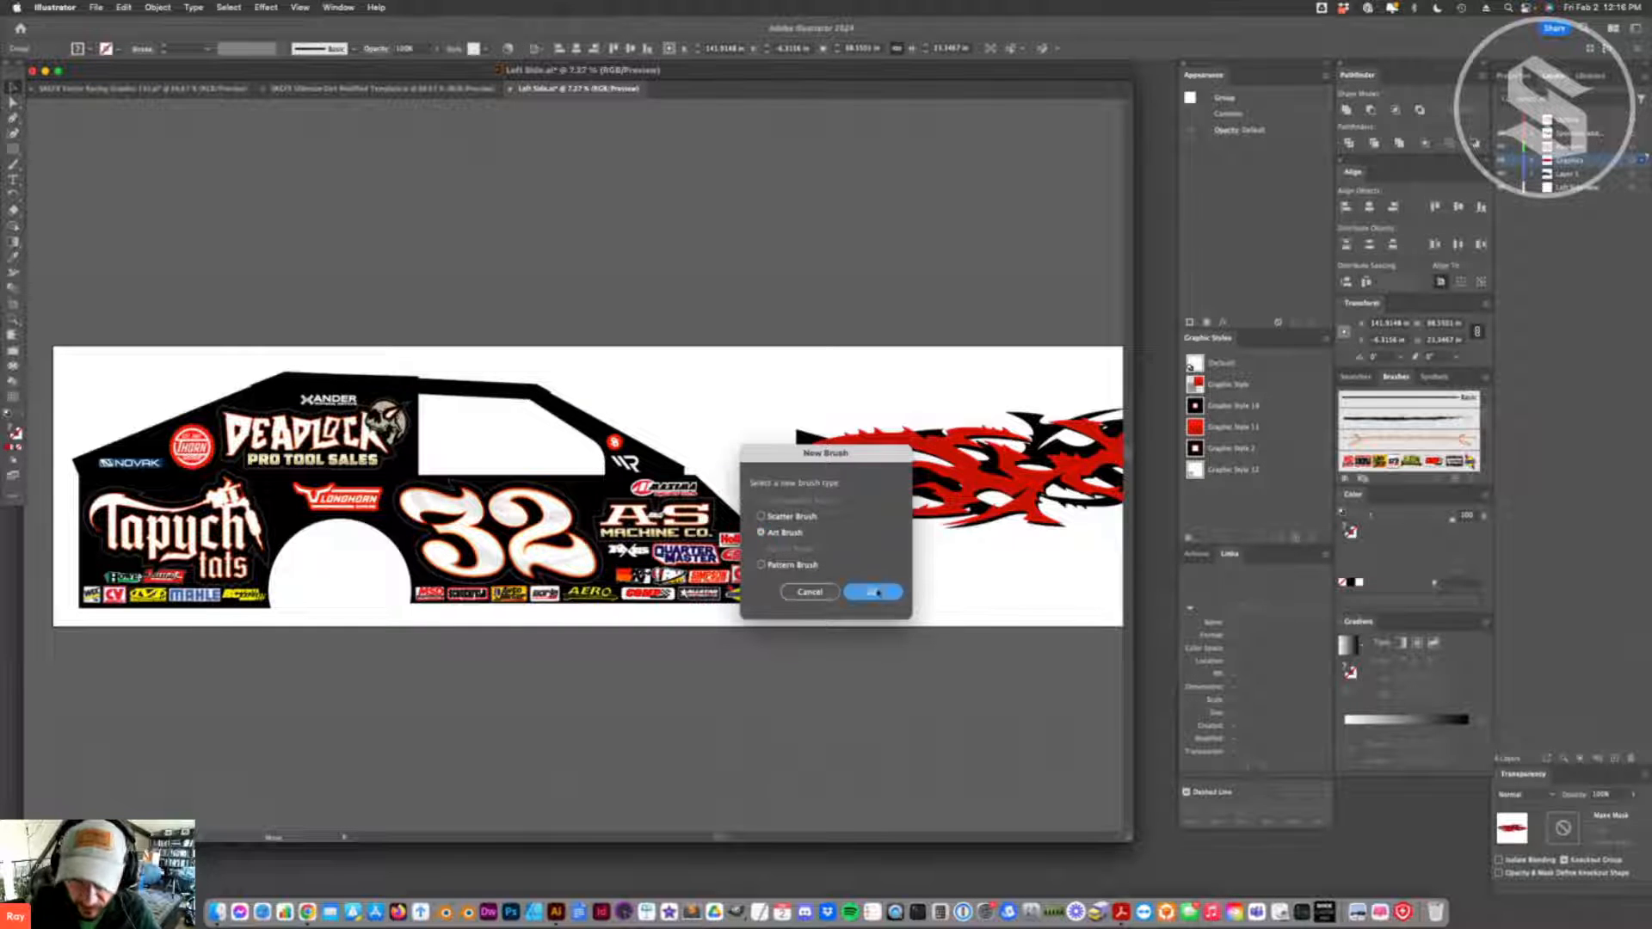
{"action": "left_click", "coordinate": [872, 592]}
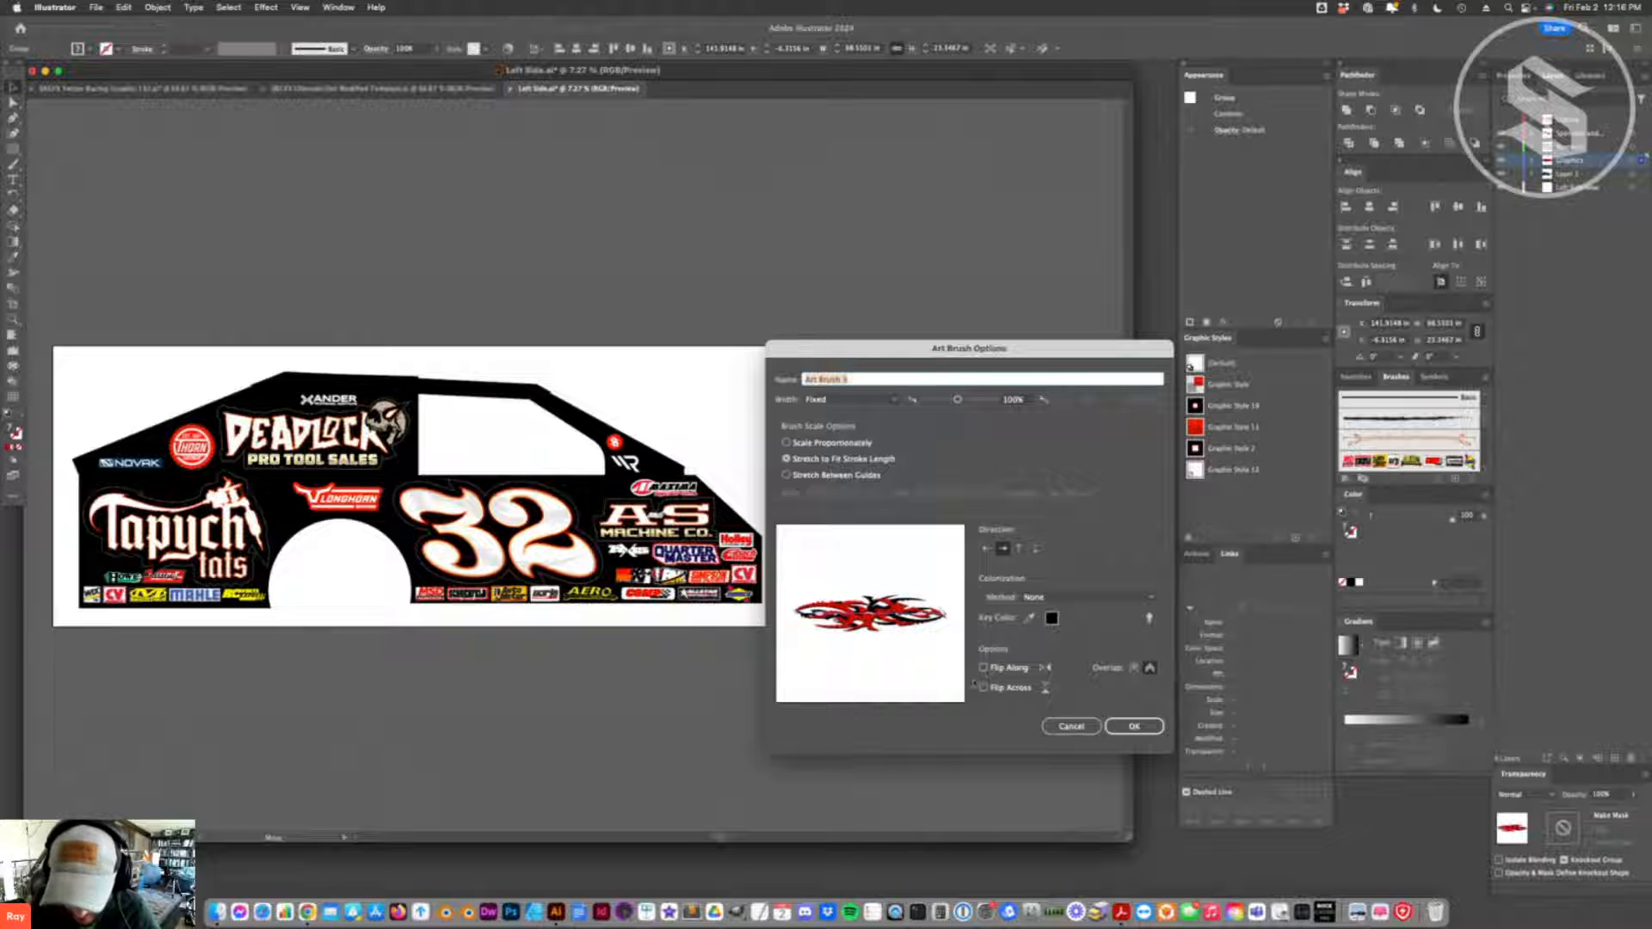
{"action": "left_click", "coordinate": [983, 667]}
{"action": "left_click", "coordinate": [982, 687]}
{"action": "mouse_move", "coordinate": [903, 352]}
{"action": "left_mouse_down"}
{"action": "mouse_move", "coordinate": [830, 326]}
{"action": "mouse_move", "coordinate": [796, 238]}
{"action": "left_mouse_up"}
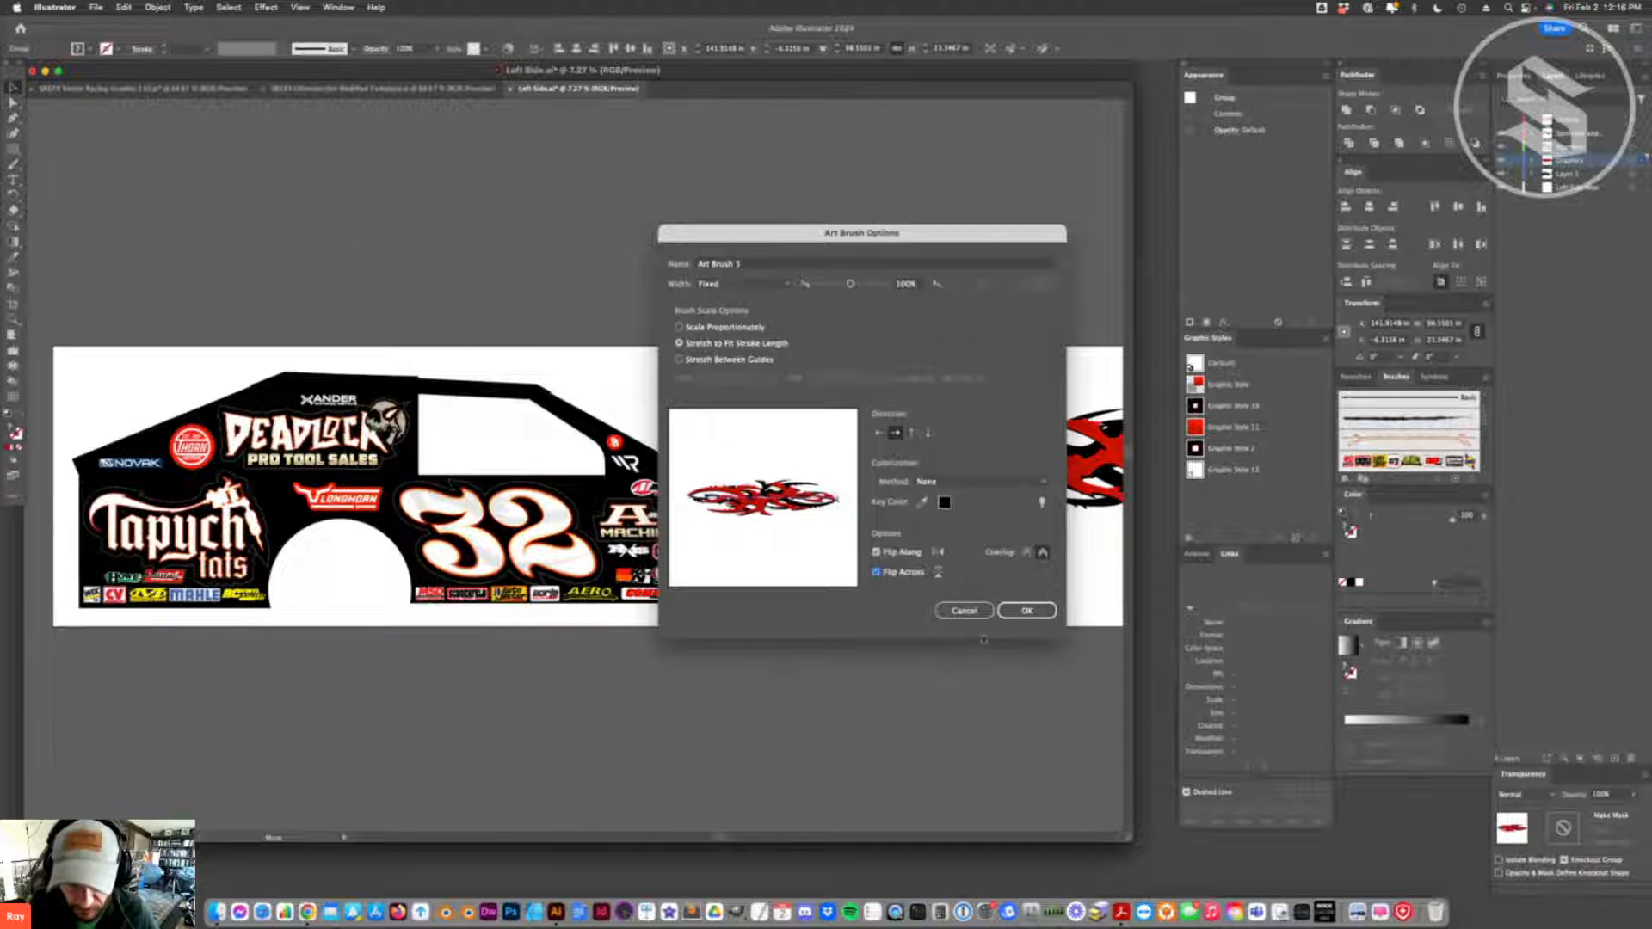
{"action": "left_click", "coordinate": [1014, 612]}
- Move the flame group above the artboard and draw a straight horizontal path about 144 in long above it
{"action": "mouse_move", "coordinate": [757, 328]}
{"action": "left_mouse_down"}
{"action": "mouse_move", "coordinate": [730, 353]}
{"action": "mouse_move", "coordinate": [751, 340]}
{"action": "left_mouse_up"}
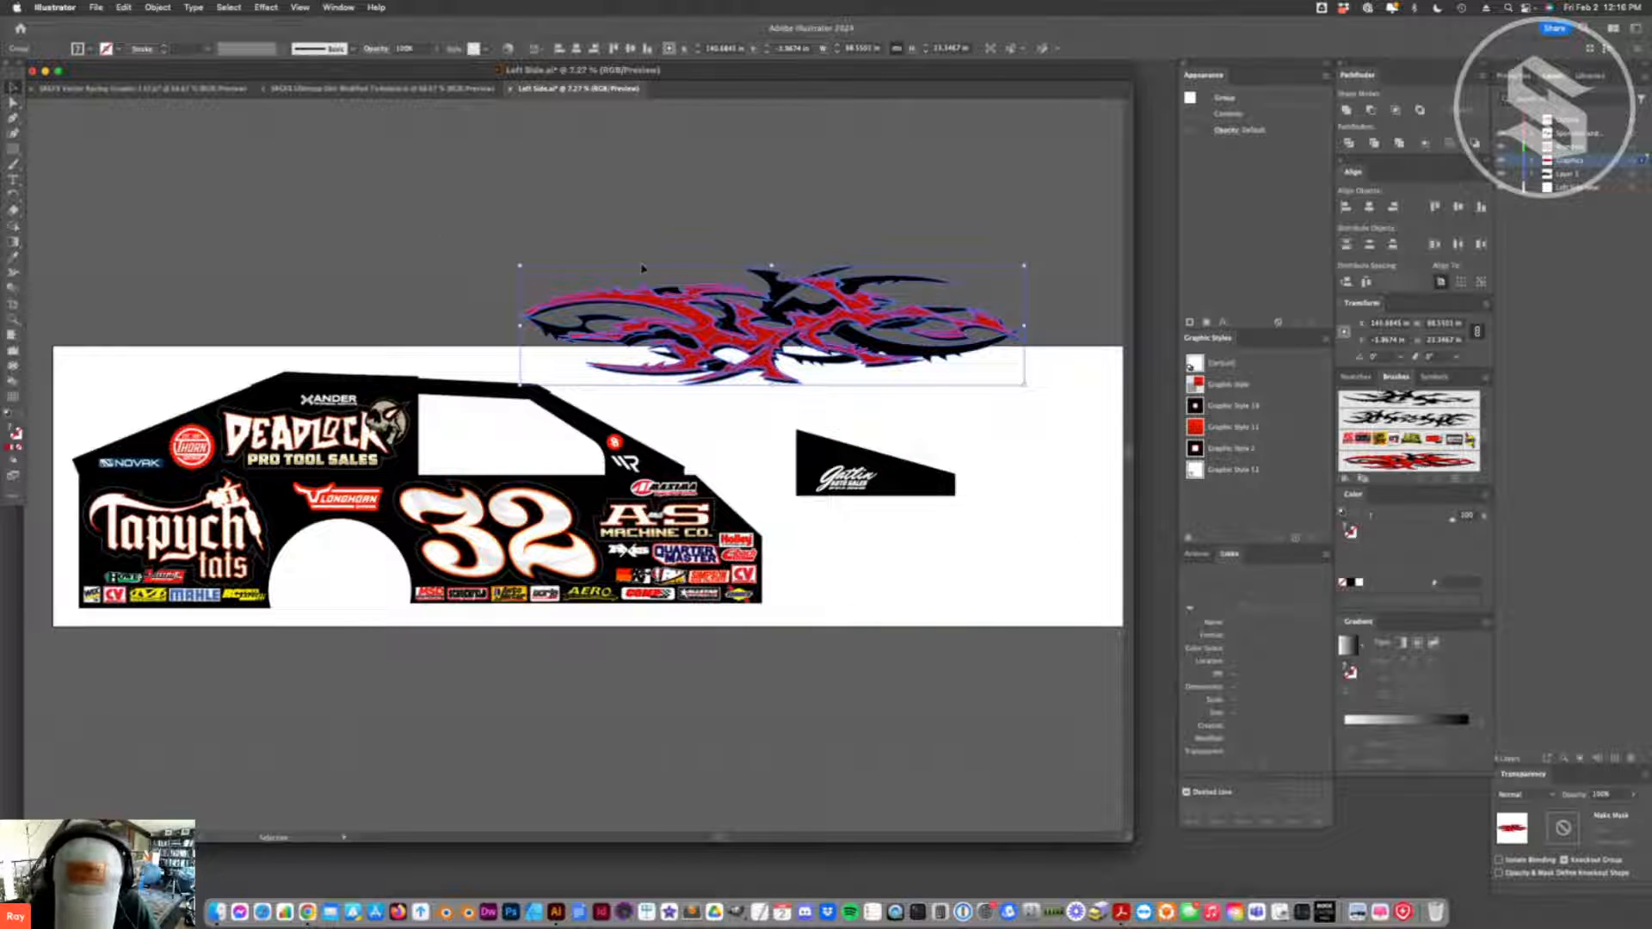
{"action": "key", "text": "p"}
{"action": "left_click", "coordinate": [783, 199]}
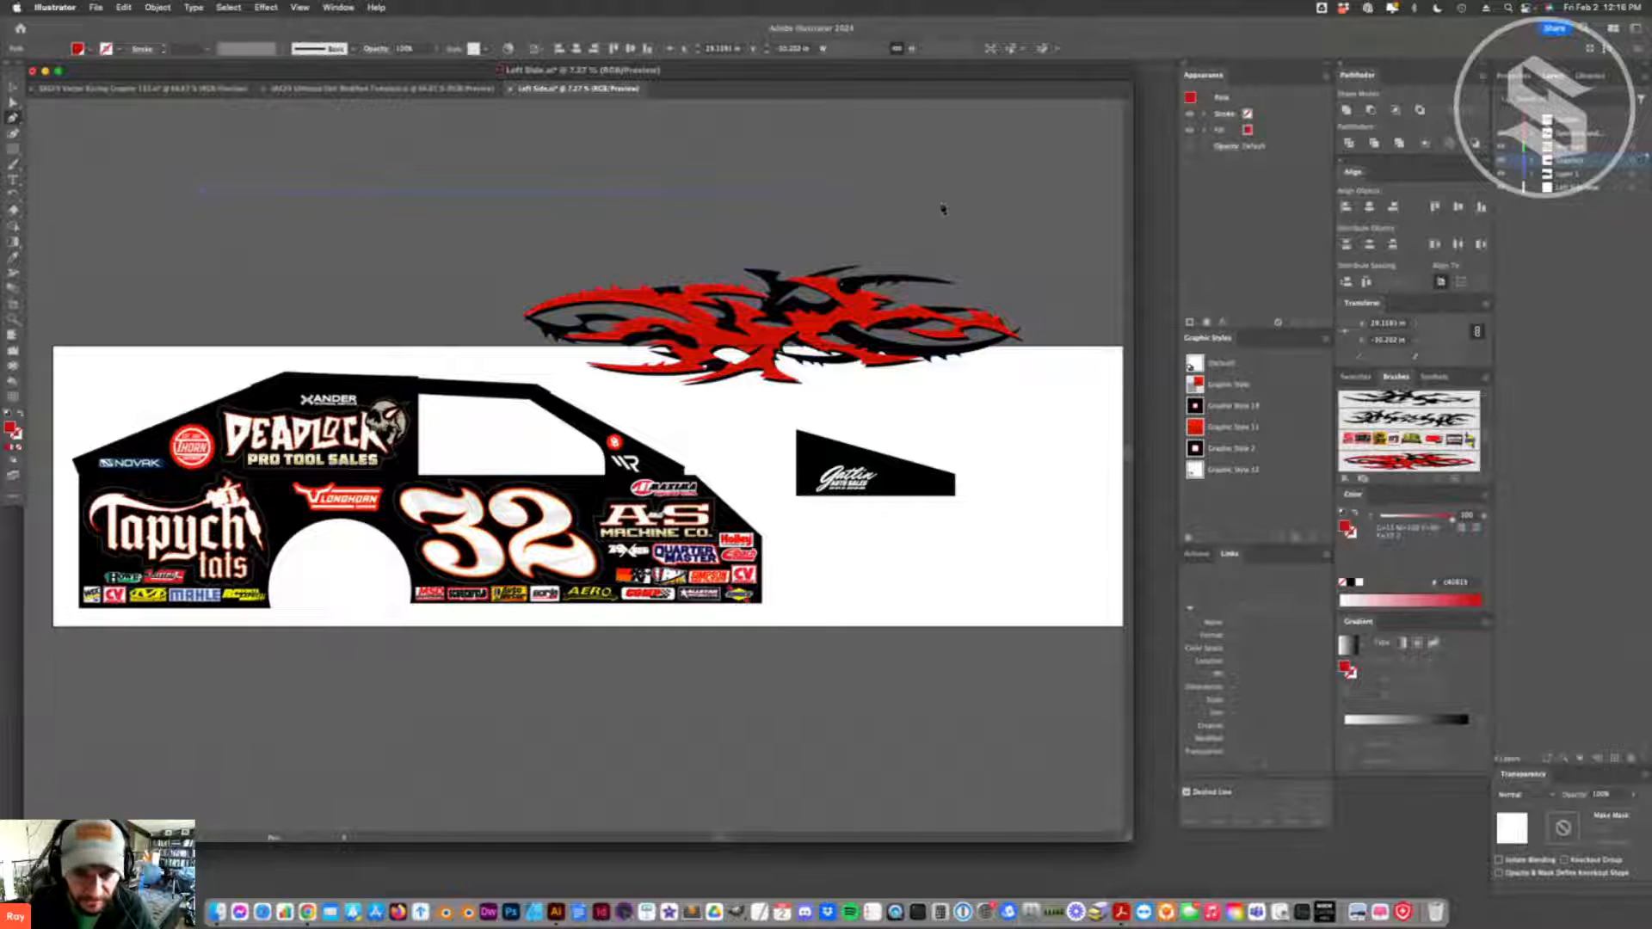
{"action": "key", "text": "a"}
{"action": "key", "text": "v"}
- Shift the flame group slightly toward the rear panel and apply the new flame art brush to the straight path
{"action": "mouse_move", "coordinate": [762, 376]}
{"action": "left_mouse_down"}
{"action": "mouse_move", "coordinate": [745, 407]}
{"action": "mouse_move", "coordinate": [745, 392]}
{"action": "left_mouse_up"}
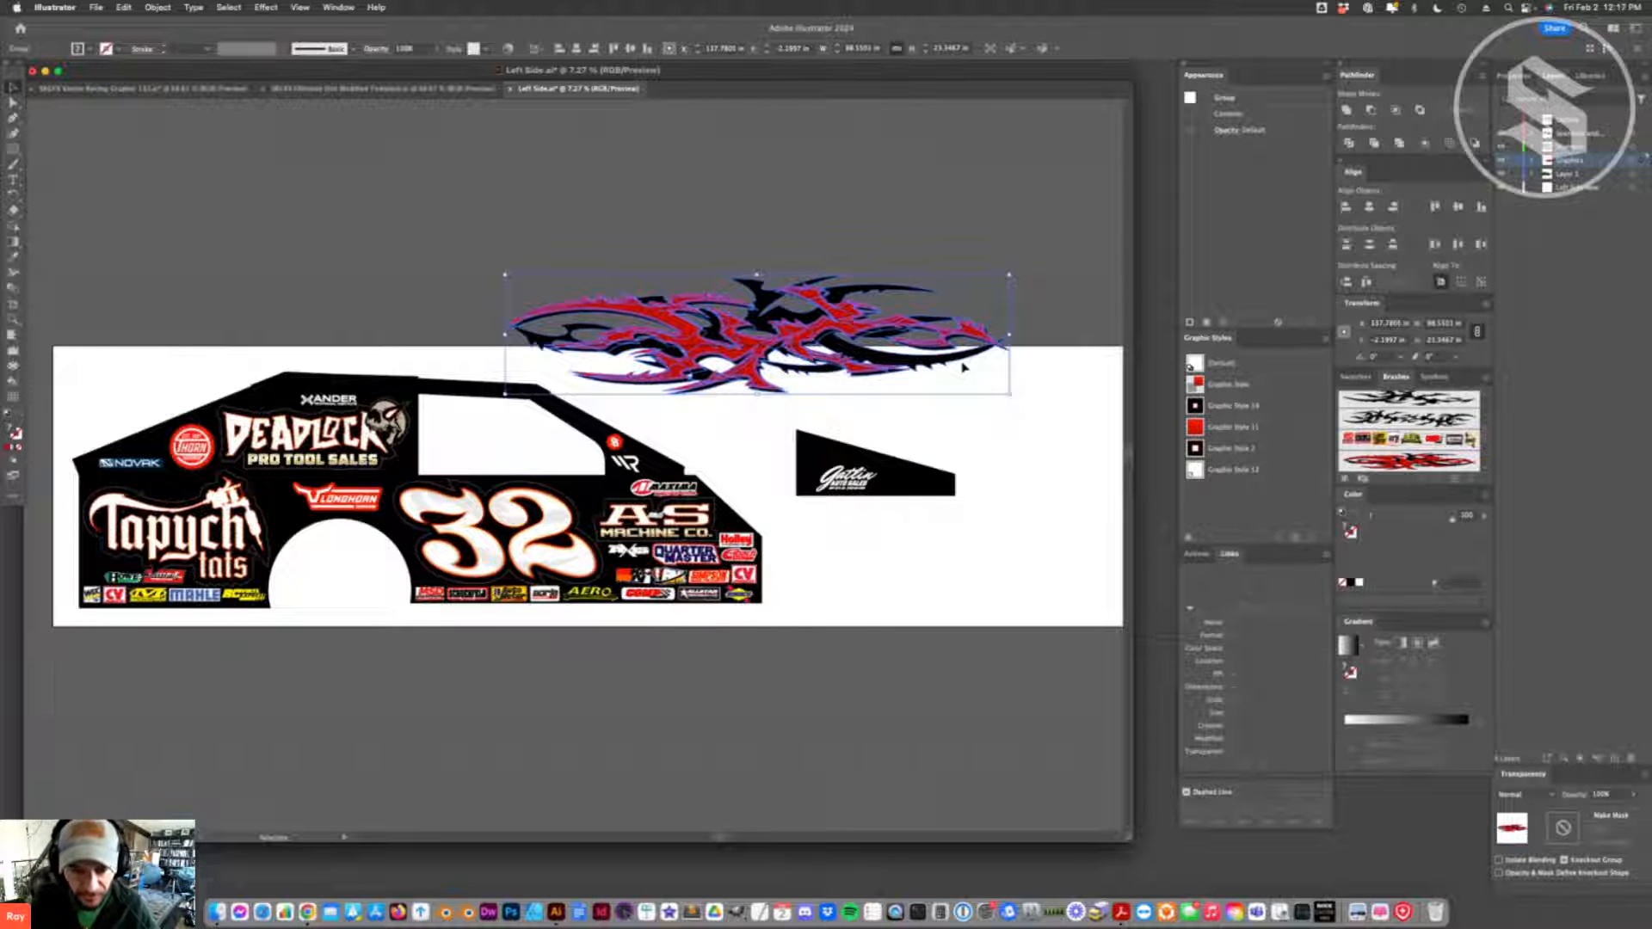
{"action": "left_click", "coordinate": [903, 255]}
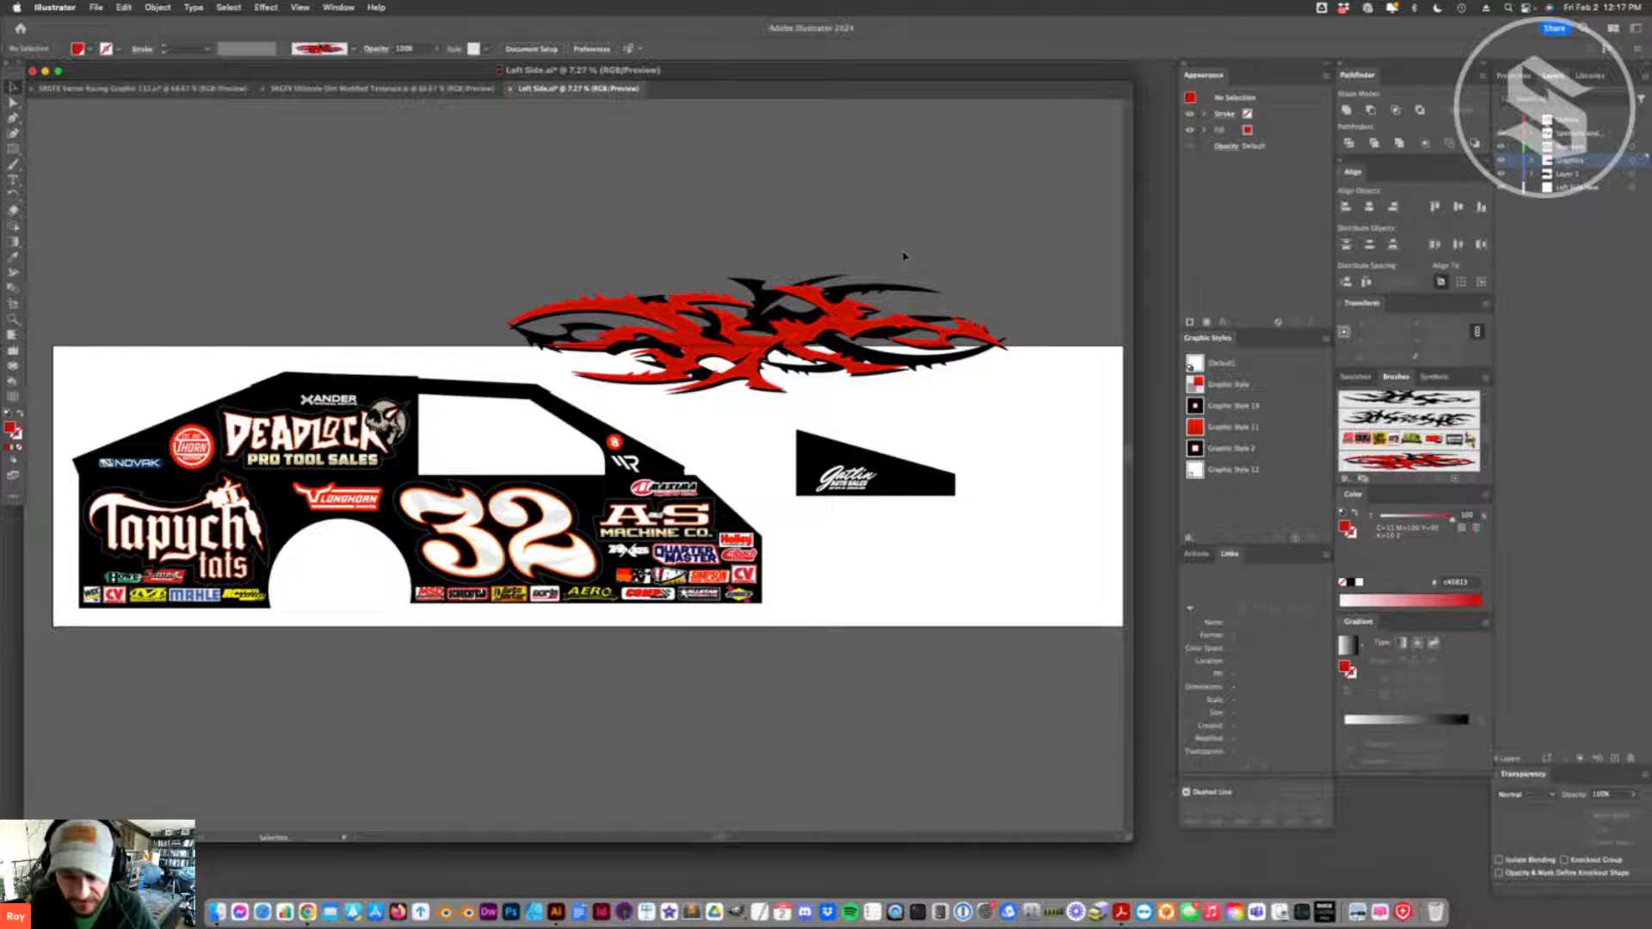
{"action": "left_click_drag", "start_coordinate": [797, 306], "coordinate": [835, 287]}
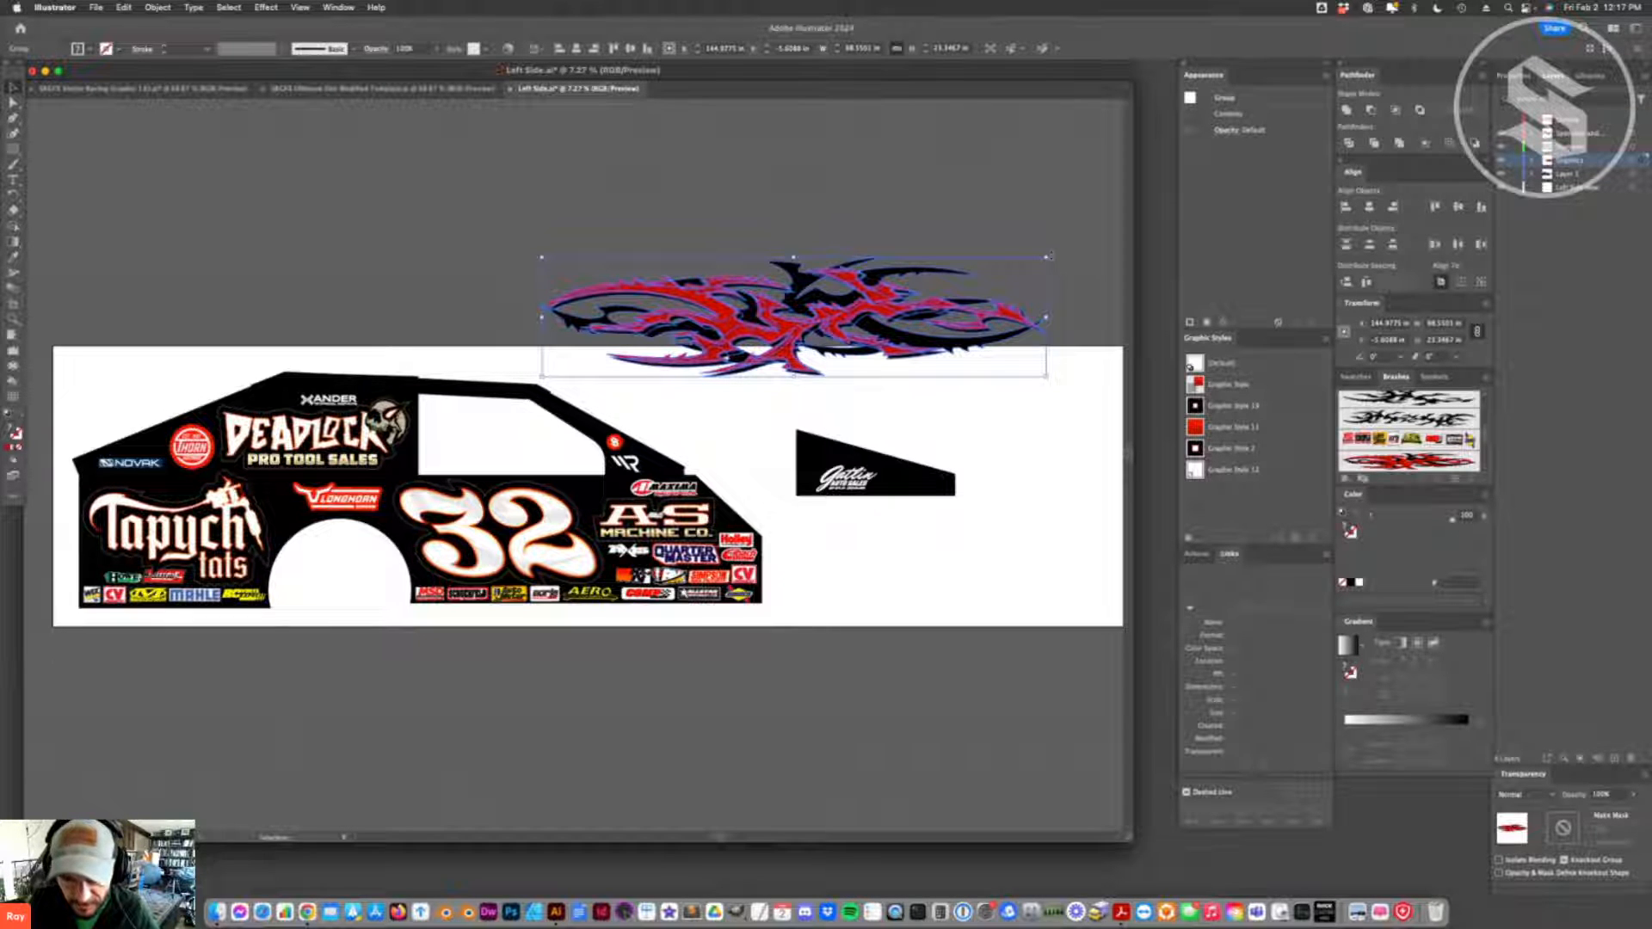
{"action": "left_click", "coordinate": [762, 181]}
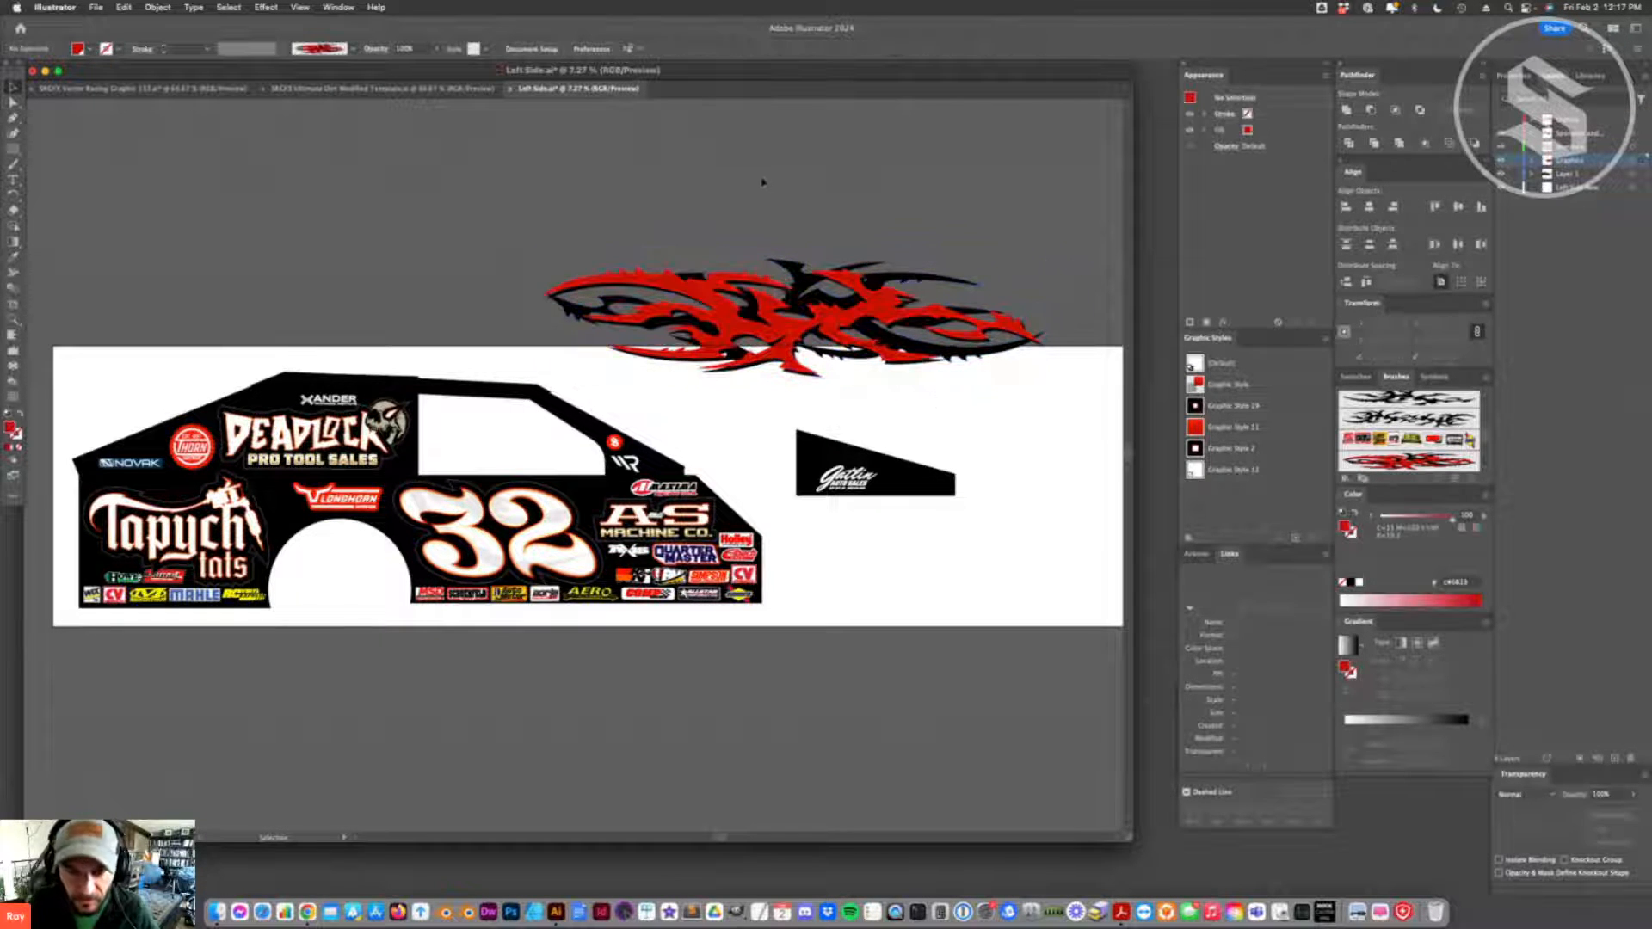
{"action": "left_click_drag", "start_coordinate": [762, 181], "coordinate": [757, 229]}
{"action": "left_click", "coordinate": [1401, 465]}
{"action": "left_click", "coordinate": [572, 290]}
{"action": "left_click", "coordinate": [643, 186]}
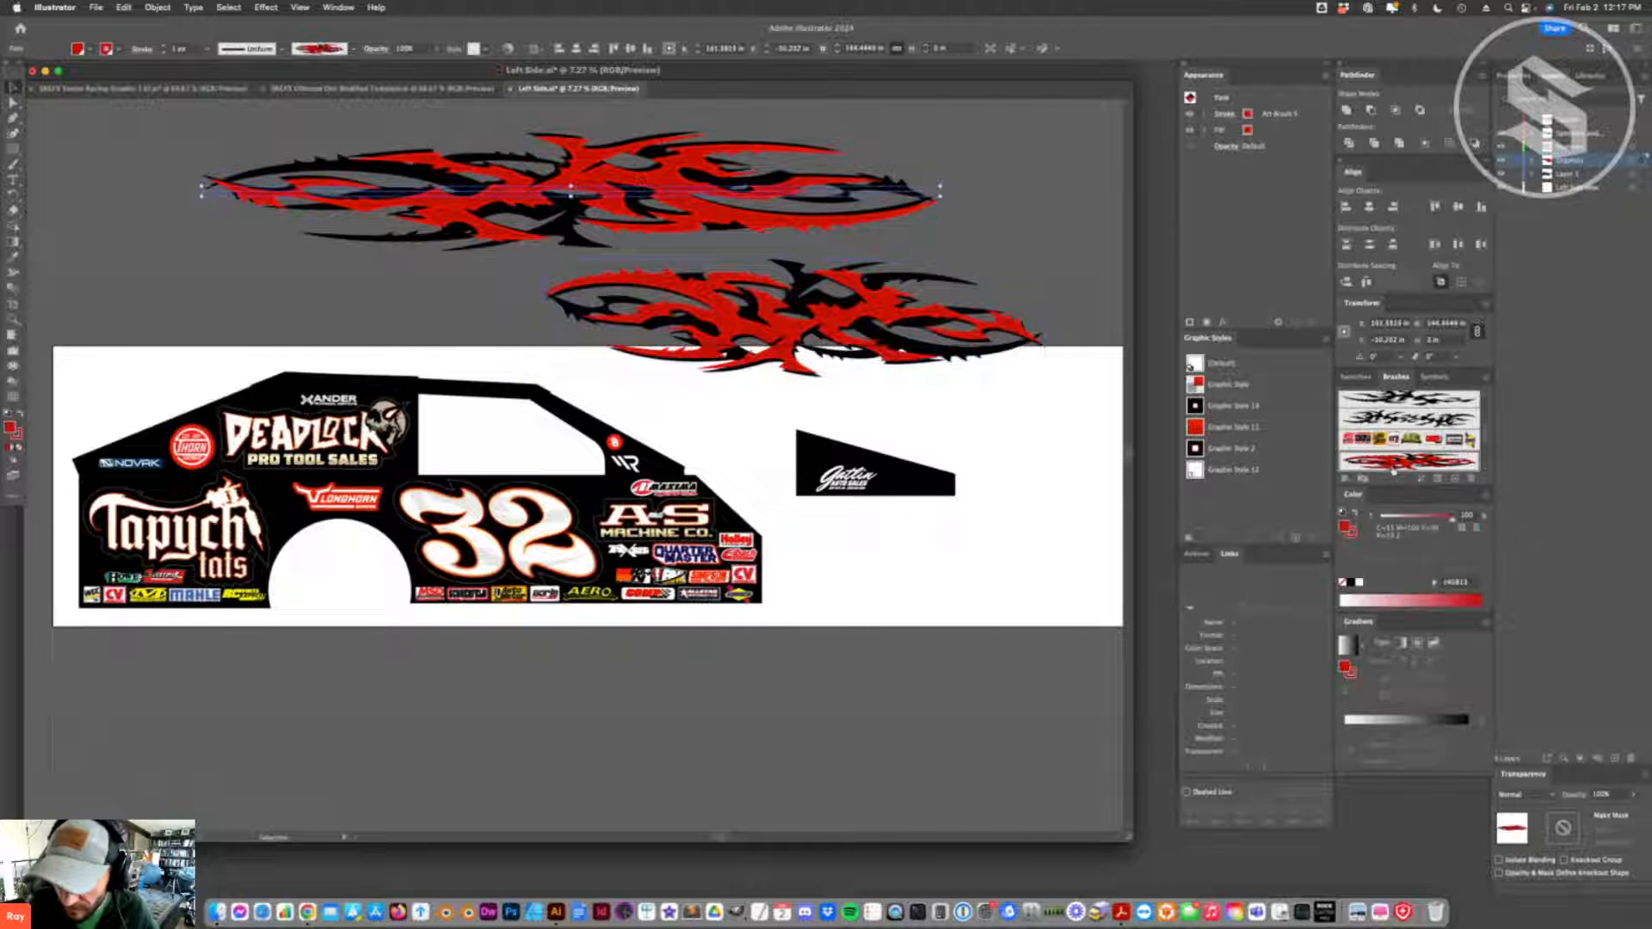
- Set the flame art brush to Scale Proportionately and apply the change to existing strokes
{"action": "double_click", "coordinate": [1394, 469]}
{"action": "left_click", "coordinate": [707, 327]}
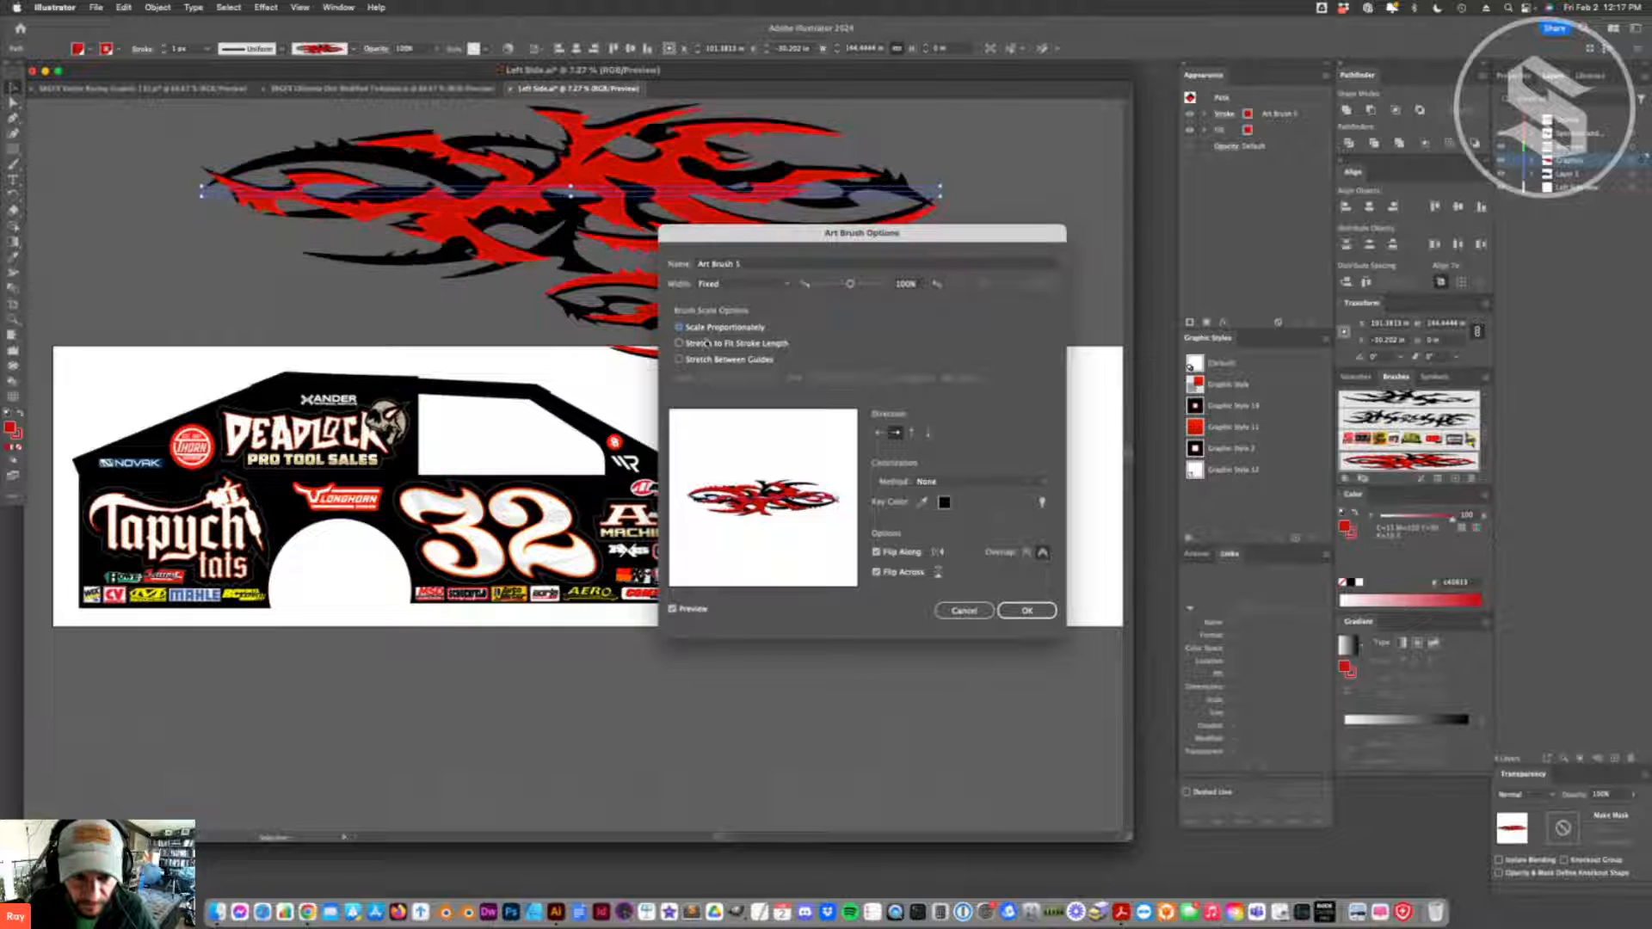
{"action": "key", "text": "Return"}
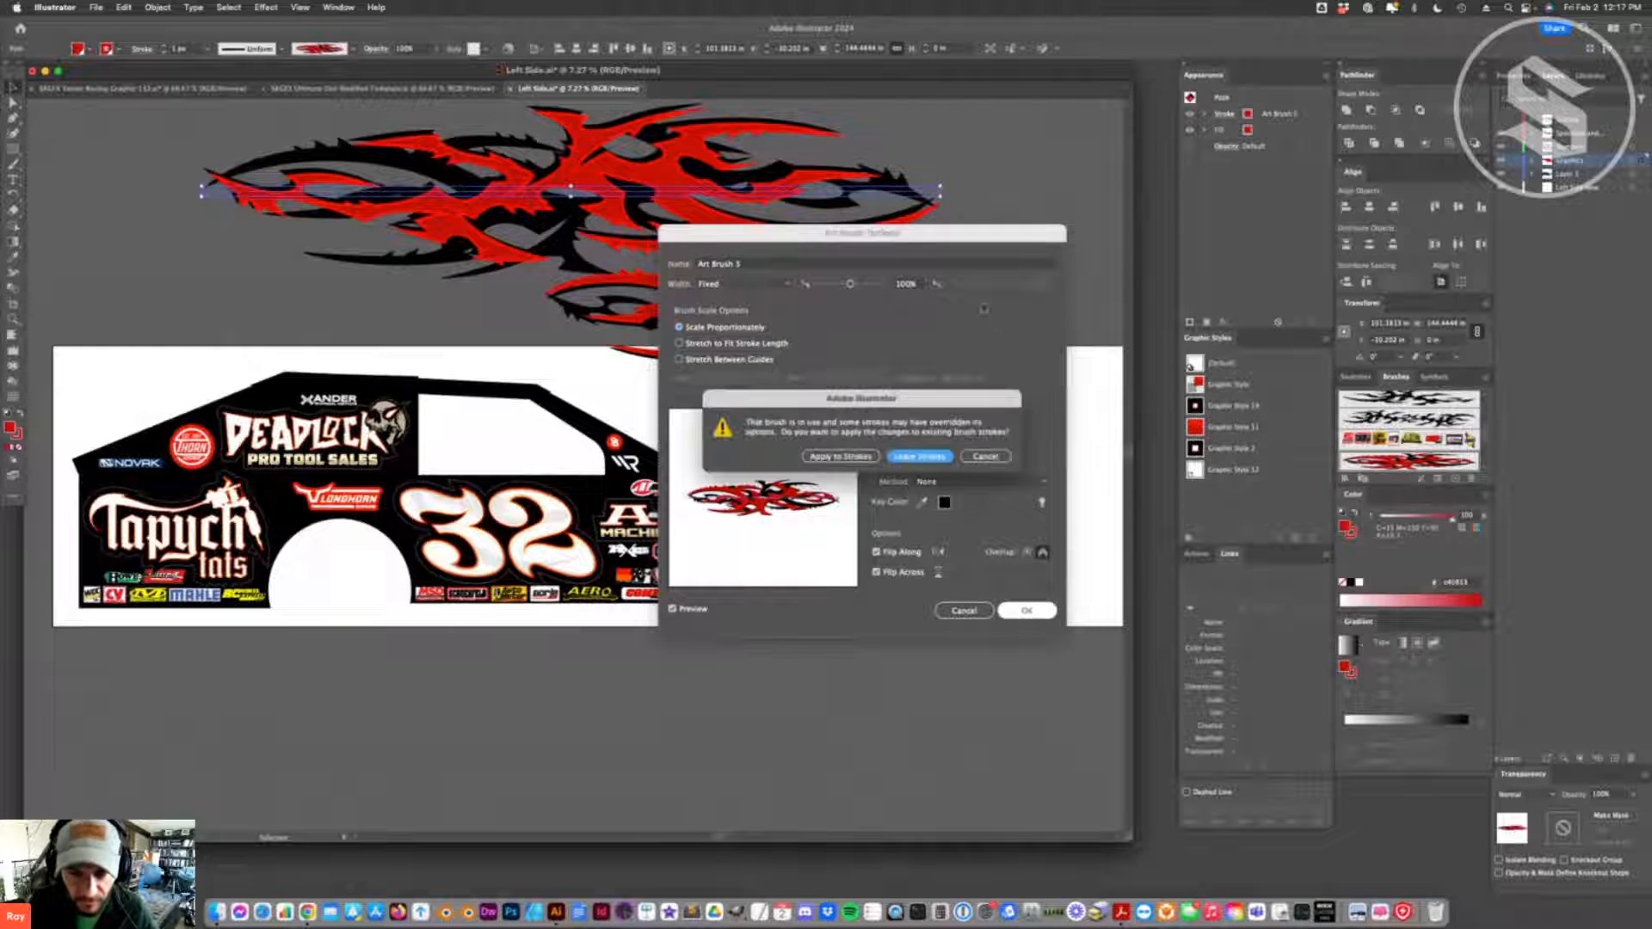
{"action": "left_click", "coordinate": [856, 458]}
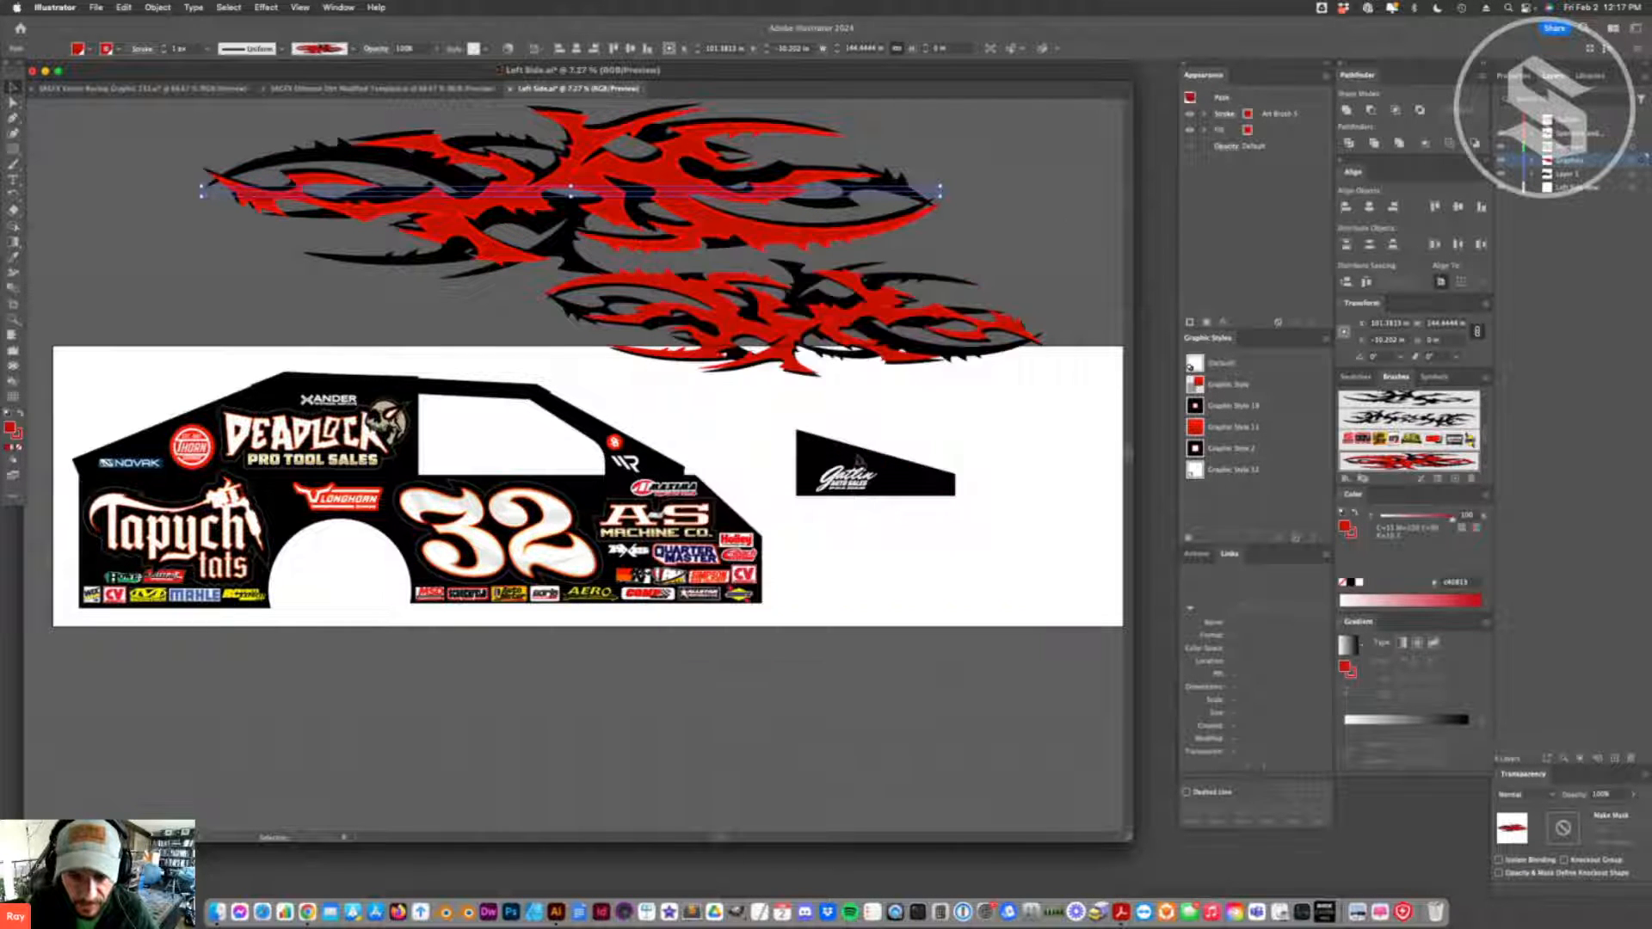
- Move the brushed flame path below the artboard, duplicate it farther down, and clear the selection
{"action": "key", "text": "super+minus"}
{"action": "key", "text": "super+minus"}
{"action": "key", "text": "super+minus"}
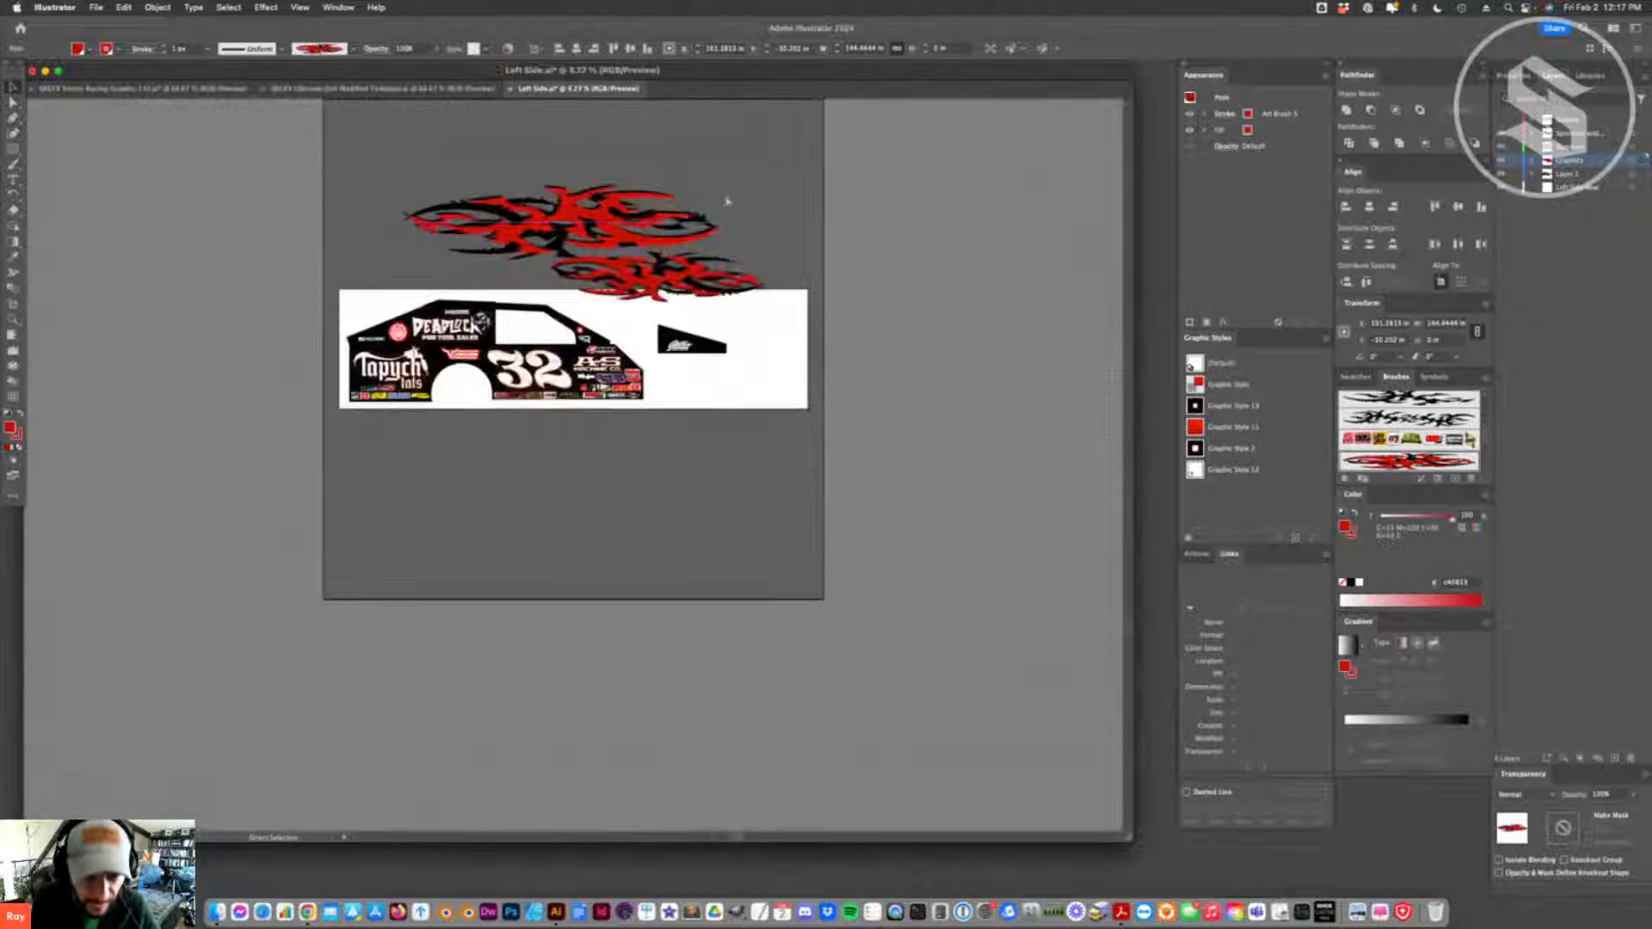
{"action": "left_click_drag", "start_coordinate": [611, 233], "coordinate": [611, 502]}
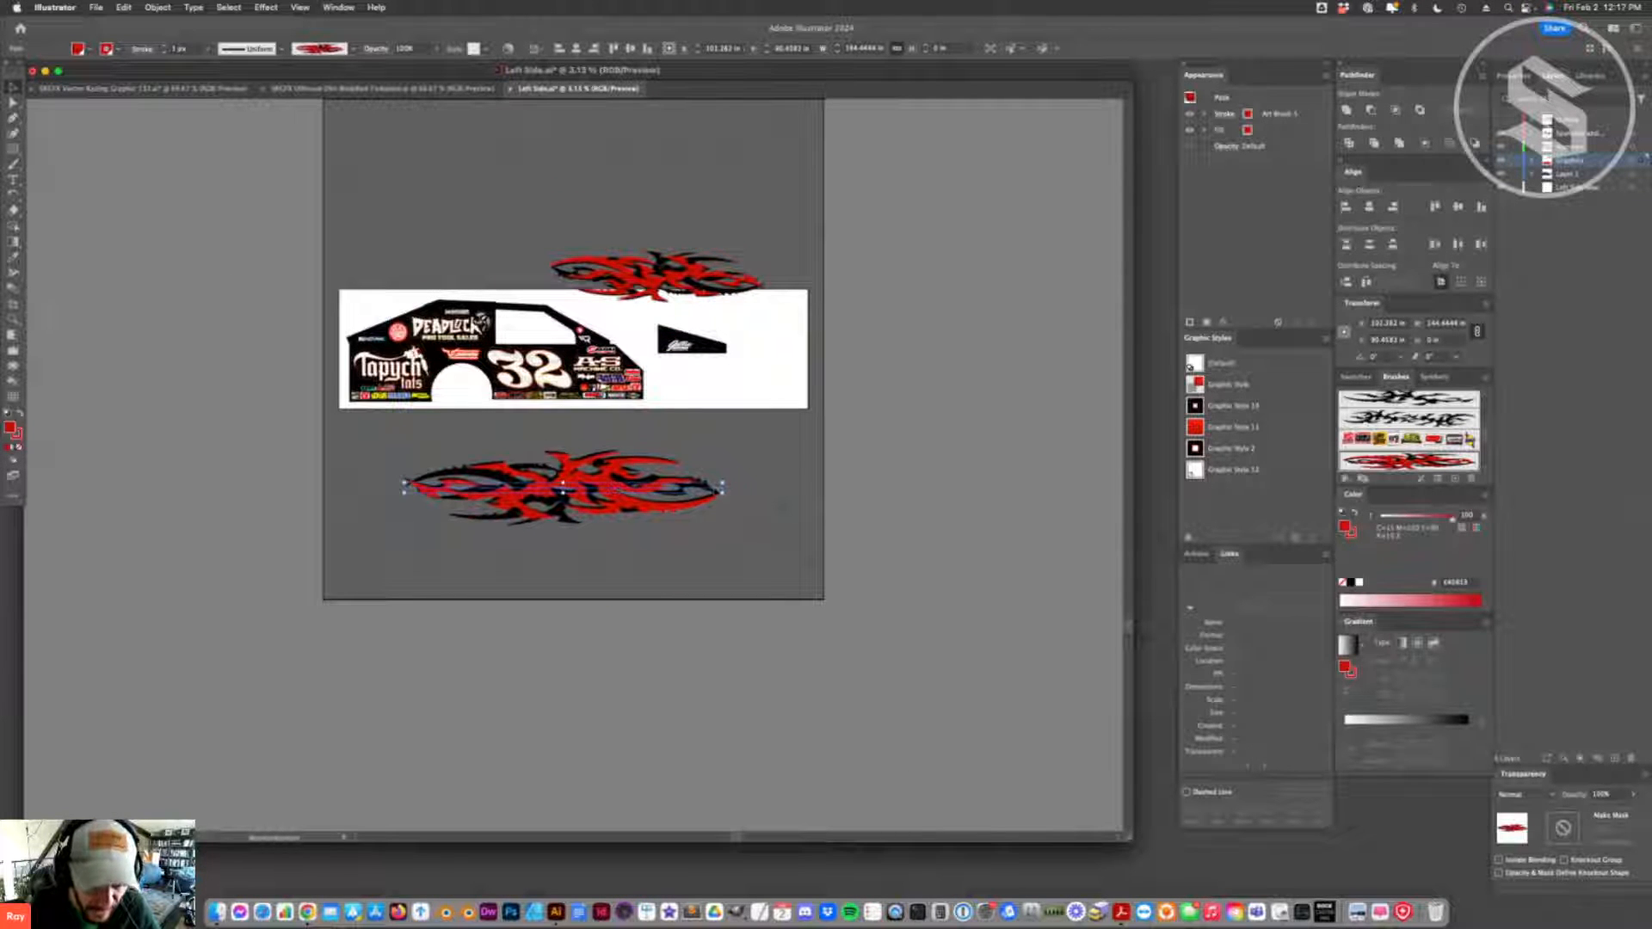
{"action": "left_click_drag", "start_coordinate": [726, 488], "coordinate": [621, 531]}
{"action": "key", "text": "super+z"}
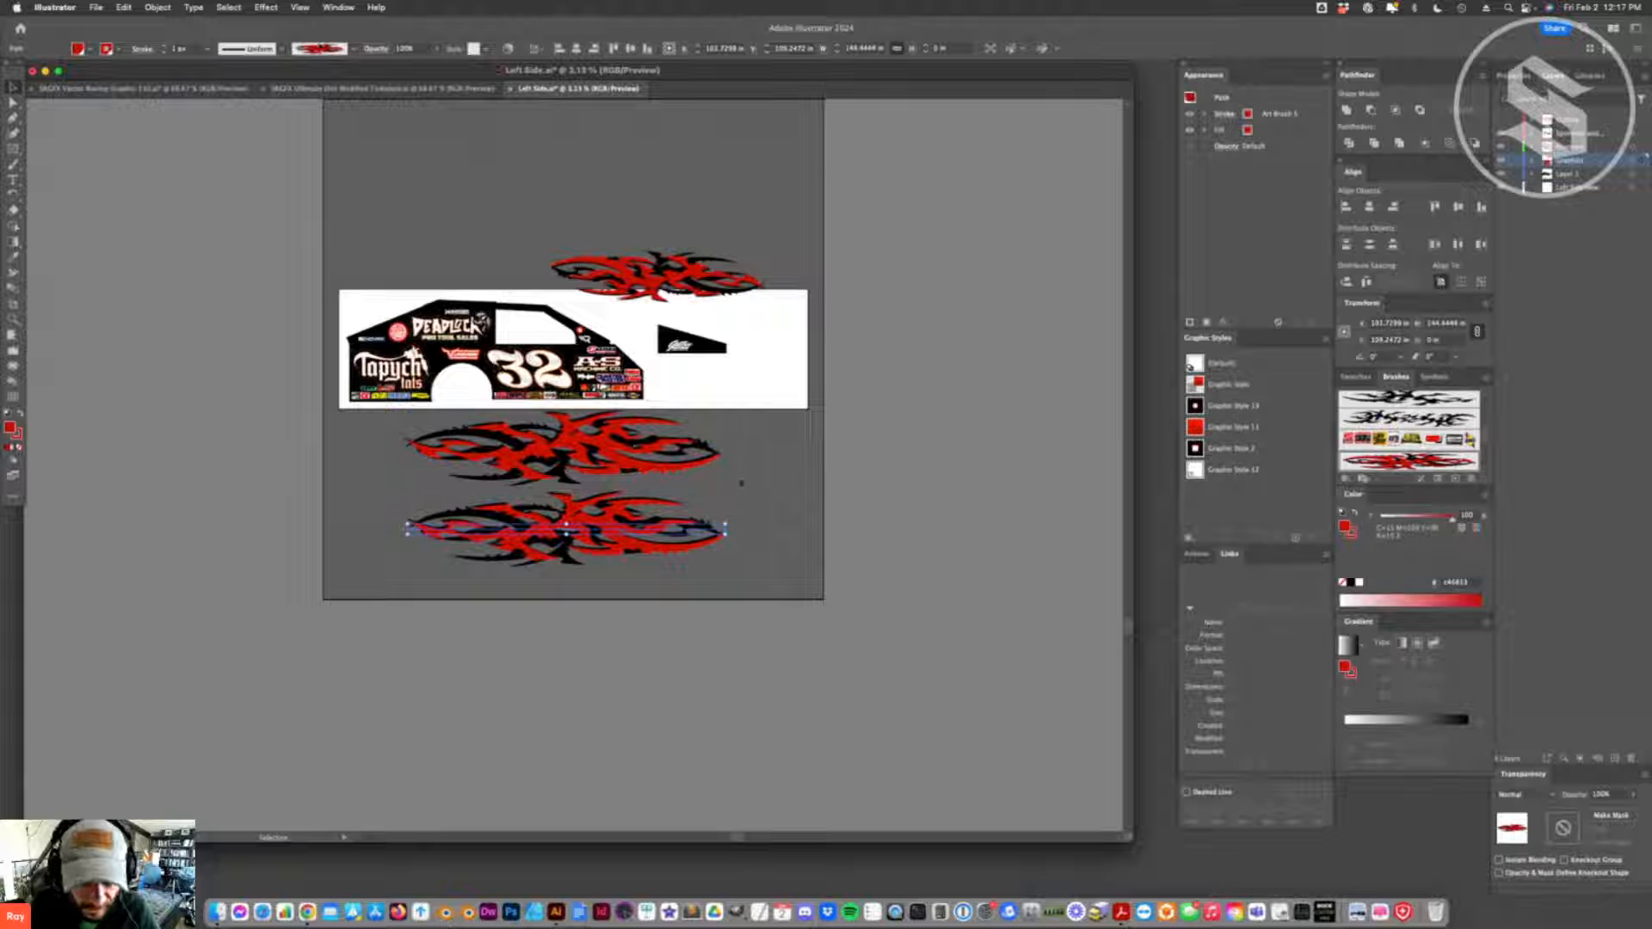
{"action": "left_click", "coordinate": [589, 481]}
- Try different Flip Along and stroke direction options for the flame art brush
{"action": "double_click", "coordinate": [1384, 461]}
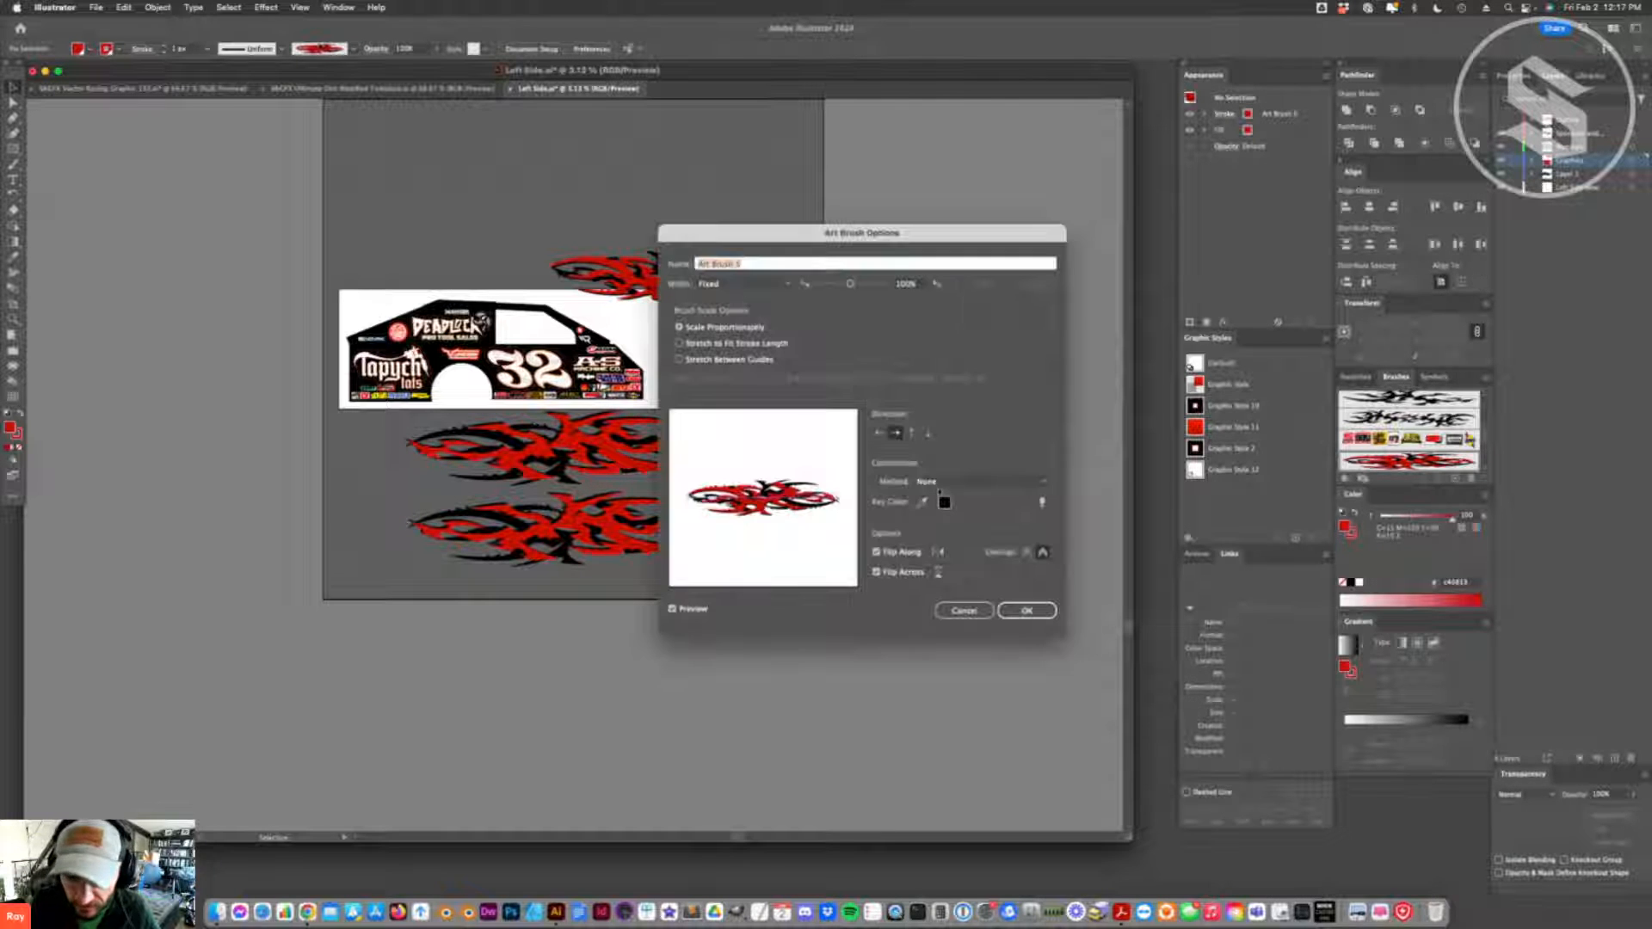
{"action": "left_click", "coordinate": [901, 551]}
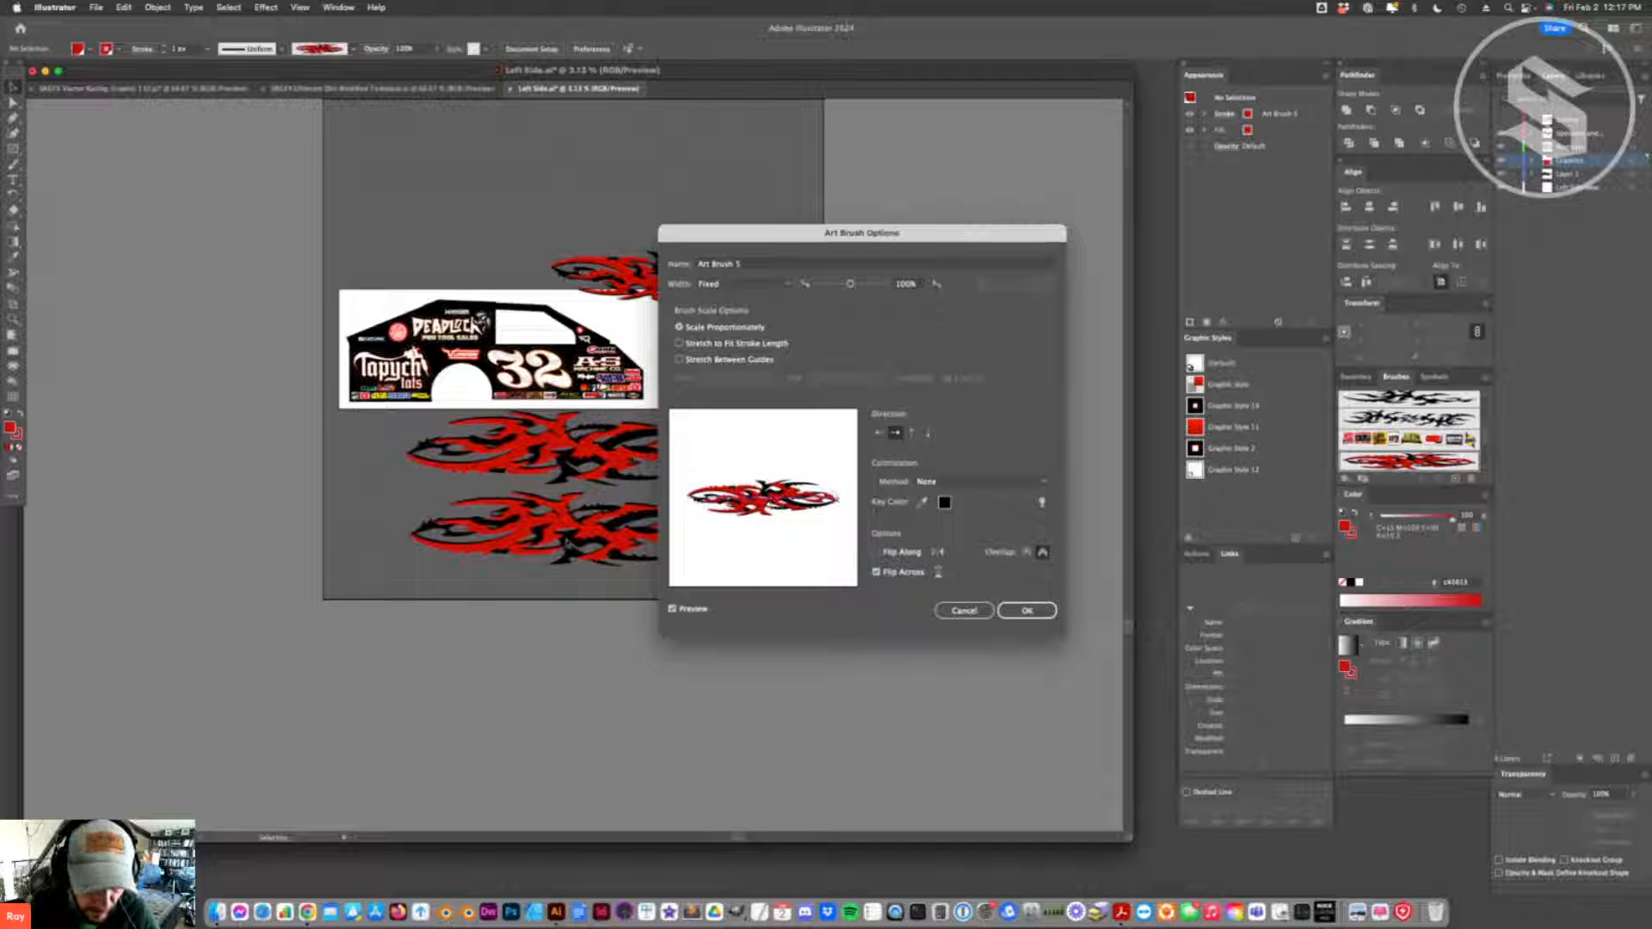
{"action": "left_click", "coordinate": [879, 552]}
{"action": "left_click", "coordinate": [879, 552]}
{"action": "left_click", "coordinate": [879, 553]}
{"action": "left_click", "coordinate": [879, 552]}
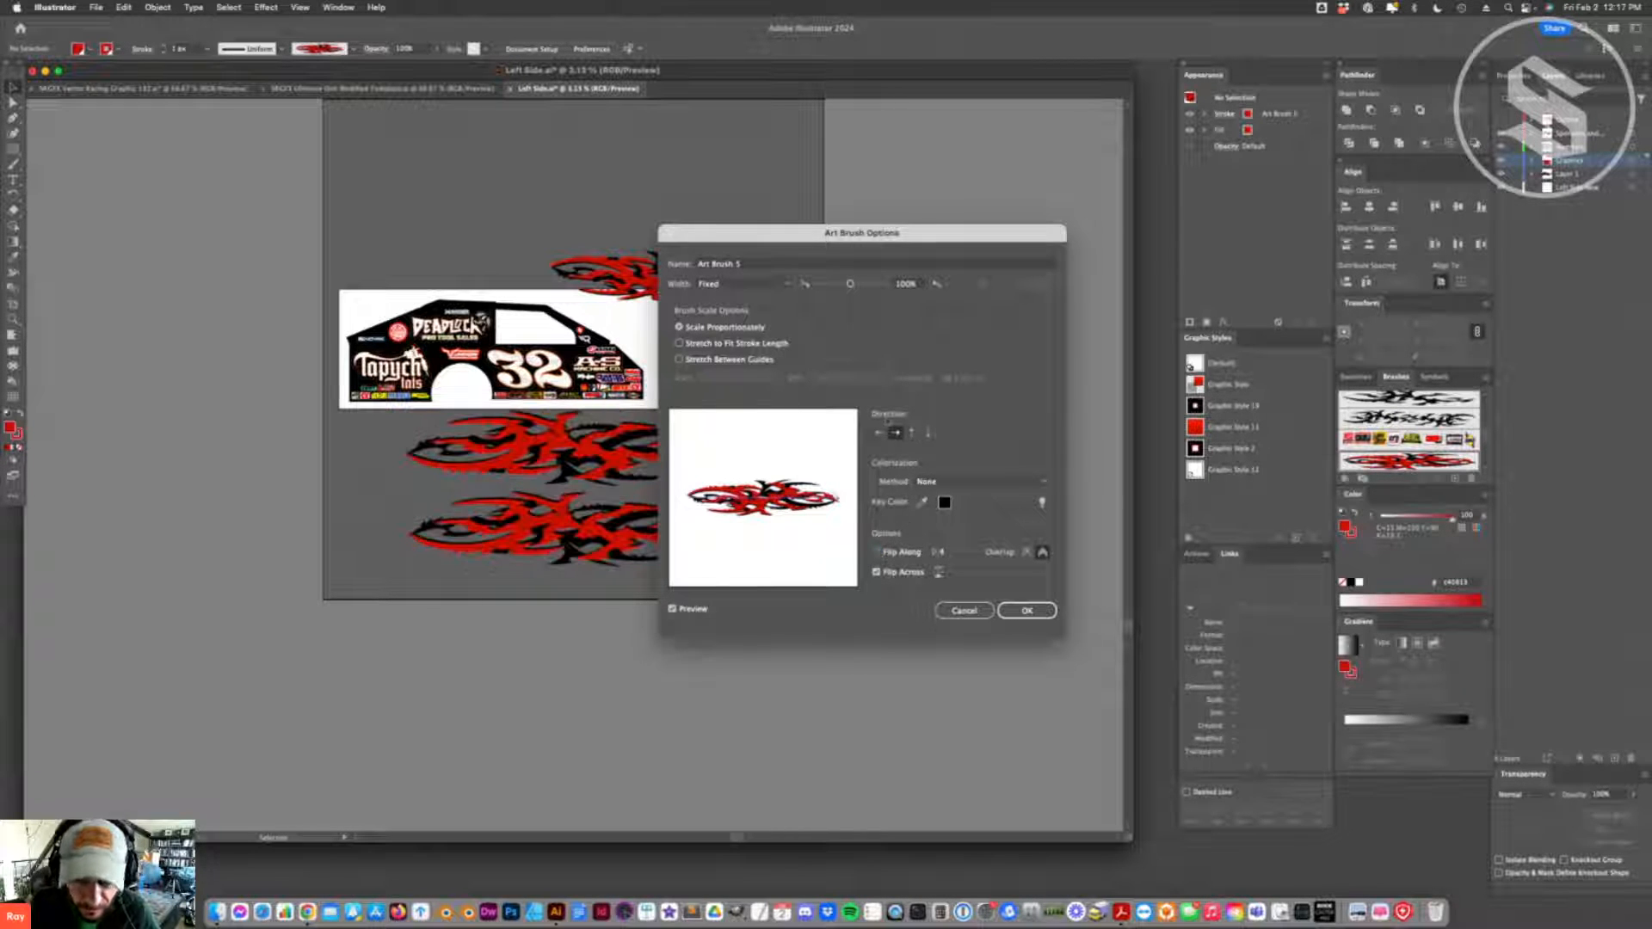
{"action": "left_click", "coordinate": [878, 434]}
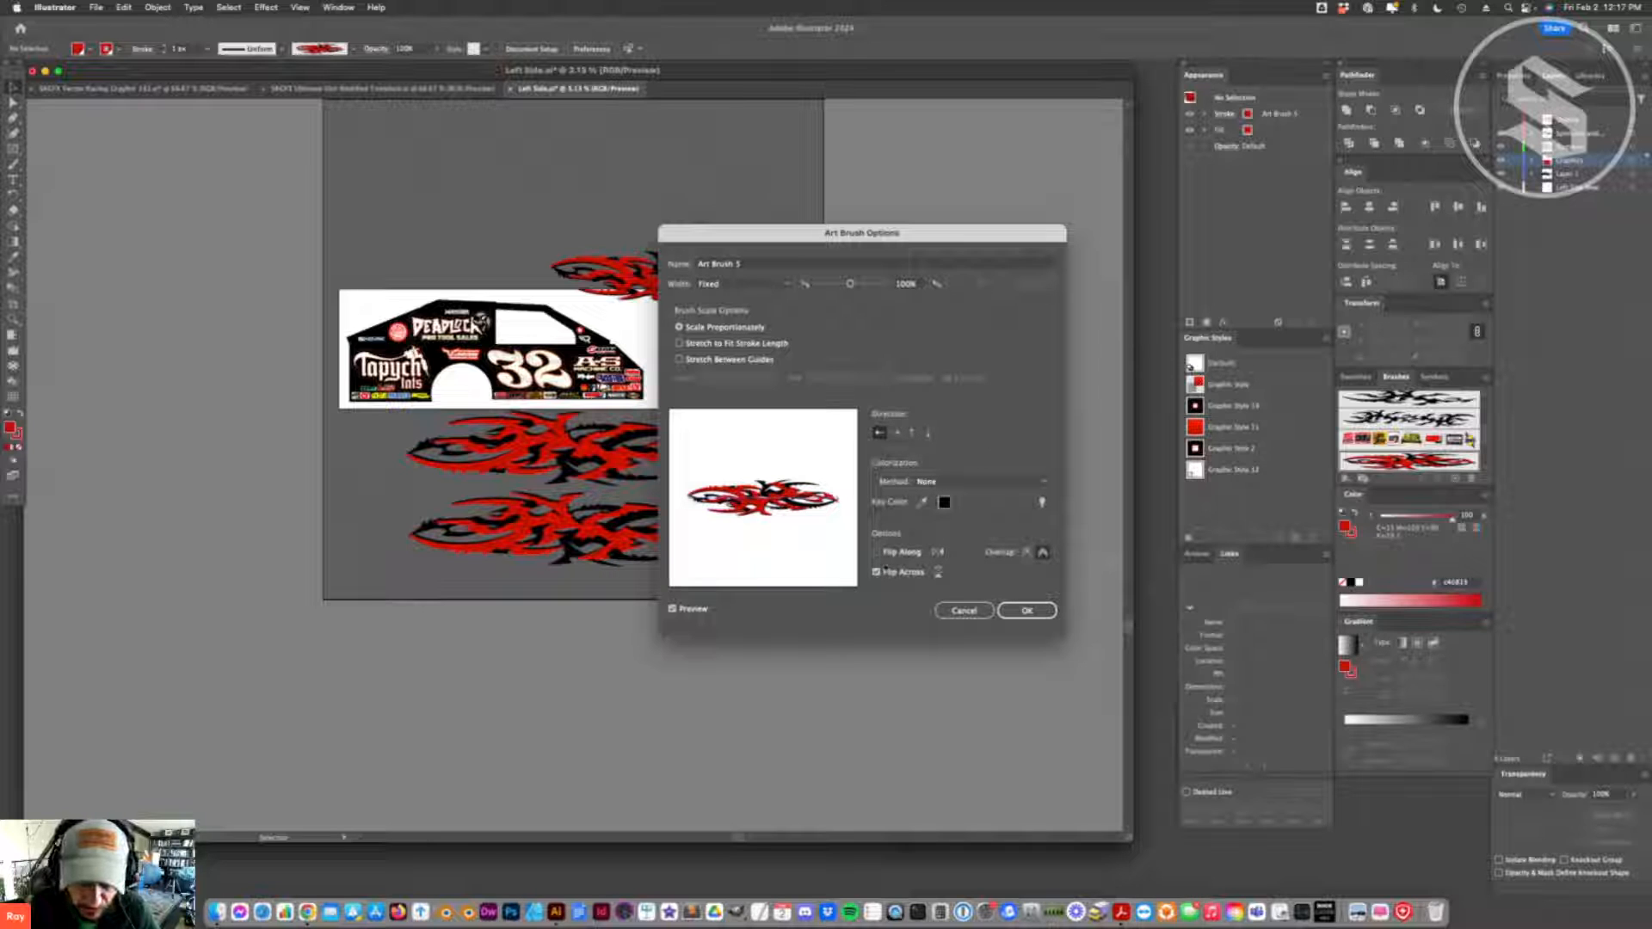
{"action": "left_click", "coordinate": [896, 434]}
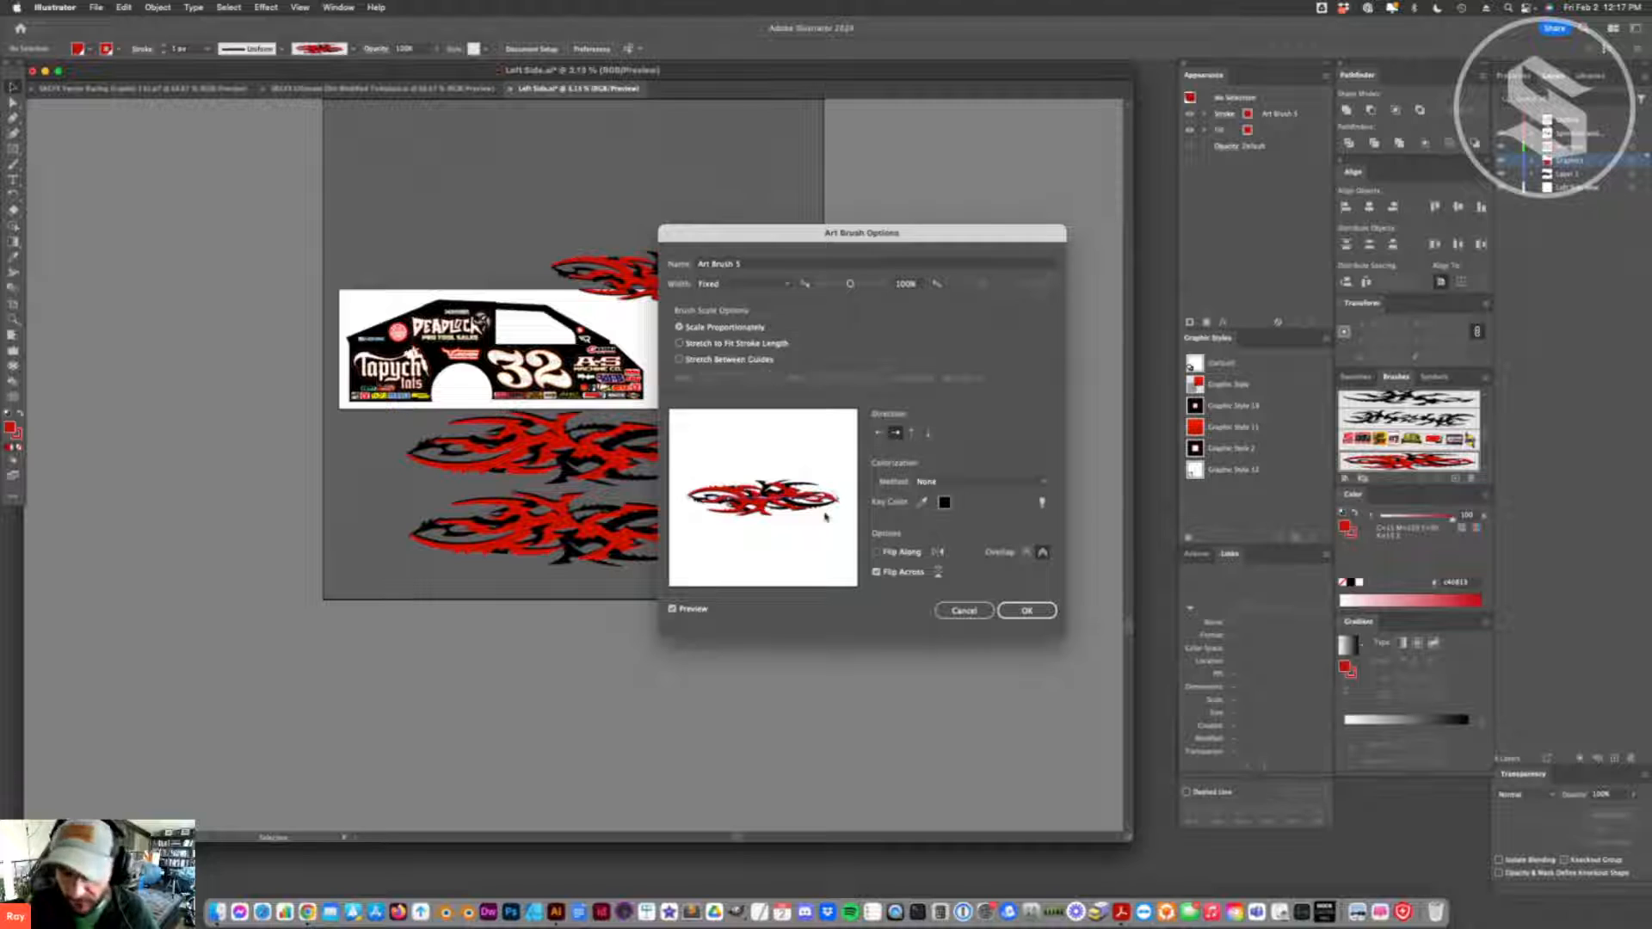
- Try the other scale options and a narrower fixed width for the flame art brush, and discard the changes
{"action": "left_click", "coordinate": [680, 343]}
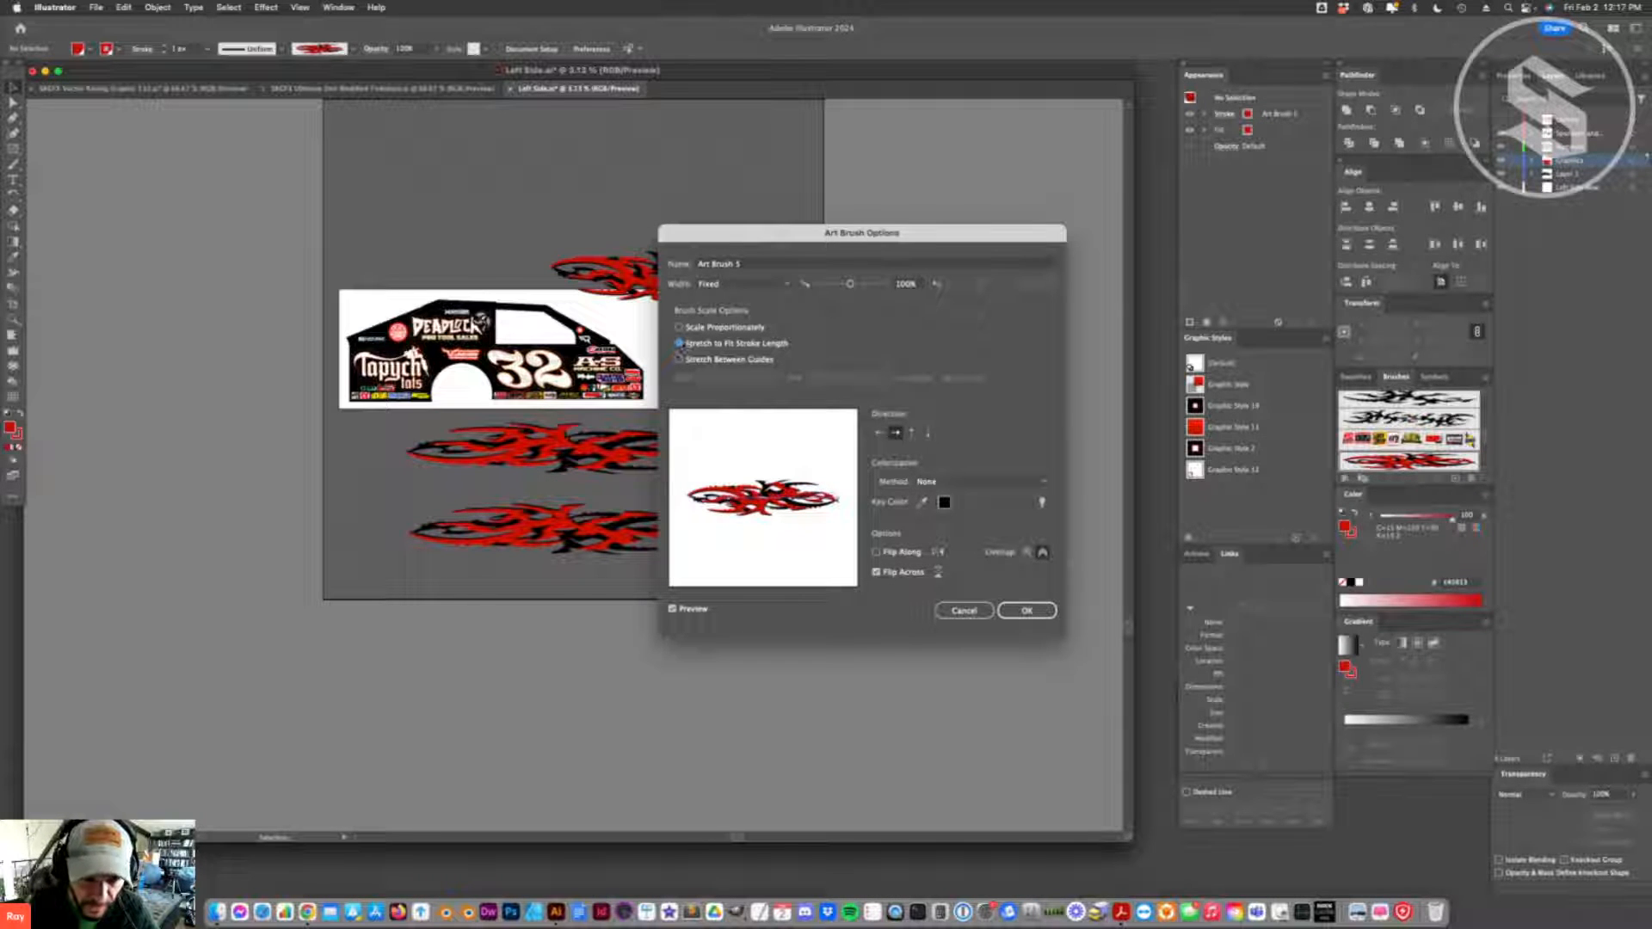
{"action": "left_click", "coordinate": [680, 359]}
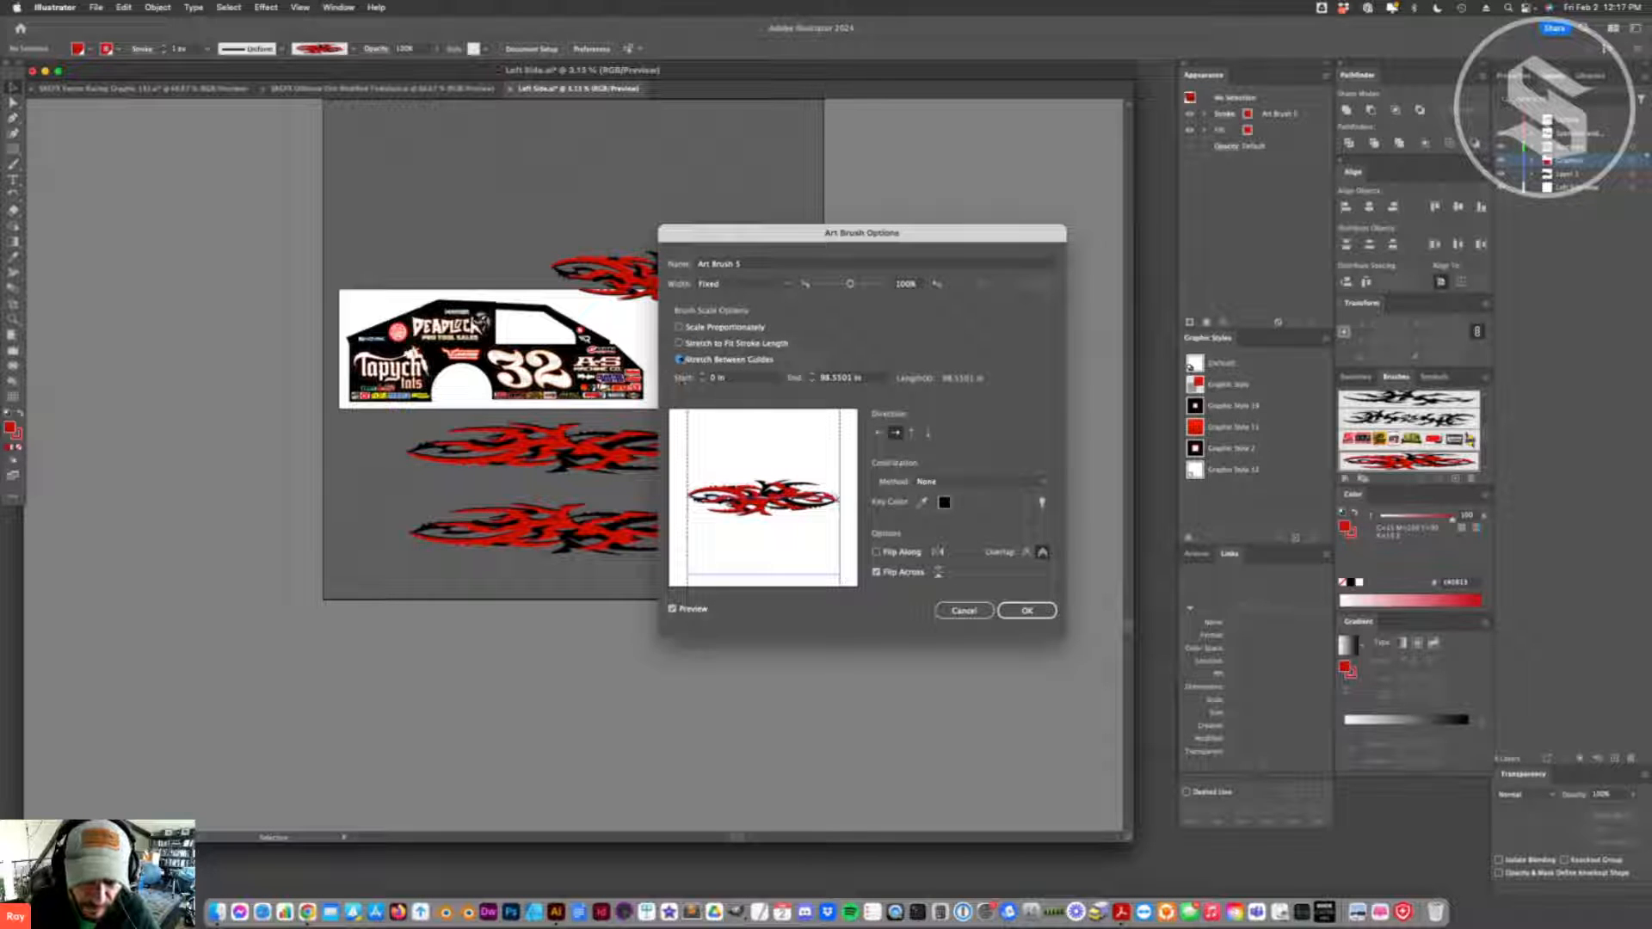
{"action": "left_click", "coordinate": [680, 327]}
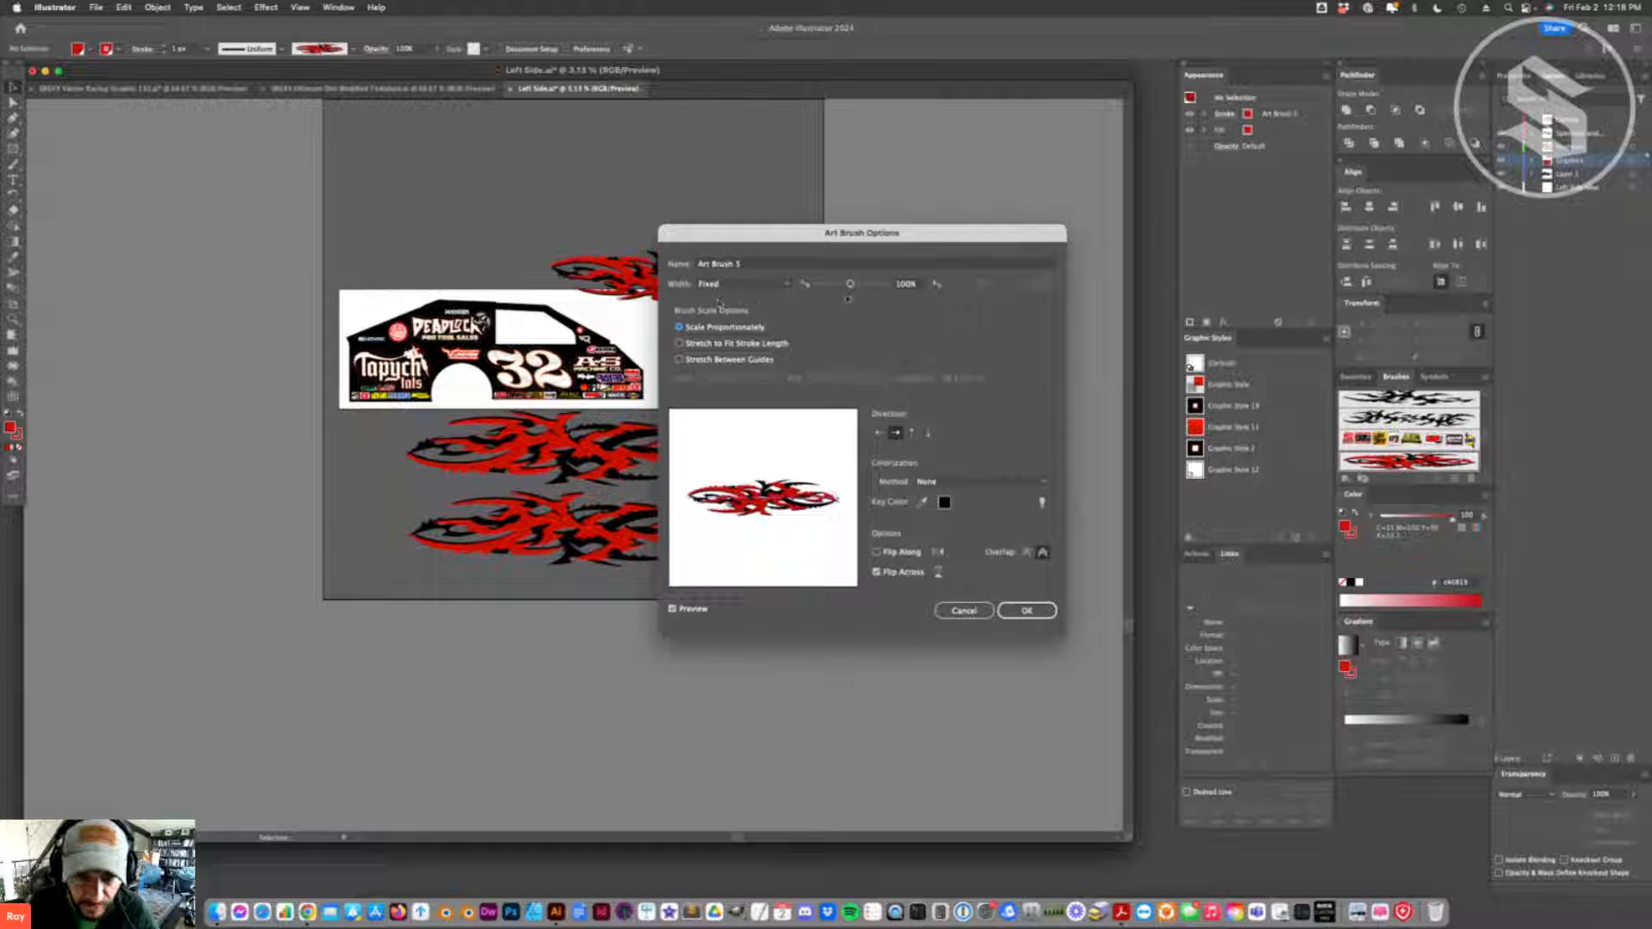
{"action": "left_click_drag", "start_coordinate": [849, 286], "coordinate": [845, 286]}
{"action": "left_click", "coordinate": [791, 285]}
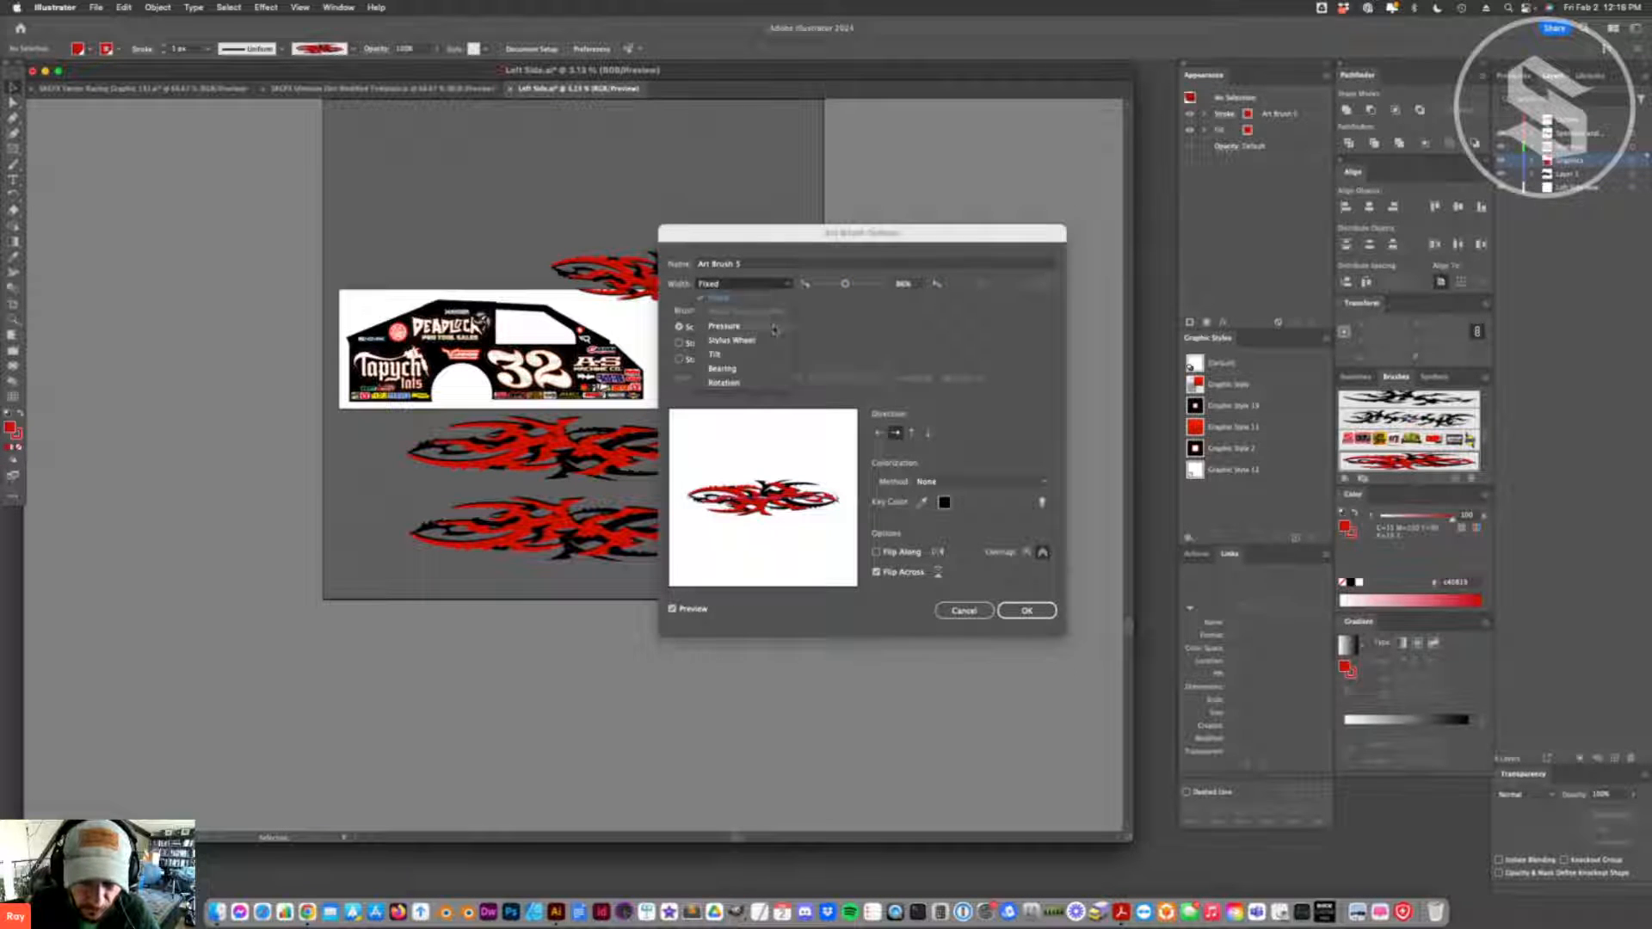
{"action": "left_click", "coordinate": [828, 280]}
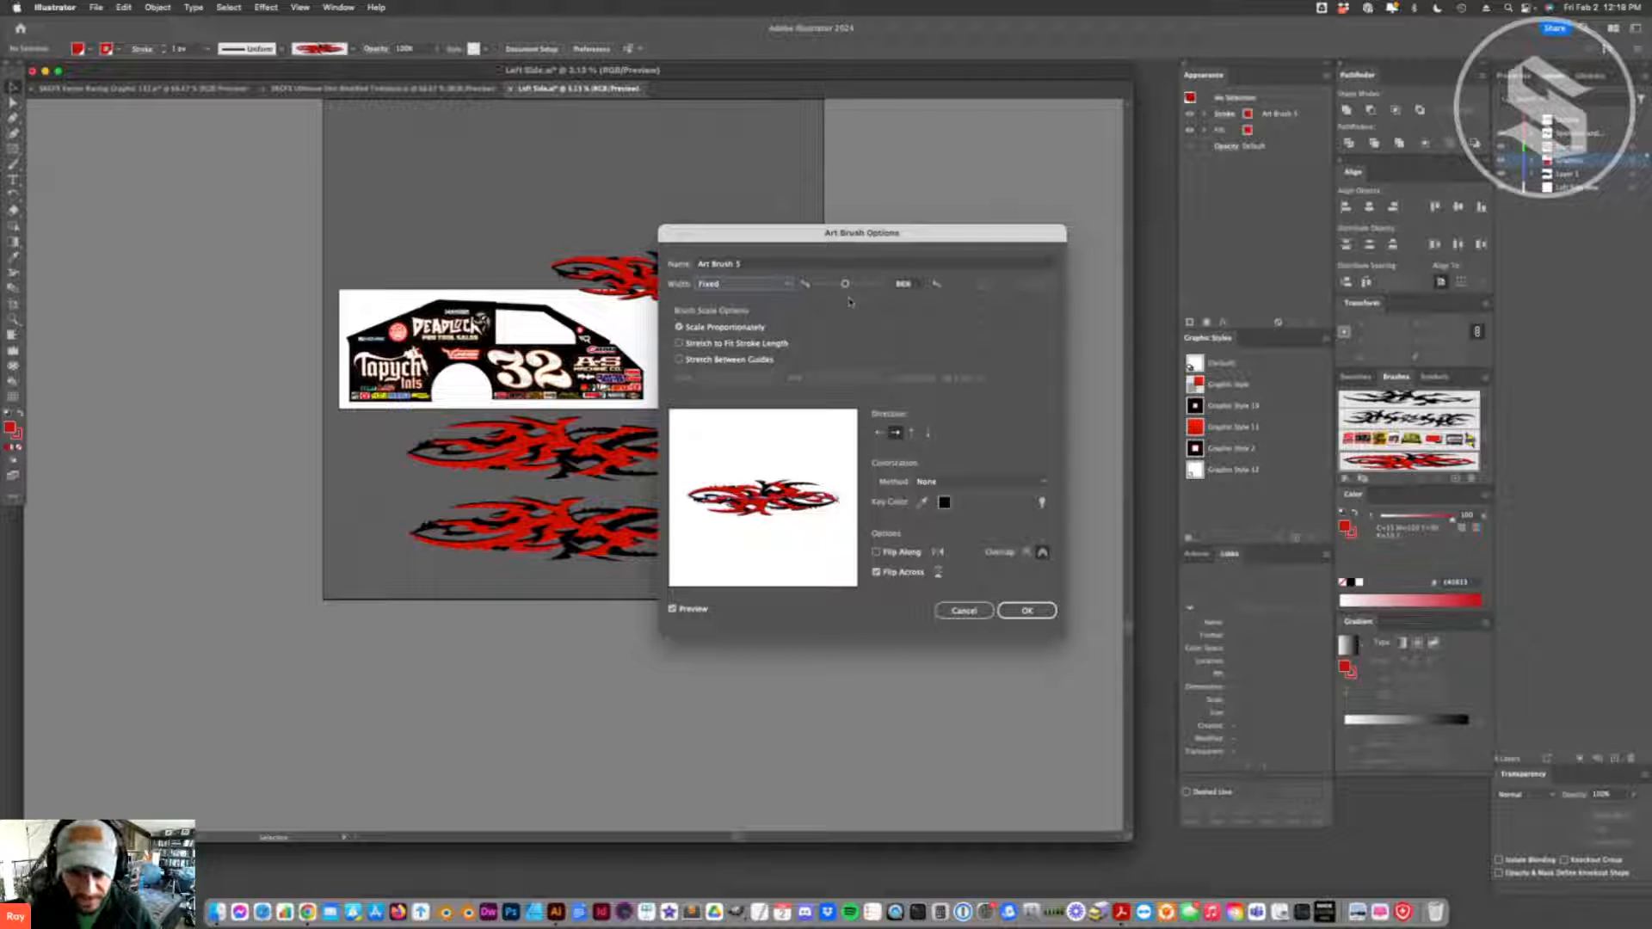
{"action": "left_click", "coordinate": [964, 611]}
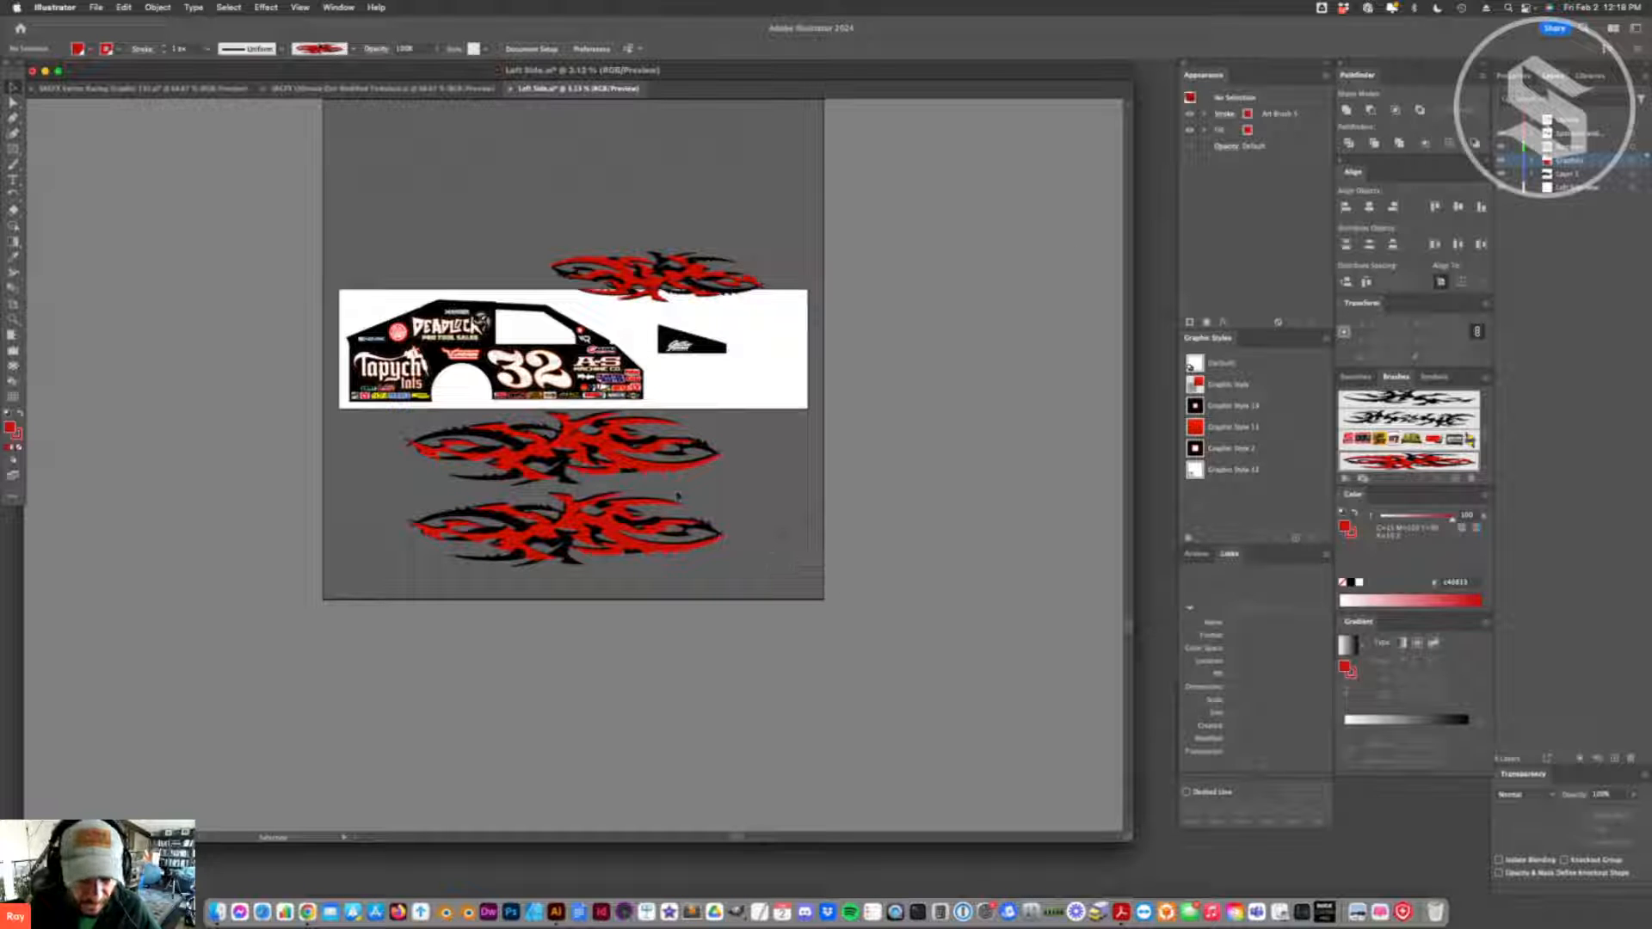
- Raise the lower brushed flame slightly, and place the upper one on the car's lower body at a reduced size
{"action": "left_click_drag", "start_coordinate": [636, 520], "coordinate": [632, 498]}
{"action": "mouse_move", "coordinate": [610, 432]}
{"action": "left_mouse_down"}
{"action": "mouse_move", "coordinate": [619, 418]}
{"action": "mouse_move", "coordinate": [623, 468]}
{"action": "mouse_move", "coordinate": [625, 129]}
{"action": "mouse_move", "coordinate": [615, 203]}
{"action": "mouse_move", "coordinate": [628, 225]}
{"action": "mouse_move", "coordinate": [684, 239]}
{"action": "mouse_move", "coordinate": [676, 392]}
{"action": "mouse_move", "coordinate": [658, 376]}
{"action": "left_mouse_up"}
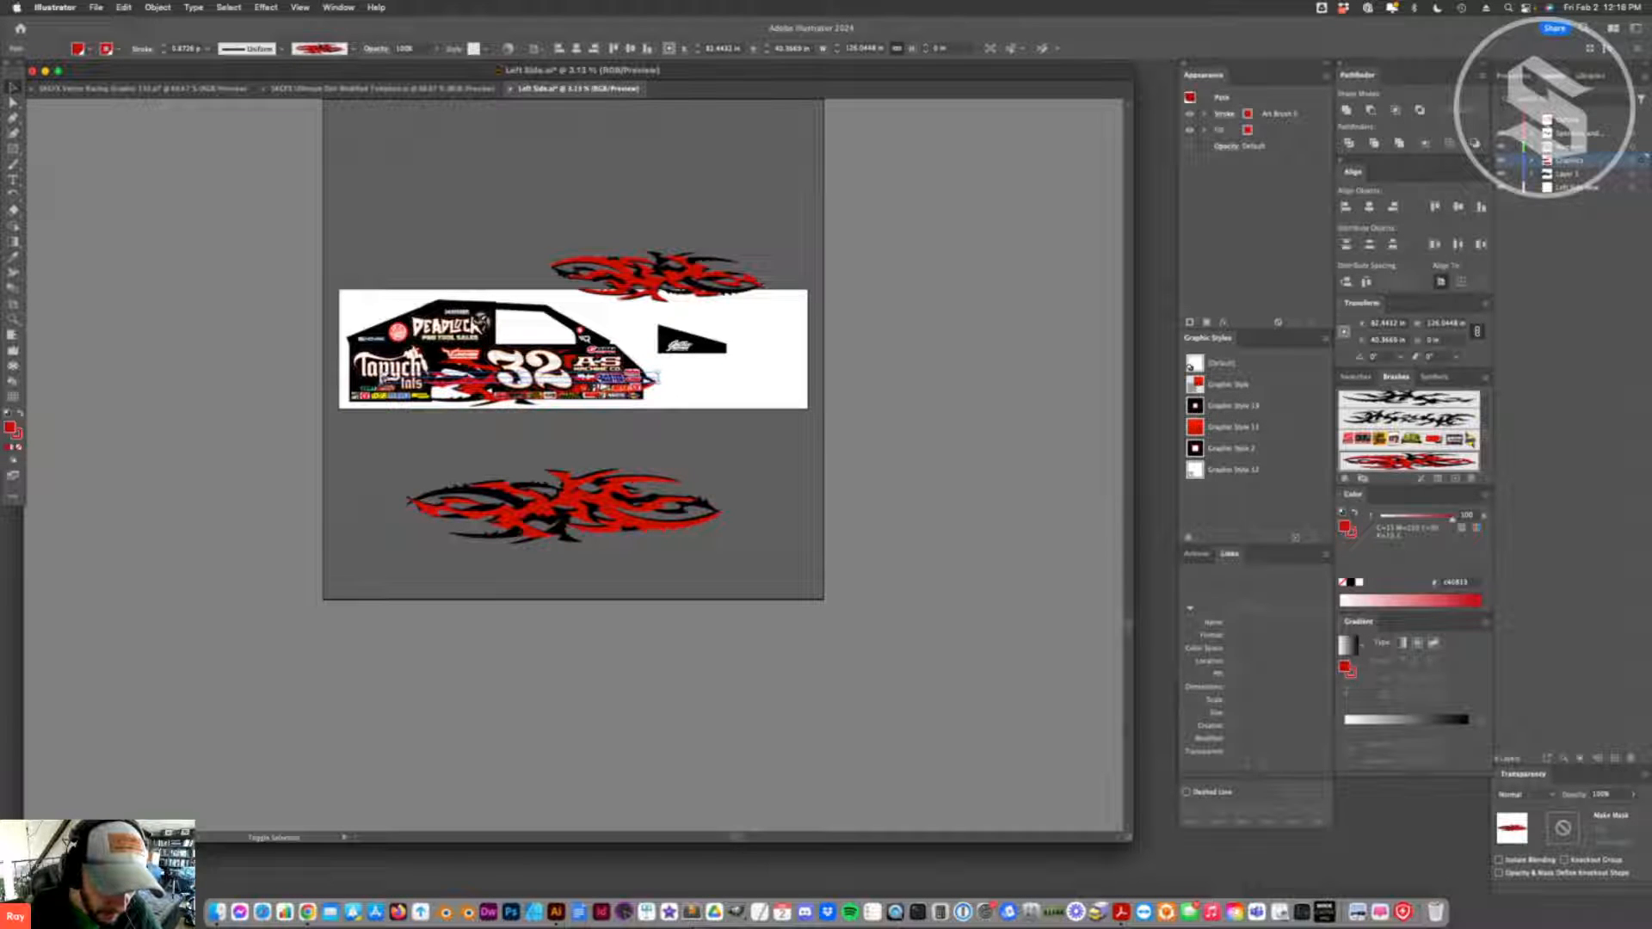
{"action": "left_click_drag", "start_coordinate": [382, 379], "coordinate": [425, 379]}
{"action": "key", "text": "super+z"}
{"action": "key", "text": "super+z"}
{"action": "left_click_drag", "start_coordinate": [704, 378], "coordinate": [652, 376]}
{"action": "left_click", "coordinate": [14, 321]}
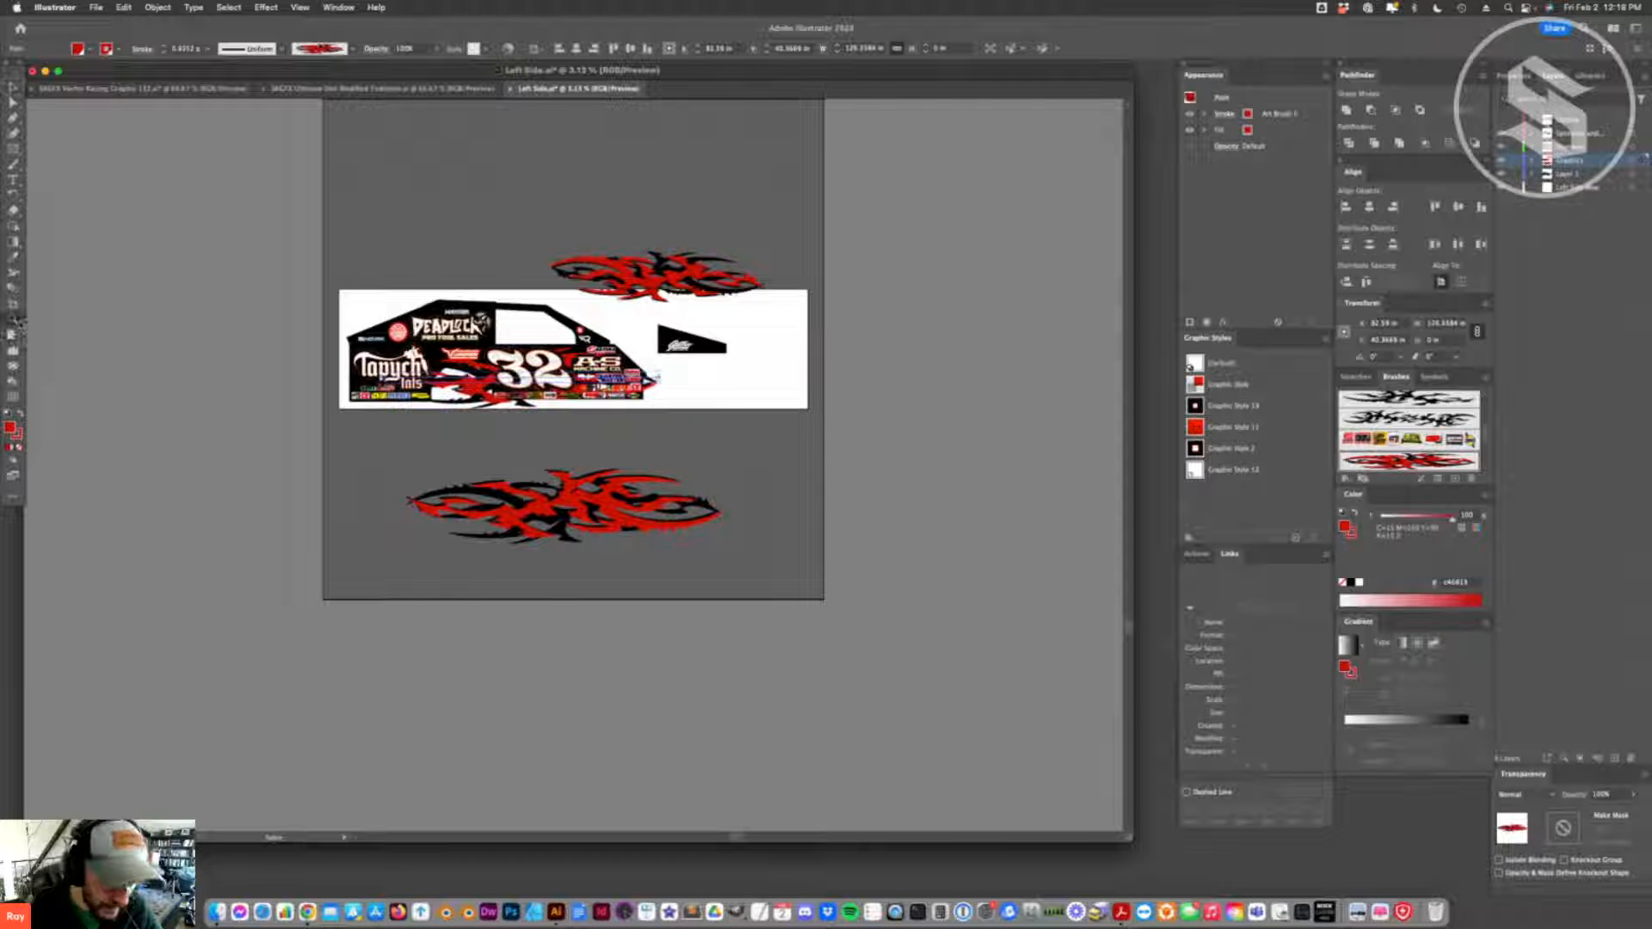
{"action": "left_click", "coordinate": [389, 376]}
{"action": "left_click", "coordinate": [521, 576]}
{"action": "left_click_drag", "start_coordinate": [314, 394], "coordinate": [332, 399]}
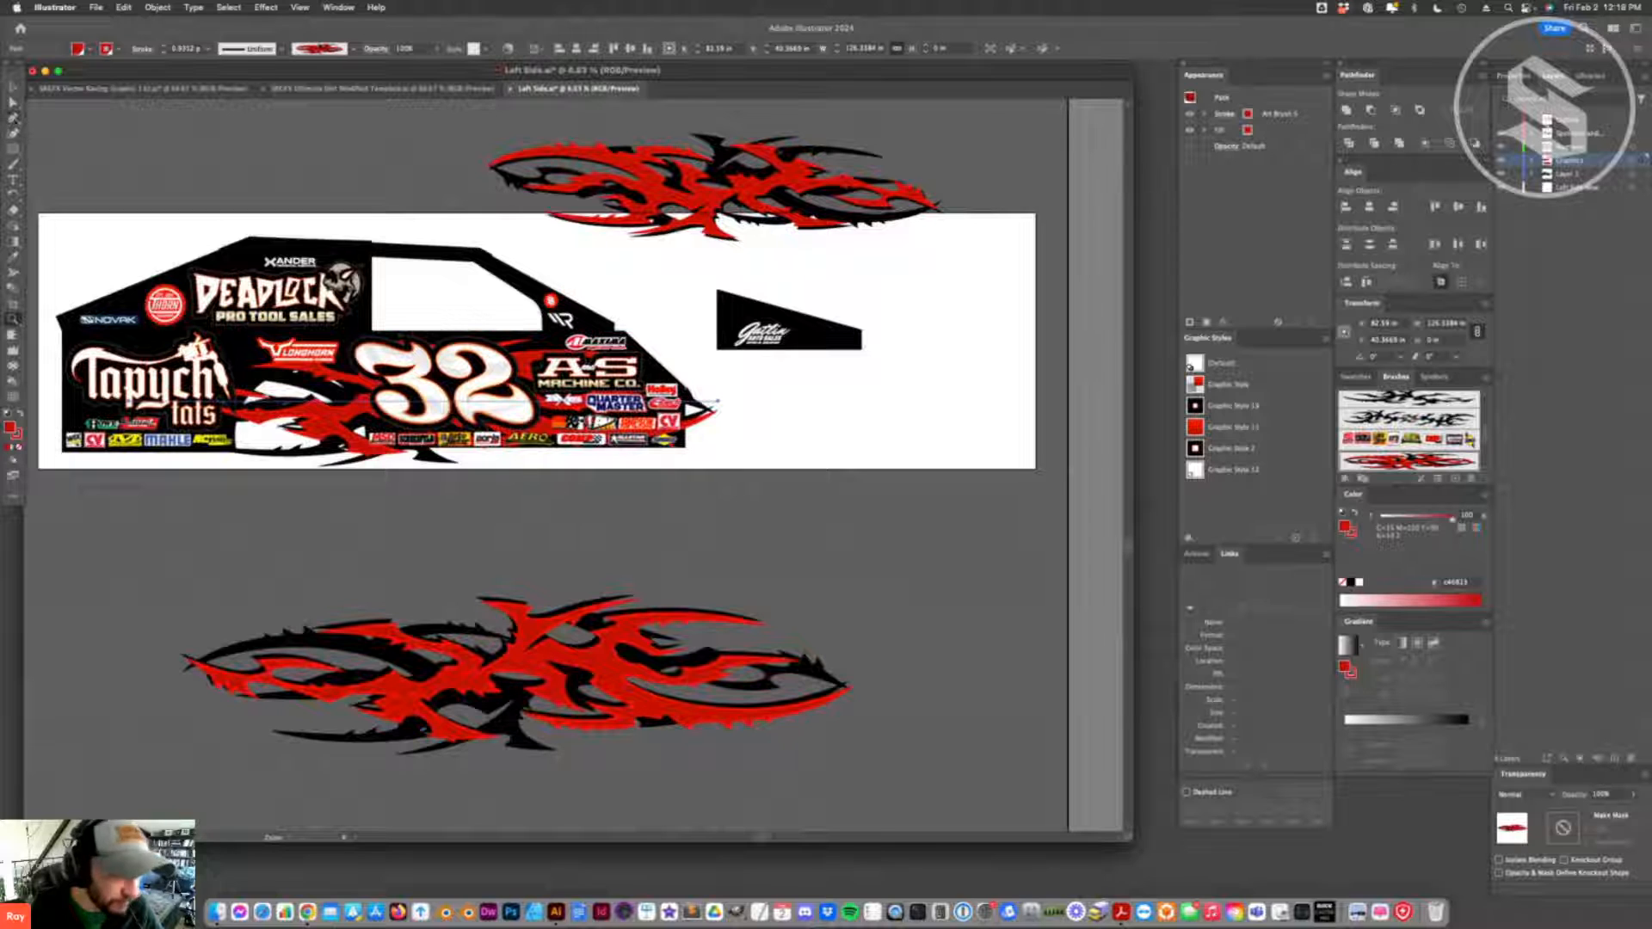
- Try resizing and repositioning the whole flame path on the car, and undo the changes
{"action": "left_click", "coordinate": [13, 87]}
{"action": "left_click_drag", "start_coordinate": [721, 398], "coordinate": [478, 400]}
{"action": "left_click_drag", "start_coordinate": [303, 398], "coordinate": [286, 335]}
{"action": "key", "text": "super+z"}
{"action": "key", "text": "super+z"}
- Move the end anchor points of the car's flame path to shorten the flame above the wheel arch and behind the 32
{"action": "left_click", "coordinate": [12, 101]}
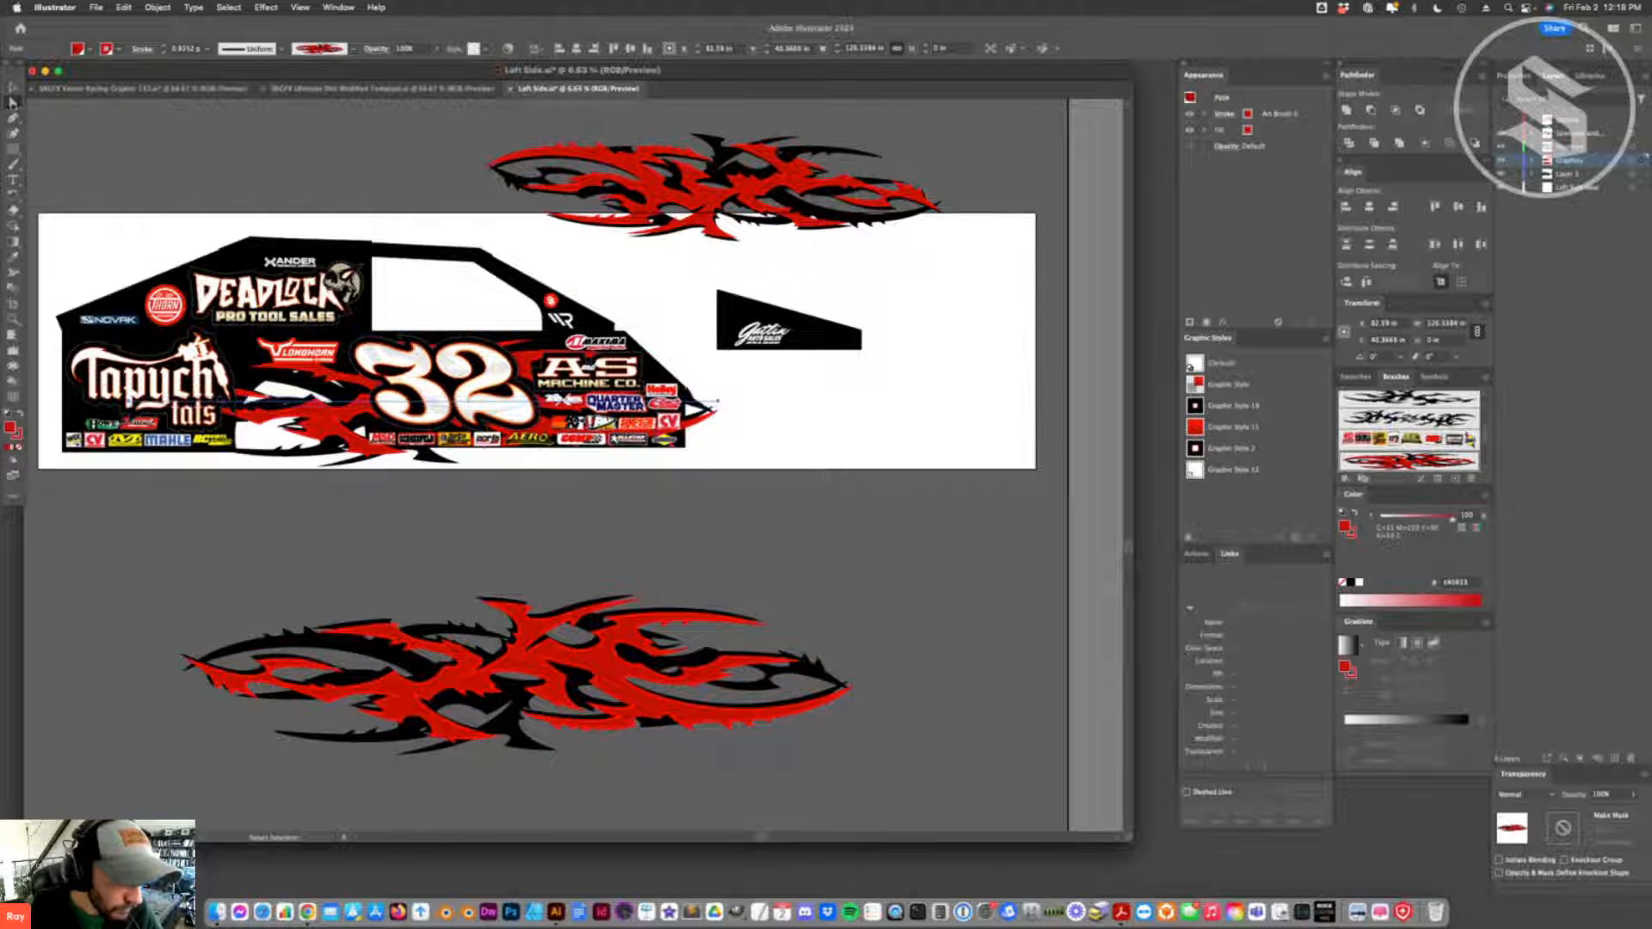
{"action": "left_click", "coordinate": [716, 401]}
{"action": "mouse_move", "coordinate": [715, 401]}
{"action": "left_mouse_down"}
{"action": "mouse_move", "coordinate": [466, 400]}
{"action": "mouse_move", "coordinate": [258, 343]}
{"action": "left_mouse_up"}
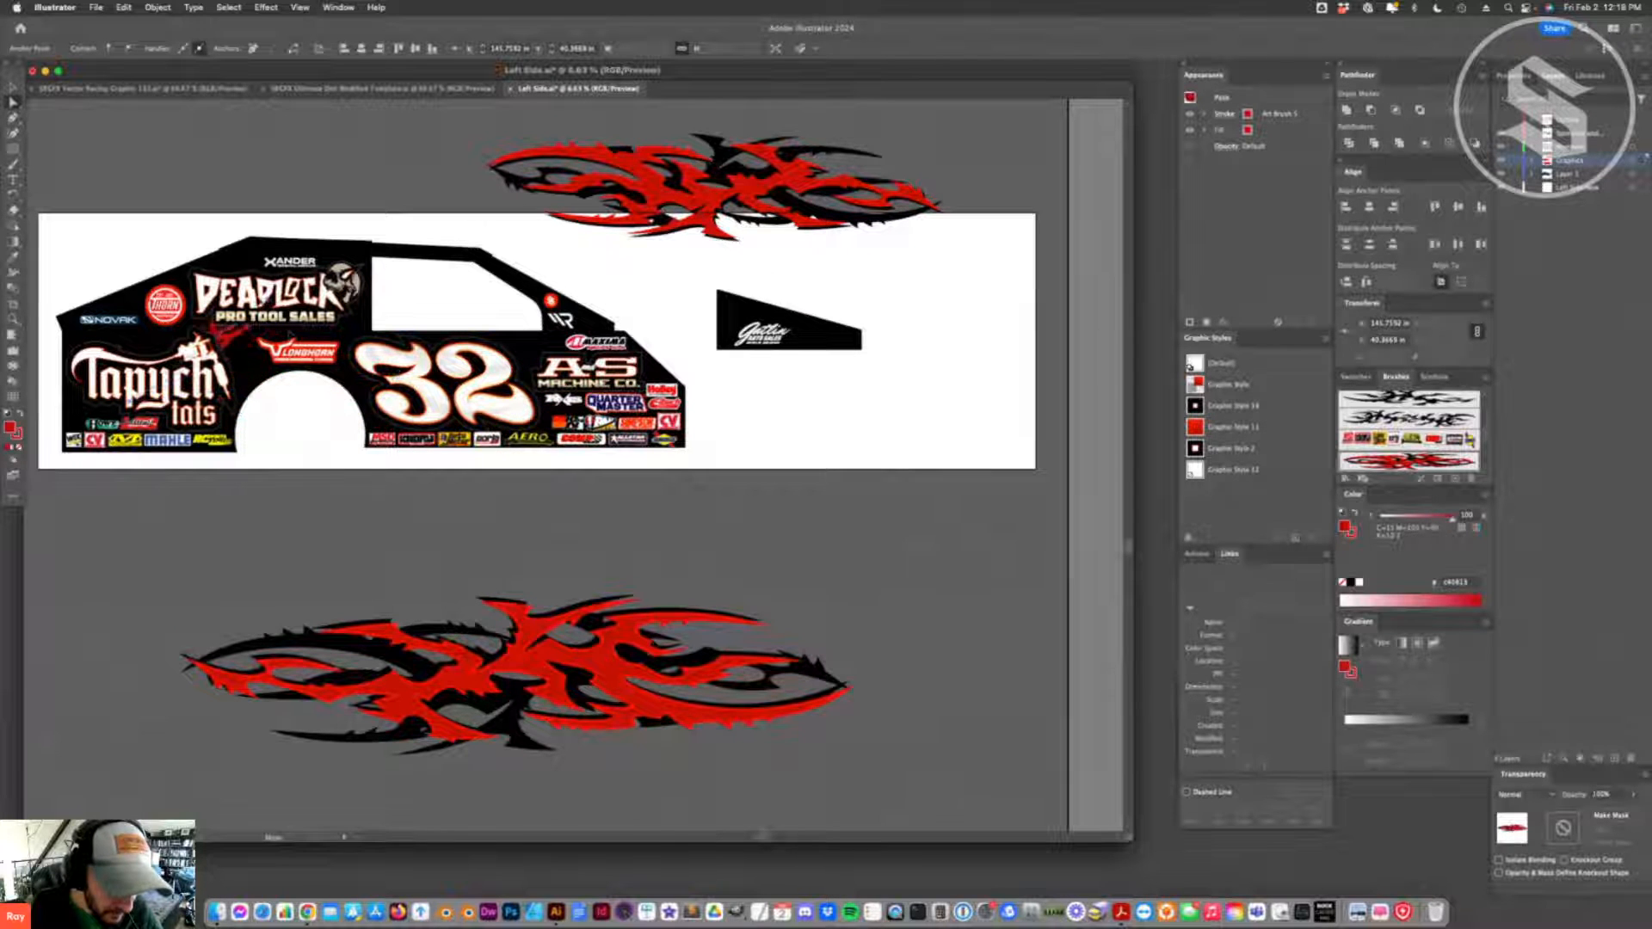
{"action": "mouse_move", "coordinate": [343, 413]}
{"action": "left_mouse_down"}
{"action": "mouse_move", "coordinate": [594, 620]}
{"action": "mouse_move", "coordinate": [641, 602]}
{"action": "mouse_move", "coordinate": [766, 355]}
{"action": "mouse_move", "coordinate": [370, 348]}
{"action": "mouse_move", "coordinate": [334, 449]}
{"action": "mouse_move", "coordinate": [570, 529]}
{"action": "mouse_move", "coordinate": [600, 442]}
{"action": "mouse_move", "coordinate": [584, 414]}
{"action": "mouse_move", "coordinate": [613, 443]}
{"action": "mouse_move", "coordinate": [533, 426]}
{"action": "mouse_move", "coordinate": [568, 420]}
{"action": "left_mouse_up"}
{"action": "left_click_drag", "start_coordinate": [312, 414], "coordinate": [292, 375]}
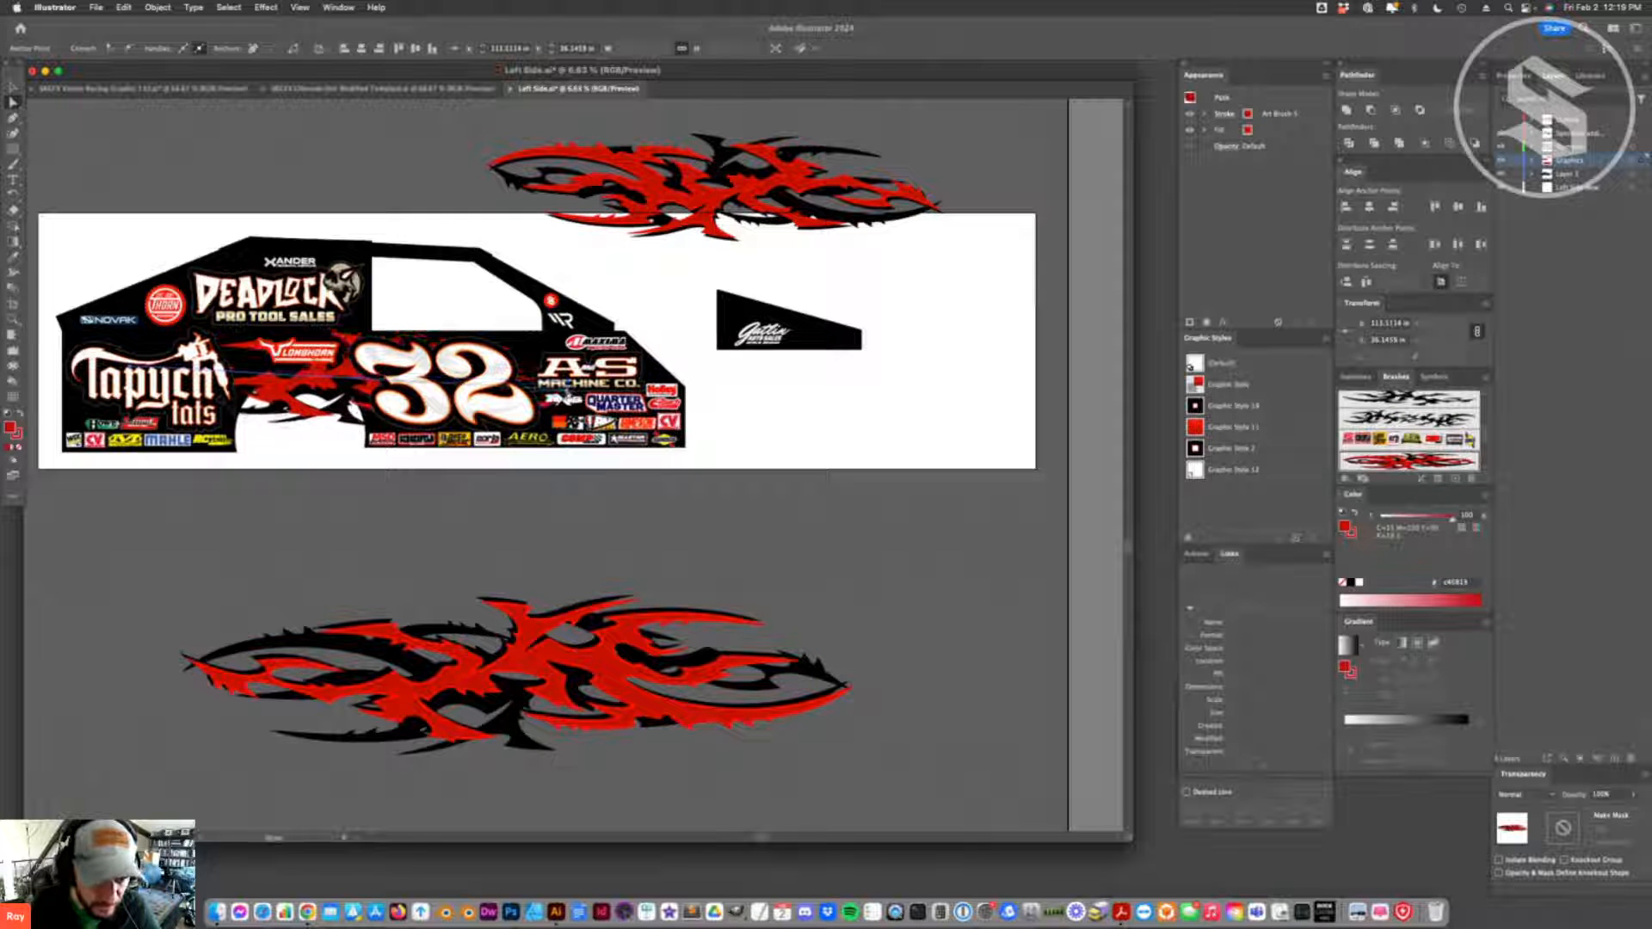
{"action": "left_click", "coordinate": [555, 504]}
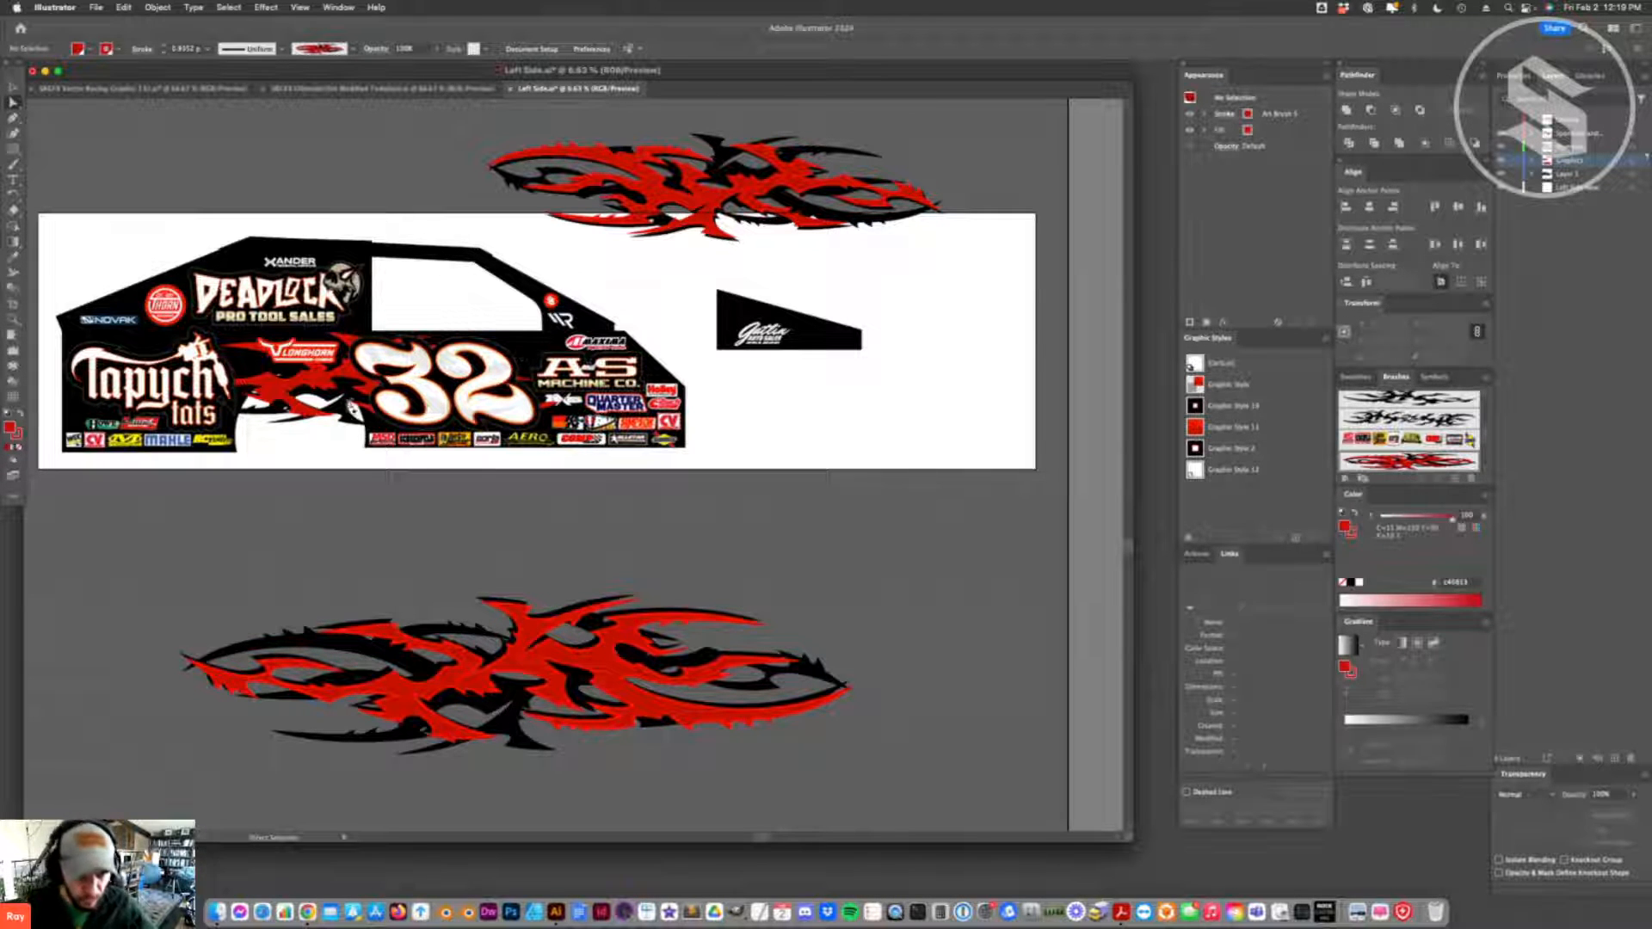
- Remove the fill from the flame path on the car's side
{"action": "left_click", "coordinate": [344, 379]}
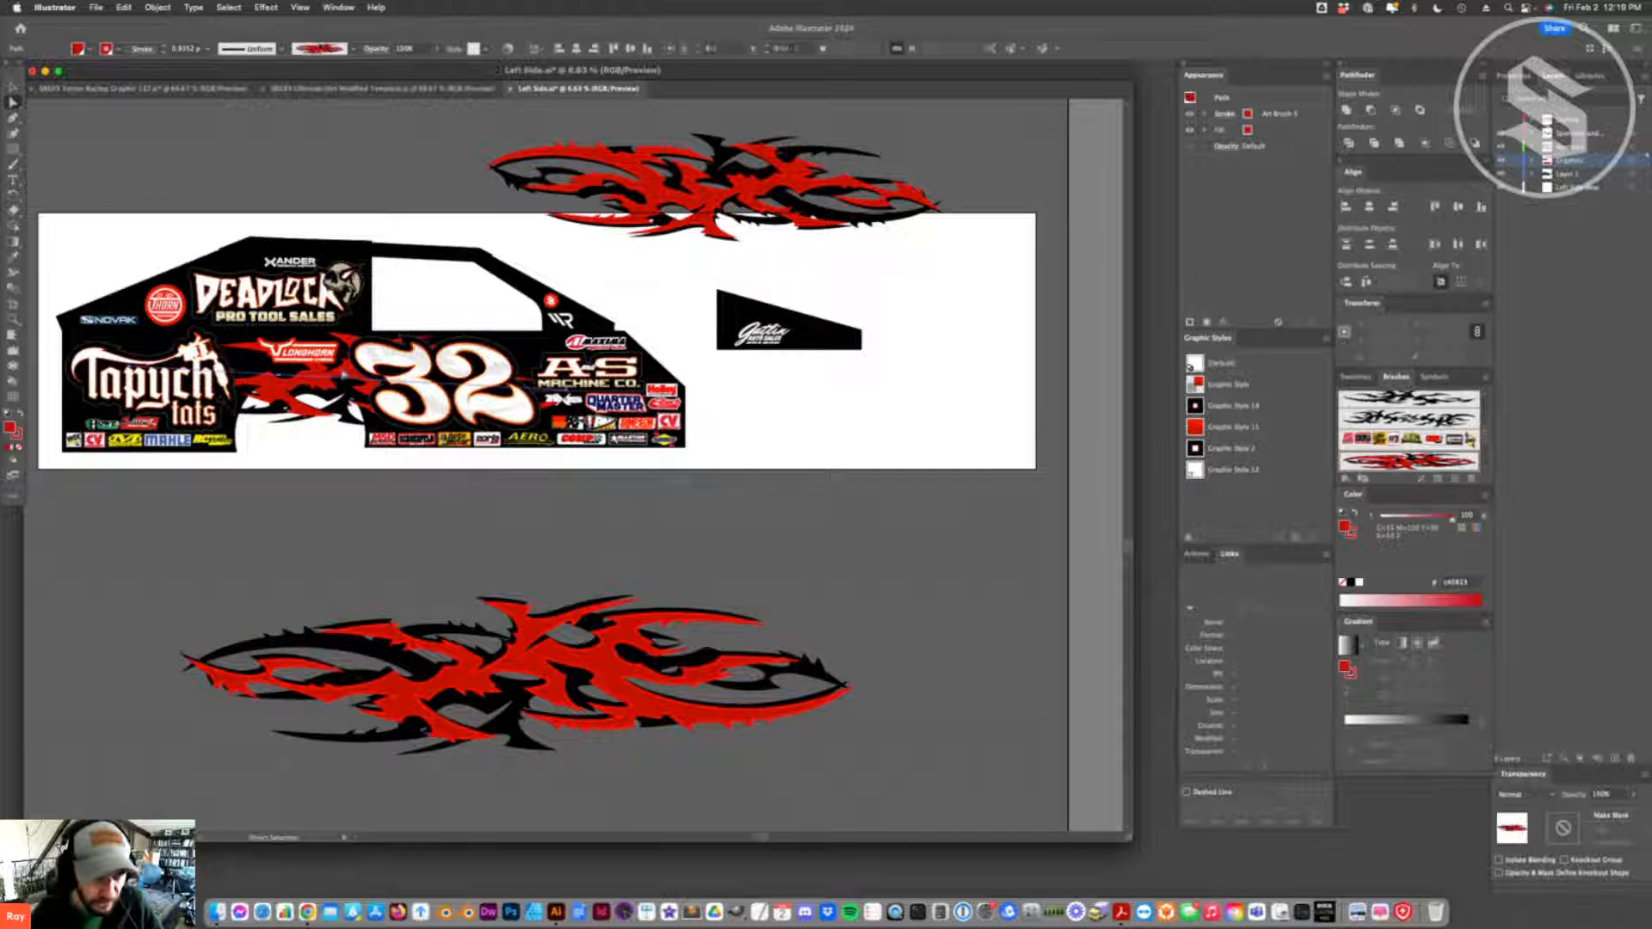
{"action": "left_click", "coordinate": [18, 448]}
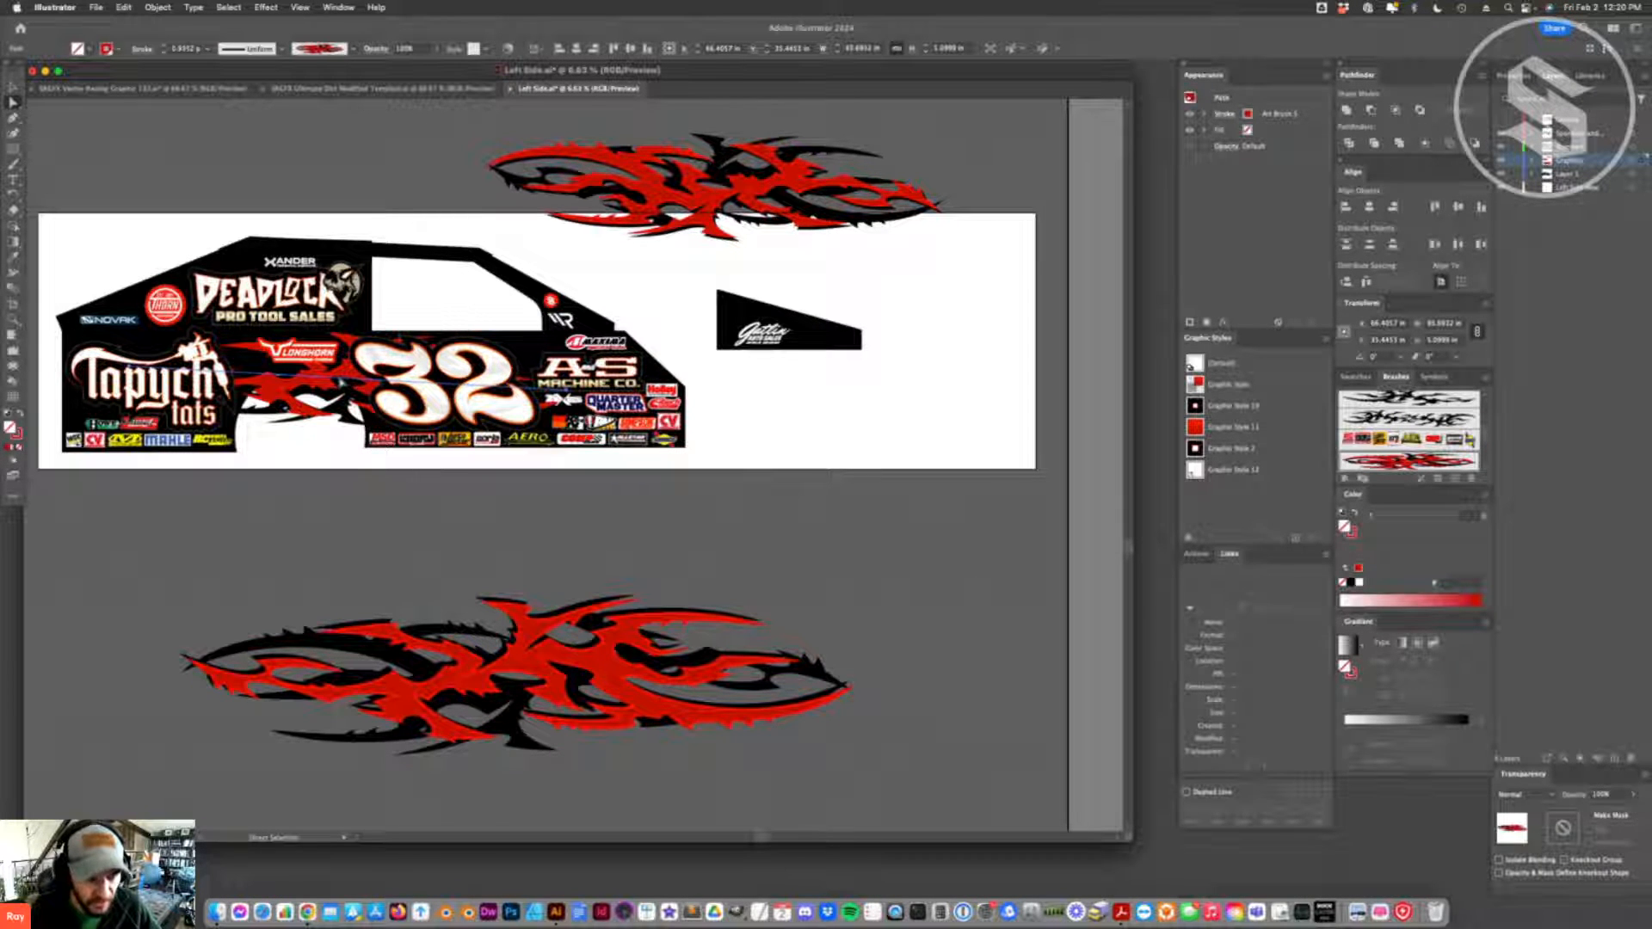
{"action": "left_click_drag", "start_coordinate": [342, 382], "coordinate": [348, 388]}
{"action": "key", "text": "super+z"}
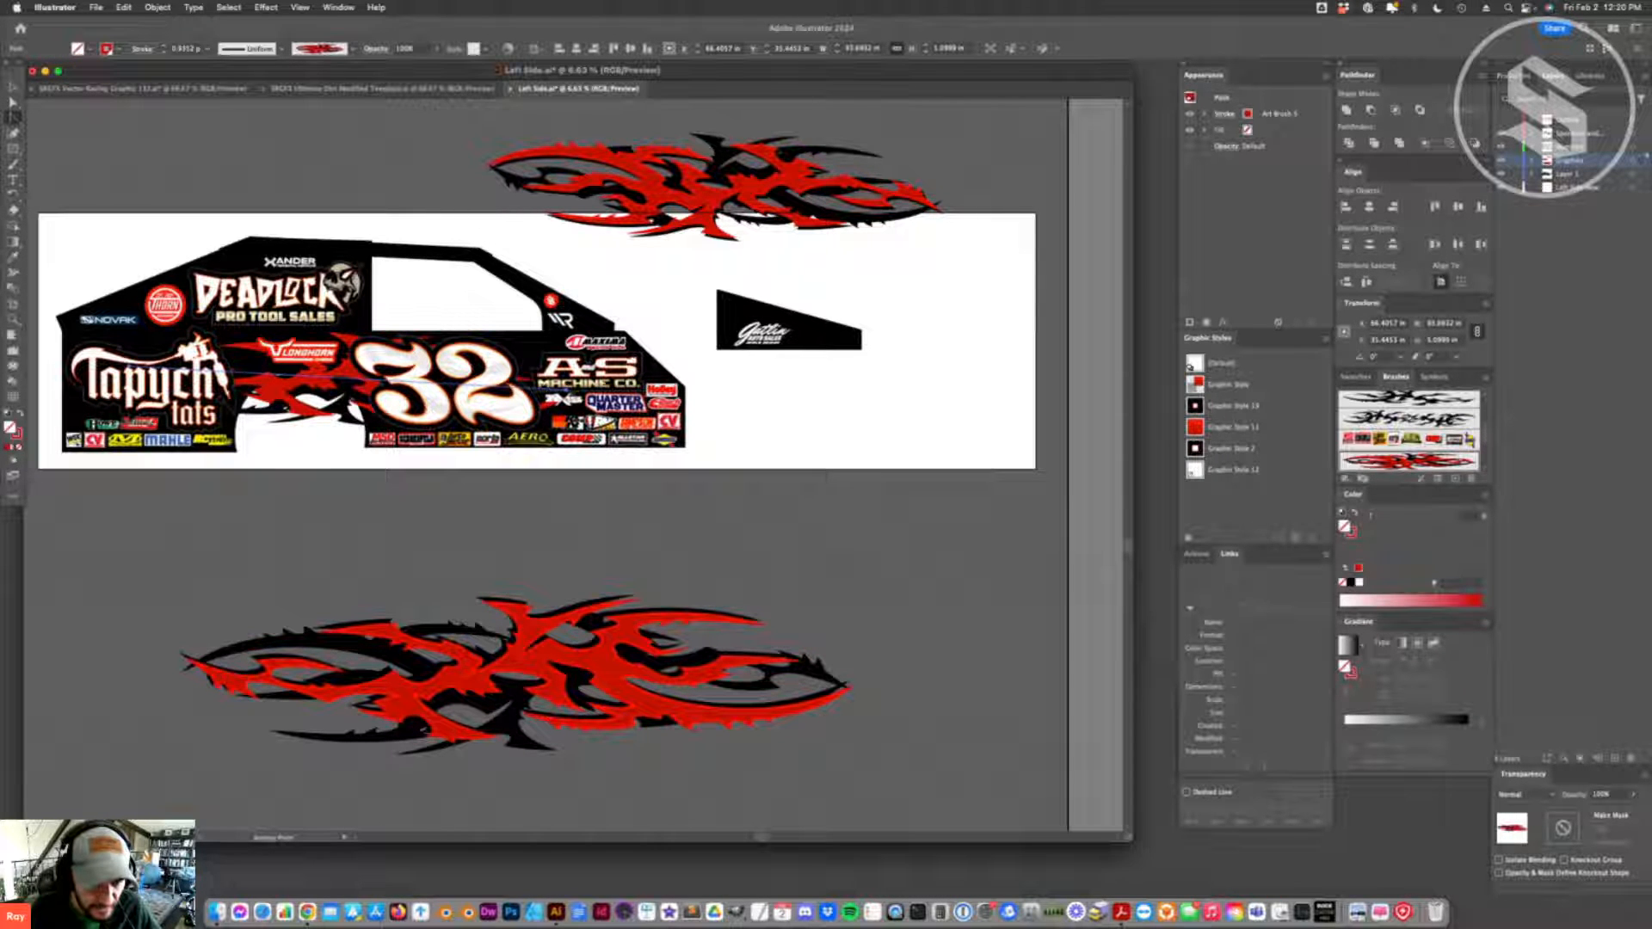
- Pull curve handles out of both end anchor points of the car's flame path to bend it into an S-curve
{"action": "mouse_move", "coordinate": [566, 392]}
{"action": "left_mouse_down"}
{"action": "mouse_move", "coordinate": [635, 523]}
{"action": "mouse_move", "coordinate": [711, 463]}
{"action": "mouse_move", "coordinate": [823, 571]}
{"action": "mouse_move", "coordinate": [654, 517]}
{"action": "mouse_move", "coordinate": [671, 310]}
{"action": "mouse_move", "coordinate": [600, 511]}
{"action": "mouse_move", "coordinate": [638, 355]}
{"action": "mouse_move", "coordinate": [660, 321]}
{"action": "mouse_move", "coordinate": [706, 315]}
{"action": "left_mouse_up"}
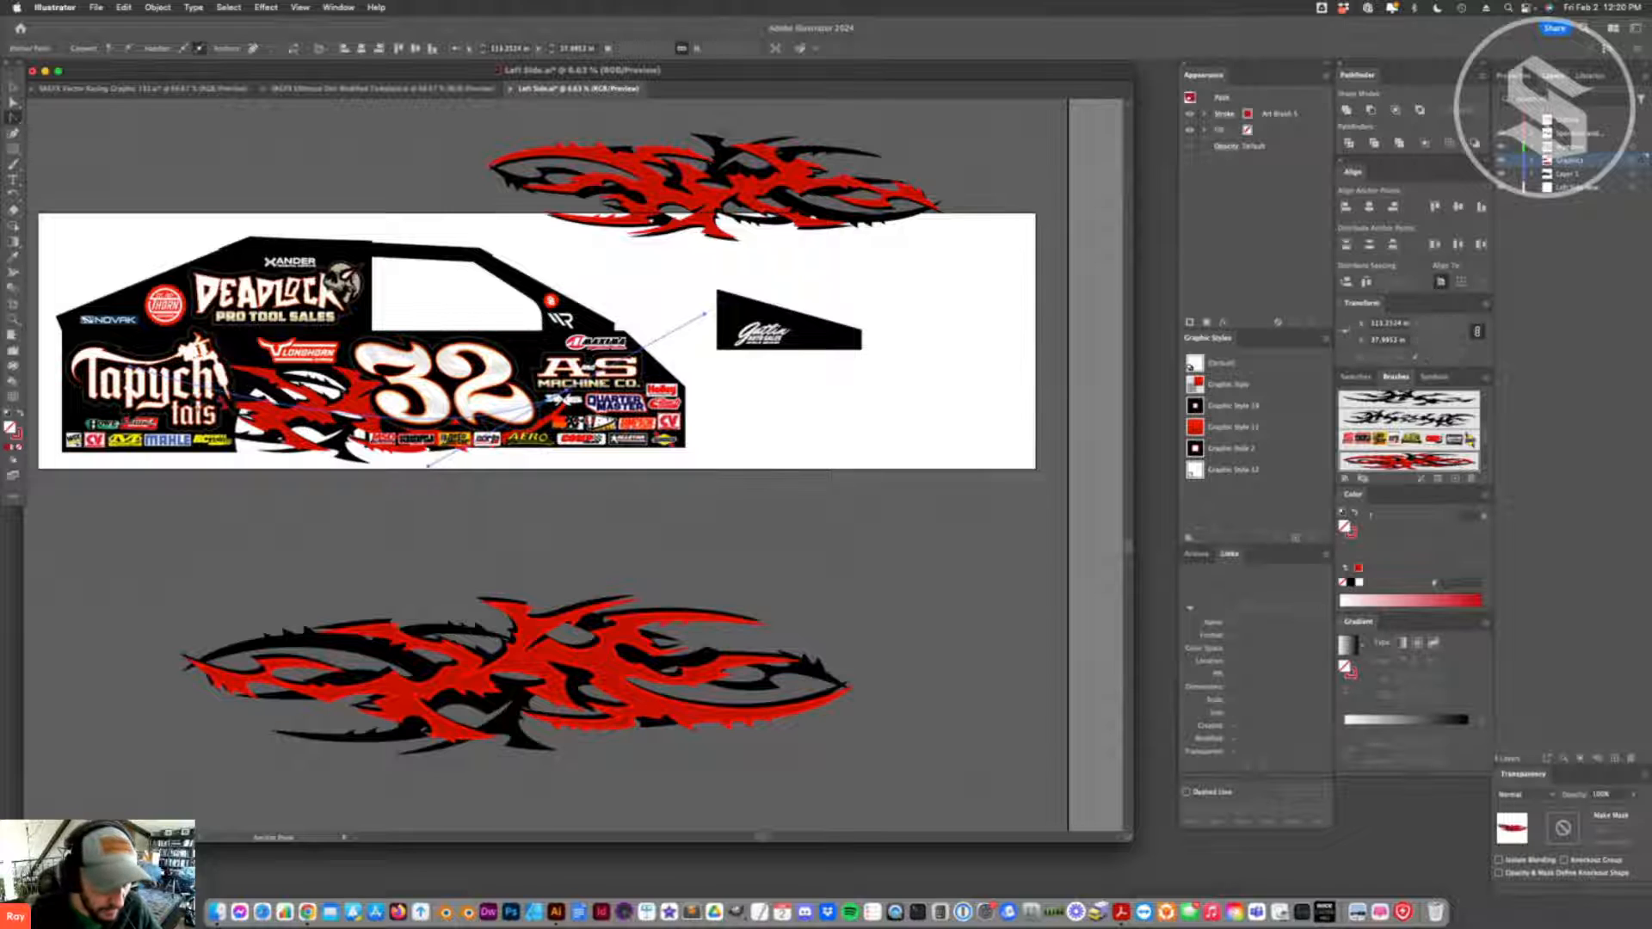
{"action": "mouse_move", "coordinate": [131, 371]}
{"action": "left_mouse_down"}
{"action": "mouse_move", "coordinate": [156, 249]}
{"action": "mouse_move", "coordinate": [293, 284]}
{"action": "left_mouse_up"}
{"action": "key", "text": "a"}
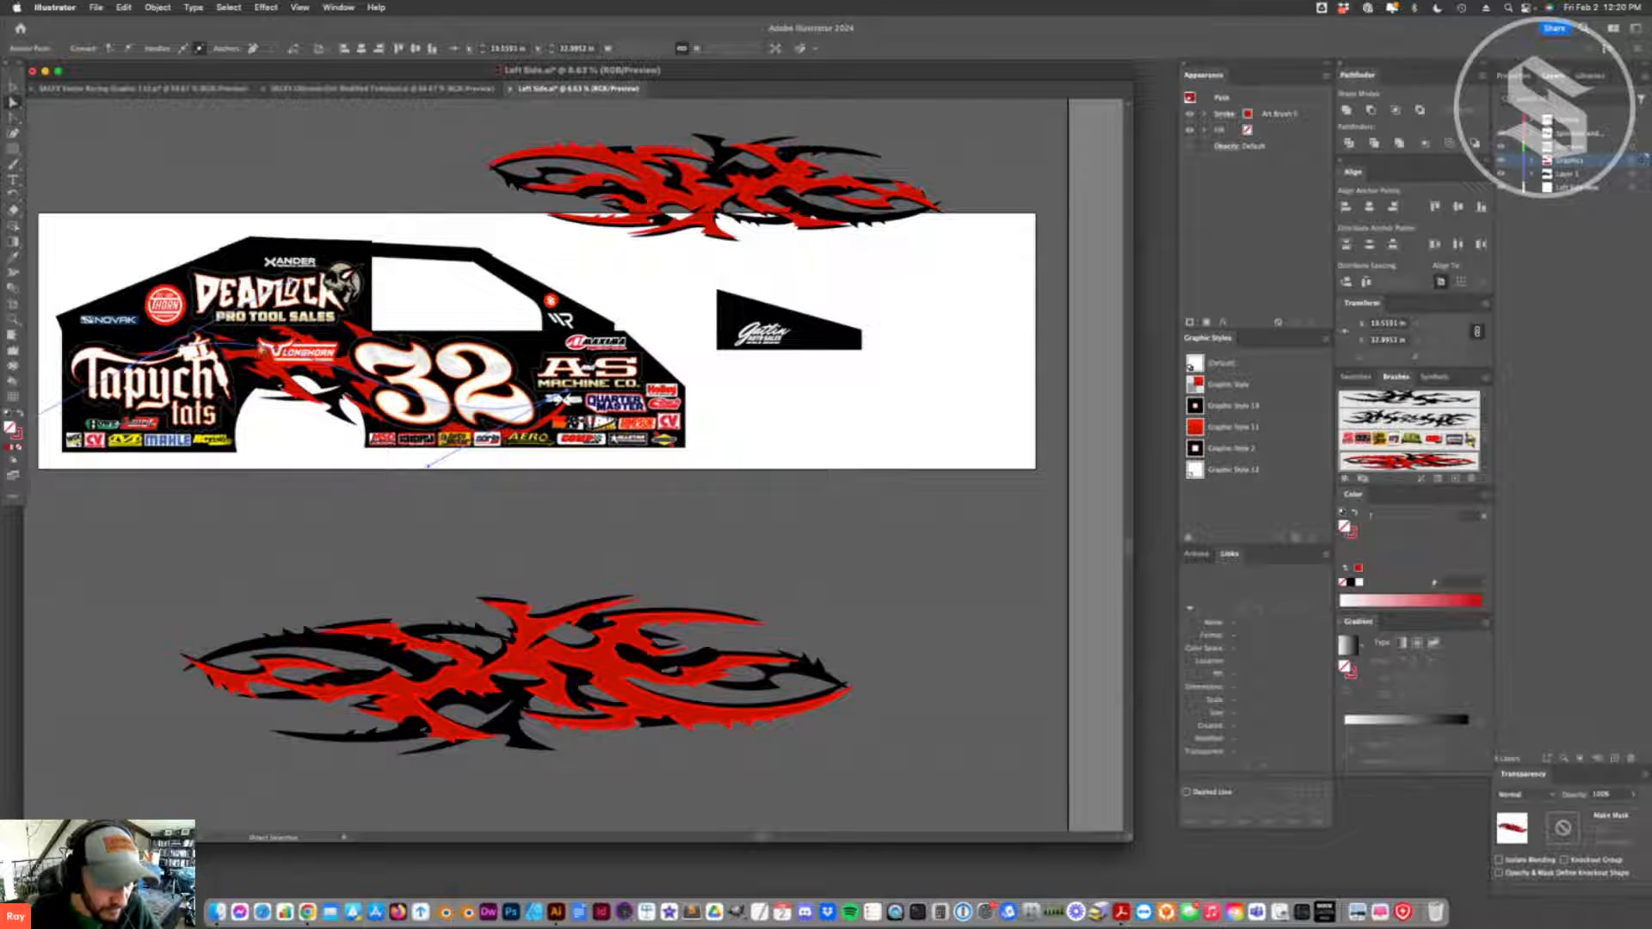
- Reposition the flame path's end anchors and handles so it sweeps from above the Tapych lettering over the wheel arch to below the 32
{"action": "left_click_drag", "start_coordinate": [262, 360], "coordinate": [206, 342]}
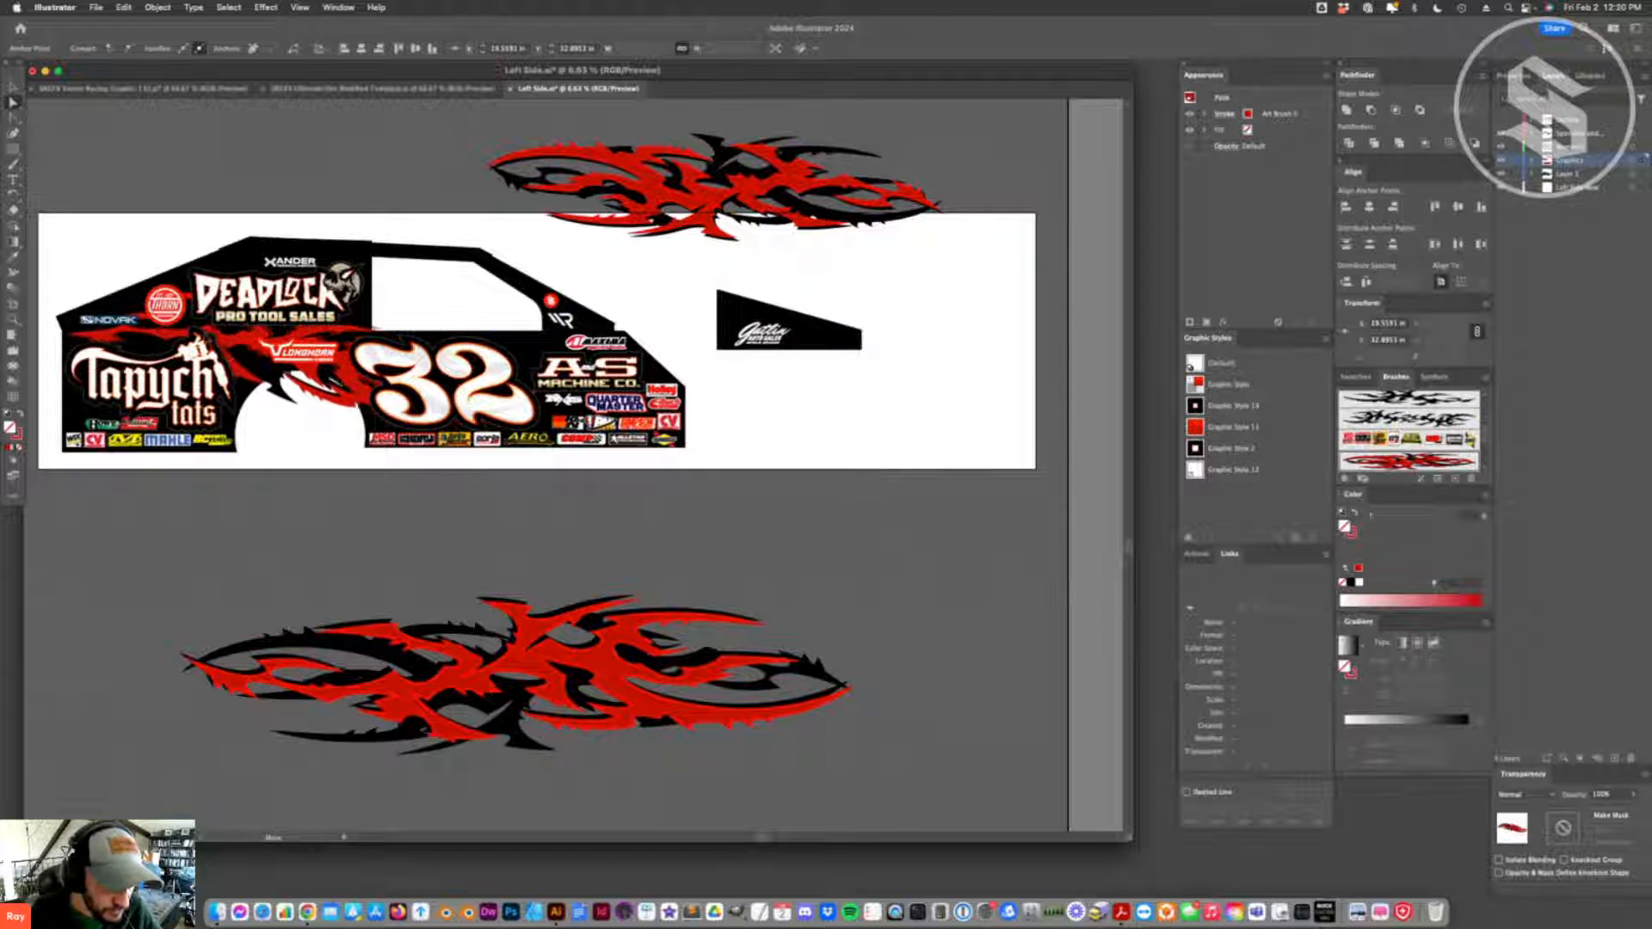
{"action": "mouse_move", "coordinate": [515, 372]}
{"action": "left_mouse_down"}
{"action": "mouse_move", "coordinate": [509, 397]}
{"action": "mouse_move", "coordinate": [462, 408]}
{"action": "mouse_move", "coordinate": [476, 396]}
{"action": "left_mouse_up"}
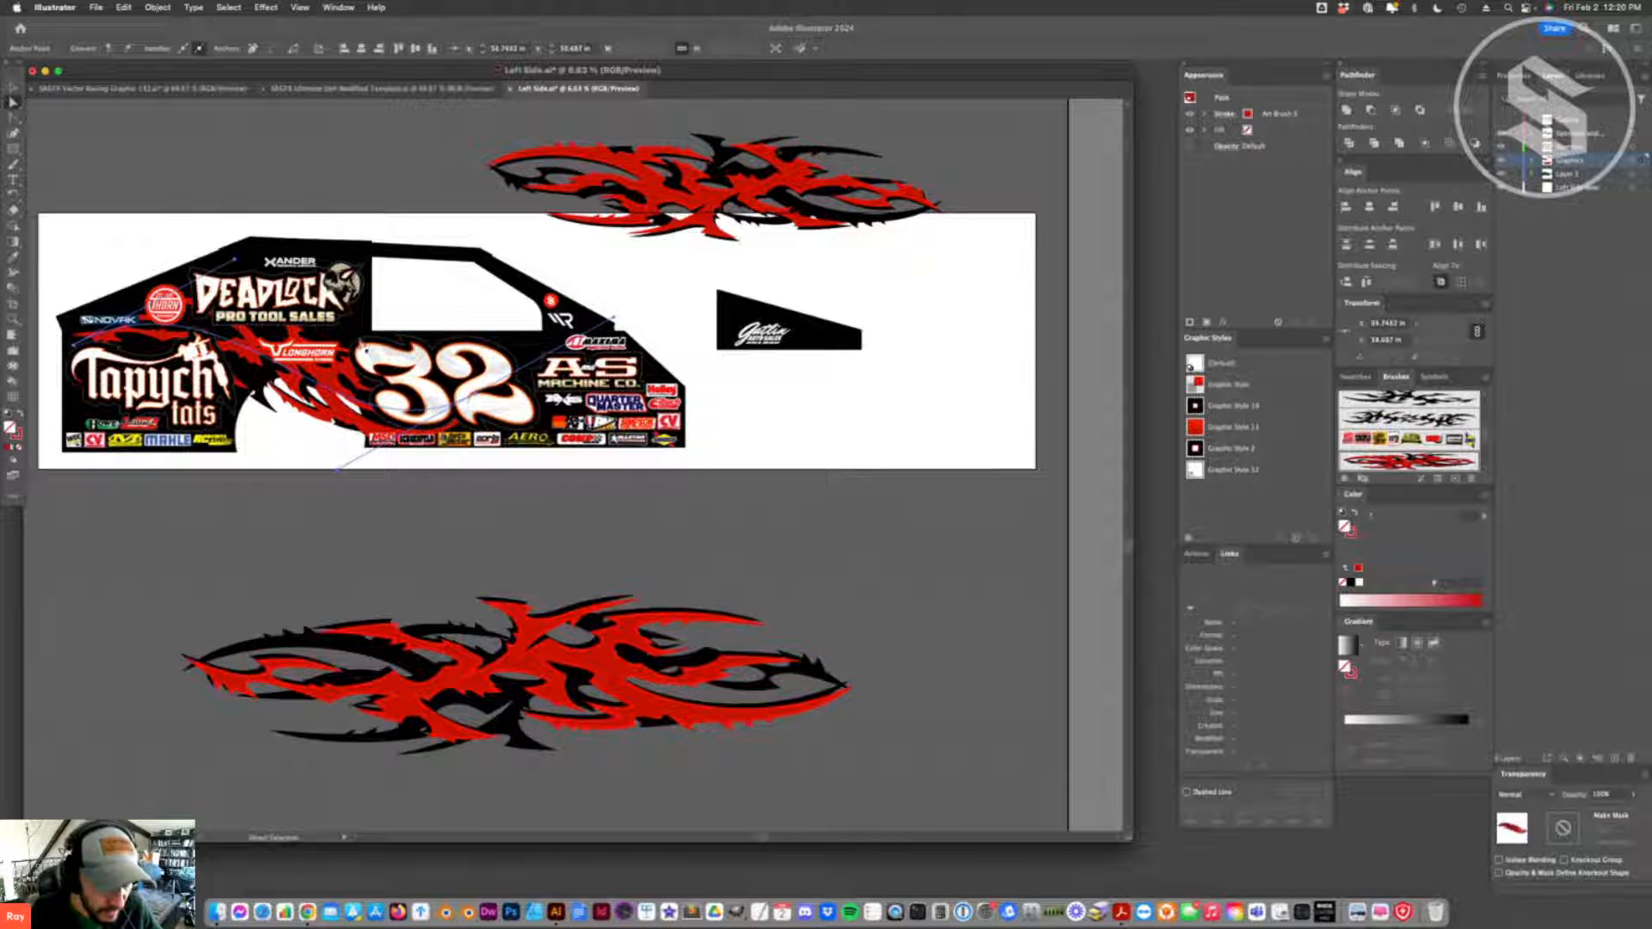
{"action": "left_click_drag", "start_coordinate": [613, 321], "coordinate": [585, 402]}
{"action": "left_click_drag", "start_coordinate": [484, 401], "coordinate": [479, 436]}
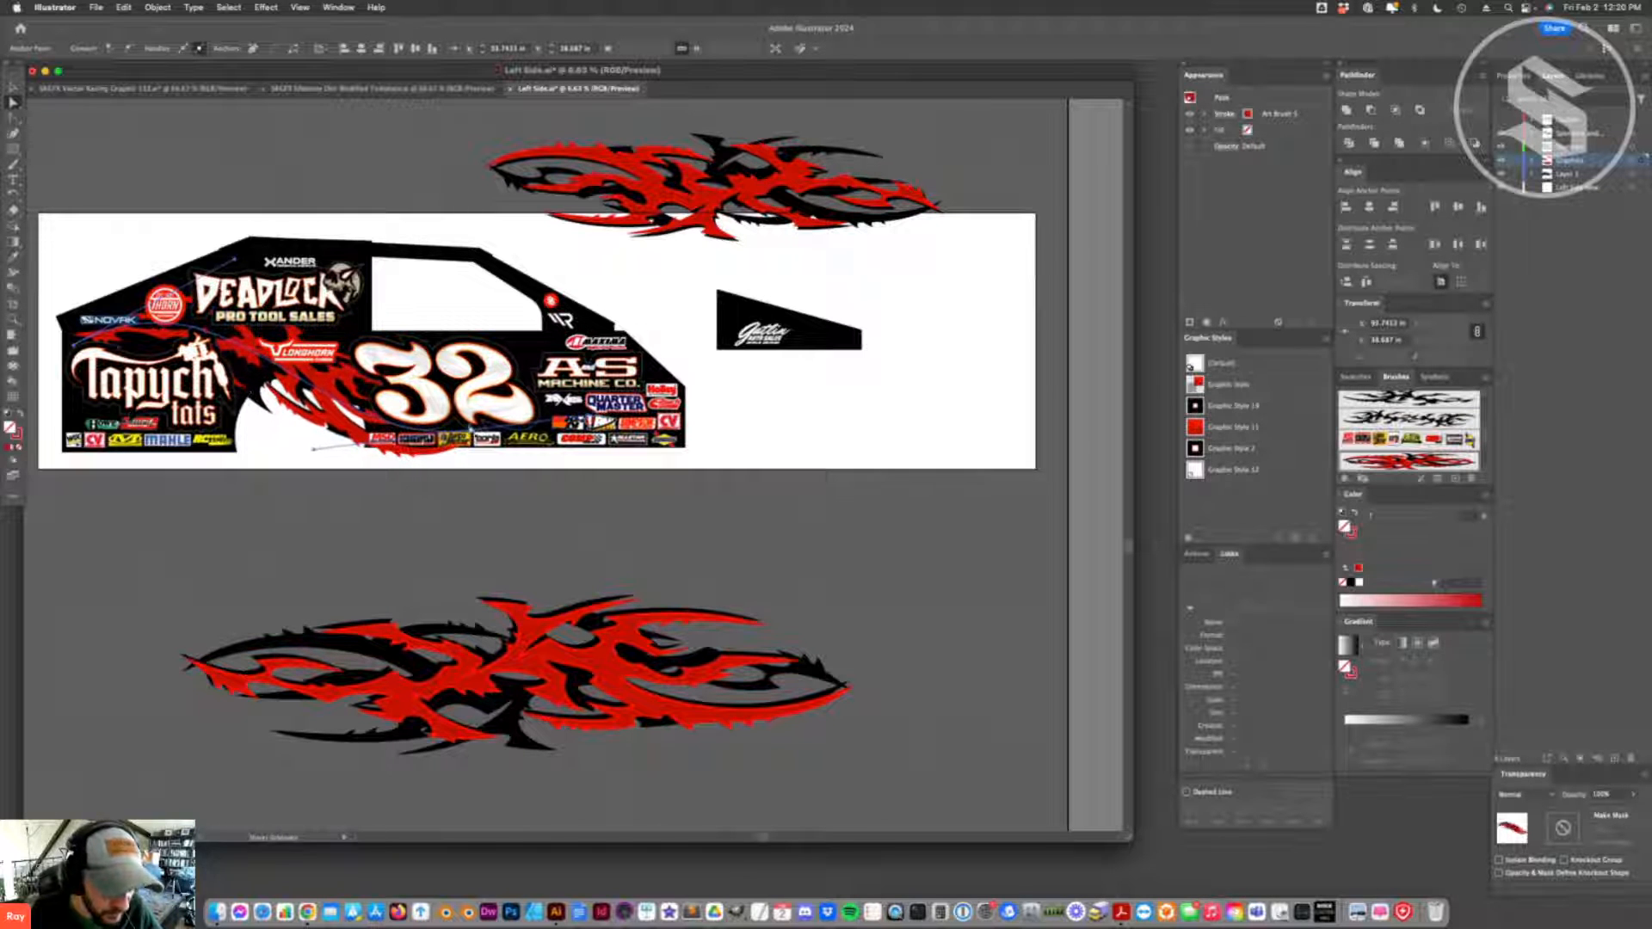
{"action": "left_click_drag", "start_coordinate": [313, 392], "coordinate": [310, 385]}
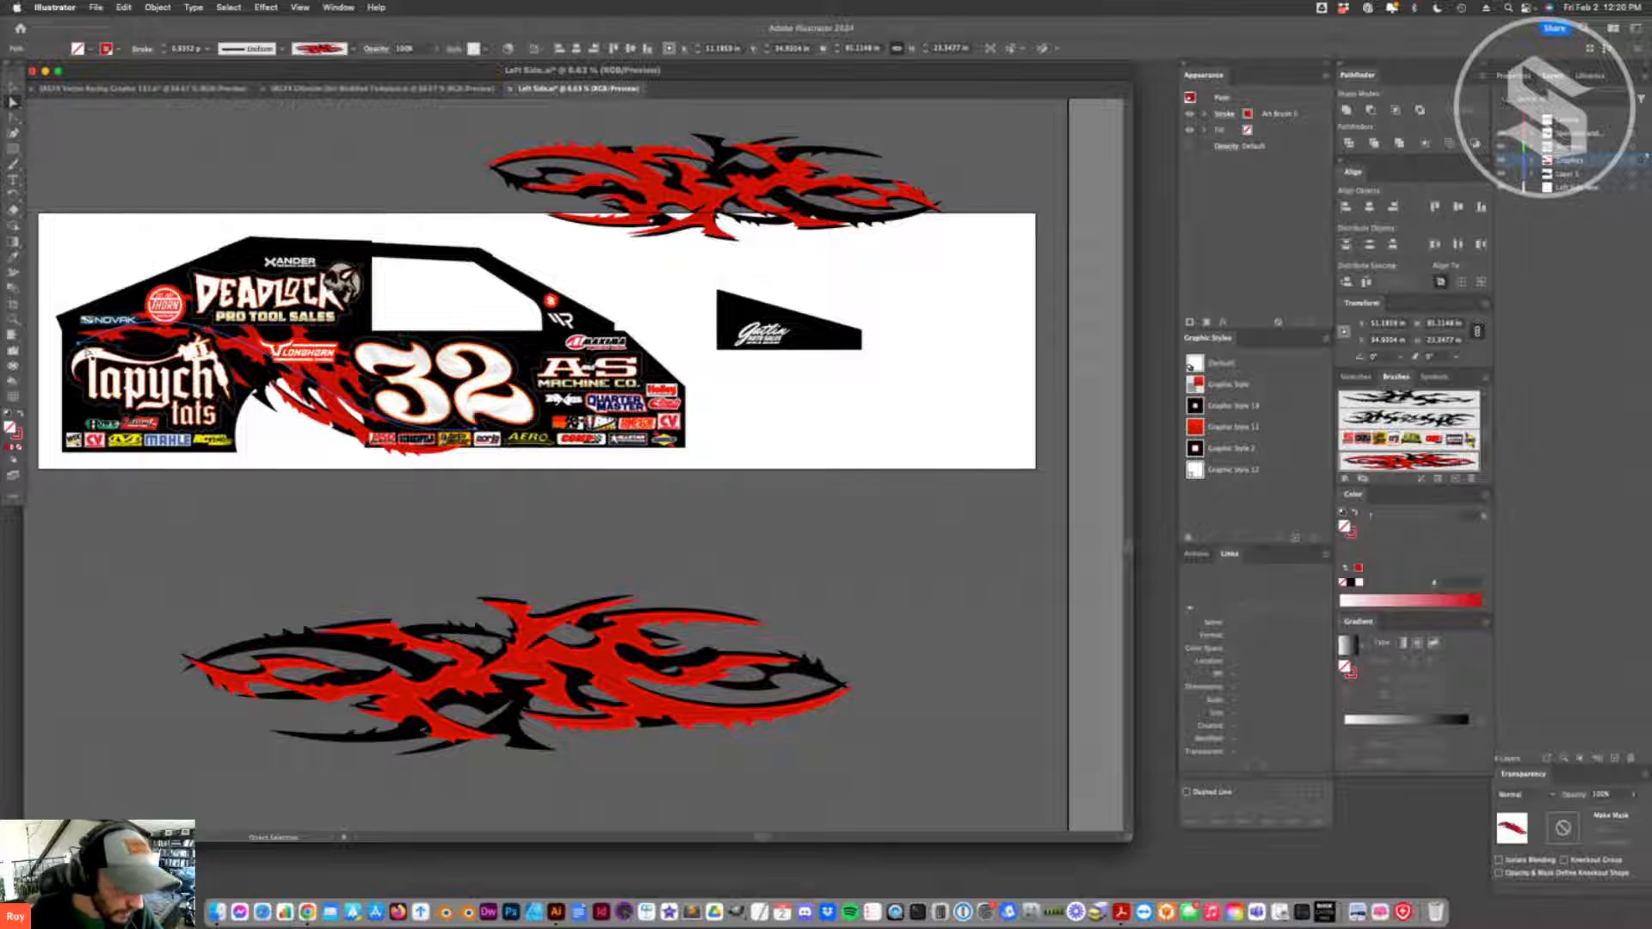
{"action": "left_click_drag", "start_coordinate": [79, 344], "coordinate": [65, 342]}
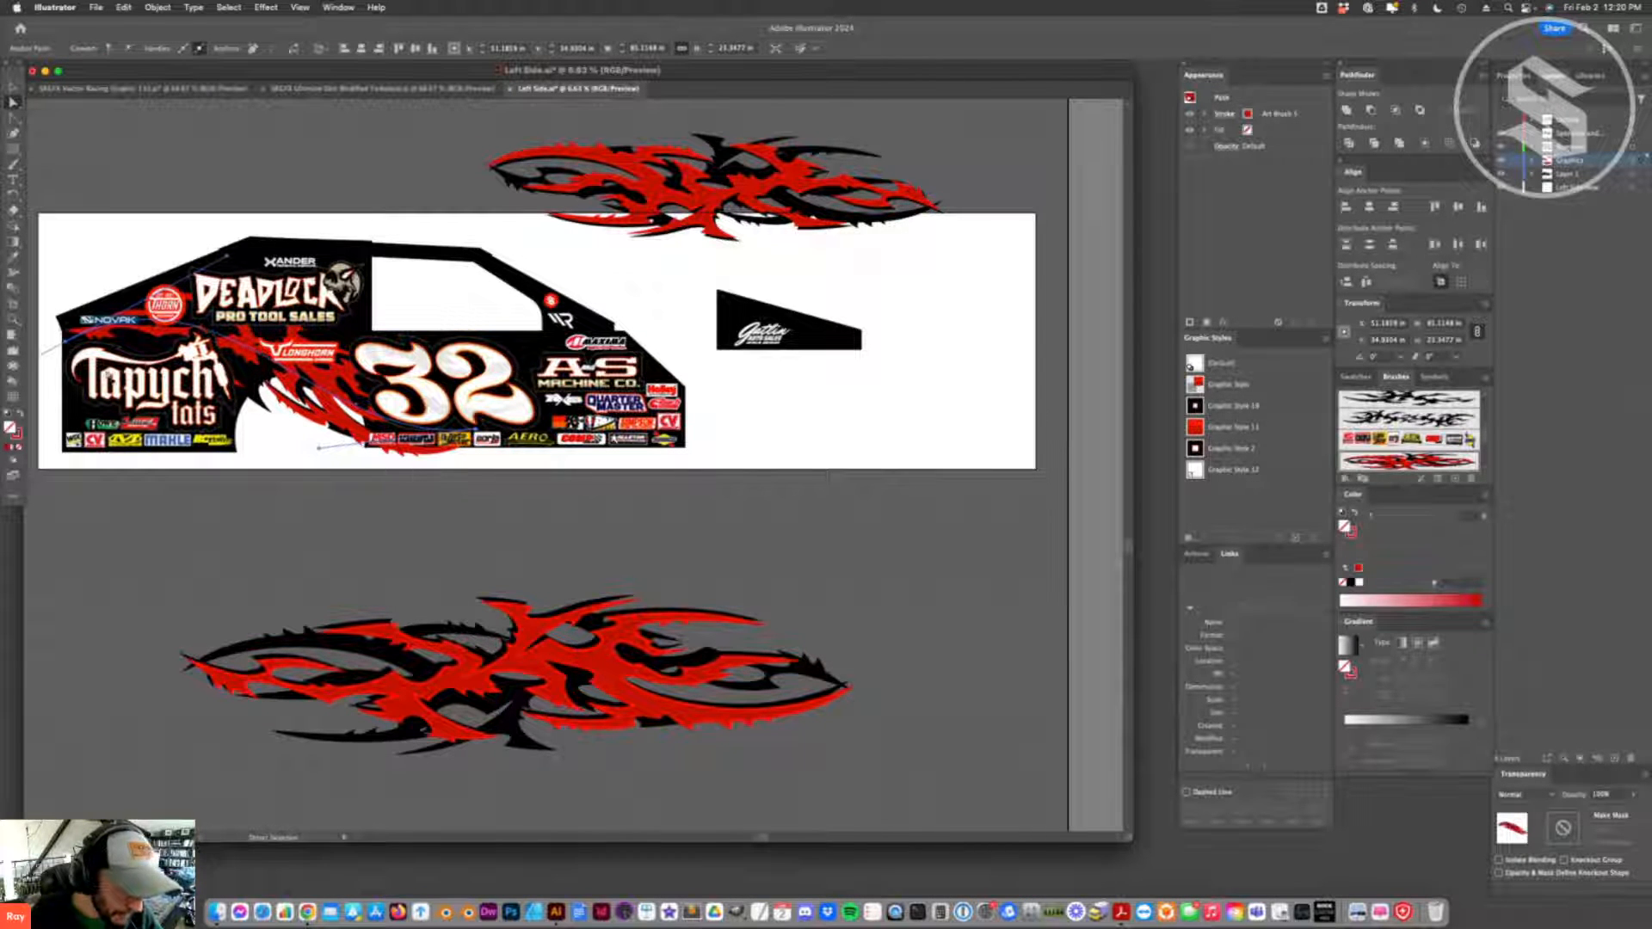
{"action": "left_click", "coordinate": [245, 484]}
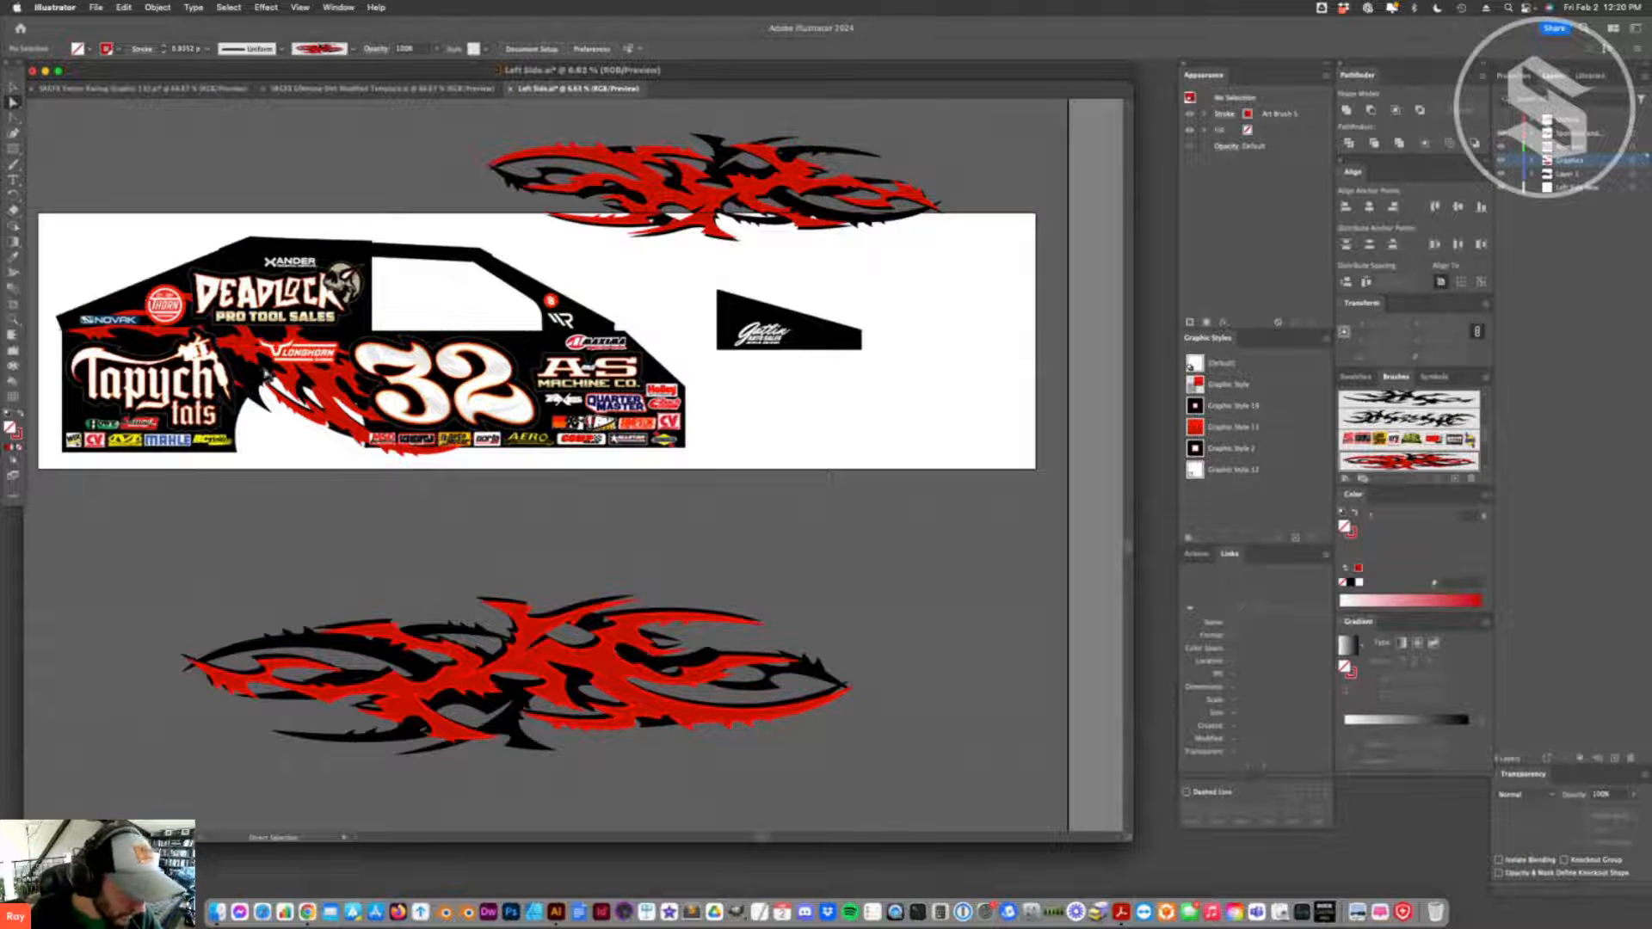
- Duplicate the curved flame path onto the car's front end, and raise the copy's rear anchor point above the 32
{"action": "left_click", "coordinate": [320, 386]}
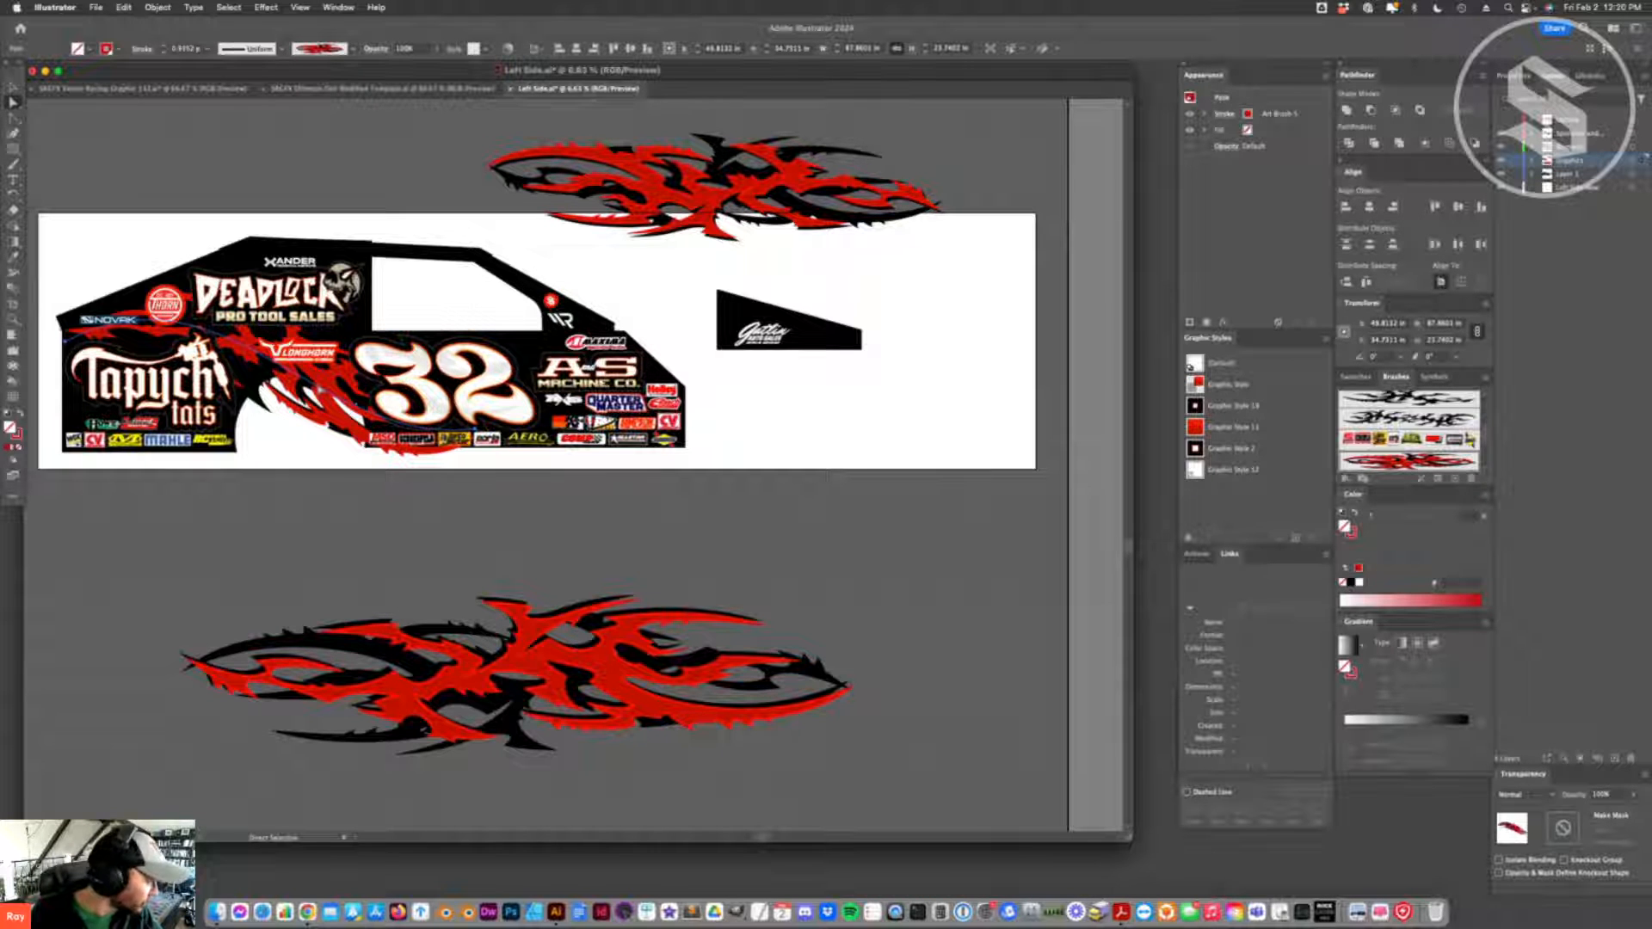
{"action": "left_click_drag", "start_coordinate": [320, 386], "coordinate": [704, 416]}
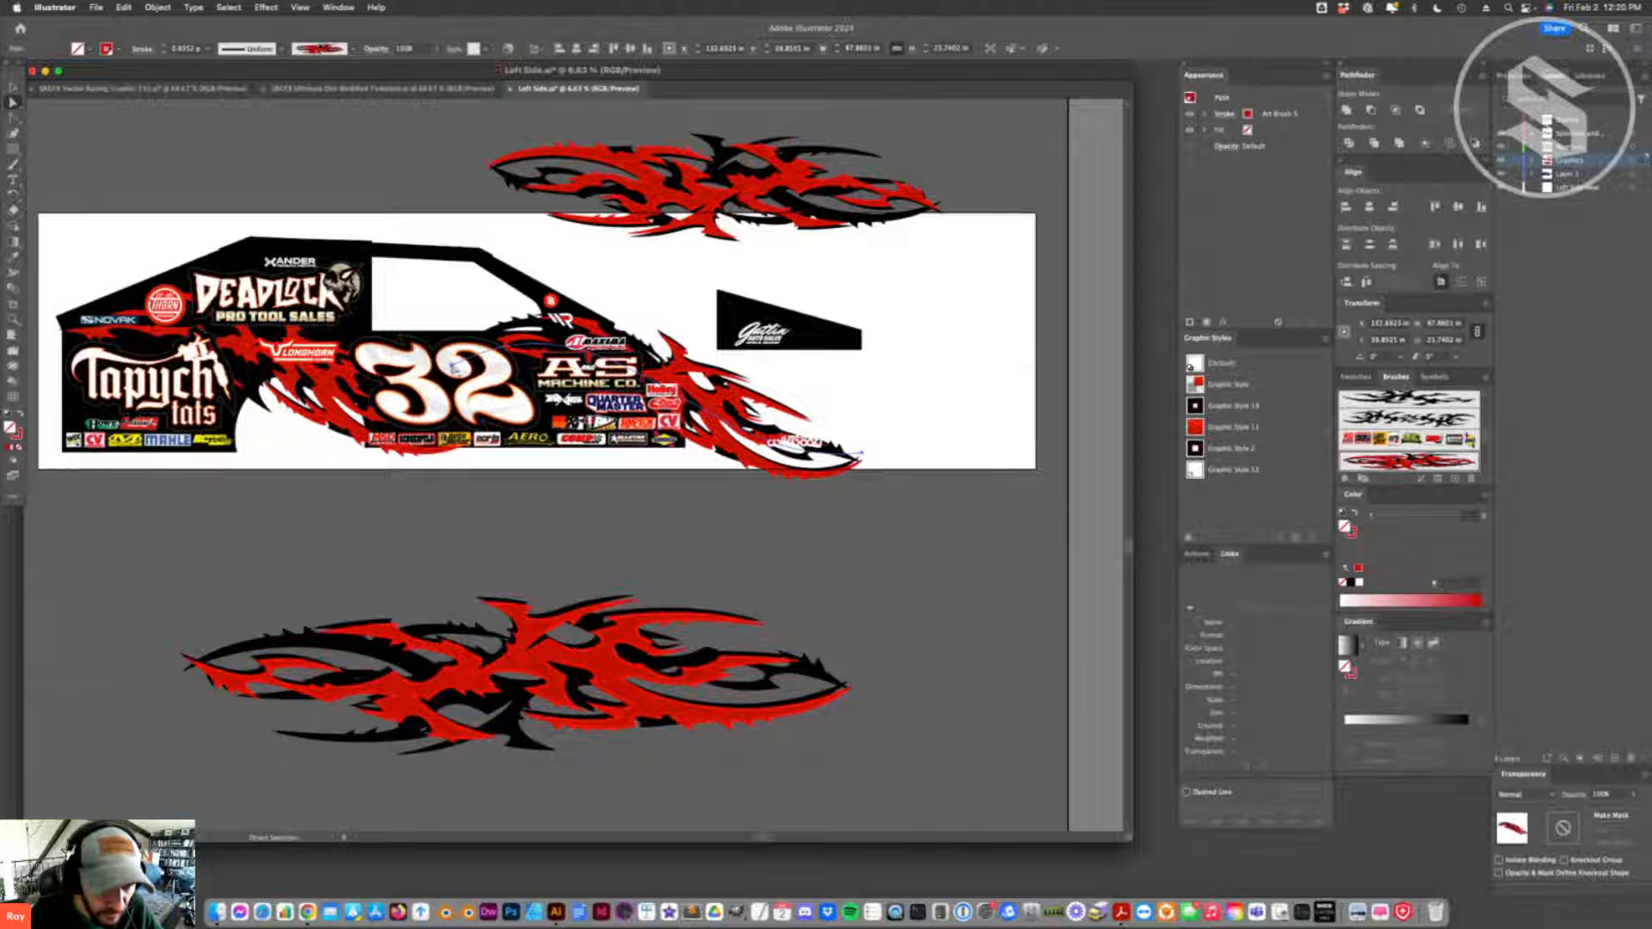
{"action": "left_click", "coordinate": [451, 365]}
{"action": "left_click_drag", "start_coordinate": [450, 364], "coordinate": [450, 335]}
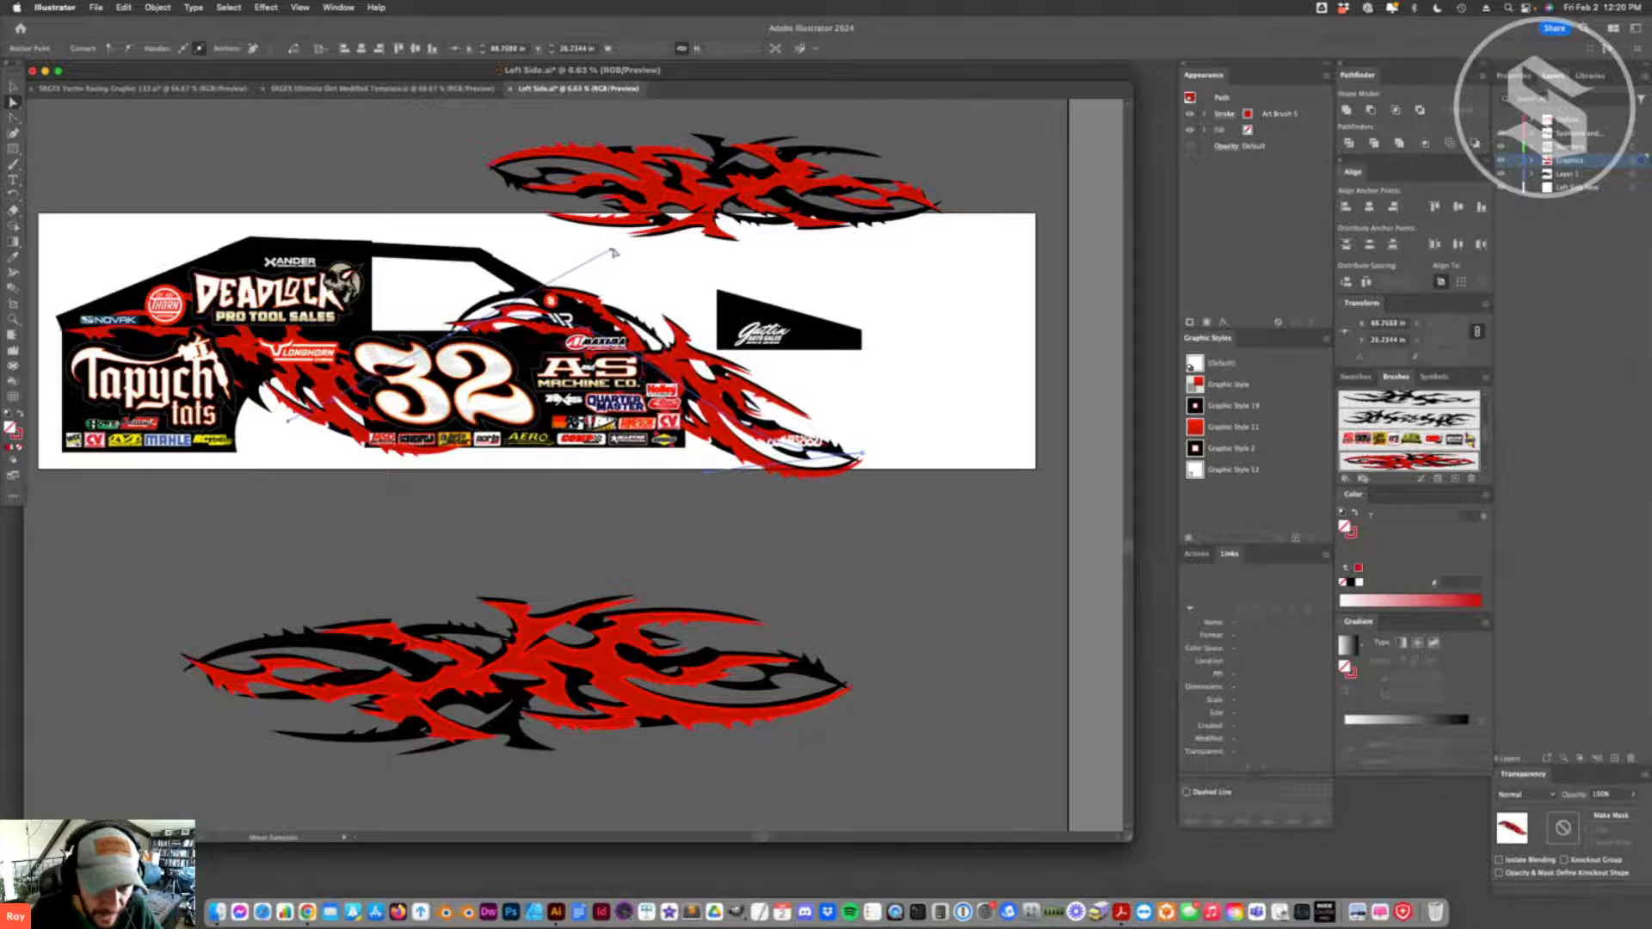
{"action": "left_click", "coordinate": [612, 295]}
{"action": "left_click", "coordinate": [450, 331]}
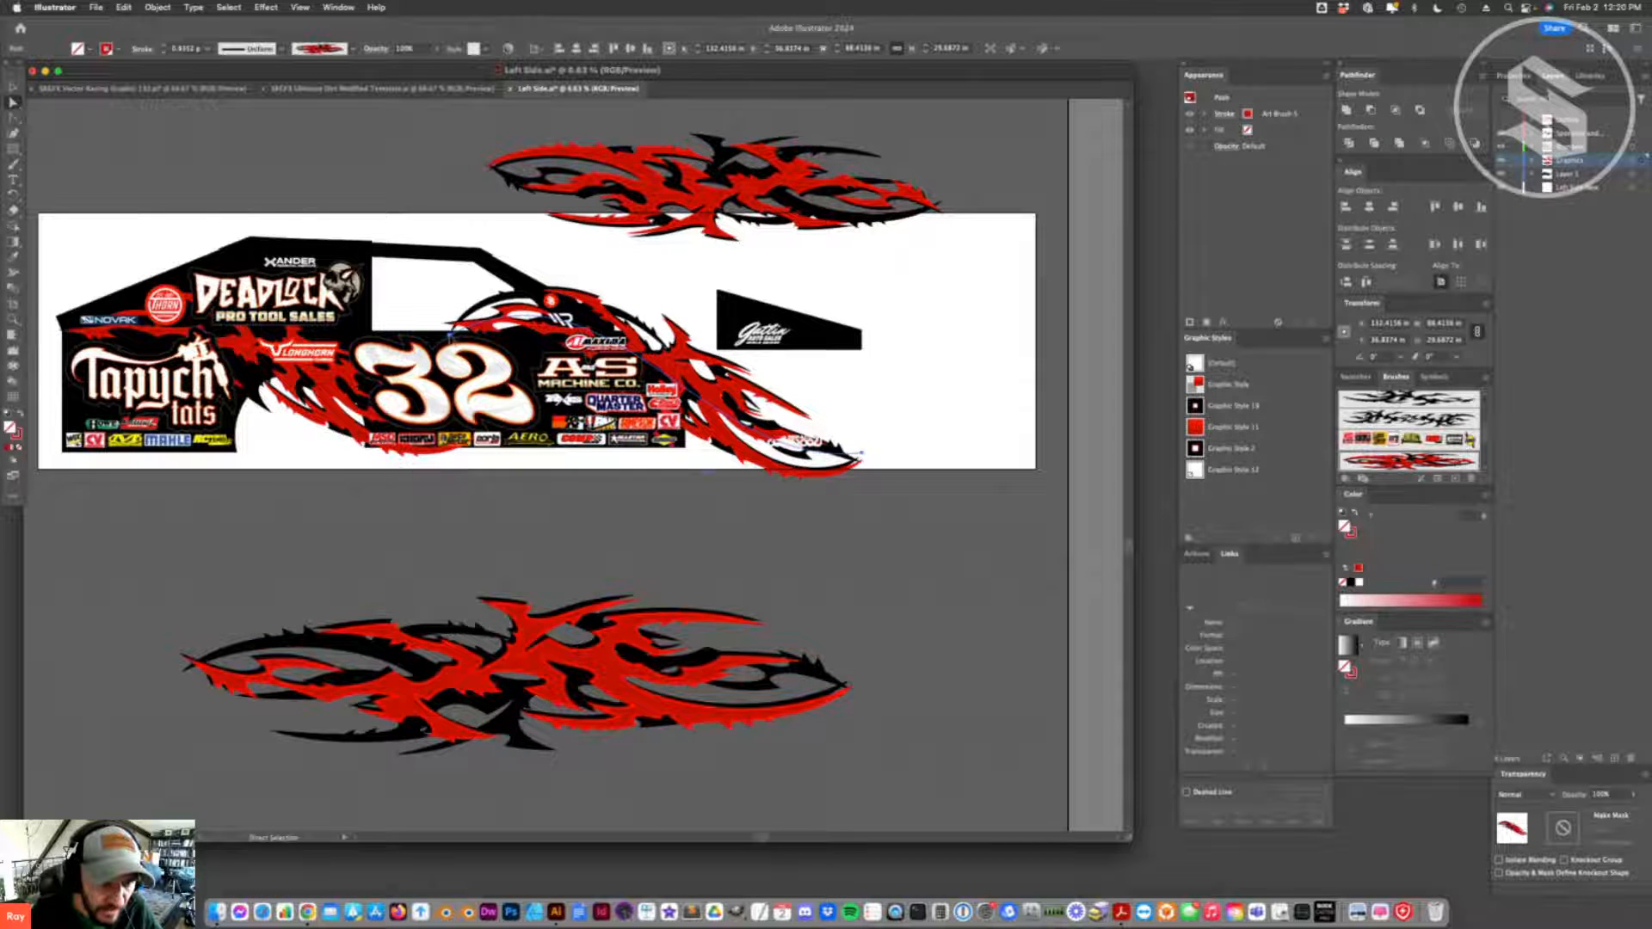
- Flatten the front flame's curve by lowering its rear handle, and adjust its front end near the nose
{"action": "left_click", "coordinate": [450, 334]}
{"action": "left_click_drag", "start_coordinate": [612, 252], "coordinate": [598, 326]}
{"action": "left_click_drag", "start_coordinate": [712, 425], "coordinate": [693, 418]}
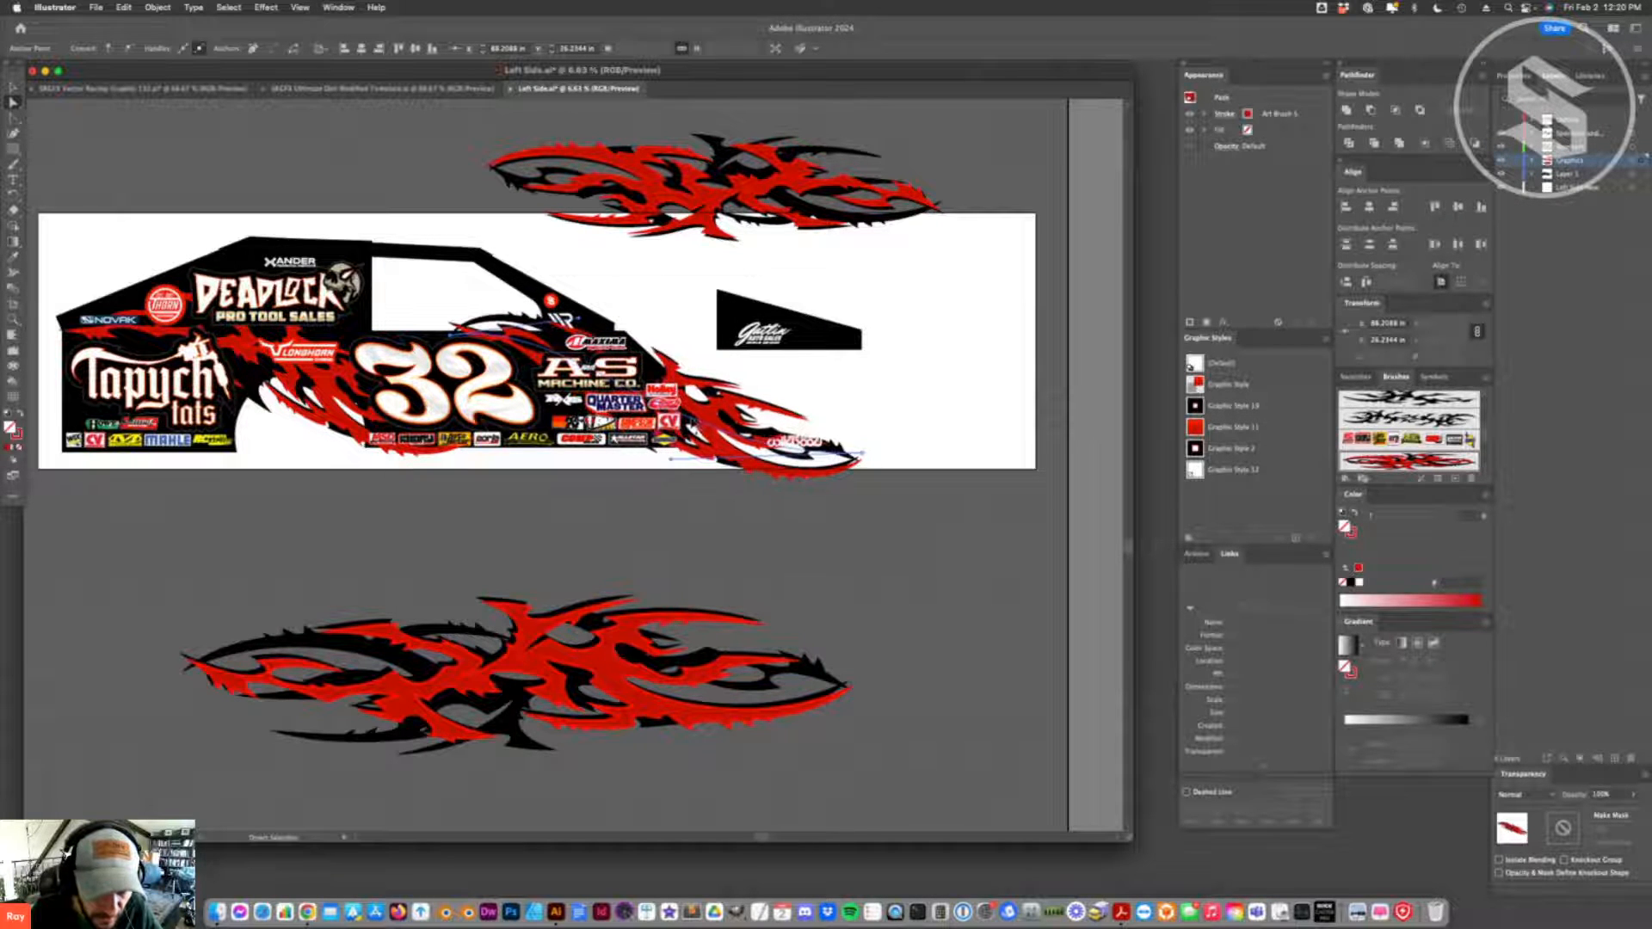
{"action": "left_click_drag", "start_coordinate": [864, 453], "coordinate": [953, 441]}
- Move the spare flame above the artboard toward the separate black panel, and nudge the front flame's rear anchor and handle upward
{"action": "key", "text": "v"}
{"action": "left_click_drag", "start_coordinate": [632, 151], "coordinate": [756, 229]}
{"action": "key", "text": "a"}
{"action": "left_click", "coordinate": [486, 338]}
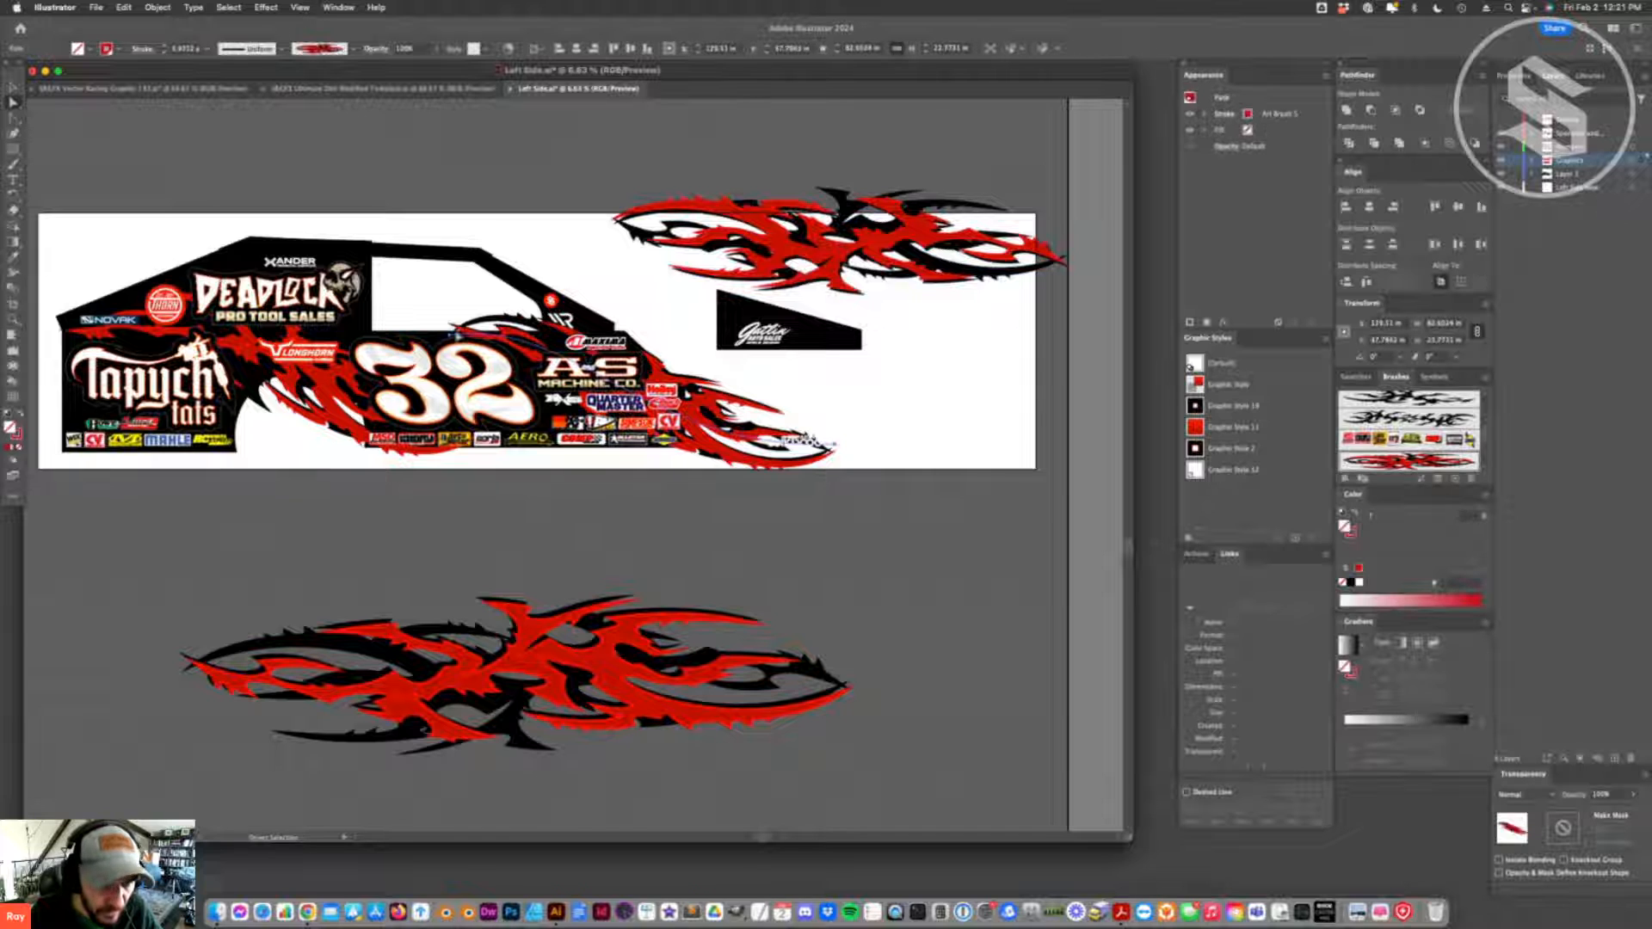
{"action": "left_click_drag", "start_coordinate": [451, 335], "coordinate": [456, 328]}
{"action": "left_click_drag", "start_coordinate": [588, 313], "coordinate": [592, 303]}
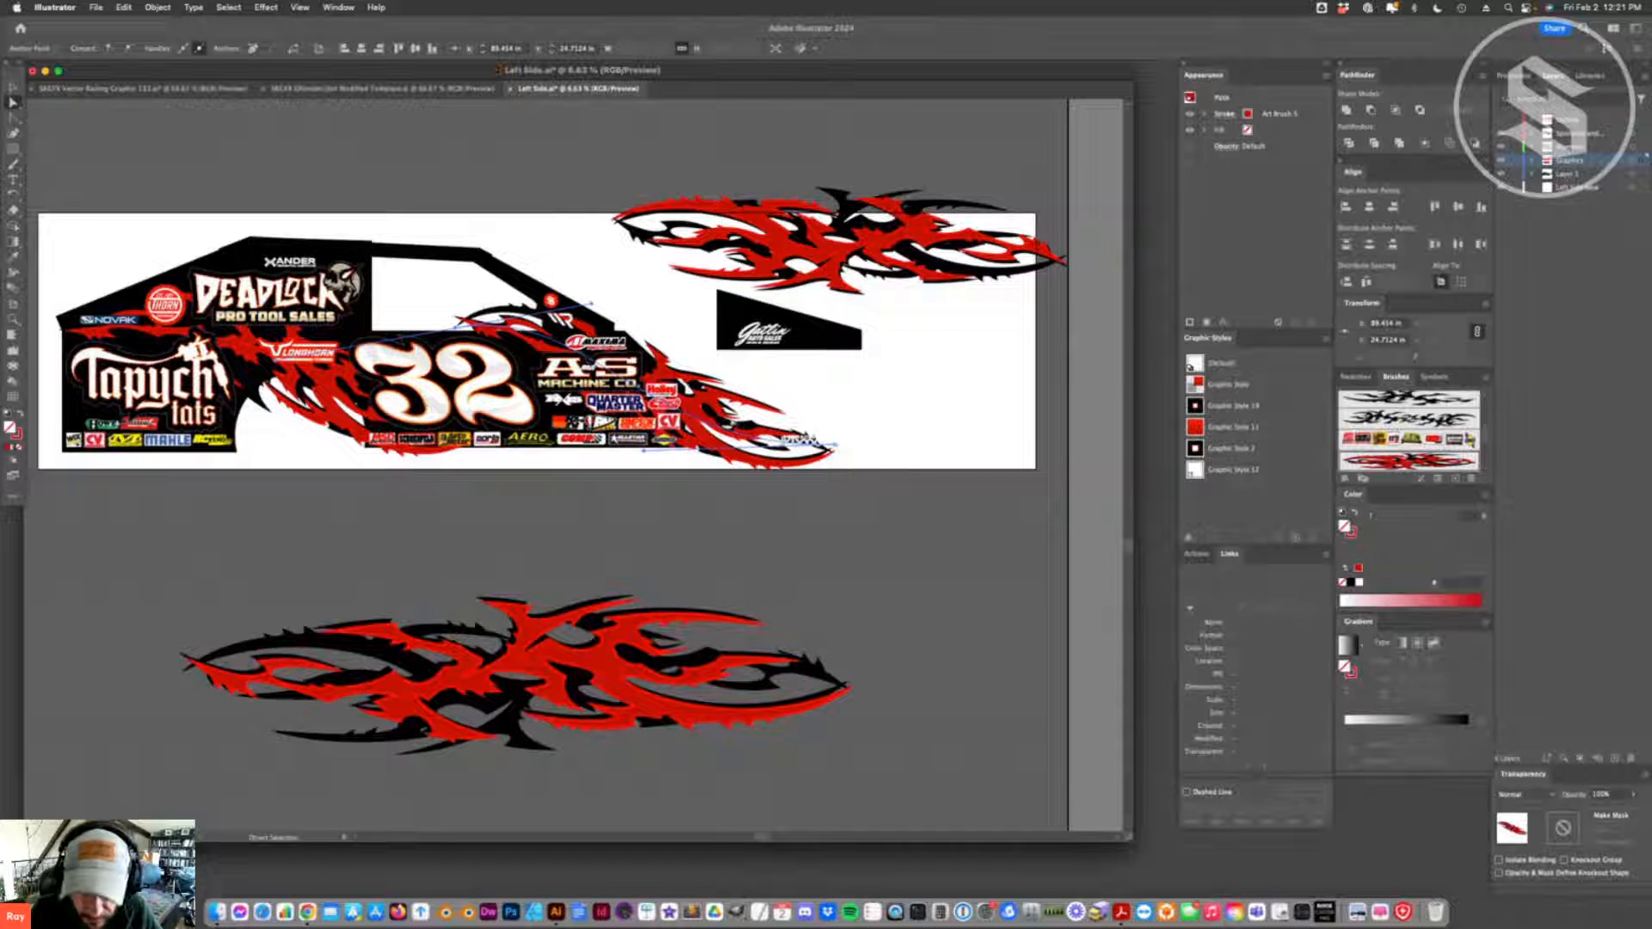
- Duplicate the flame art brush among the document's brushes
{"action": "scroll", "coordinate": [1411, 438], "scroll_direction": "down", "scroll_amount": 3}
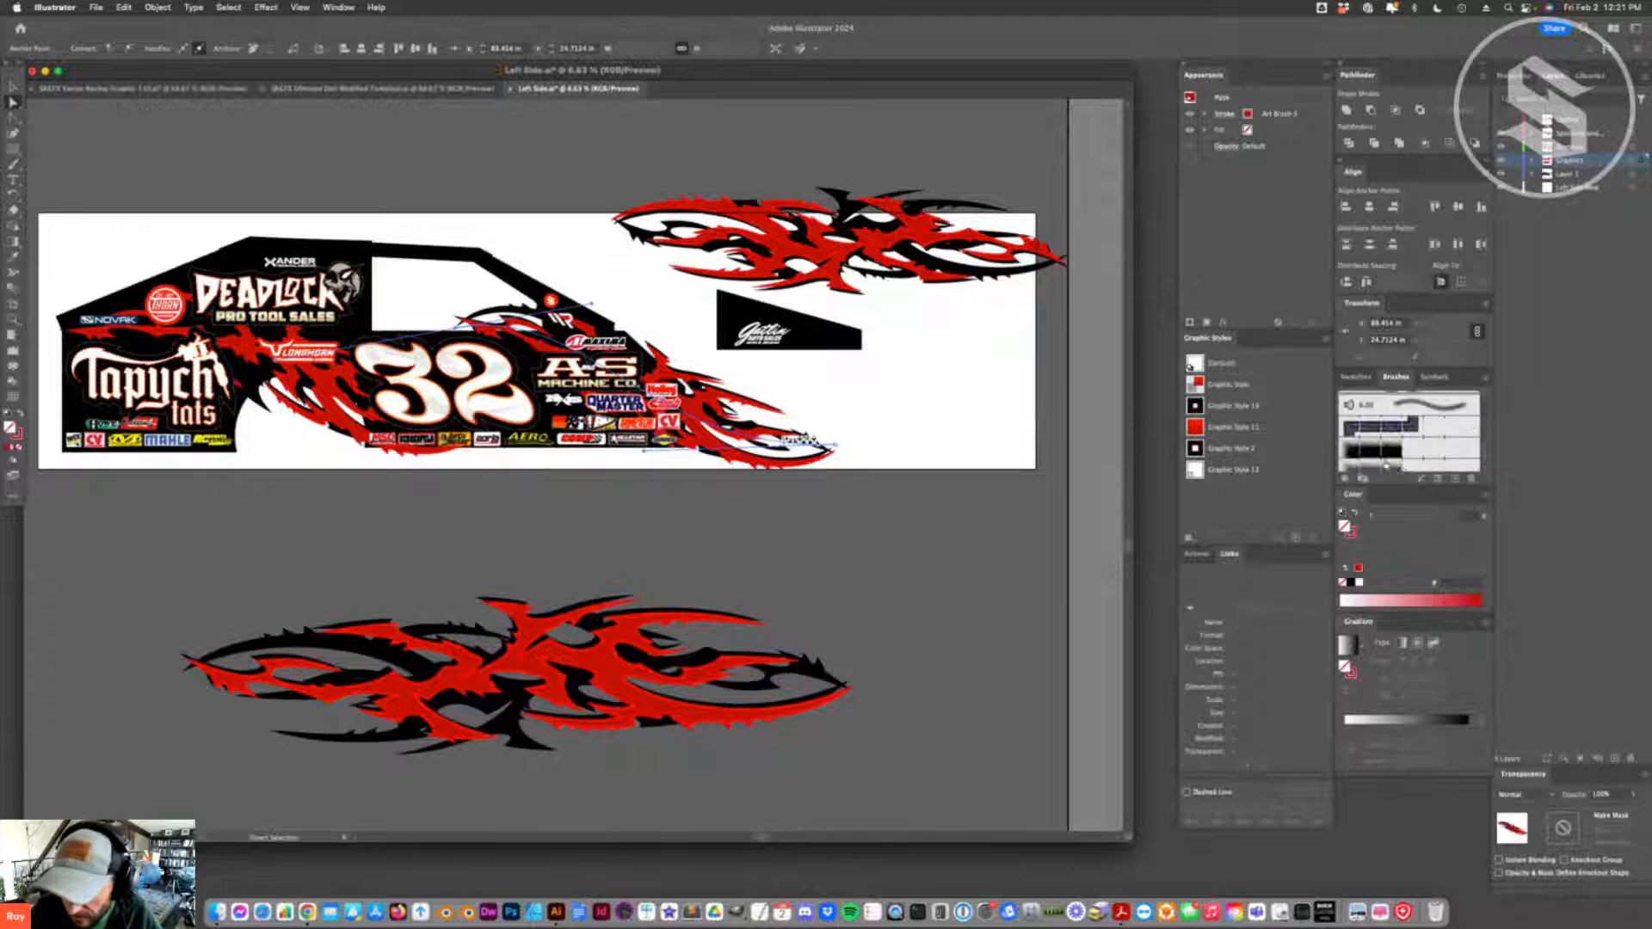
{"action": "scroll", "coordinate": [1409, 413], "scroll_direction": "down", "scroll_amount": 2}
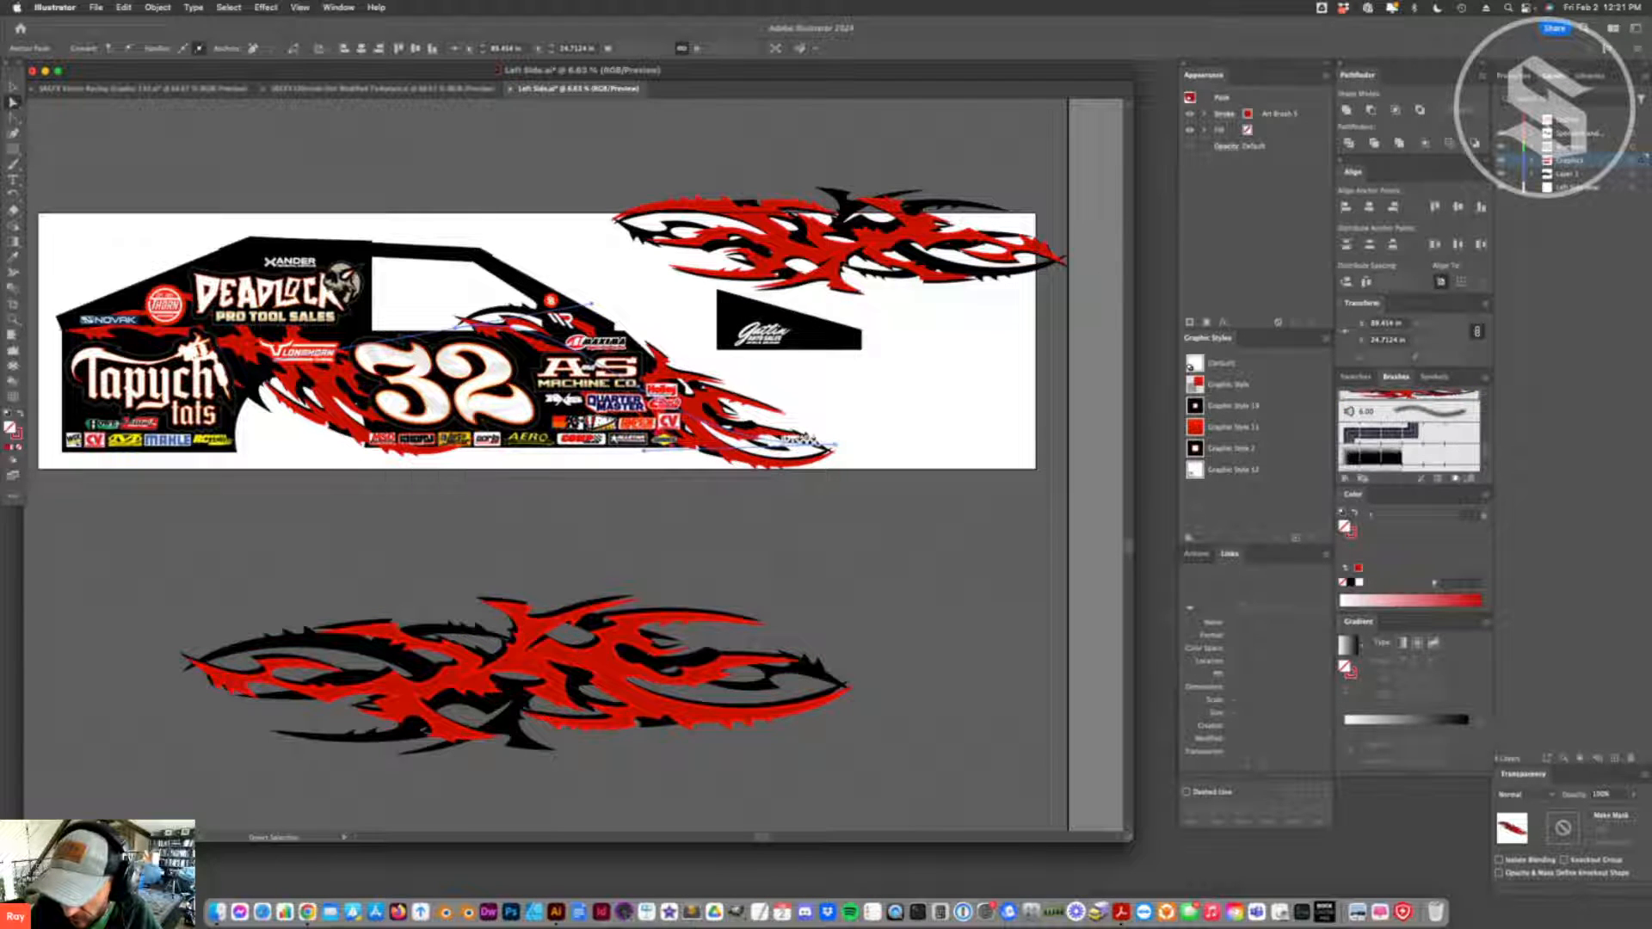
{"action": "scroll", "coordinate": [1454, 480], "scroll_direction": "up", "scroll_amount": 4}
- Try the original flame art brush with Flip Along toggled, and discard the change
{"action": "double_click", "coordinate": [1409, 404]}
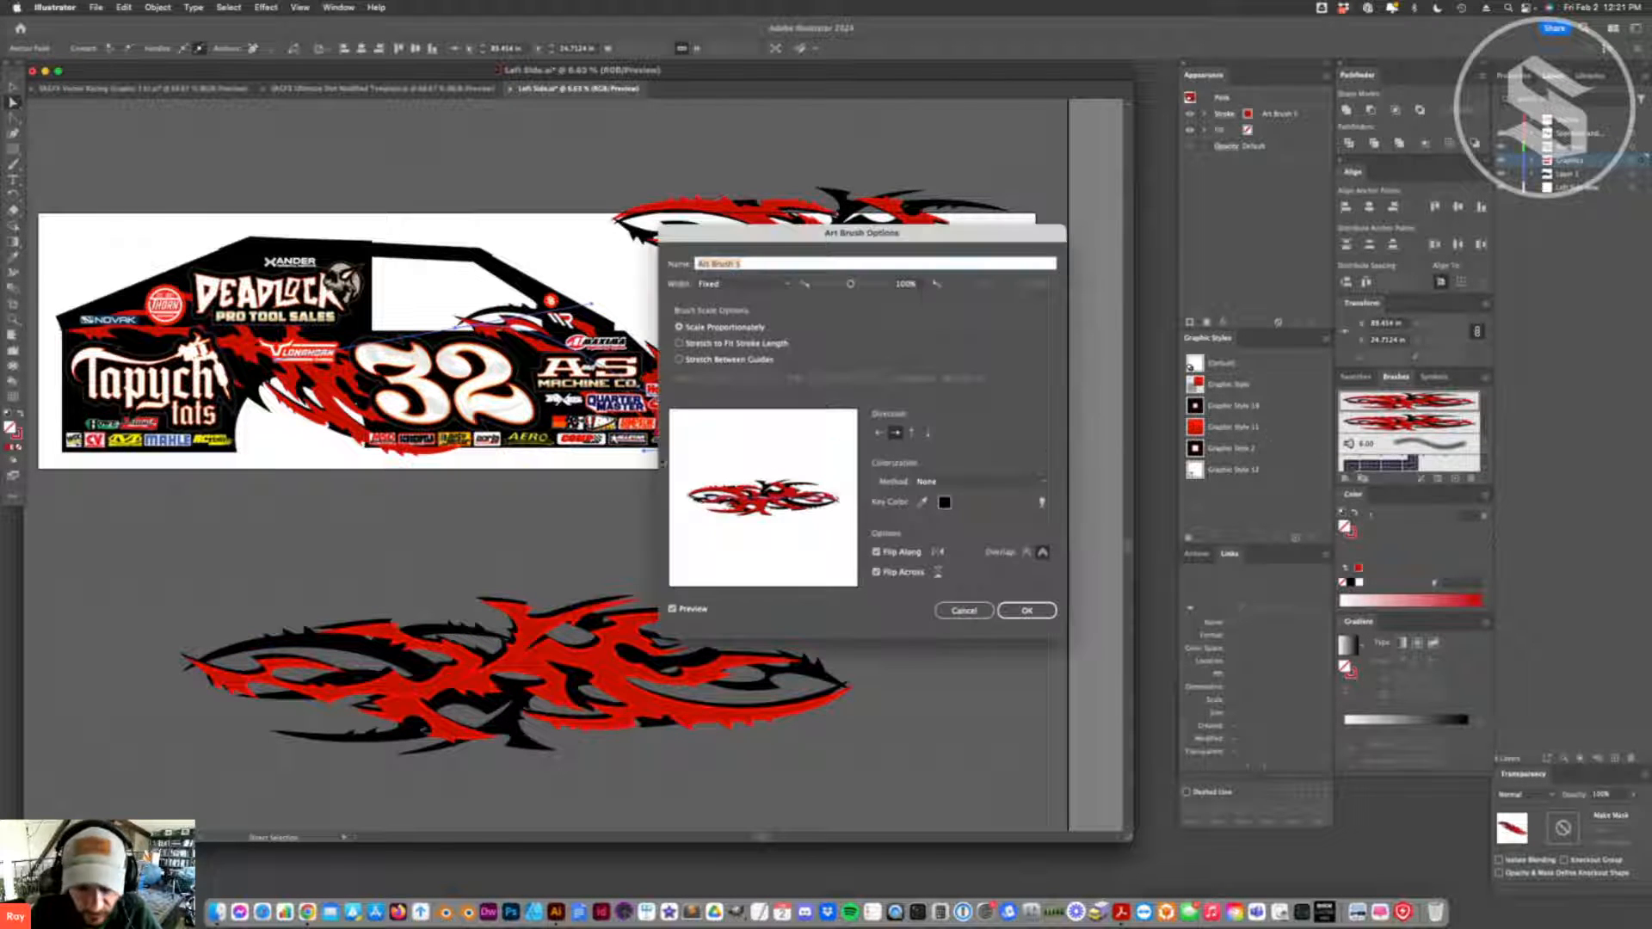
{"action": "left_click", "coordinate": [876, 553]}
{"action": "left_click", "coordinate": [875, 553]}
{"action": "left_click", "coordinate": [875, 553]}
{"action": "left_click", "coordinate": [876, 553]}
{"action": "left_click", "coordinate": [963, 610]}
{"action": "key", "text": "super+shift+a"}
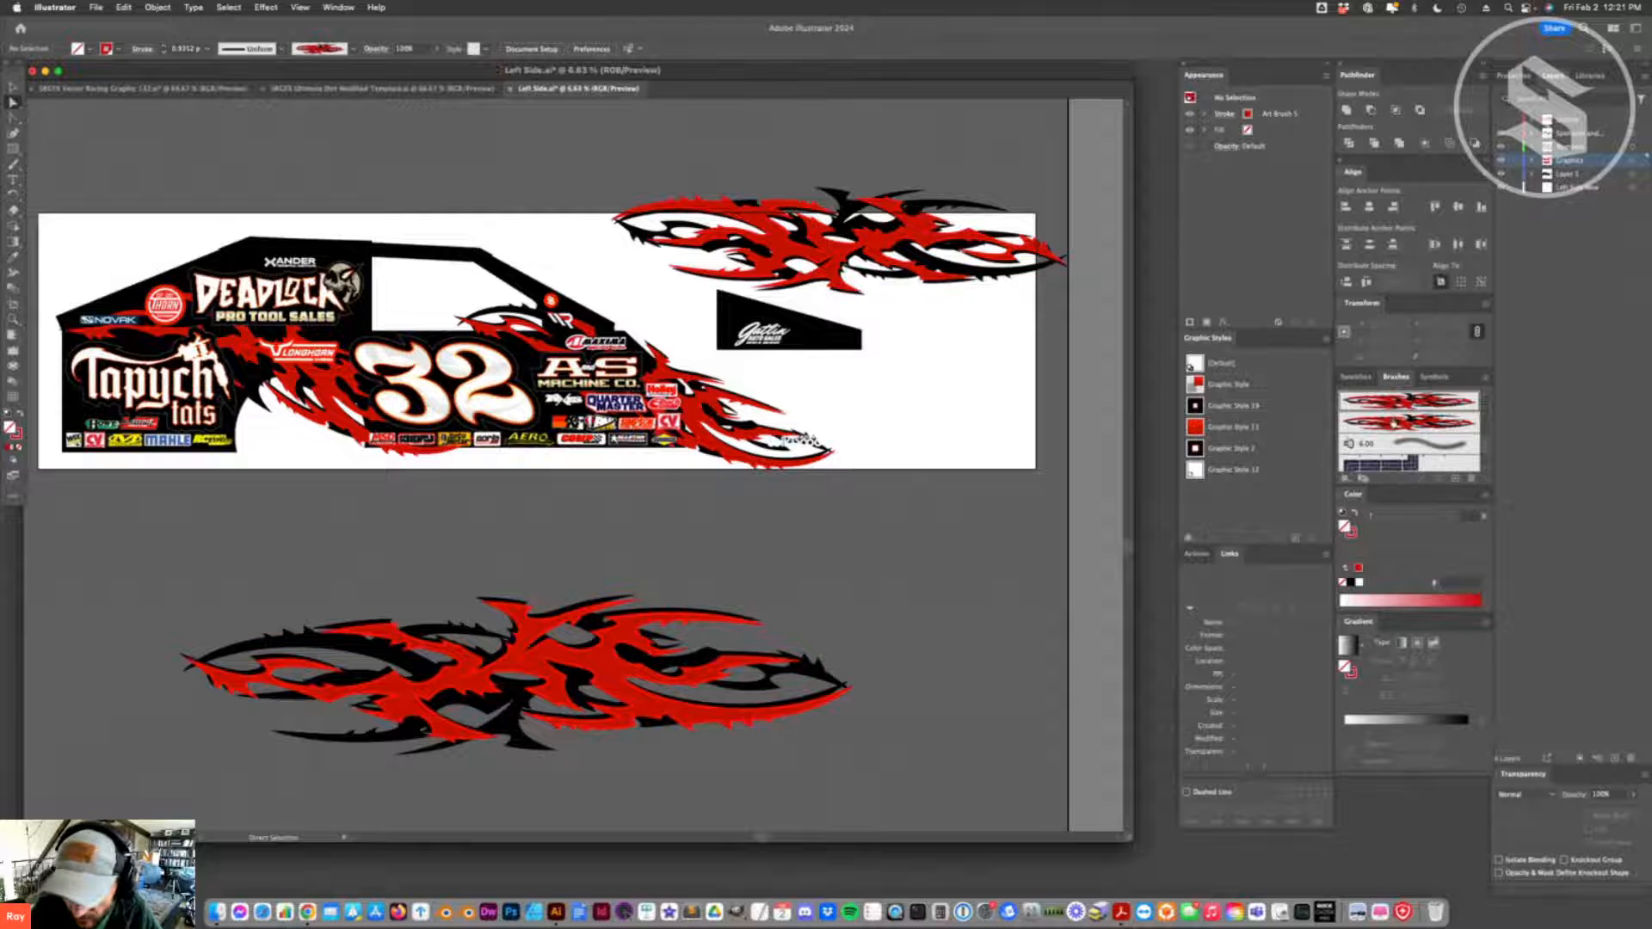
- Turn off Flip Along in the duplicated flame art brush, and apply that brush to the front flame path
{"action": "double_click", "coordinate": [1404, 430]}
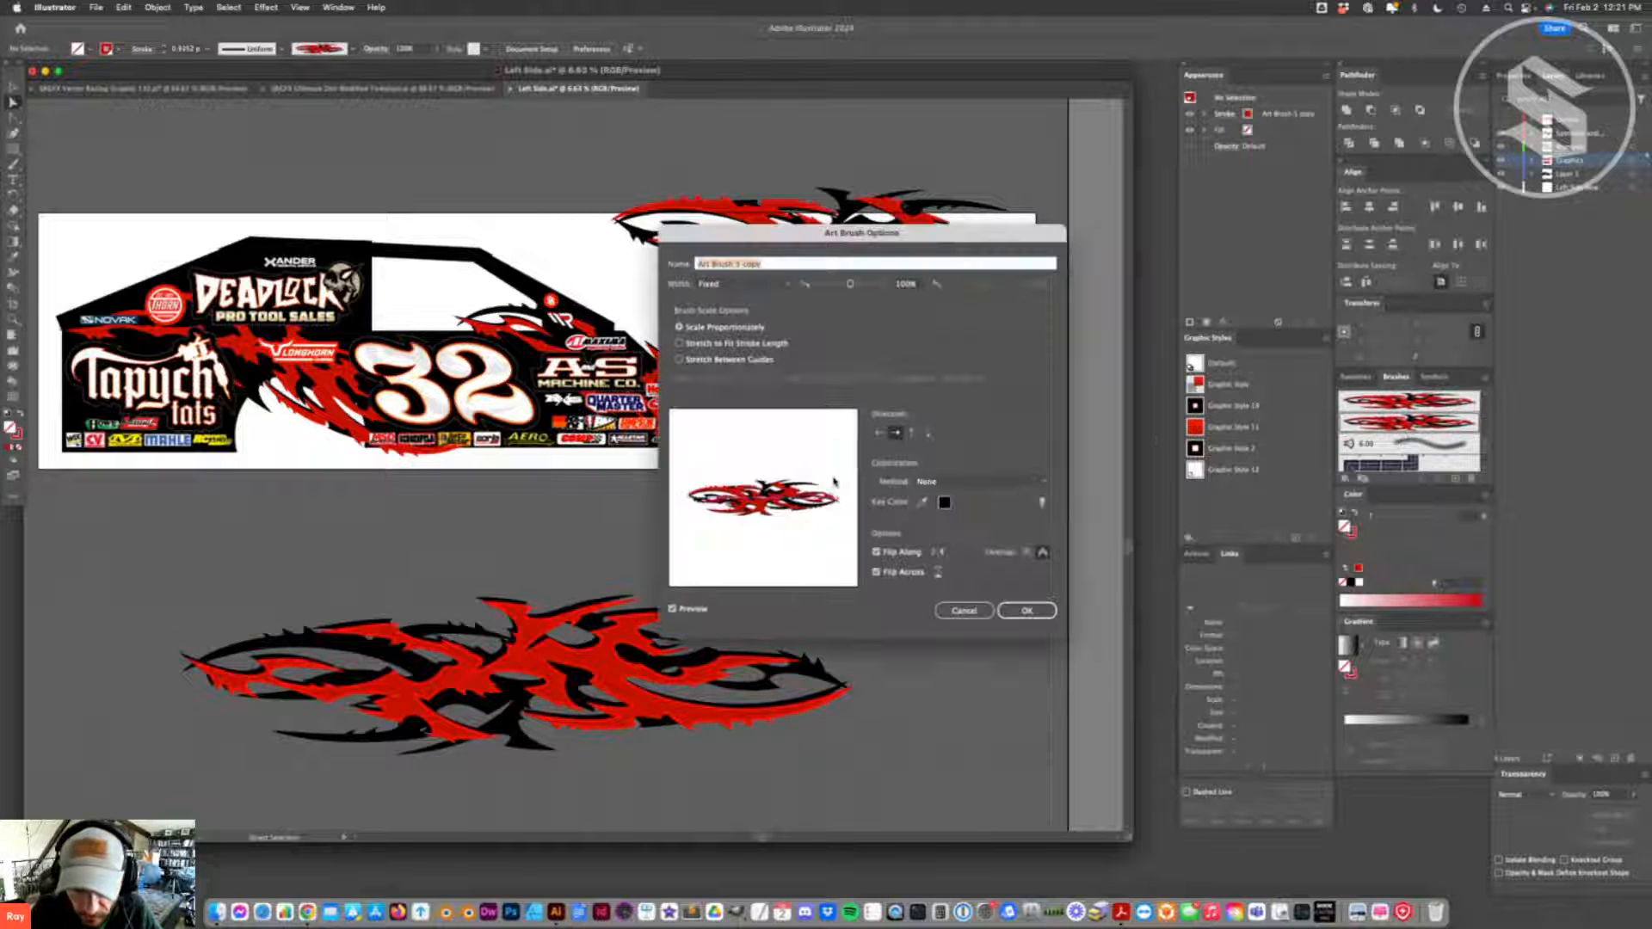
{"action": "left_click", "coordinate": [876, 552]}
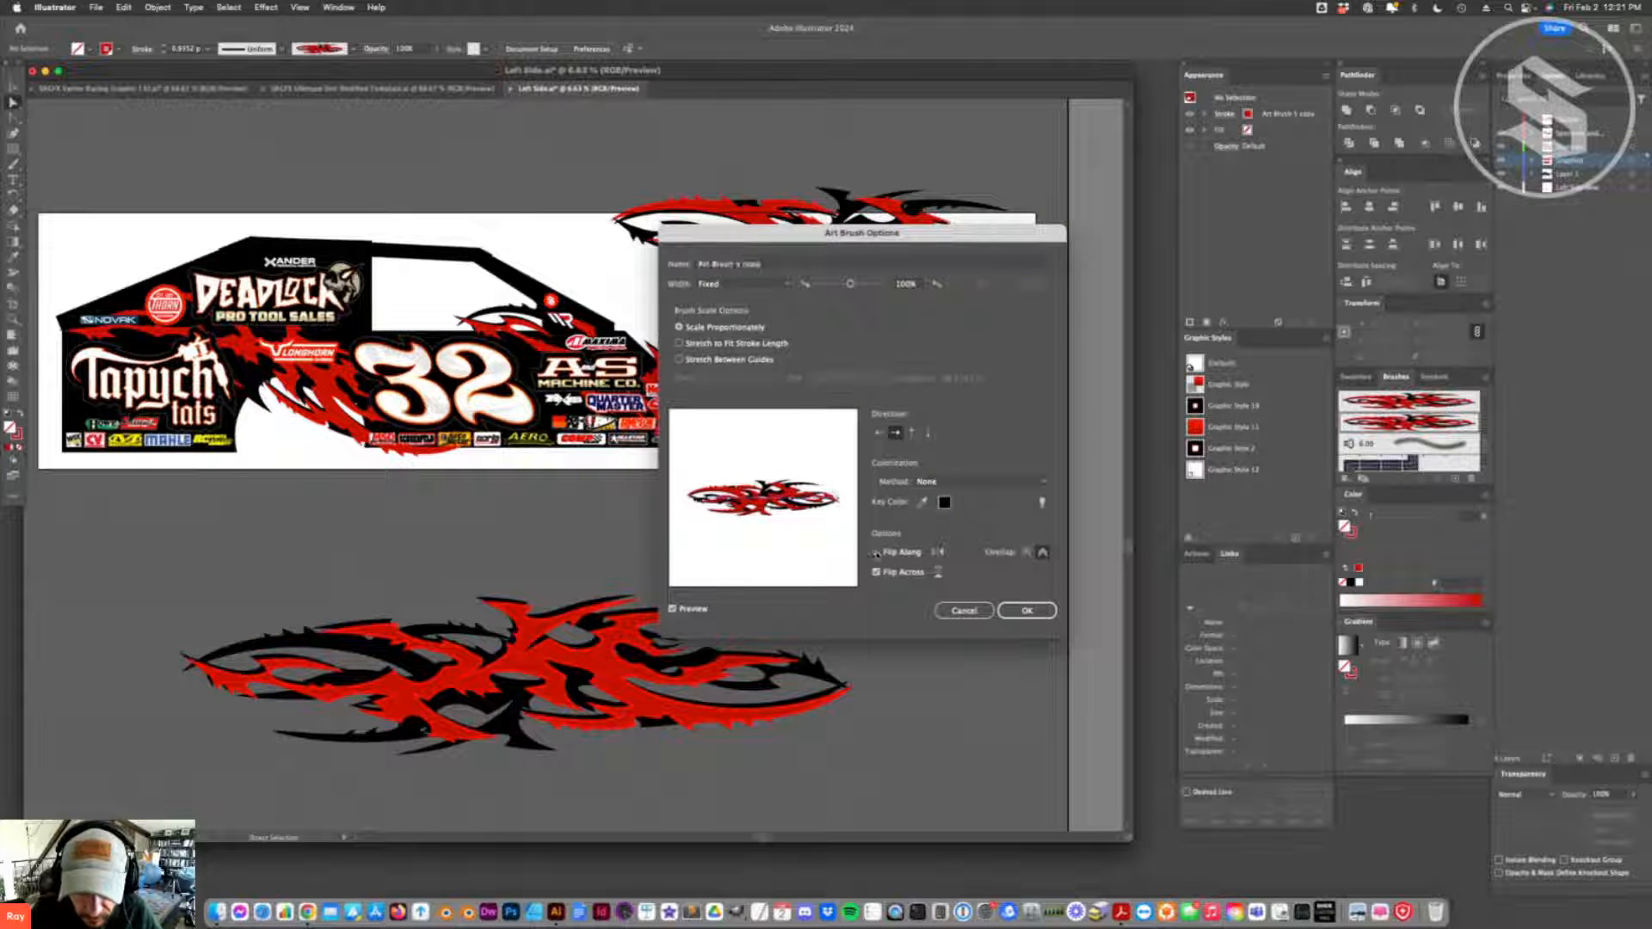
{"action": "left_click", "coordinate": [1027, 611]}
{"action": "left_click", "coordinate": [808, 441]}
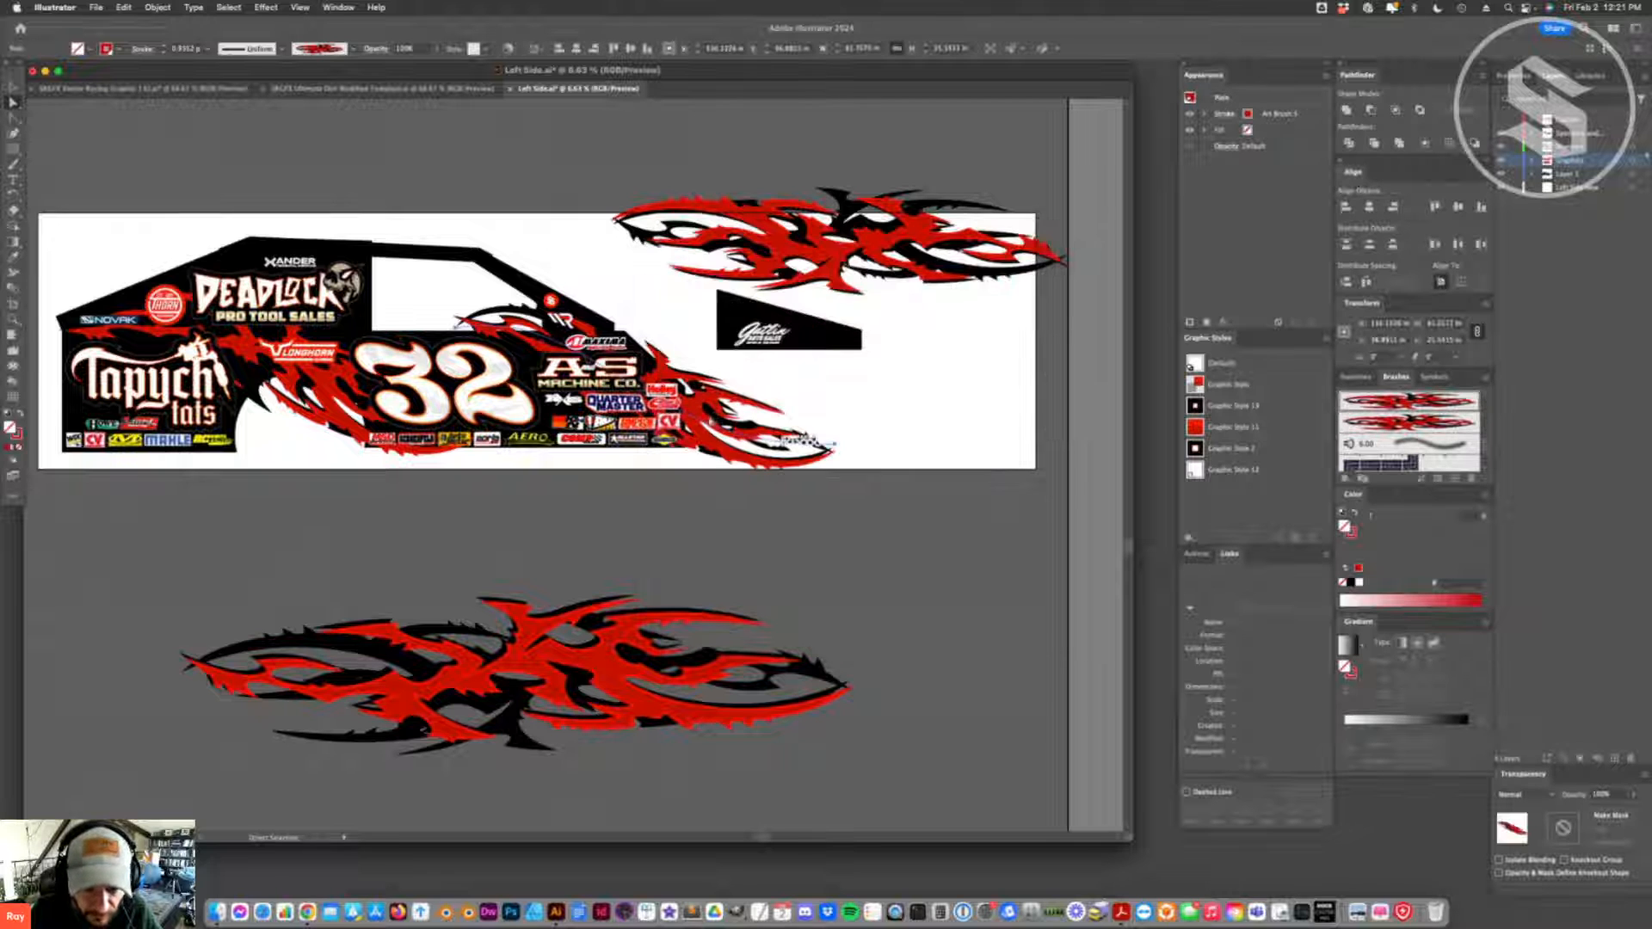
{"action": "left_click", "coordinate": [1389, 422]}
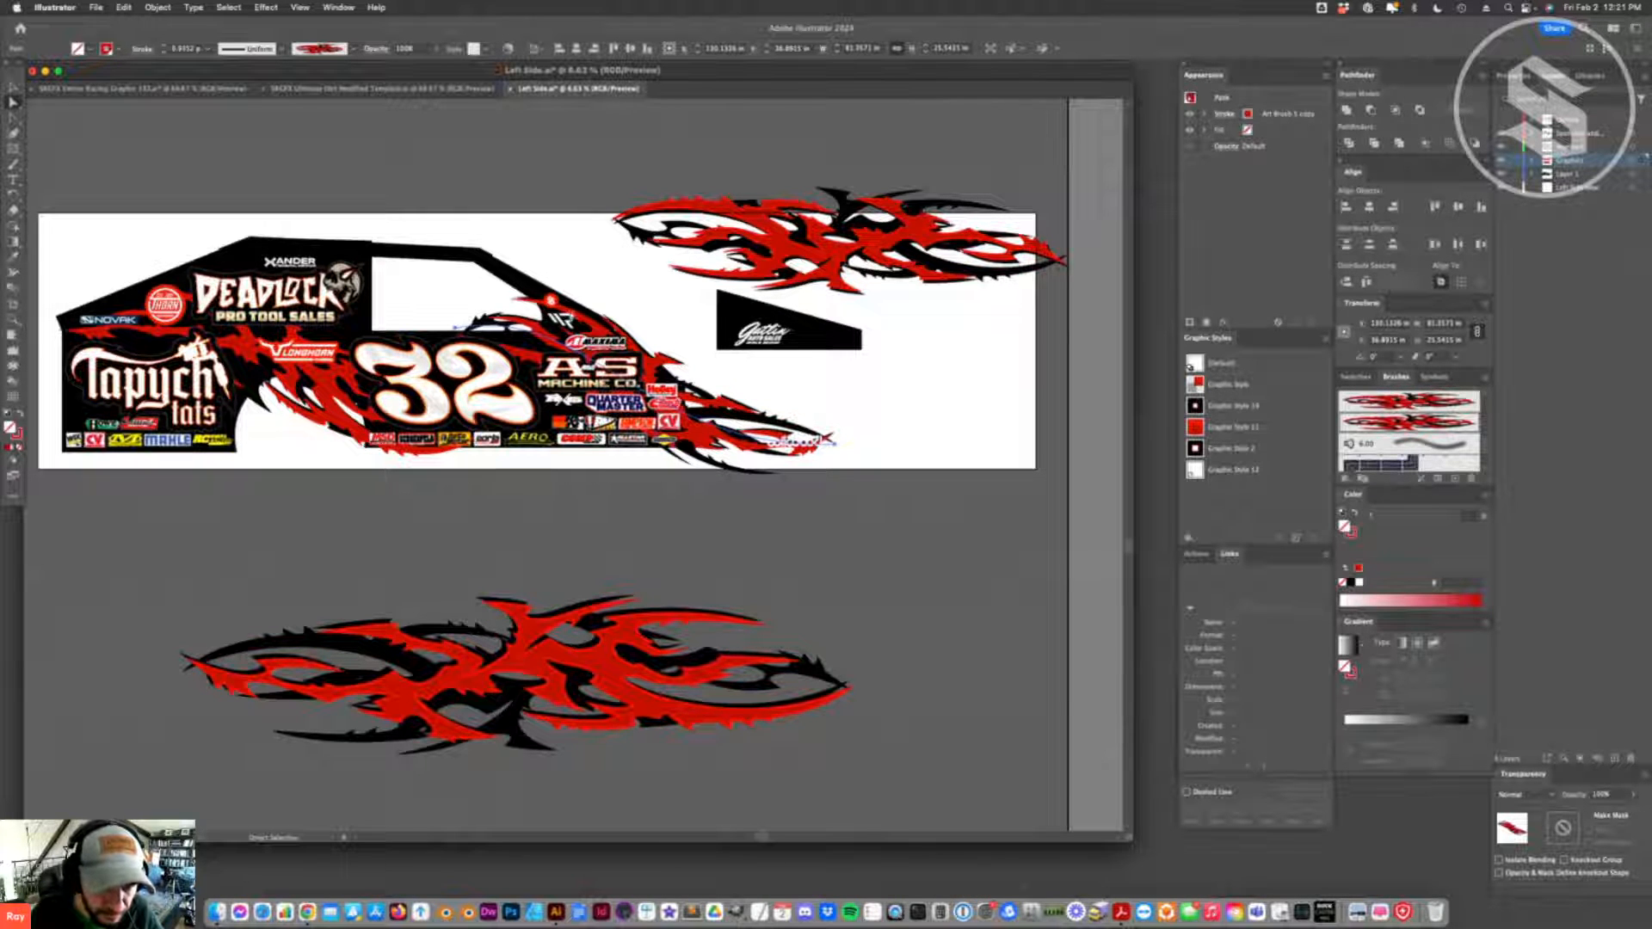
- Move the front flame's rear anchor point back along the top of the 32, and fine-tune its end points
{"action": "left_click", "coordinate": [456, 329]}
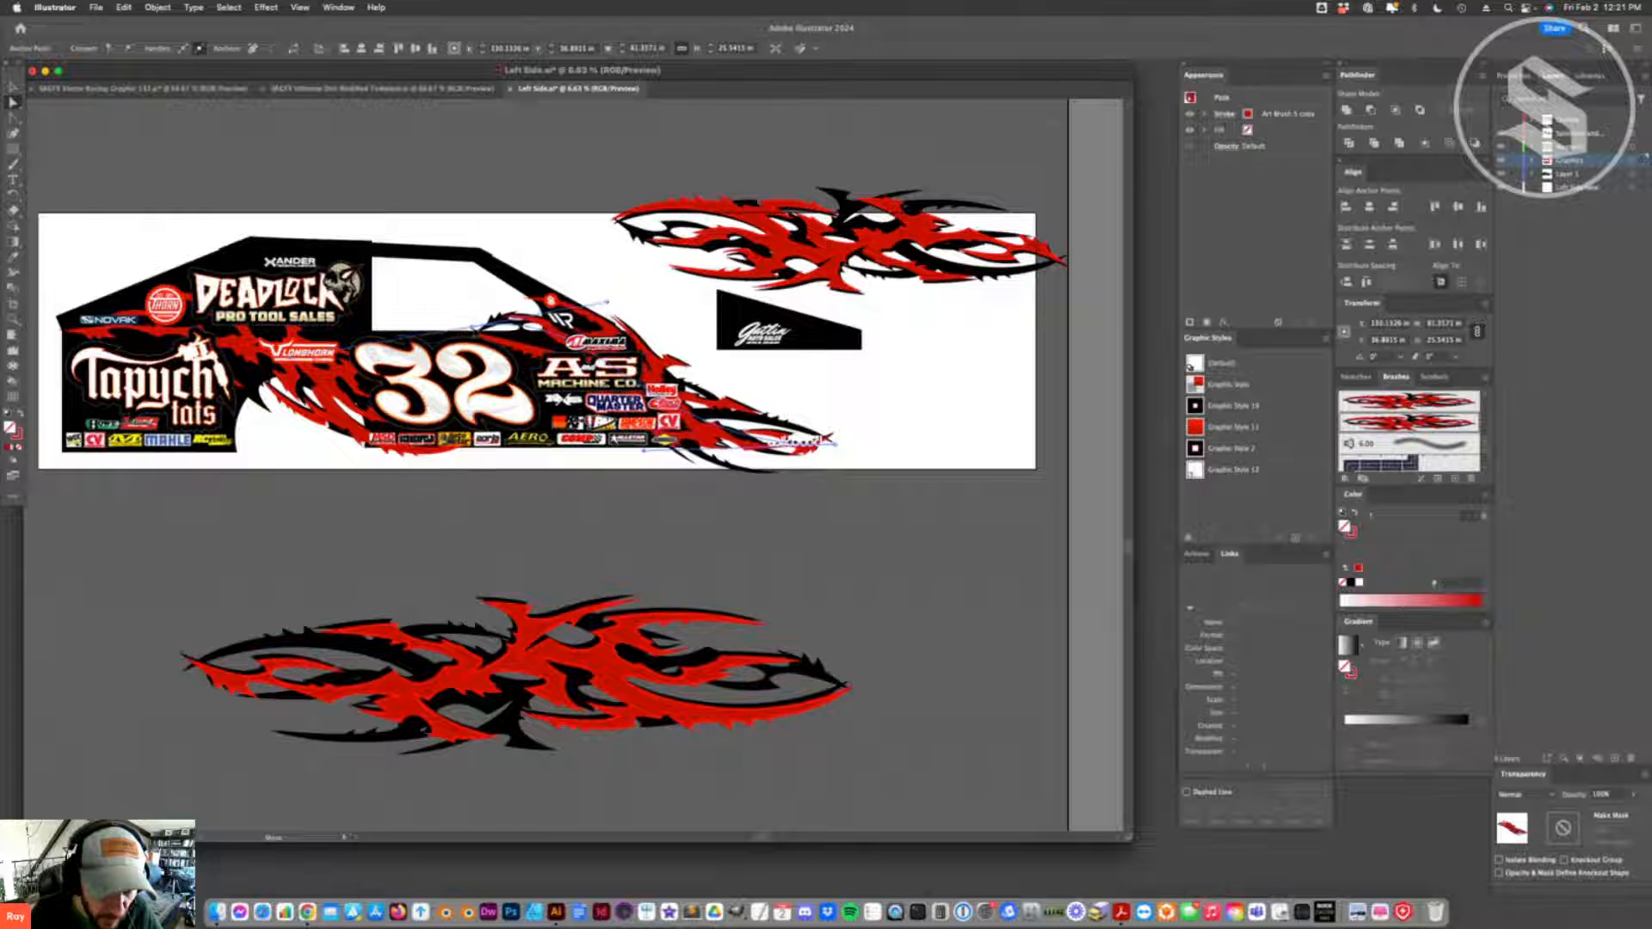
{"action": "left_click_drag", "start_coordinate": [498, 349], "coordinate": [428, 344]}
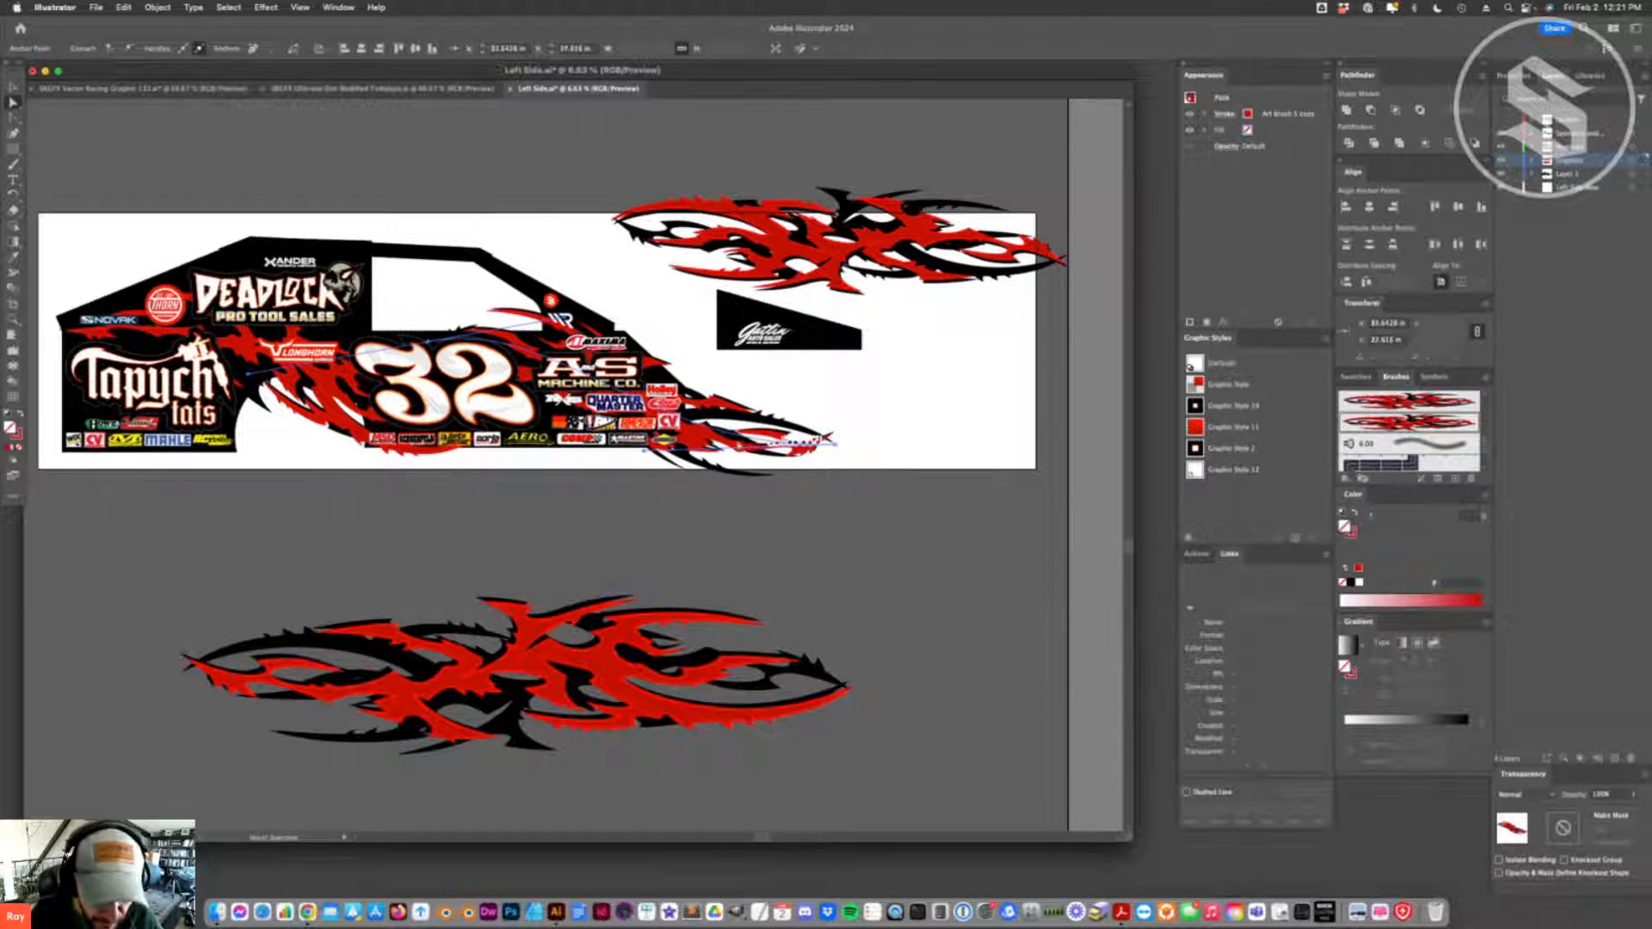
{"action": "left_click", "coordinate": [837, 448]}
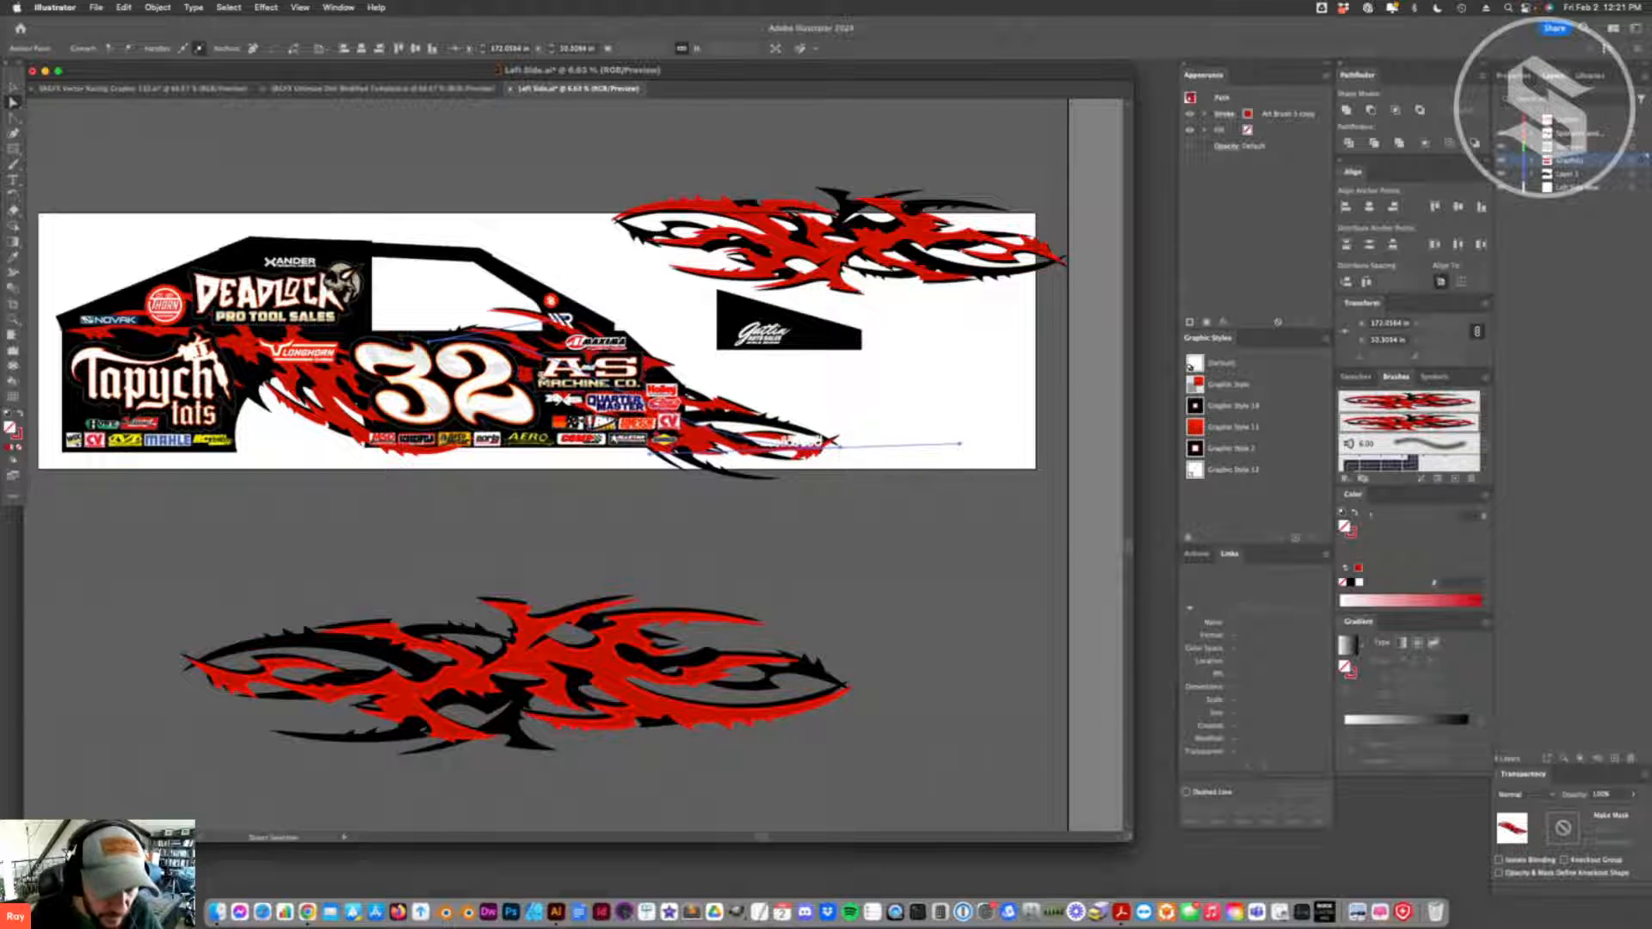
{"action": "left_click_drag", "start_coordinate": [429, 344], "coordinate": [445, 344]}
{"action": "left_click", "coordinate": [526, 227]}
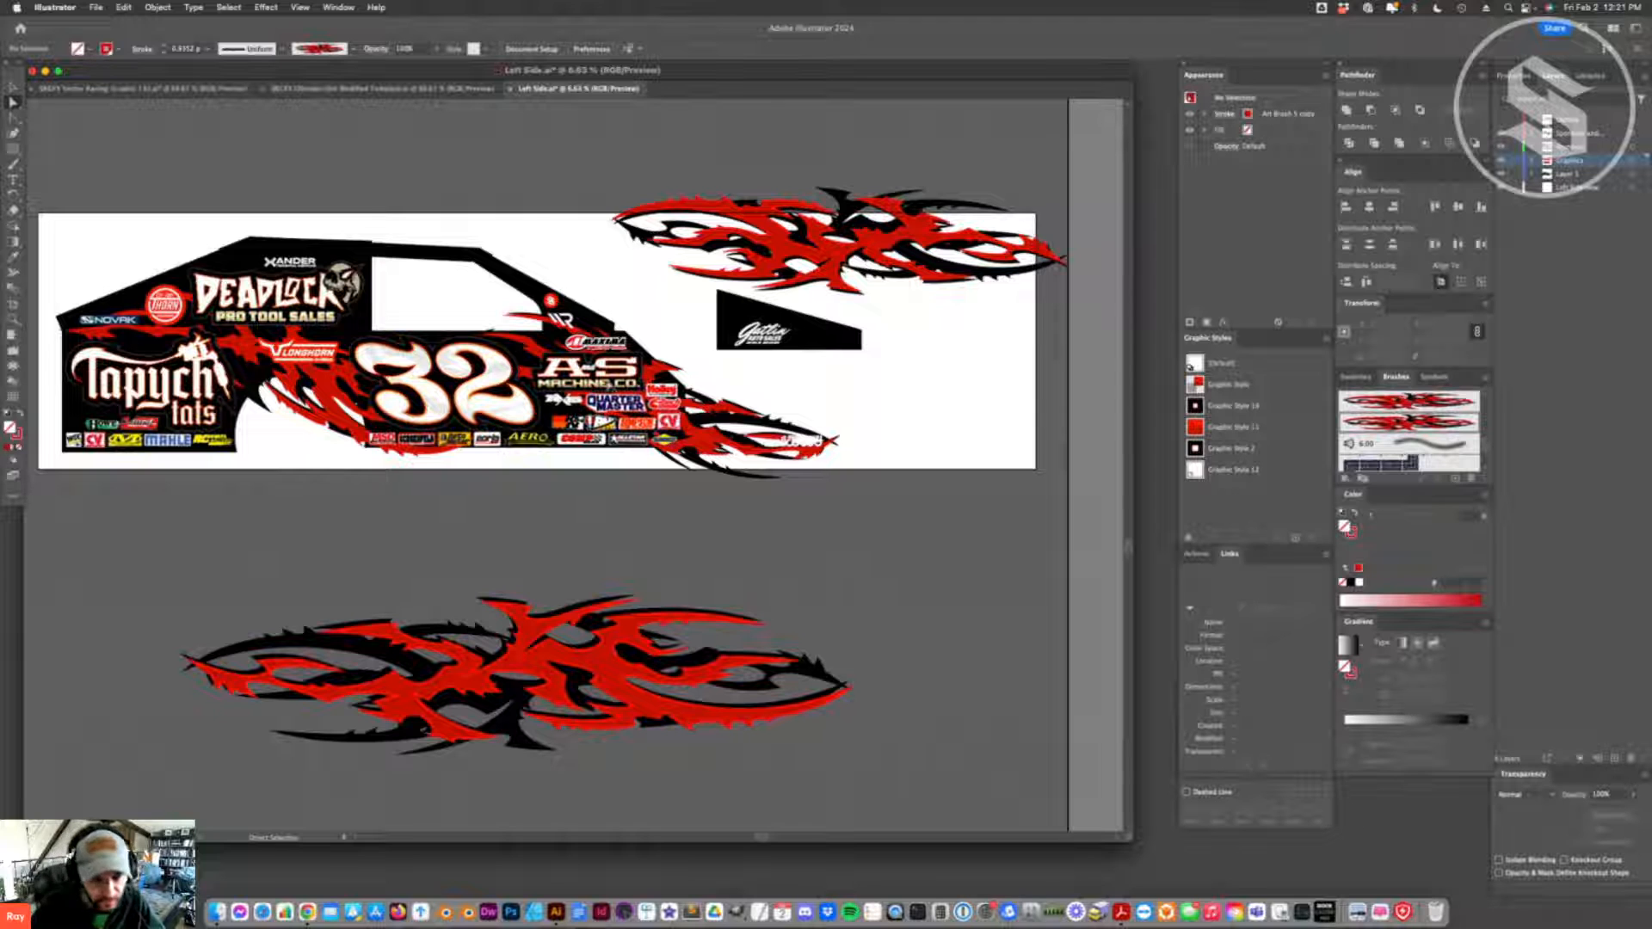
- Duplicate the front flame path below the front body, below the rear wheel arch, and across the upper rear roof
{"action": "left_click", "coordinate": [731, 418]}
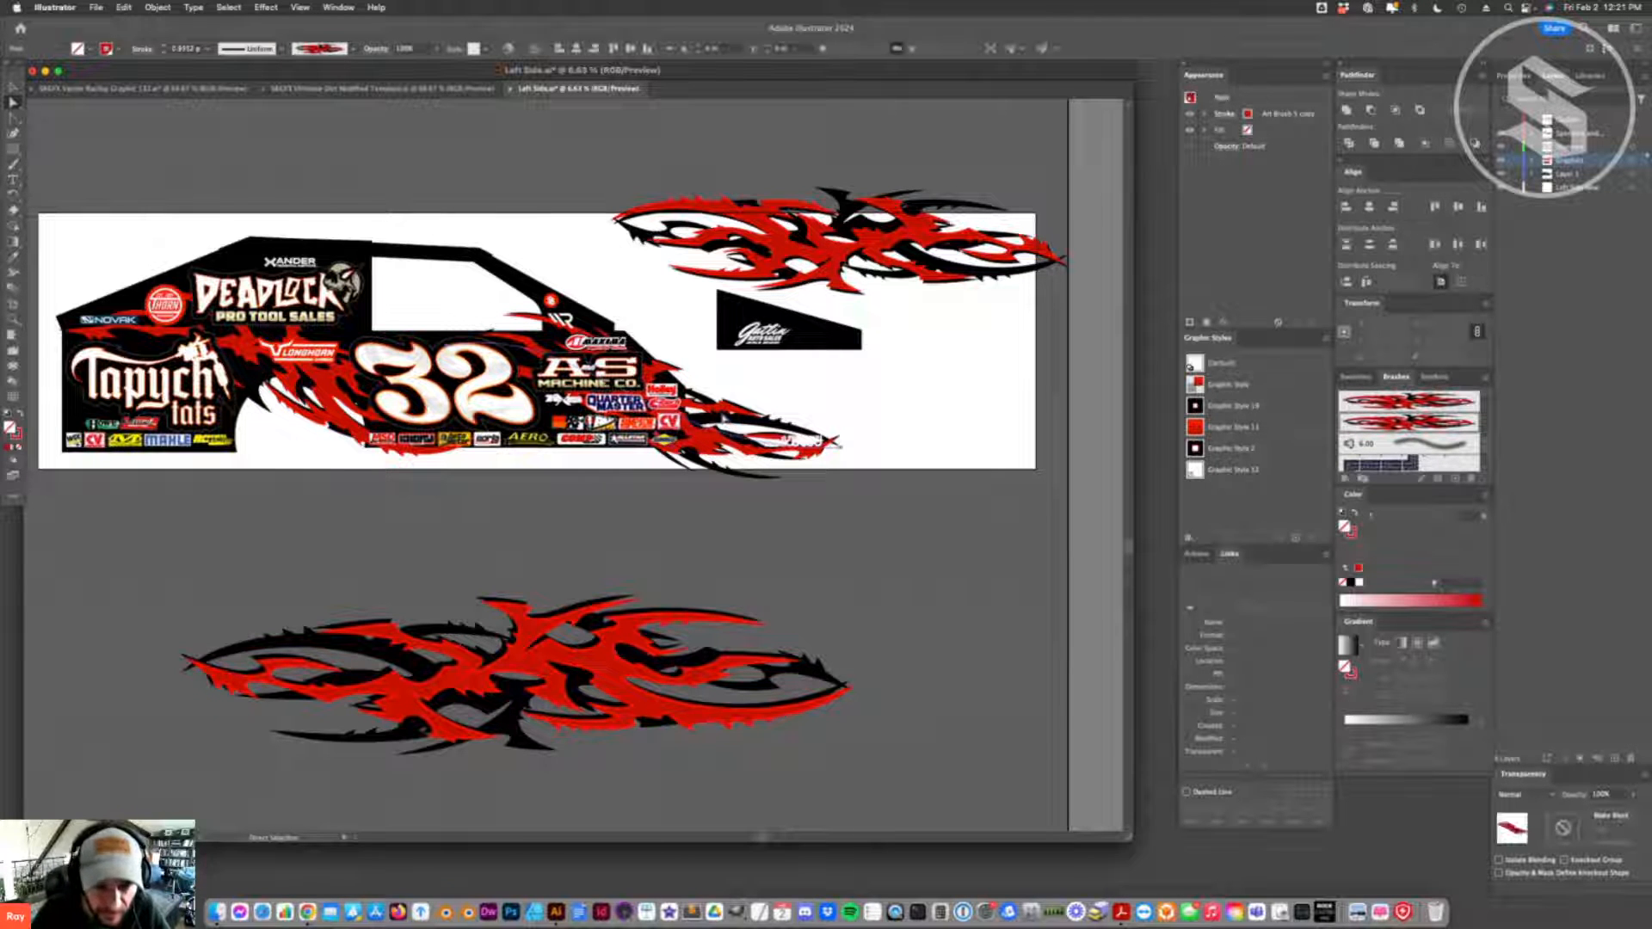
{"action": "left_click_drag", "start_coordinate": [722, 418], "coordinate": [690, 487]}
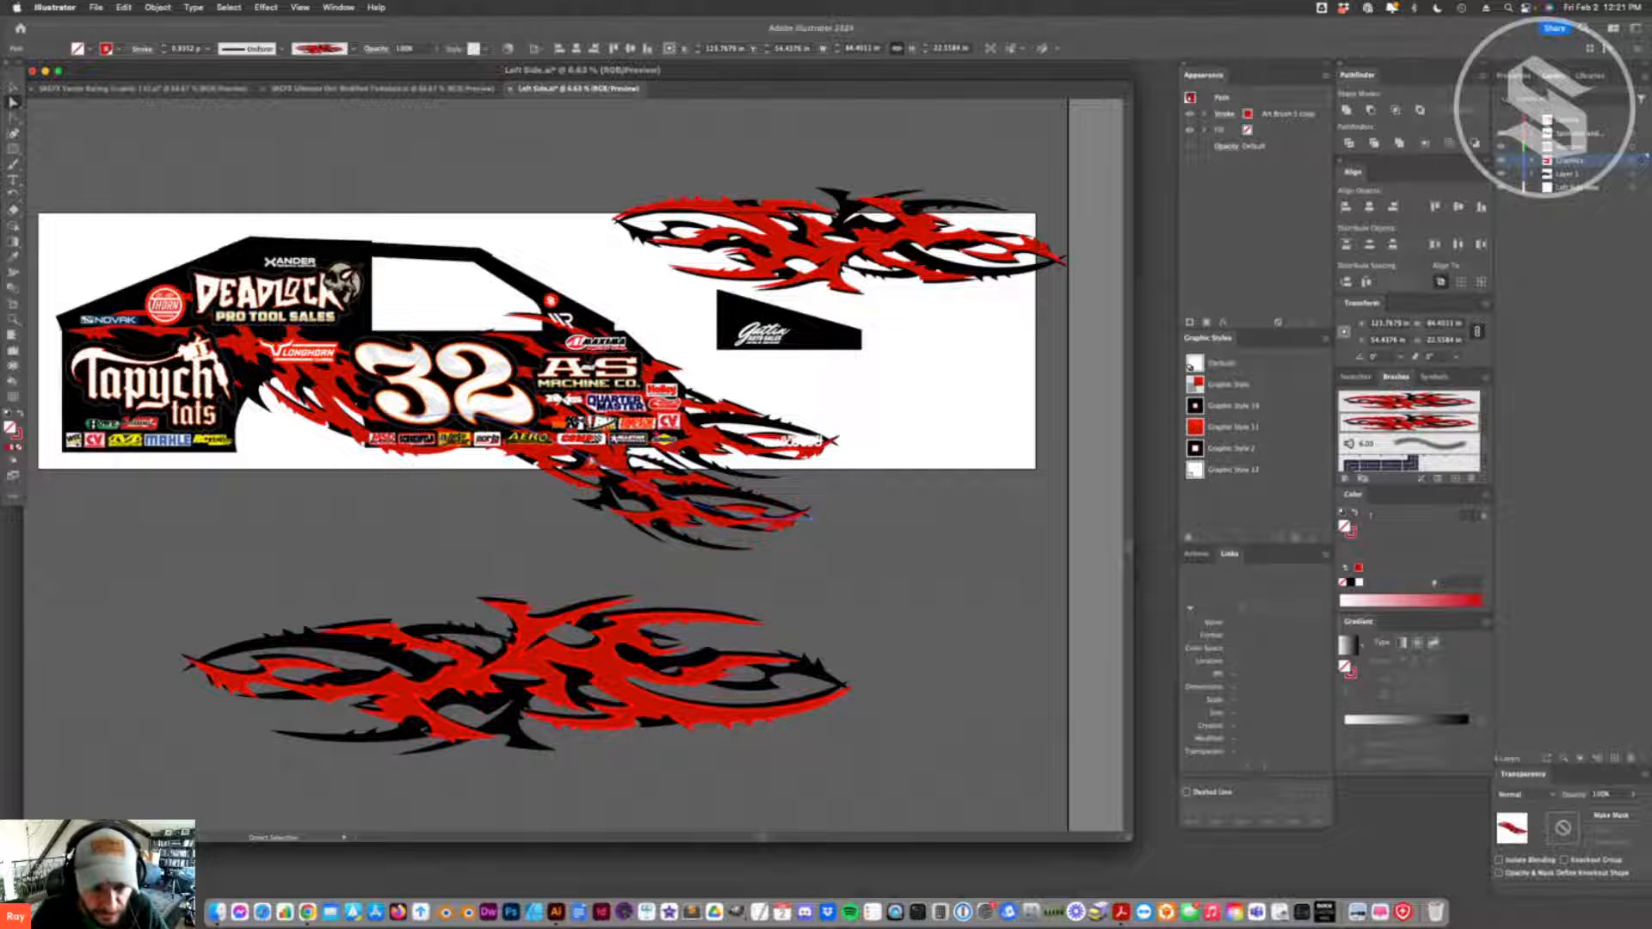
{"action": "left_click_drag", "start_coordinate": [602, 469], "coordinate": [440, 484]}
{"action": "left_click_drag", "start_coordinate": [221, 428], "coordinate": [278, 272]}
{"action": "left_click", "coordinate": [430, 178]}
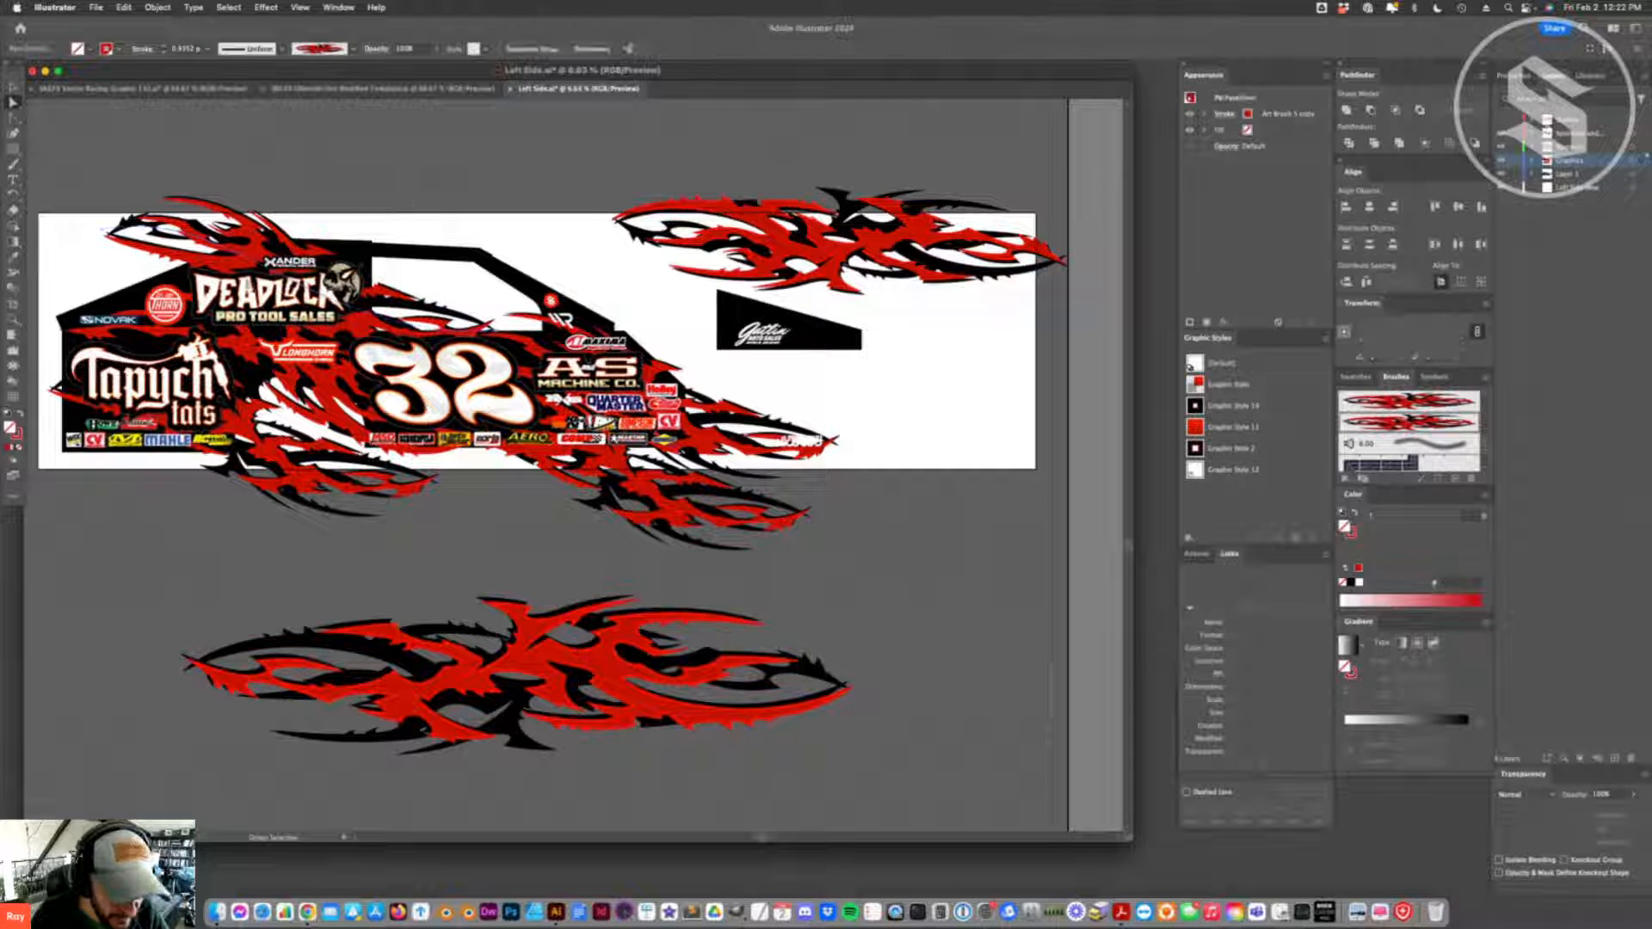
{"action": "key", "text": "super+minus"}
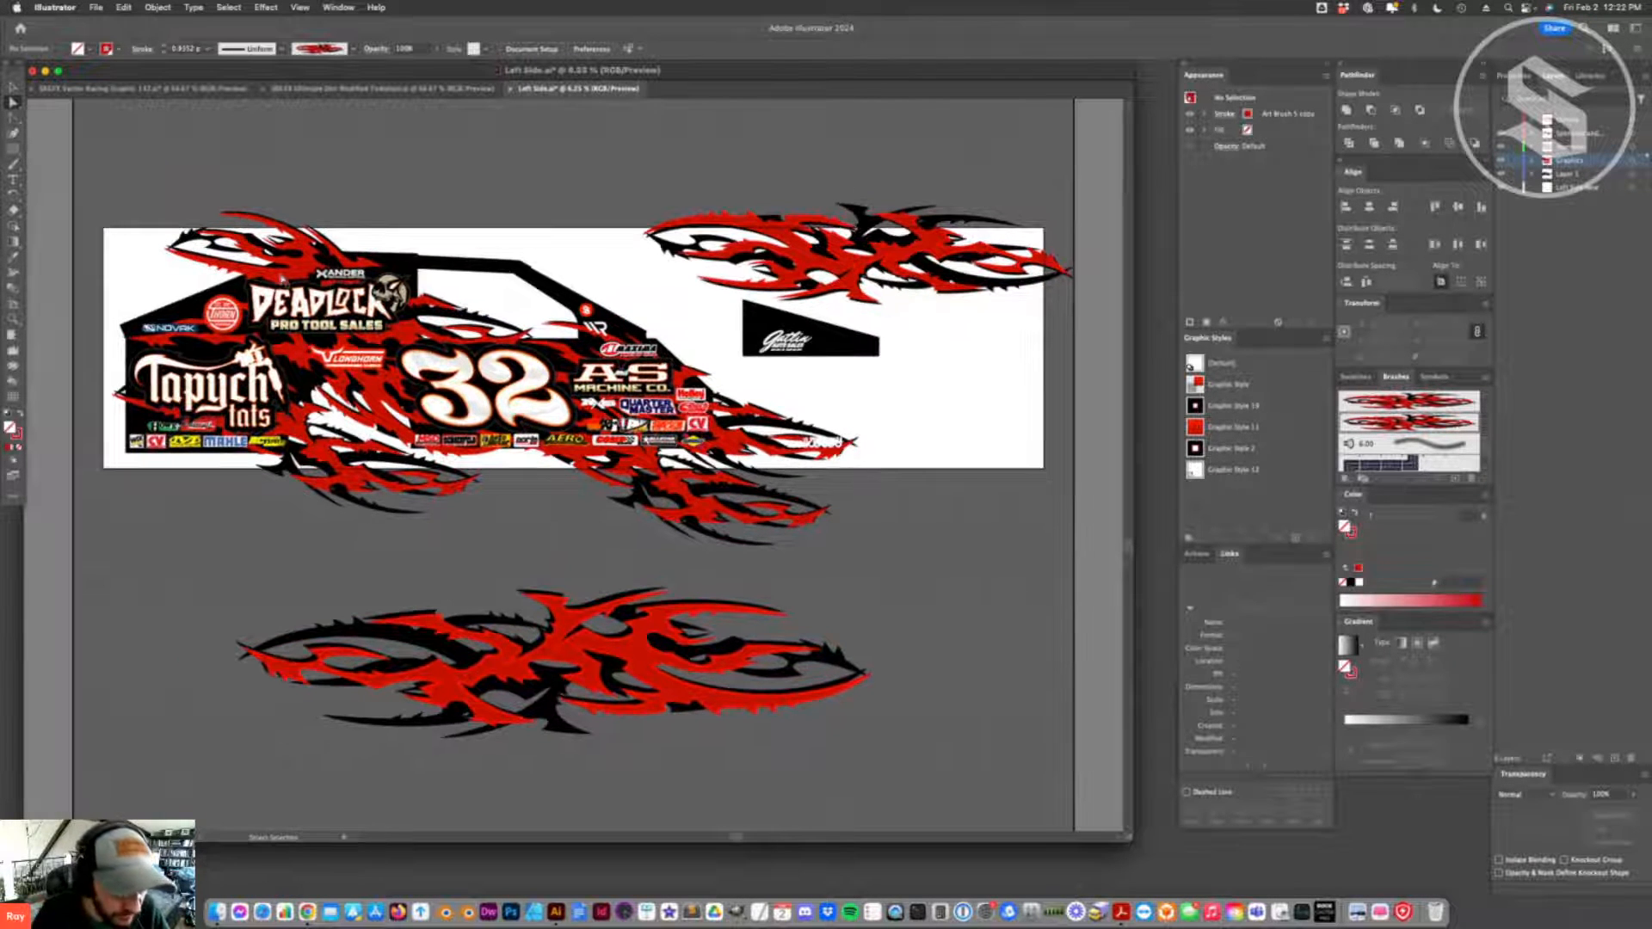
{"action": "left_click", "coordinate": [370, 260]}
{"action": "left_click", "coordinate": [409, 187]}
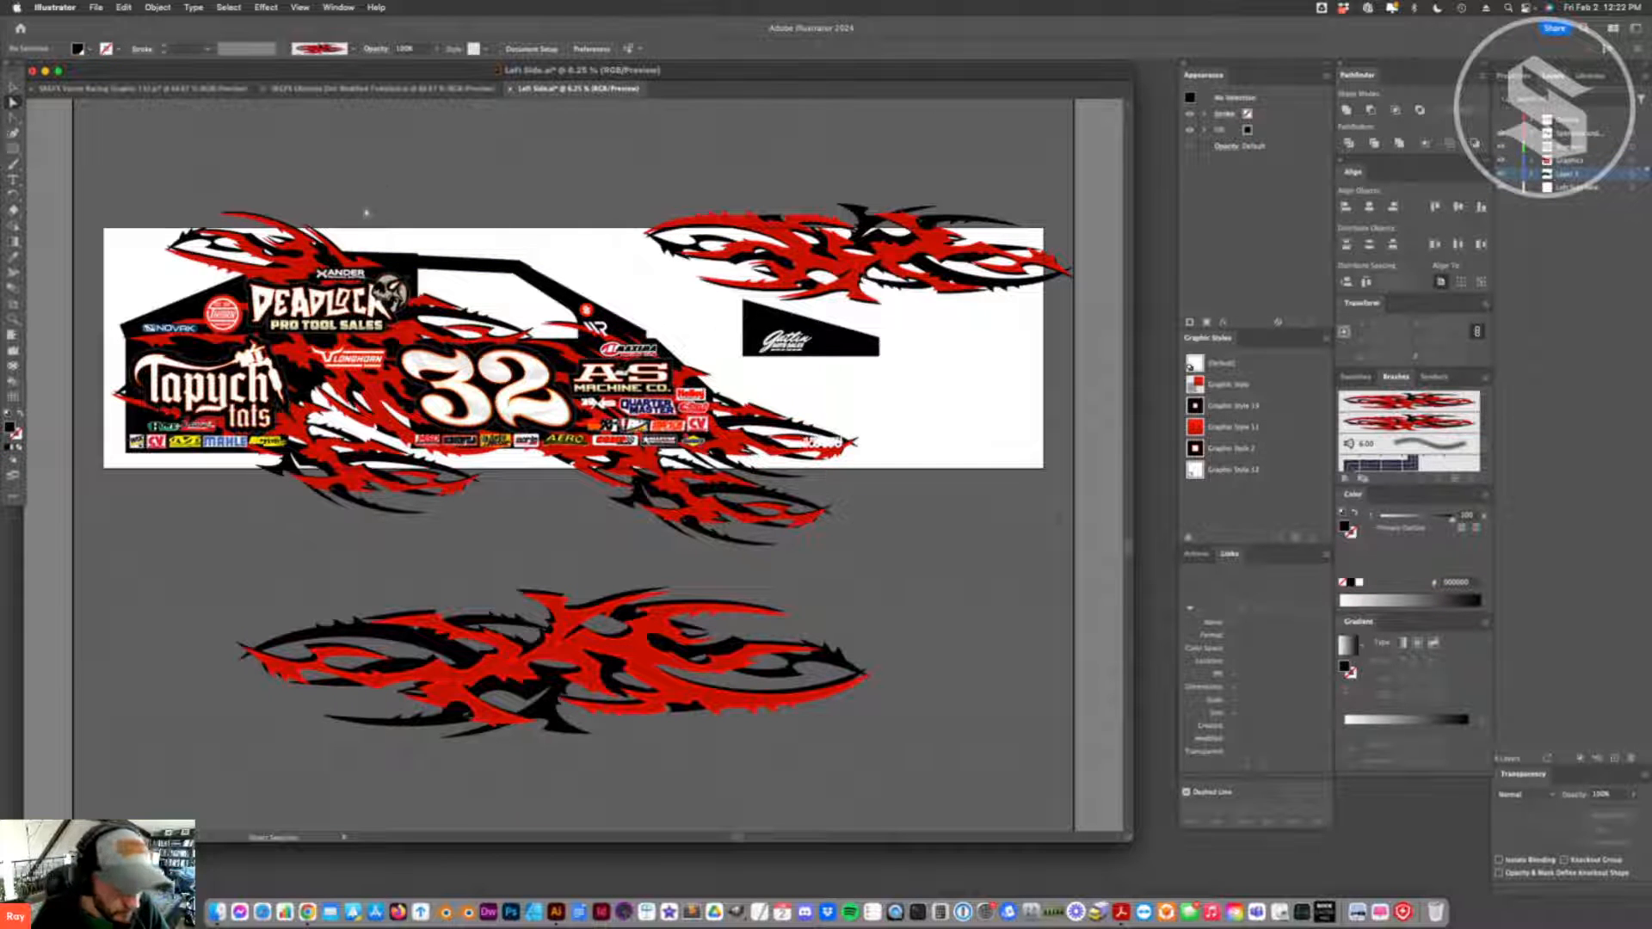
- Update the modified links in the Ultimate Dirt Modified Template file, and return to the Left Side artwork
{"action": "scroll", "coordinate": [403, 204], "scroll_direction": "down", "scroll_amount": 2}
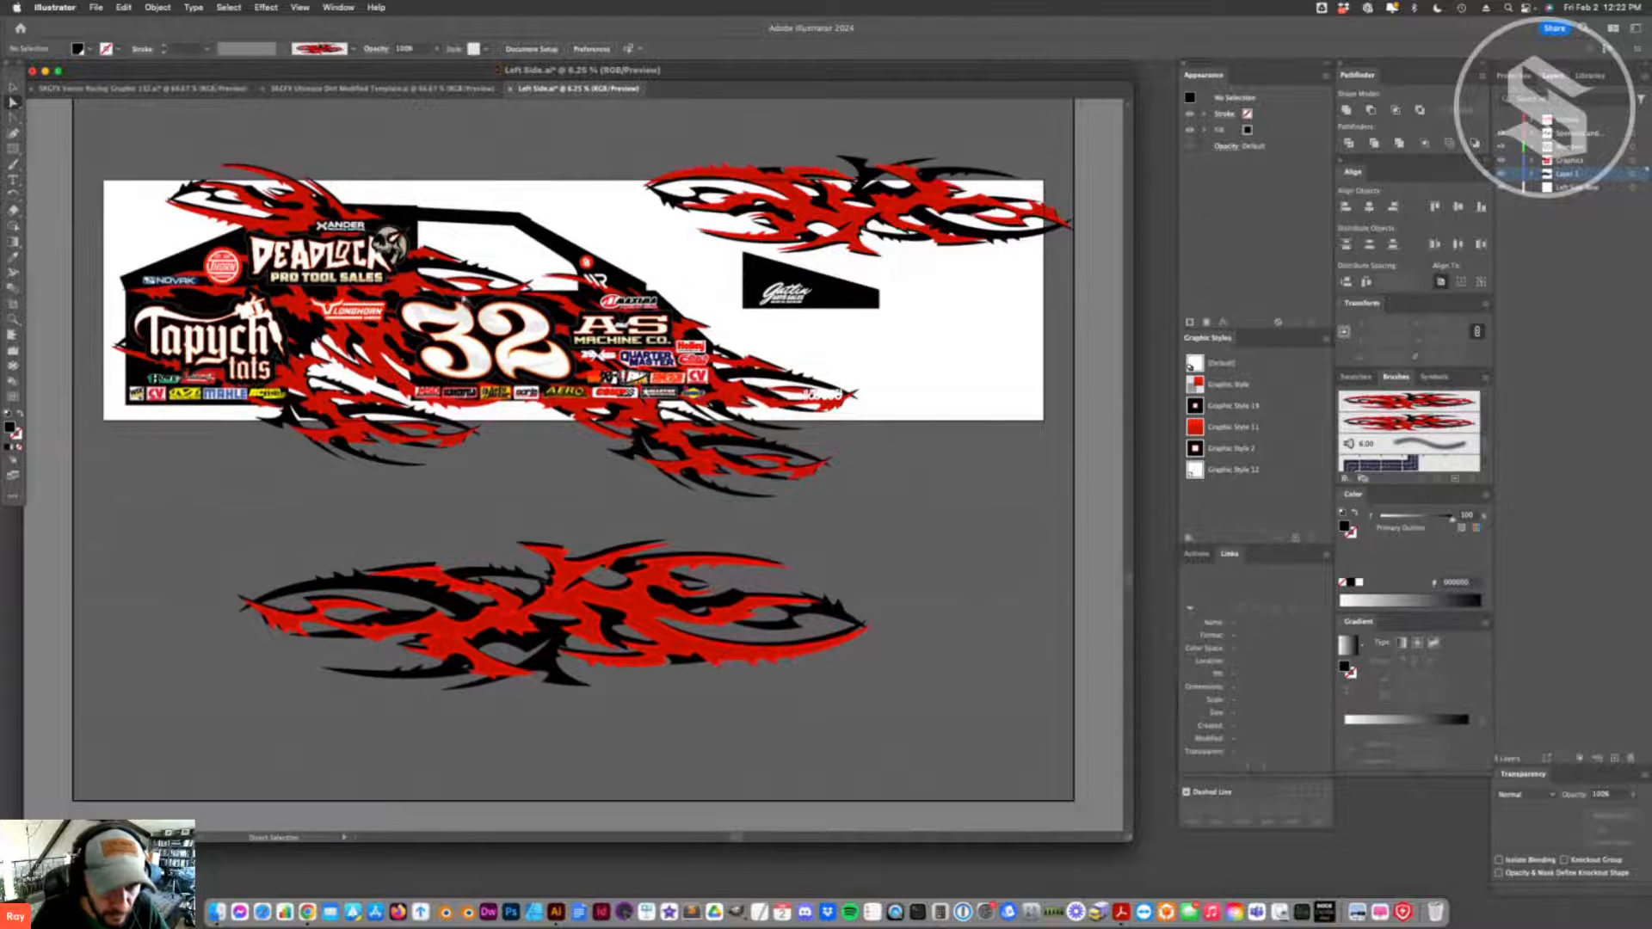
{"action": "key", "text": "v"}
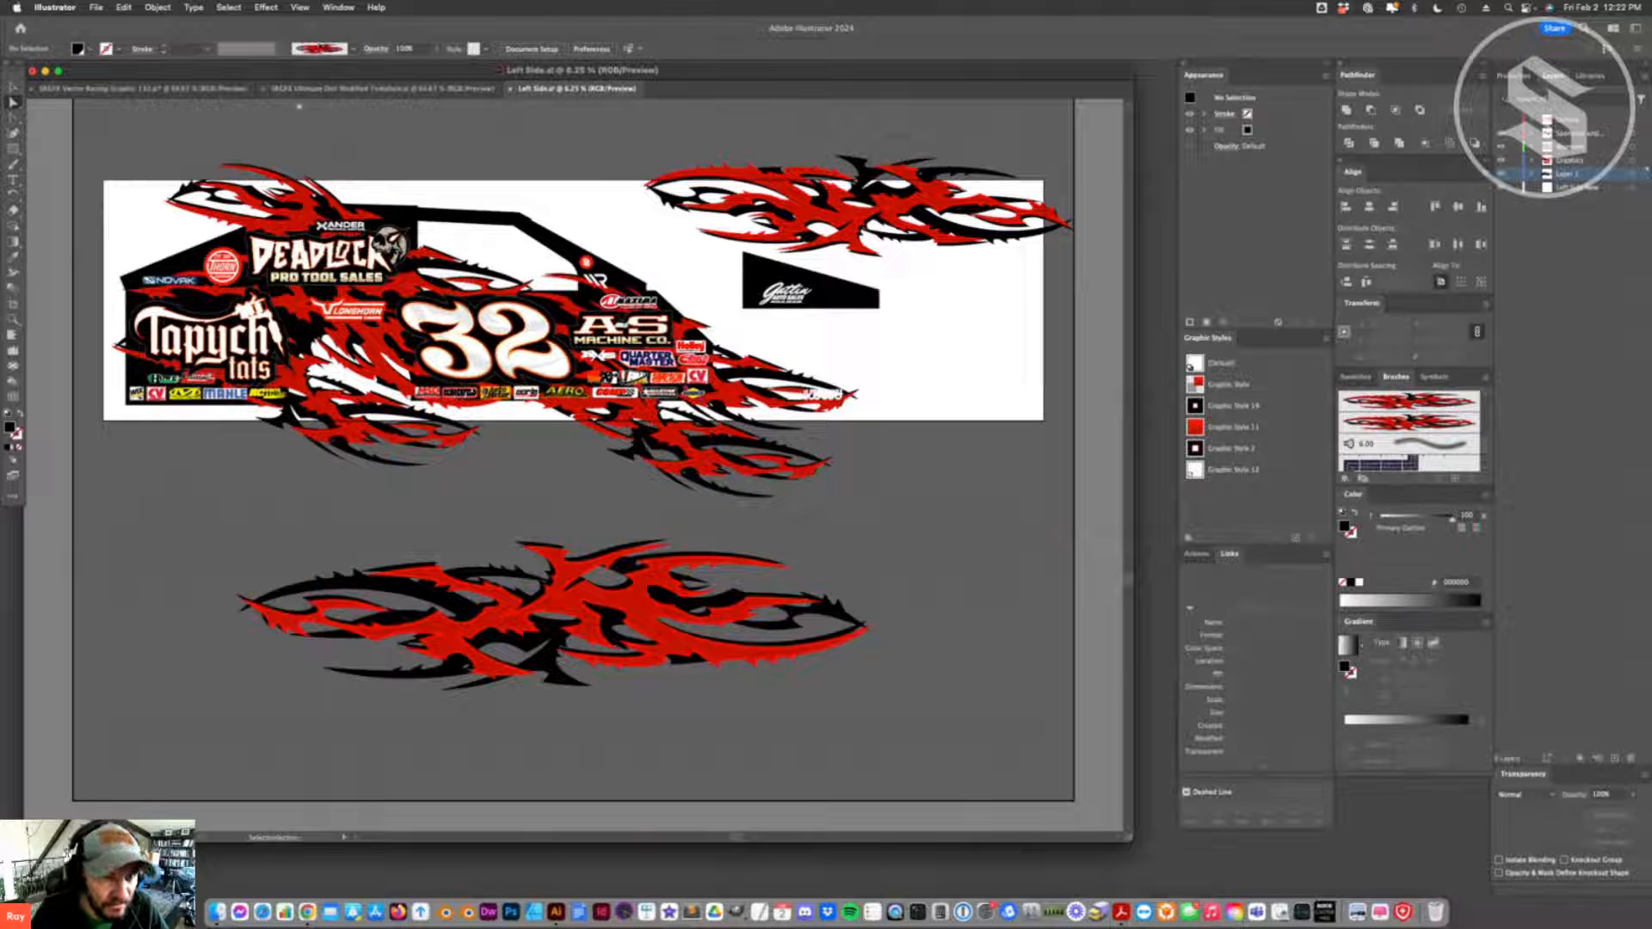
{"action": "left_click", "coordinate": [381, 88]}
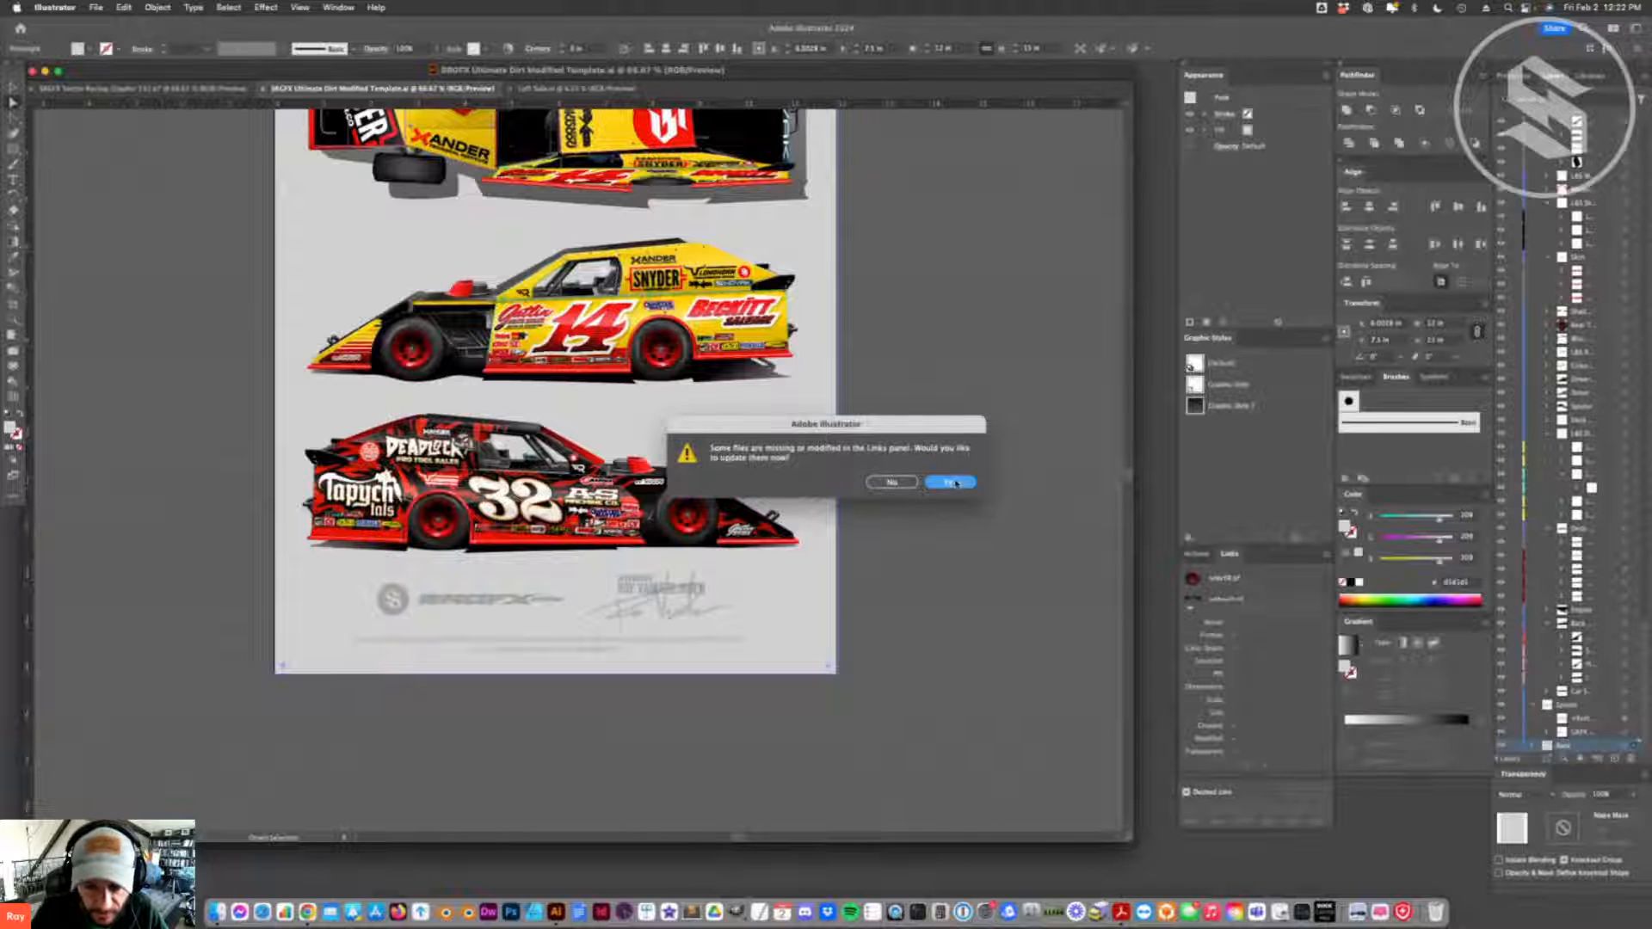
{"action": "left_click", "coordinate": [953, 482]}
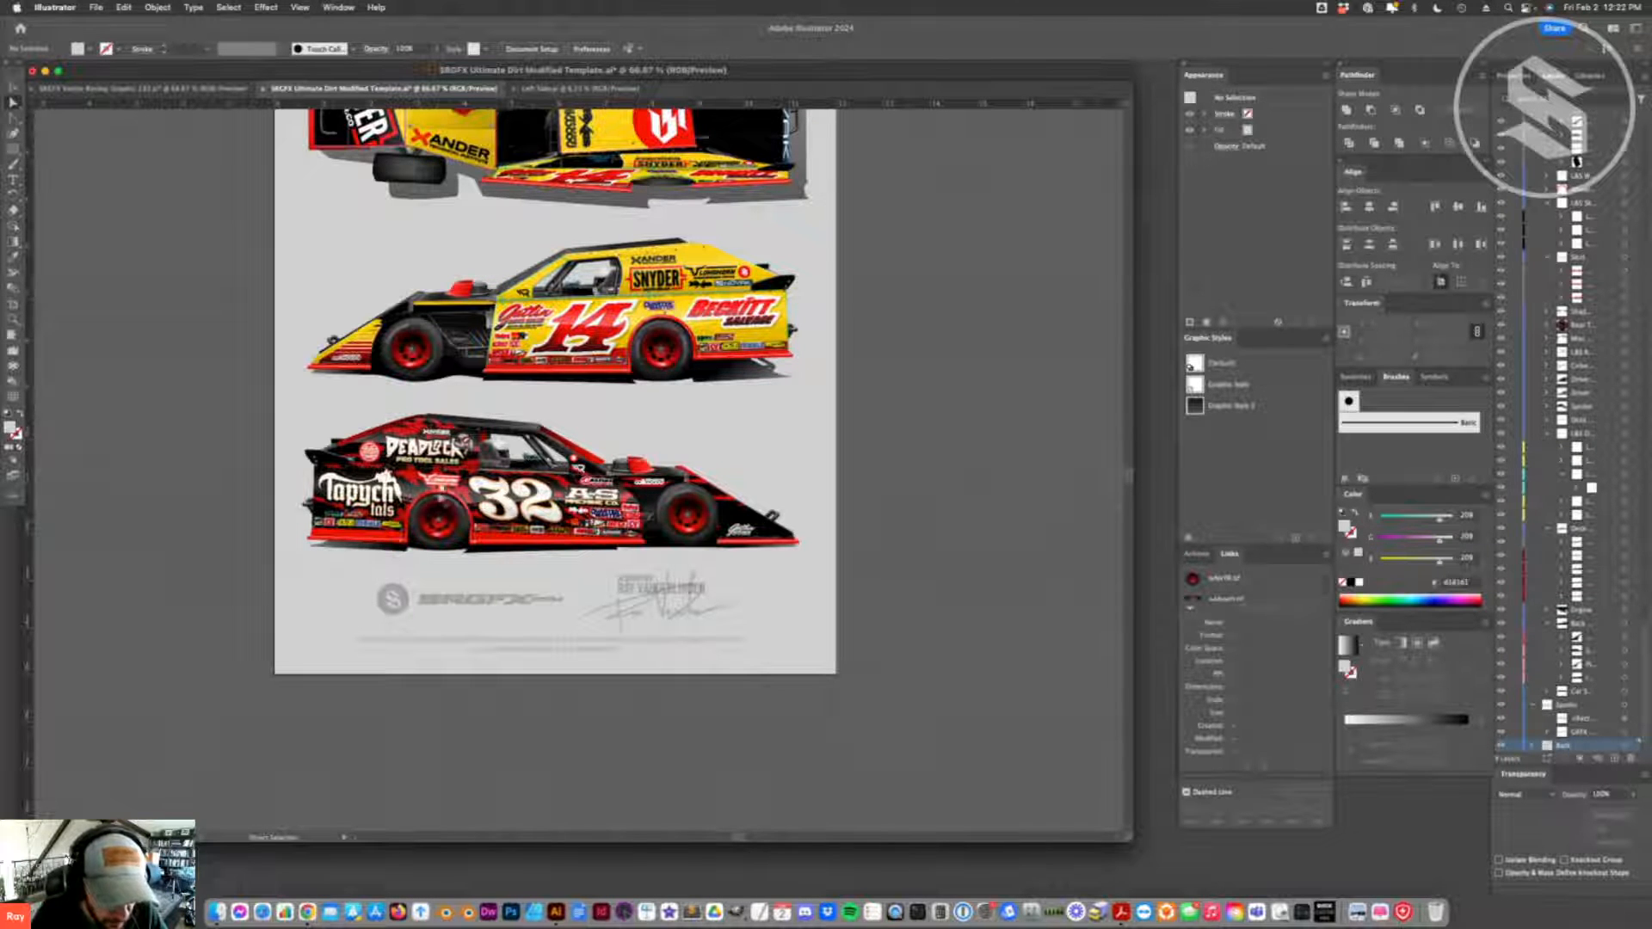
{"action": "left_click", "coordinate": [524, 93]}
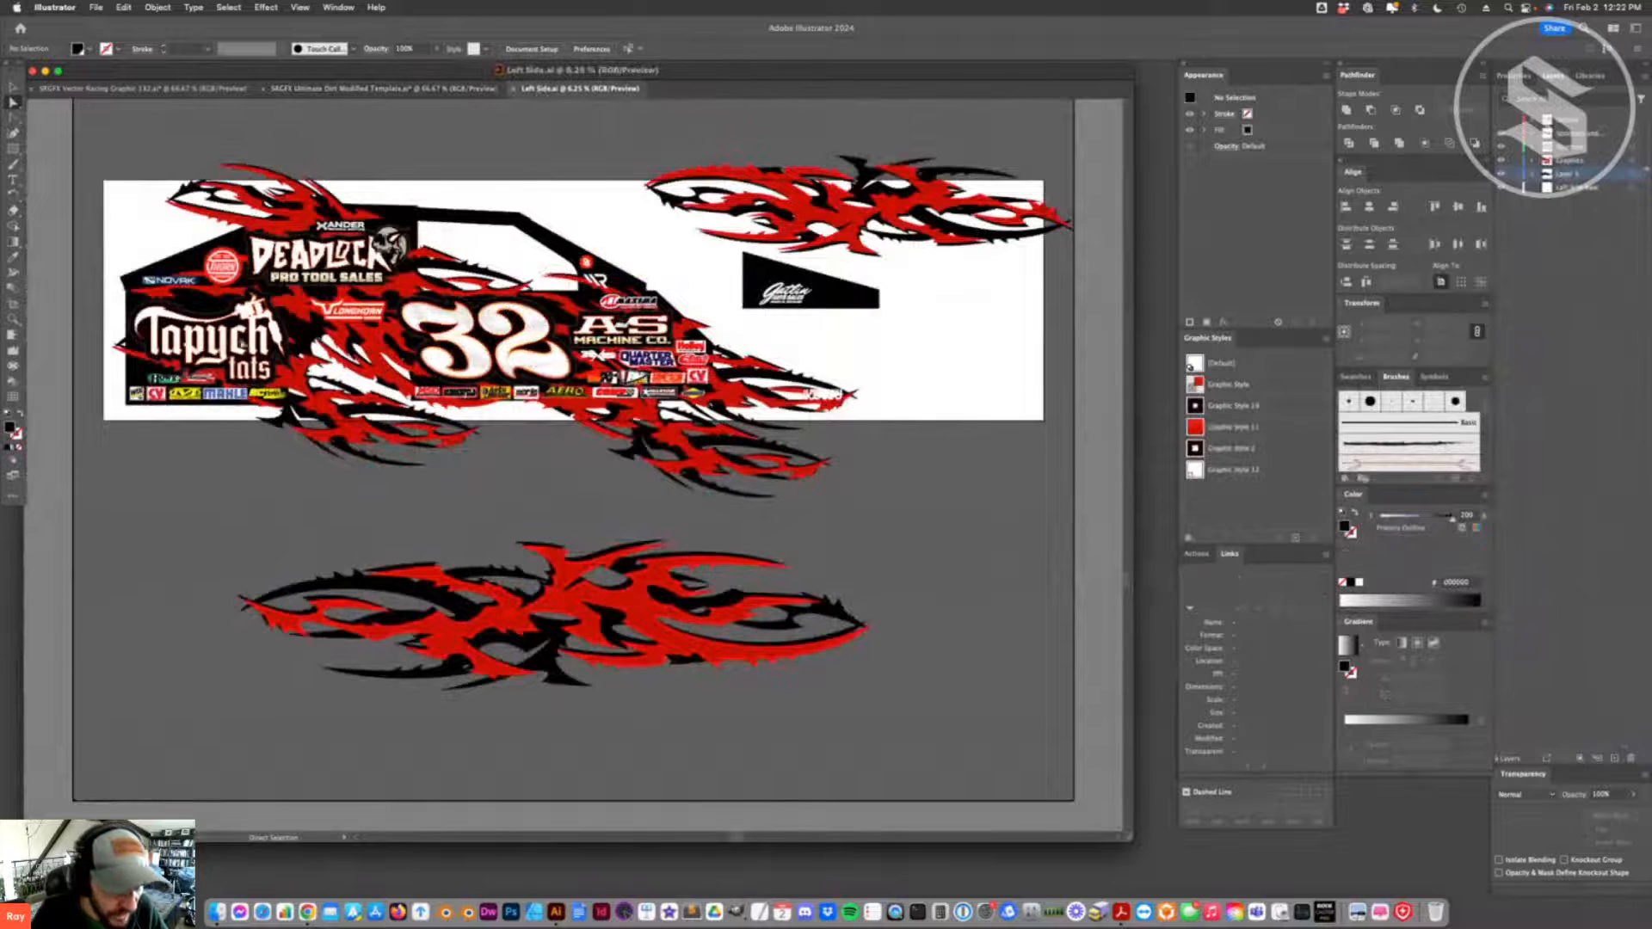
- Nudge the flame below the rear wheel arch upward, and fine-tune its front and rear end points
{"action": "left_click_drag", "start_coordinate": [307, 379], "coordinate": [311, 365]}
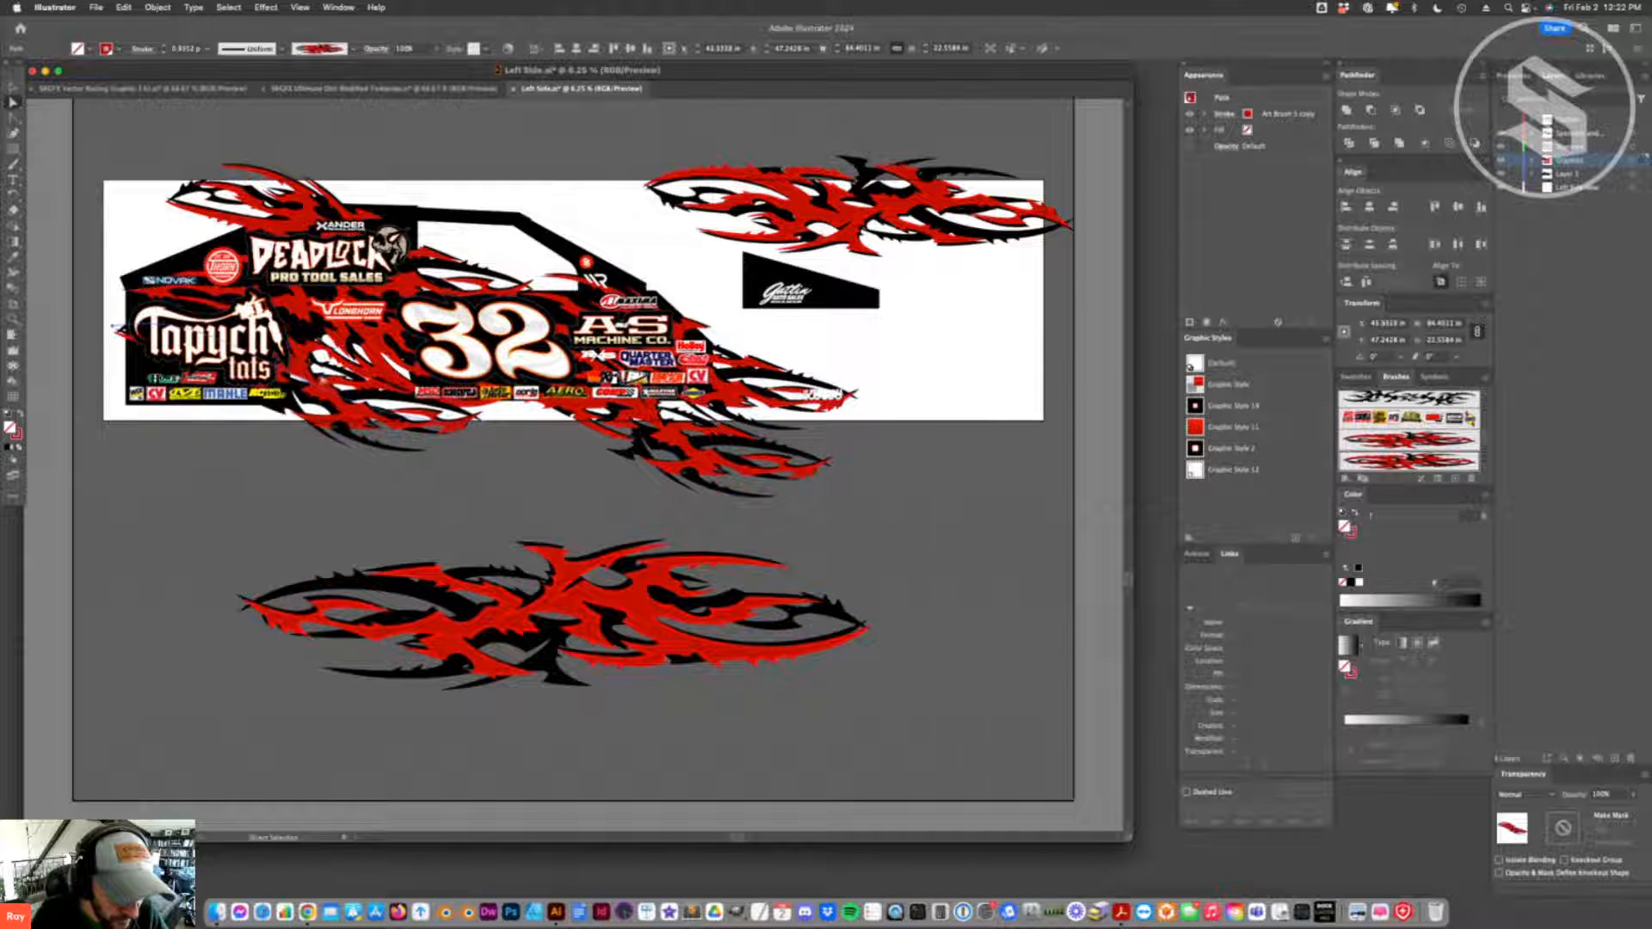
{"action": "left_click_drag", "start_coordinate": [481, 419], "coordinate": [464, 443]}
{"action": "left_click_drag", "start_coordinate": [117, 328], "coordinate": [128, 323]}
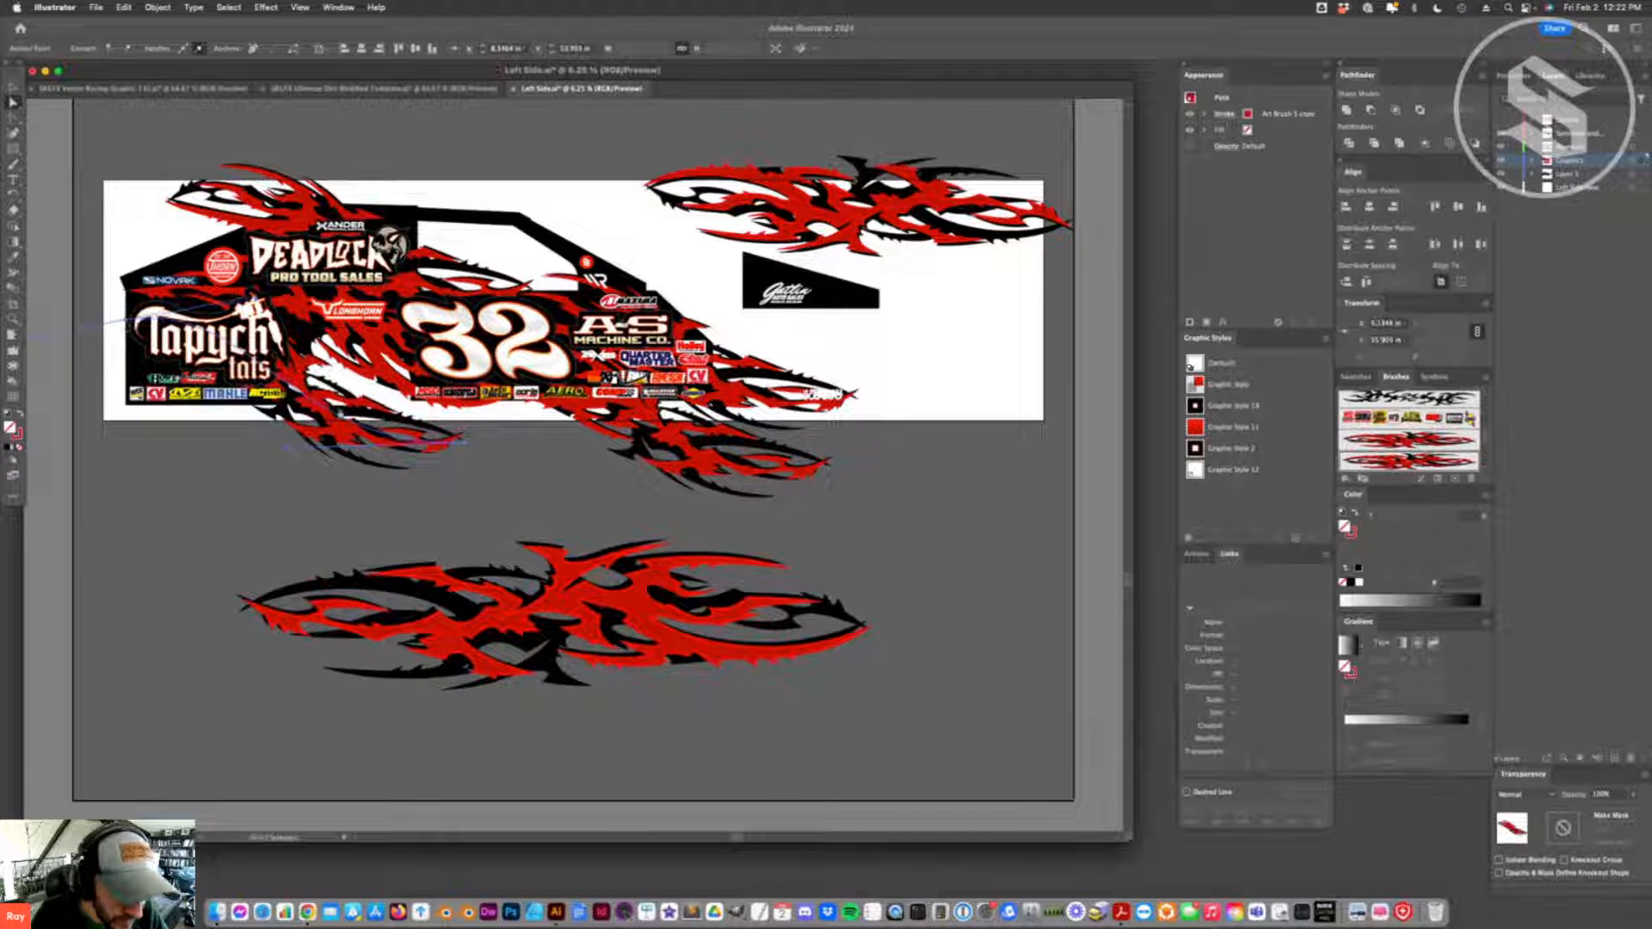
{"action": "left_click_drag", "start_coordinate": [464, 443], "coordinate": [471, 438]}
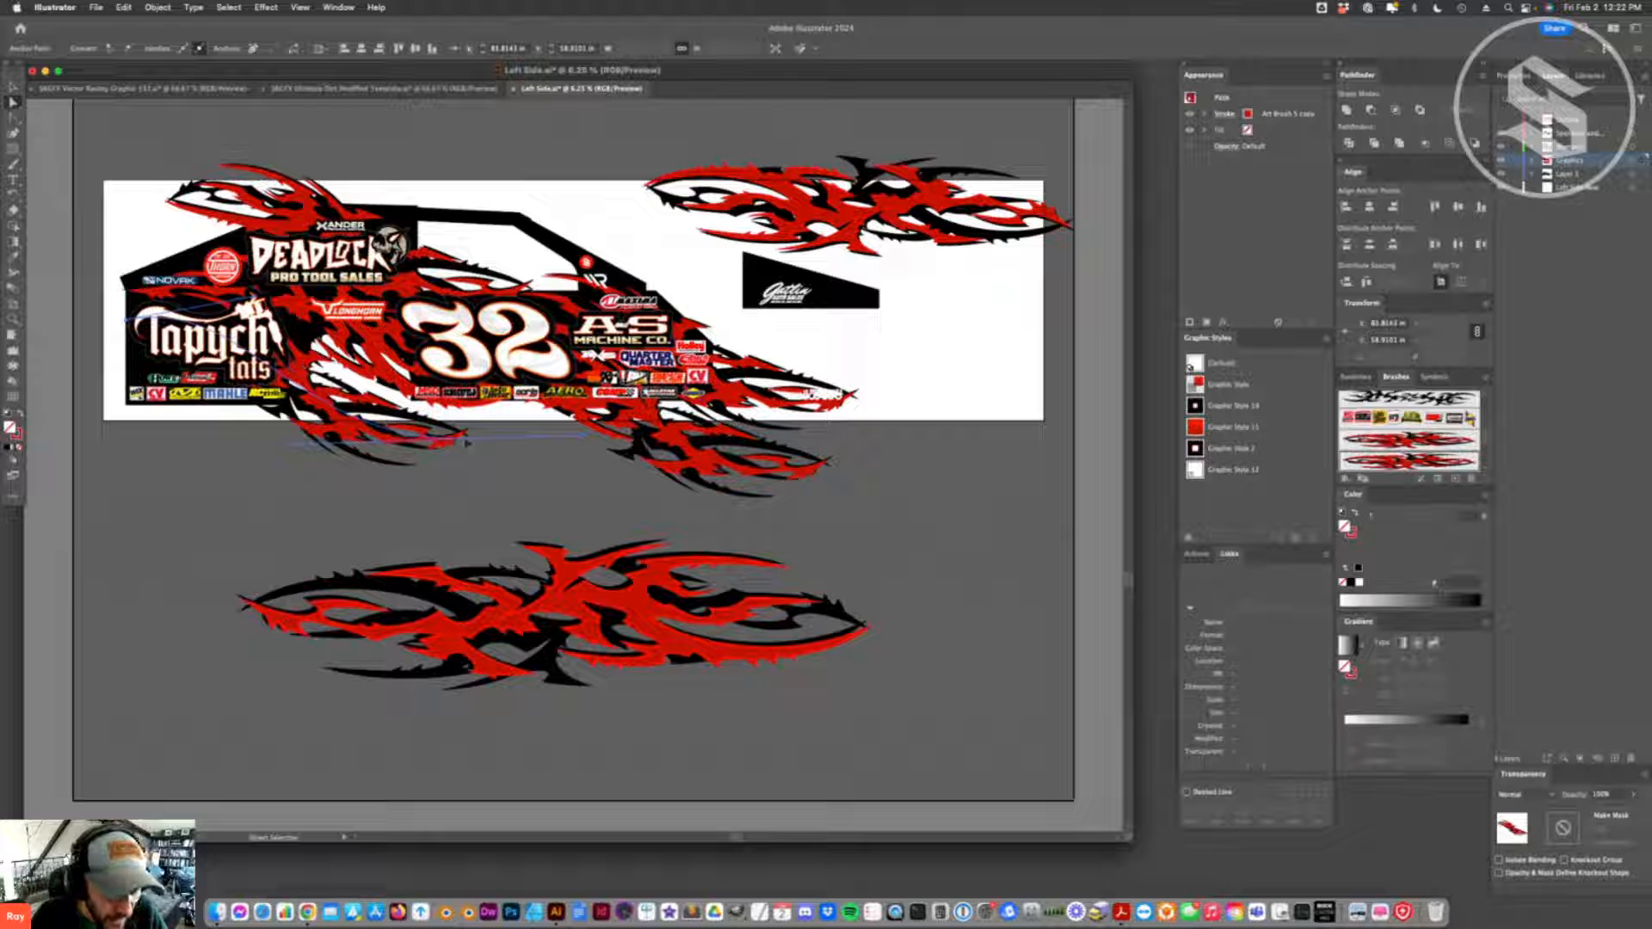
{"action": "left_click_drag", "start_coordinate": [474, 443], "coordinate": [467, 441]}
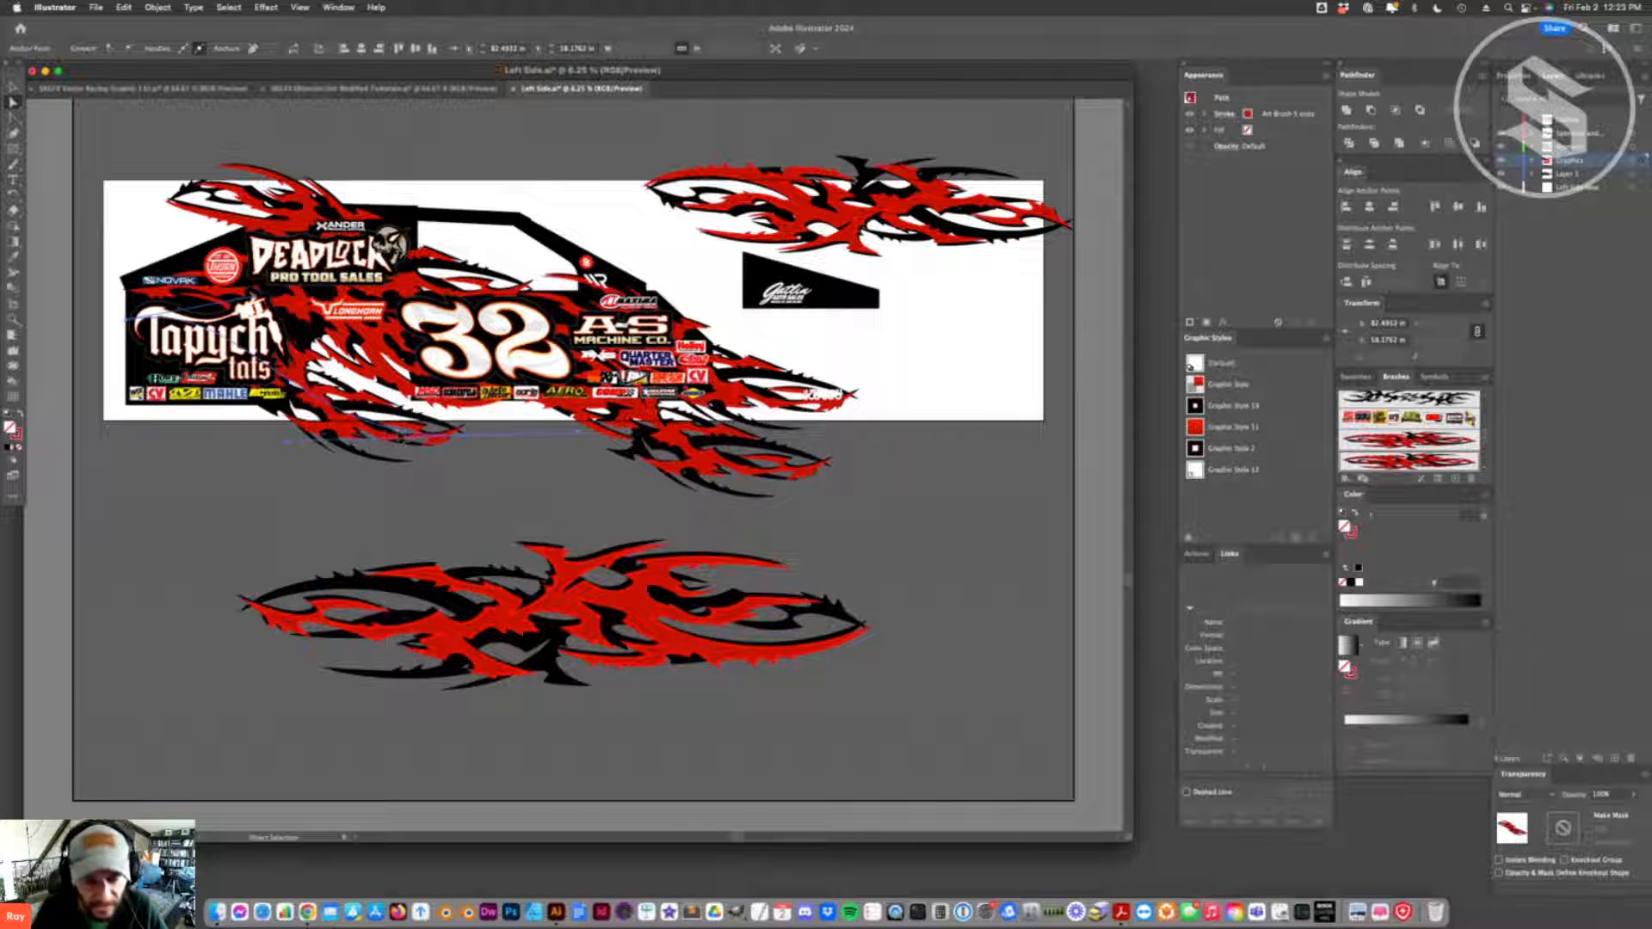
{"action": "left_click", "coordinate": [374, 427]}
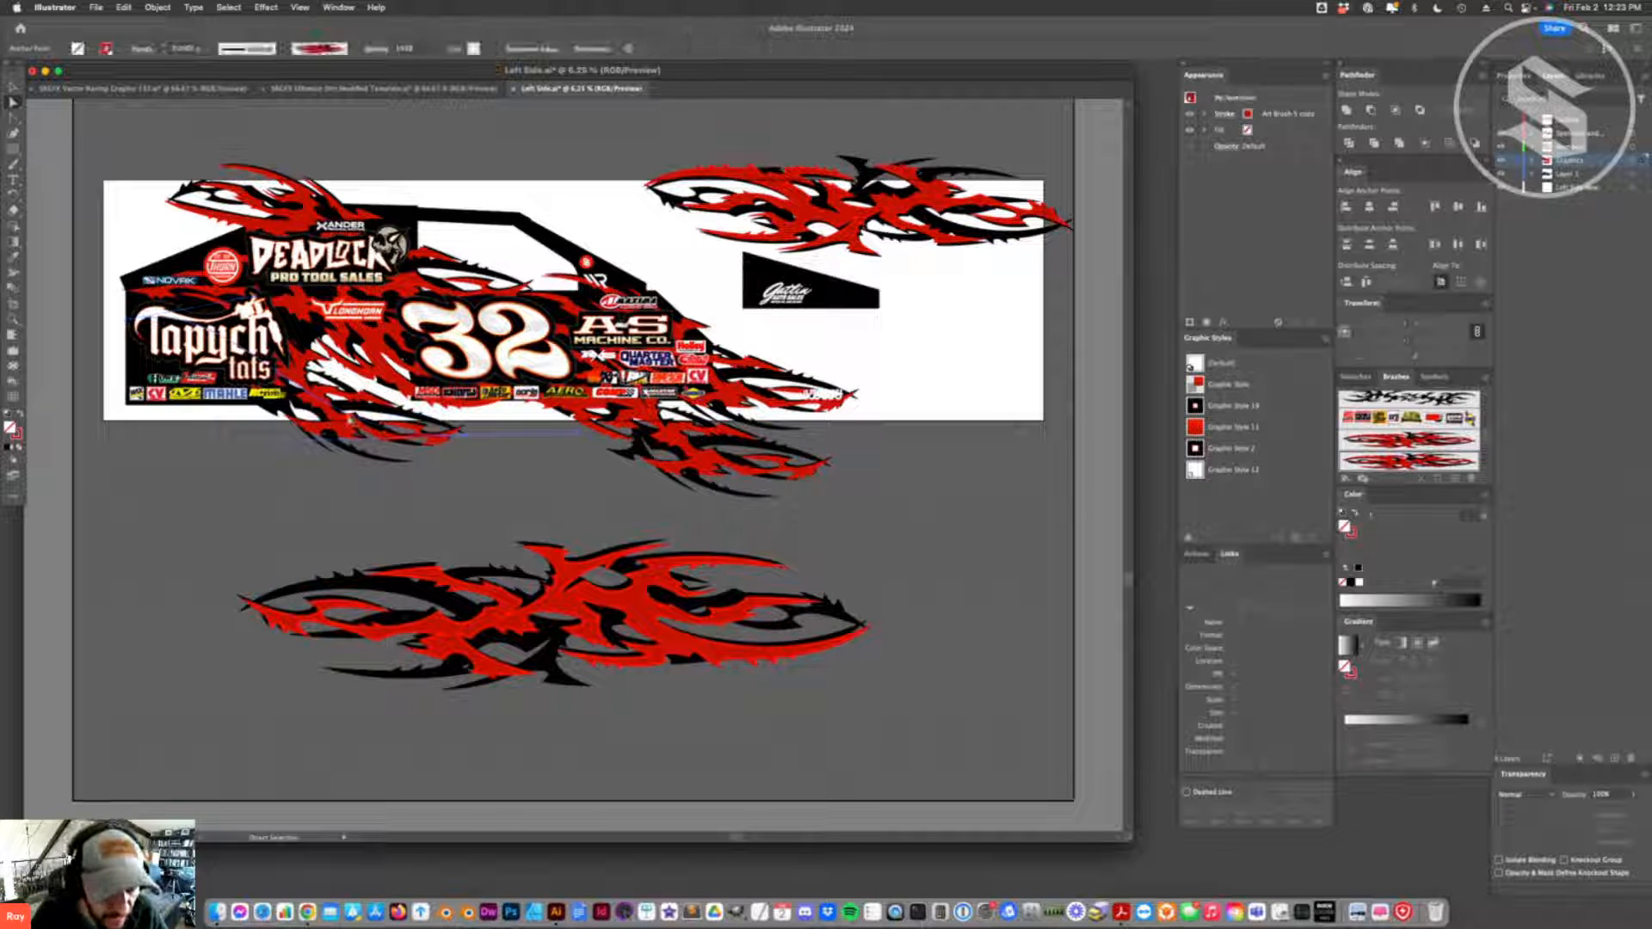
- Duplicate the rear wheel arch flame across the front of the roof, rotating it flatter and placing it along the roofline
{"action": "left_click_drag", "start_coordinate": [374, 427], "coordinate": [607, 244]}
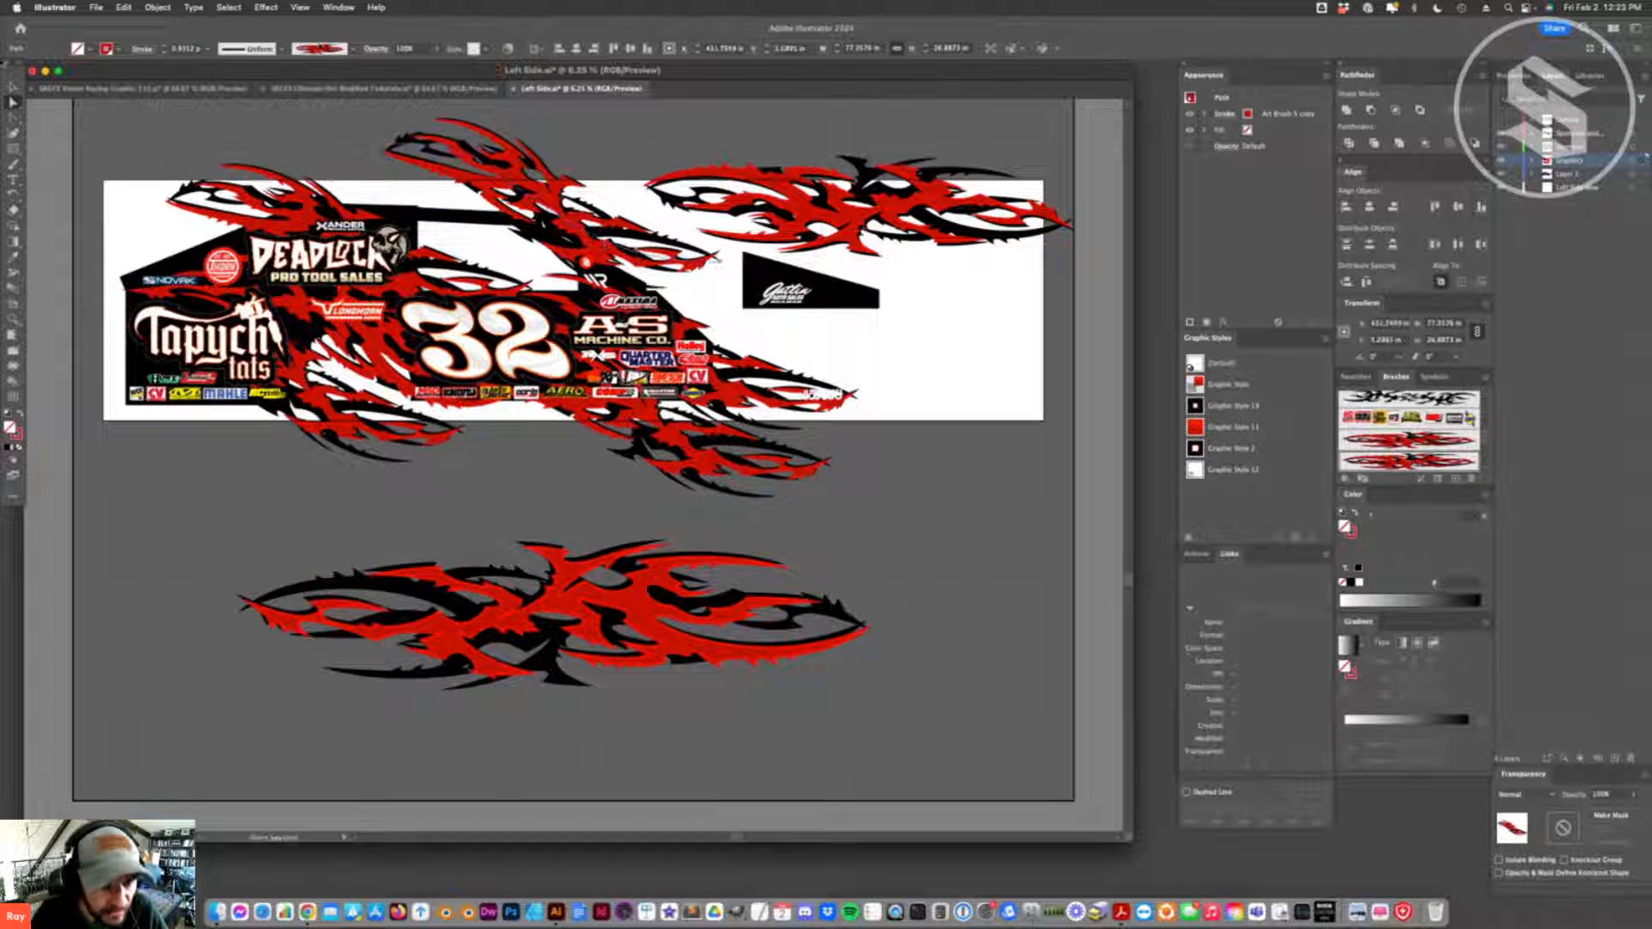
{"action": "key", "text": "v"}
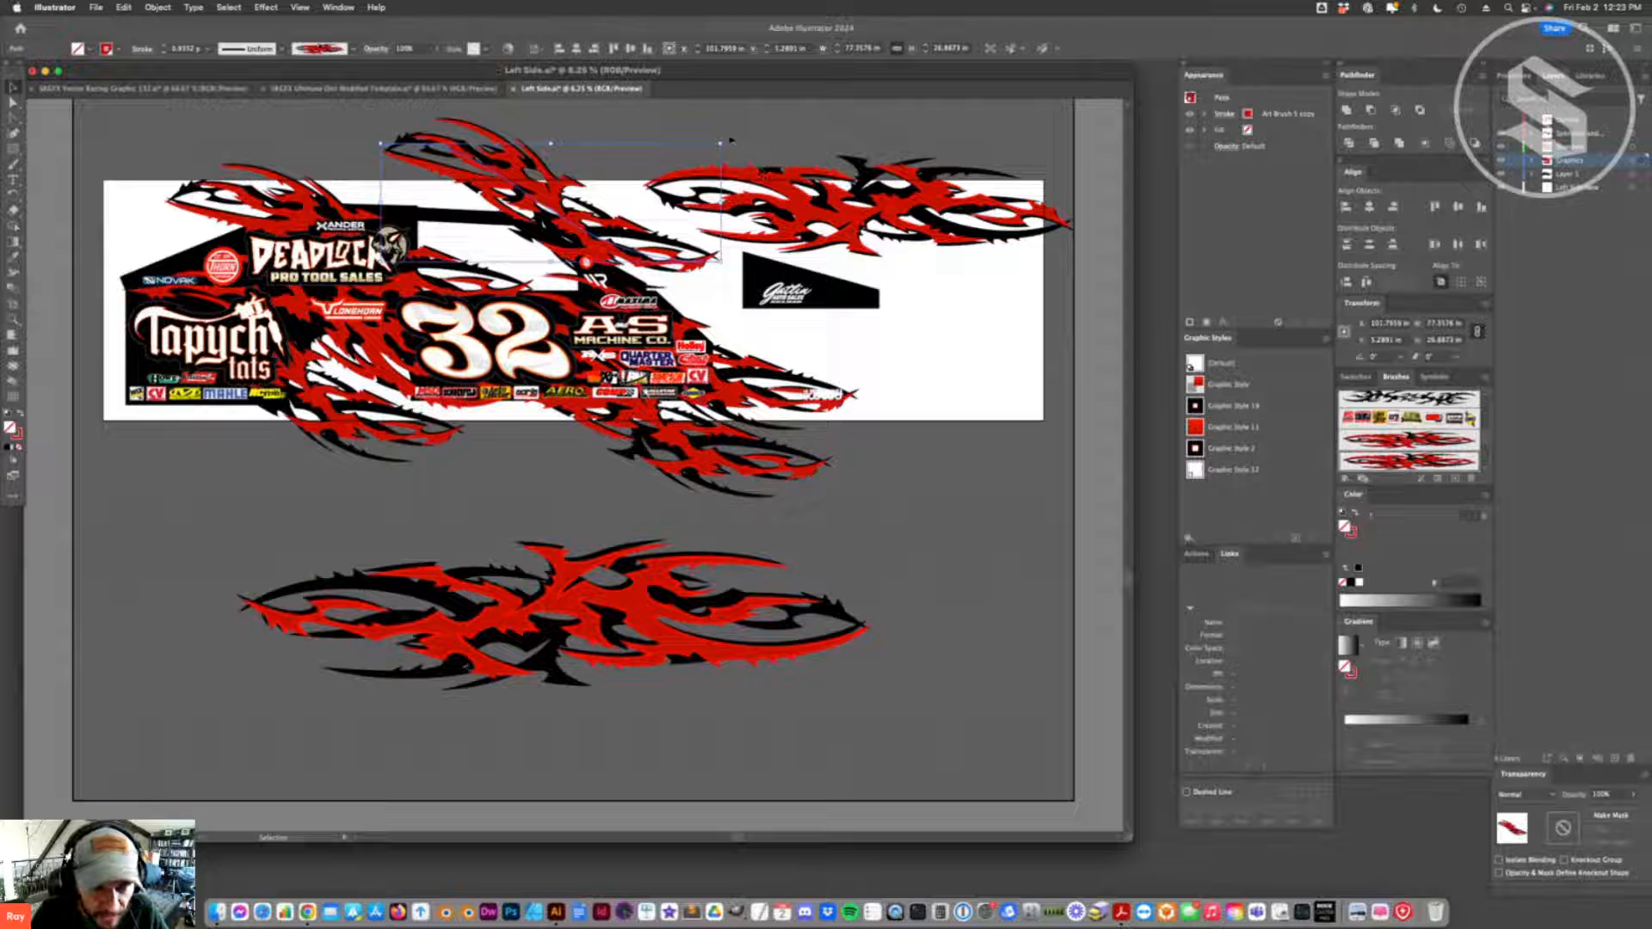
{"action": "scroll", "coordinate": [711, 231], "scroll_direction": "up", "scroll_amount": 3}
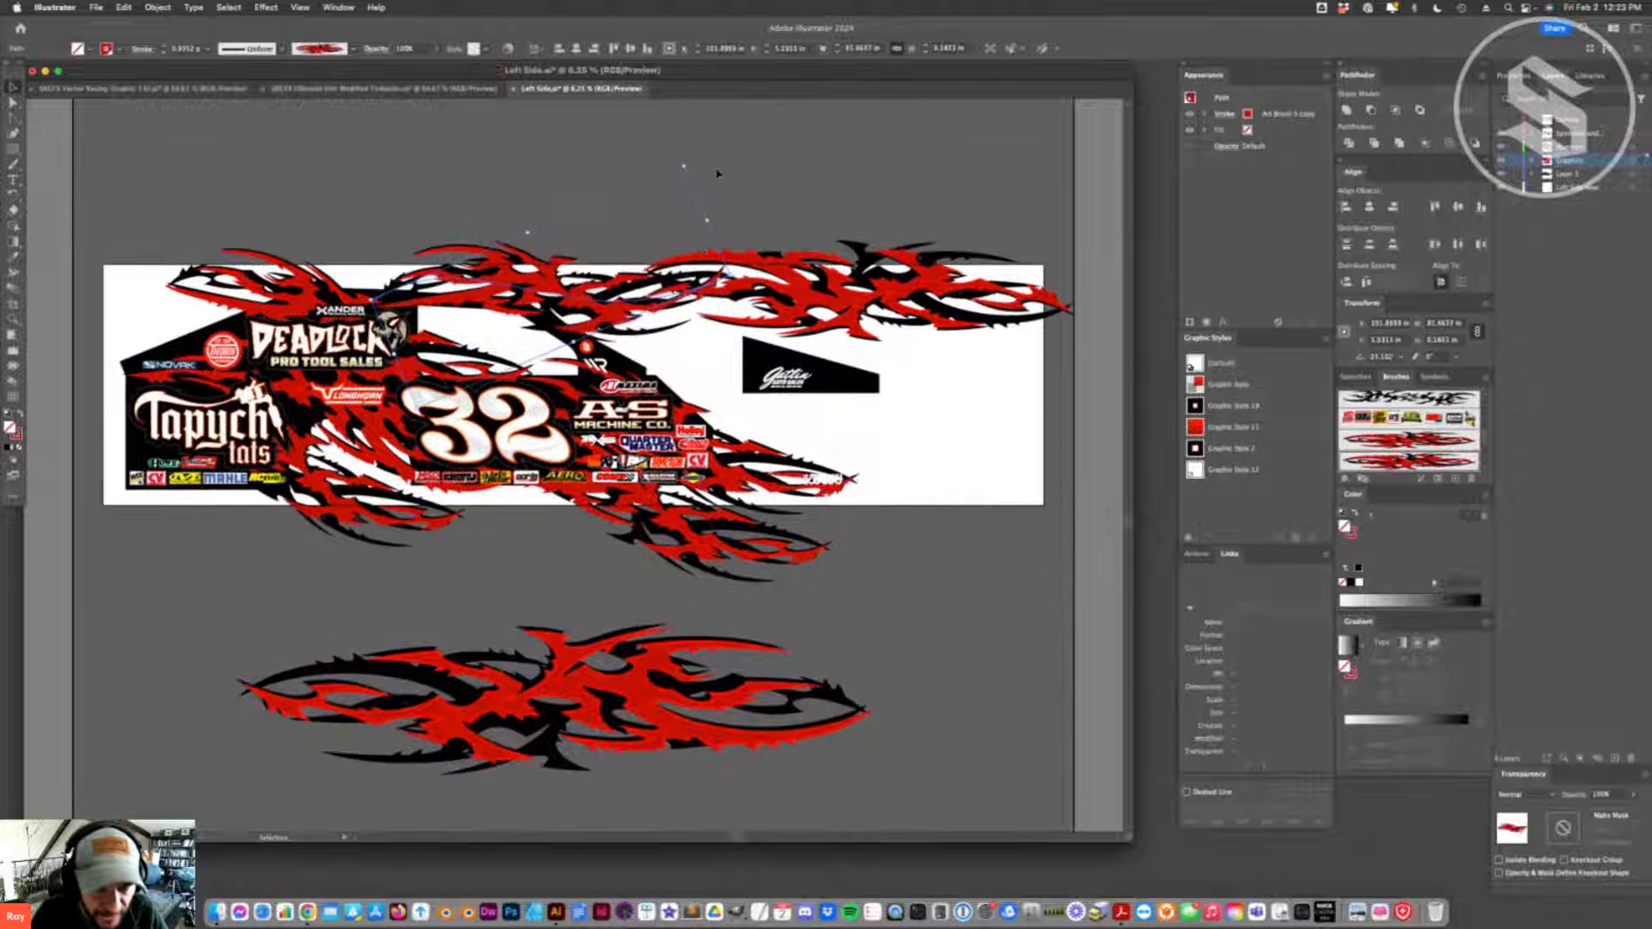
{"action": "left_click", "coordinate": [628, 262]}
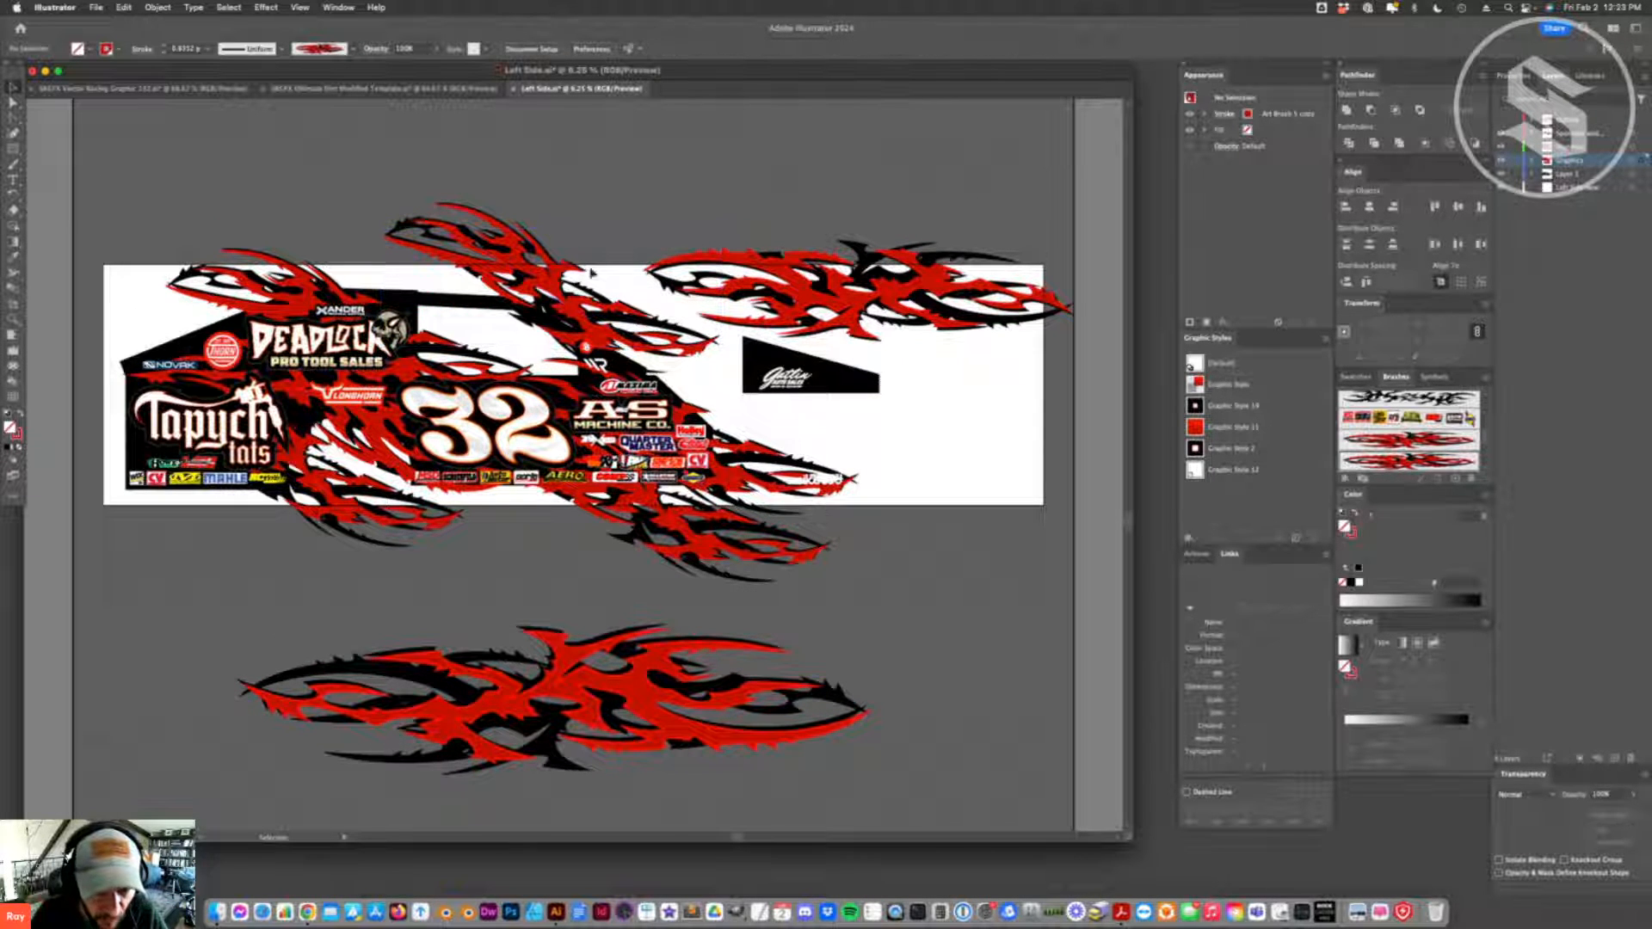
{"action": "left_click", "coordinate": [686, 250]}
{"action": "left_click_drag", "start_coordinate": [726, 223], "coordinate": [716, 201]}
{"action": "left_click_drag", "start_coordinate": [578, 311], "coordinate": [585, 334]}
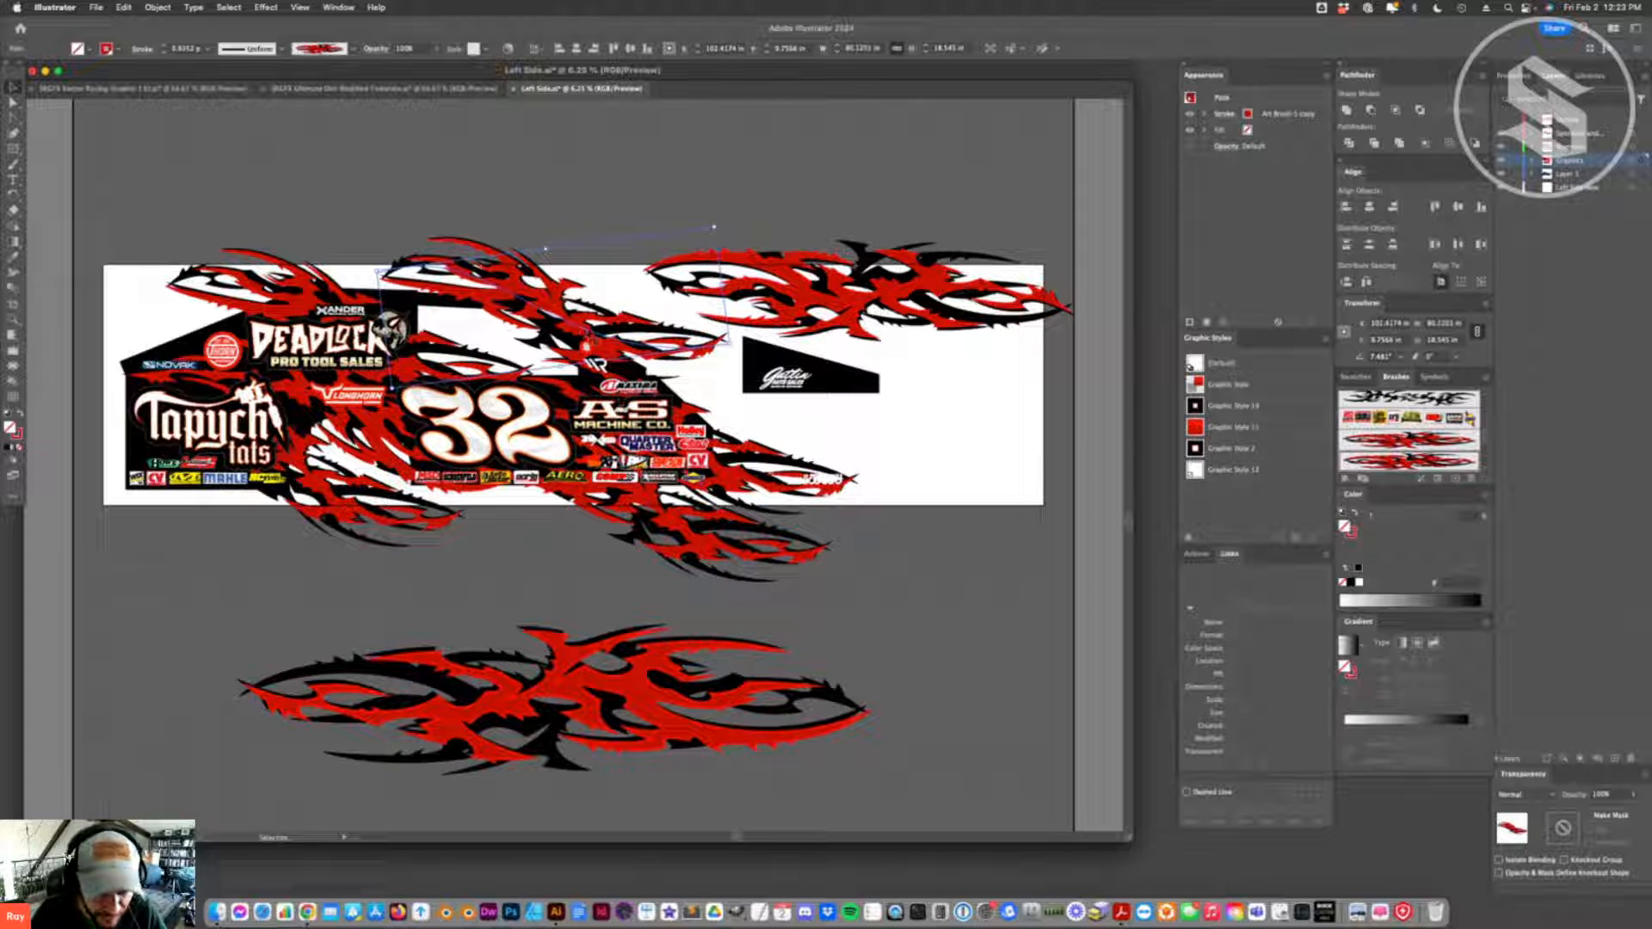
{"action": "left_click", "coordinate": [569, 177]}
- Duplicate the roof flame onto the rear quarter behind the Tapych Tats logo, and rotate it to follow the body
{"action": "left_click_drag", "start_coordinate": [565, 297], "coordinate": [131, 430]}
{"action": "left_click_drag", "start_coordinate": [287, 363], "coordinate": [151, 463]}
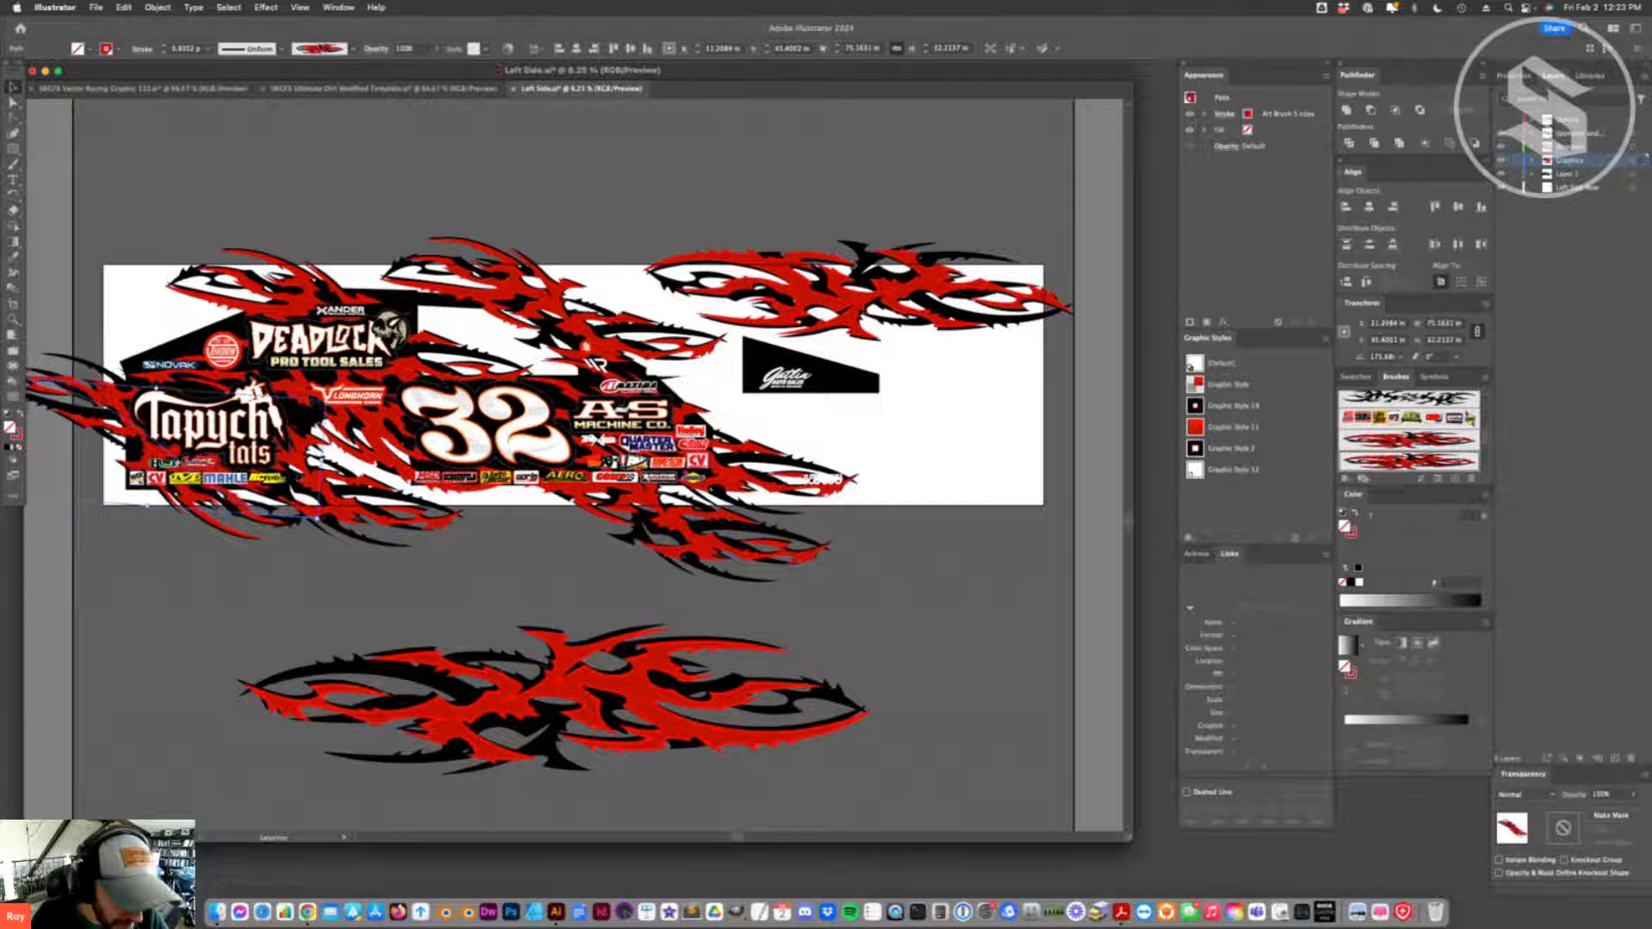
{"action": "left_click_drag", "start_coordinate": [327, 396], "coordinate": [334, 416]}
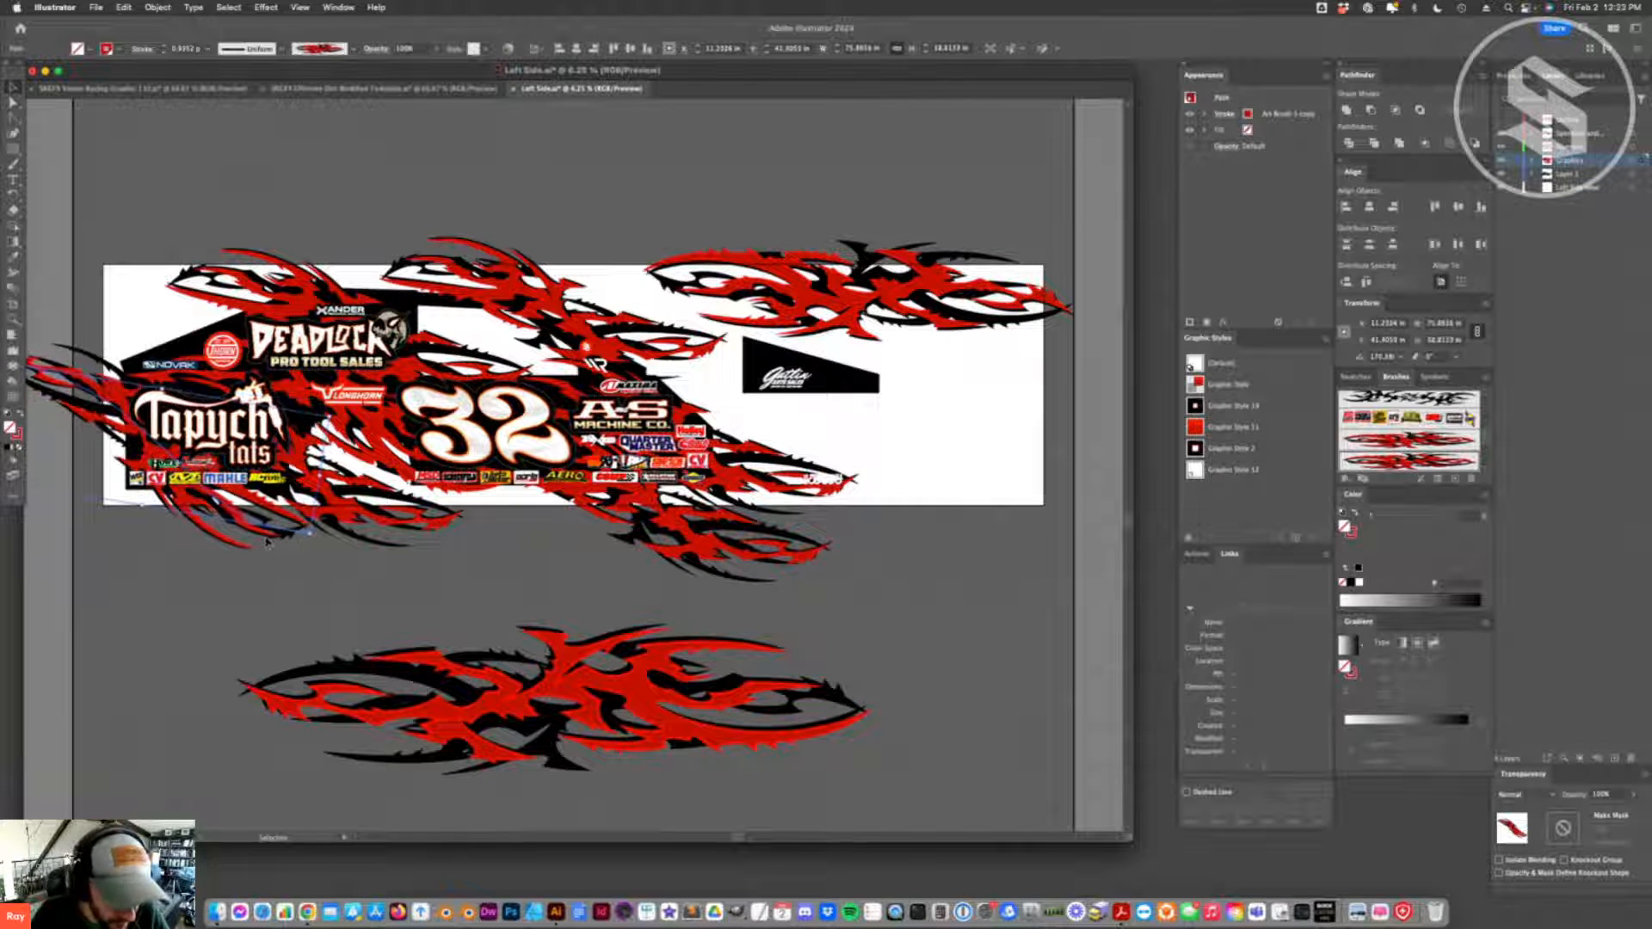
{"action": "left_click", "coordinate": [363, 557]}
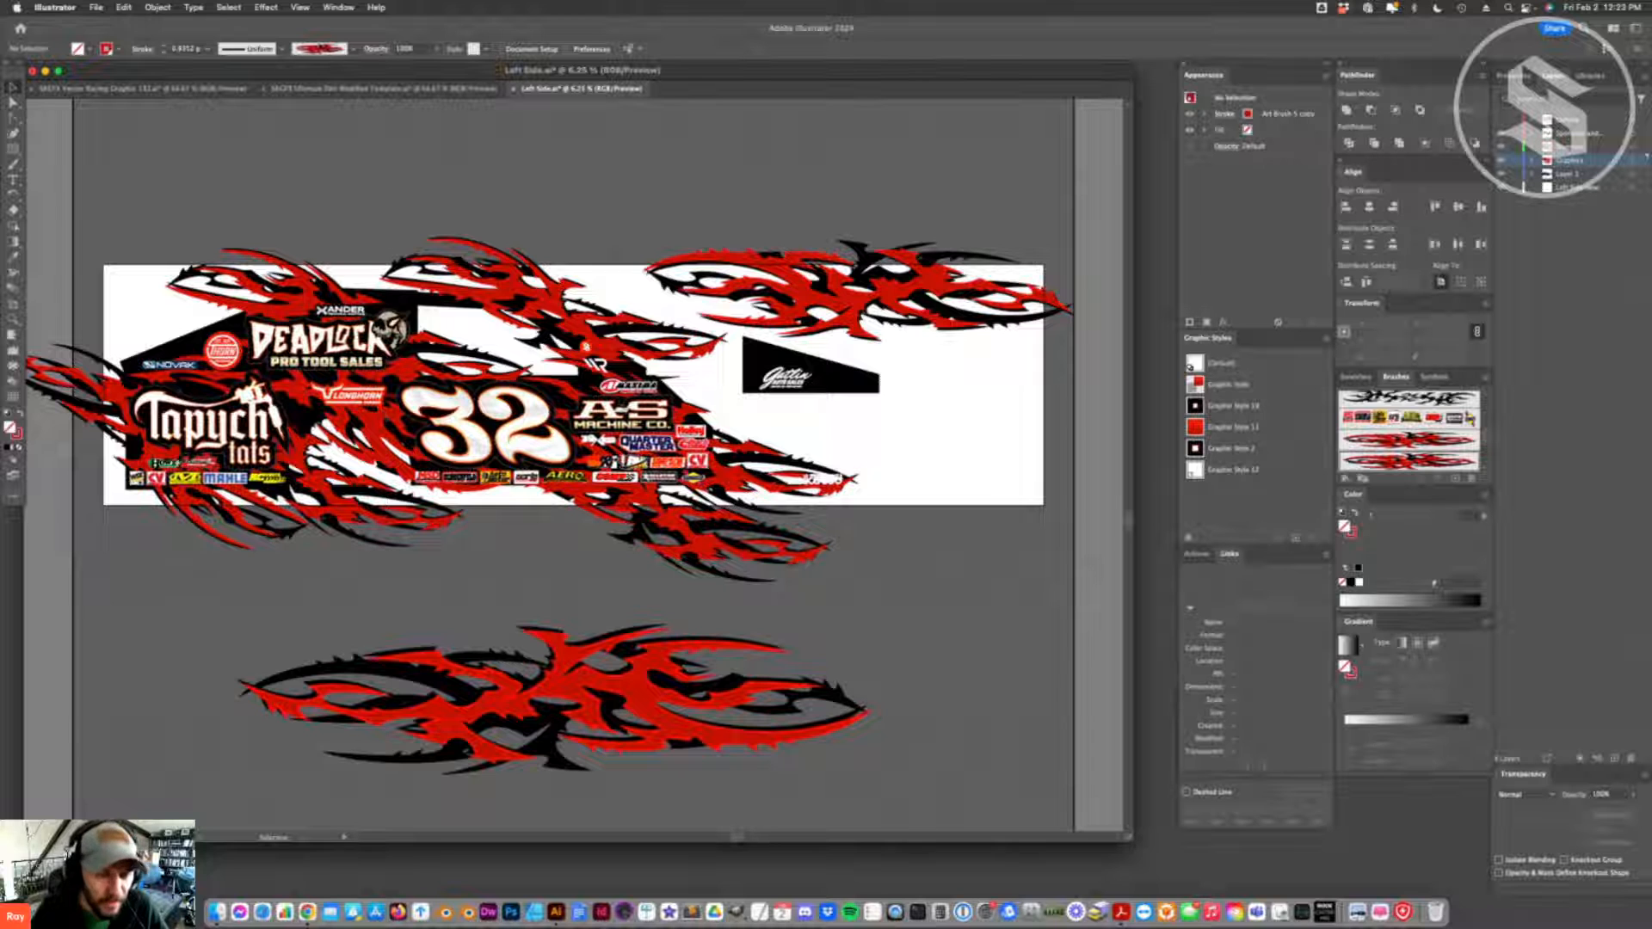
- Shift the front roof flame slightly upward, and save the Left Side file
{"action": "left_click", "coordinate": [519, 293]}
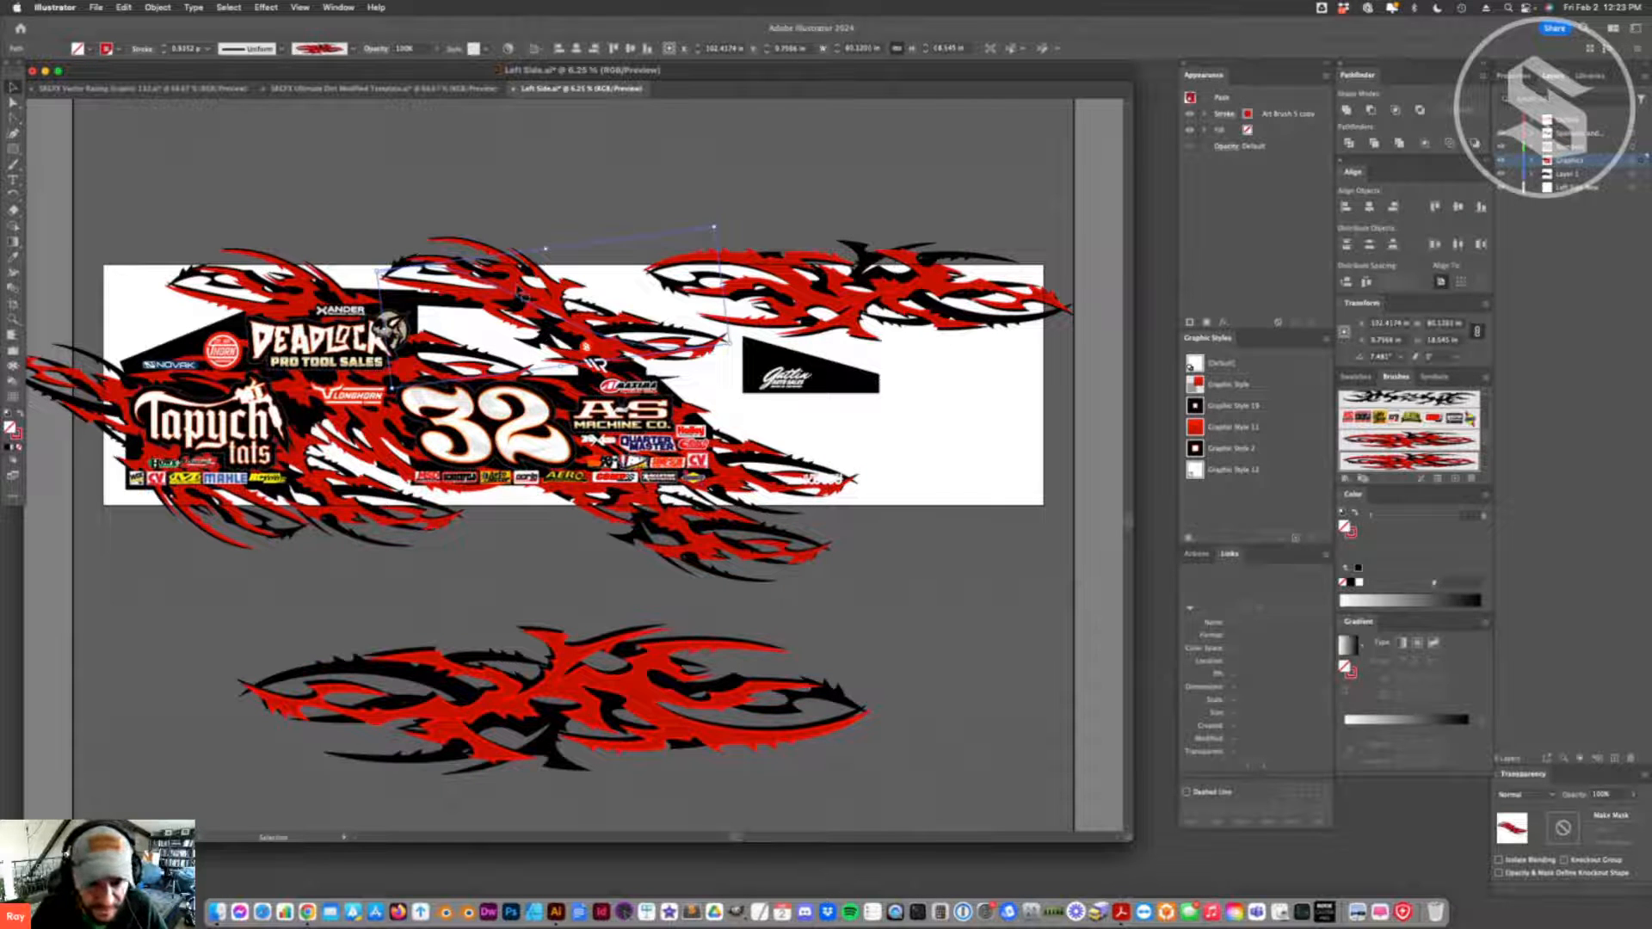
{"action": "left_click_drag", "start_coordinate": [521, 295], "coordinate": [519, 291]}
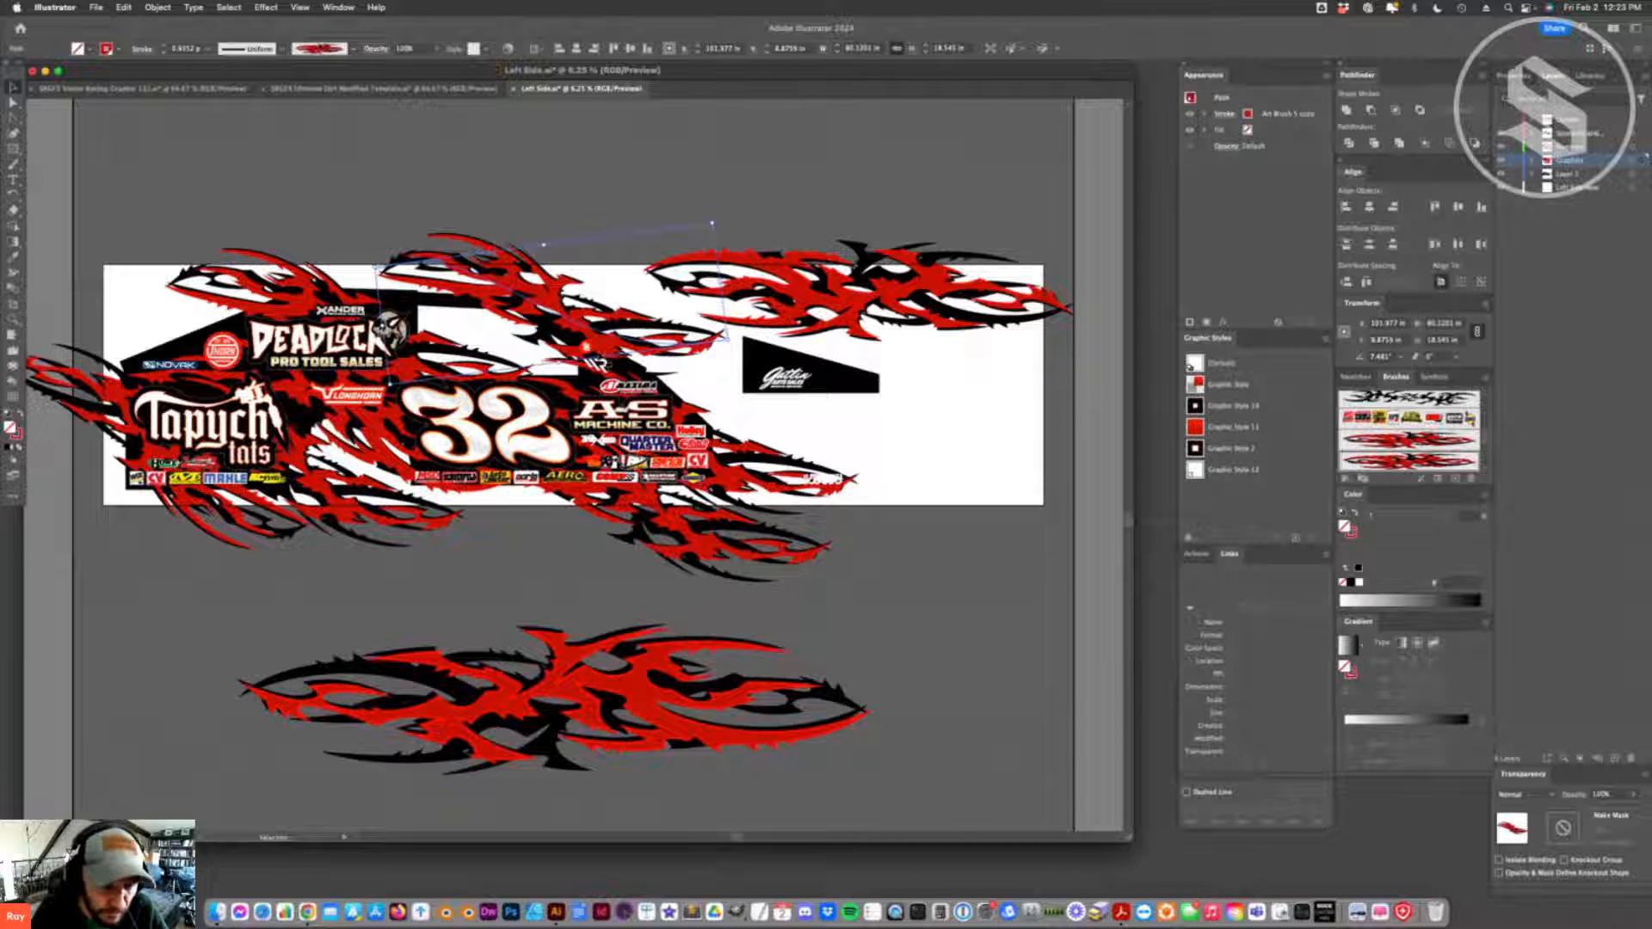
{"action": "left_click", "coordinate": [895, 559]}
{"action": "key", "text": "super+shift+a"}
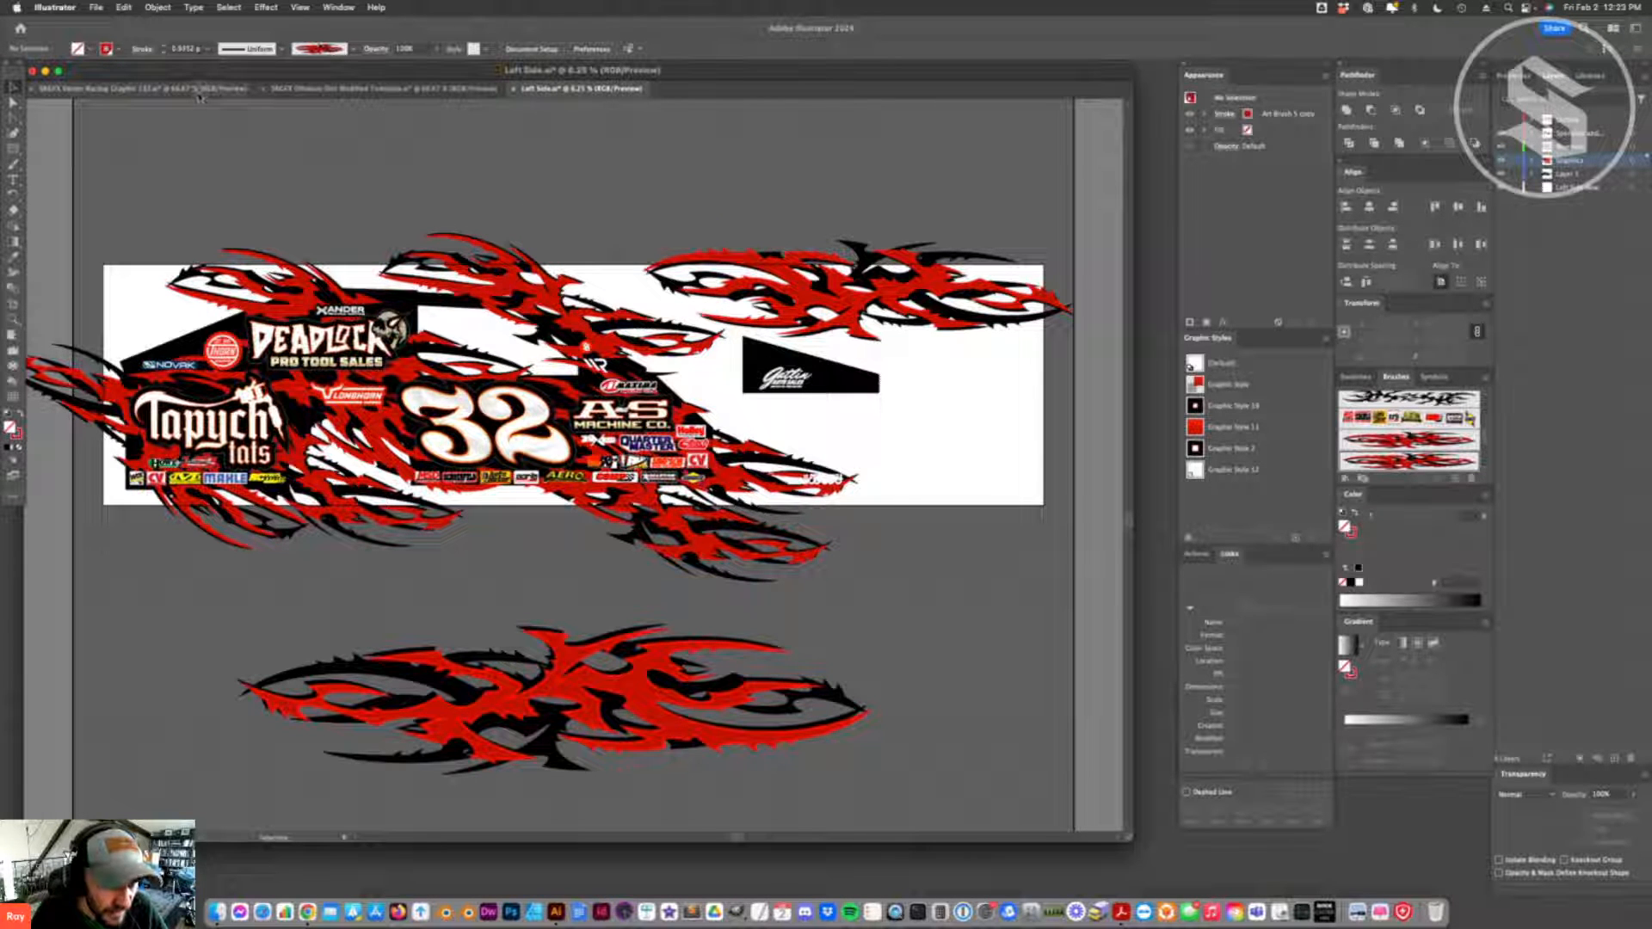
{"action": "key", "text": "super+s"}
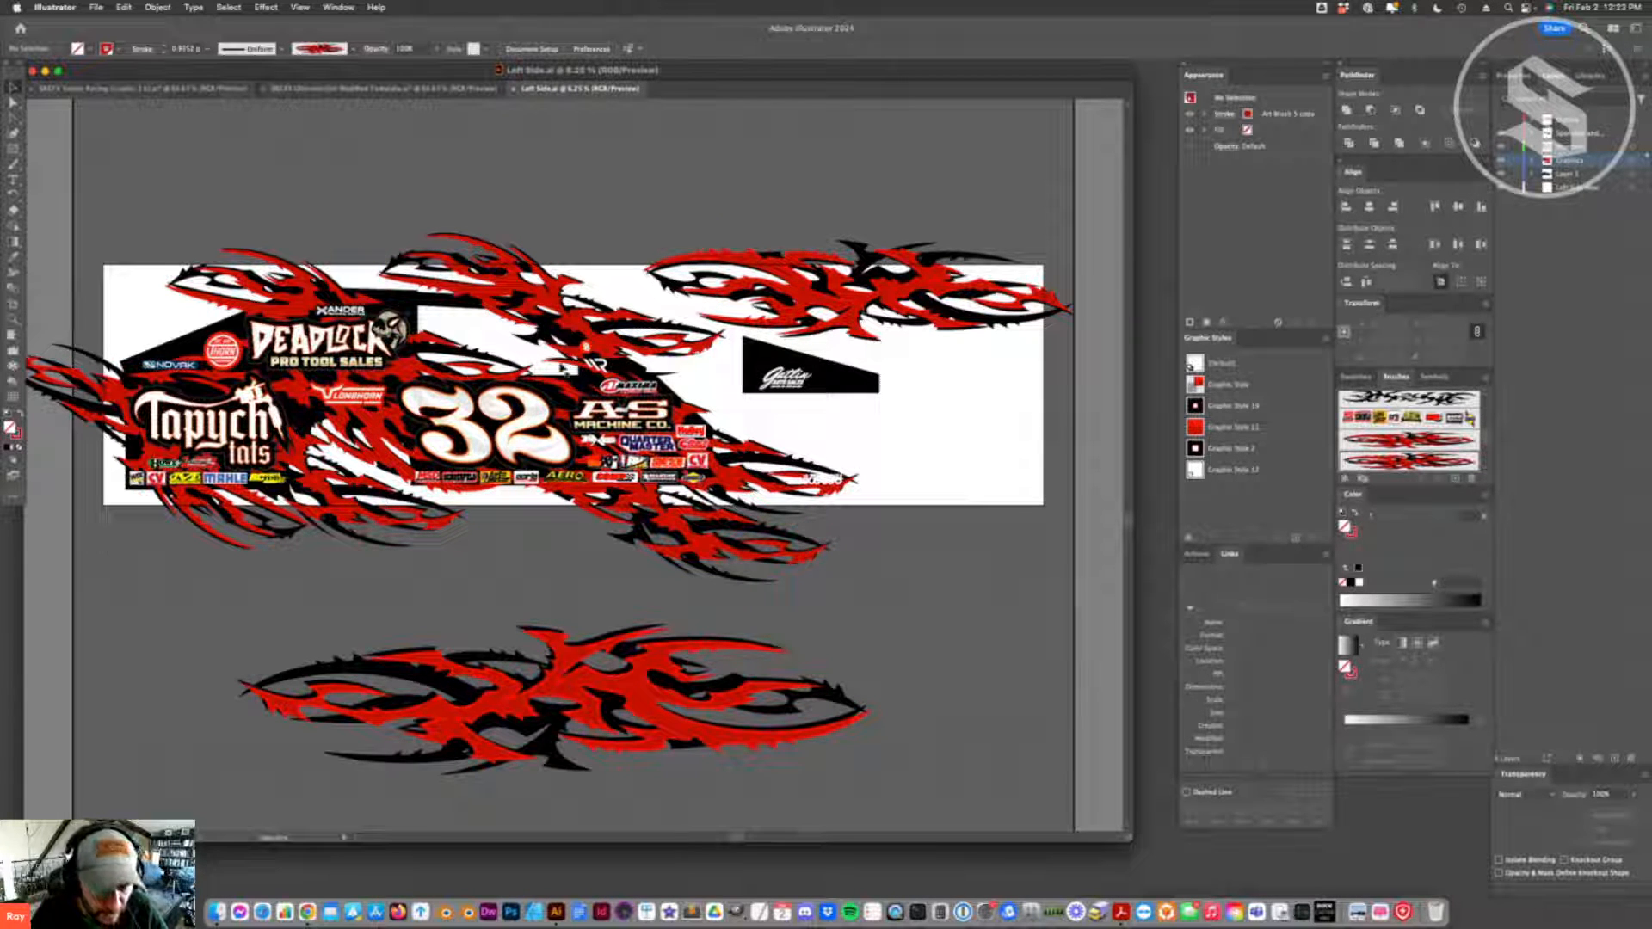
- Move the large flame artwork below the car toward the front, and update the modified links in the Ultimate Dirt Modified Template
{"action": "left_click", "coordinate": [521, 295]}
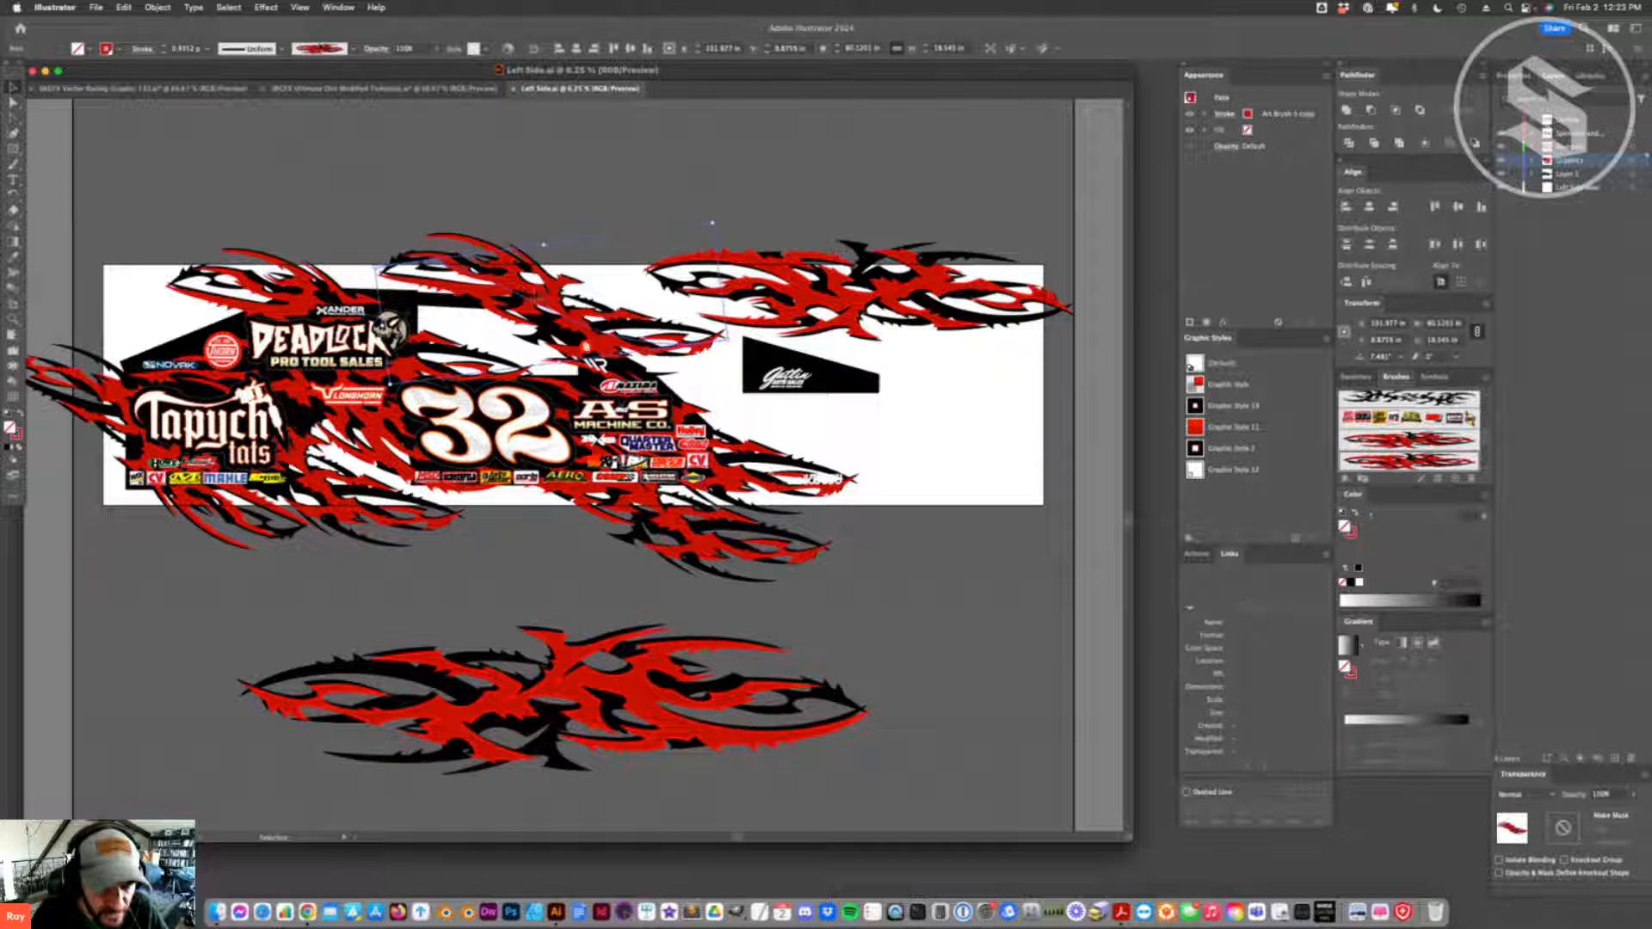
{"action": "left_click_drag", "start_coordinate": [593, 687], "coordinate": [751, 630]}
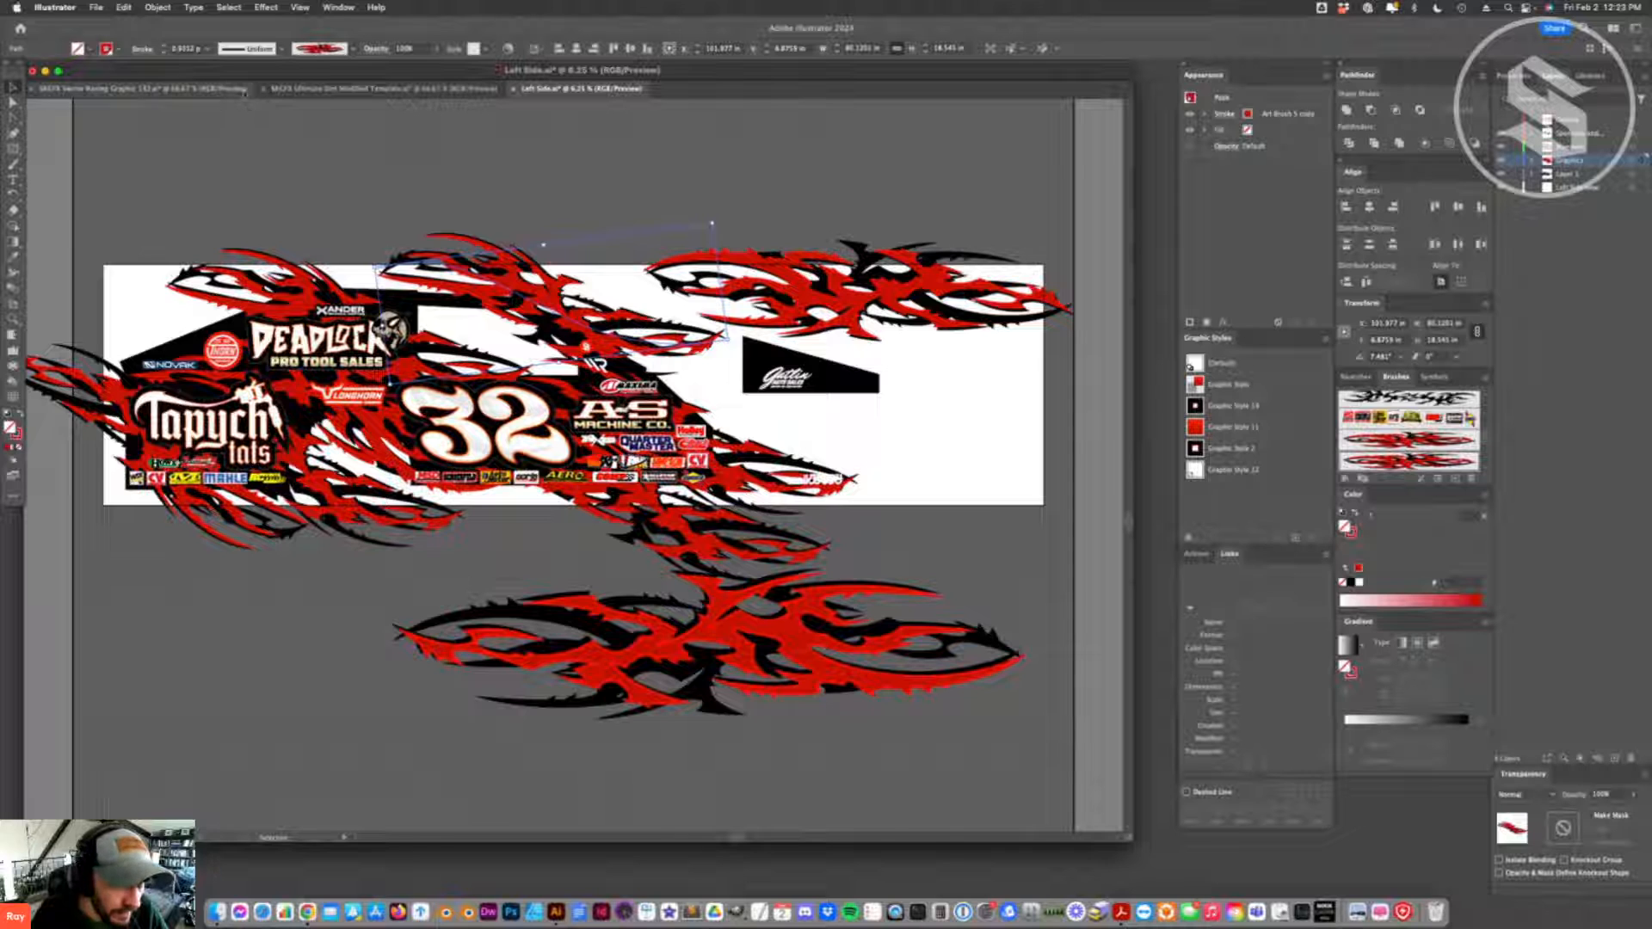
{"action": "left_click", "coordinate": [327, 89]}
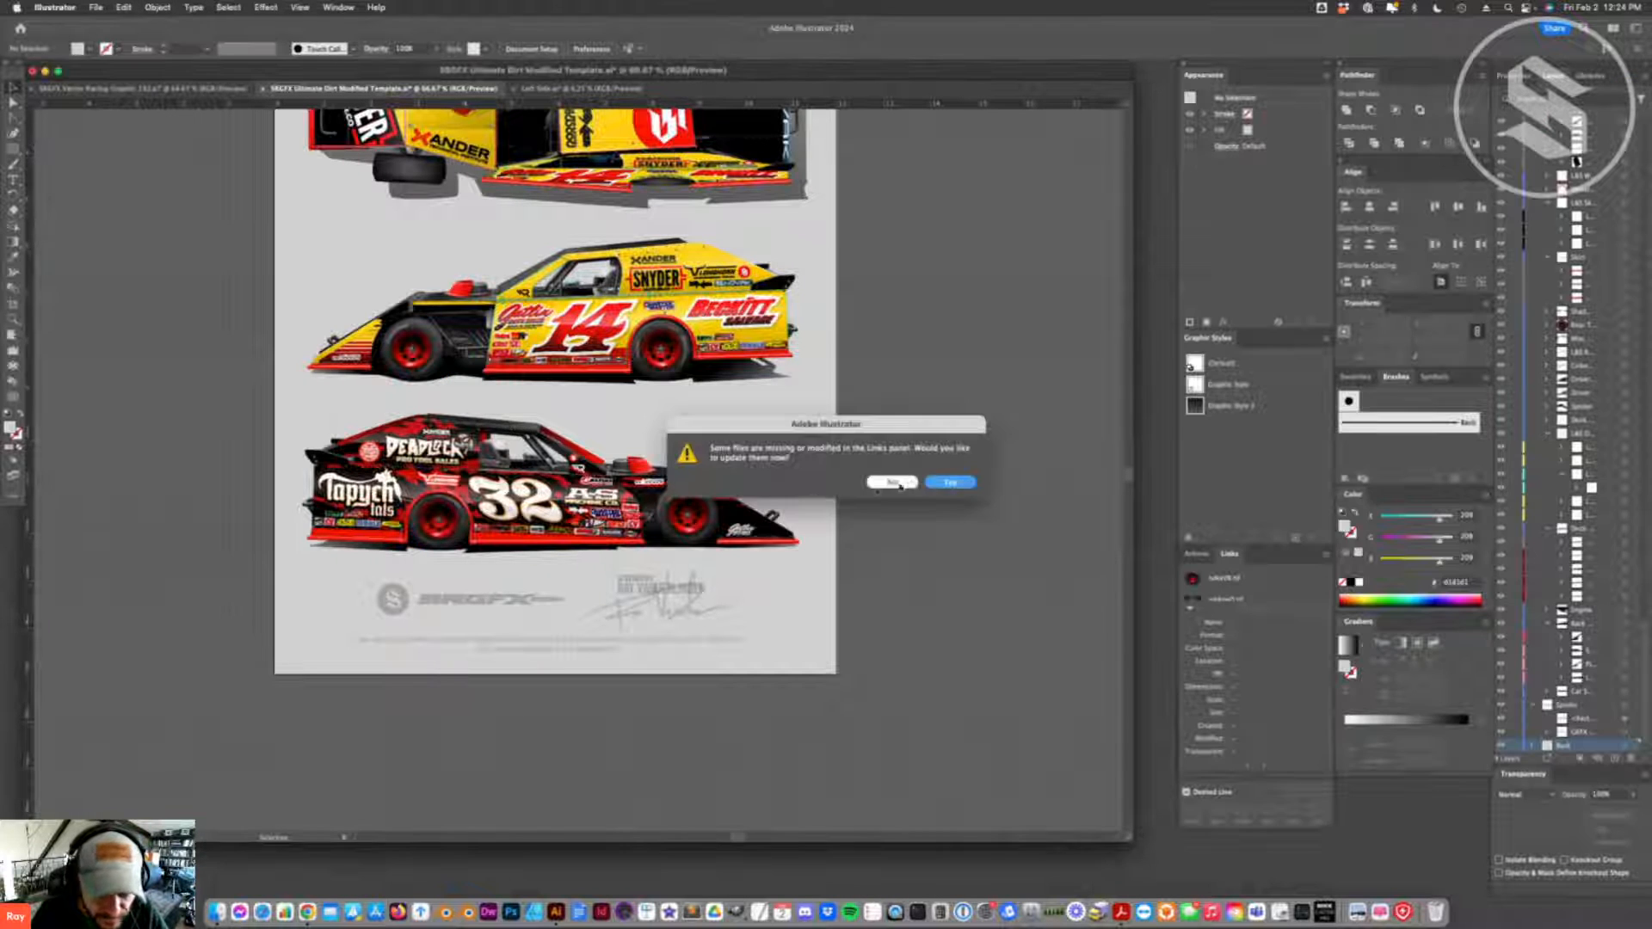
{"action": "left_click", "coordinate": [964, 484]}
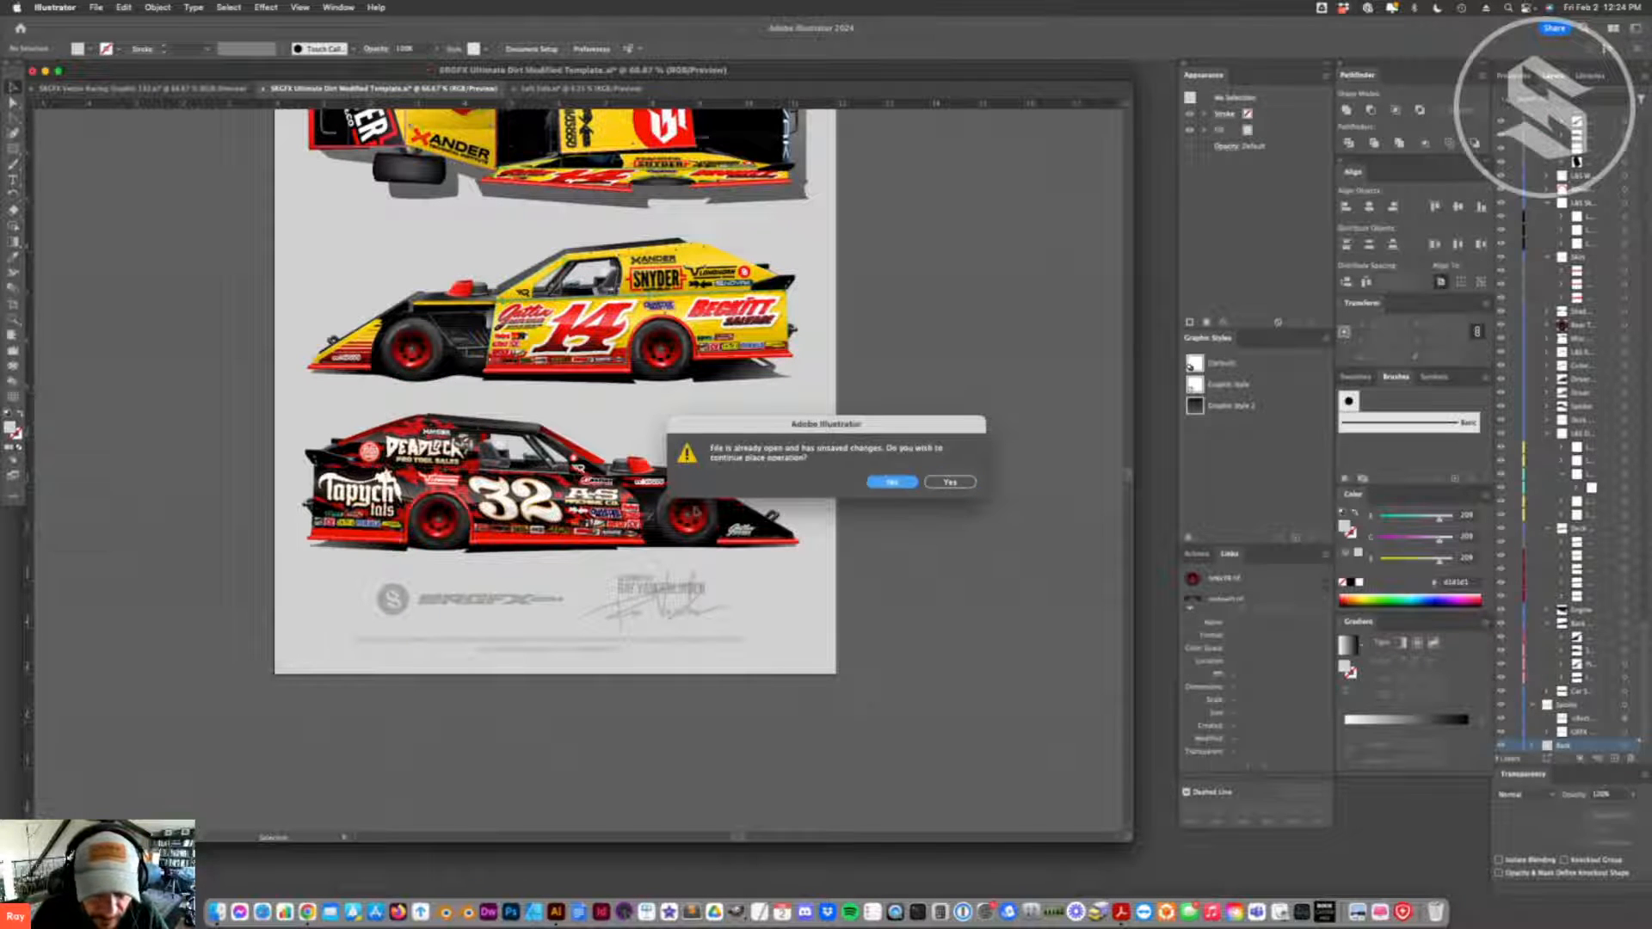
{"action": "left_click", "coordinate": [949, 482]}
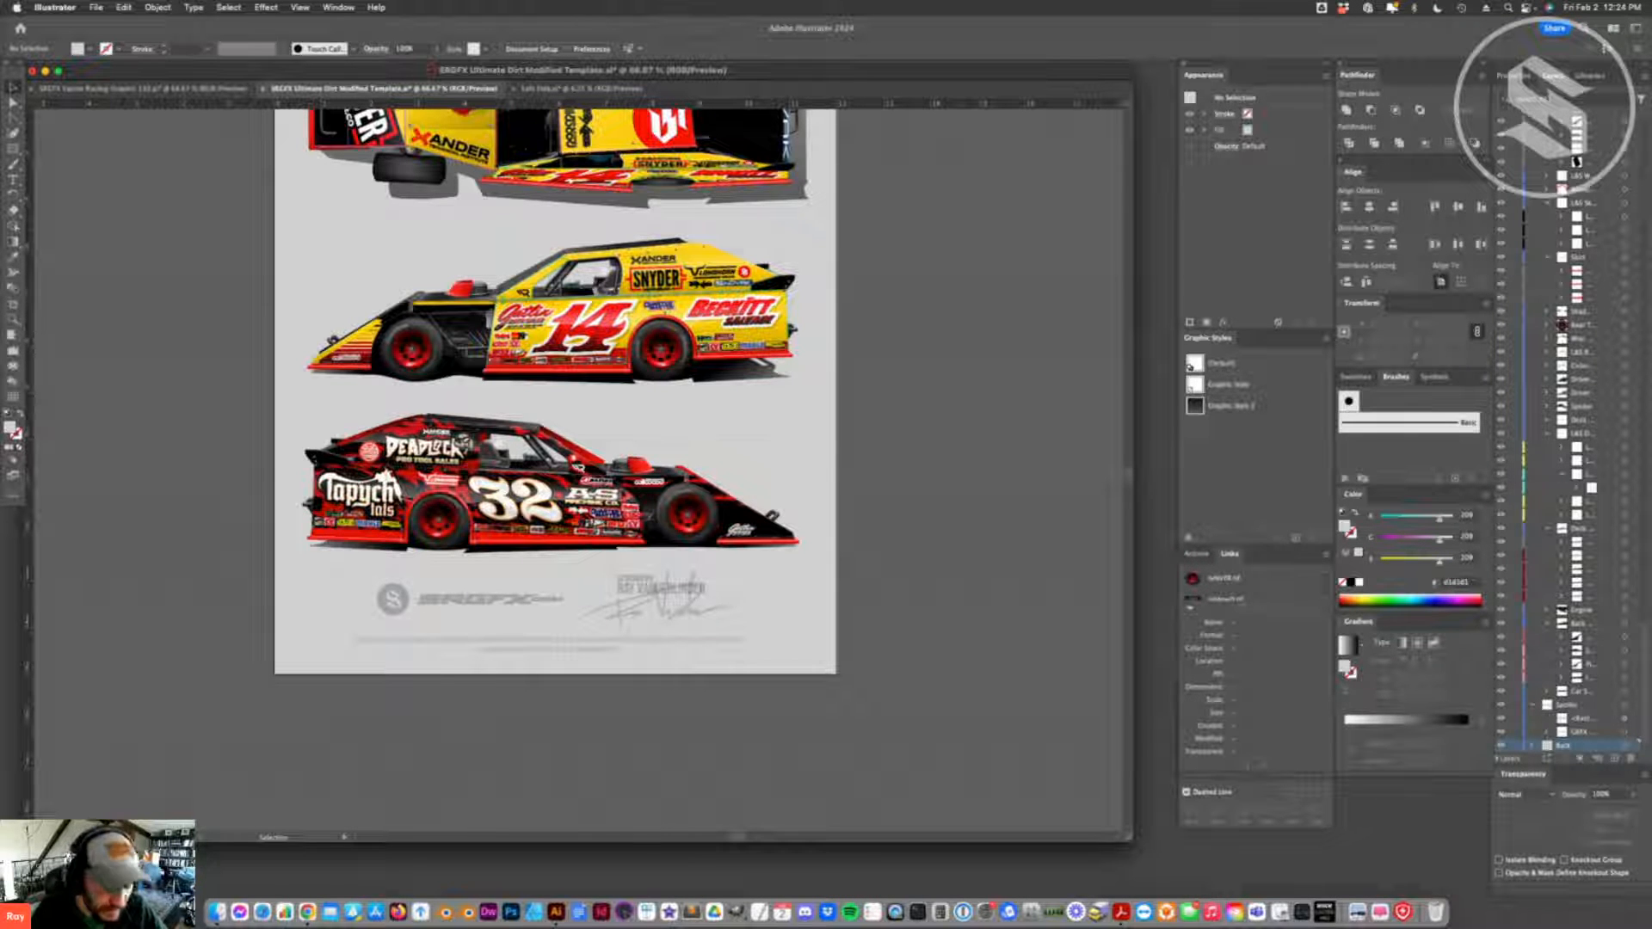
{"action": "left_click", "coordinate": [142, 89]}
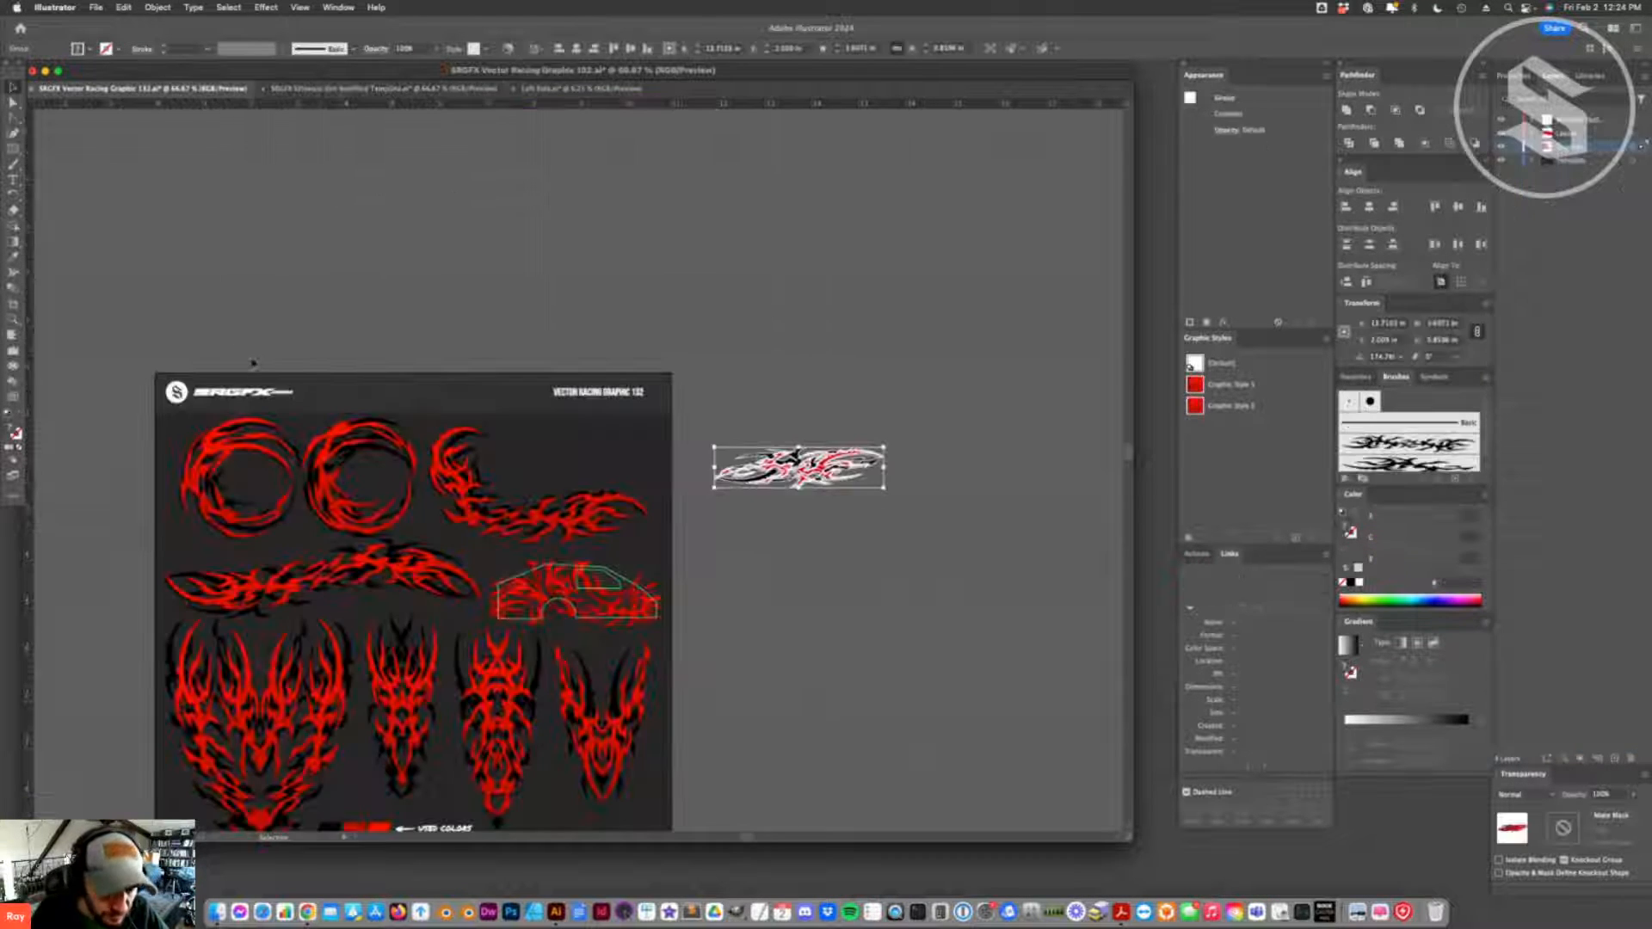
{"action": "left_click", "coordinate": [379, 90]}
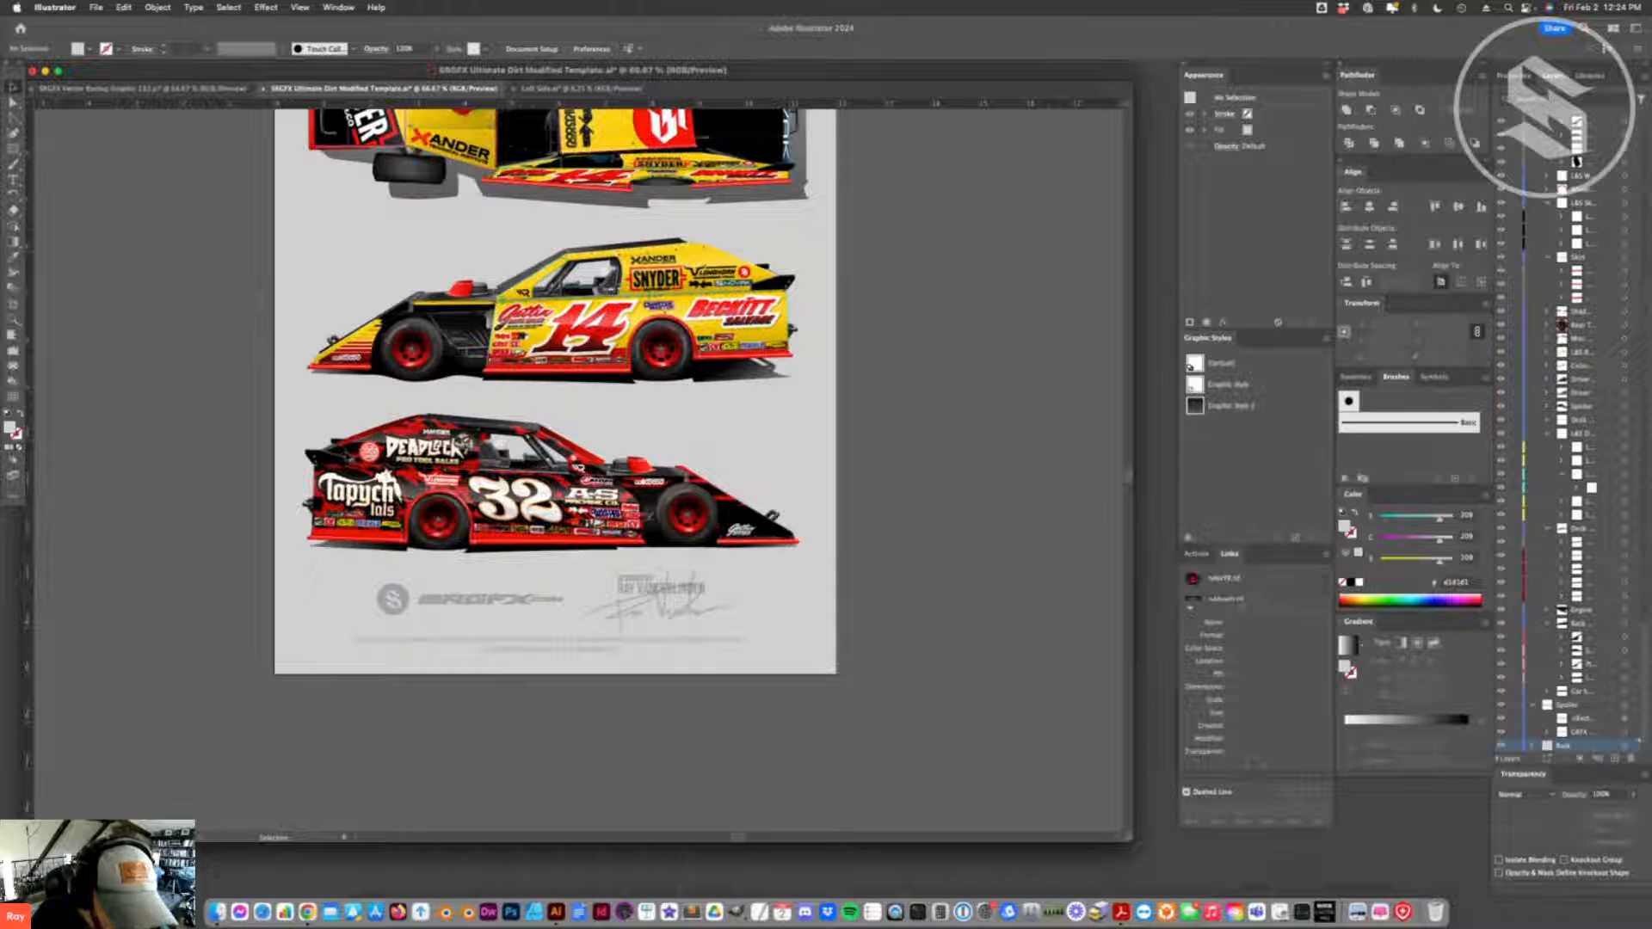
- Remove the overlapping spoiler pieces at the rear edge of the number 32 car
{"action": "left_click", "coordinate": [331, 465]}
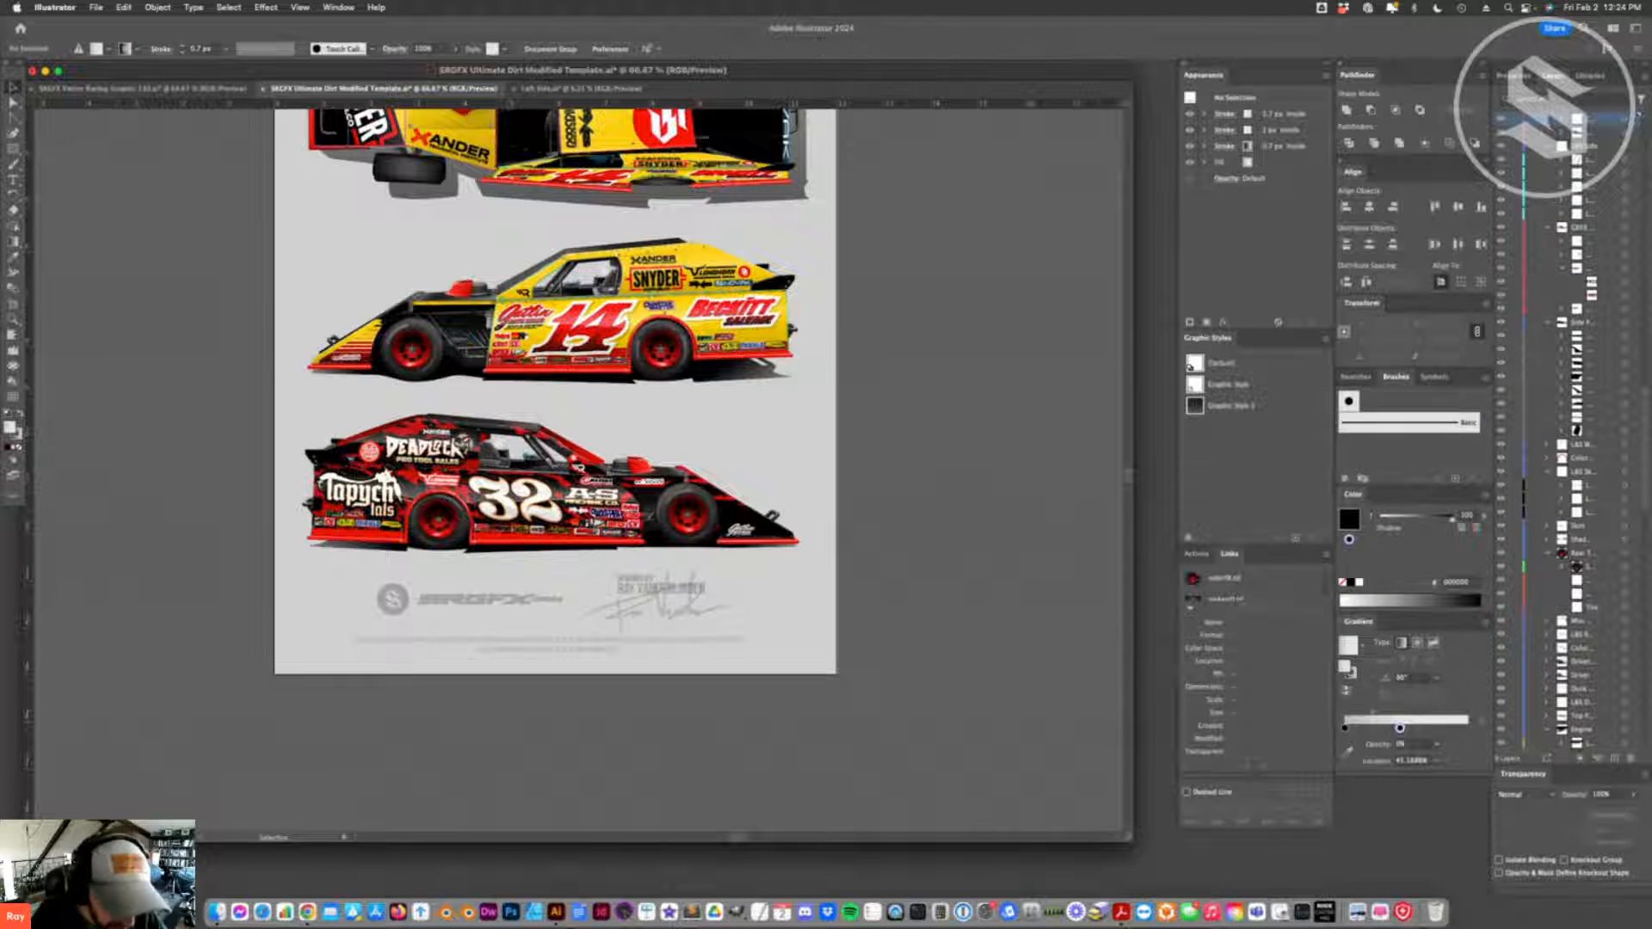
{"action": "left_click", "coordinate": [317, 437]}
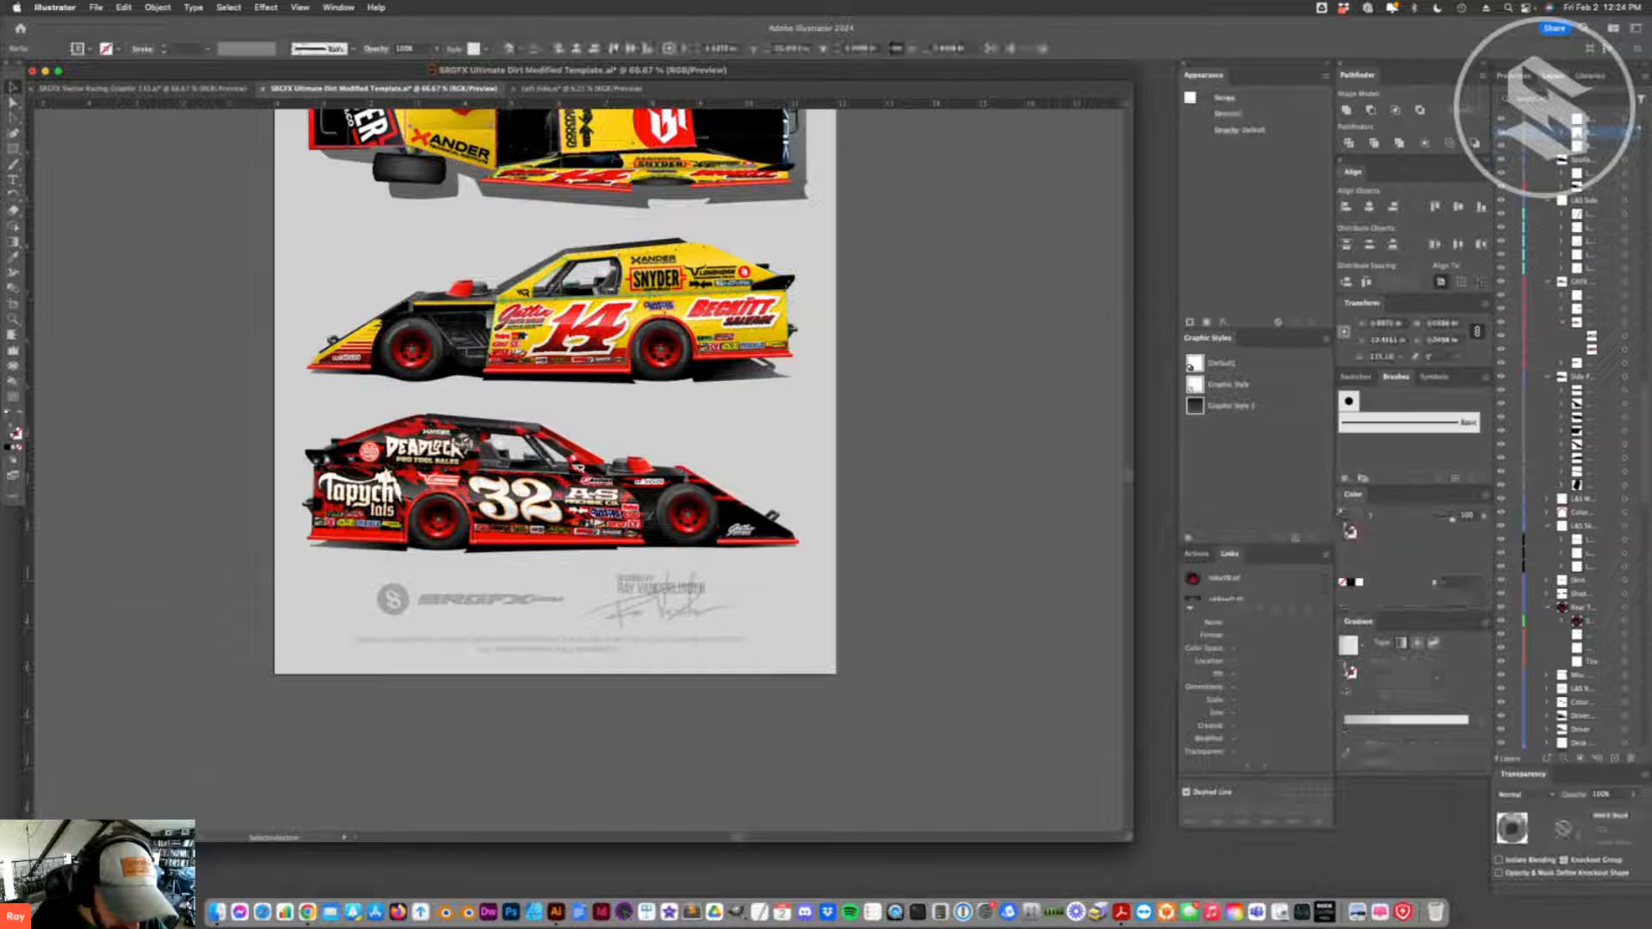
{"action": "key", "text": "Delete"}
{"action": "left_click", "coordinate": [316, 449]}
{"action": "key", "text": "Delete"}
{"action": "left_click", "coordinate": [314, 454]}
{"action": "key", "text": "Delete"}
{"action": "left_click", "coordinate": [315, 454]}
{"action": "key", "text": "Delete"}
{"action": "left_click", "coordinate": [320, 451]}
{"action": "key", "text": "Delete"}
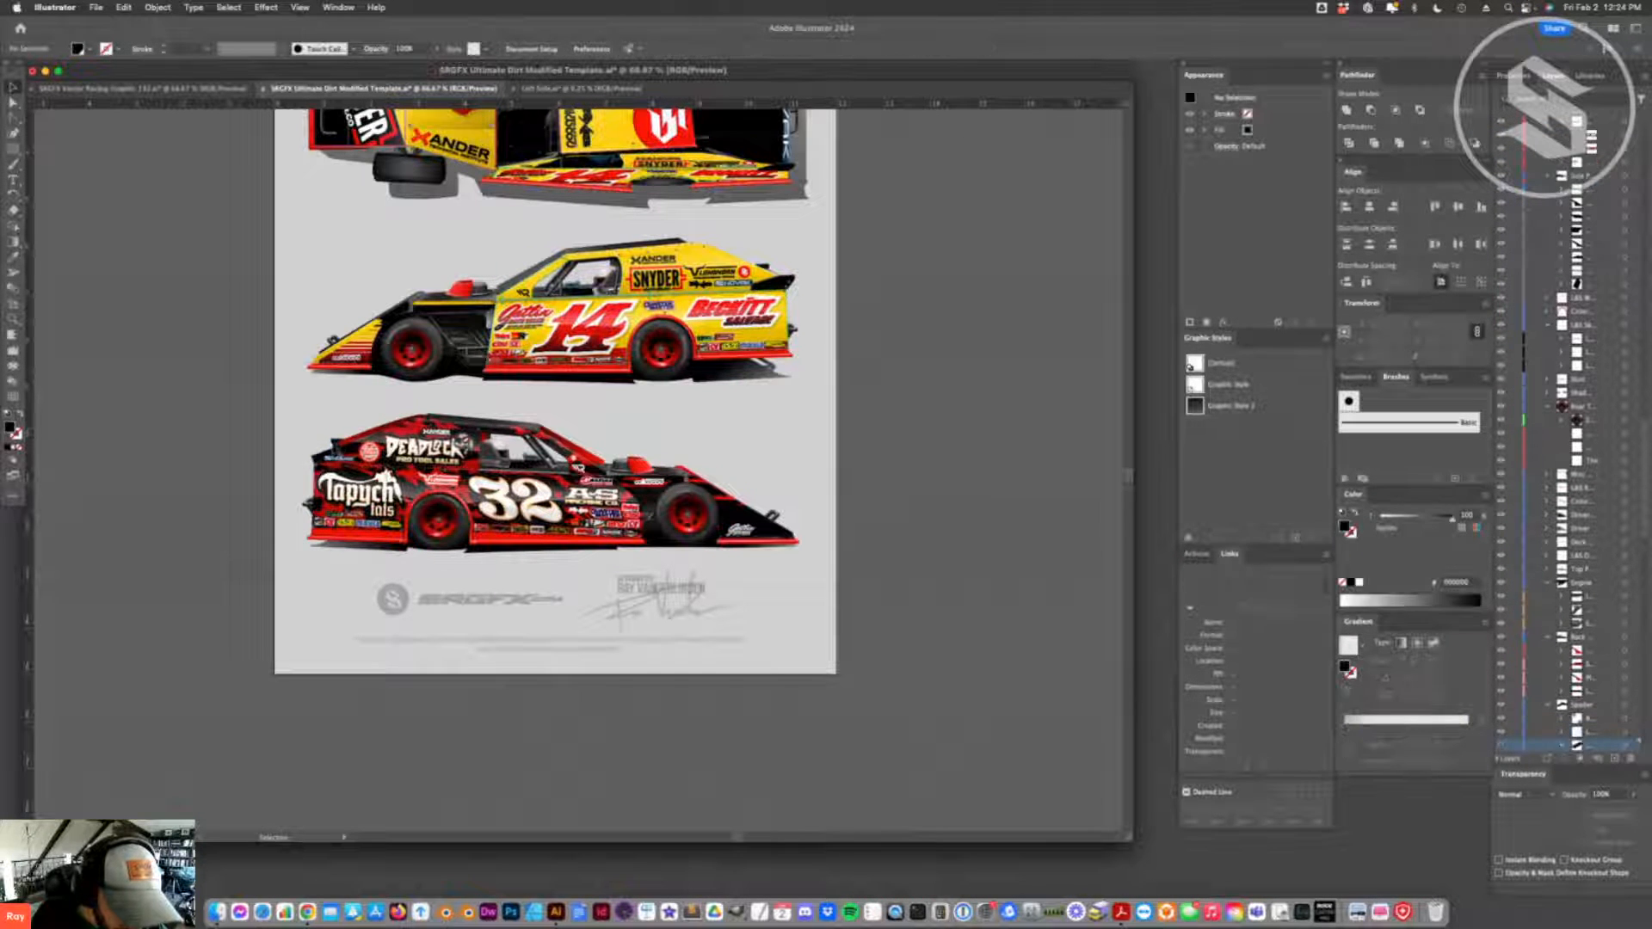
- Hide the remaining red and black spoiler pieces at the upper rear edge of the number 32 car
{"action": "key", "text": "v"}
{"action": "left_click", "coordinate": [327, 450]}
{"action": "key", "text": "super+3"}
{"action": "left_click", "coordinate": [340, 445]}
{"action": "key", "text": "super+3"}
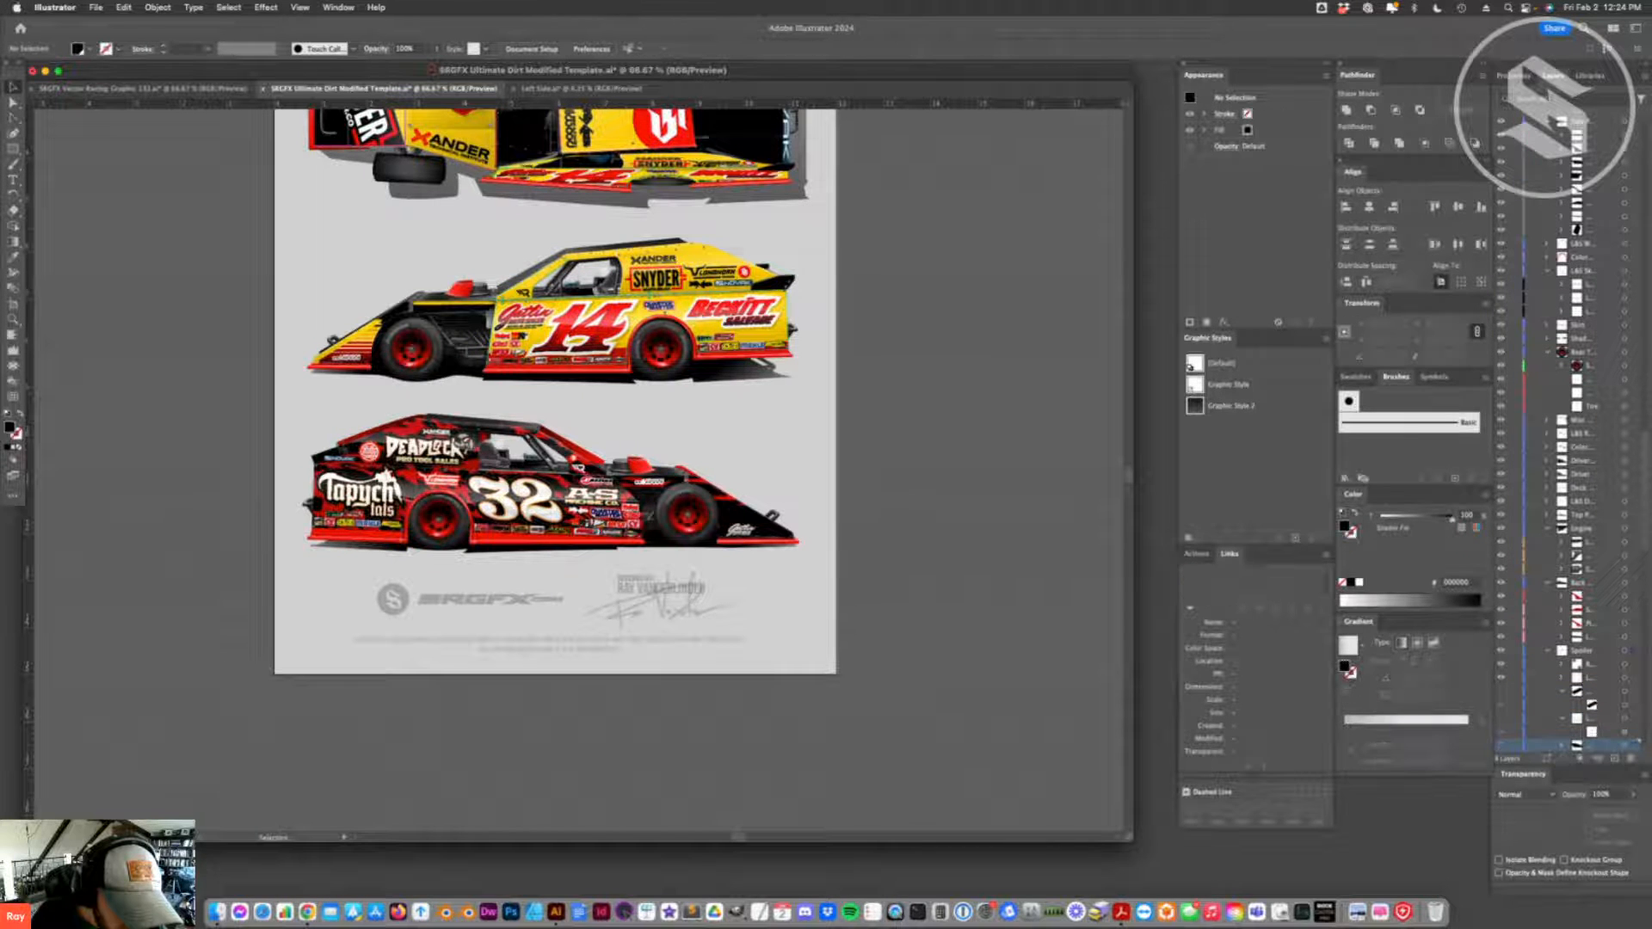
{"action": "left_click", "coordinate": [338, 450]}
{"action": "left_click", "coordinate": [342, 446]}
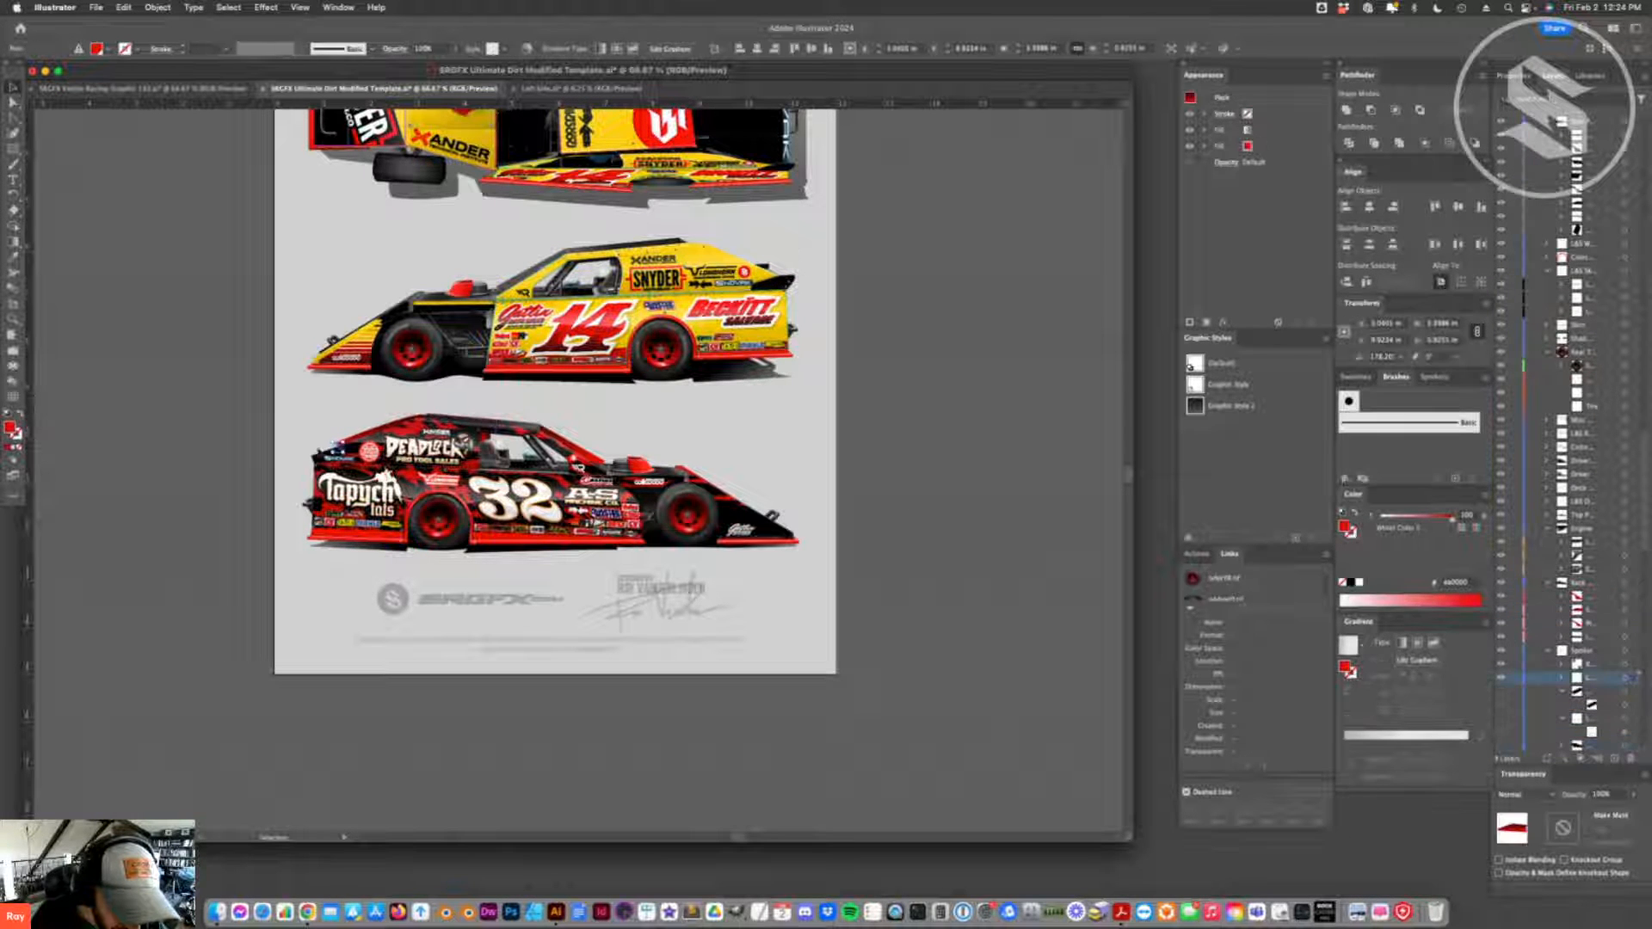
{"action": "key", "text": "super+3"}
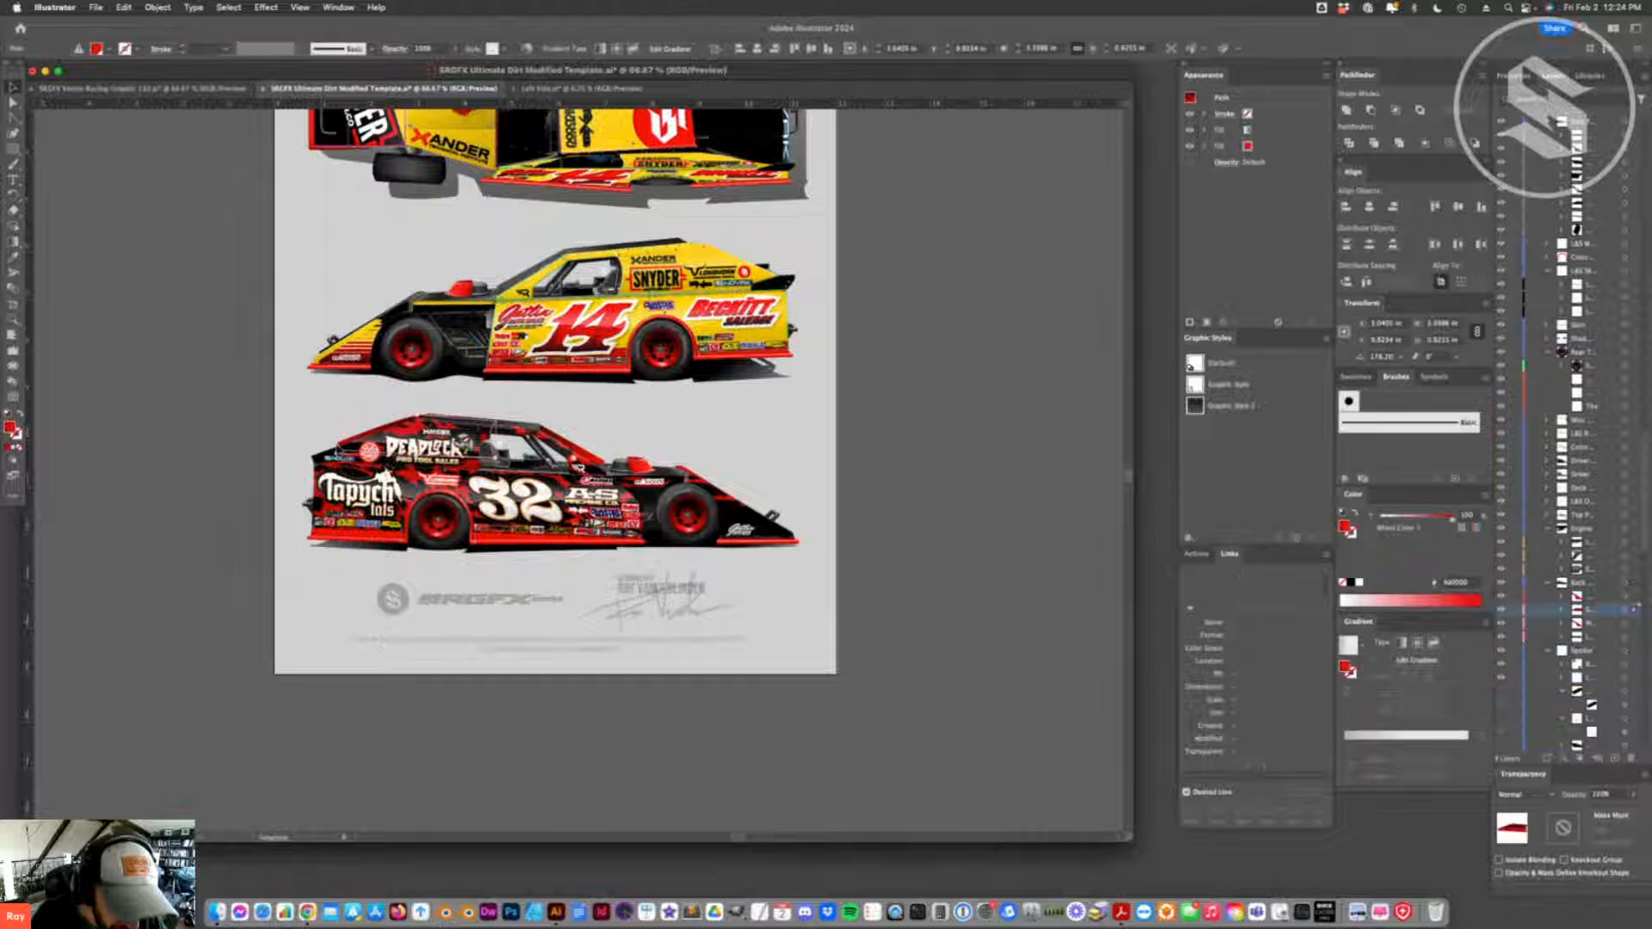
{"action": "left_click", "coordinate": [511, 516]}
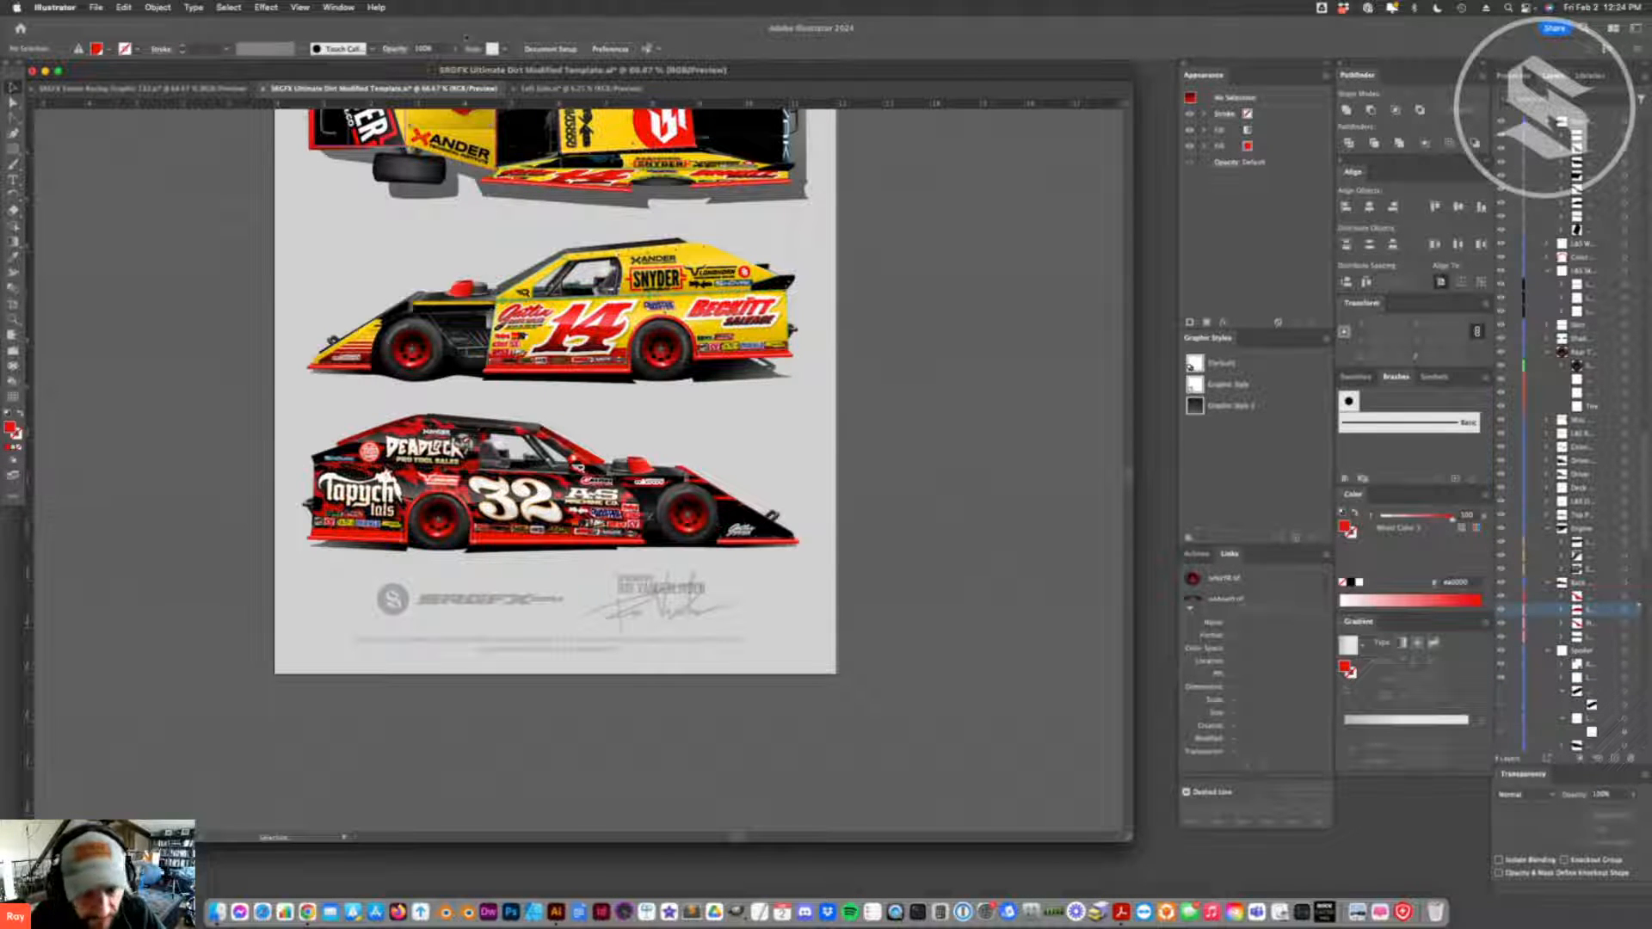
- Return to the Left Side file and duplicate the flame artwork above the layout, placing the copy just over the car panels
{"action": "left_click", "coordinate": [581, 88]}
{"action": "left_click_drag", "start_coordinate": [916, 300], "coordinate": [816, 188]}
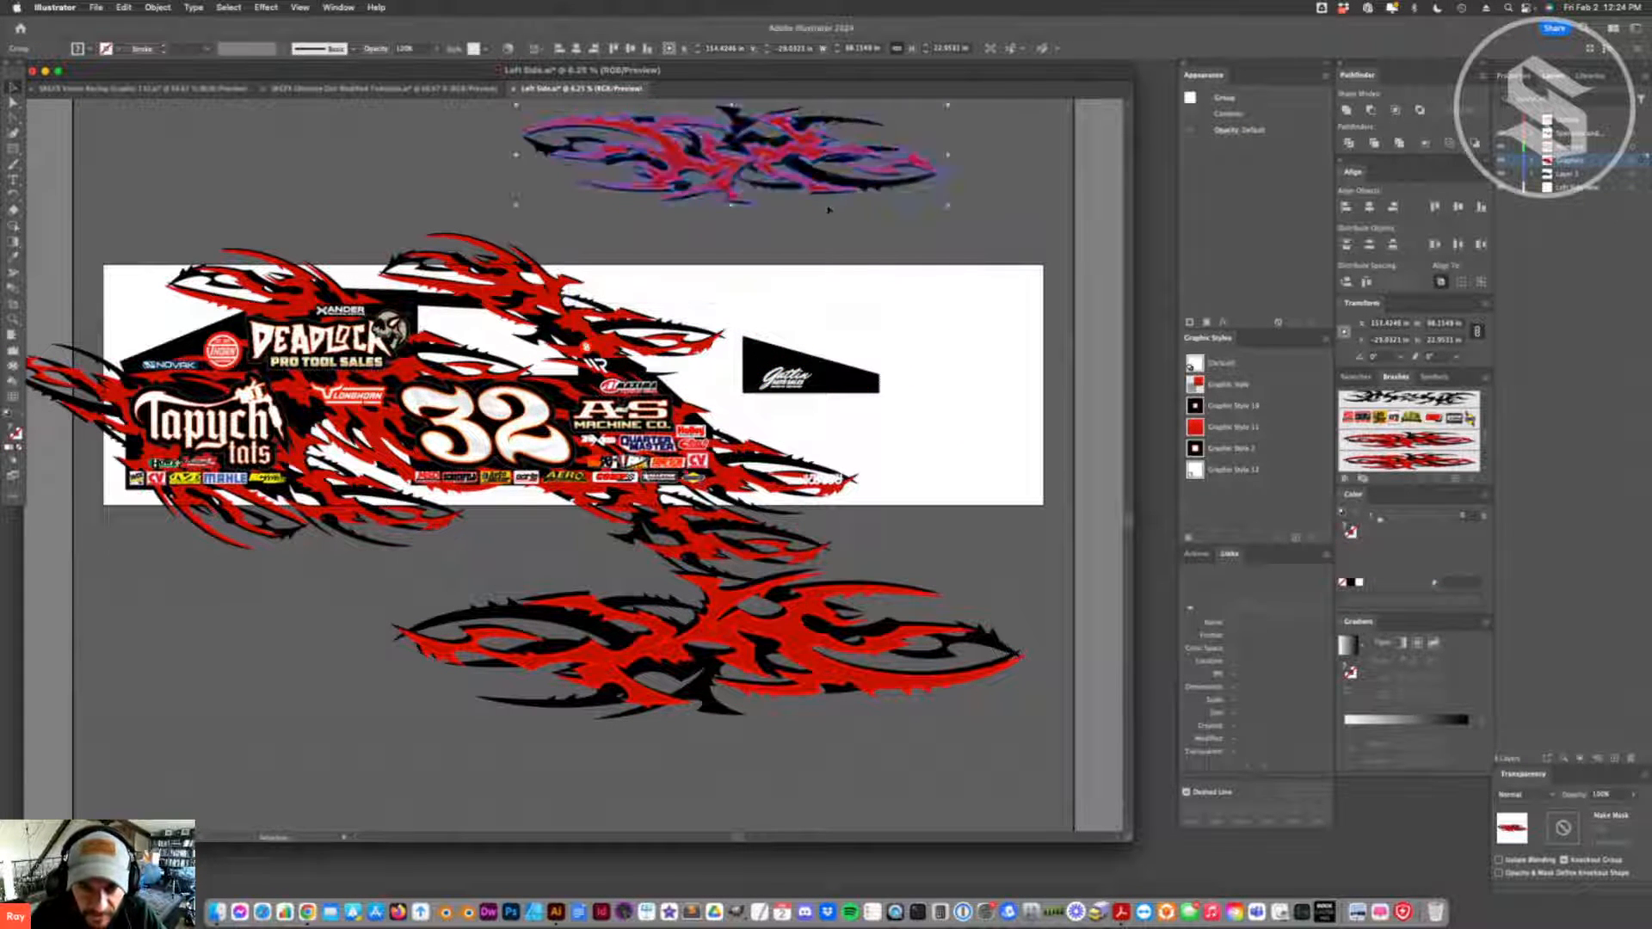
{"action": "scroll", "coordinate": [827, 209], "scroll_direction": "up", "scroll_amount": 10}
{"action": "scroll", "coordinate": [829, 258], "scroll_direction": "down", "scroll_amount": 4}
{"action": "left_click_drag", "start_coordinate": [795, 419], "coordinate": [837, 463]}
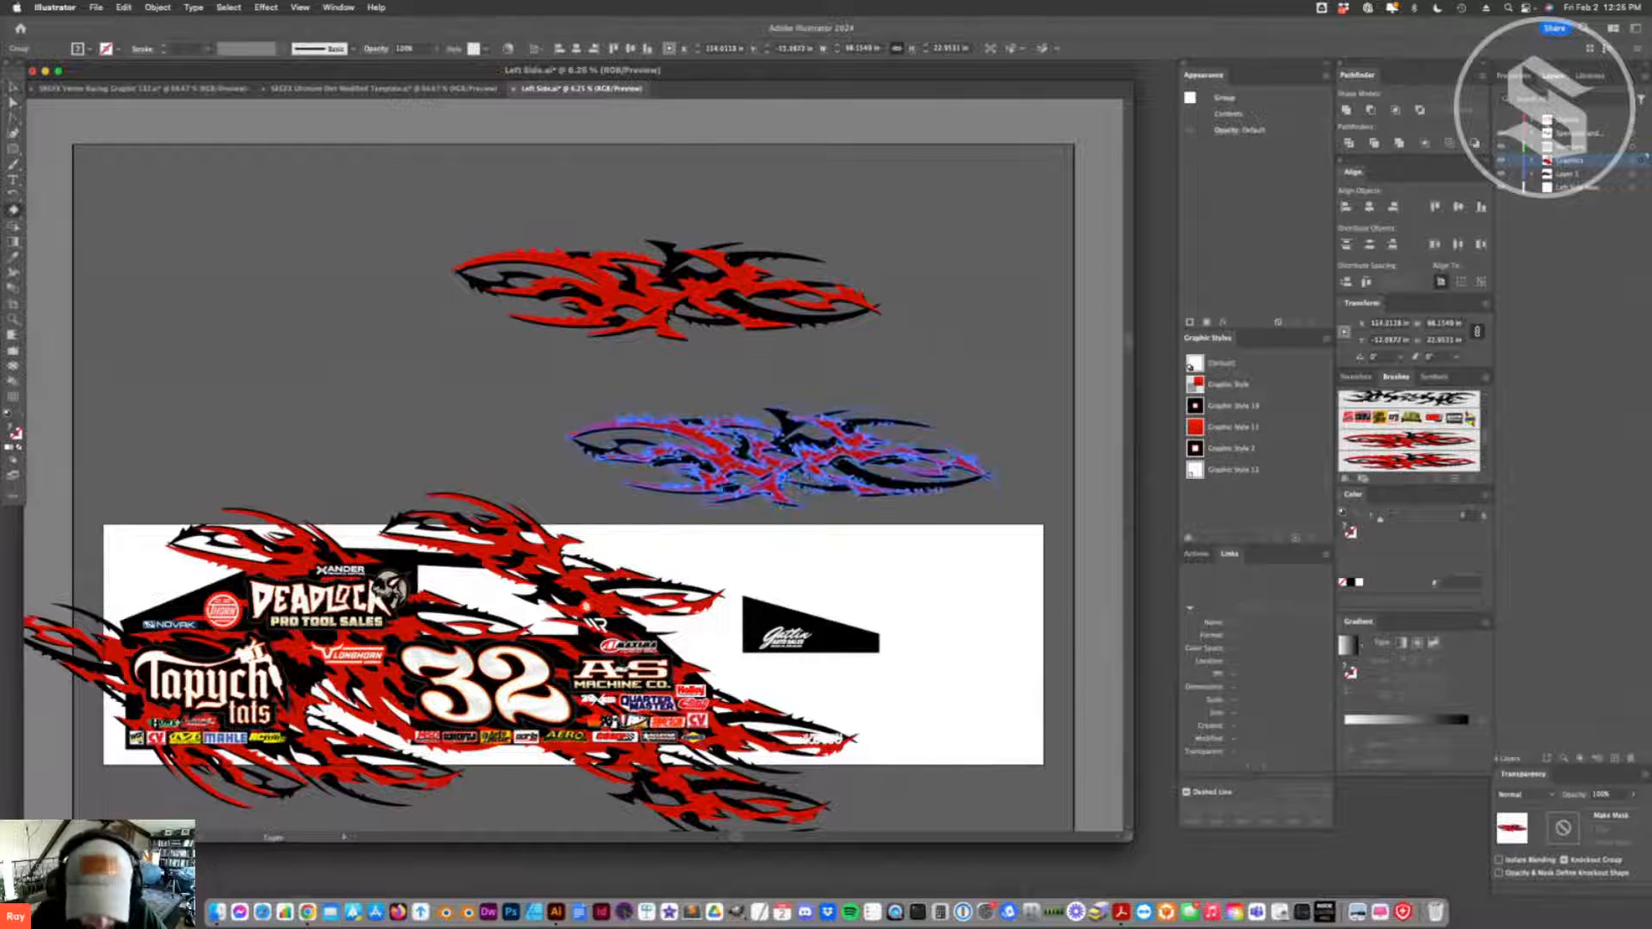
- Delete the anchor points of the copied flame's rear and middle sections, keeping only its front tip
{"action": "key", "text": "a"}
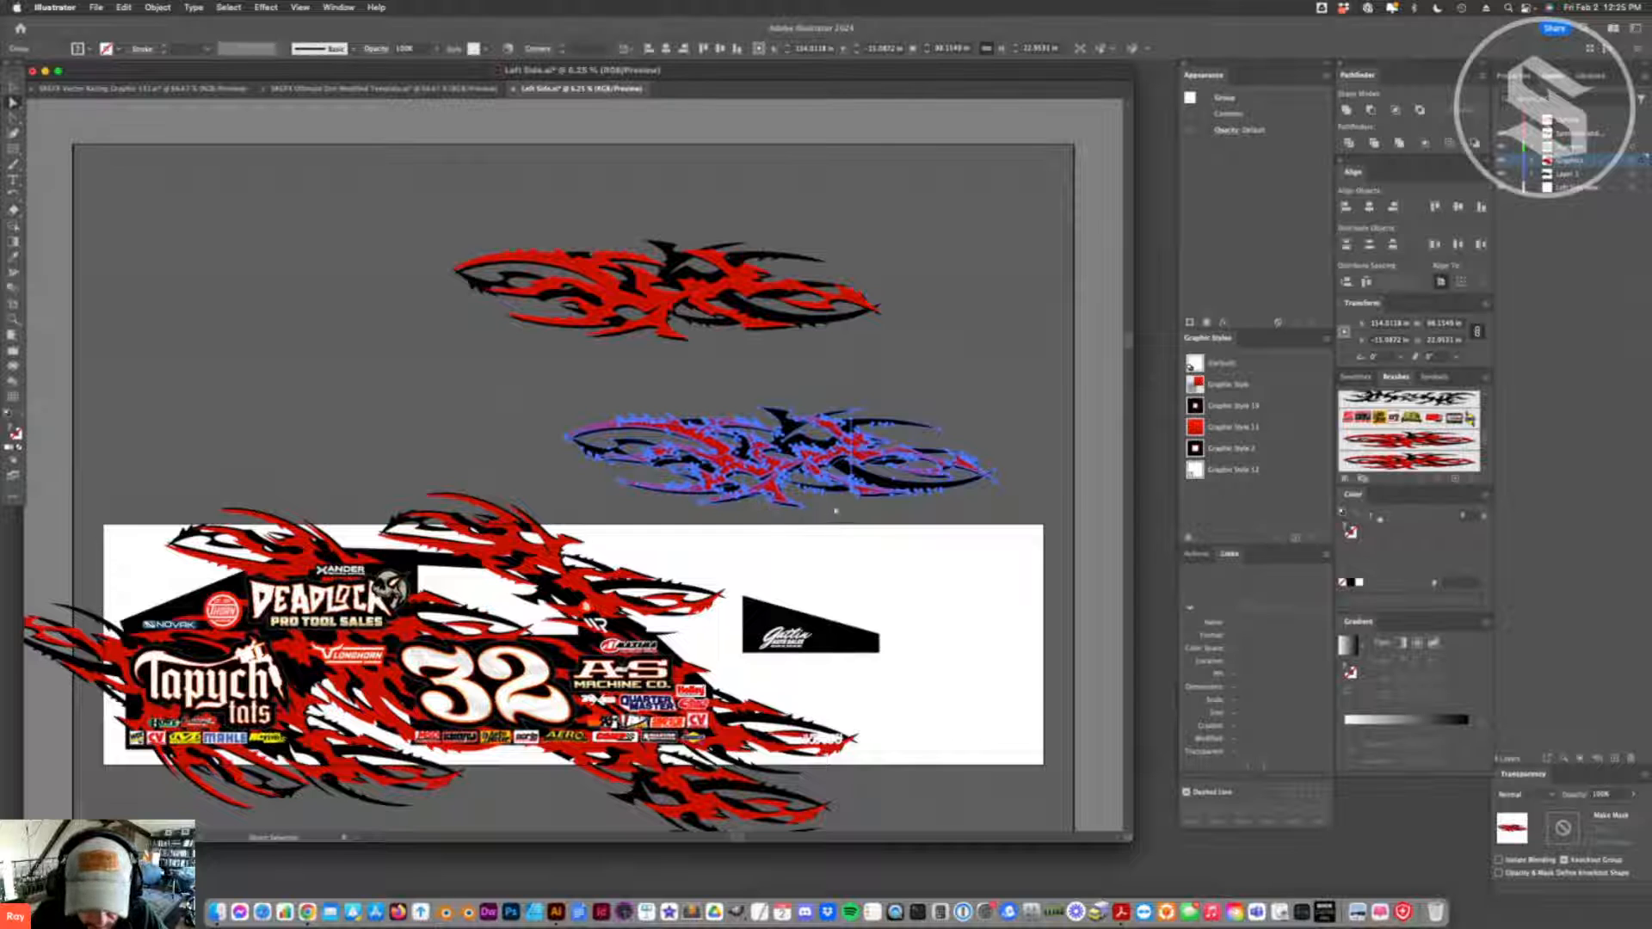
{"action": "left_click_drag", "start_coordinate": [834, 511], "coordinate": [542, 382]}
{"action": "key", "text": "Delete"}
{"action": "key", "text": "Delete"}
{"action": "key", "text": "v"}
{"action": "left_click", "coordinate": [929, 497]}
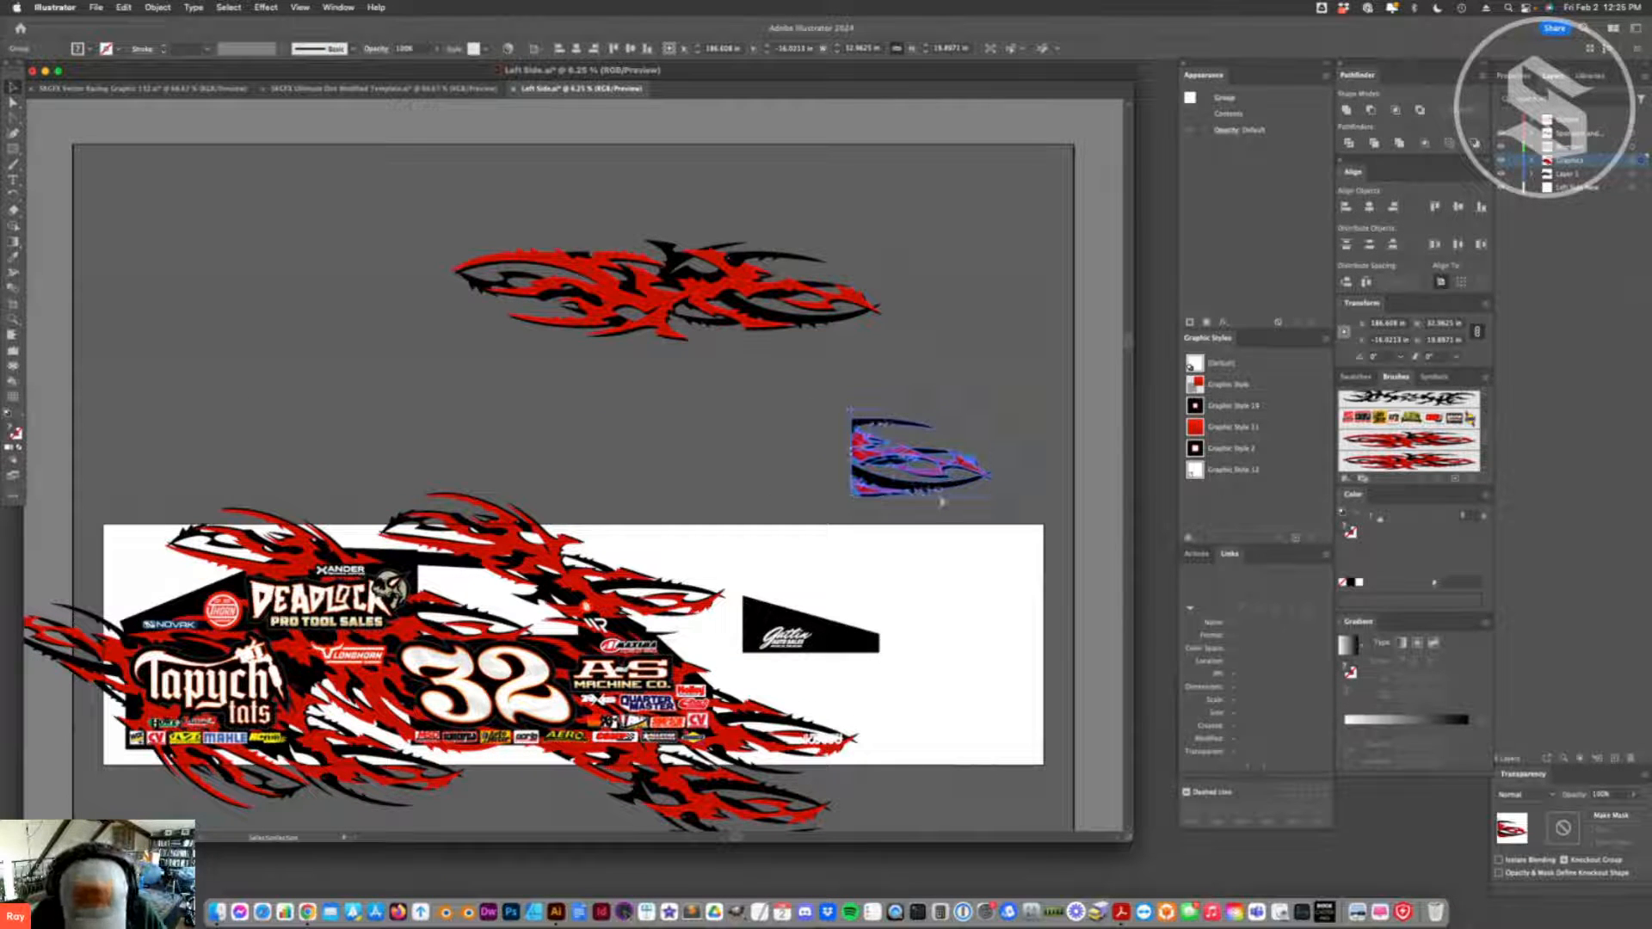
- Move the trimmed flame tip onto the black nose panel behind the Gatlin logo
{"action": "key", "text": "super+t"}
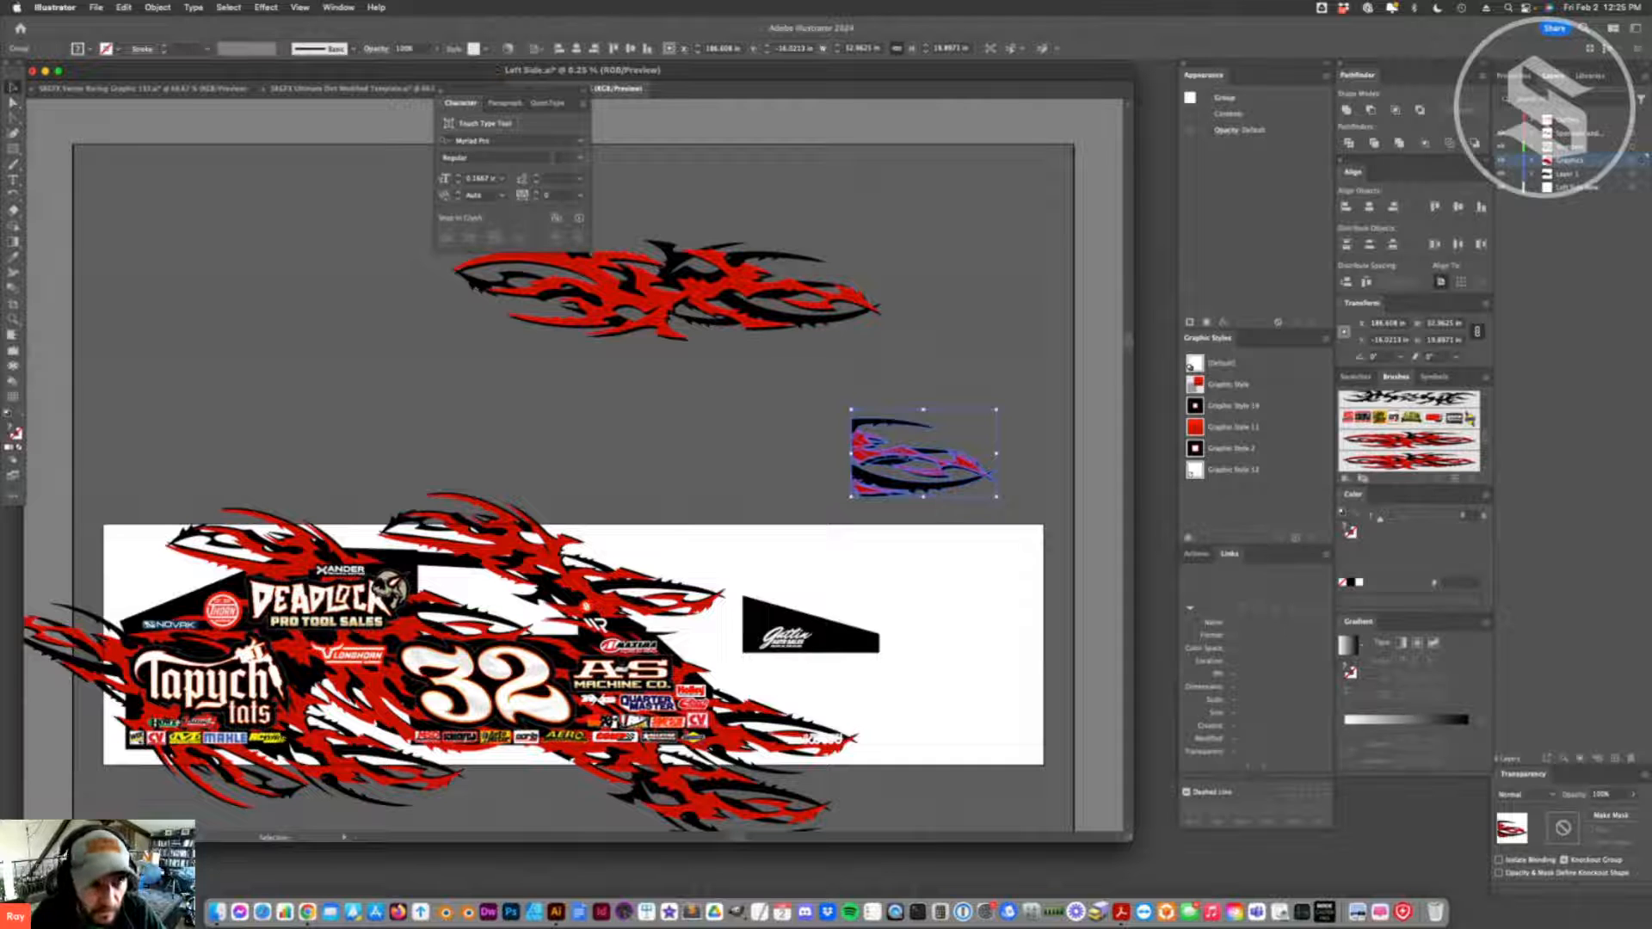
{"action": "key", "text": "super+t"}
{"action": "key", "text": "a"}
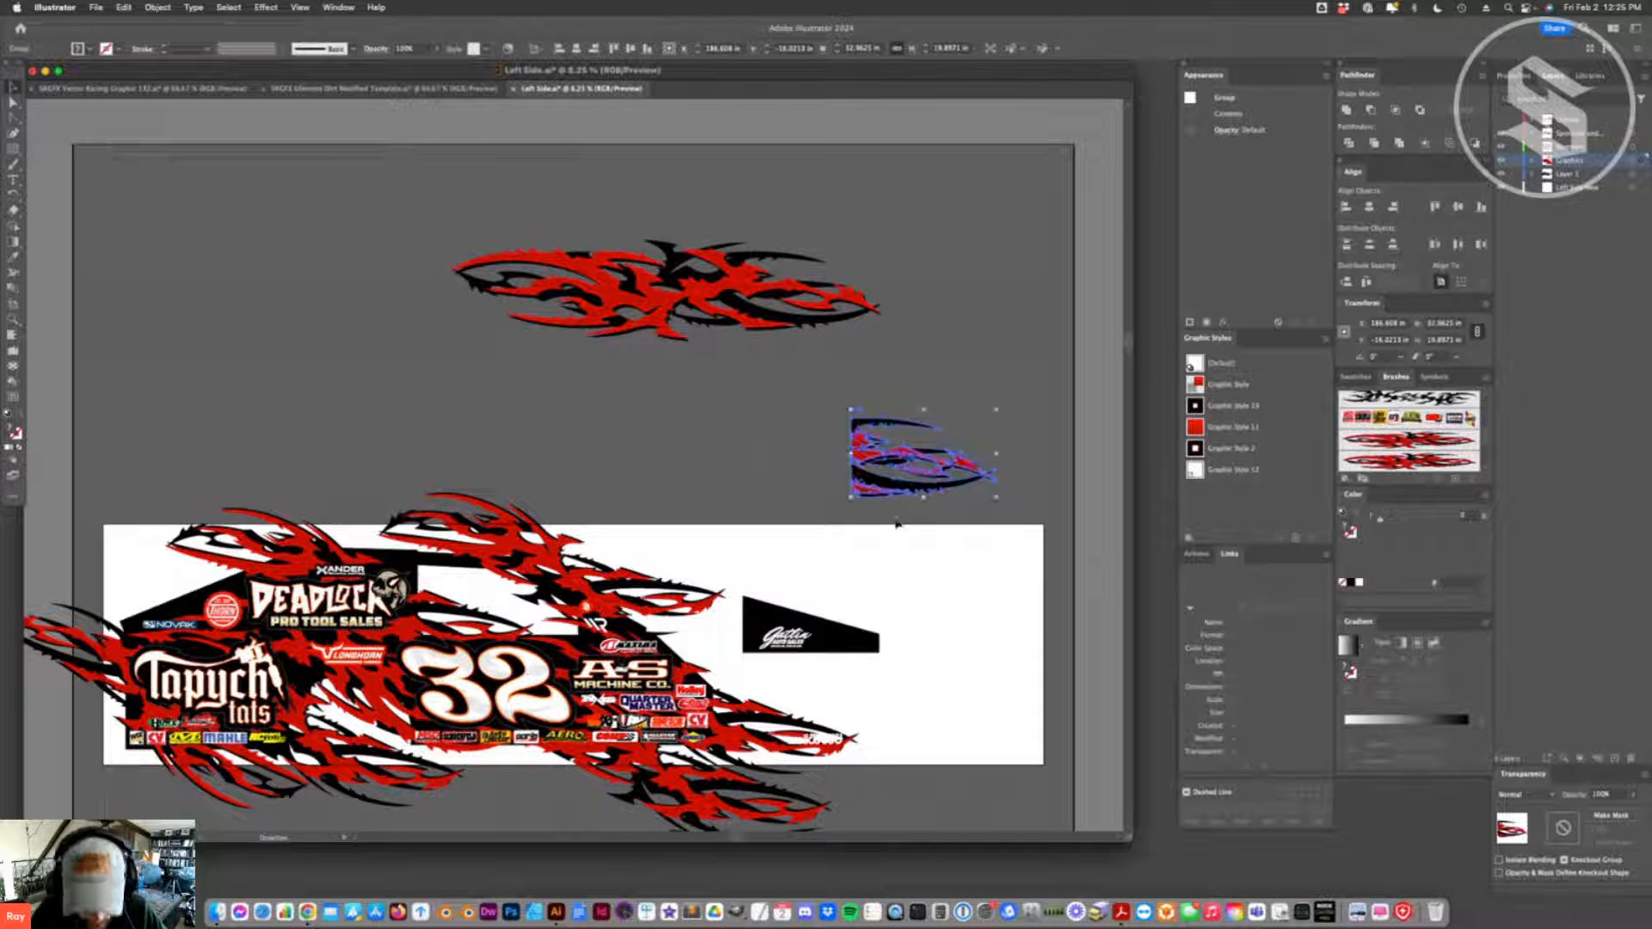
{"action": "left_click_drag", "start_coordinate": [962, 467], "coordinate": [842, 633]}
{"action": "key", "text": "super+shift+a"}
{"action": "scroll", "coordinate": [842, 633], "scroll_direction": "down", "scroll_amount": 6}
{"action": "scroll", "coordinate": [842, 634], "scroll_direction": "up", "scroll_amount": 2}
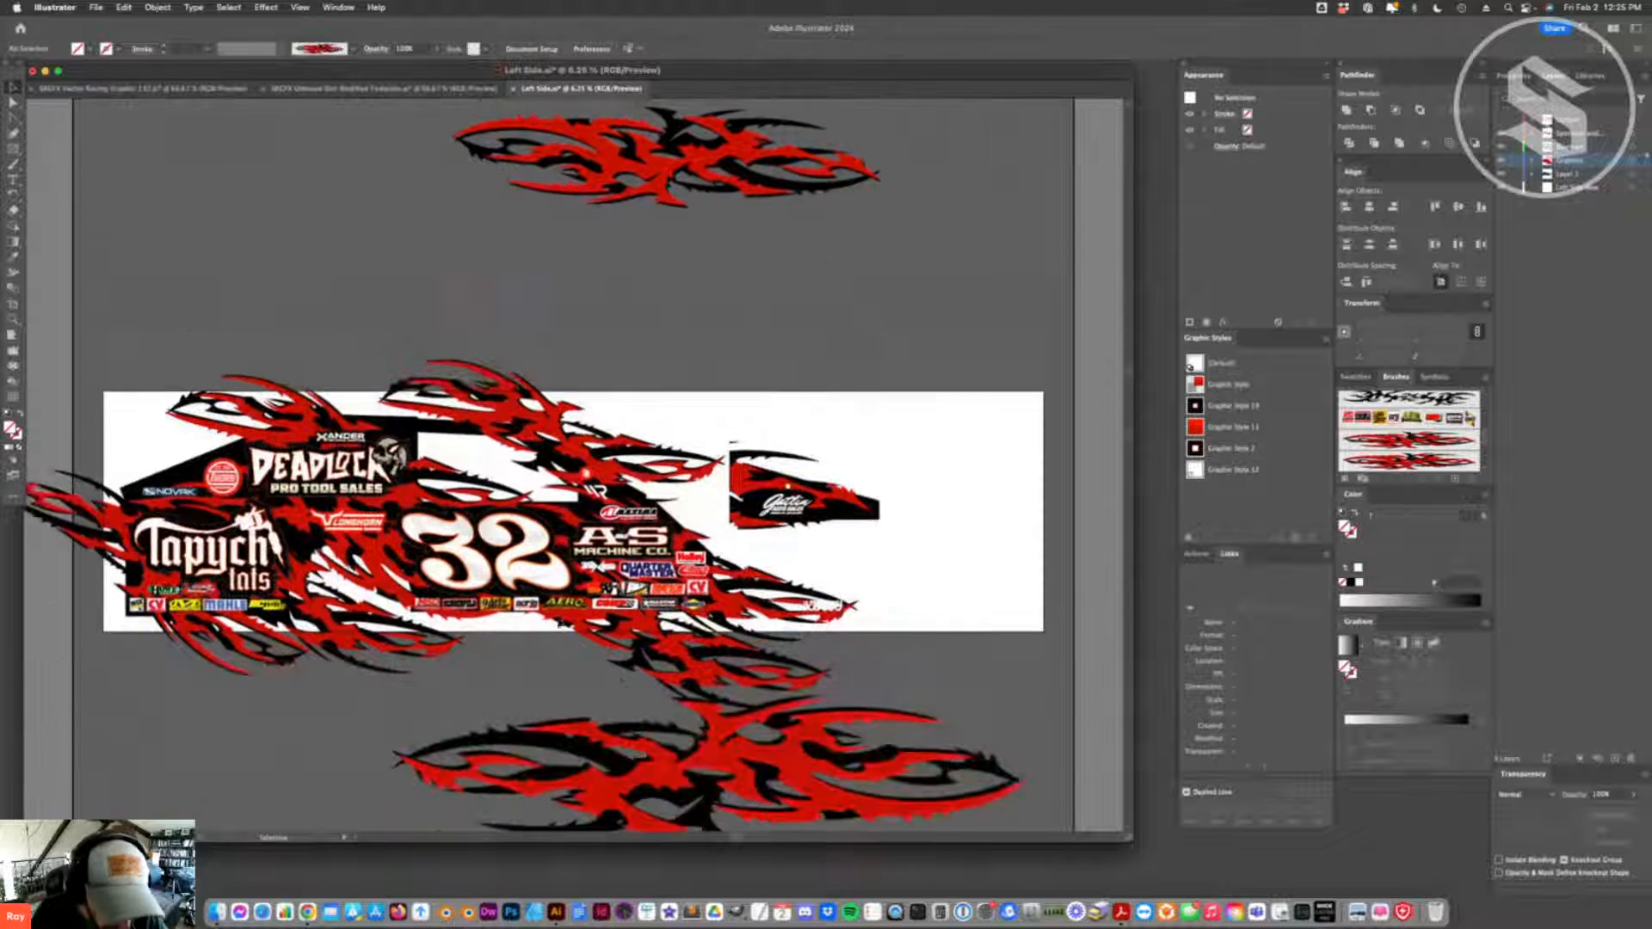
- Move the full flame artwork nearer above the nose panel, and shift the lower flame between Tapych Tats and 32 forward
{"action": "left_click", "coordinate": [802, 486]}
{"action": "left_click_drag", "start_coordinate": [641, 168], "coordinate": [765, 295]}
{"action": "key", "text": "shift+e"}
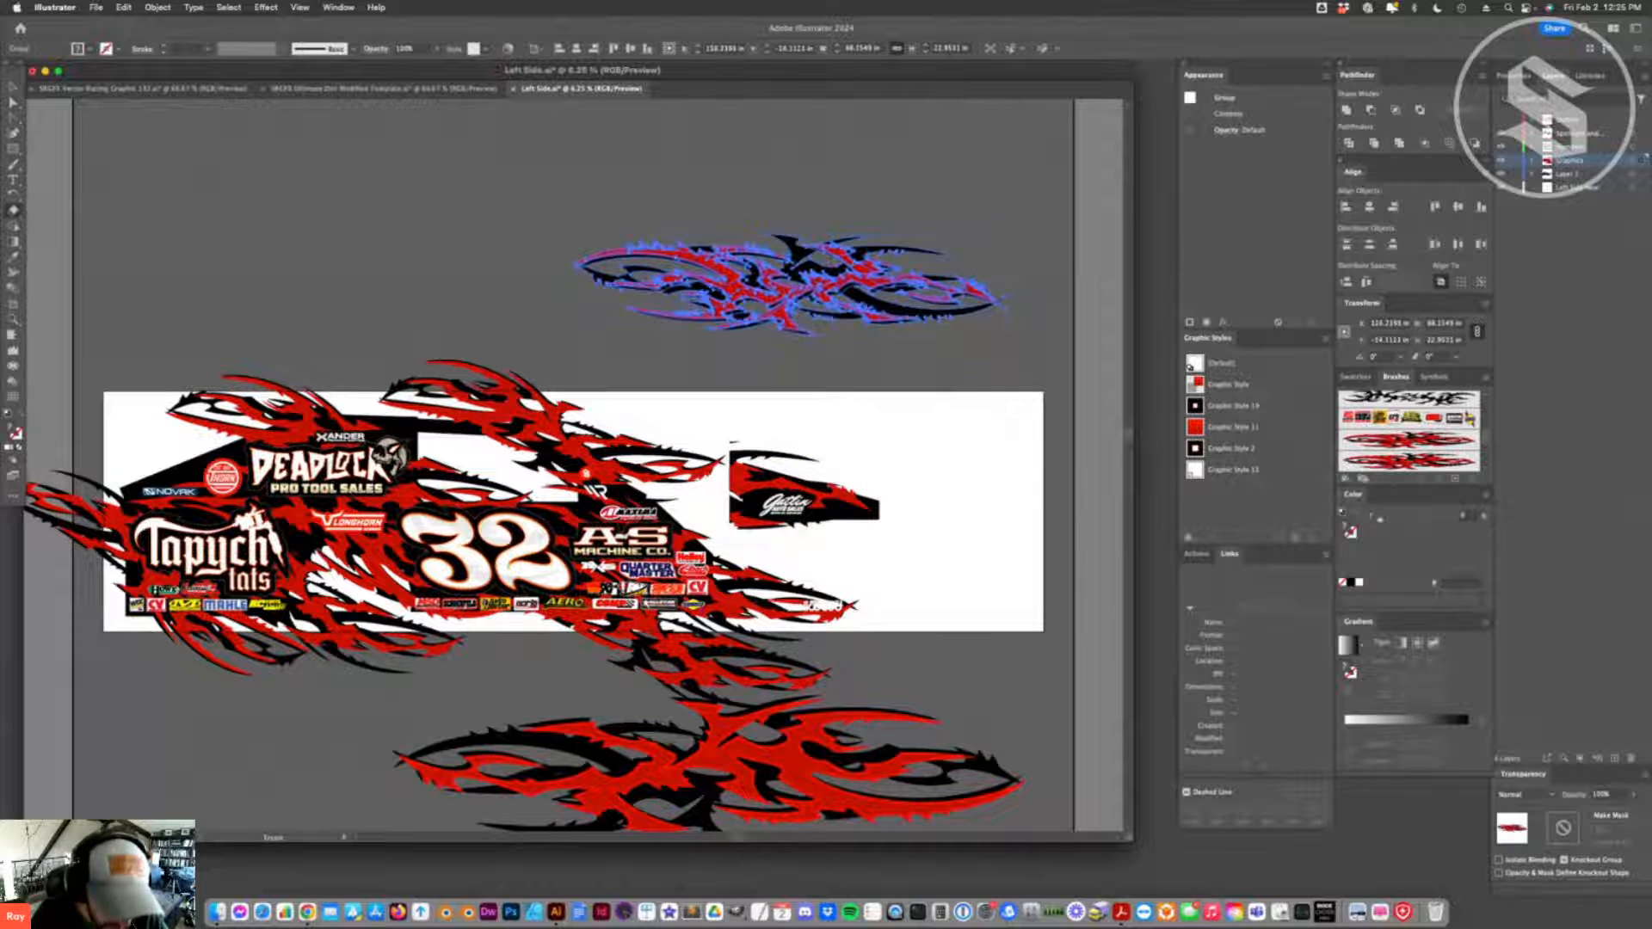
{"action": "key", "text": "v"}
{"action": "key", "text": "shift+super+a"}
{"action": "left_click_drag", "start_coordinate": [364, 633], "coordinate": [359, 607]}
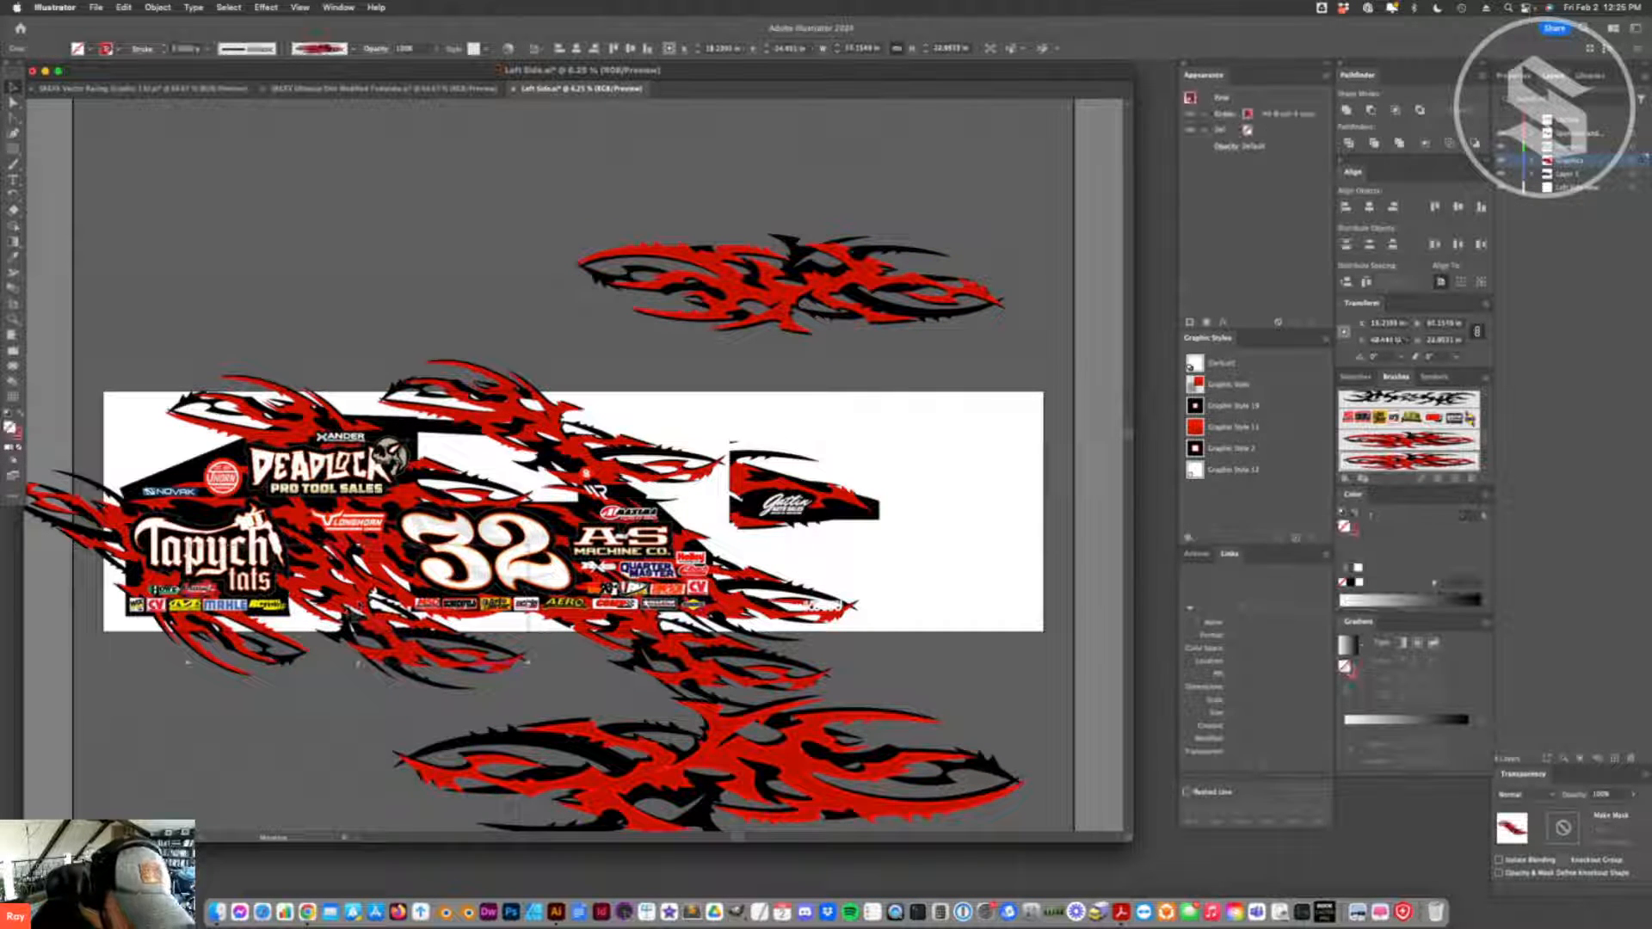
- Reshape the flame path behind the Novak and Deadlock logos by raising its rear end anchor and adjusting its curve
{"action": "left_click", "coordinate": [130, 495]}
{"action": "key", "text": "a"}
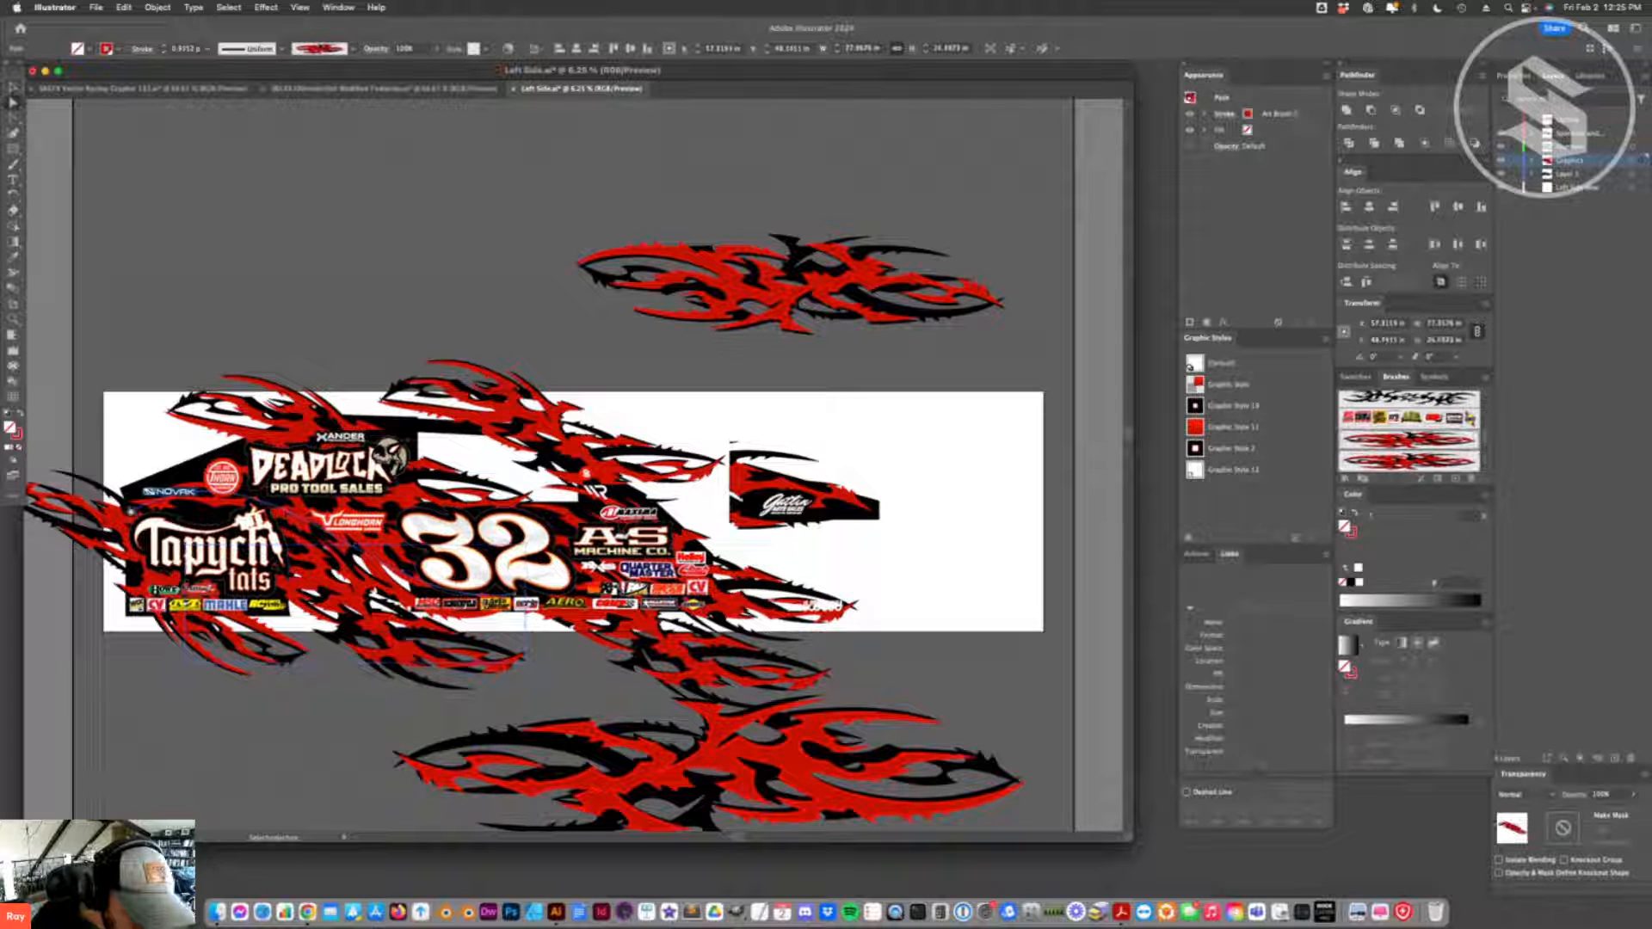
{"action": "left_click_drag", "start_coordinate": [129, 512], "coordinate": [133, 481]}
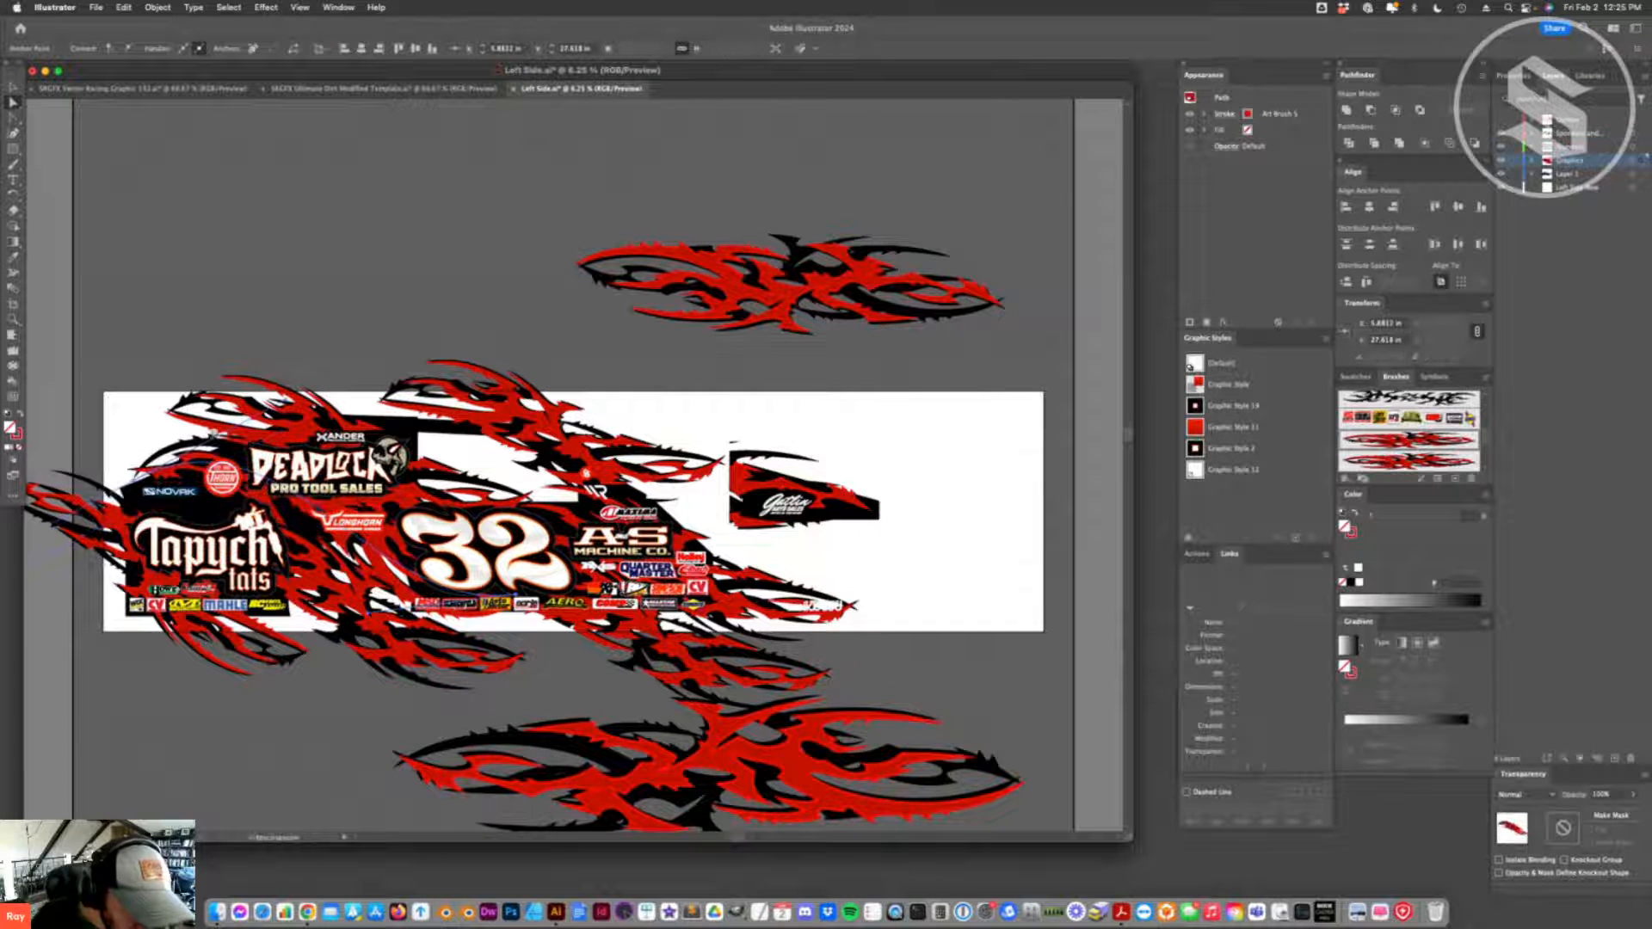
{"action": "left_click", "coordinate": [261, 419]}
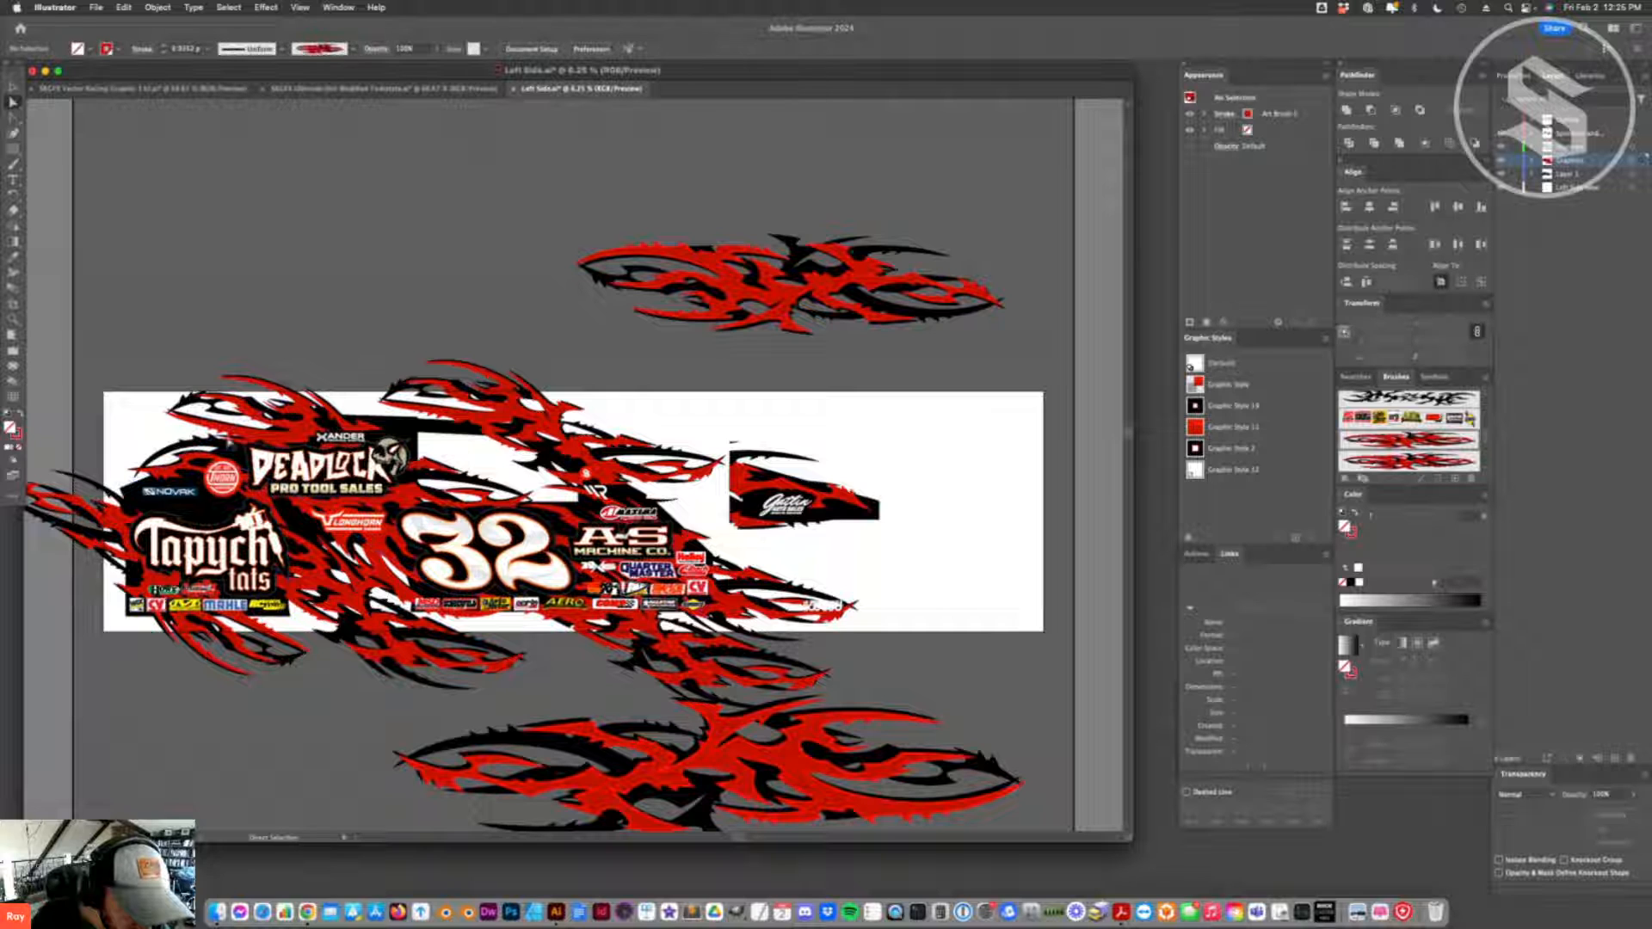
{"action": "left_click", "coordinate": [193, 477]}
{"action": "left_click", "coordinate": [168, 471]}
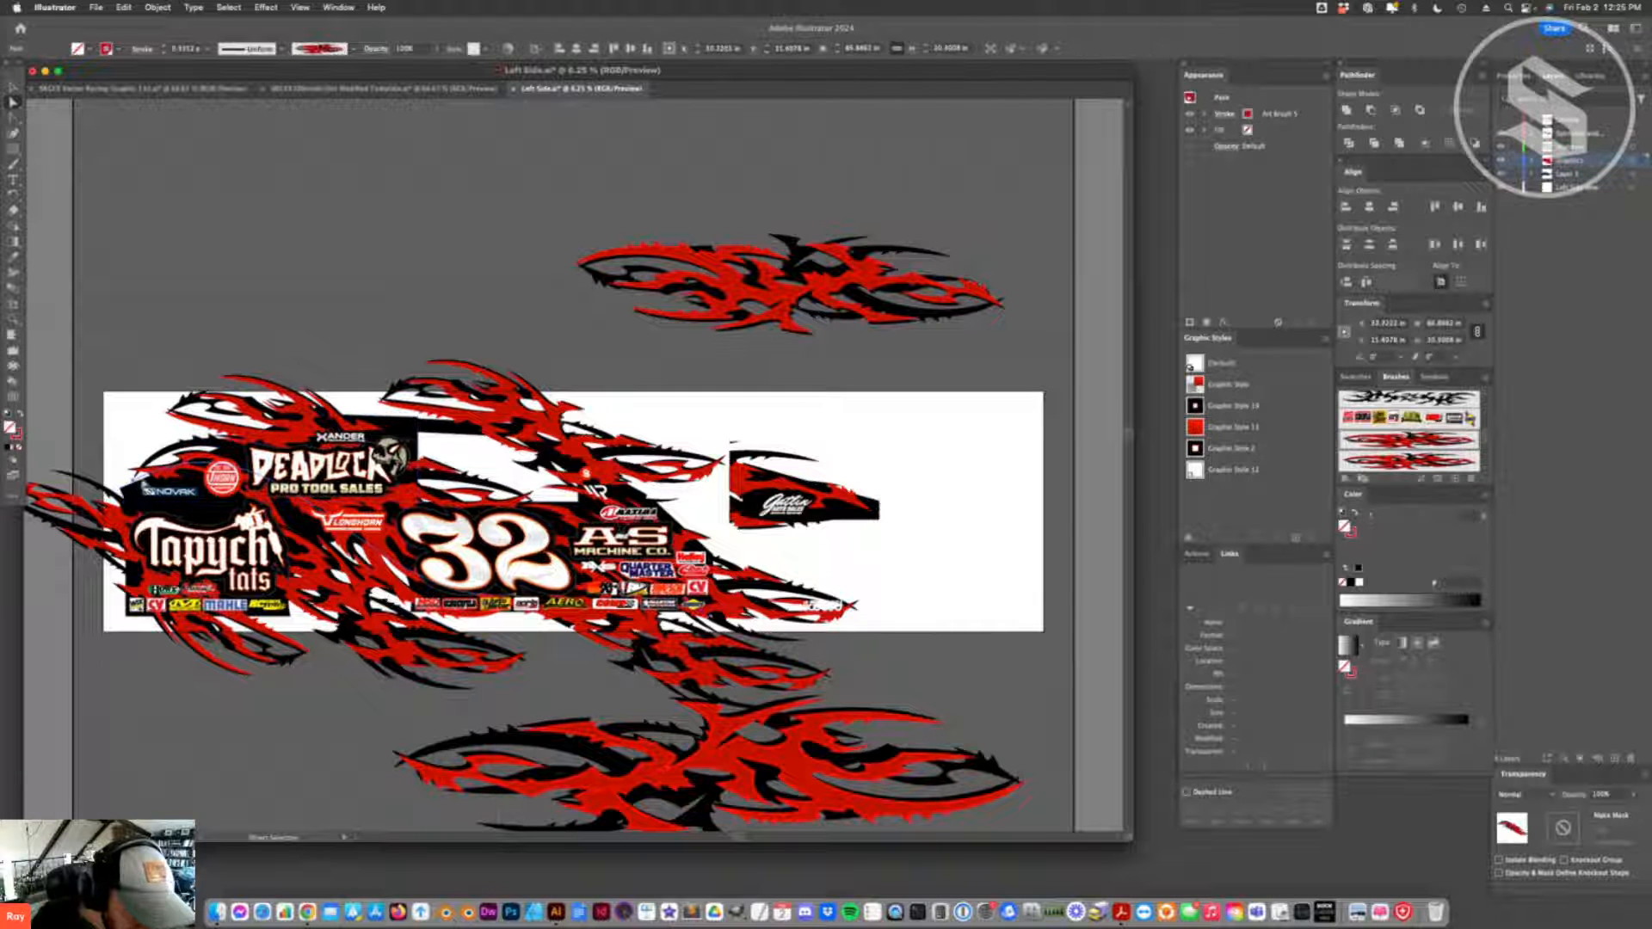
{"action": "left_click_drag", "start_coordinate": [133, 481], "coordinate": [136, 459]}
{"action": "key", "text": "shift+c"}
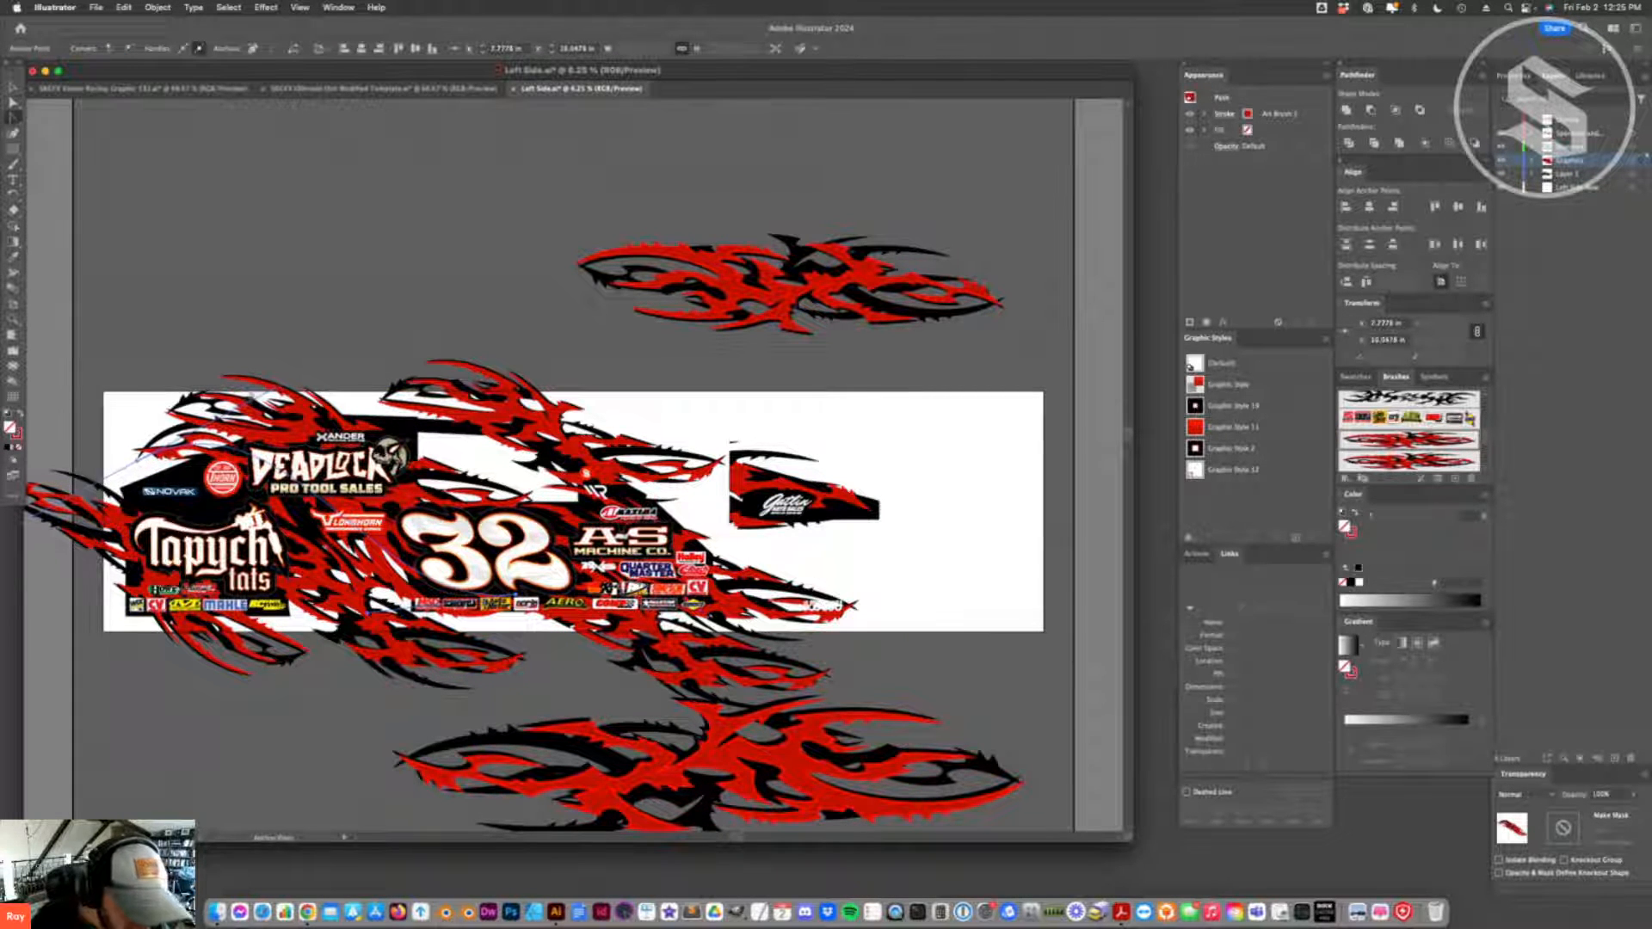
{"action": "left_click_drag", "start_coordinate": [290, 384], "coordinate": [379, 436]}
{"action": "key", "text": "v"}
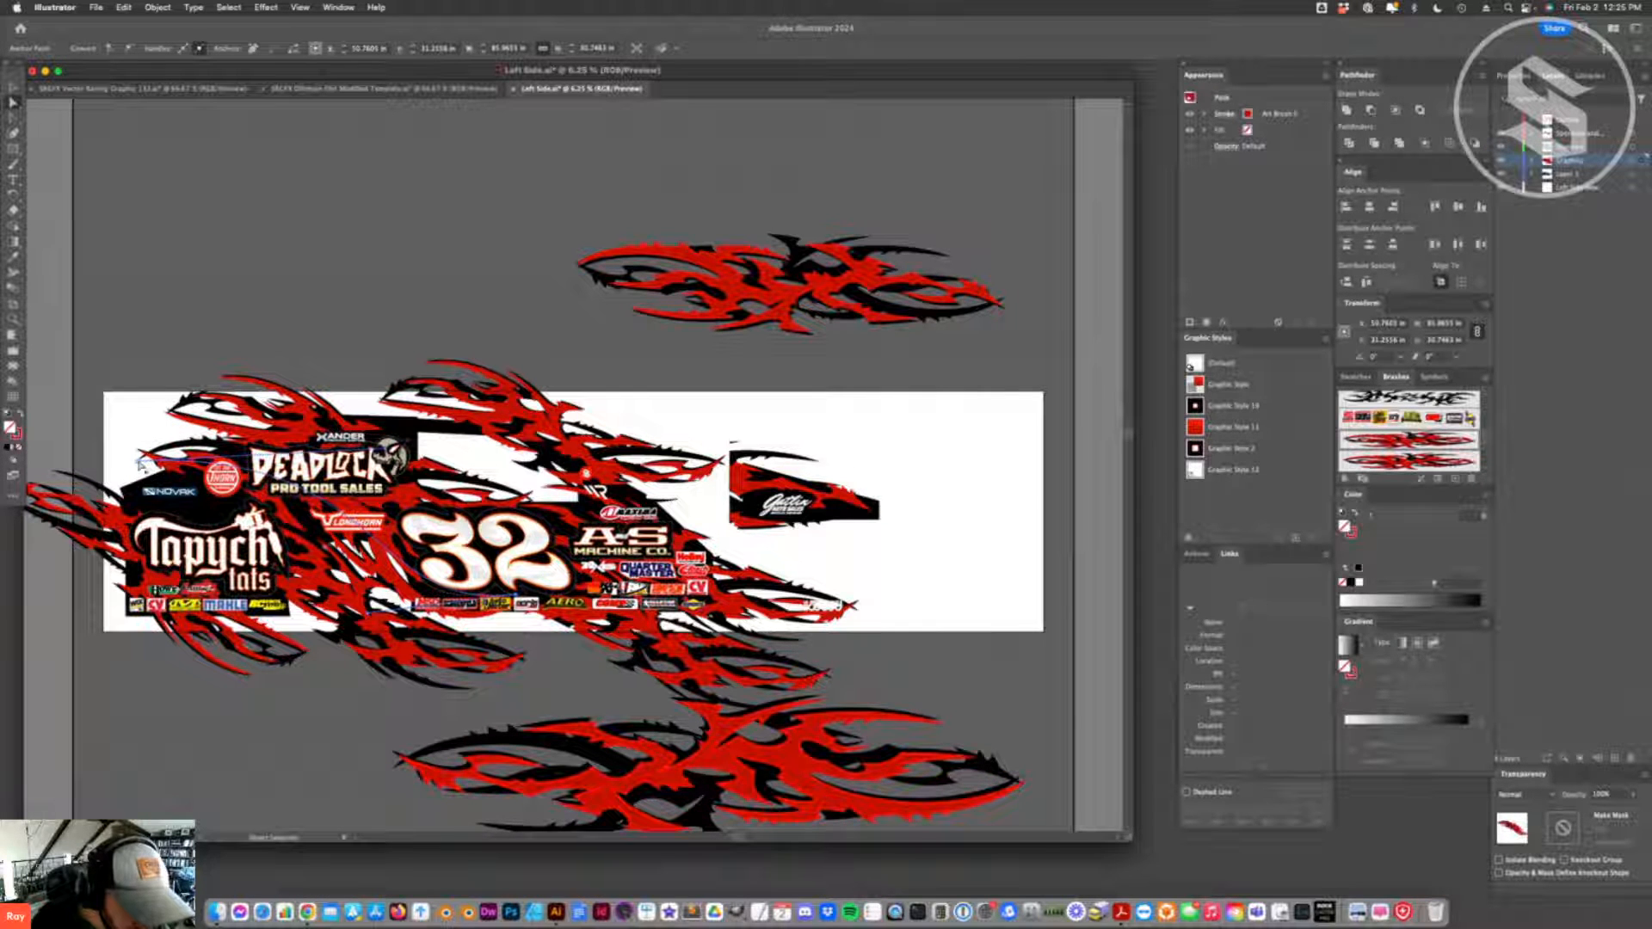
{"action": "left_click_drag", "start_coordinate": [140, 462], "coordinate": [140, 448]}
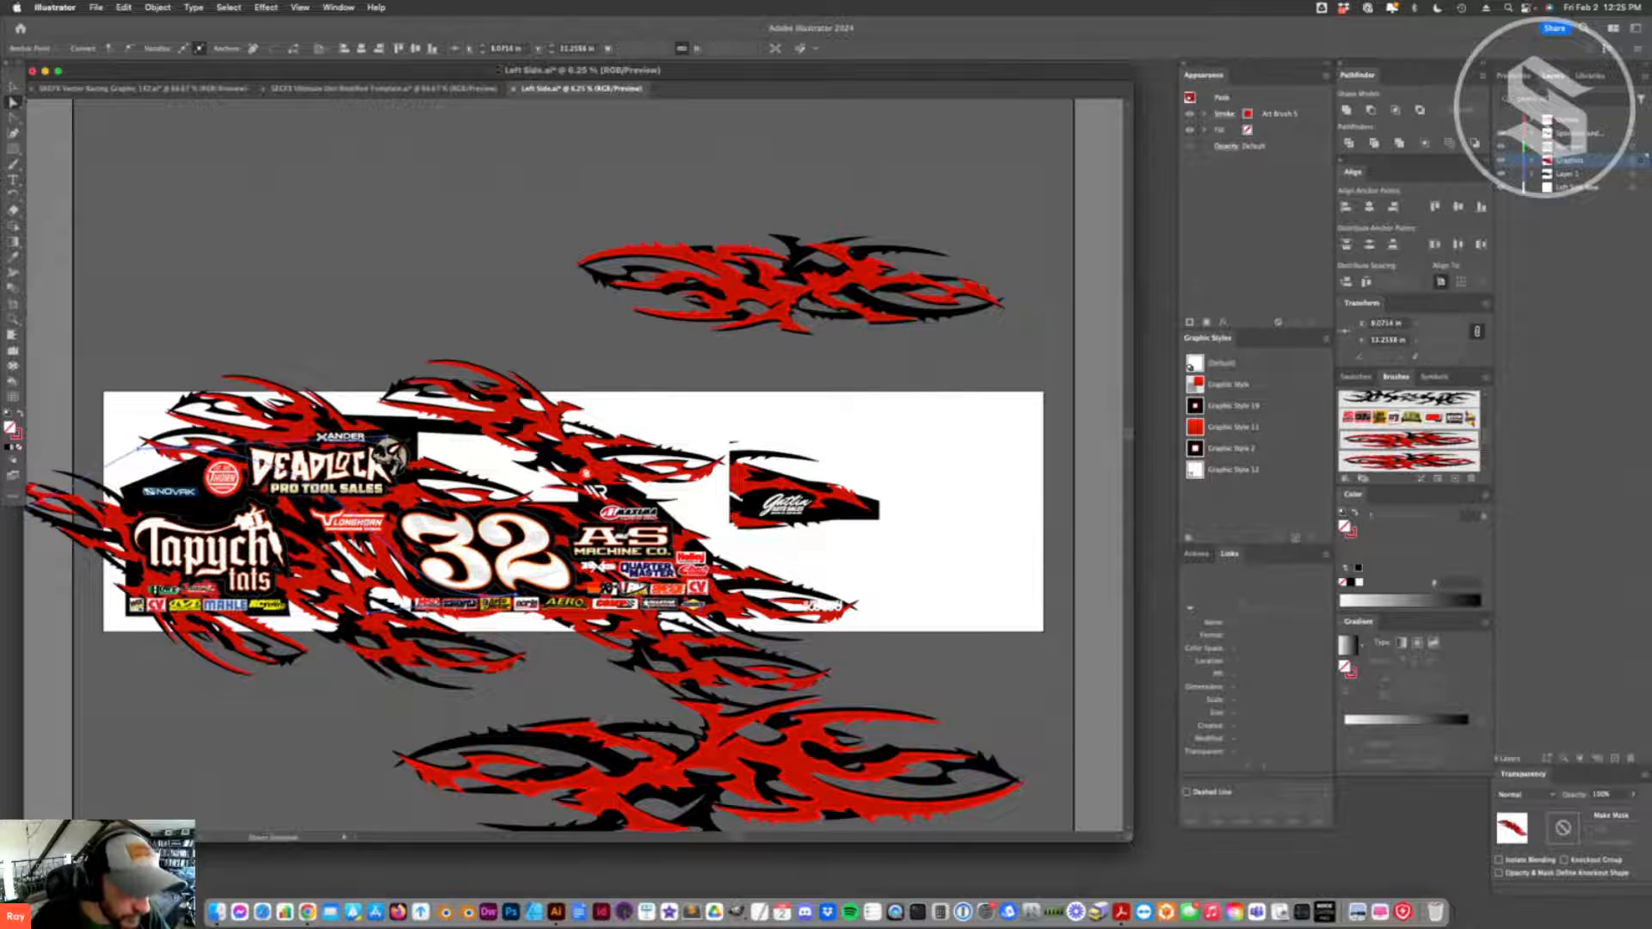
- Duplicate the flame beside the Tapych Tats logo onto the rear edge near Novak, and rotate it roughly half a turn to slope upward
{"action": "left_click", "coordinate": [13, 87]}
{"action": "scroll", "coordinate": [550, 478], "scroll_direction": "left", "scroll_amount": 10}
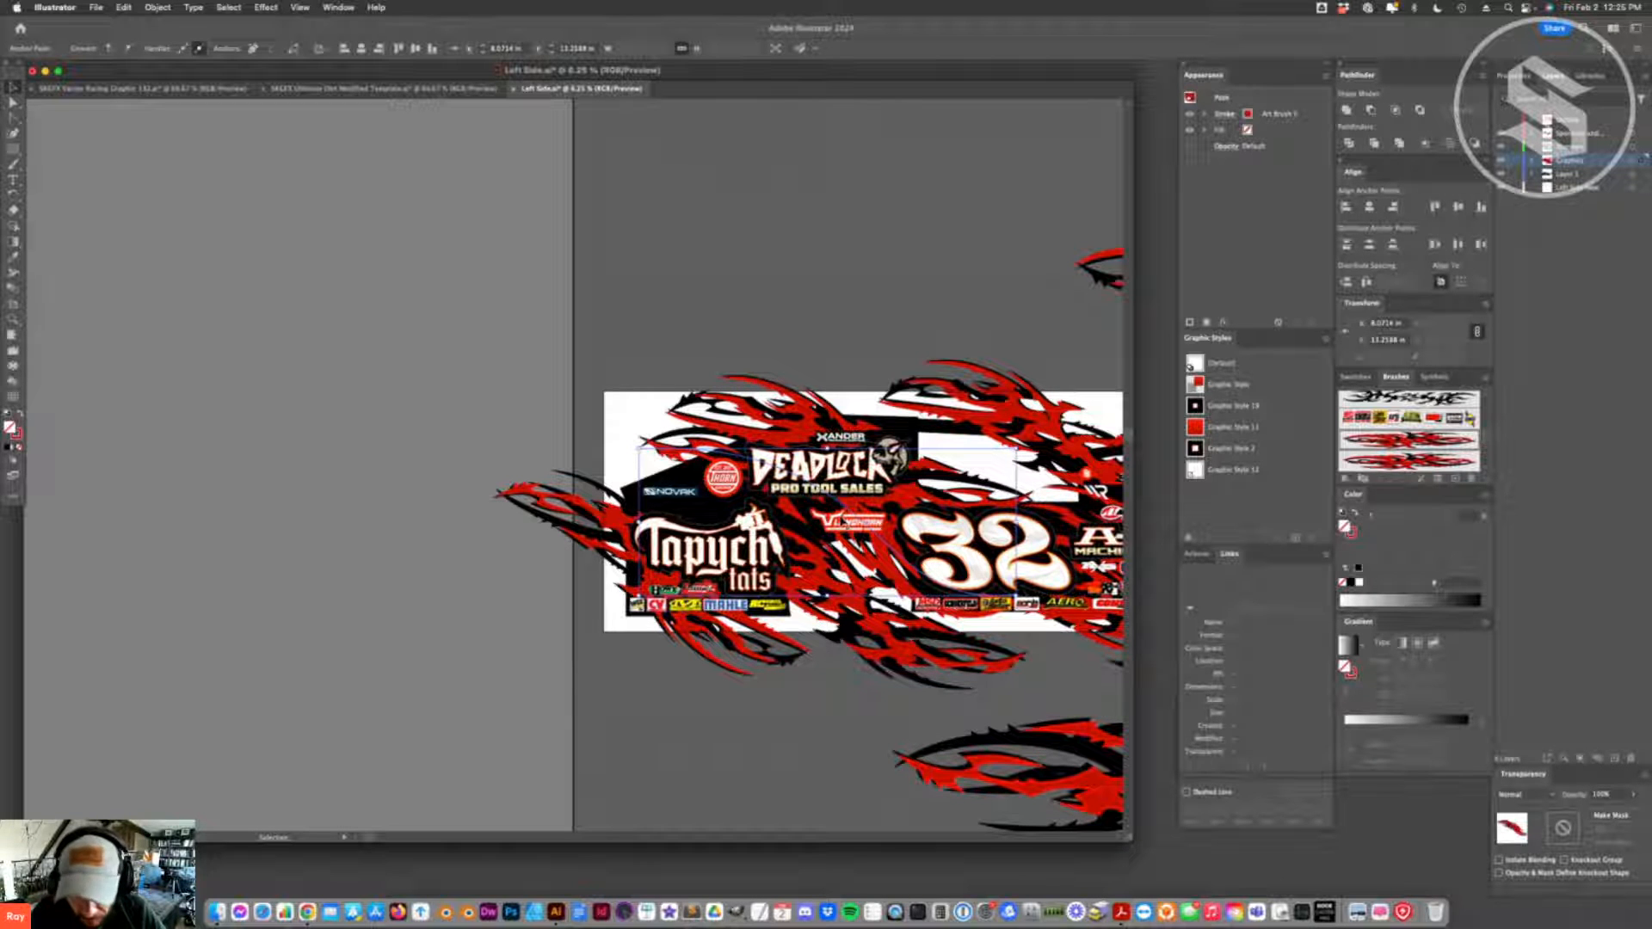
{"action": "left_click", "coordinate": [840, 312]}
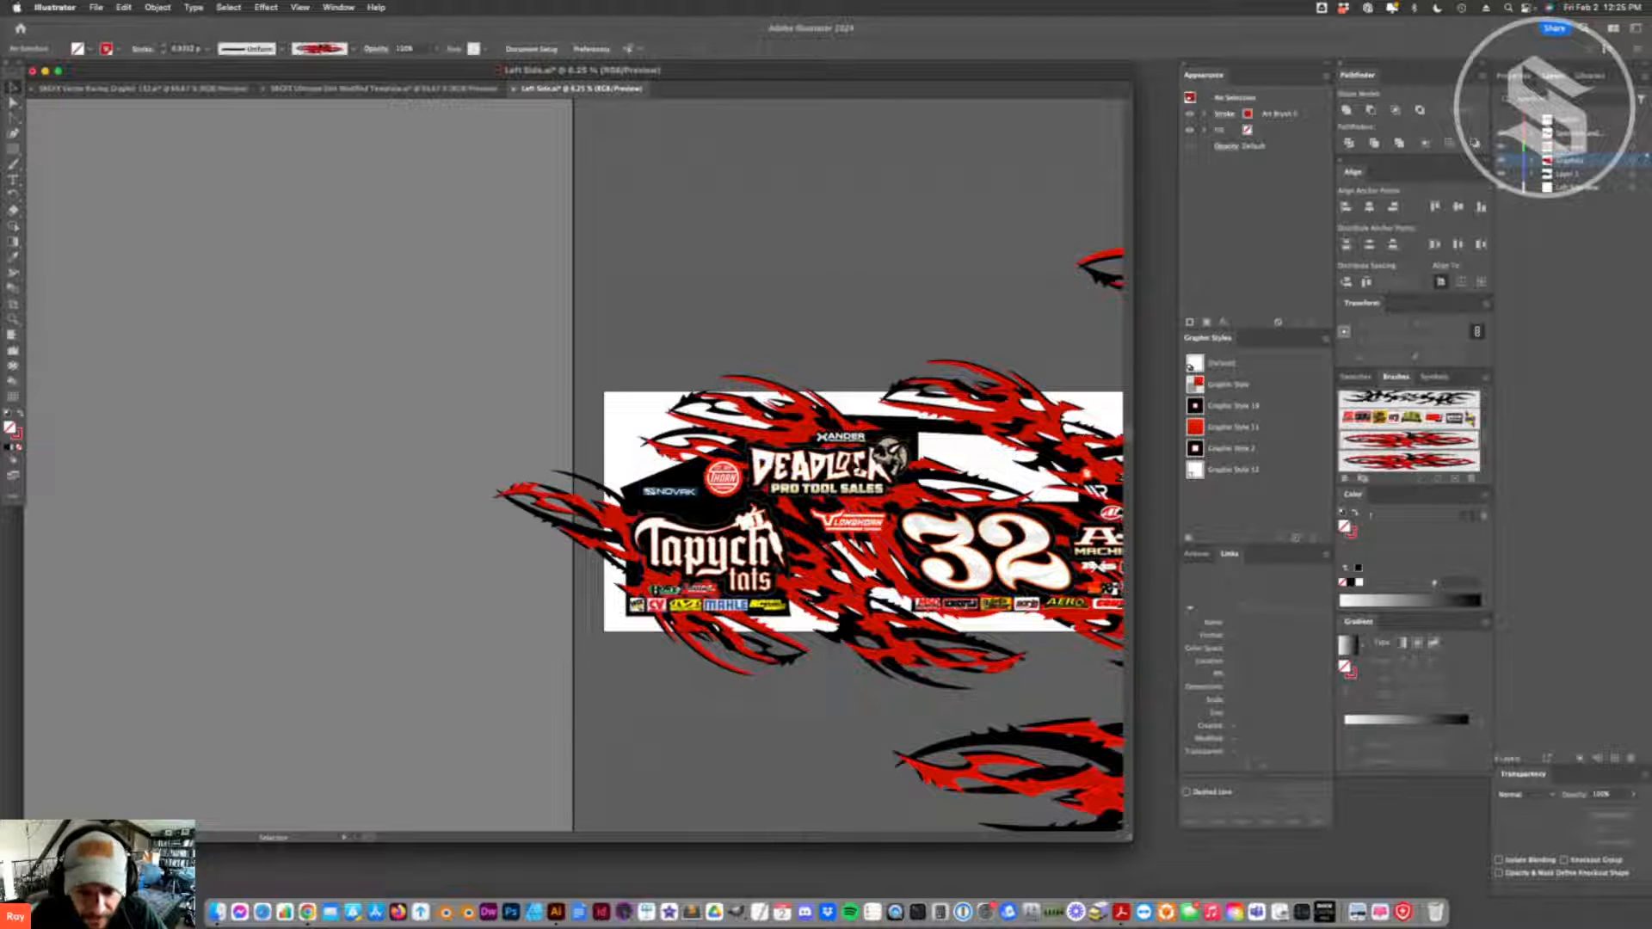
{"action": "mouse_move", "coordinate": [862, 542]}
{"action": "left_mouse_down"}
{"action": "mouse_move", "coordinate": [557, 452]}
{"action": "mouse_move", "coordinate": [590, 472]}
{"action": "left_mouse_up"}
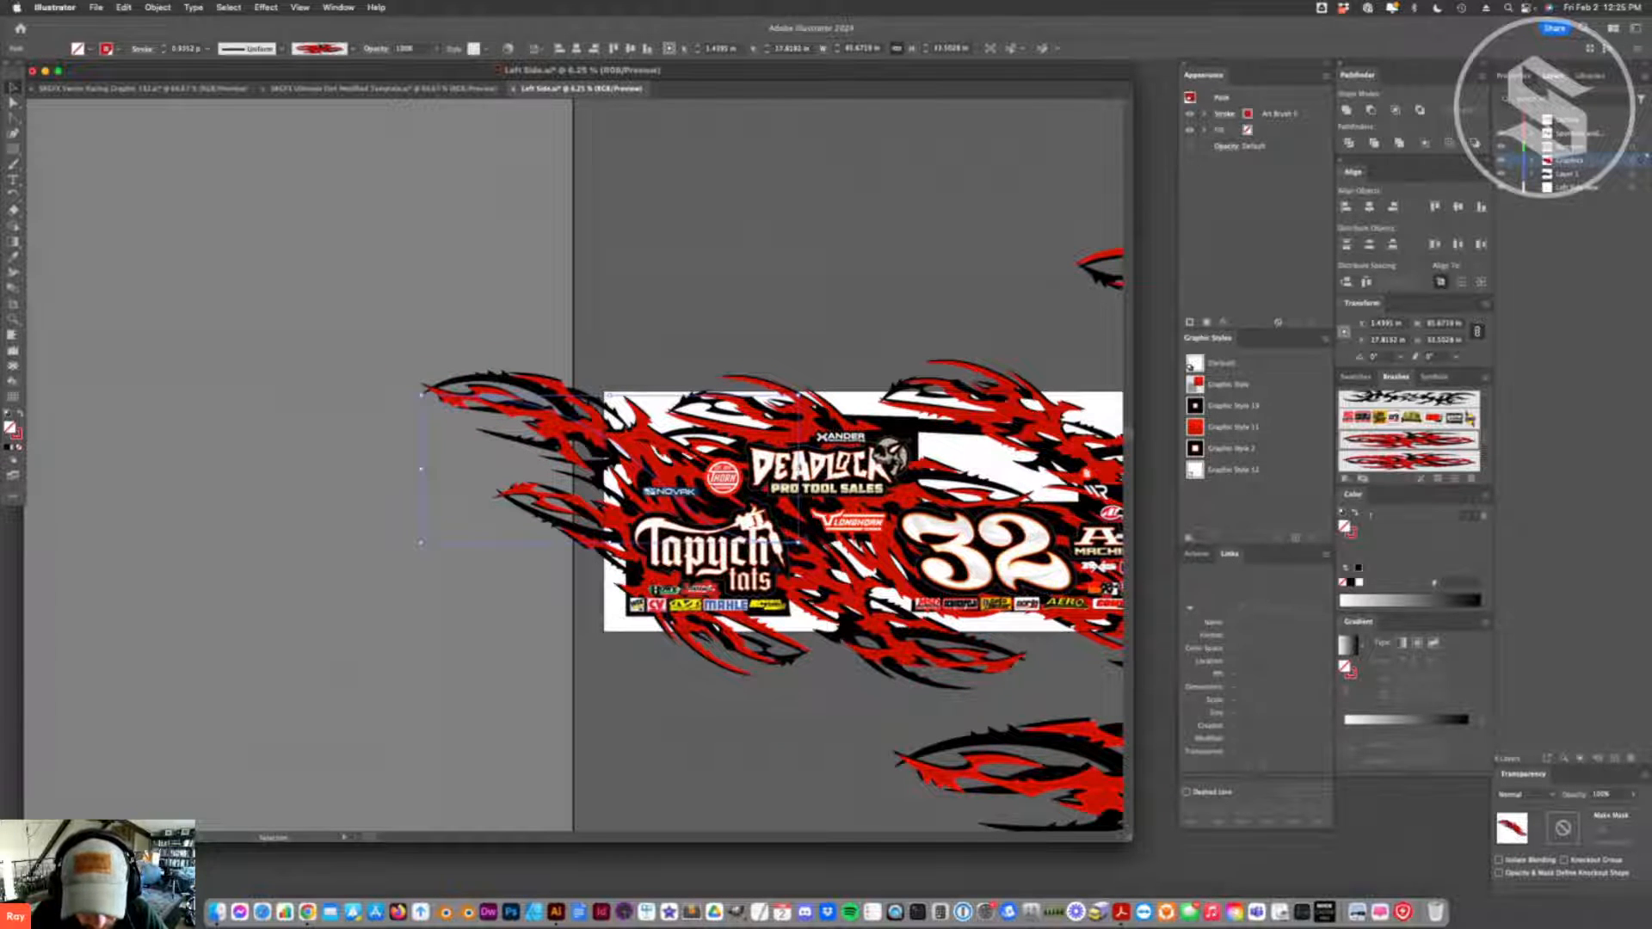
{"action": "left_click_drag", "start_coordinate": [803, 544], "coordinate": [454, 419]}
{"action": "mouse_move", "coordinate": [623, 503]}
{"action": "left_mouse_down"}
{"action": "mouse_move", "coordinate": [638, 462]}
{"action": "mouse_move", "coordinate": [626, 484]}
{"action": "mouse_move", "coordinate": [602, 481]}
{"action": "left_mouse_up"}
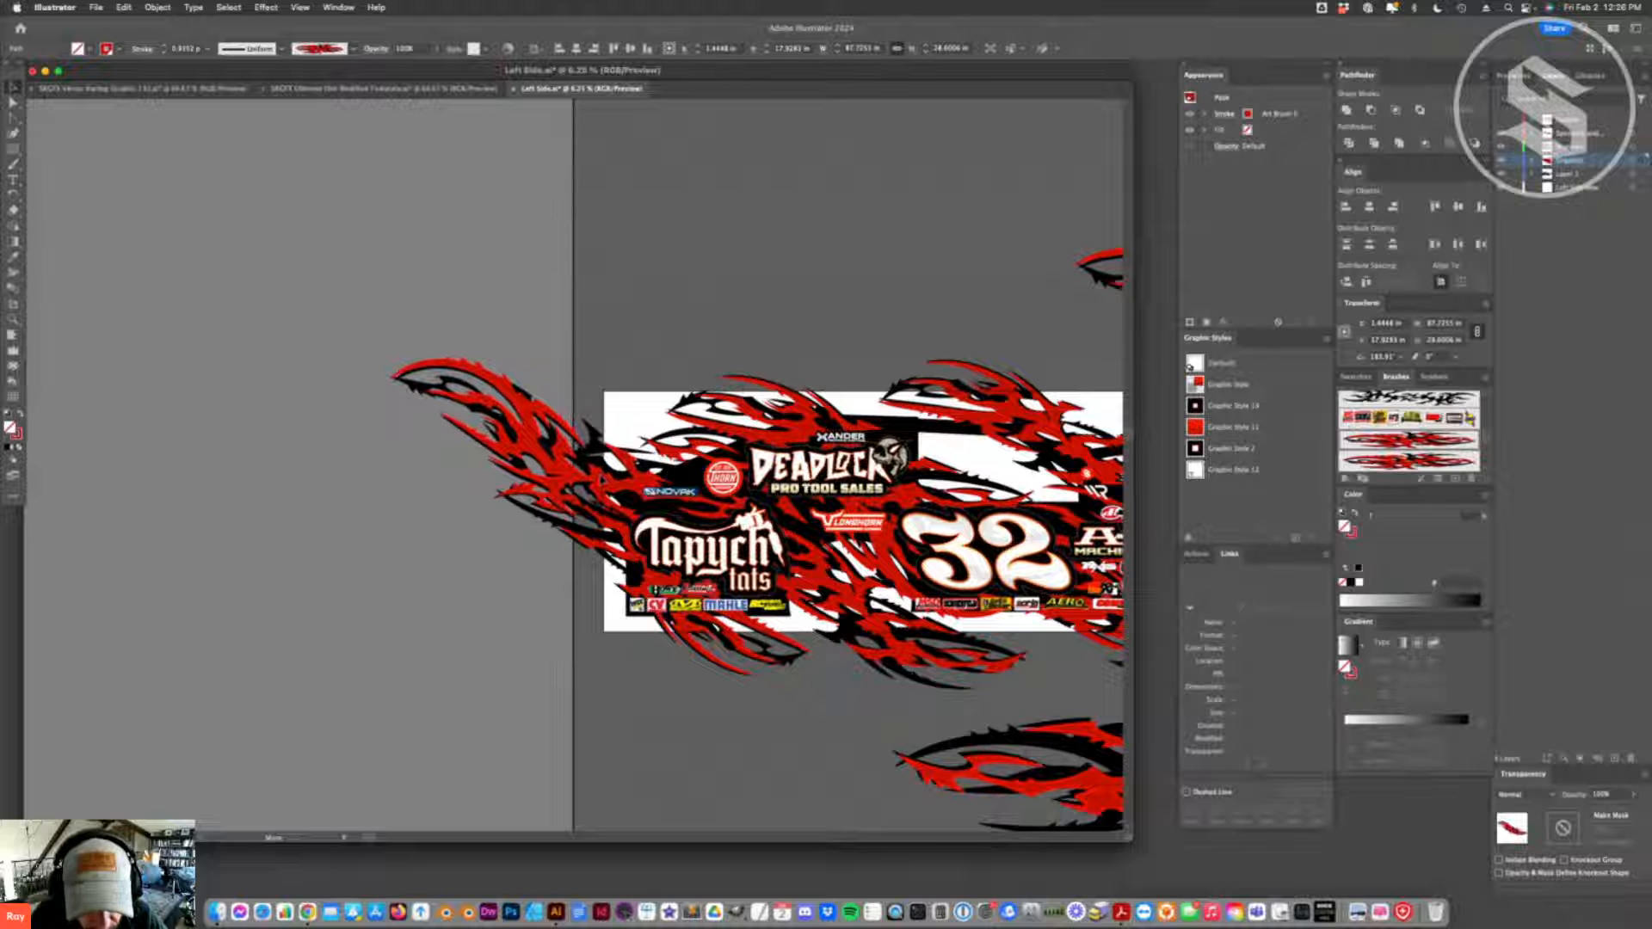
- Fine-tune the end anchor of the flame path behind the Novak logo, and nudge the new rear flame slightly
{"action": "key", "text": "a"}
{"action": "left_click", "coordinate": [626, 460]}
{"action": "left_click", "coordinate": [638, 448]}
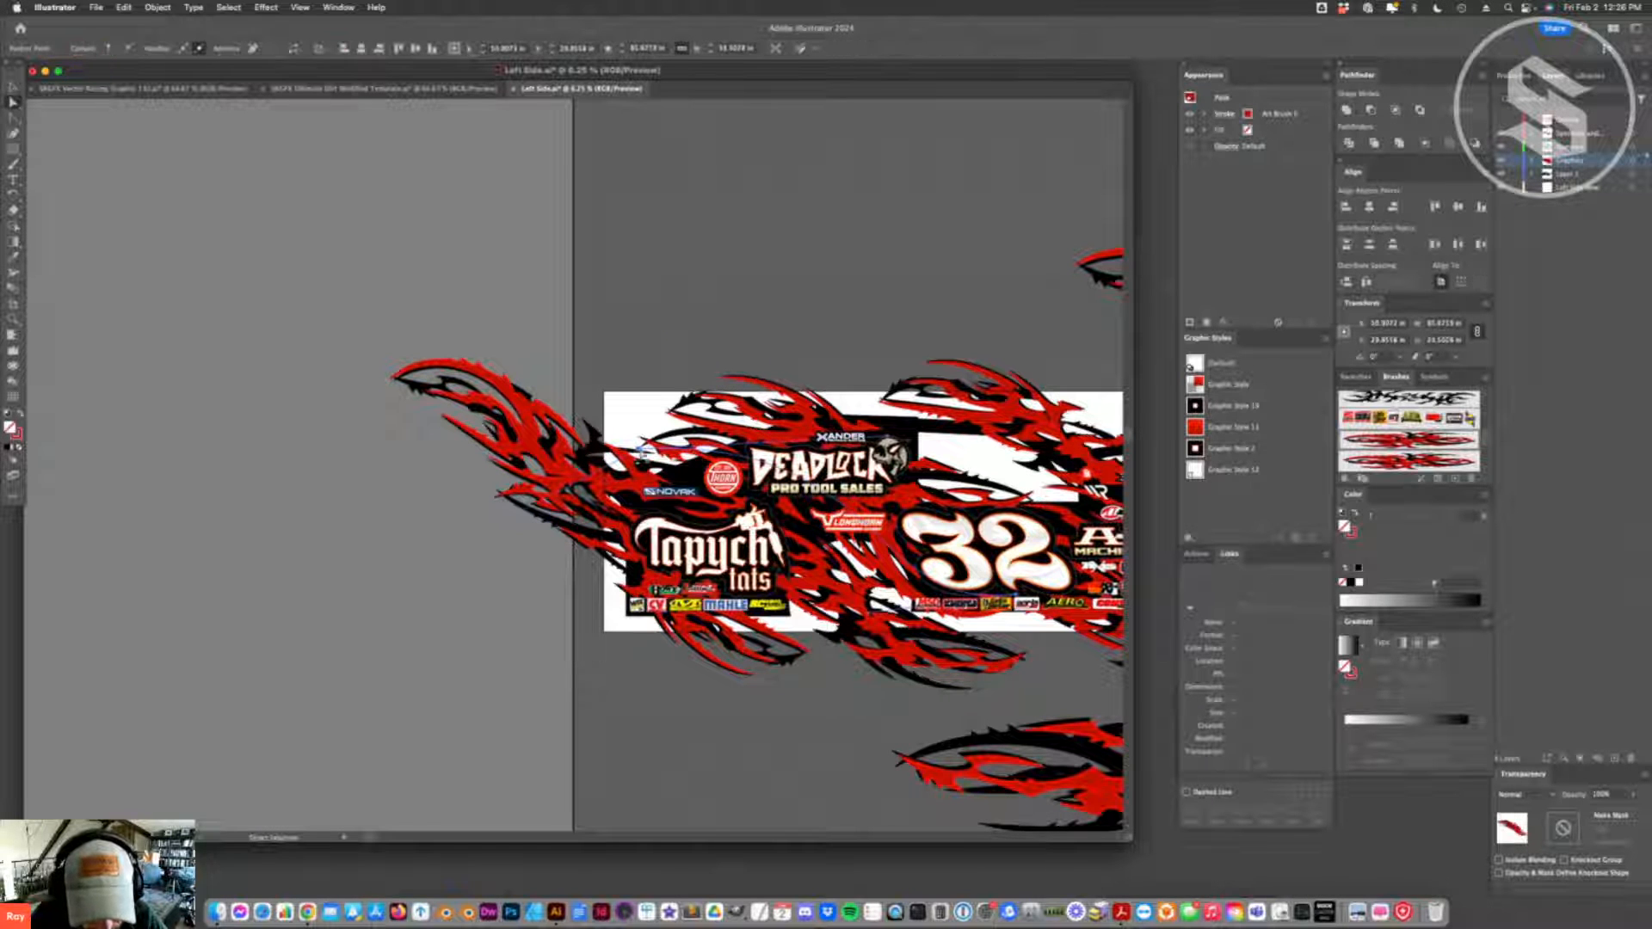
{"action": "left_click_drag", "start_coordinate": [888, 437], "coordinate": [892, 458]}
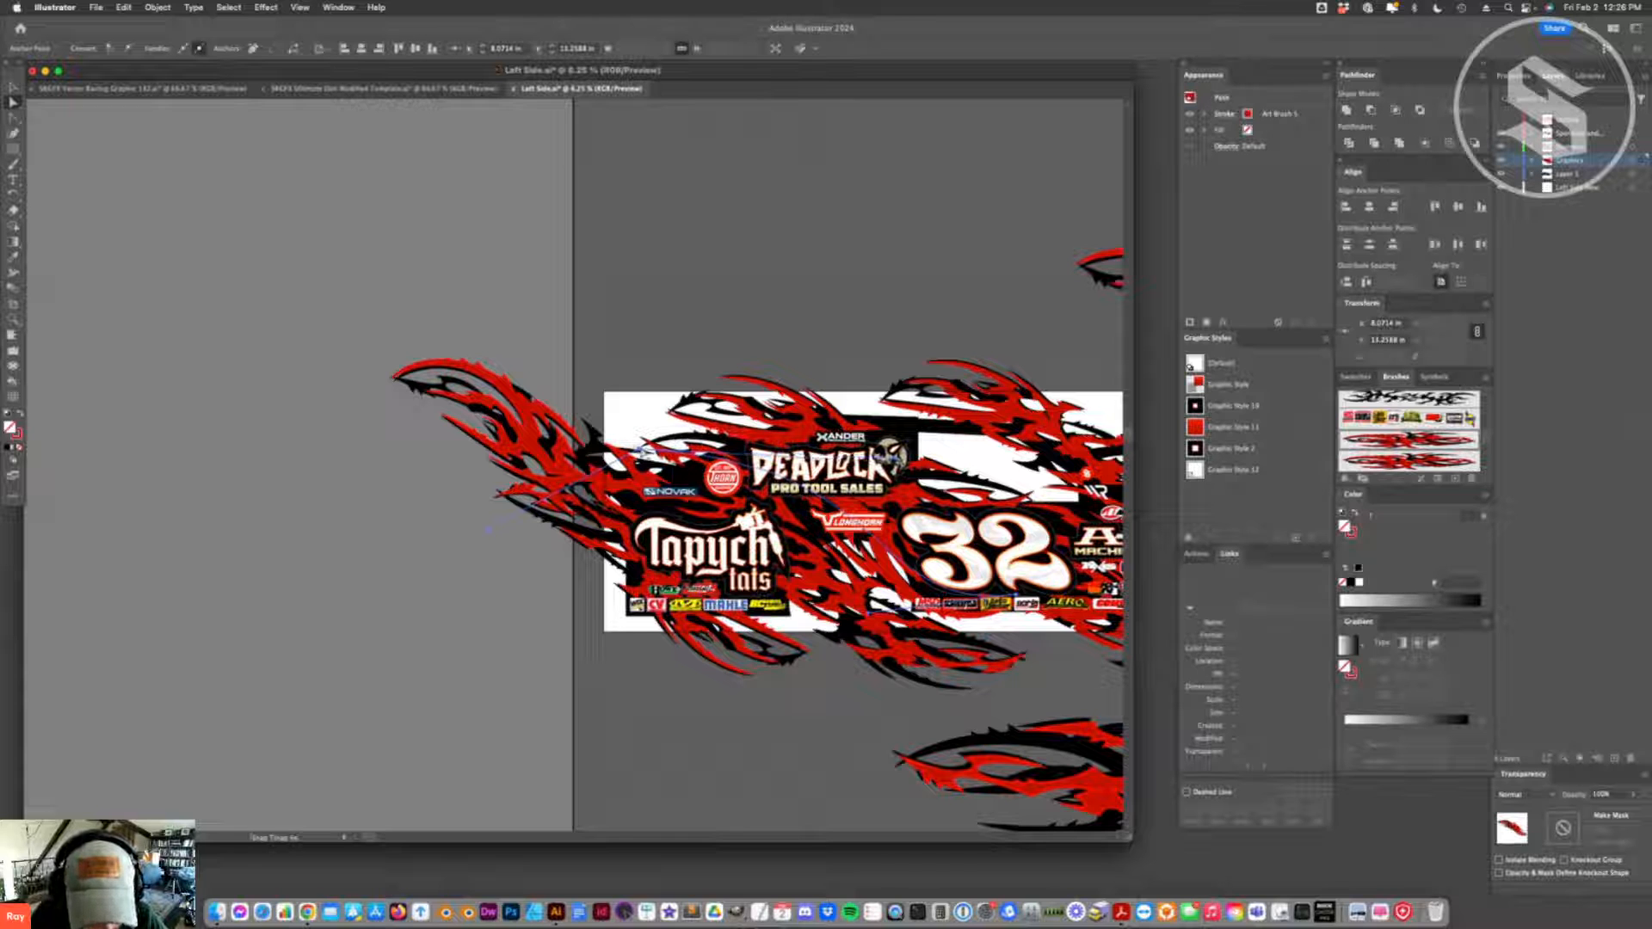
{"action": "left_click_drag", "start_coordinate": [639, 448], "coordinate": [637, 449]}
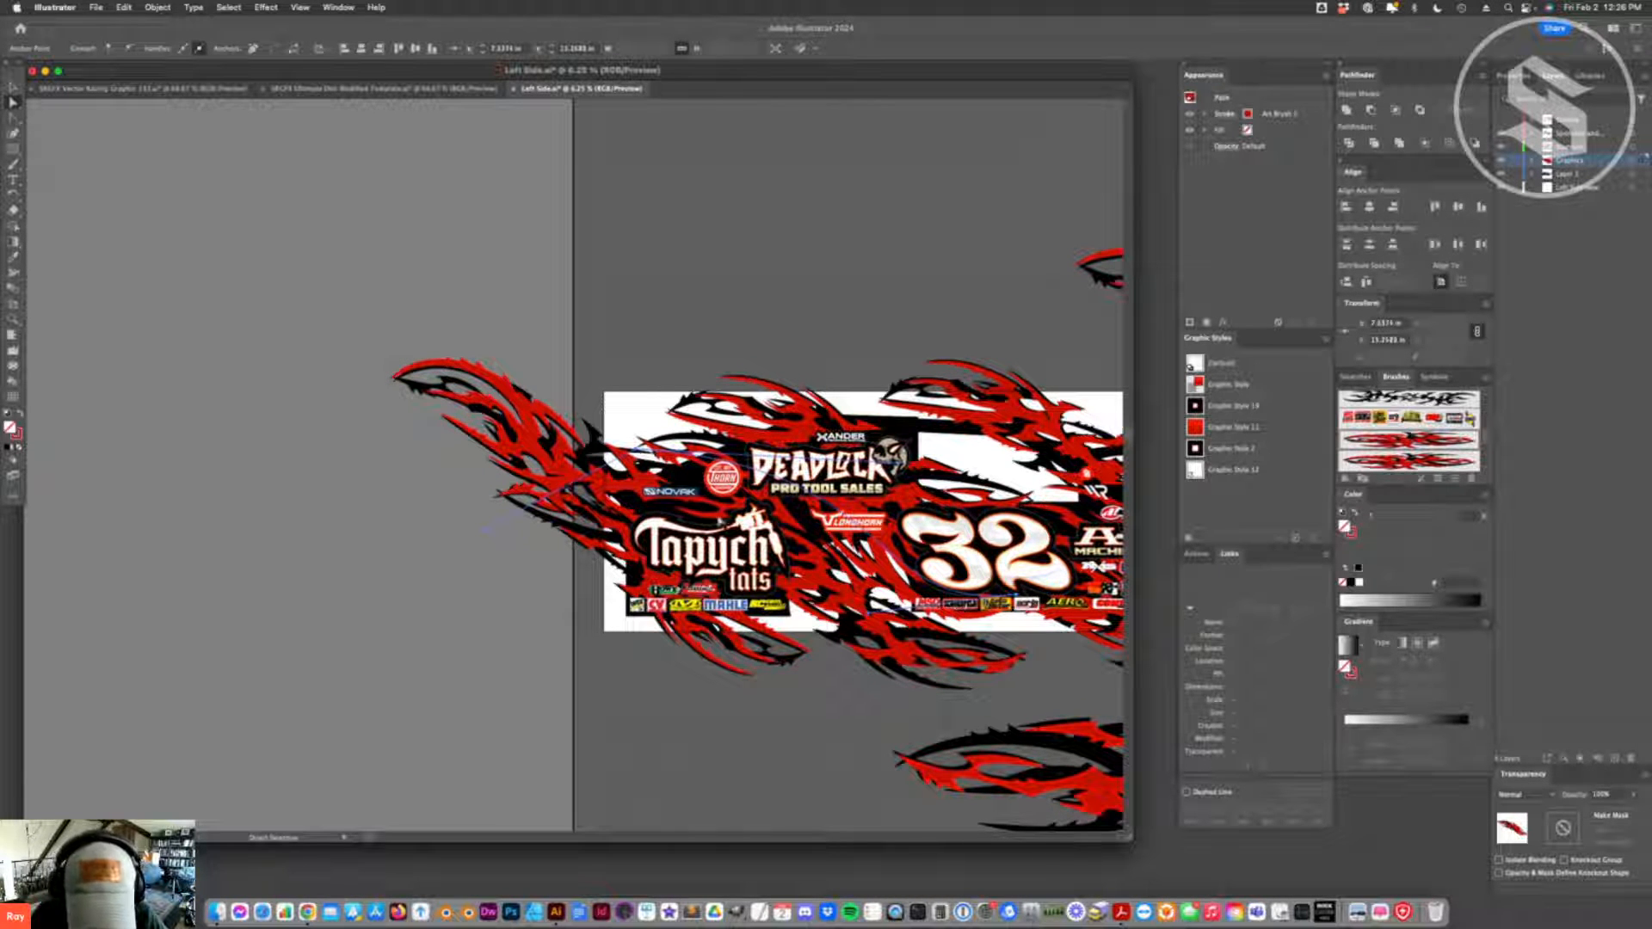
{"action": "left_click_drag", "start_coordinate": [713, 522], "coordinate": [712, 524]}
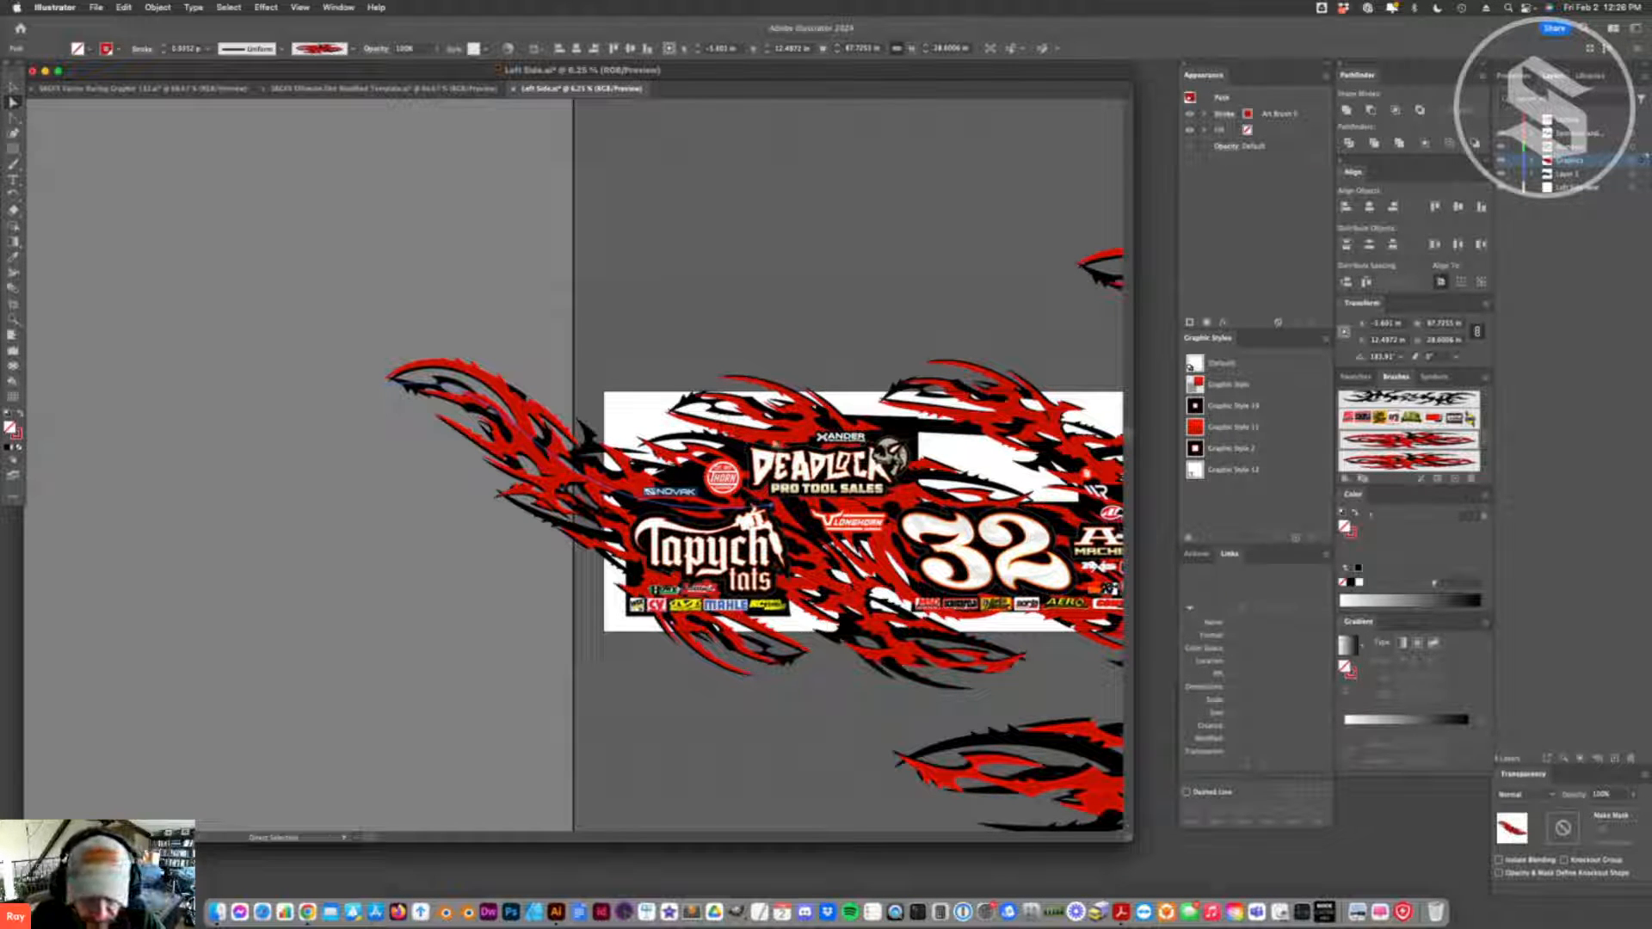
{"action": "key", "text": "v"}
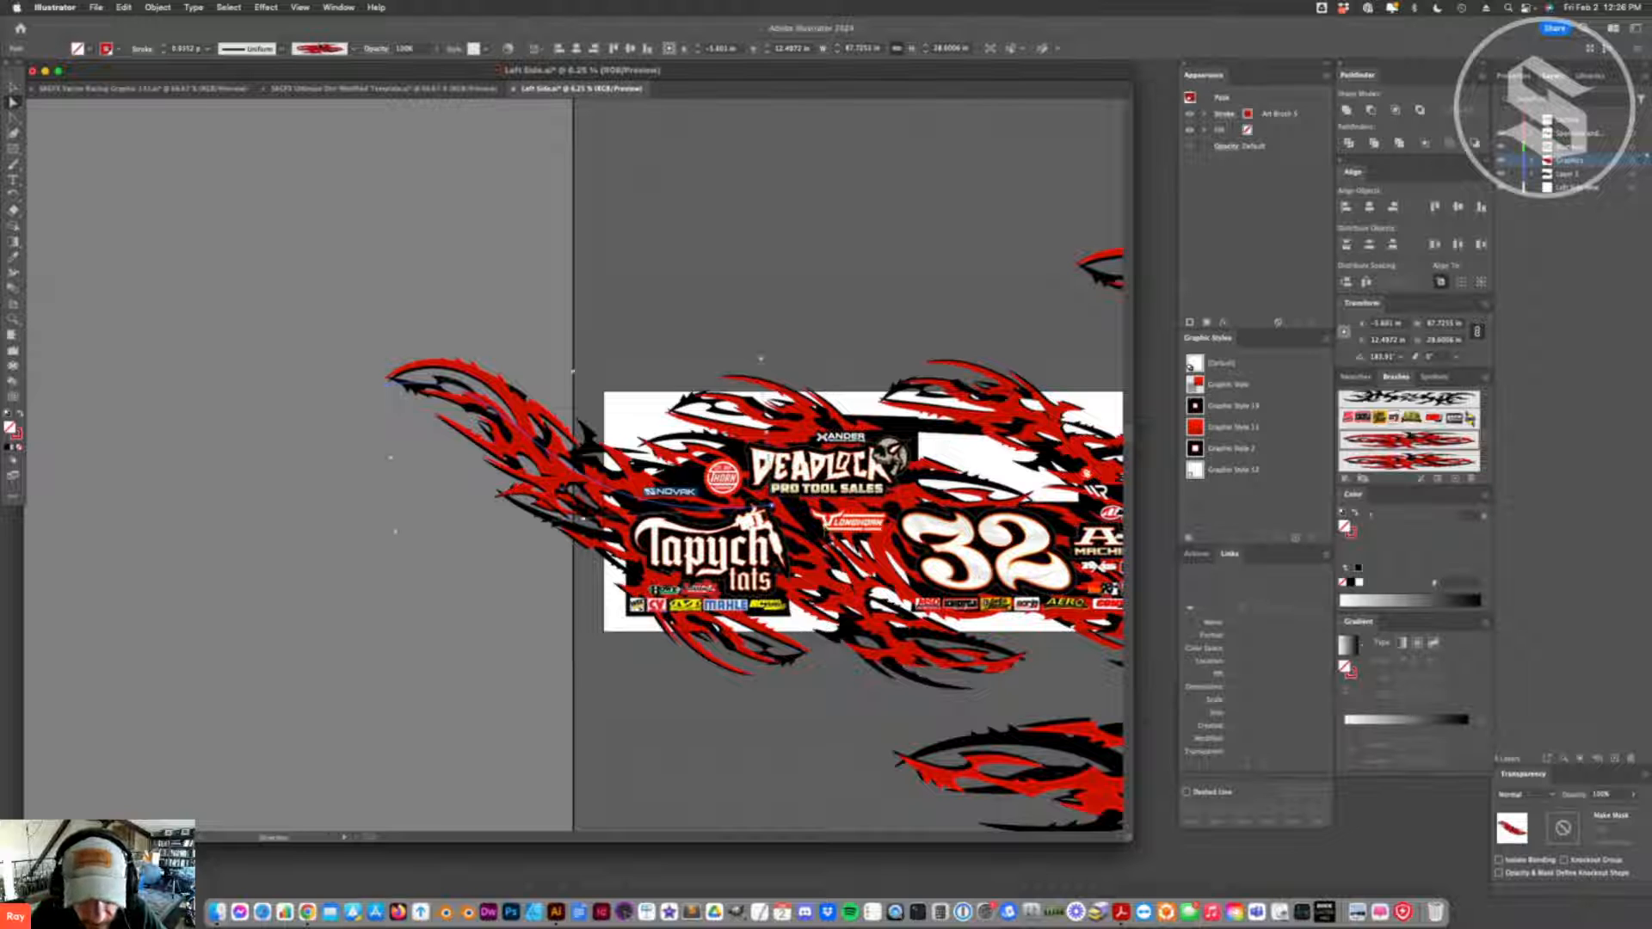
- Switch to the Ultimate Dirt Modified Template and update its modified links
{"action": "scroll", "coordinate": [814, 533], "scroll_direction": "right", "scroll_amount": 5}
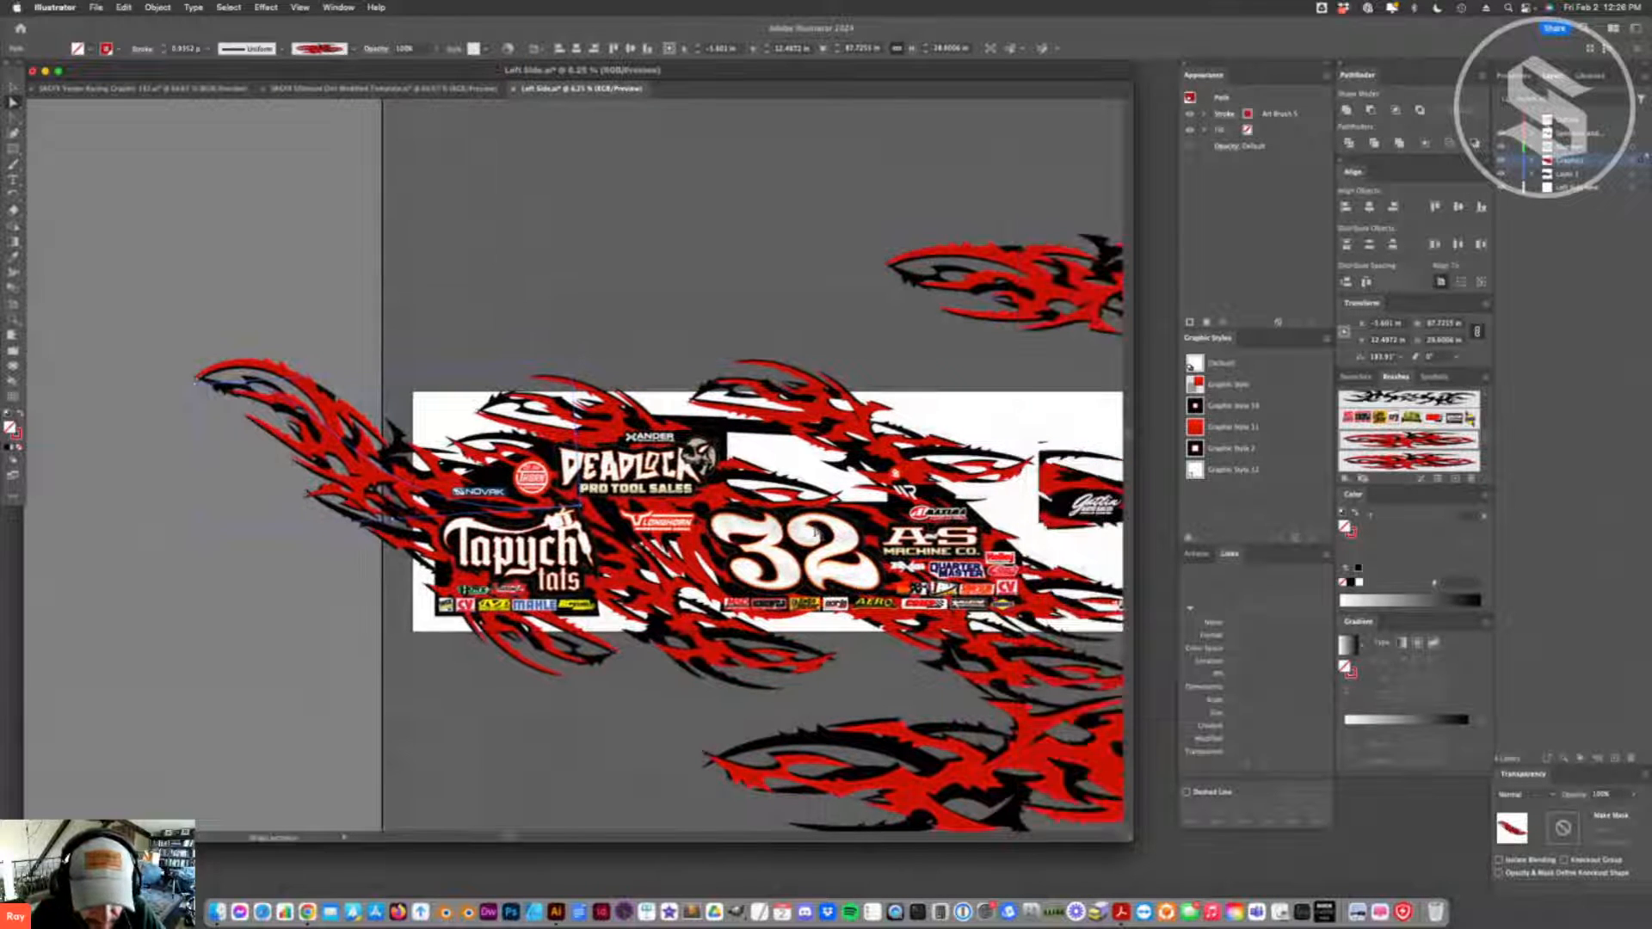
{"action": "left_click", "coordinate": [325, 89]}
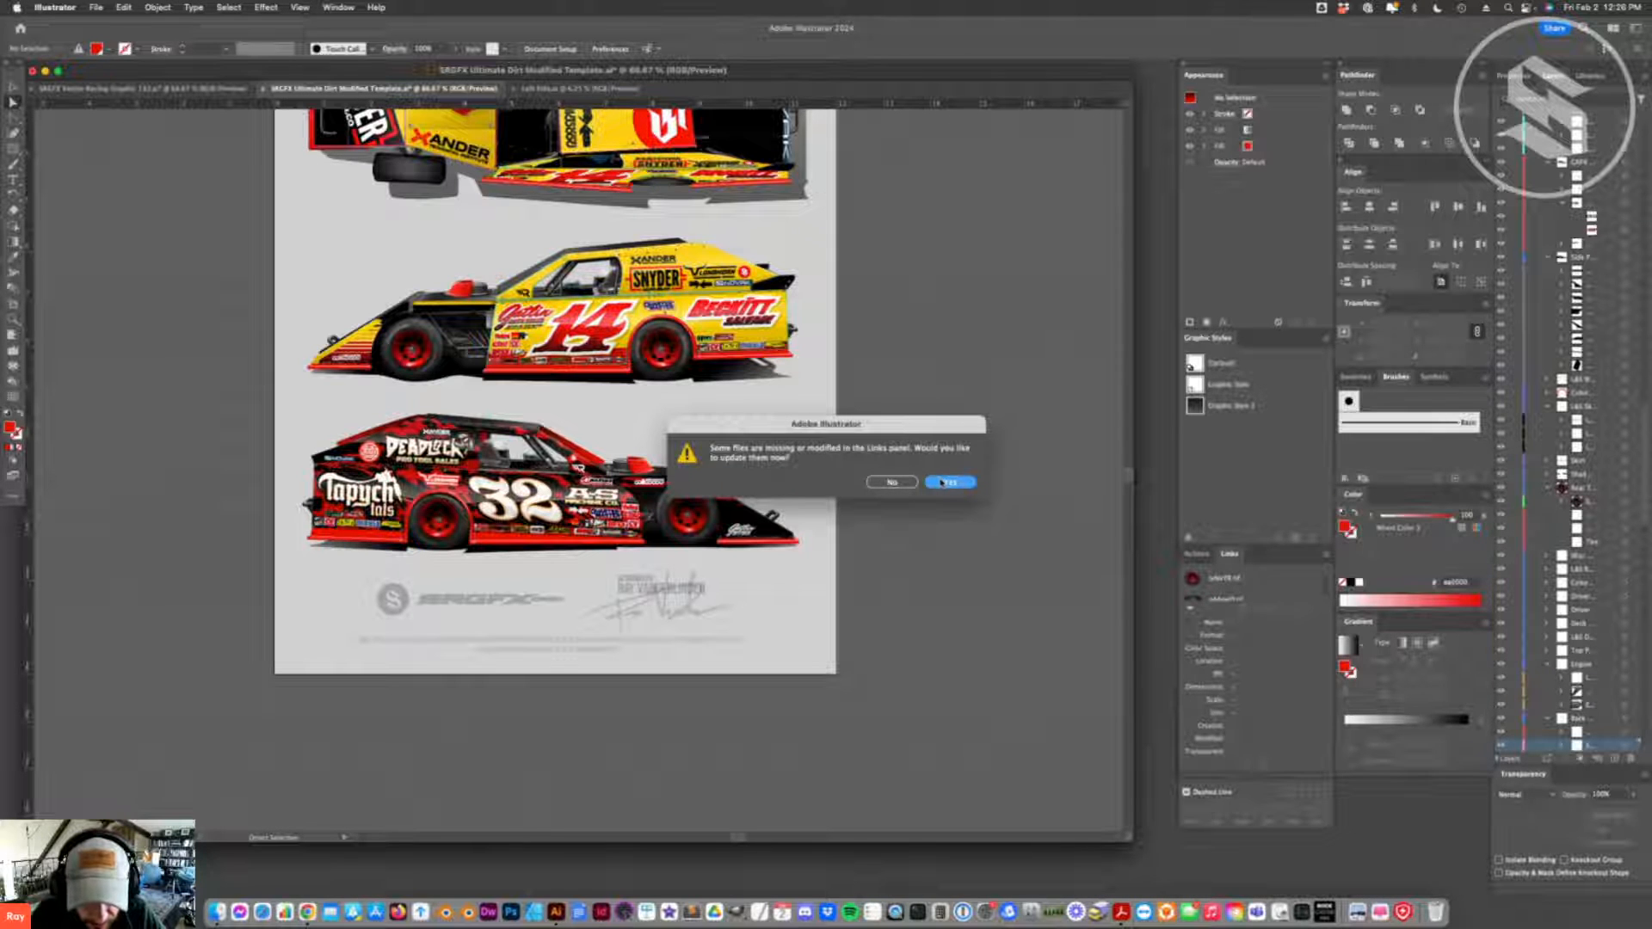
{"action": "left_click", "coordinate": [943, 484]}
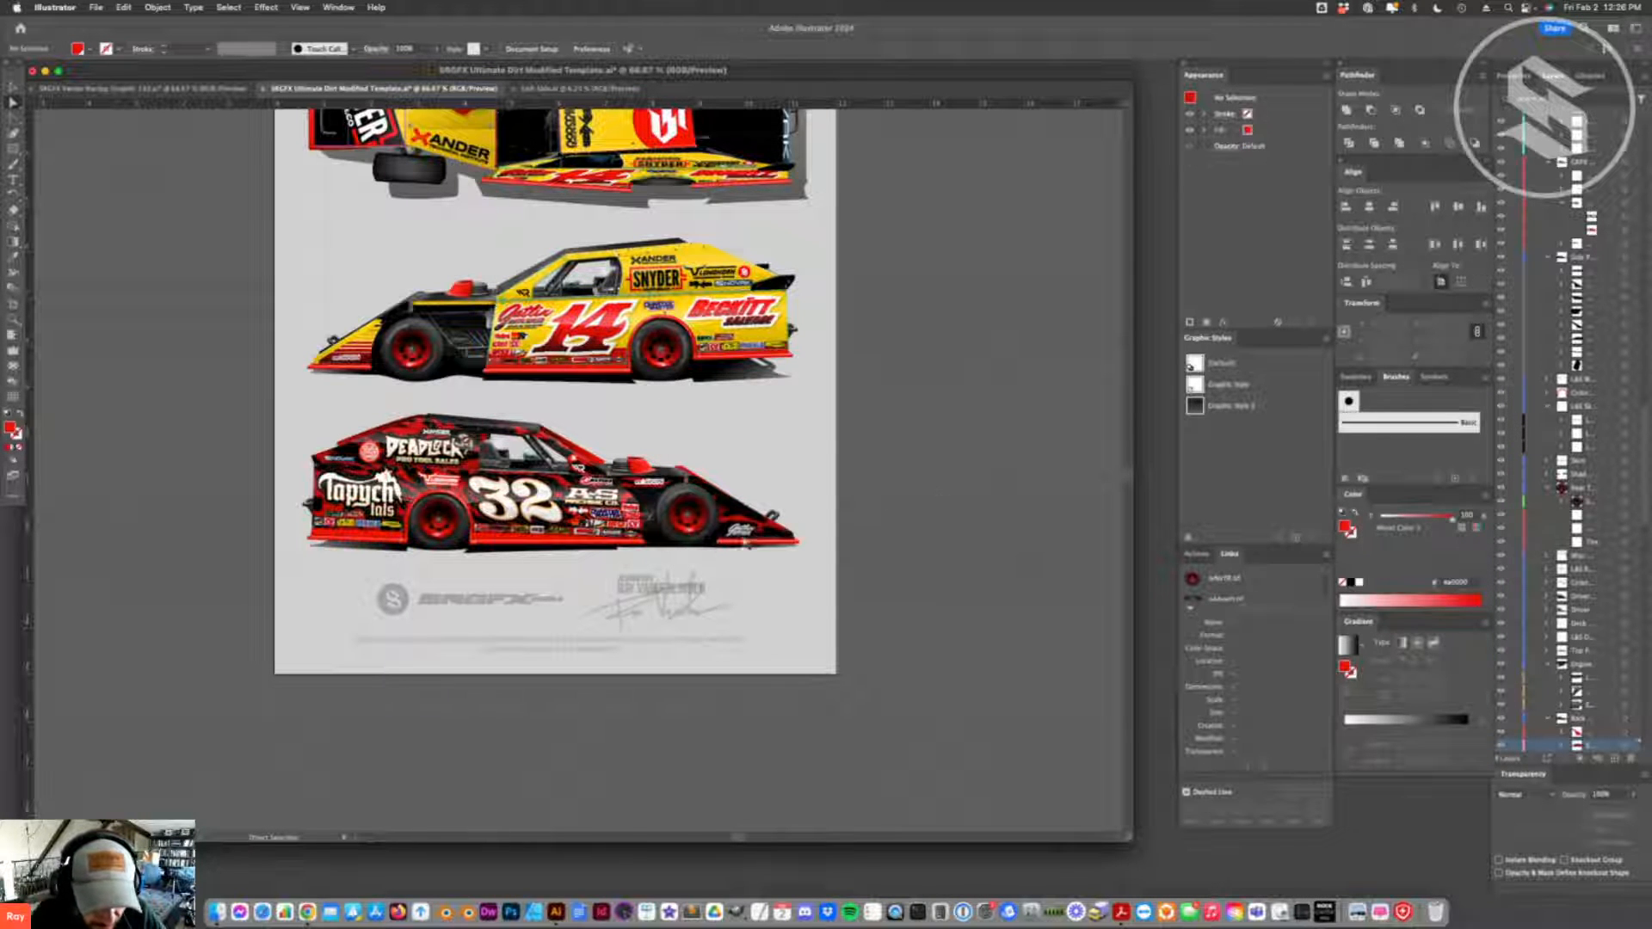
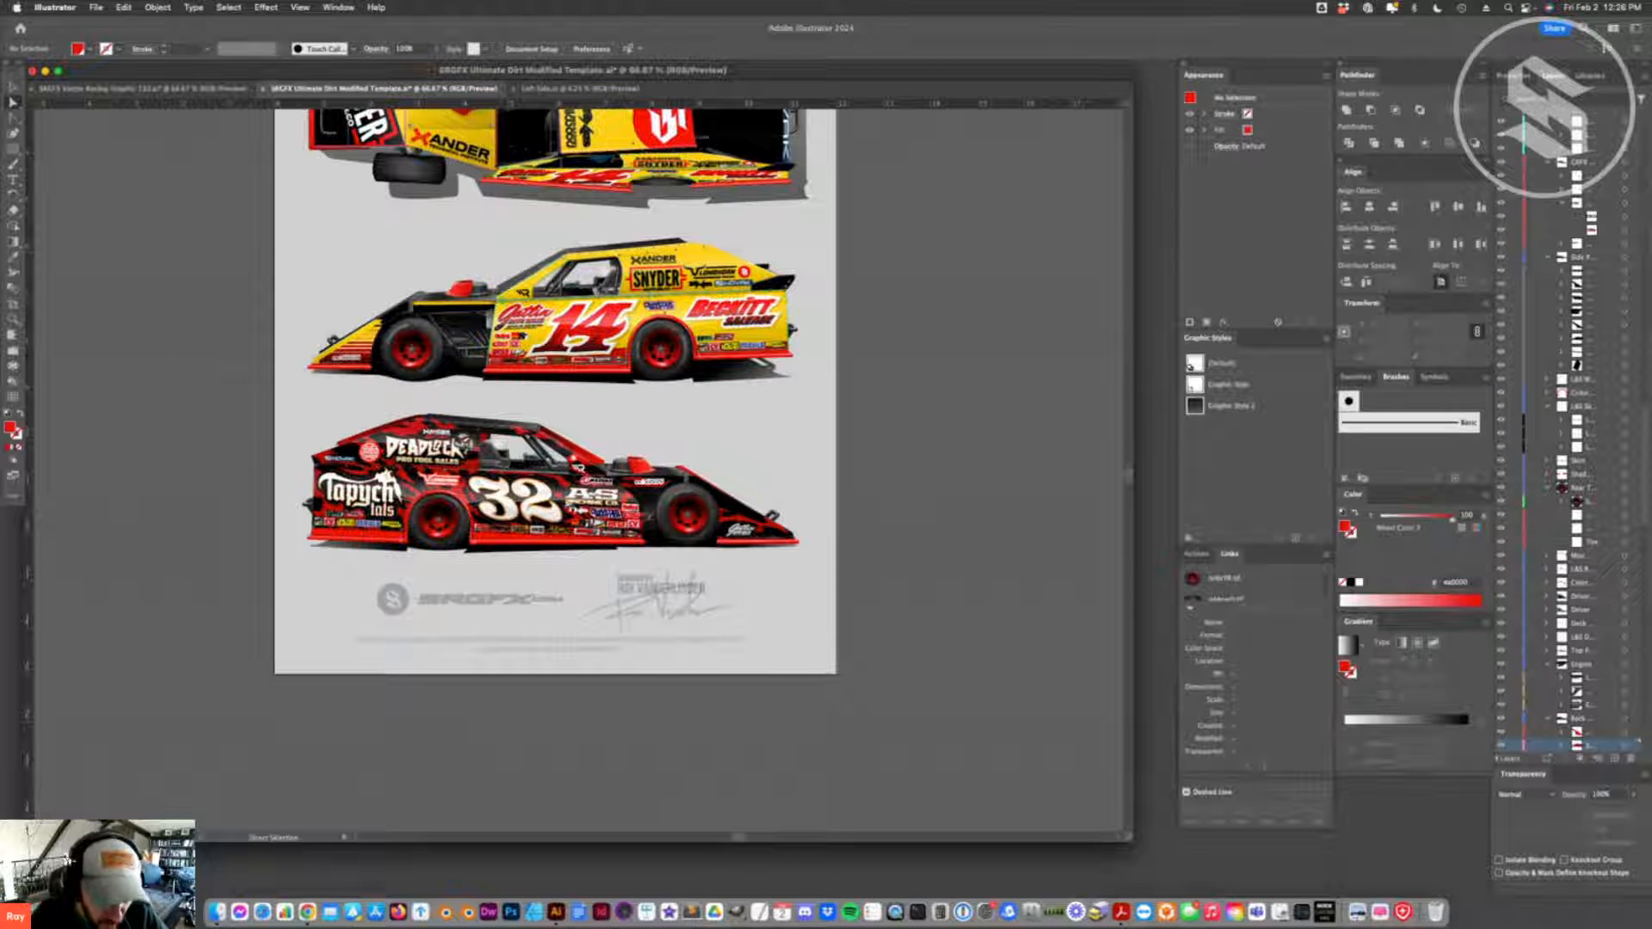
- Switch to the Left Side document and examine the flame artwork across the whole body and nose panel
{"action": "left_click", "coordinate": [212, 88]}
{"action": "left_click", "coordinate": [348, 86]}
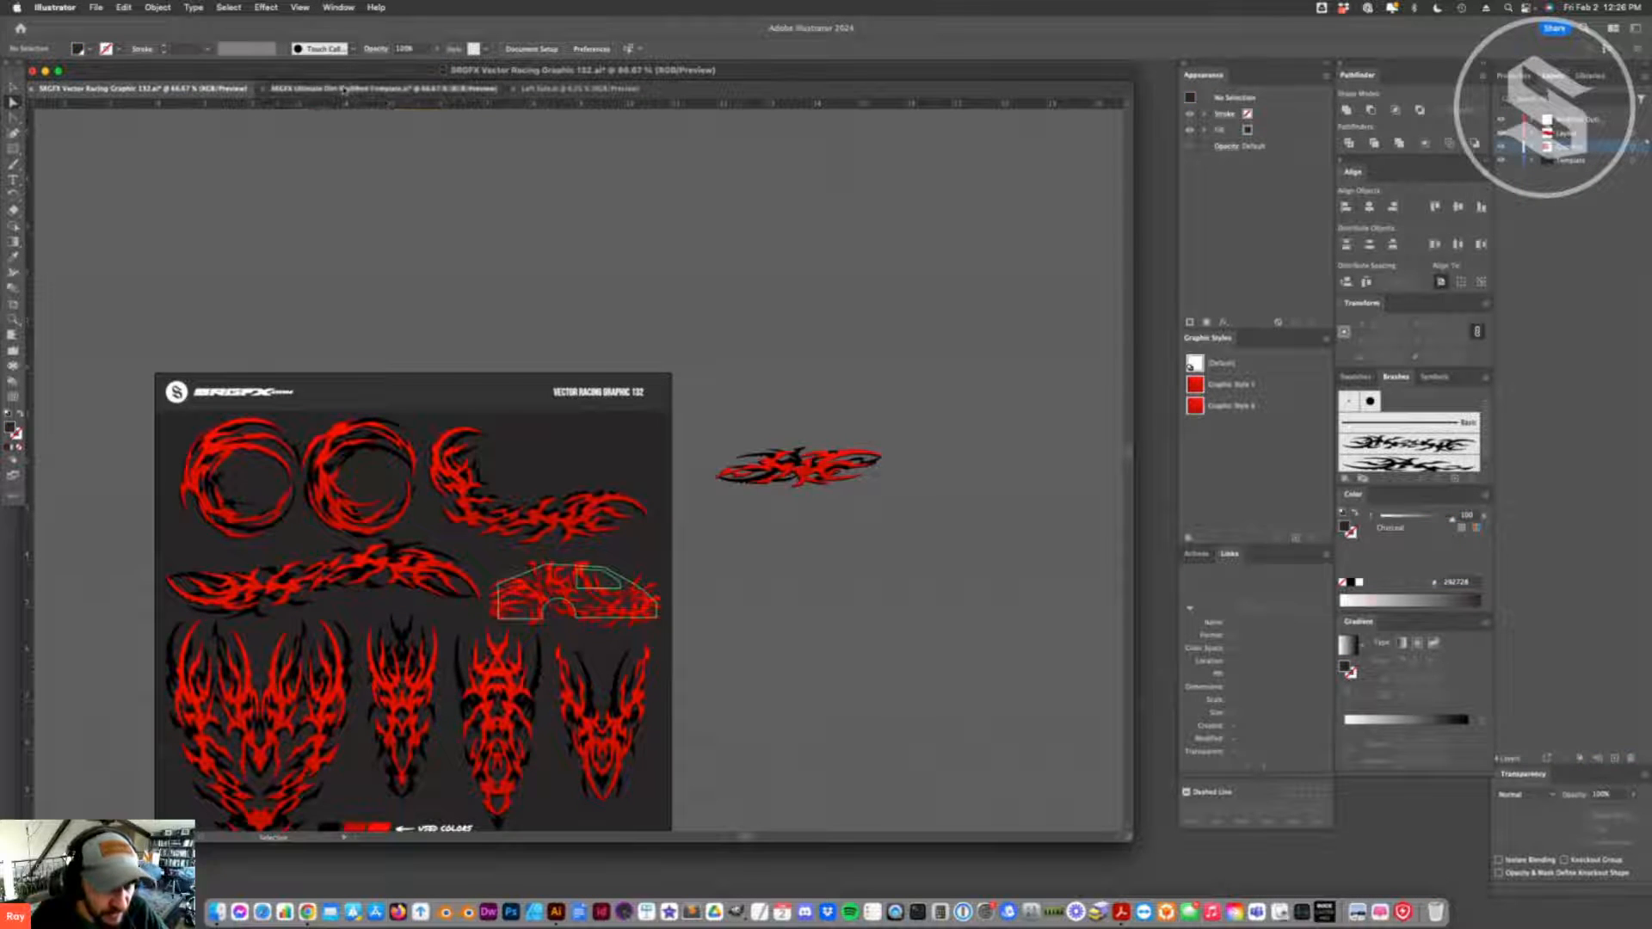
{"action": "left_click", "coordinate": [537, 89]}
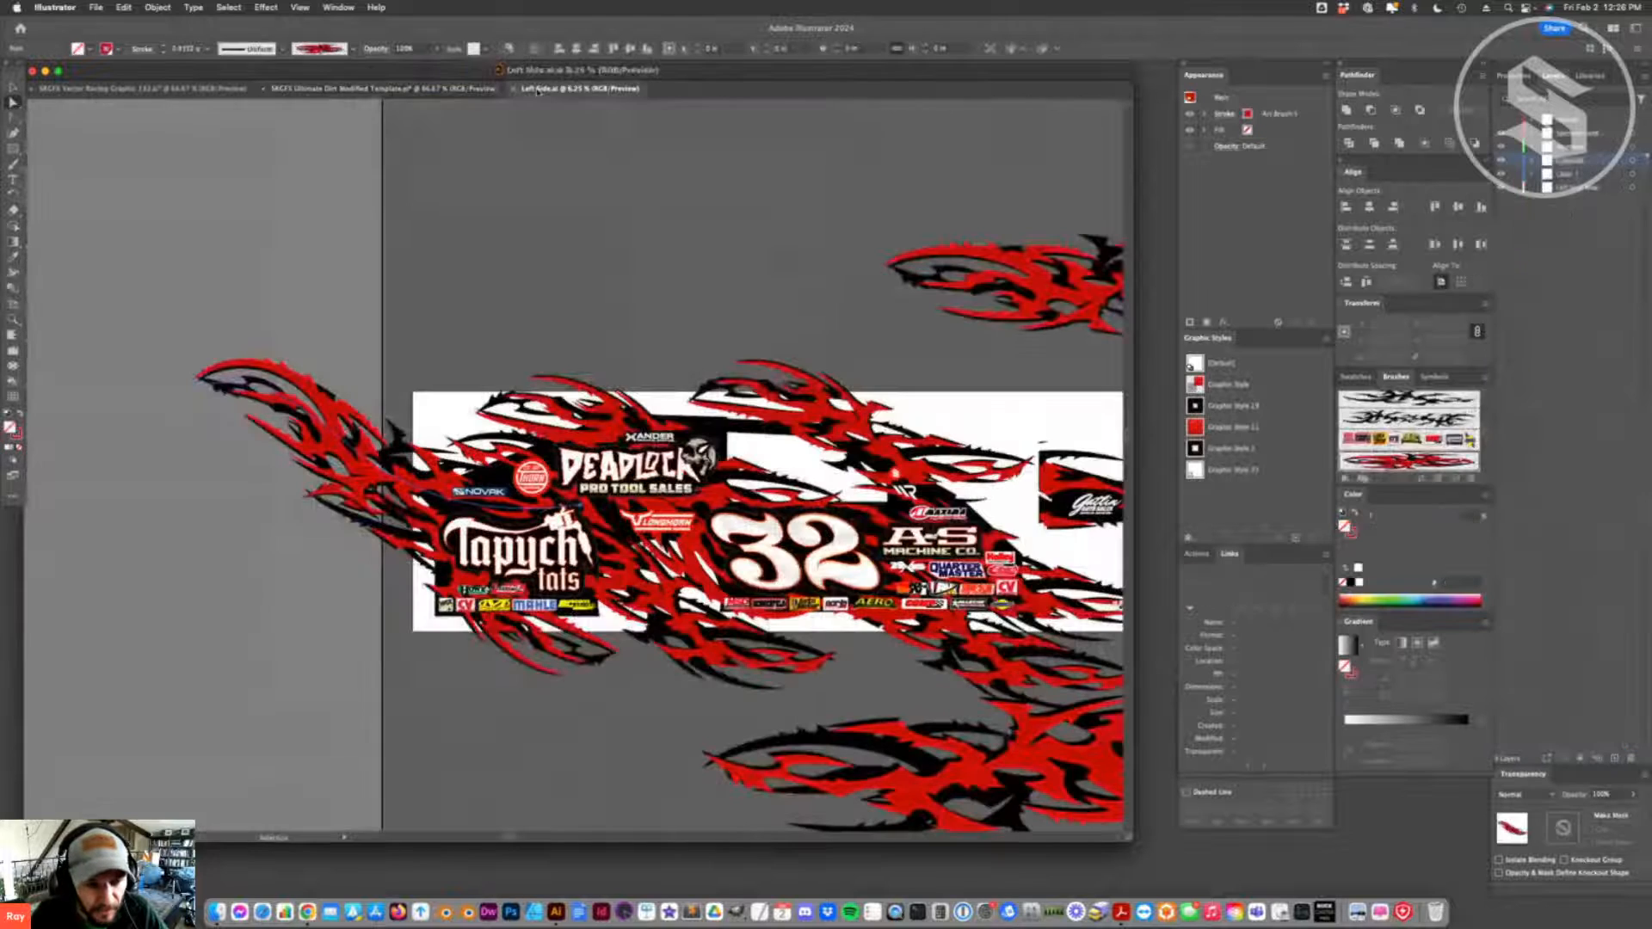
{"action": "scroll", "coordinate": [690, 405], "scroll_direction": "down", "scroll_amount": 10}
{"action": "scroll", "coordinate": [692, 406], "scroll_direction": "up", "scroll_amount": 10}
{"action": "scroll", "coordinate": [693, 406], "scroll_direction": "down", "scroll_amount": 3}
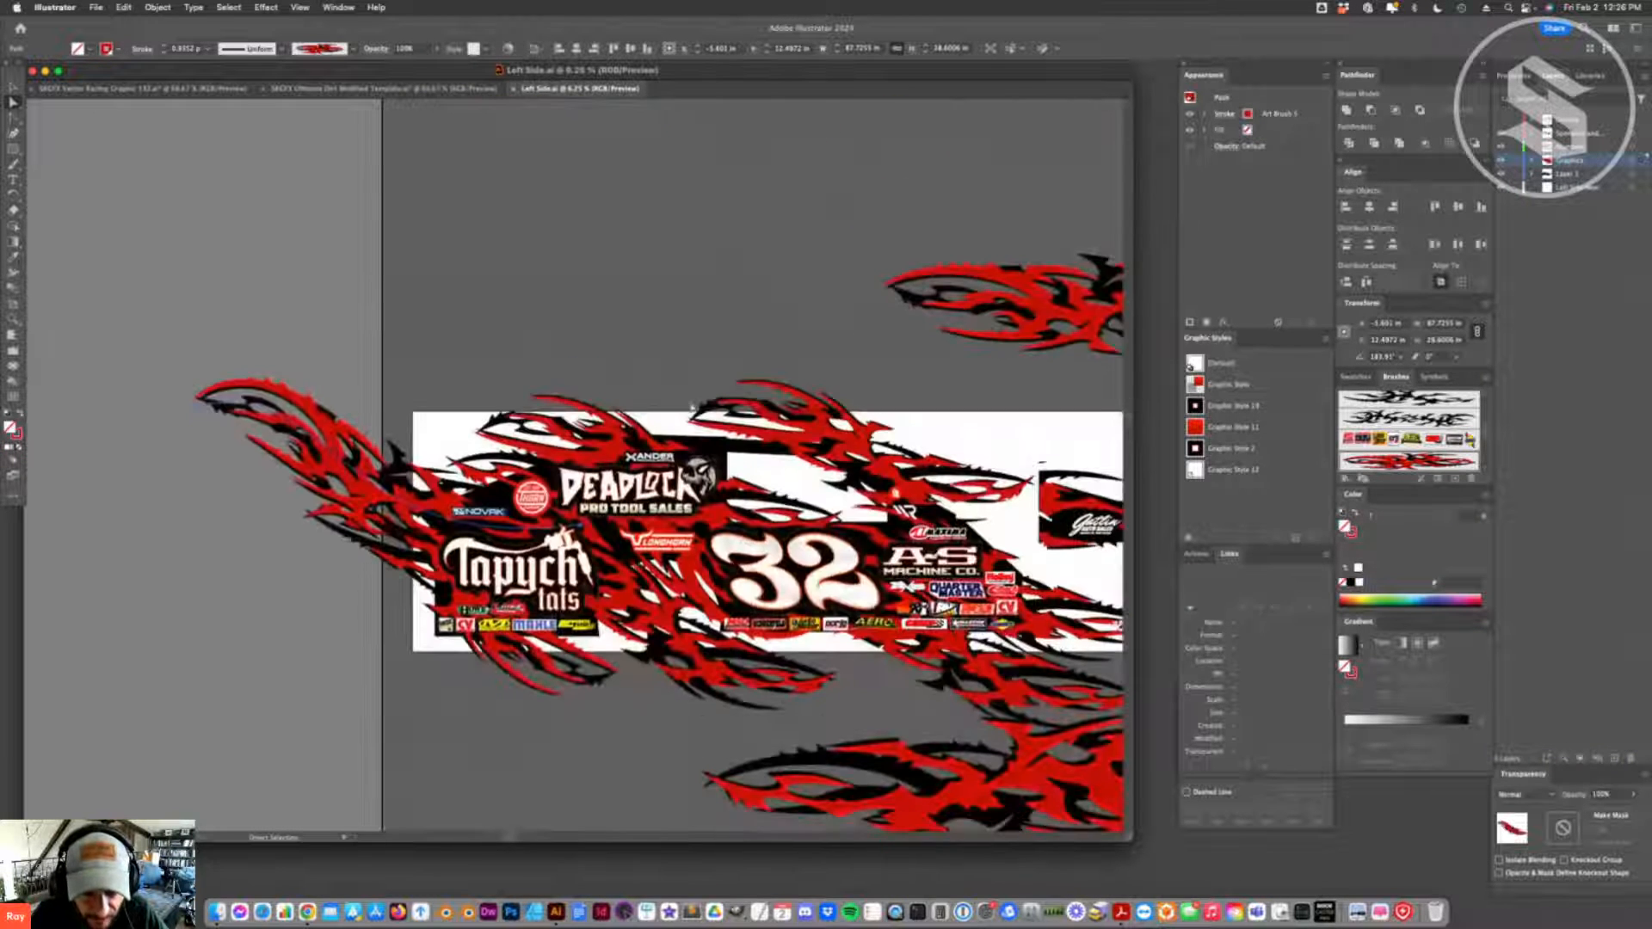
{"action": "scroll", "coordinate": [637, 499], "scroll_direction": "right", "scroll_amount": 10}
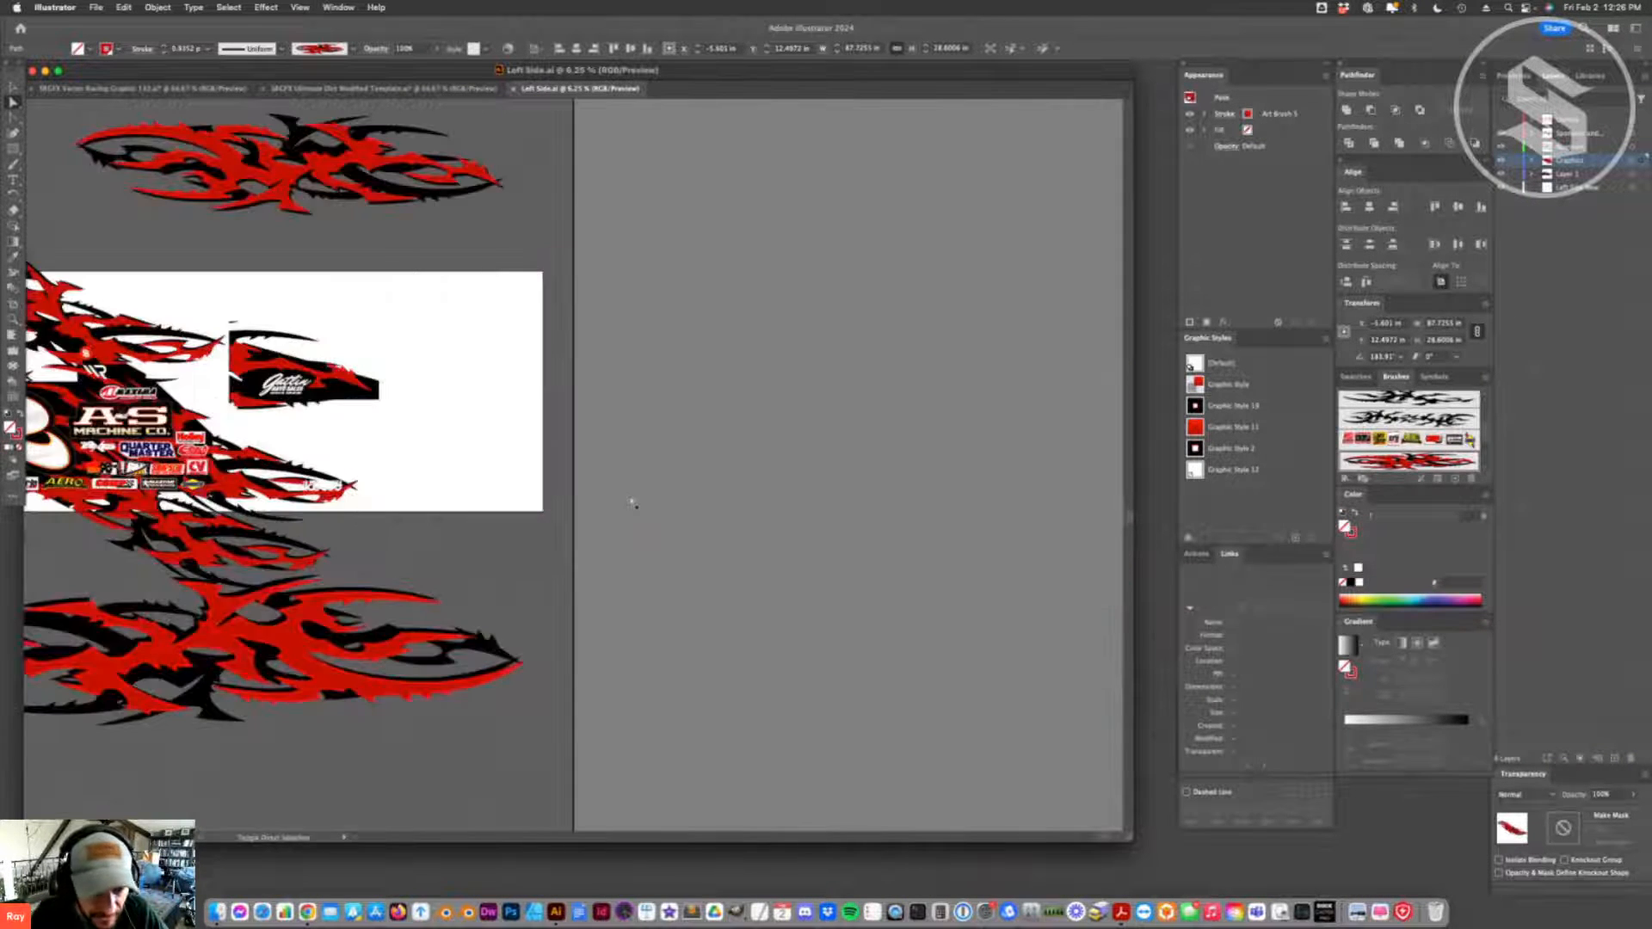
{"action": "scroll", "coordinate": [636, 499], "scroll_direction": "left", "scroll_amount": 12}
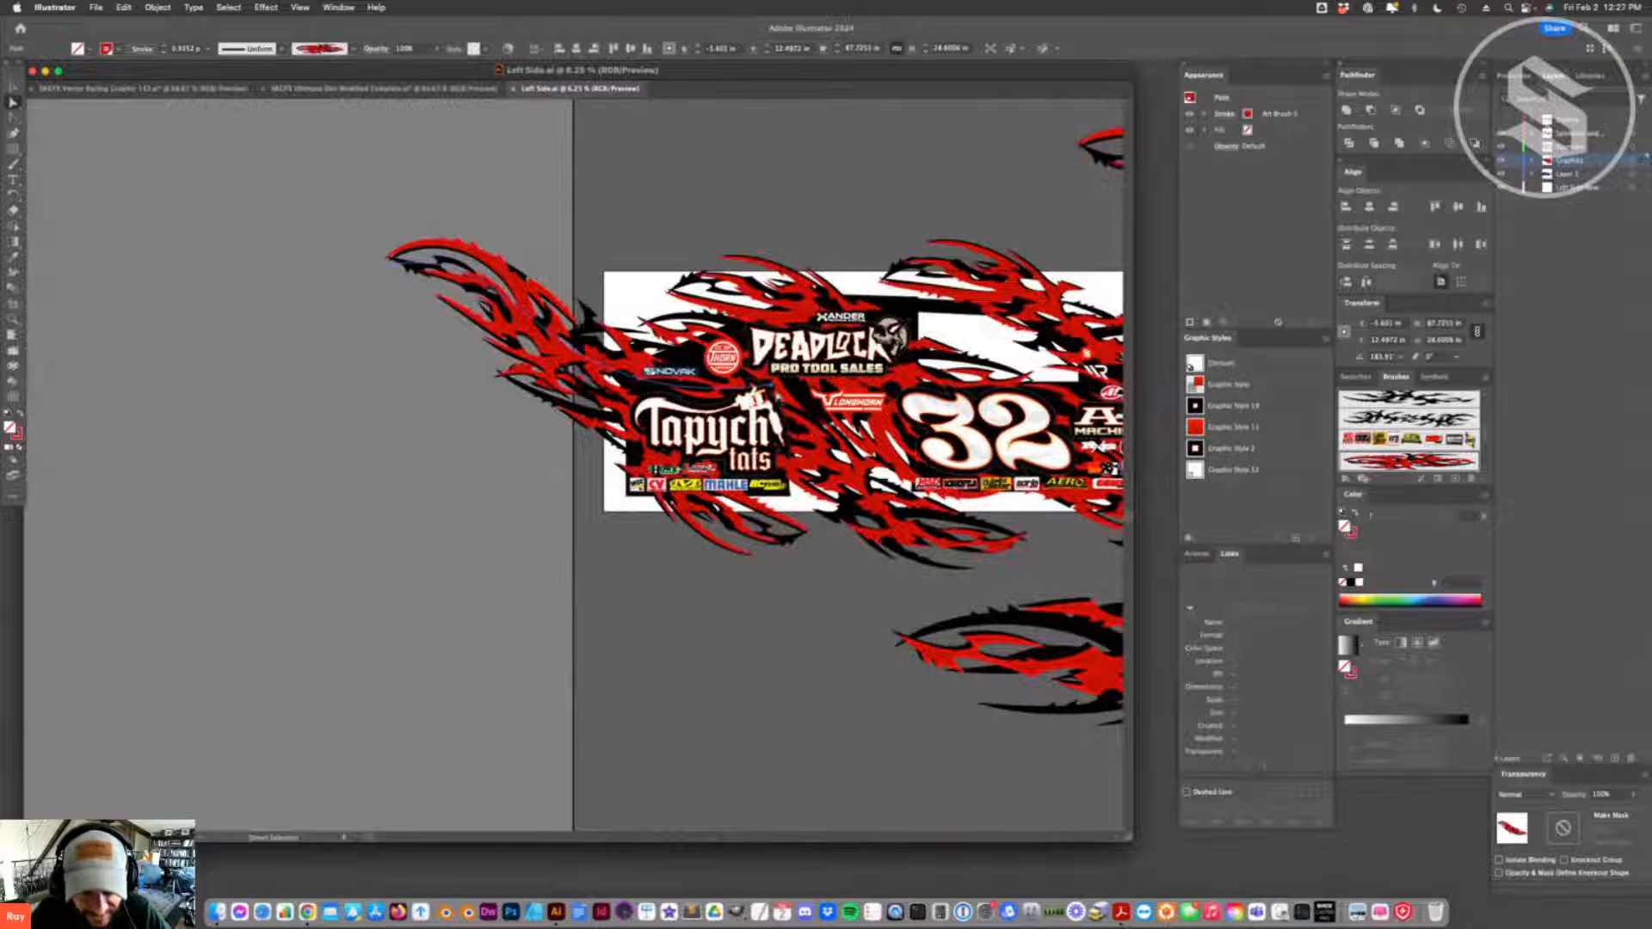
- Delete all the flame artwork on the Graphics layer of the Left Side document
{"action": "left_click", "coordinate": [13, 87]}
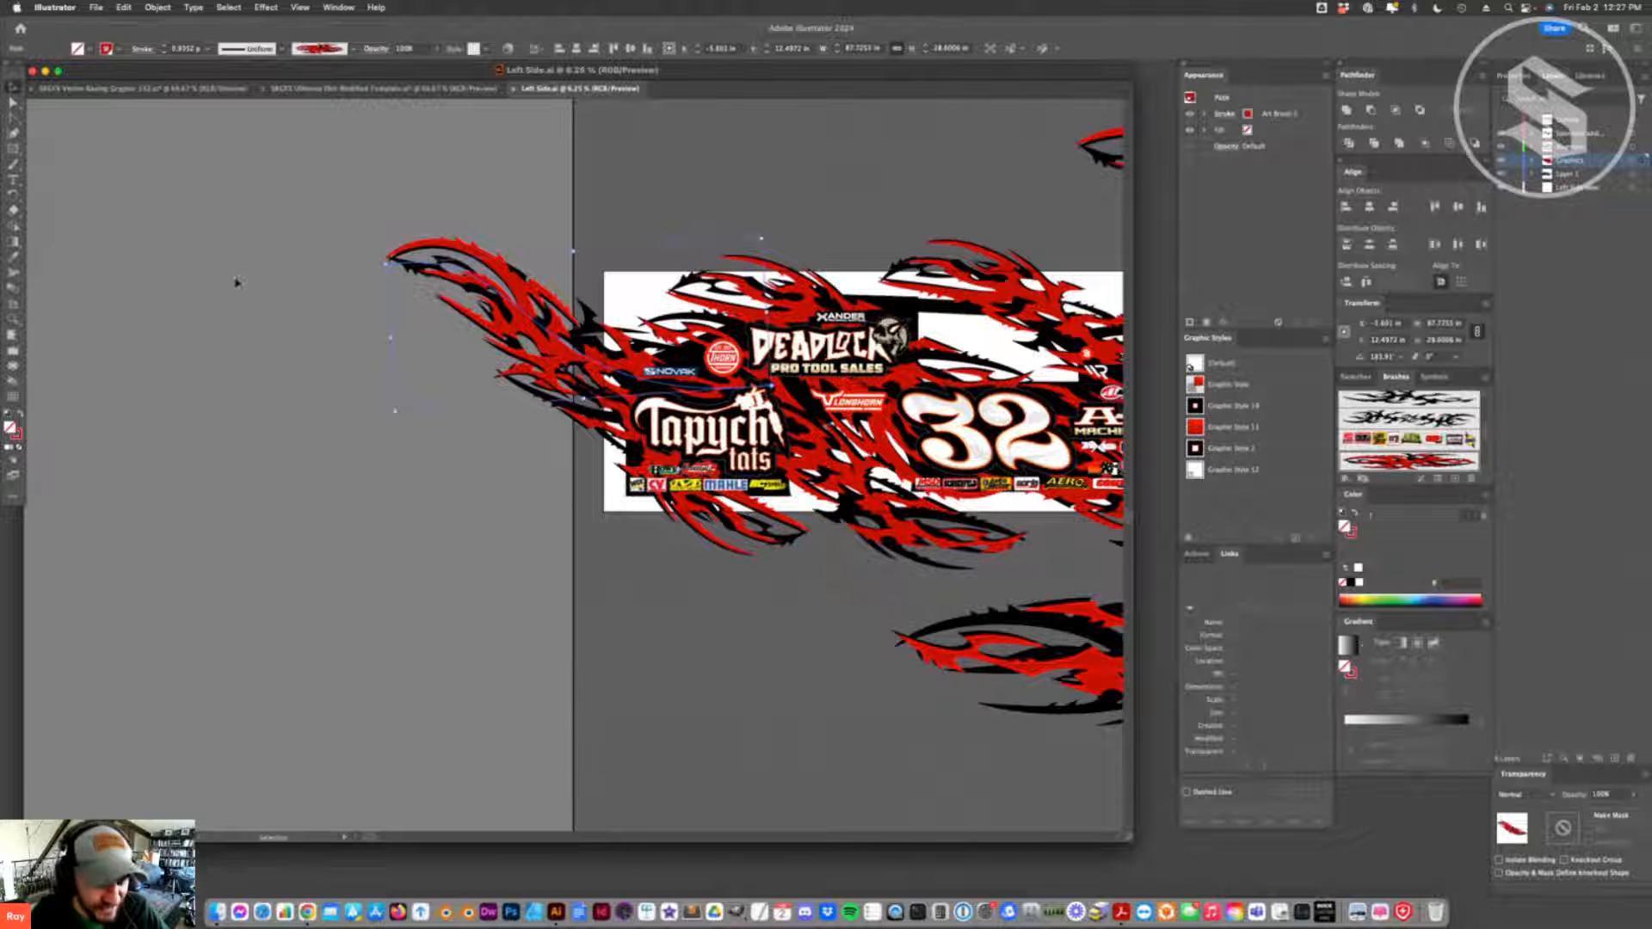
{"action": "left_click", "coordinate": [192, 227]}
{"action": "left_click", "coordinate": [560, 348]}
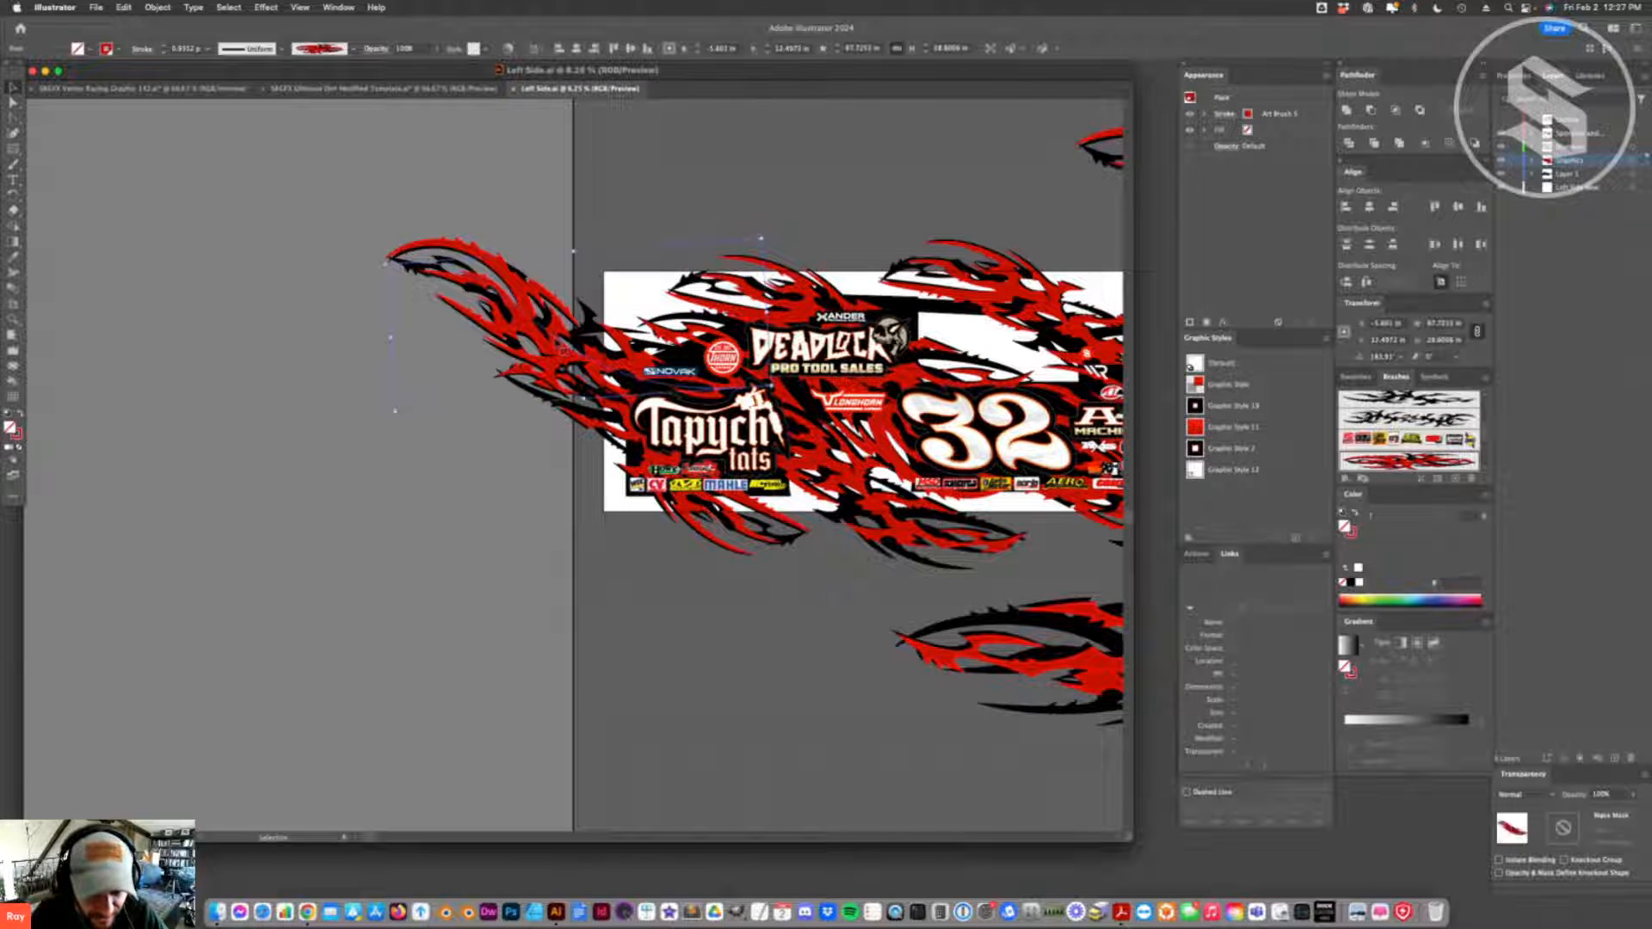
{"action": "scroll", "coordinate": [678, 303], "scroll_direction": "right", "scroll_amount": 6}
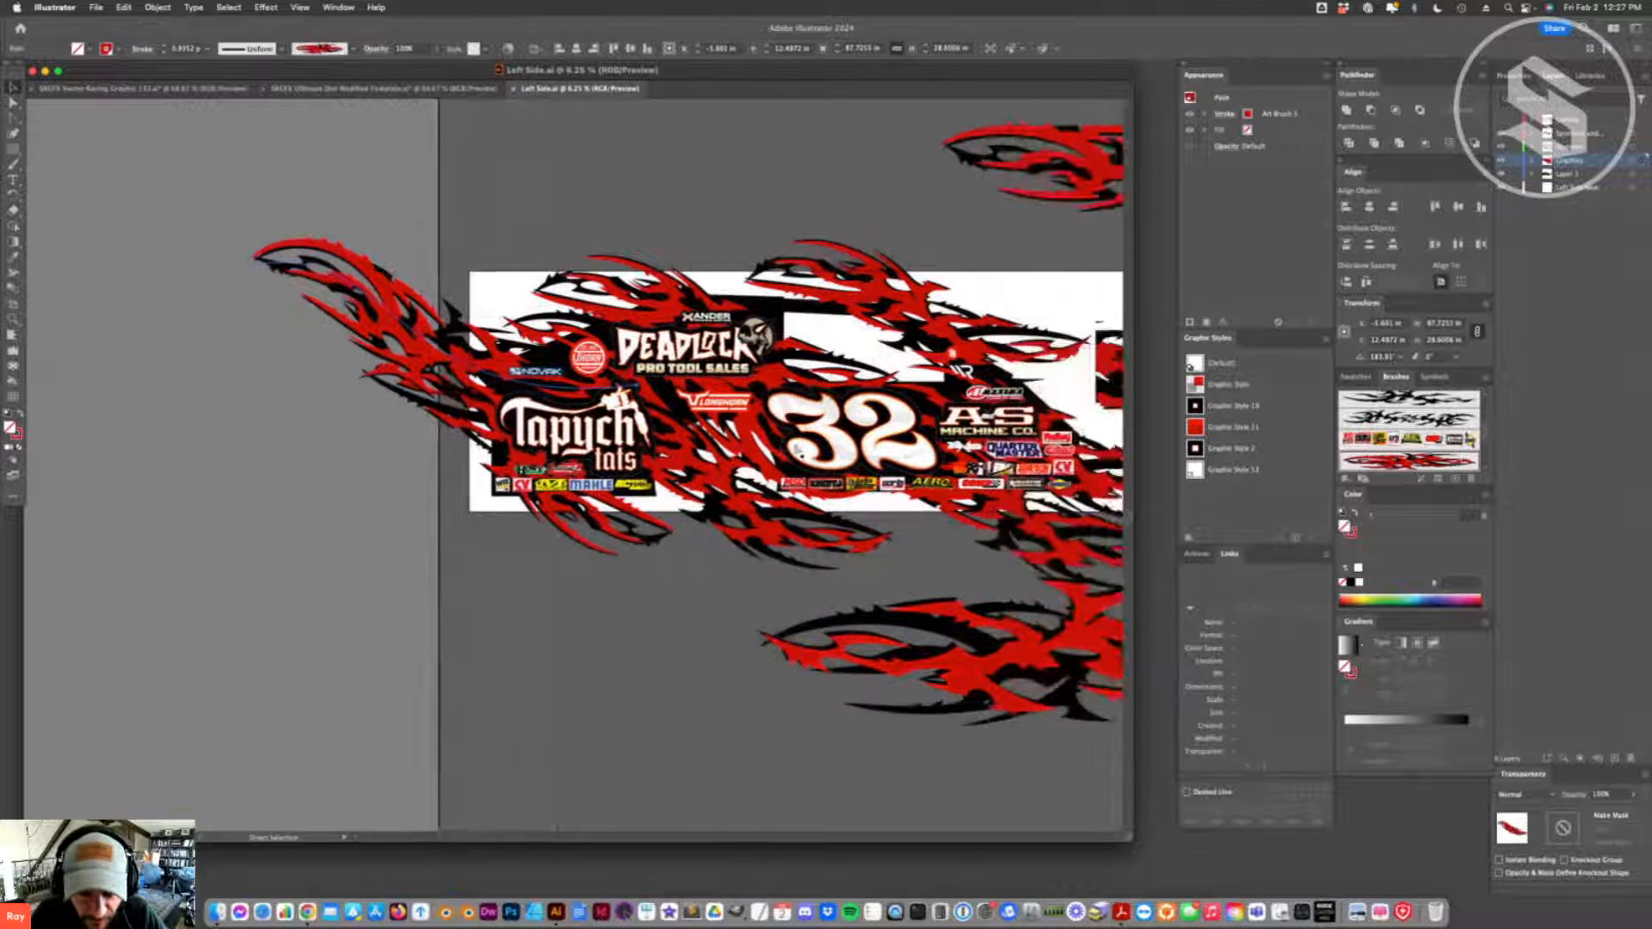
{"action": "left_click", "coordinate": [1633, 161]}
{"action": "key", "text": "Delete"}
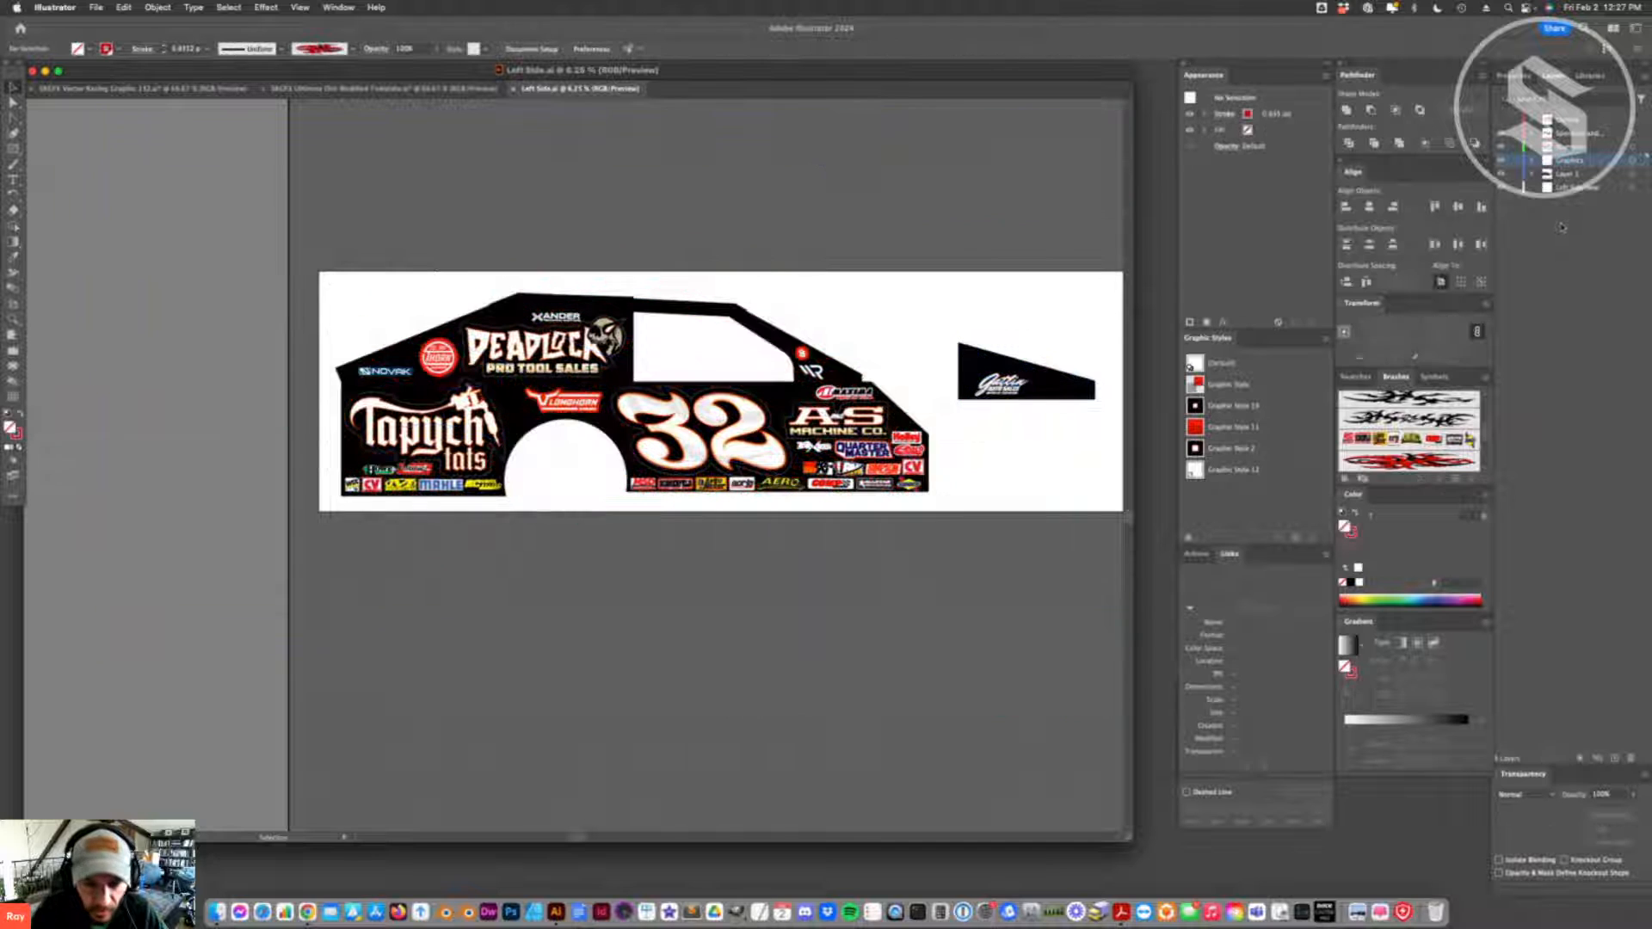
- Switch to the Vector Racing Graphic 132 document, move the loose flame above the artboard, and ungroup it
{"action": "left_click", "coordinate": [383, 88]}
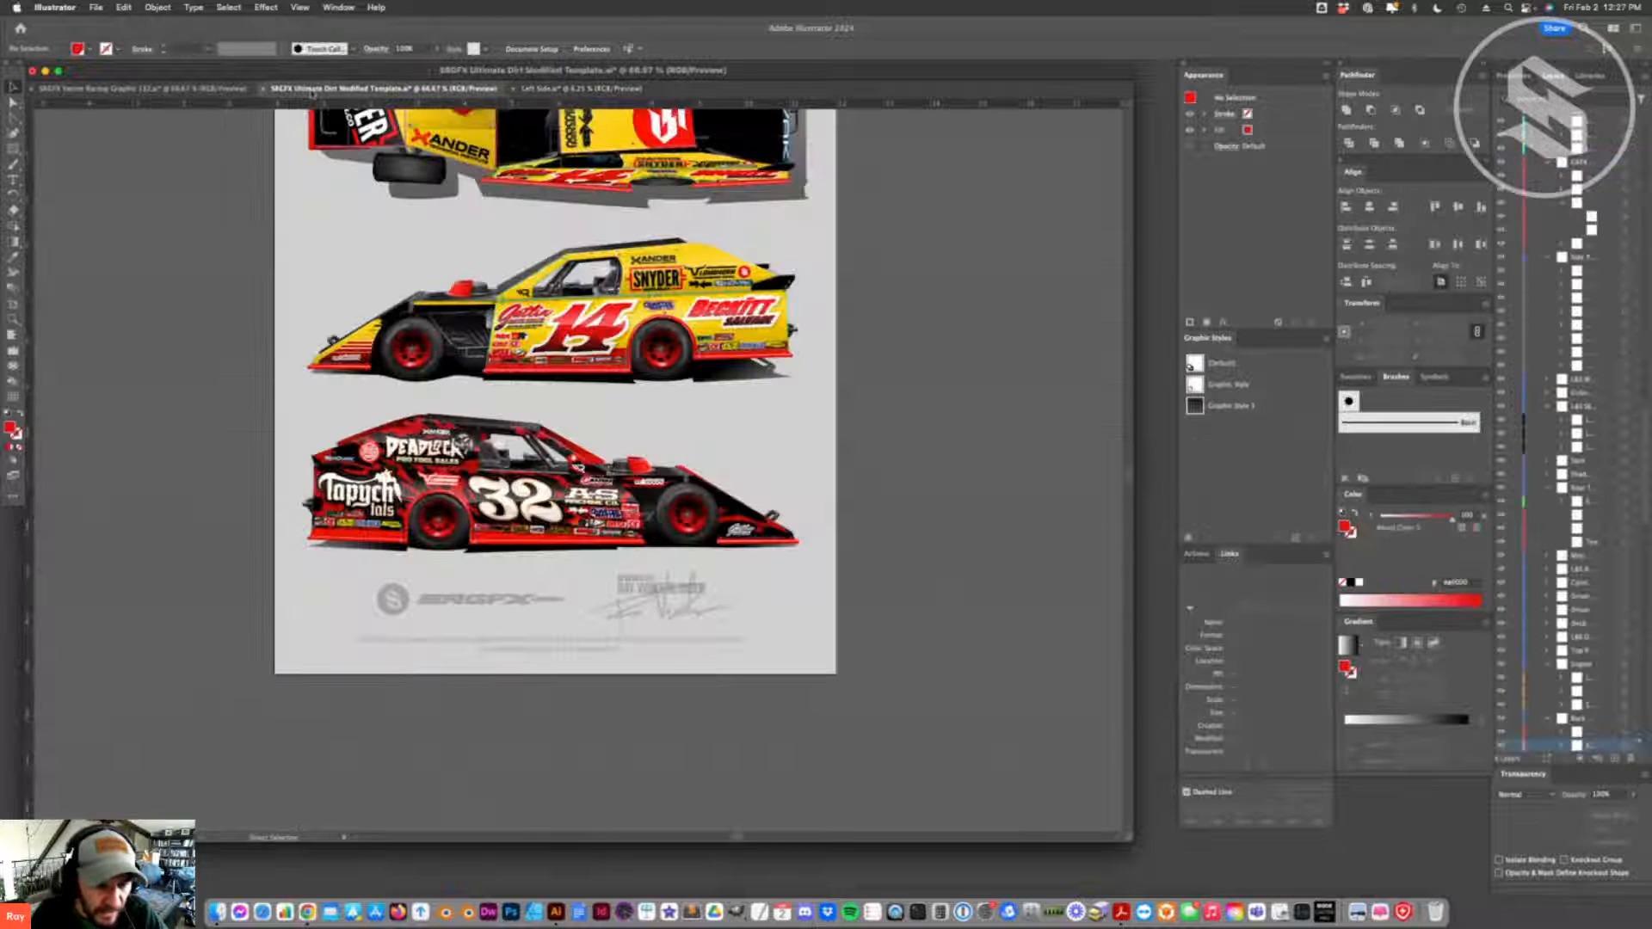
{"action": "left_click", "coordinate": [142, 89]}
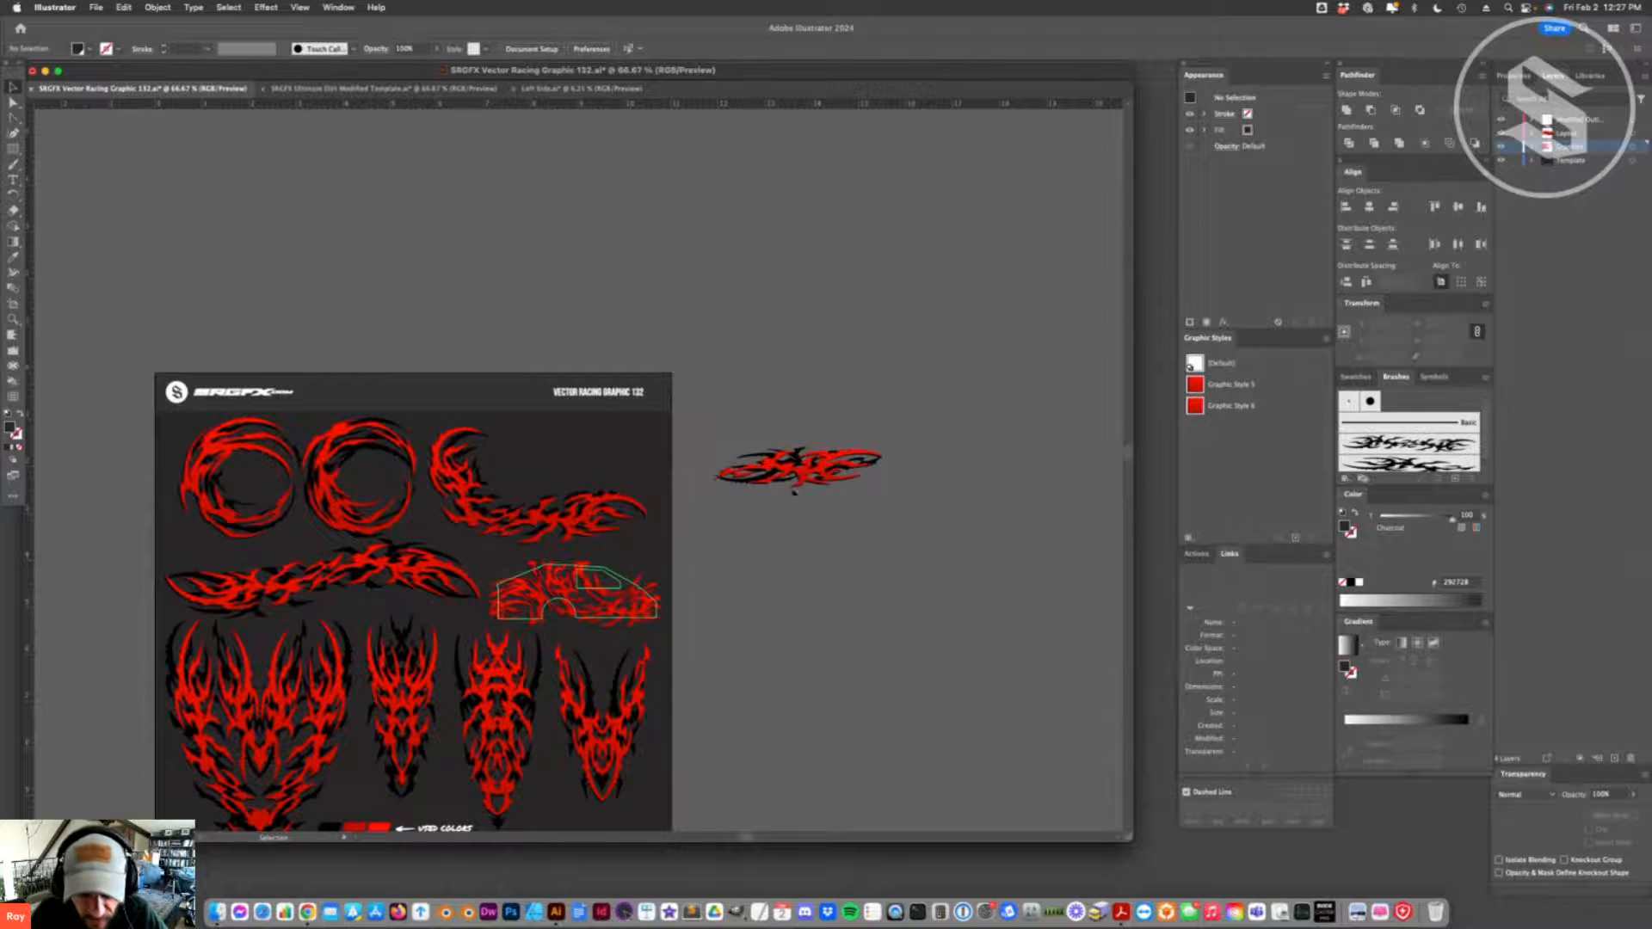
{"action": "left_click_drag", "start_coordinate": [783, 502], "coordinate": [475, 307]}
{"action": "left_click_drag", "start_coordinate": [579, 296], "coordinate": [592, 323]}
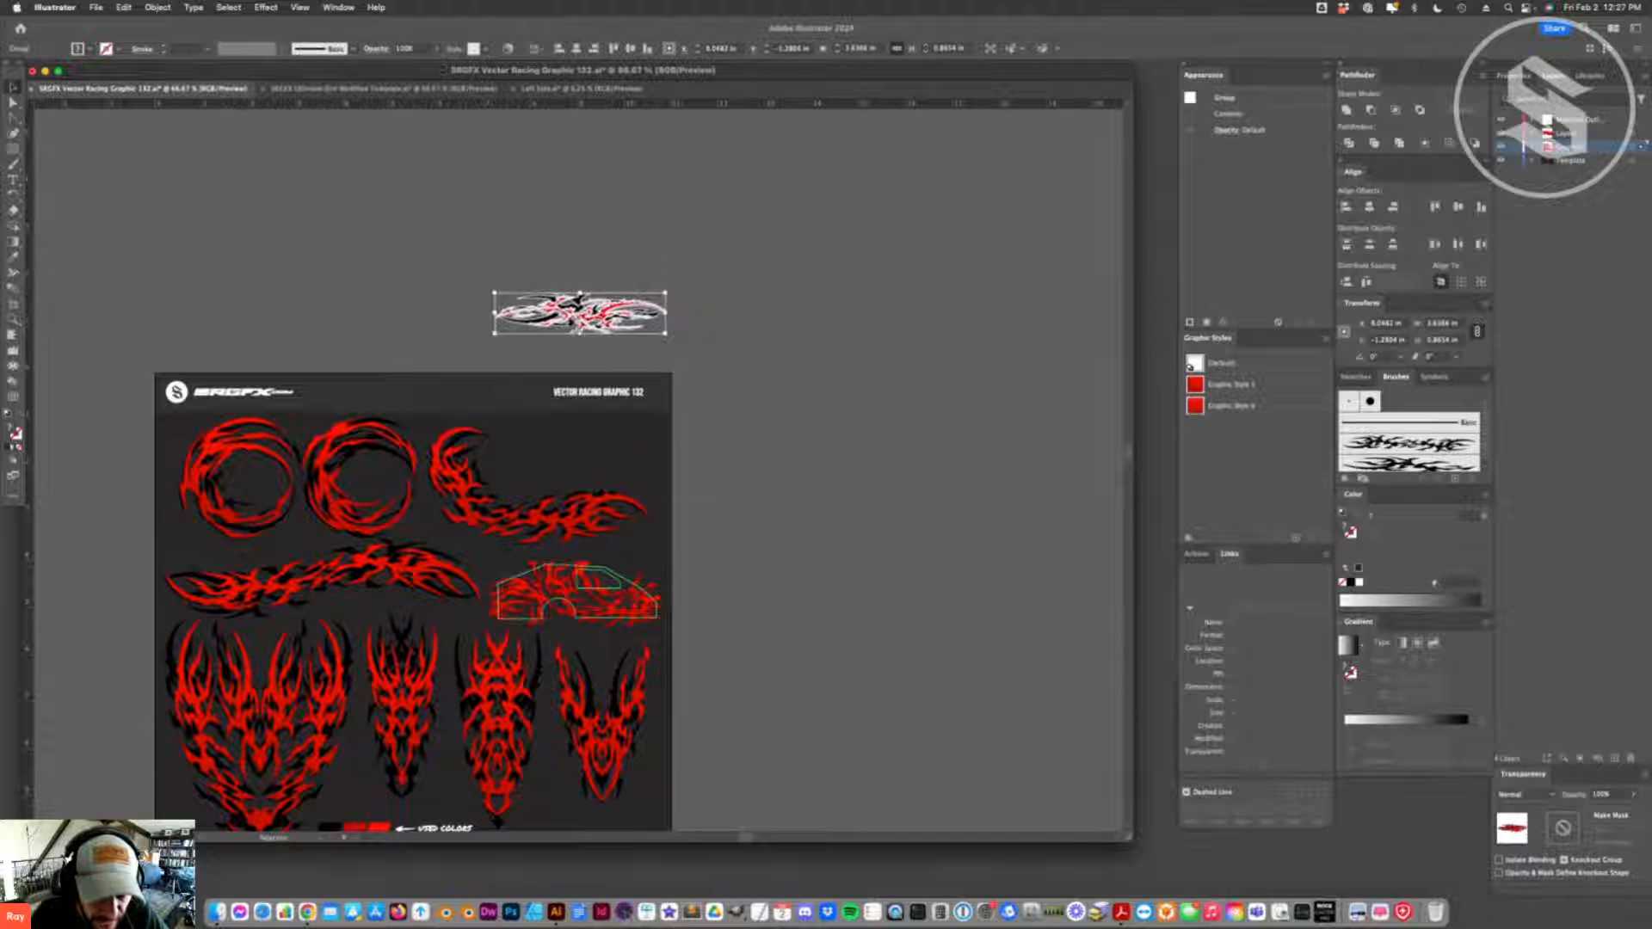
{"action": "right_click", "coordinate": [592, 323]}
{"action": "left_click", "coordinate": [628, 398]}
{"action": "left_click", "coordinate": [159, 354]}
- Duplicate the red flame shape above the original and split the copy into two separated pieces with the Eraser
{"action": "left_click", "coordinate": [12, 319]}
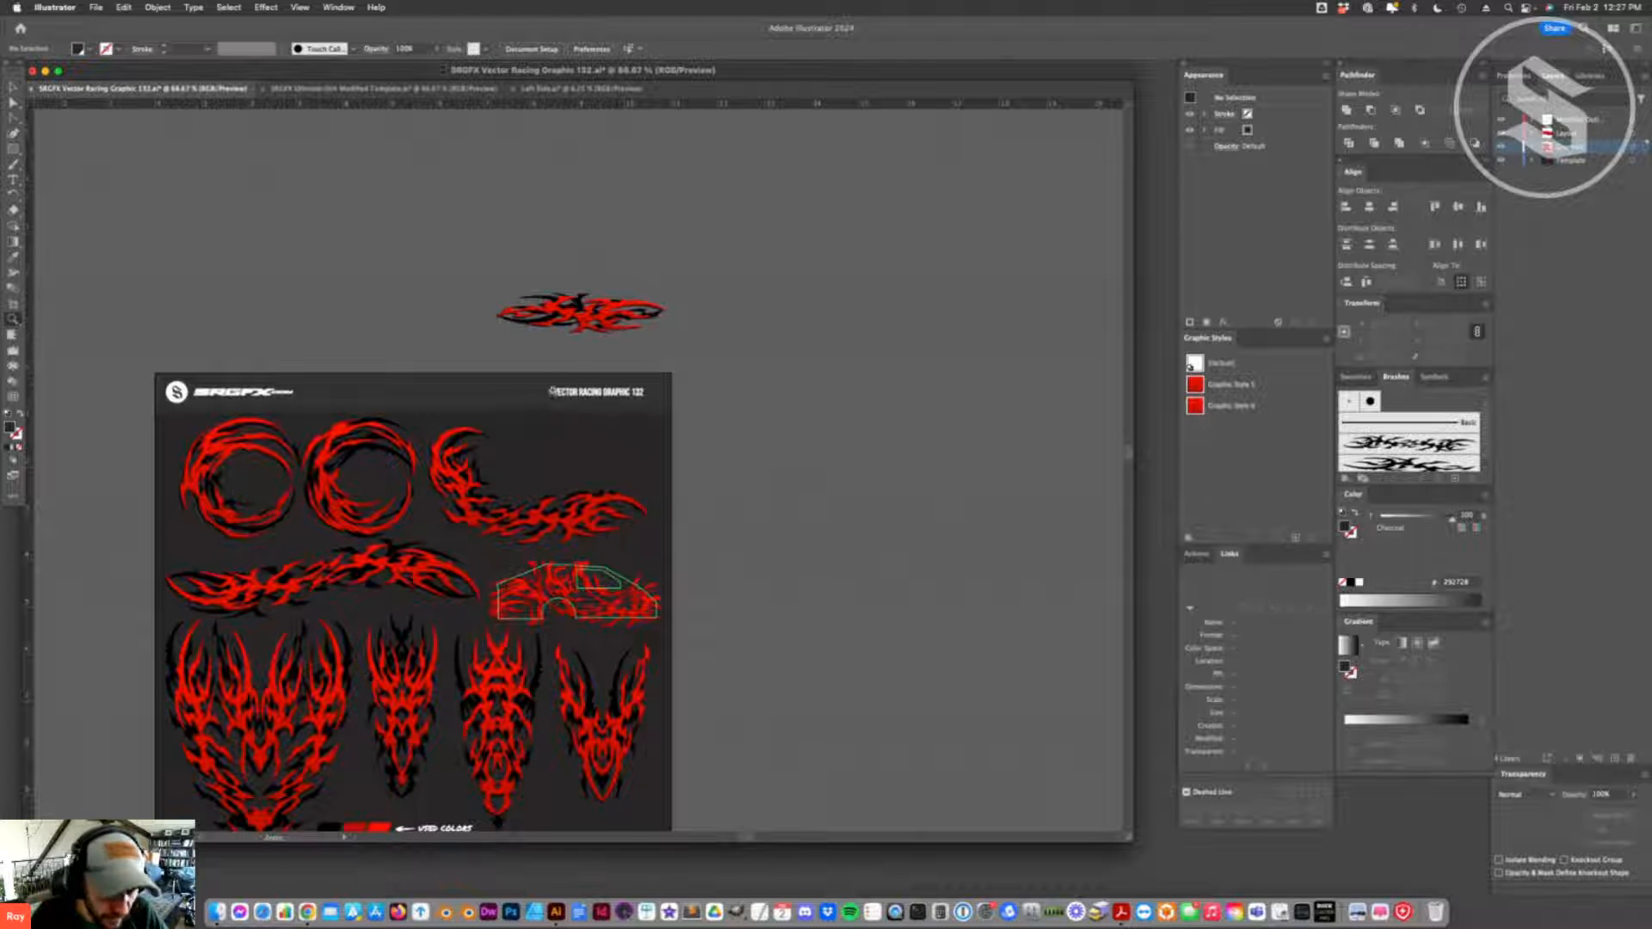
{"action": "left_click", "coordinate": [576, 365]}
{"action": "left_click", "coordinate": [653, 469]}
{"action": "left_click", "coordinate": [485, 420]}
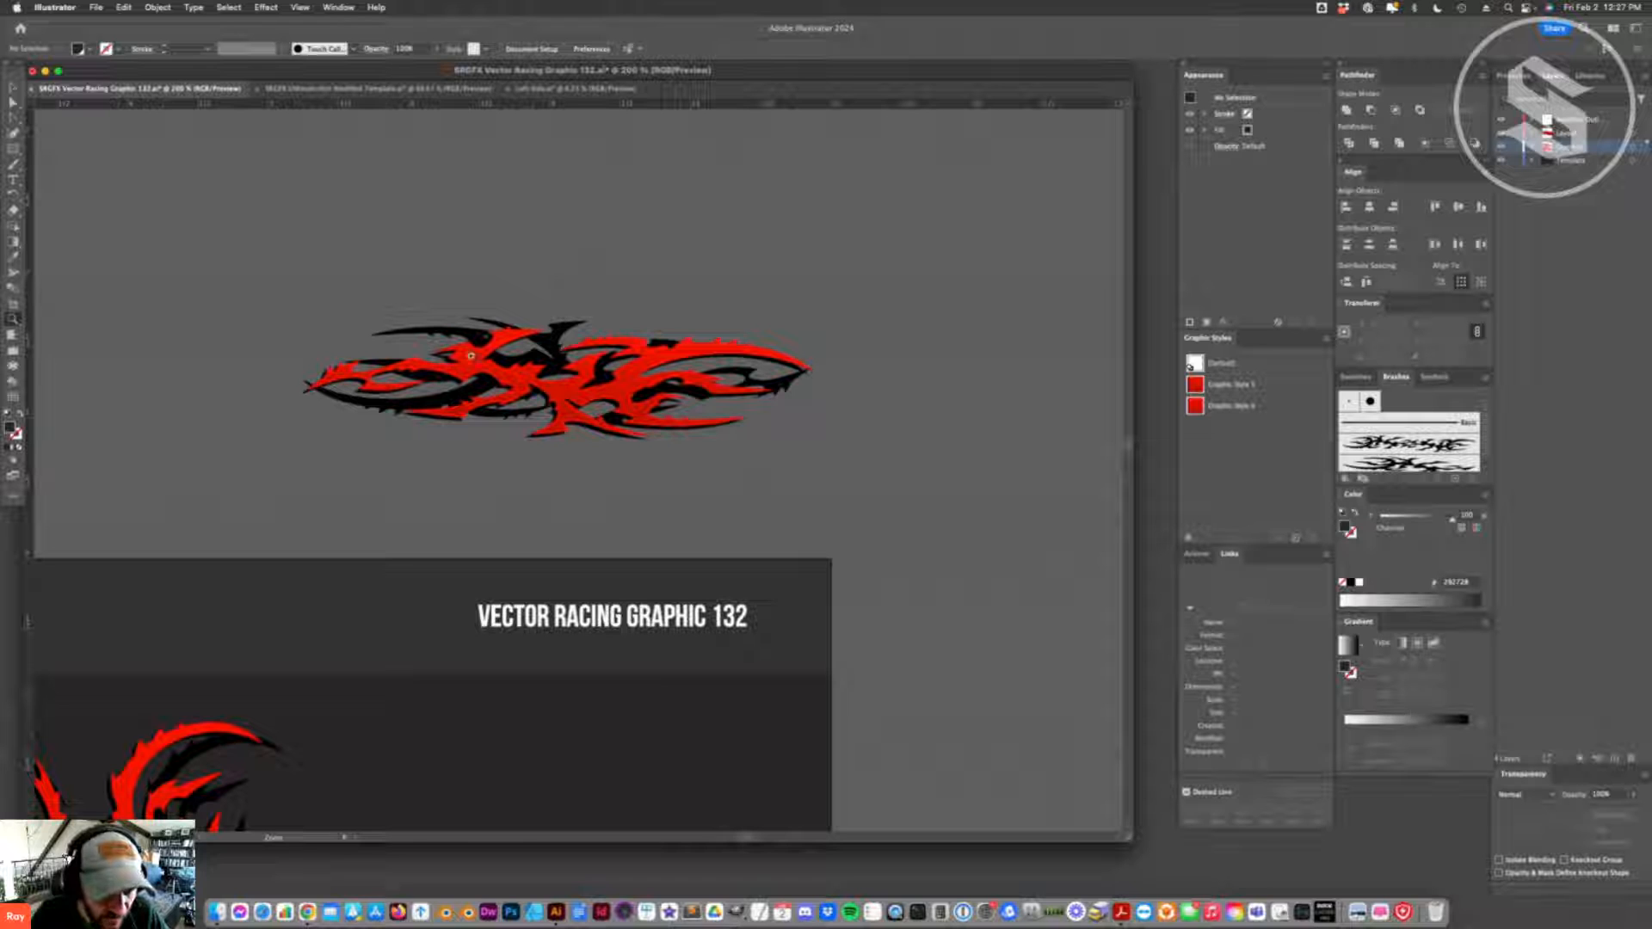
{"action": "key", "text": "a"}
{"action": "left_click", "coordinate": [495, 370]}
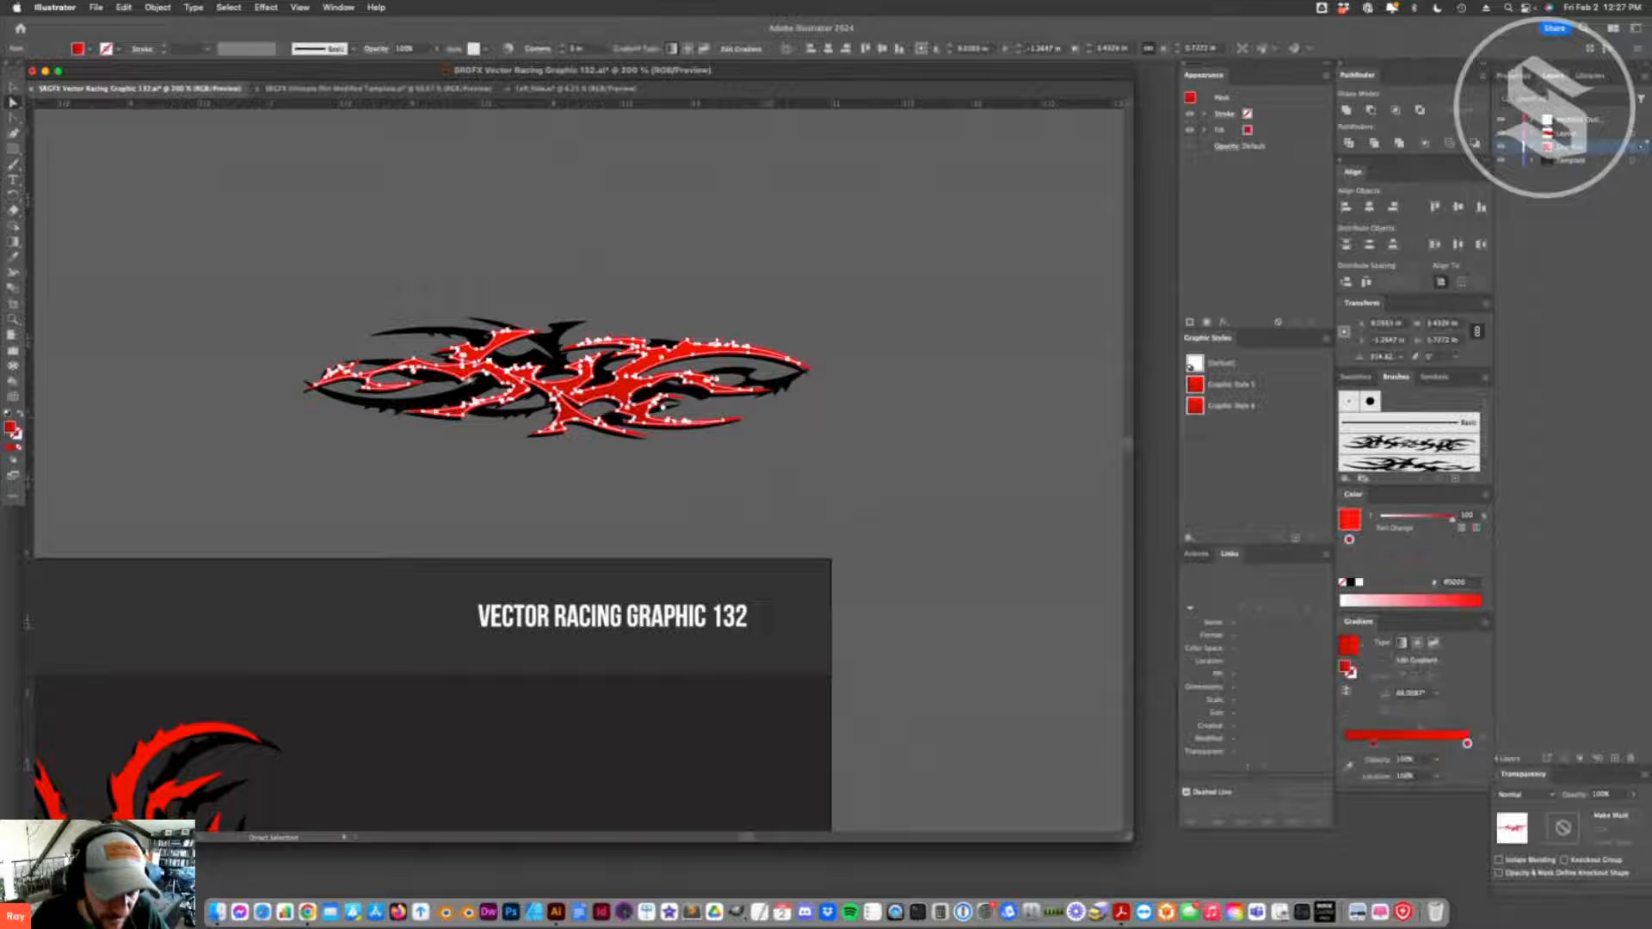
{"action": "left_click", "coordinate": [13, 87]}
{"action": "left_click", "coordinate": [447, 262]}
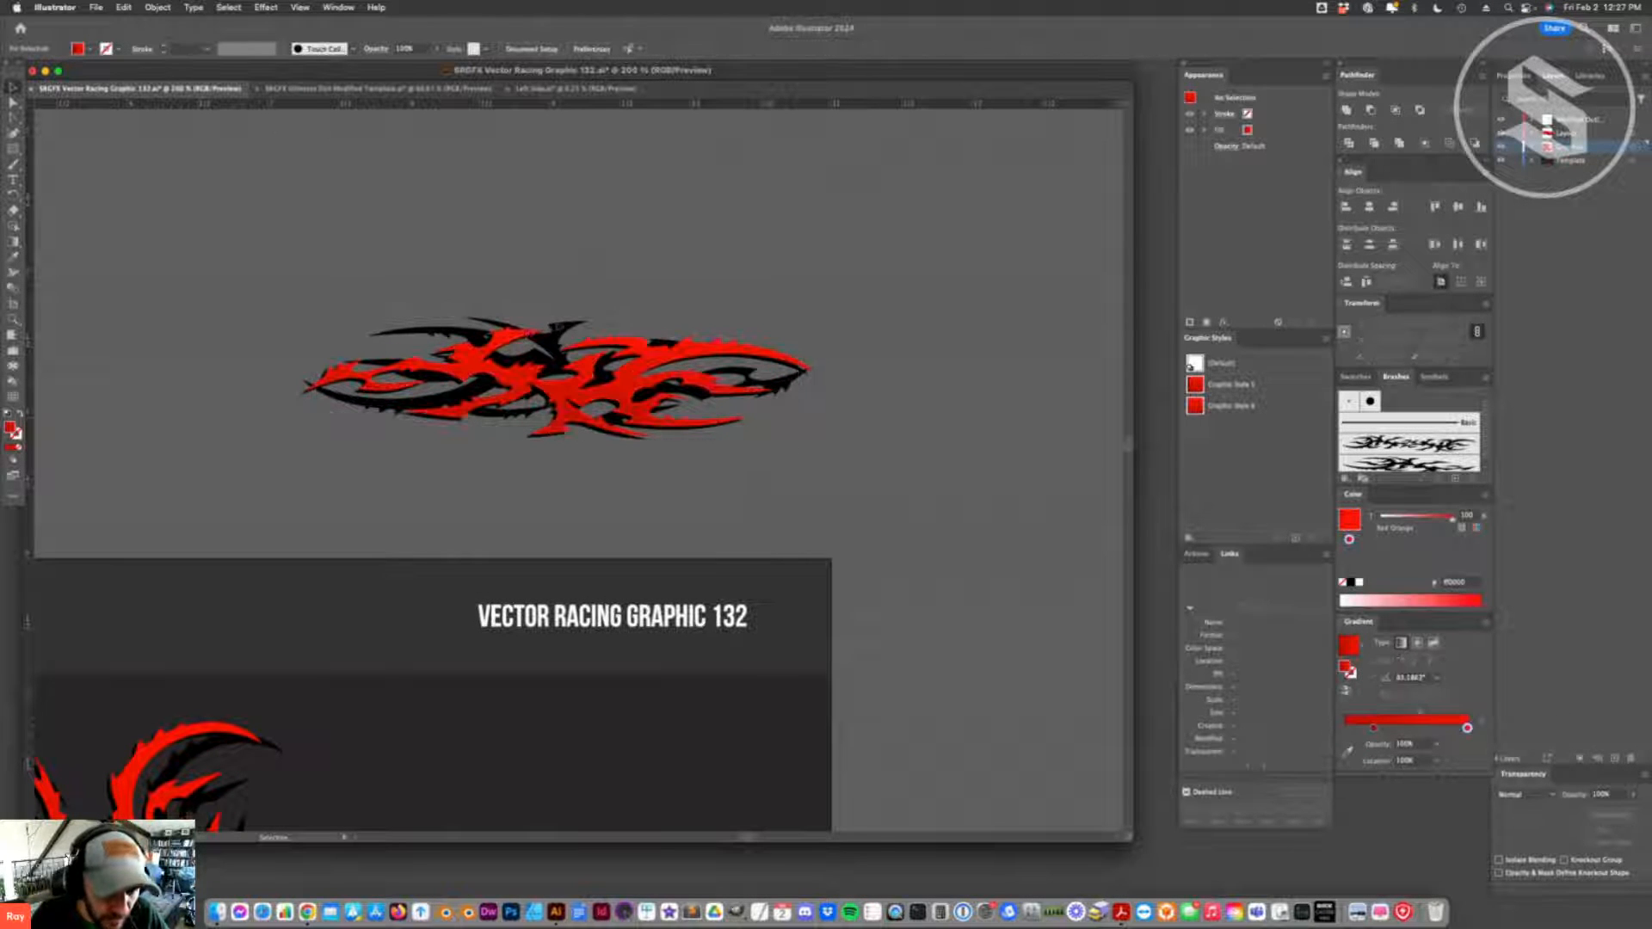
{"action": "mouse_move", "coordinate": [543, 337]}
{"action": "left_mouse_down"}
{"action": "mouse_move", "coordinate": [685, 172]}
{"action": "mouse_move", "coordinate": [632, 215]}
{"action": "mouse_move", "coordinate": [607, 192]}
{"action": "mouse_move", "coordinate": [347, 206]}
{"action": "mouse_move", "coordinate": [421, 206]}
{"action": "mouse_move", "coordinate": [377, 193]}
{"action": "left_mouse_up"}
{"action": "key", "text": "shift+e"}
{"action": "key", "text": "a"}
{"action": "left_click", "coordinate": [606, 171]}
{"action": "key", "text": "v"}
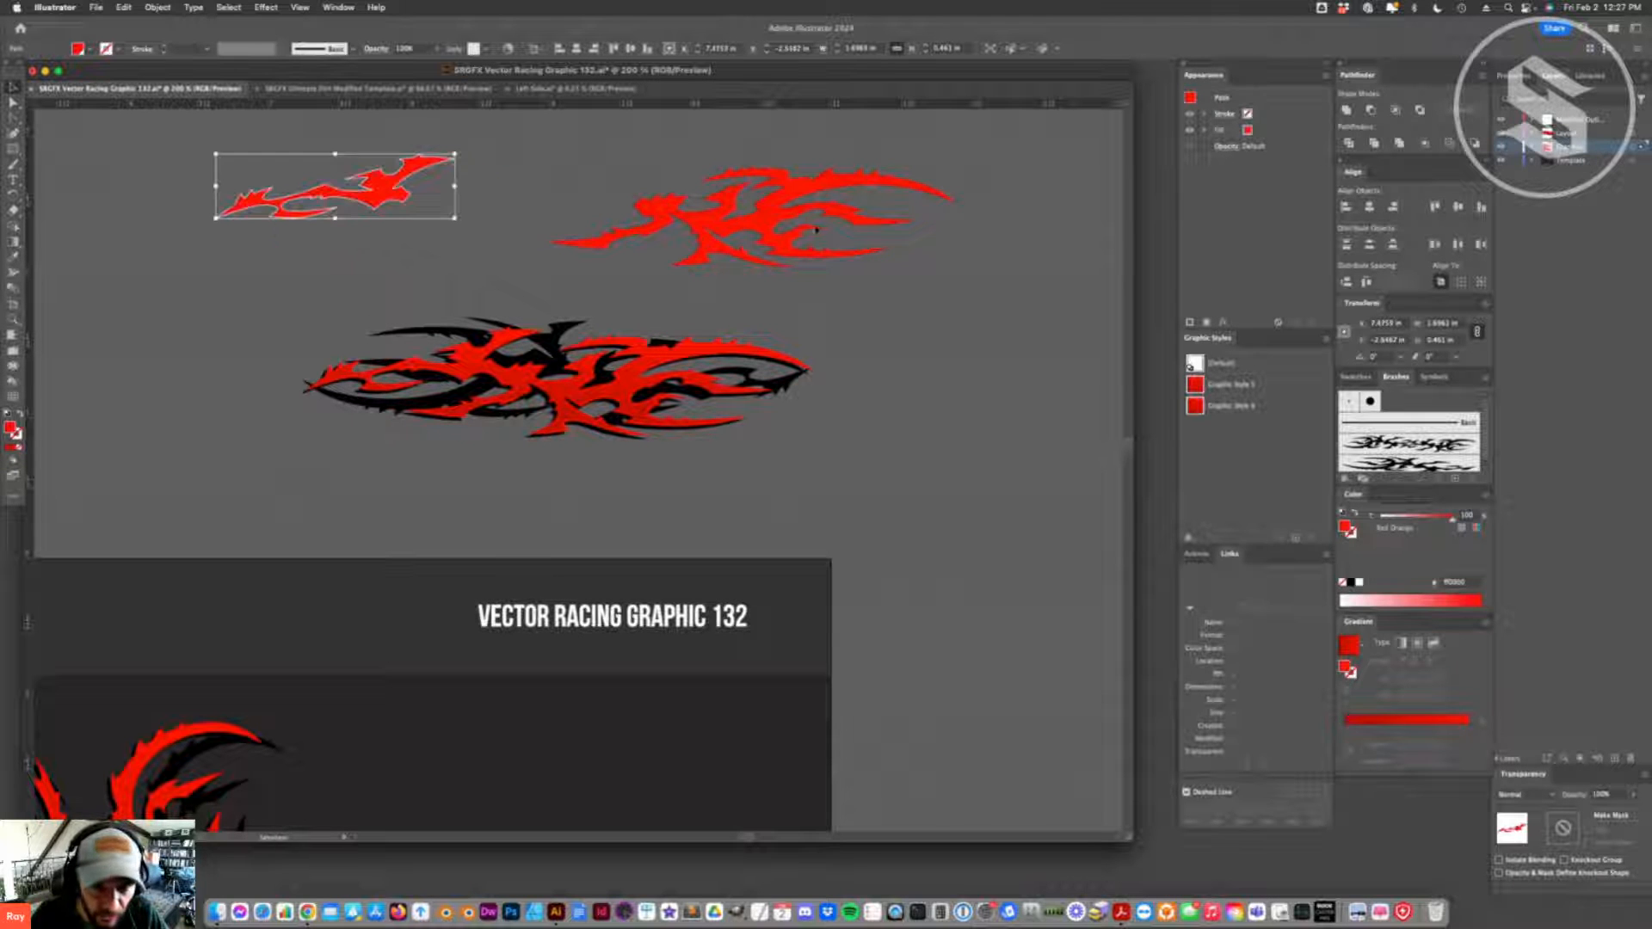
- Try to split the larger red flame piece again with the Eraser and pull its parts away from each other
{"action": "mouse_move", "coordinate": [775, 211]}
{"action": "left_mouse_down"}
{"action": "mouse_move", "coordinate": [772, 231]}
{"action": "mouse_move", "coordinate": [814, 231]}
{"action": "mouse_move", "coordinate": [546, 281]}
{"action": "left_mouse_up"}
{"action": "key", "text": "shift+e"}
{"action": "key", "text": "a"}
{"action": "left_click", "coordinate": [751, 303]}
{"action": "left_click", "coordinate": [761, 264]}
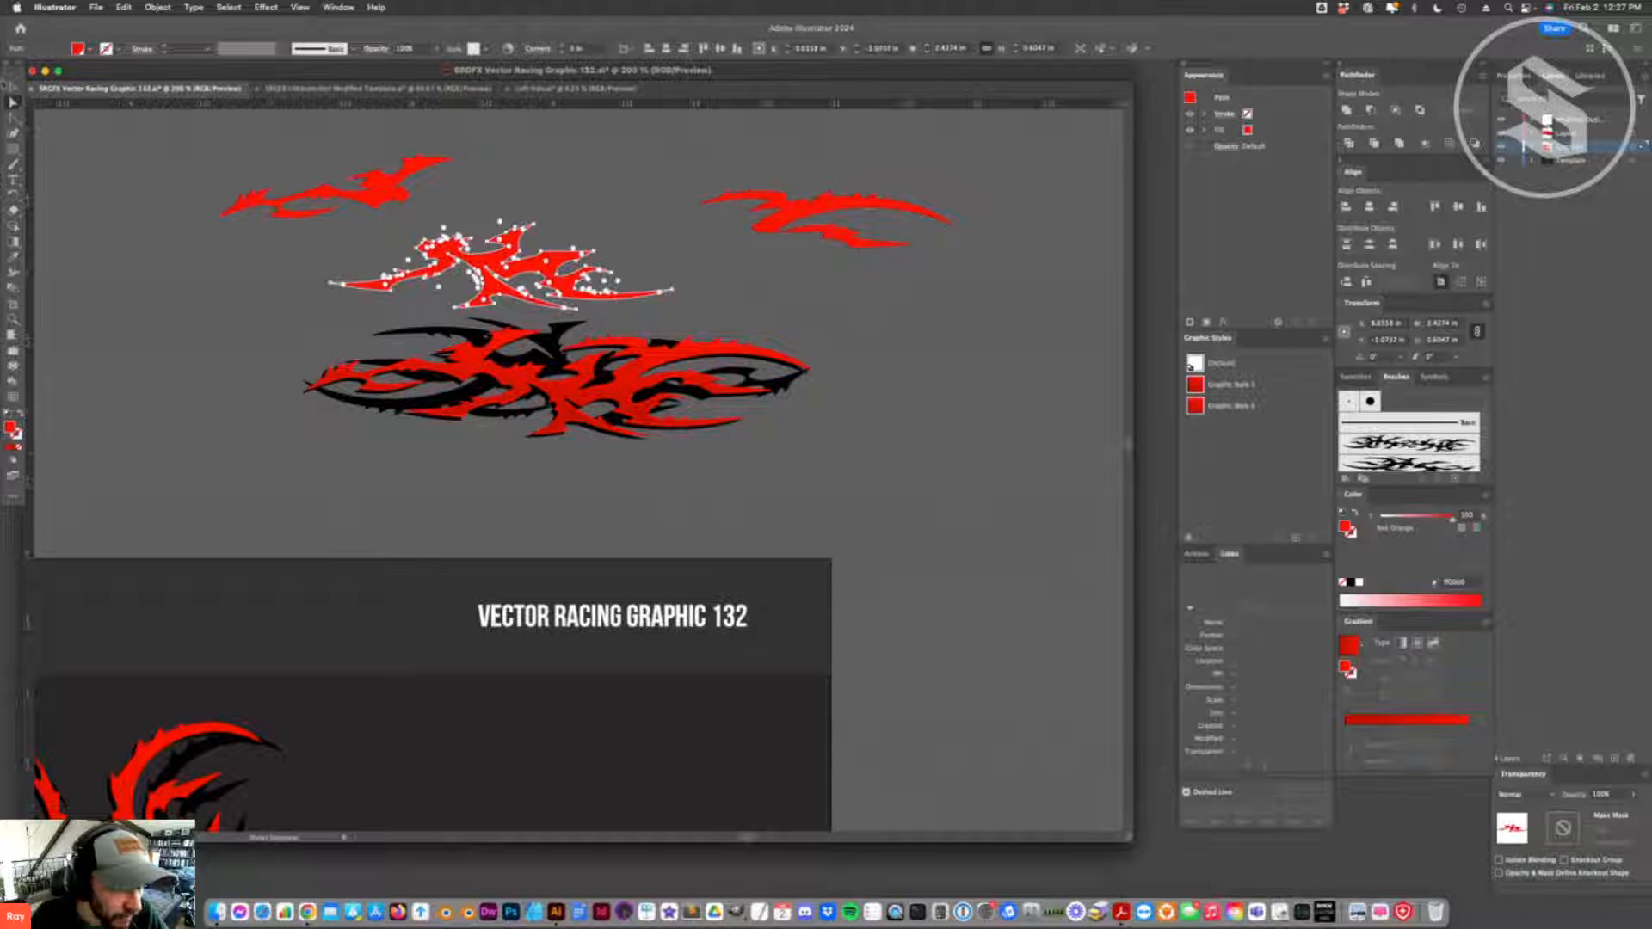
{"action": "key", "text": "v"}
{"action": "left_click_drag", "start_coordinate": [687, 226], "coordinate": [319, 313]}
{"action": "key", "text": "a"}
{"action": "key", "text": "super+z"}
{"action": "key", "text": "super+z"}
{"action": "key", "text": "super+z"}
{"action": "key", "text": "super+z"}
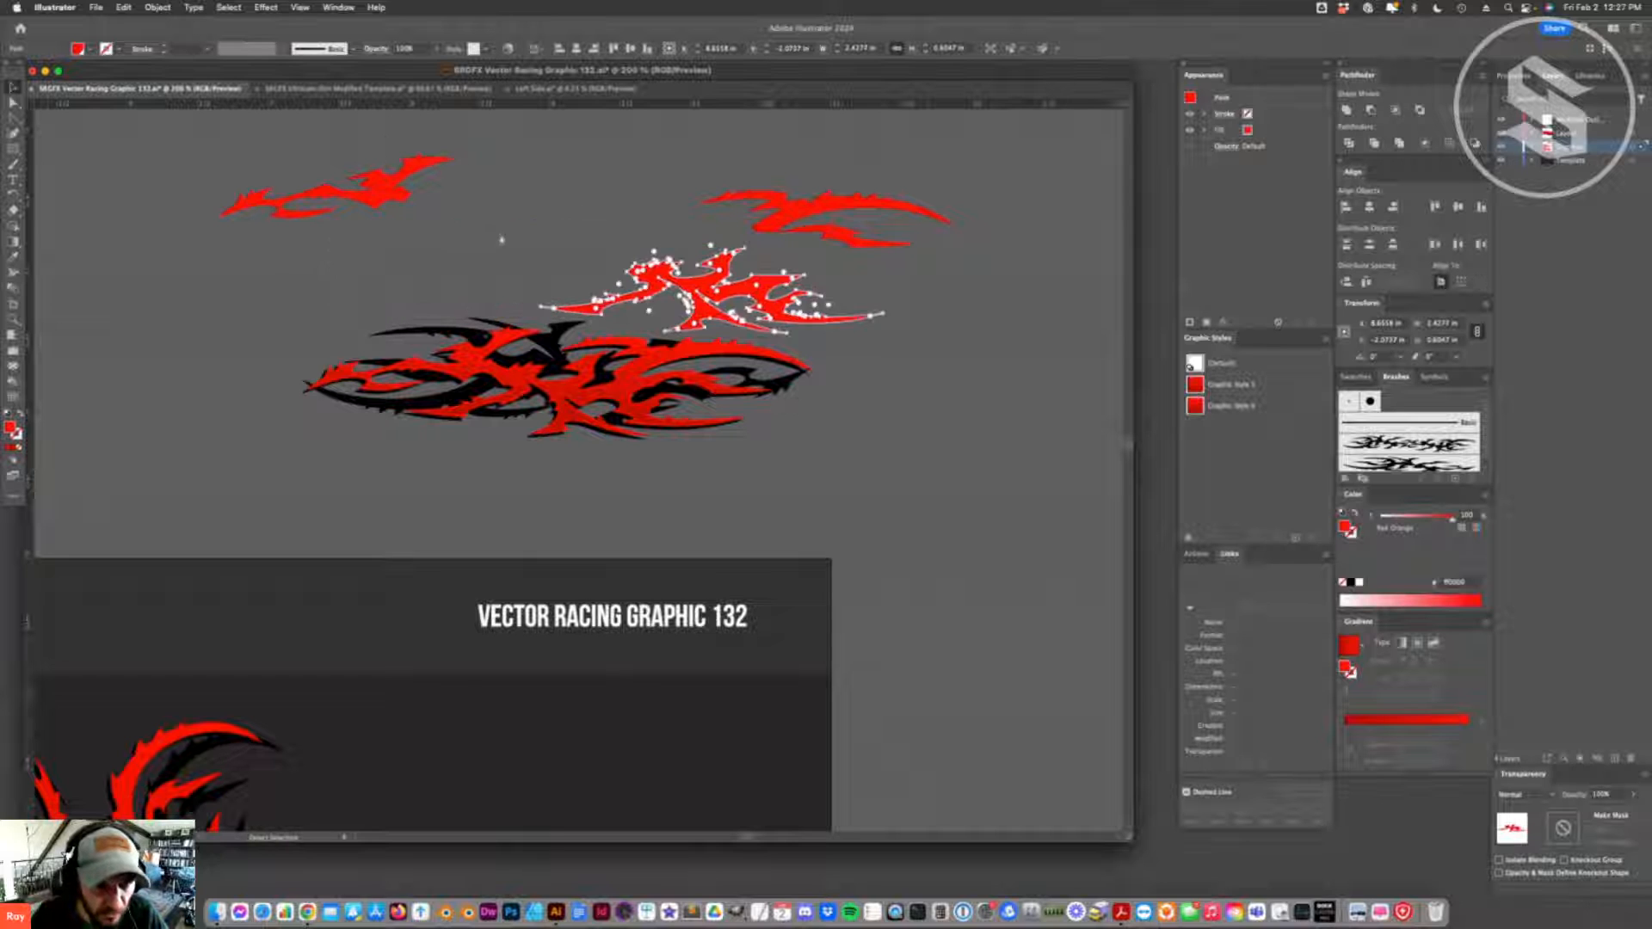
- Copy the smaller red flame piece into the Left Side document and enlarge it over the car's front half
{"action": "left_click_drag", "start_coordinate": [398, 196], "coordinate": [455, 231]}
{"action": "key", "text": "a"}
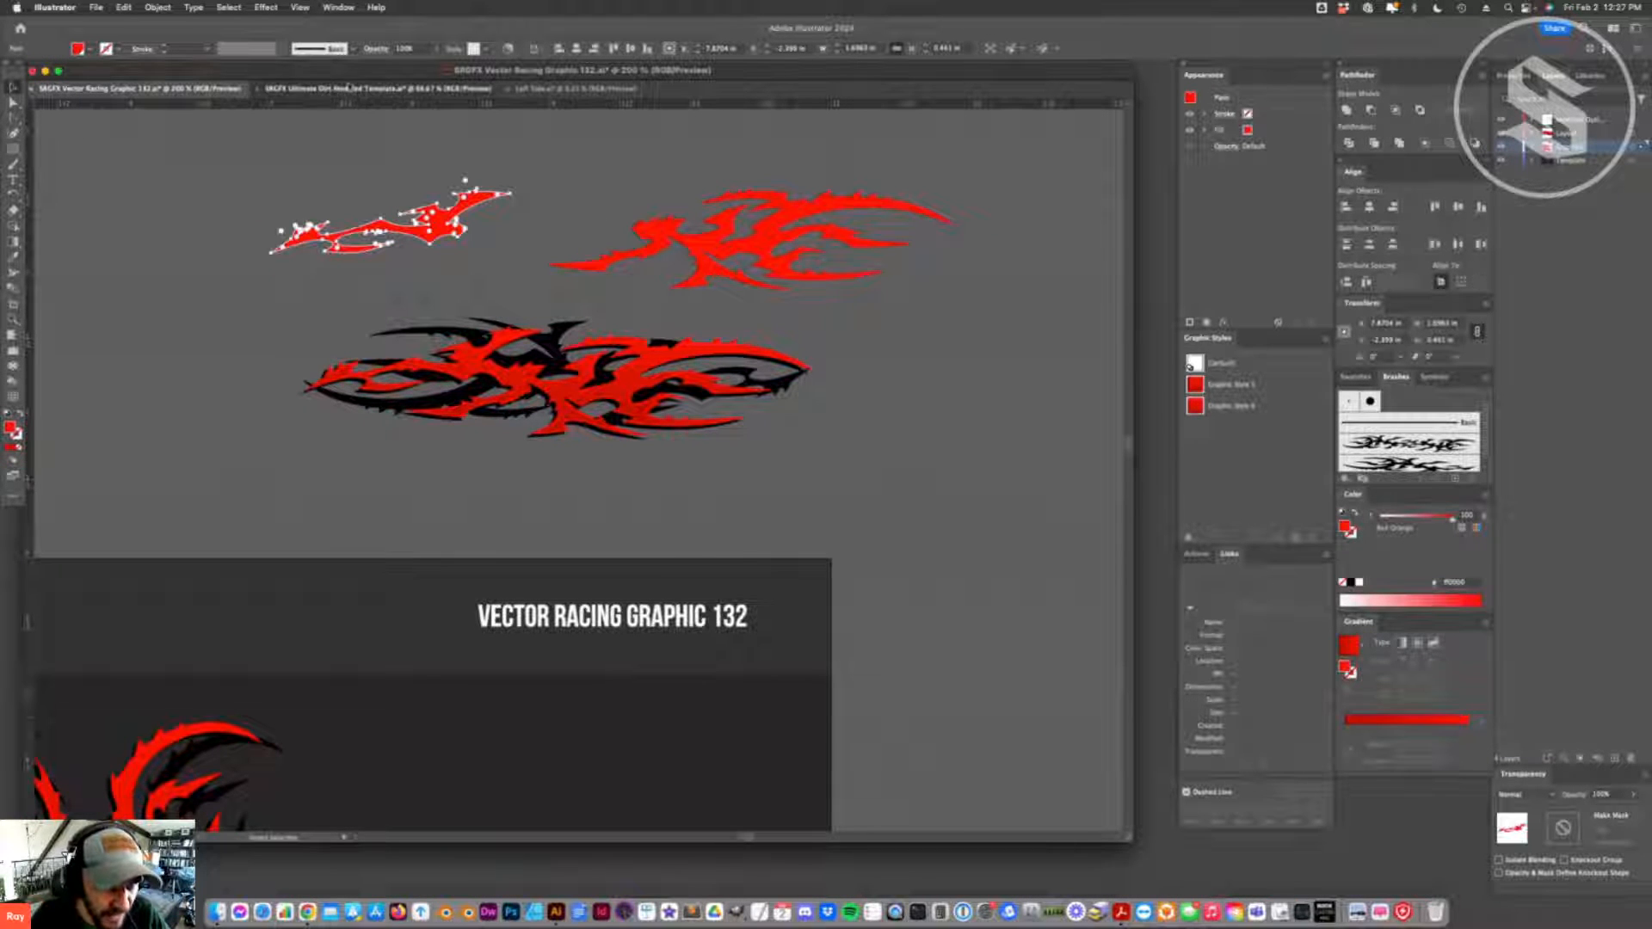
{"action": "left_click", "coordinate": [318, 90]}
{"action": "left_click", "coordinate": [580, 93]}
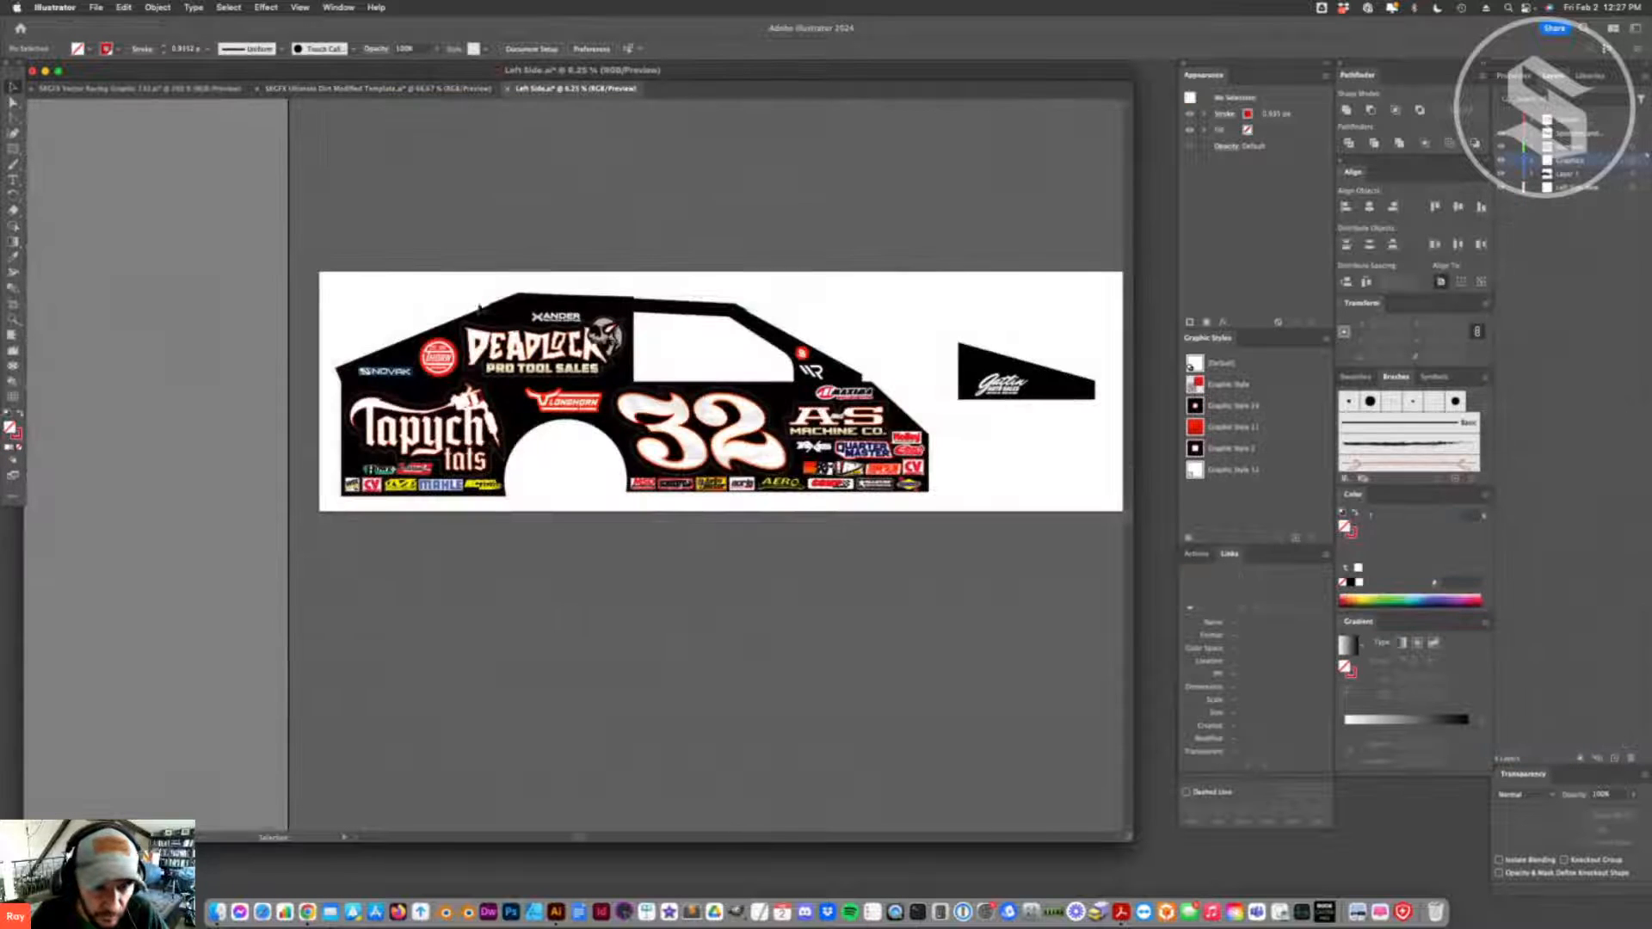
{"action": "key", "text": "super+v"}
{"action": "left_click", "coordinate": [917, 549]}
{"action": "left_click_drag", "start_coordinate": [579, 461], "coordinate": [893, 446]}
{"action": "scroll", "coordinate": [774, 383], "scroll_direction": "right", "scroll_amount": 2}
- Reflect the pasted red flame piece across the vertical axis
{"action": "right_click", "coordinate": [820, 322]}
{"action": "mouse_move", "coordinate": [869, 649]}
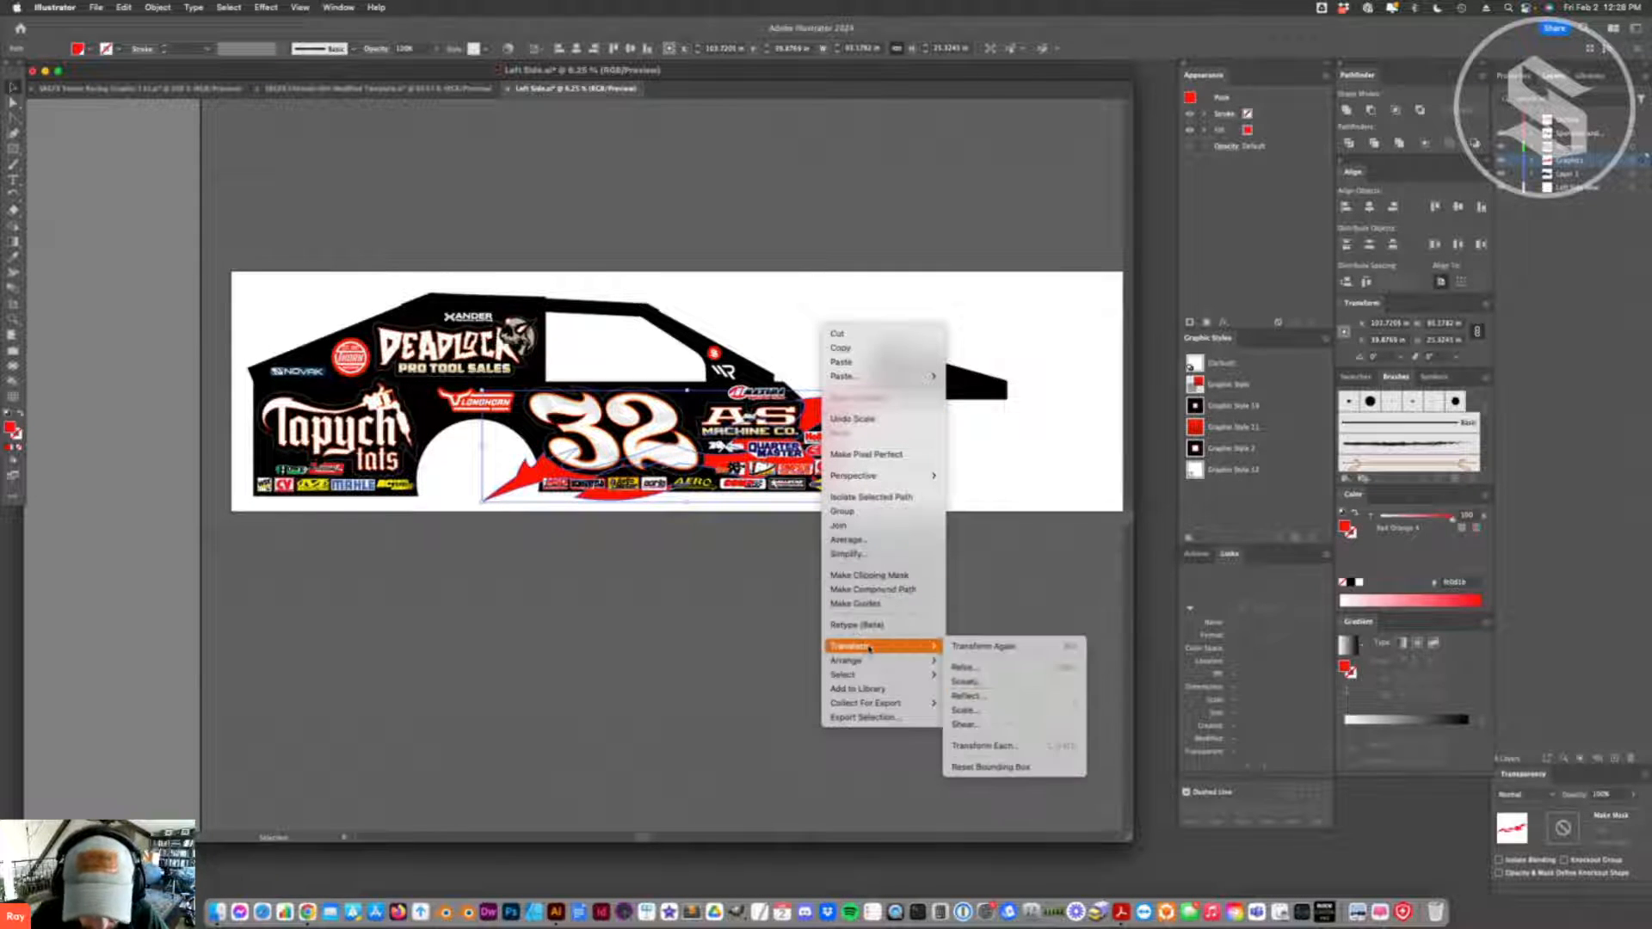
{"action": "left_click", "coordinate": [965, 695]}
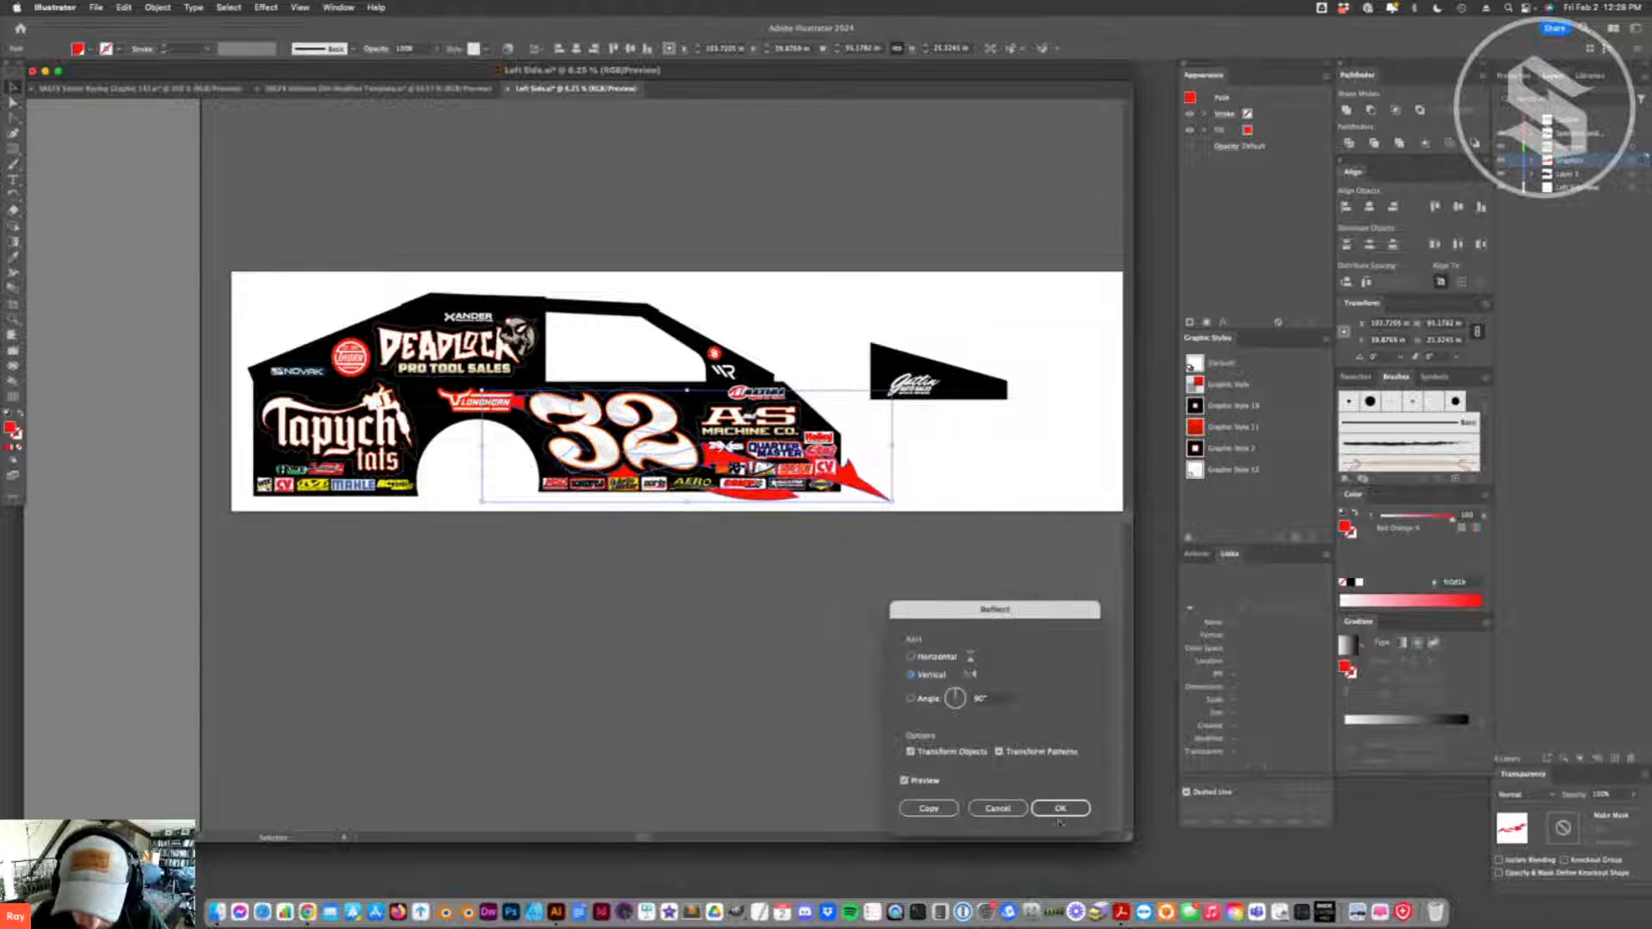
{"action": "left_click", "coordinate": [1060, 813]}
- Stretch the red flame piece from the Novak logo to the front fender, tilting it slightly counterclockwise and repositioning it
{"action": "left_click_drag", "start_coordinate": [475, 449], "coordinate": [282, 448]}
{"action": "left_click_drag", "start_coordinate": [500, 482], "coordinate": [474, 464]}
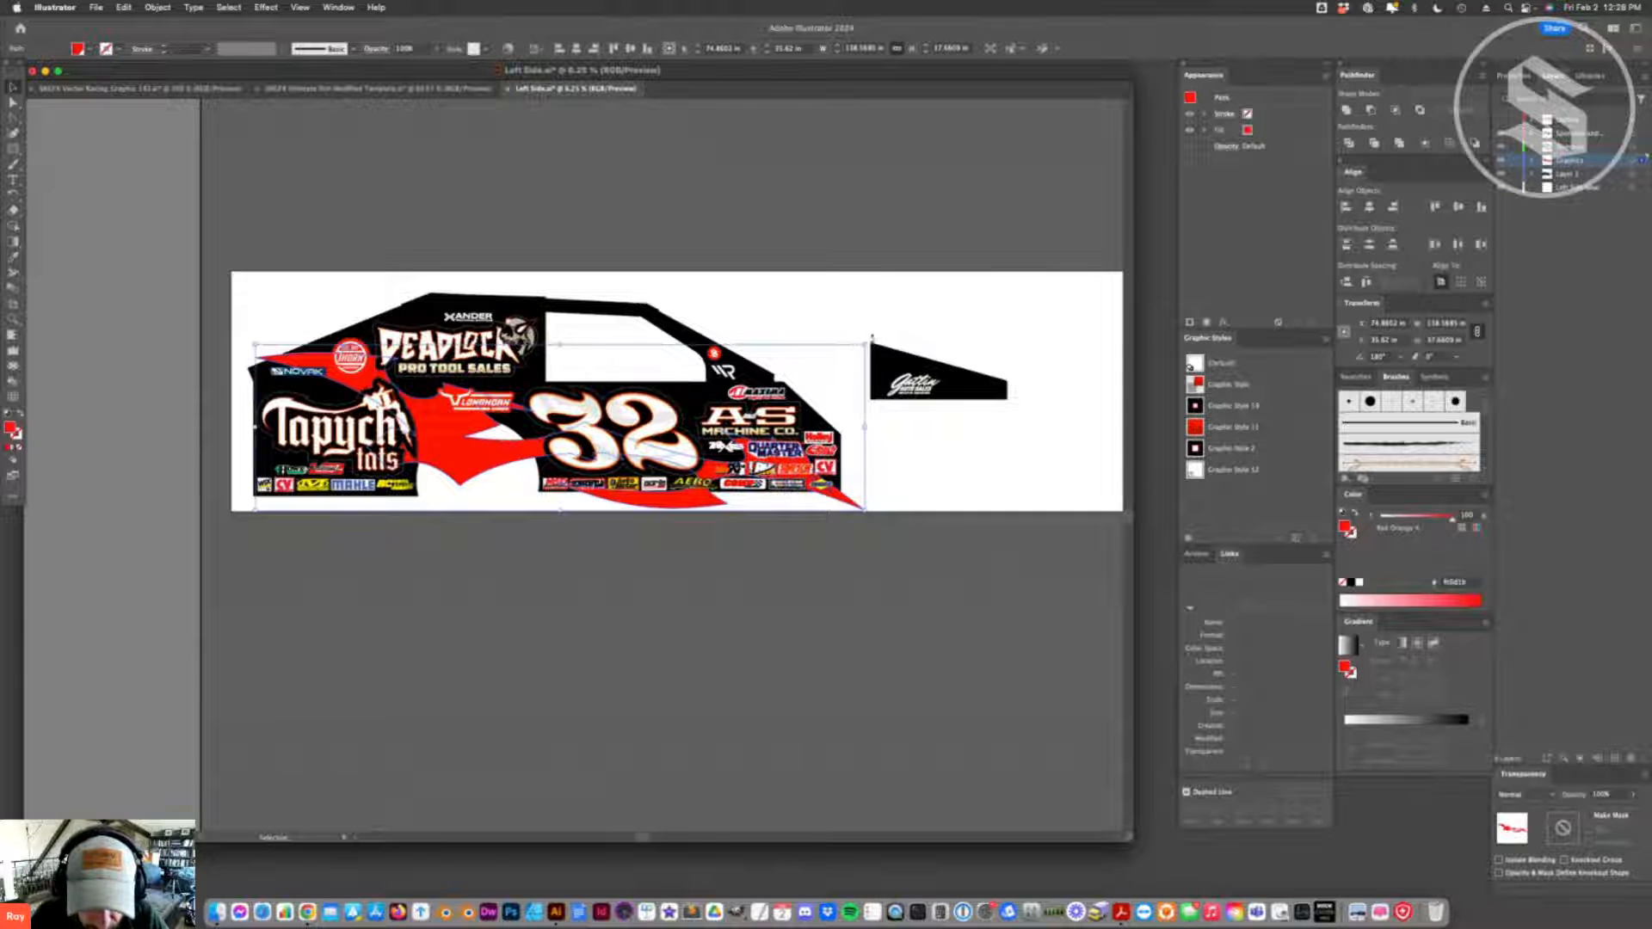
{"action": "left_click_drag", "start_coordinate": [872, 340], "coordinate": [871, 328]}
{"action": "left_click_drag", "start_coordinate": [516, 455], "coordinate": [536, 426]}
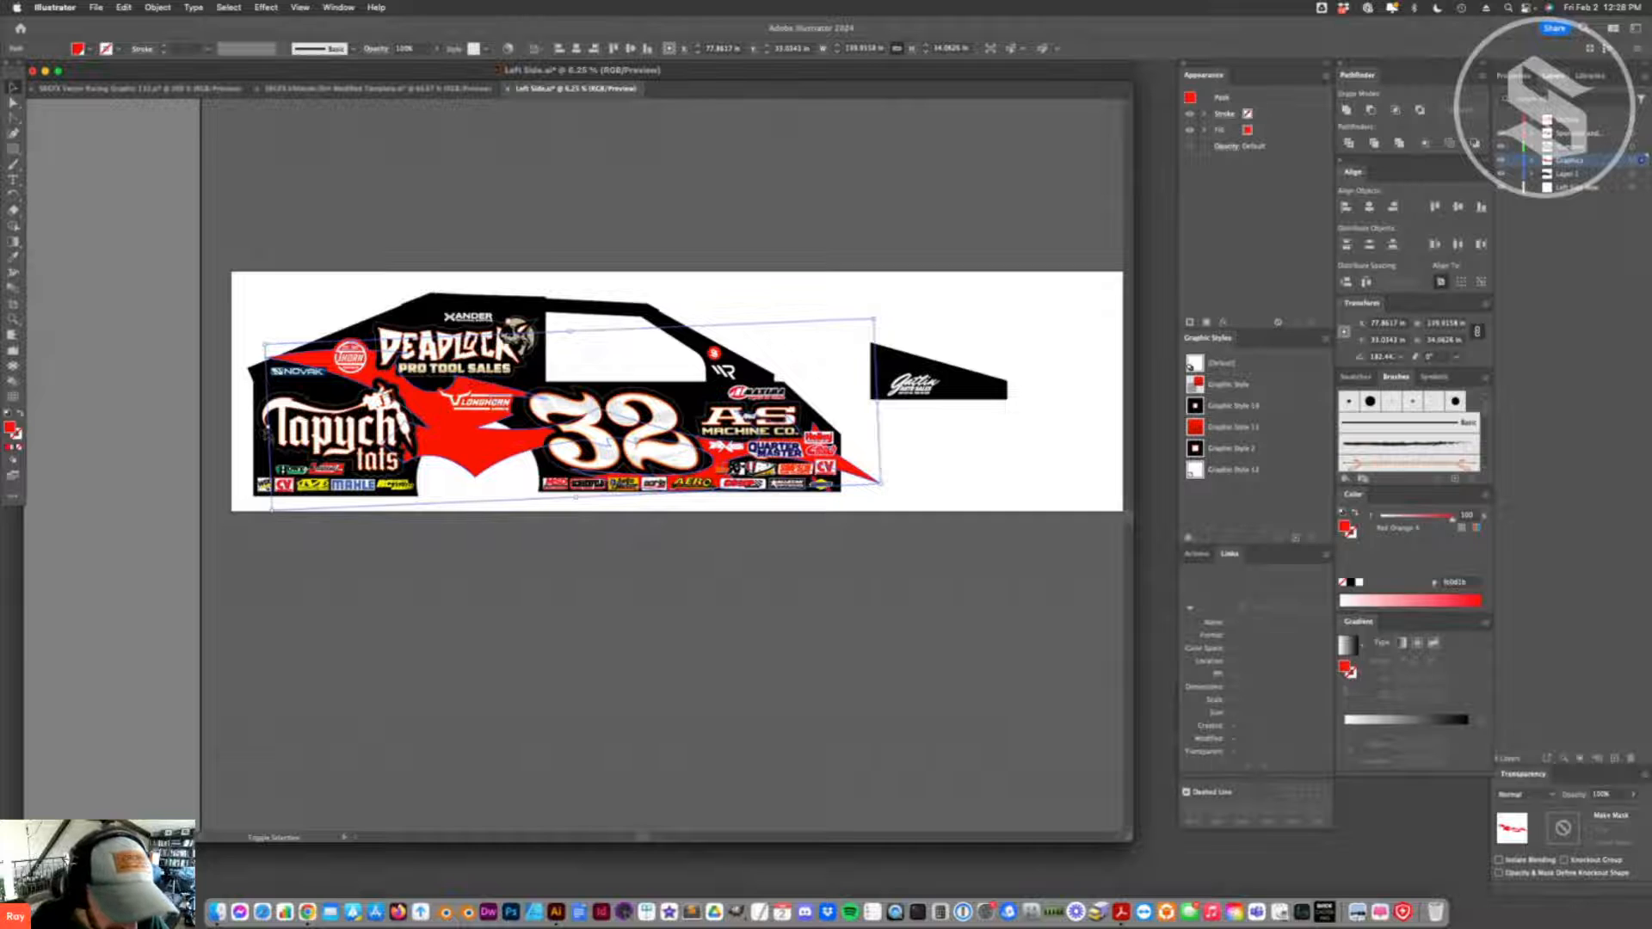
{"action": "left_click_drag", "start_coordinate": [291, 505], "coordinate": [296, 505], "text": "shift"}
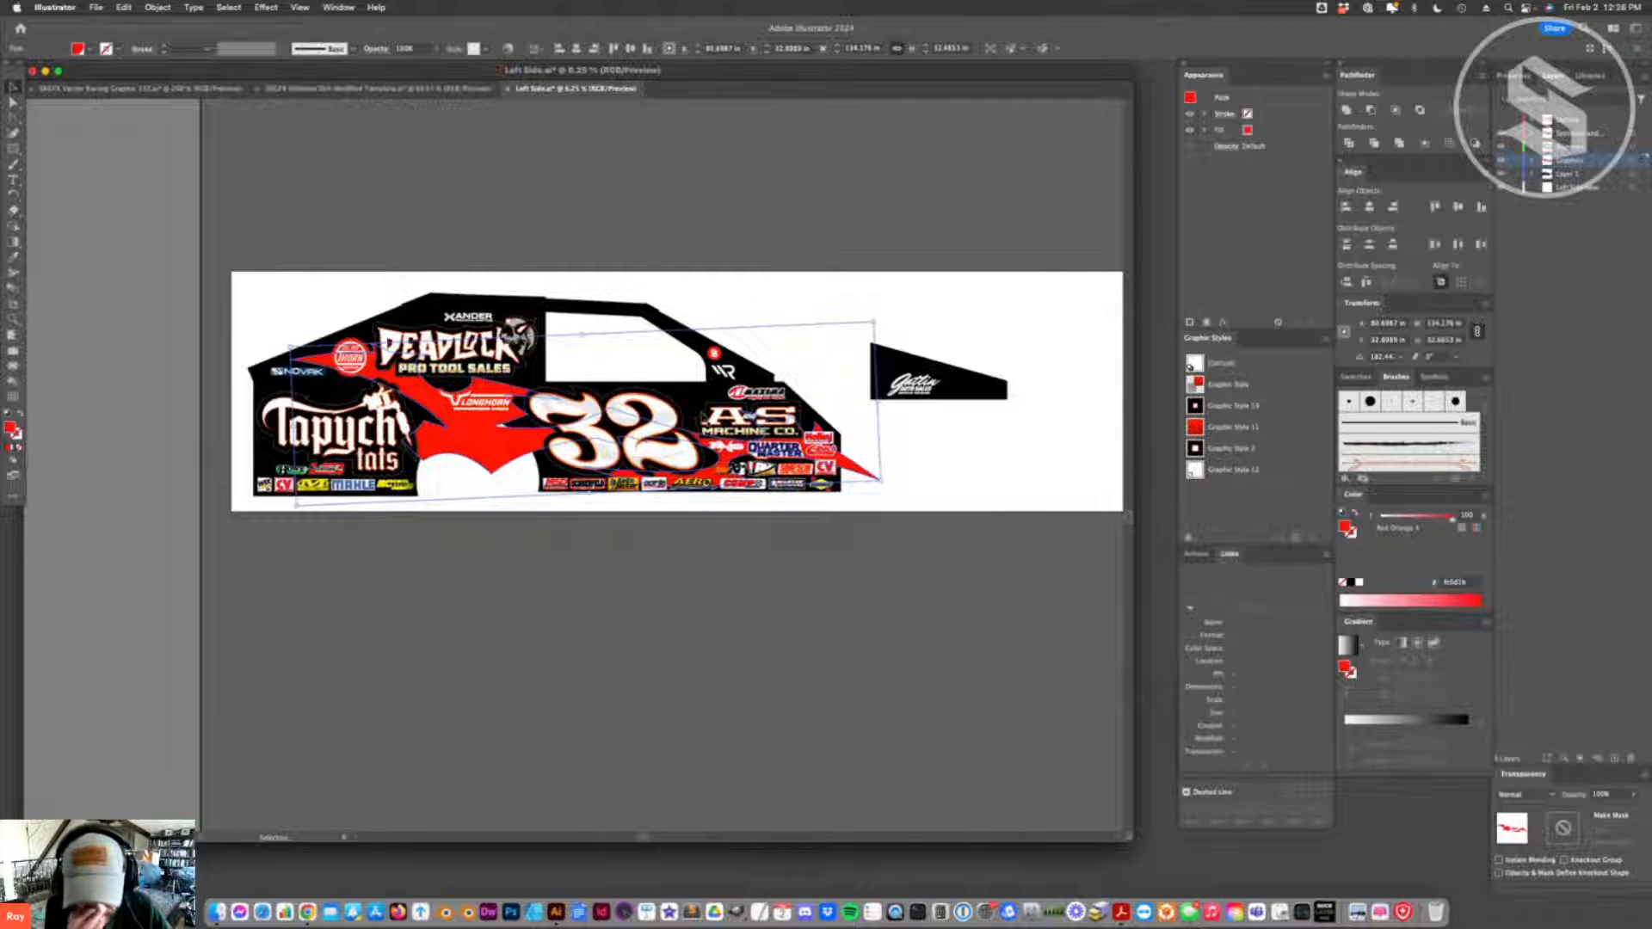
- Reshape the red flame piece by shifting an anchor point near the number 32 toward the Longhorn logo
{"action": "key", "text": "a"}
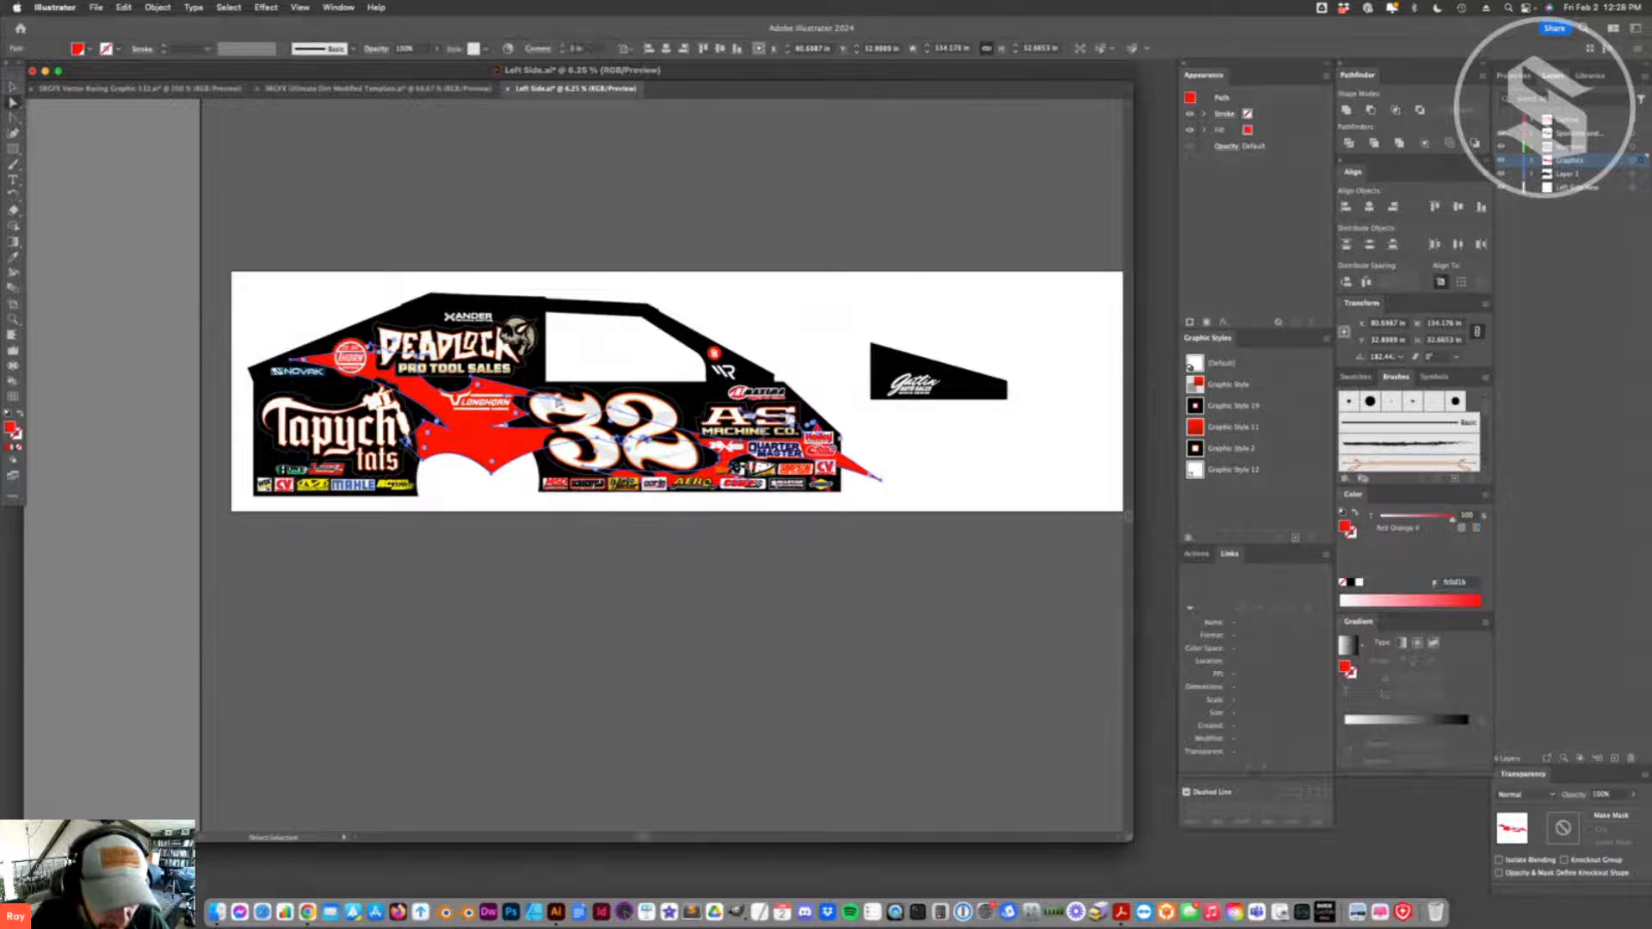
{"action": "left_click_drag", "start_coordinate": [563, 403], "coordinate": [477, 391]}
{"action": "left_click", "coordinate": [472, 380]}
{"action": "left_click", "coordinate": [480, 396]}
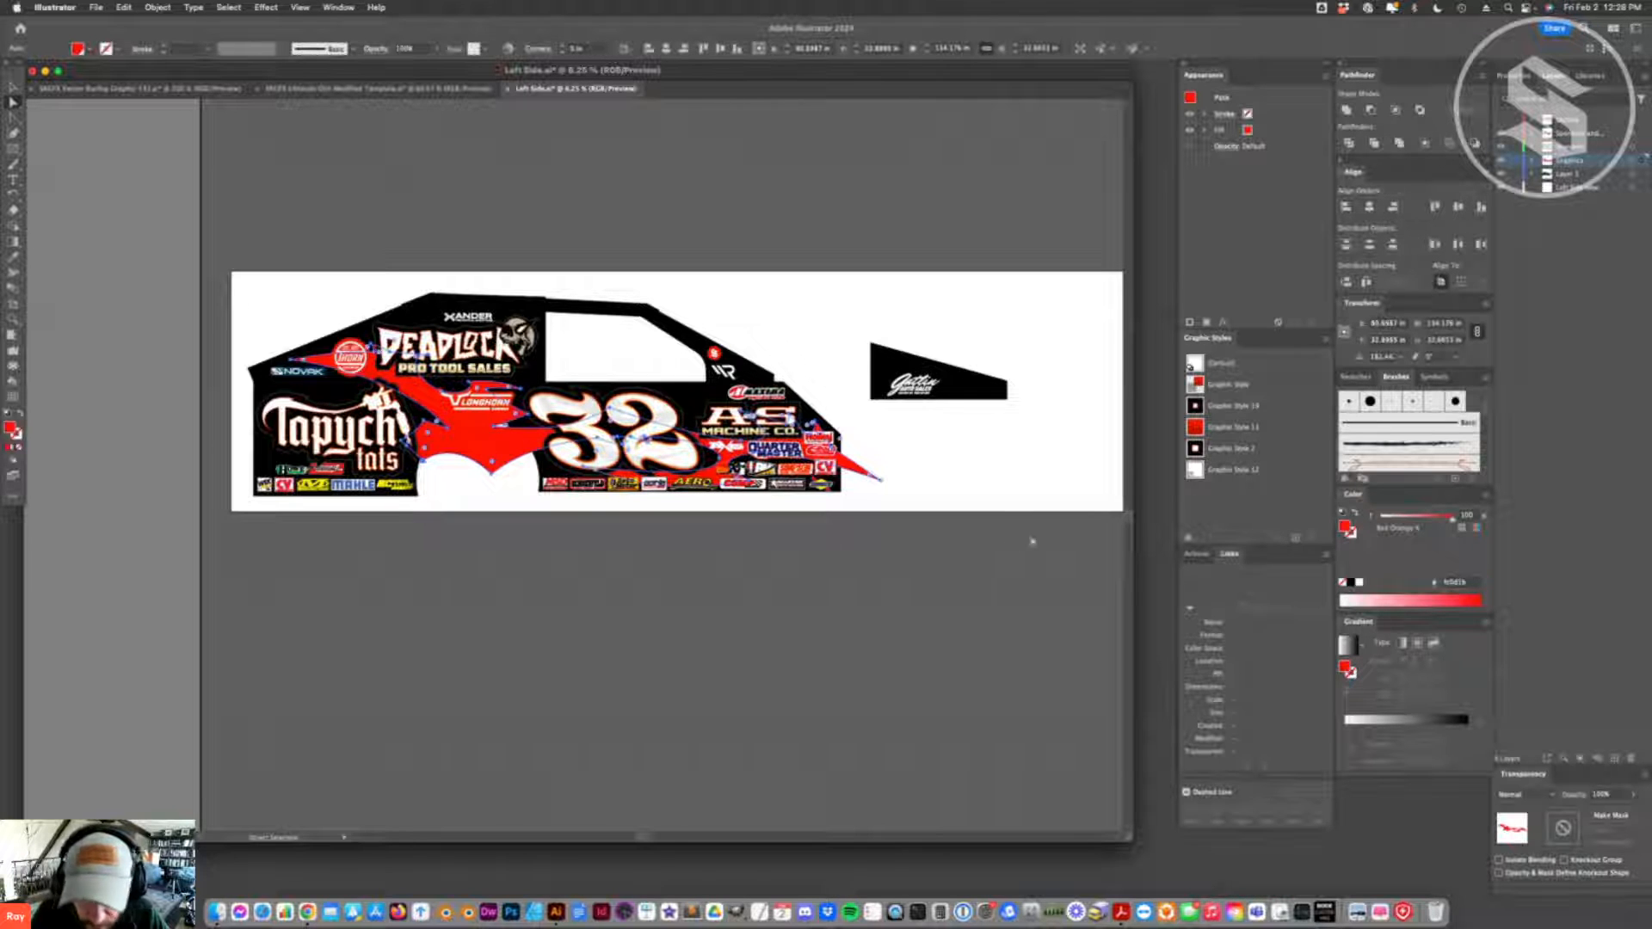
- Delete the red flame piece from the Left Side artwork
{"action": "left_click", "coordinate": [686, 411]}
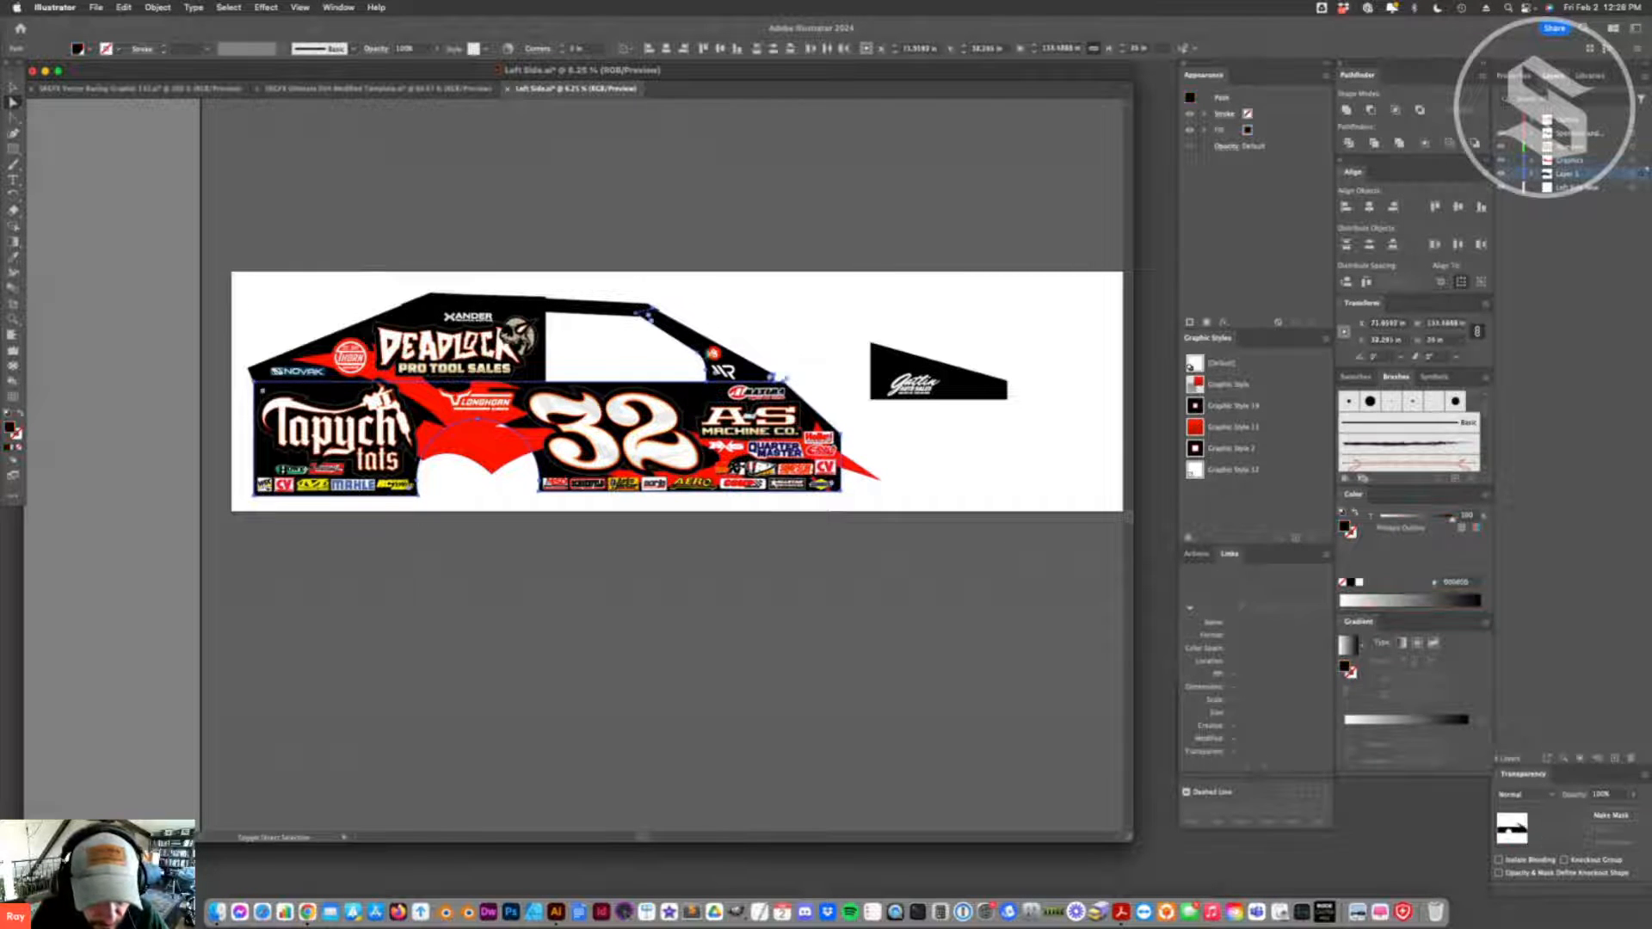
{"action": "left_click", "coordinate": [647, 295]}
{"action": "left_click", "coordinate": [860, 472]}
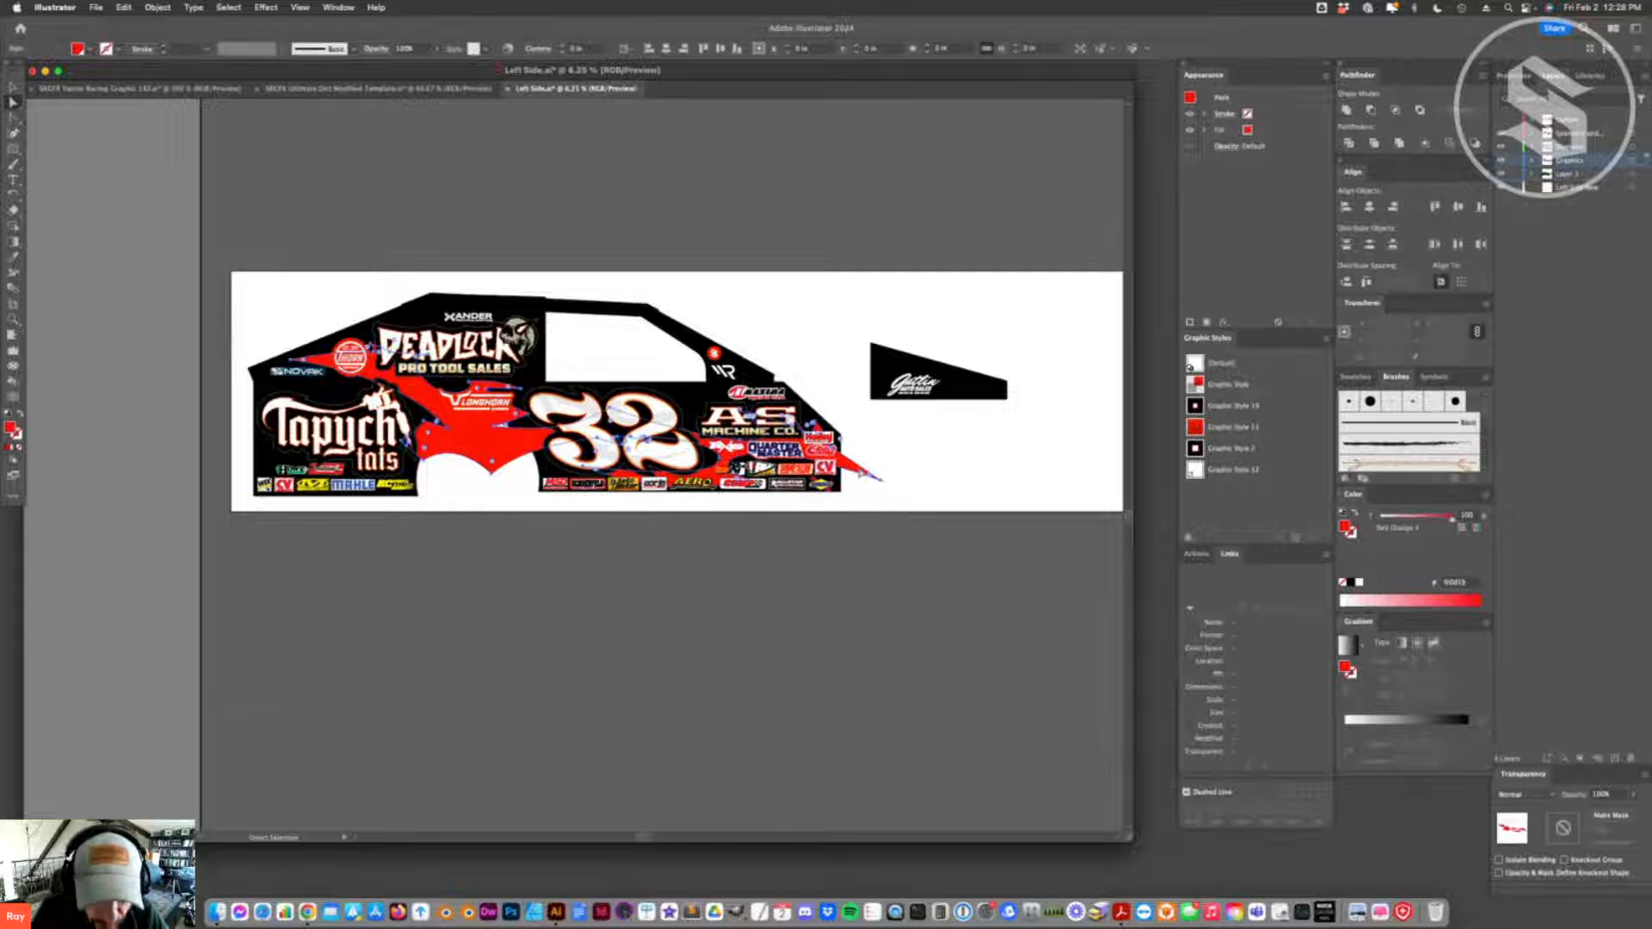
{"action": "key", "text": "Delete"}
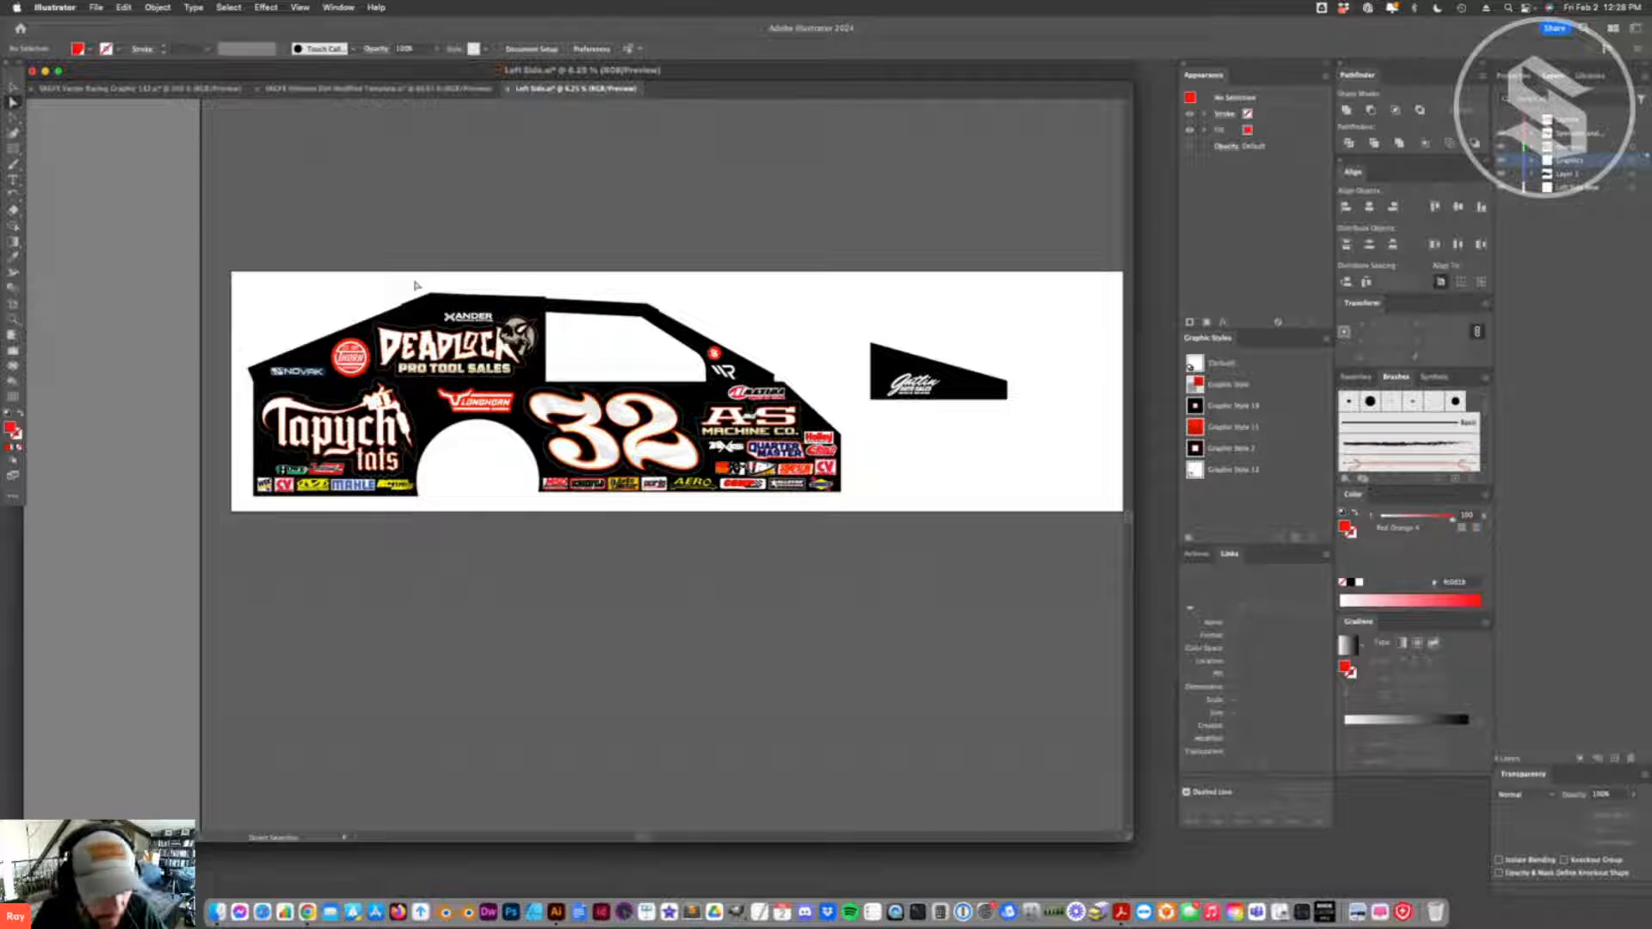
- Return to the Vector Racing Graphic 132 document and try shifting parts of the red and black flame downward
{"action": "left_click", "coordinate": [172, 88]}
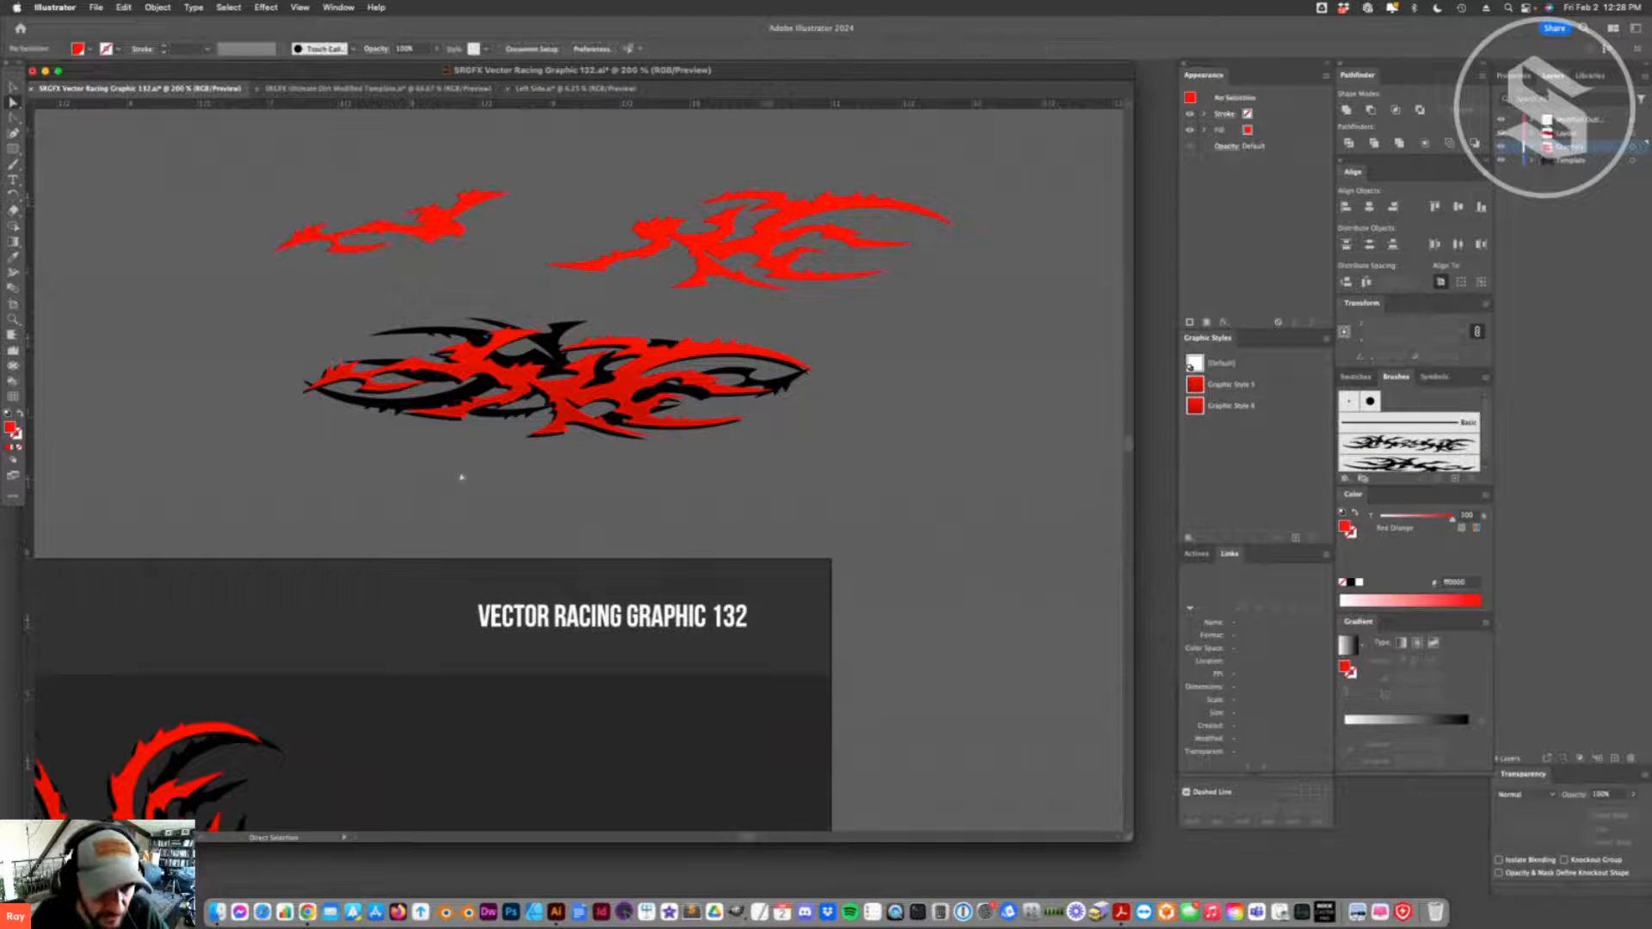
{"action": "left_click_drag", "start_coordinate": [341, 379], "coordinate": [346, 404]}
{"action": "key", "text": "super+z"}
{"action": "left_click", "coordinate": [535, 441]}
{"action": "left_click_drag", "start_coordinate": [624, 398], "coordinate": [626, 431]}
{"action": "key", "text": "super+z"}
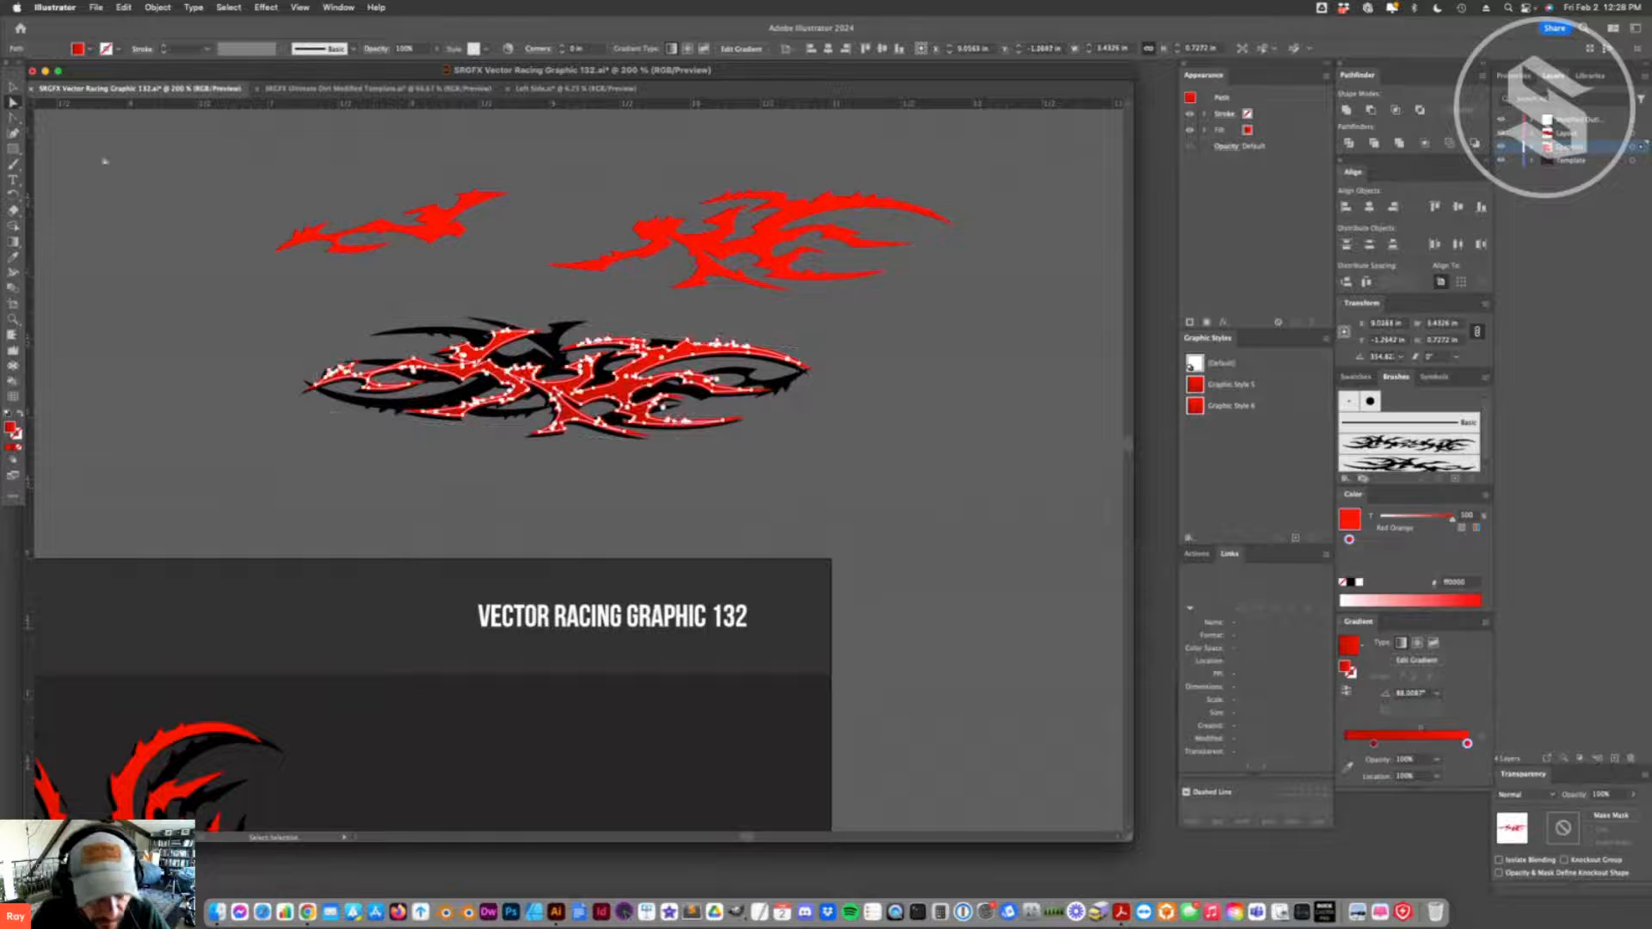
- Draw a rectangle about 3.59 in wide and 1.6 in high over the red and black flame
{"action": "left_click", "coordinate": [14, 86]}
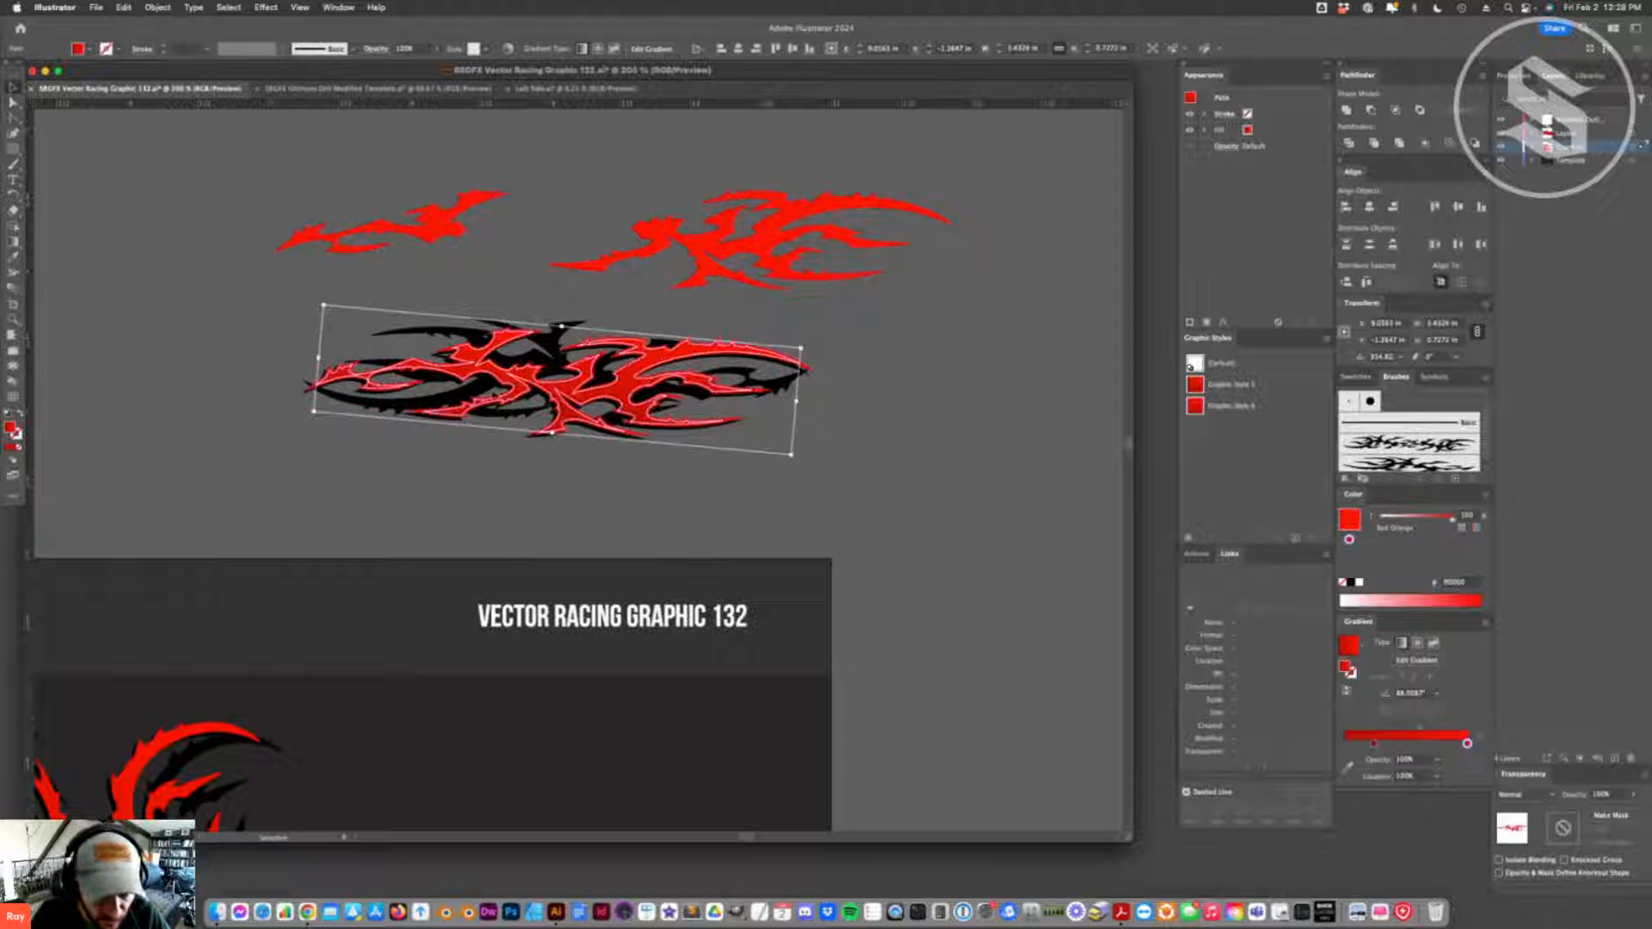
{"action": "key", "text": "super+shift+a"}
{"action": "left_click_drag", "start_coordinate": [13, 149], "coordinate": [73, 149]}
{"action": "mouse_move", "coordinate": [299, 255]}
{"action": "left_mouse_down"}
{"action": "mouse_move", "coordinate": [398, 469]}
{"action": "mouse_move", "coordinate": [805, 479]}
{"action": "left_mouse_up"}
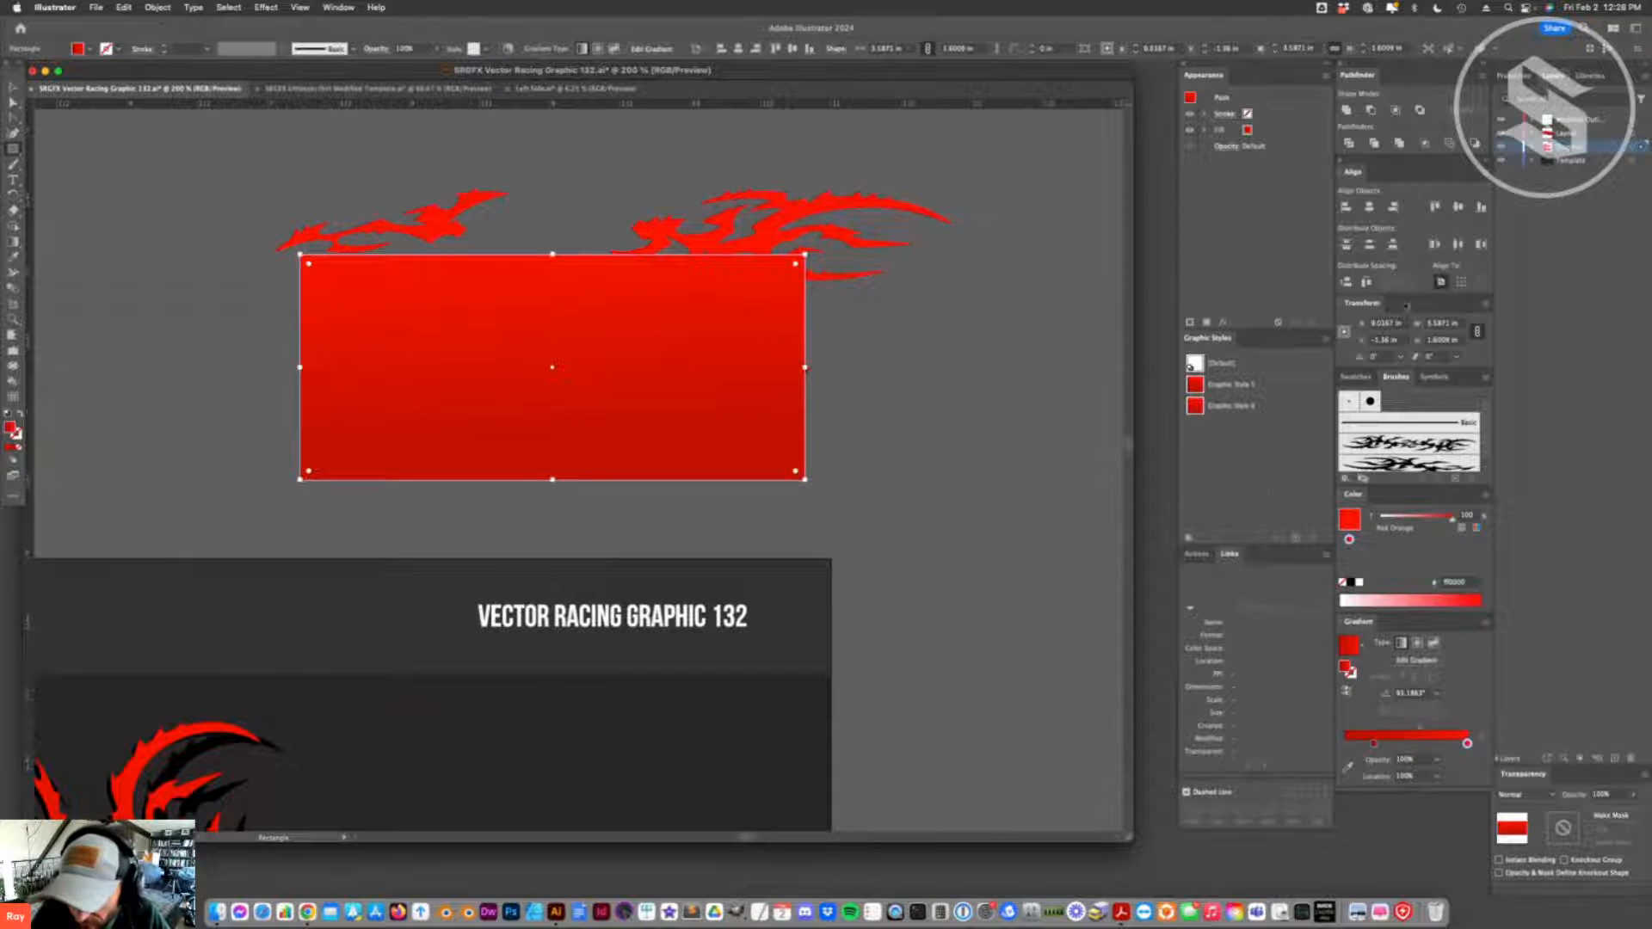
- Fill the rectangle over the flame with the mint green swatch and narrow it slightly from both sides so the flame's tips show
{"action": "left_click", "coordinate": [1355, 377]}
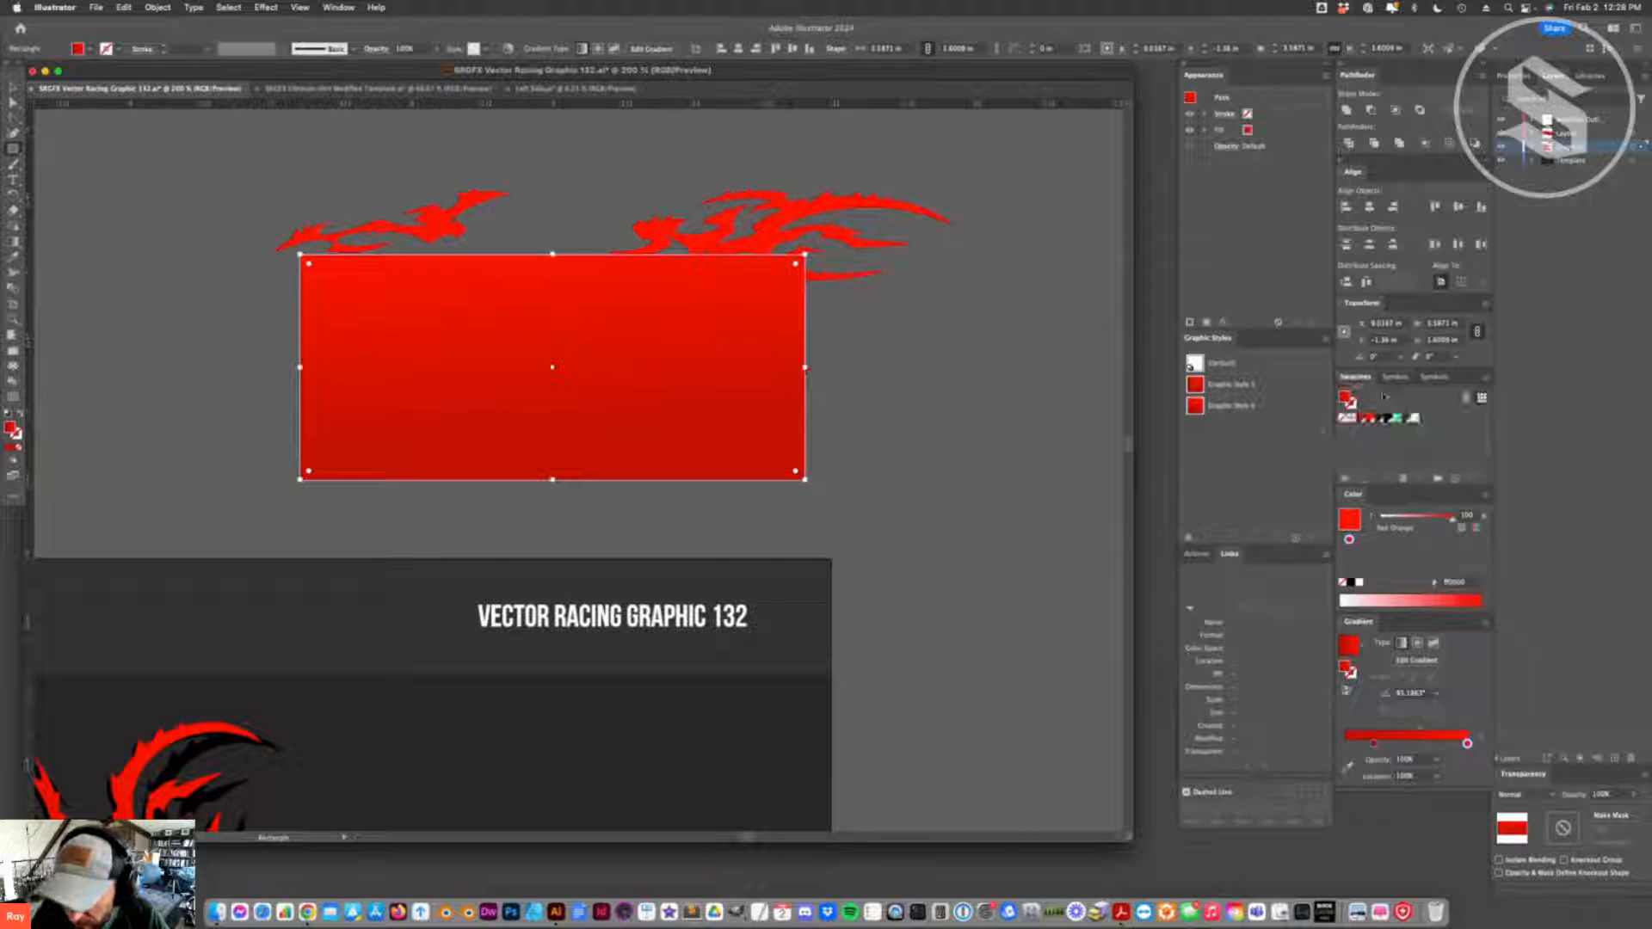
{"action": "left_click", "coordinate": [1397, 418]}
{"action": "left_click", "coordinate": [14, 88]}
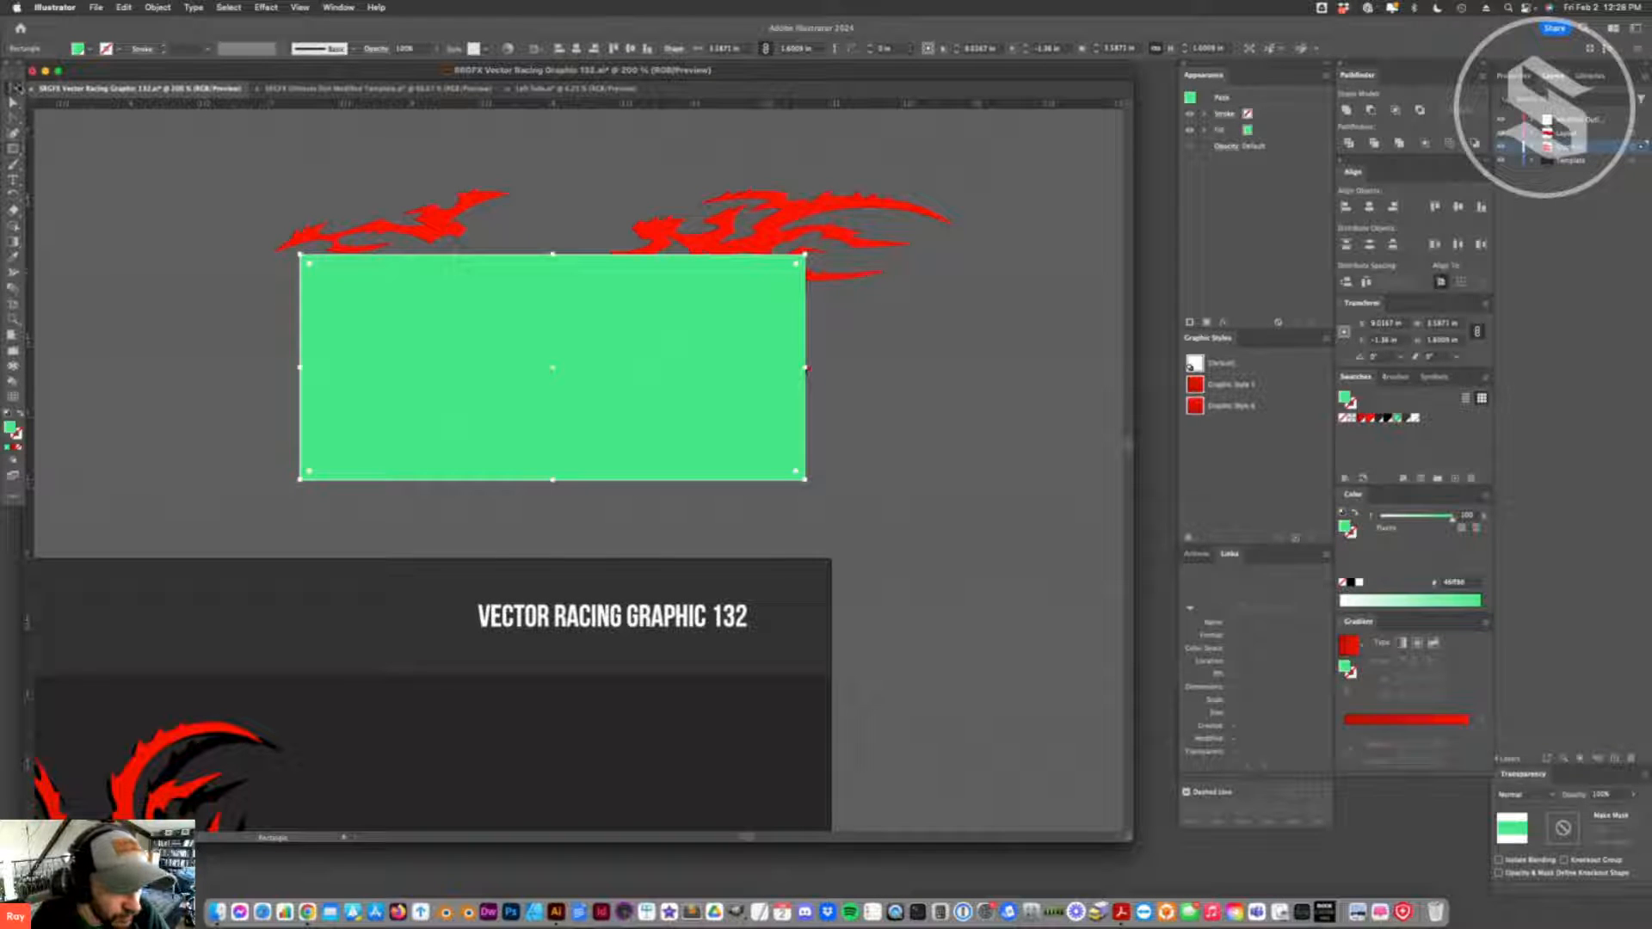
{"action": "mouse_move", "coordinate": [300, 368]}
{"action": "left_mouse_down"}
{"action": "mouse_move", "coordinate": [361, 370]}
{"action": "mouse_move", "coordinate": [312, 368]}
{"action": "left_mouse_up"}
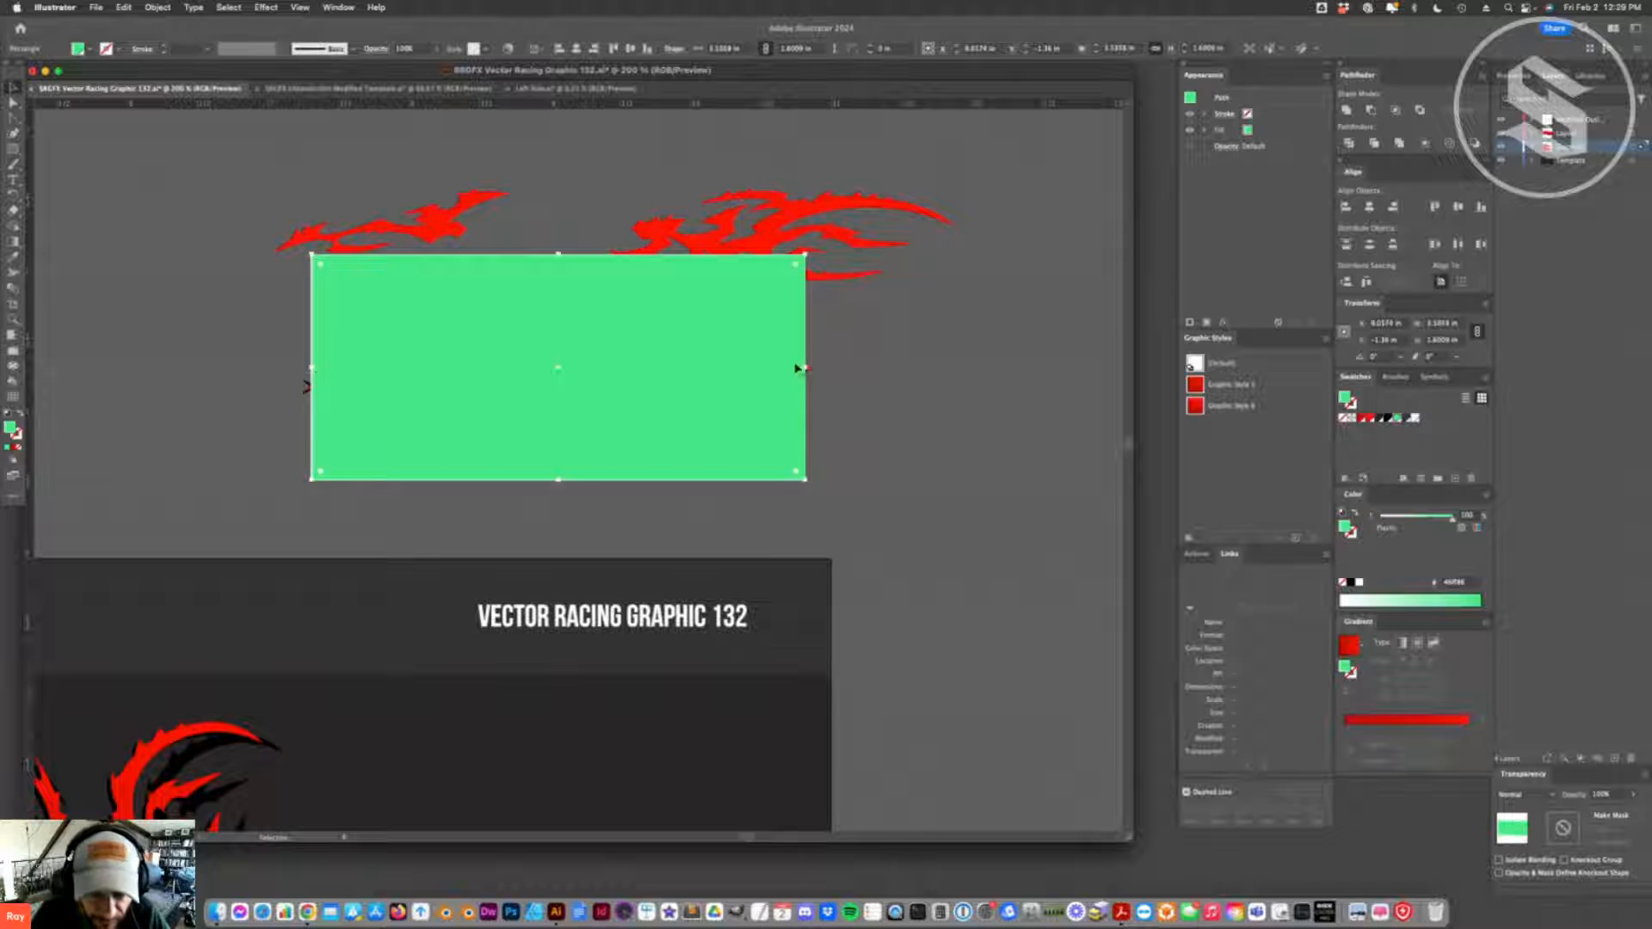
{"action": "left_click_drag", "start_coordinate": [806, 368], "coordinate": [802, 368]}
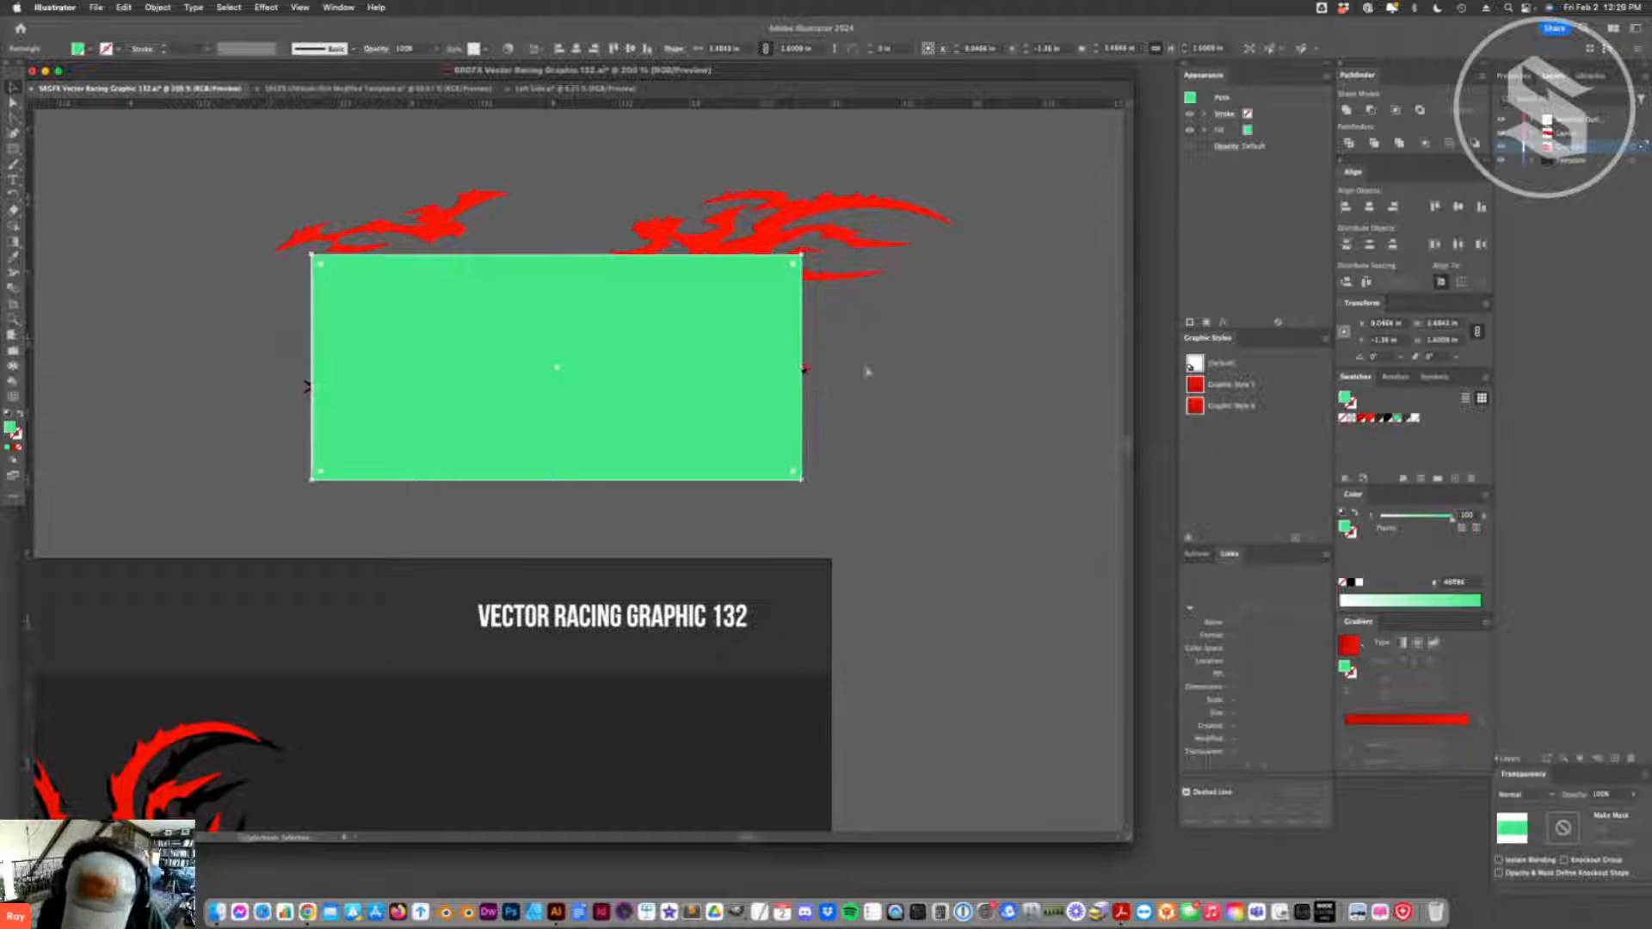
- Arrange the green rectangle between the black and red flames and widen it until its sides meet the red flame's outer tips
{"action": "key", "text": "super+shift+bracketleft"}
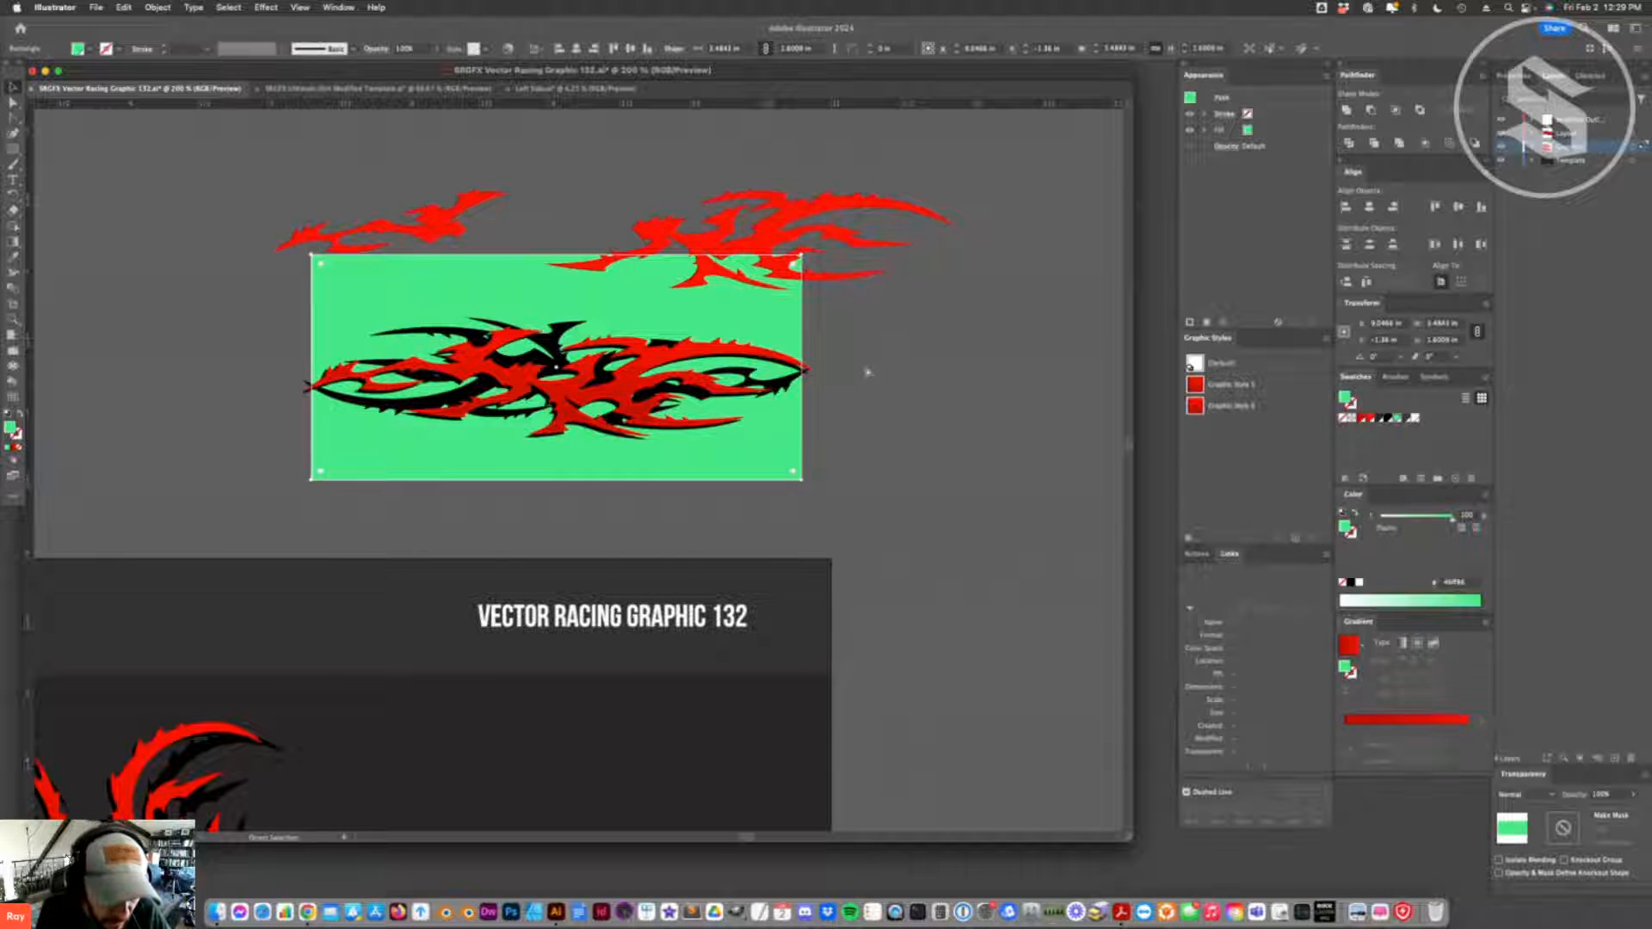
{"action": "key", "text": "super+bracketright"}
{"action": "left_click", "coordinate": [868, 423]}
{"action": "left_click", "coordinate": [788, 388]}
{"action": "left_click_drag", "start_coordinate": [803, 368], "coordinate": [810, 371]}
{"action": "left_click", "coordinate": [818, 375]}
{"action": "left_click", "coordinate": [307, 383]}
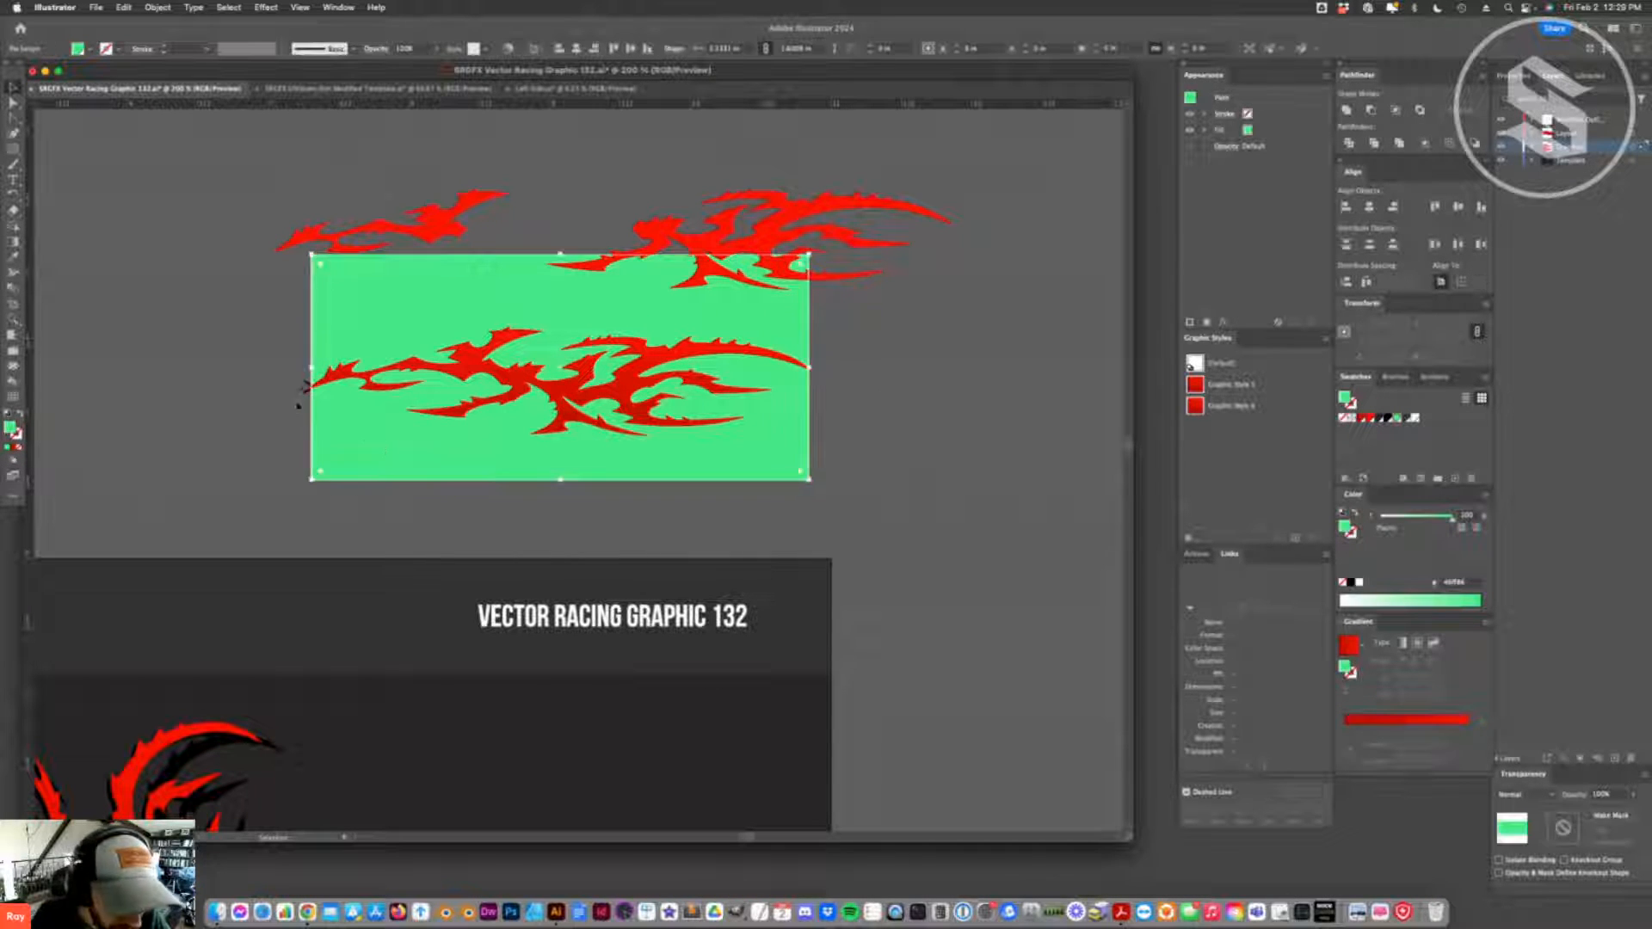
{"action": "left_click_drag", "start_coordinate": [310, 367], "coordinate": [308, 372]}
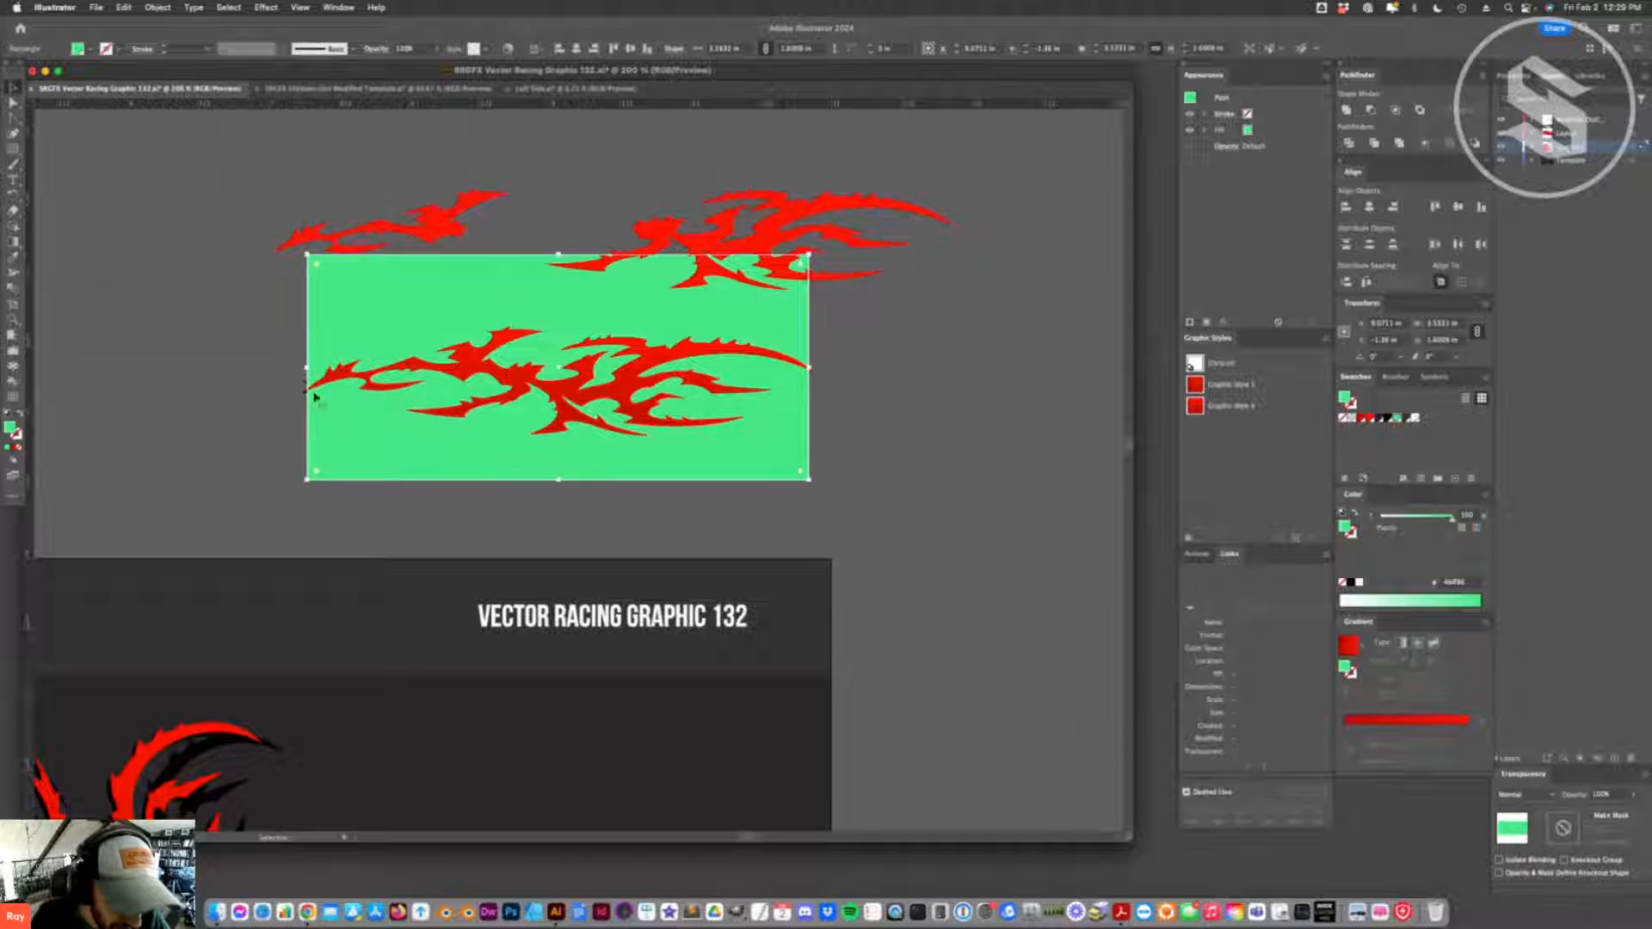
{"action": "left_click", "coordinate": [294, 379]}
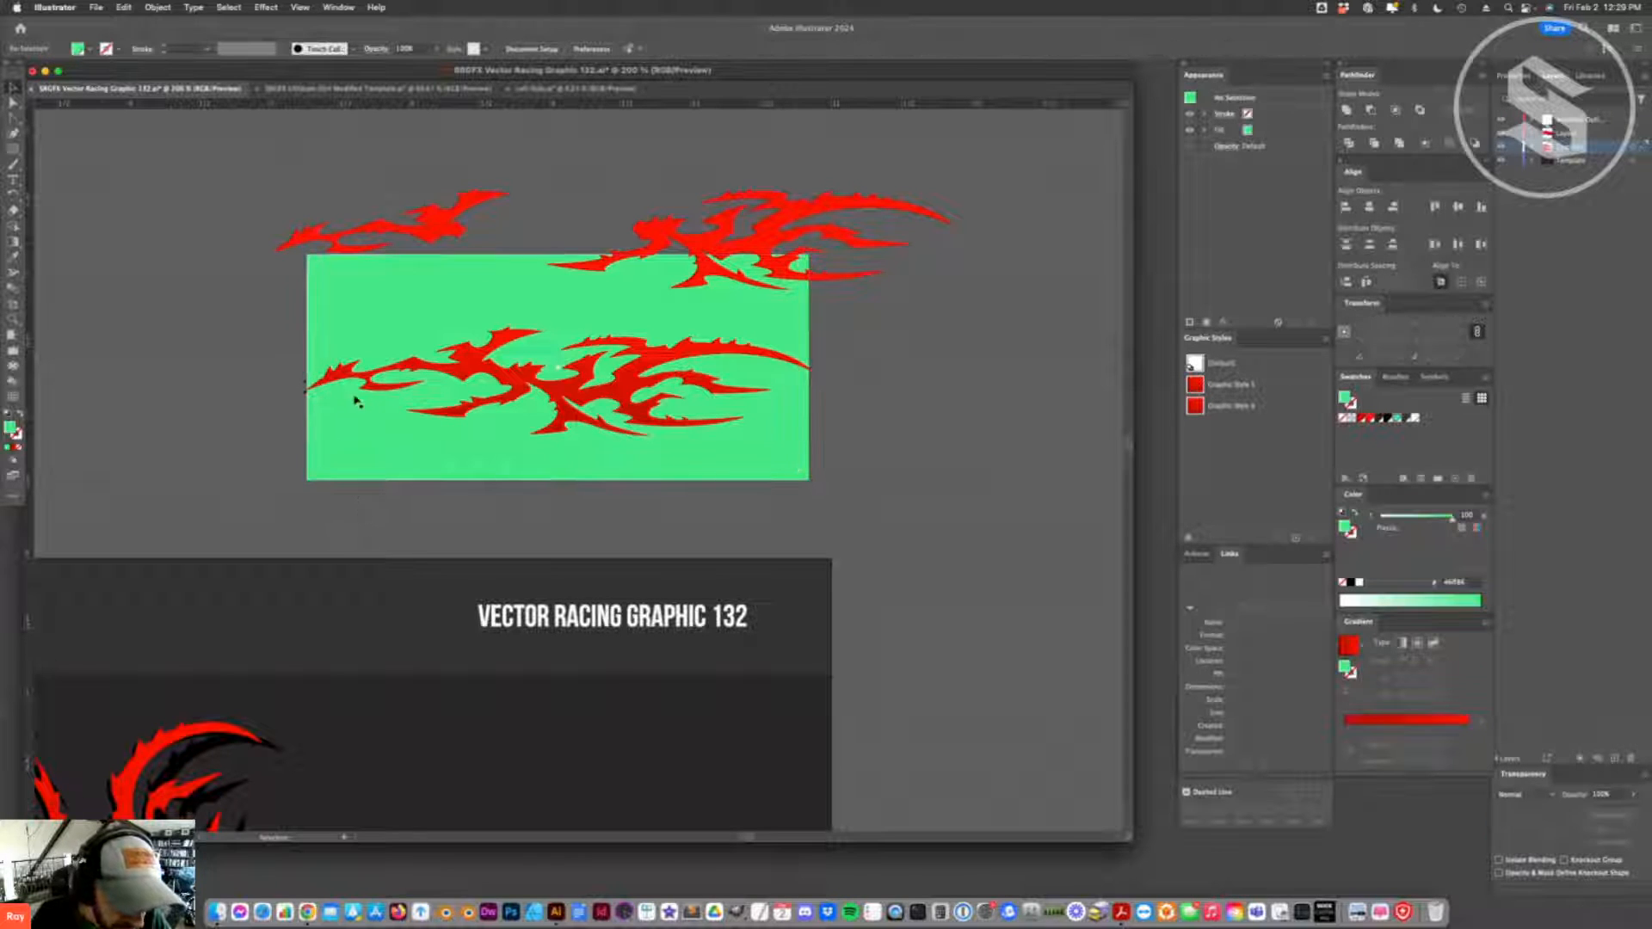
- Create an inward offset path from the red flame using a negative offset, and fill the offset copy with black
{"action": "left_click", "coordinate": [311, 393]}
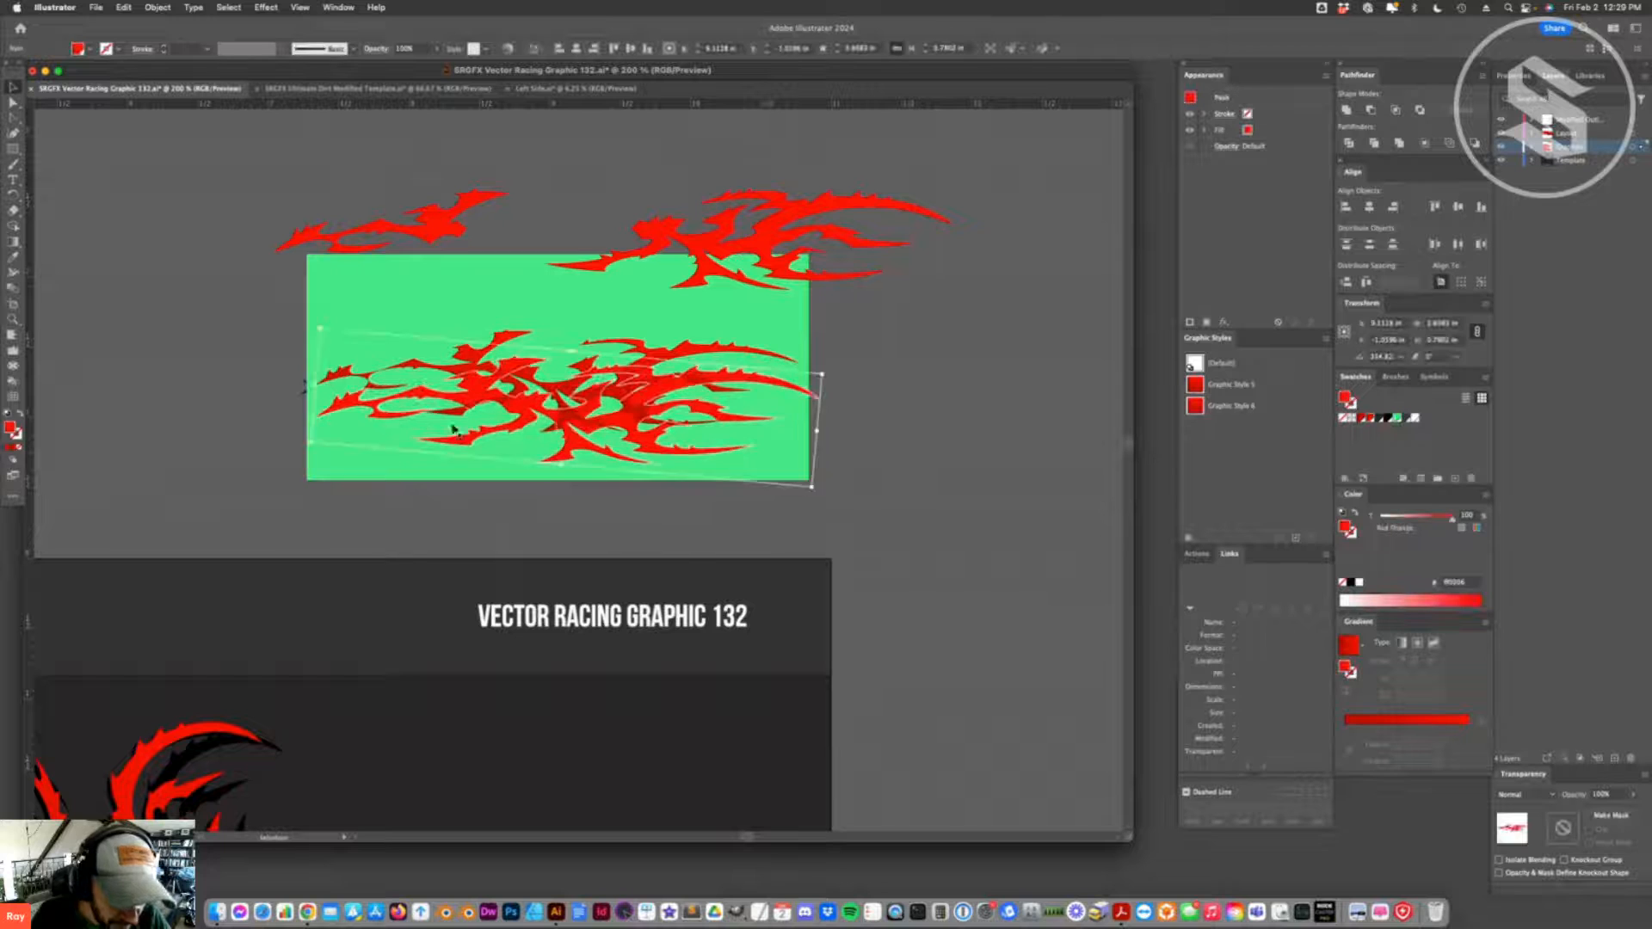
{"action": "left_click", "coordinate": [157, 7]}
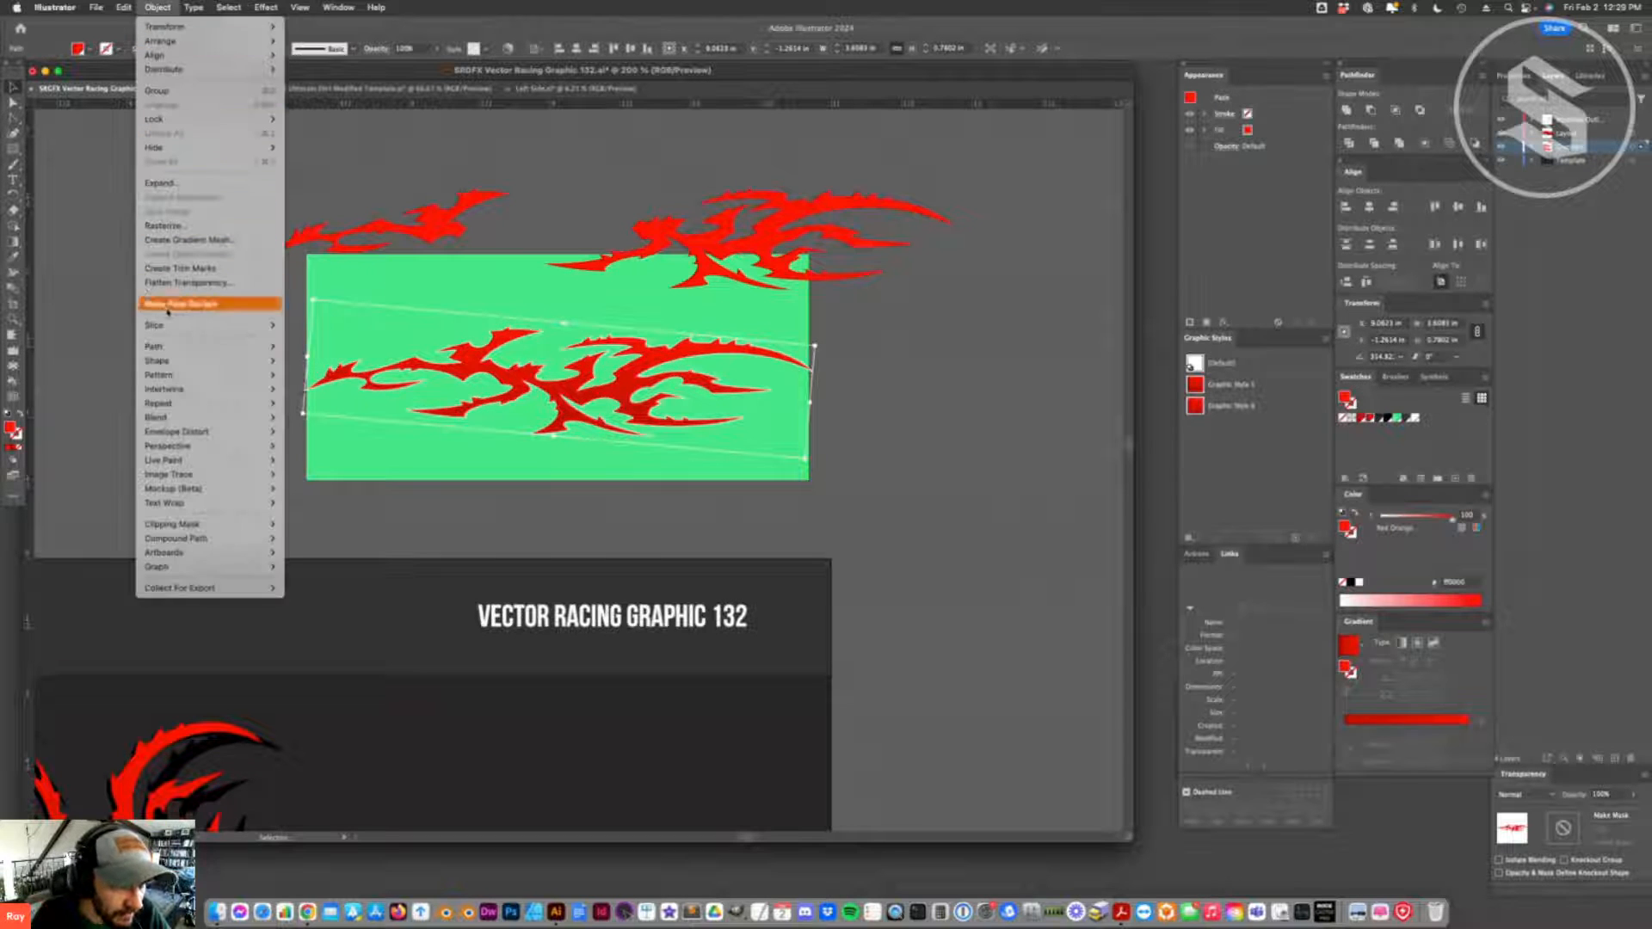
{"action": "mouse_move", "coordinate": [215, 346]}
{"action": "left_click", "coordinate": [339, 398]}
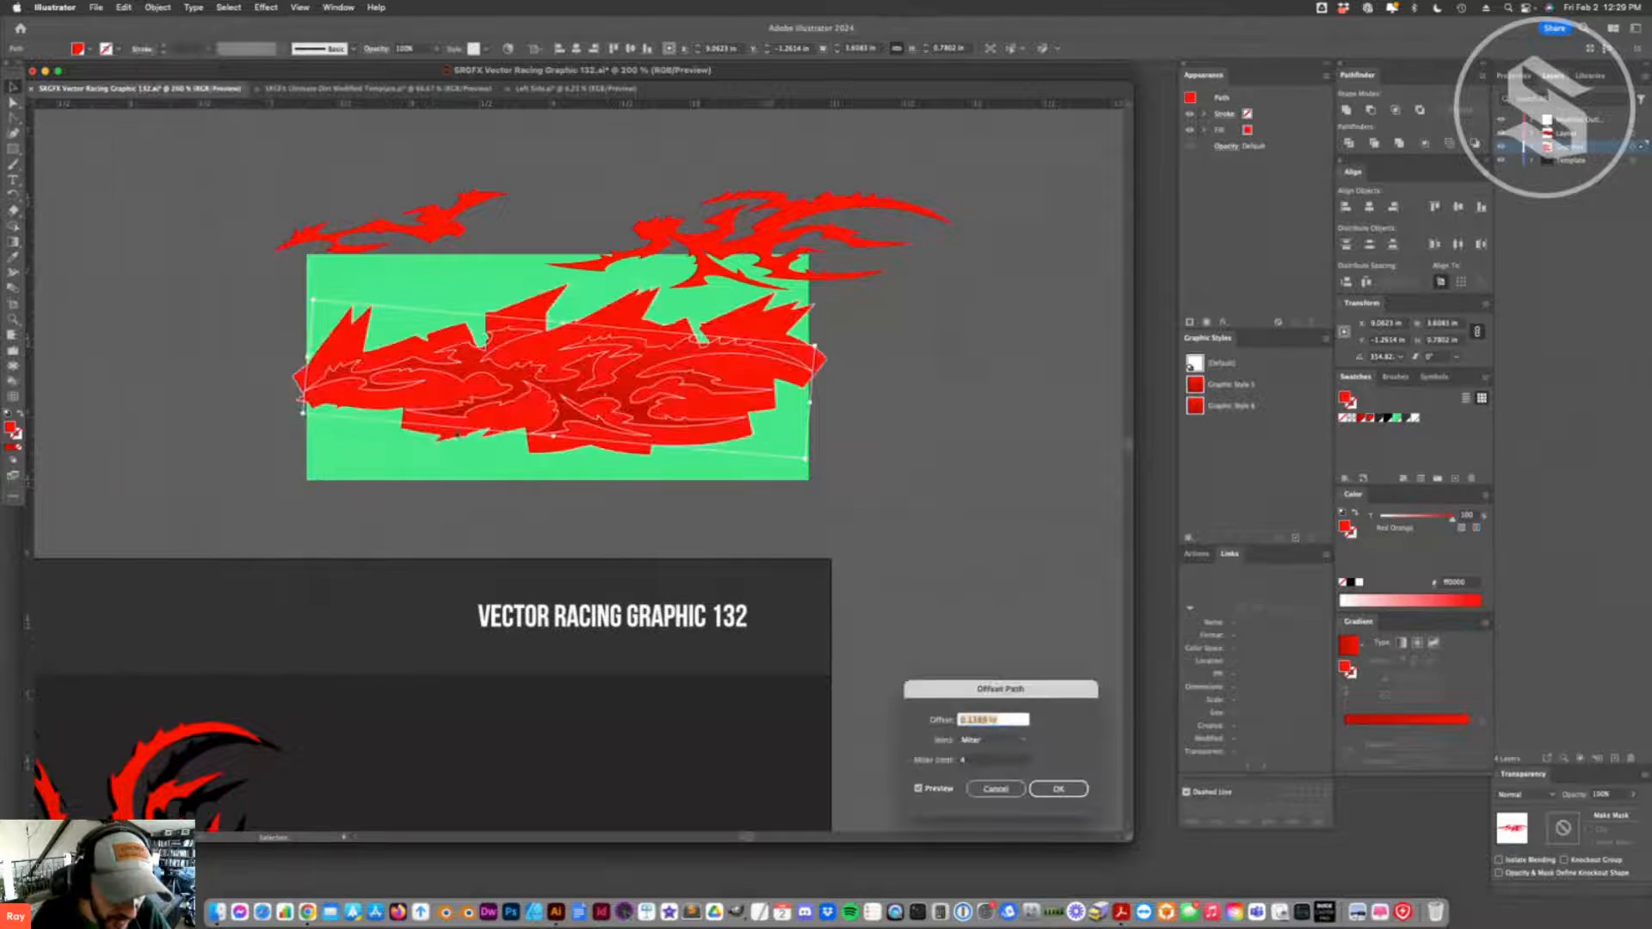
{"action": "type", "text": "-.2"}
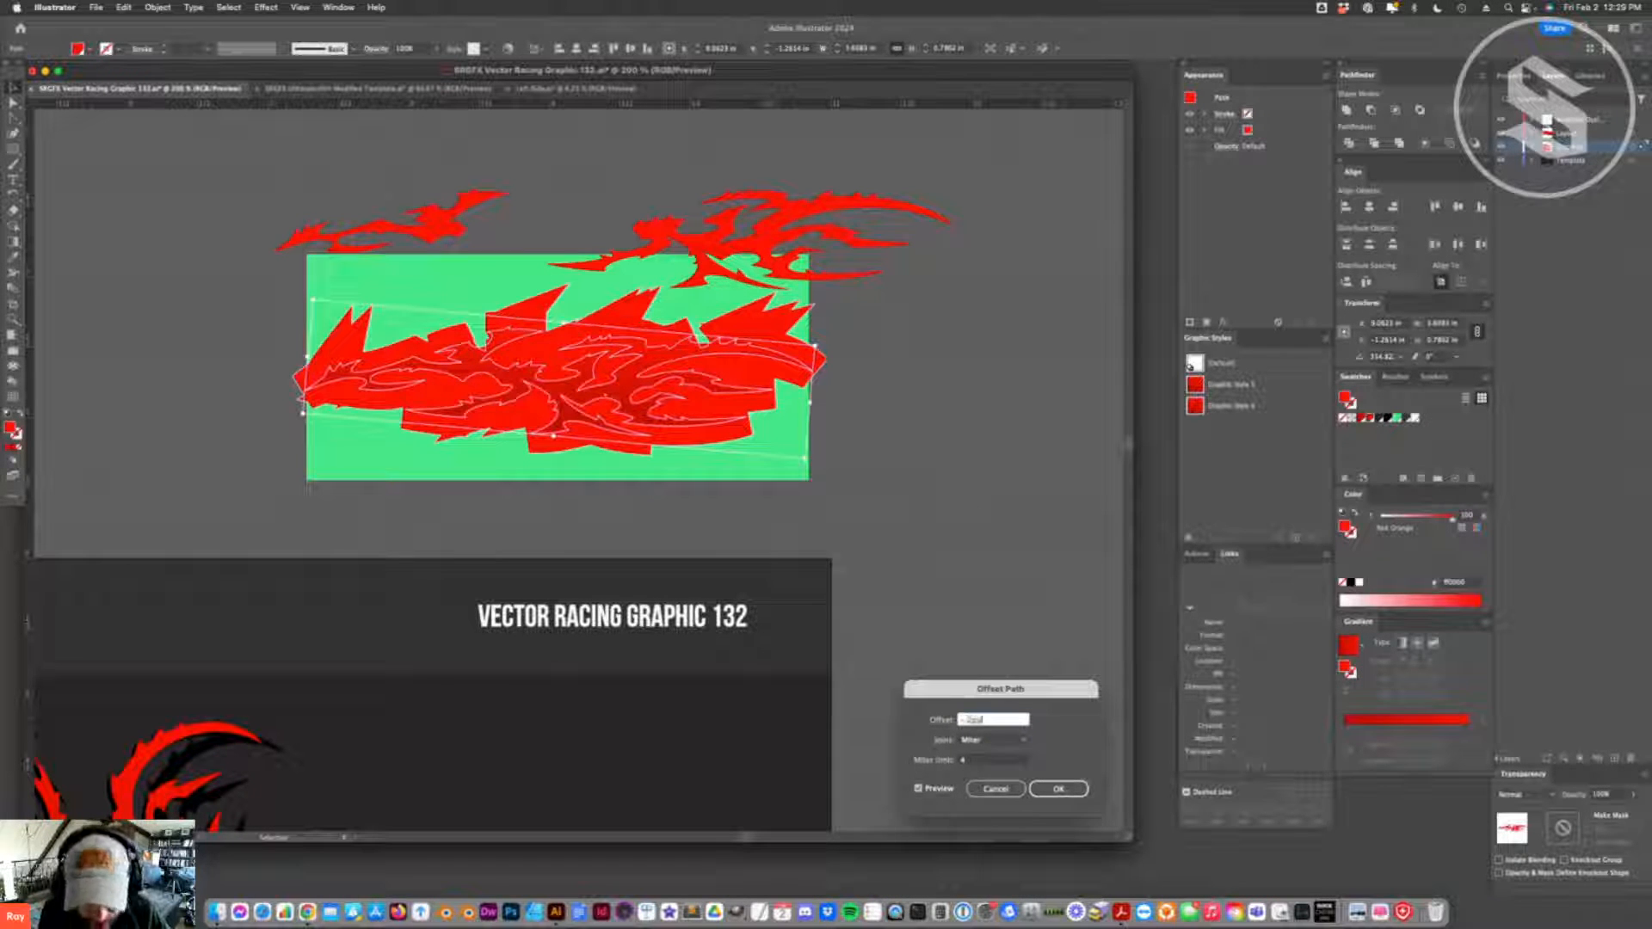
{"action": "key", "text": "Return"}
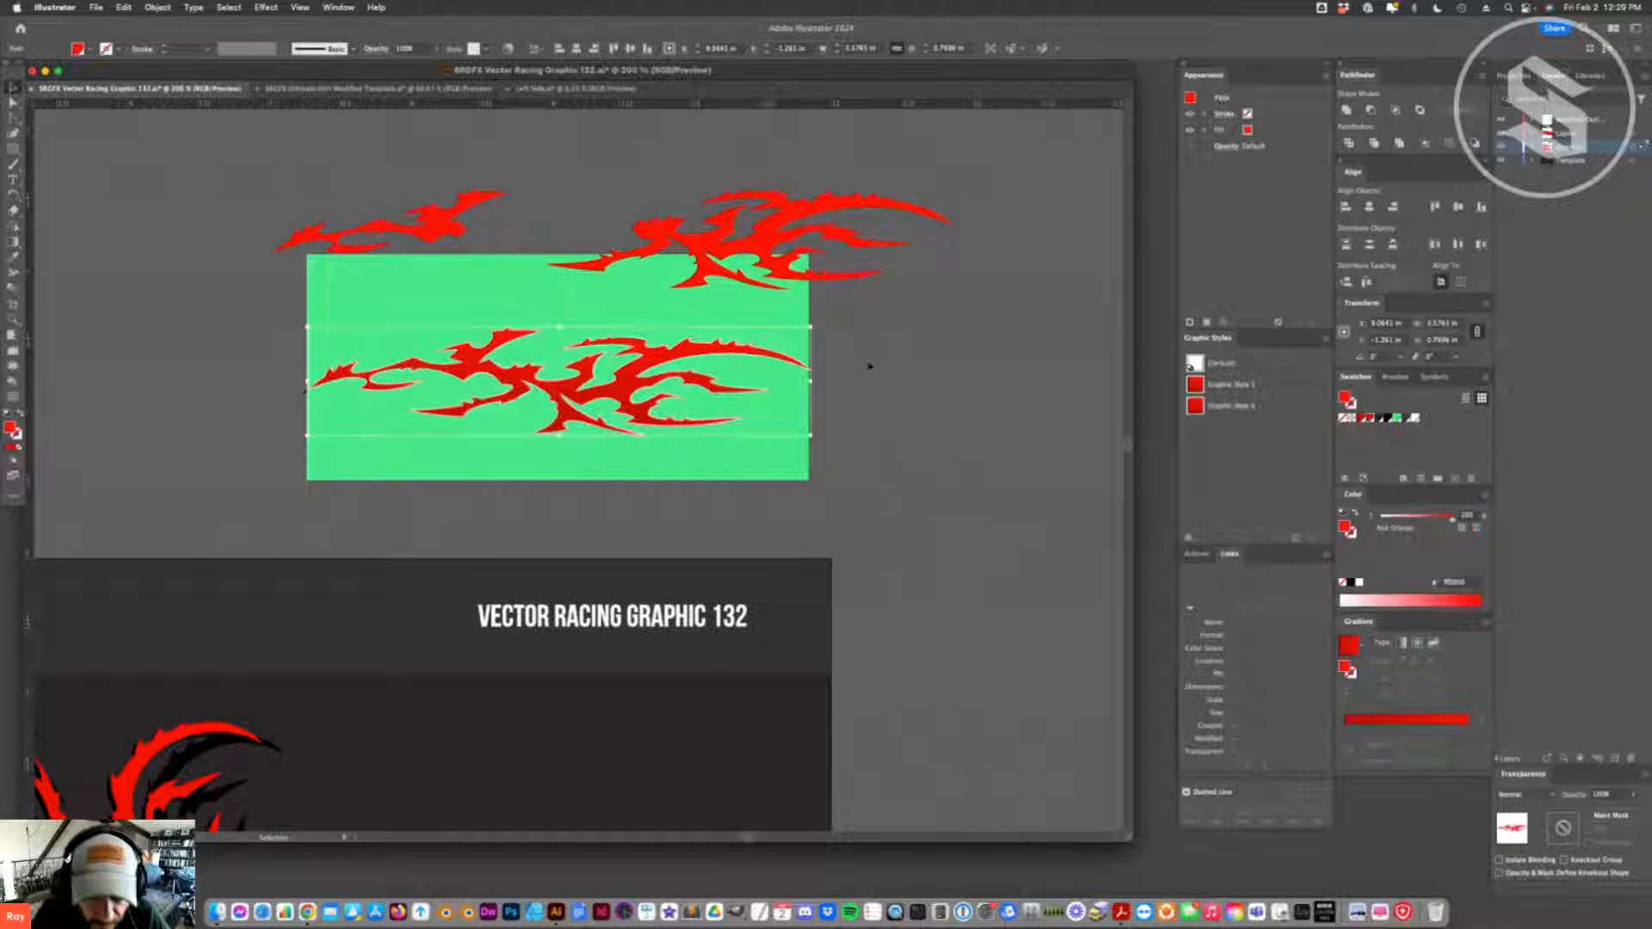
{"action": "left_click", "coordinate": [1385, 418]}
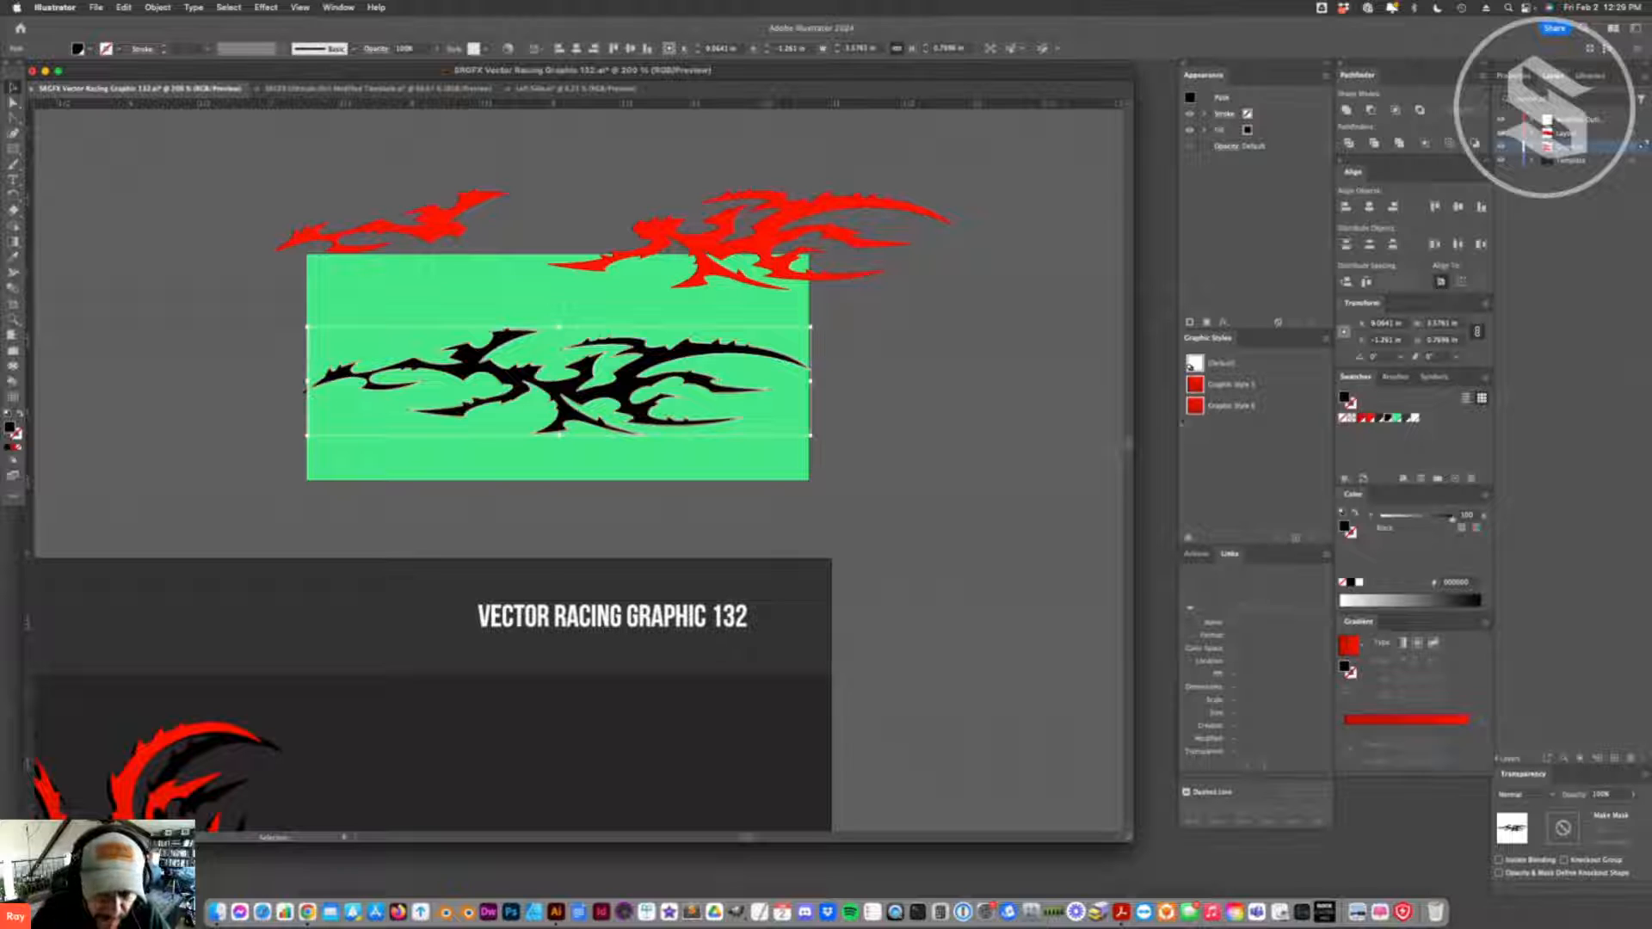
{"action": "left_click", "coordinate": [897, 432]}
{"action": "left_click_drag", "start_coordinate": [757, 404], "coordinate": [772, 350]}
{"action": "key", "text": "super+z"}
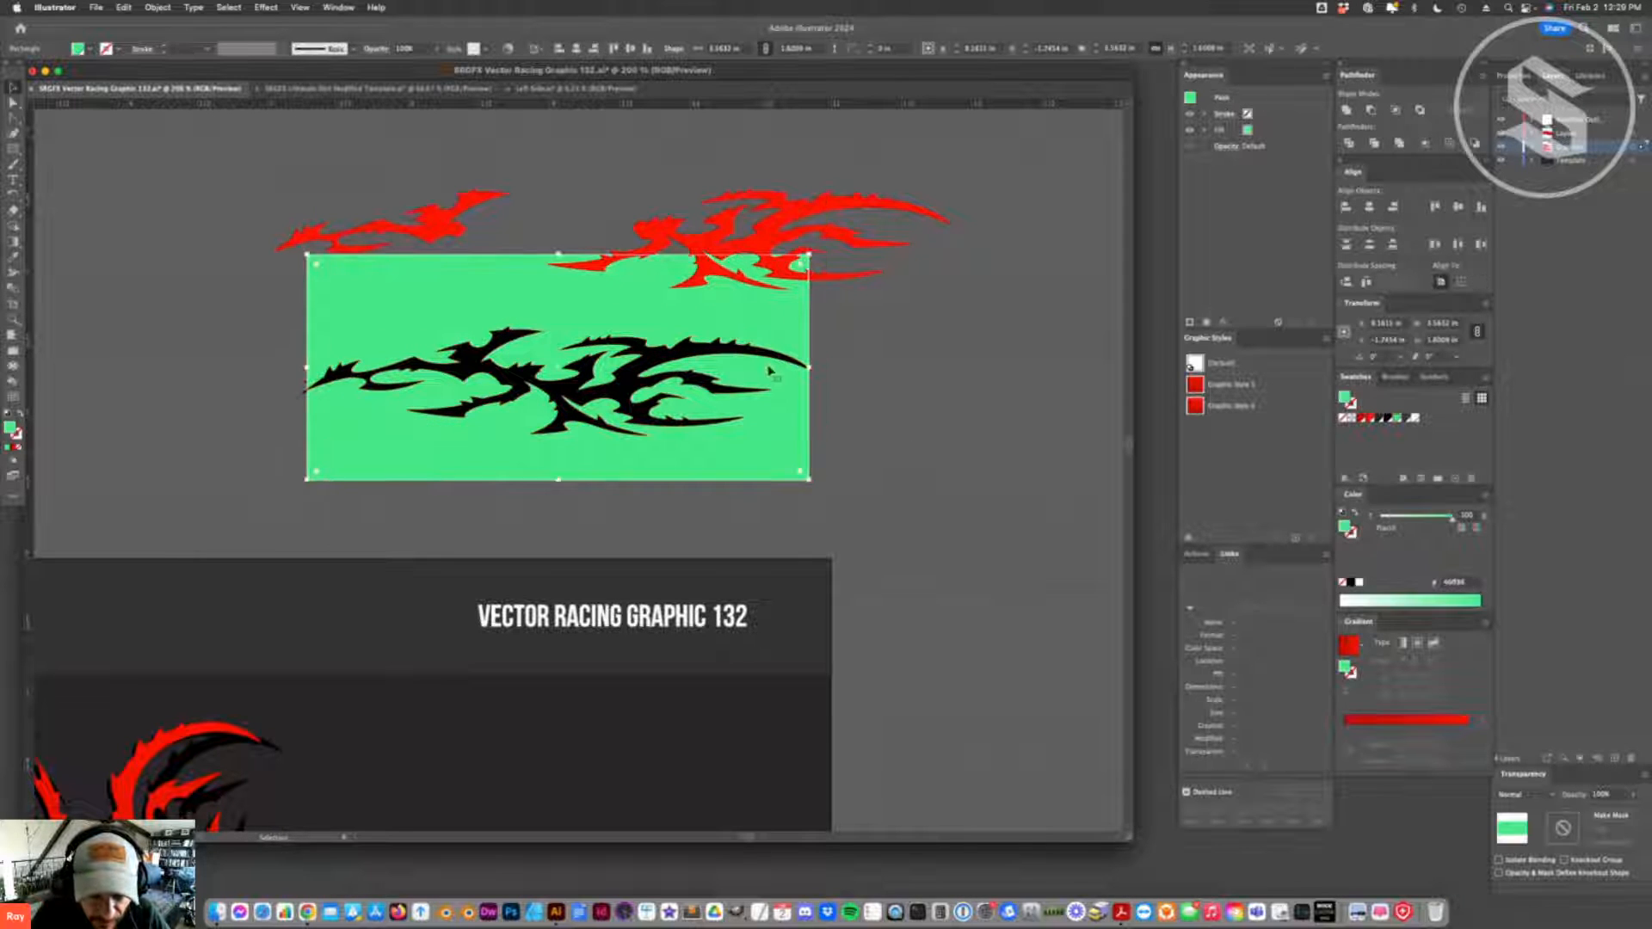
{"action": "left_click", "coordinate": [966, 401]}
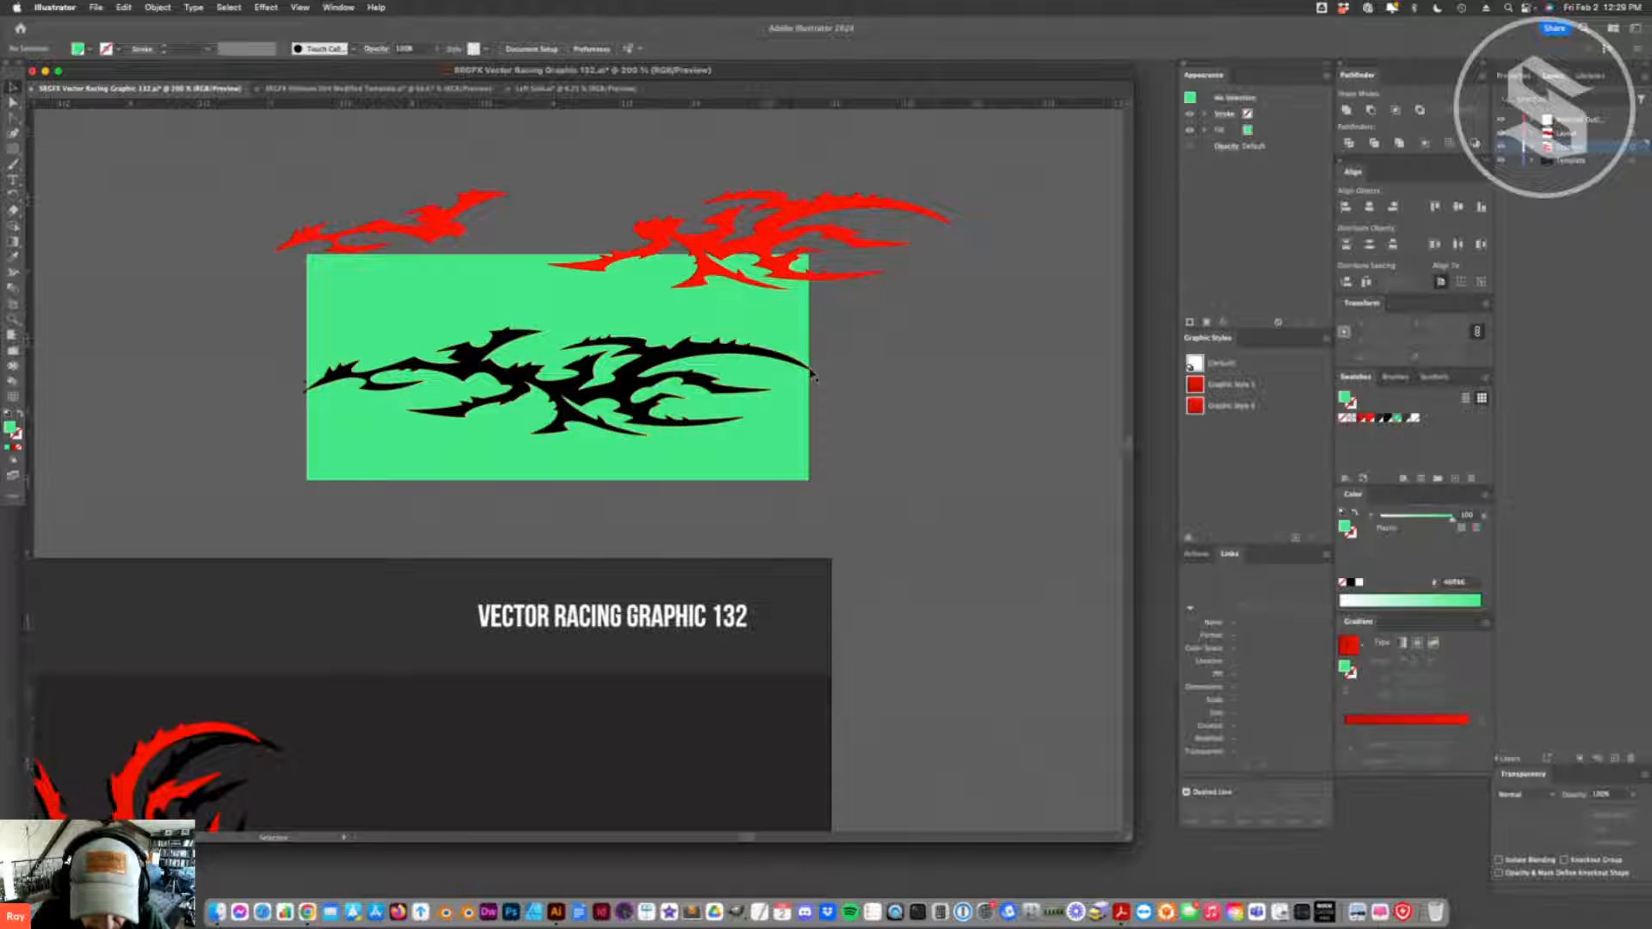
- Examine up close how the flame's pointed tips overlap the side edges of the green rectangle
{"action": "left_click", "coordinate": [13, 306]}
{"action": "left_click", "coordinate": [13, 318]}
{"action": "left_click", "coordinate": [349, 382]}
{"action": "left_click", "coordinate": [601, 491]}
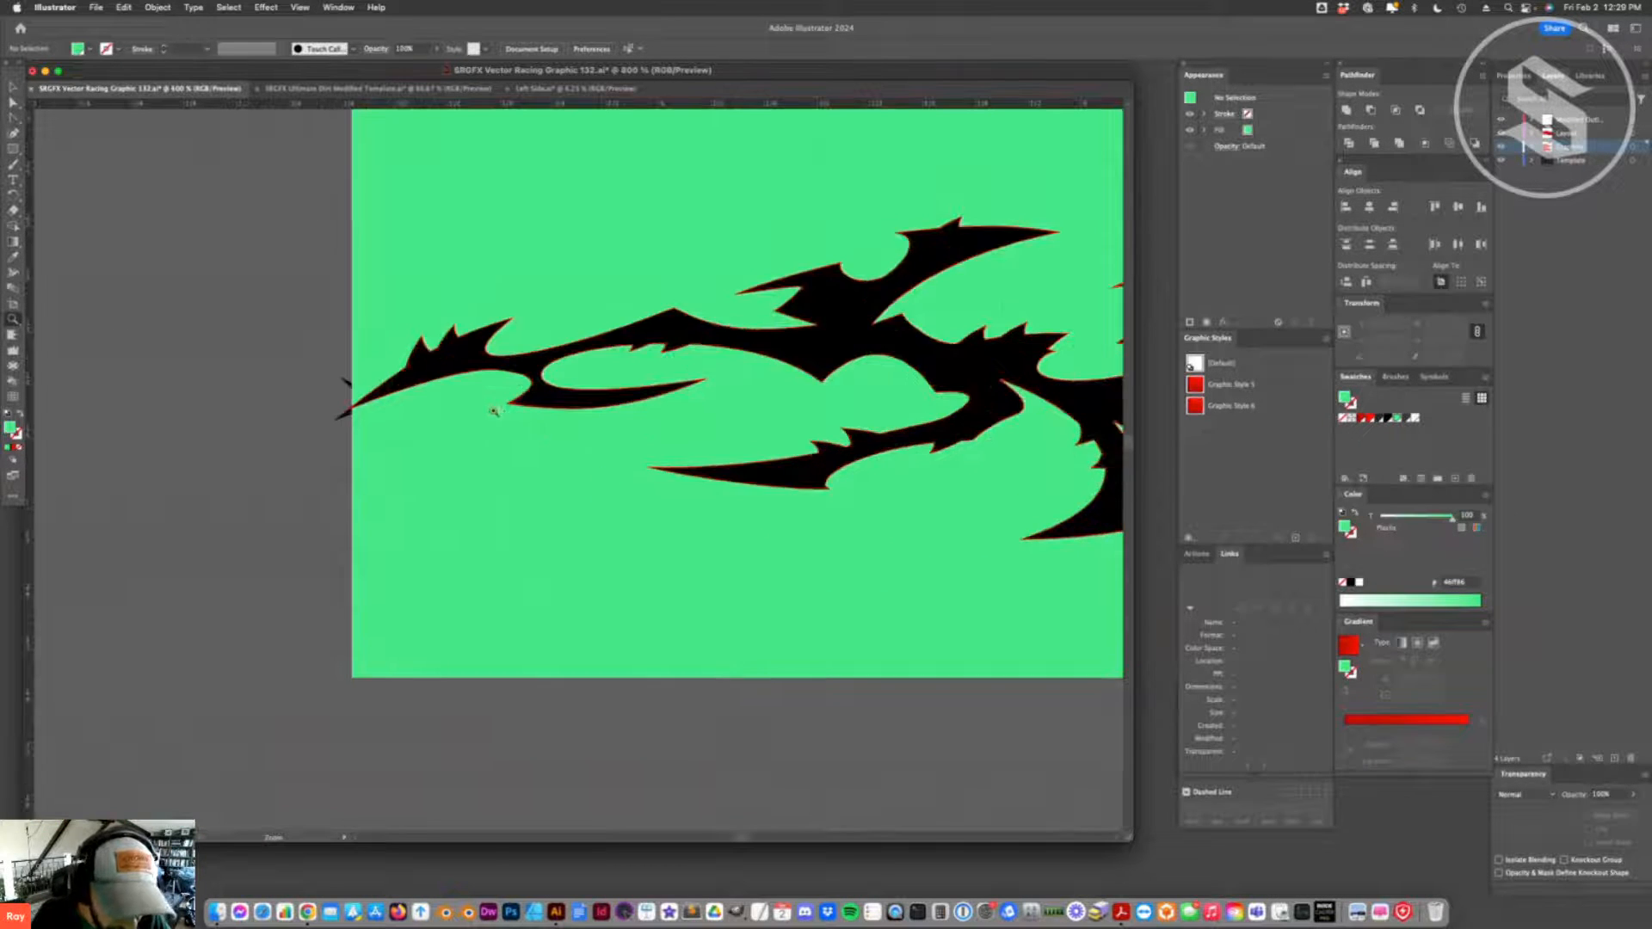
{"action": "left_click", "coordinate": [494, 413]}
{"action": "left_click", "coordinate": [510, 462]}
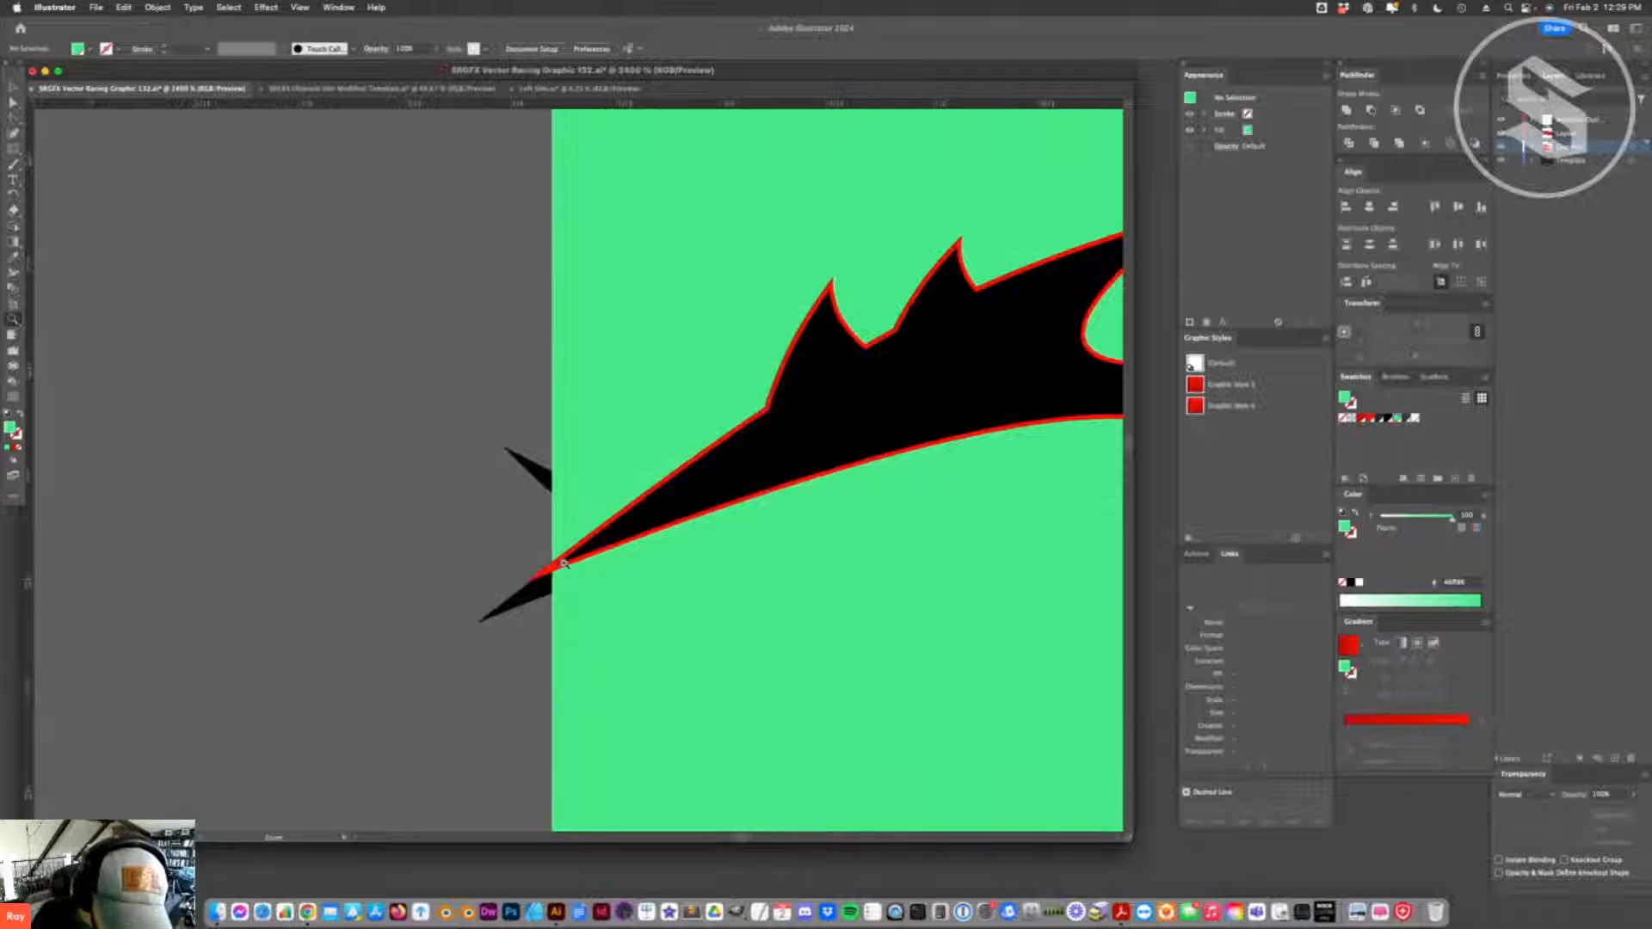
{"action": "left_click", "coordinate": [563, 563]}
{"action": "key", "text": "v"}
{"action": "left_click", "coordinate": [601, 405]}
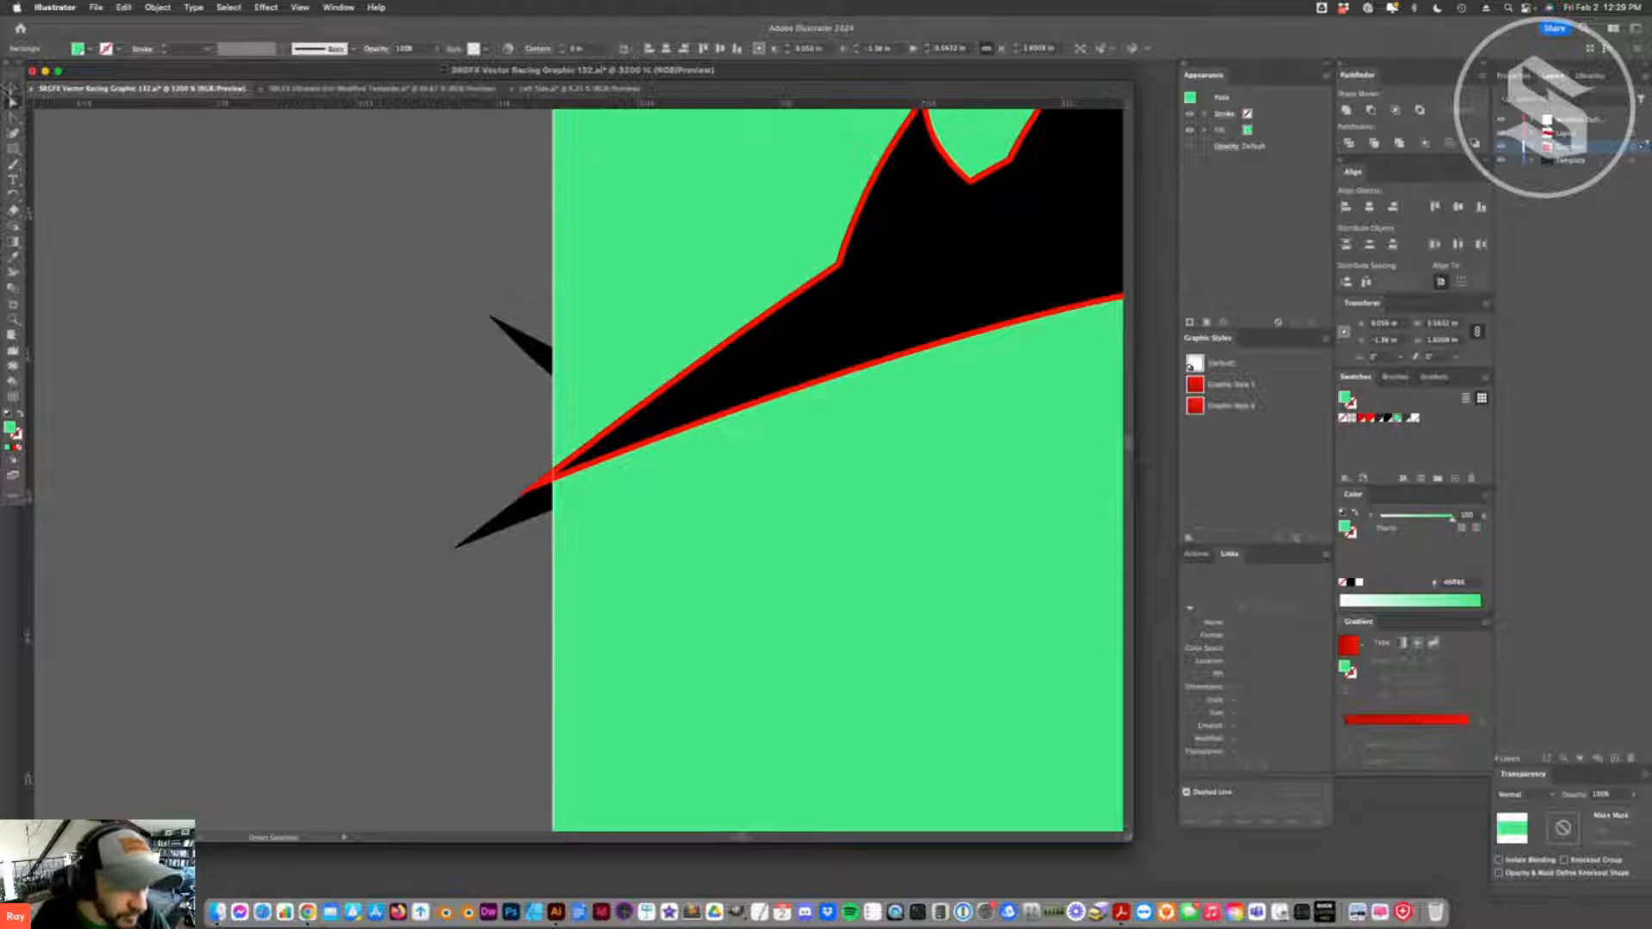
{"action": "key", "text": "super+minus"}
{"action": "key", "text": "super+minus"}
{"action": "key", "text": "super+minus"}
{"action": "key", "text": "super+minus"}
{"action": "key", "text": "super+minus"}
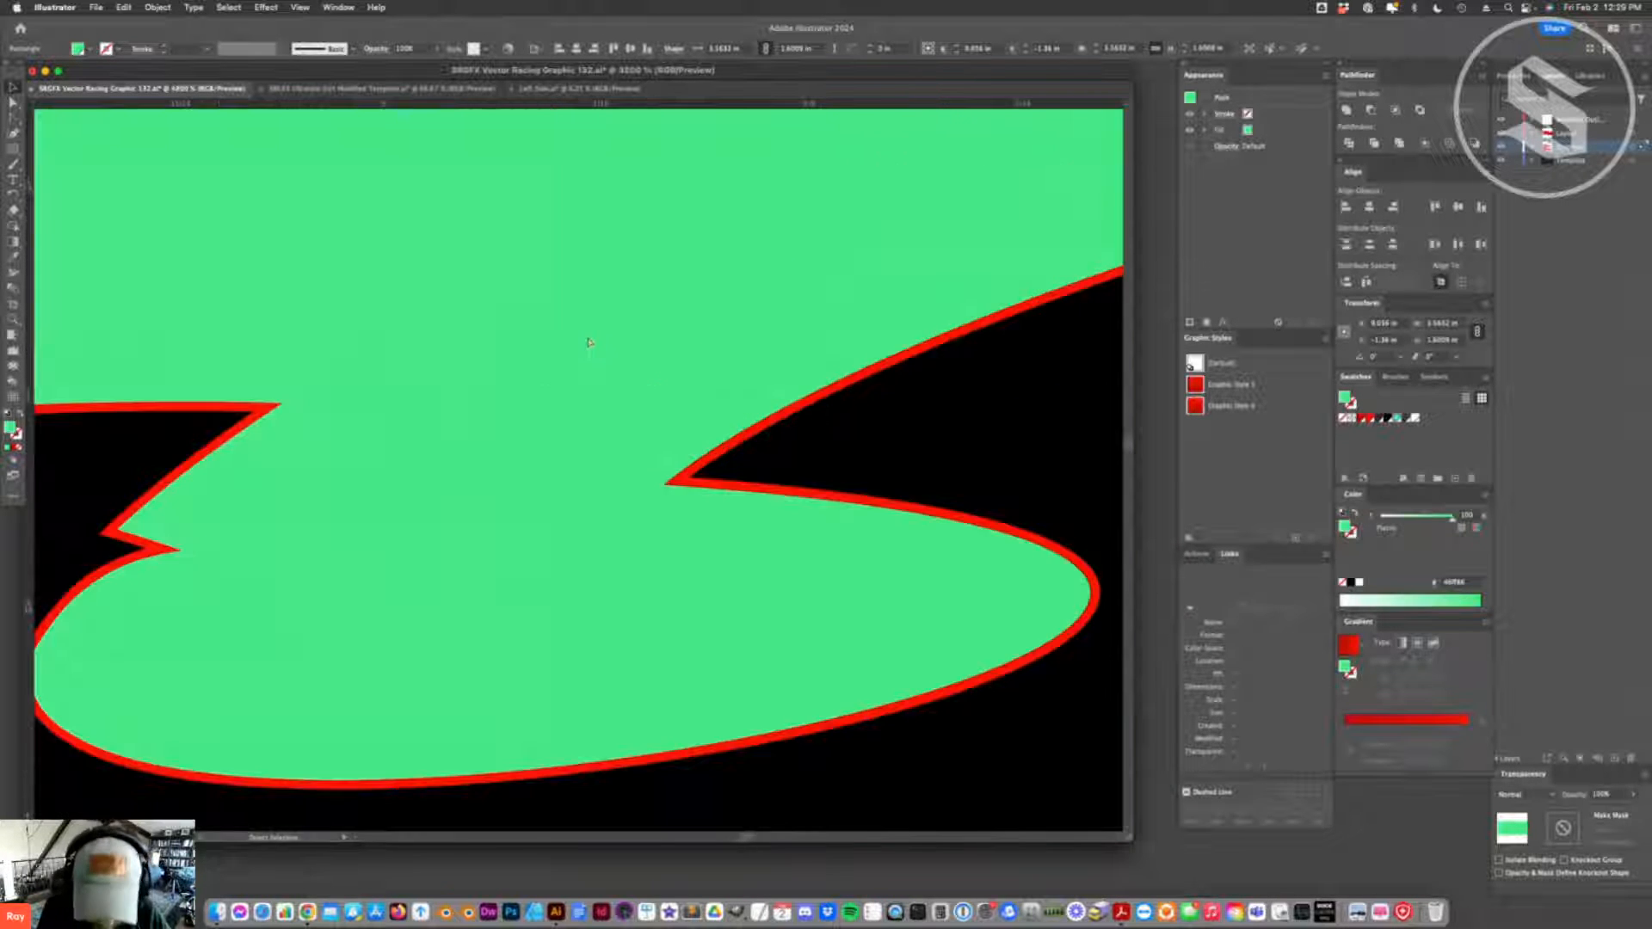
{"action": "key", "text": "super+minus"}
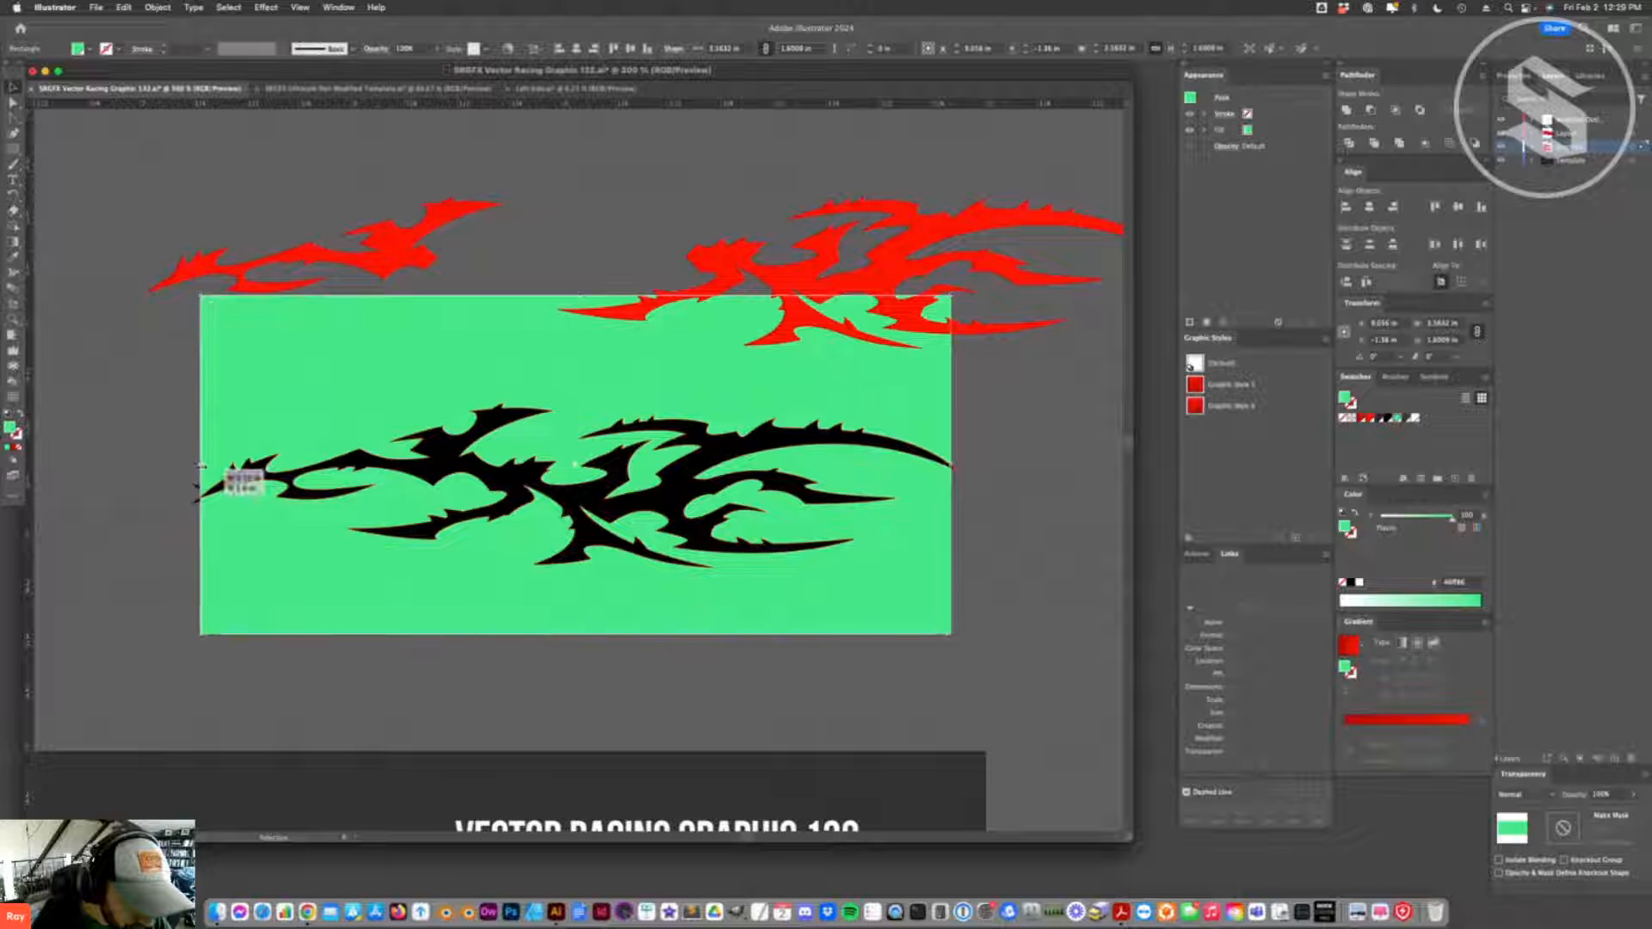
- Subtract the black offset flame from the green rectangle using Minus Front
{"action": "left_click", "coordinate": [80, 163]}
{"action": "left_click", "coordinate": [258, 432]}
{"action": "left_click", "coordinate": [337, 467], "text": "shift"}
{"action": "left_click_drag", "start_coordinate": [337, 467], "coordinate": [320, 340]}
{"action": "key", "text": "super+z"}
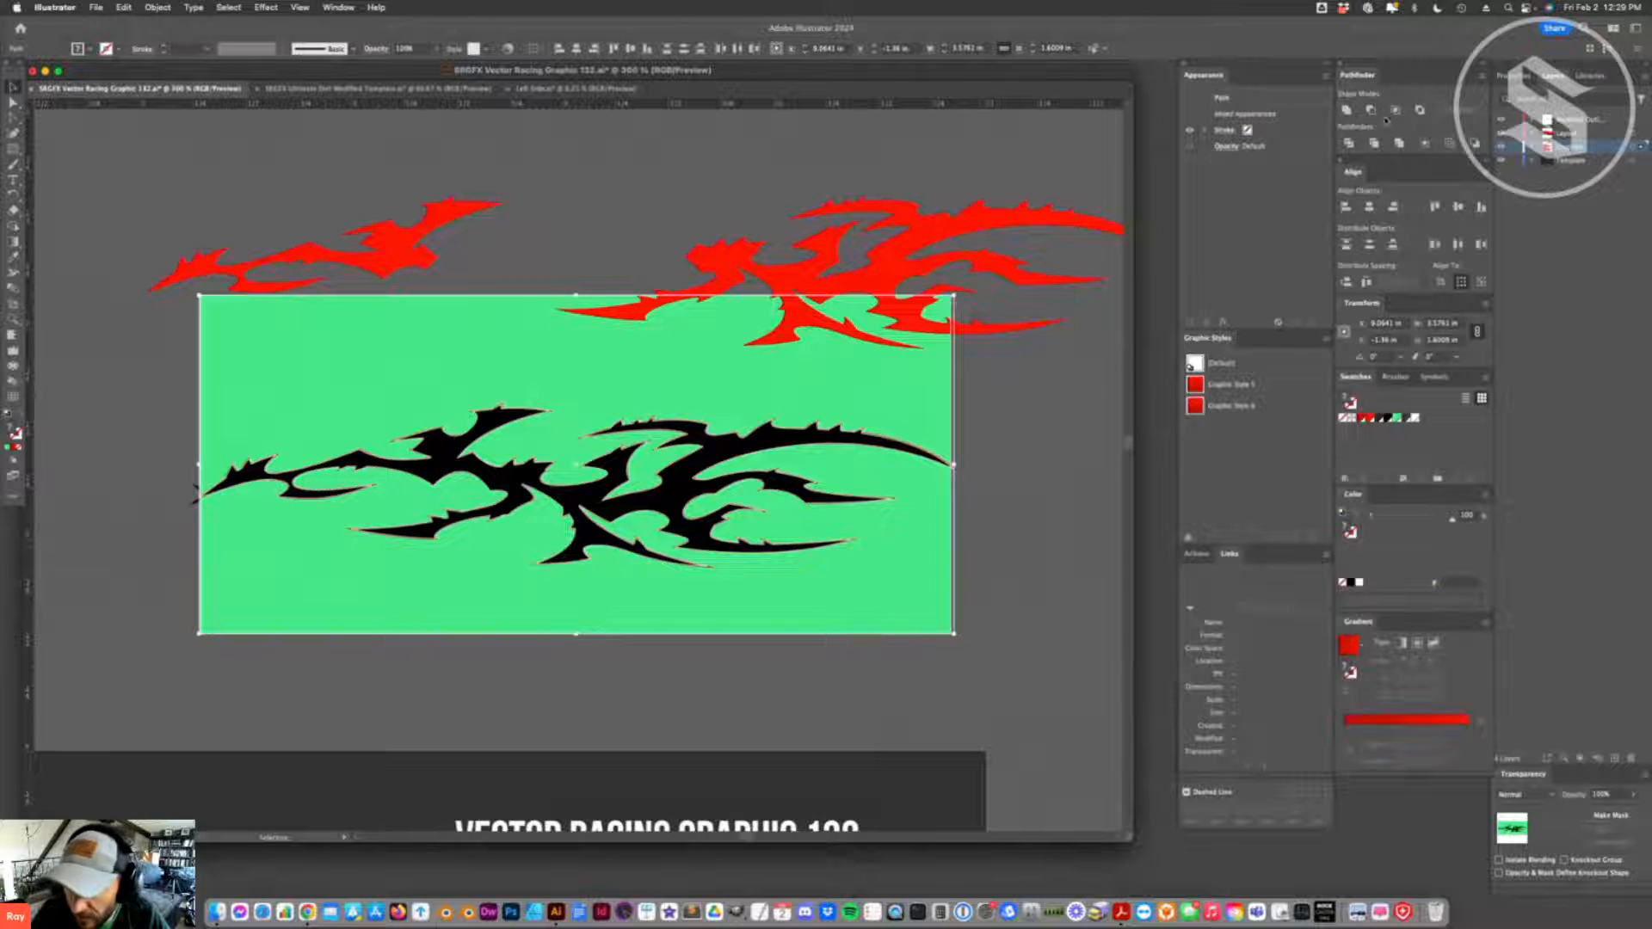
{"action": "left_click", "coordinate": [1371, 111]}
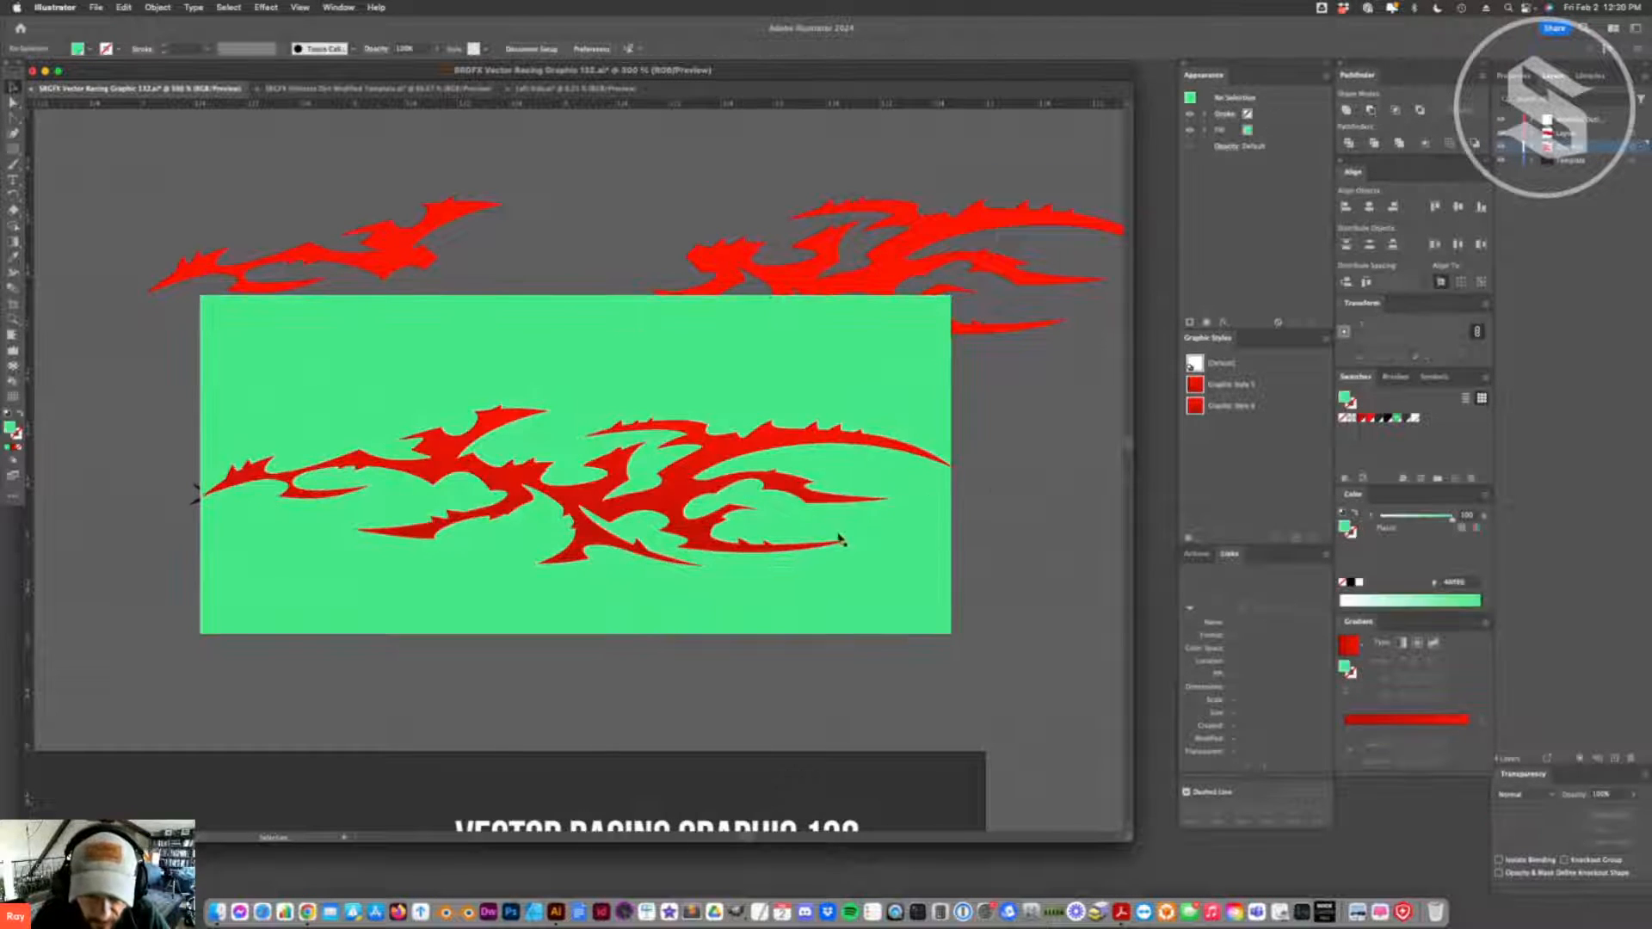
- Ungroup the cut green rectangle and send its upper and lower halves to the back, behind the red and black flames
{"action": "right_click", "coordinate": [883, 547]}
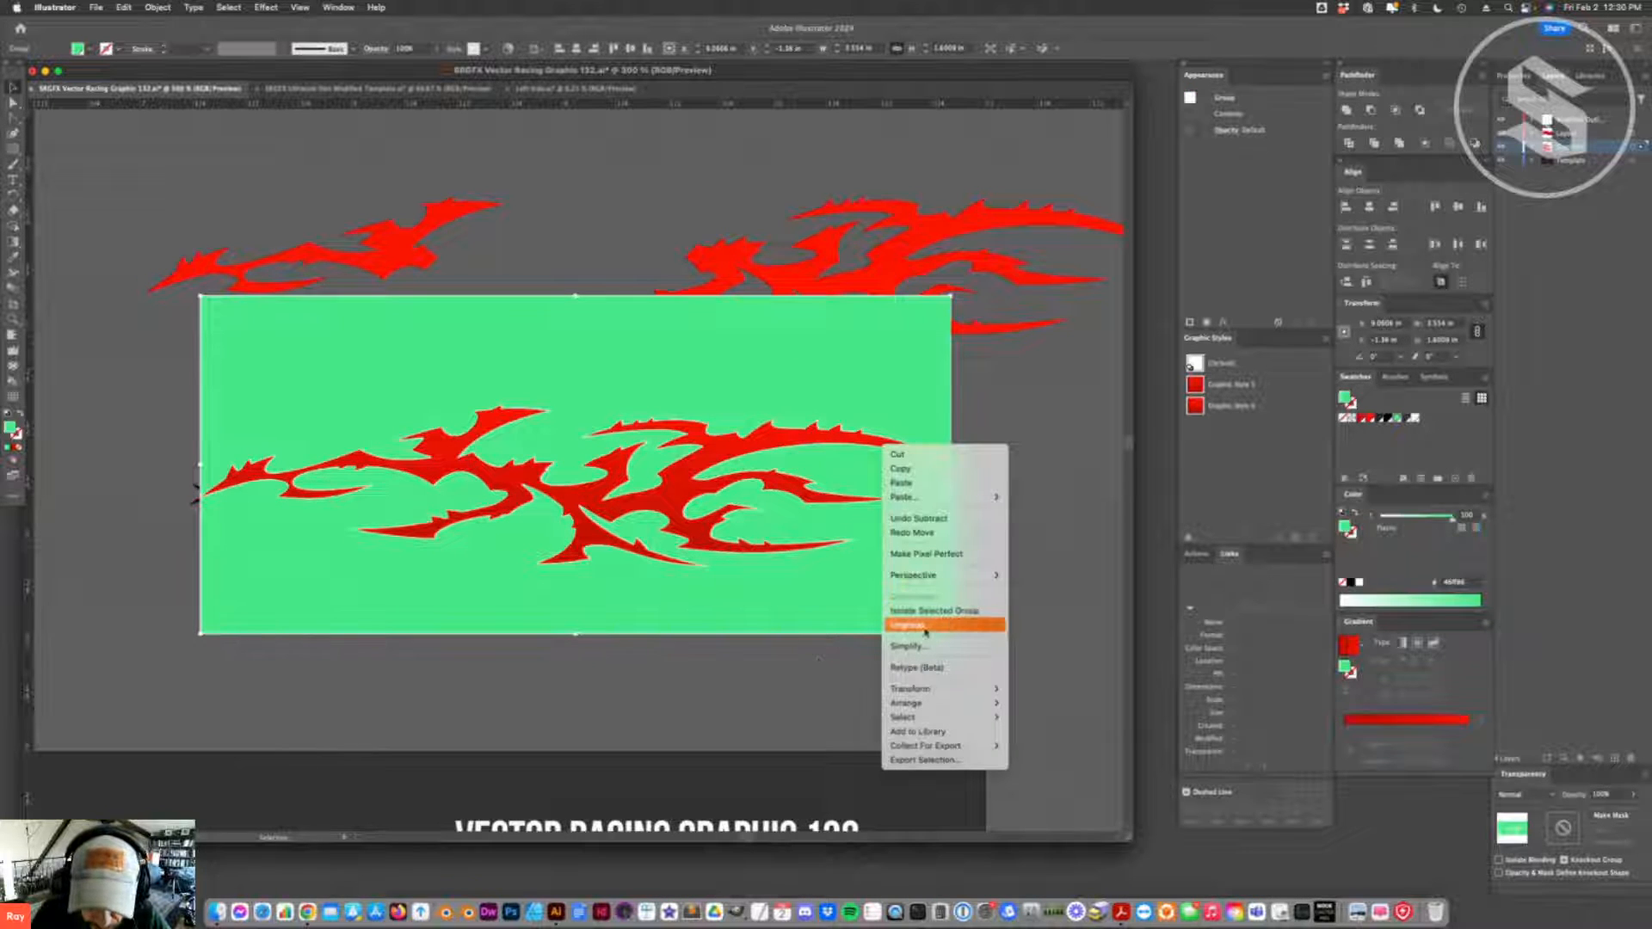
{"action": "left_click", "coordinate": [927, 634]}
{"action": "left_click_drag", "start_coordinate": [841, 403], "coordinate": [854, 307]}
{"action": "key", "text": "super+z"}
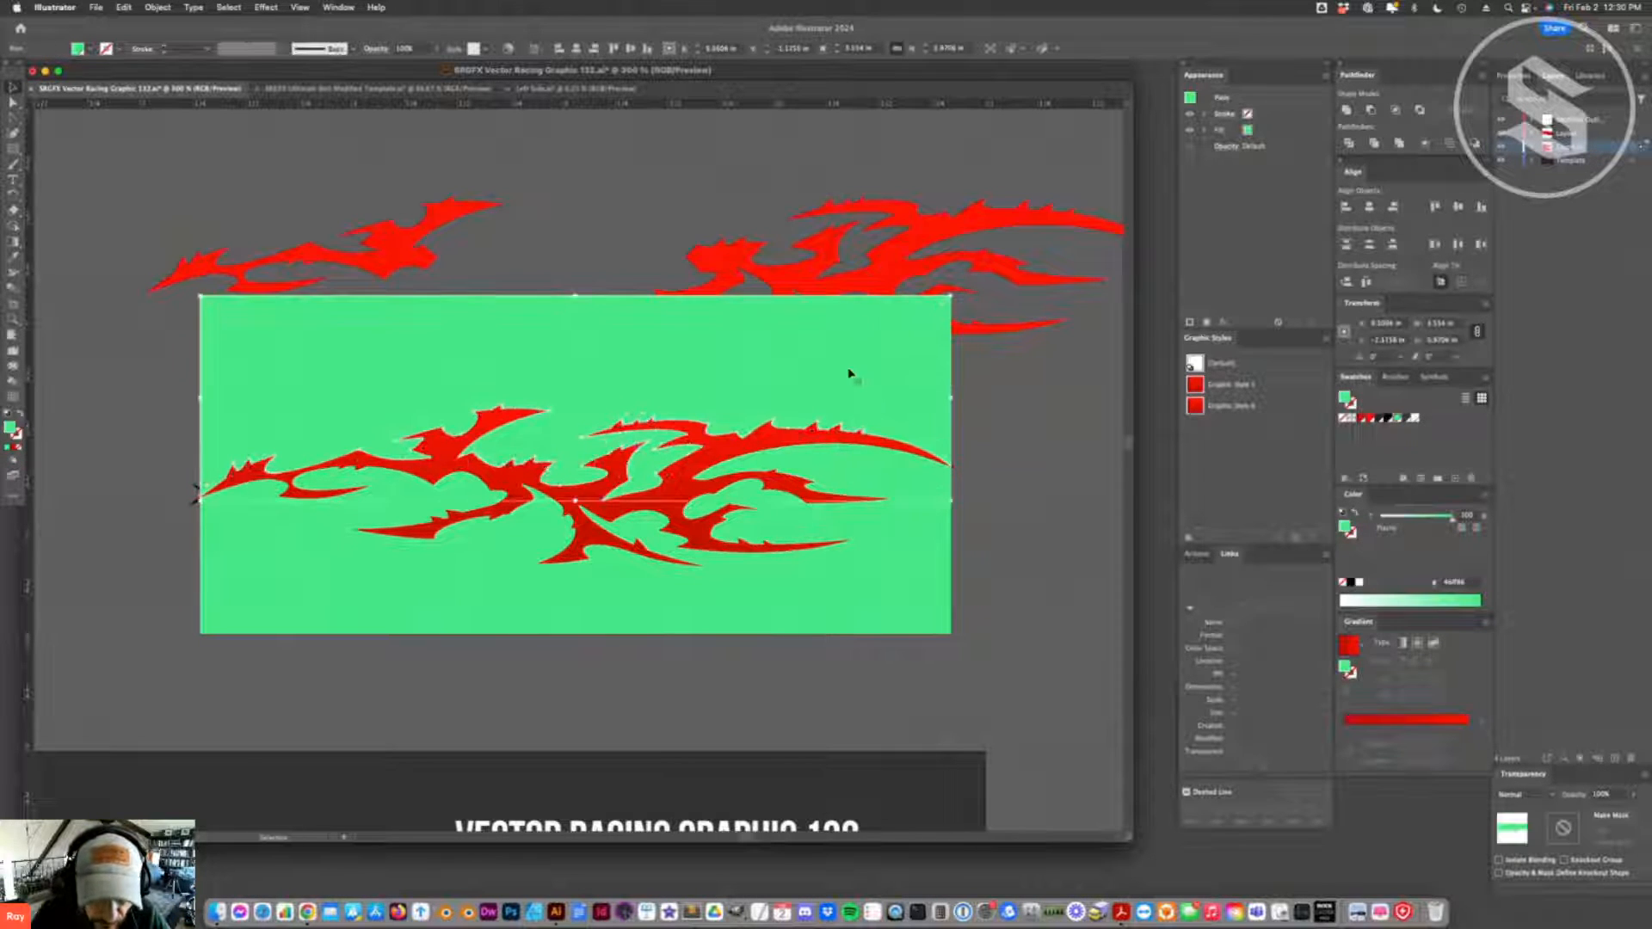
{"action": "key", "text": "super+shift+["}
{"action": "left_click", "coordinate": [669, 584]}
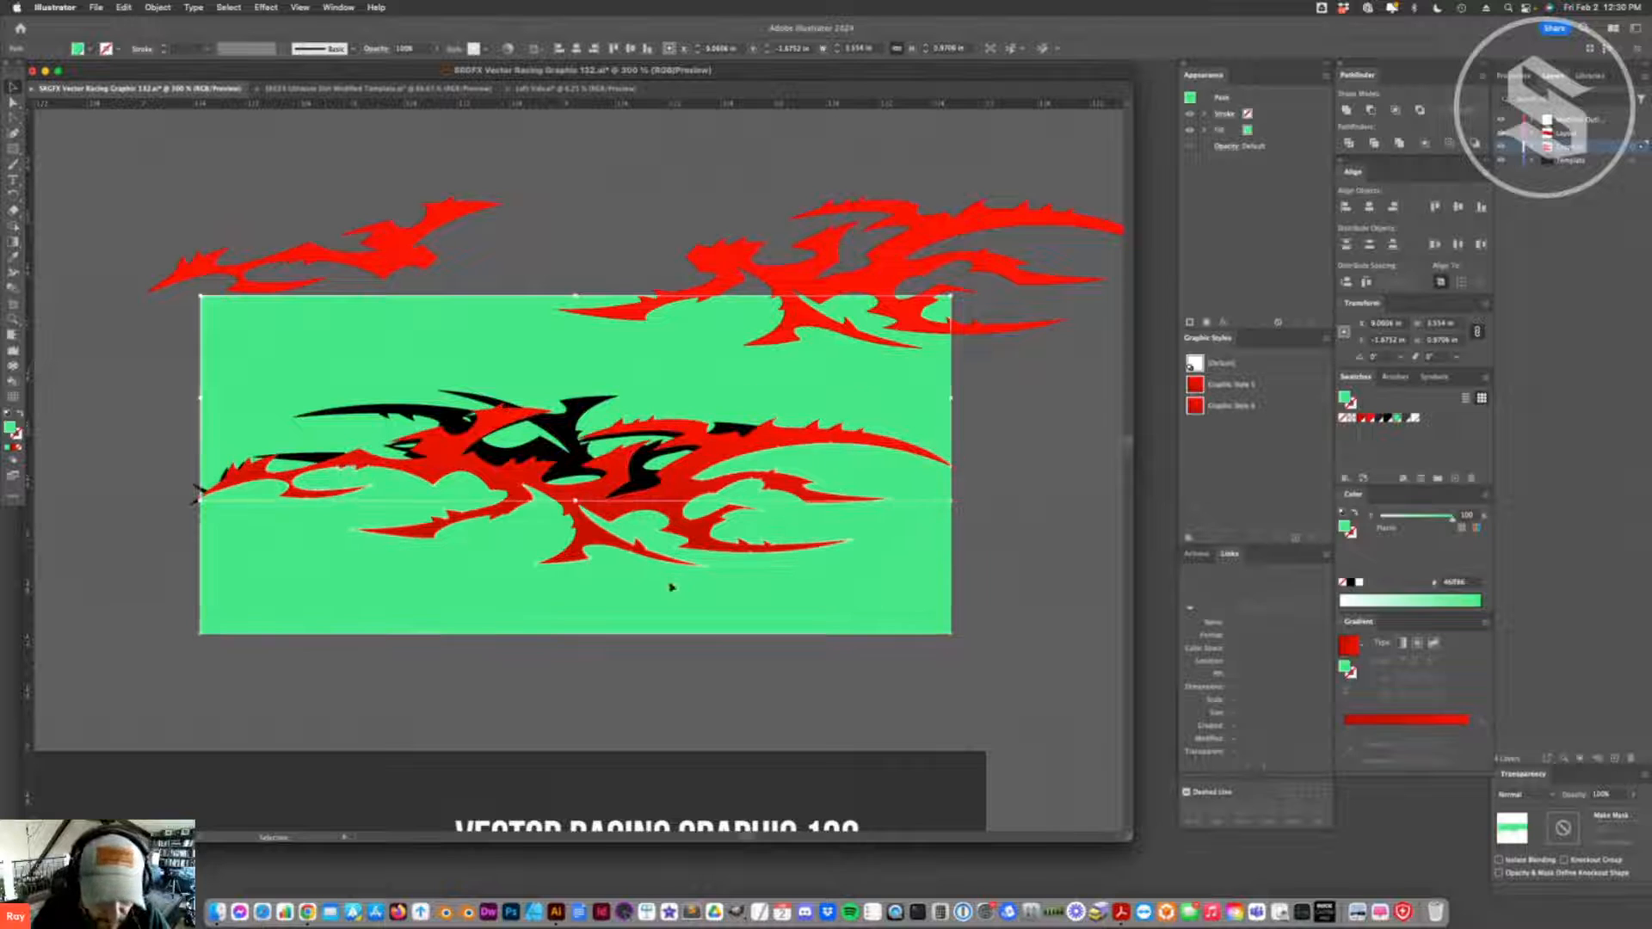
{"action": "key", "text": "super+shift+["}
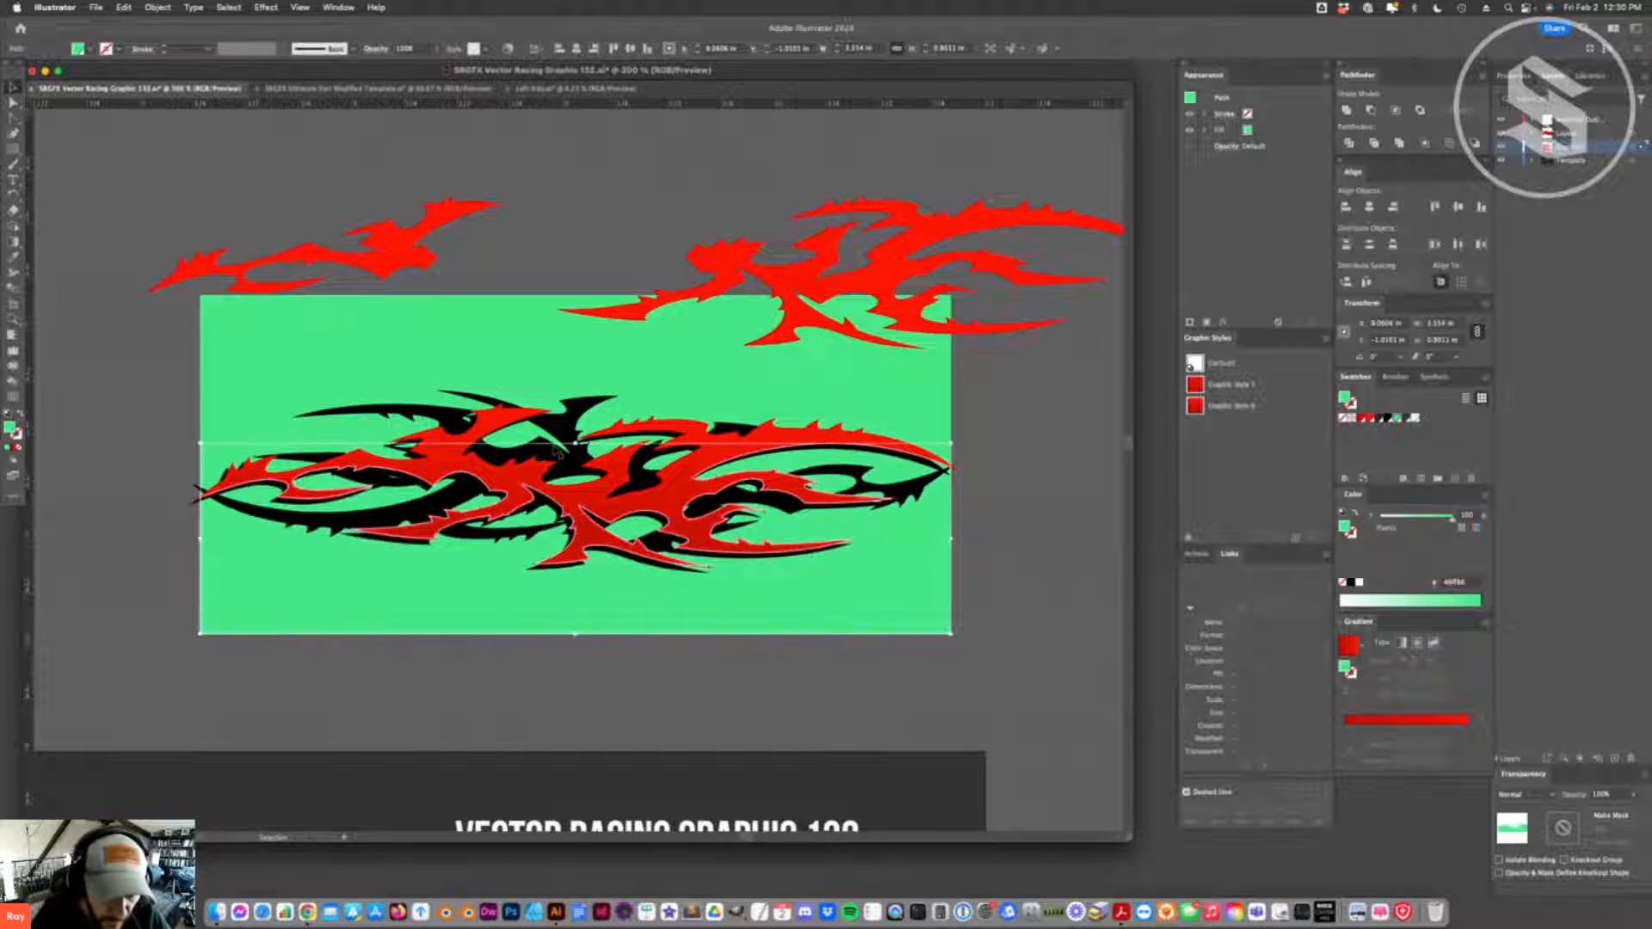
- Try shifting the black flame downward over the rectangle halves
{"action": "left_click", "coordinate": [563, 465]}
{"action": "left_click_drag", "start_coordinate": [564, 384], "coordinate": [589, 472]}
{"action": "key", "text": "super+z"}
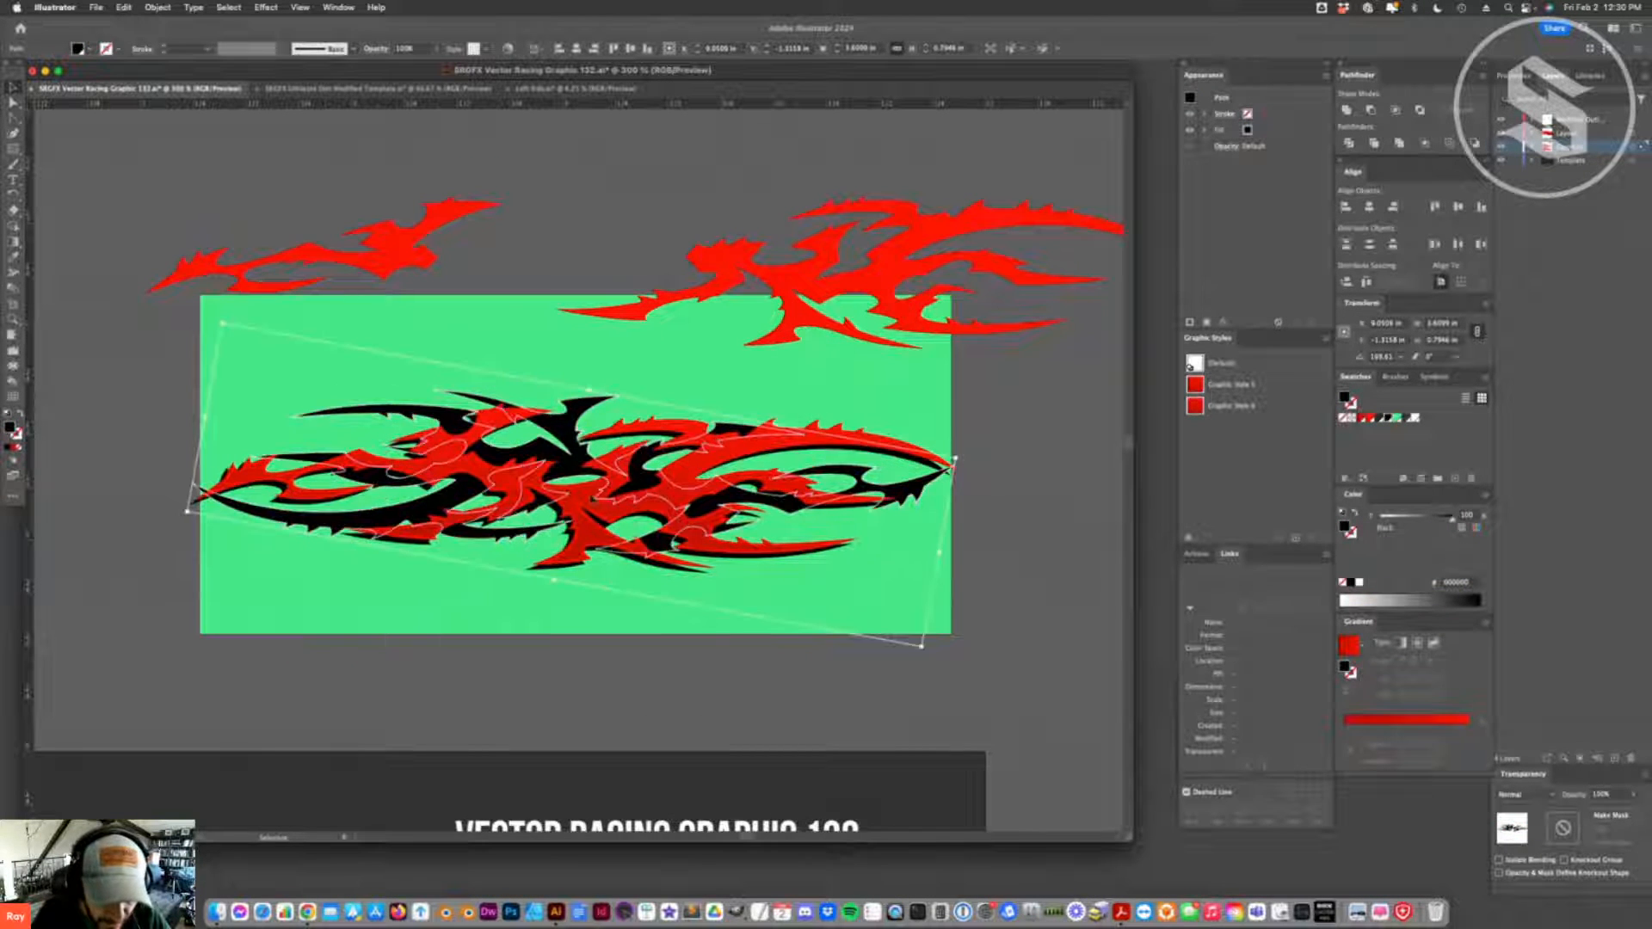
- Fill the upper half of the cut rectangle with white and the lower half with red
{"action": "left_click", "coordinate": [608, 625]}
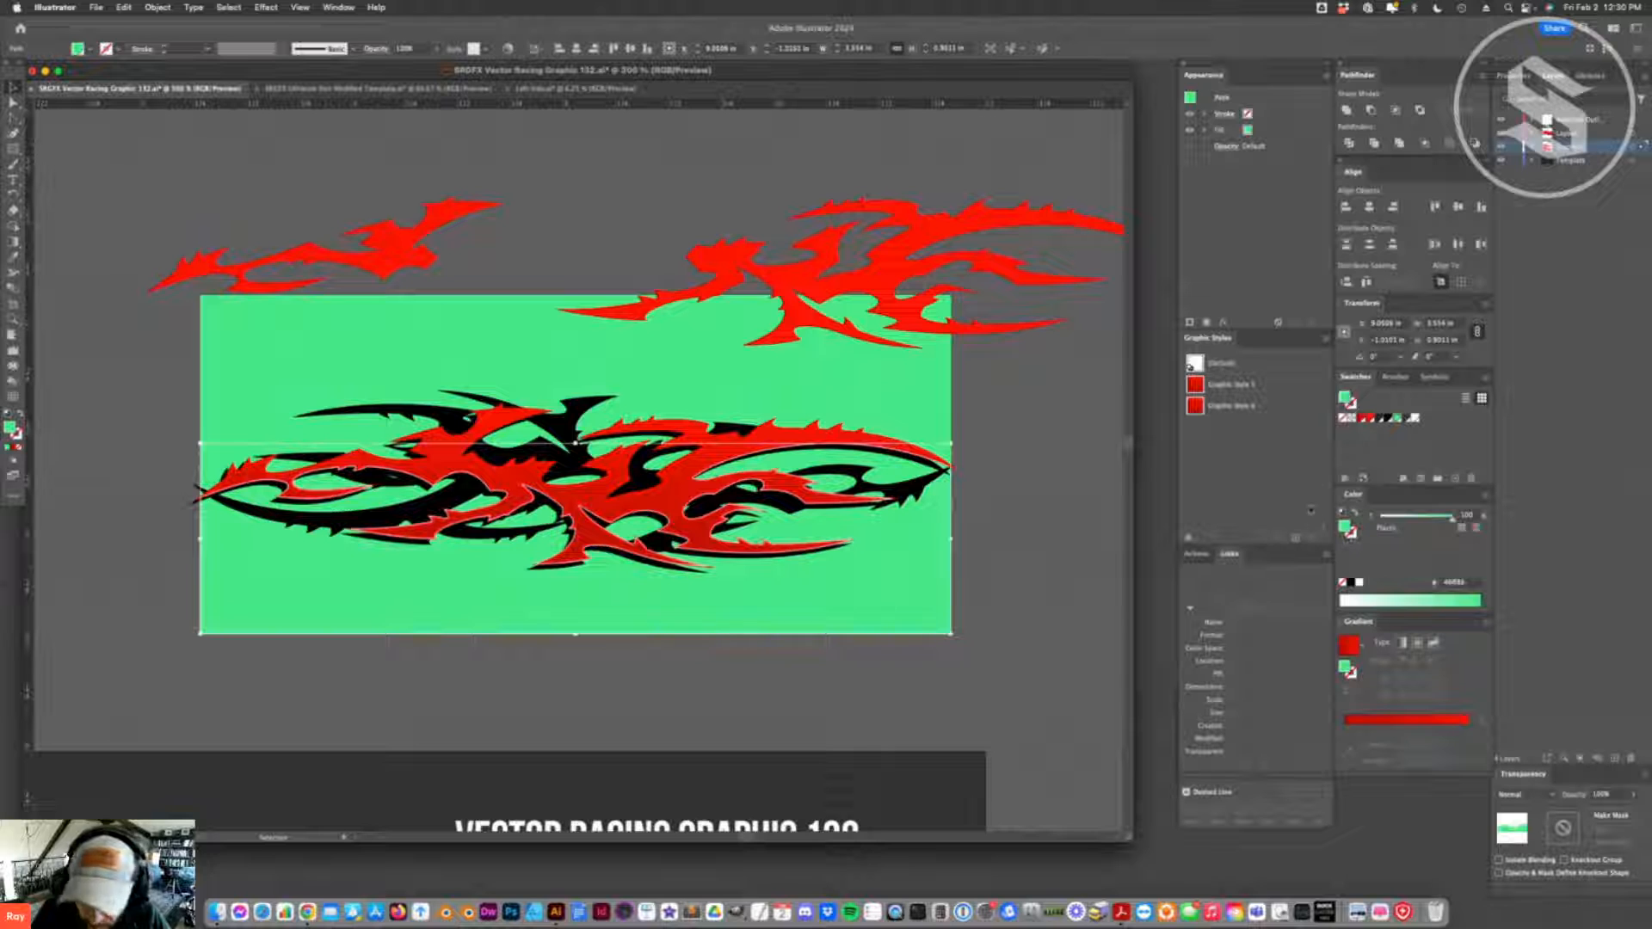
{"action": "left_click", "coordinate": [1378, 419]}
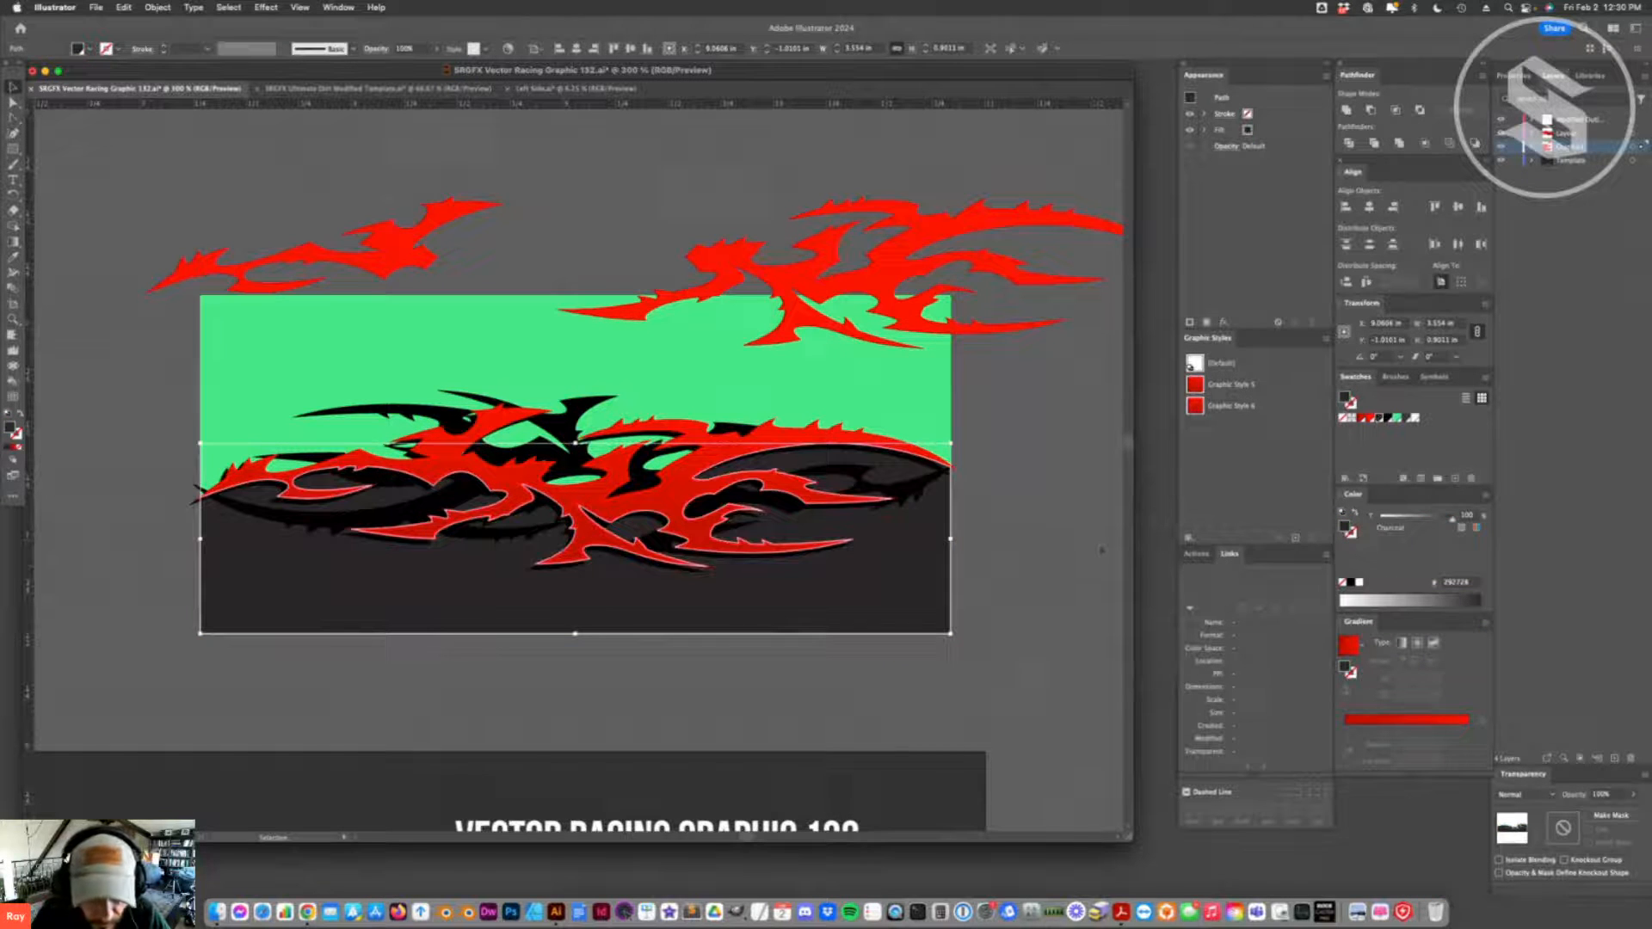
{"action": "left_click", "coordinate": [1413, 419]}
{"action": "left_click", "coordinate": [877, 604]}
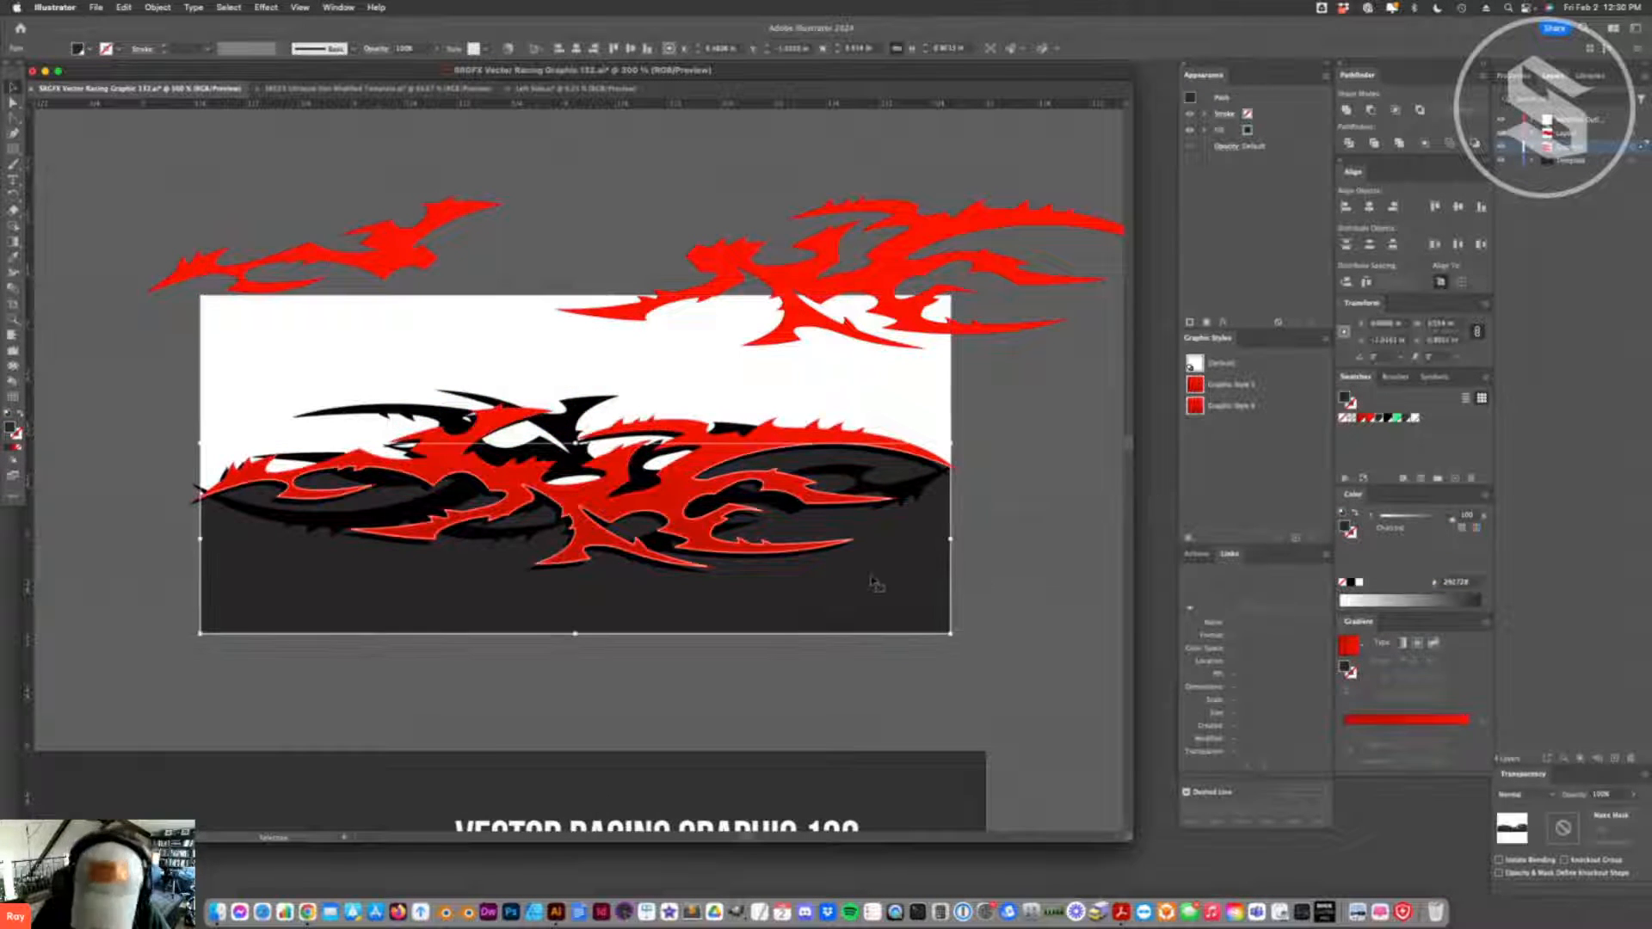
{"action": "key", "text": "v"}
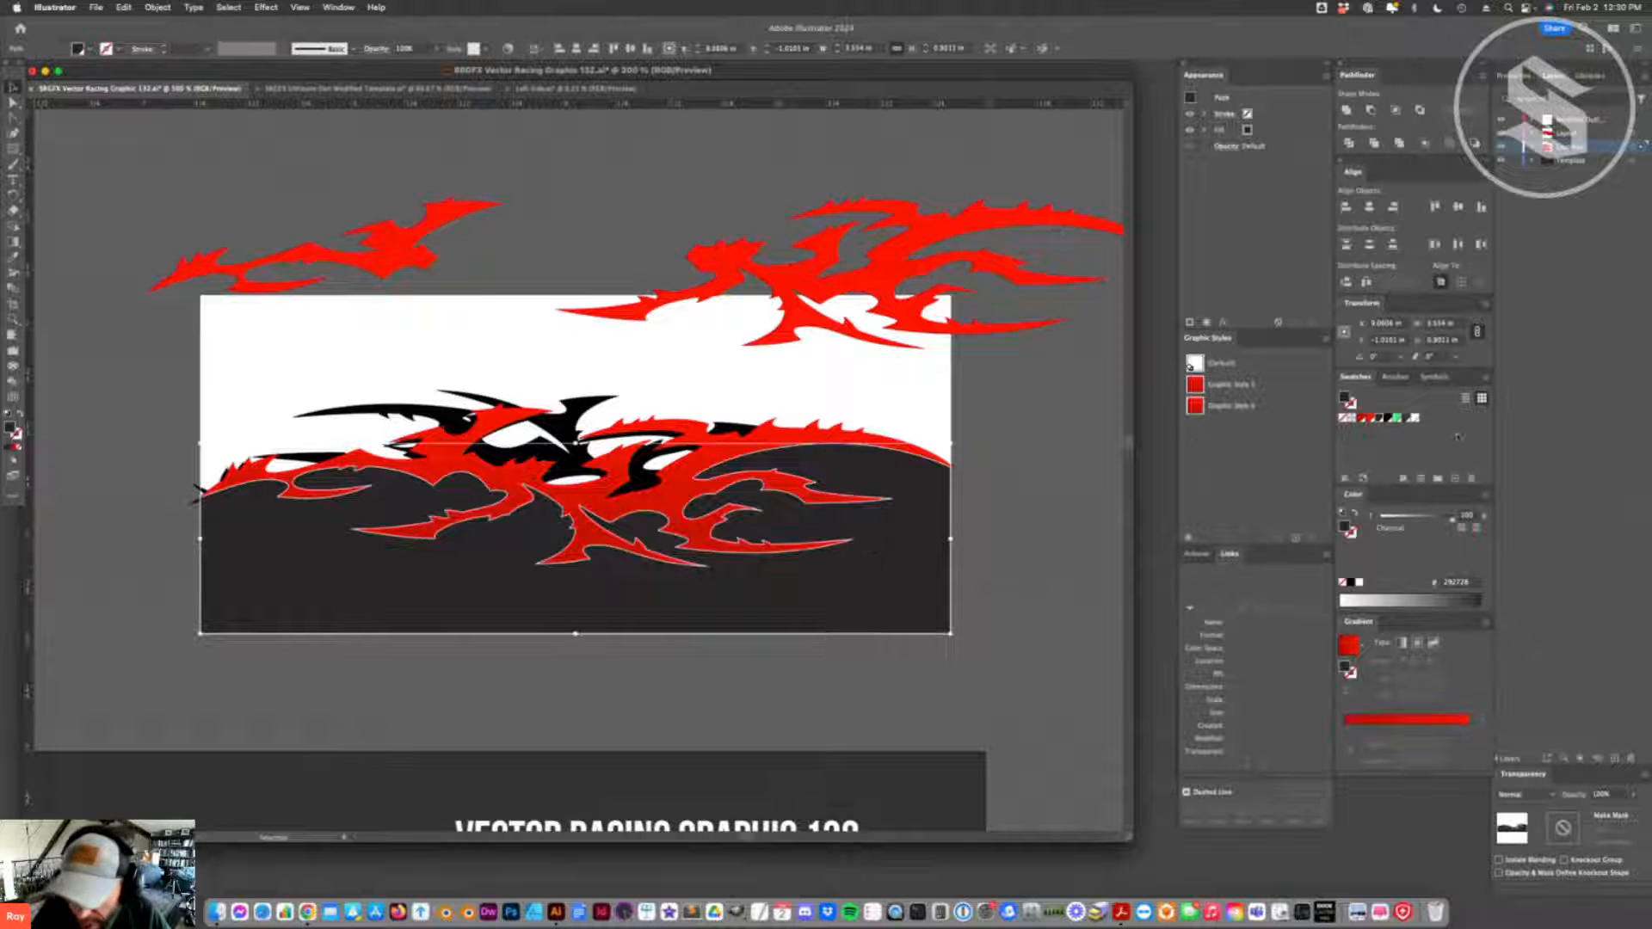
{"action": "left_click", "coordinate": [1367, 419]}
{"action": "key", "text": "super+shift+a"}
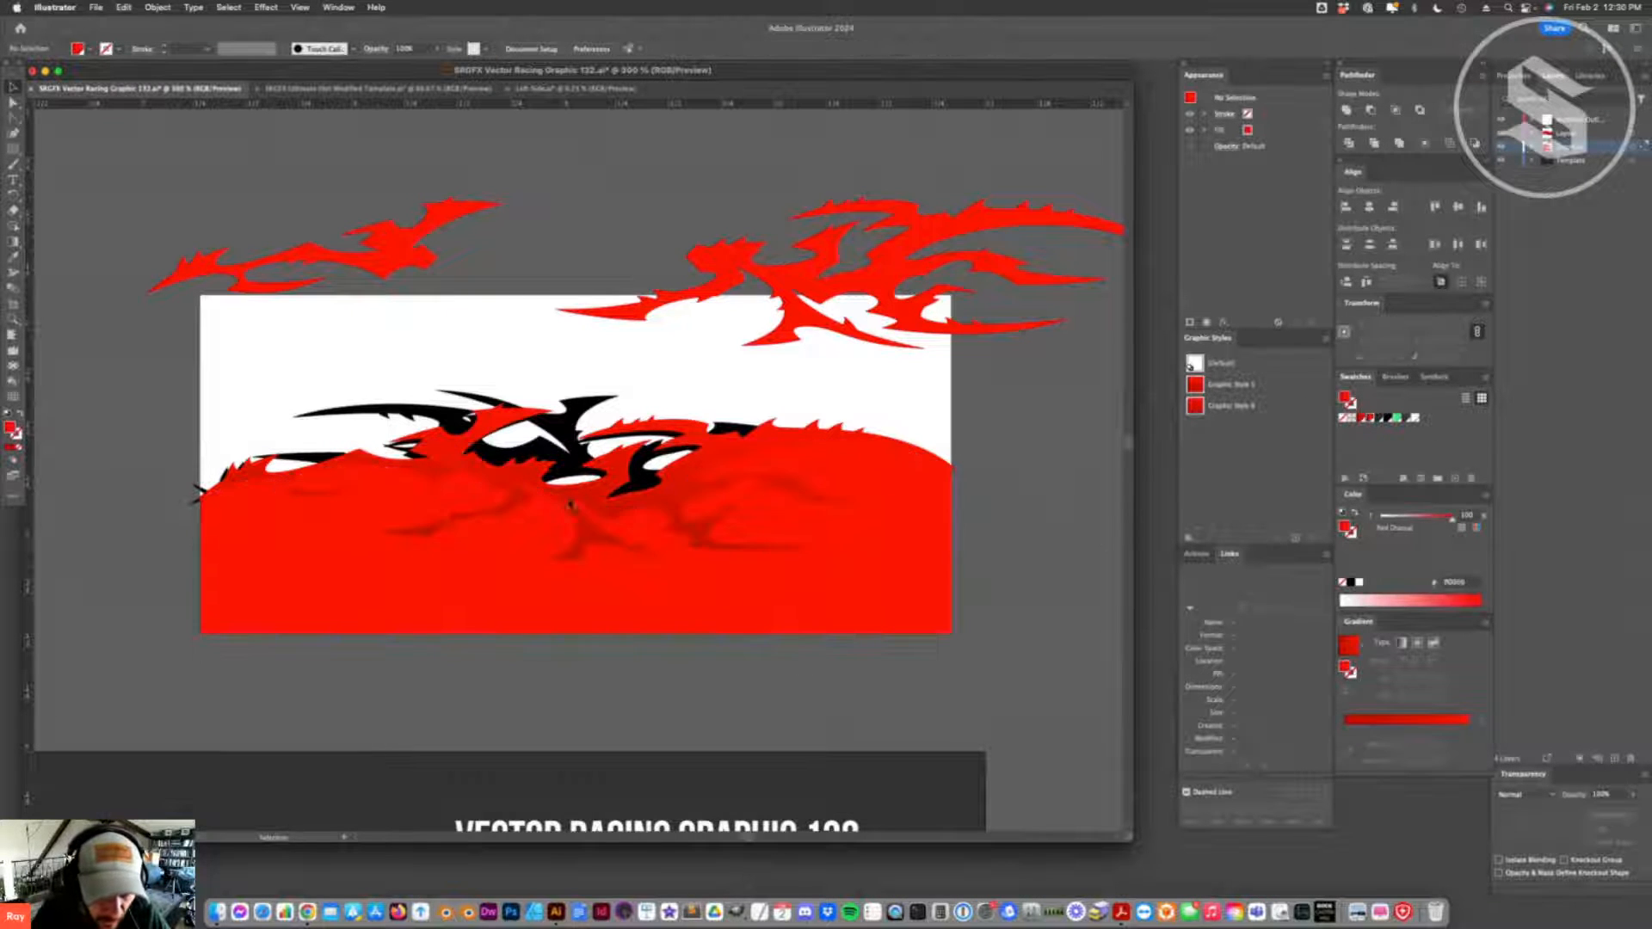
- Move the black flame above the white and red rectangle halves and delete the red flame piece lying over them
{"action": "left_click_drag", "start_coordinate": [614, 506], "coordinate": [638, 741]}
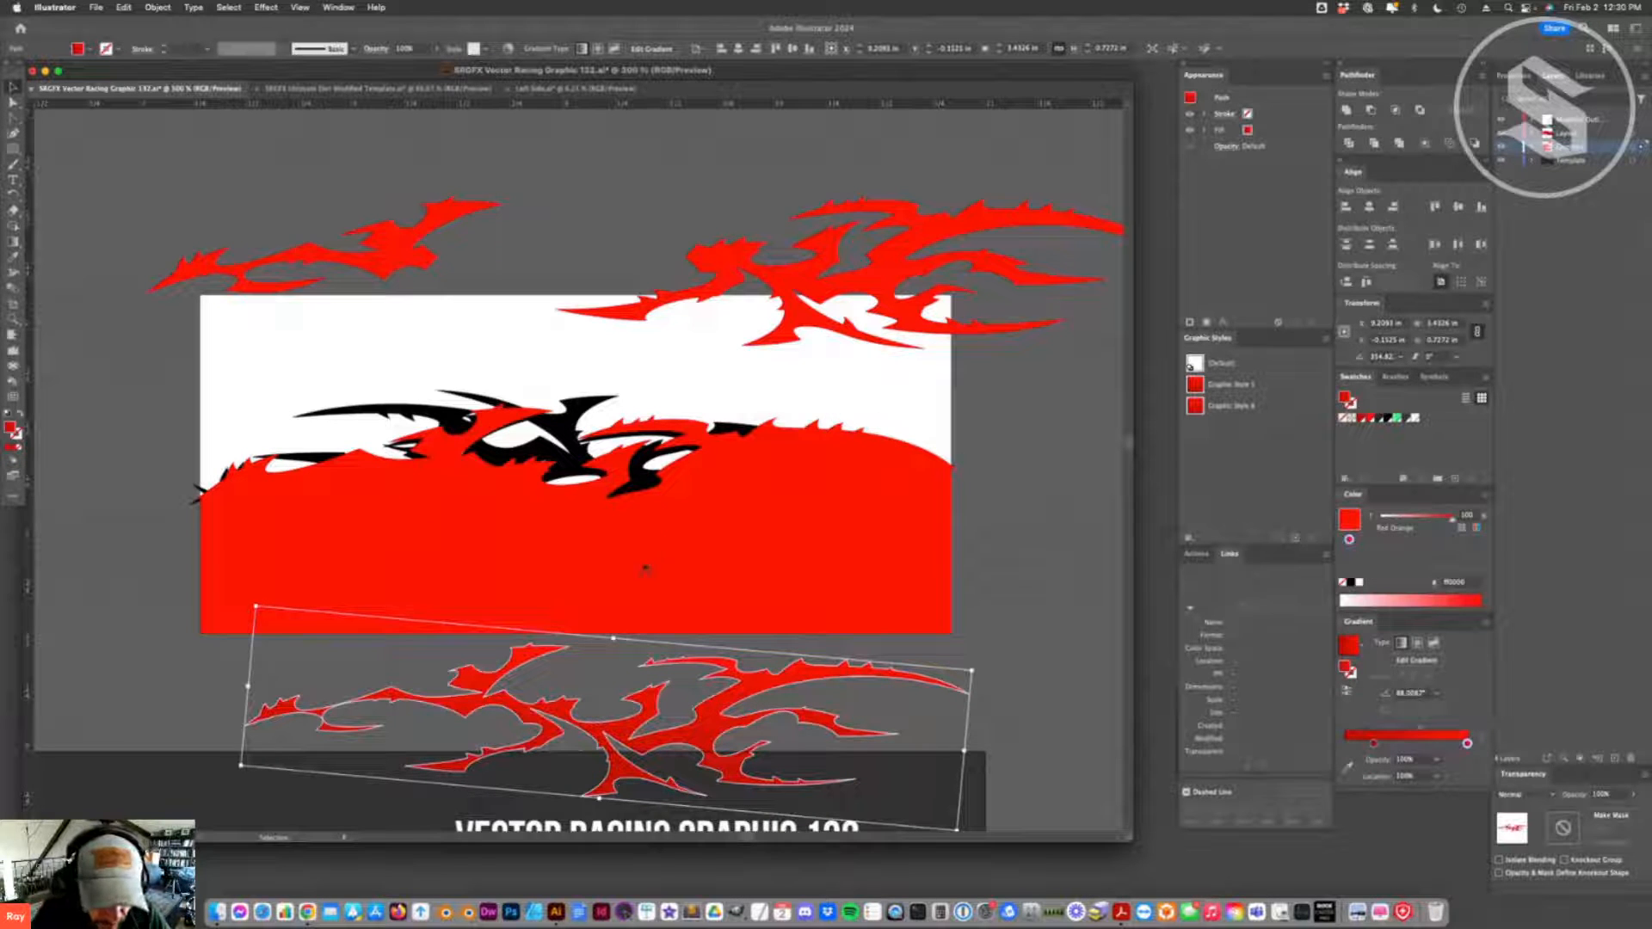
{"action": "key", "text": "super+c"}
{"action": "key", "text": "super+z"}
{"action": "left_click_drag", "start_coordinate": [572, 447], "coordinate": [776, 138]}
{"action": "left_click_drag", "start_coordinate": [675, 448], "coordinate": [600, 622]}
{"action": "key", "text": "Delete"}
{"action": "key", "text": "Delete"}
- Try pulling the red pieces of the two-tone rectangle downward, away from the white upper half
{"action": "left_click", "coordinate": [609, 503]}
{"action": "left_click_drag", "start_coordinate": [609, 504], "coordinate": [632, 546]}
{"action": "key", "text": "super+z"}
{"action": "left_click_drag", "start_coordinate": [672, 610], "coordinate": [661, 647]}
{"action": "key", "text": "super+z"}
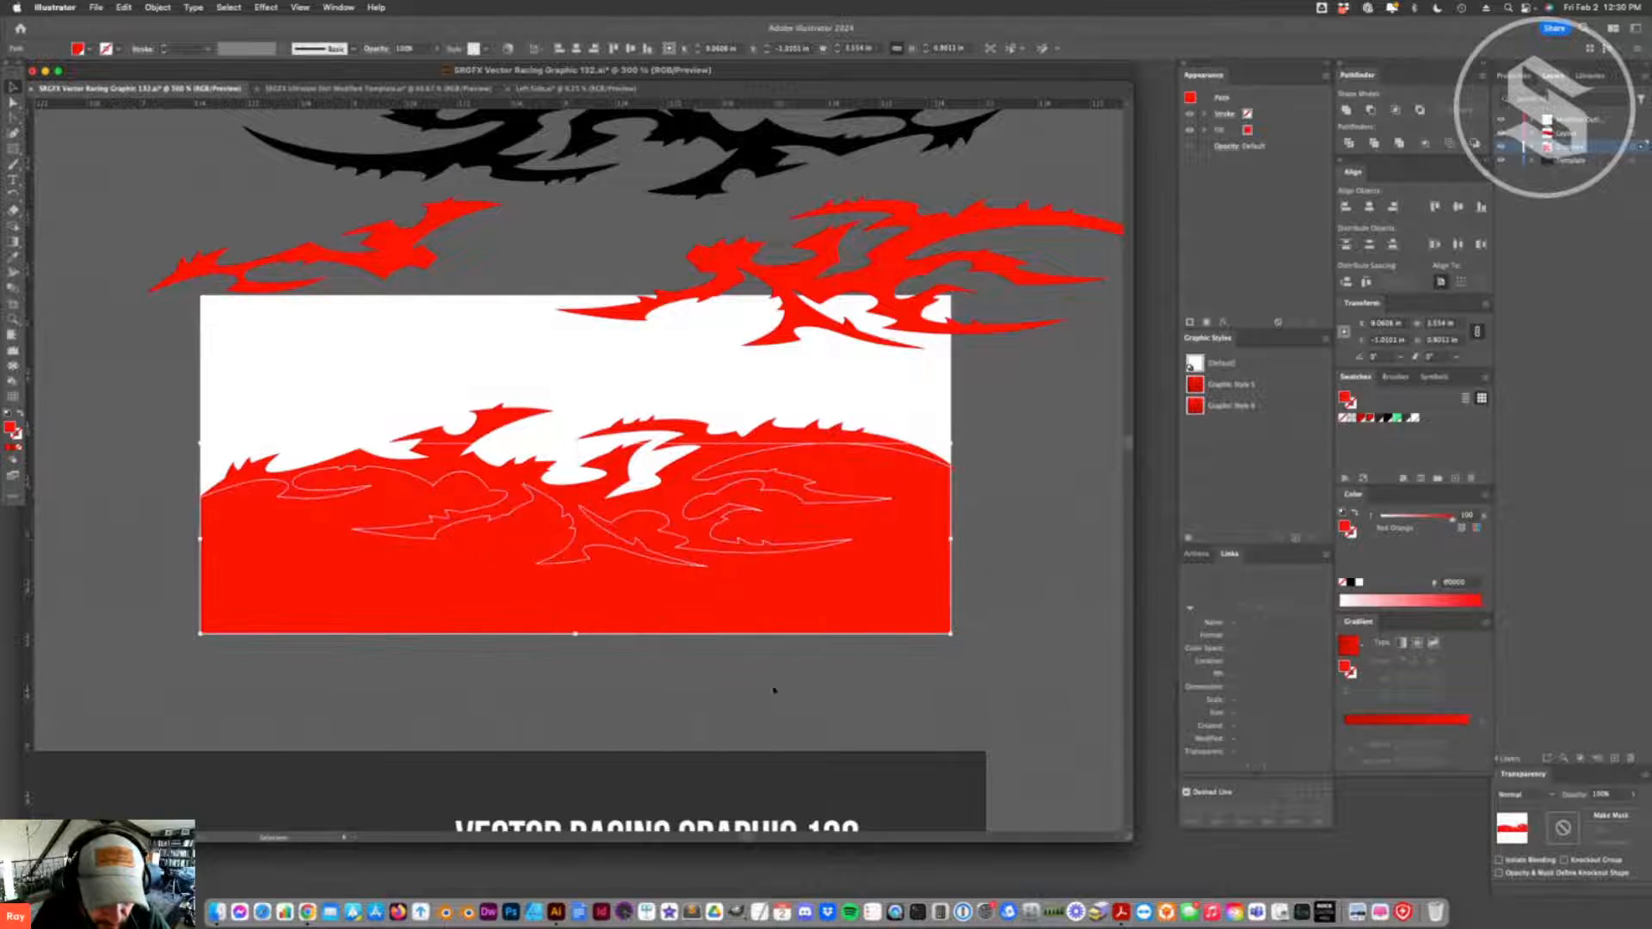
- Try moving the white upper half away from the red pieces of the two-tone rectangle
{"action": "left_click", "coordinate": [785, 676]}
{"action": "left_click_drag", "start_coordinate": [731, 375], "coordinate": [298, 191]}
{"action": "left_click", "coordinate": [1039, 441]}
{"action": "left_click", "coordinate": [467, 544]}
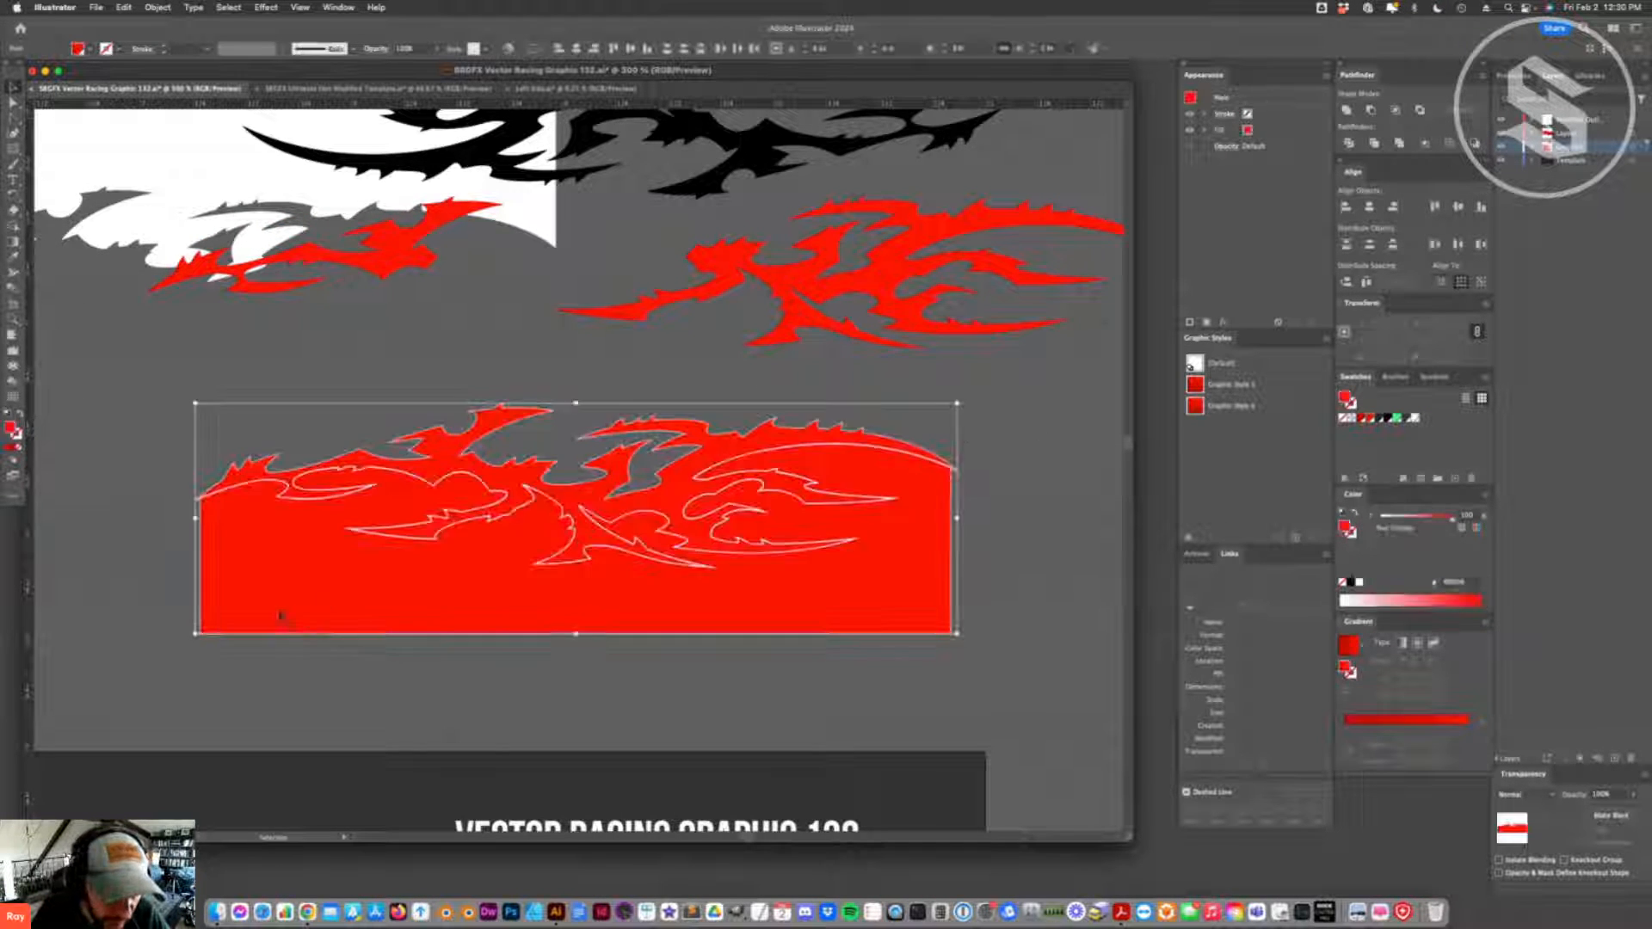
{"action": "key", "text": "super+z"}
{"action": "key", "text": "super+z"}
{"action": "key", "text": "super+z"}
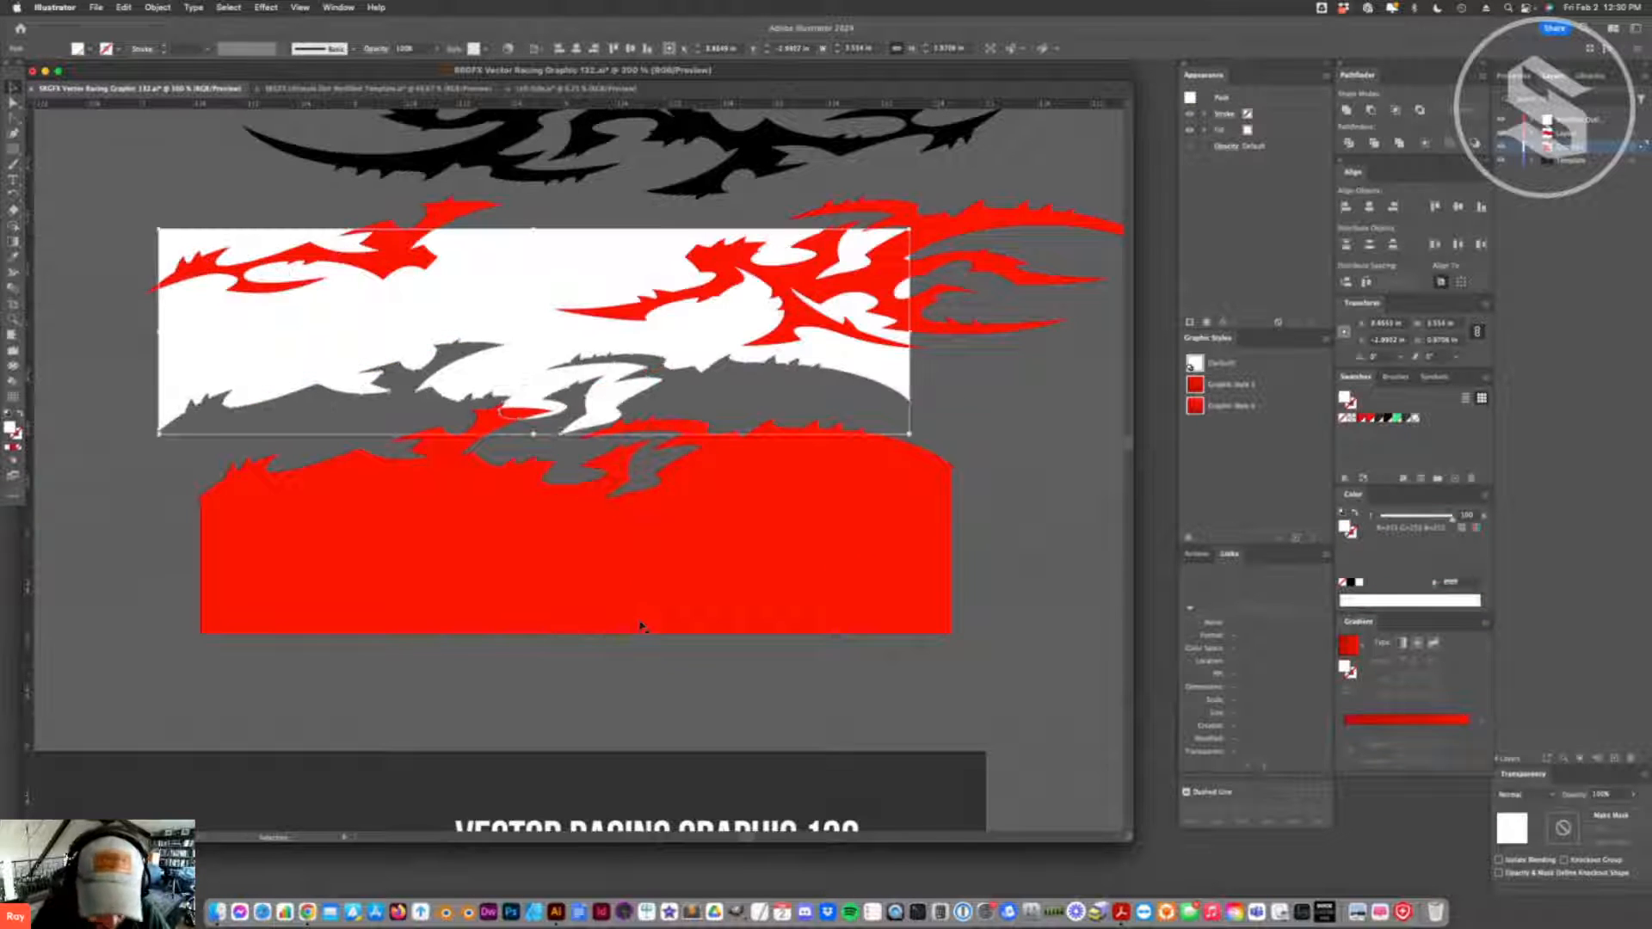
- Duplicate the white and red rectangle halves with their red flame piece onto the empty canvas up and left of the original
{"action": "key", "text": "super+1"}
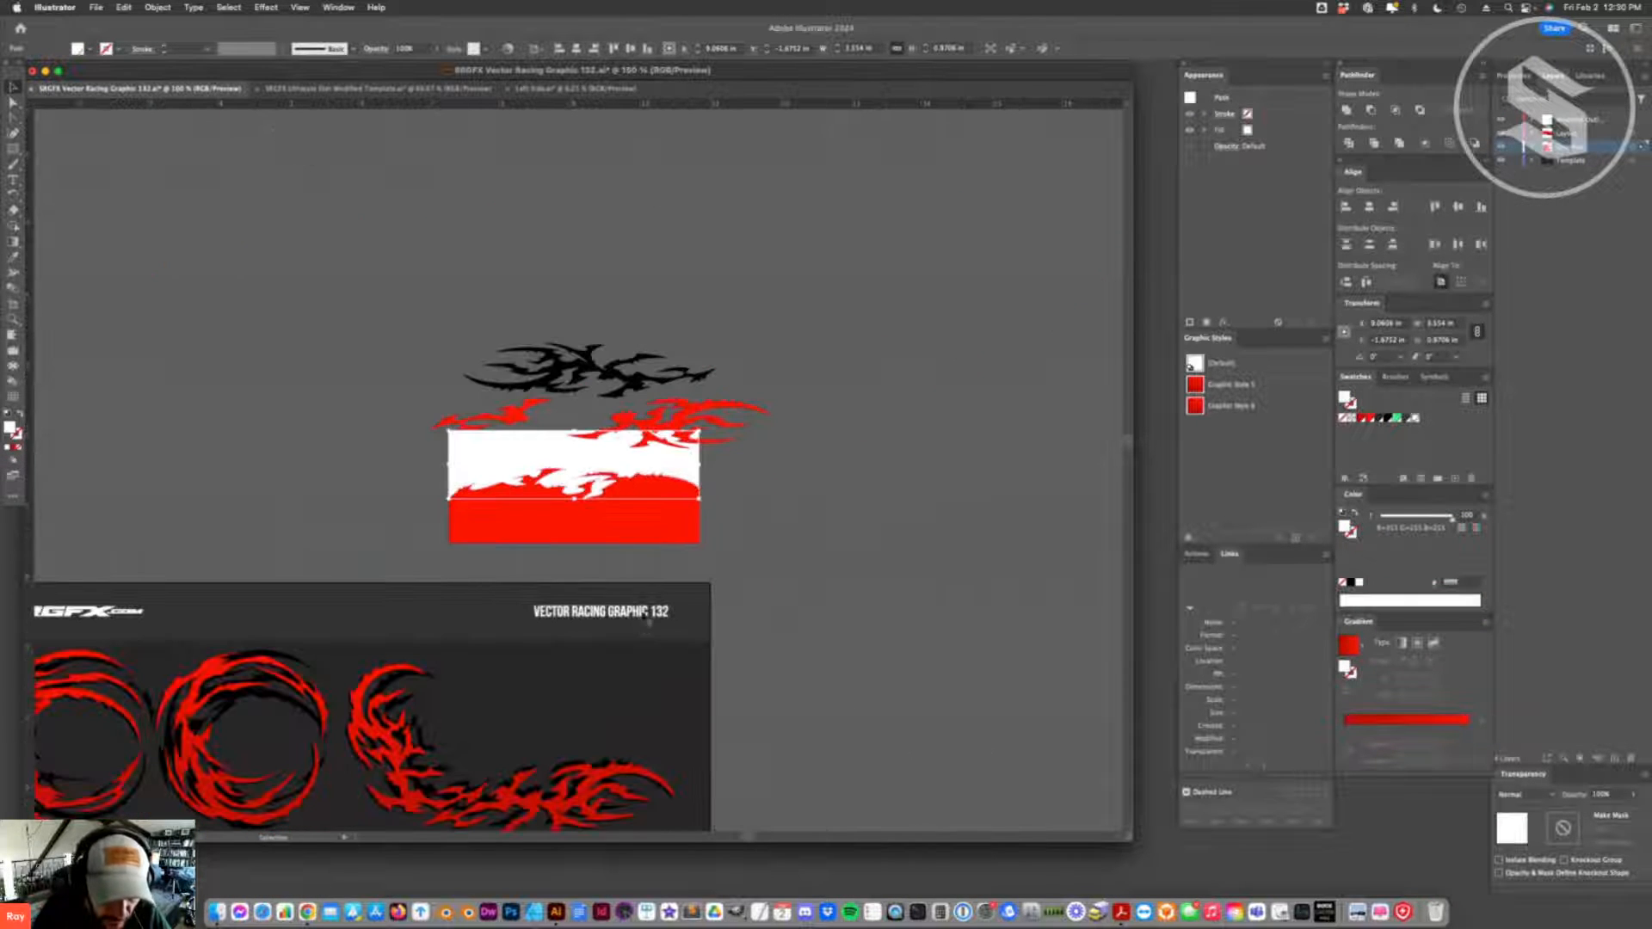
{"action": "left_click_drag", "start_coordinate": [406, 540], "coordinate": [482, 484]}
{"action": "left_click_drag", "start_coordinate": [611, 527], "coordinate": [238, 328]}
{"action": "left_click", "coordinate": [242, 350]}
{"action": "left_click", "coordinate": [226, 339]}
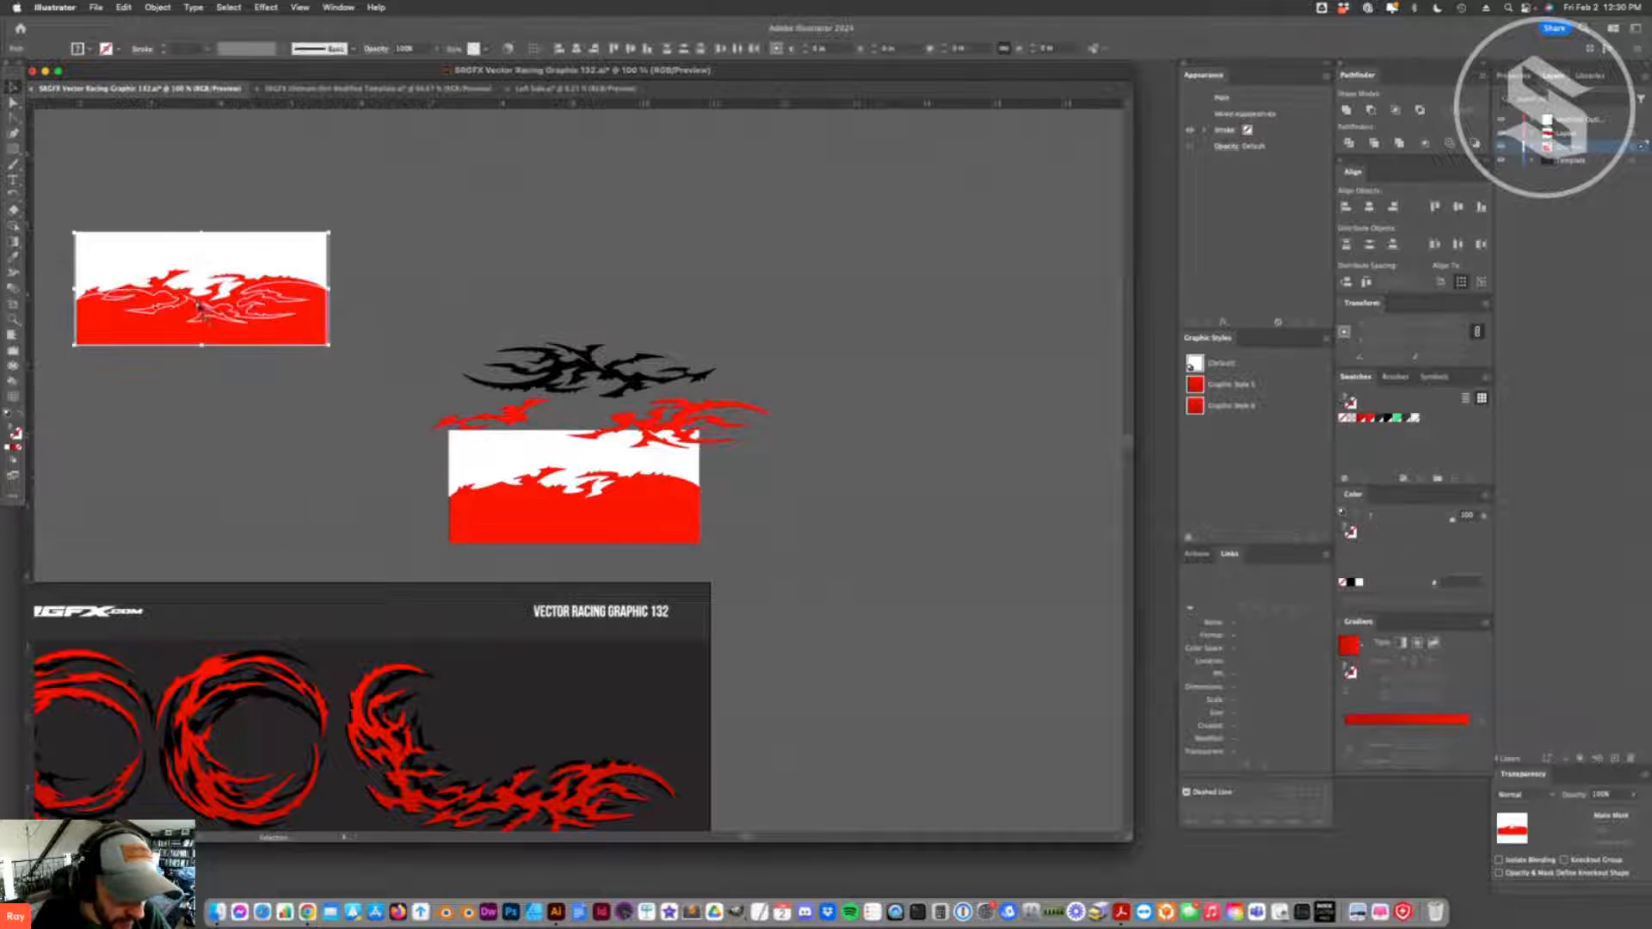
- Pull the red pieces of the duplicate down below its white half and delete that white half
{"action": "key", "text": "super+shift+a"}
{"action": "left_click_drag", "start_coordinate": [211, 319], "coordinate": [203, 414]}
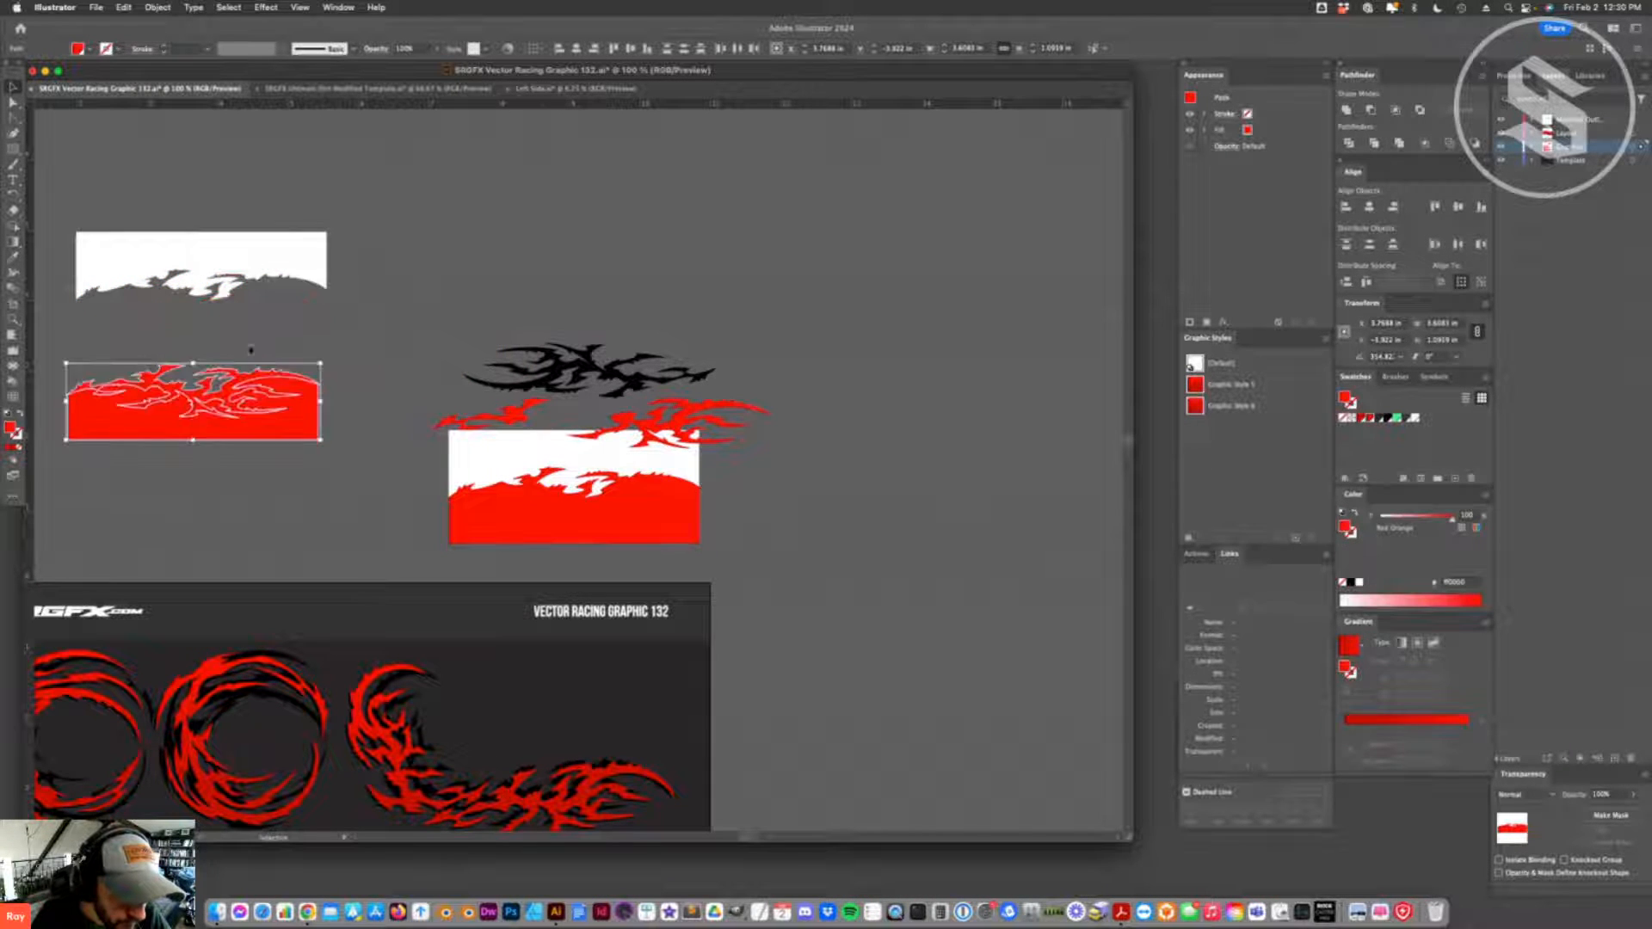
{"action": "key", "text": "super+shift+a"}
{"action": "key", "text": "super+z"}
{"action": "key", "text": "super+z"}
{"action": "left_click_drag", "start_coordinate": [229, 338], "coordinate": [217, 430]}
{"action": "left_click", "coordinate": [272, 256]}
{"action": "key", "text": "Delete"}
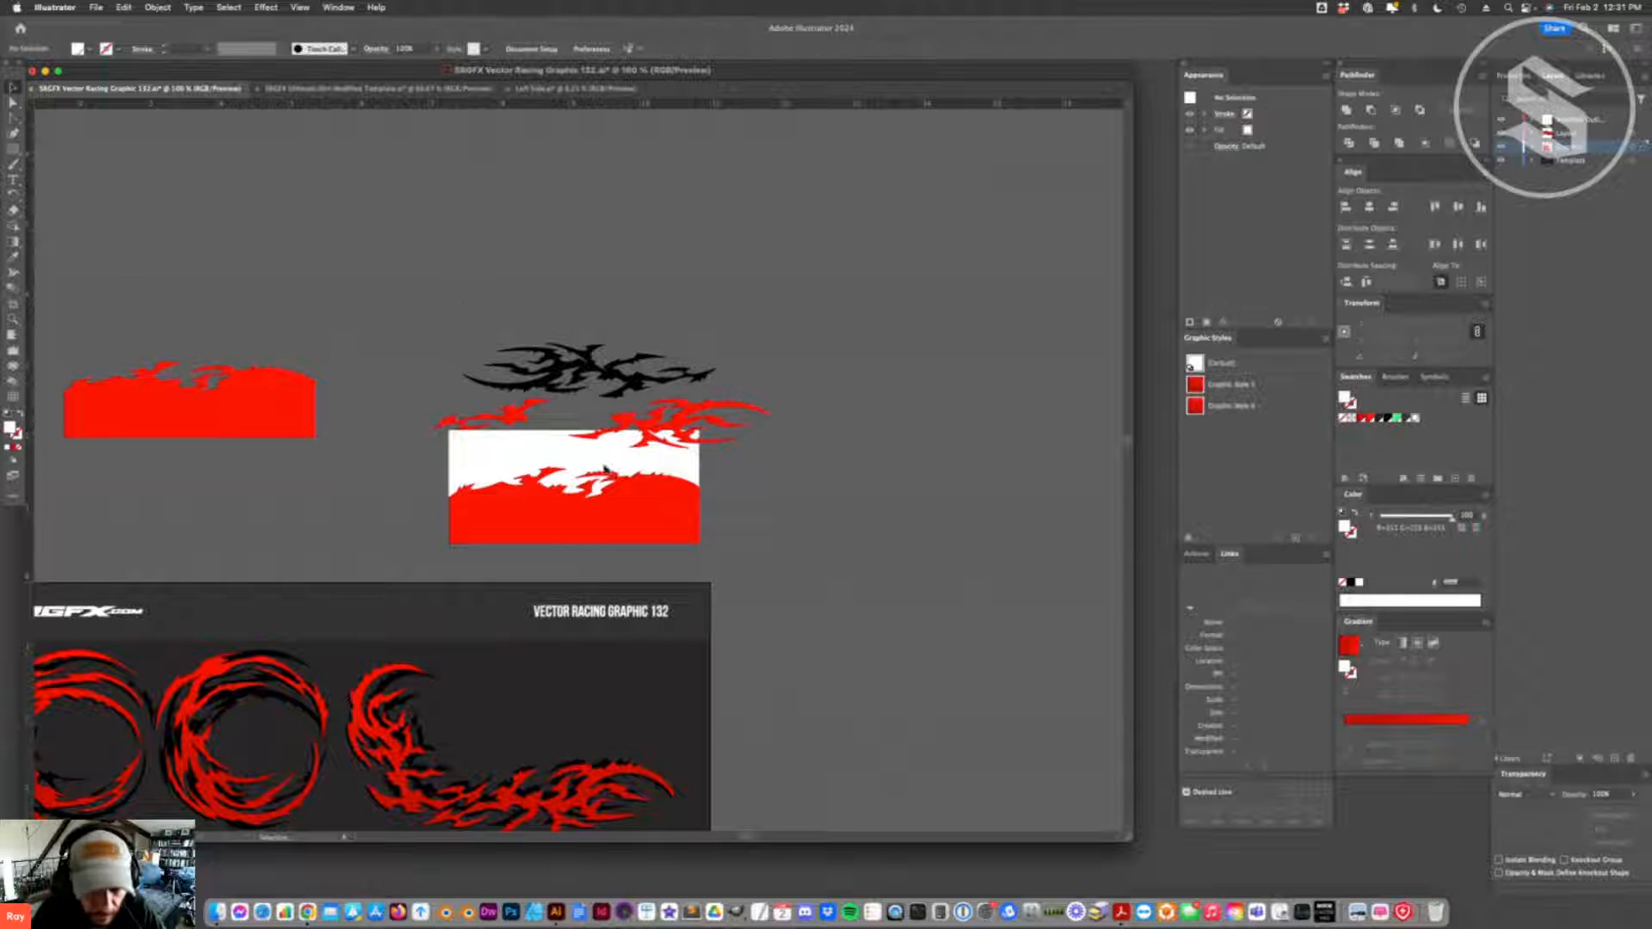
- Move the original white half with its flame piece above the red copy, fill it red, and shift the black flame upward
{"action": "left_click", "coordinate": [622, 466]}
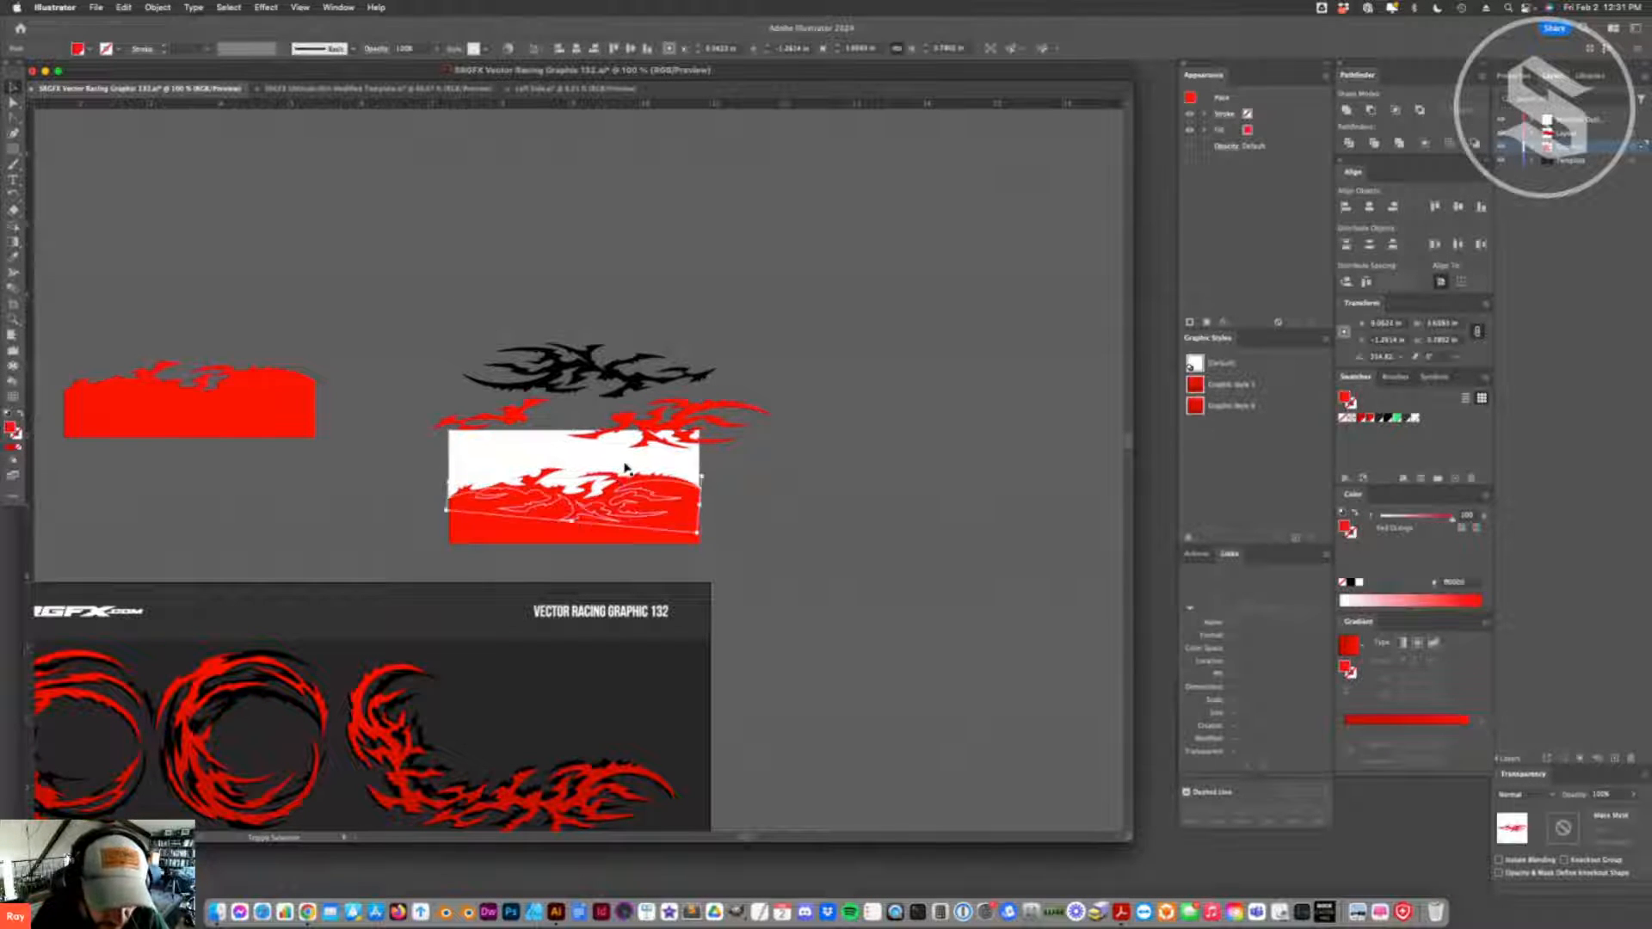
{"action": "left_click_drag", "start_coordinate": [623, 469], "coordinate": [236, 290]}
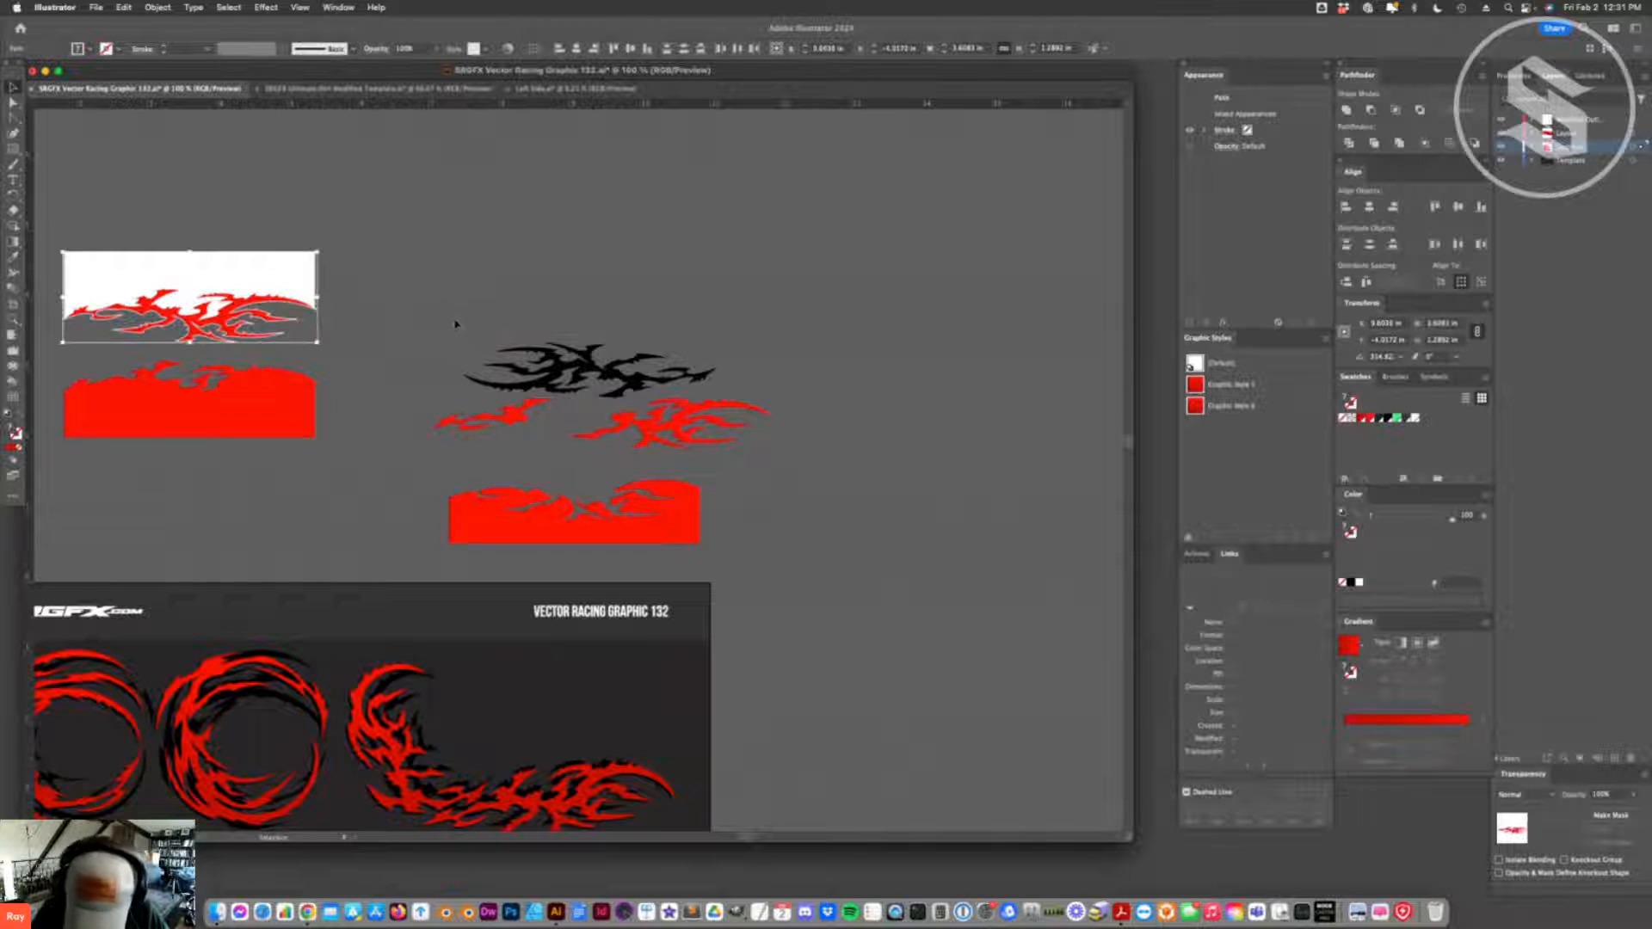
{"action": "left_click", "coordinate": [19, 426]}
{"action": "left_click", "coordinate": [306, 472]}
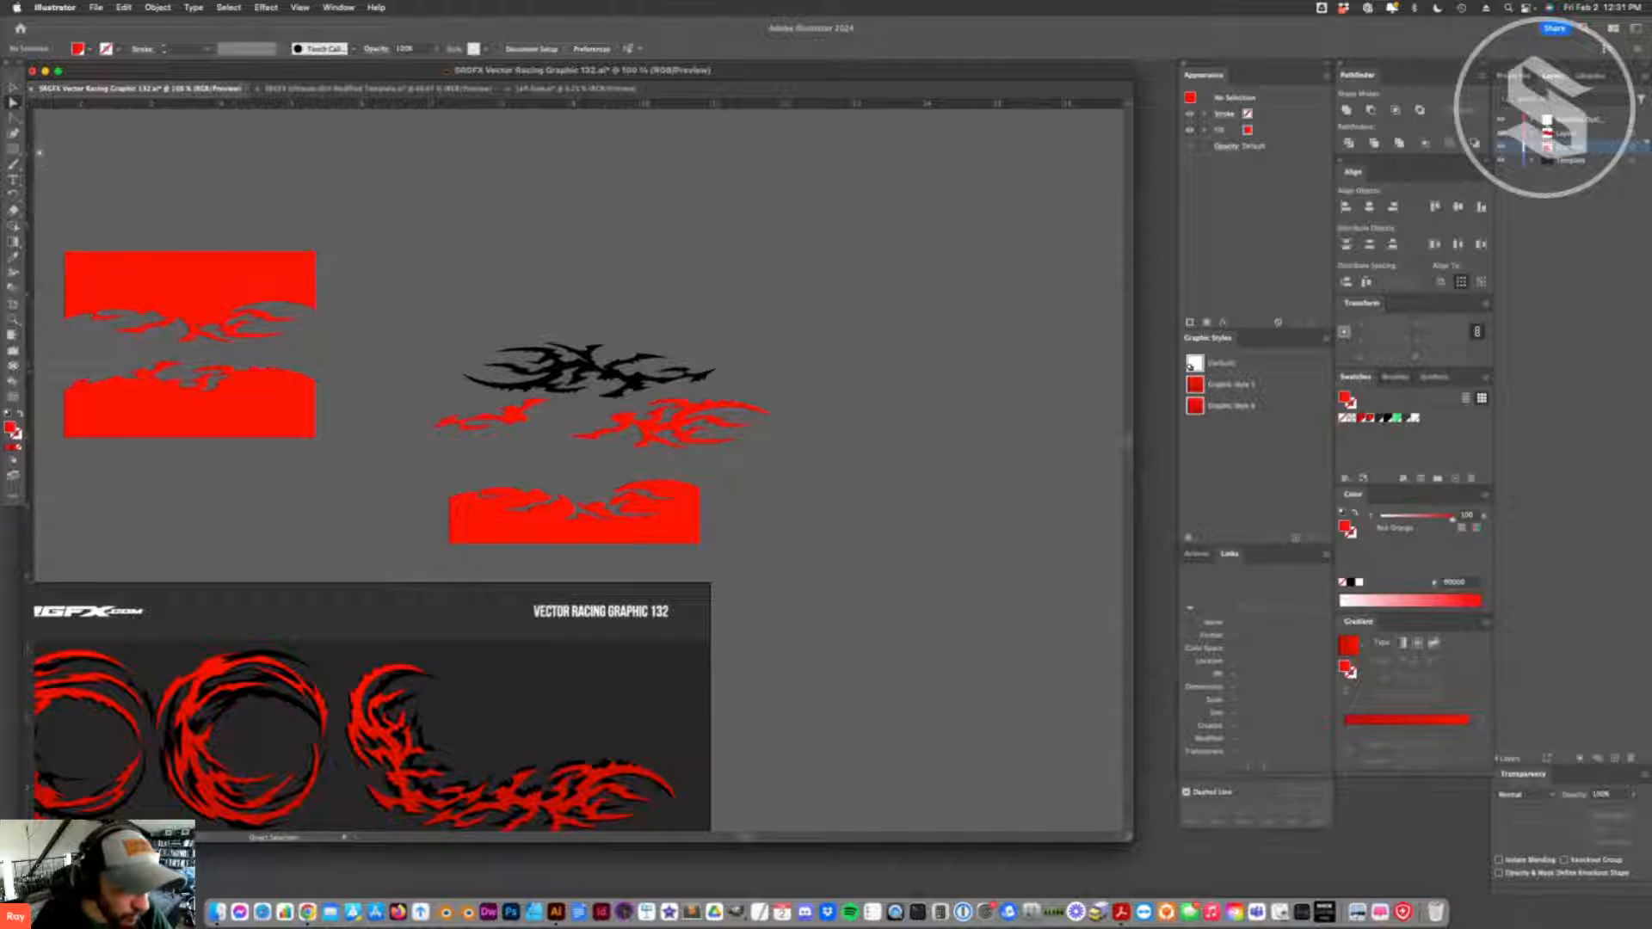
{"action": "mouse_move", "coordinate": [247, 297]}
{"action": "left_mouse_down"}
{"action": "mouse_move", "coordinate": [249, 327]}
{"action": "mouse_move", "coordinate": [253, 311]}
{"action": "left_mouse_up"}
{"action": "left_click", "coordinate": [493, 261]}
{"action": "left_click_drag", "start_coordinate": [593, 368], "coordinate": [637, 277]}
{"action": "left_click", "coordinate": [818, 391]}
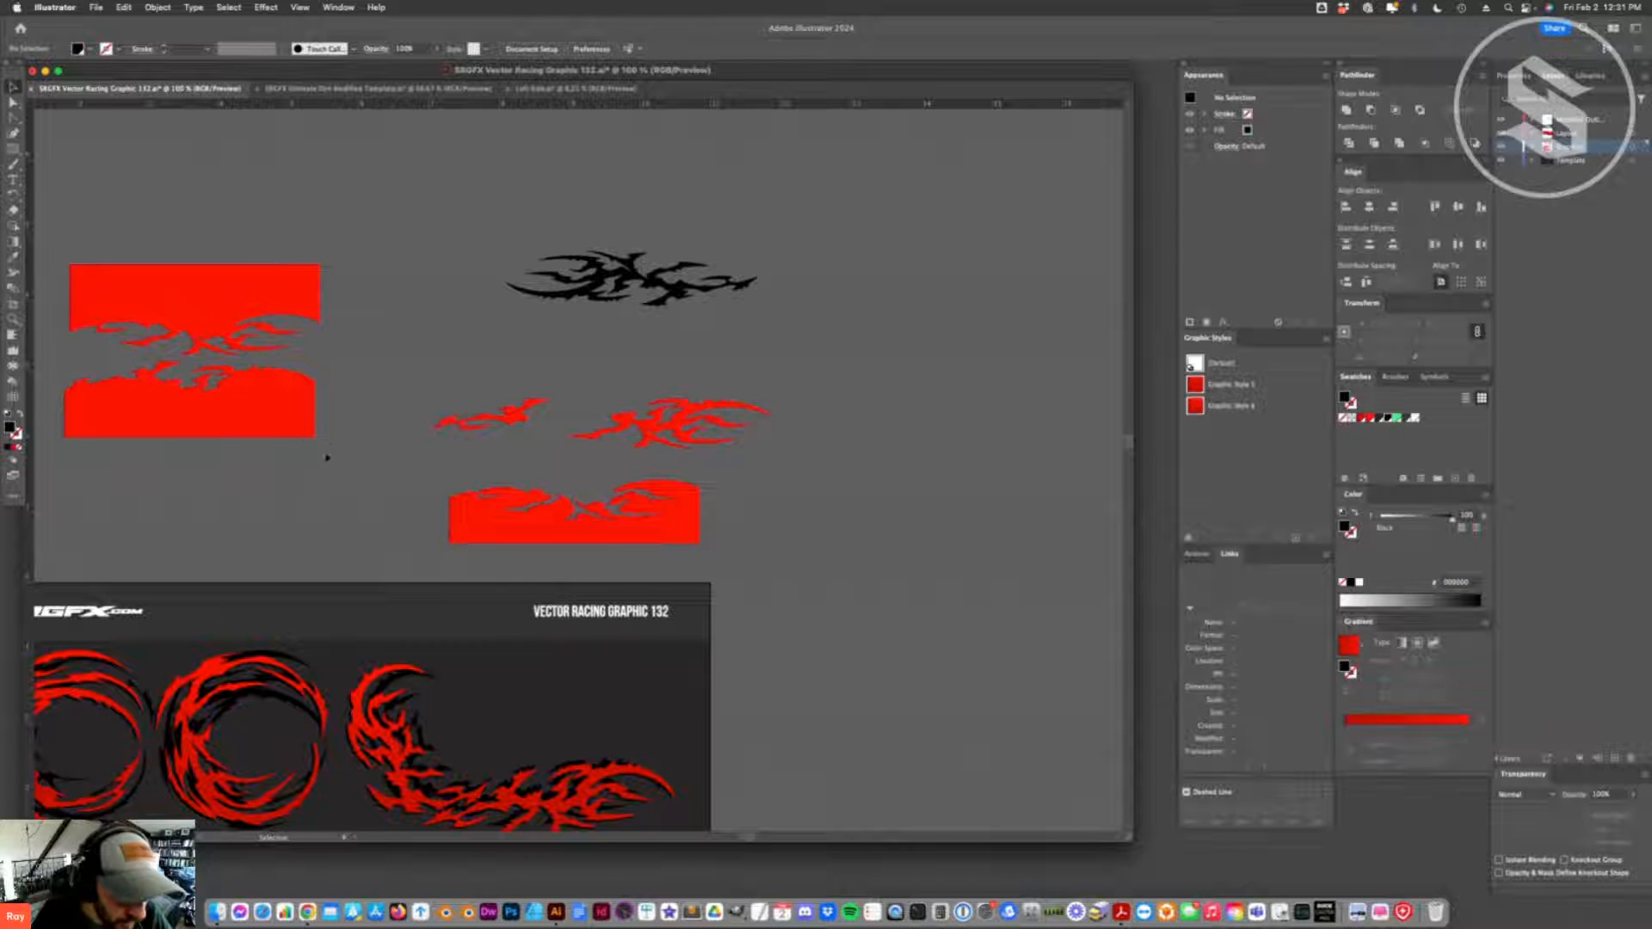
- Unite the lower red half with its flame piece, and do the same for the upper red half
{"action": "left_click_drag", "start_coordinate": [242, 403], "coordinate": [428, 450]}
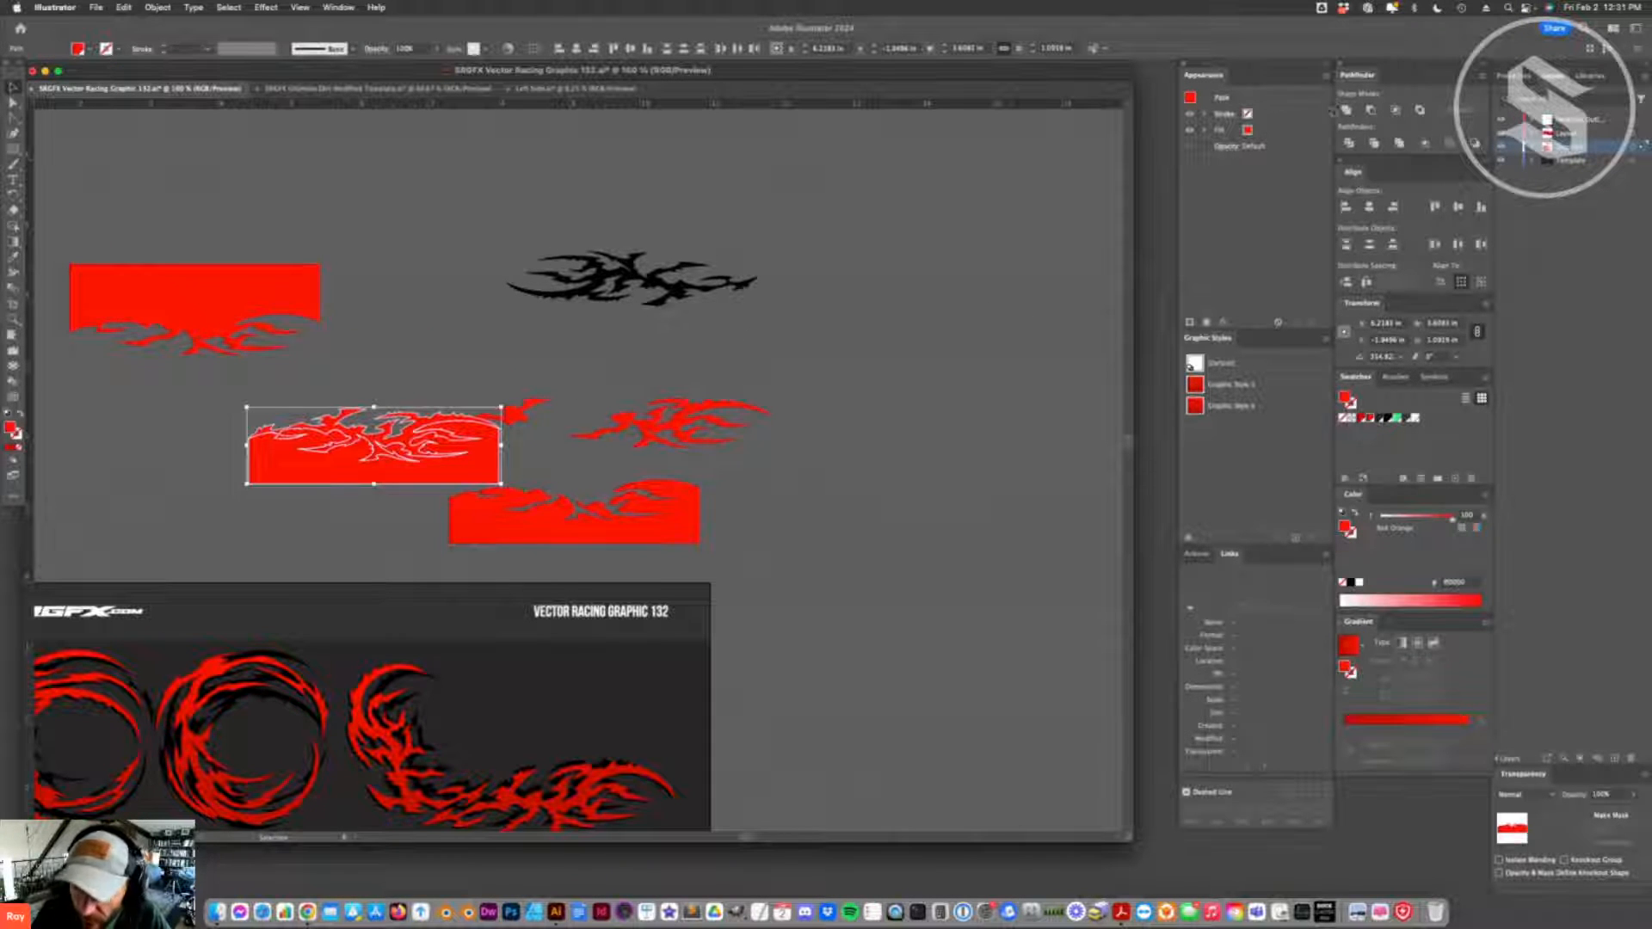
{"action": "left_click", "coordinate": [1344, 111]}
{"action": "left_click", "coordinate": [375, 314]}
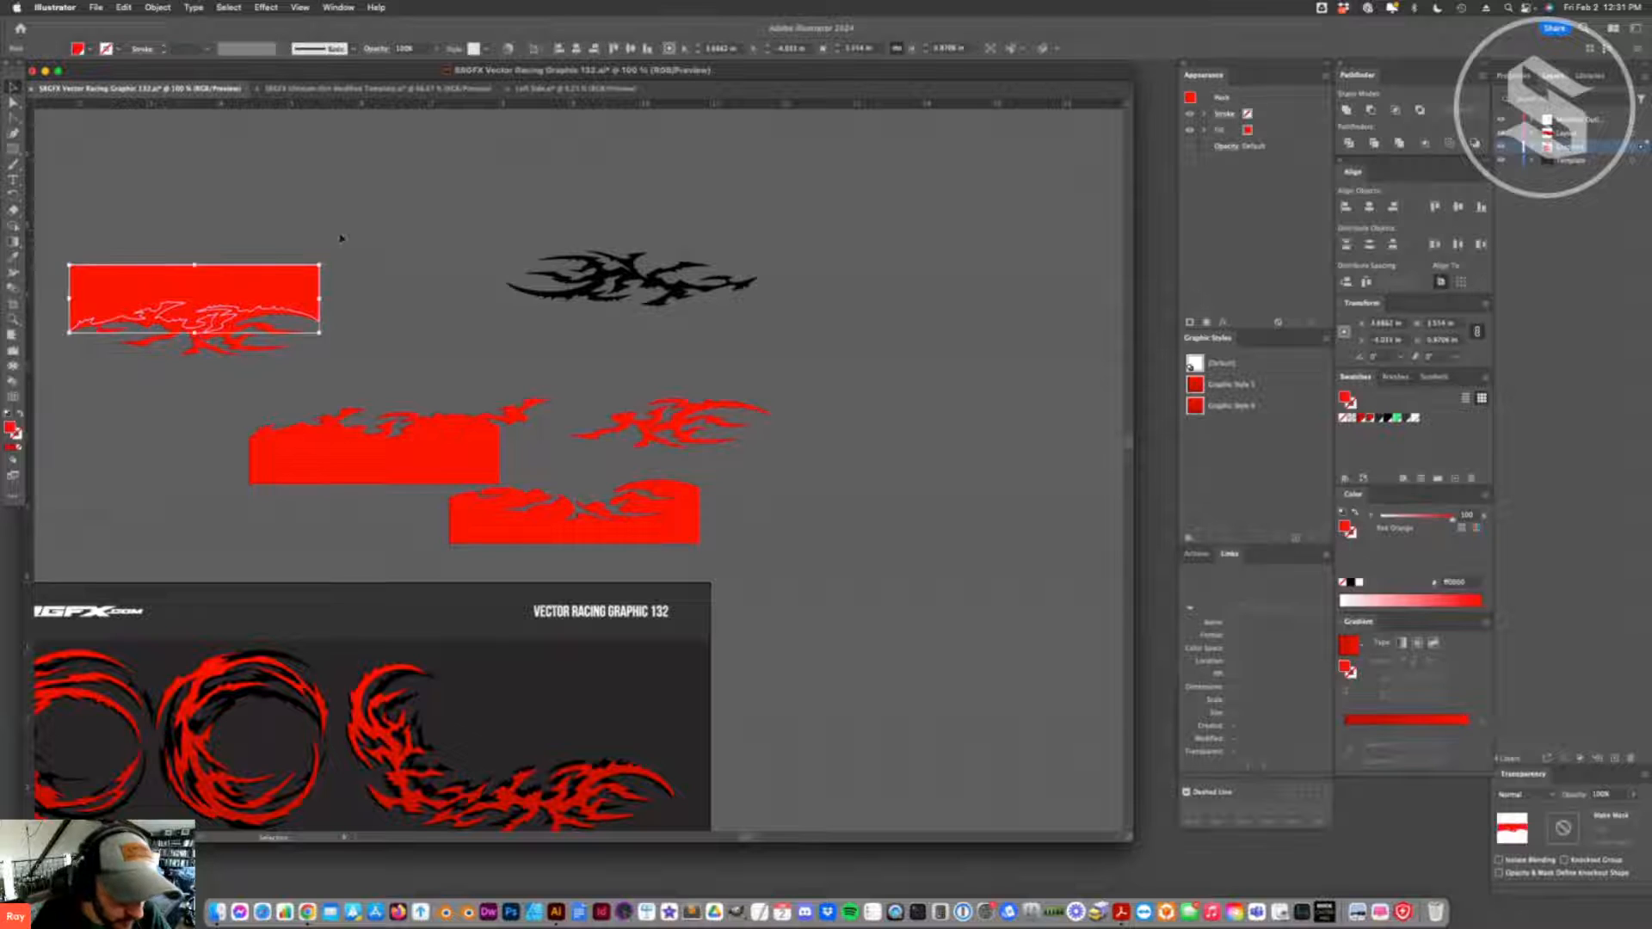
{"action": "left_click", "coordinate": [205, 341]}
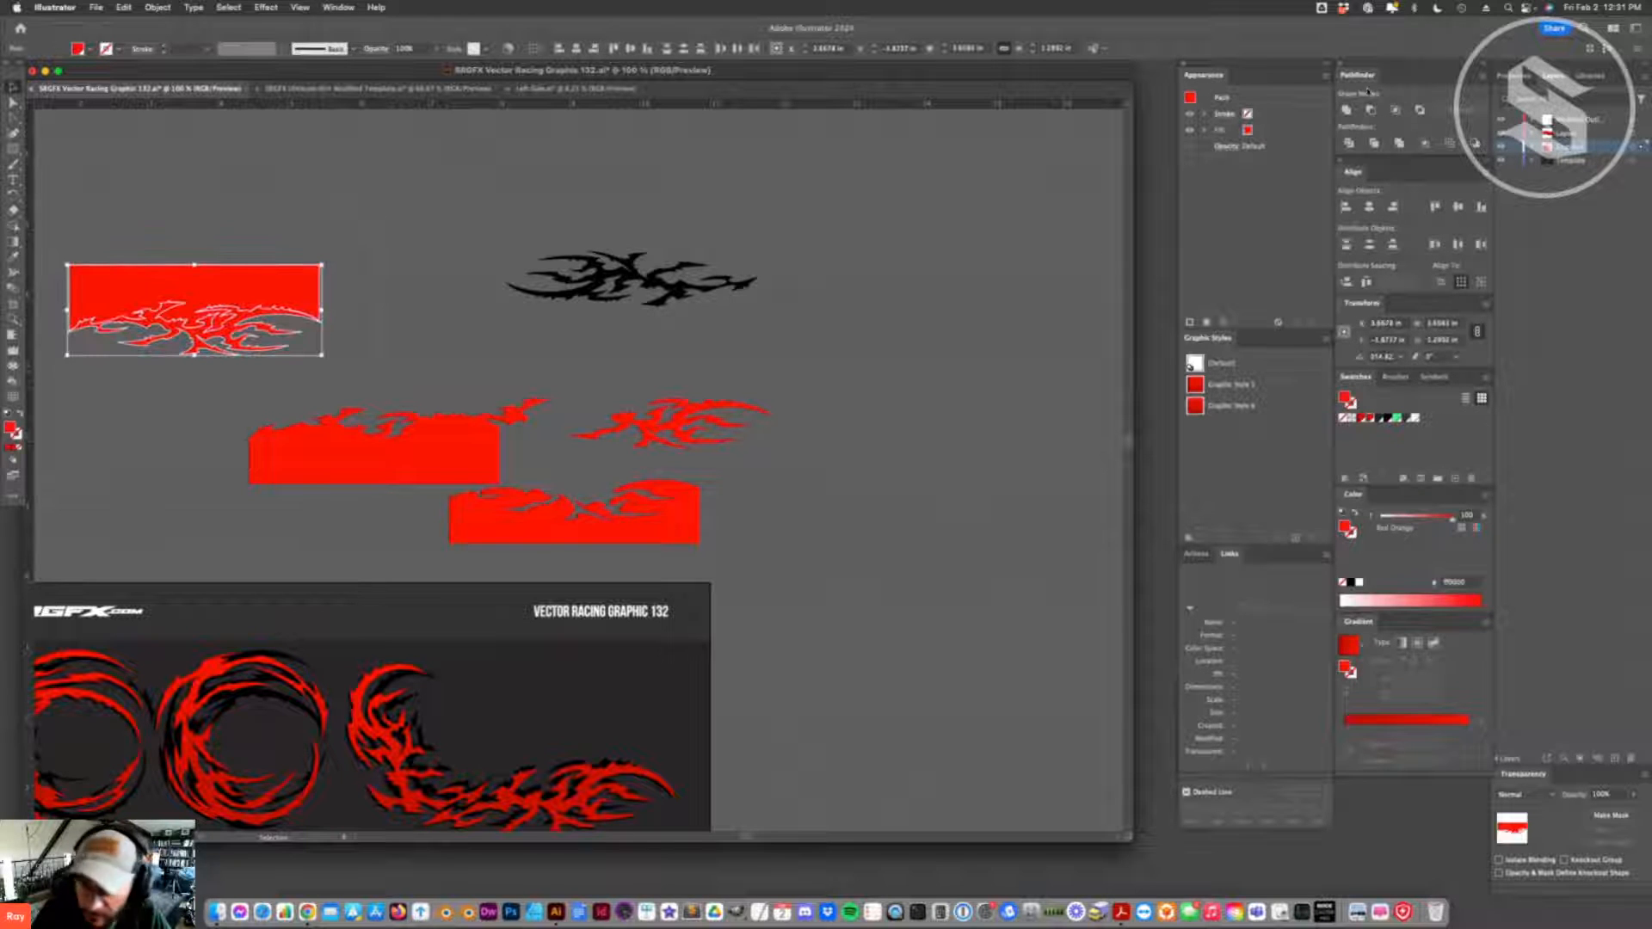
{"action": "left_click", "coordinate": [1346, 111]}
- Rearrange the two united red shapes and fill the one with the flame along its upper edge with white
{"action": "left_click_drag", "start_coordinate": [158, 320], "coordinate": [380, 362]}
{"action": "left_click_drag", "start_coordinate": [413, 452], "coordinate": [502, 265]}
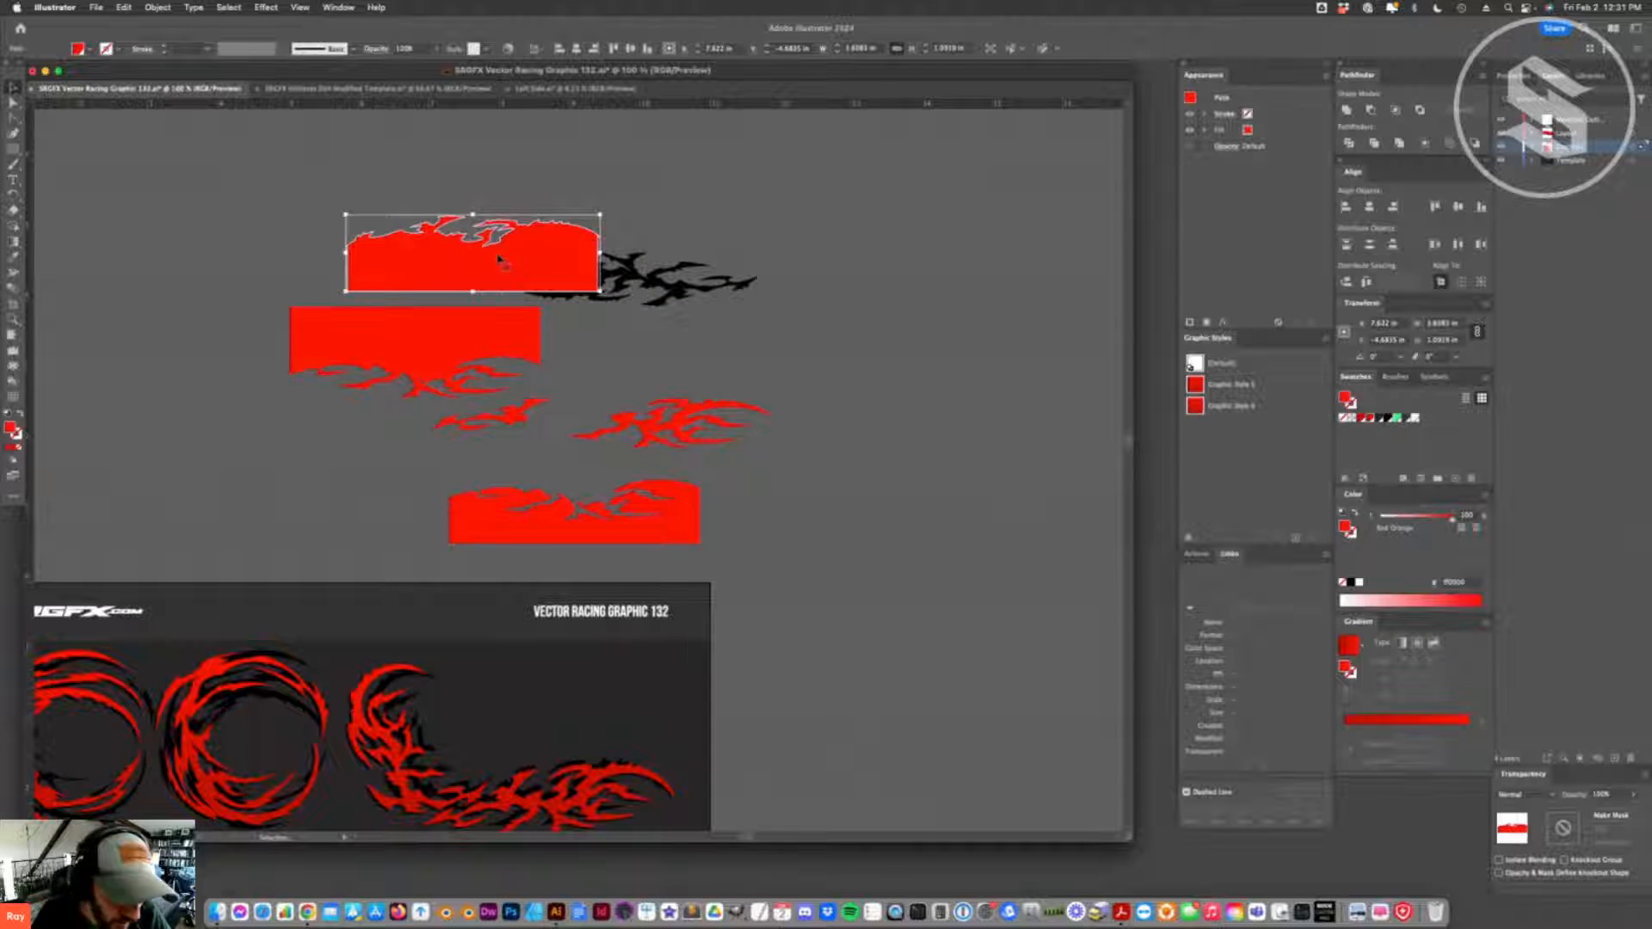
{"action": "left_click_drag", "start_coordinate": [499, 258], "coordinate": [696, 383]}
{"action": "left_click", "coordinate": [1415, 420]}
{"action": "right_click", "coordinate": [694, 380]}
{"action": "right_click", "coordinate": [601, 392]}
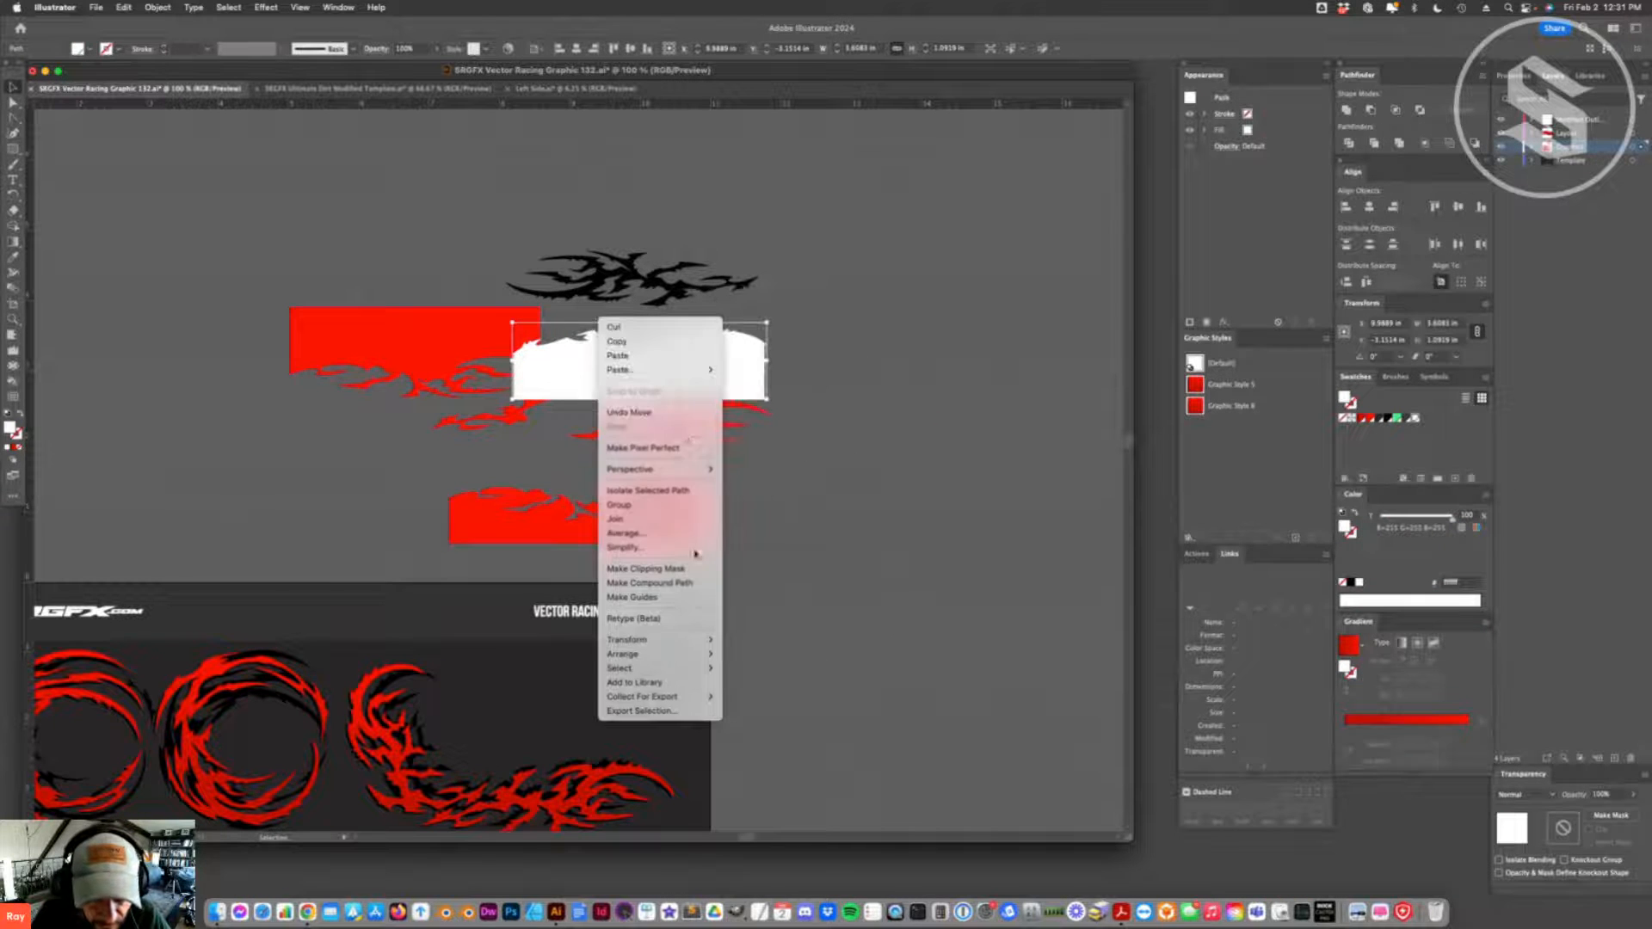
{"action": "left_click", "coordinate": [559, 381]}
{"action": "right_click", "coordinate": [605, 369]}
{"action": "left_click", "coordinate": [572, 376]}
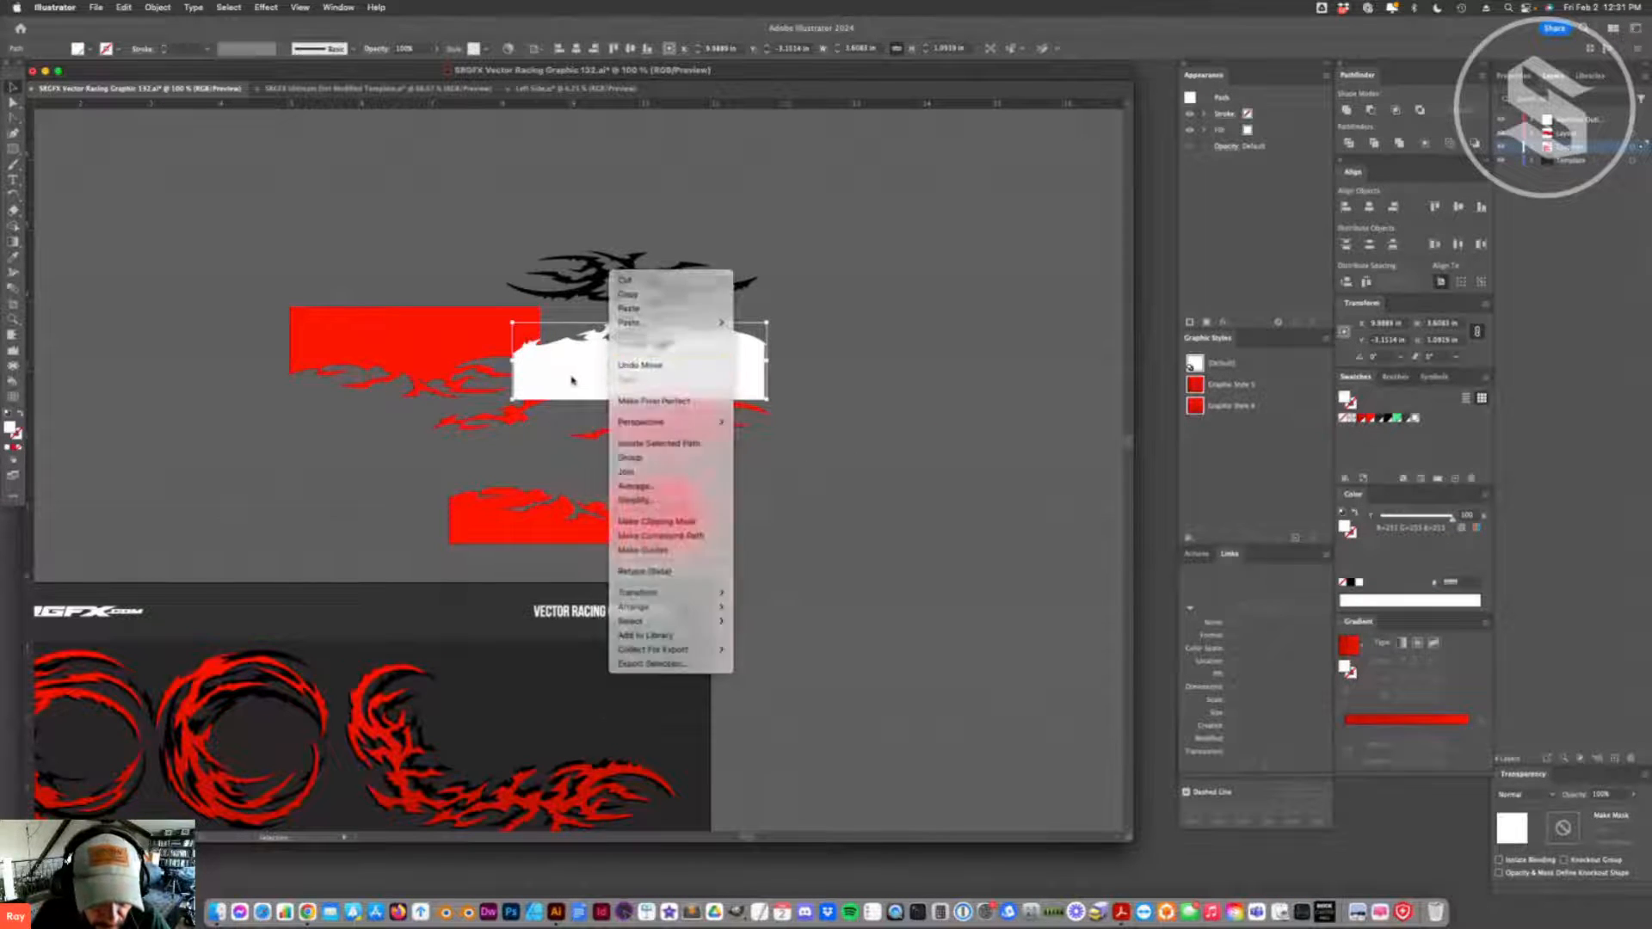
- Rename the white swatch "White" and redefine it as a very light gray in Grayscale color mode
{"action": "double_click", "coordinate": [1413, 418]}
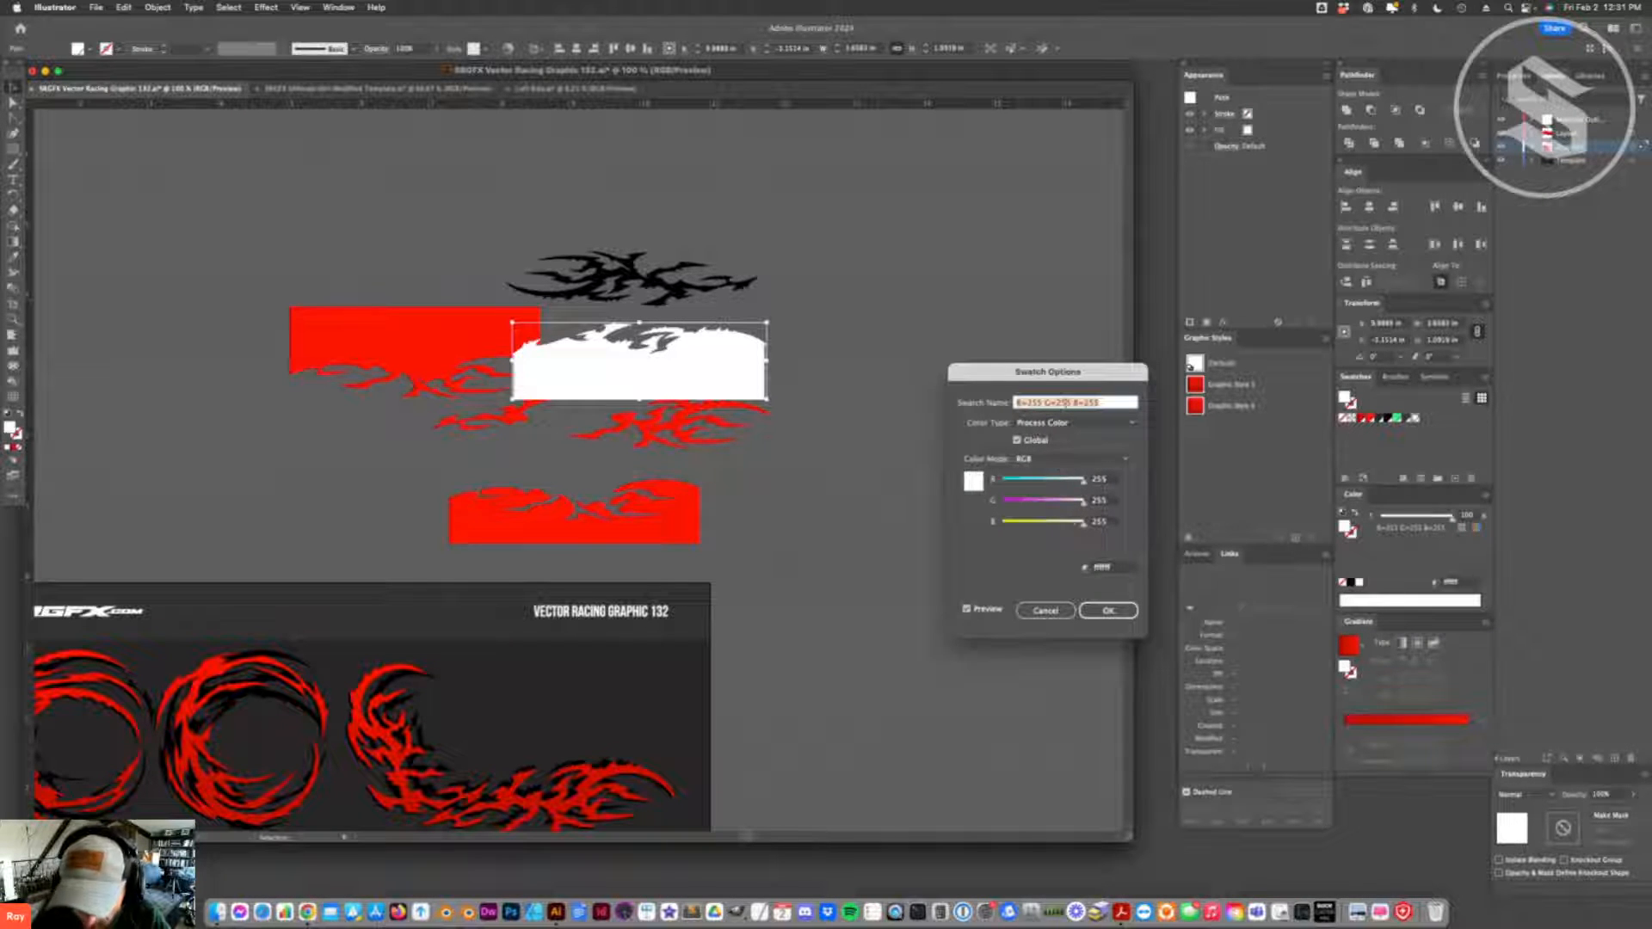
{"action": "type", "text": "White"}
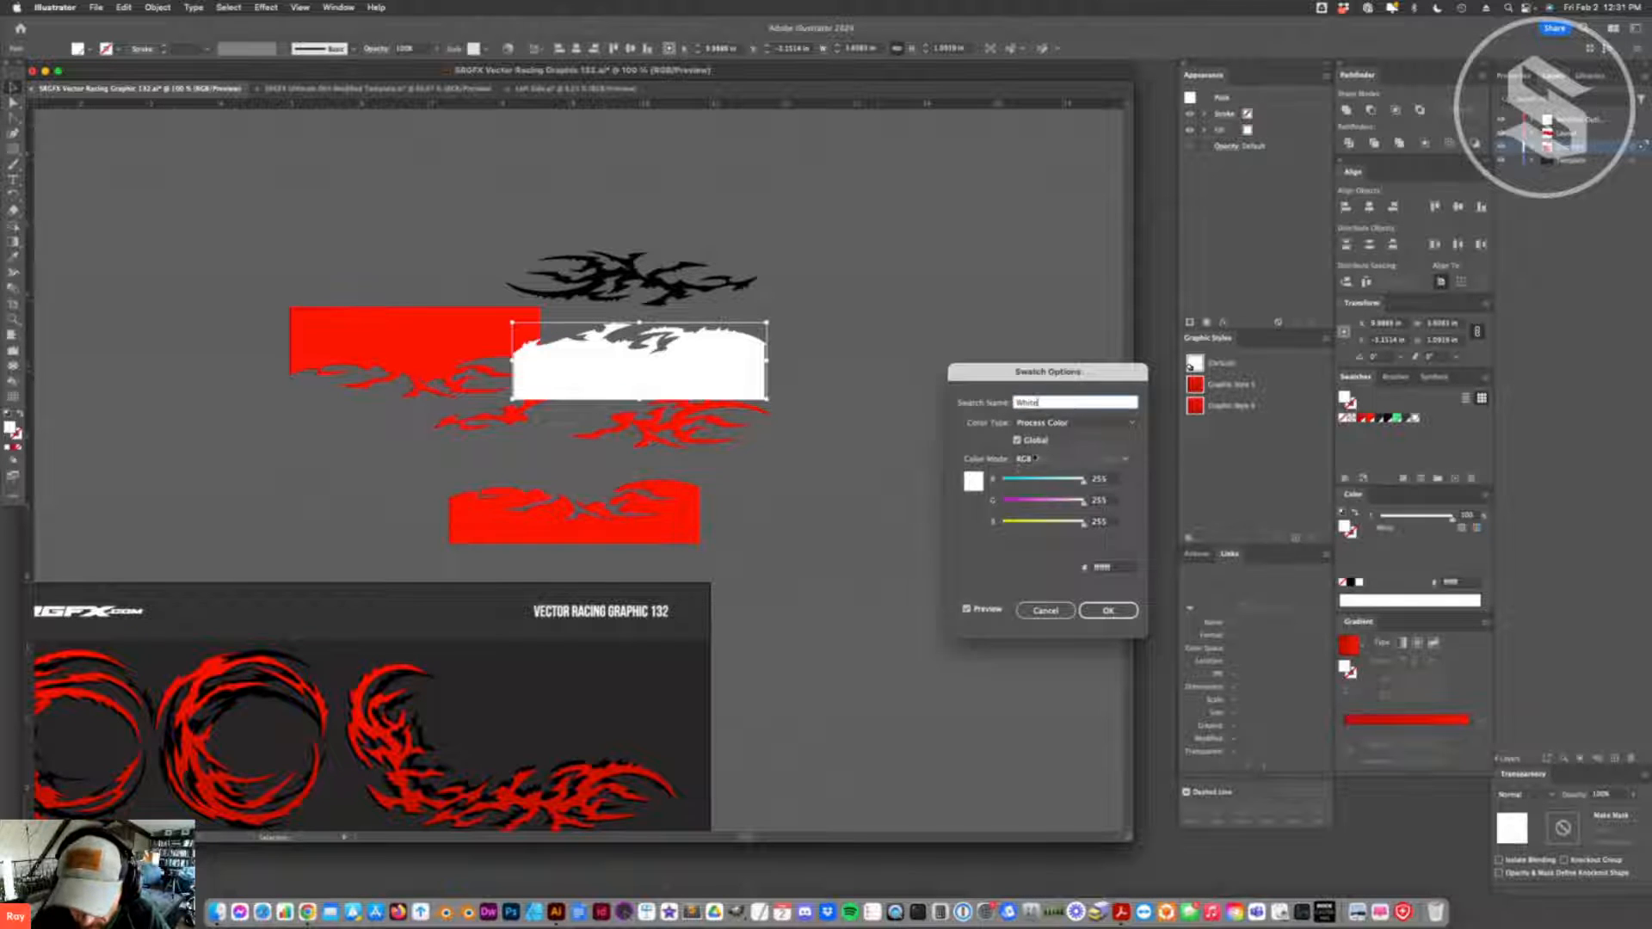
{"action": "left_click", "coordinate": [1066, 458]}
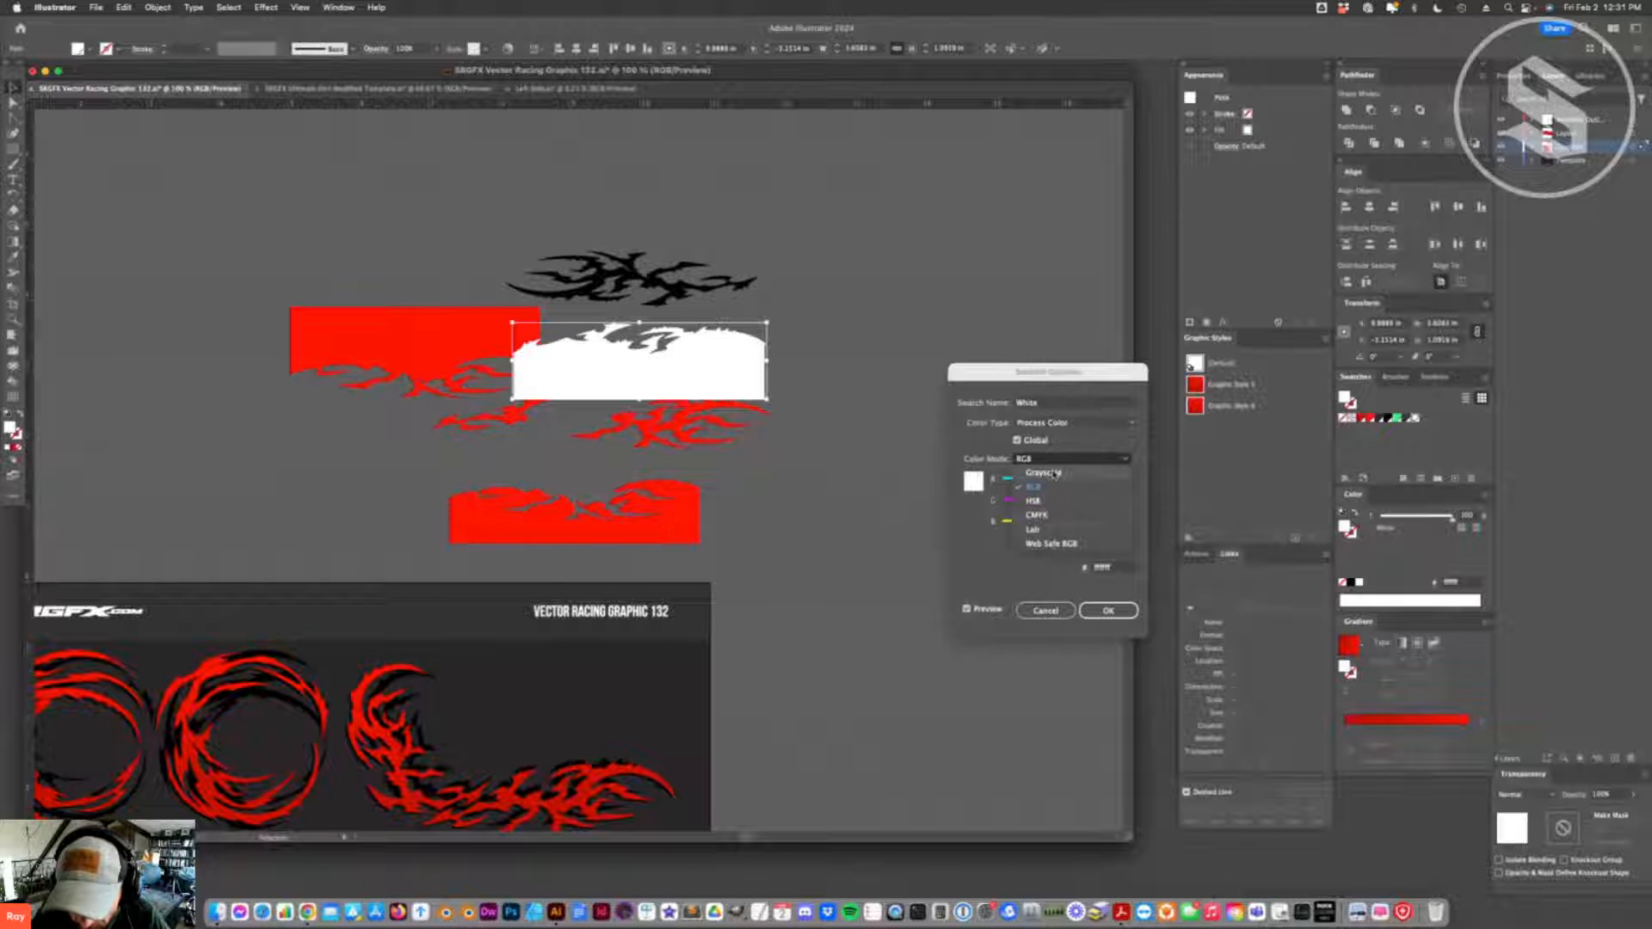
{"action": "left_click", "coordinate": [1053, 474]}
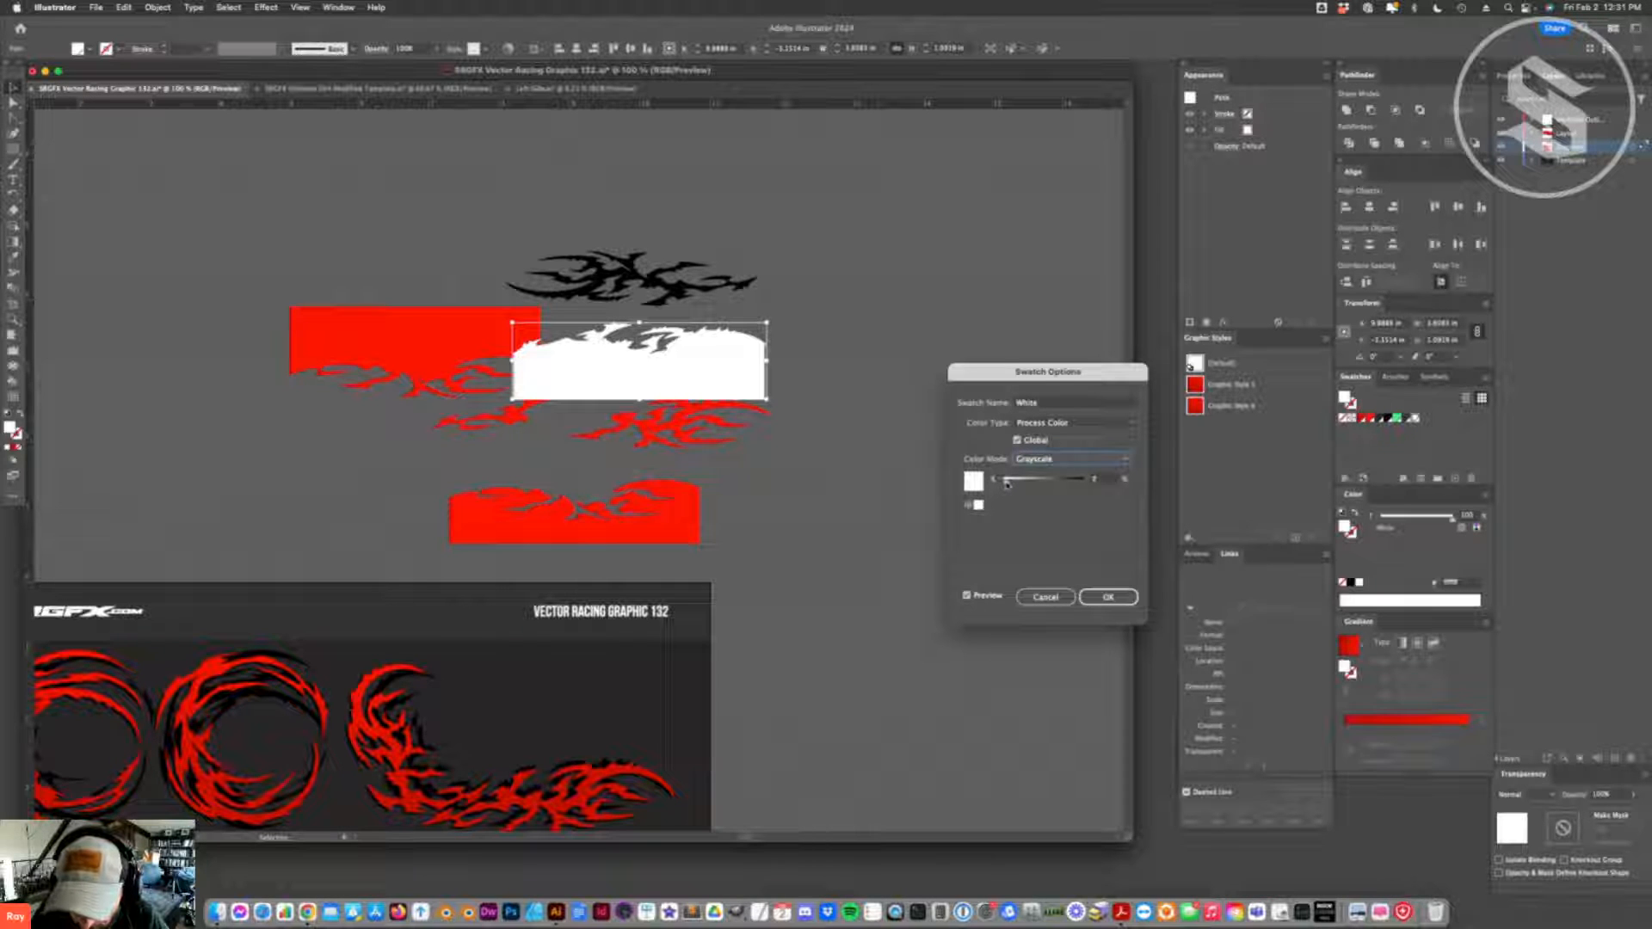
{"action": "left_click_drag", "start_coordinate": [1007, 484], "coordinate": [1010, 483]}
{"action": "left_click", "coordinate": [1108, 597]}
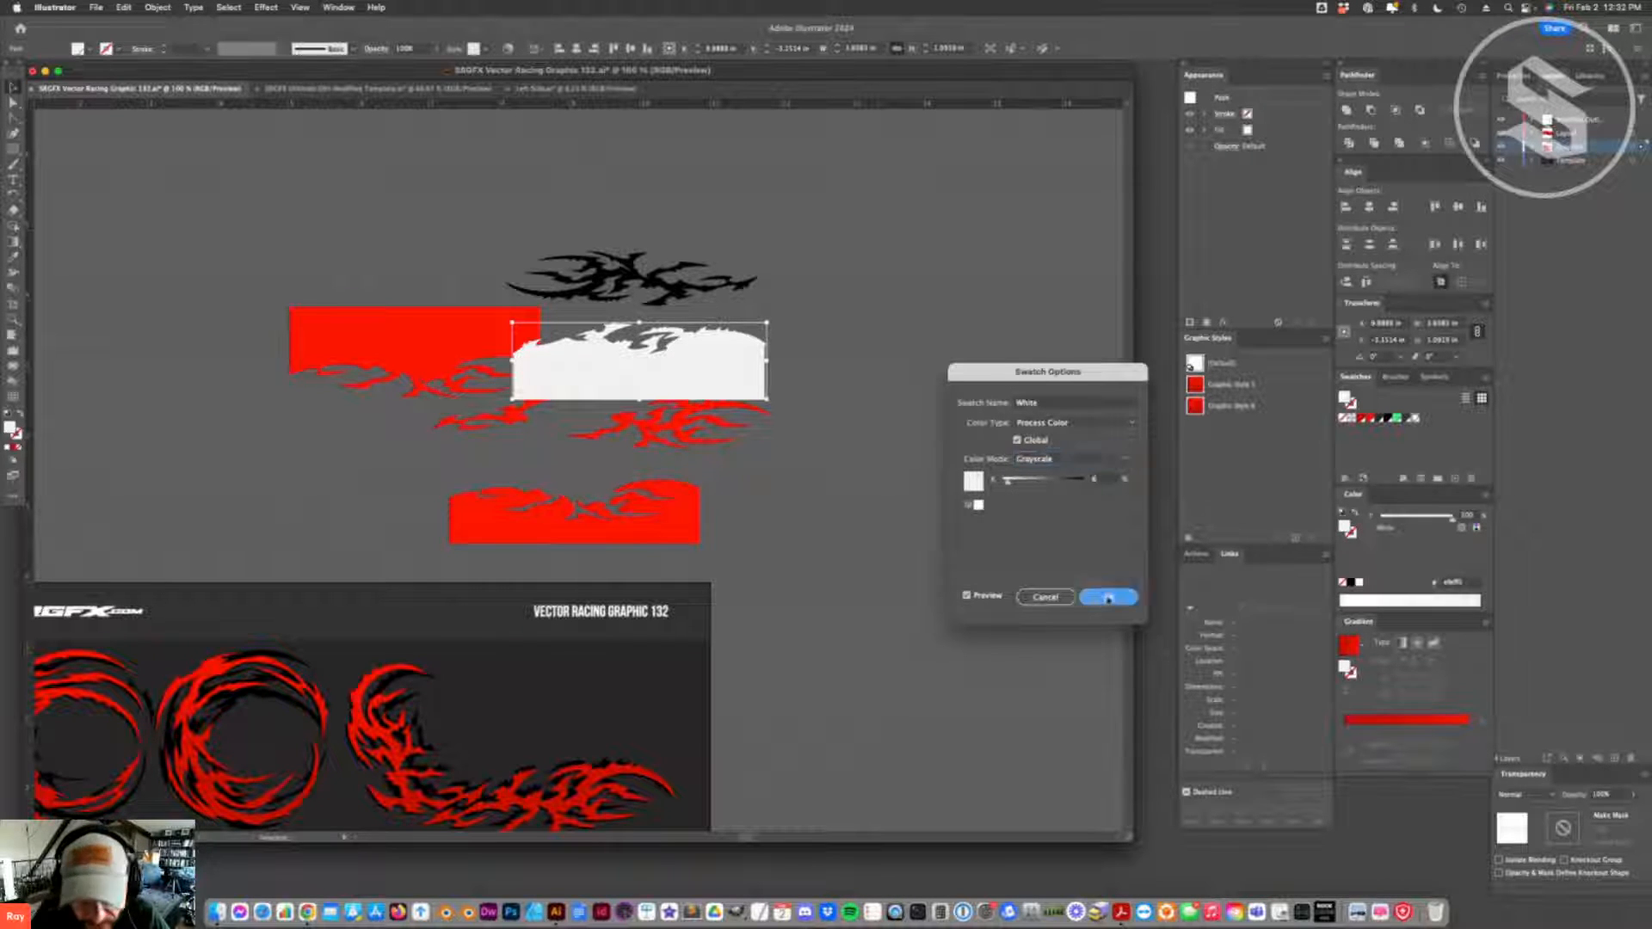
- Copy the light gray flame-edged shape into Left Side.ai, resolving the swatch conflict with Add swatches
{"action": "left_click_drag", "start_coordinate": [645, 352], "coordinate": [758, 328]}
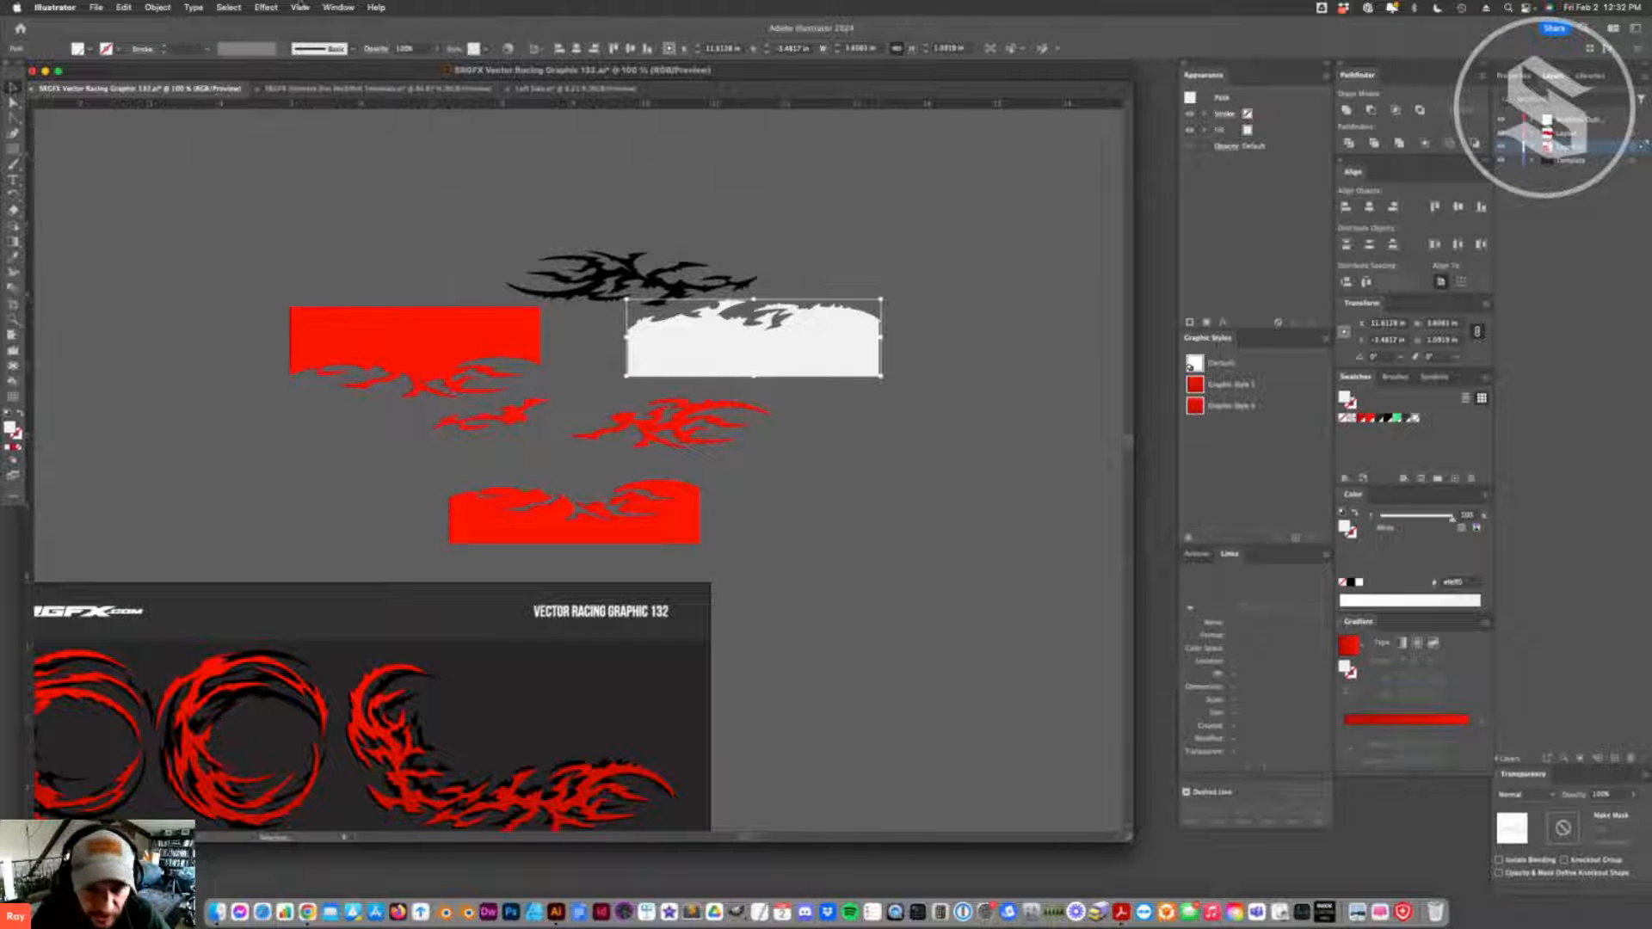
{"action": "left_click_drag", "start_coordinate": [764, 337], "coordinate": [756, 368]}
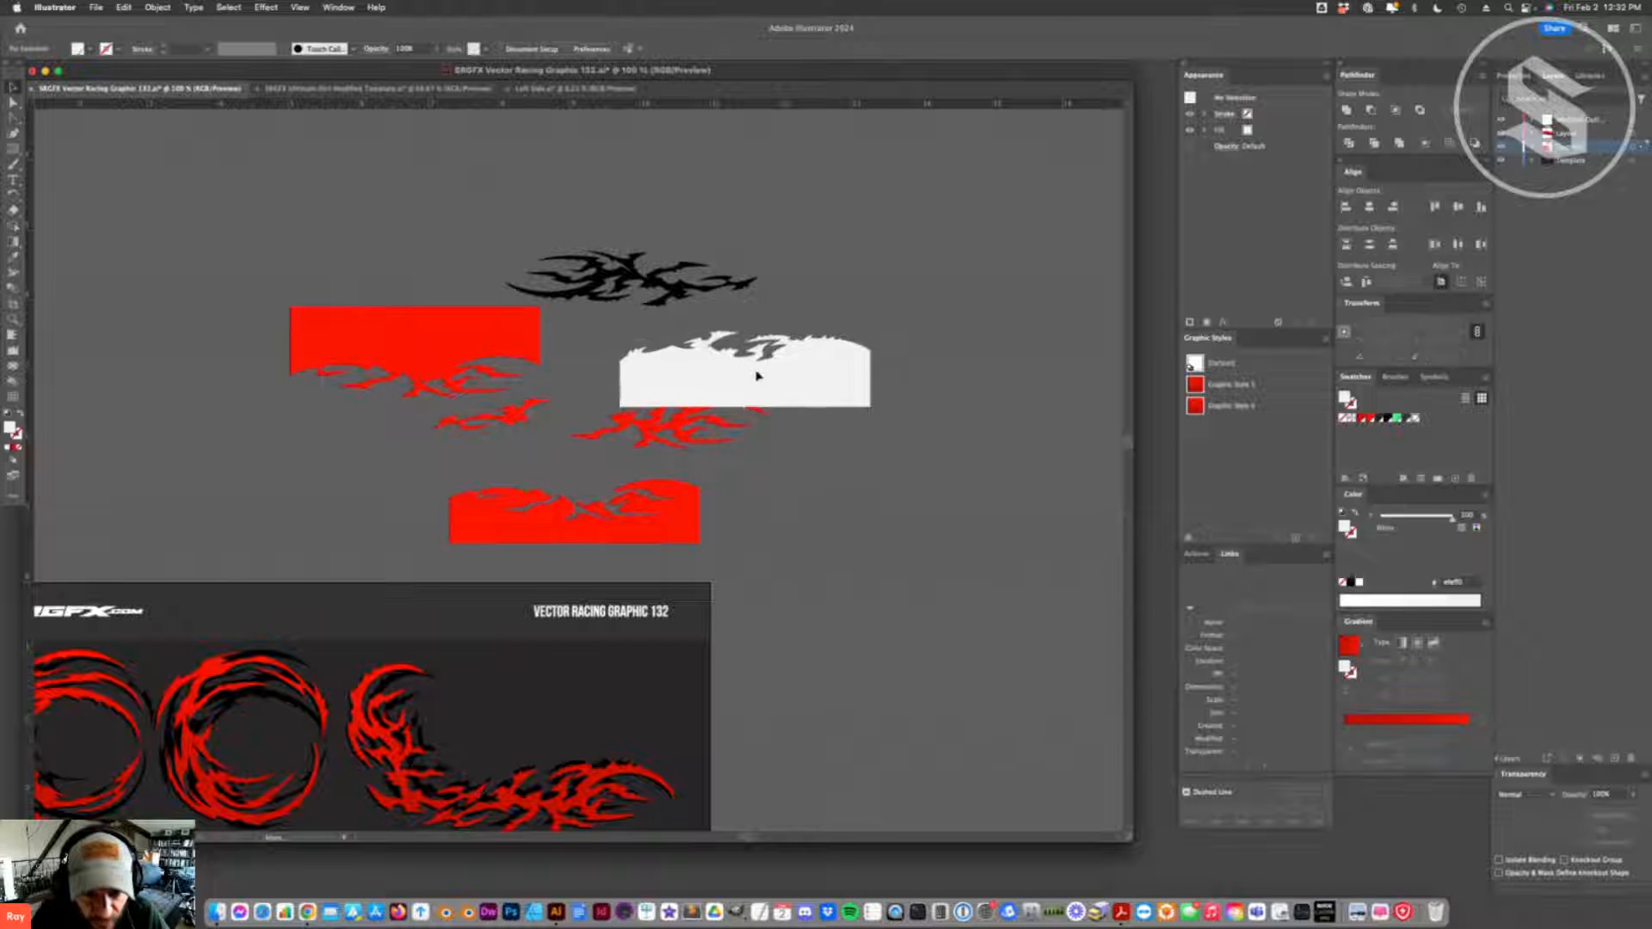
{"action": "left_click", "coordinate": [319, 91]}
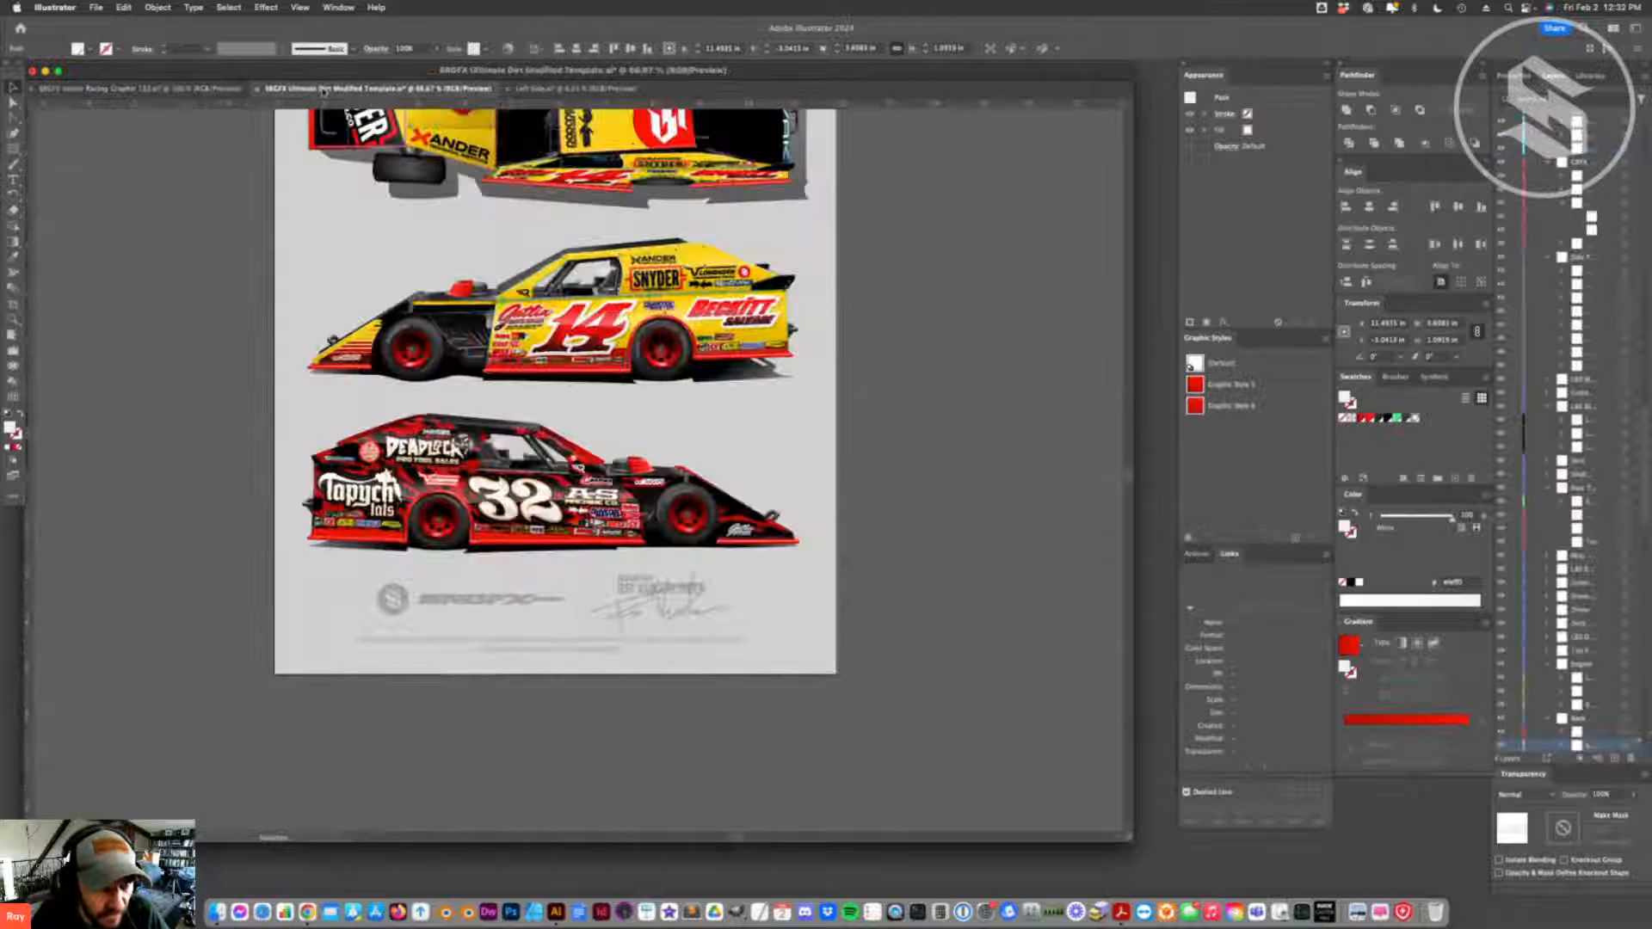
{"action": "left_click", "coordinate": [543, 91]}
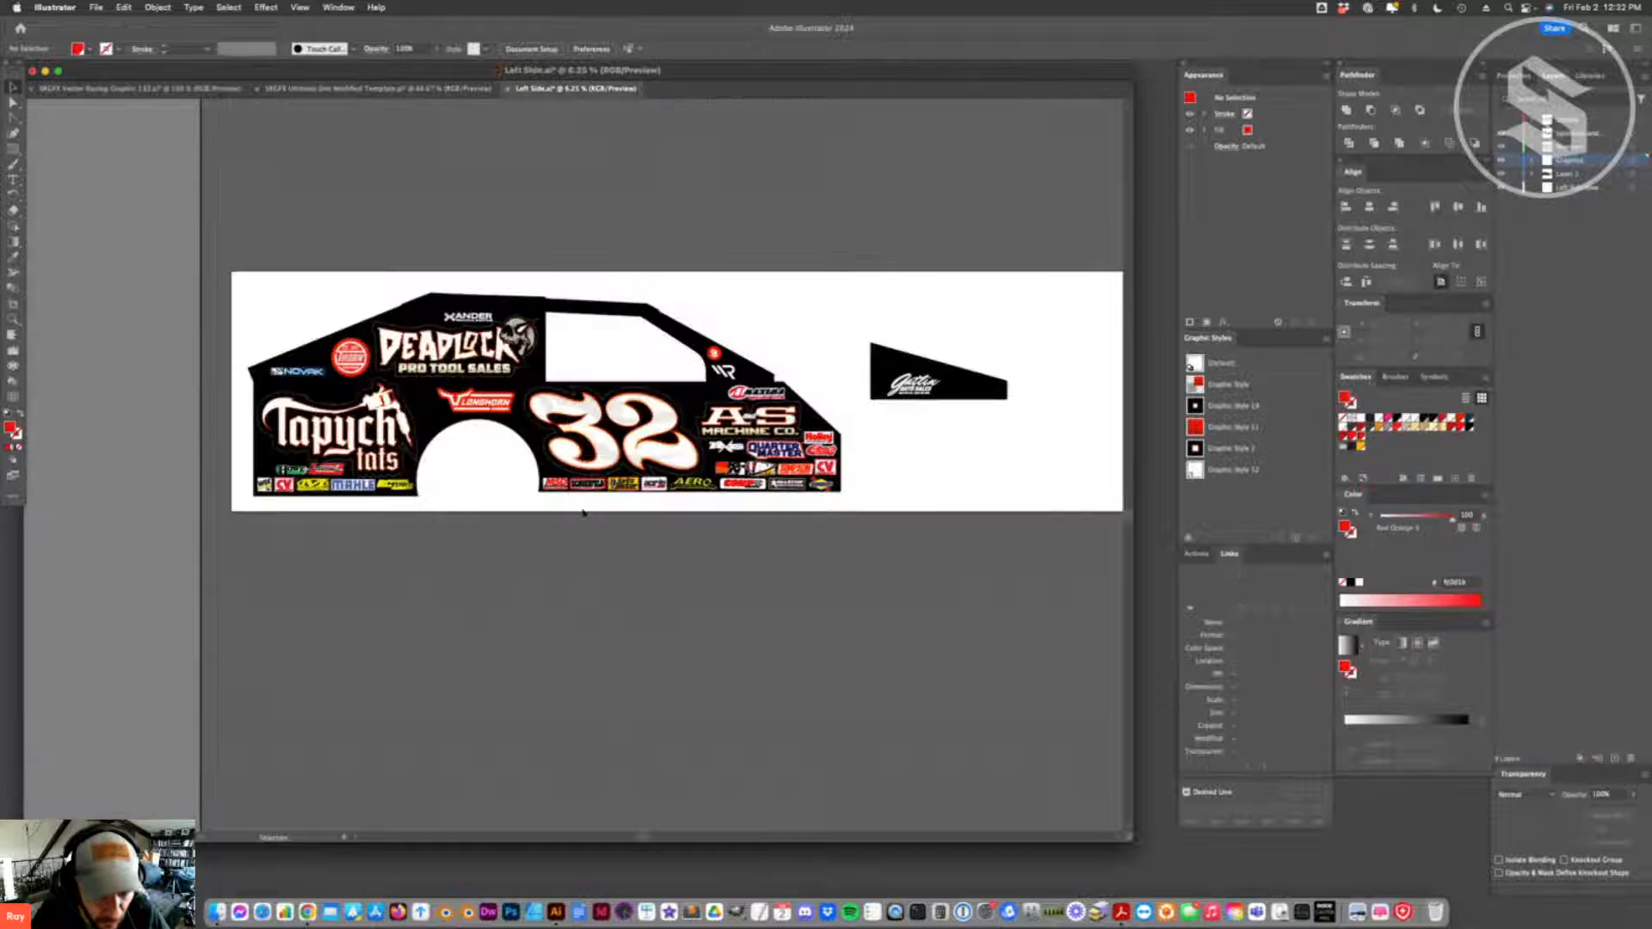
{"action": "key", "text": "super+v"}
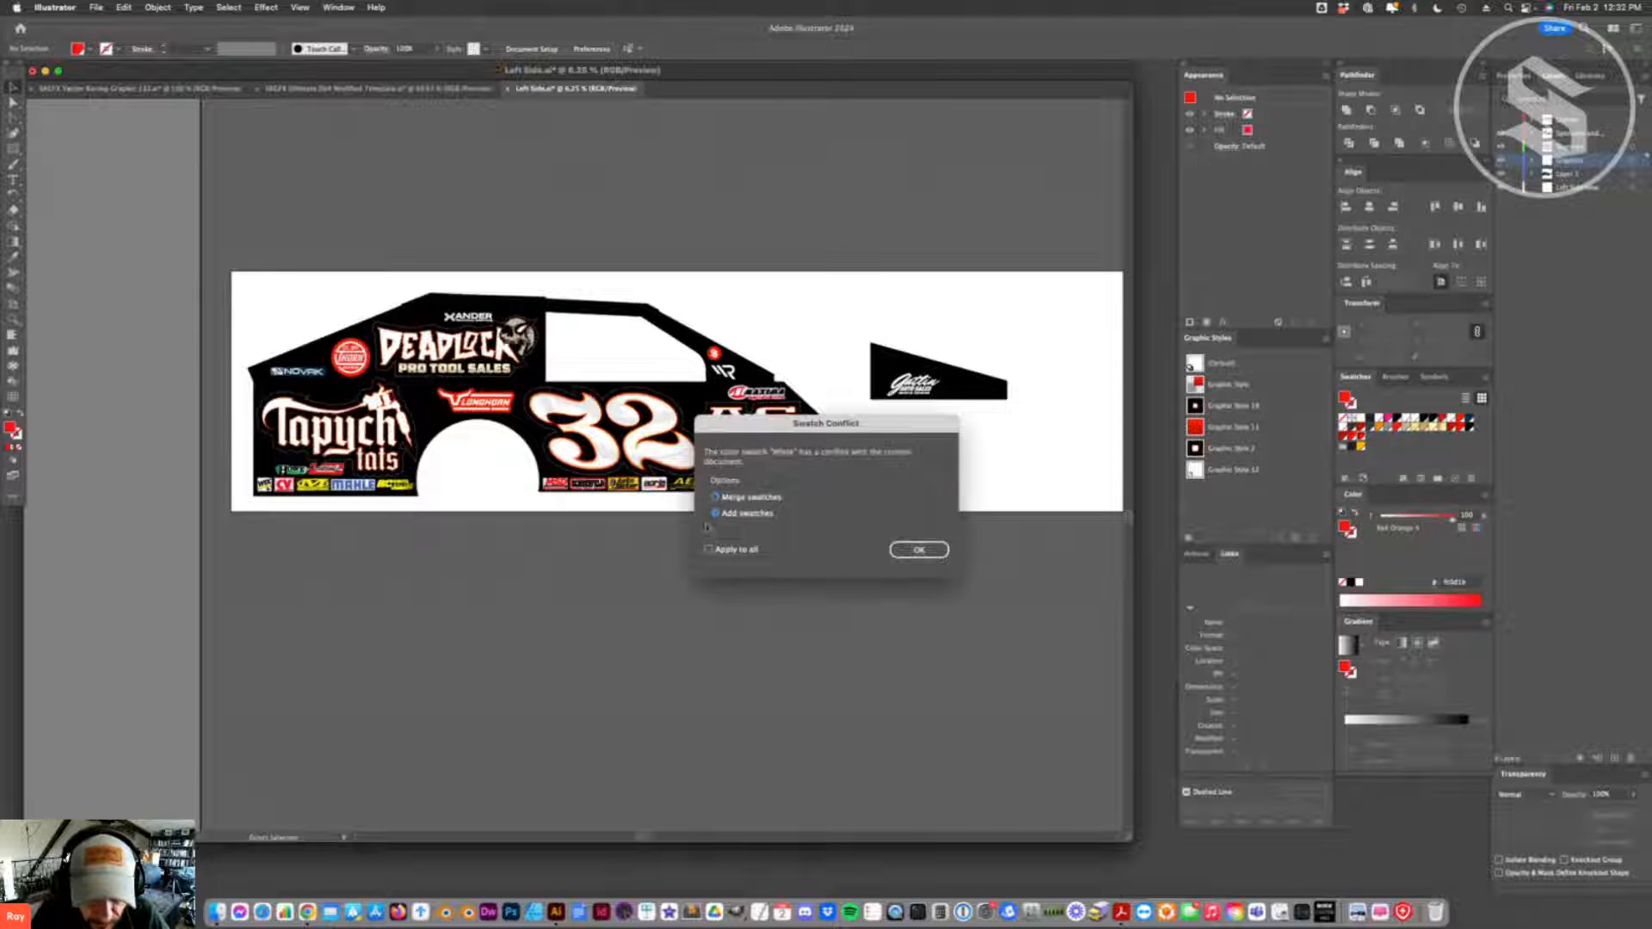
{"action": "left_click", "coordinate": [908, 554]}
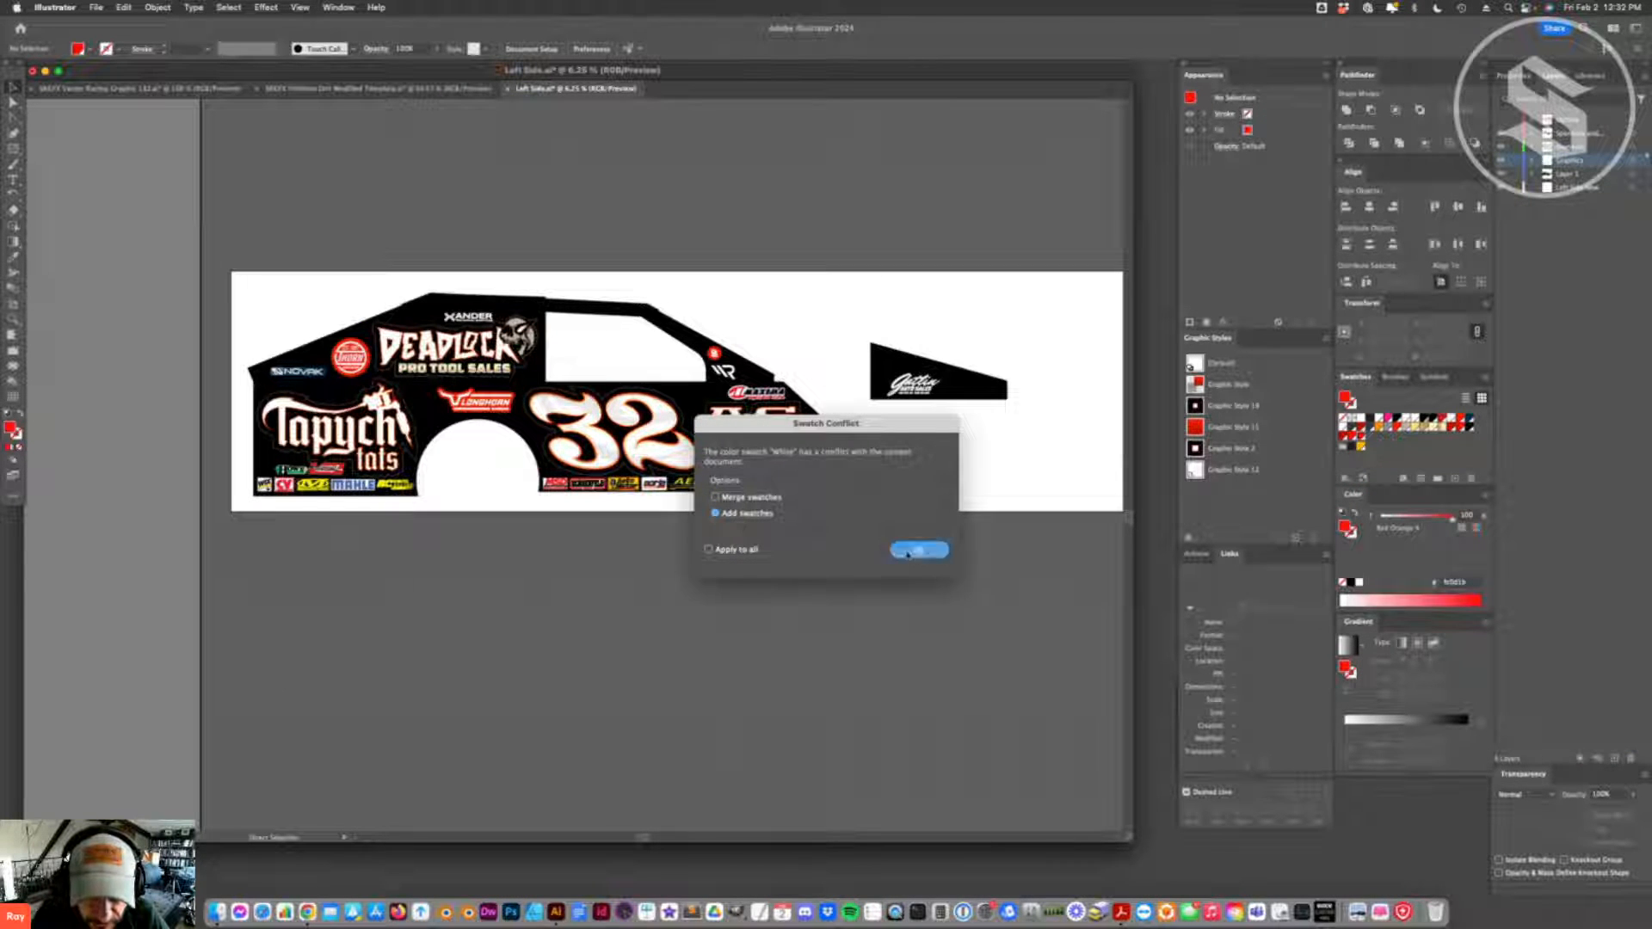
- Place the pasted shape over the lower car body and reflect it across the vertical axis
{"action": "mouse_move", "coordinate": [585, 466]}
{"action": "left_mouse_down"}
{"action": "mouse_move", "coordinate": [958, 467]}
{"action": "mouse_move", "coordinate": [542, 481]}
{"action": "mouse_move", "coordinate": [697, 454]}
{"action": "mouse_move", "coordinate": [647, 506]}
{"action": "mouse_move", "coordinate": [671, 492]}
{"action": "left_mouse_up"}
{"action": "key", "text": "super+z"}
{"action": "left_click_drag", "start_coordinate": [446, 476], "coordinate": [456, 496]}
{"action": "right_click", "coordinate": [456, 497]}
{"action": "left_click", "coordinate": [332, 530]}
{"action": "right_click", "coordinate": [462, 491]}
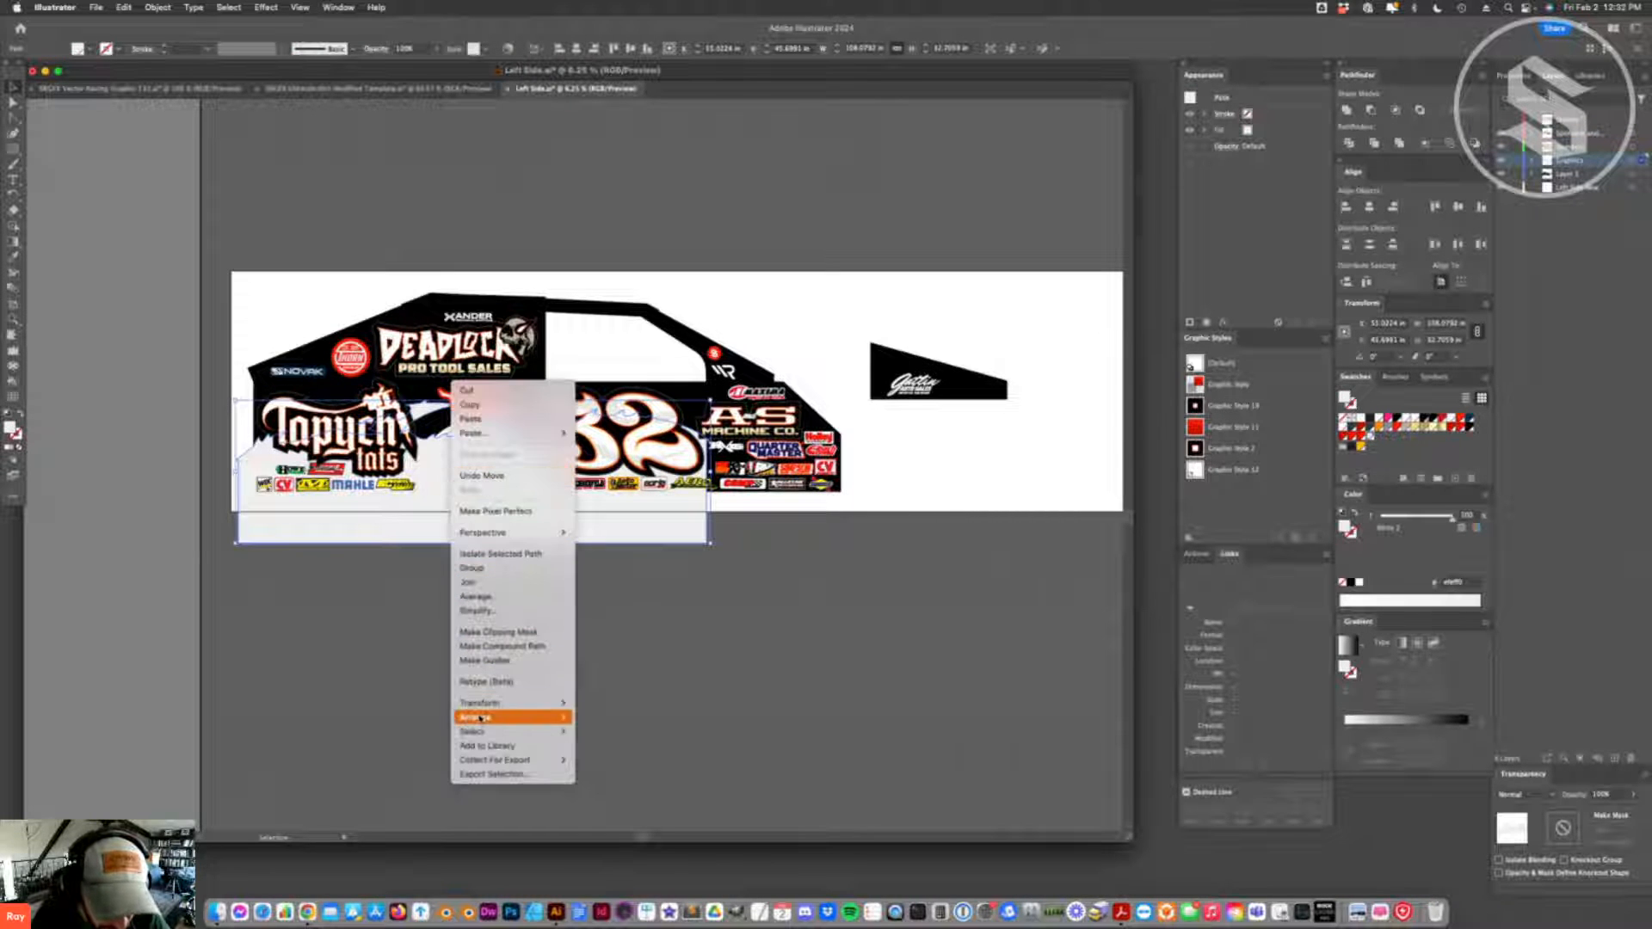
{"action": "mouse_move", "coordinate": [486, 707]}
{"action": "left_click", "coordinate": [610, 753]}
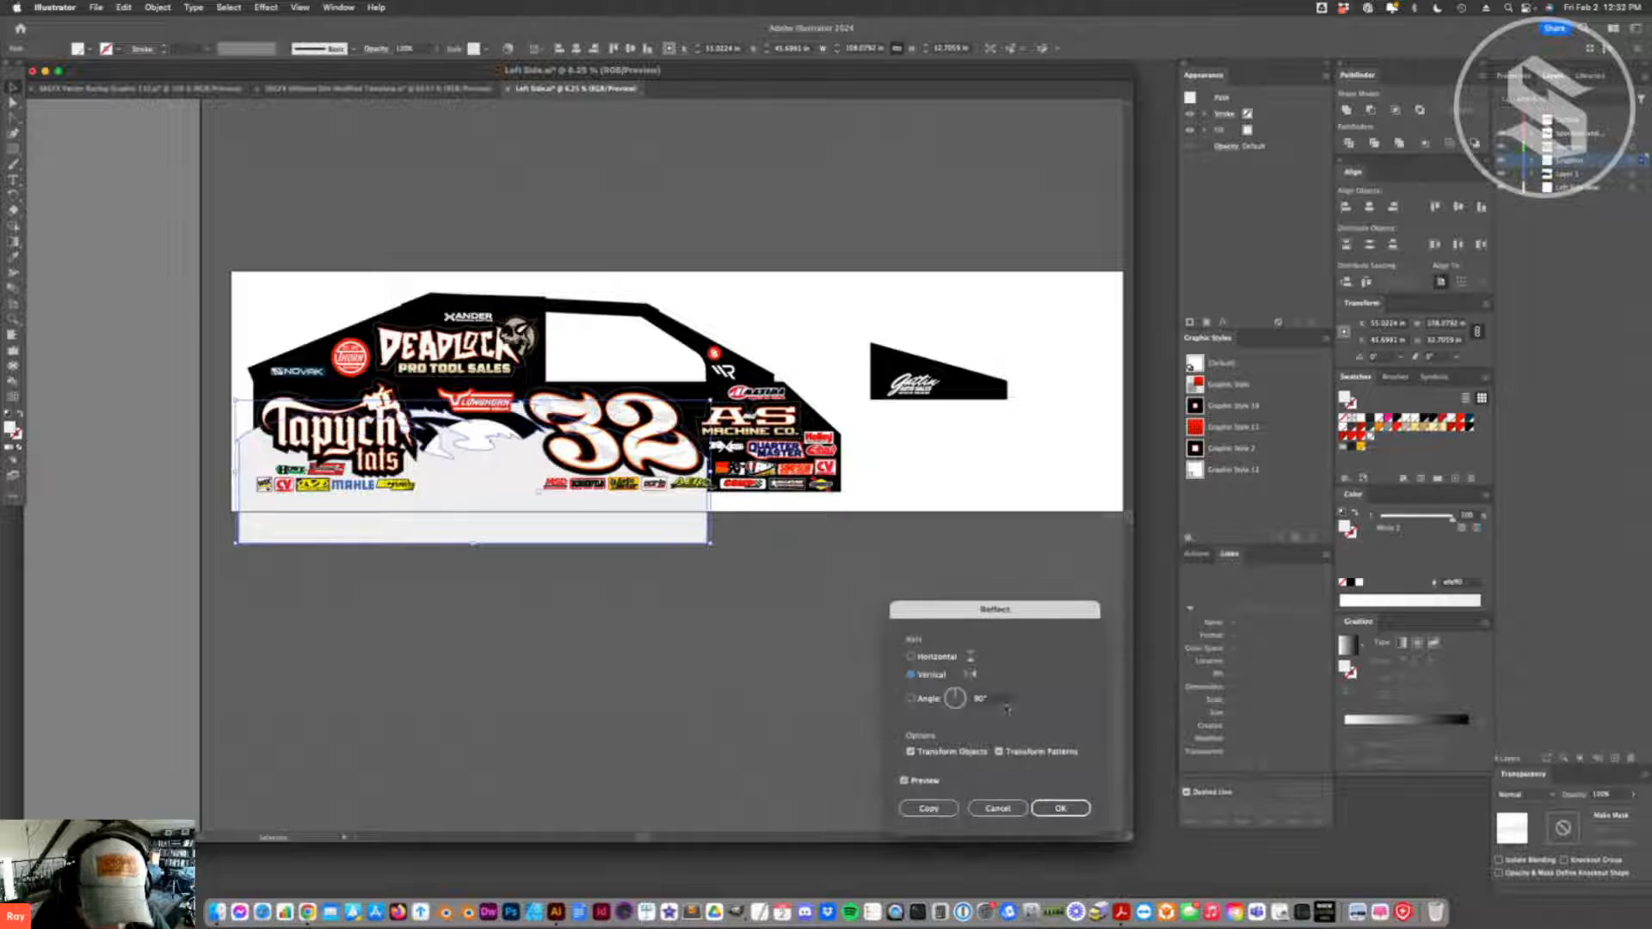
{"action": "left_click", "coordinate": [1060, 808]}
- Move the reflected shape above the car artboard and squash it vertically to about 17.5 in high
{"action": "left_click_drag", "start_coordinate": [473, 516], "coordinate": [401, 167]}
{"action": "left_click_drag", "start_coordinate": [503, 176], "coordinate": [519, 442]}
{"action": "left_click_drag", "start_coordinate": [614, 476], "coordinate": [656, 192]}
{"action": "scroll", "coordinate": [656, 255], "scroll_direction": "up", "scroll_amount": 5}
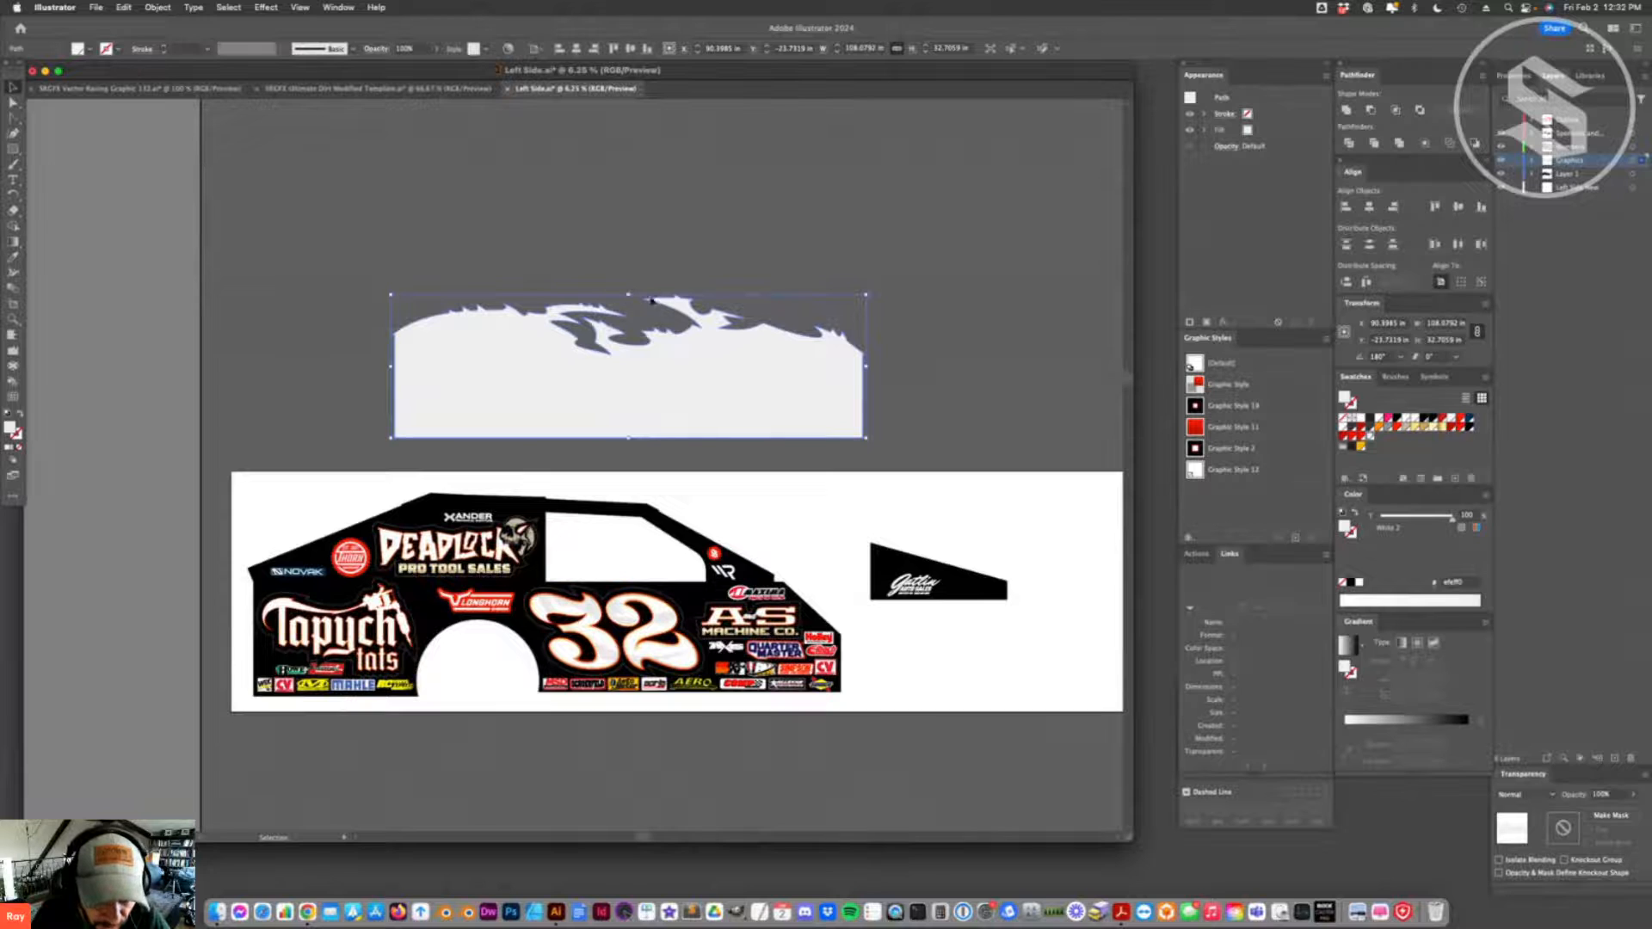
{"action": "left_click_drag", "start_coordinate": [641, 297], "coordinate": [641, 363]}
{"action": "key", "text": "super+shift+a"}
{"action": "left_click_drag", "start_coordinate": [701, 432], "coordinate": [707, 441]}
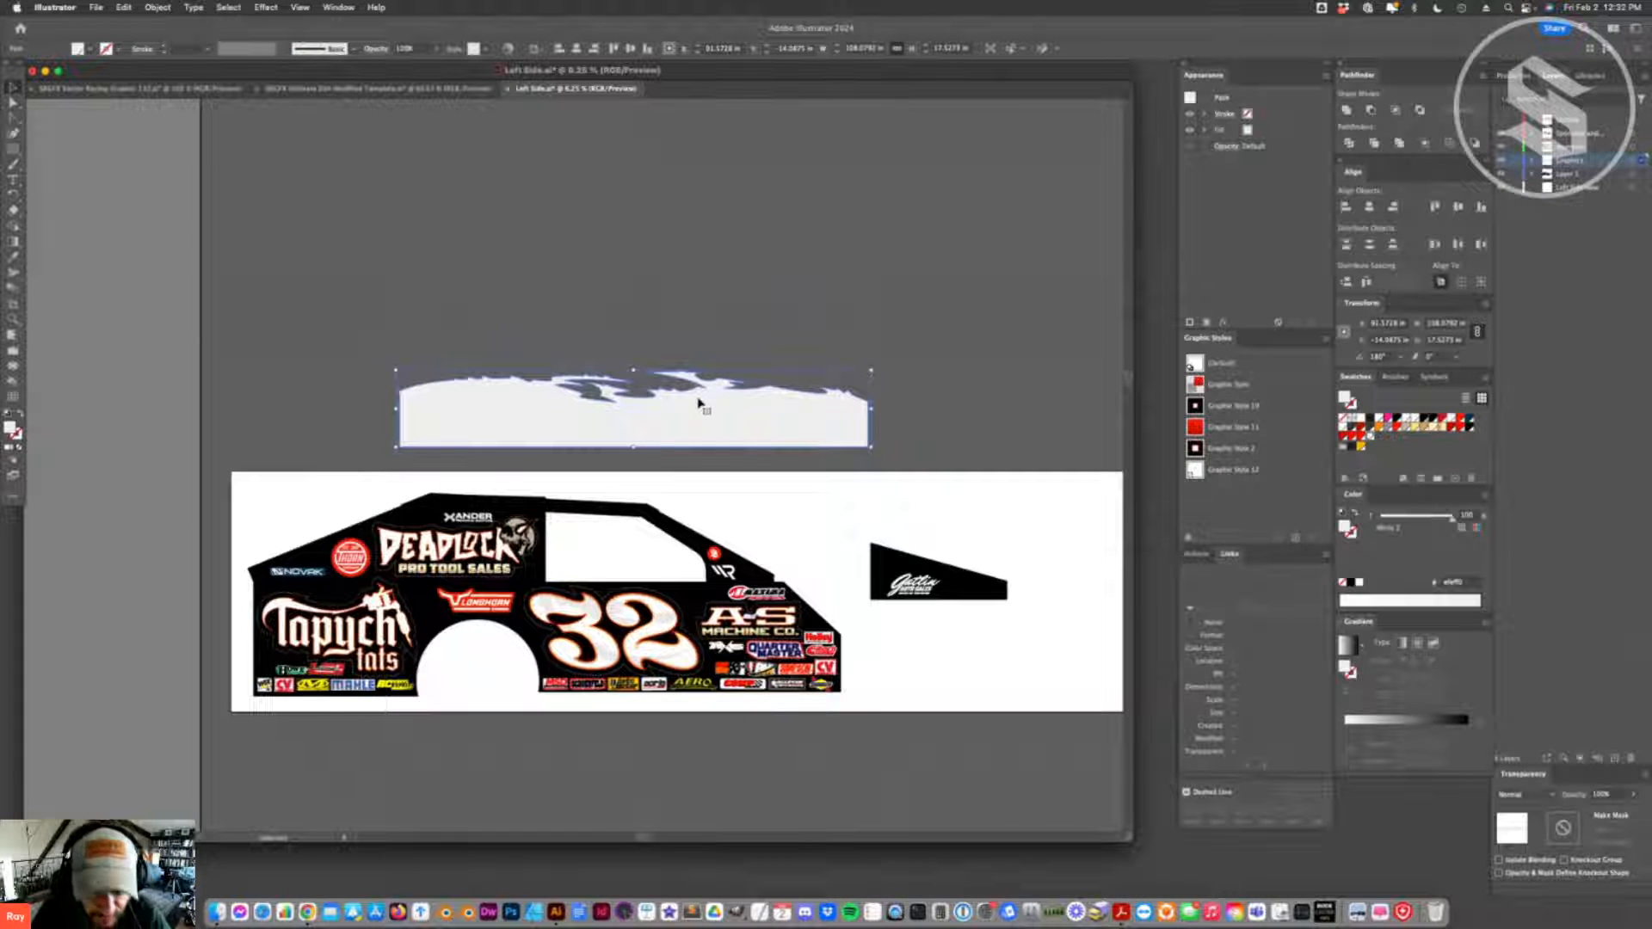
{"action": "left_click", "coordinate": [883, 418]}
{"action": "key", "text": "a"}
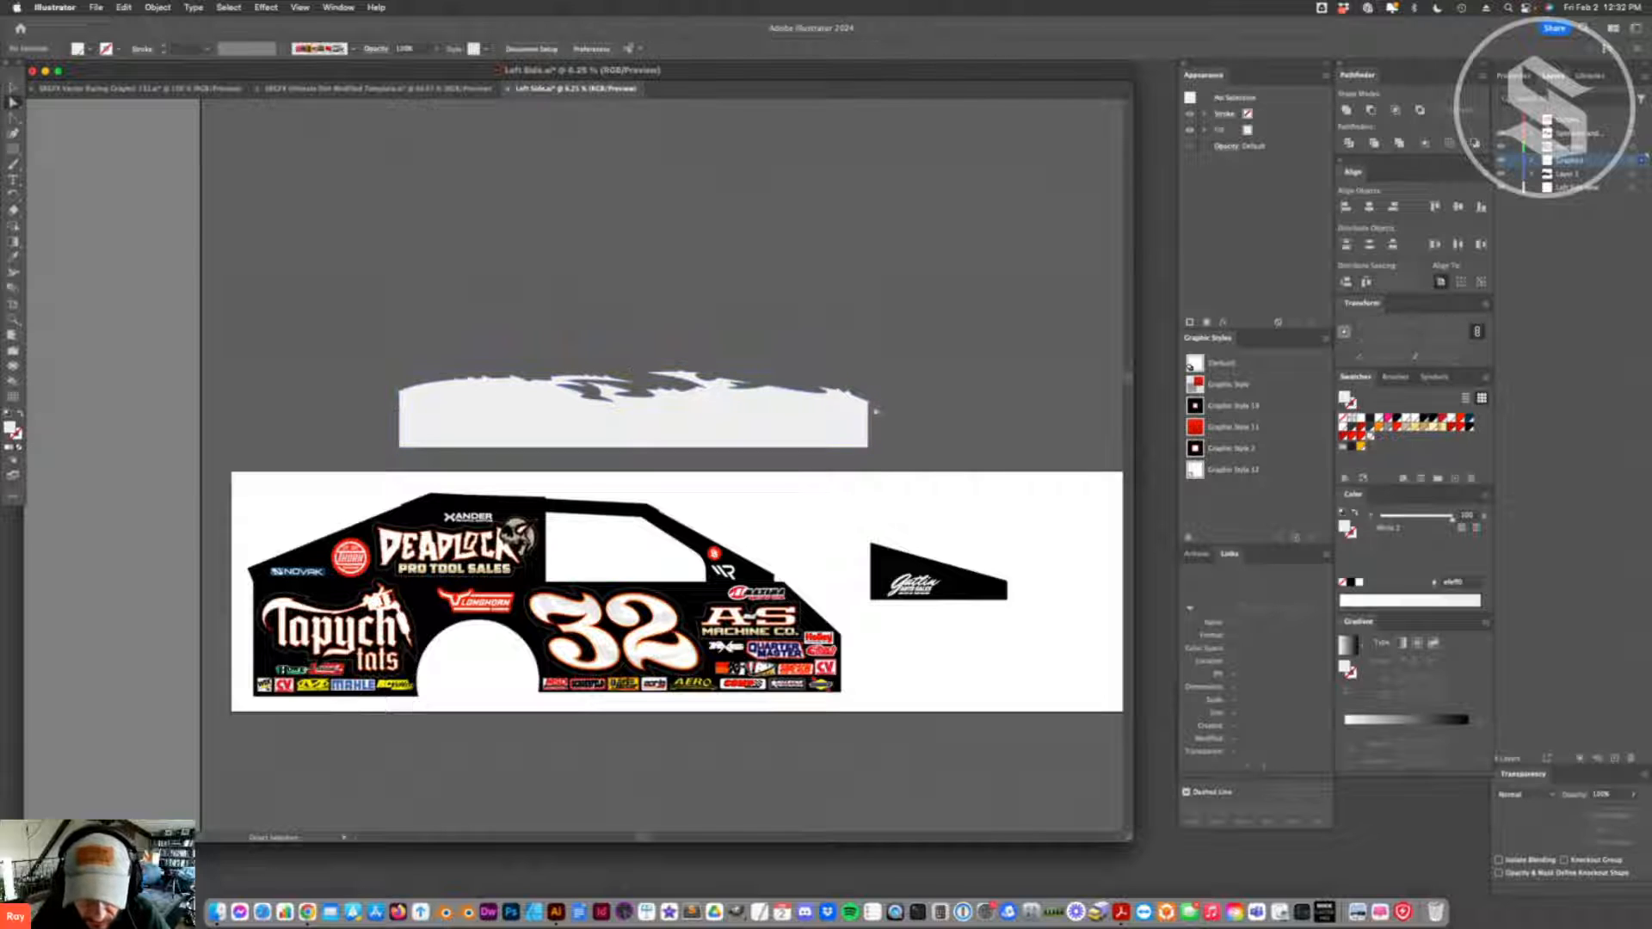
{"action": "left_click", "coordinate": [639, 424]}
{"action": "key", "text": "super+shift+a"}
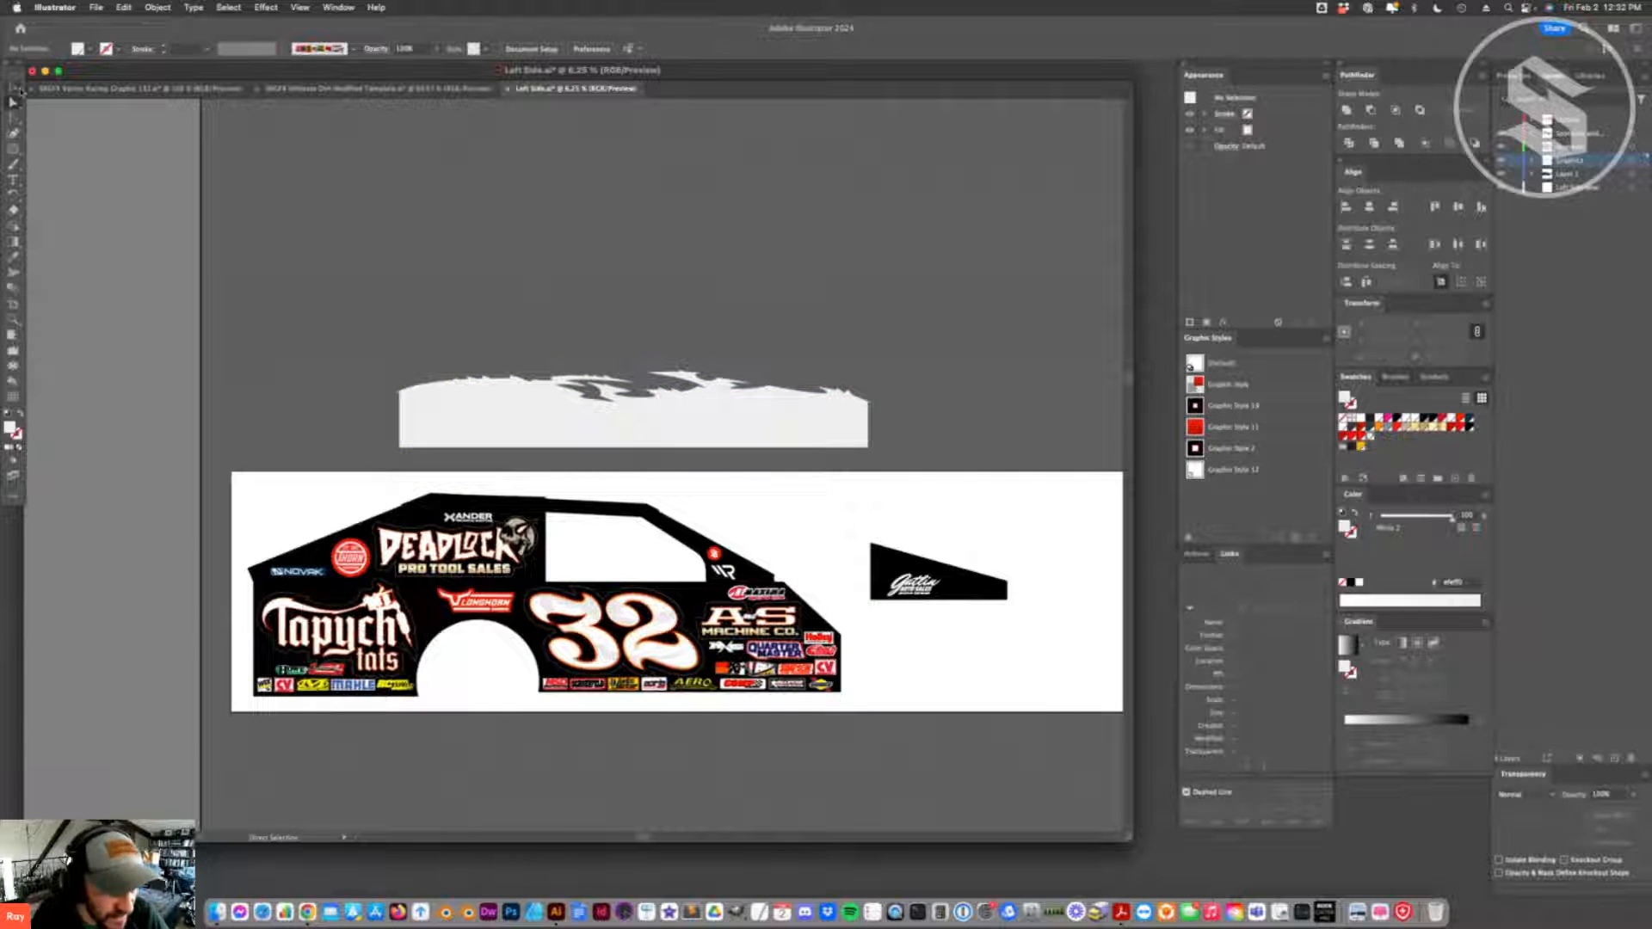
- Stretch the flame-edged shape vertically to about 22.8 in high and move it farther up and left above the artboard
{"action": "left_click", "coordinate": [674, 434]}
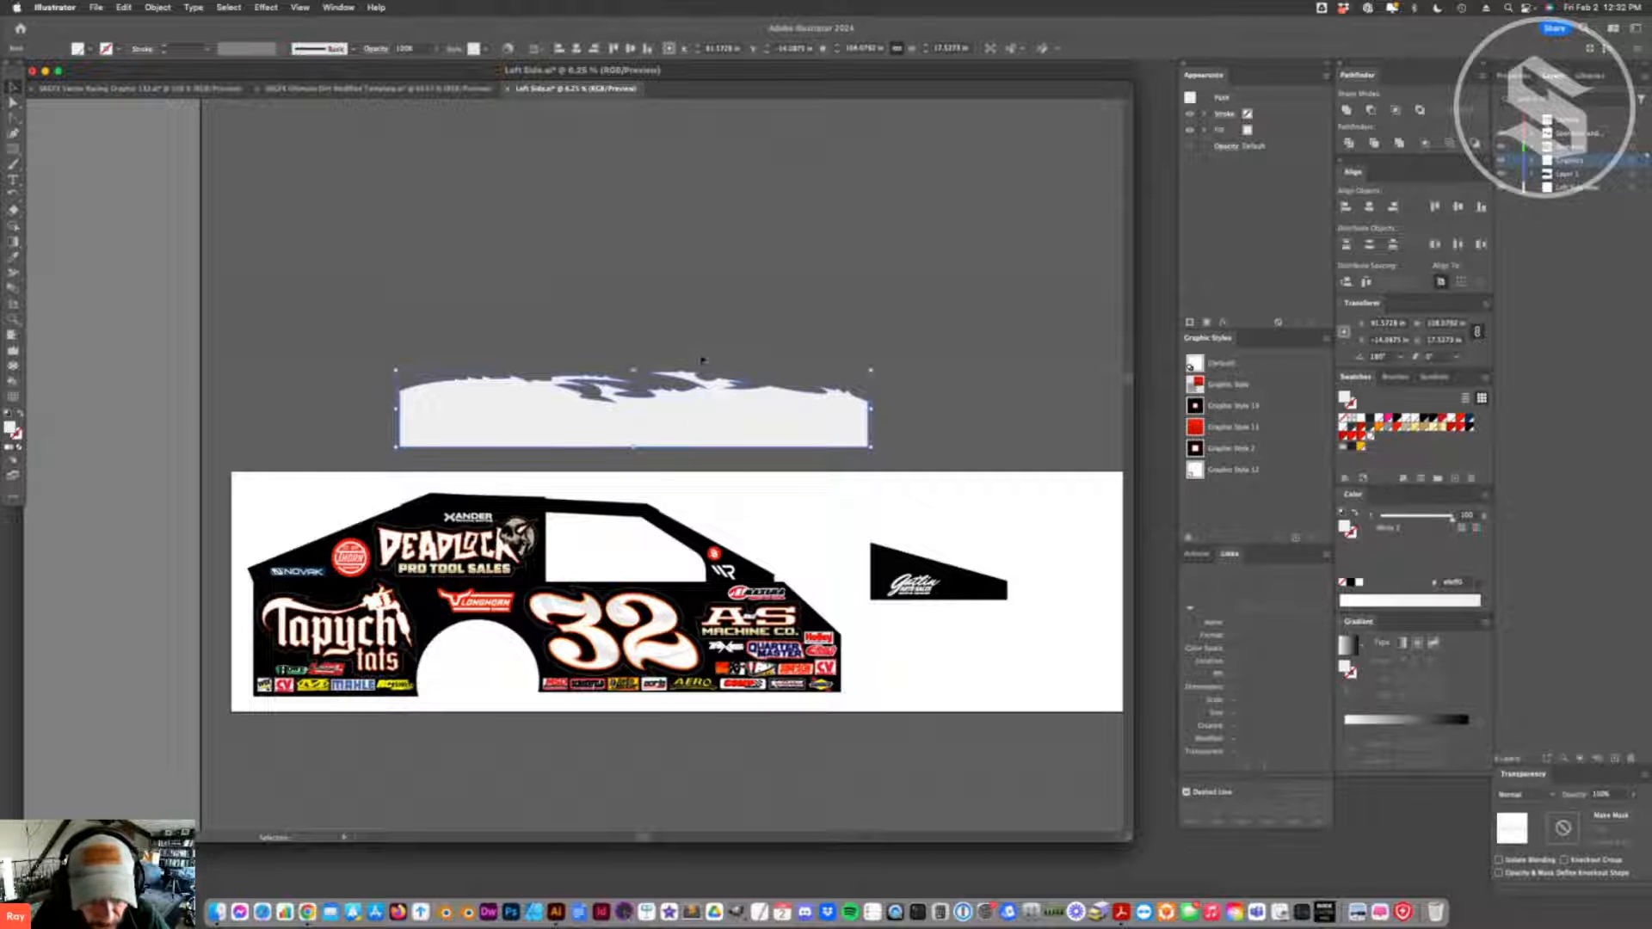
{"action": "left_click_drag", "start_coordinate": [636, 369], "coordinate": [636, 347]}
{"action": "key", "text": "super+shift+a"}
{"action": "left_click_drag", "start_coordinate": [672, 399], "coordinate": [568, 268]}
- Create an art brush from the light gray flame-edged shape, setting its brush scale to Scale Proportionately
{"action": "left_click", "coordinate": [677, 314]}
{"action": "mouse_move", "coordinate": [679, 290]}
{"action": "left_mouse_down"}
{"action": "mouse_move", "coordinate": [688, 382]}
{"action": "mouse_move", "coordinate": [1439, 454]}
{"action": "mouse_move", "coordinate": [1415, 434]}
{"action": "left_mouse_up"}
{"action": "left_click", "coordinate": [1396, 377]}
{"action": "left_click", "coordinate": [762, 532]}
{"action": "left_click", "coordinate": [869, 590]}
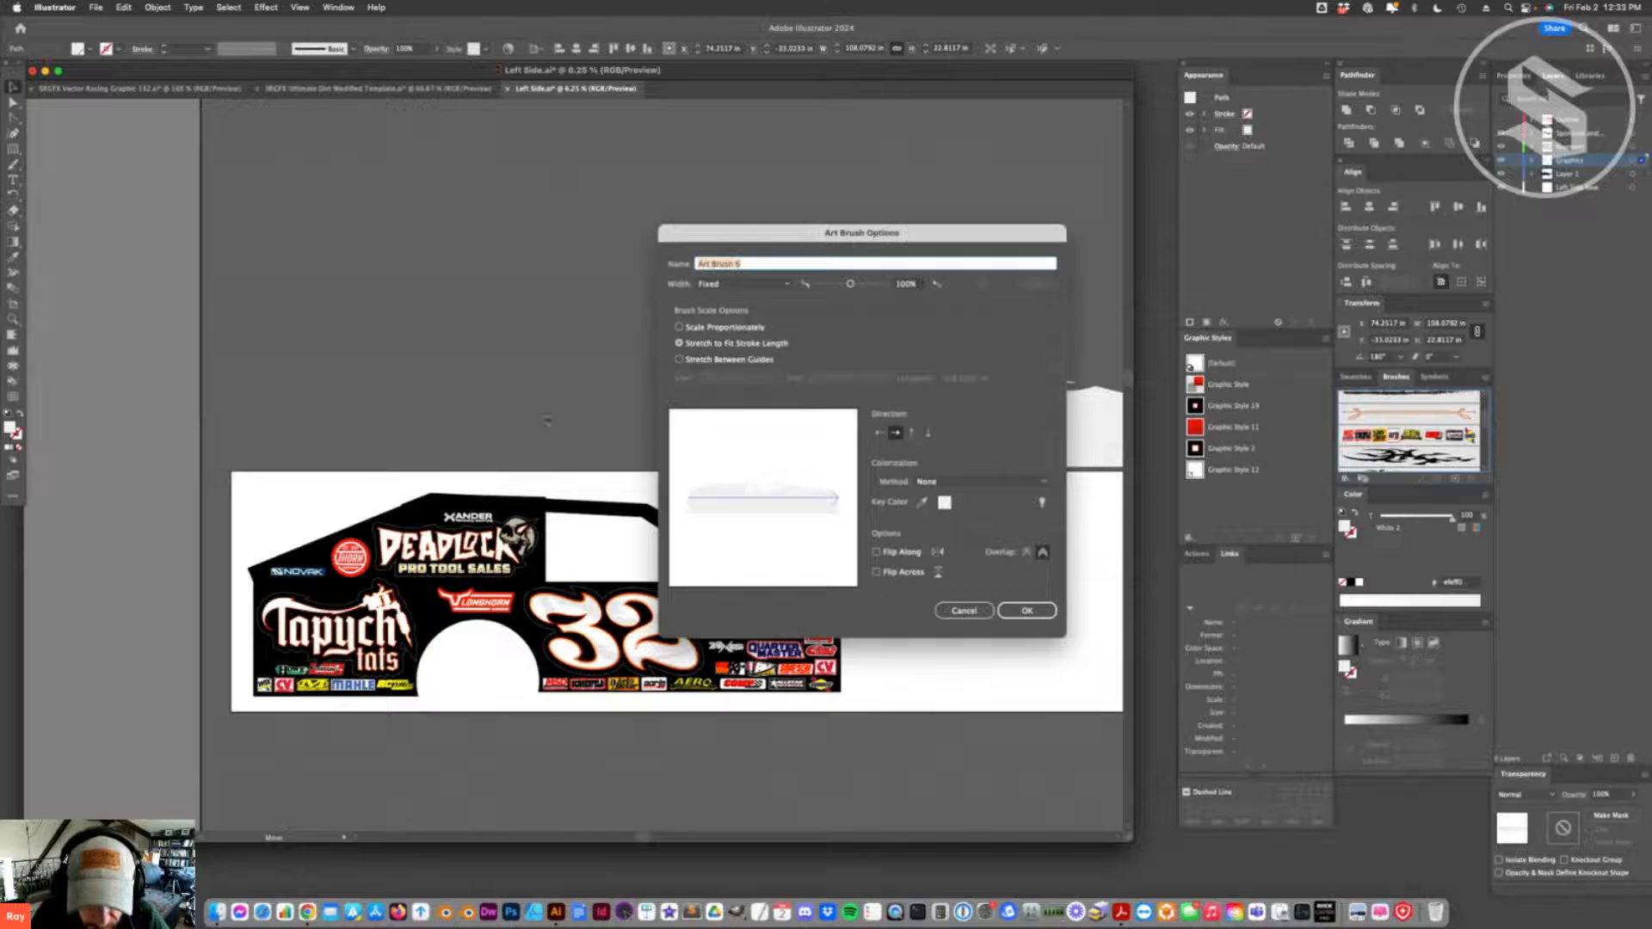
{"action": "left_click", "coordinate": [697, 326]}
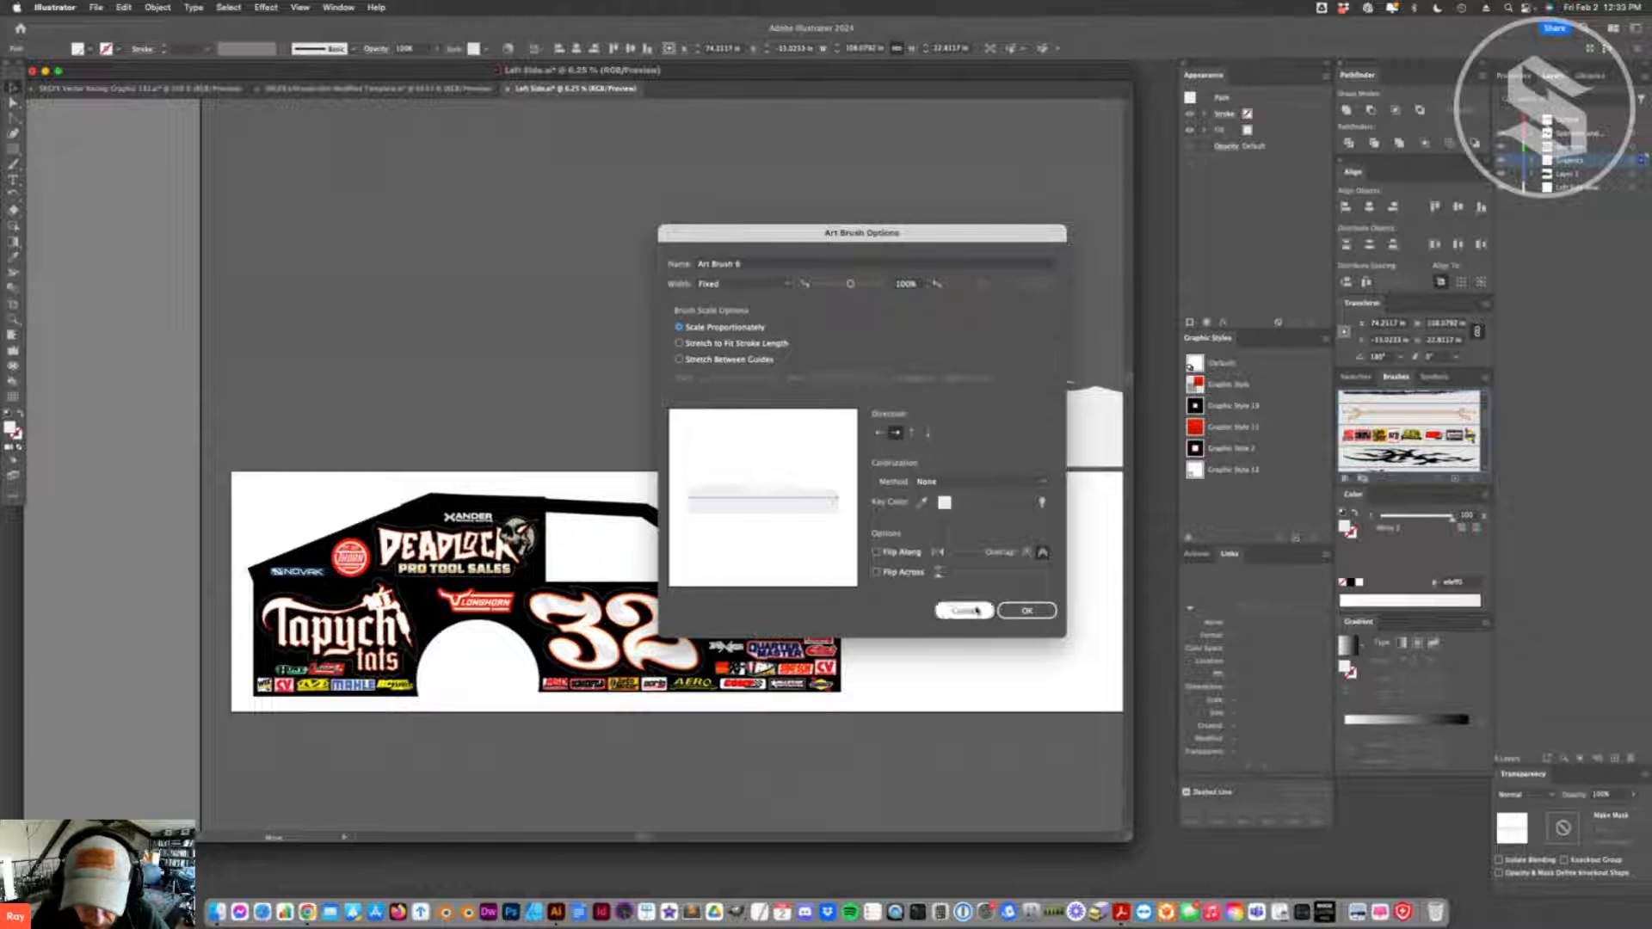
{"action": "left_click", "coordinate": [1027, 610]}
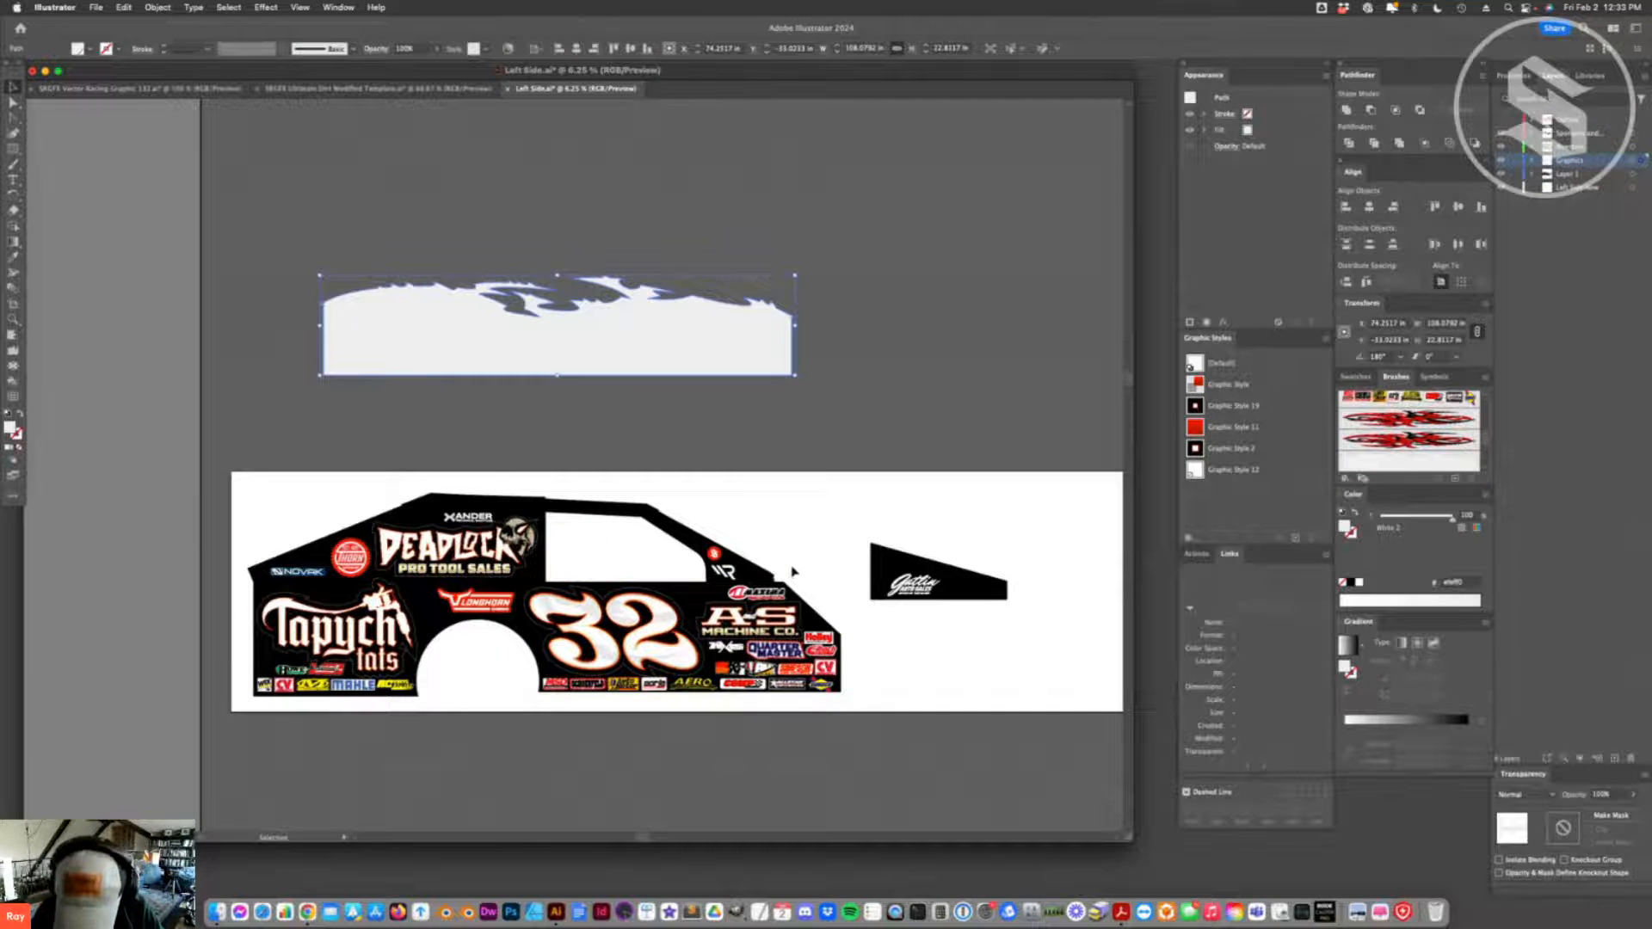
- Draw a straight path with the Pen tool sloping down across the car to the right and apply the new art brush
{"action": "key", "text": "p"}
{"action": "left_click", "coordinate": [206, 460]}
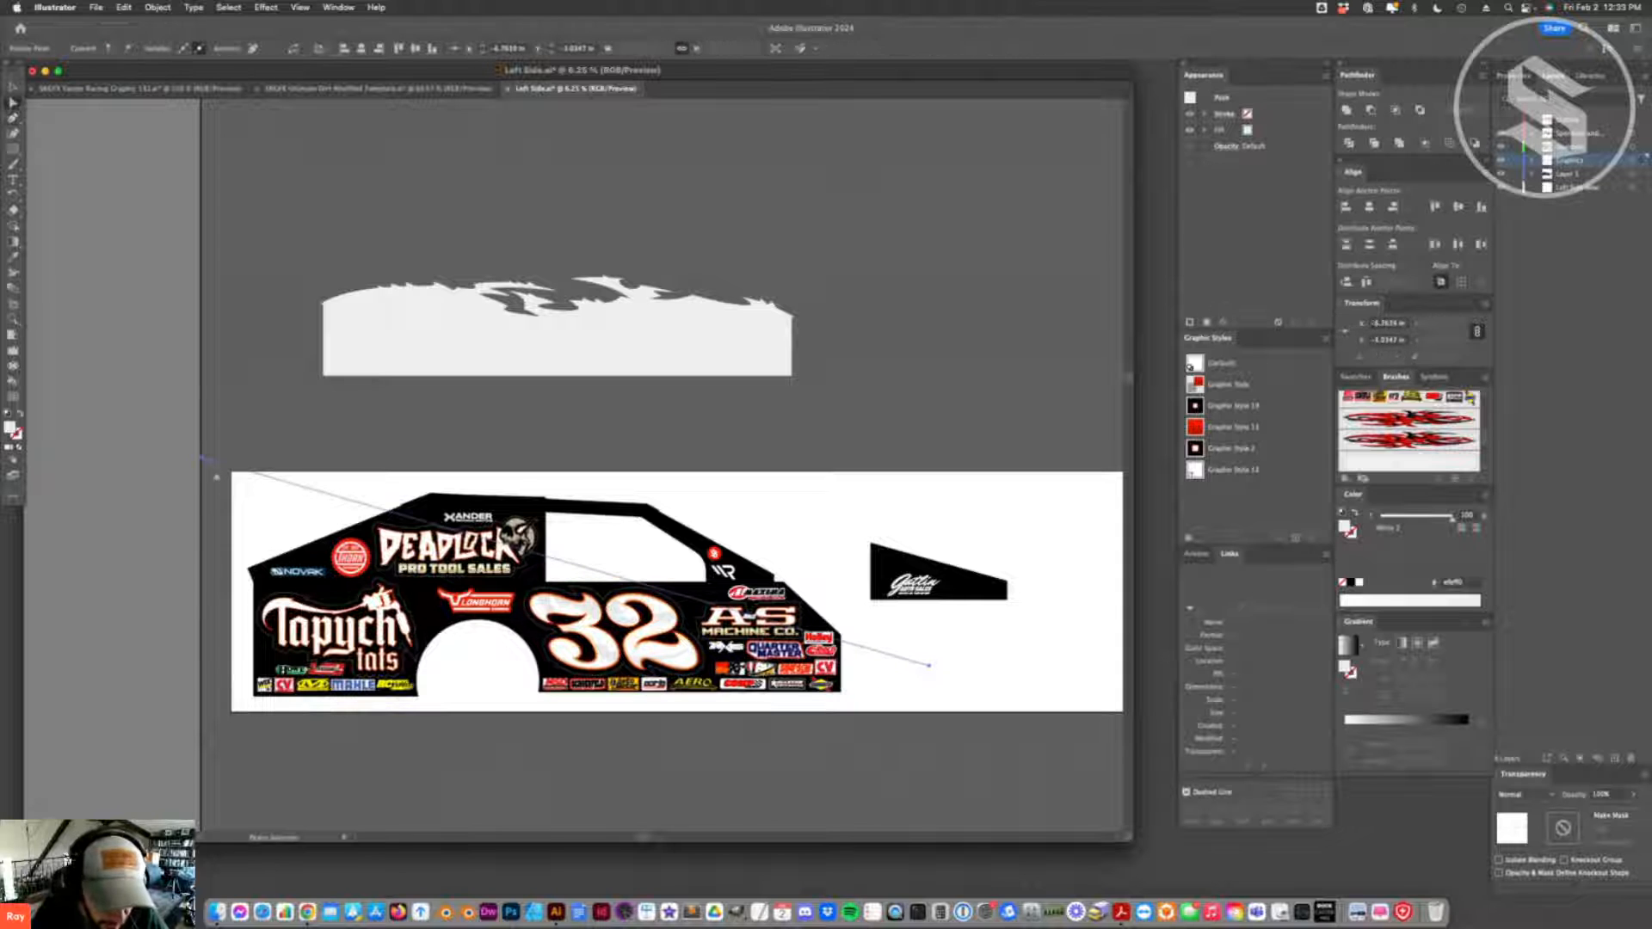
{"action": "left_click", "coordinate": [1380, 468]}
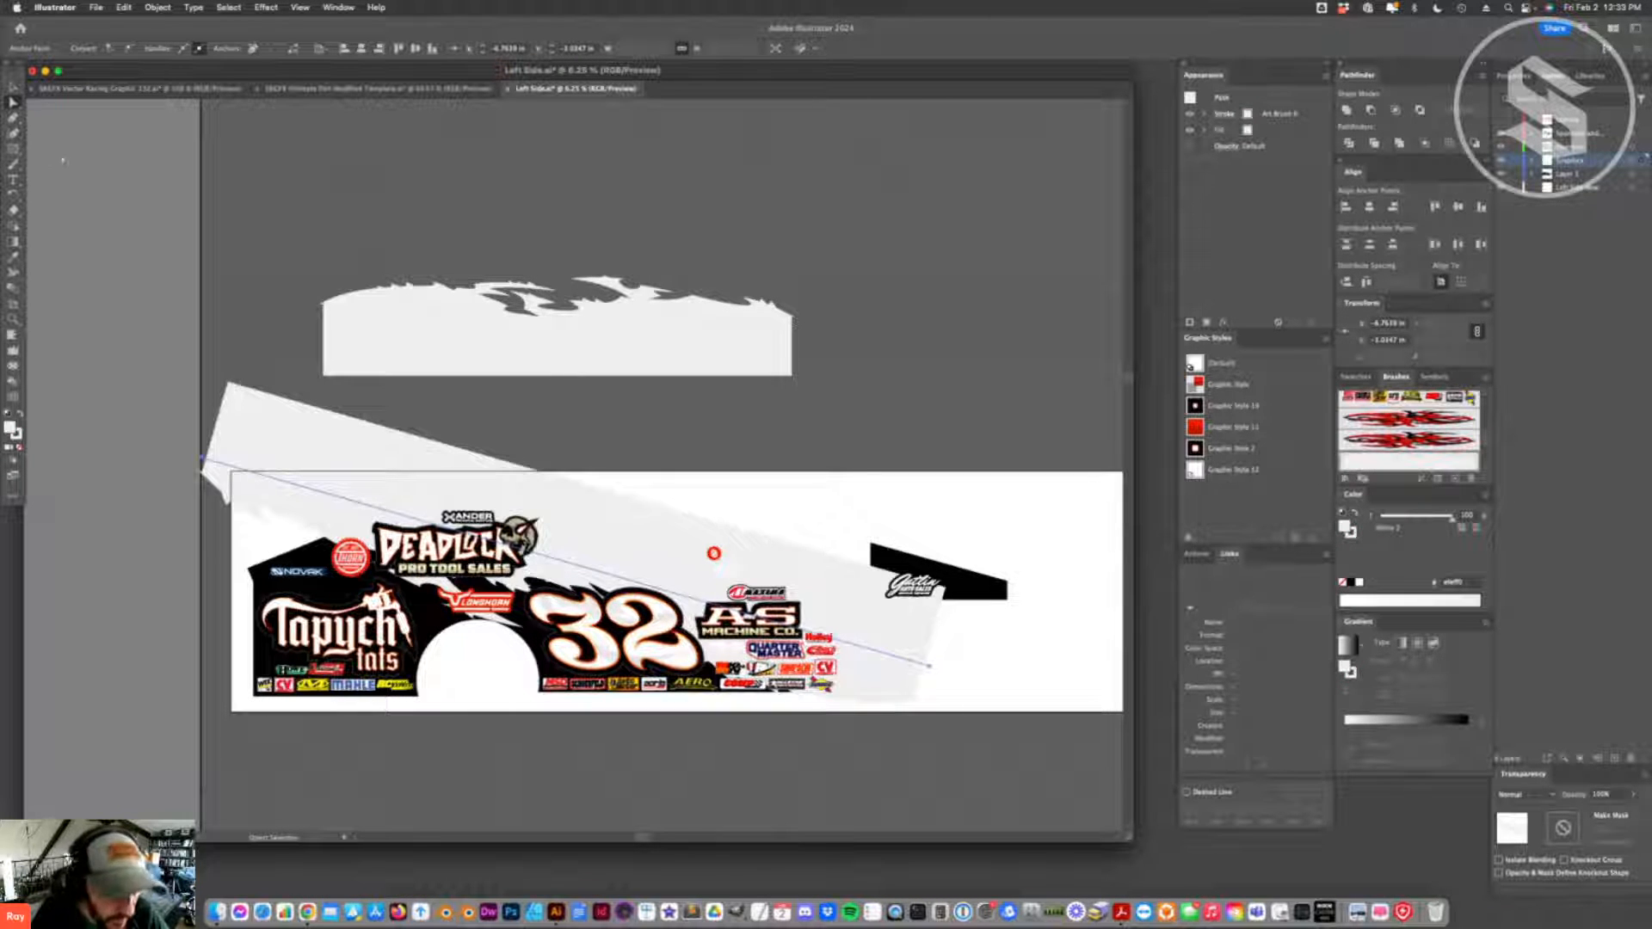
- Shorten the brushed path by moving both of its end points inward
{"action": "key", "text": "v"}
{"action": "mouse_move", "coordinate": [588, 532]}
{"action": "left_mouse_down"}
{"action": "mouse_move", "coordinate": [582, 512]}
{"action": "mouse_move", "coordinate": [560, 527]}
{"action": "mouse_move", "coordinate": [607, 535]}
{"action": "left_mouse_up"}
{"action": "key", "text": "a"}
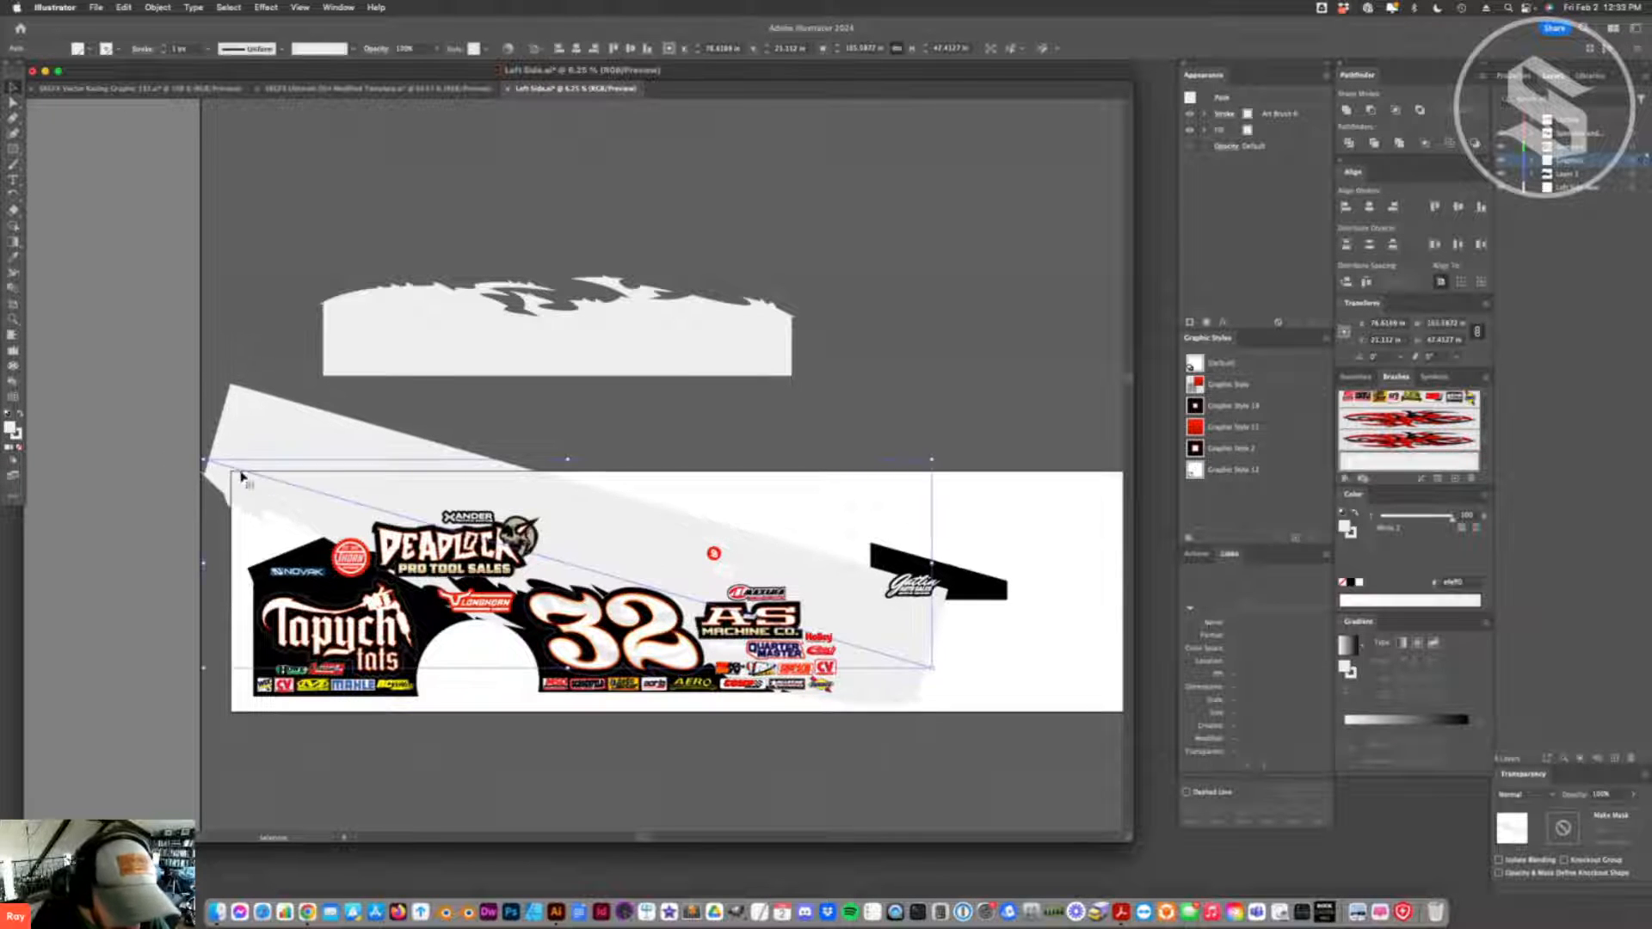
{"action": "left_click_drag", "start_coordinate": [204, 461], "coordinate": [285, 487]}
{"action": "key", "text": "super+z"}
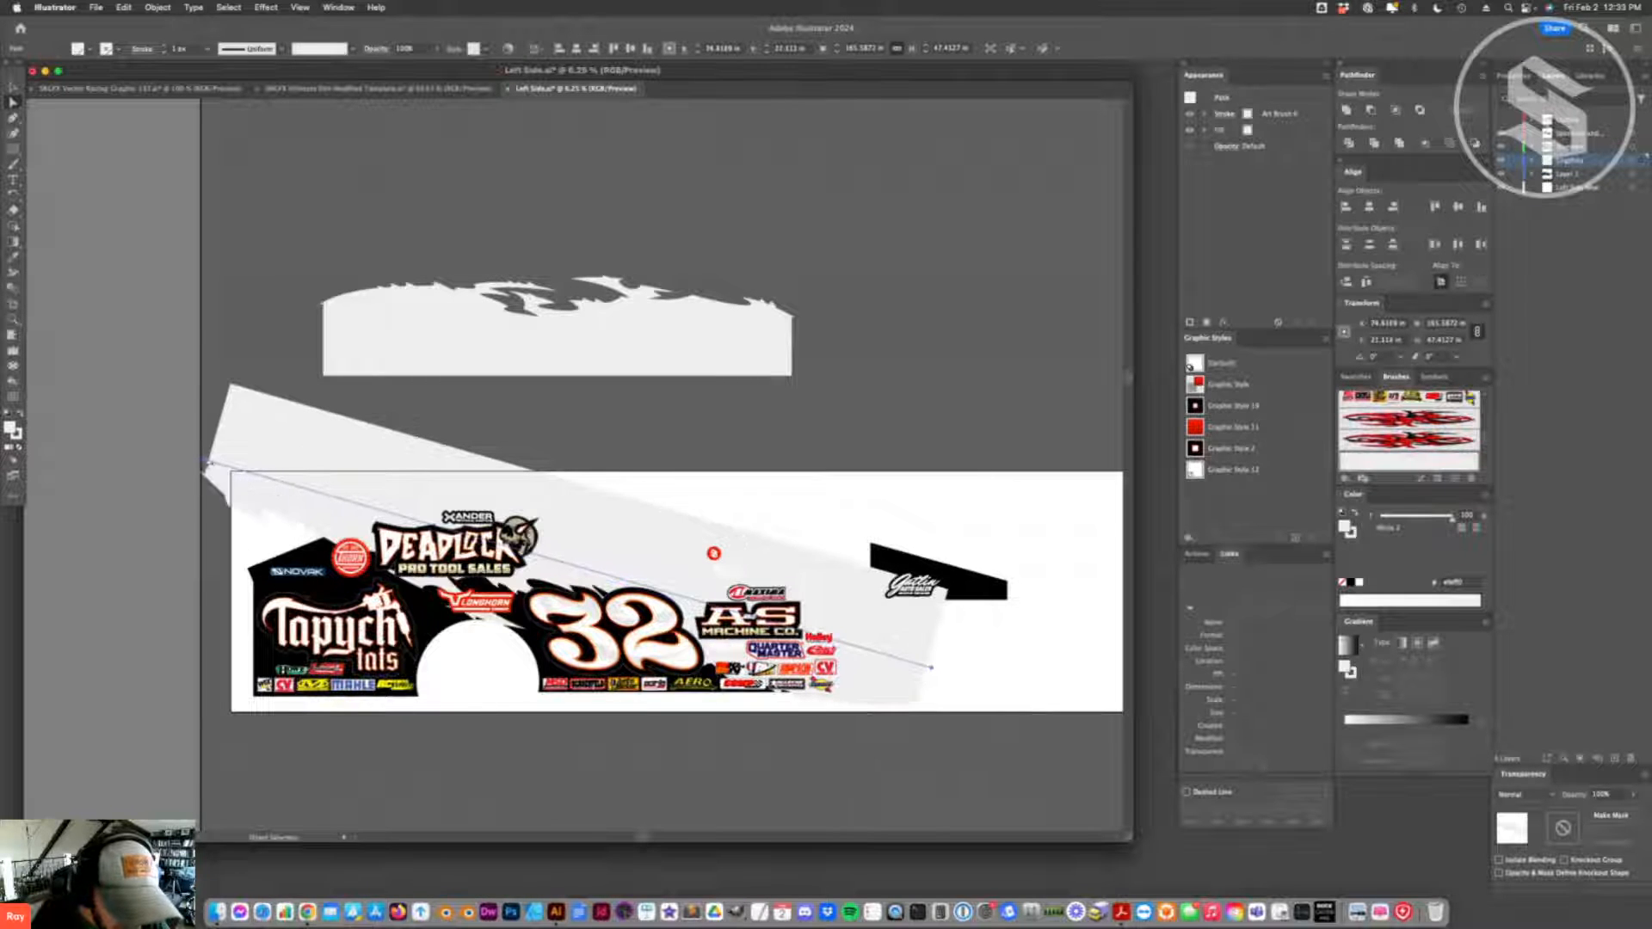
{"action": "mouse_move", "coordinate": [206, 465]}
{"action": "left_mouse_down"}
{"action": "mouse_move", "coordinate": [317, 496]}
{"action": "mouse_move", "coordinate": [285, 490]}
{"action": "left_mouse_up"}
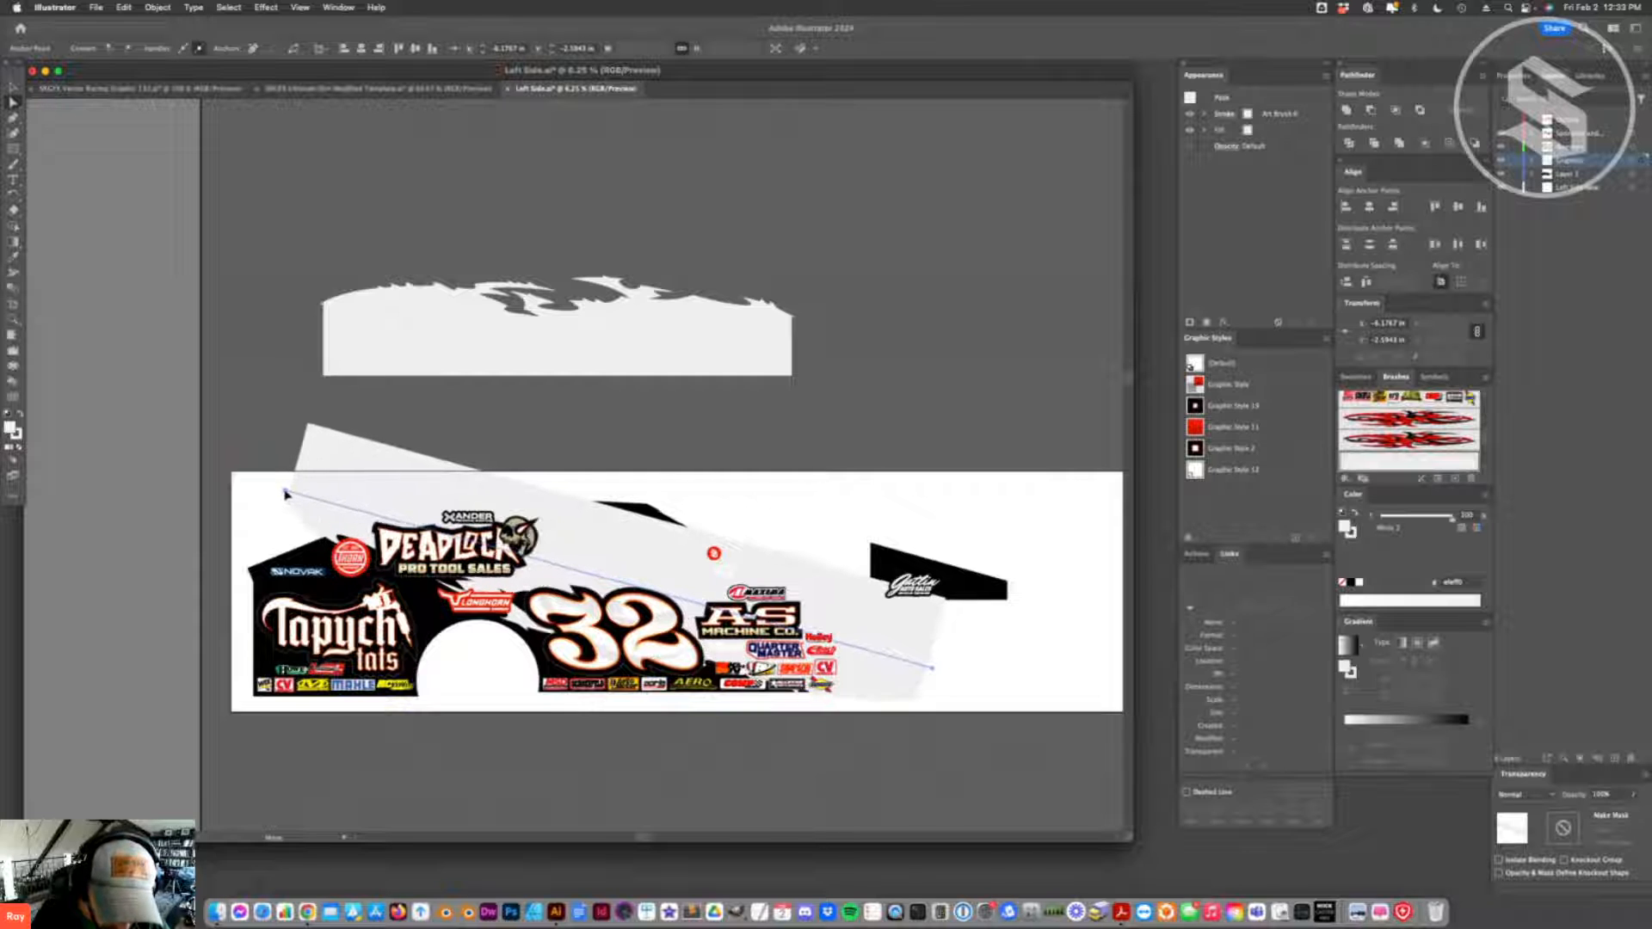
{"action": "mouse_move", "coordinate": [933, 671]}
{"action": "left_mouse_down"}
{"action": "mouse_move", "coordinate": [857, 665]}
{"action": "mouse_move", "coordinate": [879, 666]}
{"action": "left_mouse_up"}
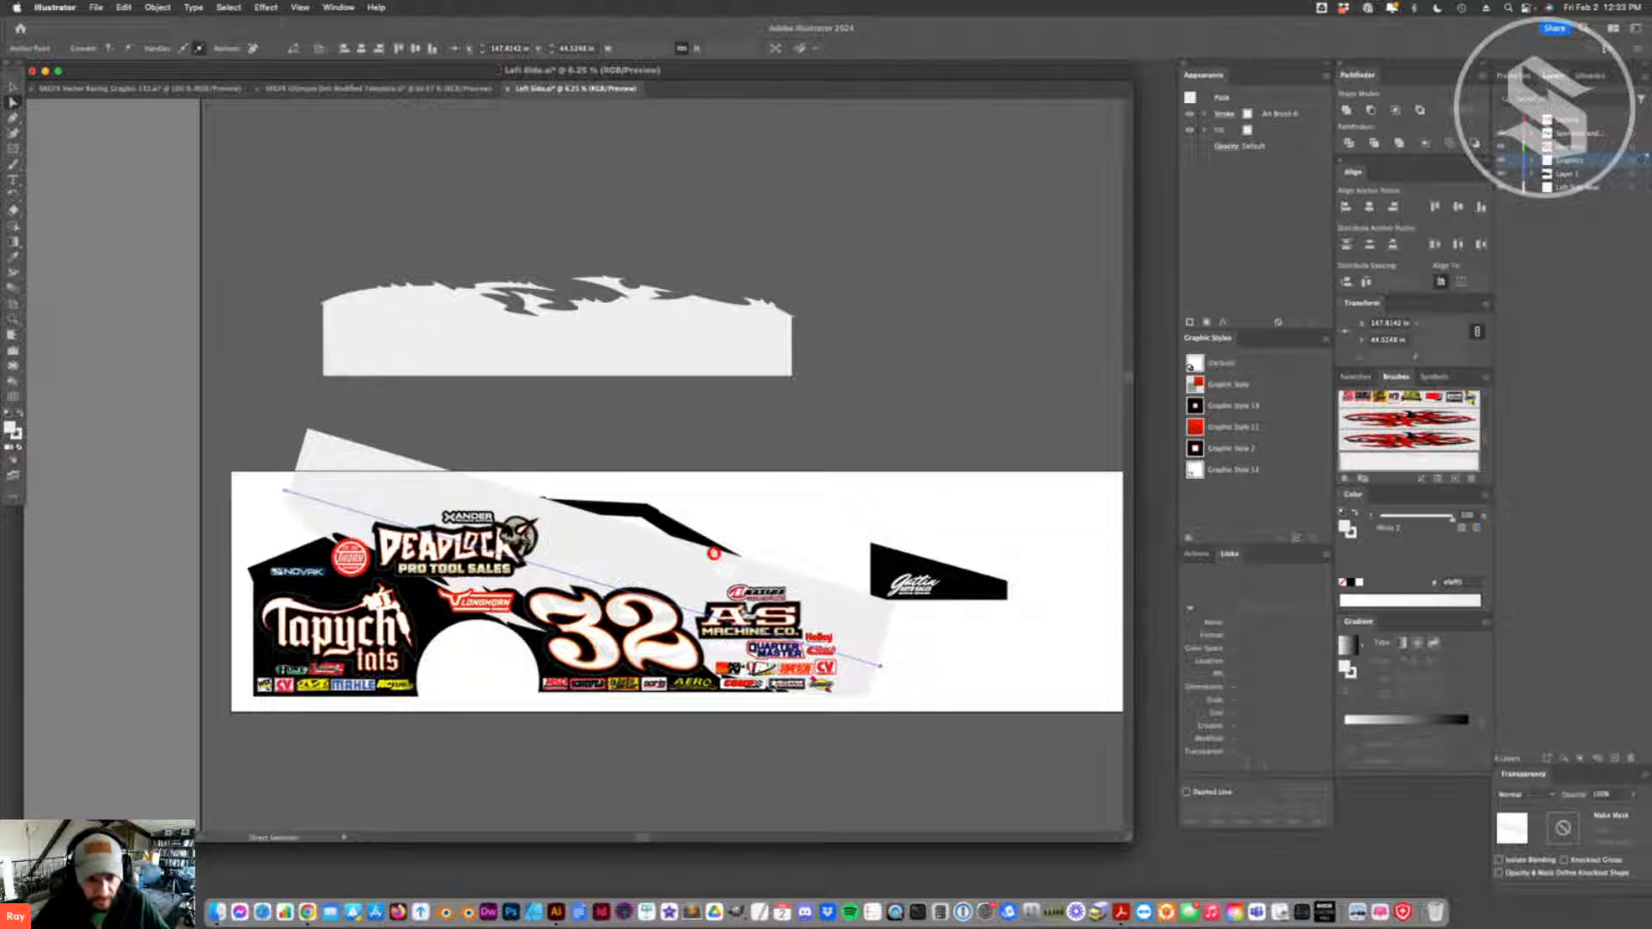
- Shift the brushed path left over the car and readjust its two end points to change its slope
{"action": "left_click_drag", "start_coordinate": [640, 562], "coordinate": [563, 548]}
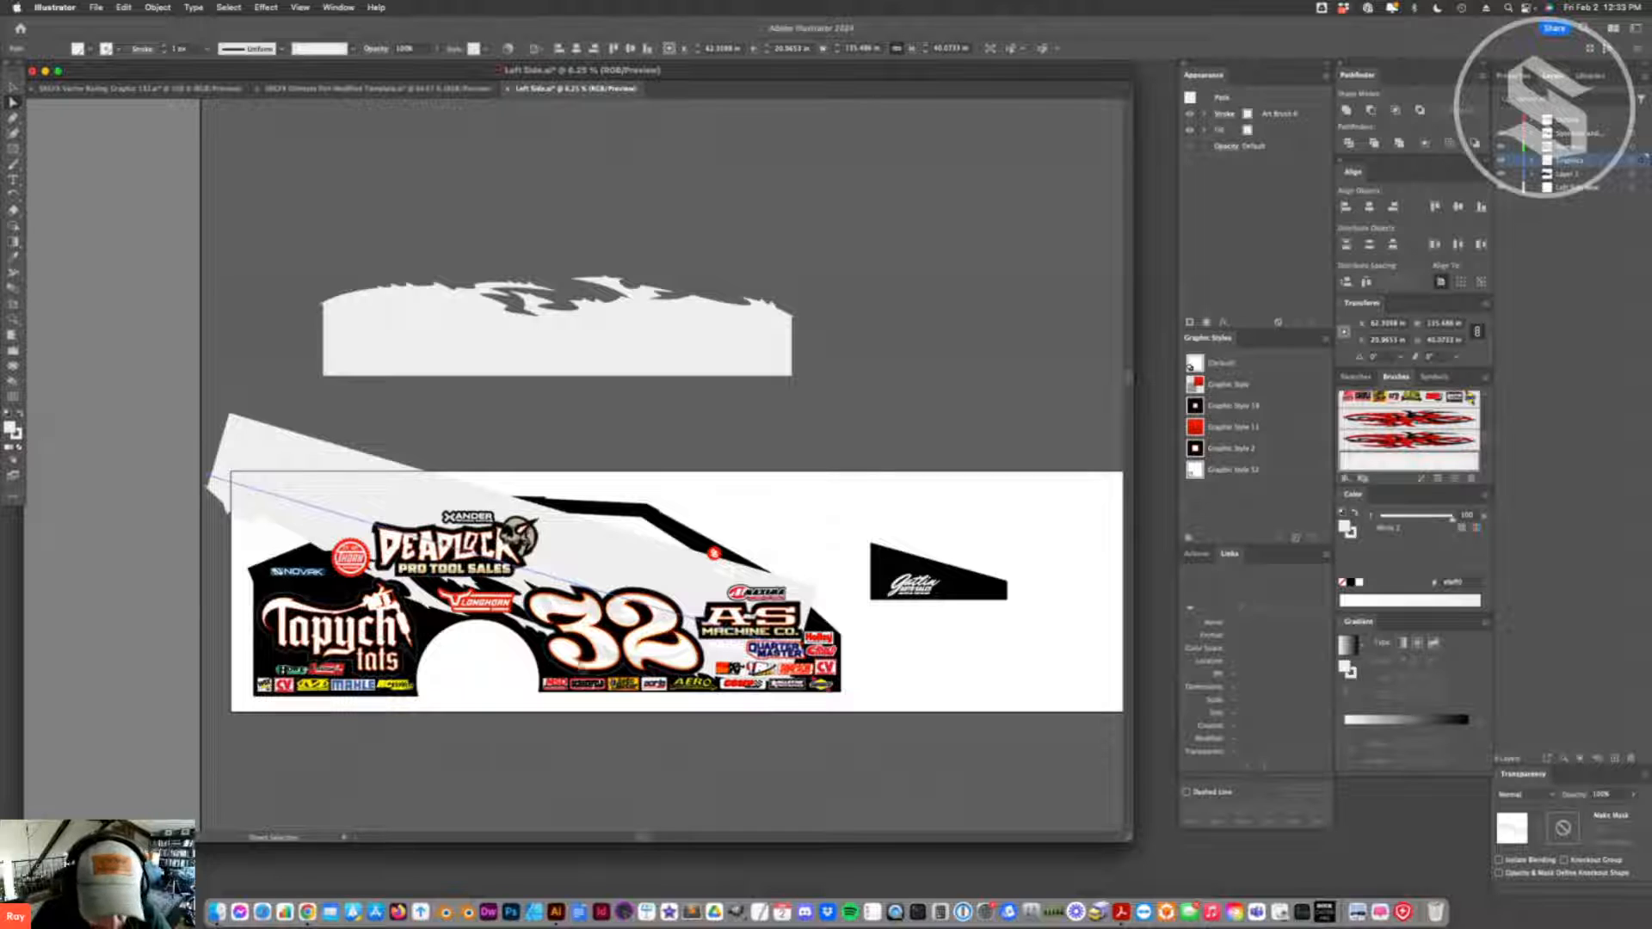
{"action": "left_click_drag", "start_coordinate": [795, 649], "coordinate": [856, 667]}
{"action": "left_click_drag", "start_coordinate": [212, 483], "coordinate": [281, 503]}
{"action": "left_click_drag", "start_coordinate": [510, 568], "coordinate": [445, 548]}
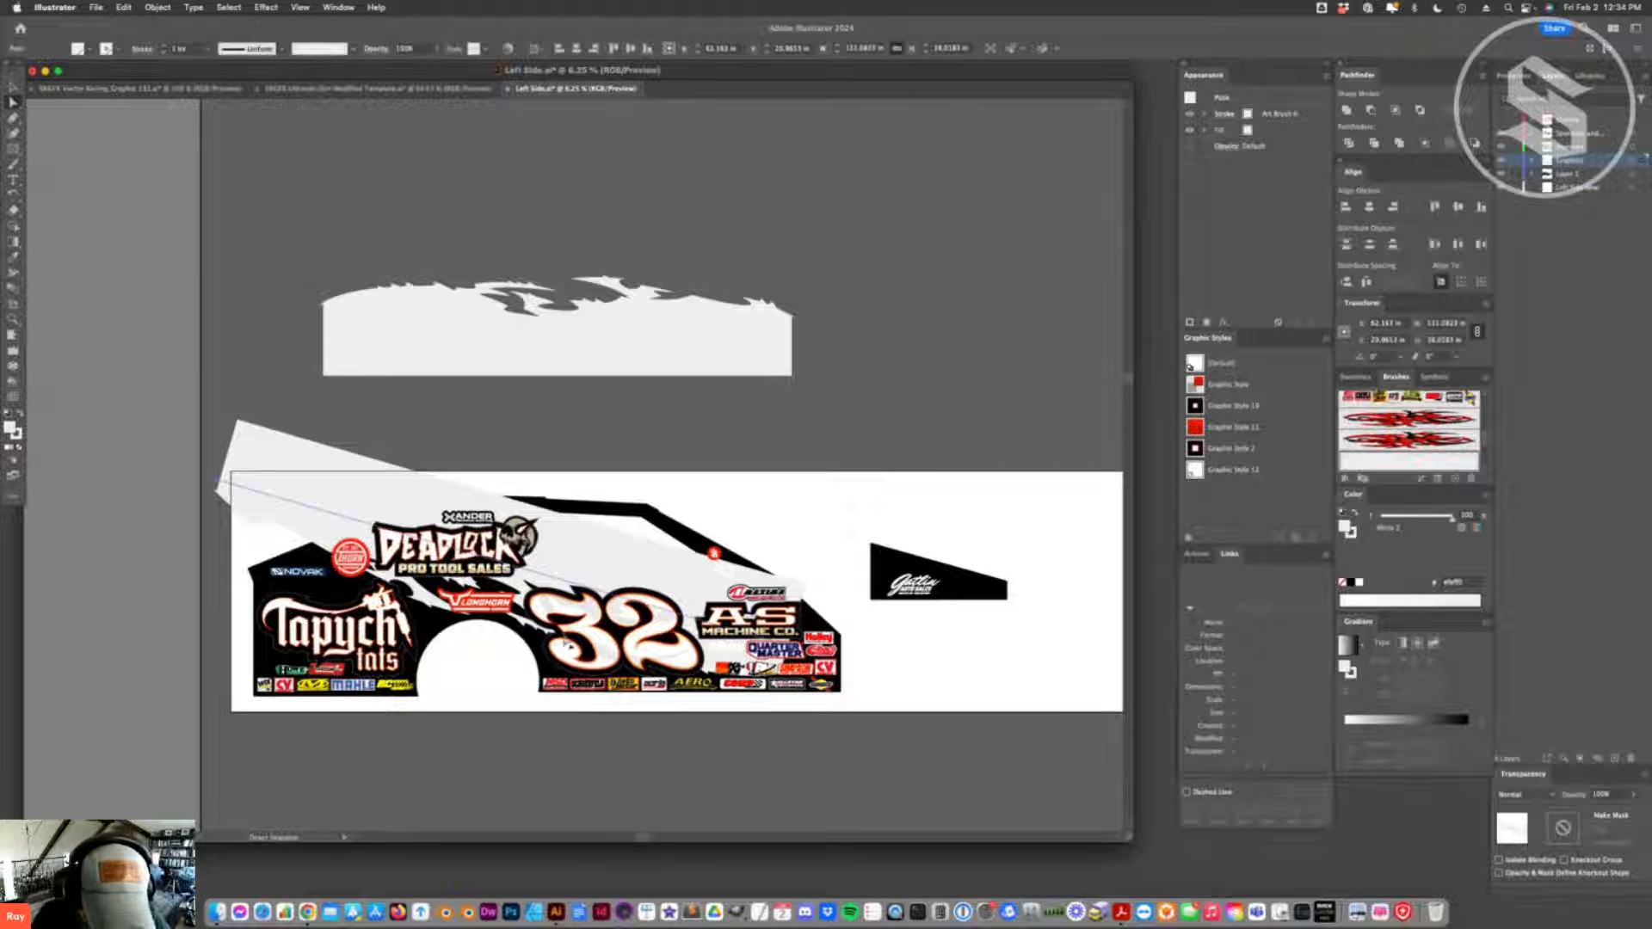
- Bend the brushed path into a gentle curve, raise its right end, and position it over the upper car body
{"action": "mouse_move", "coordinate": [791, 647]}
{"action": "left_mouse_down"}
{"action": "mouse_move", "coordinate": [866, 670]}
{"action": "mouse_move", "coordinate": [991, 641]}
{"action": "mouse_move", "coordinate": [1086, 709]}
{"action": "mouse_move", "coordinate": [1177, 695]}
{"action": "left_mouse_up"}
{"action": "key", "text": "shift+c"}
{"action": "key", "text": "a"}
{"action": "left_click_drag", "start_coordinate": [866, 672], "coordinate": [862, 592]}
{"action": "mouse_move", "coordinate": [629, 524]}
{"action": "left_mouse_down"}
{"action": "mouse_move", "coordinate": [637, 493]}
{"action": "mouse_move", "coordinate": [659, 516]}
{"action": "left_mouse_up"}
- Duplicate the curved flame band just below itself and rotate the copy 180 degrees
{"action": "left_click_drag", "start_coordinate": [837, 533], "coordinate": [831, 601]}
{"action": "right_click", "coordinate": [774, 619]}
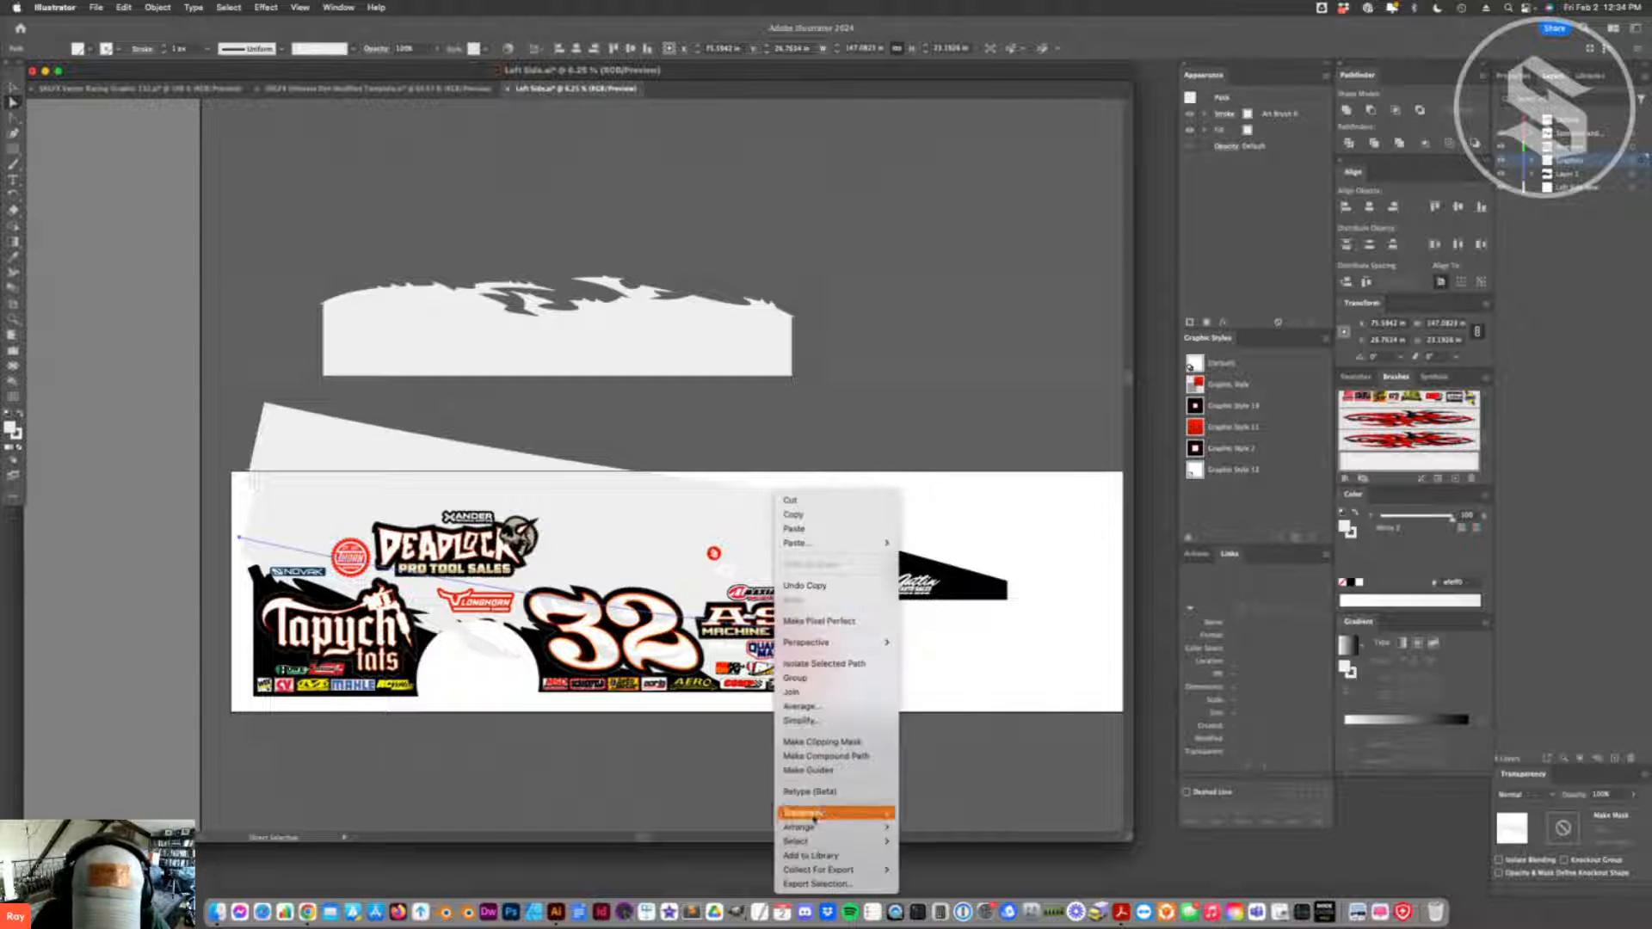
{"action": "mouse_move", "coordinate": [860, 813]}
{"action": "left_click", "coordinate": [926, 800]}
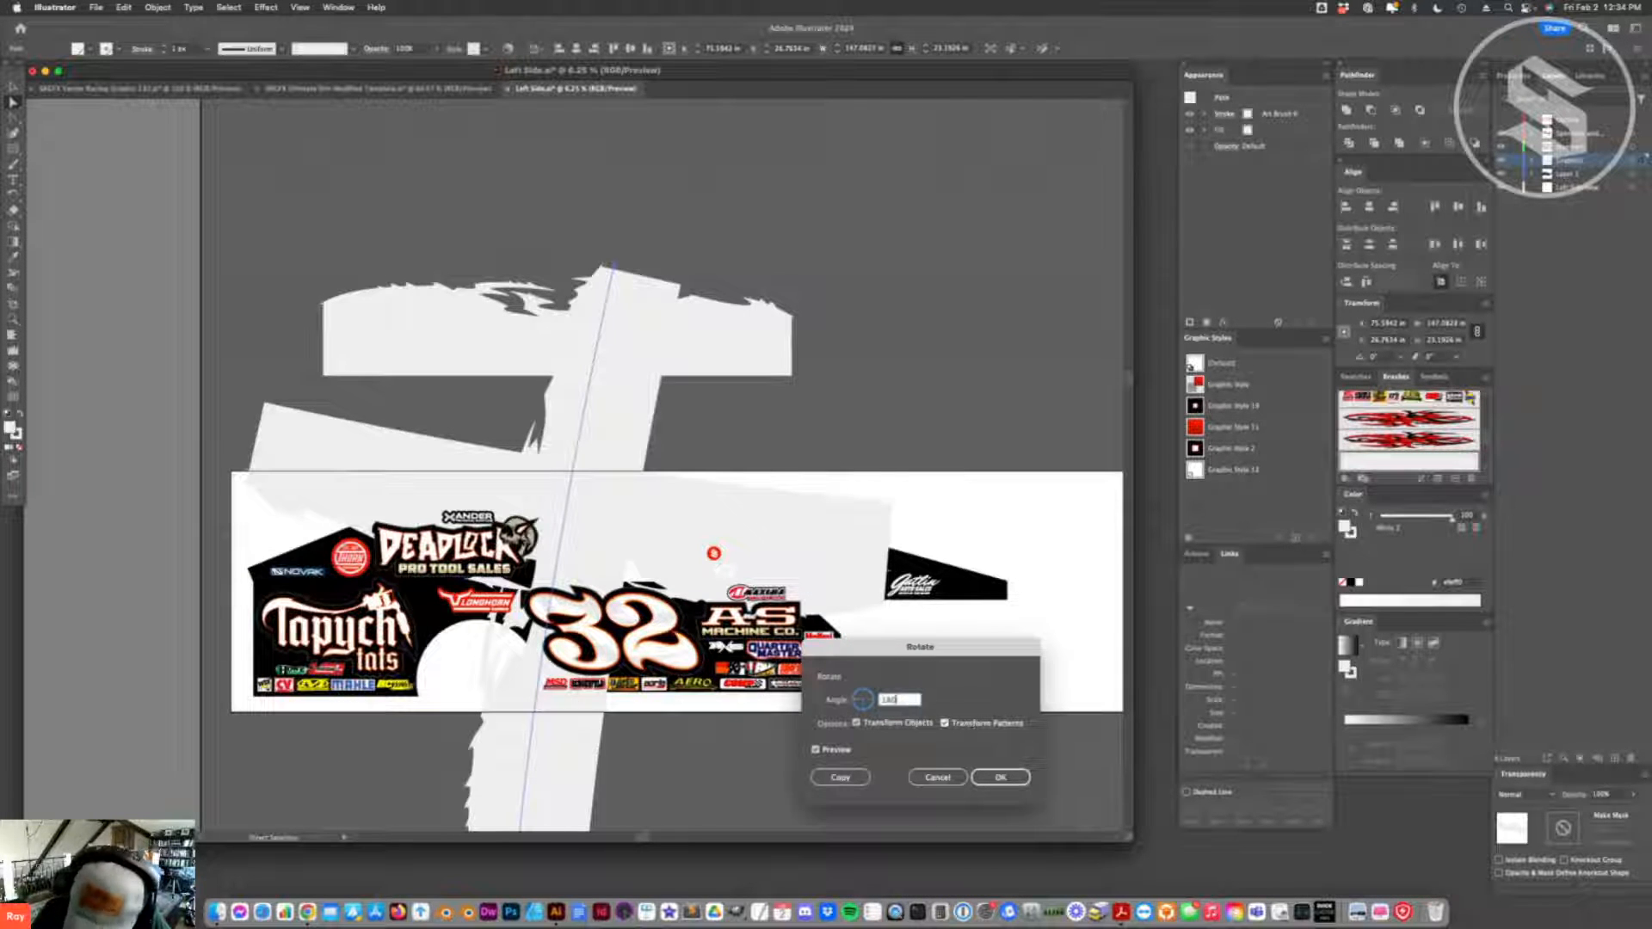
{"action": "type", "text": "180"}
{"action": "key", "text": "Return"}
- Place the rotated band over the lower car body and adjust its end points so black flames remain between the bands
{"action": "left_click_drag", "start_coordinate": [501, 607], "coordinate": [498, 691]}
{"action": "key", "text": "super+z"}
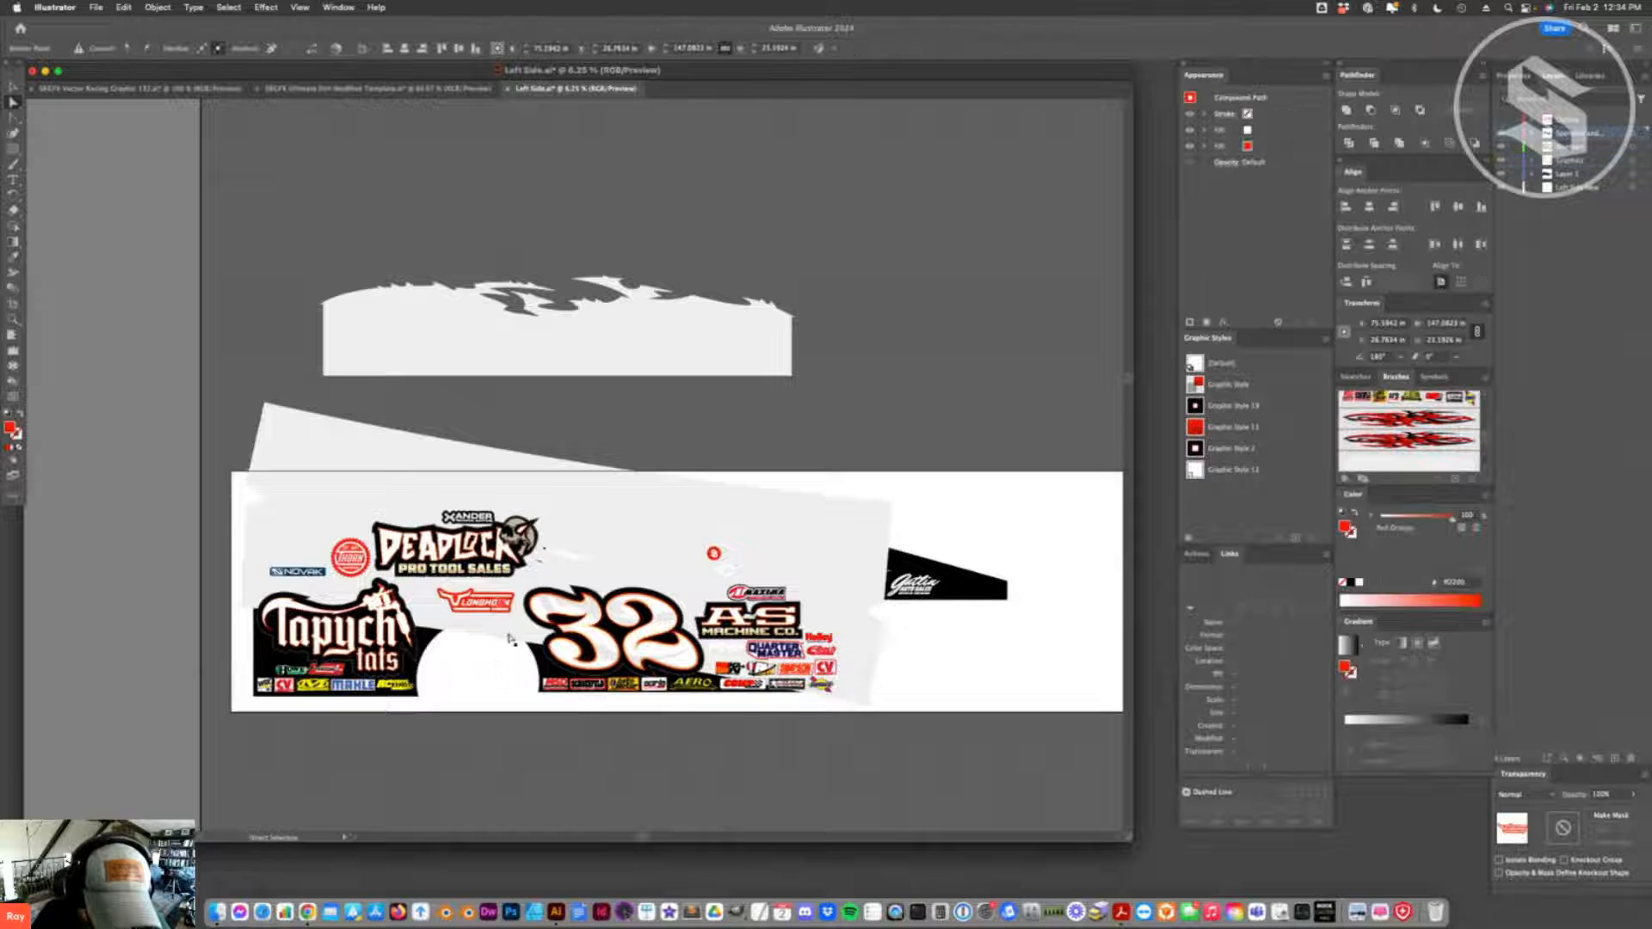
{"action": "mouse_move", "coordinate": [523, 625]}
{"action": "left_mouse_down"}
{"action": "mouse_move", "coordinate": [476, 723]}
{"action": "mouse_move", "coordinate": [460, 707]}
{"action": "left_mouse_up"}
{"action": "left_click_drag", "start_coordinate": [826, 723], "coordinate": [874, 699]}
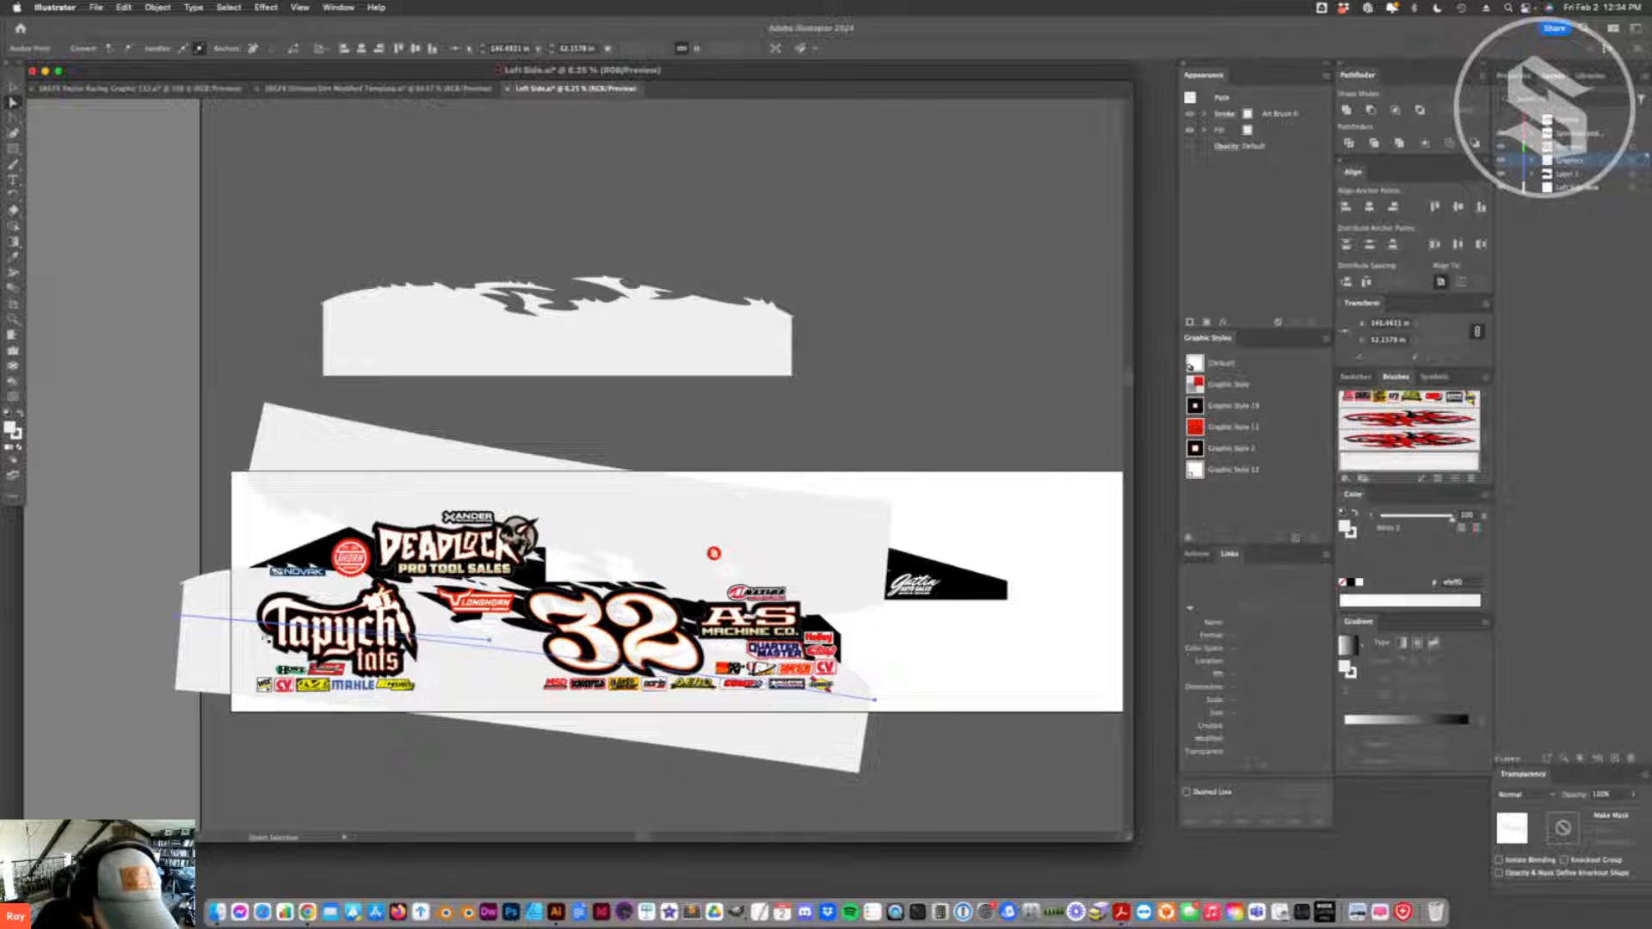
{"action": "left_click_drag", "start_coordinate": [179, 616], "coordinate": [151, 640]}
{"action": "left_click", "coordinate": [899, 685]}
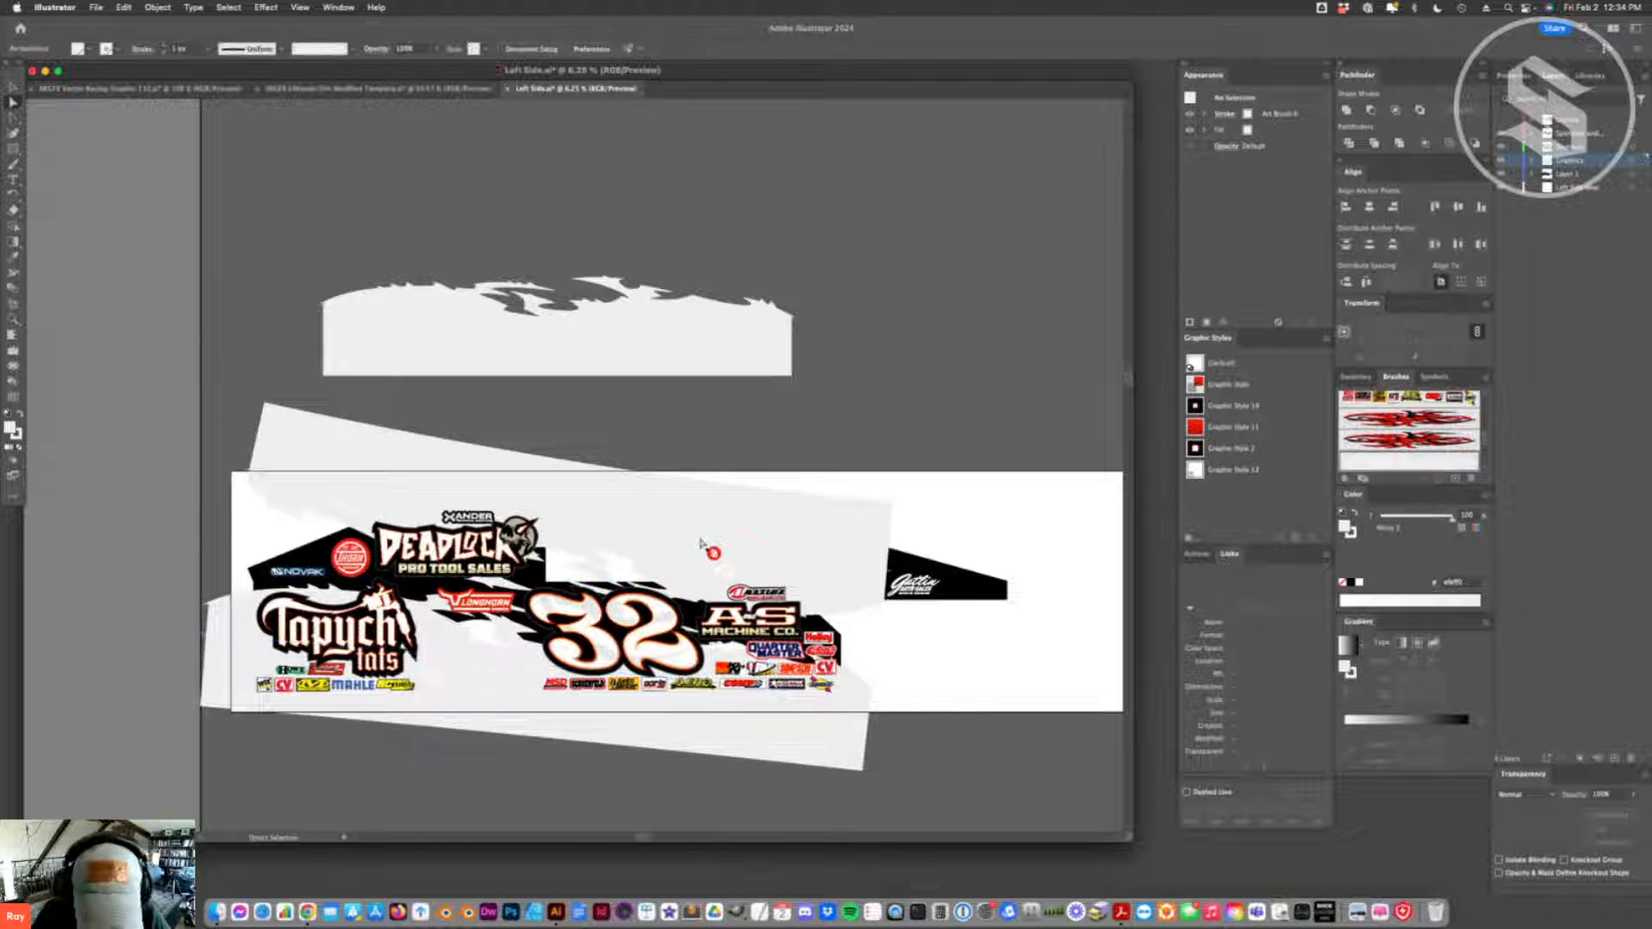
- Save Left Side.ai, then update the modified links in the SRGFX Ultimate Dirt Modified Template to check the car design
{"action": "key", "text": "super+s"}
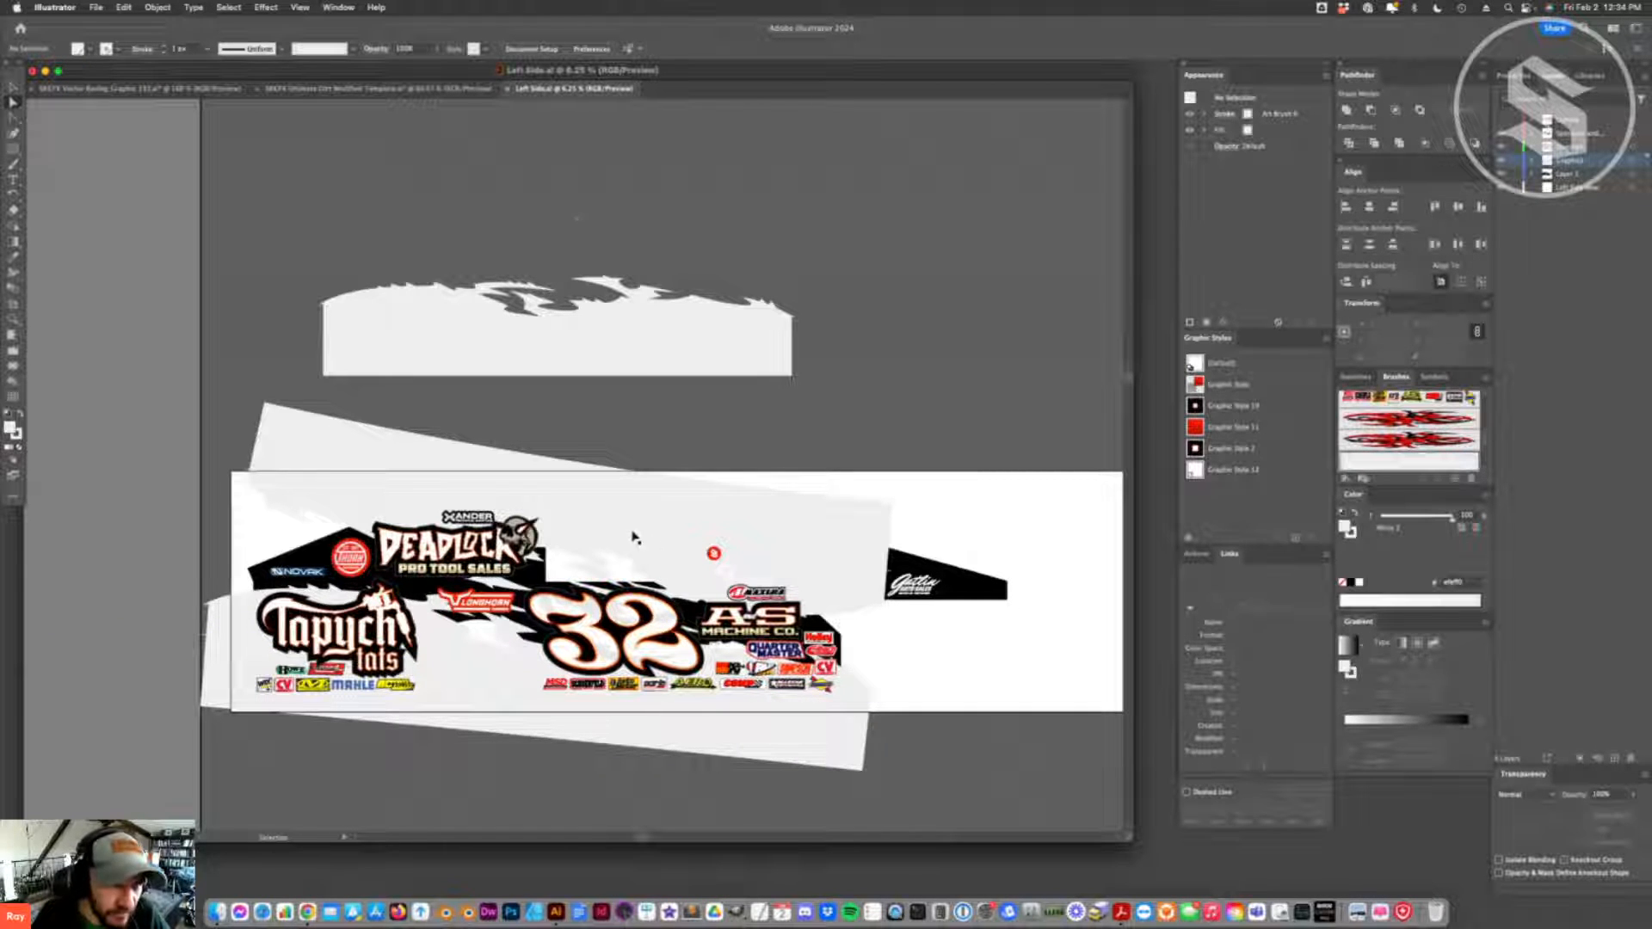
{"action": "left_click", "coordinate": [329, 88]}
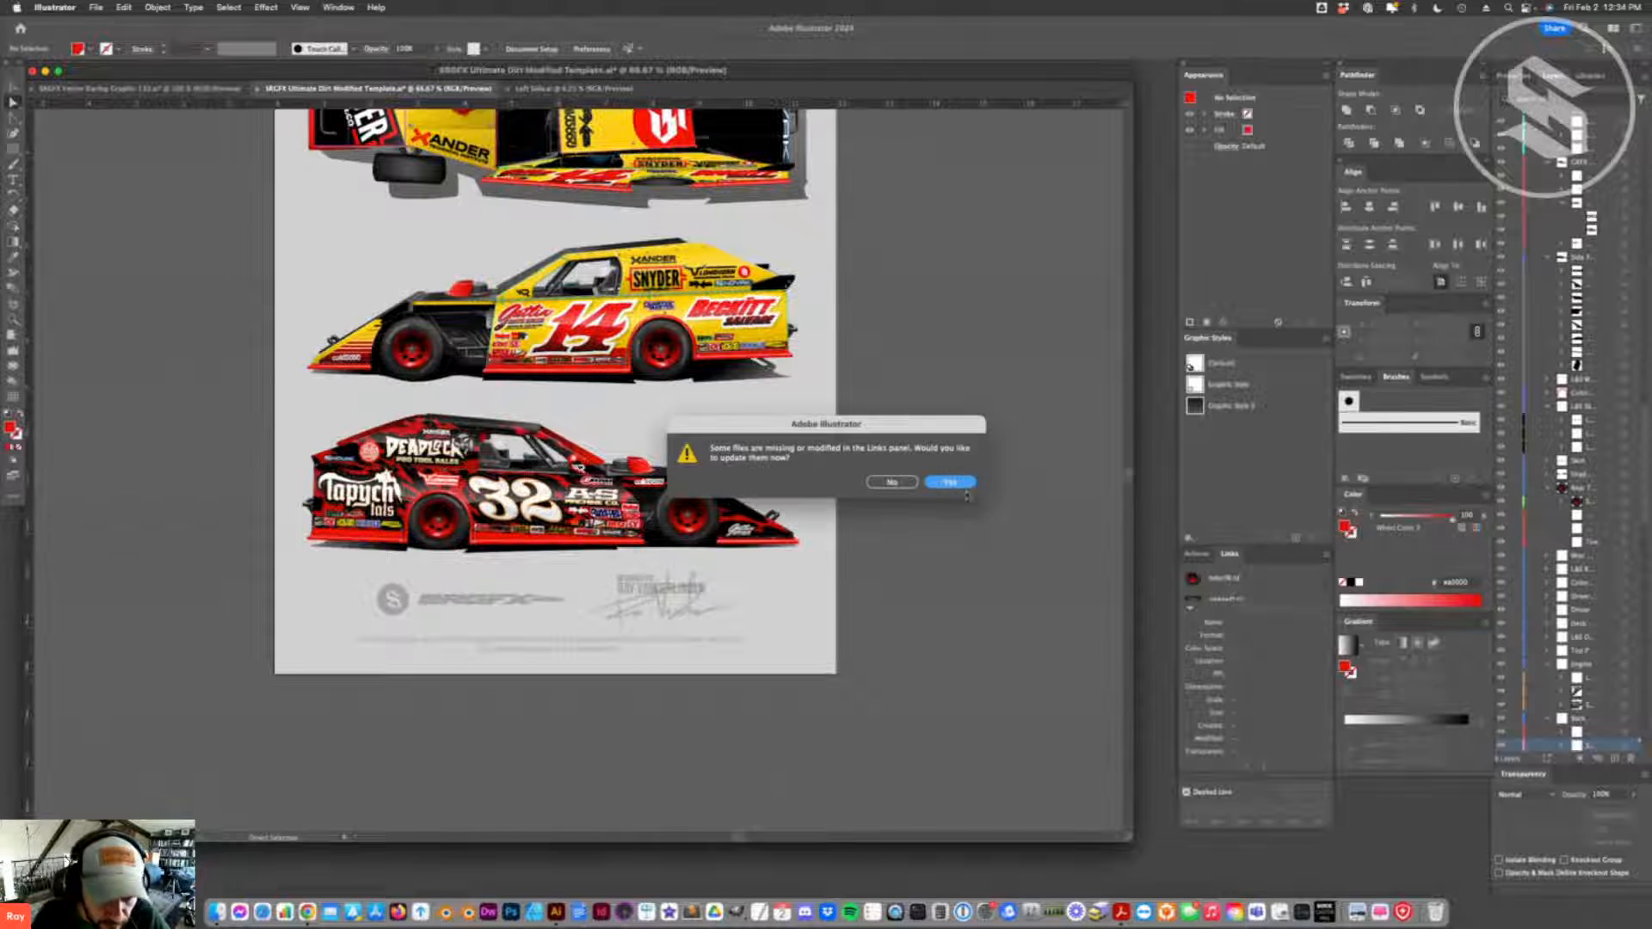
{"action": "left_click", "coordinate": [950, 483]}
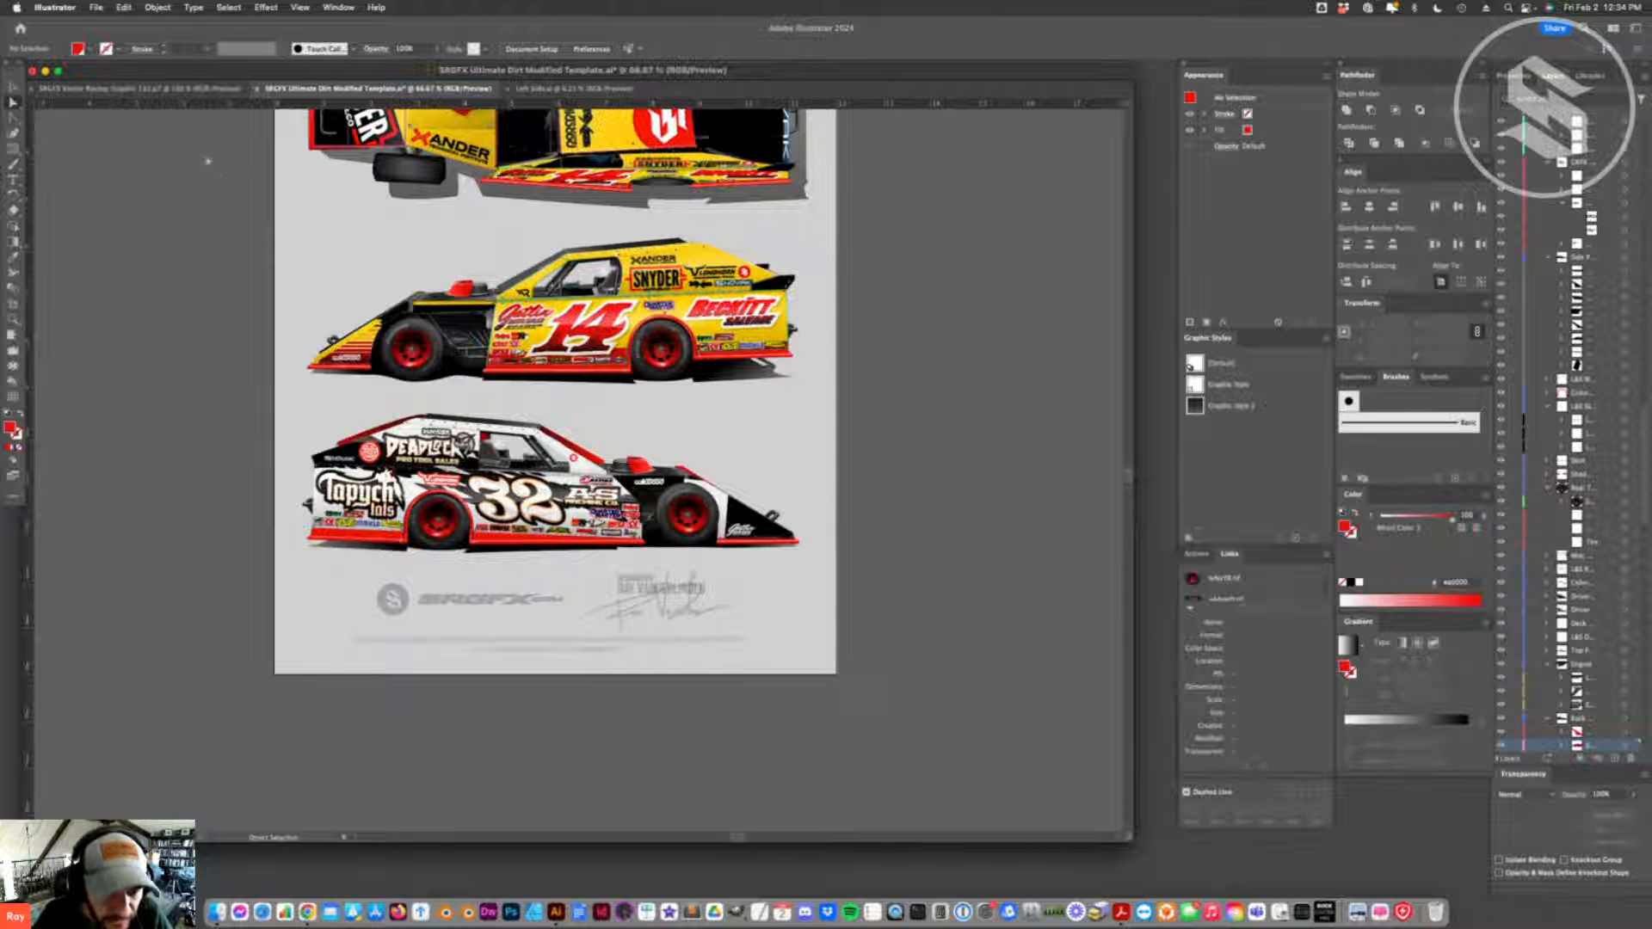
{"action": "left_click", "coordinate": [208, 90]}
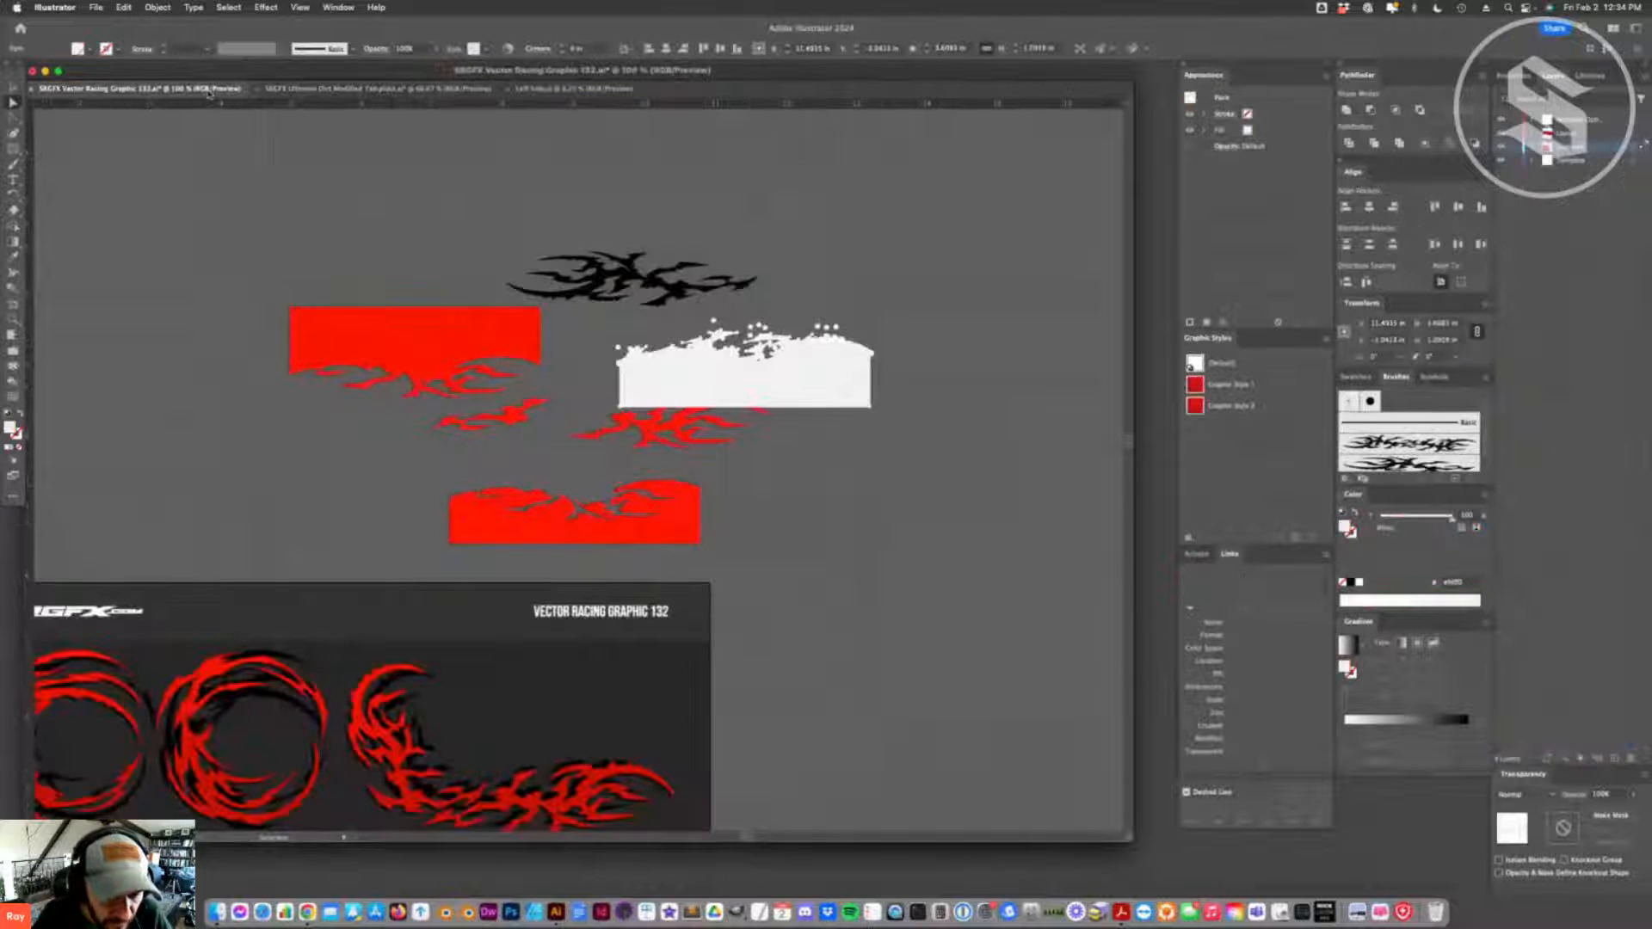
{"action": "left_click", "coordinate": [379, 89]}
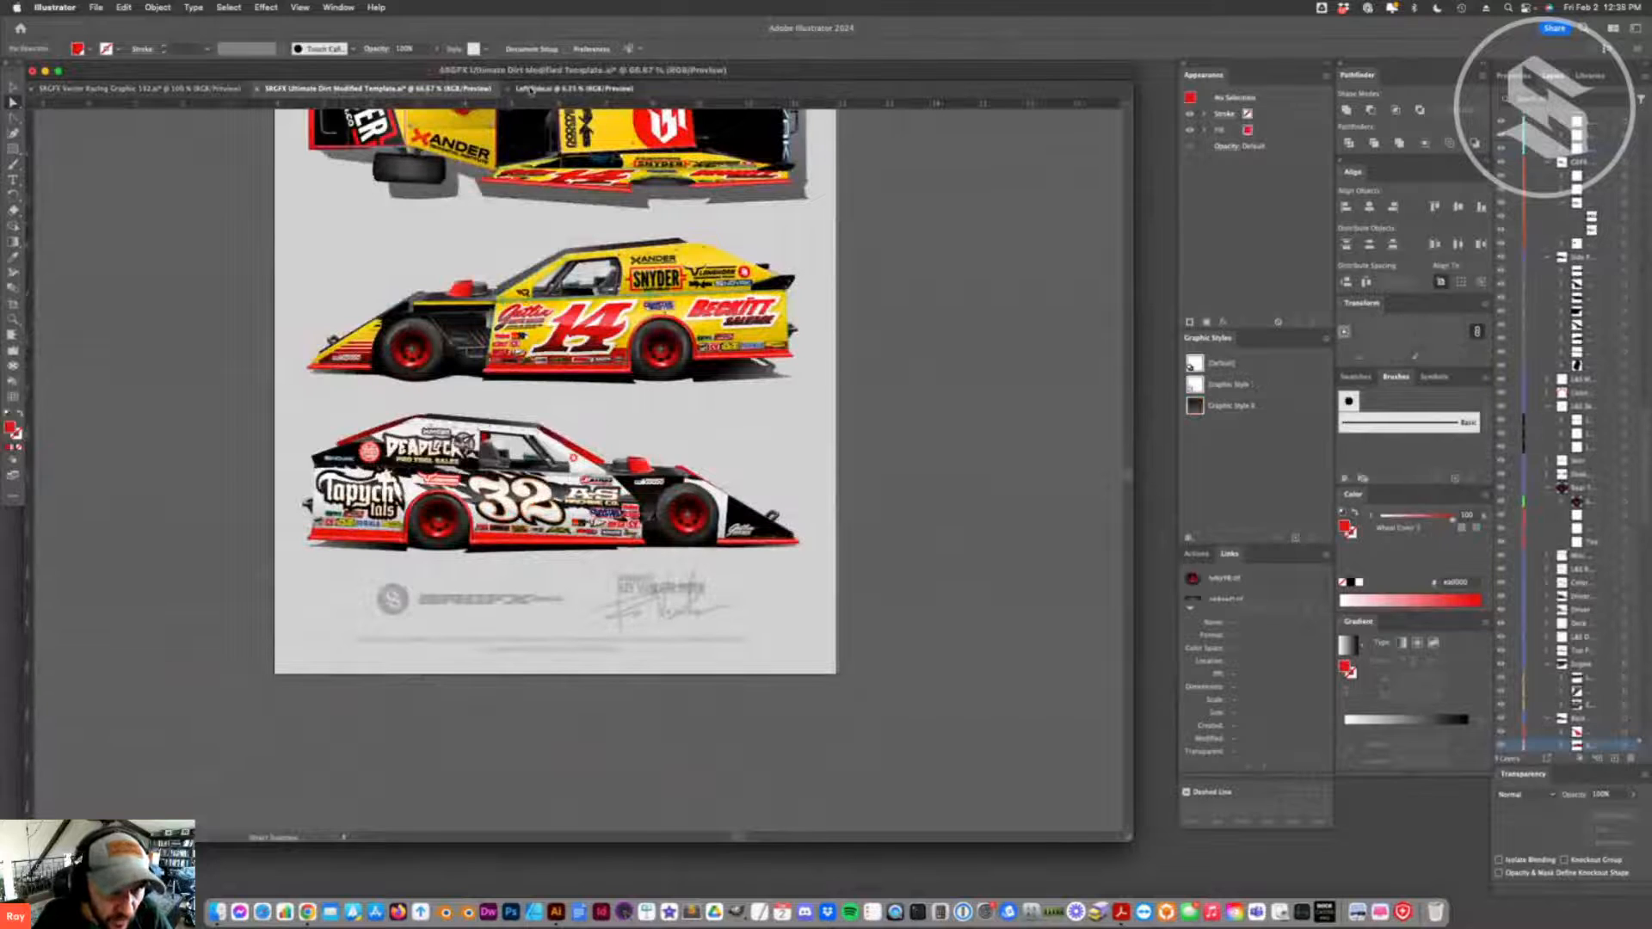
- Return to Left Side.ai, slide the lower flame band left, and raise the upper band
{"action": "left_click", "coordinate": [531, 89]}
{"action": "left_click_drag", "start_coordinate": [413, 665], "coordinate": [399, 673]}
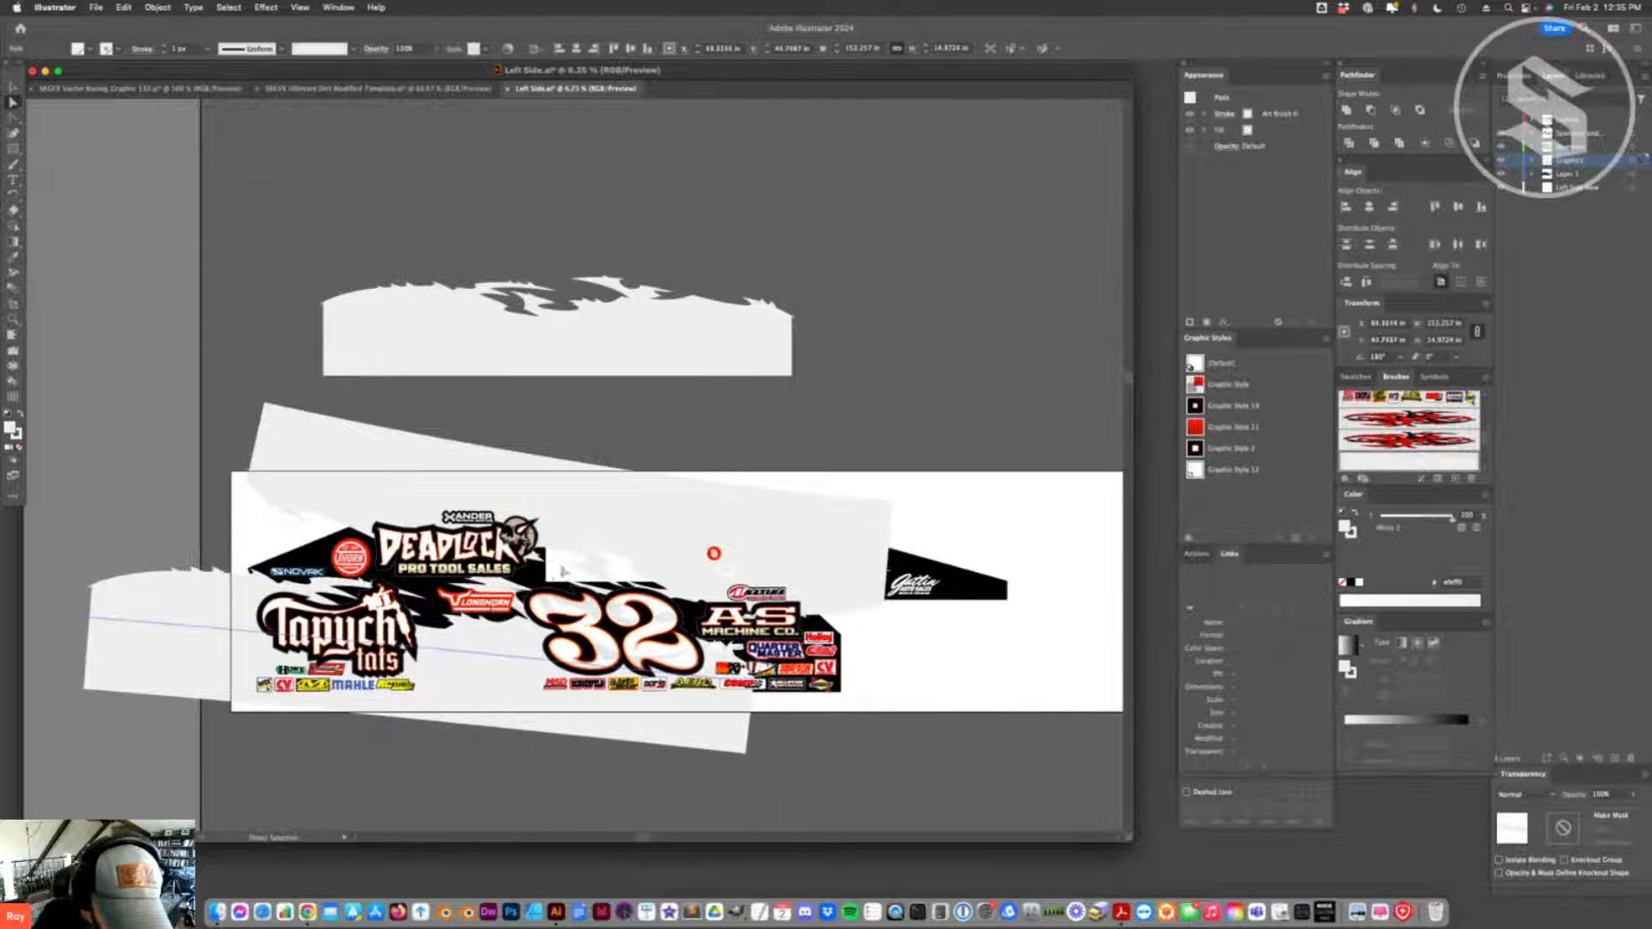
{"action": "left_click_drag", "start_coordinate": [523, 631], "coordinate": [540, 639]}
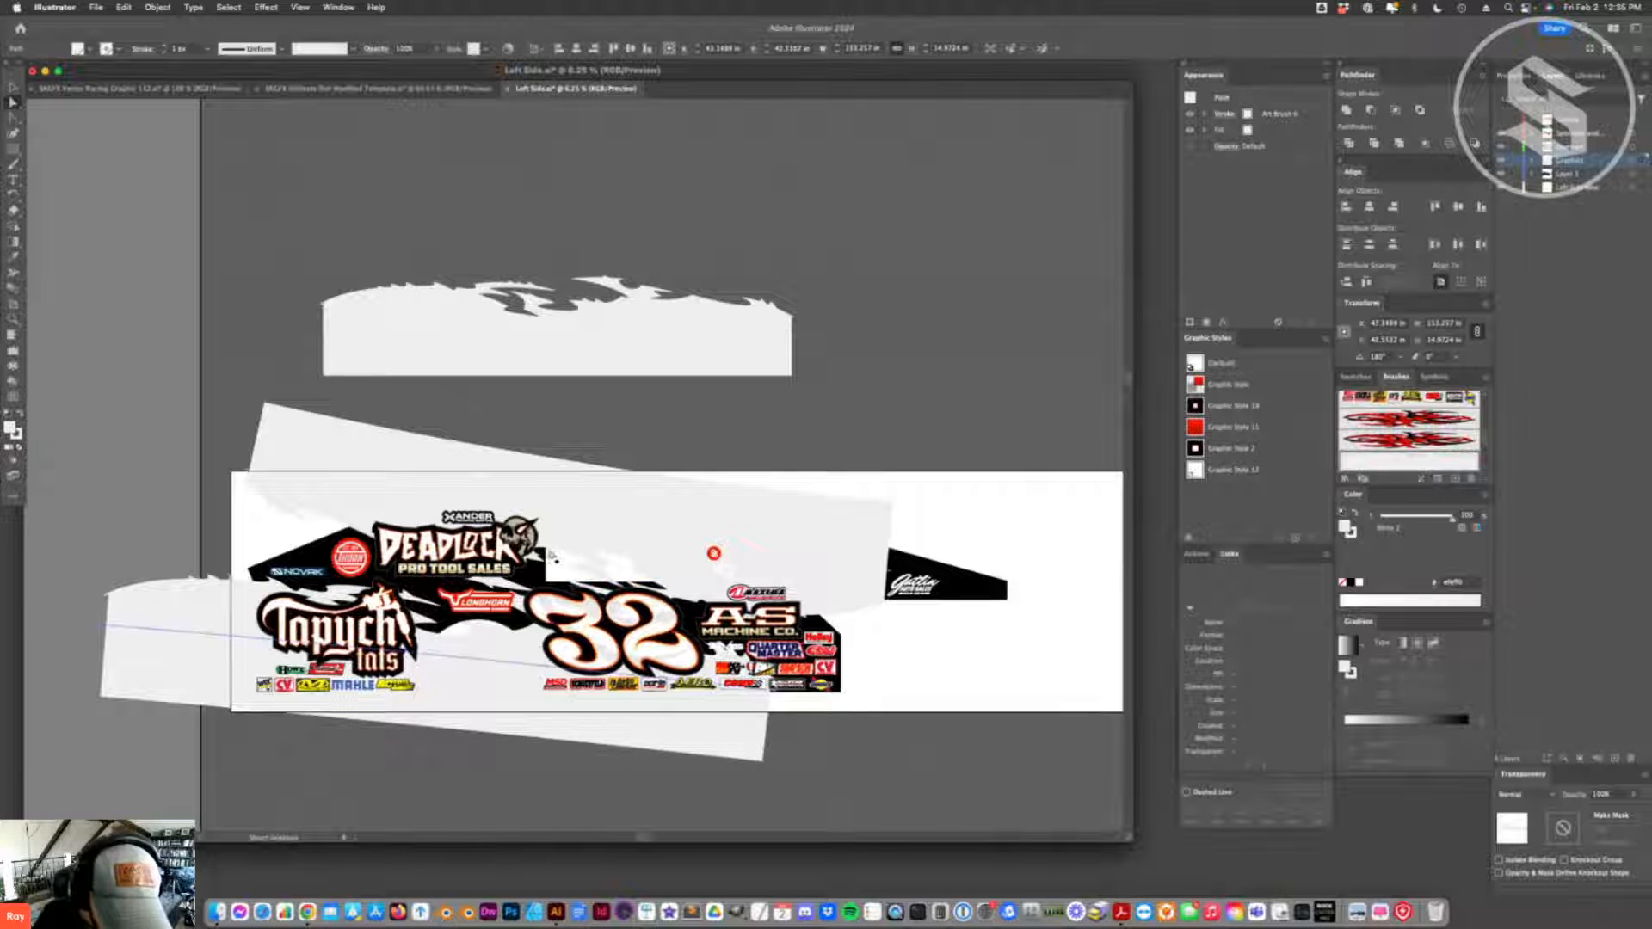
{"action": "left_click", "coordinate": [583, 529]}
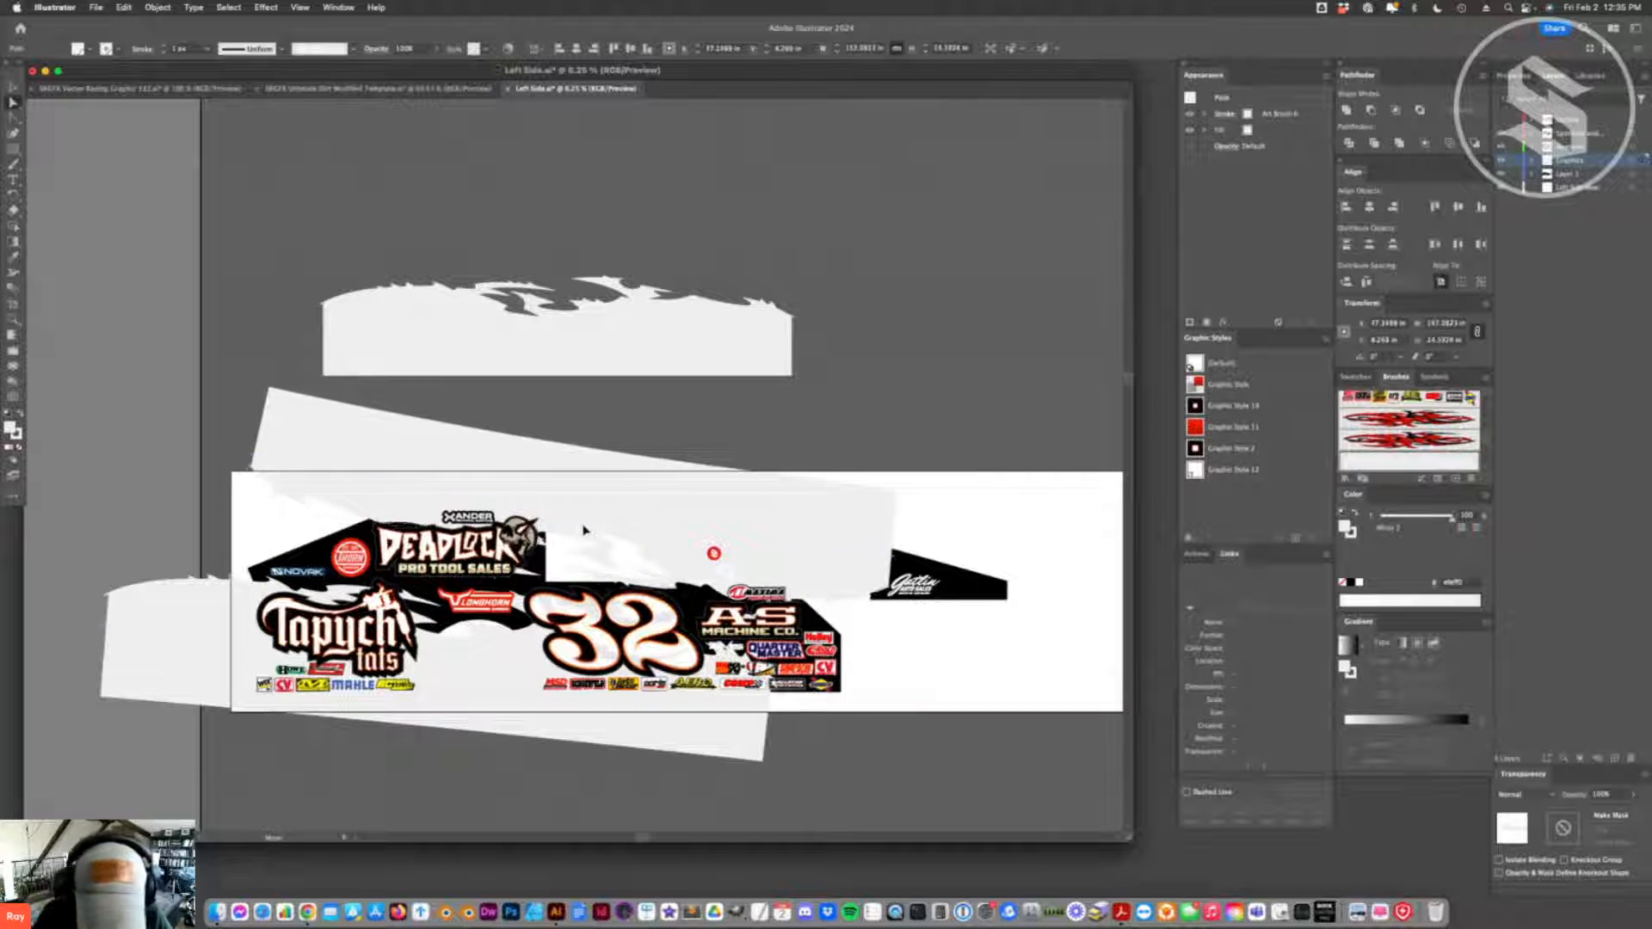
- Nudge the lower flame band slightly down and shift the upper band left
{"action": "left_click_drag", "start_coordinate": [716, 748], "coordinate": [720, 752]}
{"action": "left_click", "coordinate": [719, 751]}
{"action": "left_click", "coordinate": [879, 768]}
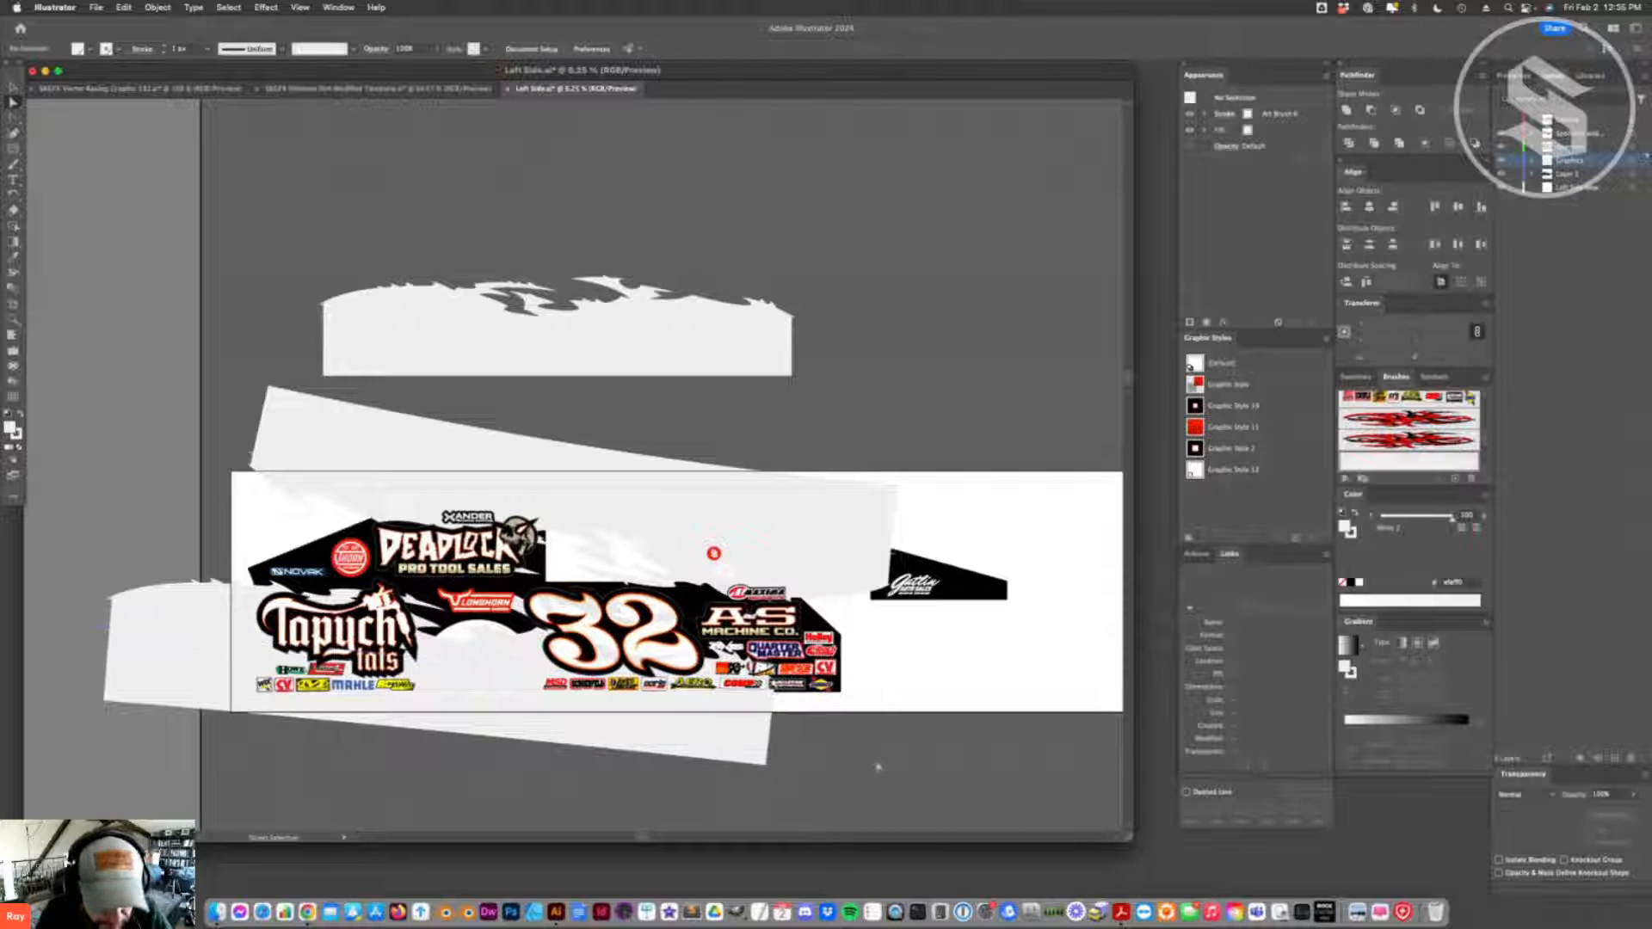
{"action": "left_click", "coordinate": [654, 742]}
{"action": "left_click", "coordinate": [828, 773]}
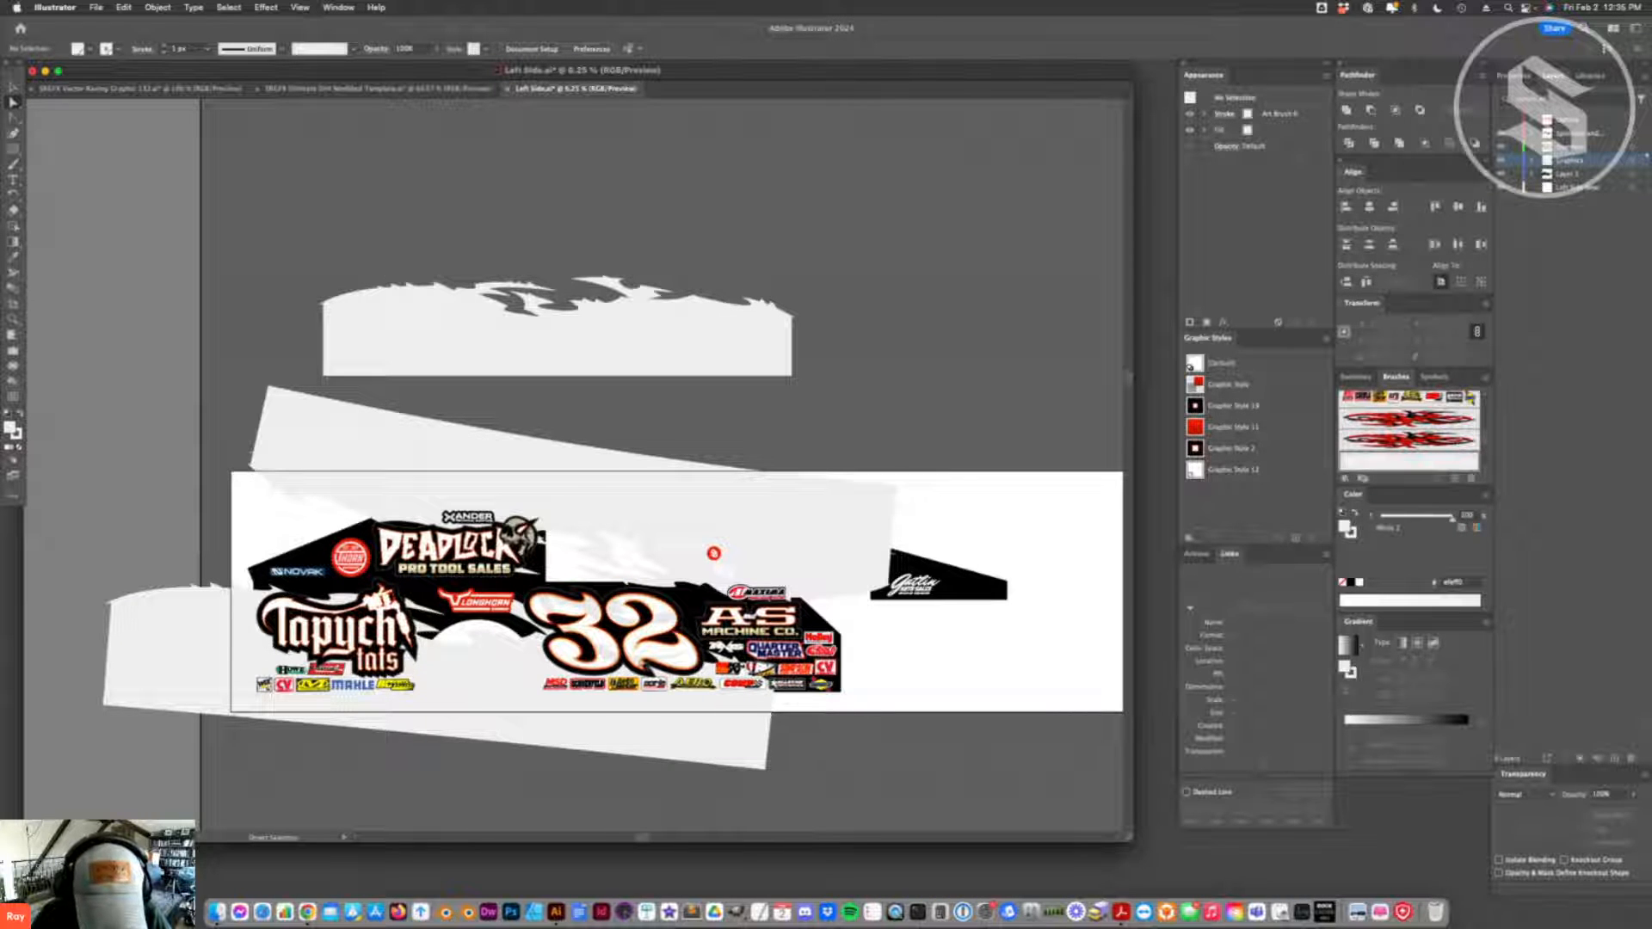
{"action": "left_click", "coordinate": [618, 535]}
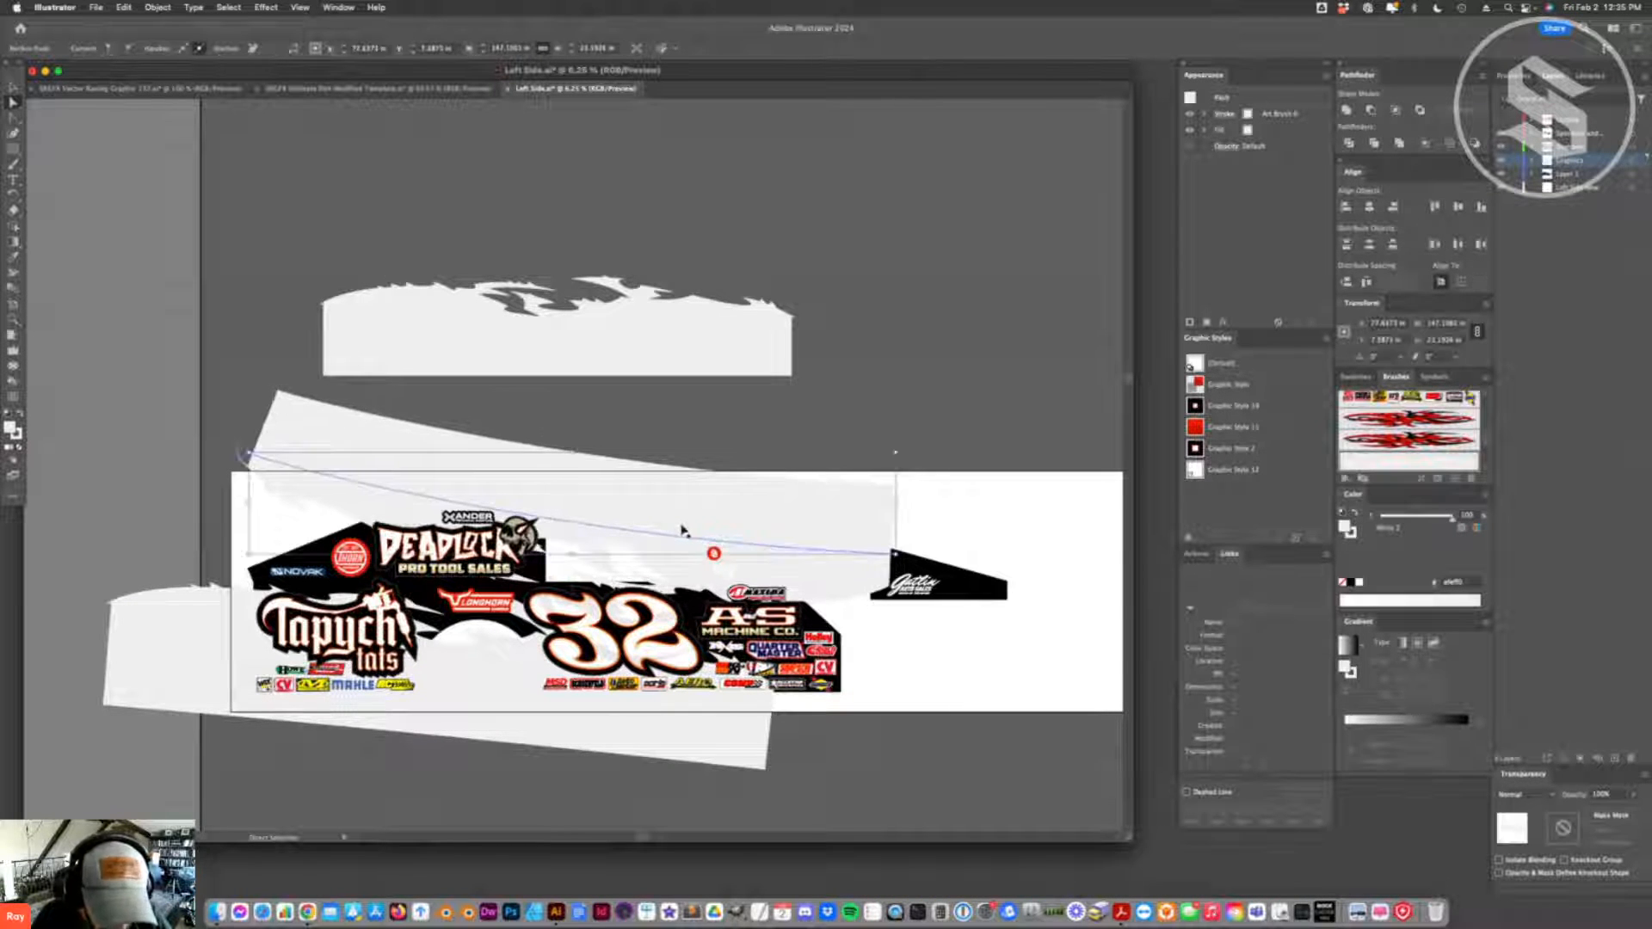
{"action": "left_click_drag", "start_coordinate": [664, 525], "coordinate": [654, 528]}
{"action": "key", "text": "super+shift+a"}
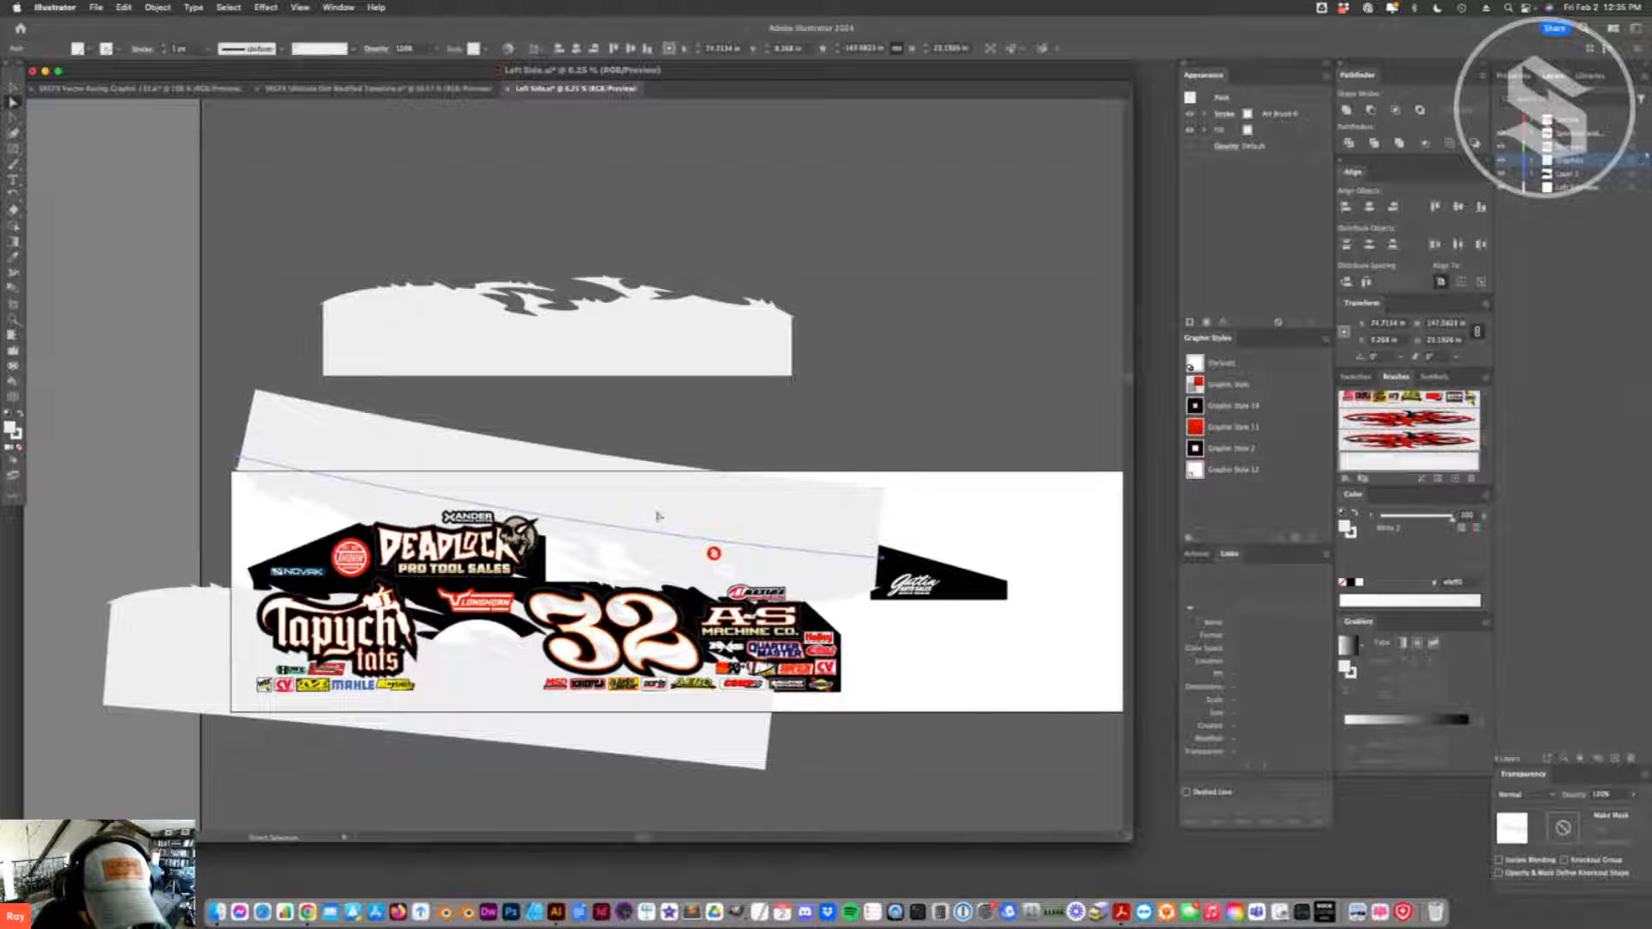
- Recolor the black lower body and rear upper side panel with the Wheel Color Blue swatch, adjusting its blue in Swatch Options
{"action": "left_click", "coordinate": [693, 633]}
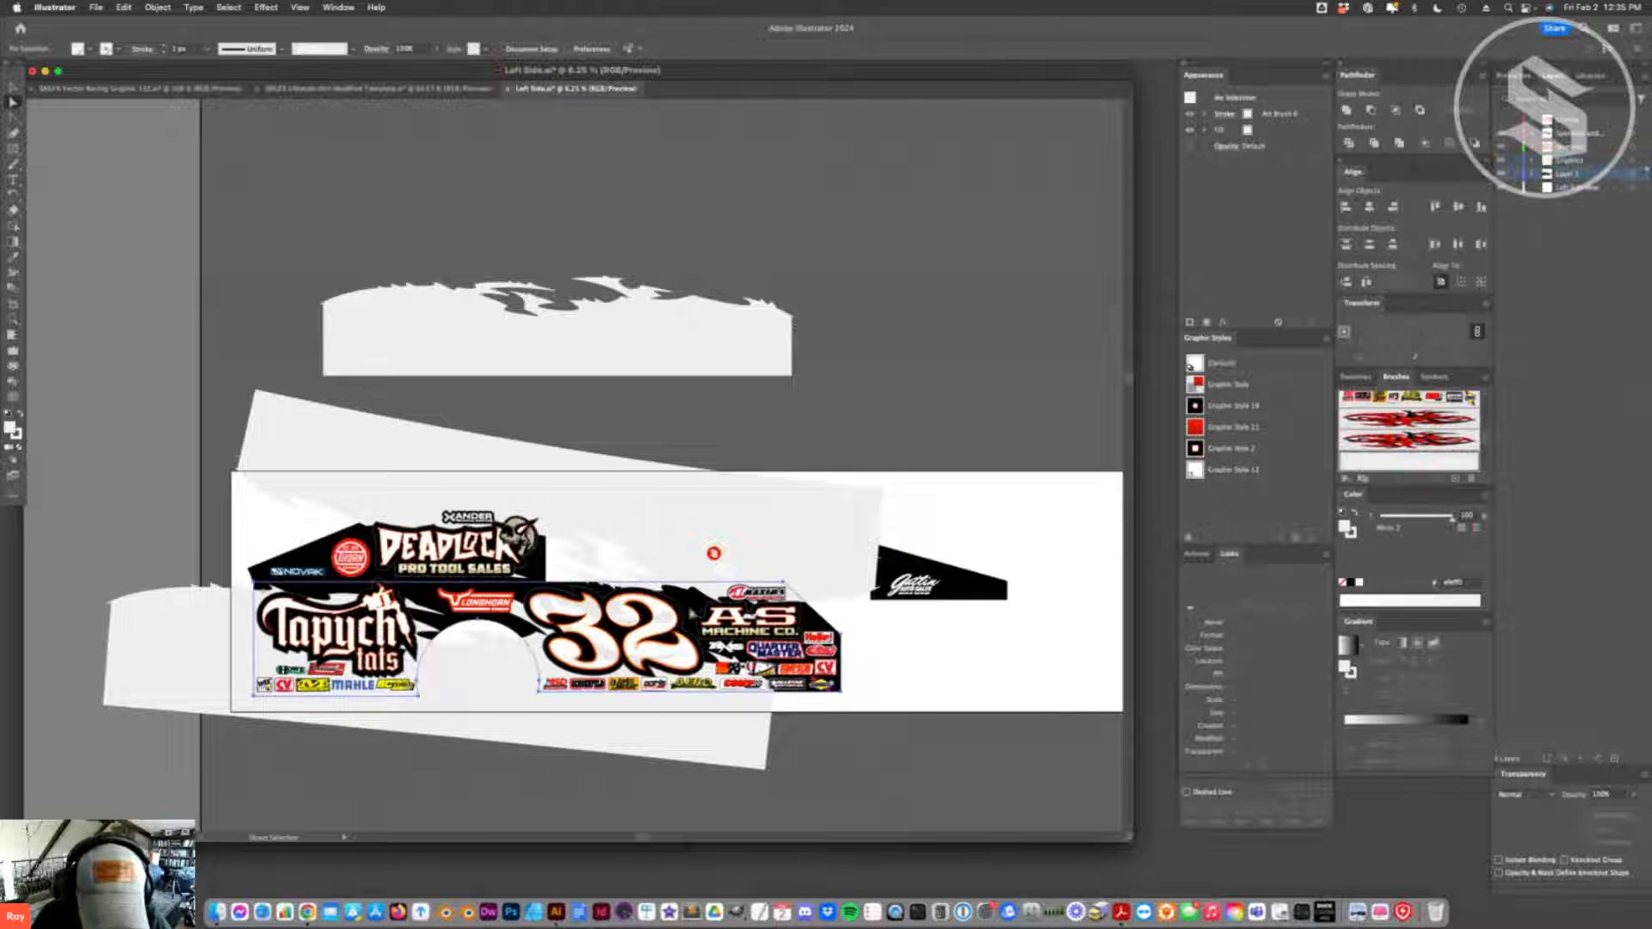
{"action": "left_click", "coordinate": [534, 578], "text": "shift"}
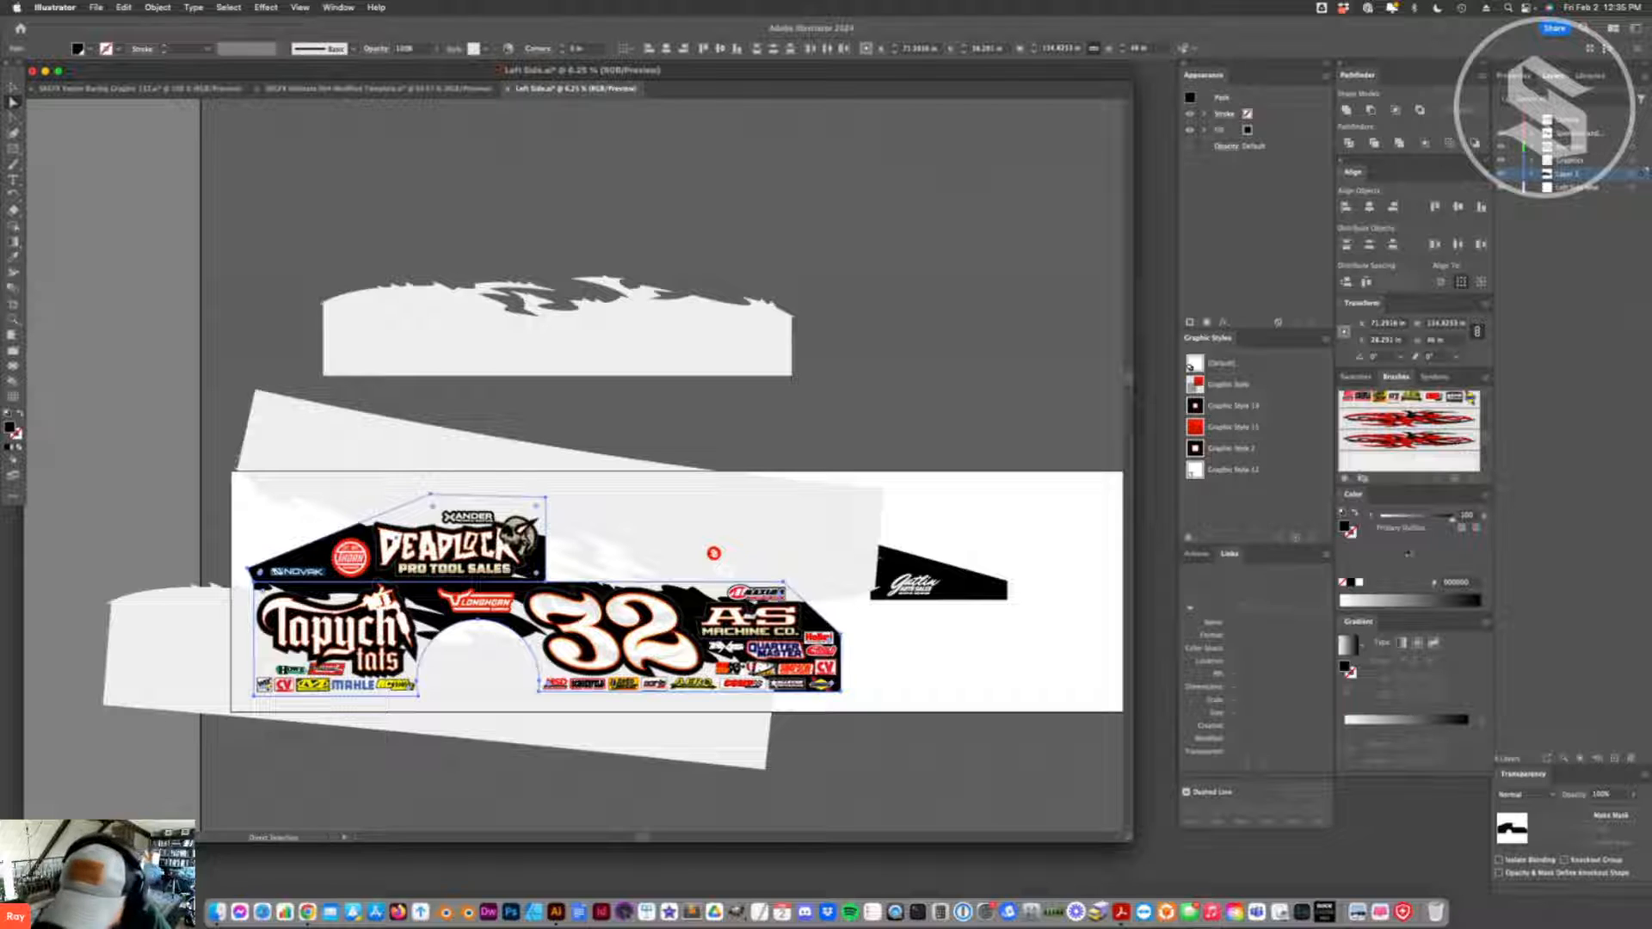
{"action": "left_click", "coordinate": [1357, 377]}
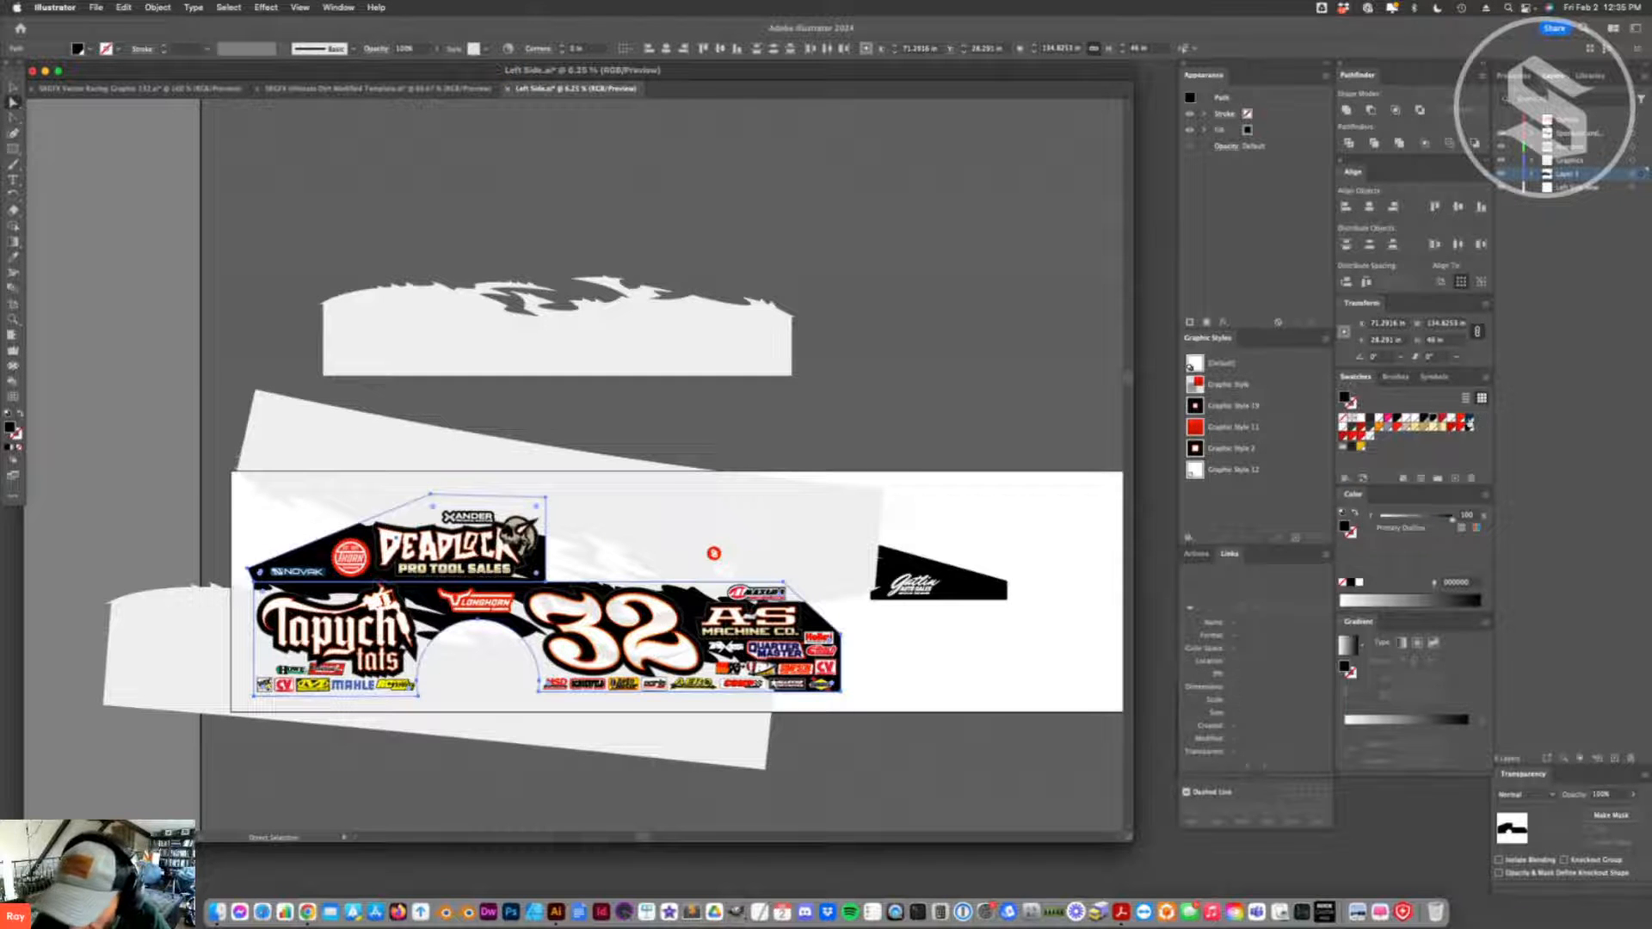
{"action": "double_click", "coordinate": [1470, 423]}
{"action": "mouse_move", "coordinate": [1032, 503]}
{"action": "left_mouse_down"}
{"action": "mouse_move", "coordinate": [1046, 526]}
{"action": "mouse_move", "coordinate": [1030, 506]}
{"action": "left_mouse_up"}
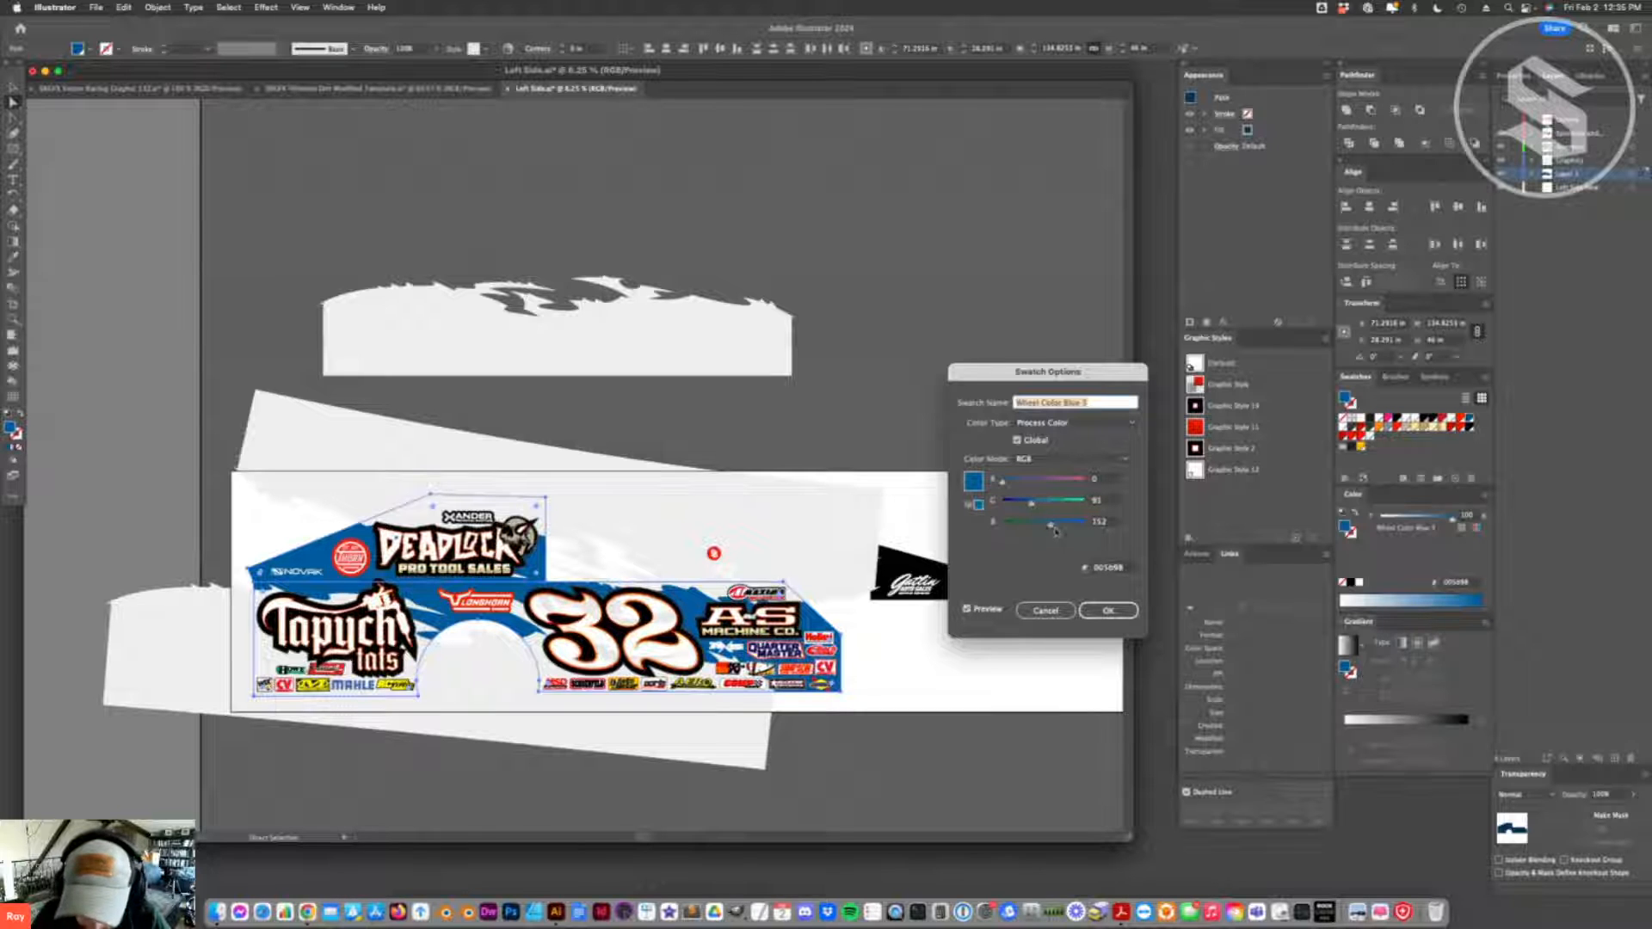
{"action": "left_click", "coordinate": [1107, 610]}
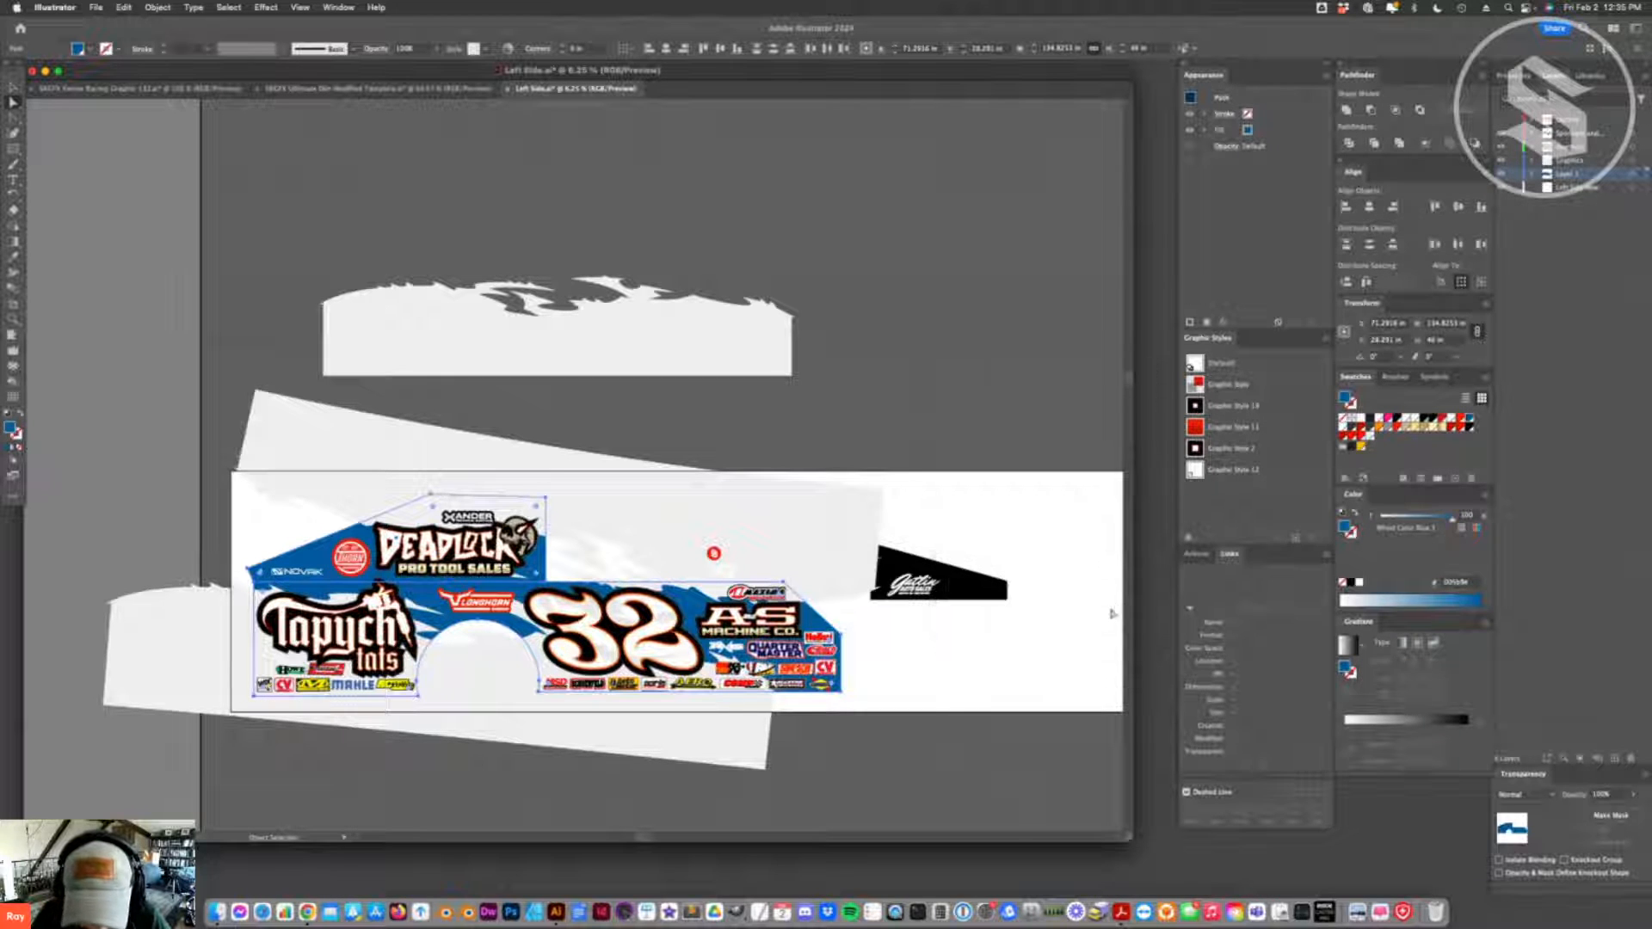
{"action": "left_click", "coordinate": [896, 675]}
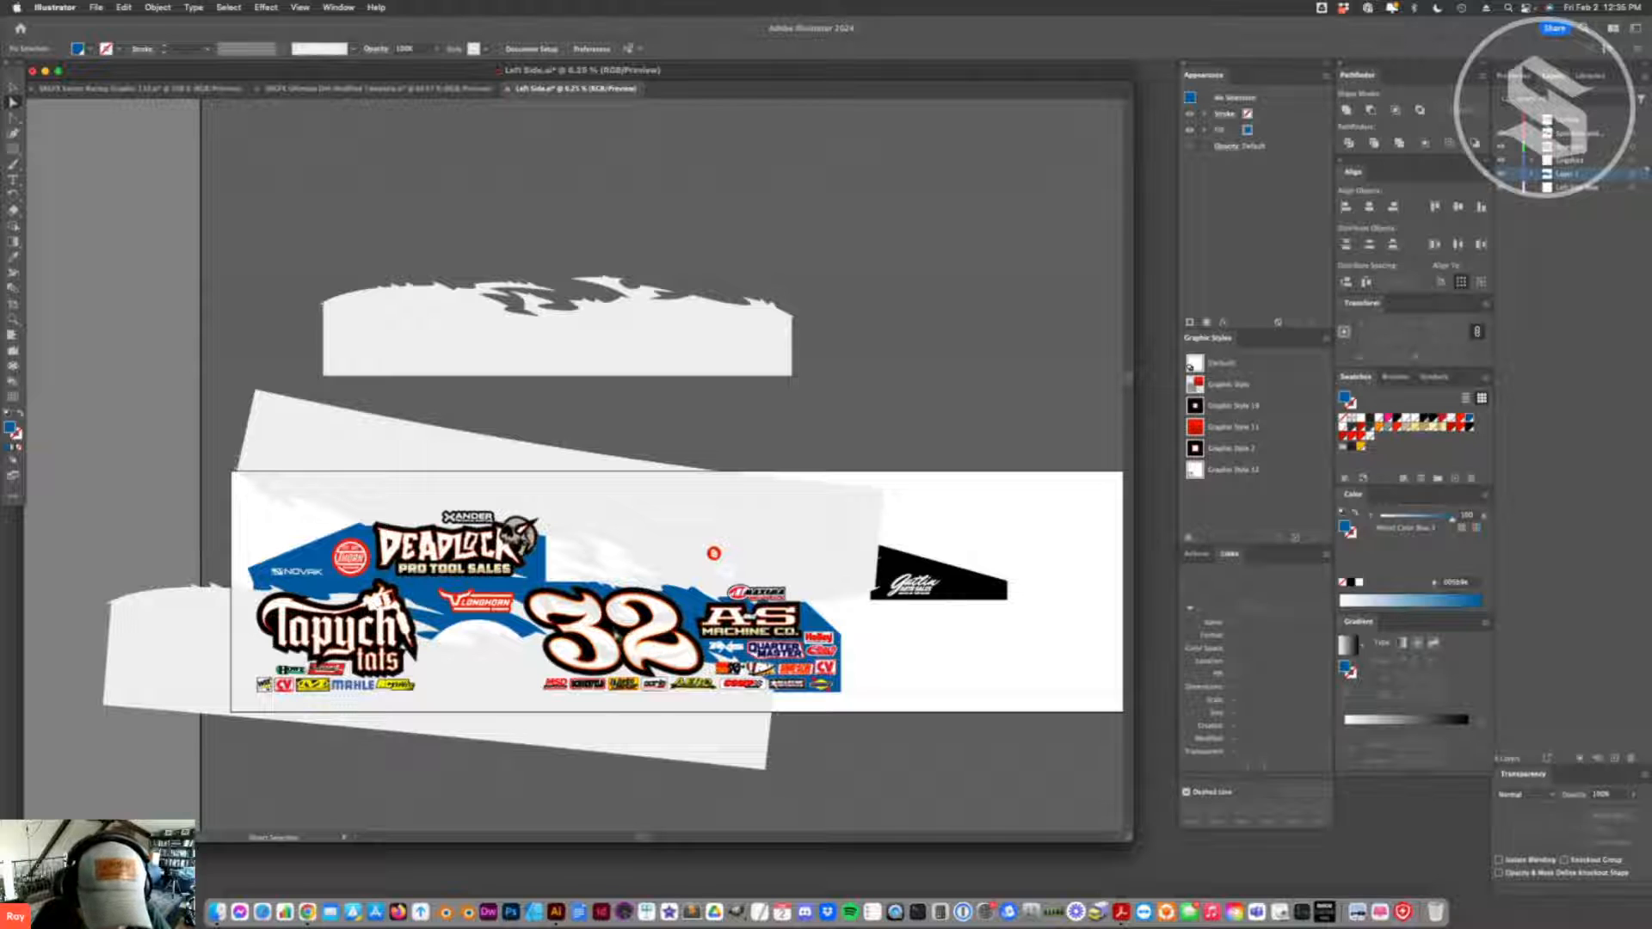
- Switch the global Primary Outline swatch to CMYK and set cyan to 100% to tint the black number outline dark blue
{"action": "left_click", "coordinate": [616, 632]}
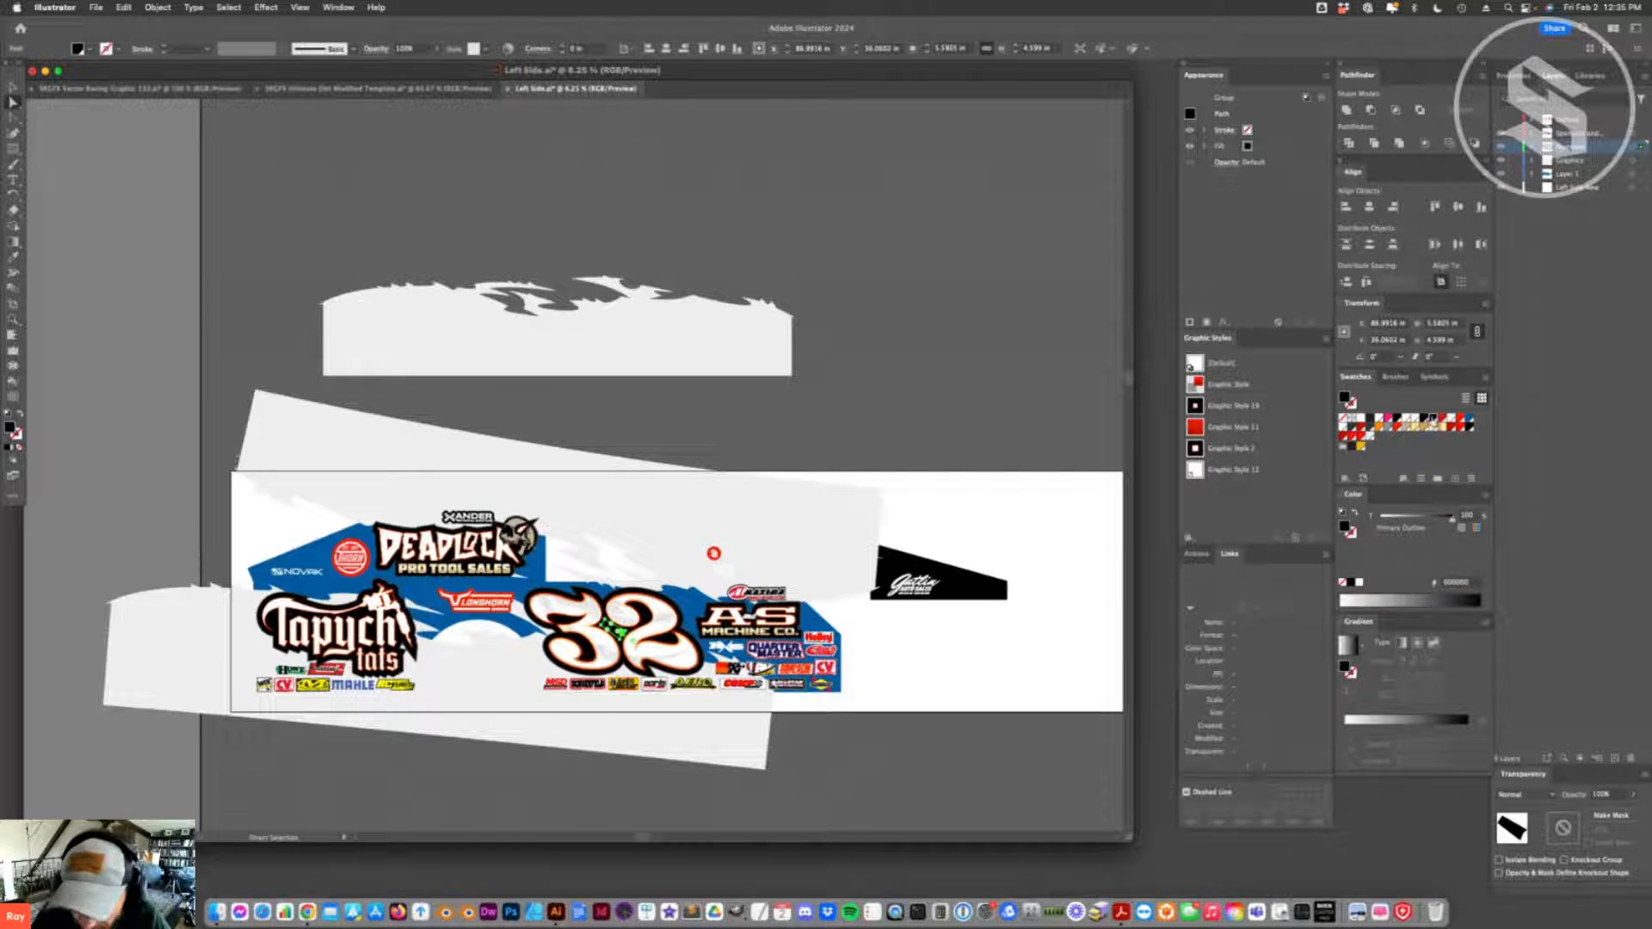
{"action": "double_click", "coordinate": [1432, 420]}
{"action": "left_click", "coordinate": [1040, 460]}
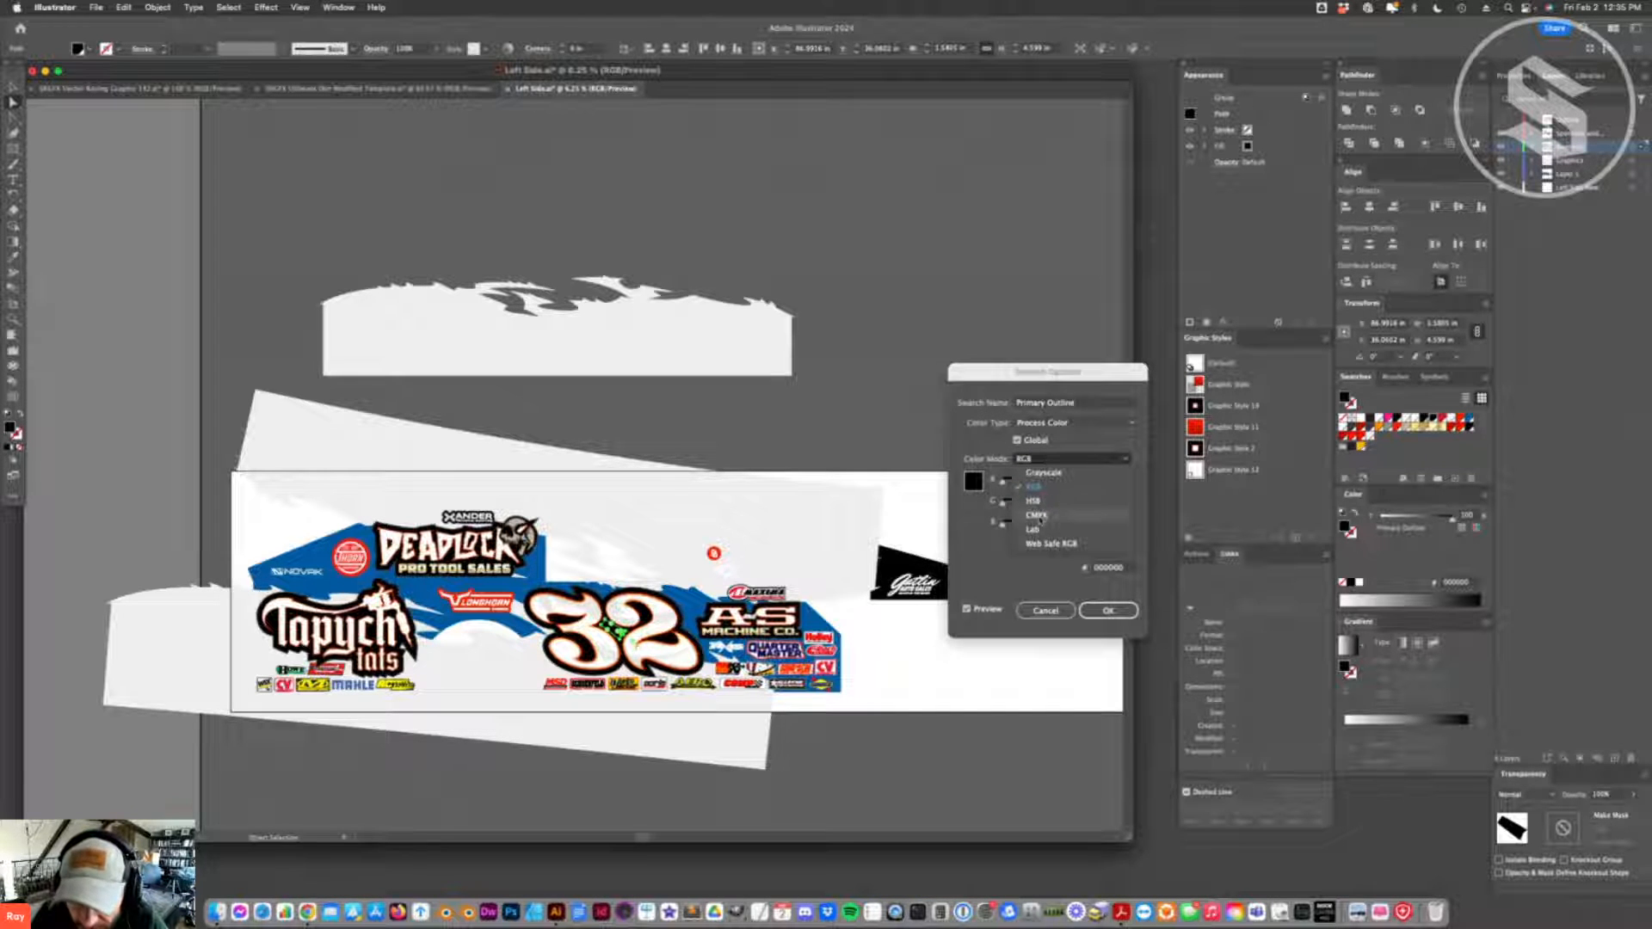
{"action": "left_click", "coordinate": [1040, 517]}
{"action": "mouse_move", "coordinate": [1057, 497]}
{"action": "left_mouse_down"}
{"action": "mouse_move", "coordinate": [1016, 497]}
{"action": "mouse_move", "coordinate": [1006, 516]}
{"action": "mouse_move", "coordinate": [1067, 532]}
{"action": "mouse_move", "coordinate": [1003, 499]}
{"action": "mouse_move", "coordinate": [1086, 484]}
{"action": "left_mouse_up"}
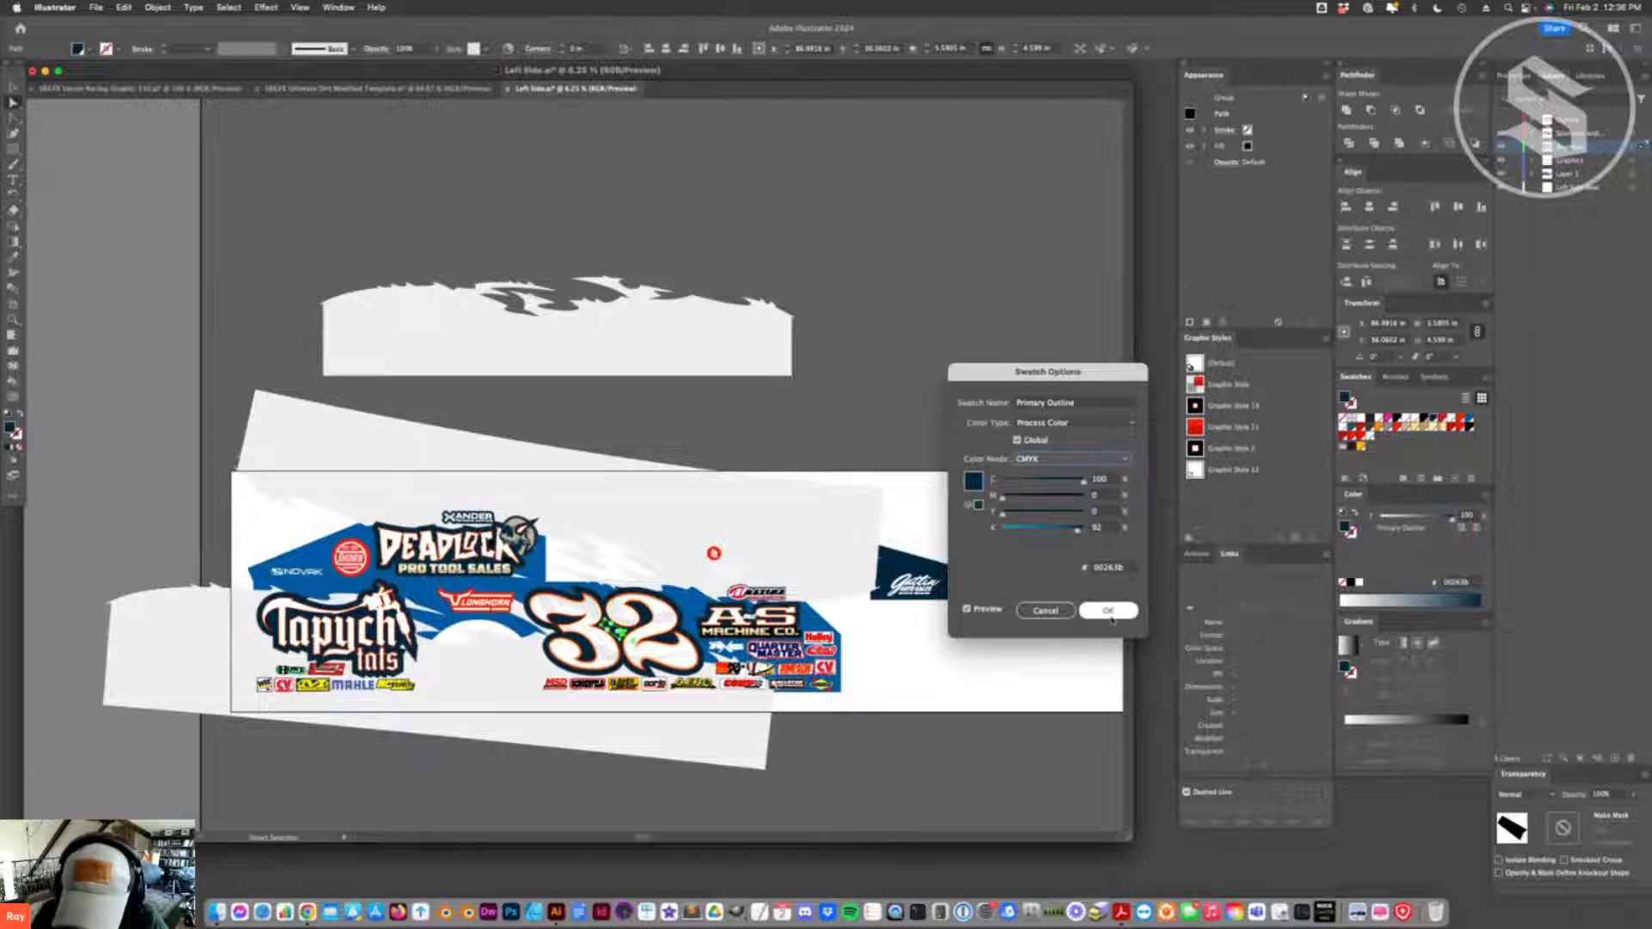
{"action": "left_click", "coordinate": [1108, 610]}
{"action": "left_click", "coordinate": [1001, 664]}
- Pull the front end of the lower flame stroke outward, shift that band slightly left, and raise the upper band slightly
{"action": "left_click", "coordinate": [777, 706]}
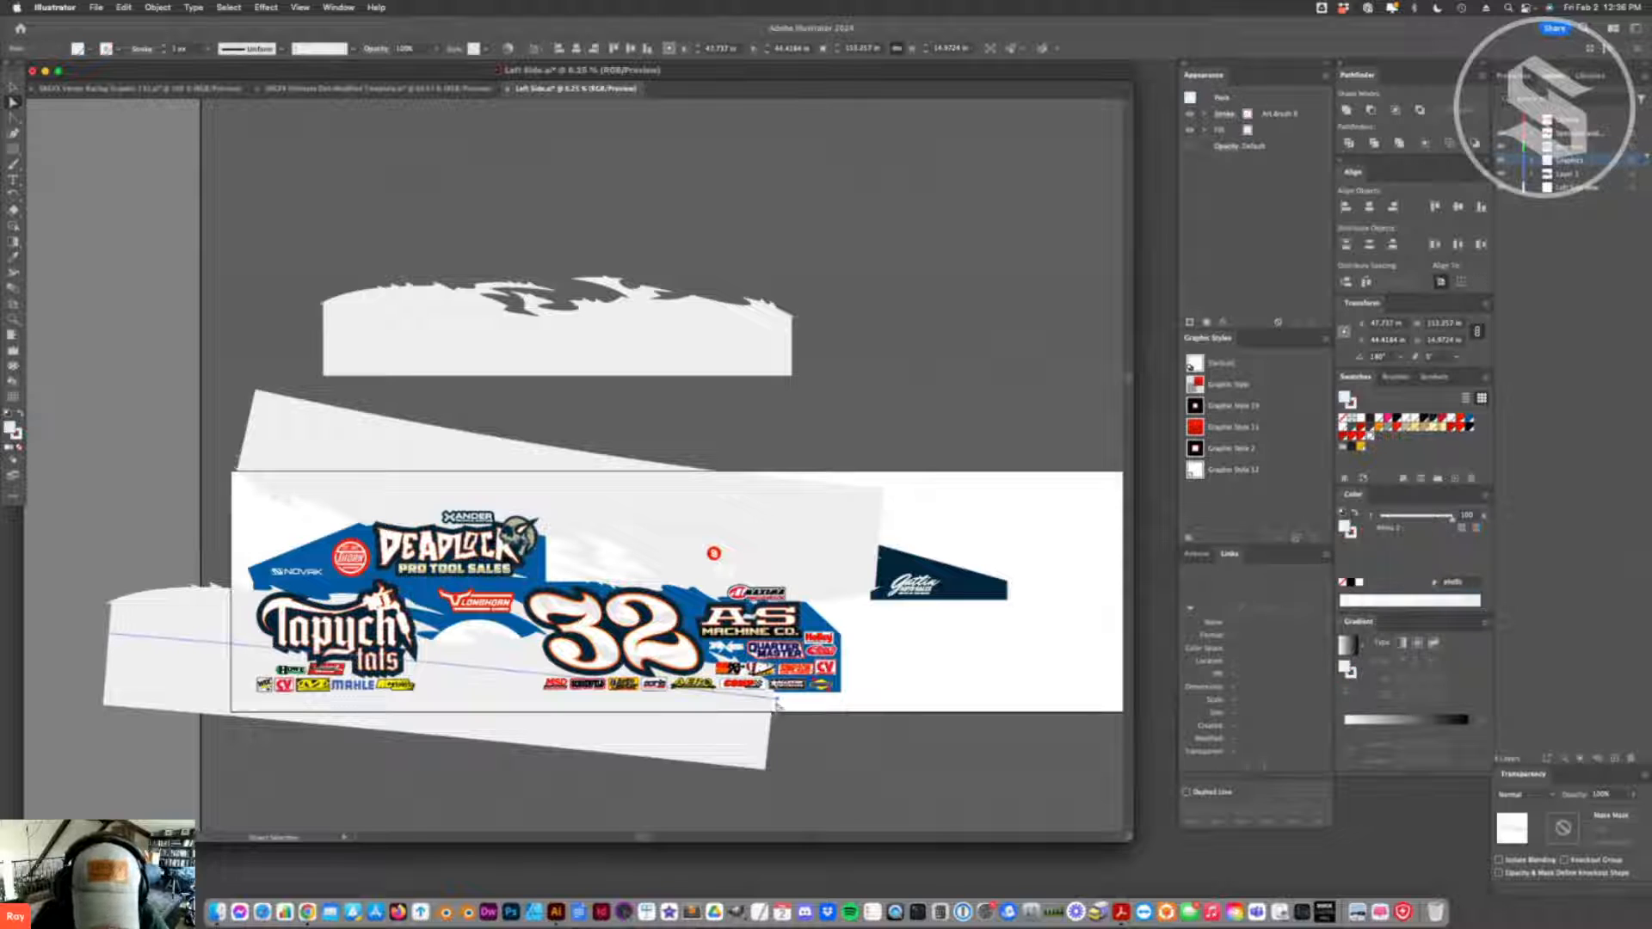
{"action": "left_click_drag", "start_coordinate": [777, 705], "coordinate": [801, 718]}
{"action": "left_click", "coordinate": [851, 738]}
{"action": "left_click_drag", "start_coordinate": [653, 726], "coordinate": [646, 725]}
{"action": "left_click", "coordinate": [662, 567]}
{"action": "left_click_drag", "start_coordinate": [688, 566], "coordinate": [685, 560]}
- Expand the appearance of the upper and lower art-brush flame bands into editable shapes
{"action": "left_click", "coordinate": [632, 730]}
{"action": "left_click", "coordinate": [749, 533], "text": "shift"}
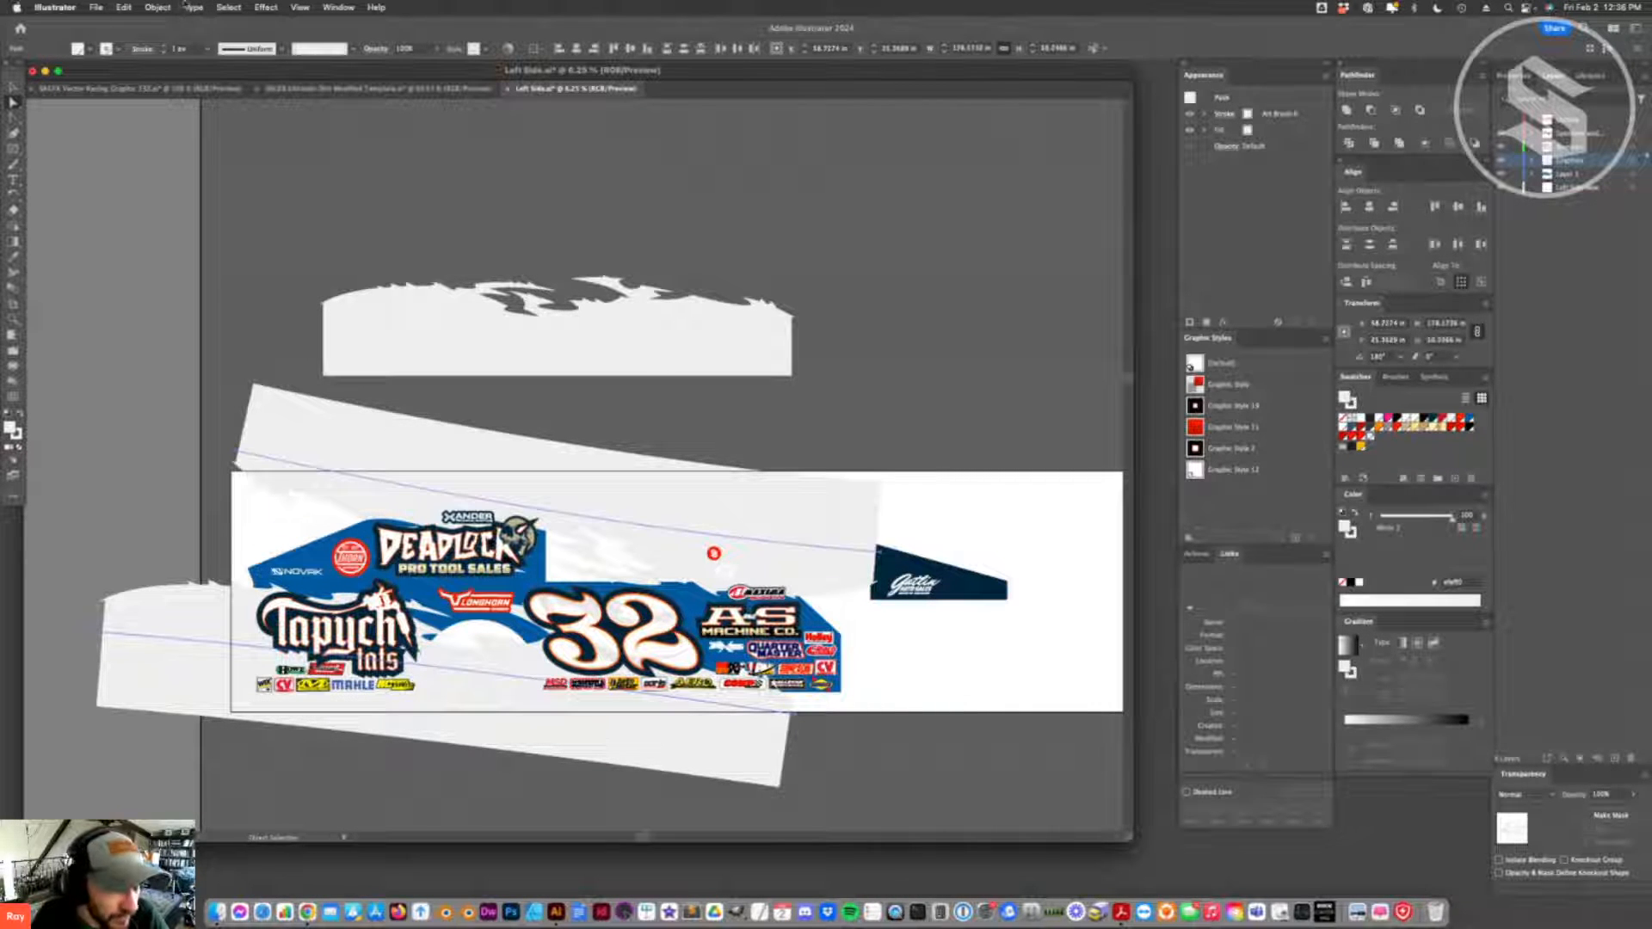
{"action": "left_click", "coordinate": [157, 7]}
{"action": "left_click", "coordinate": [177, 197]}
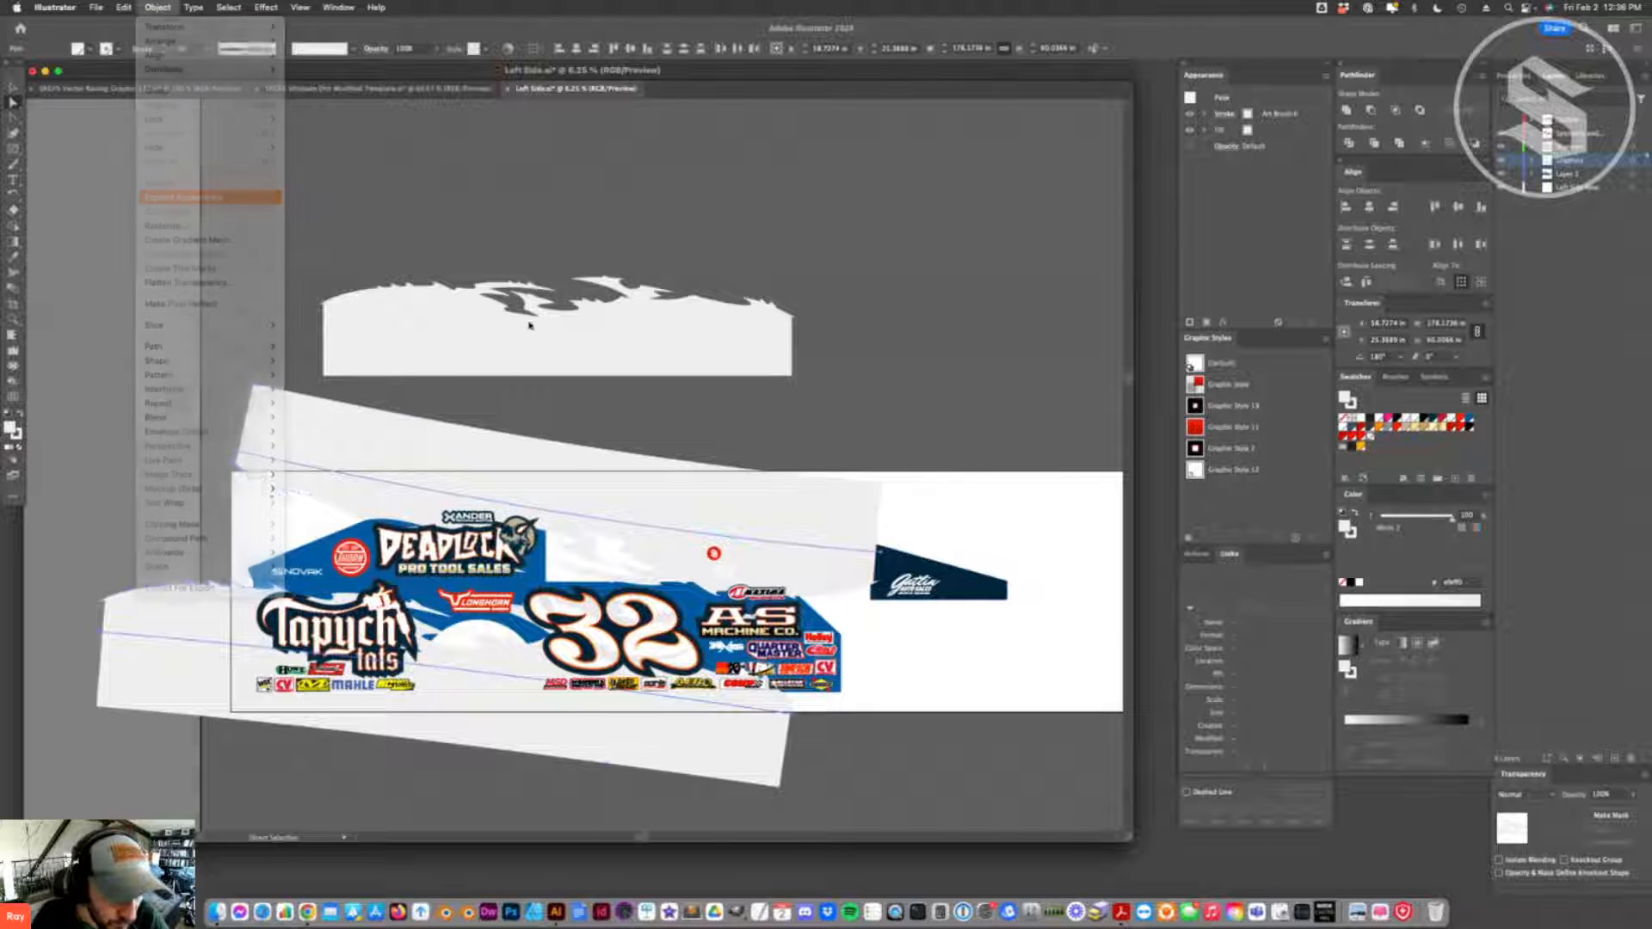
{"action": "left_click_drag", "start_coordinate": [482, 703], "coordinate": [623, 239]}
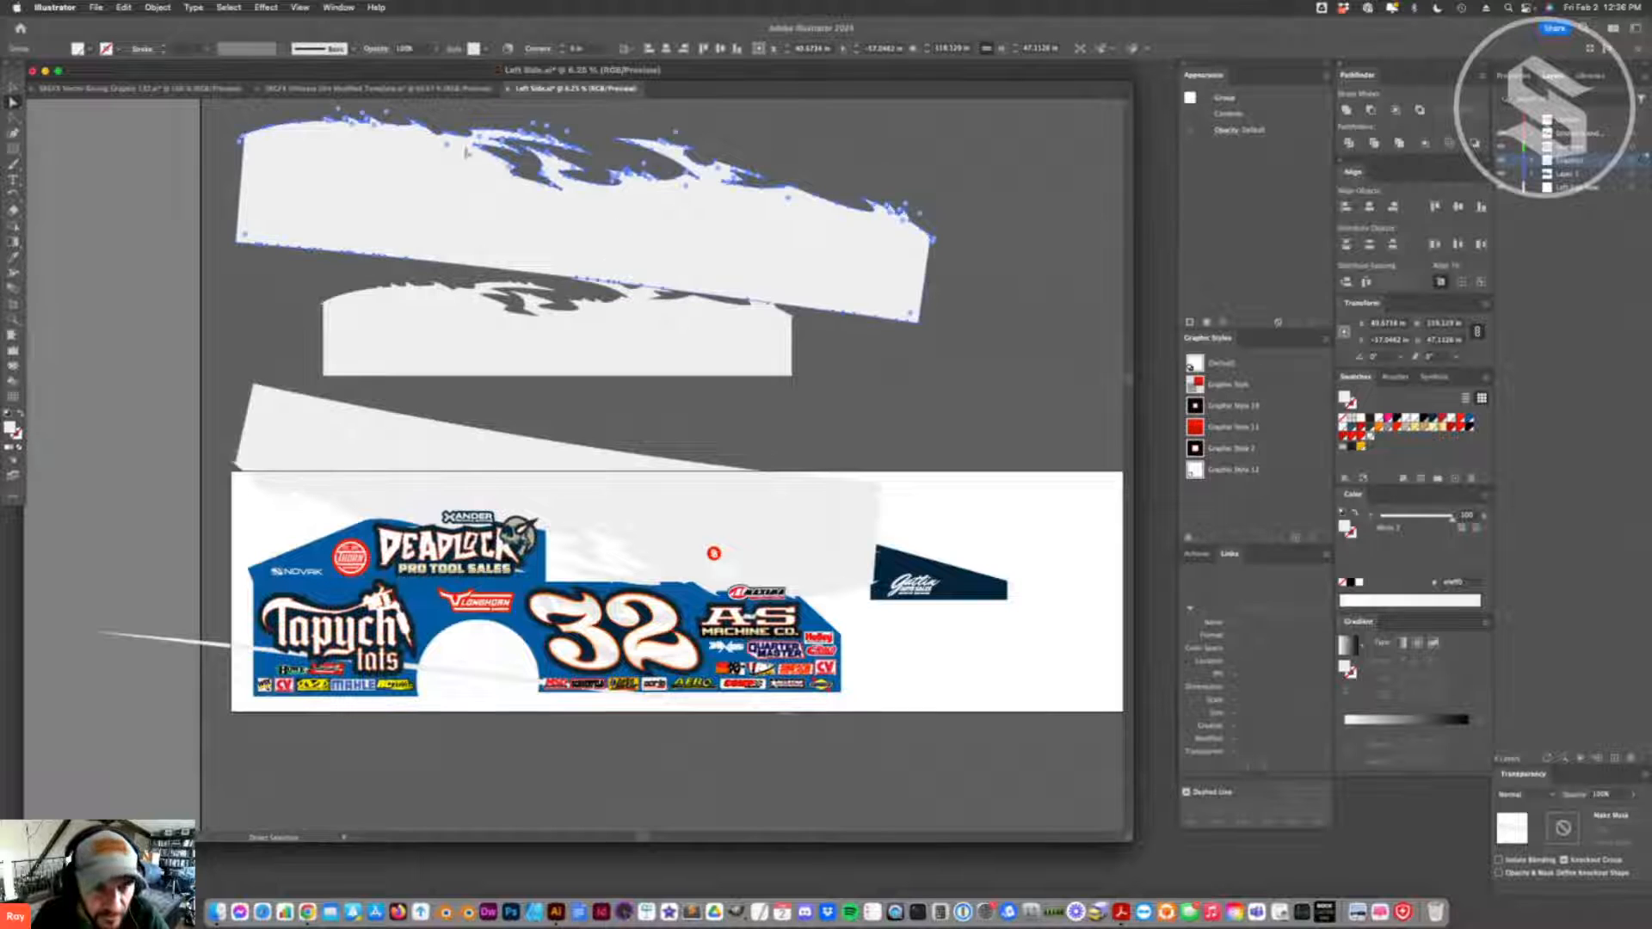
{"action": "key", "text": "super+z"}
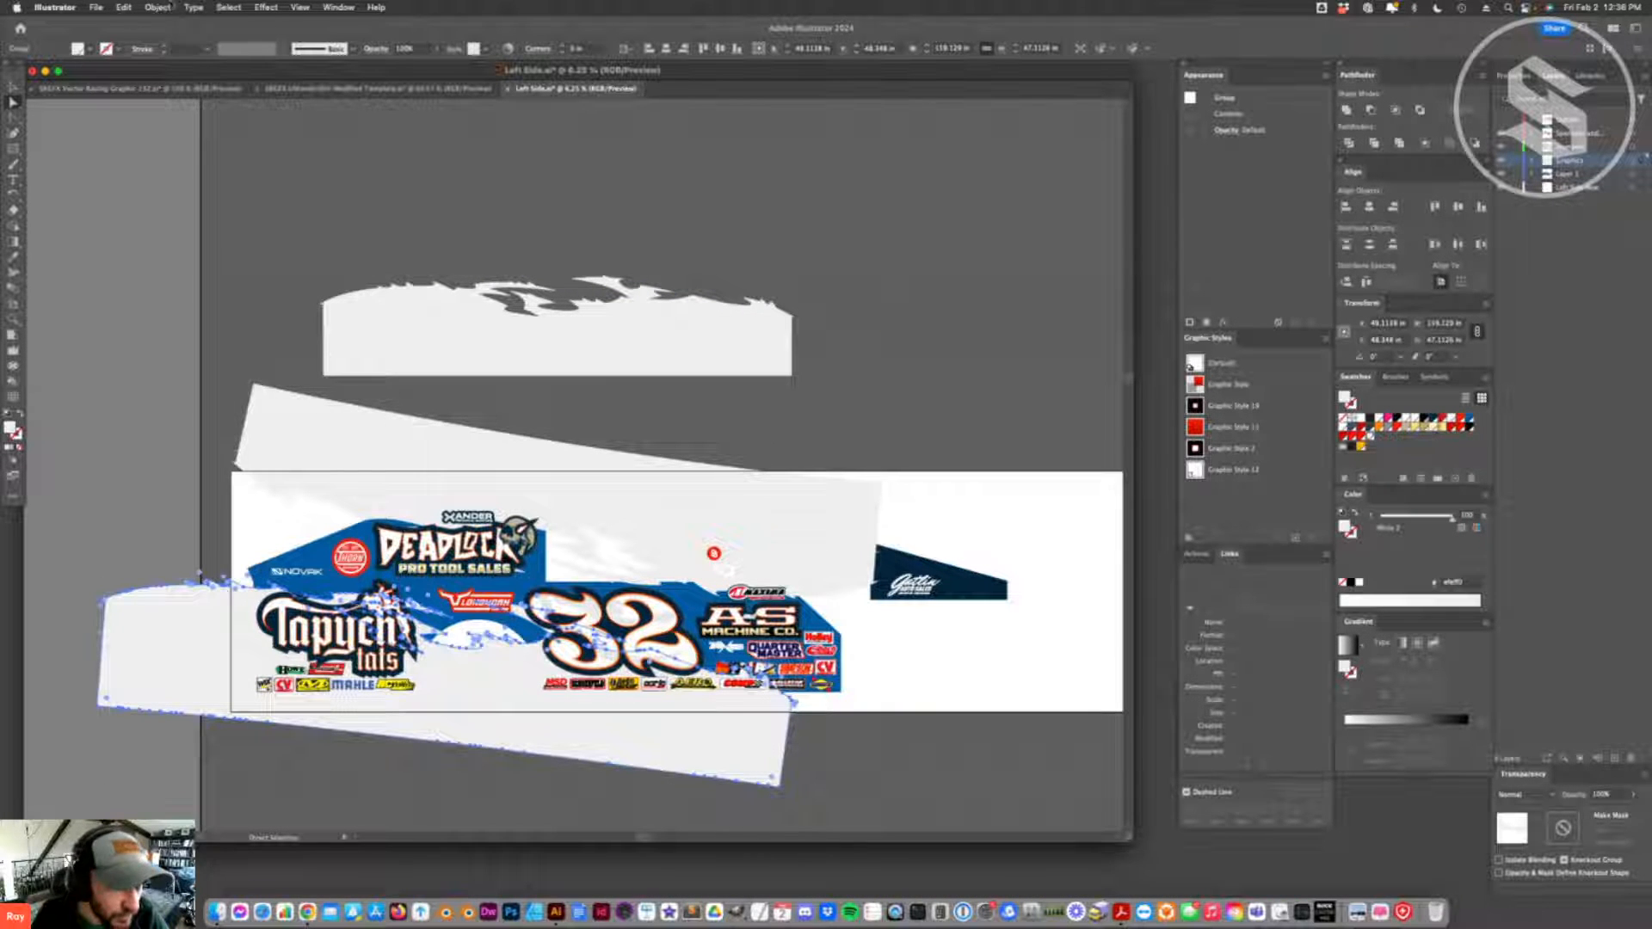
- Simplify the lower flame band's path with a Simplify Curve value of 75%
{"action": "left_click", "coordinate": [158, 7]}
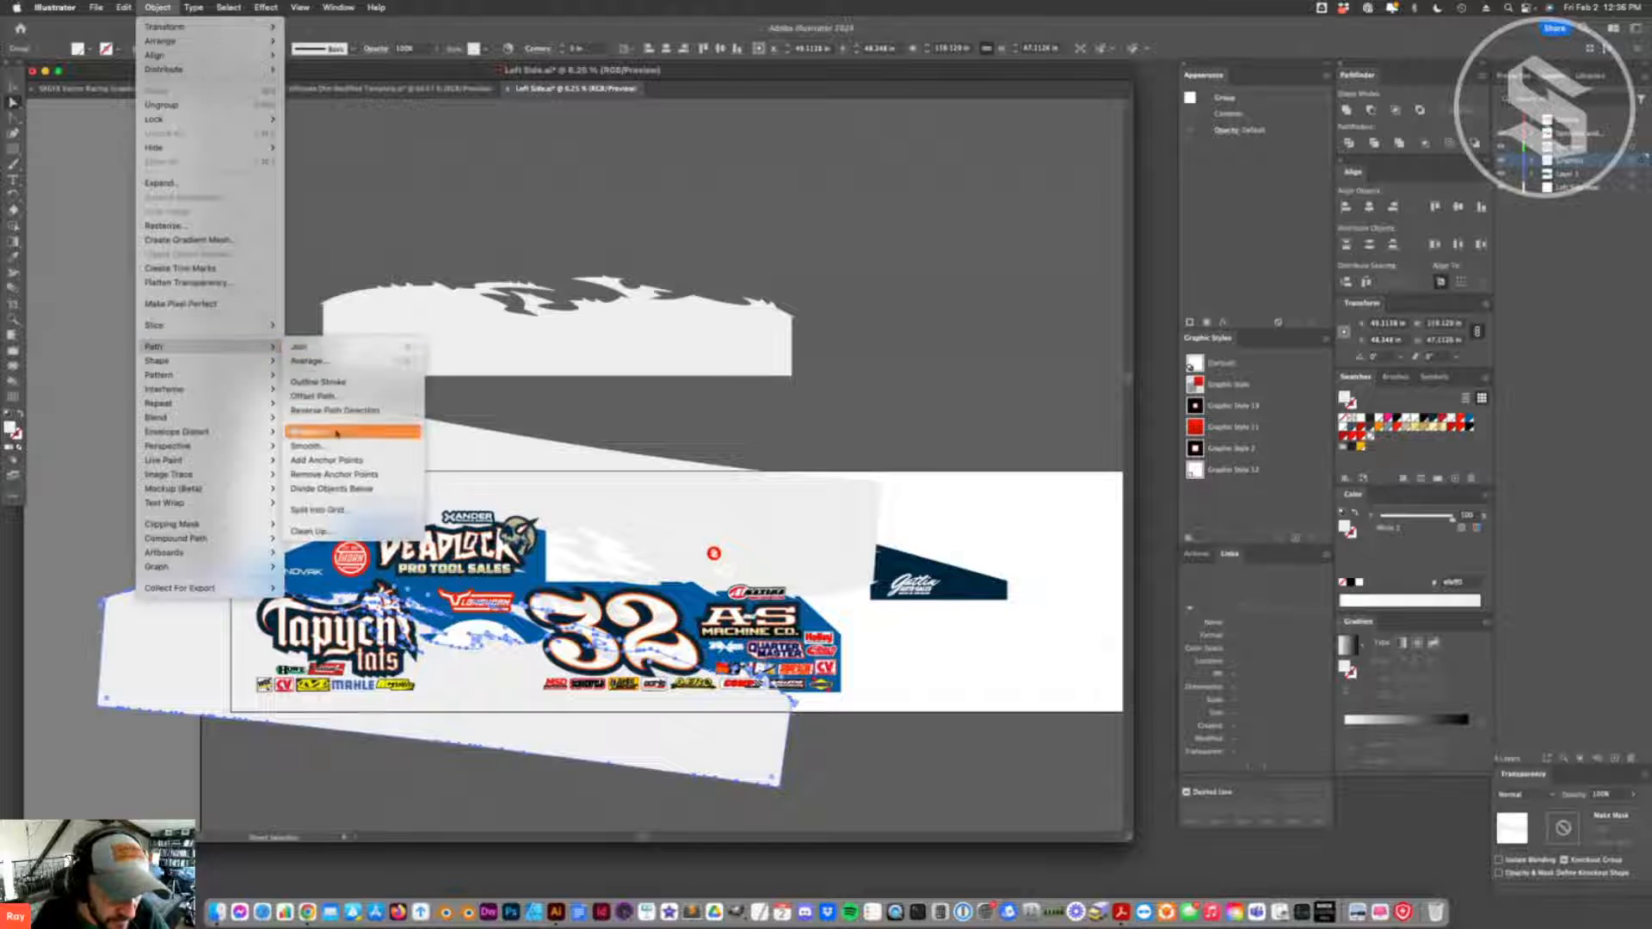
{"action": "left_click", "coordinate": [327, 432]}
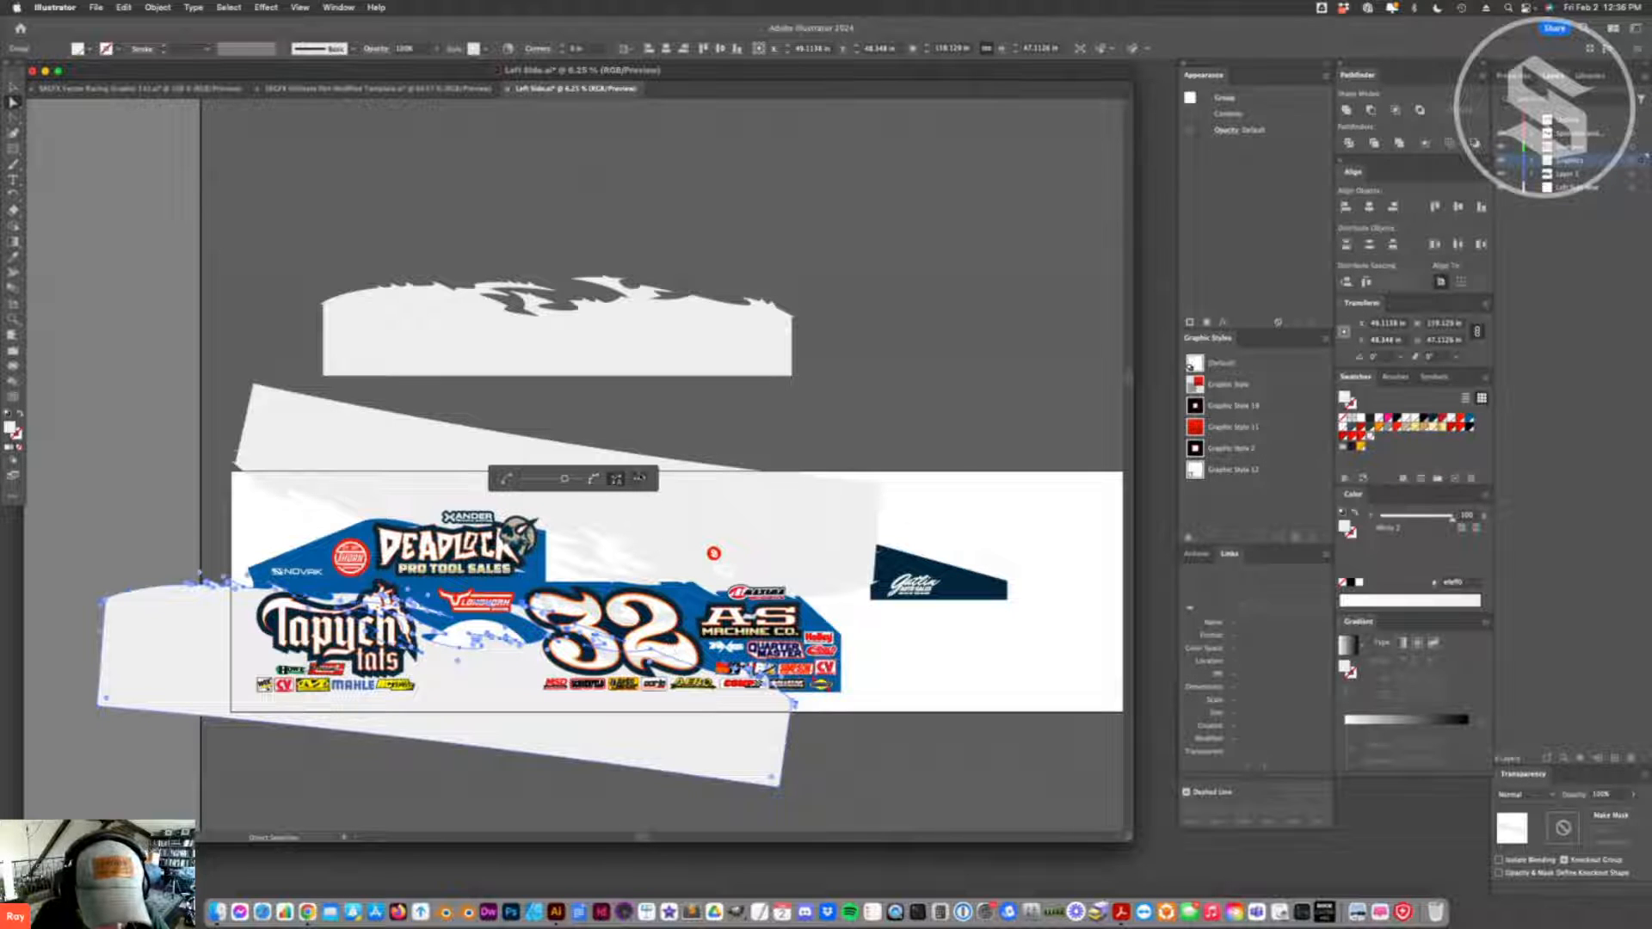
{"action": "left_click", "coordinate": [639, 479]}
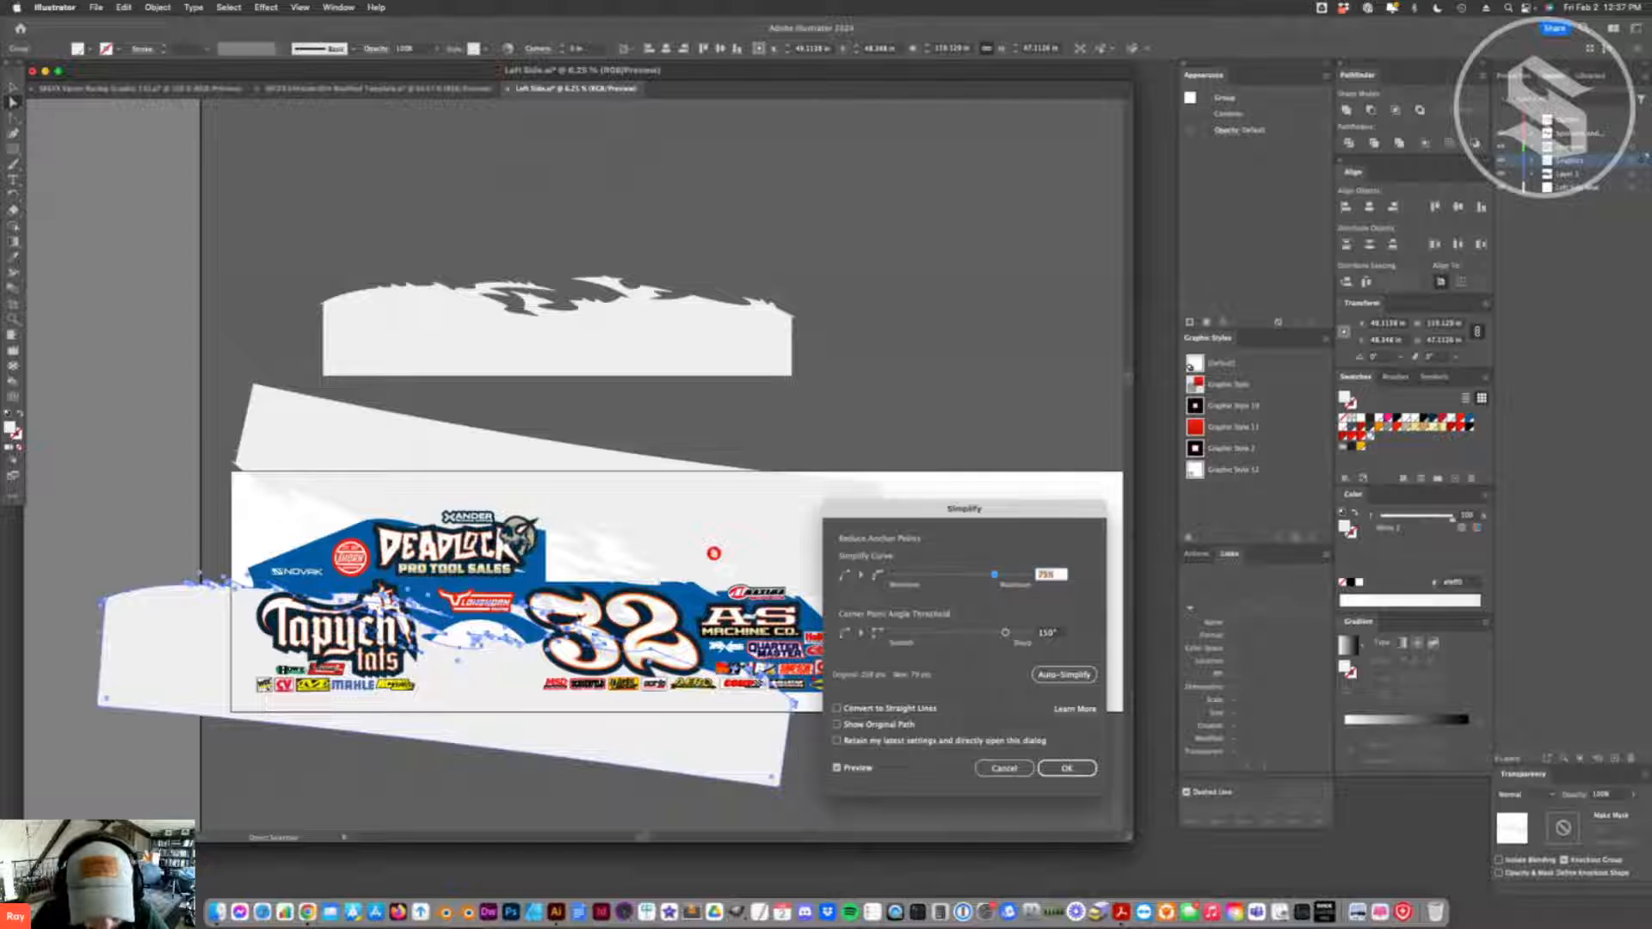
{"action": "left_click", "coordinate": [1065, 775]}
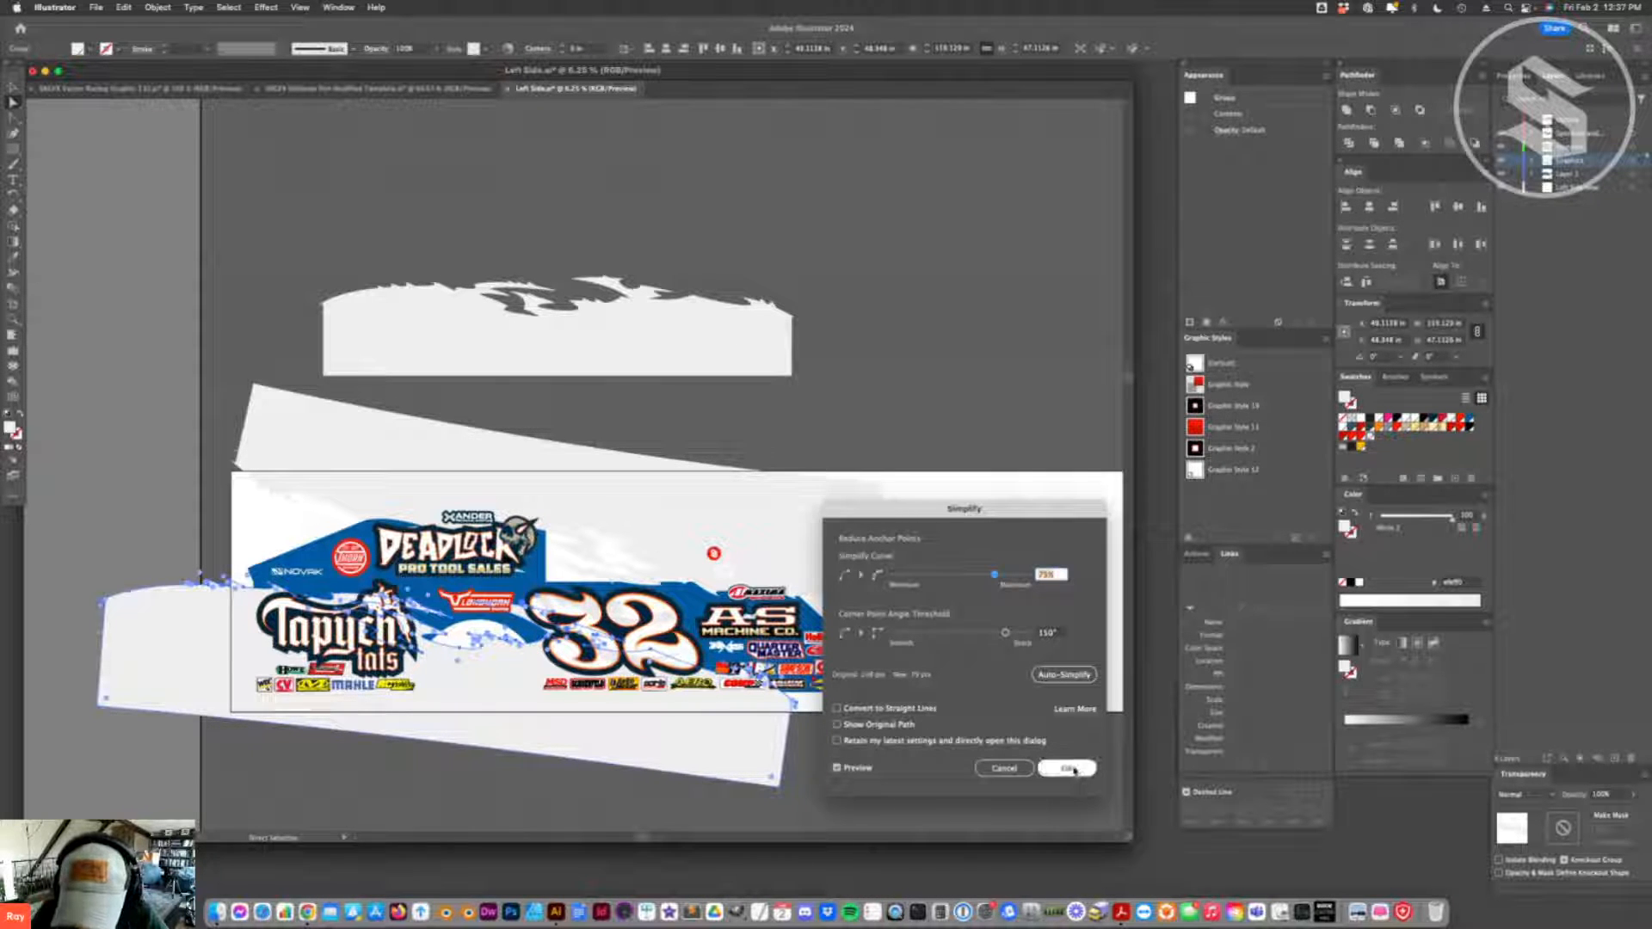
- Simplify the upper flame band's path with the Simplify Curve value set to 100%
{"action": "left_click", "coordinate": [662, 519]}
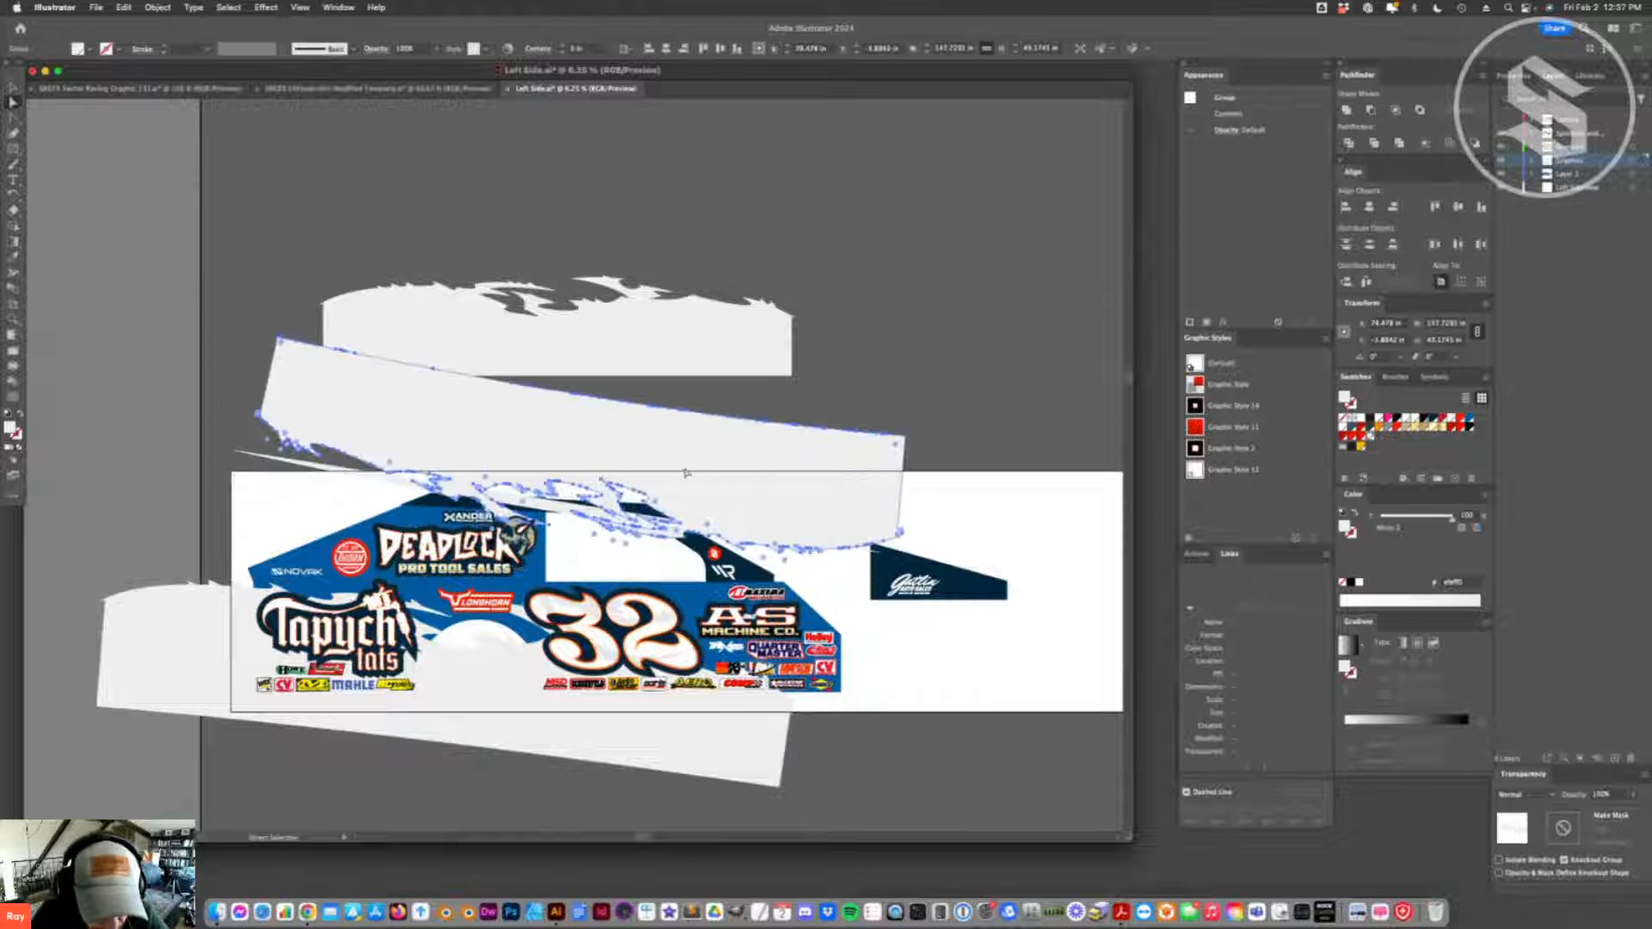
{"action": "left_click", "coordinate": [157, 7]}
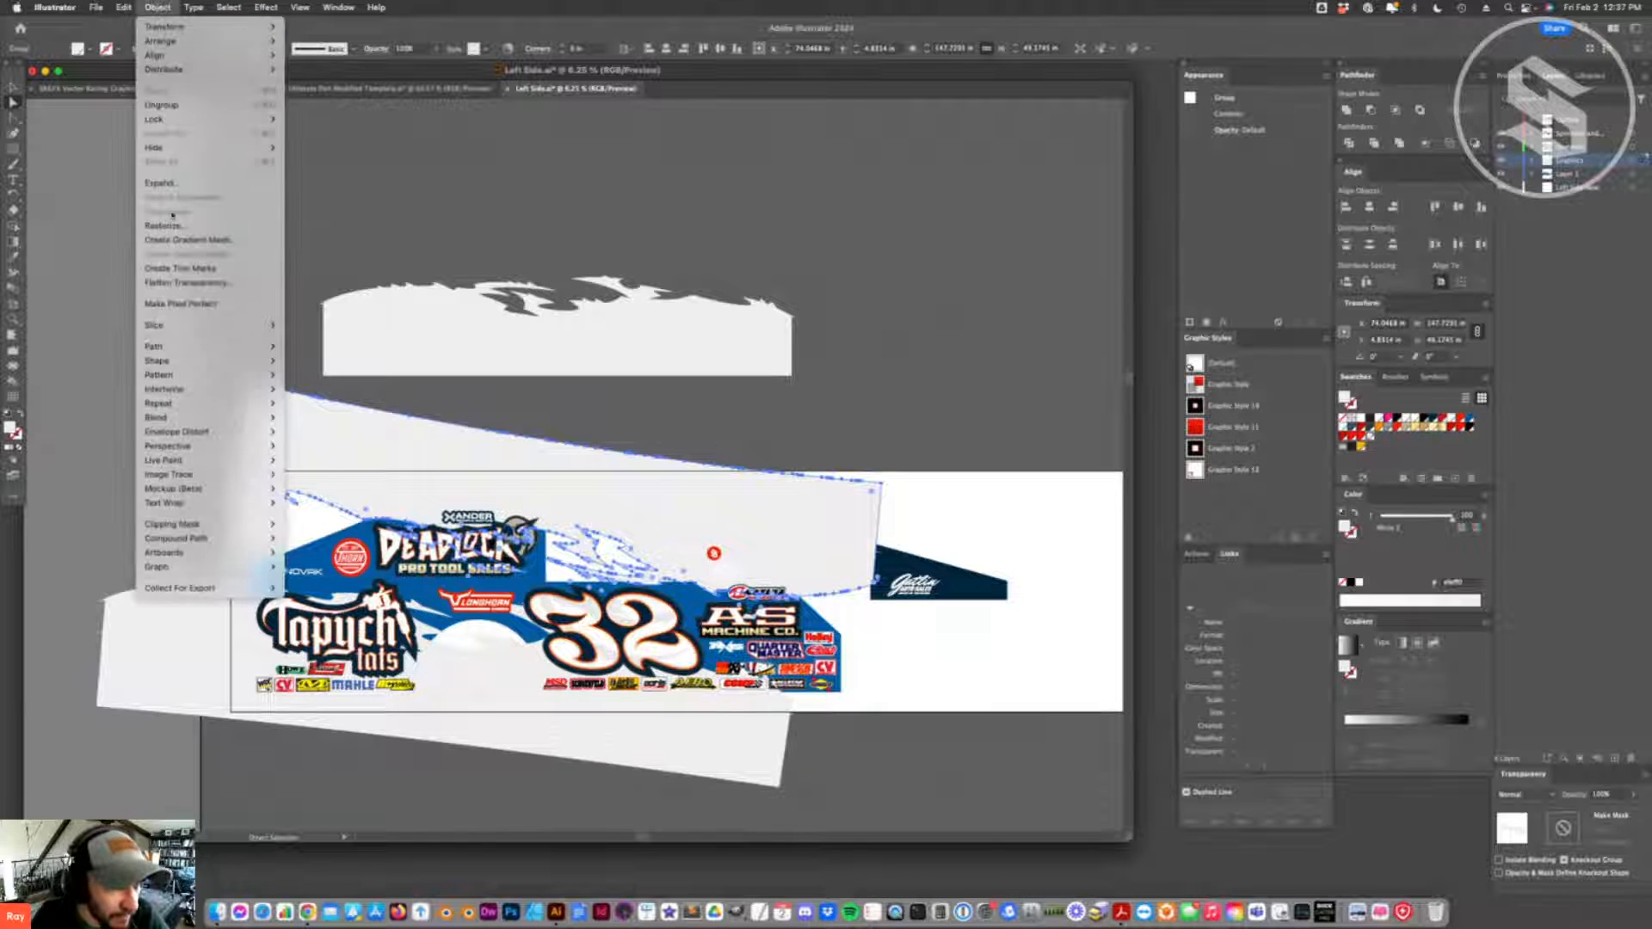
{"action": "mouse_move", "coordinate": [207, 346]}
{"action": "left_click", "coordinate": [342, 431]}
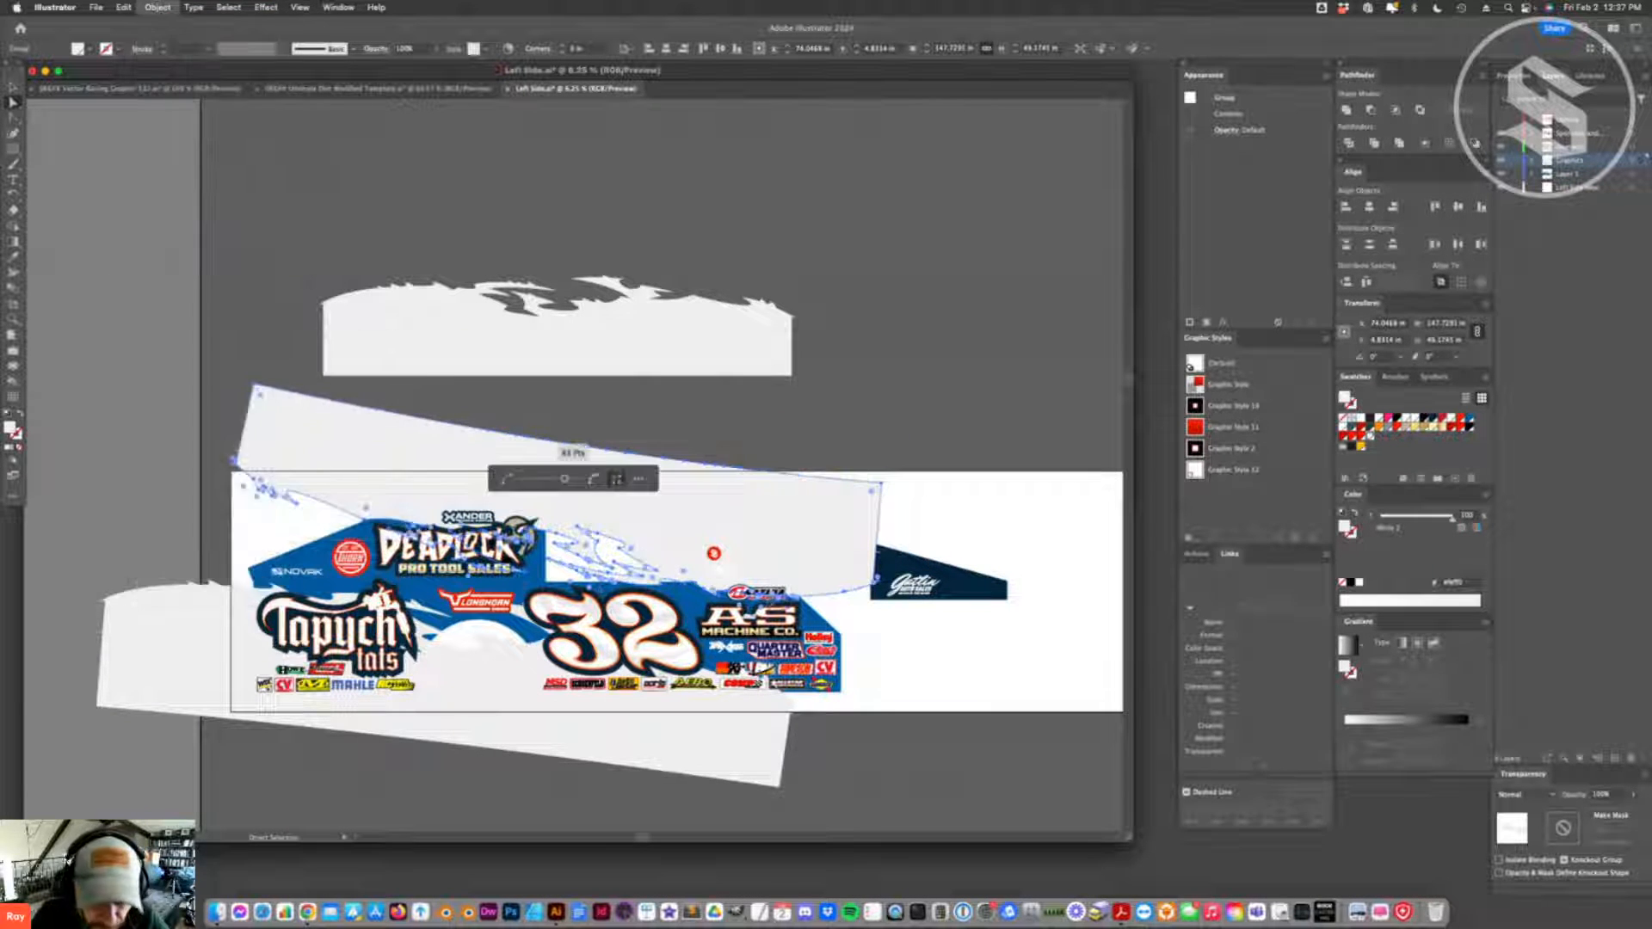
{"action": "left_click", "coordinate": [646, 478]}
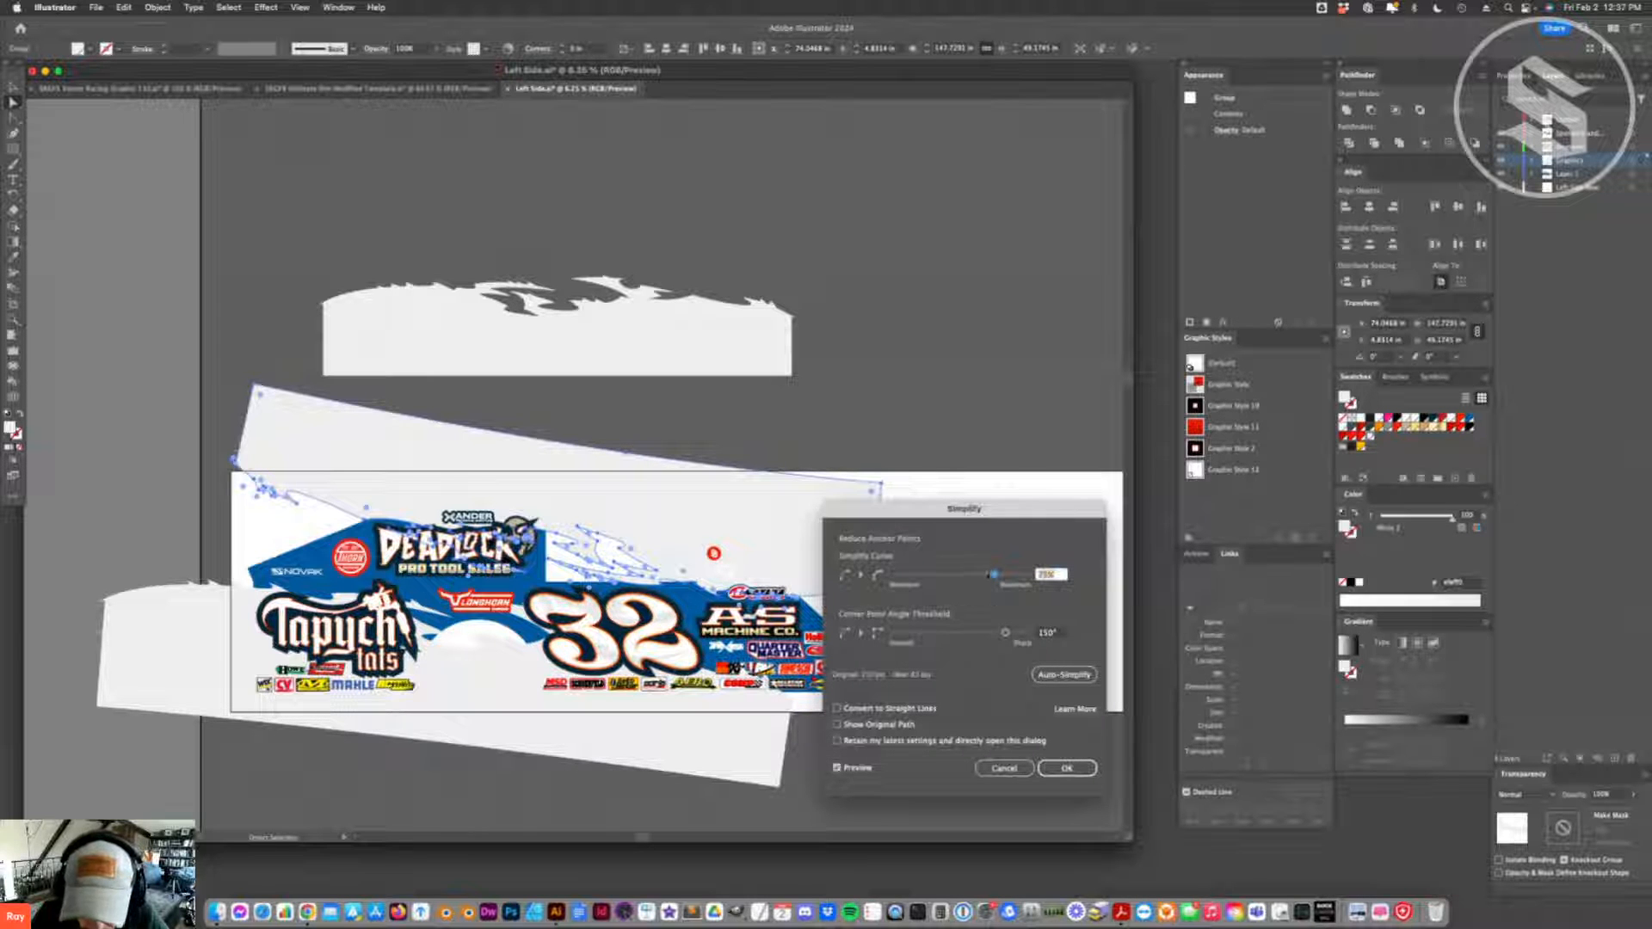
{"action": "left_click_drag", "start_coordinate": [993, 574], "coordinate": [1028, 574]}
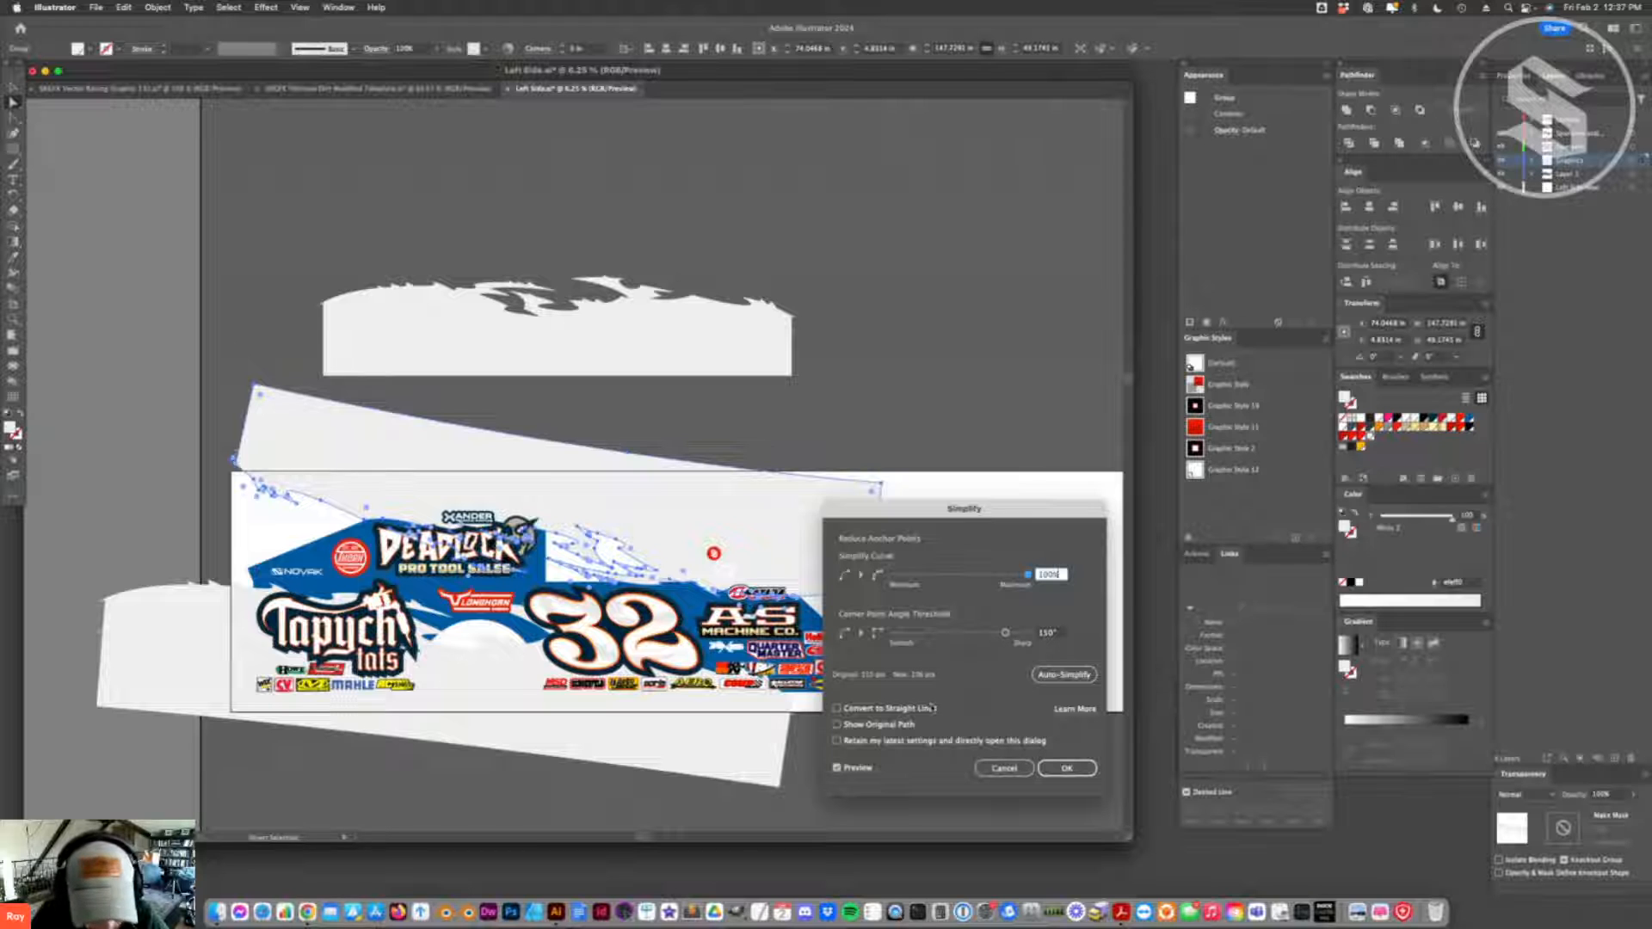
{"action": "left_click", "coordinate": [1067, 768]}
{"action": "left_click", "coordinate": [908, 790]}
- Nudge the expanded upper flame band slightly down and left
{"action": "left_click", "coordinate": [15, 88]}
{"action": "left_click", "coordinate": [634, 523]}
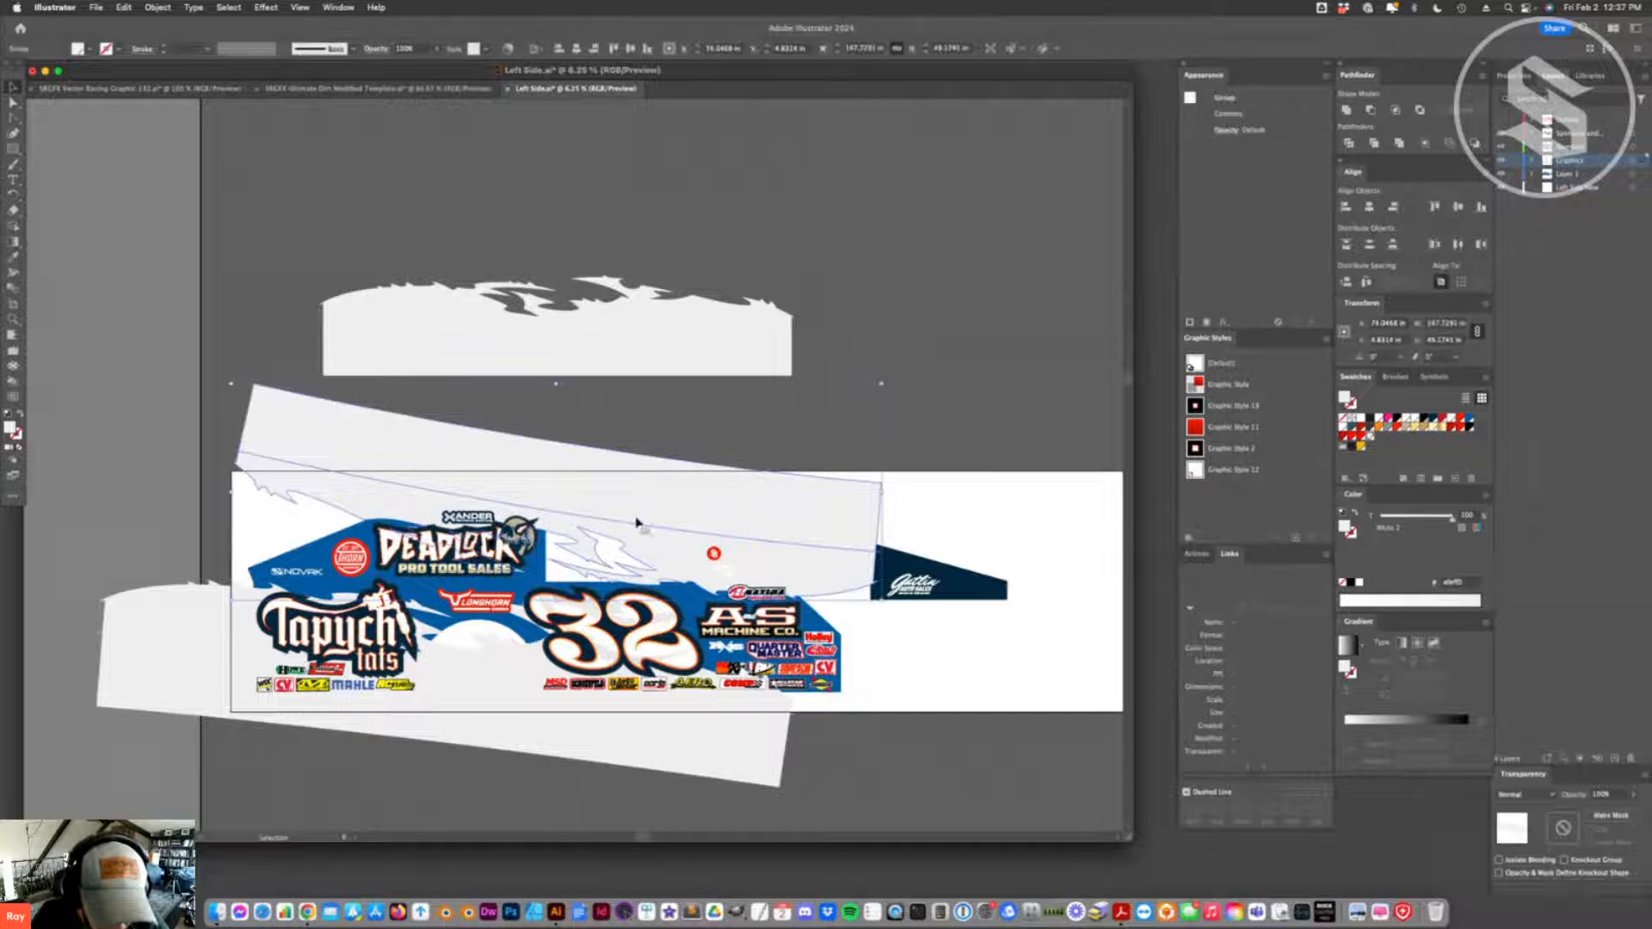
{"action": "key", "text": "a"}
{"action": "left_click", "coordinate": [631, 475]}
- Save Left Side.ai, update the modified links in the SRGFX Ultimate Dirt Modified Template to check the blue scheme, and return to Left Side.ai
{"action": "key", "text": "super+s"}
{"action": "left_click", "coordinate": [347, 89]}
{"action": "key", "text": "super+Tab"}
{"action": "key", "text": "super+Tab"}
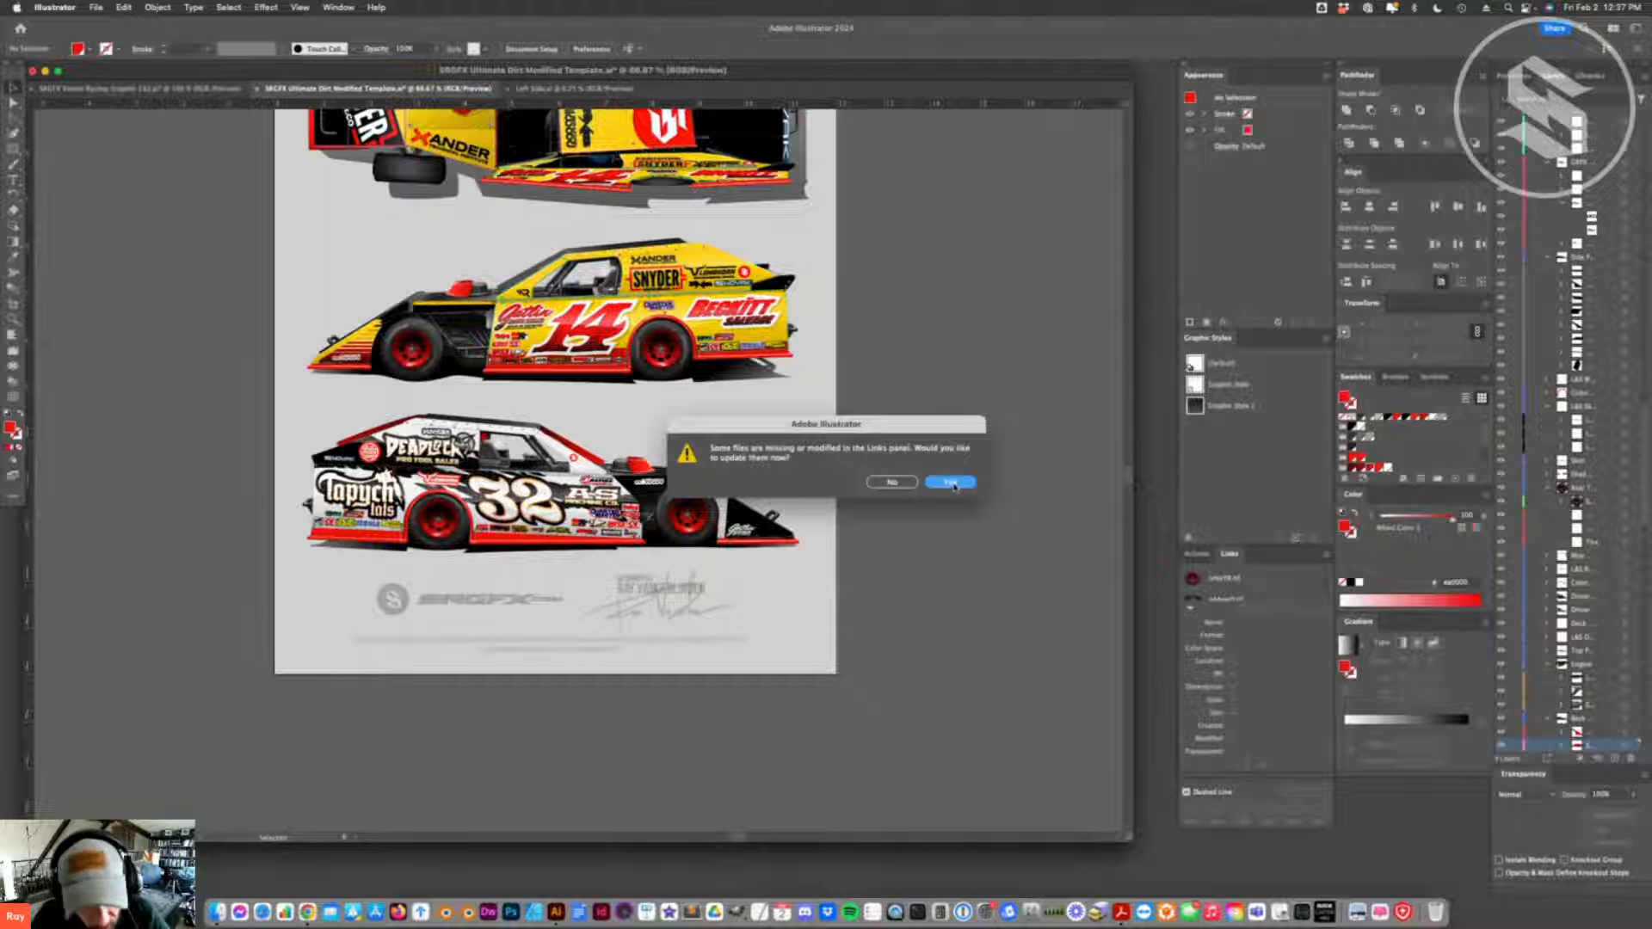
{"action": "left_click", "coordinate": [951, 483]}
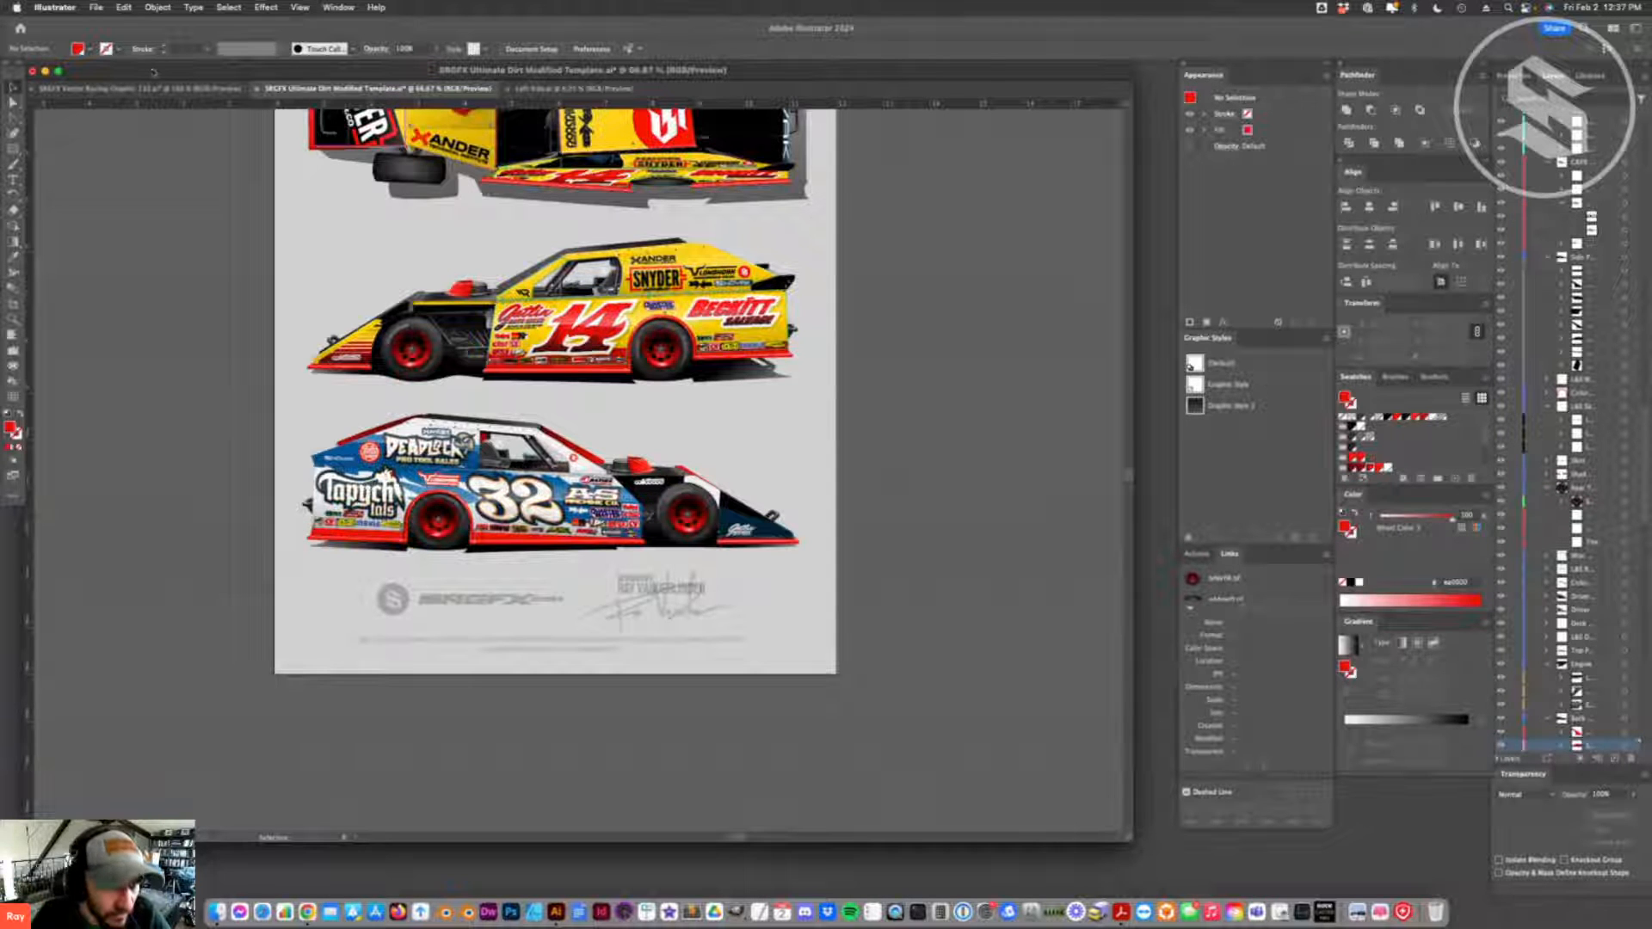
{"action": "left_click", "coordinate": [137, 89]}
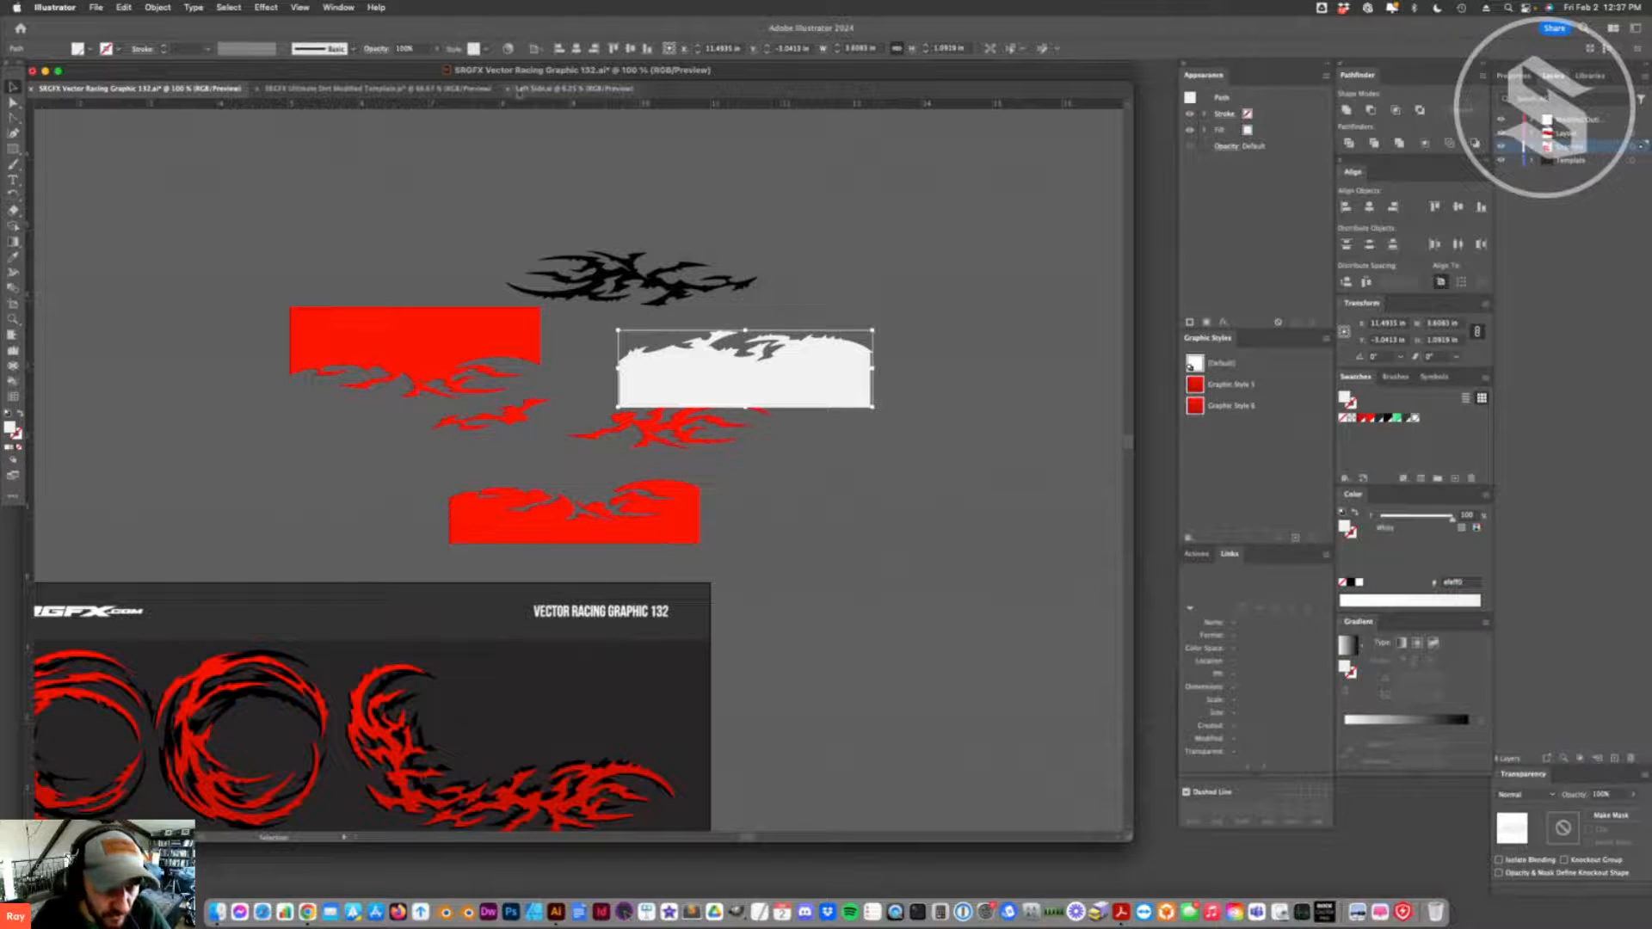
{"action": "left_click", "coordinate": [572, 89]}
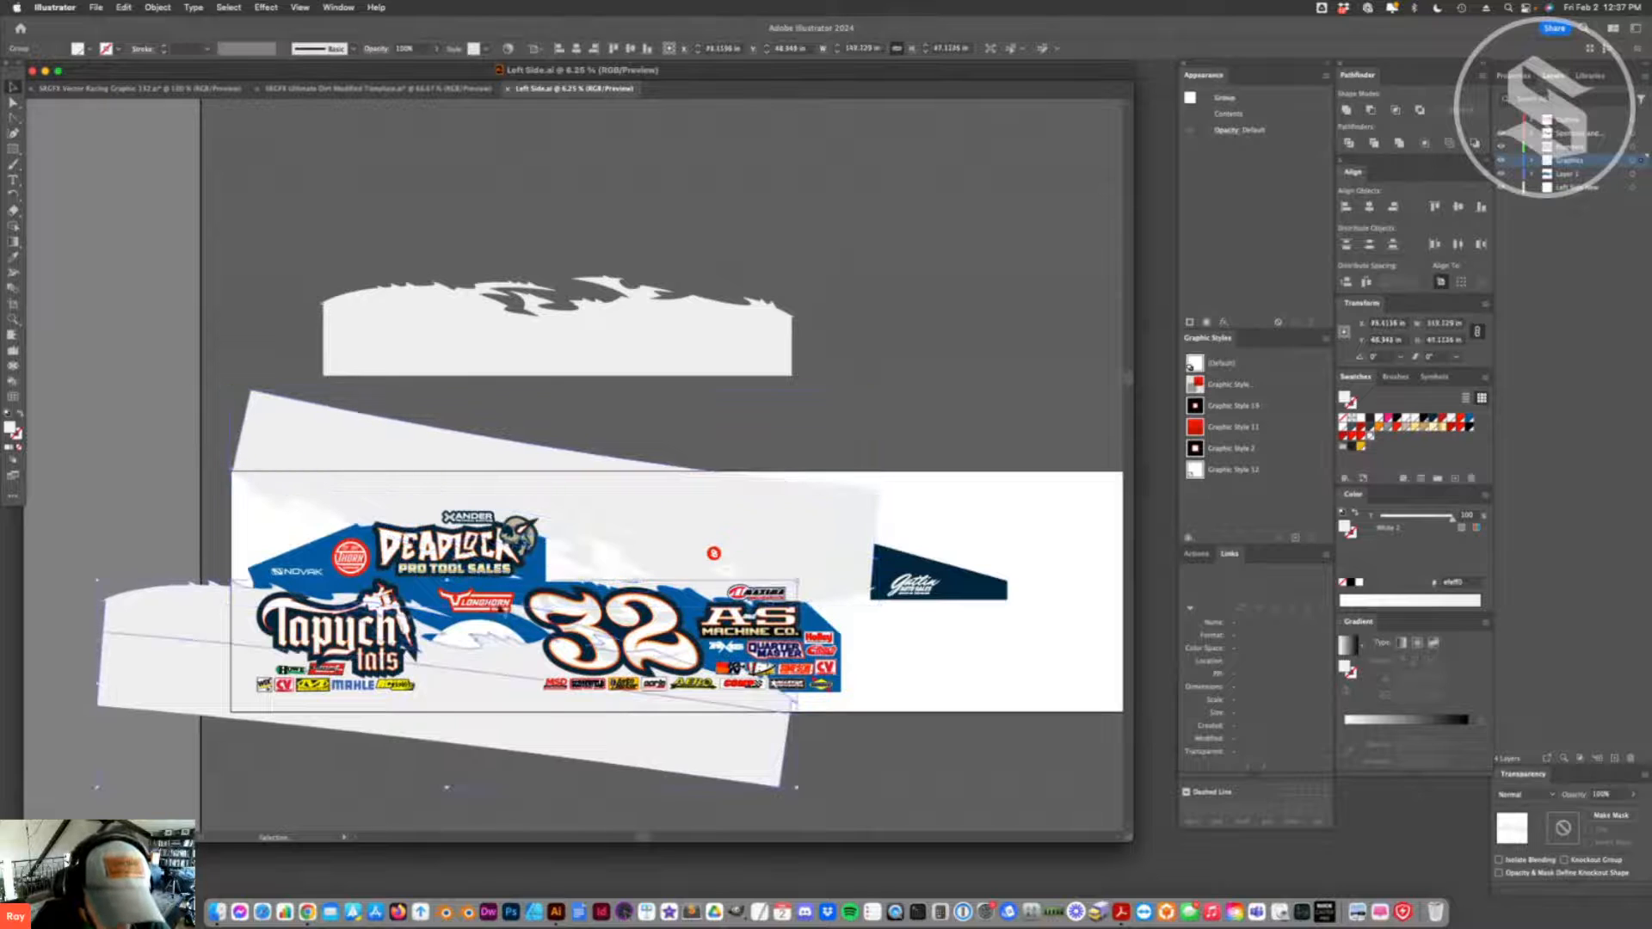
- Raise the lower flame band slightly on the car's side
{"action": "key", "text": "a"}
{"action": "left_click", "coordinate": [479, 607]}
{"action": "left_click_drag", "start_coordinate": [508, 698], "coordinate": [507, 686]}
- Move the upper flame band off the car onto the empty area above the artboard and delete its leftover stroke path
{"action": "left_click_drag", "start_coordinate": [666, 549], "coordinate": [712, 371]}
{"action": "left_click", "coordinate": [716, 540]}
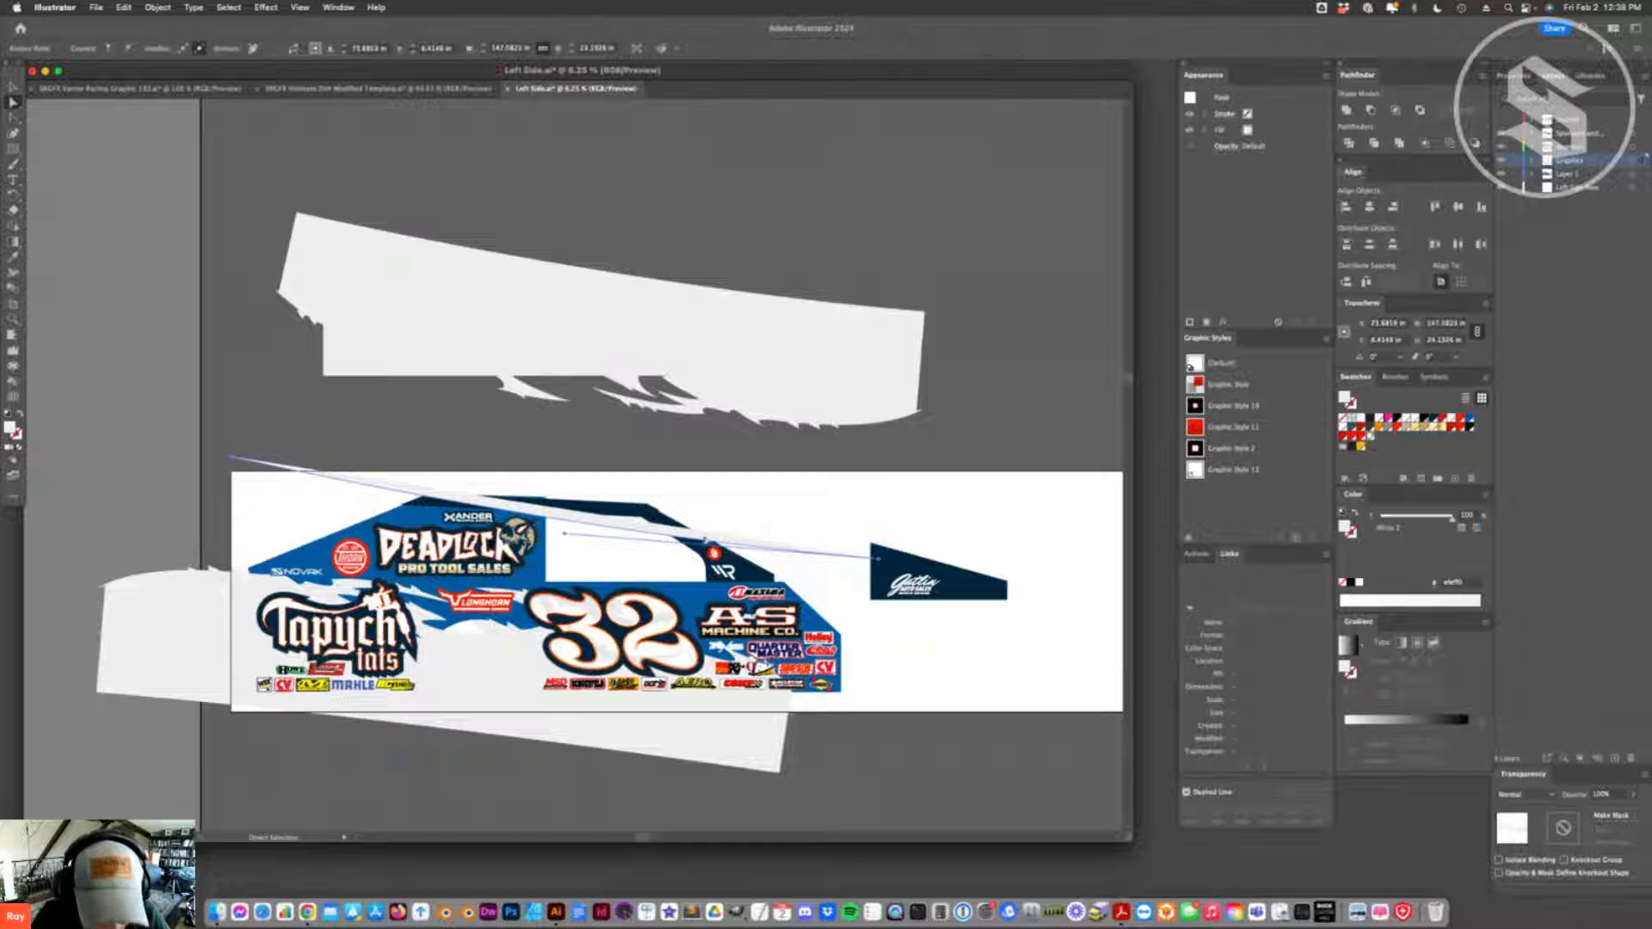
{"action": "left_click", "coordinate": [664, 535]}
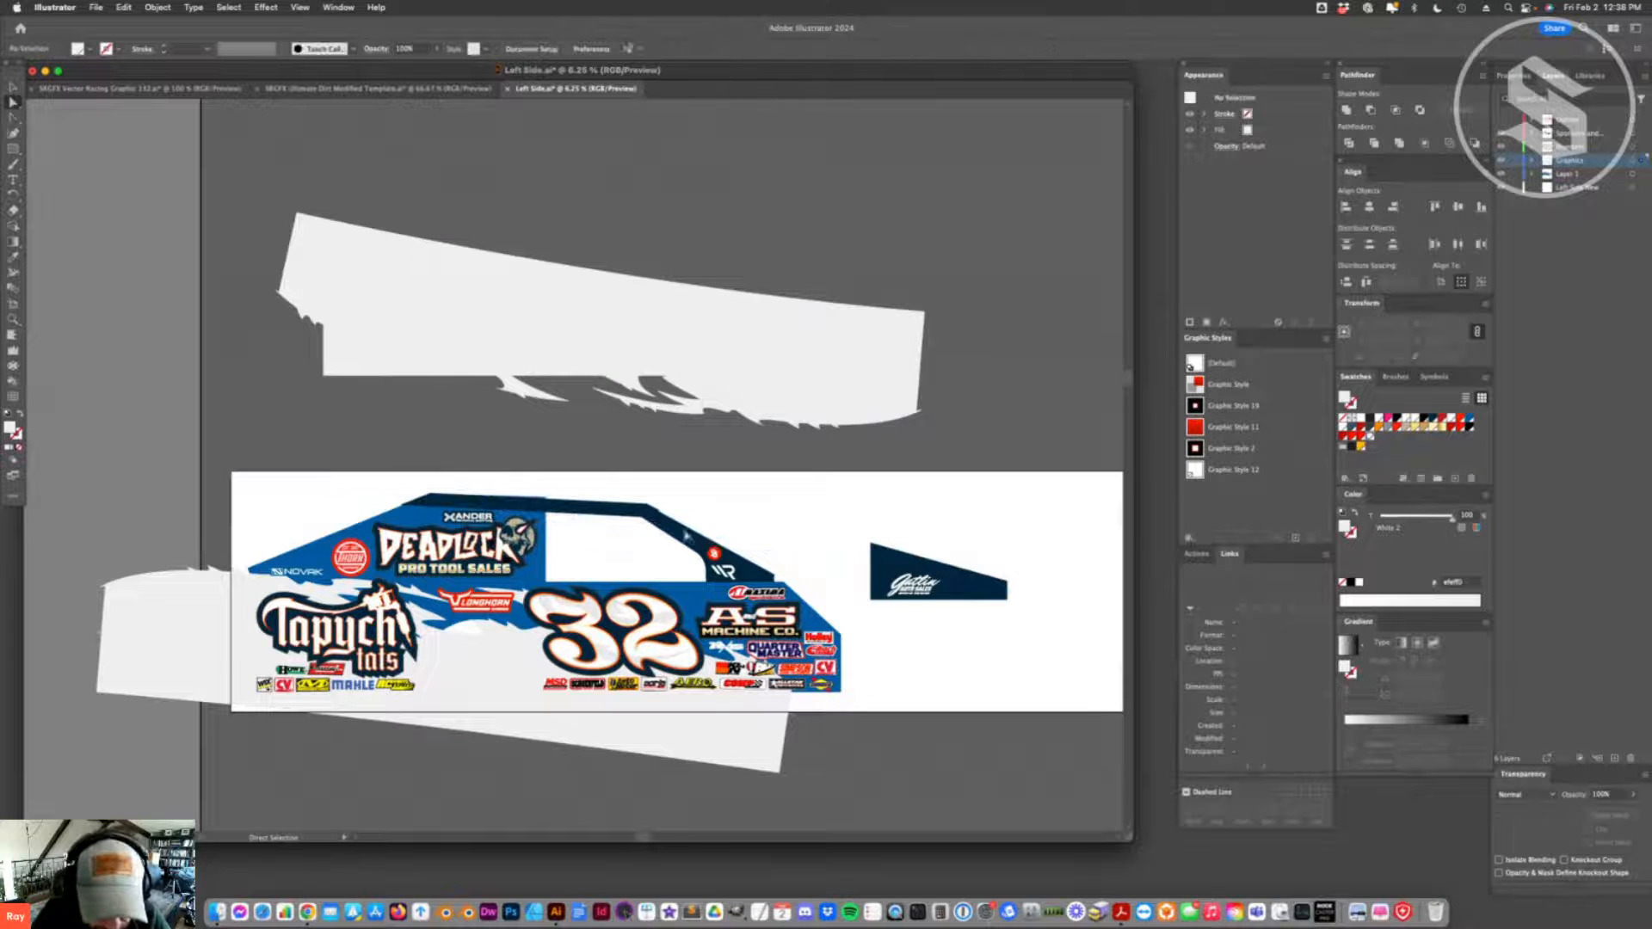
- Recolor the dark roof and windshield pillar strip with the body's Wheel Color Blue
{"action": "left_click", "coordinate": [582, 507], "text": "shift"}
{"action": "key", "text": "i"}
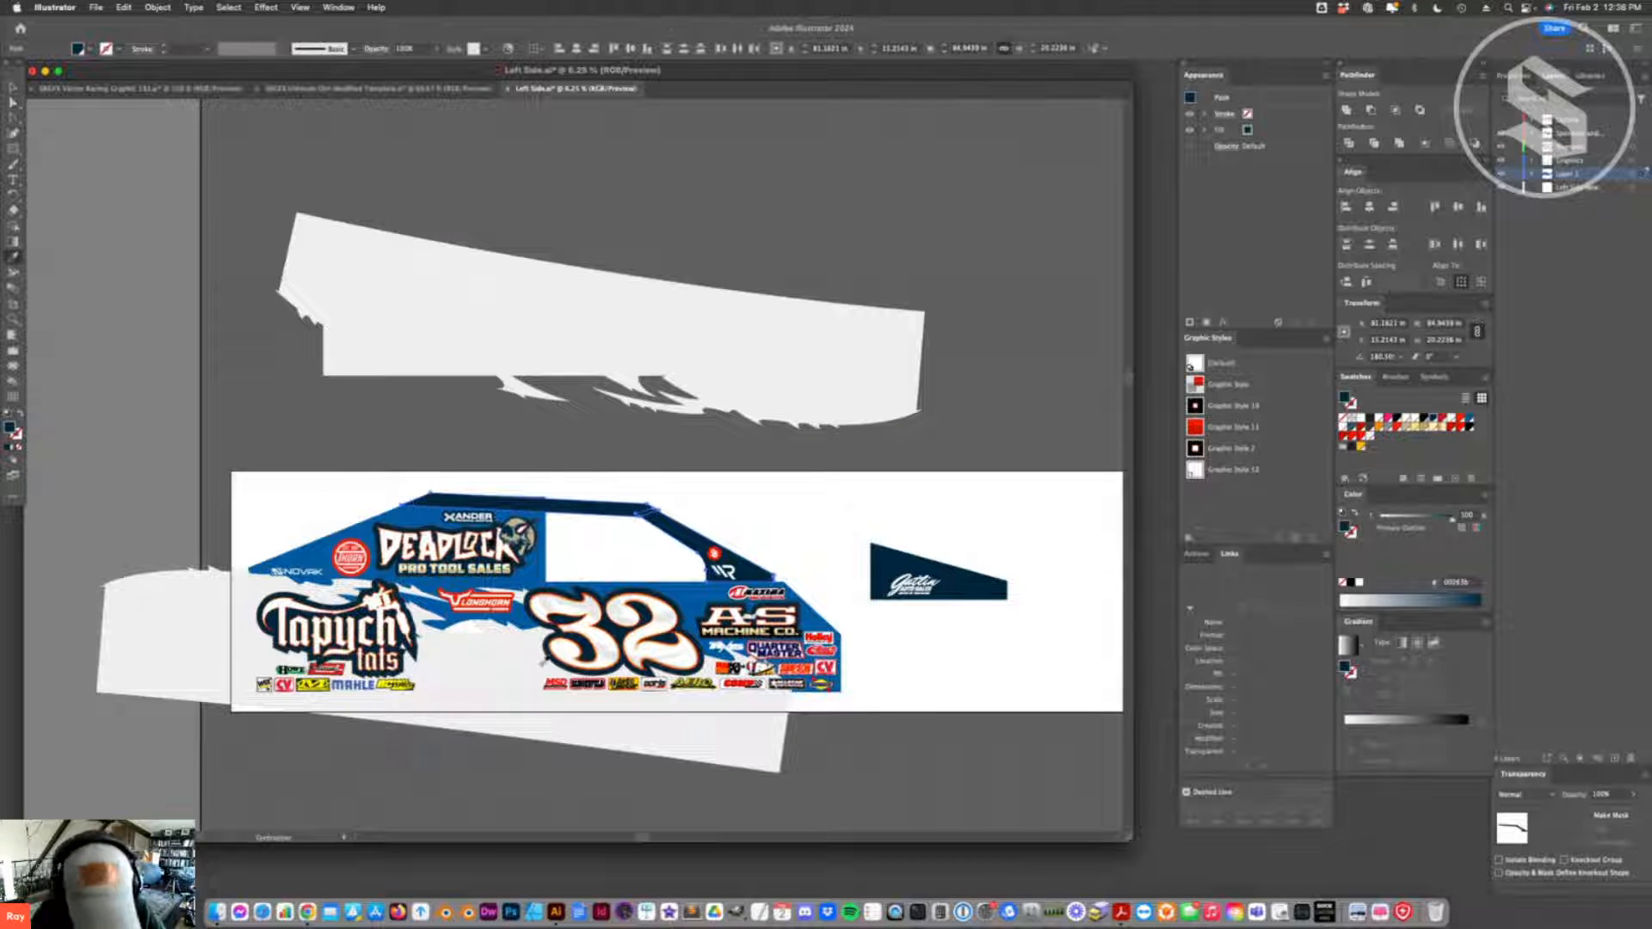
{"action": "left_click", "coordinate": [539, 592]}
{"action": "left_click", "coordinate": [592, 465]}
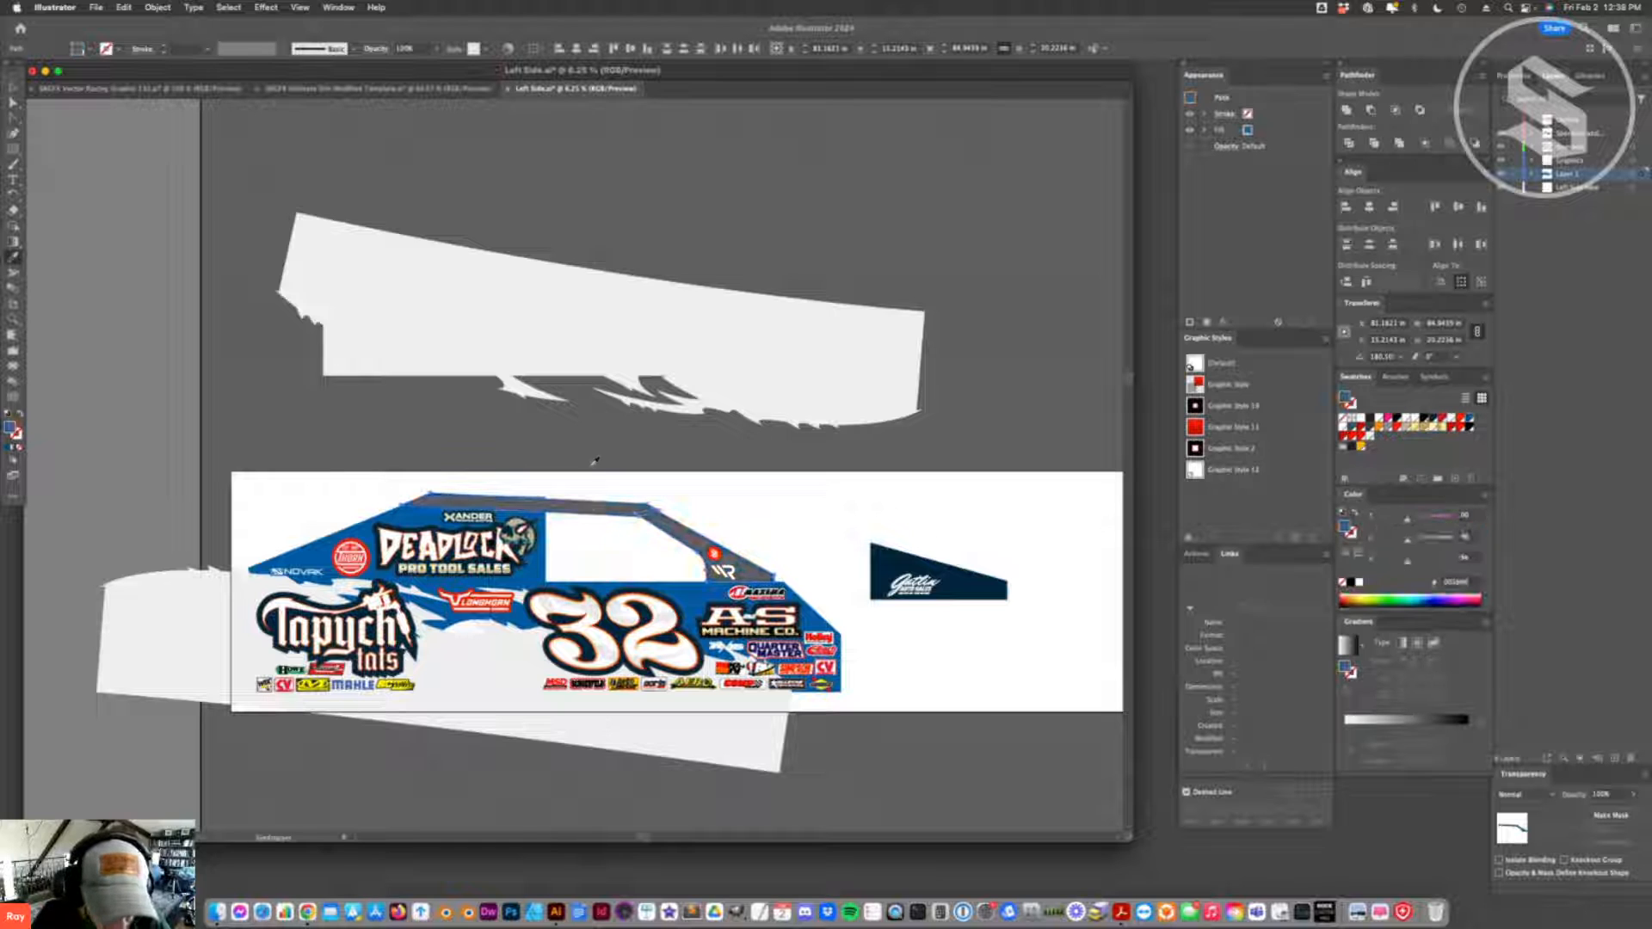
{"action": "key", "text": "super+z"}
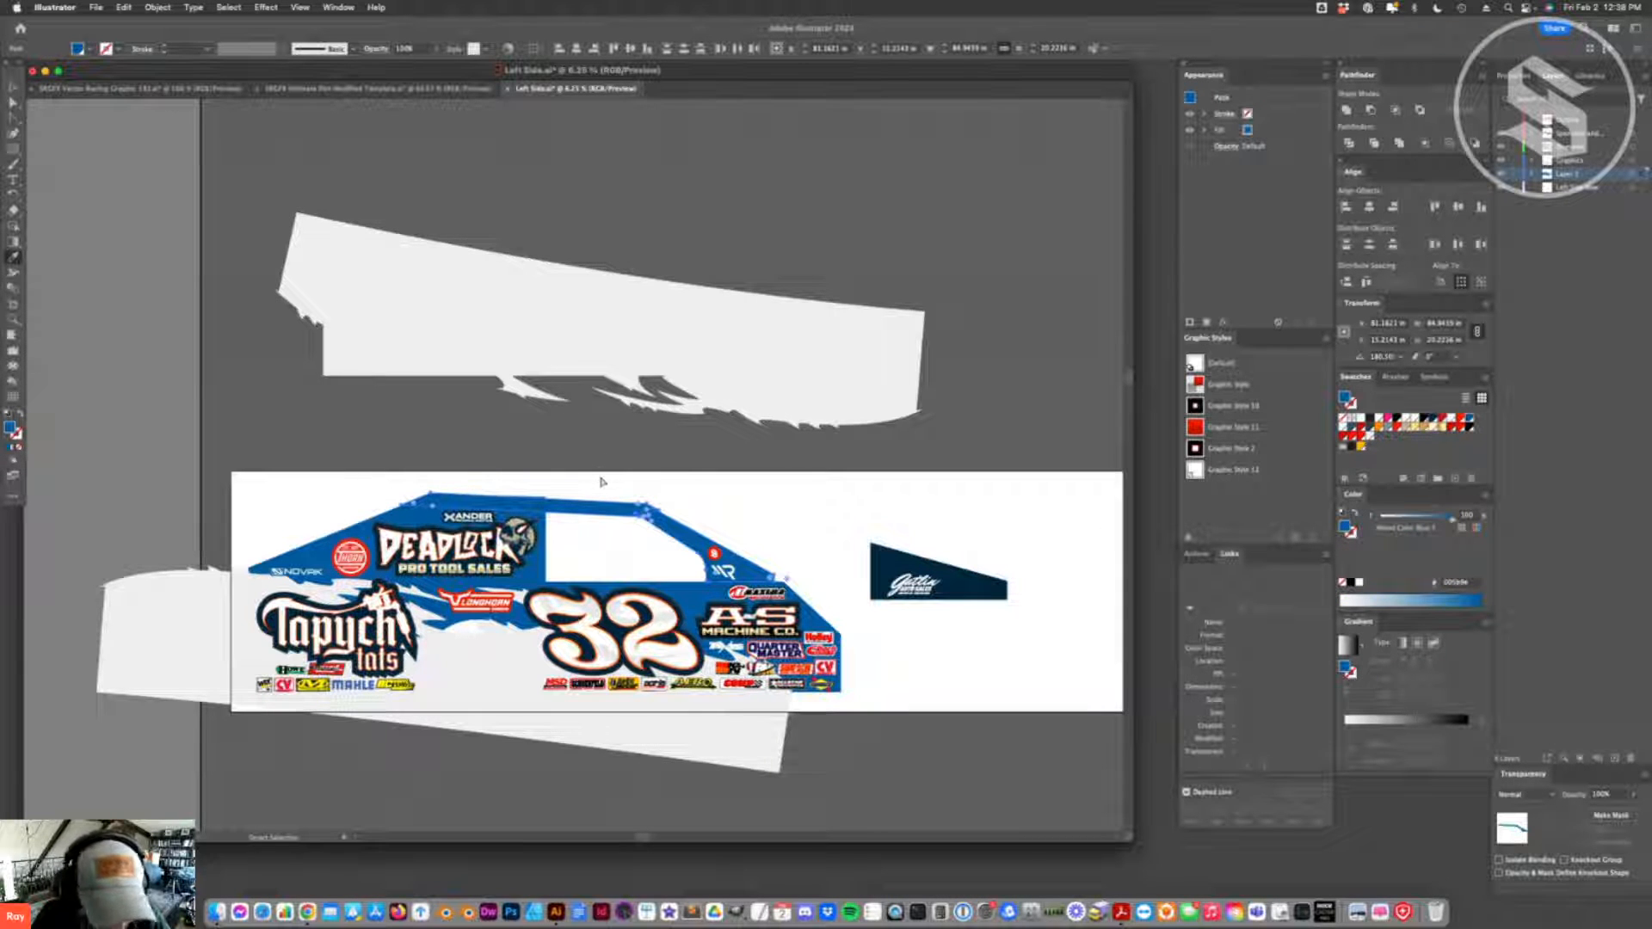
- Save Left Side.ai and update the template's modified links to check the car without the upper flame
{"action": "key", "text": "a"}
{"action": "left_click", "coordinate": [788, 725]}
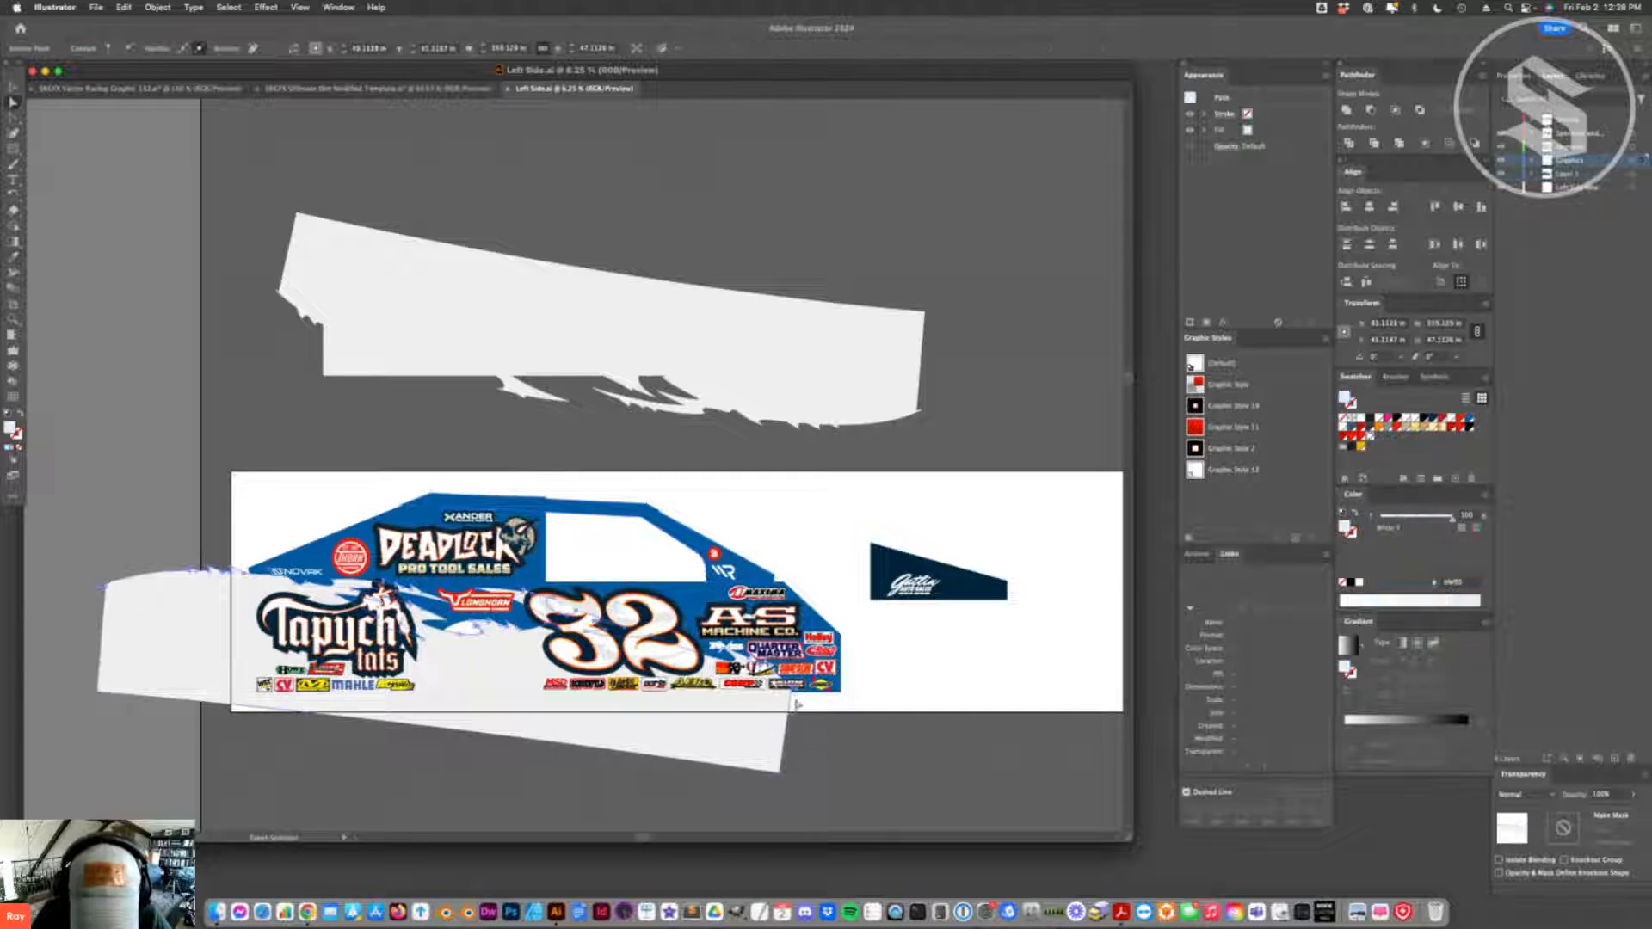
{"action": "left_click", "coordinate": [791, 709]}
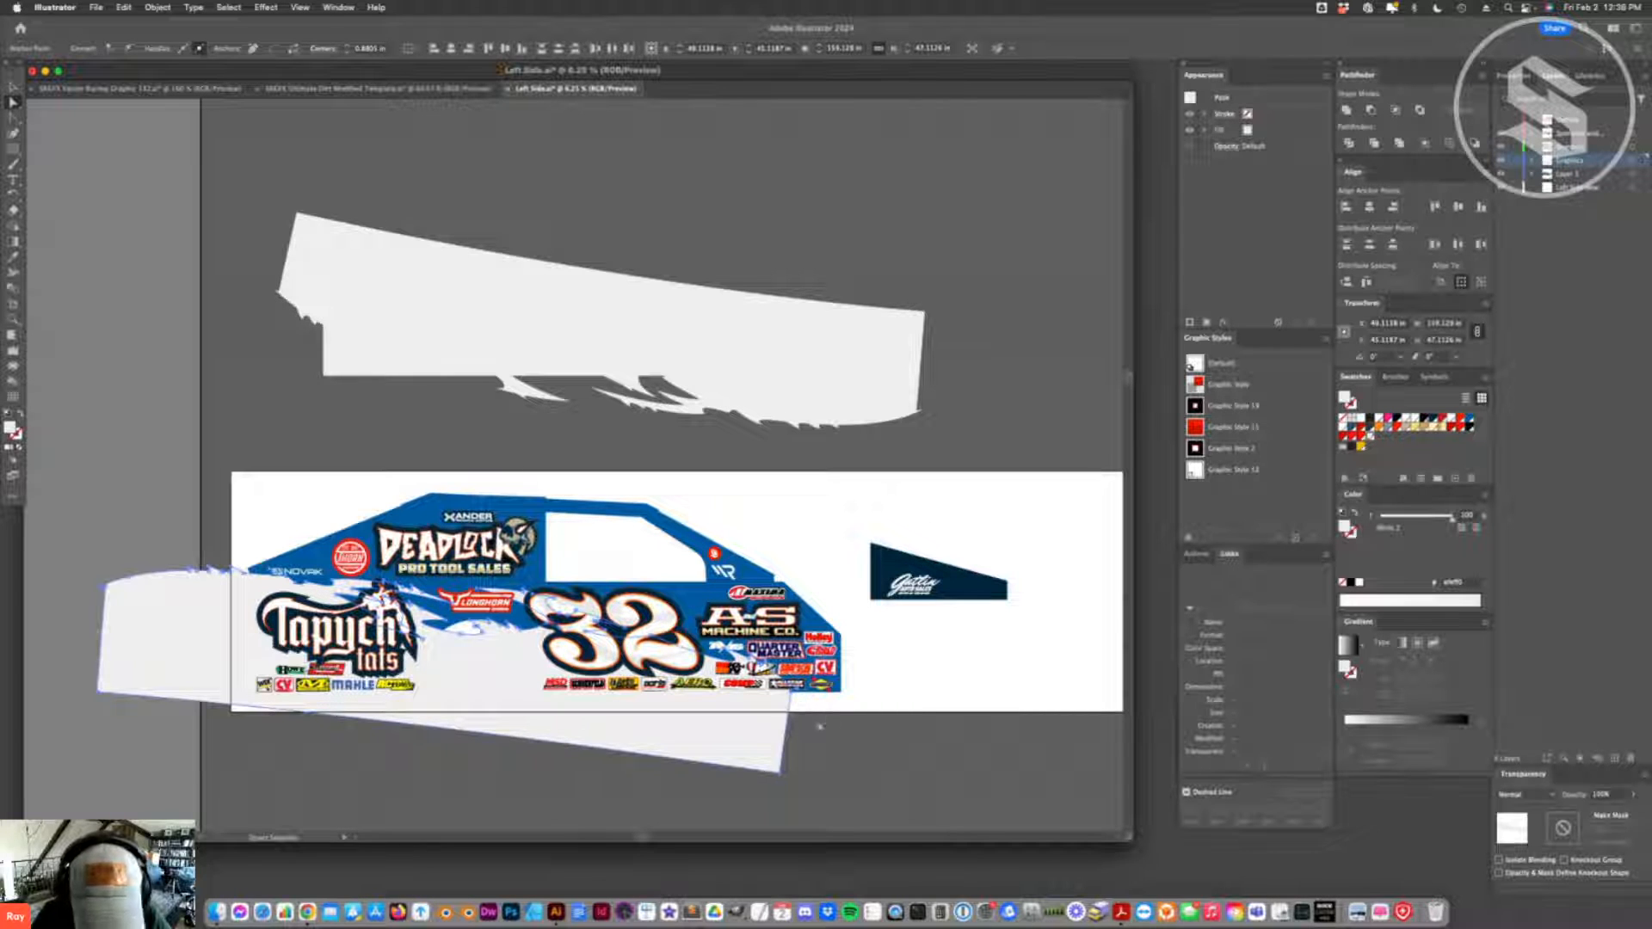
{"action": "left_click", "coordinate": [828, 723]}
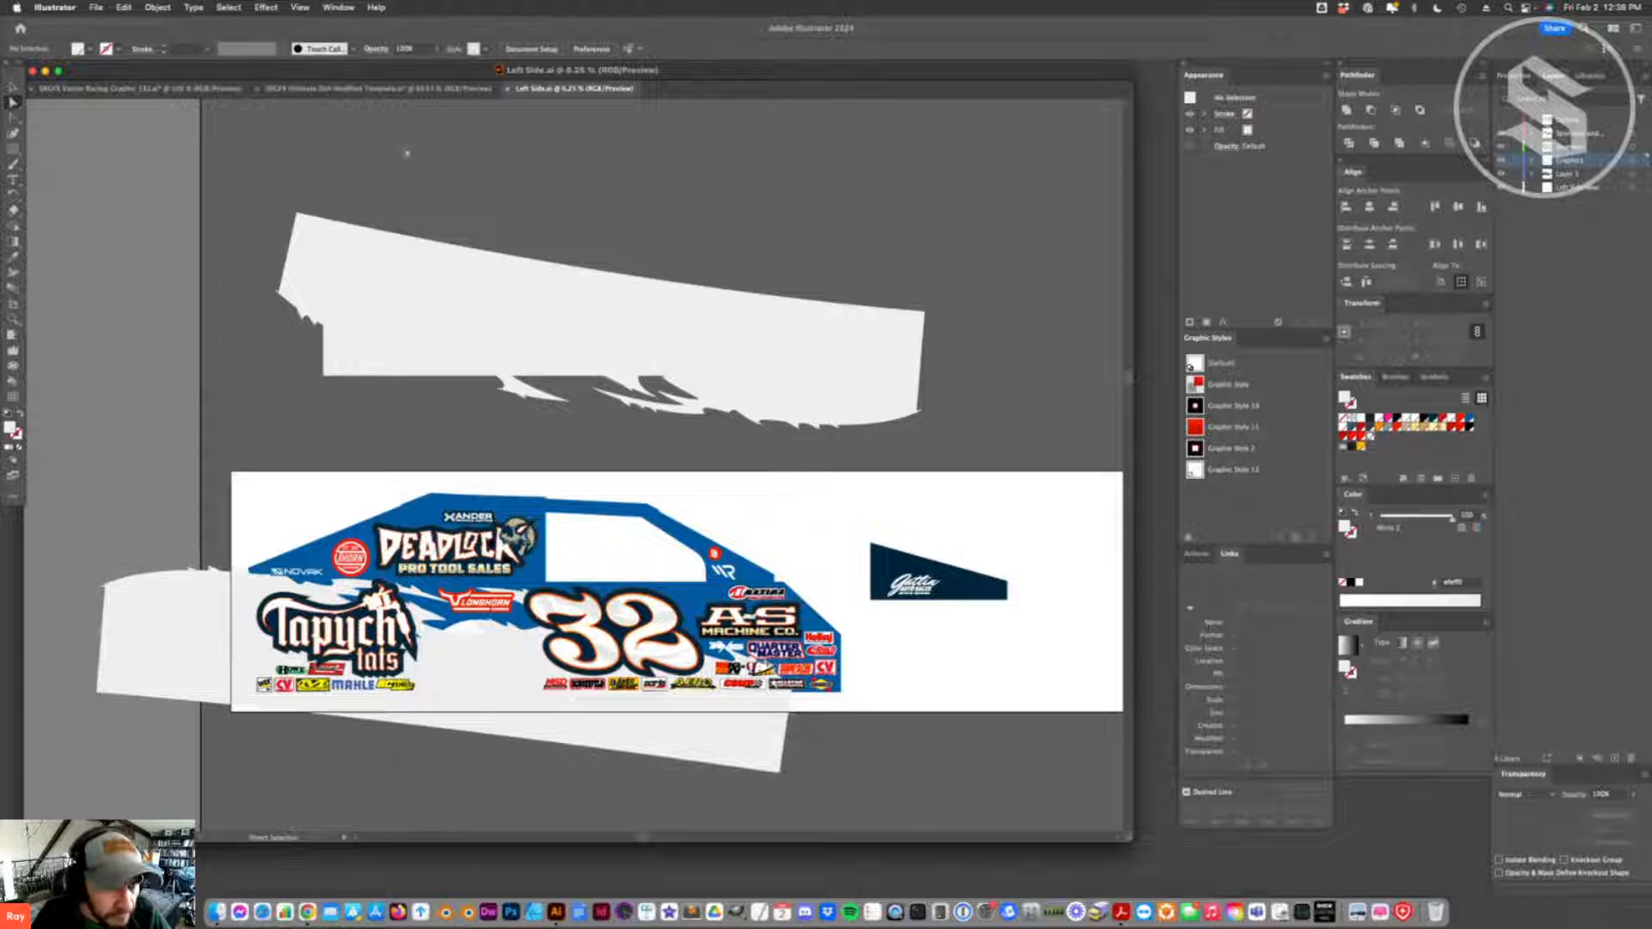
{"action": "key", "text": "super+Tab"}
{"action": "key", "text": "super+Tab"}
{"action": "left_click", "coordinate": [951, 484]}
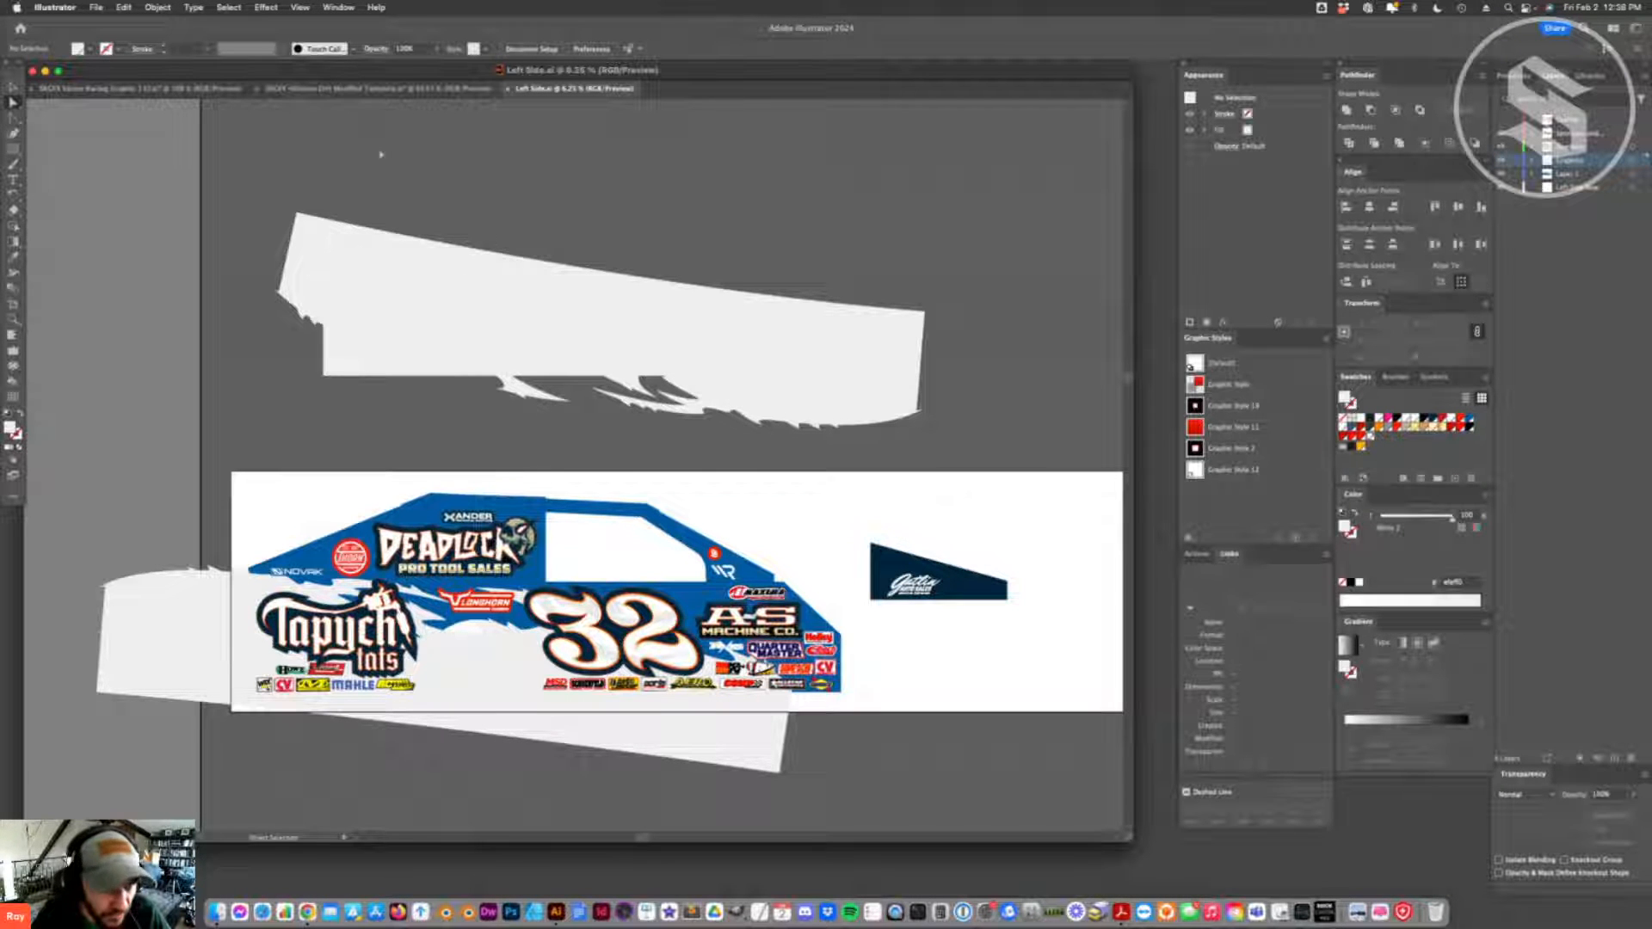
{"action": "left_click", "coordinate": [334, 89]}
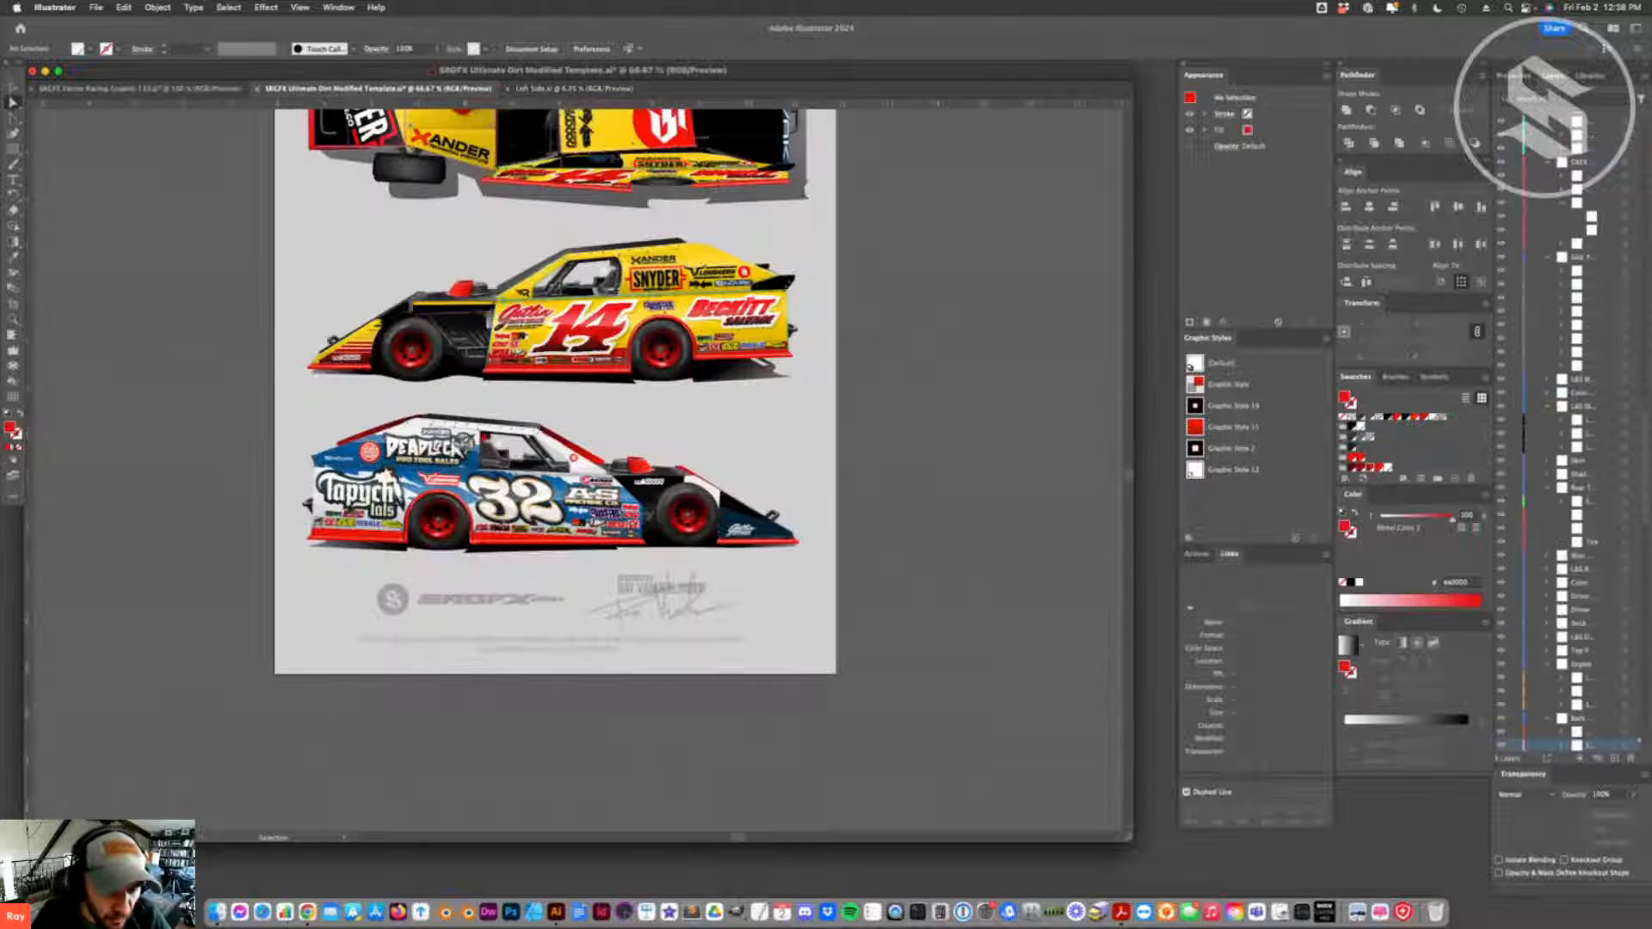
{"action": "key", "text": "super+Tab"}
{"action": "key", "text": "super+Tab"}
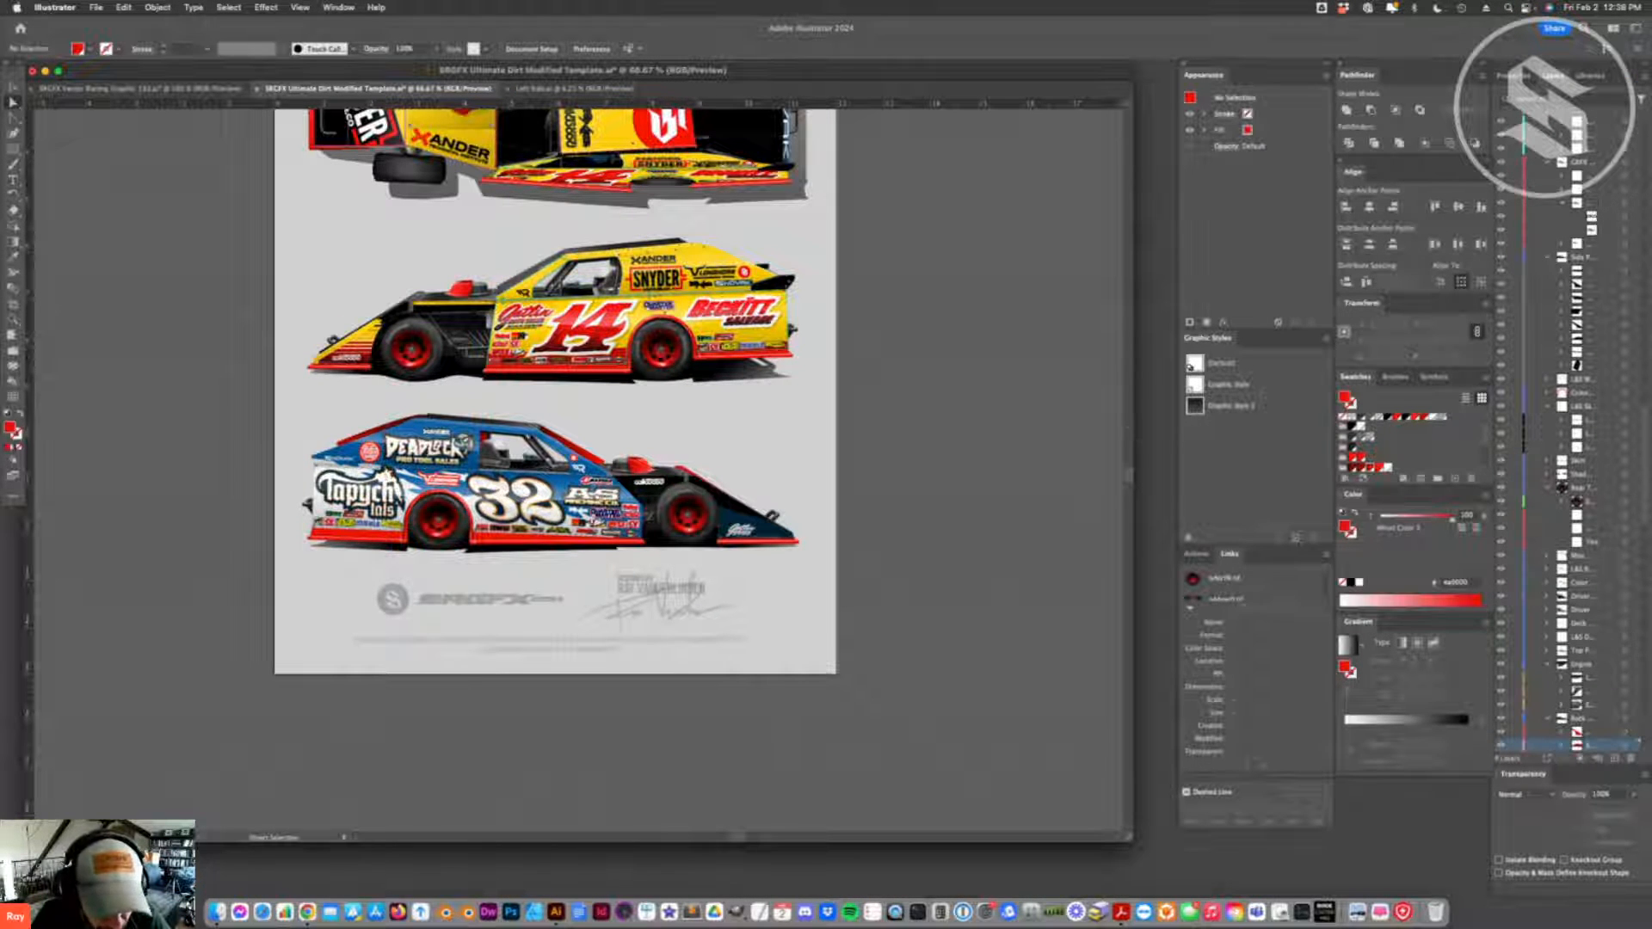
- In Left Side.ai, create two rectangles about 23.5 by 16.4 in above the car and fill them with the body blue
{"action": "left_click", "coordinate": [579, 90]}
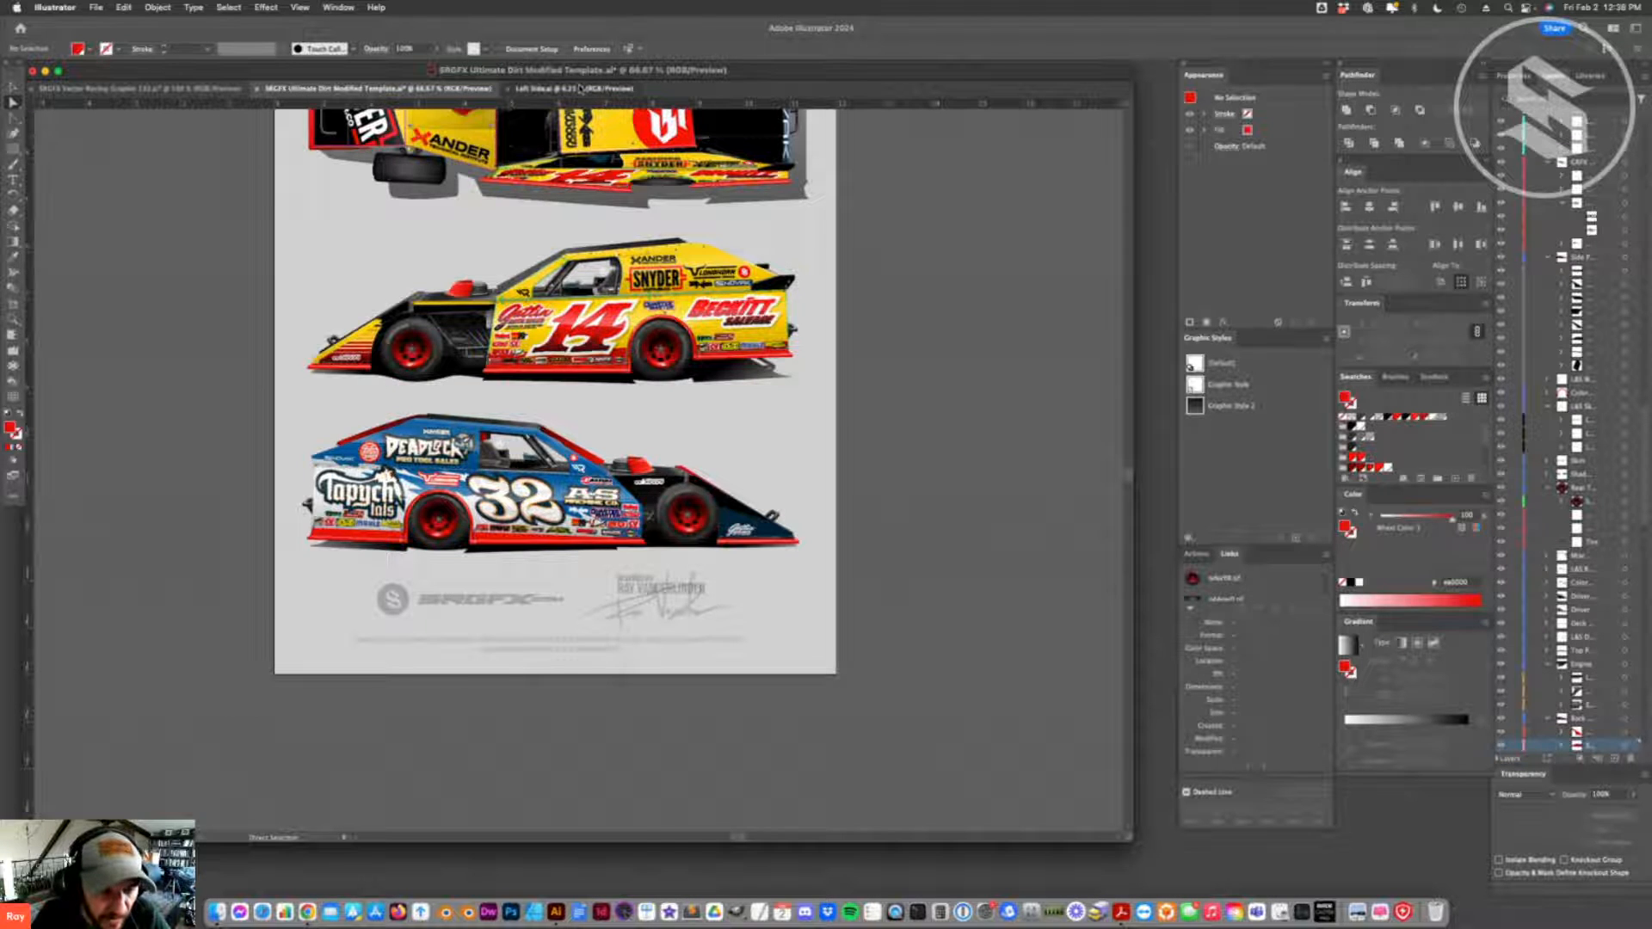
{"action": "key", "text": "m"}
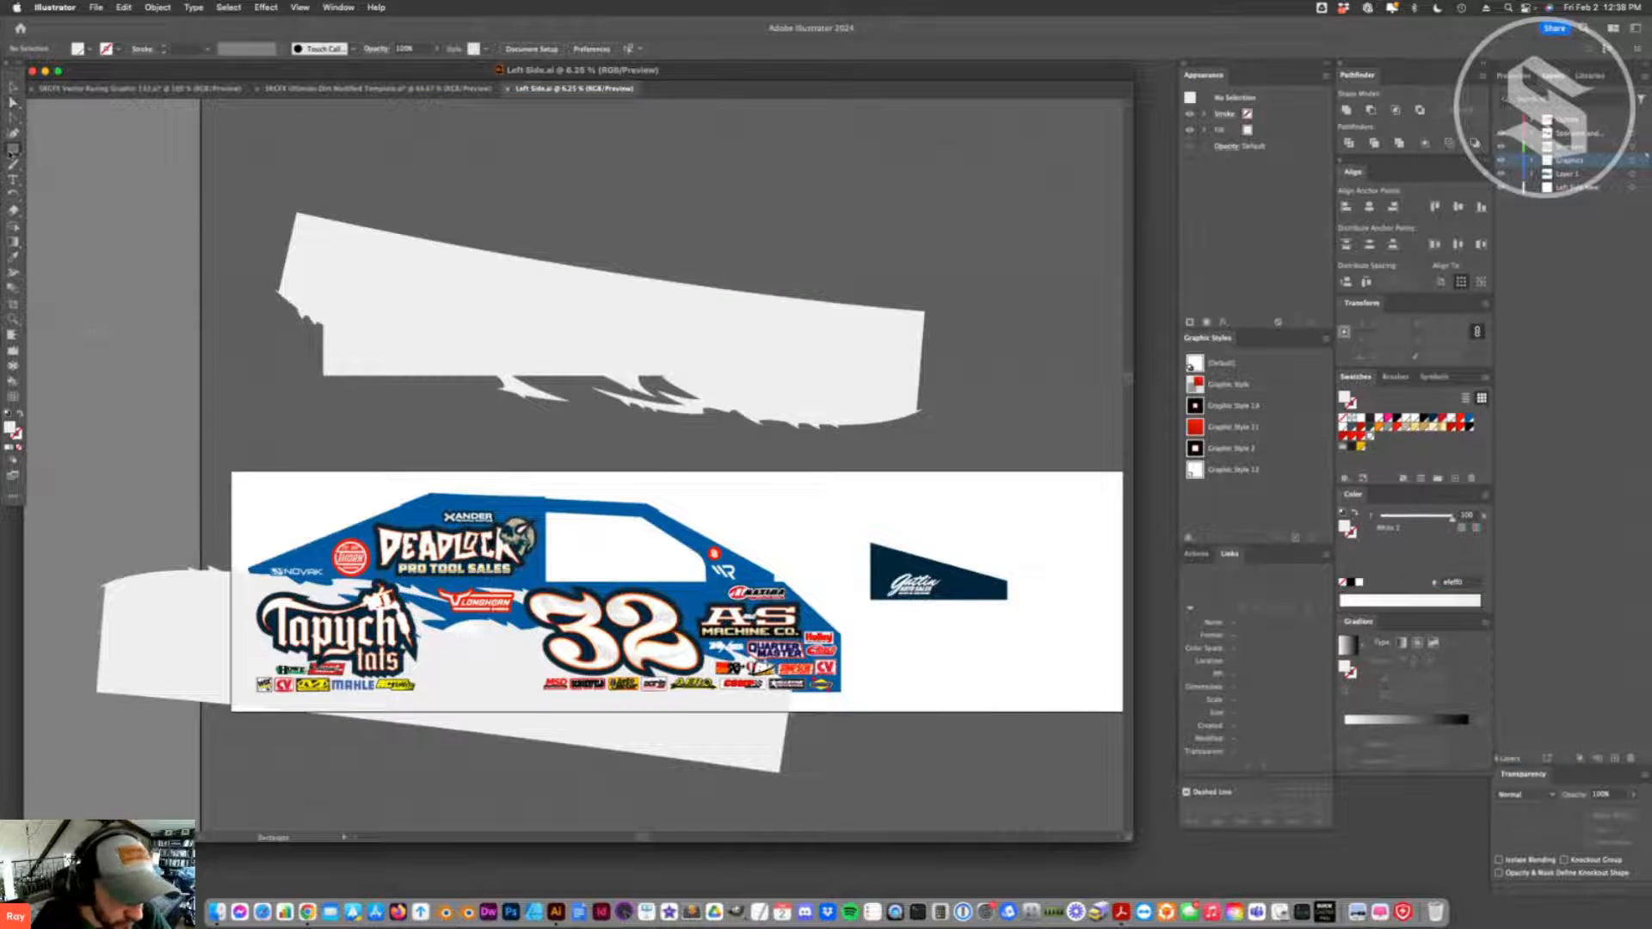
{"action": "left_click_drag", "start_coordinate": [626, 480], "coordinate": [730, 552]}
{"action": "key", "text": "i"}
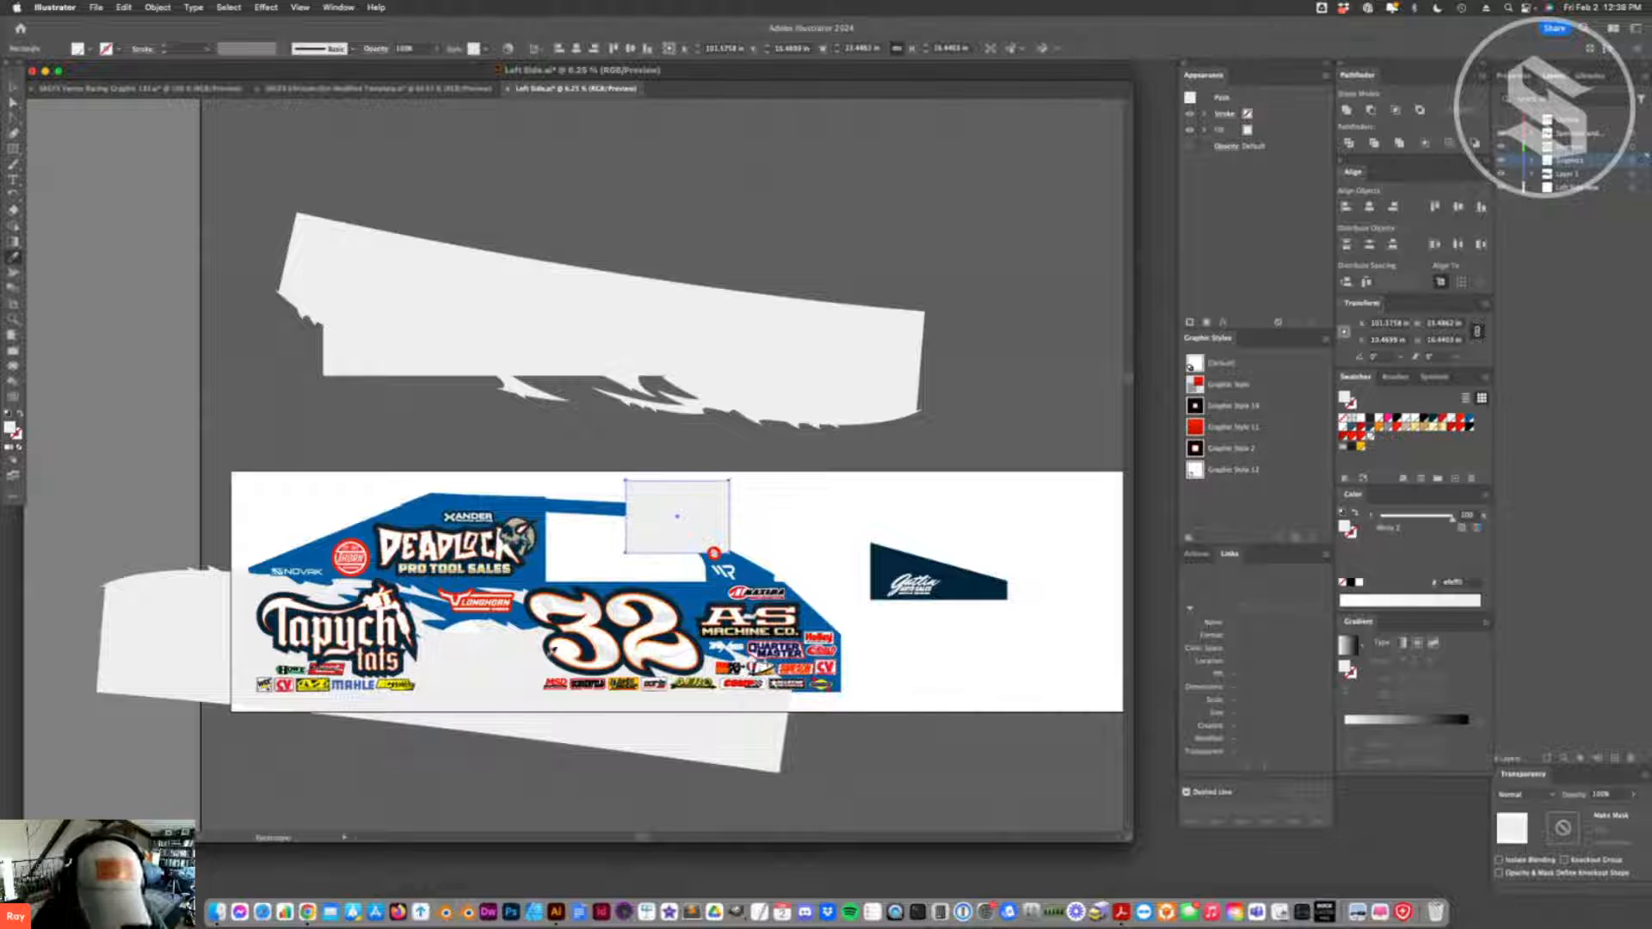
{"action": "left_click", "coordinate": [534, 576]}
{"action": "key", "text": "v"}
{"action": "left_click_drag", "start_coordinate": [678, 526], "coordinate": [624, 482]}
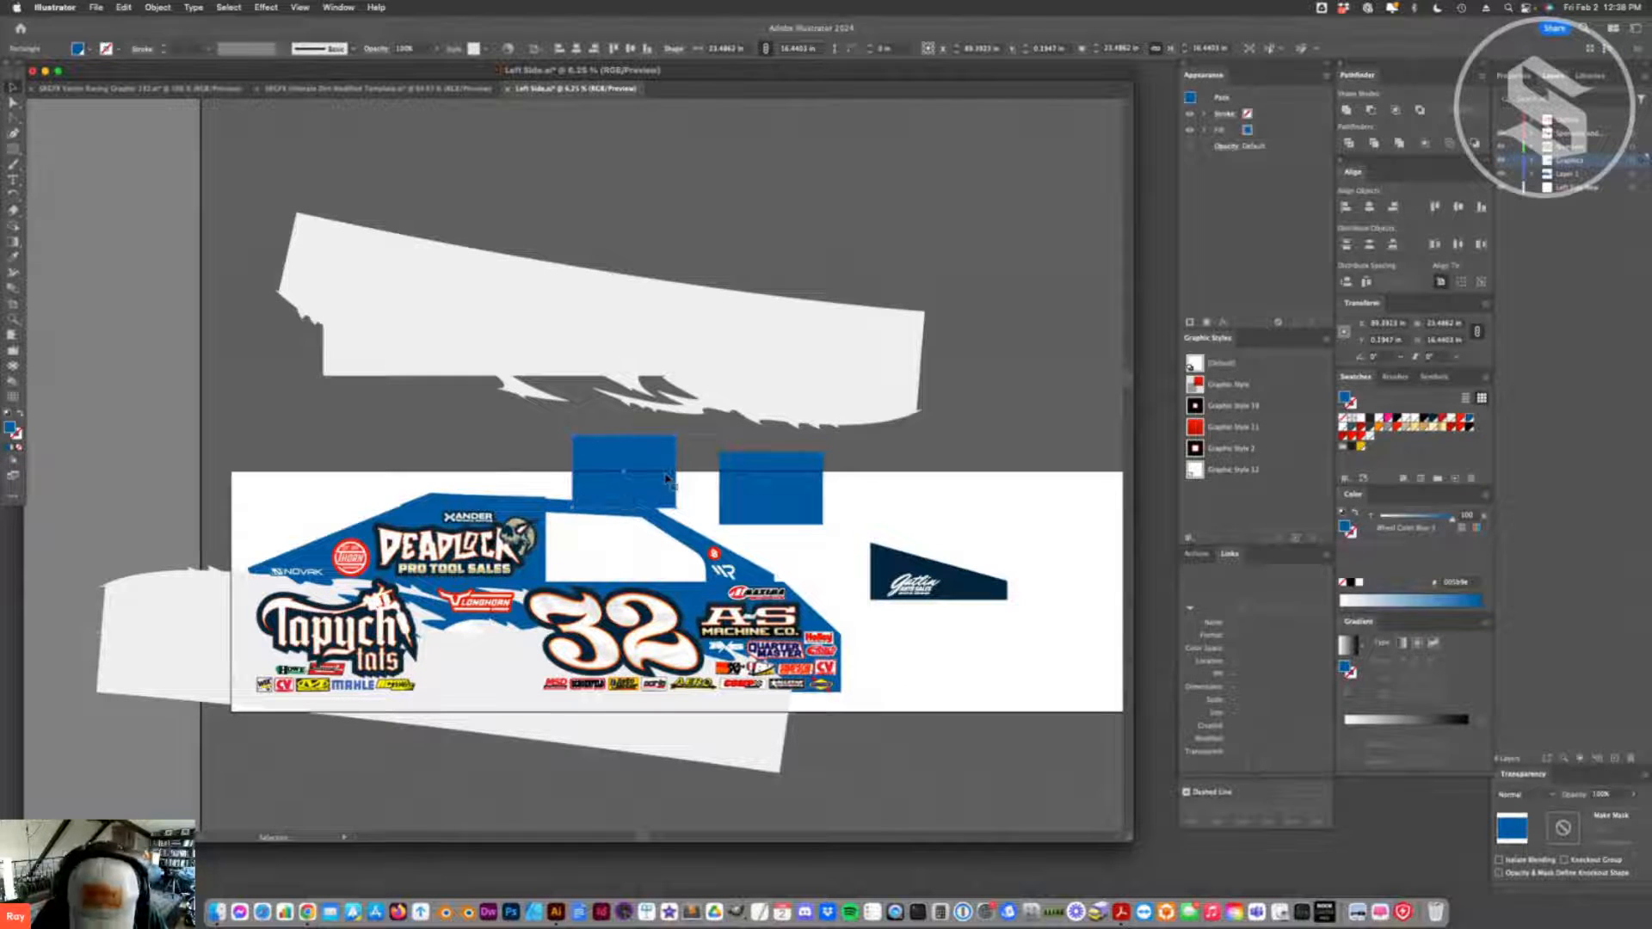
- Recolor one of the two blue rectangles with the off-white of the upper flame band
{"action": "key", "text": "i"}
{"action": "left_click", "coordinate": [717, 333]}
{"action": "key", "text": "v"}
{"action": "left_click", "coordinate": [775, 491], "text": "shift"}
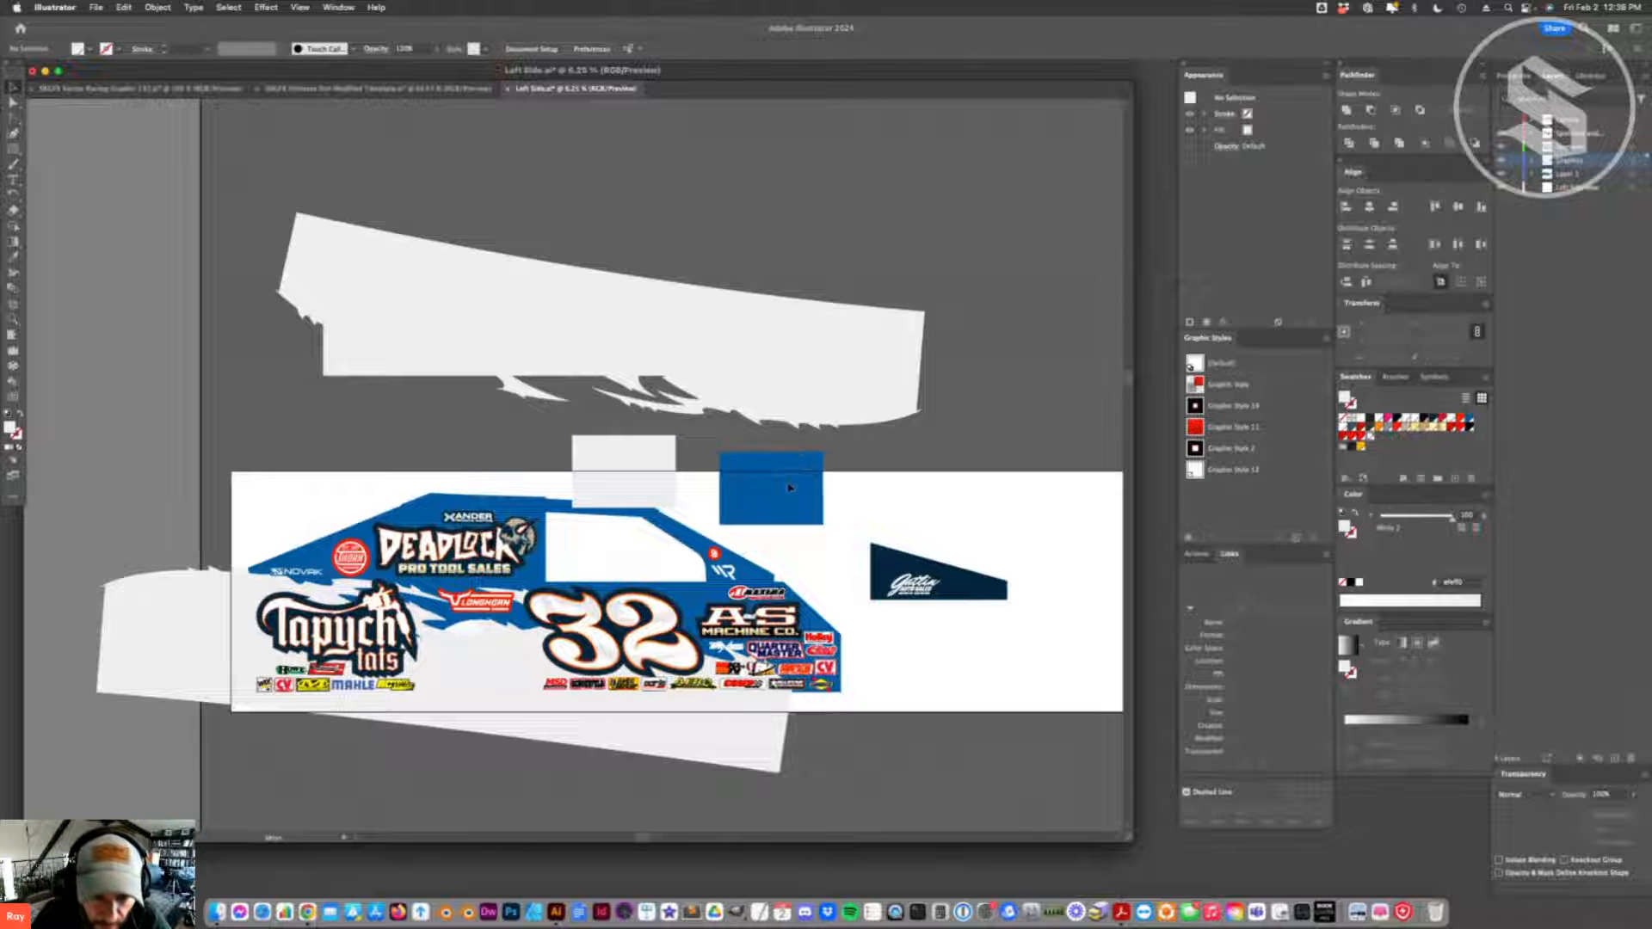
{"action": "left_click", "coordinate": [834, 513]}
- Rename the blue rectangle's swatch to Pepsi Color
{"action": "left_click", "coordinate": [800, 501]}
{"action": "double_click", "coordinate": [1470, 419]}
{"action": "type", "text": "Pepsi"}
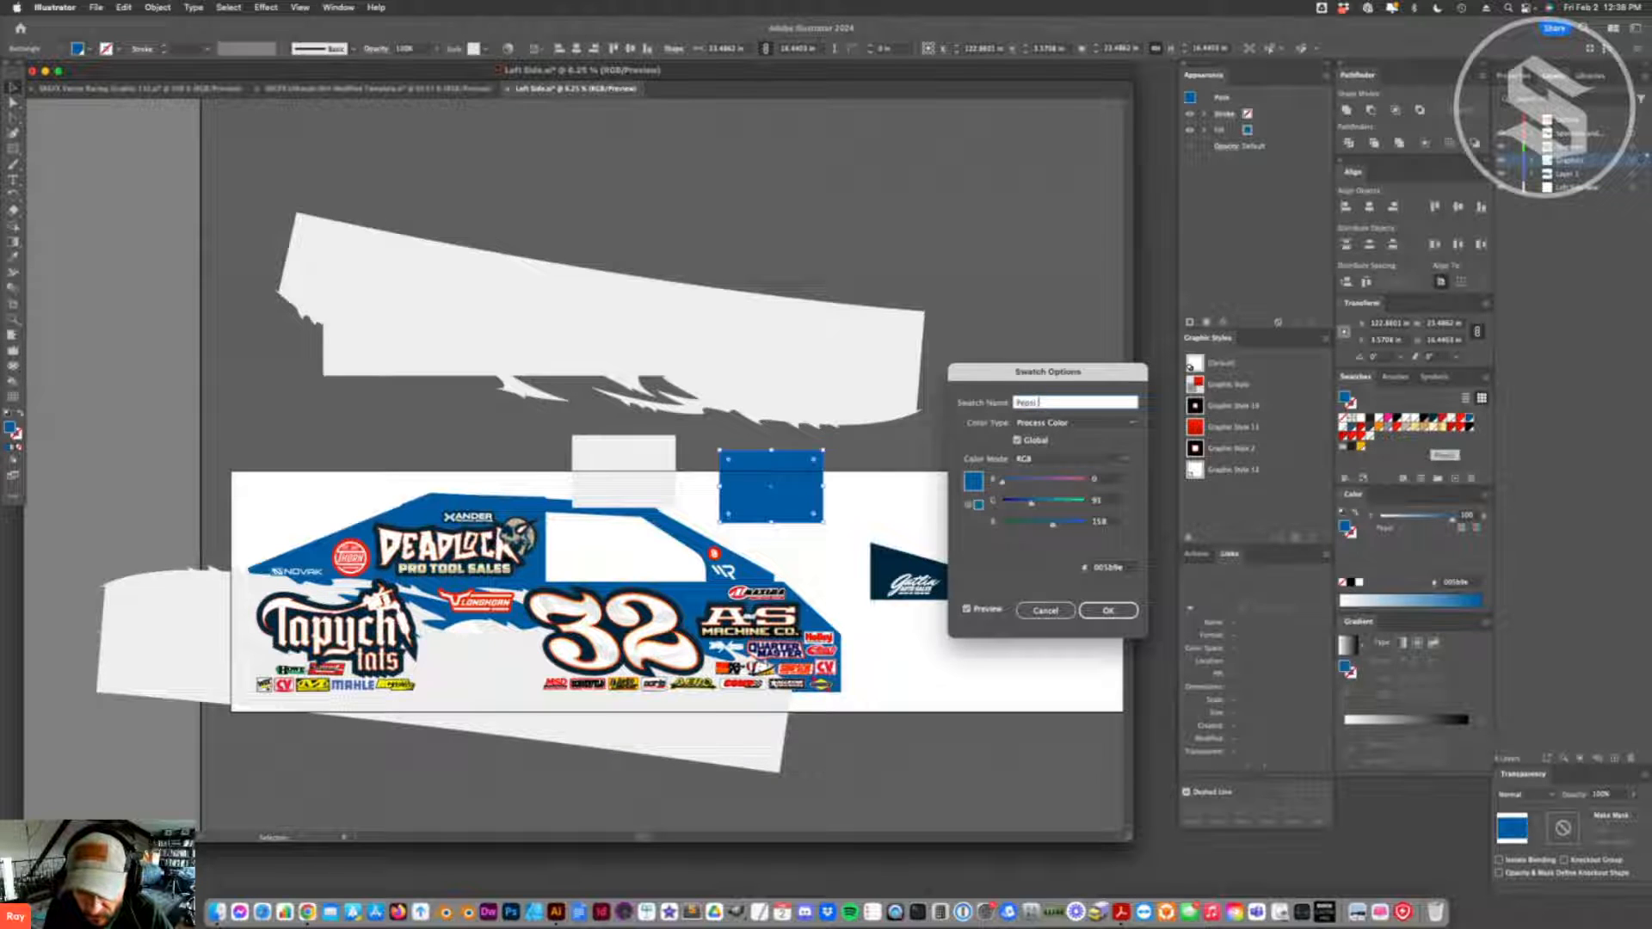
{"action": "type", "text": " 1"}
{"action": "key", "text": "Return"}
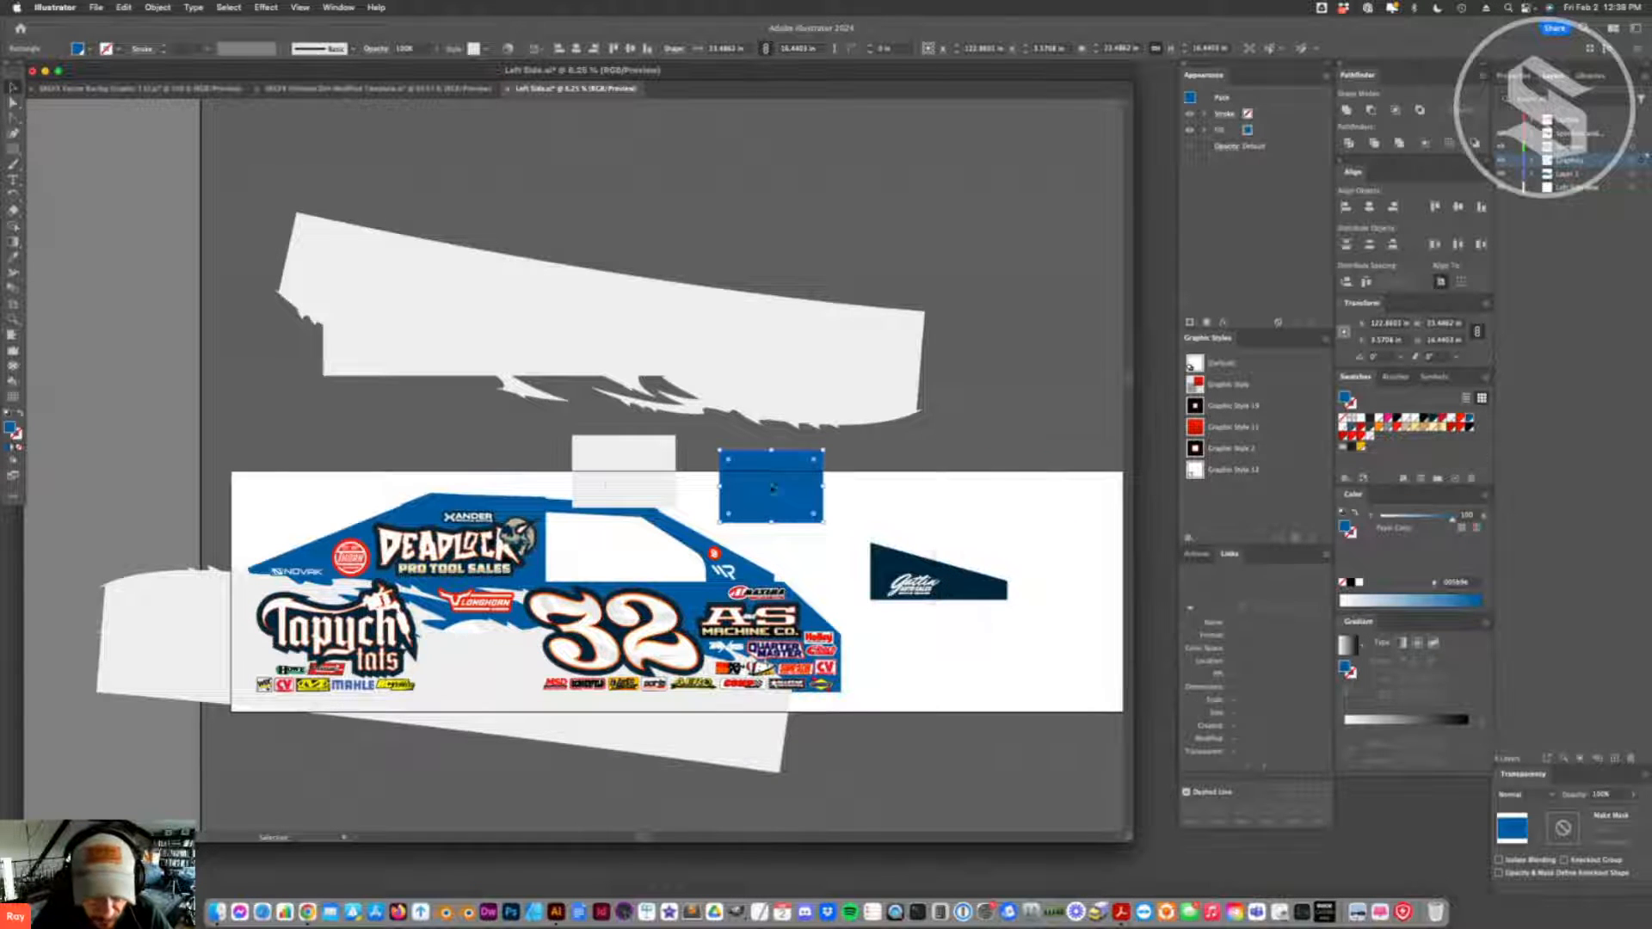
- Rename the light rectangle's swatch to Off White and copy both rectangles
{"action": "left_click", "coordinate": [624, 456]}
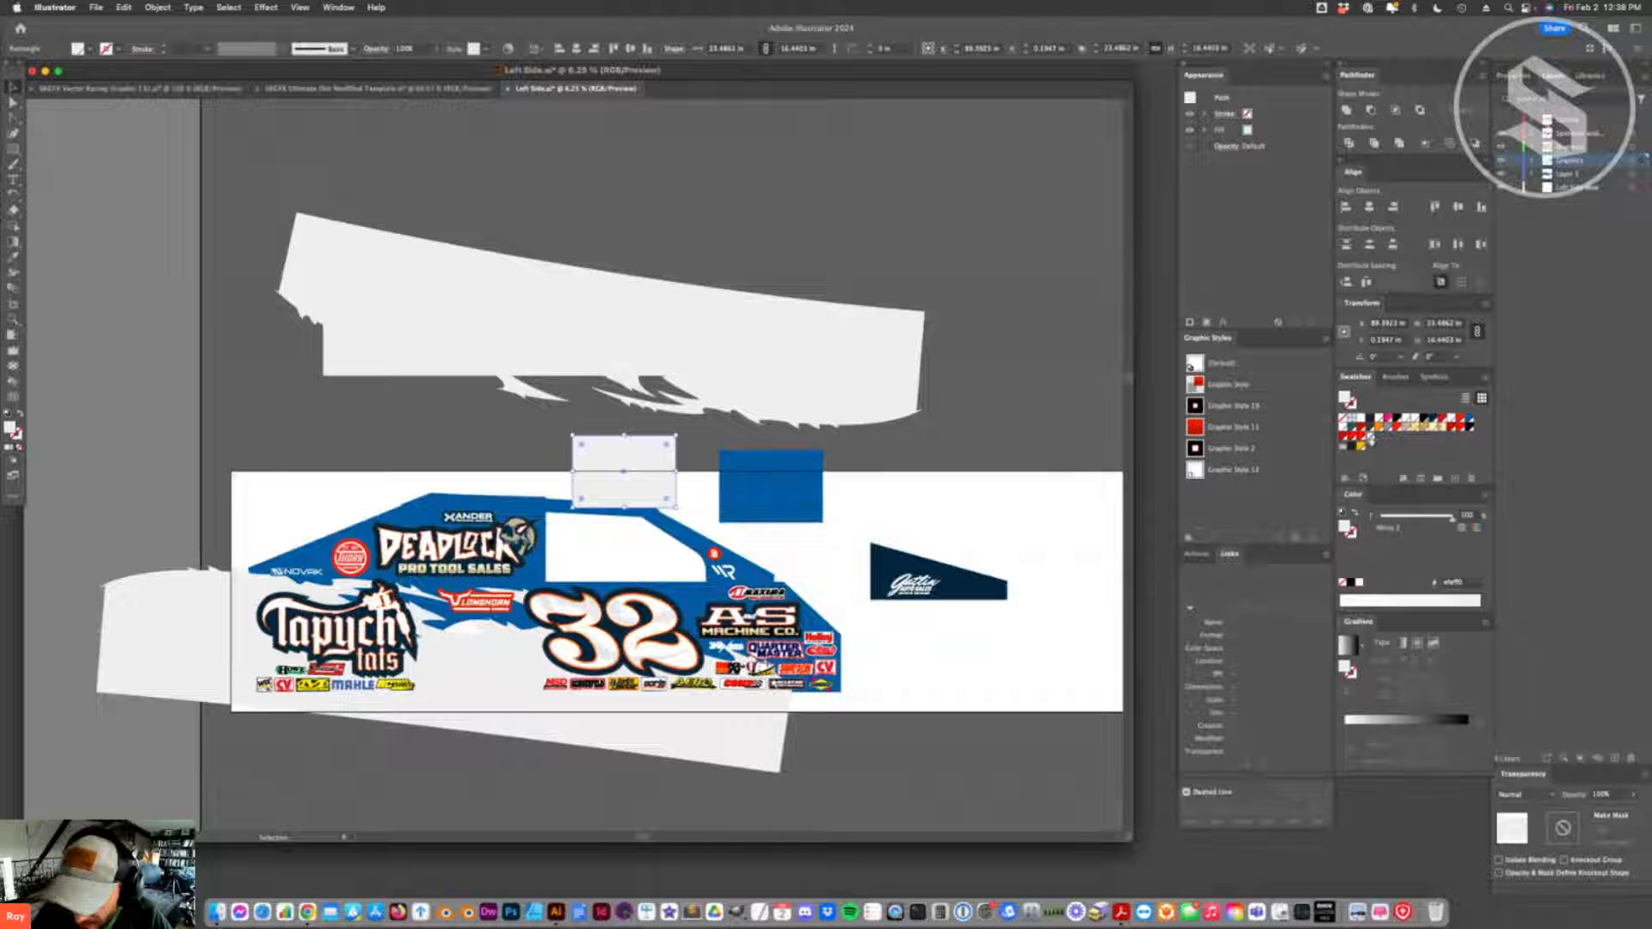
{"action": "left_click", "coordinate": [1403, 478]}
{"action": "type", "text": "White"}
{"action": "key", "text": "Return"}
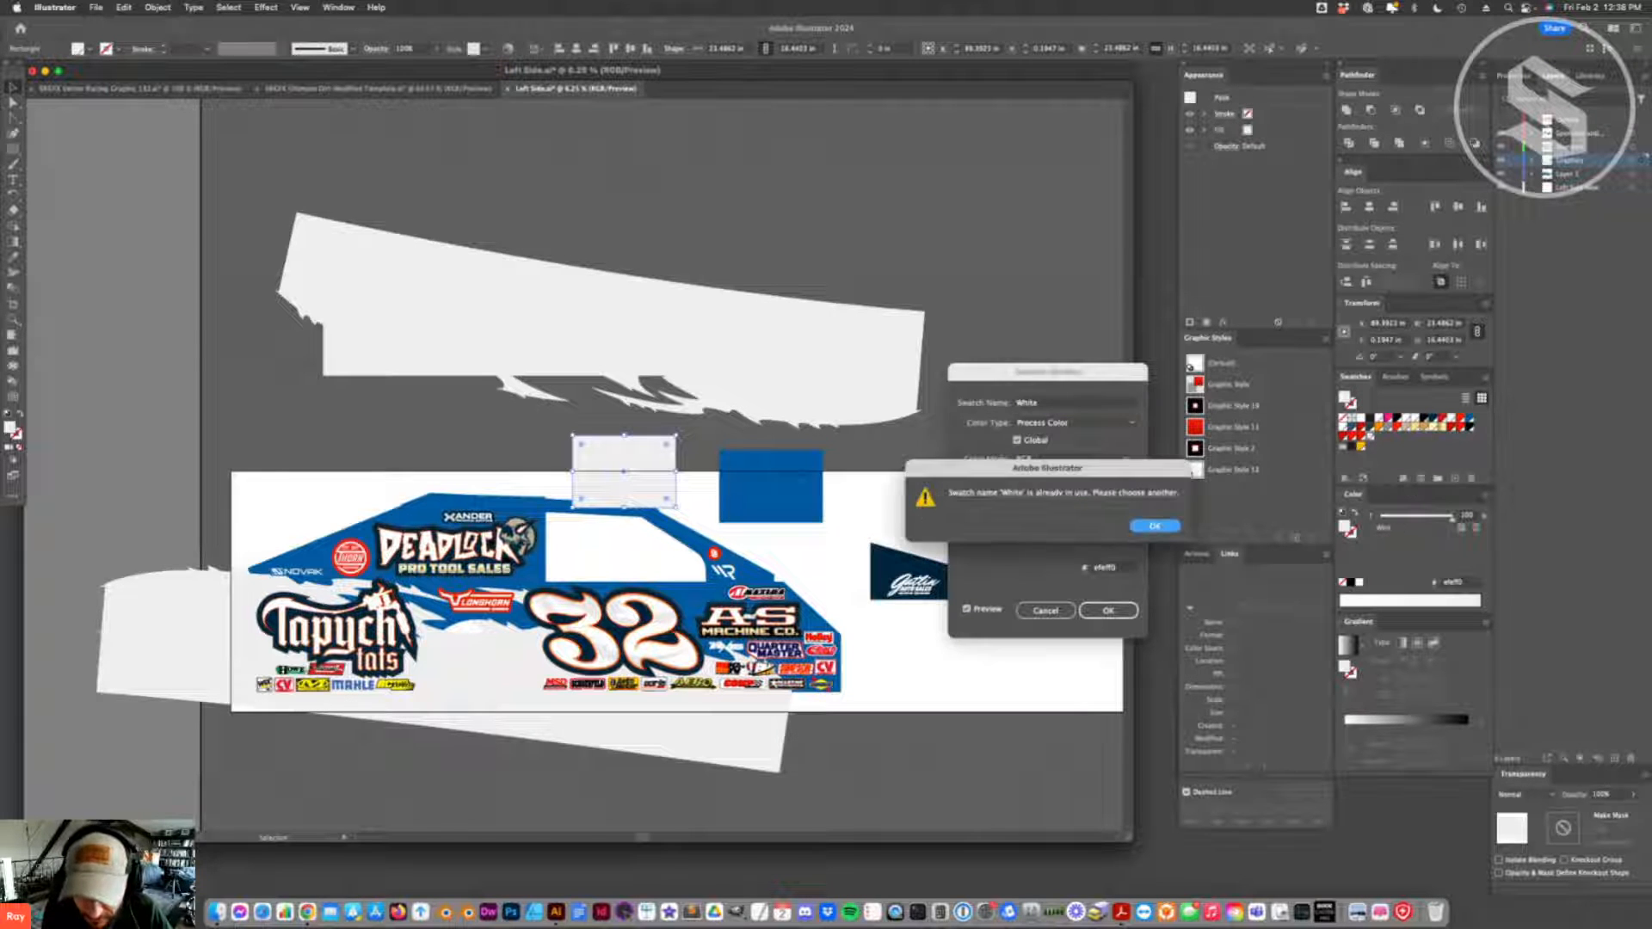
{"action": "left_click", "coordinate": [1153, 527]}
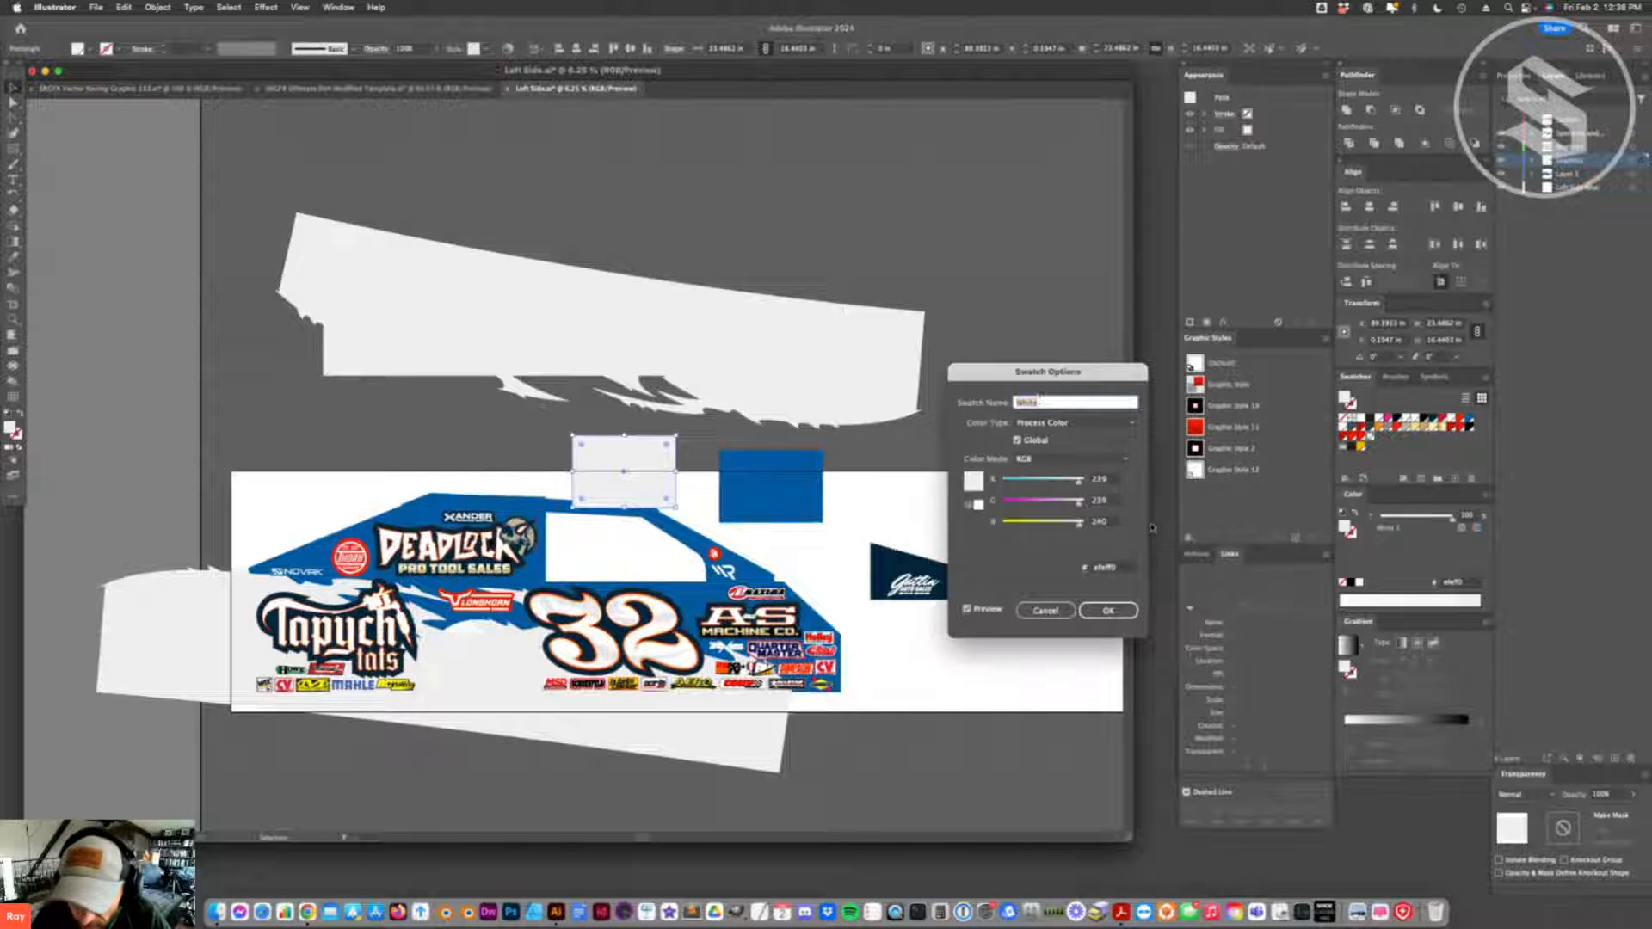
{"action": "type", "text": "W"}
{"action": "type", "text": "ff Whi"}
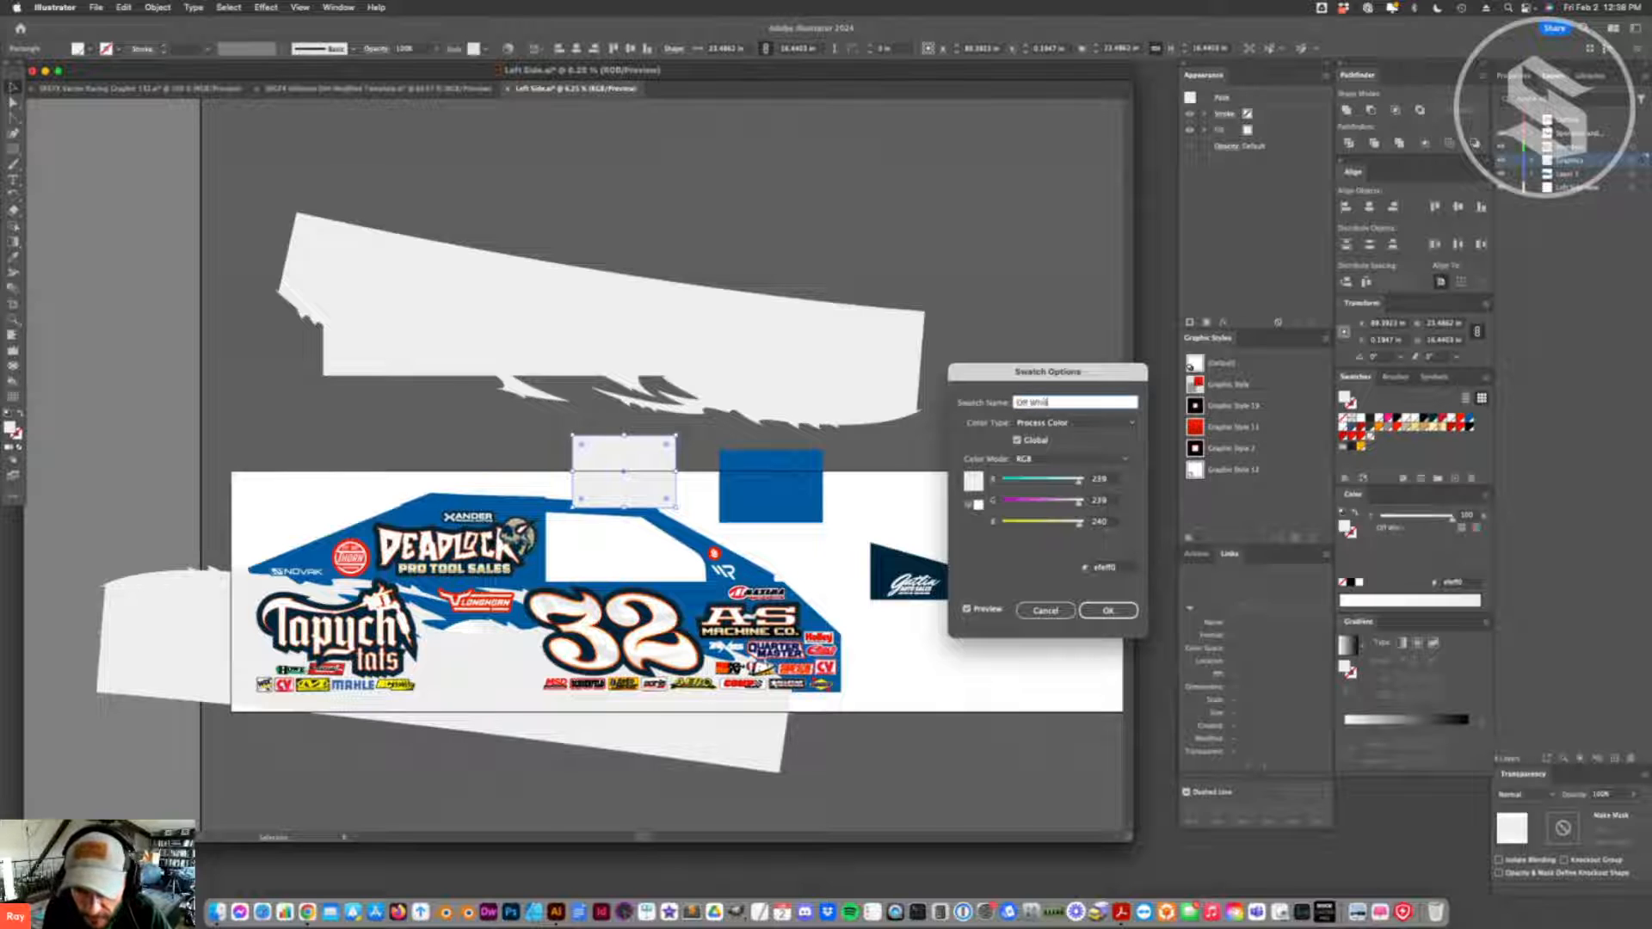
{"action": "type", "text": "te"}
{"action": "key", "text": "Return"}
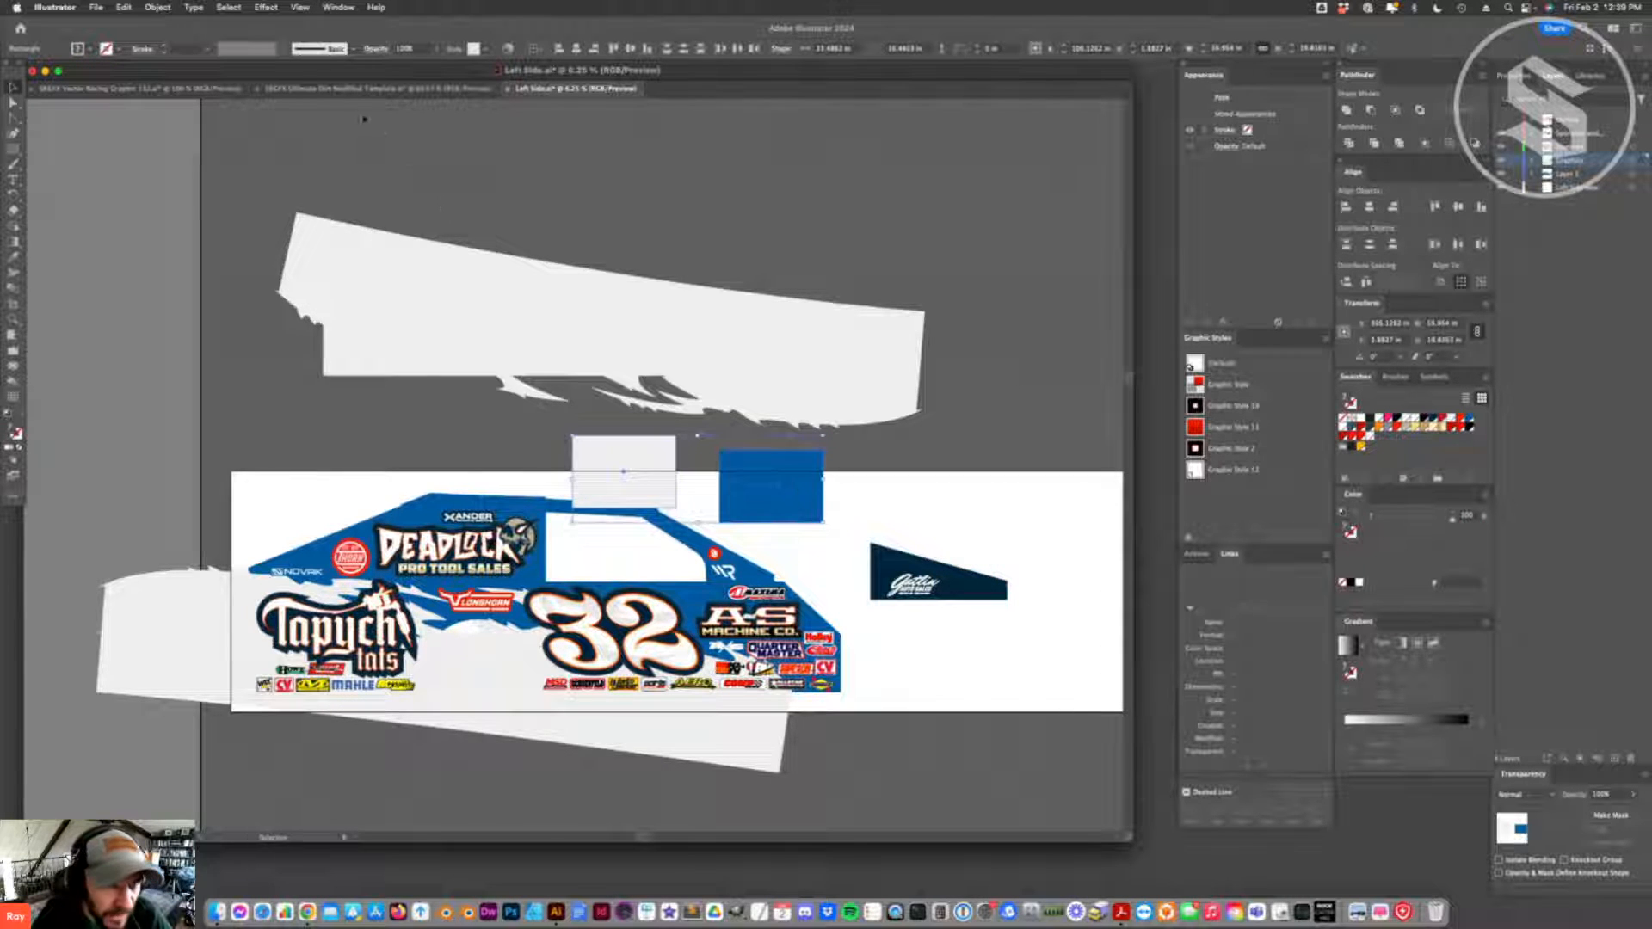
- Paste the blue and off-white rectangles into the Ultimate Dirt Modified Template document
{"action": "left_click", "coordinate": [378, 89]}
{"action": "key", "text": "cmd+v"}
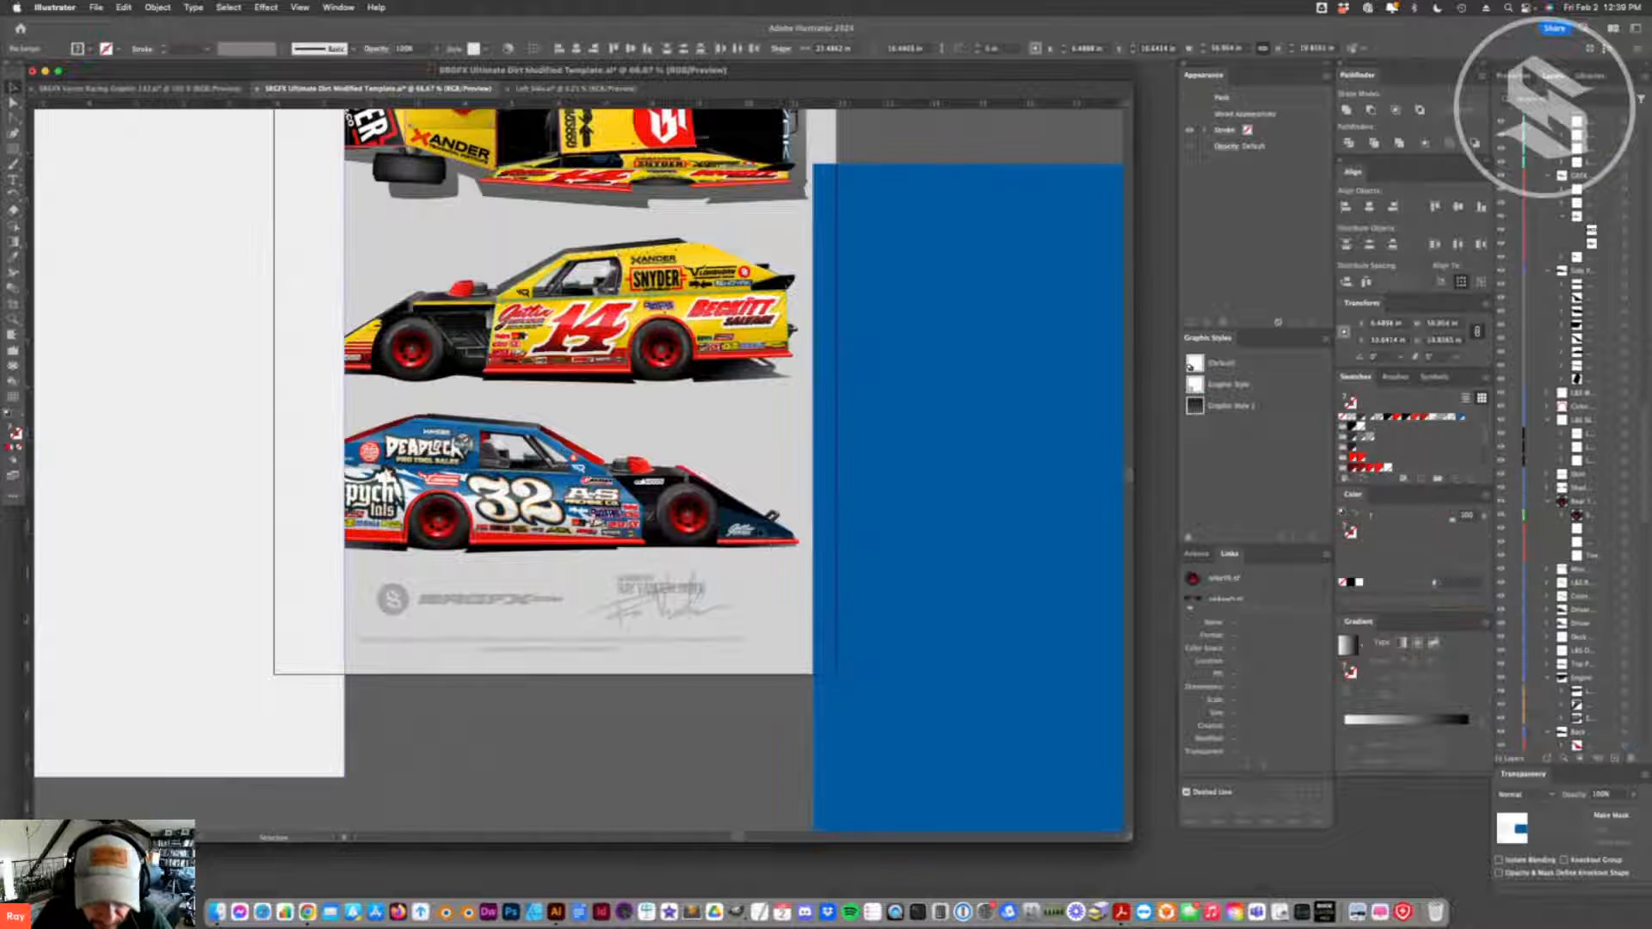
{"action": "key", "text": "super+minus"}
{"action": "key", "text": "super+minus"}
{"action": "key", "text": "super+minus"}
{"action": "key", "text": "super+minus"}
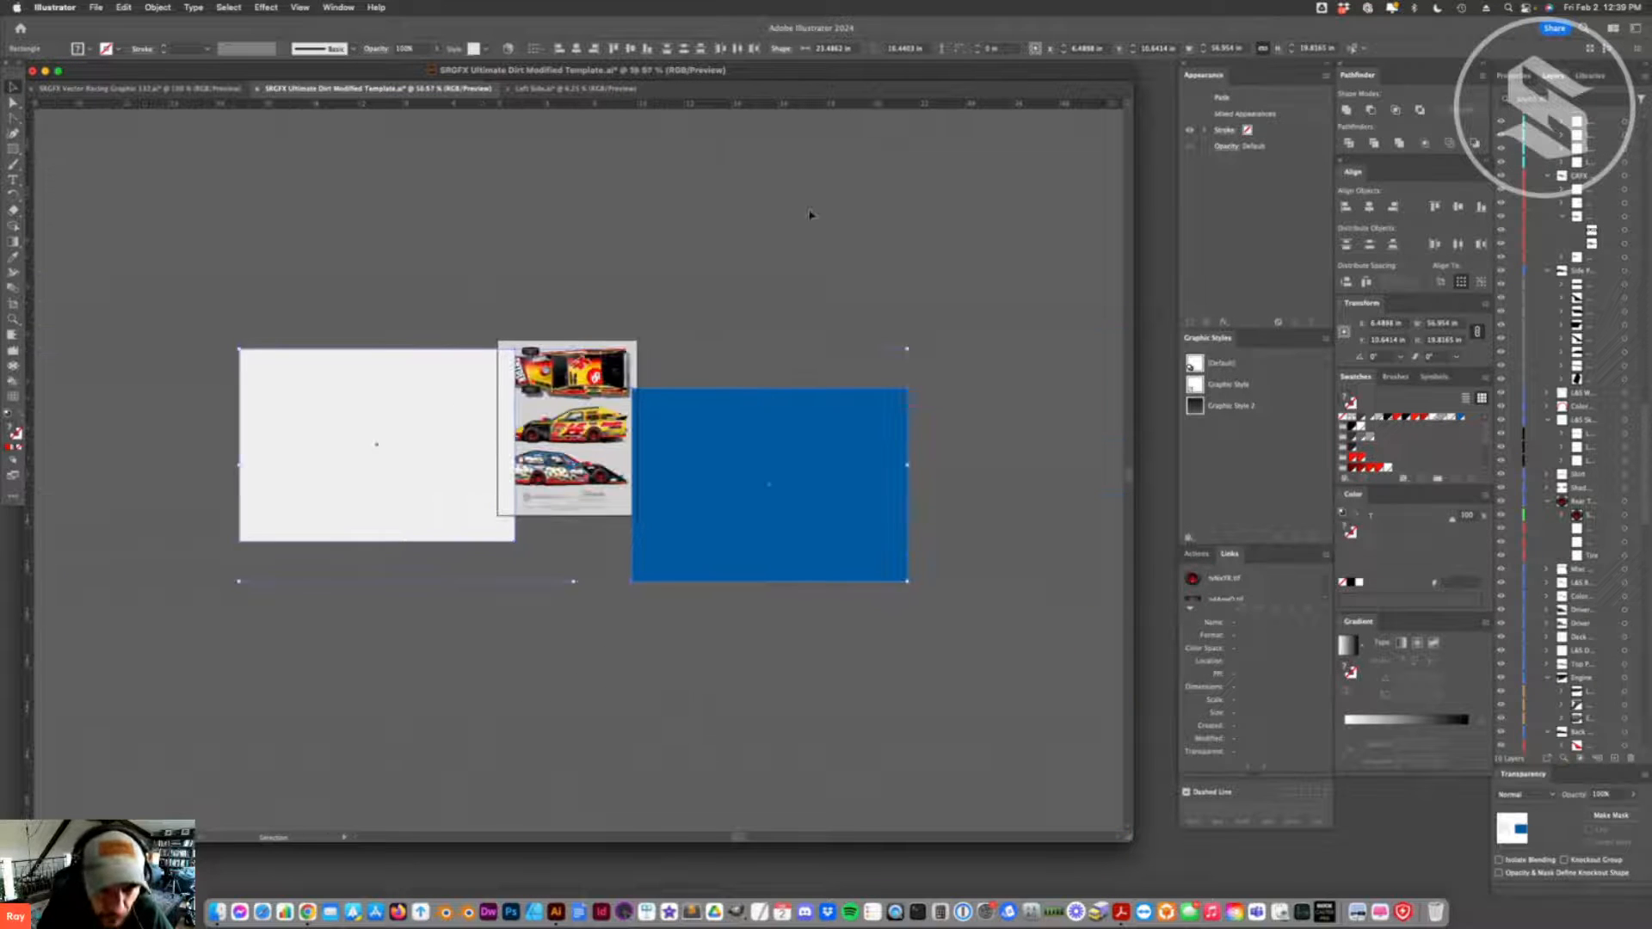
- Stack the blue rectangle above the off-white one and scale both down beside the number 32 car
{"action": "left_click", "coordinate": [572, 644]}
{"action": "left_click_drag", "start_coordinate": [424, 493], "coordinate": [811, 715]}
{"action": "left_click_drag", "start_coordinate": [724, 532], "coordinate": [727, 475]}
{"action": "left_click_drag", "start_coordinate": [712, 650], "coordinate": [724, 578]}
{"action": "left_click", "coordinate": [747, 479], "text": "shift"}
{"action": "left_click_drag", "start_coordinate": [747, 479], "coordinate": [783, 395]}
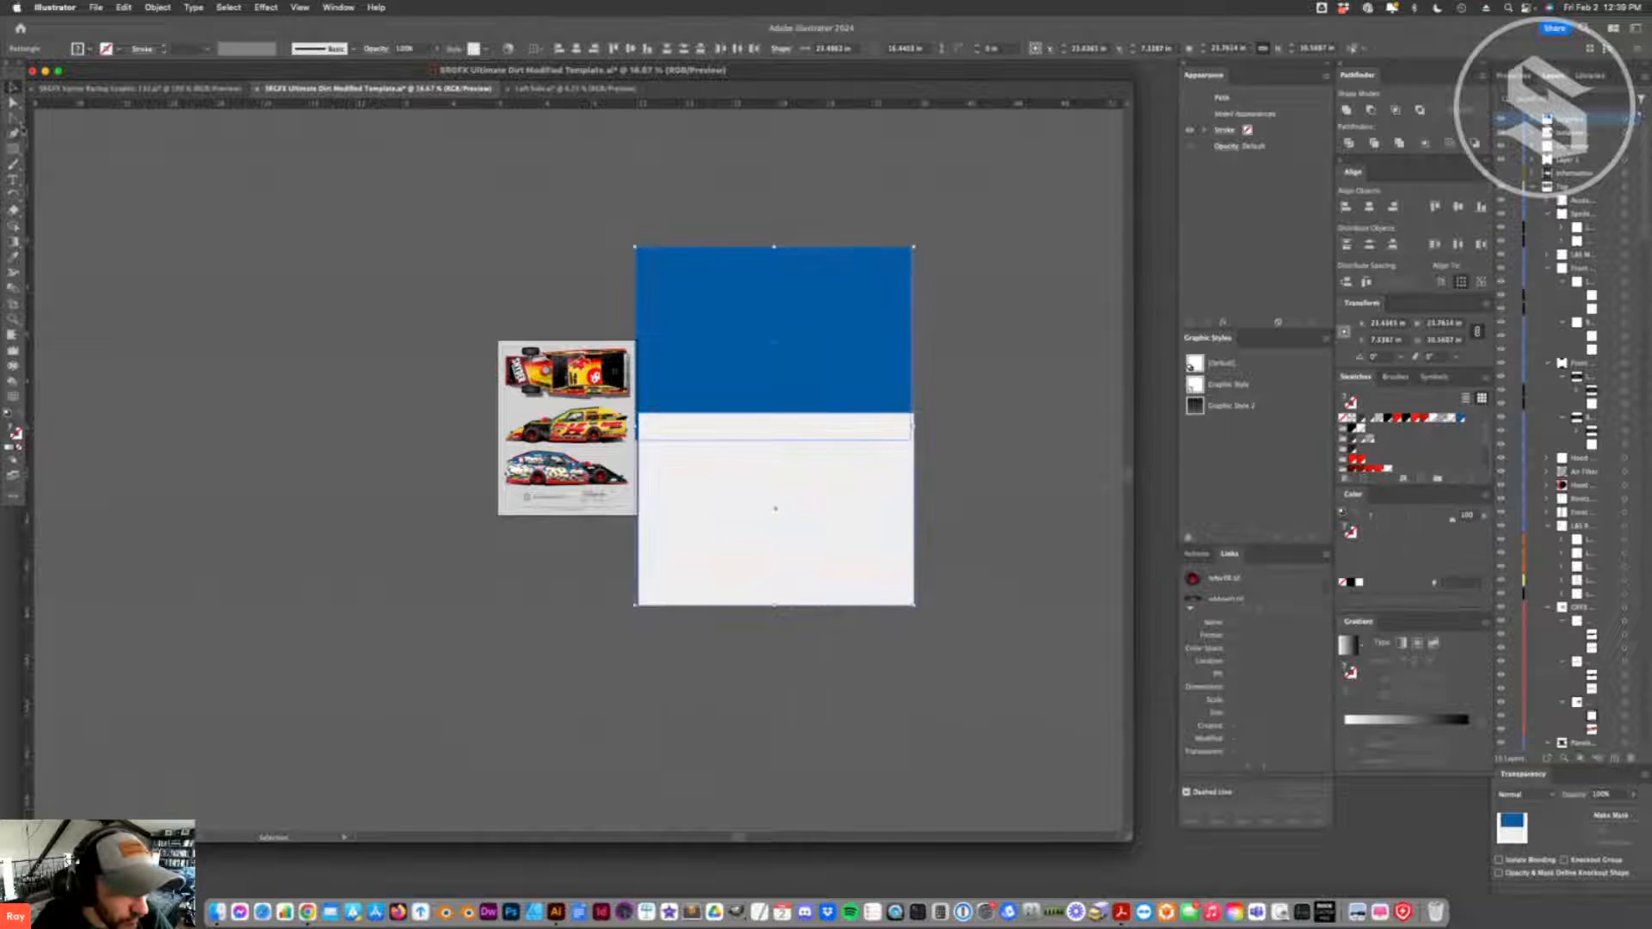
{"action": "left_click_drag", "start_coordinate": [915, 429], "coordinate": [650, 496]}
- Examine the number 32 car up close beside the pasted color rectangles
{"action": "left_click", "coordinate": [13, 320]}
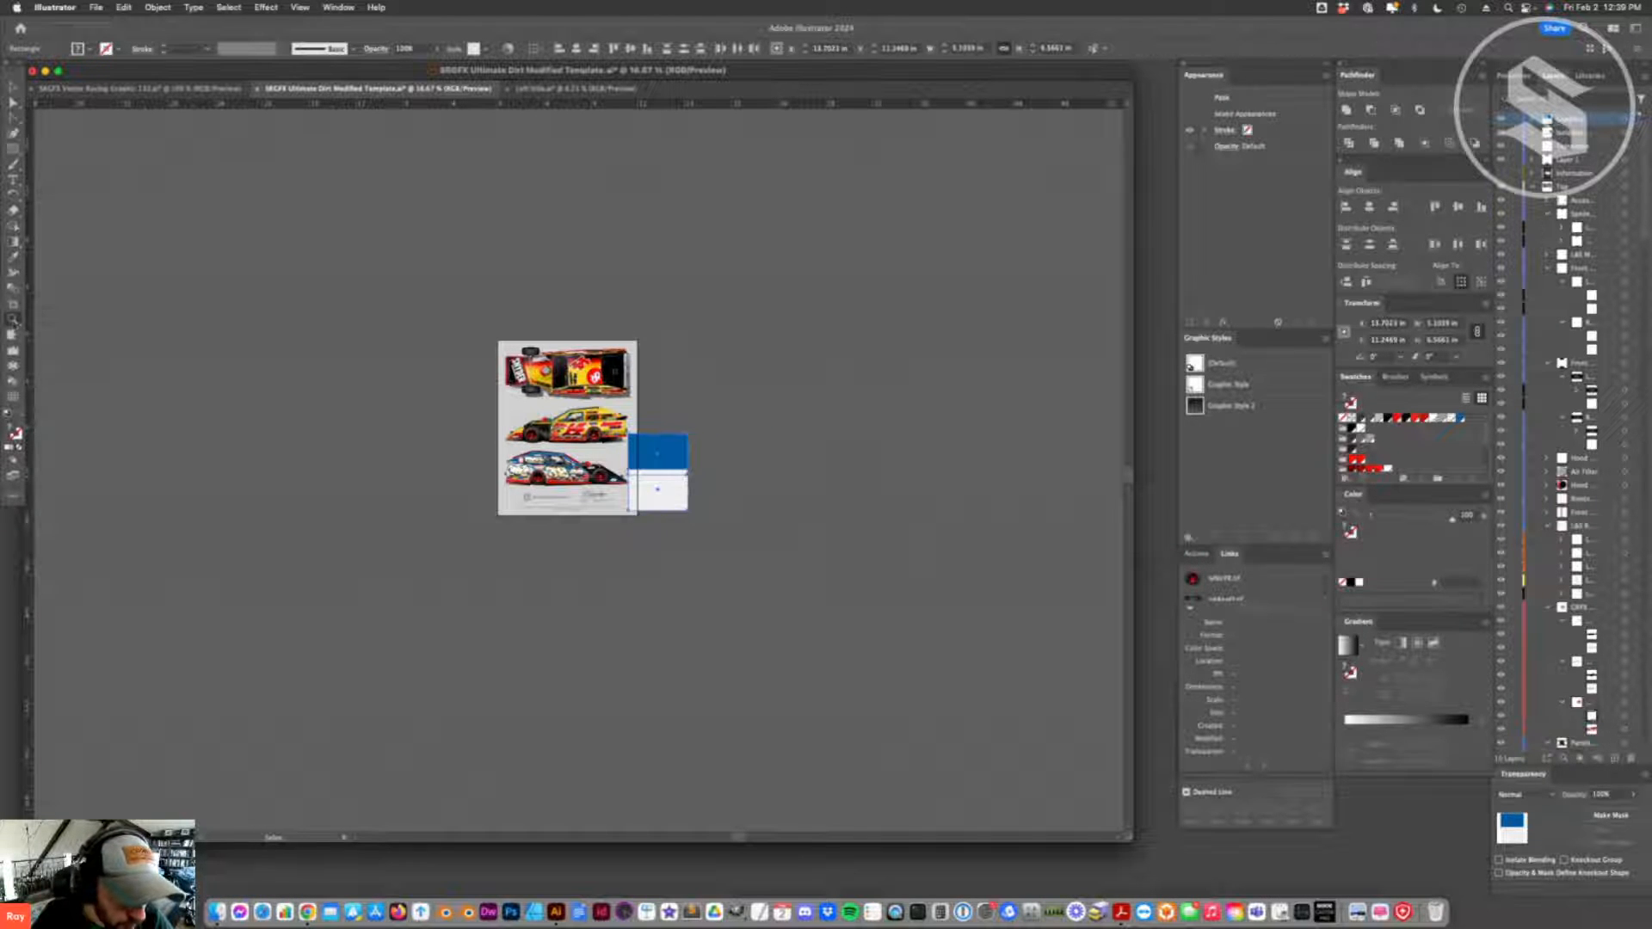
{"action": "left_click", "coordinate": [566, 470]}
{"action": "left_click", "coordinate": [602, 507]}
{"action": "left_click", "coordinate": [607, 501]}
{"action": "left_click", "coordinate": [491, 402]}
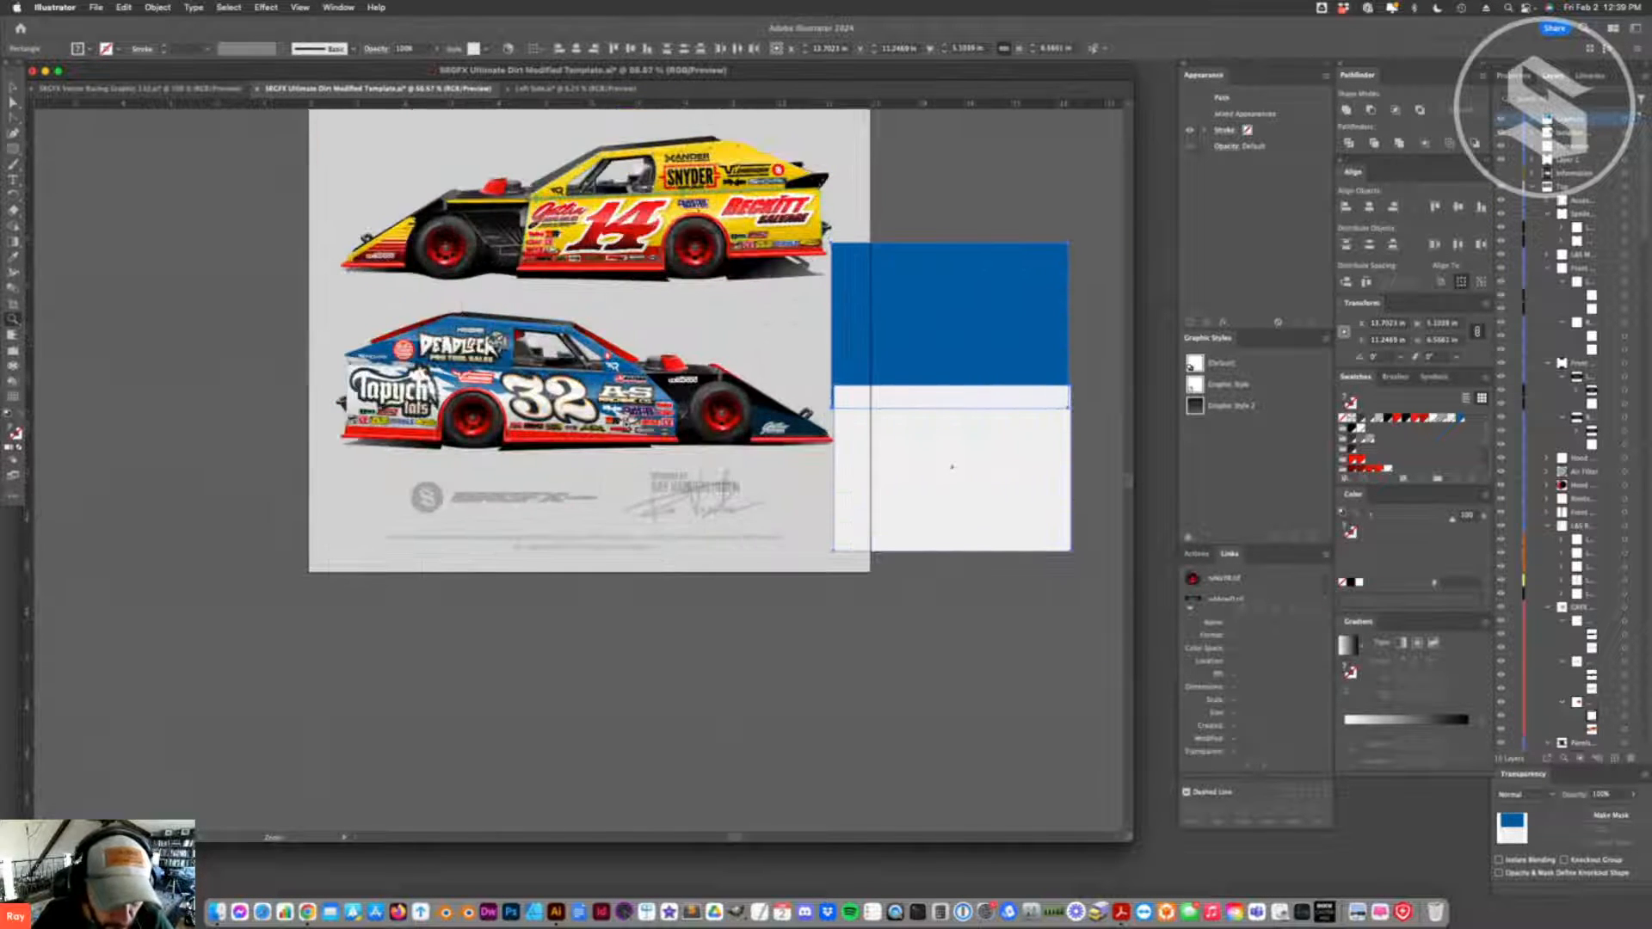
{"action": "left_click", "coordinate": [553, 397]}
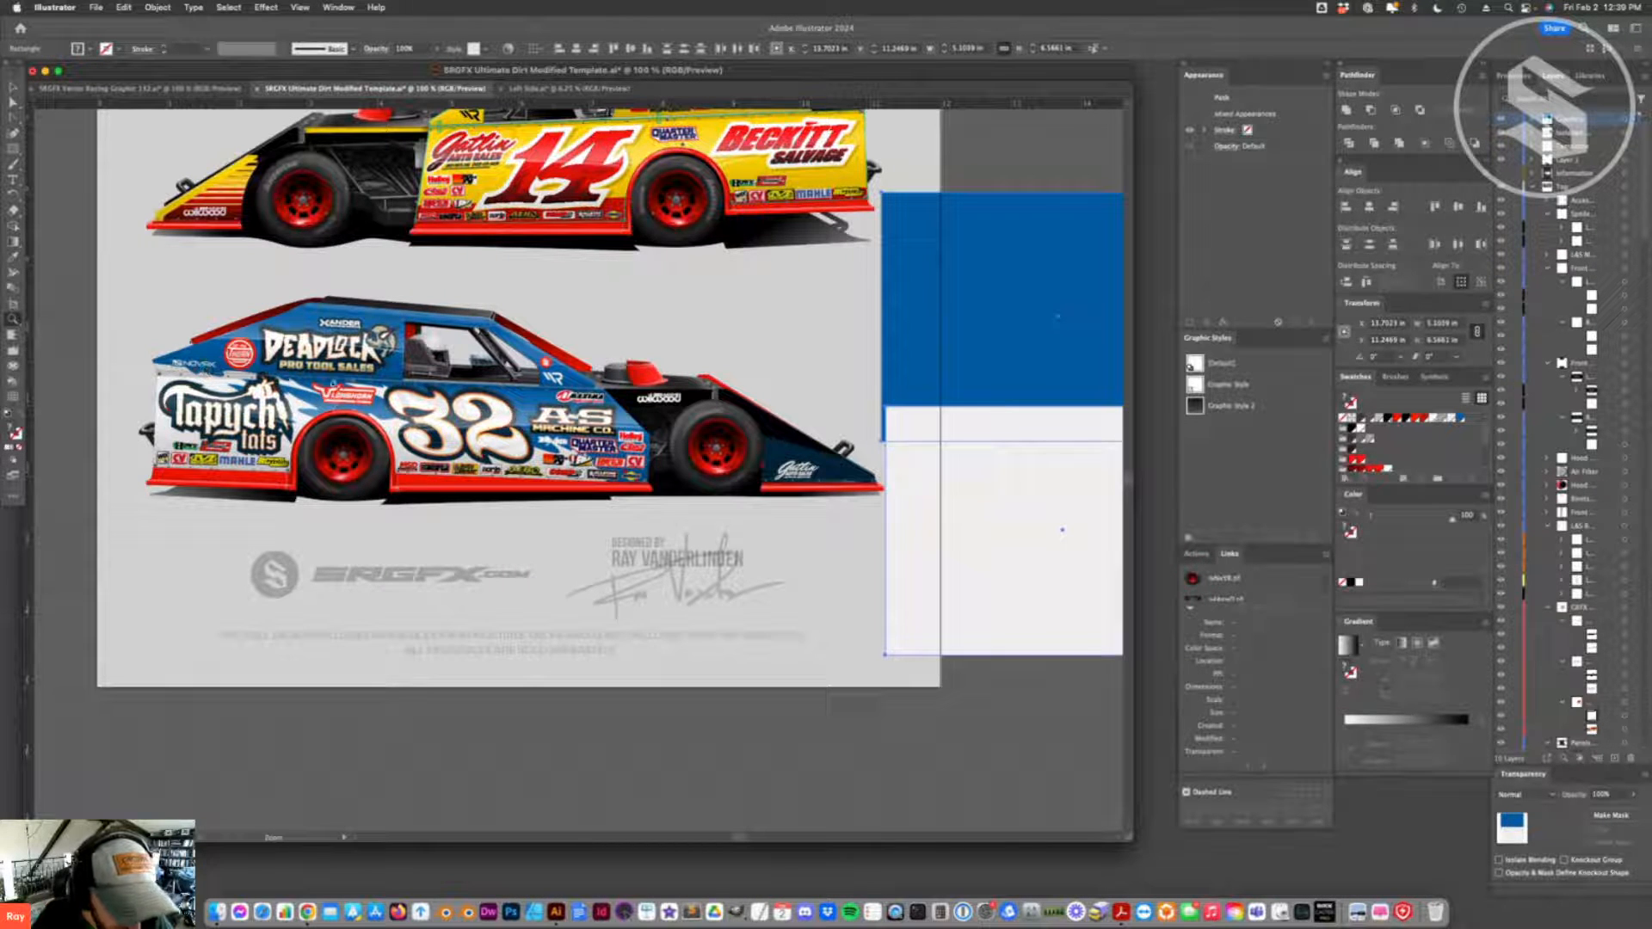
{"action": "key", "text": "v"}
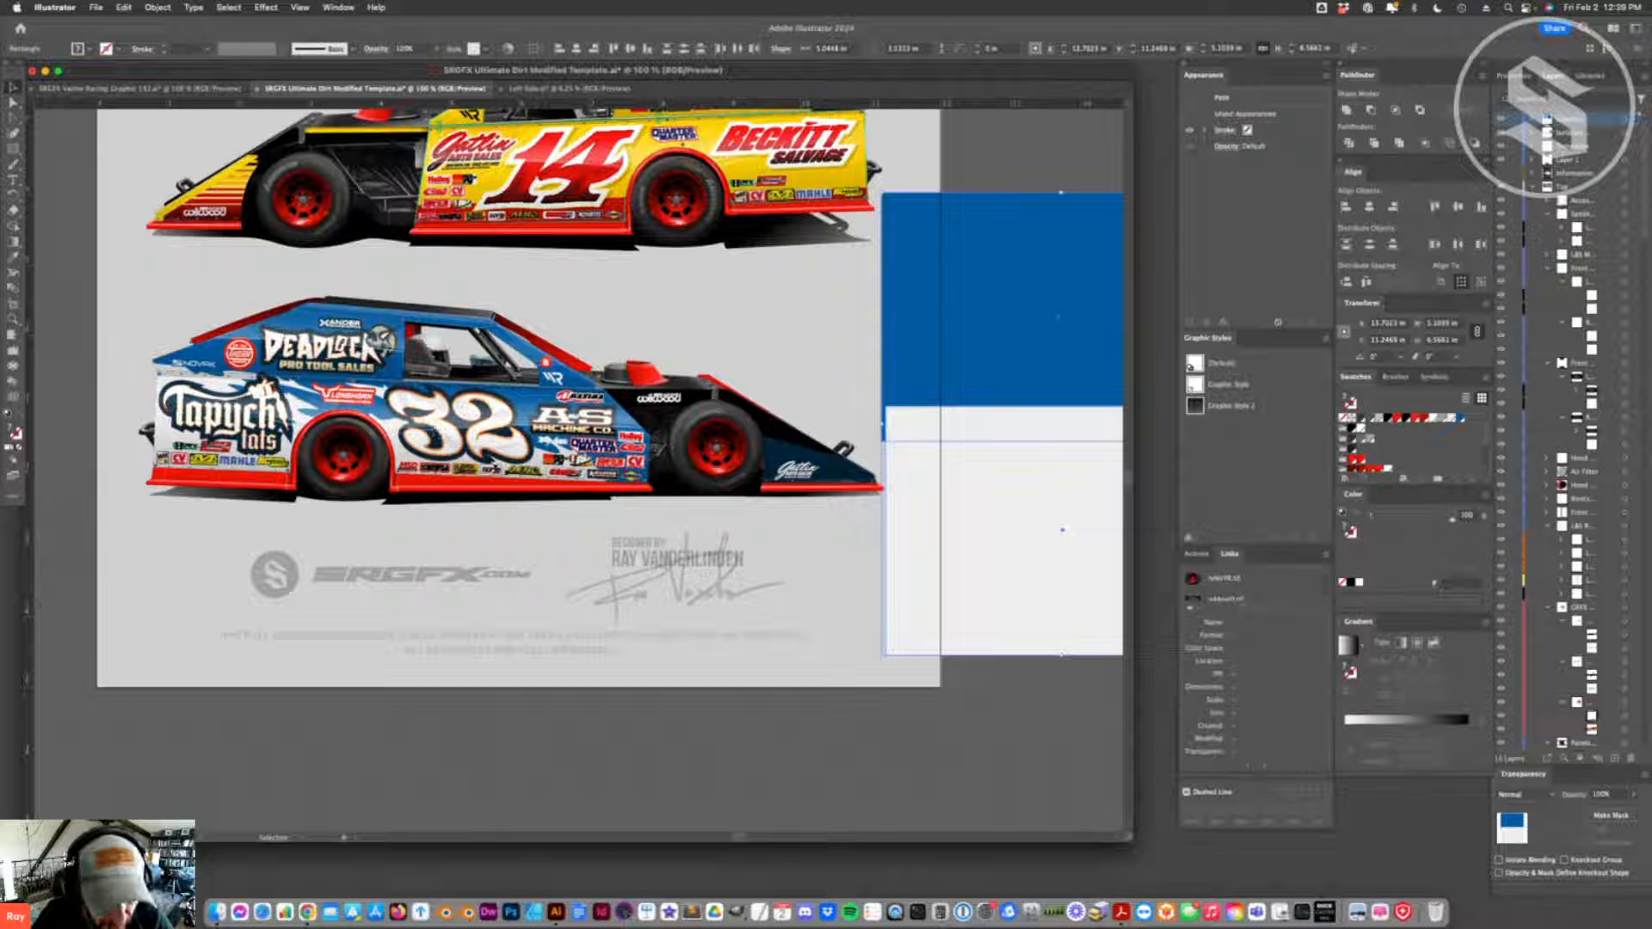
{"action": "left_click", "coordinate": [763, 744]}
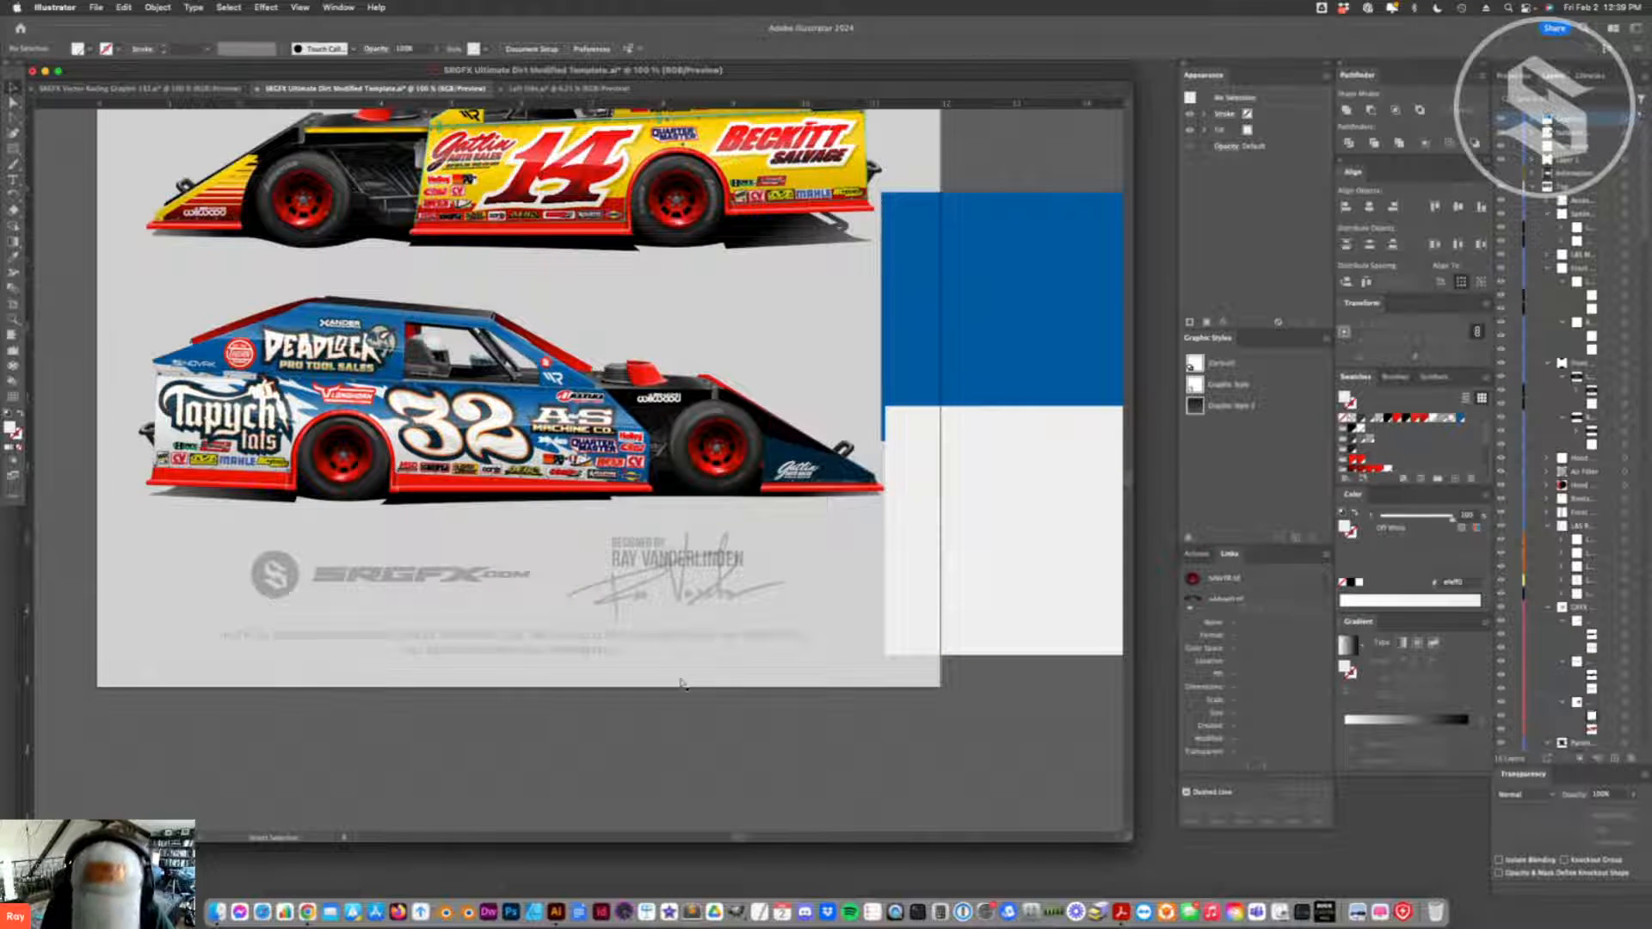
{"action": "key", "text": "super+minus"}
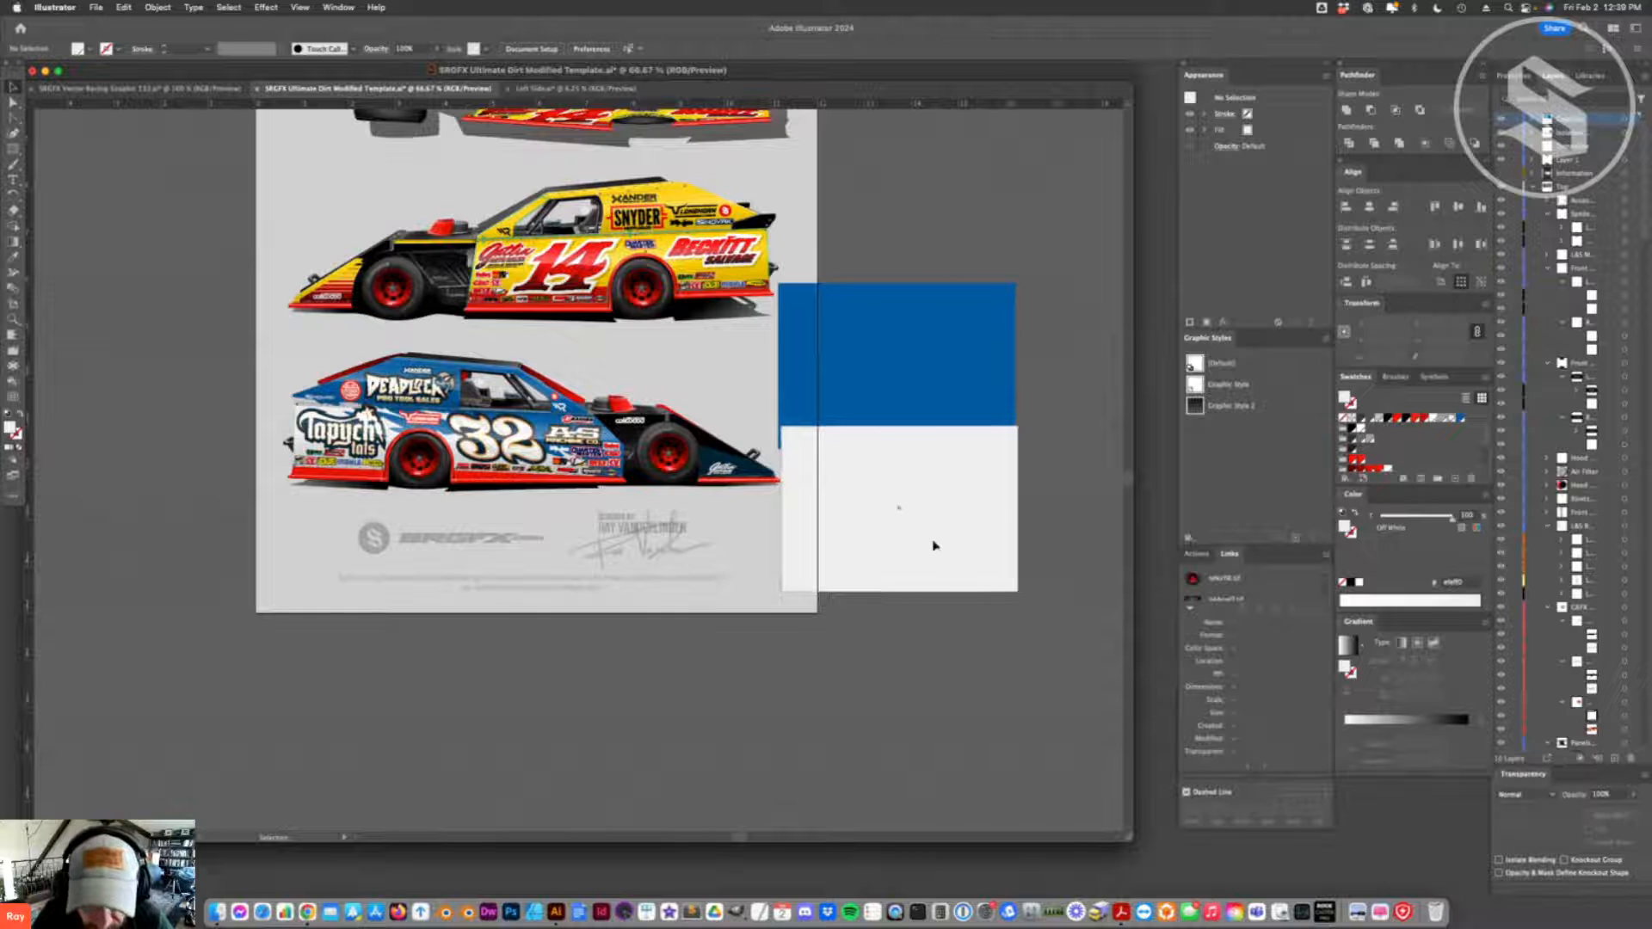
- Delete the blue and off-white color rectangles from the template
{"action": "left_click", "coordinate": [908, 568]}
{"action": "left_click", "coordinate": [901, 557]}
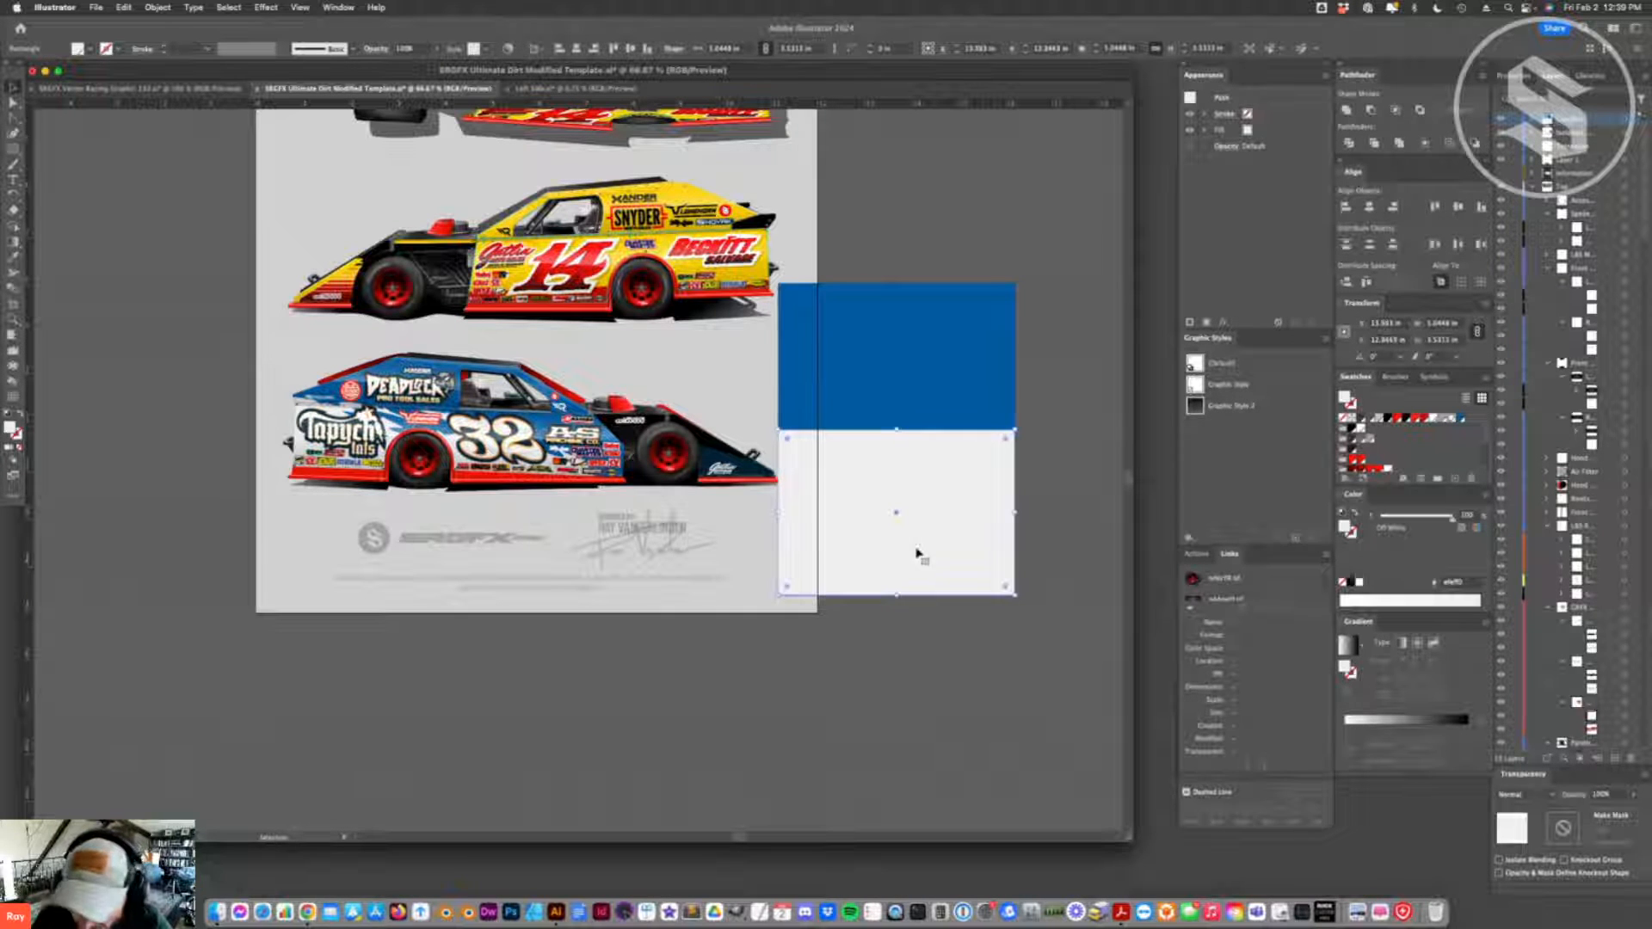
{"action": "left_click_drag", "start_coordinate": [914, 505], "coordinate": [925, 517]}
{"action": "left_click", "coordinate": [936, 405], "text": "shift"}
{"action": "key", "text": "Delete"}
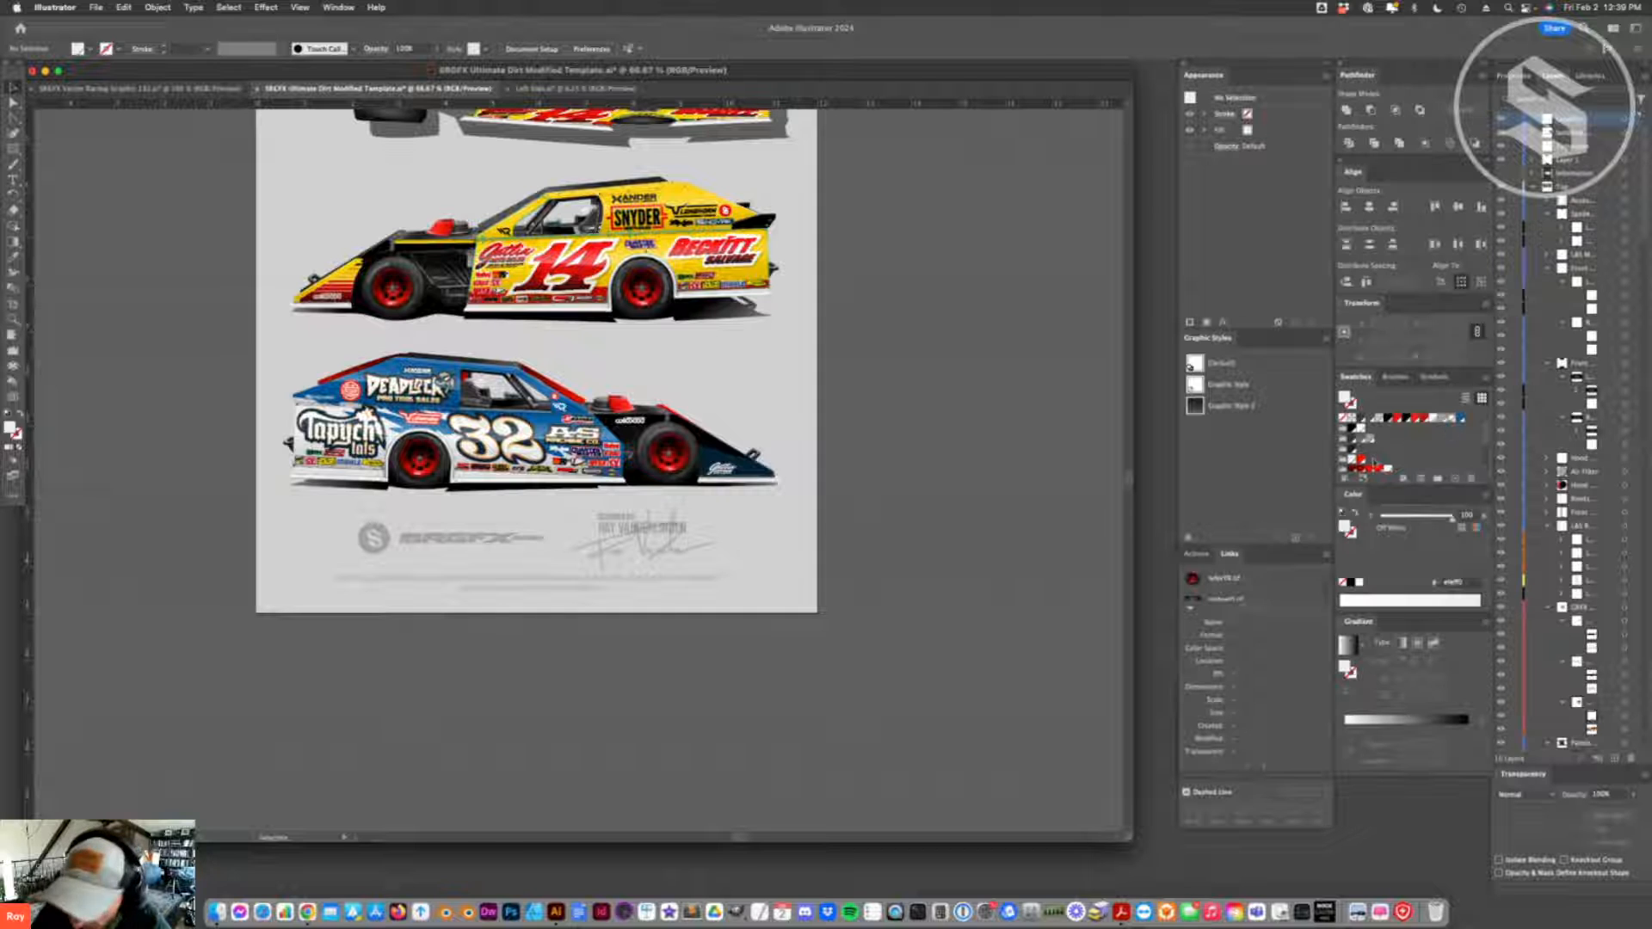
- Enlarge the swatch list and replace black body swatches of the template with the new blue swatch
{"action": "scroll", "coordinate": [1373, 463], "scroll_direction": "down", "scroll_amount": 2}
{"action": "left_click_drag", "start_coordinate": [1482, 486], "coordinate": [1480, 576]}
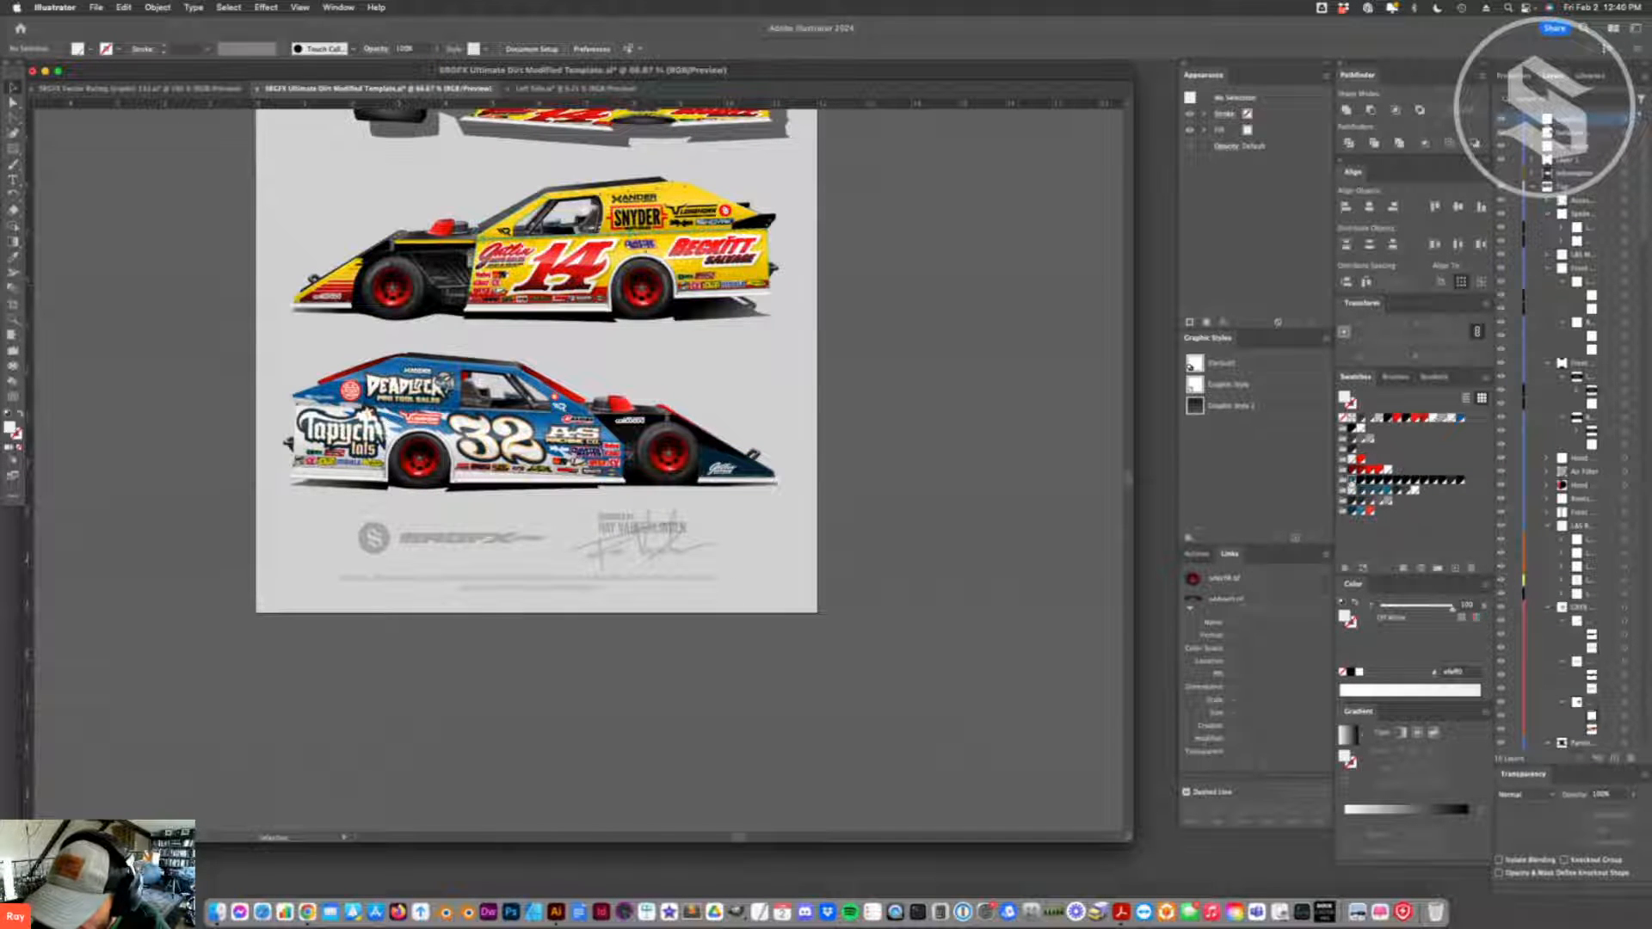
{"action": "left_click_drag", "start_coordinate": [1459, 418], "coordinate": [1352, 480]}
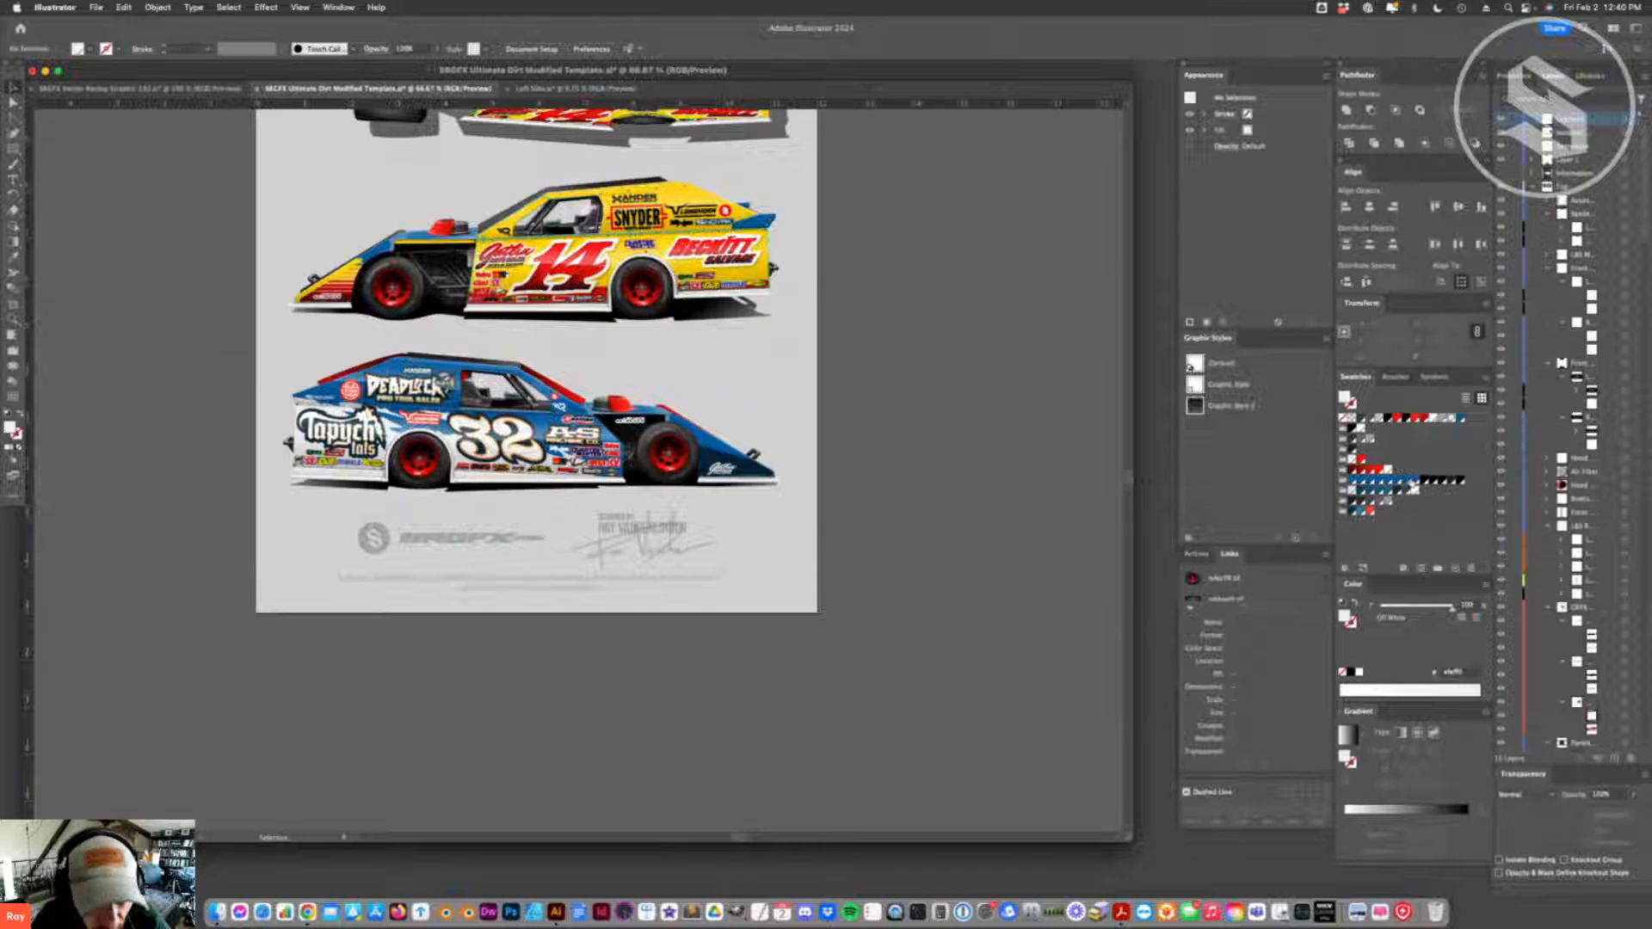
- Examine the recolored nose, hood and side trim on both side views of the cars
{"action": "left_click", "coordinate": [664, 445]}
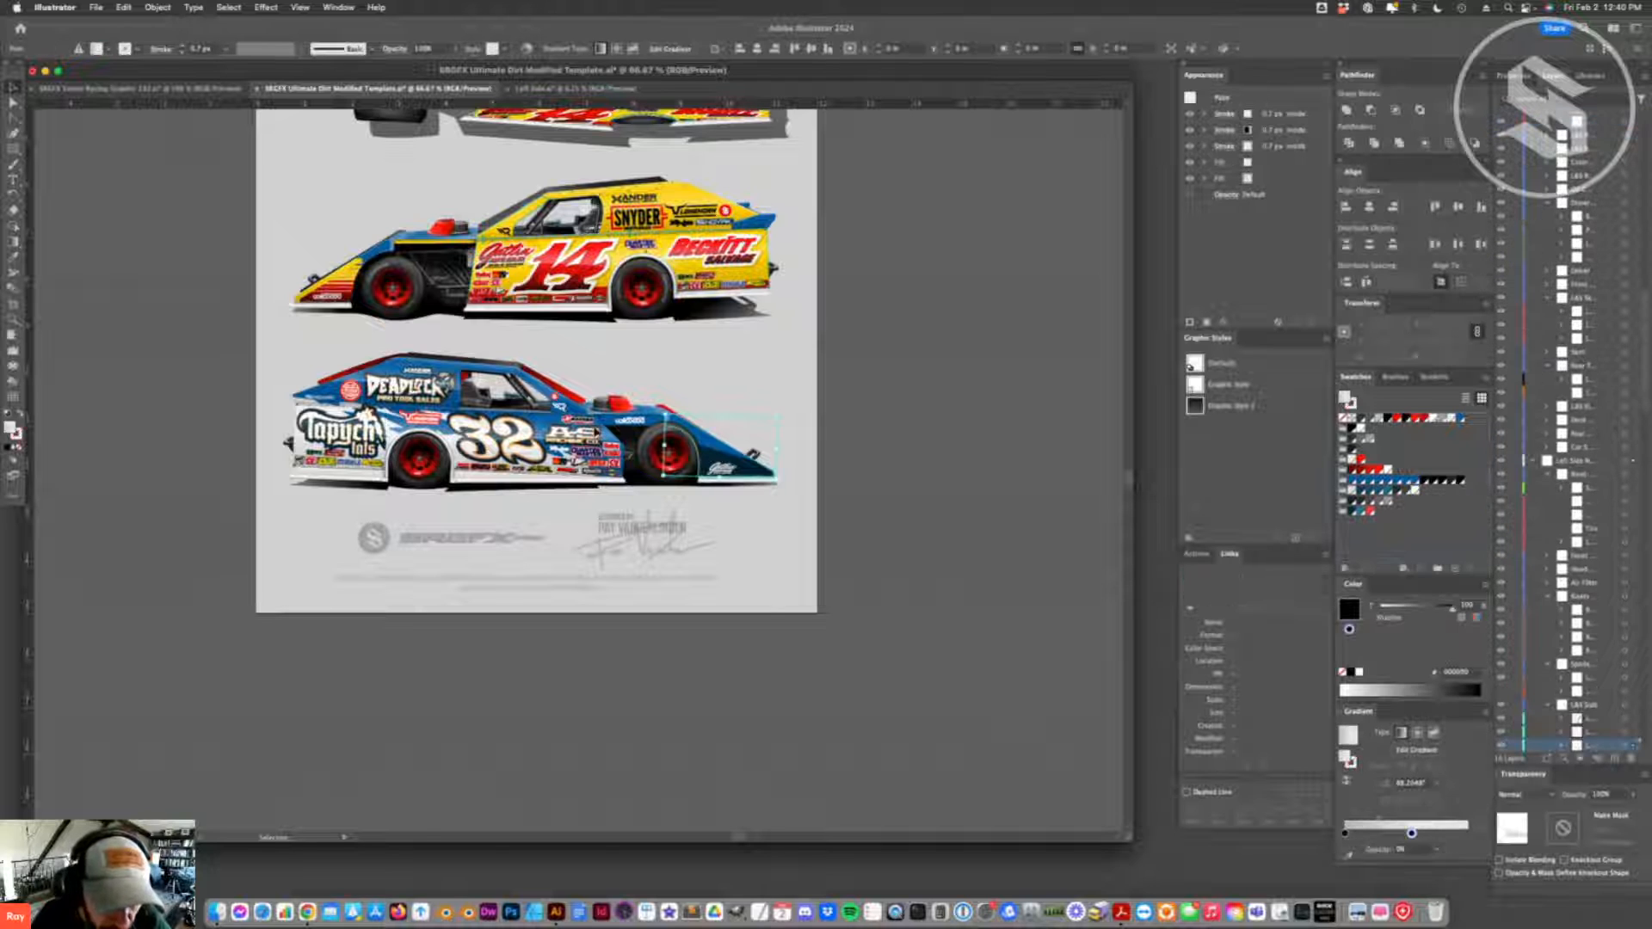
{"action": "left_click", "coordinate": [567, 392]}
{"action": "left_click", "coordinate": [277, 398]}
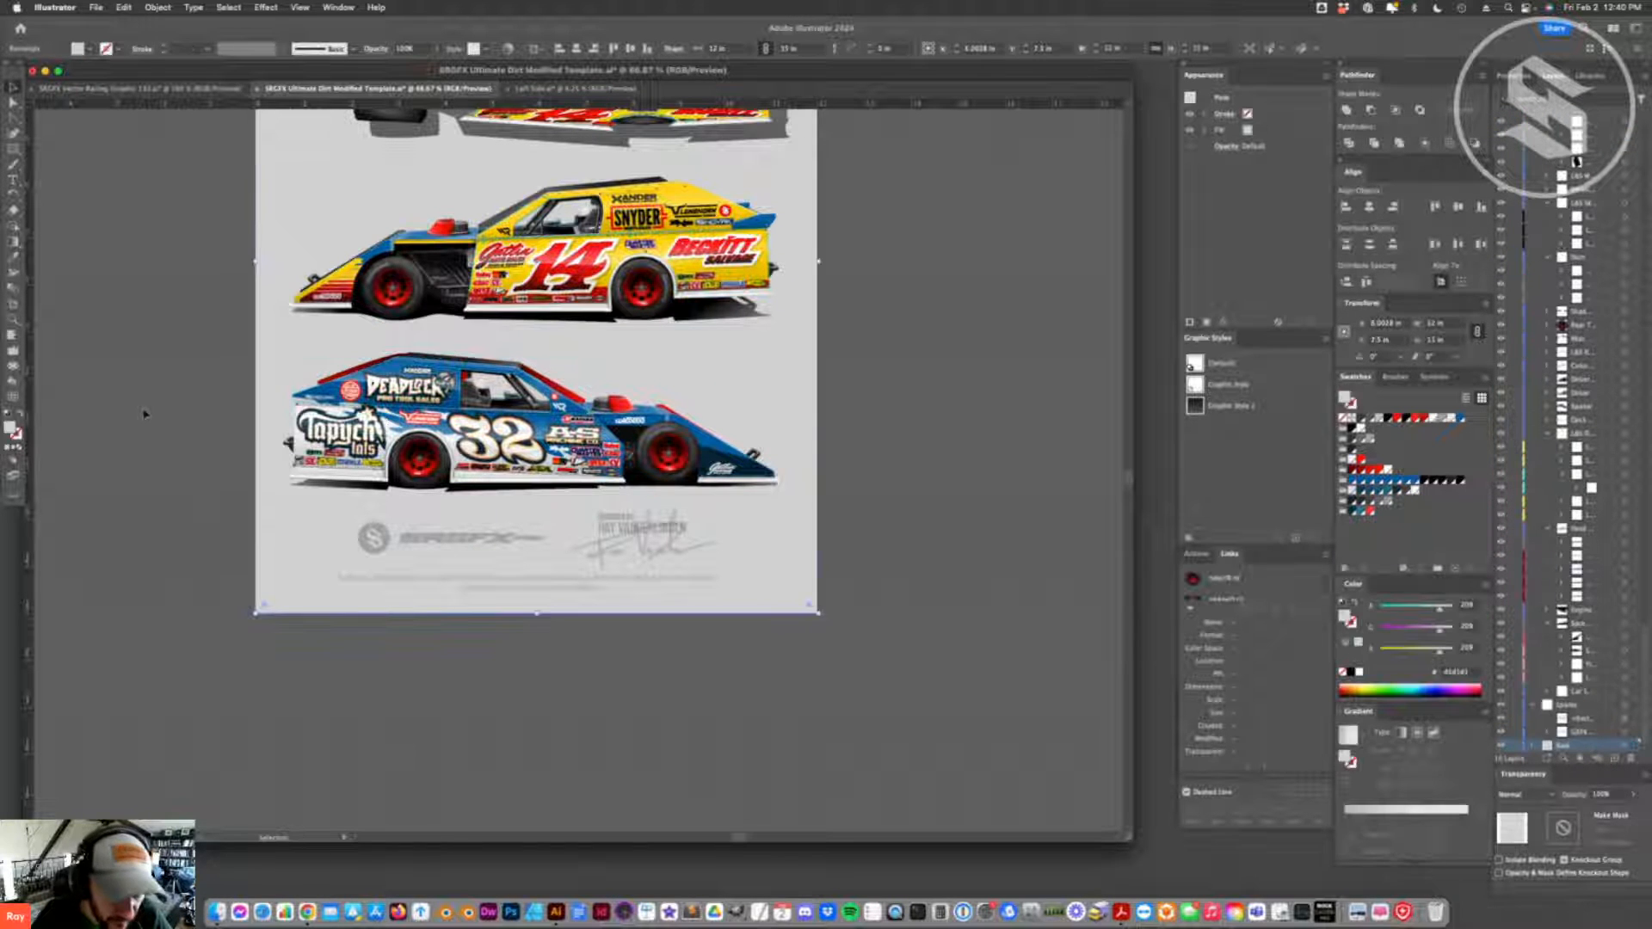
{"action": "key", "text": "z"}
{"action": "double_click", "coordinate": [559, 461]}
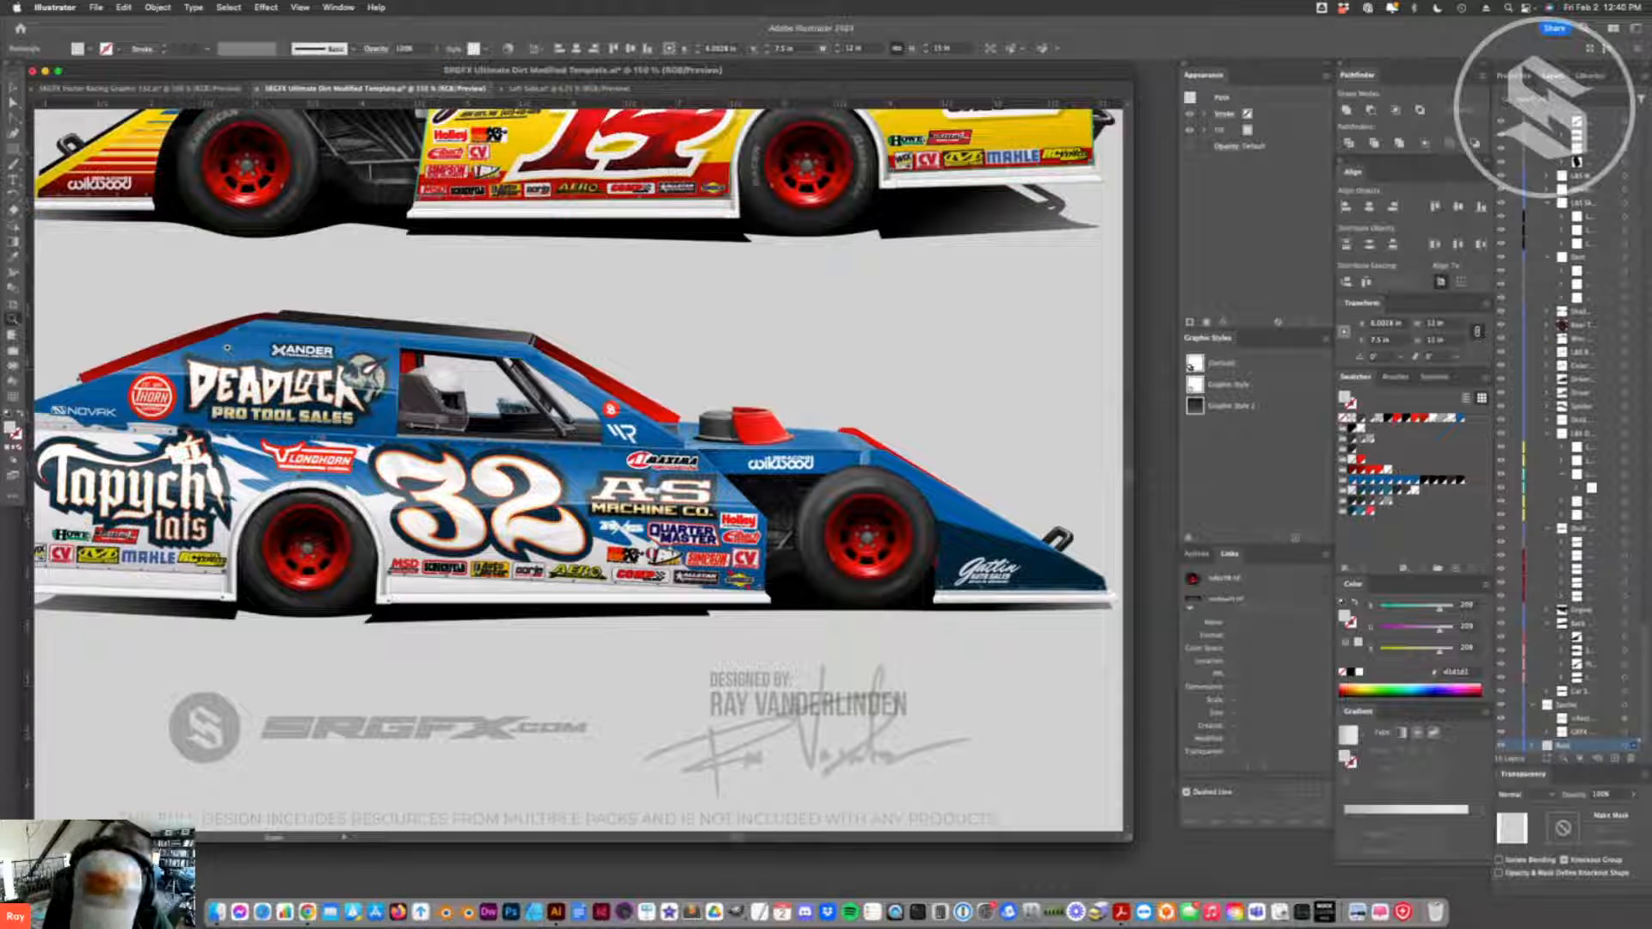
{"action": "key", "text": "super+minus"}
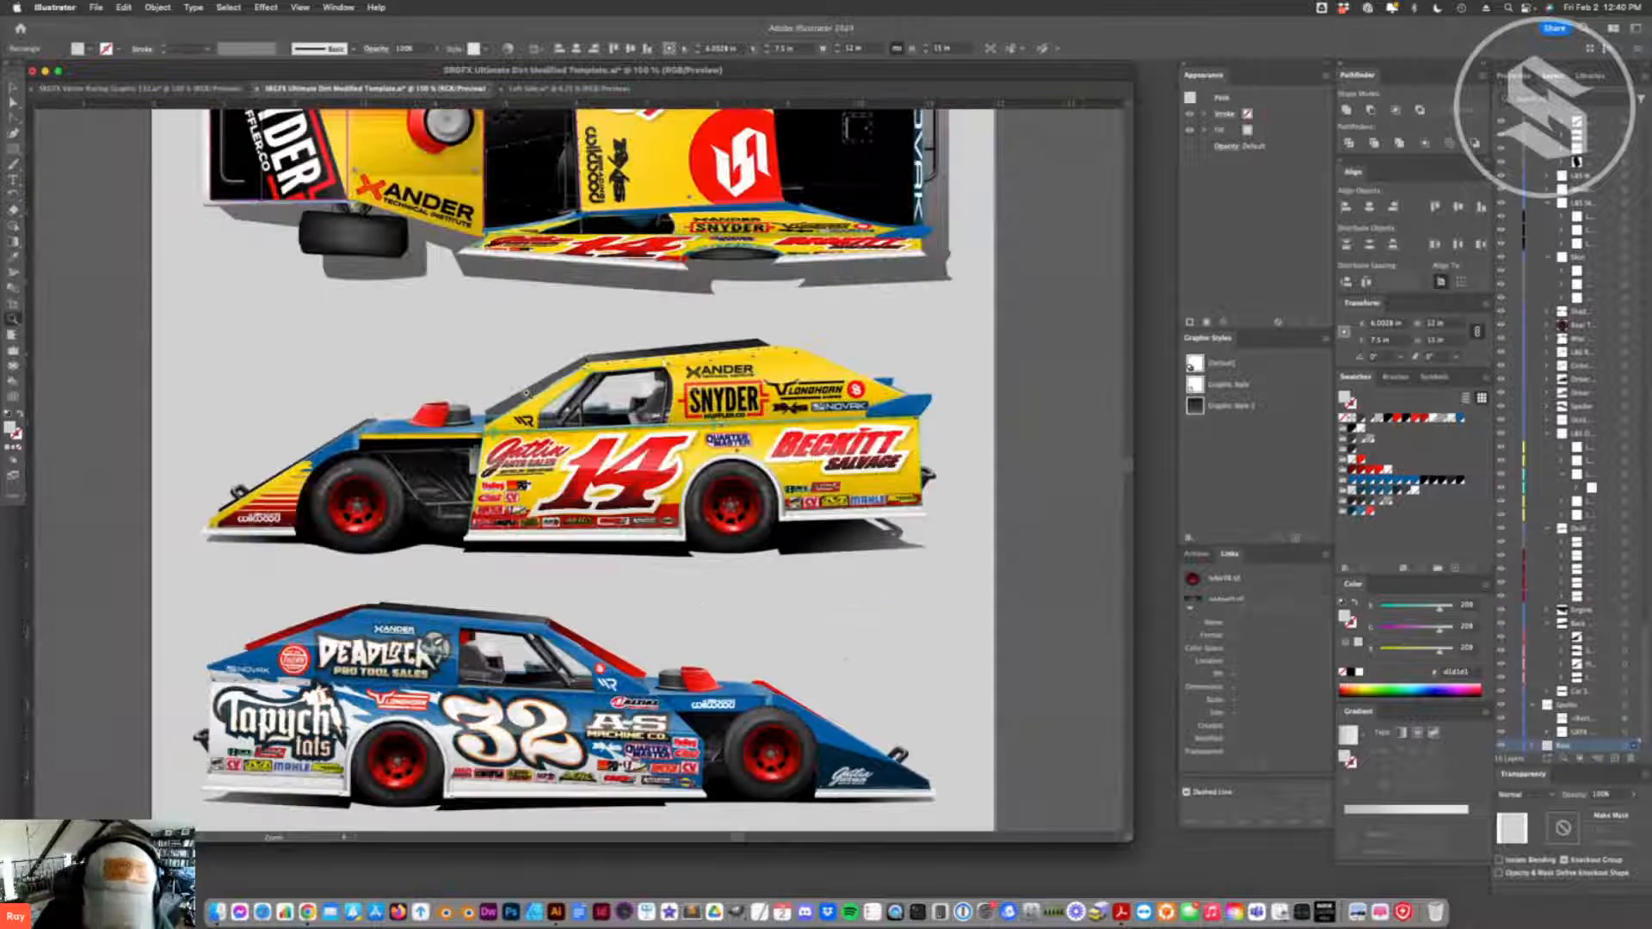
{"action": "scroll", "coordinate": [541, 573], "scroll_direction": "down", "scroll_amount": 3}
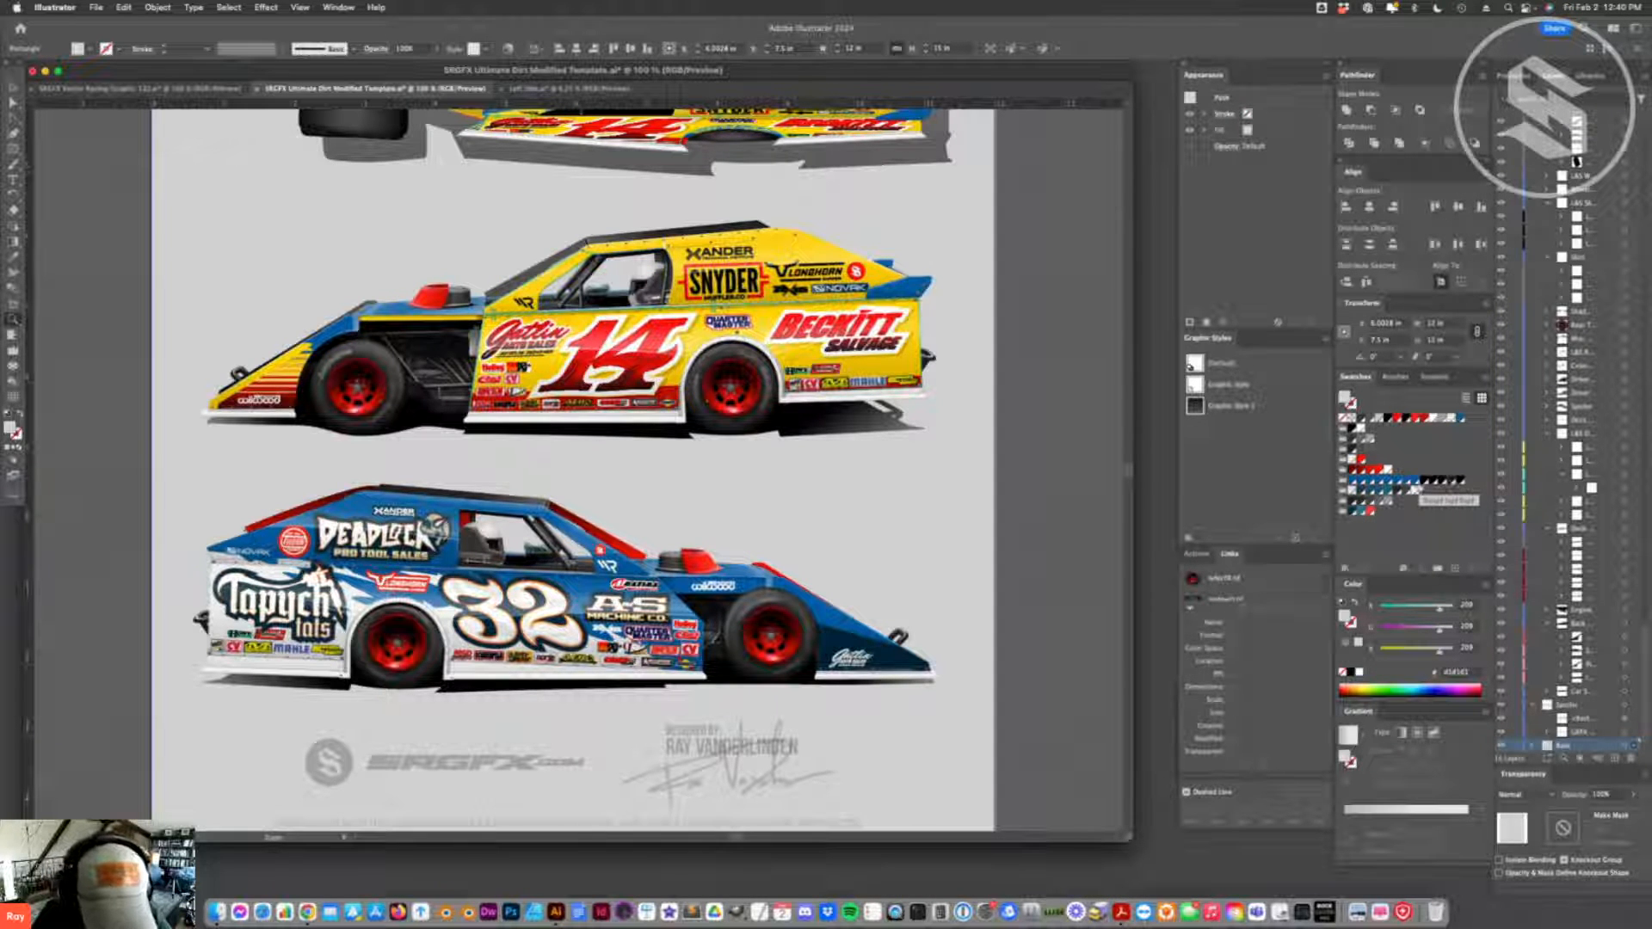
{"action": "scroll", "coordinate": [521, 294], "scroll_direction": "down", "scroll_amount": 2}
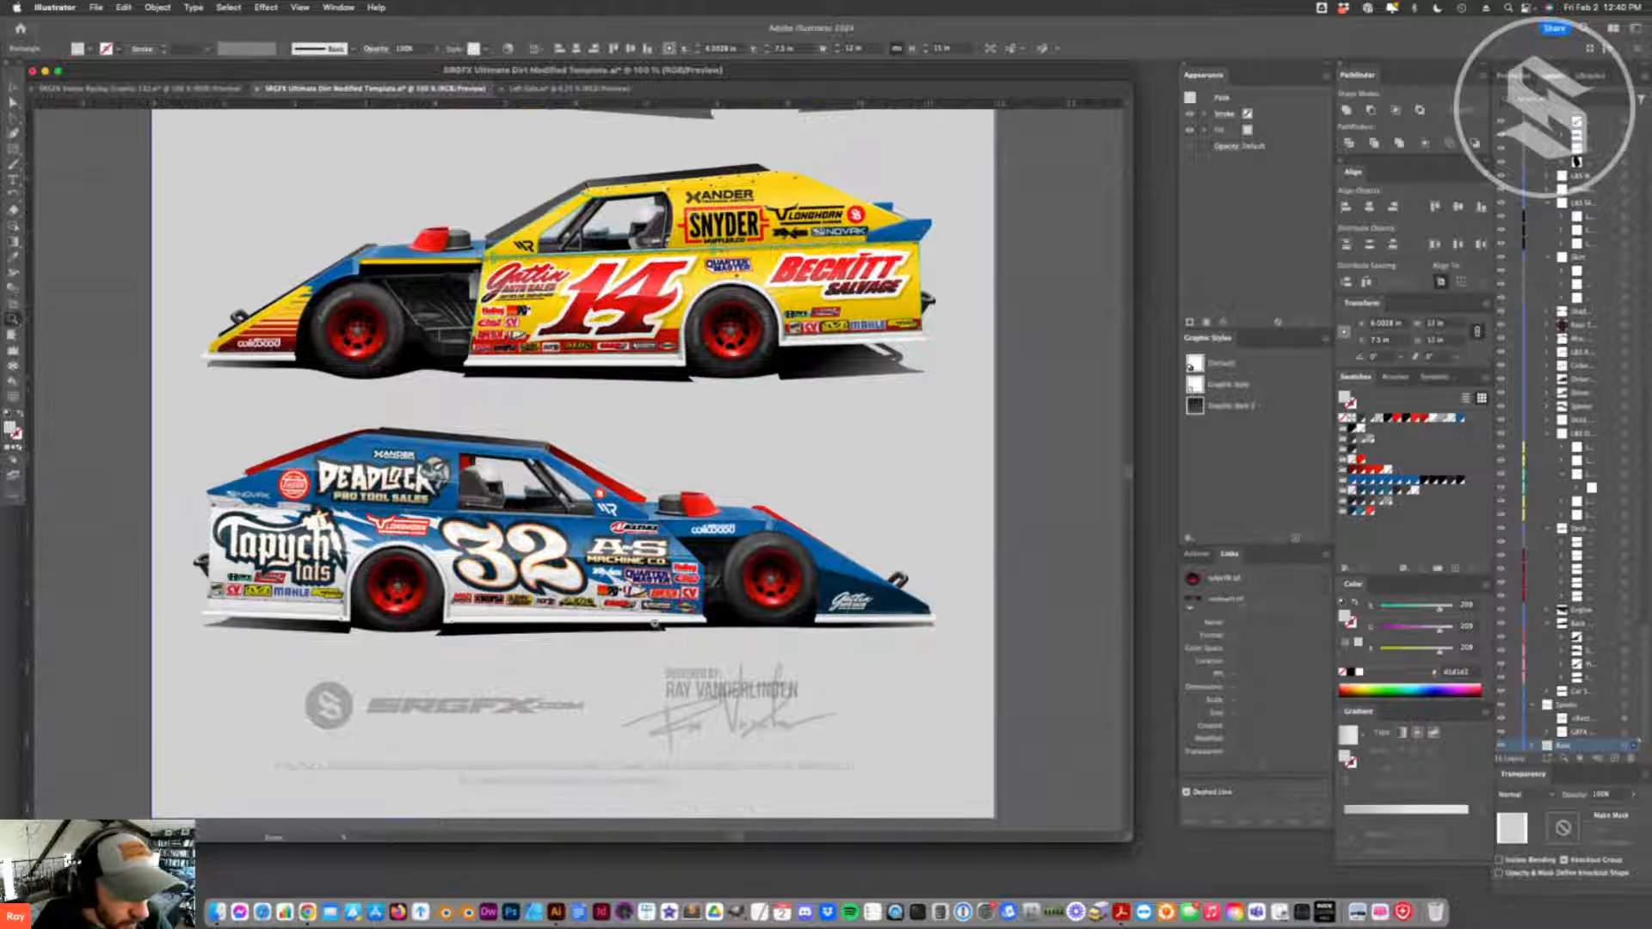
- Unhide all hidden objects in the race car template
{"action": "key", "text": "v"}
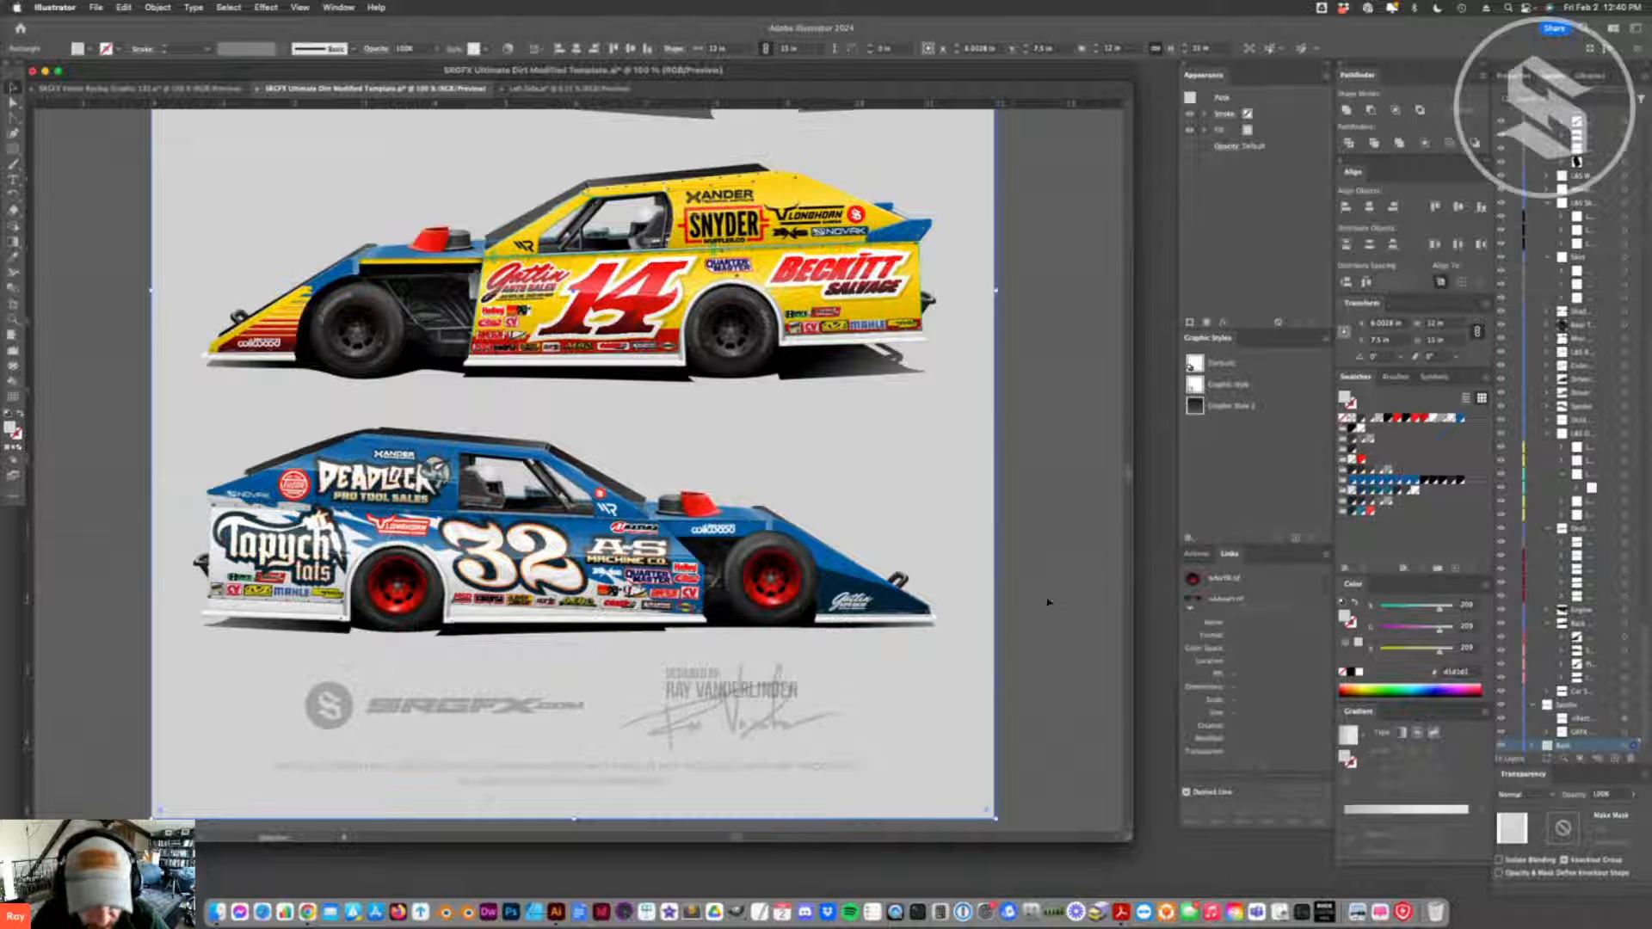
{"action": "left_click", "coordinate": [397, 621]}
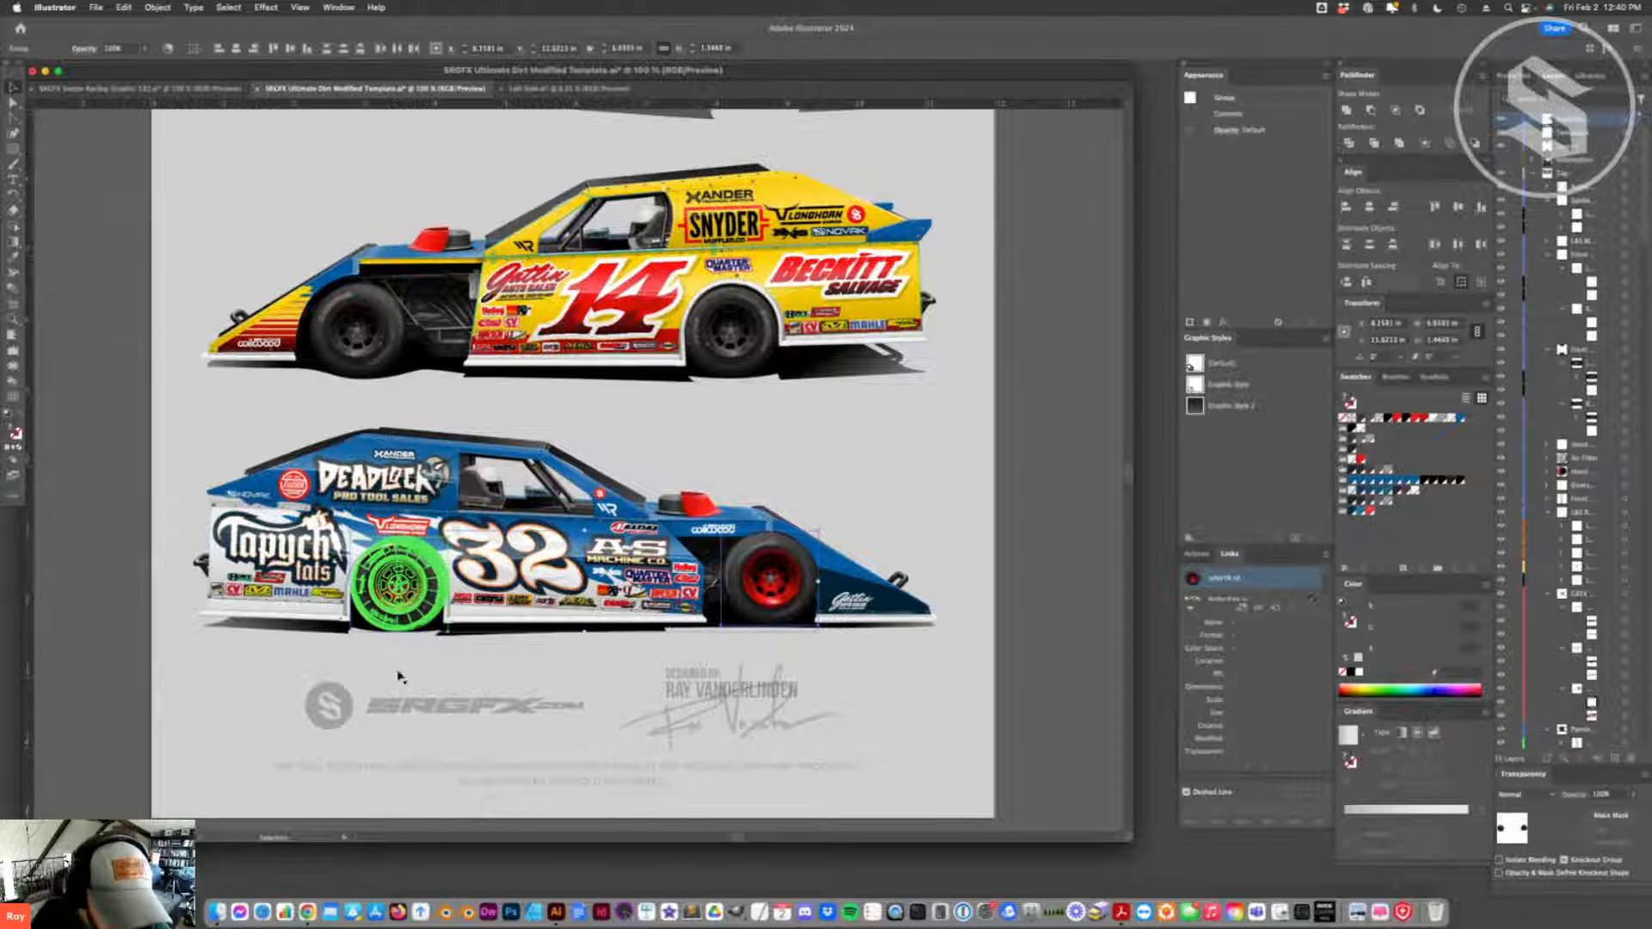
{"action": "left_click", "coordinate": [397, 706]}
{"action": "left_click", "coordinate": [158, 6]}
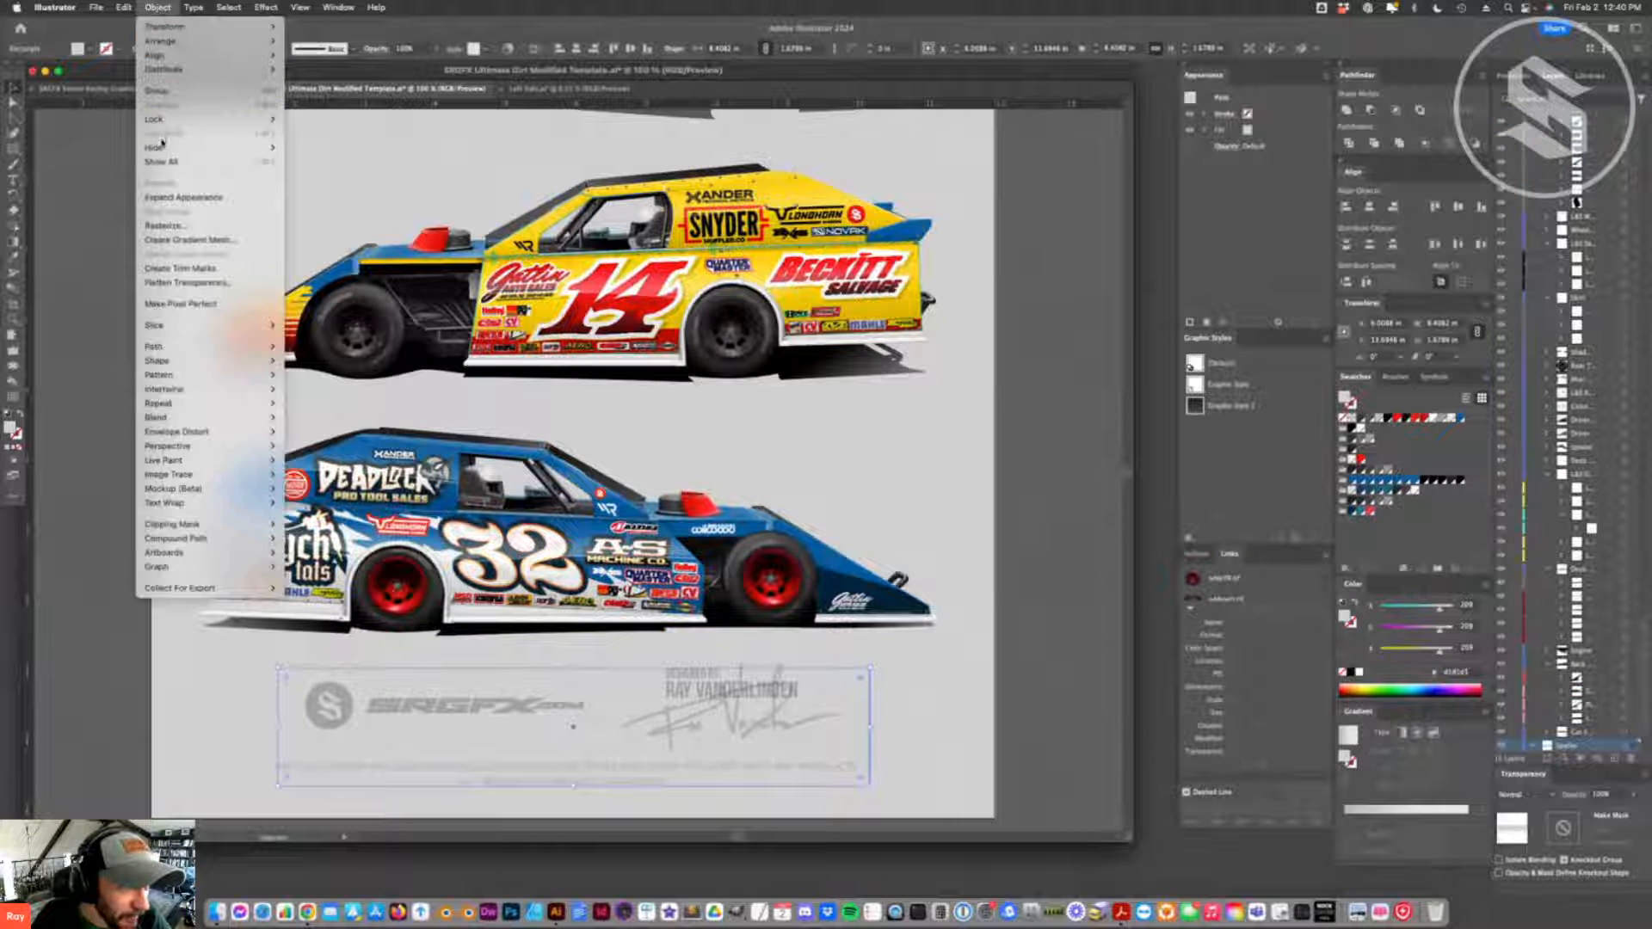
{"action": "left_click", "coordinate": [442, 592]}
{"action": "left_click_drag", "start_coordinate": [770, 578], "coordinate": [948, 517]}
{"action": "key", "text": "super+z"}
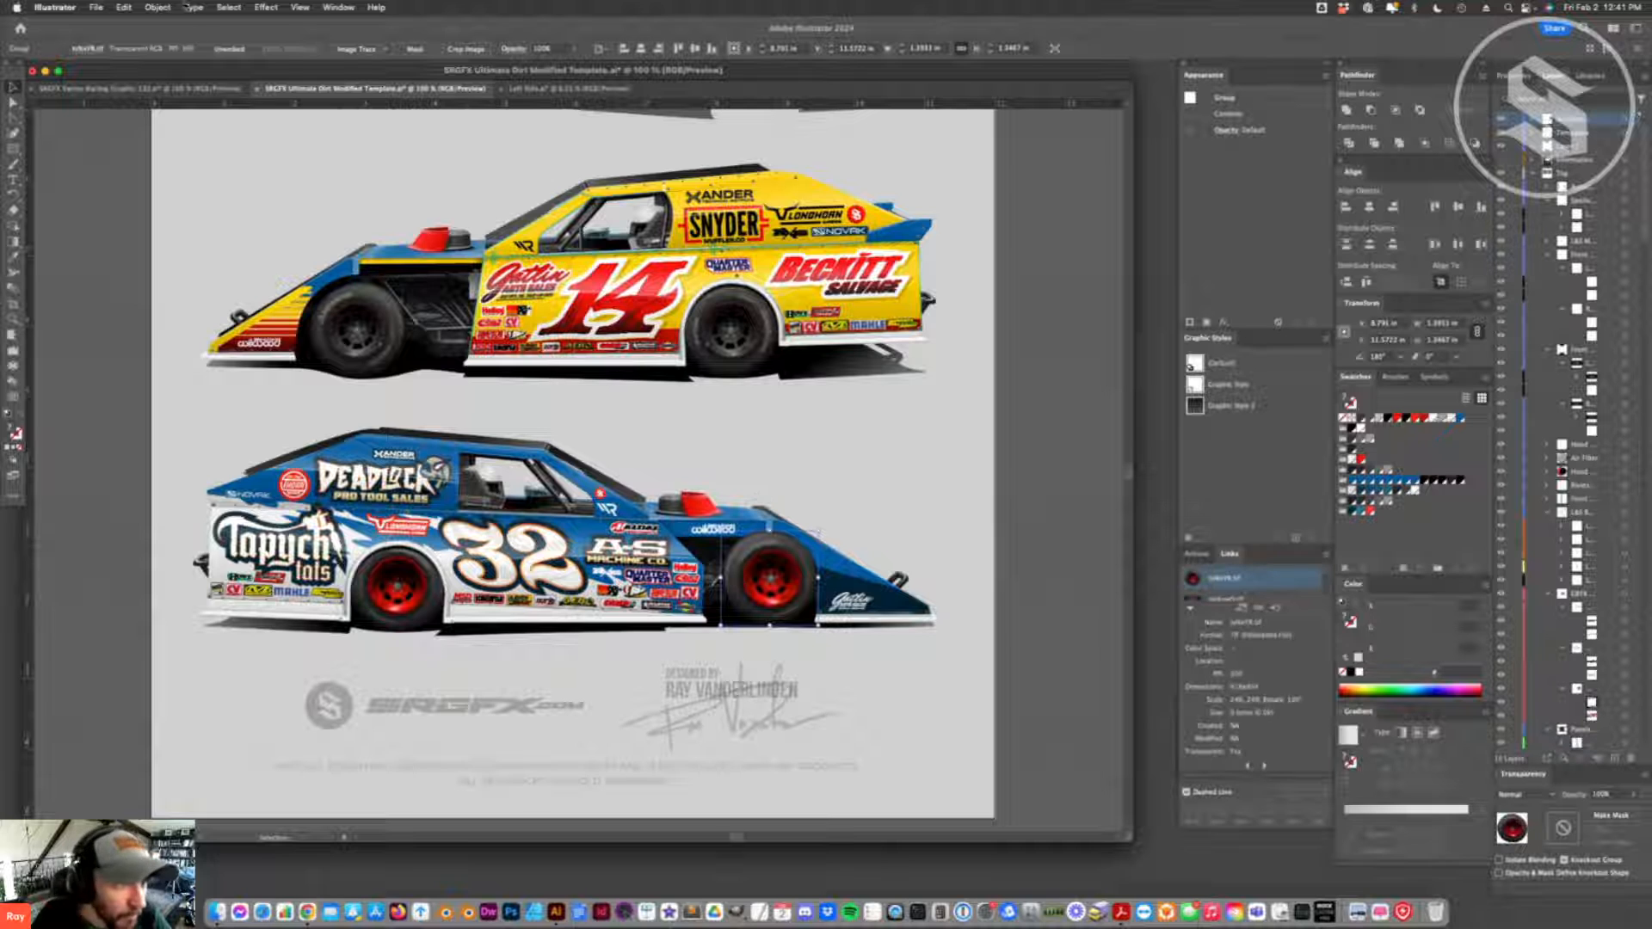
{"action": "left_click", "coordinate": [158, 6]}
{"action": "left_click", "coordinate": [197, 163]}
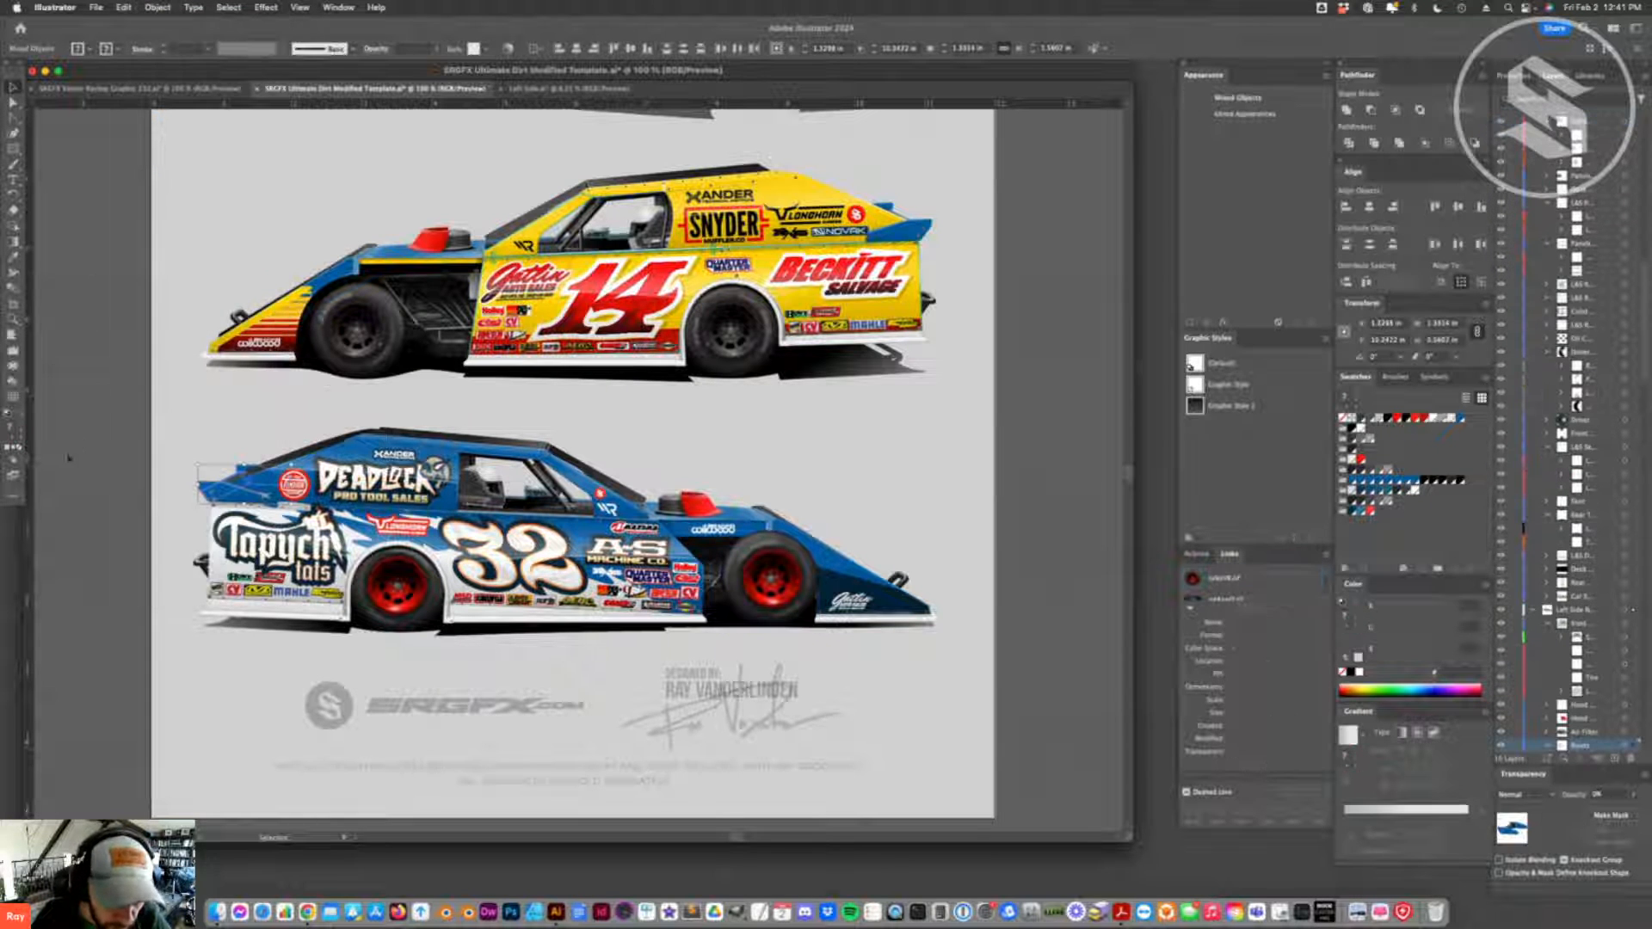
{"action": "left_click_drag", "start_coordinate": [401, 595], "coordinate": [421, 699]}
{"action": "left_click_drag", "start_coordinate": [772, 574], "coordinate": [763, 665]}
{"action": "key", "text": "super+z"}
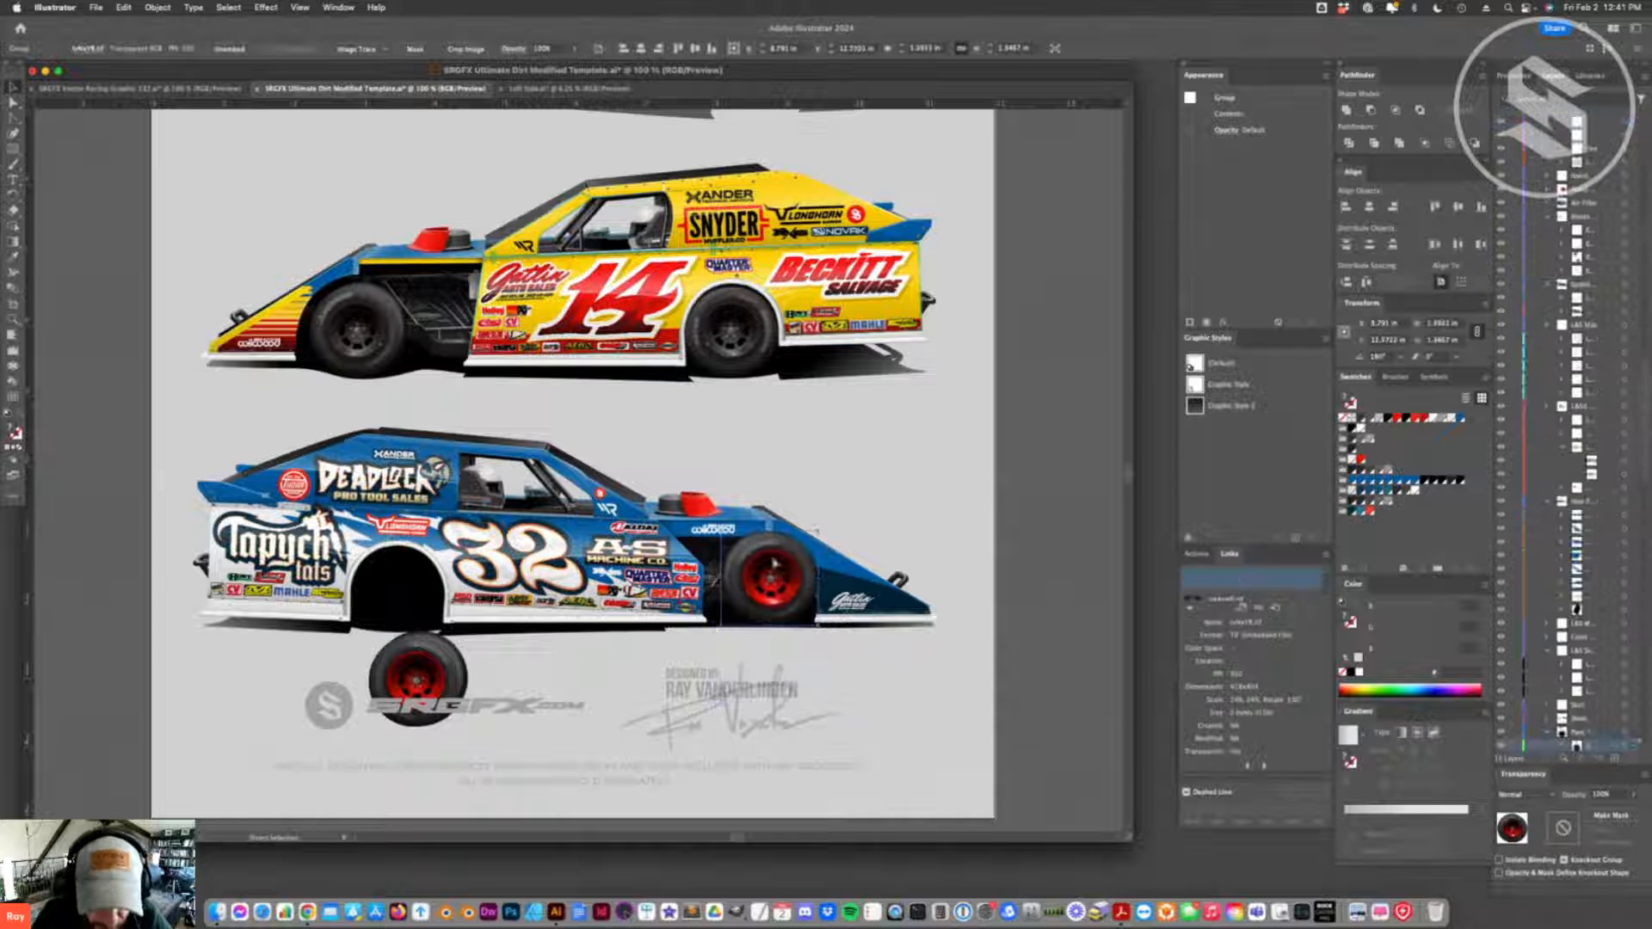
{"action": "key", "text": "super+z"}
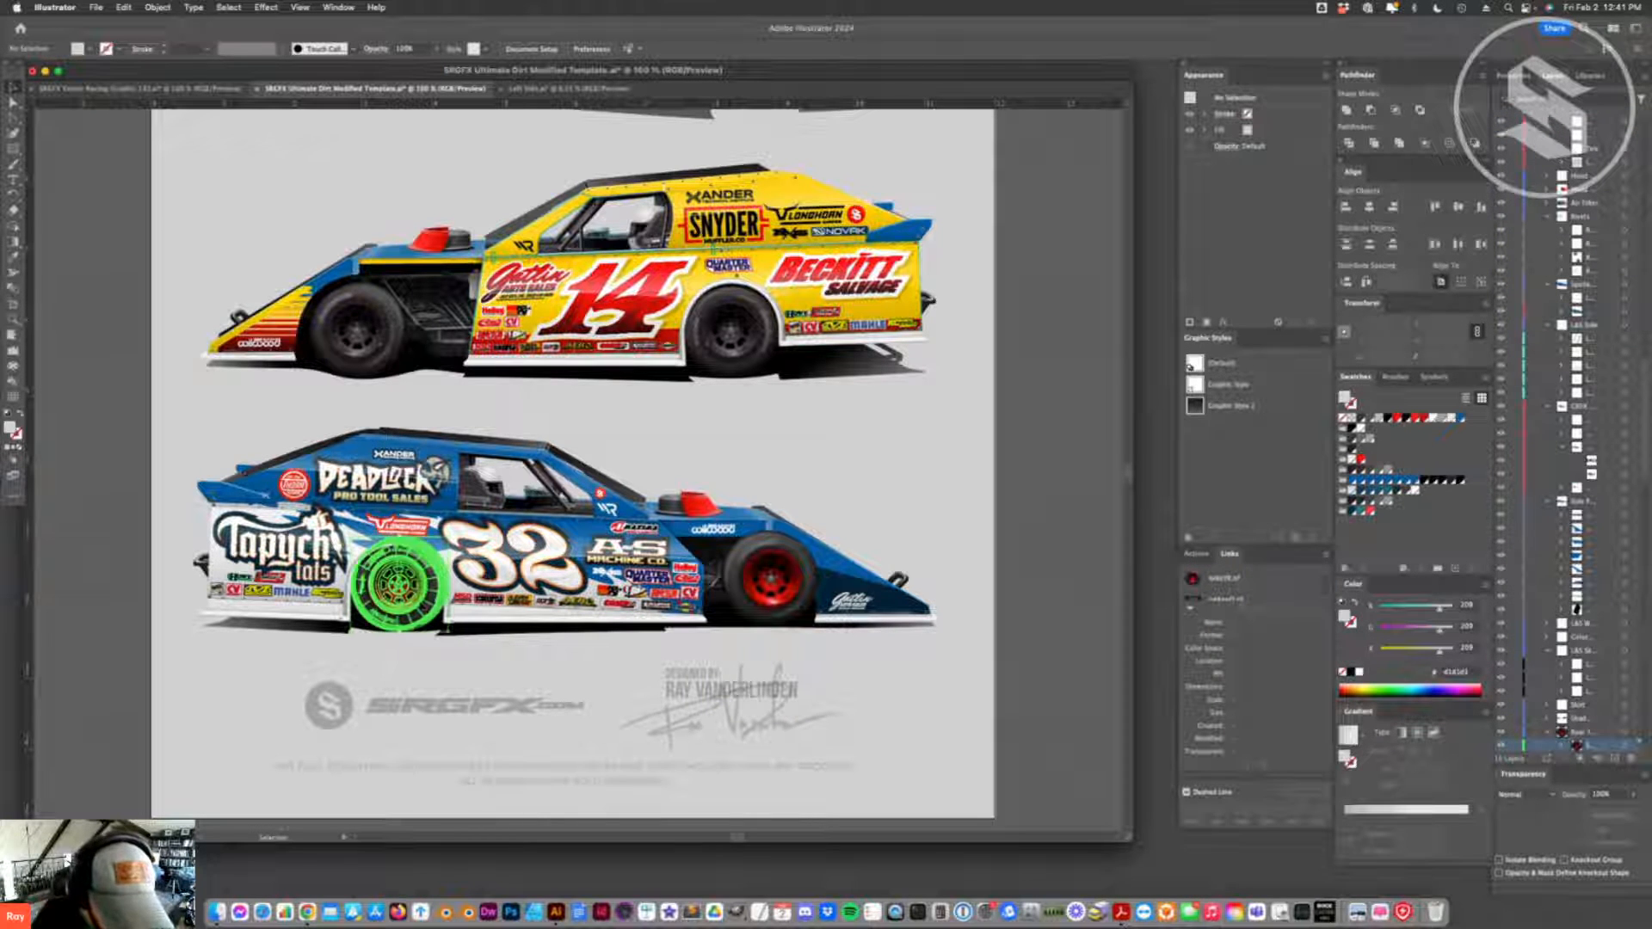
- Isolate the rear wheel group of the number 32 car and delete the red wheel covering the black one
{"action": "double_click", "coordinate": [419, 612]}
{"action": "left_click_drag", "start_coordinate": [420, 612], "coordinate": [416, 694]}
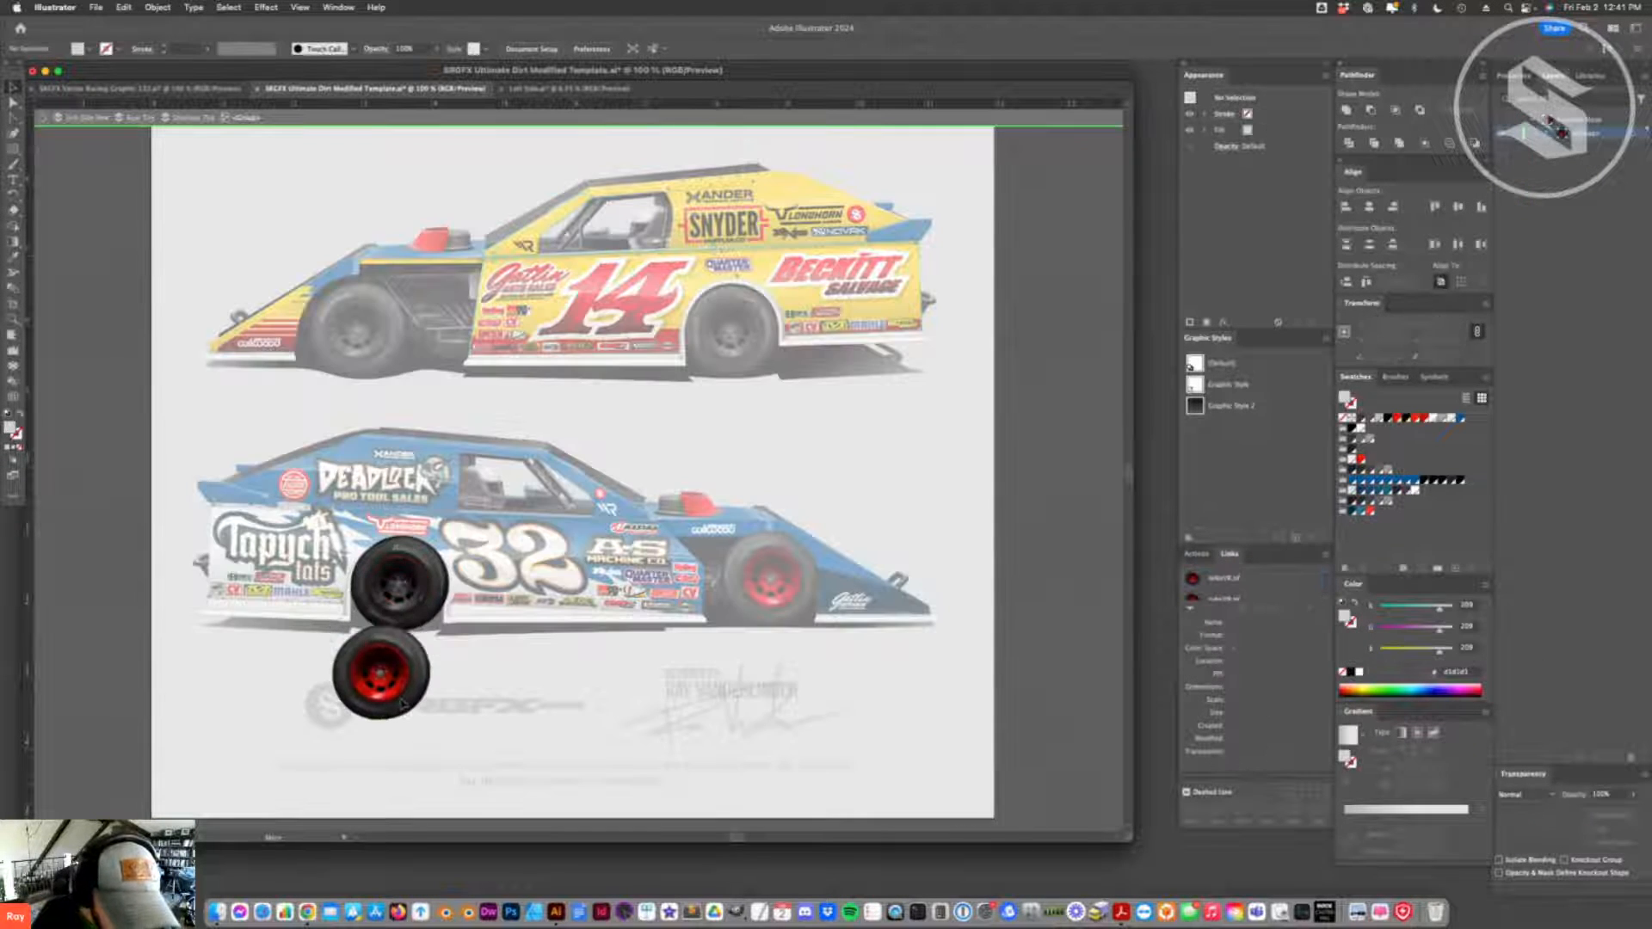
{"action": "key", "text": "Delete"}
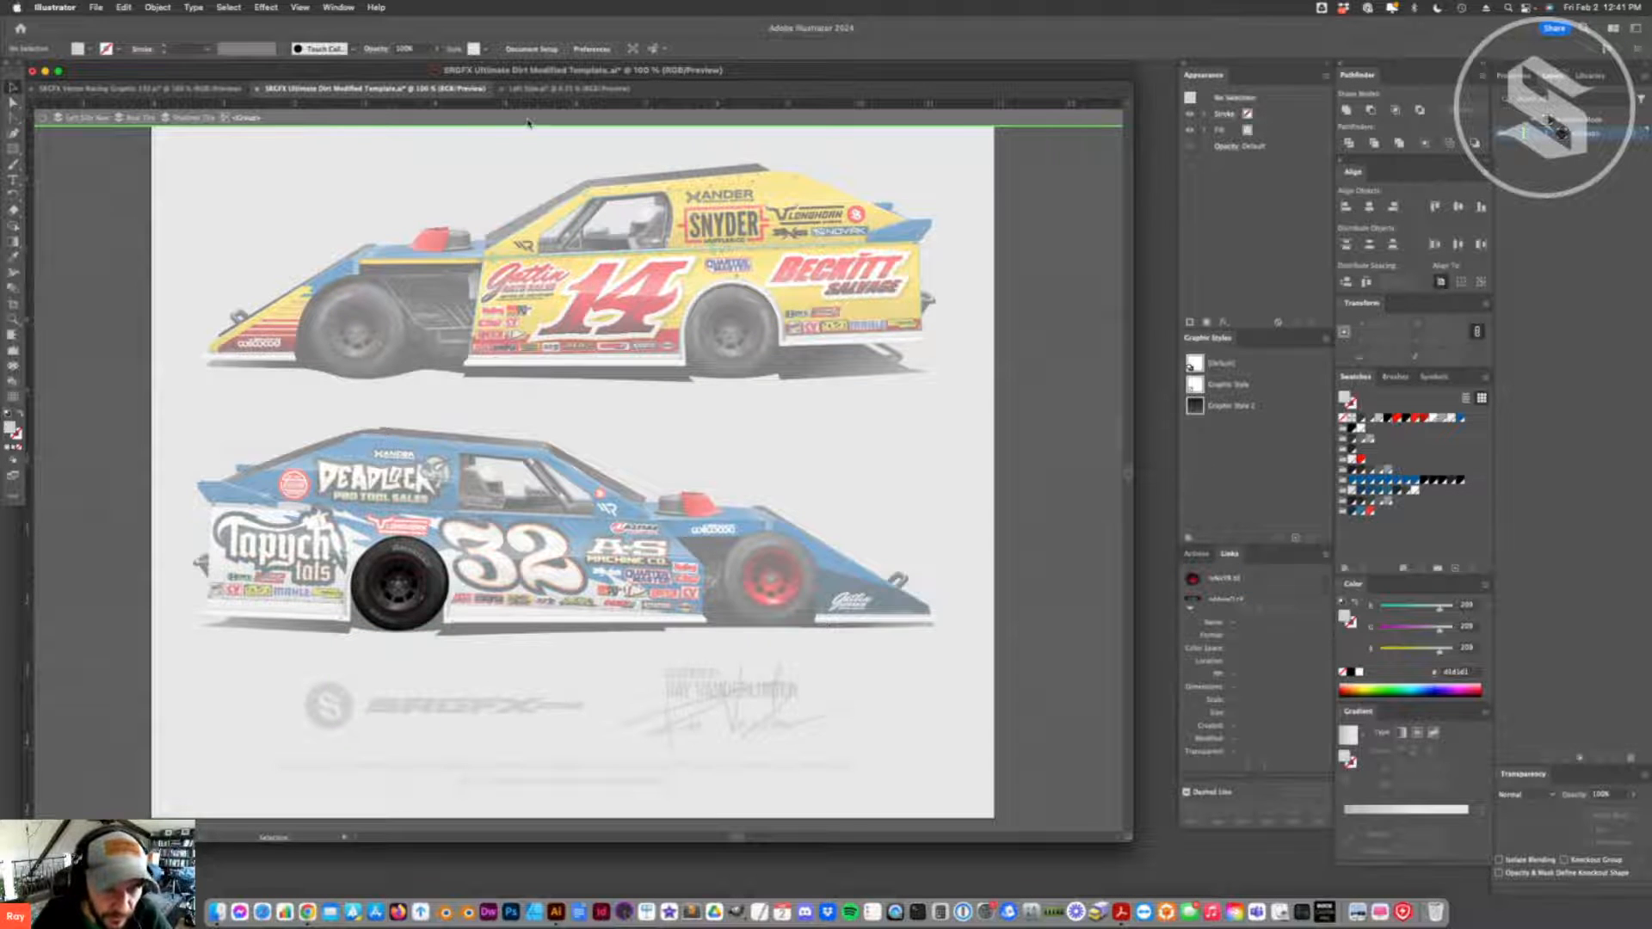
{"action": "left_click", "coordinate": [527, 121]}
- Delete the red front wheel of the number 32 car, leaving the black wheel beneath it in place
{"action": "left_click", "coordinate": [774, 583]}
{"action": "left_click", "coordinate": [398, 585]}
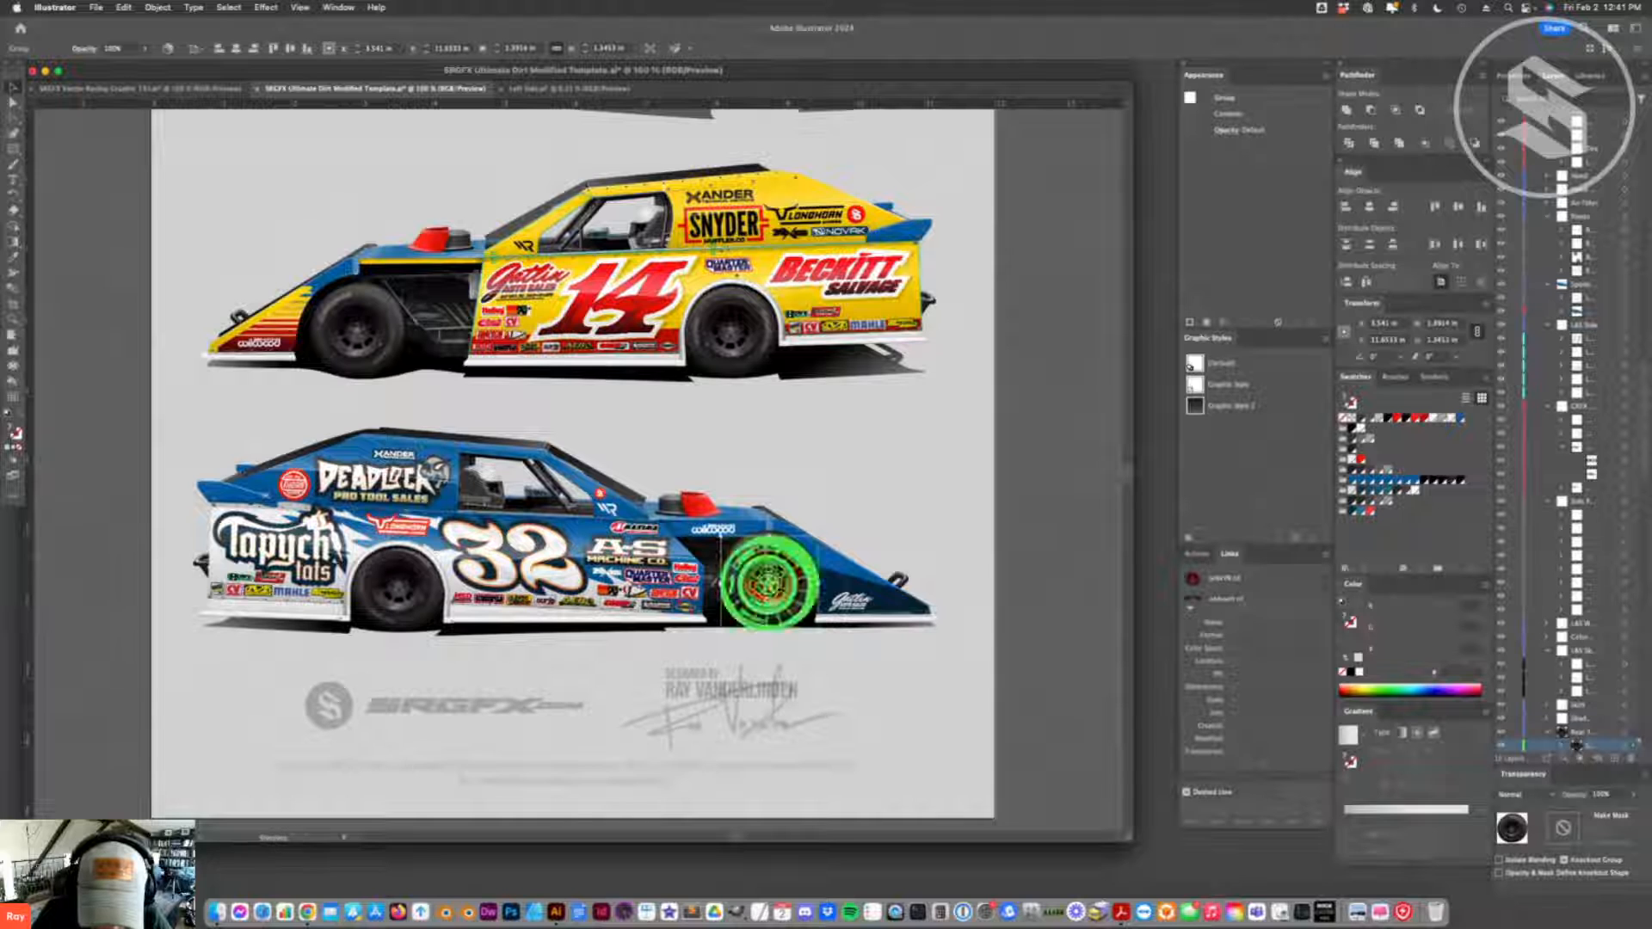
{"action": "left_click_drag", "start_coordinate": [789, 546], "coordinate": [996, 519]}
{"action": "key", "text": "Delete"}
{"action": "left_click", "coordinate": [784, 631]}
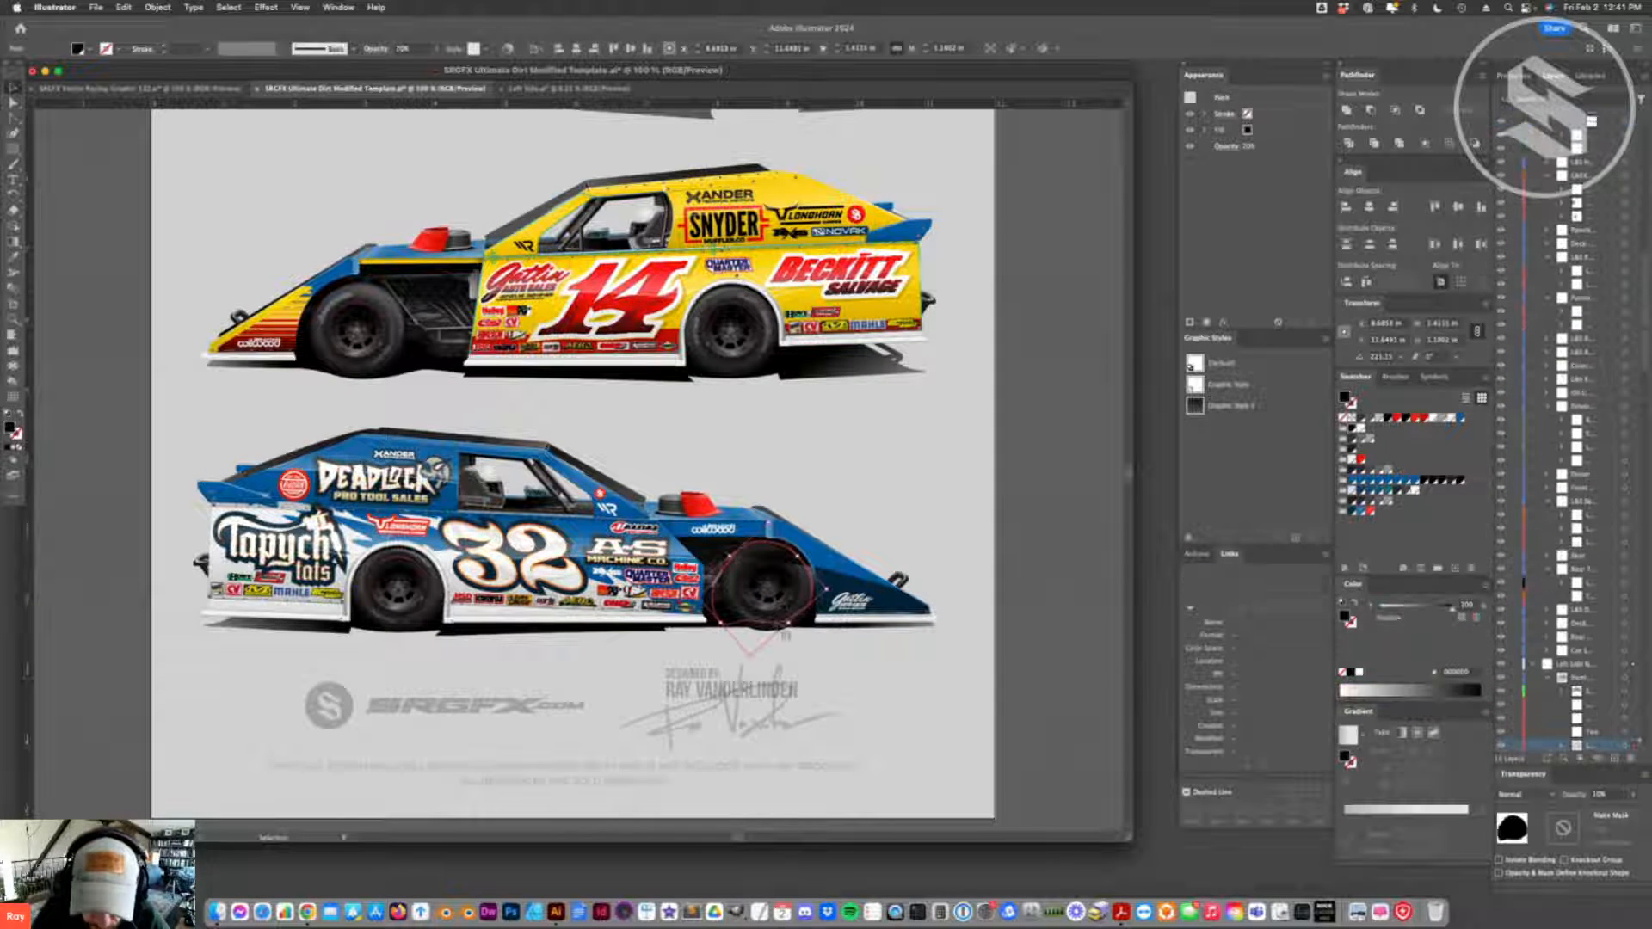
{"action": "key", "text": "super+z"}
{"action": "key", "text": "super+z"}
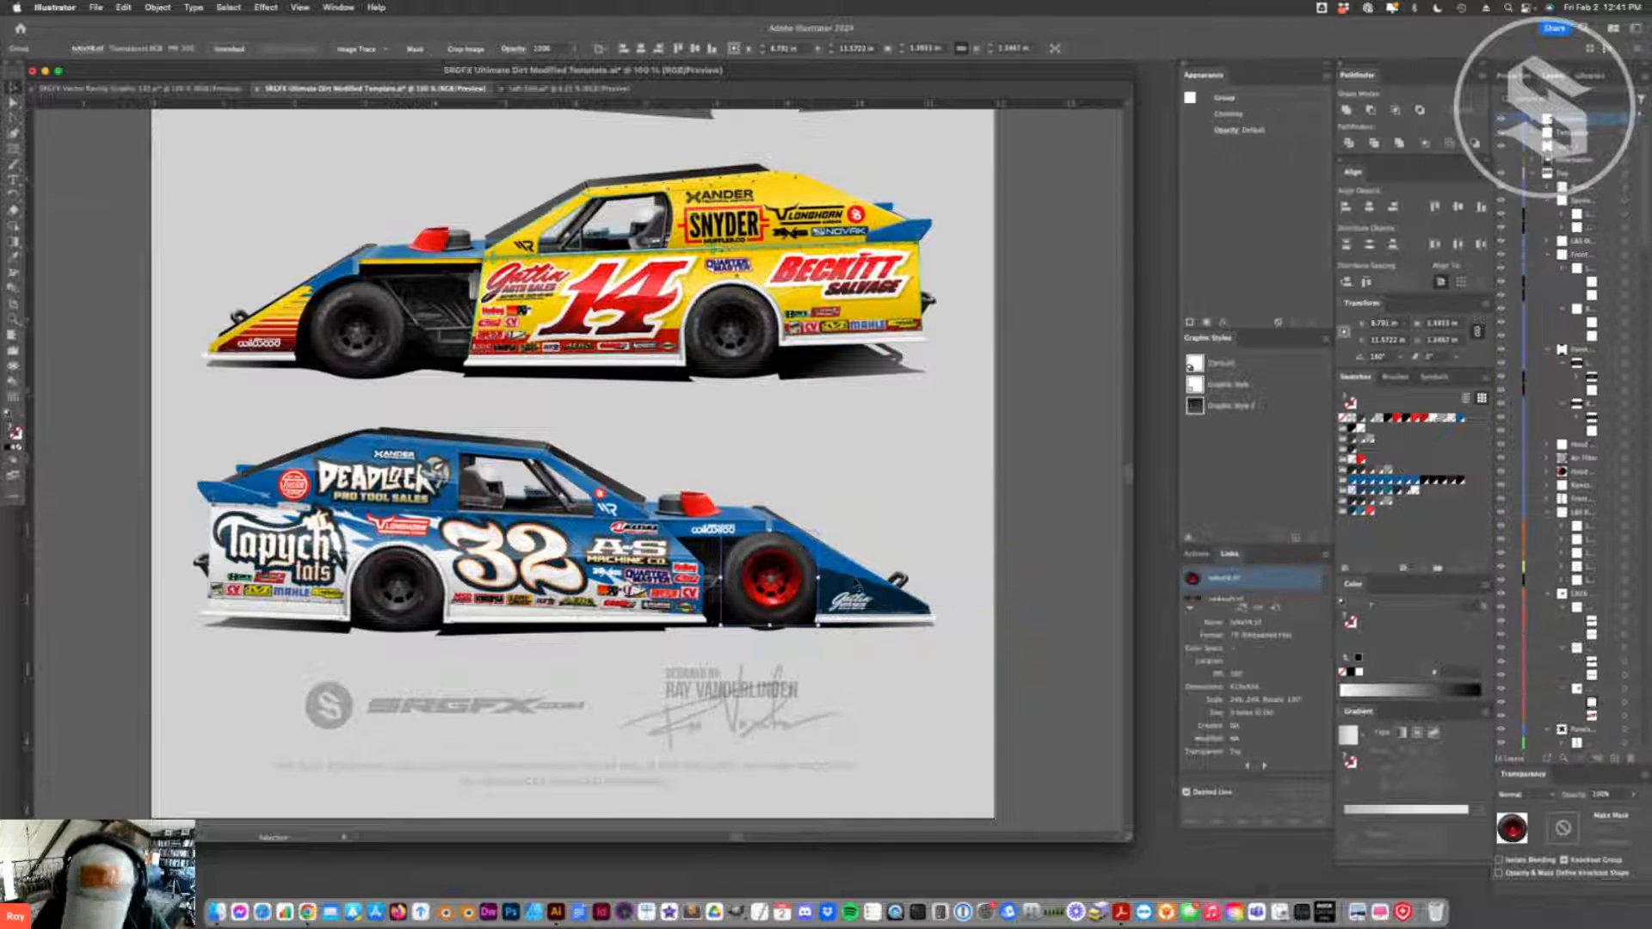
{"action": "key", "text": "Delete"}
- Try deleting the black front wheel of the number 32 car and undo the deletion
{"action": "left_click", "coordinate": [779, 619]}
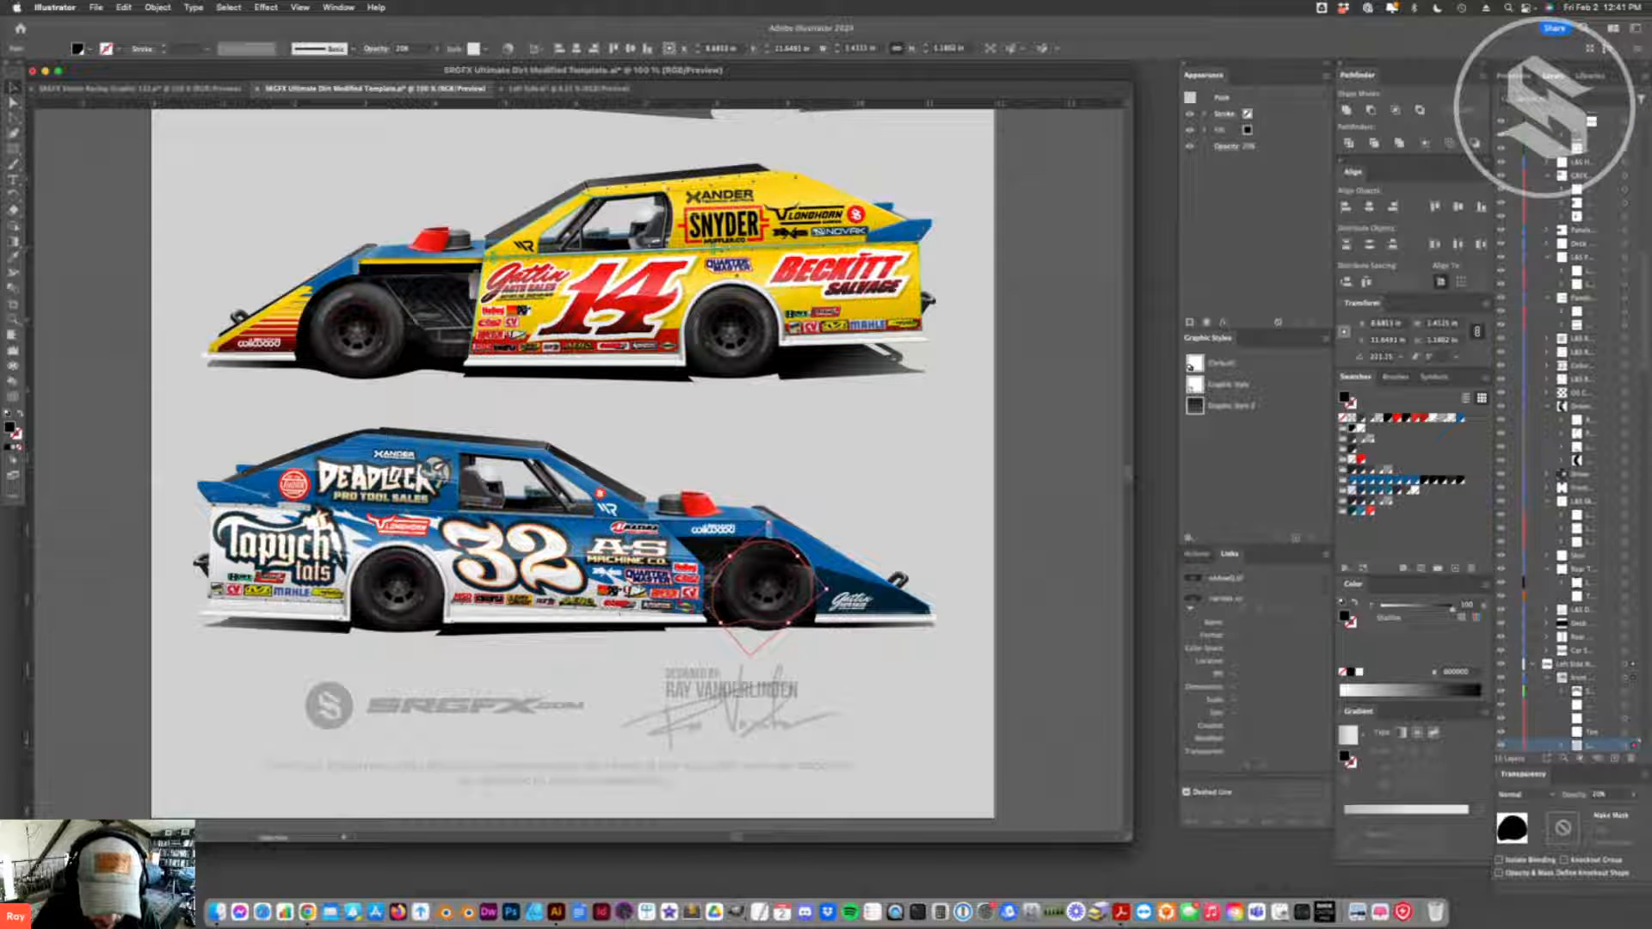
{"action": "left_click", "coordinate": [759, 628]}
{"action": "key", "text": "Delete"}
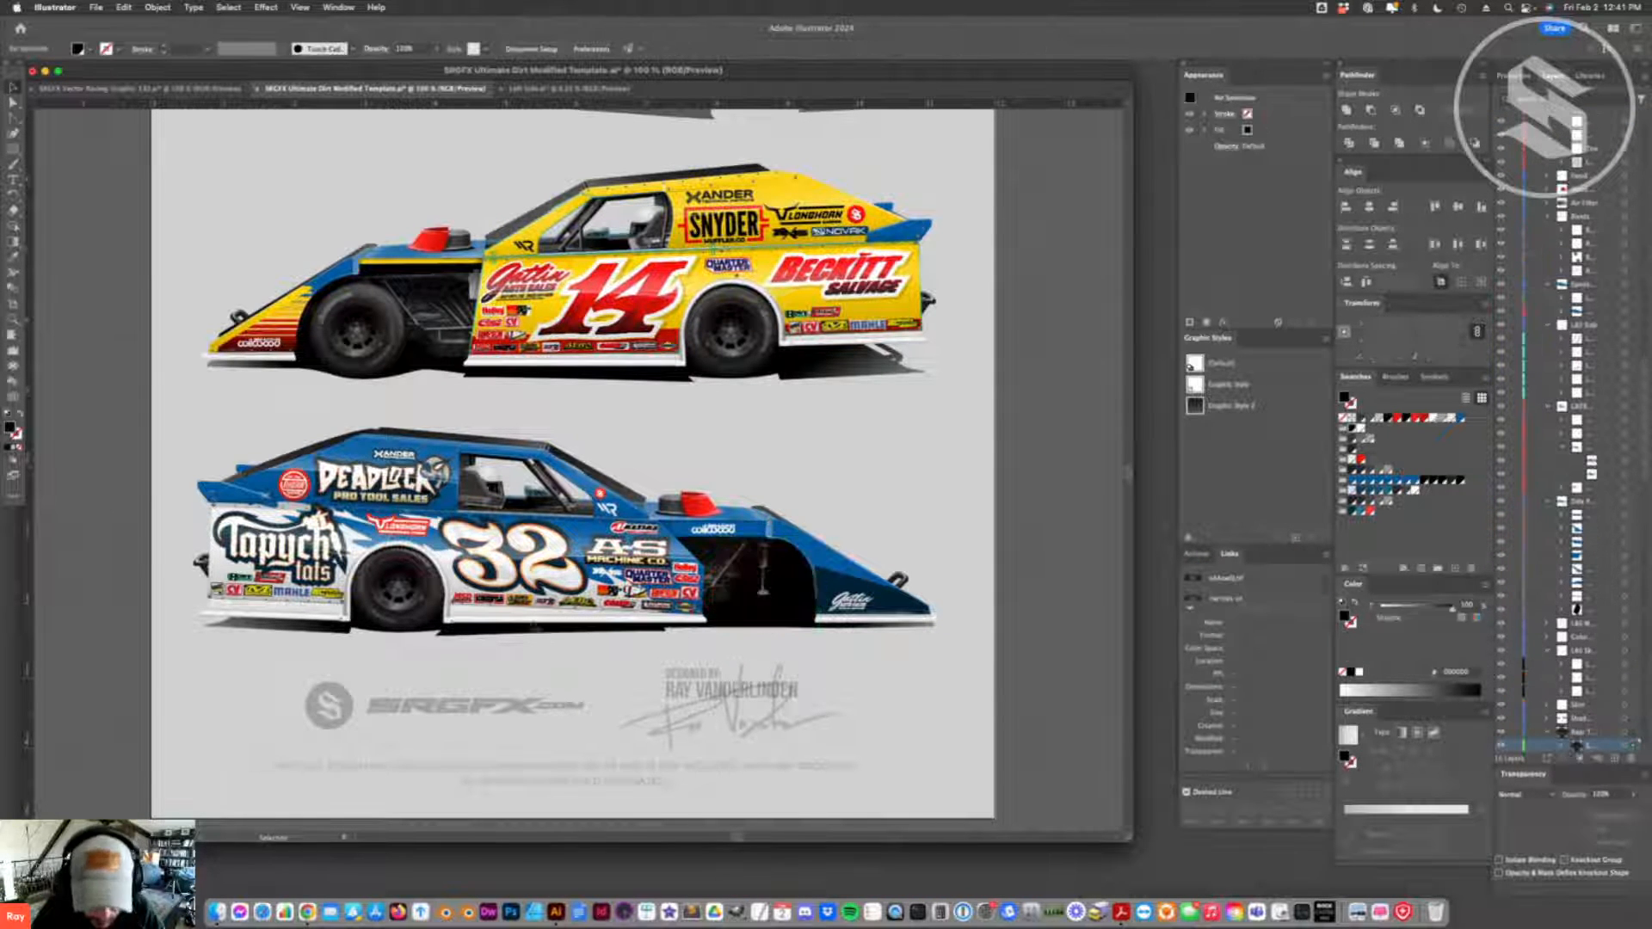
{"action": "left_click", "coordinate": [446, 627]}
{"action": "scroll", "coordinate": [1596, 284], "scroll_direction": "up", "scroll_amount": 5}
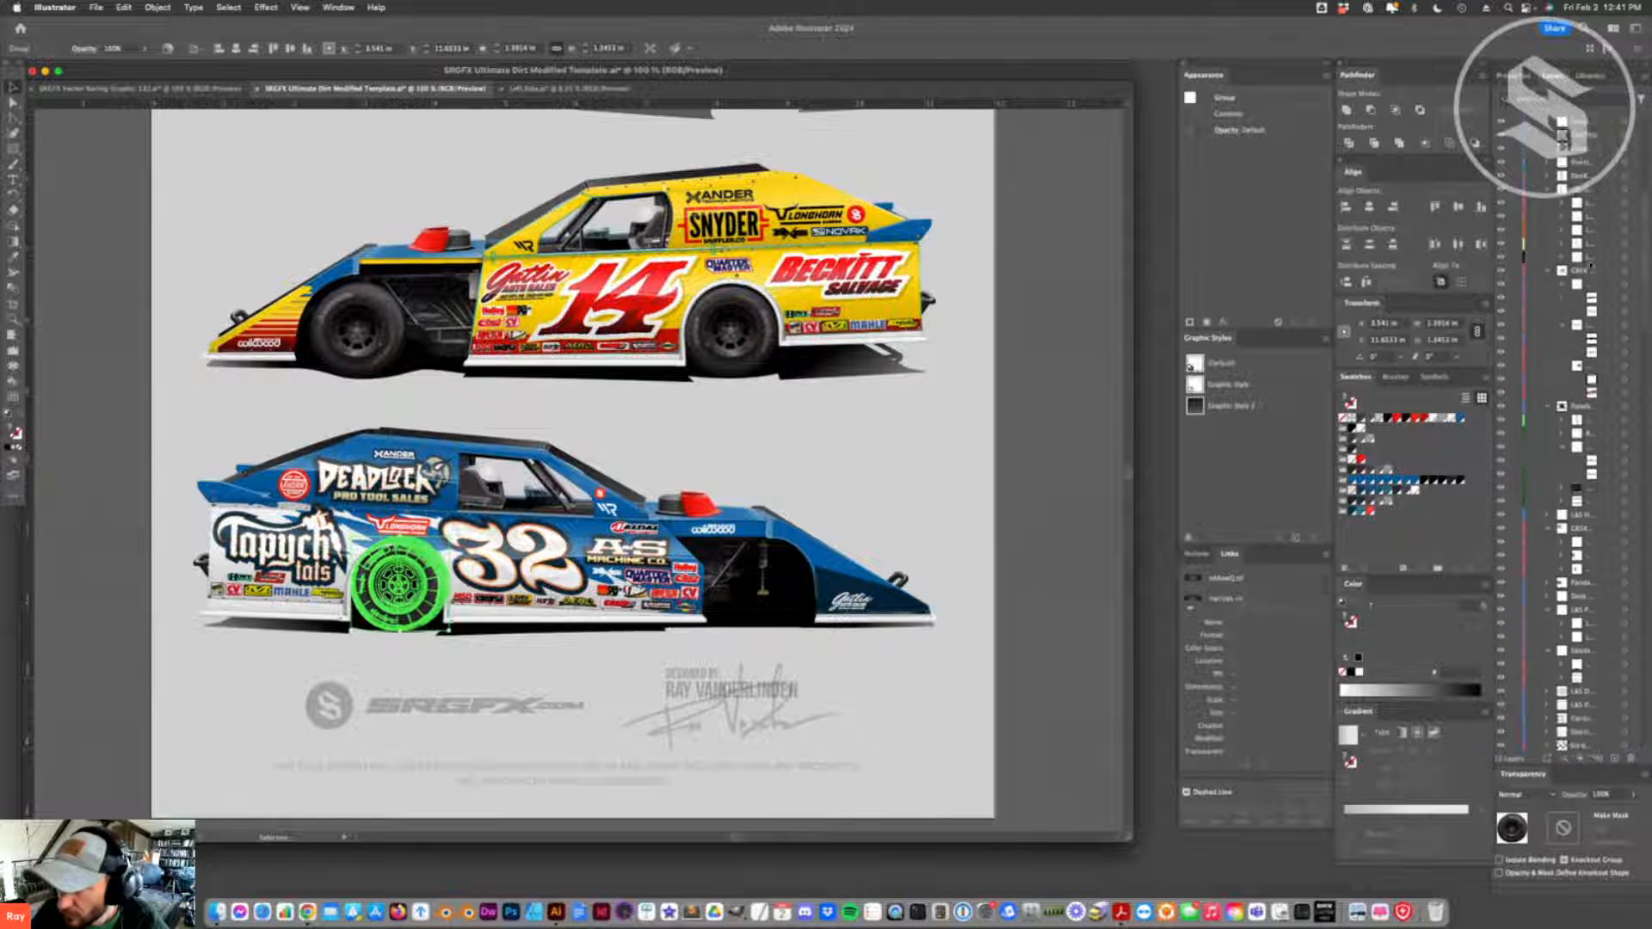
{"action": "scroll", "coordinate": [1631, 204], "scroll_direction": "down", "scroll_amount": 5}
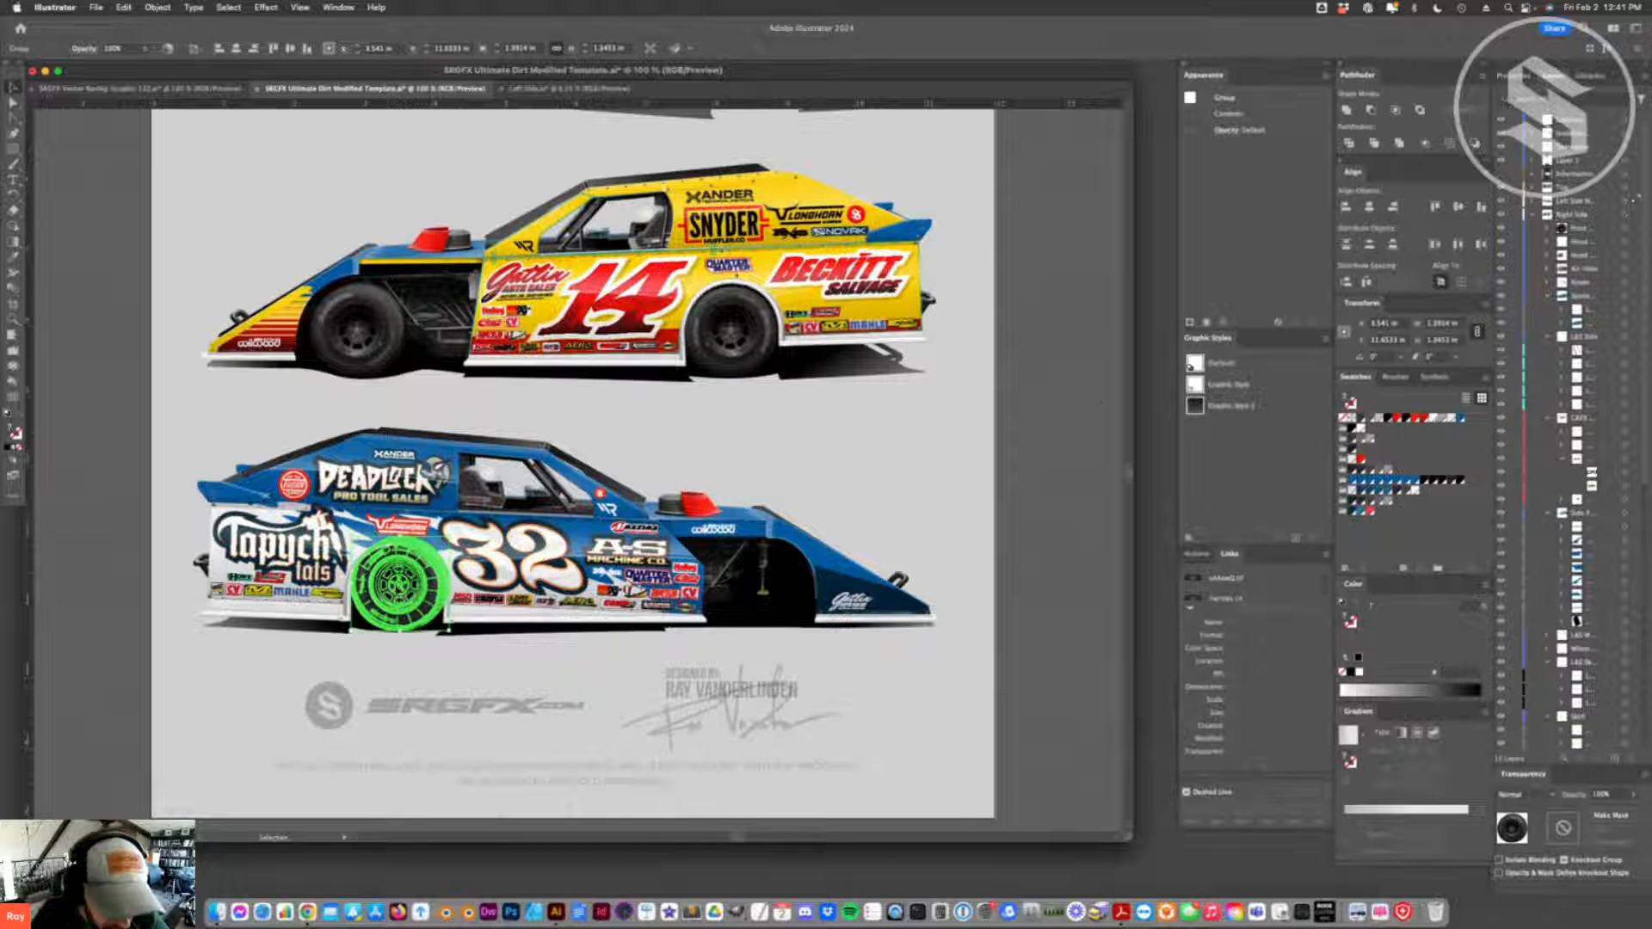
{"action": "key", "text": "super+z"}
{"action": "key", "text": "super+z"}
{"action": "key", "text": "super+z"}
{"action": "key", "text": "super+z"}
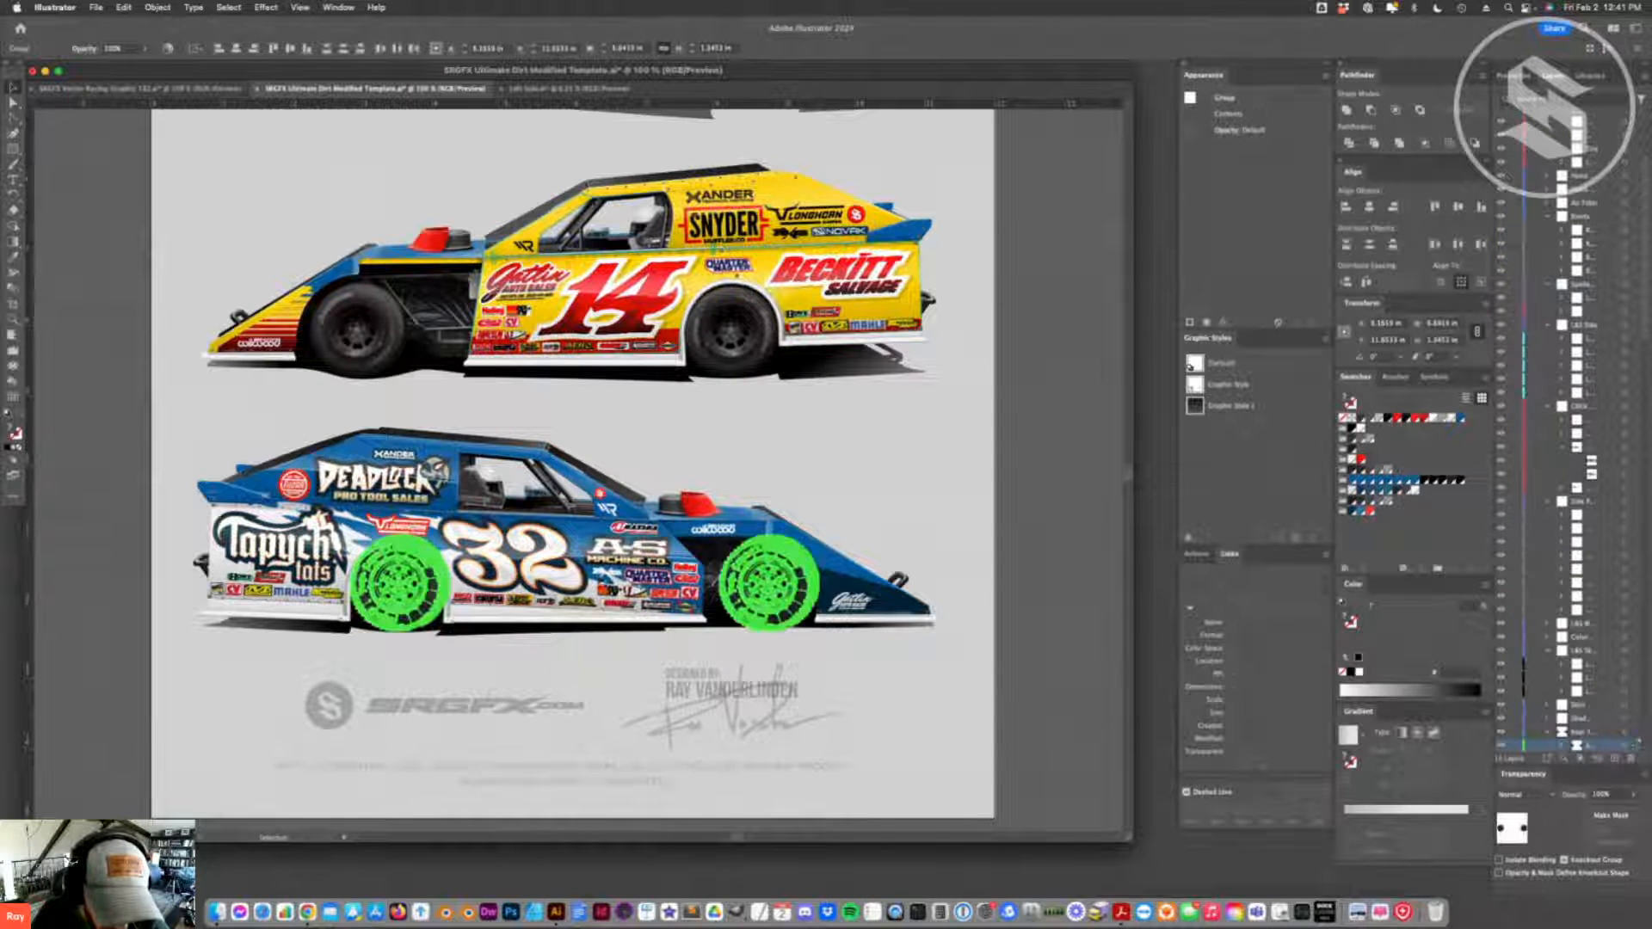
- Lock the dark shadow shape over the number 32 car's front wheel and reflect the black front wheel
{"action": "left_click", "coordinate": [788, 612]}
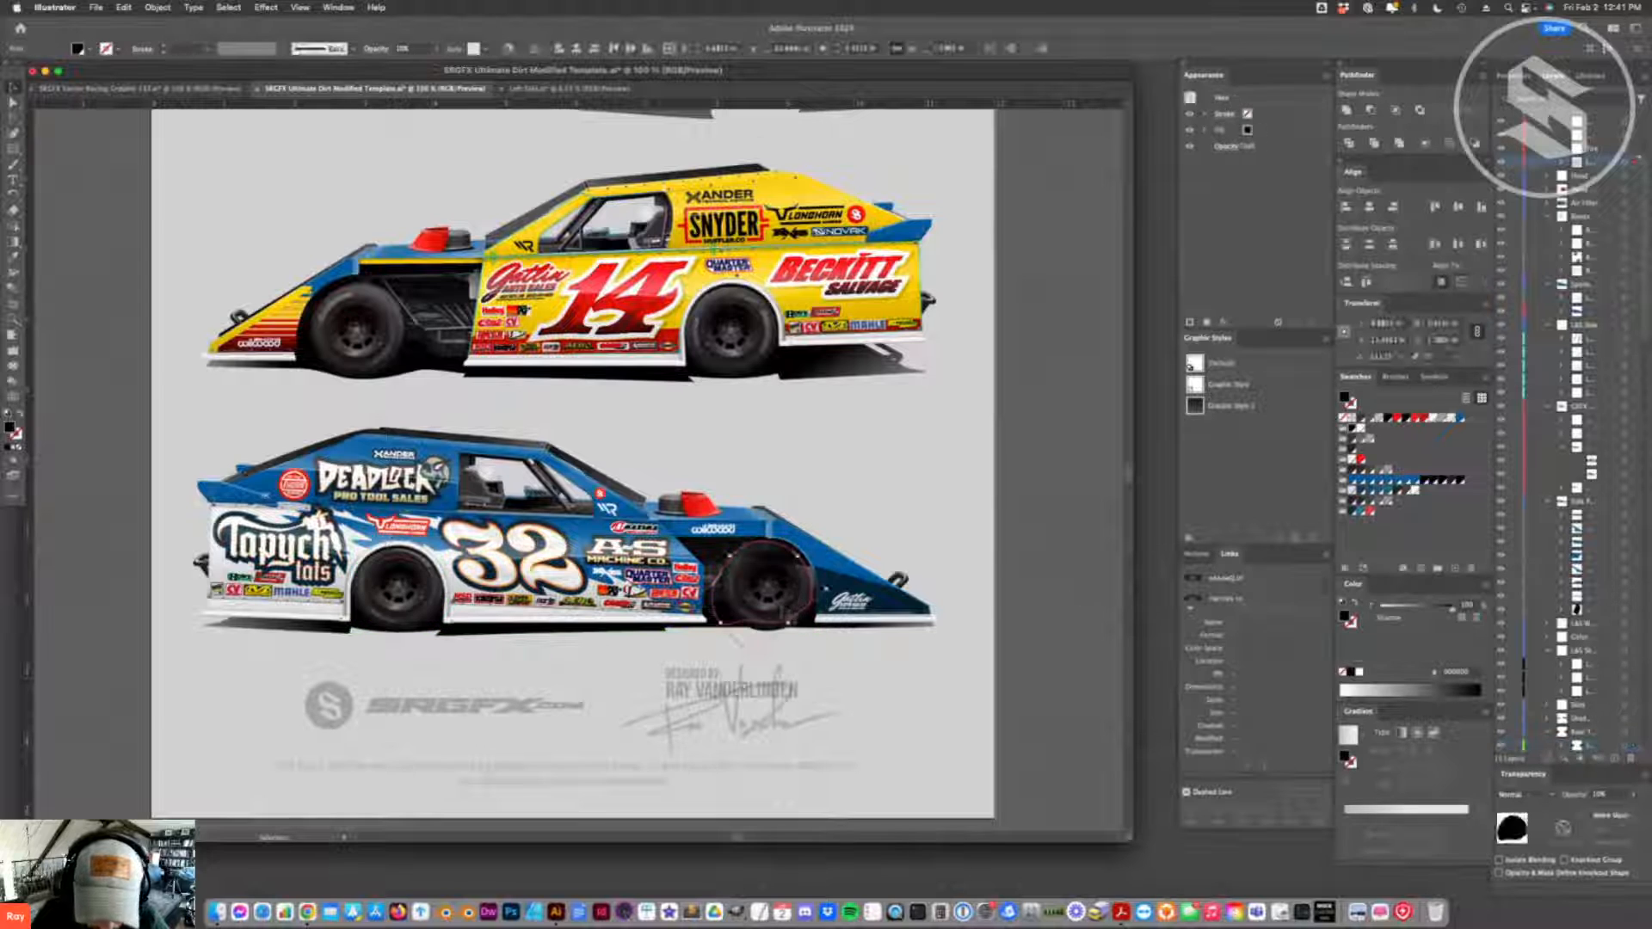
{"action": "key", "text": "super+2"}
{"action": "left_click", "coordinate": [788, 612]}
{"action": "scroll", "coordinate": [1600, 295], "scroll_direction": "up", "scroll_amount": 5}
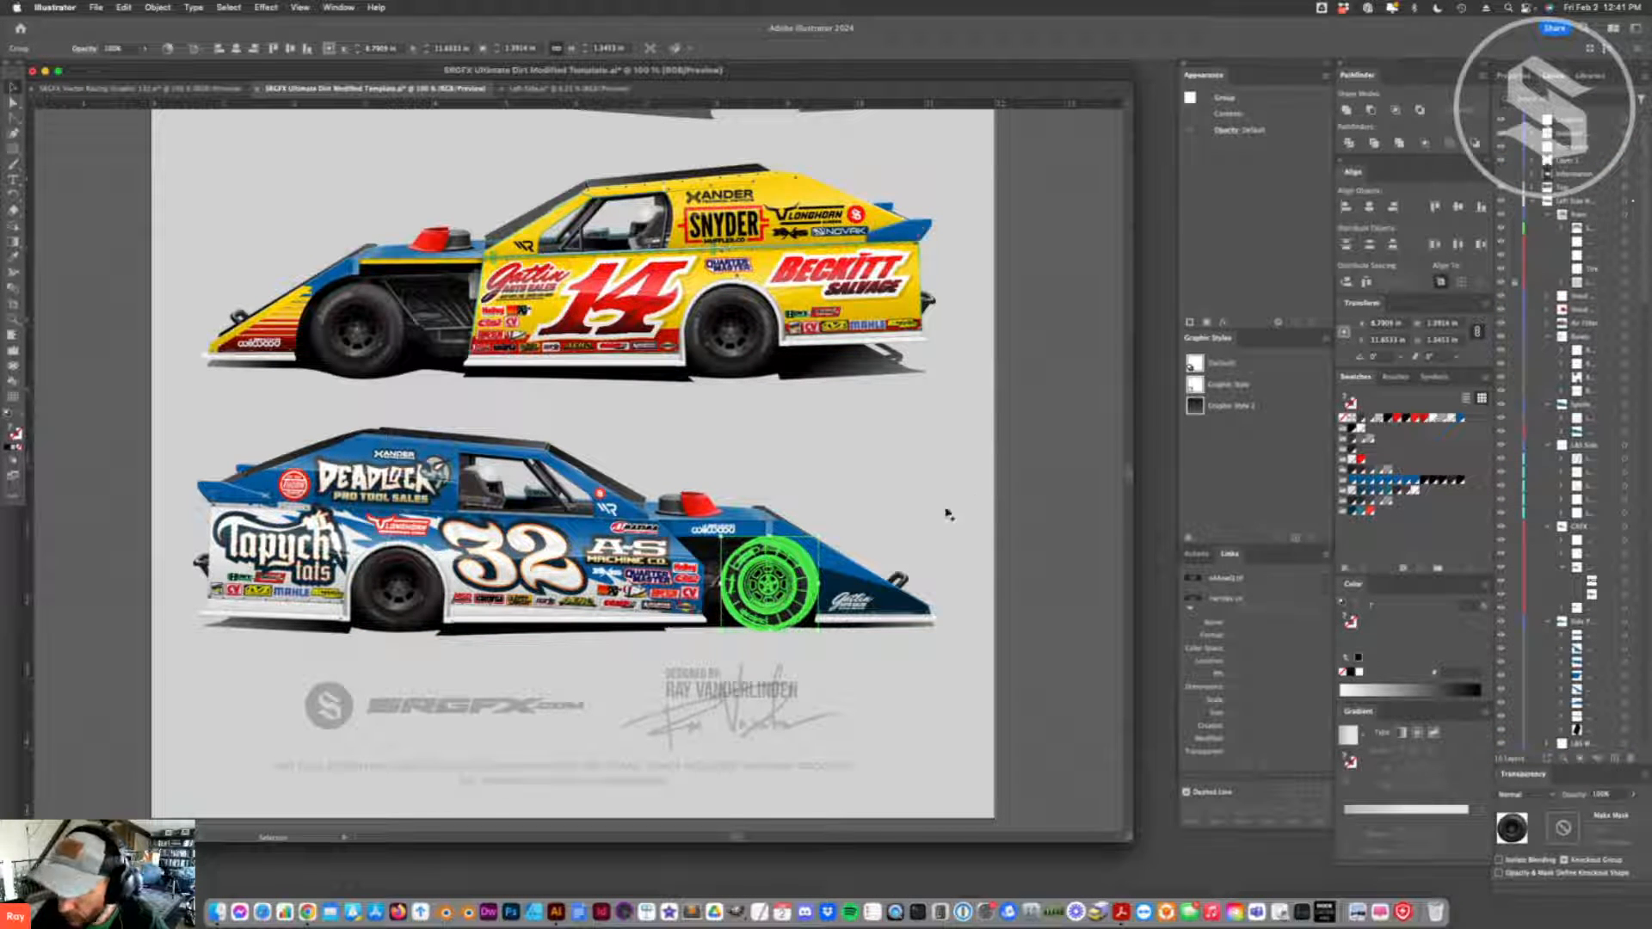
{"action": "right_click", "coordinate": [785, 574]}
{"action": "mouse_move", "coordinate": [793, 741]}
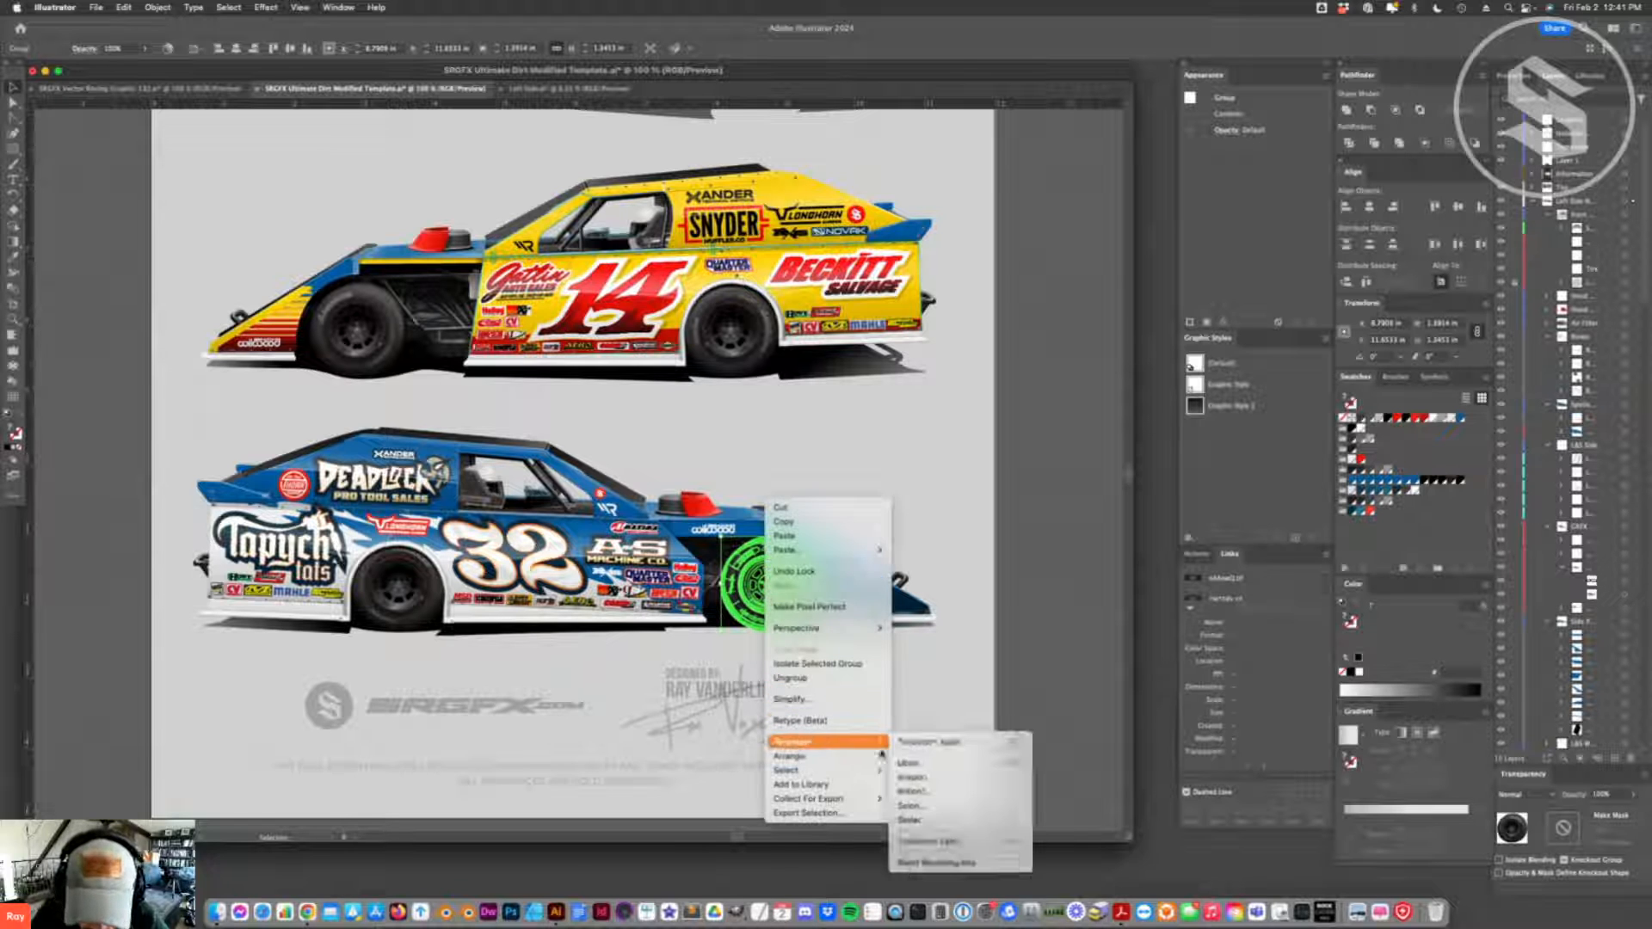
{"action": "left_click", "coordinate": [929, 792]}
{"action": "left_click", "coordinate": [1075, 810]}
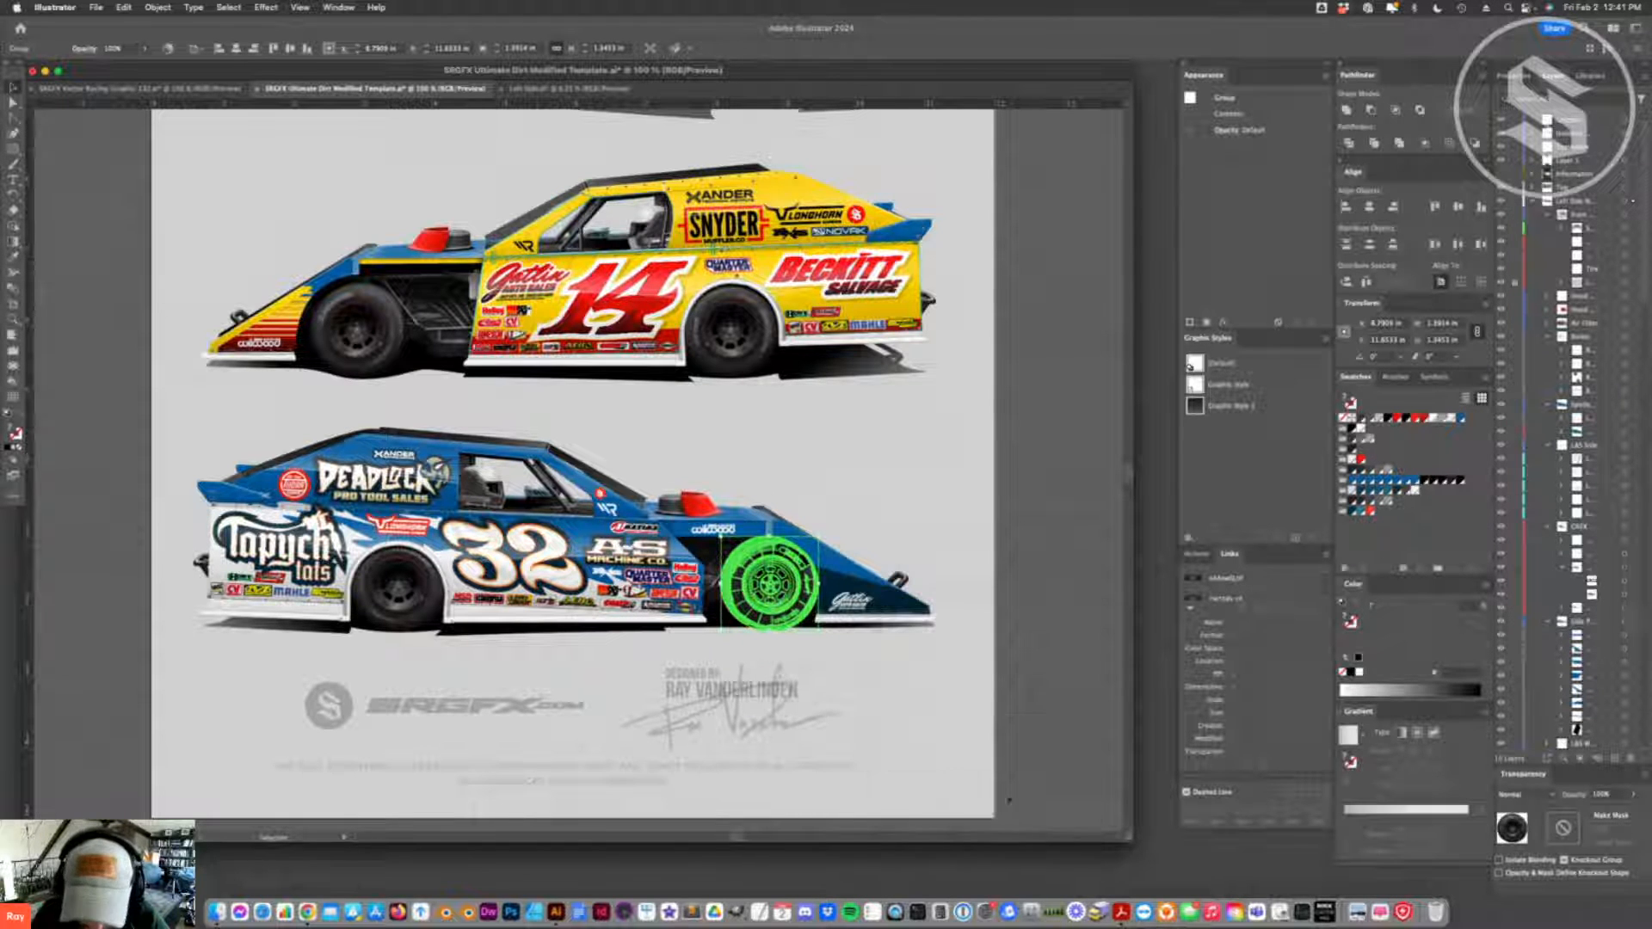
- Nudge the reflected front wheel slightly to the left so it sits within the wheel well
{"action": "key", "text": "Left"}
{"action": "key", "text": "Left"}
{"action": "key", "text": "Left"}
{"action": "key", "text": "Left"}
{"action": "key", "text": "Left"}
{"action": "key", "text": "Left"}
{"action": "key", "text": "Left"}
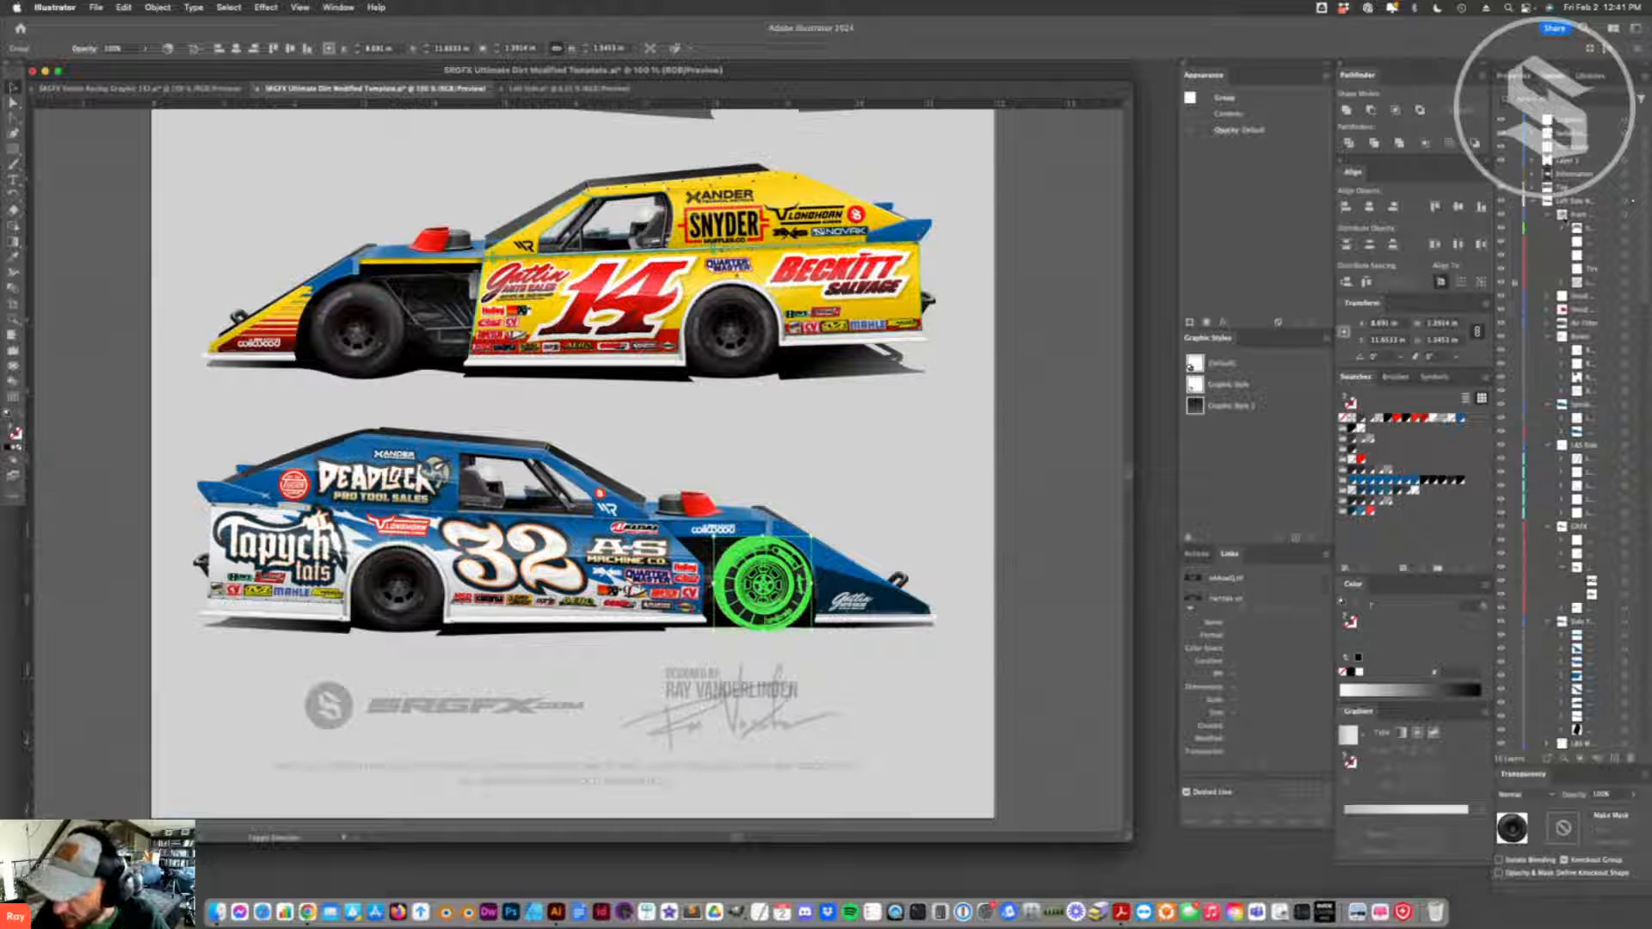
- Move the reflected front wheel out of its current sublayer into the left side layer
{"action": "left_click", "coordinate": [1533, 201]}
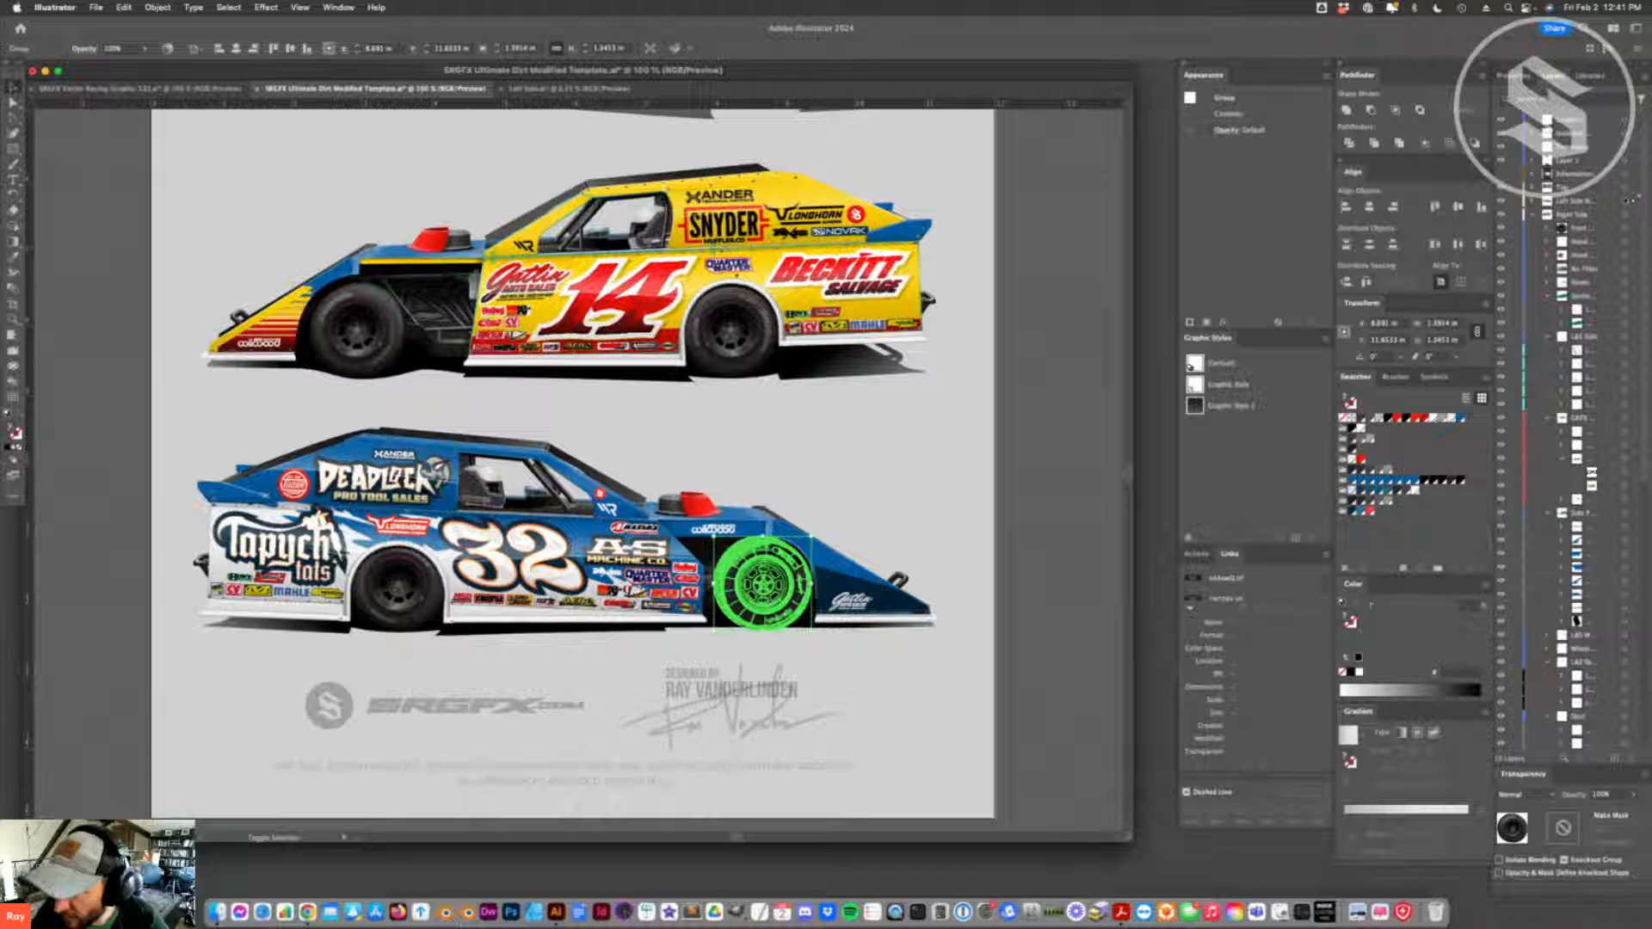
{"action": "scroll", "coordinate": [1633, 198], "scroll_direction": "down", "scroll_amount": 3}
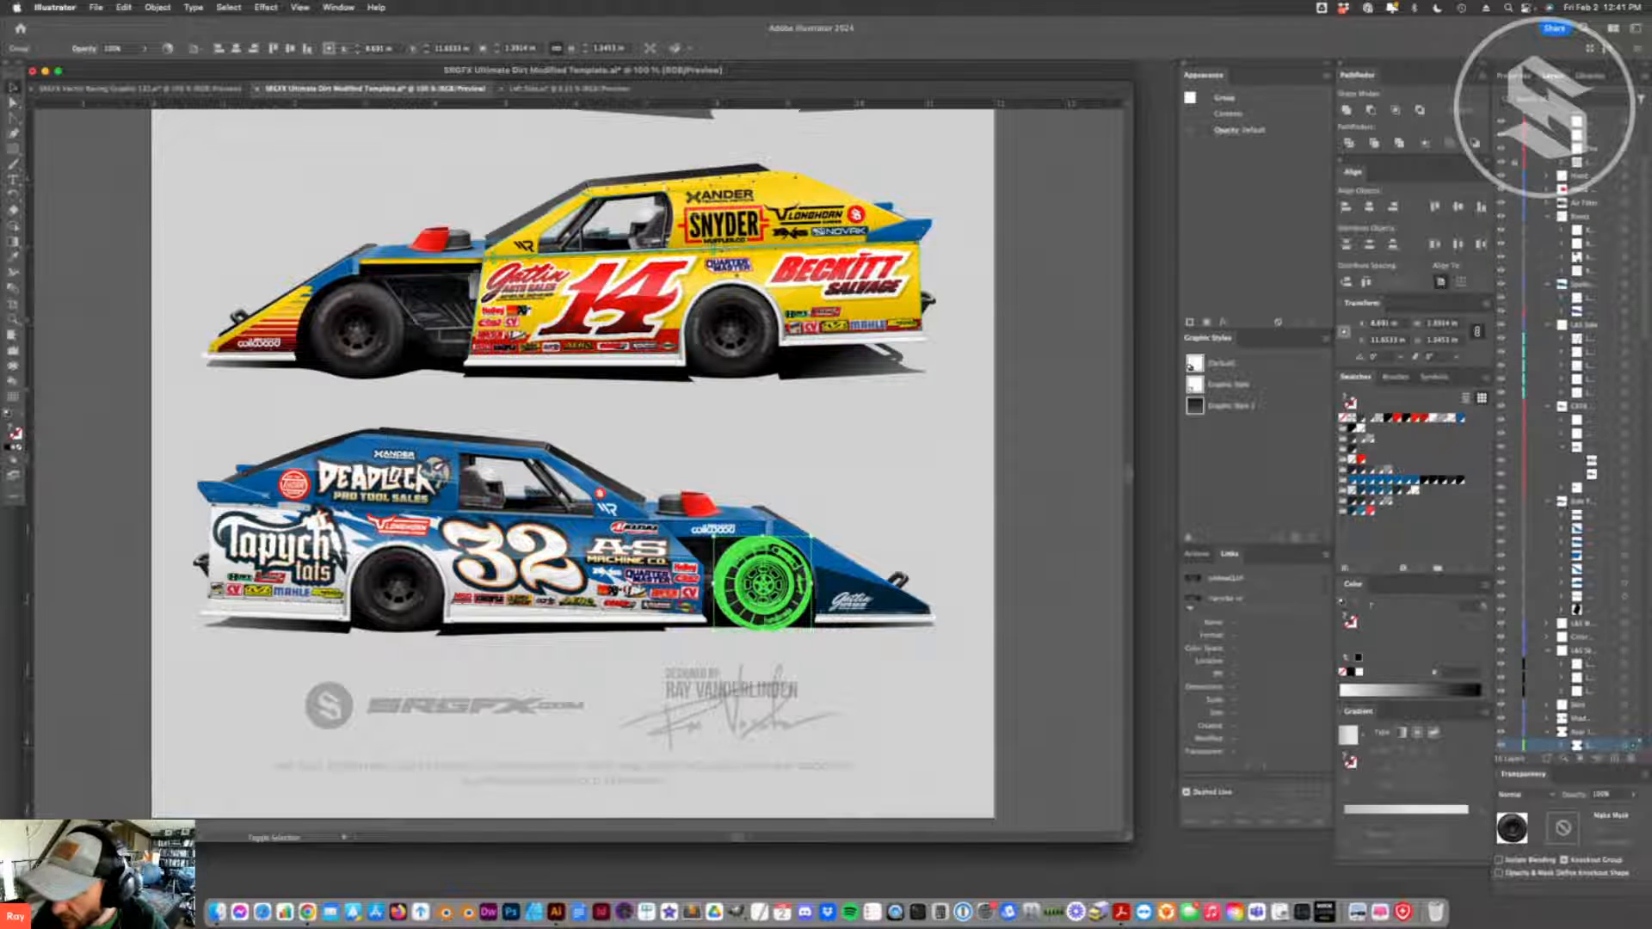
{"action": "scroll", "coordinate": [1632, 199], "scroll_direction": "up", "scroll_amount": 5}
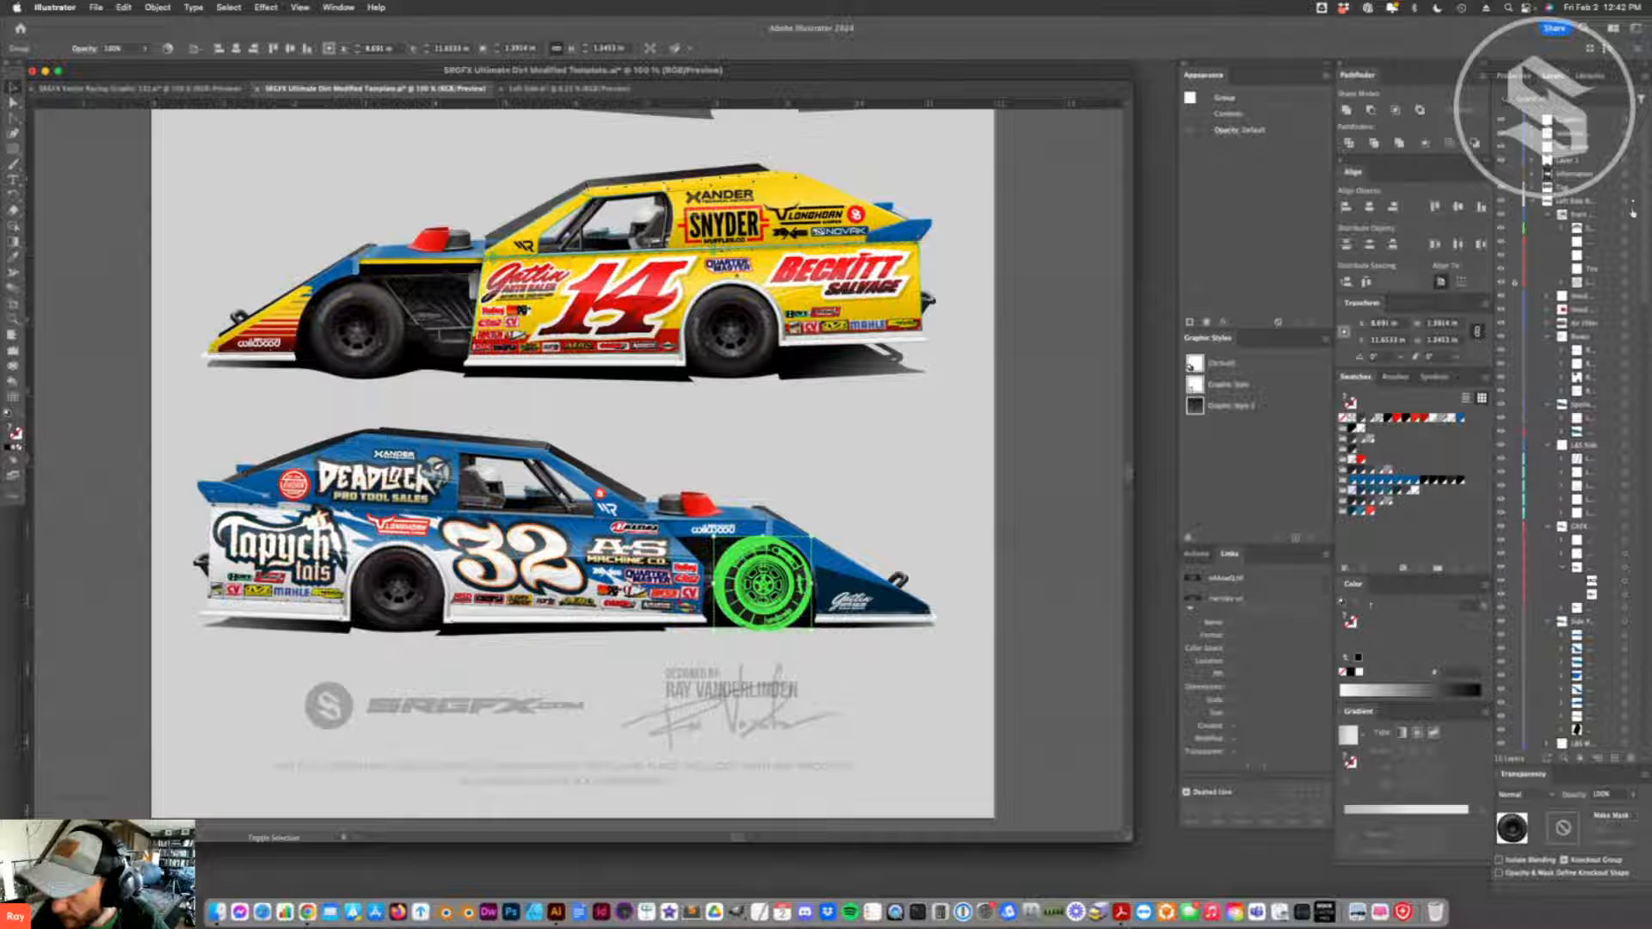
{"action": "left_click_drag", "start_coordinate": [1632, 205], "coordinate": [1633, 203]}
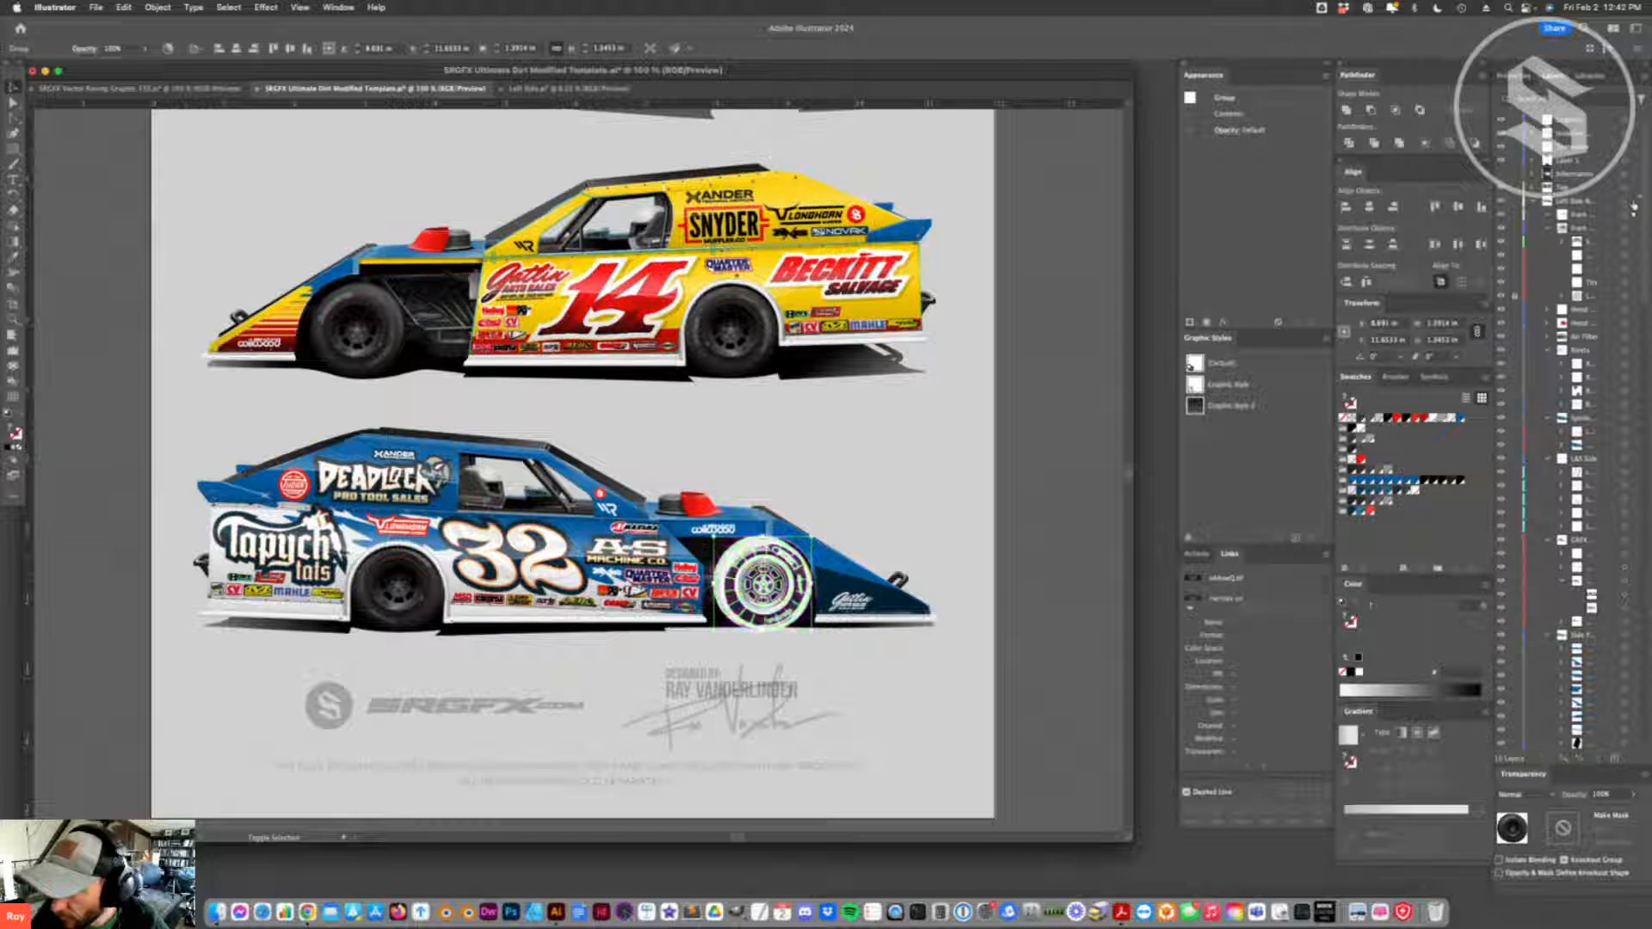
- Check the placement of the black front wheel on the number 32 car with its selection edges hidden
{"action": "left_click", "coordinate": [975, 594]}
{"action": "left_click", "coordinate": [766, 586]}
{"action": "left_click", "coordinate": [958, 649]}
{"action": "left_click", "coordinate": [762, 587]}
{"action": "key", "text": "super+h"}
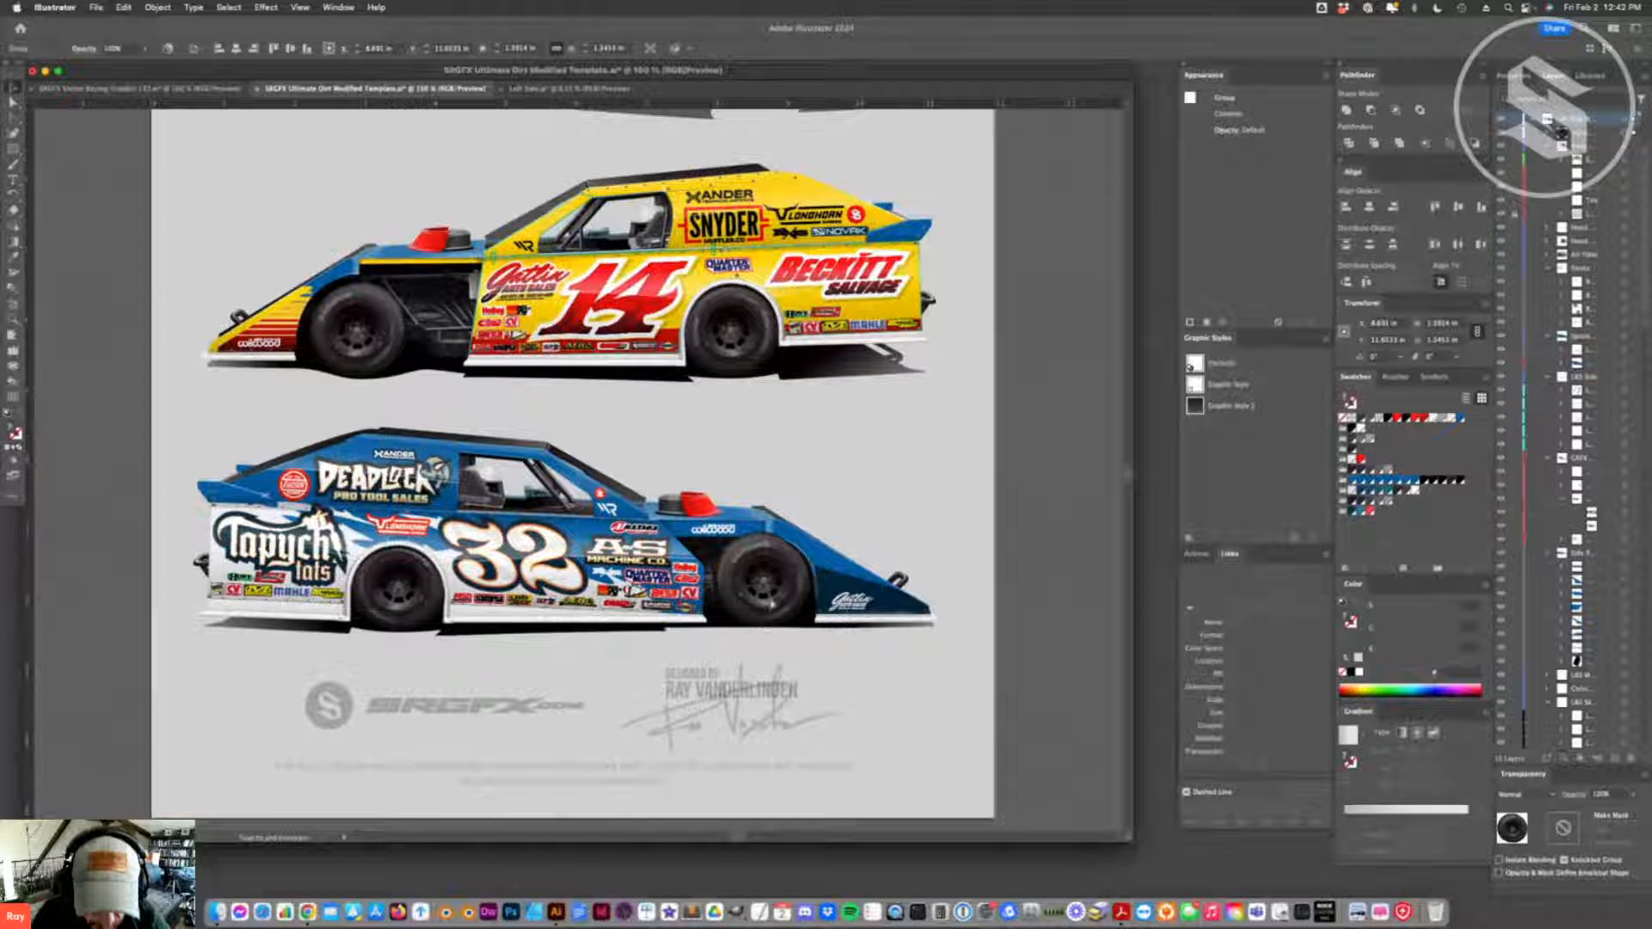
{"action": "key", "text": "super+h"}
{"action": "left_click", "coordinate": [1016, 647]}
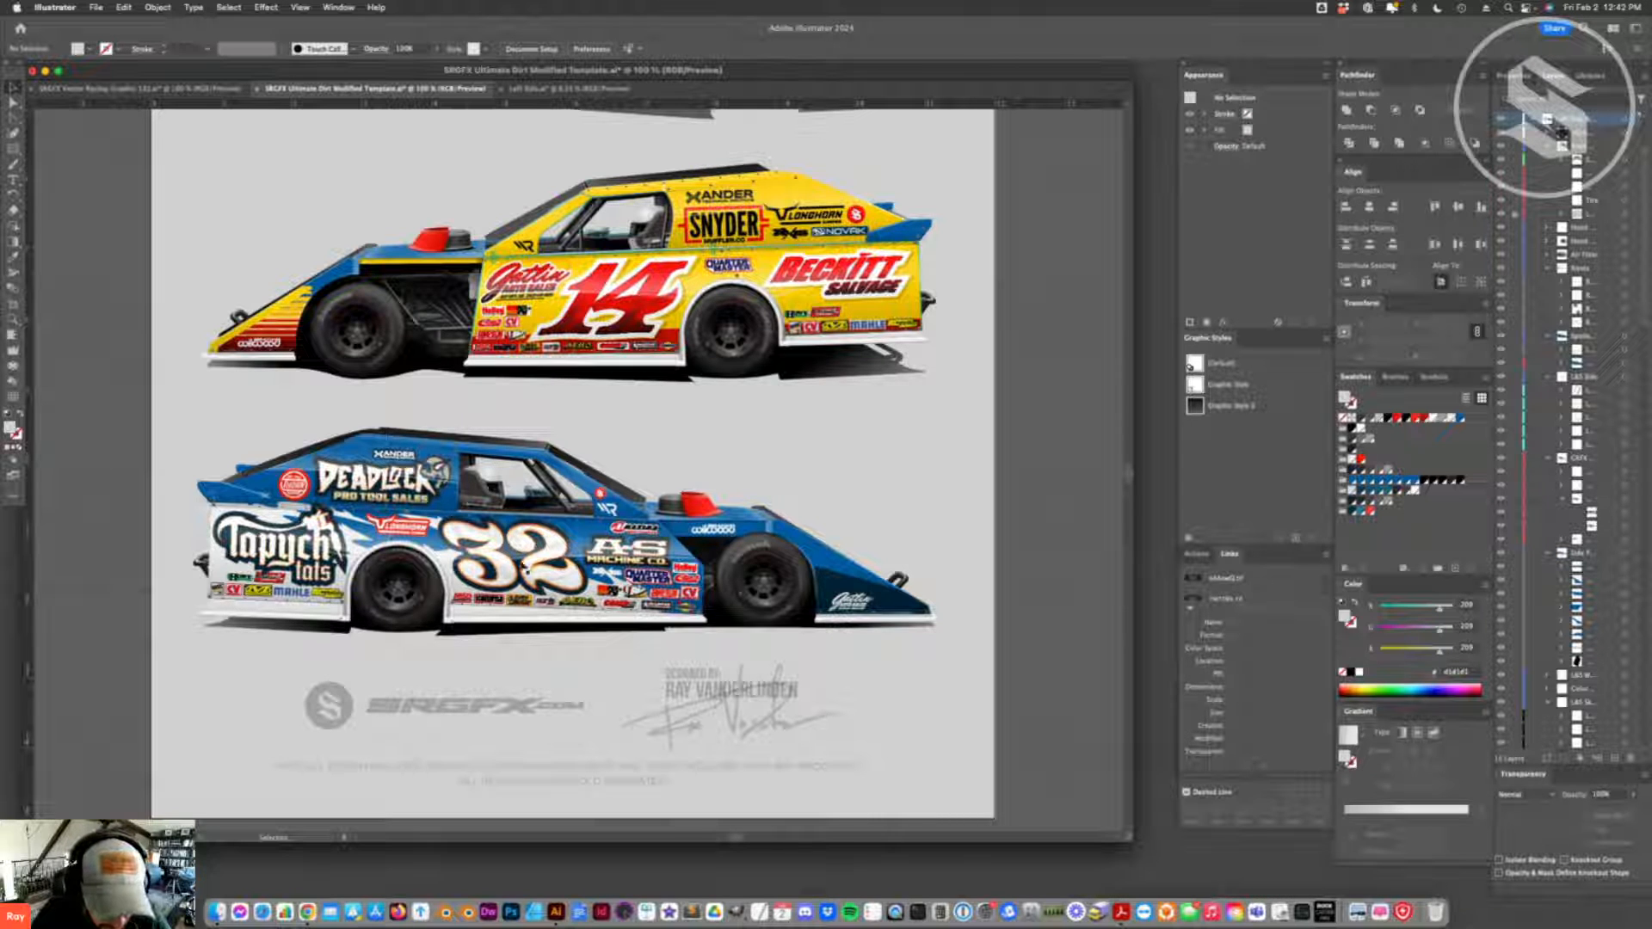
- Change the Wheel Color 1 swatch to Grayscale mode and set it to 73% black
{"action": "double_click", "coordinate": [1352, 471]}
{"action": "left_click", "coordinate": [1042, 467]}
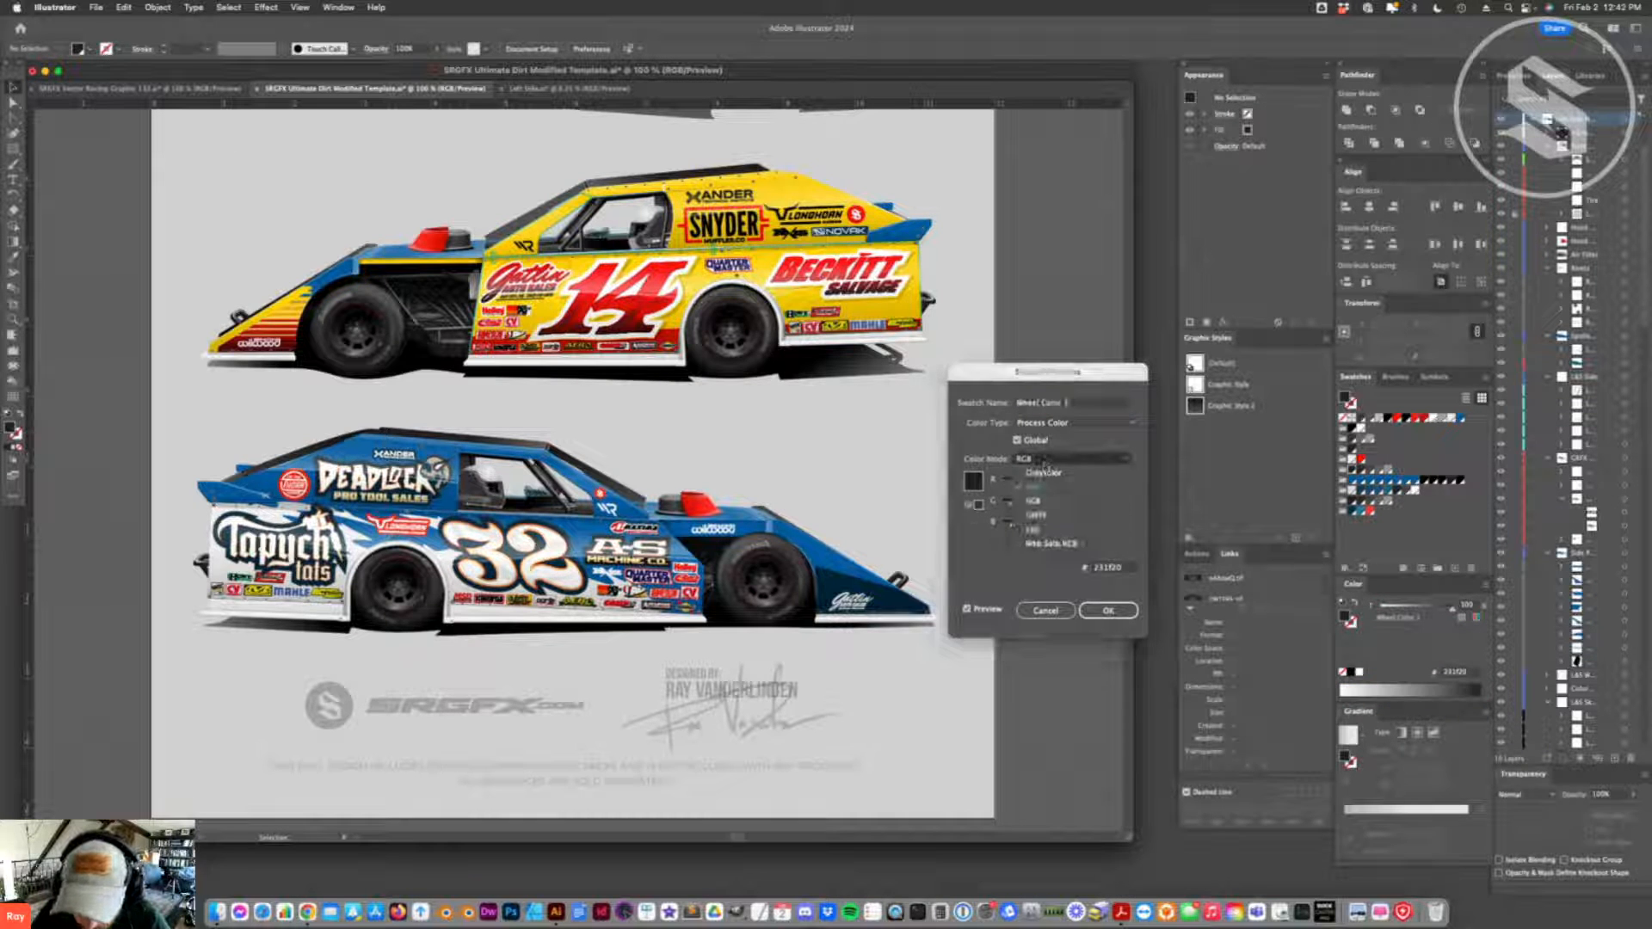
{"action": "left_click", "coordinate": [1044, 478]}
{"action": "left_click_drag", "start_coordinate": [1074, 484], "coordinate": [1054, 485]}
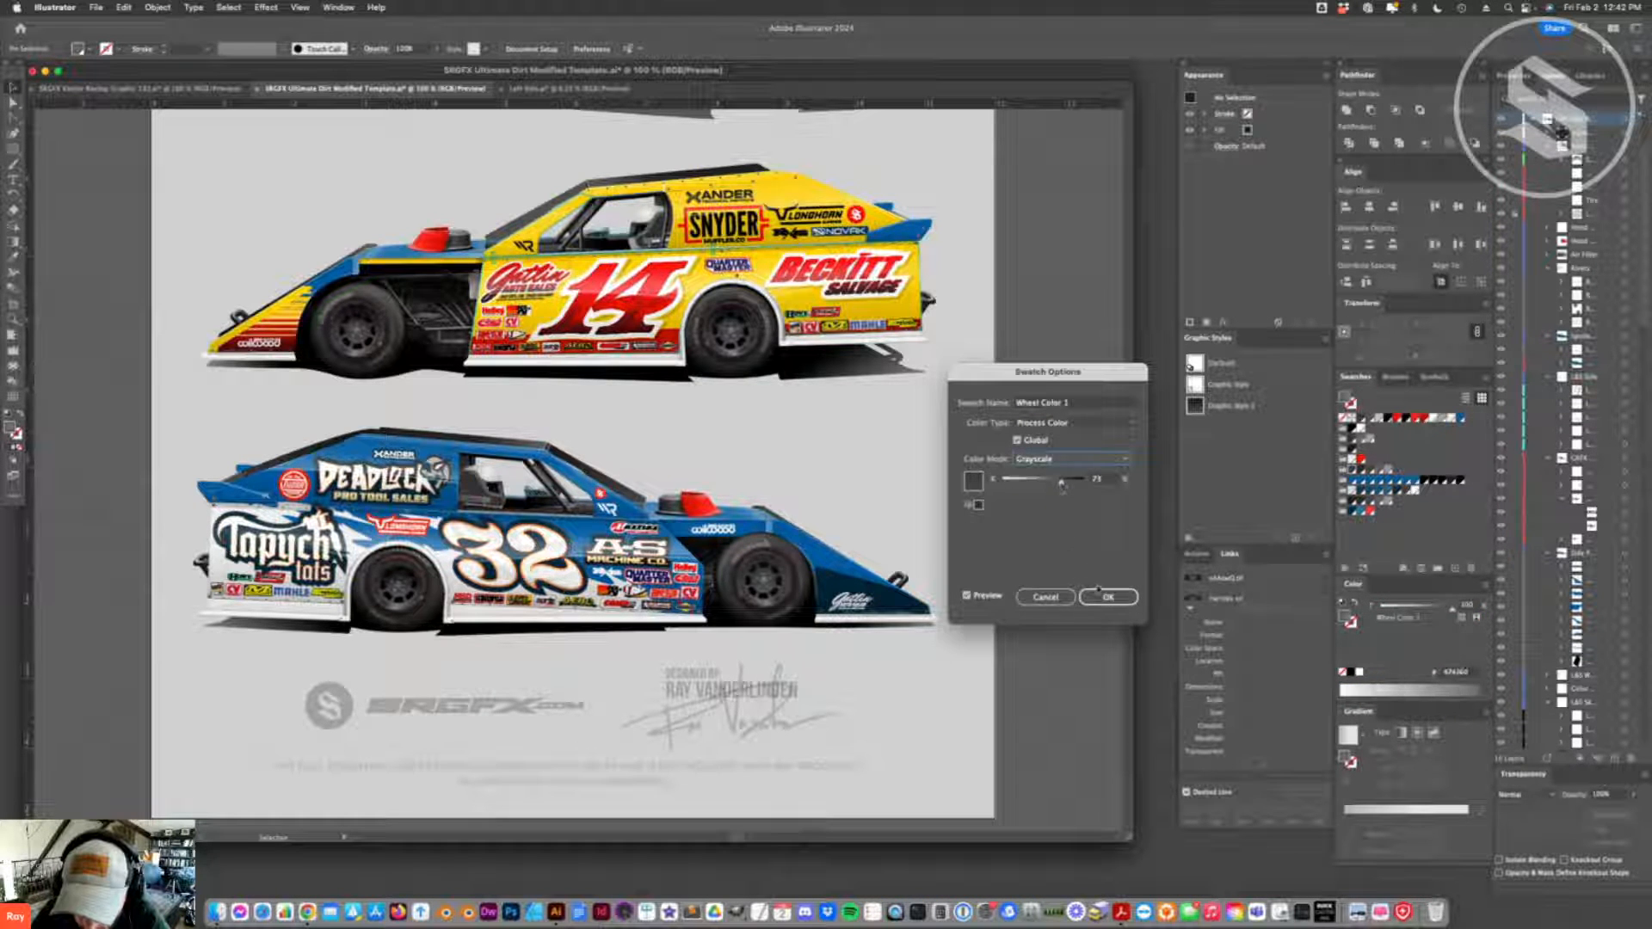
{"action": "left_click", "coordinate": [1108, 597]}
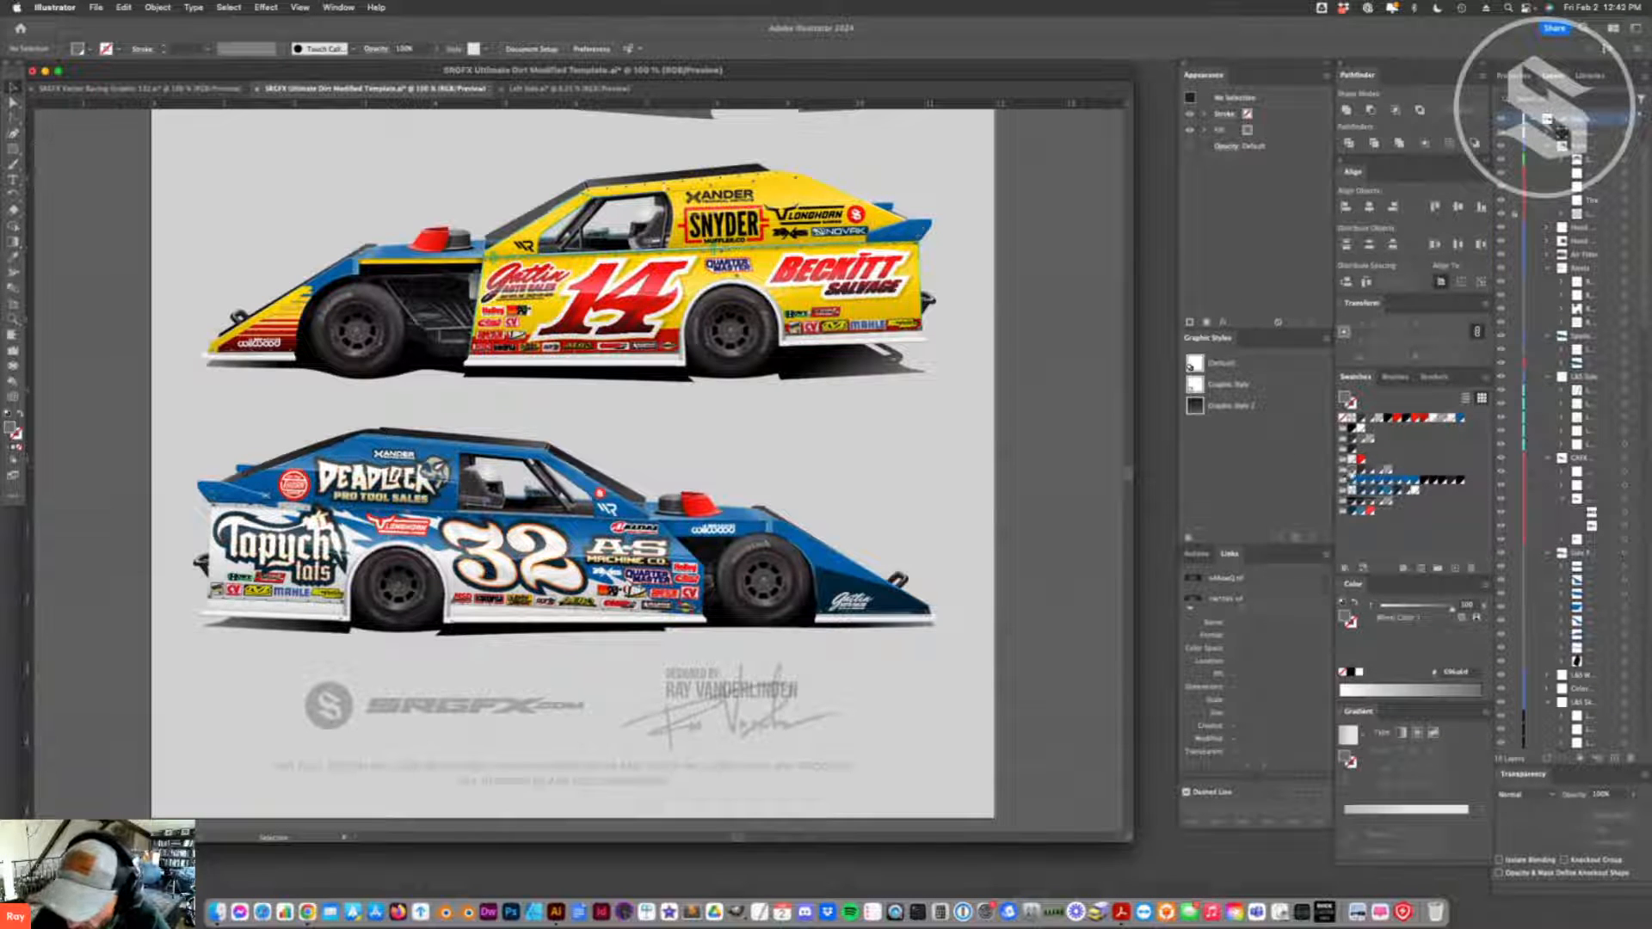
- Confirm the options of the Wheel Color 2 swatch and change Wheel Color 3 to a lighter gray in Grayscale mode
{"action": "double_click", "coordinate": [1355, 469]}
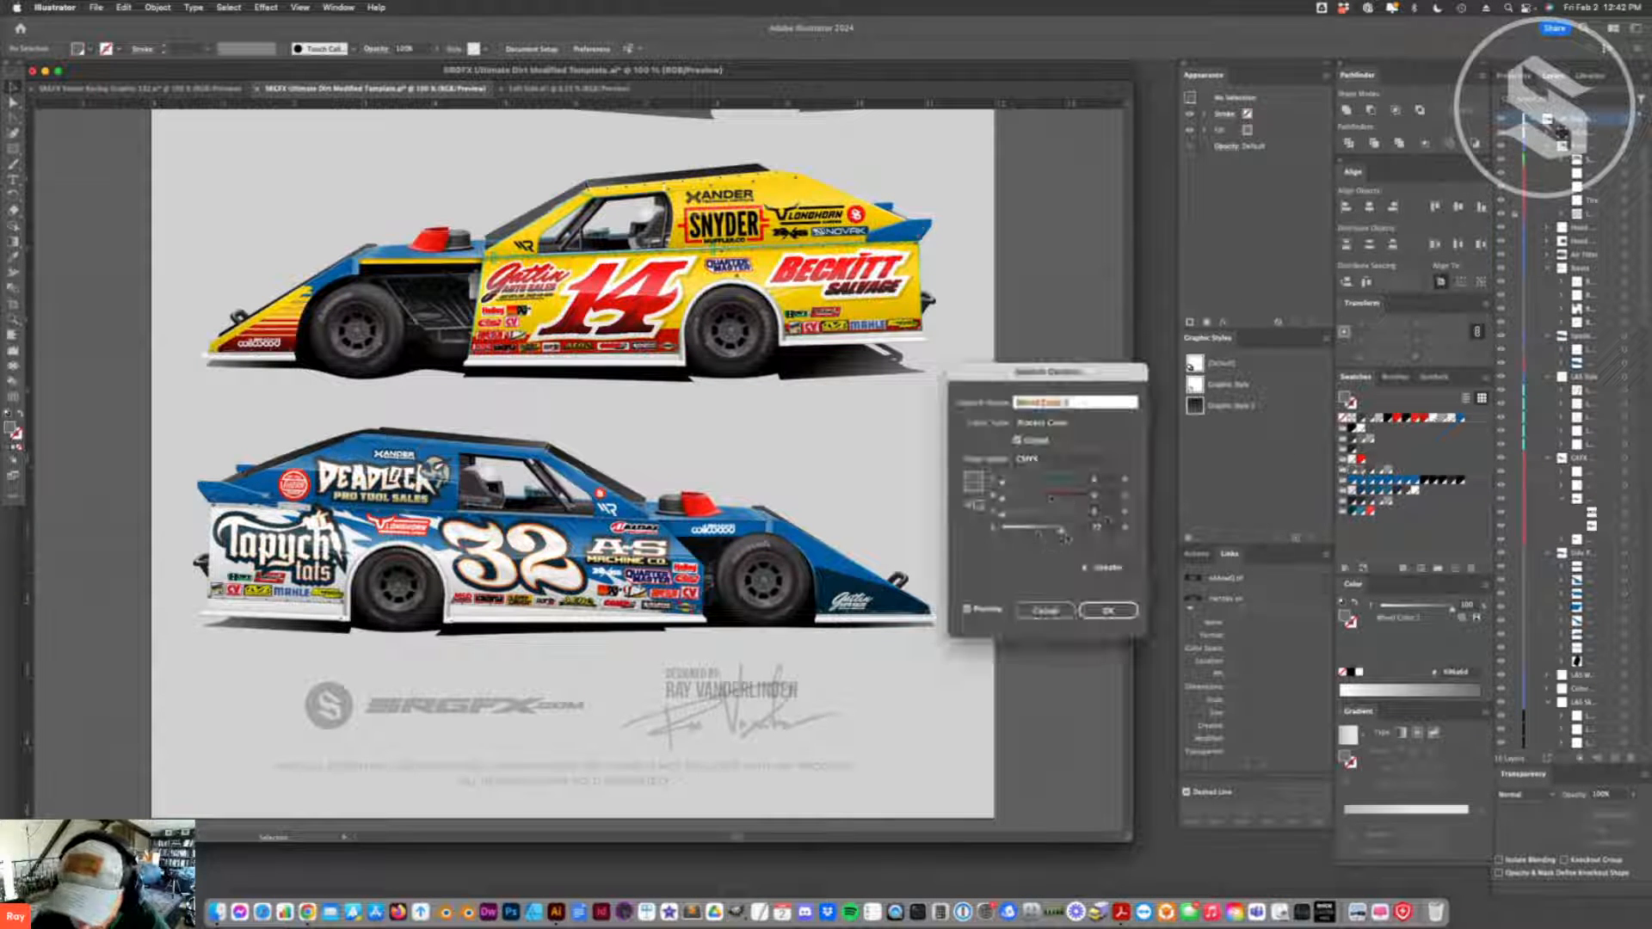
{"action": "left_click", "coordinate": [1108, 610]}
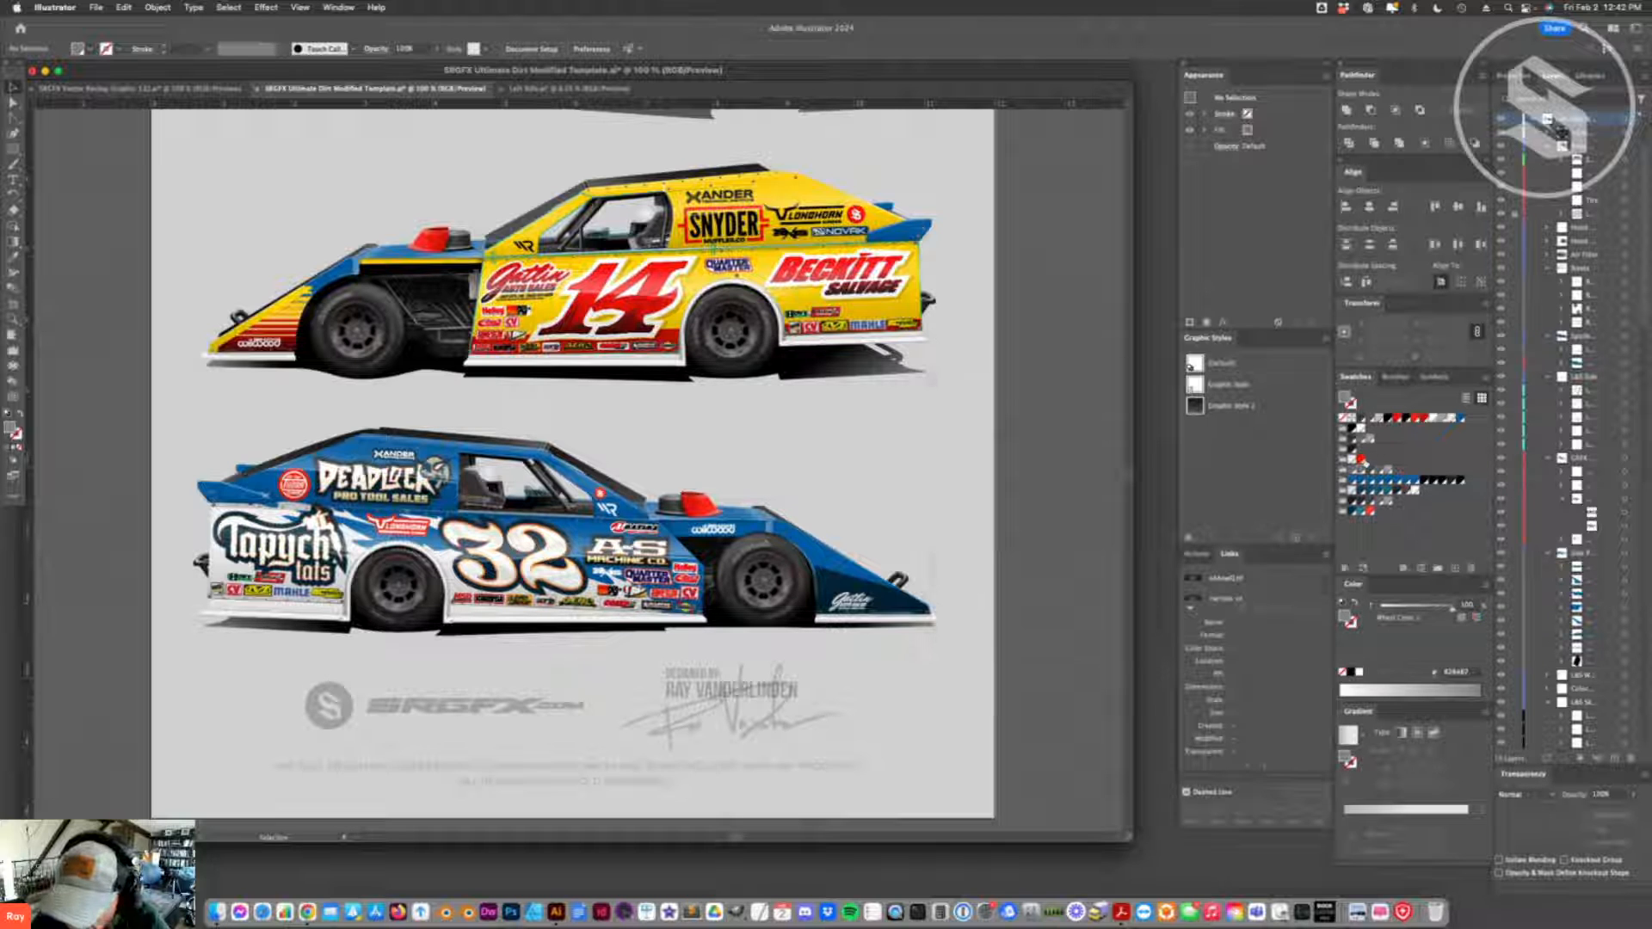
{"action": "double_click", "coordinate": [1368, 472]}
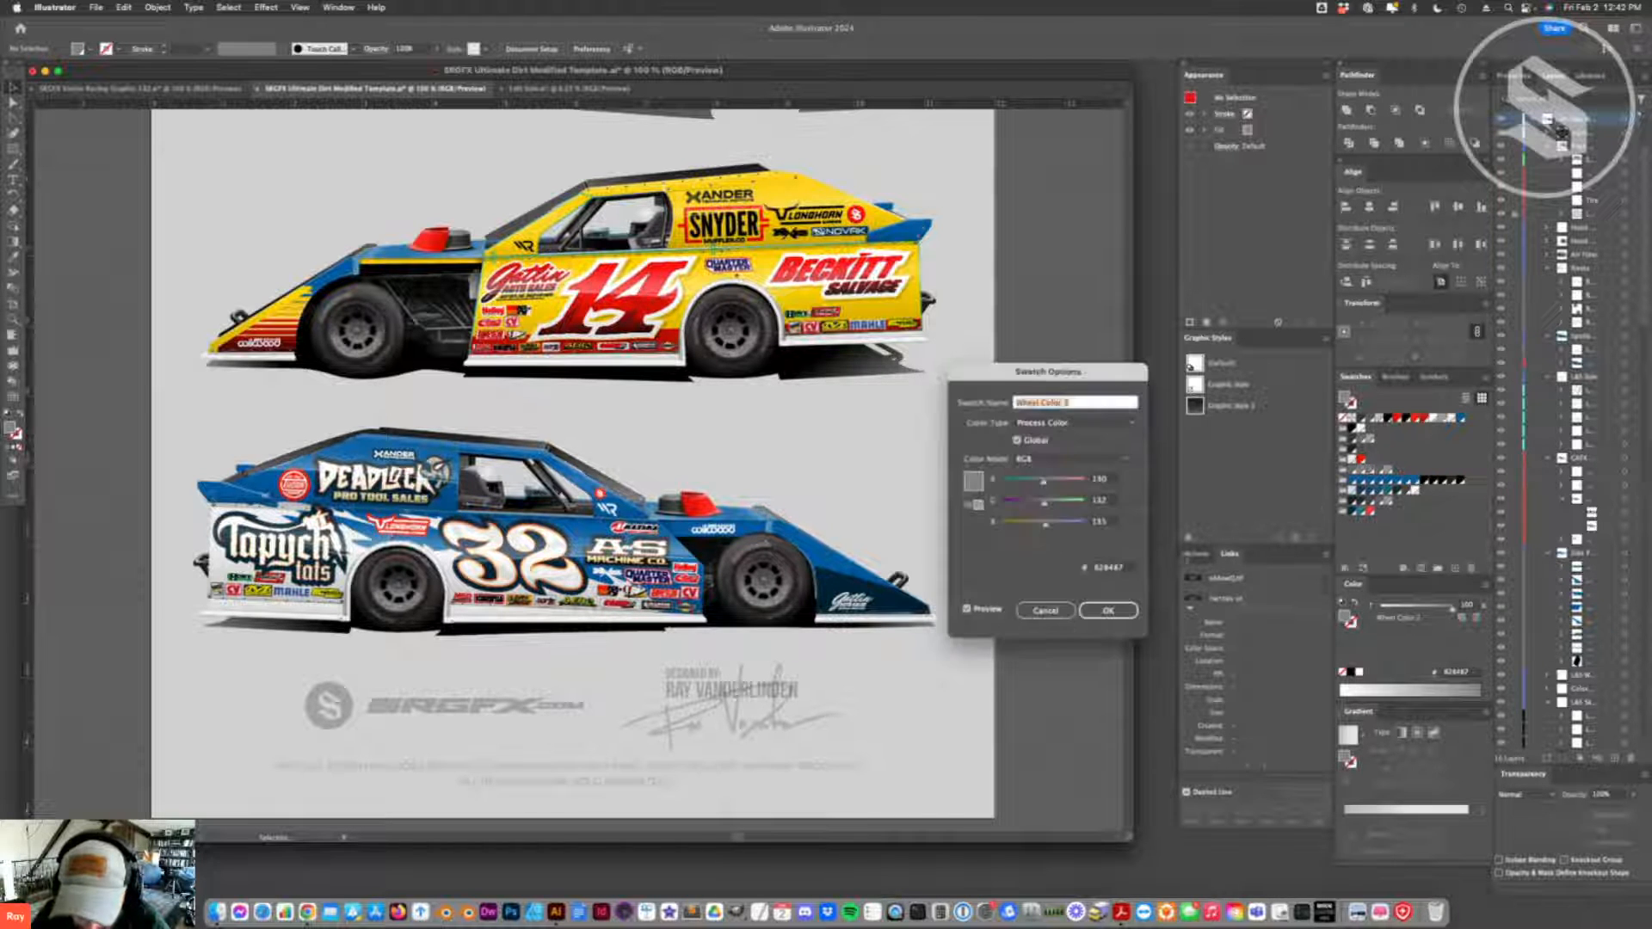
{"action": "left_click", "coordinate": [1069, 459]}
{"action": "left_click", "coordinate": [1037, 441]}
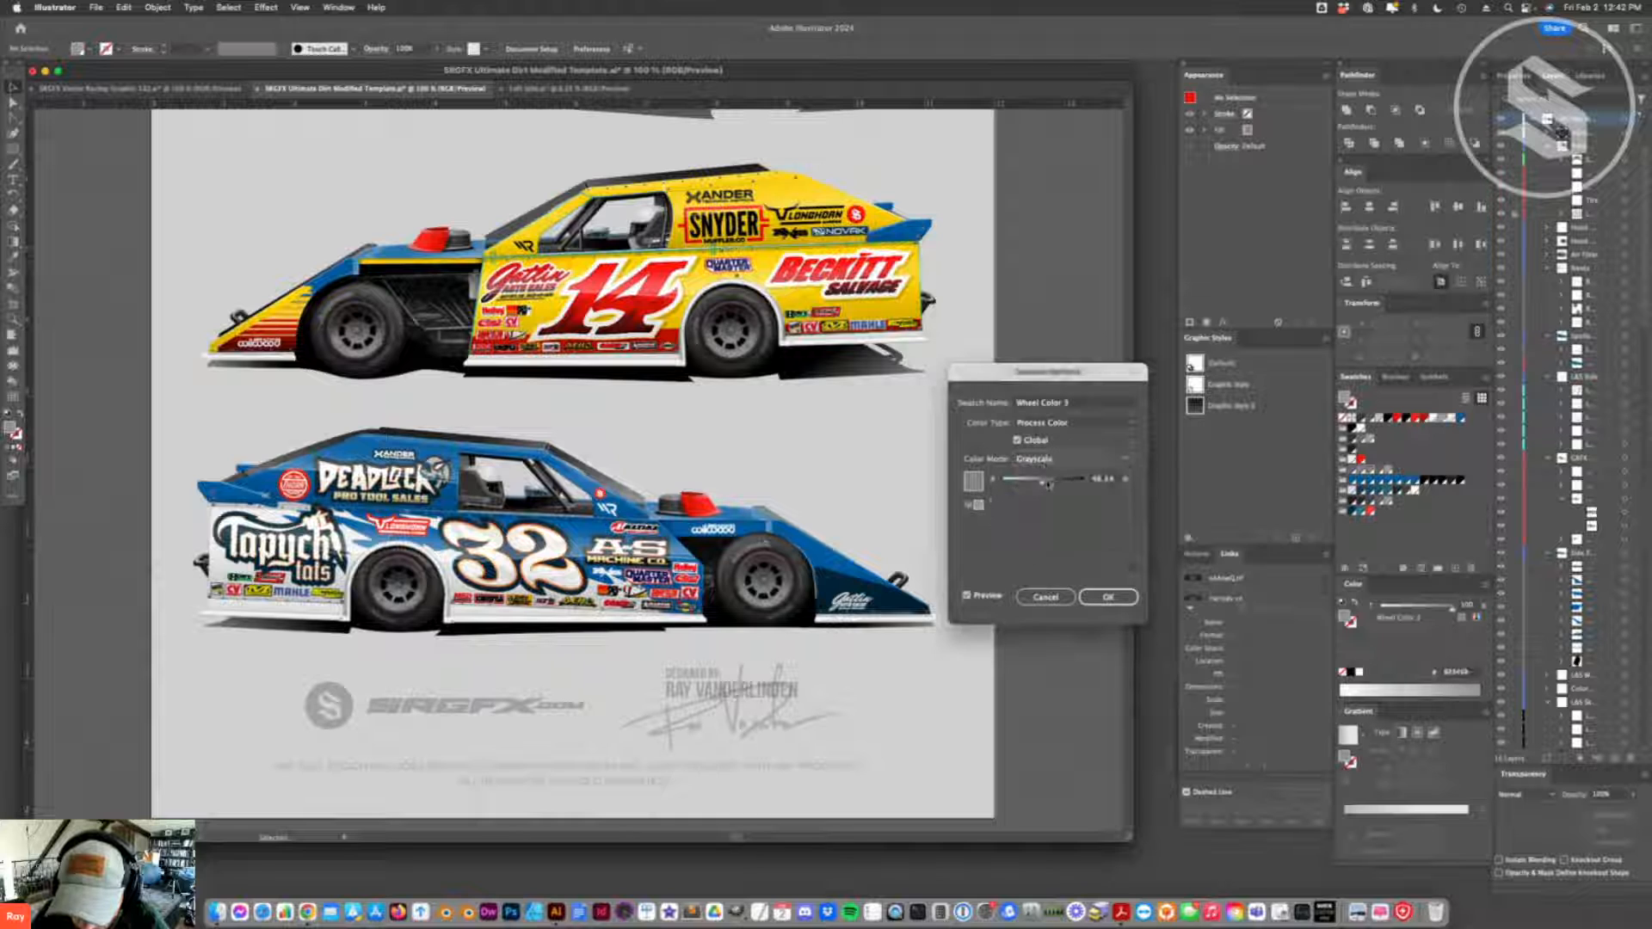
{"action": "left_click_drag", "start_coordinate": [1035, 480], "coordinate": [1025, 480]}
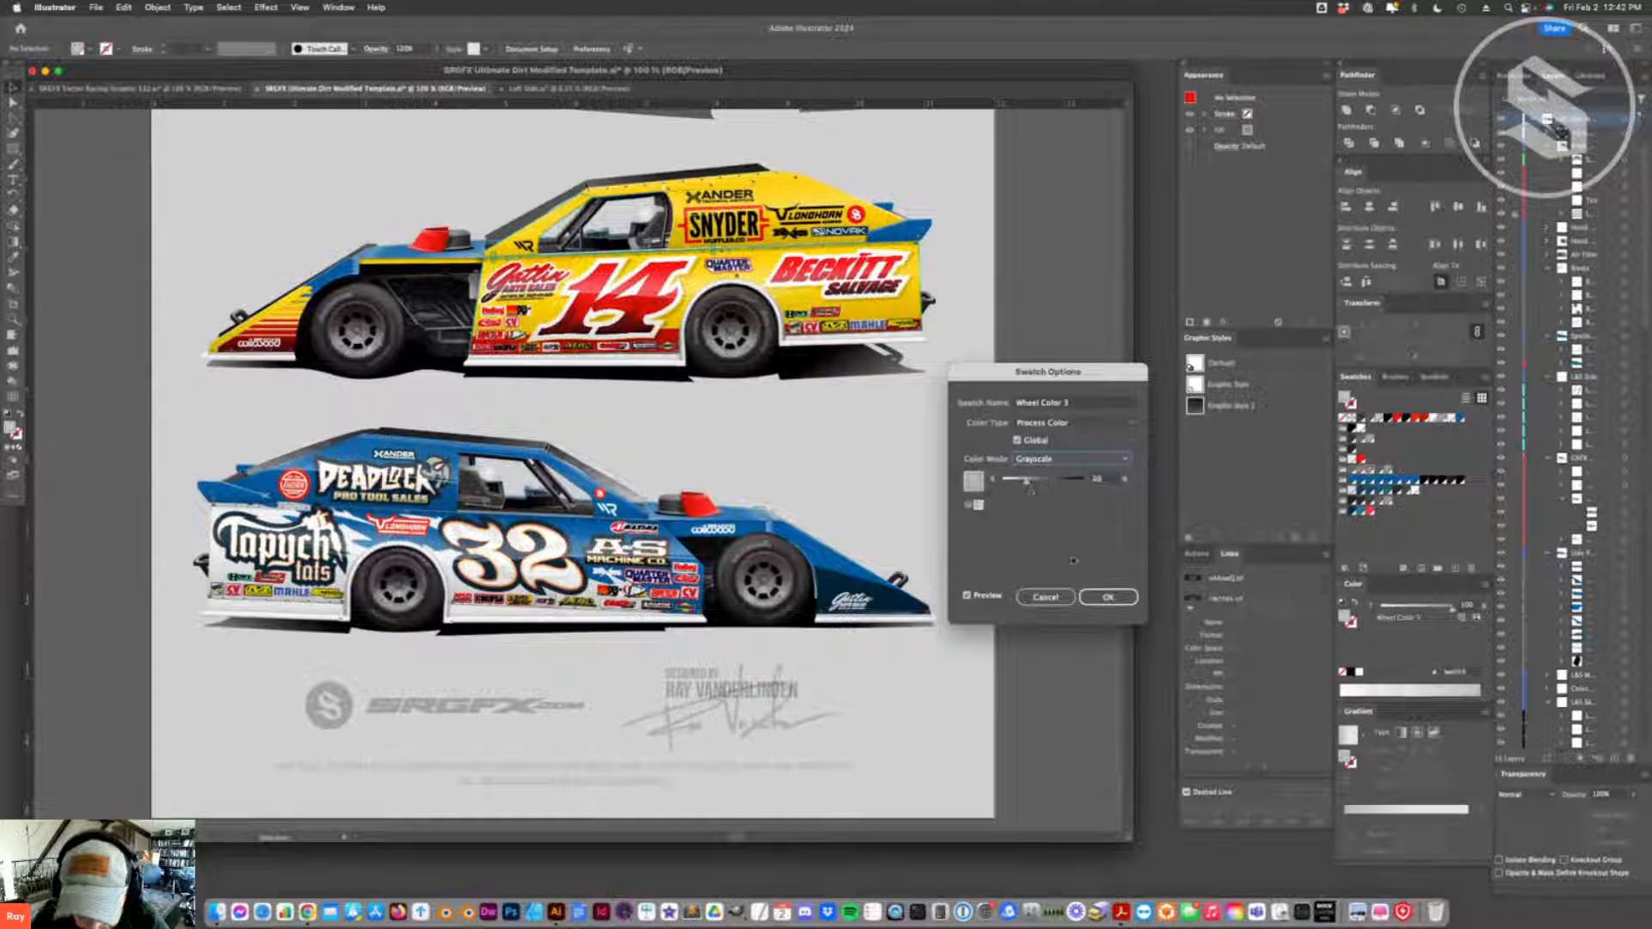
{"action": "left_click", "coordinate": [1094, 594]}
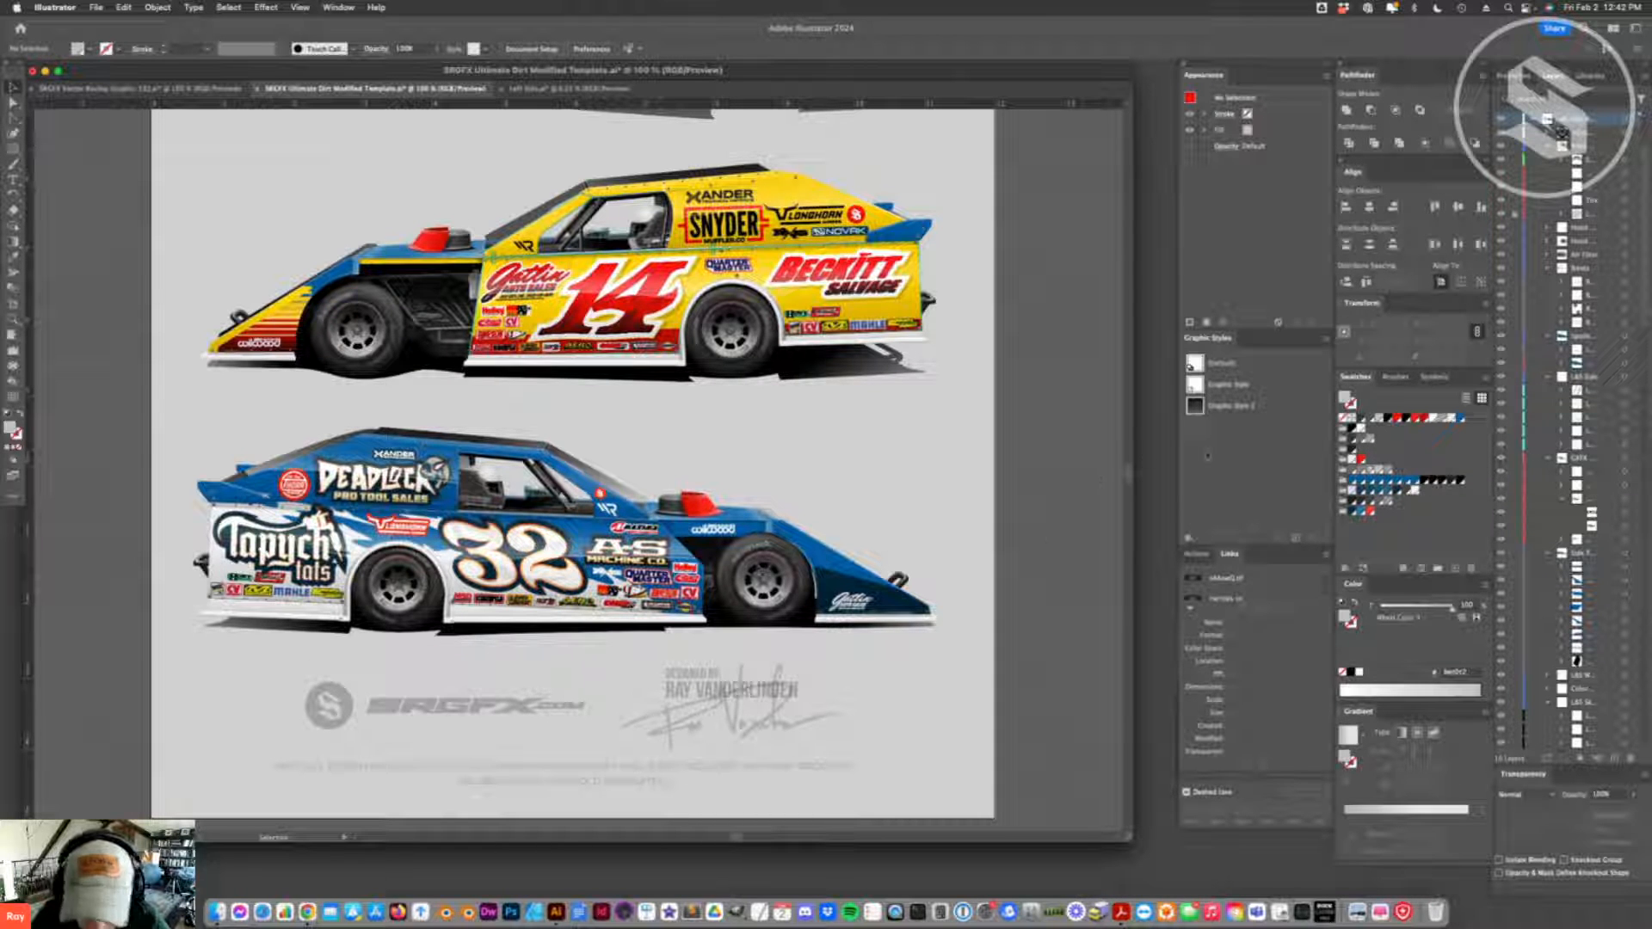
- Lighten the Wheel Color 4 swatch and change Wheel Color 5 to Grayscale mode at 0% black
{"action": "double_click", "coordinate": [1380, 472]}
{"action": "left_click_drag", "start_coordinate": [1026, 530], "coordinate": [1017, 529]}
{"action": "left_click", "coordinate": [1108, 609]}
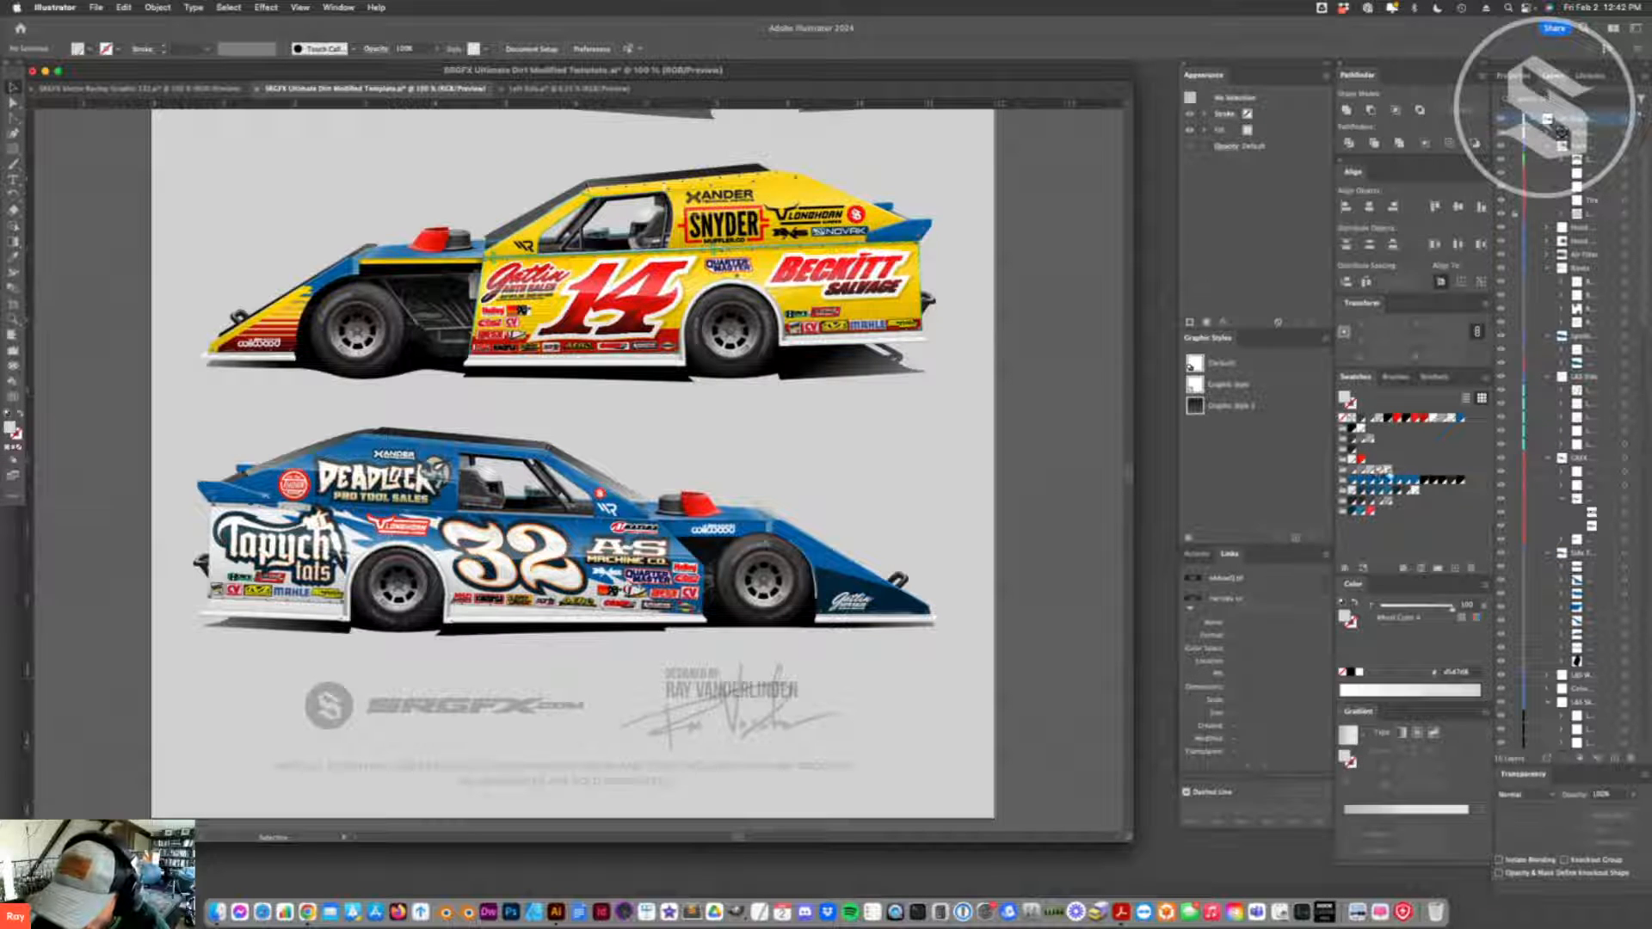
{"action": "double_click", "coordinate": [1386, 473]}
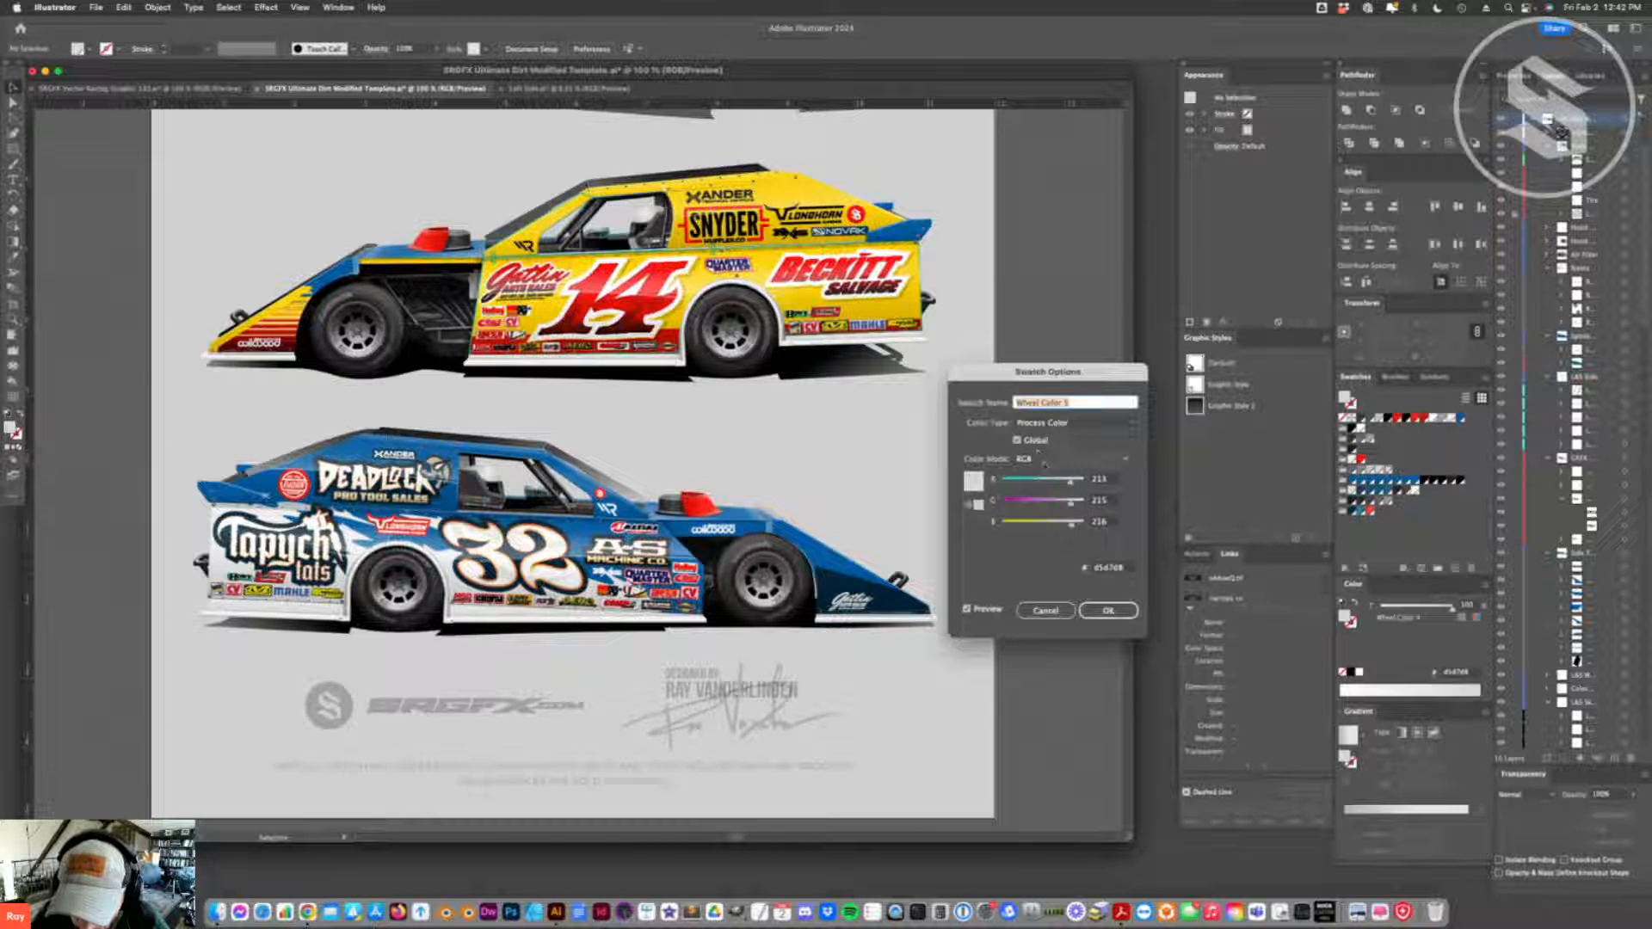
{"action": "left_click_drag", "start_coordinate": [1012, 482], "coordinate": [1001, 480]}
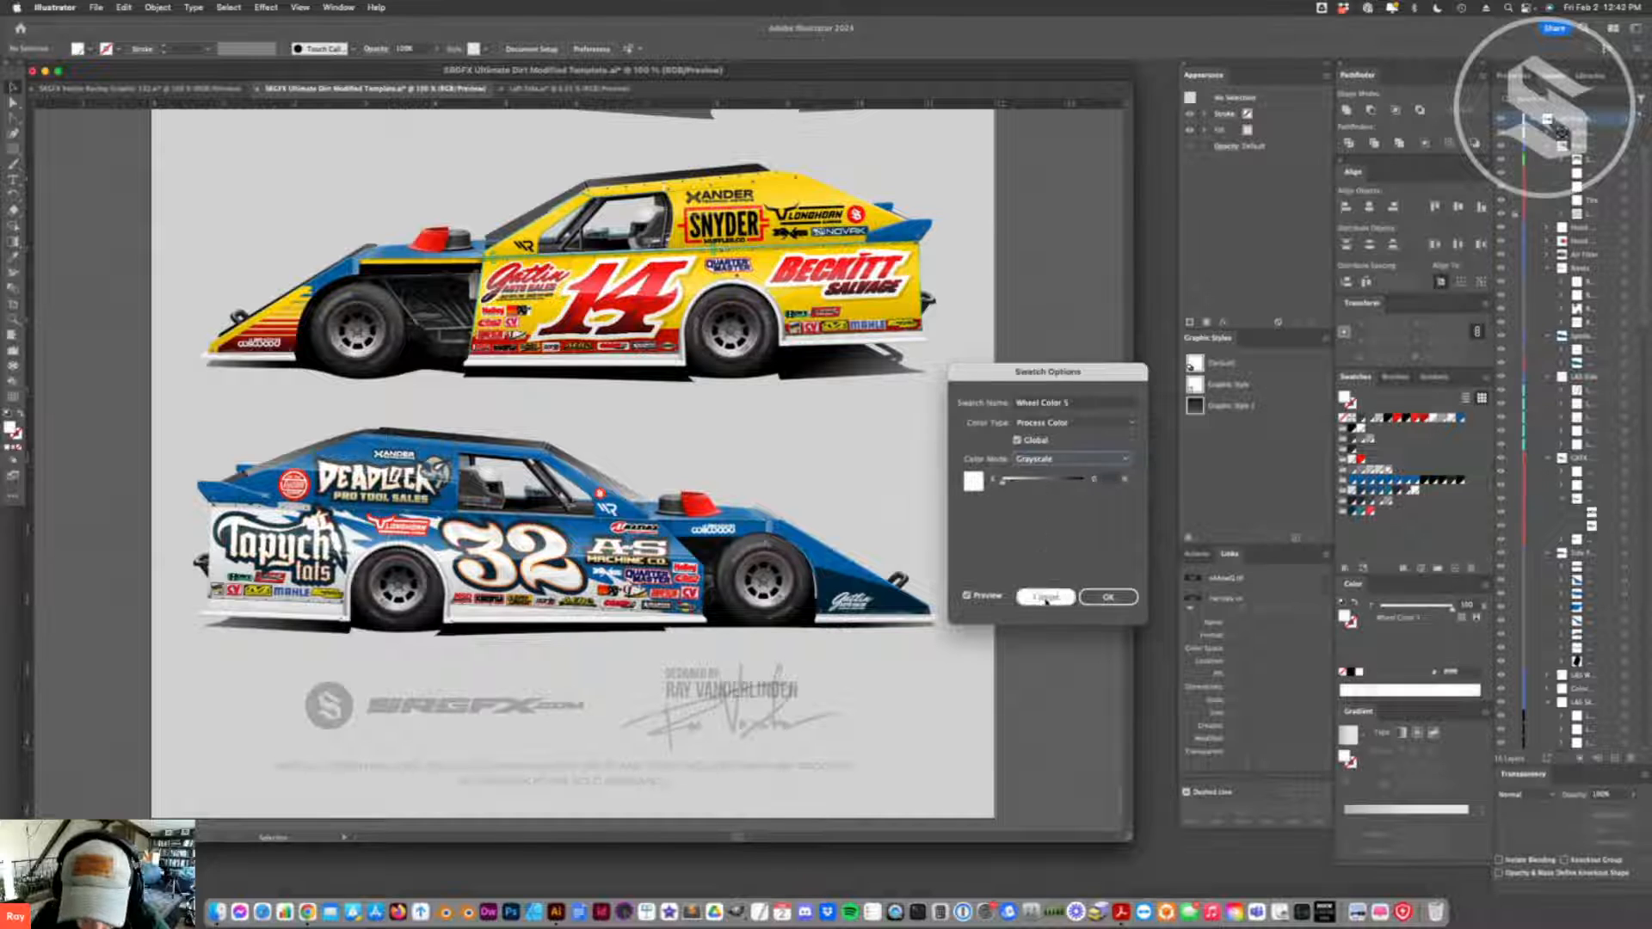
{"action": "left_click", "coordinate": [1097, 596]}
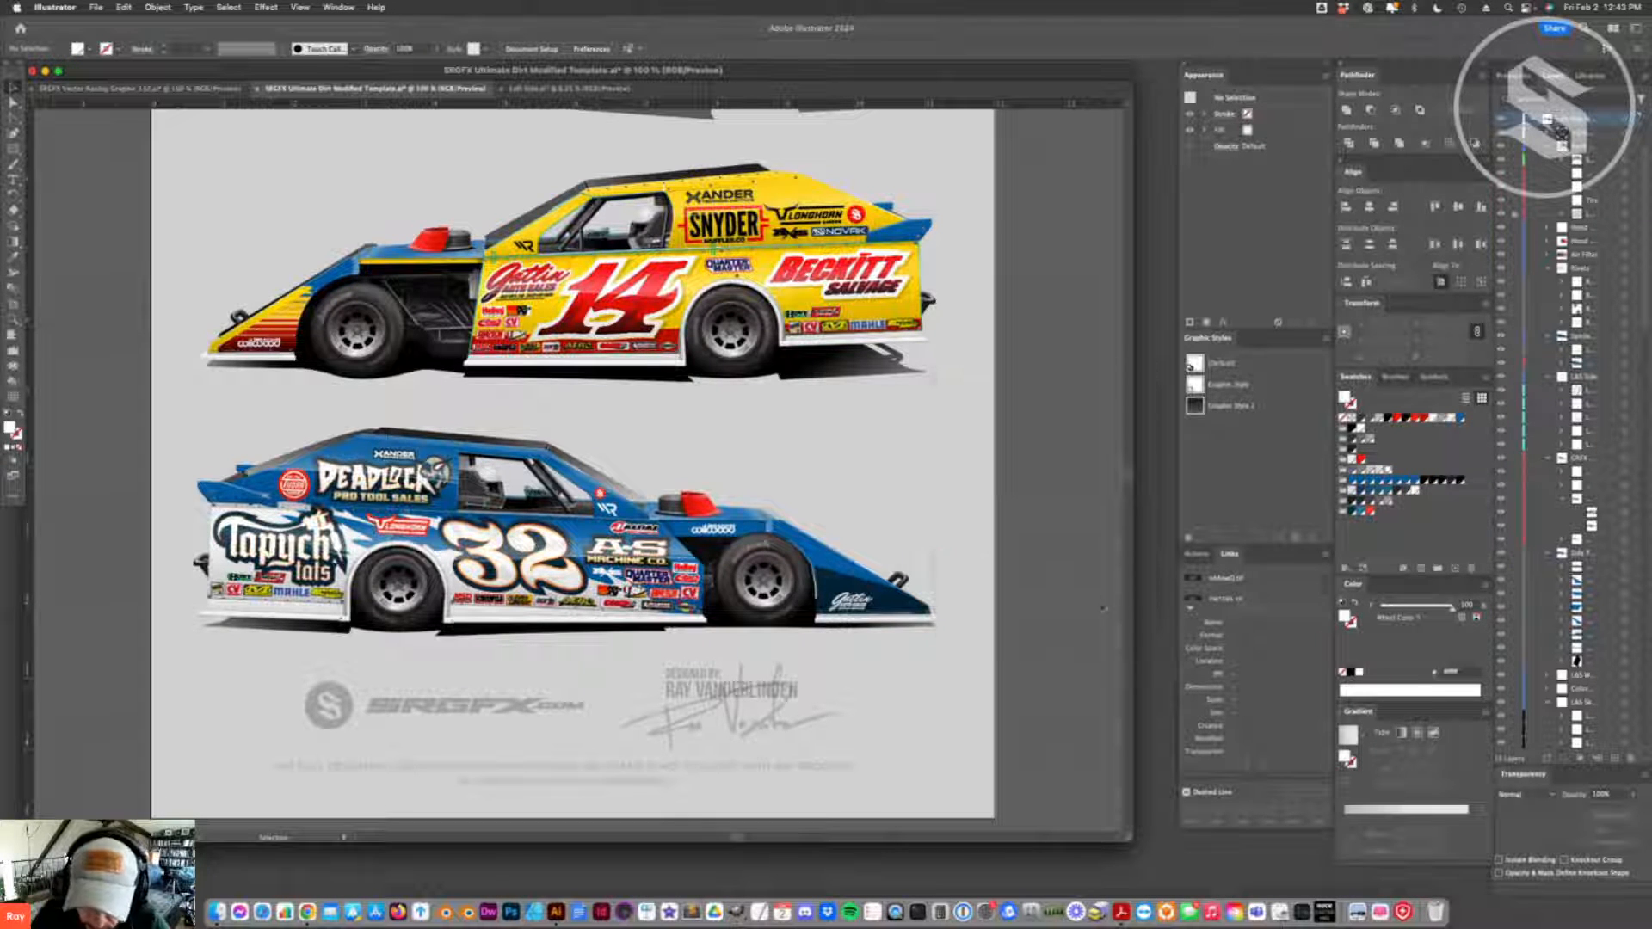
- Select the shading shape on the nose of the number 32 car and apply a swatch to it
{"action": "key", "text": "a"}
{"action": "left_click", "coordinate": [396, 614]}
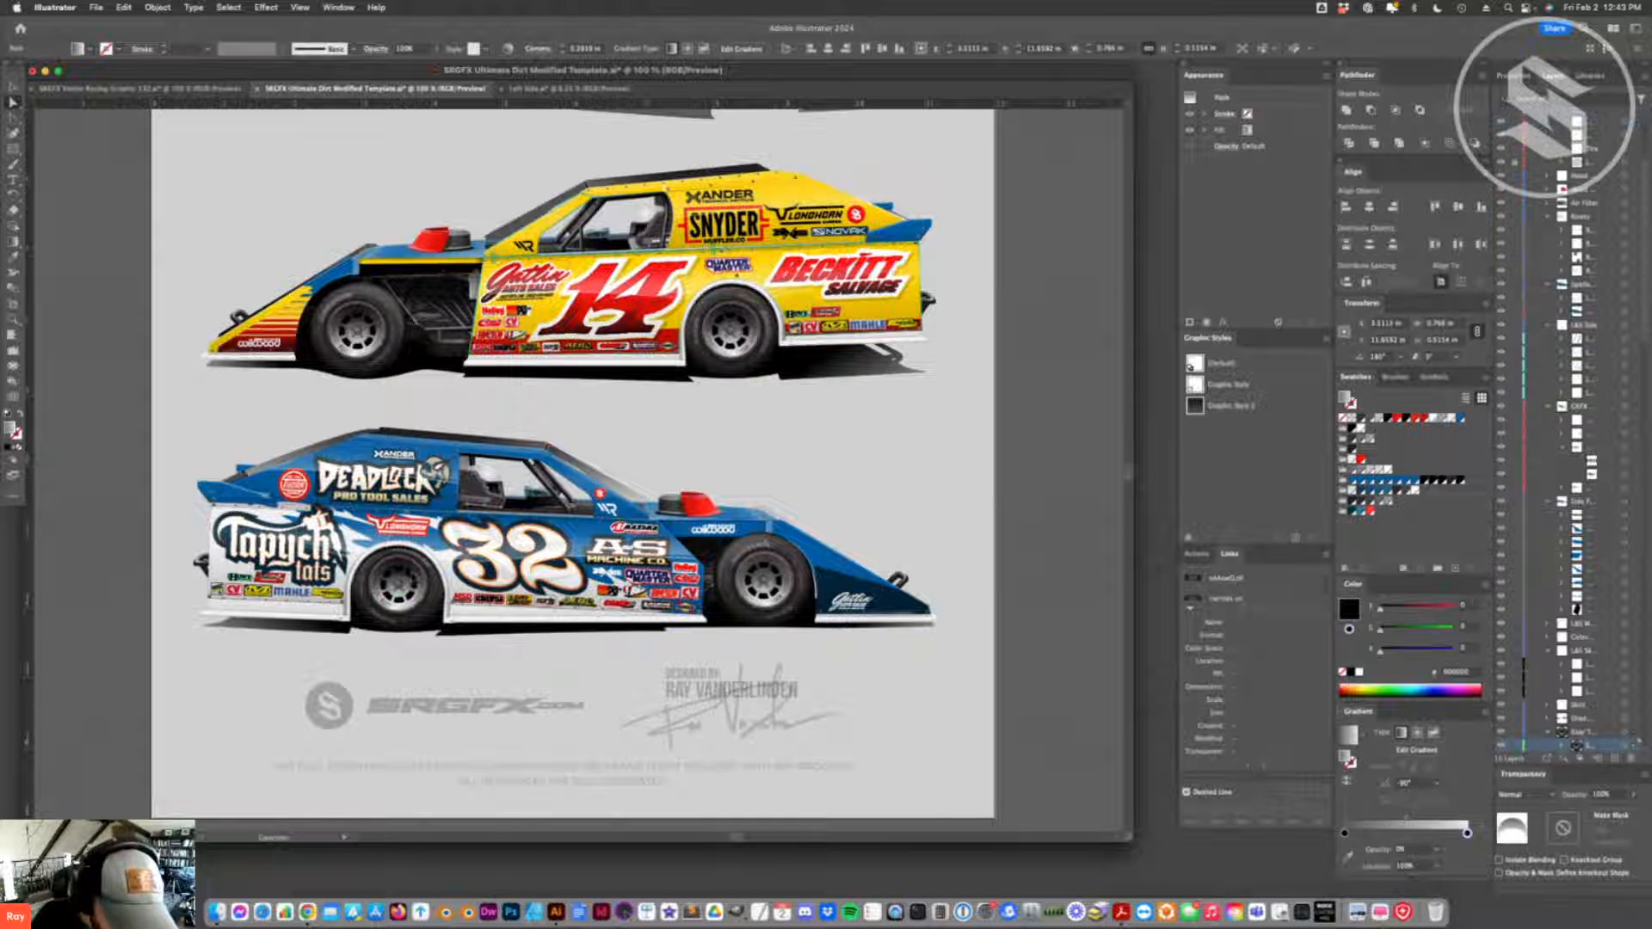
{"action": "left_click", "coordinate": [177, 591]}
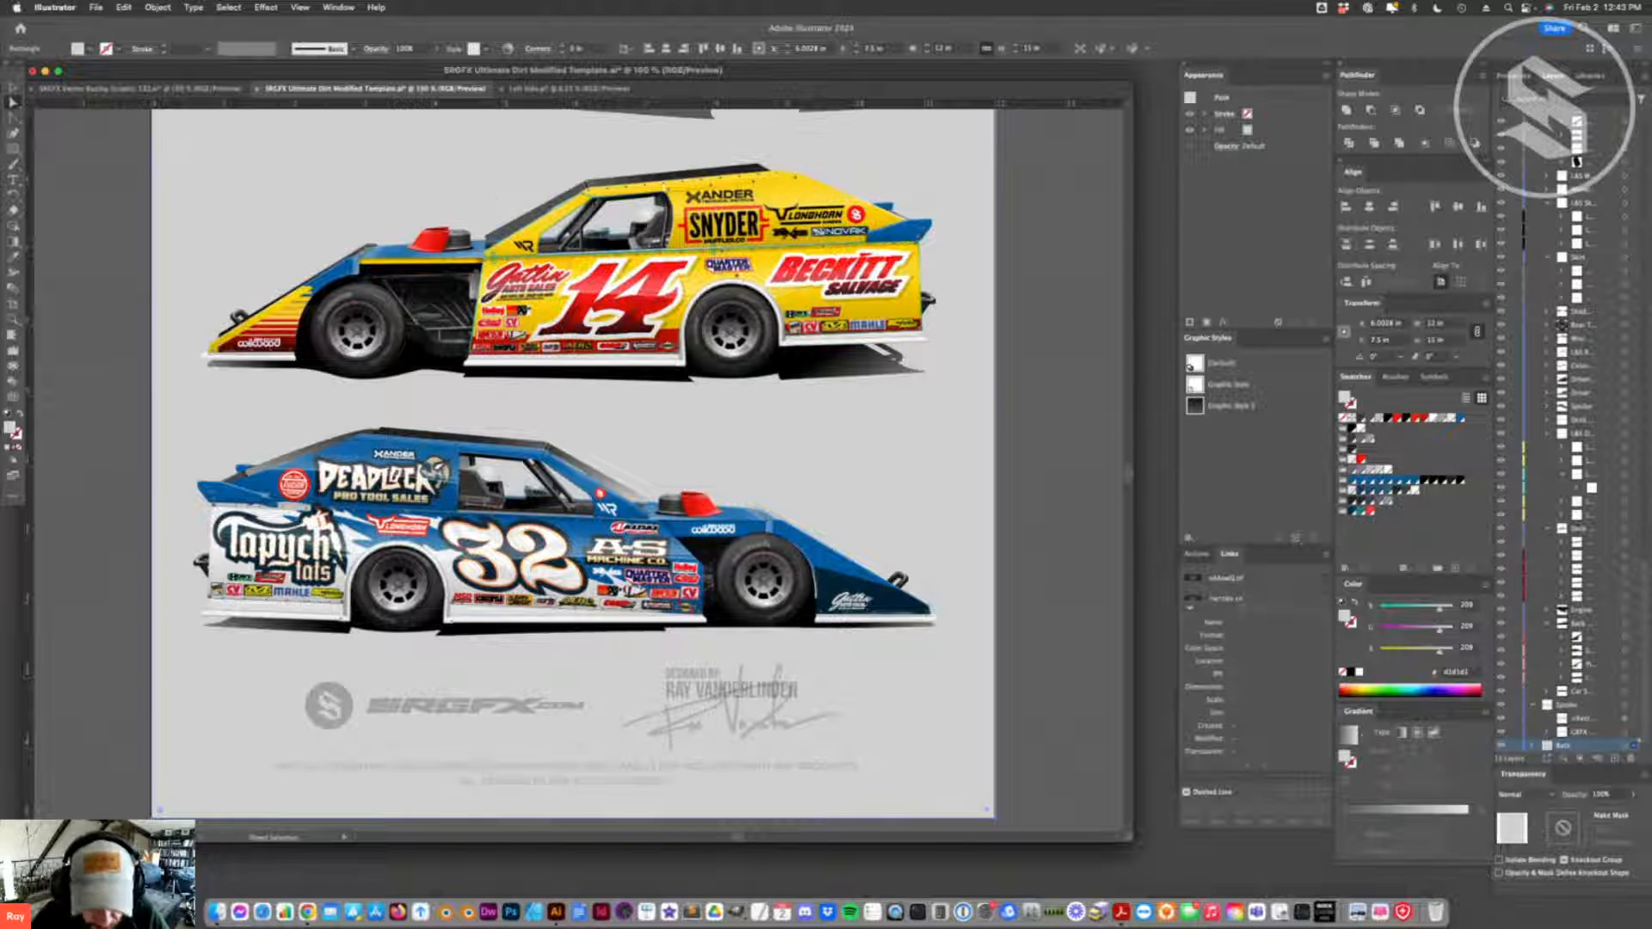
{"action": "left_click", "coordinate": [817, 601]}
{"action": "left_click", "coordinate": [816, 599]}
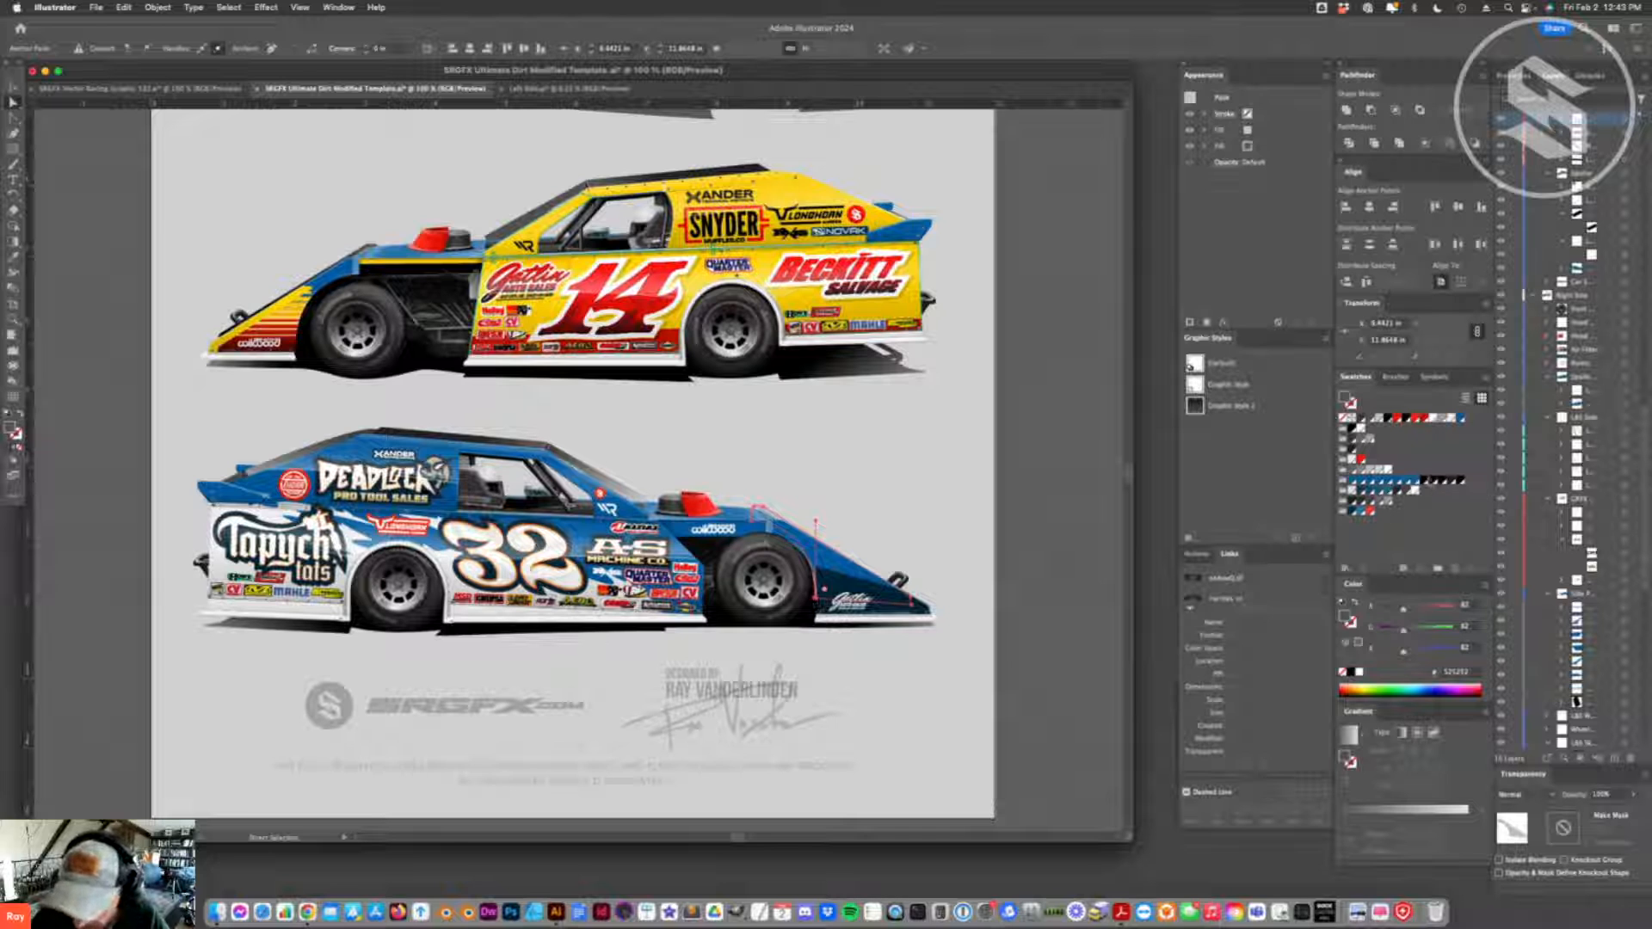
{"action": "left_click", "coordinate": [1377, 513]}
{"action": "left_click", "coordinate": [973, 634]}
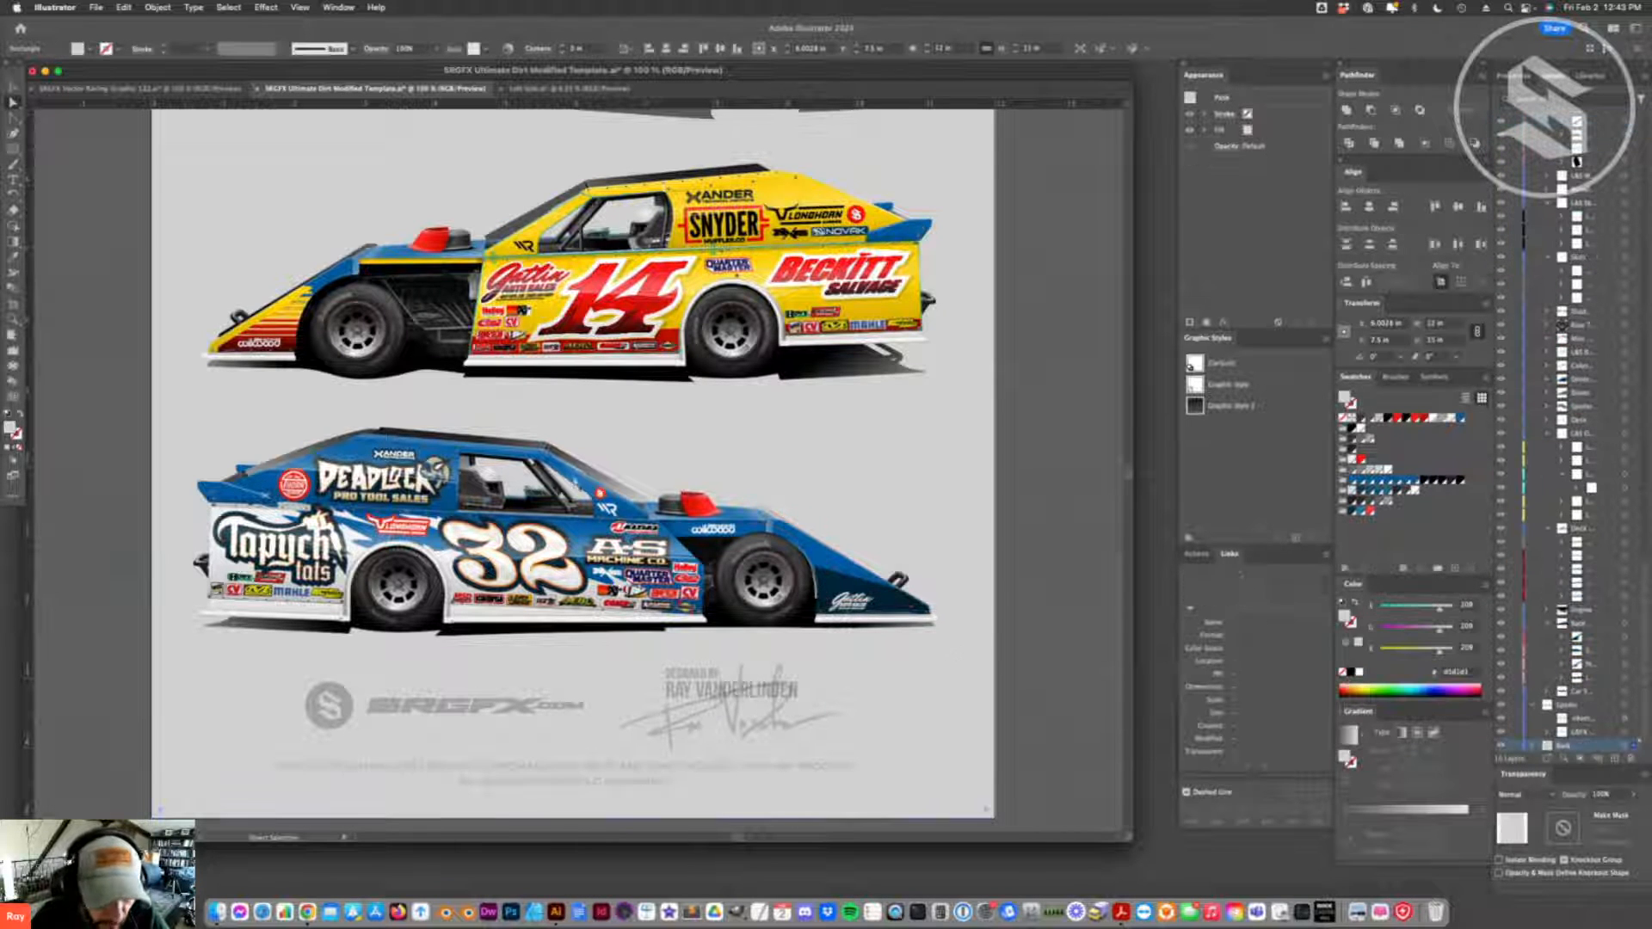
{"action": "left_click", "coordinate": [13, 88]}
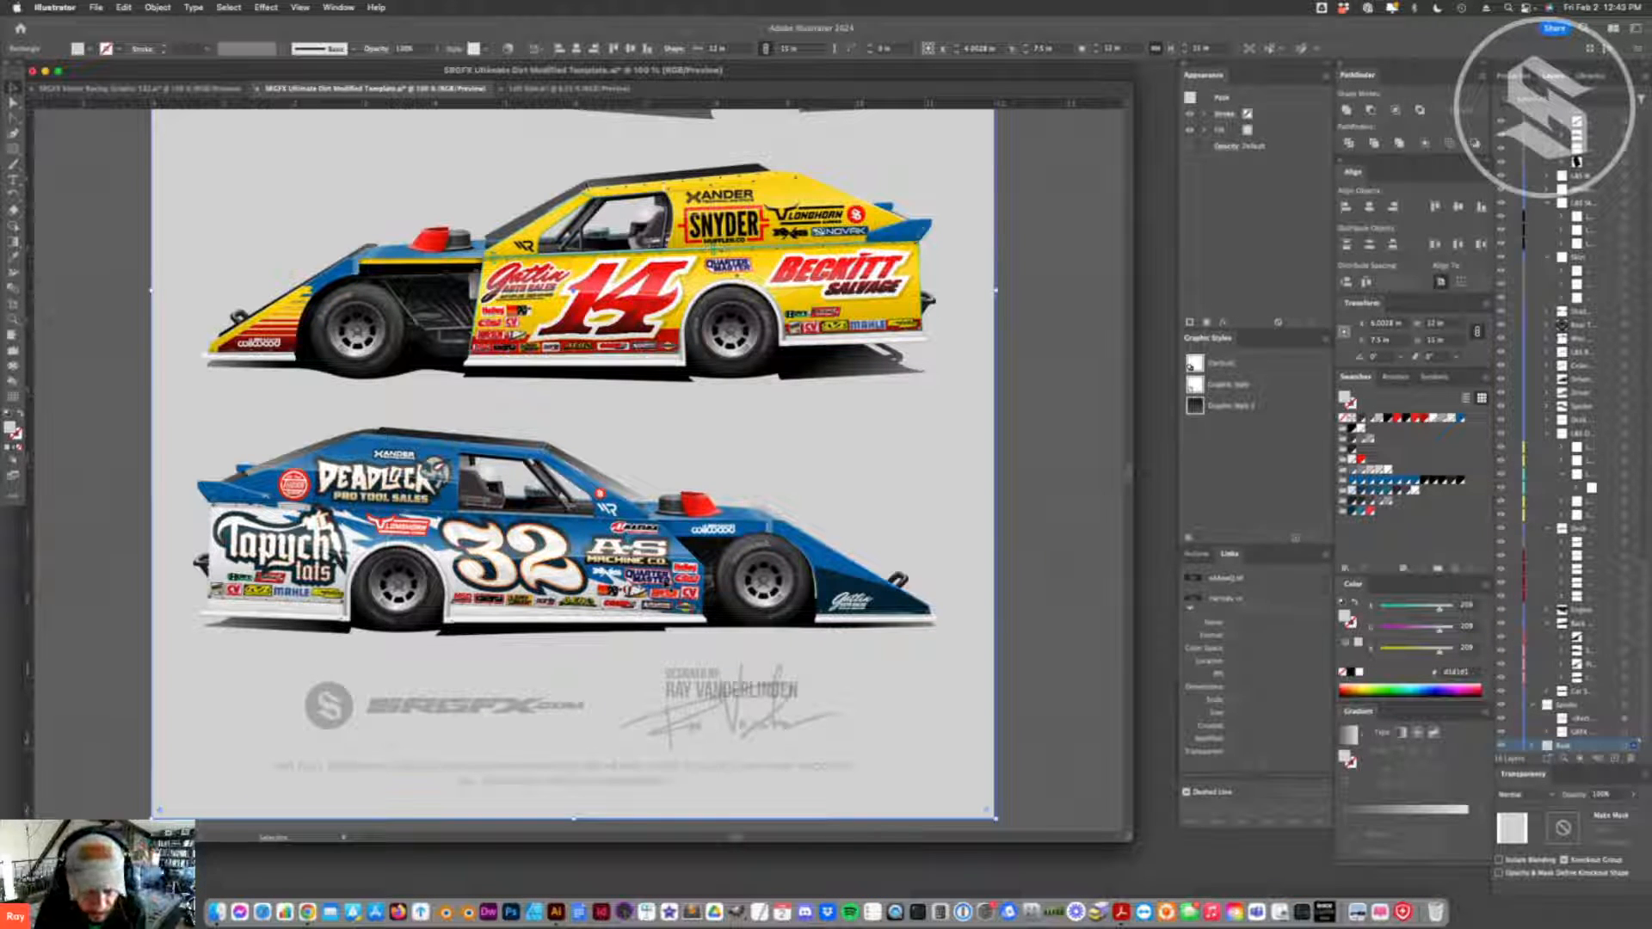
{"action": "left_click", "coordinate": [121, 88]}
{"action": "scroll", "coordinate": [540, 479], "scroll_direction": "down", "scroll_amount": 5}
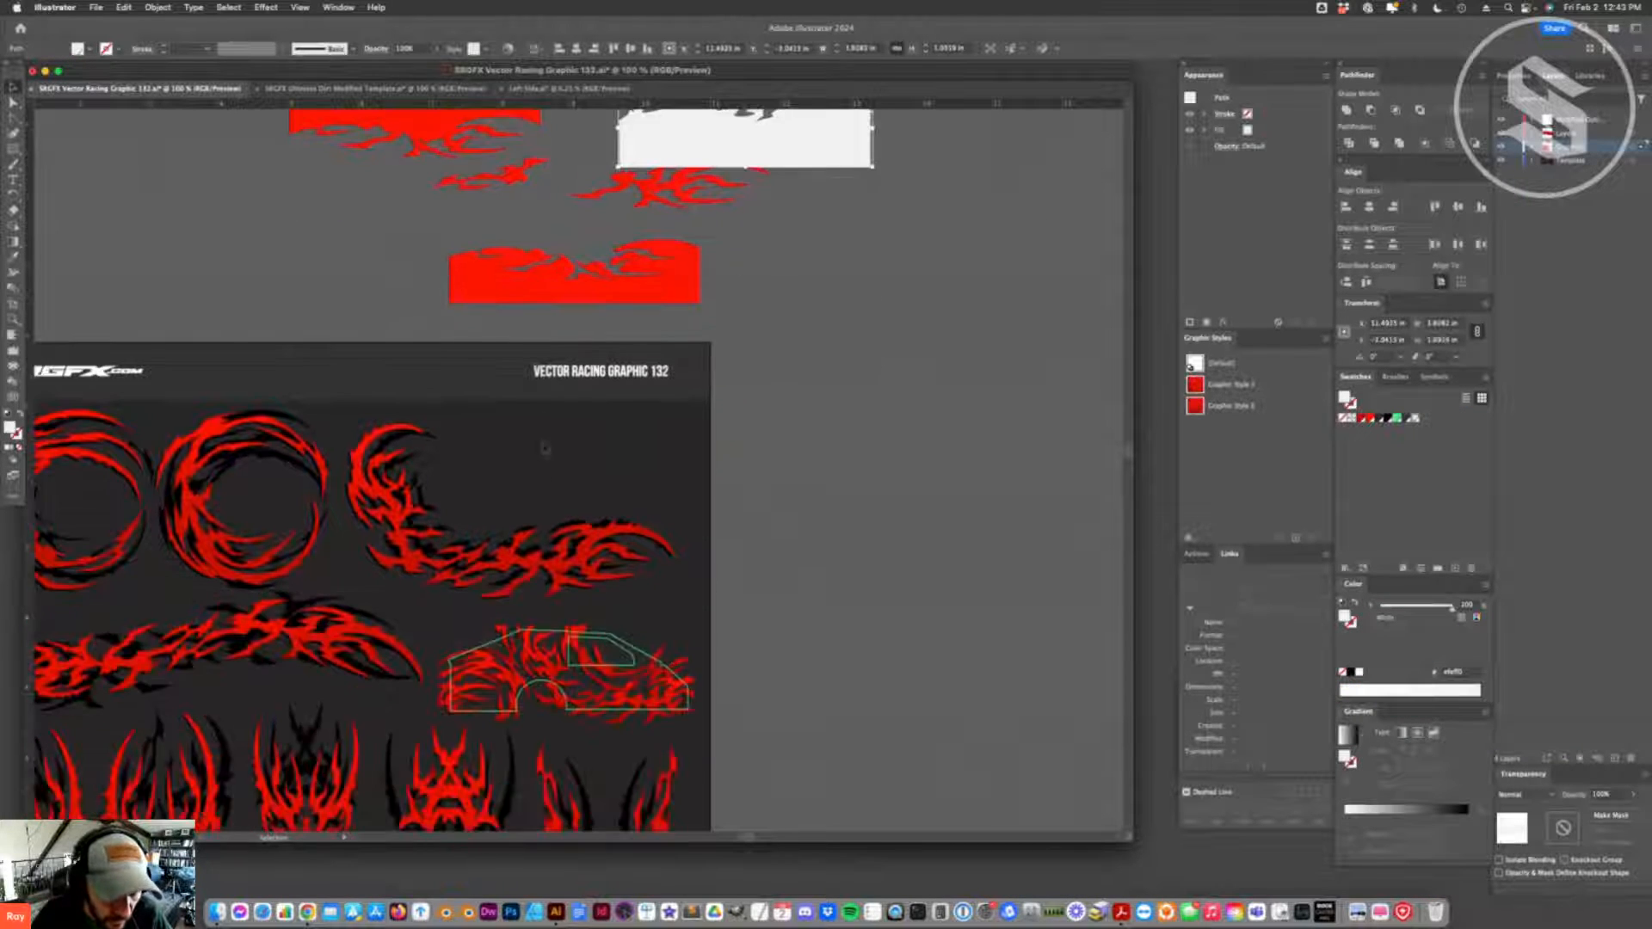
{"action": "scroll", "coordinate": [541, 479], "scroll_direction": "up", "scroll_amount": 3}
{"action": "left_click", "coordinate": [379, 89]}
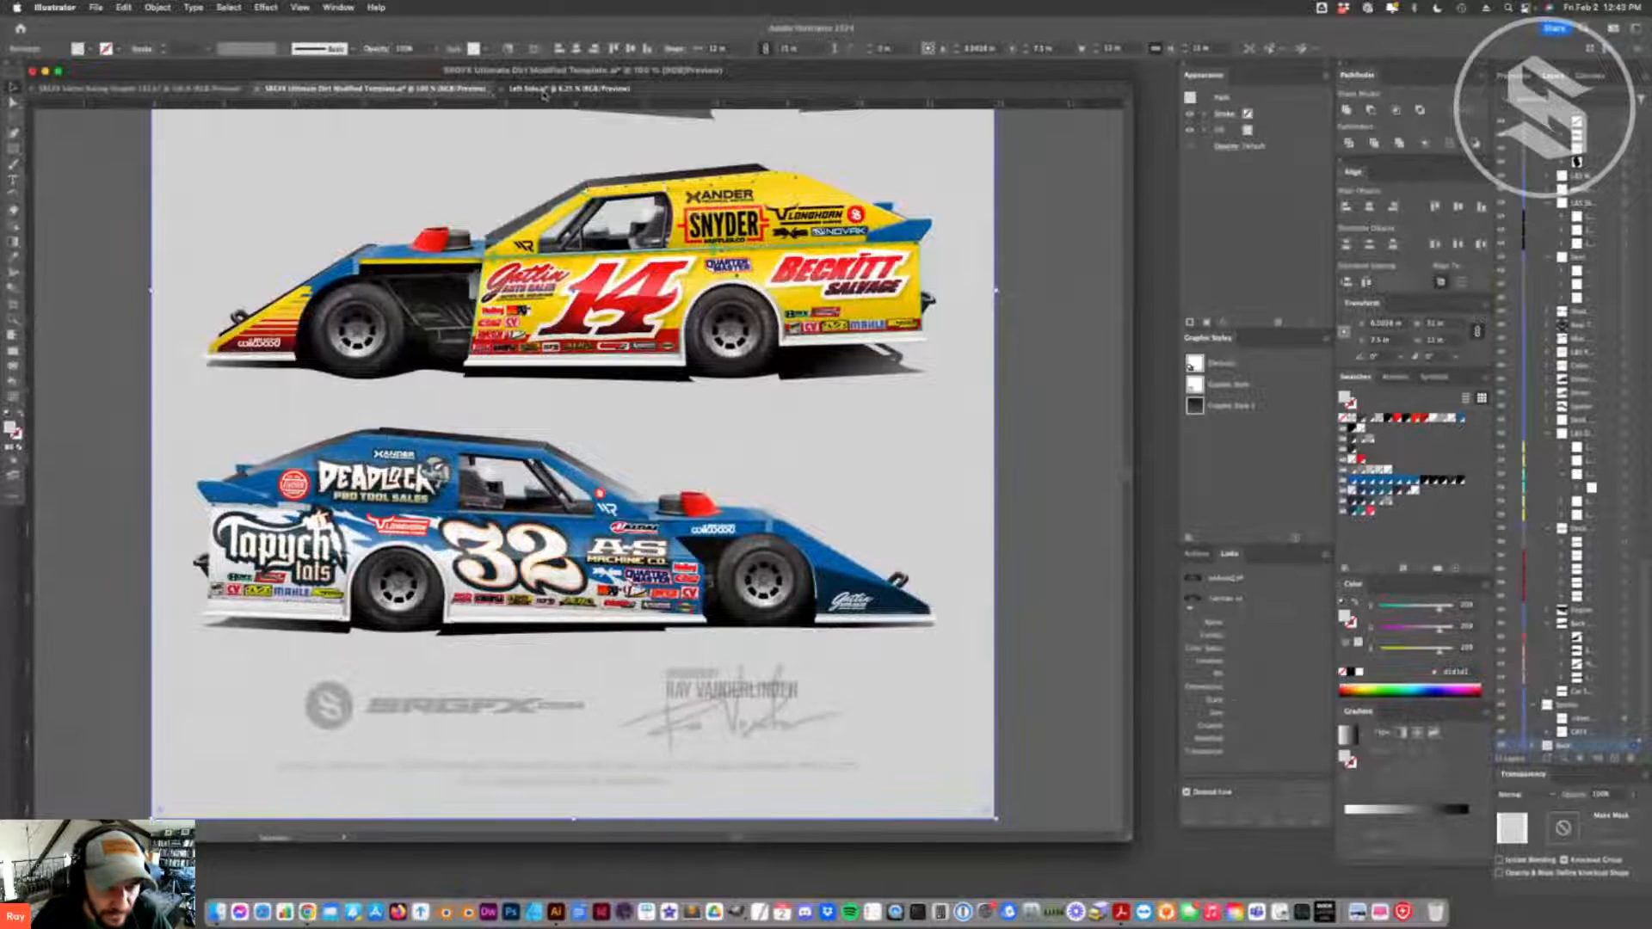
- Switch to the Left Side document and recolor the separate nose panel with the blue sampled from the car body
{"action": "left_click", "coordinate": [543, 91]}
{"action": "left_click", "coordinate": [916, 580]}
{"action": "key", "text": "i"}
{"action": "left_click", "coordinate": [663, 573]}
{"action": "left_click", "coordinate": [697, 595]}
{"action": "left_click", "coordinate": [12, 88]}
{"action": "left_click", "coordinate": [593, 185]}
- Delete the spare blue and white rectangles above the artboard and move the jagged white splash shape up
{"action": "left_click", "coordinate": [765, 494]}
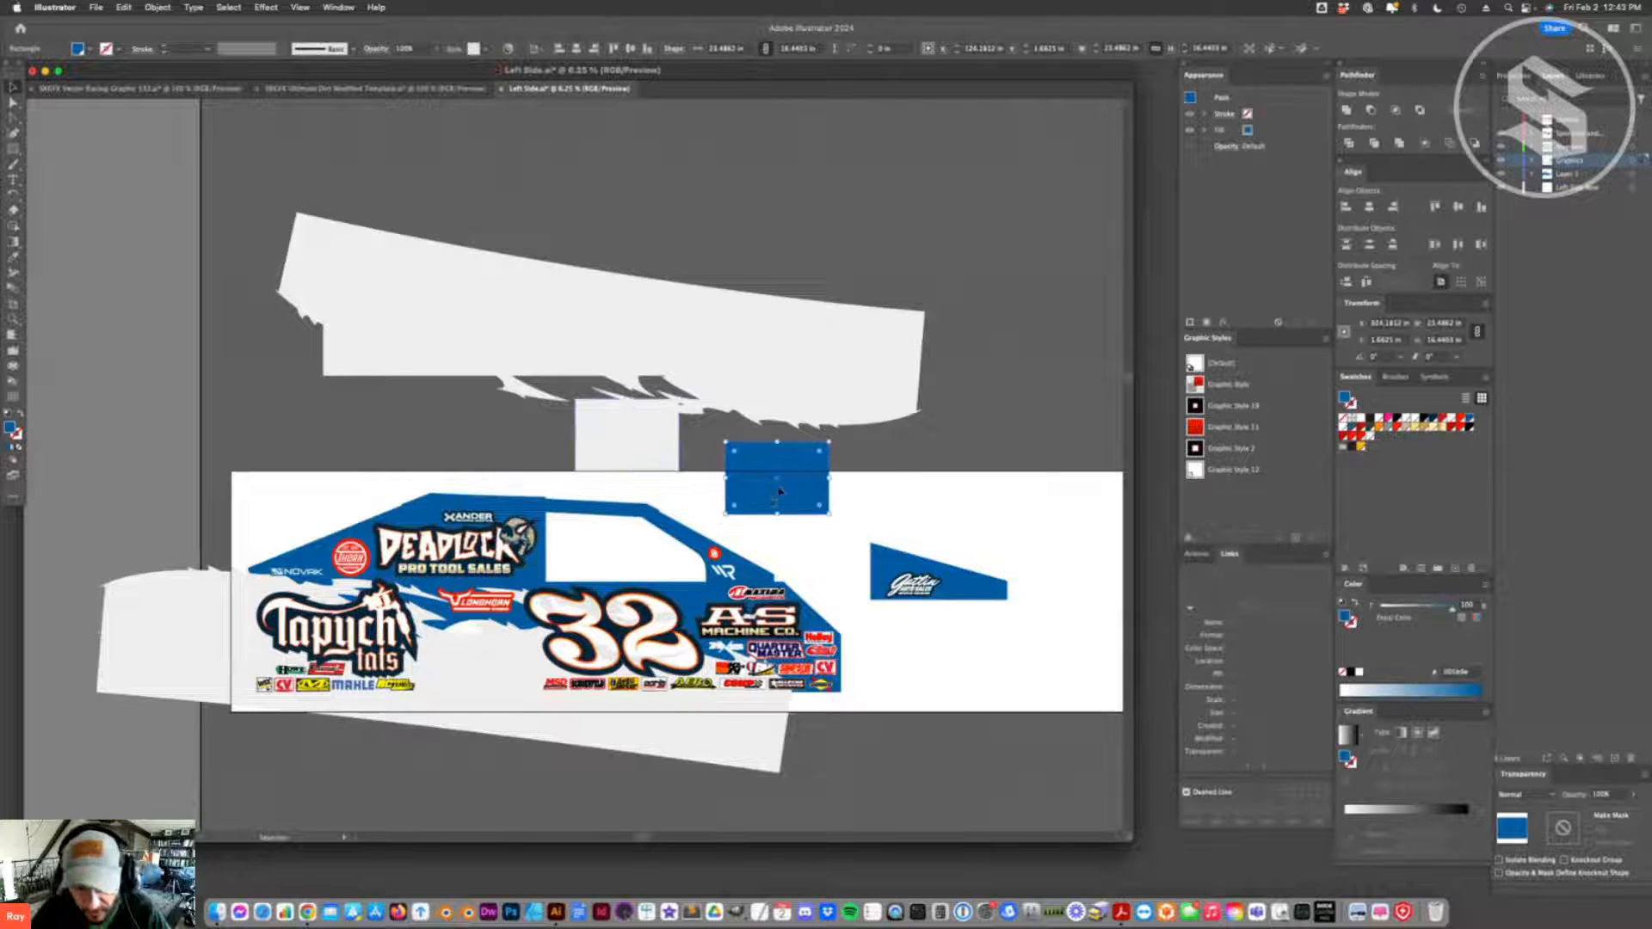
{"action": "key", "text": "Delete"}
{"action": "left_click", "coordinate": [631, 427]}
{"action": "key", "text": "Delete"}
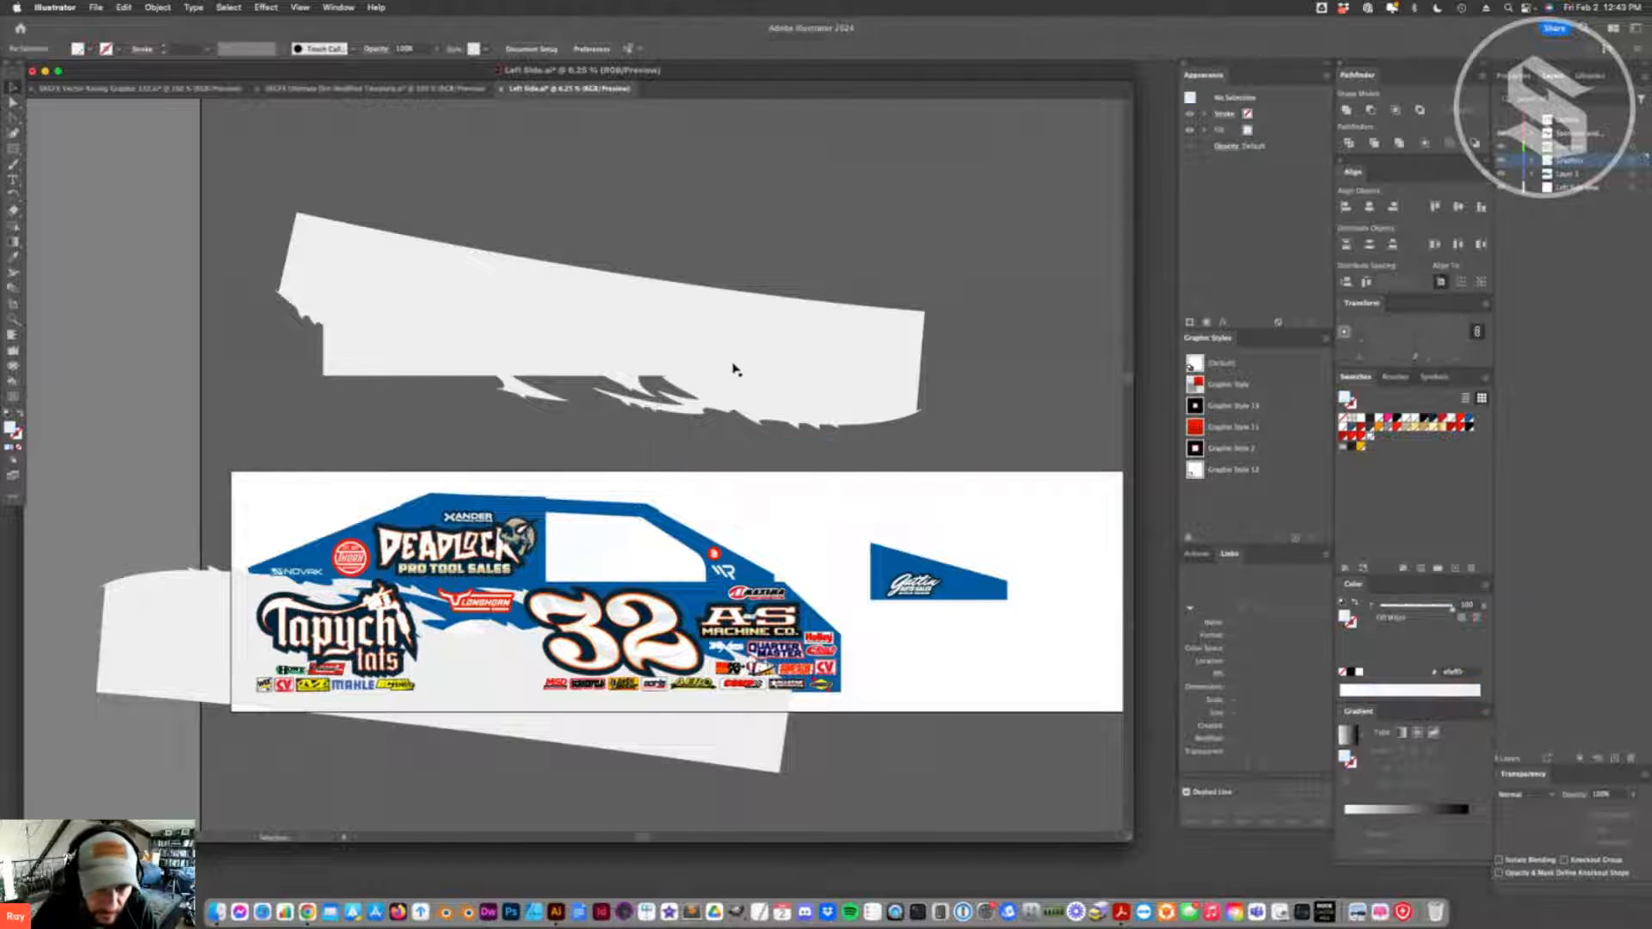
{"action": "left_click_drag", "start_coordinate": [691, 382], "coordinate": [692, 327]}
{"action": "left_click", "coordinate": [518, 667]}
{"action": "left_click_drag", "start_coordinate": [481, 662], "coordinate": [509, 603]}
{"action": "key", "text": "super+z"}
{"action": "left_click_drag", "start_coordinate": [458, 674], "coordinate": [516, 704]}
{"action": "key", "text": "super+z"}
- Clear the extra selected path near the lower body and duplicate the white splash graphic toward the front of the car
{"action": "key", "text": "a"}
{"action": "left_click", "coordinate": [804, 726]}
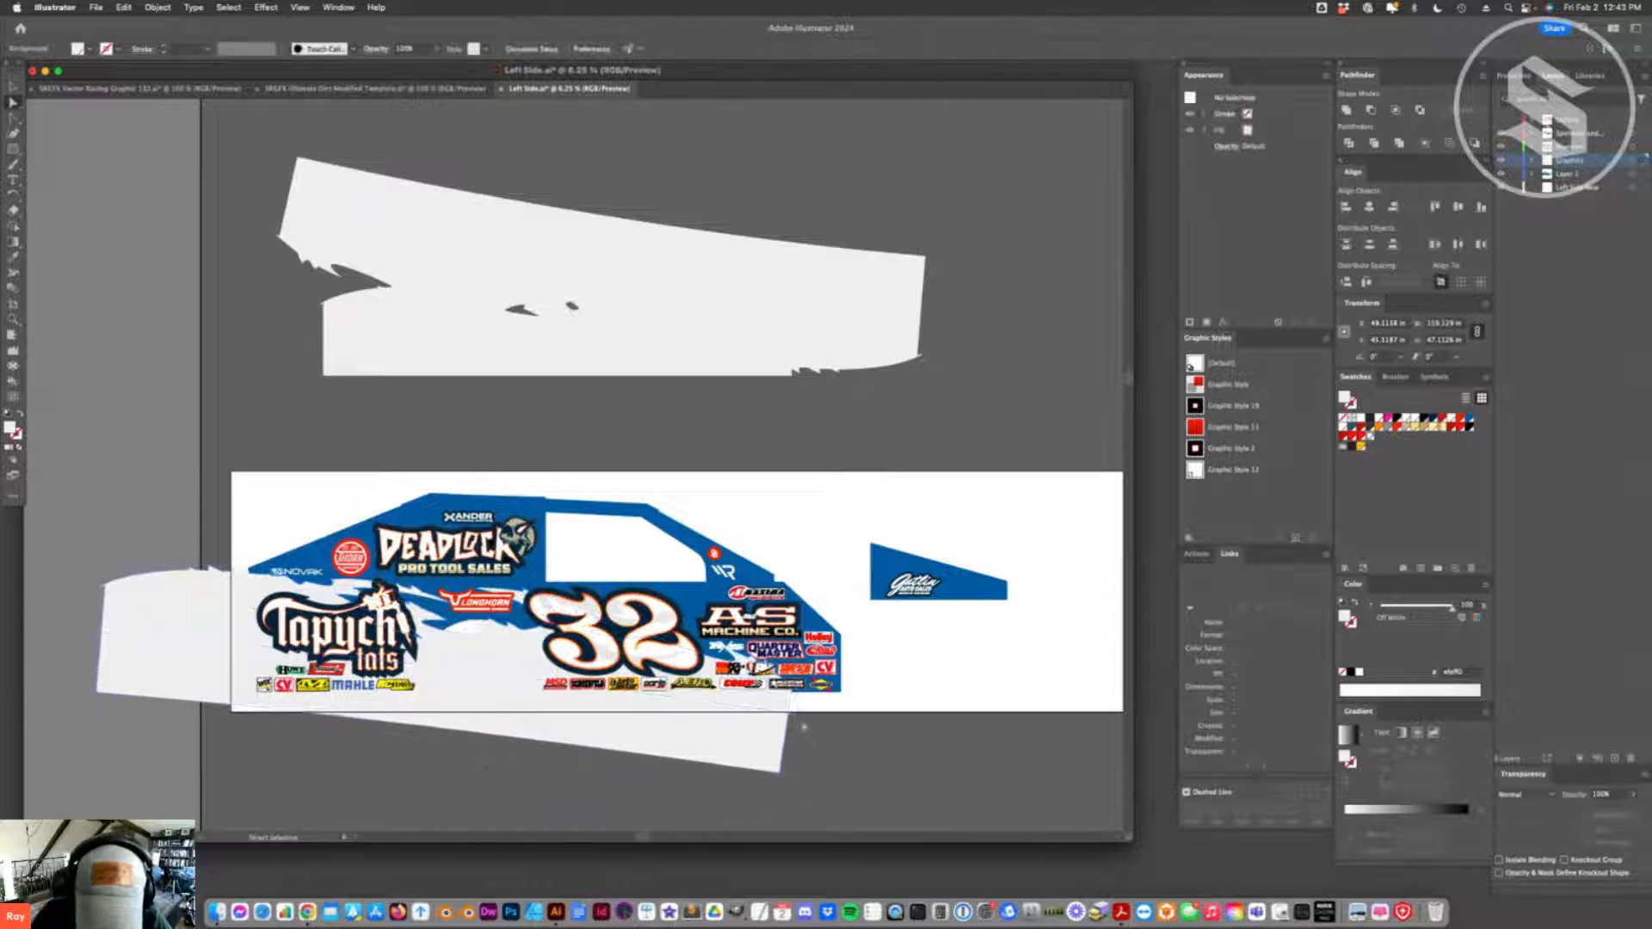
{"action": "left_click", "coordinate": [789, 714]}
{"action": "key", "text": "Delete"}
{"action": "key", "text": "Delete"}
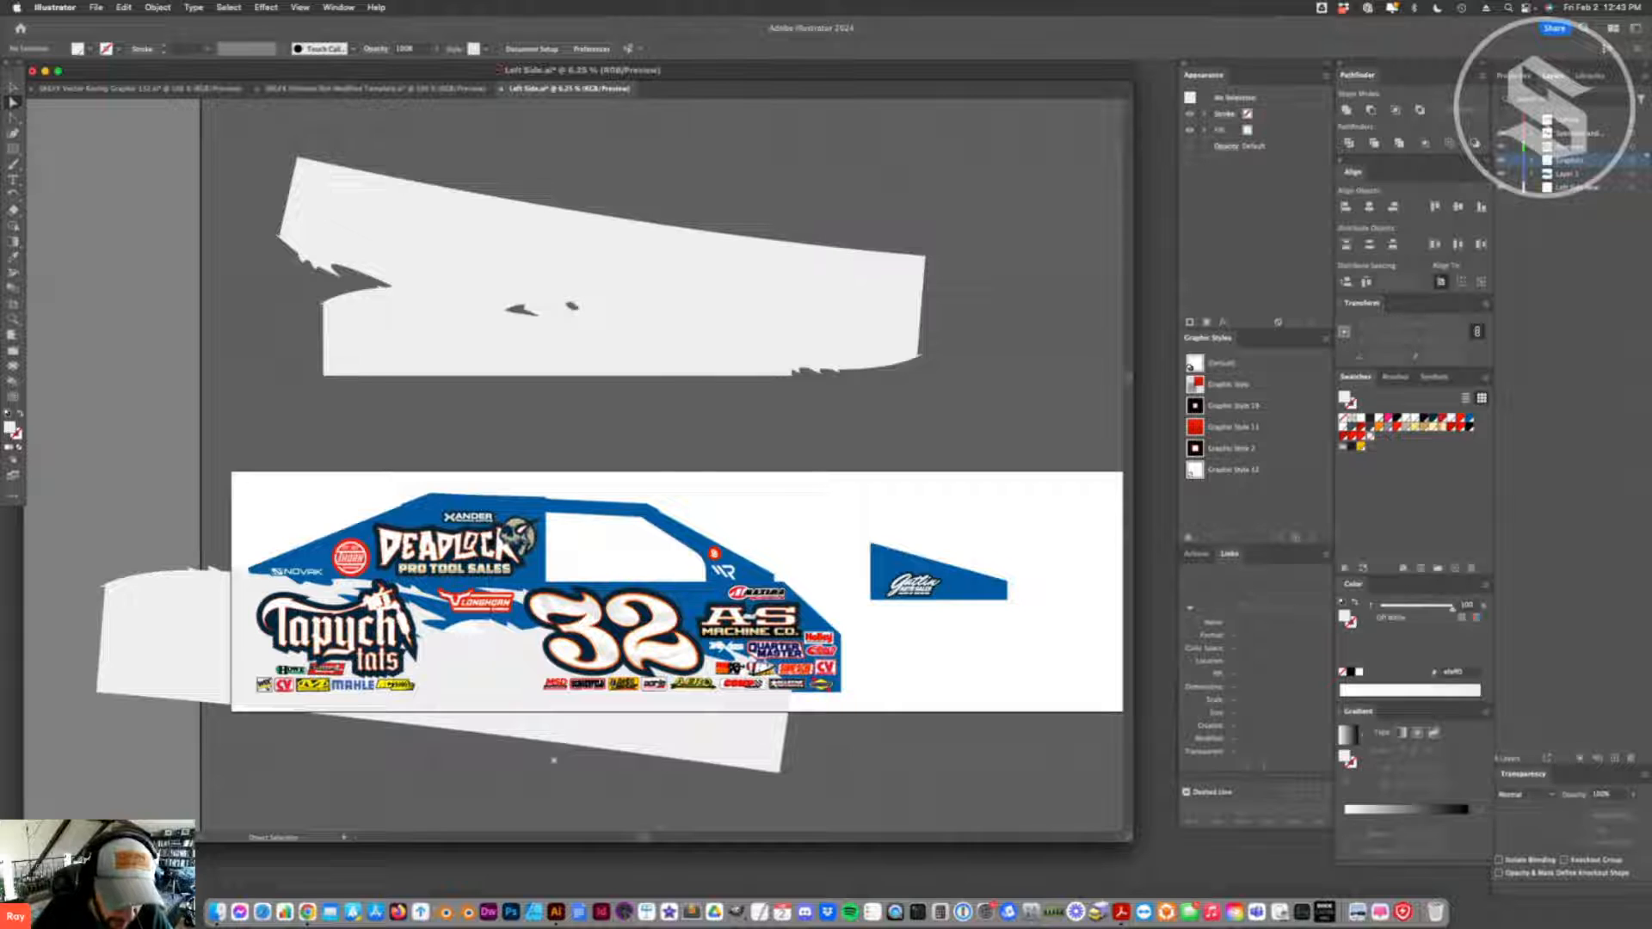
{"action": "left_click", "coordinate": [581, 735]}
{"action": "left_click_drag", "start_coordinate": [581, 737], "coordinate": [676, 734]}
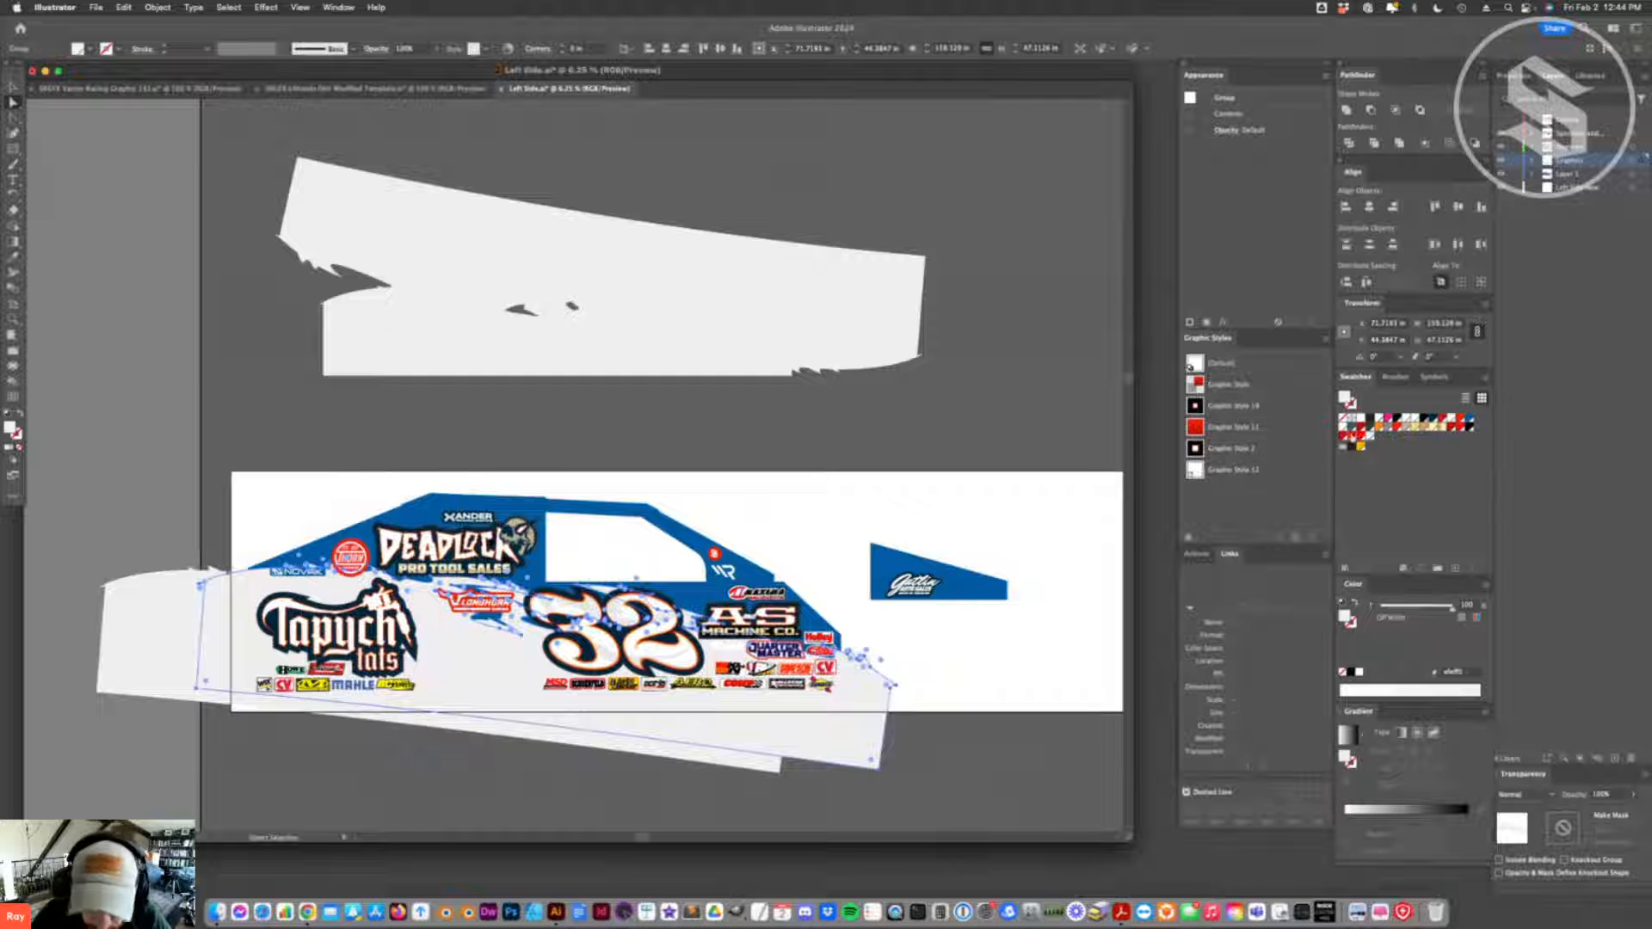
- Fill the duplicated splash with red, shift it beside the original and send it behind the white splash
{"action": "left_click", "coordinate": [1343, 436]}
{"action": "left_click", "coordinate": [1042, 631]}
{"action": "left_click_drag", "start_coordinate": [748, 715], "coordinate": [791, 729]}
{"action": "key", "text": "super+bracketleft"}
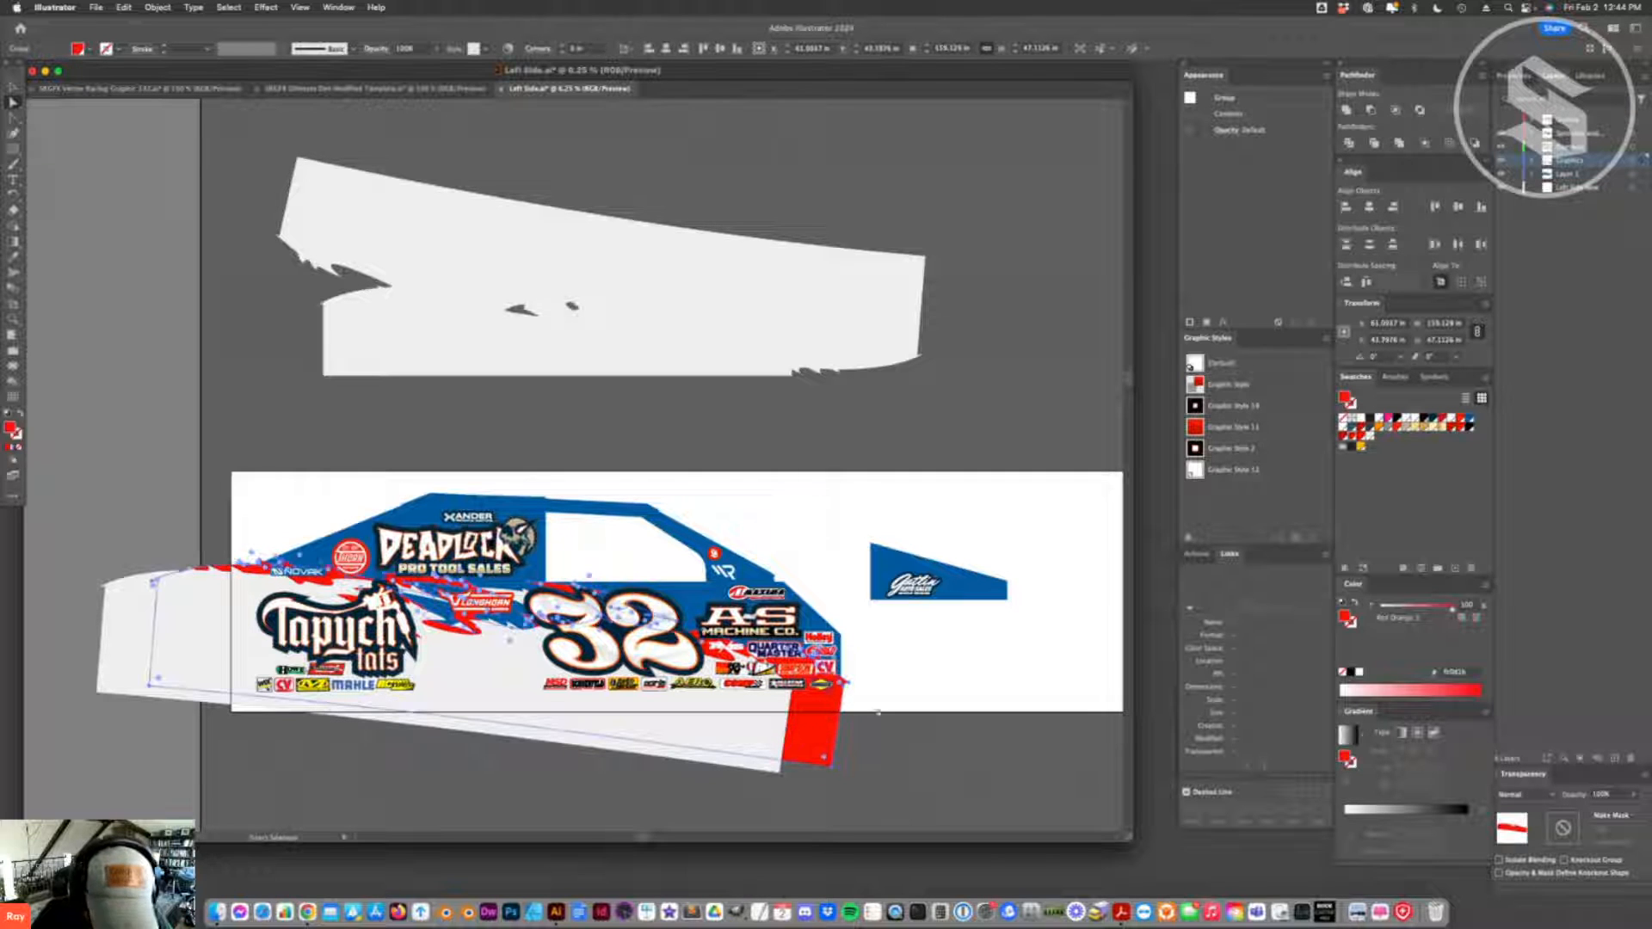
- Reposition the red splash farther toward the front of the car so its jagged edges show beyond the white splash
{"action": "key", "text": "v"}
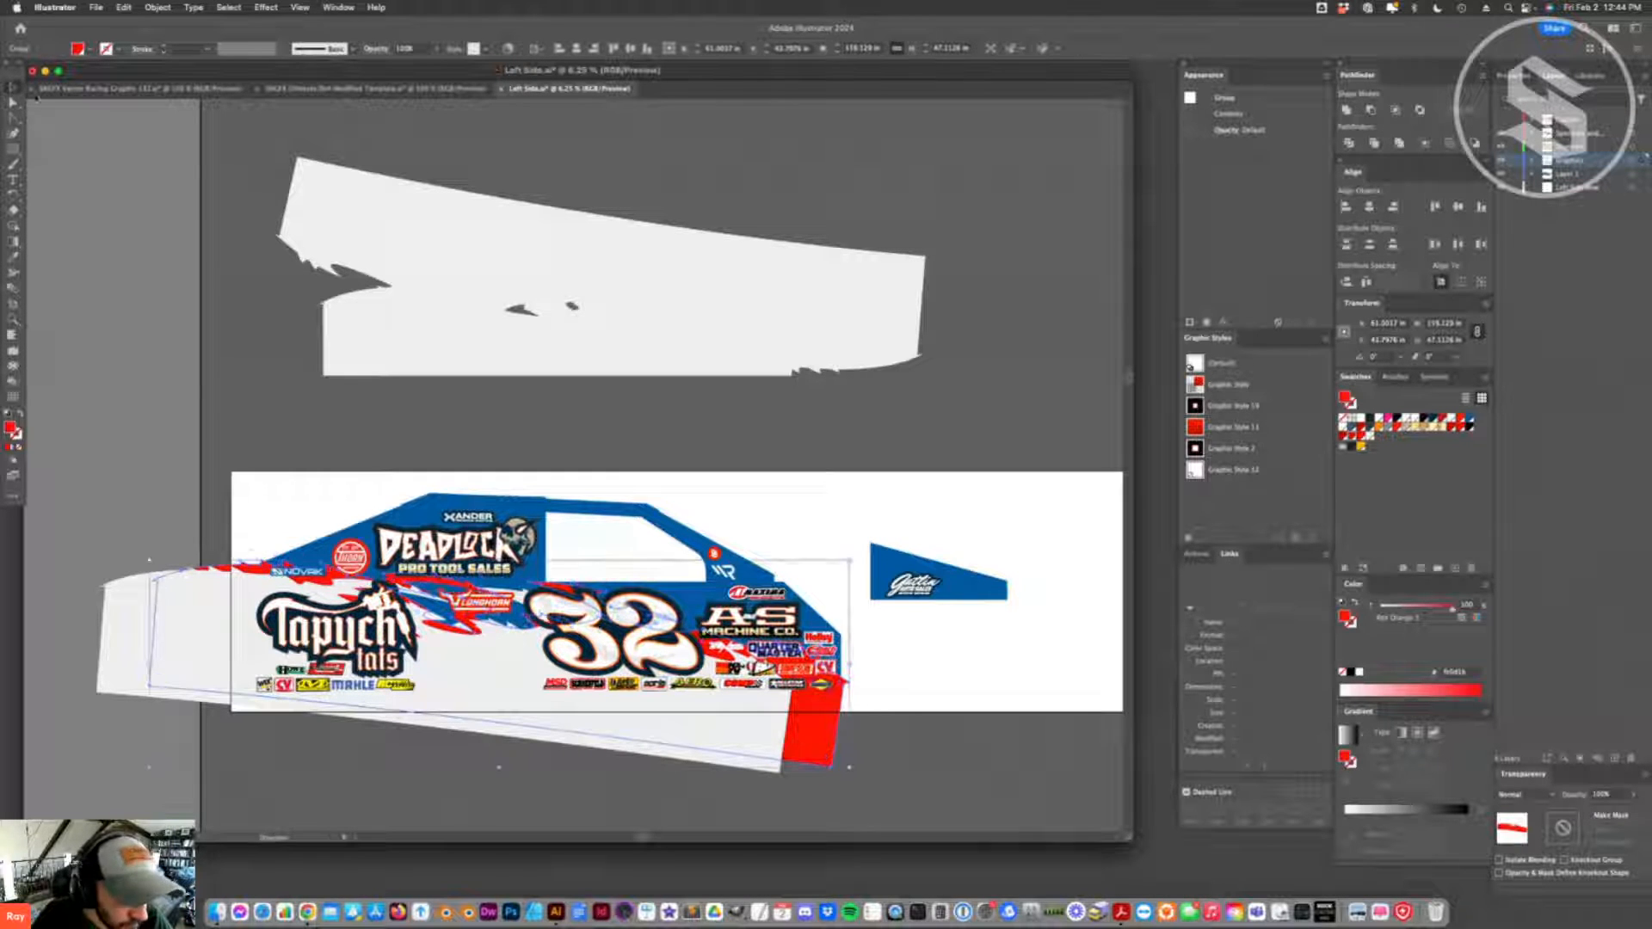
{"action": "mouse_move", "coordinate": [812, 729]}
{"action": "left_mouse_down"}
{"action": "mouse_move", "coordinate": [839, 564]}
{"action": "mouse_move", "coordinate": [858, 551]}
{"action": "mouse_move", "coordinate": [794, 751]}
{"action": "left_mouse_up"}
{"action": "left_click_drag", "start_coordinate": [641, 647], "coordinate": [767, 675]}
{"action": "key", "text": "super+shift+a"}
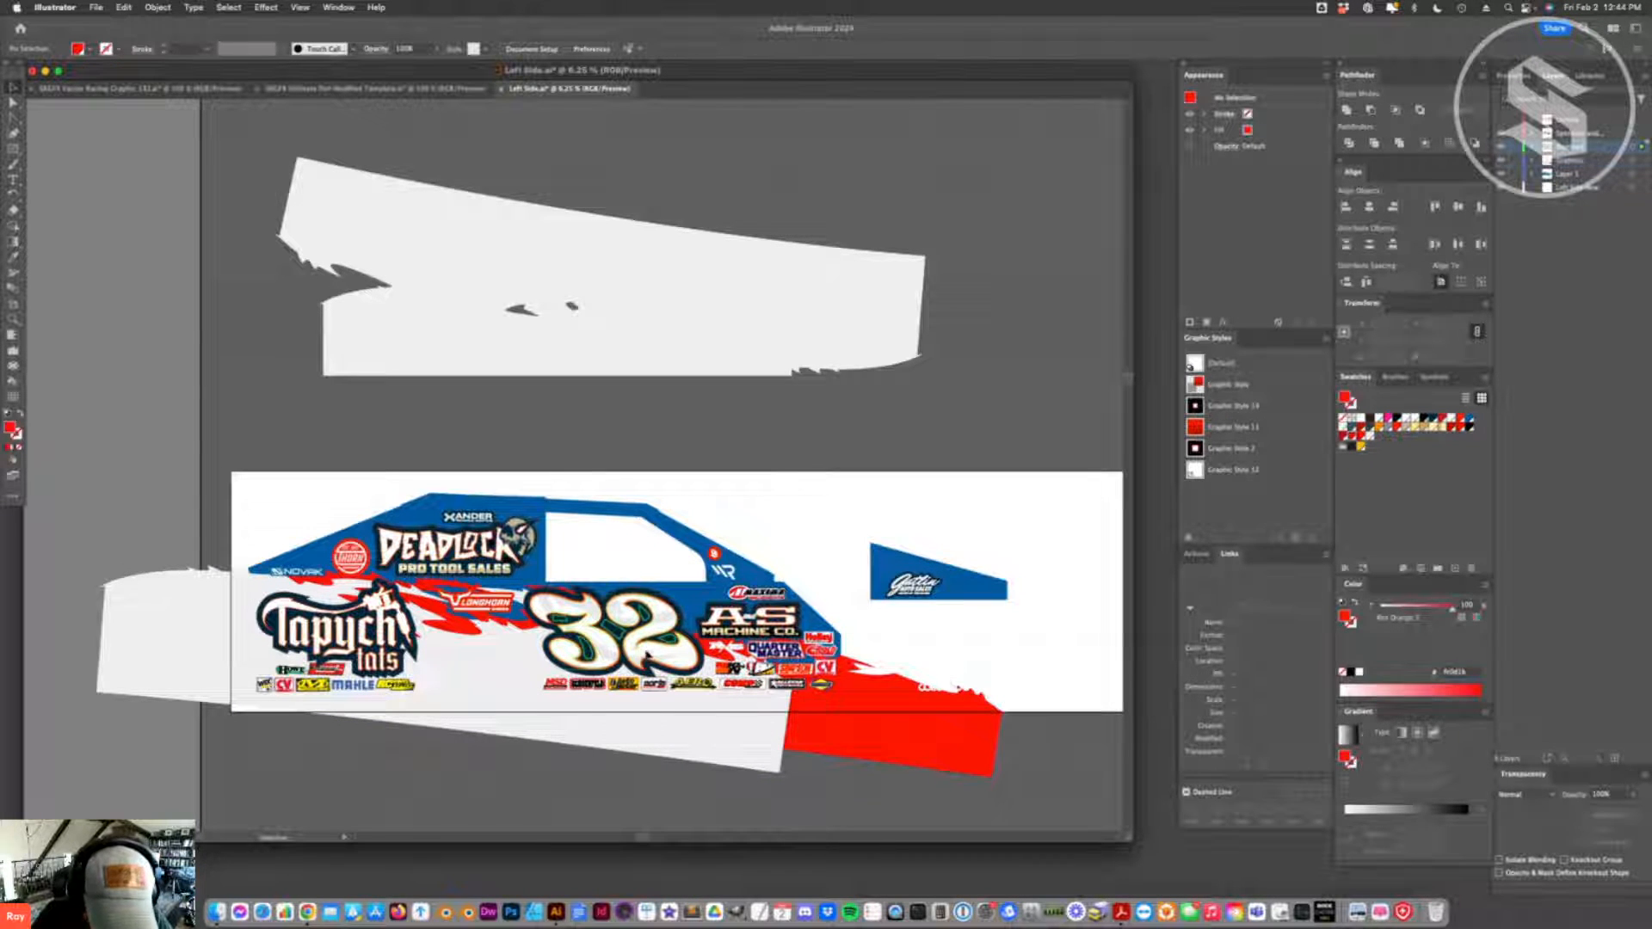
- Isolate the number 32 and change its topmost gold gradient stroke to red
{"action": "double_click", "coordinate": [658, 609]}
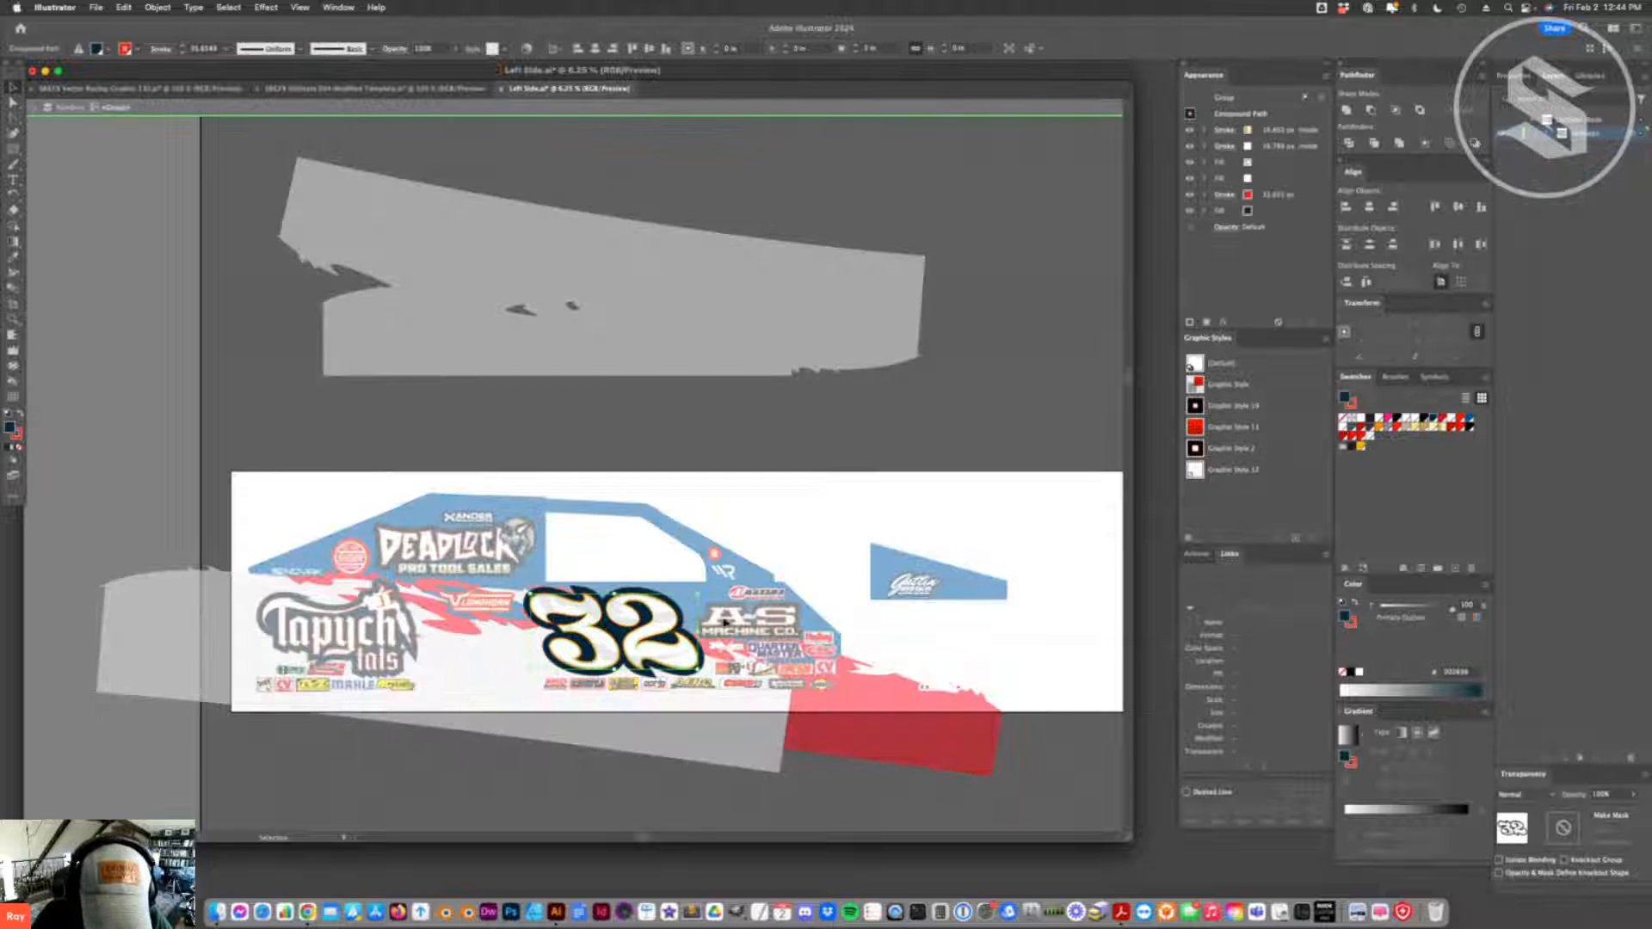
{"action": "left_click", "coordinate": [1270, 129]}
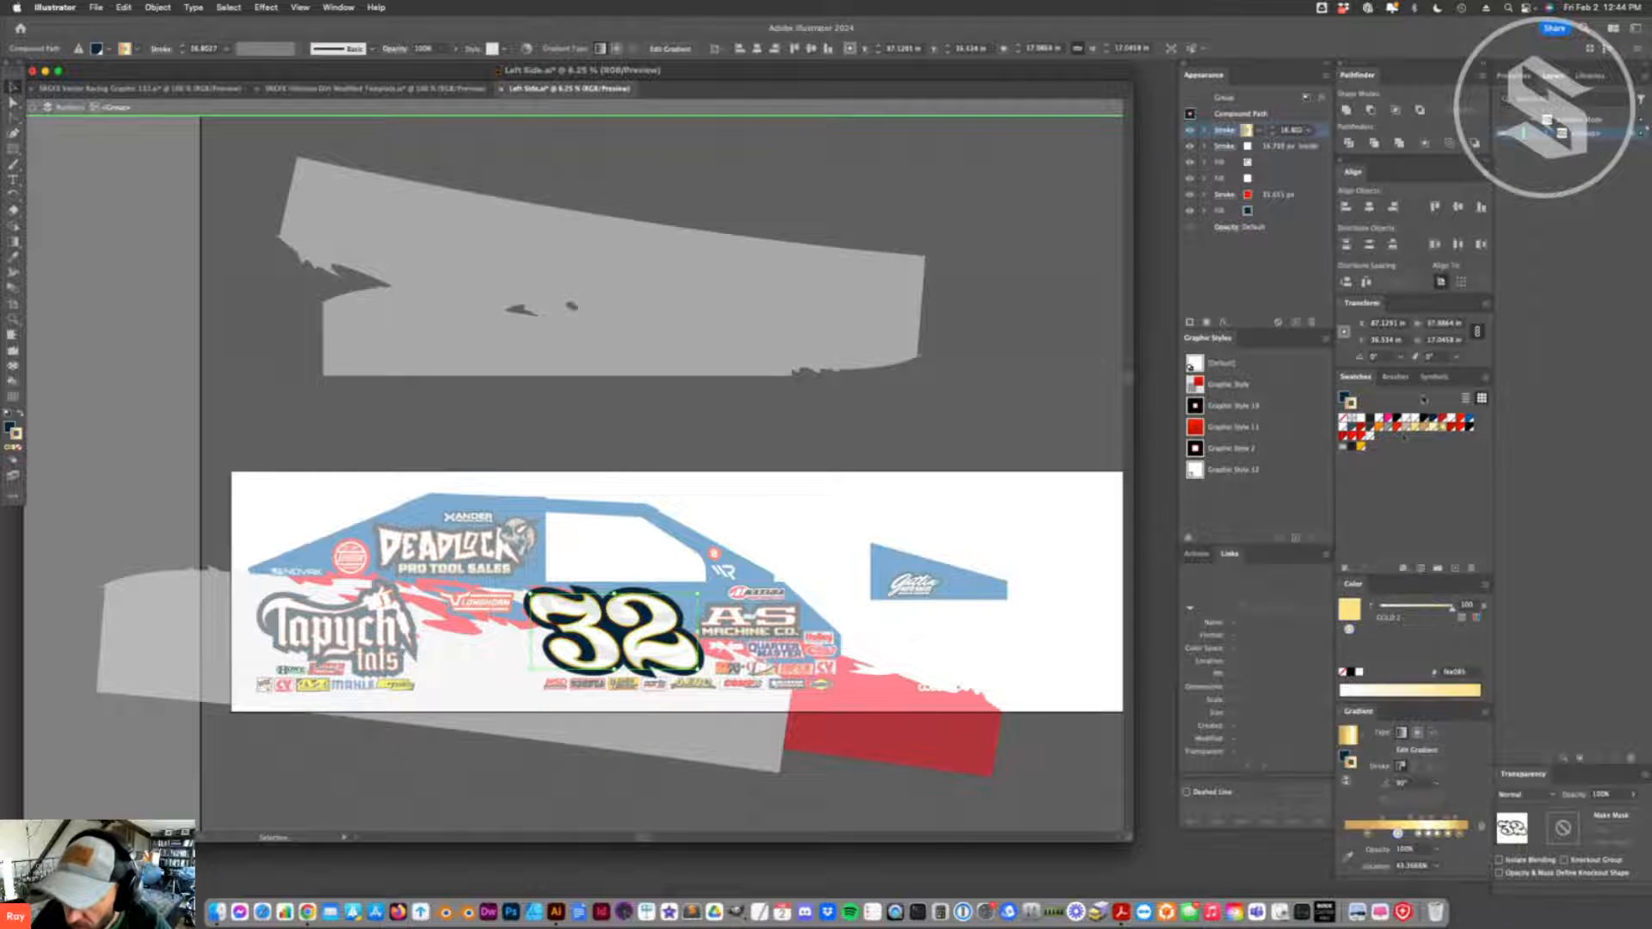
{"action": "left_click", "coordinate": [812, 509]}
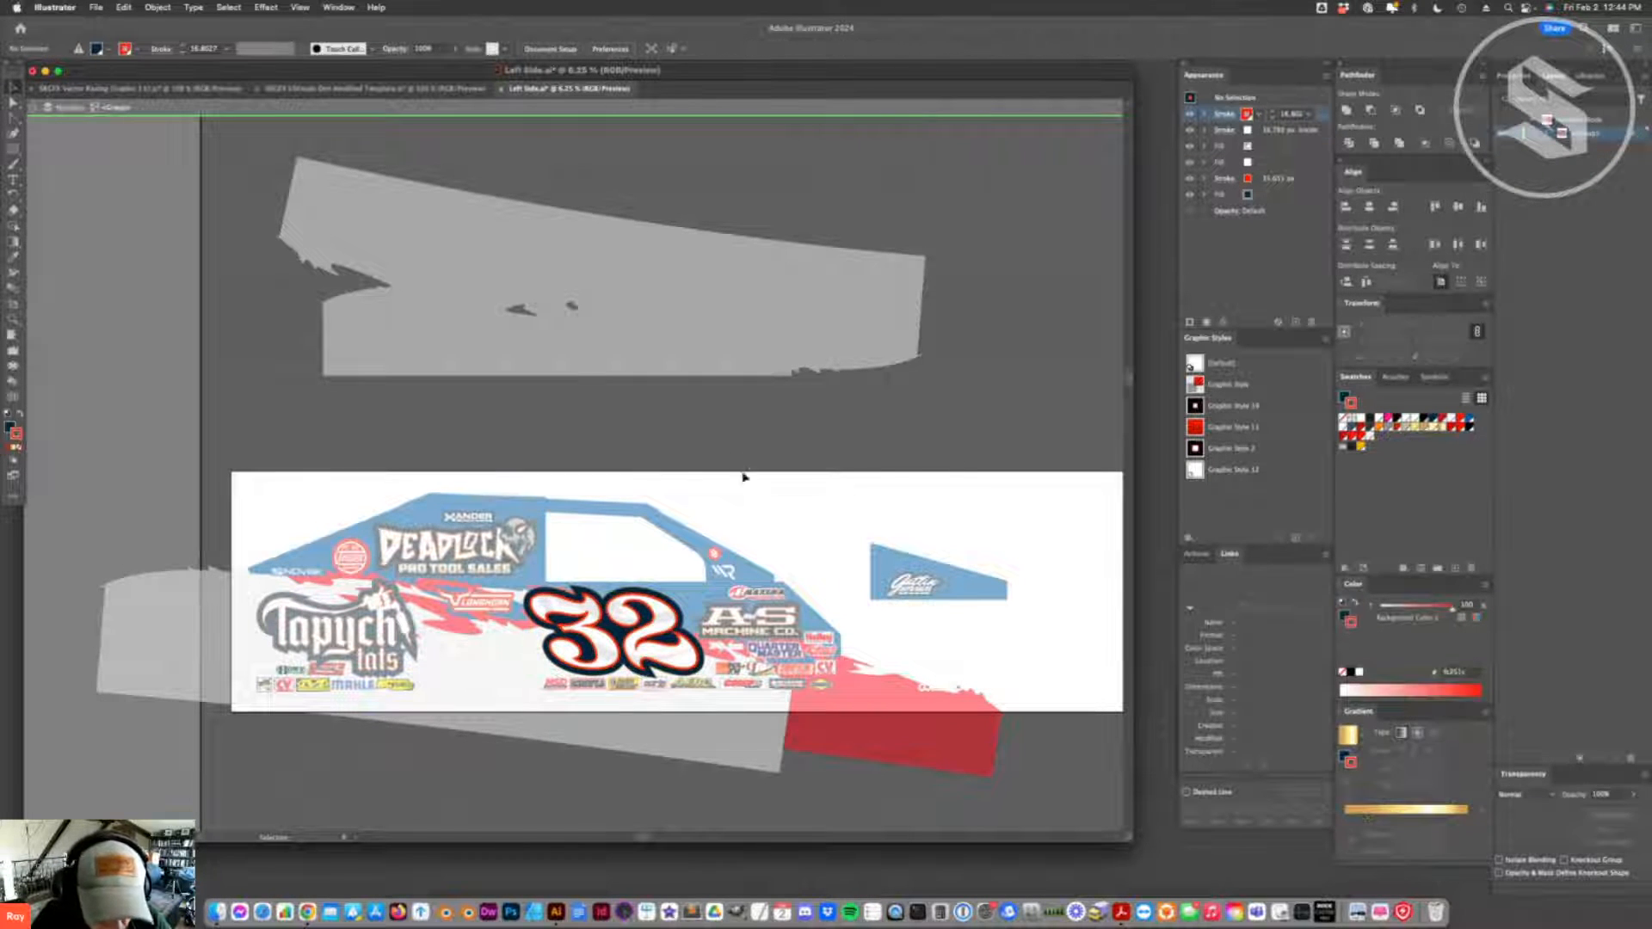
- Try a weight of 18 px for the topmost red stroke on the number 32
{"action": "left_click", "coordinate": [640, 663]}
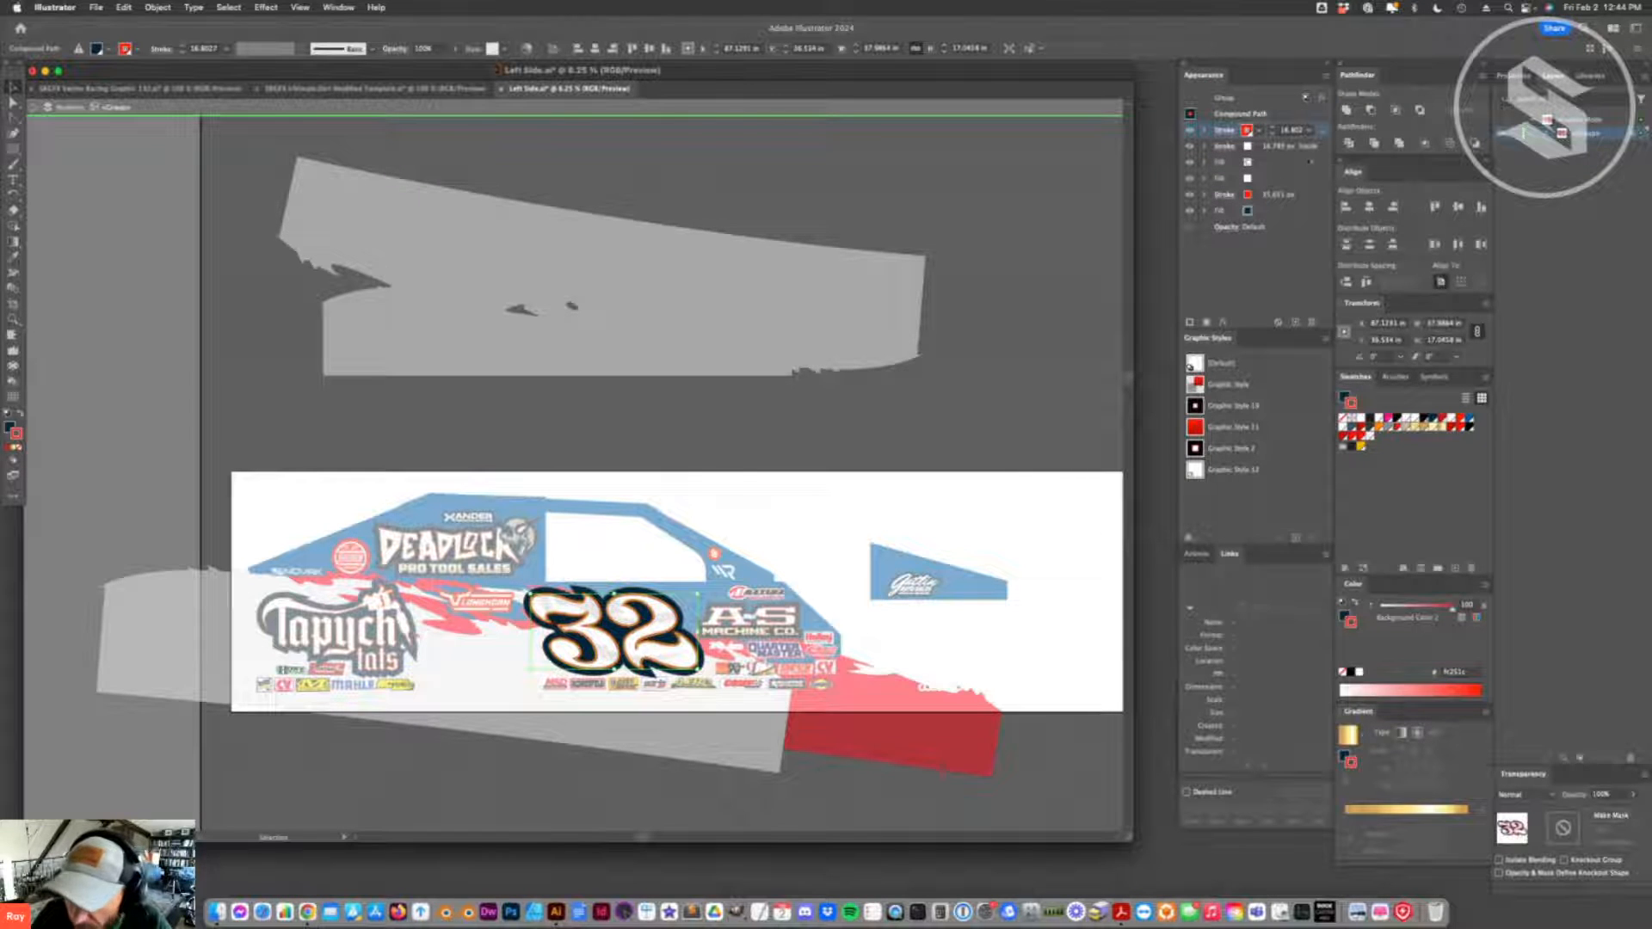
{"action": "left_click", "coordinate": [1284, 130]}
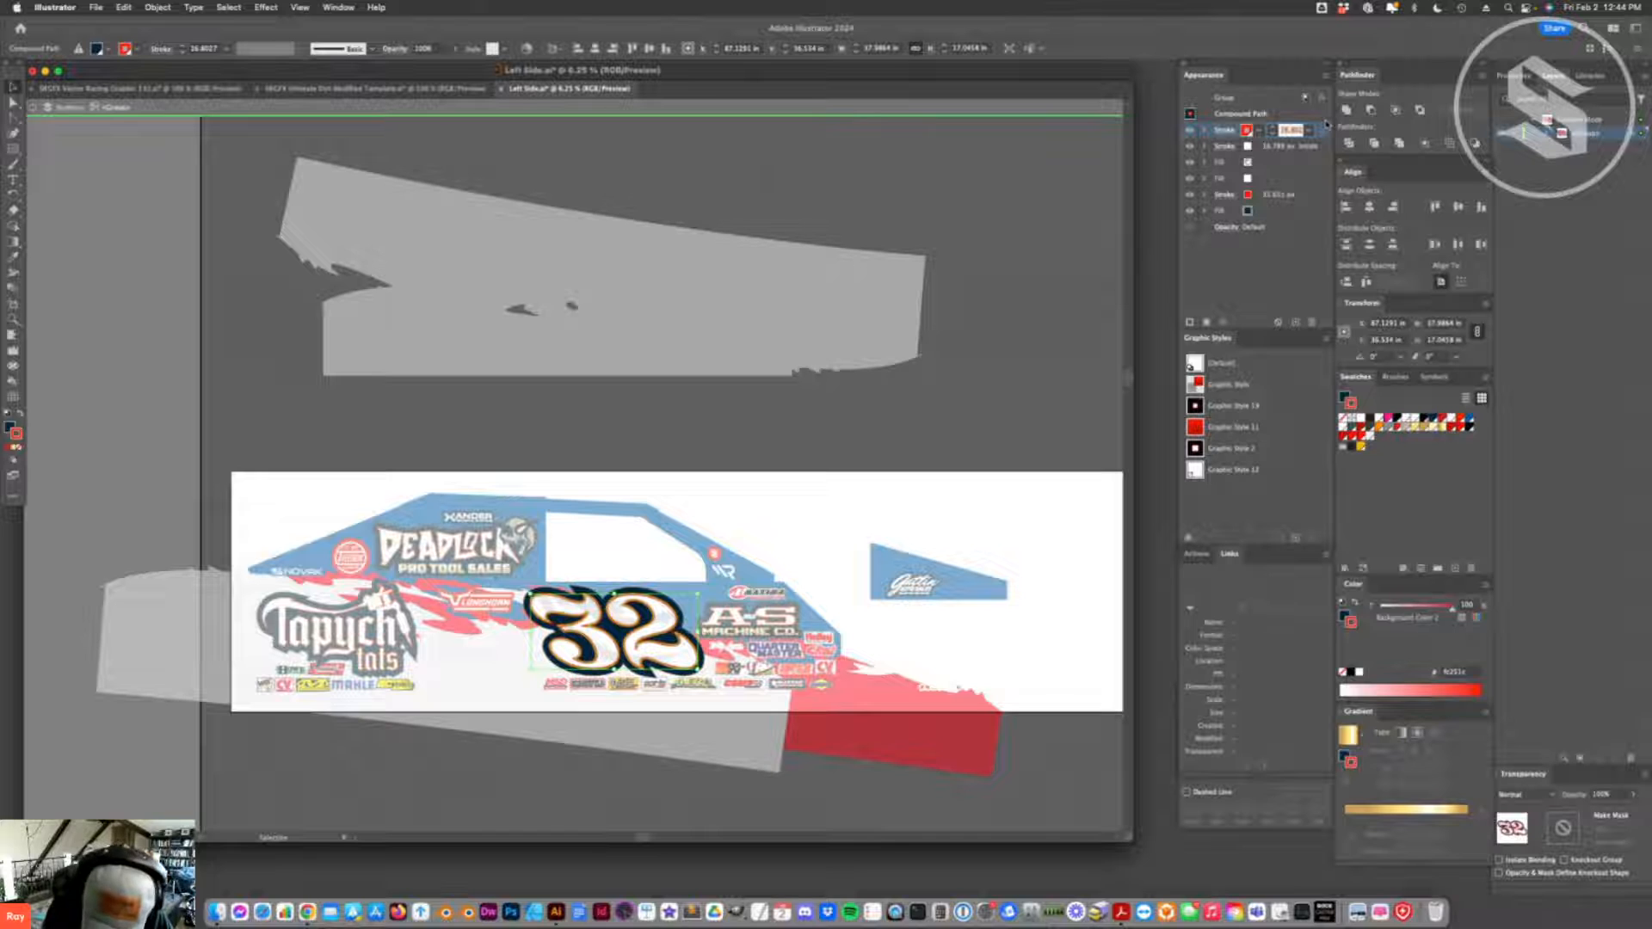
{"action": "type", "text": "18"}
{"action": "key", "text": "Return"}
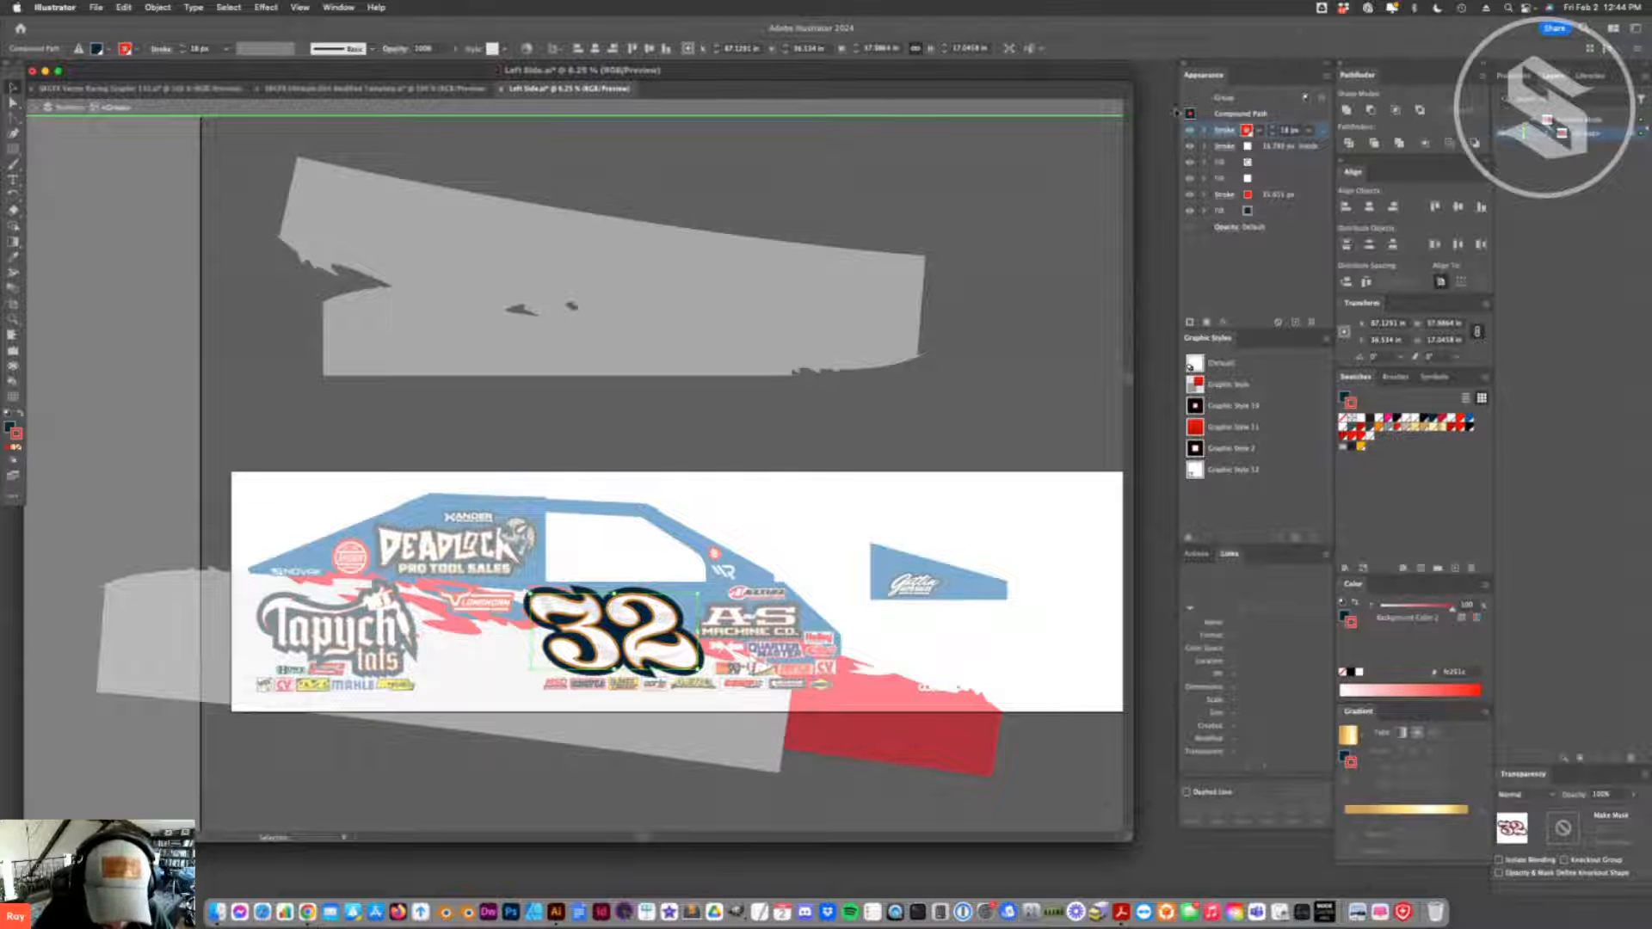
- Set the number 32's topmost red stroke to 9 px and exit isolation mode
{"action": "left_click", "coordinate": [1290, 130]}
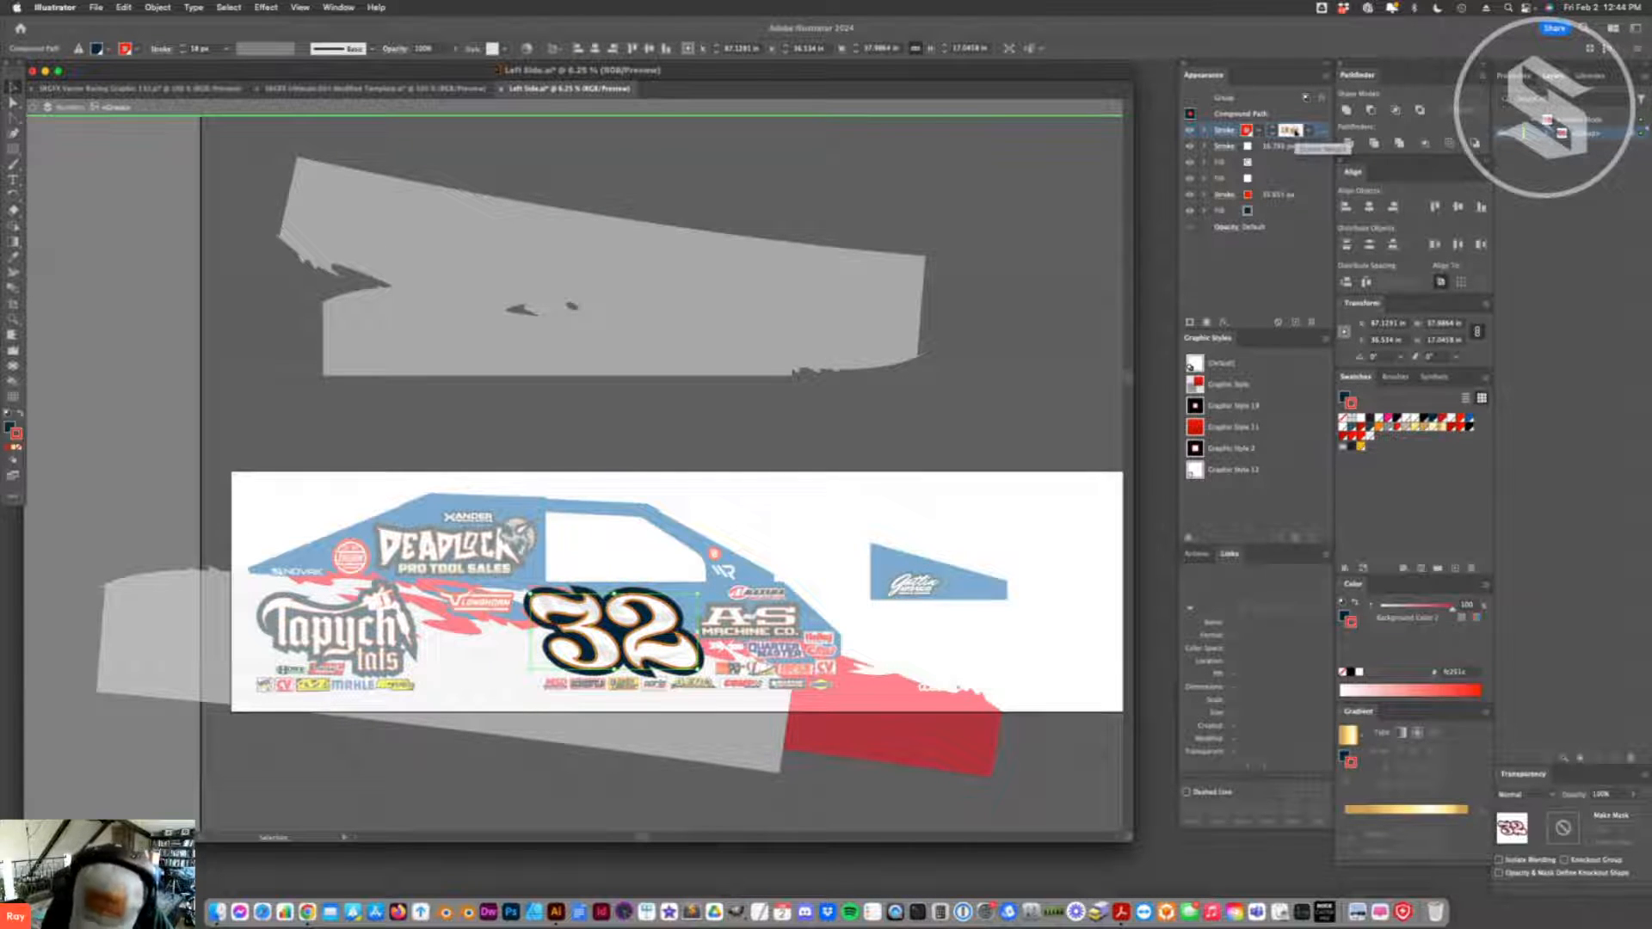
{"action": "type", "text": "9"}
{"action": "key", "text": "Return"}
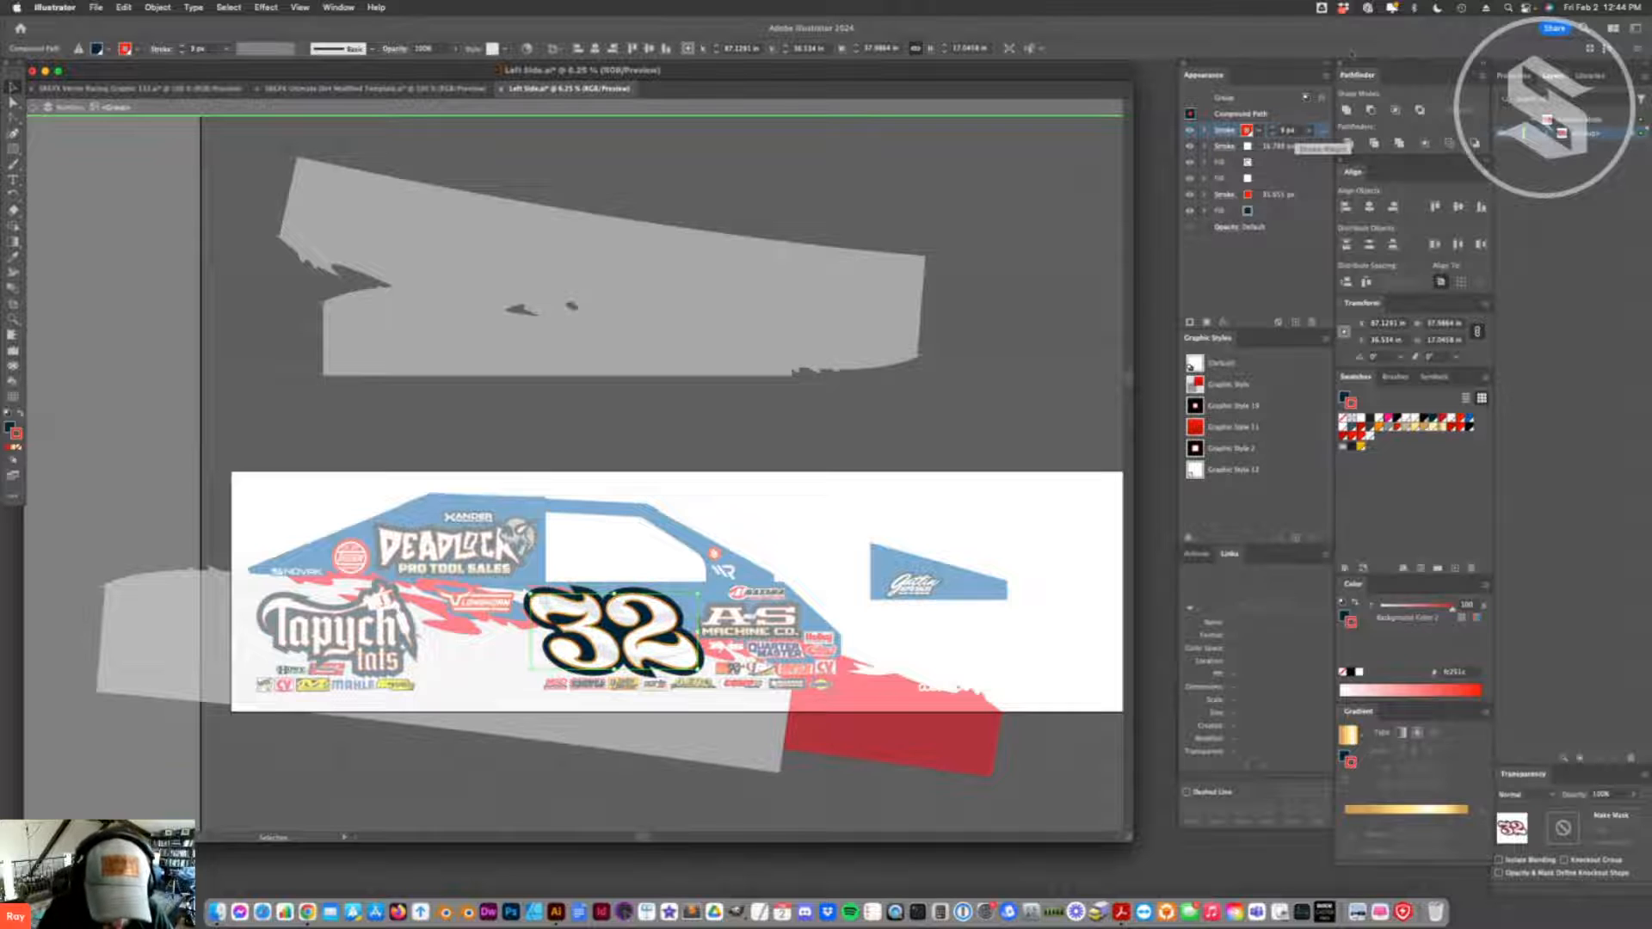
{"action": "left_click", "coordinate": [889, 500]}
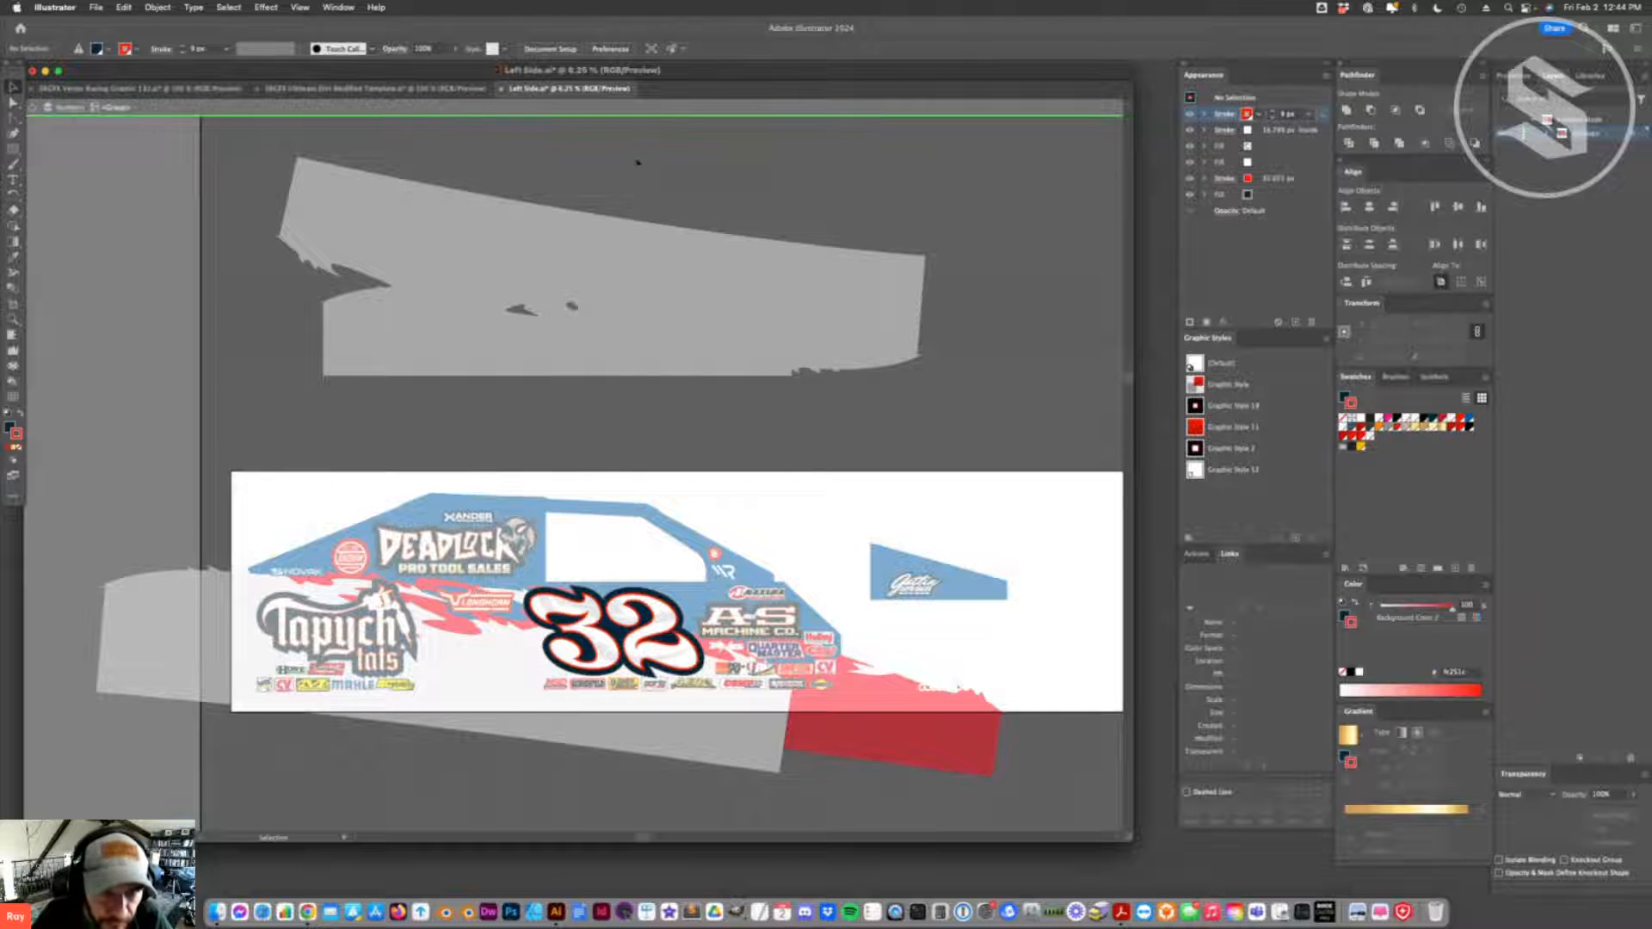
{"action": "double_click", "coordinate": [638, 159]}
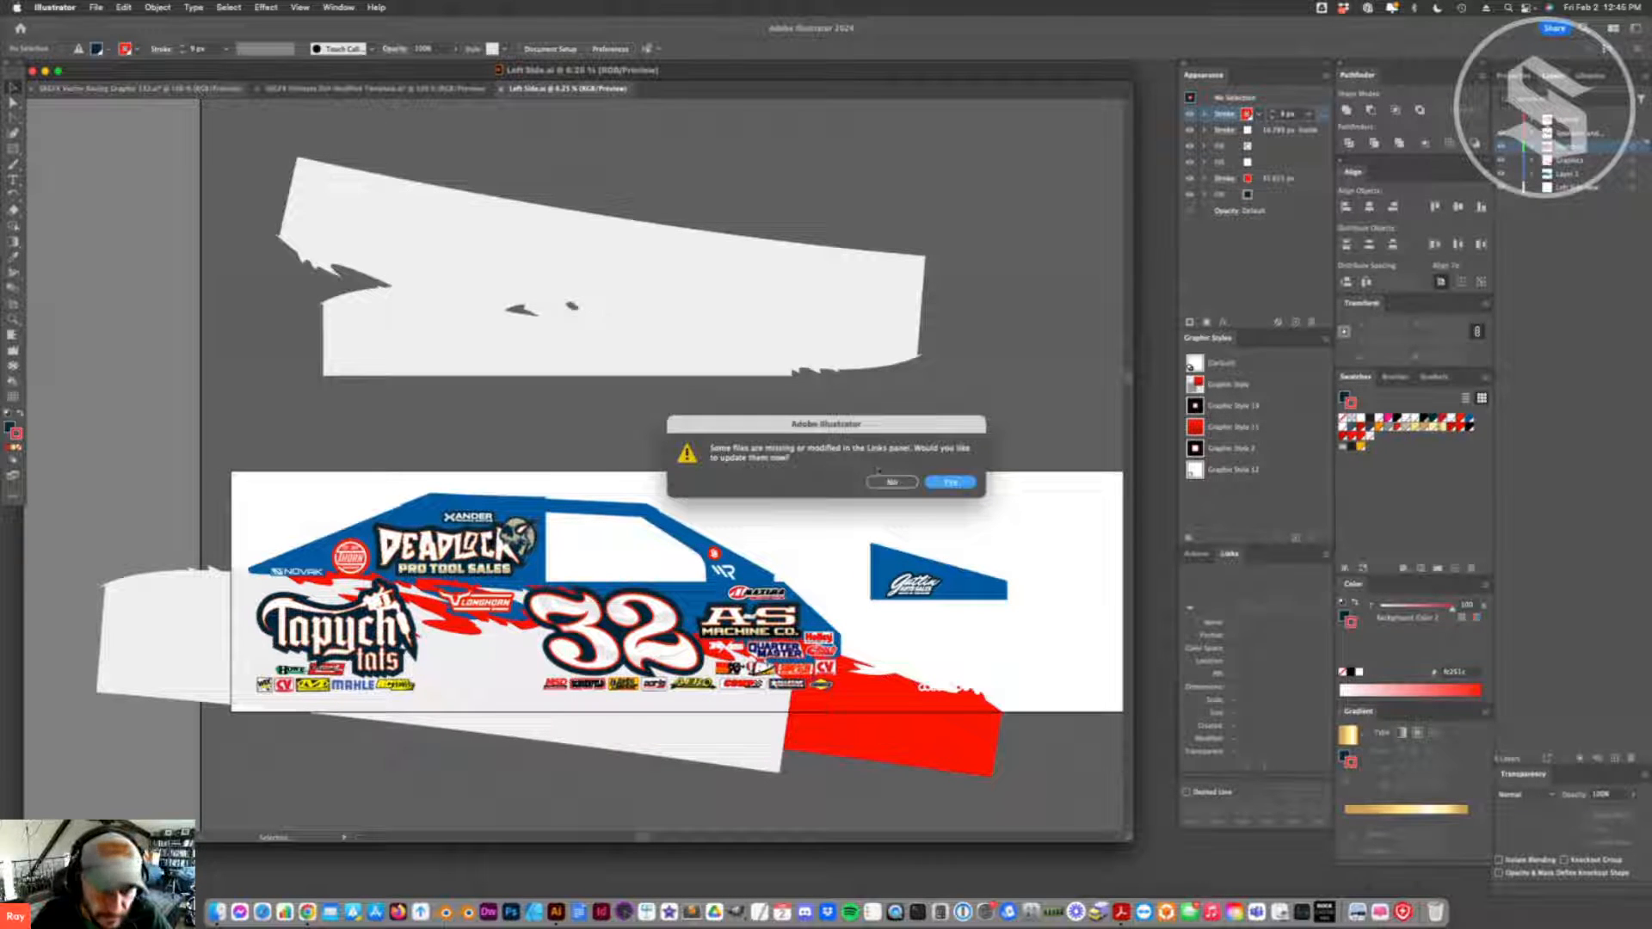
- Update the modified linked files and display the Ultimate Dirt Modified Template
{"action": "left_click", "coordinate": [957, 480]}
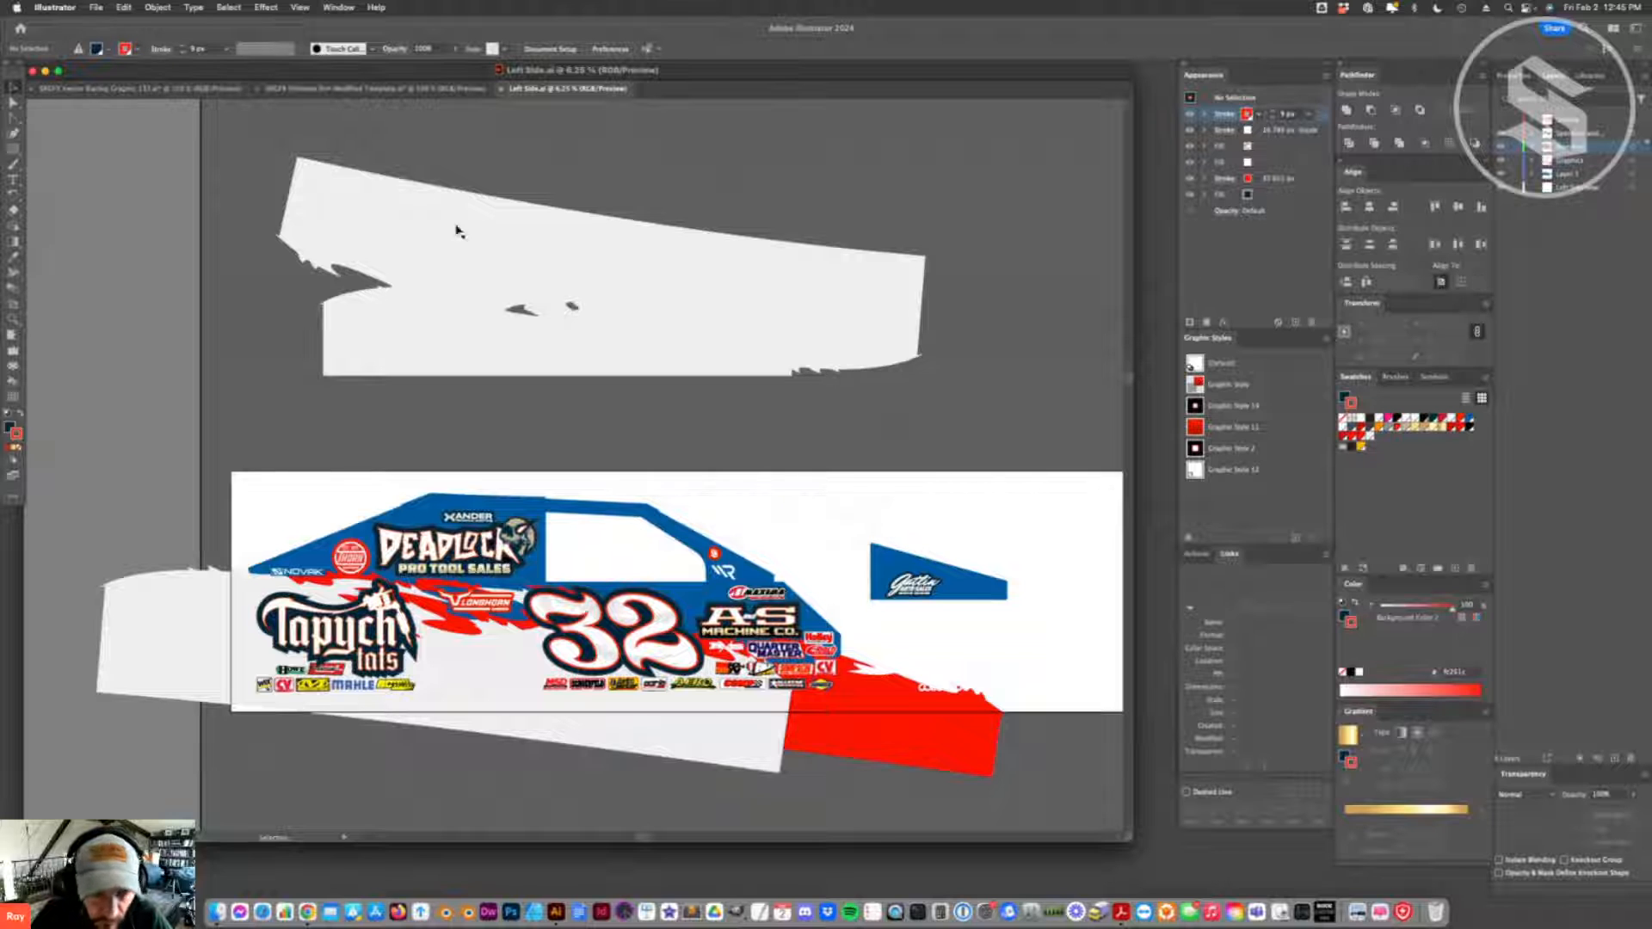
{"action": "left_click", "coordinate": [190, 88]}
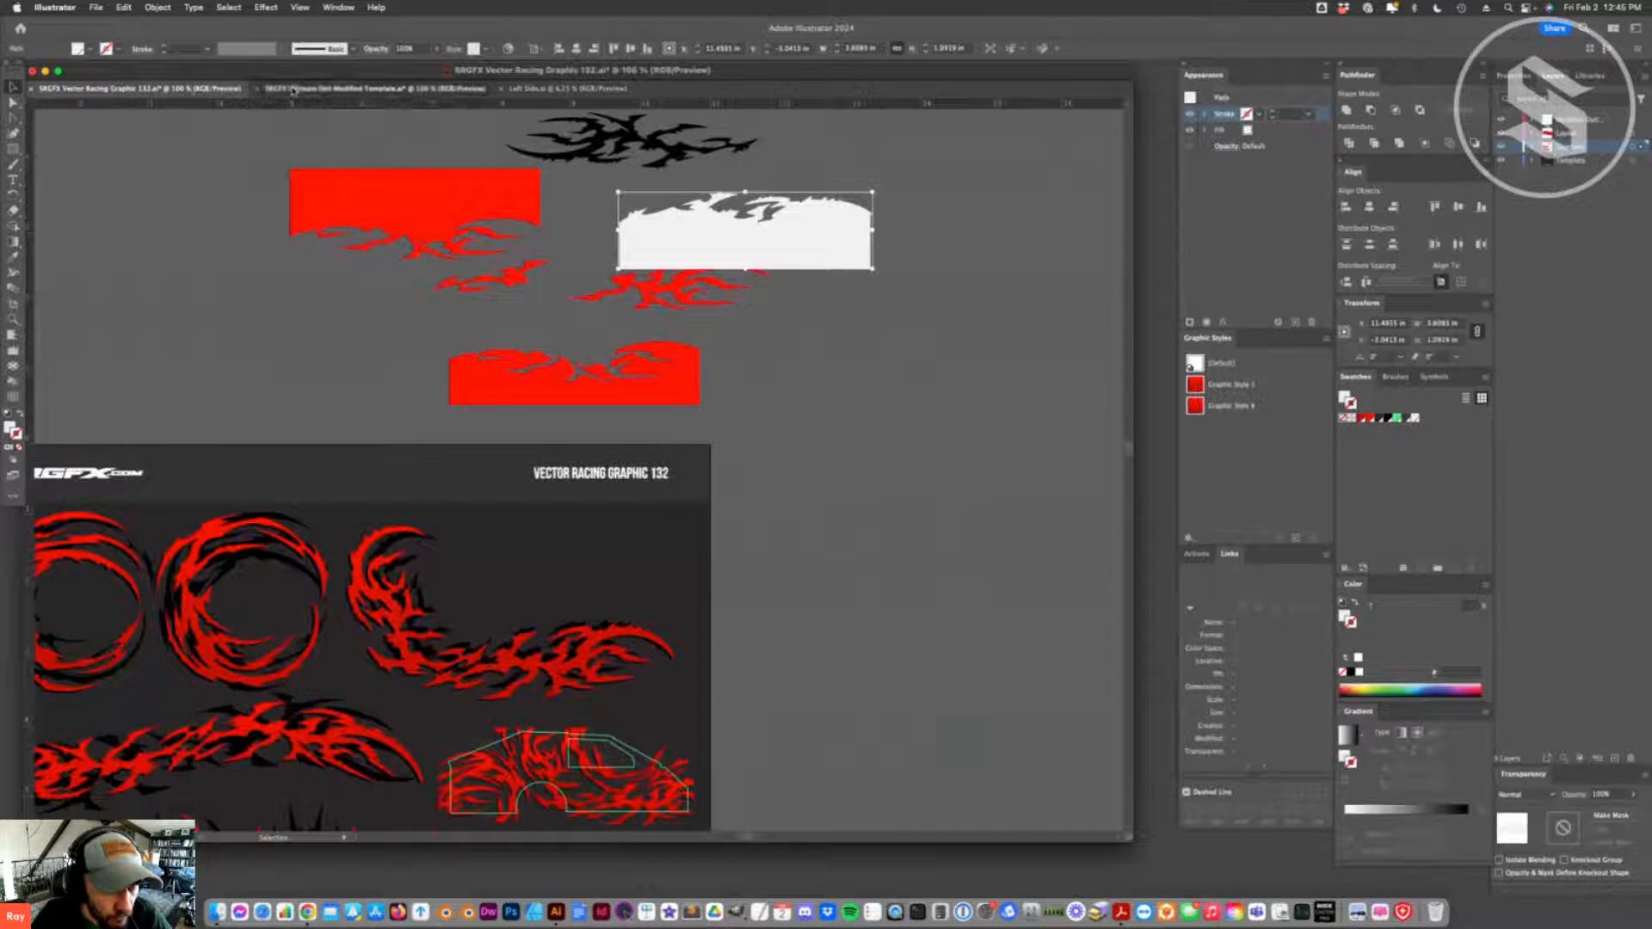
{"action": "left_click", "coordinate": [293, 89]}
{"action": "key", "text": "super+Tab"}
{"action": "key", "text": "super+Tab"}
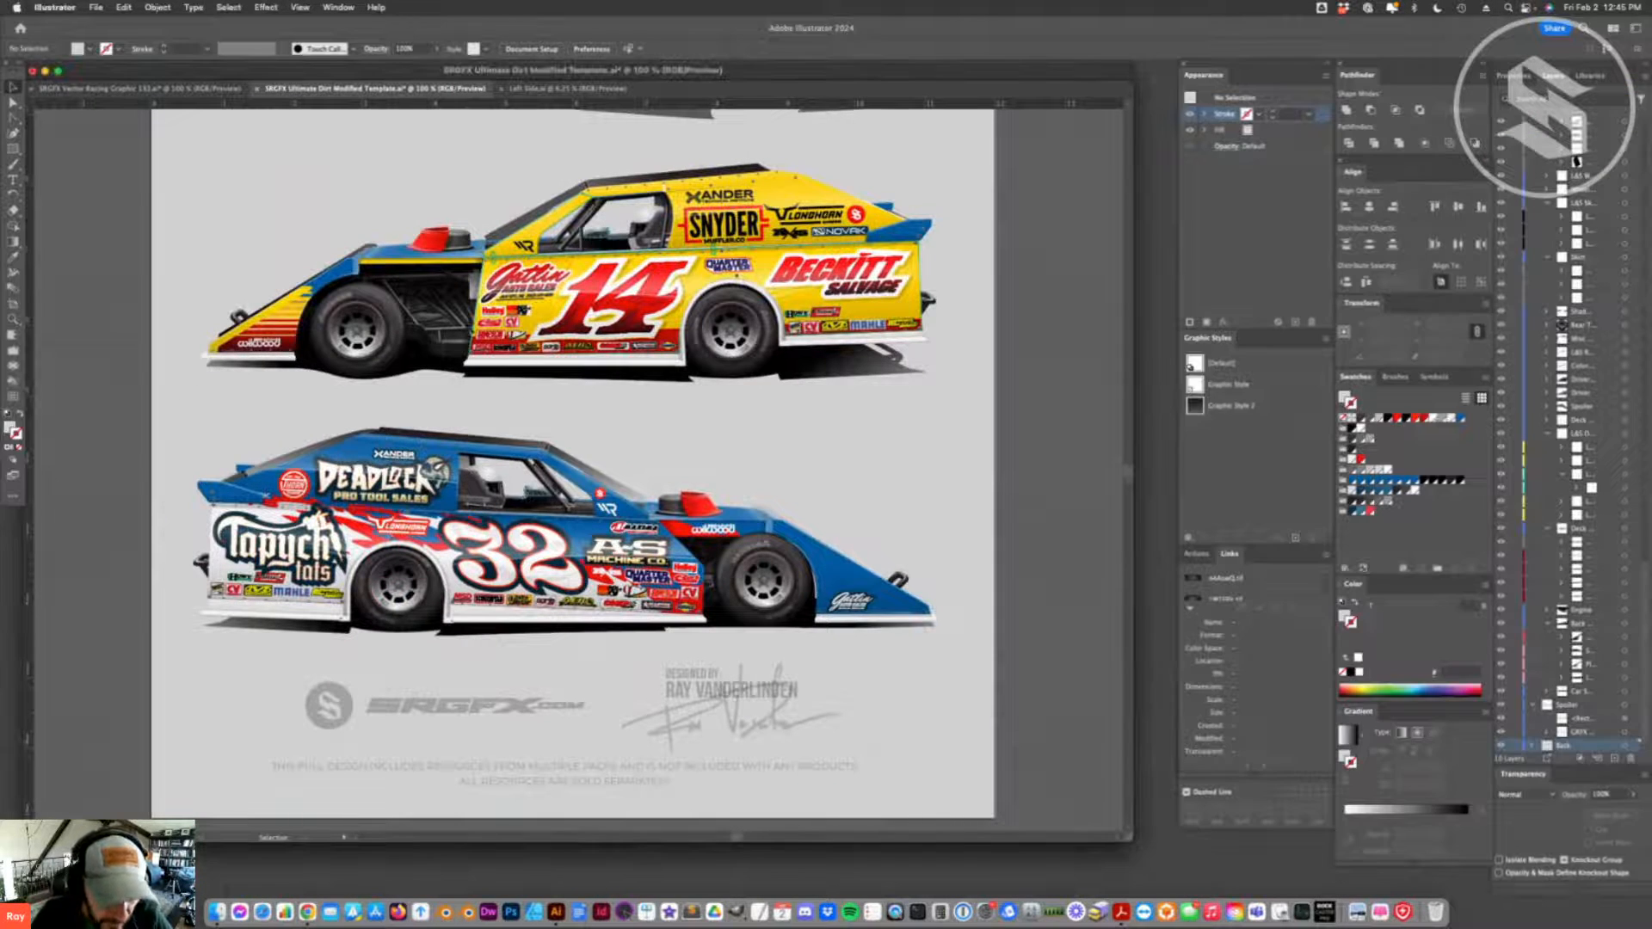
{"action": "left_click", "coordinate": [172, 90]}
{"action": "scroll", "coordinate": [387, 341], "scroll_direction": "down", "scroll_amount": 5}
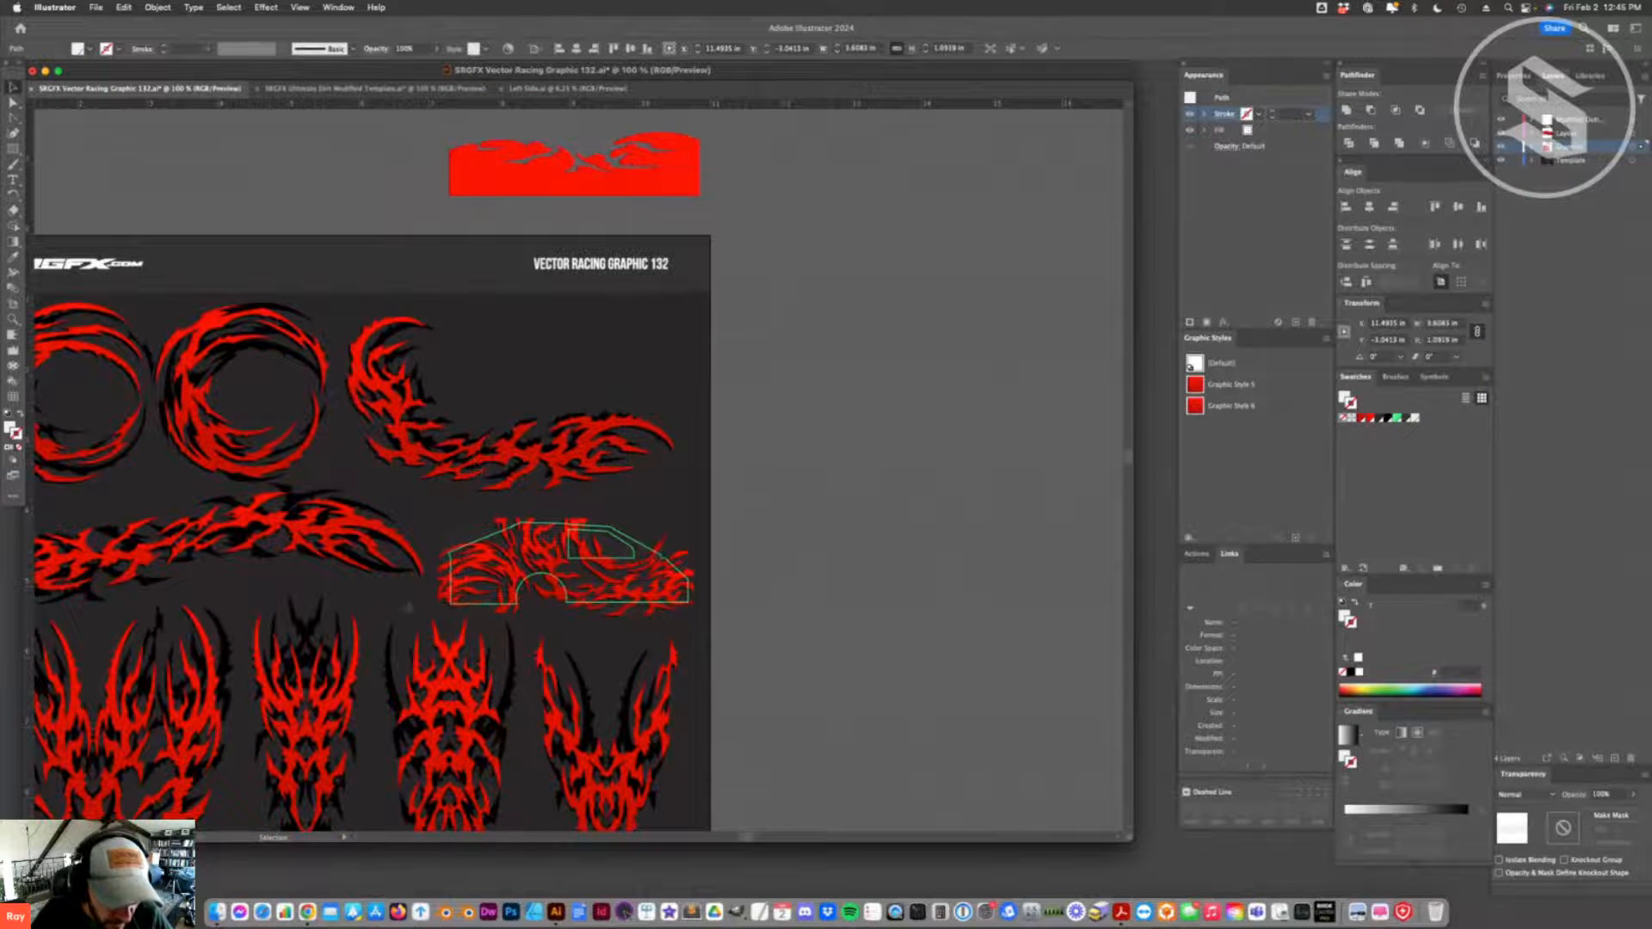
{"action": "scroll", "coordinate": [426, 596], "scroll_direction": "down", "scroll_amount": 1}
{"action": "left_click", "coordinate": [346, 88]}
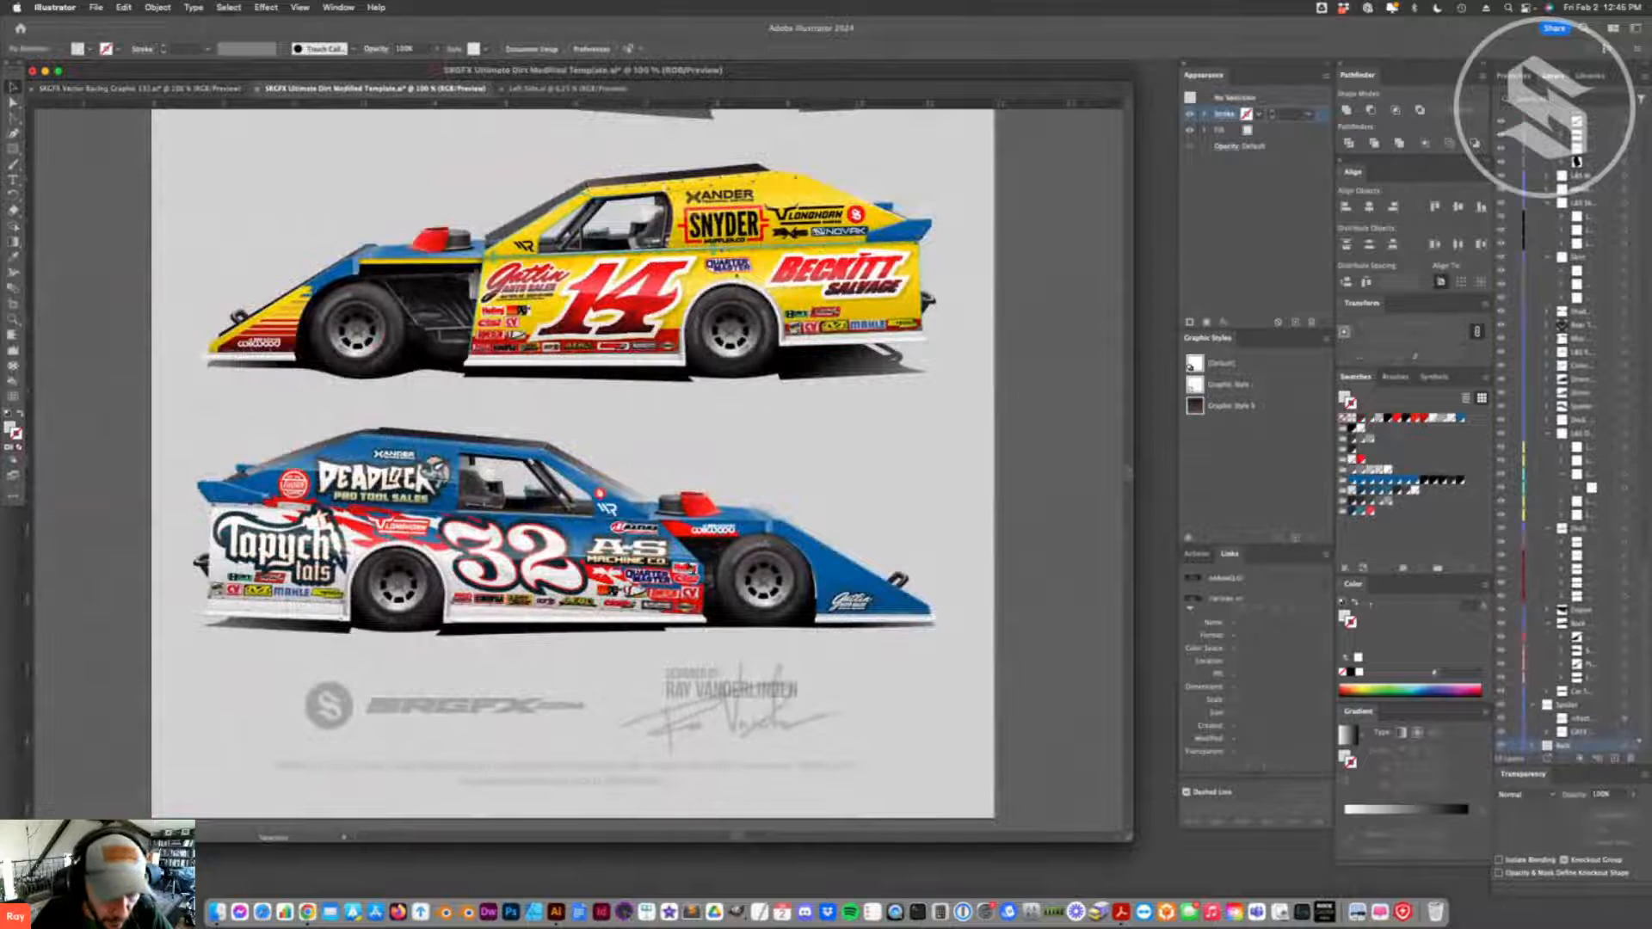
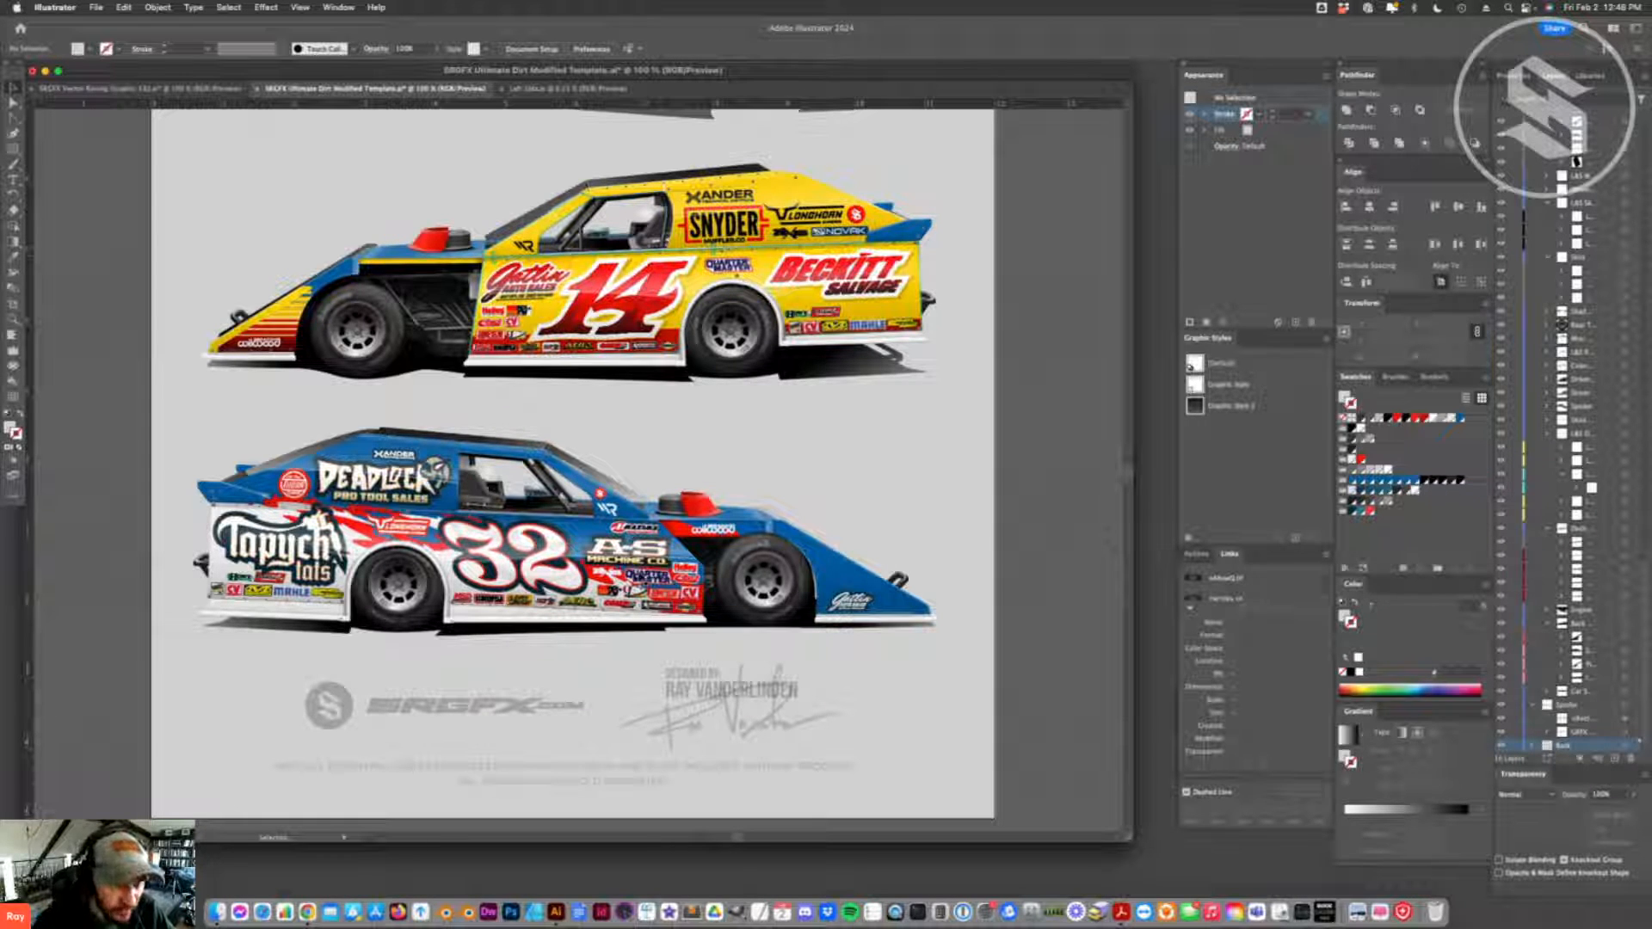
- Switch to the Left Side document and duplicate the number 32 onto the blank area above the windshield
{"action": "left_click", "coordinate": [138, 88]}
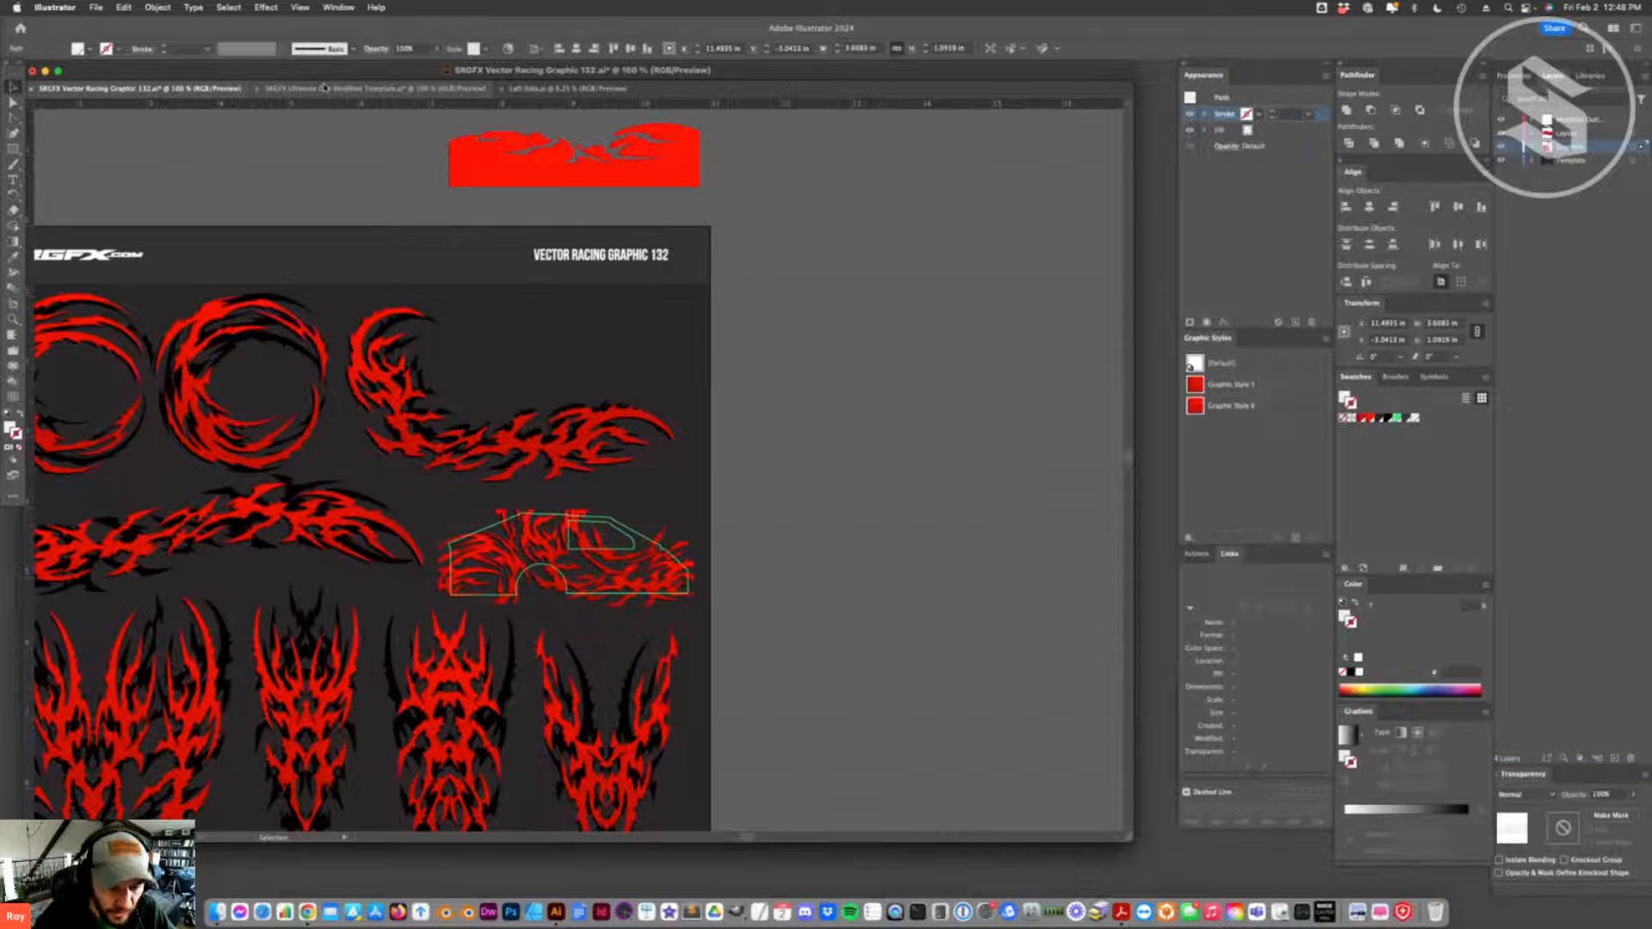
{"action": "left_click", "coordinate": [325, 88]}
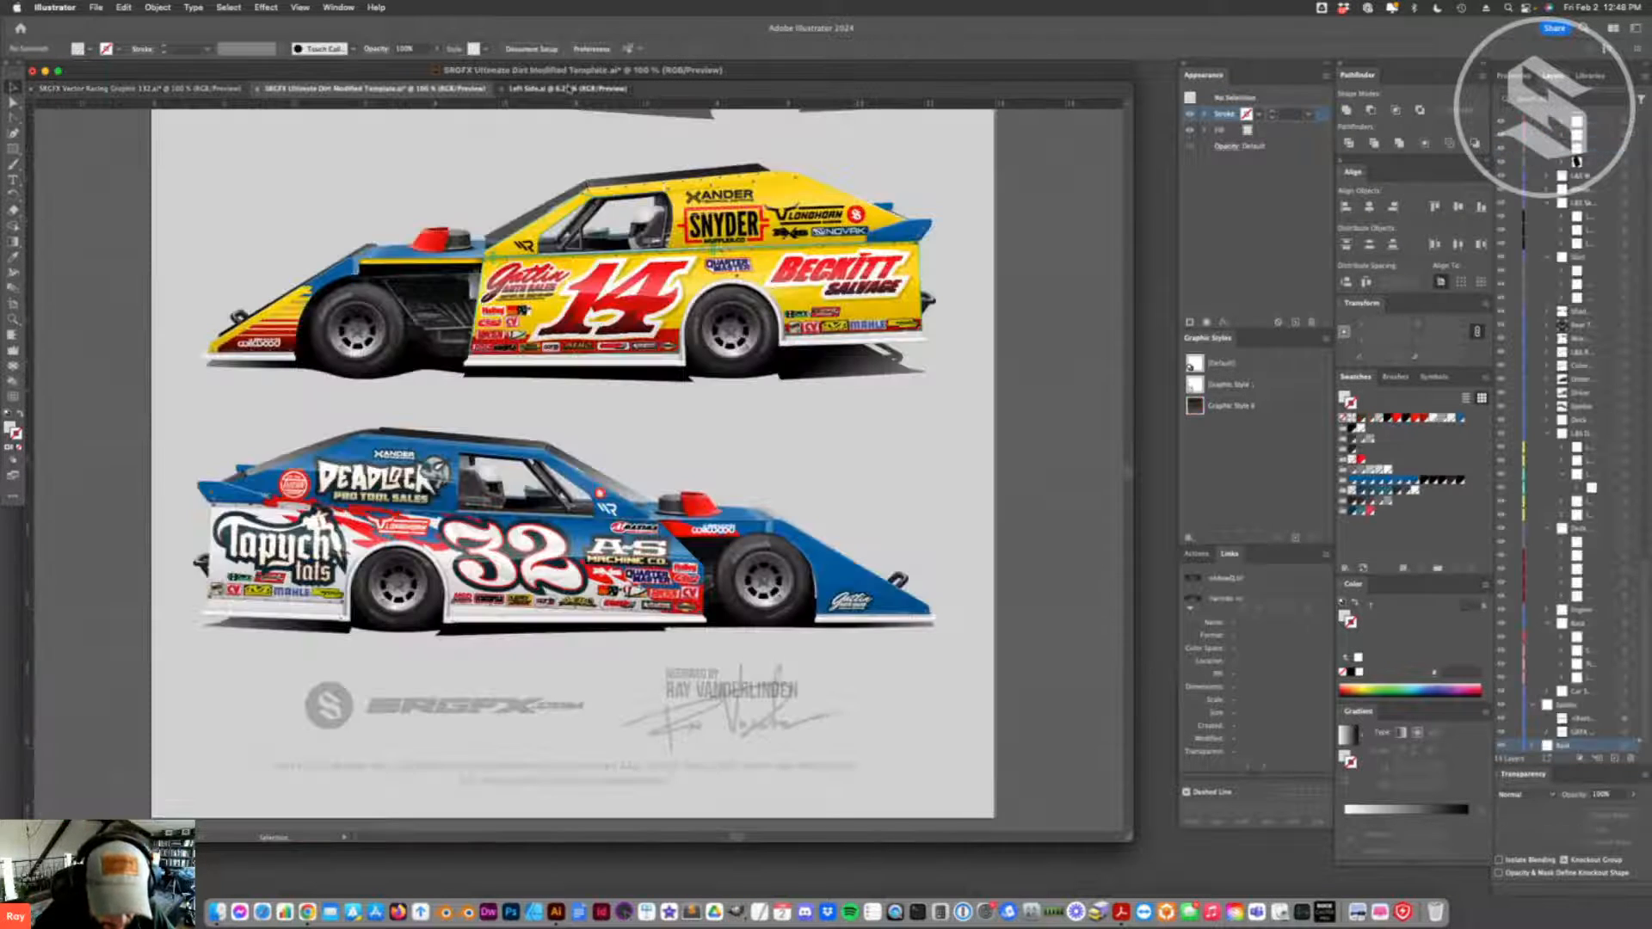
{"action": "left_click", "coordinate": [568, 88]}
{"action": "left_click", "coordinate": [638, 607]}
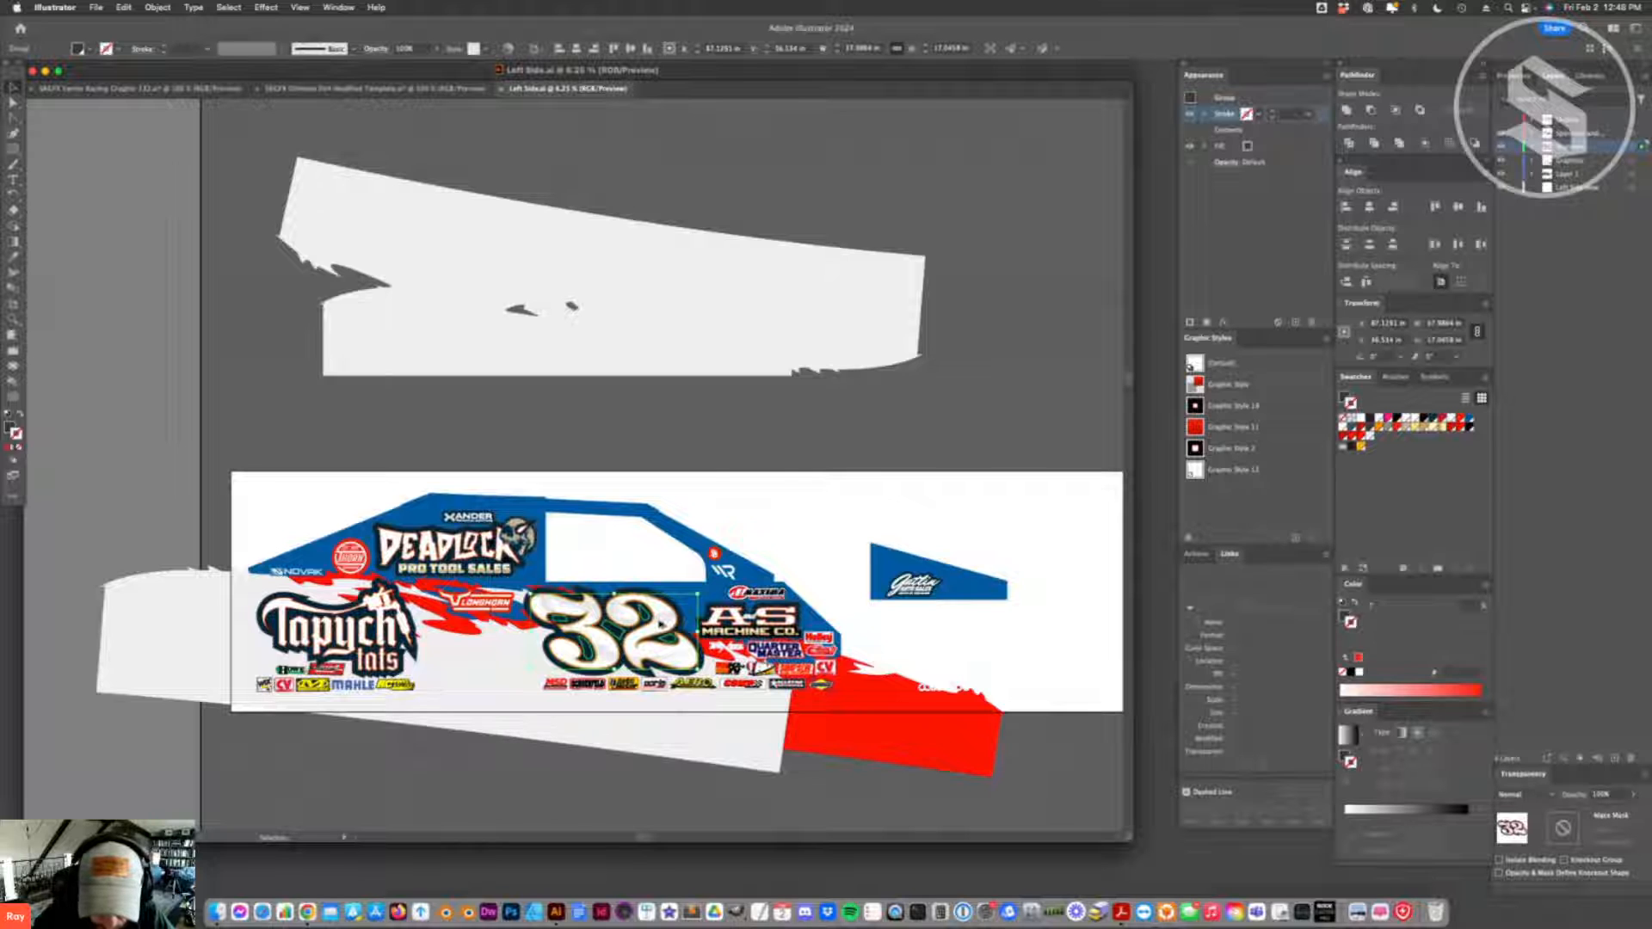
{"action": "left_click_drag", "start_coordinate": [639, 608], "coordinate": [839, 499]}
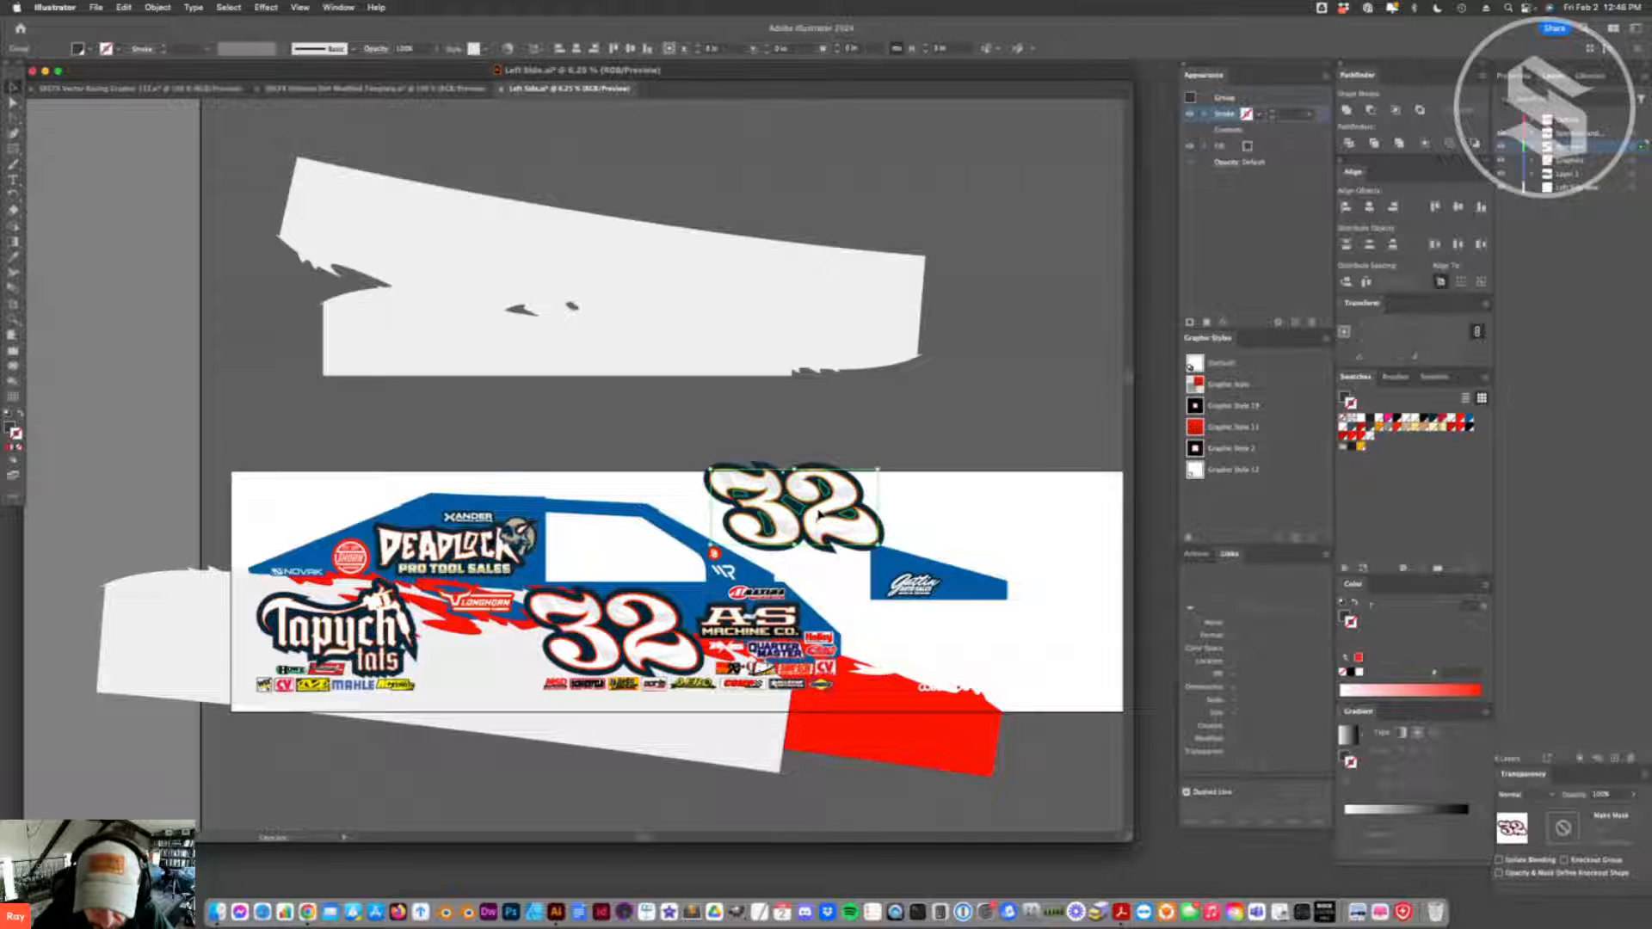
- Isolate the duplicated number 32 and change its bottommost dark fill to red
{"action": "double_click", "coordinate": [816, 517]}
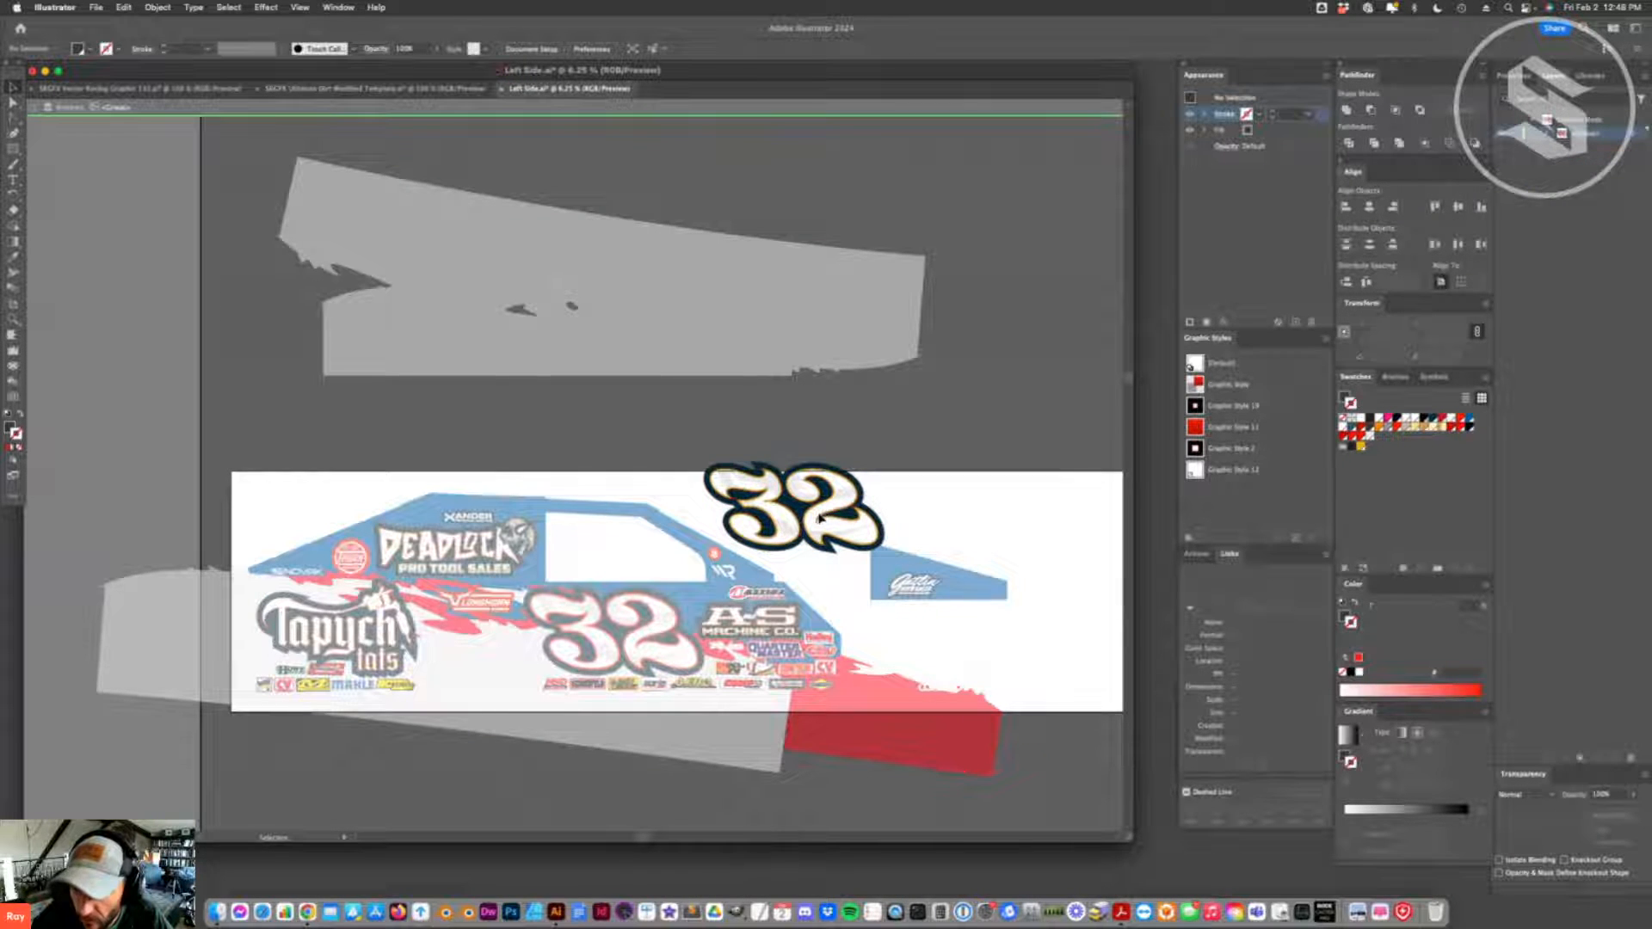
{"action": "left_click", "coordinate": [1248, 211]}
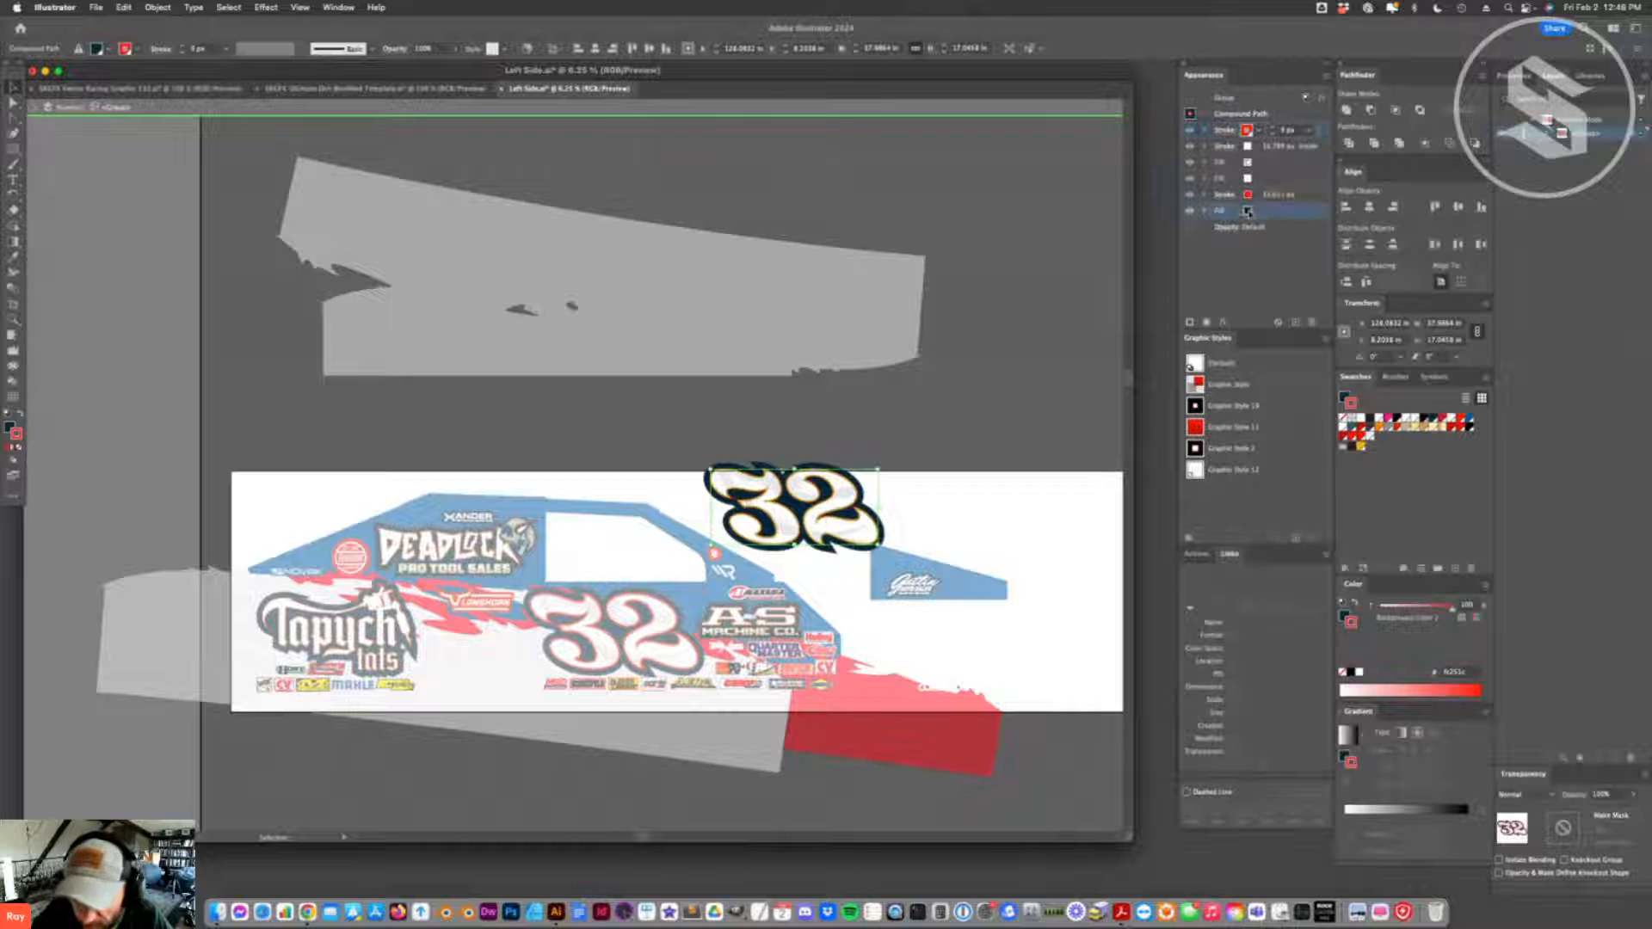
{"action": "left_click", "coordinate": [1405, 427]}
{"action": "key", "text": "super+z"}
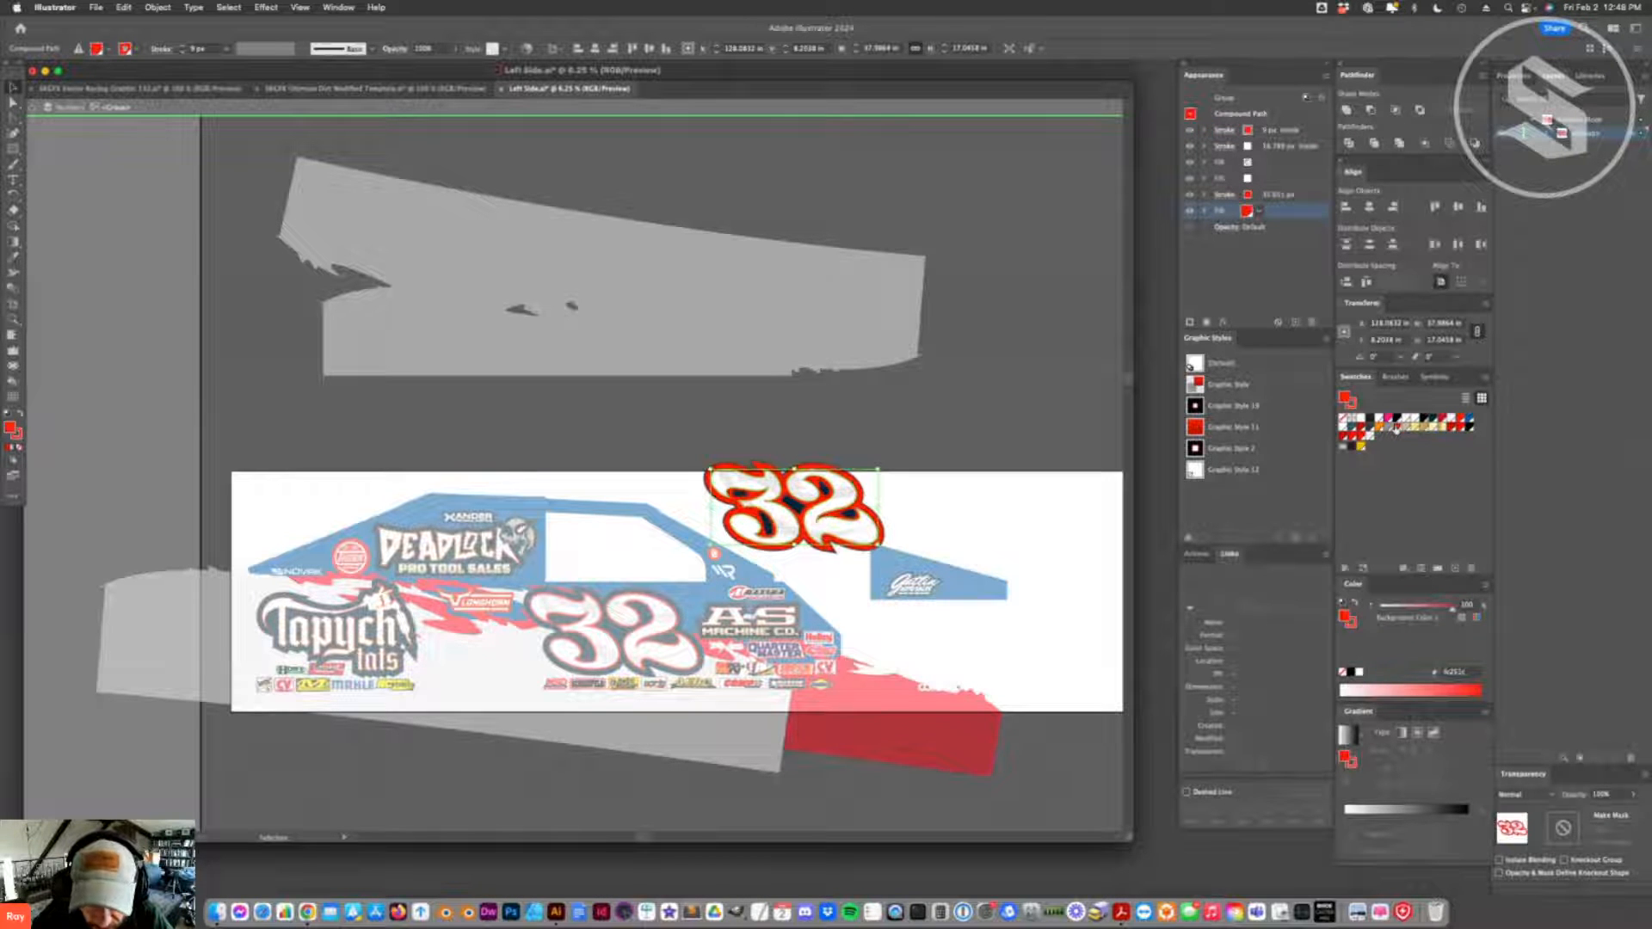
- Select the dark inner shapes between the digits' curves in the duplicated 32 and delete them
{"action": "key", "text": "a"}
{"action": "left_click", "coordinate": [818, 507]}
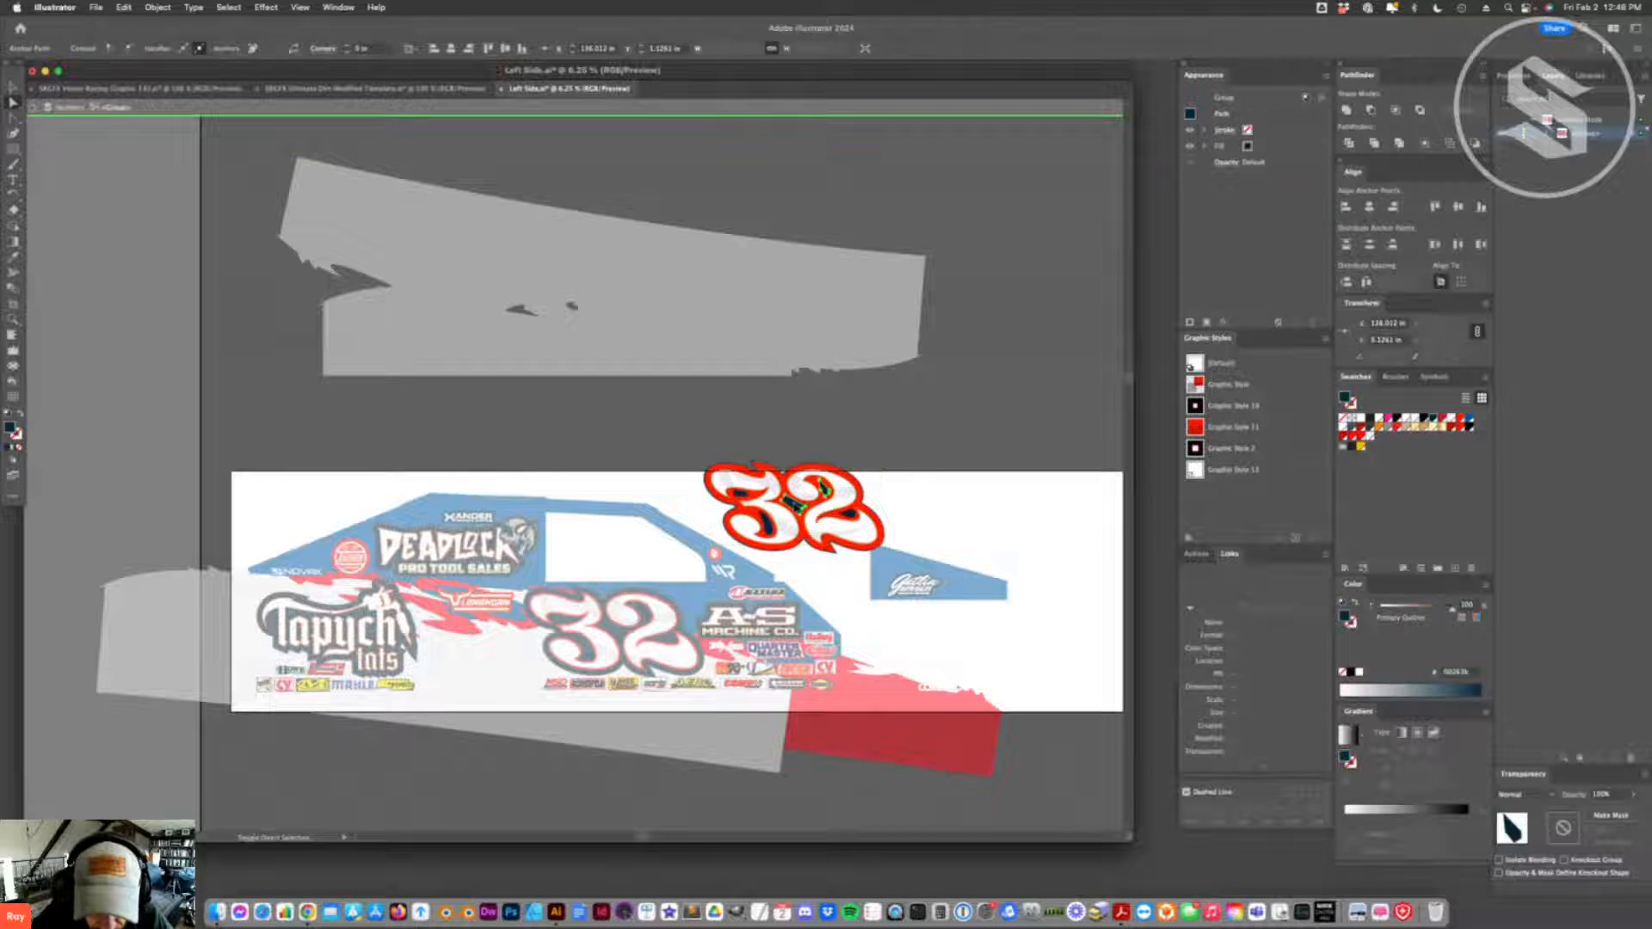
{"action": "left_click", "coordinate": [768, 524], "text": "shift"}
{"action": "left_click", "coordinate": [740, 494], "text": "shift"}
{"action": "left_click", "coordinate": [849, 516], "text": "shift"}
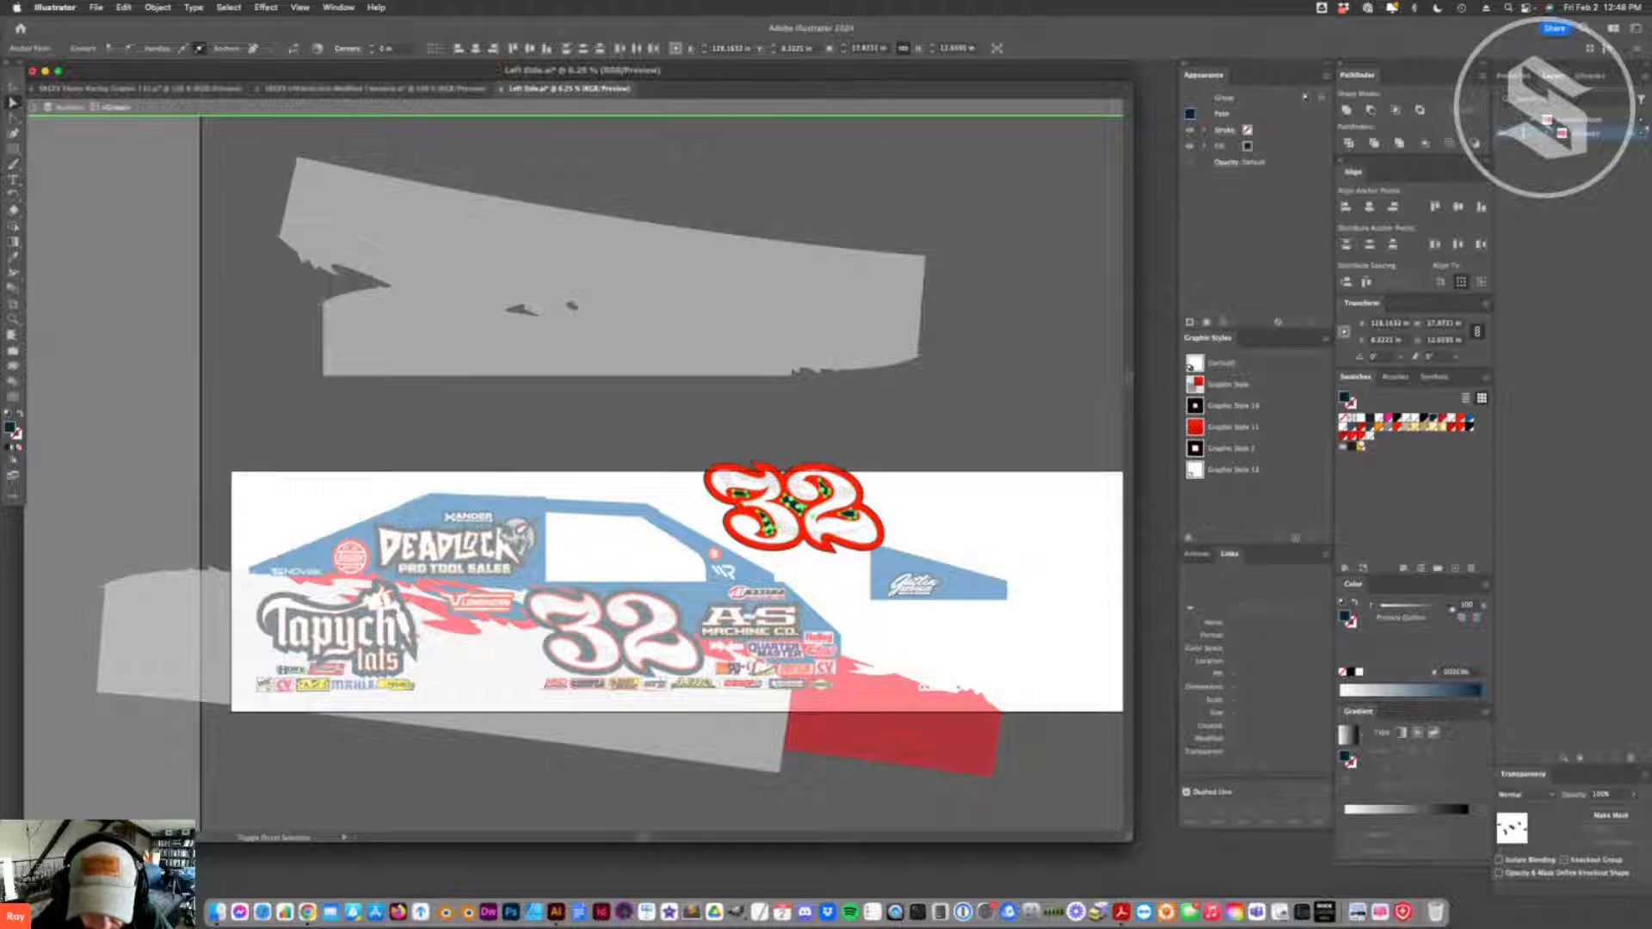
{"action": "key", "text": "Delete"}
- Change the duplicated 32's topmost stroke from red to blue and make a new swatch from that blue
{"action": "left_click", "coordinate": [770, 535]}
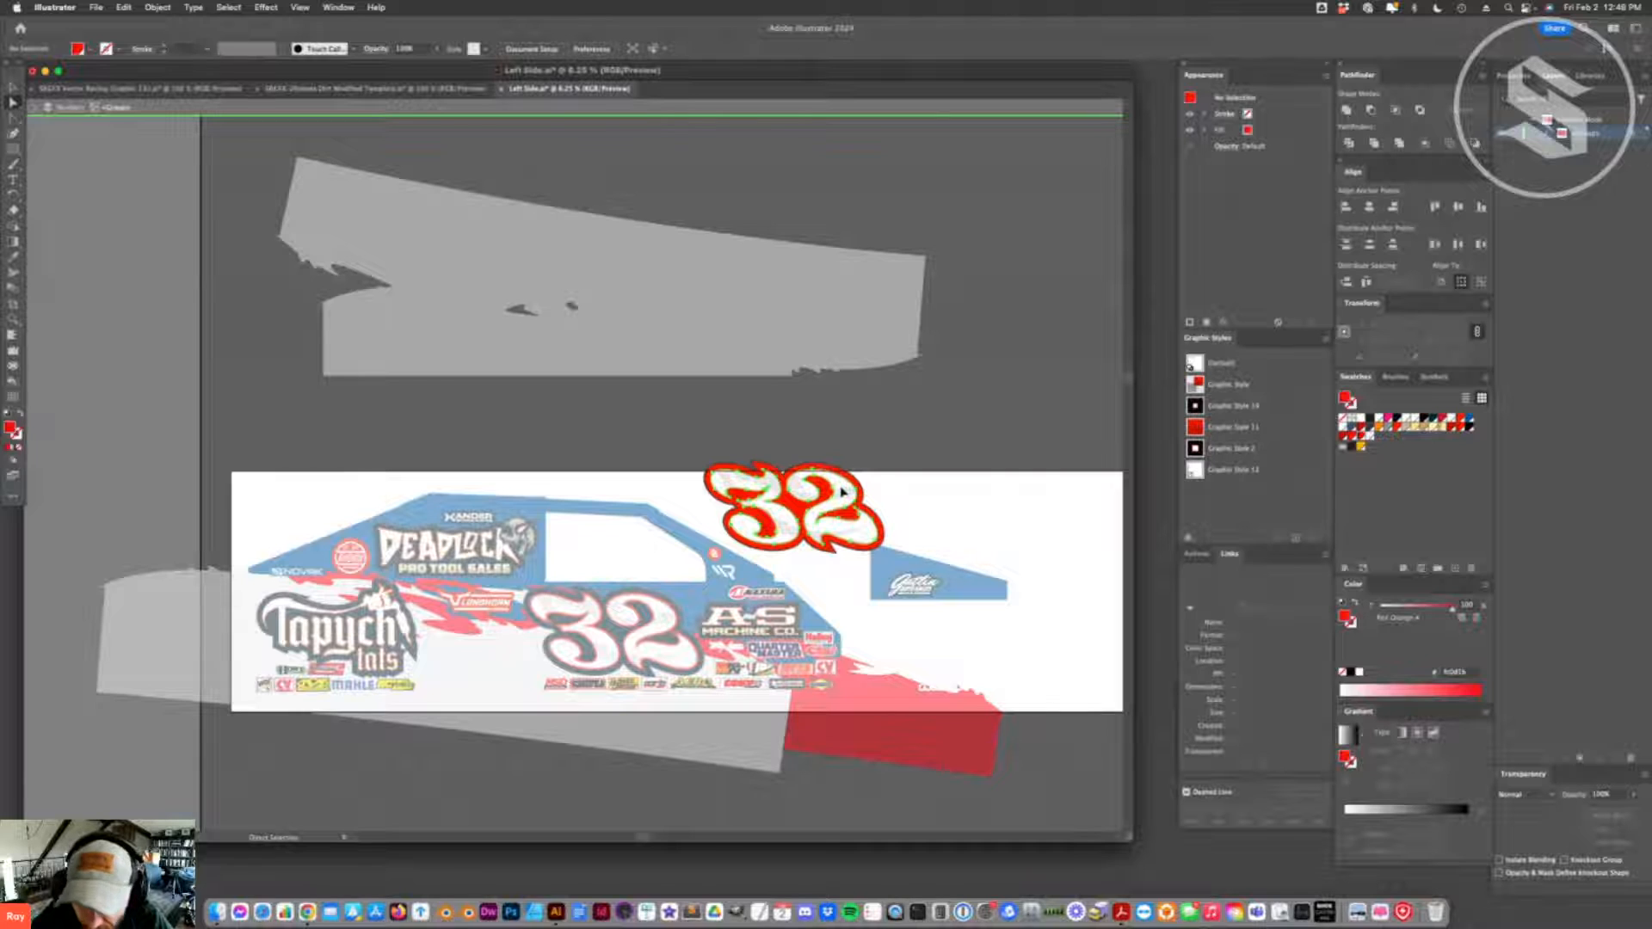
{"action": "left_click", "coordinate": [1242, 130]}
{"action": "left_click", "coordinate": [1468, 421]}
{"action": "left_click", "coordinate": [1455, 566]}
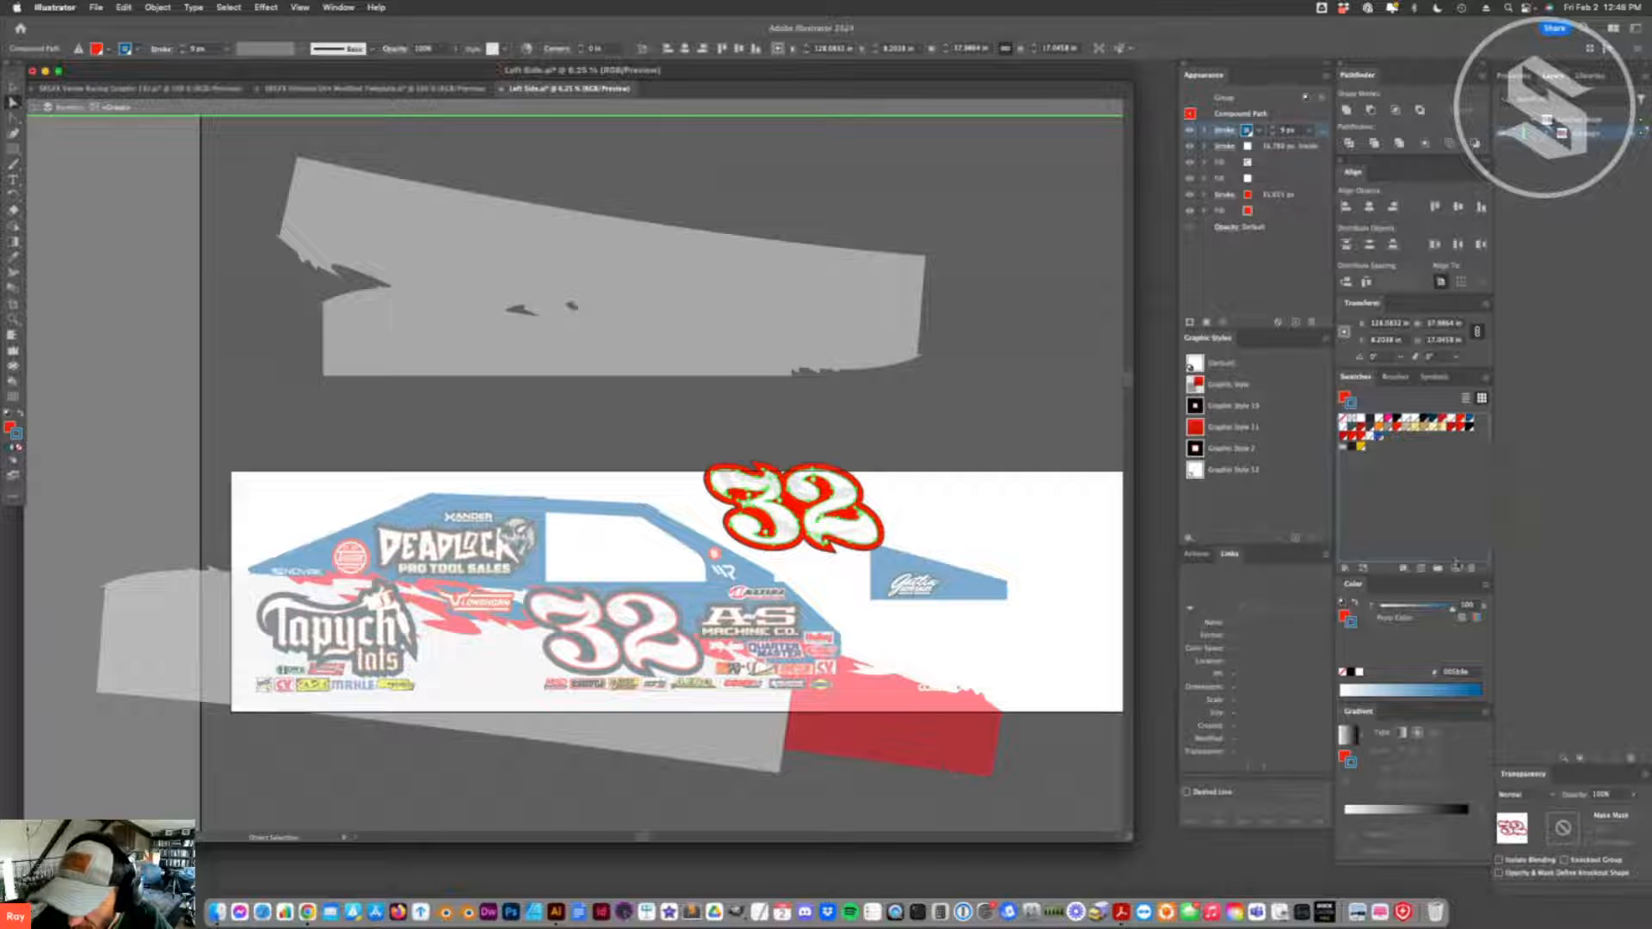
- Brighten the new blue swatch used on the duplicated 32's stroke and exit isolation mode
{"action": "double_click", "coordinate": [1381, 436]}
{"action": "mouse_move", "coordinate": [1051, 525]}
{"action": "left_mouse_down"}
{"action": "mouse_move", "coordinate": [1042, 501]}
{"action": "mouse_move", "coordinate": [1071, 522]}
{"action": "mouse_move", "coordinate": [1045, 505]}
{"action": "left_mouse_up"}
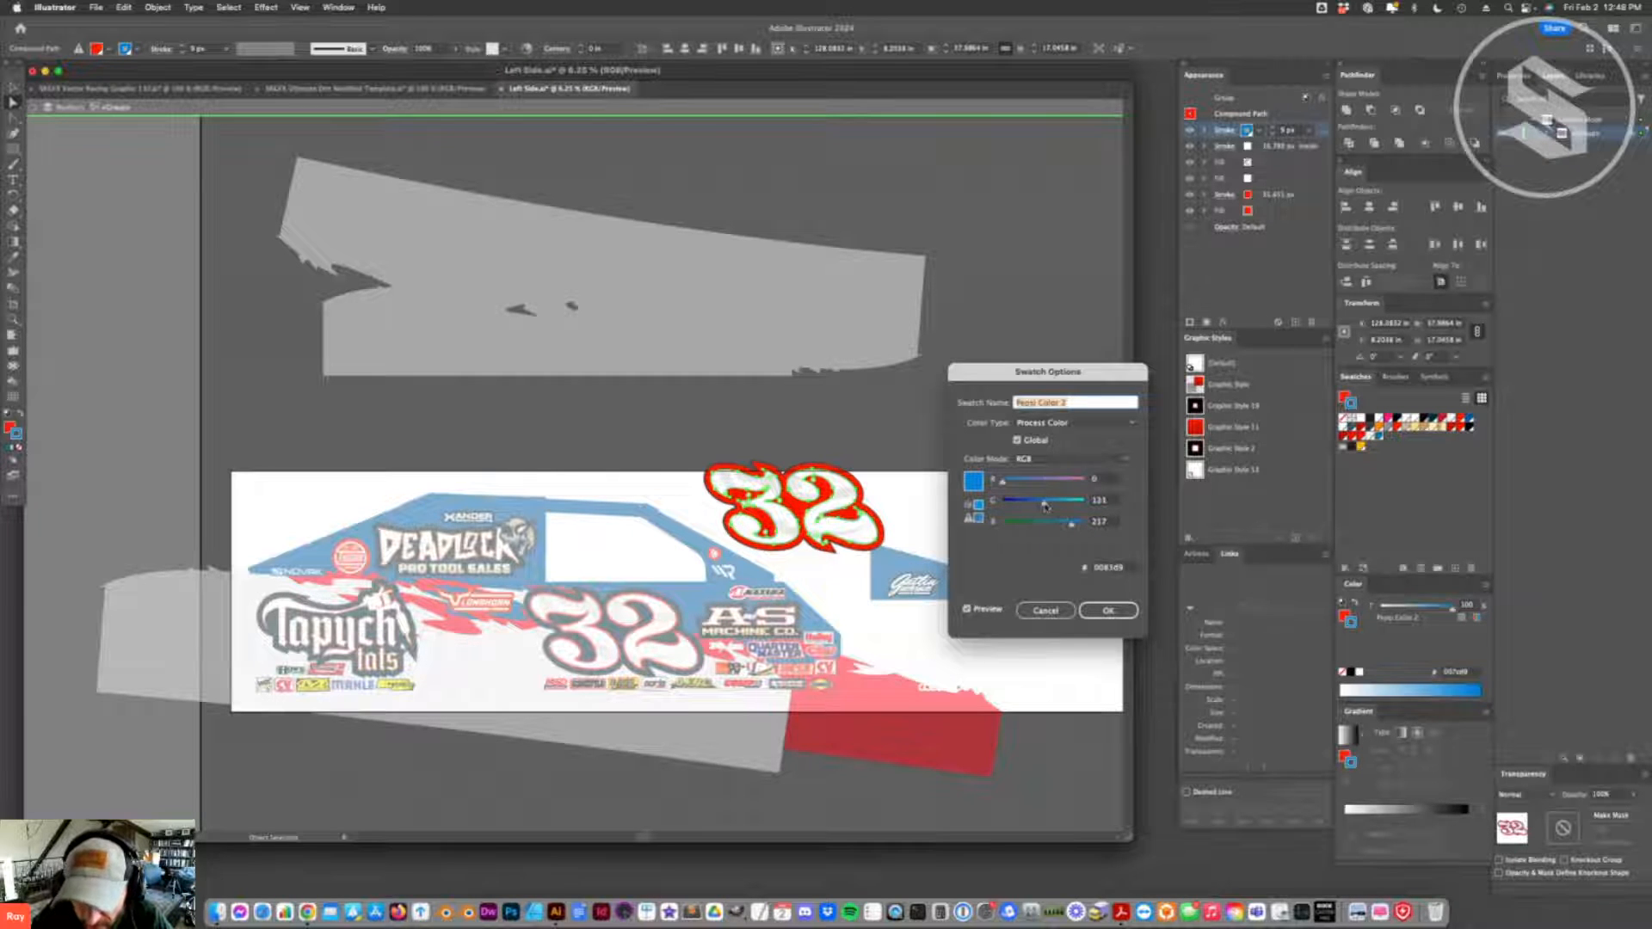
{"action": "left_click", "coordinate": [1132, 614]}
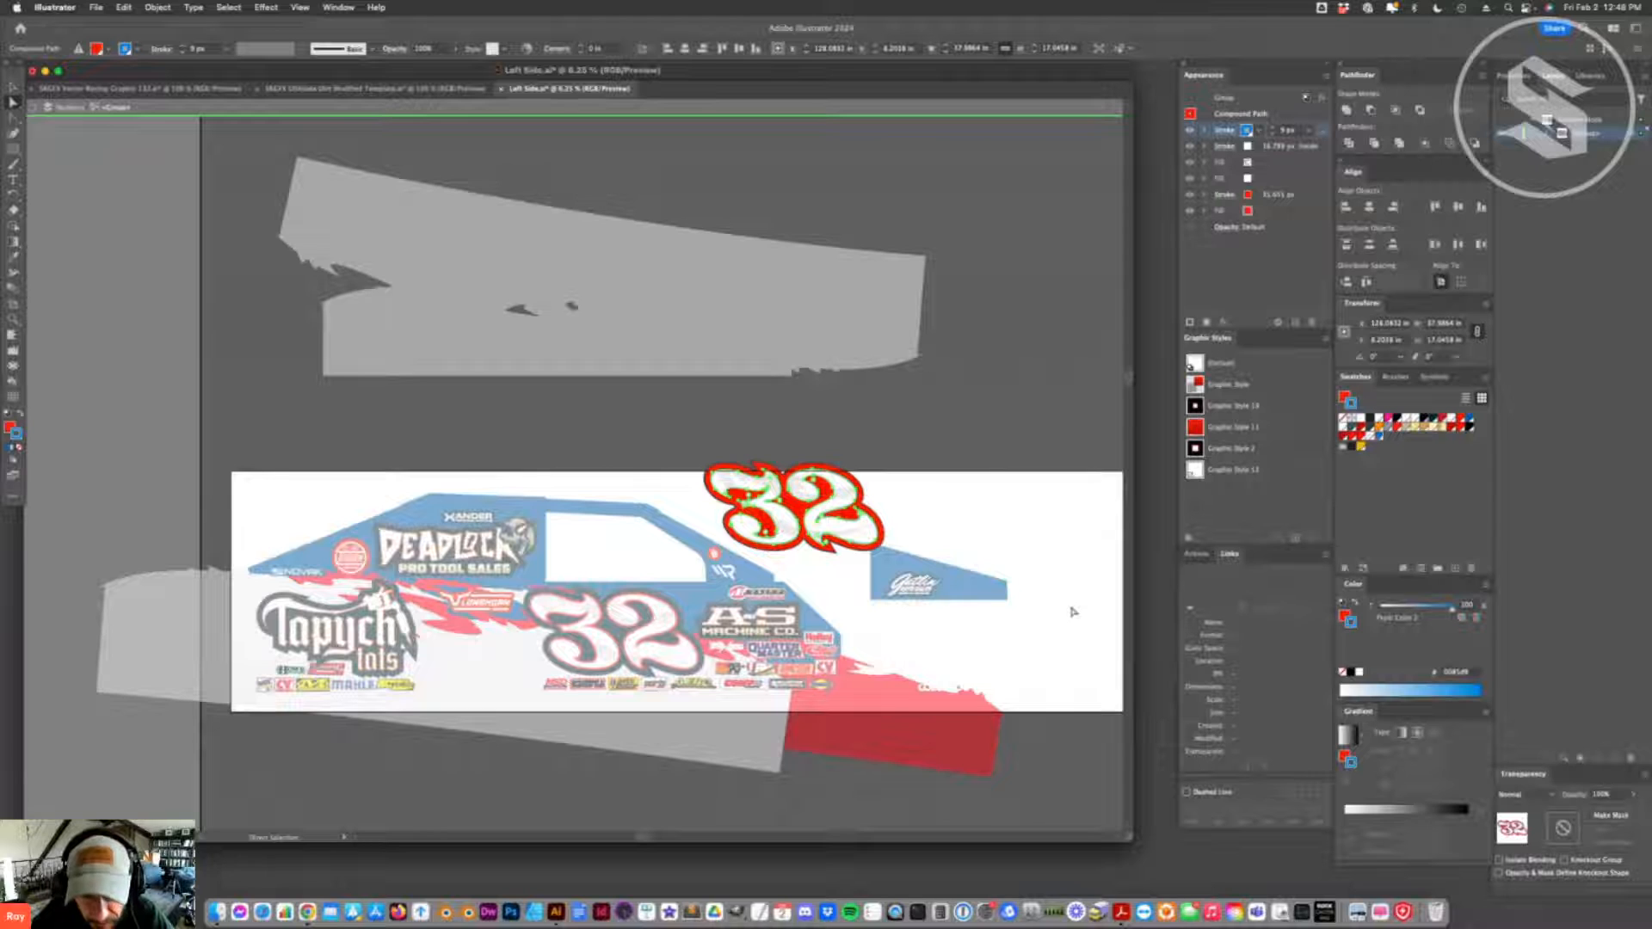
{"action": "left_click", "coordinate": [1073, 612]}
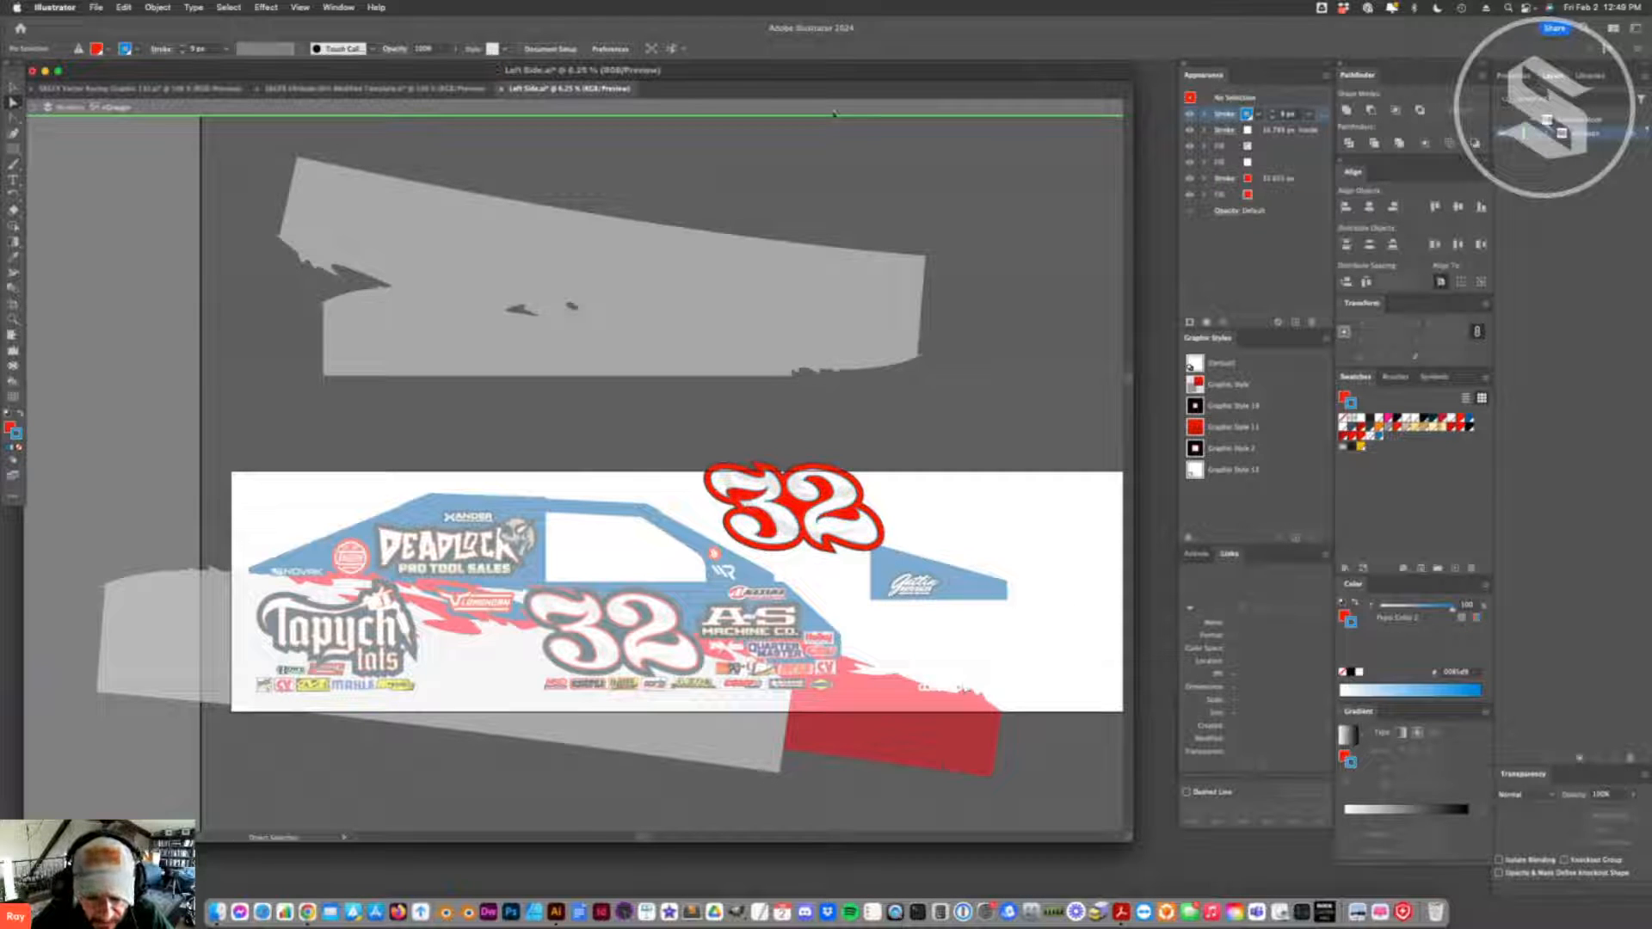
{"action": "left_click", "coordinate": [834, 112]}
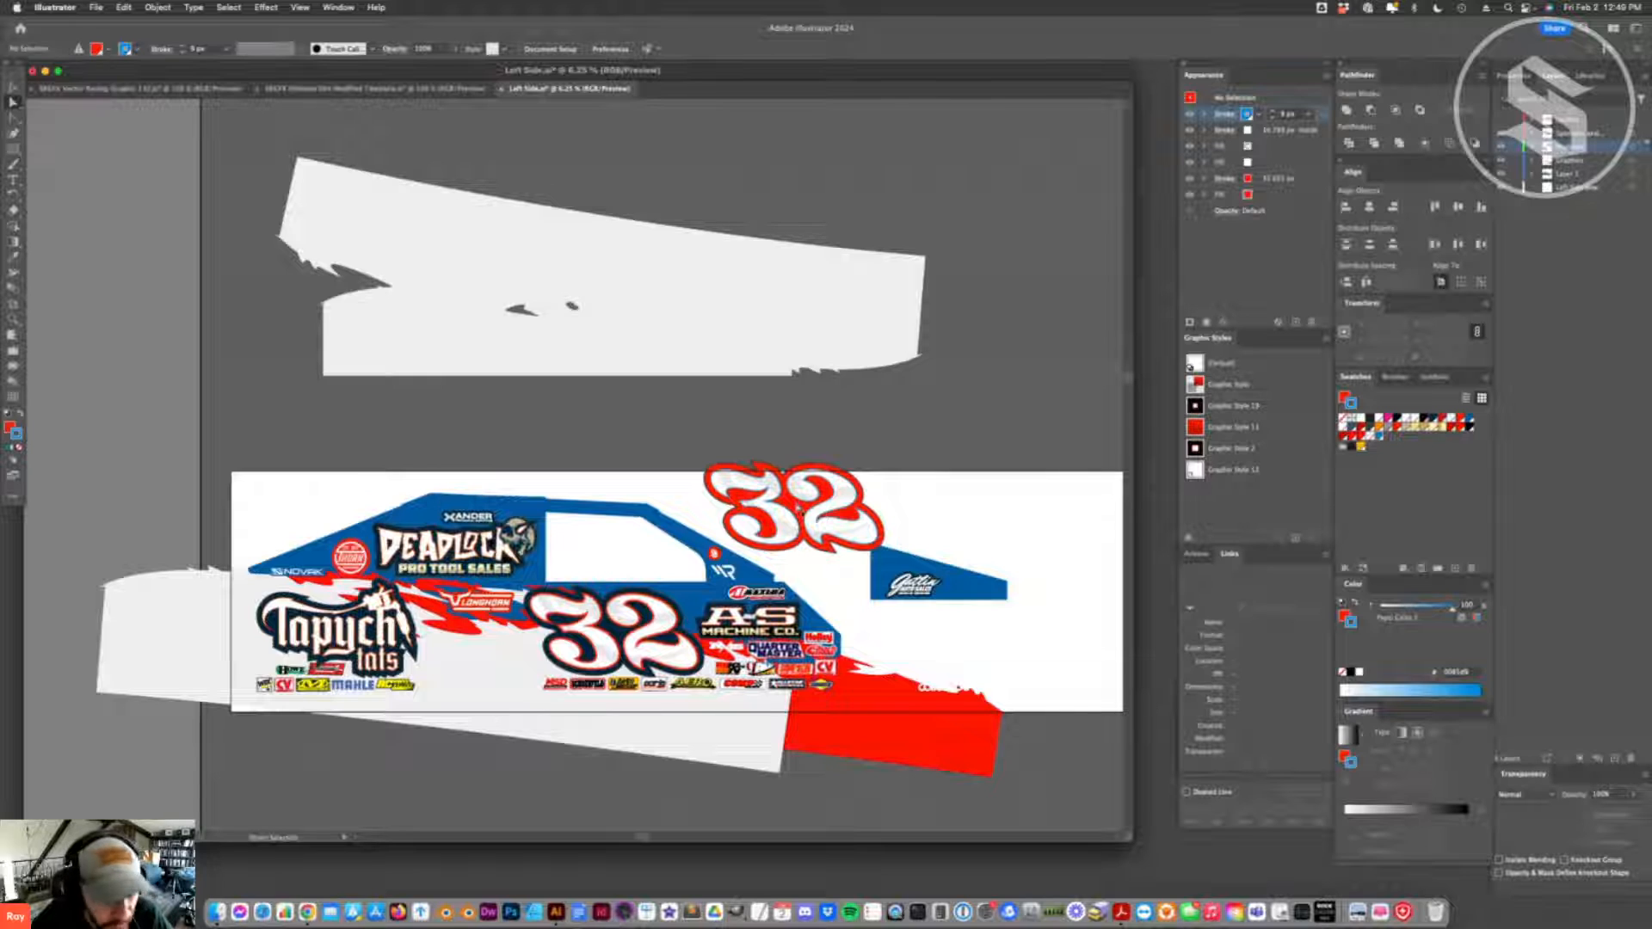
- Shift the new blue swatch to a teal of about RGB 0, 149, 175 and move the duplicated 32 over the original
{"action": "left_click", "coordinate": [854, 511]}
{"action": "key", "text": "v"}
{"action": "left_click", "coordinate": [784, 517]}
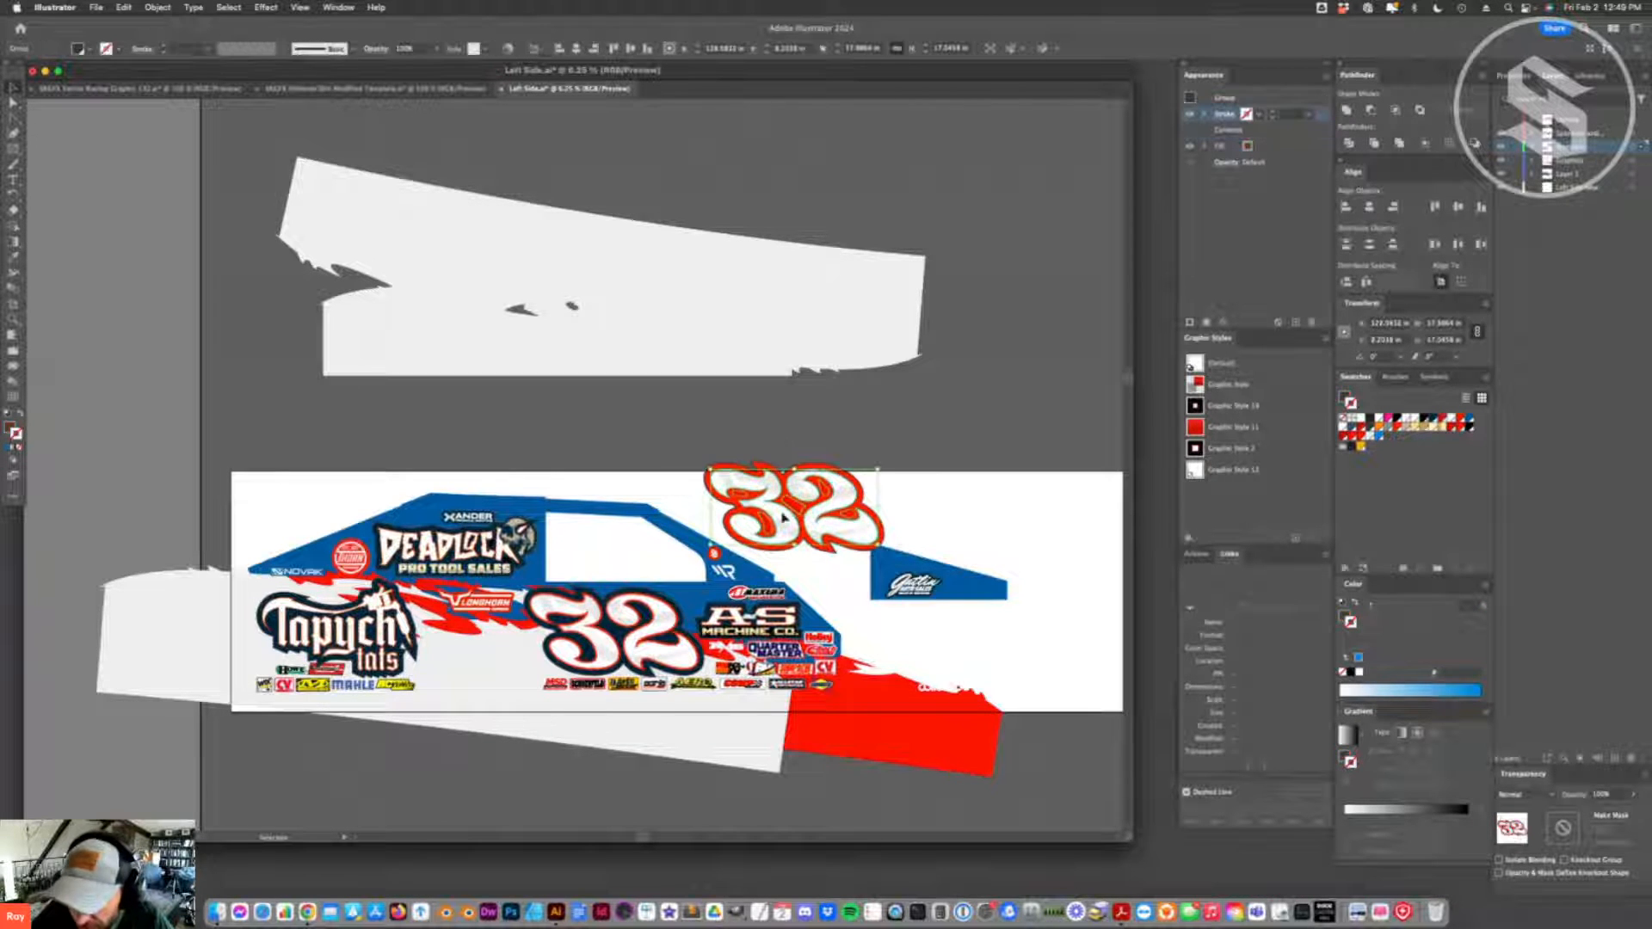
{"action": "key", "text": "super+shift+a"}
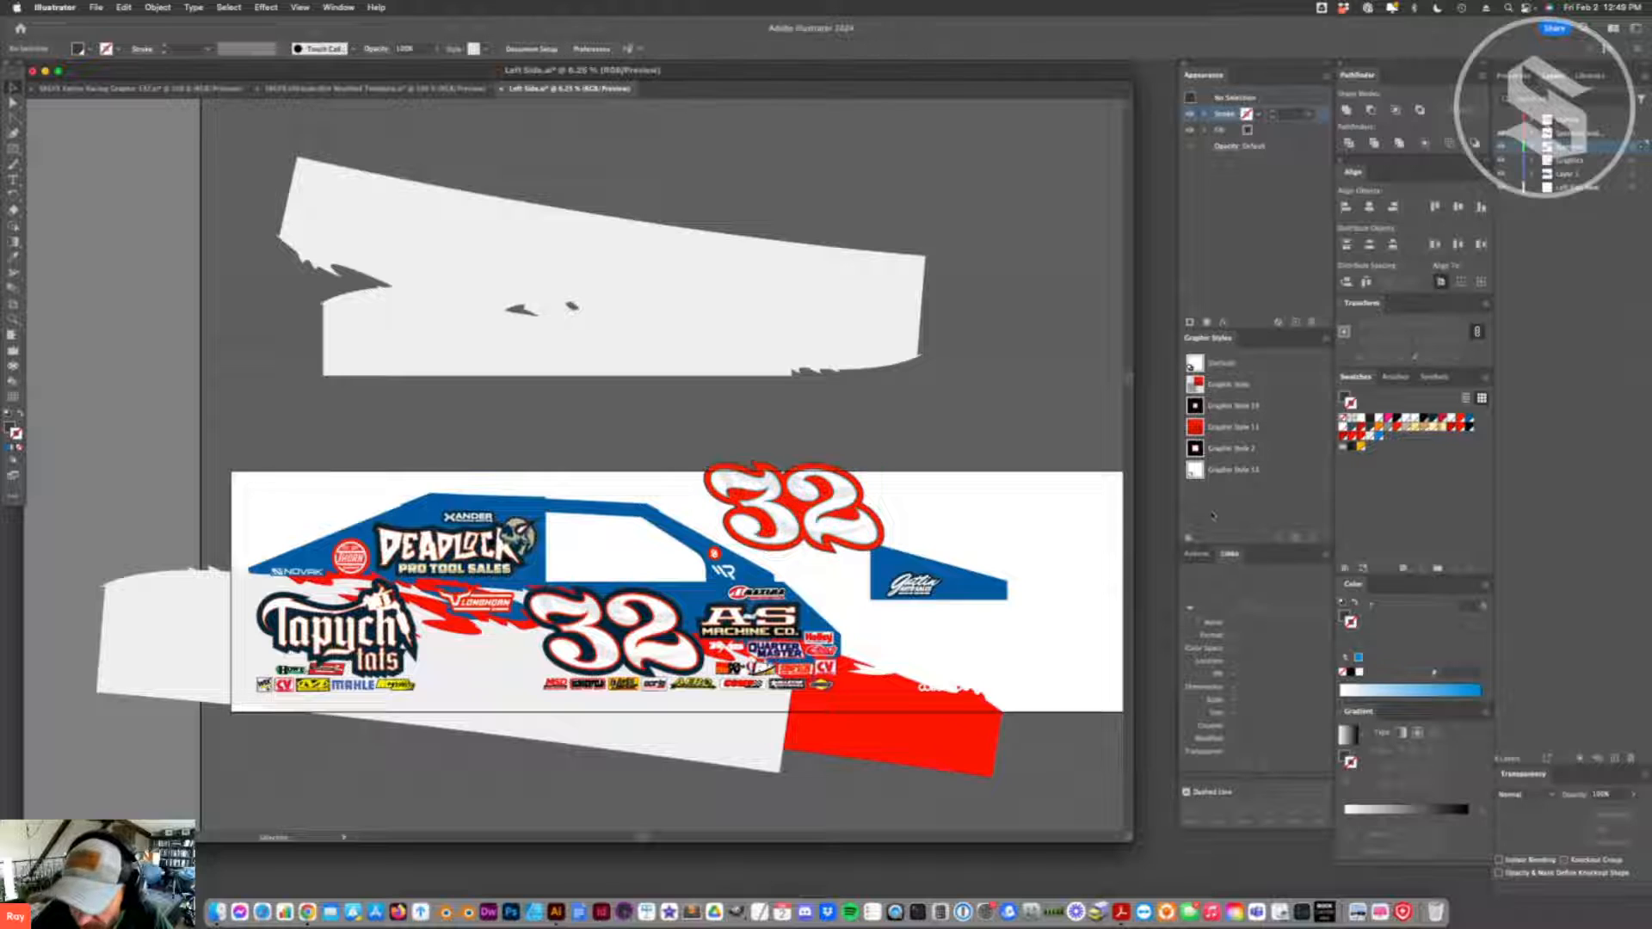
{"action": "double_click", "coordinate": [1372, 446]}
{"action": "left_click_drag", "start_coordinate": [1061, 520], "coordinate": [1051, 505]}
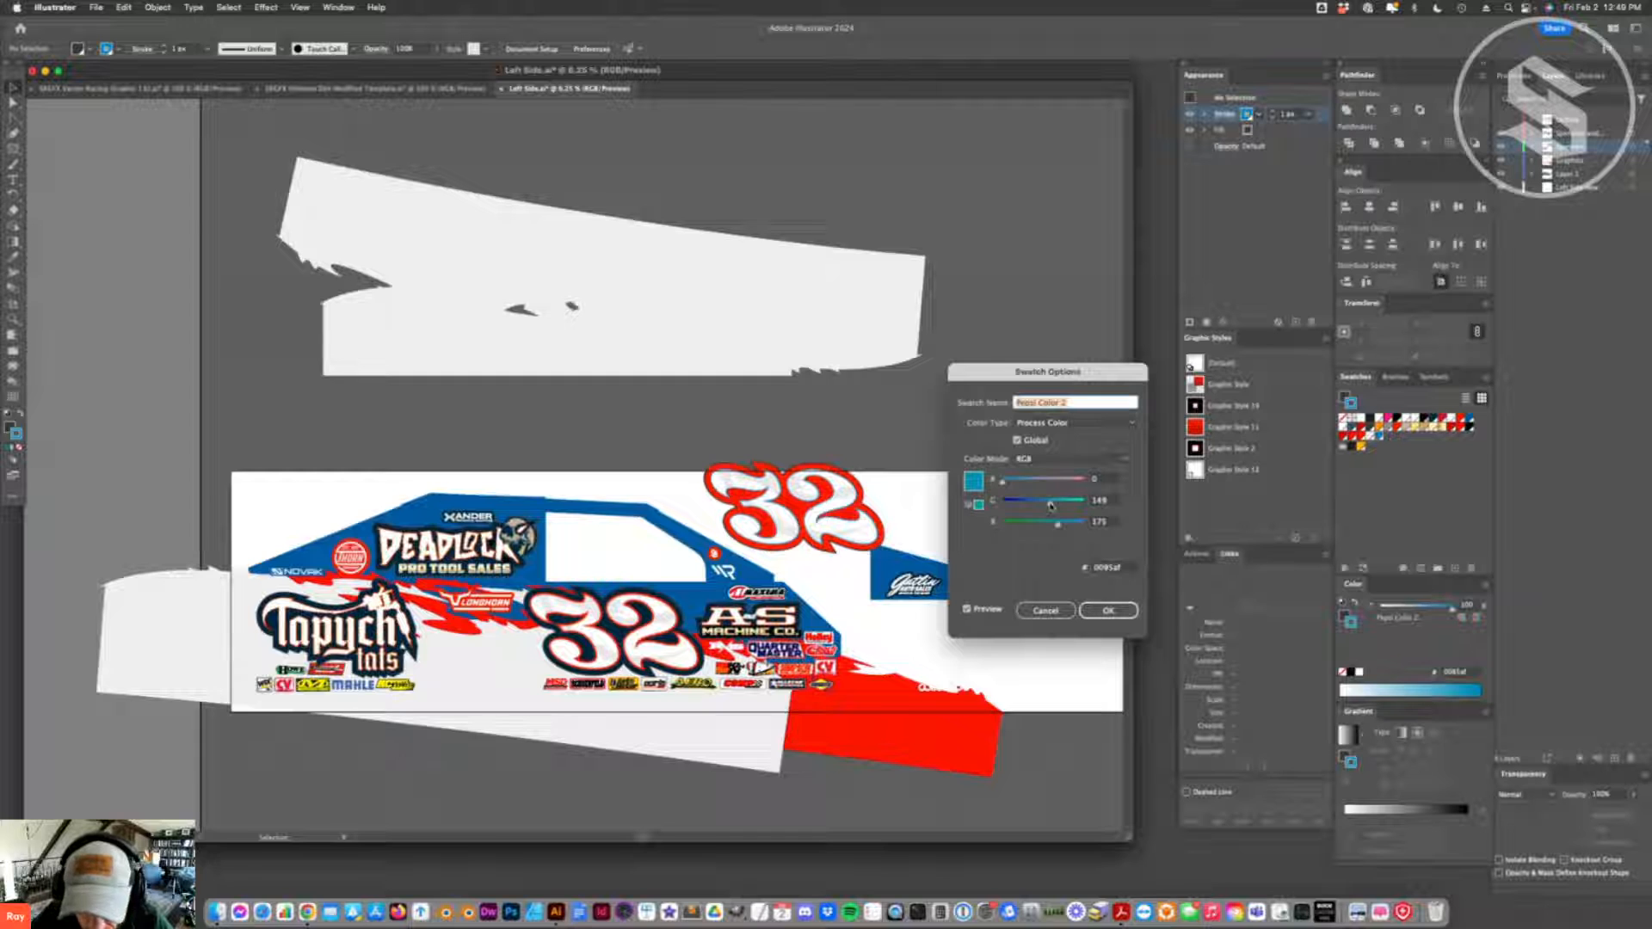
{"action": "left_click", "coordinate": [1129, 615]}
{"action": "left_click_drag", "start_coordinate": [840, 532], "coordinate": [680, 650]}
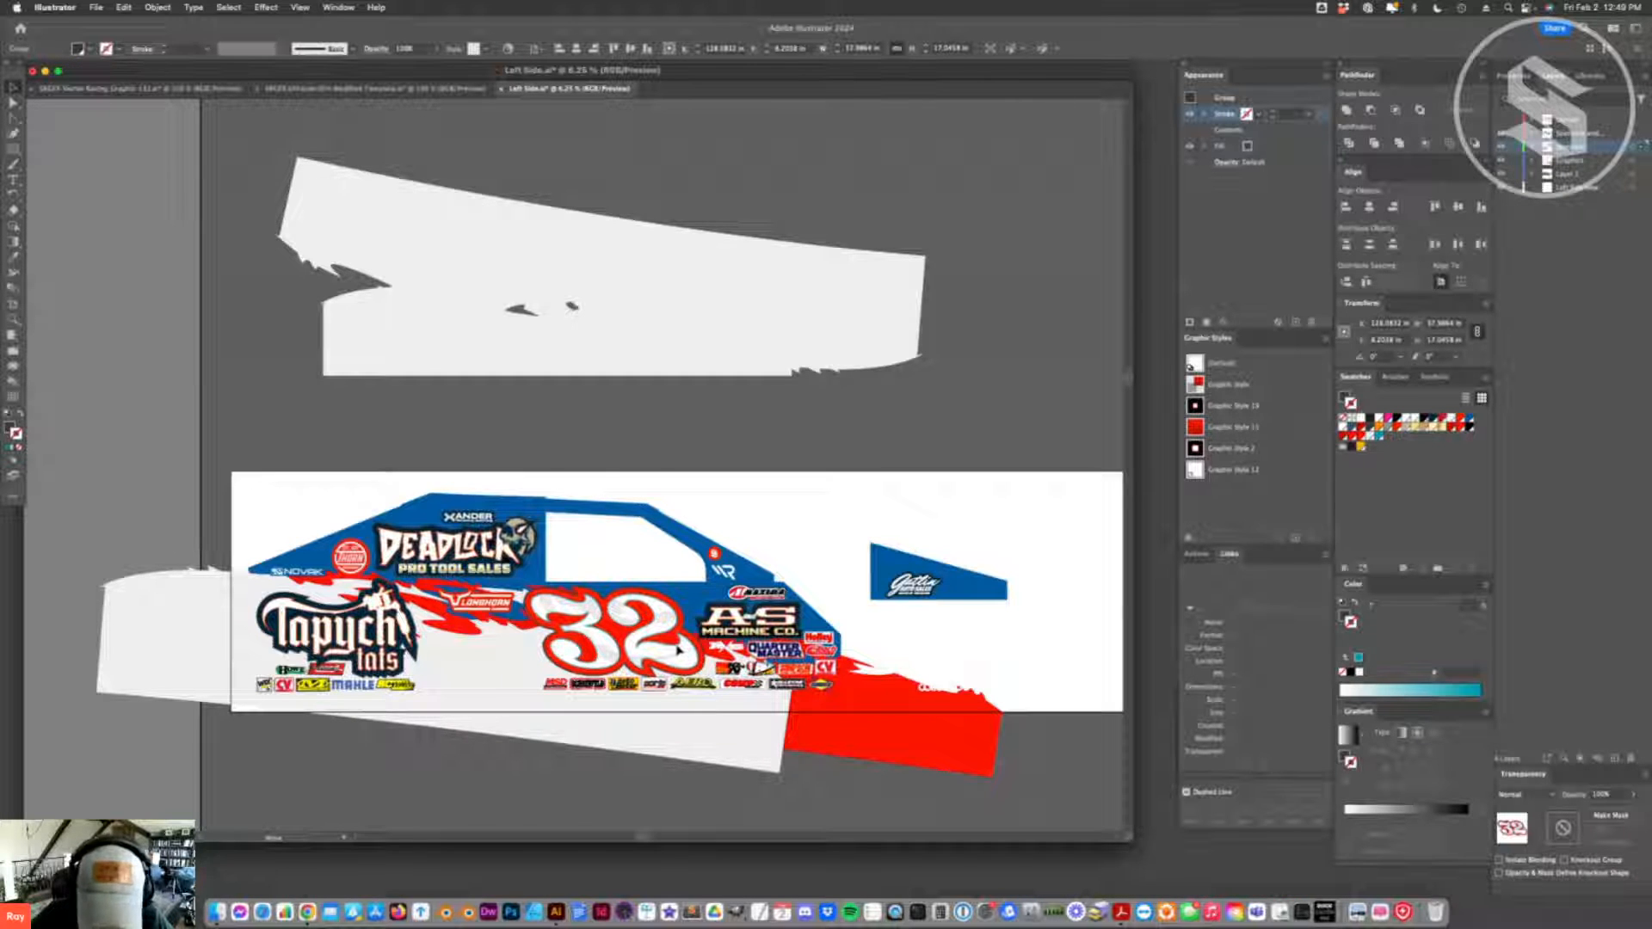
- Change the white fill of the teal-stroked number 32 to the dark blue Primary Outline swatch
{"action": "left_click", "coordinate": [661, 656]}
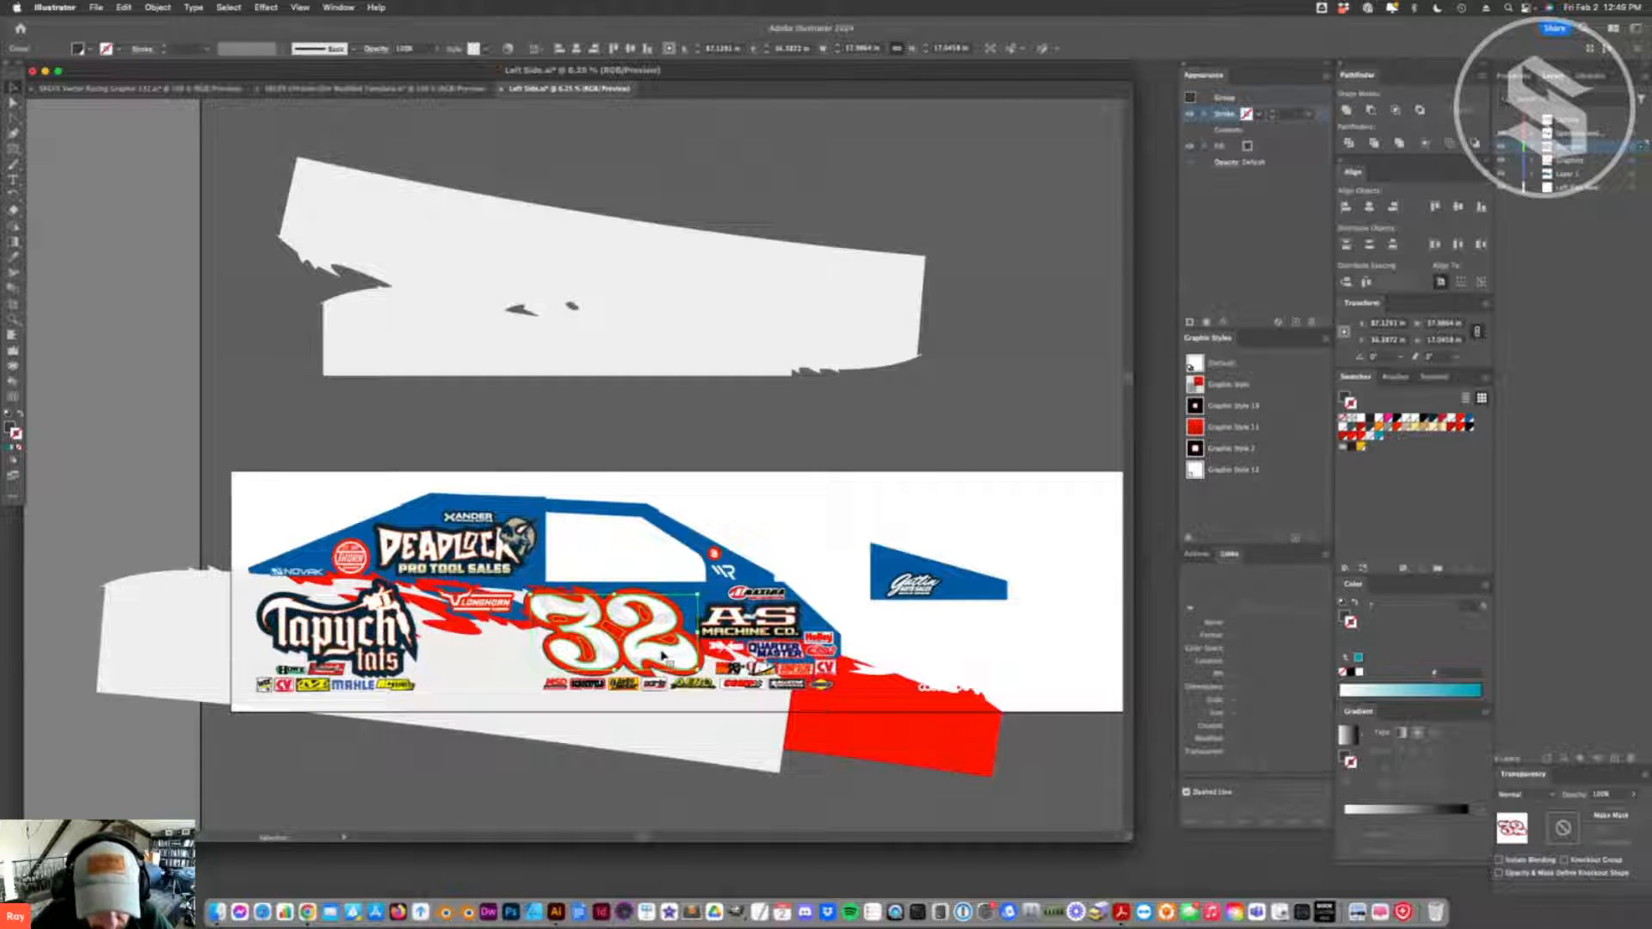
{"action": "key", "text": "a"}
{"action": "left_click", "coordinate": [665, 632]}
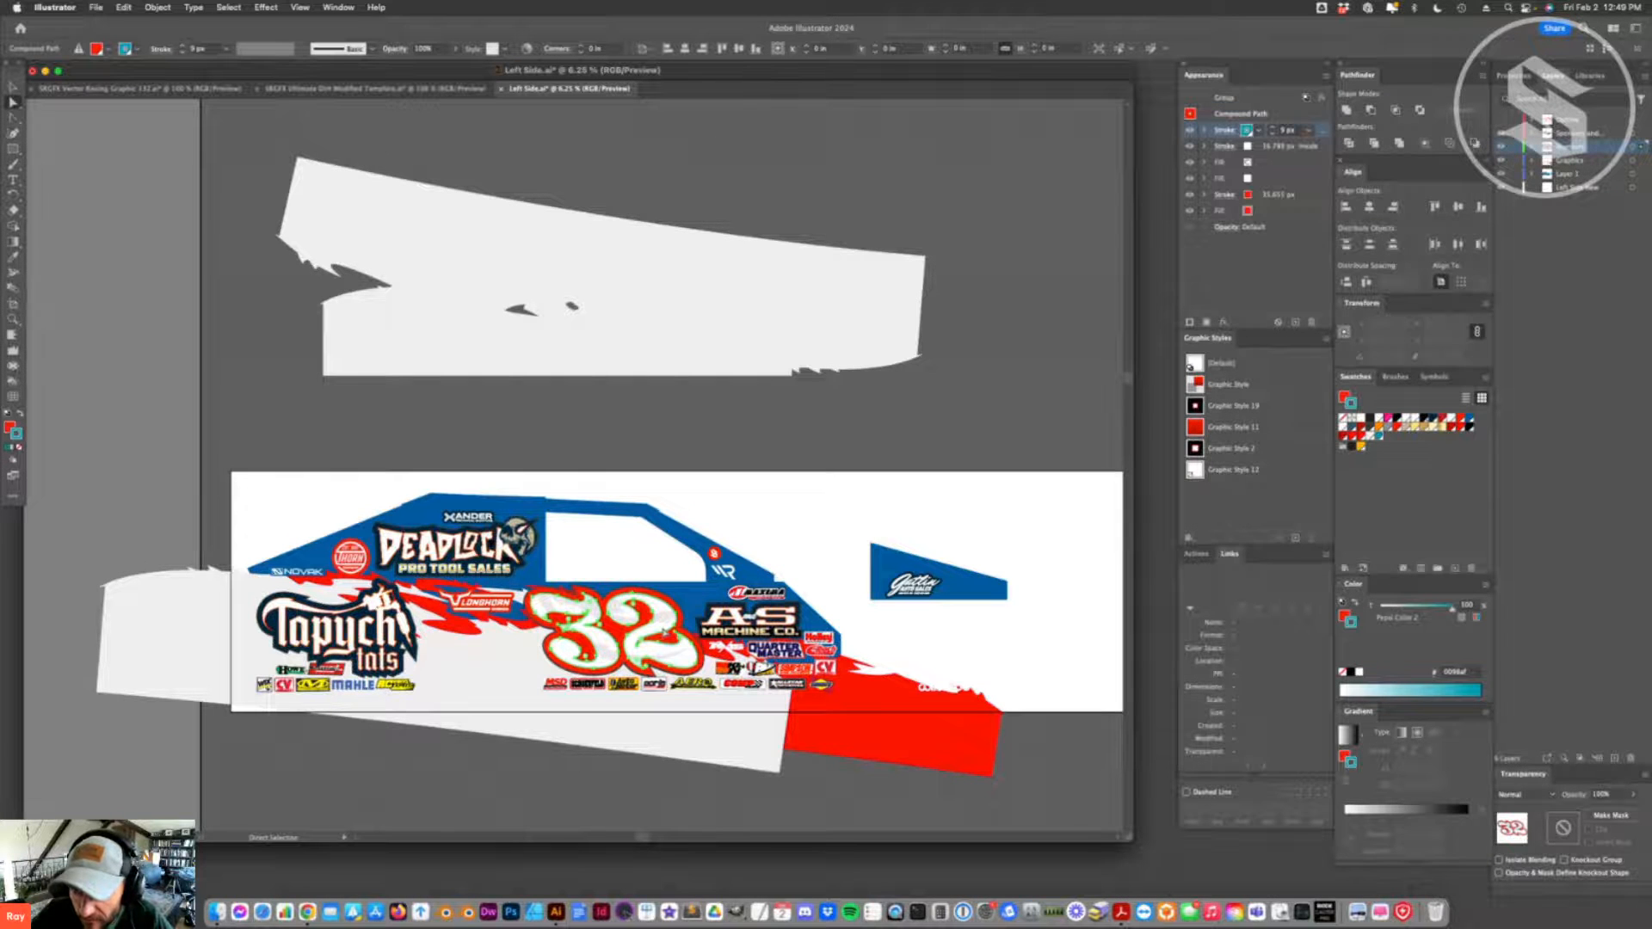
{"action": "left_click", "coordinate": [1248, 147]}
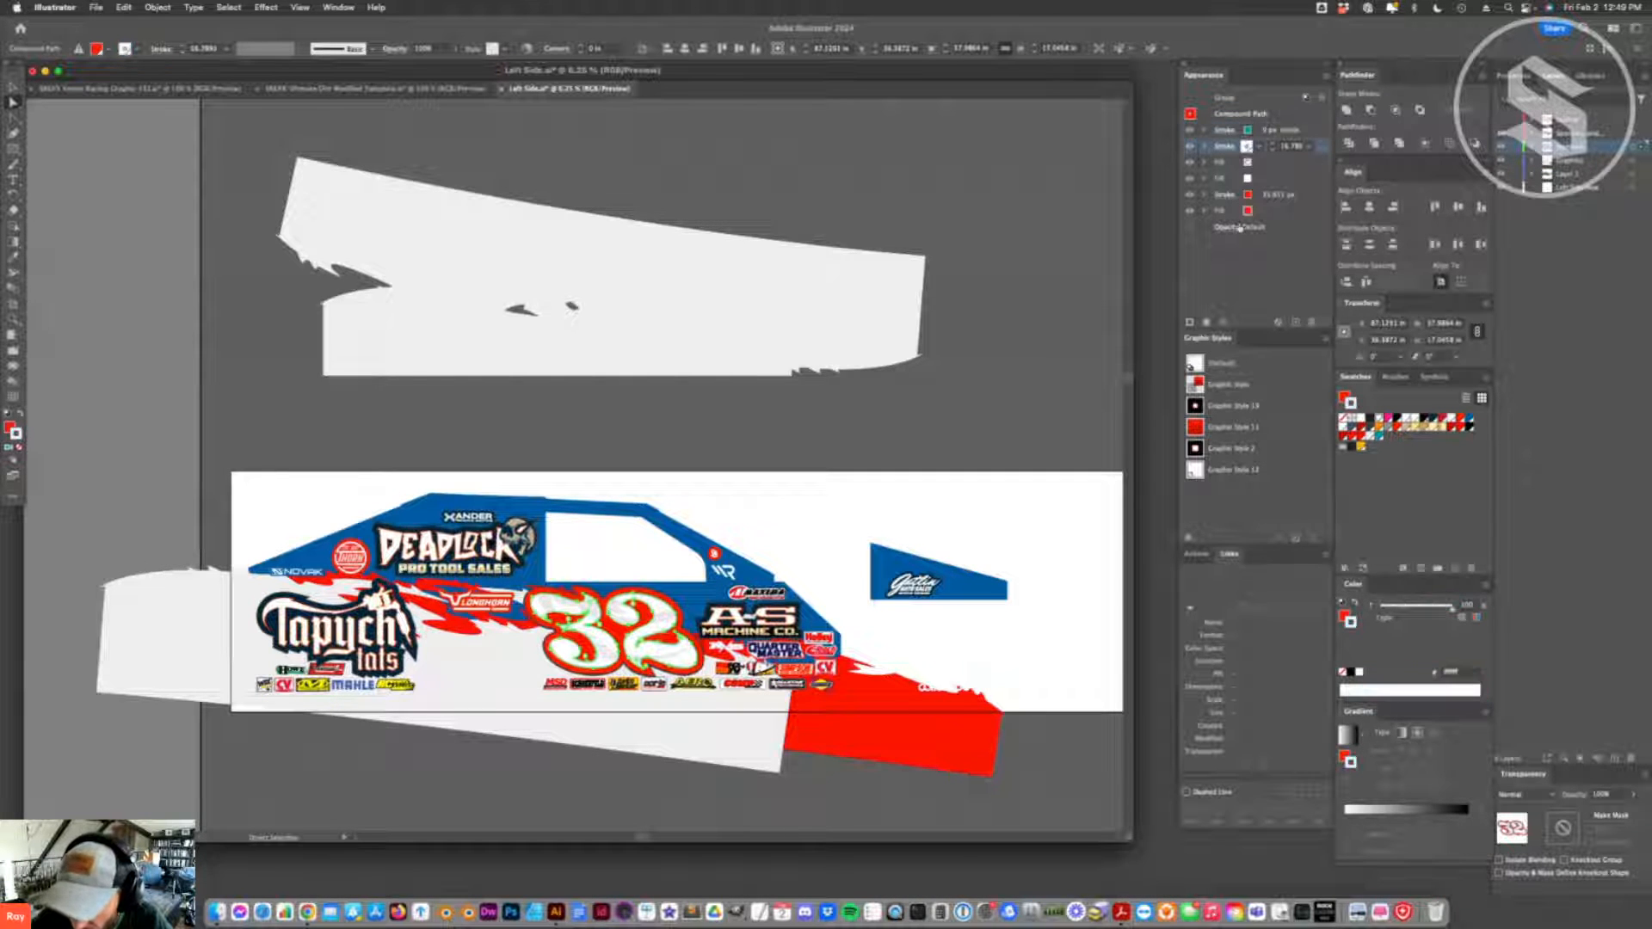
{"action": "left_click", "coordinate": [1249, 179]}
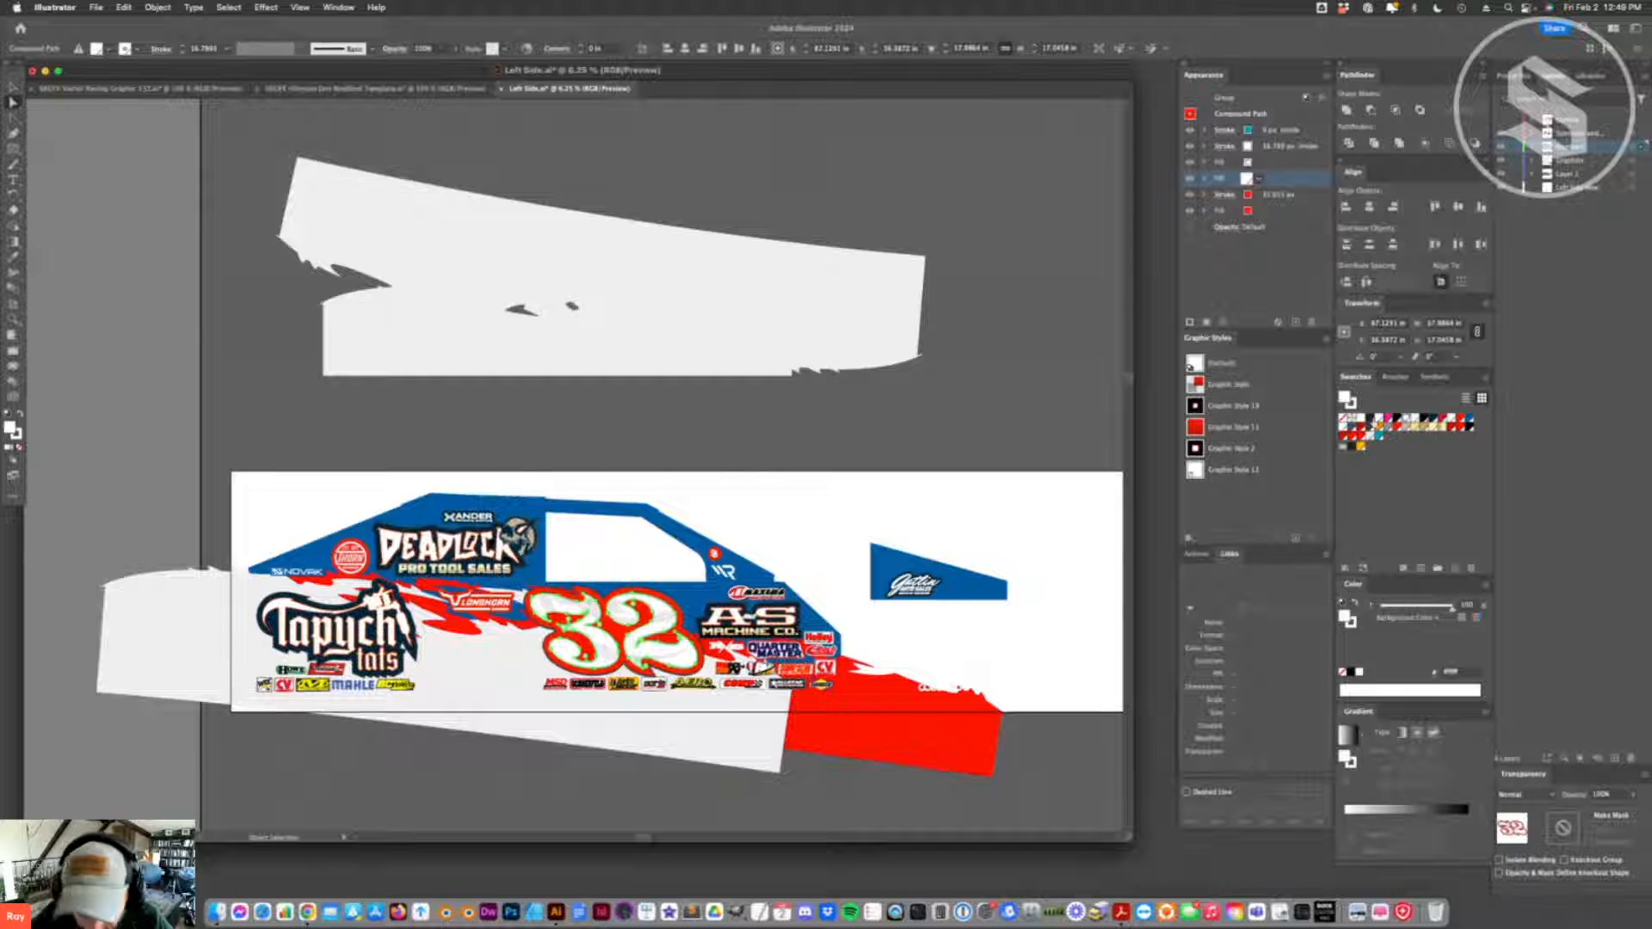
{"action": "left_click", "coordinate": [1429, 419]}
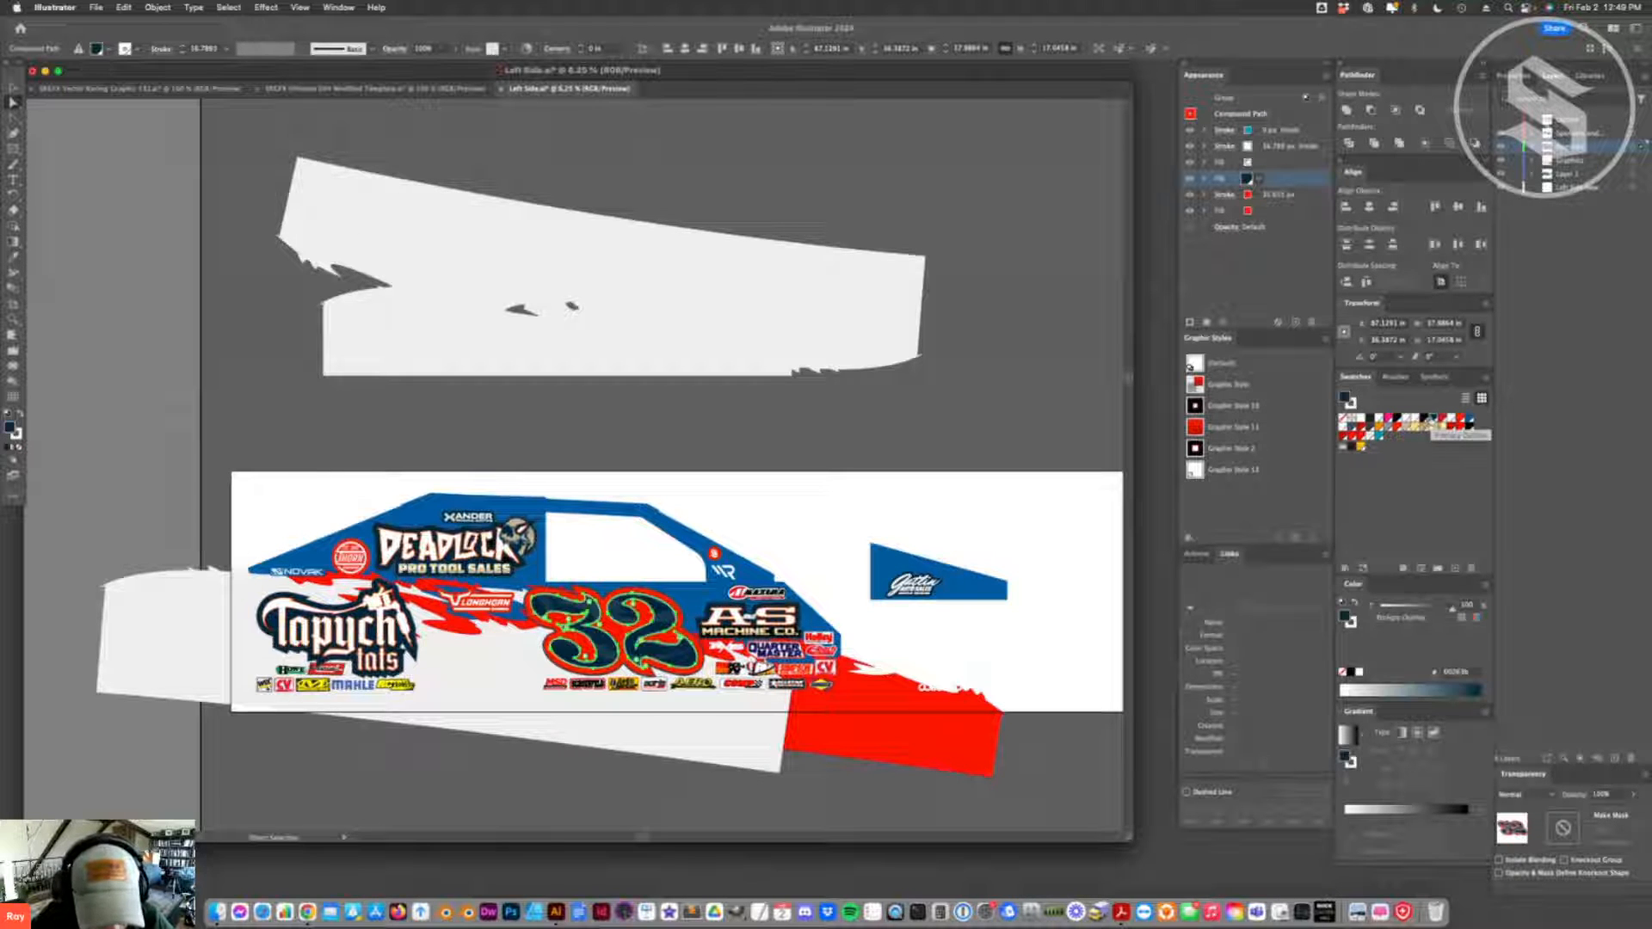
{"action": "key", "text": "super+shift+a"}
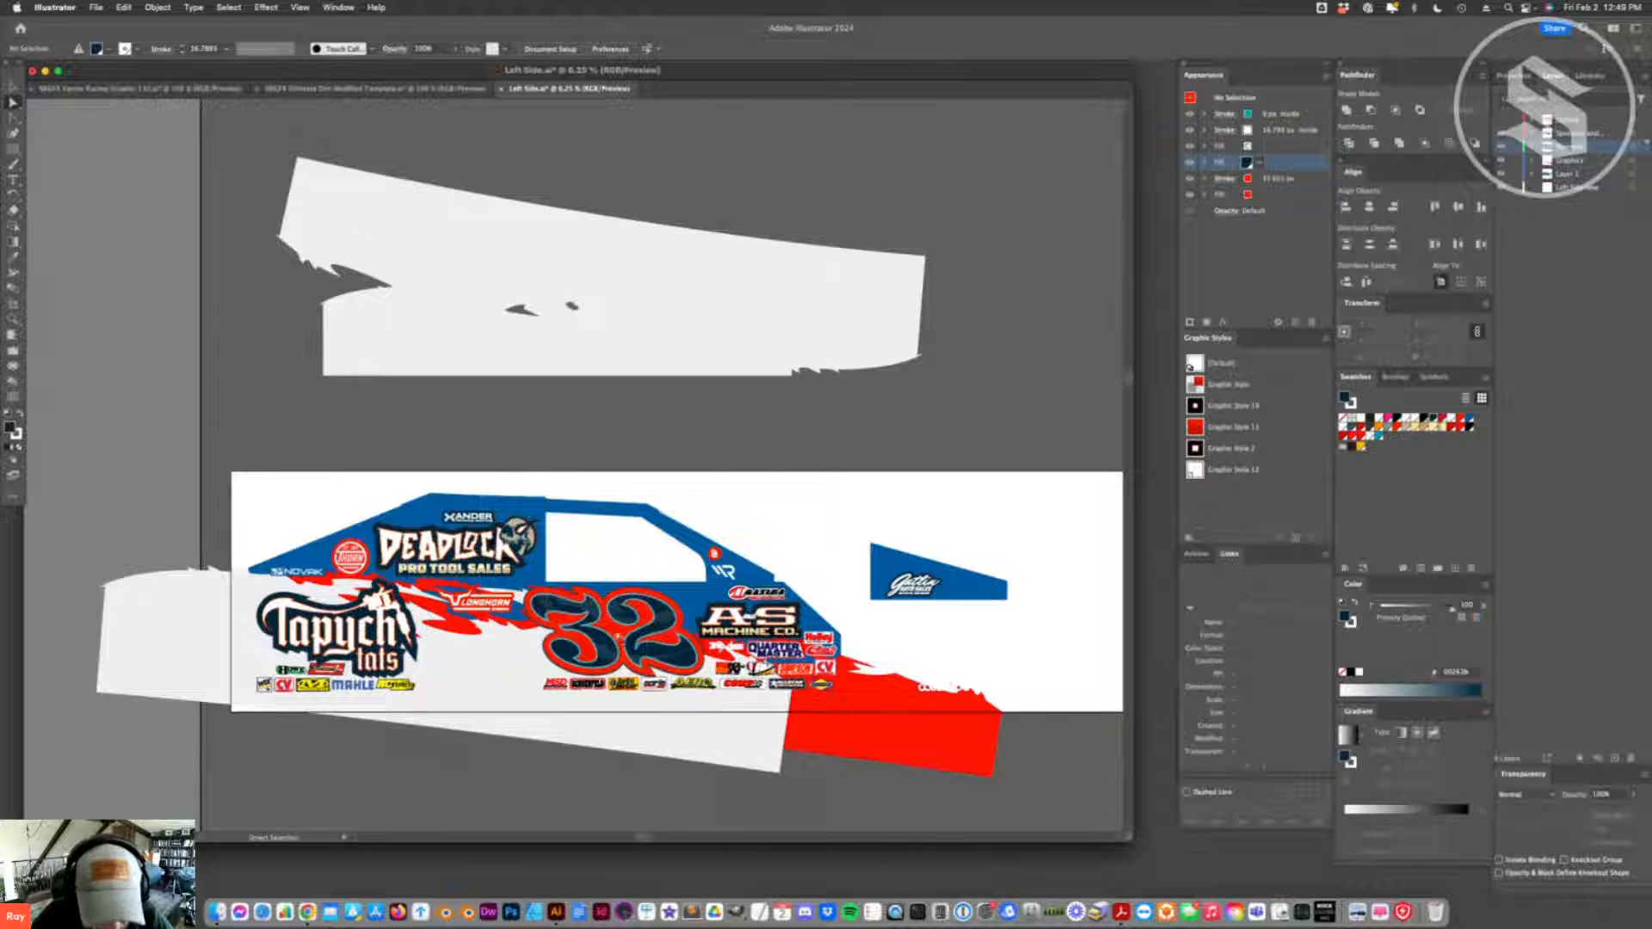
{"action": "left_click", "coordinate": [619, 637]}
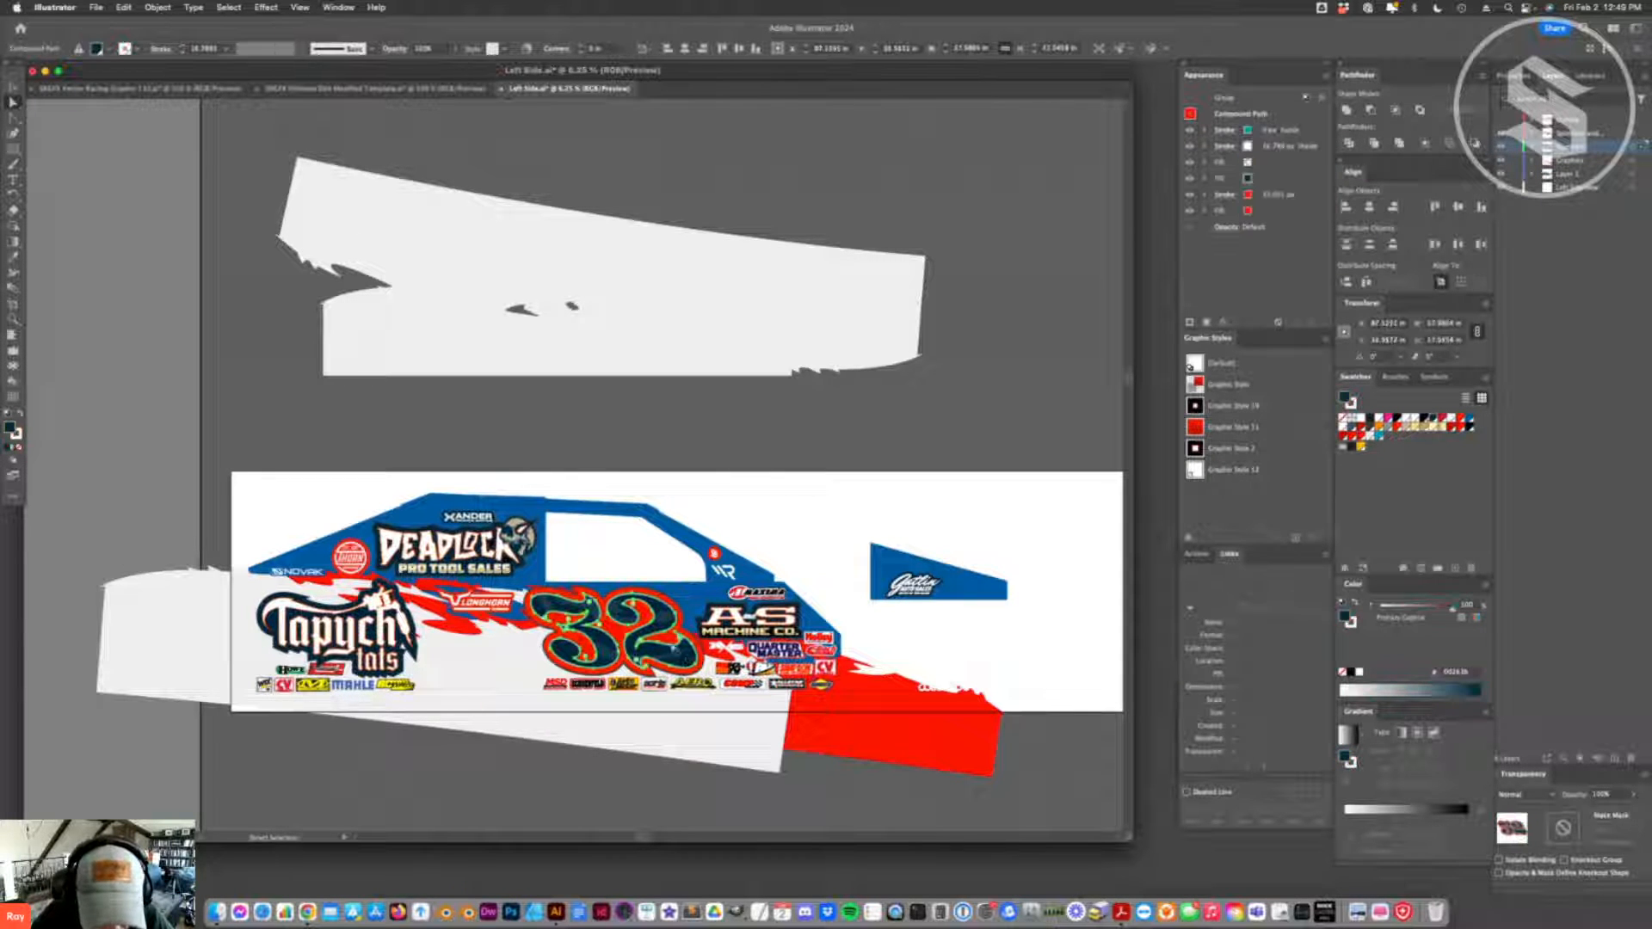
{"action": "left_click", "coordinate": [1290, 179]}
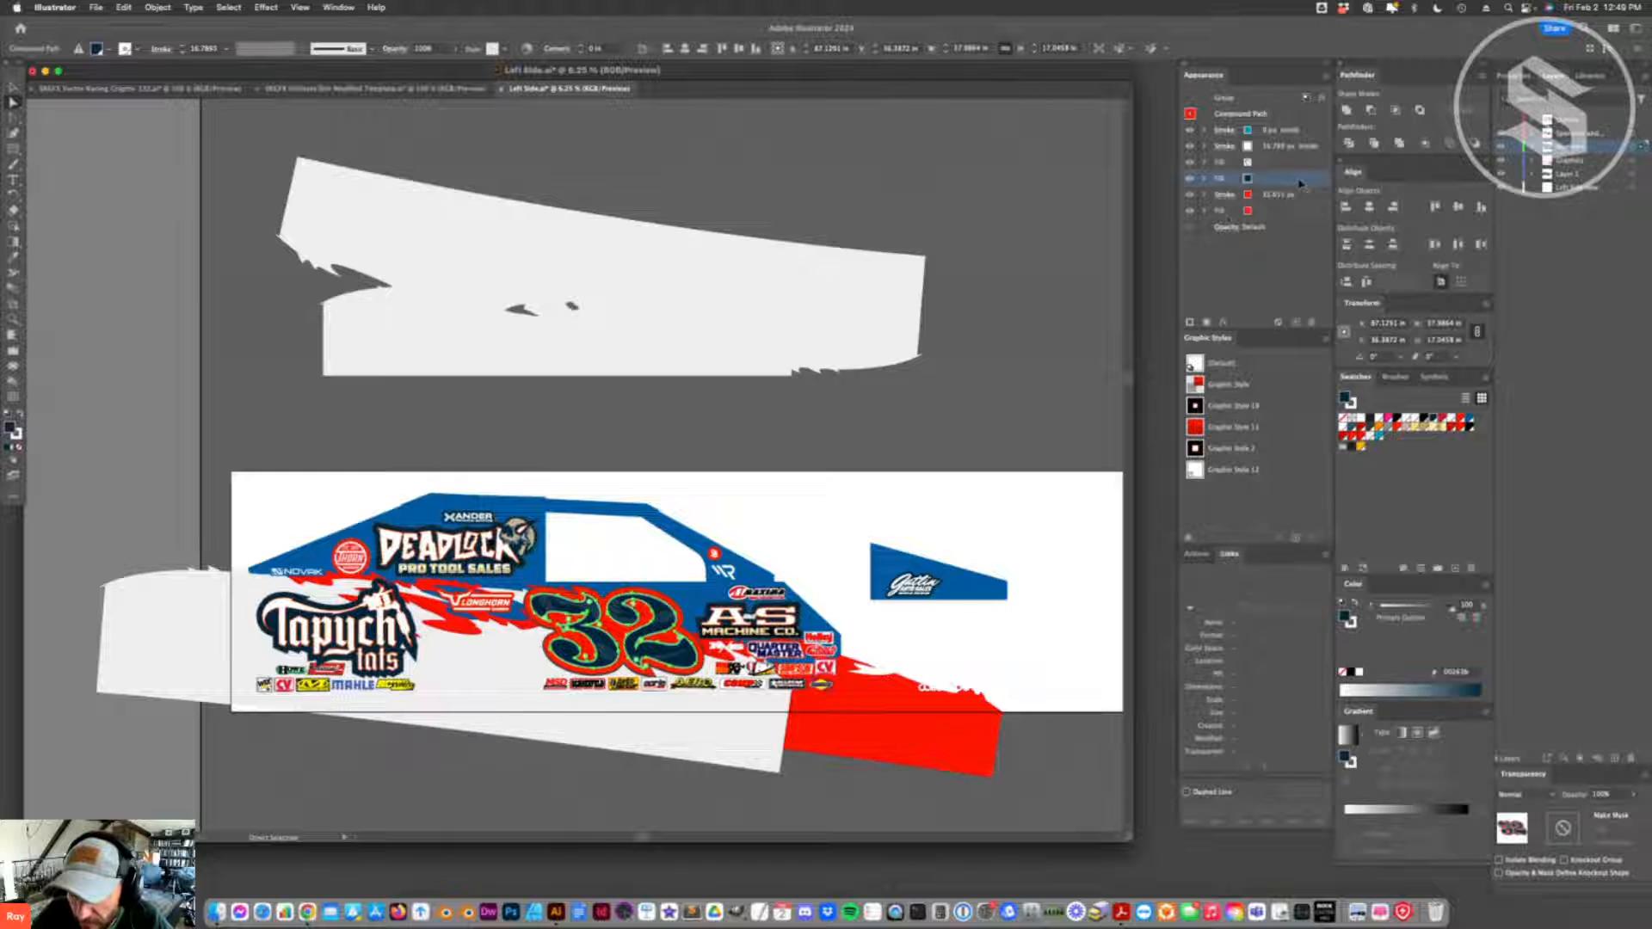
{"action": "left_click", "coordinate": [833, 521]}
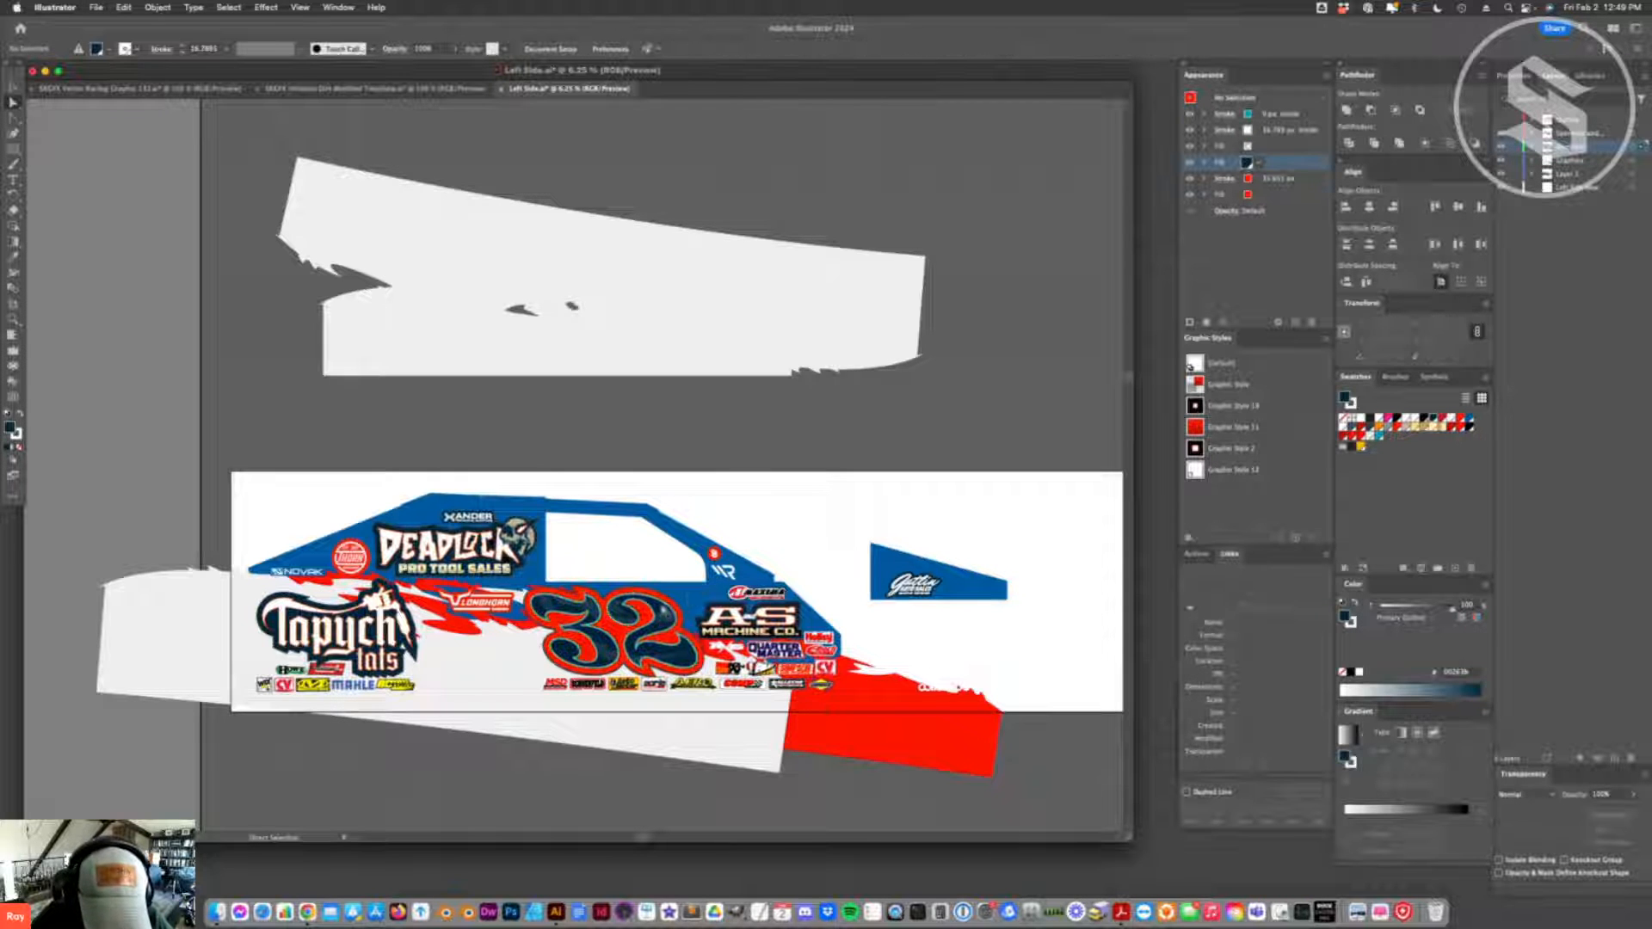
{"action": "left_click", "coordinate": [674, 611]}
{"action": "key", "text": "super+z"}
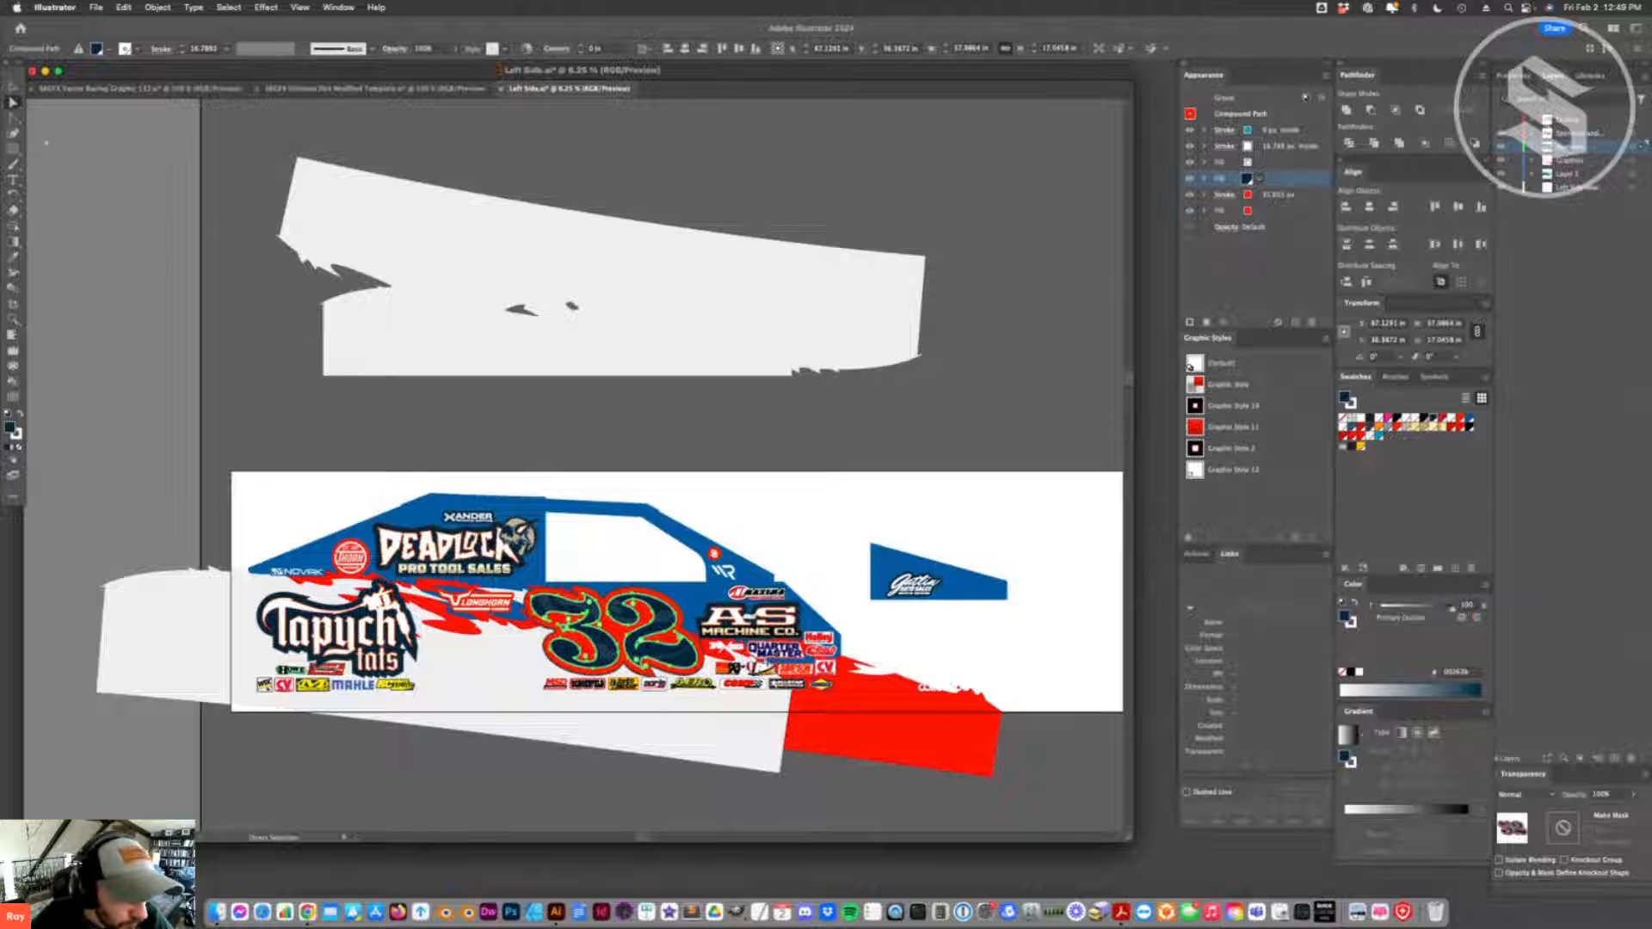
{"action": "double_click", "coordinate": [665, 615]}
{"action": "key", "text": "a"}
{"action": "left_click", "coordinate": [665, 615]}
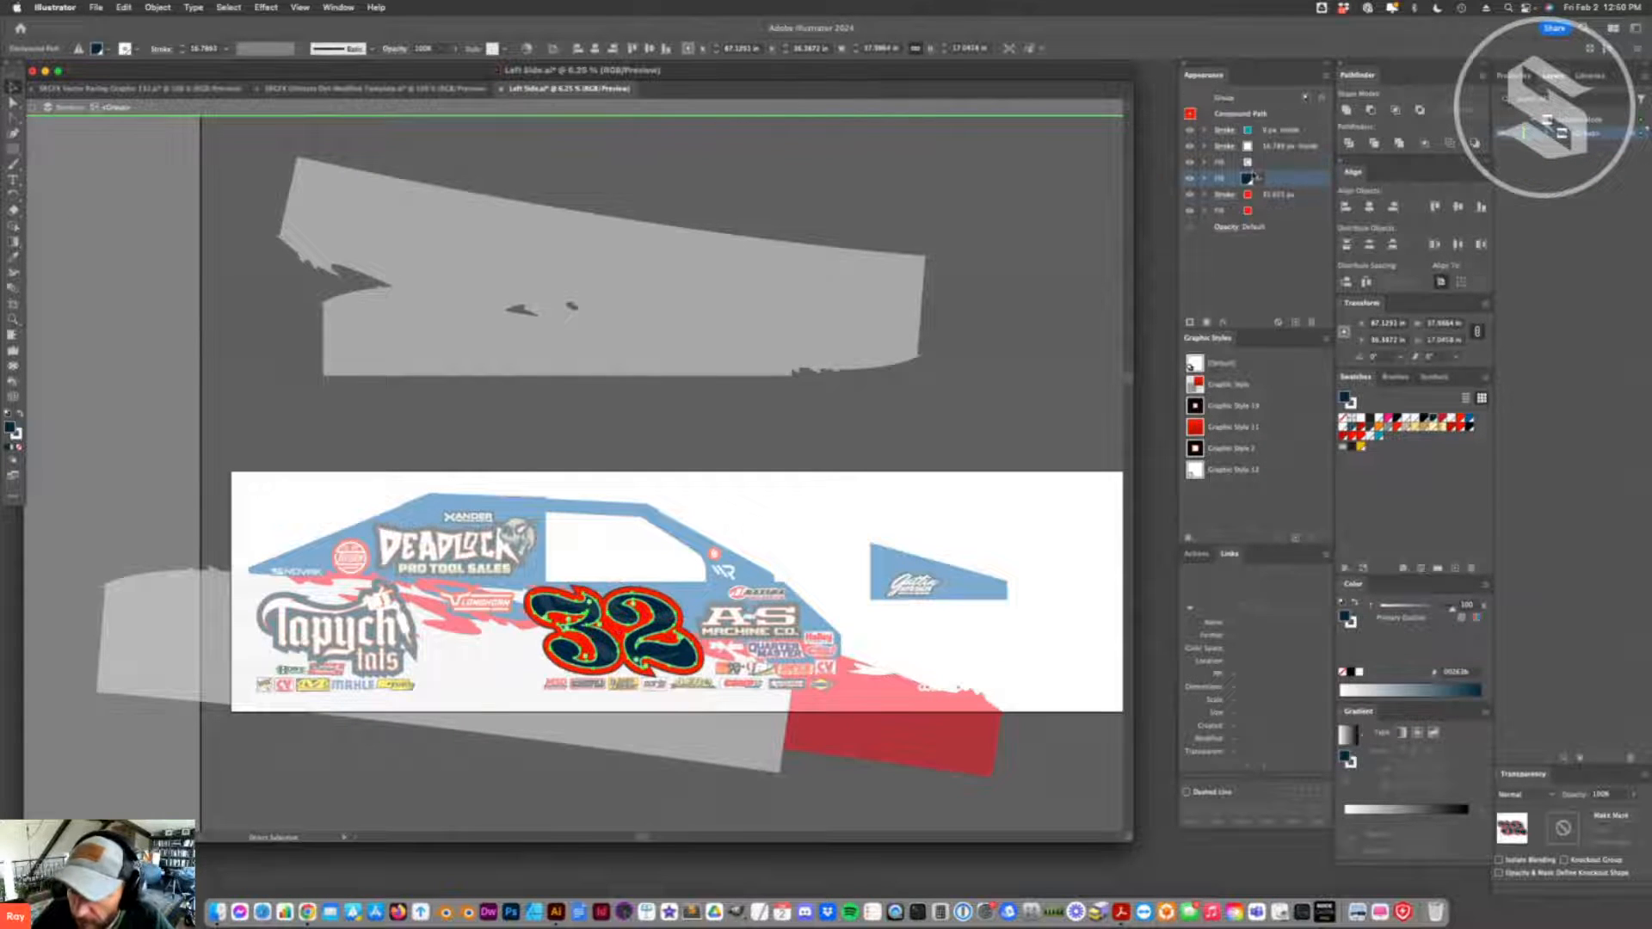
{"action": "key", "text": "v"}
{"action": "left_click", "coordinate": [947, 551]}
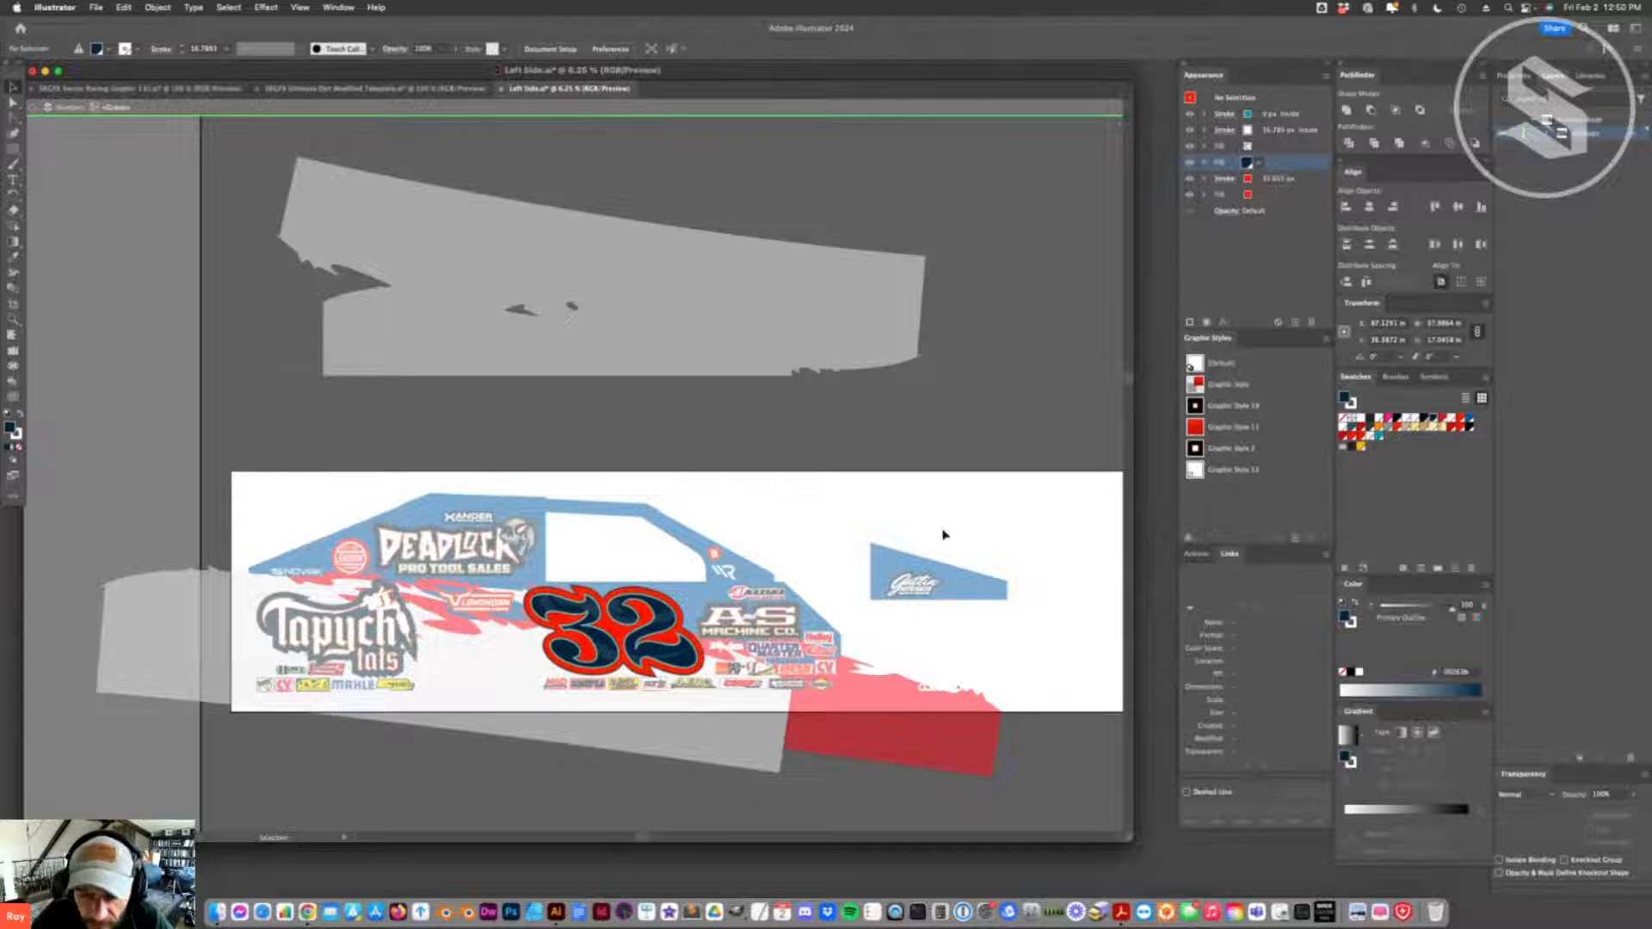
{"action": "left_click", "coordinate": [830, 101]}
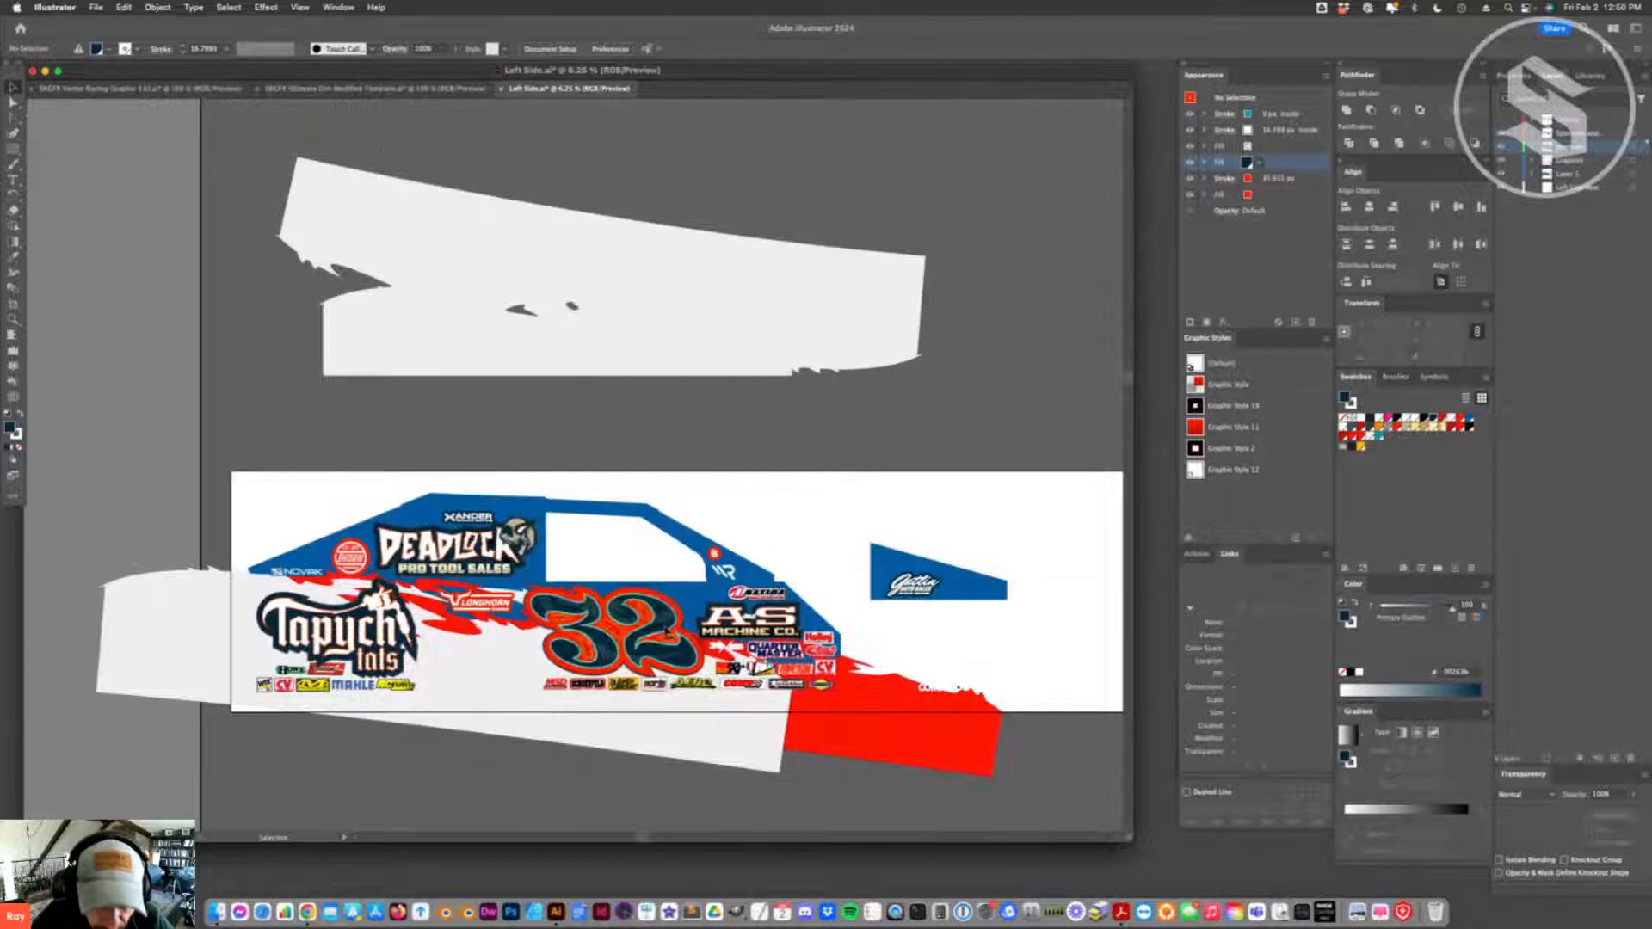
- Delete the group-level fill from the dark blue number 32 on the car side
{"action": "left_click", "coordinate": [666, 631]}
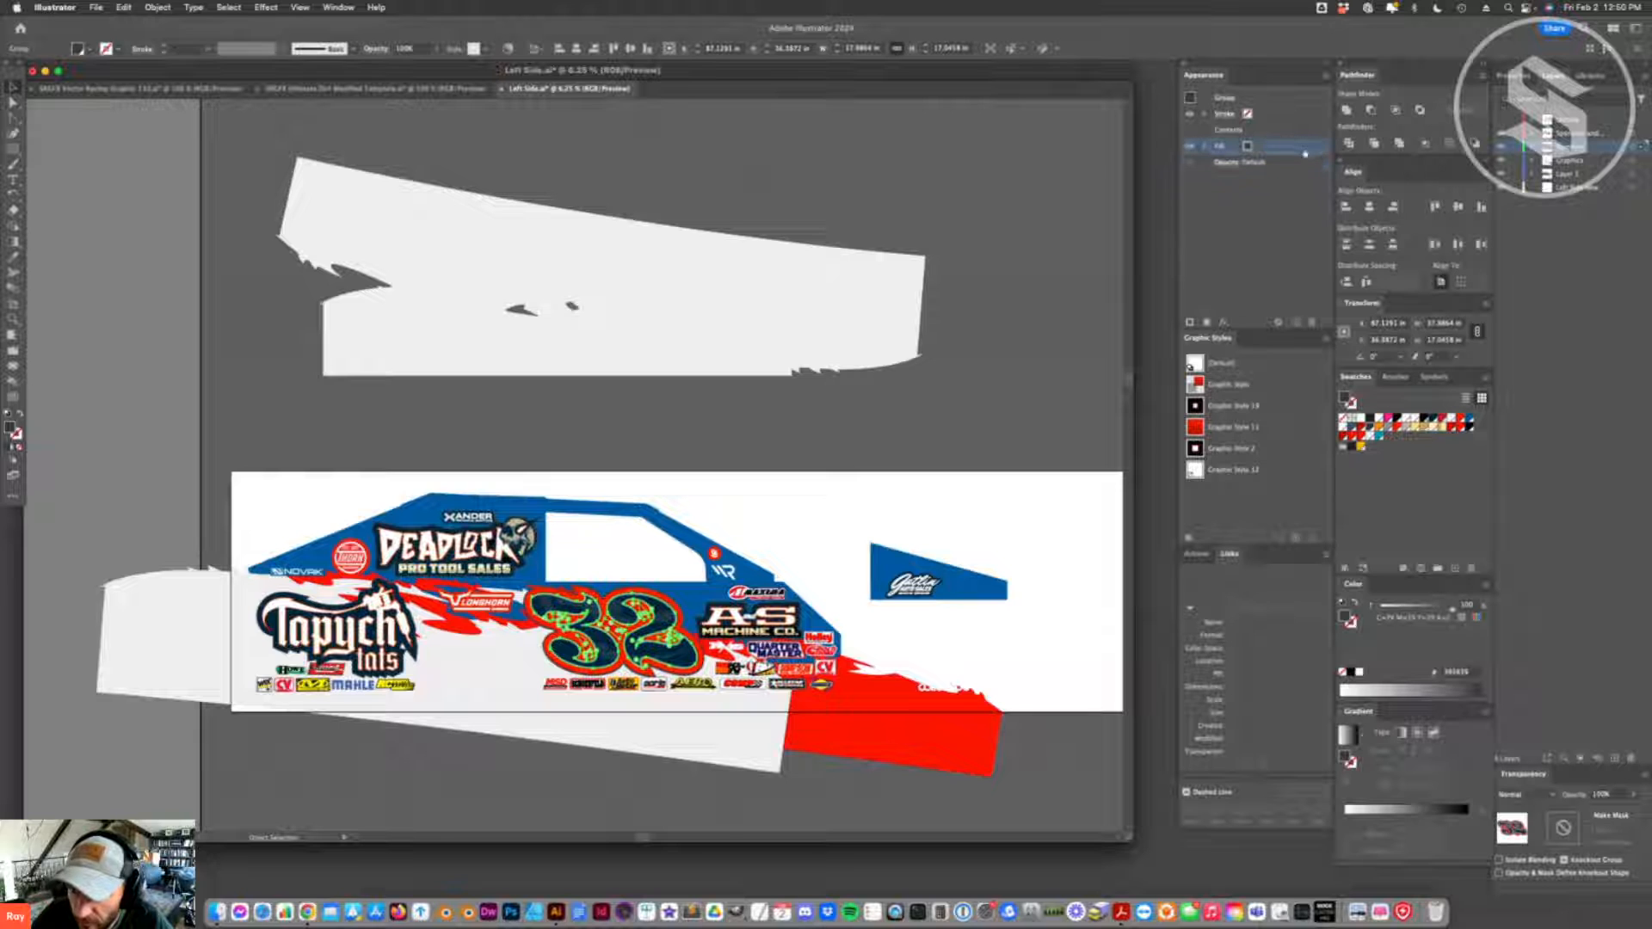
{"action": "left_click", "coordinate": [1311, 322]}
{"action": "left_click", "coordinate": [819, 537]}
- Lock the dark blue number 32 and move the original white 32 from beneath it to above the nose panel
{"action": "left_click", "coordinate": [676, 625]}
{"action": "key", "text": "super+2"}
{"action": "left_click", "coordinate": [676, 625]}
{"action": "left_click_drag", "start_coordinate": [676, 625], "coordinate": [1044, 508]}
{"action": "key", "text": "super+z"}
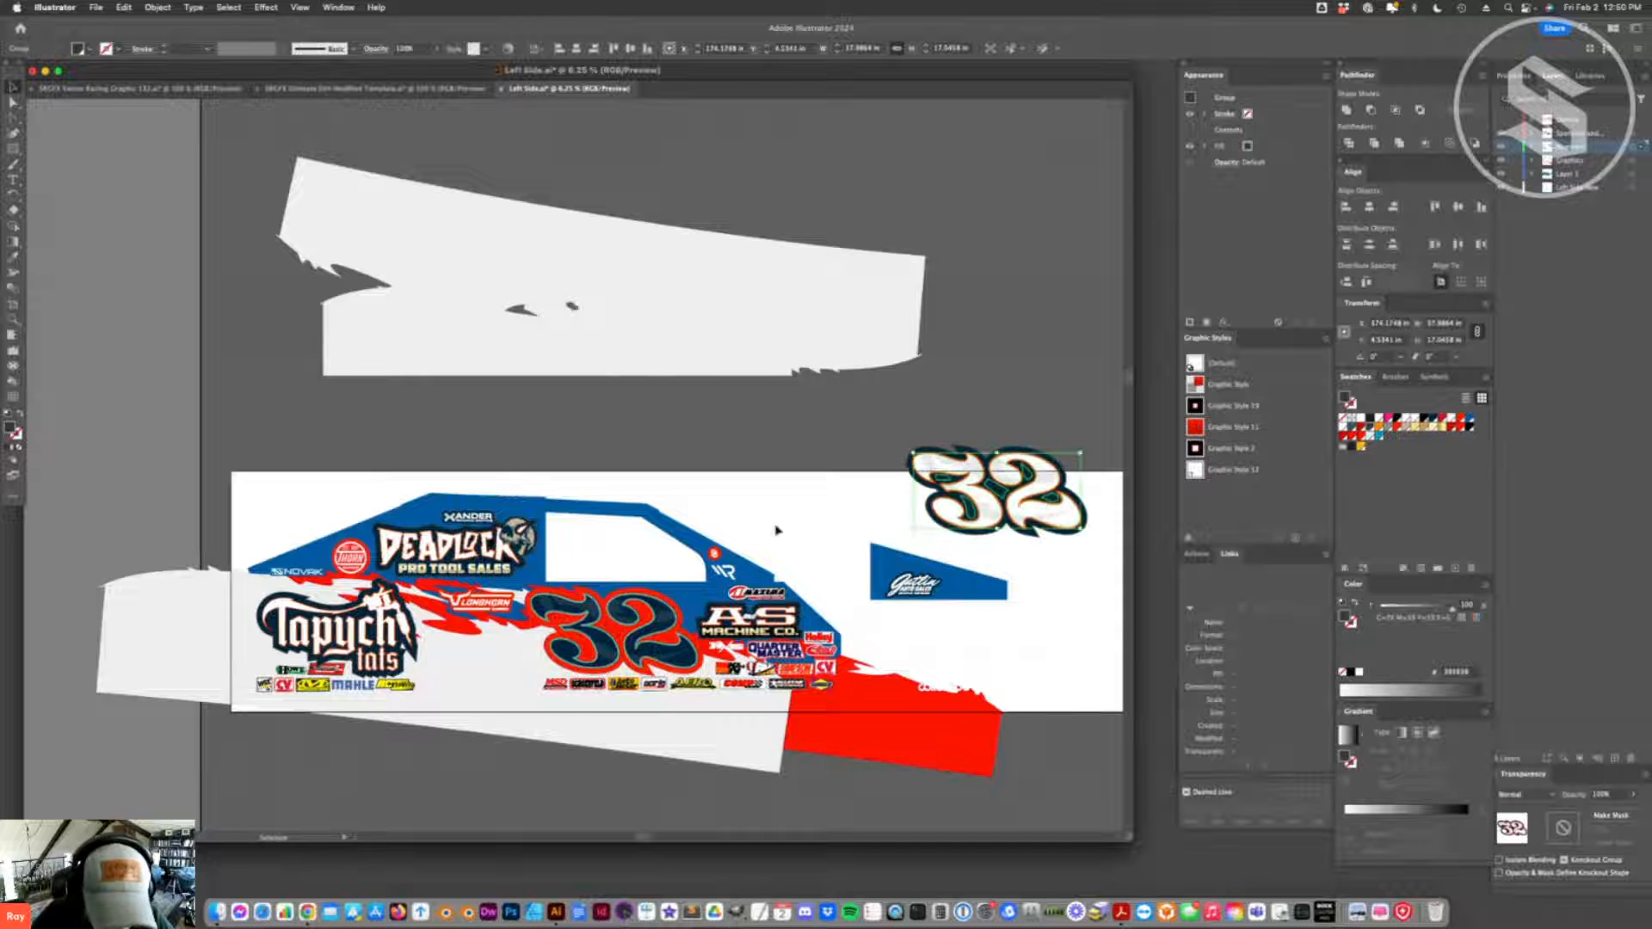
{"action": "left_click", "coordinate": [784, 535]}
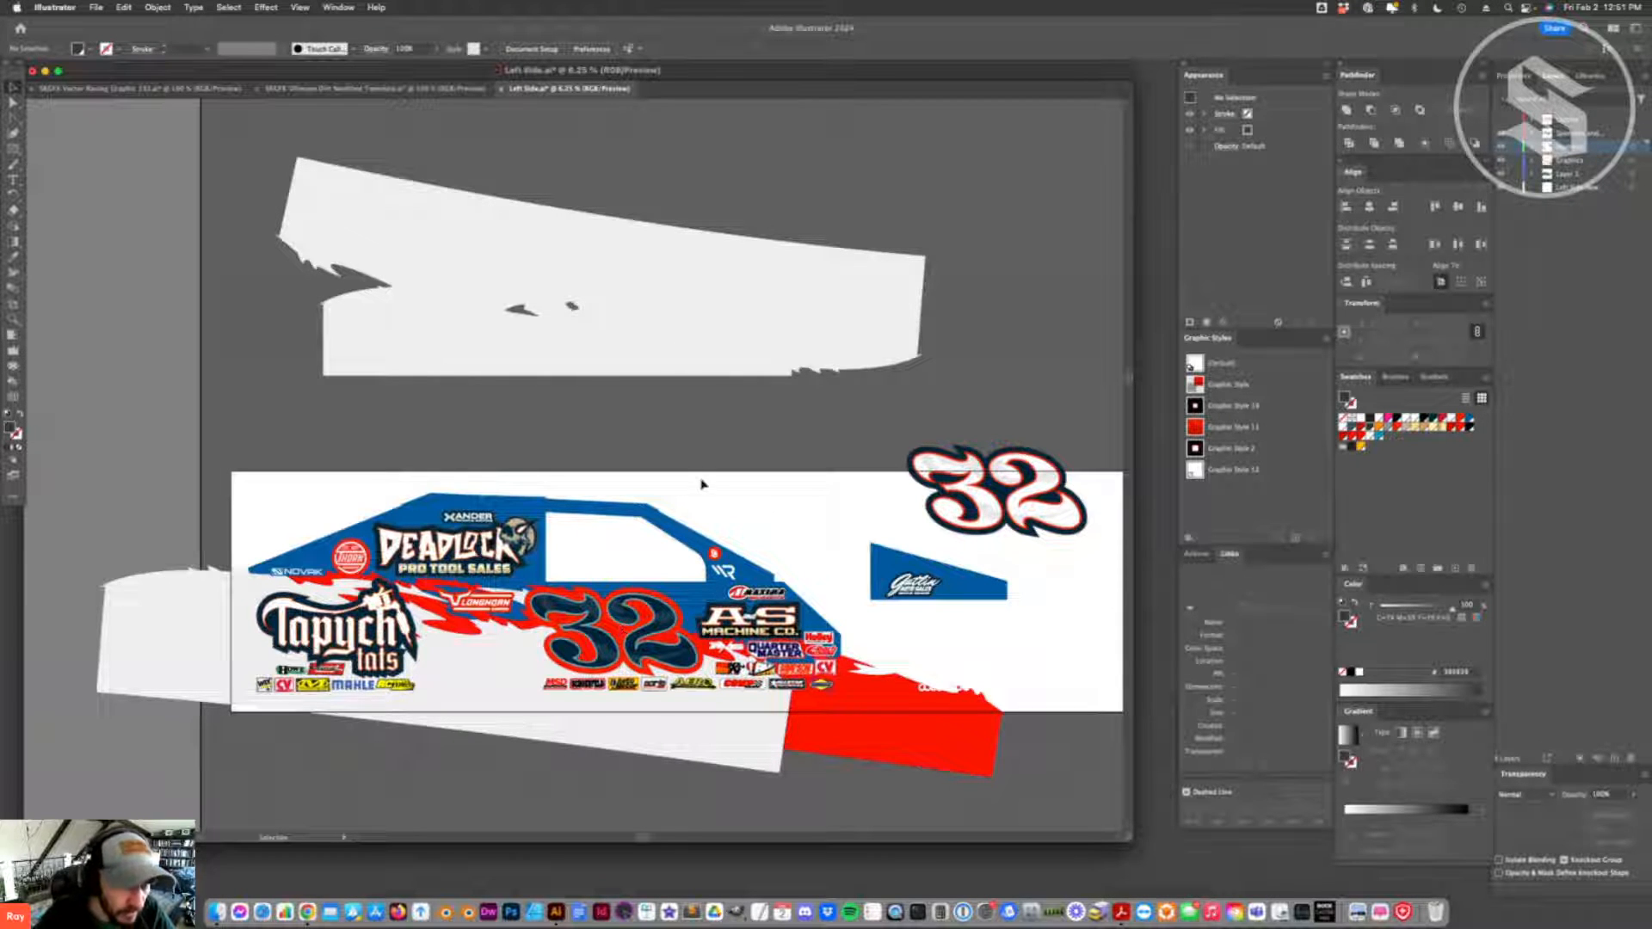
{"action": "left_click", "coordinate": [375, 89]}
{"action": "key", "text": "a"}
{"action": "left_click", "coordinate": [454, 469]}
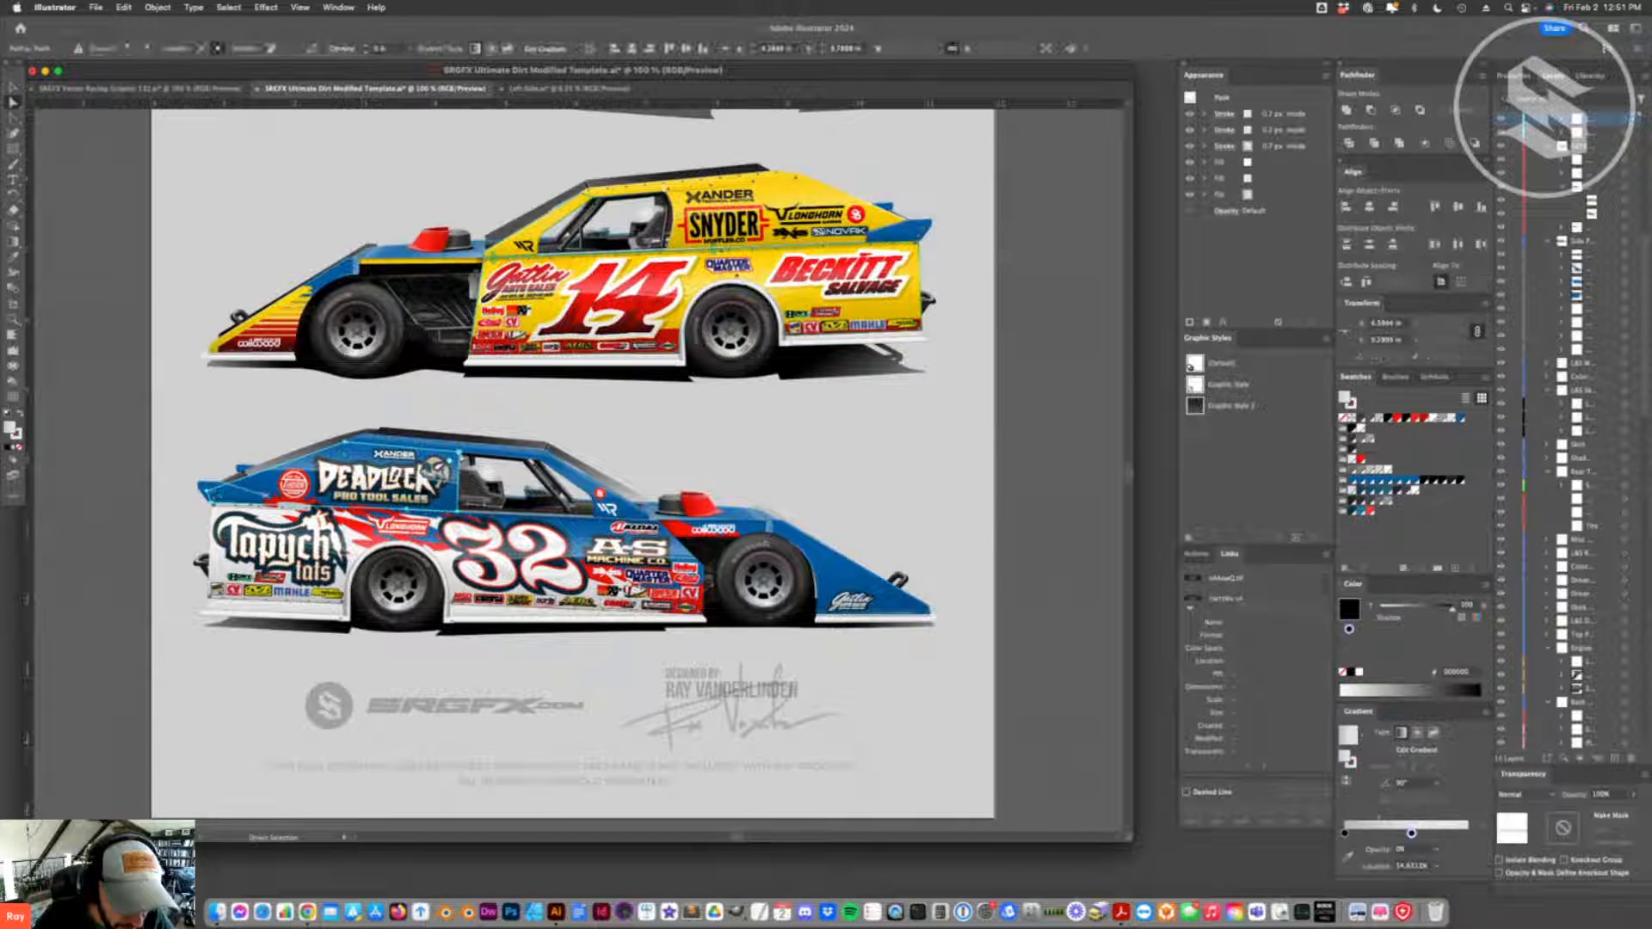
{"action": "left_click", "coordinate": [471, 411]}
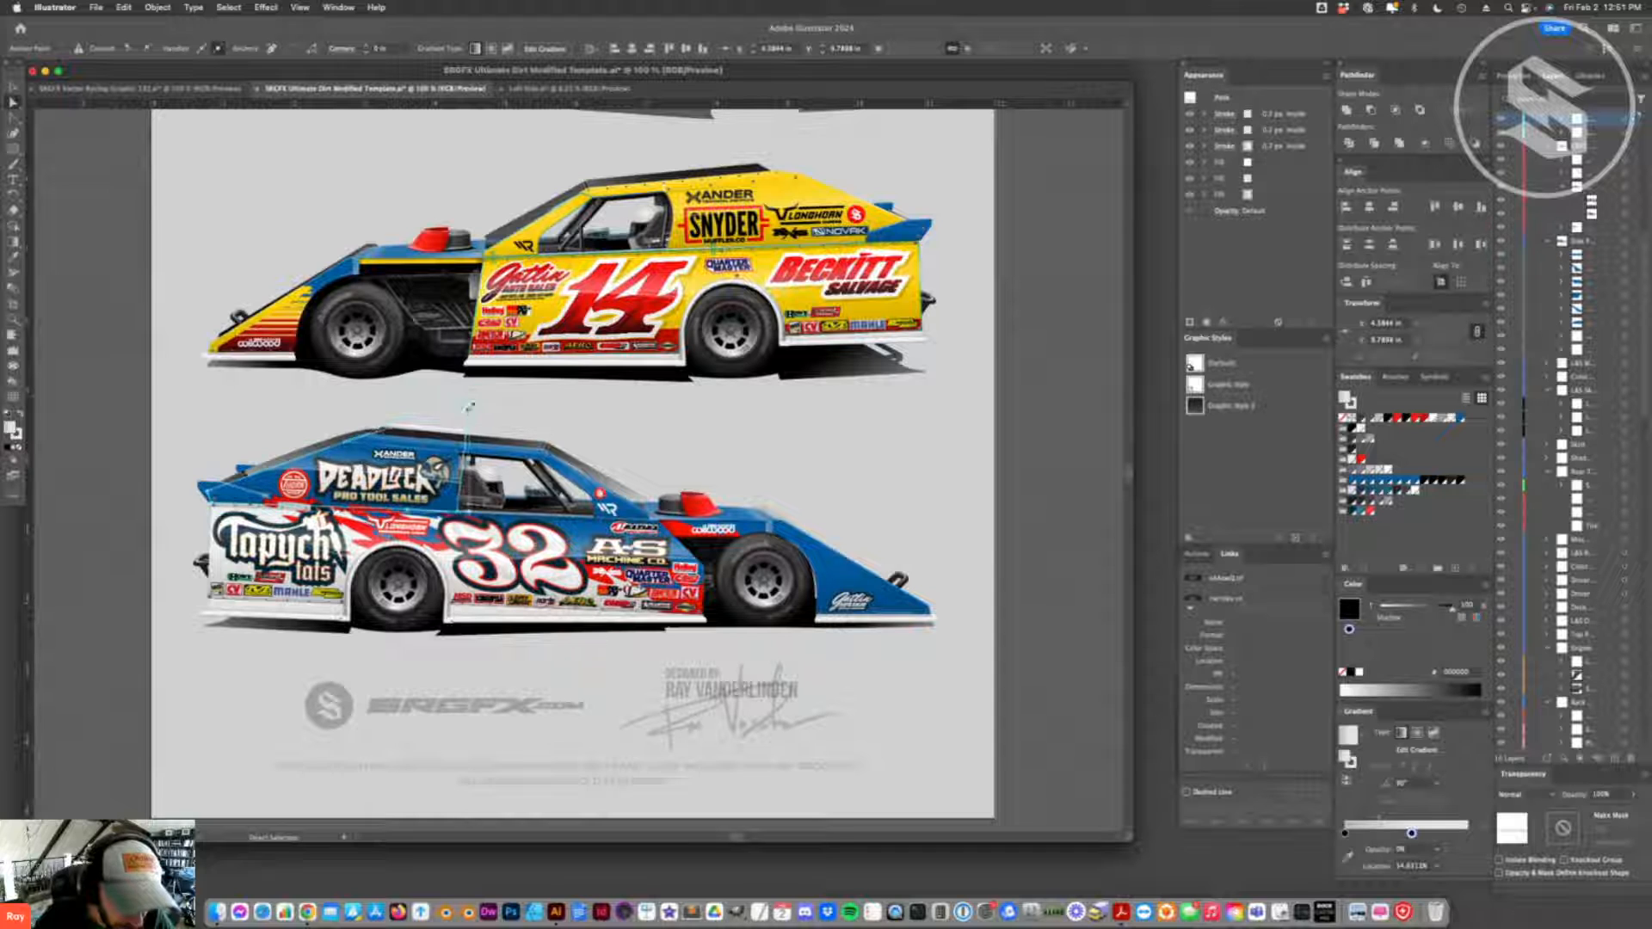
{"action": "key", "text": "super+z"}
{"action": "key", "text": "shift+c"}
{"action": "left_click_drag", "start_coordinate": [459, 451], "coordinate": [512, 488]}
{"action": "key", "text": "super+z"}
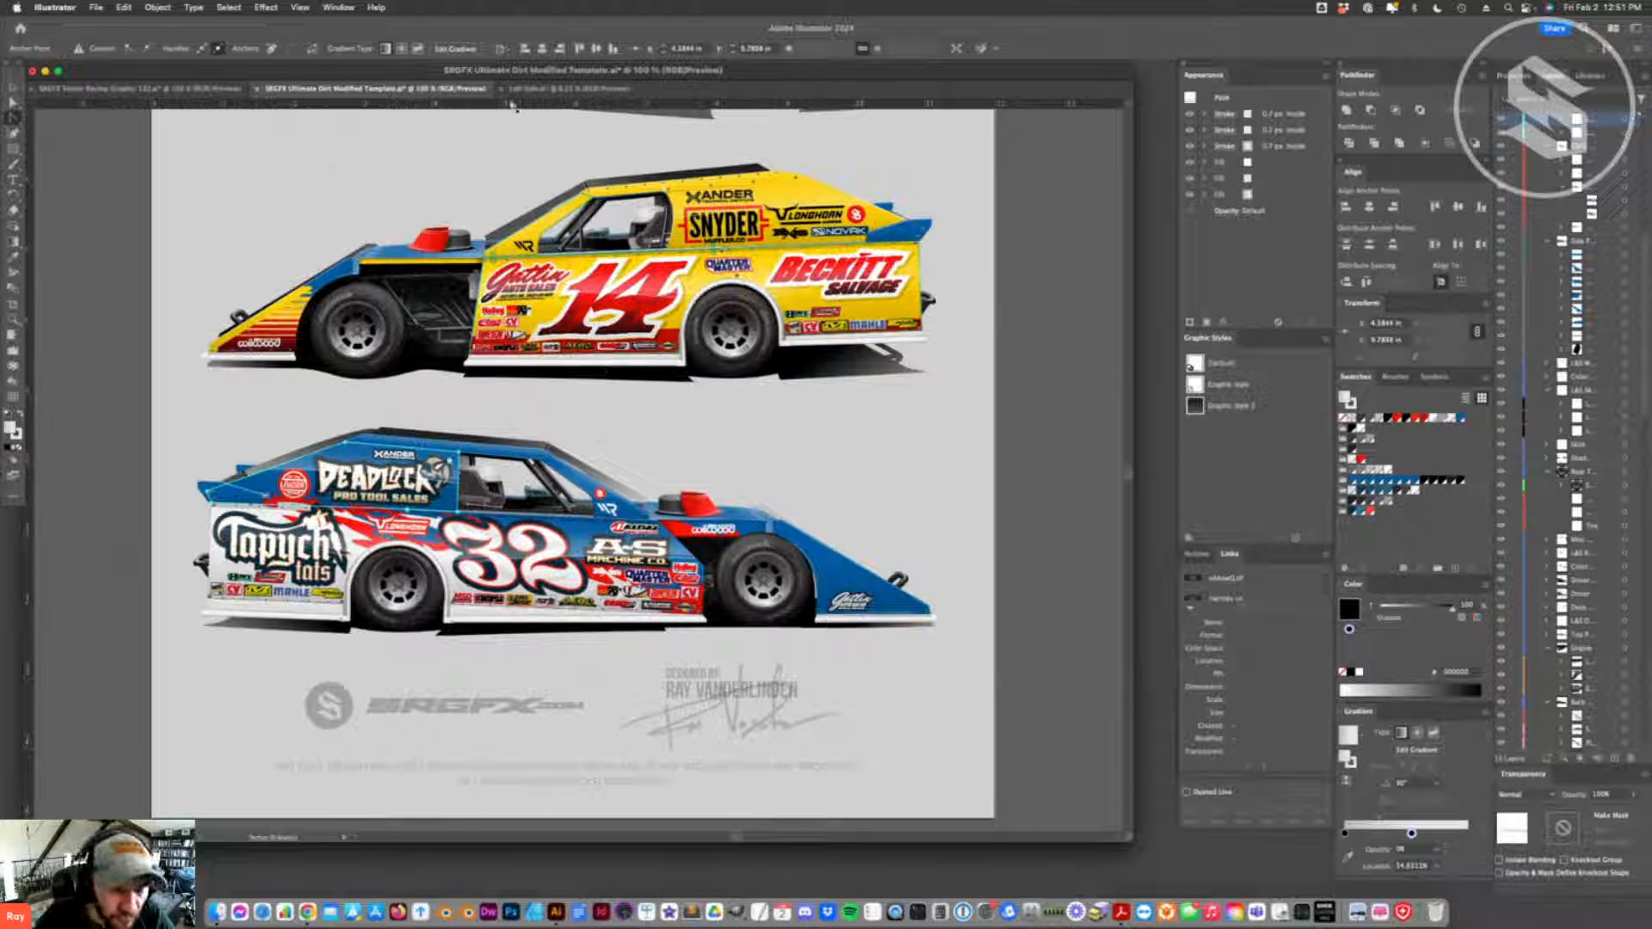
{"action": "left_click", "coordinate": [542, 88]}
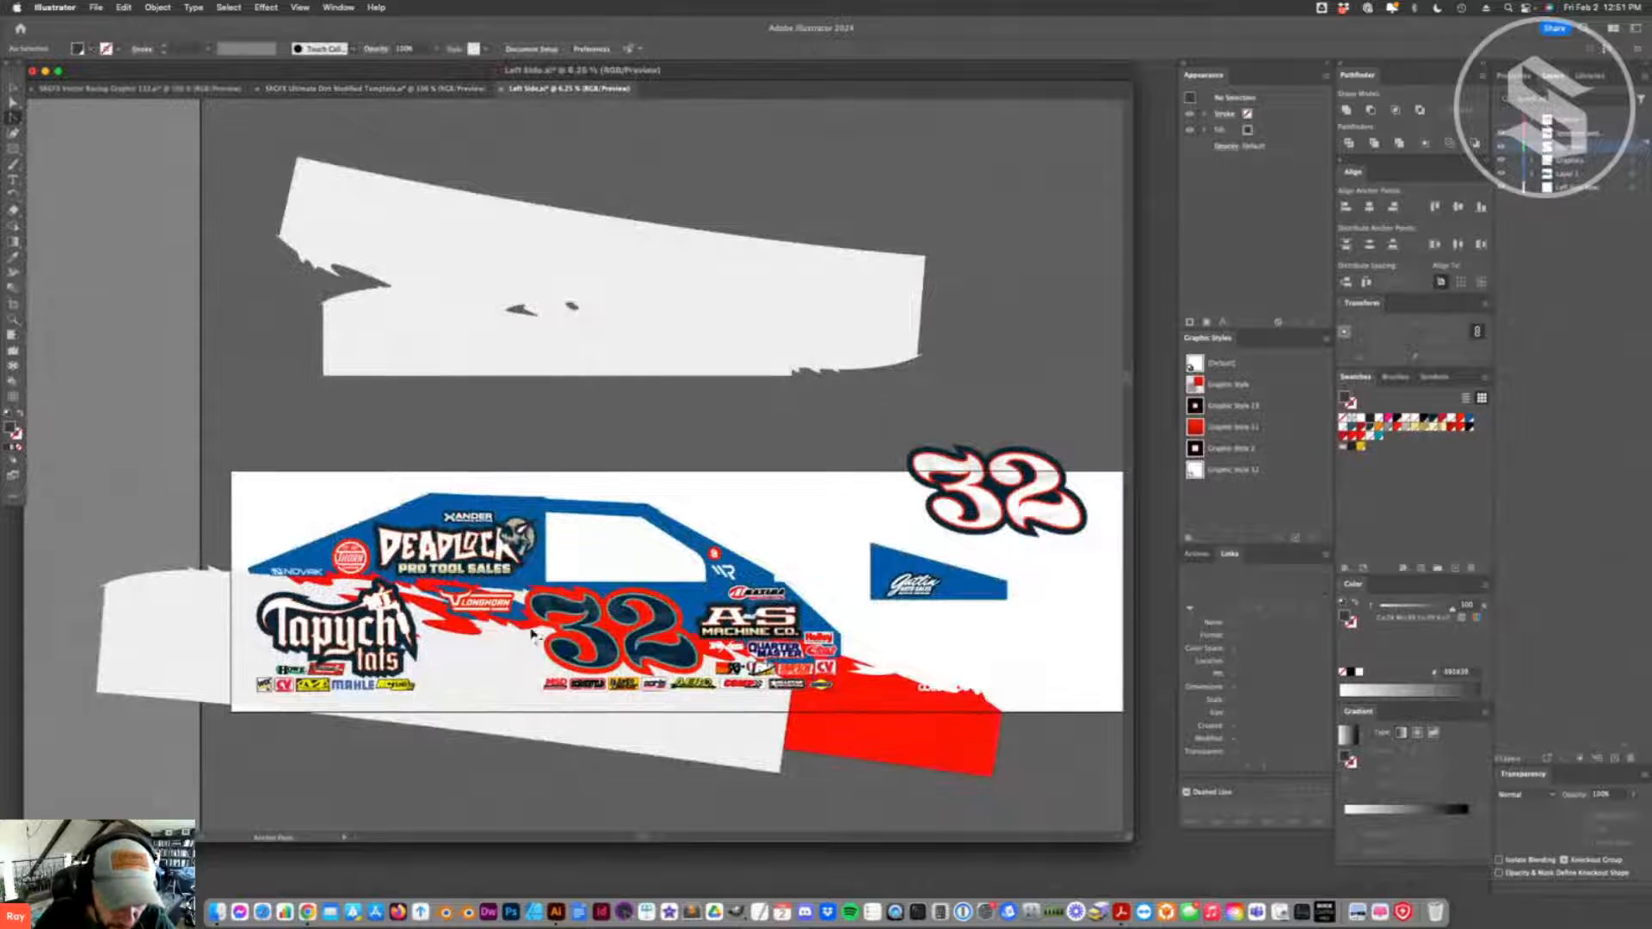
- Undo the last move and lock of the numbers, and move the dark blue 32 from the car side to above the artwork
{"action": "key", "text": "super+z"}
{"action": "key", "text": "v"}
{"action": "left_click_drag", "start_coordinate": [626, 606], "coordinate": [866, 414]}
- Set the bottommost fill of the original 32 on the car side to white
{"action": "key", "text": "a"}
{"action": "left_click", "coordinate": [637, 657]}
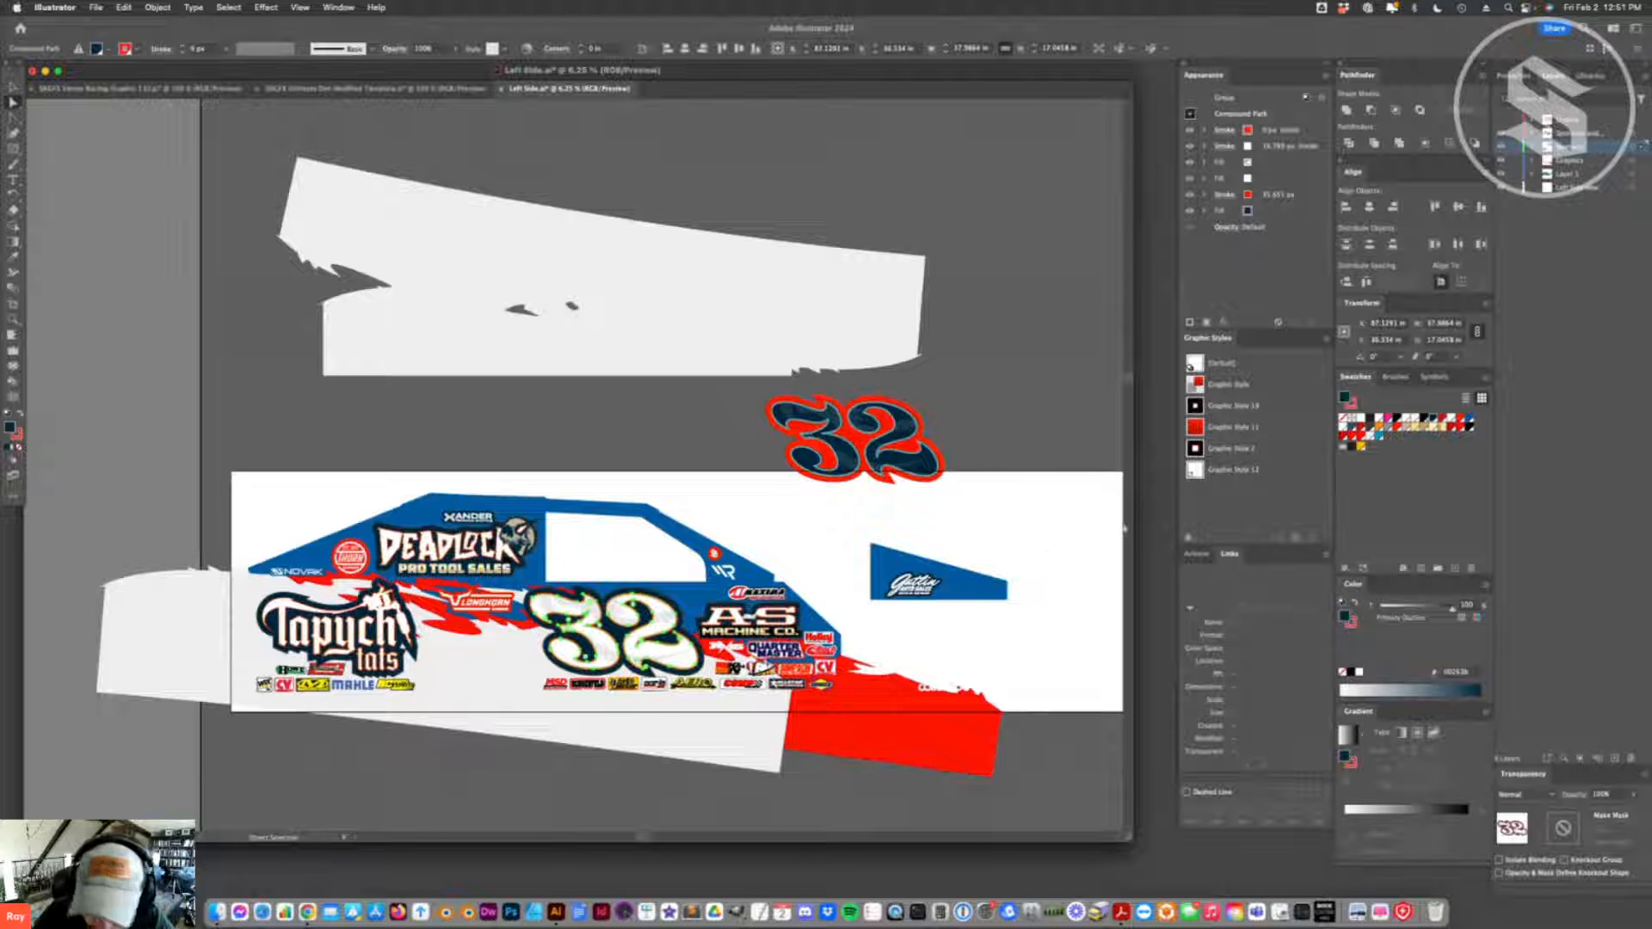
{"action": "left_click", "coordinate": [1239, 212]}
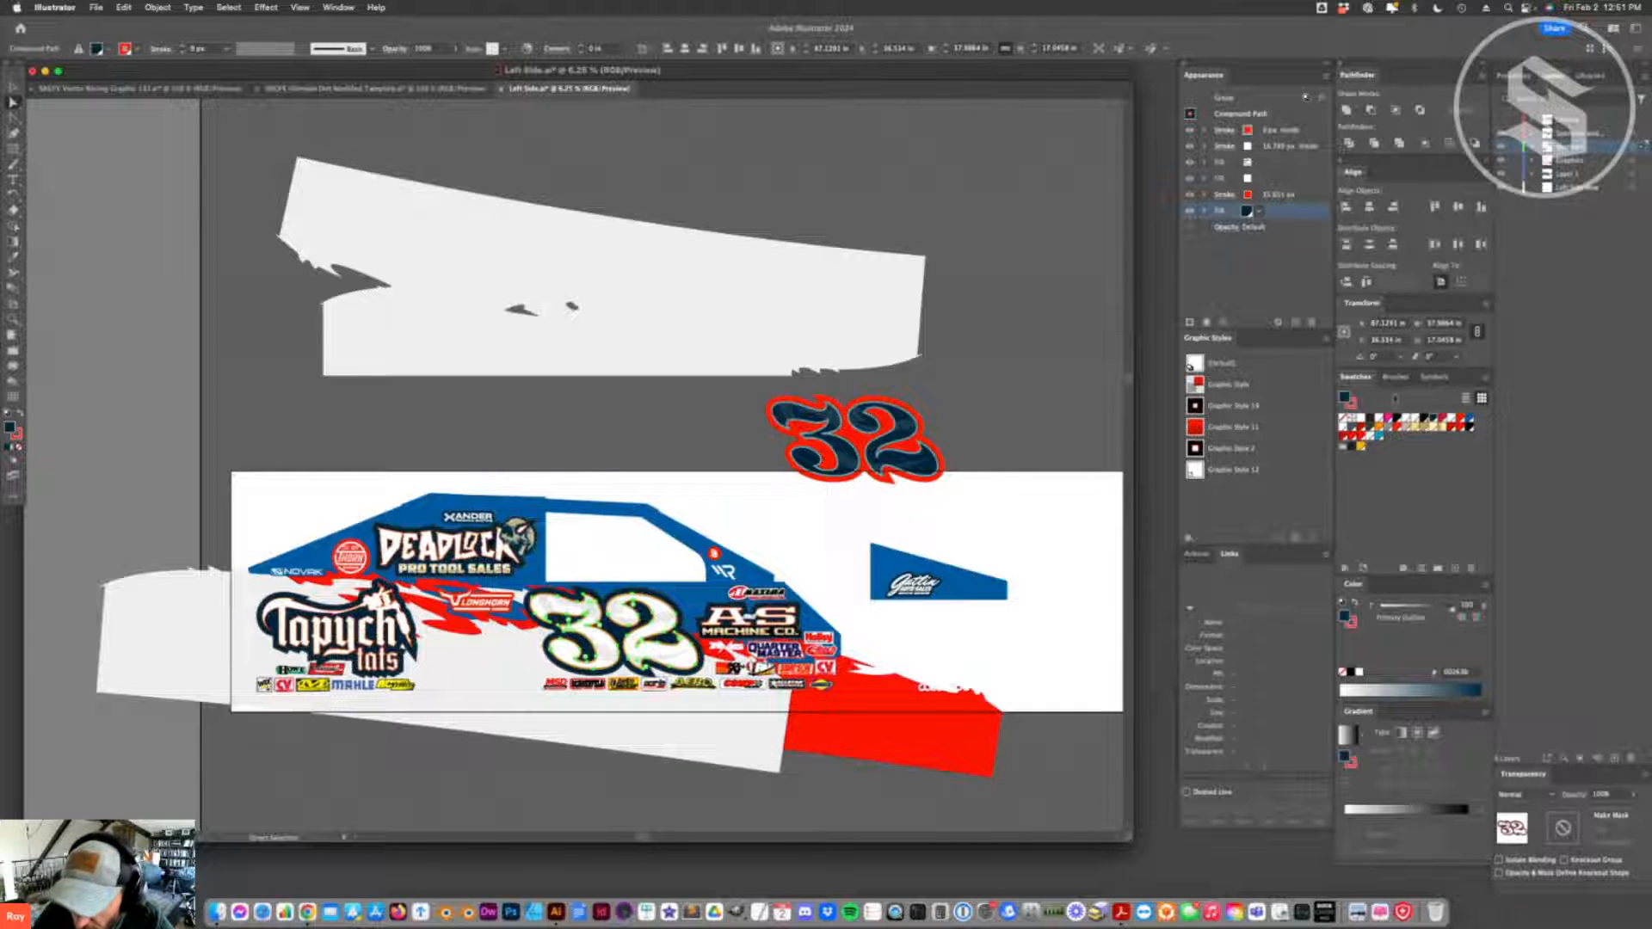
{"action": "left_click", "coordinate": [1452, 419]}
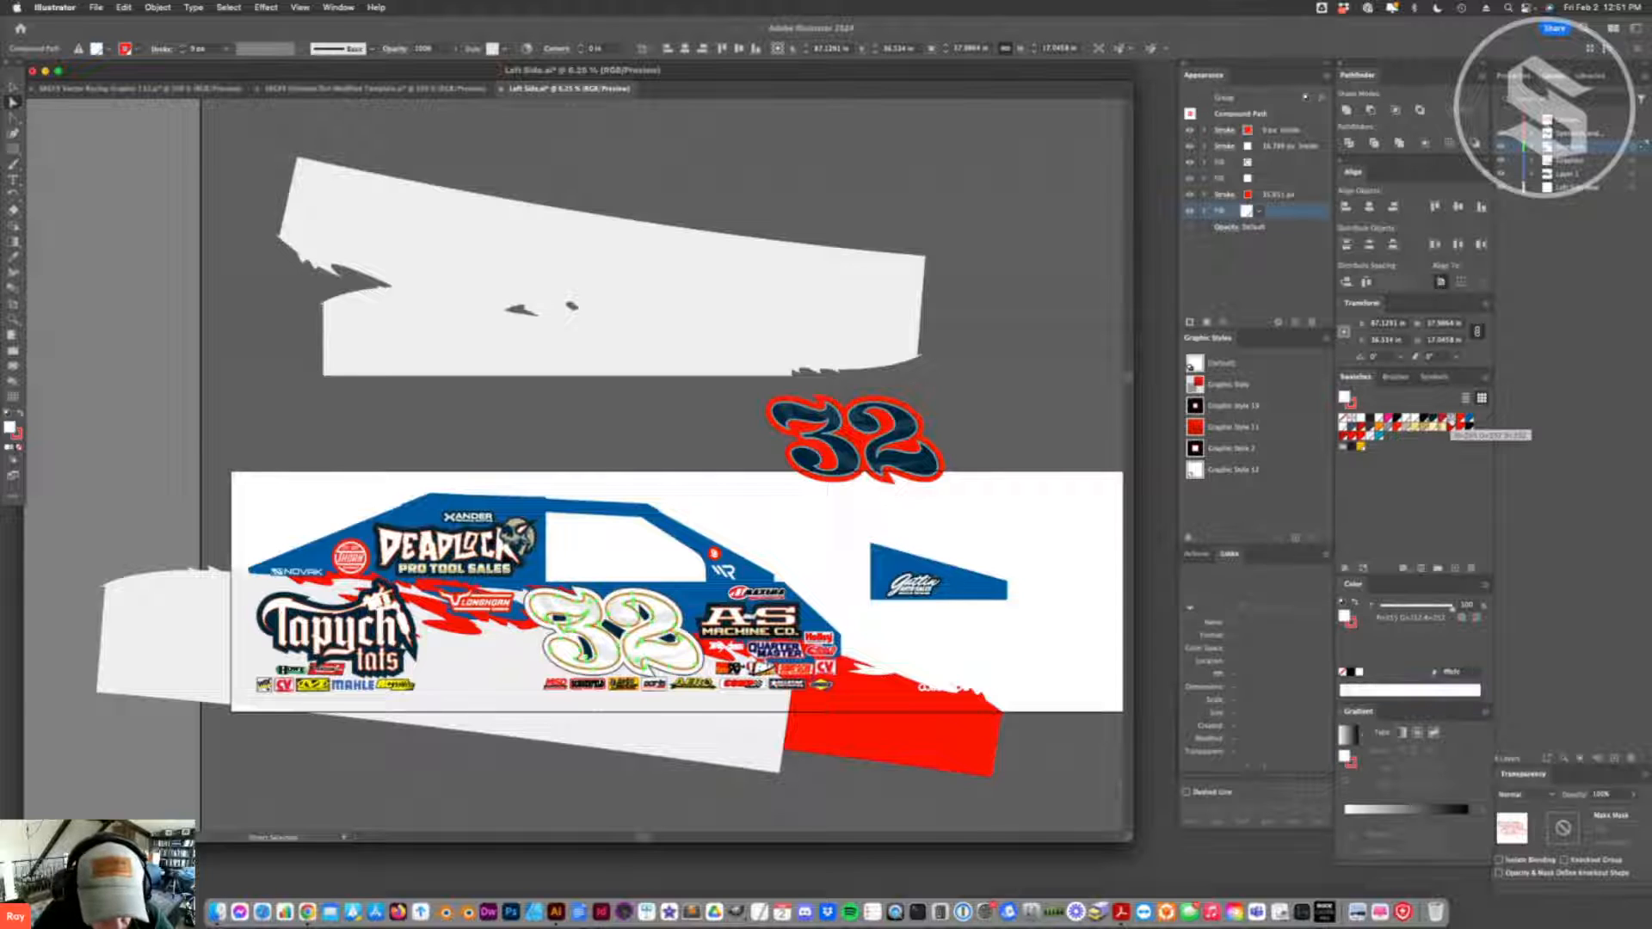
- Set the uppermost fill of the original 32 on the car side to black
{"action": "left_click", "coordinate": [1225, 146]}
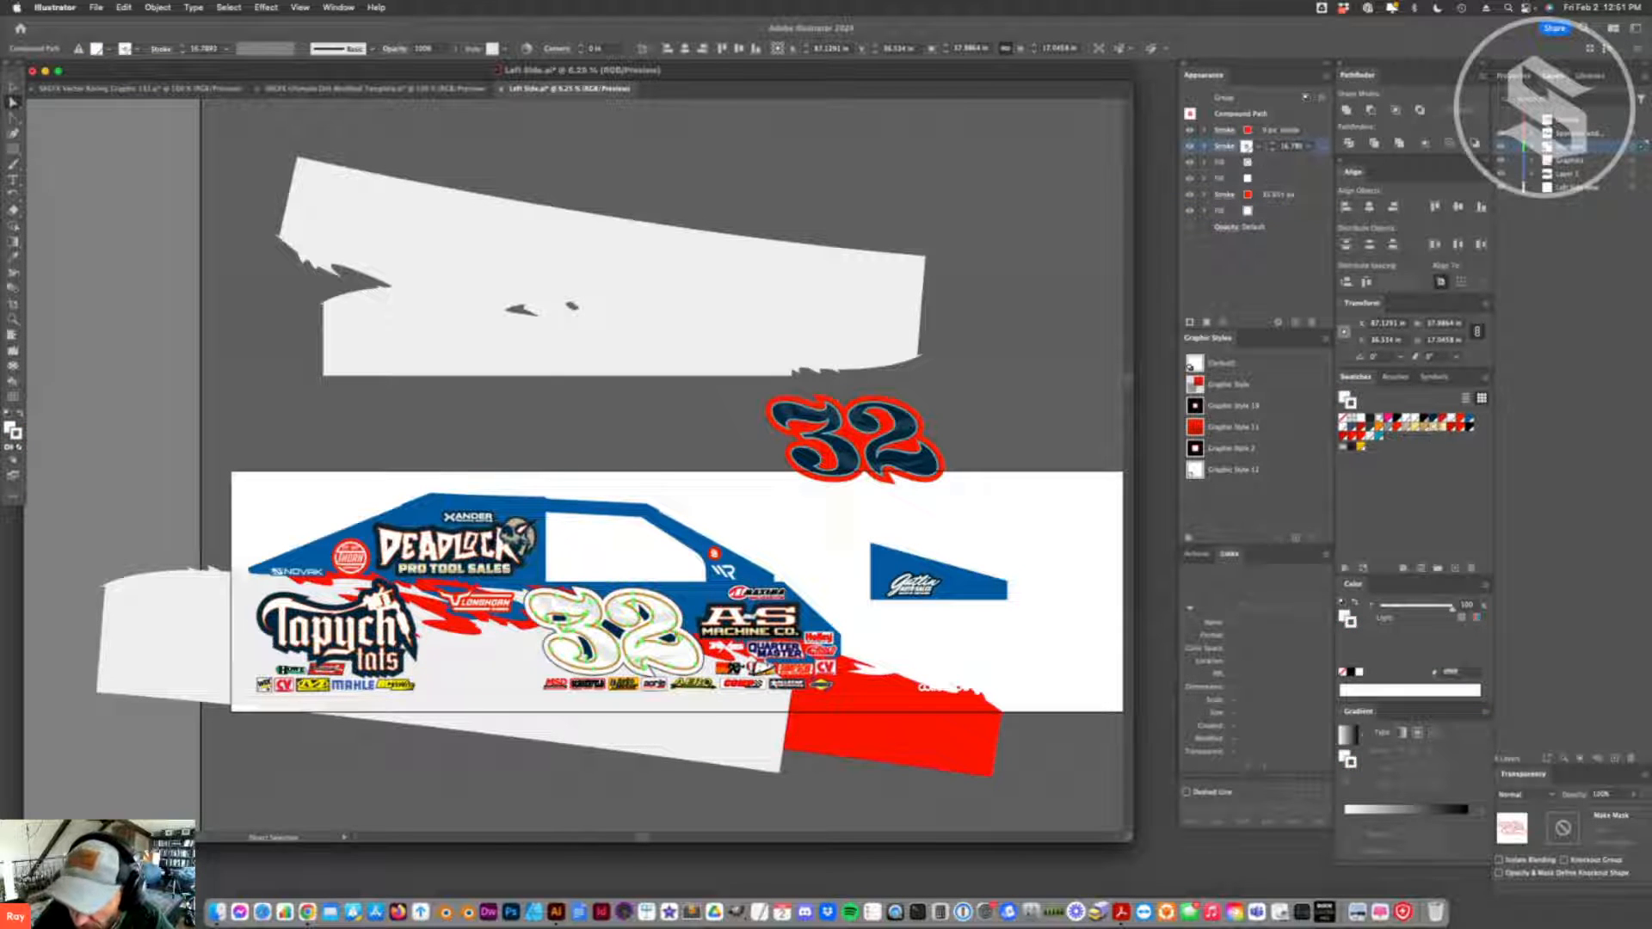
{"action": "left_click", "coordinate": [1246, 131]}
{"action": "left_click", "coordinate": [1249, 162]}
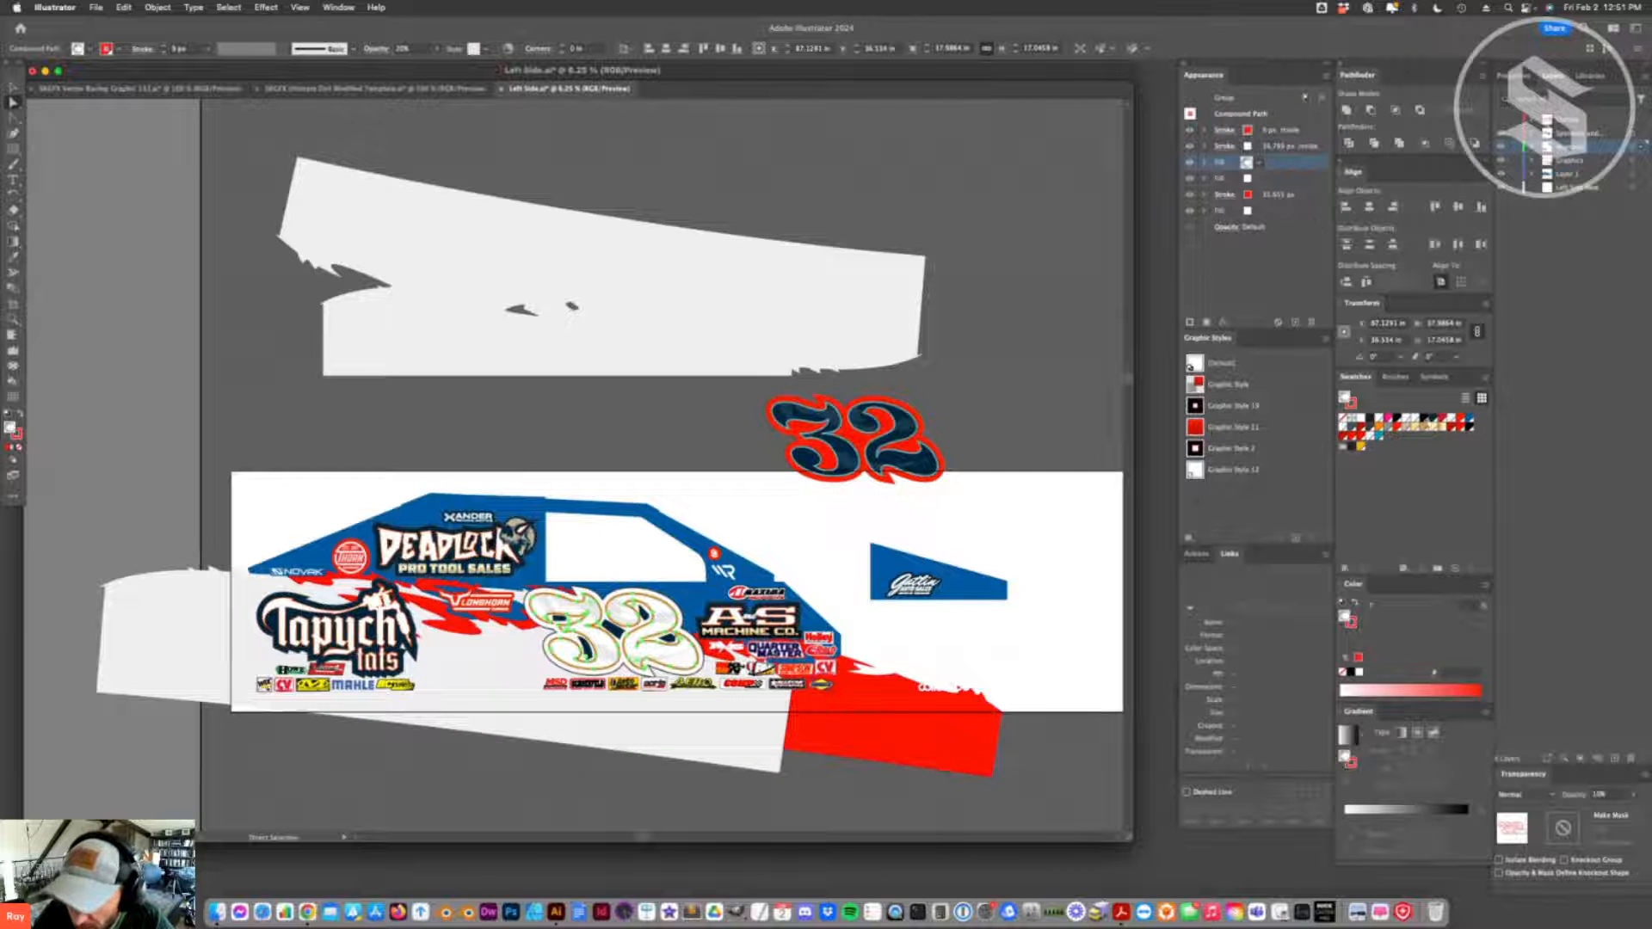
{"action": "left_click", "coordinate": [1423, 420]}
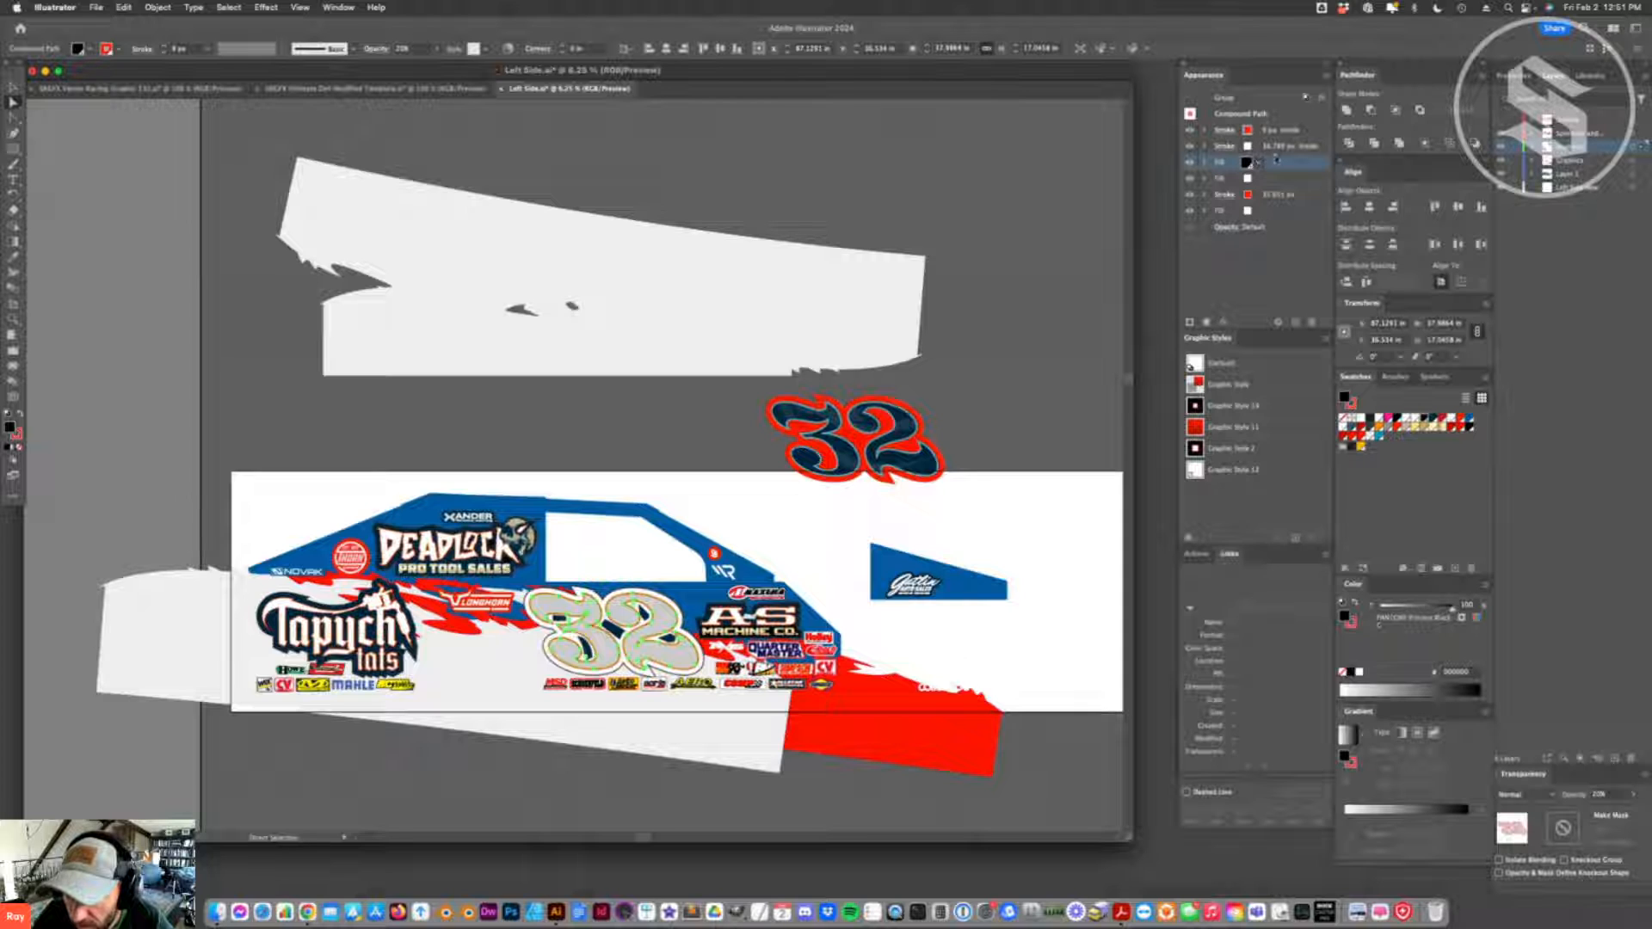
- Set the second fill of the car-side 32 to black and hide its white inside stroke
{"action": "left_click", "coordinate": [1261, 178]}
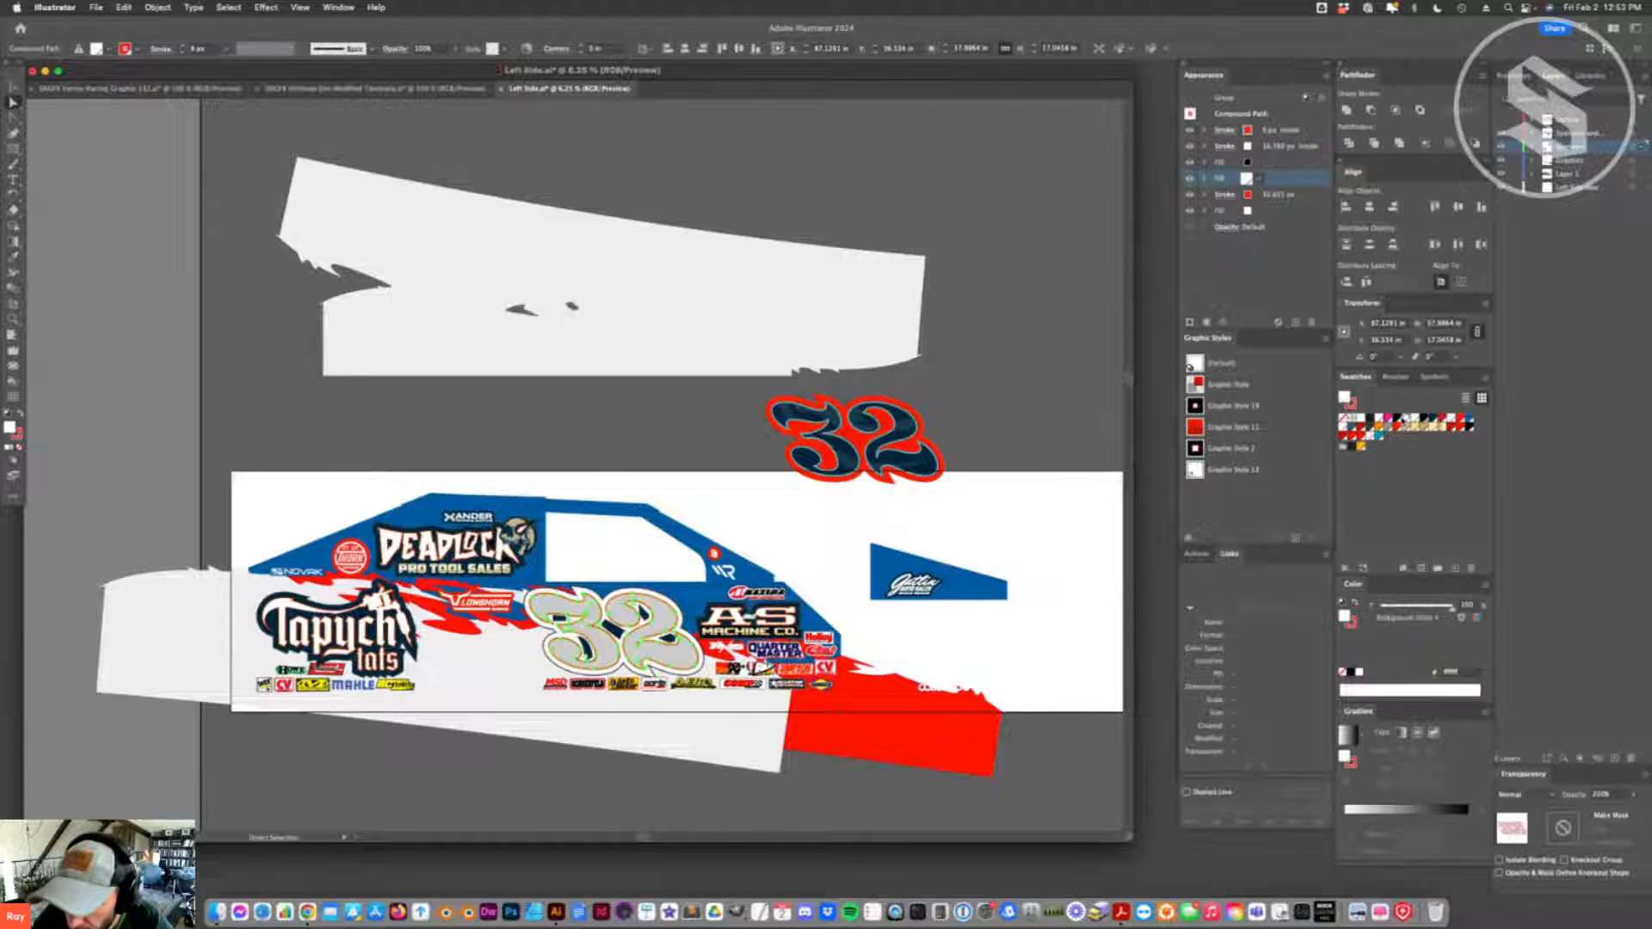
{"action": "left_click", "coordinate": [1402, 421]}
{"action": "left_click", "coordinate": [1040, 561]}
{"action": "left_click", "coordinate": [608, 652]}
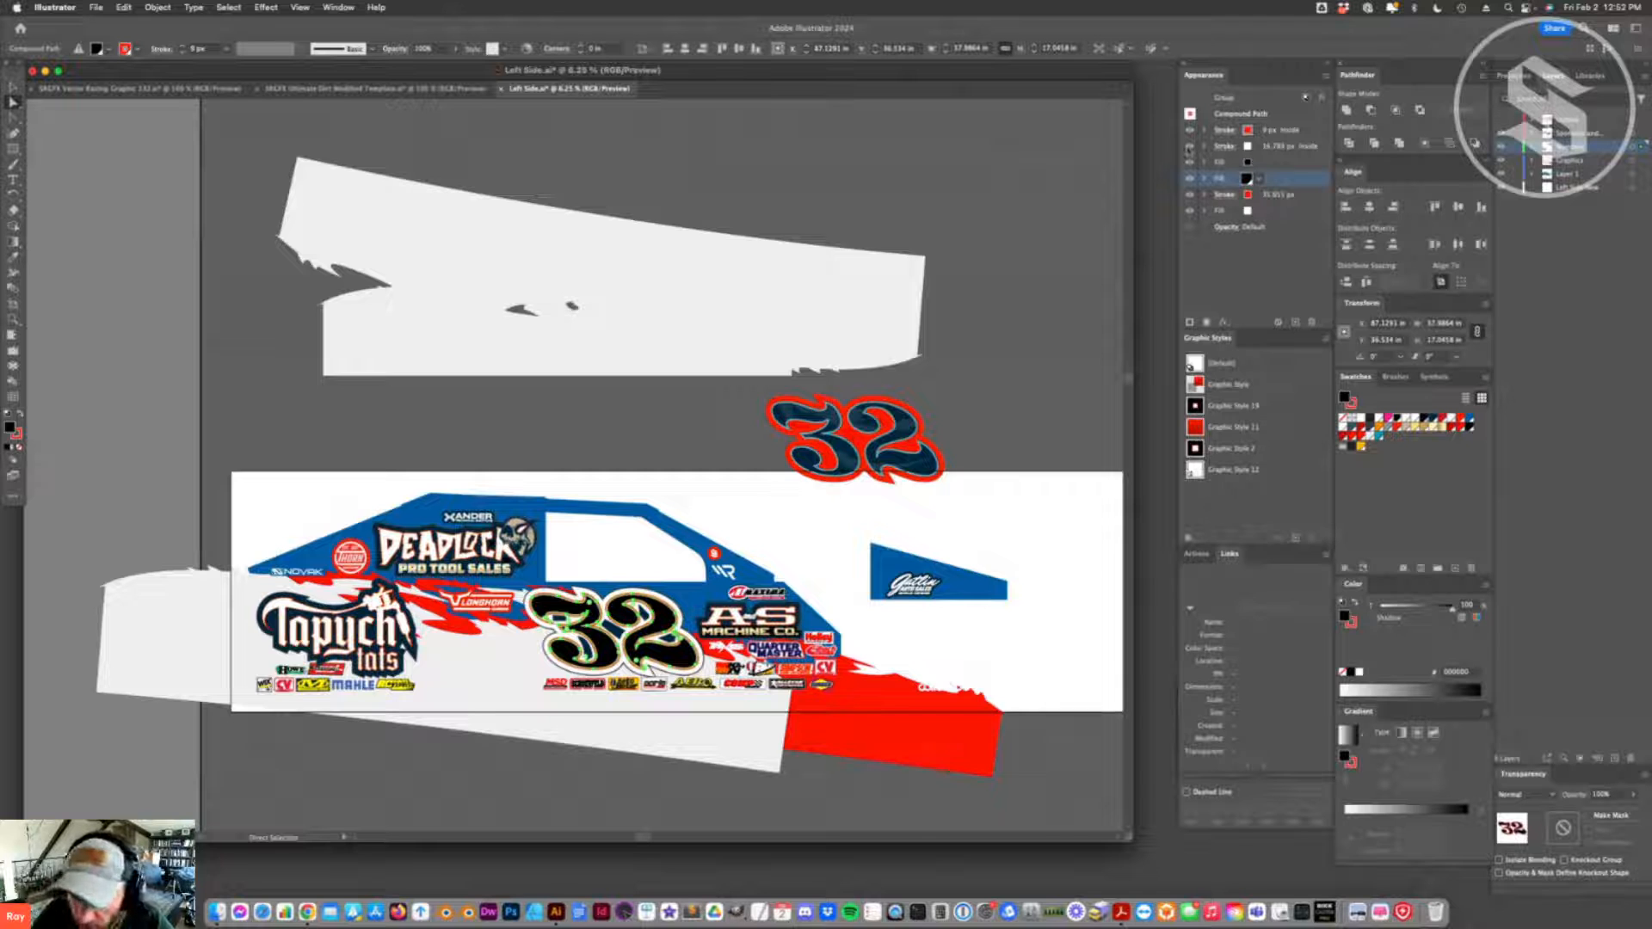
{"action": "left_click", "coordinate": [1263, 147]}
{"action": "left_click", "coordinate": [904, 469]}
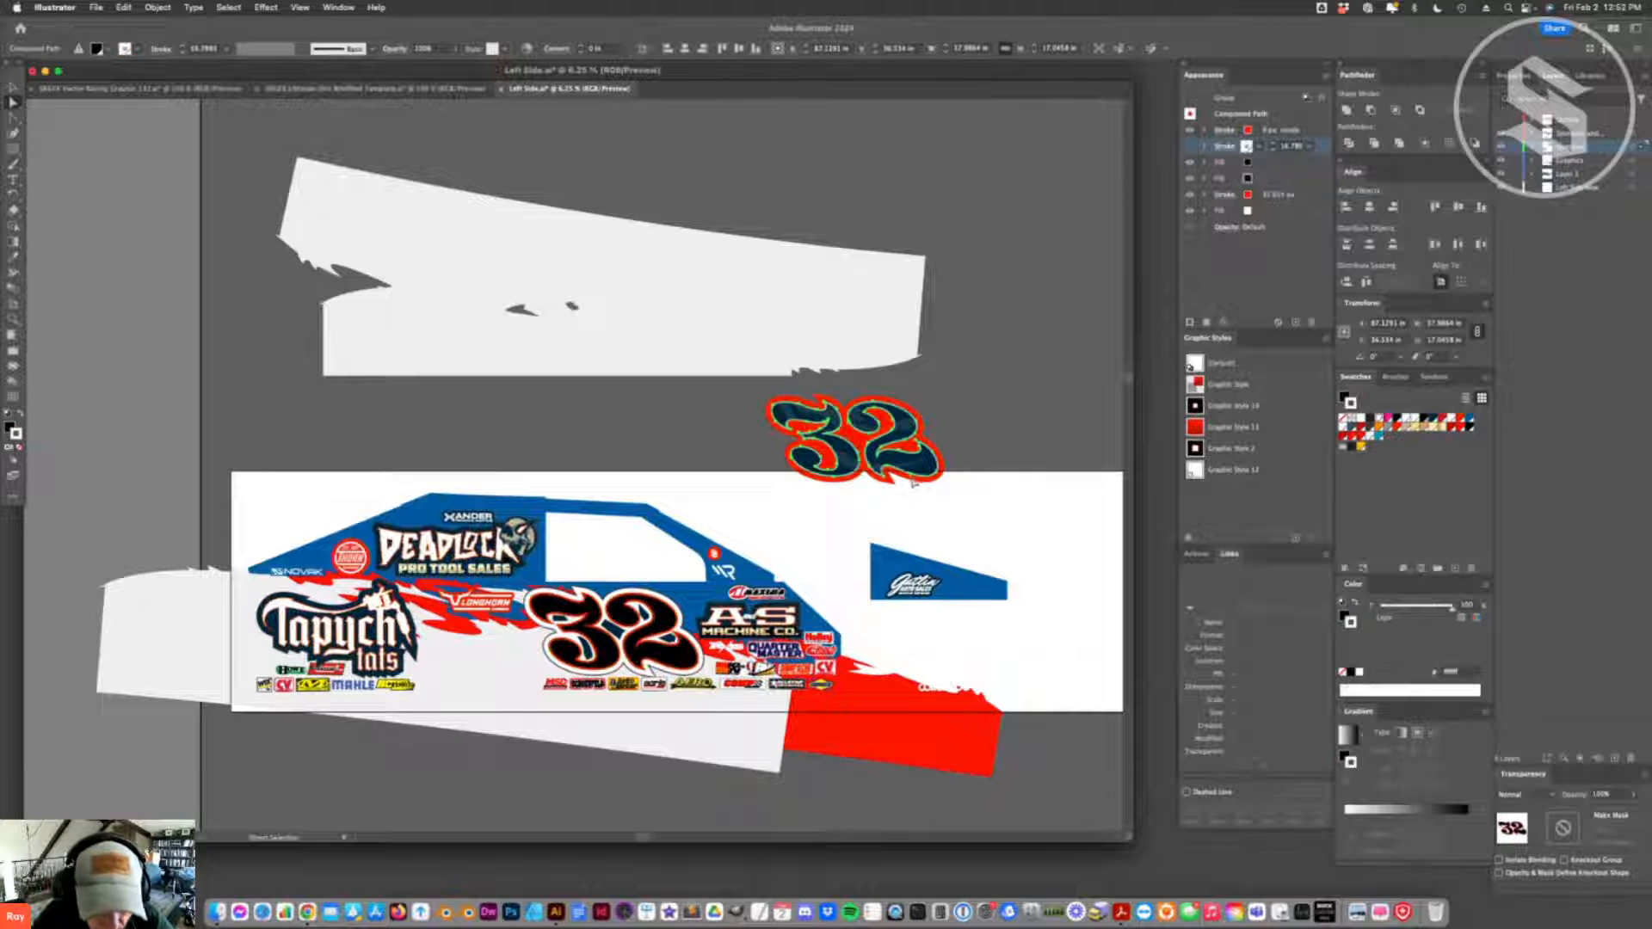
- Try to give the small inner shapes of the black 32 a white fill and no stroke
{"action": "left_click", "coordinate": [615, 633]}
{"action": "left_click", "coordinate": [642, 614], "text": "shift"}
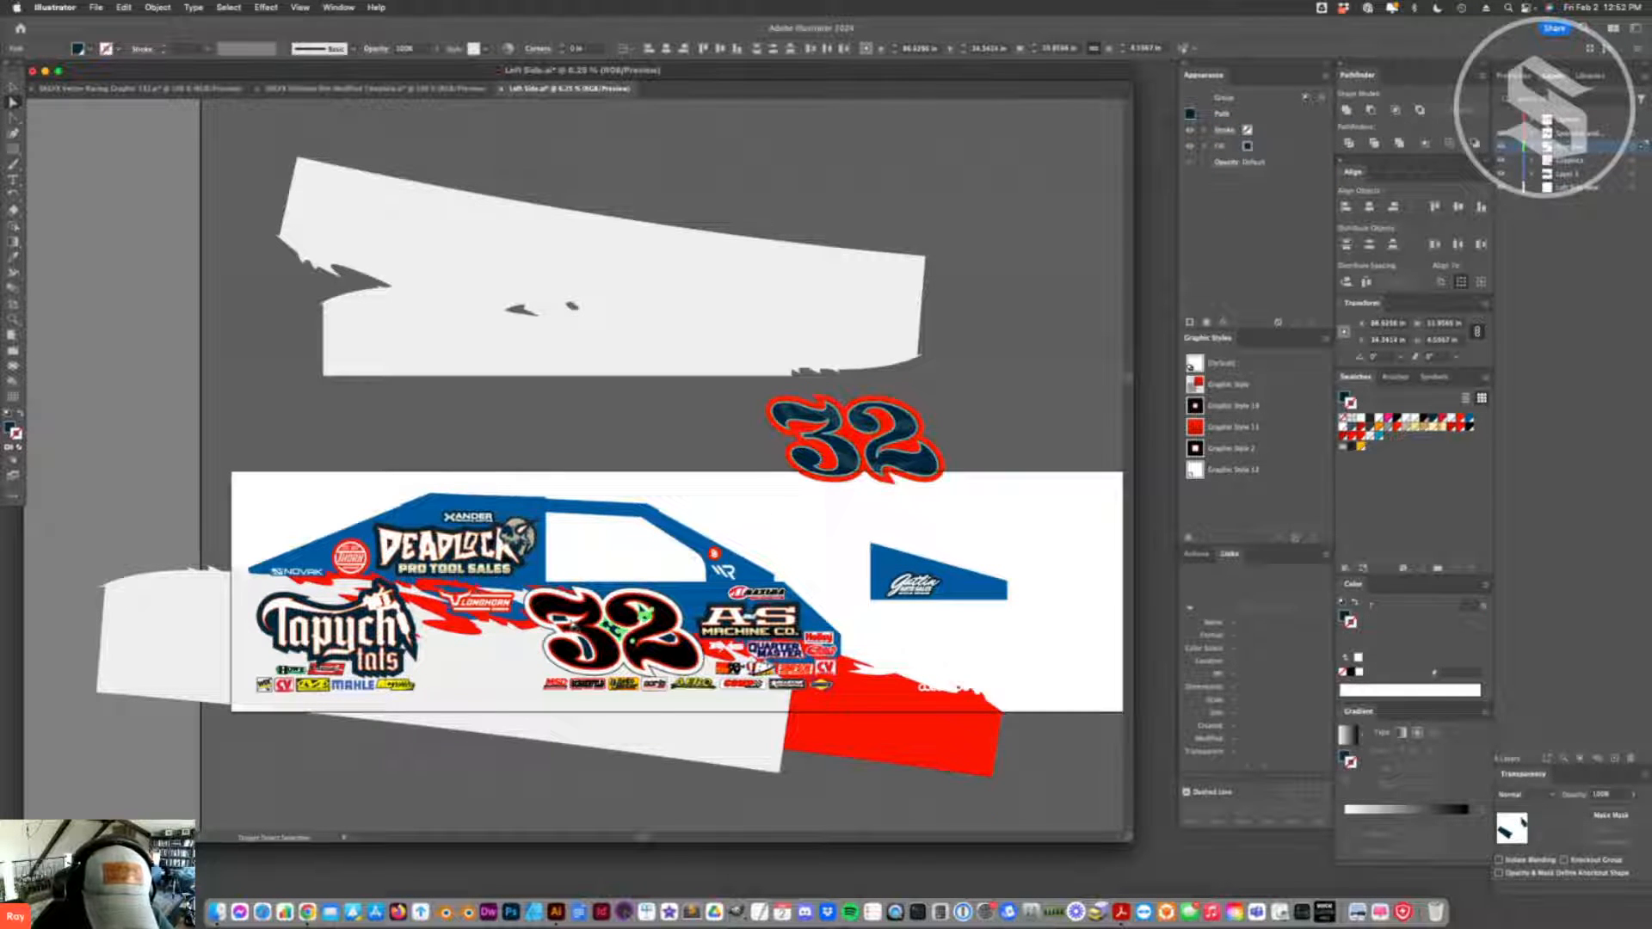
{"action": "left_click", "coordinate": [572, 628], "text": "shift"}
{"action": "left_click", "coordinate": [588, 658], "text": "shift"}
{"action": "left_click", "coordinate": [670, 639], "text": "shift"}
{"action": "left_click", "coordinate": [1450, 419]}
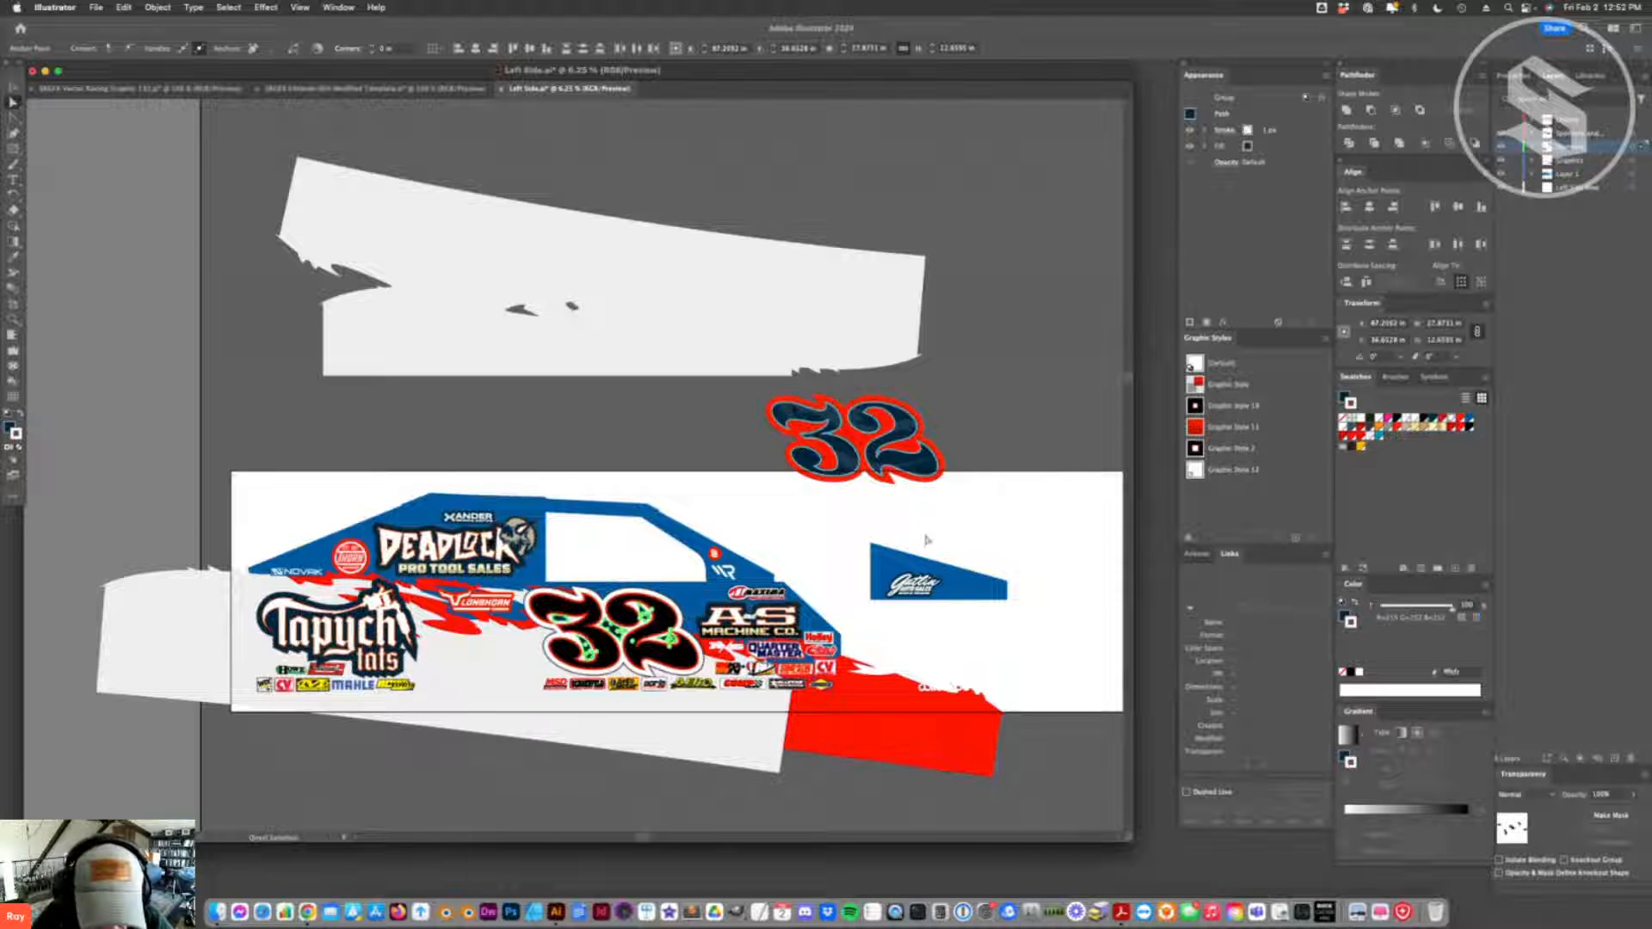
{"action": "left_click", "coordinate": [21, 416]}
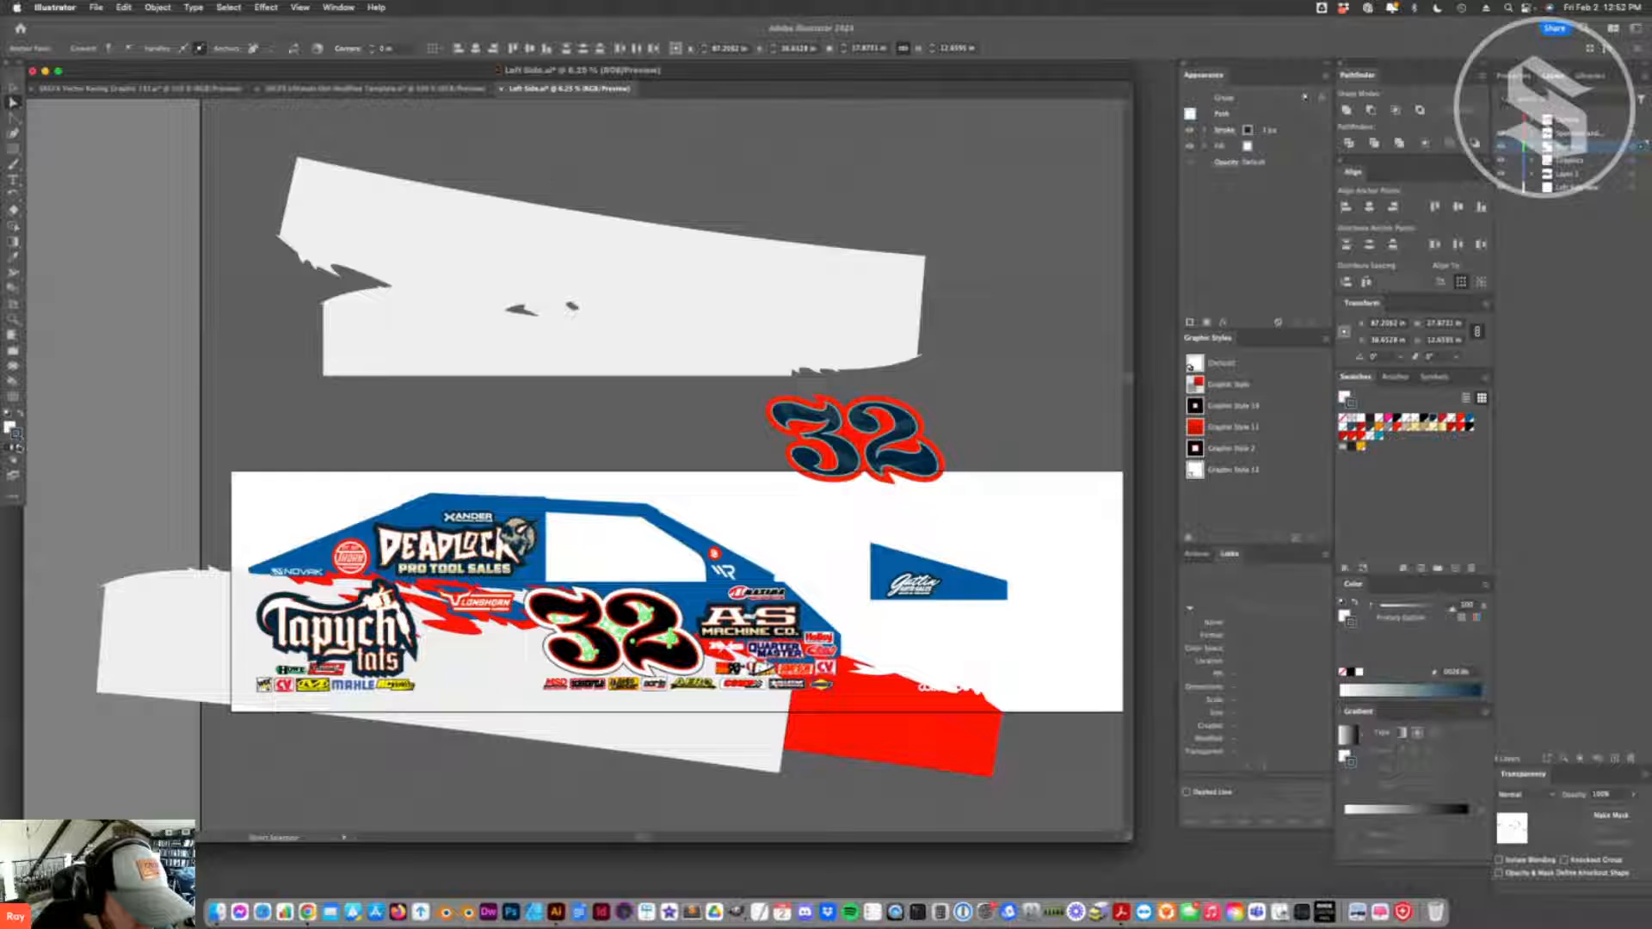
{"action": "left_click", "coordinate": [19, 448]}
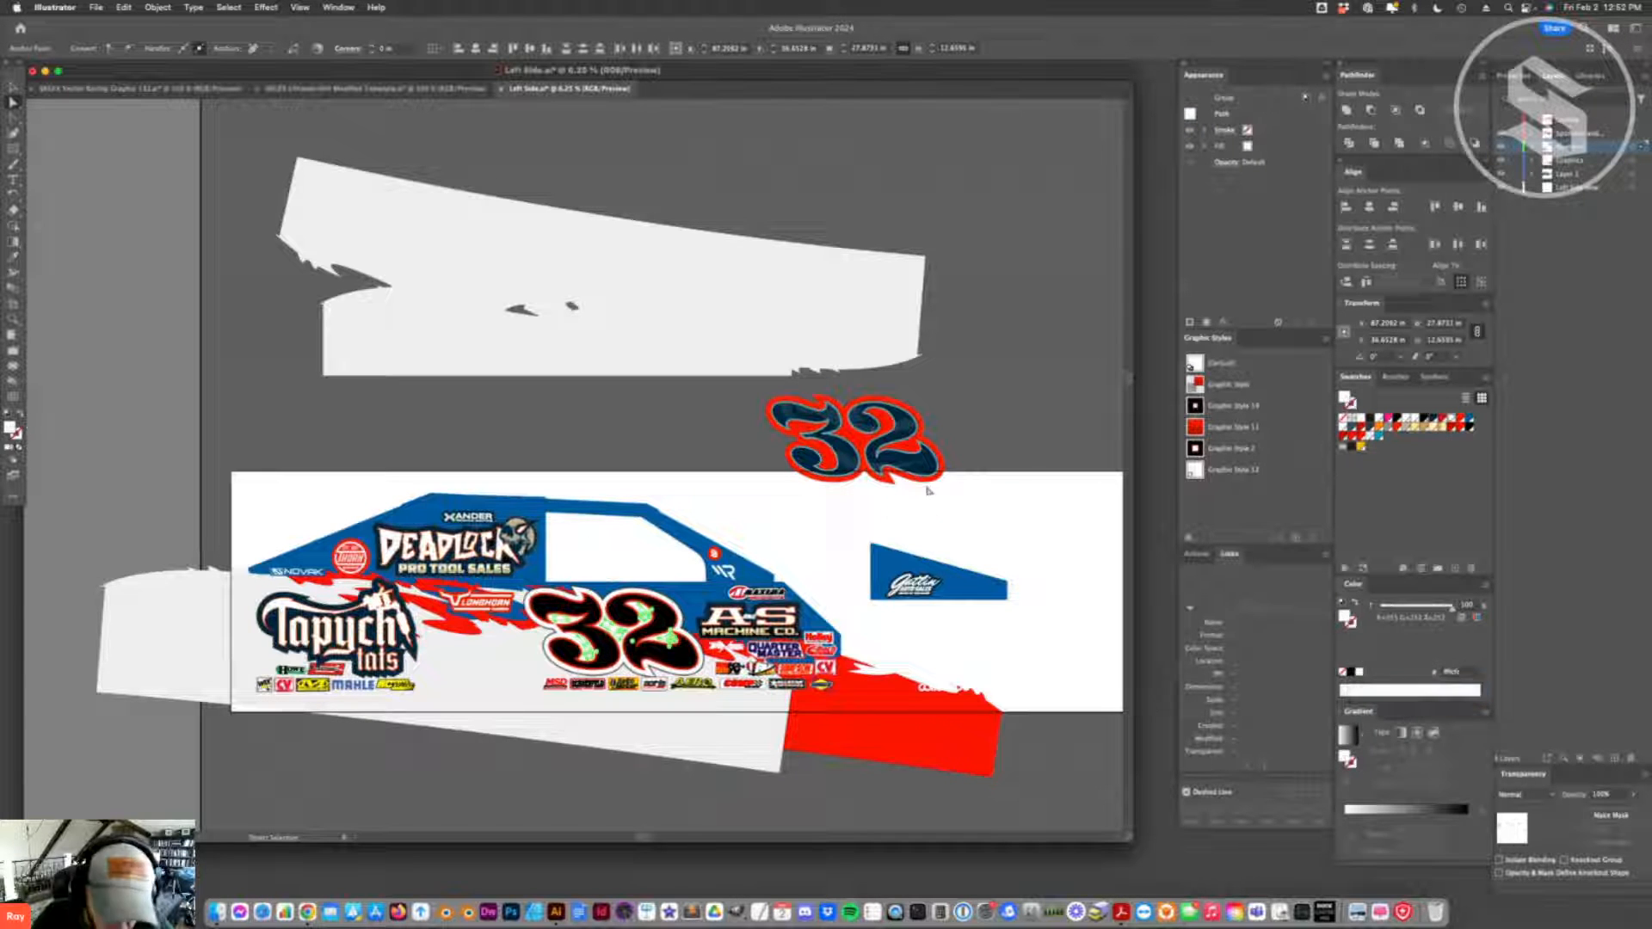
{"action": "left_click", "coordinate": [1061, 526]}
{"action": "left_click", "coordinate": [617, 641]}
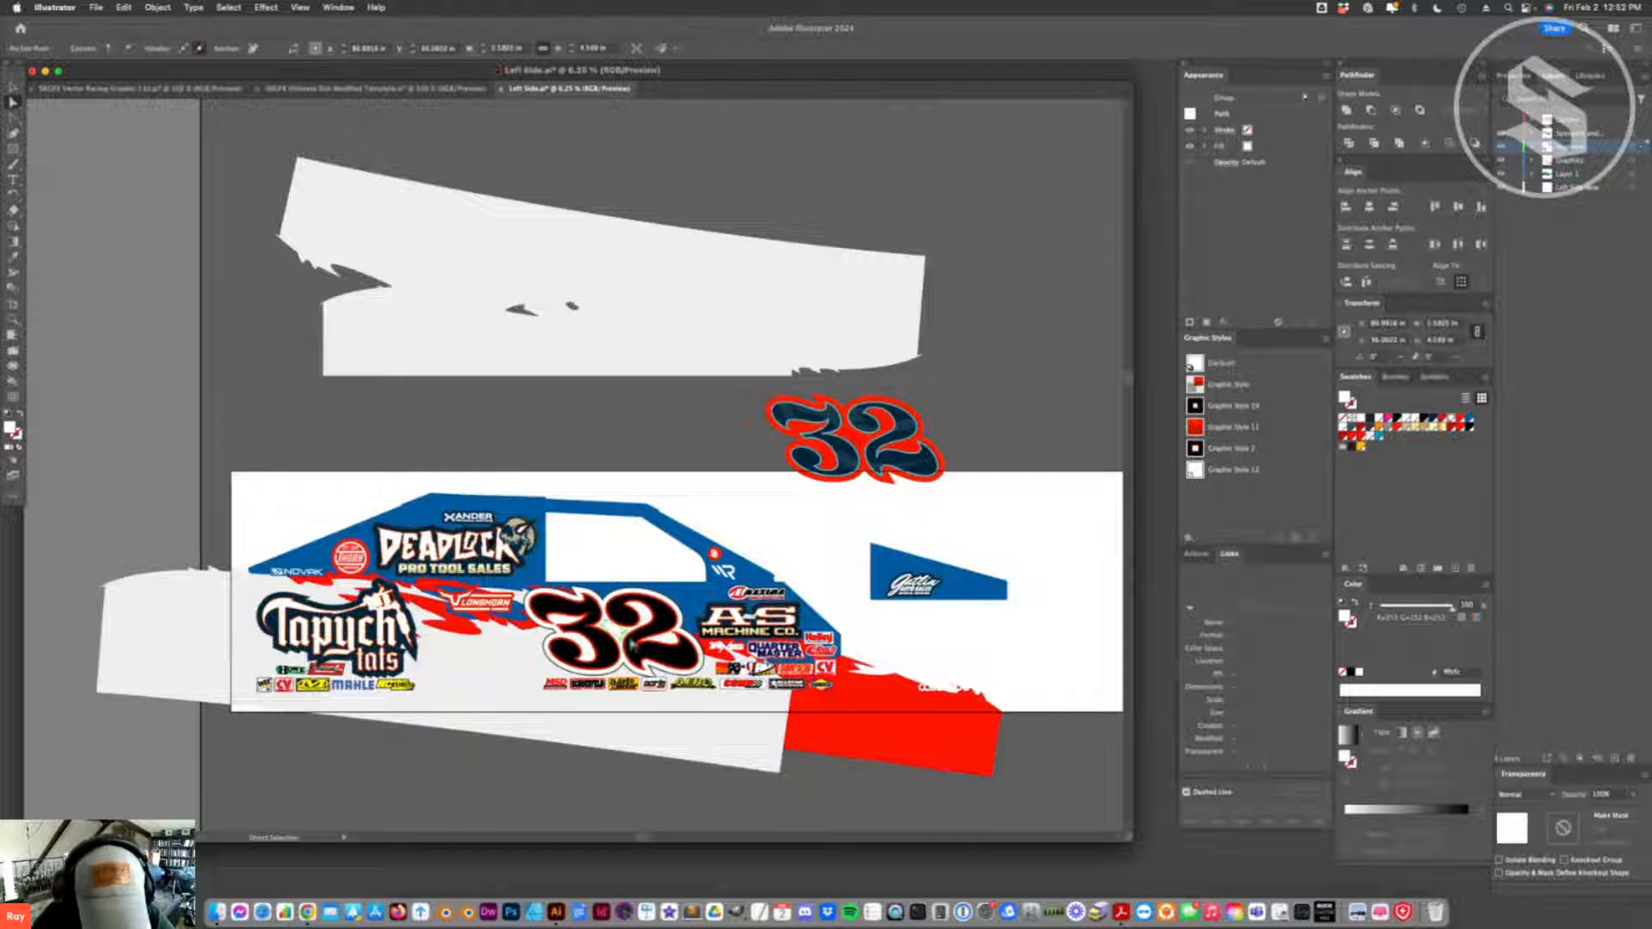
{"action": "key", "text": "super+z"}
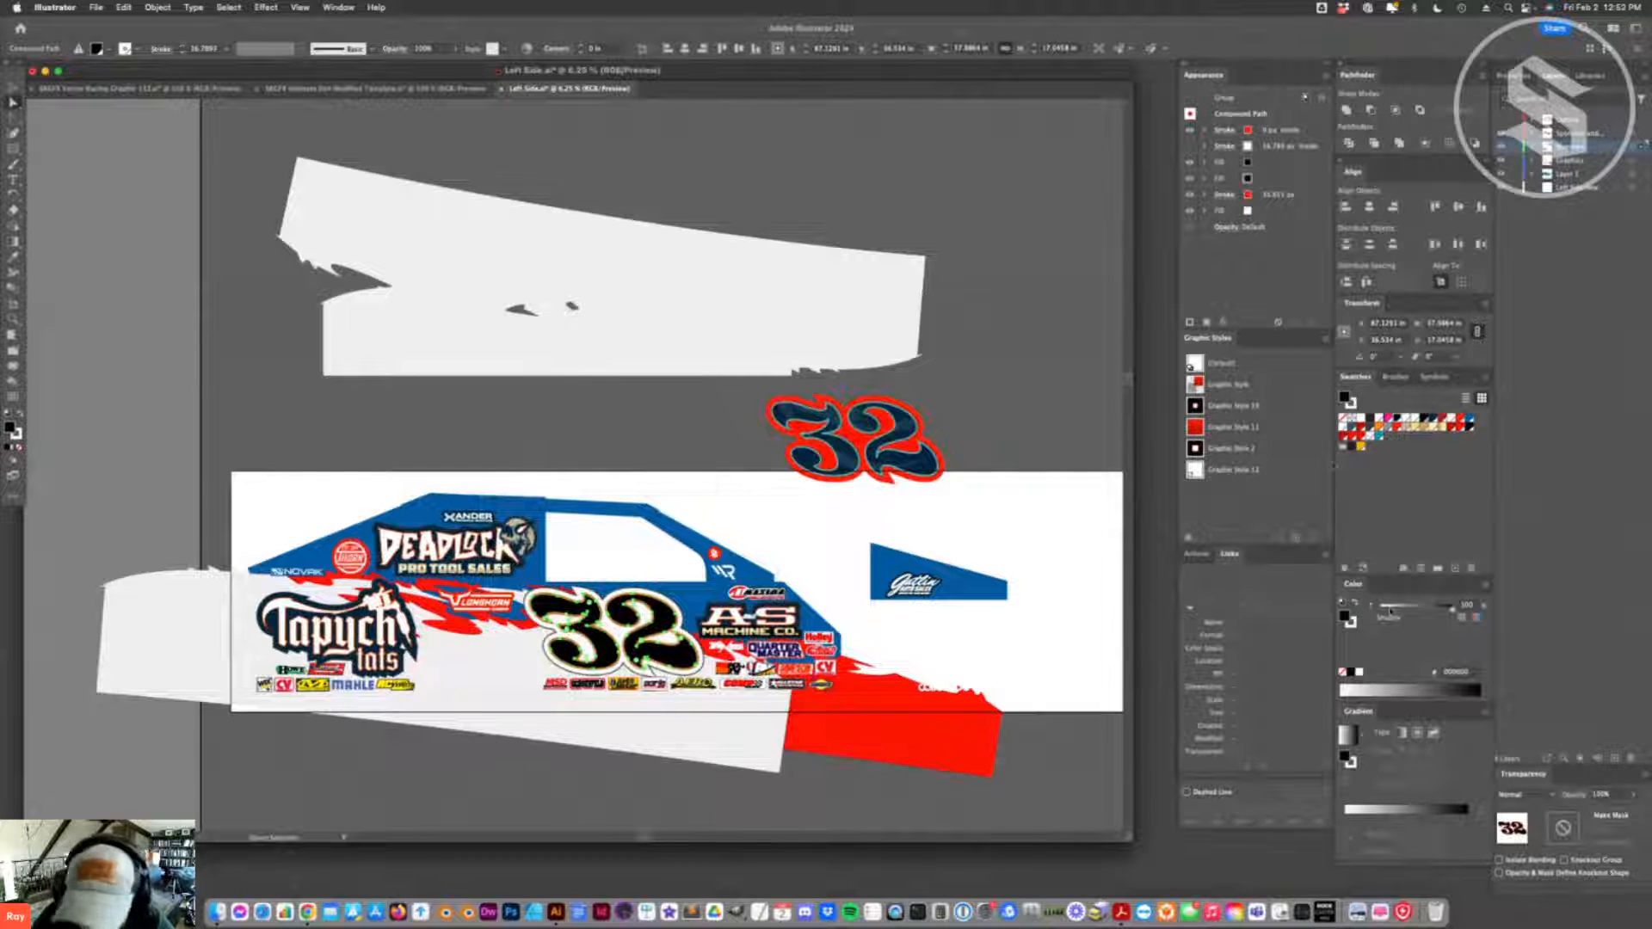
- Set the group-level fill of the black 32 on the car side to a 0% tint, making it white
{"action": "left_click", "coordinate": [12, 87]}
{"action": "left_click", "coordinate": [620, 573]}
{"action": "double_click", "coordinate": [645, 625]}
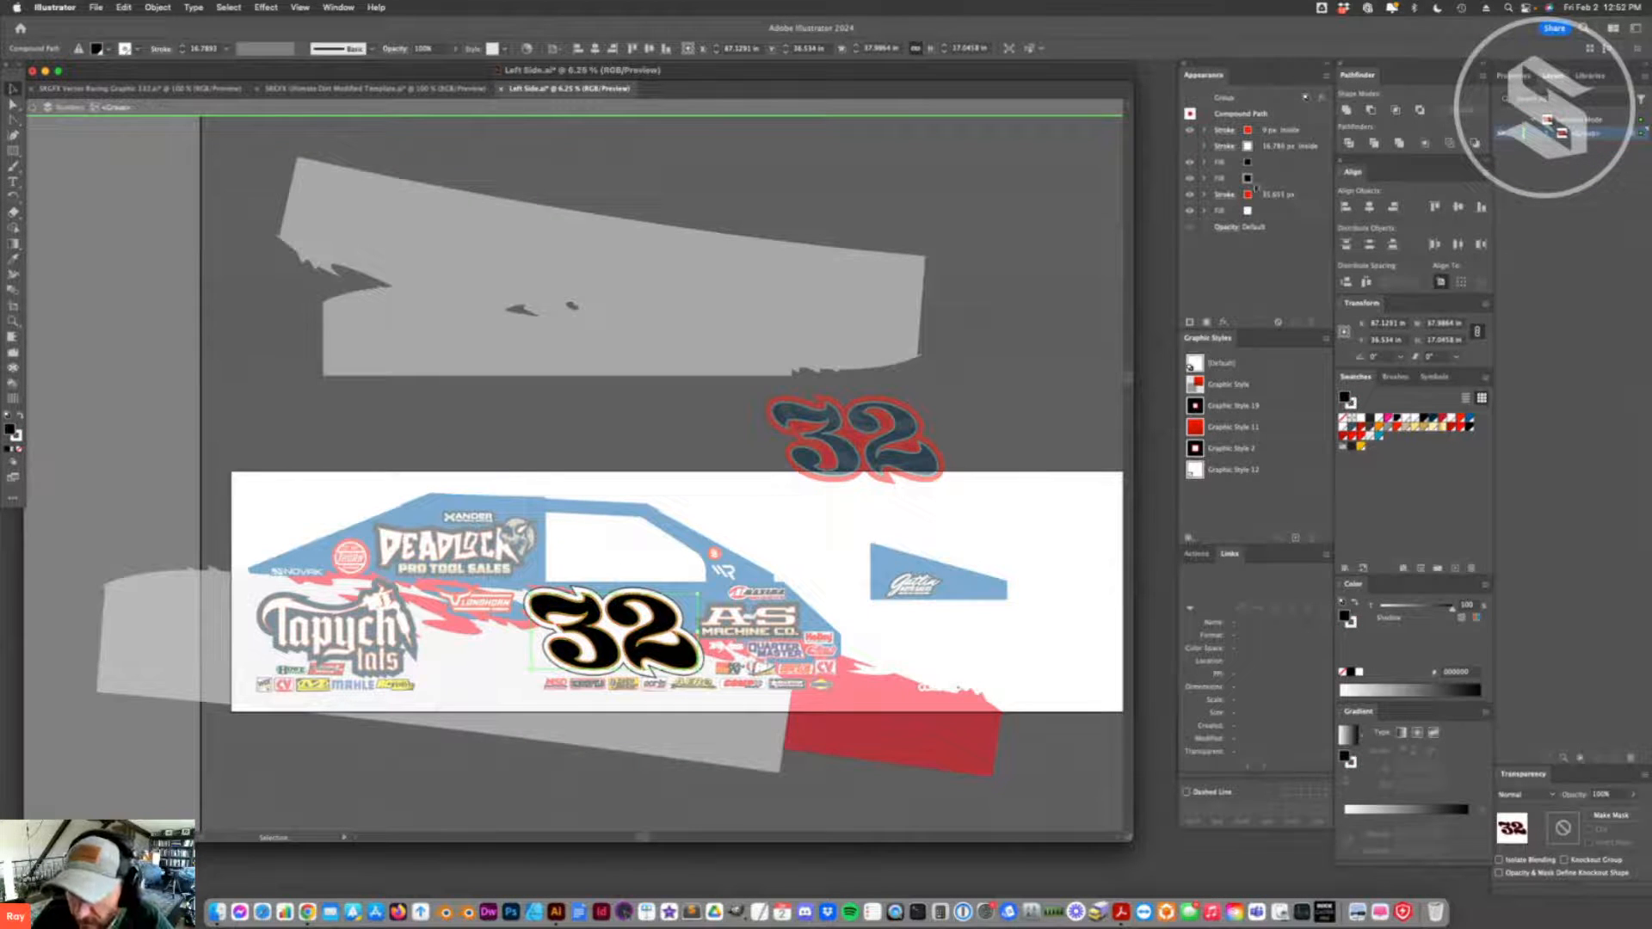
{"action": "left_click", "coordinate": [962, 106]}
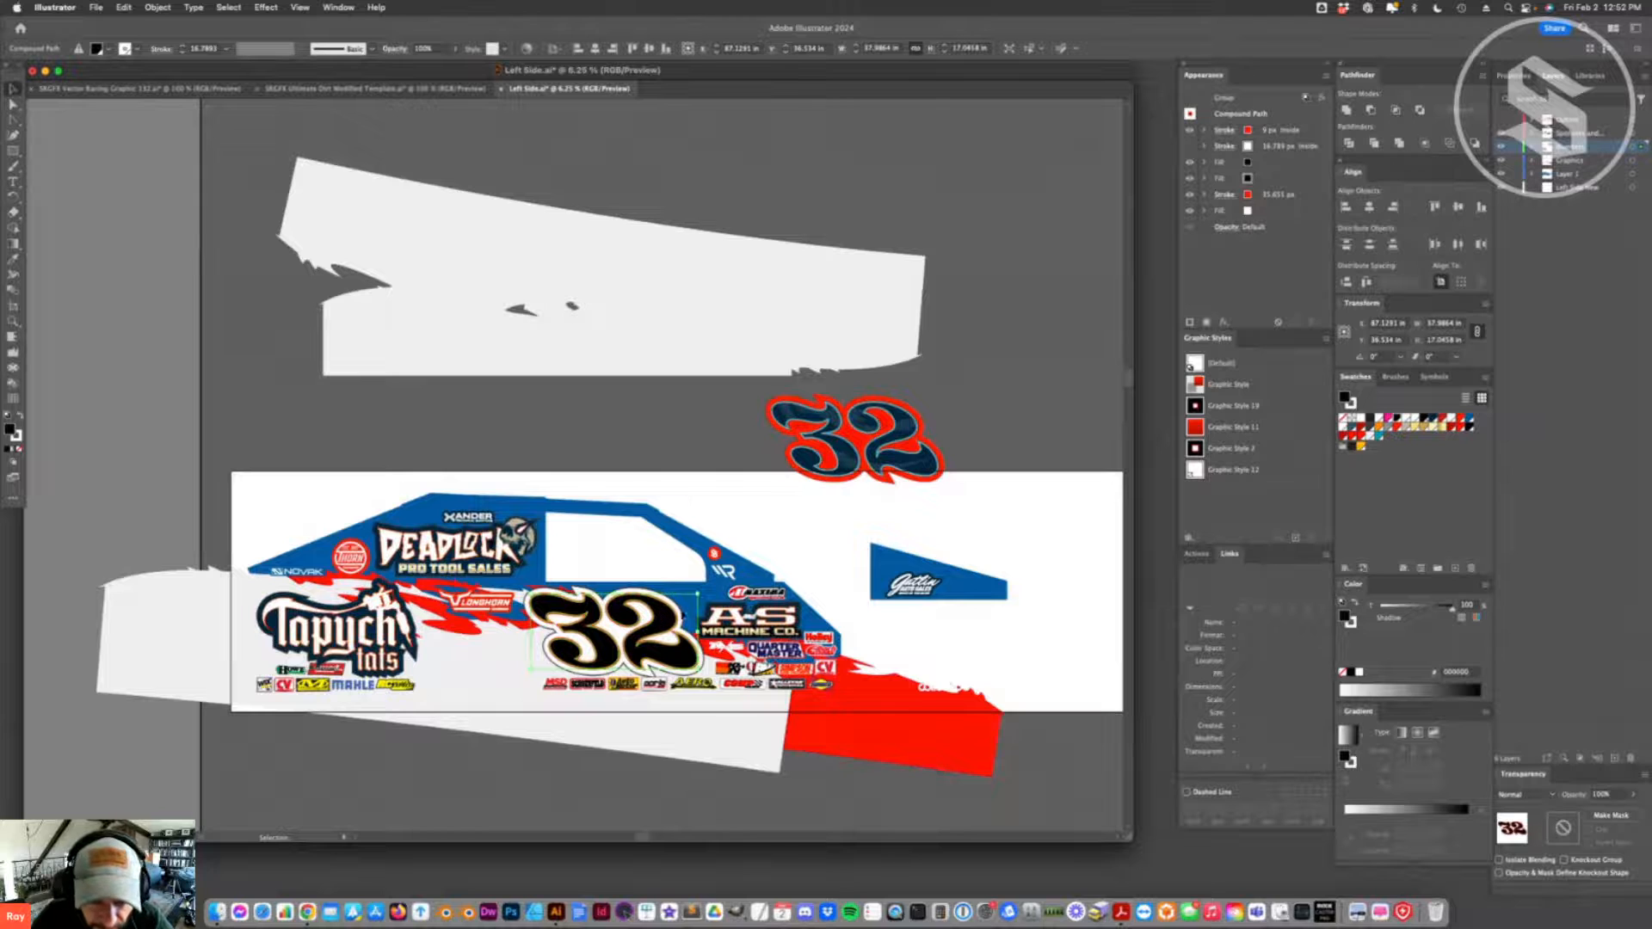
{"action": "left_click", "coordinate": [684, 608]}
{"action": "left_click", "coordinate": [1252, 148]}
{"action": "left_click_drag", "start_coordinate": [1455, 609], "coordinate": [1379, 609]}
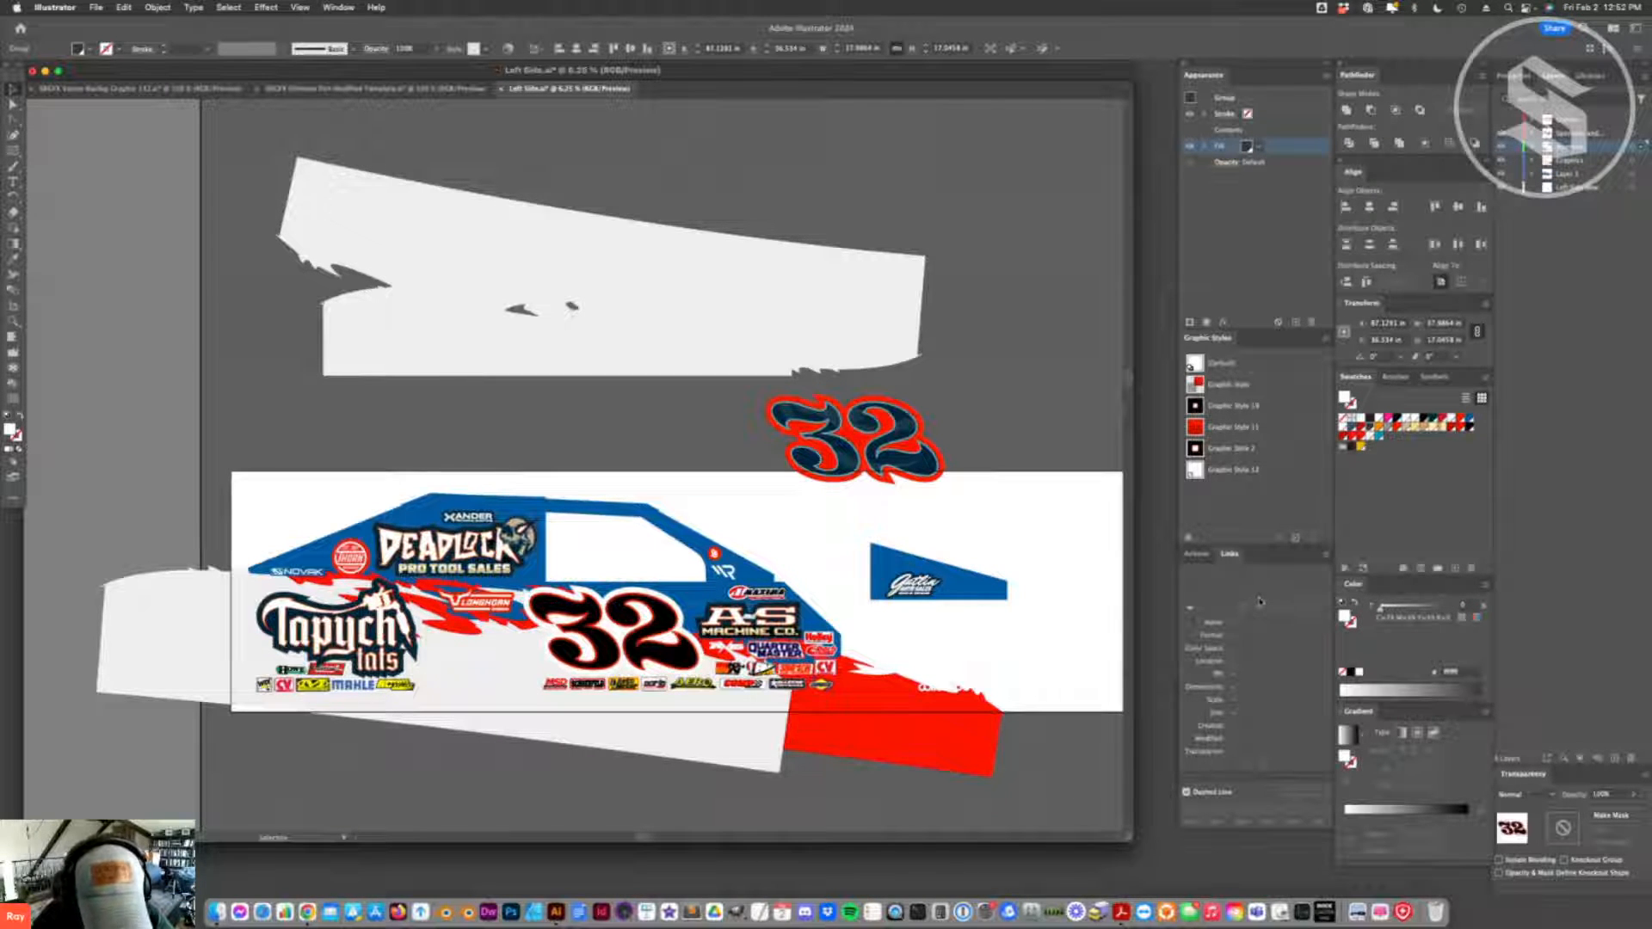
{"action": "left_click", "coordinate": [764, 514]}
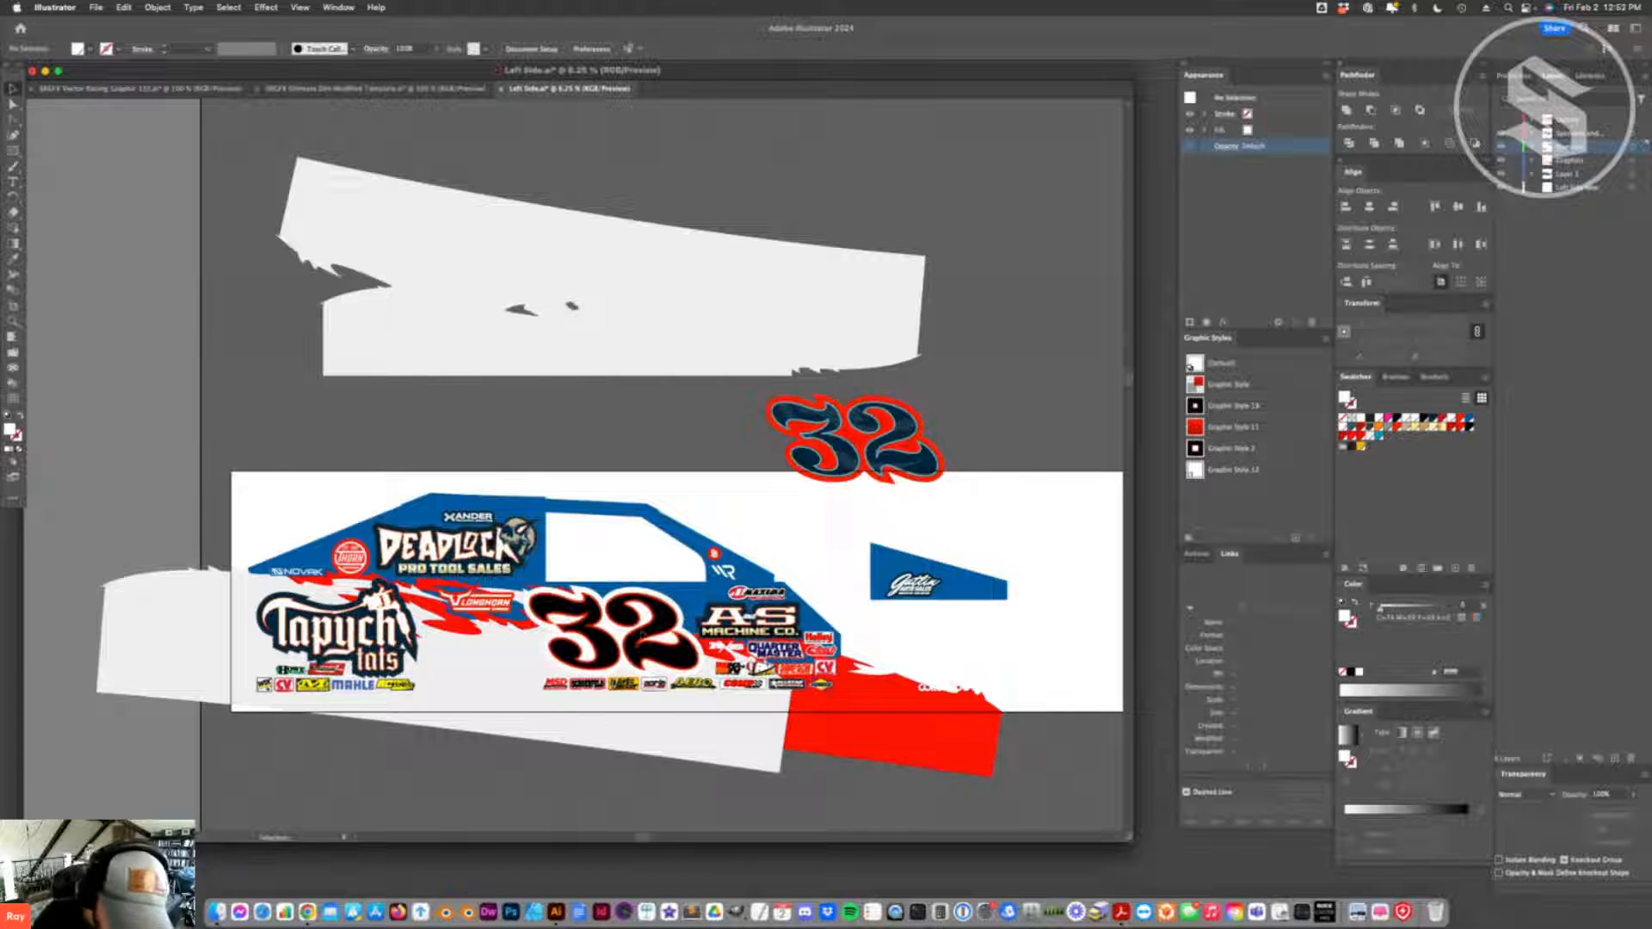
- Try to release the compound path of the black 32 inside its group
{"action": "left_click", "coordinate": [605, 626]}
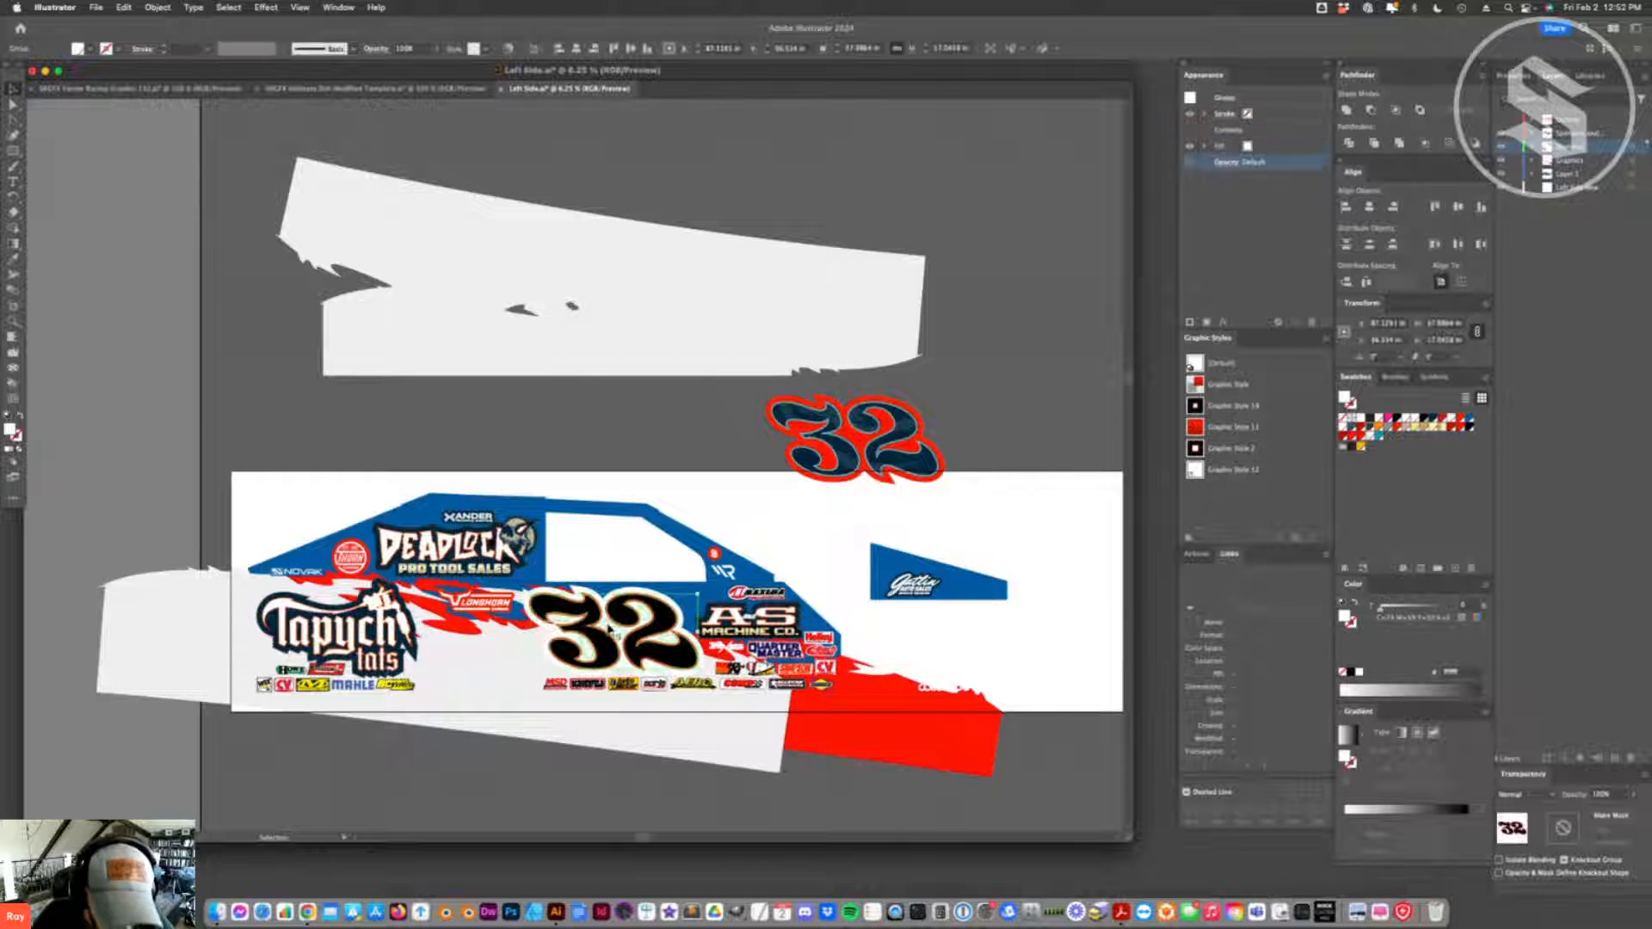
{"action": "double_click", "coordinate": [605, 625]}
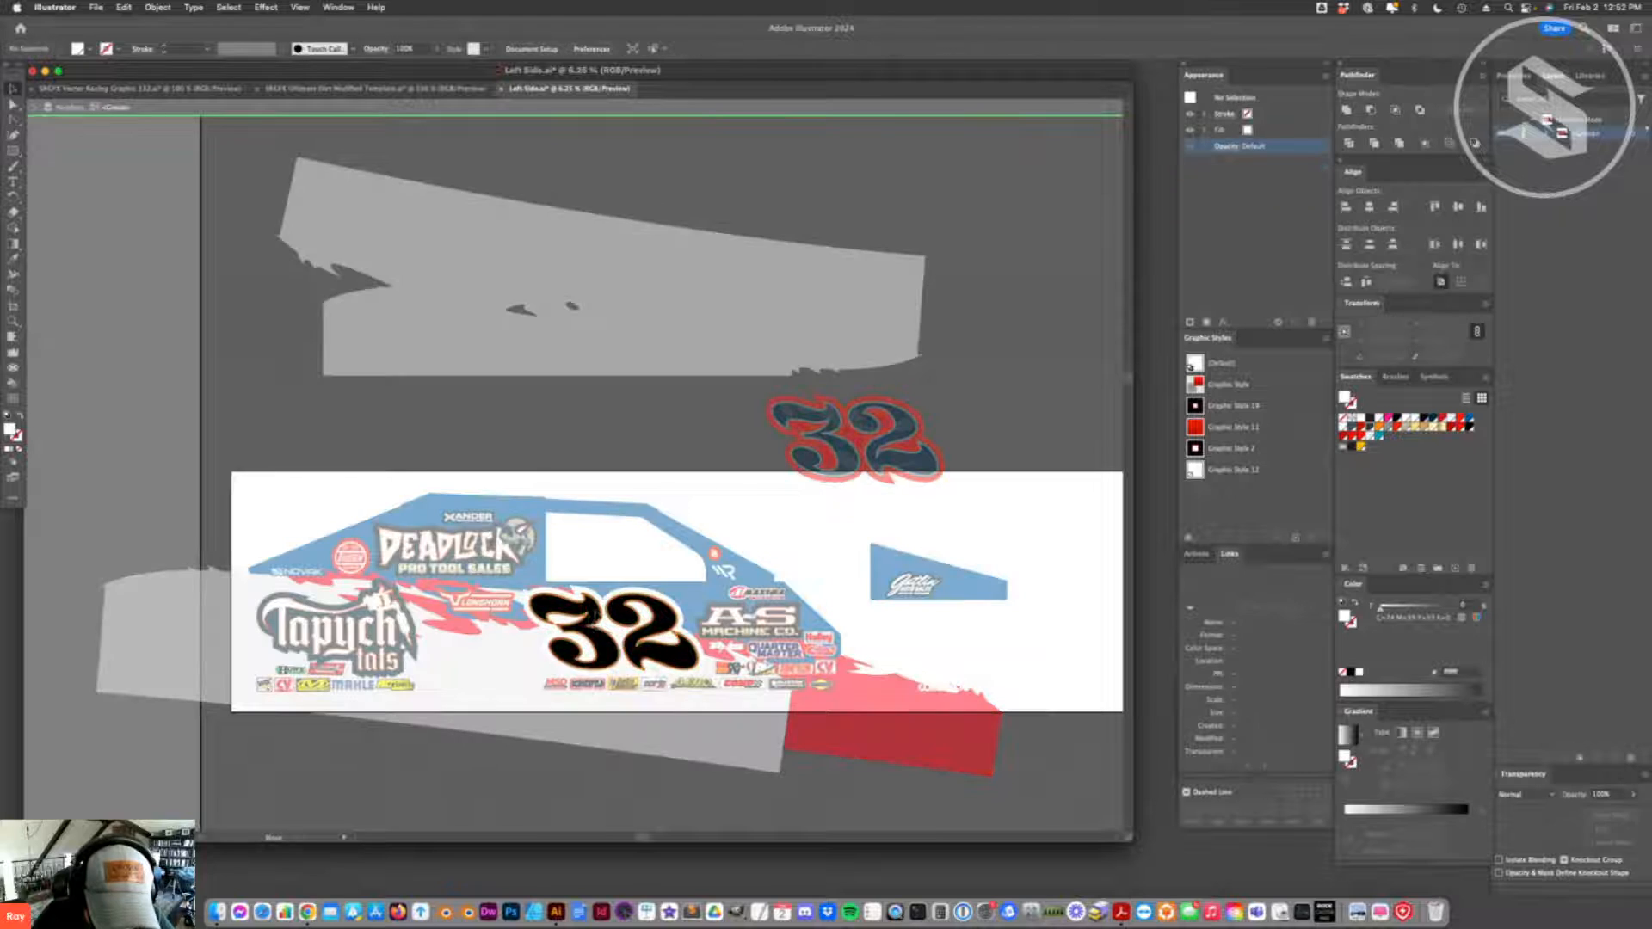
{"action": "left_click", "coordinate": [605, 625]}
{"action": "right_click", "coordinate": [631, 557]}
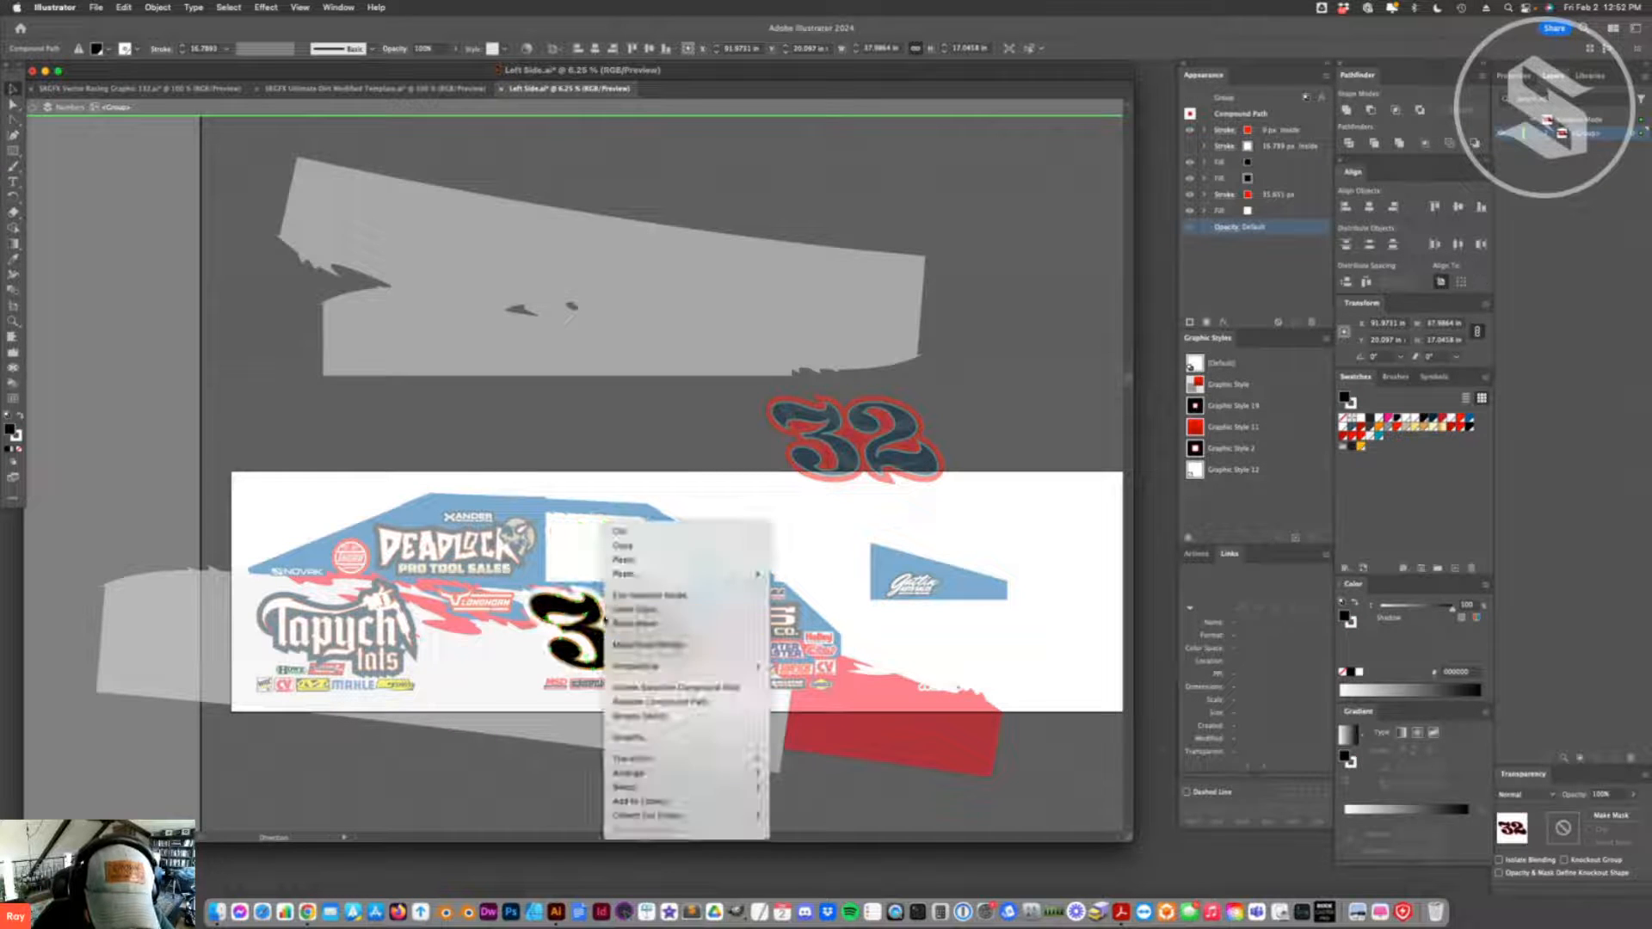
{"action": "left_click", "coordinate": [661, 702]}
{"action": "left_click", "coordinate": [689, 107]}
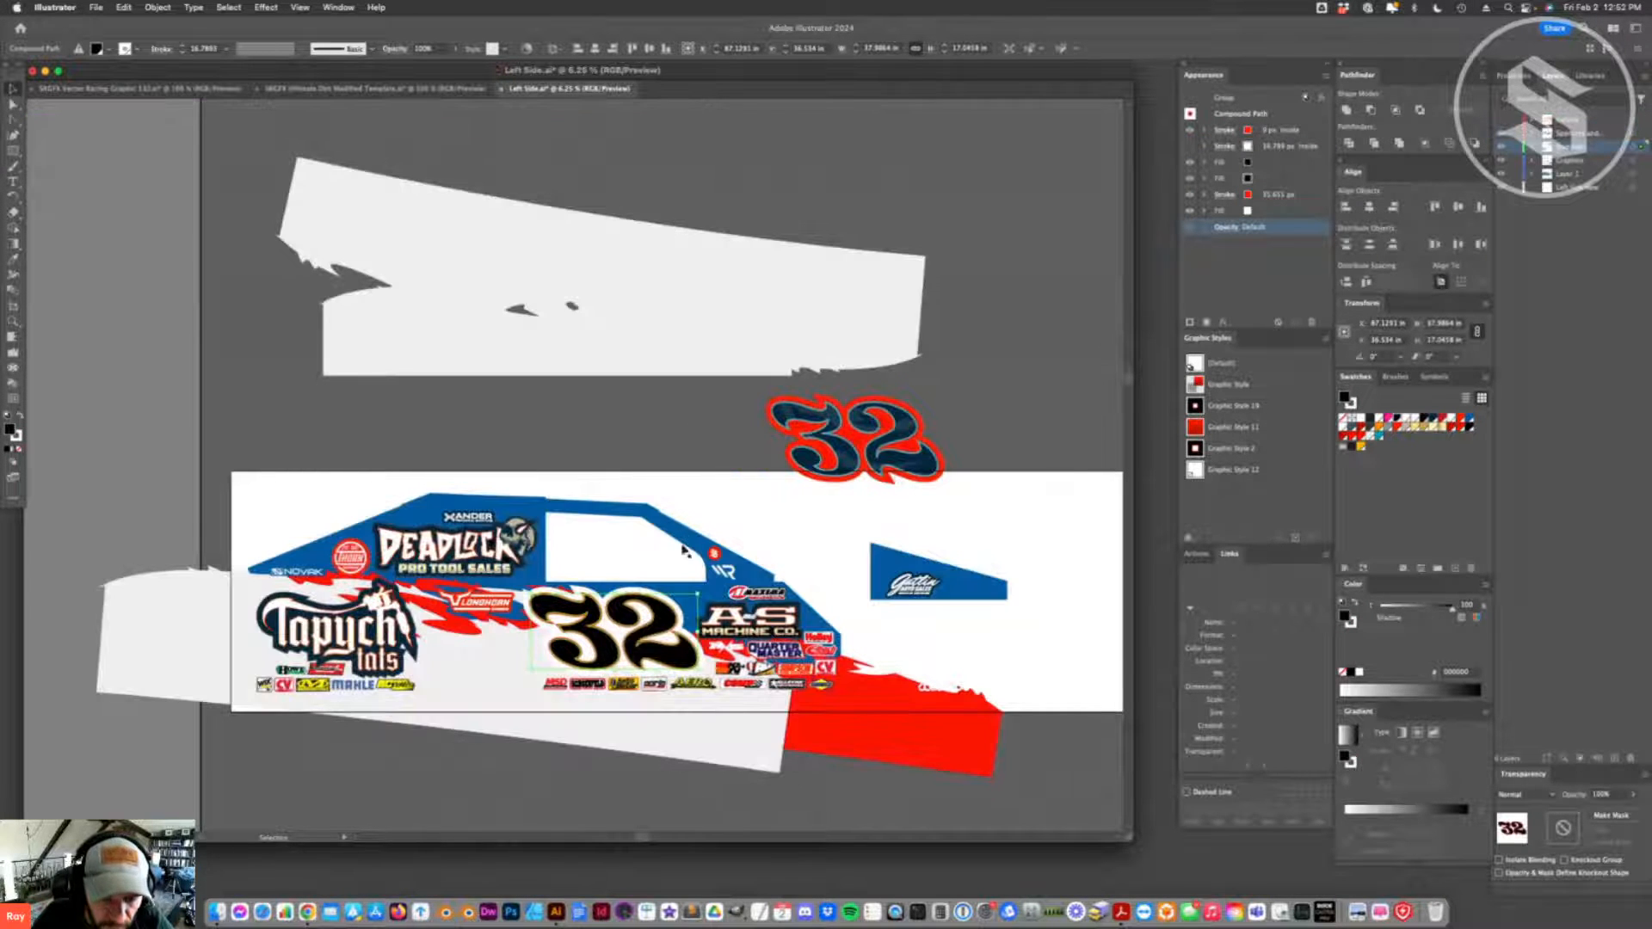
- Duplicate the black 32, scale the copy down to about 30 in wide and place it over the windshield area
{"action": "left_click_drag", "start_coordinate": [666, 623], "coordinate": [679, 418]}
{"action": "right_click", "coordinate": [677, 417]}
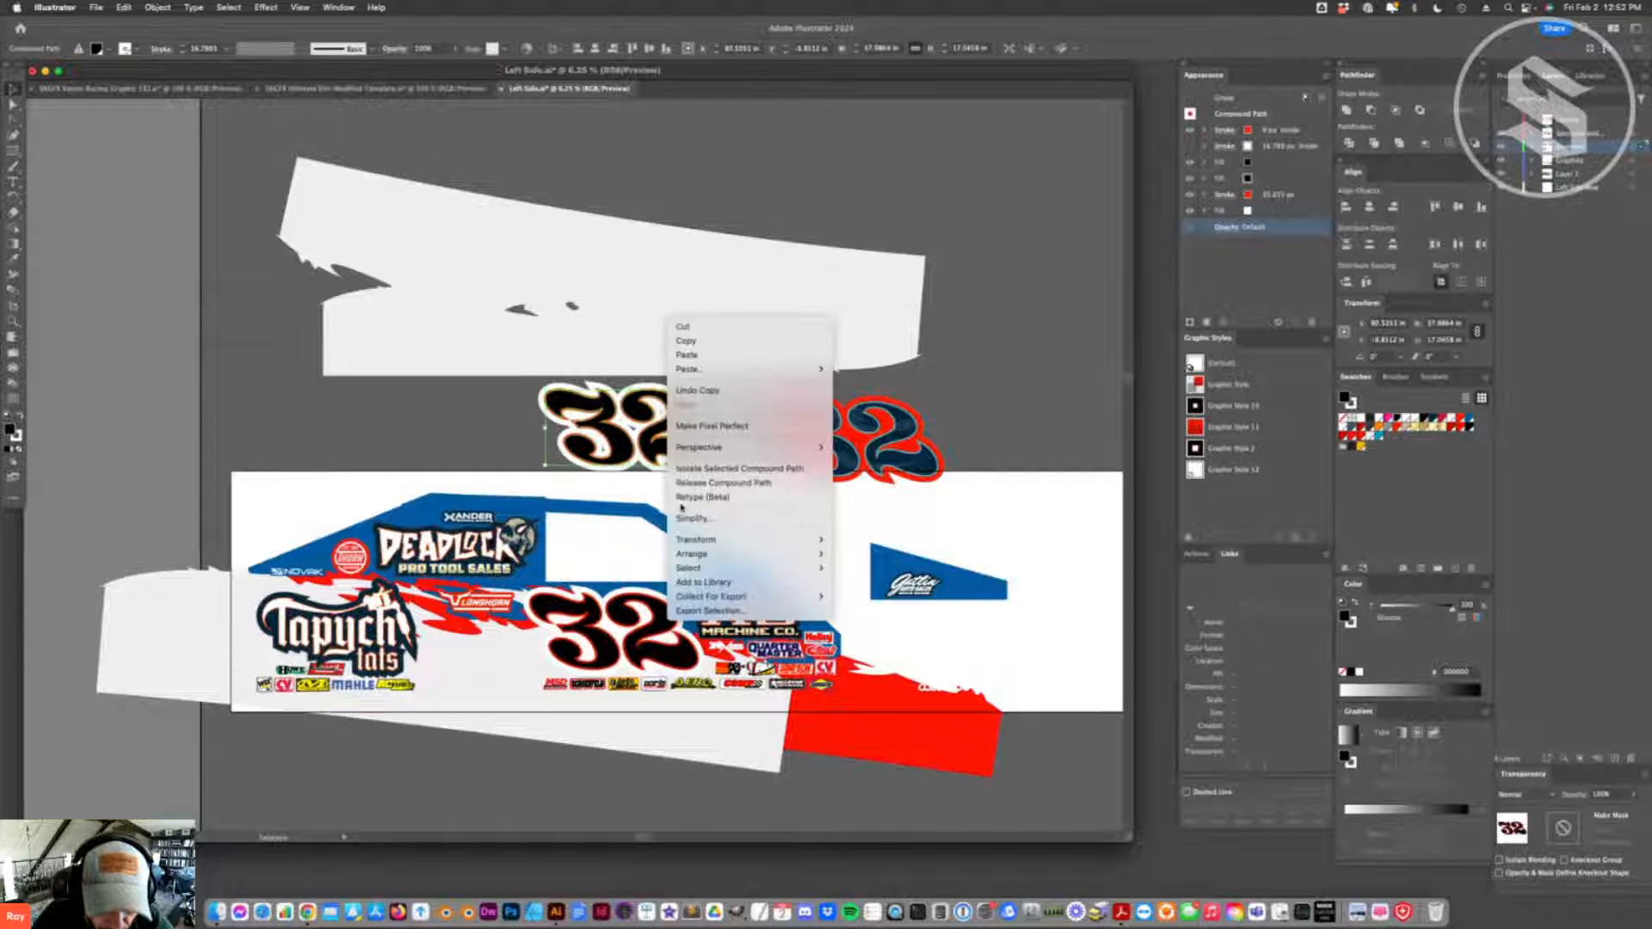
{"action": "left_click", "coordinate": [689, 475]}
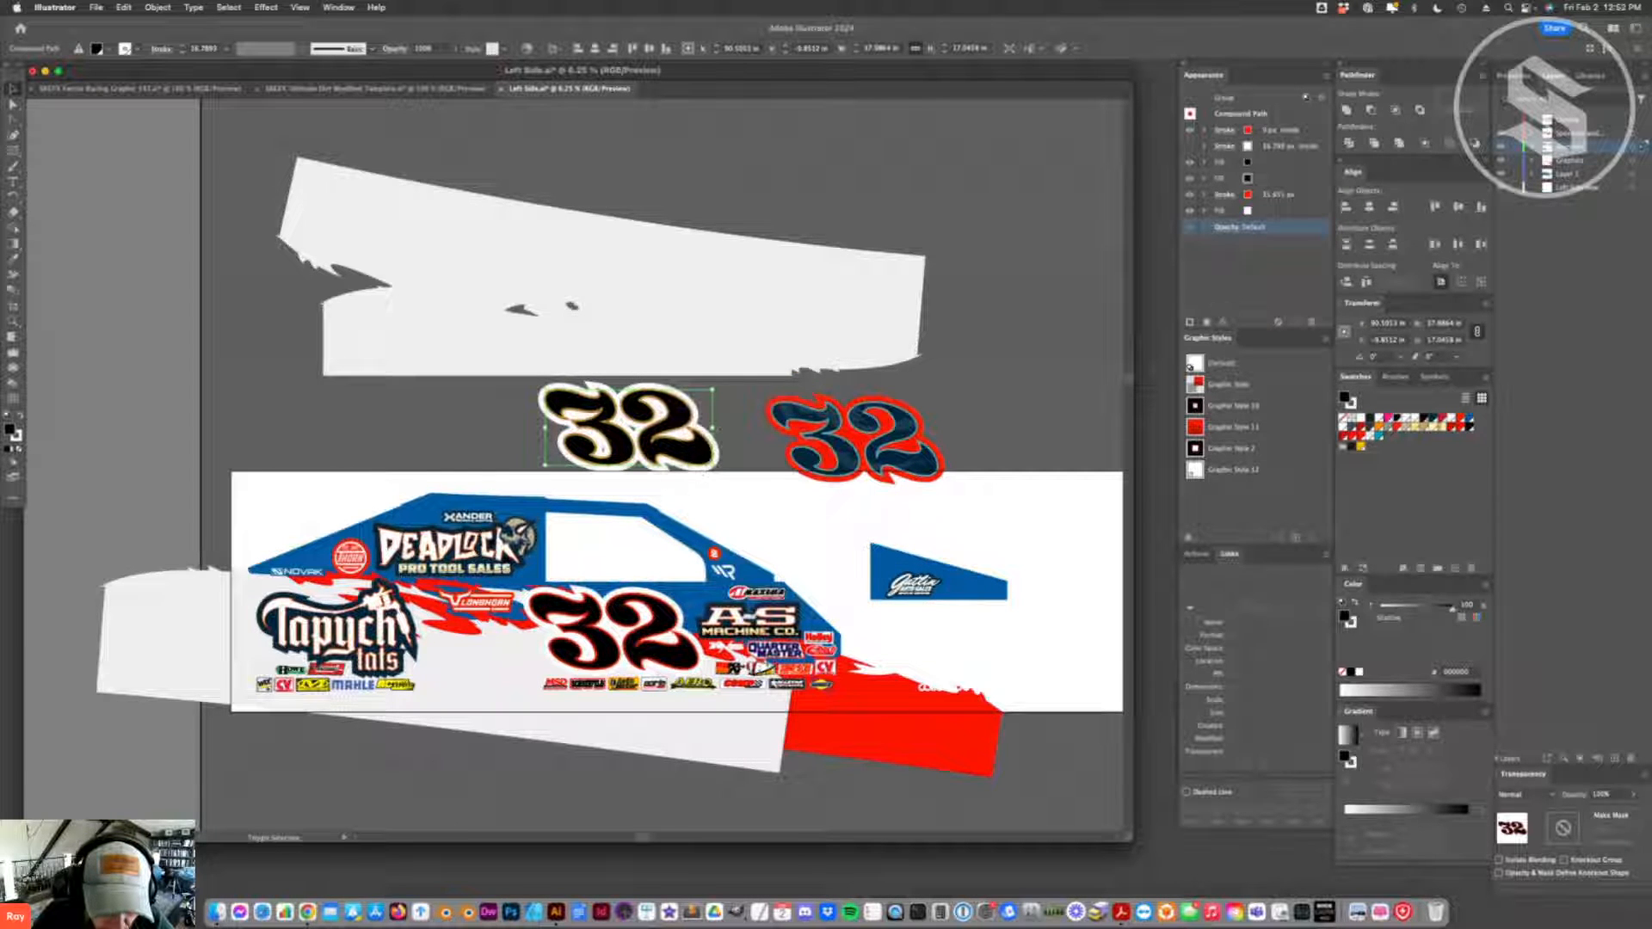
{"action": "left_click_drag", "start_coordinate": [714, 428], "coordinate": [764, 519]}
- Remove the red inside stroke from the reduced copy of the black 32
{"action": "left_click", "coordinate": [13, 320]}
{"action": "left_click", "coordinate": [723, 494]}
{"action": "left_click", "coordinate": [637, 475]}
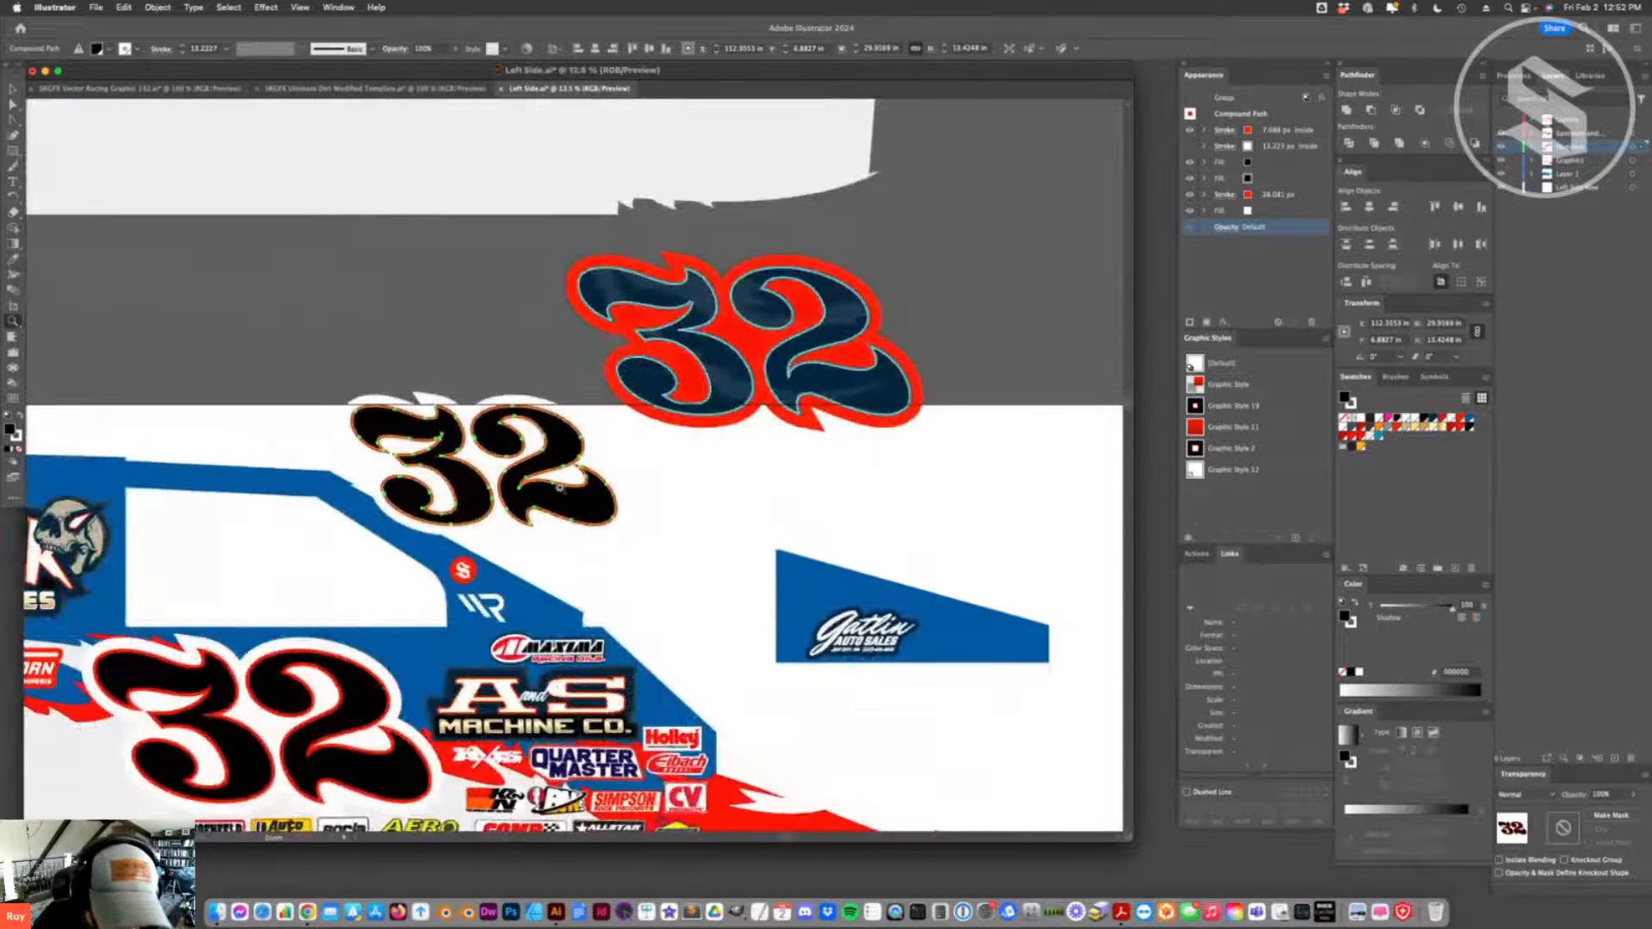
{"action": "left_click", "coordinate": [559, 482]}
{"action": "left_click", "coordinate": [559, 480]}
{"action": "left_click", "coordinate": [558, 473]}
{"action": "key", "text": "a"}
{"action": "left_click", "coordinate": [823, 440]}
{"action": "left_click", "coordinate": [688, 515]}
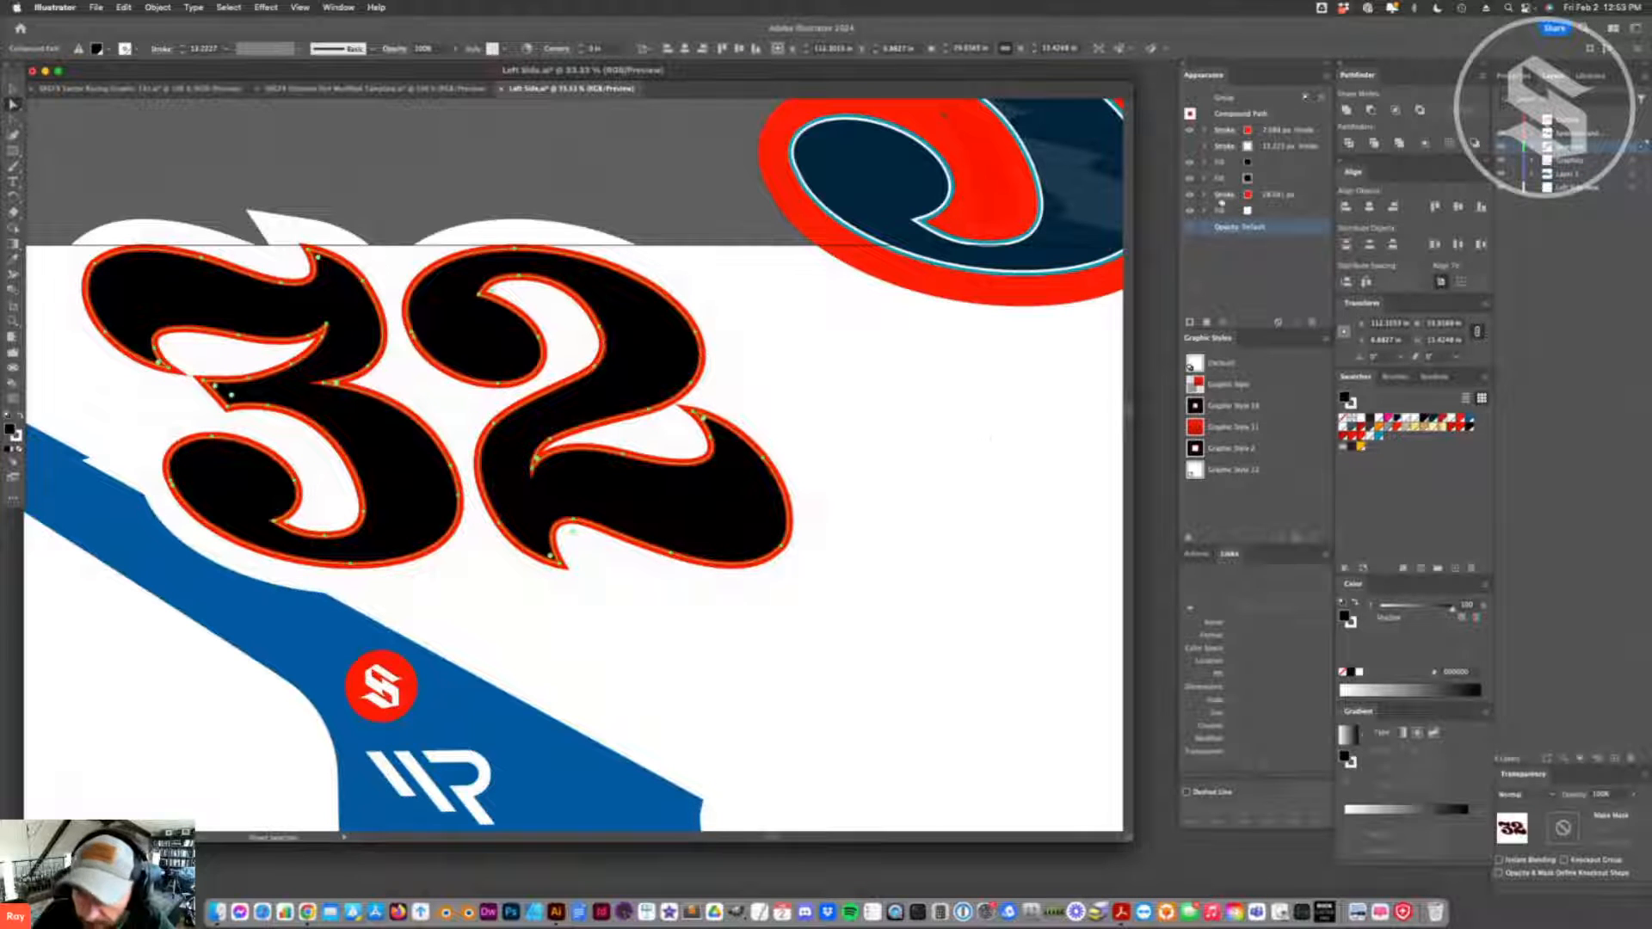
{"action": "left_click", "coordinate": [946, 464]}
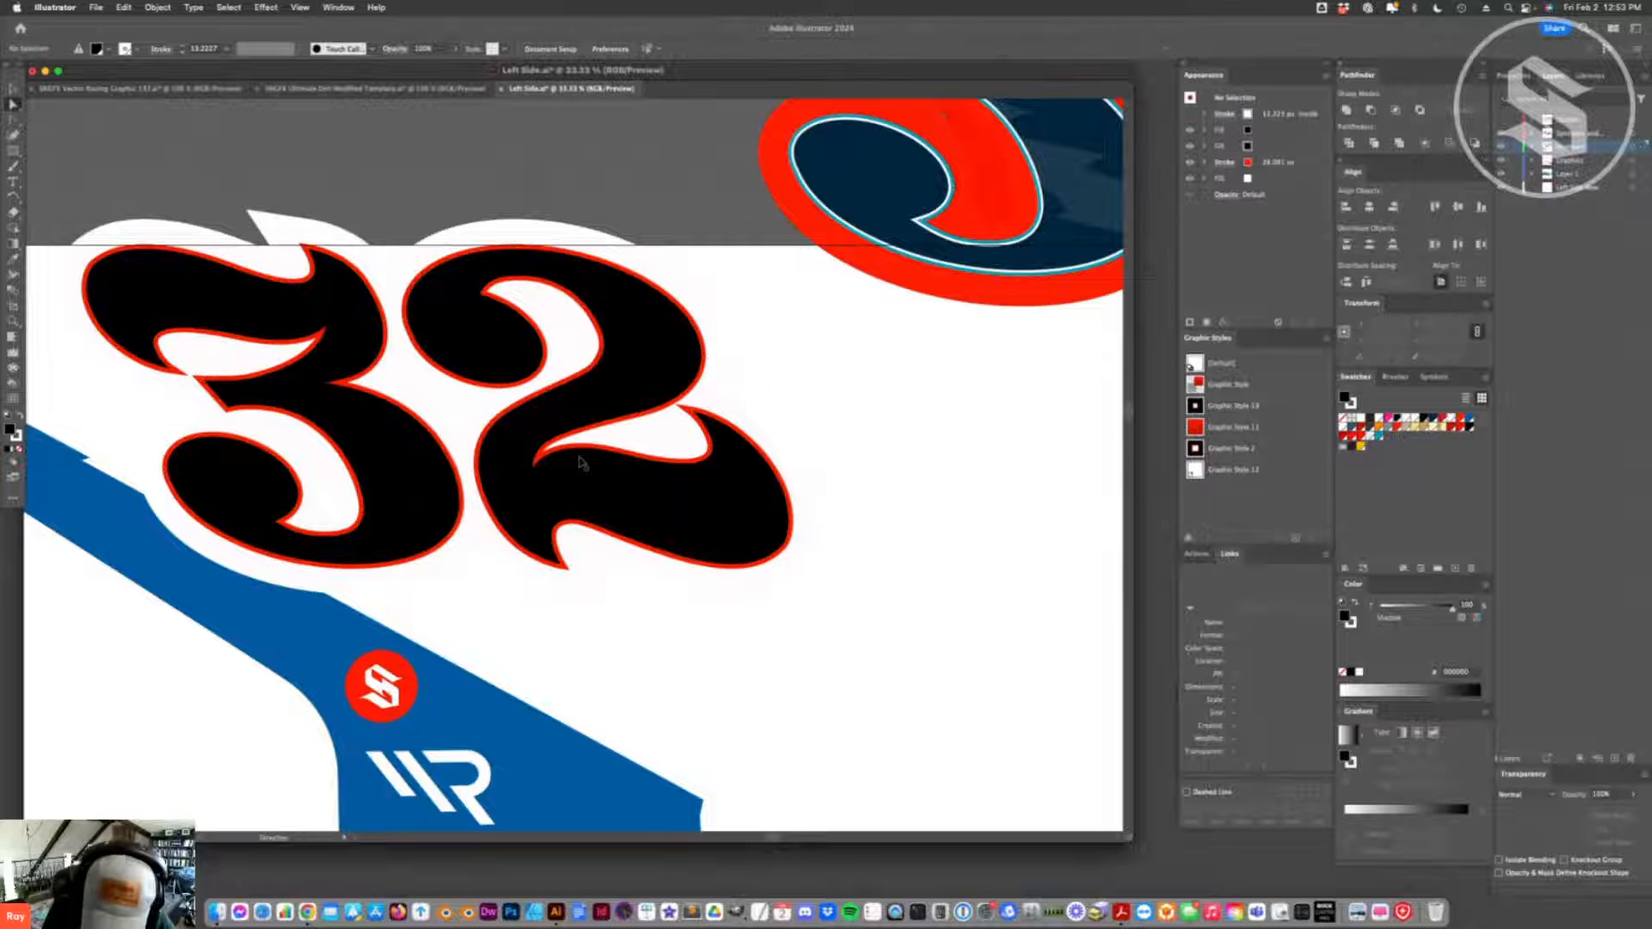
- Ungroup the two black 32 numbers and shift the smaller windshield 32 slightly towards the front of the car
{"action": "scroll", "coordinate": [581, 463], "scroll_direction": "down", "scroll_amount": 5}
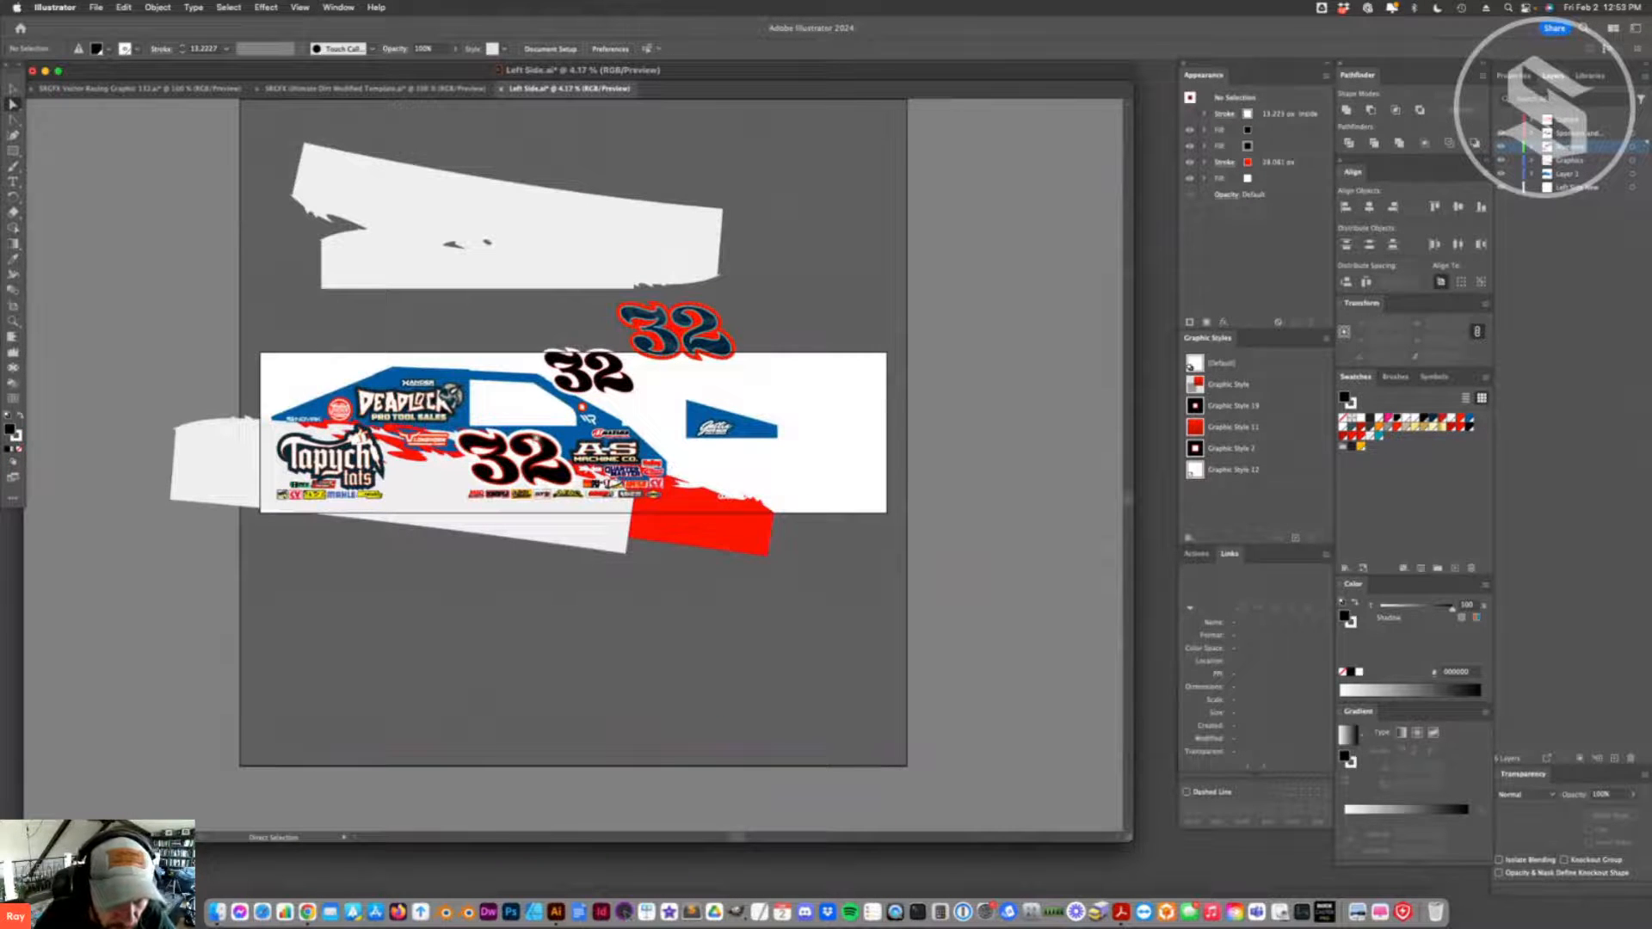
{"action": "left_click", "coordinate": [13, 89]}
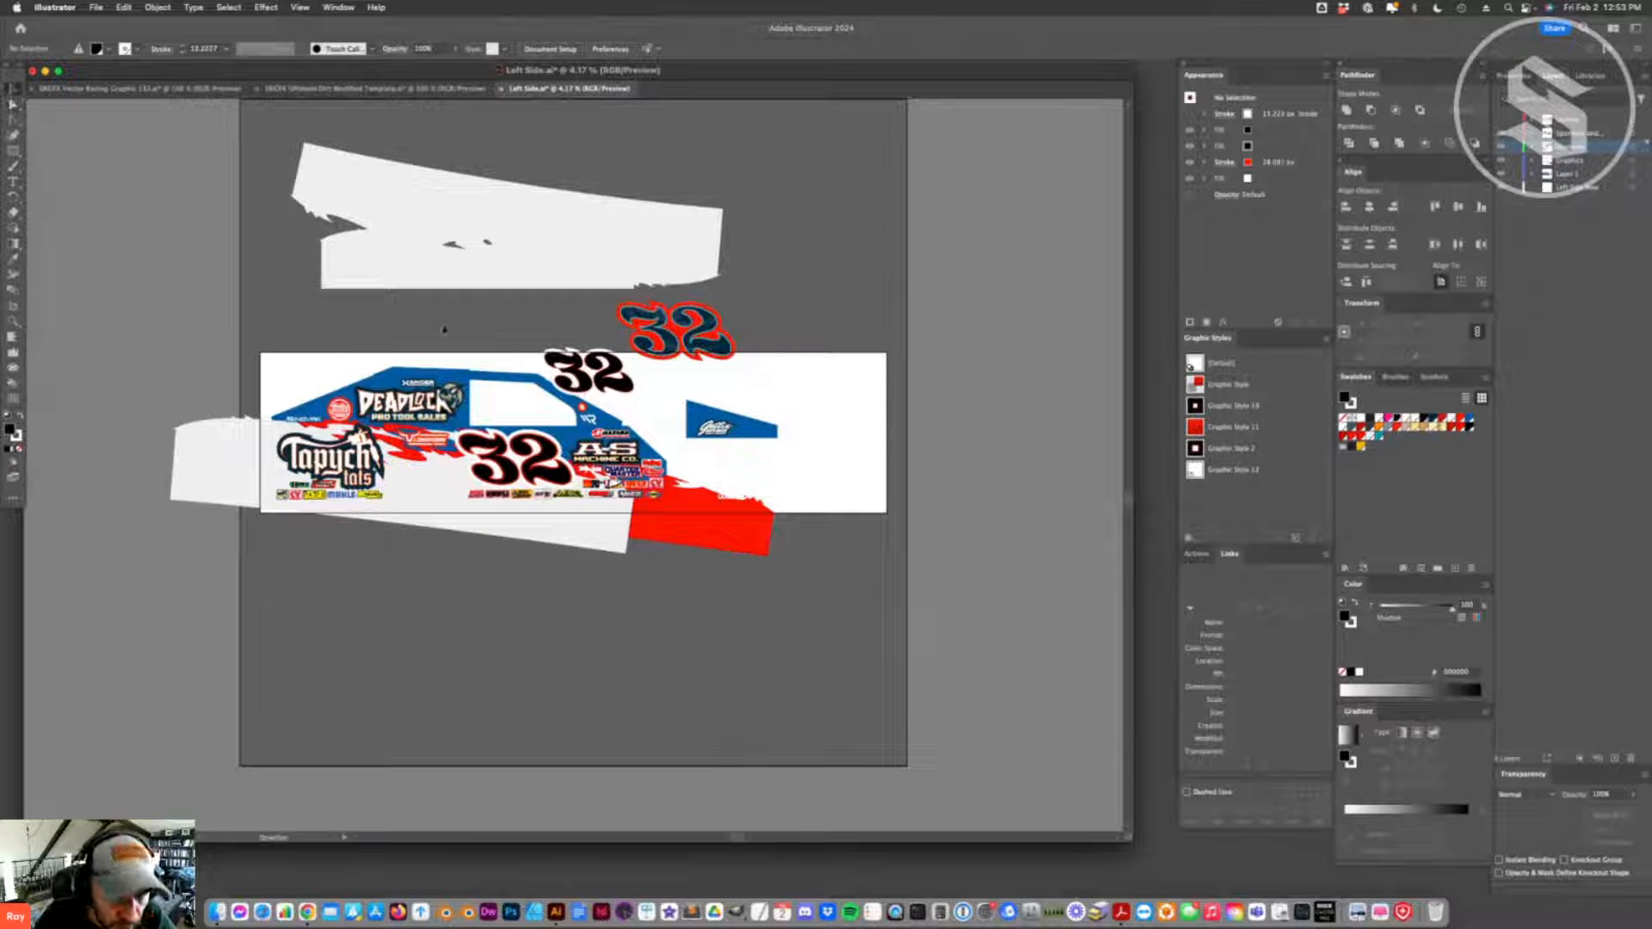
{"action": "left_click", "coordinate": [625, 396]}
{"action": "right_click", "coordinate": [618, 287]}
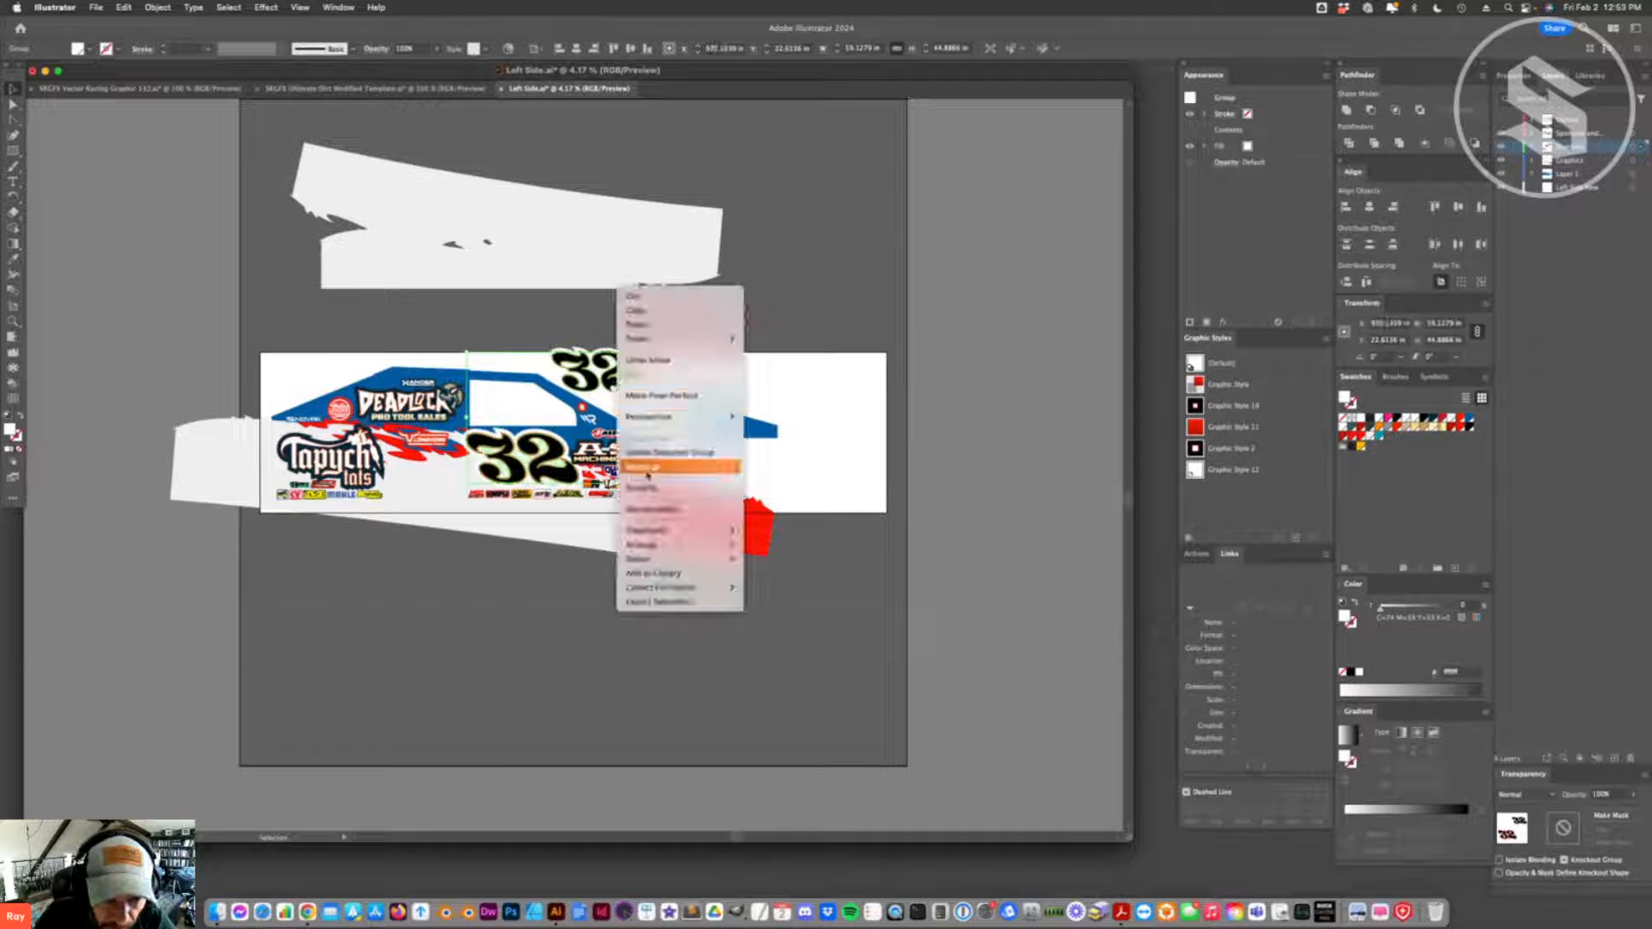
{"action": "left_click", "coordinate": [657, 467]}
{"action": "left_click", "coordinate": [644, 392]}
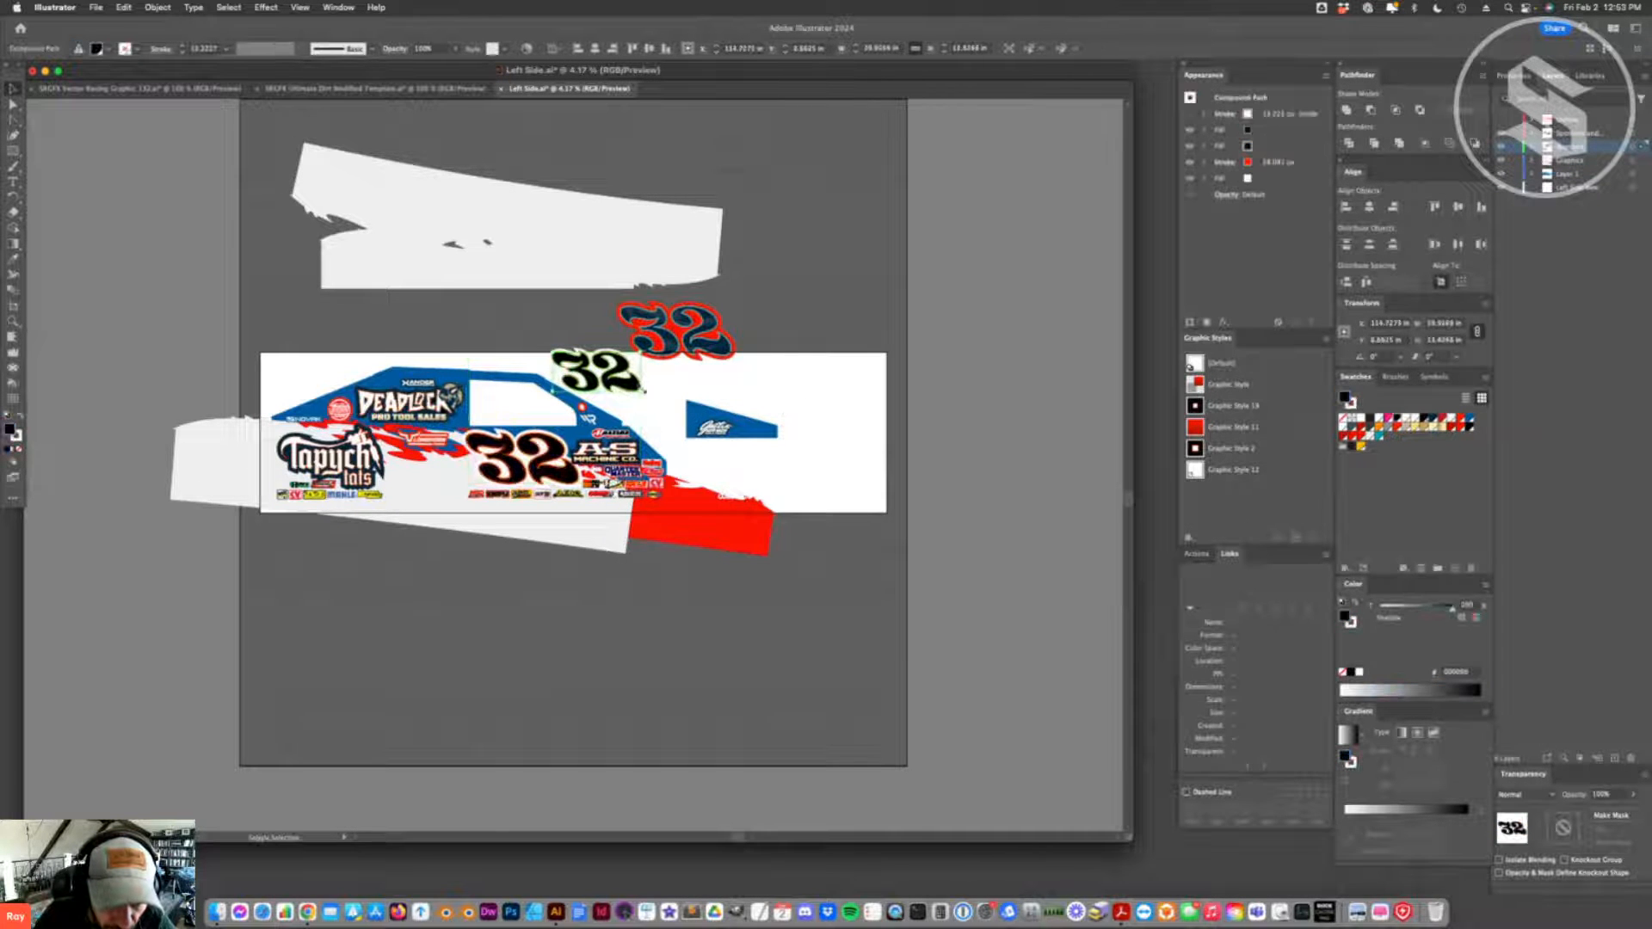
{"action": "left_click_drag", "start_coordinate": [659, 405], "coordinate": [1221, 405]}
{"action": "left_click", "coordinate": [779, 449]}
- Isolate the Tapych Tats logo and apply the black-fill graphic style with red and white outlines to its lettering
{"action": "key", "text": "a"}
{"action": "left_click", "coordinate": [336, 469]}
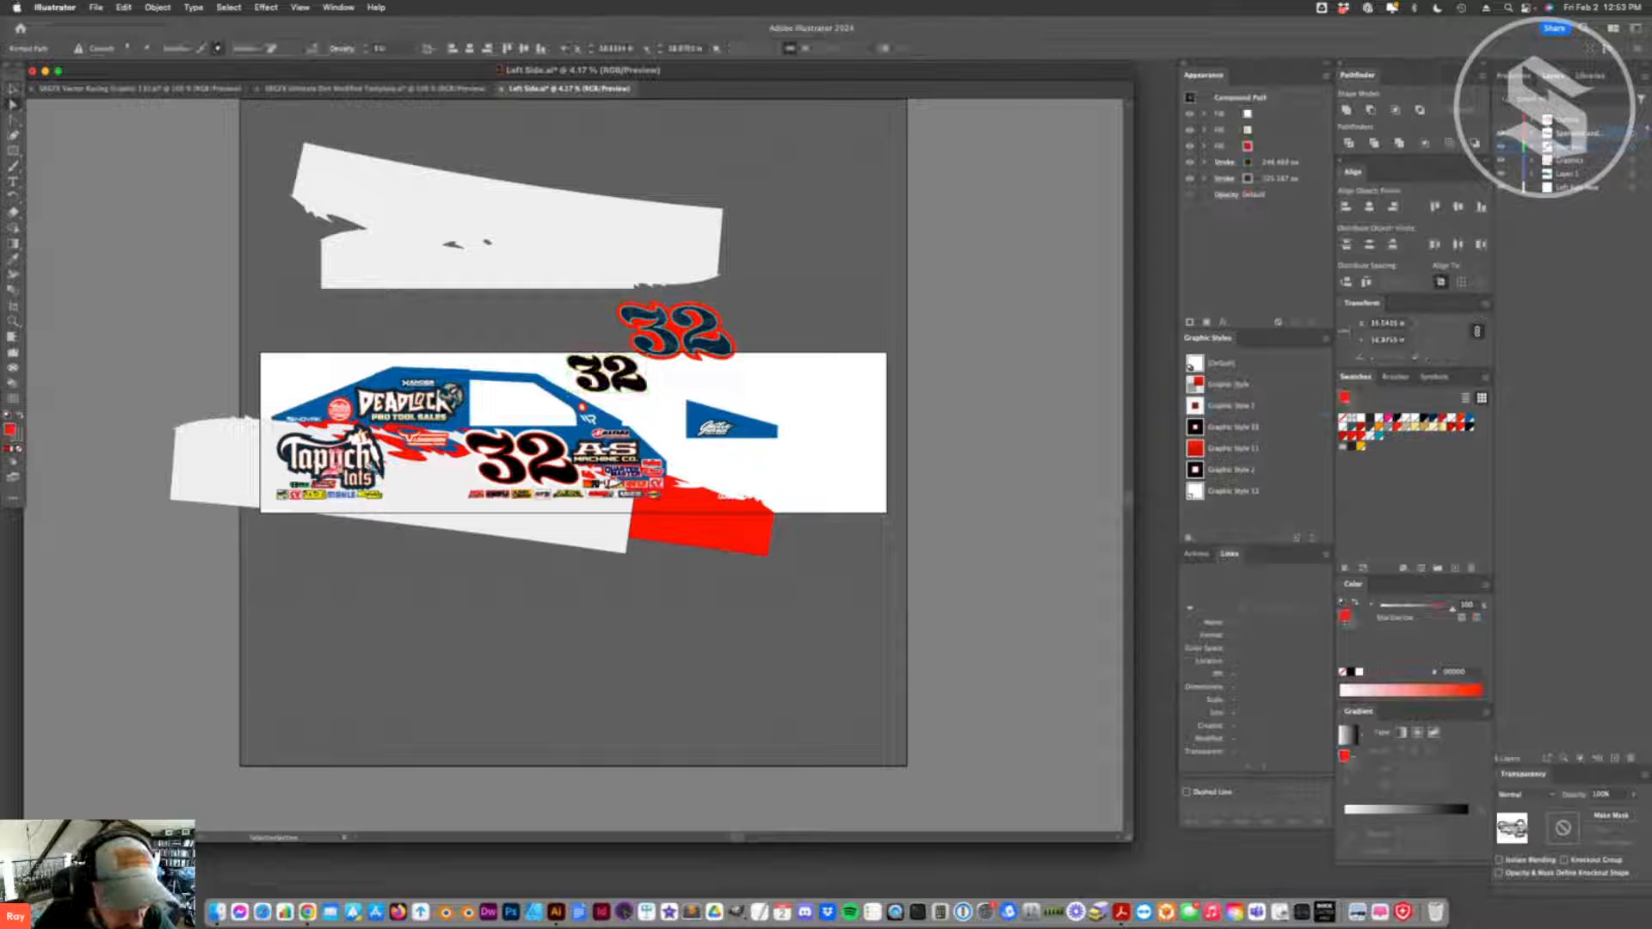
{"action": "left_click", "coordinate": [13, 89]}
{"action": "left_click", "coordinate": [379, 469]}
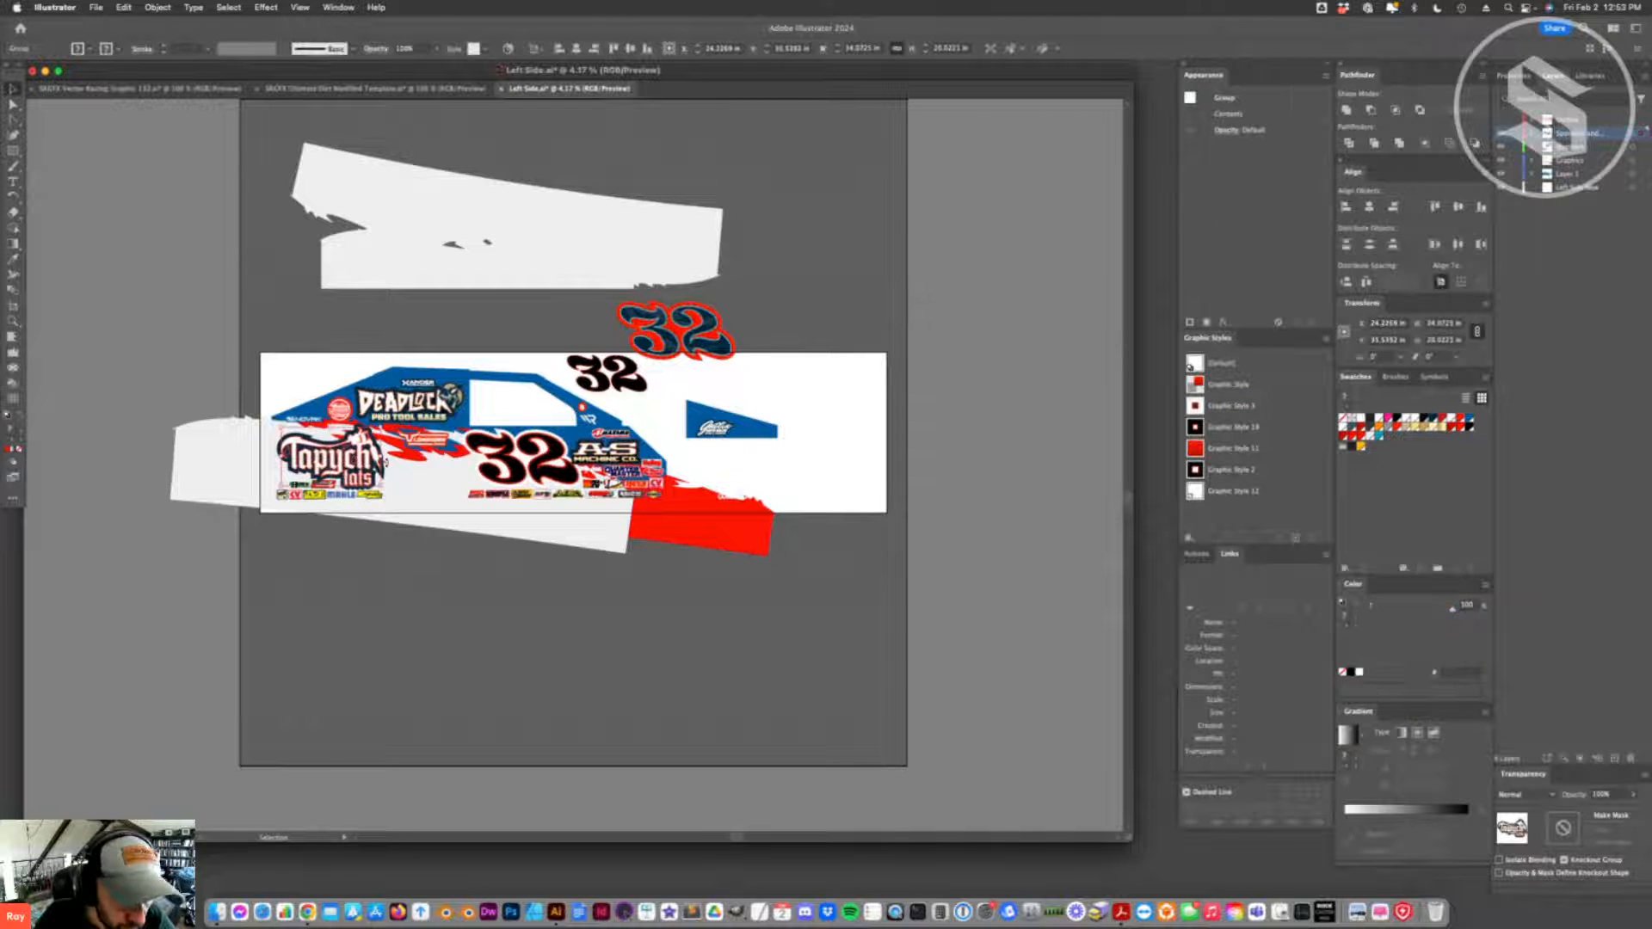
{"action": "double_click", "coordinate": [367, 464]}
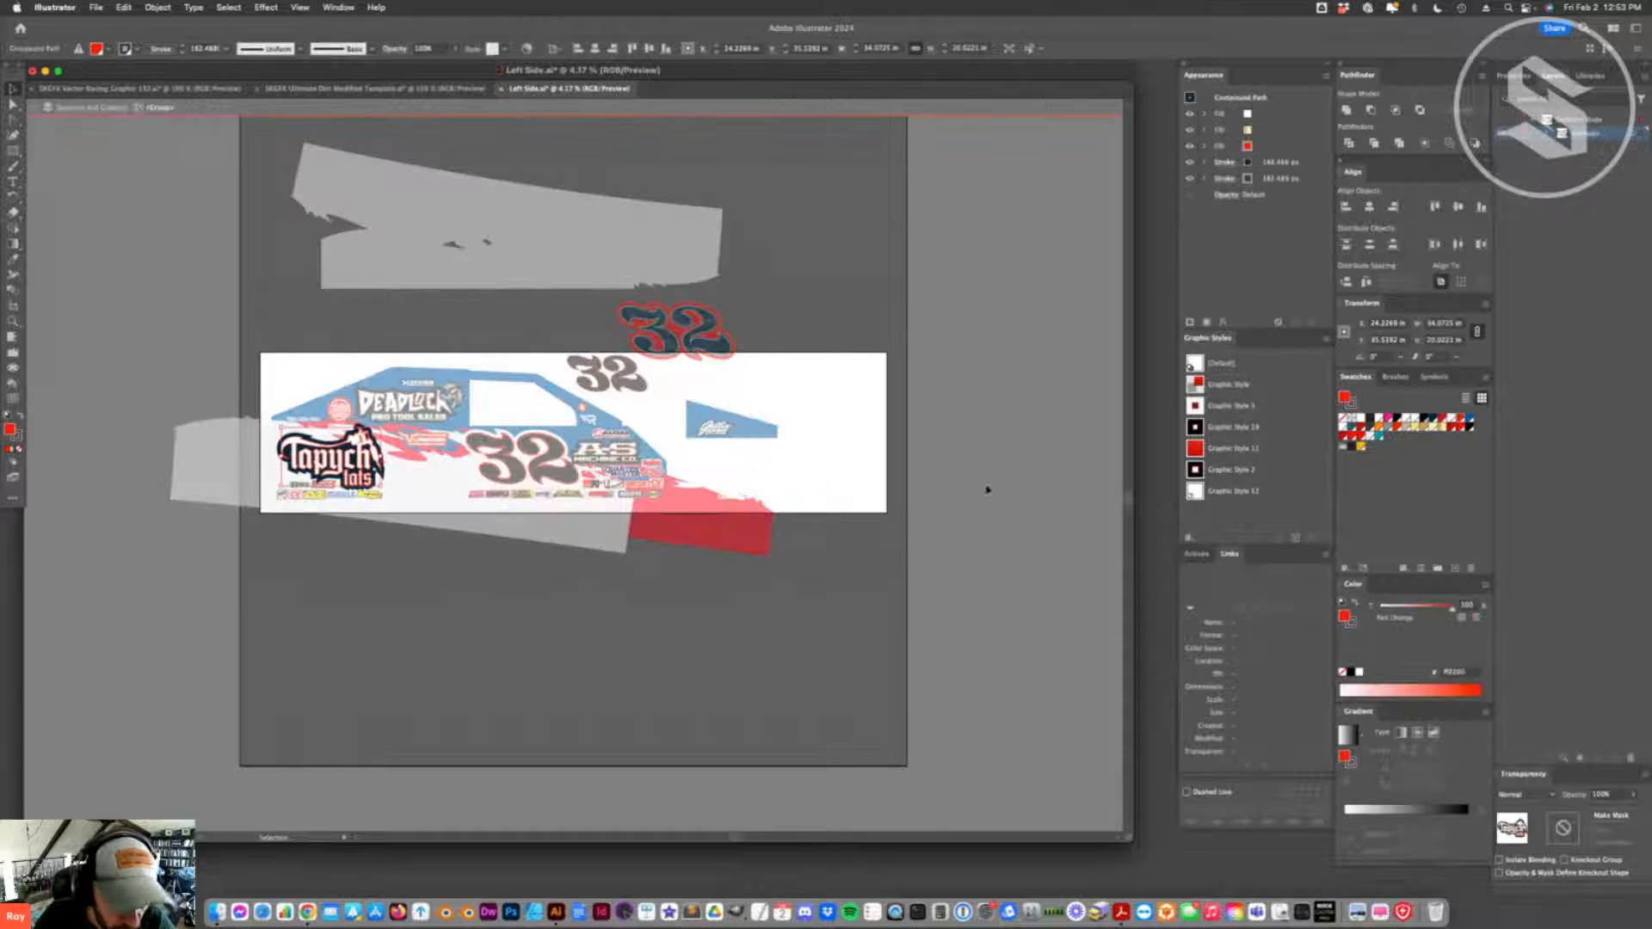
{"action": "left_click", "coordinate": [1192, 406]}
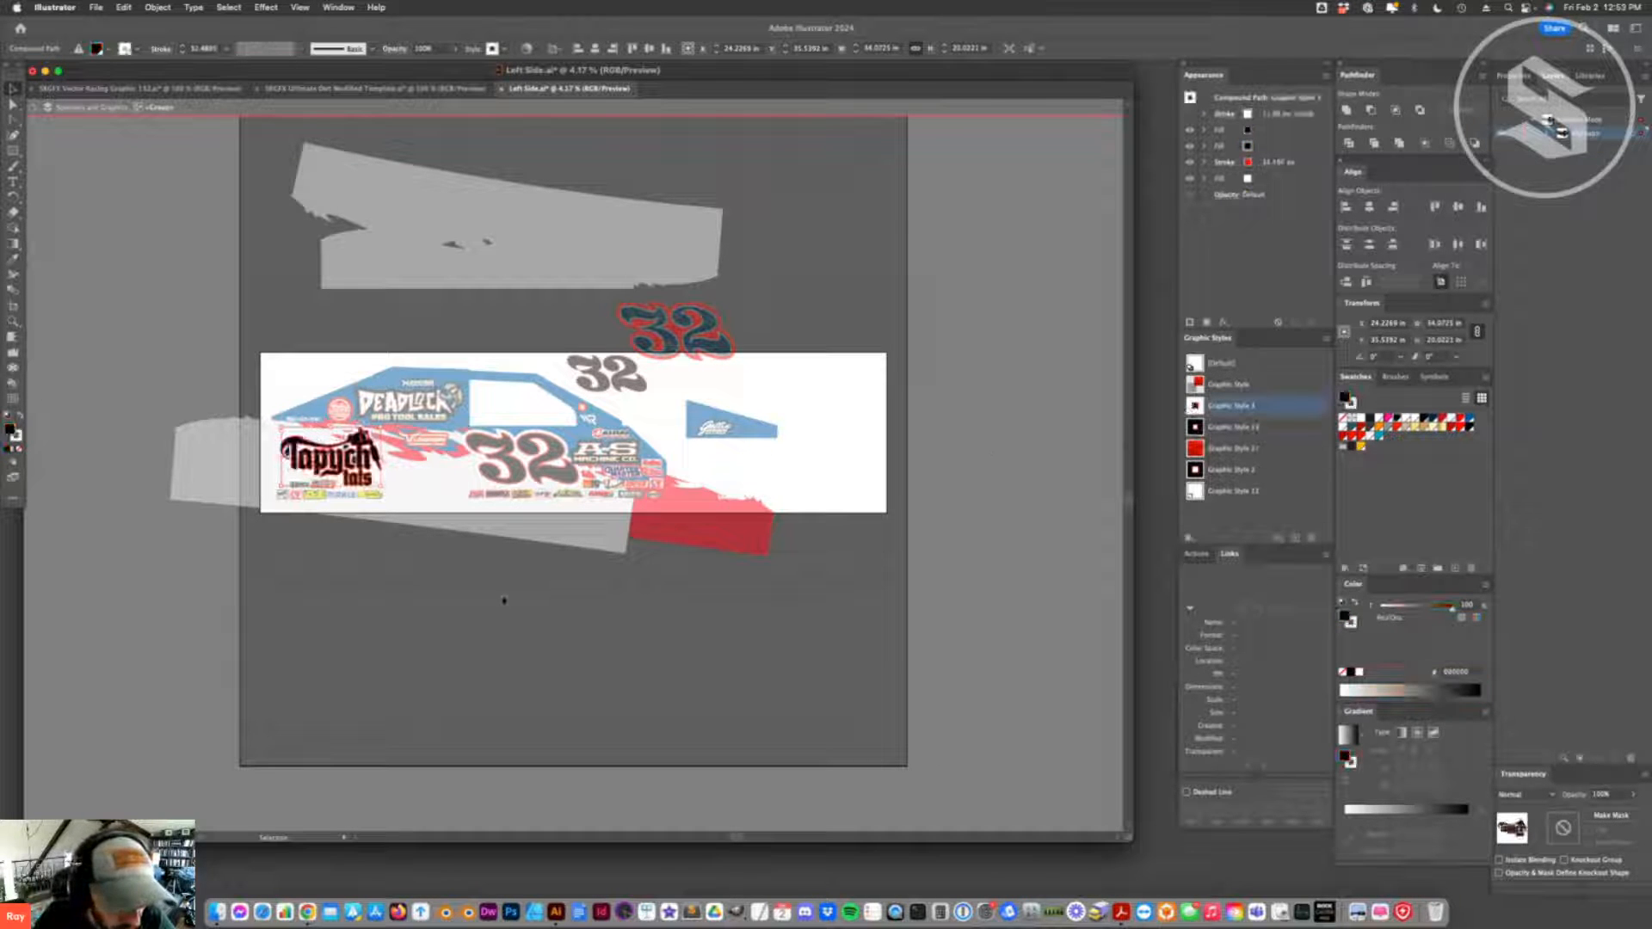
{"action": "left_click", "coordinate": [505, 601]}
{"action": "left_click", "coordinate": [419, 108]}
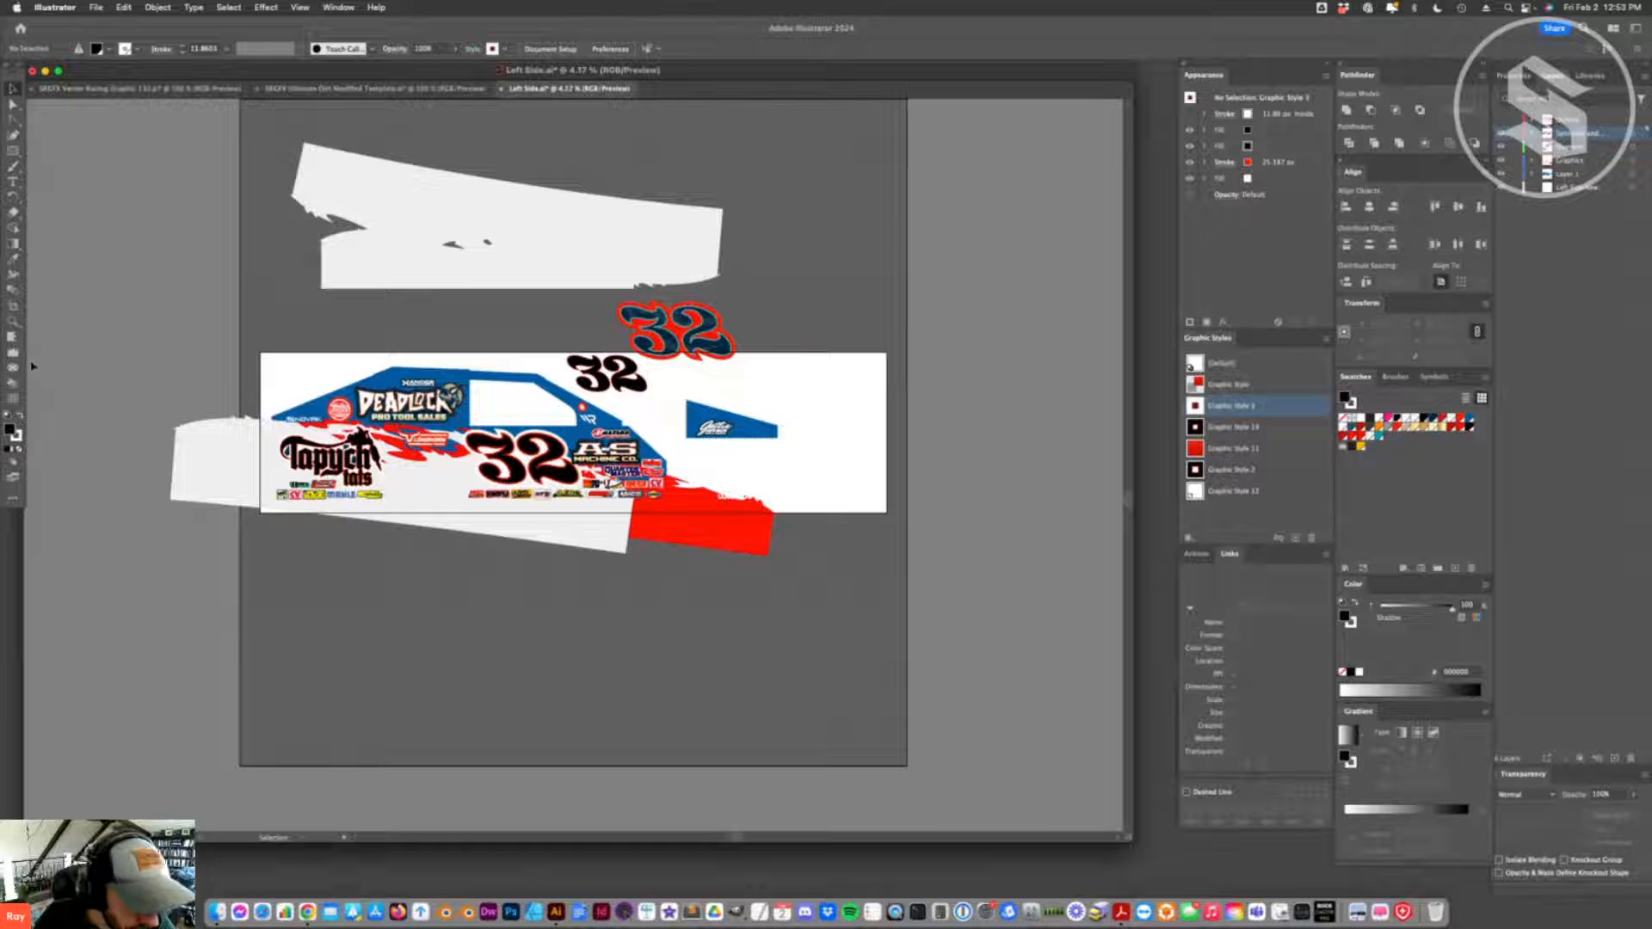
- Fill the dark blue inner detail shapes of the Tapych Tats logo with white
{"action": "left_click", "coordinate": [13, 321]}
{"action": "left_click", "coordinate": [477, 418]}
{"action": "left_click", "coordinate": [417, 450]}
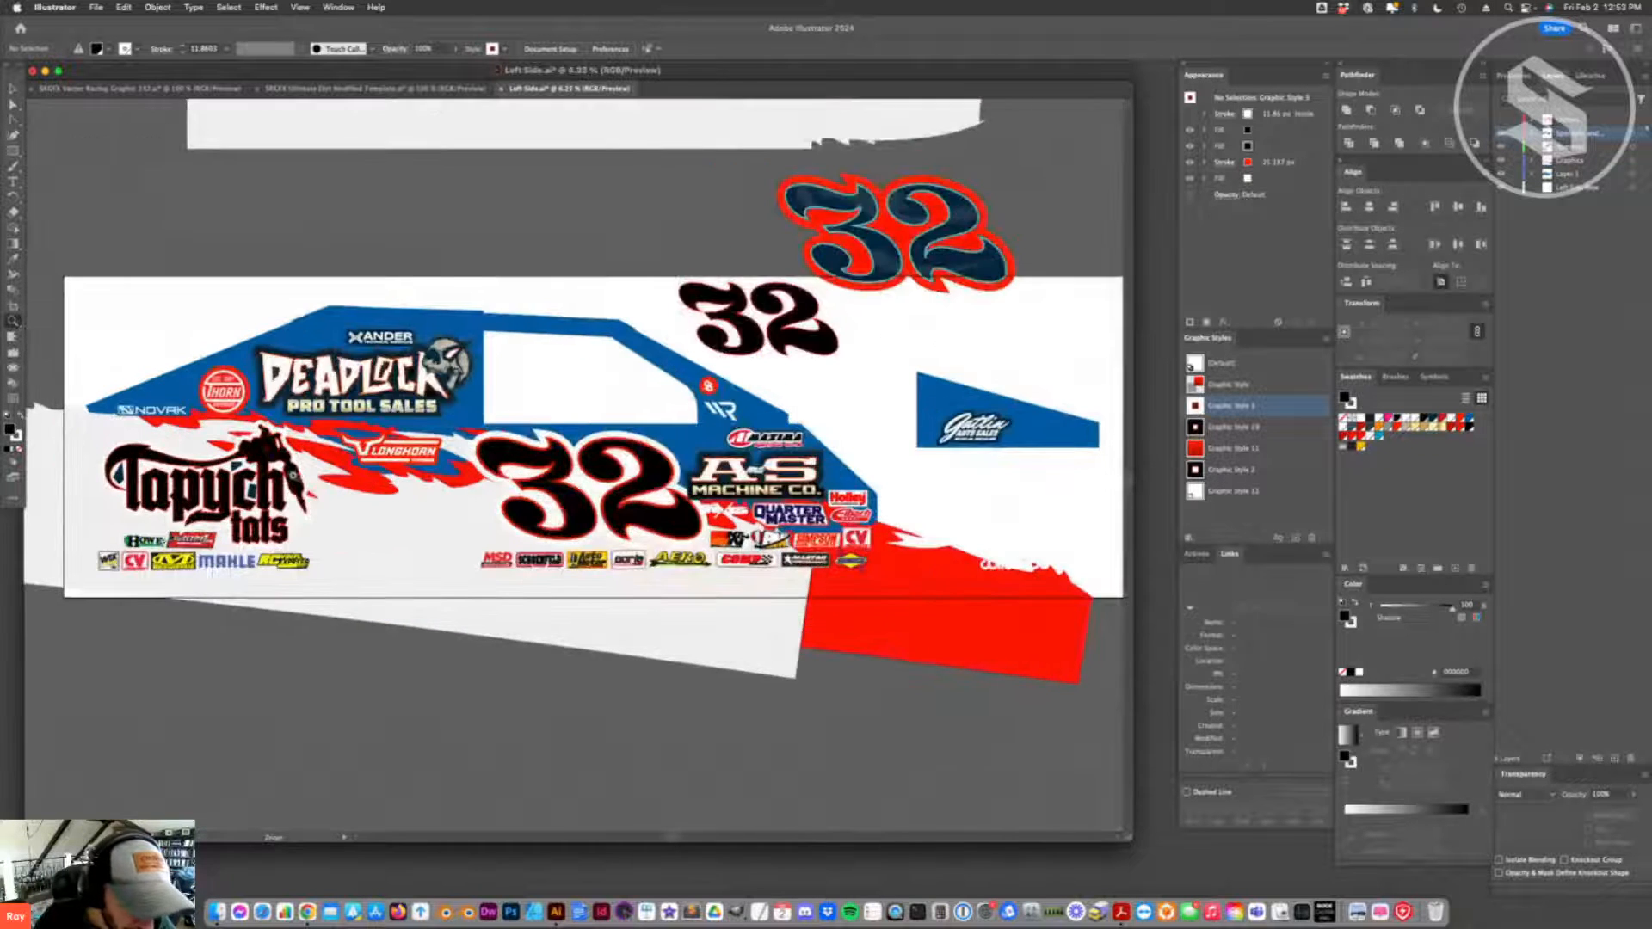
{"action": "left_click", "coordinate": [291, 474]}
{"action": "key", "text": "a"}
{"action": "left_click", "coordinate": [368, 491]}
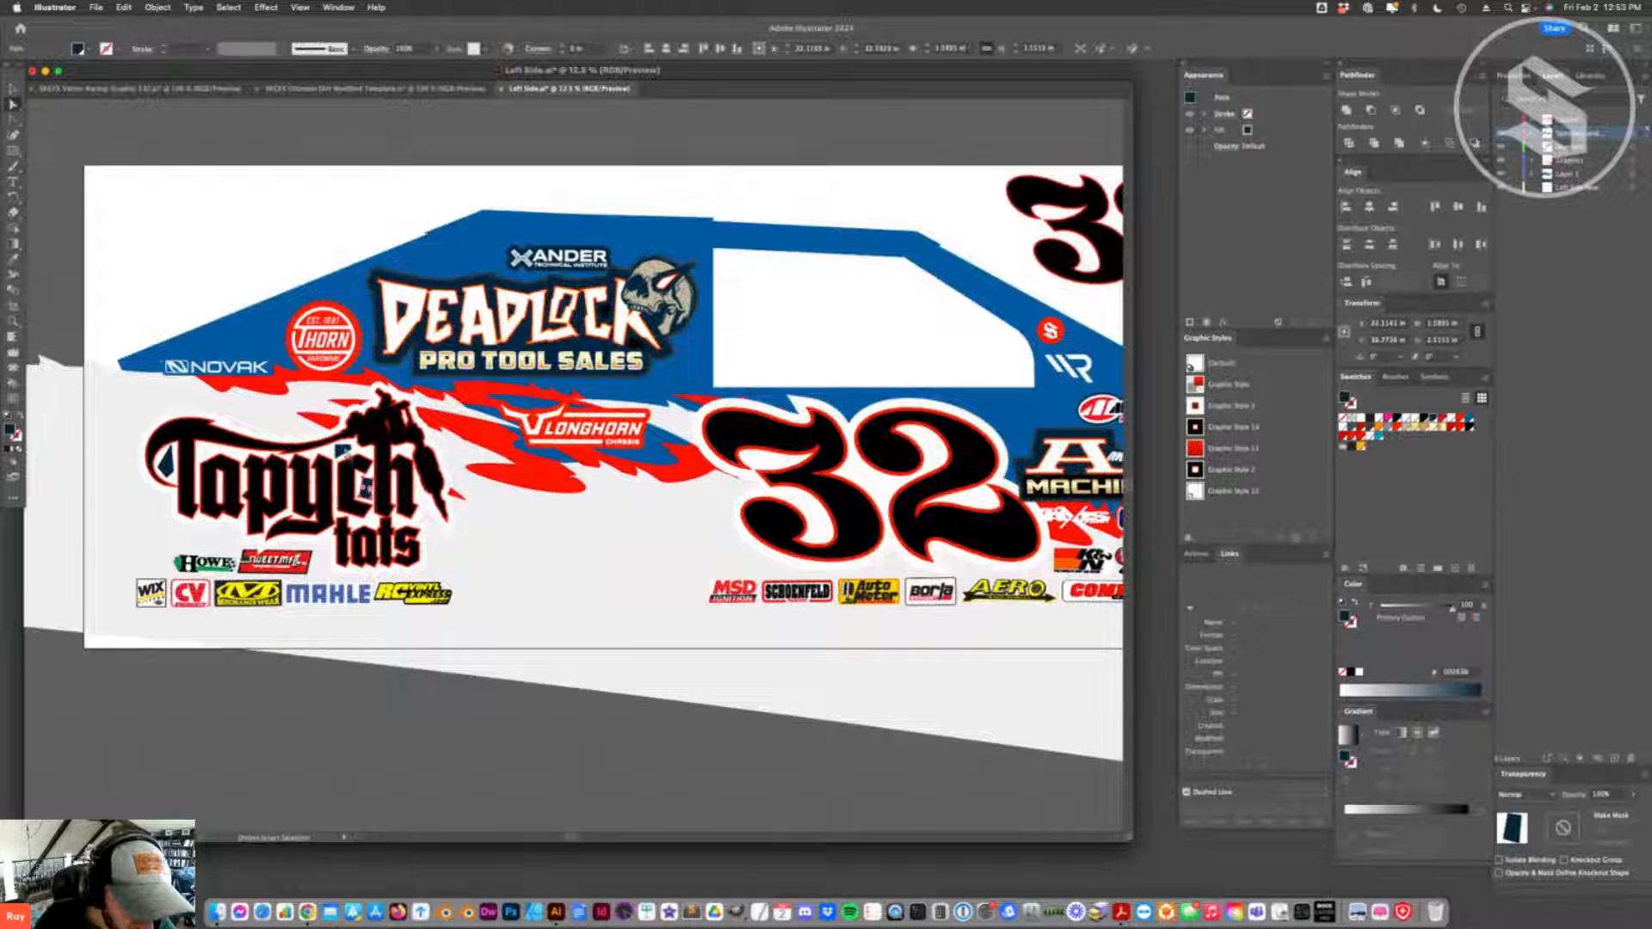
{"action": "left_click", "coordinate": [345, 453], "text": "shift"}
{"action": "left_click", "coordinate": [166, 467], "text": "shift"}
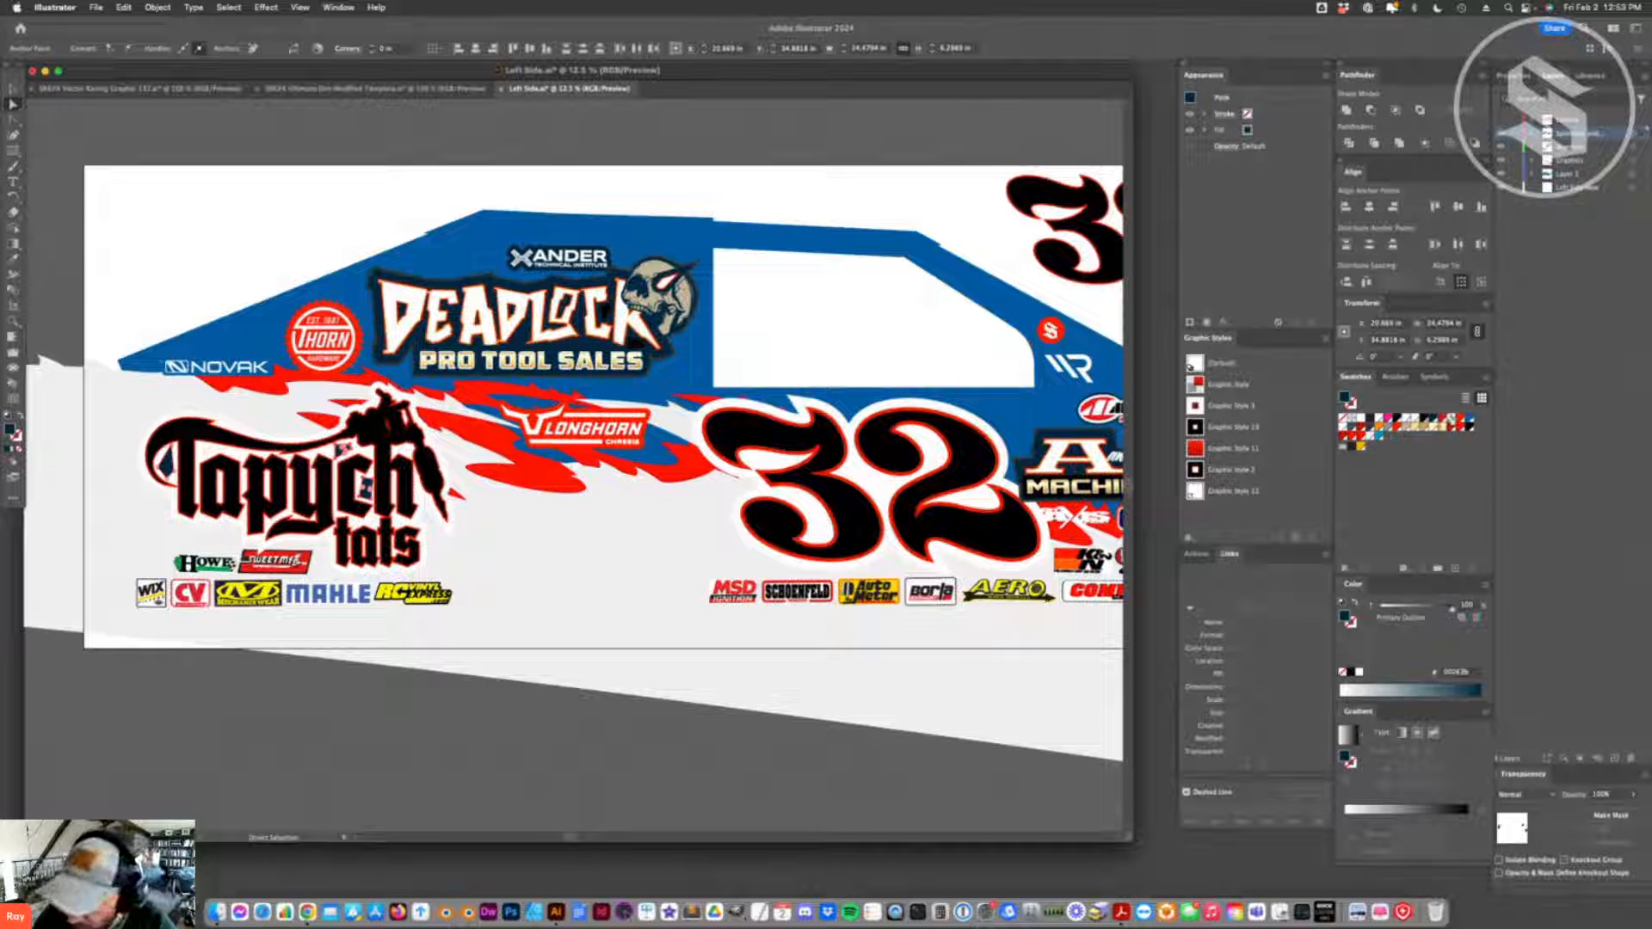
{"action": "left_click", "coordinate": [1449, 420]}
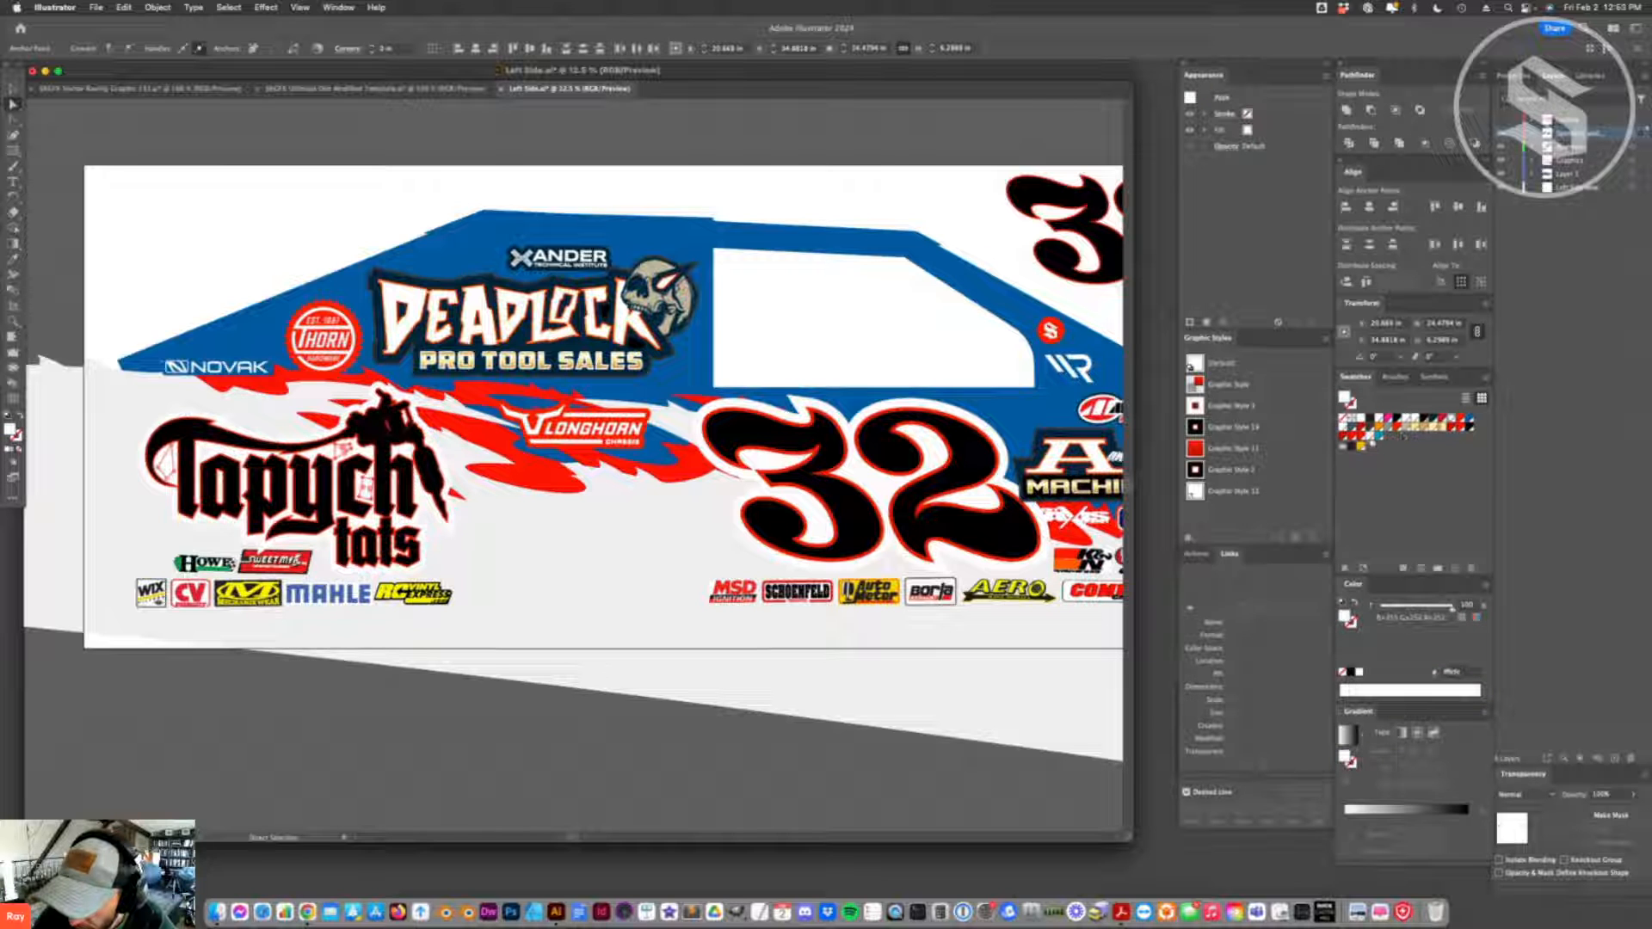
{"action": "left_click", "coordinate": [848, 574]}
{"action": "left_click", "coordinate": [514, 658]}
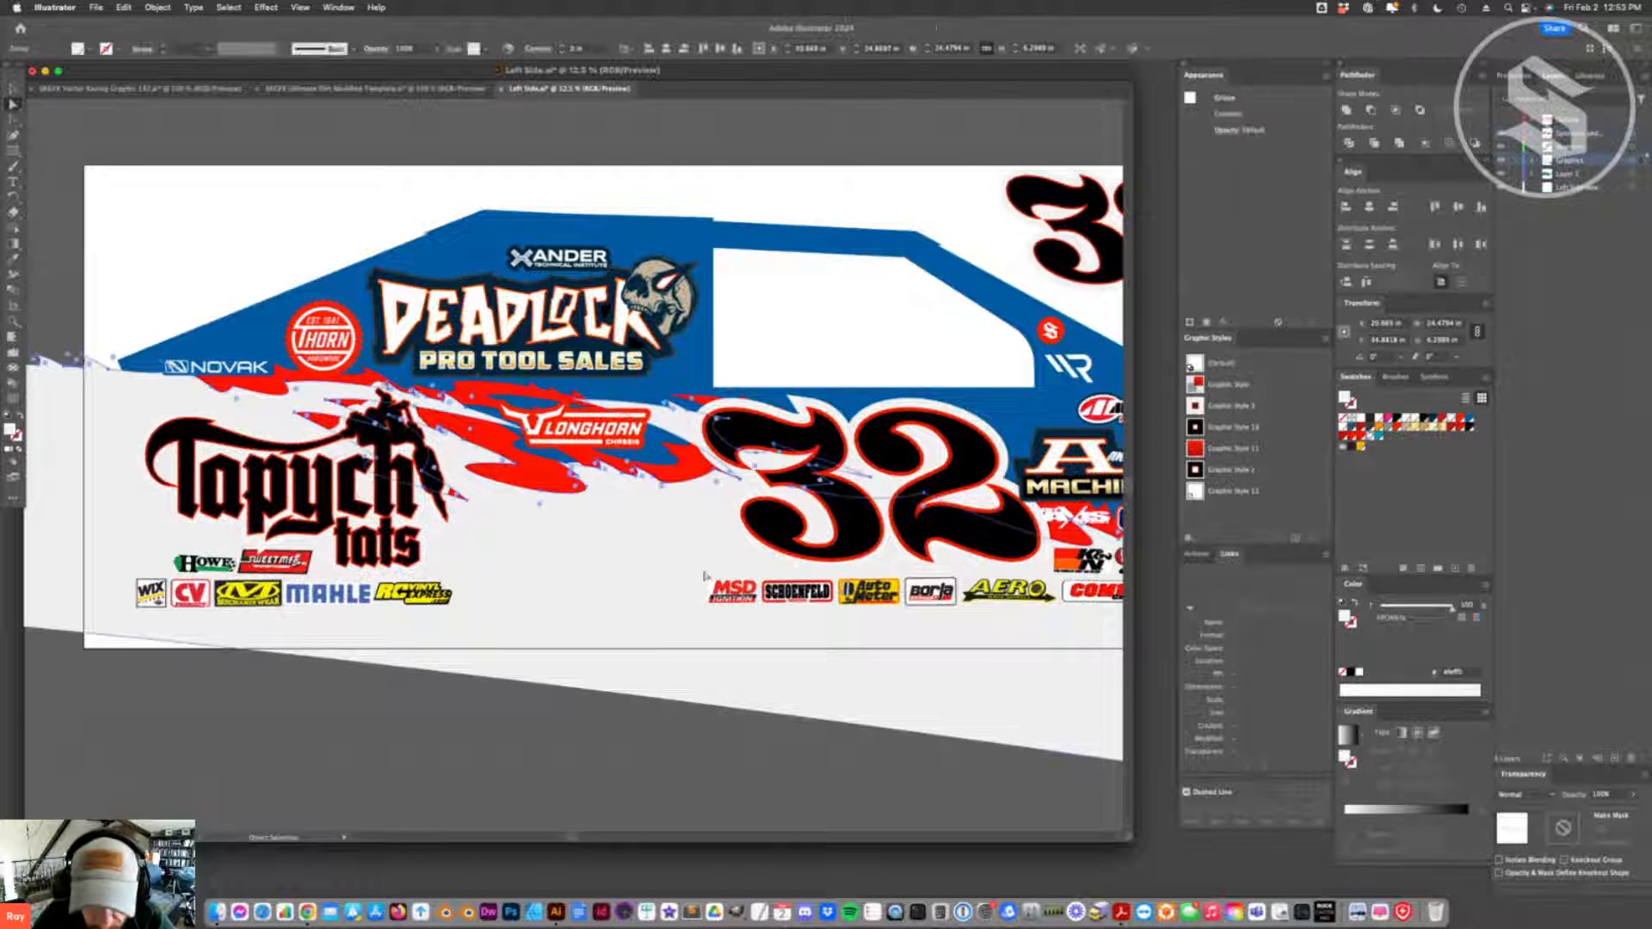
{"action": "left_click", "coordinate": [391, 721]}
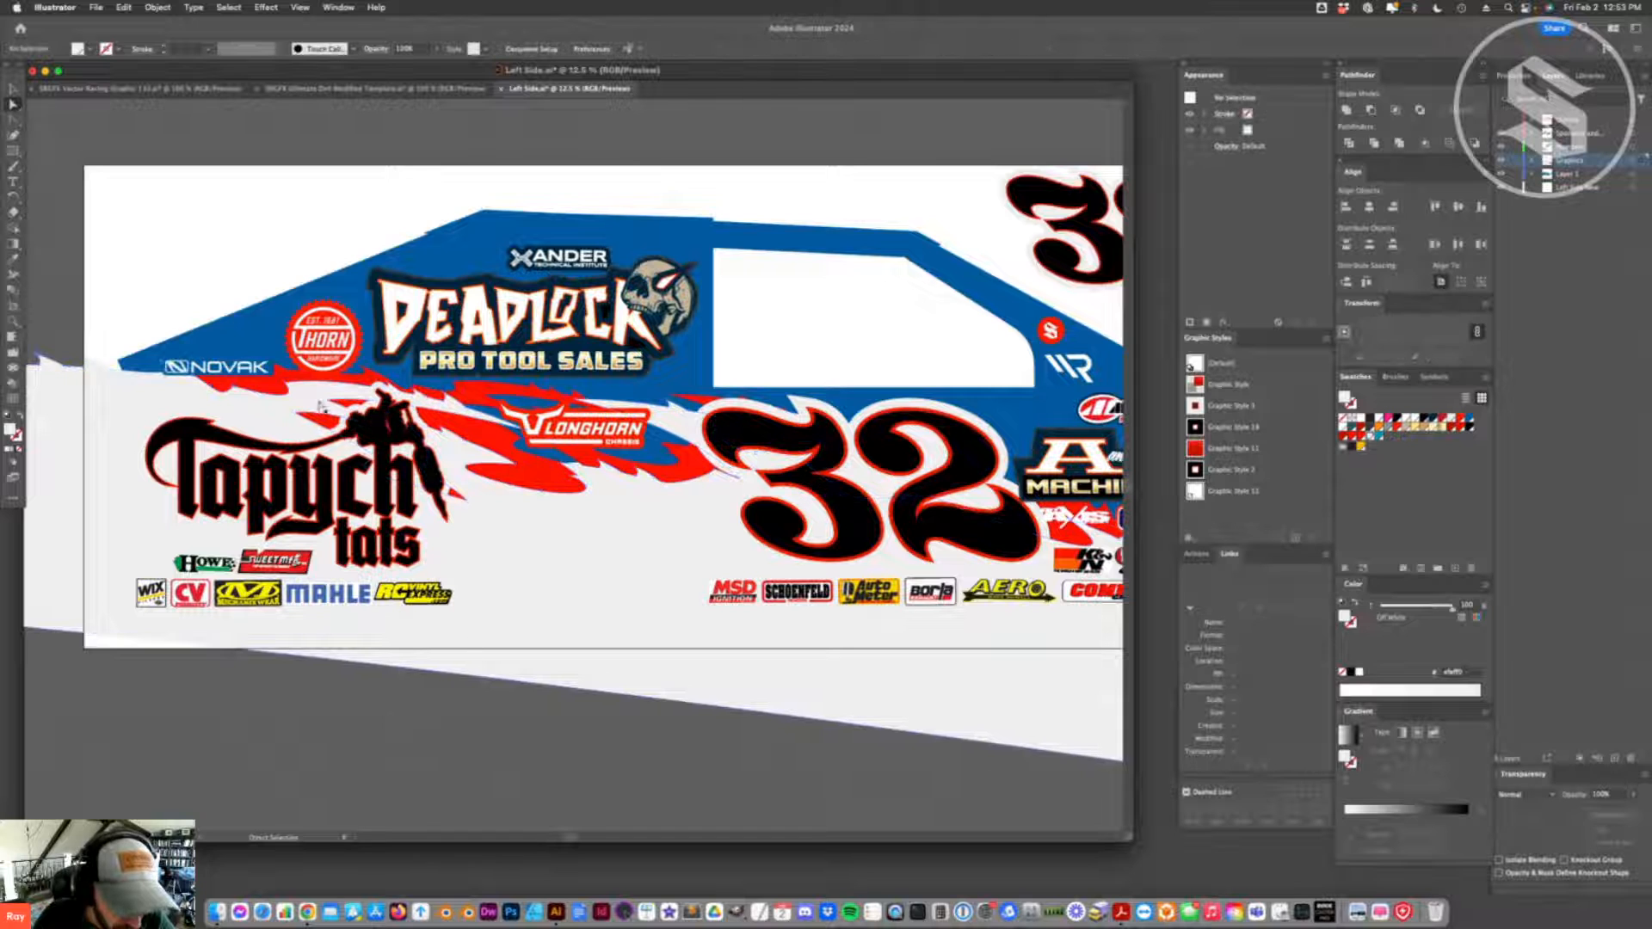
- Try to move the Deadlock lettering up and to the left inside its isolated logo group
{"action": "key", "text": "super+minus"}
{"action": "key", "text": "super+minus"}
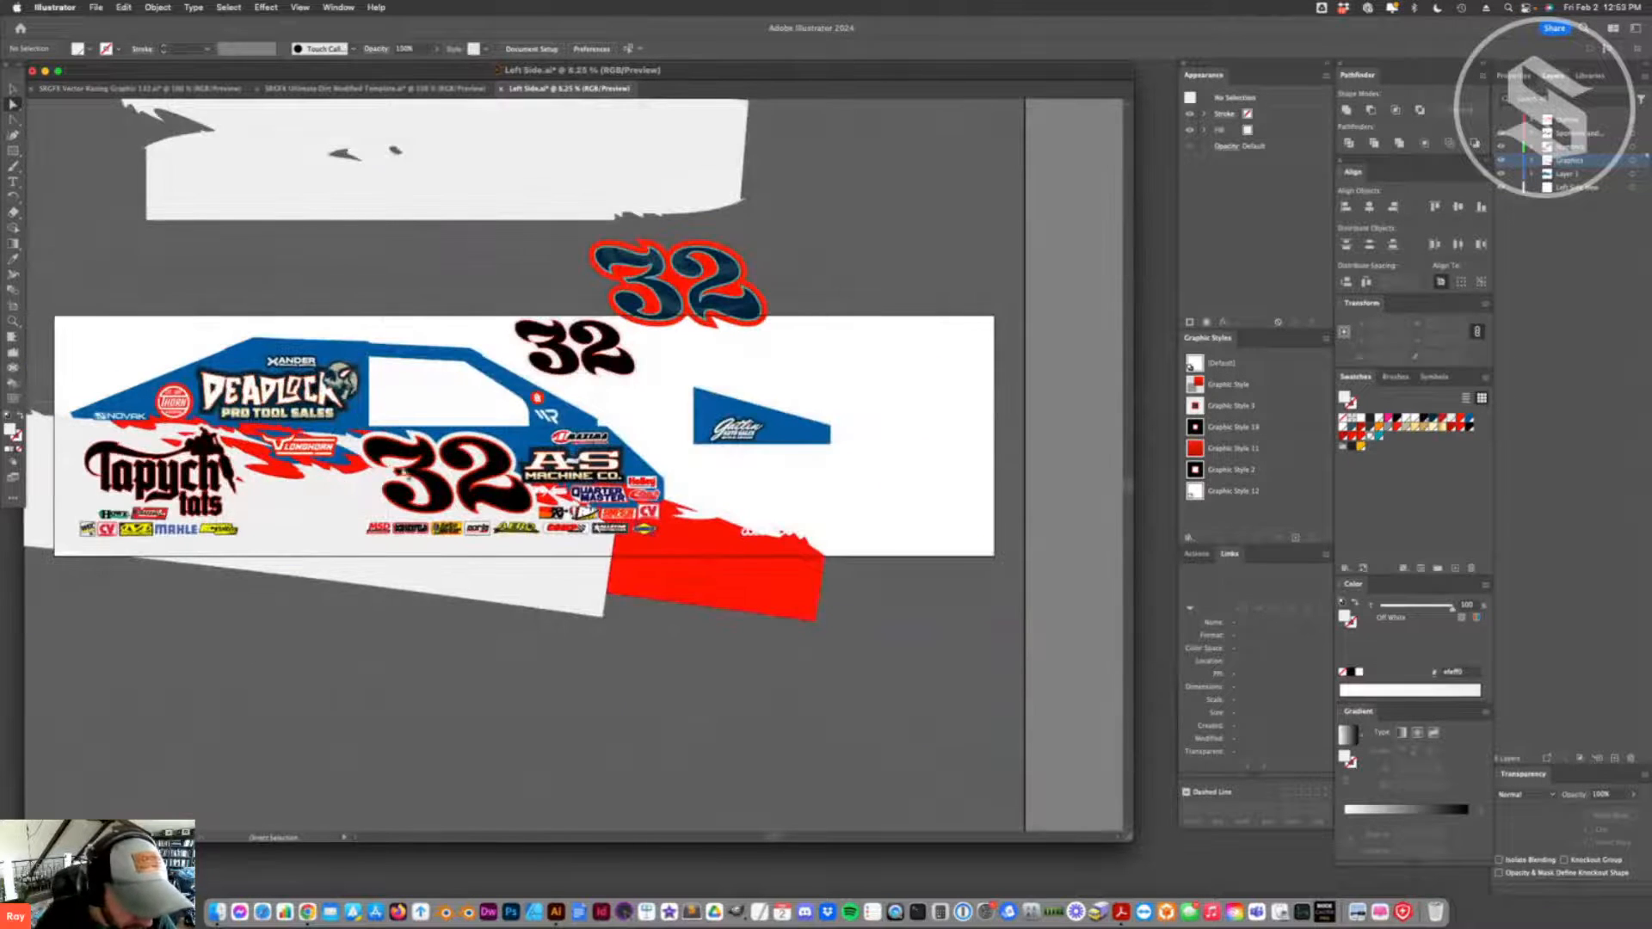
{"action": "key", "text": "v"}
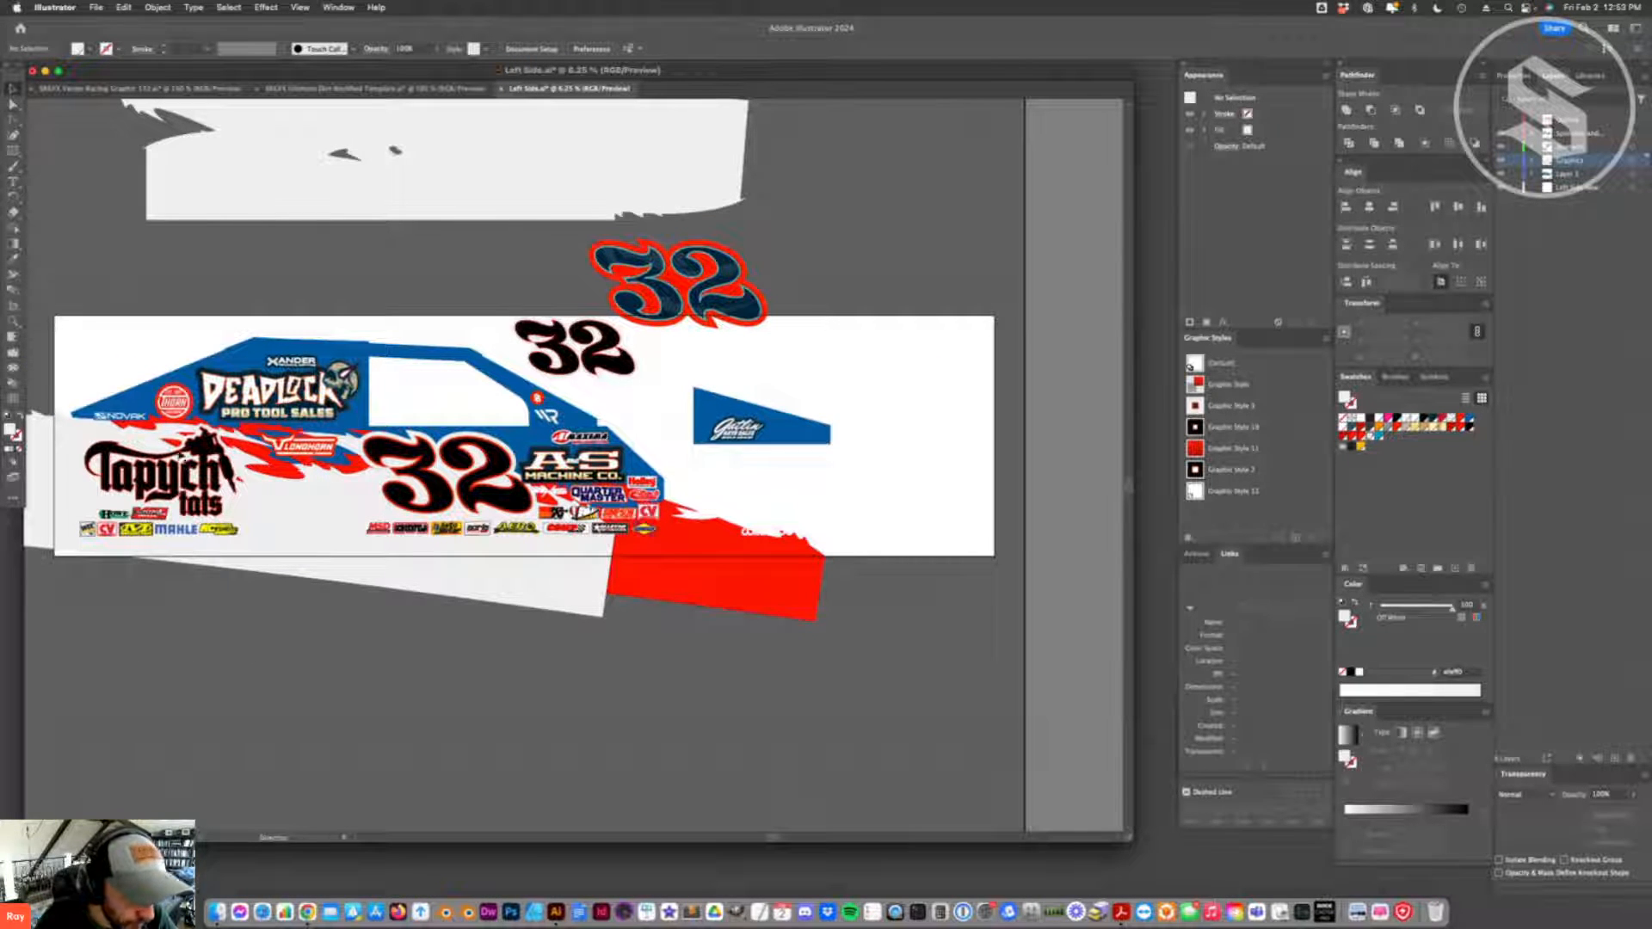
{"action": "double_click", "coordinate": [258, 409]}
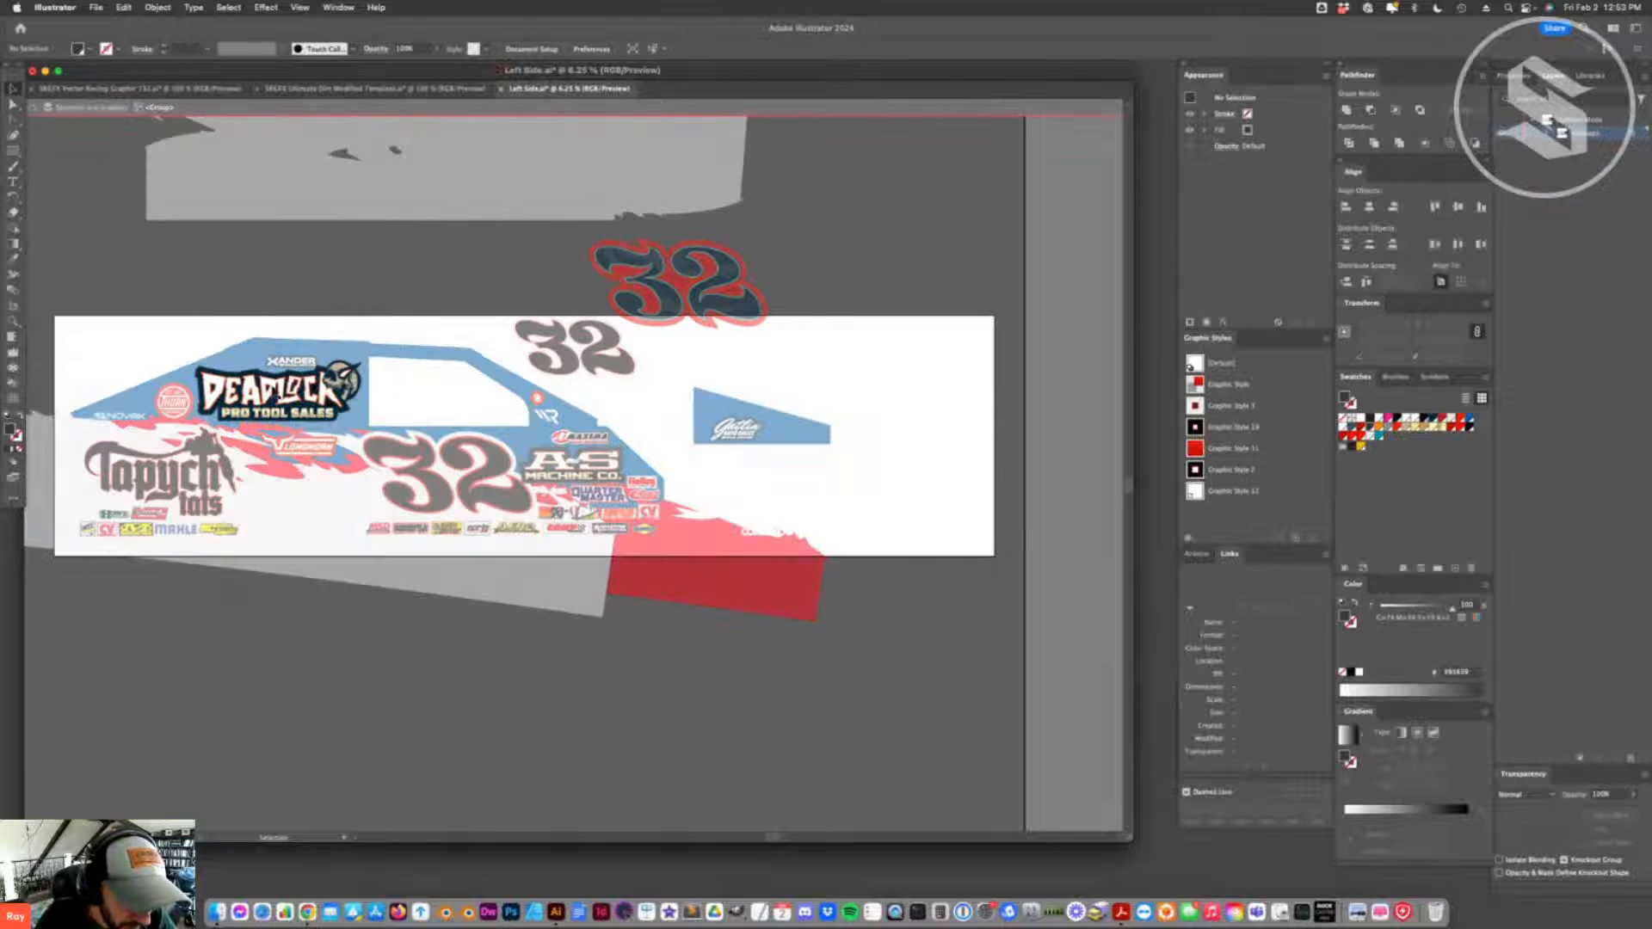
{"action": "left_click", "coordinate": [273, 394]}
{"action": "left_click_drag", "start_coordinate": [273, 385], "coordinate": [261, 369]}
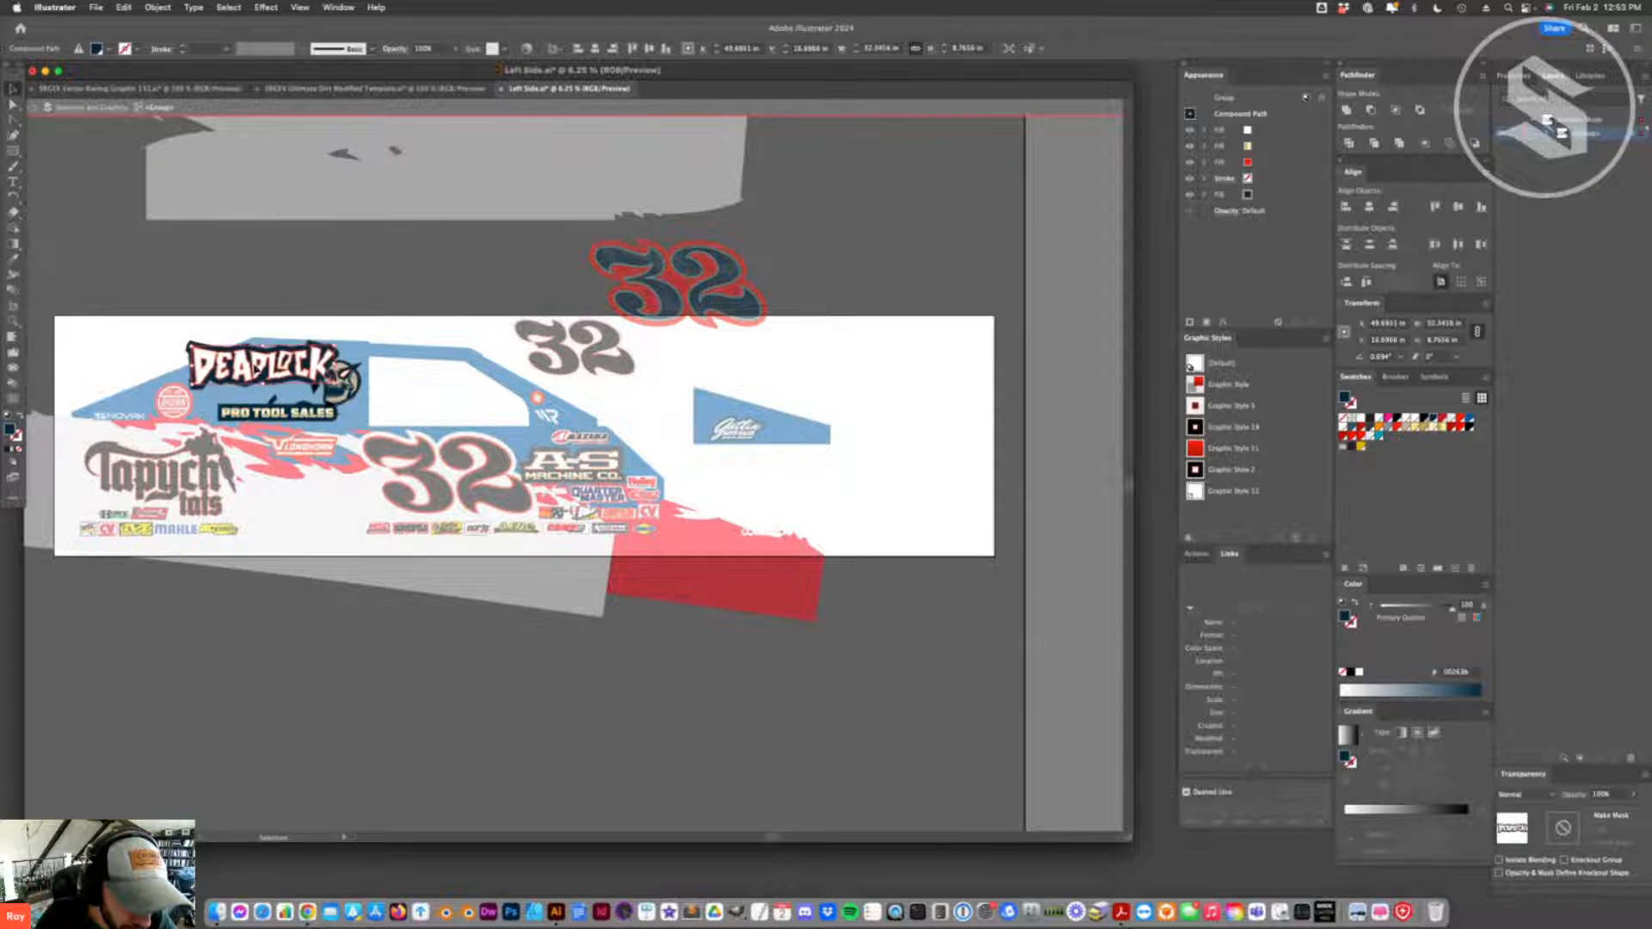
{"action": "key", "text": "super+z"}
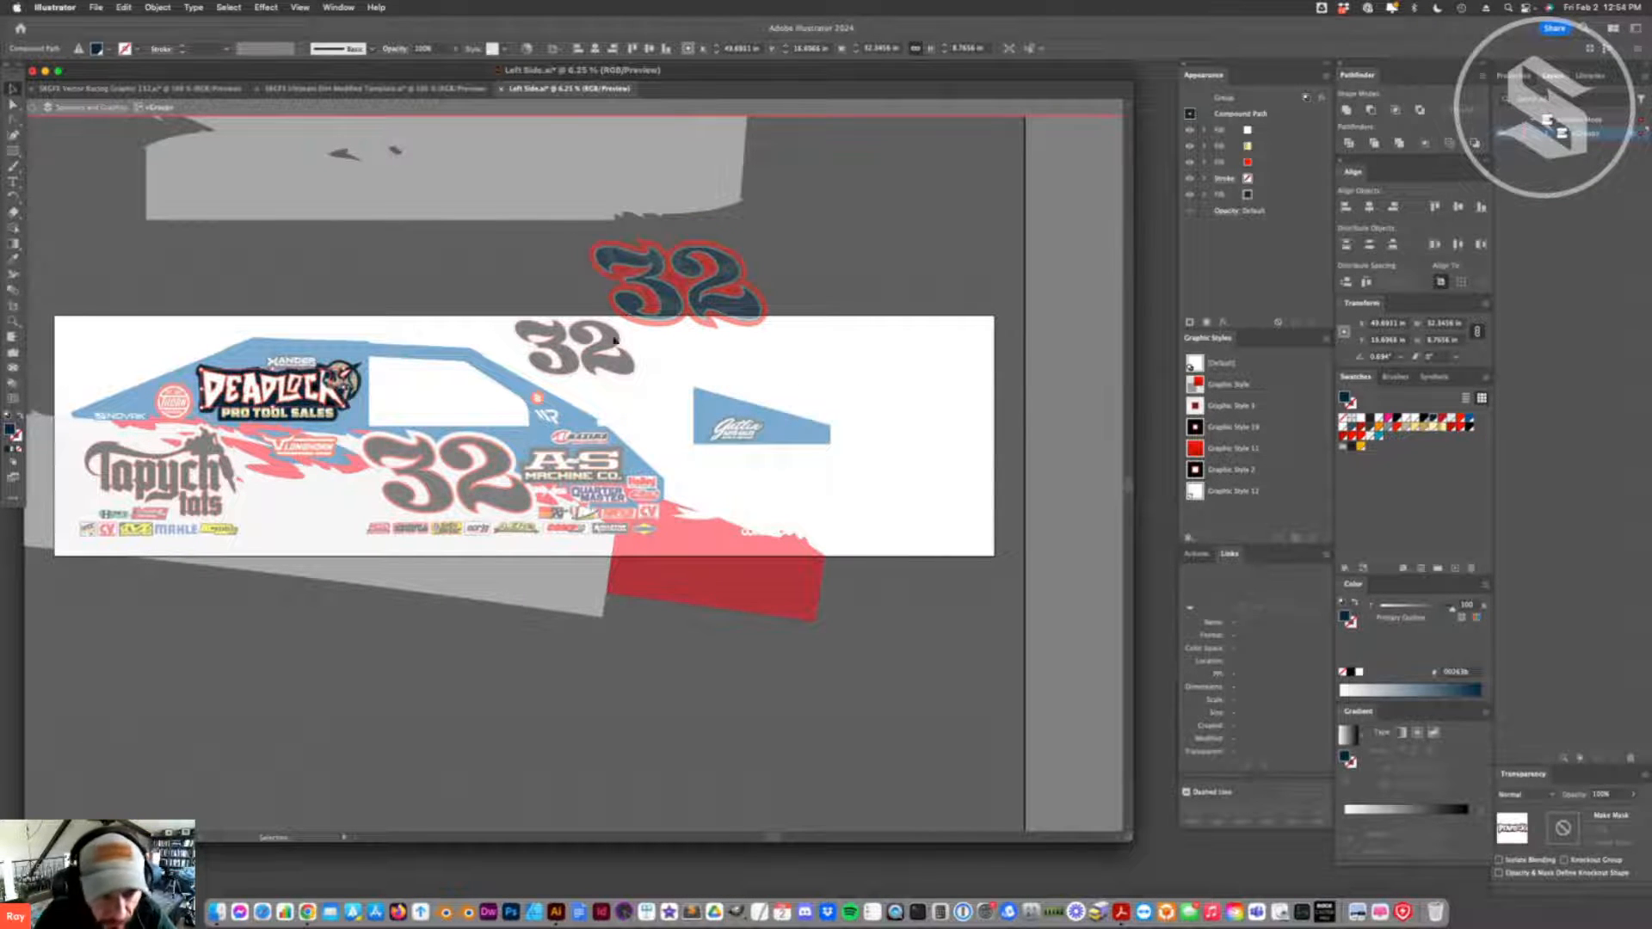
{"action": "left_click", "coordinate": [612, 394]}
{"action": "left_click", "coordinate": [589, 109]}
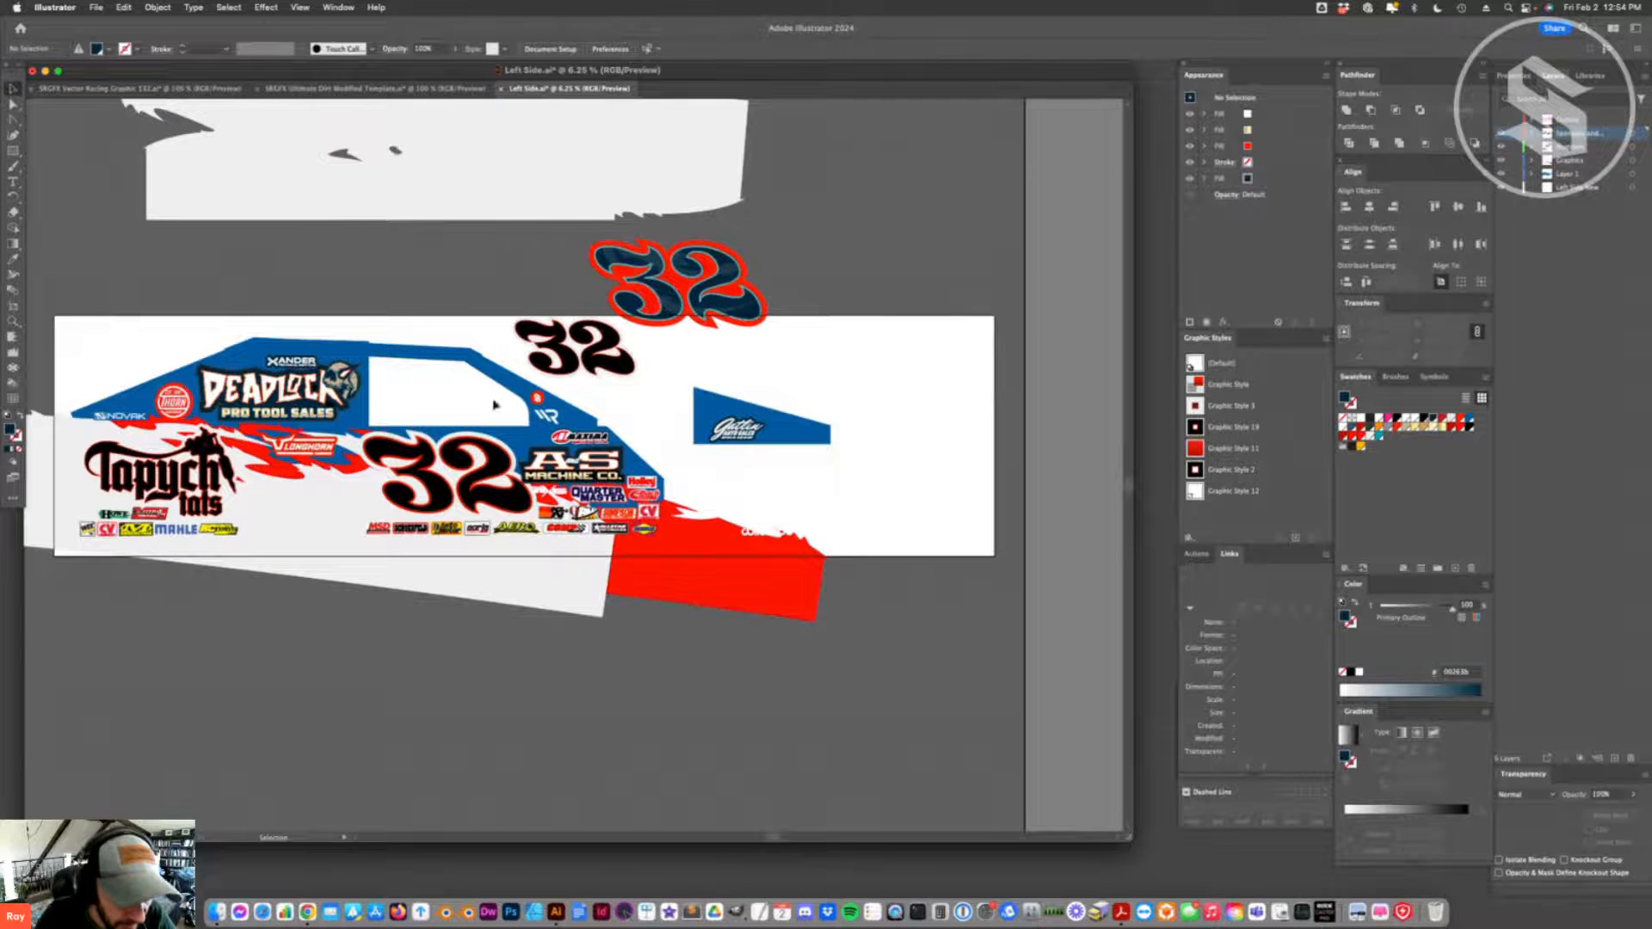
- Save the side artwork and update the modified links in the SRGFX Ultimate Dirt Modified Template document
{"action": "key", "text": "super+s"}
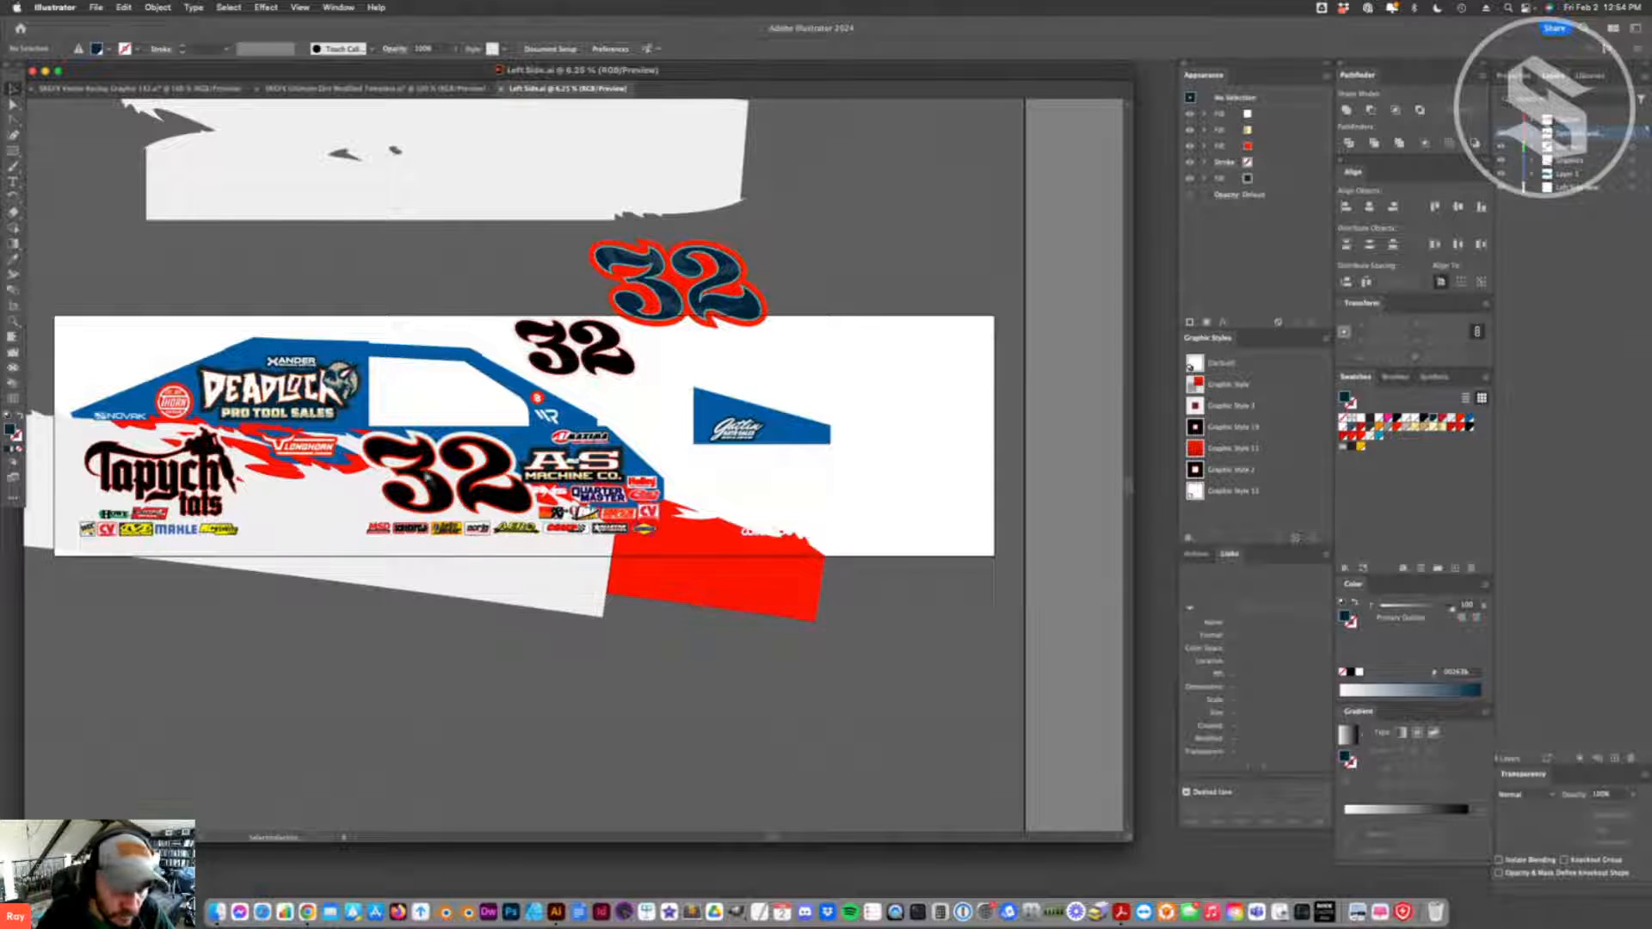
{"action": "left_click", "coordinate": [351, 91]}
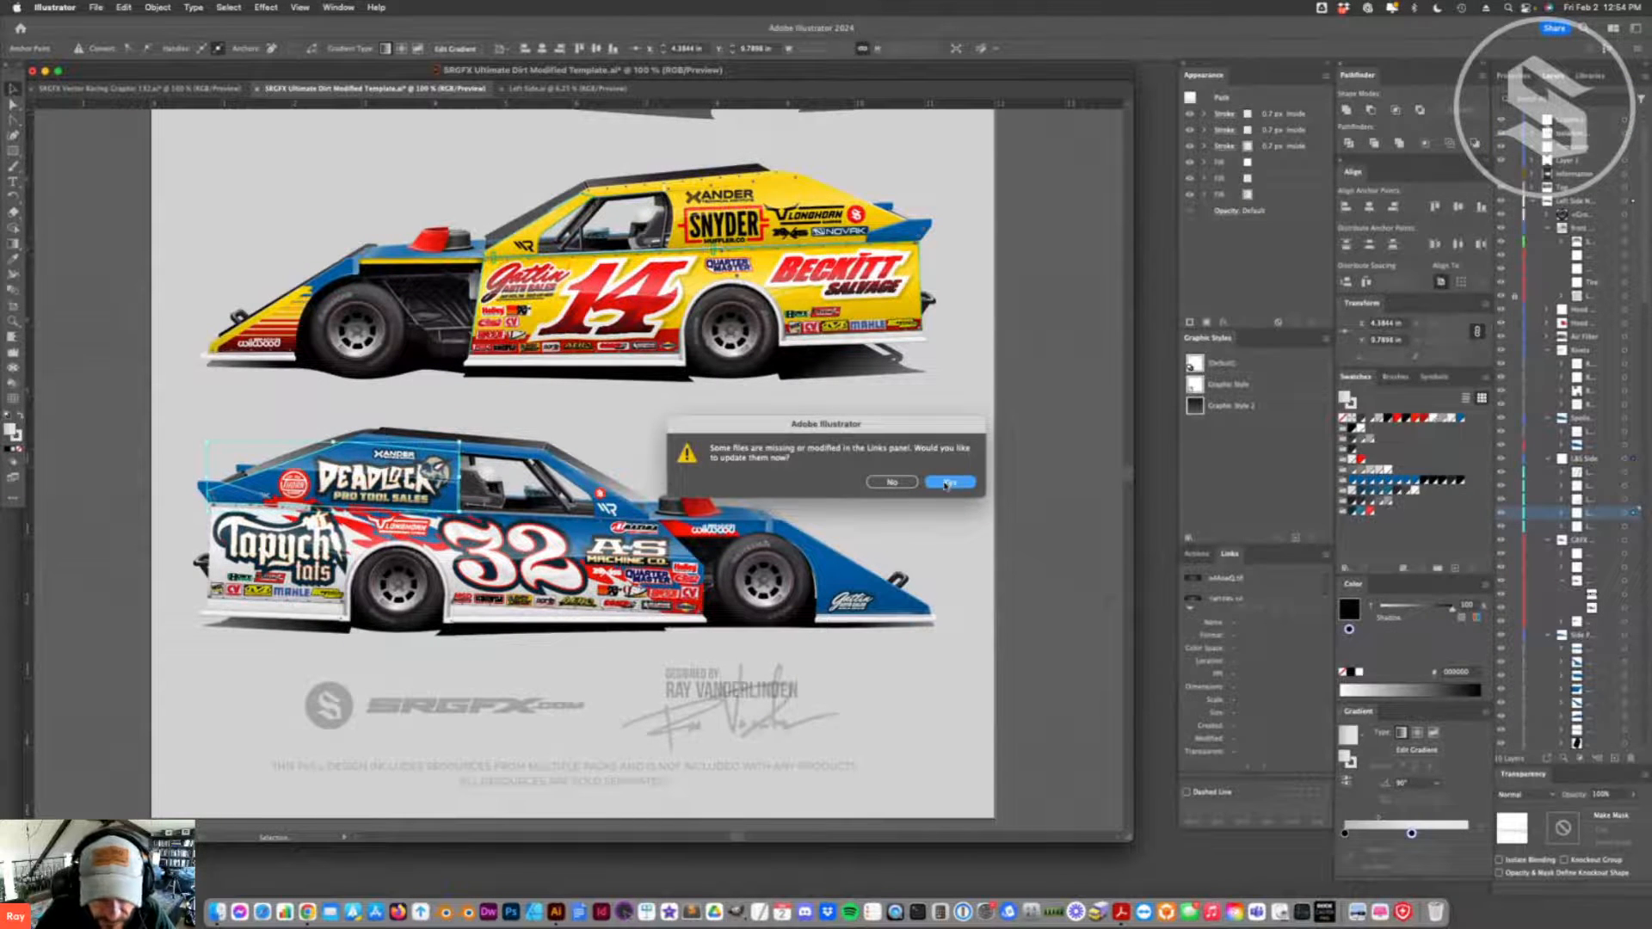
{"action": "left_click", "coordinate": [947, 482]}
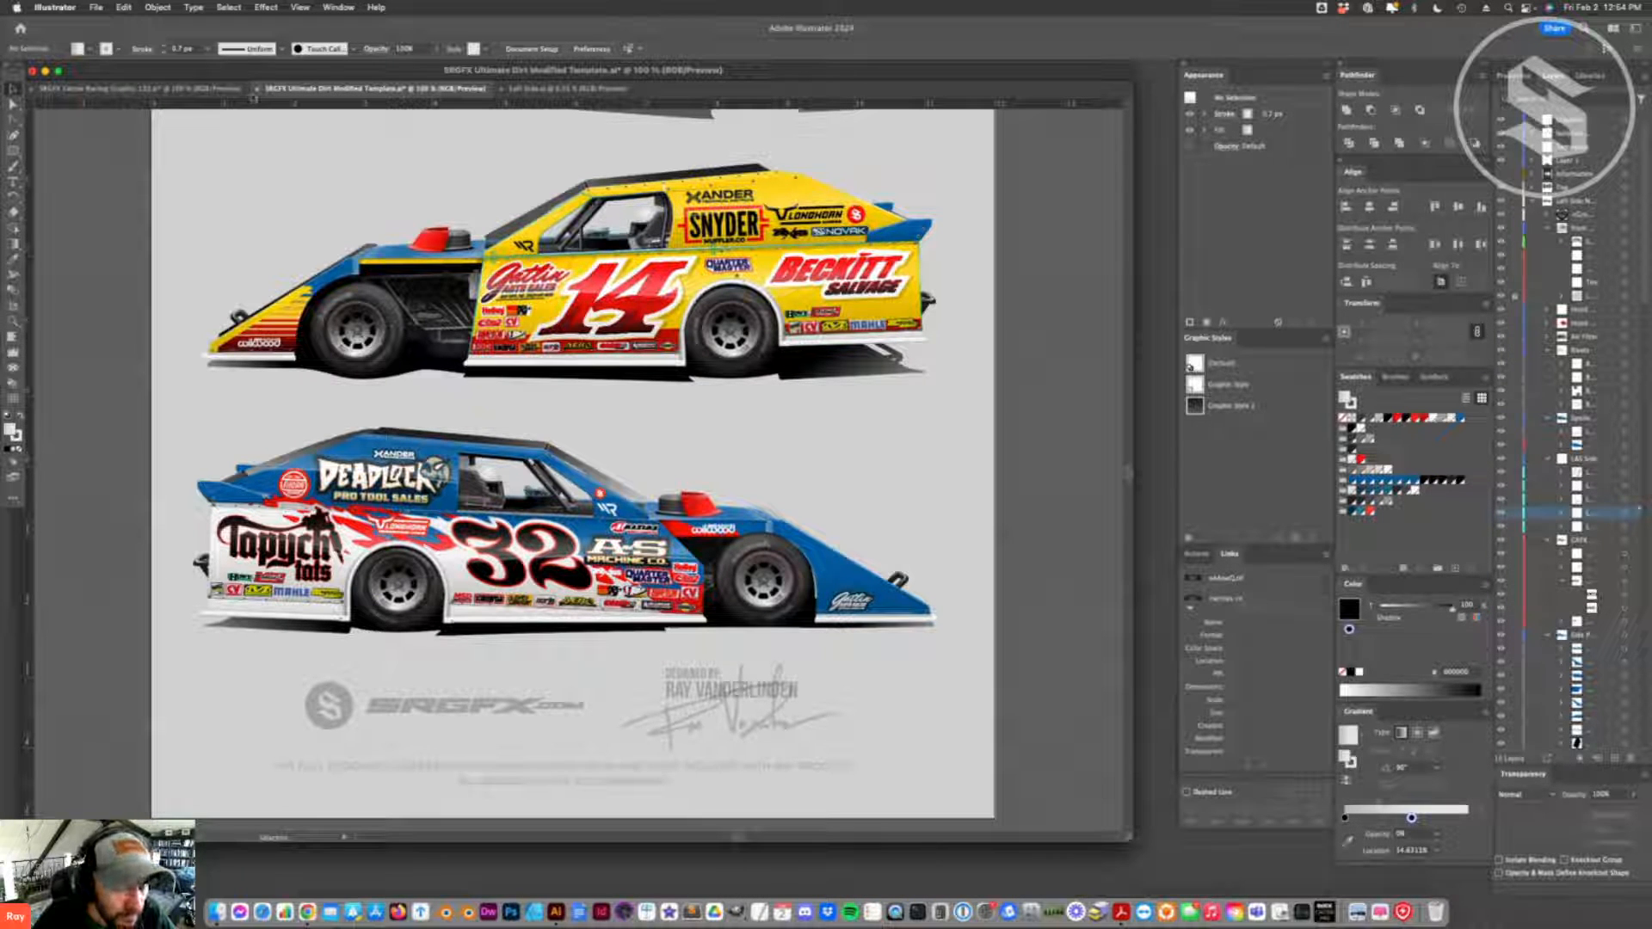
- Return to the Left Side document and recolour the red splash graphic behind the Longhorn logo black
{"action": "left_click", "coordinate": [155, 88]}
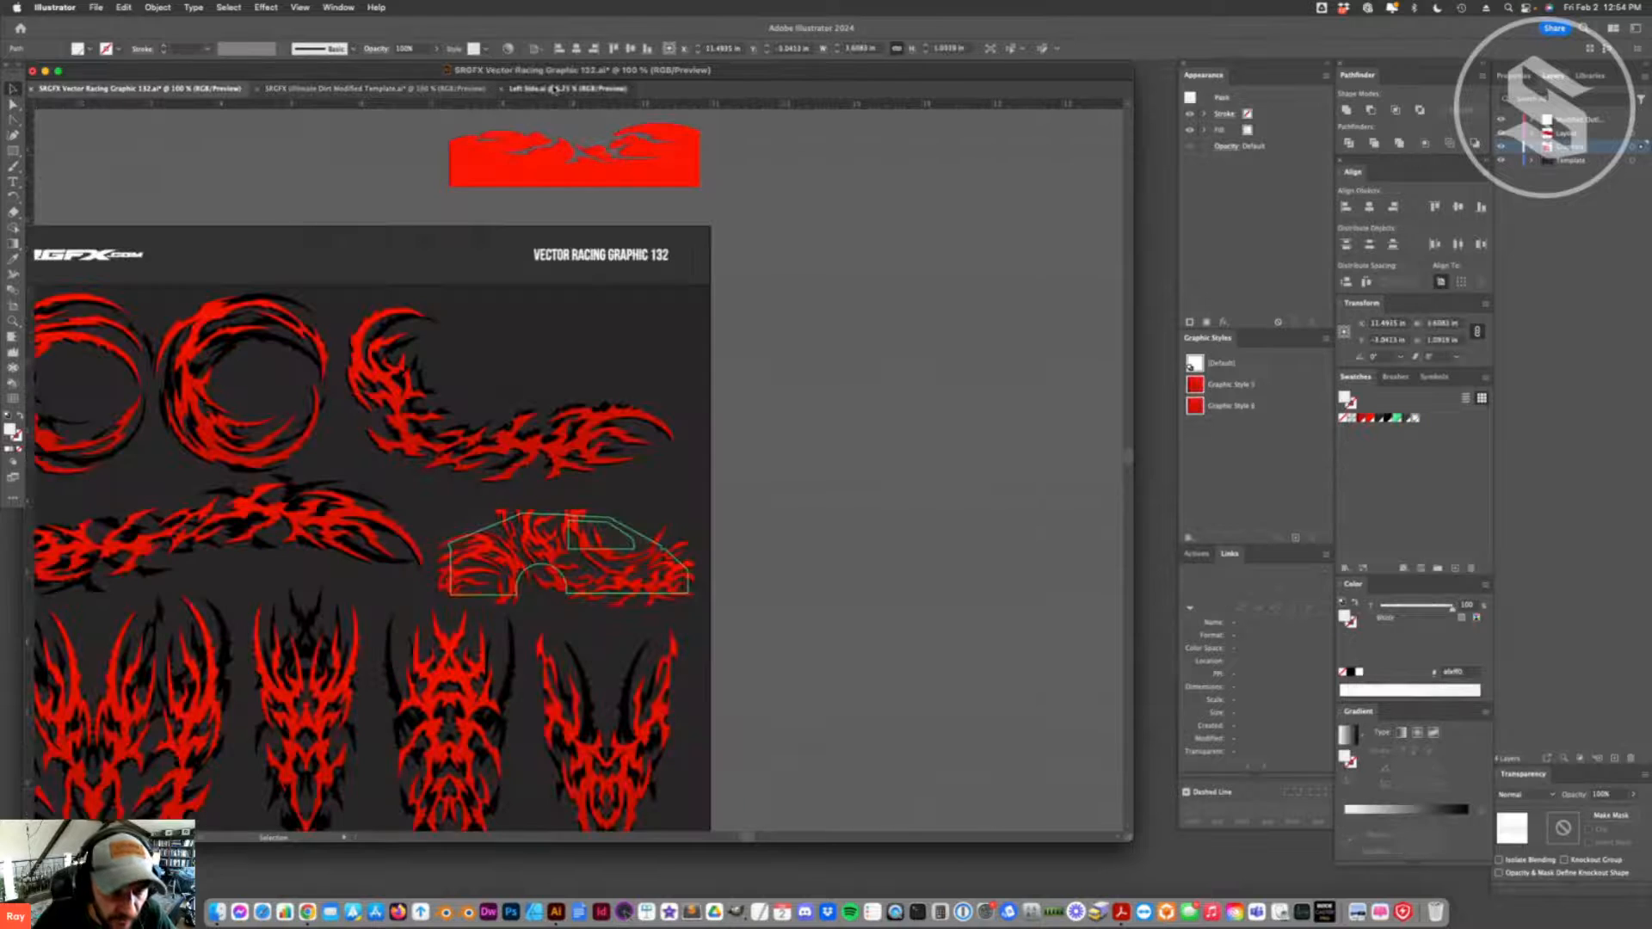
{"action": "left_click", "coordinate": [551, 88]}
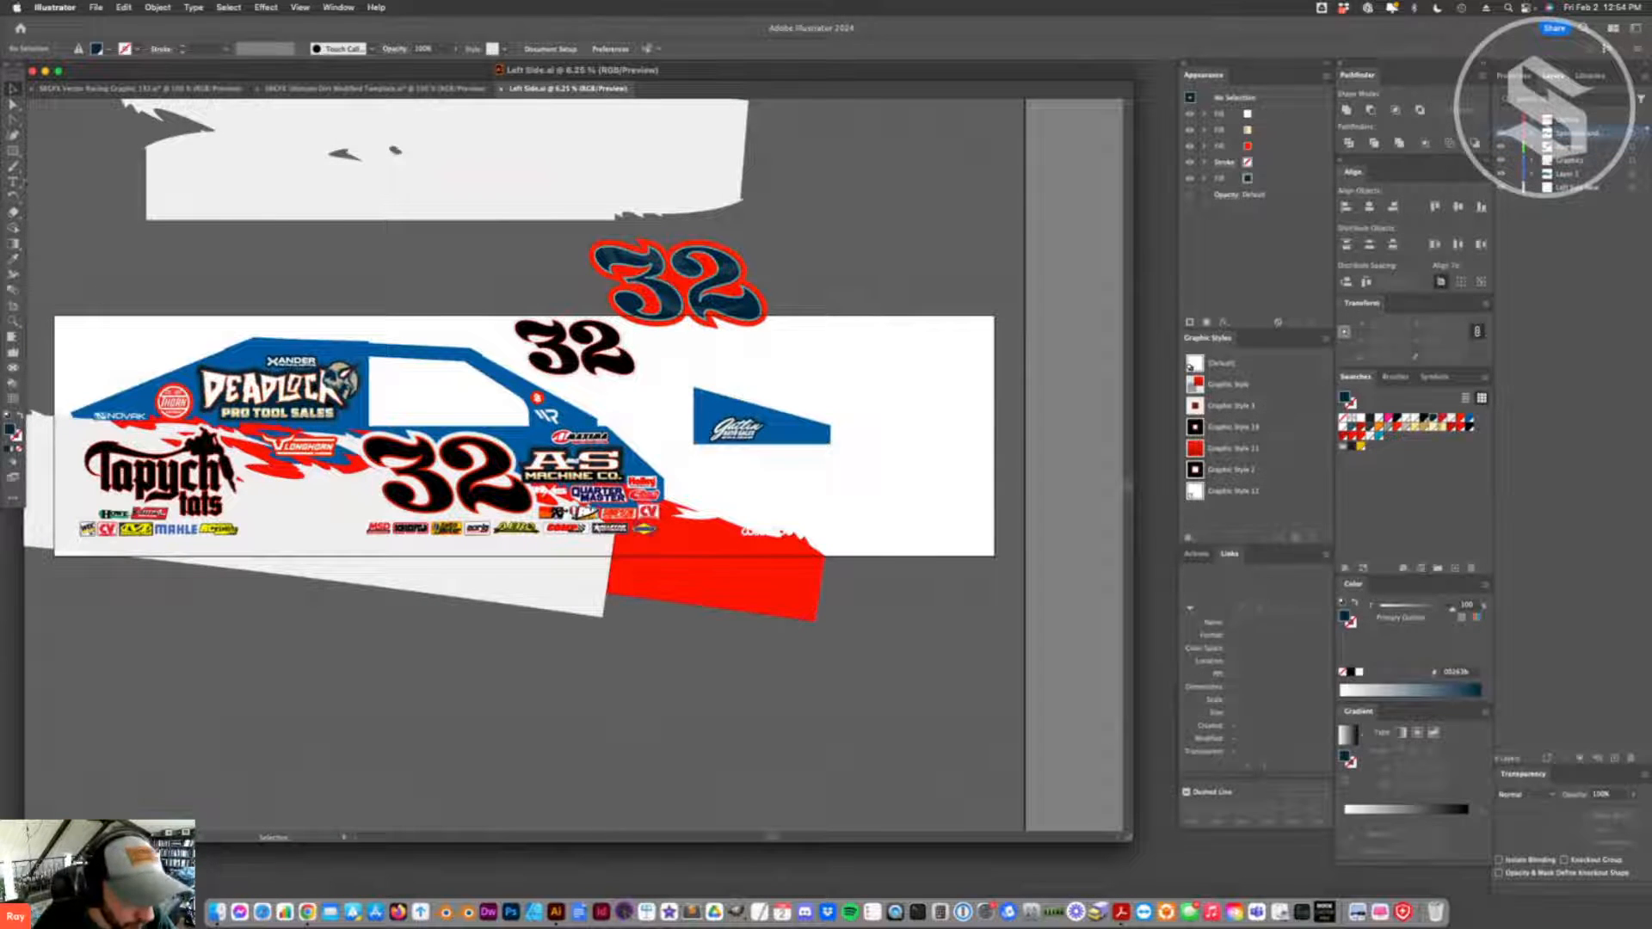
{"action": "left_click", "coordinate": [279, 469]}
{"action": "key", "text": "super+z"}
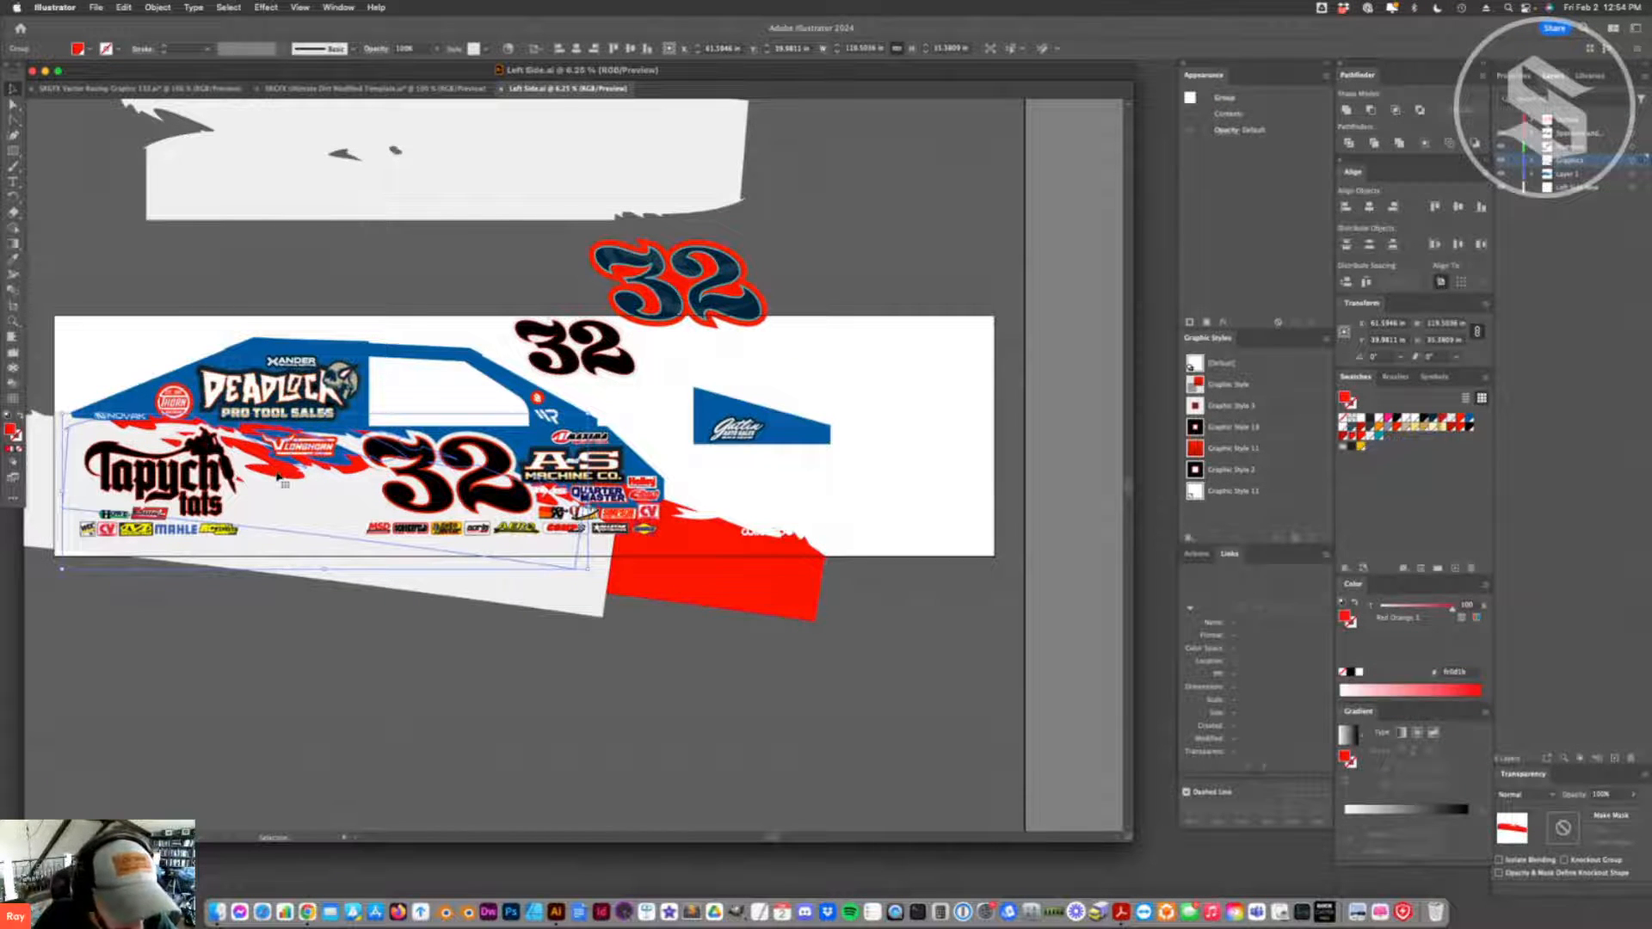
{"action": "left_click", "coordinate": [1416, 419]}
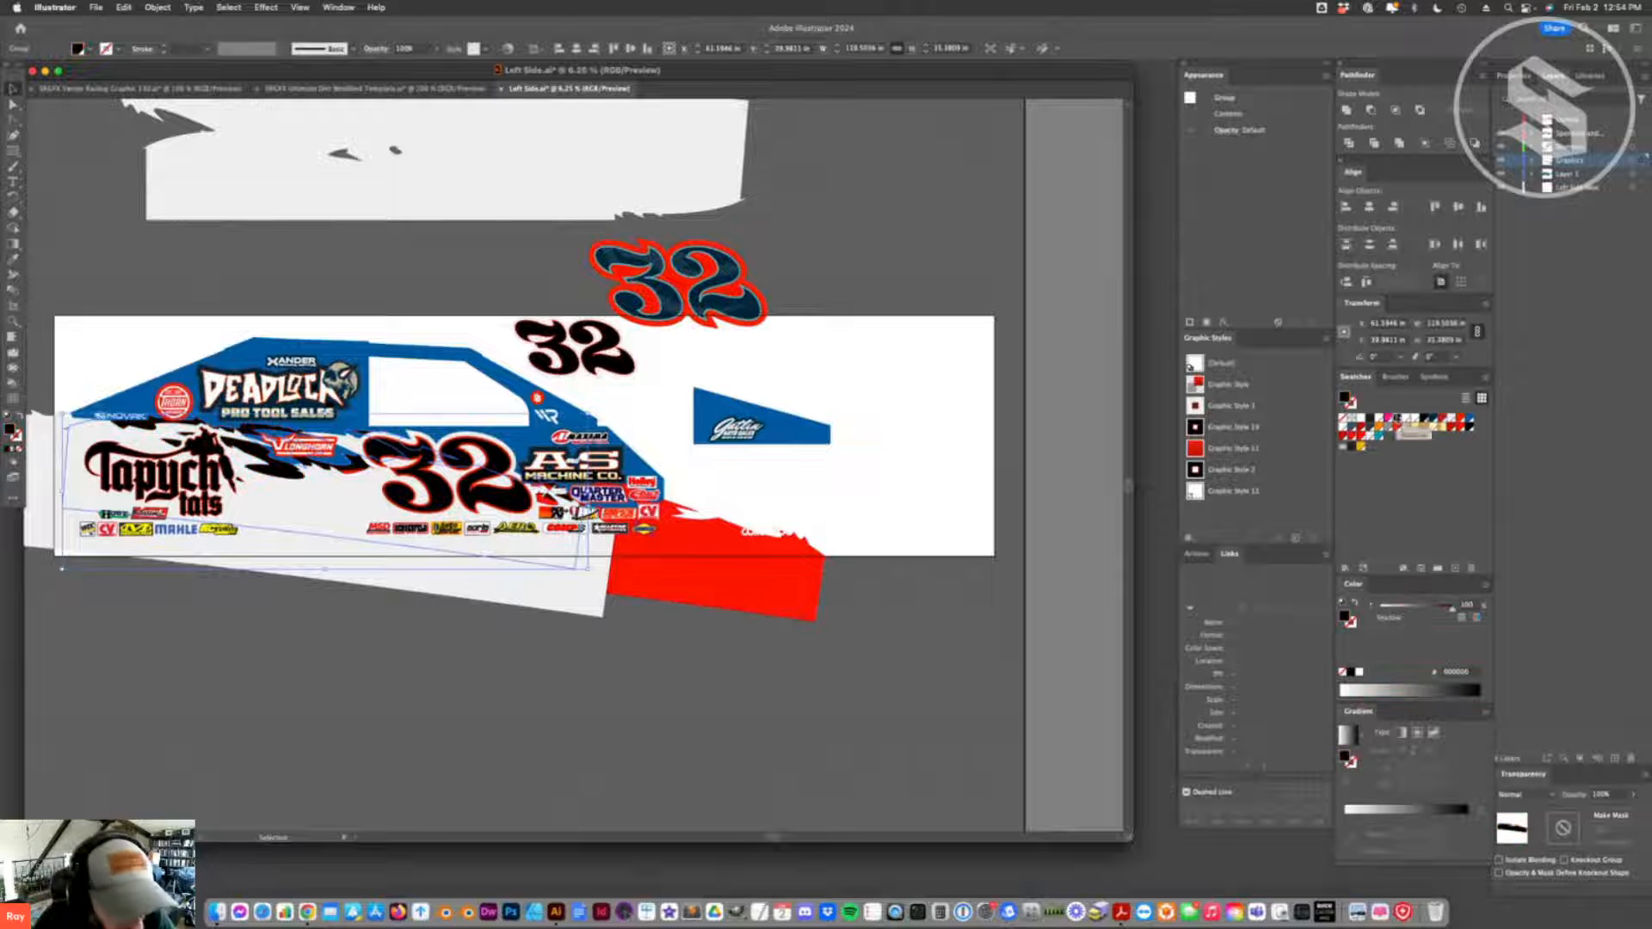
{"action": "left_click", "coordinate": [627, 678]}
- Sample the black splash graphic with the Eyedropper to fill the remaining red splash group near the front
{"action": "left_click", "coordinate": [361, 479]}
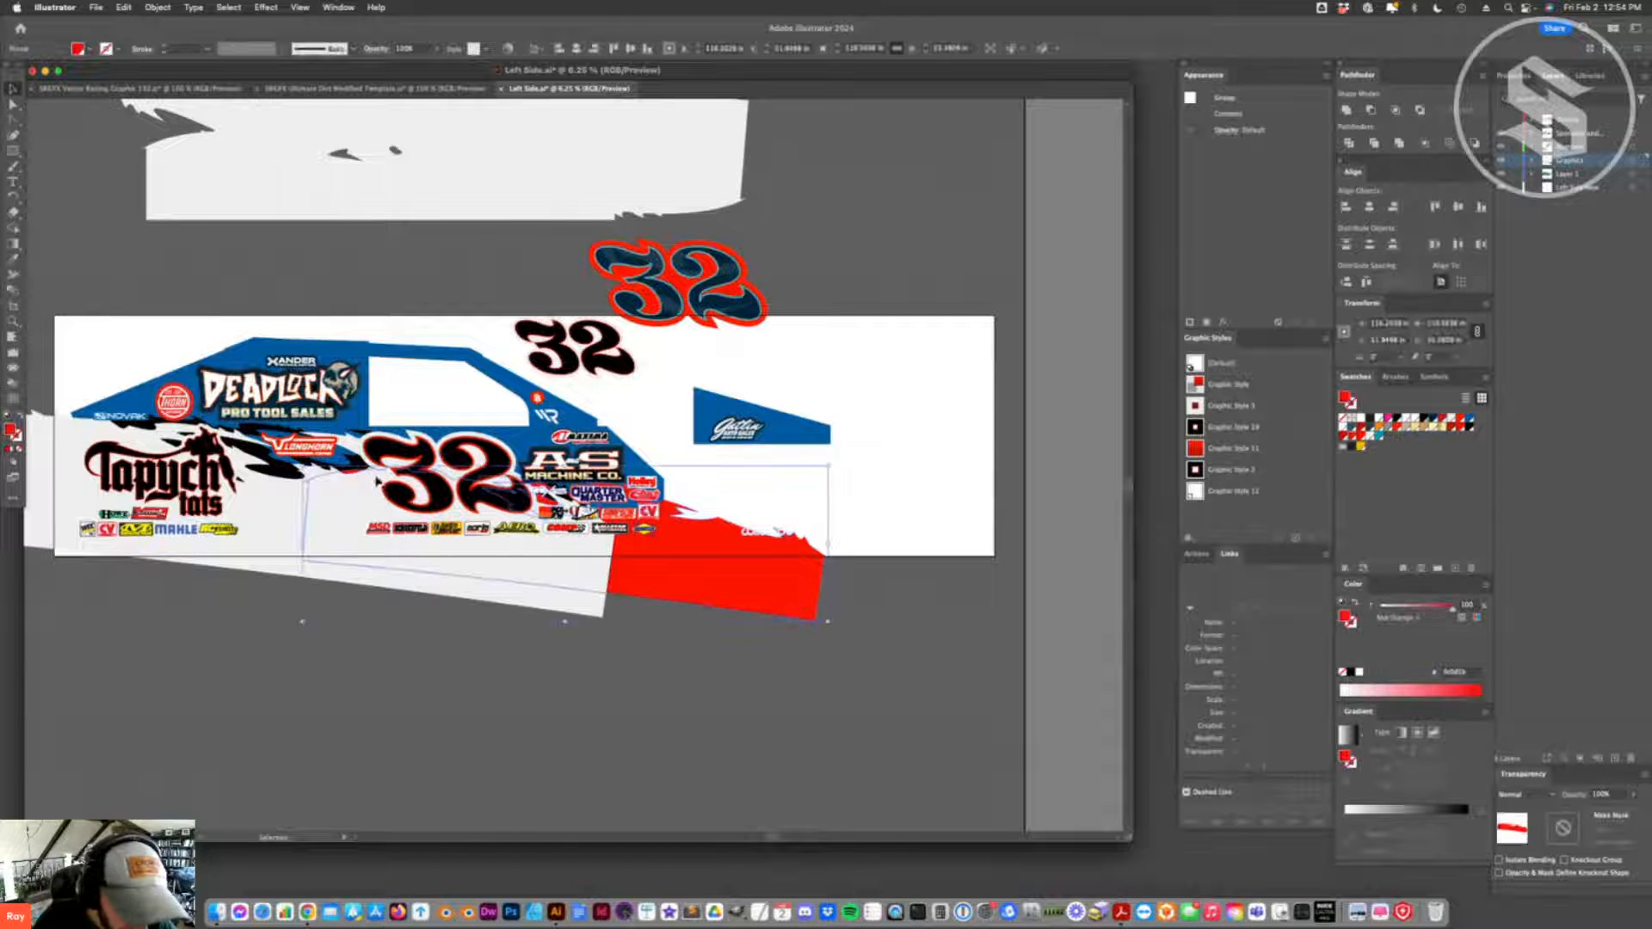
{"action": "key", "text": "i"}
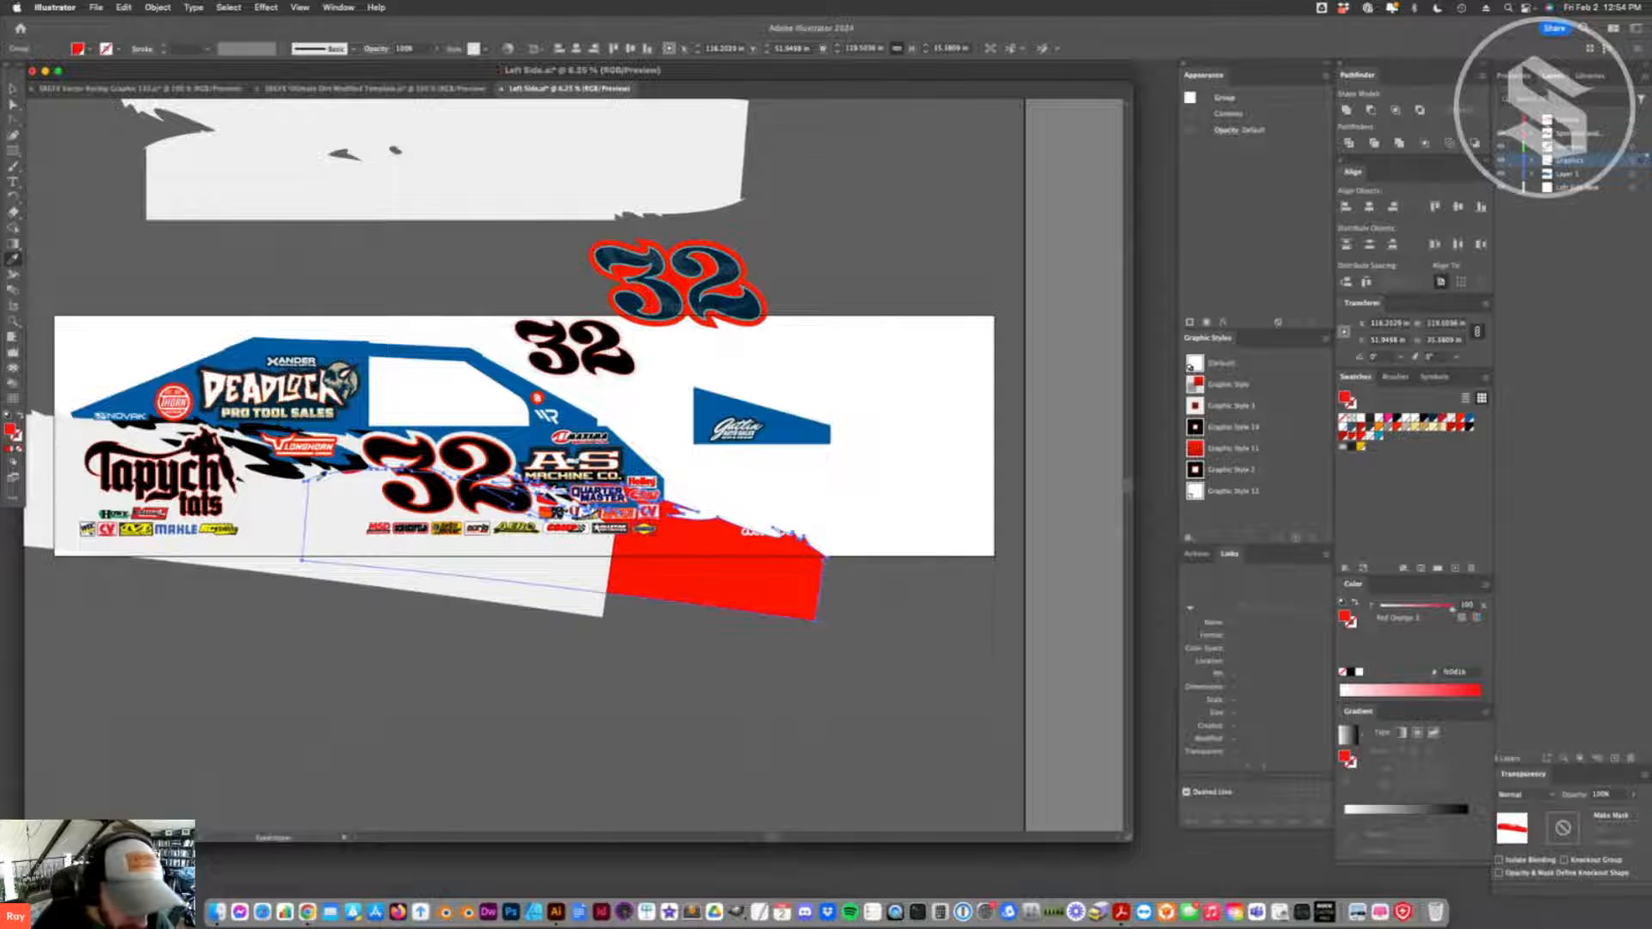
{"action": "left_click", "coordinate": [289, 465]}
{"action": "key", "text": "a"}
{"action": "left_click", "coordinate": [671, 637]}
{"action": "left_click", "coordinate": [676, 583]}
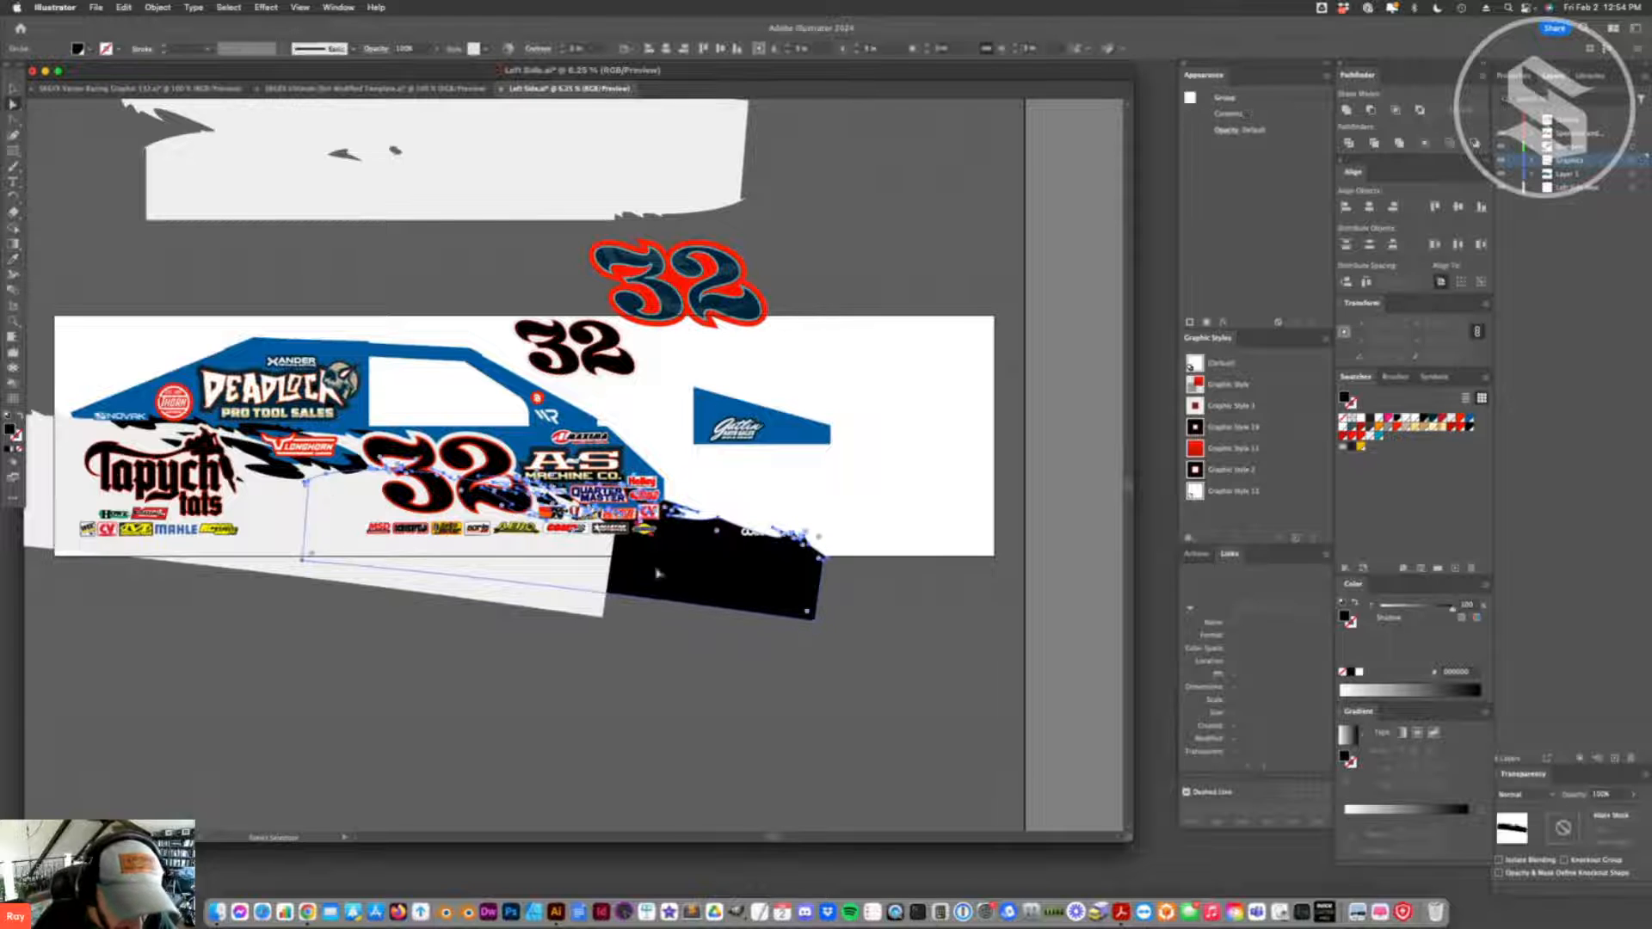
- Recolour the blue main body panel behind the sponsor logos to dark charcoal gray
{"action": "left_click", "coordinate": [282, 472], "text": "shift"}
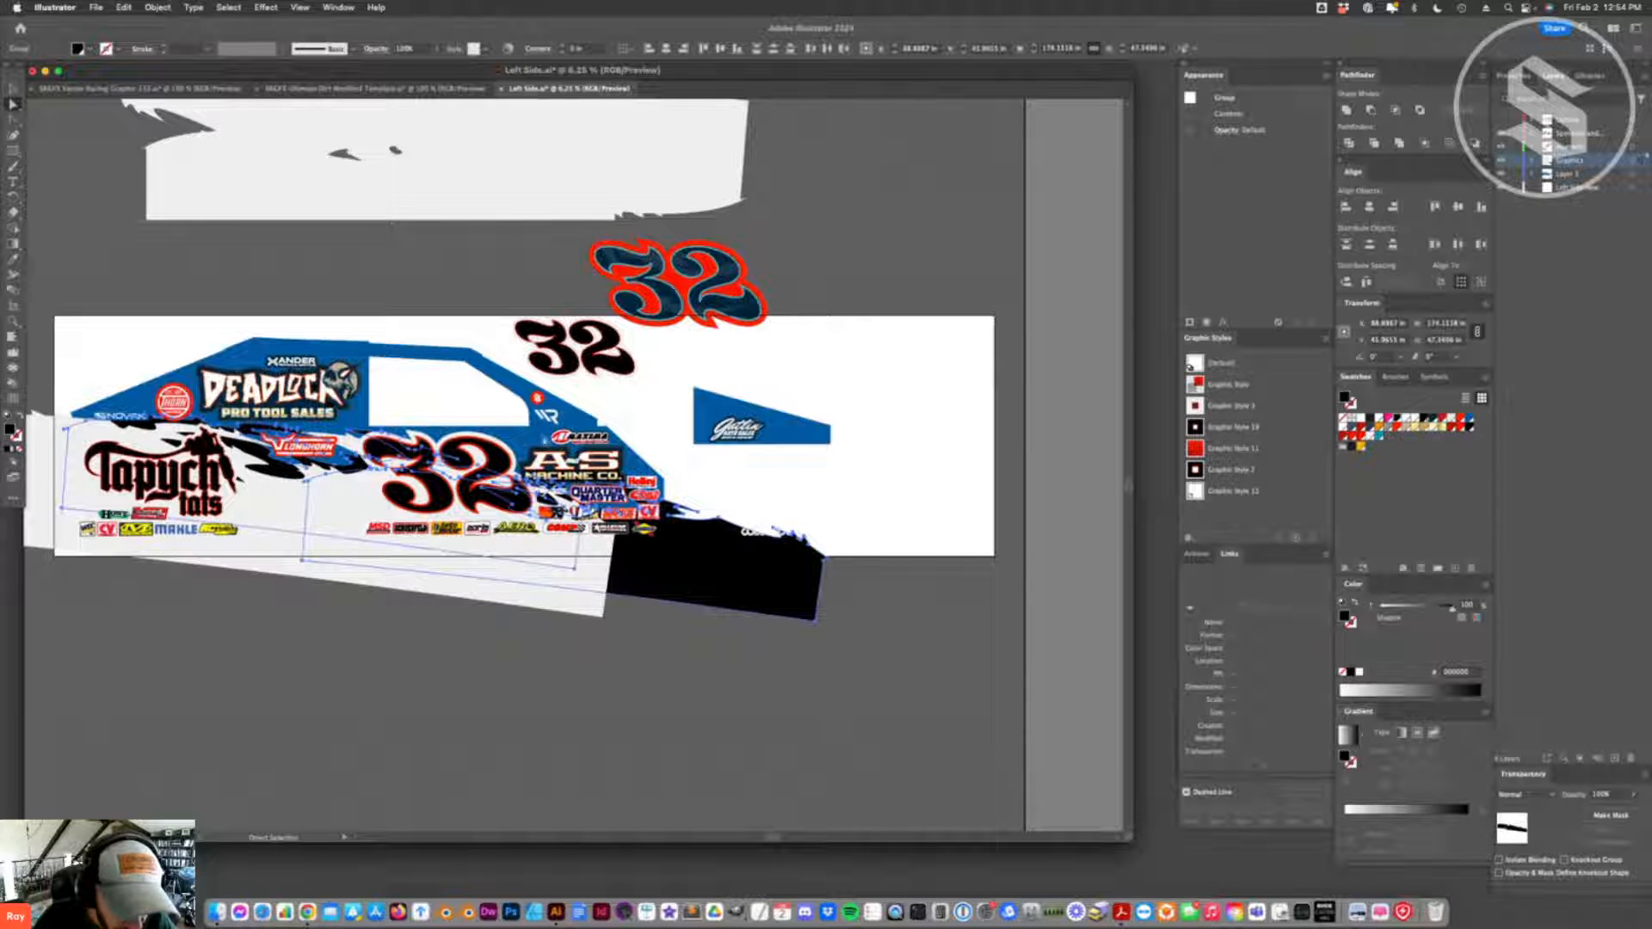
{"action": "left_click", "coordinate": [548, 438]}
{"action": "left_click", "coordinate": [513, 384], "text": "shift"}
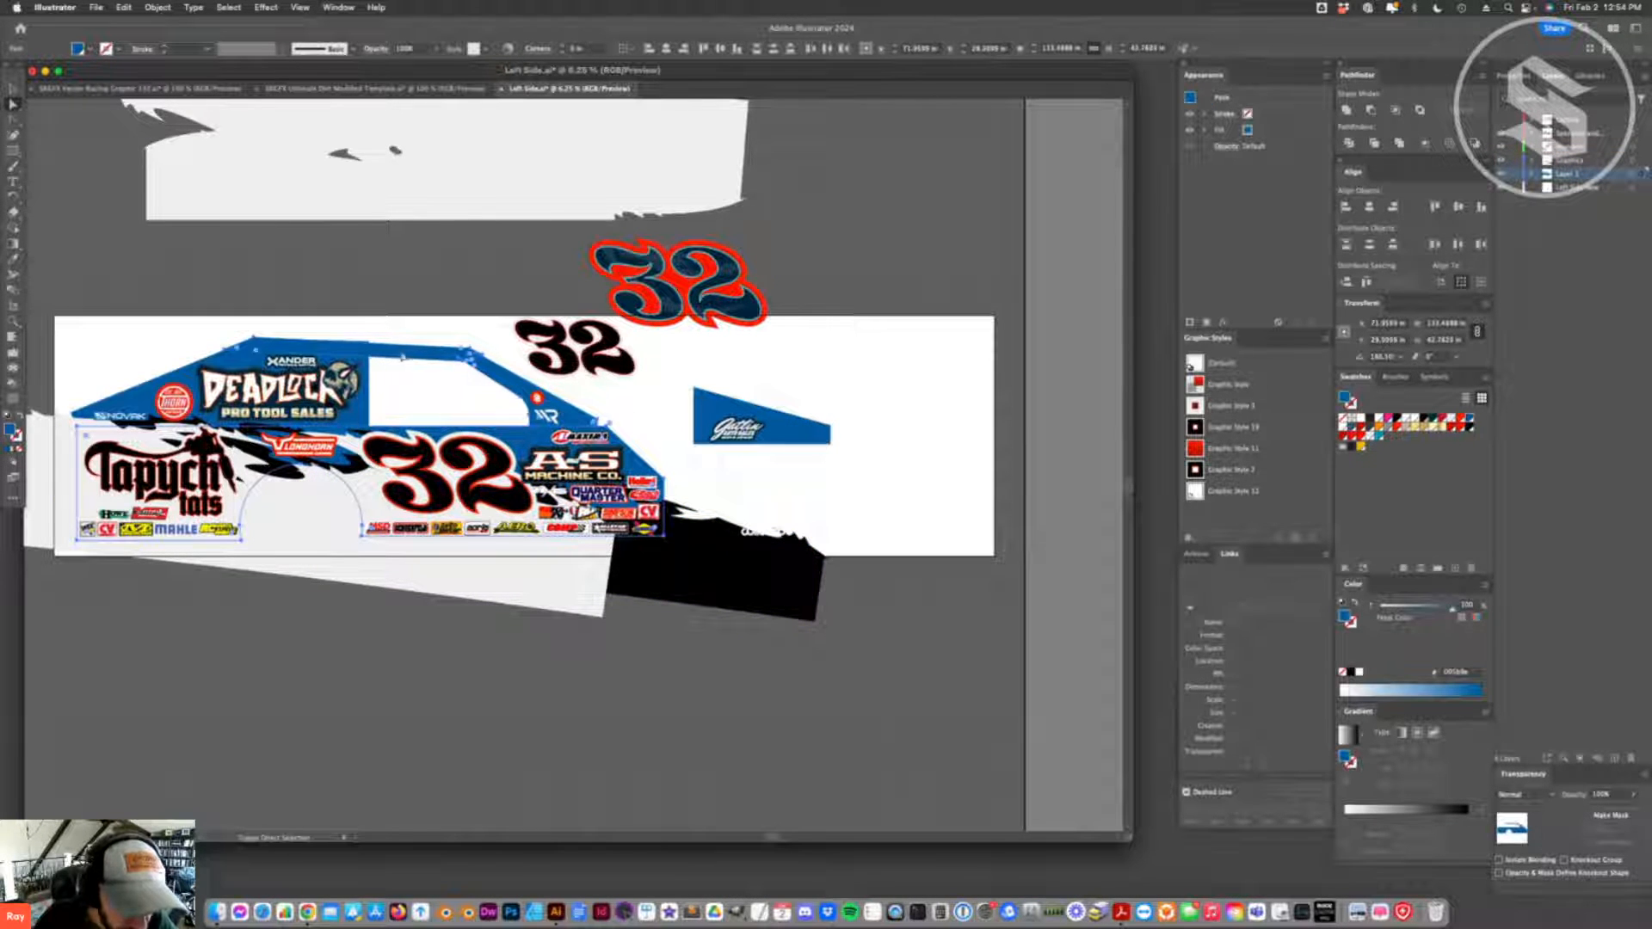
{"action": "left_click", "coordinate": [1386, 429]}
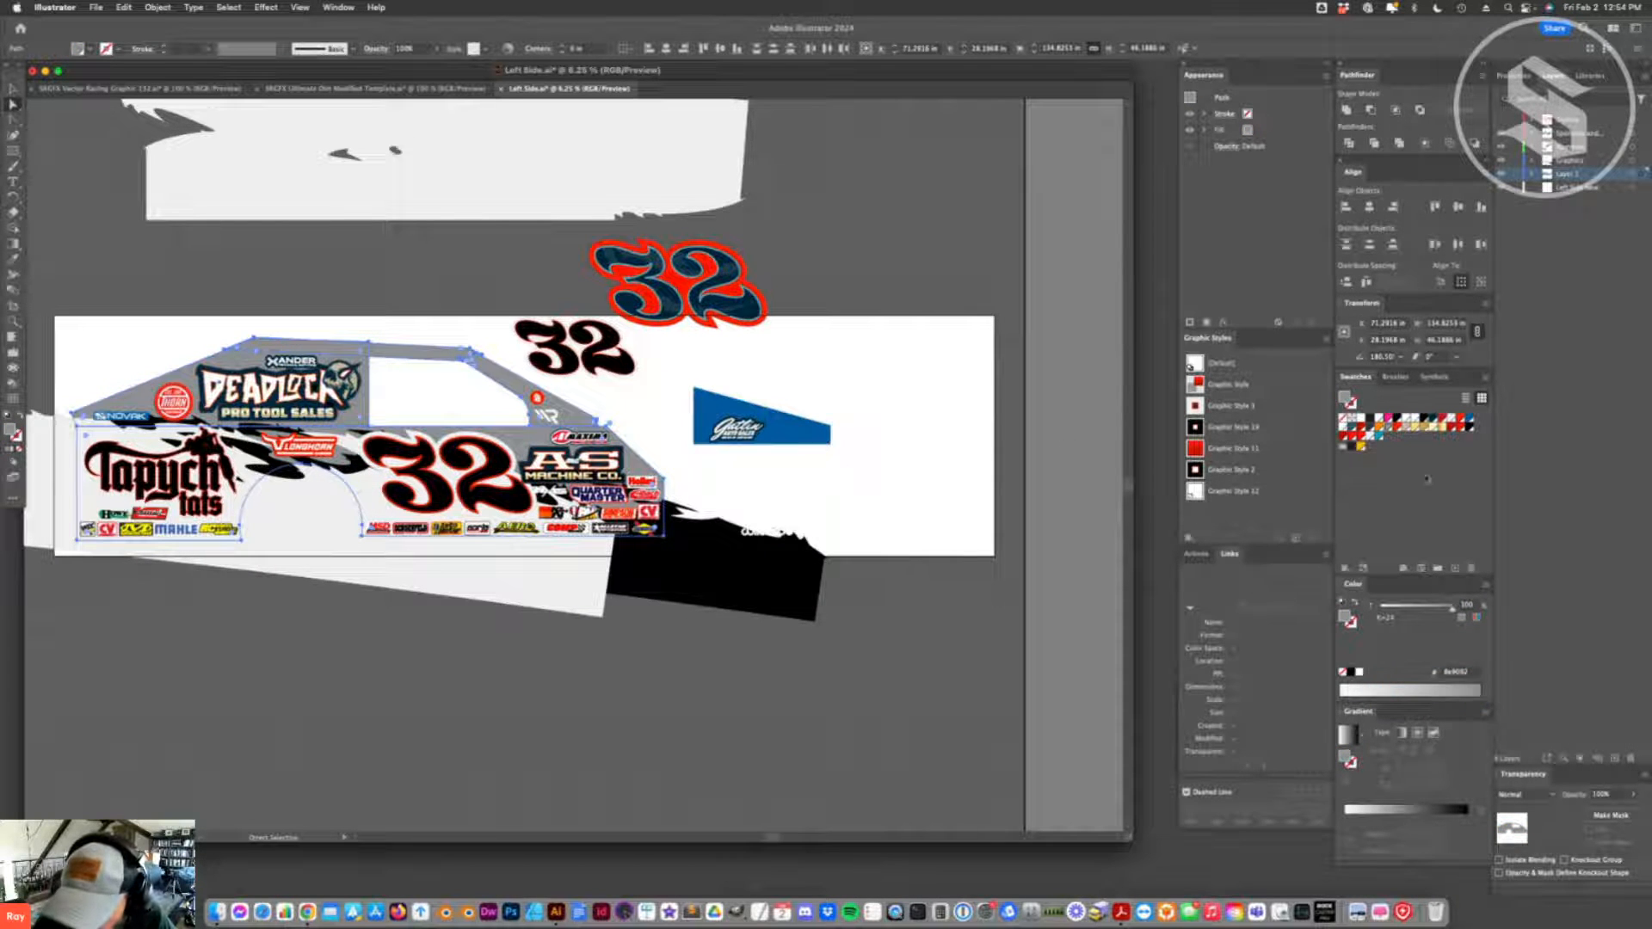
{"action": "left_click", "coordinate": [1371, 427]}
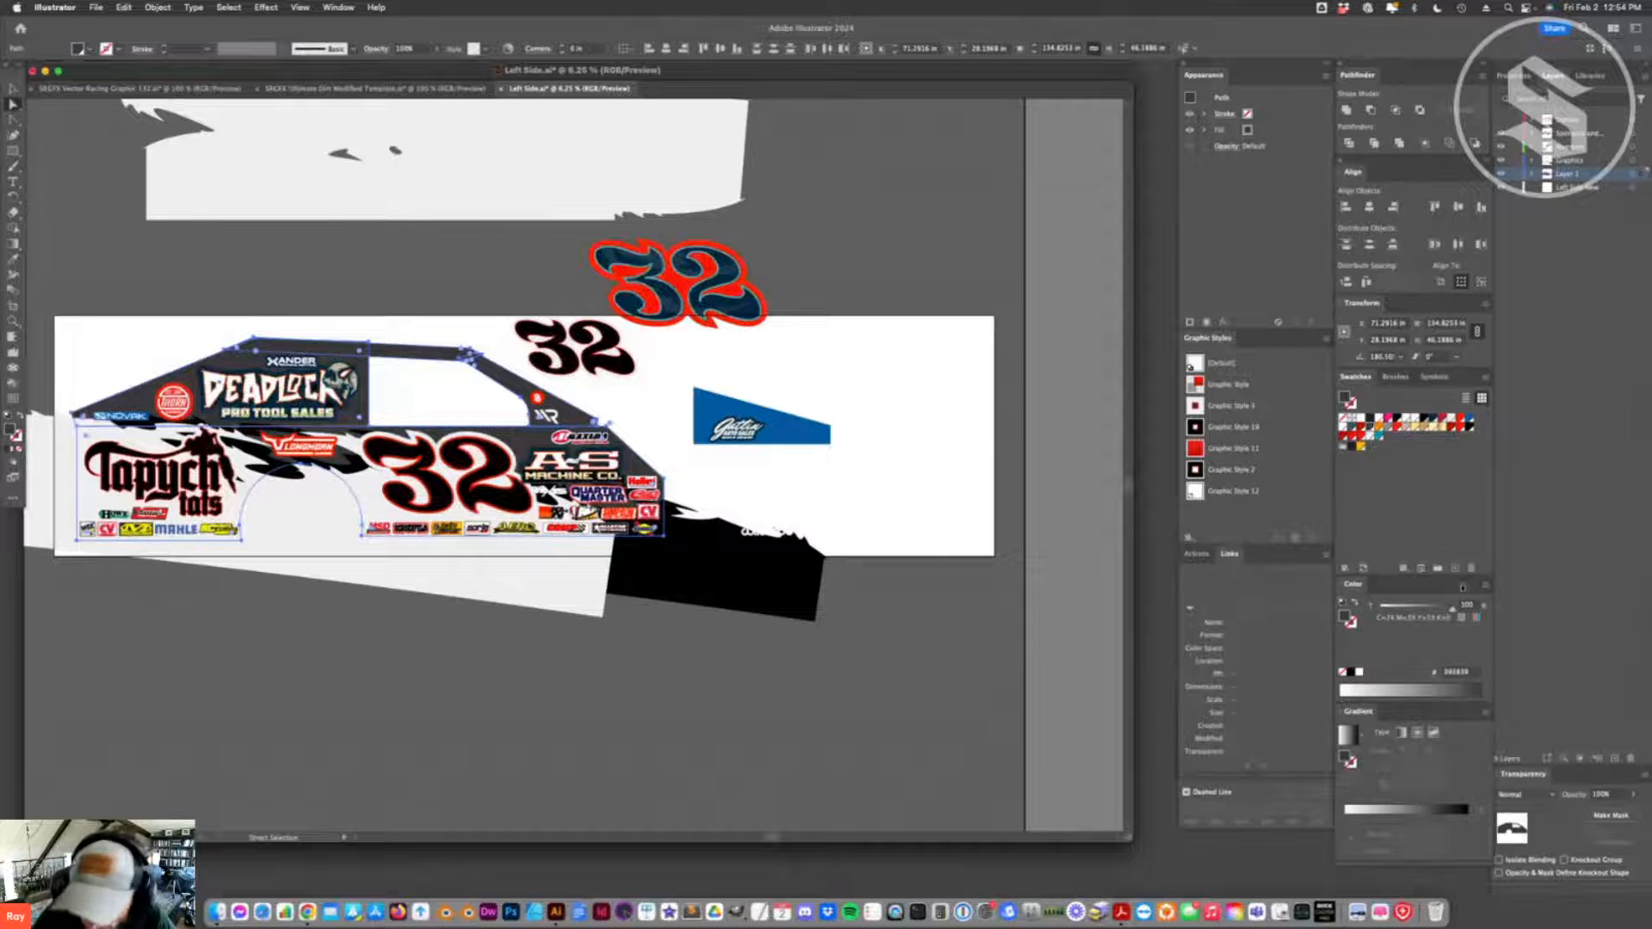
- Lighten the main body panel to medium gray and recolour the black splash group behind the sponsor logos red
{"action": "left_click_drag", "start_coordinate": [1453, 607], "coordinate": [1427, 607]}
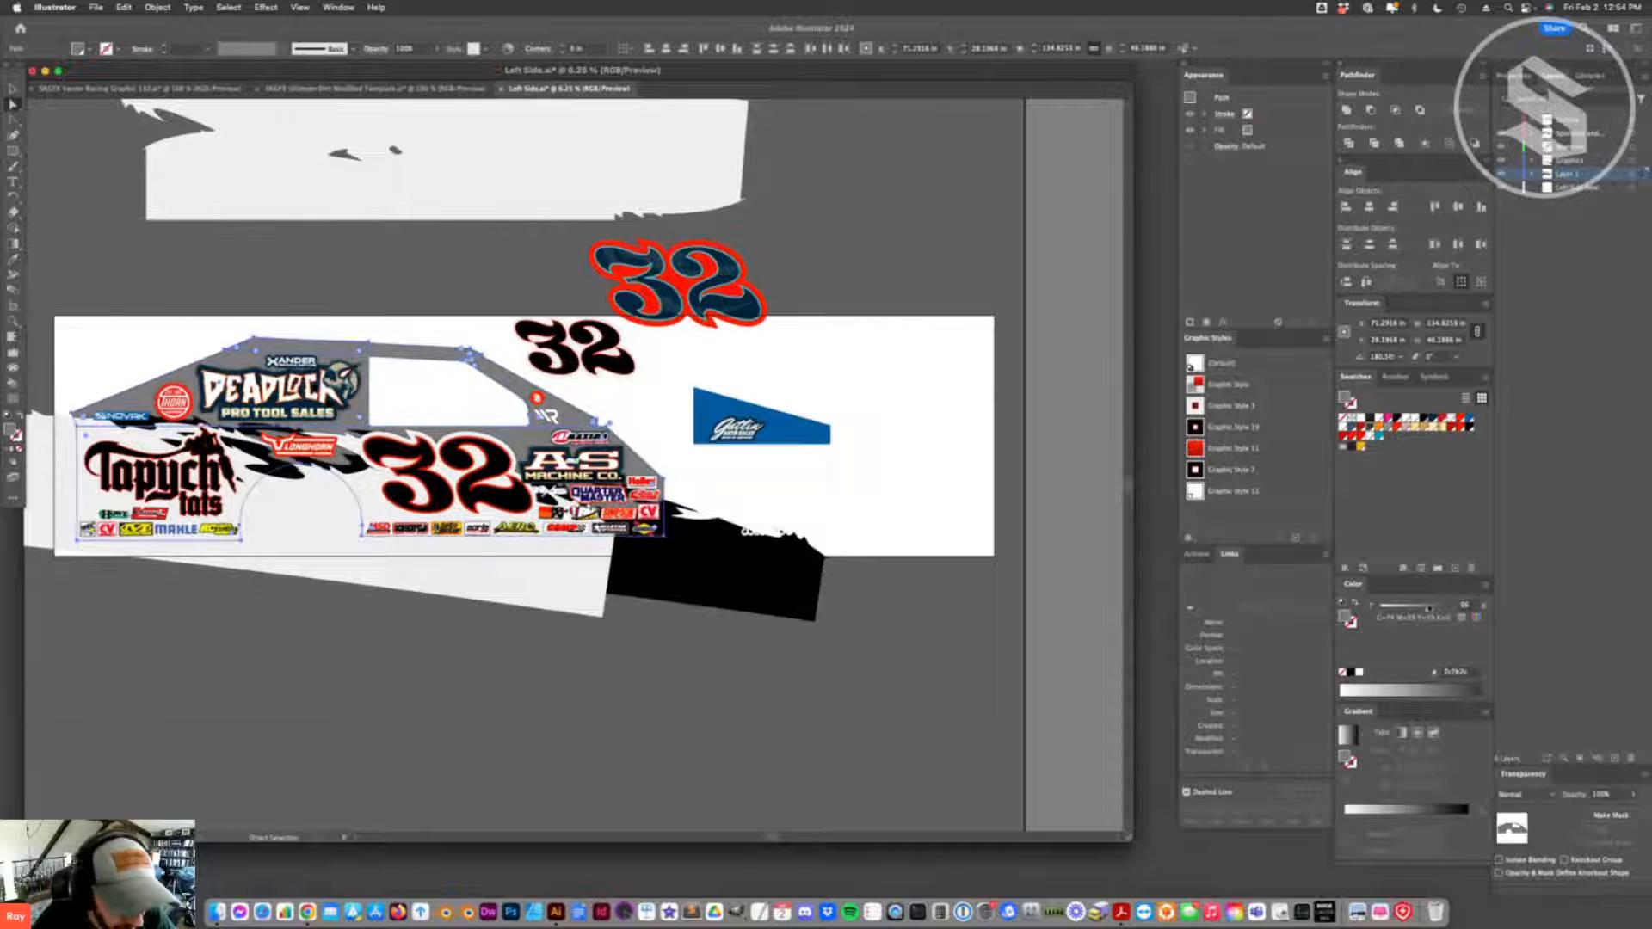
{"action": "left_click", "coordinate": [548, 697]}
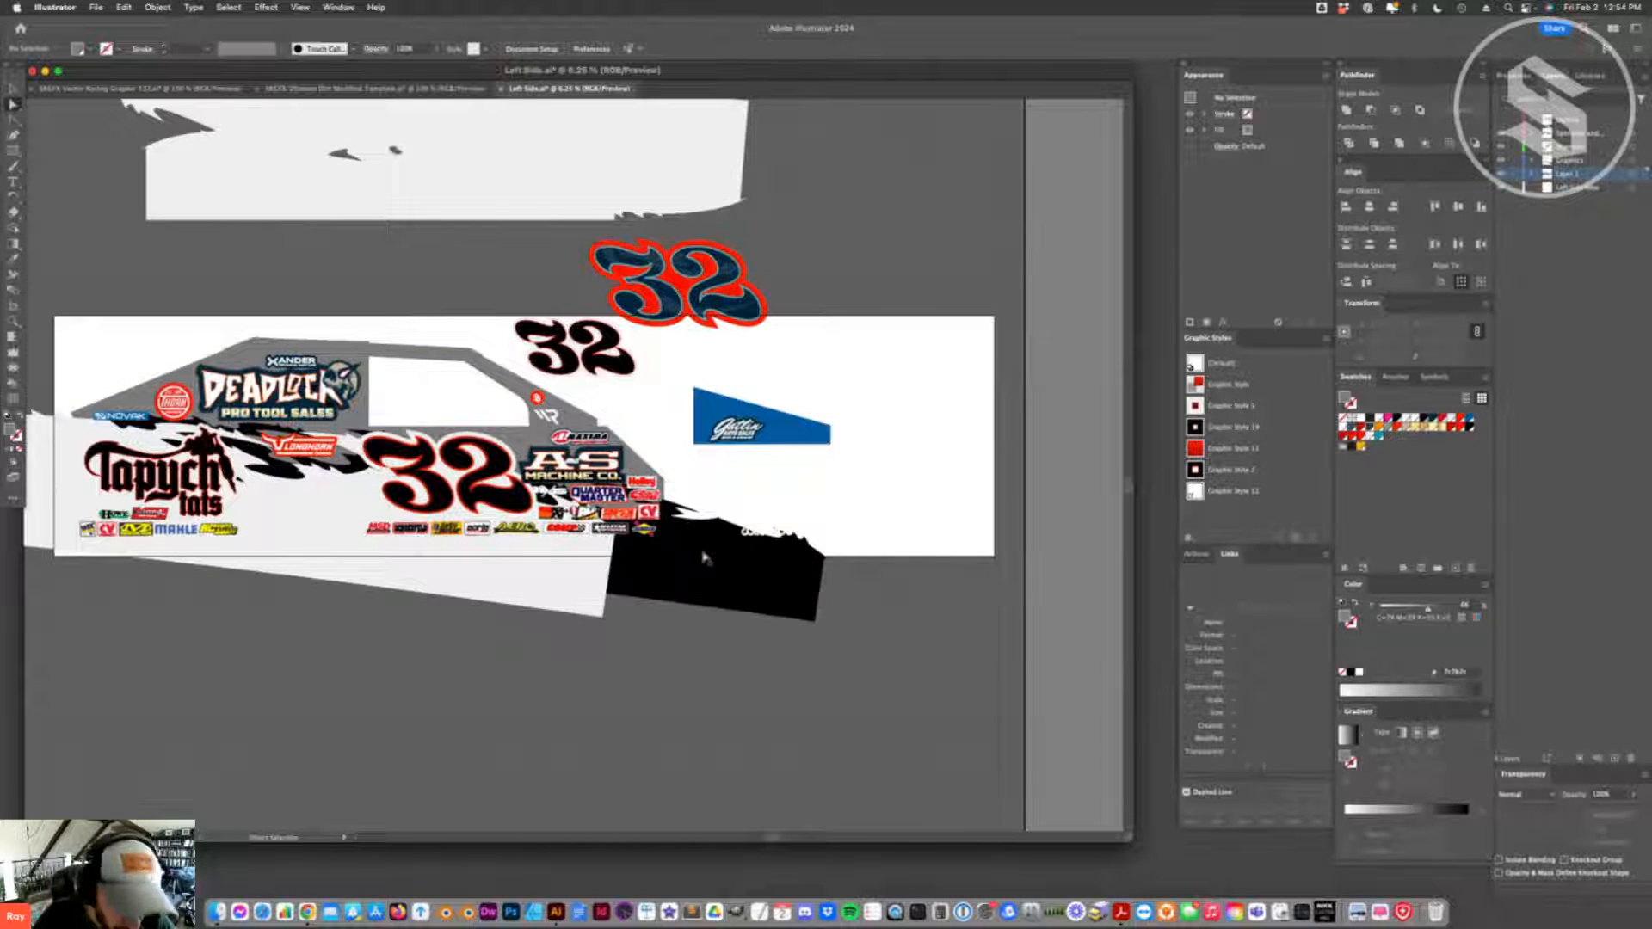
{"action": "left_click", "coordinate": [679, 572]}
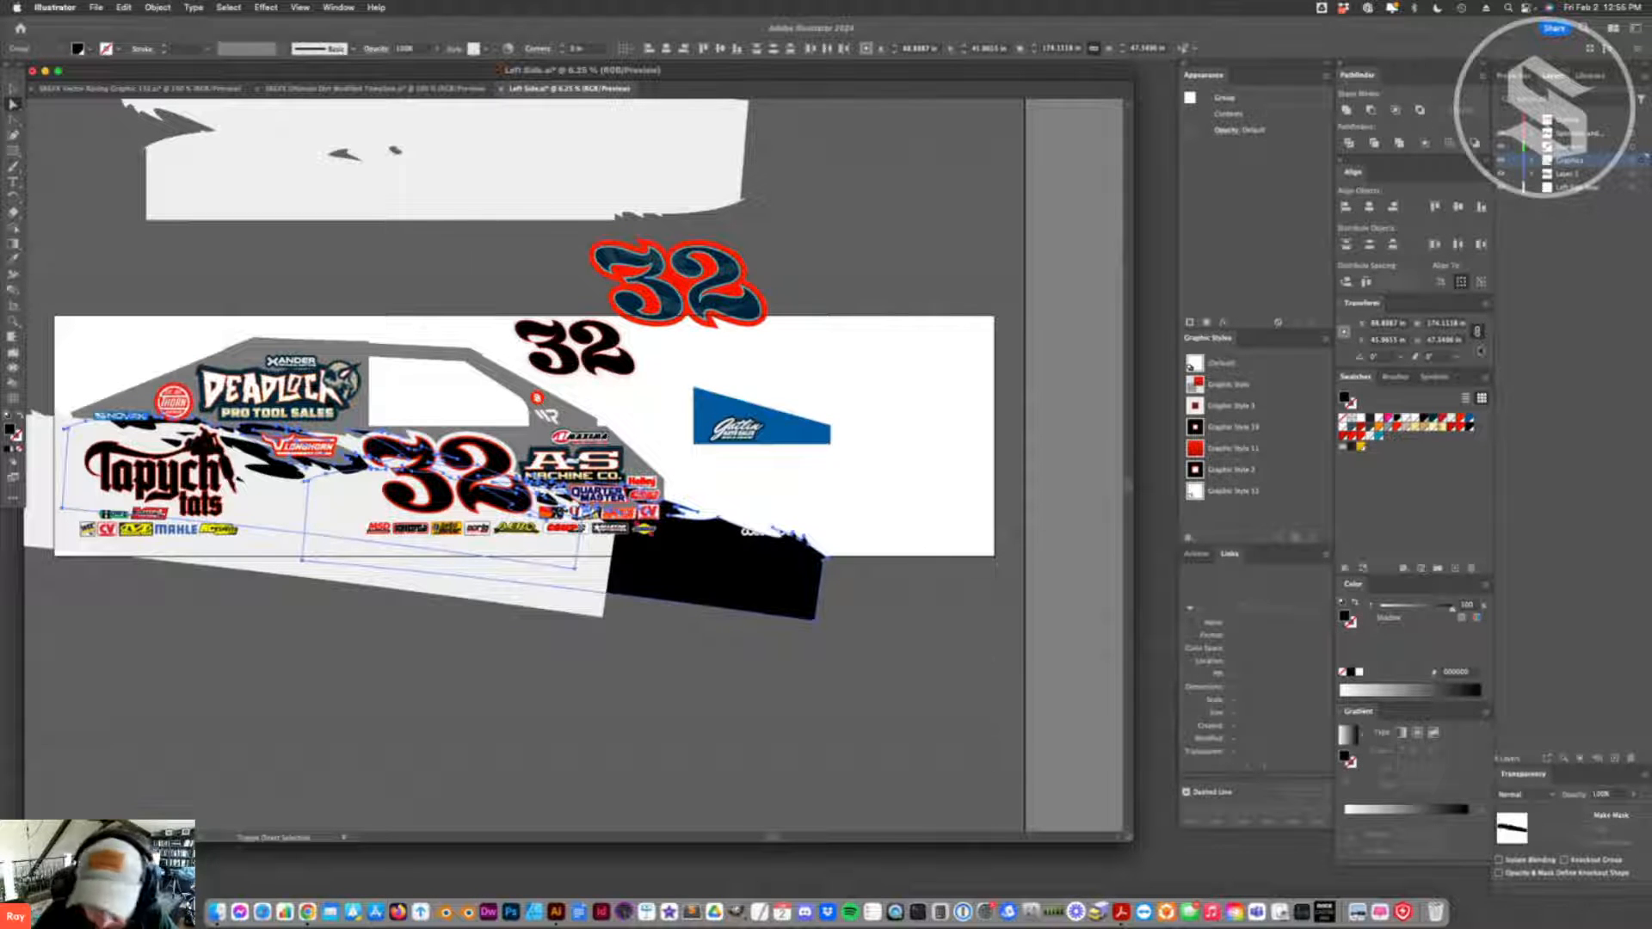
{"action": "left_click", "coordinate": [1397, 436]}
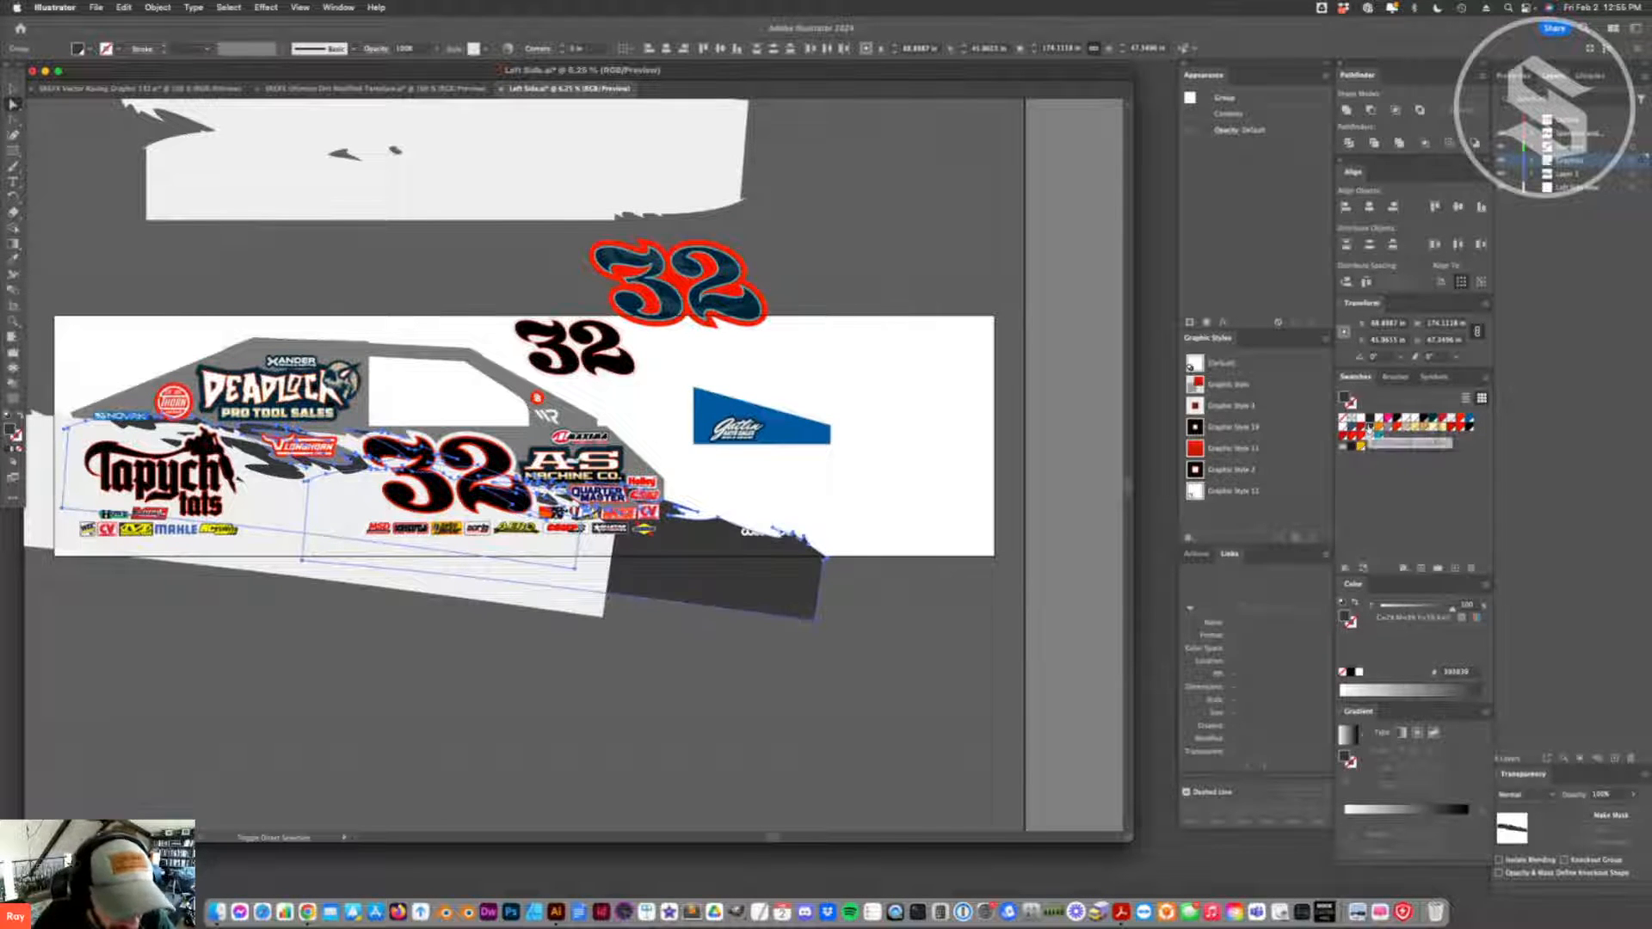
{"action": "left_click", "coordinate": [1398, 428]}
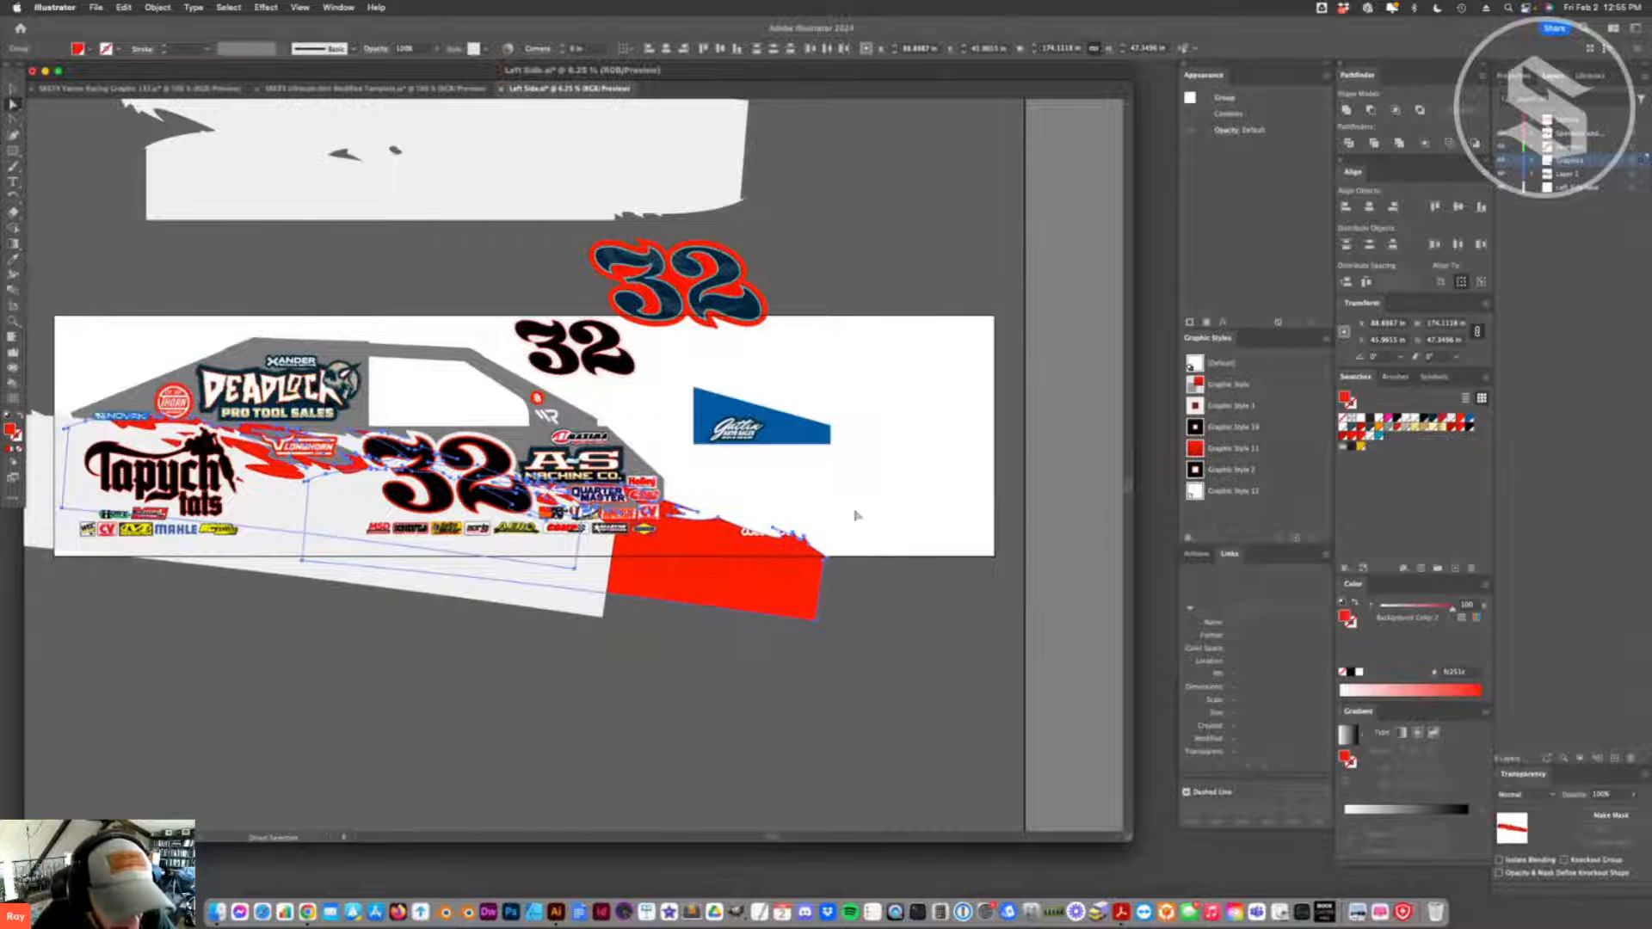
{"action": "left_click", "coordinate": [747, 653]}
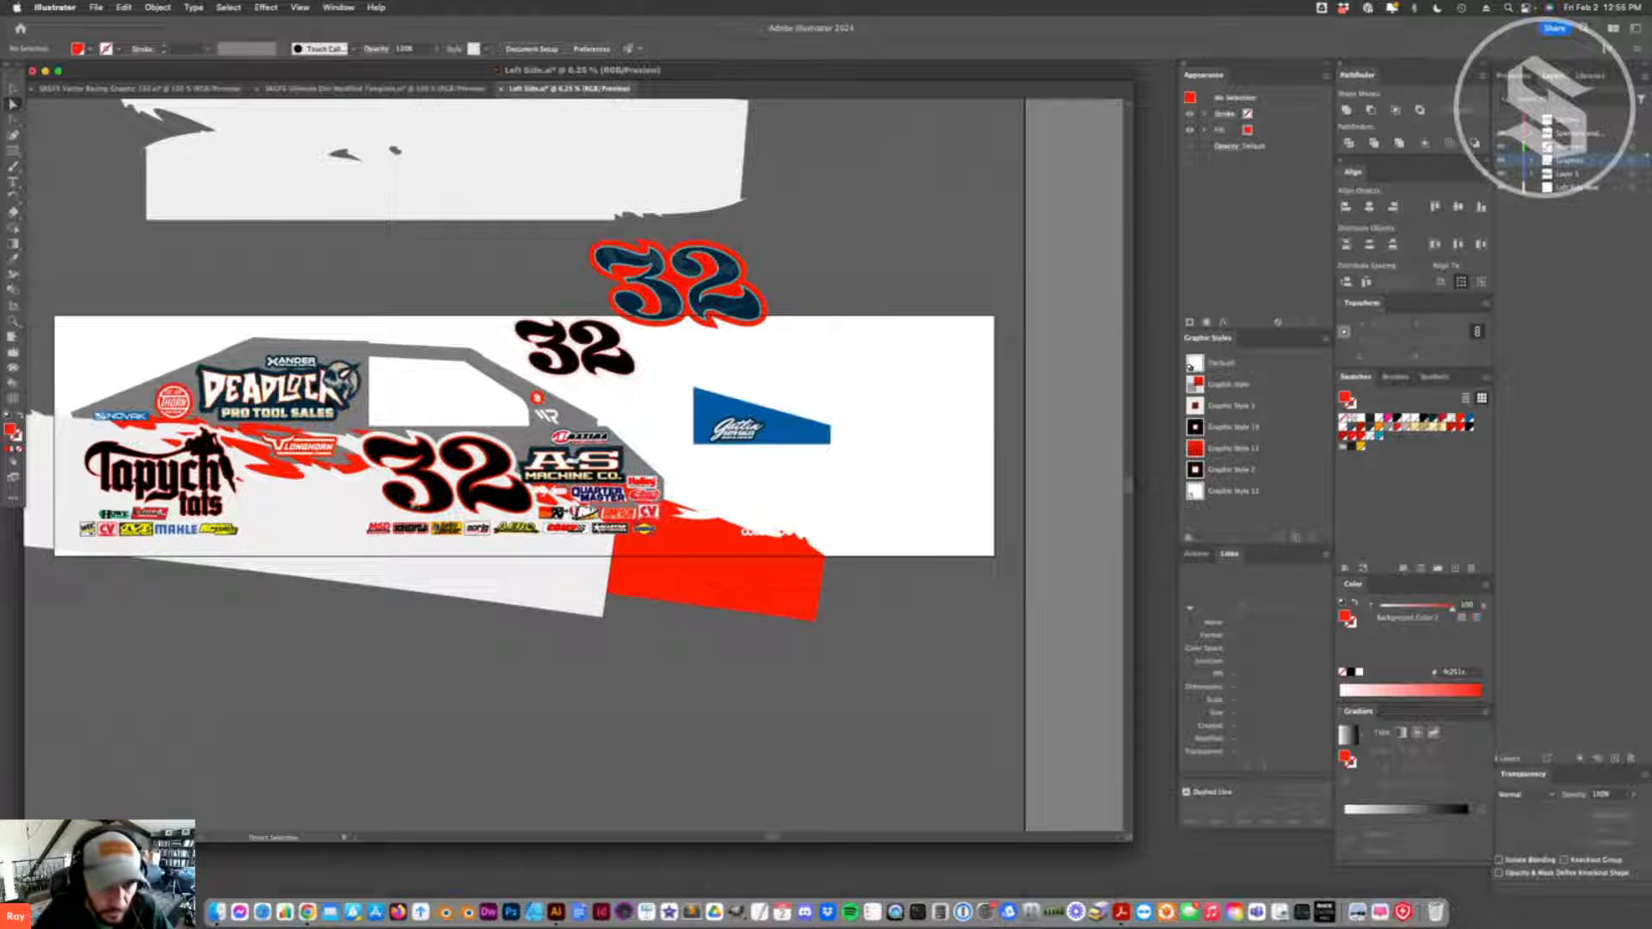
- Undo the recent recolouring until the body panel is blue and the splash group is black again
{"action": "key", "text": "super+z"}
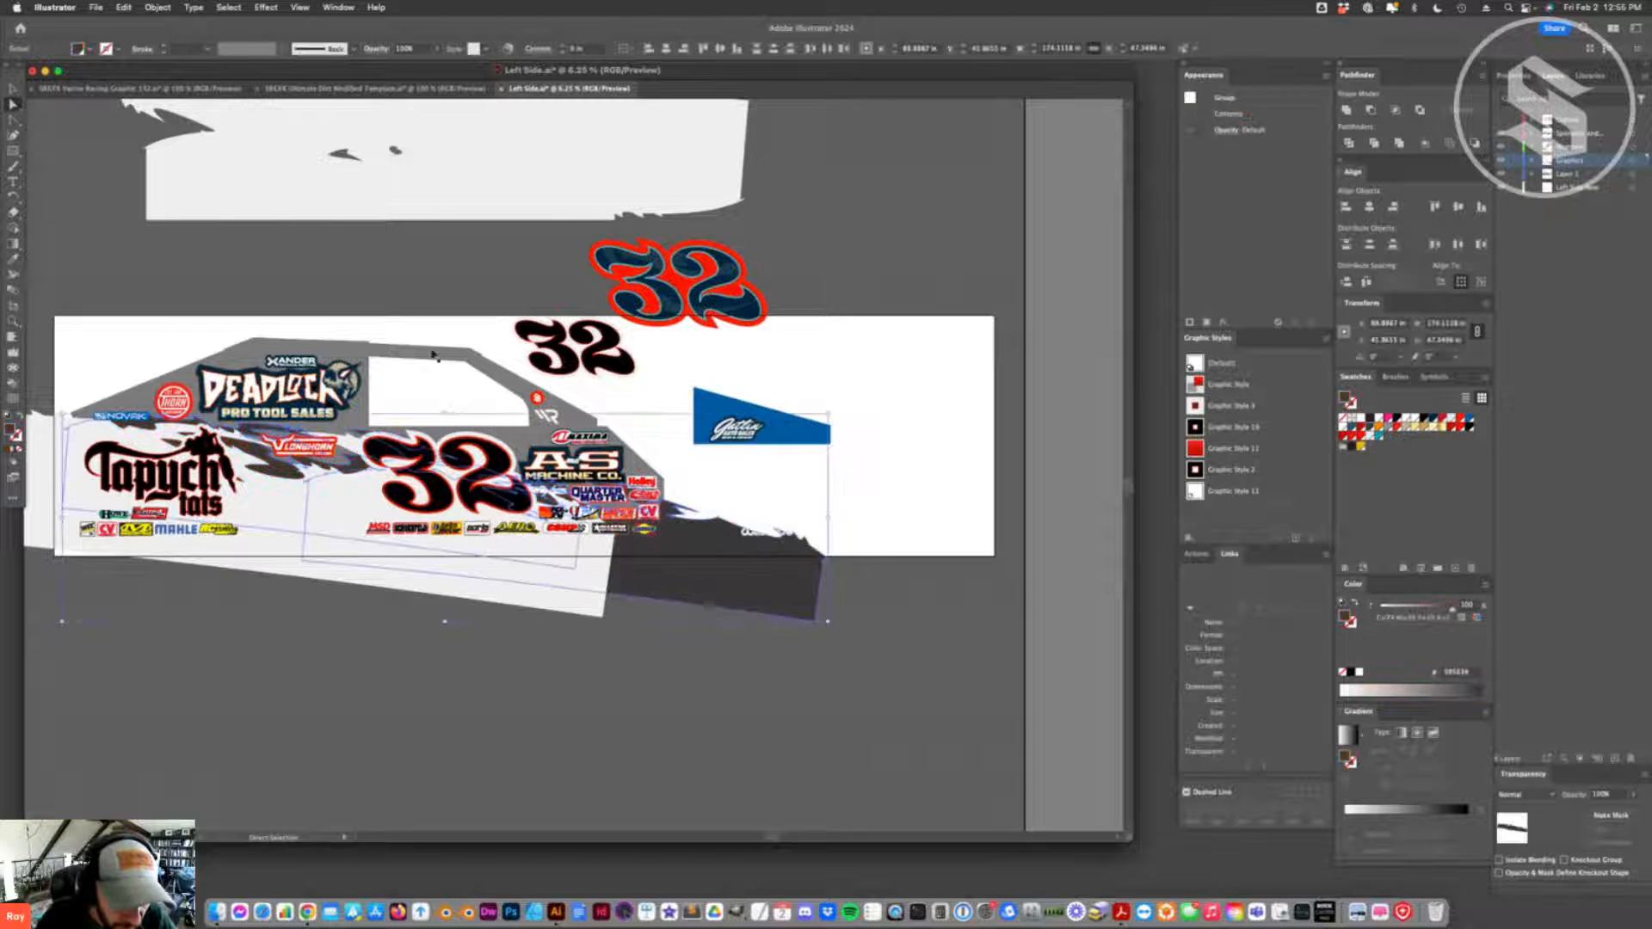
{"action": "key", "text": "super+z"}
{"action": "left_click", "coordinate": [440, 350], "text": "super"}
{"action": "key", "text": "super+z"}
{"action": "key", "text": "super+z"}
{"action": "key", "text": "super+z"}
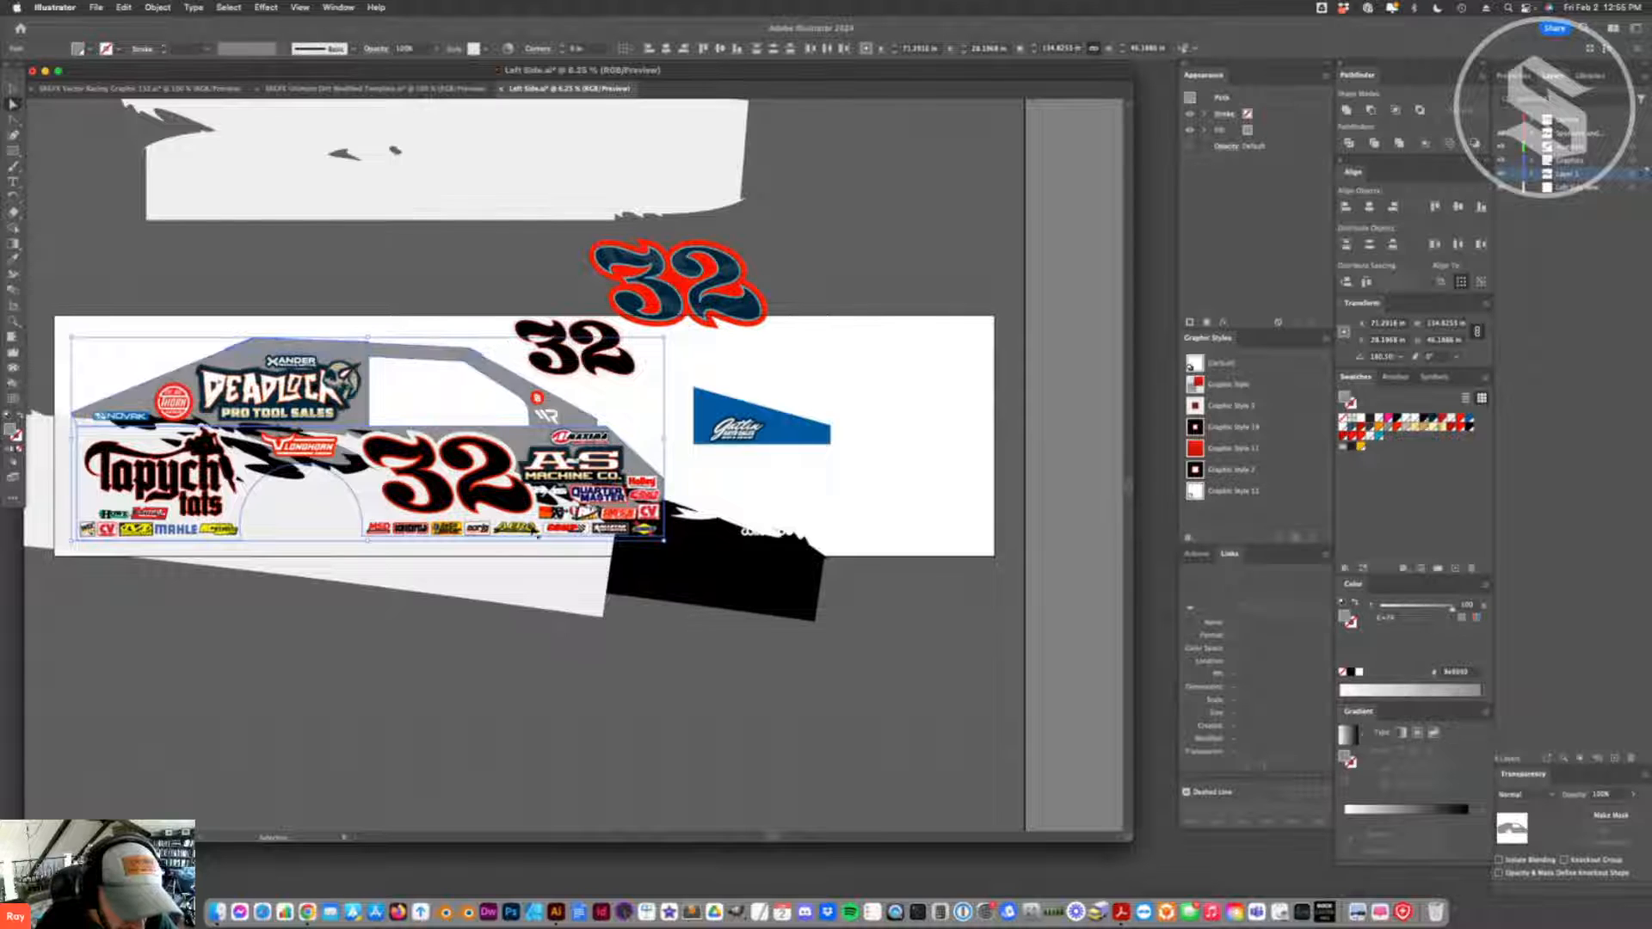
- Move the smaller off-white splash shape to an open spot just above the artboard, clear of the red-outlined number 32
{"action": "left_click", "coordinate": [600, 740]}
{"action": "left_click_drag", "start_coordinate": [427, 197], "coordinate": [414, 293]}
{"action": "scroll", "coordinate": [484, 251], "scroll_direction": "up", "scroll_amount": 1}
{"action": "scroll", "coordinate": [602, 286], "scroll_direction": "up", "scroll_amount": 10}
{"action": "left_click", "coordinate": [601, 284]}
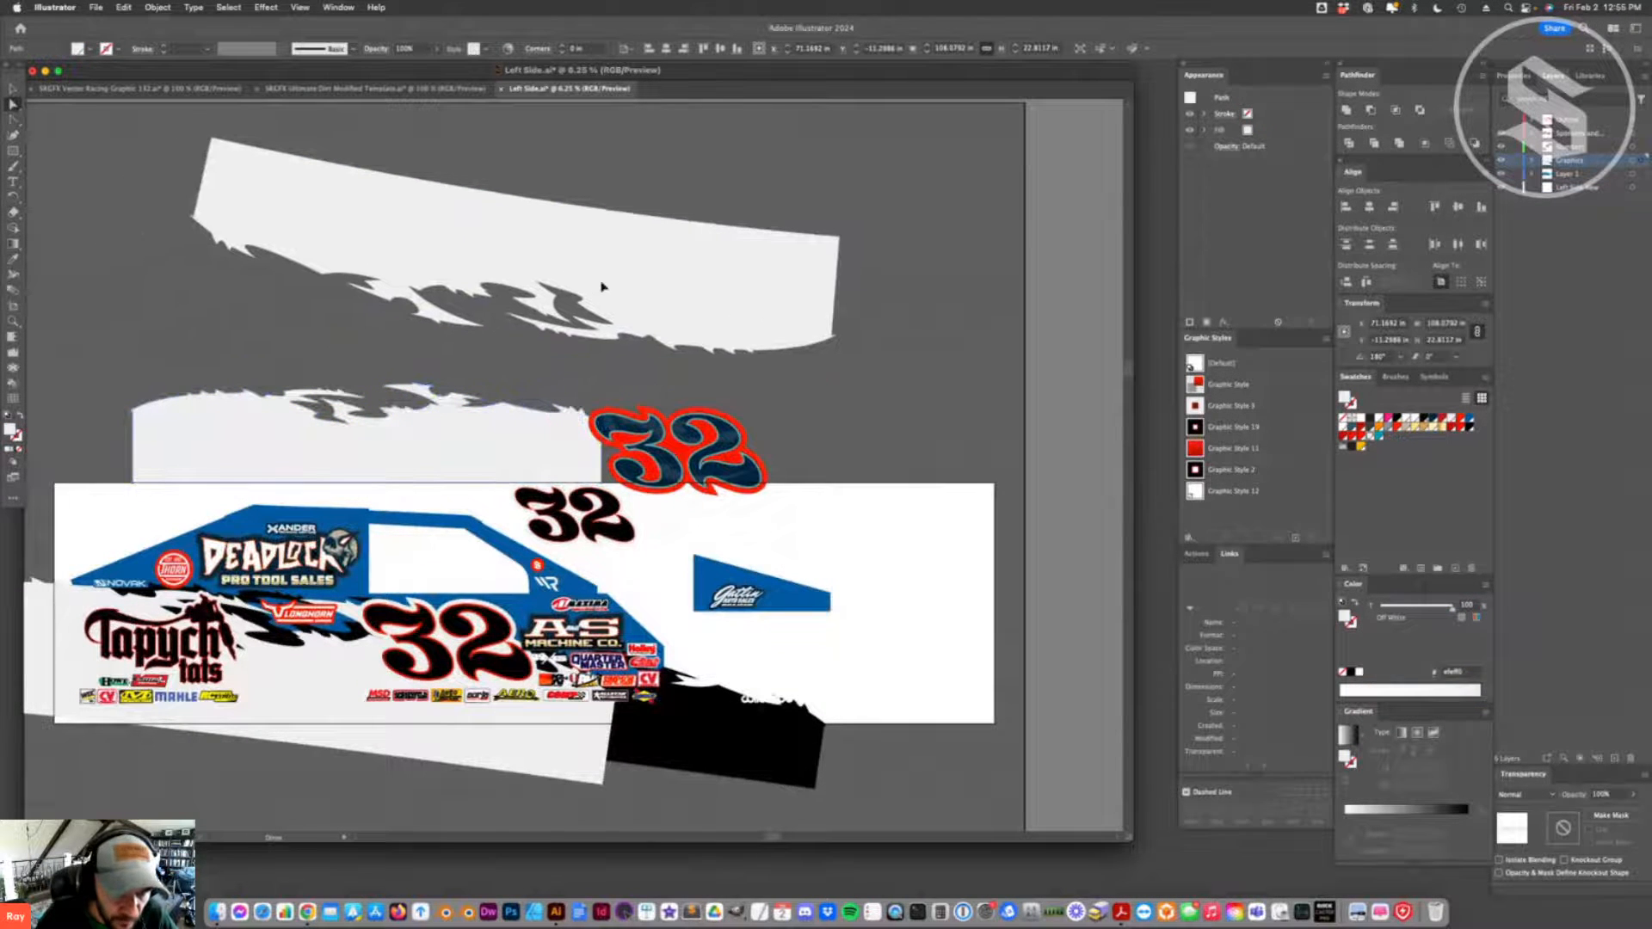
{"action": "left_click_drag", "start_coordinate": [479, 457], "coordinate": [431, 406]}
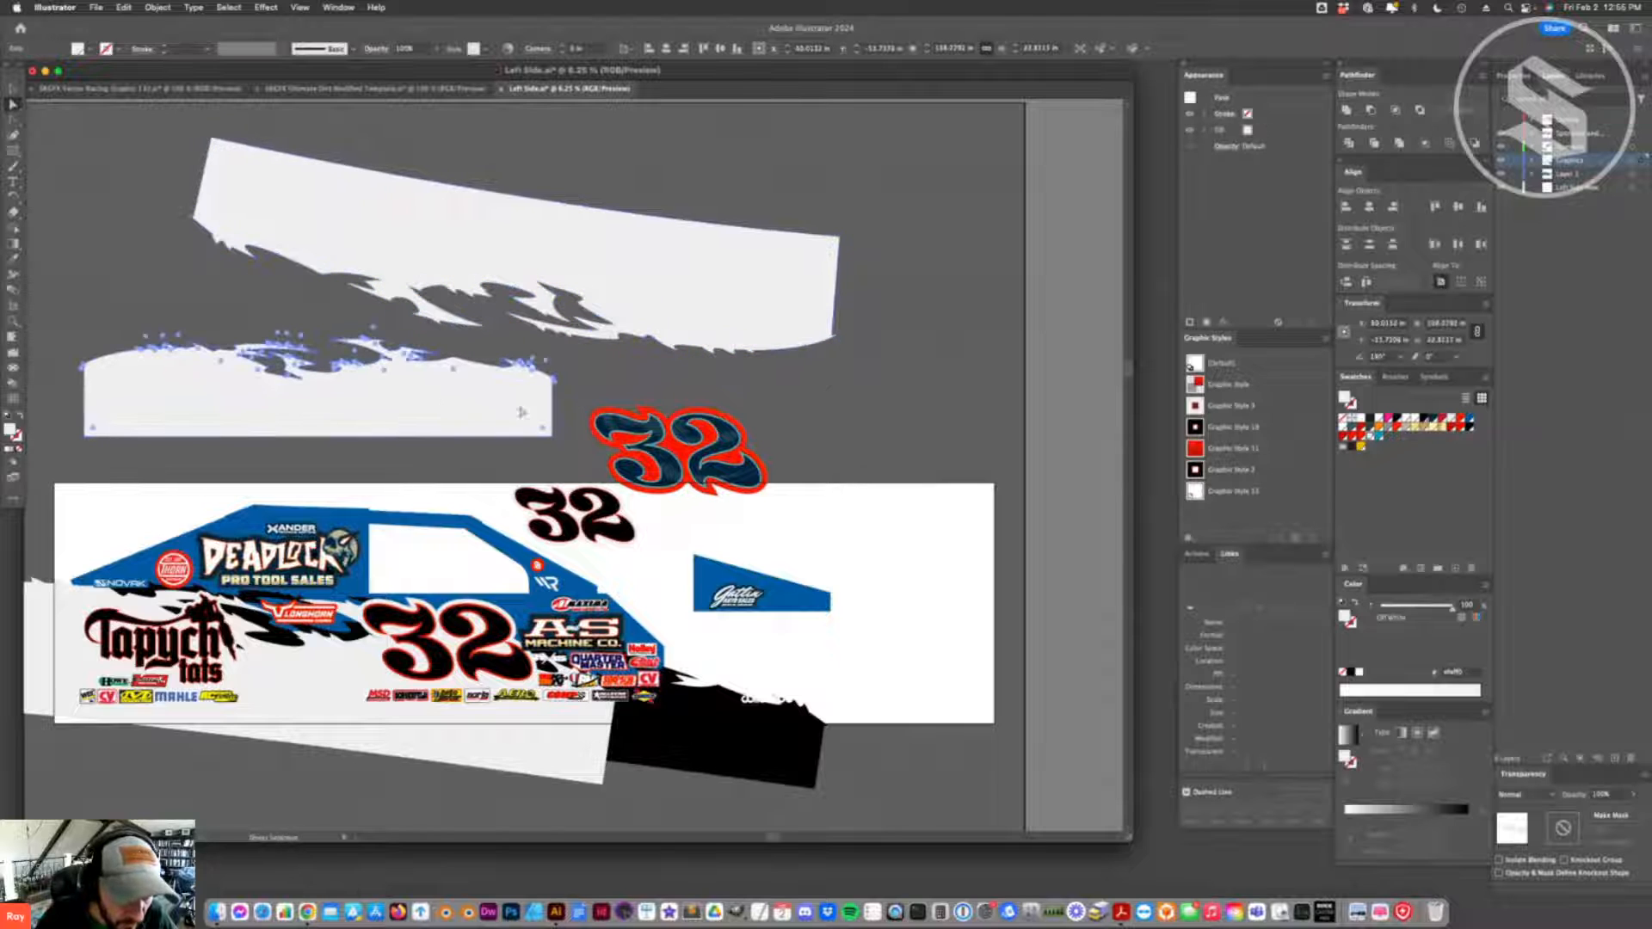
- Rotate the large off-white splash shape above the artboard by about 180° so its torn edge faces upward
{"action": "key", "text": "v"}
{"action": "left_click", "coordinate": [830, 234]}
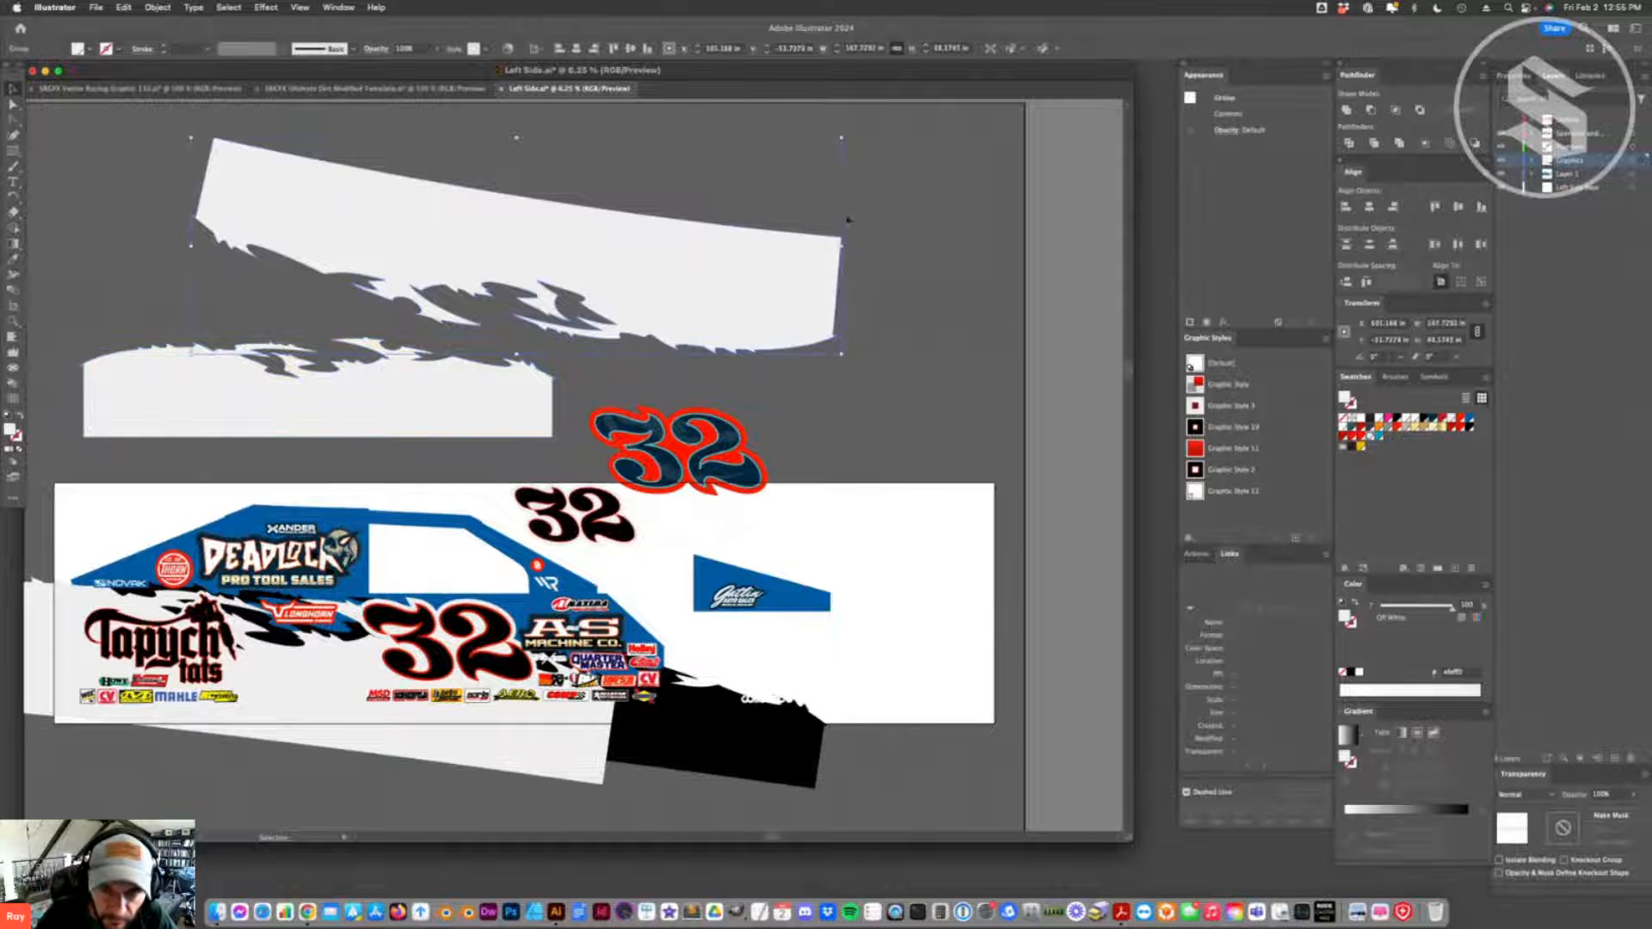
{"action": "left_click_drag", "start_coordinate": [846, 359], "coordinate": [187, 131]}
- Copy the upper red splash panel from the SRGFX Vector Racing Graphic 132 document and paste it into Left Side, merging swatches
{"action": "left_click", "coordinate": [343, 88]}
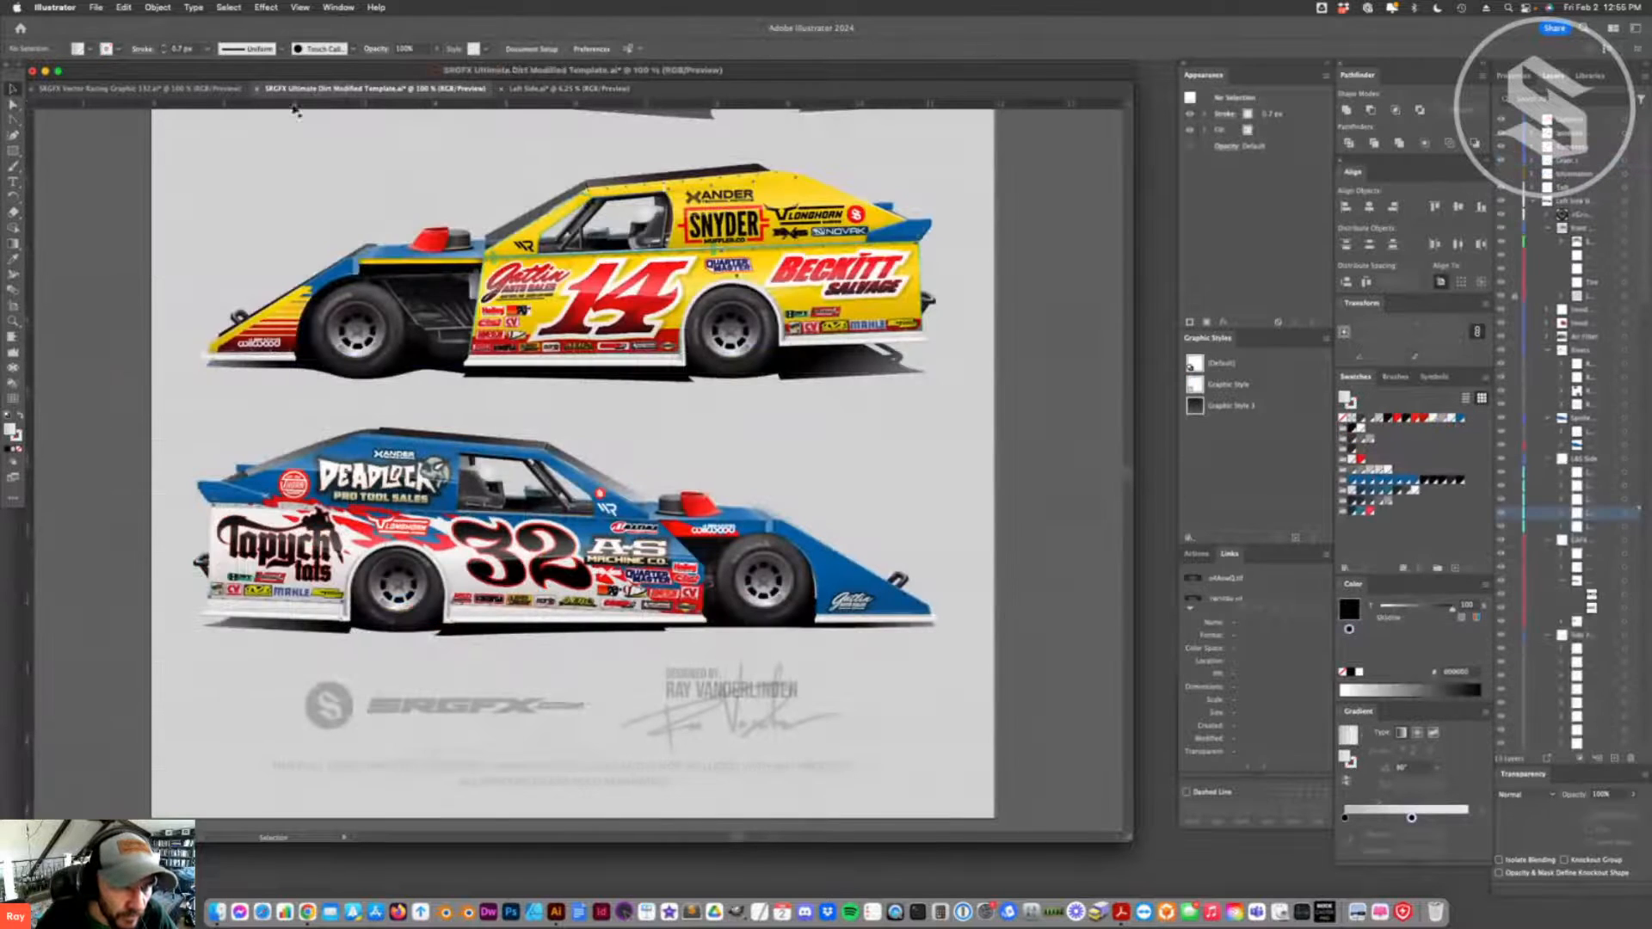
{"action": "left_click", "coordinate": [206, 88]}
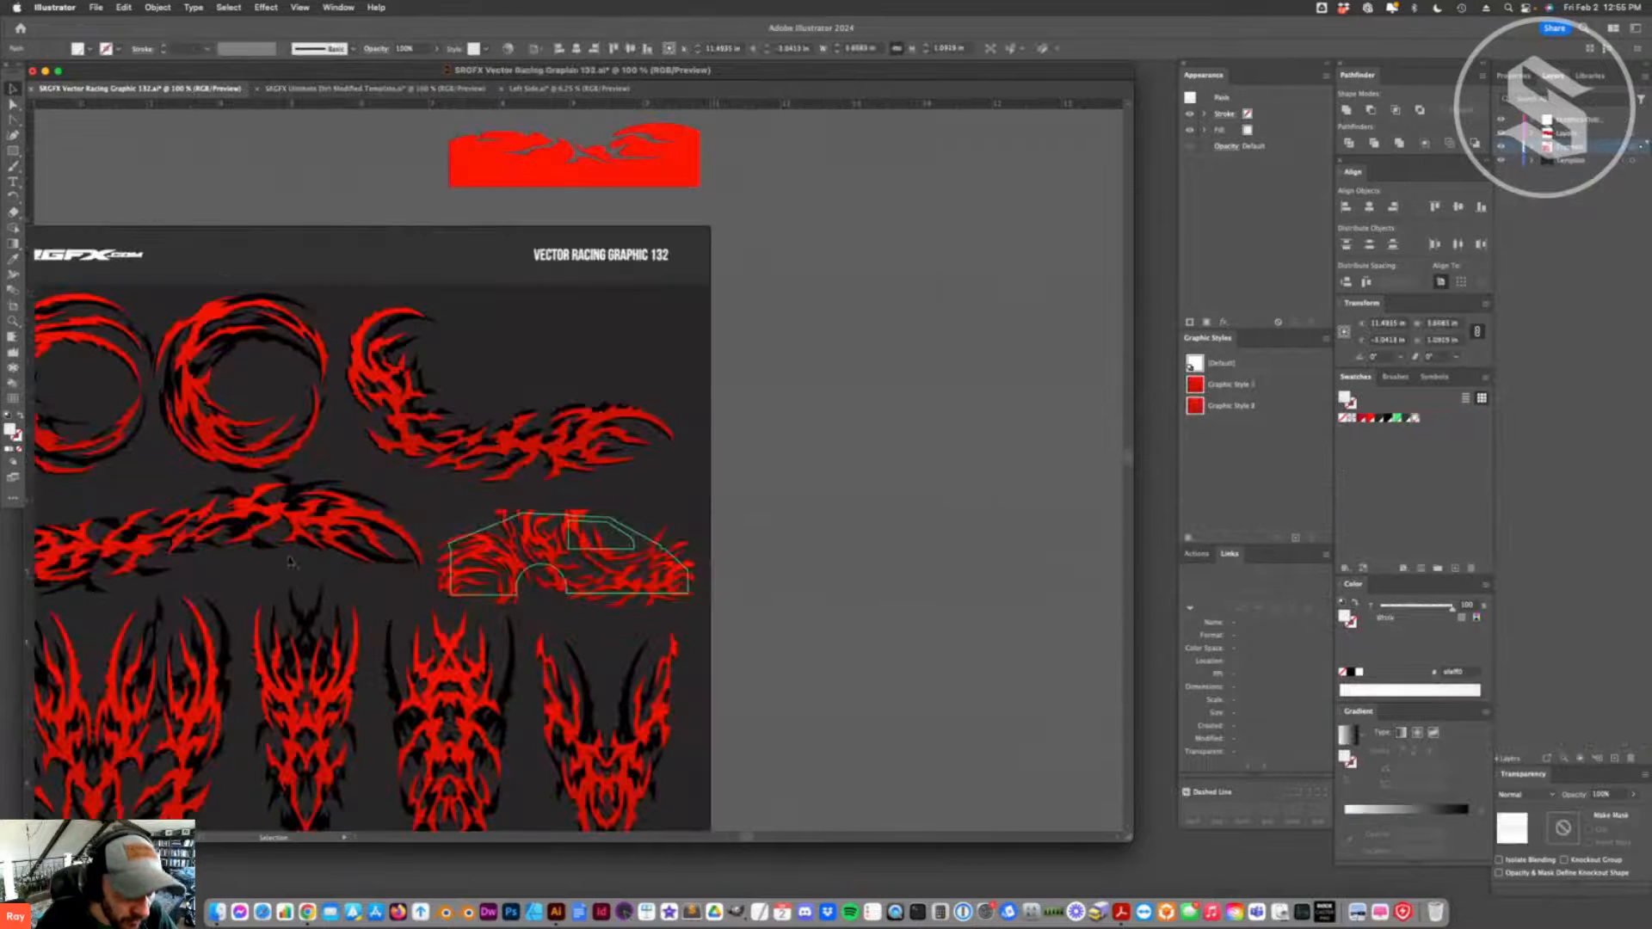
{"action": "scroll", "coordinate": [499, 262], "scroll_direction": "up", "scroll_amount": 5}
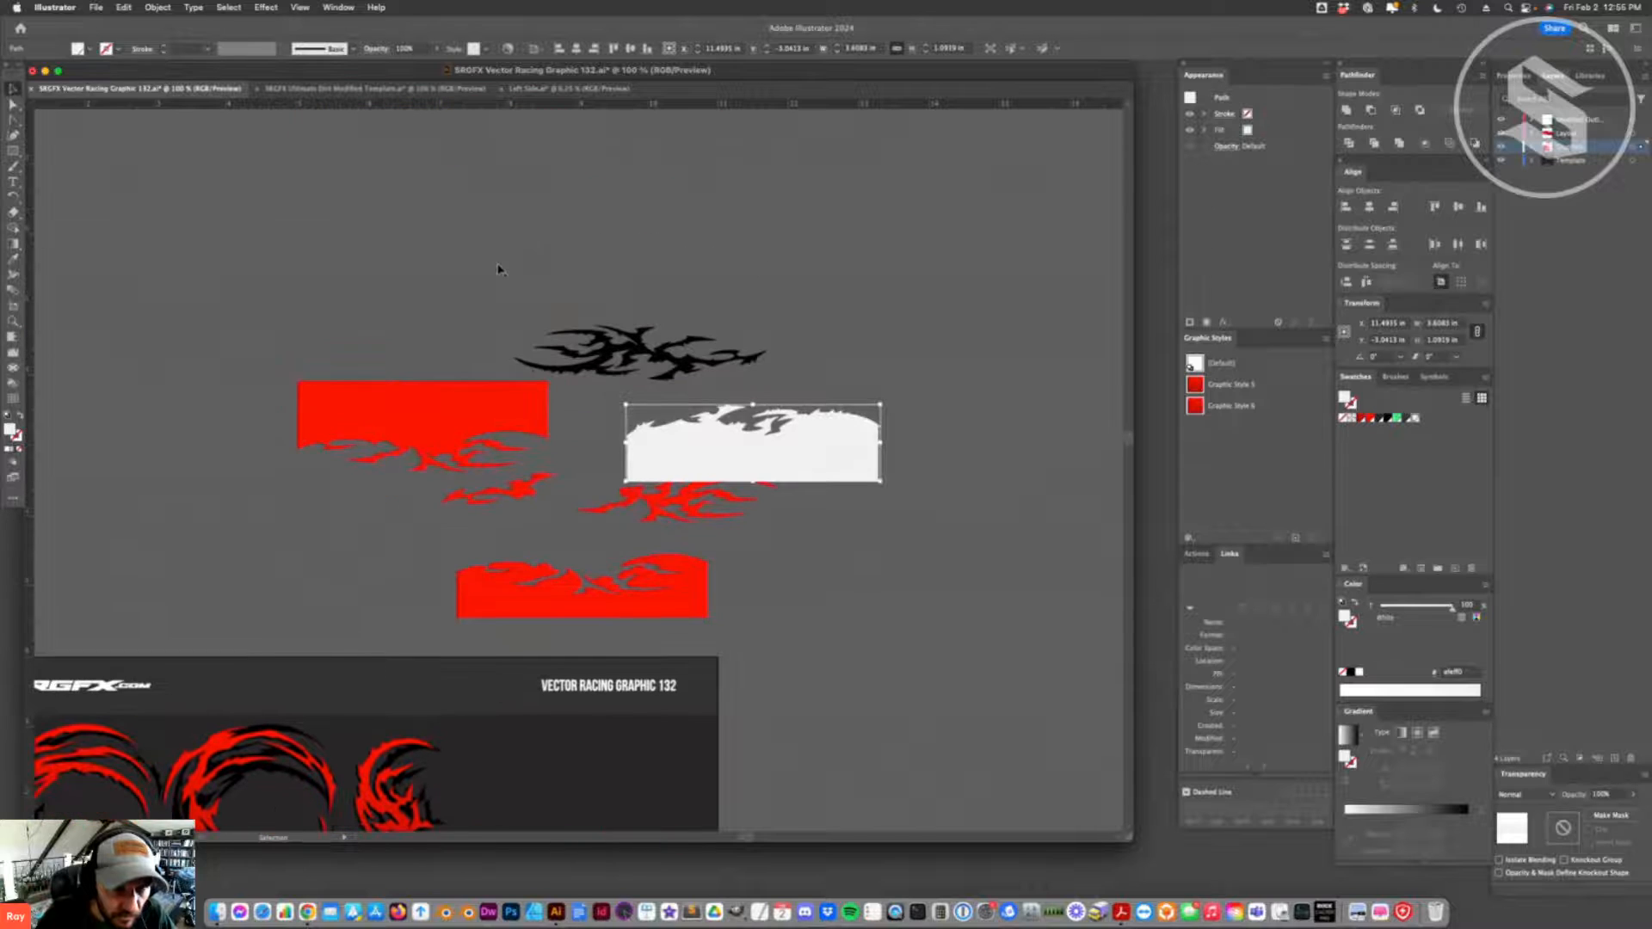
{"action": "left_click", "coordinate": [500, 471]}
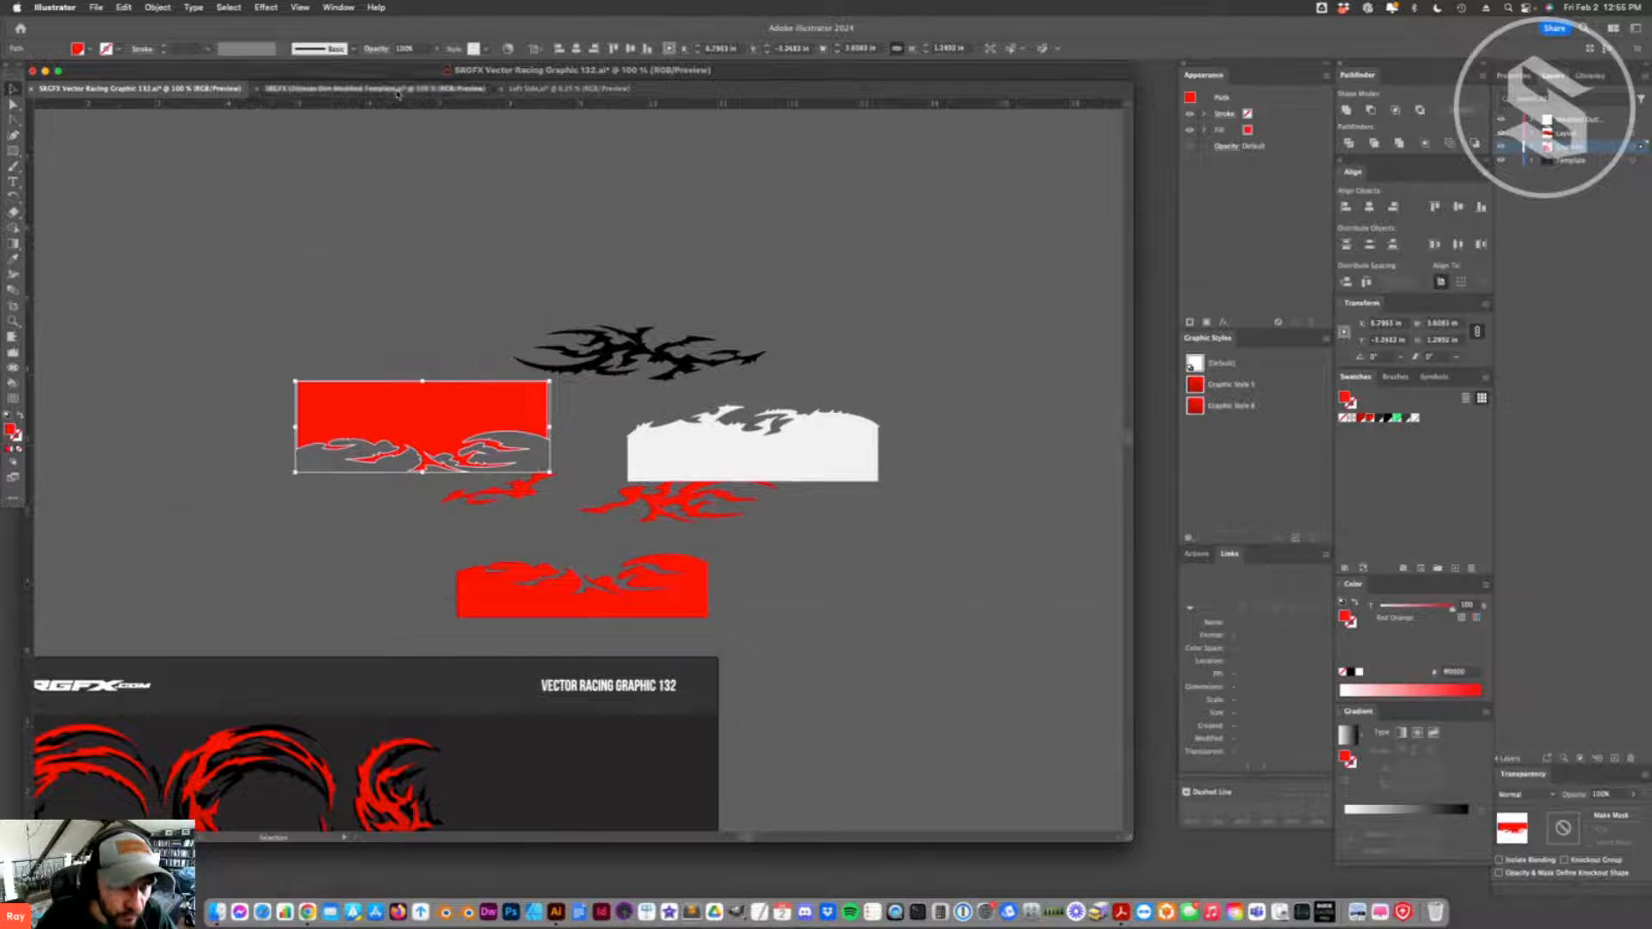
{"action": "left_click", "coordinate": [397, 90]}
{"action": "left_click", "coordinate": [567, 89]}
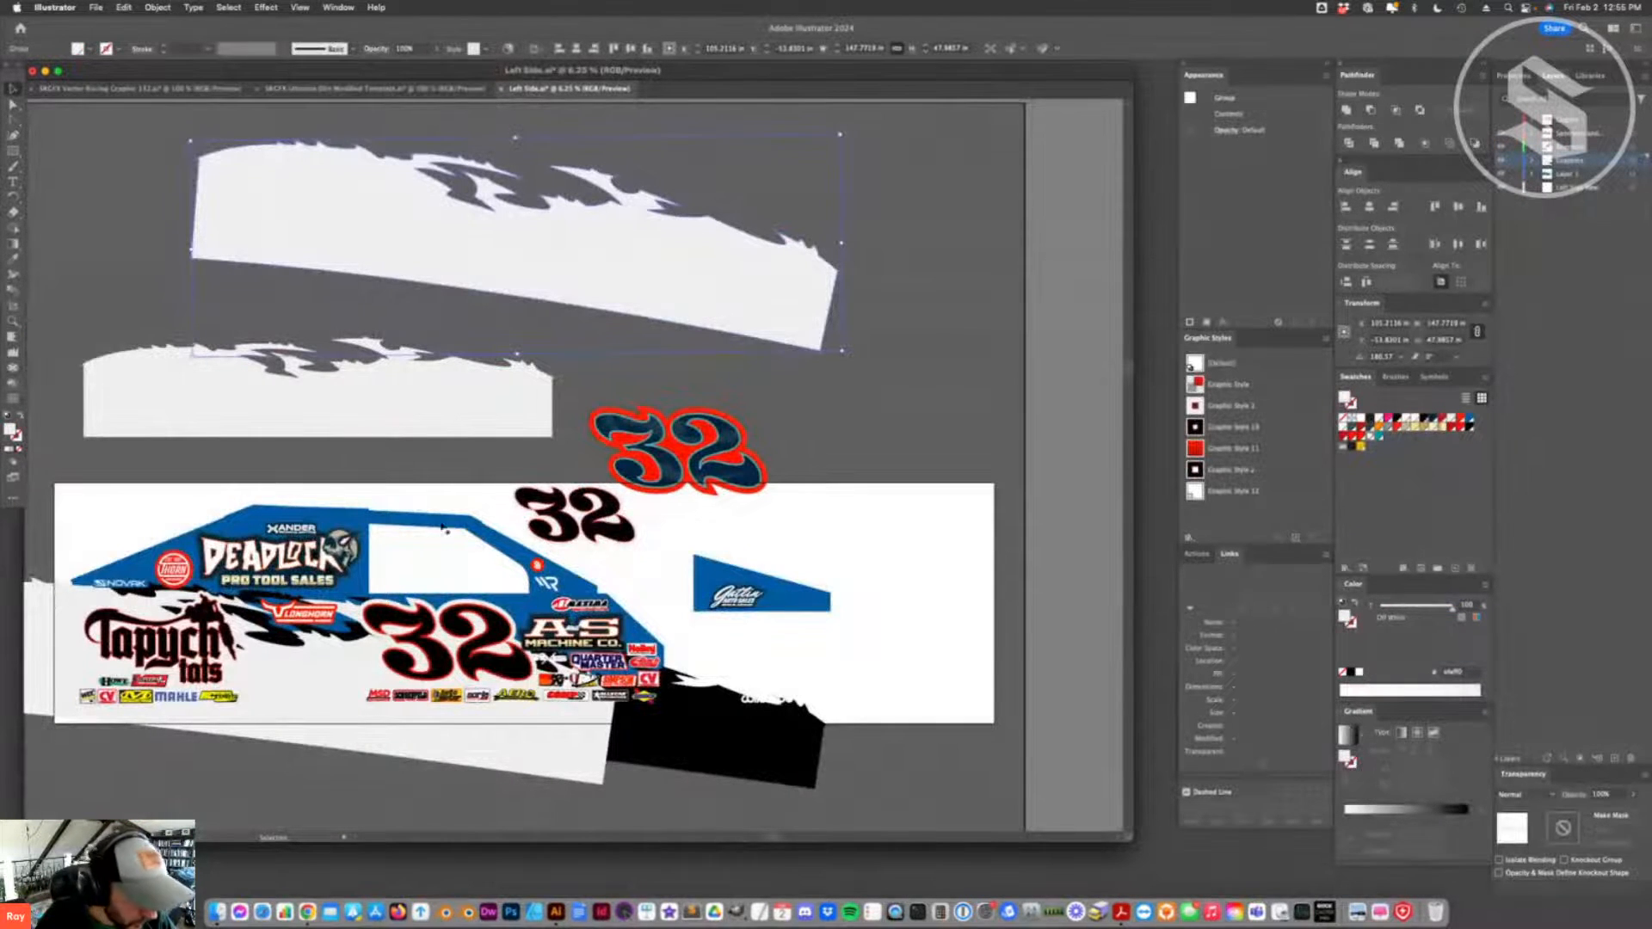
{"action": "scroll", "coordinate": [401, 473], "scroll_direction": "down", "scroll_amount": 3}
{"action": "key", "text": "super+v"}
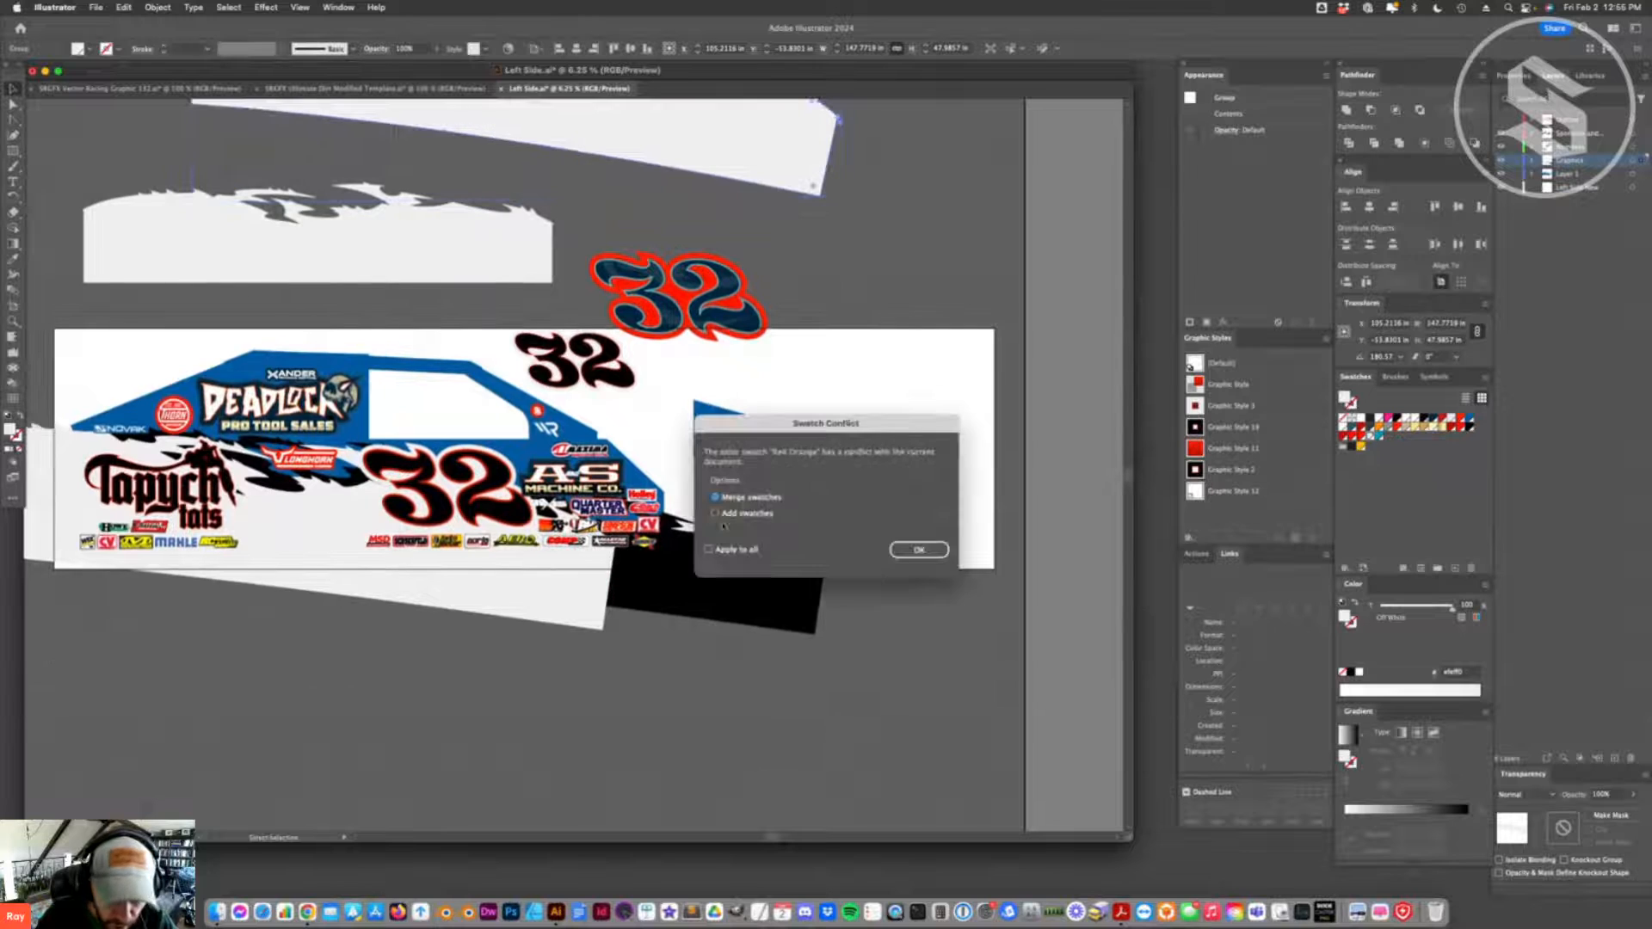
{"action": "key", "text": "Return"}
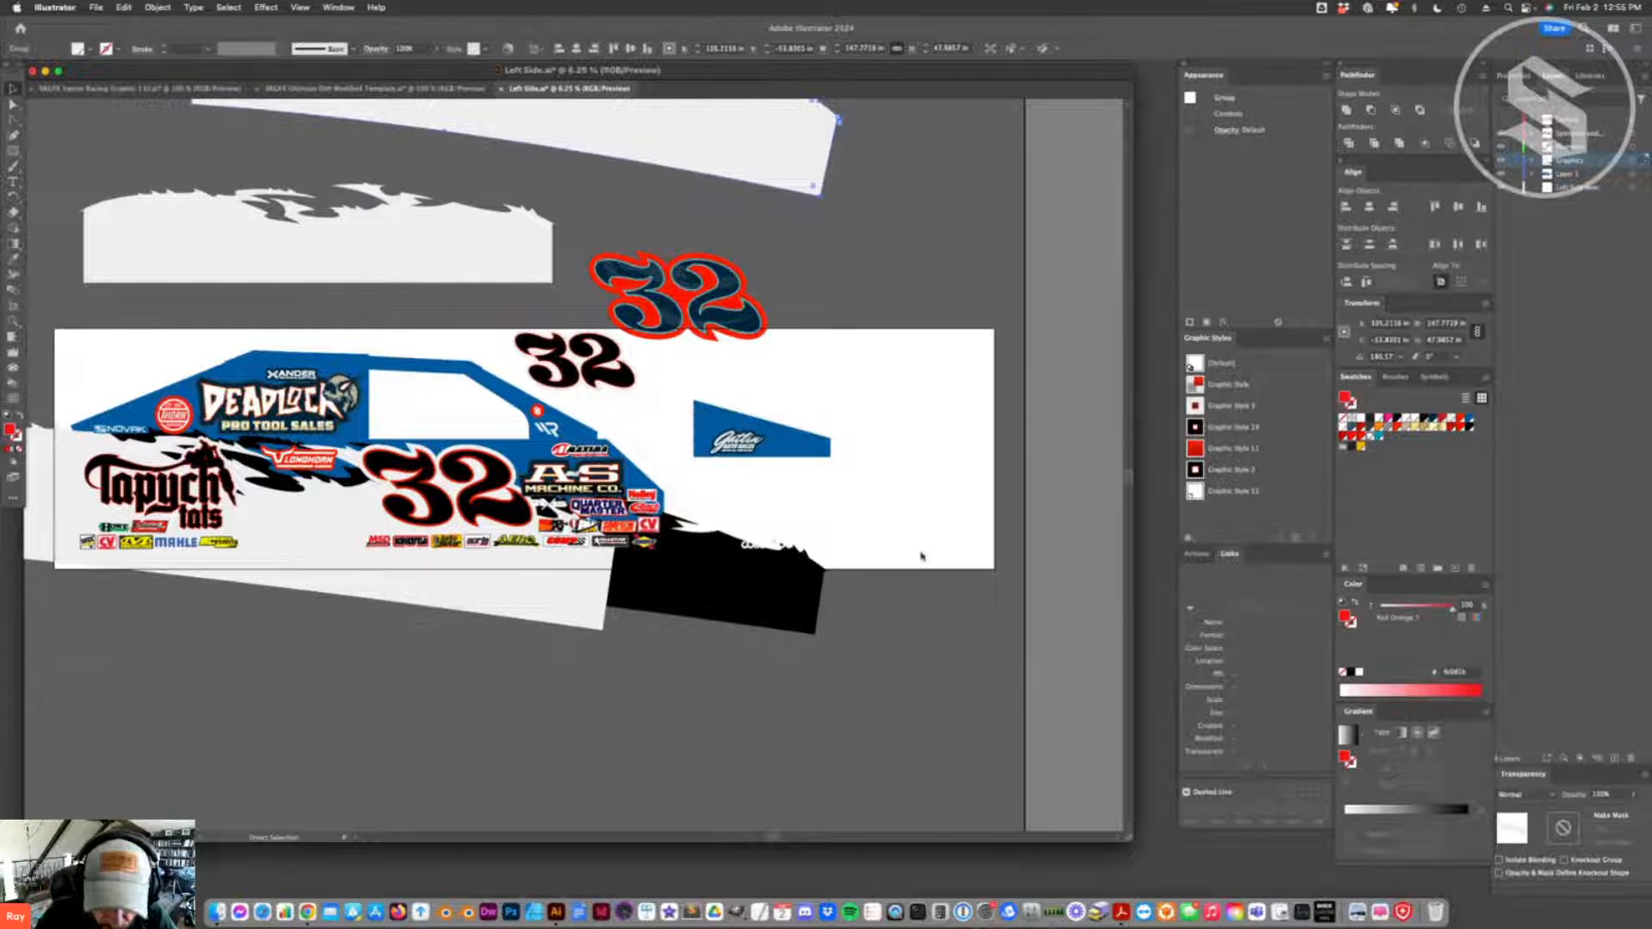
- Enlarge the red splash panel to about 125 in wide, tilt it along the body and position it behind the logos toward the front
{"action": "left_click_drag", "start_coordinate": [582, 469], "coordinate": [820, 554]}
{"action": "left_click_drag", "start_coordinate": [770, 494], "coordinate": [161, 497]}
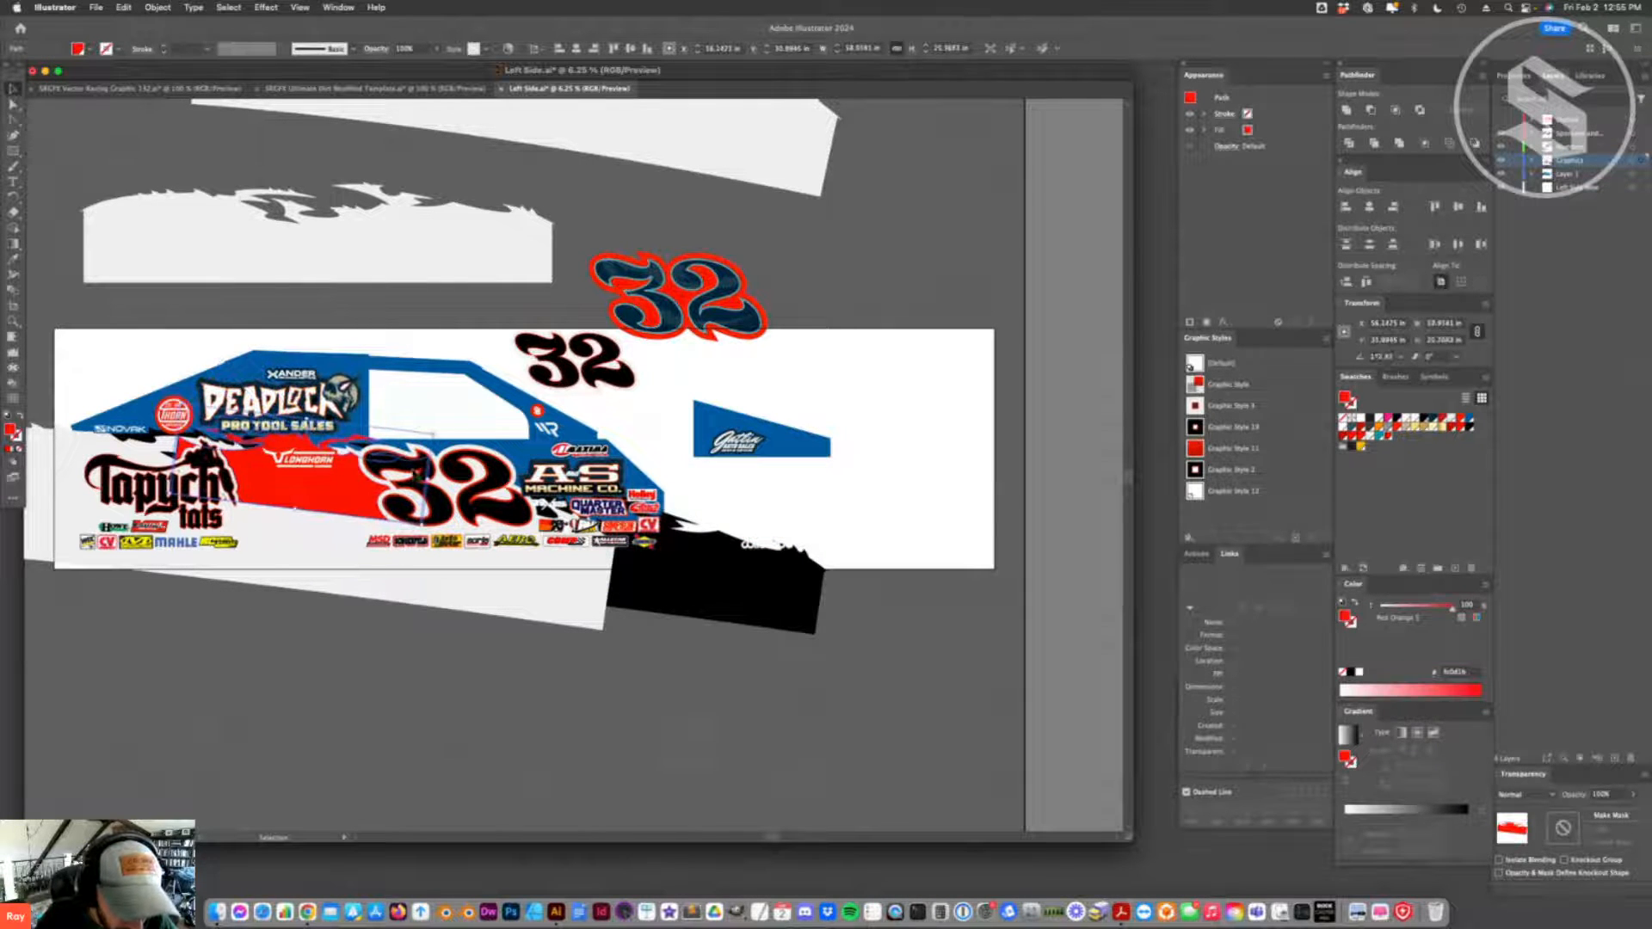
{"action": "left_click_drag", "start_coordinate": [427, 478], "coordinate": [712, 514]}
{"action": "left_click_drag", "start_coordinate": [327, 529], "coordinate": [285, 513]}
{"action": "key", "text": "super+shift+bracketleft"}
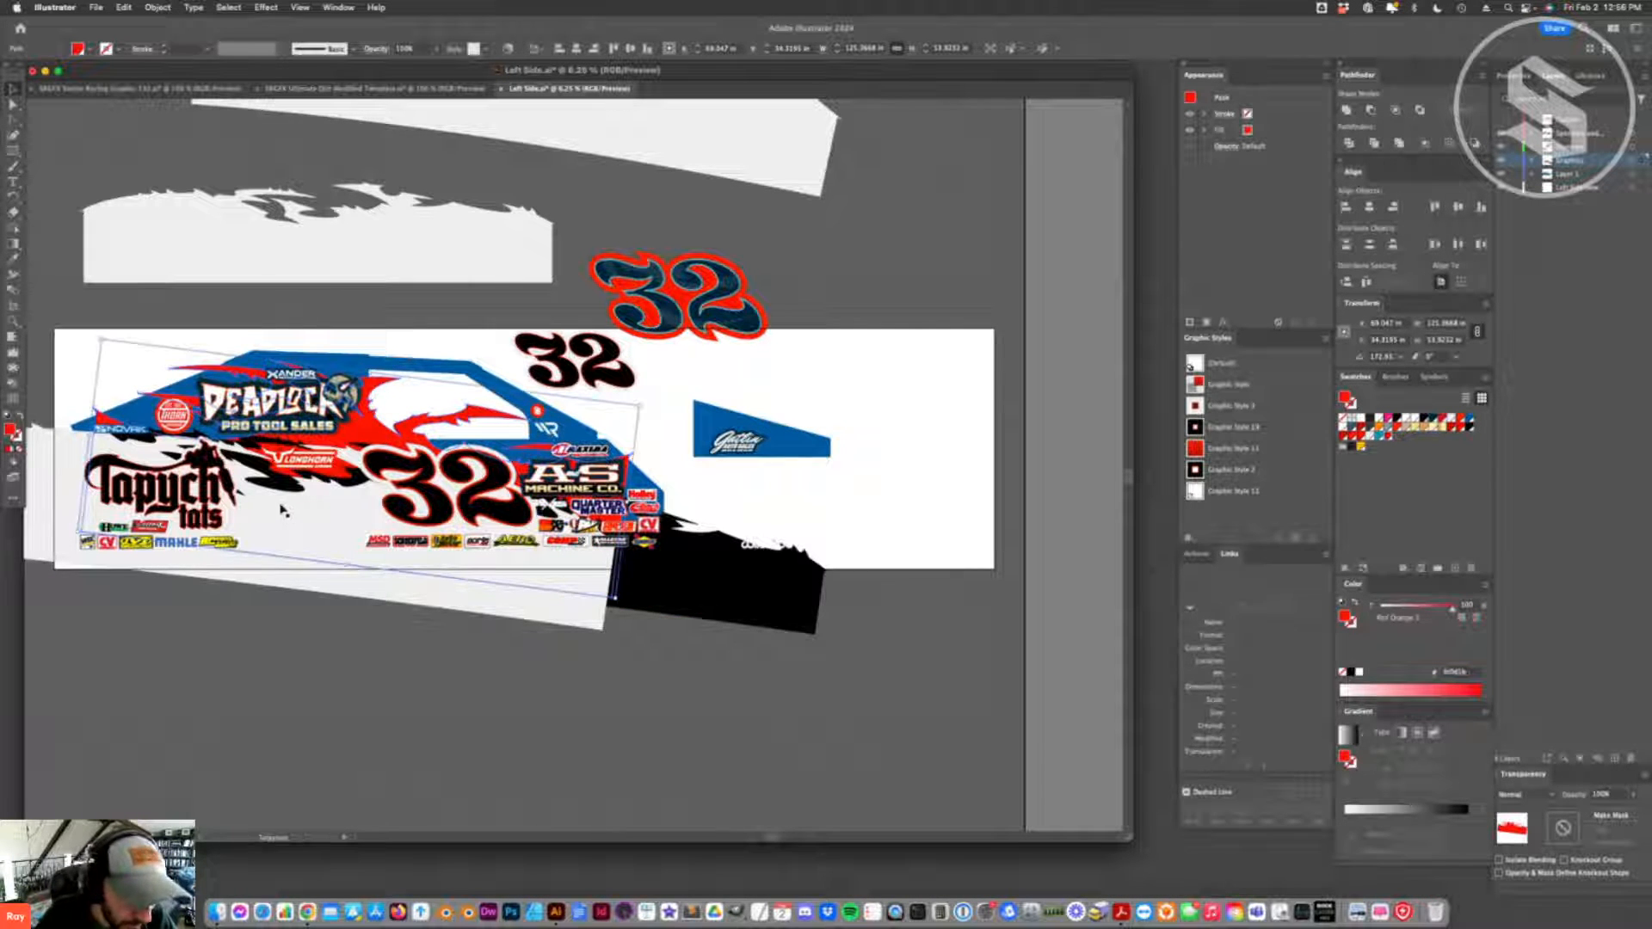
{"action": "left_click_drag", "start_coordinate": [379, 424], "coordinate": [555, 482]}
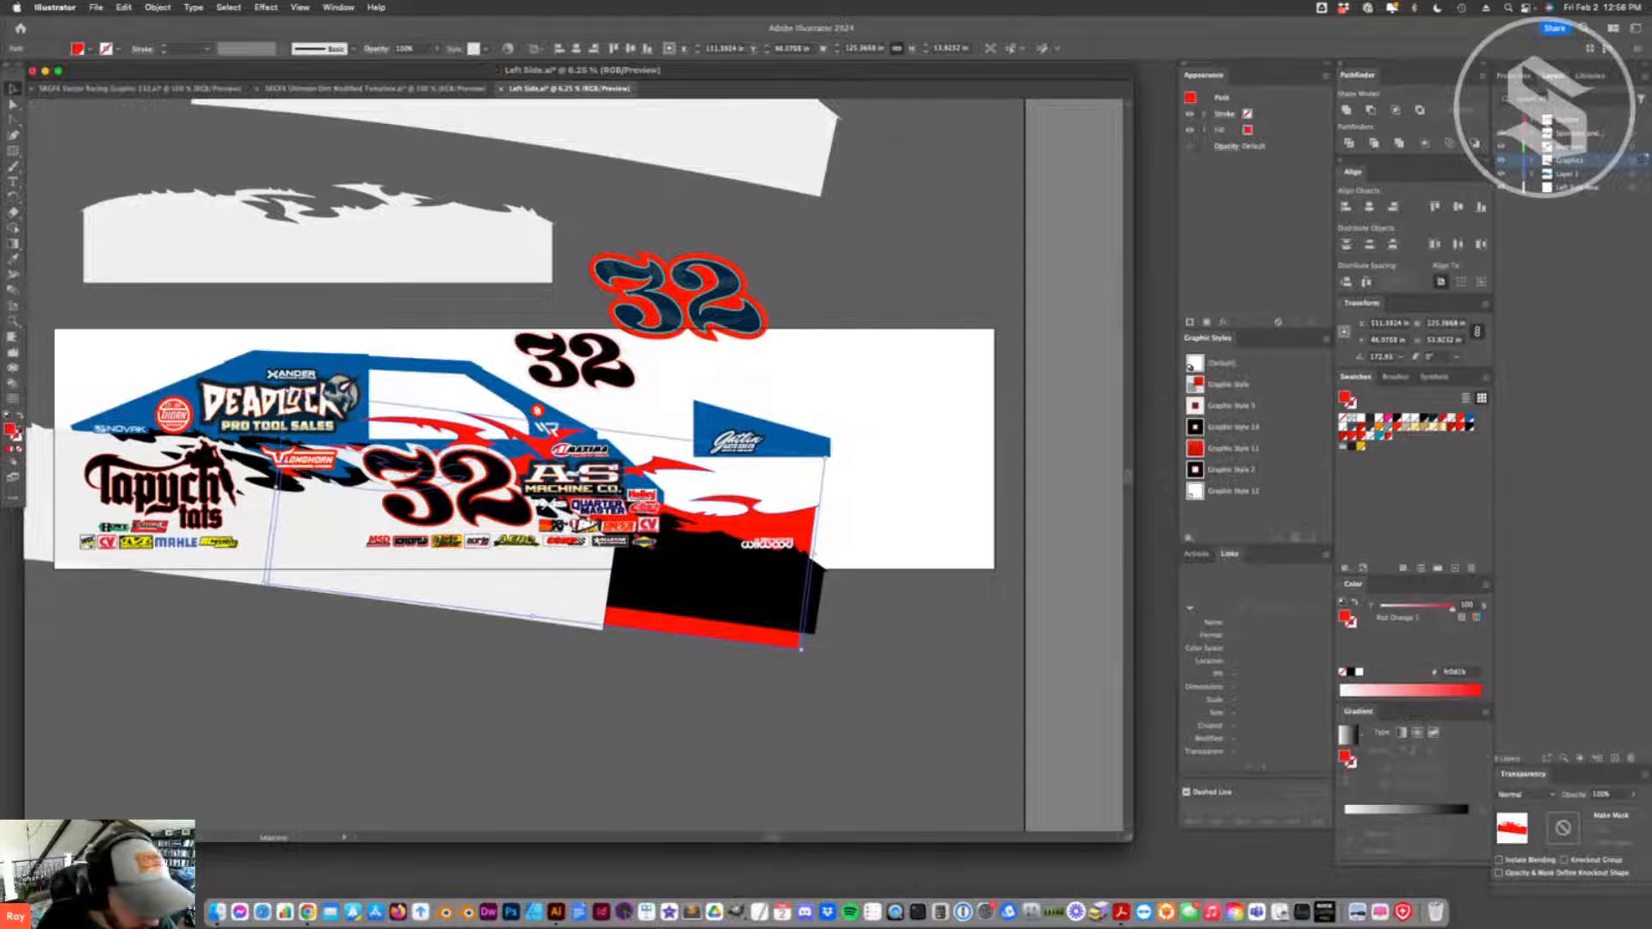
- Turn the red splash panel into an outline with no fill and a teal 2 px stroke
{"action": "key", "text": "Delete"}
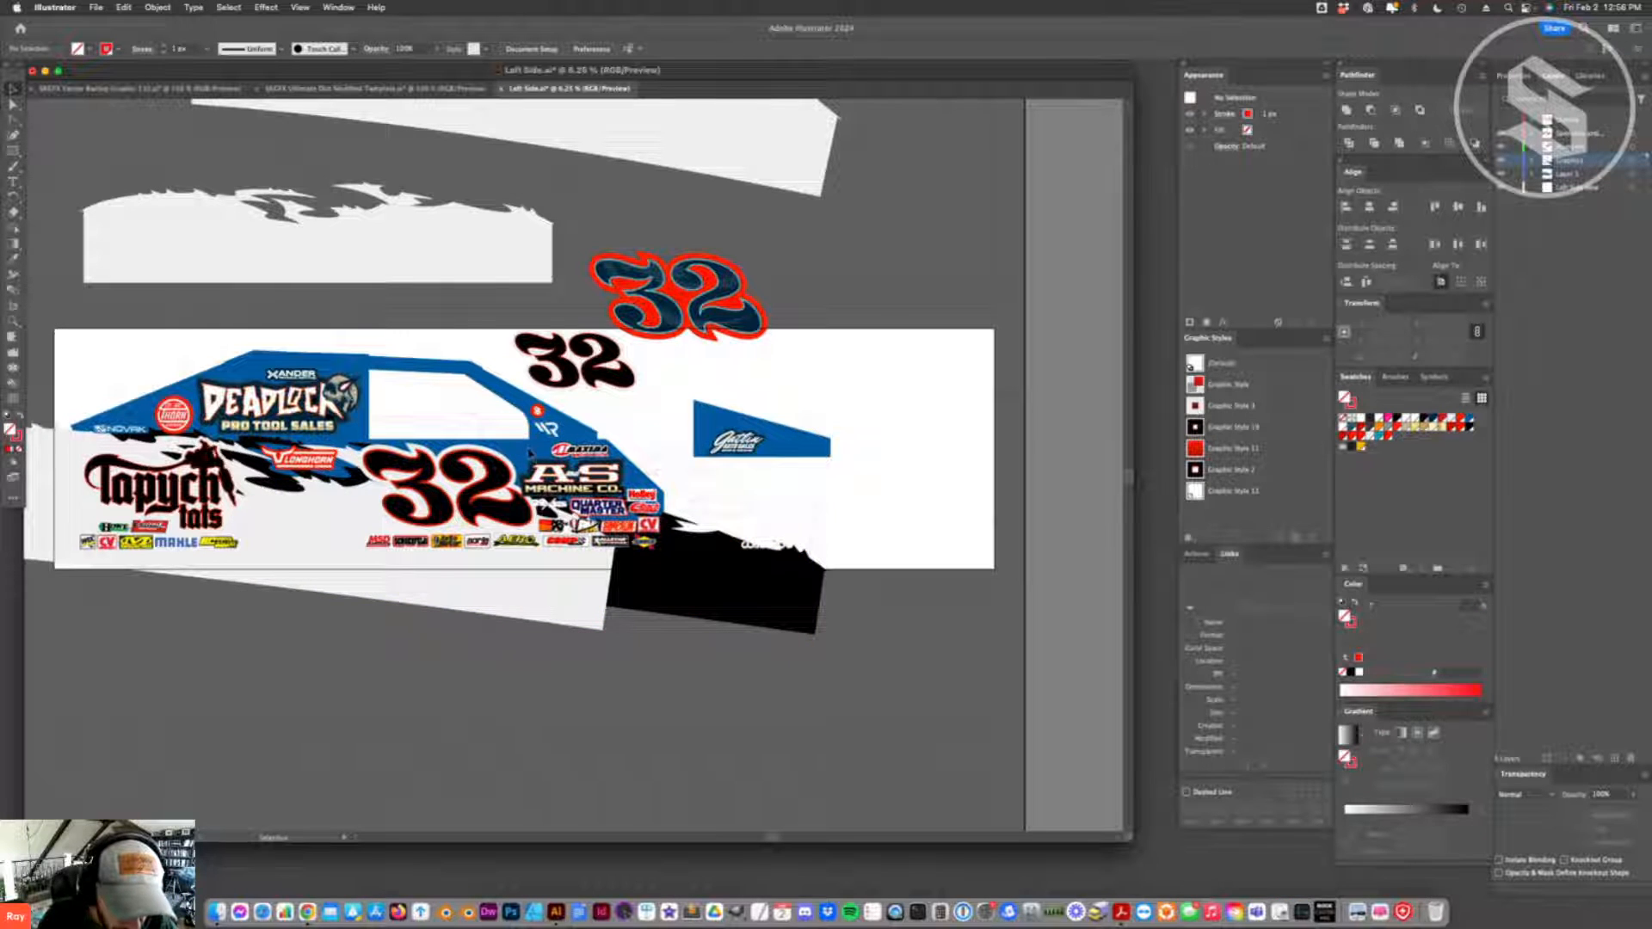
{"action": "left_click", "coordinate": [528, 454]}
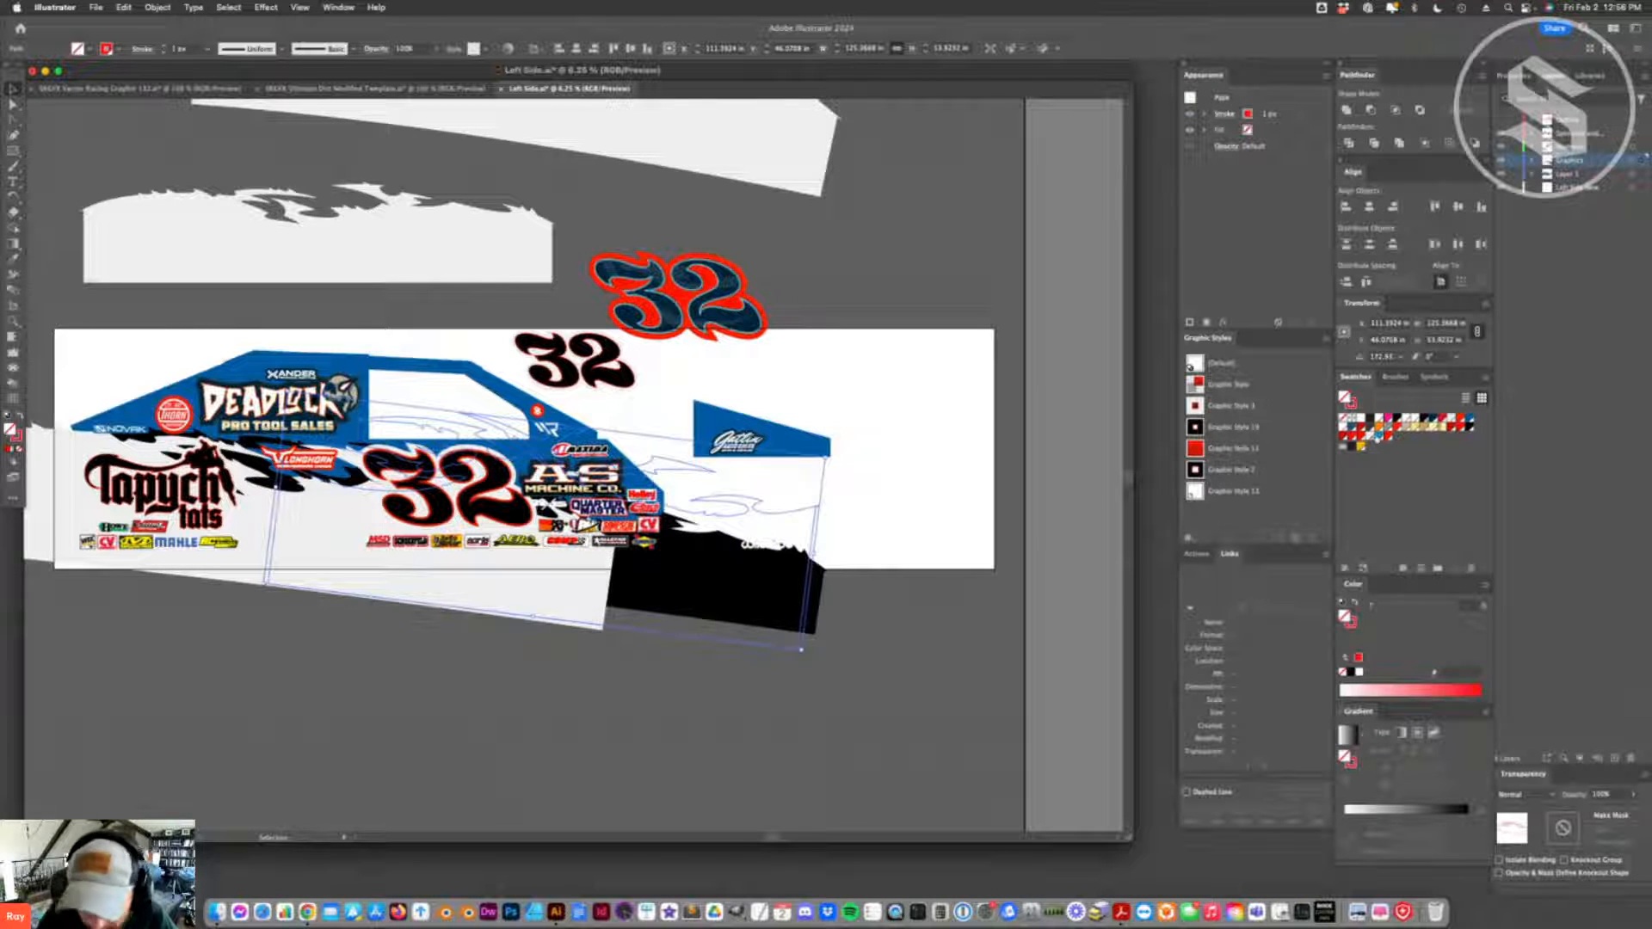
{"action": "left_click", "coordinate": [1378, 437]}
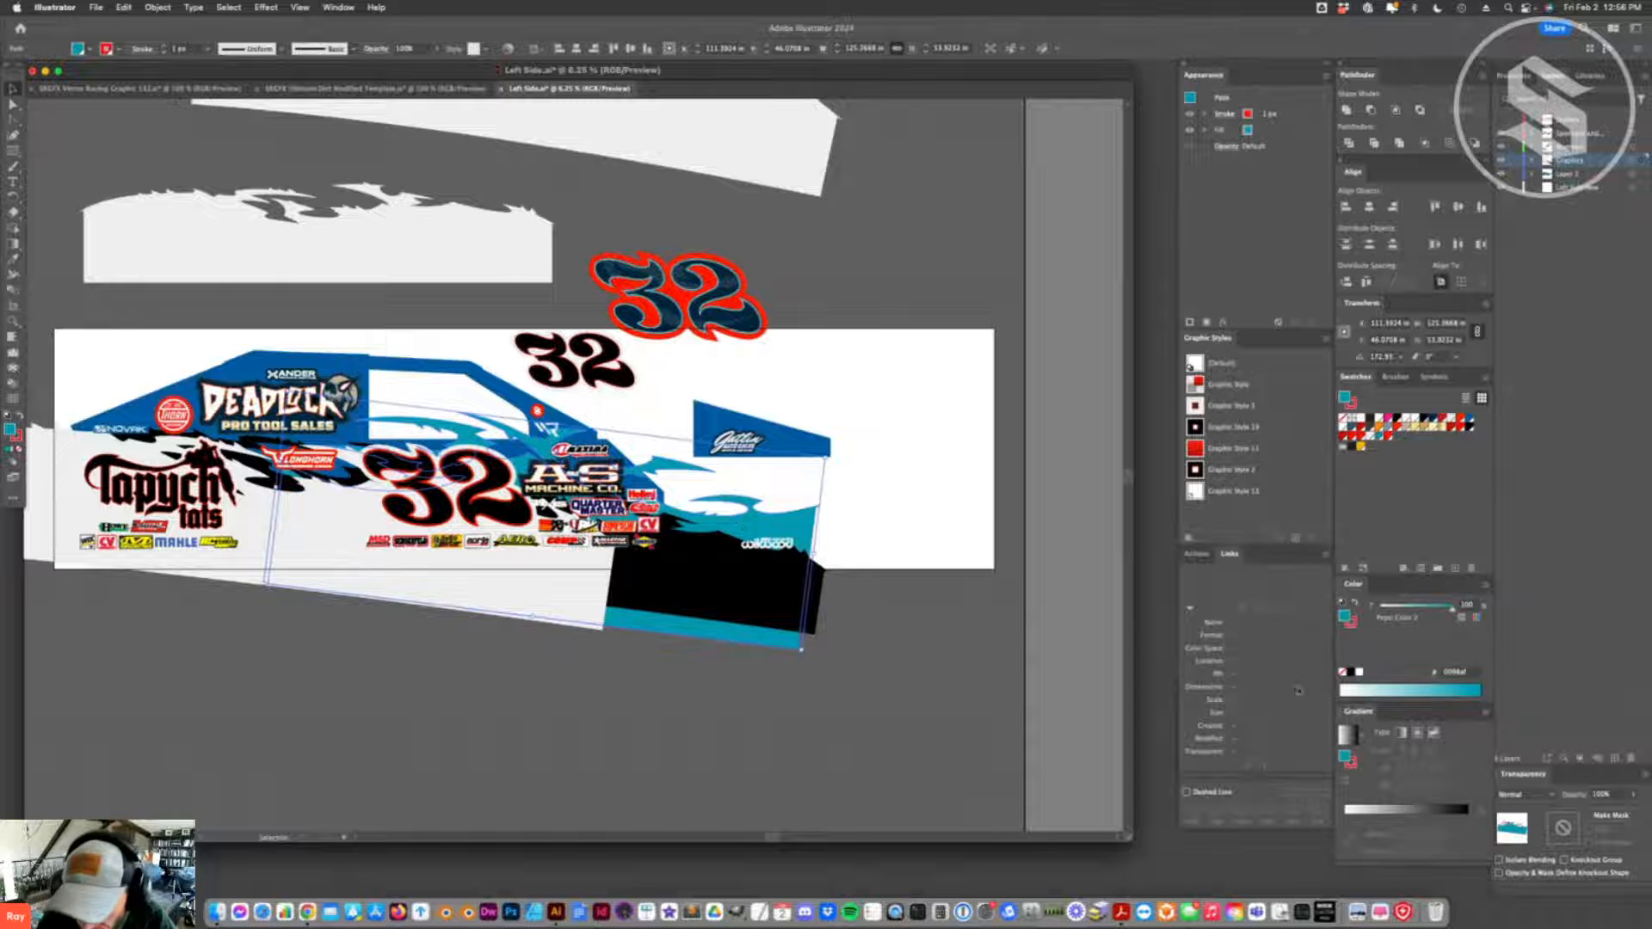
{"action": "left_click", "coordinate": [1240, 787]}
{"action": "type", "text": "1"}
{"action": "key", "text": "Return"}
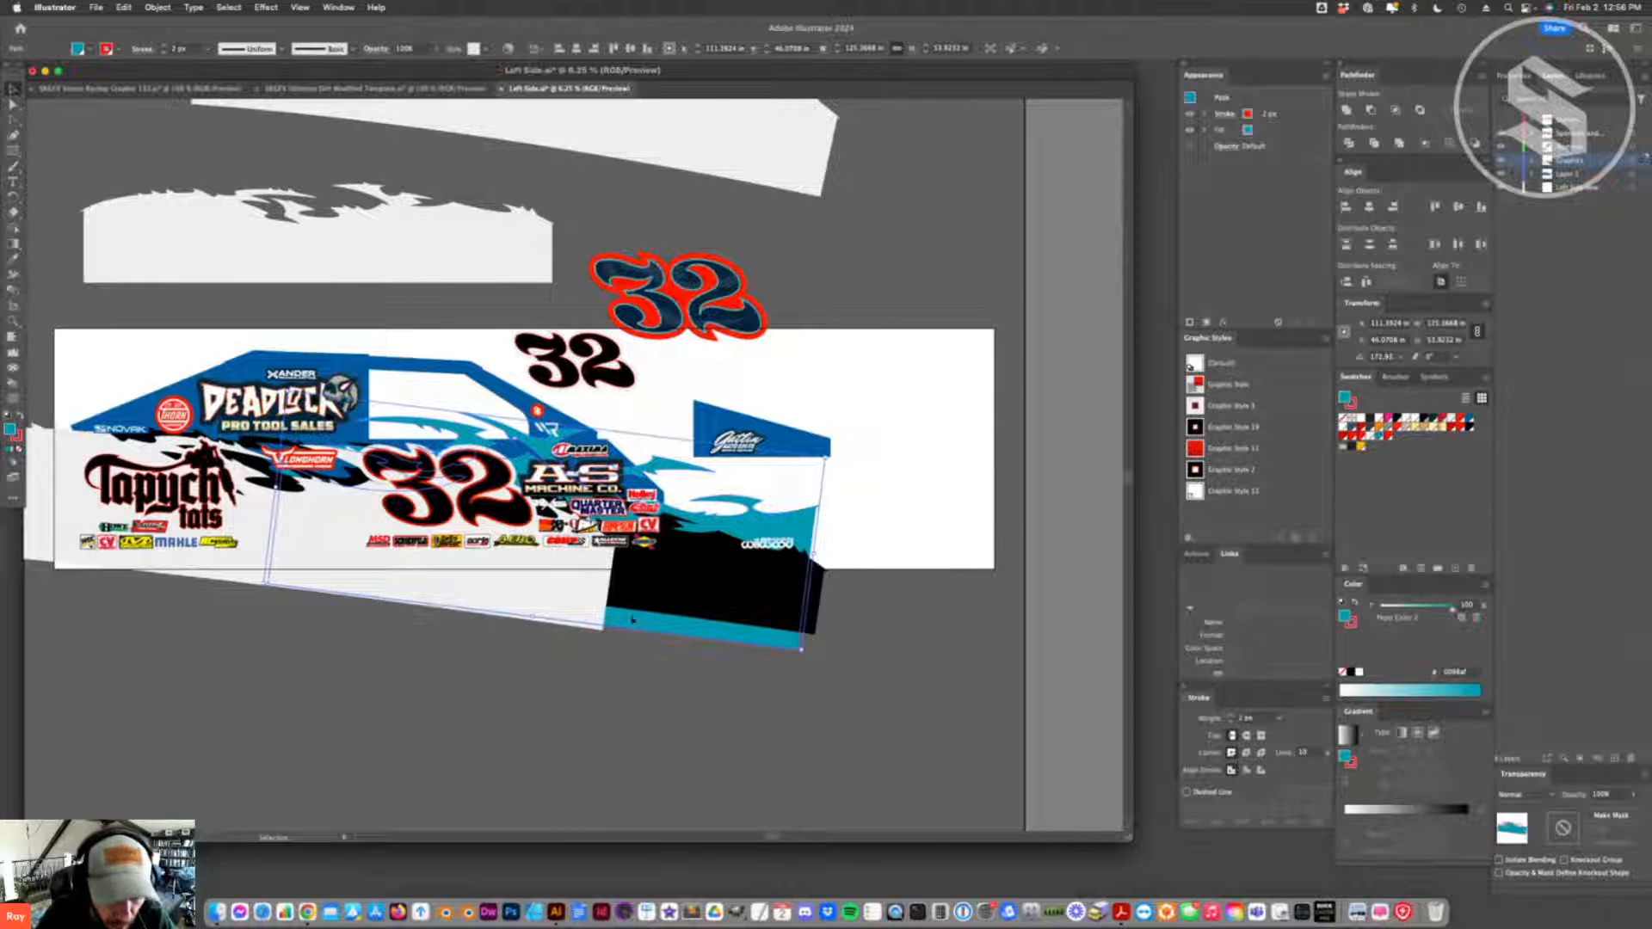
{"action": "key", "text": "shift+x"}
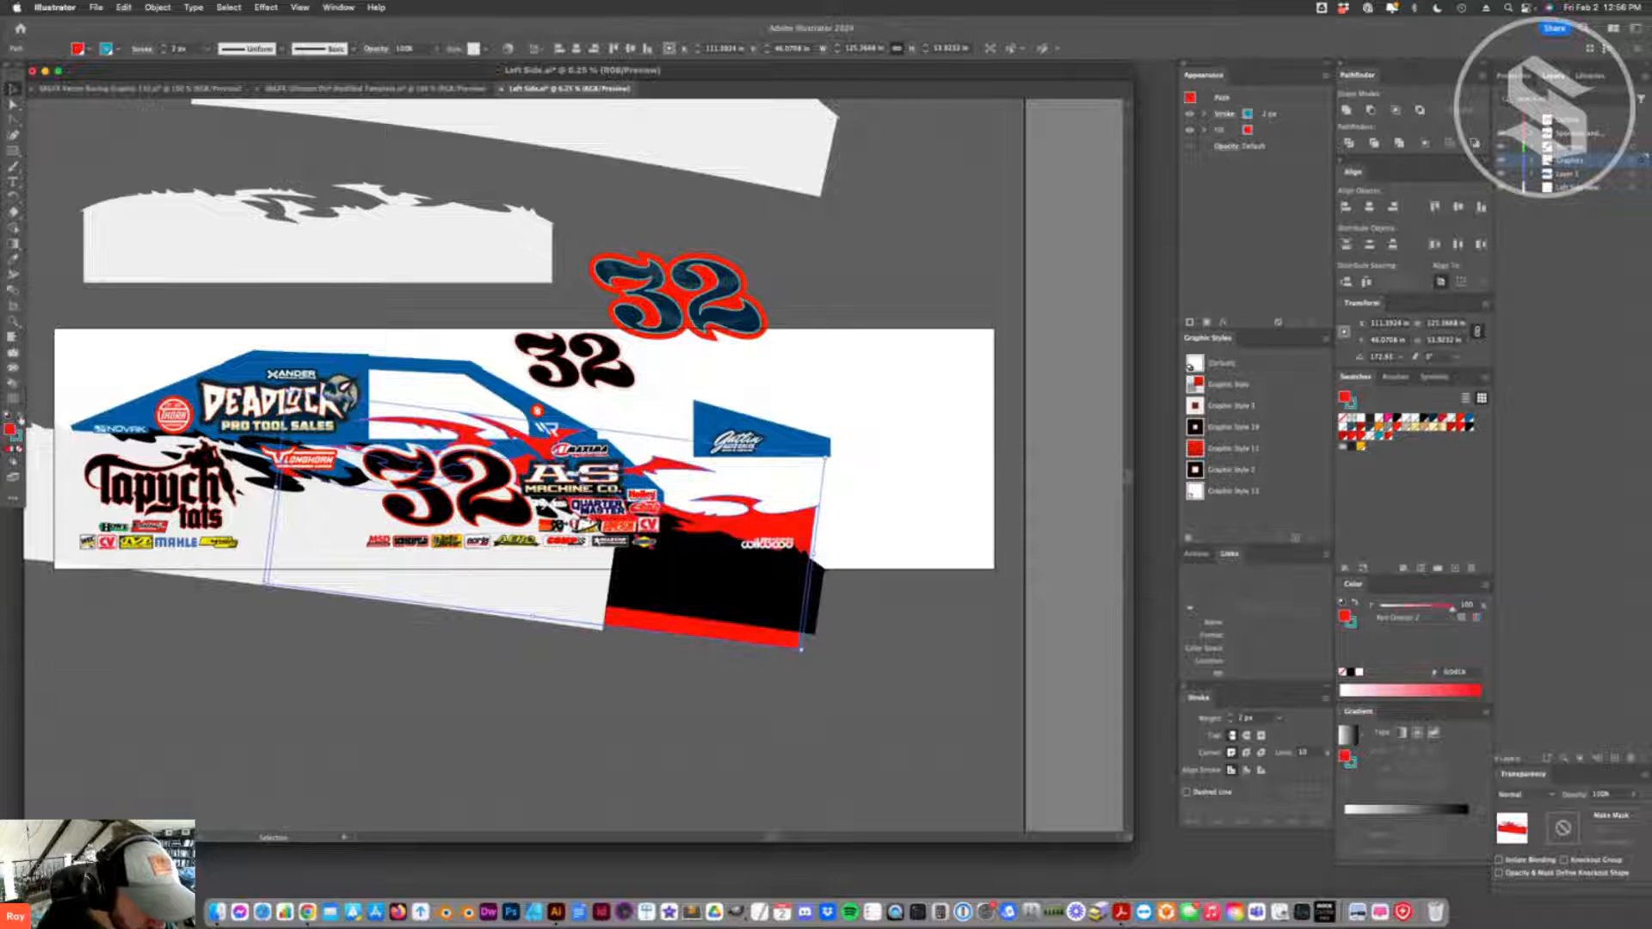
{"action": "left_click", "coordinate": [19, 448]}
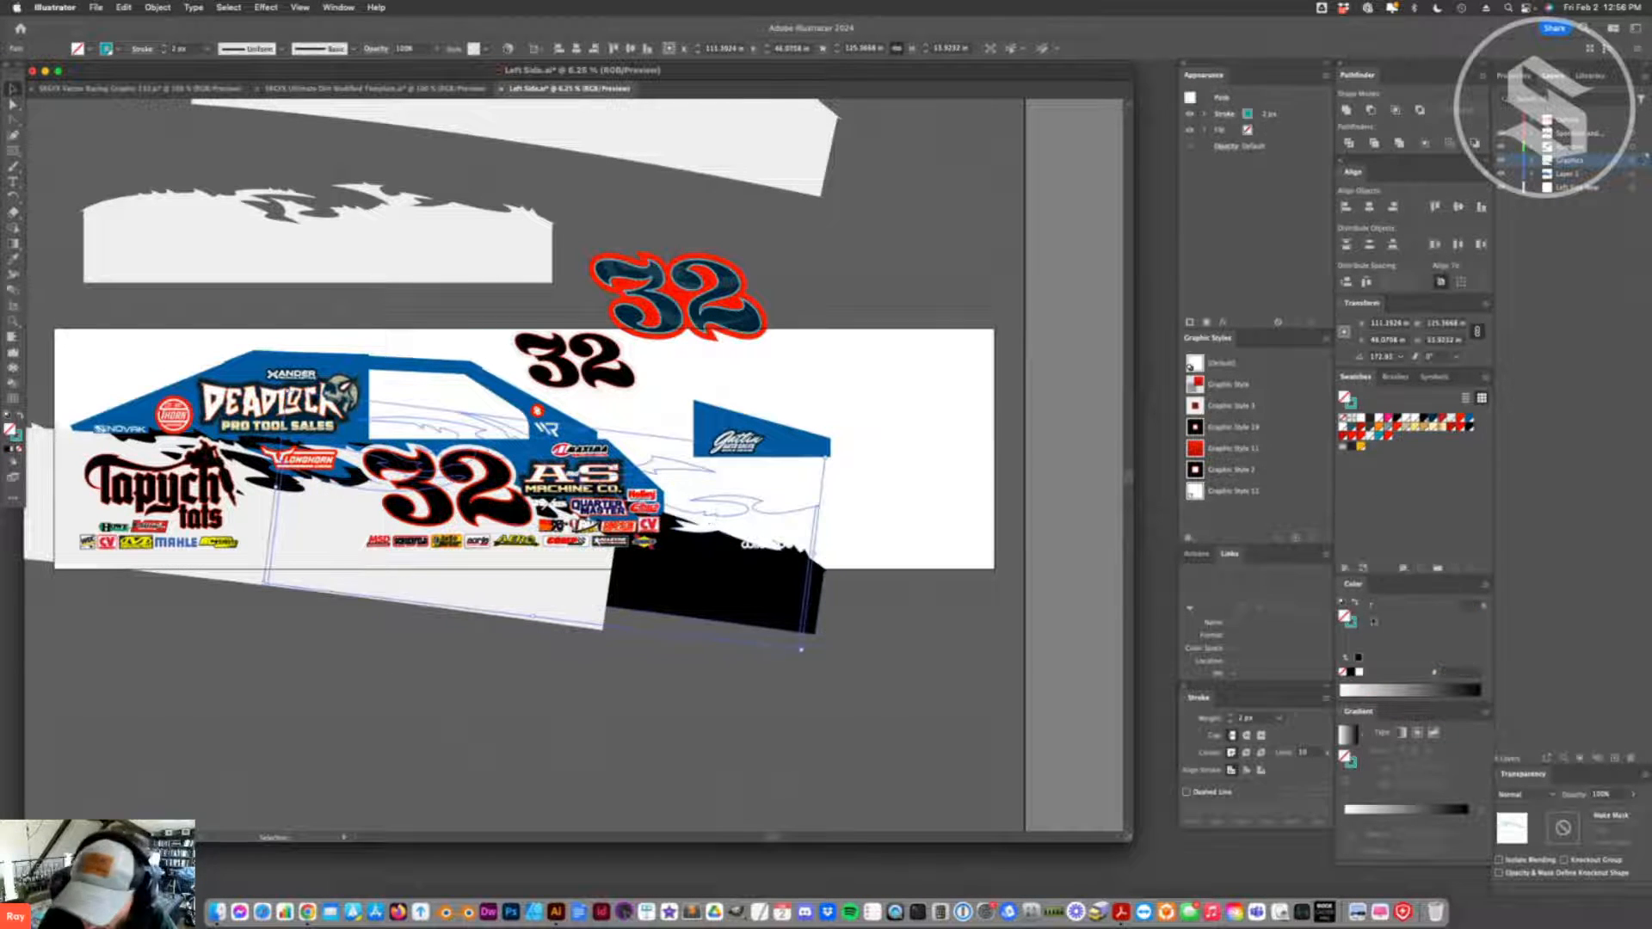
{"action": "left_click", "coordinate": [1193, 716]}
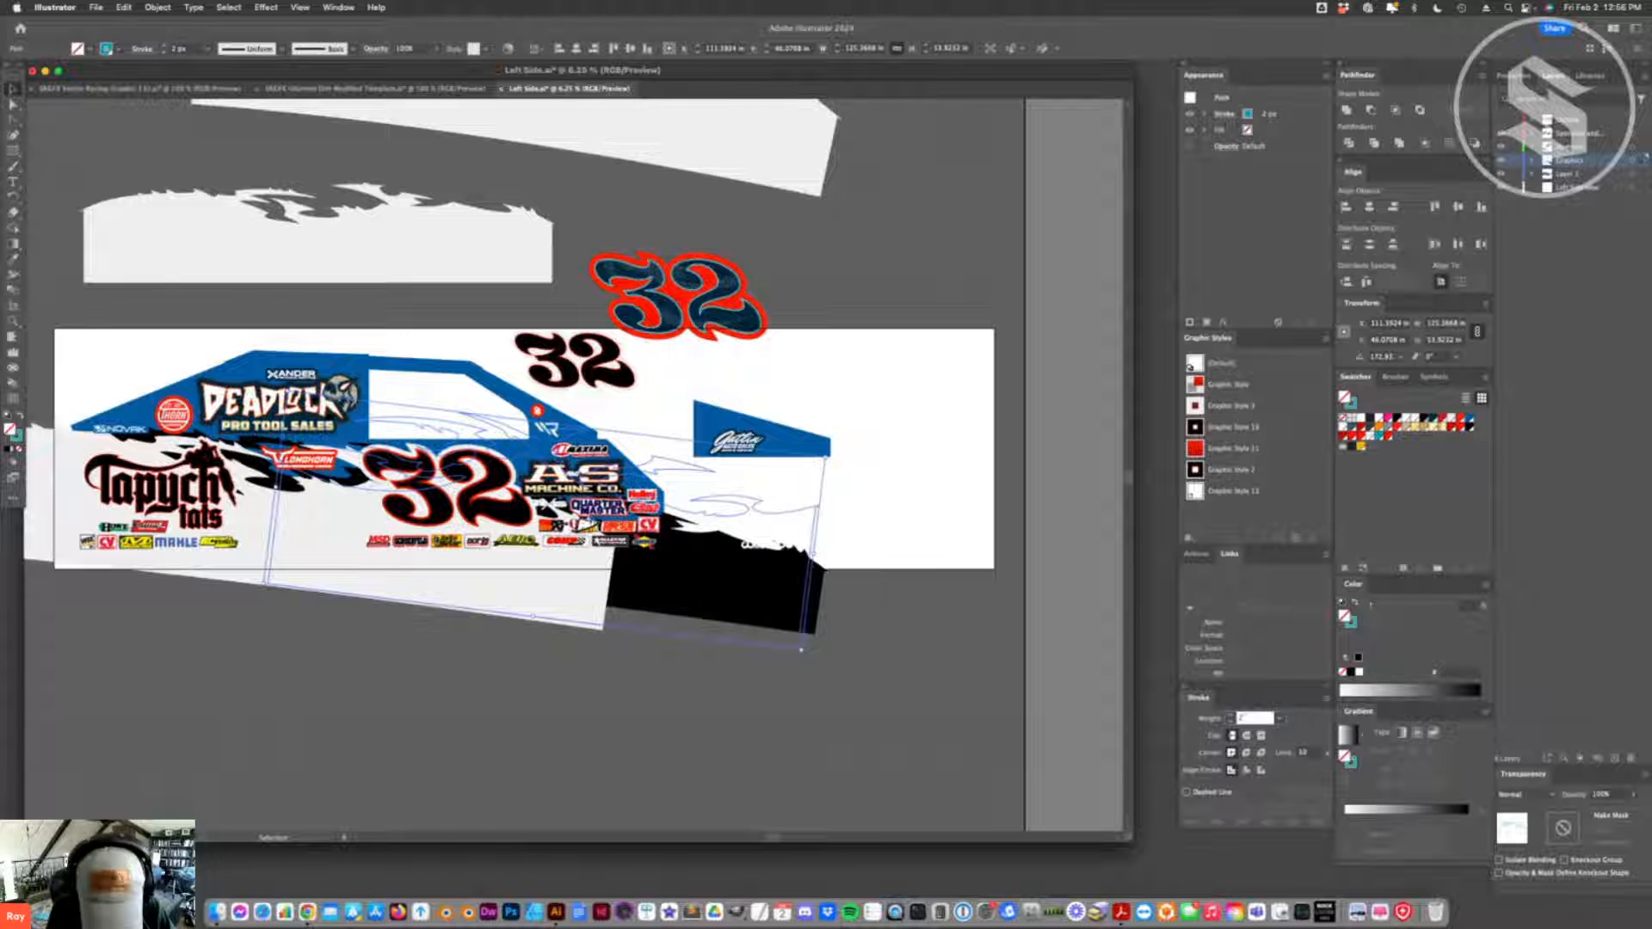
{"action": "type", "text": "1000"}
{"action": "key", "text": "Return"}
{"action": "key", "text": "super+z"}
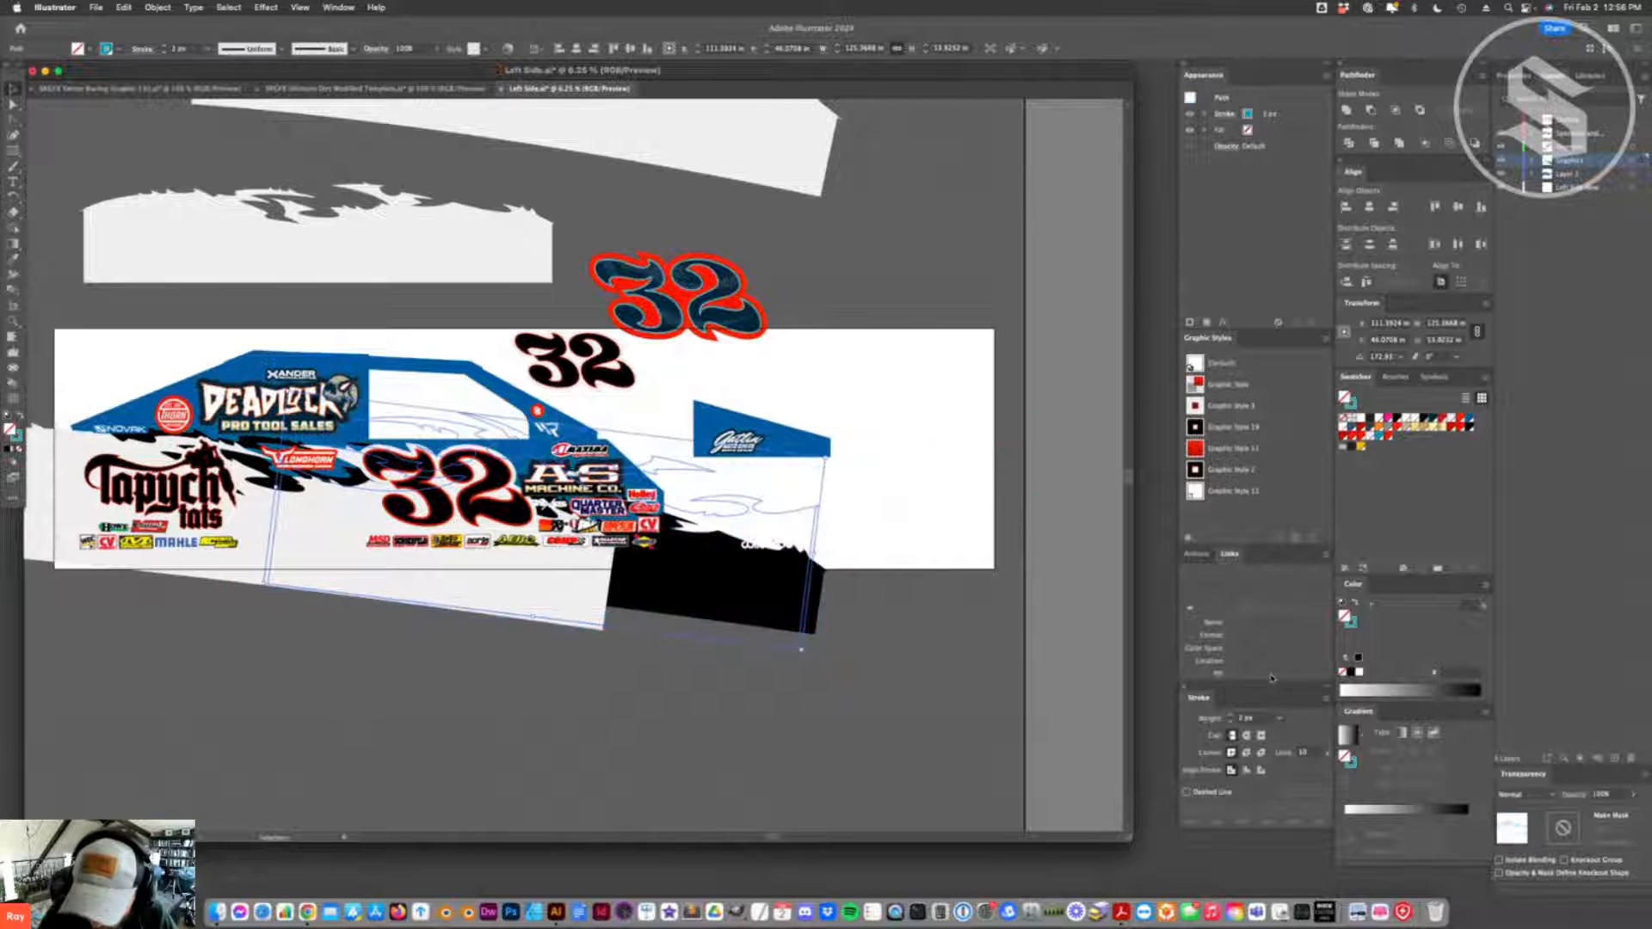
- Set the stroke weight of the teal splash outline to 0.25 in
{"action": "left_click", "coordinate": [1254, 720]}
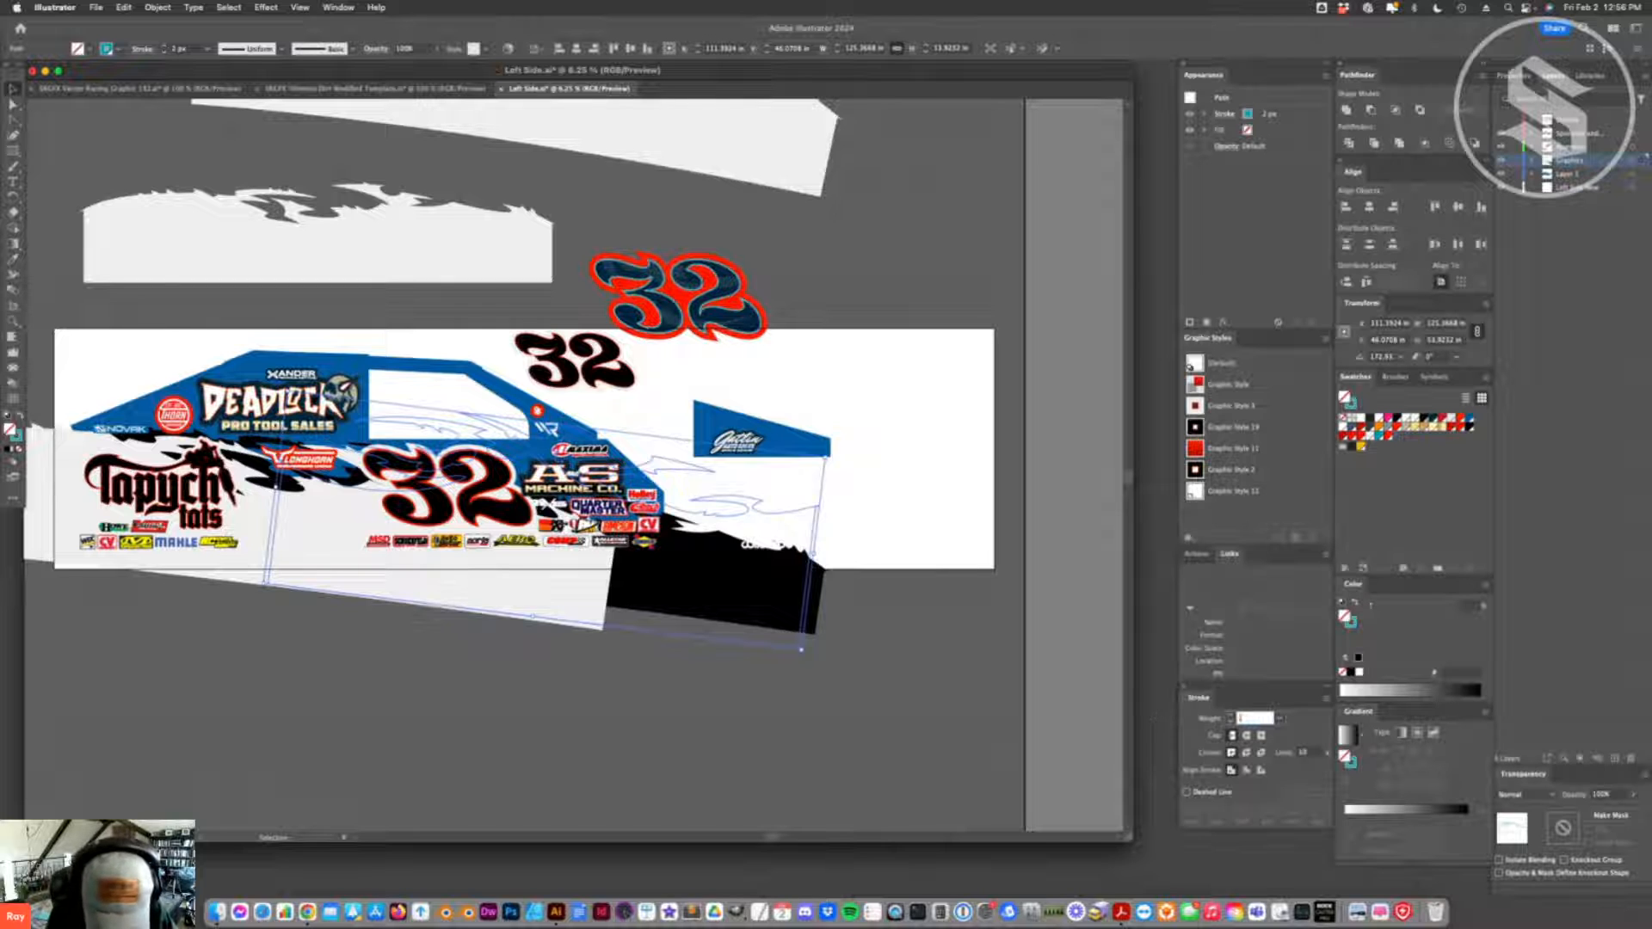
{"action": "type", "text": ".25in"}
{"action": "key", "text": "Return"}
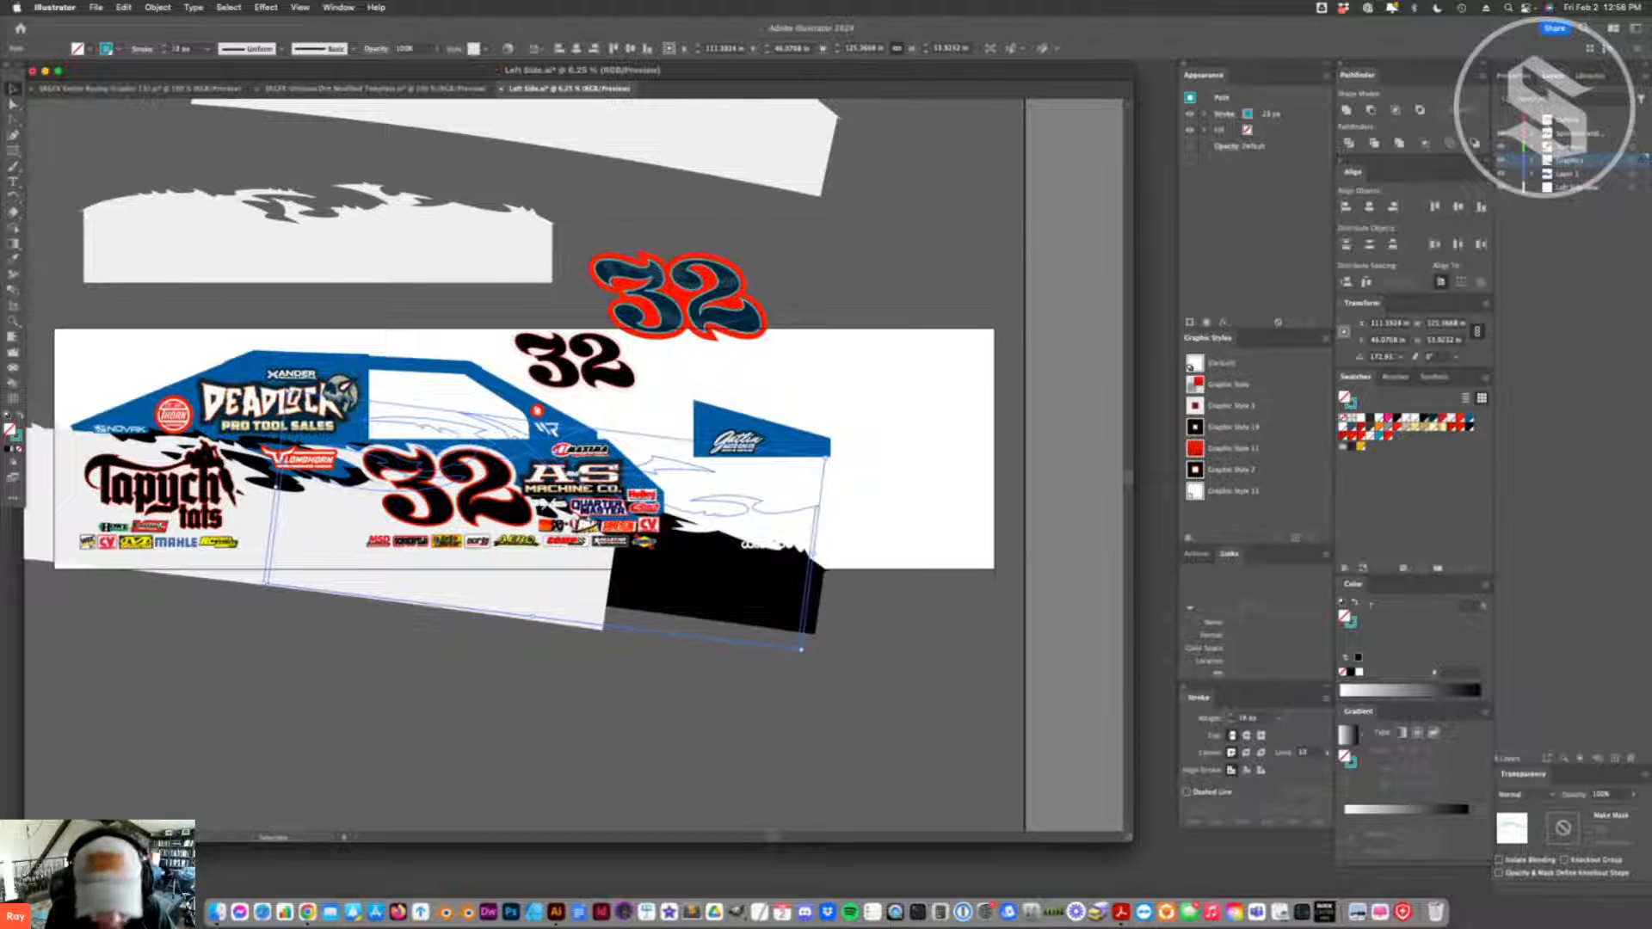
- Flatten the teal splash outline and reposition it along the body so its front end sits above the black splash graphic
{"action": "left_click", "coordinate": [543, 653]}
{"action": "left_click", "coordinate": [530, 451]}
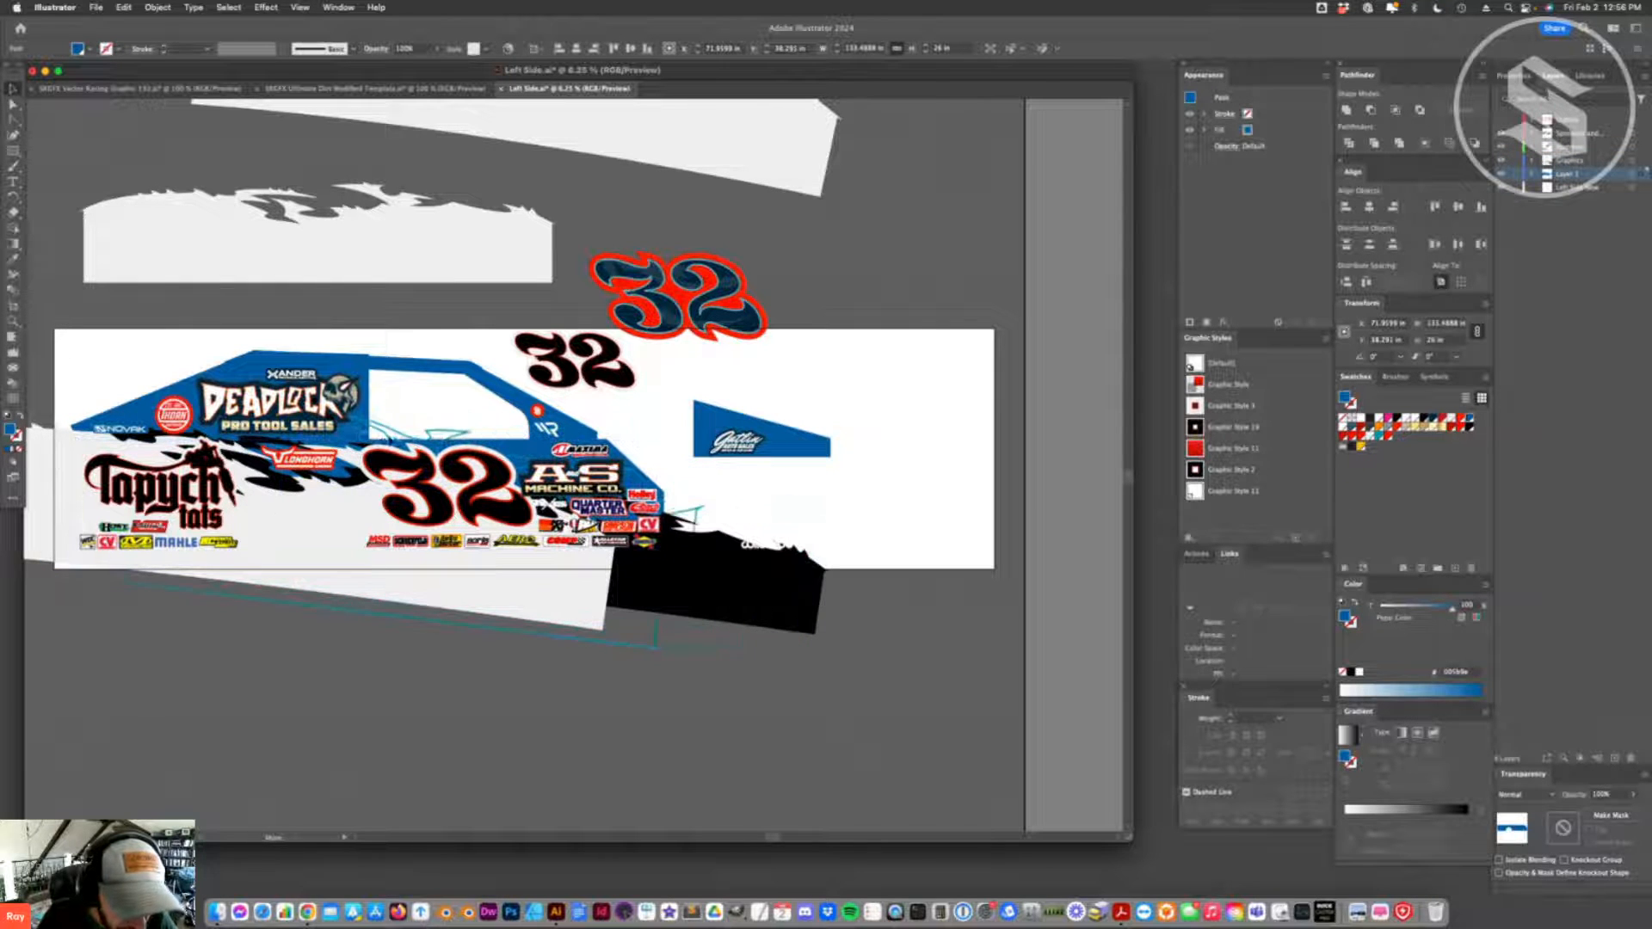
{"action": "left_click", "coordinate": [405, 425]}
{"action": "left_click_drag", "start_coordinate": [401, 425], "coordinate": [453, 520]}
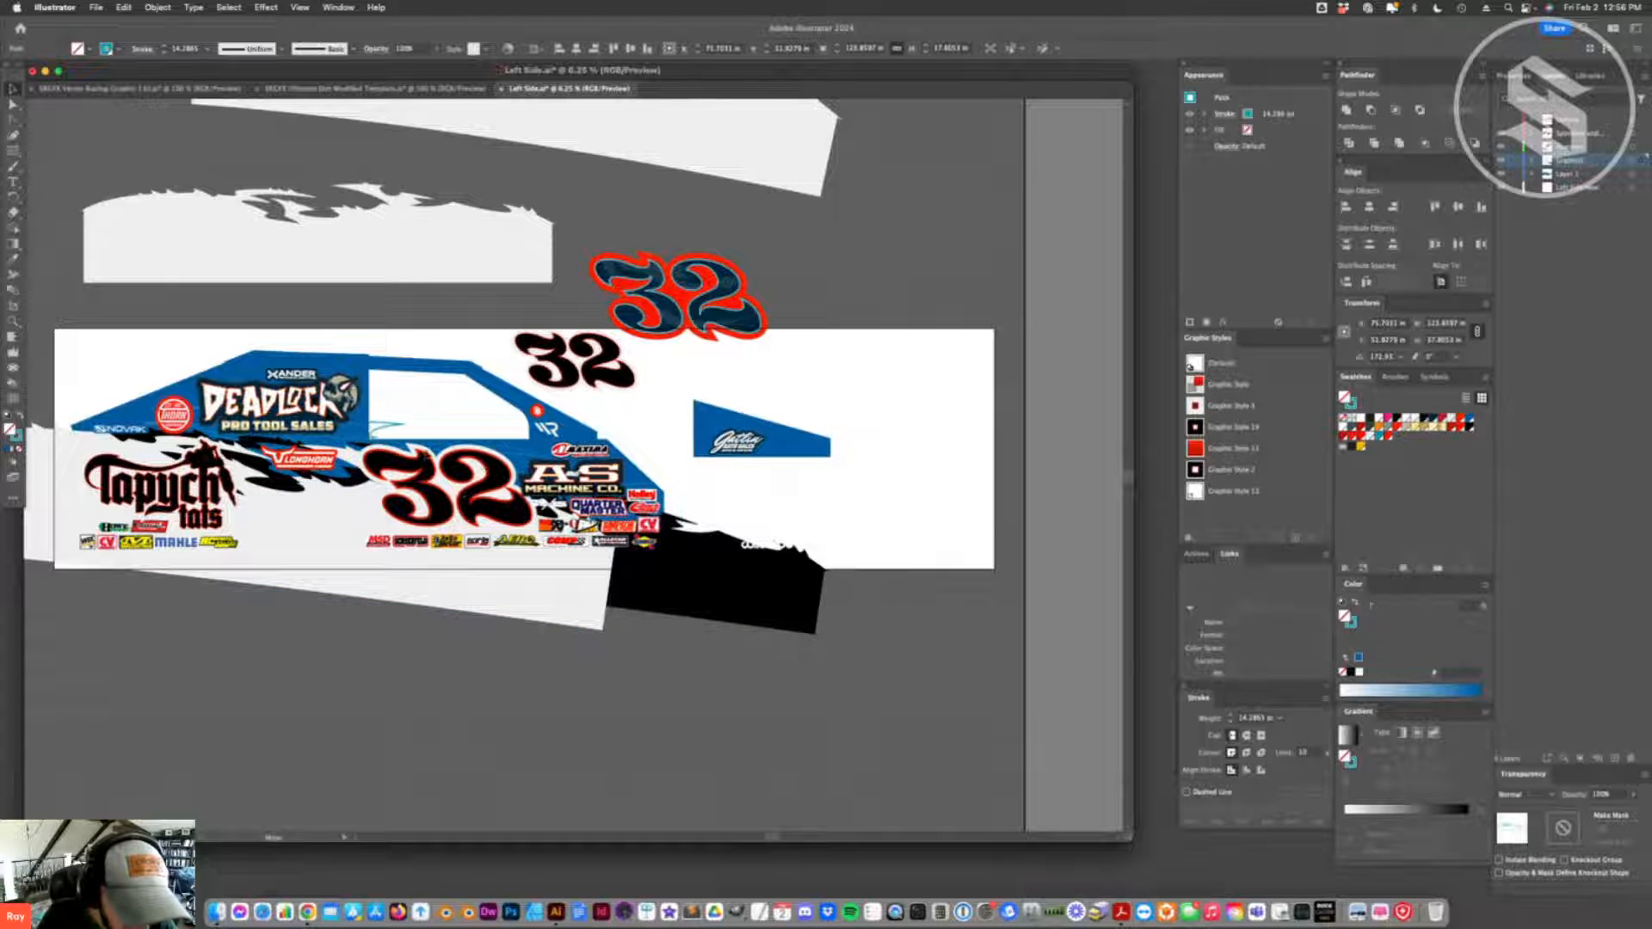
{"action": "left_click_drag", "start_coordinate": [355, 447], "coordinate": [686, 503]}
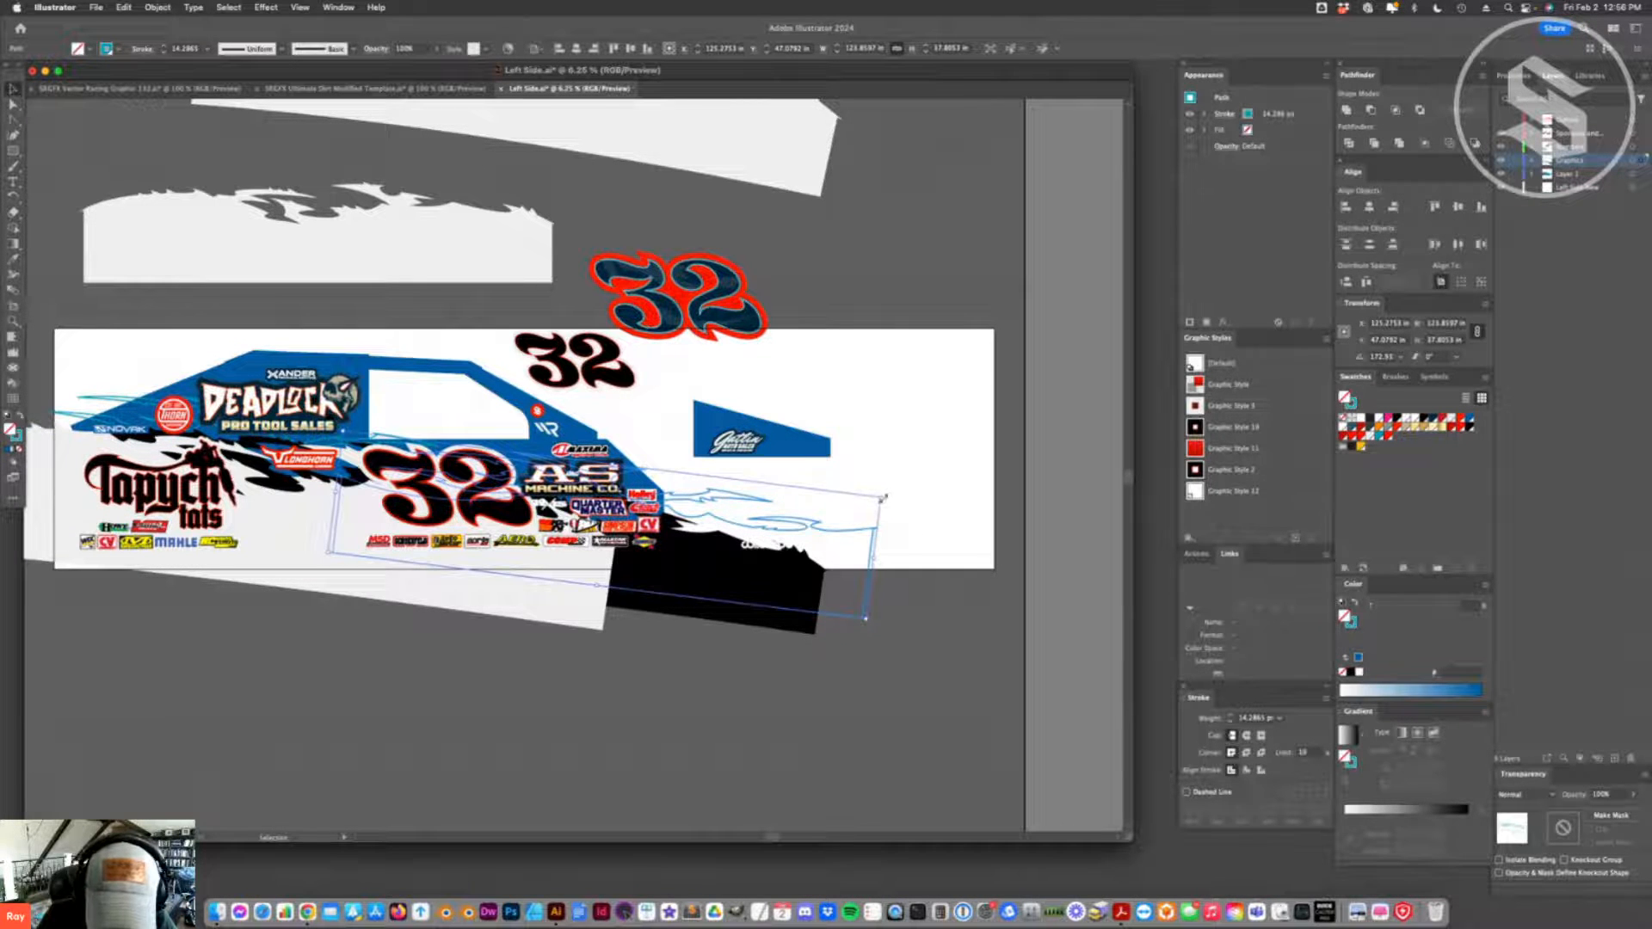
{"action": "left_click", "coordinate": [908, 493]}
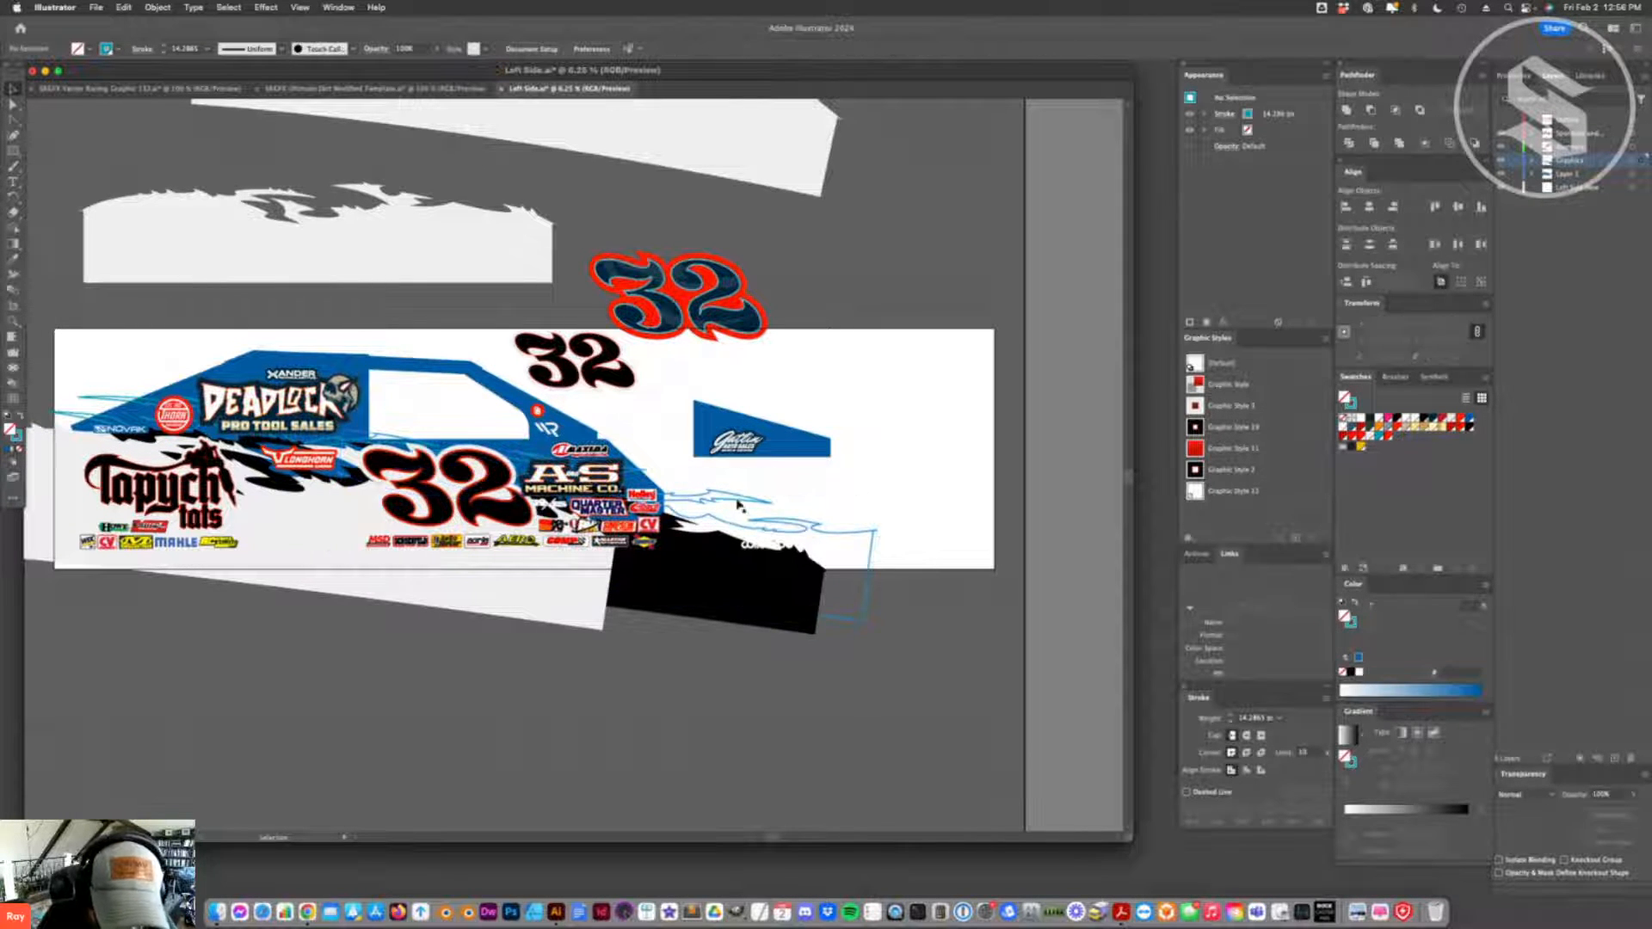
- Shift the splash outline's global colour swatch to a deeper blue by lowering its green value
{"action": "double_click", "coordinate": [1380, 438]}
{"action": "left_click_drag", "start_coordinate": [1045, 505], "coordinate": [1039, 506]}
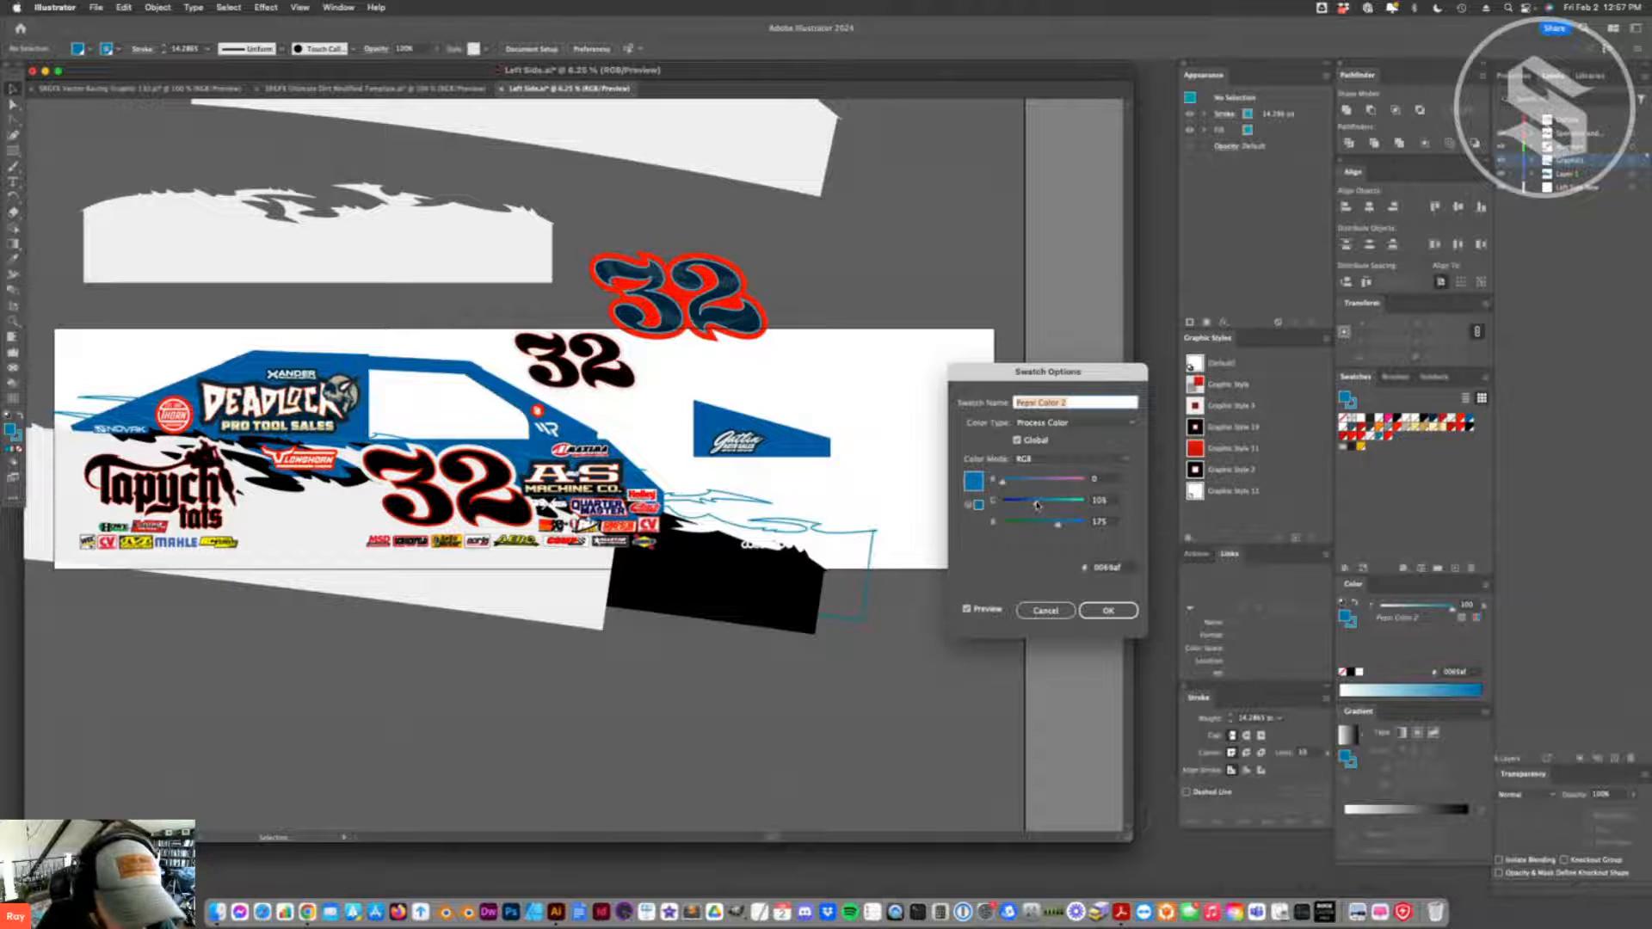
{"action": "left_click", "coordinate": [1108, 610]}
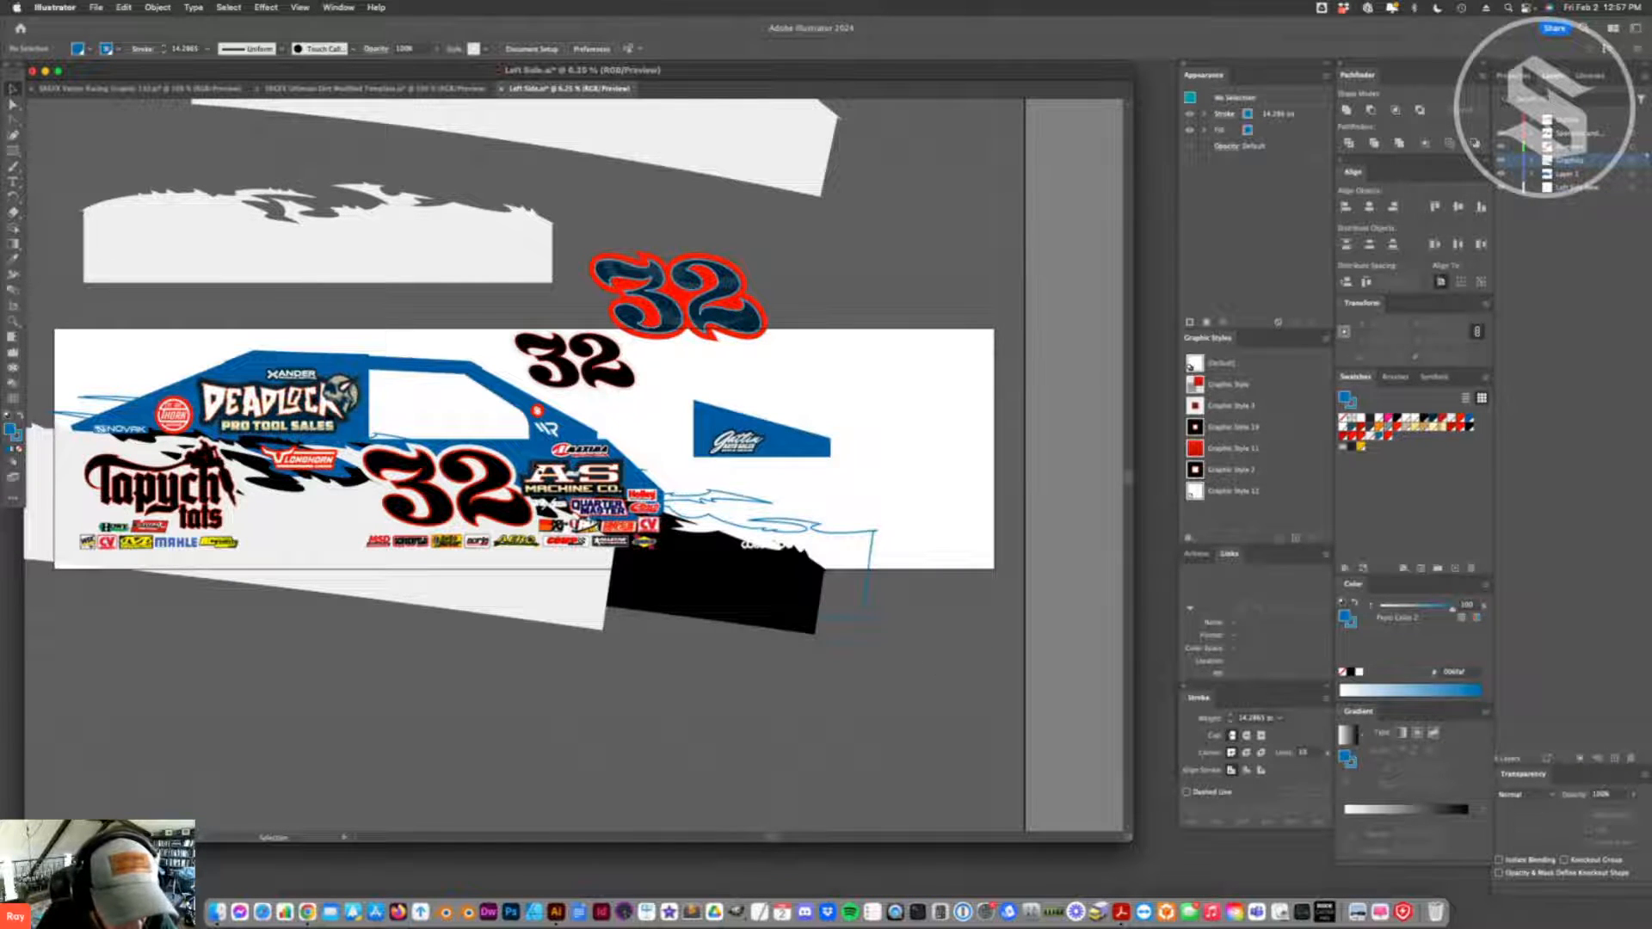
- Stretch the blue splash outline upward to a height of about 53 in
{"action": "left_click", "coordinate": [407, 448]}
{"action": "left_click", "coordinate": [316, 436], "text": "shift"}
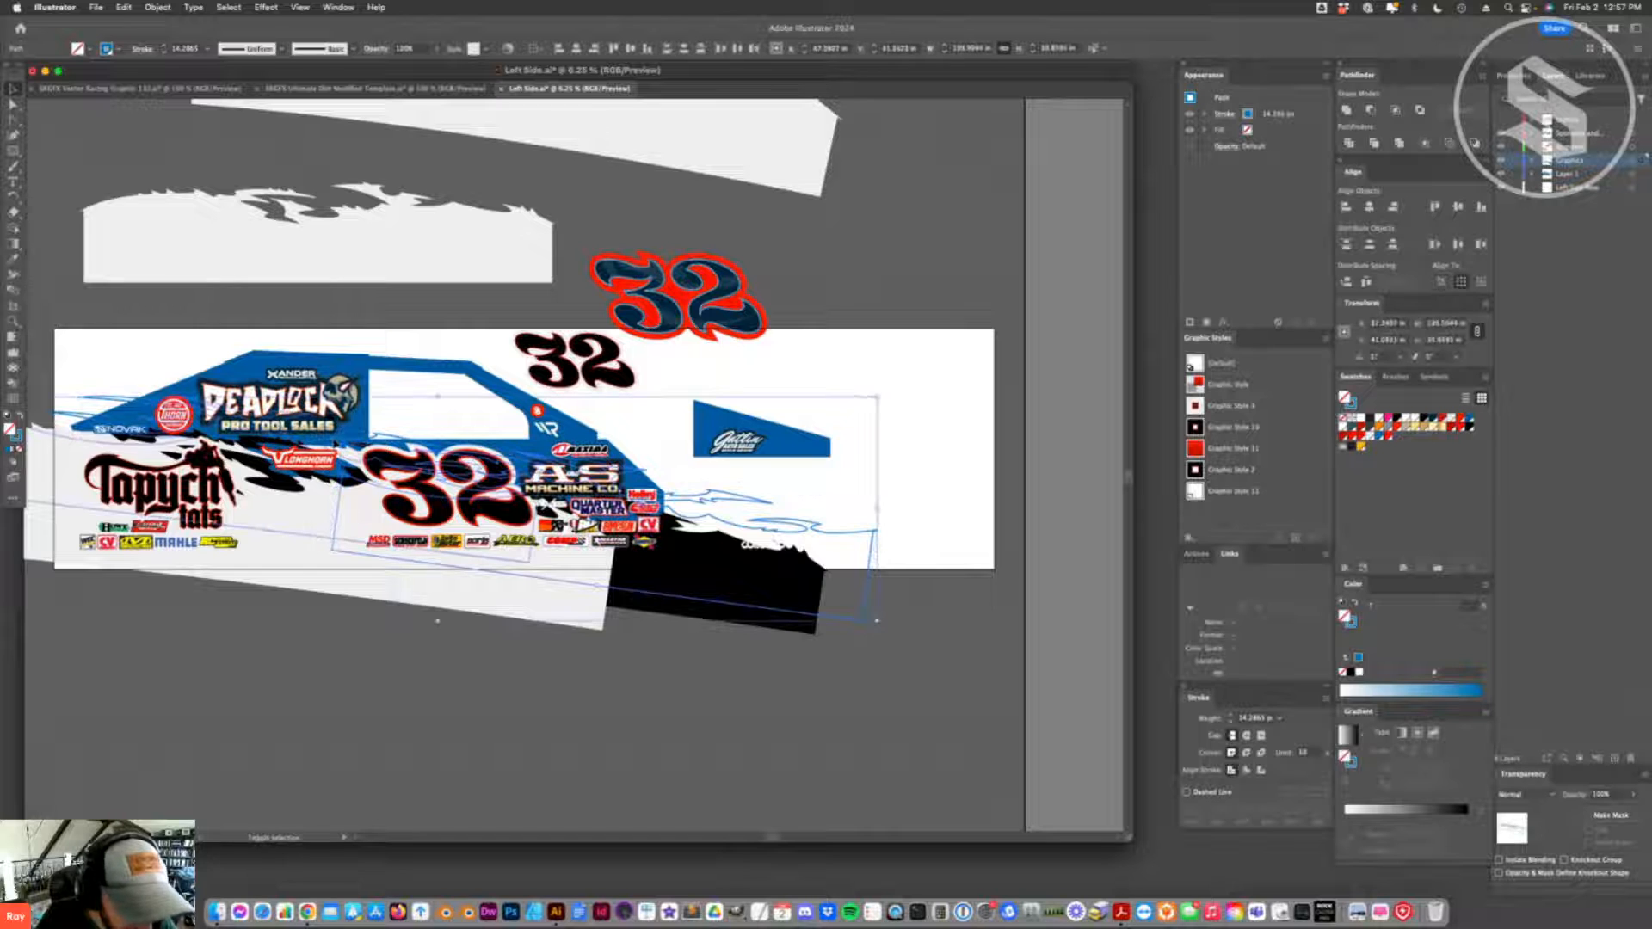
{"action": "left_click_drag", "start_coordinate": [441, 386], "coordinate": [450, 386]}
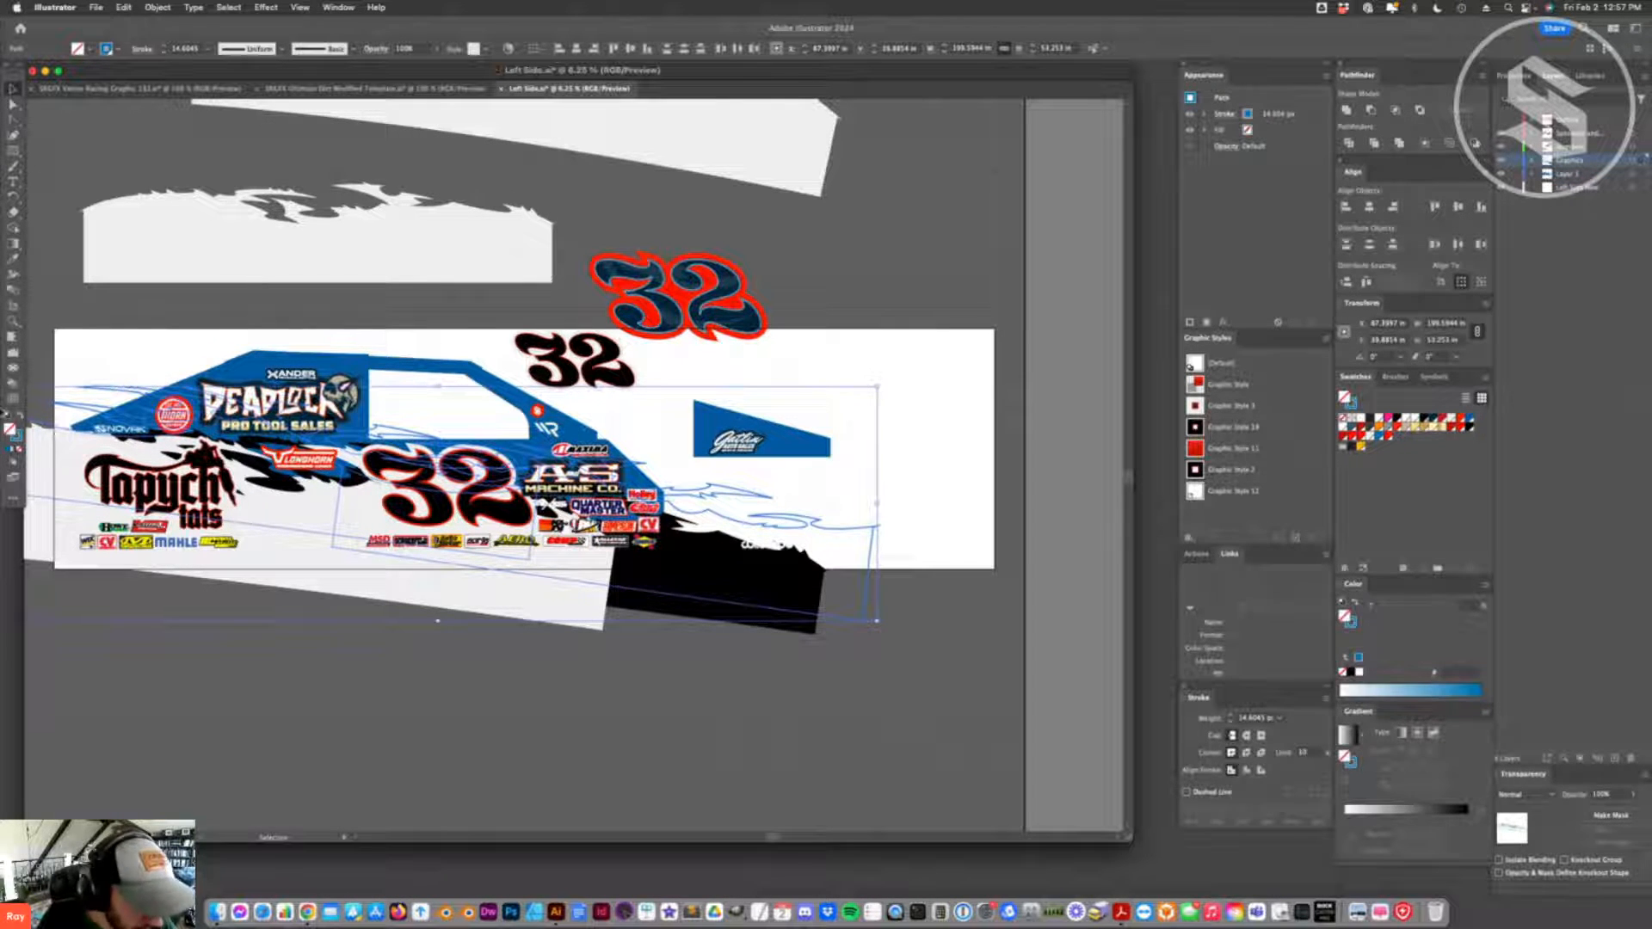
- Try a white stroke on the splash outline, and undo the colour change
{"action": "left_click", "coordinate": [18, 437]}
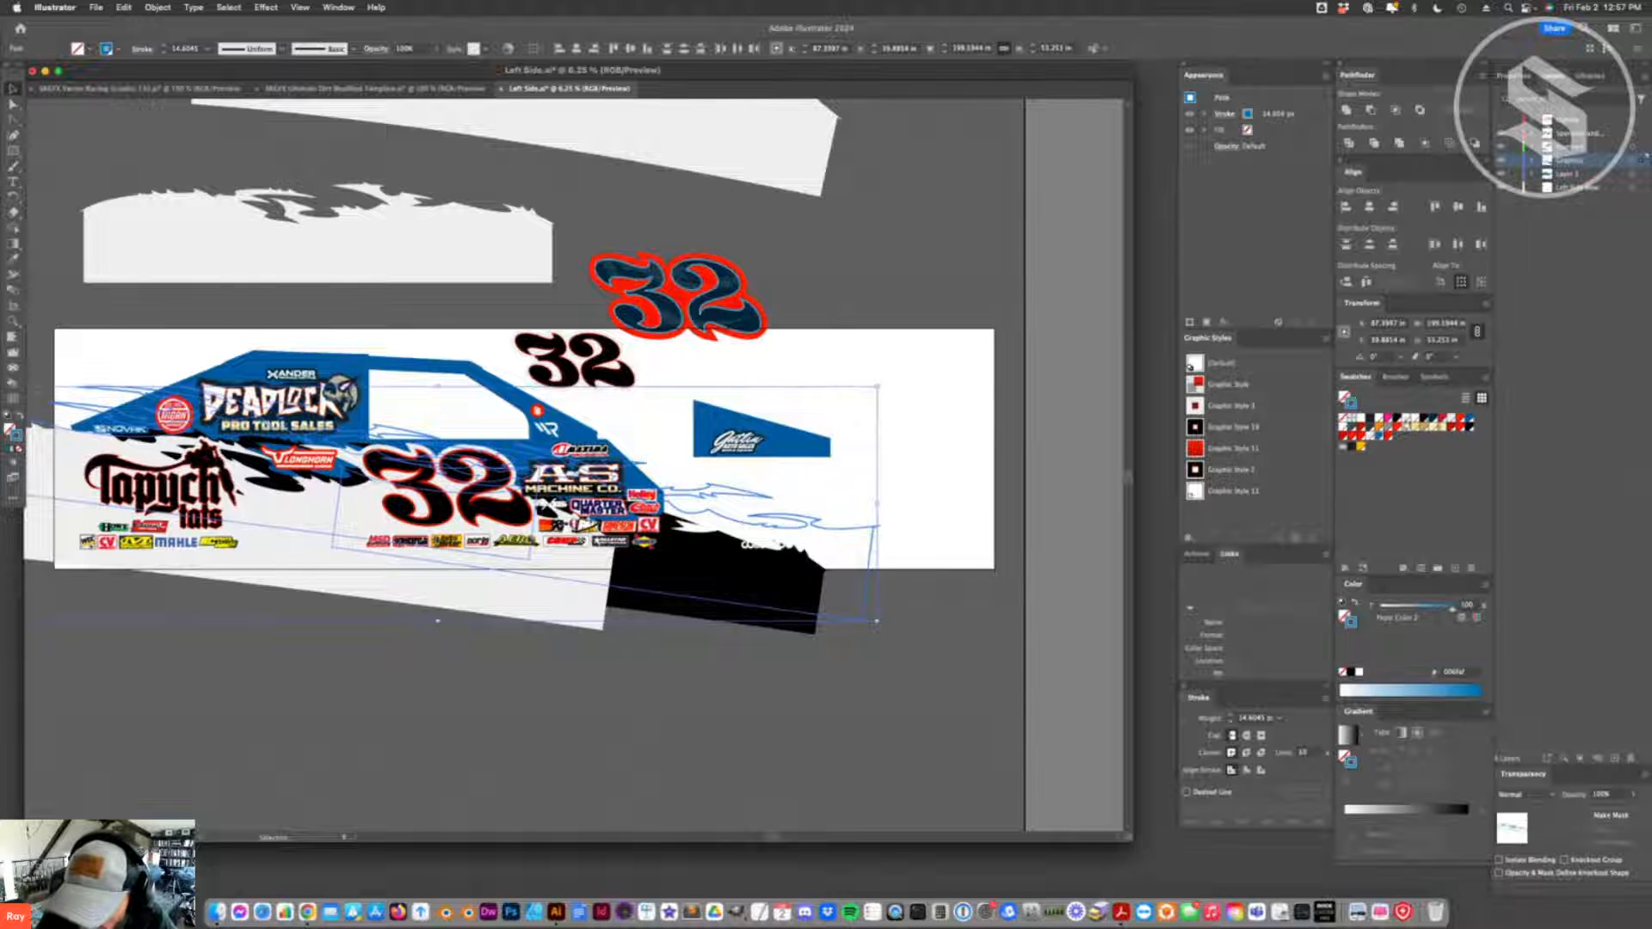
{"action": "left_click", "coordinate": [1361, 418]}
{"action": "left_click", "coordinate": [619, 379]}
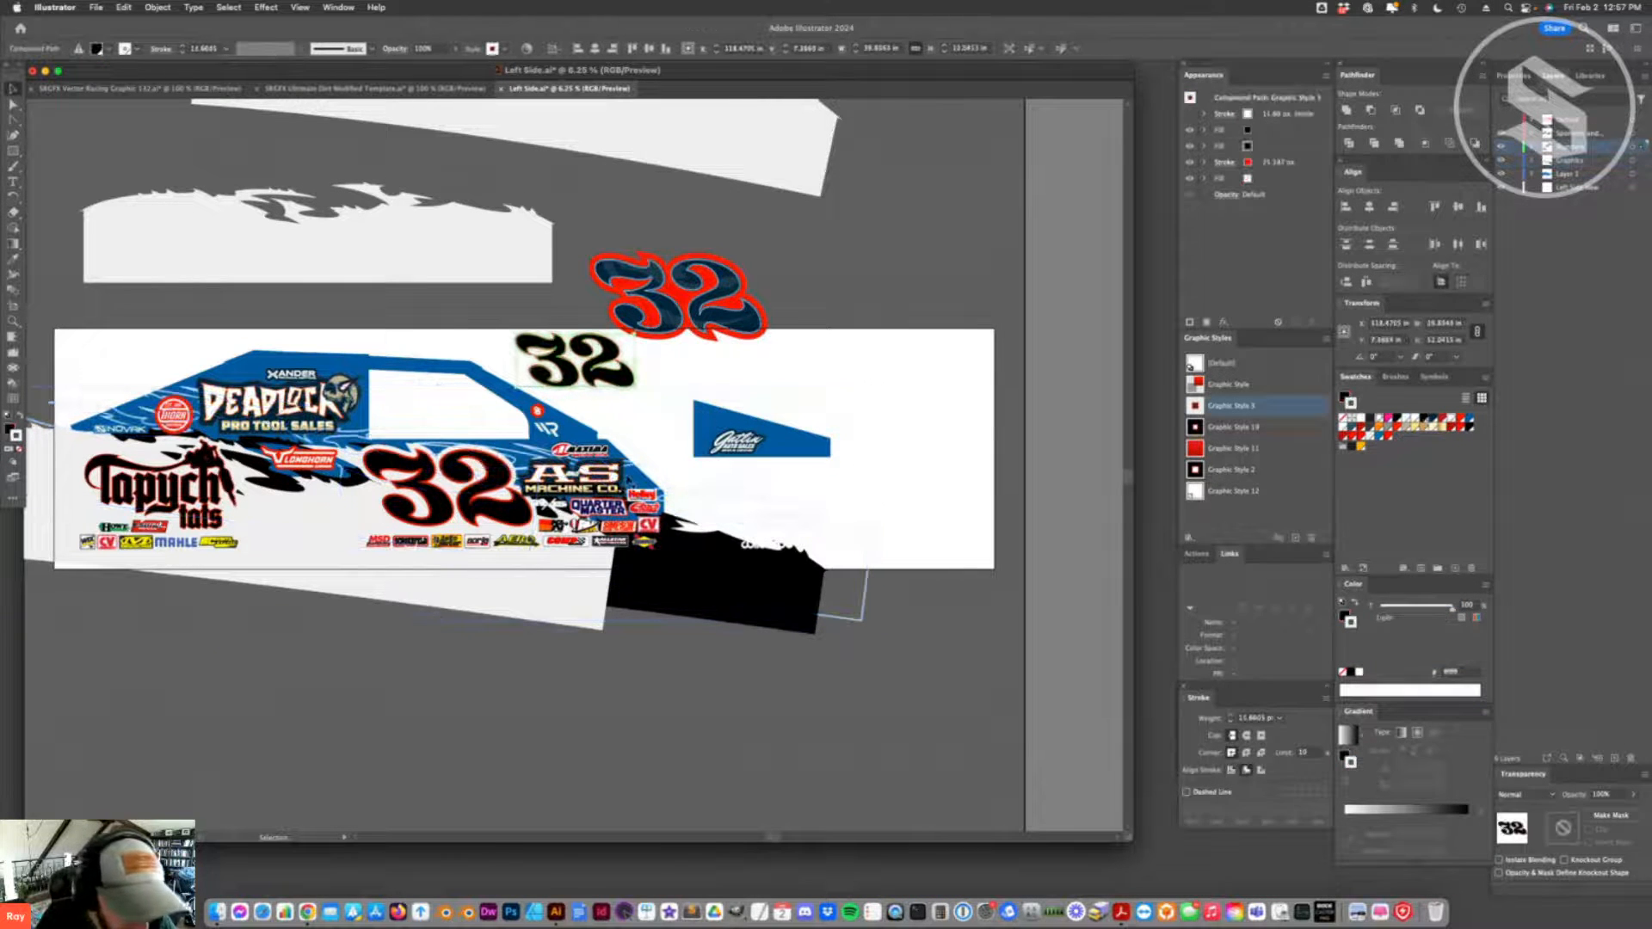
{"action": "left_click", "coordinate": [685, 435]}
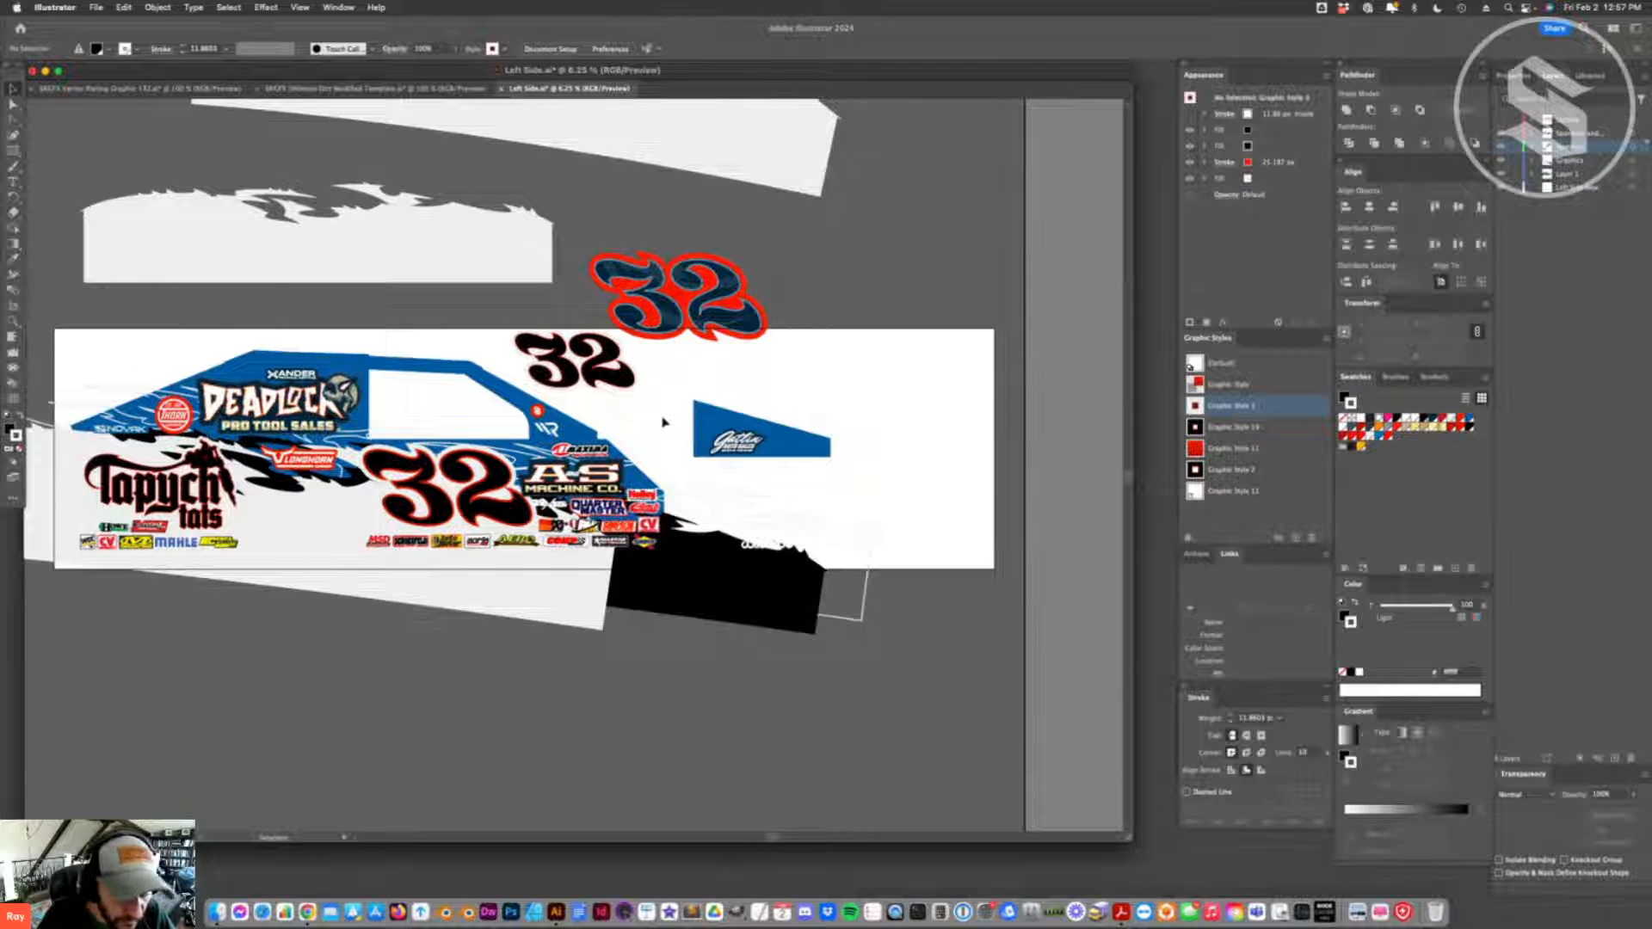
{"action": "key", "text": "super+z"}
{"action": "left_click", "coordinate": [392, 659]}
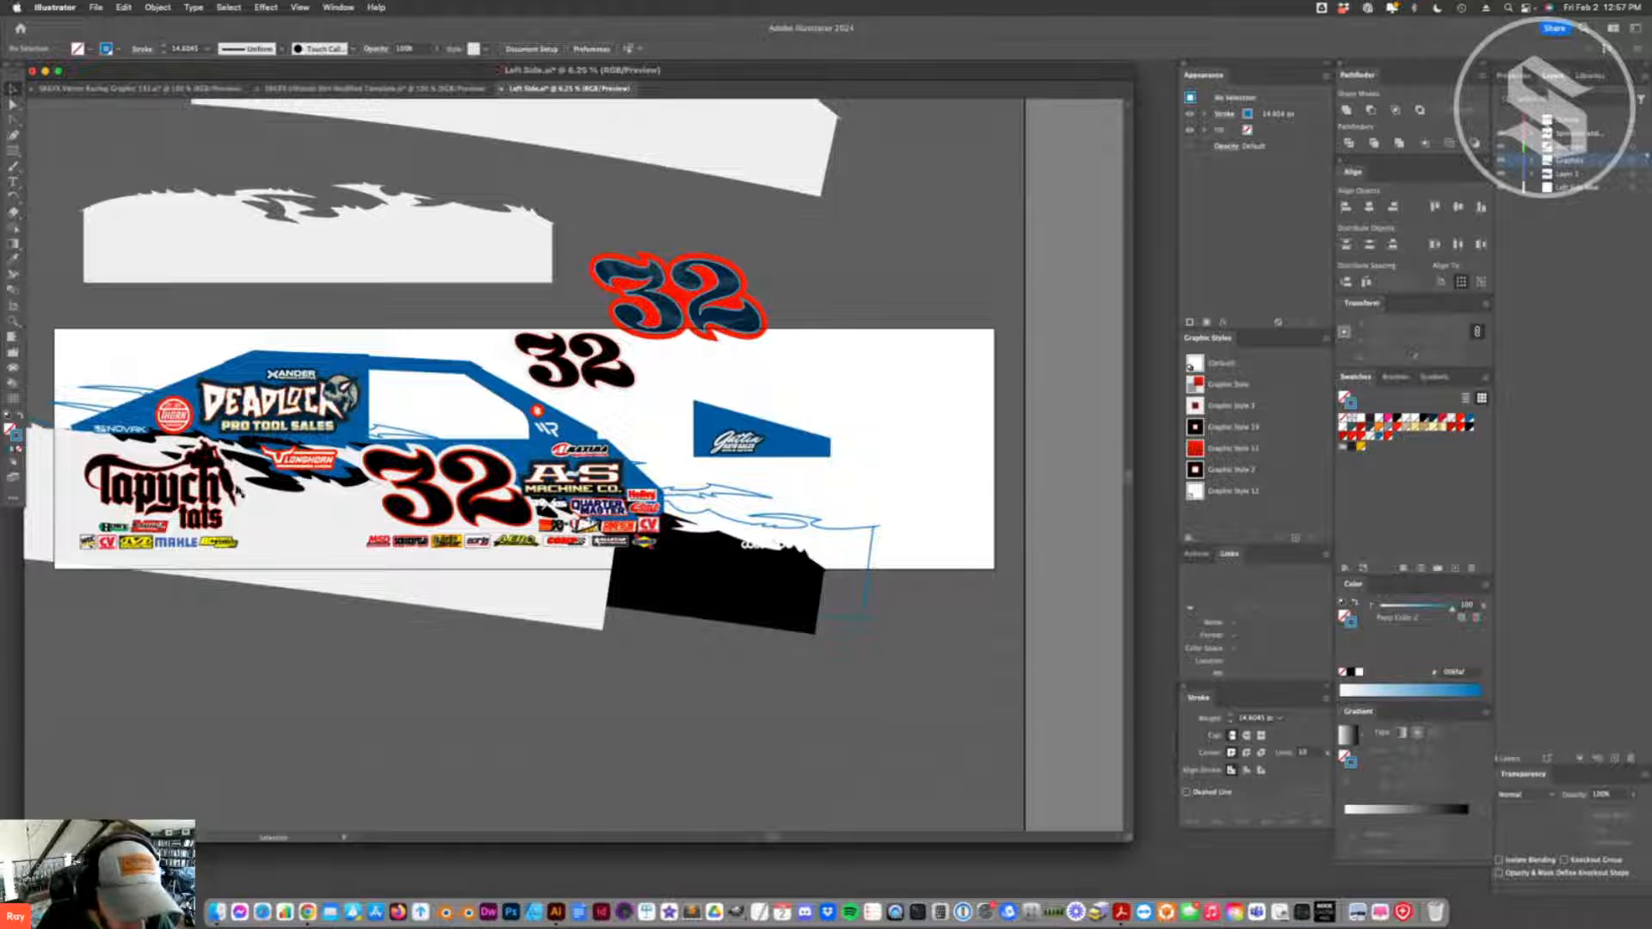
- Clear the appearance of the A and S letters in the machine company logo and apply the Tapych Tats lettering's graphic style
{"action": "double_click", "coordinate": [191, 490]}
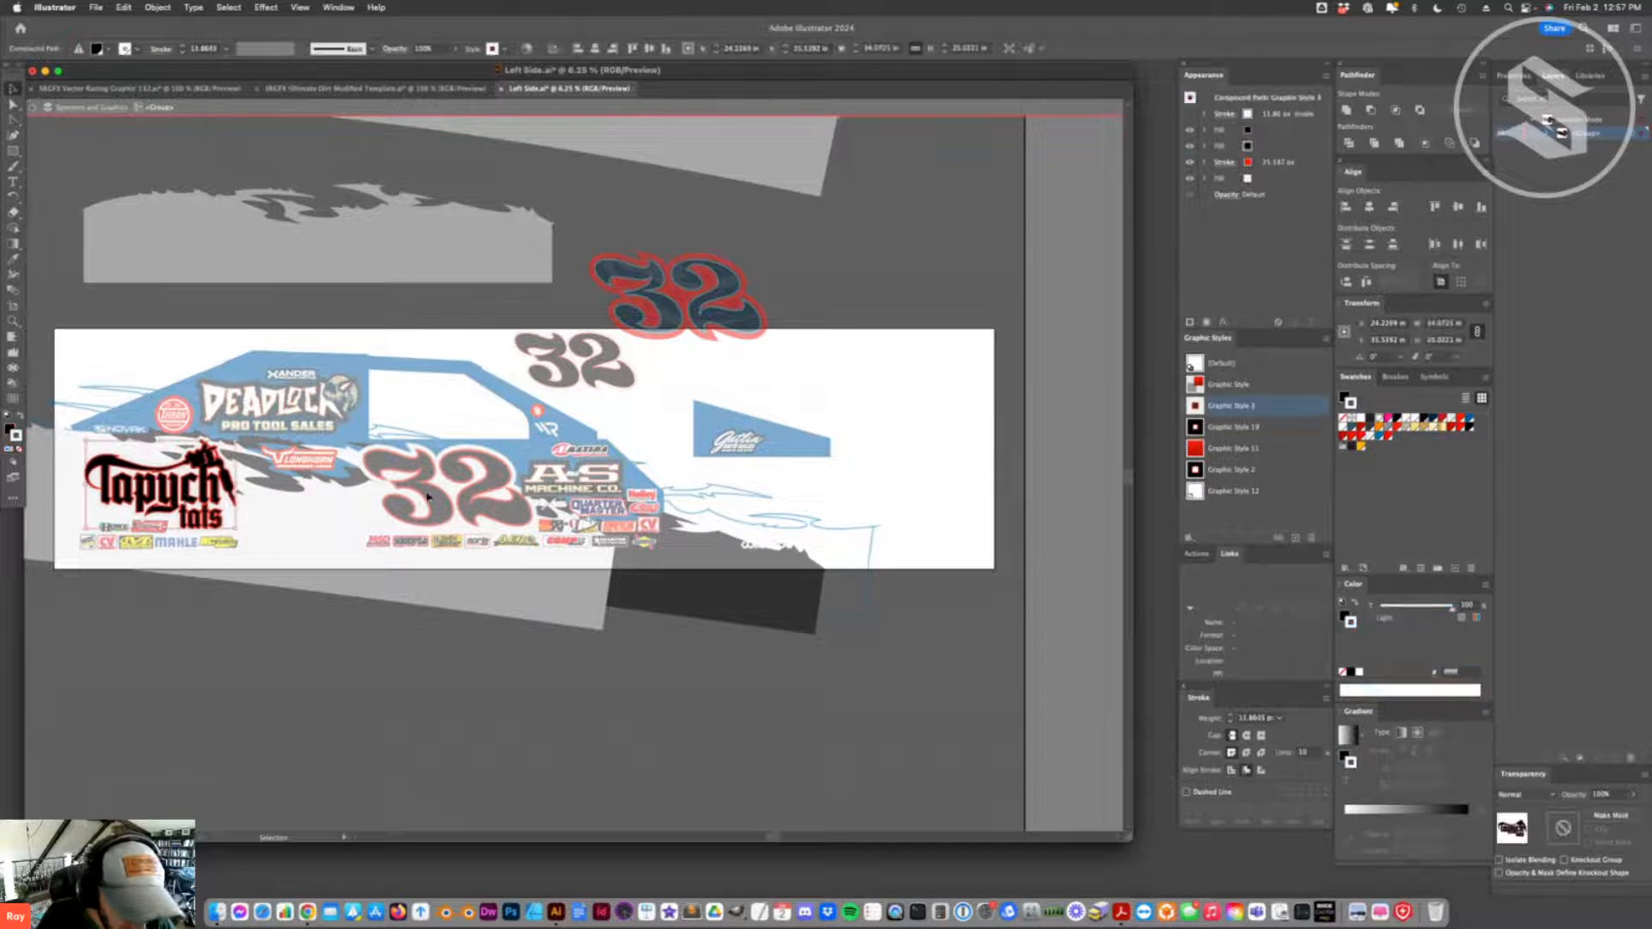
{"action": "key", "text": "Escape"}
{"action": "double_click", "coordinate": [572, 473]}
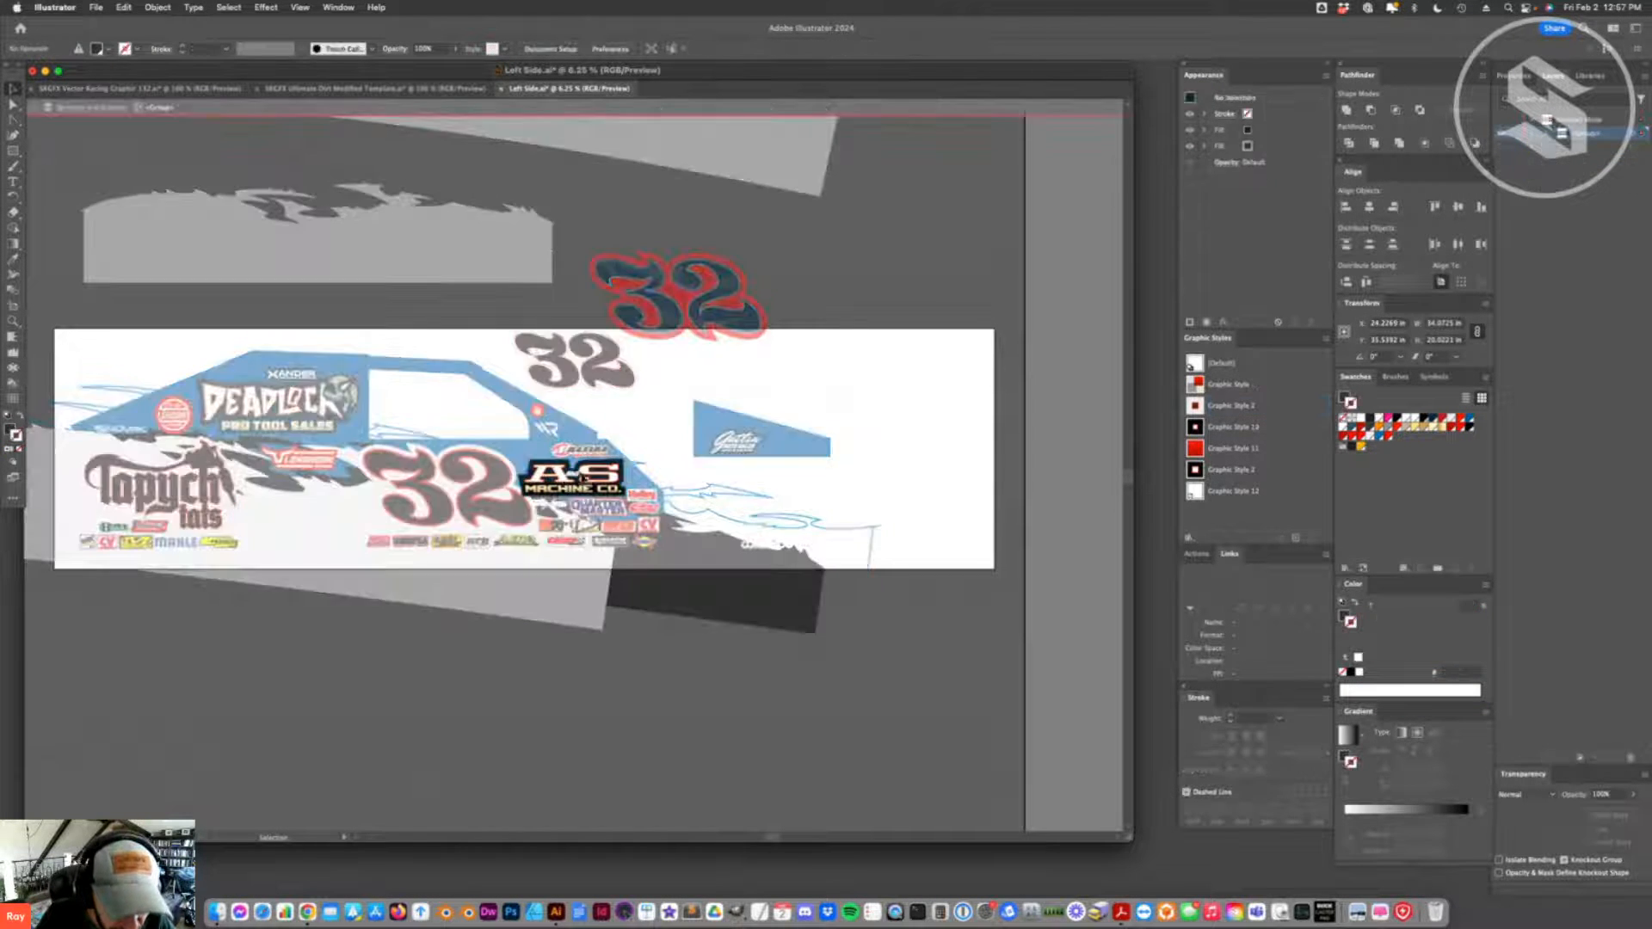
{"action": "left_click", "coordinate": [1196, 470]}
{"action": "left_click", "coordinate": [1198, 426]}
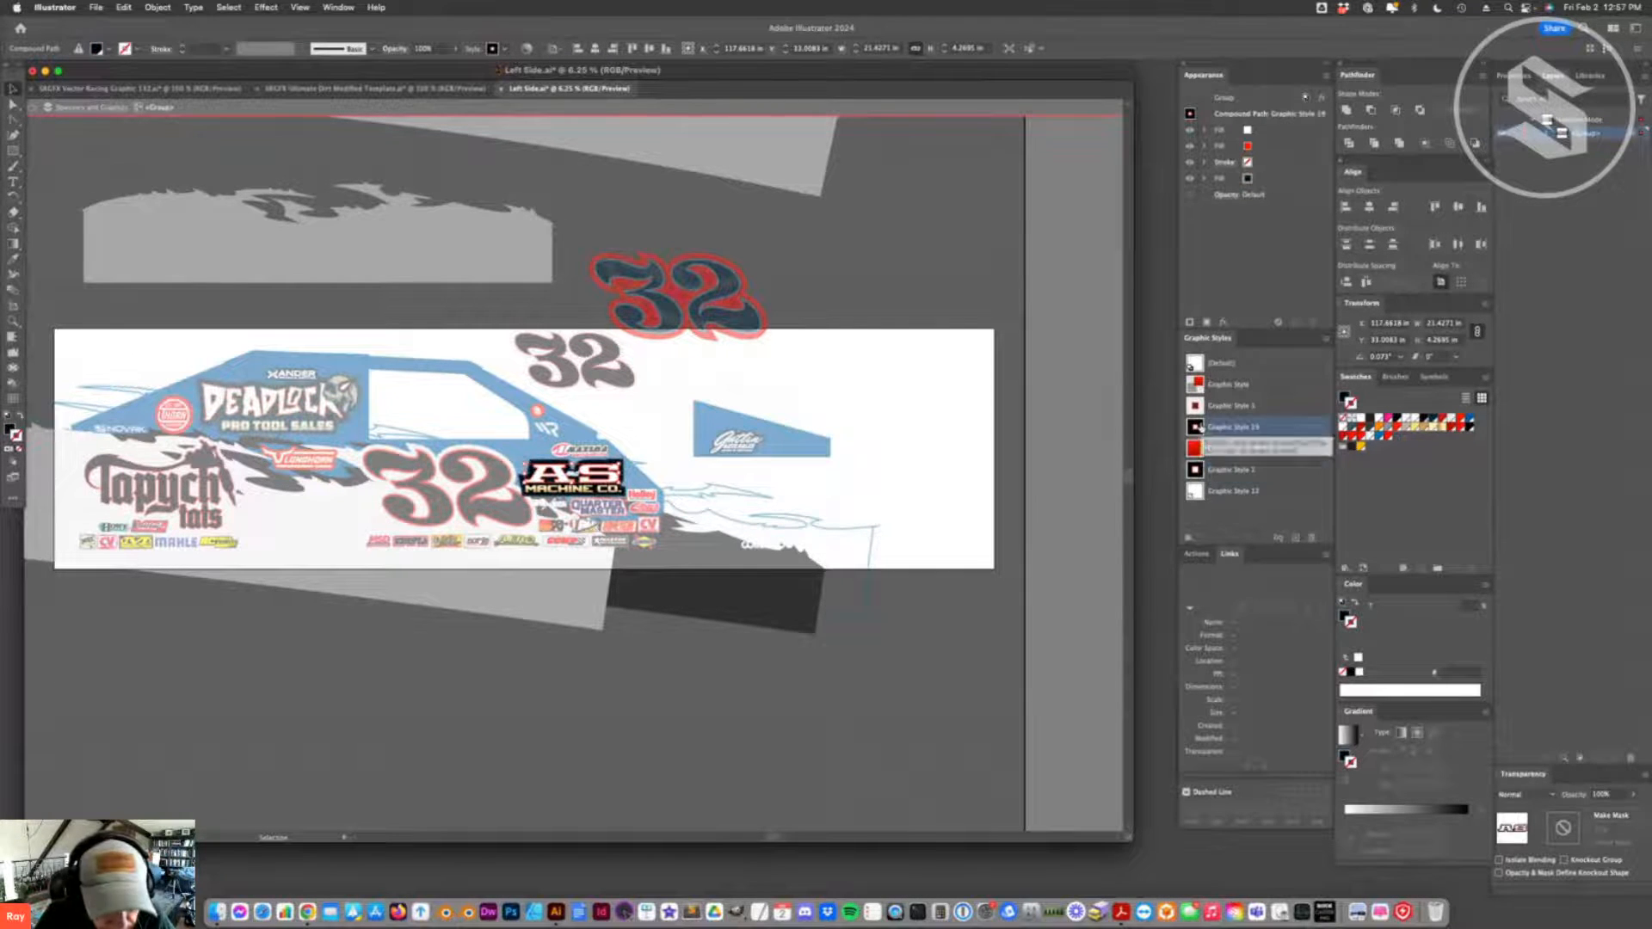
{"action": "left_click", "coordinate": [1196, 406]}
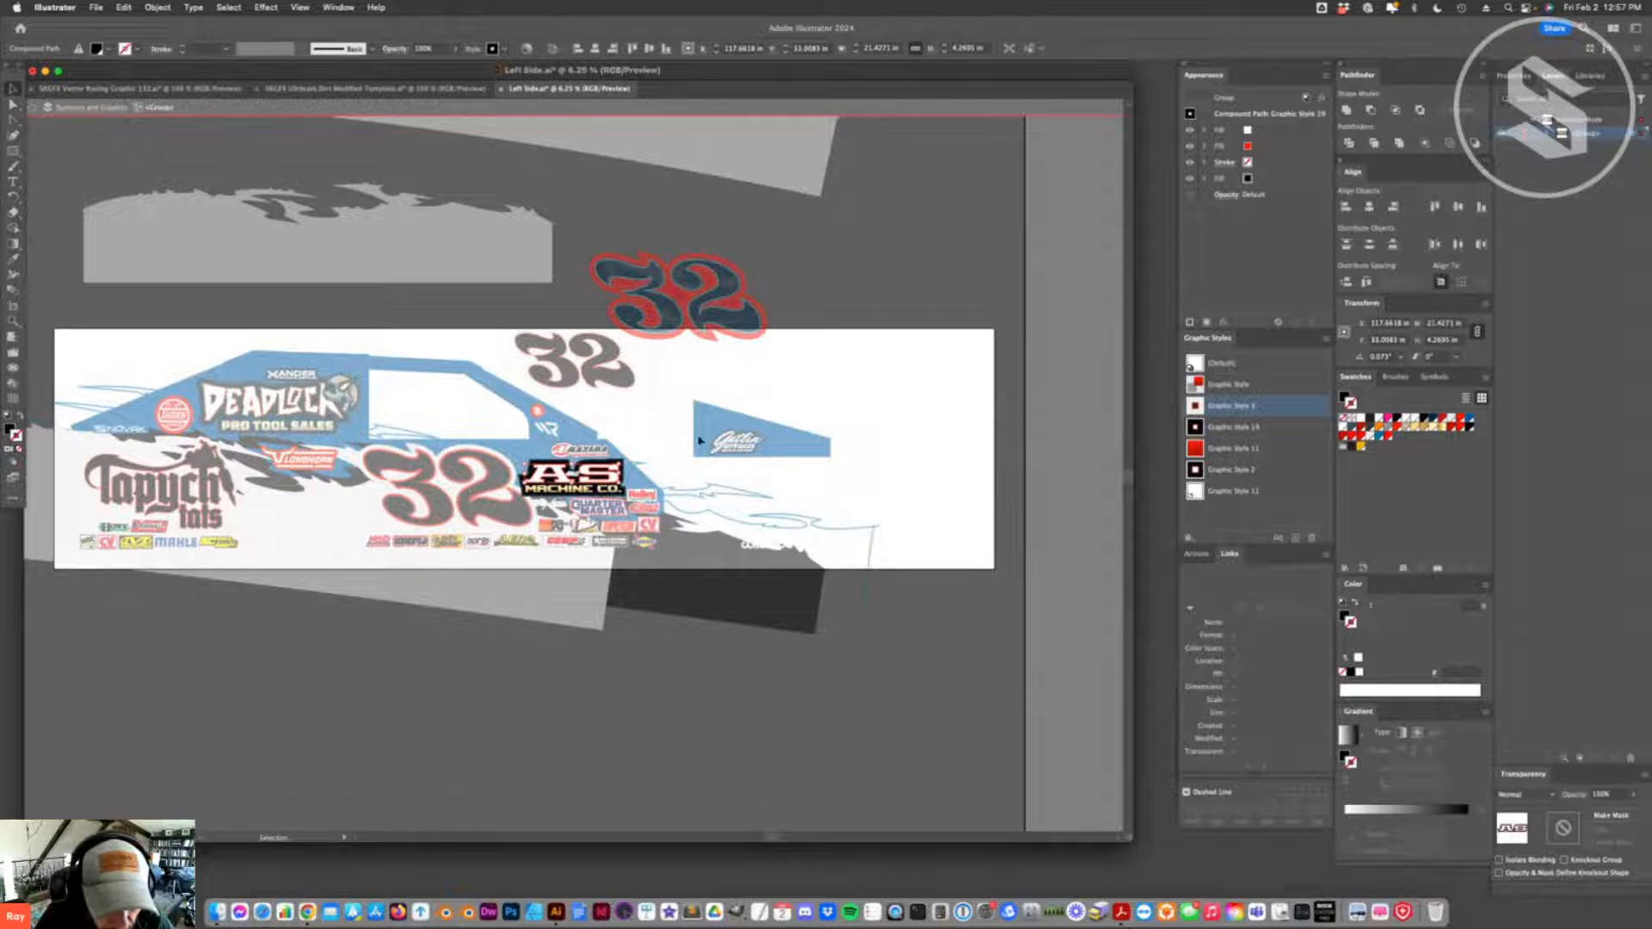
{"action": "left_click", "coordinate": [1327, 78]}
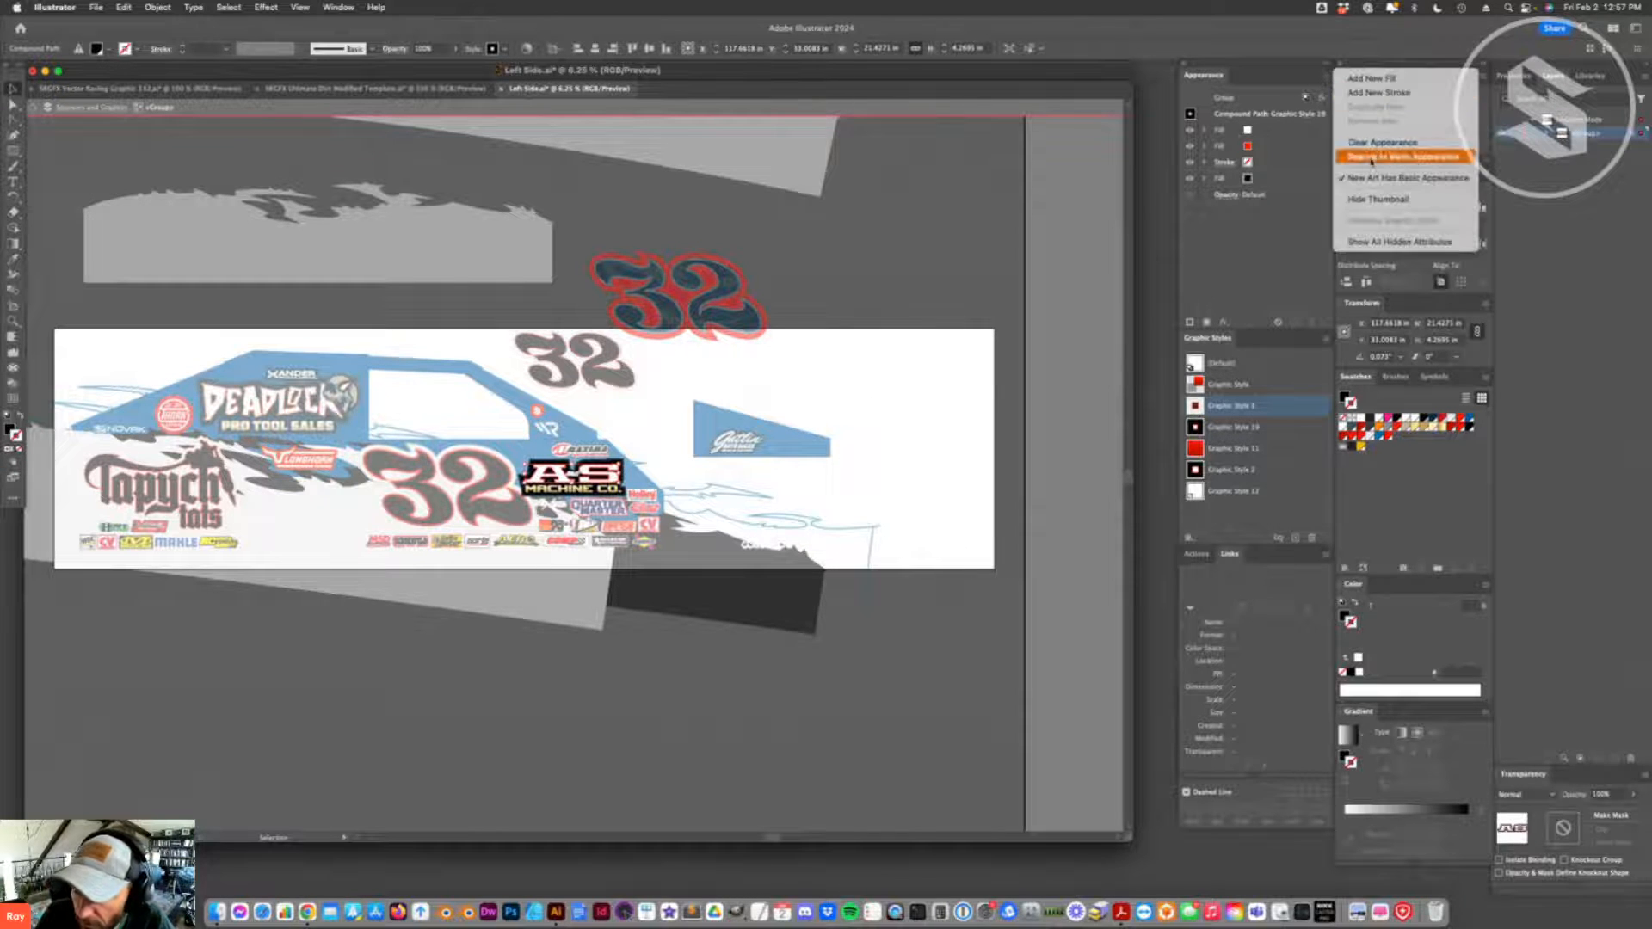
{"action": "left_click", "coordinate": [1376, 145]}
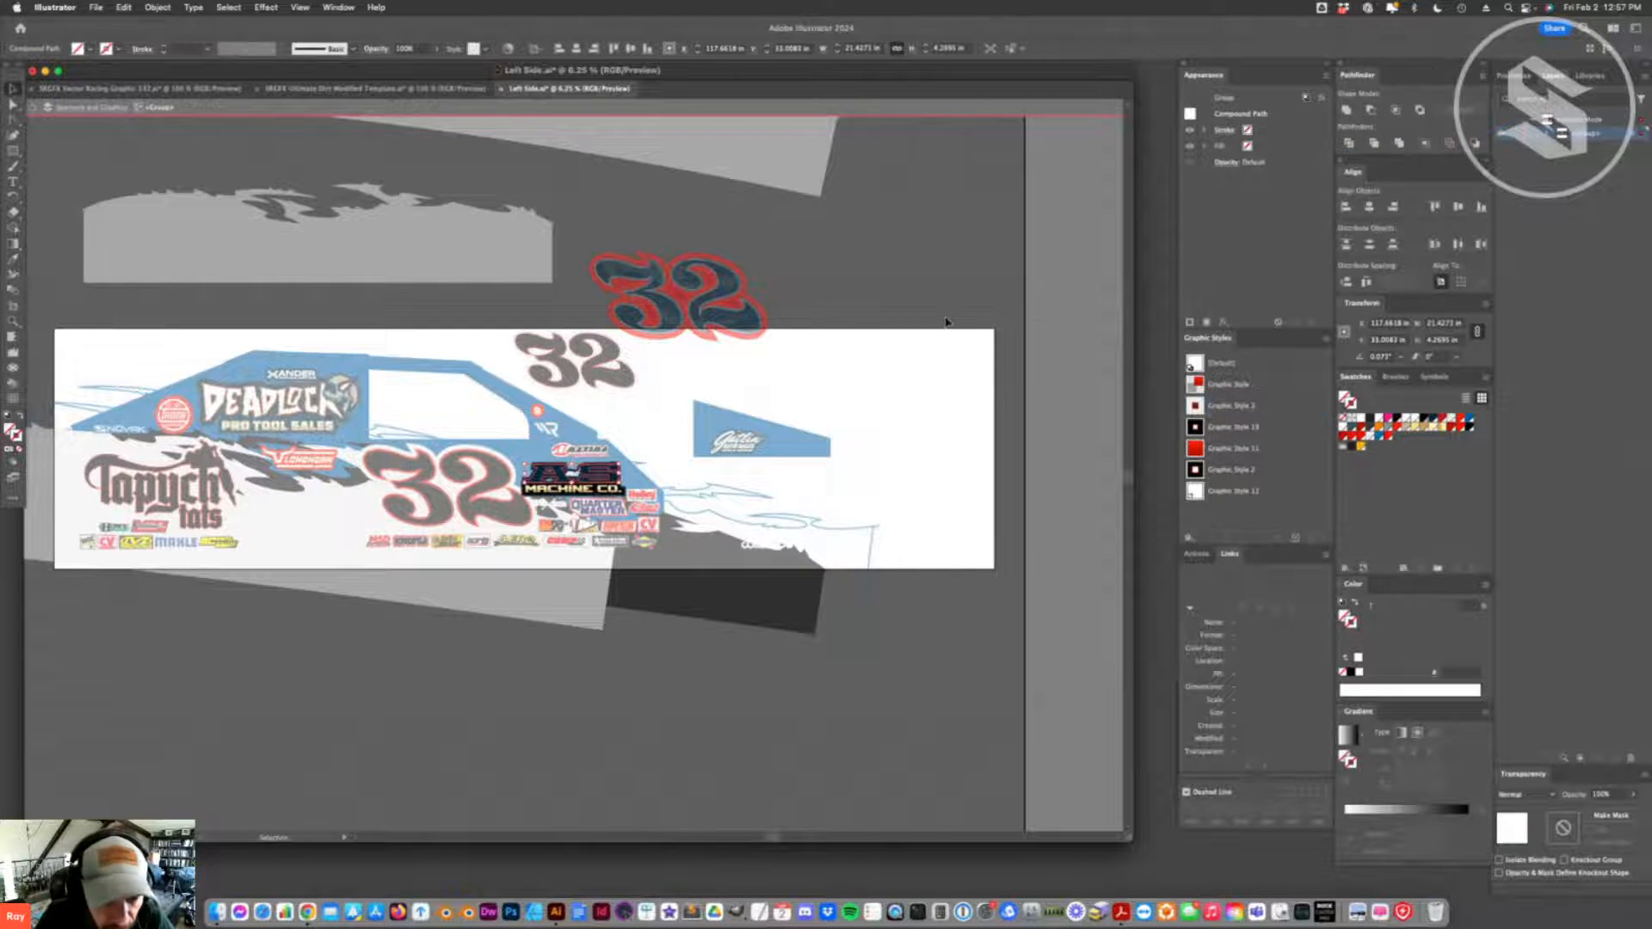
{"action": "left_click", "coordinate": [1195, 407]}
{"action": "left_click", "coordinate": [805, 480]}
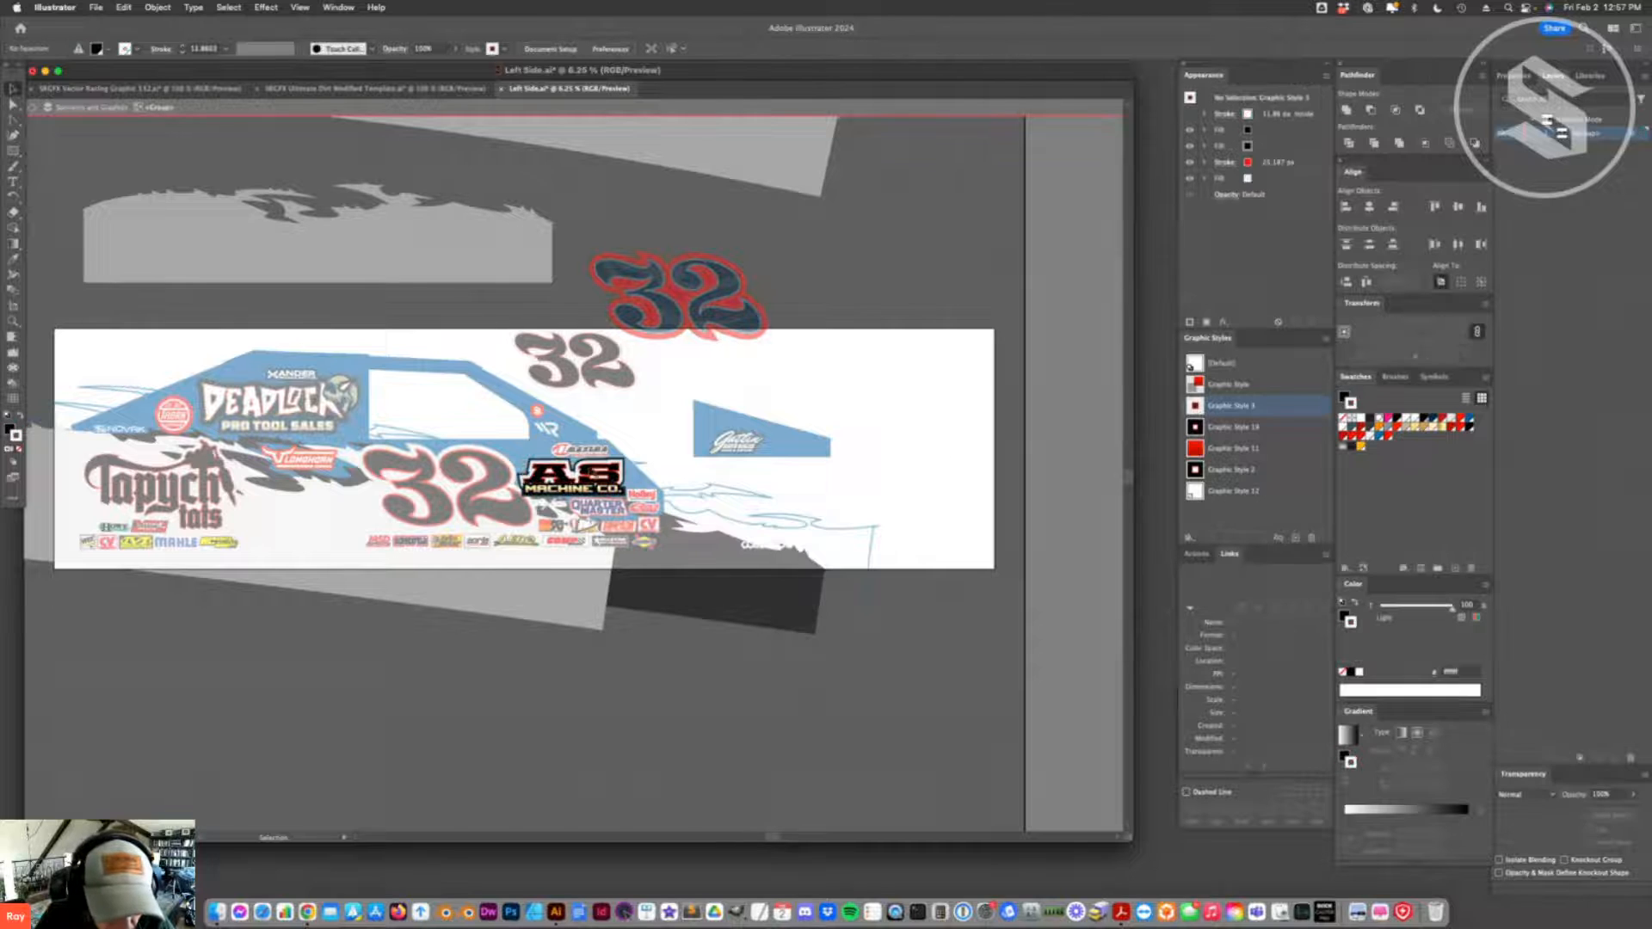
- Delete the dark backing shape behind the A and S letters of the machine company logo and leave the group
{"action": "left_click", "coordinate": [600, 474]}
{"action": "key", "text": "Delete"}
{"action": "left_click", "coordinate": [600, 477]}
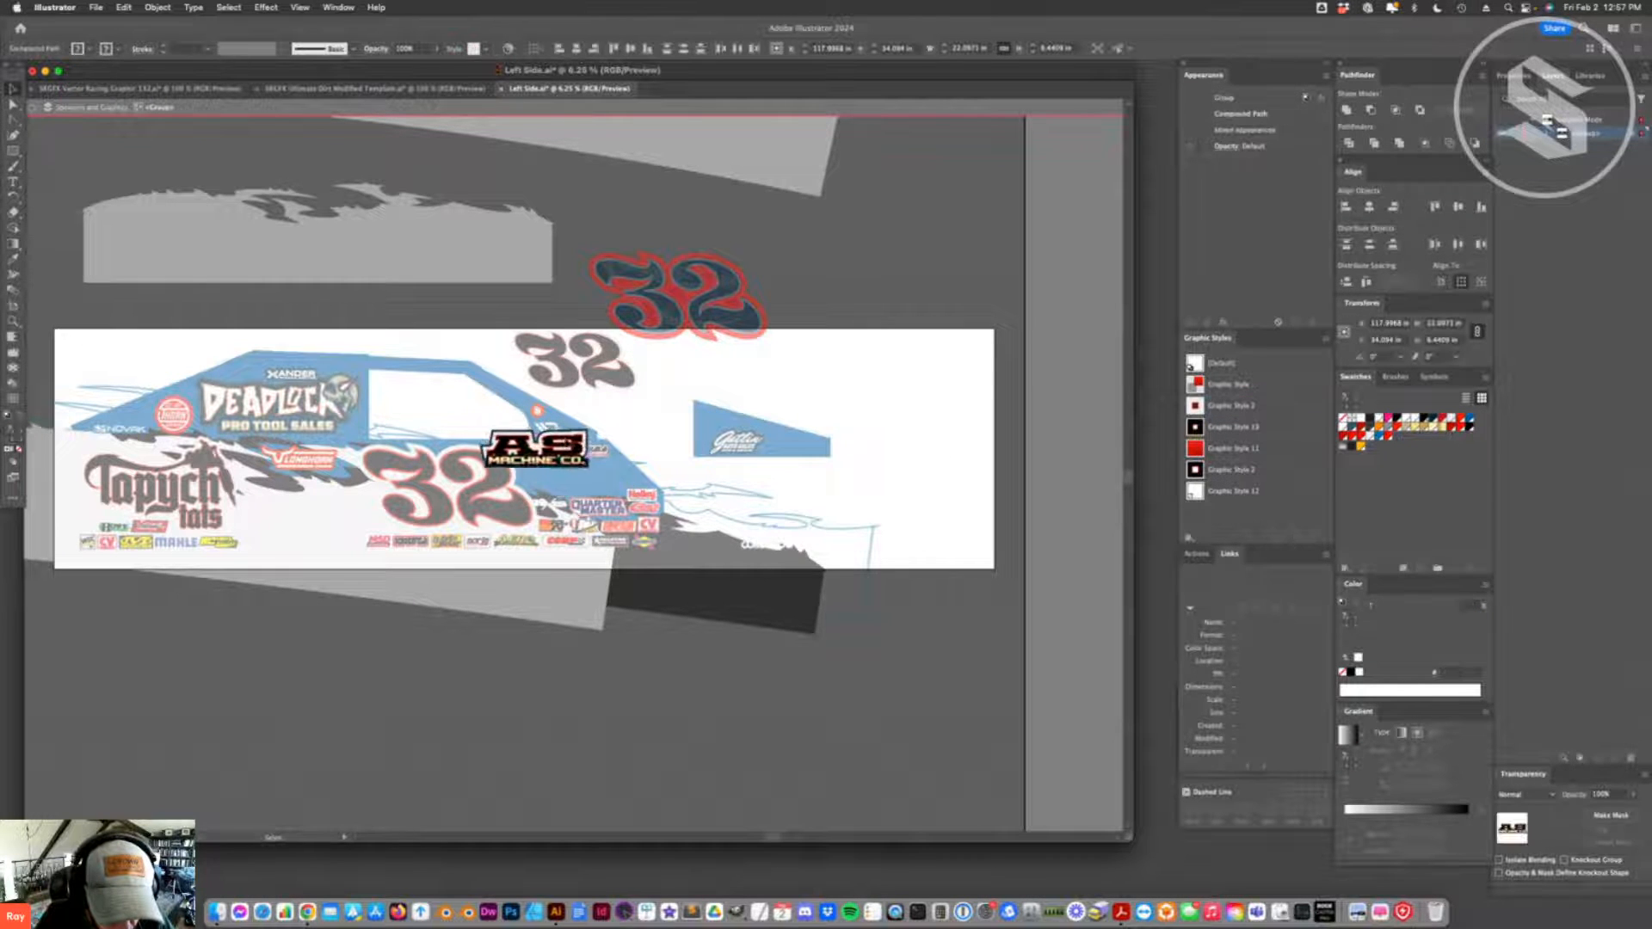
{"action": "key", "text": "Delete"}
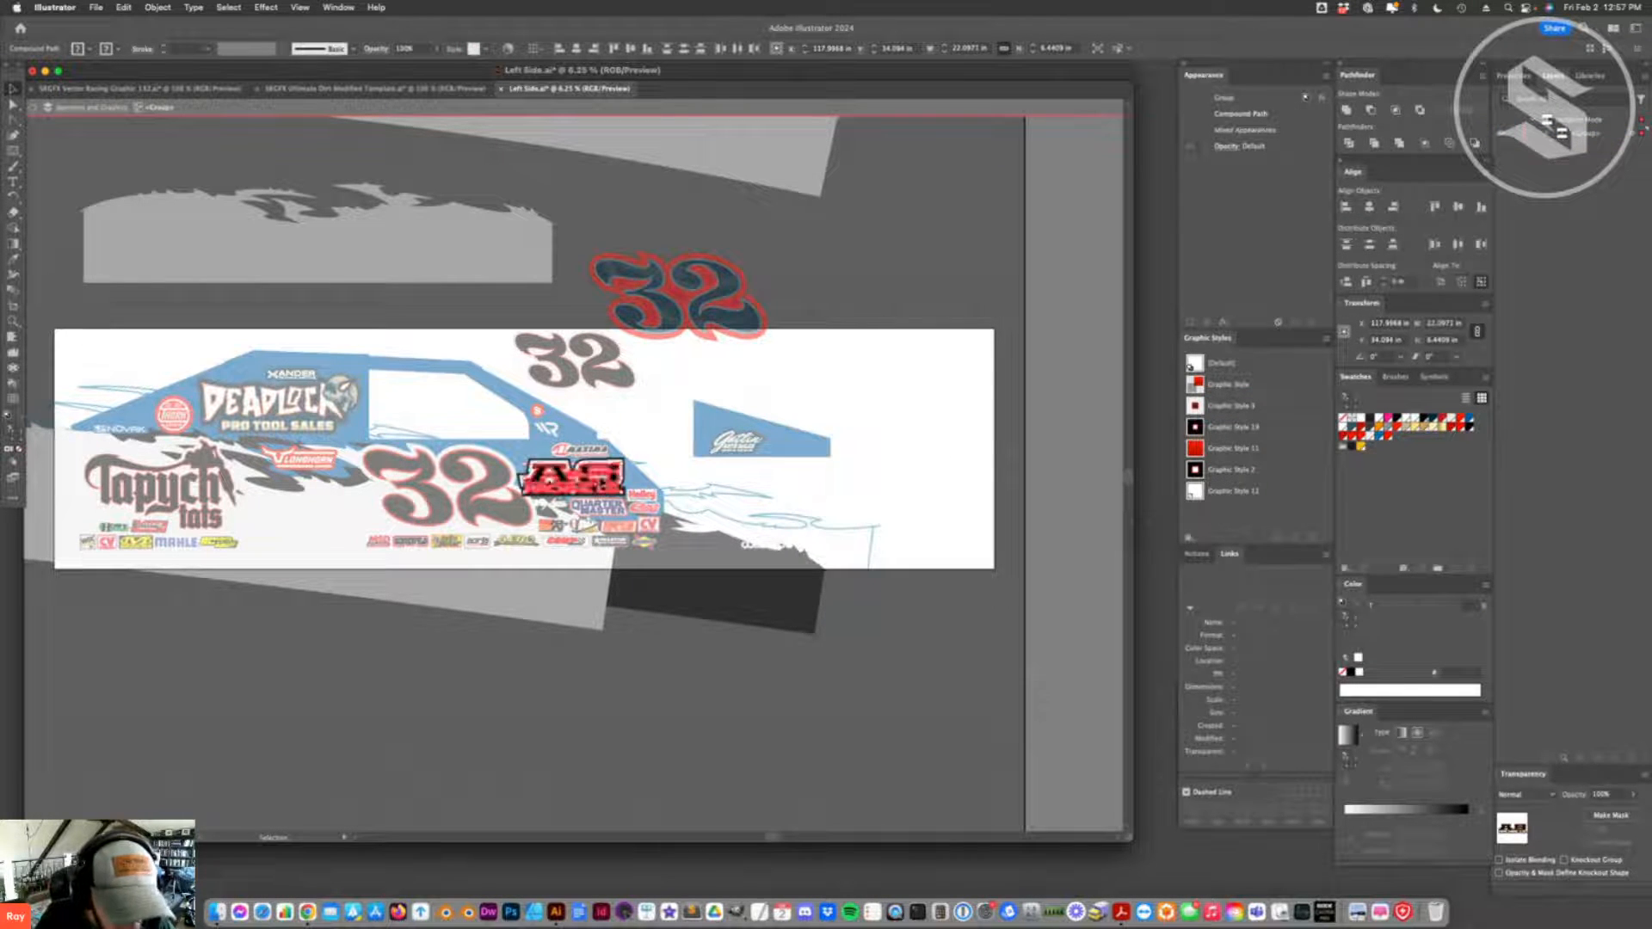
{"action": "double_click", "coordinate": [610, 130]}
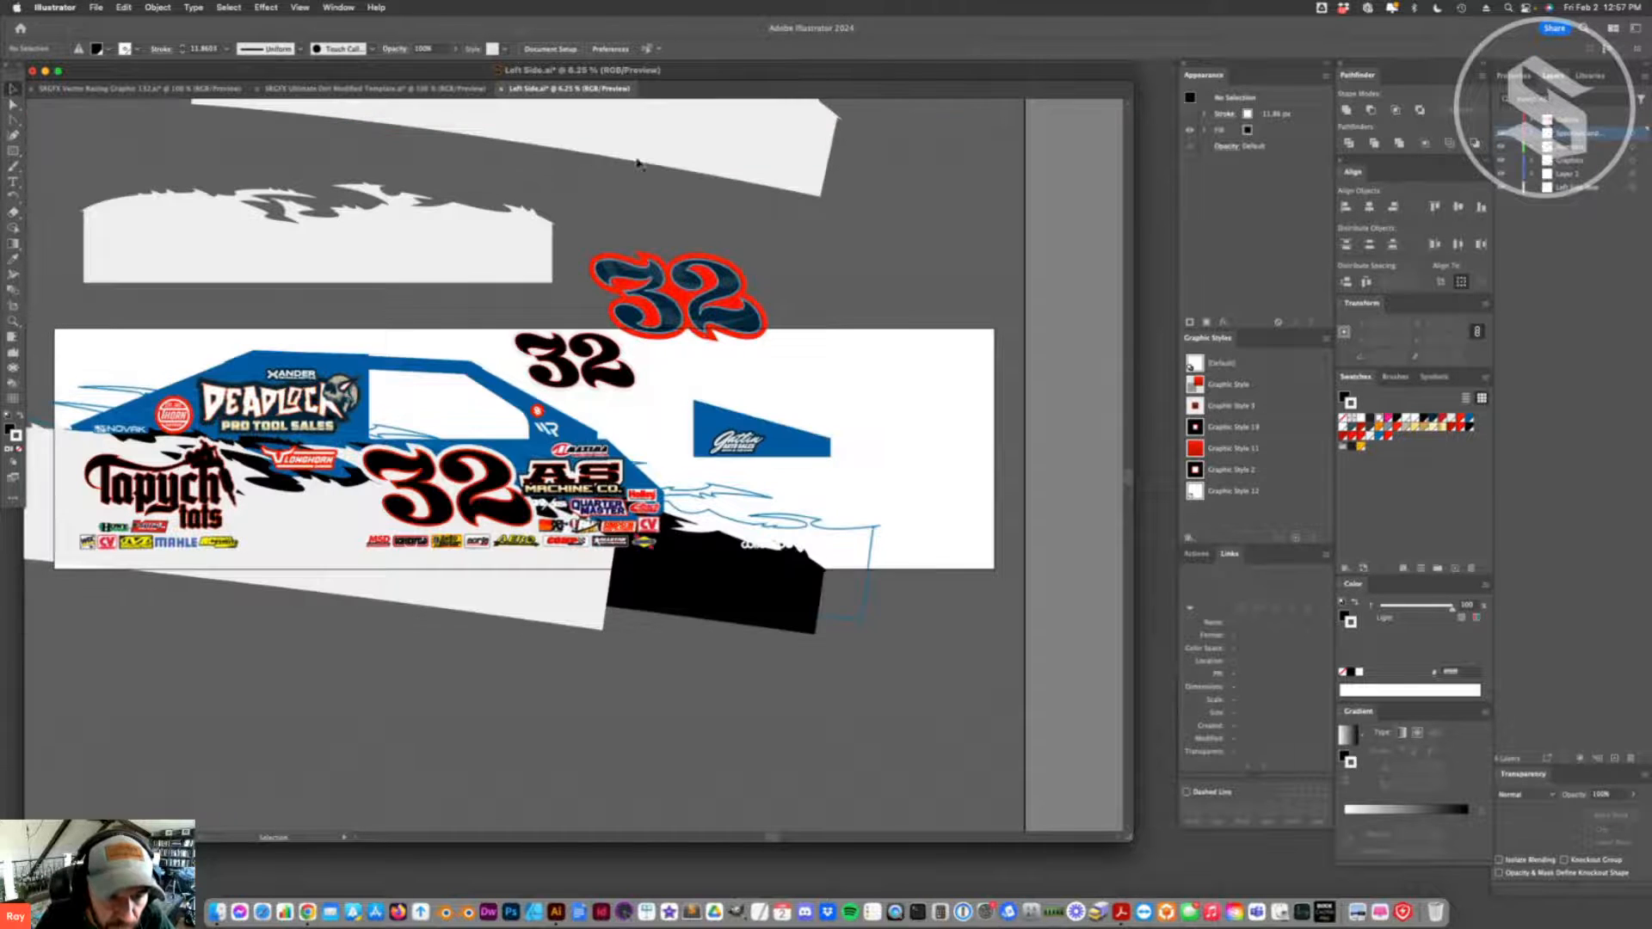
- Ungroup the machine company logo and give its small "and" lettering a red fill with a white stroke
{"action": "right_click", "coordinate": [608, 475]}
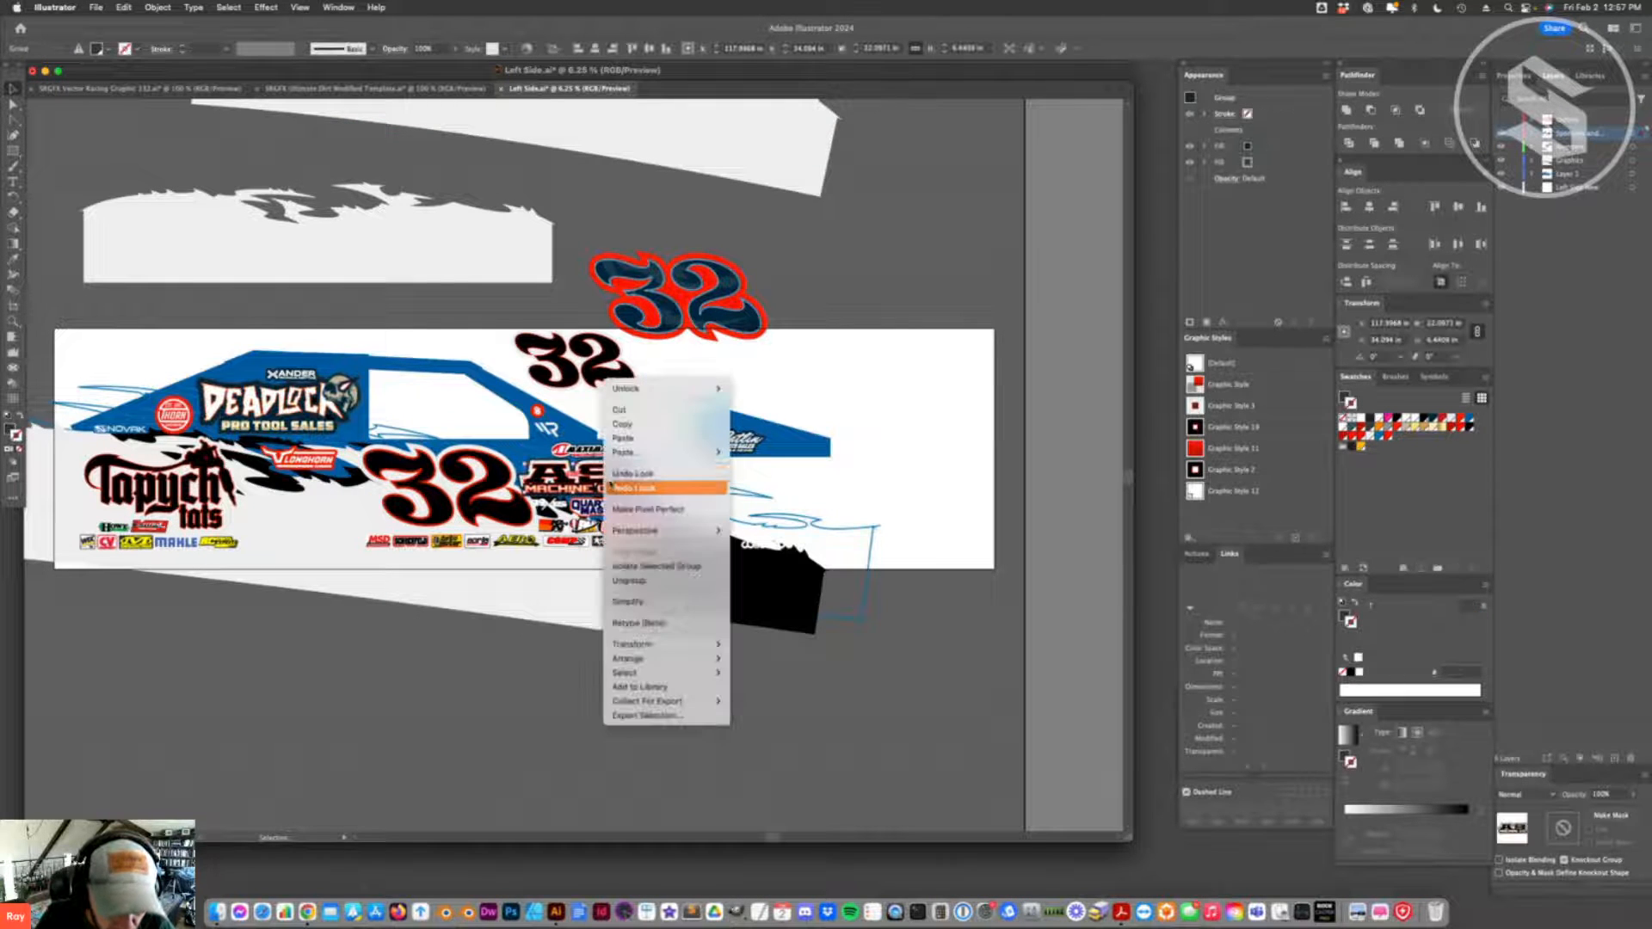
{"action": "left_click", "coordinate": [635, 580]}
{"action": "left_click", "coordinate": [896, 498]}
{"action": "left_click", "coordinate": [583, 489]}
{"action": "left_click", "coordinate": [573, 471]}
{"action": "left_click", "coordinate": [593, 474]}
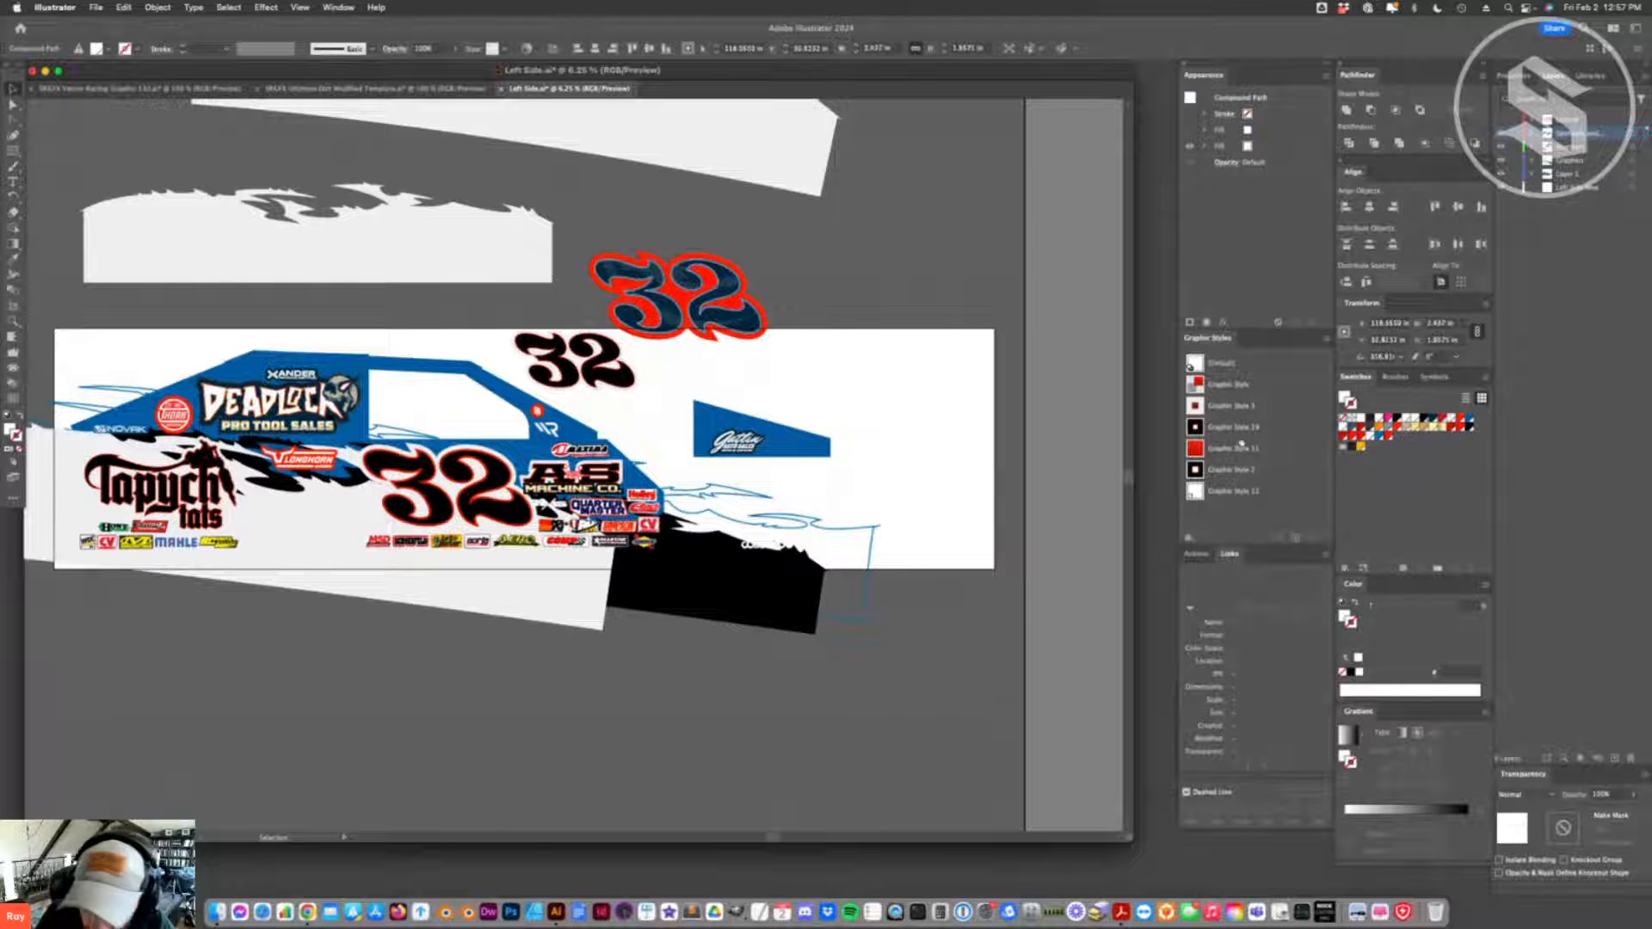
{"action": "left_click", "coordinate": [1394, 427]}
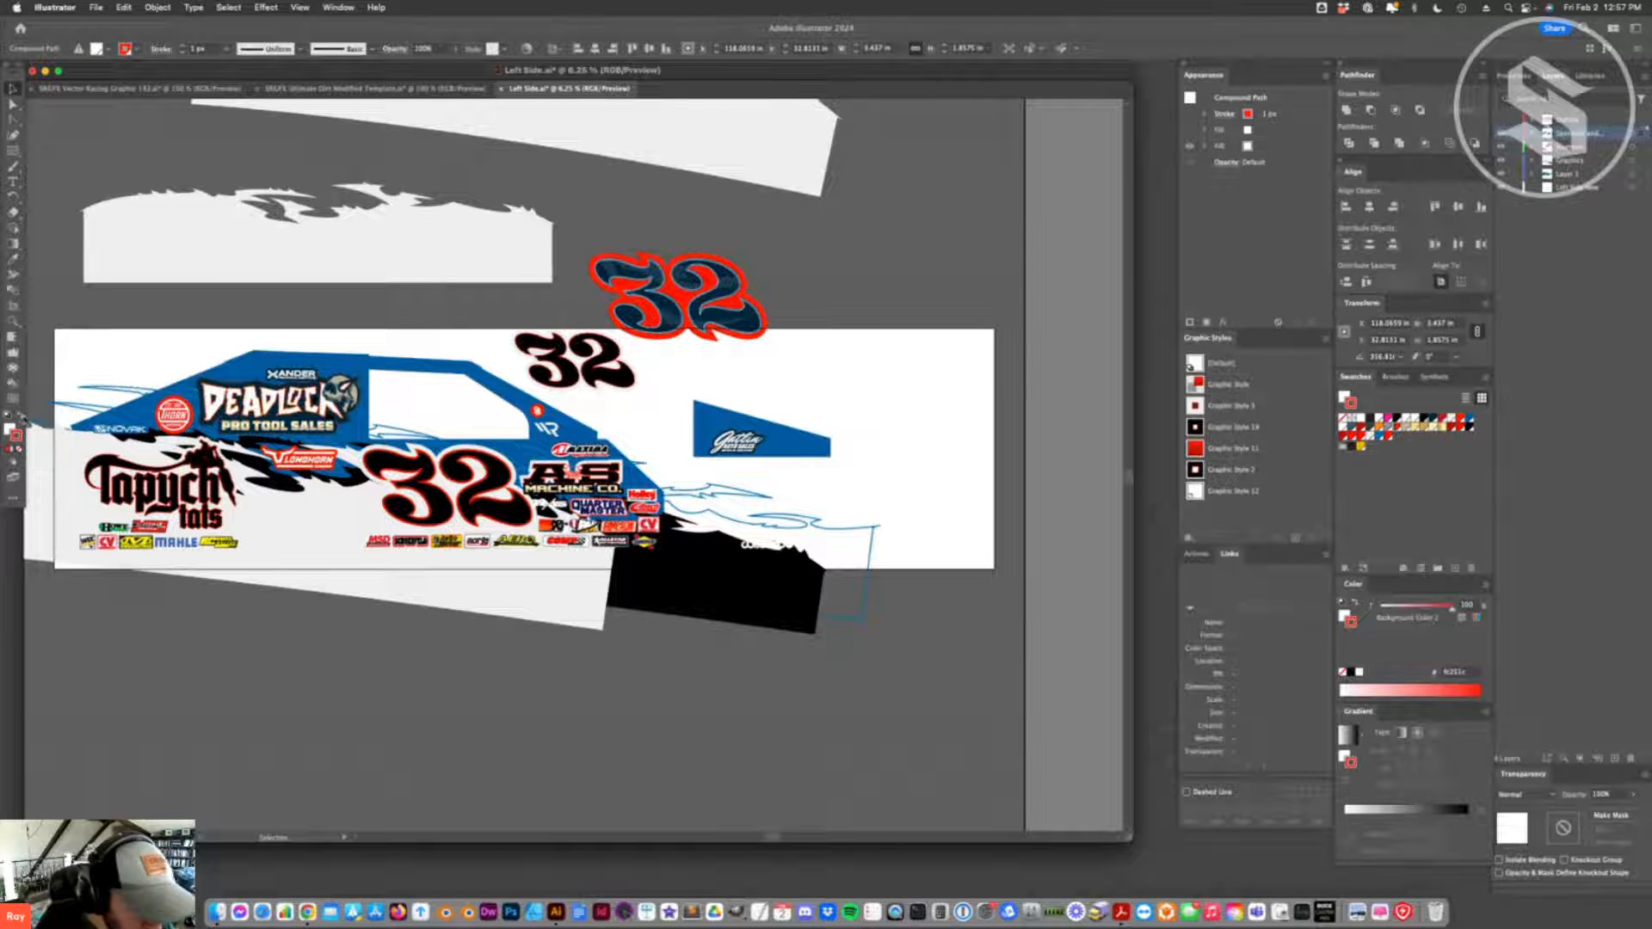
{"action": "left_click", "coordinate": [20, 416]}
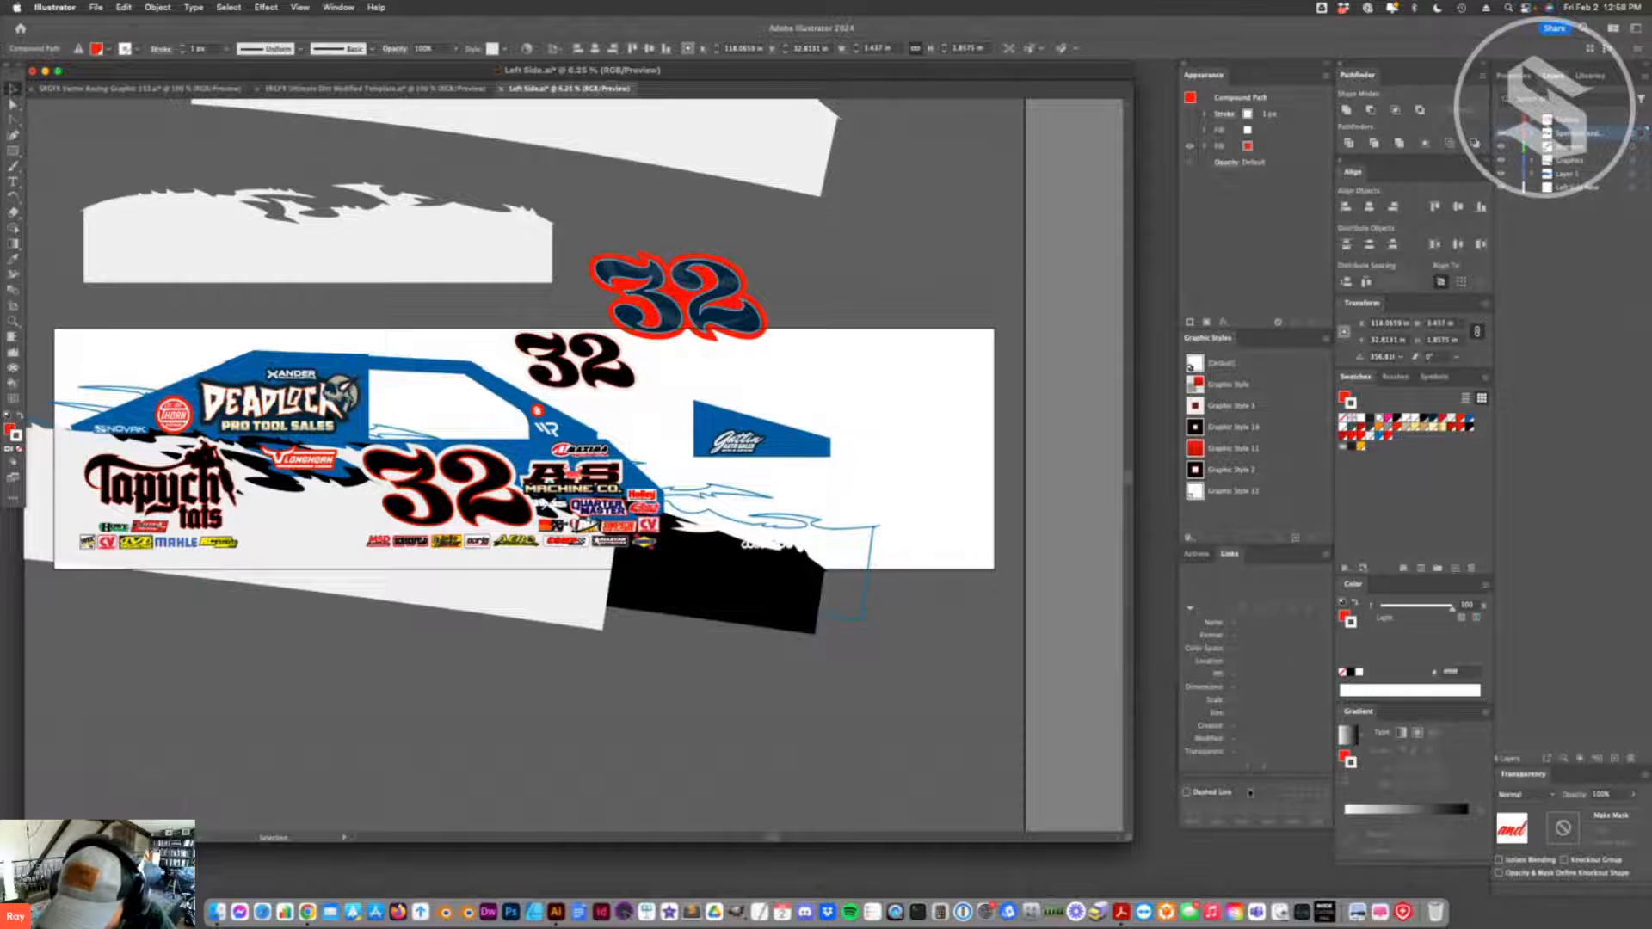
- Set the stroke weight of the "and" lettering to 18 px
{"action": "left_click", "coordinate": [1249, 792]}
{"action": "left_click_drag", "start_coordinate": [1264, 719], "coordinate": [1161, 727]}
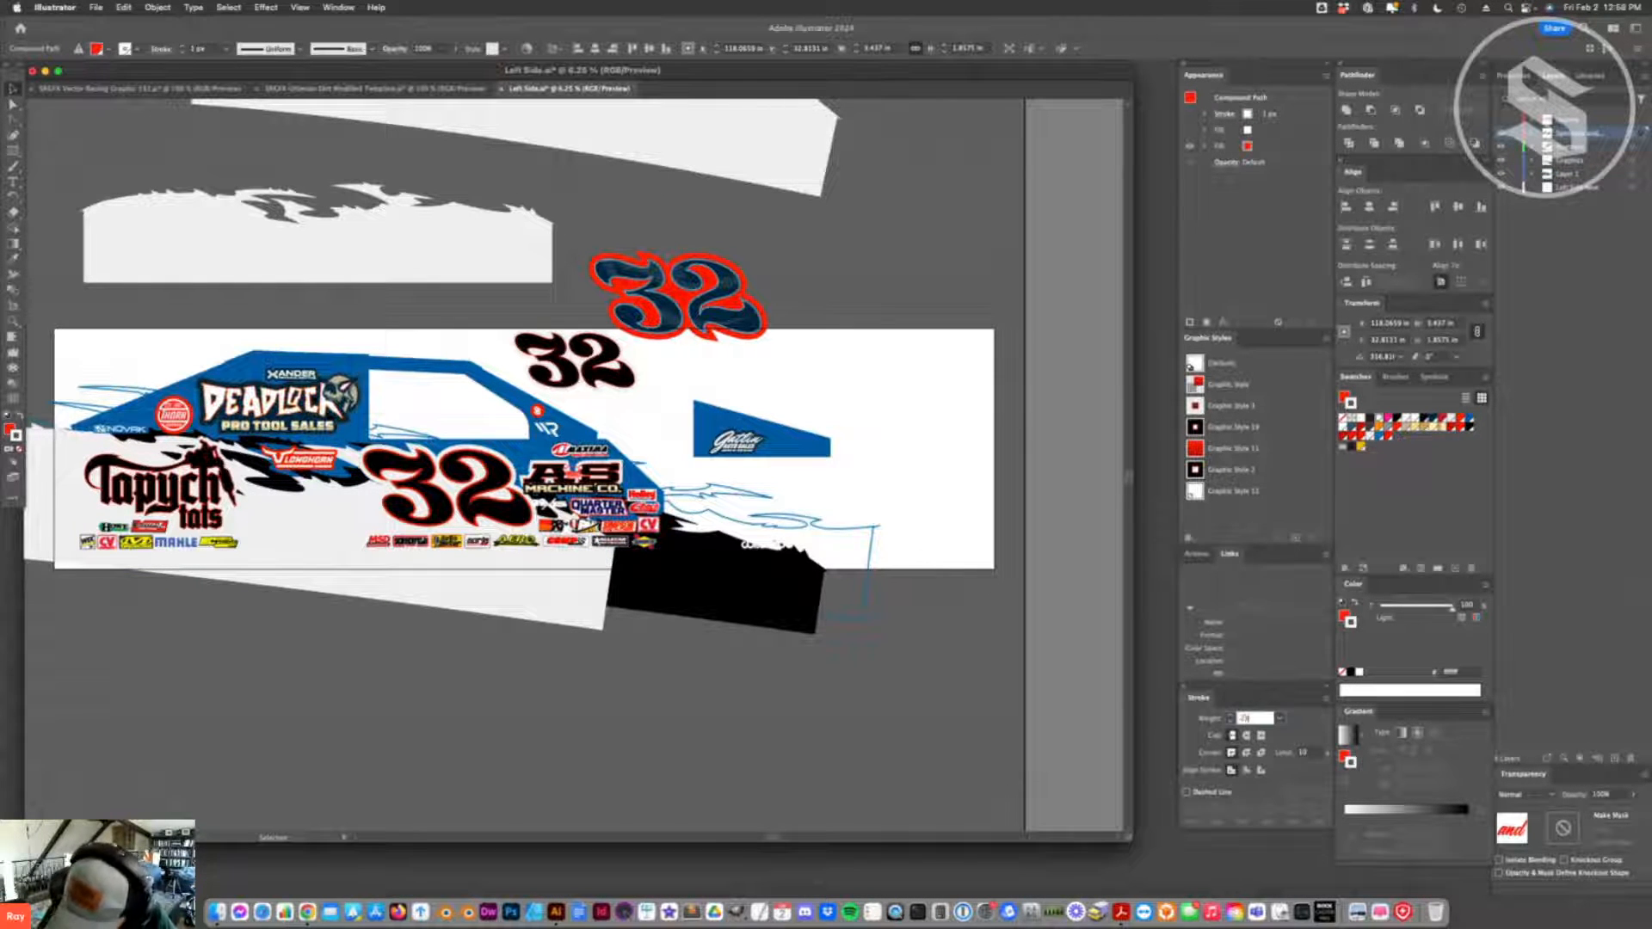
{"action": "key", "text": "Return"}
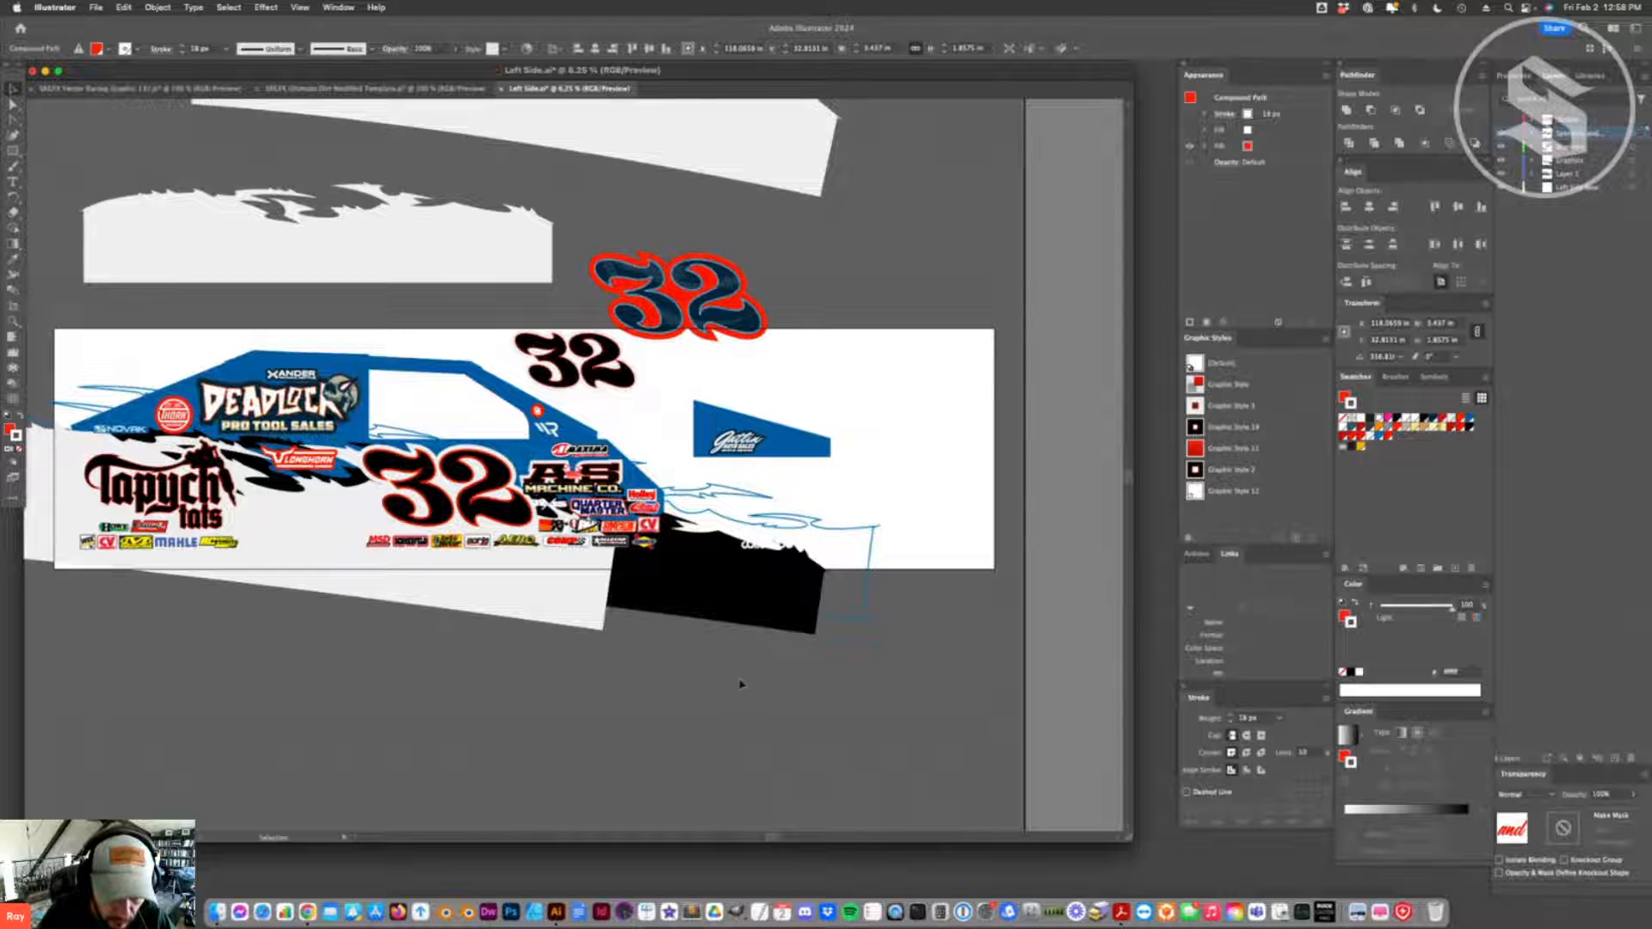
{"action": "left_click", "coordinate": [117, 585]}
{"action": "left_click", "coordinate": [13, 321]}
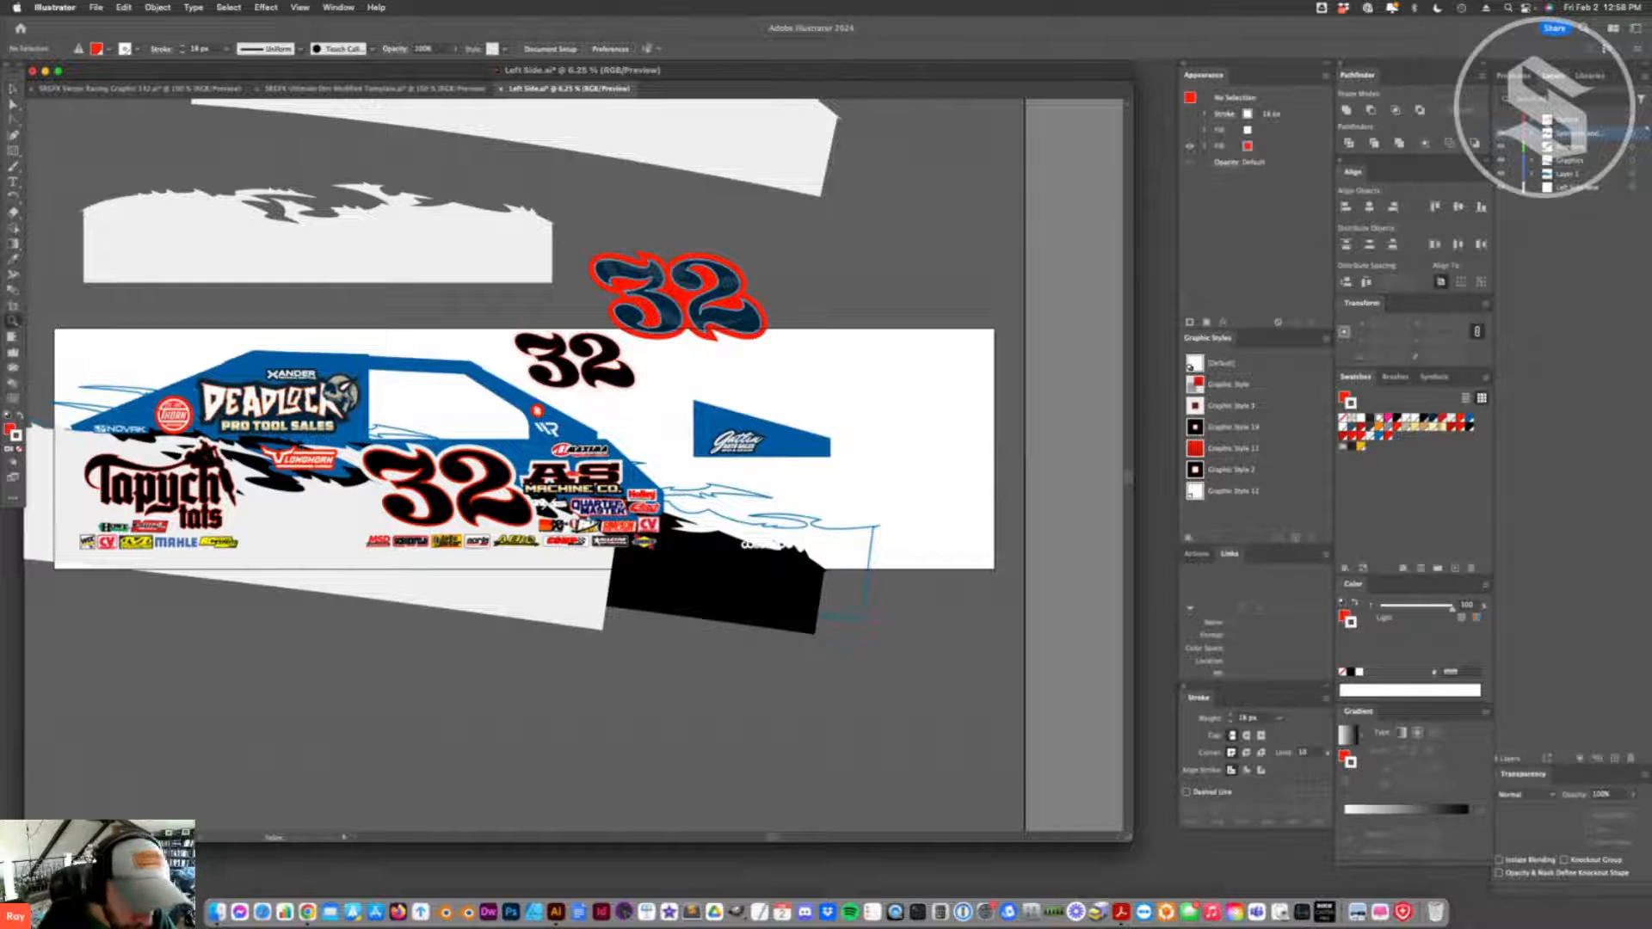
{"action": "left_click", "coordinate": [614, 501]}
{"action": "left_click", "coordinate": [524, 451]}
{"action": "left_click", "coordinate": [526, 451]}
{"action": "left_click", "coordinate": [637, 459]}
{"action": "left_click", "coordinate": [628, 456]}
{"action": "left_click", "coordinate": [542, 443]}
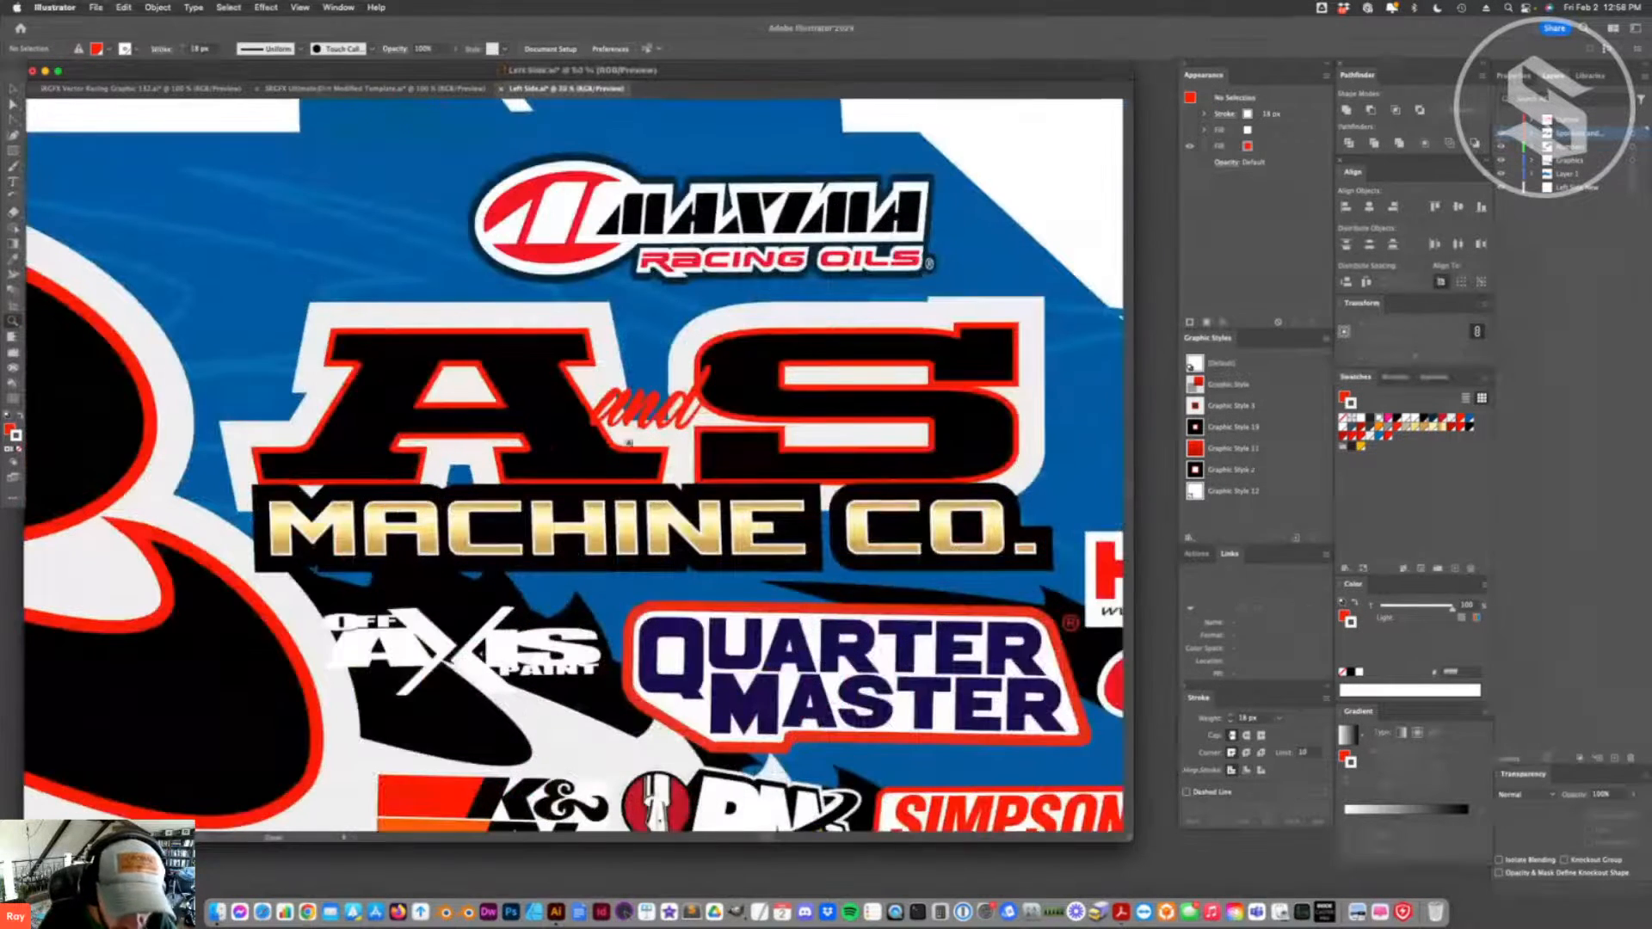
{"action": "key", "text": "v"}
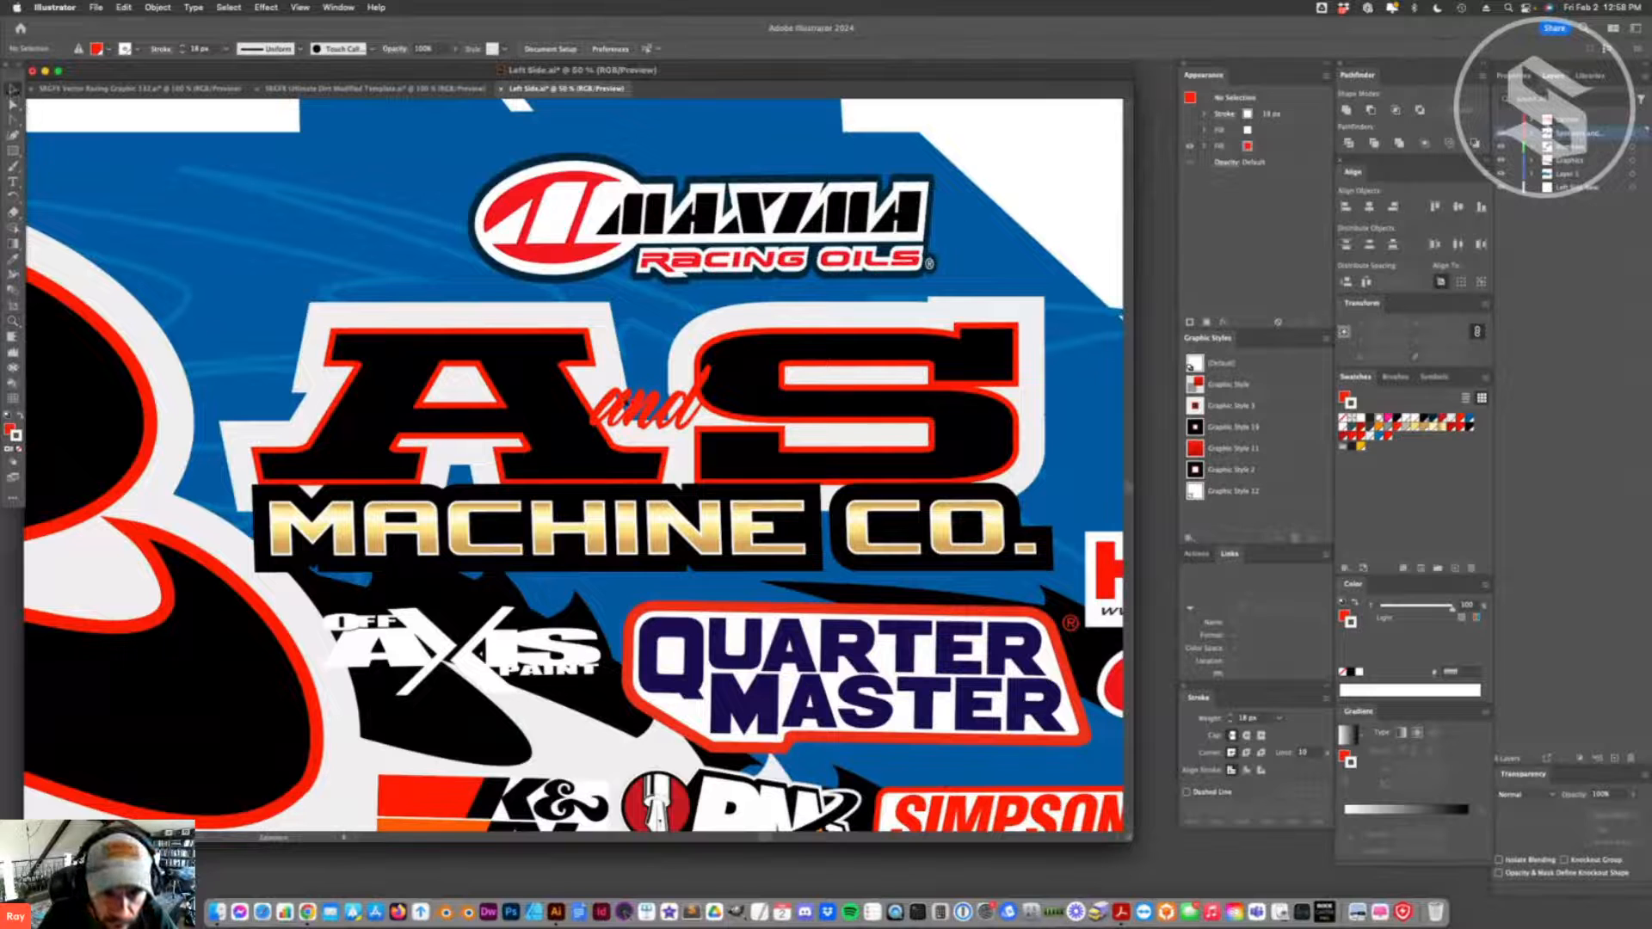
{"action": "left_click", "coordinate": [645, 404]}
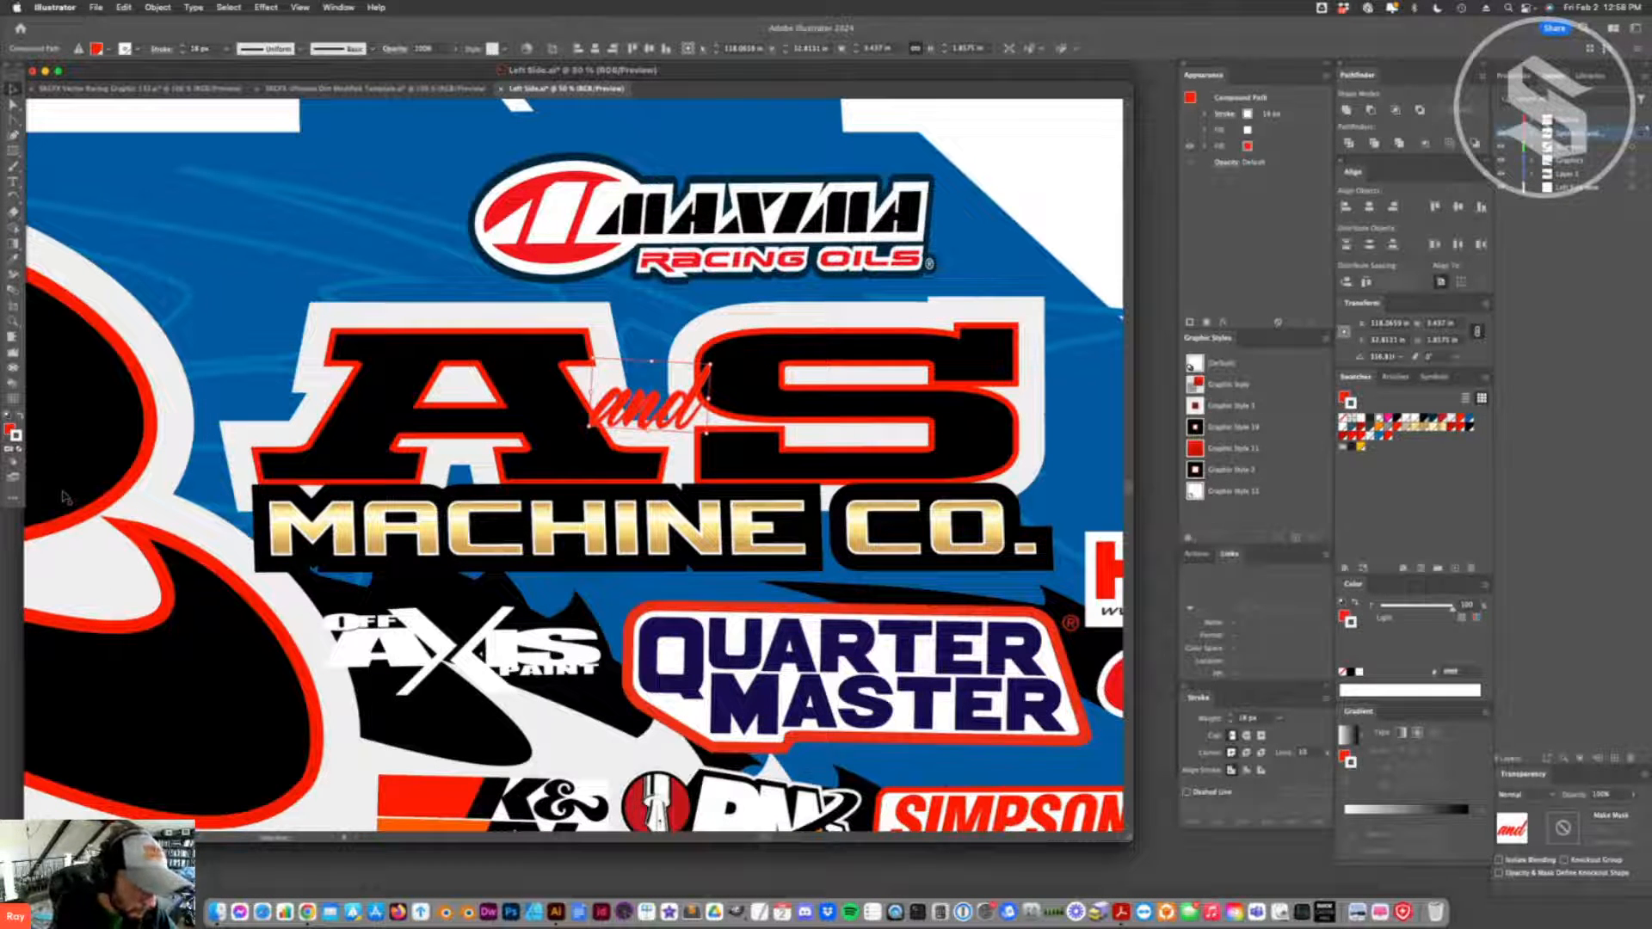
{"action": "left_click", "coordinate": [1248, 718]}
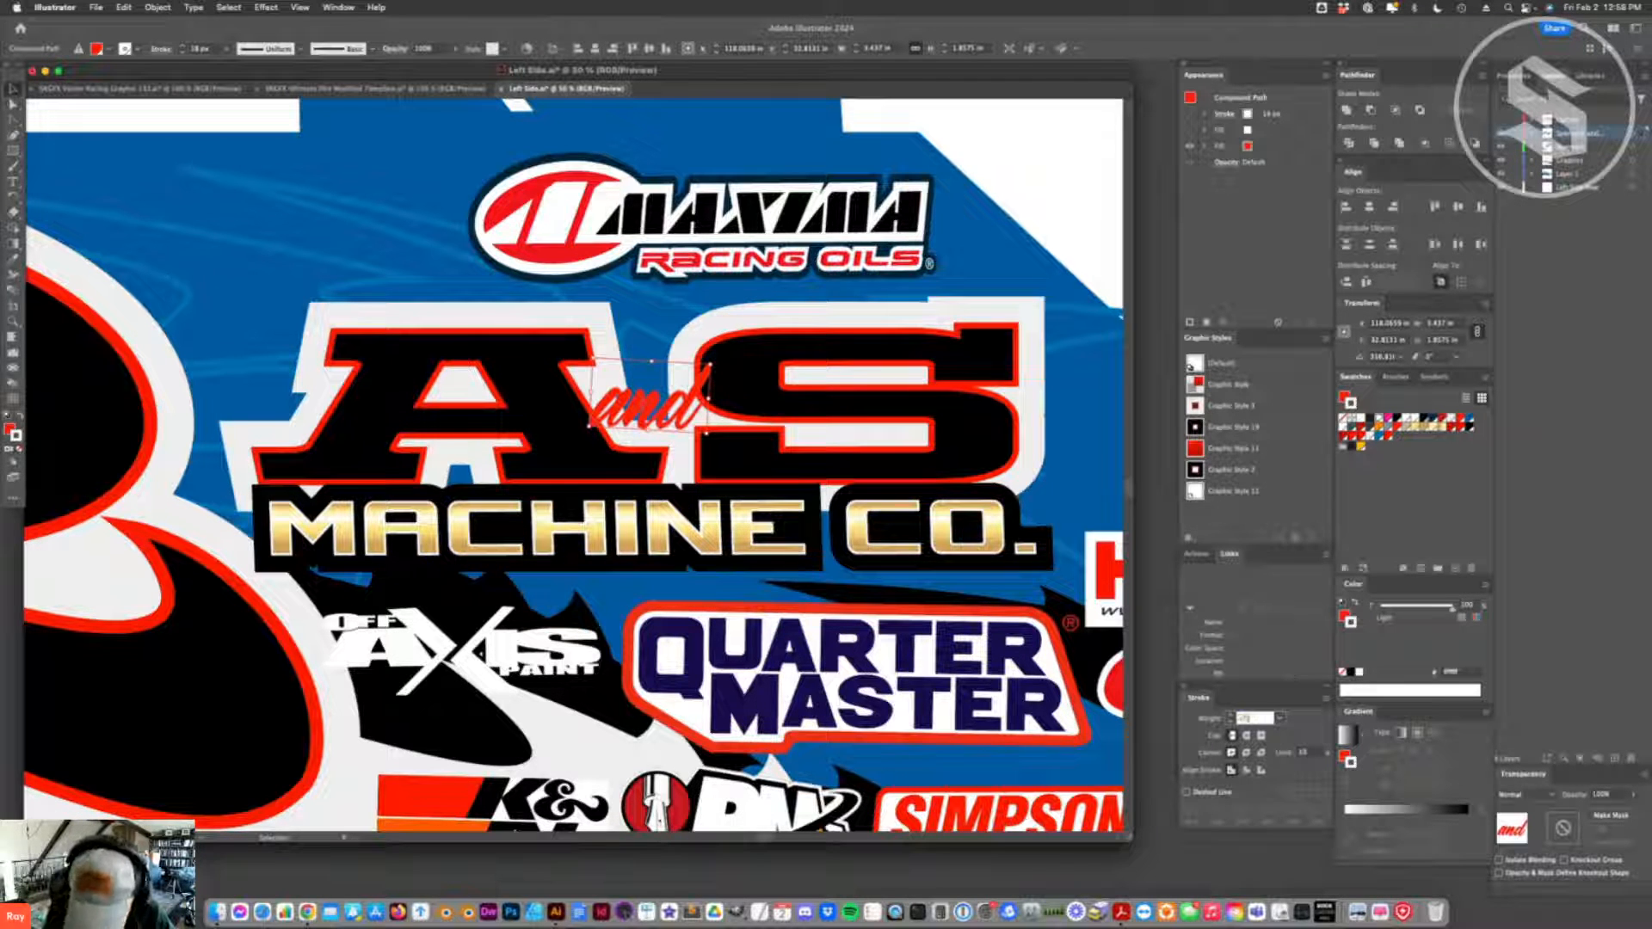
{"action": "key", "text": "Return"}
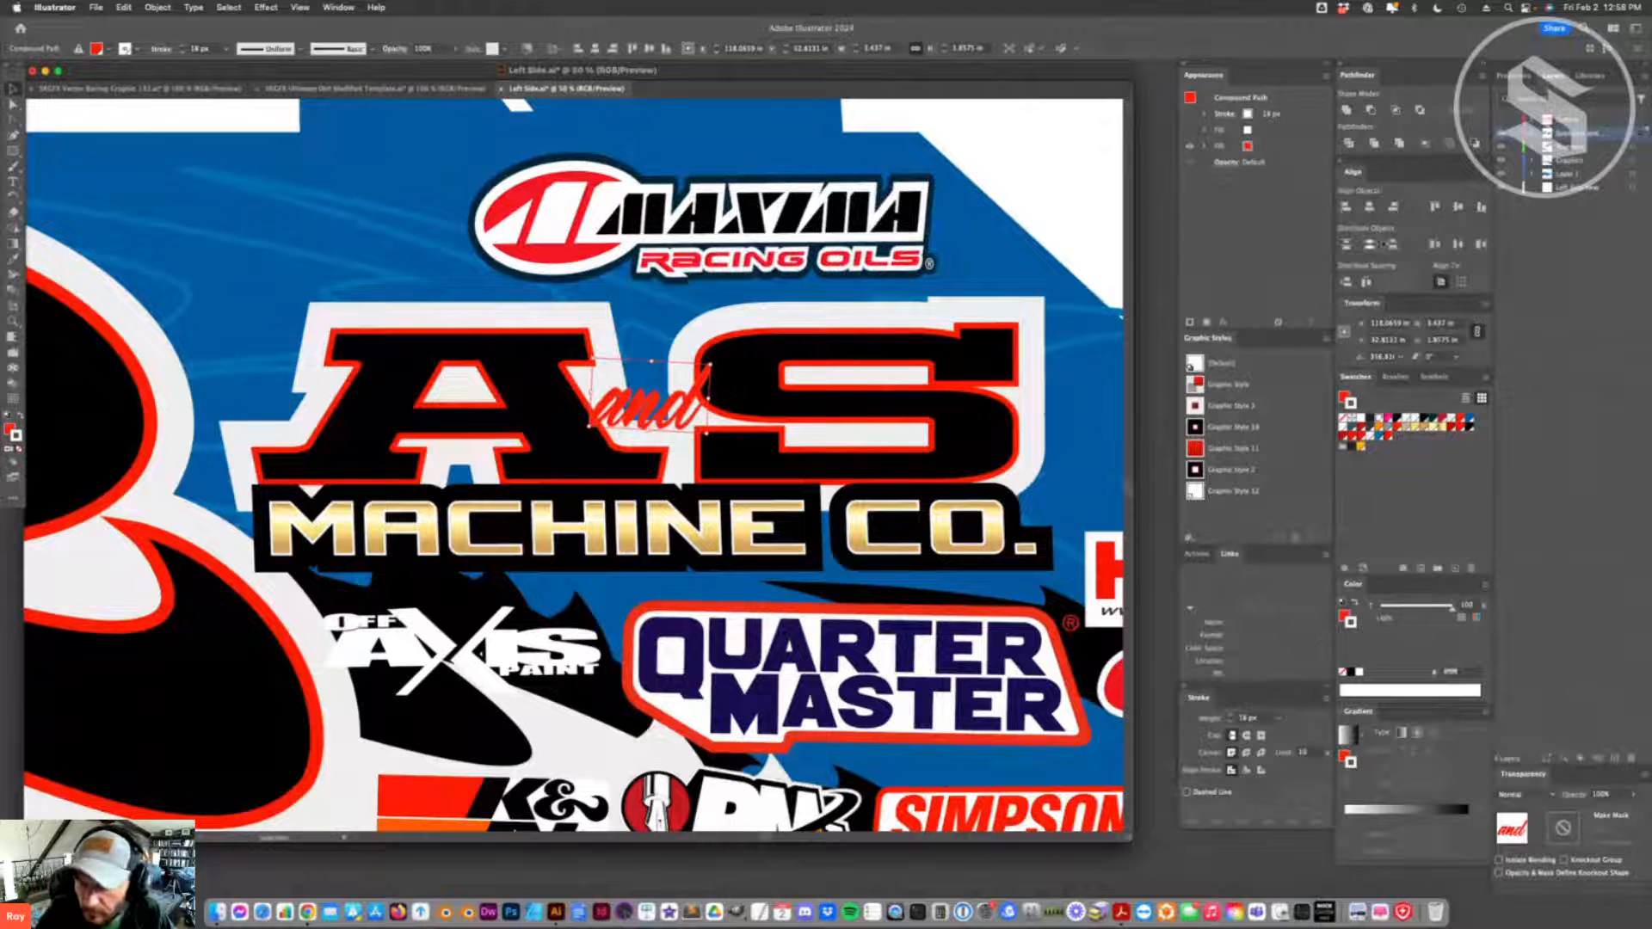
- Make the white stroke of the "and" lettering visible and give it round caps and round corner joins
{"action": "left_click", "coordinate": [1190, 114]}
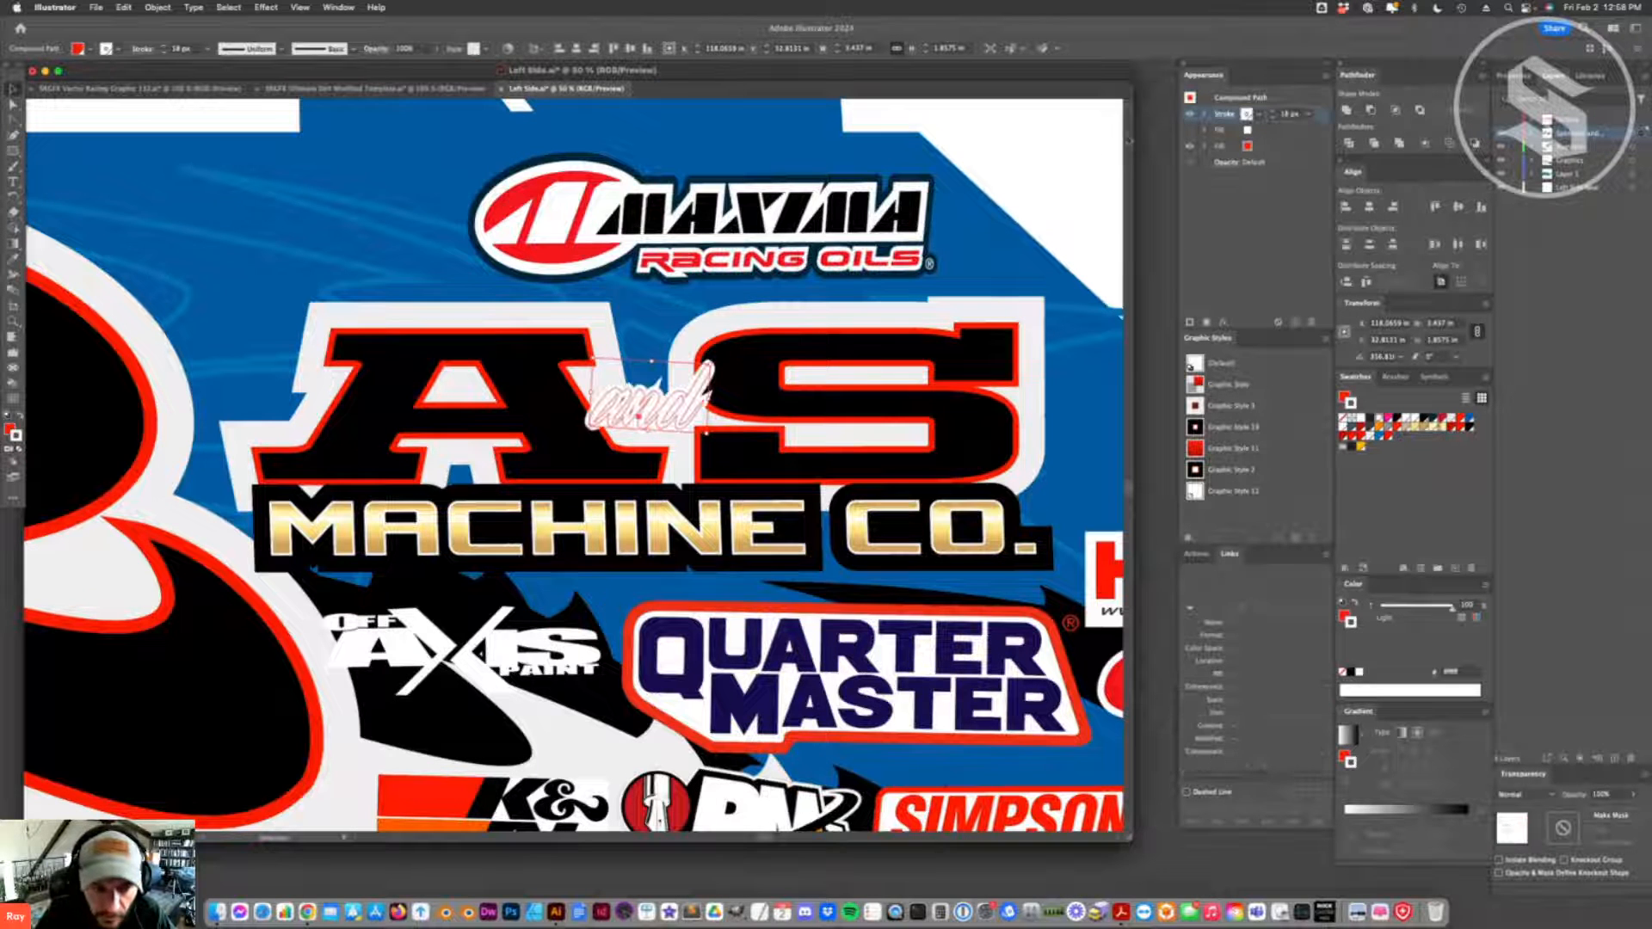
{"action": "left_click", "coordinate": [1223, 114]}
{"action": "left_click", "coordinate": [1148, 150]}
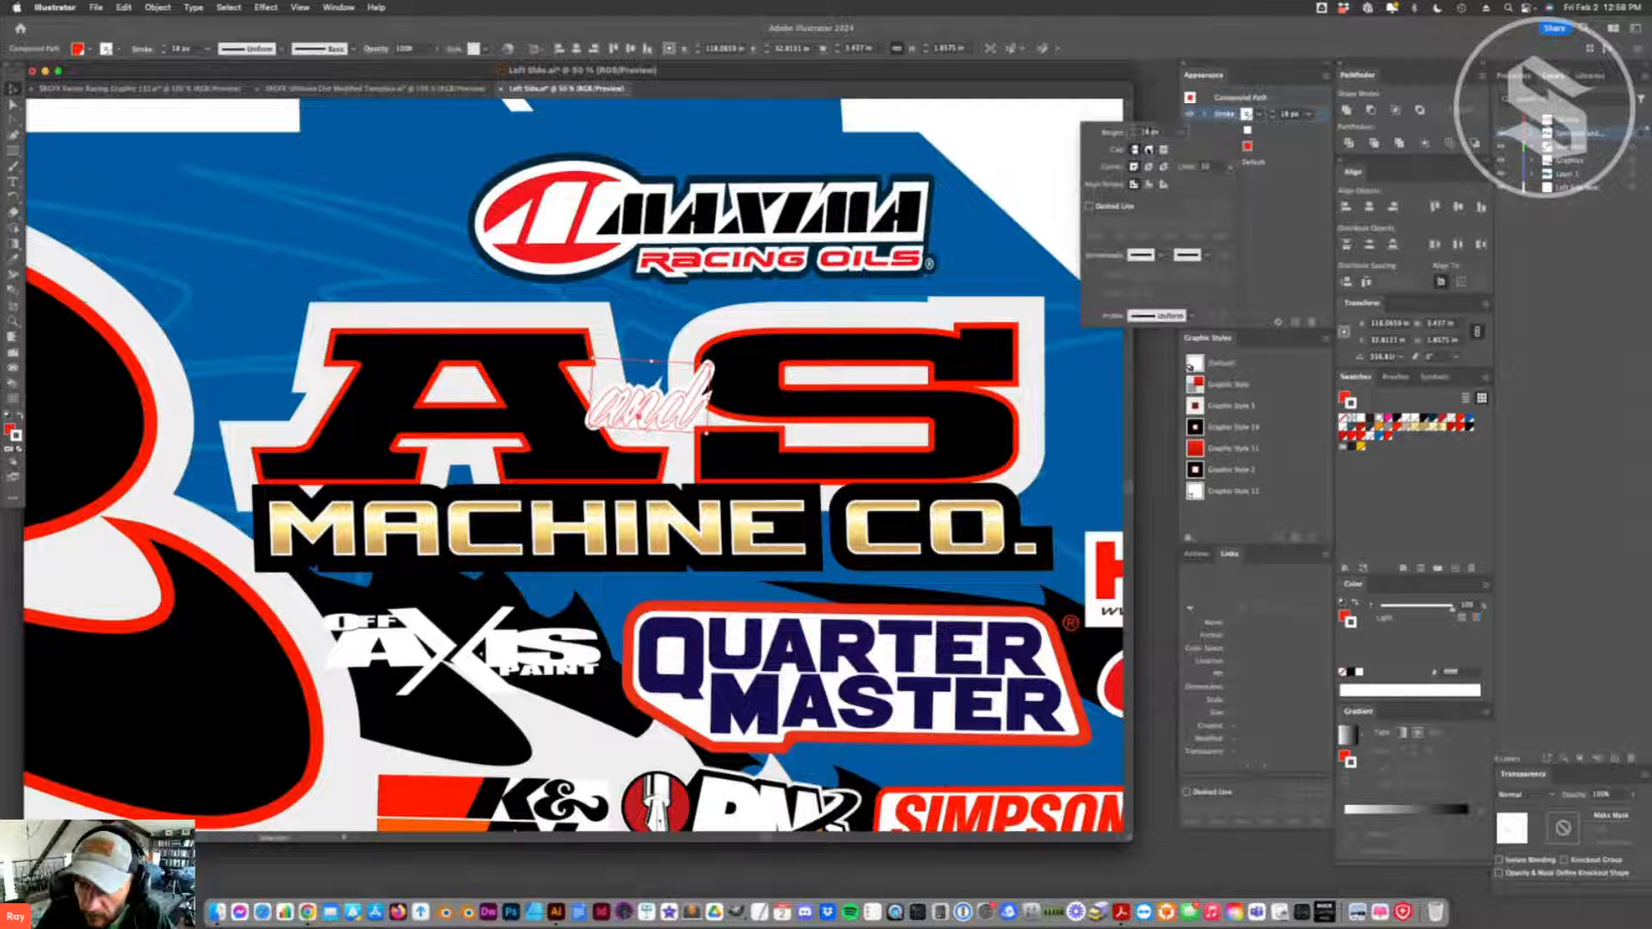
{"action": "left_click", "coordinate": [1148, 166]}
{"action": "left_click", "coordinate": [1271, 150]}
- Move the red fill above the stroke of the "and" lettering and change the stroke to light grey
{"action": "left_click_drag", "start_coordinate": [675, 416], "coordinate": [688, 386]}
{"action": "key", "text": "super+z"}
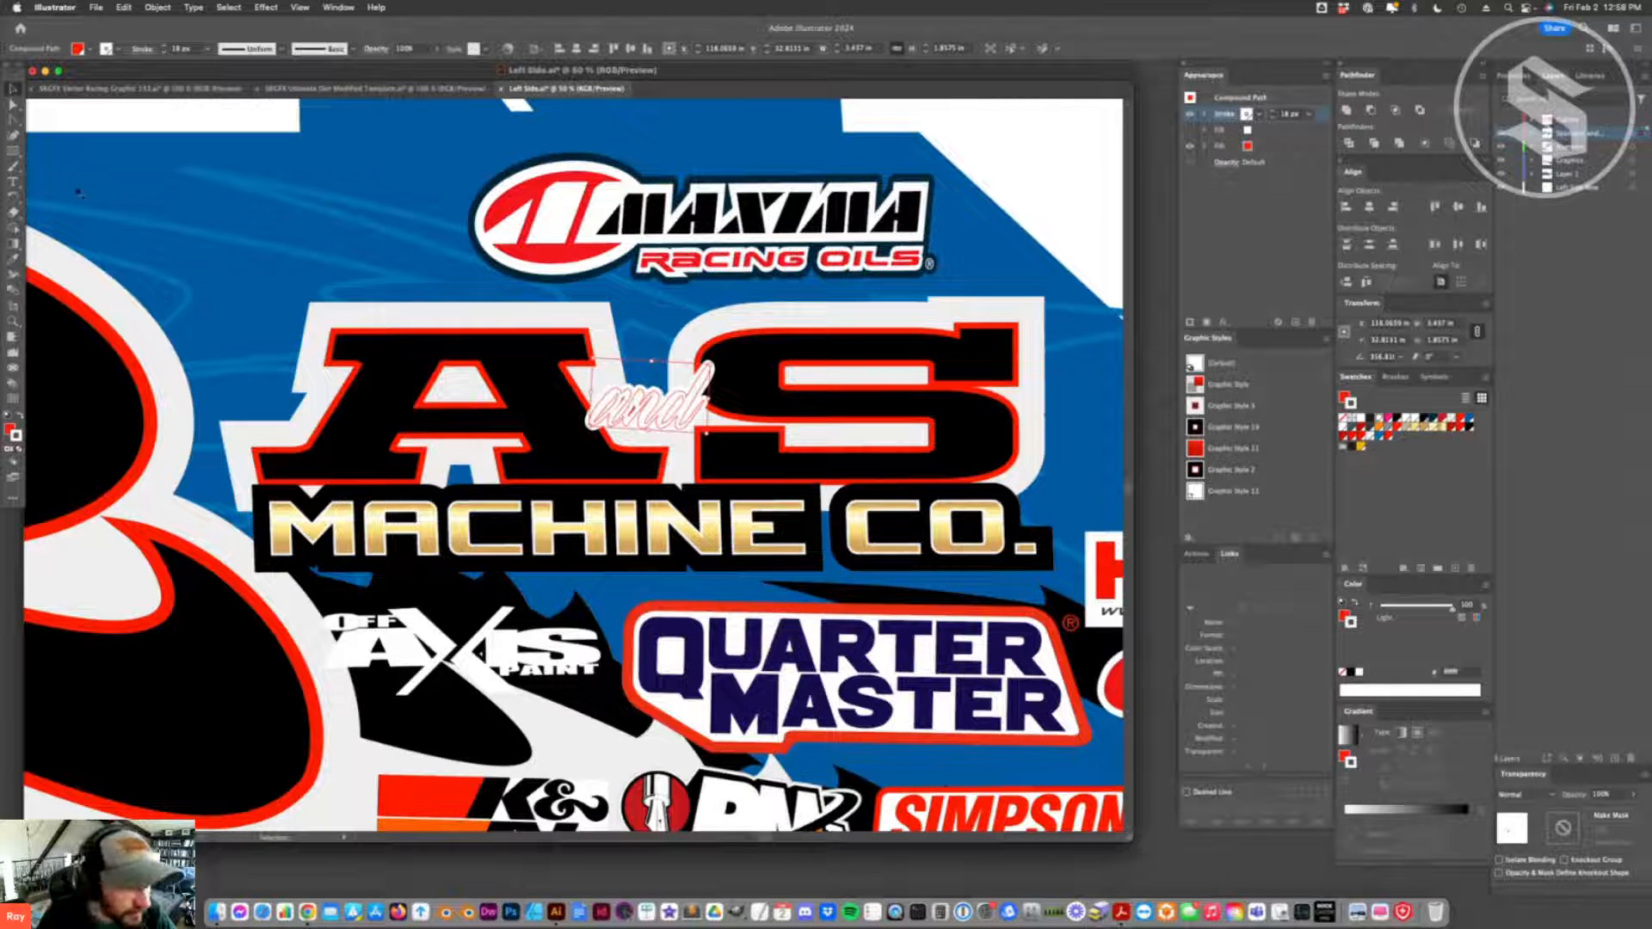
{"action": "left_click_drag", "start_coordinate": [1277, 146], "coordinate": [1273, 107]}
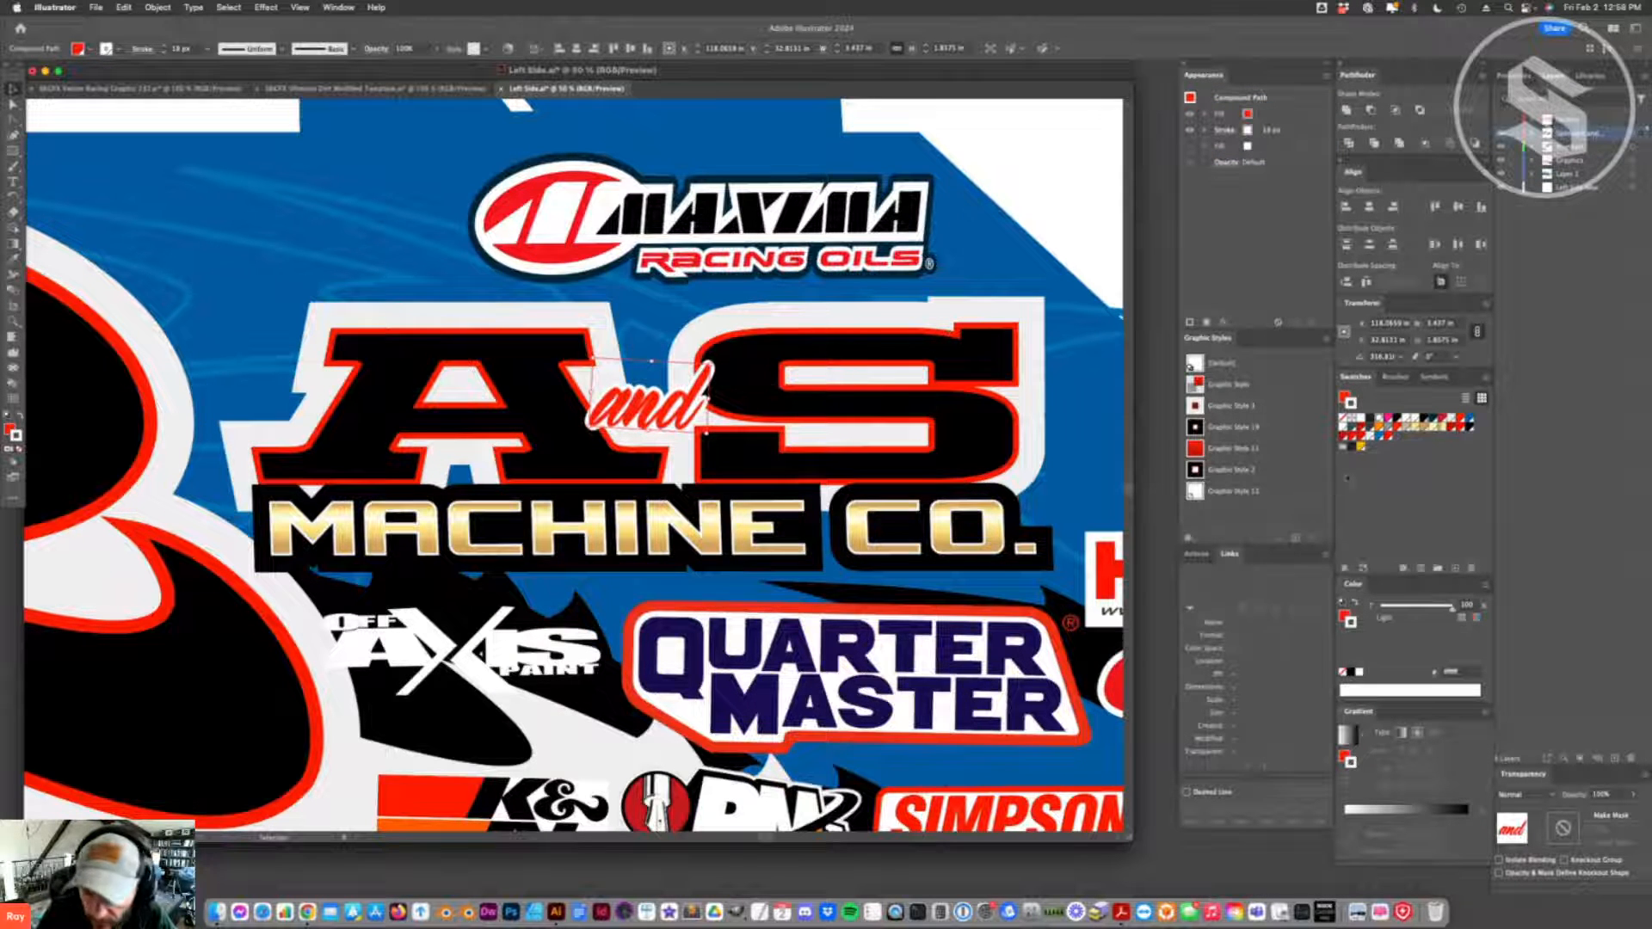
{"action": "left_click", "coordinate": [1245, 130]}
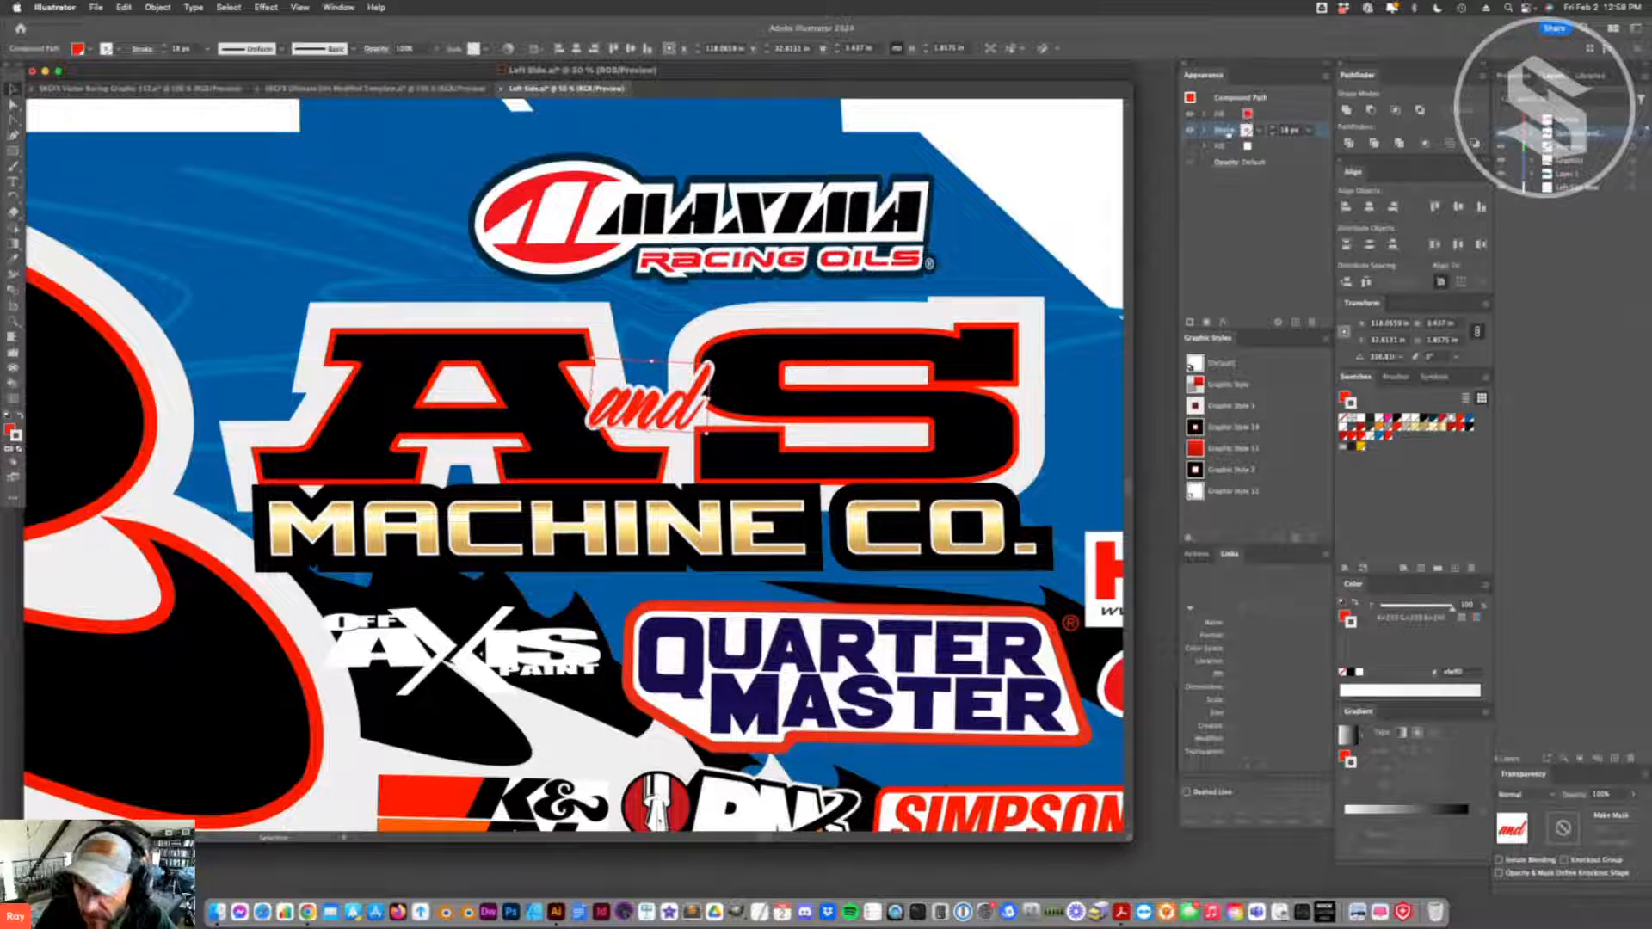
- Adjust the stroke weight of the "and" lettering and unlock all locked objects
{"action": "left_click", "coordinate": [1288, 130]}
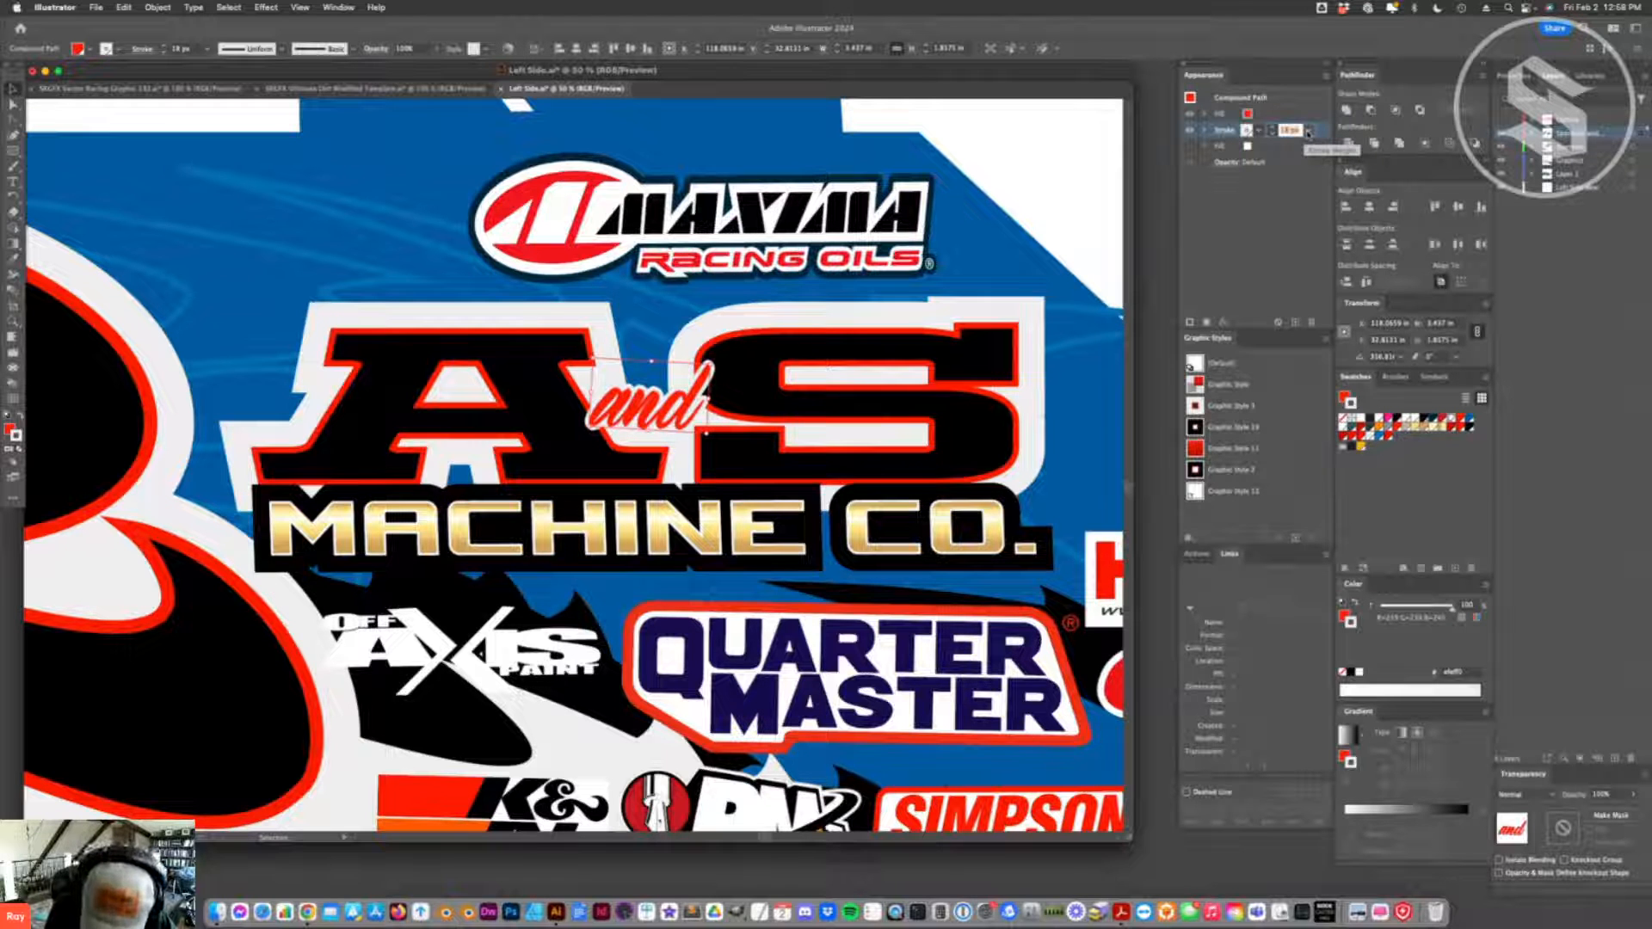
{"action": "key", "text": "Return"}
{"action": "left_click", "coordinate": [740, 256]}
{"action": "key", "text": "super+2"}
{"action": "left_click", "coordinate": [774, 471]}
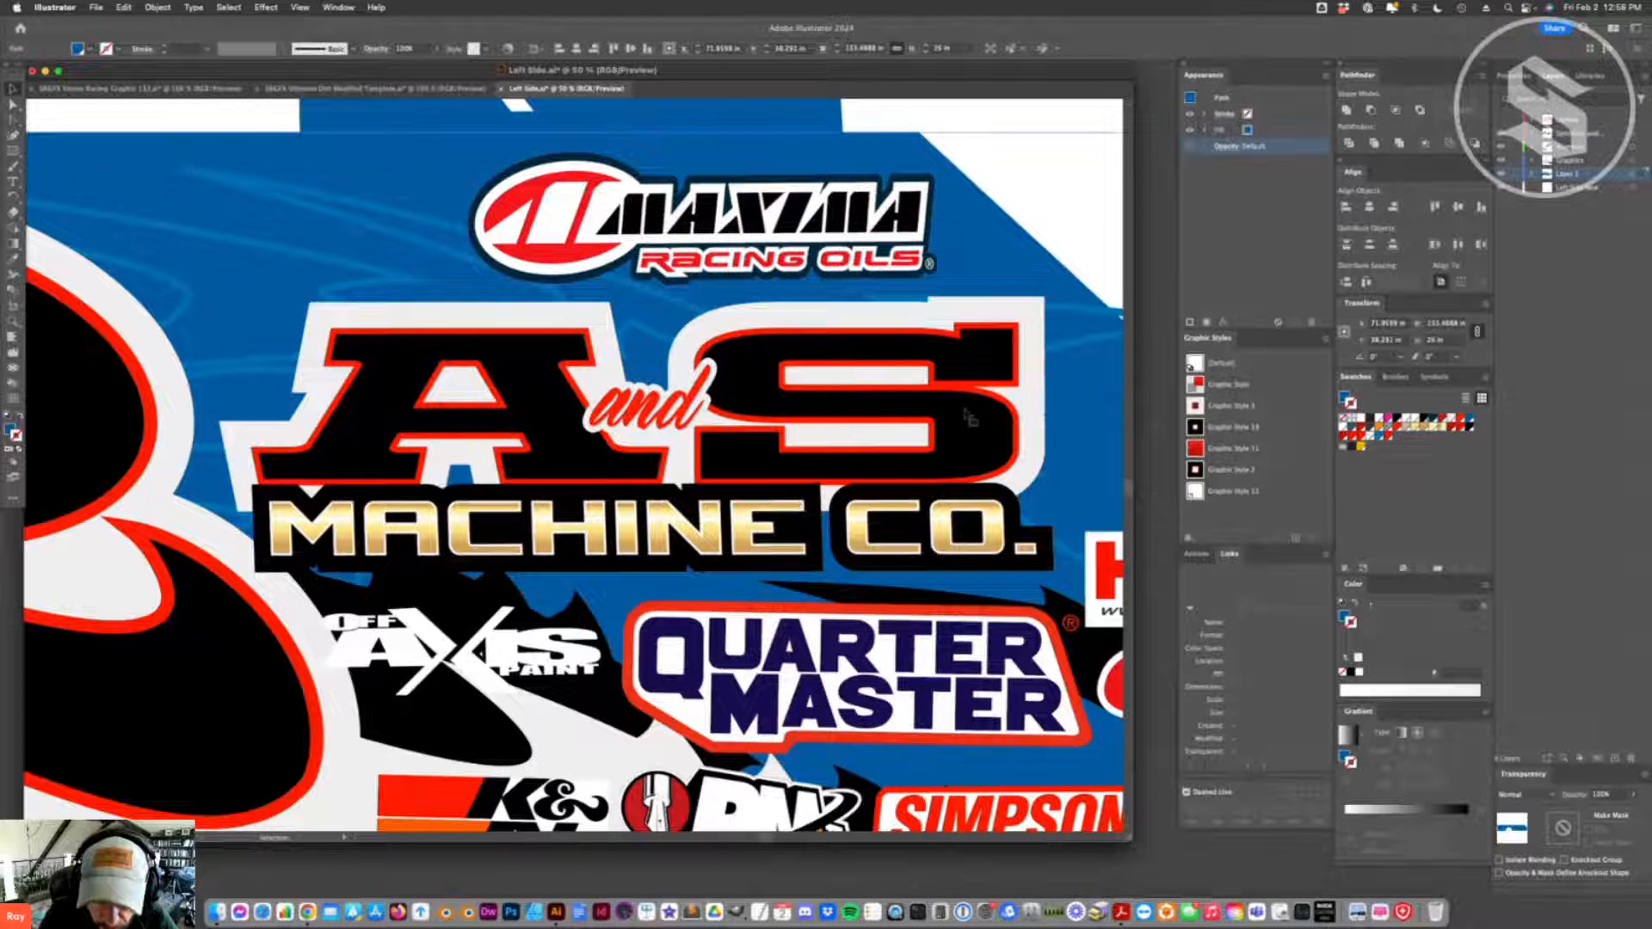
{"action": "left_click", "coordinate": [158, 8]}
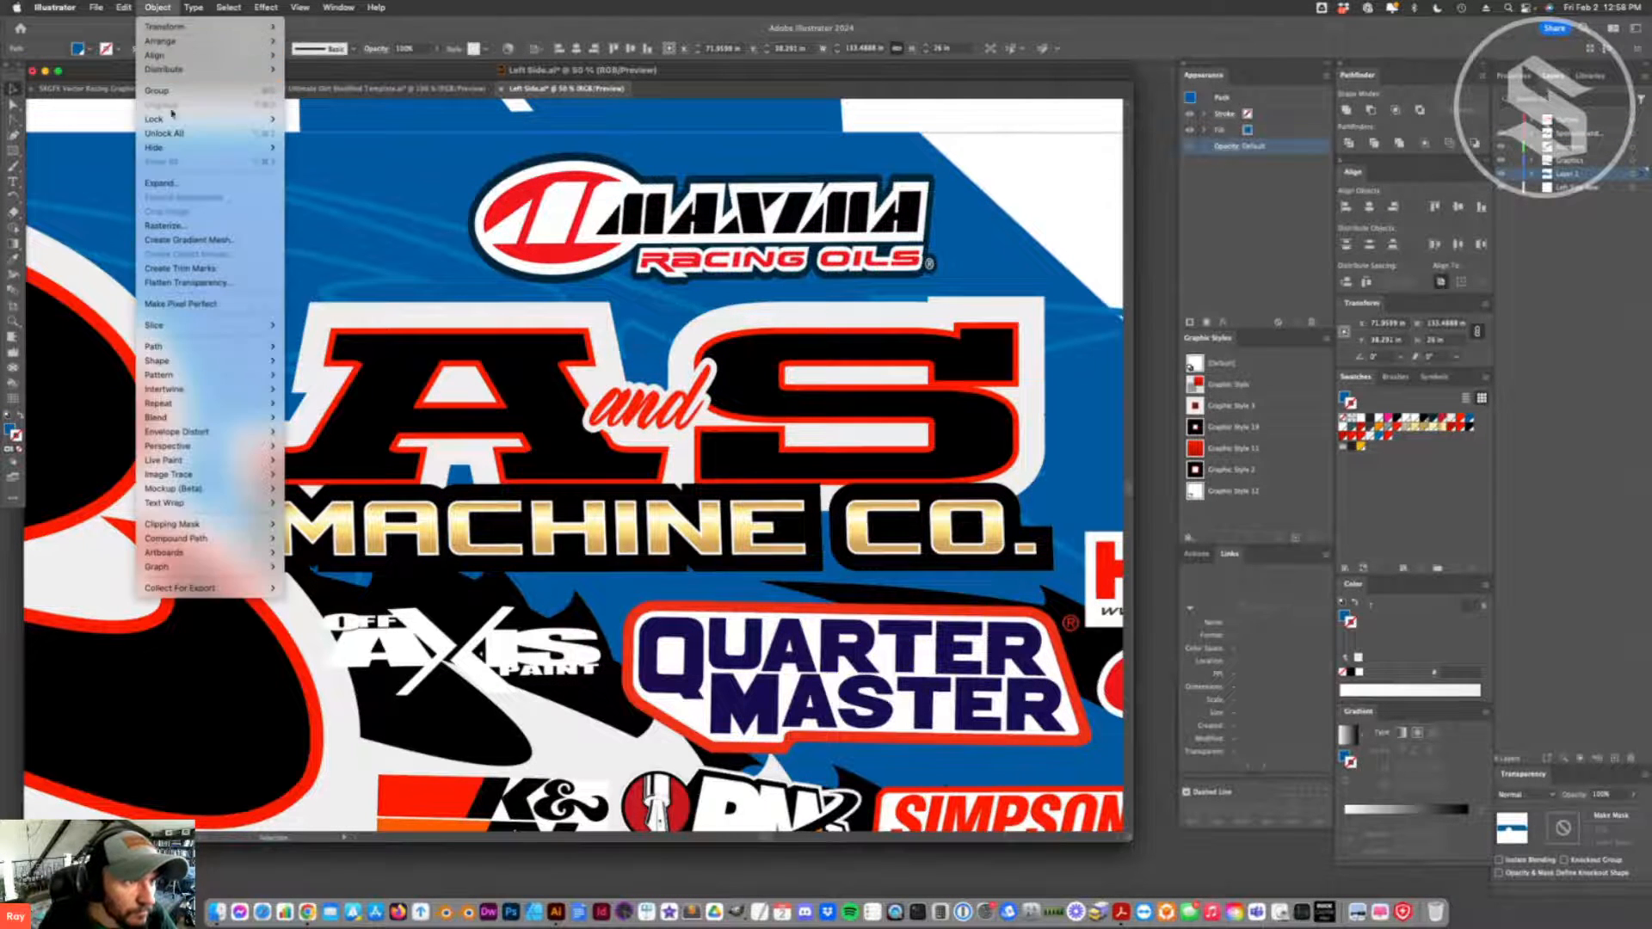
{"action": "left_click", "coordinate": [163, 133]}
{"action": "left_click", "coordinate": [918, 122]}
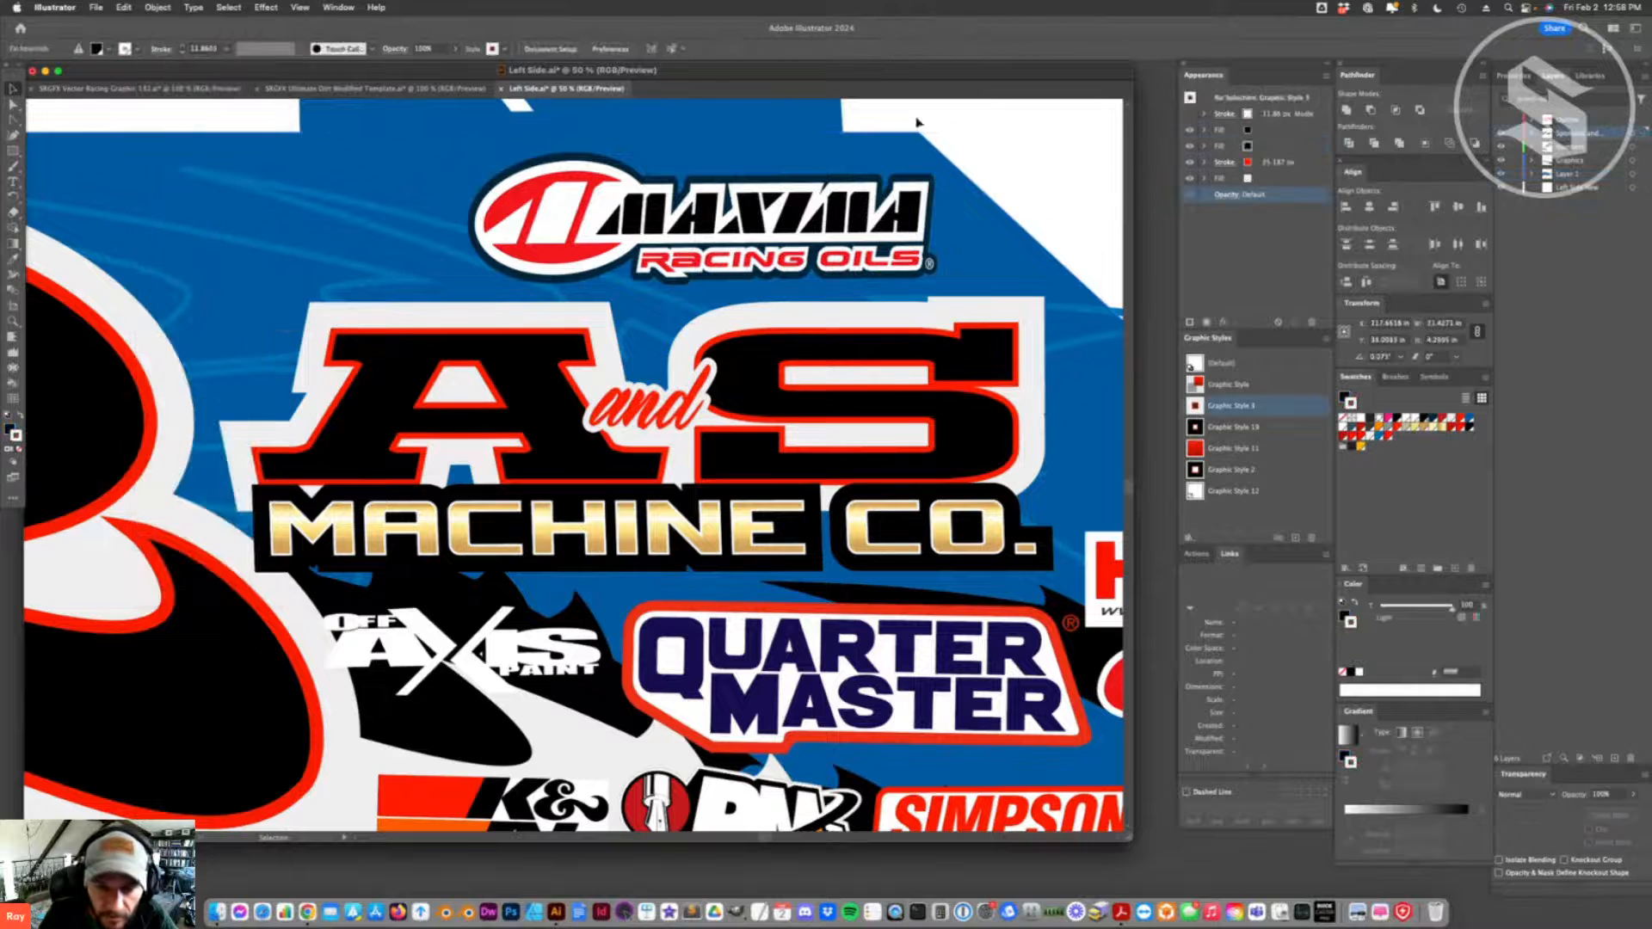
- Try the AS lettering's graphic style on the MACHINE CO. lettering and undo it
{"action": "left_click", "coordinate": [876, 535]}
{"action": "left_click", "coordinate": [1193, 411]}
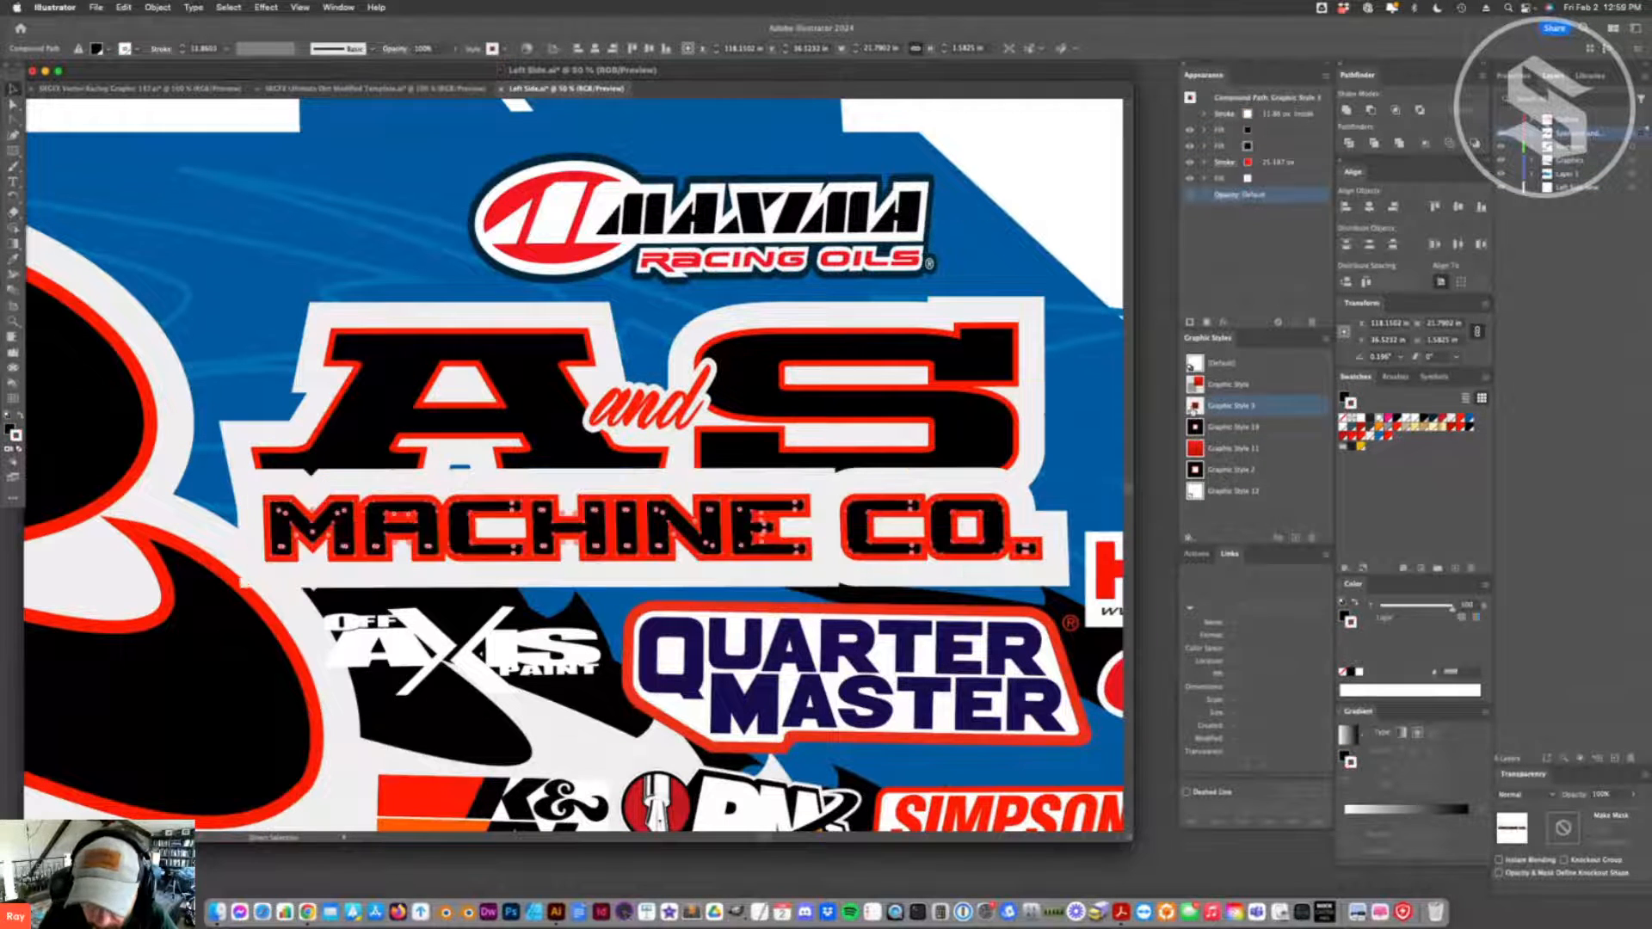
{"action": "key", "text": "super+z"}
- Duplicate the AS lettering above the original, shrink the copy with its strokes and effects scaled, and save its look as a graphic style
{"action": "left_click", "coordinate": [884, 400]}
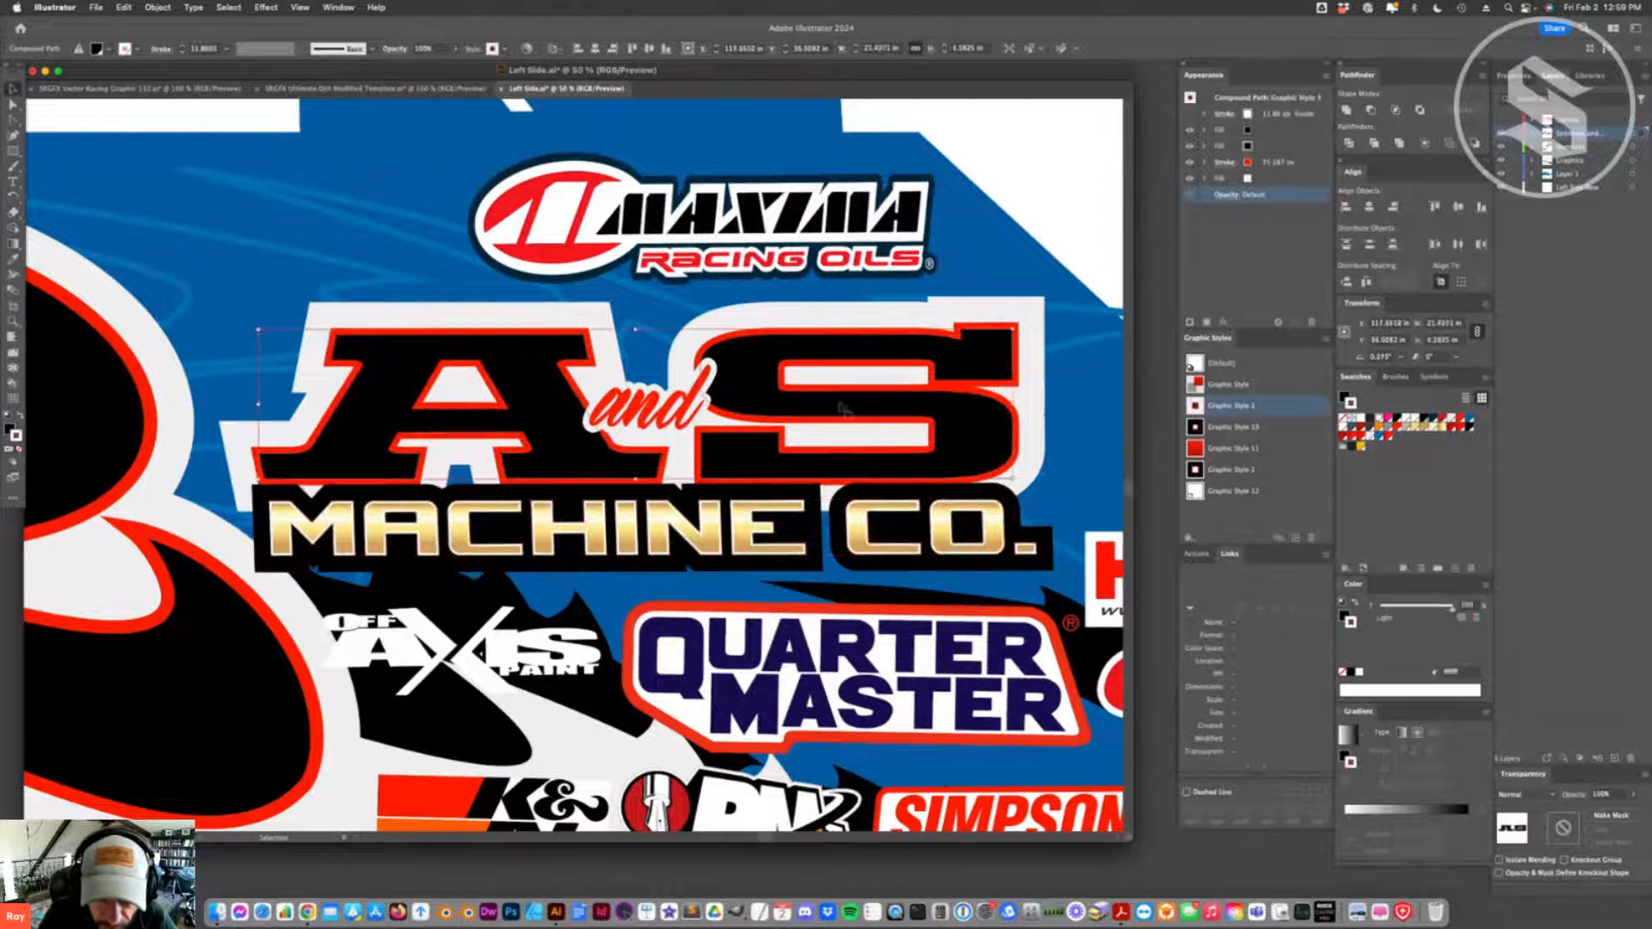
{"action": "left_click_drag", "start_coordinate": [884, 400], "coordinate": [836, 326]}
{"action": "mouse_move", "coordinate": [968, 328]}
{"action": "left_mouse_down"}
{"action": "mouse_move", "coordinate": [550, 330]}
{"action": "mouse_move", "coordinate": [602, 332]}
{"action": "left_mouse_up"}
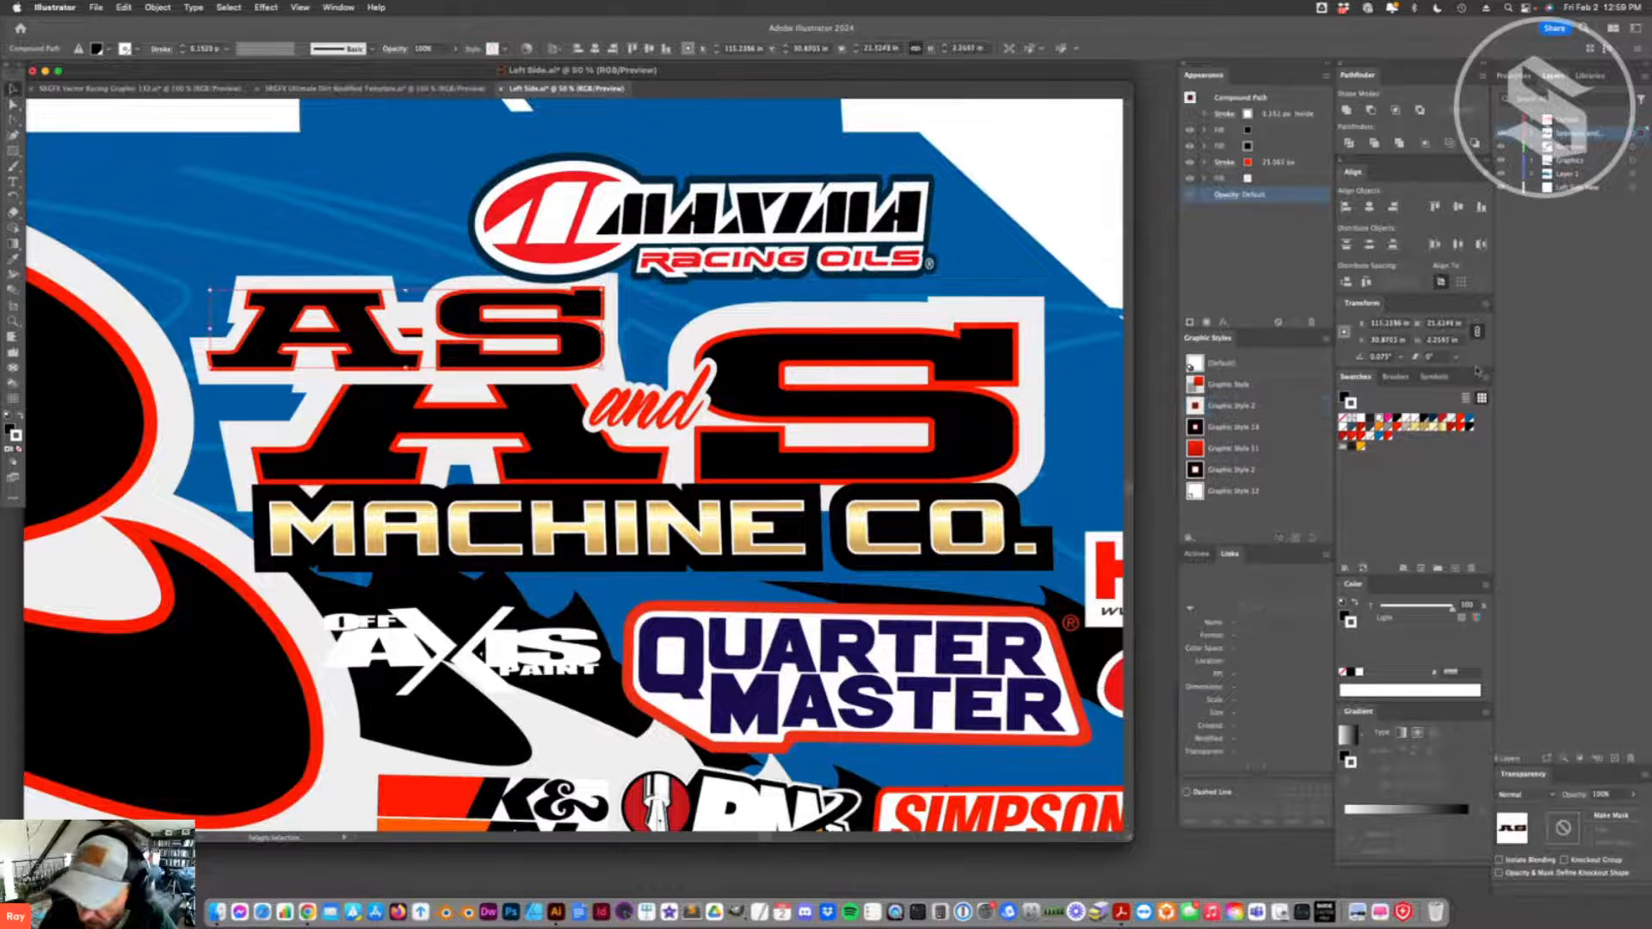
{"action": "left_click", "coordinate": [1485, 307]}
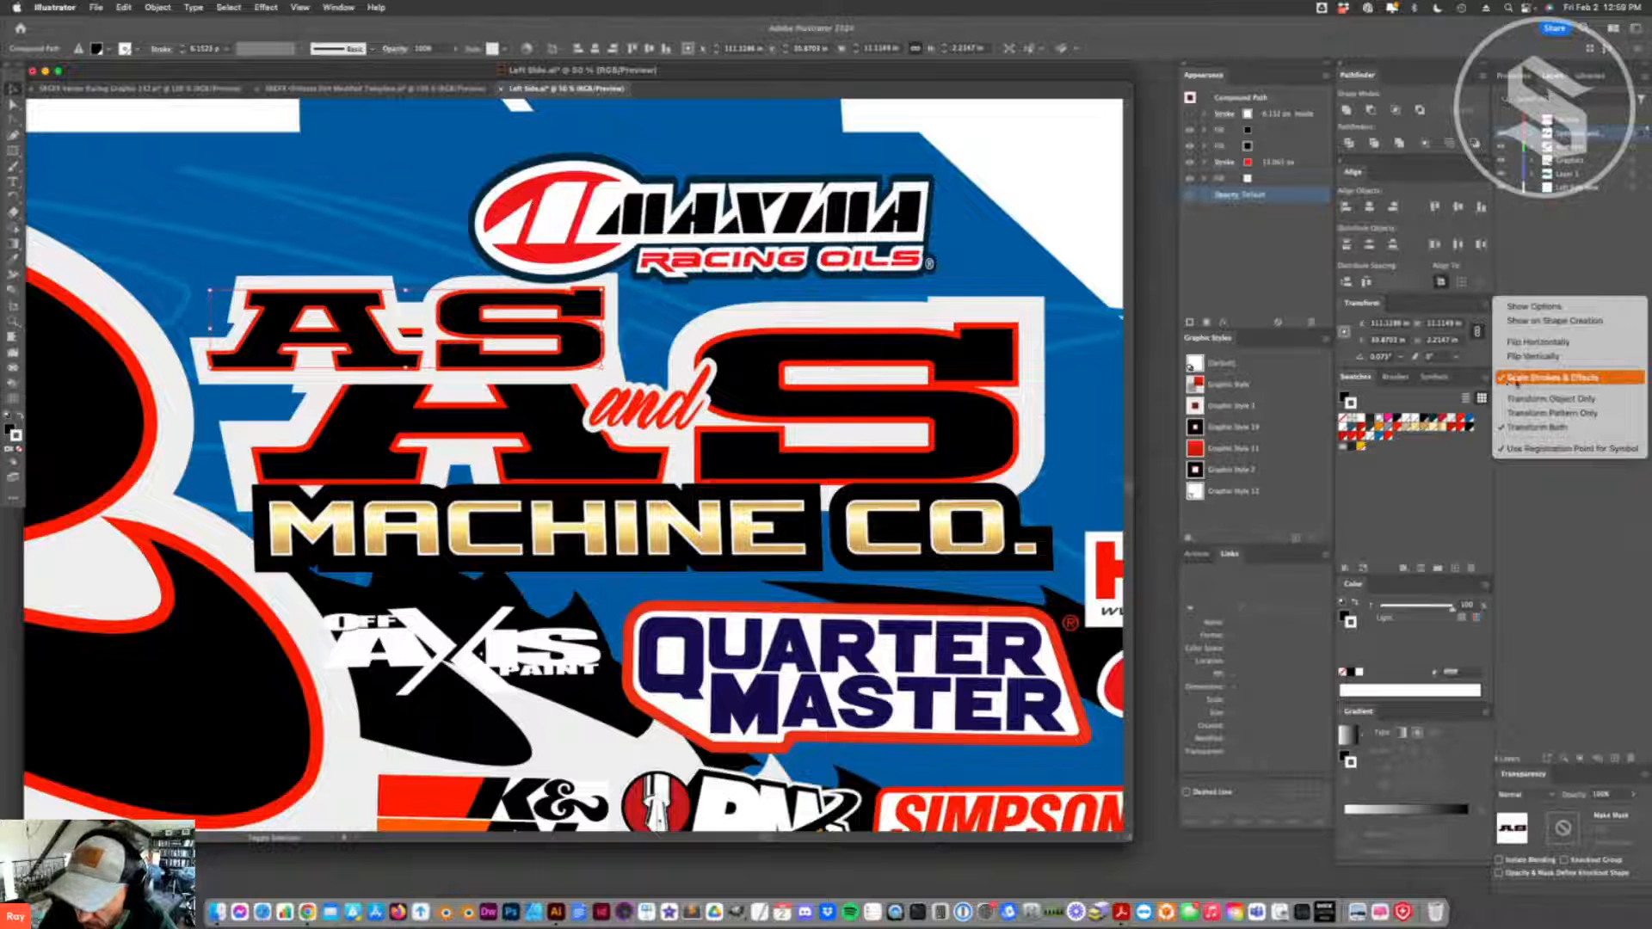
{"action": "left_click", "coordinate": [1576, 380]}
{"action": "left_click_drag", "start_coordinate": [602, 328], "coordinate": [1230, 406]}
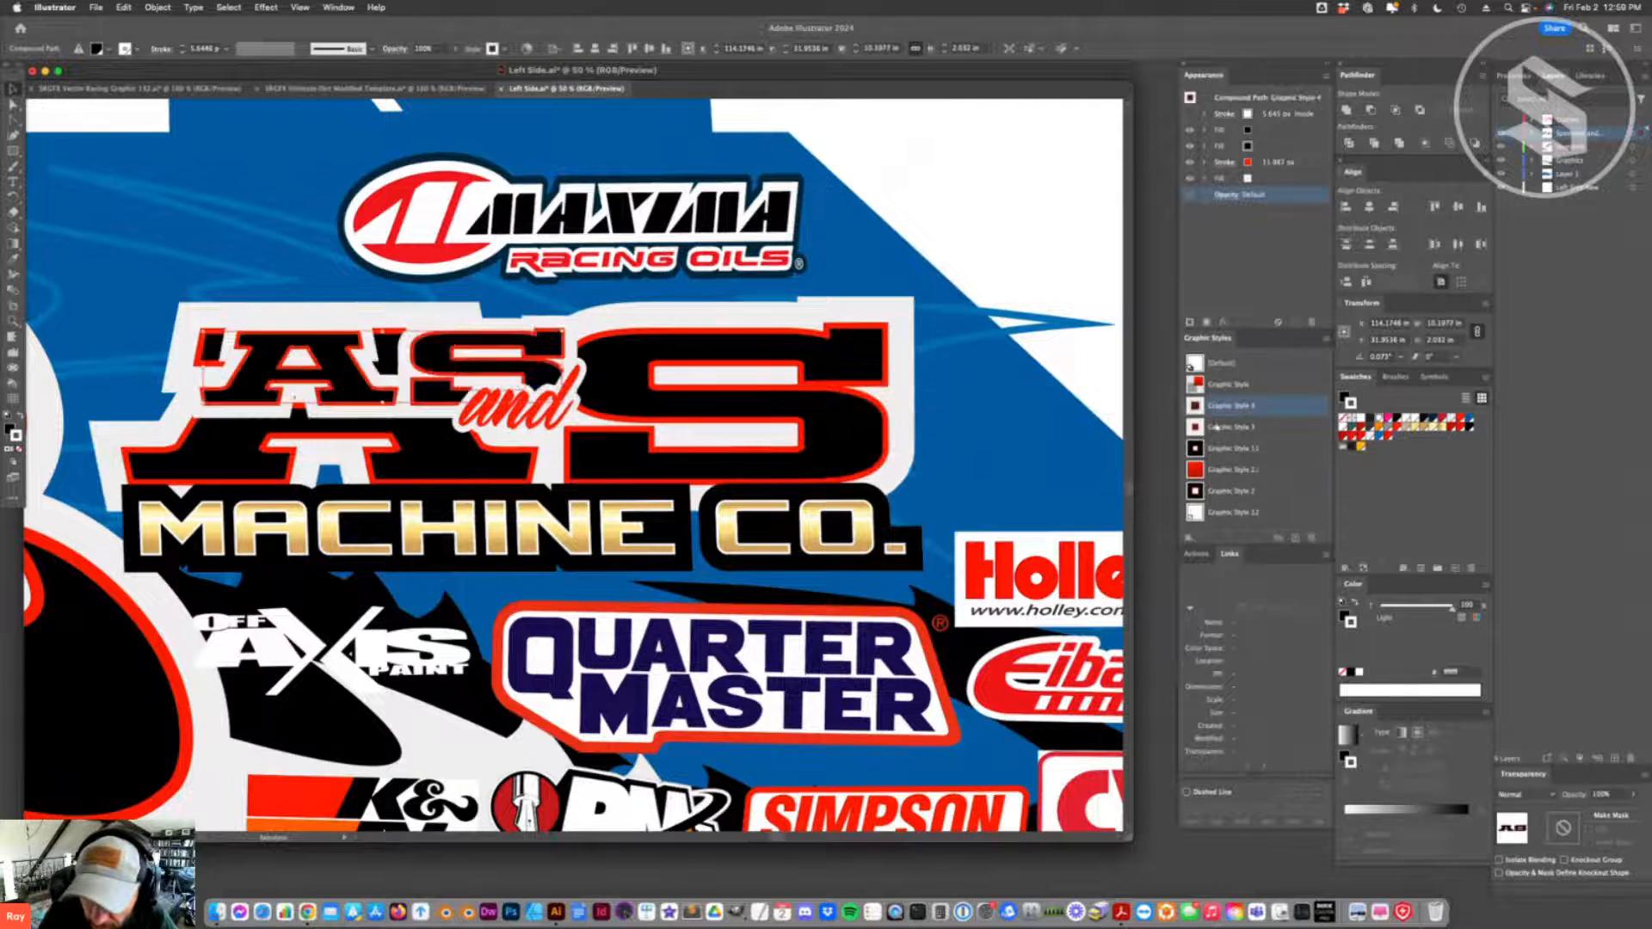
- Apply the new graphic style to the MACHINE CO. lettering and update that style from the slightly resized AS copy
{"action": "left_click", "coordinate": [623, 555]}
{"action": "left_click", "coordinate": [1195, 406]}
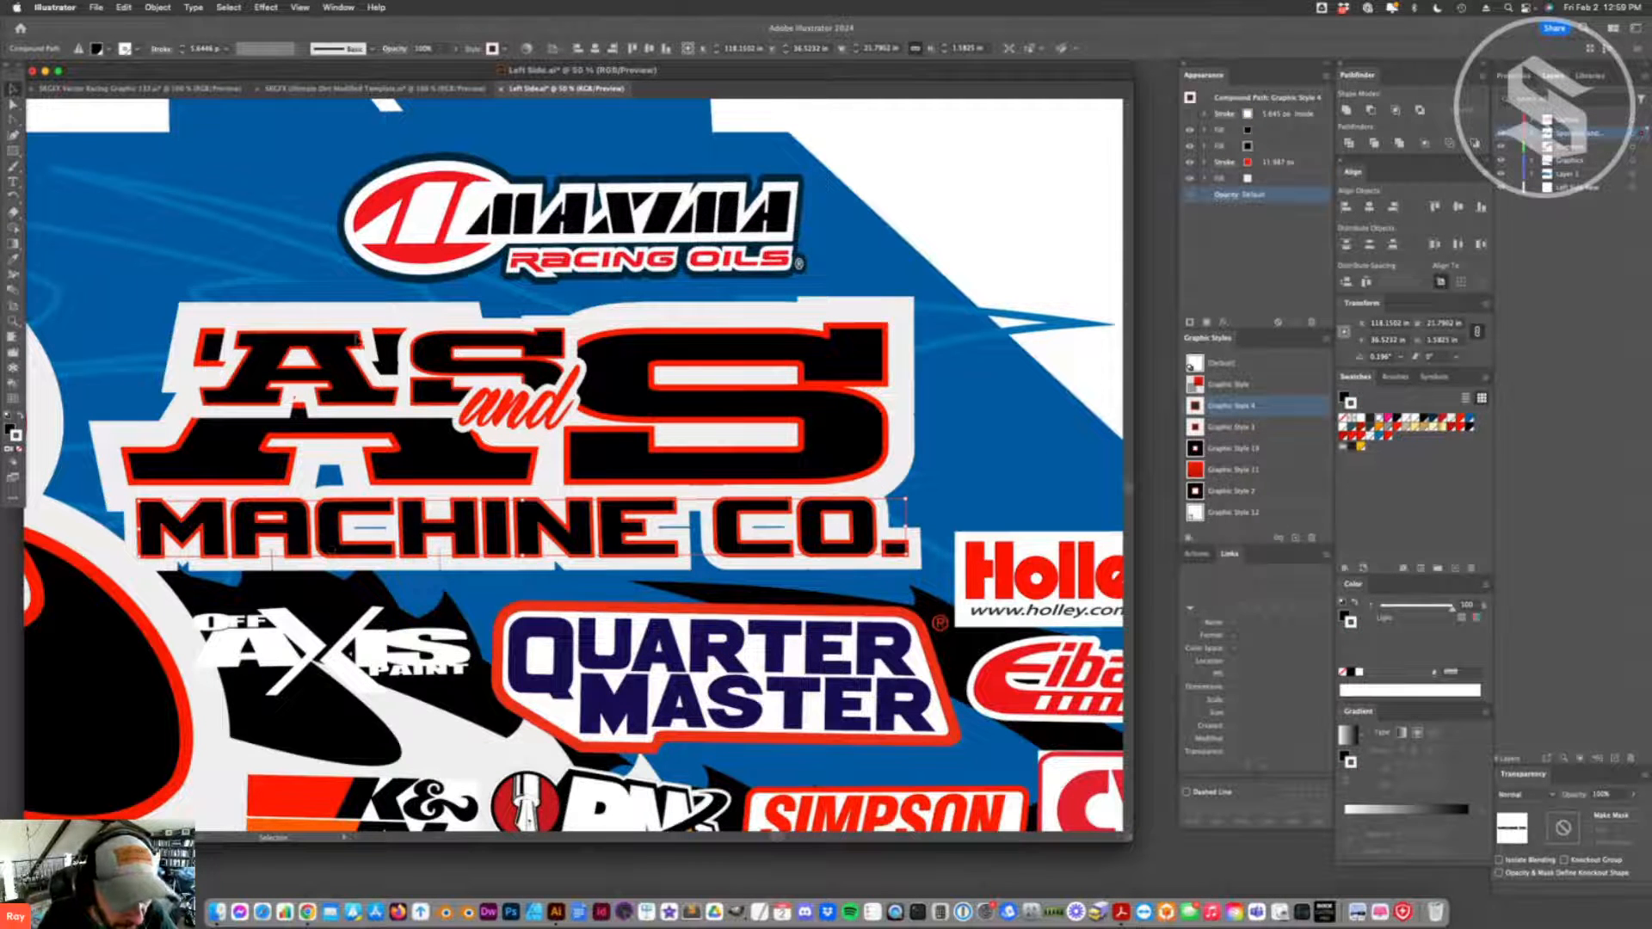
{"action": "left_click", "coordinate": [563, 368]}
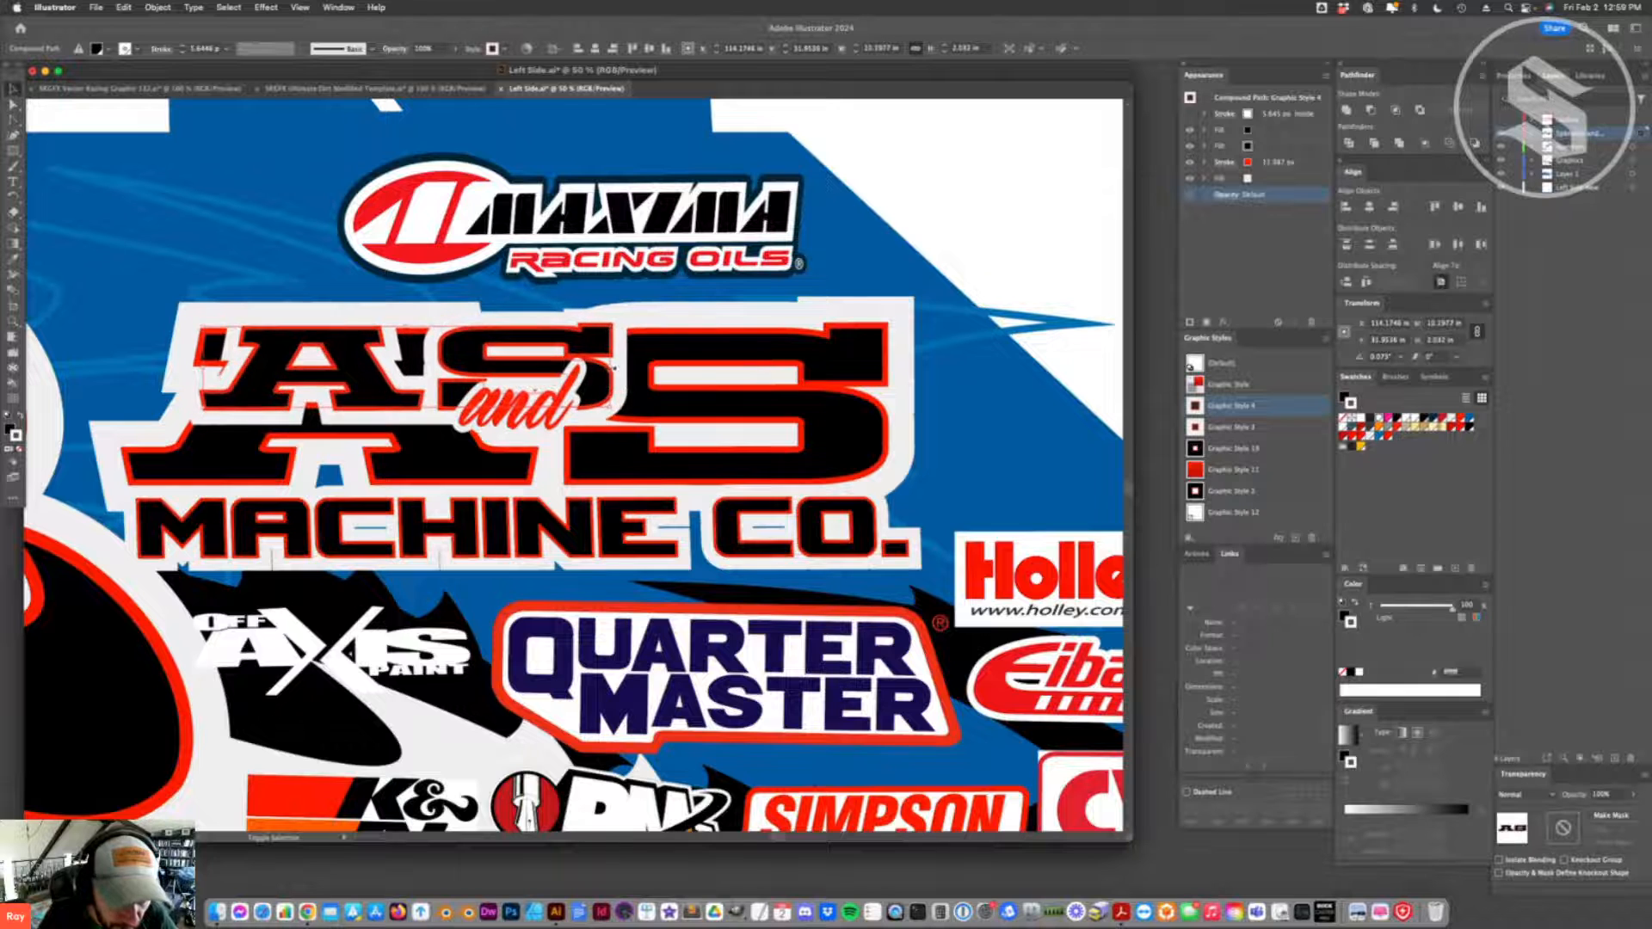
{"action": "left_click", "coordinate": [1230, 406]}
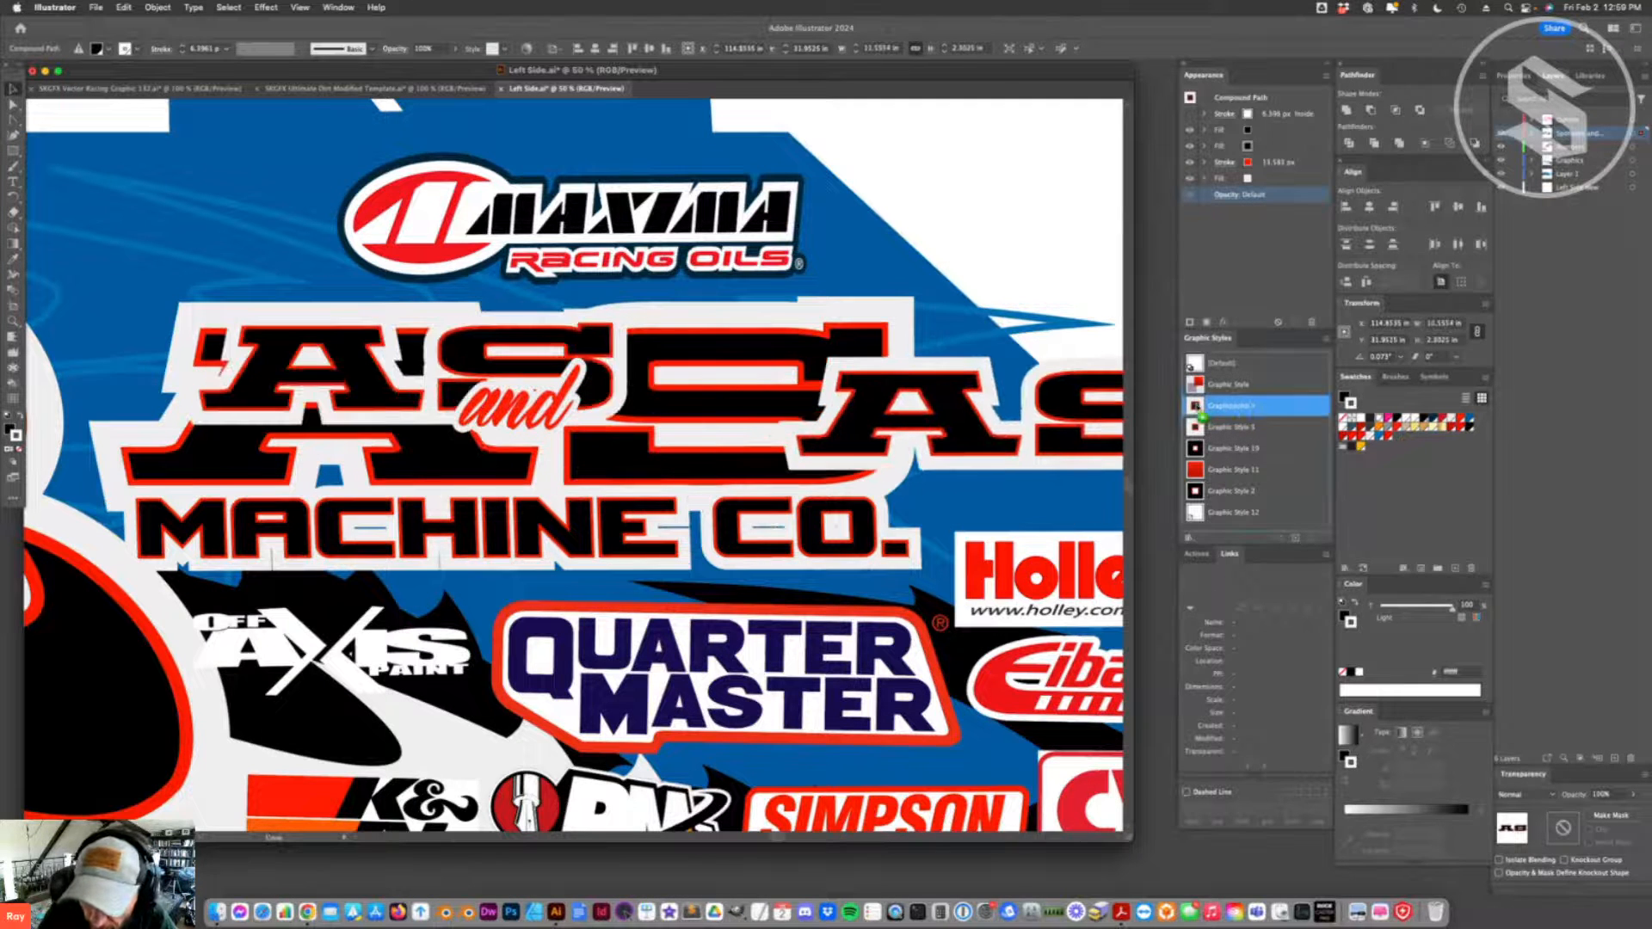
{"action": "left_click", "coordinate": [575, 549]}
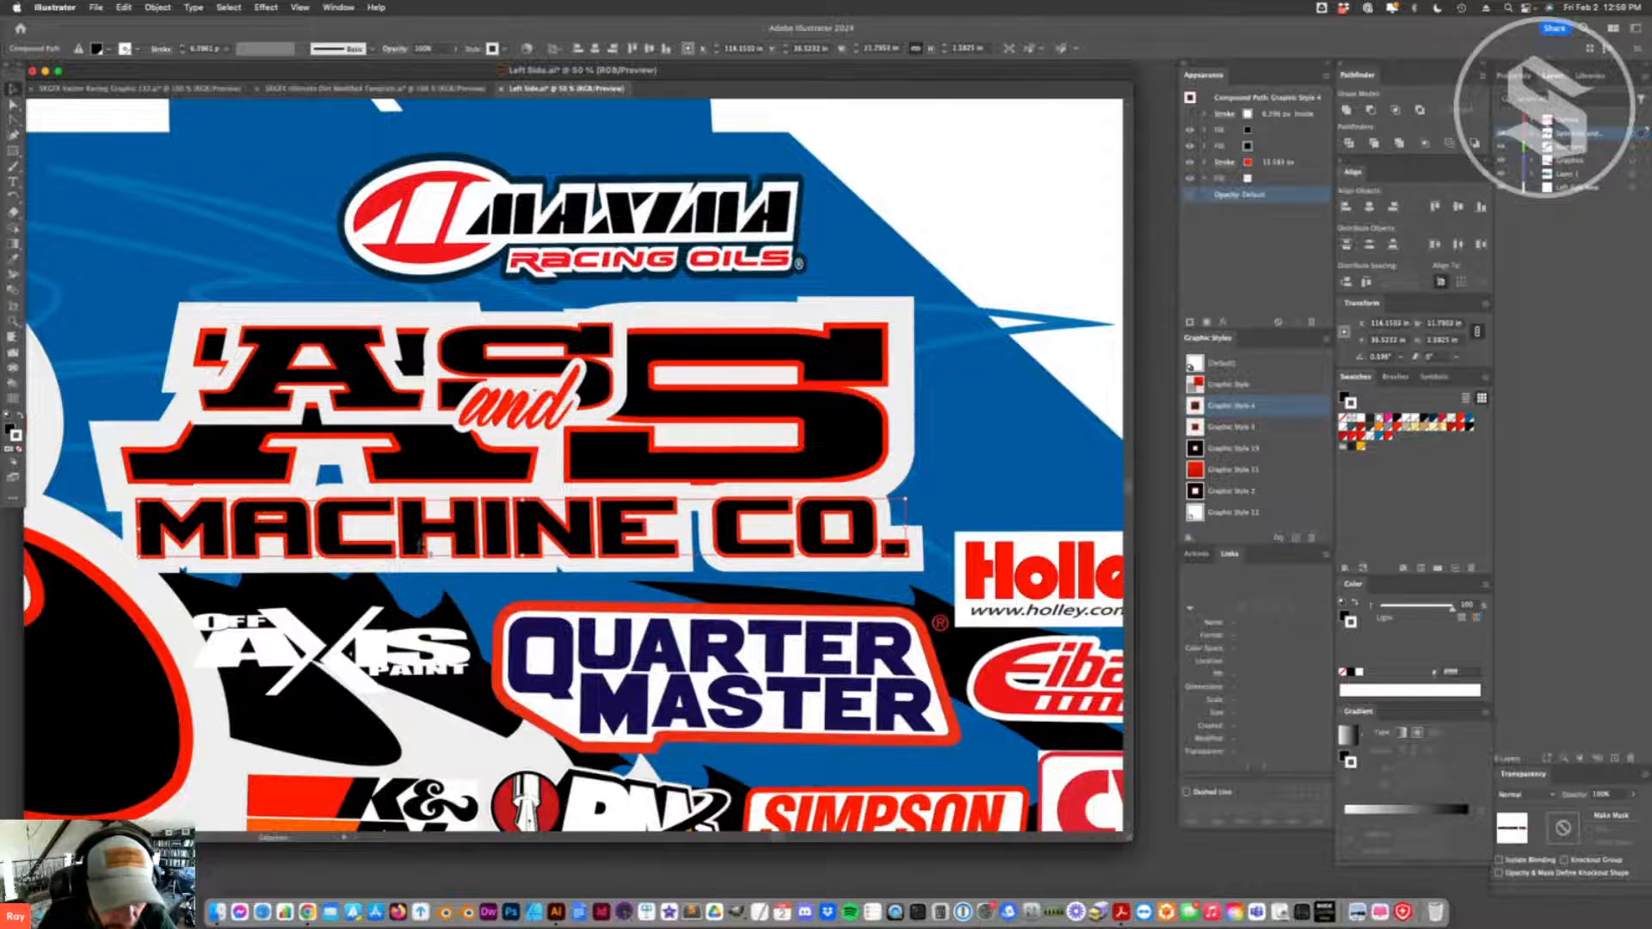
- Delete the small AS copy and nudge the MACHINE CO. lettering down
{"action": "left_click_drag", "start_coordinate": [471, 353], "coordinate": [514, 336]}
{"action": "key", "text": "Delete"}
{"action": "left_click", "coordinate": [738, 536]}
{"action": "key", "text": "shift+Down"}
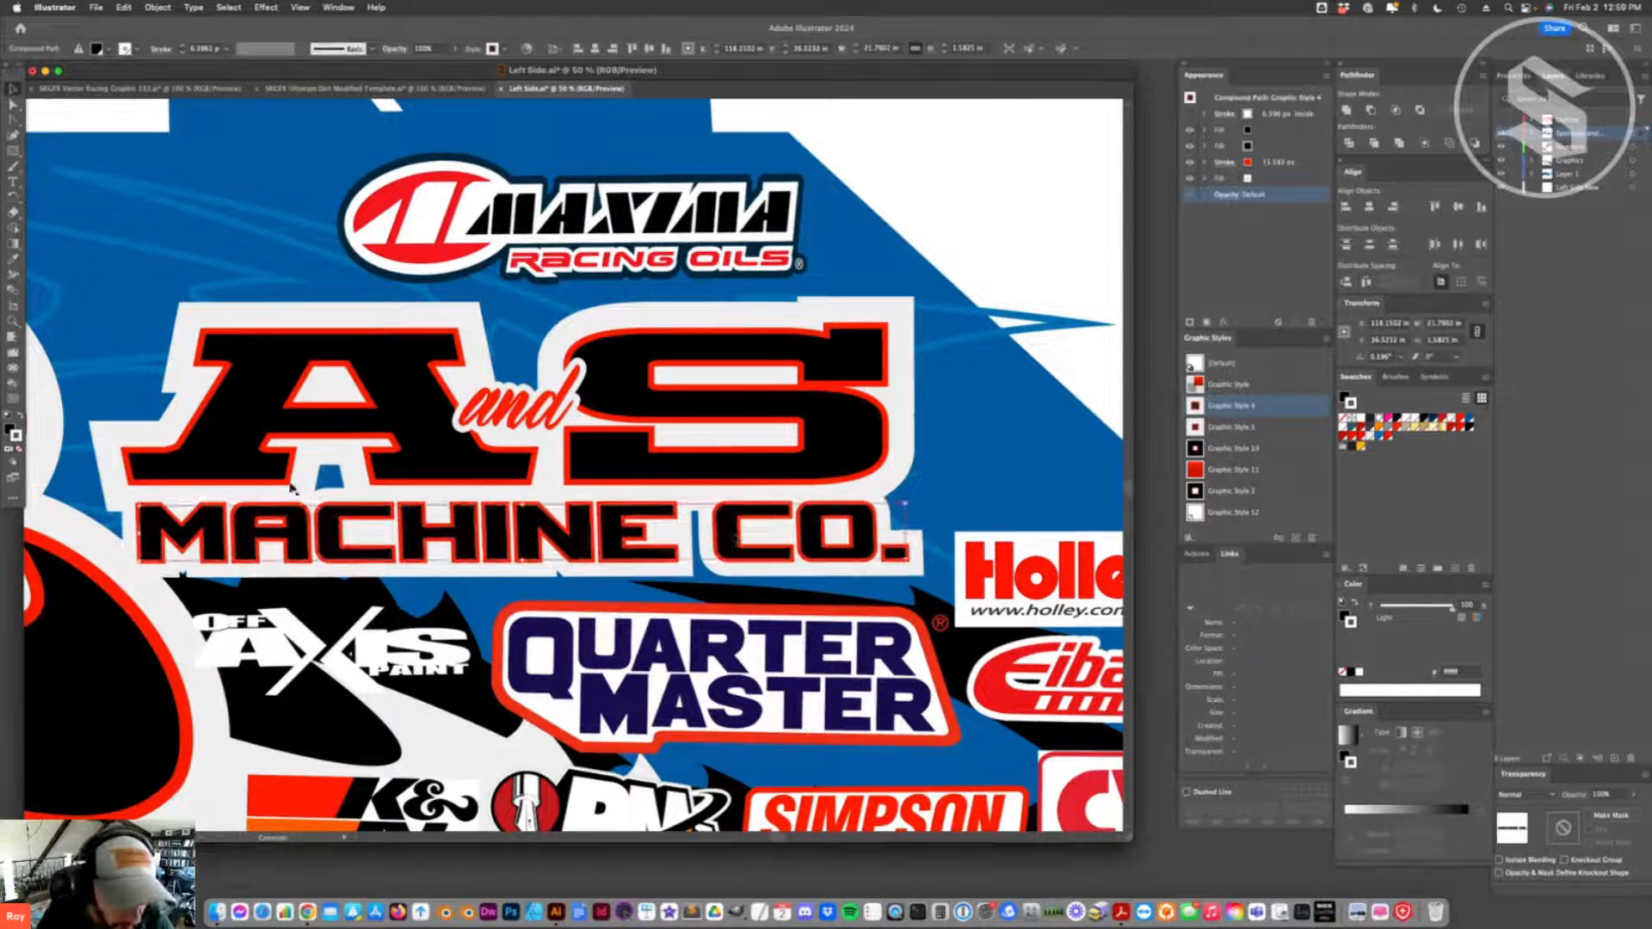
- Draw a four-sided patch over the blue gap beneath the A and give it a light grey fill without stroke
{"action": "key", "text": "p"}
{"action": "left_click", "coordinate": [308, 499]}
{"action": "left_click", "coordinate": [364, 492]}
{"action": "left_click", "coordinate": [331, 441]}
{"action": "left_click", "coordinate": [305, 448]}
{"action": "left_click", "coordinate": [308, 501]}
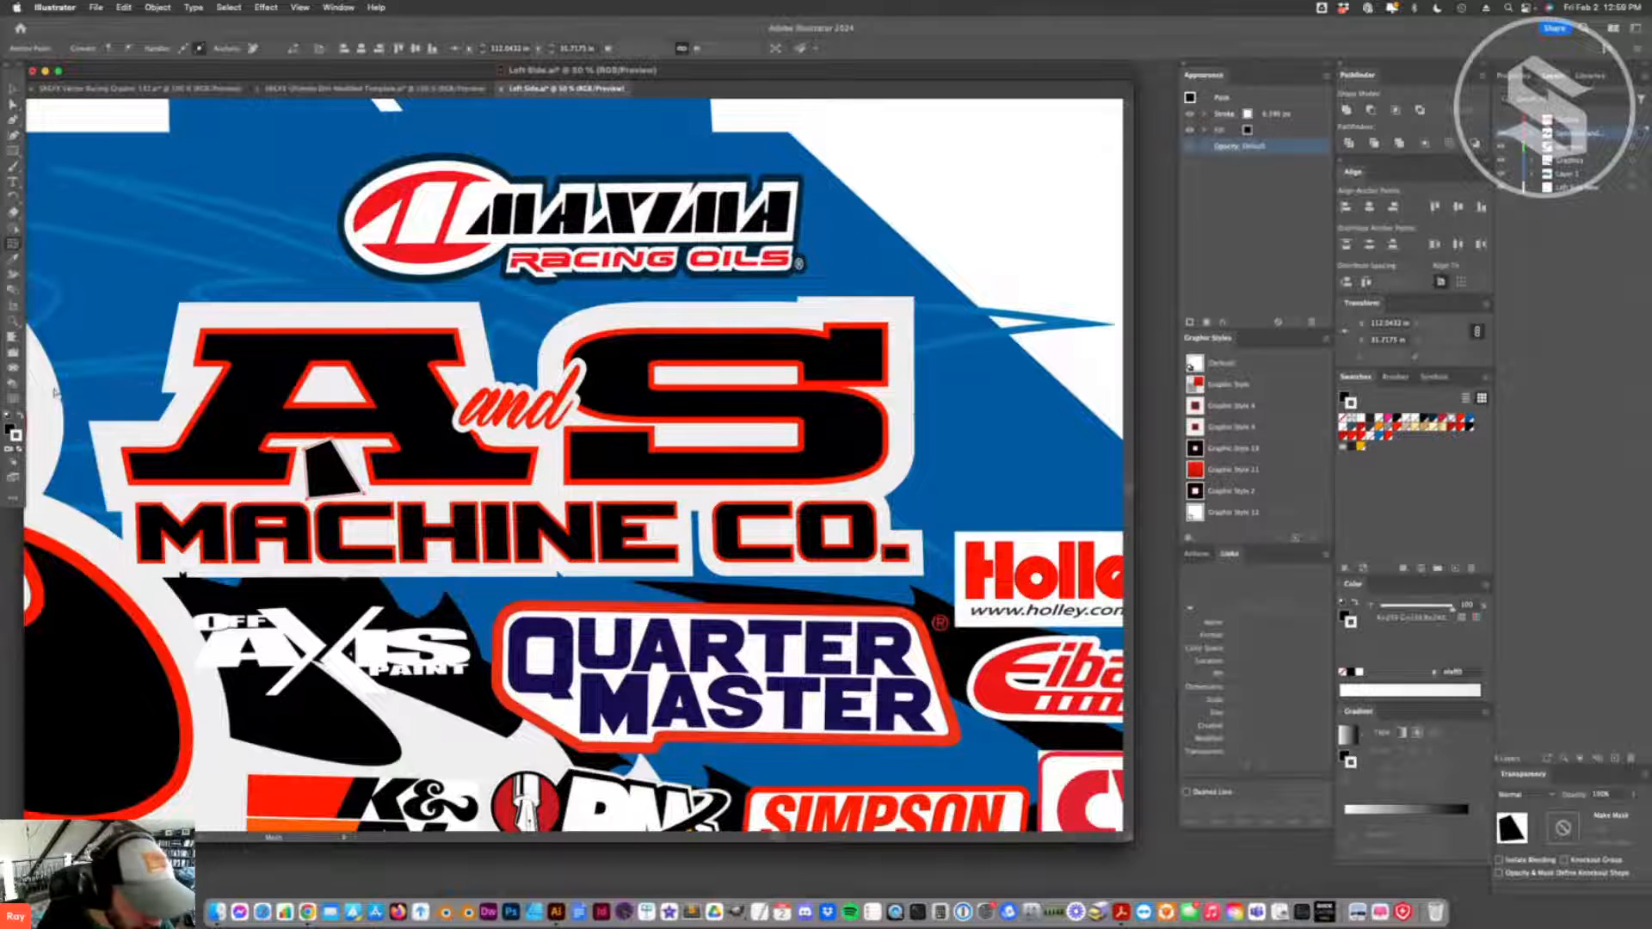
{"action": "left_click", "coordinate": [21, 418]}
{"action": "left_click", "coordinate": [19, 449]}
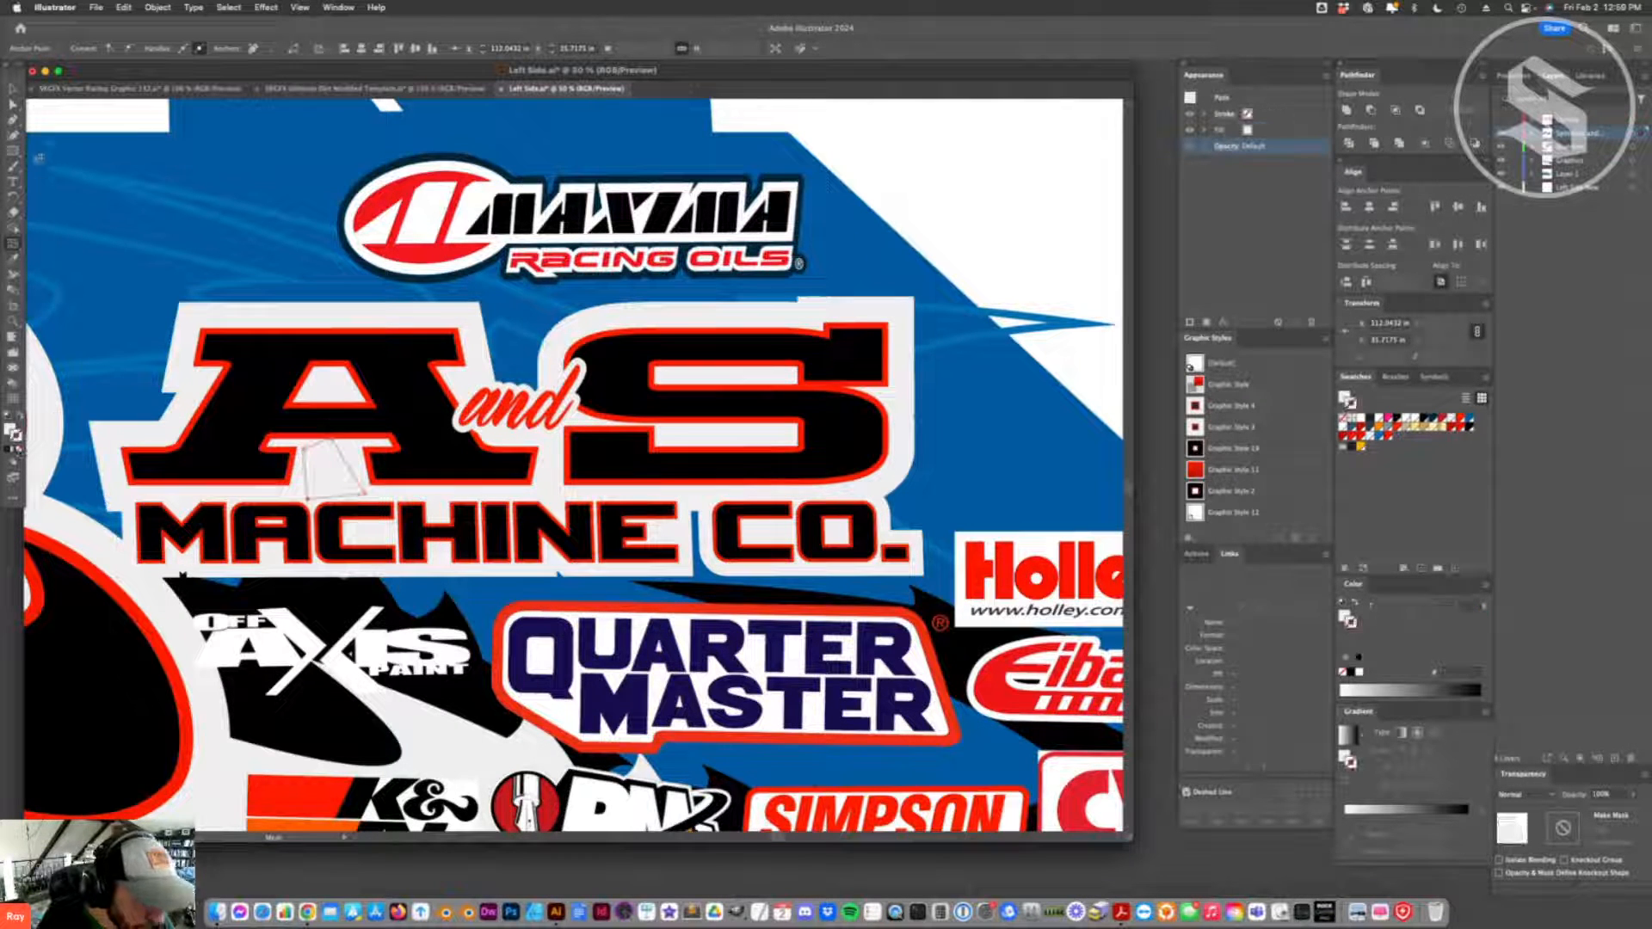
- Reshape the grey patch beneath the A by moving its upper corner point so it covers the gap
{"action": "left_click", "coordinate": [13, 89]}
{"action": "left_click", "coordinate": [286, 248]}
{"action": "left_click", "coordinate": [332, 466]}
{"action": "left_click_drag", "start_coordinate": [332, 441], "coordinate": [347, 445]}
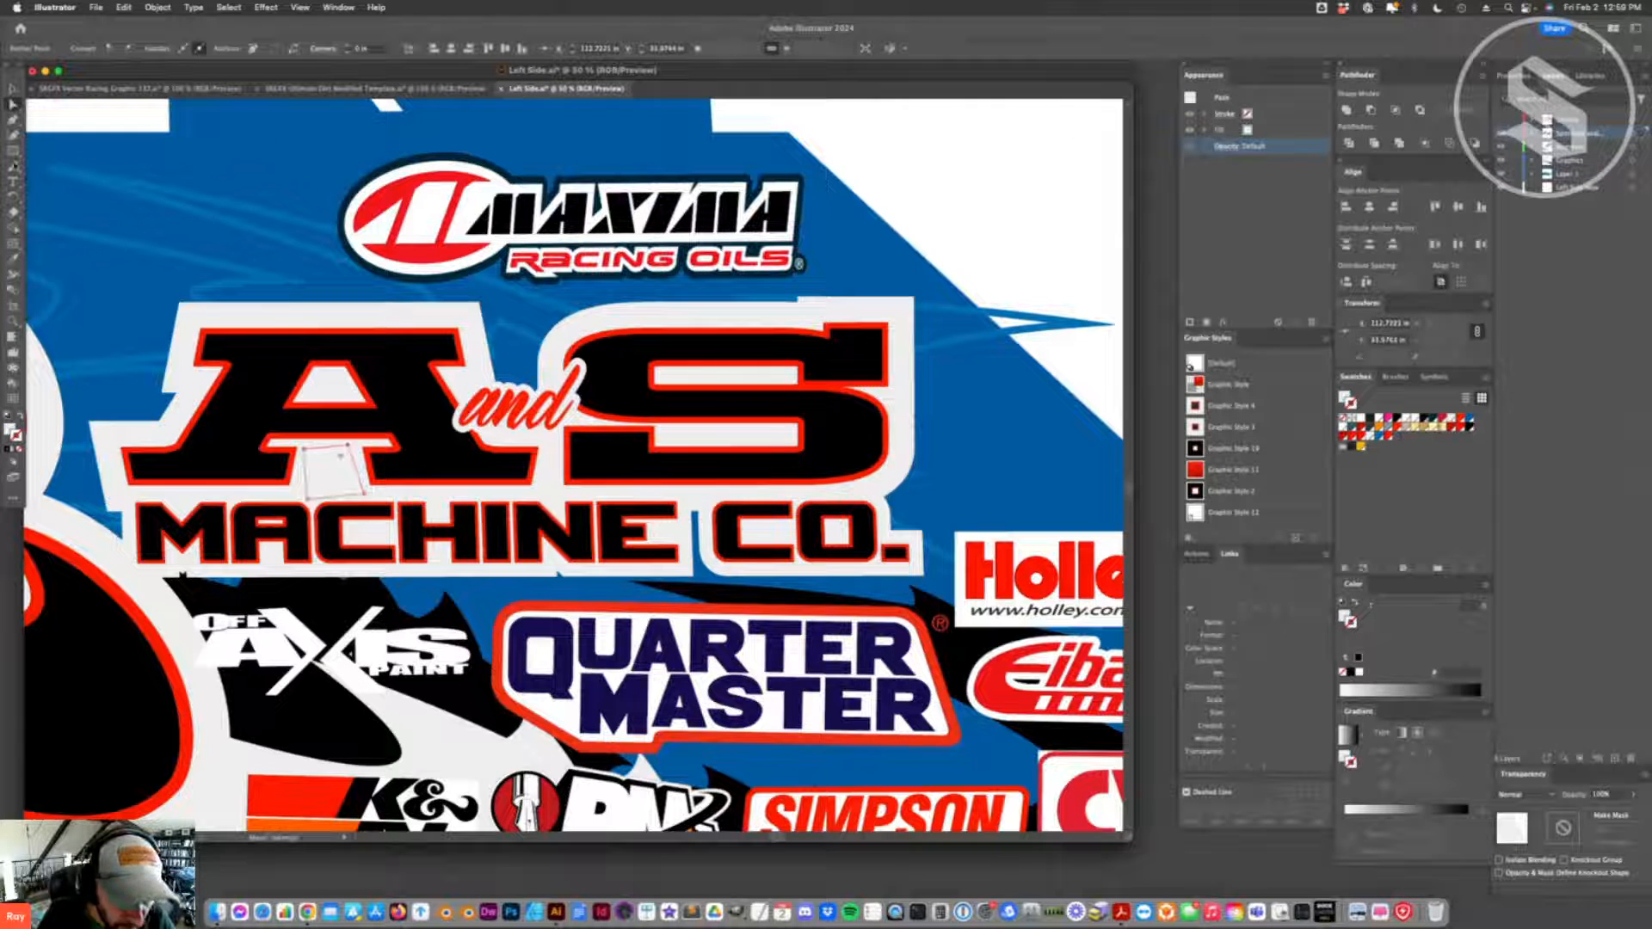
{"action": "left_click", "coordinate": [12, 90]}
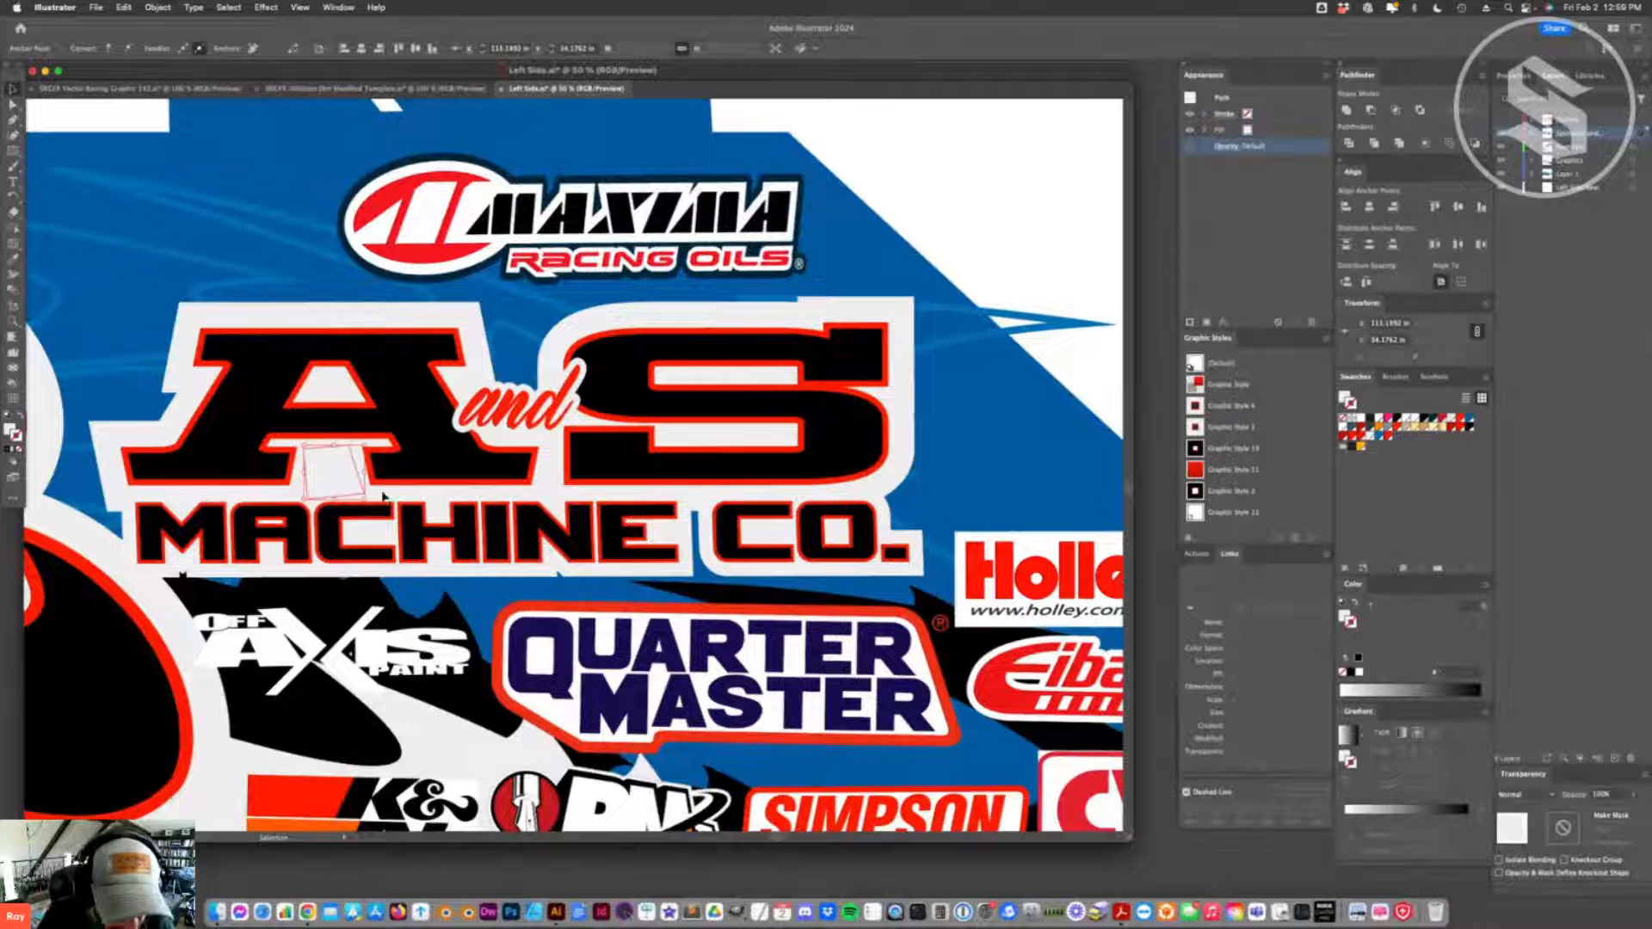
- Try to combine the grey patch with the logo lettering as a compound path and undo it
{"action": "left_click", "coordinate": [357, 470], "text": "shift"}
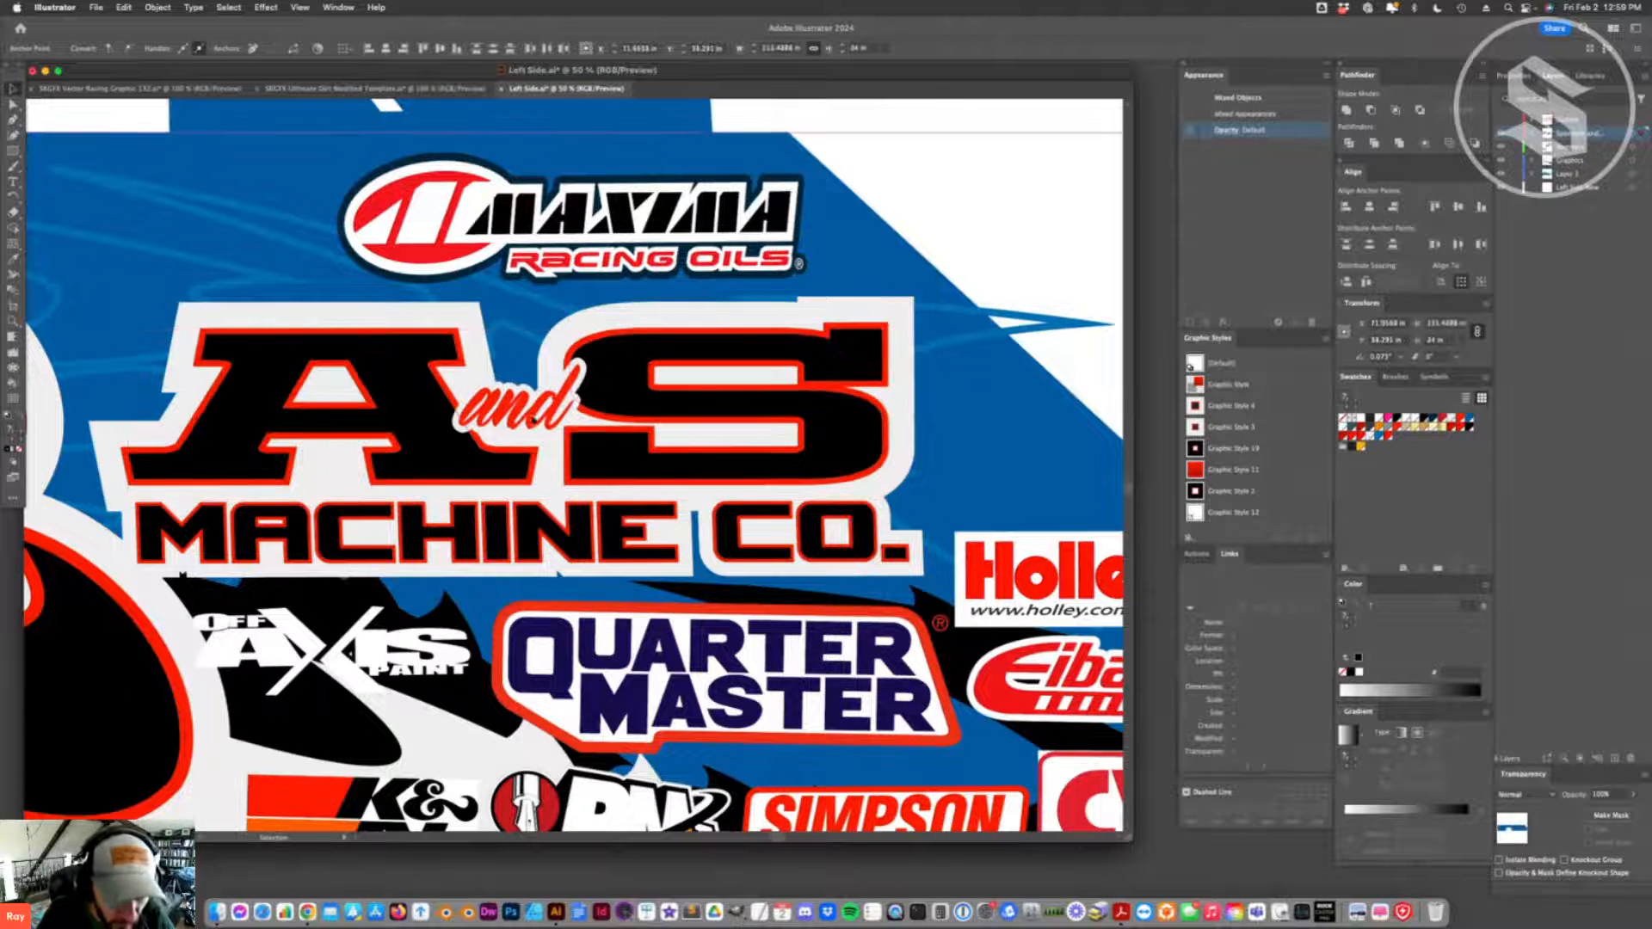
{"action": "key", "text": "super+8"}
{"action": "key", "text": "super+z"}
{"action": "key", "text": "super+z"}
{"action": "key", "text": "super+z"}
{"action": "key", "text": "super+z"}
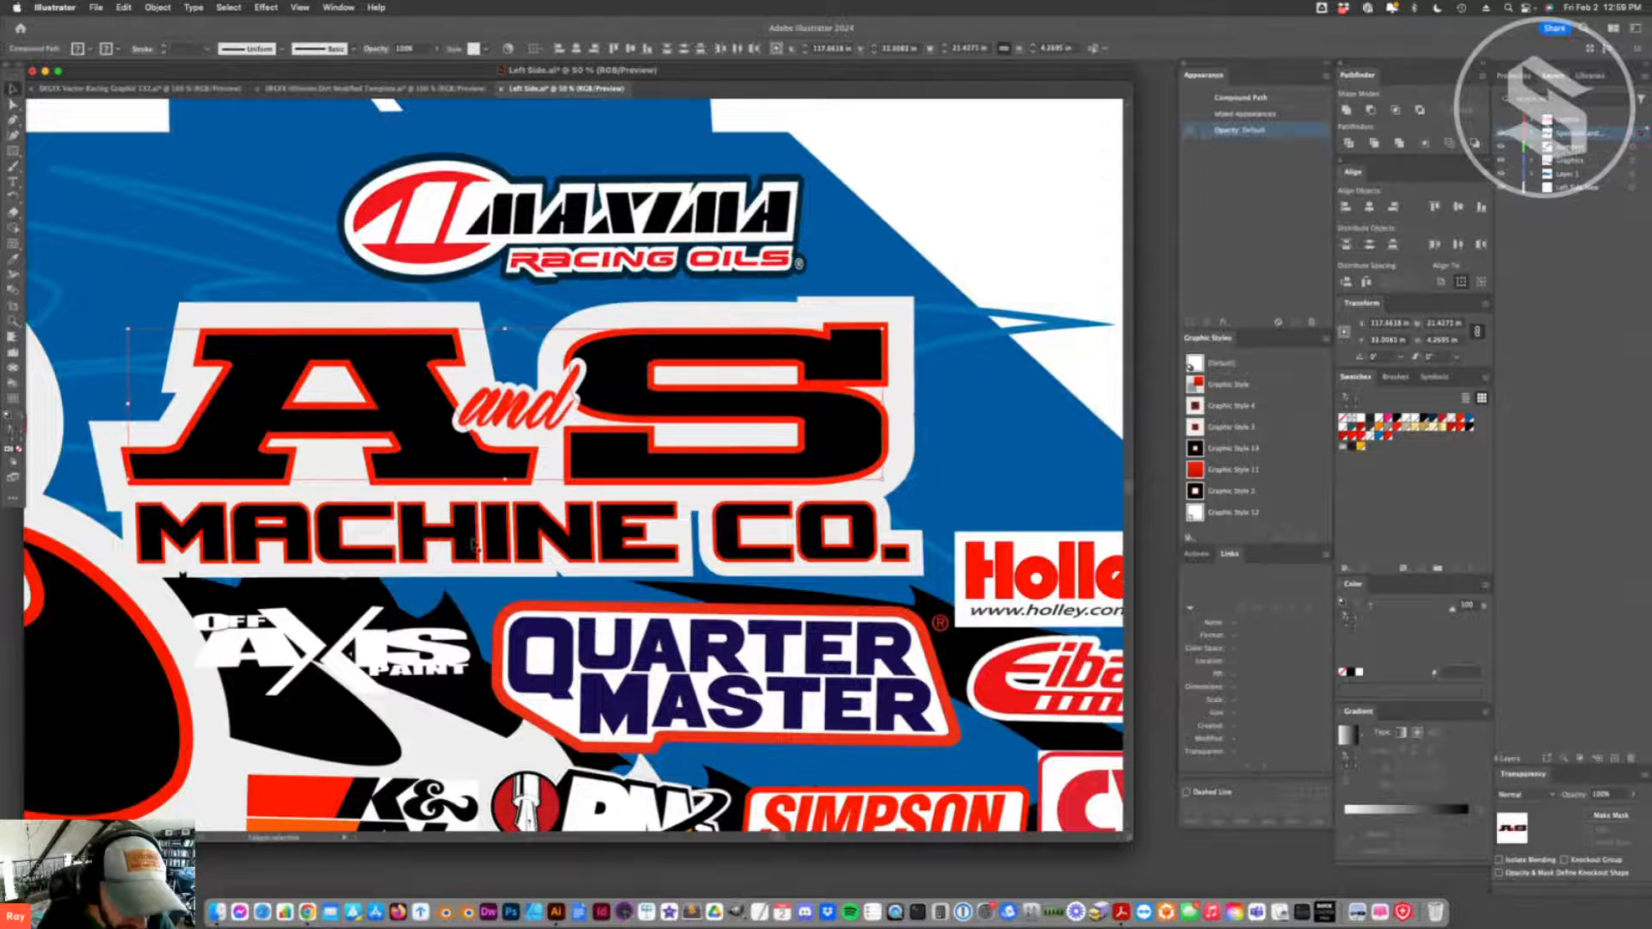
- Shift the A and S MACHINE CO. logo slightly
{"action": "left_click", "coordinate": [587, 618]}
{"action": "mouse_move", "coordinate": [644, 550]}
{"action": "left_mouse_down"}
{"action": "mouse_move", "coordinate": [680, 535]}
{"action": "mouse_move", "coordinate": [655, 546]}
{"action": "left_mouse_up"}
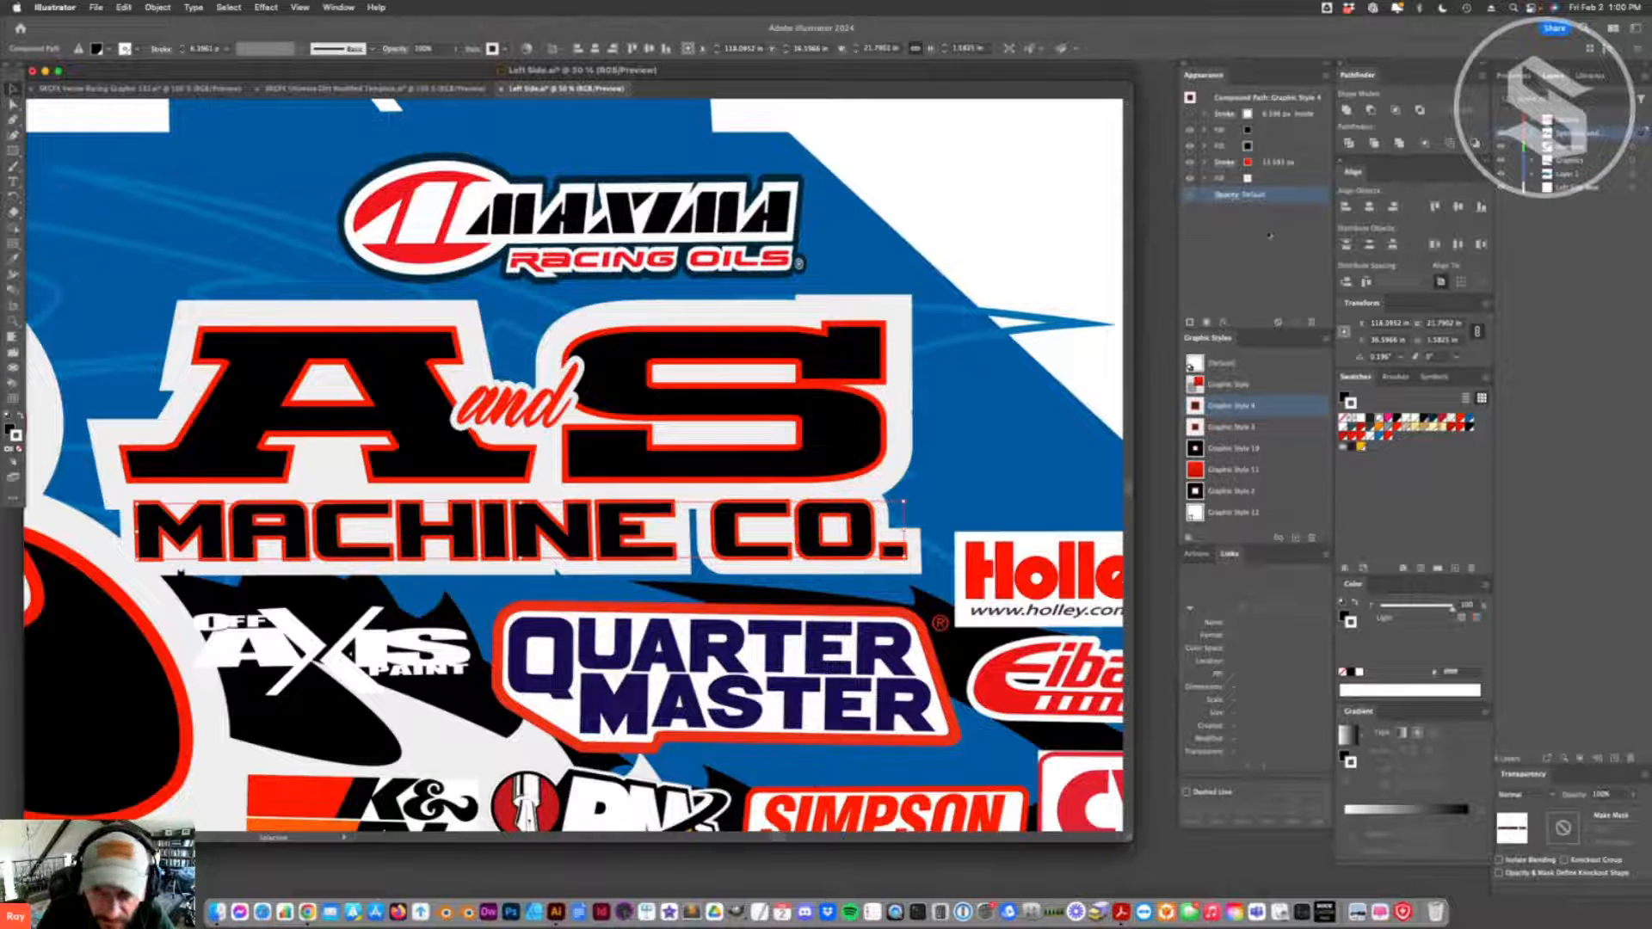
- Align the red stroke of the MACHINE CO. lettering to the inside, move it above the fills and set its weight to 9 px
{"action": "left_click", "coordinate": [1223, 162]}
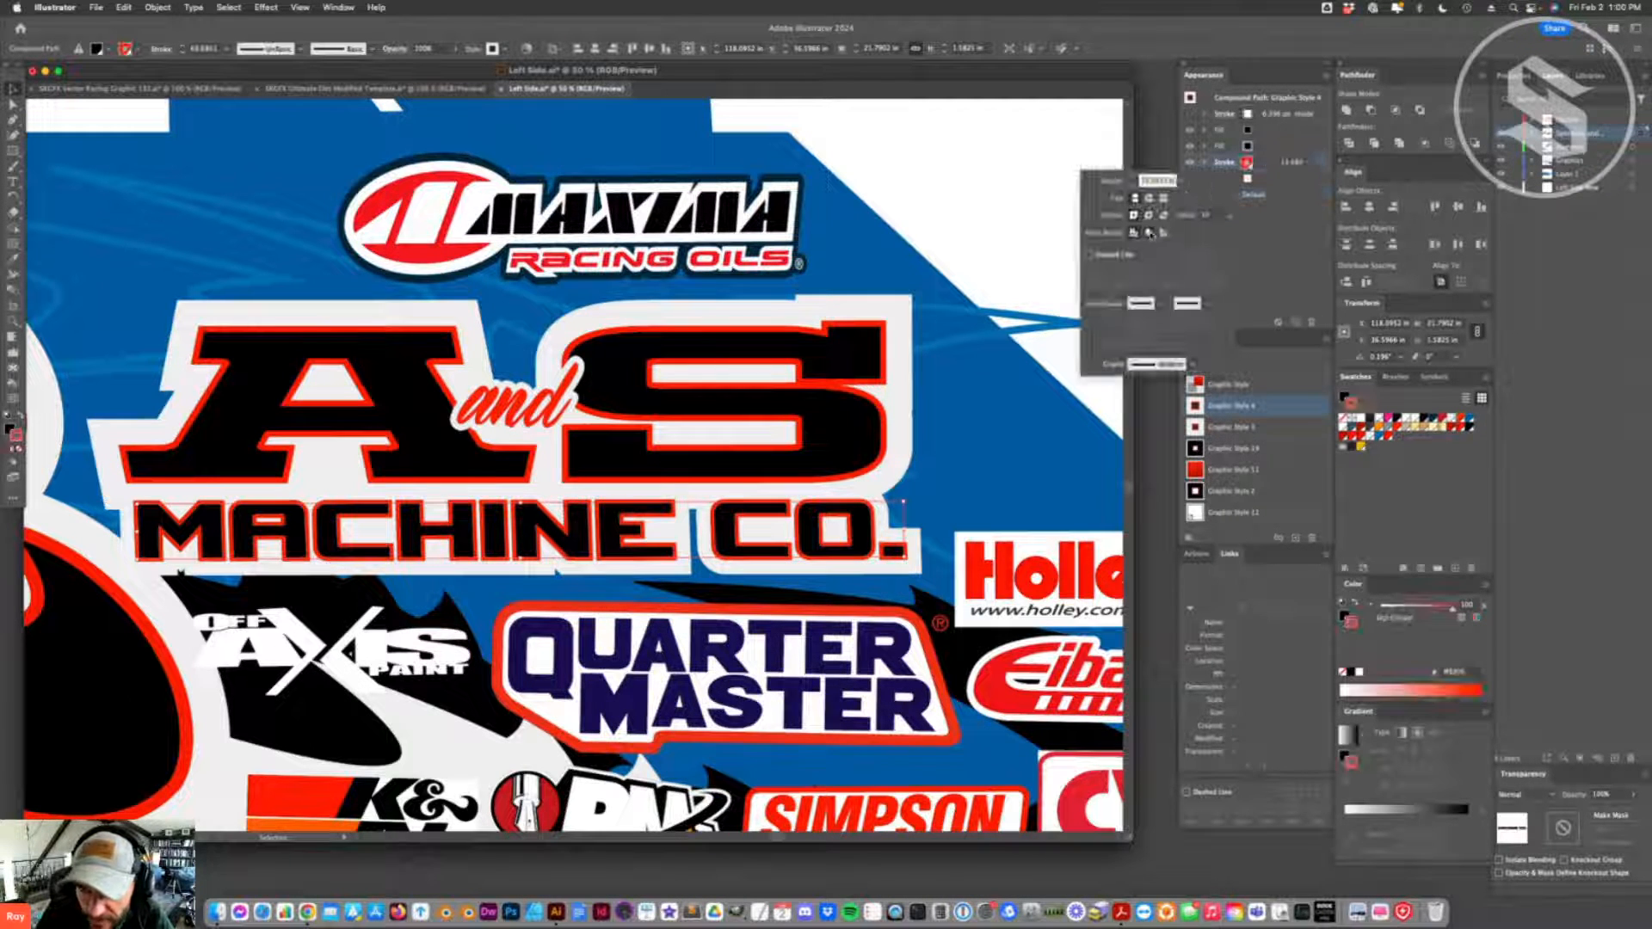
{"action": "left_click_drag", "start_coordinate": [1318, 163], "coordinate": [1309, 129]}
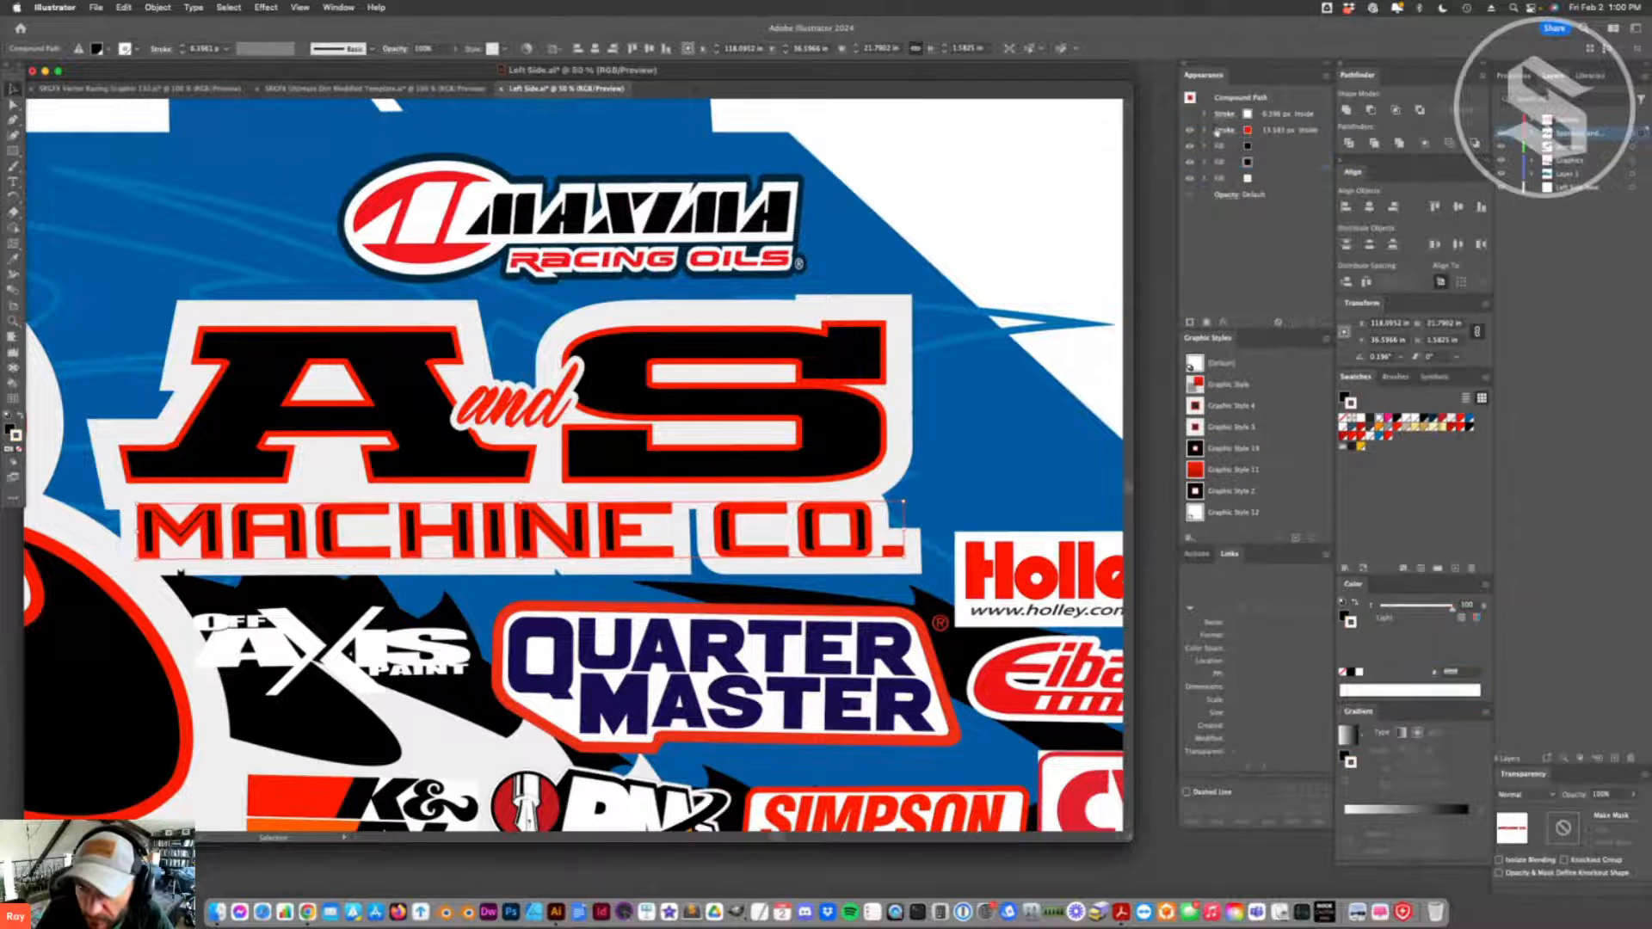
{"action": "left_click", "coordinate": [1217, 133]}
{"action": "type", "text": "12"}
{"action": "key", "text": "Return"}
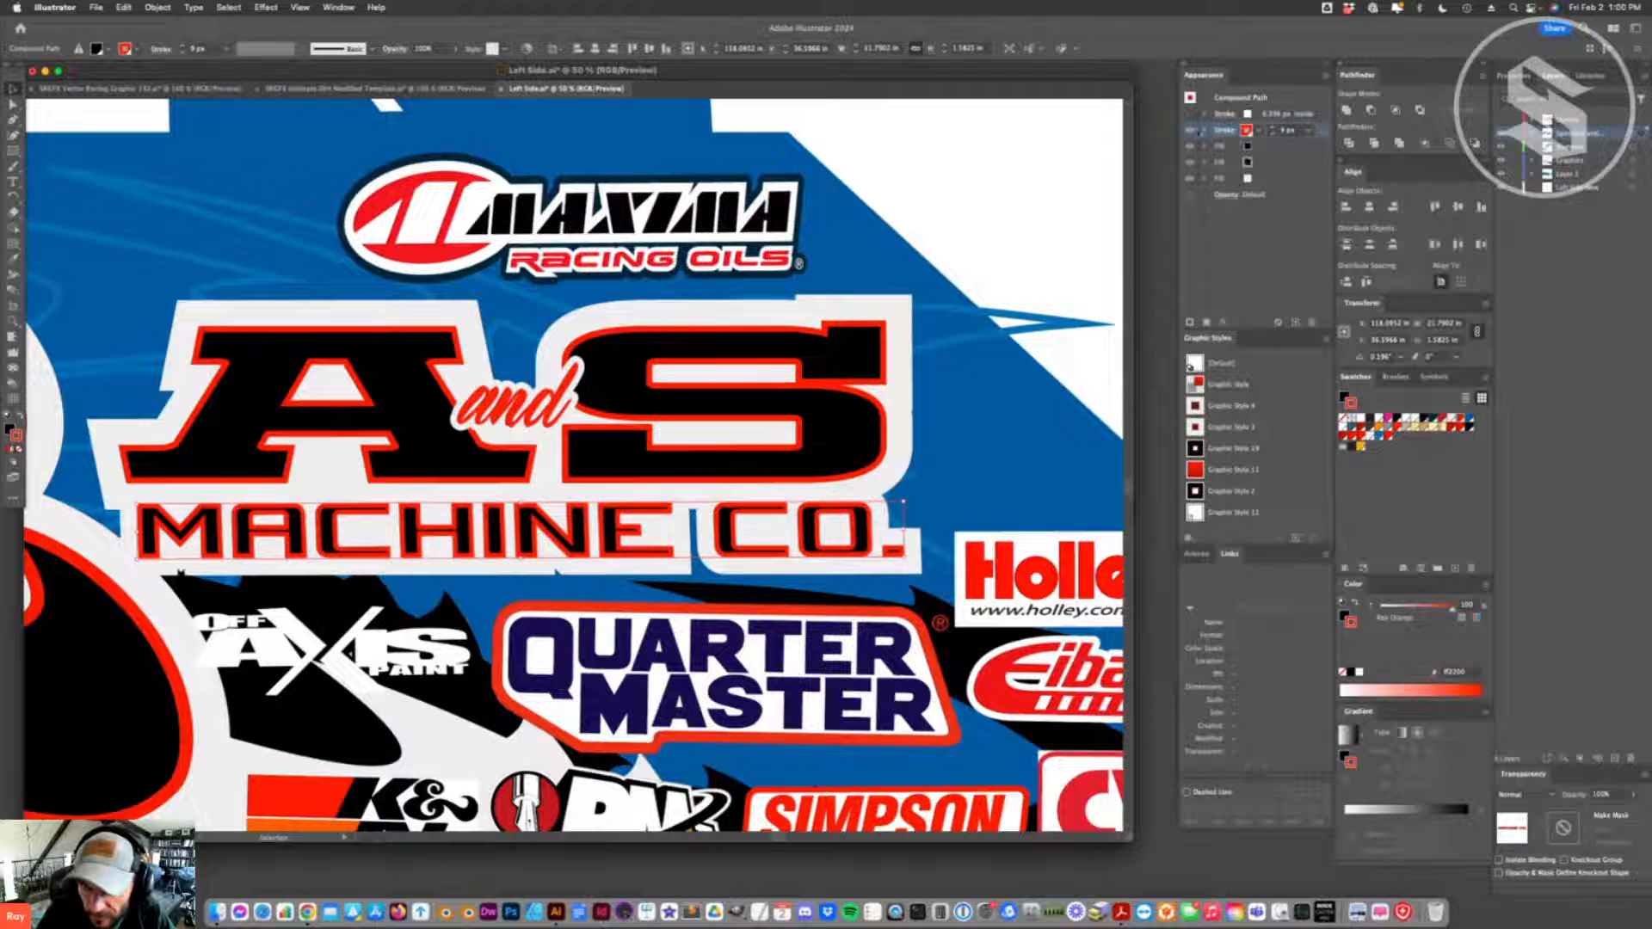
- Hide the red stroke of the MACHINE CO. lettering and change its uppermost fill to red
{"action": "left_click", "coordinate": [1191, 130]}
{"action": "left_click", "coordinate": [492, 604]}
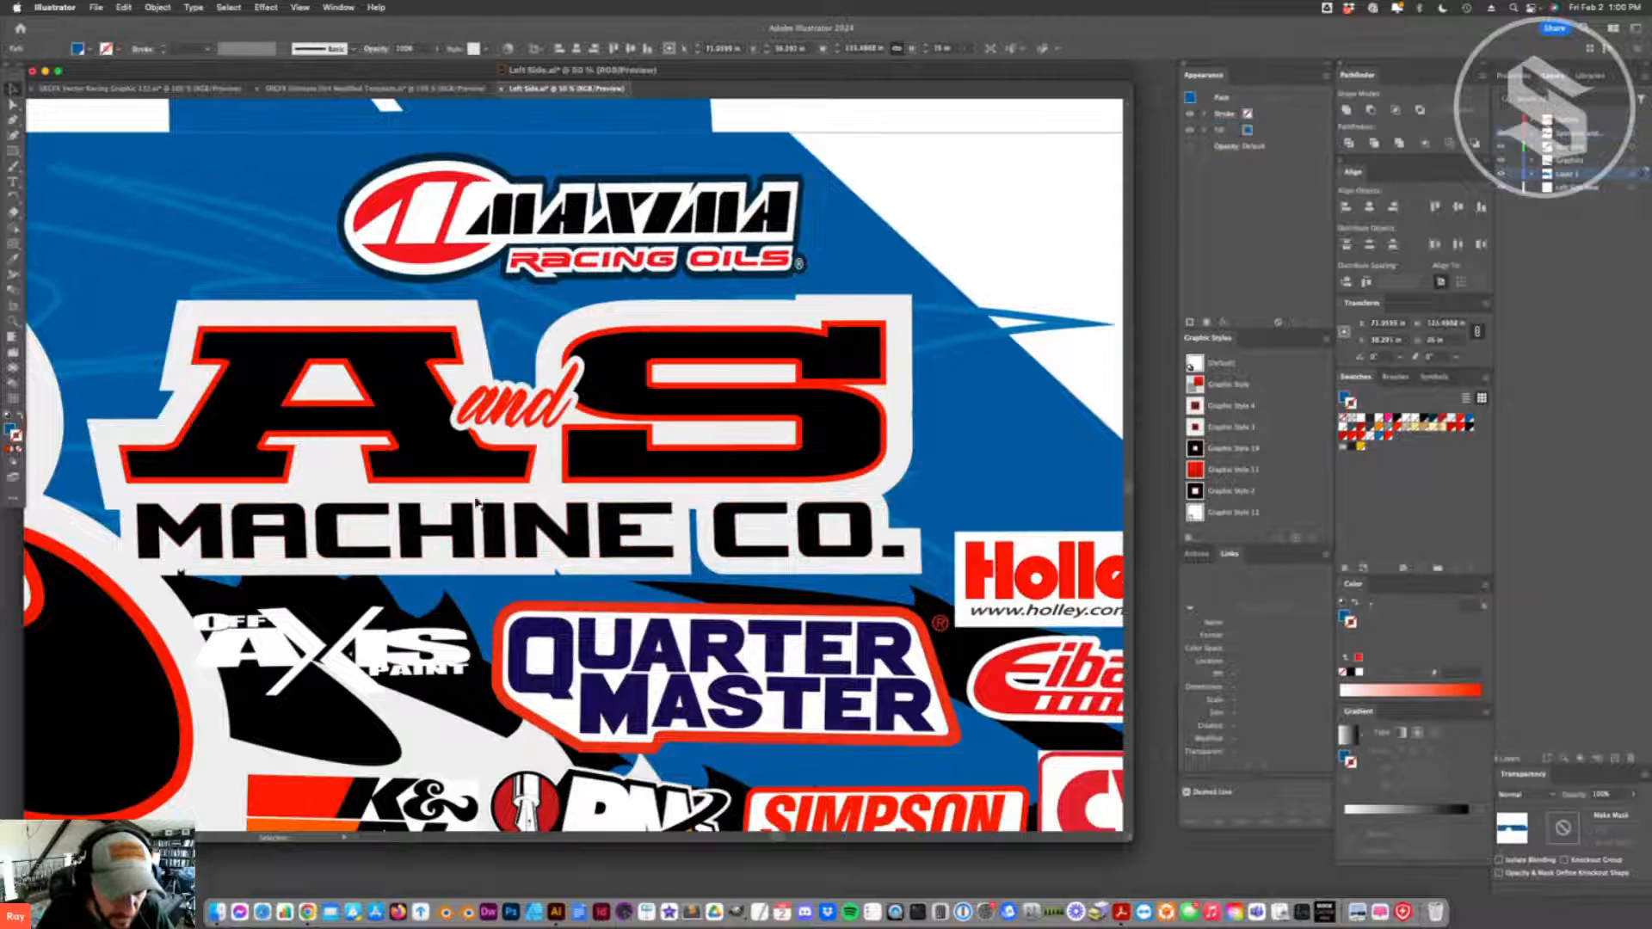
{"action": "left_click", "coordinate": [551, 535]}
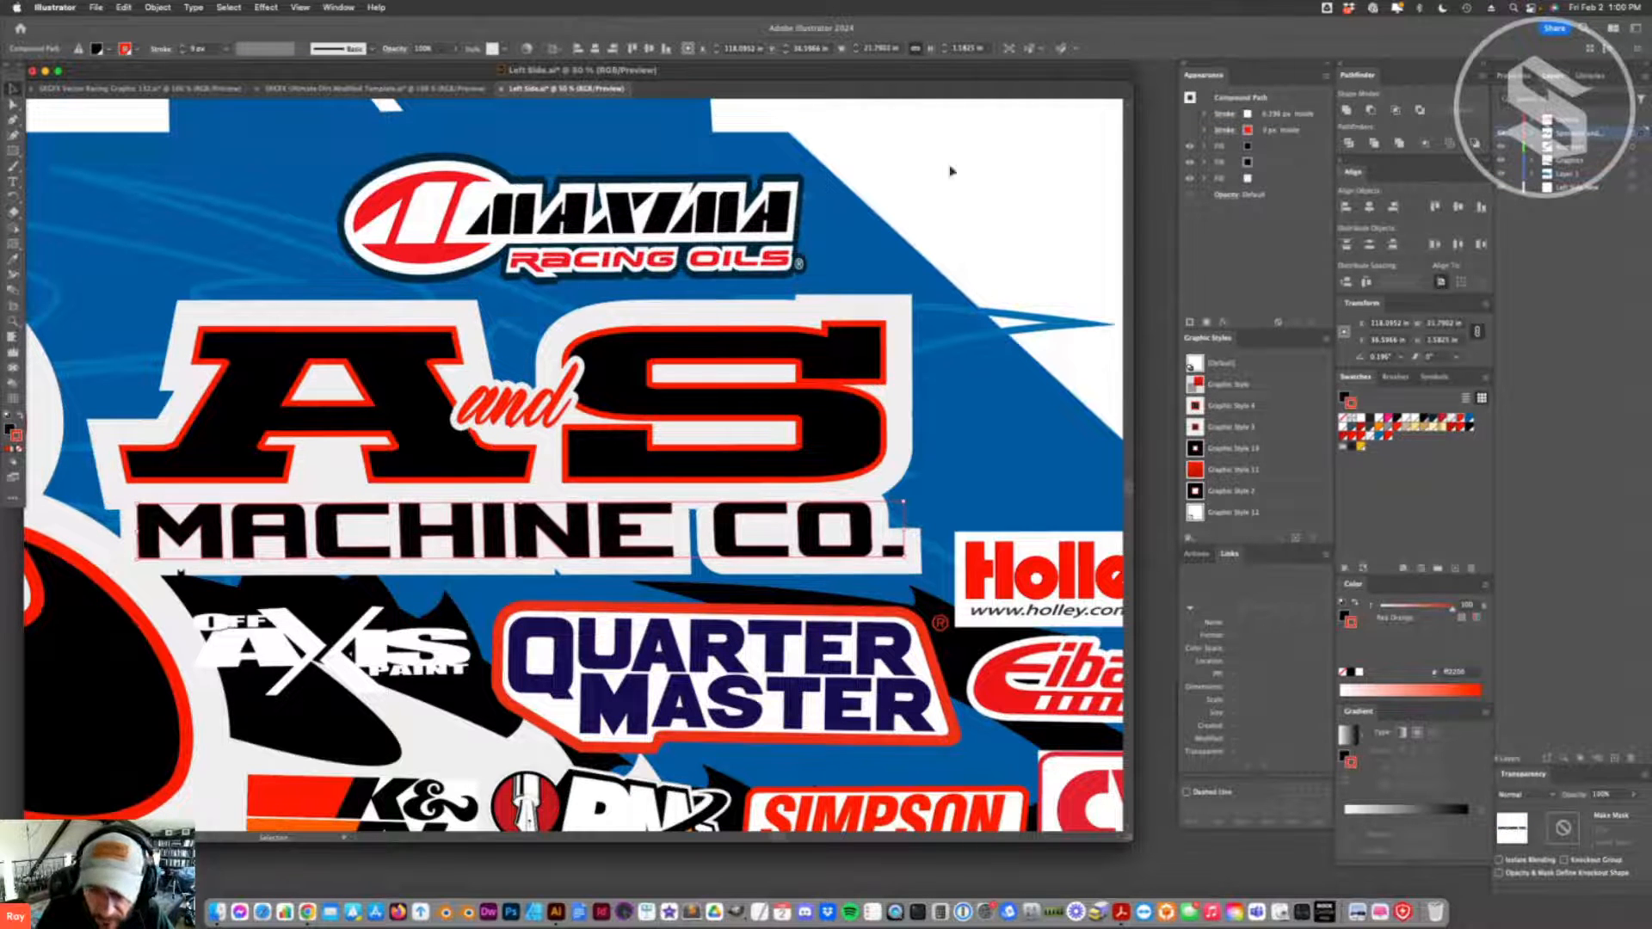
{"action": "left_click", "coordinate": [1234, 148]}
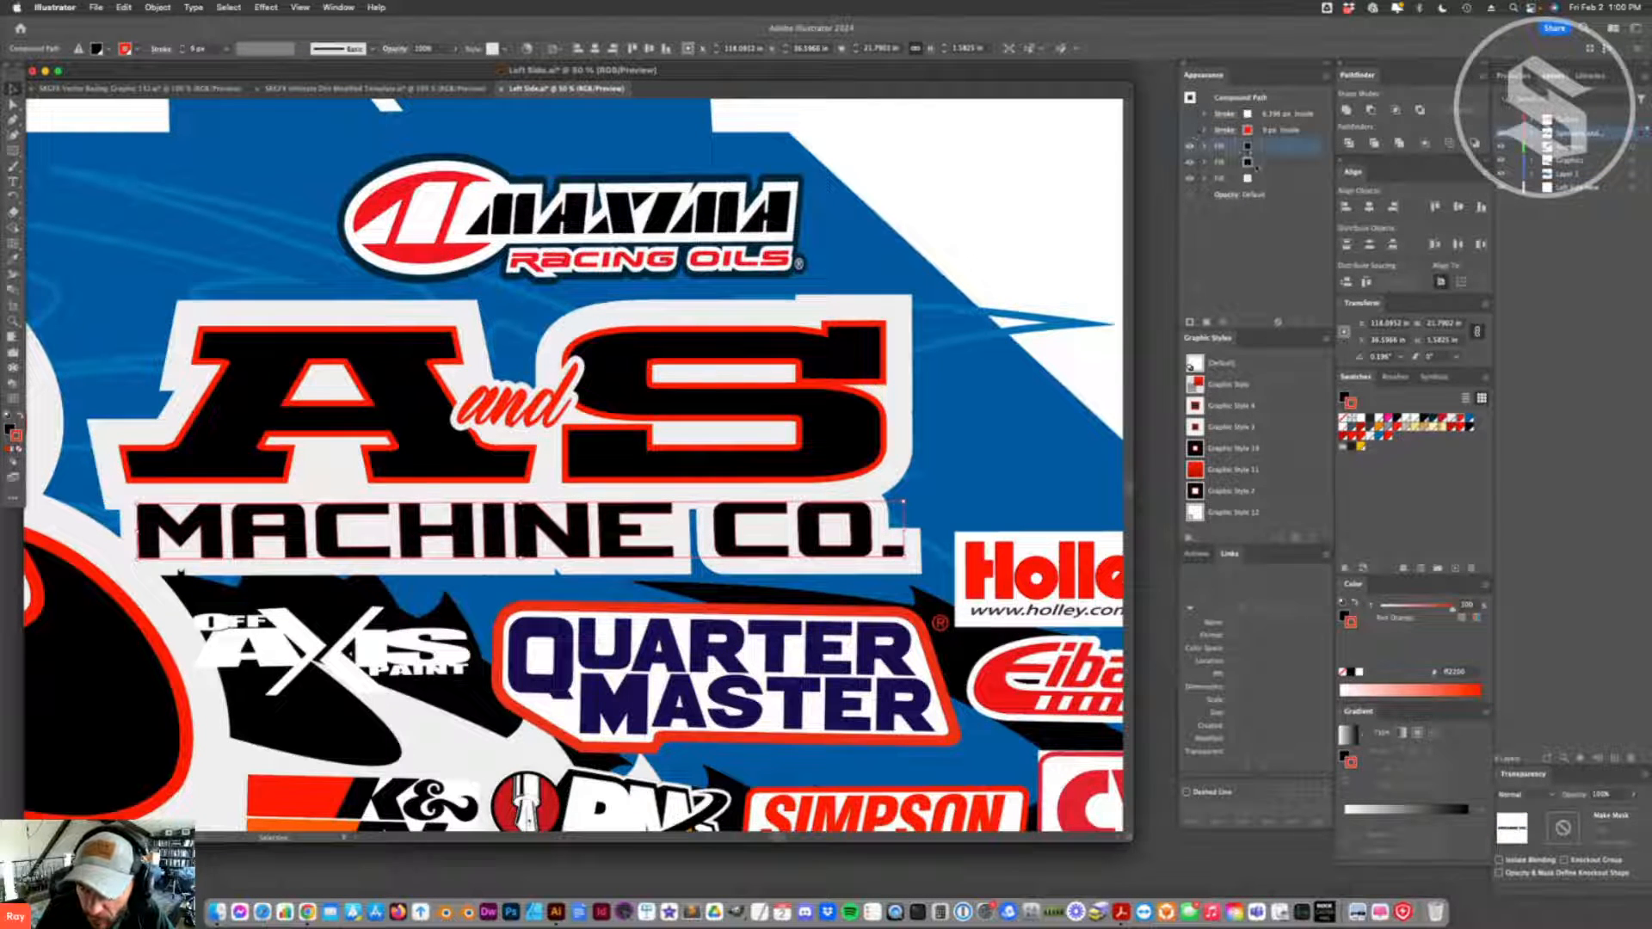
{"action": "left_click", "coordinate": [1394, 430]}
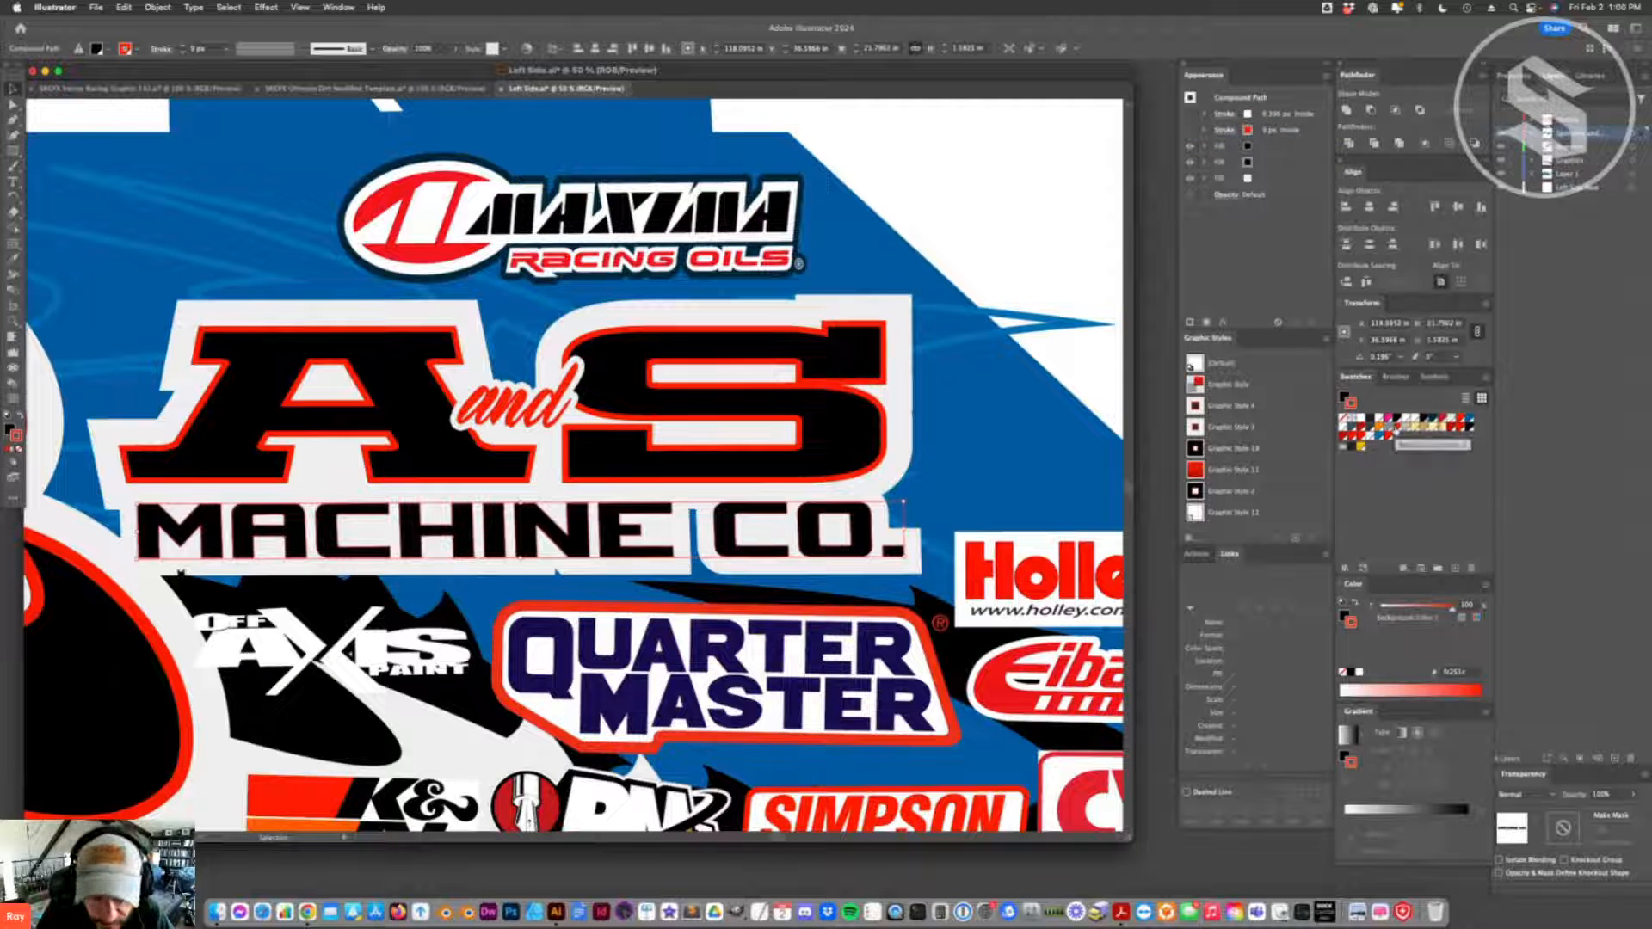
{"action": "left_click", "coordinate": [1281, 147]}
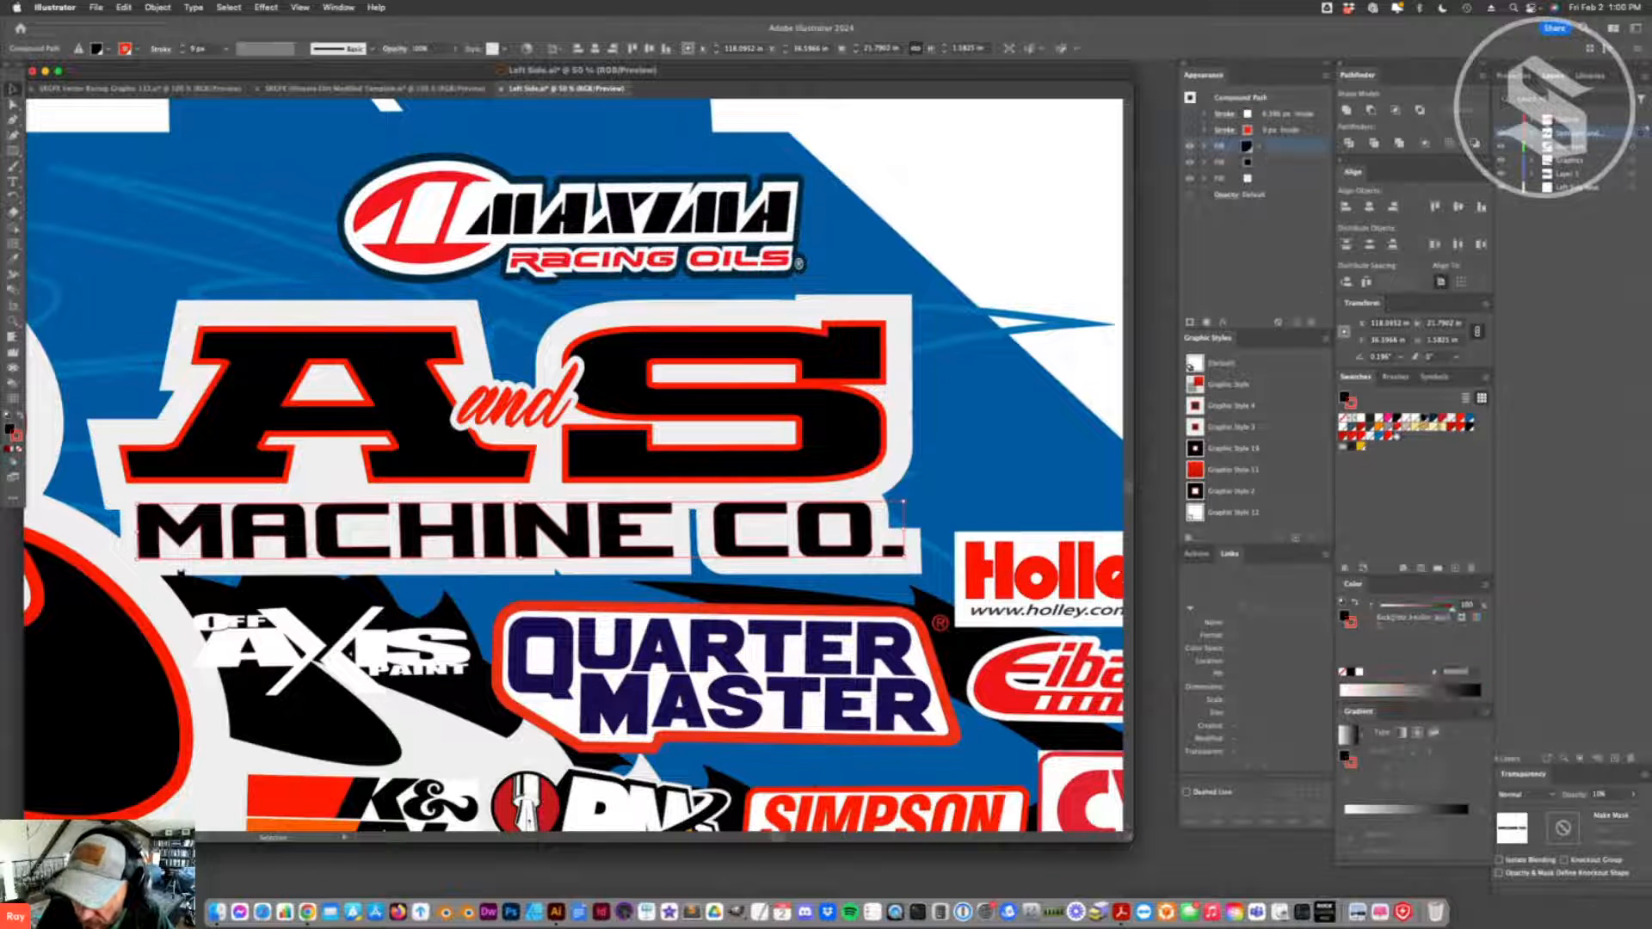
{"action": "left_click", "coordinate": [1395, 427]}
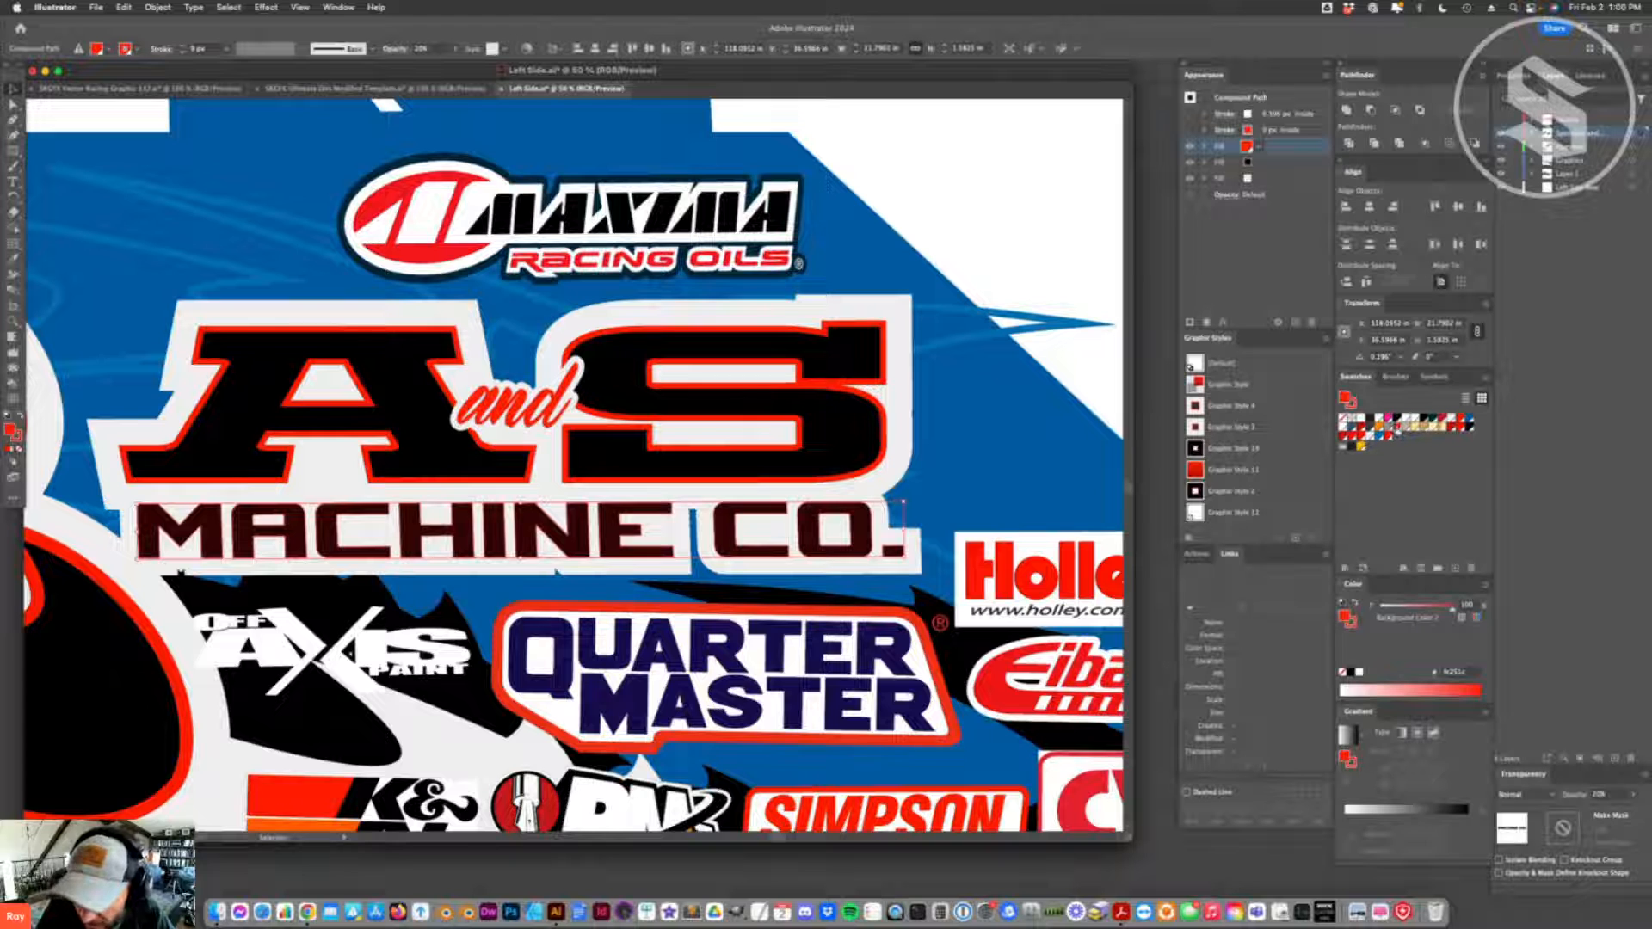
{"action": "left_click", "coordinate": [1399, 433]}
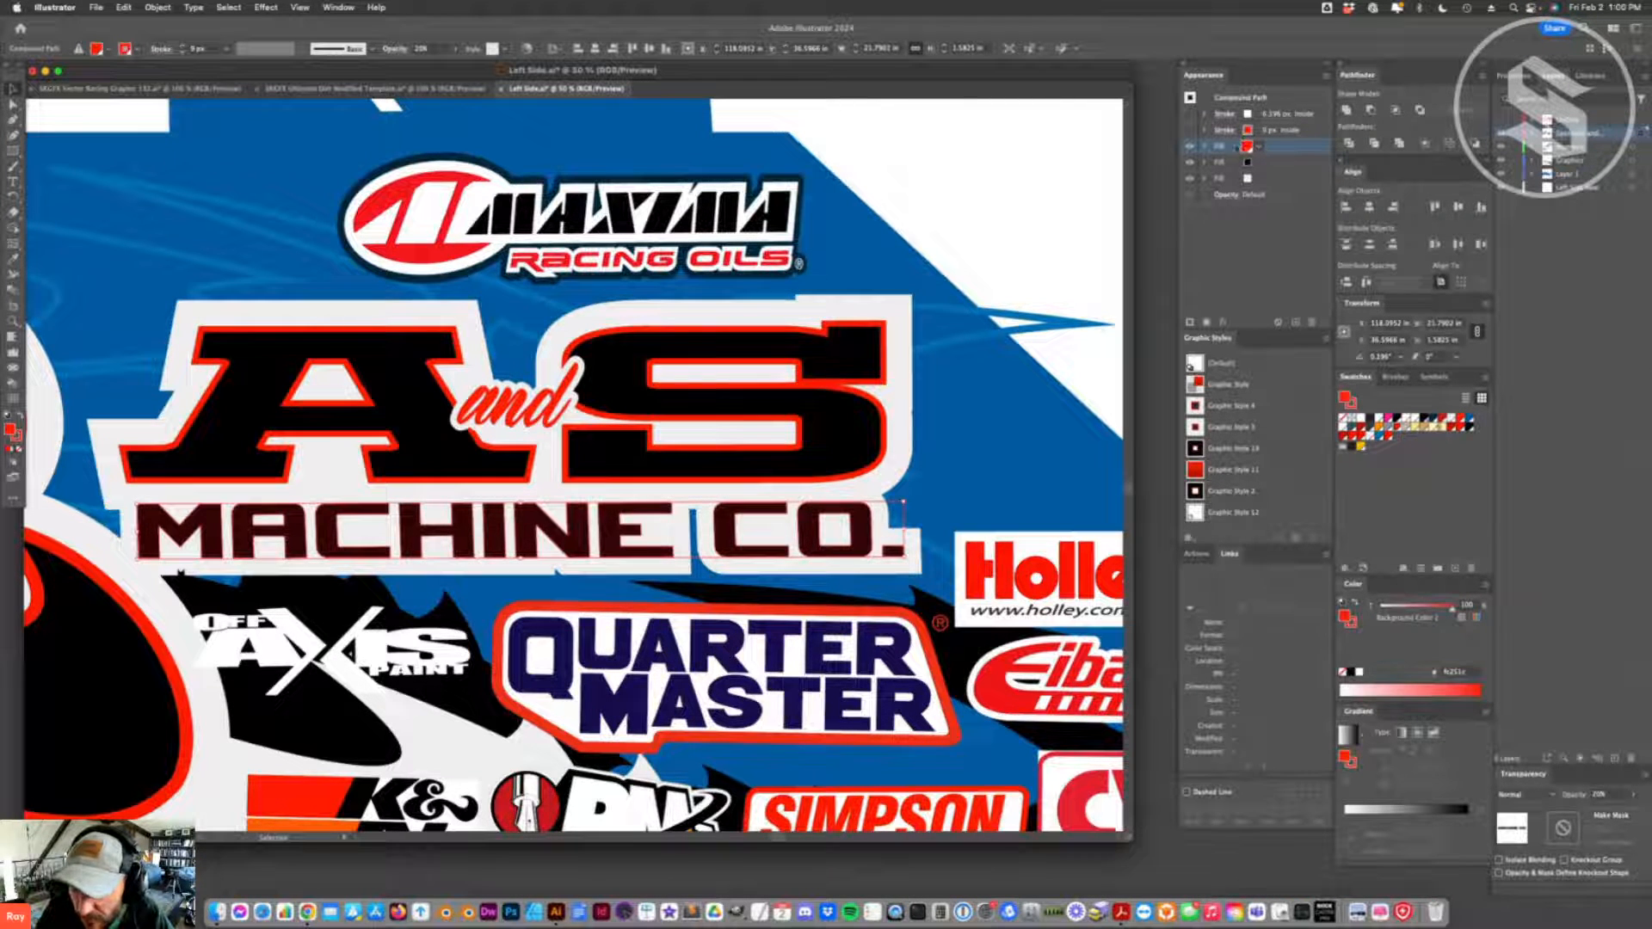
- Hide the black fill of the MACHINE CO. lettering and raise the red fill to full opacity
{"action": "left_click", "coordinate": [1190, 161]}
{"action": "left_click", "coordinate": [1219, 147]}
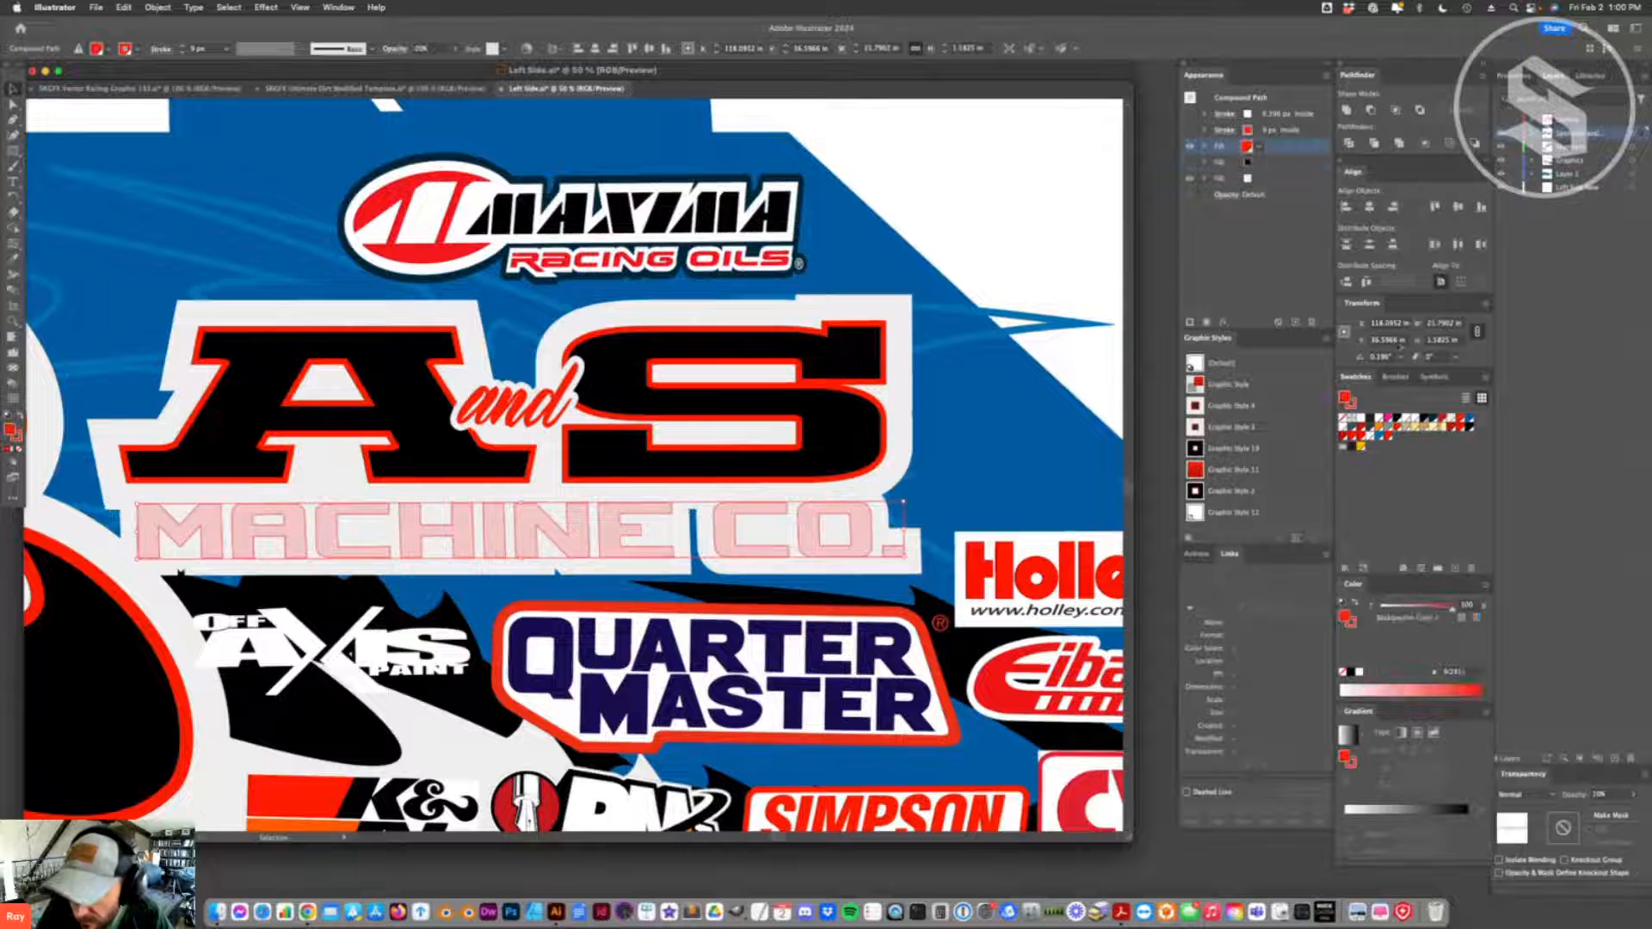
{"action": "left_click", "coordinate": [1633, 796]}
{"action": "left_click_drag", "start_coordinate": [1587, 811], "coordinate": [1631, 811]}
{"action": "left_click", "coordinate": [645, 701]}
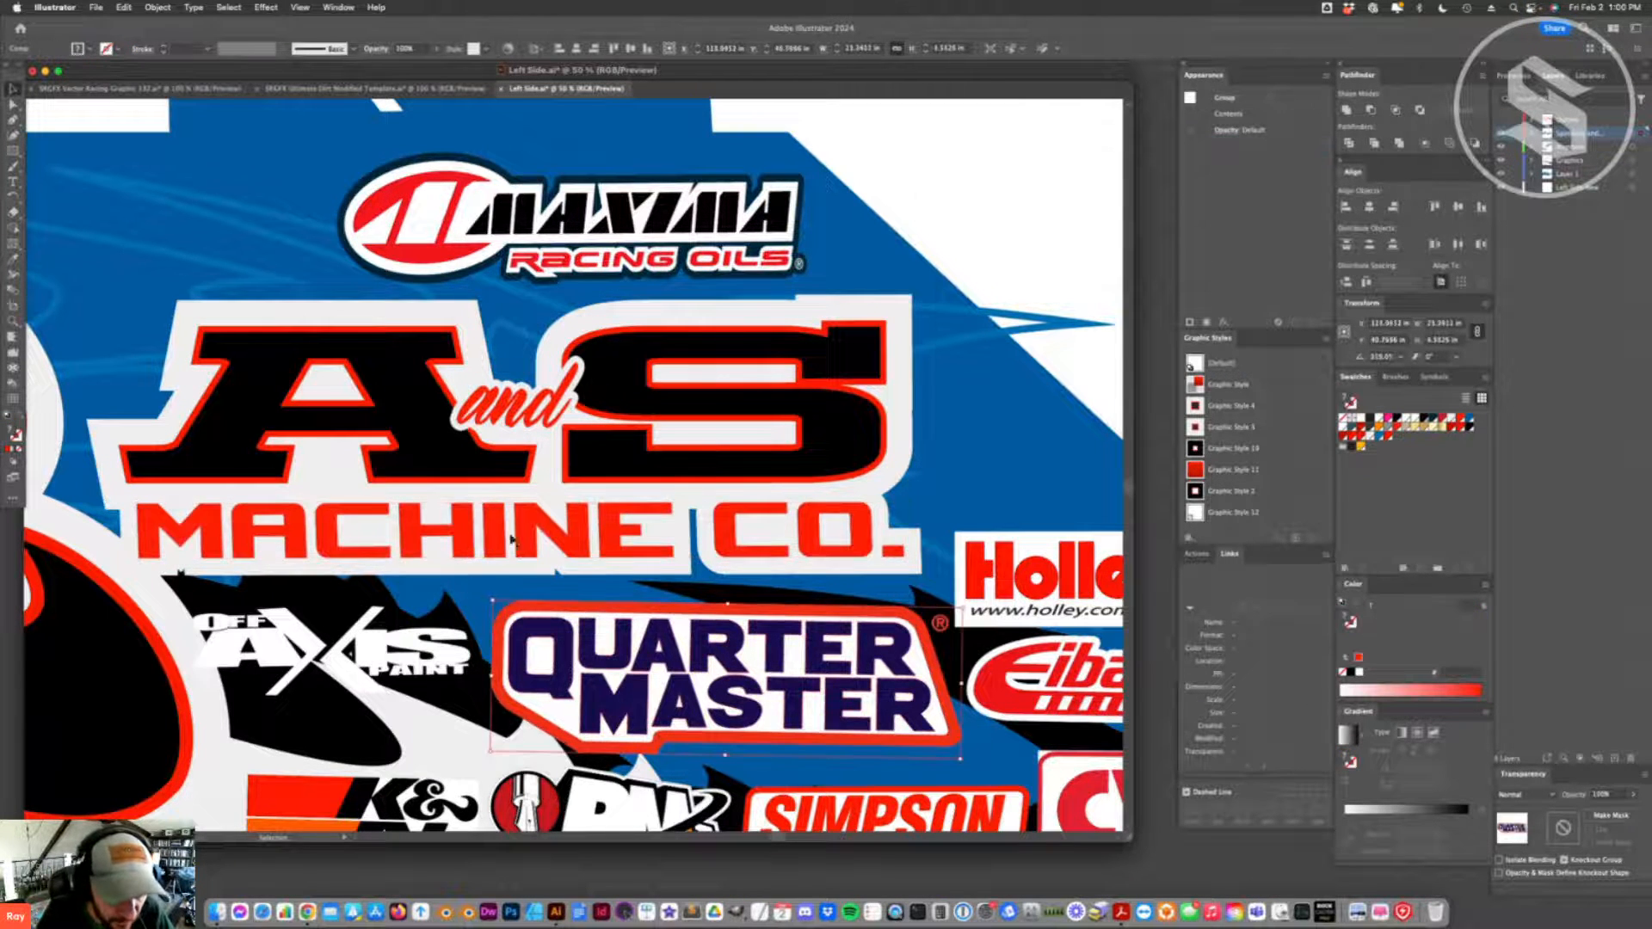
- Move the red stroke of the A S lettering above its fills and set its weight to 9 px
{"action": "left_click", "coordinate": [470, 516]}
{"action": "left_click", "coordinate": [473, 460]}
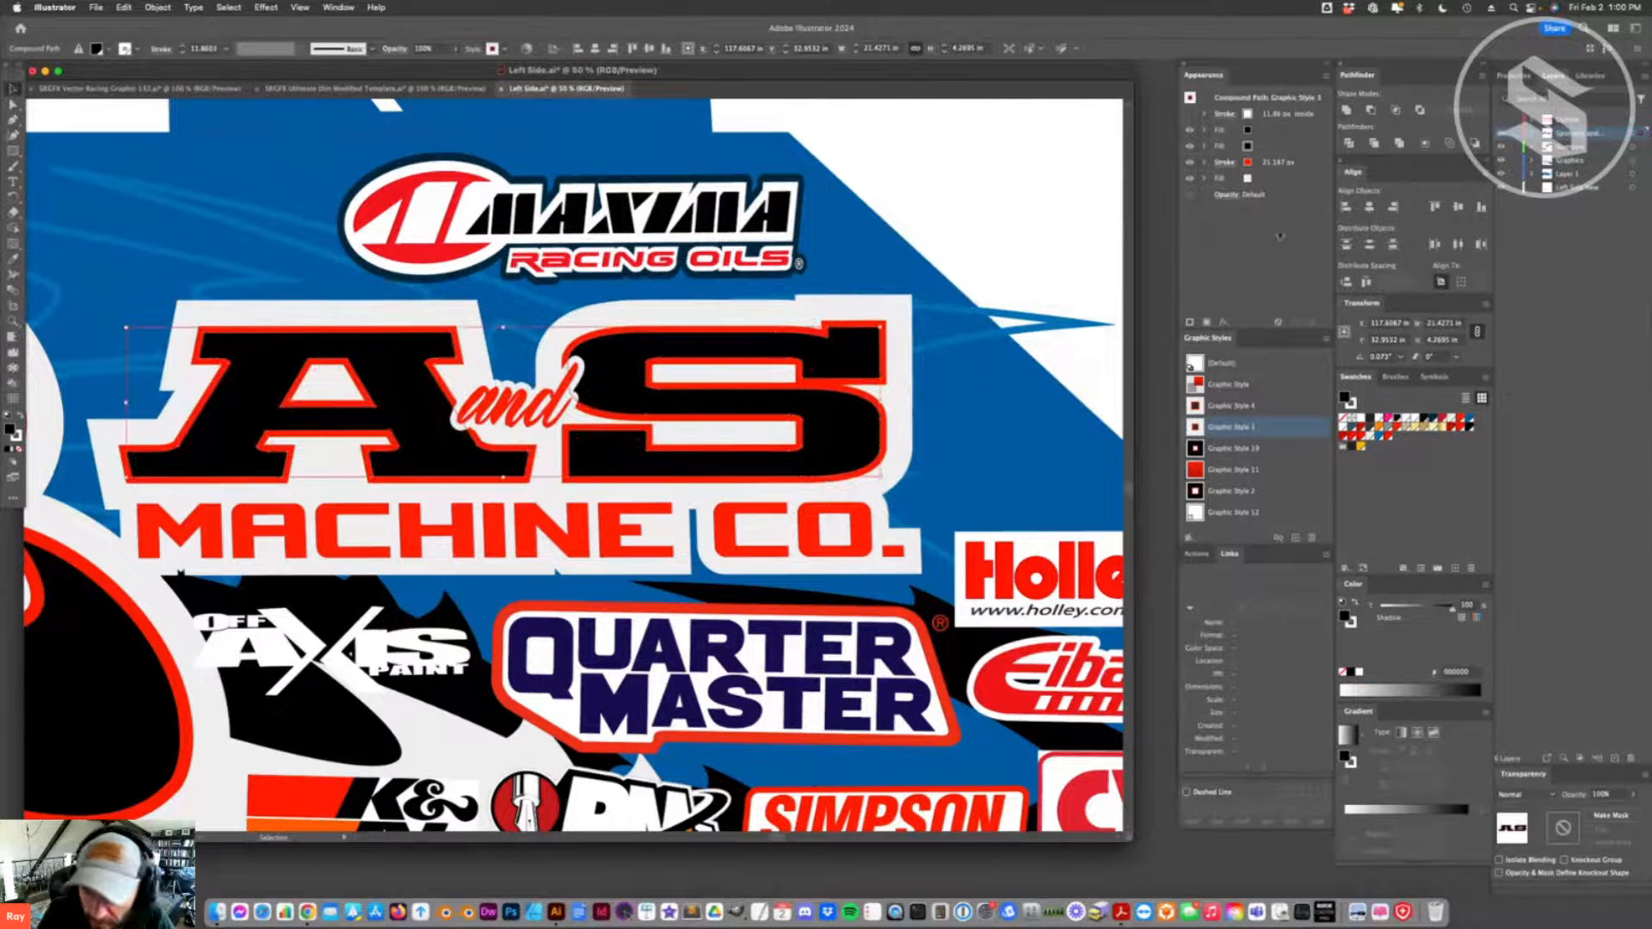
{"action": "left_click", "coordinate": [1224, 162]}
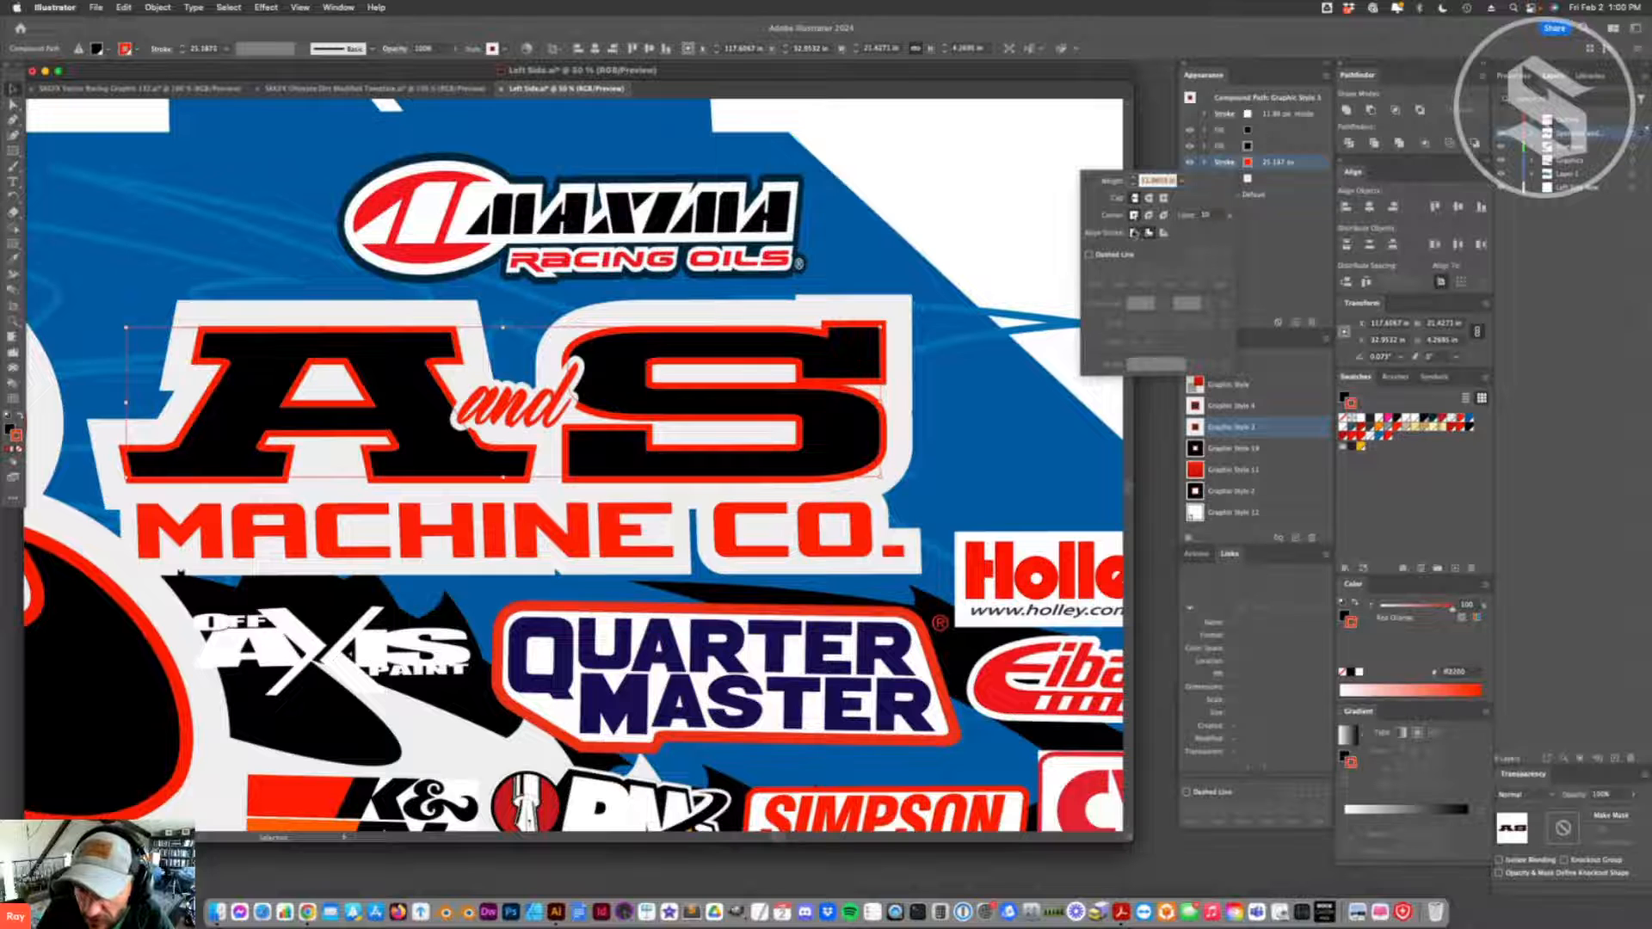
{"action": "left_click", "coordinate": [1133, 232]}
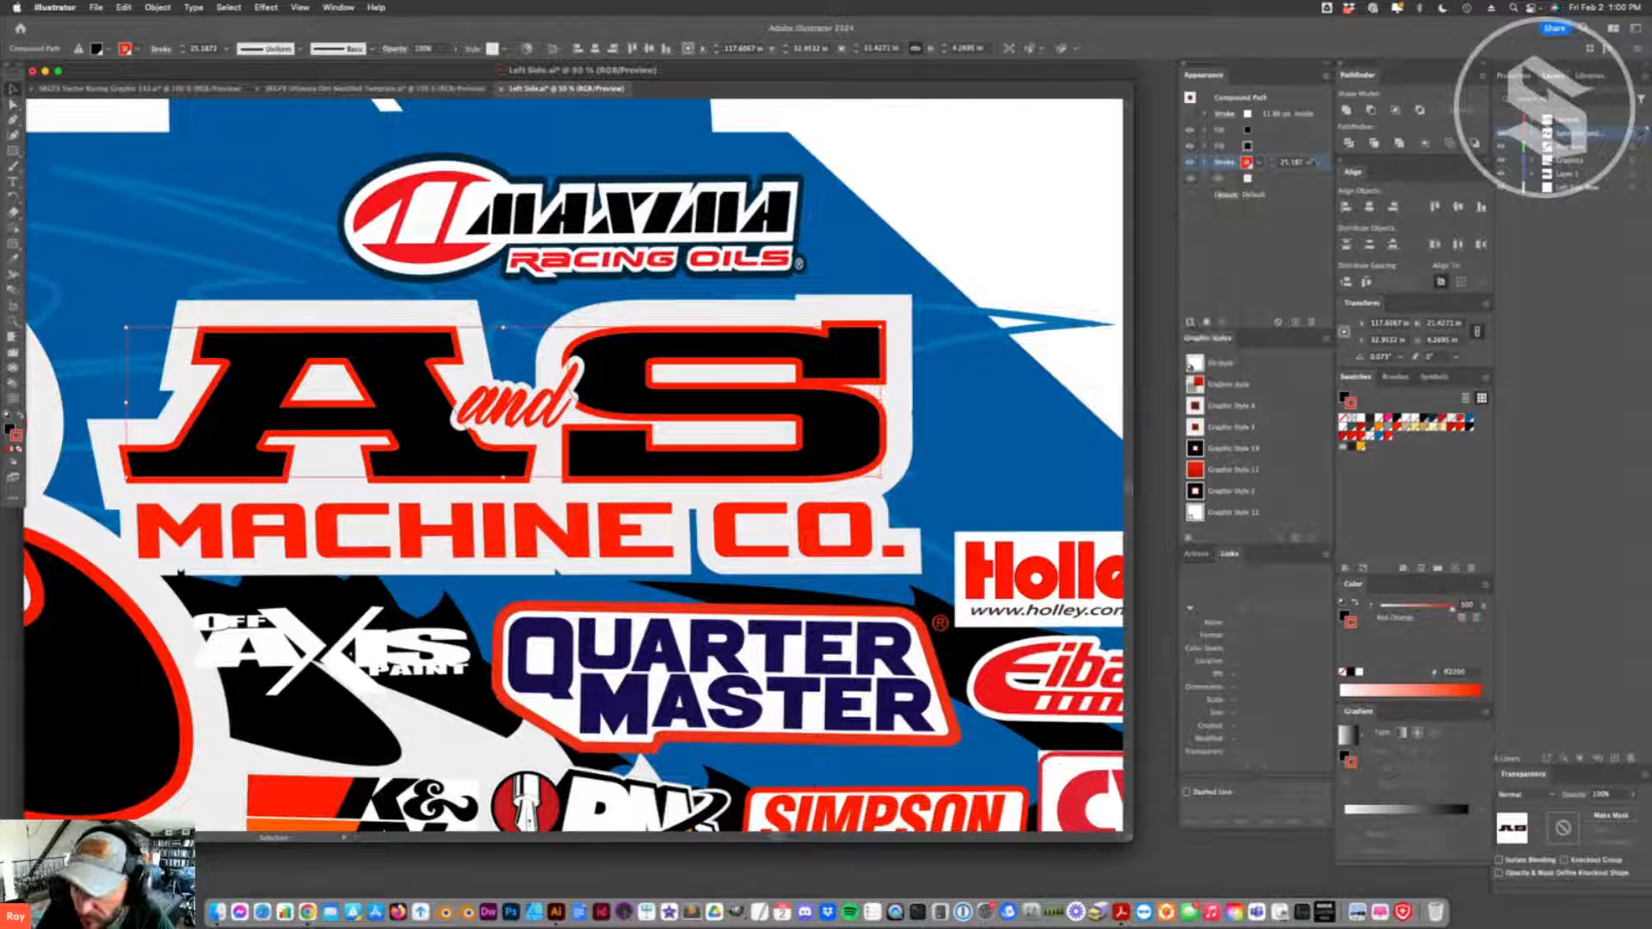
{"action": "left_click_drag", "start_coordinate": [1323, 163], "coordinate": [1323, 123]}
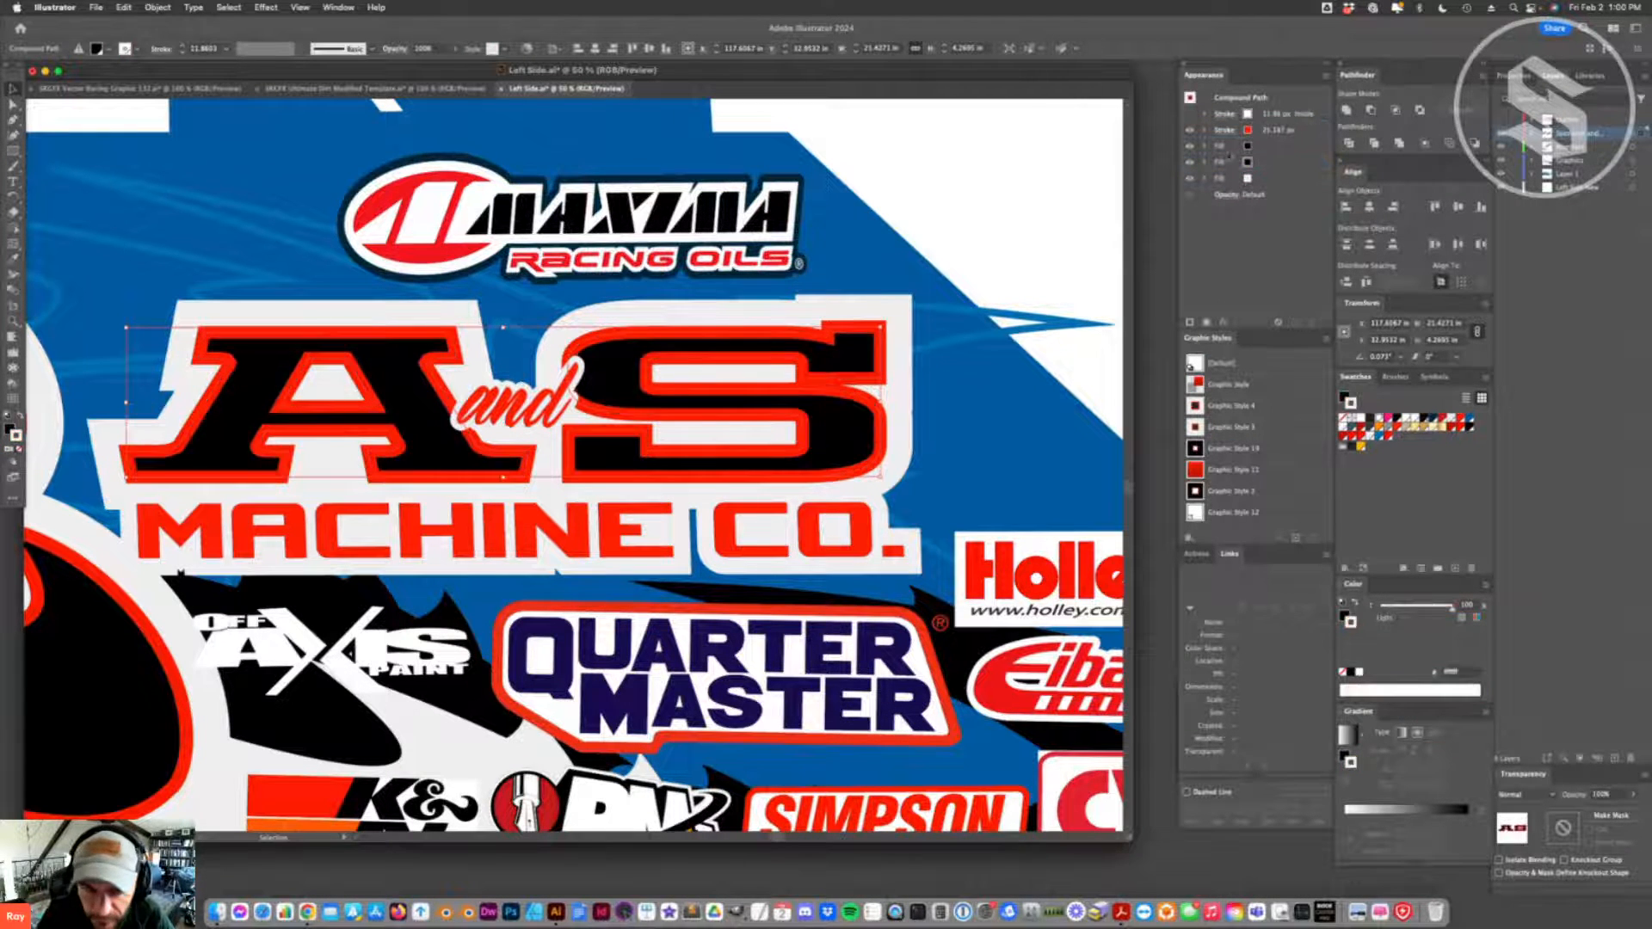
{"action": "left_click", "coordinate": [1225, 130]}
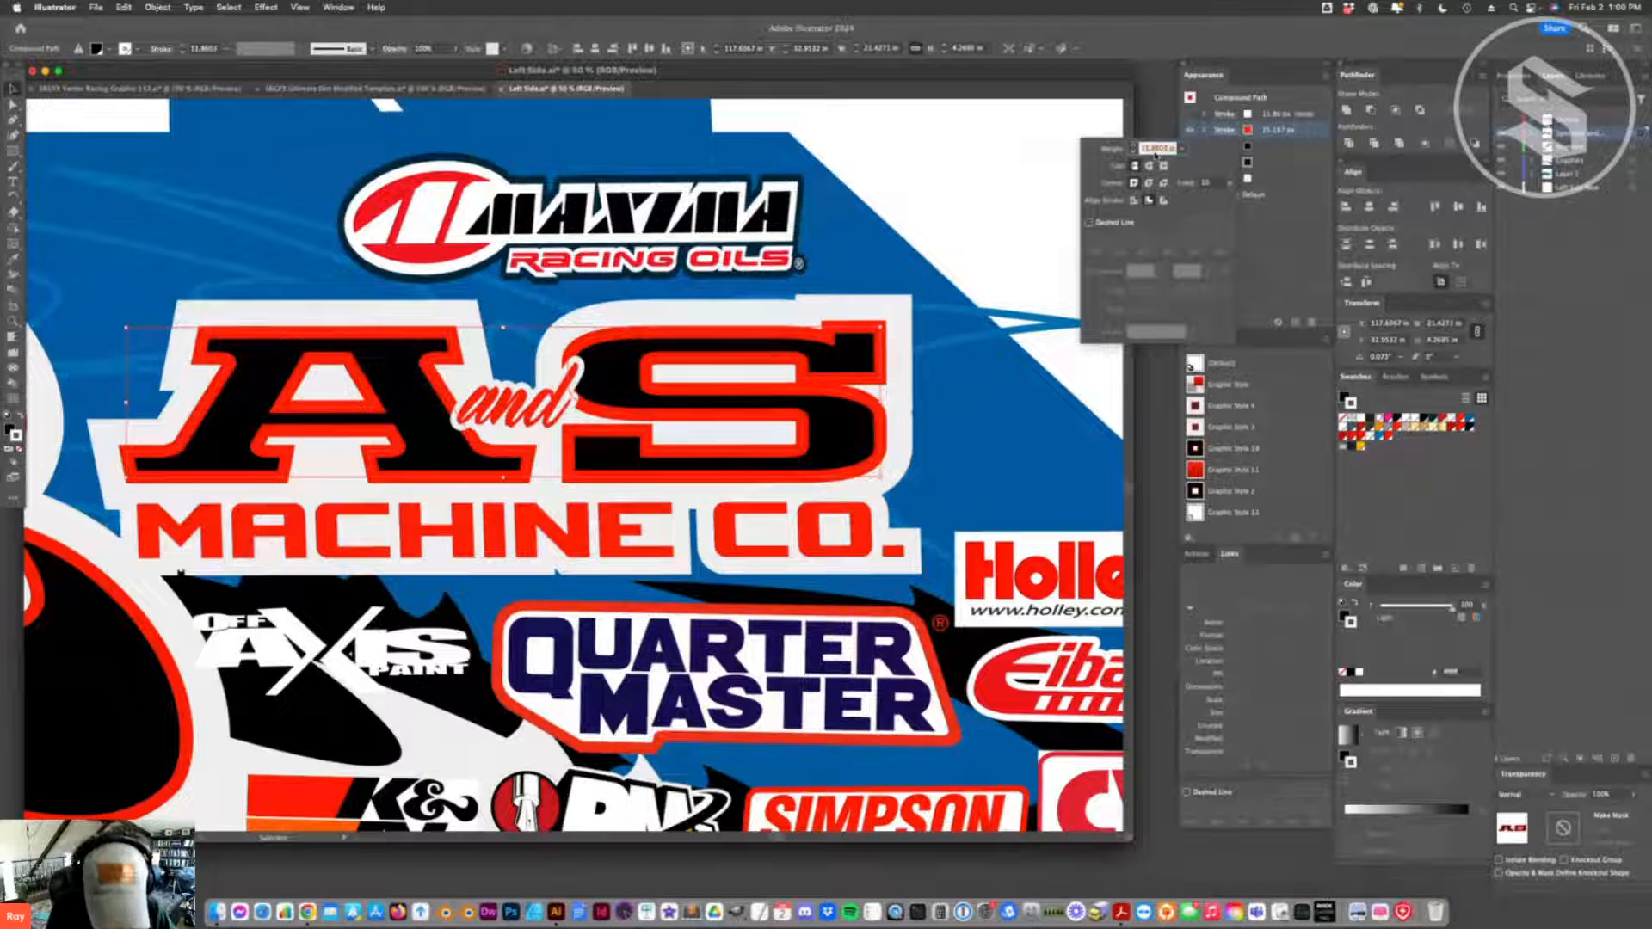
{"action": "type", "text": "1"}
{"action": "type", "text": "9"}
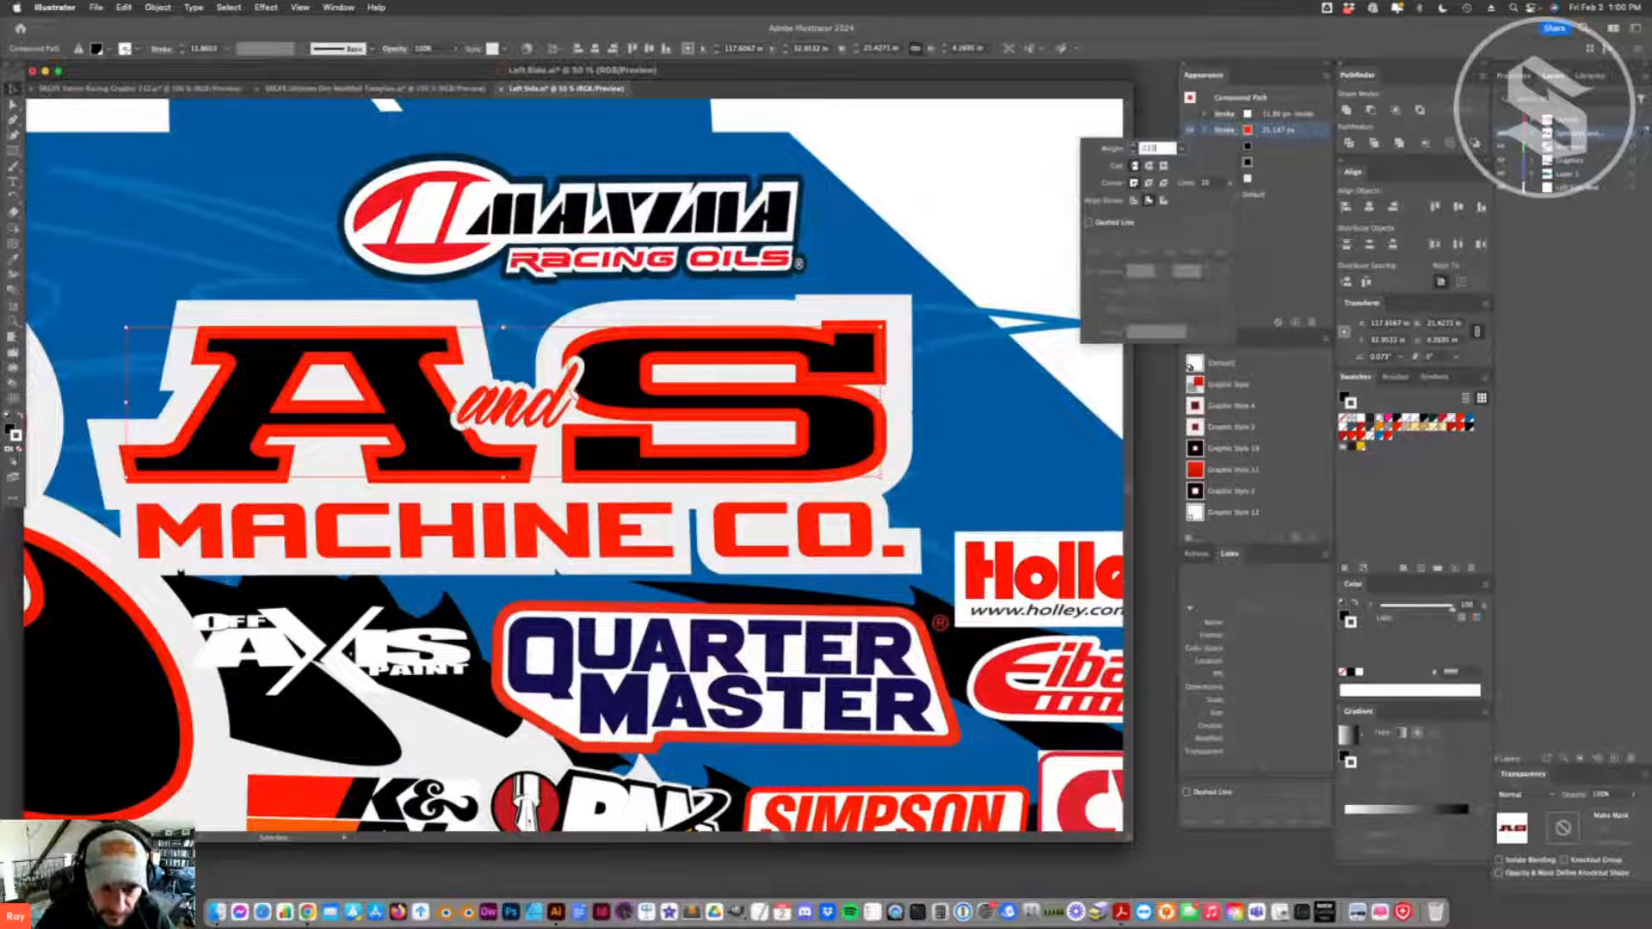
{"action": "key", "text": "Return"}
{"action": "left_click", "coordinate": [551, 297]}
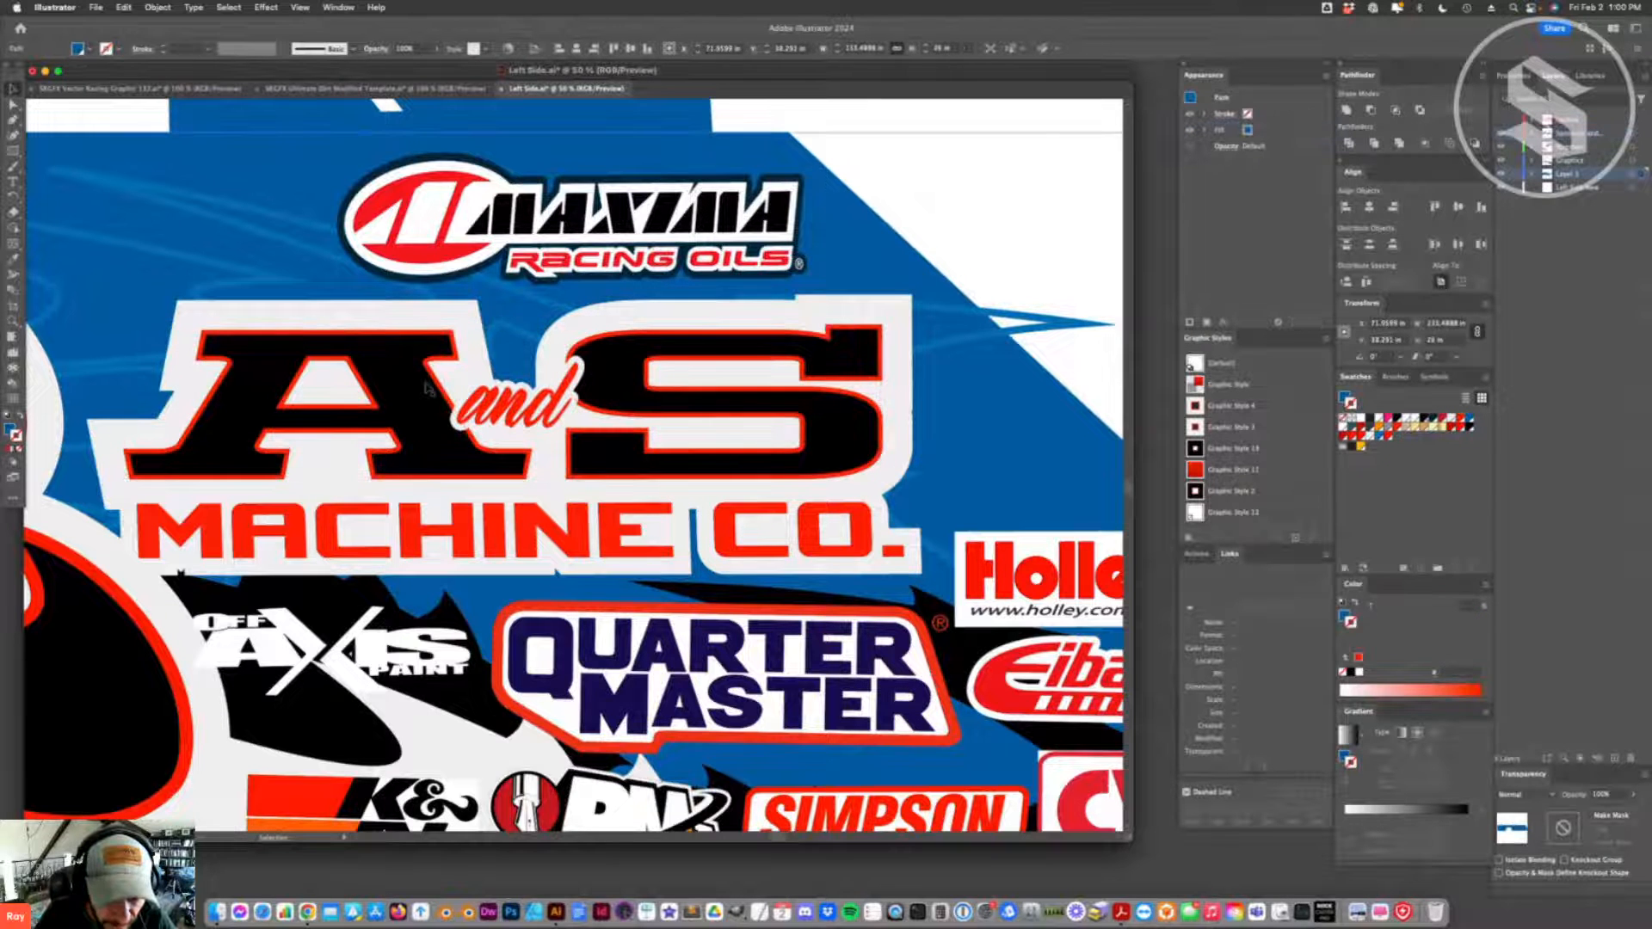
{"action": "left_click", "coordinate": [563, 392]}
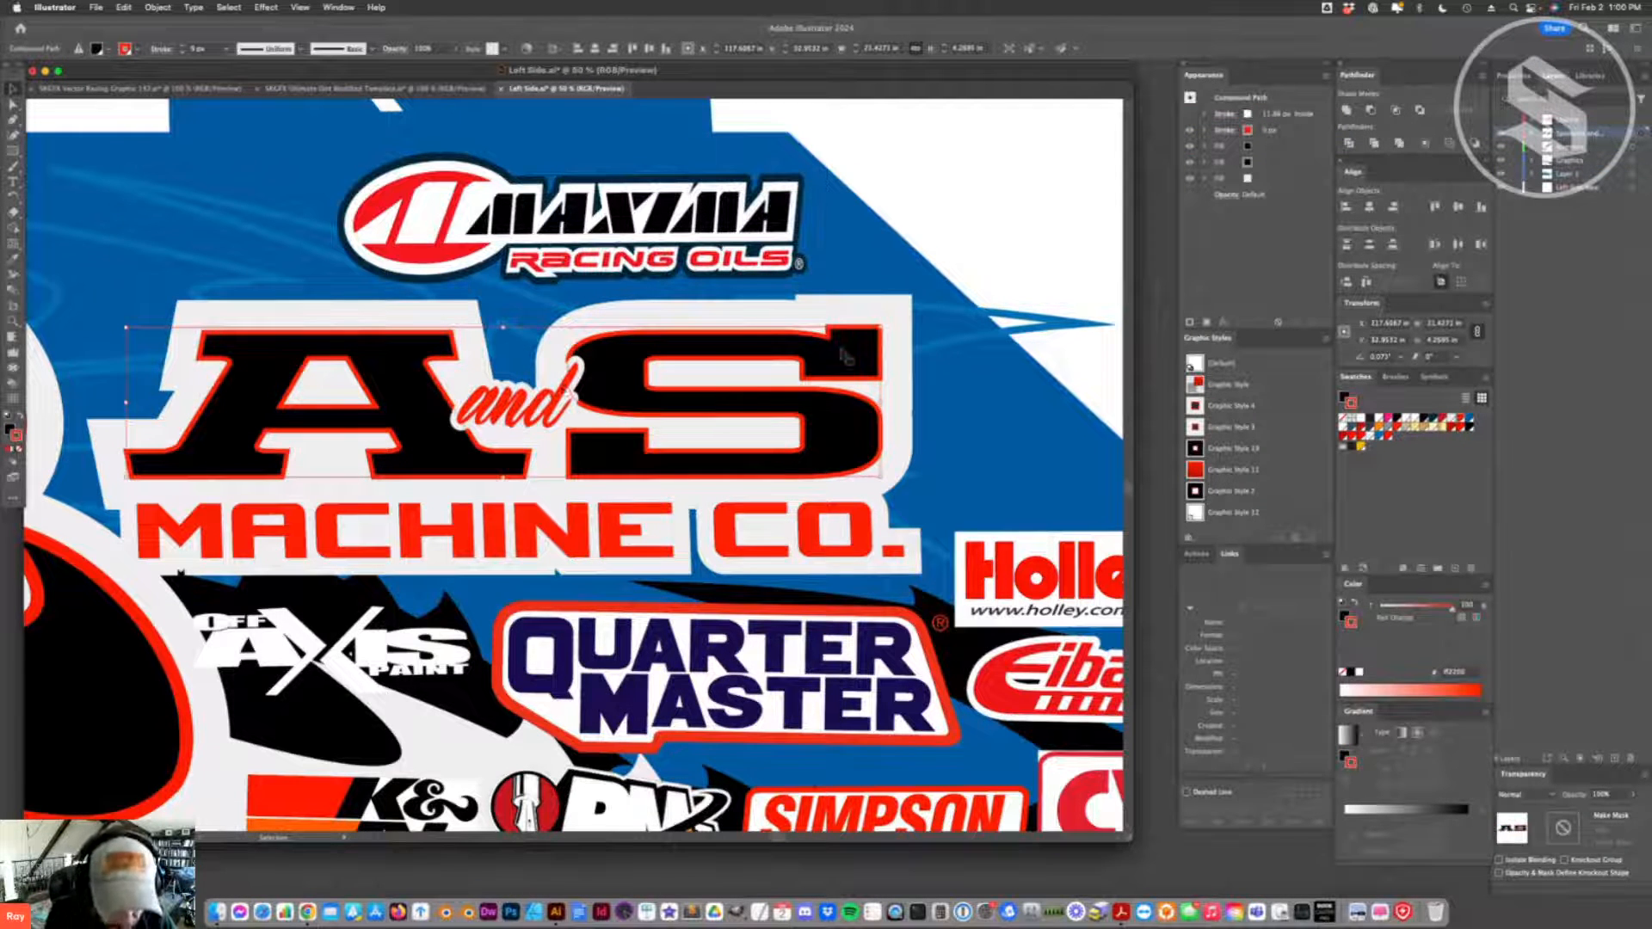
- Move the Off Axis Paint logo up beside the Maxima Racing Oils logo, on its left
{"action": "key", "text": "a"}
{"action": "key", "text": "super+minus"}
{"action": "key", "text": "super+0"}
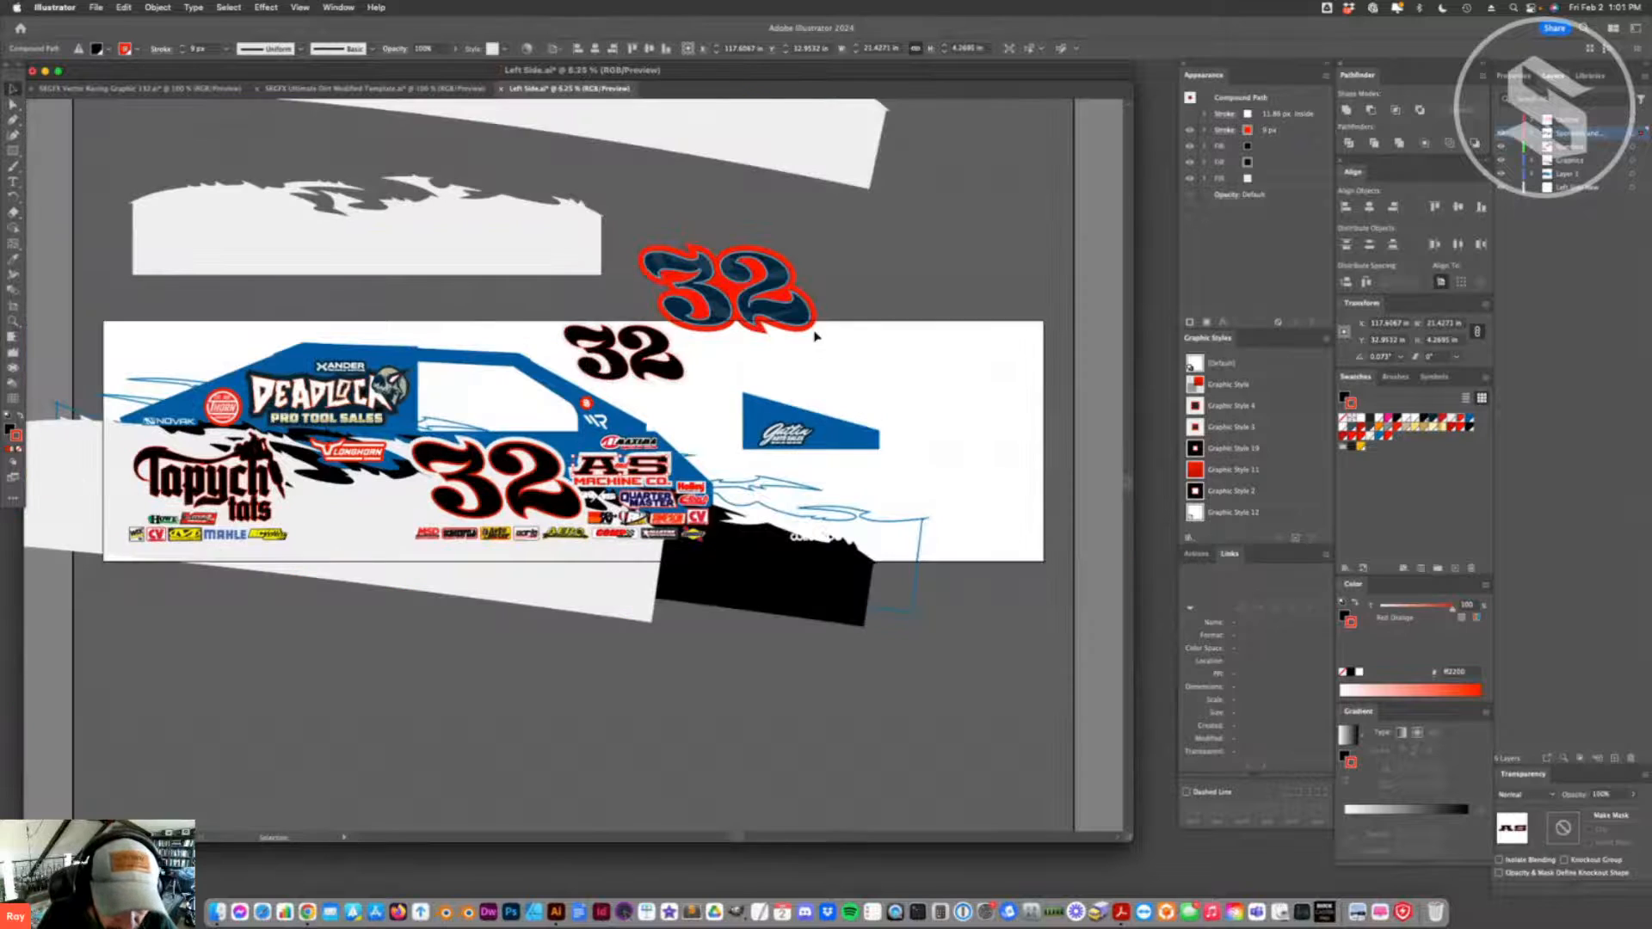
{"action": "left_click", "coordinate": [816, 336]}
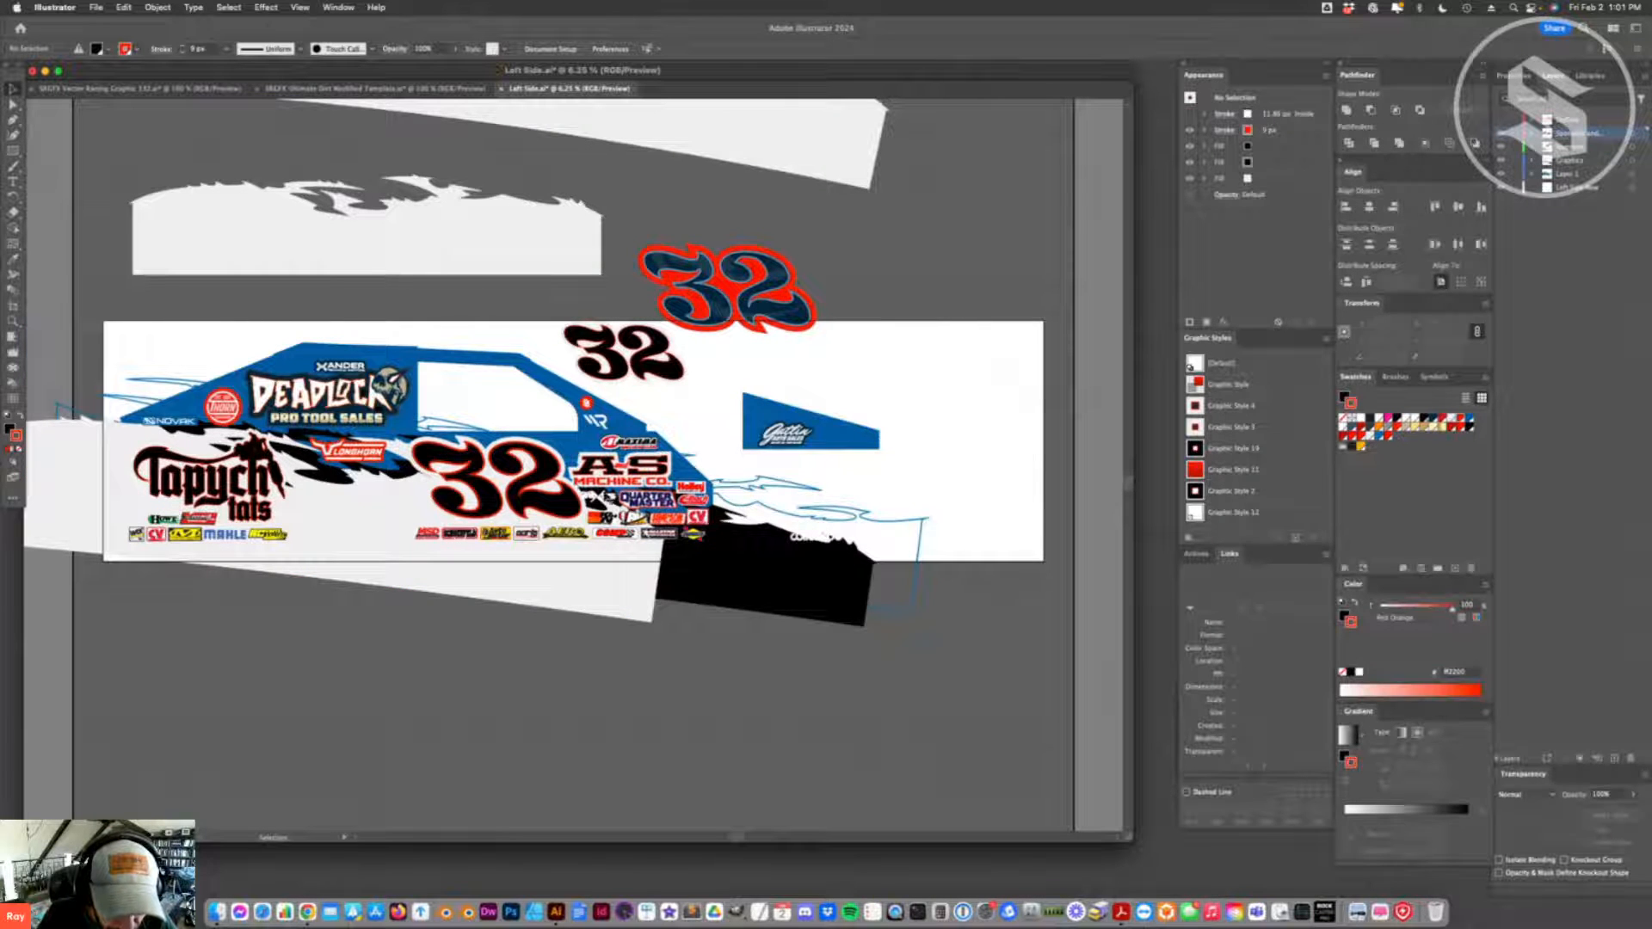
{"action": "left_click", "coordinate": [610, 500]}
{"action": "left_click_drag", "start_coordinate": [610, 500], "coordinate": [580, 442]}
{"action": "left_click", "coordinate": [645, 674]}
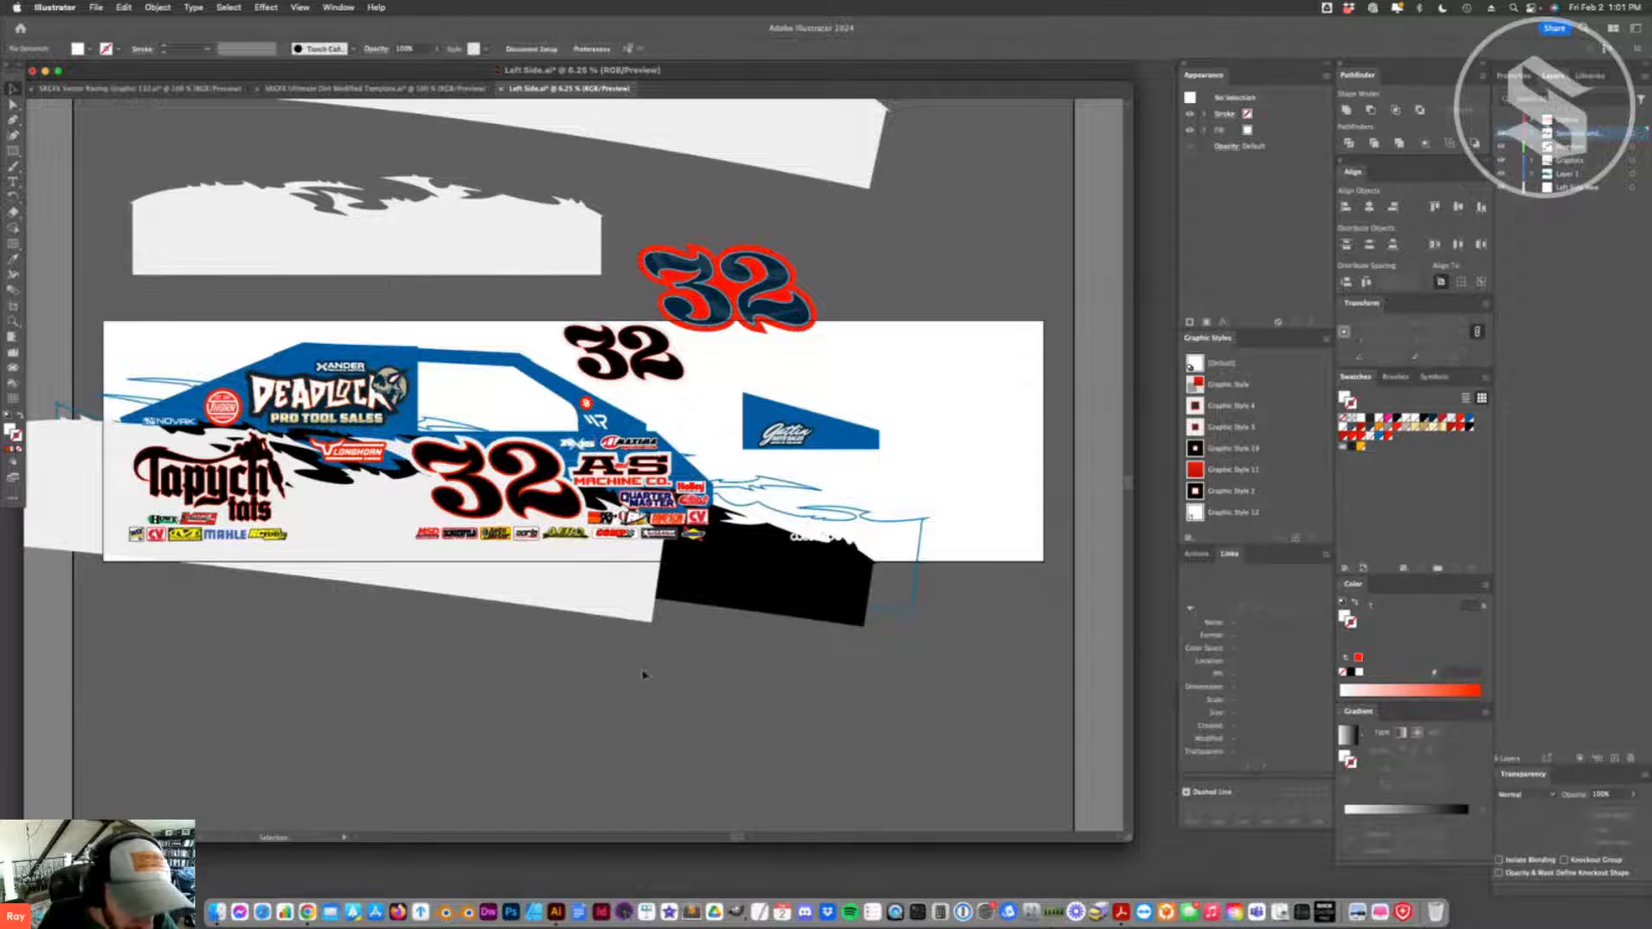
- Isolate the Deadlock logo group and give the DEADLOCK lettering the black-and-red graphic style originally applied to the A S lettering
{"action": "left_click", "coordinate": [491, 482]}
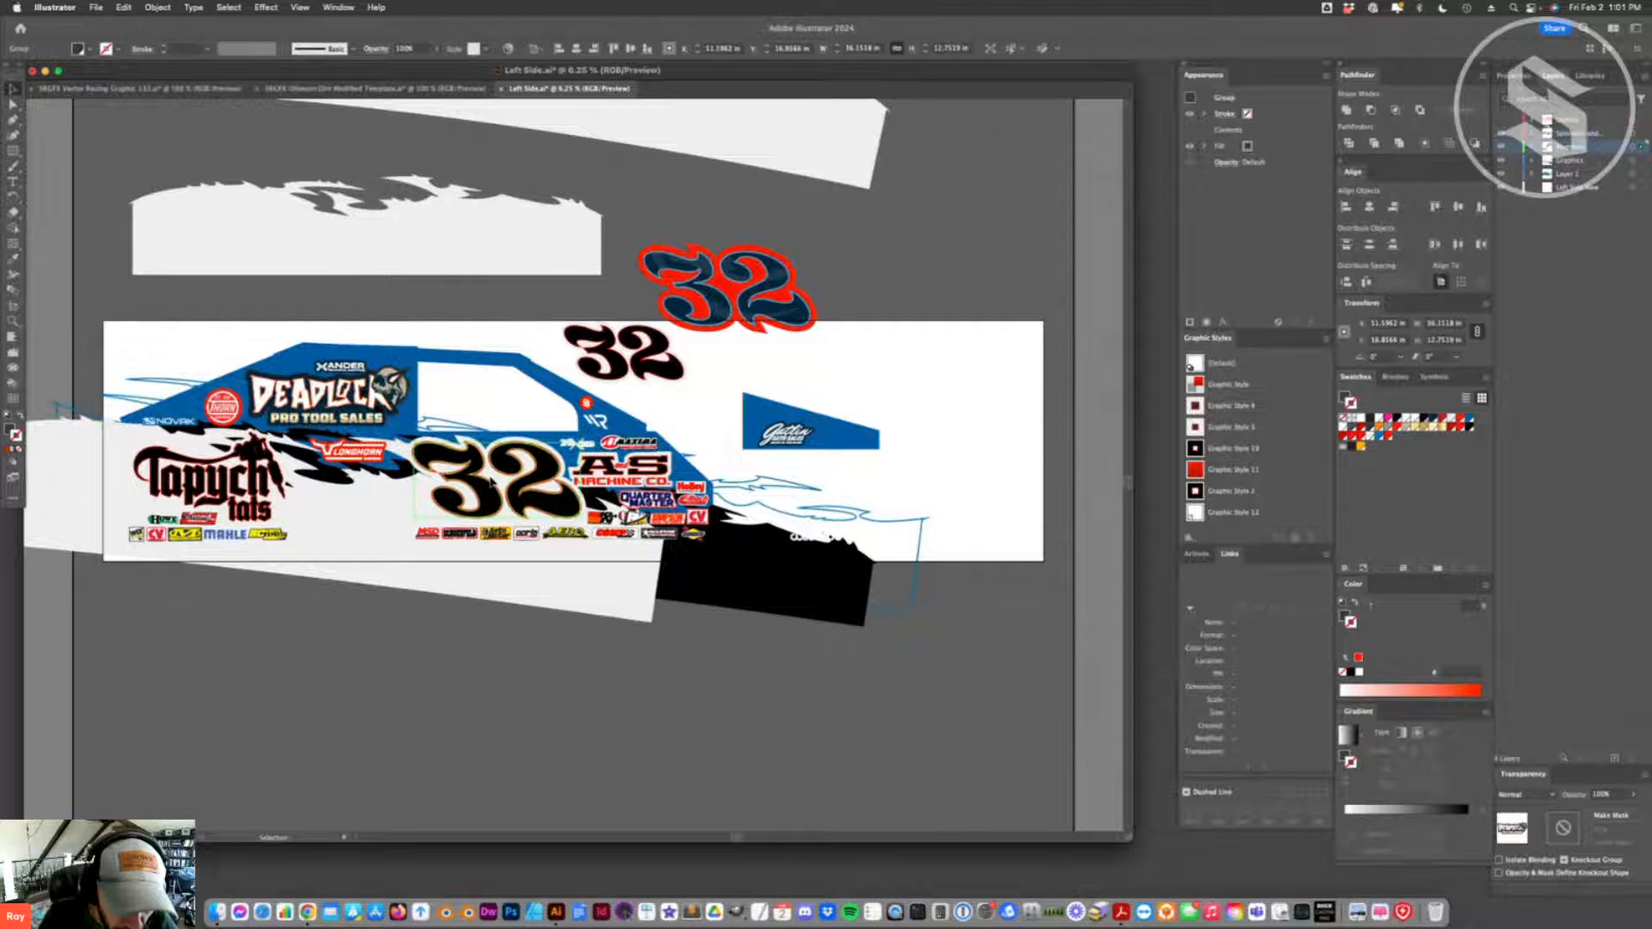
{"action": "left_click", "coordinate": [621, 468]}
{"action": "left_click", "coordinate": [598, 468]}
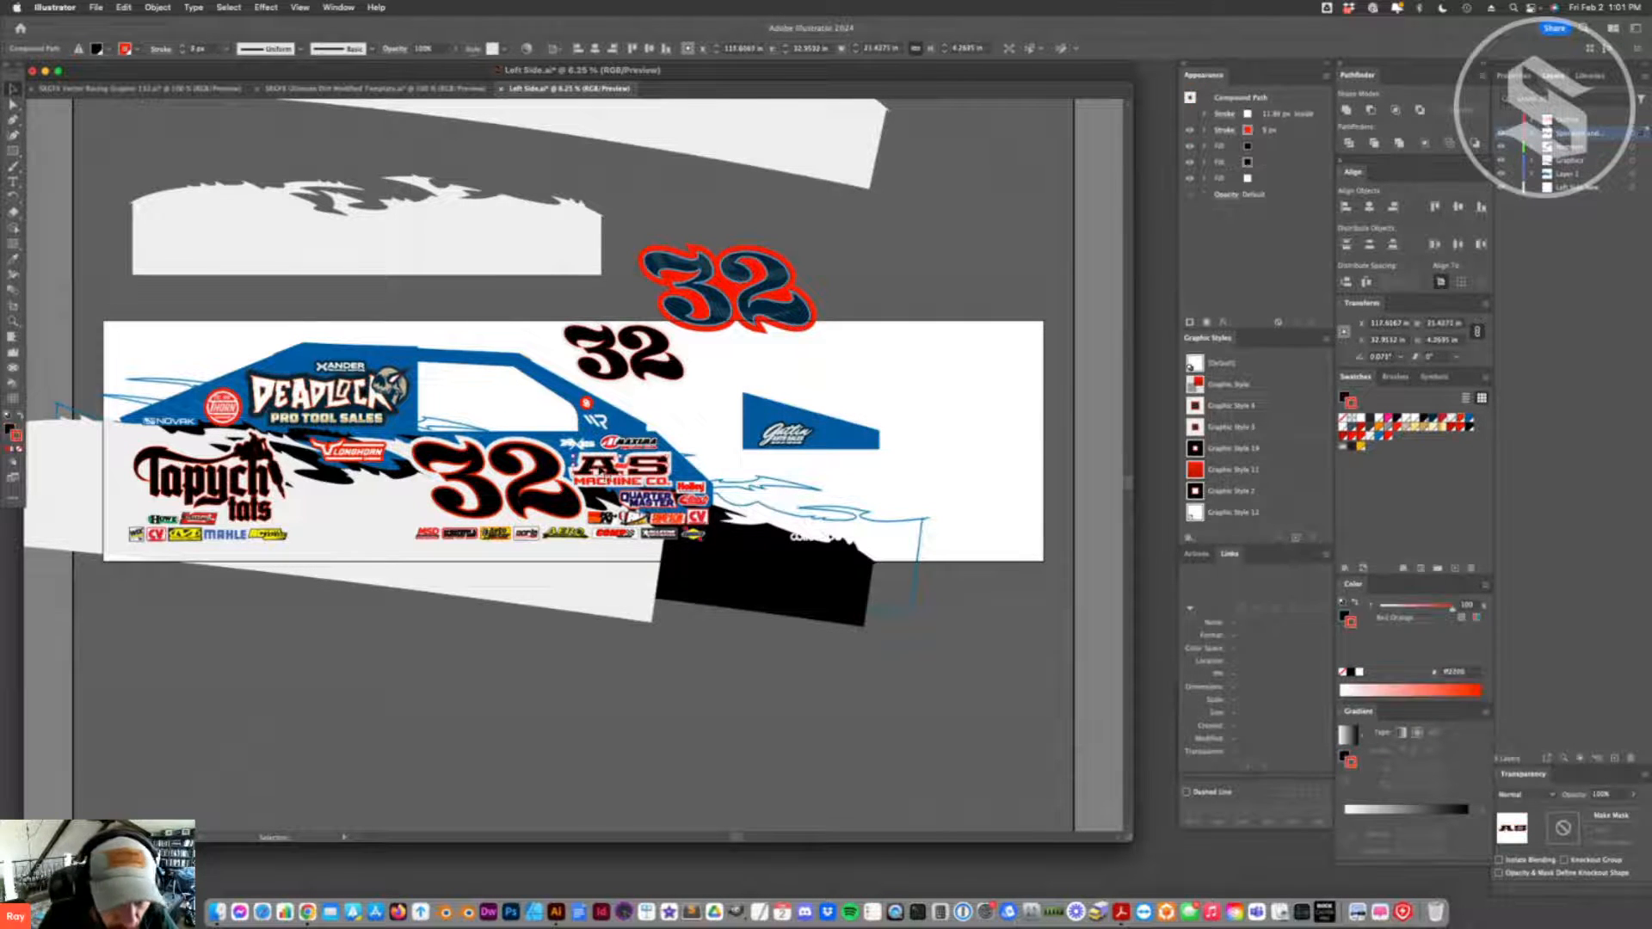
{"action": "left_click", "coordinate": [344, 397]}
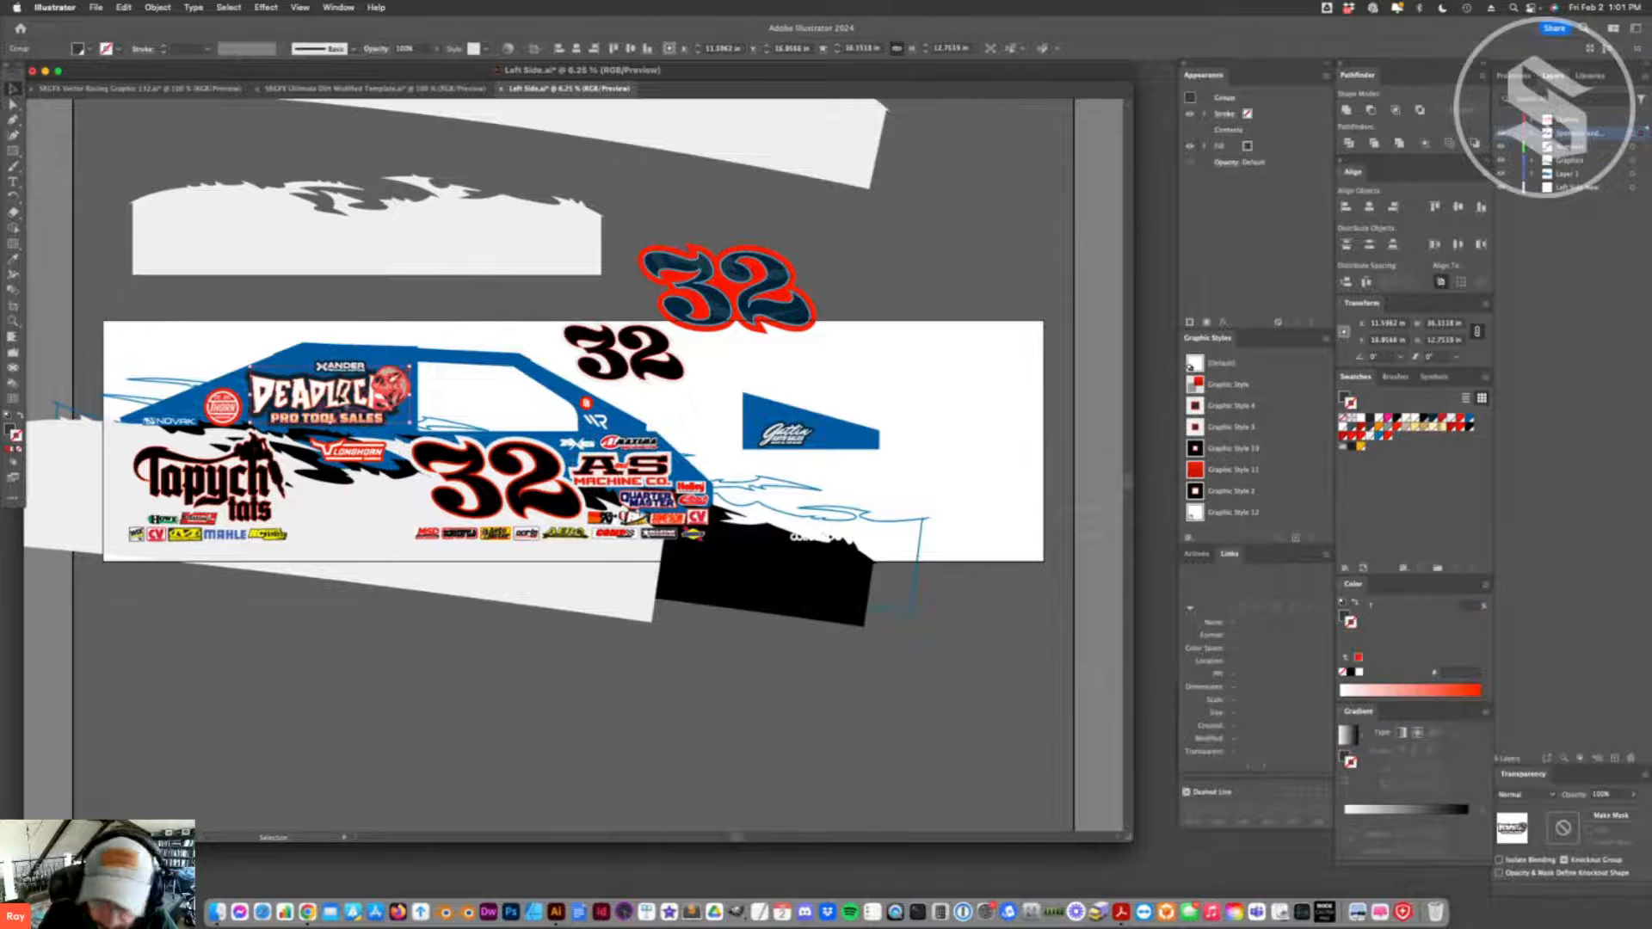
{"action": "double_click", "coordinate": [413, 398]}
{"action": "left_click", "coordinate": [1194, 407]}
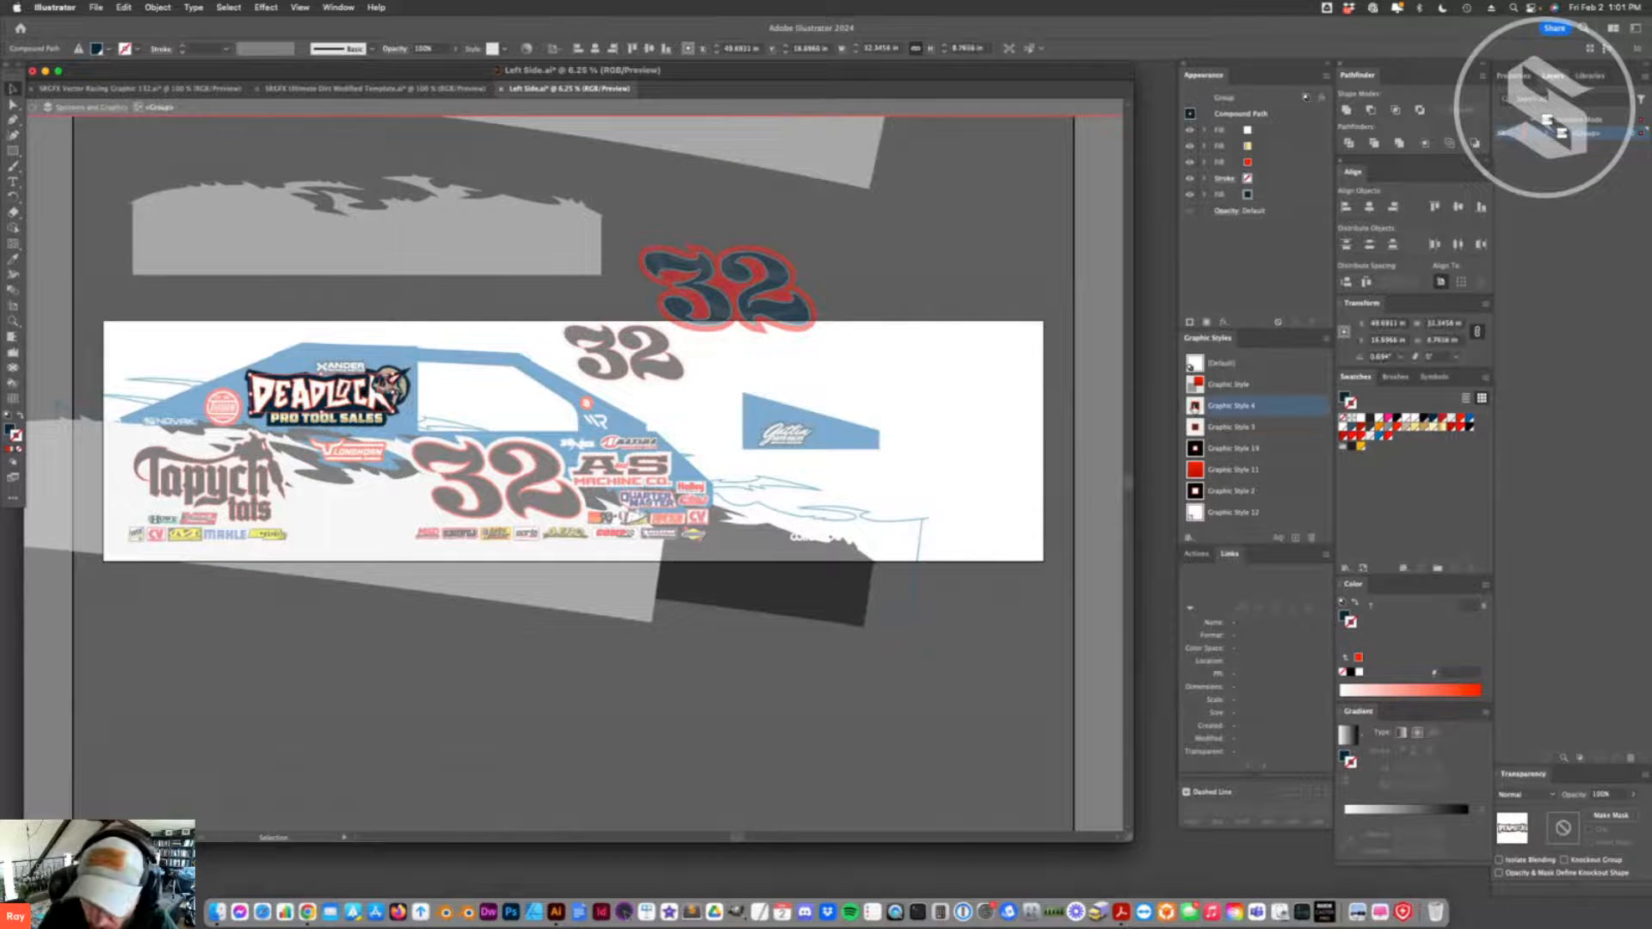
{"action": "left_click", "coordinate": [1196, 427]}
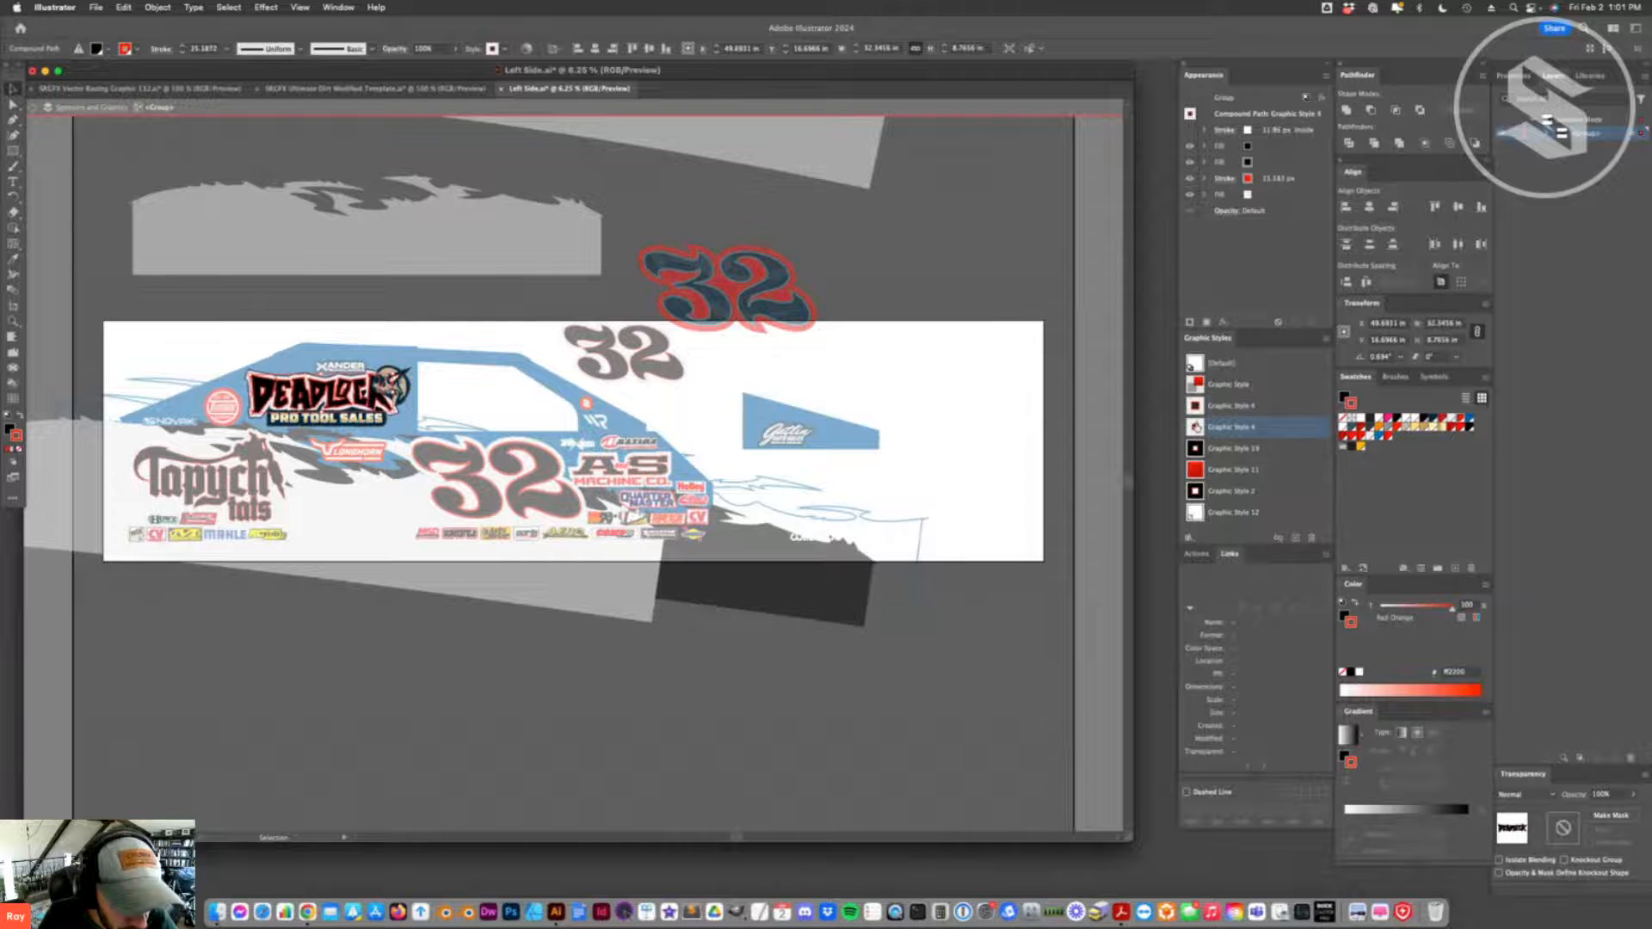
- Apply Graphic Style 4 to the PRO TOOL SALES lettering in the Deadlock logo
{"action": "left_click", "coordinate": [348, 430]}
{"action": "left_click", "coordinate": [349, 430]}
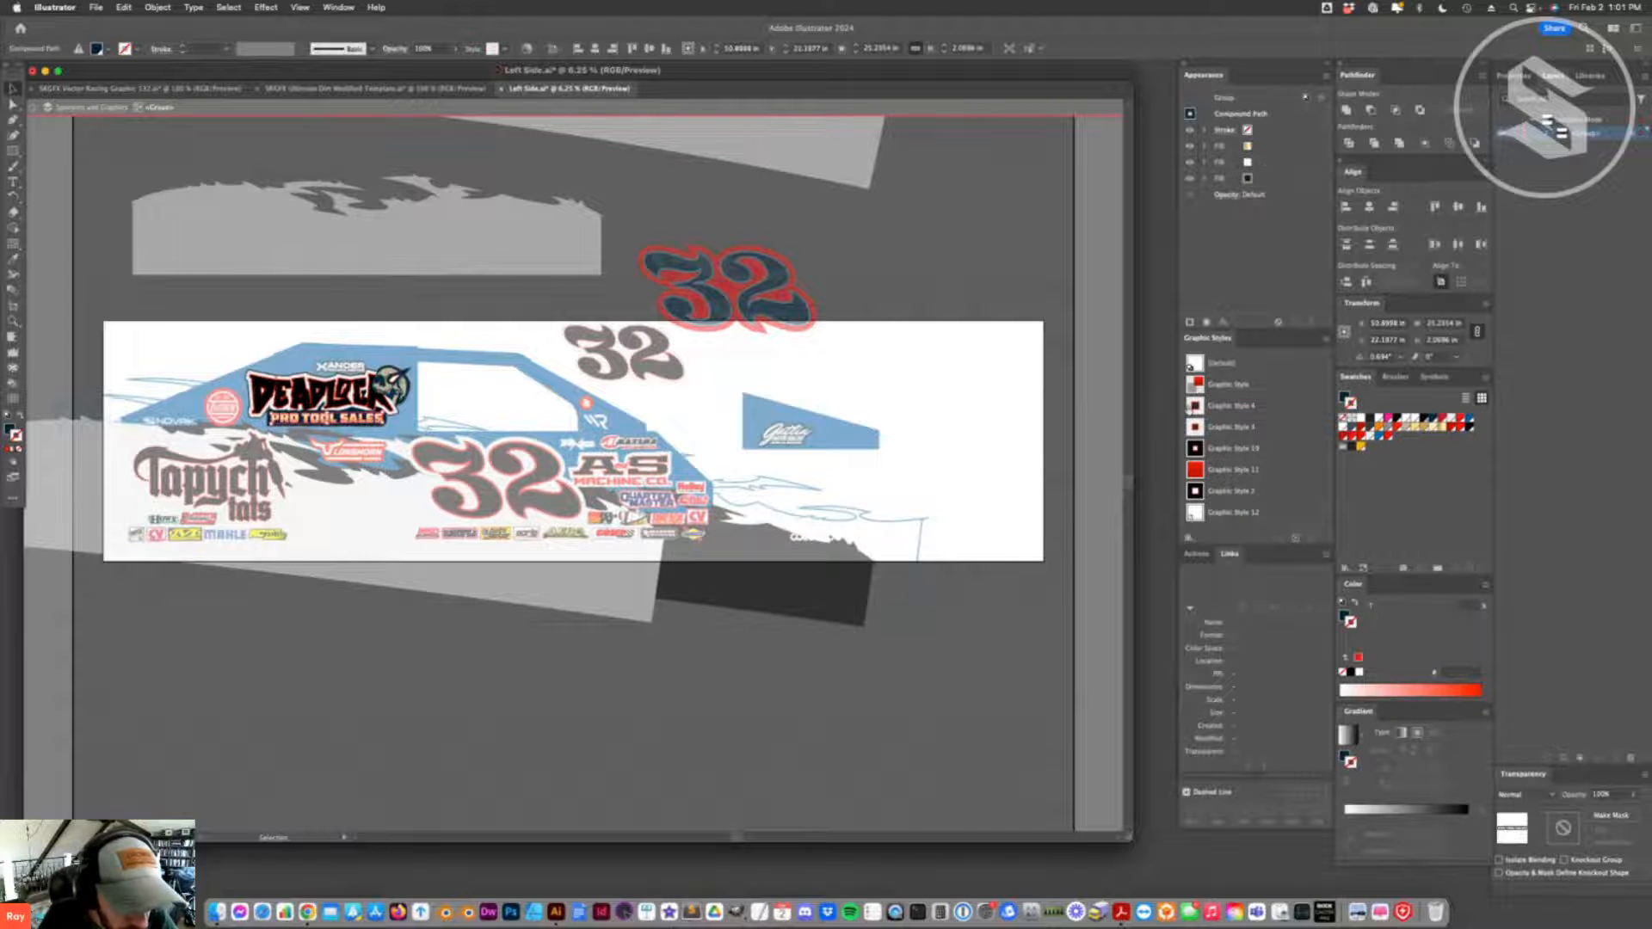
{"action": "left_click", "coordinate": [1190, 405]}
{"action": "left_click", "coordinate": [538, 374]}
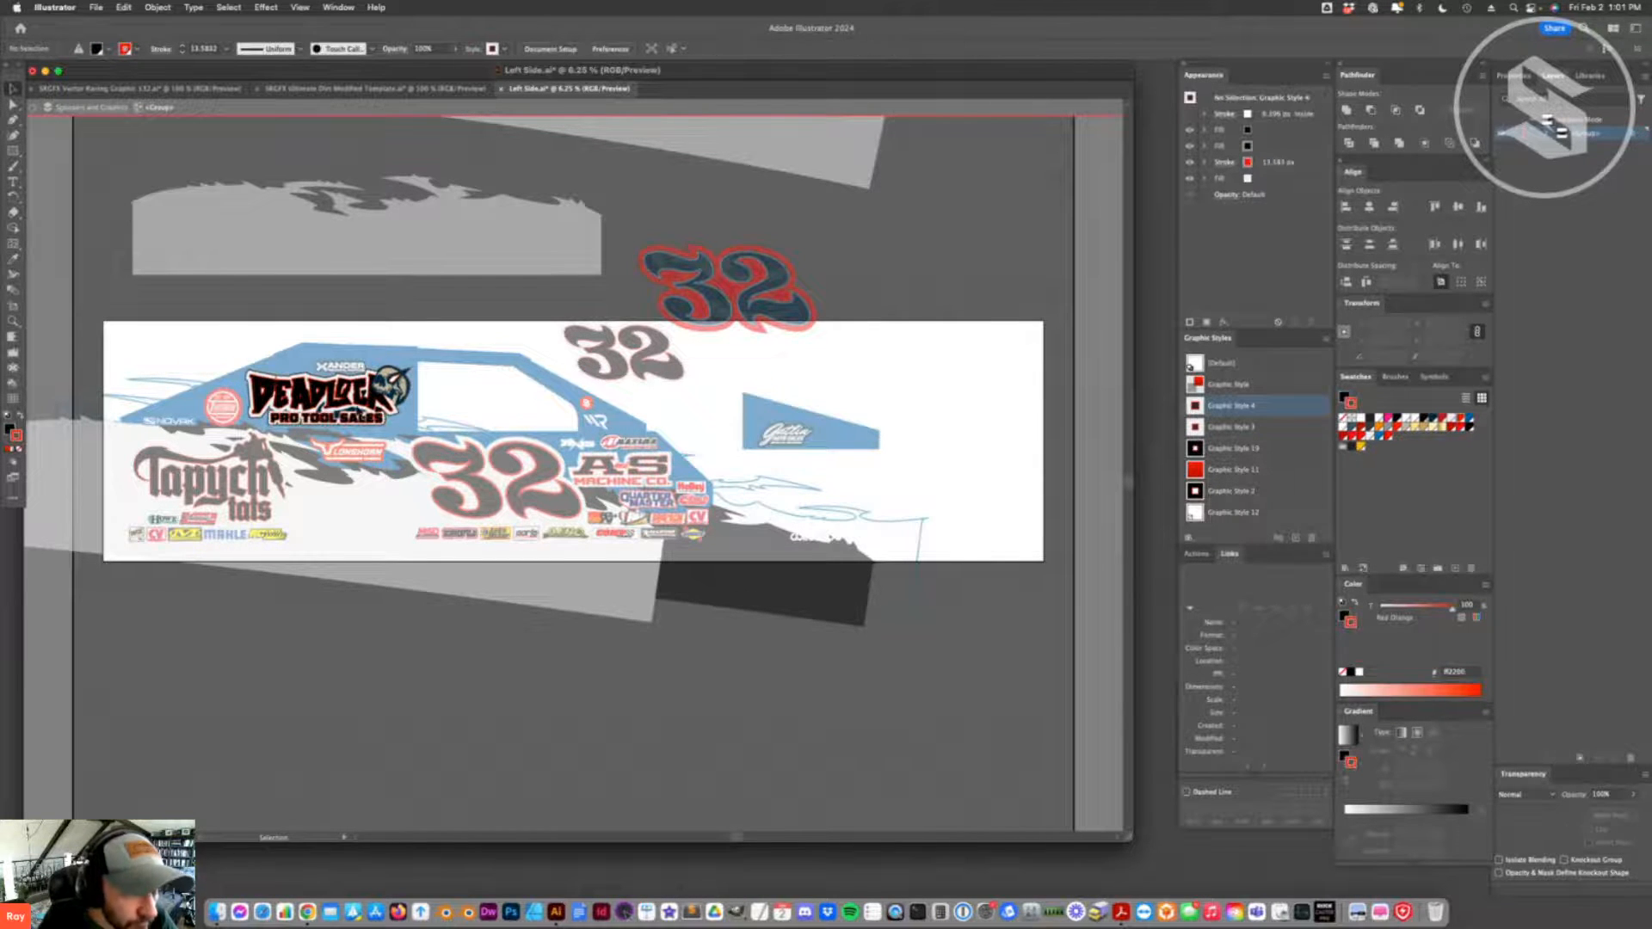
{"action": "left_click", "coordinate": [281, 155]}
{"action": "left_click", "coordinate": [226, 7]}
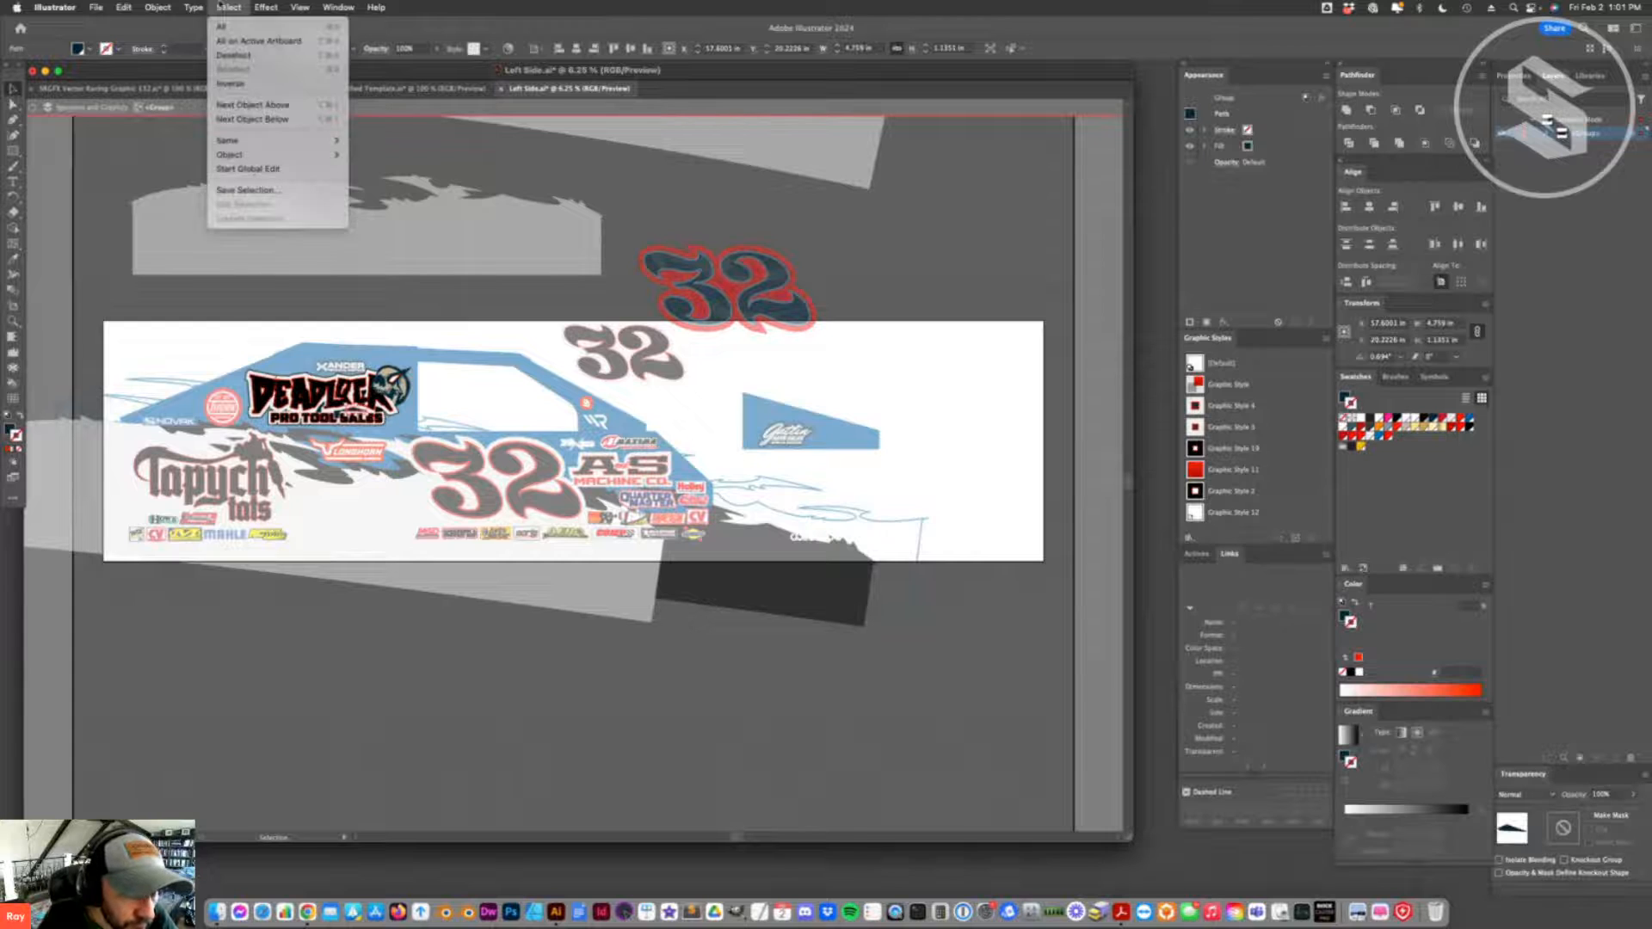
{"action": "mouse_move", "coordinate": [284, 140]}
{"action": "left_click", "coordinate": [360, 197]}
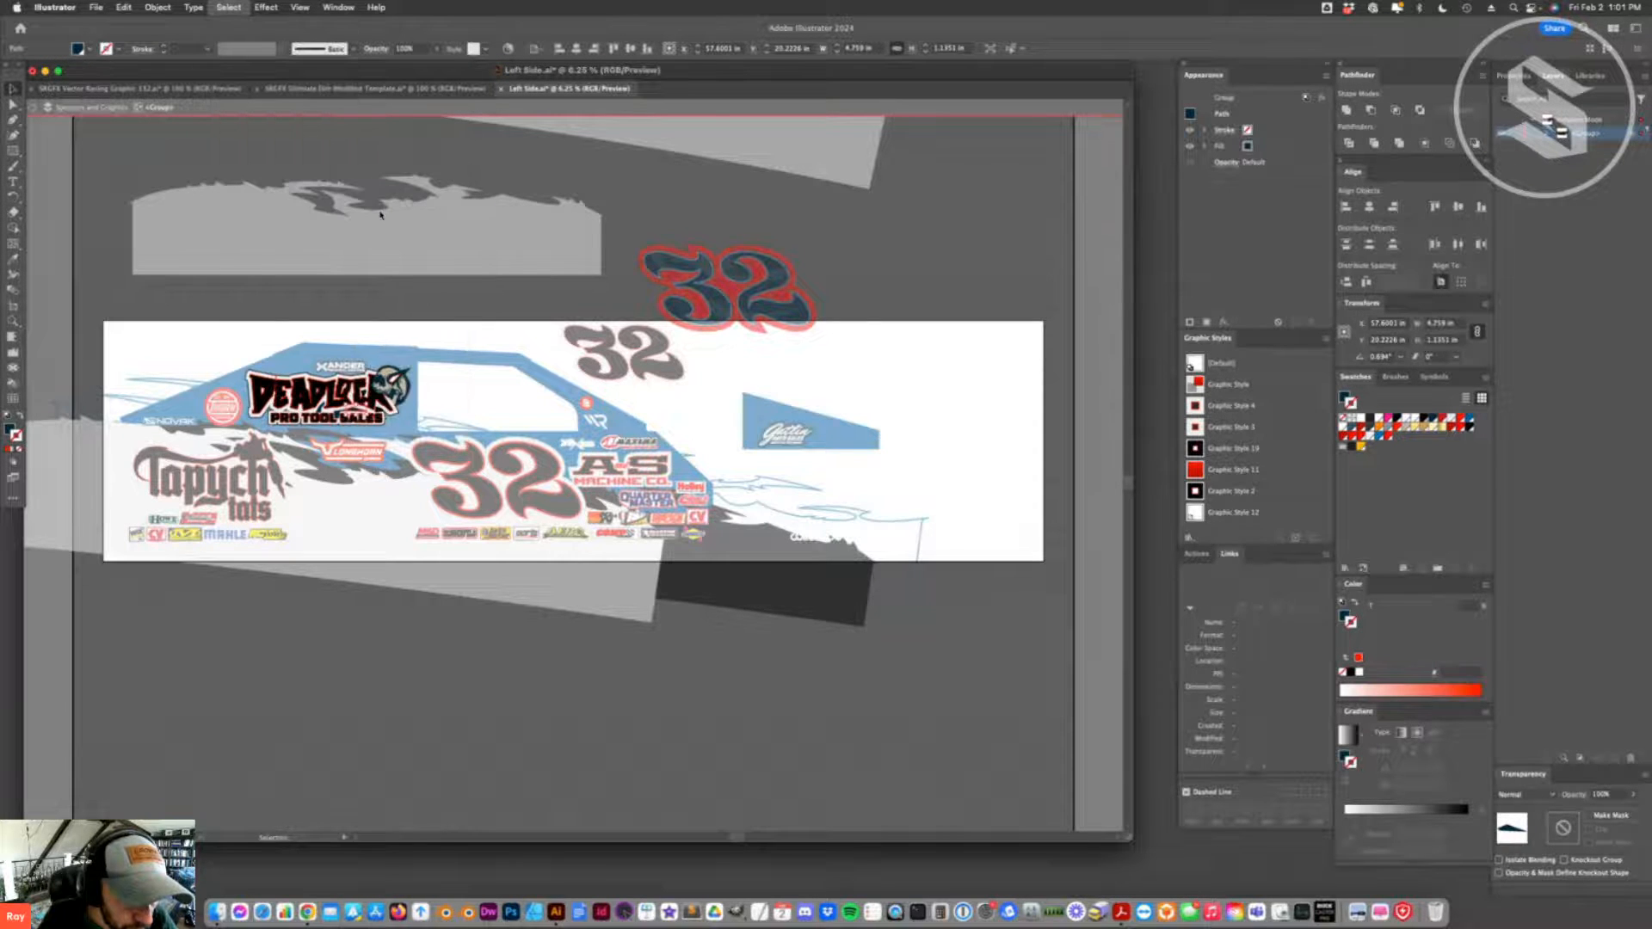
{"action": "left_click", "coordinate": [393, 387], "text": "shift"}
{"action": "left_click", "coordinate": [393, 387], "text": "shift"}
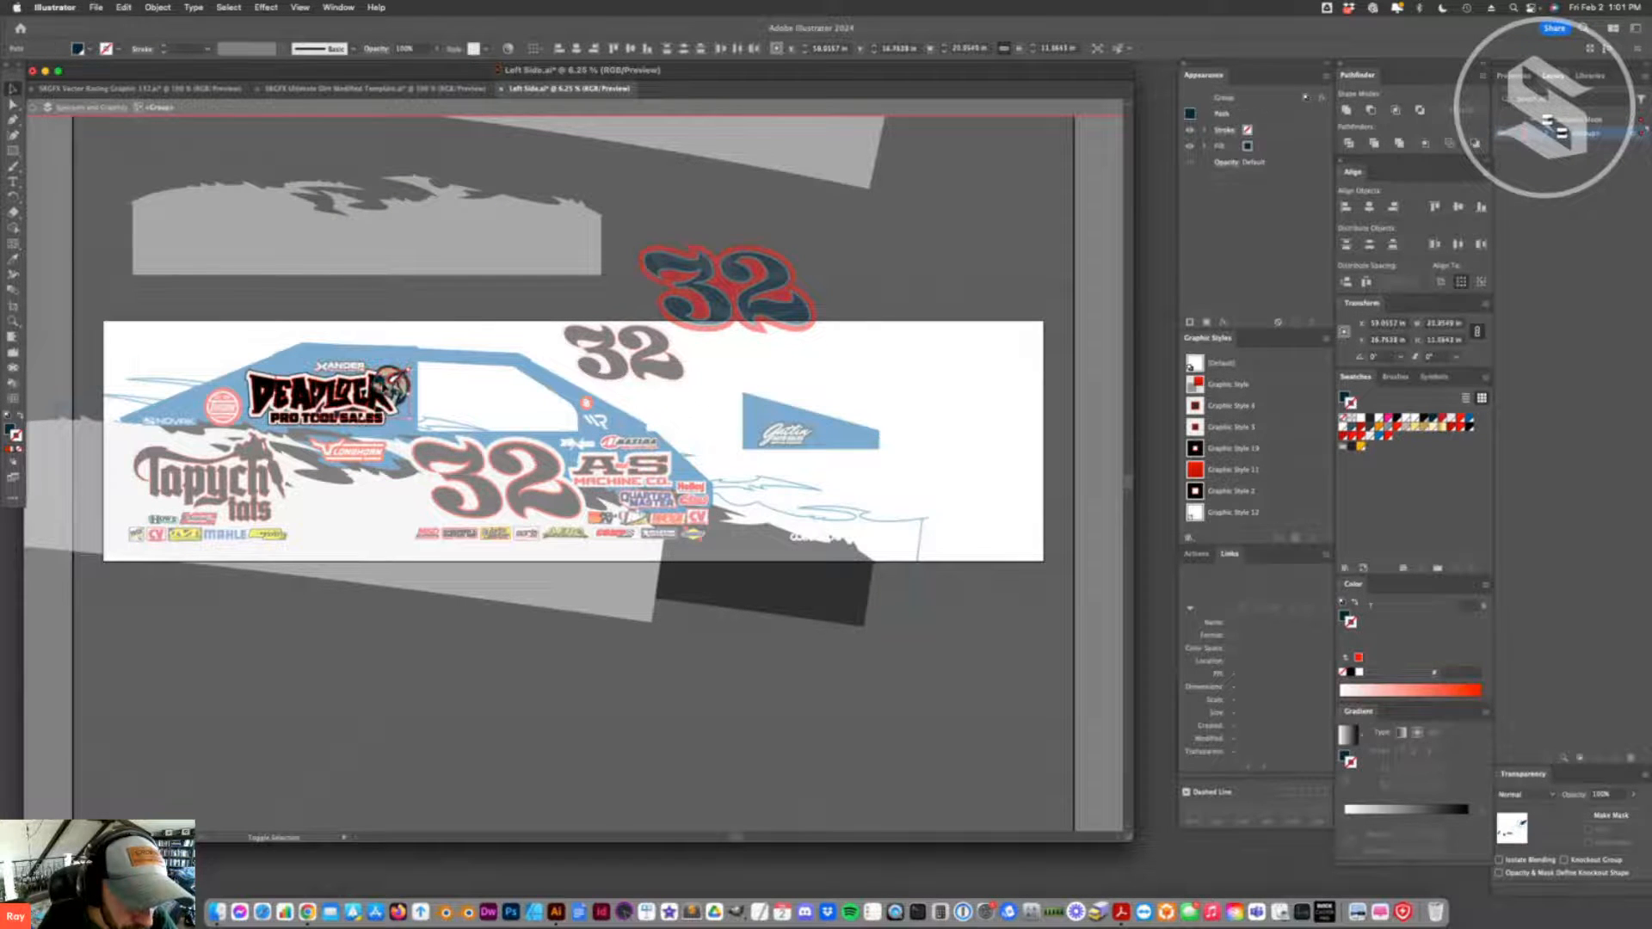
{"action": "key", "text": "super+shift+a"}
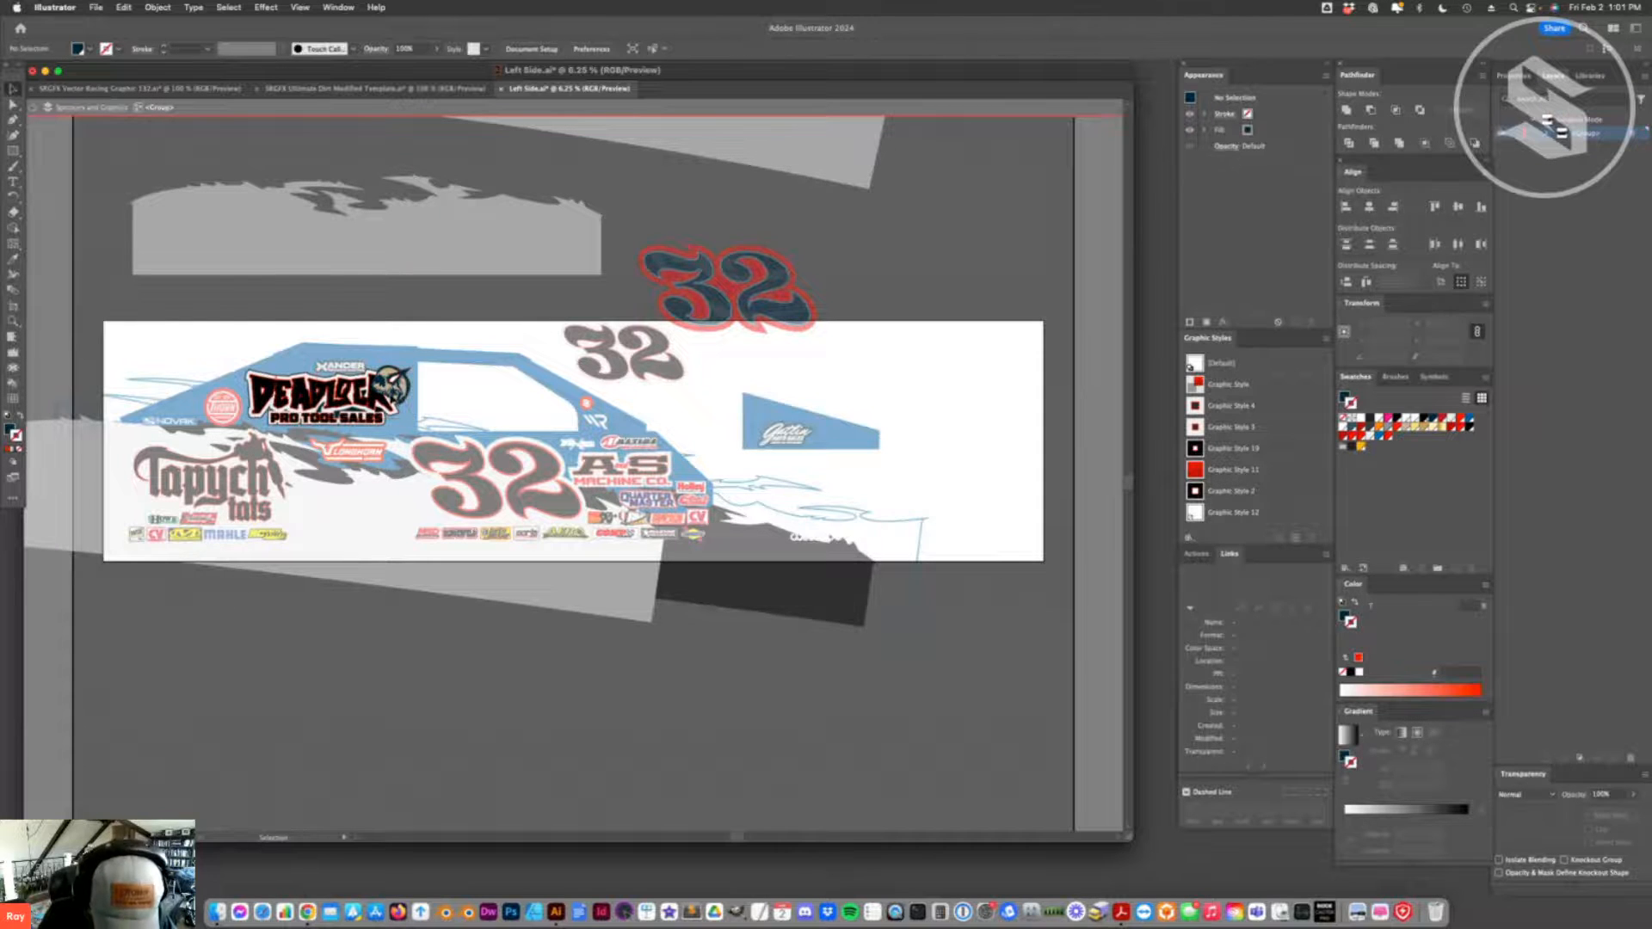
{"action": "left_click", "coordinate": [391, 386]}
{"action": "key", "text": "super+shift+a"}
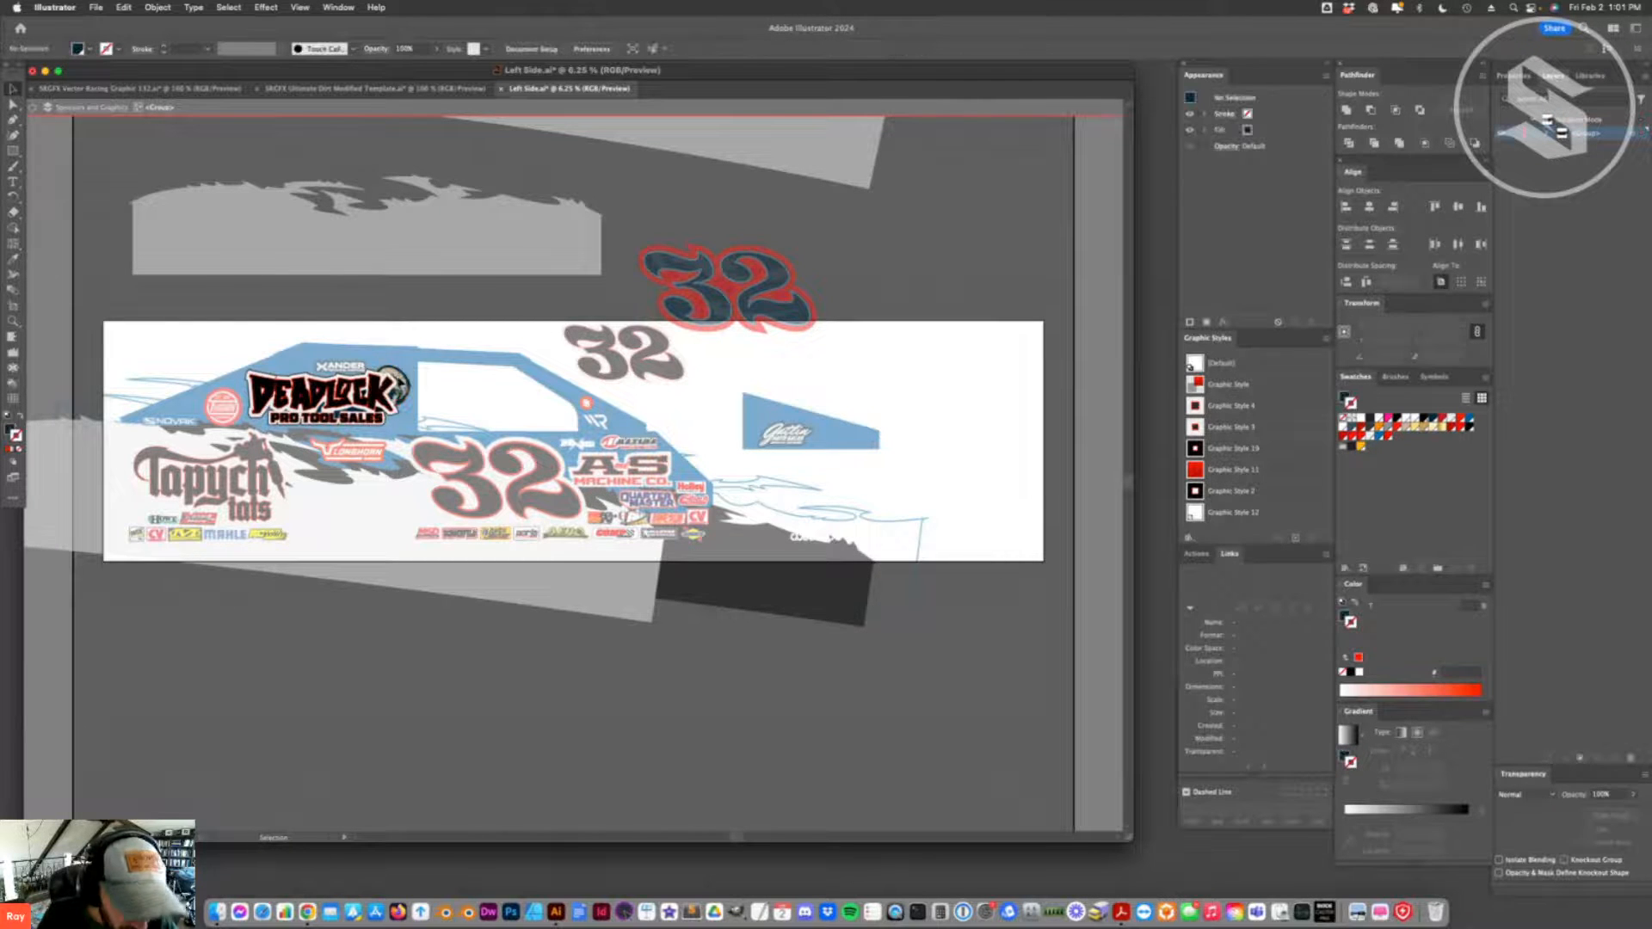
- Copy the mascot illustration beside the DEADLOCK lettering and remove it from the logo
{"action": "left_click", "coordinate": [392, 385]}
{"action": "key", "text": "super+c"}
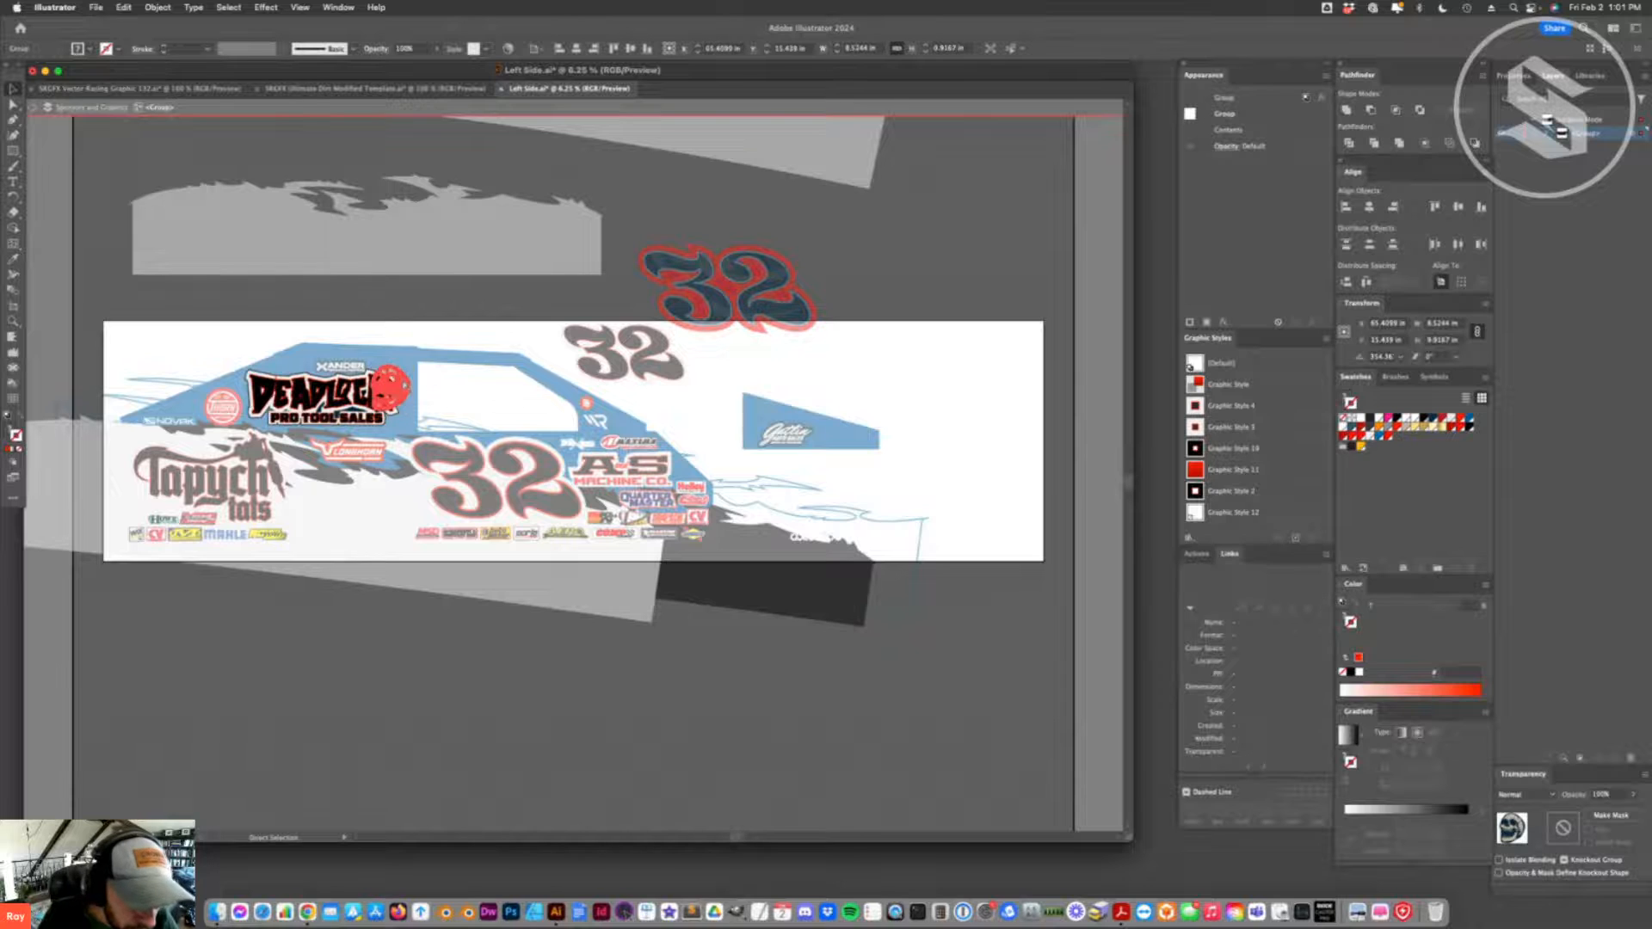
{"action": "key", "text": "Delete"}
- Select a leftover dark path behind the PRO TOOL SALES lettering together with all objects sharing its attributes
{"action": "left_click", "coordinate": [335, 419]}
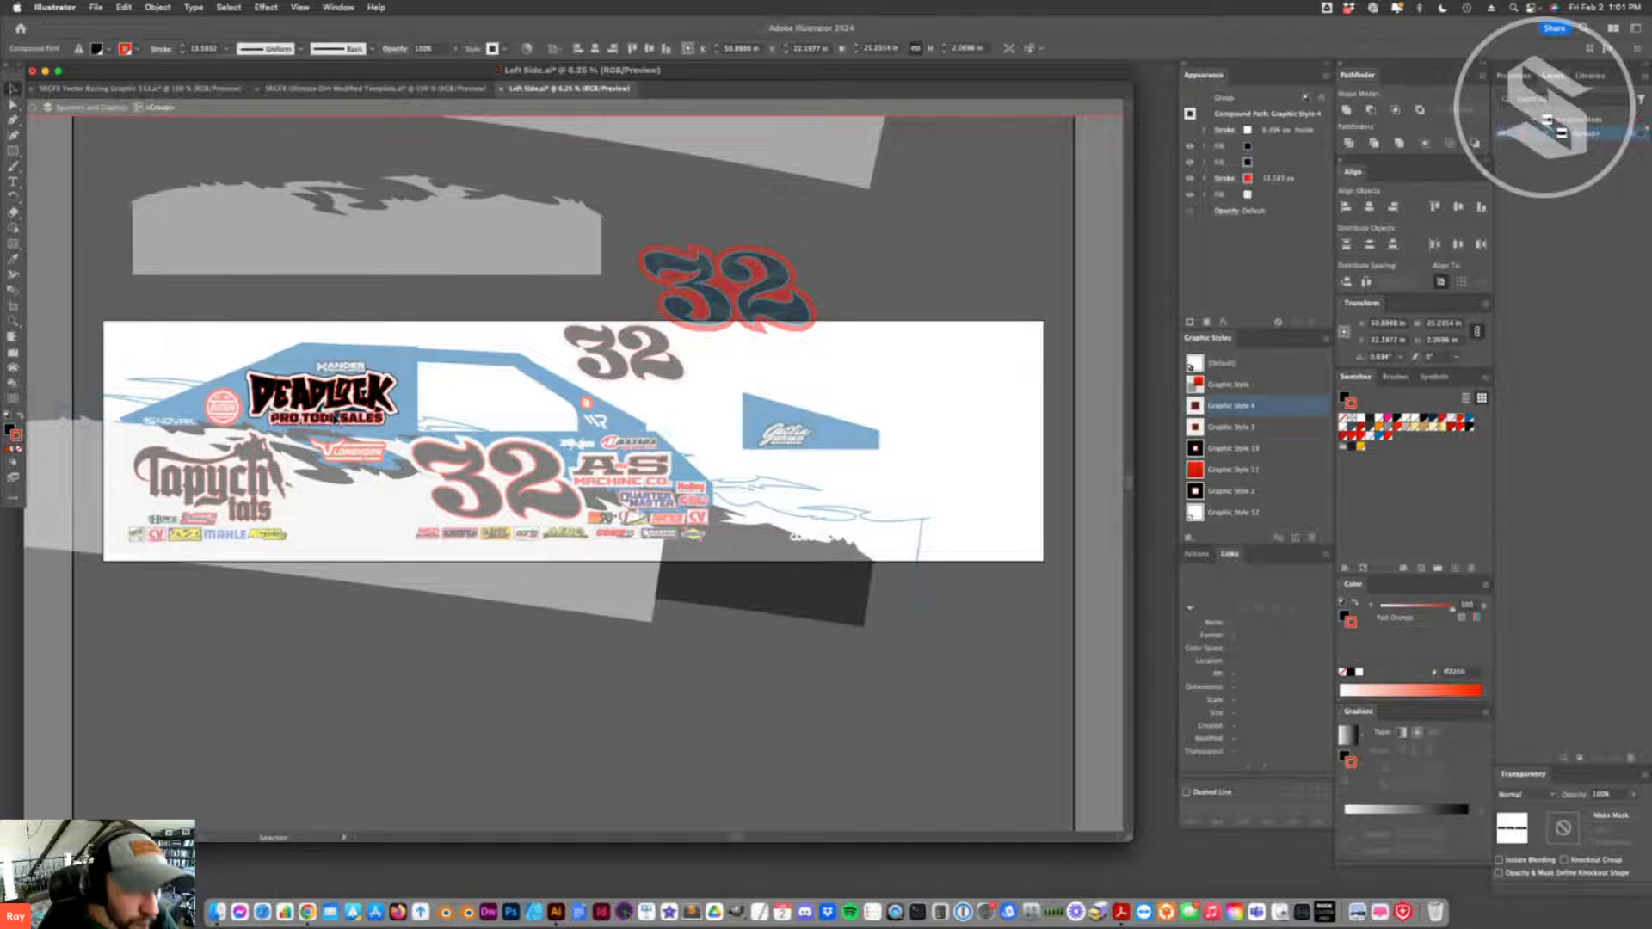
{"action": "left_click", "coordinate": [336, 418]}
{"action": "left_click", "coordinate": [228, 7]}
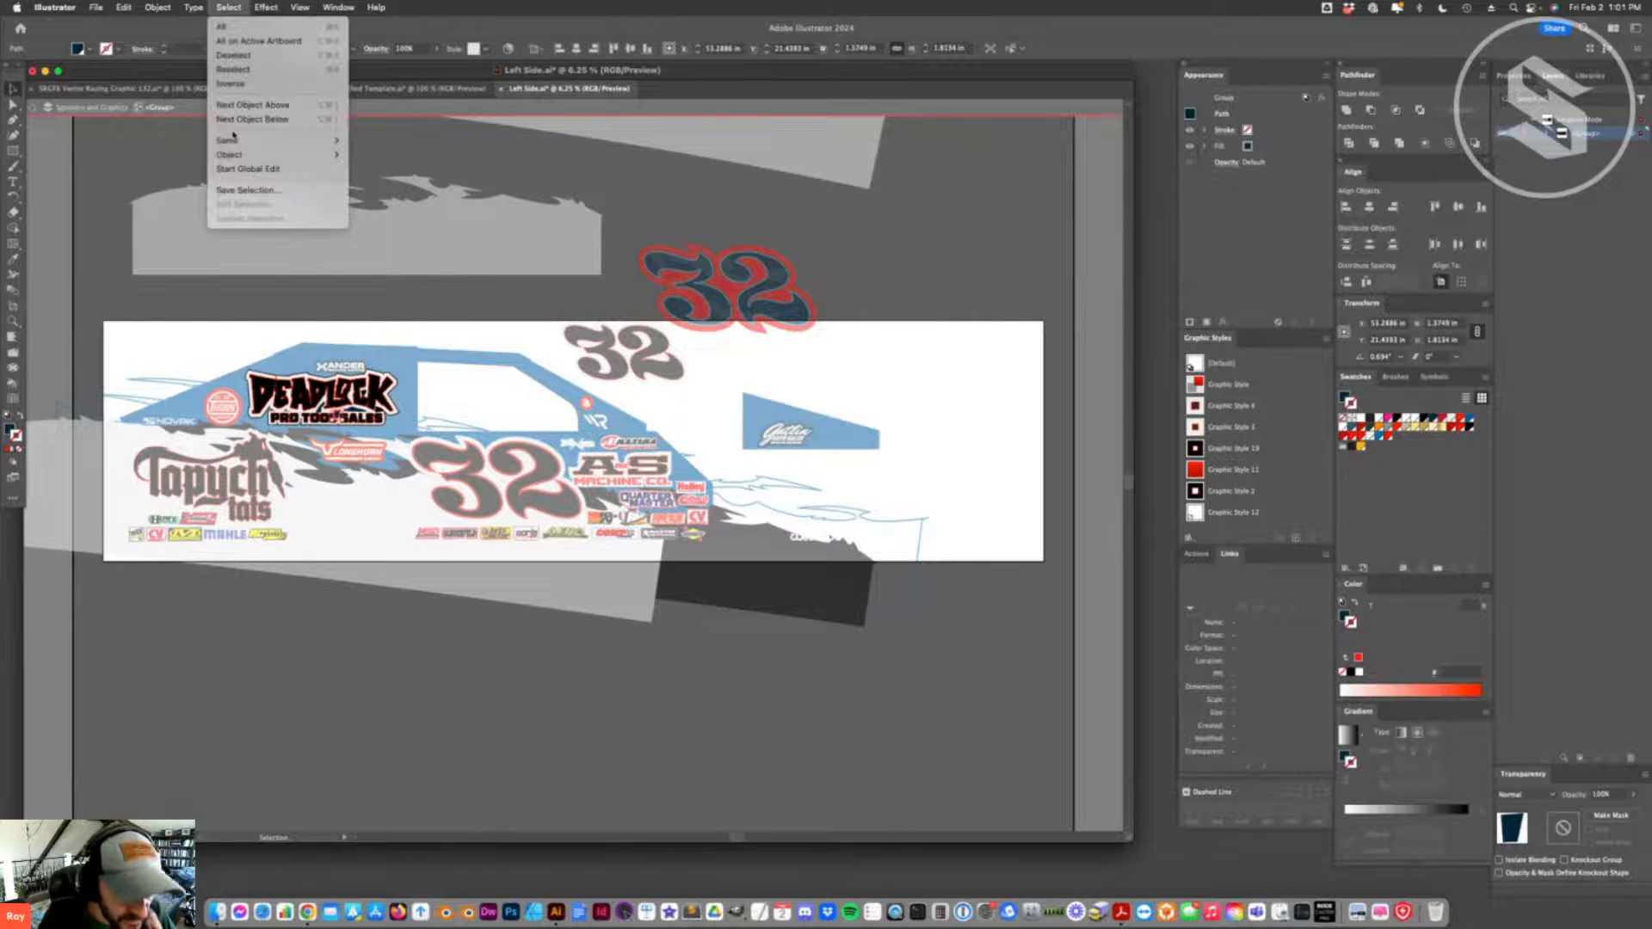
{"action": "mouse_move", "coordinate": [233, 138]}
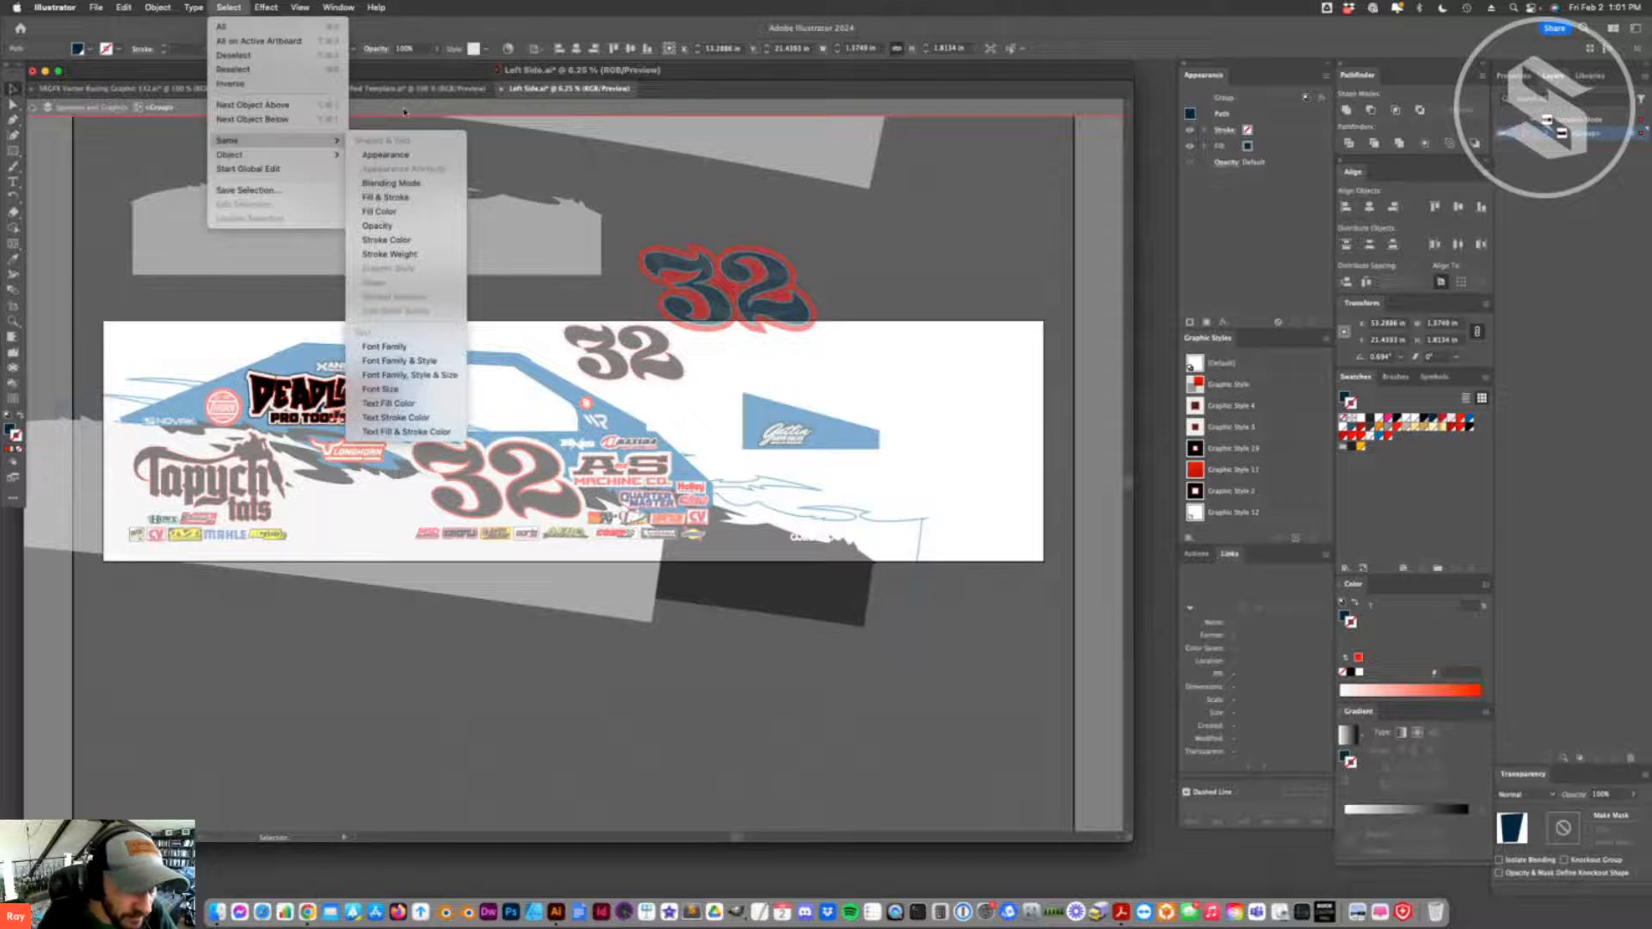
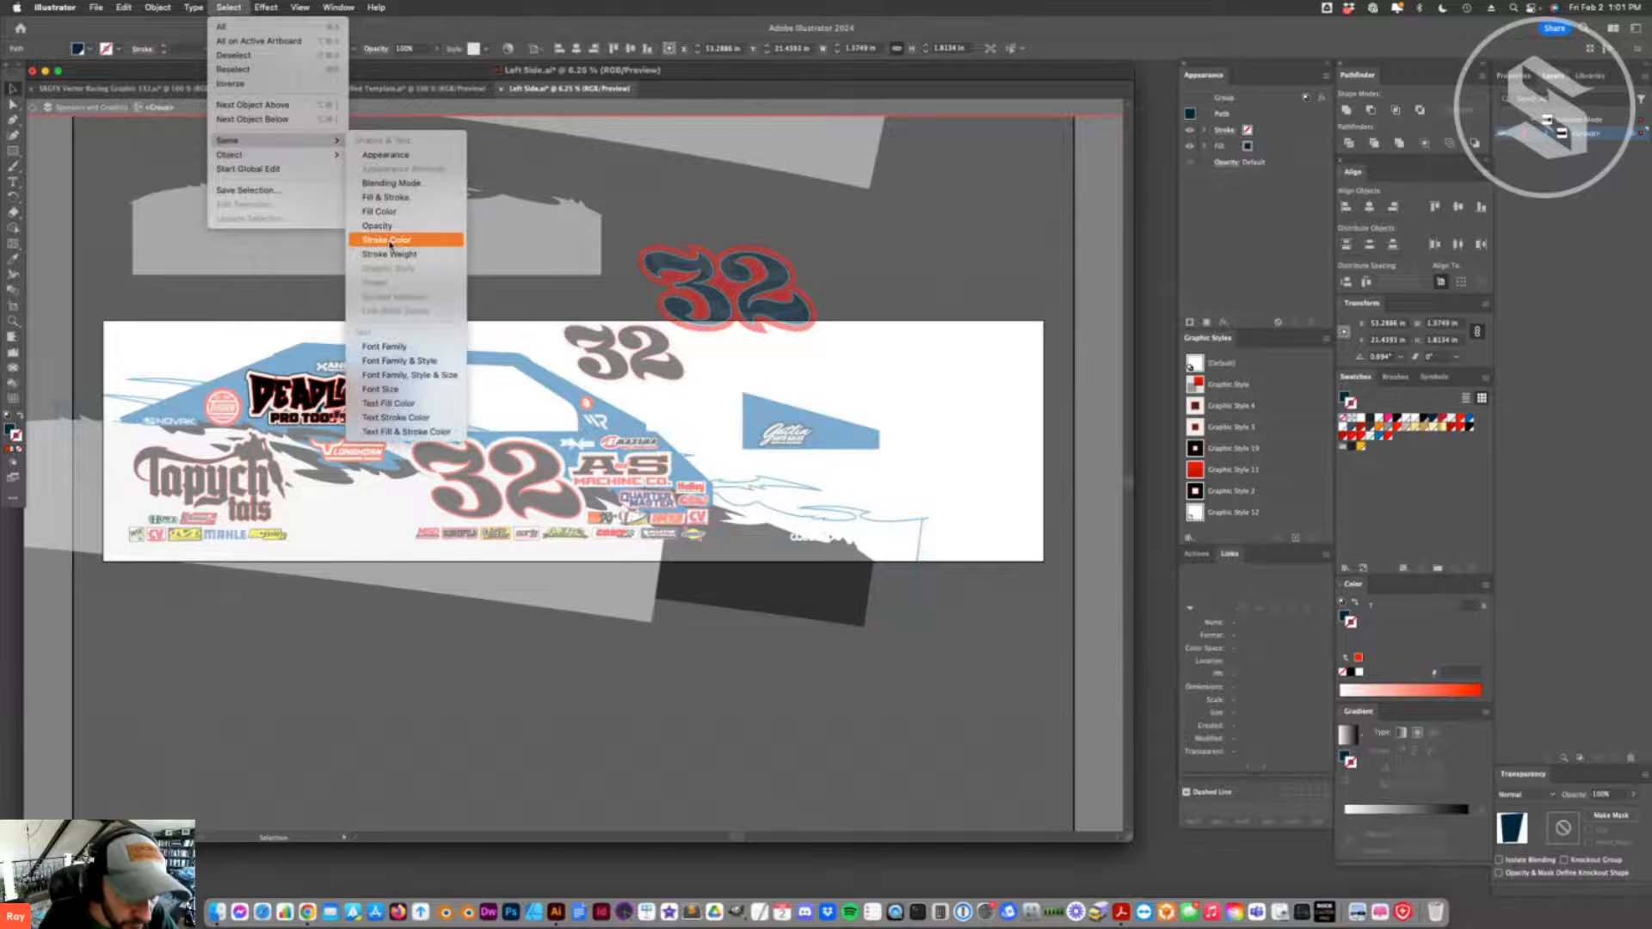
- Select all leftover paths sharing the dark path's fill colour in the Deadlock logo and fill them with white
{"action": "left_click", "coordinate": [407, 211]}
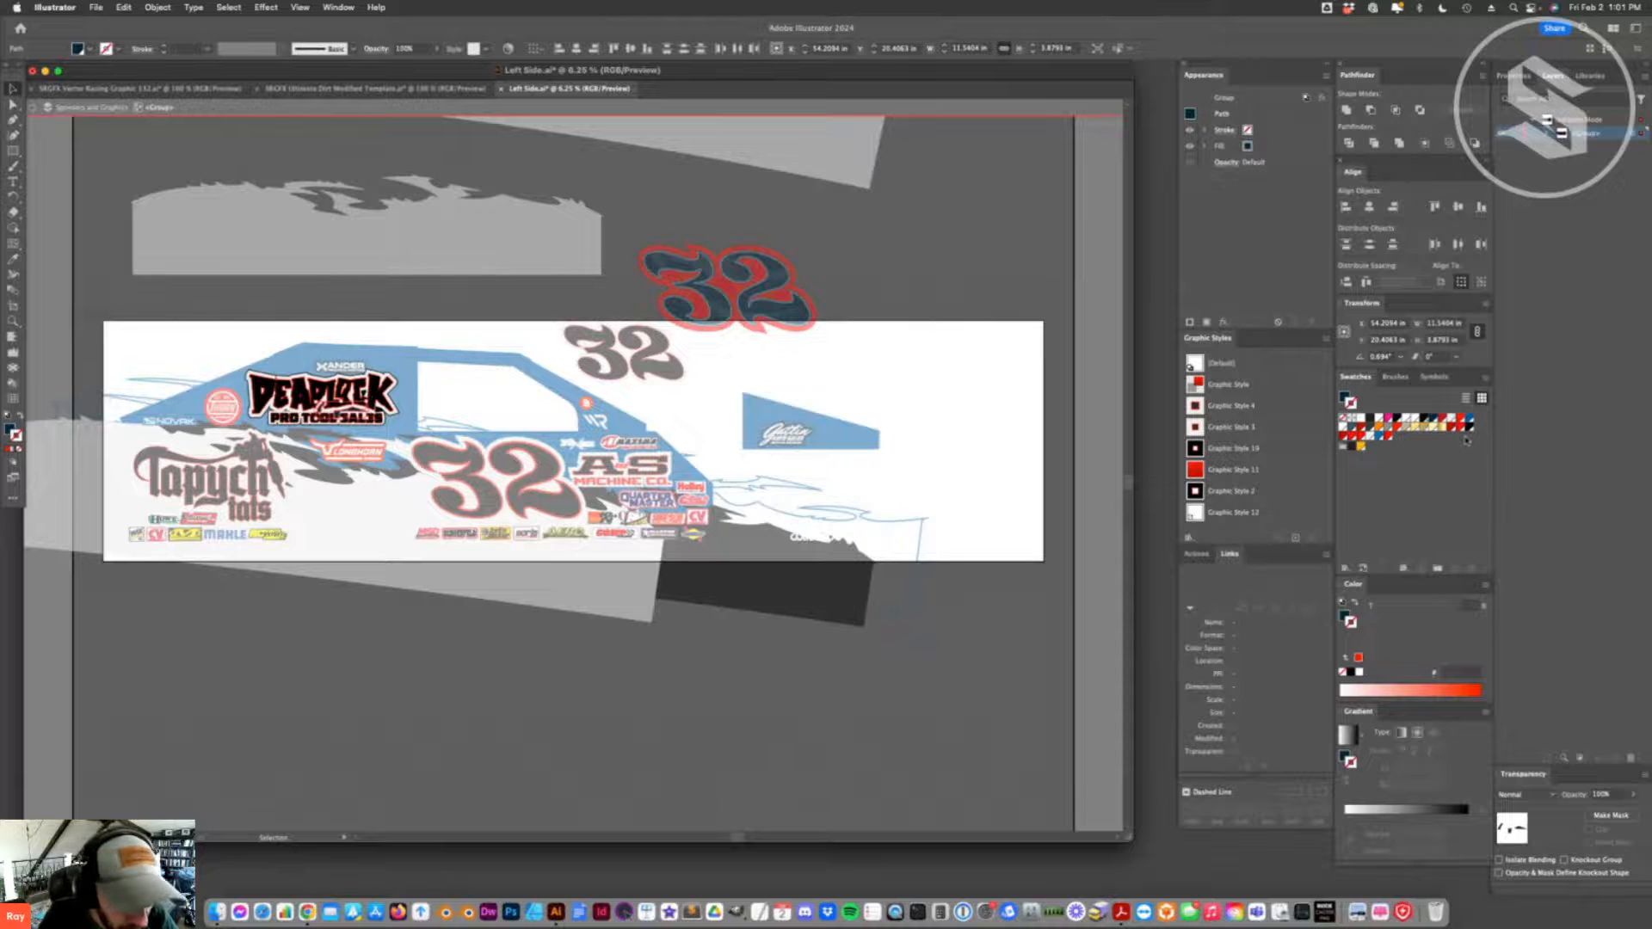
{"action": "left_click", "coordinate": [8, 448]}
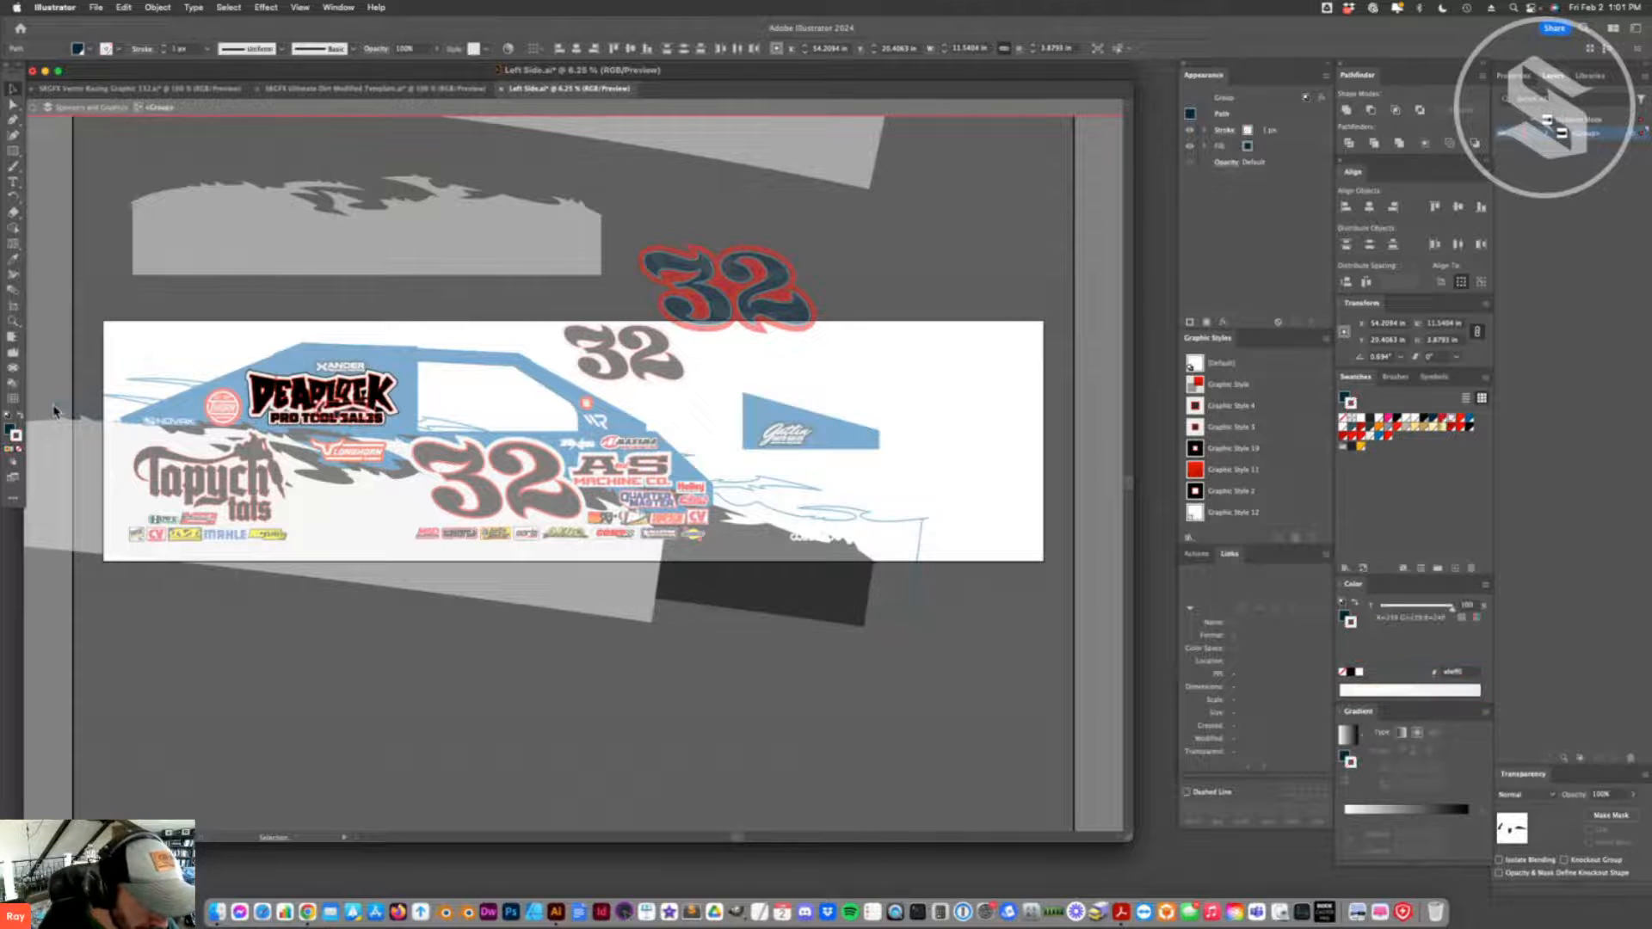
{"action": "key", "text": "super+z"}
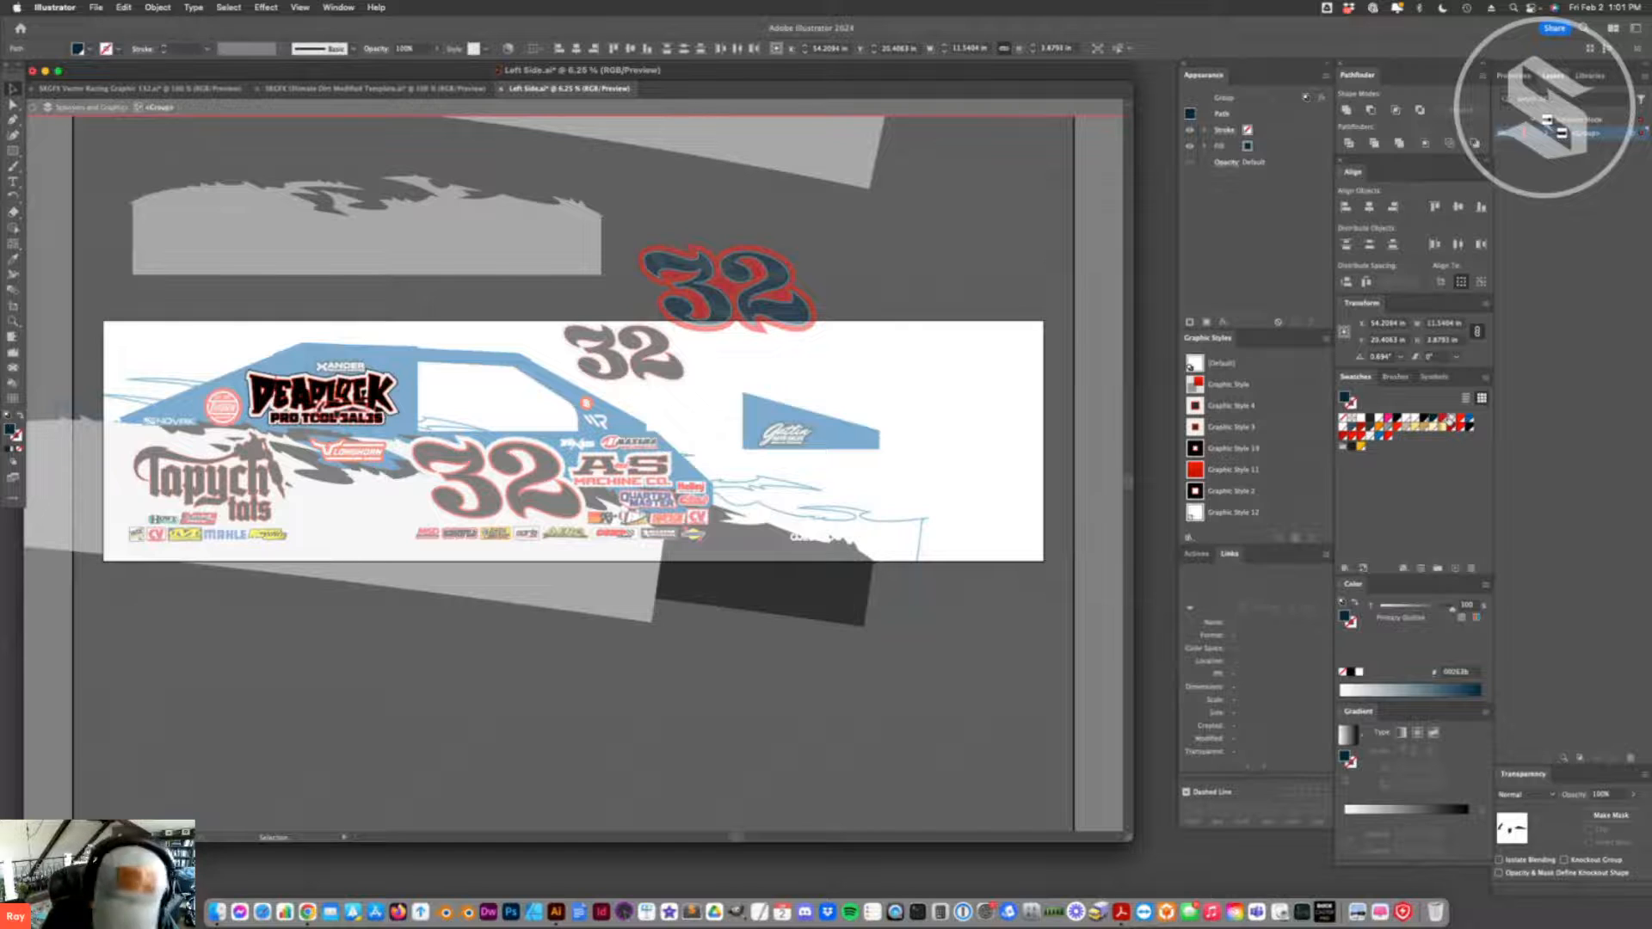
{"action": "key", "text": "super+z"}
- Recolour the black leftover fragment between the letters C and K of DEADLOCK with the logo's sampled white
{"action": "key", "text": "super+equal"}
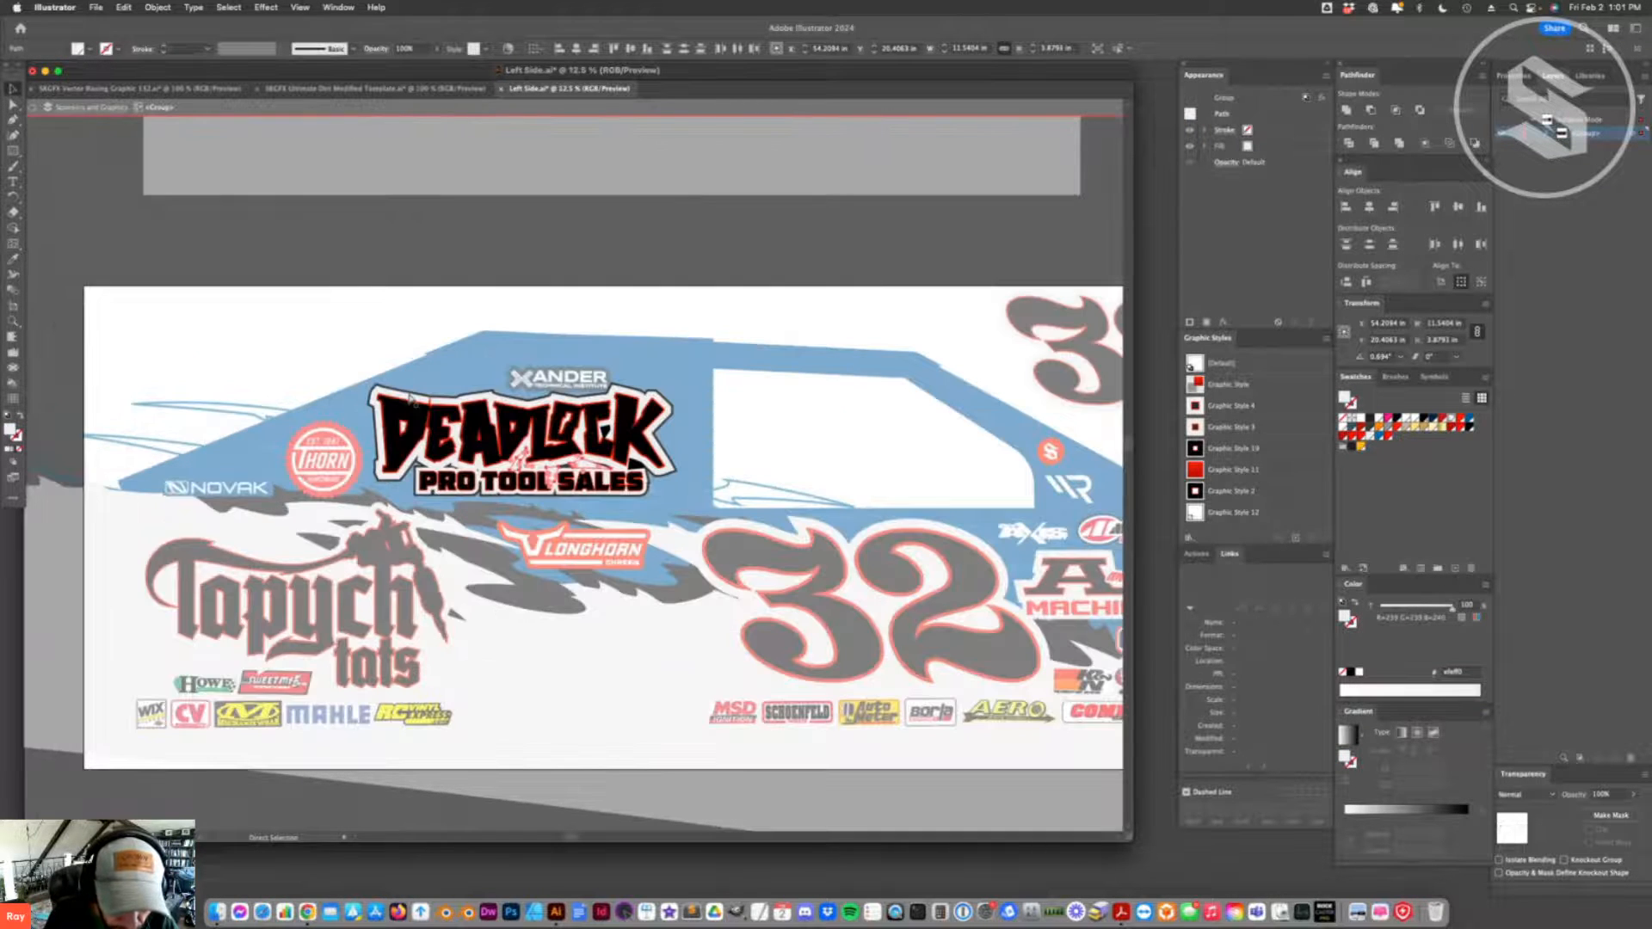
{"action": "key", "text": "super+equal"}
{"action": "key", "text": "super+equal"}
{"action": "key", "text": "super+equal"}
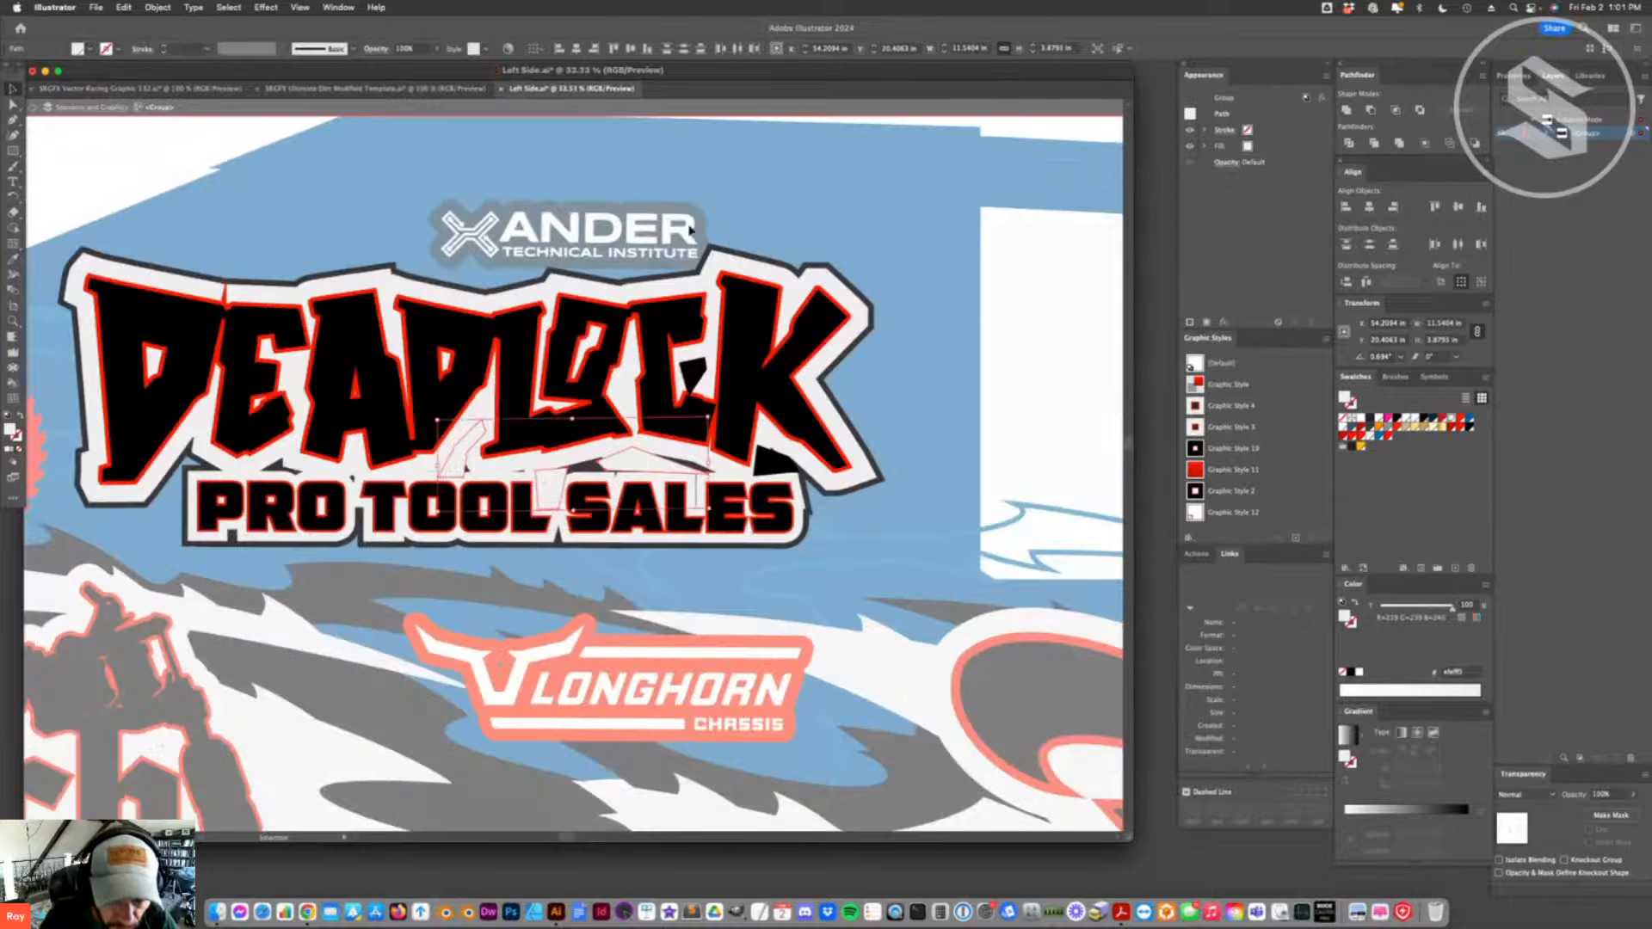
{"action": "left_click", "coordinate": [695, 383]}
{"action": "key", "text": "i"}
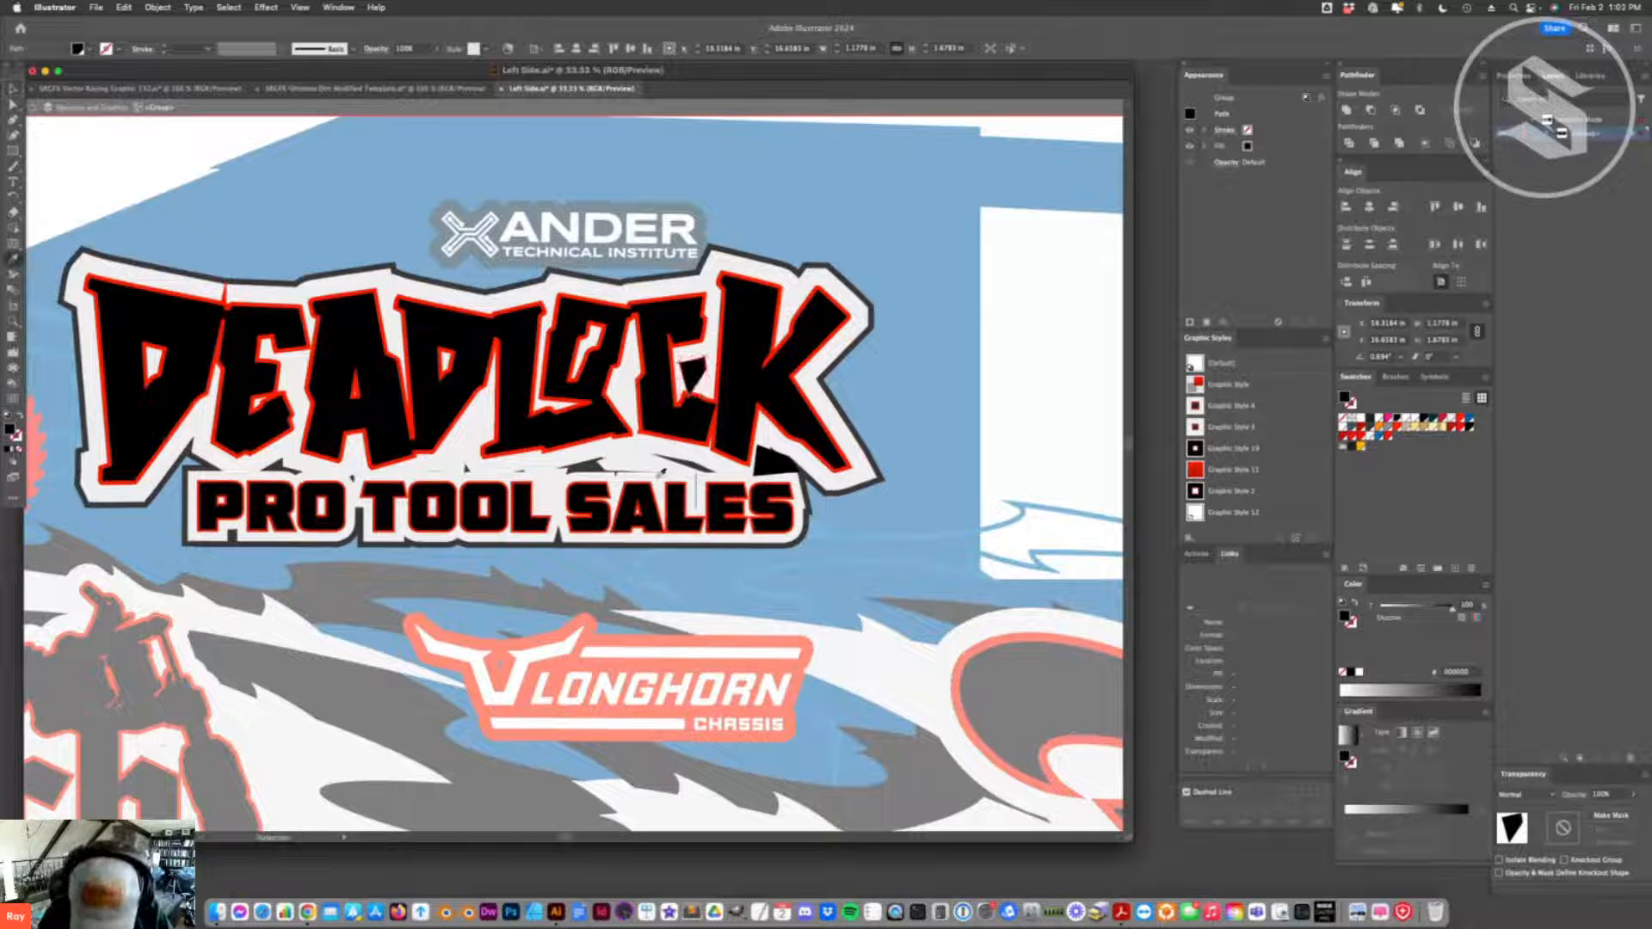
{"action": "left_click", "coordinate": [695, 475]}
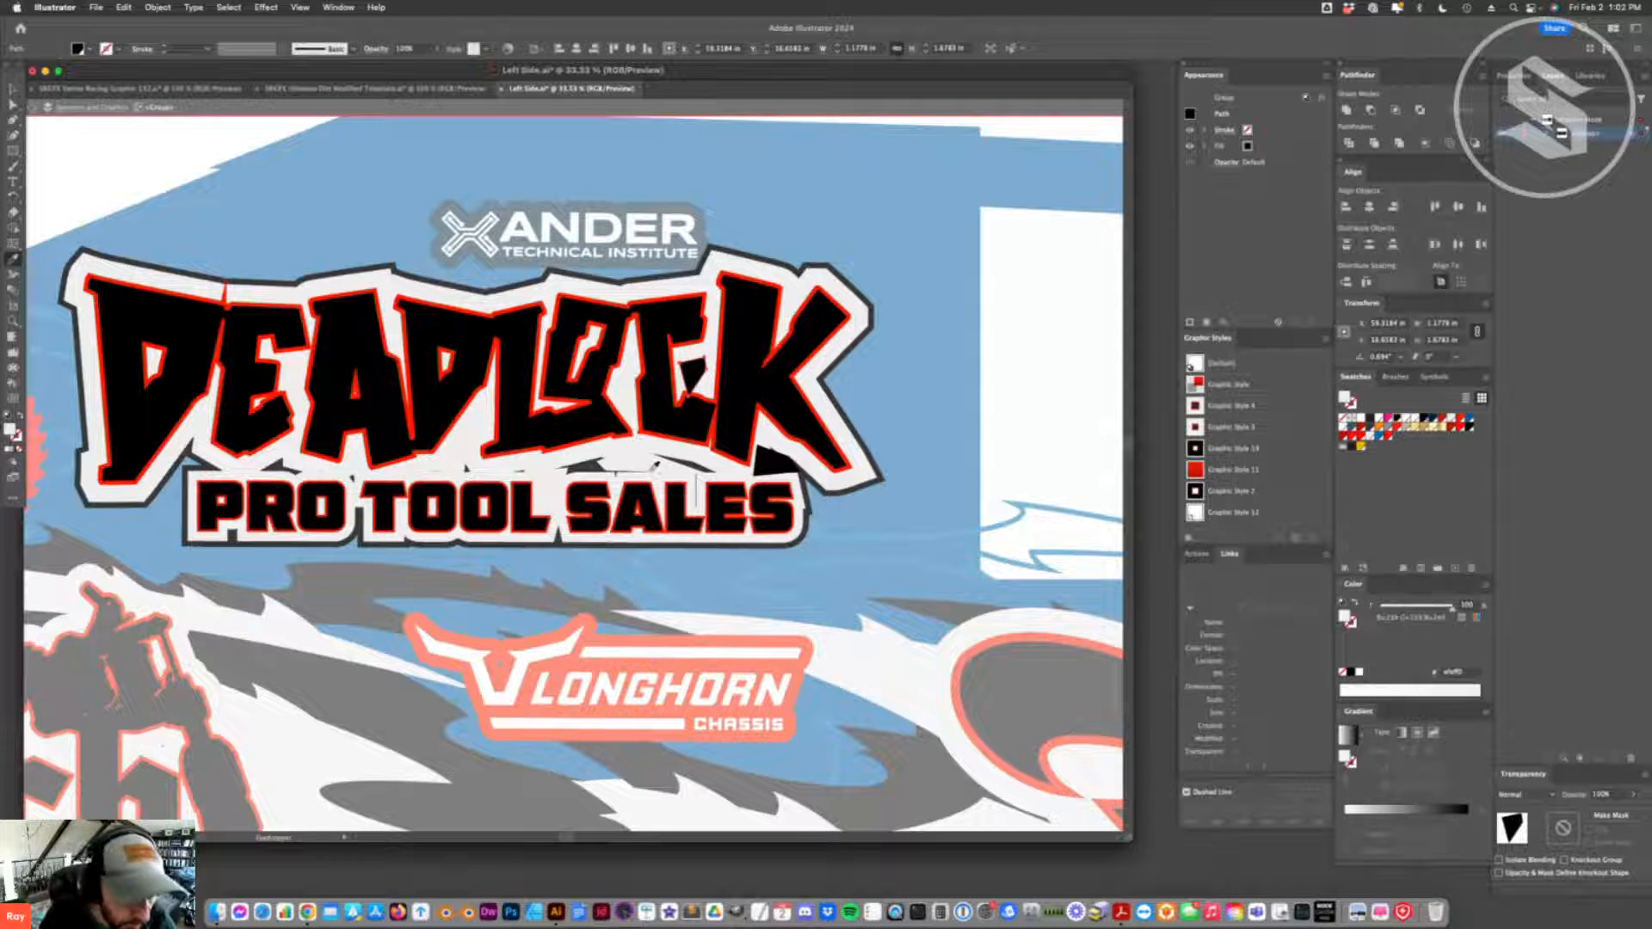
- Reshape the white patch beneath the middle D of DEADLOCK by moving its anchor points outward over the gap above TOOL
{"action": "key", "text": "a"}
{"action": "left_click", "coordinate": [461, 462]}
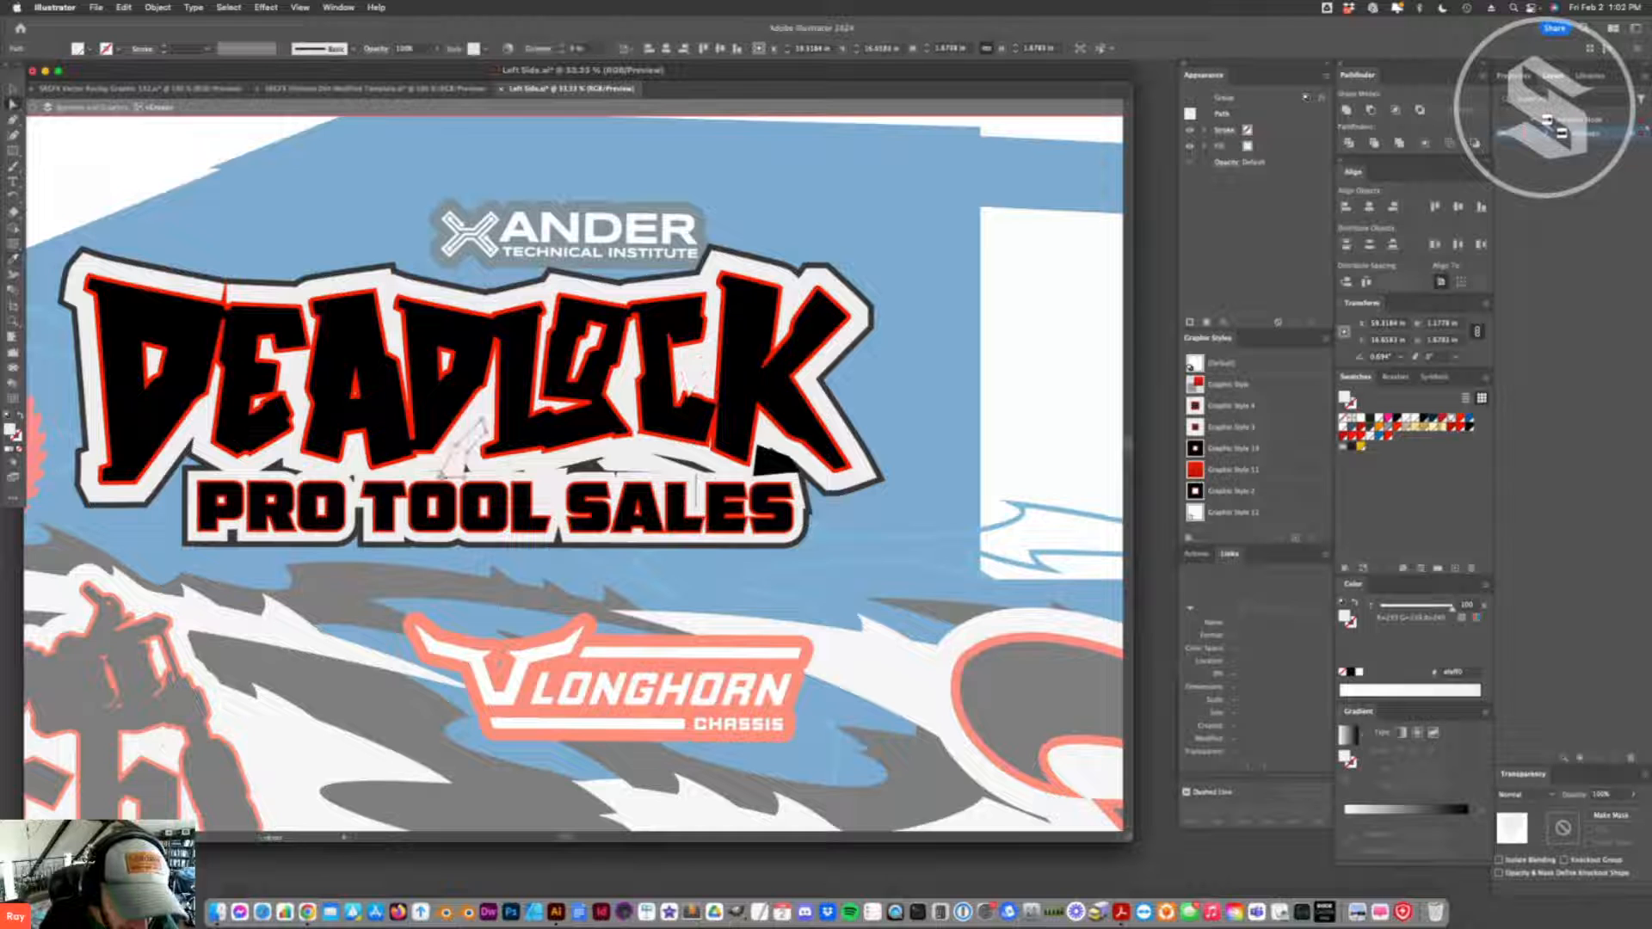
{"action": "left_click", "coordinate": [464, 470]}
{"action": "left_click", "coordinate": [465, 472]}
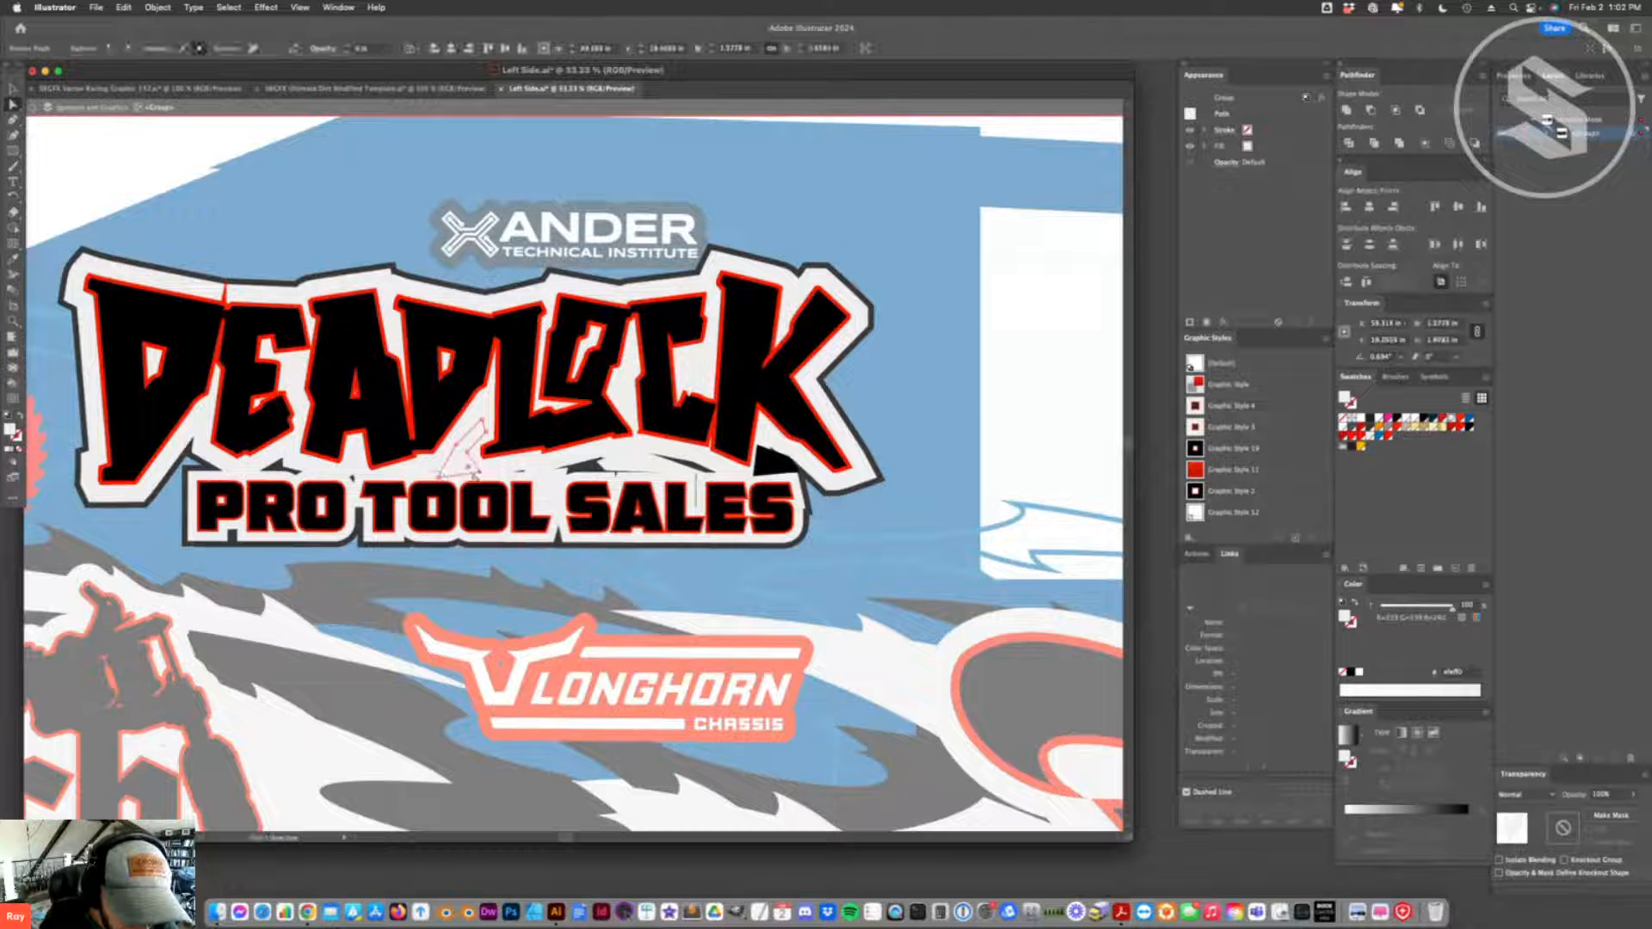
{"action": "left_click_drag", "start_coordinate": [439, 477], "coordinate": [428, 478]}
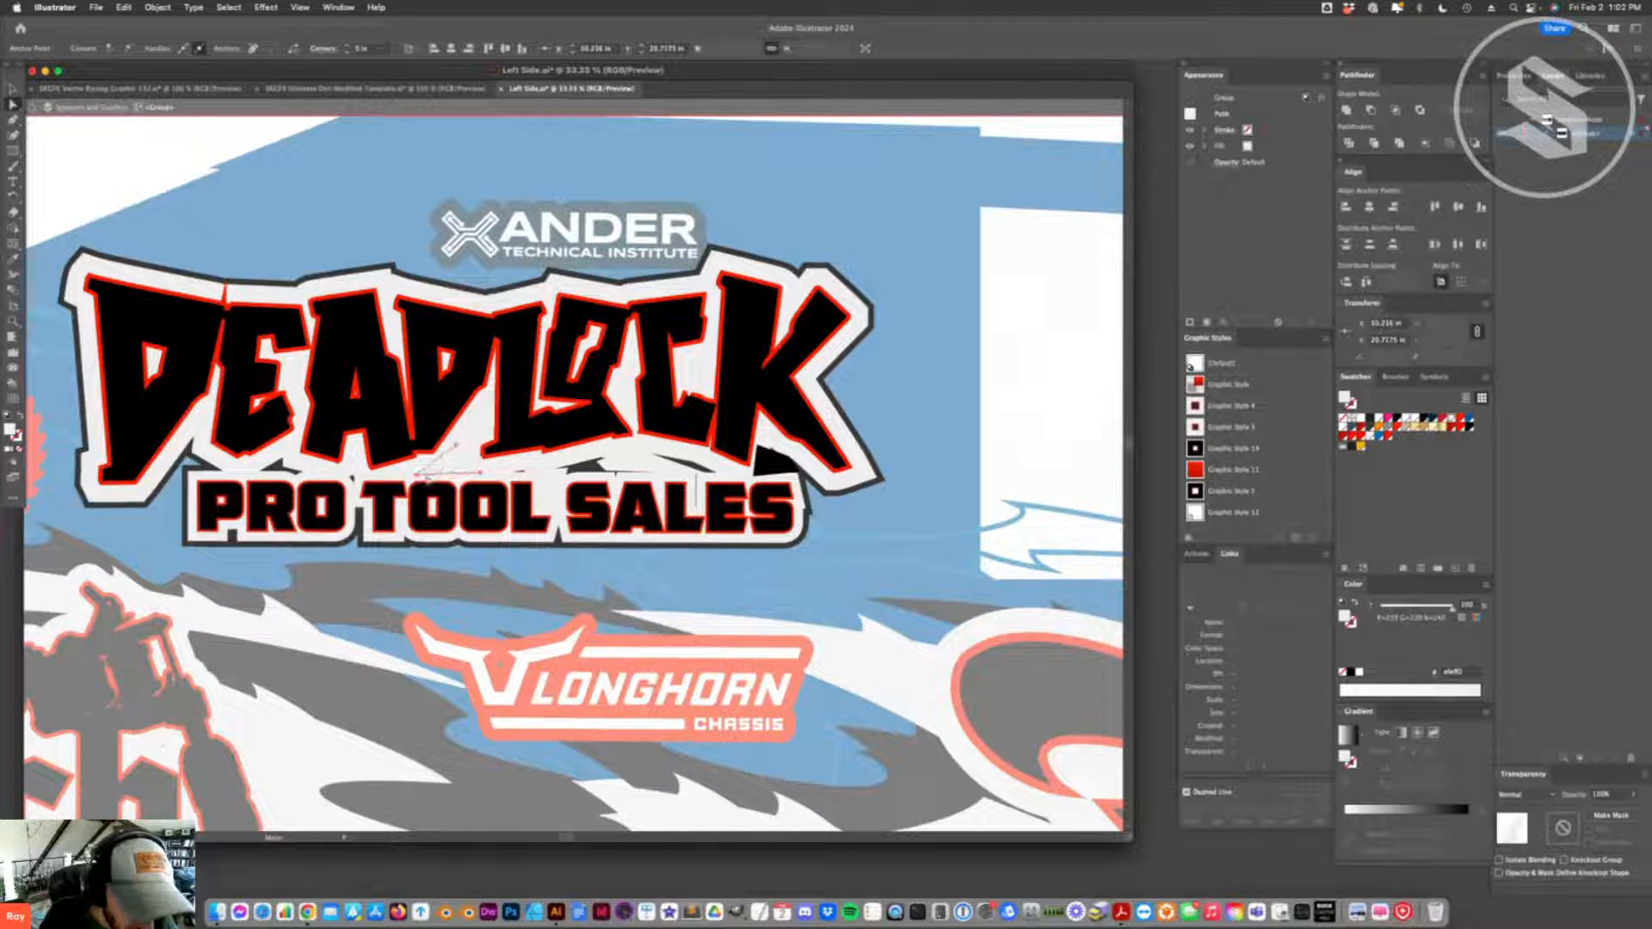
{"action": "left_click", "coordinate": [376, 437]}
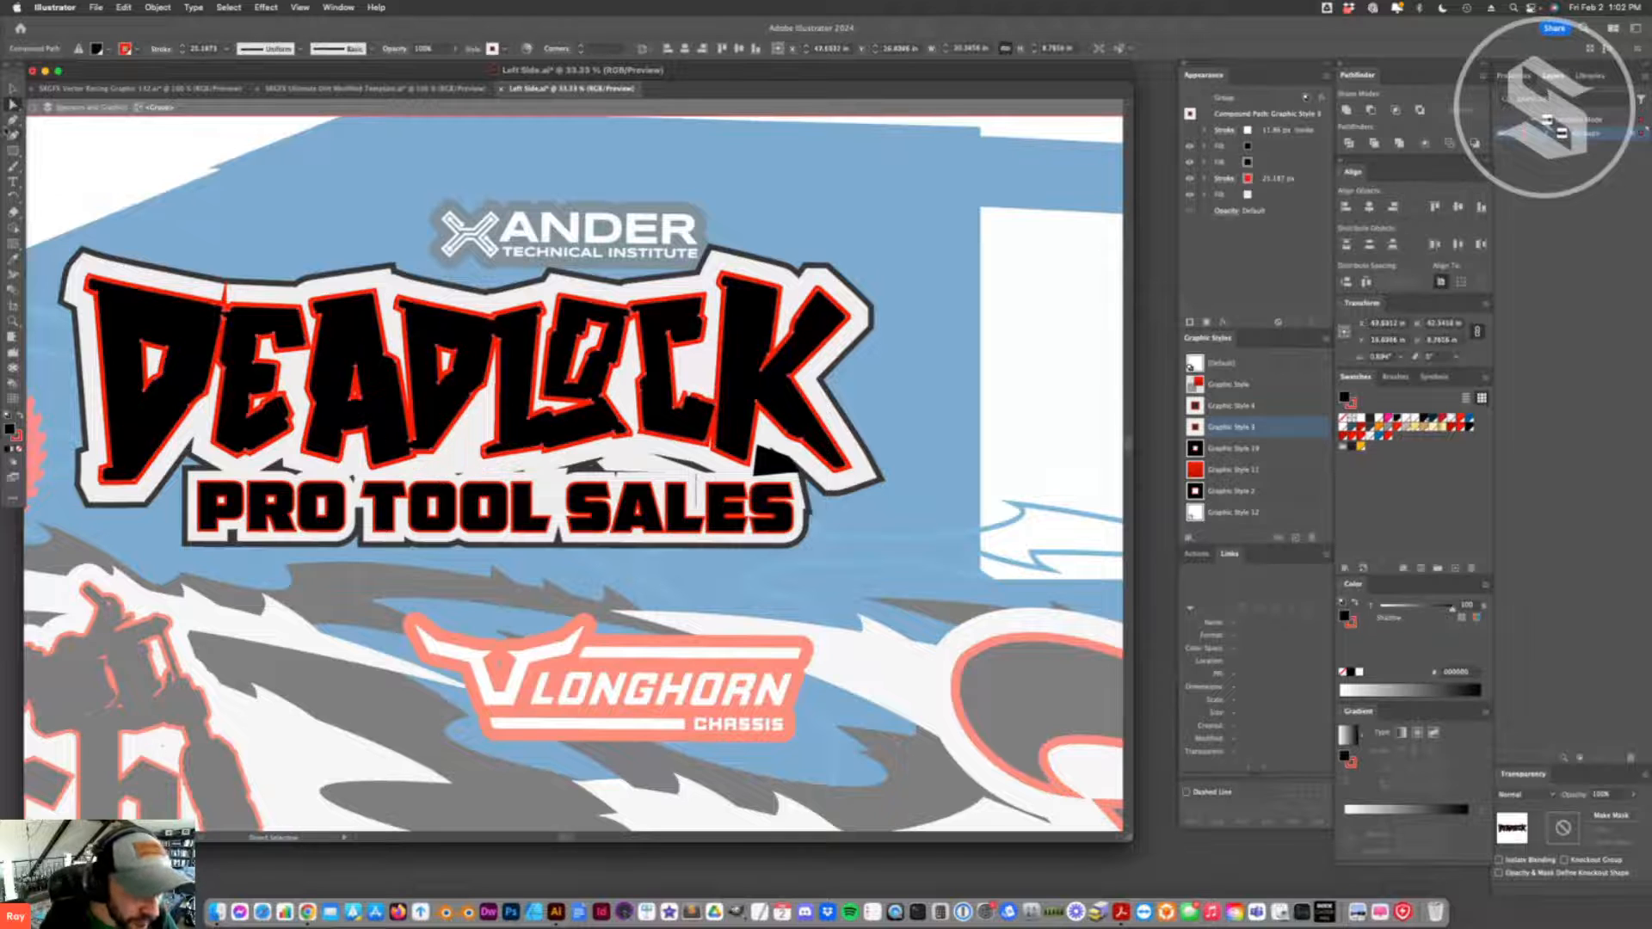
{"action": "key", "text": "v"}
{"action": "left_click", "coordinate": [301, 211]}
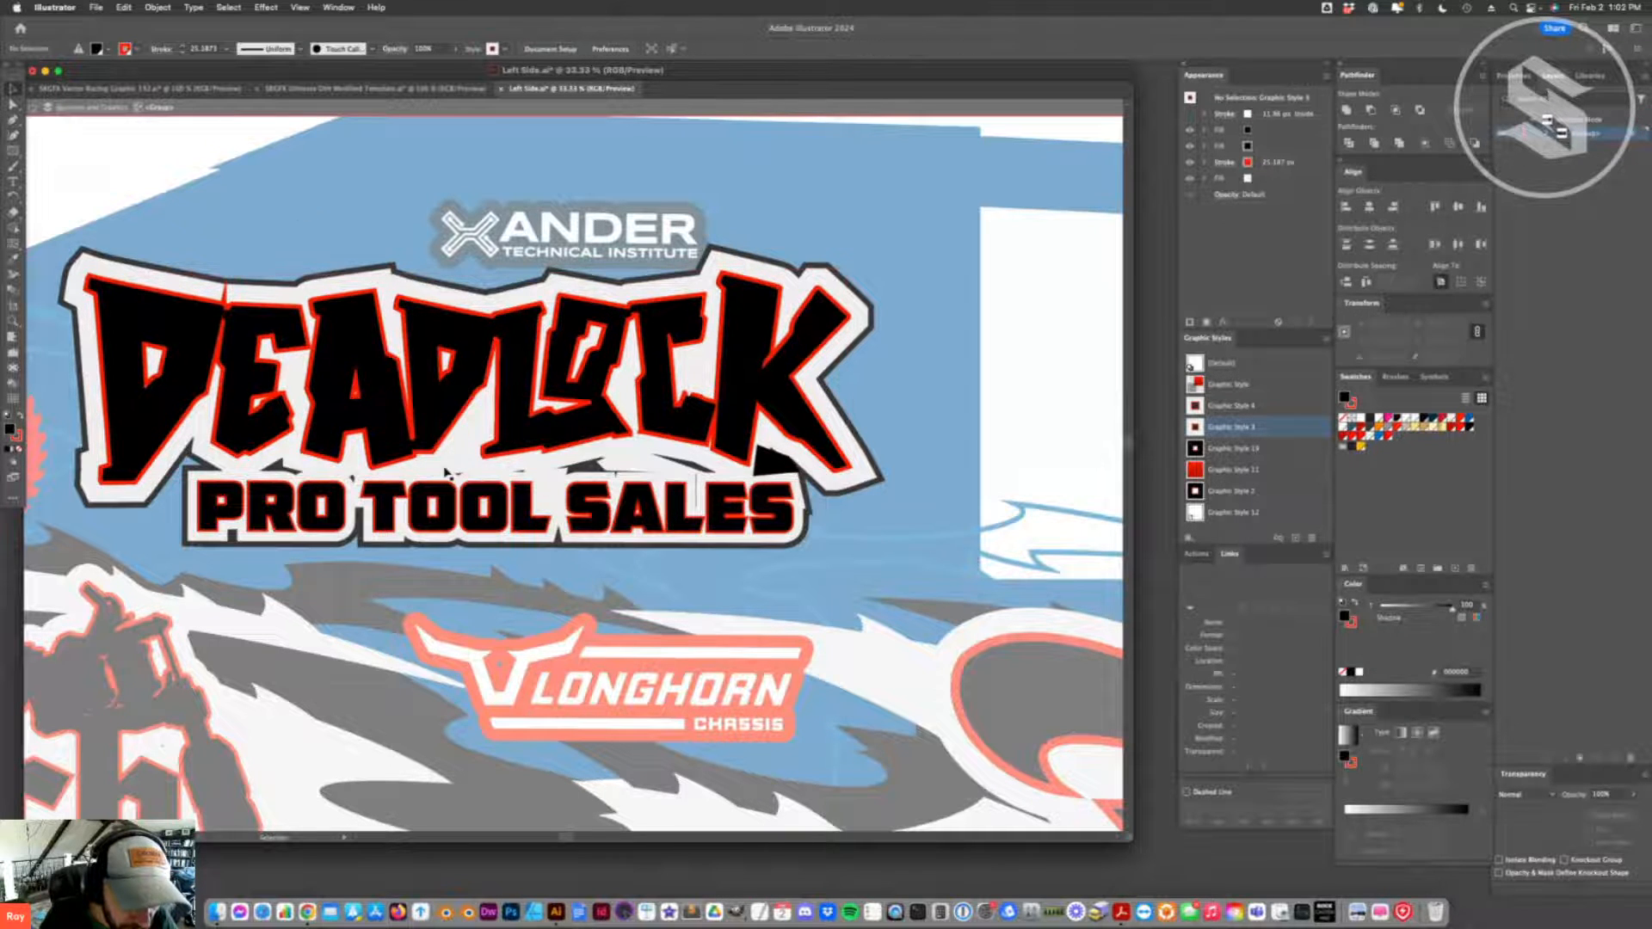
{"action": "left_click", "coordinate": [449, 471]}
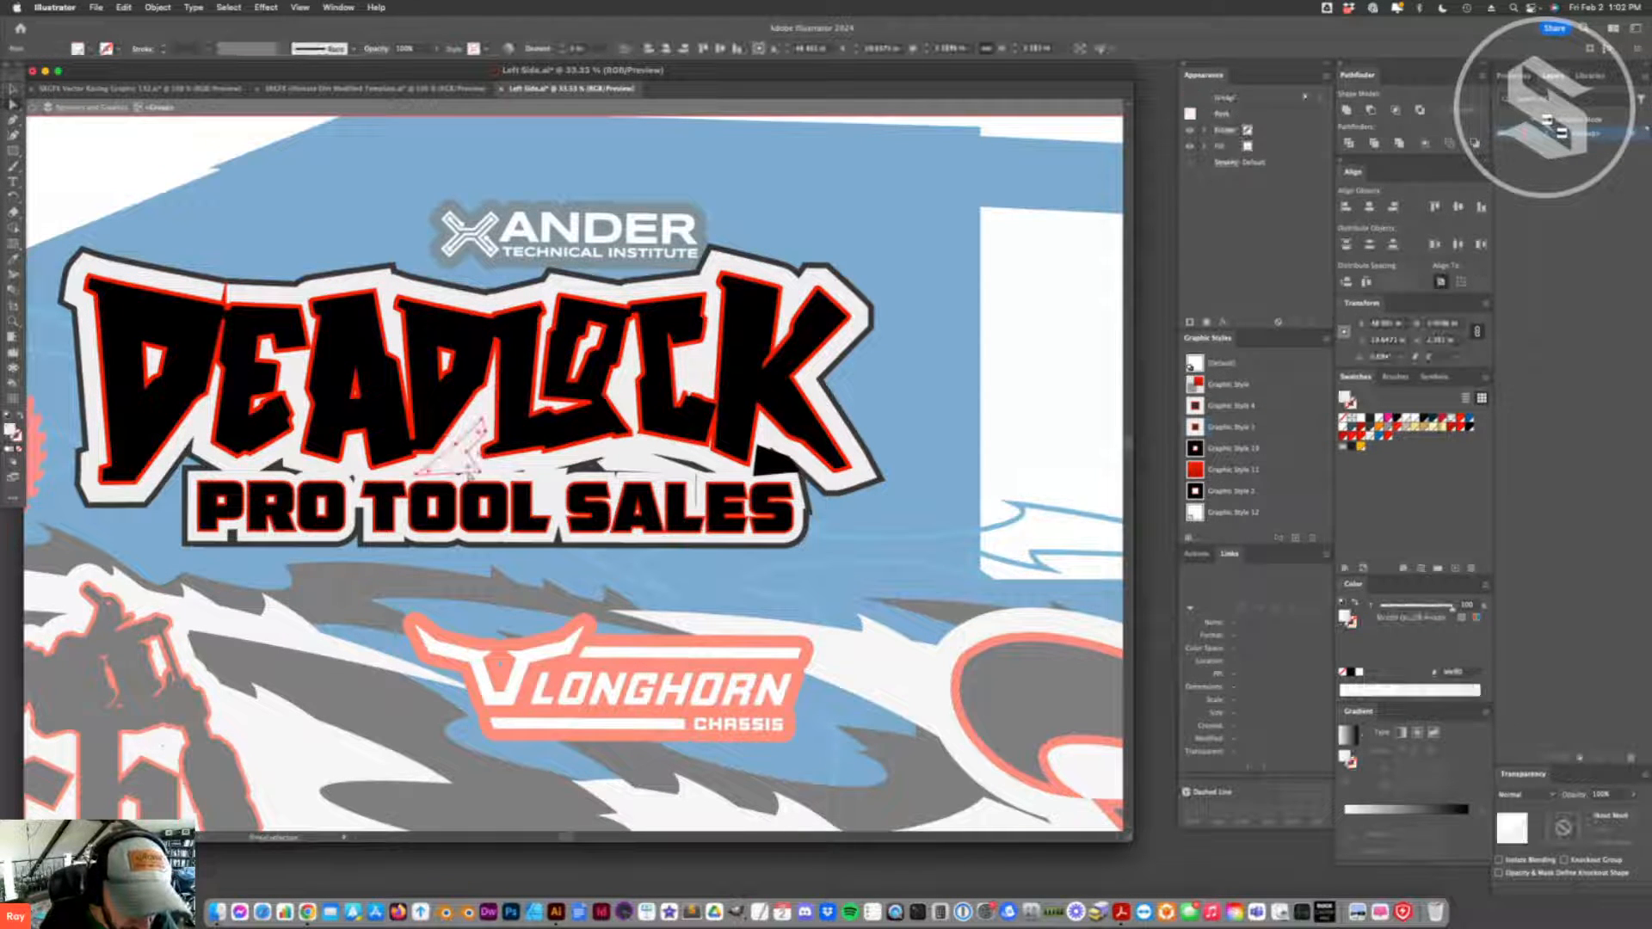
{"action": "key", "text": "a"}
{"action": "left_click", "coordinate": [468, 467]}
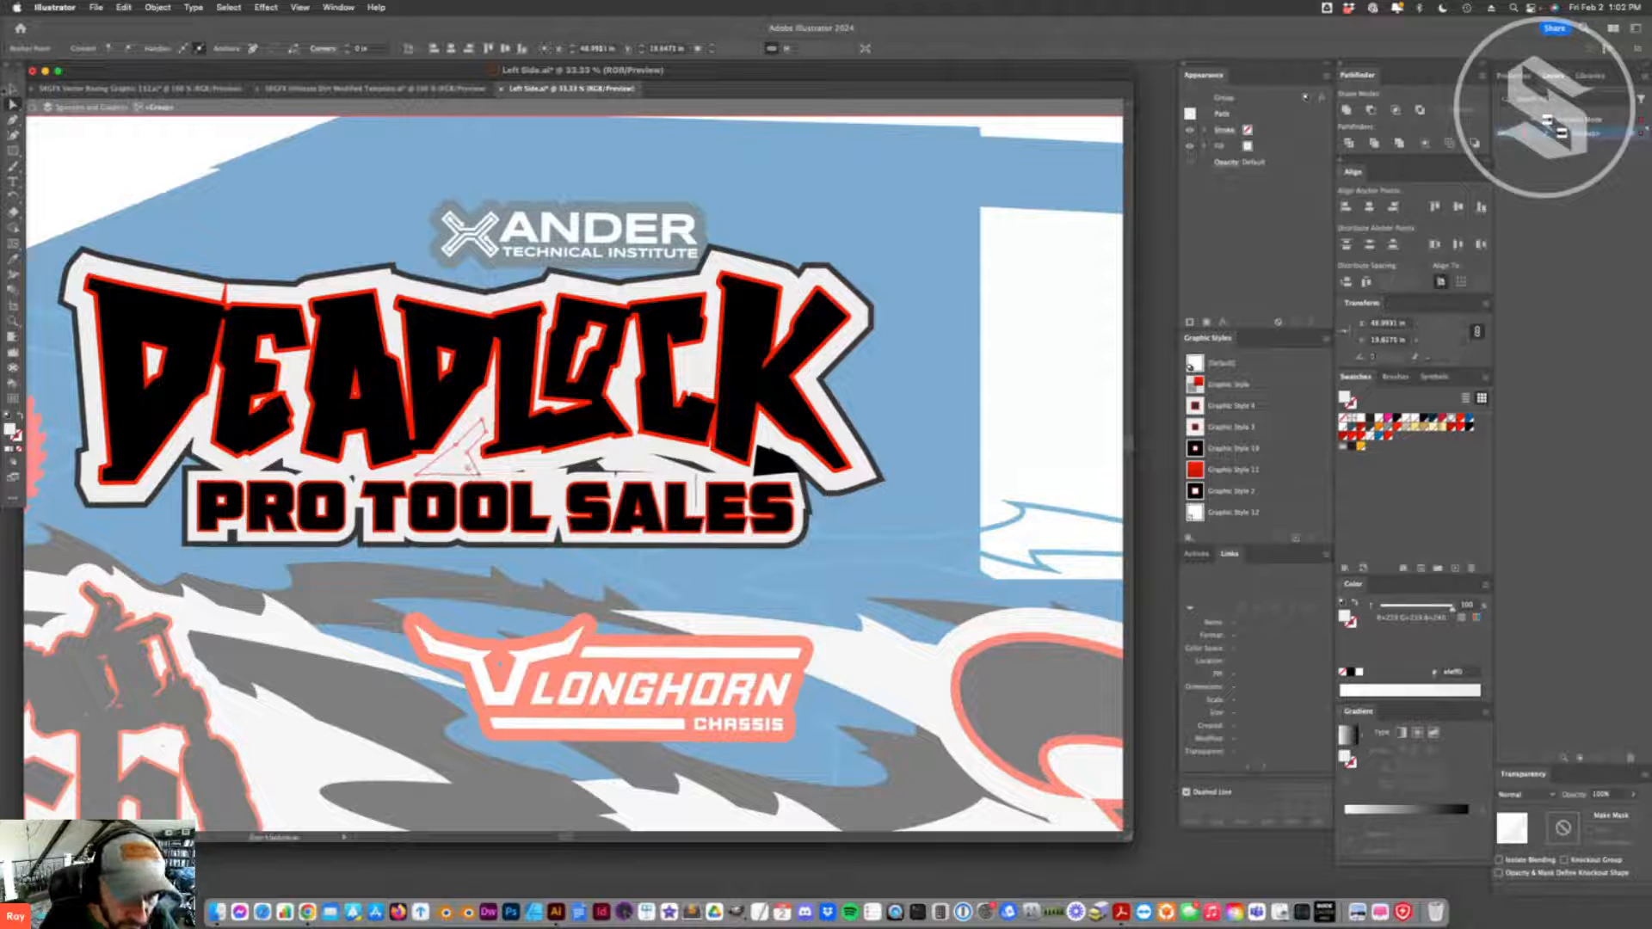
- Add a new graphic style and apply it to the DEADLOCK lettering for a slightly heavier outline
{"action": "key", "text": "v"}
{"action": "left_click", "coordinate": [517, 388]}
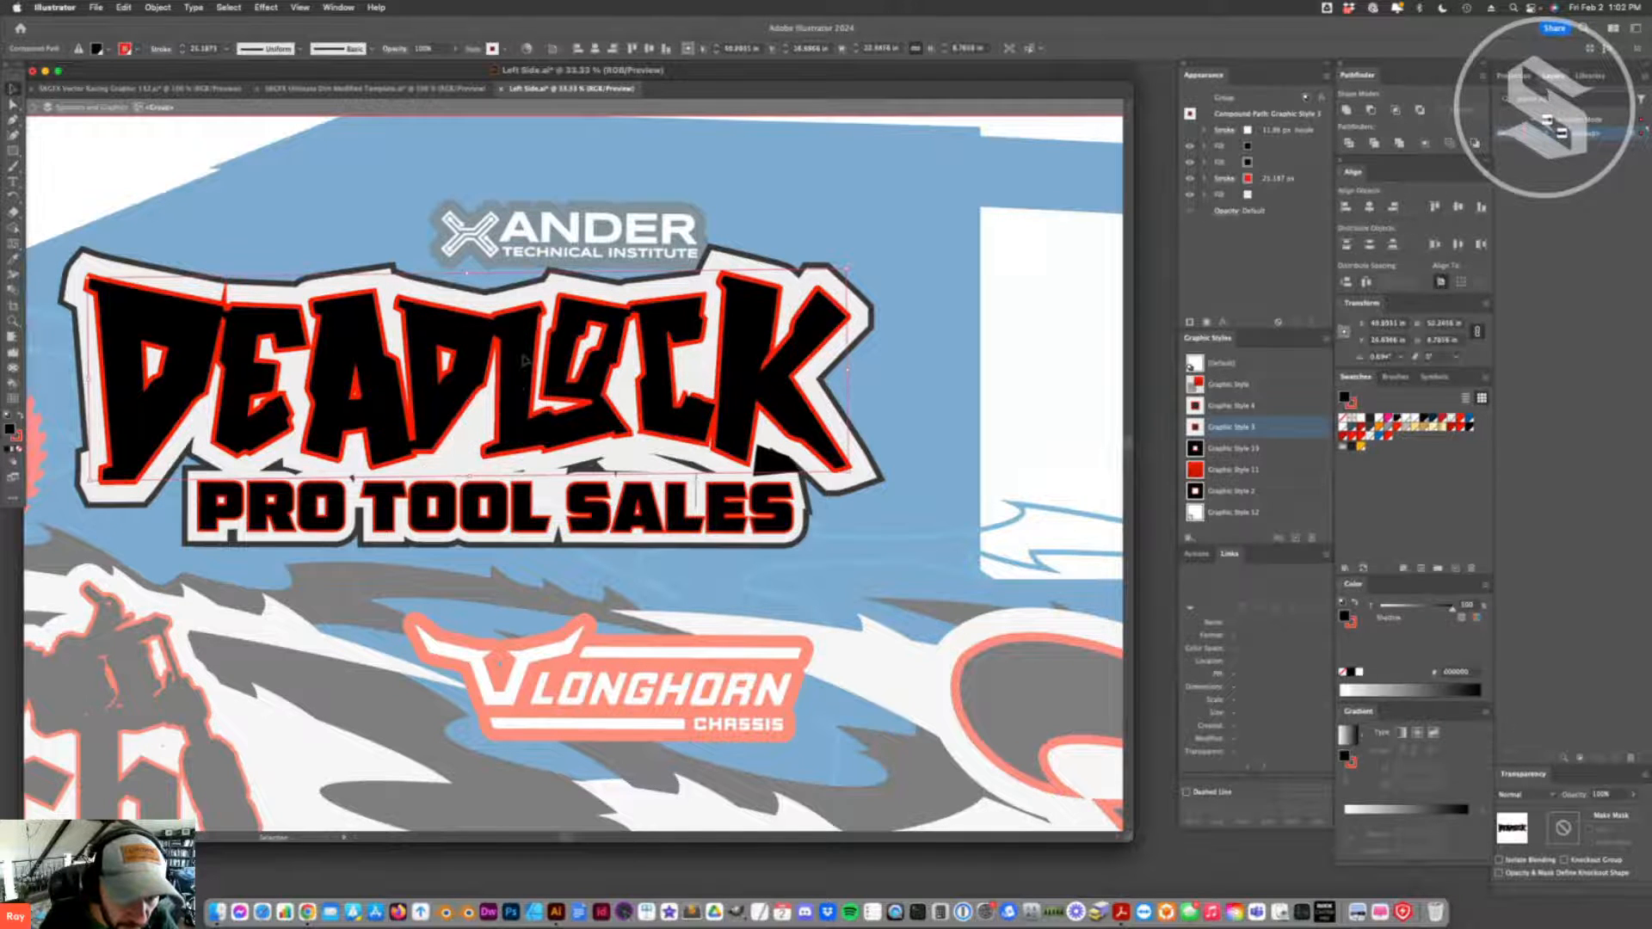
{"action": "left_click_drag", "start_coordinate": [523, 361], "coordinate": [515, 303]}
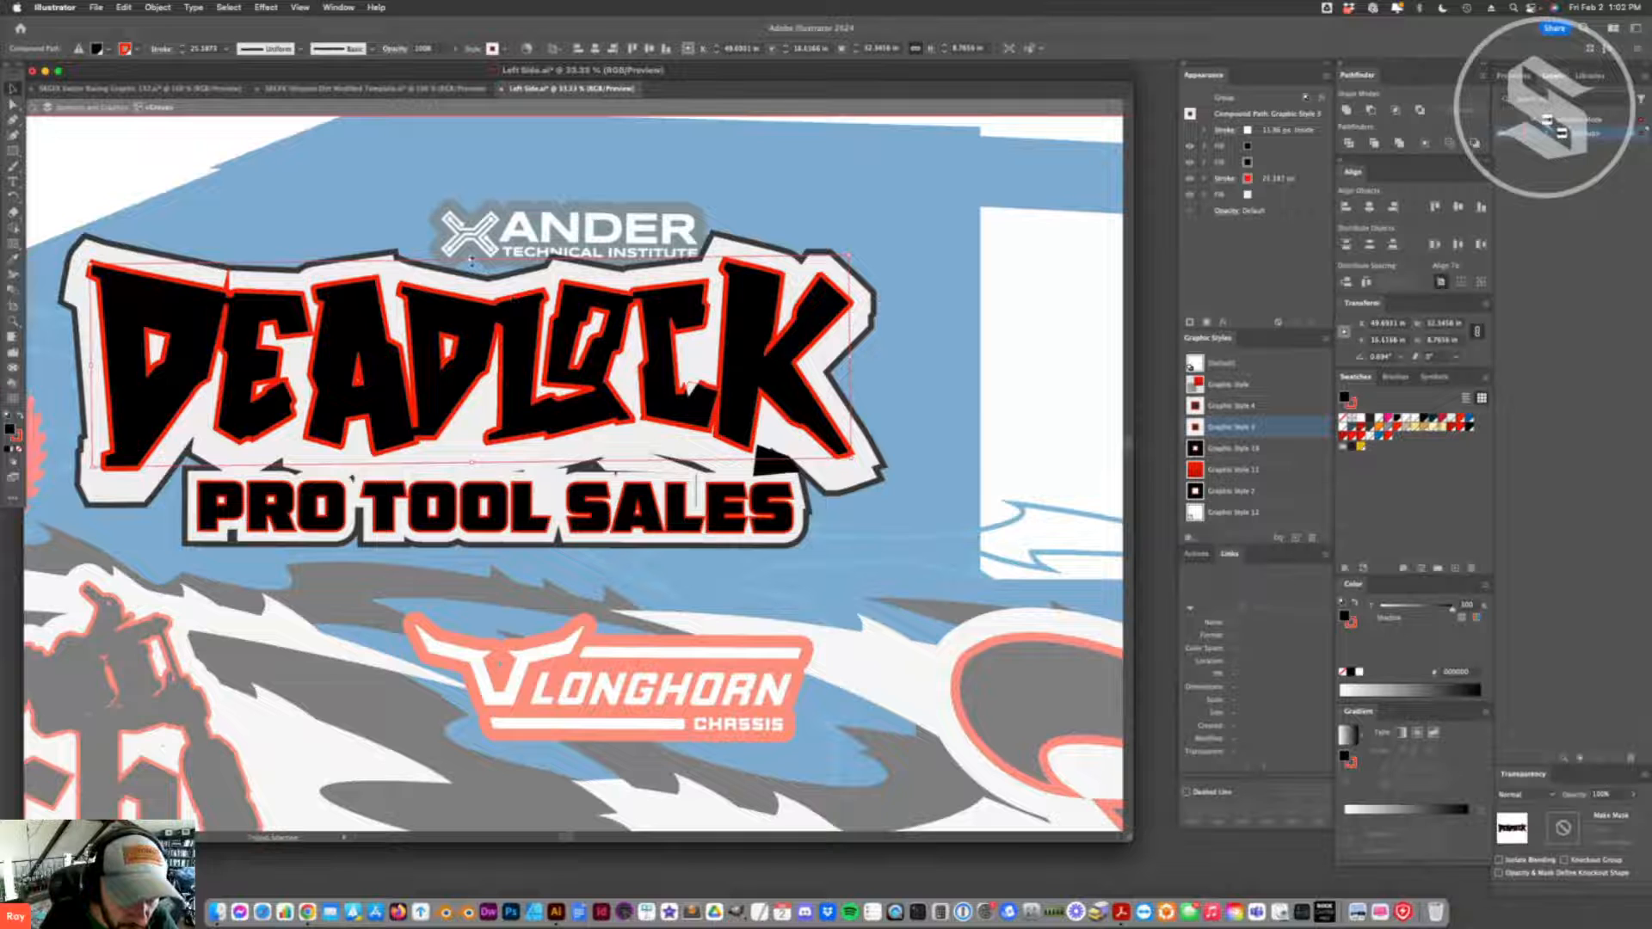
{"action": "left_click", "coordinate": [471, 251]}
{"action": "left_click_drag", "start_coordinate": [536, 390], "coordinate": [1214, 398]}
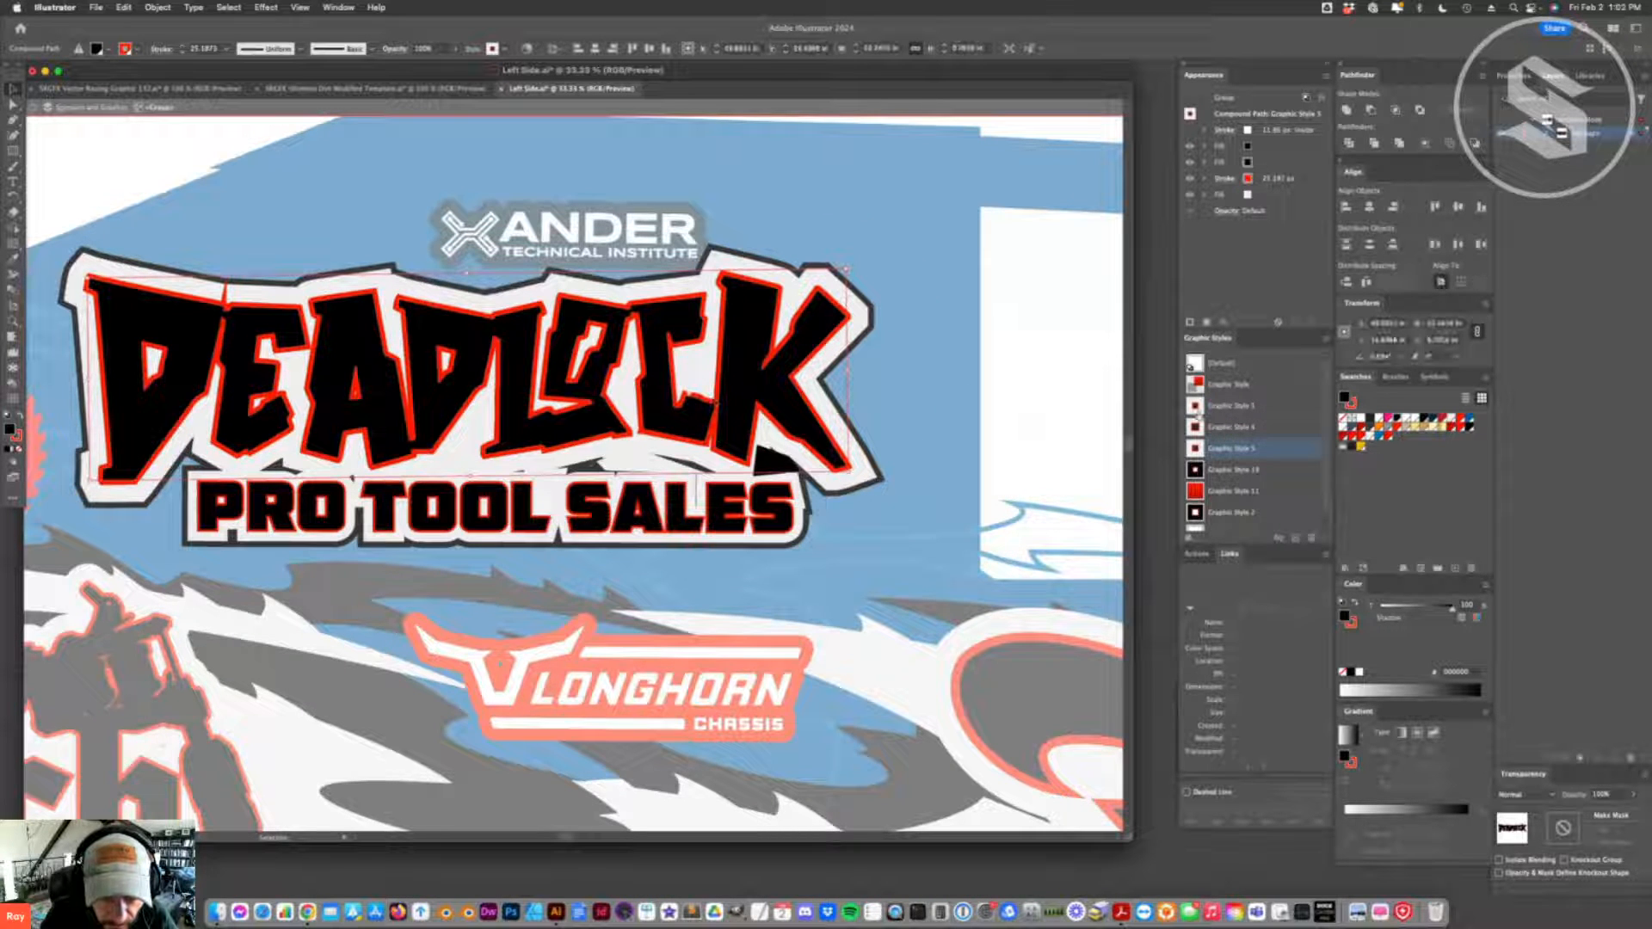
{"action": "left_click", "coordinate": [1197, 412]}
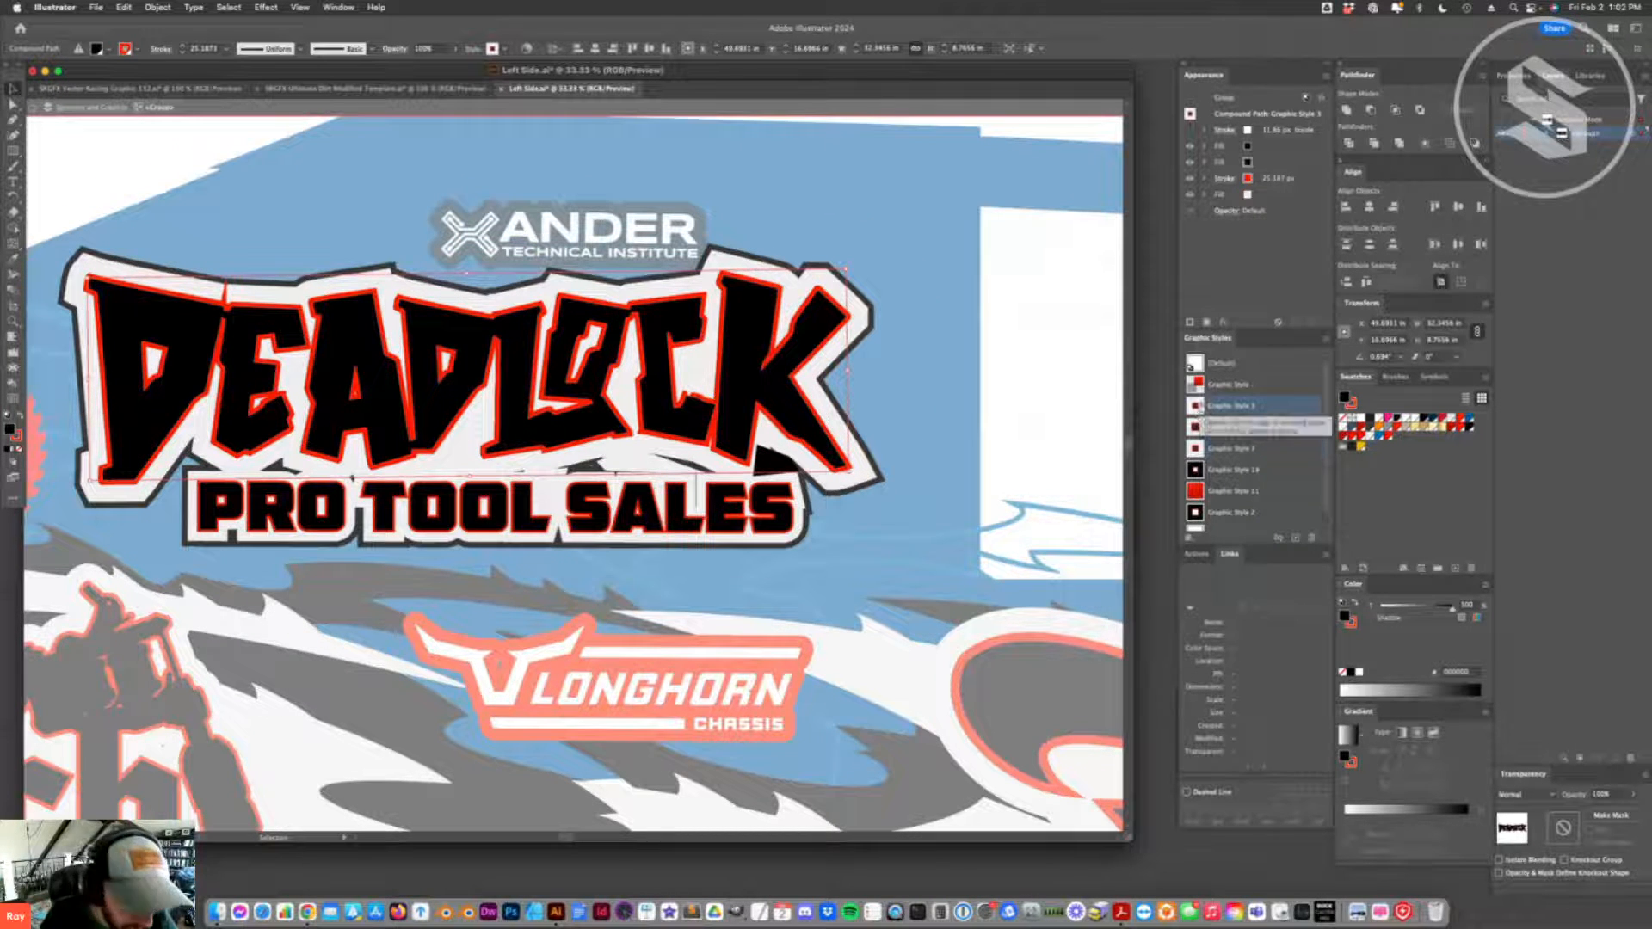
{"action": "left_click", "coordinate": [889, 462]}
- Stretch the white patch beneath LOCK sideways by its end anchor points to cover the gap above SALES
{"action": "key", "text": "a"}
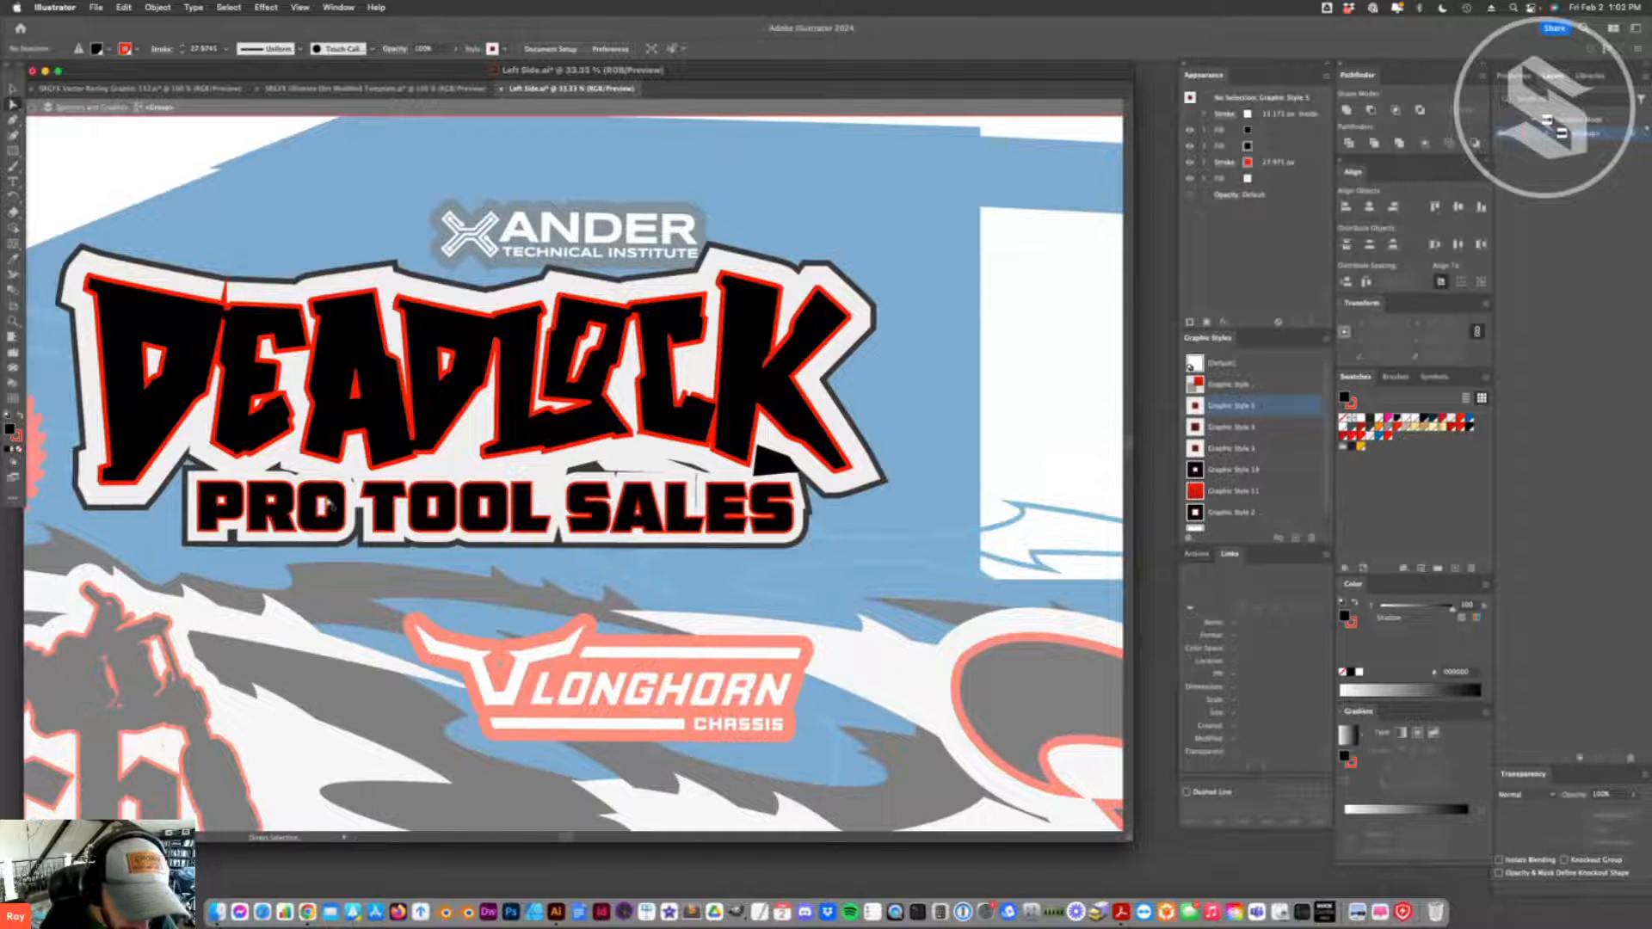
{"action": "left_click", "coordinate": [328, 504]}
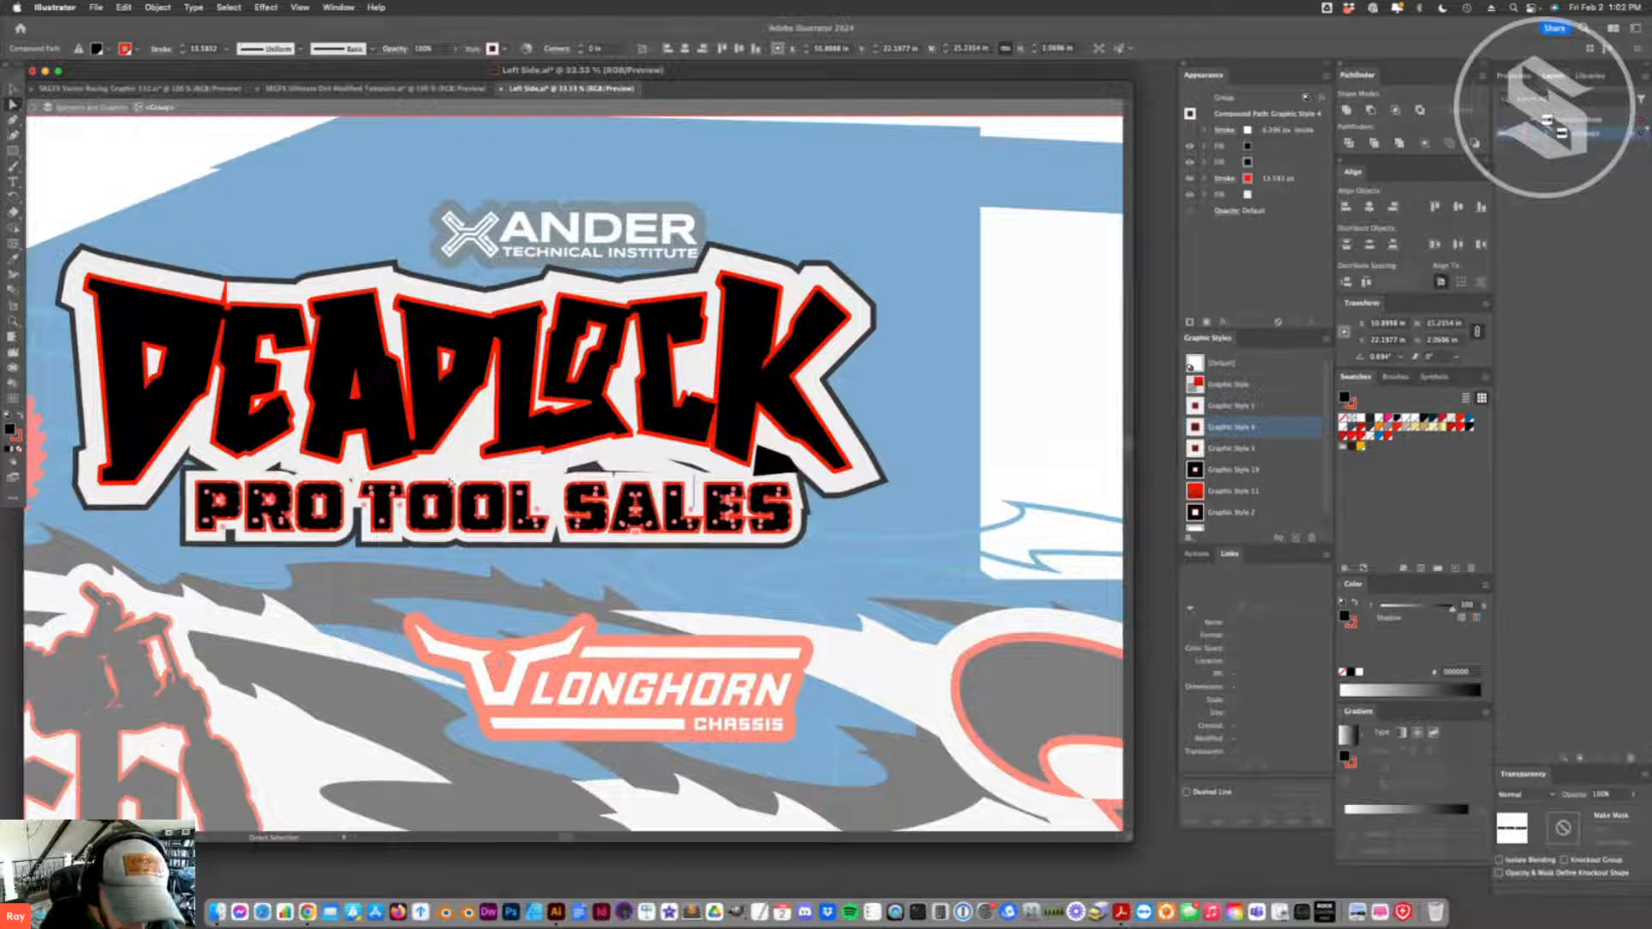
{"action": "key", "text": "v"}
{"action": "key", "text": "a"}
{"action": "left_click", "coordinate": [479, 476]}
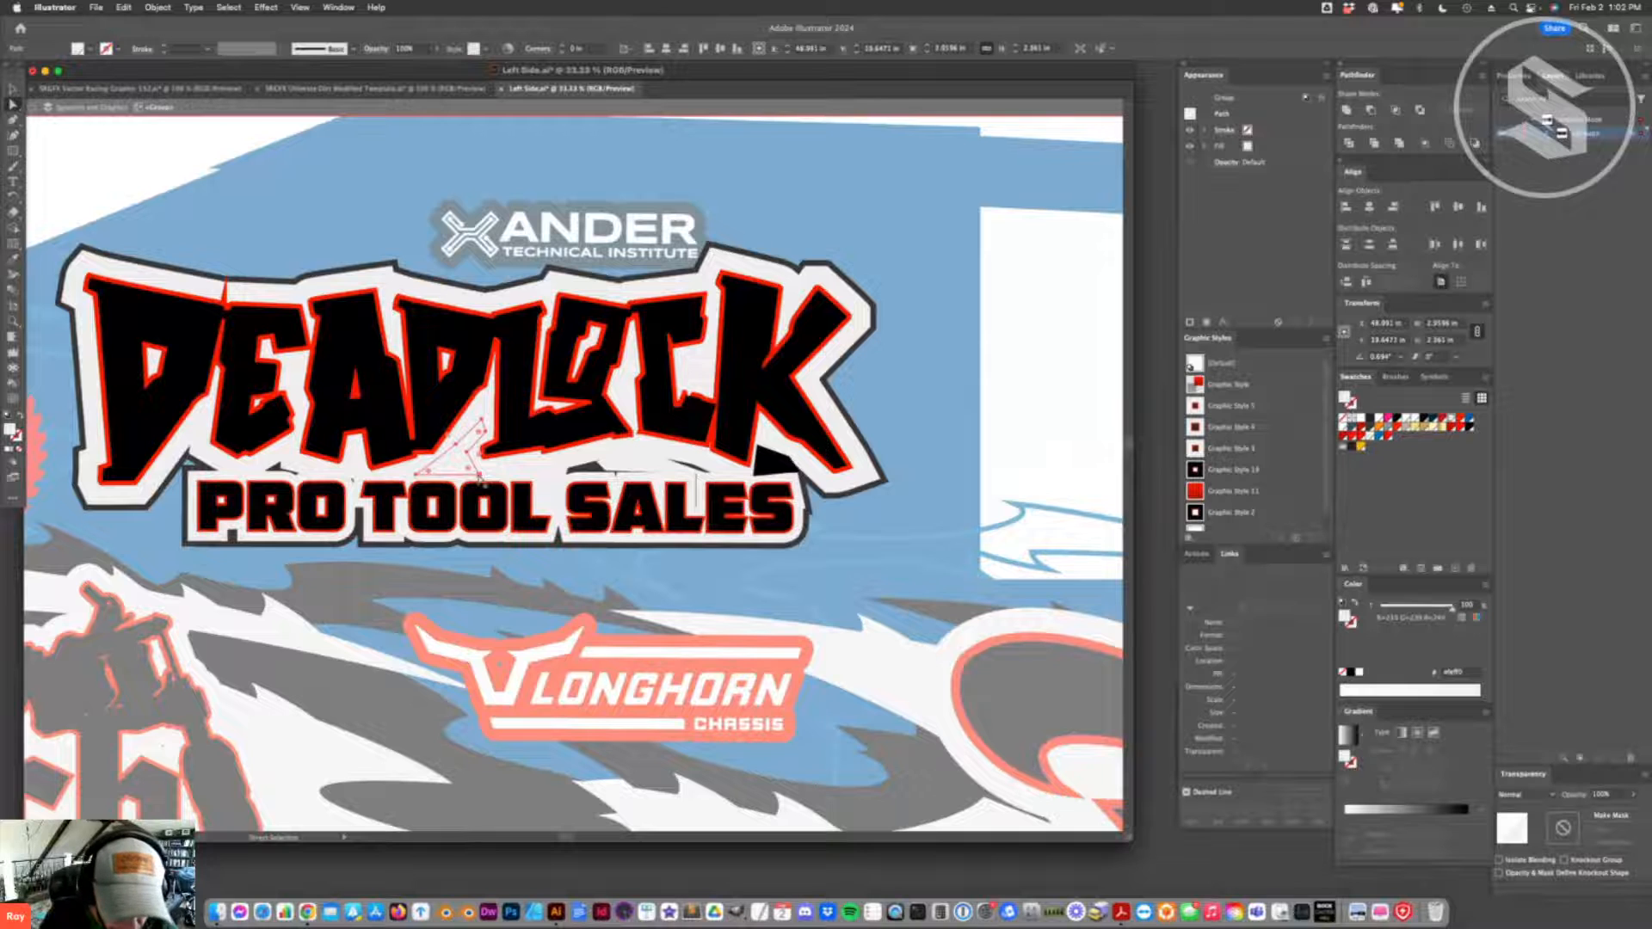
{"action": "left_click", "coordinate": [479, 475]}
{"action": "left_click", "coordinate": [635, 463]}
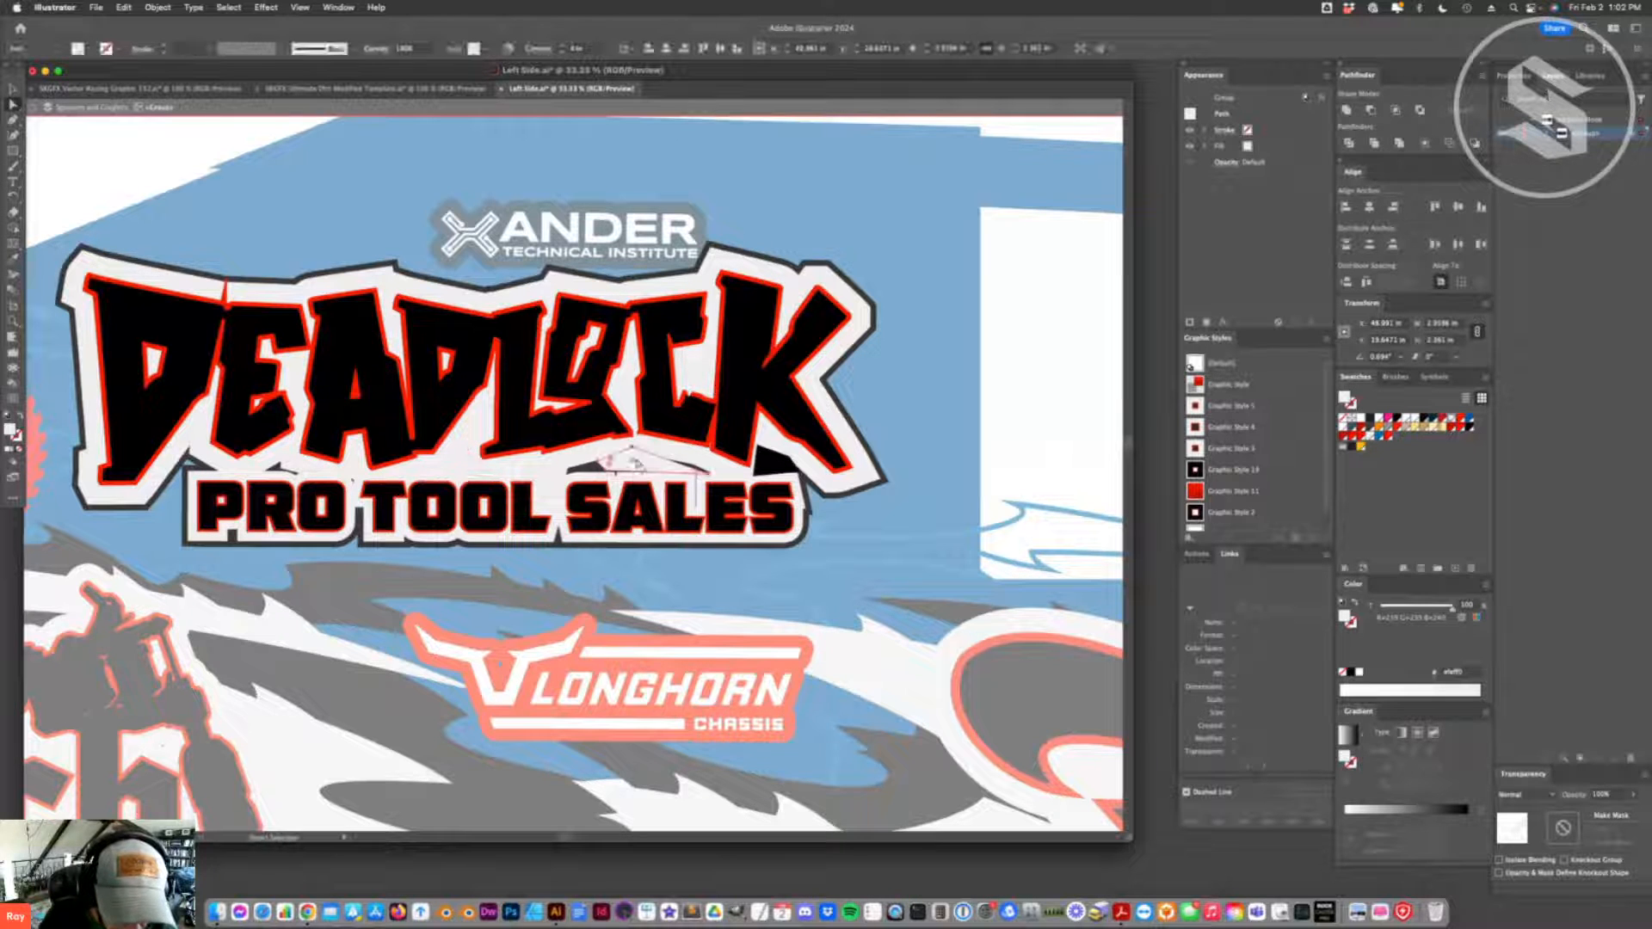
{"action": "left_click", "coordinate": [609, 471]}
{"action": "left_click", "coordinate": [600, 465]}
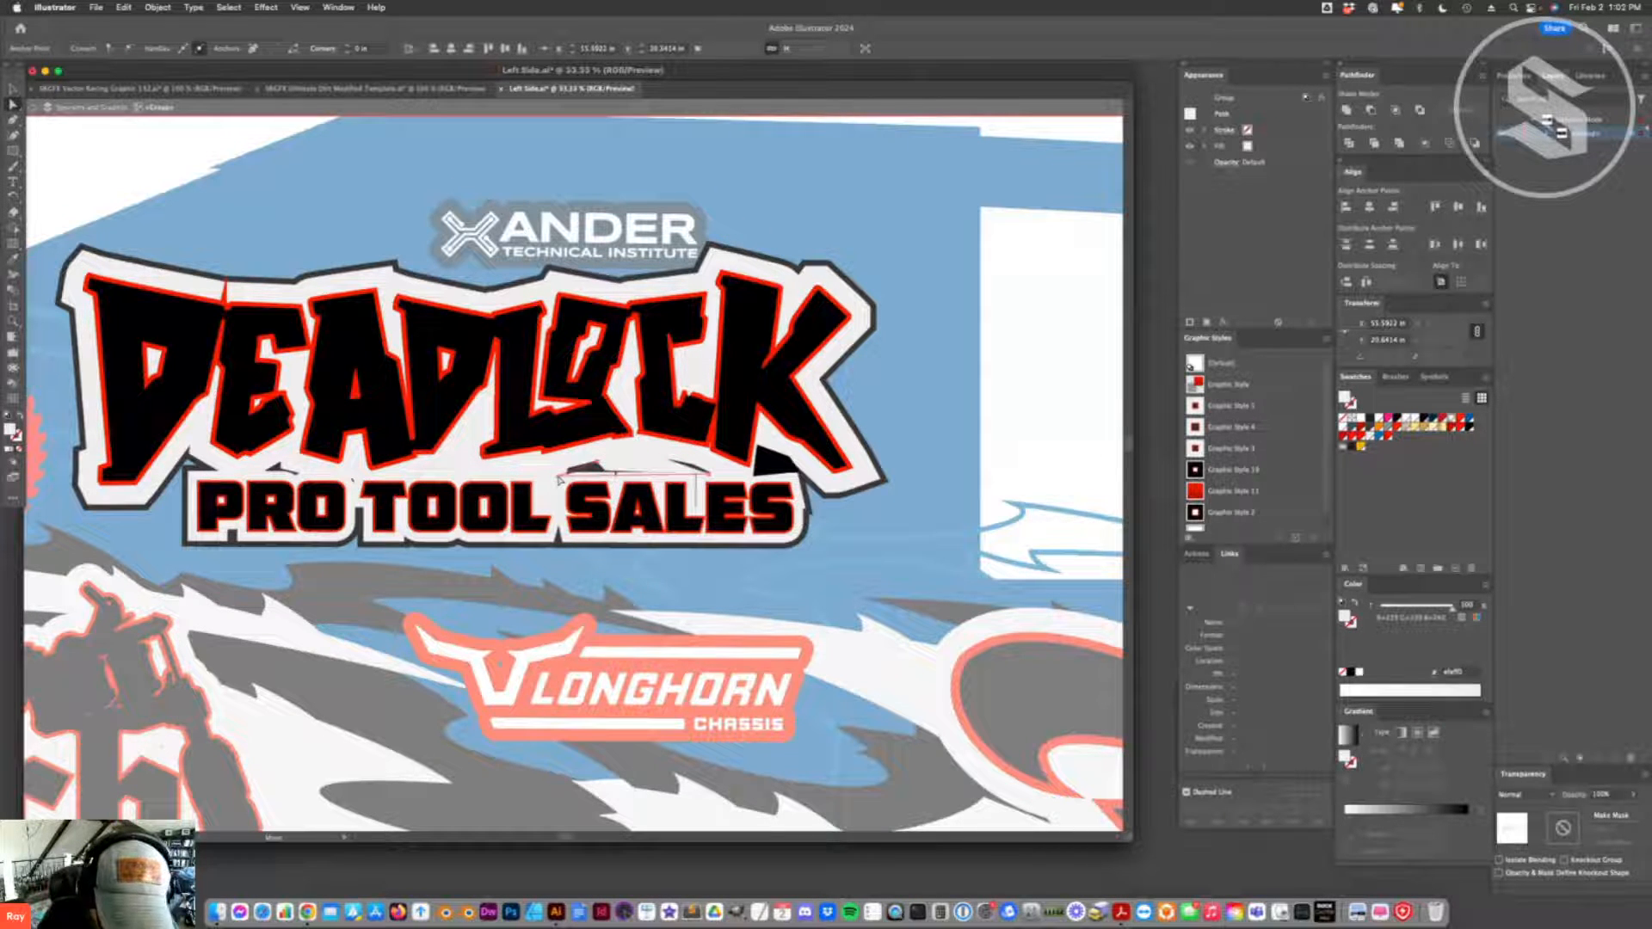
{"action": "left_click_drag", "start_coordinate": [599, 466], "coordinate": [551, 470]}
{"action": "left_click_drag", "start_coordinate": [696, 478], "coordinate": [743, 472]}
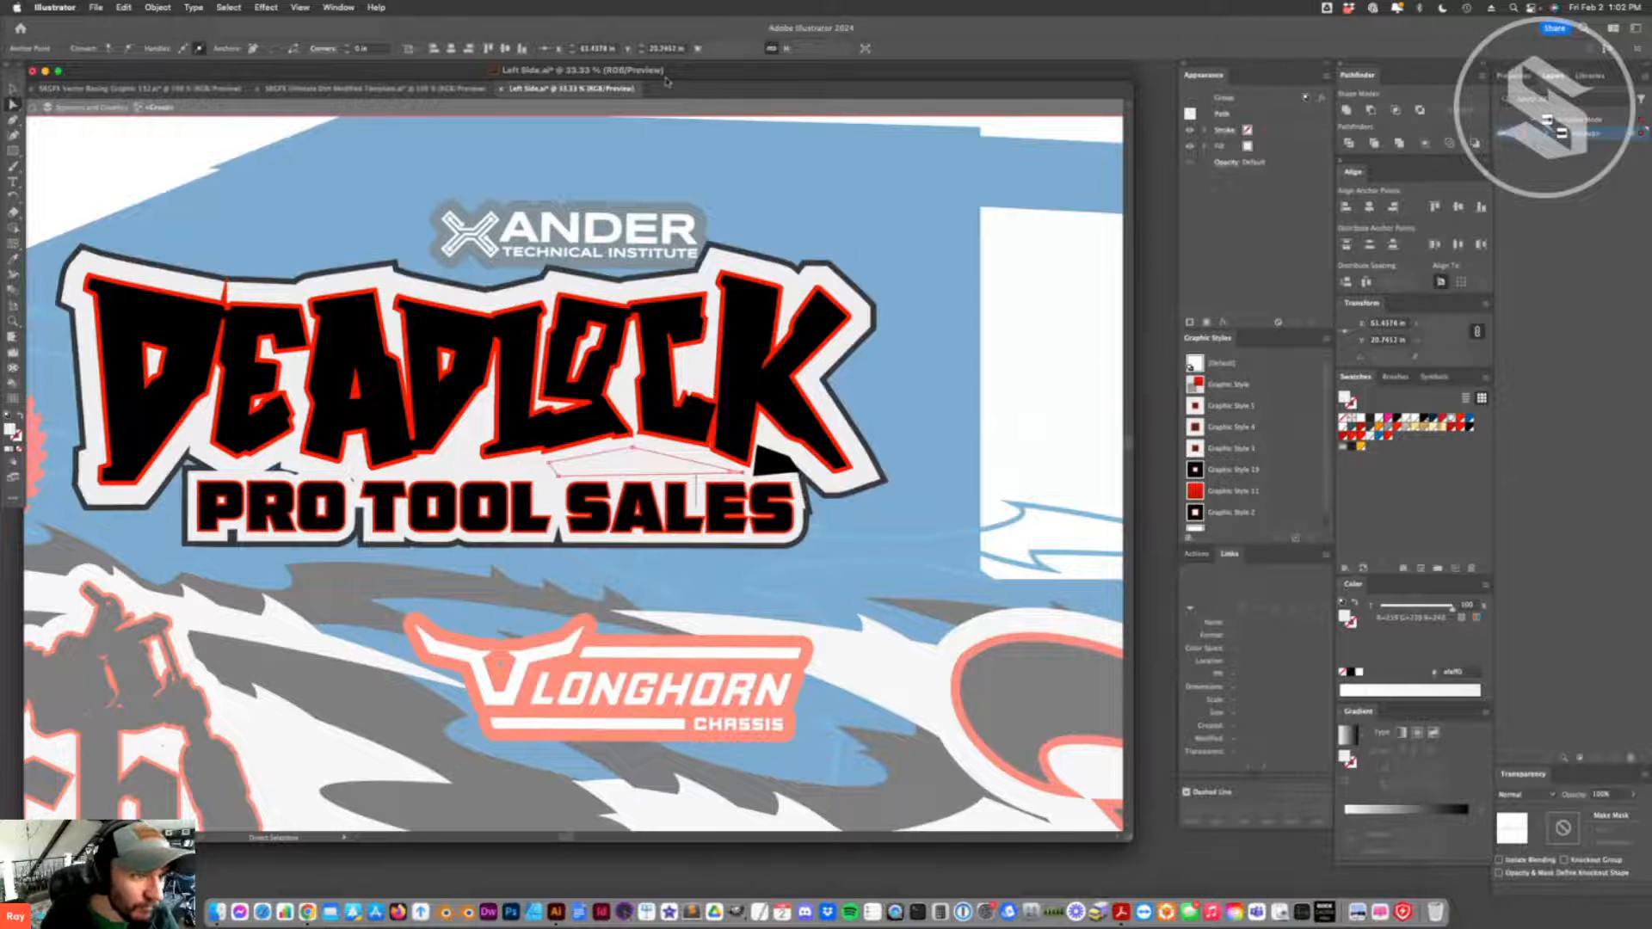
- Show all hidden objects in the Deadlock logo to bring back the skull illustration
{"action": "left_click", "coordinate": [158, 8]}
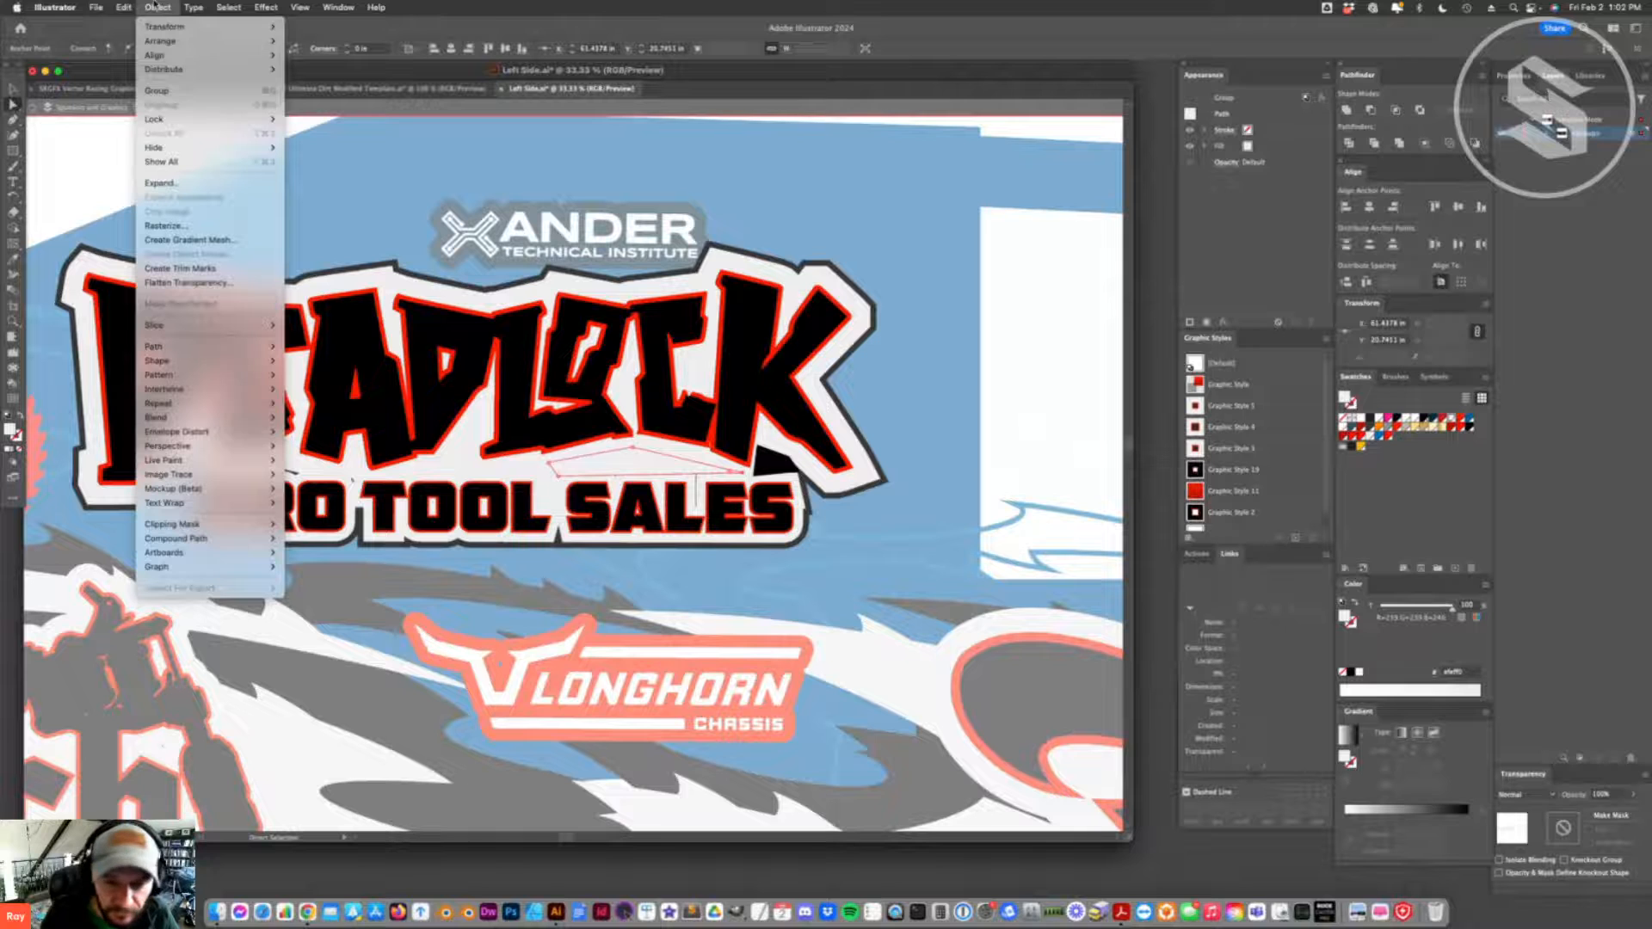
{"action": "left_click", "coordinate": [174, 161]}
{"action": "left_click", "coordinate": [937, 391]}
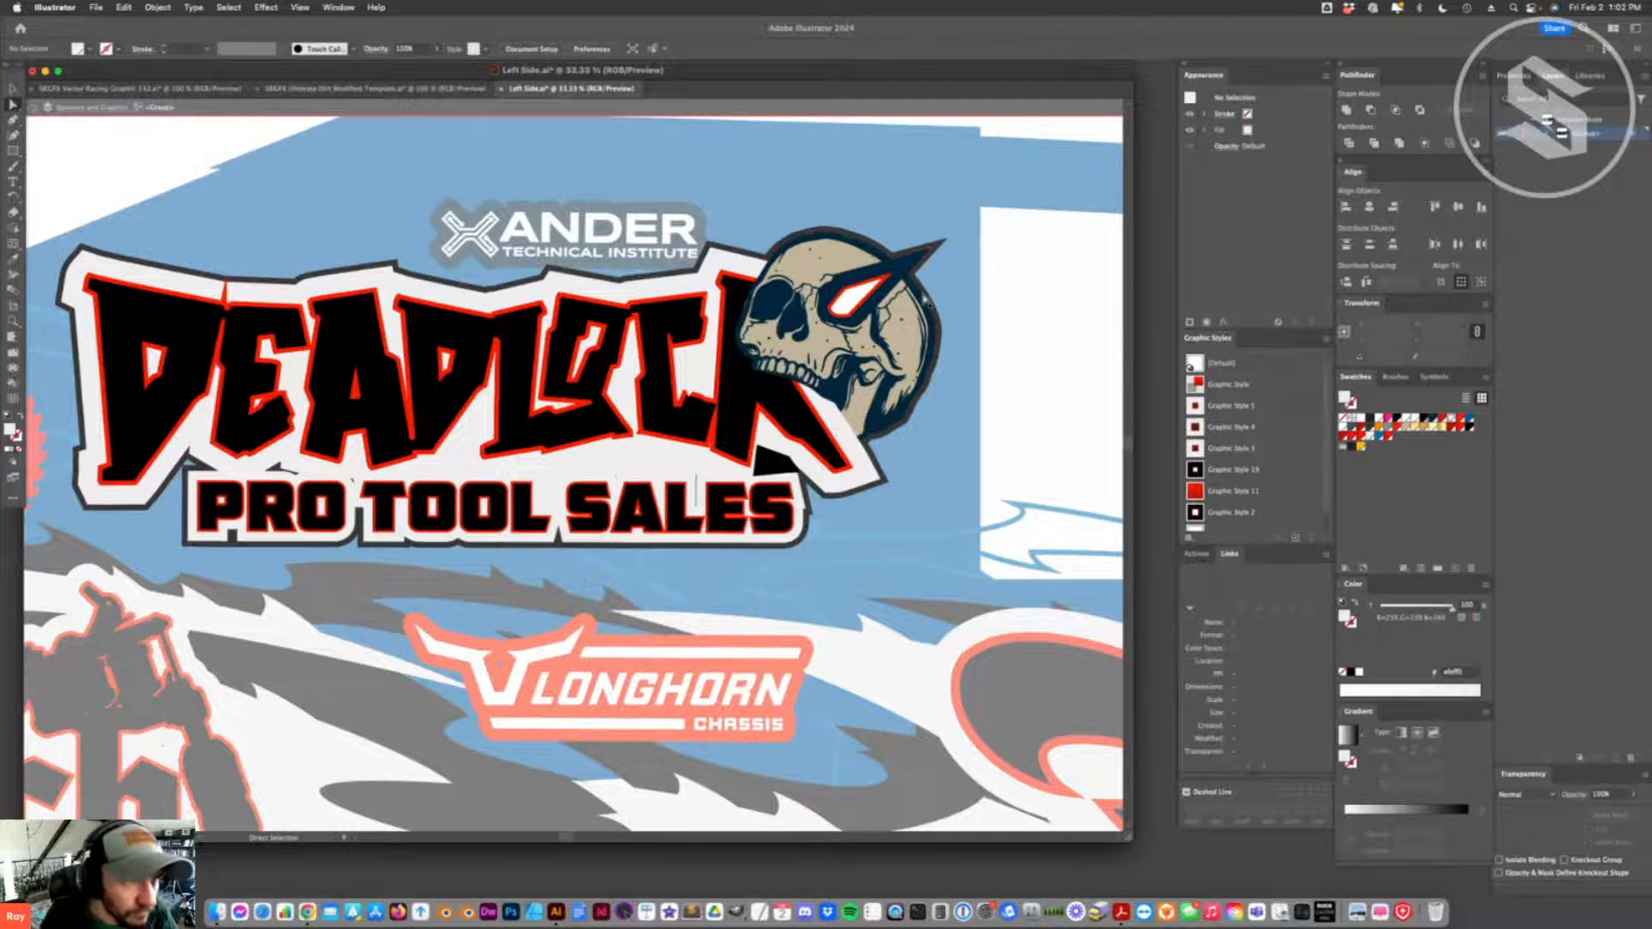
- Recolour all navy parts of the skull illustration black by selecting the same fill colour, and leave the isolated logo group
{"action": "left_click", "coordinate": [925, 300]}
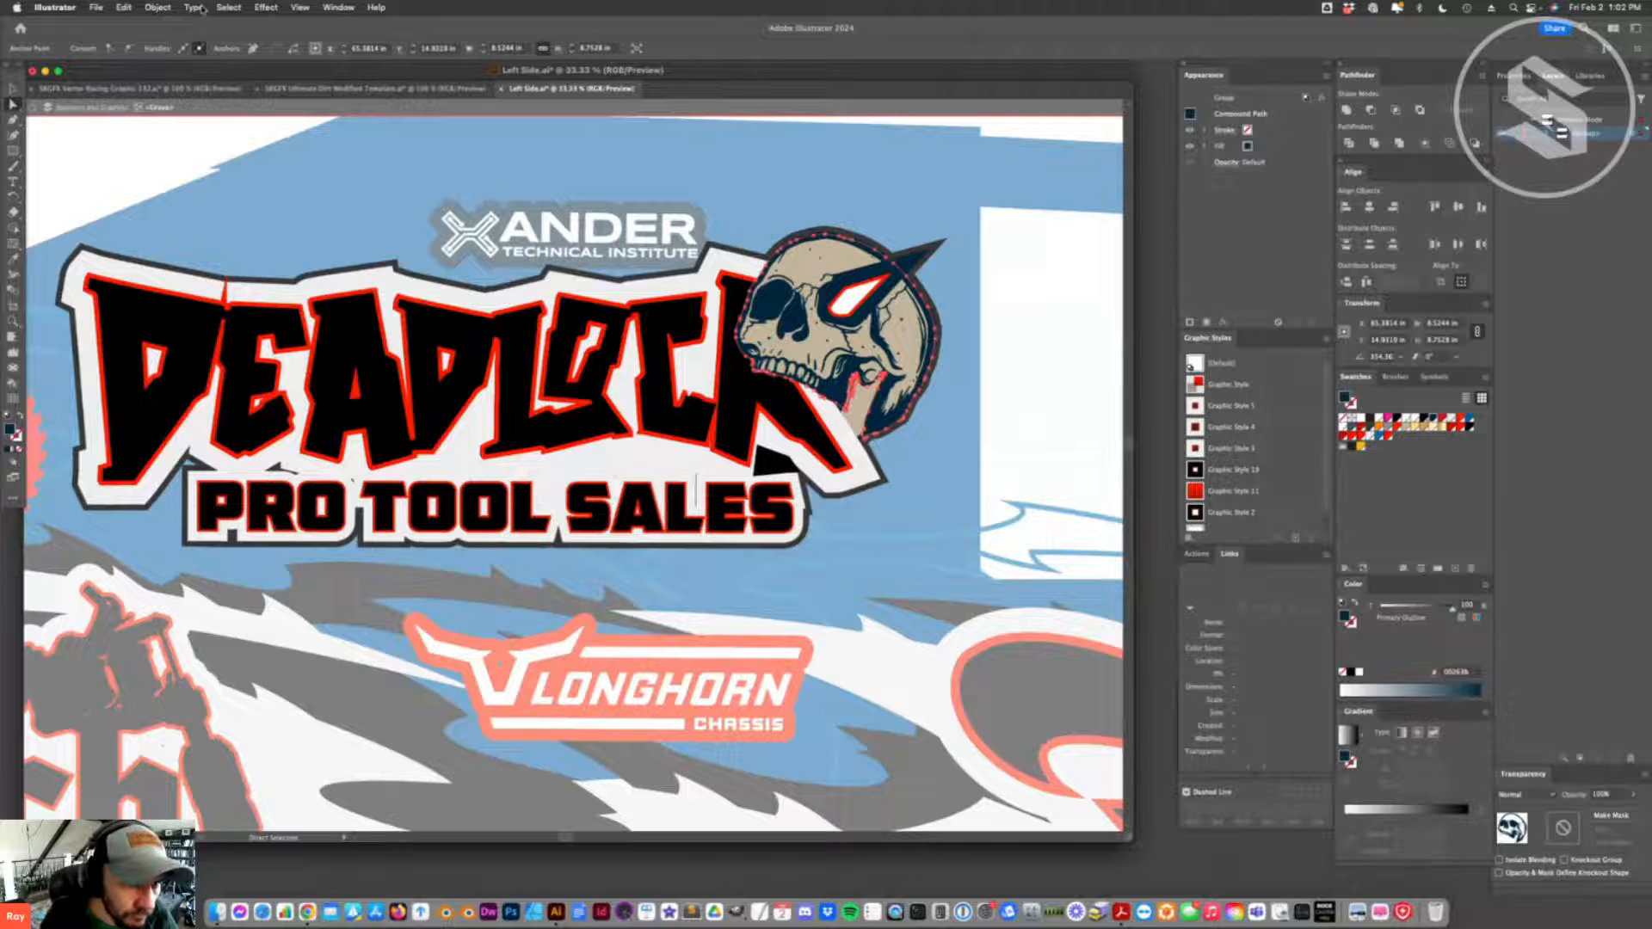
{"action": "left_click", "coordinate": [228, 7]}
{"action": "mouse_move", "coordinate": [285, 142]}
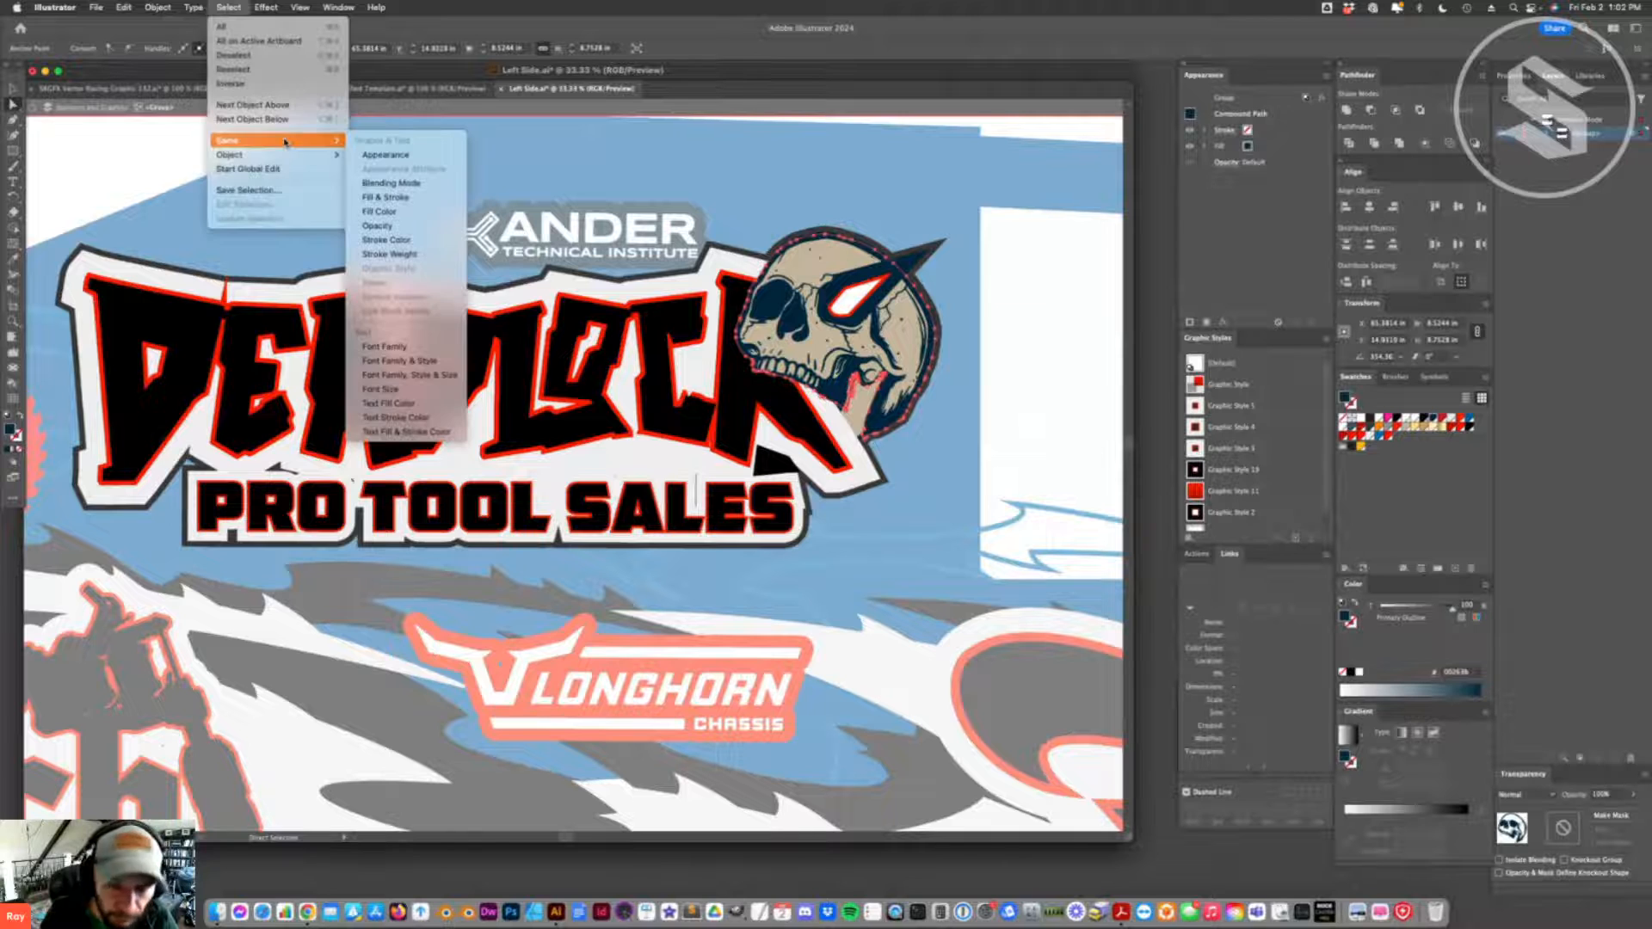
{"action": "left_click", "coordinate": [387, 212]}
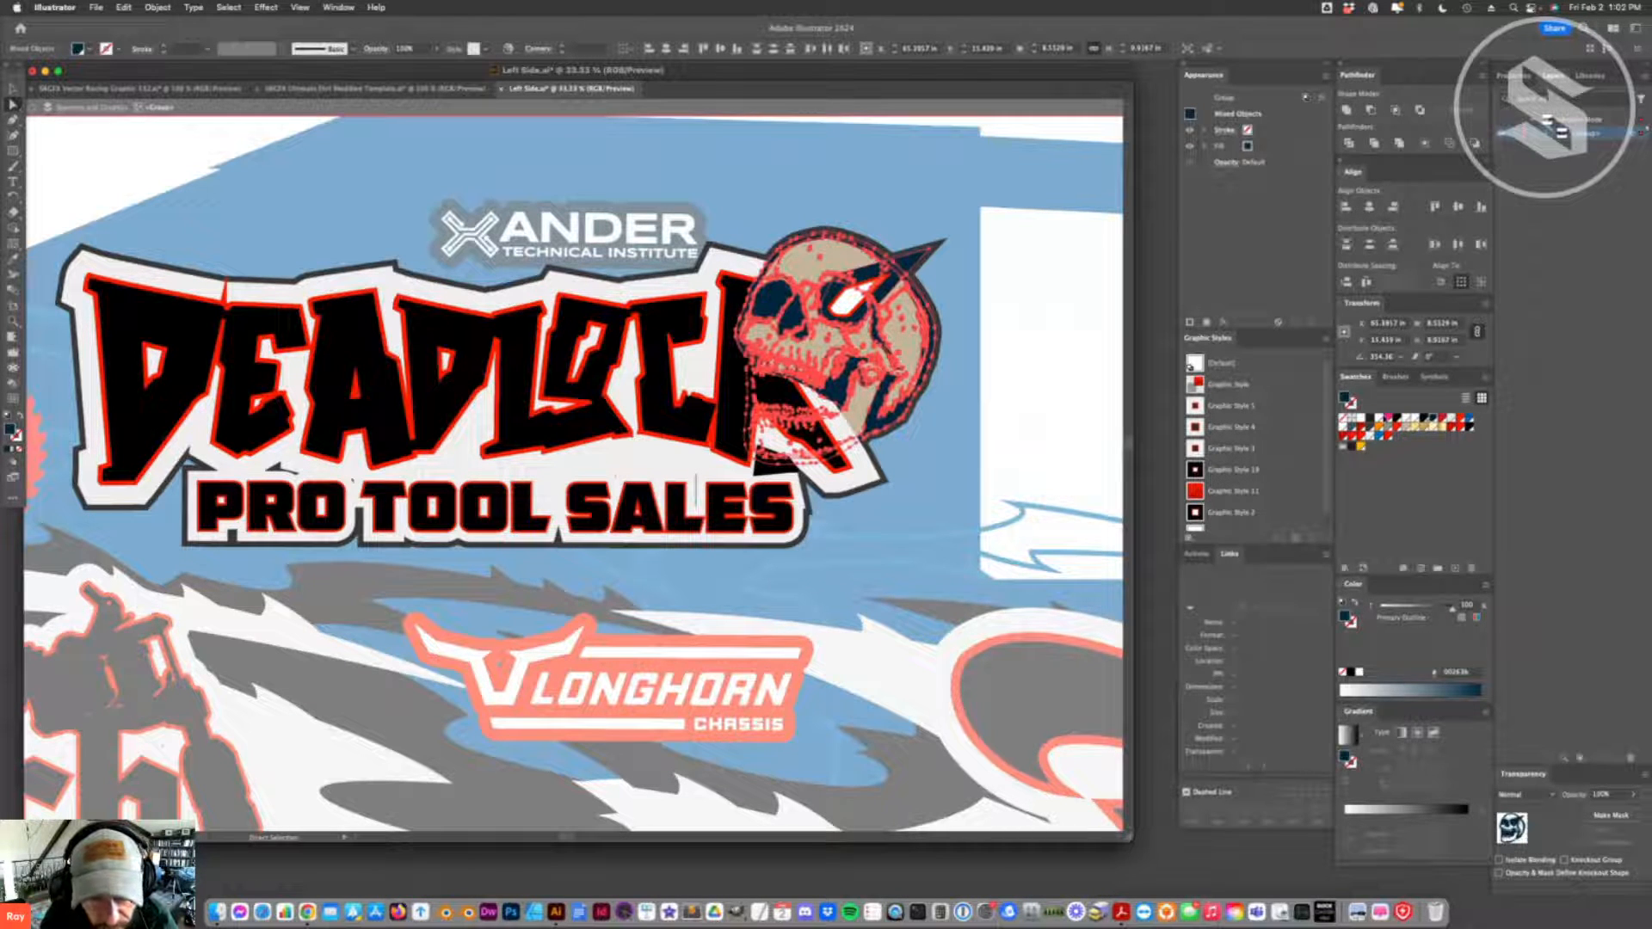
{"action": "left_click", "coordinate": [953, 496]}
{"action": "left_click", "coordinate": [583, 108]}
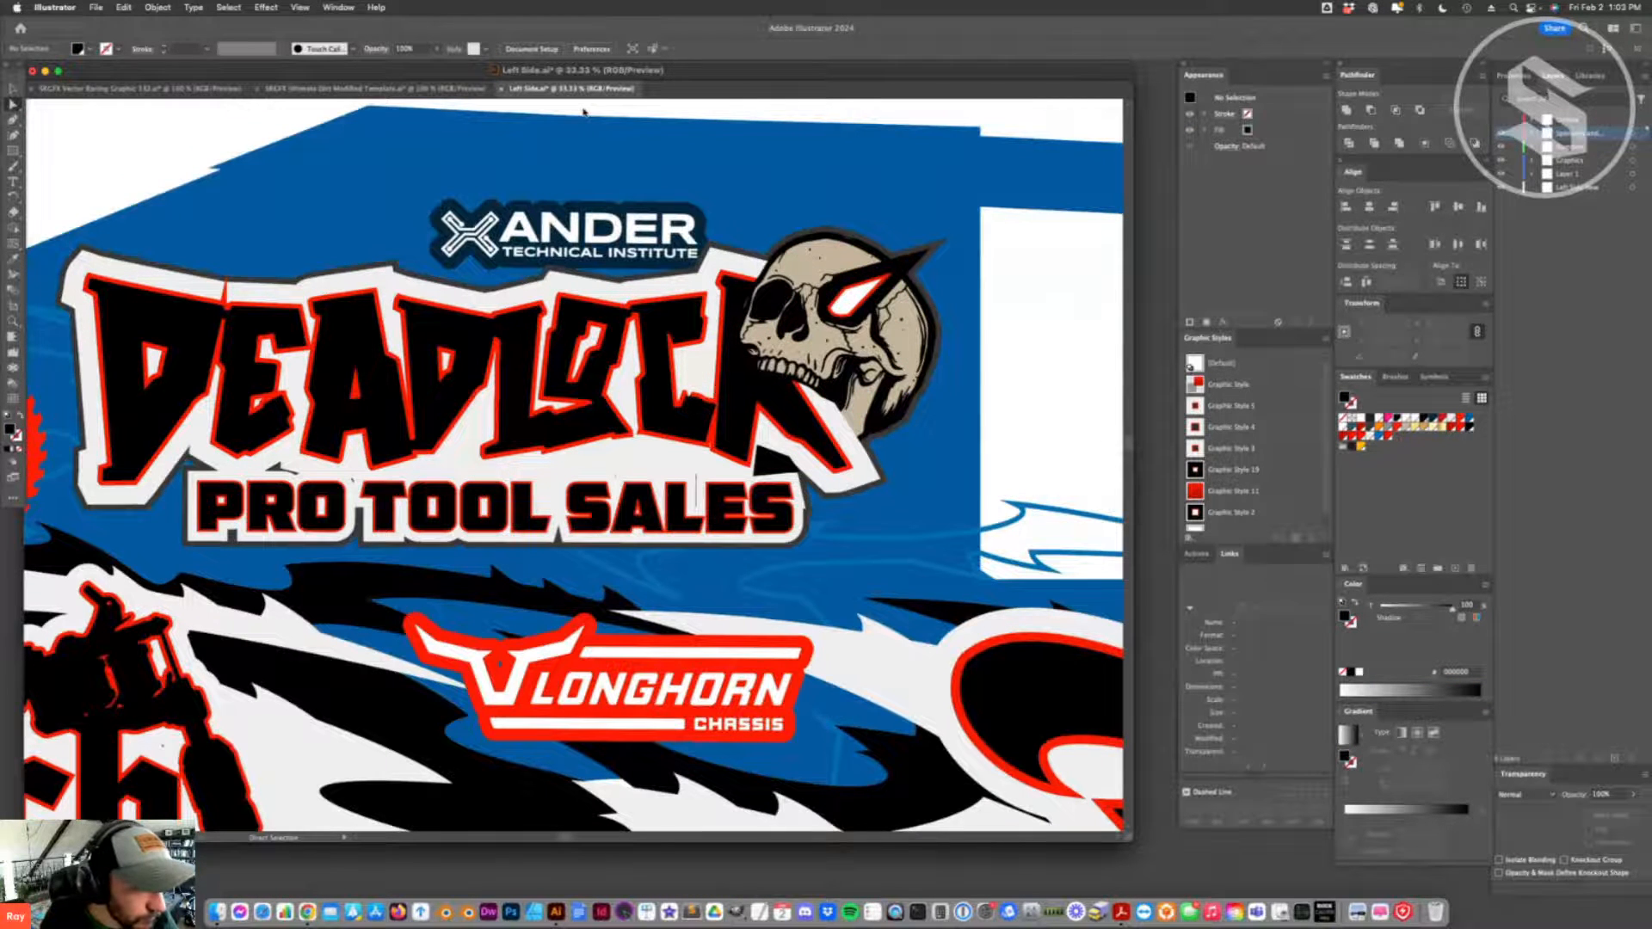
- Change the outer outline fill of the whole Deadlock logo group to the blue swatch matching the car body
{"action": "left_click", "coordinate": [531, 427]}
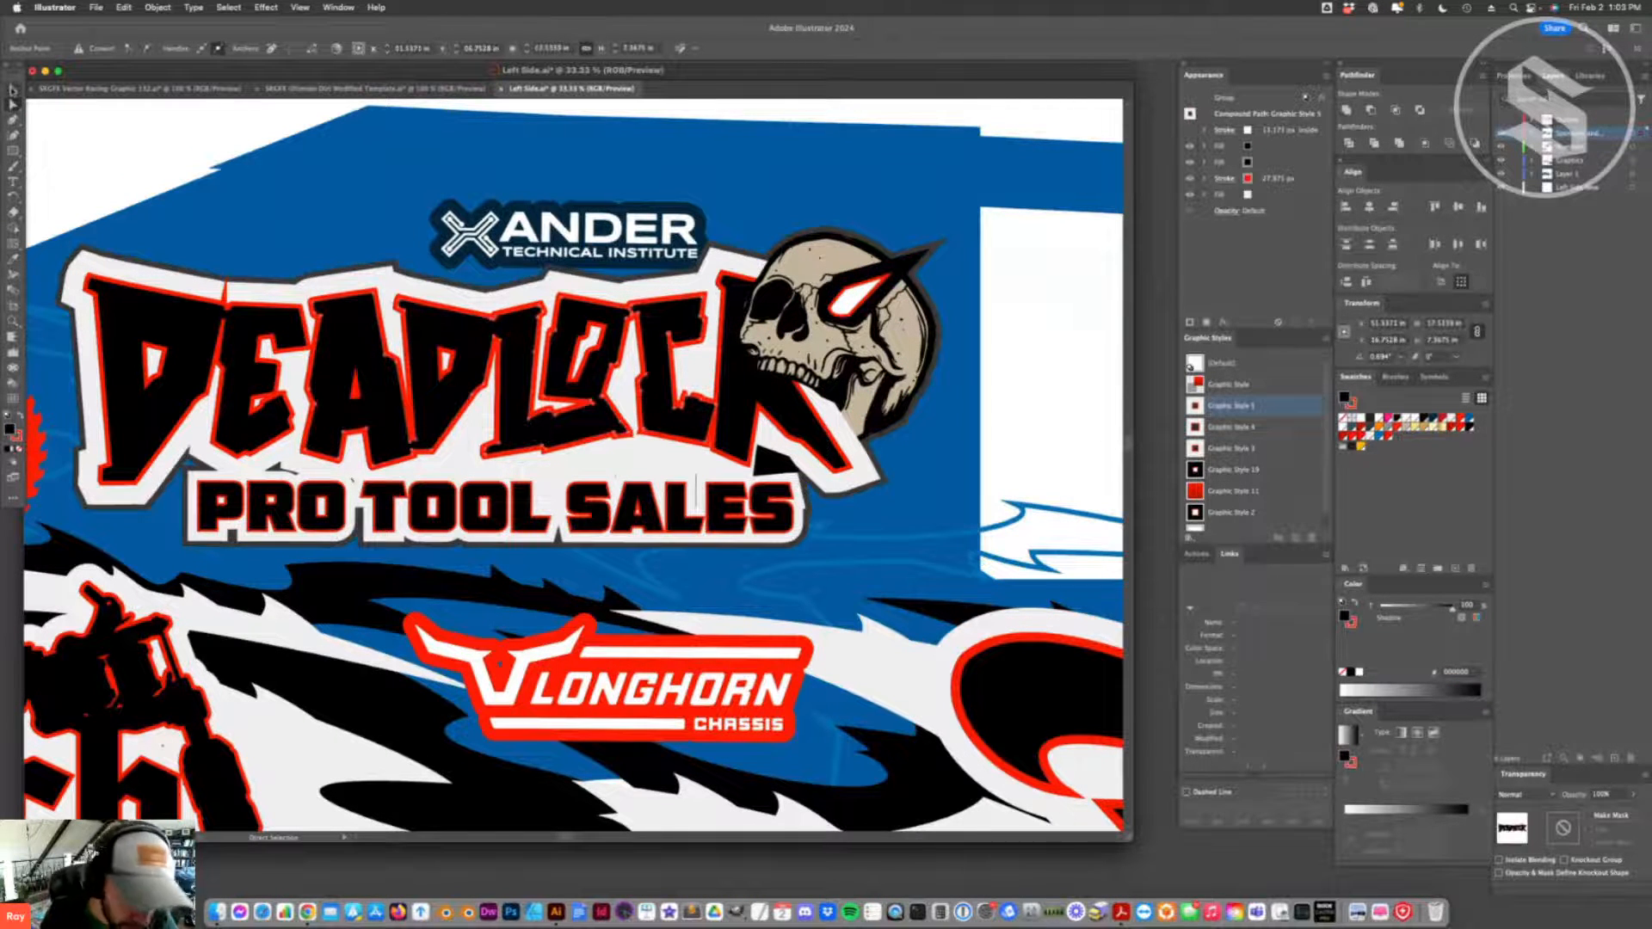
{"action": "key", "text": "v"}
{"action": "left_click", "coordinate": [406, 447]}
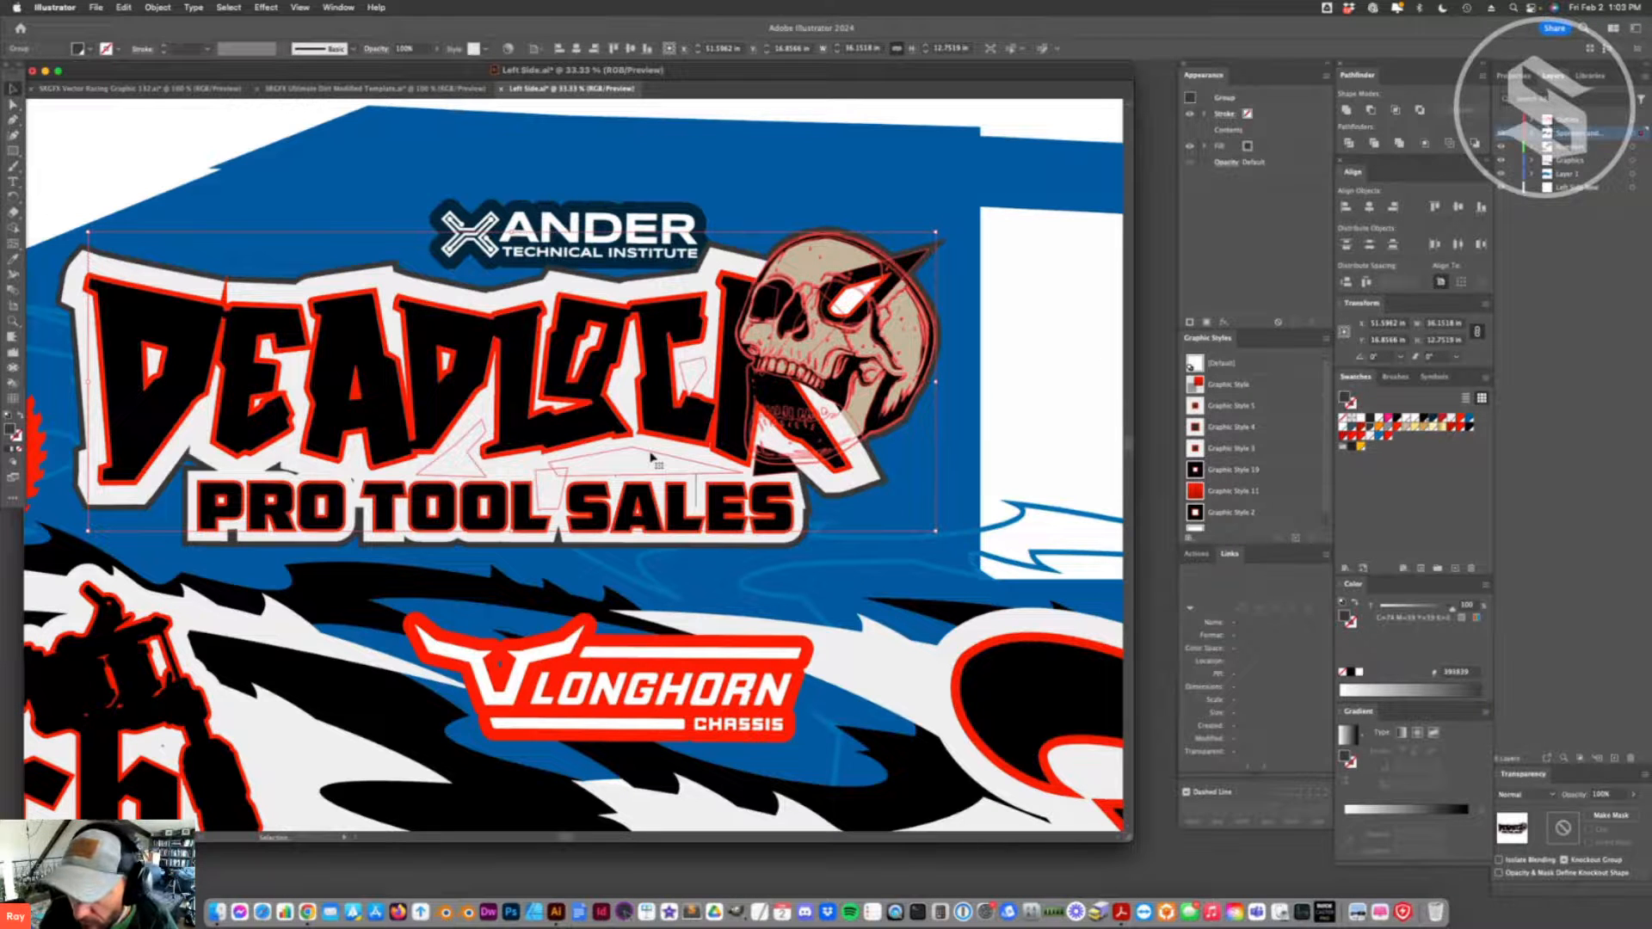
{"action": "left_click", "coordinate": [1276, 146]}
{"action": "left_click", "coordinate": [1369, 444]}
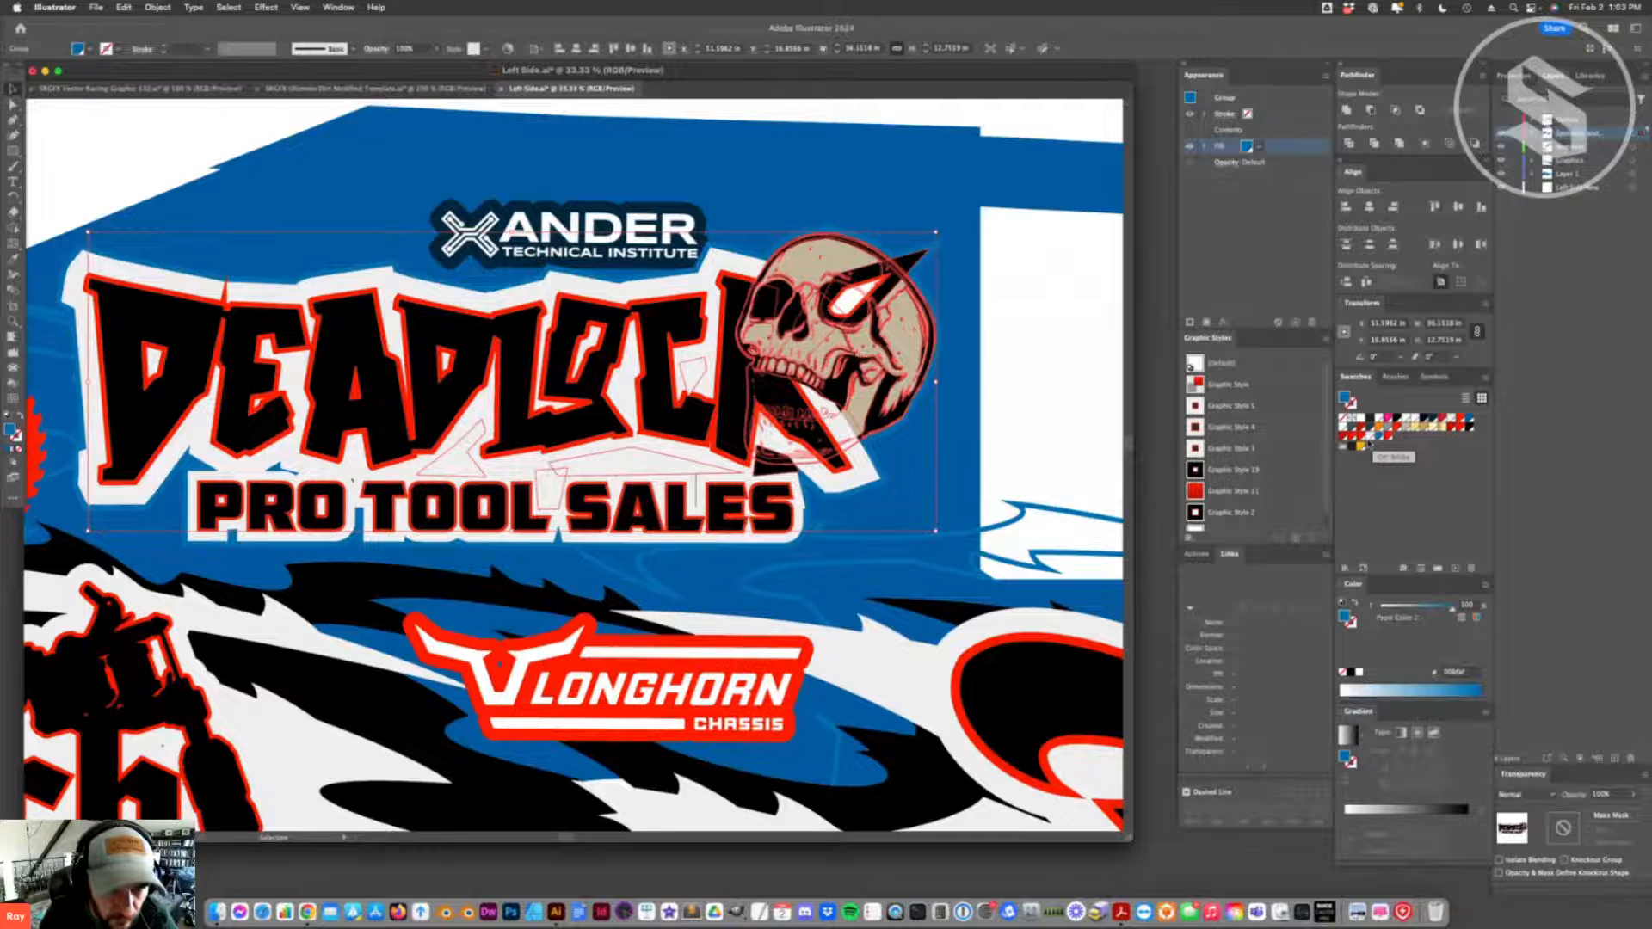
{"action": "left_click", "coordinate": [847, 194]}
- Select the Xander Technical Institute logo and delete its navy outline fill
{"action": "left_click_drag", "start_coordinate": [580, 246], "coordinate": [613, 235]}
{"action": "scroll", "coordinate": [630, 280], "scroll_direction": "down", "scroll_amount": 3}
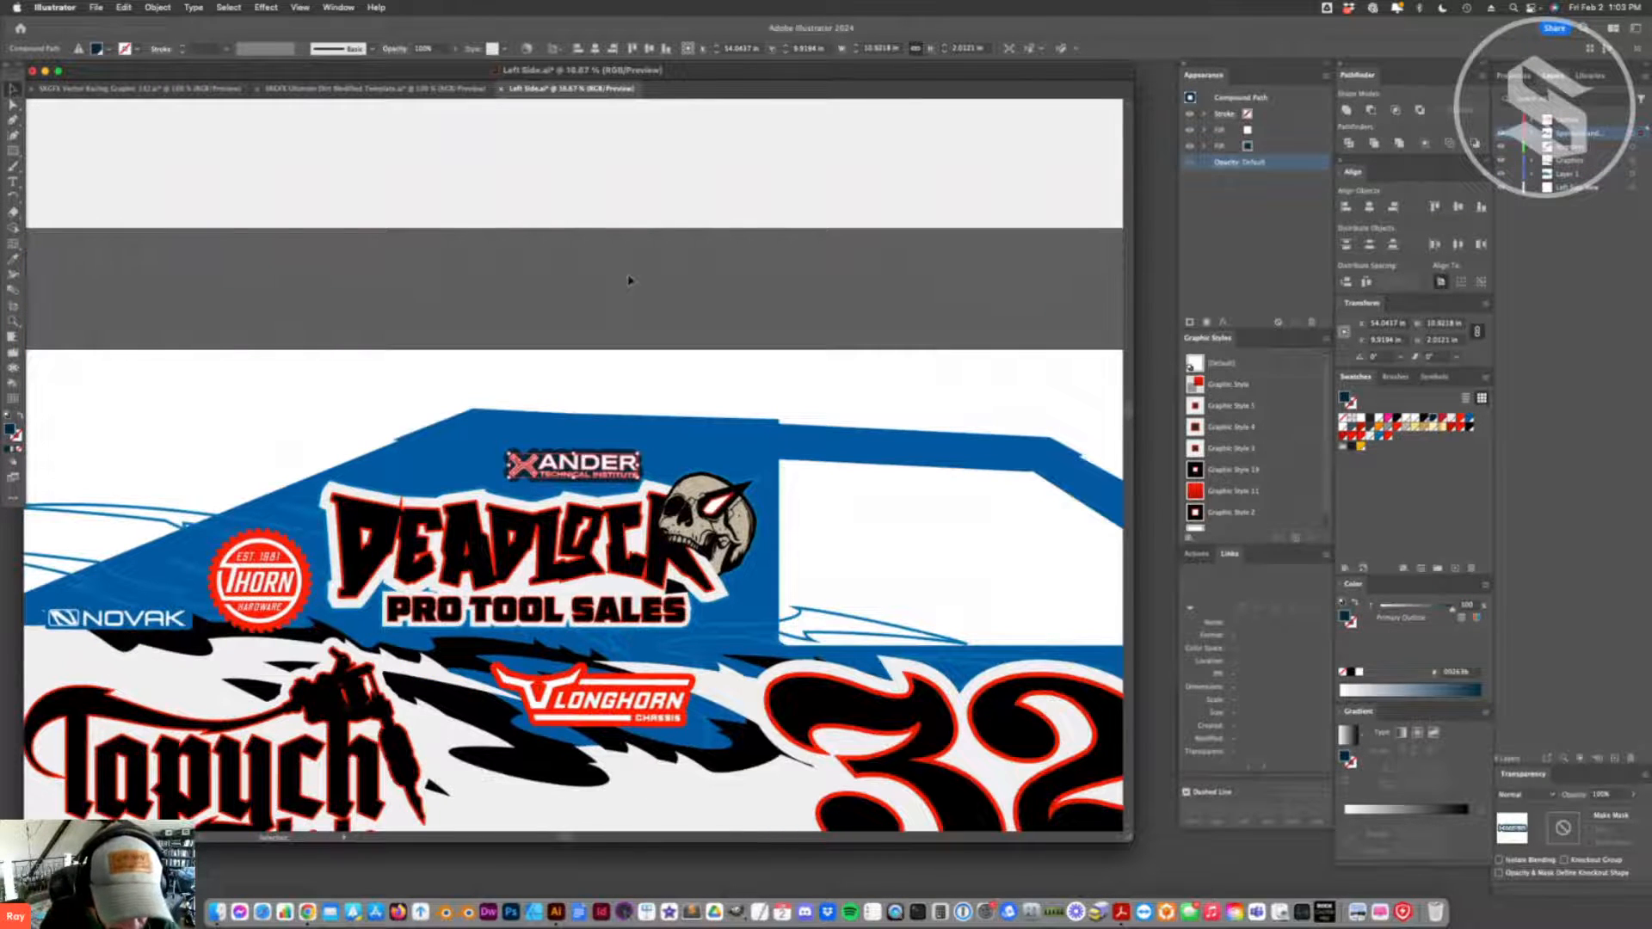
{"action": "scroll", "coordinate": [664, 379], "scroll_direction": "up", "scroll_amount": 1}
{"action": "left_click", "coordinate": [664, 379]}
{"action": "scroll", "coordinate": [664, 379], "scroll_direction": "down", "scroll_amount": 3}
{"action": "left_click_drag", "start_coordinate": [614, 413], "coordinate": [566, 440]}
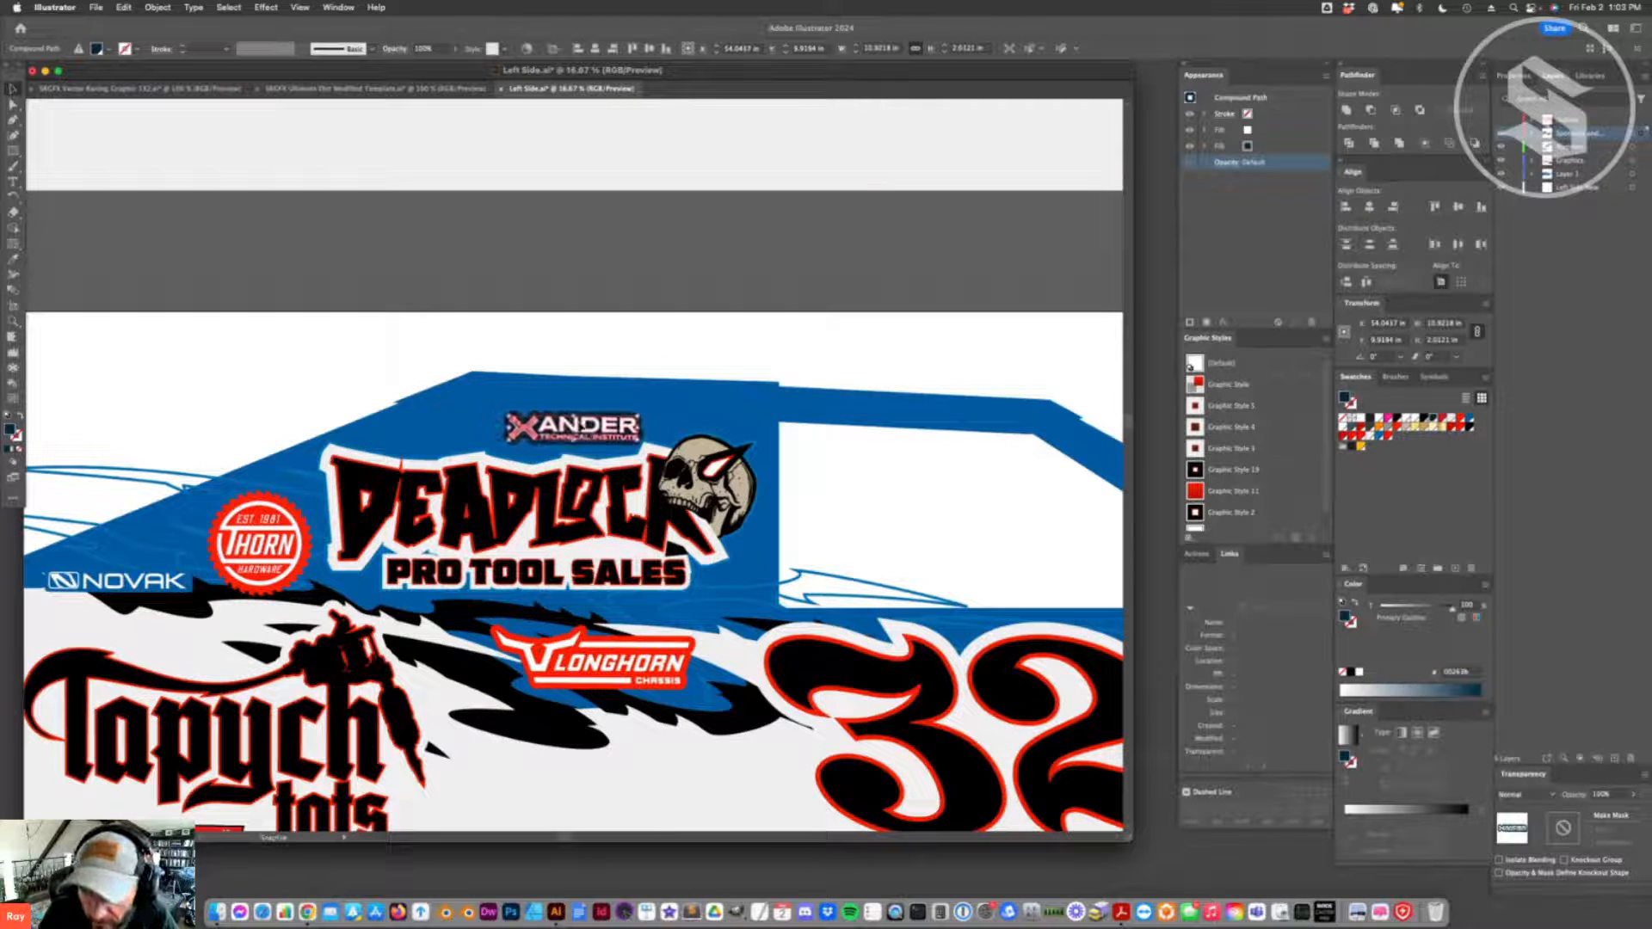
{"action": "left_click", "coordinate": [1266, 148]}
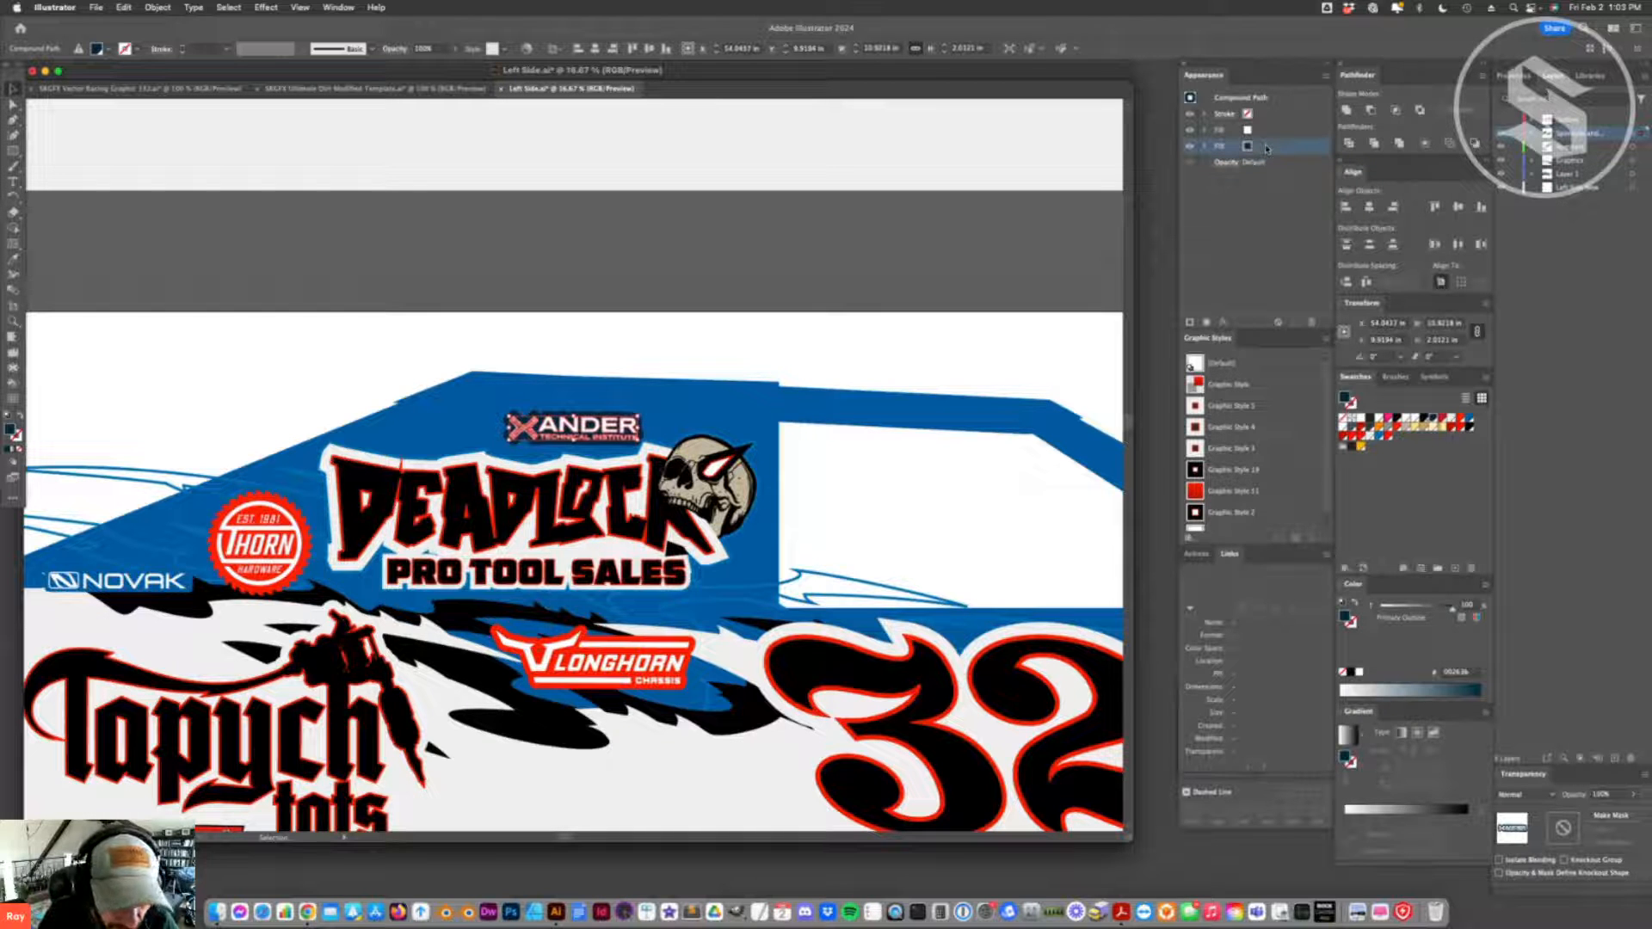
{"action": "key", "text": "Delete"}
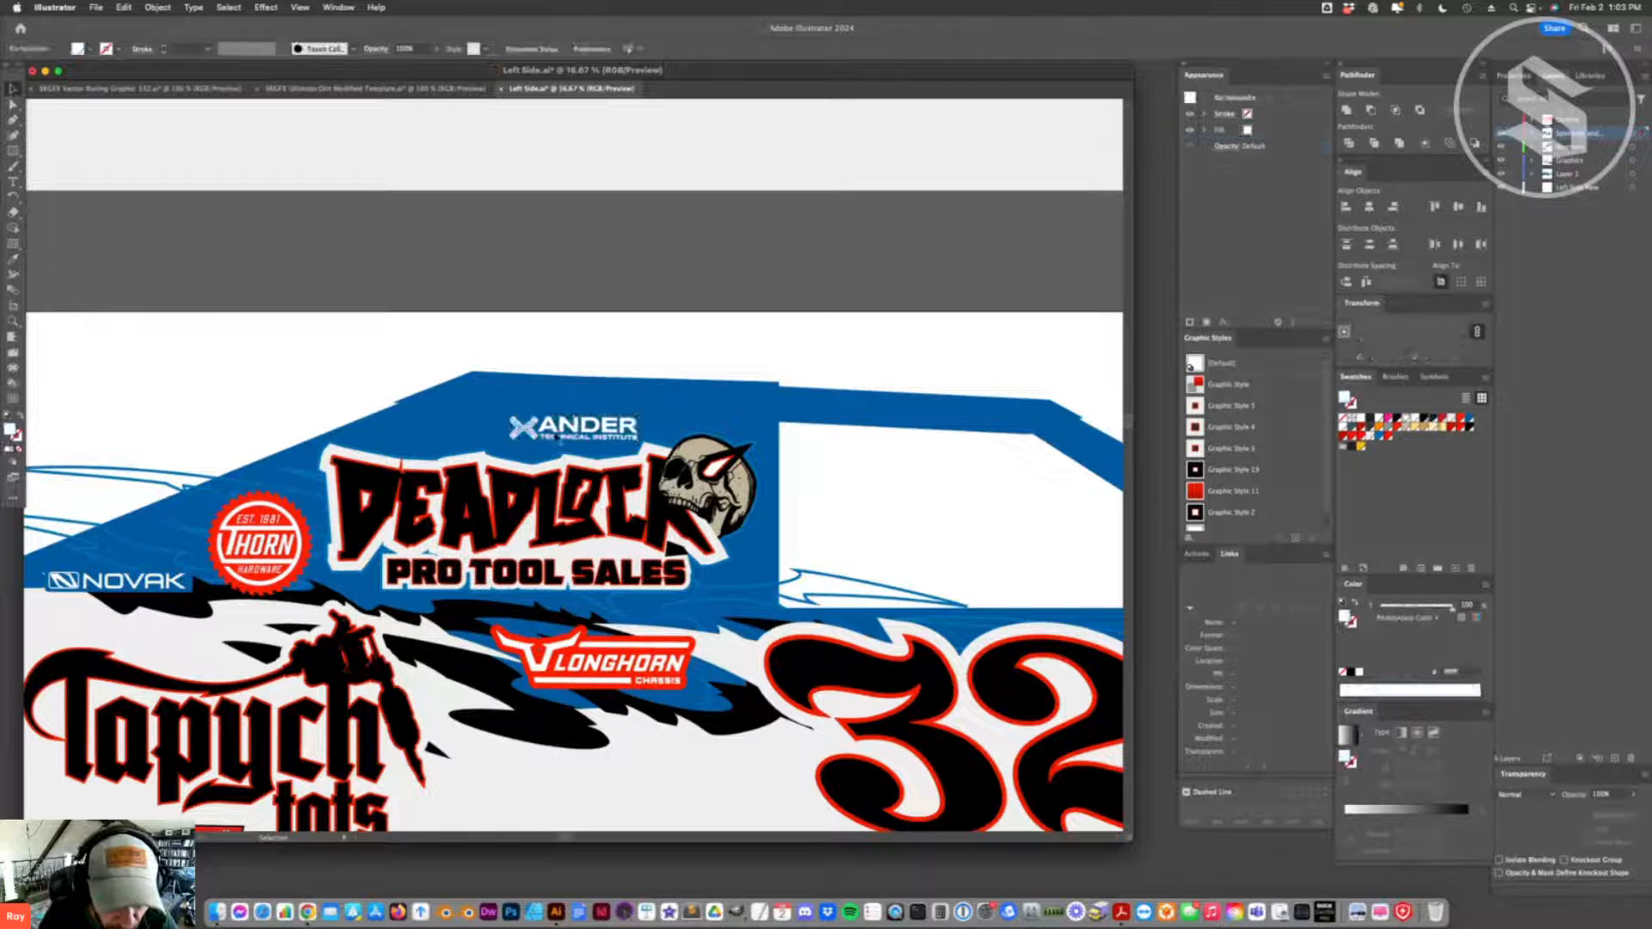
- Change the Longhorn Chassis logo's red backing fill to the blue swatch matching the car body
{"action": "scroll", "coordinate": [594, 469], "scroll_direction": "down", "scroll_amount": 5}
{"action": "left_click", "coordinate": [594, 468]}
{"action": "left_click_drag", "start_coordinate": [614, 482], "coordinate": [616, 454]}
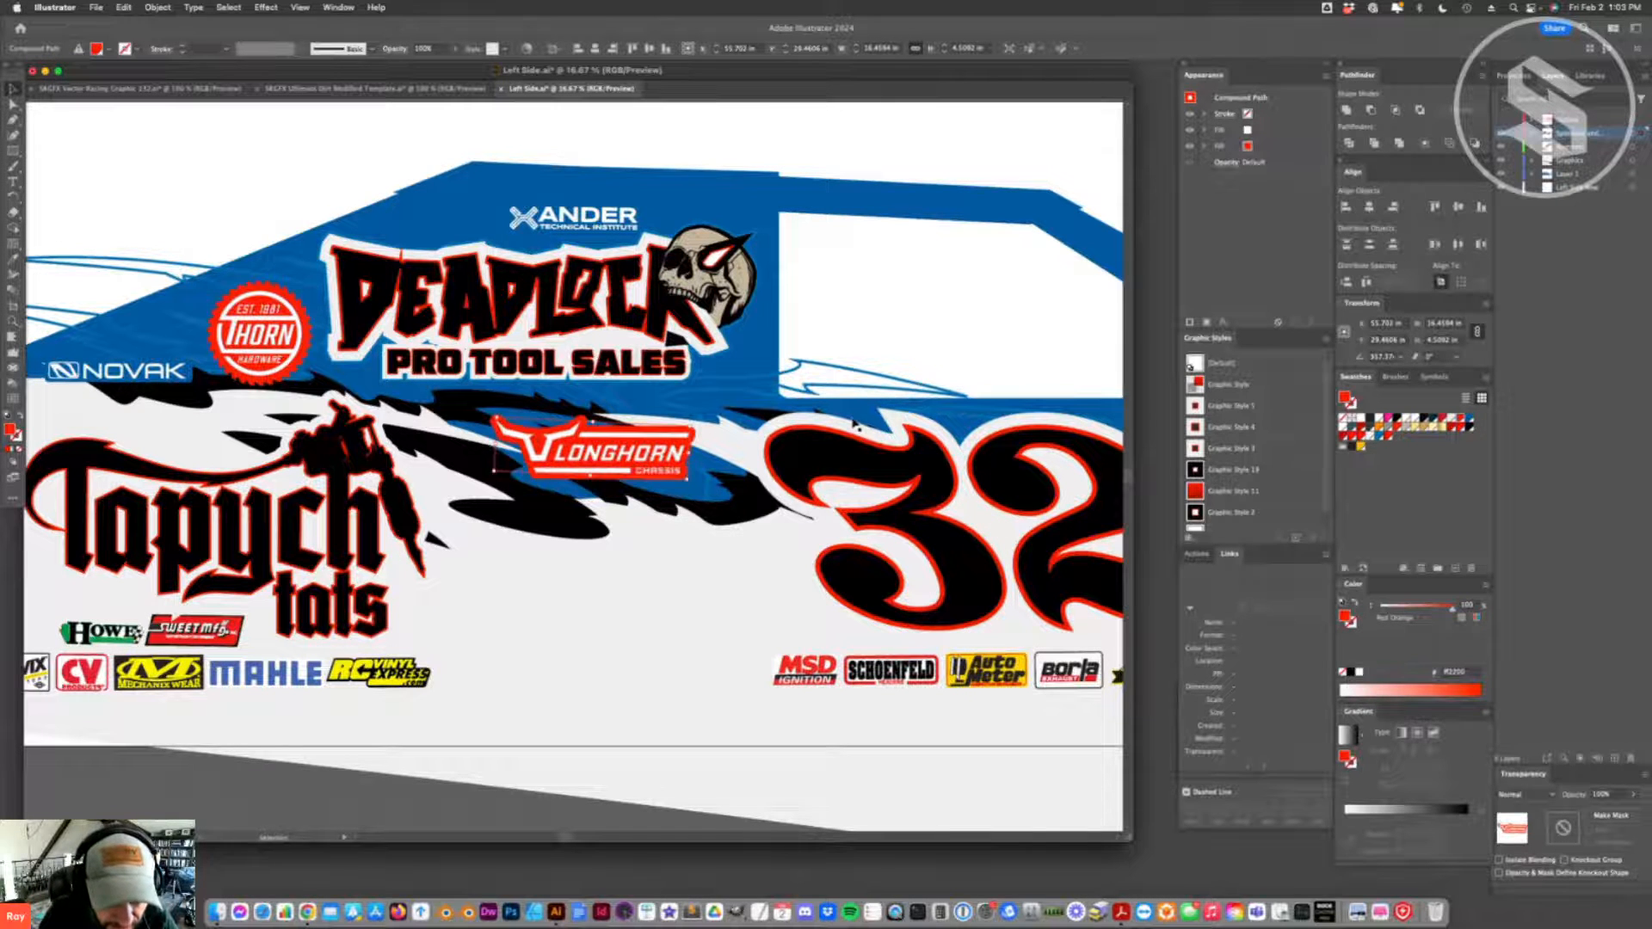
{"action": "left_click", "coordinate": [1190, 146]}
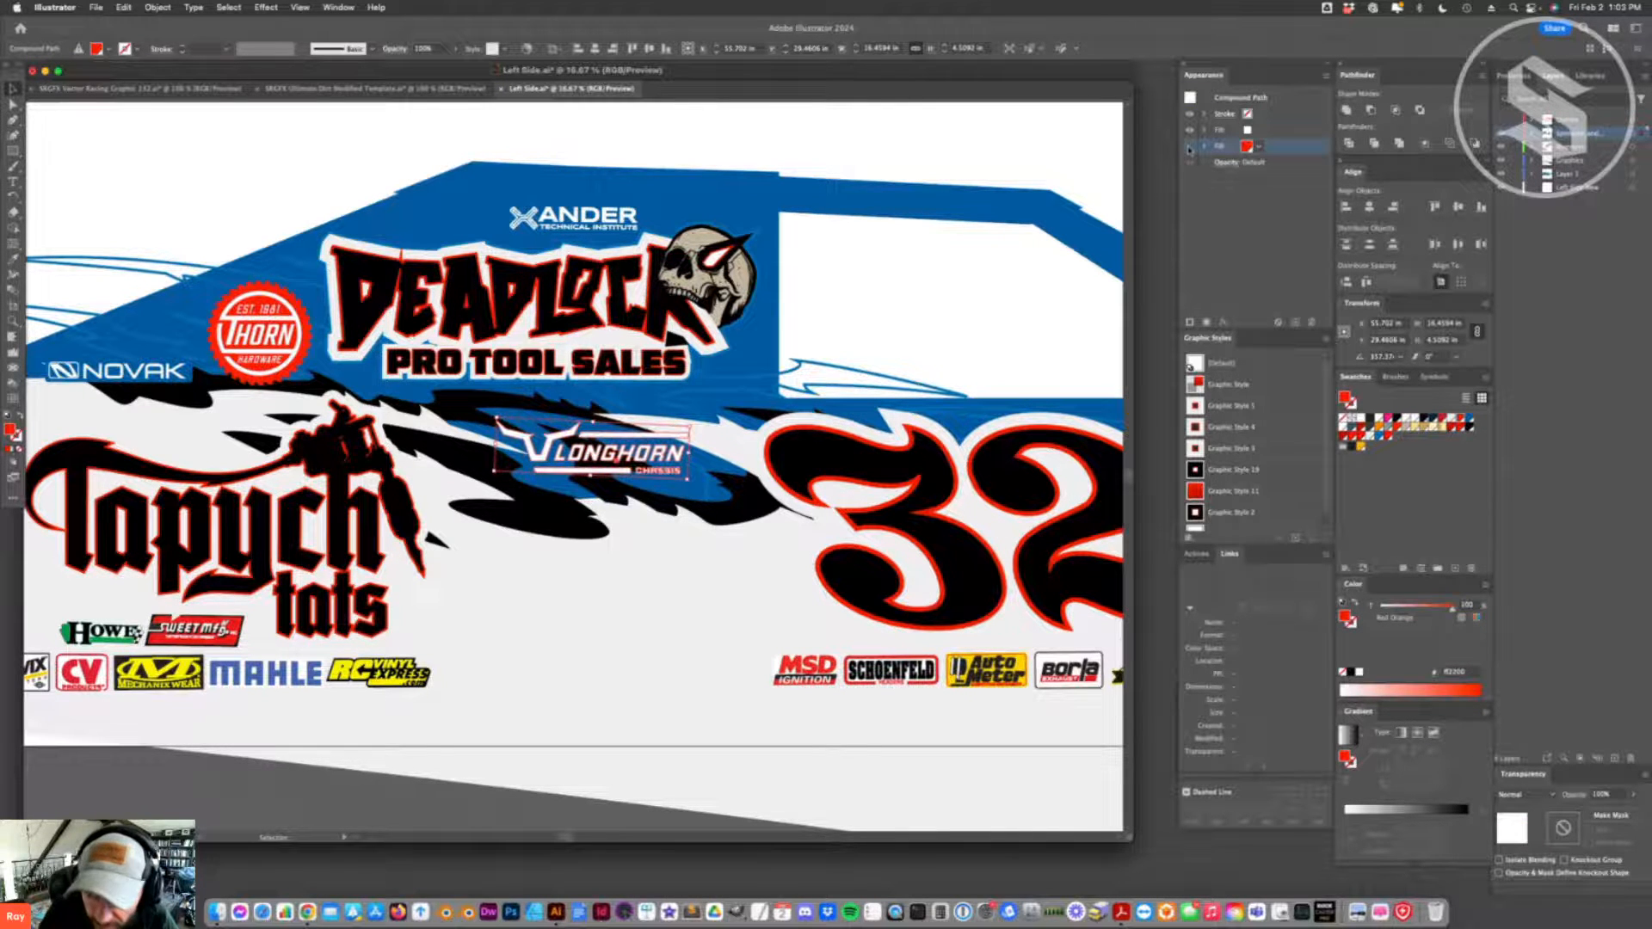
{"action": "left_click", "coordinate": [1190, 146]}
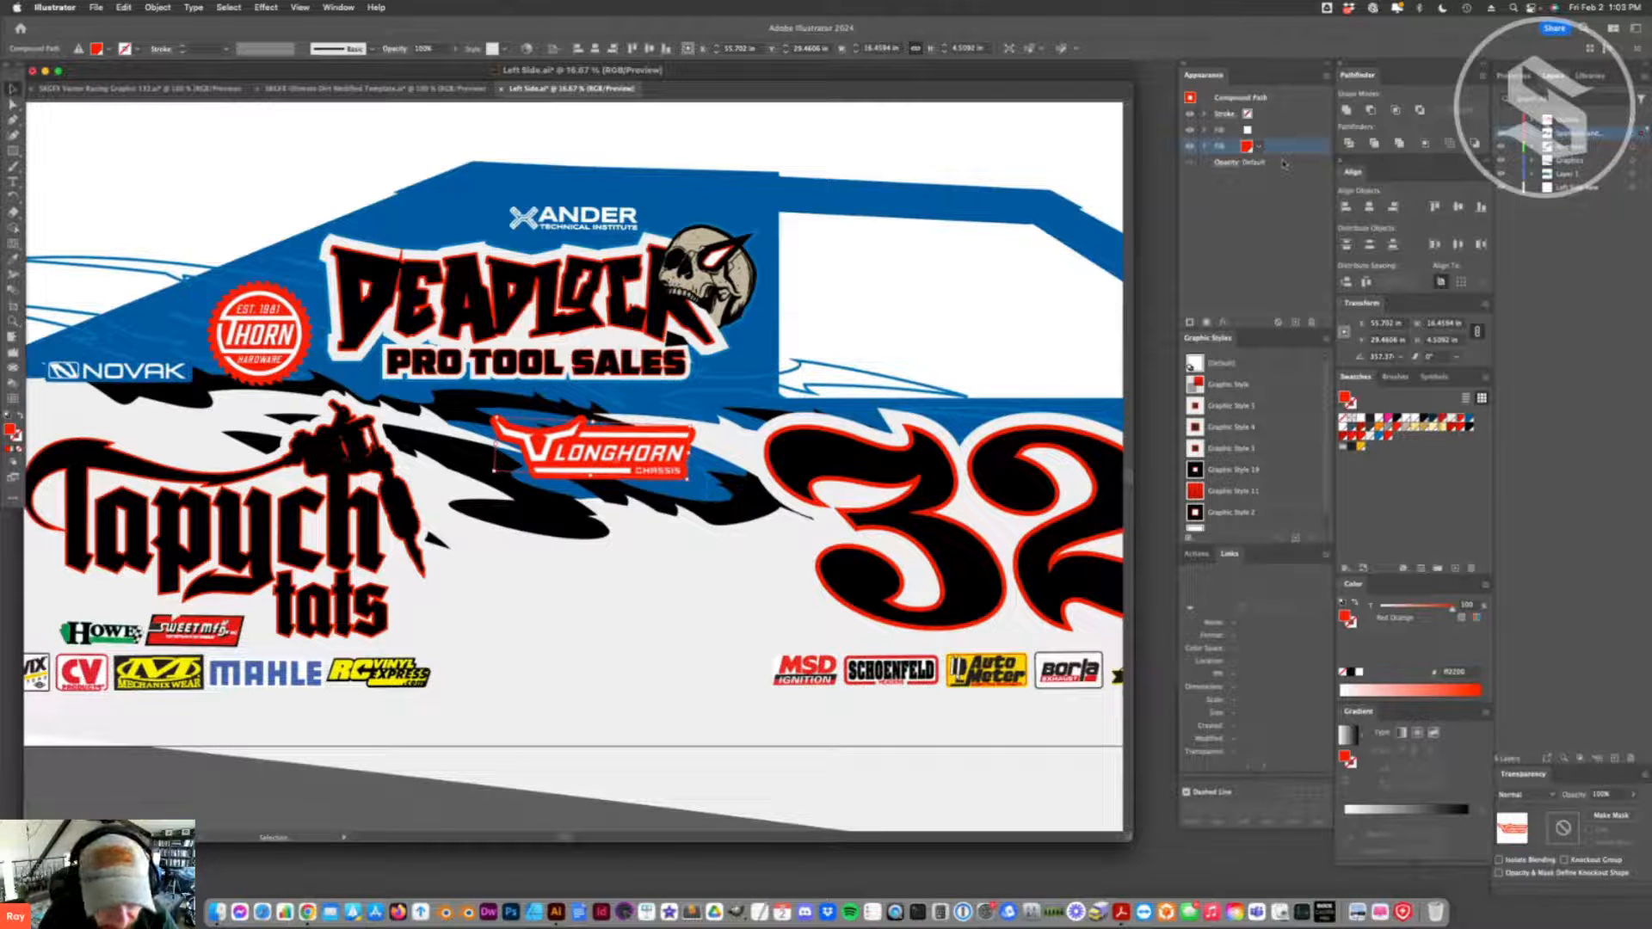
{"action": "left_click", "coordinate": [1455, 420]}
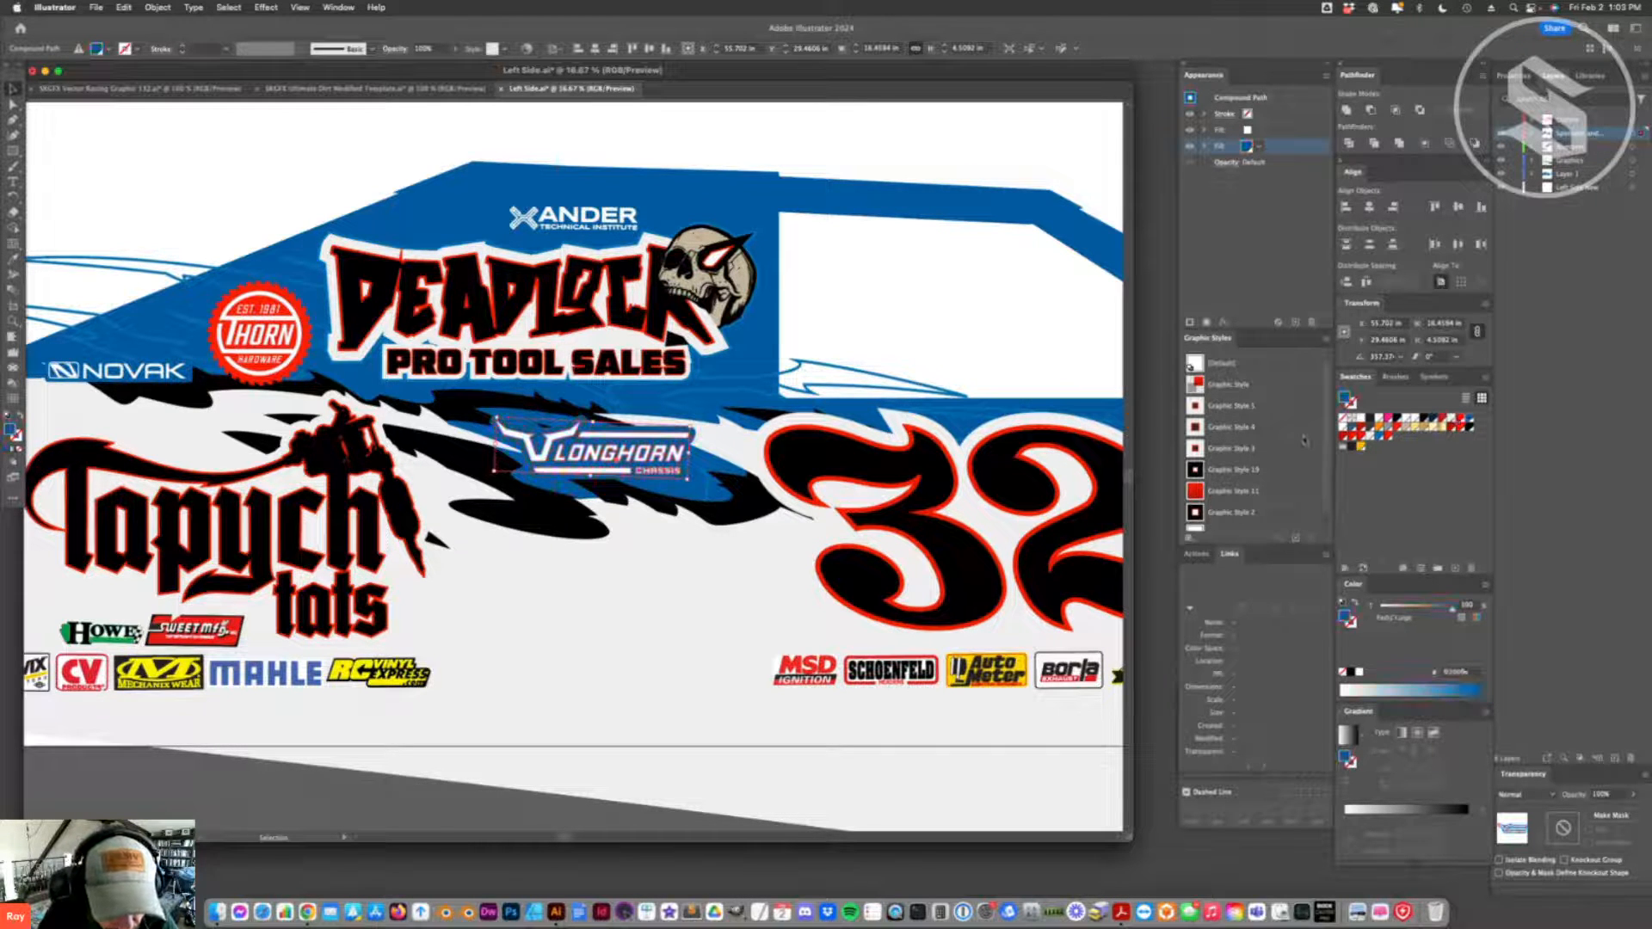
{"action": "key", "text": "super+shift+a"}
{"action": "left_click", "coordinate": [650, 444]}
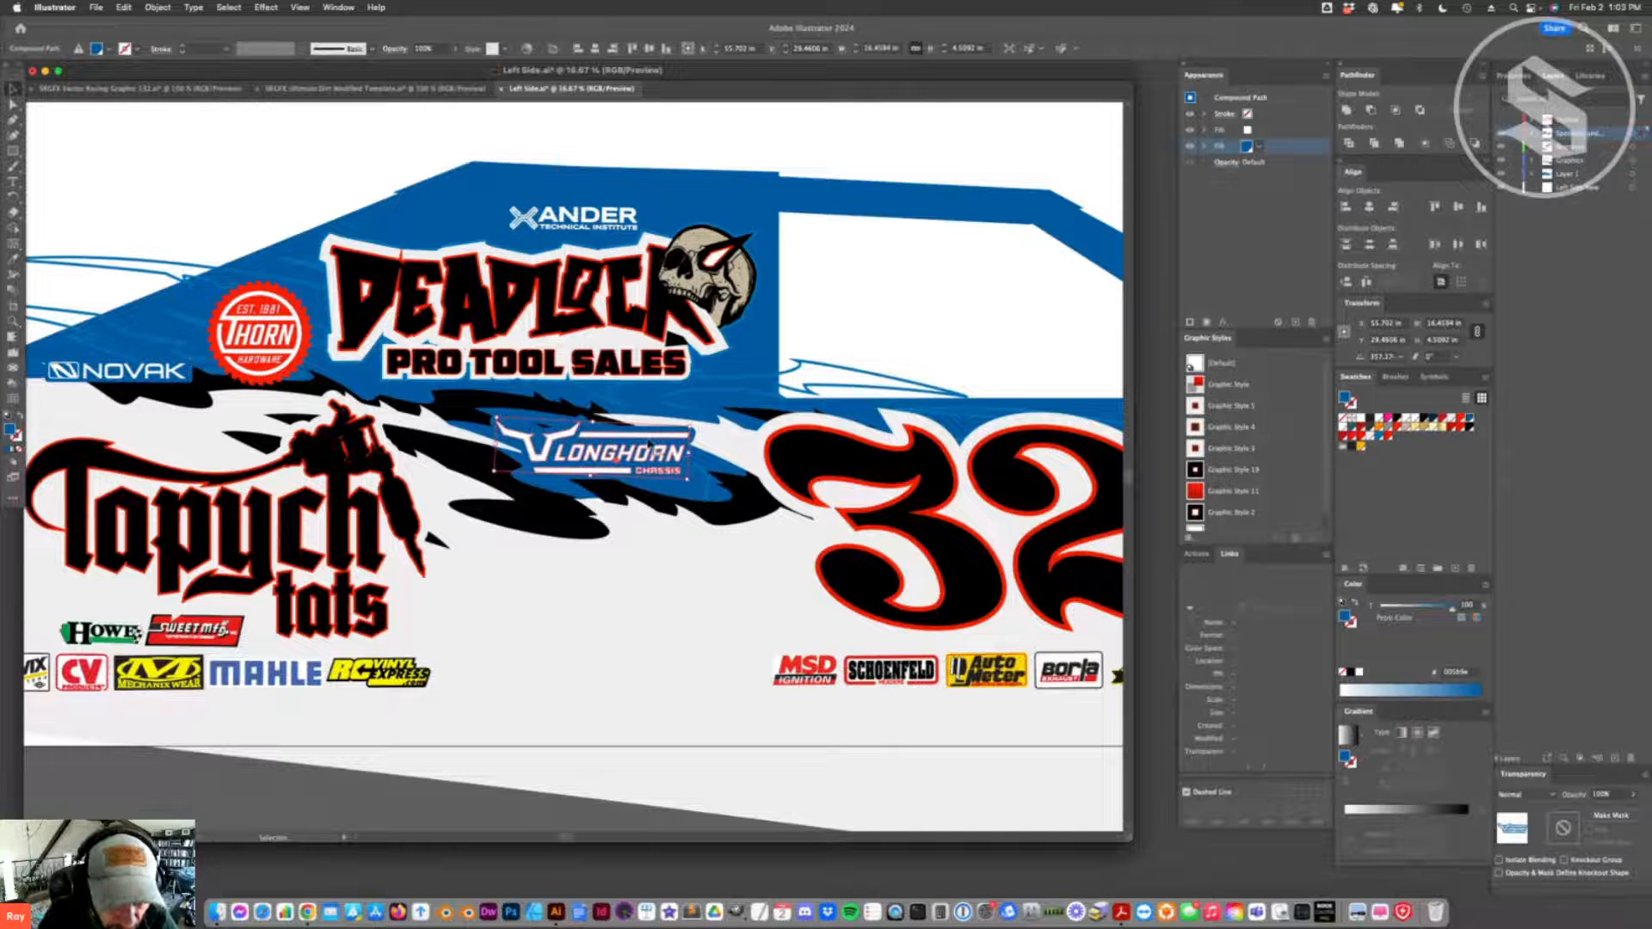
{"action": "key", "text": "a"}
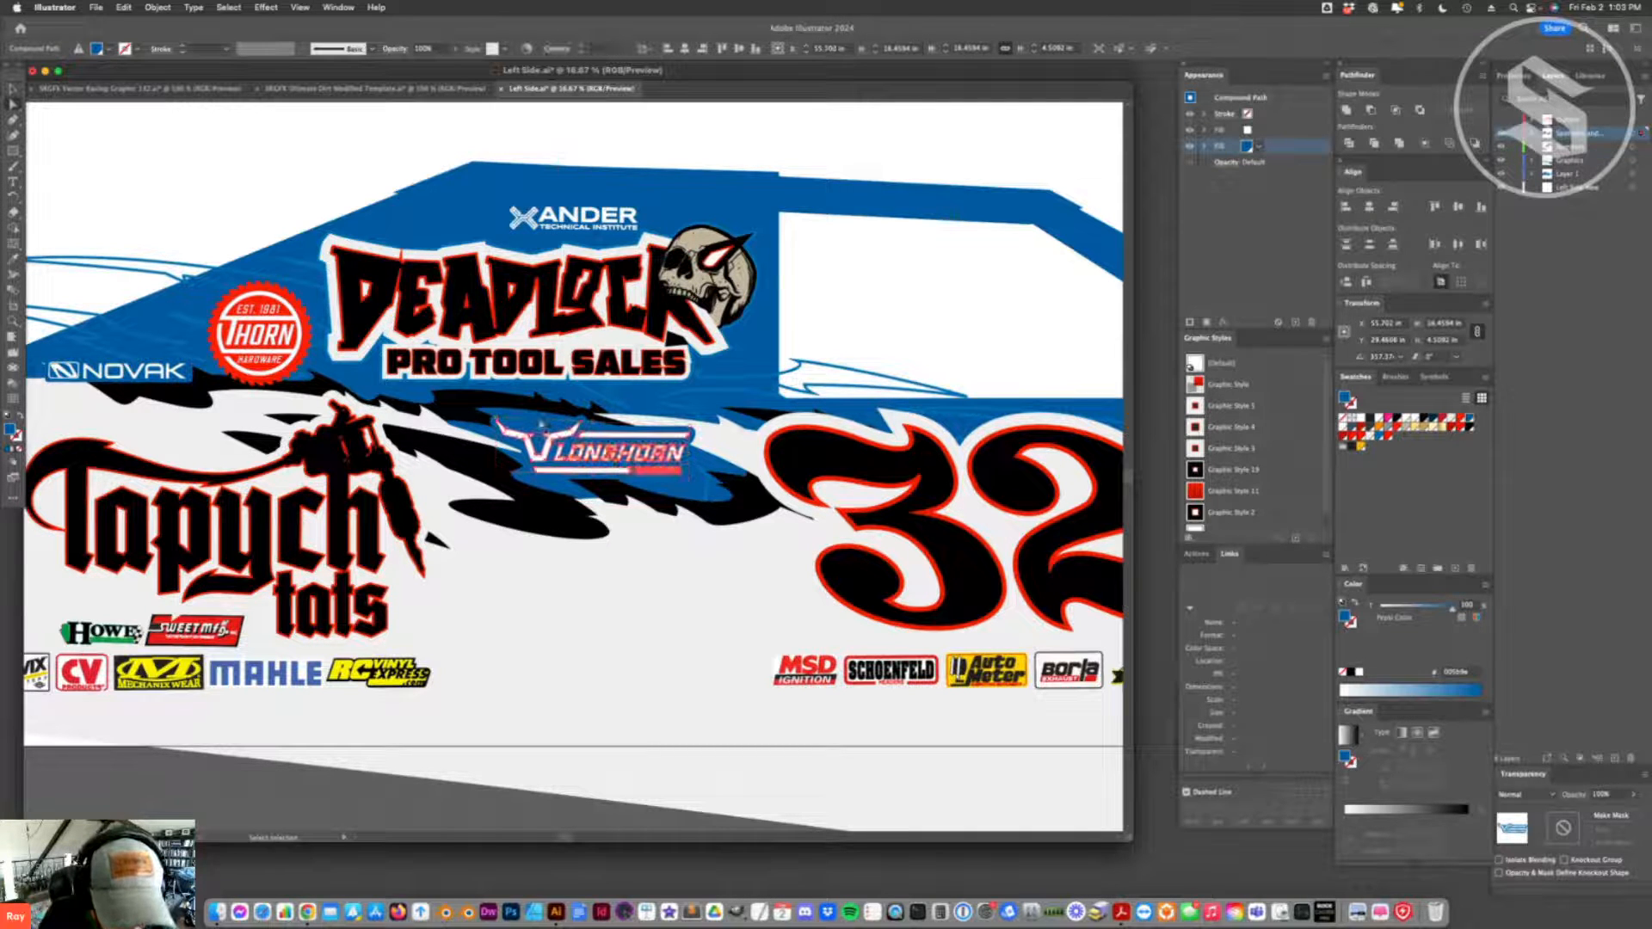
{"action": "left_click", "coordinate": [539, 425]}
{"action": "left_click", "coordinate": [553, 411]}
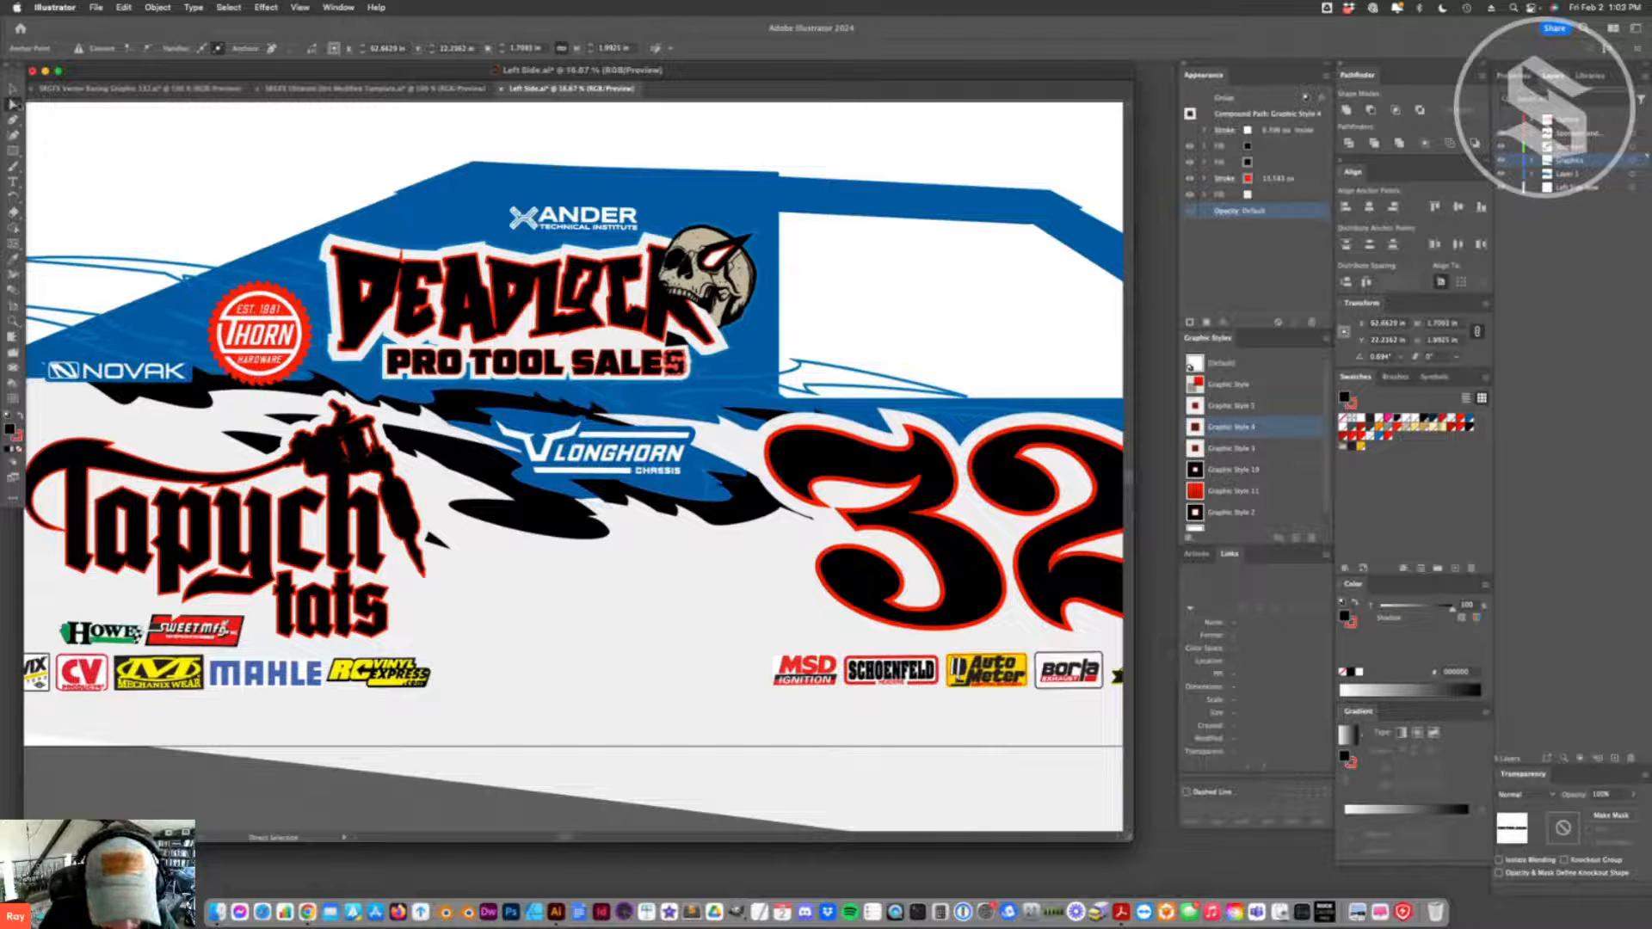
{"action": "key", "text": "v"}
{"action": "left_click", "coordinate": [647, 355]}
{"action": "left_click", "coordinate": [670, 453]}
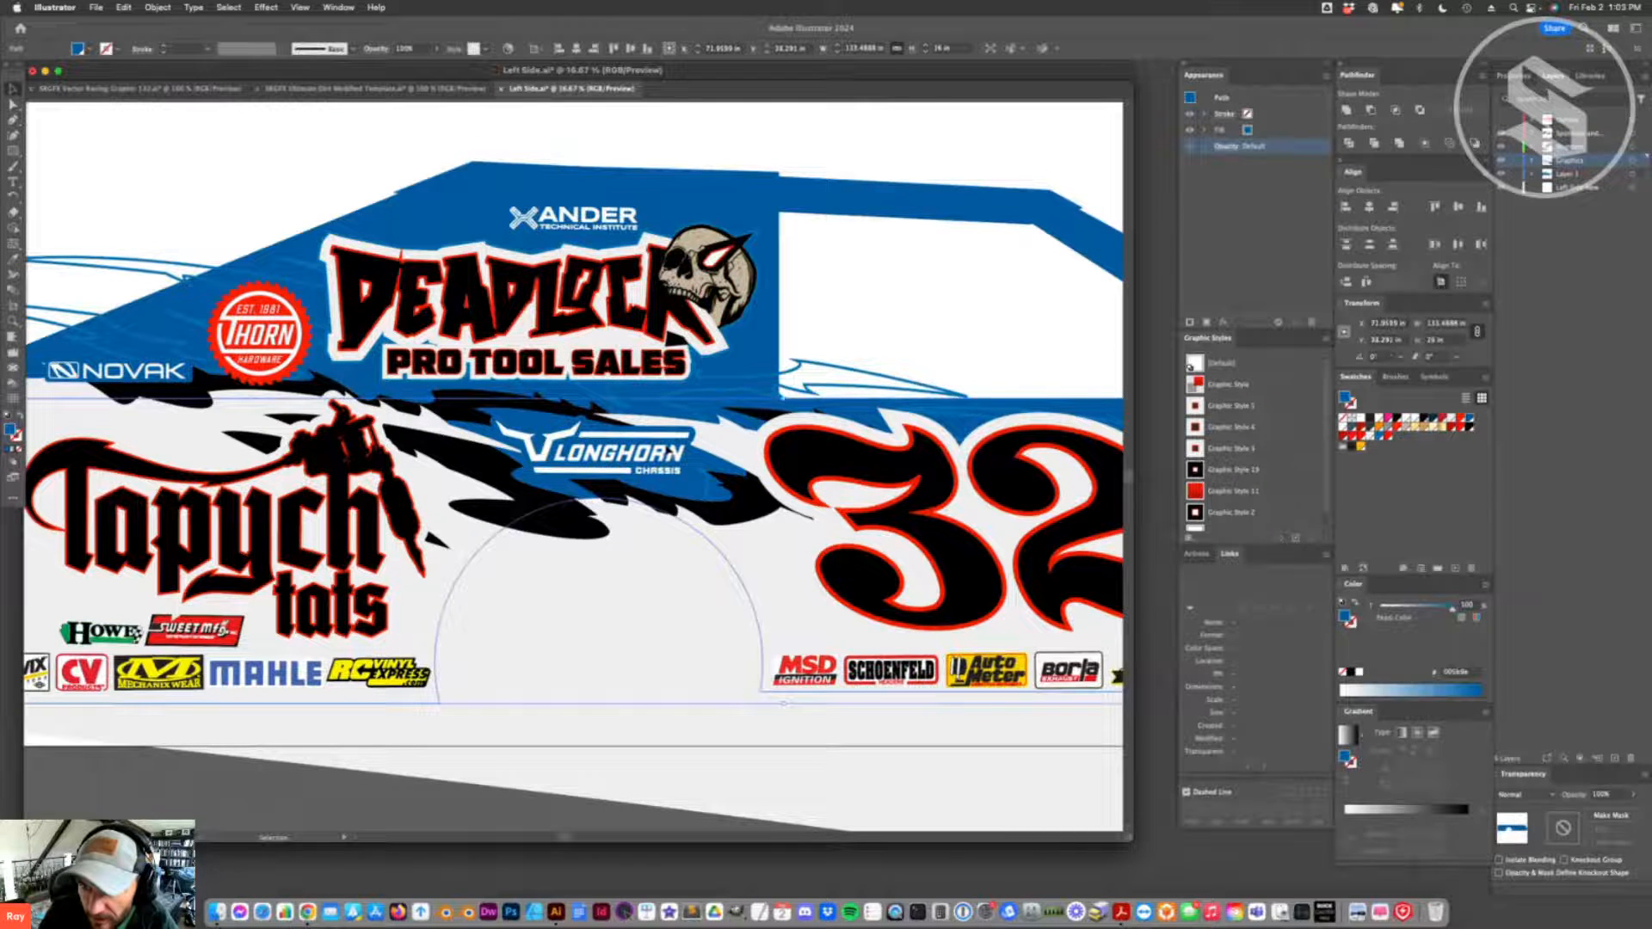
- Set the Offset Path effect on the Longhorn logo's blue backing fill to 0.3 in, and deselect the logo
{"action": "left_click", "coordinate": [671, 453]}
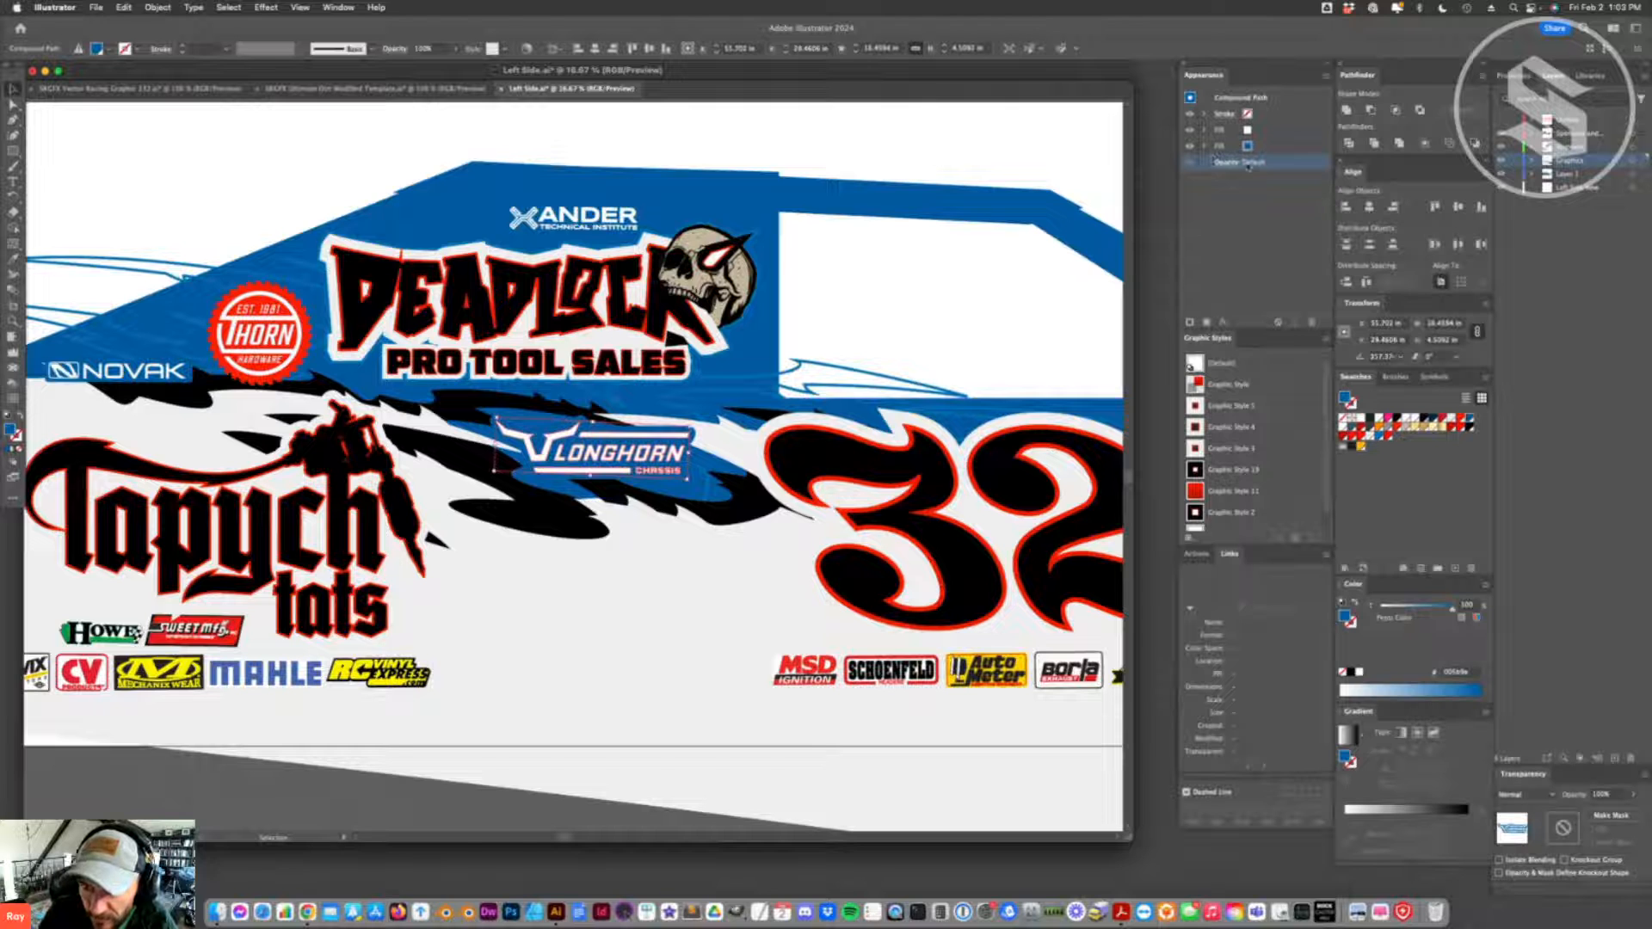
{"action": "left_click", "coordinate": [1217, 147]}
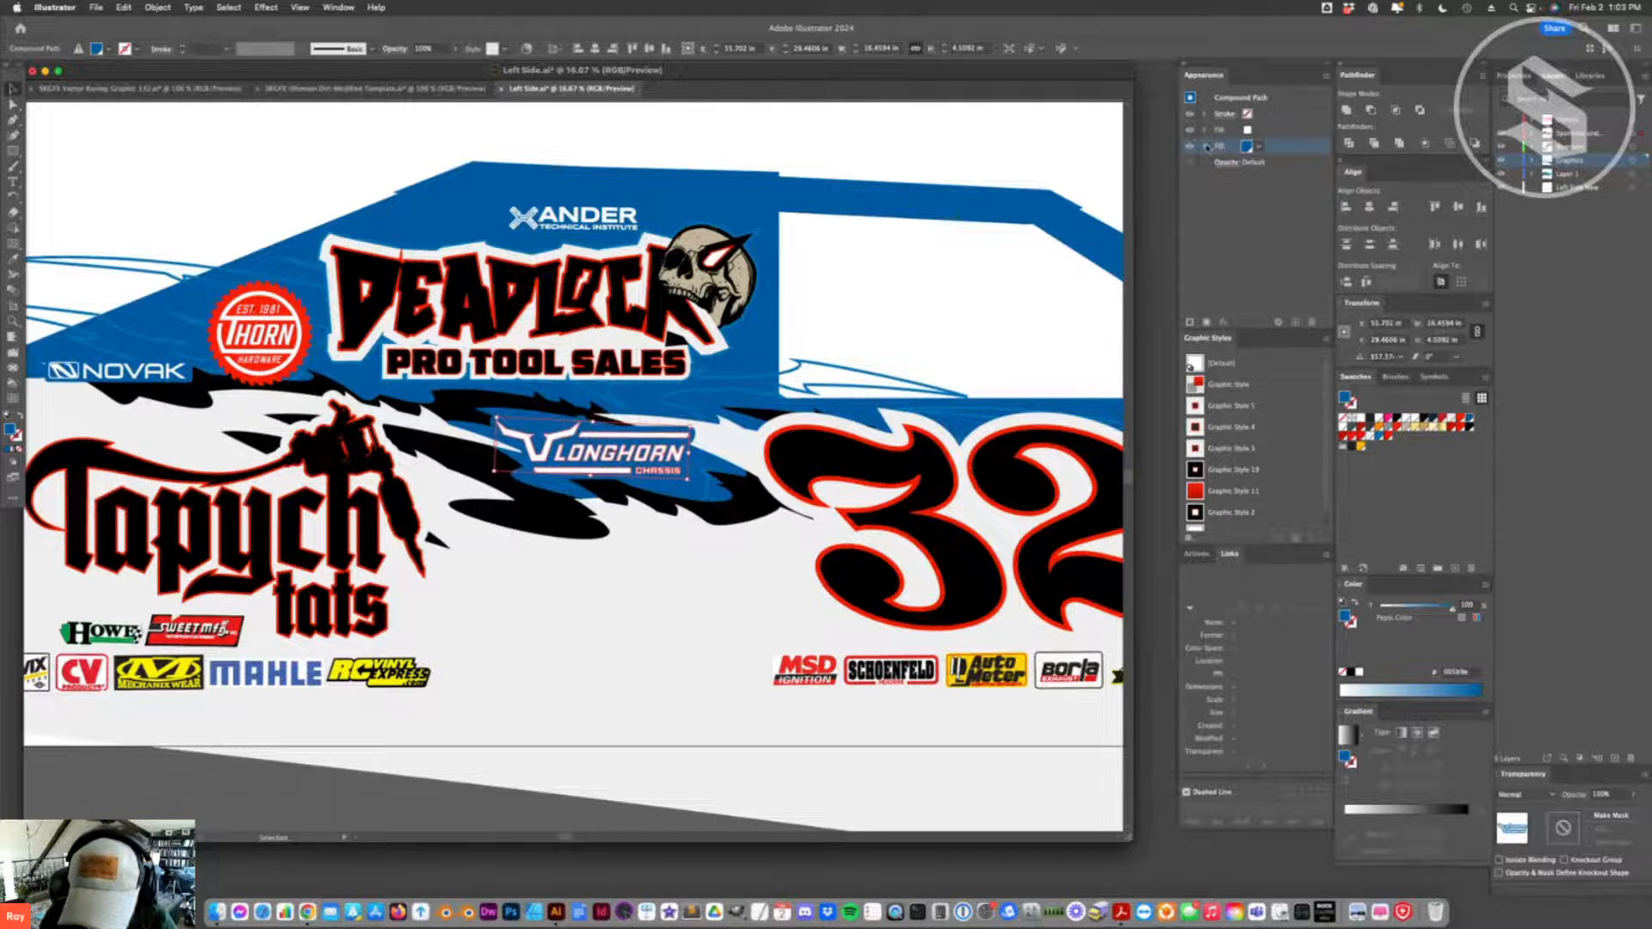
{"action": "left_click", "coordinate": [1206, 147]}
{"action": "left_click", "coordinate": [1246, 161]}
{"action": "type", "text": "0.9"}
{"action": "key", "text": "Return"}
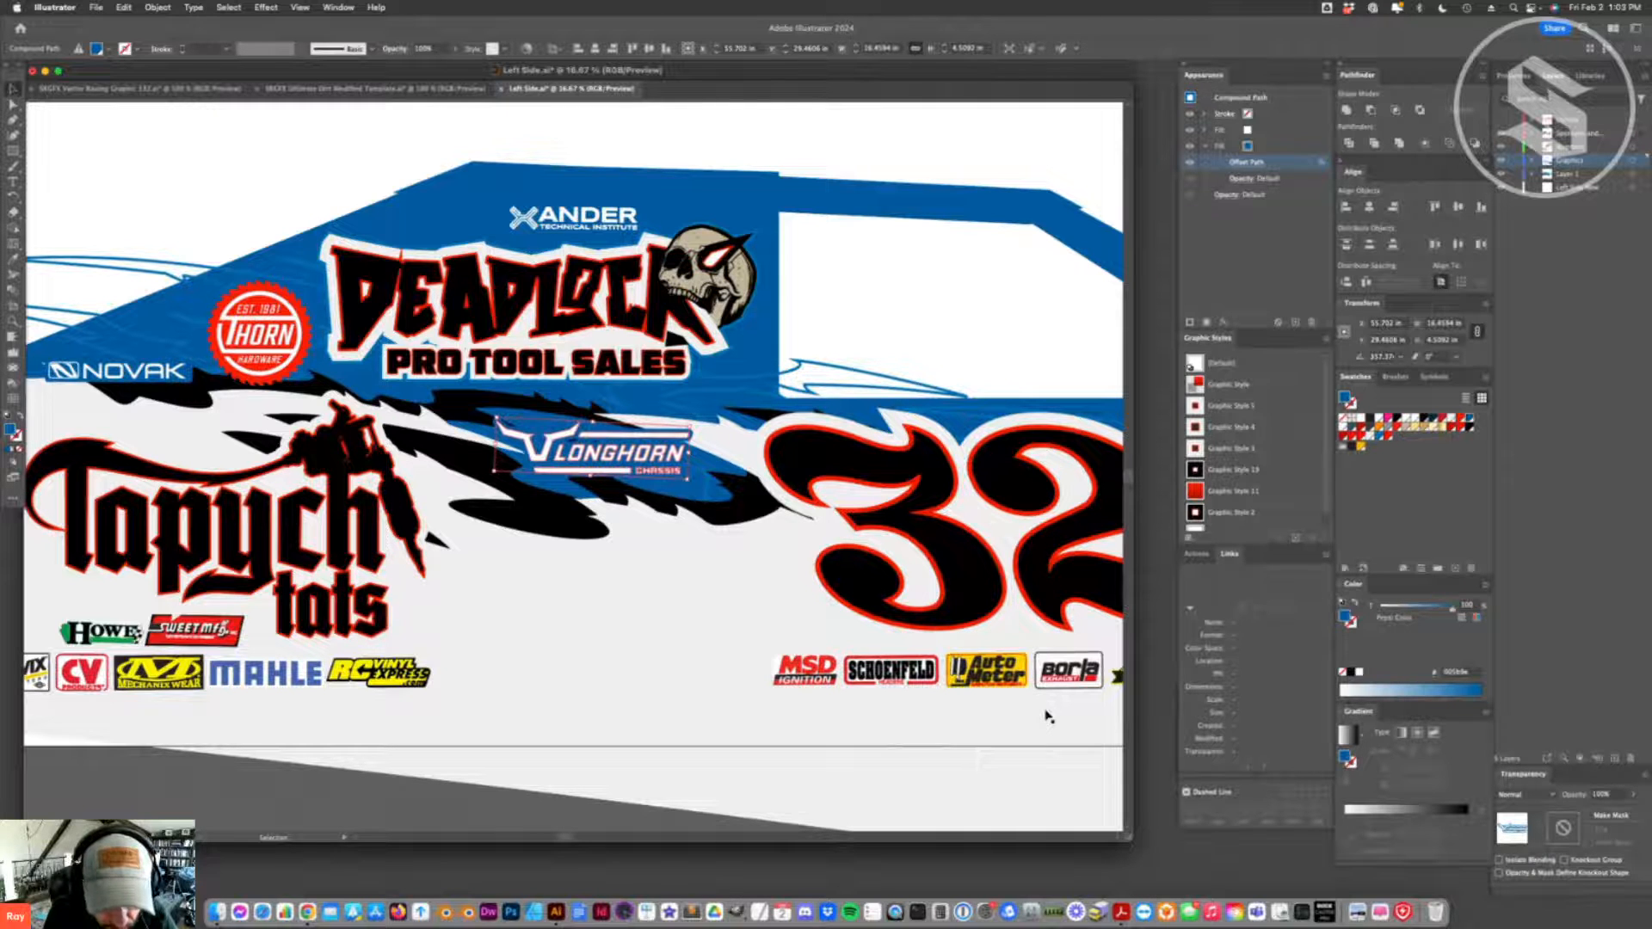
{"action": "left_click", "coordinate": [1246, 161]}
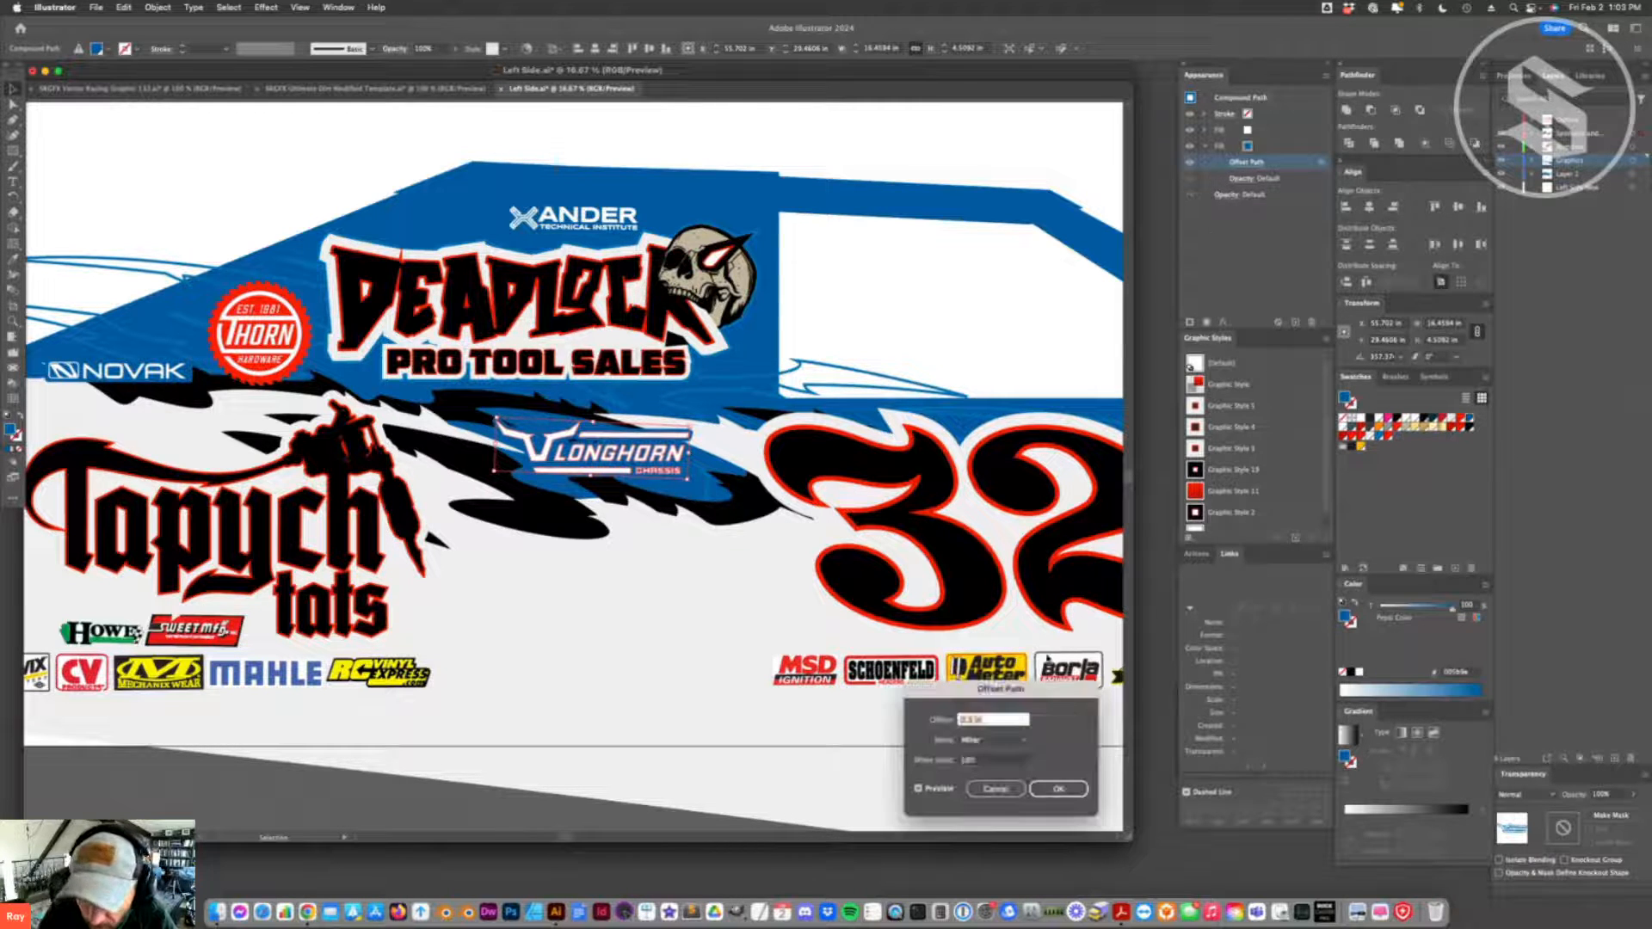
{"action": "type", "text": "0.3"}
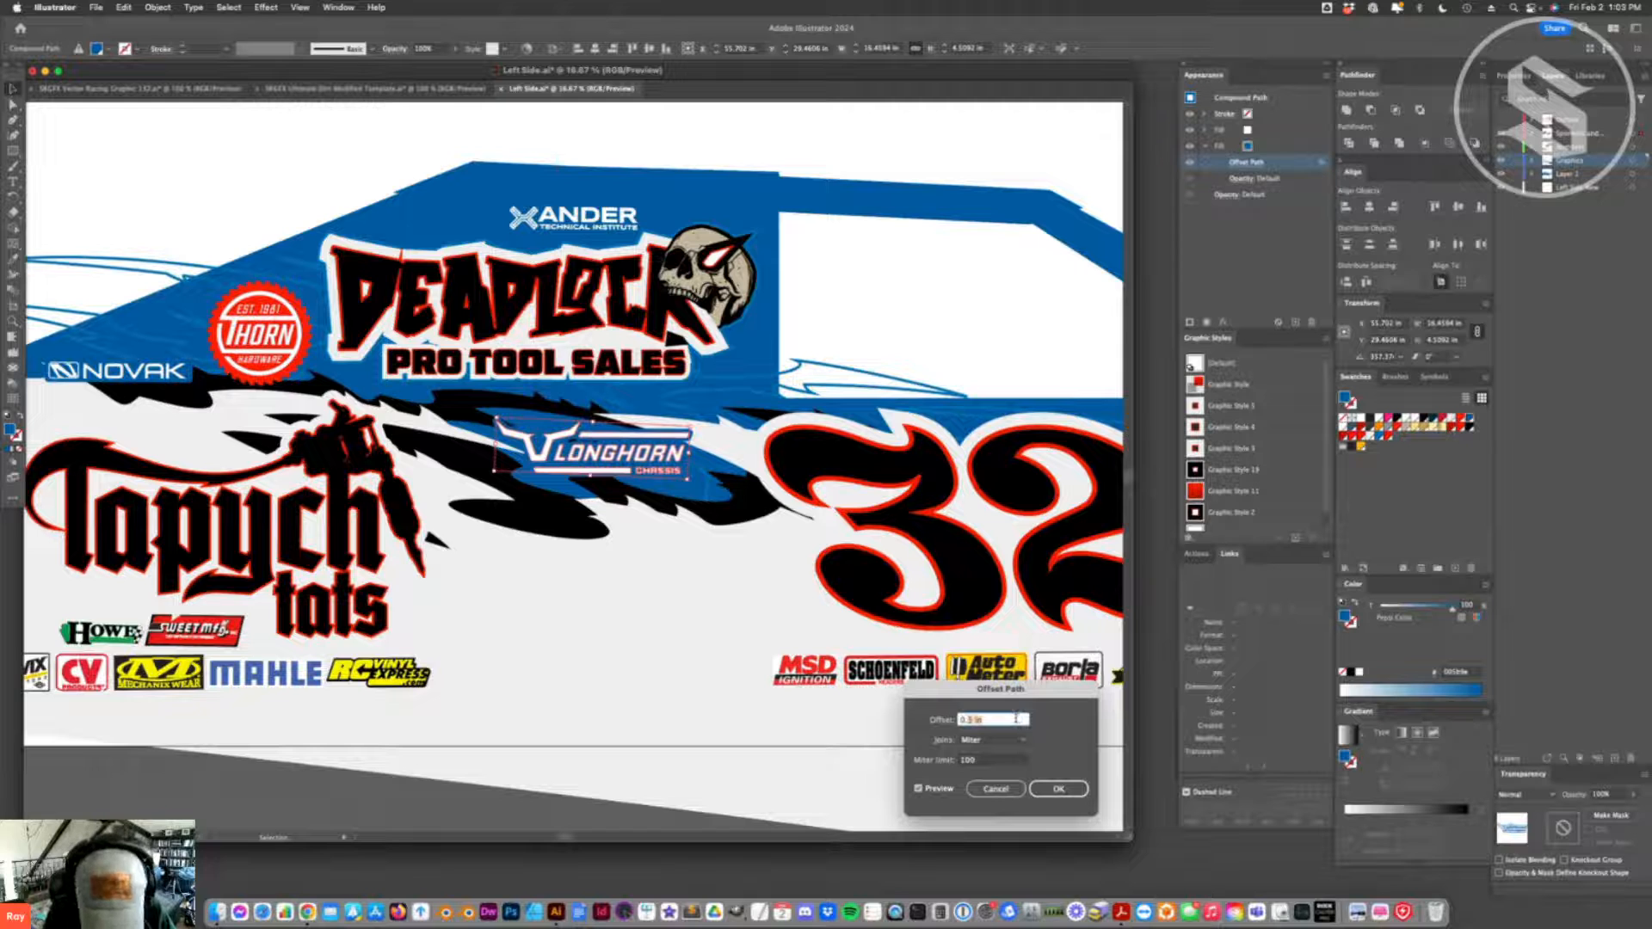
{"action": "key", "text": "Return"}
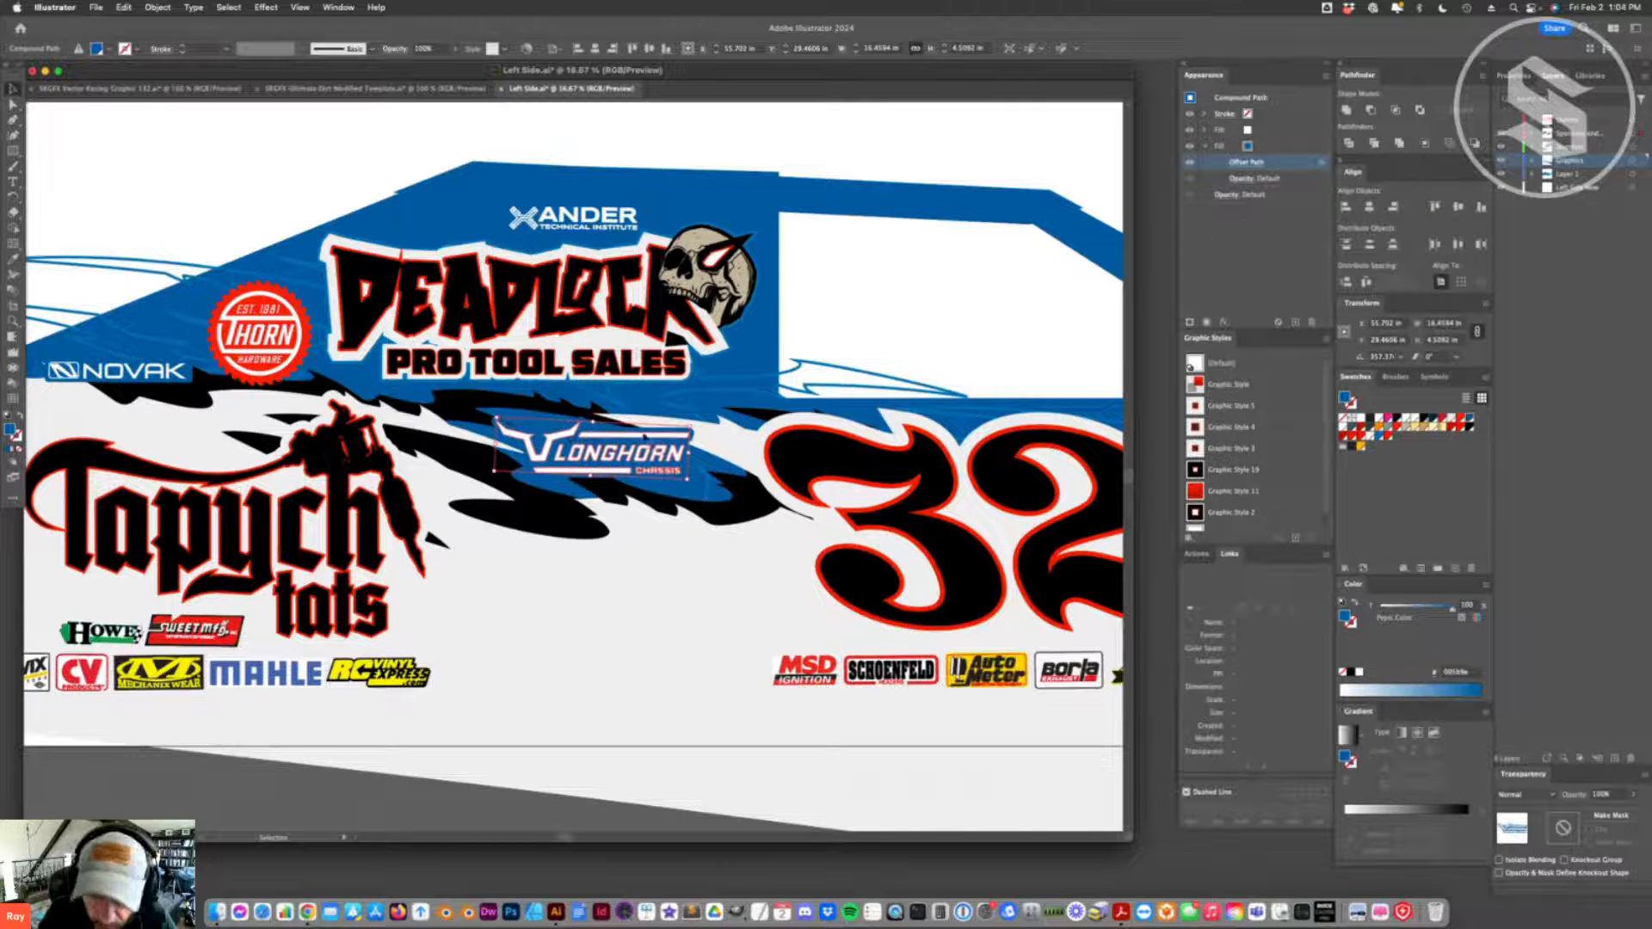
{"action": "left_click", "coordinate": [575, 591]}
{"action": "left_click", "coordinate": [687, 448]}
- Cut vertically through the black splash and blue line graphics with the Eraser just beyond the right end of the car body
{"action": "key", "text": "super+minus"}
{"action": "key", "text": "super+minus"}
{"action": "key", "text": "super+minus"}
{"action": "key", "text": "super+minus"}
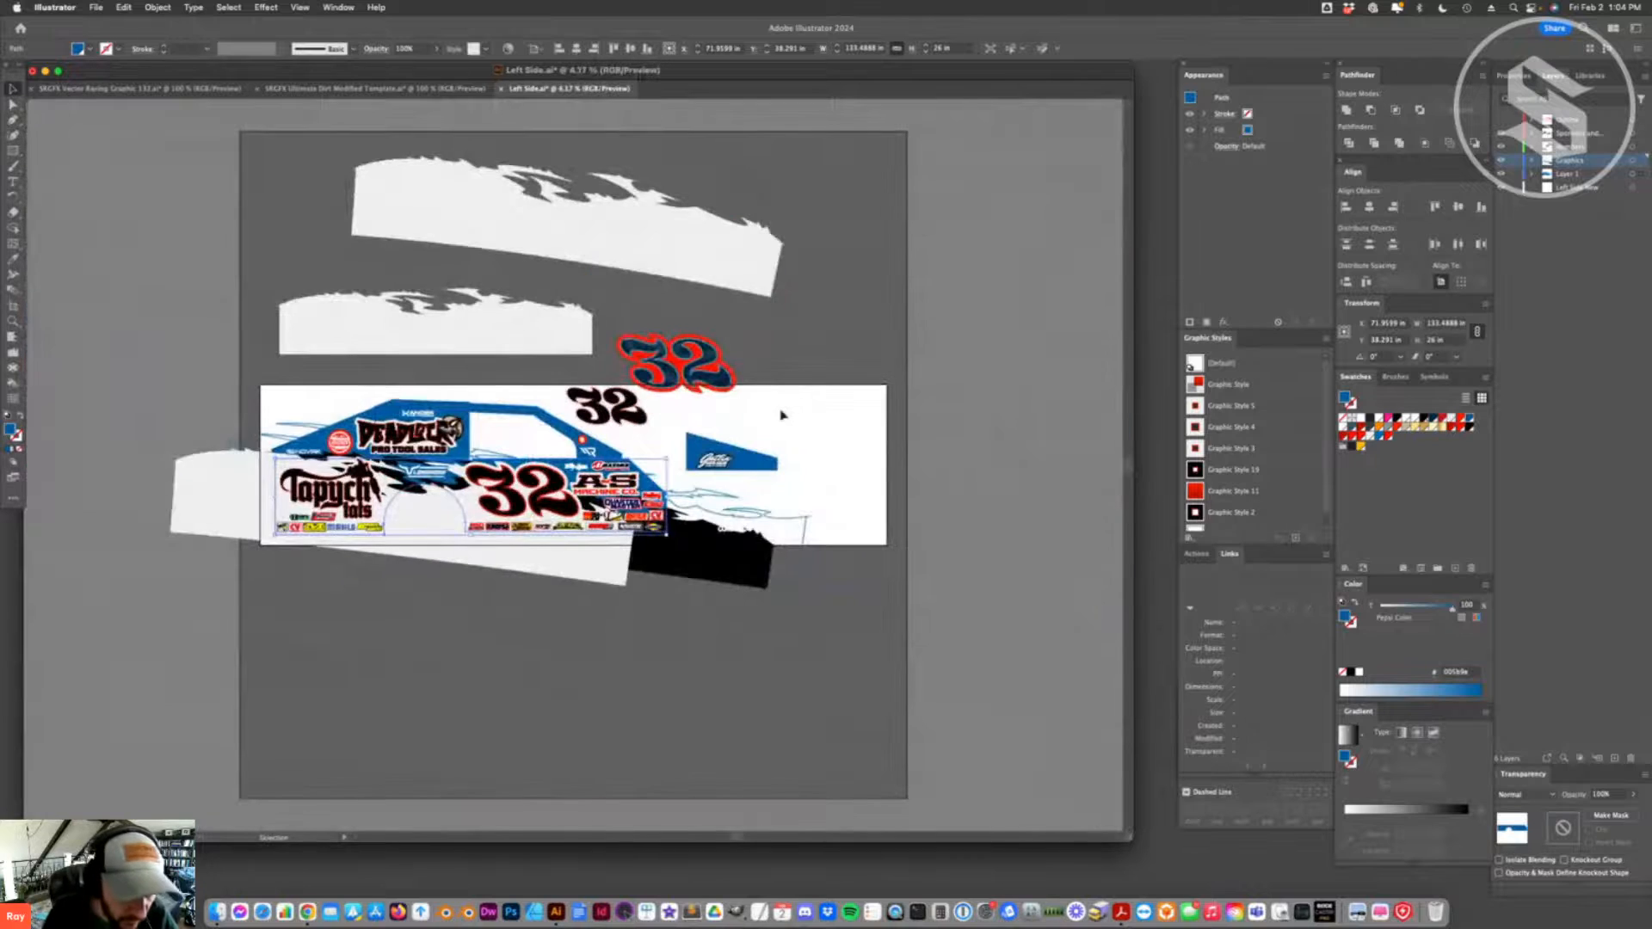
{"action": "left_click", "coordinate": [505, 708]}
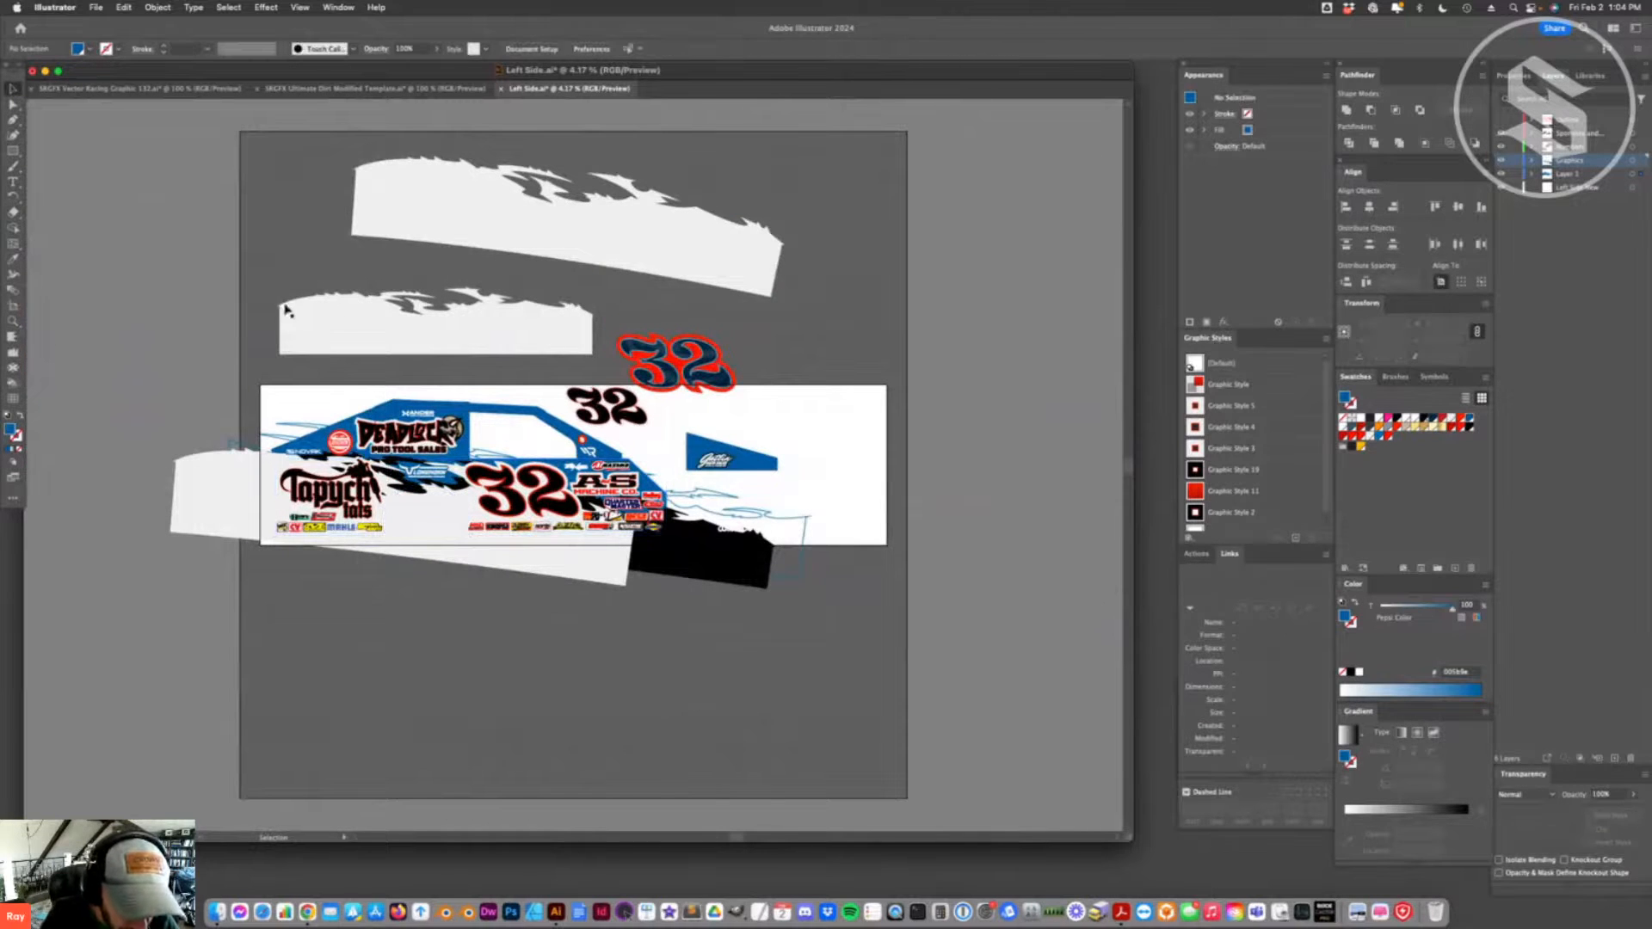
{"action": "left_click", "coordinate": [699, 552]}
{"action": "key", "text": "shift+super+a"}
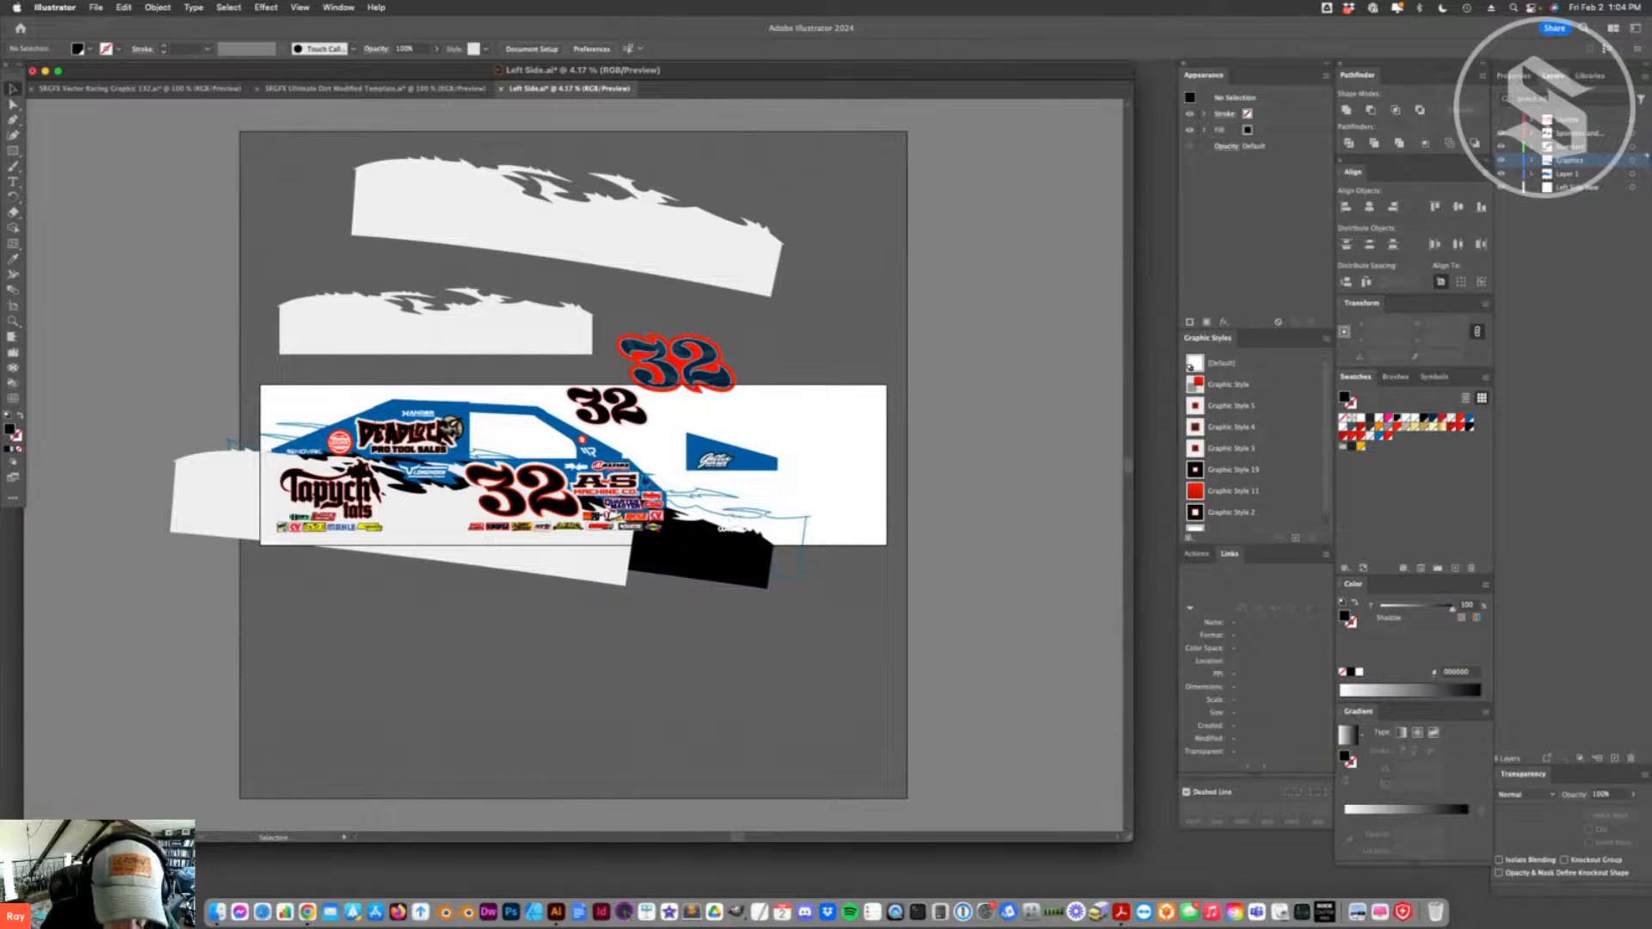
{"action": "left_click", "coordinate": [651, 495]}
{"action": "left_click", "coordinate": [721, 521]}
{"action": "left_click", "coordinate": [690, 521]}
{"action": "left_click", "coordinate": [696, 510]}
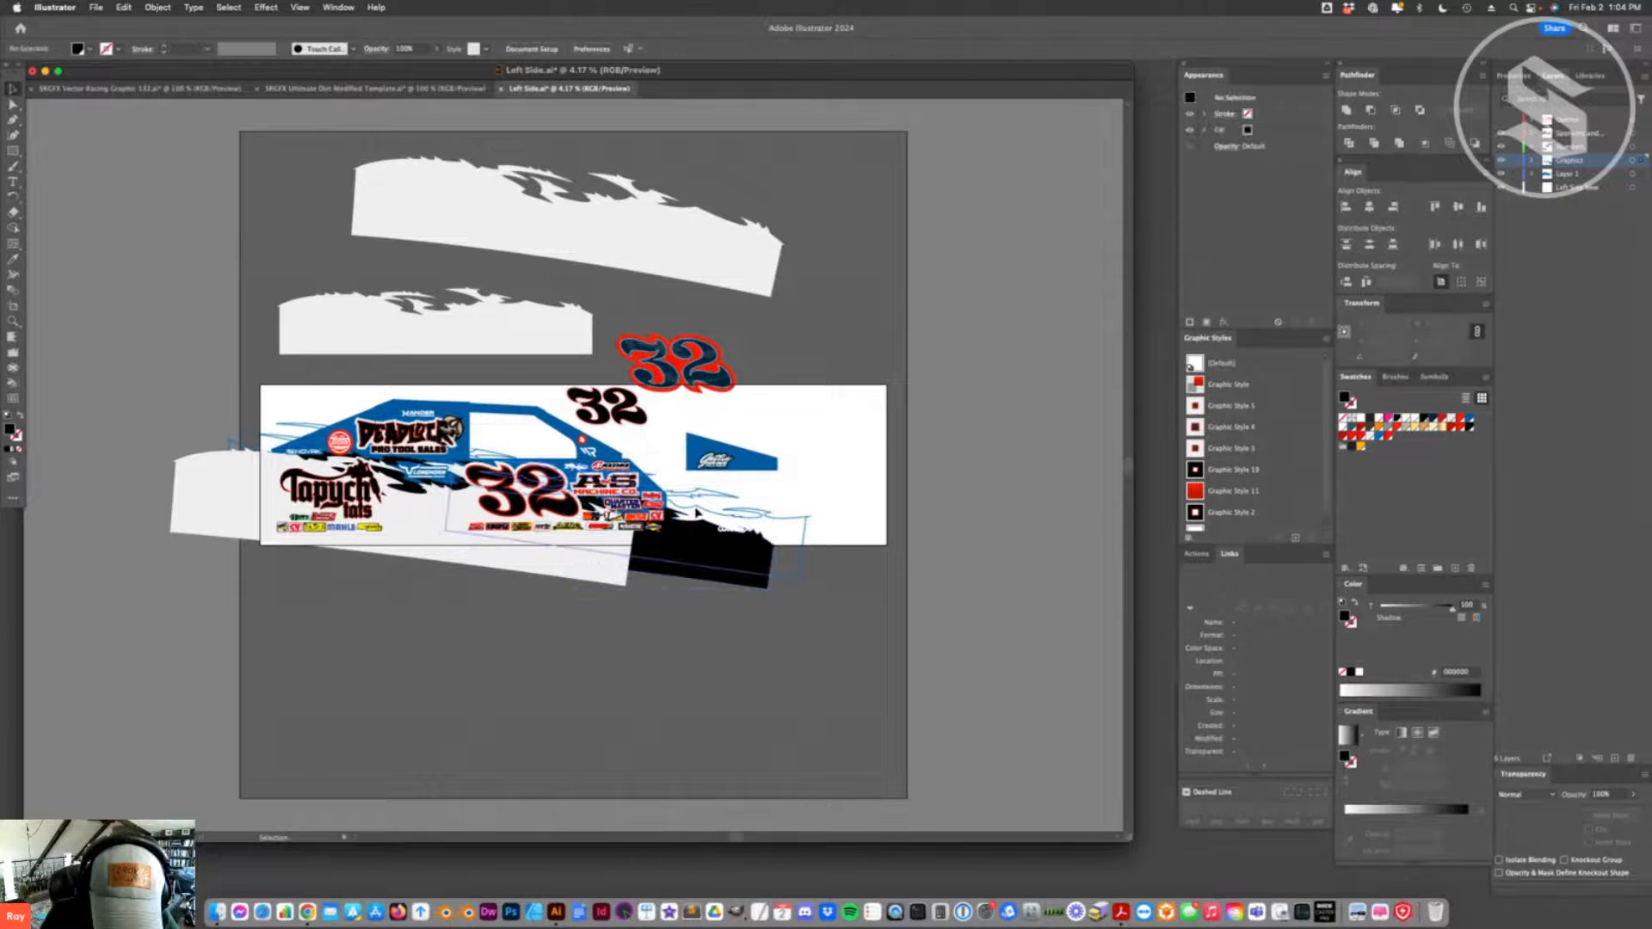
{"action": "left_click", "coordinate": [699, 497]}
{"action": "left_click", "coordinate": [686, 545], "text": "shift"}
{"action": "key", "text": "shift+e"}
{"action": "left_click_drag", "start_coordinate": [673, 478], "coordinate": [673, 580]}
- Delete the severed black splash and blue line pieces beyond the right end of the car body
{"action": "key", "text": "a"}
{"action": "left_click", "coordinate": [697, 634]}
{"action": "left_click", "coordinate": [688, 552]}
{"action": "left_click", "coordinate": [693, 494], "text": "shift"}
{"action": "key", "text": "Delete"}
{"action": "key", "text": "Delete"}
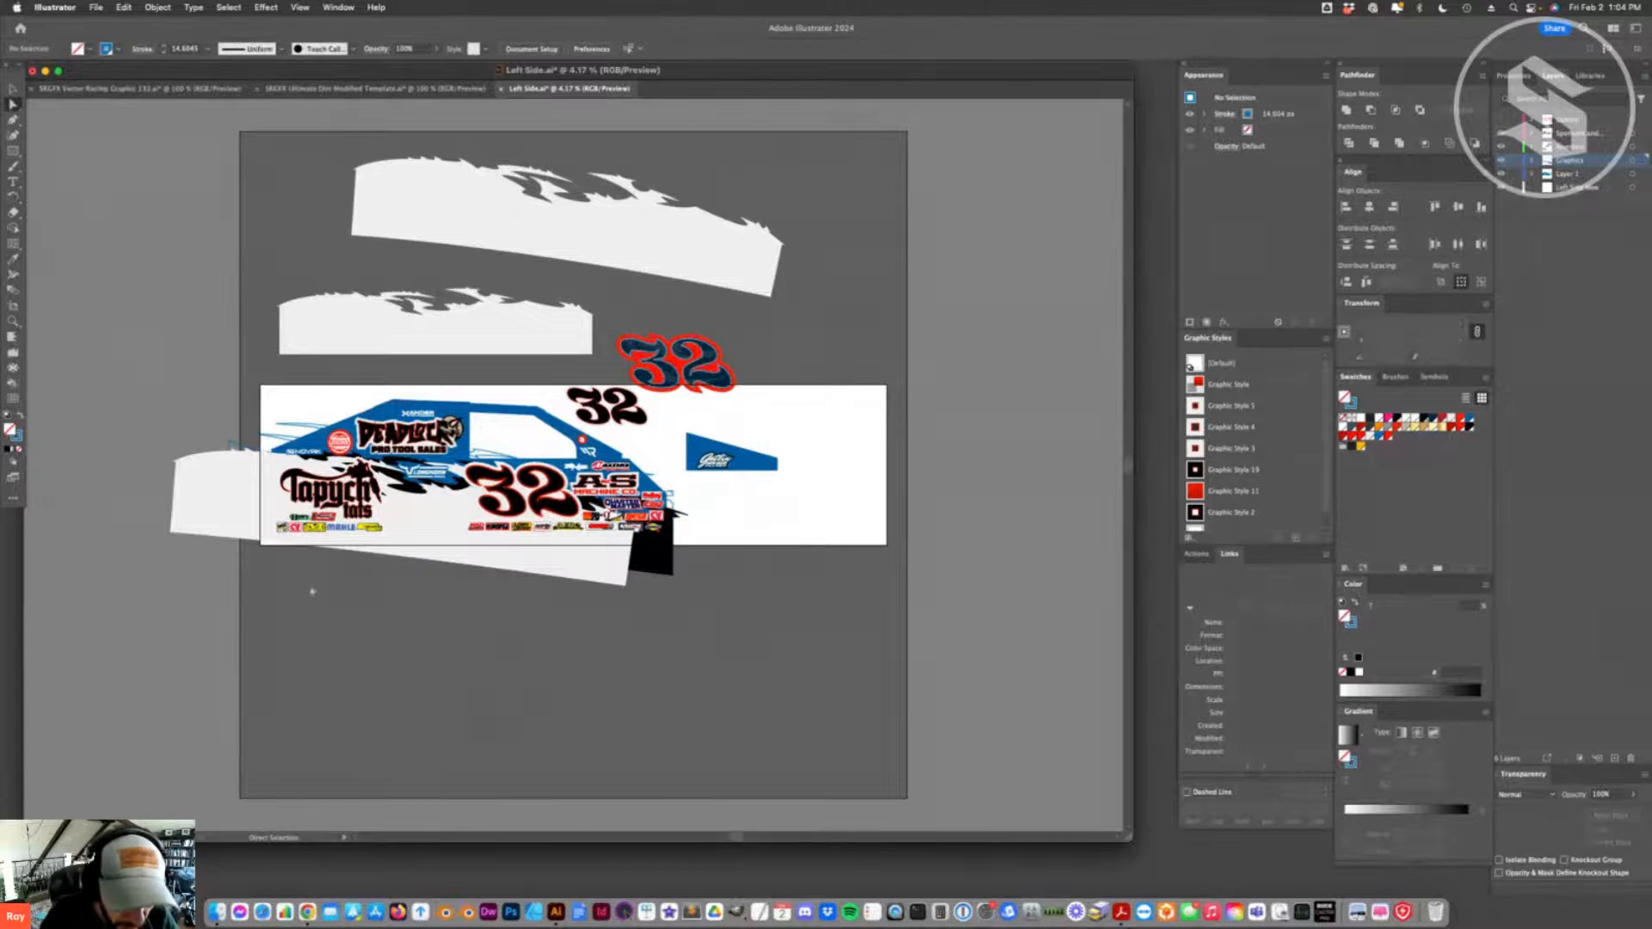
- Cut the white and black splash graphics with the Eraser along the lower edge of the car body
{"action": "left_click", "coordinate": [13, 89]}
{"action": "left_click", "coordinate": [490, 547]}
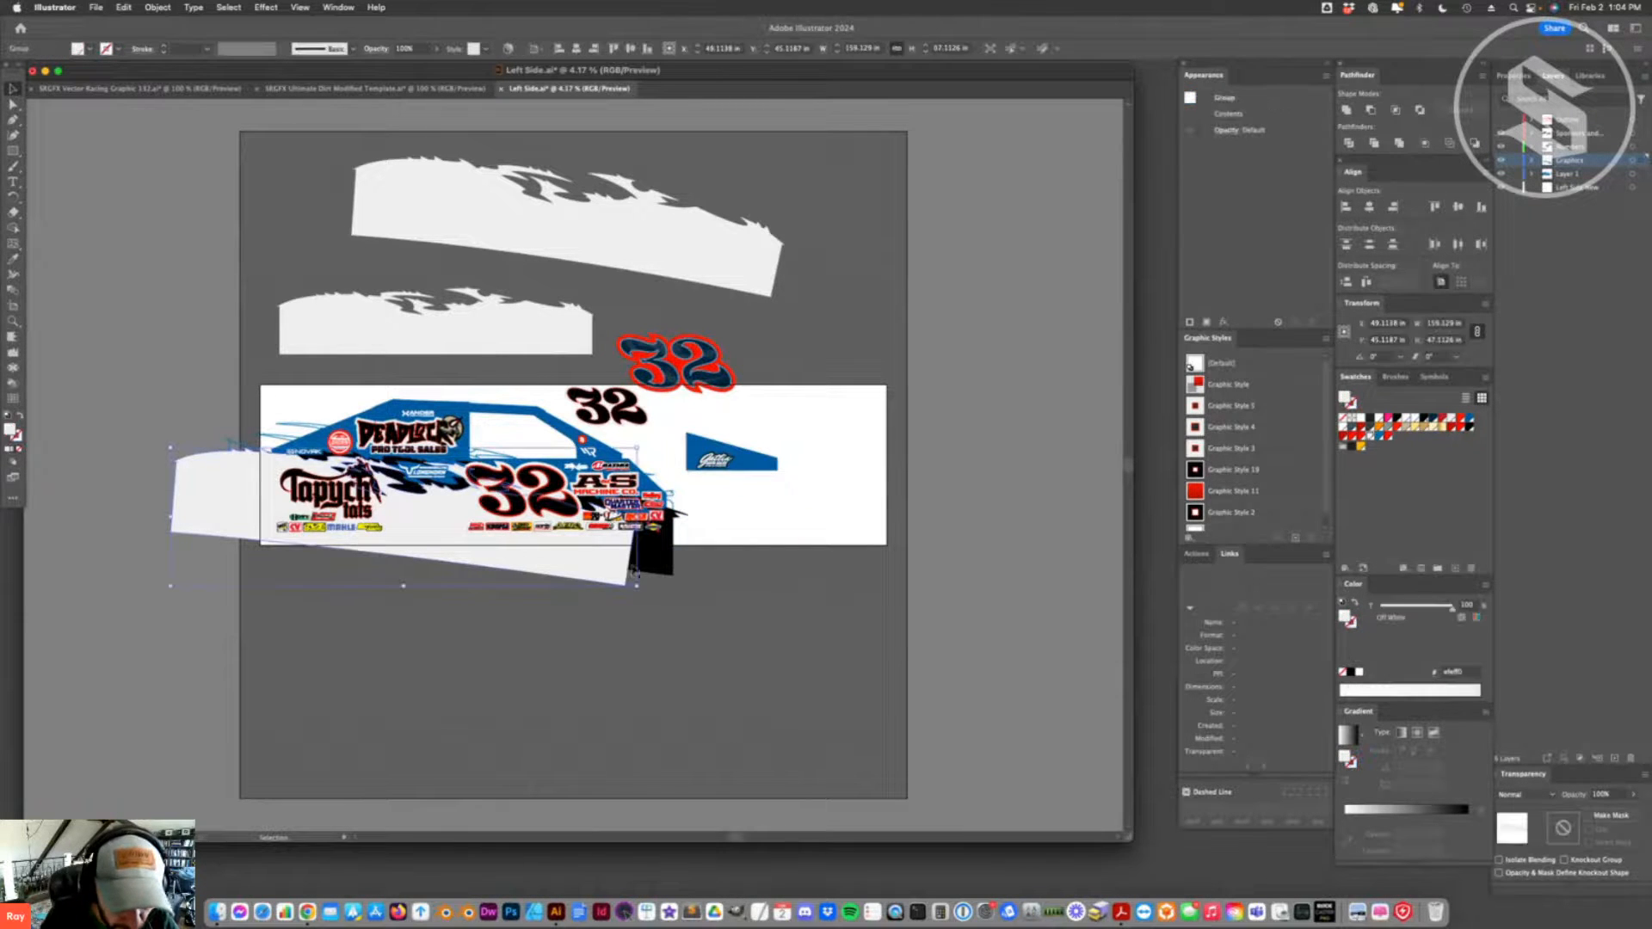
{"action": "key", "text": "shift+m"}
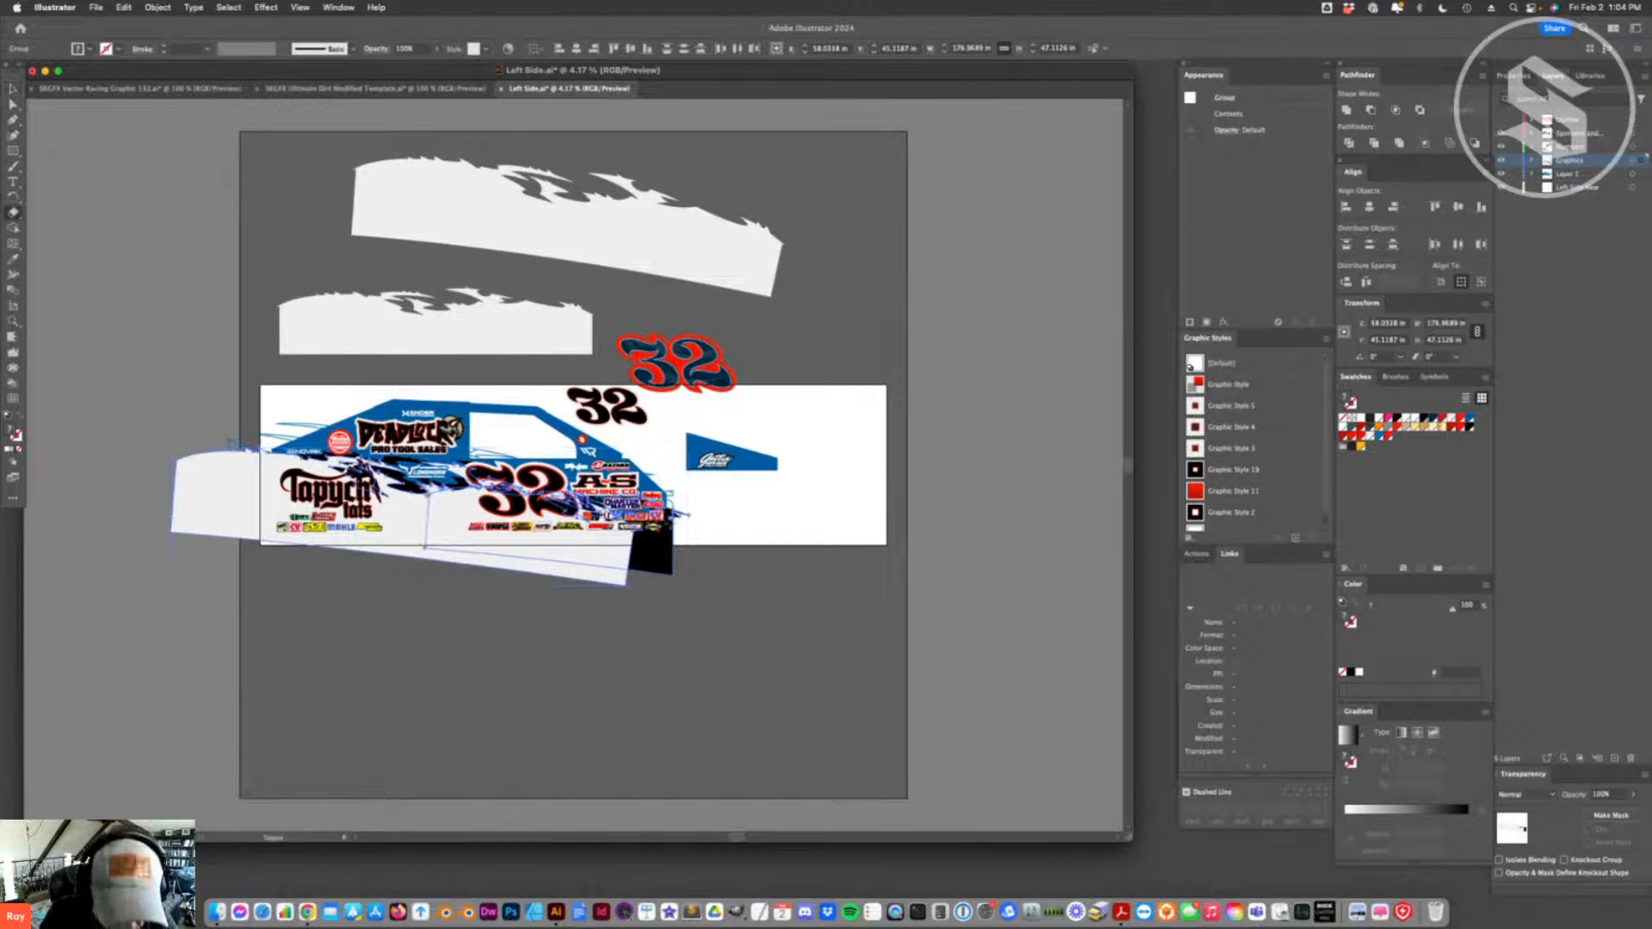
{"action": "key", "text": "a"}
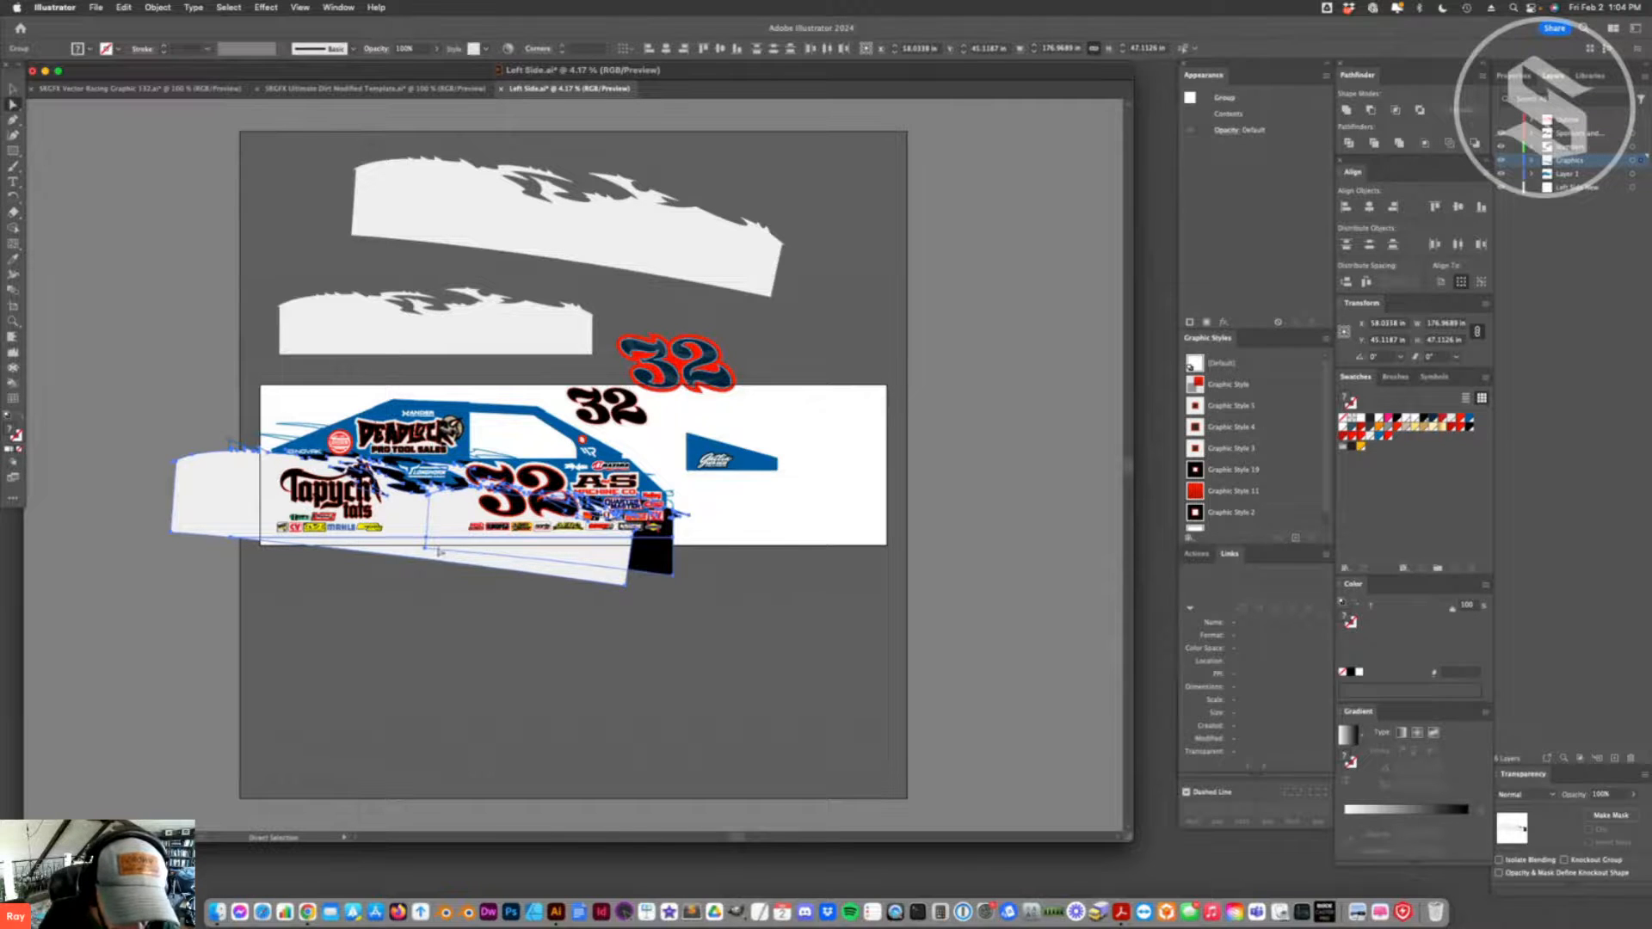
{"action": "left_click", "coordinate": [437, 553]}
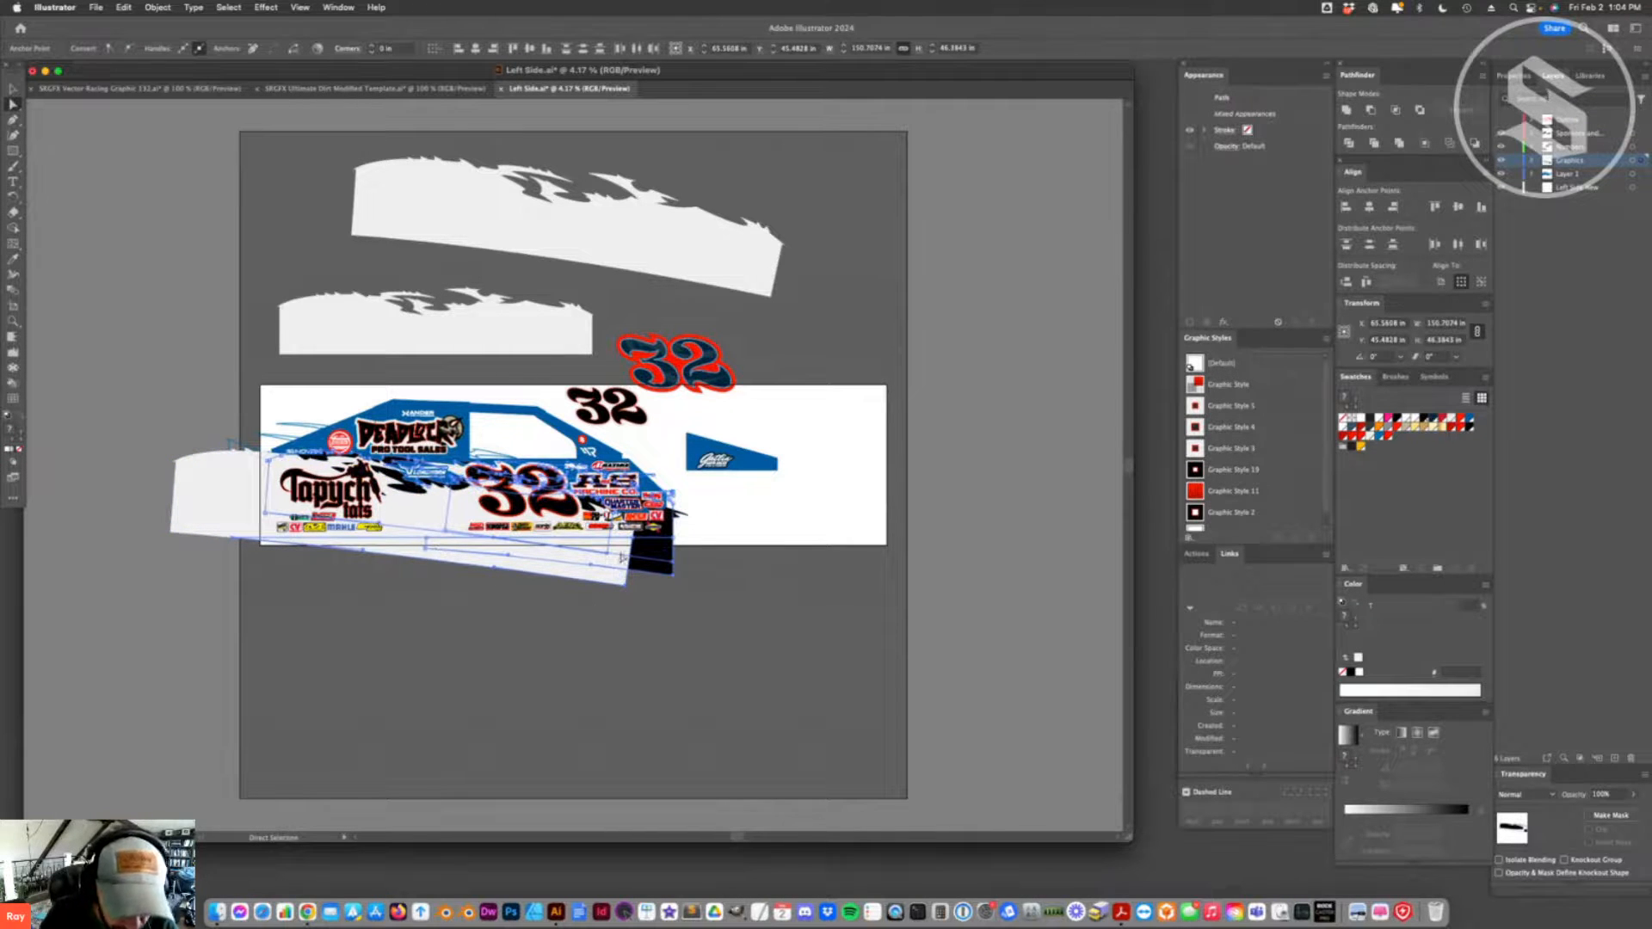
{"action": "key", "text": "Delete"}
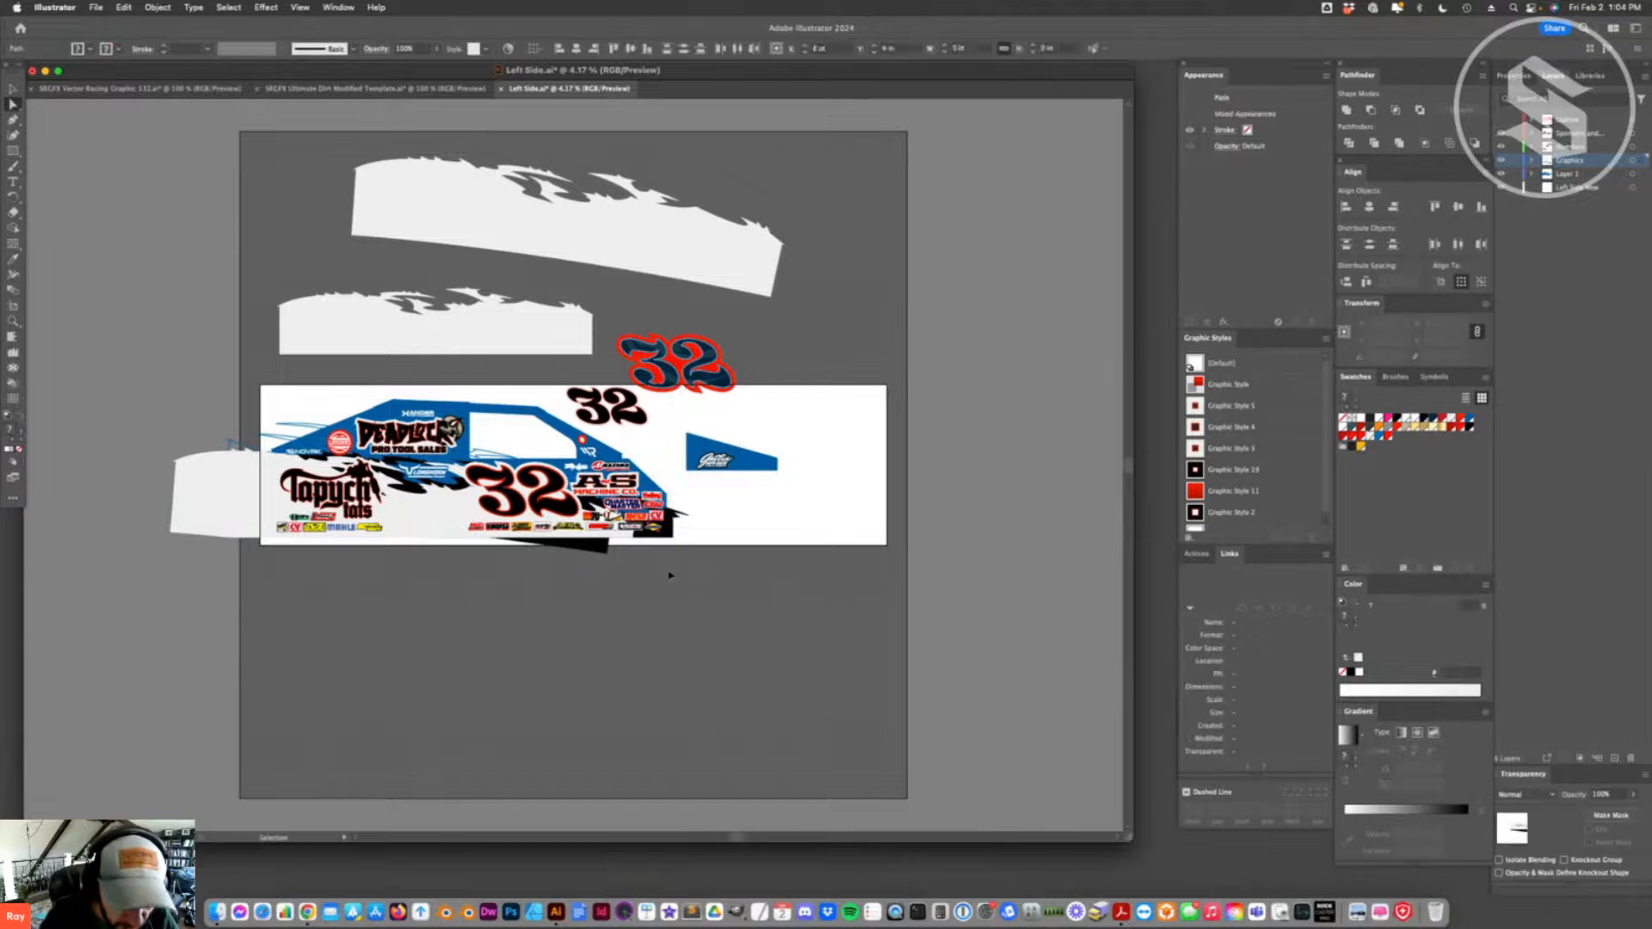
{"action": "key", "text": "super+z"}
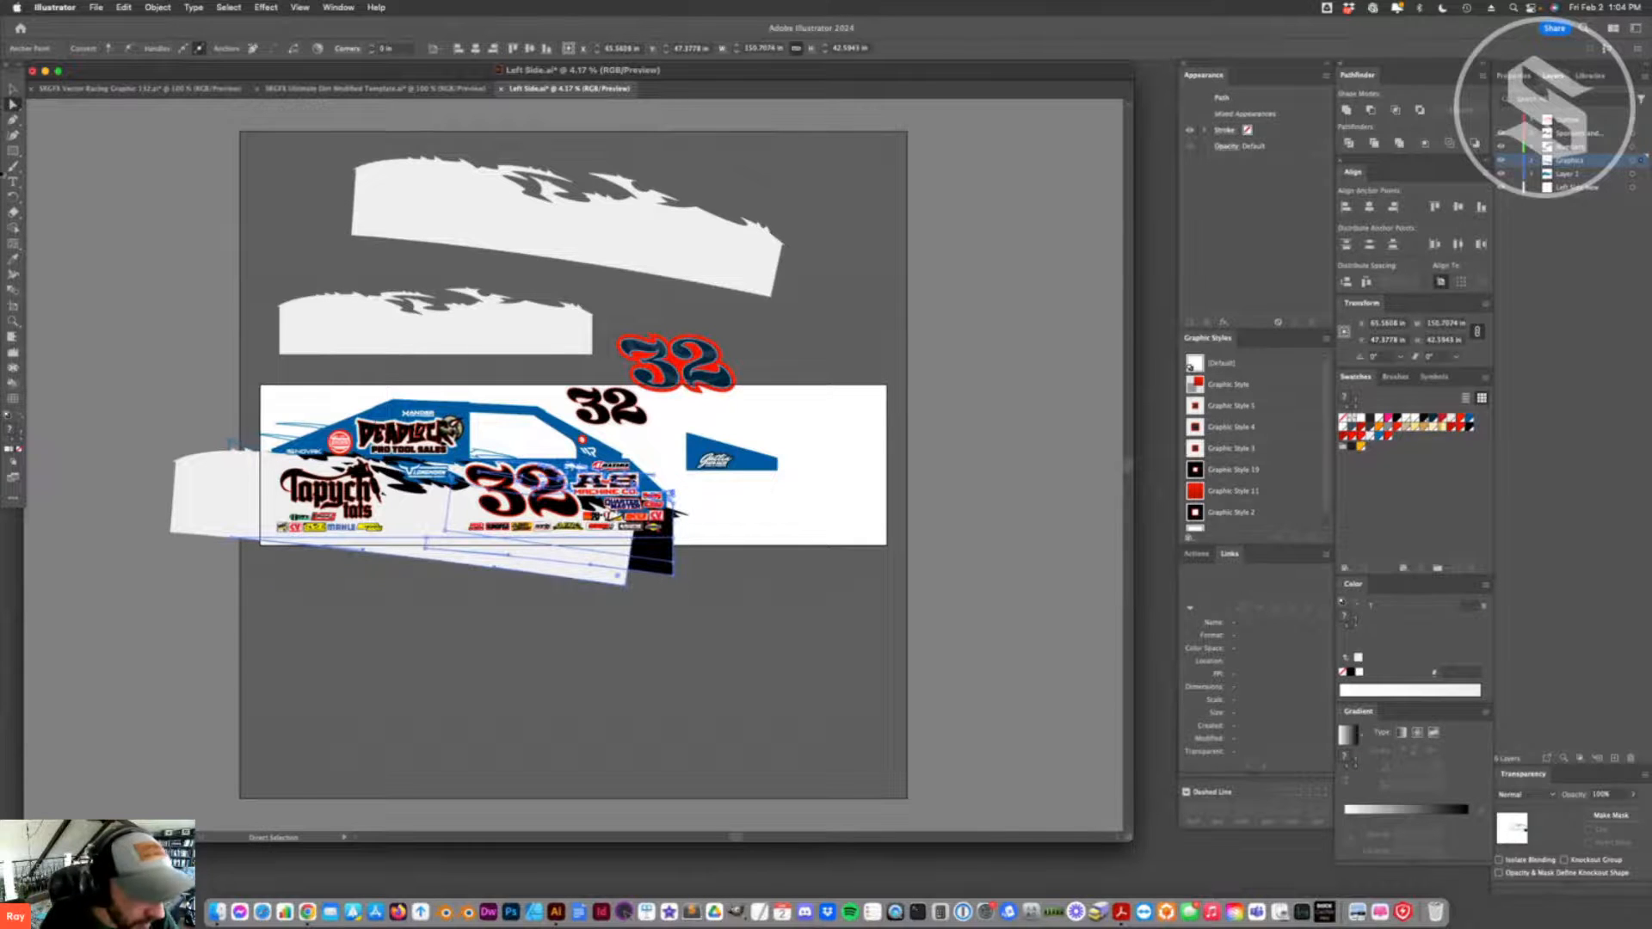
- Delete the severed black and white splash pieces hanging below the car body
{"action": "left_click", "coordinate": [639, 557]}
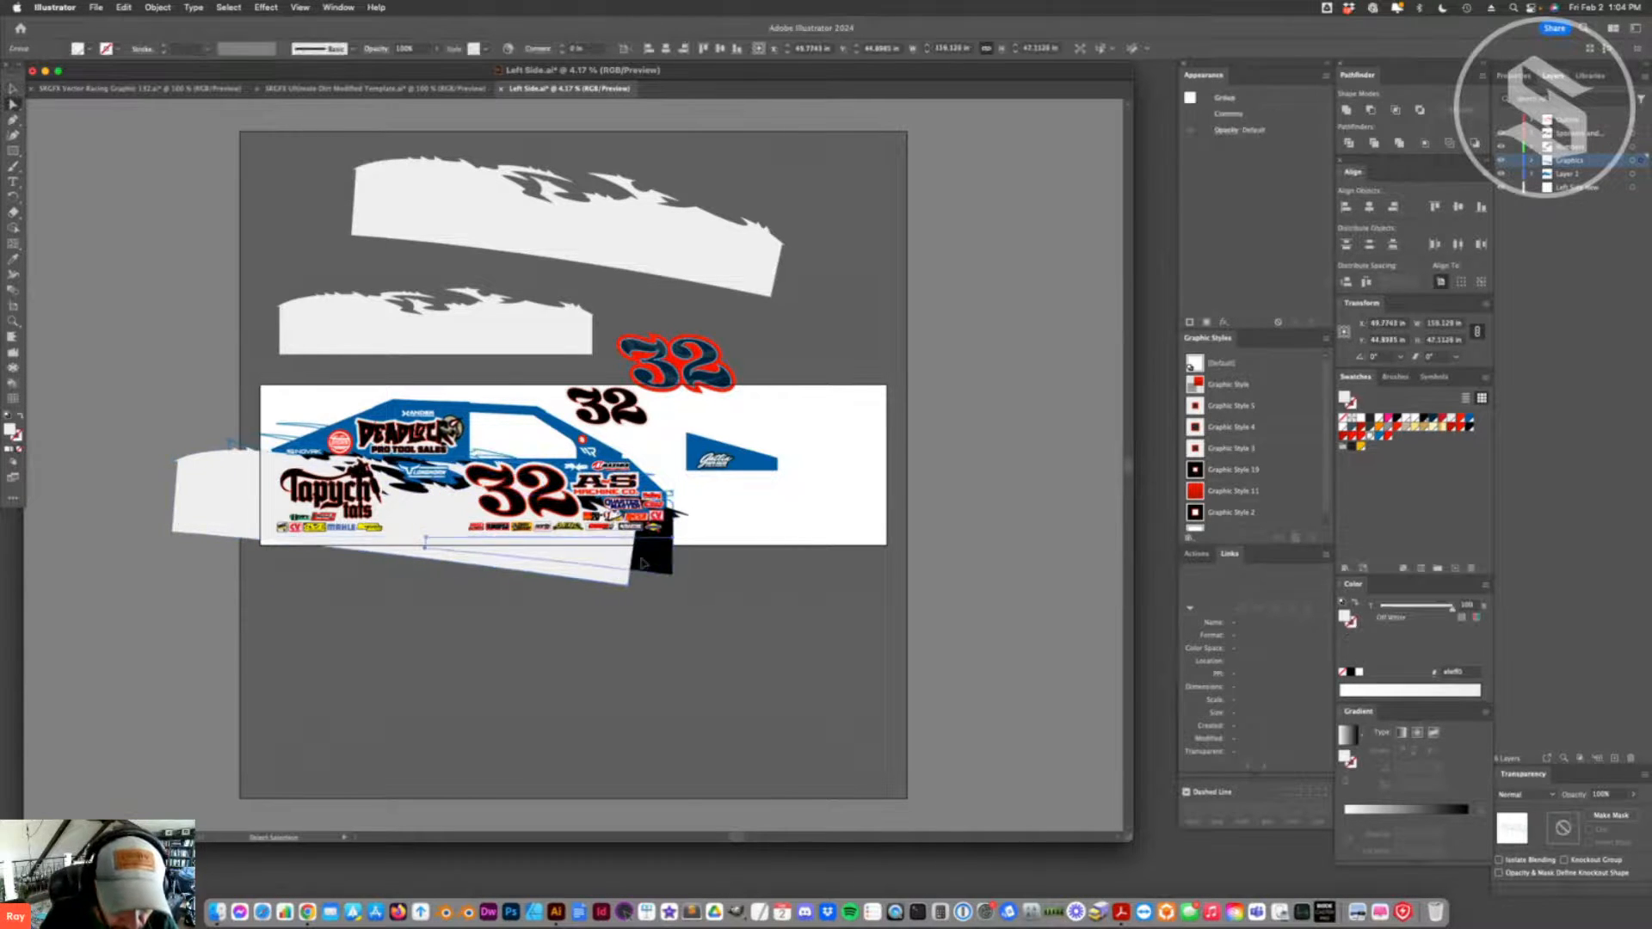
{"action": "key", "text": "Delete"}
{"action": "left_click", "coordinate": [597, 570]}
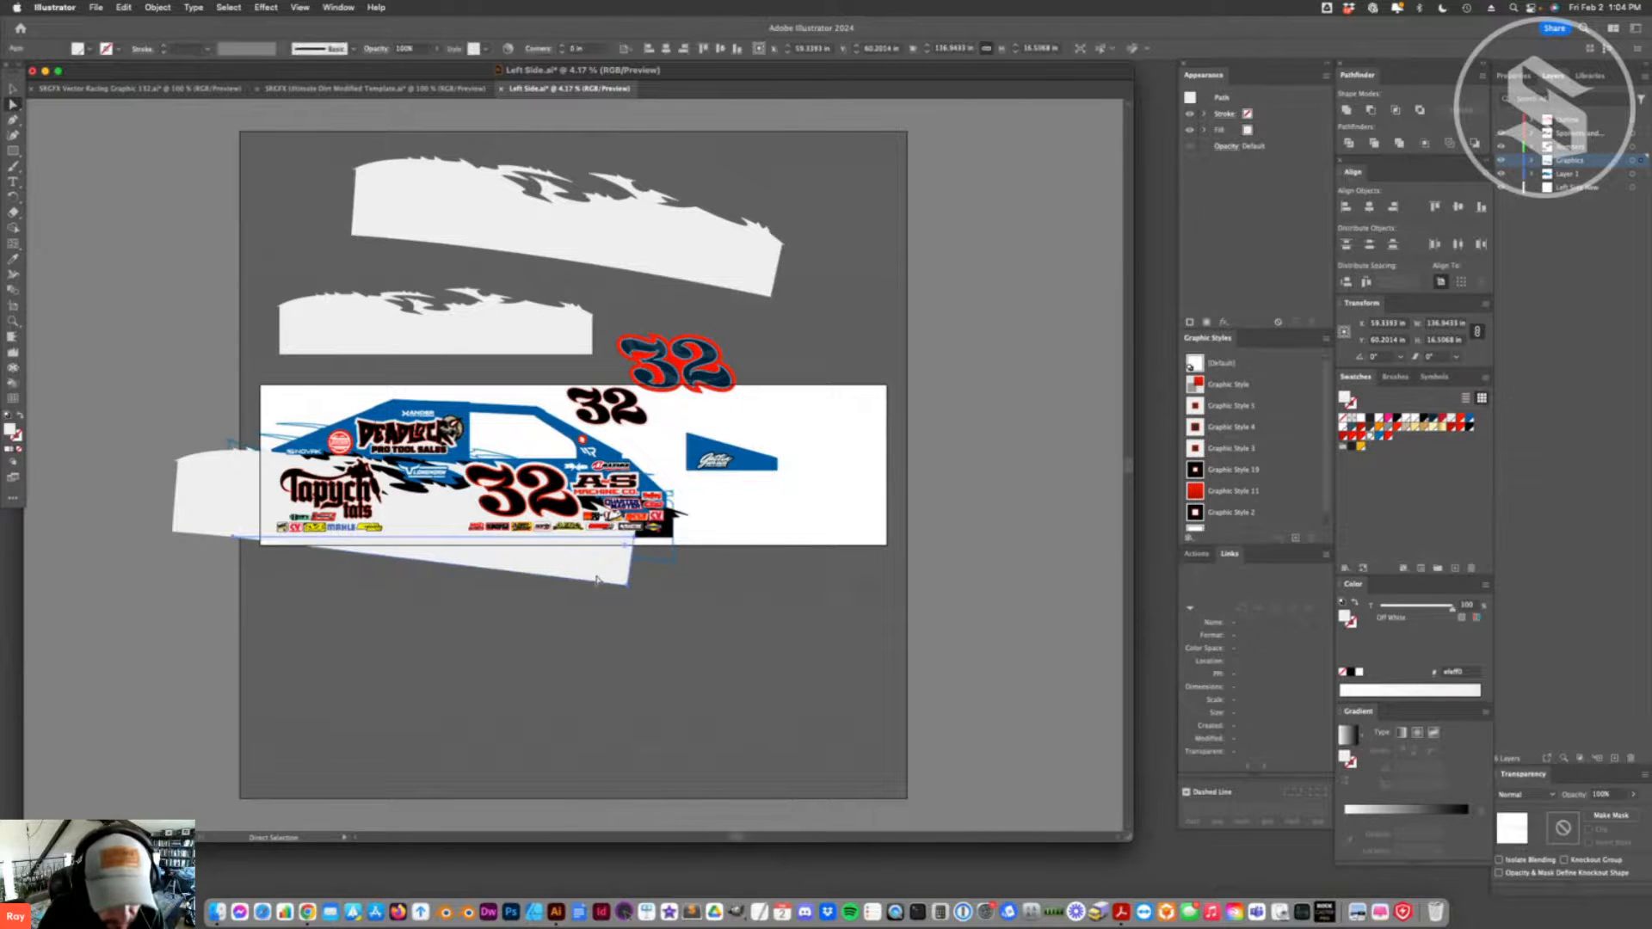
{"action": "key", "text": "Delete"}
- Cut the leftover black splash and blue outline pieces along the car's lower edge with the Eraser and delete them
{"action": "left_click", "coordinate": [649, 561]}
{"action": "key", "text": "shift+e"}
{"action": "key", "text": "a"}
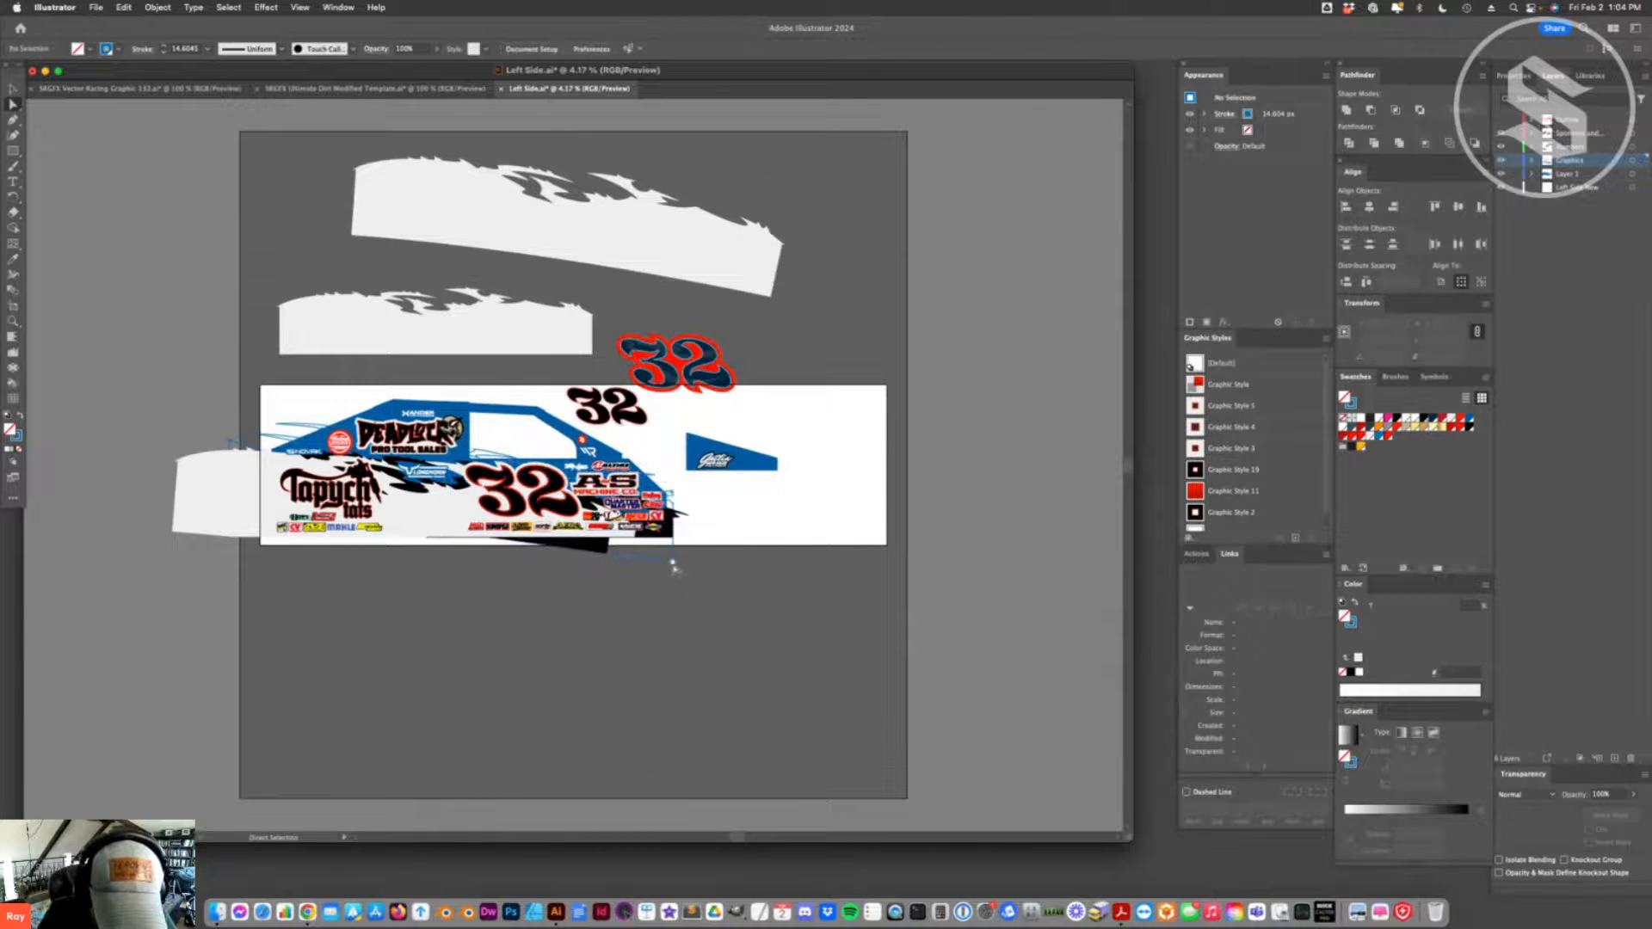
{"action": "left_click", "coordinate": [585, 553]}
{"action": "key", "text": "v"}
{"action": "key", "text": "shift+e"}
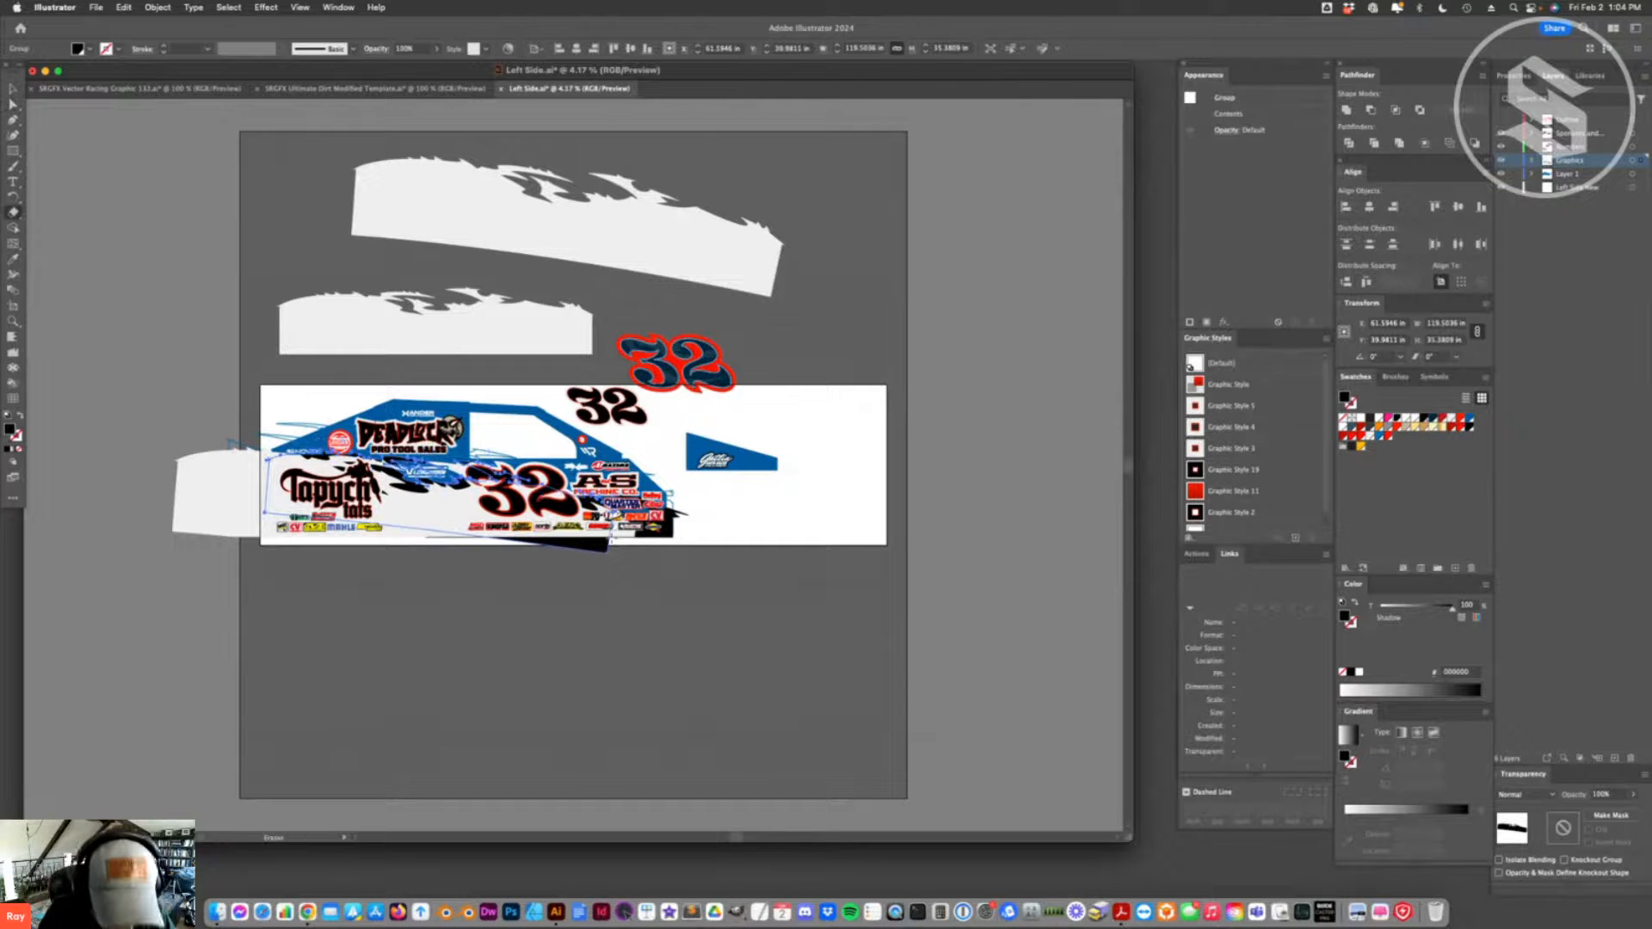
{"action": "left_click_drag", "start_coordinate": [494, 535], "coordinate": [464, 535]}
{"action": "key", "text": "a"}
{"action": "left_click", "coordinate": [615, 569]}
{"action": "left_click", "coordinate": [597, 548]}
{"action": "key", "text": "Delete"}
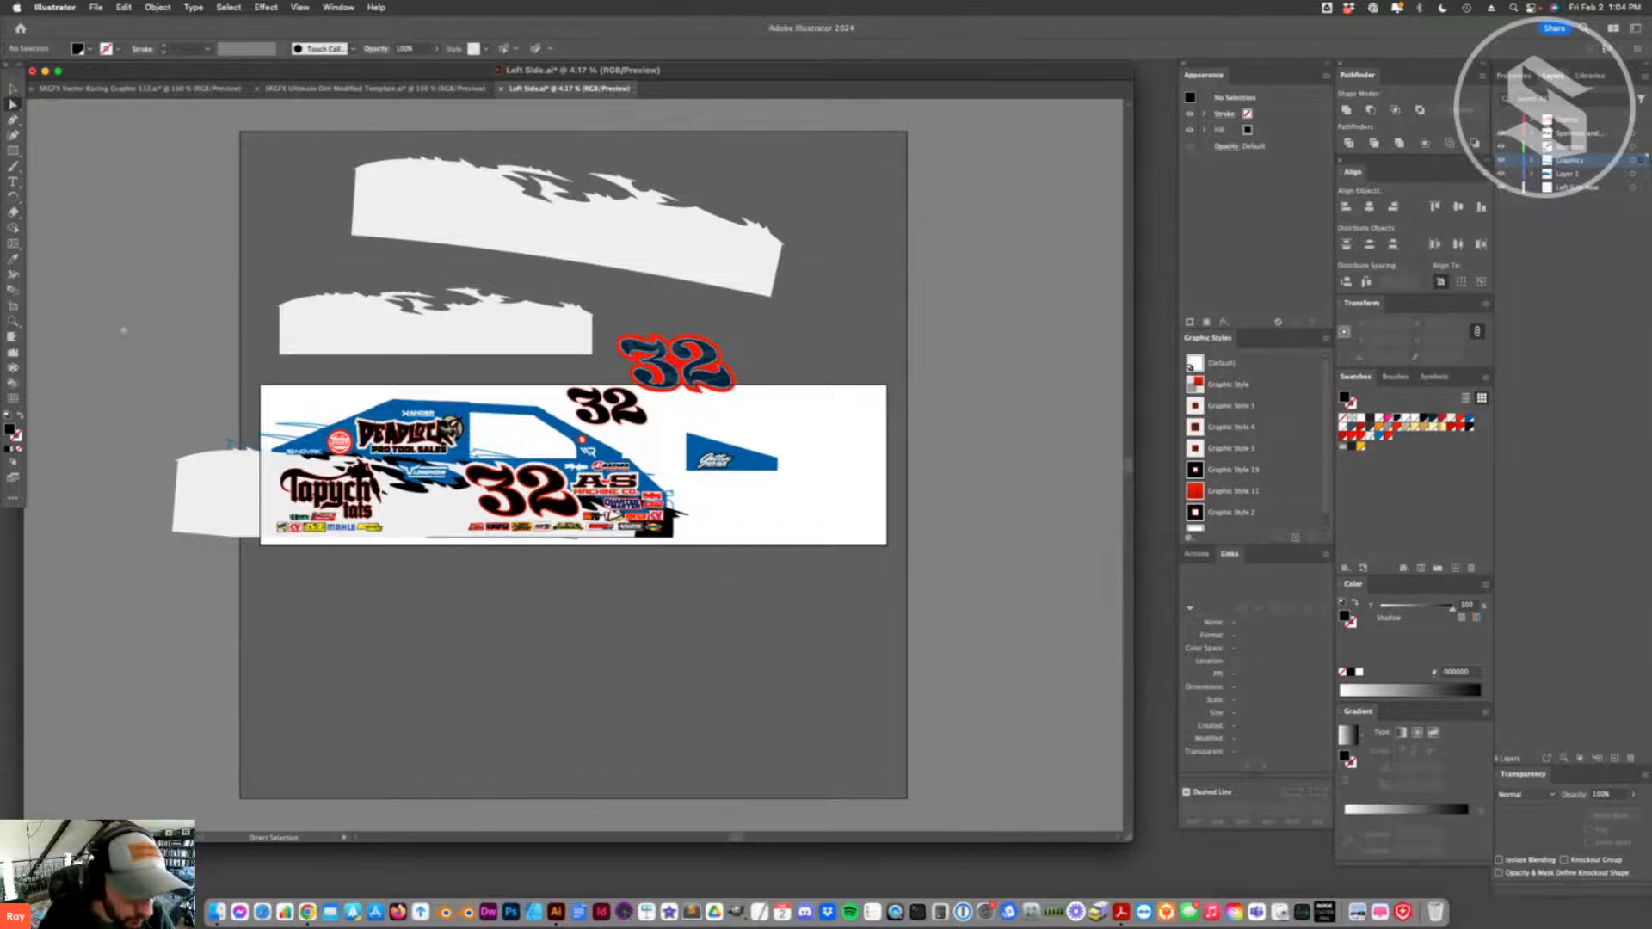
- Delete the two spare white splash panels above the car artwork
{"action": "left_click", "coordinate": [12, 89]}
{"action": "left_click_drag", "start_coordinate": [66, 134], "coordinate": [395, 327]}
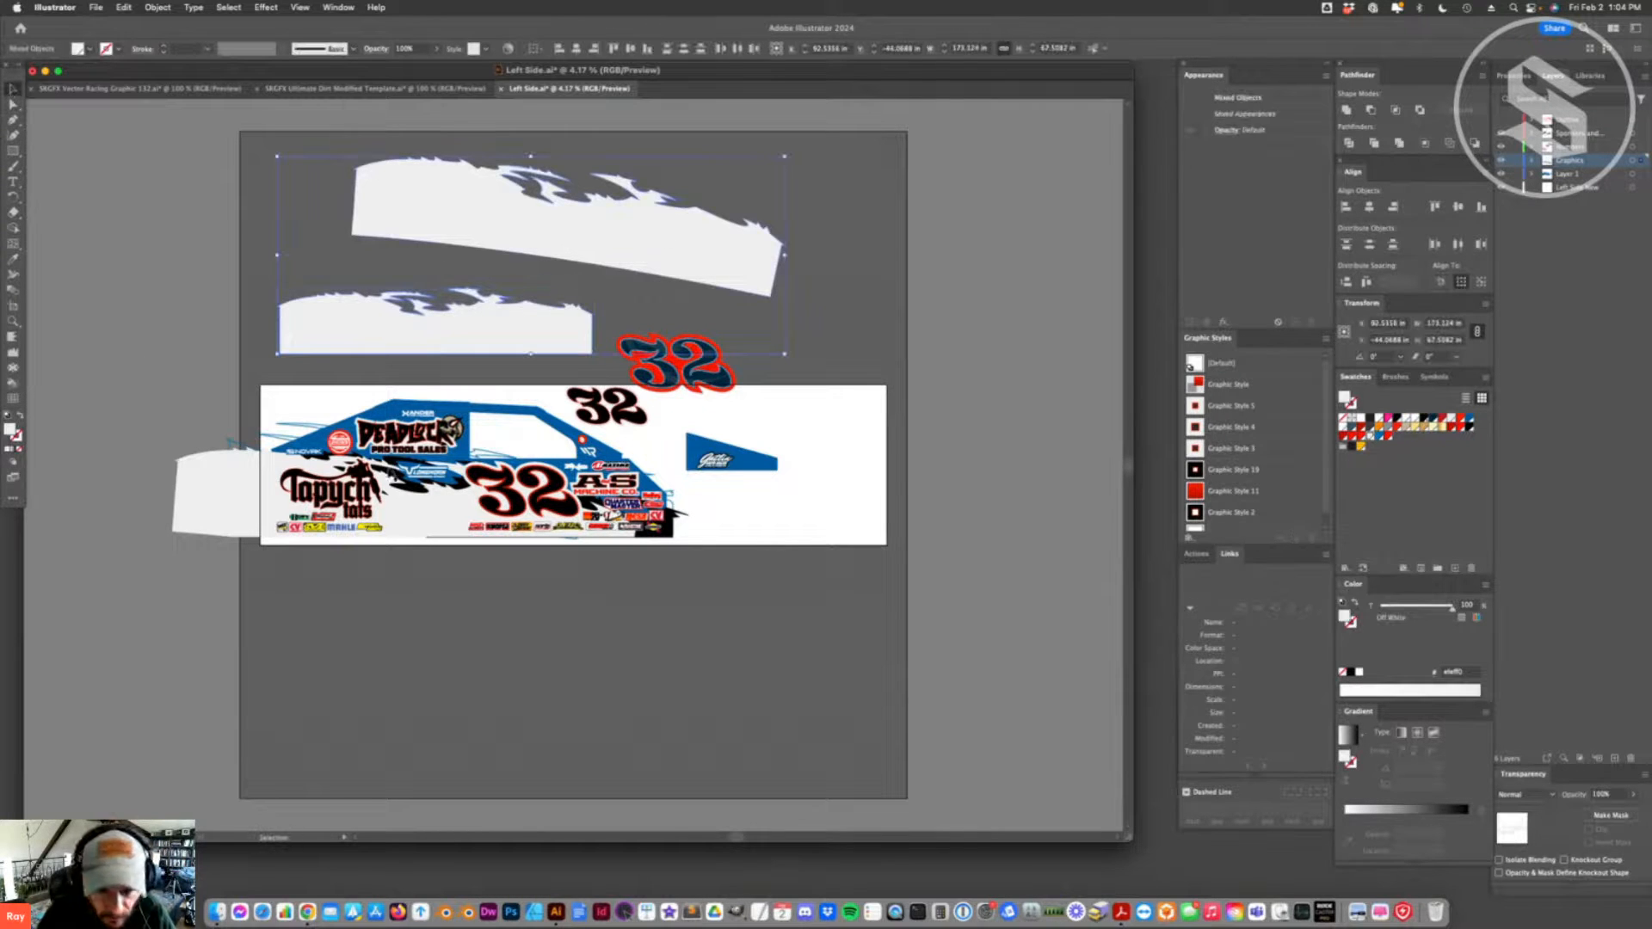
{"action": "key", "text": "Delete"}
- Cut the white splash panel with the Eraser just beyond the car's rear end and delete the severed outer piece
{"action": "left_click_drag", "start_coordinate": [240, 464], "coordinate": [225, 550]}
{"action": "key", "text": "shift+e"}
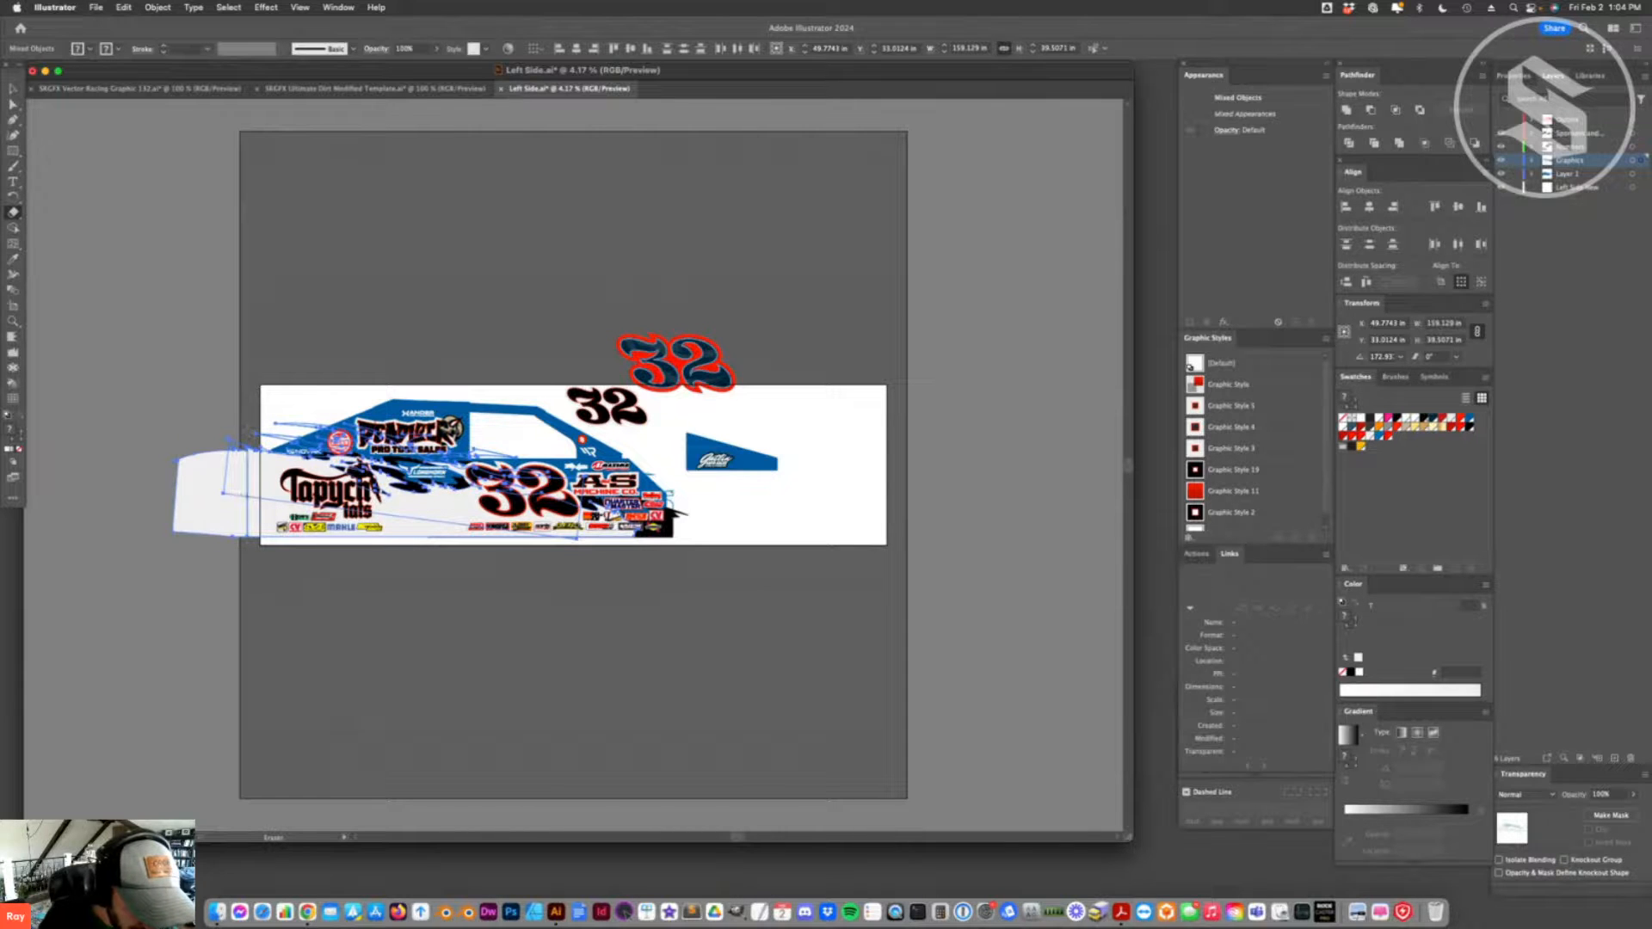
{"action": "key", "text": "a"}
{"action": "key", "text": "Delete"}
{"action": "key", "text": "v"}
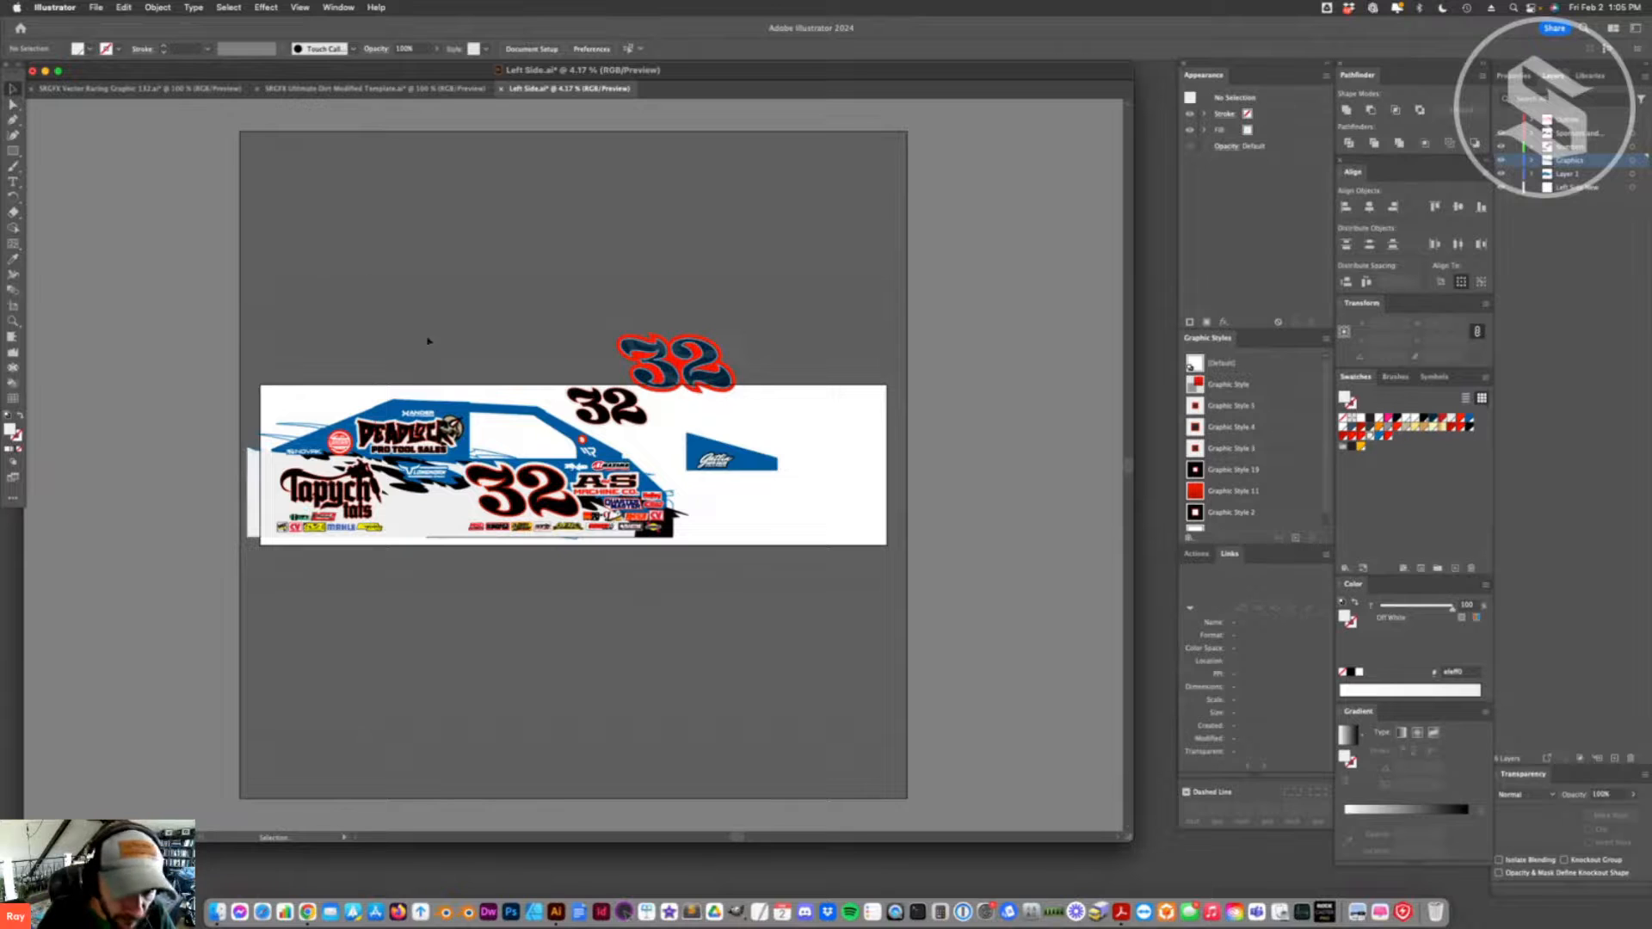
- Delete the spare red-outlined number 32 and move the smaller black 32 up over the artboard's upper edge
{"action": "left_click", "coordinate": [315, 426]}
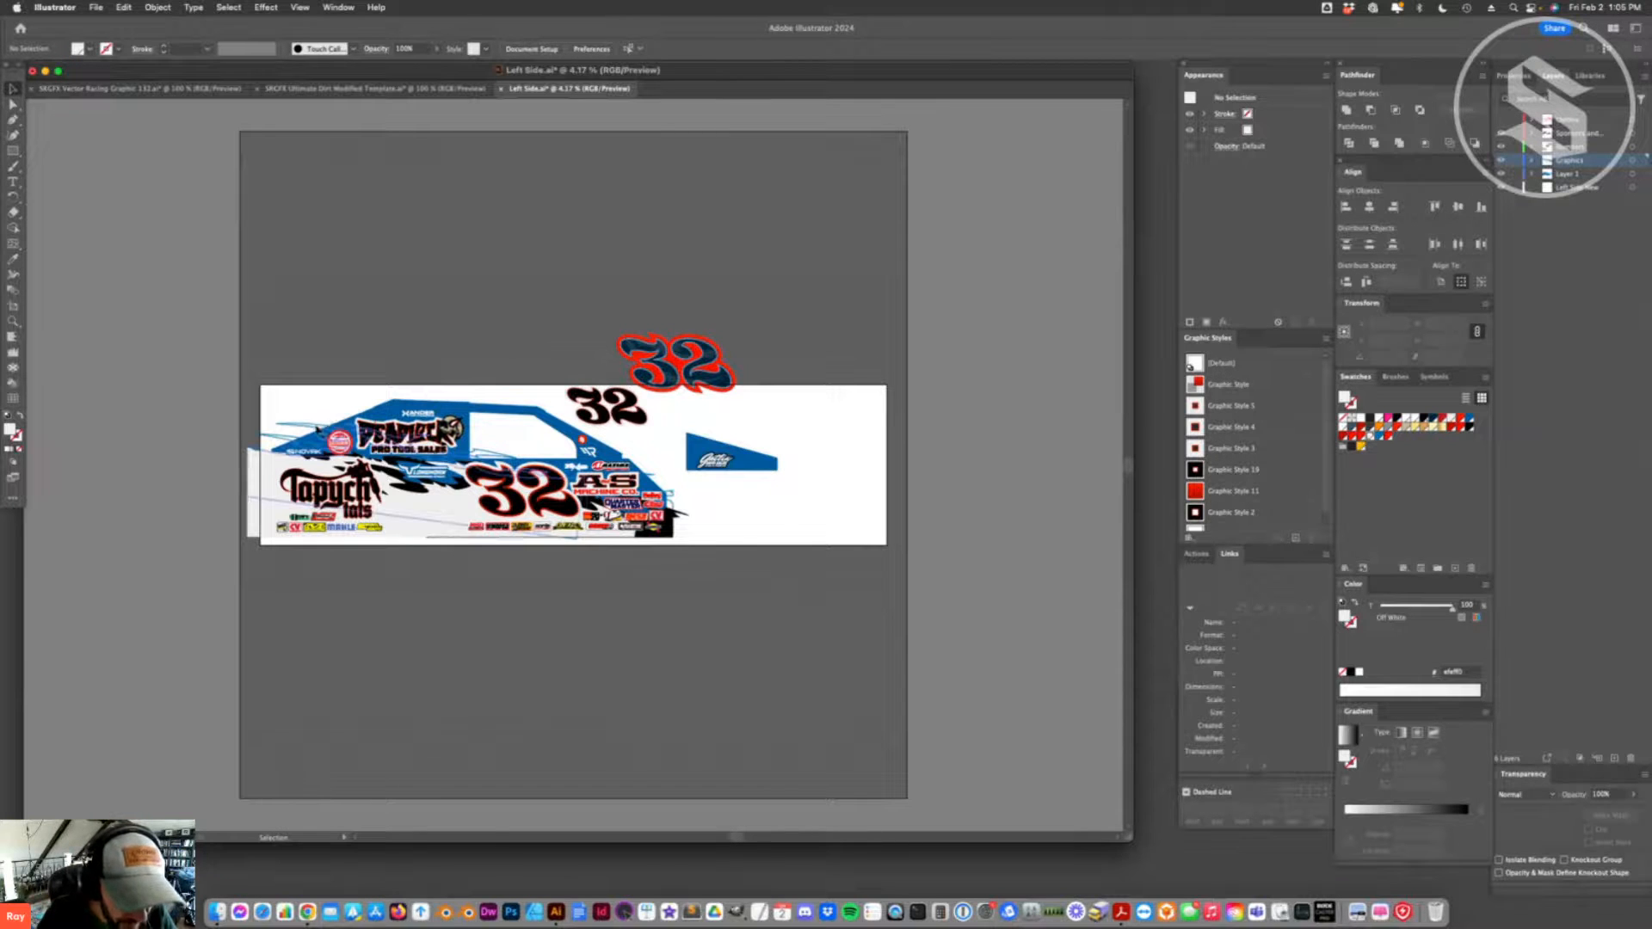
{"action": "left_click", "coordinate": [497, 343]}
{"action": "left_click", "coordinate": [13, 321]}
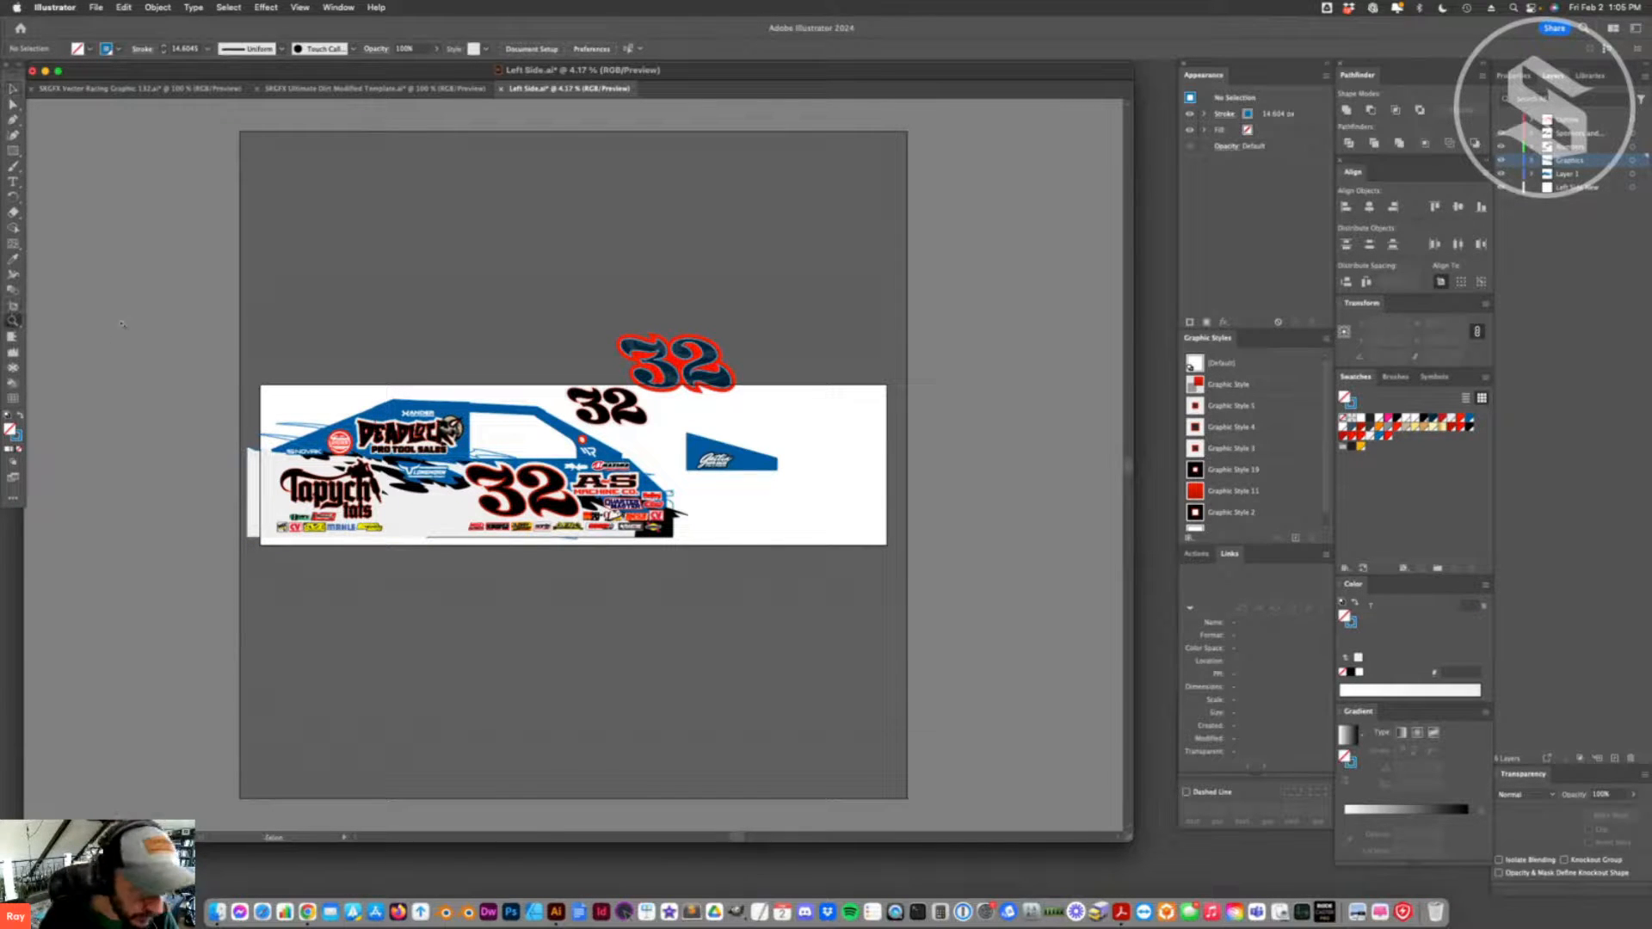
{"action": "left_click", "coordinate": [654, 400]}
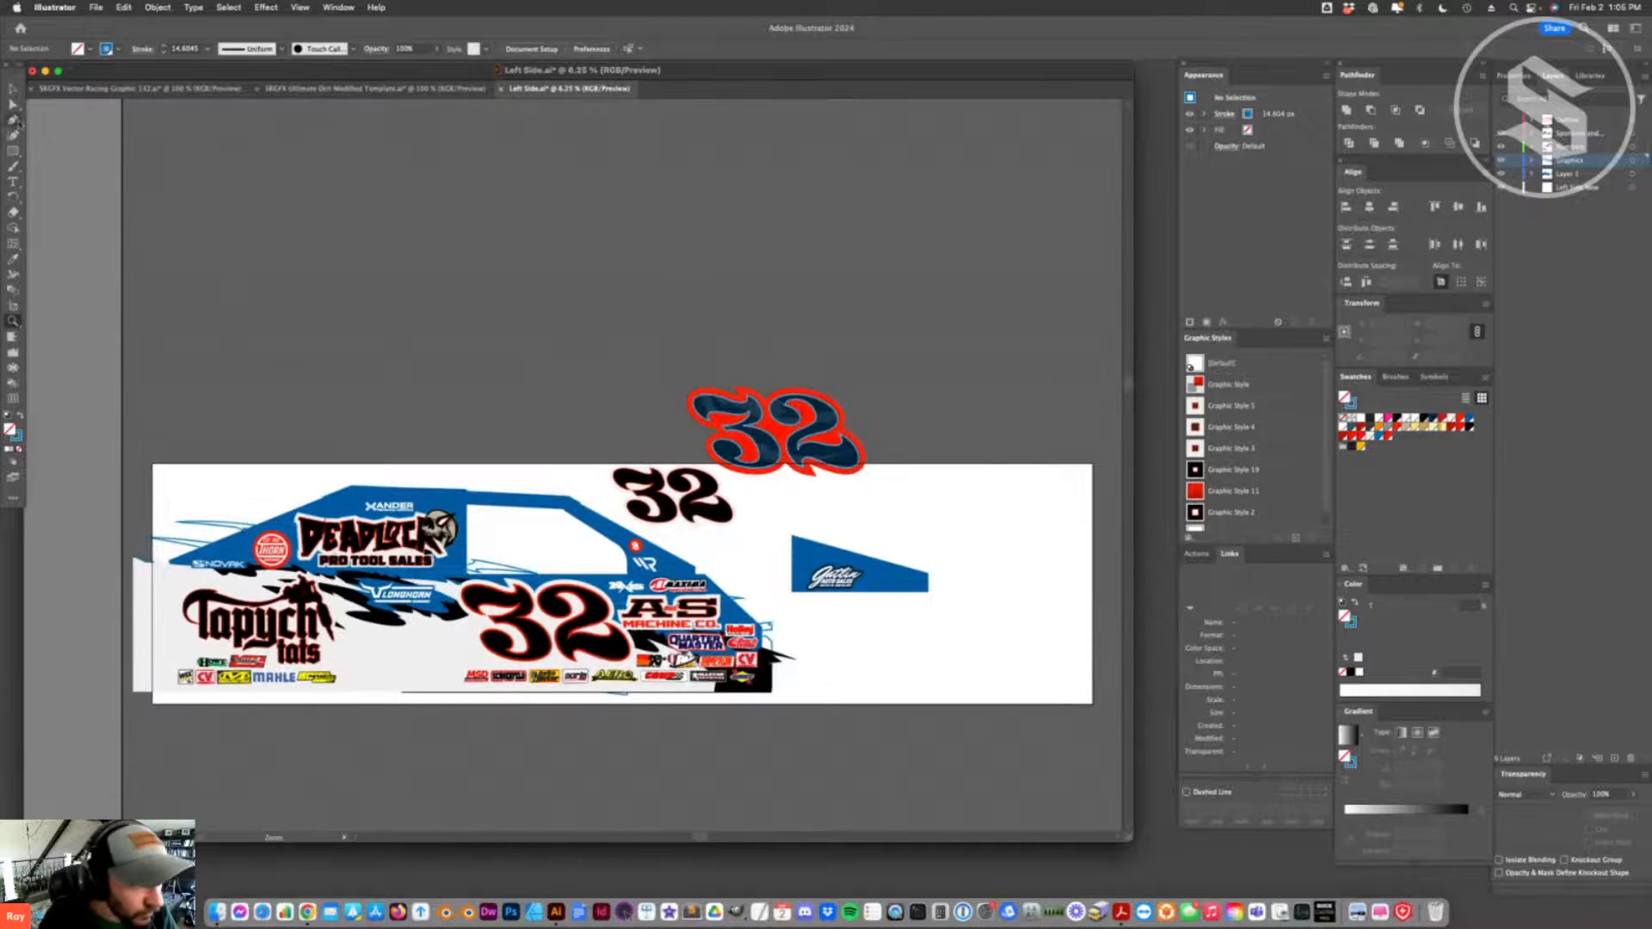
{"action": "left_click", "coordinate": [13, 90]}
{"action": "left_click", "coordinate": [782, 464]}
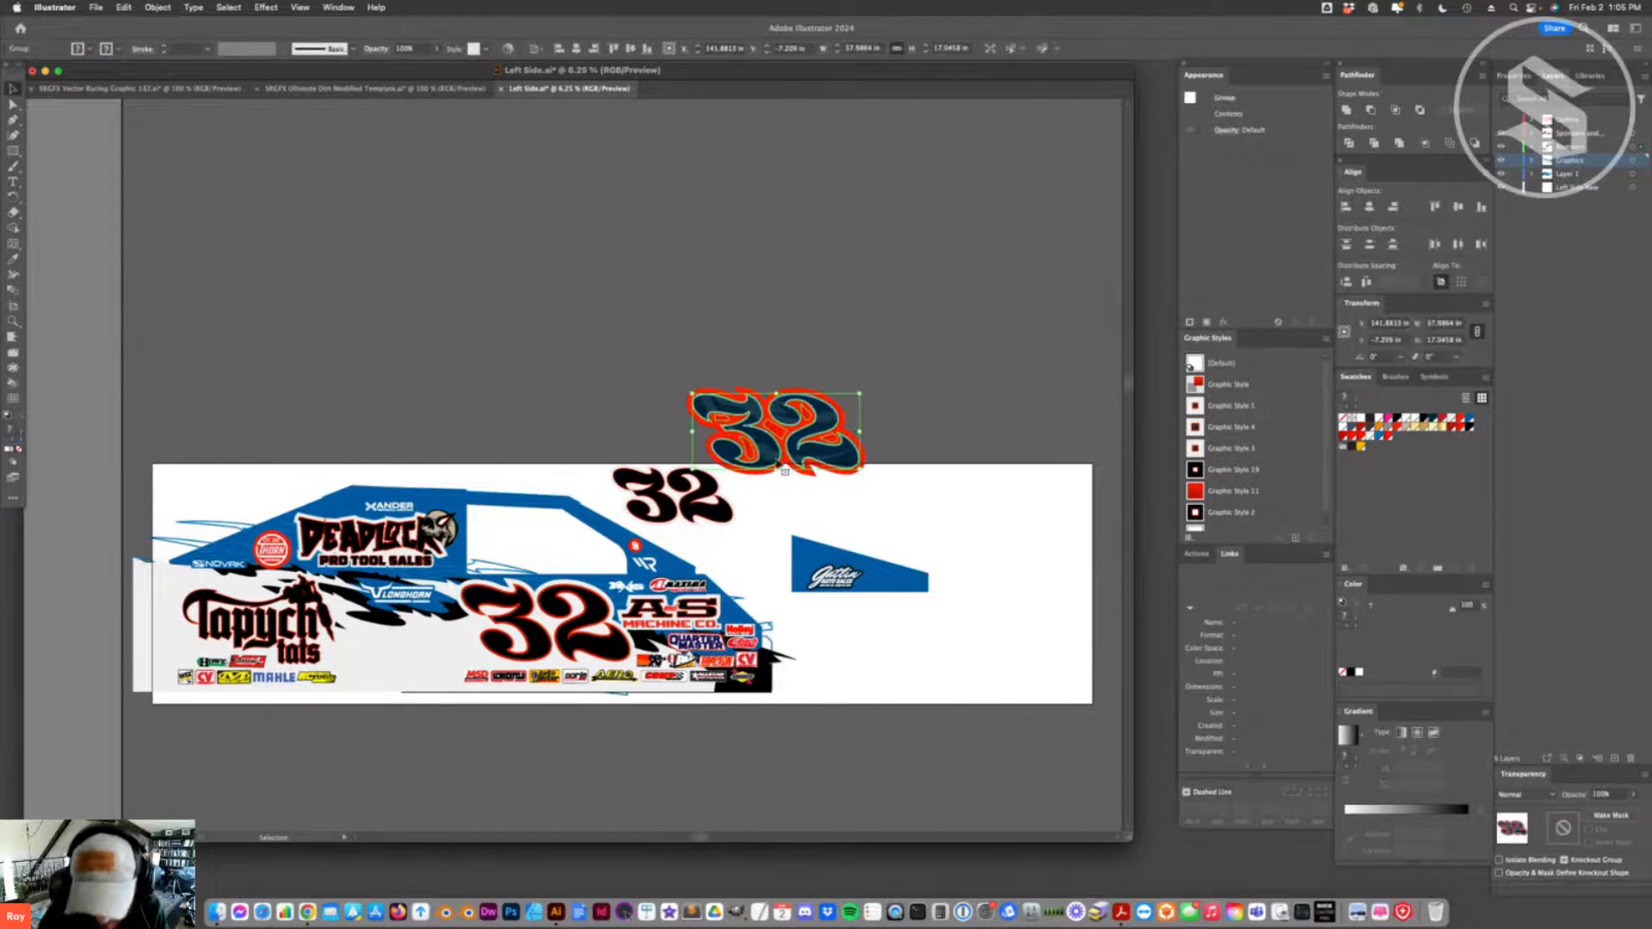
{"action": "key", "text": "Delete"}
{"action": "left_click_drag", "start_coordinate": [712, 497], "coordinate": [712, 469]}
- Remove the 36 px outside stroke from the Gatlin logo on the separate blue panel
{"action": "left_click", "coordinate": [834, 576]}
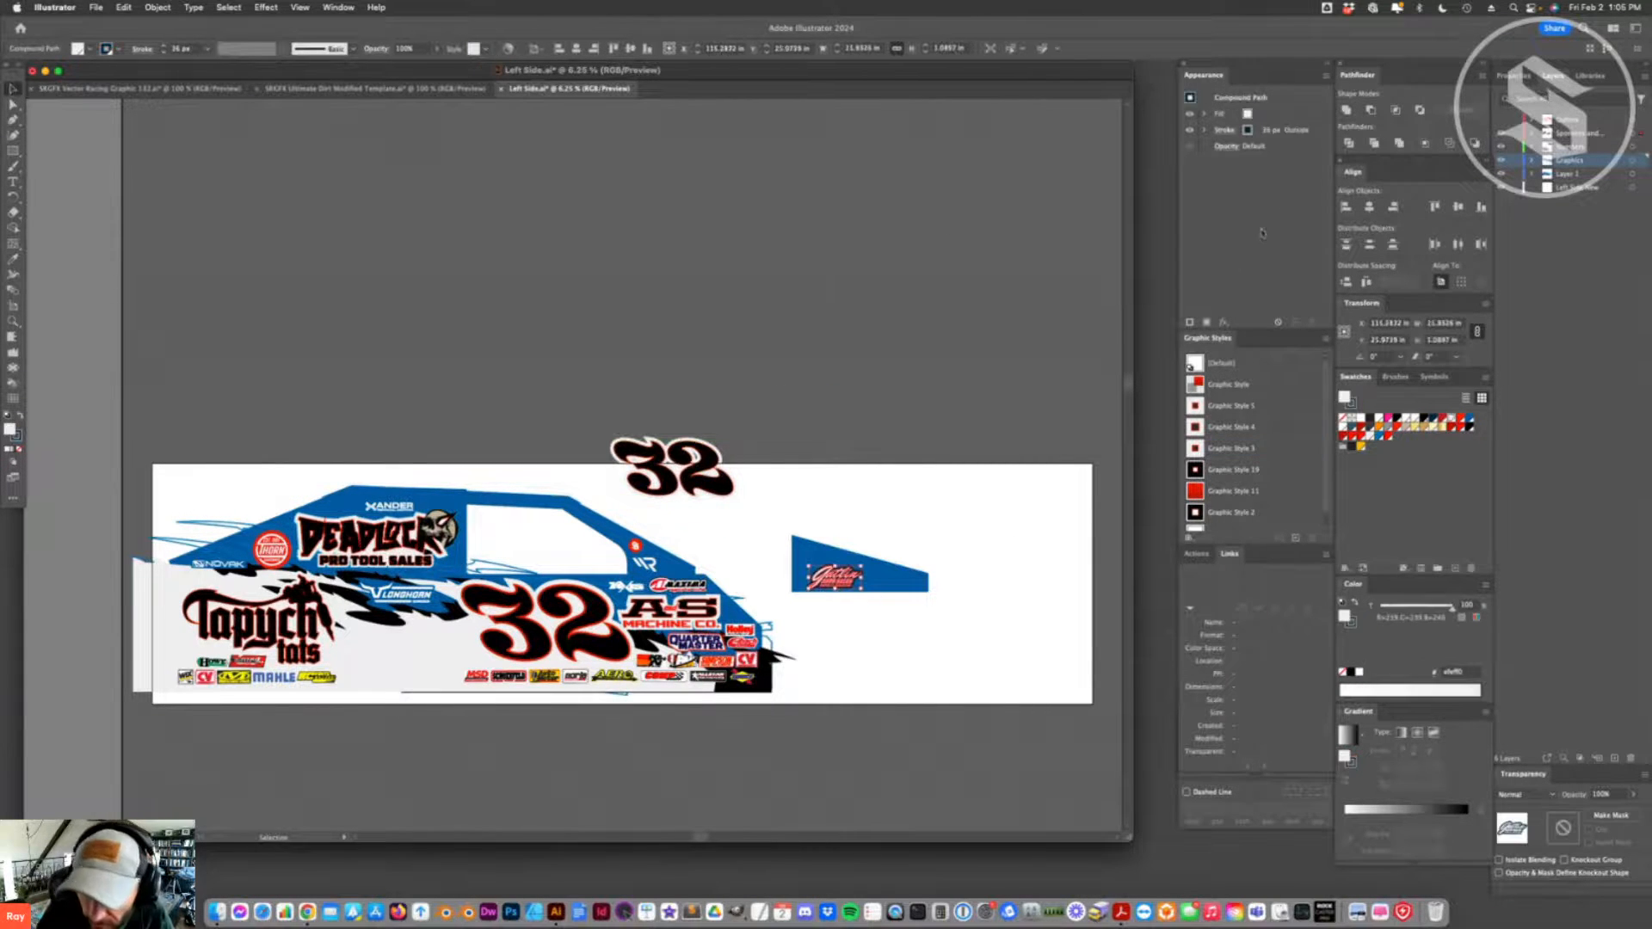
{"action": "left_click", "coordinate": [1281, 135]}
{"action": "left_click", "coordinate": [1310, 323]}
{"action": "left_click", "coordinate": [884, 413]}
{"action": "left_click", "coordinate": [655, 467]}
{"action": "left_click", "coordinate": [817, 576]}
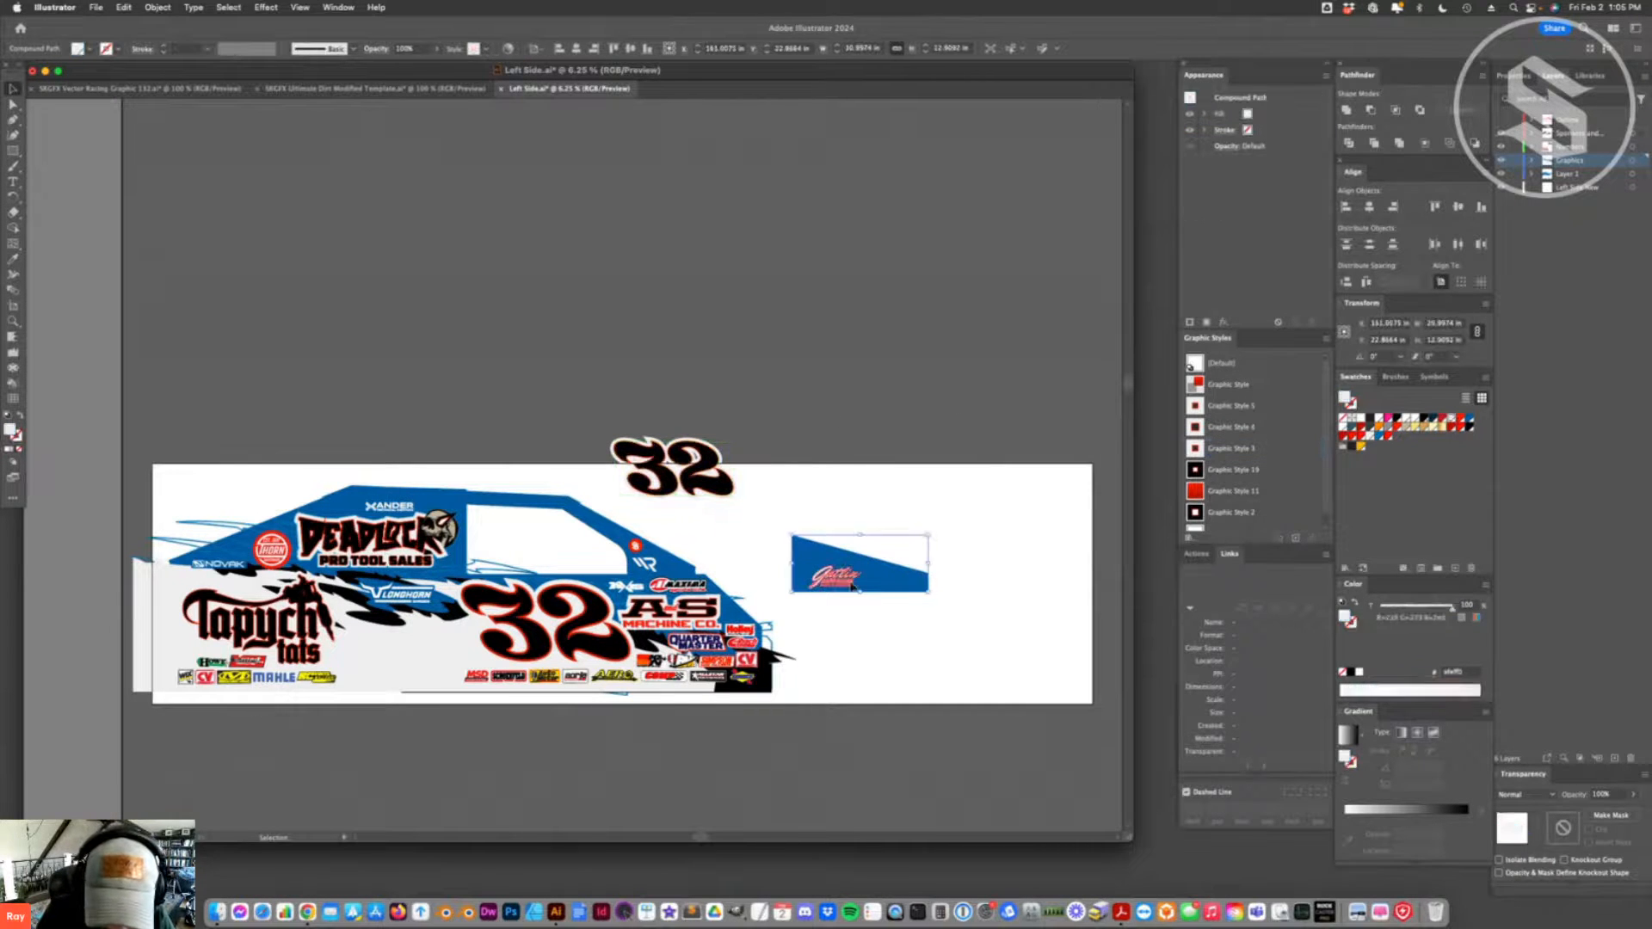
{"action": "left_click", "coordinate": [745, 452]}
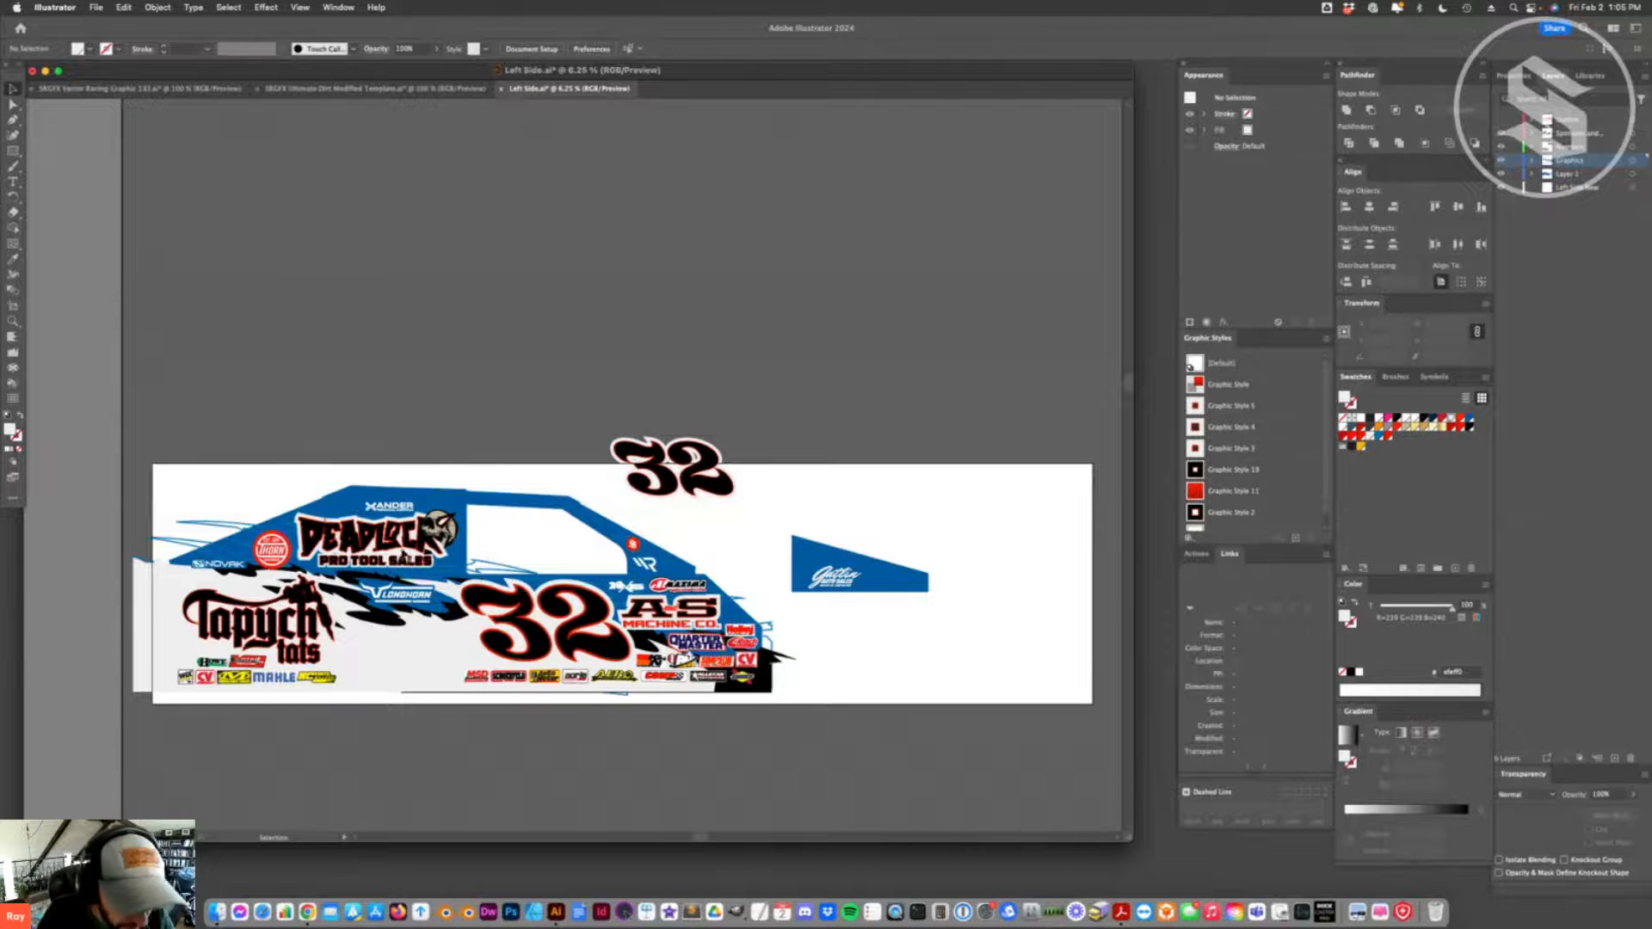
- Examine the Deadlock Pro Tool Sales logo and surrounding sponsor graphics up close, then return to the full car layout
{"action": "left_click", "coordinate": [13, 321]}
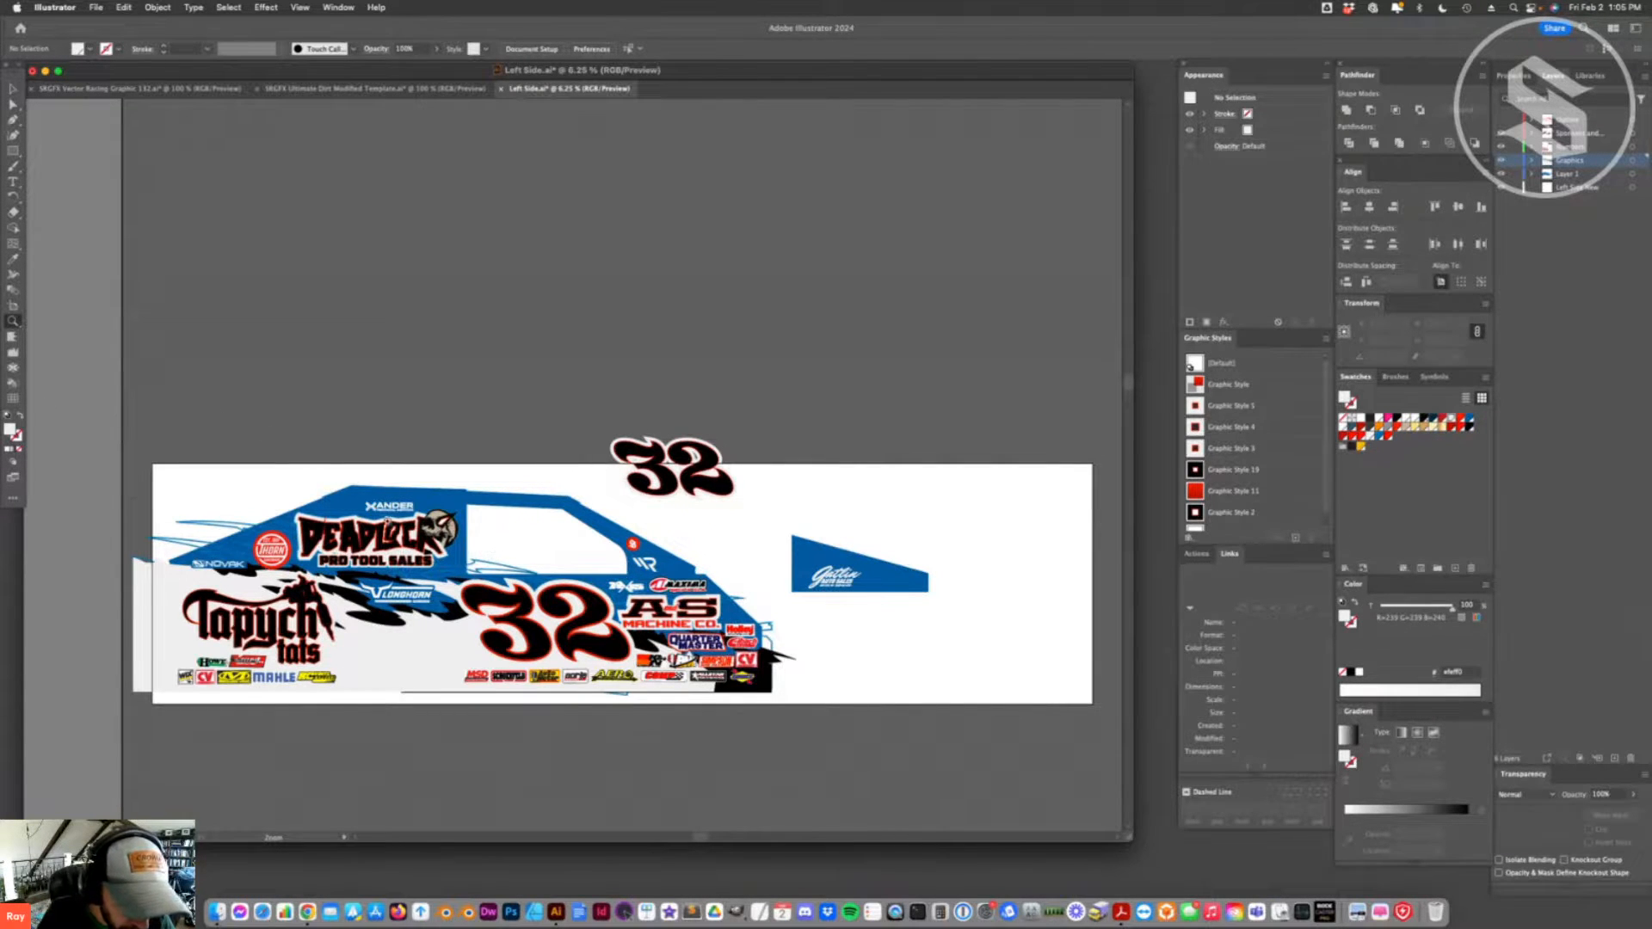
{"action": "left_click", "coordinate": [454, 544]}
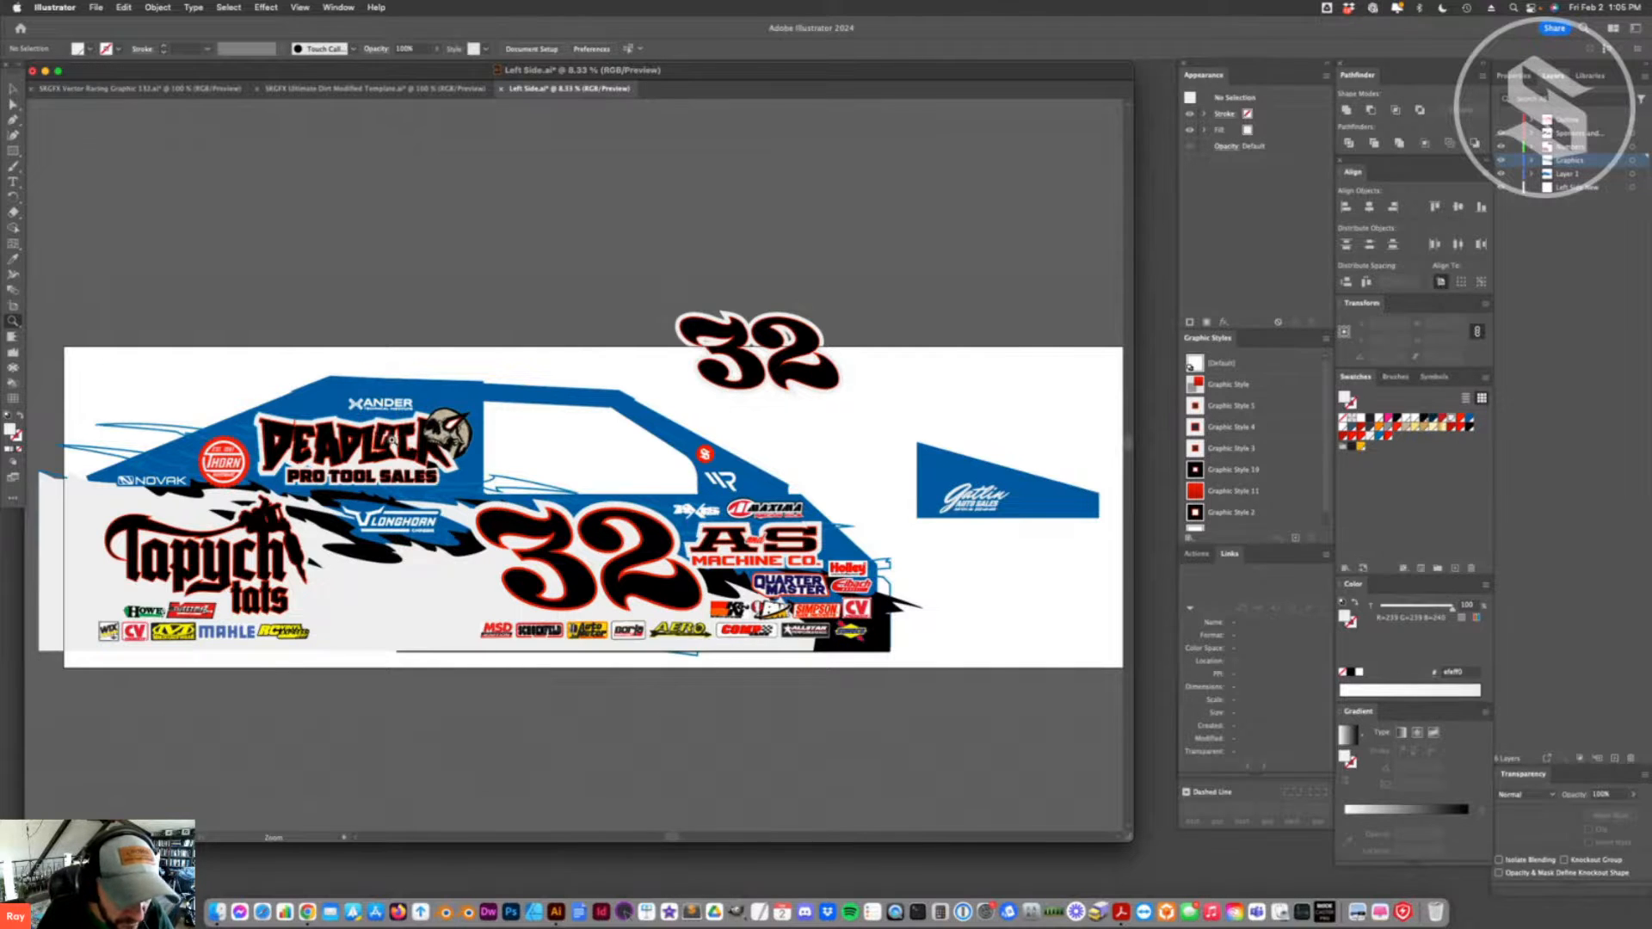
{"action": "left_click", "coordinate": [421, 437]}
{"action": "left_click", "coordinate": [544, 471]}
{"action": "left_click", "coordinate": [542, 469]}
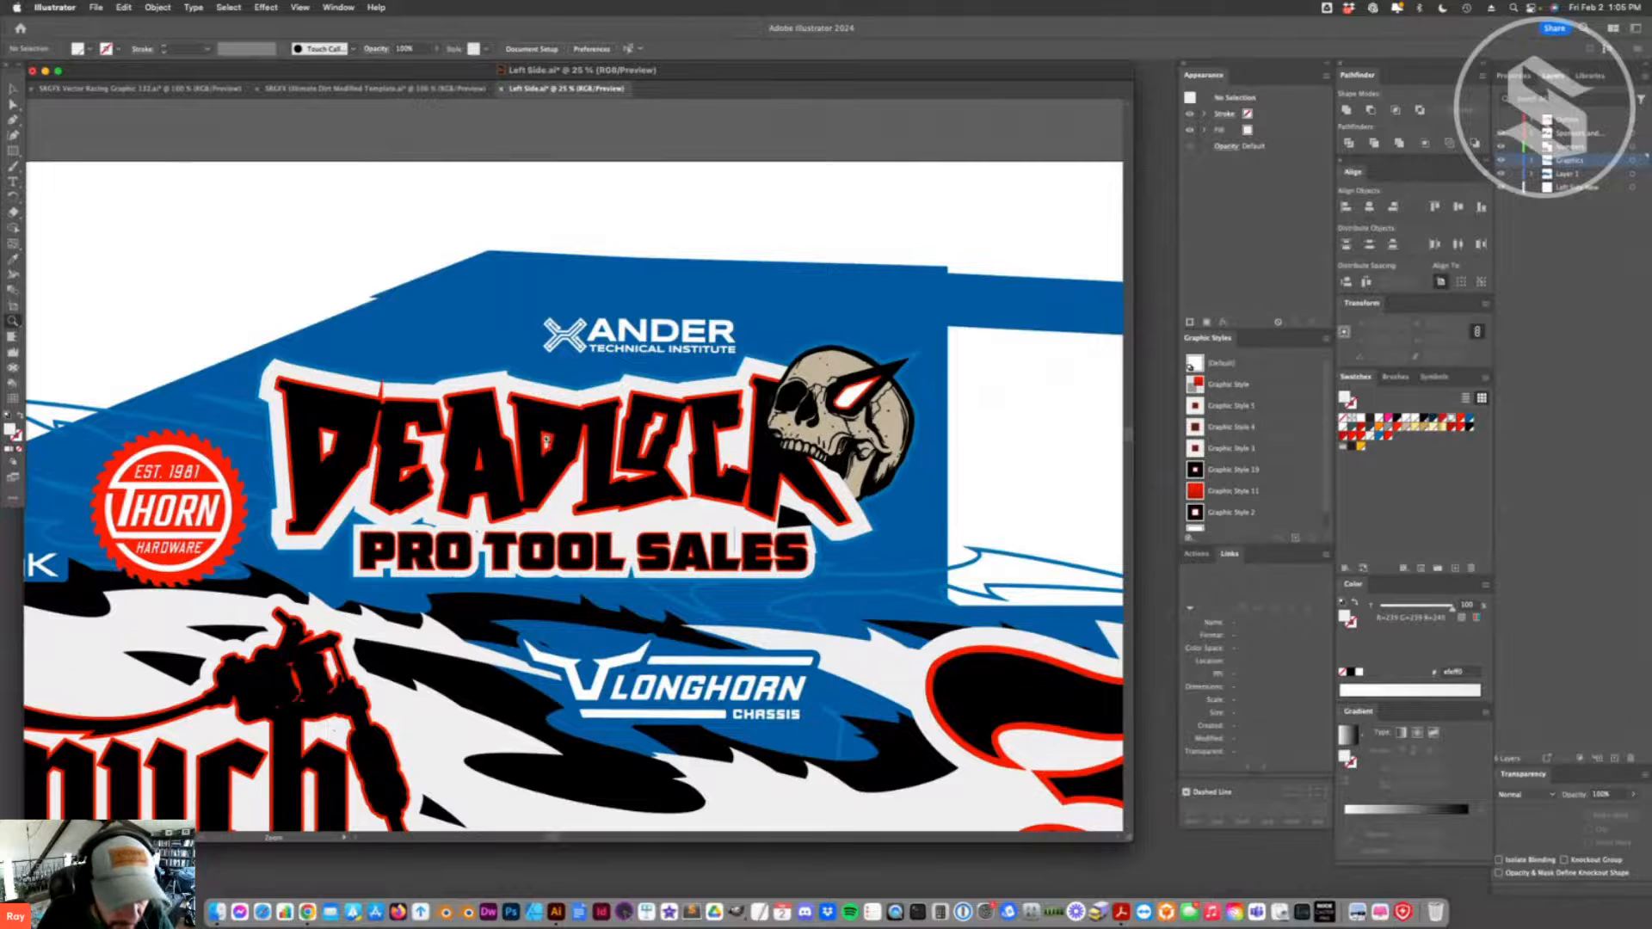
{"action": "key", "text": "super+minus"}
{"action": "key", "text": "super+minus"}
{"action": "key", "text": "super+minus"}
{"action": "key", "text": "super+minus"}
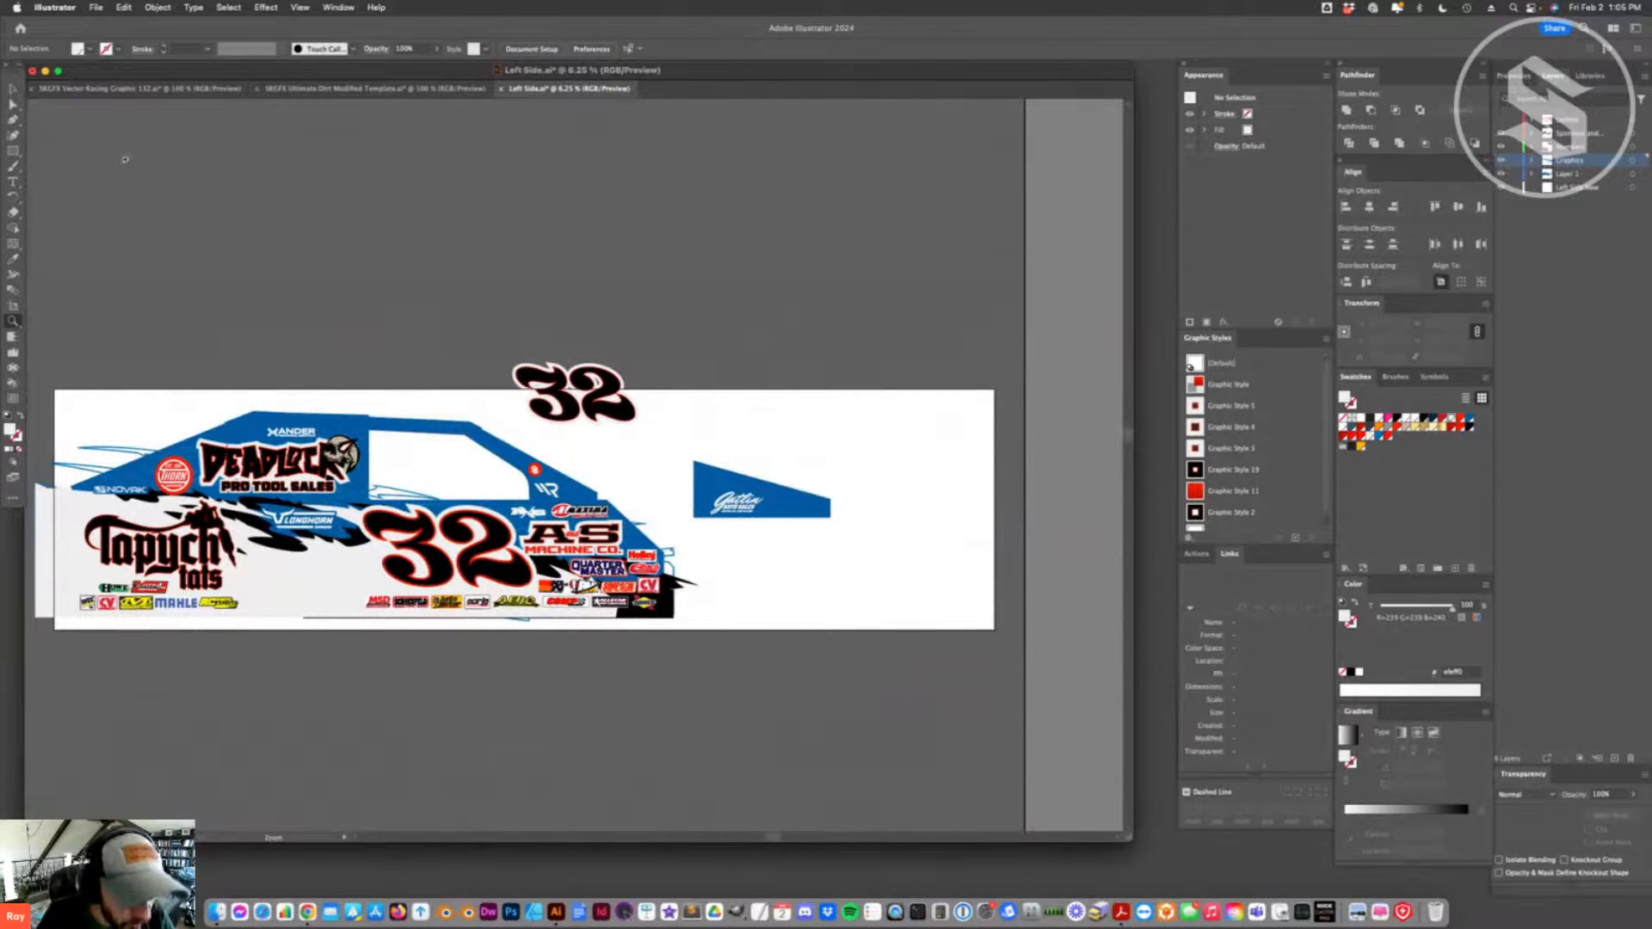
- Delete the spare black number 32 above the car body
{"action": "left_click", "coordinate": [13, 89]}
{"action": "left_click", "coordinate": [577, 401]}
{"action": "key", "text": "Delete"}
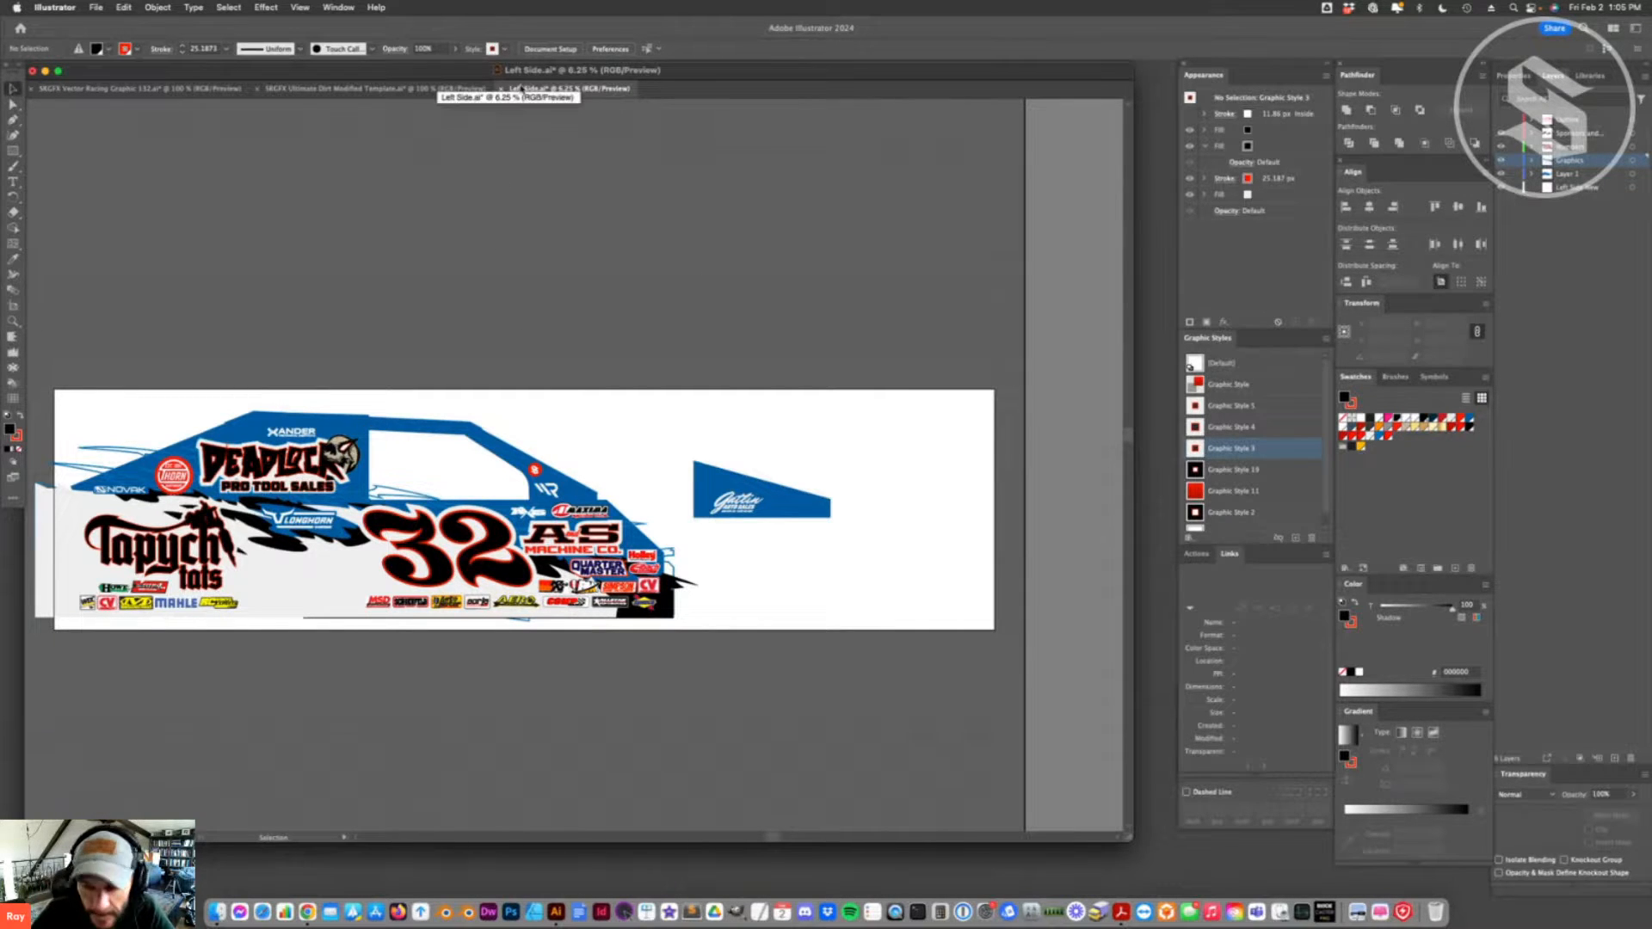
- Enlarge the Xander logo above the Deadlock logo on the car's upper panel
{"action": "left_click", "coordinate": [275, 481]}
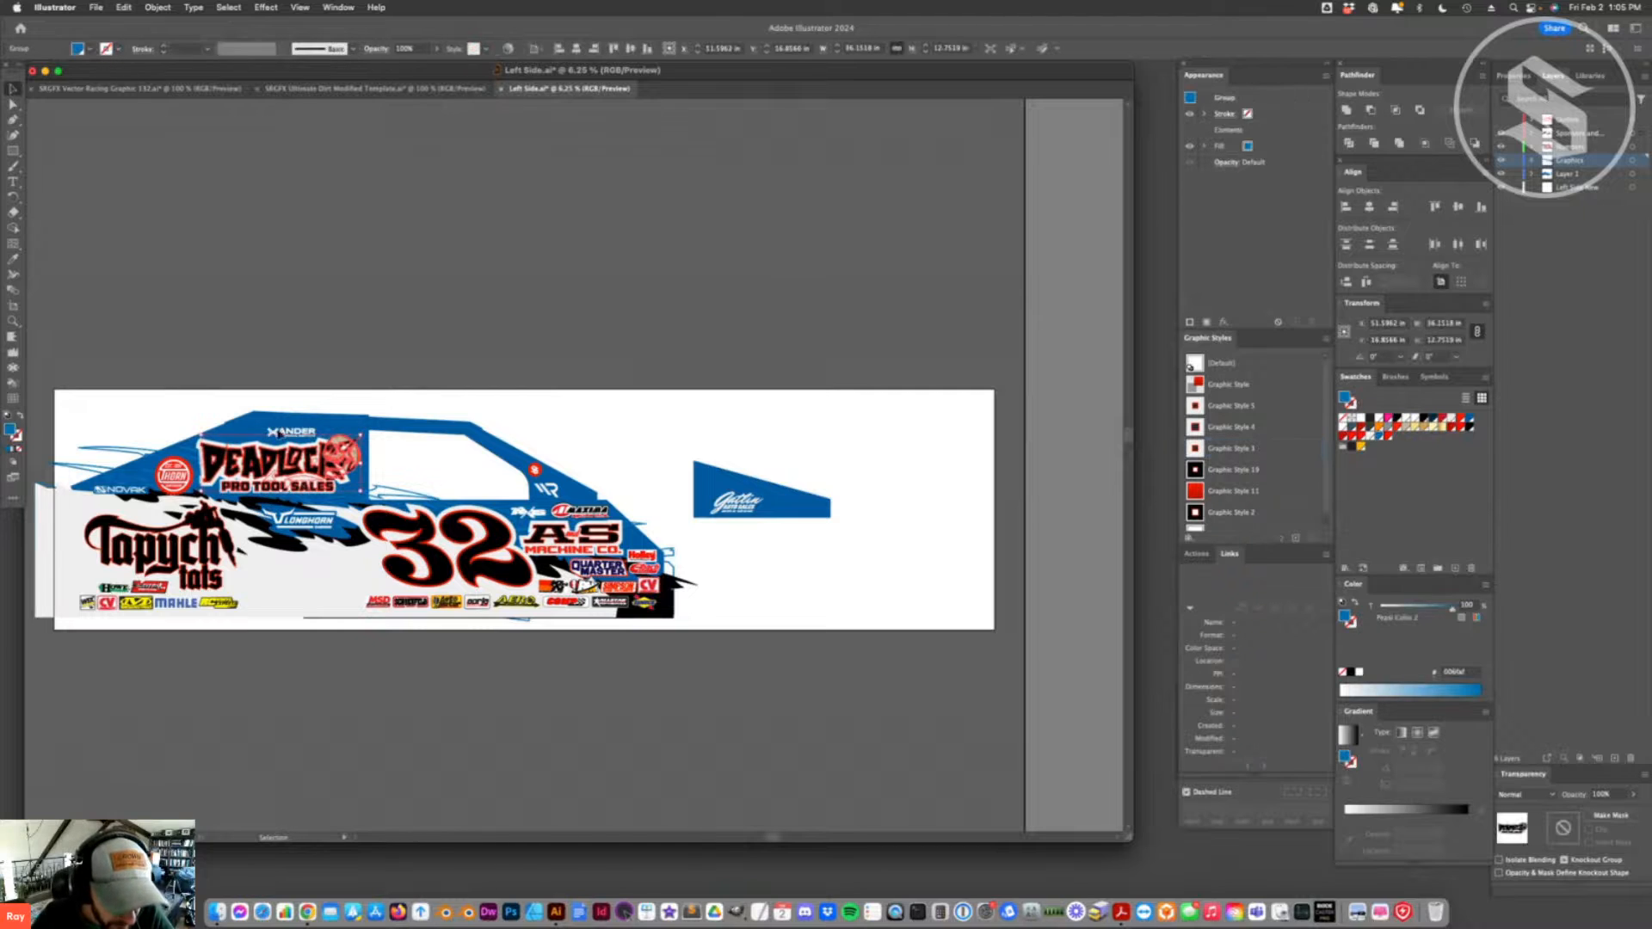
{"action": "left_click", "coordinate": [297, 434]}
{"action": "mouse_move", "coordinate": [268, 428]}
{"action": "left_mouse_down"}
{"action": "mouse_move", "coordinate": [212, 412]}
{"action": "mouse_move", "coordinate": [288, 429]}
{"action": "left_mouse_up"}
{"action": "left_click", "coordinate": [495, 645]}
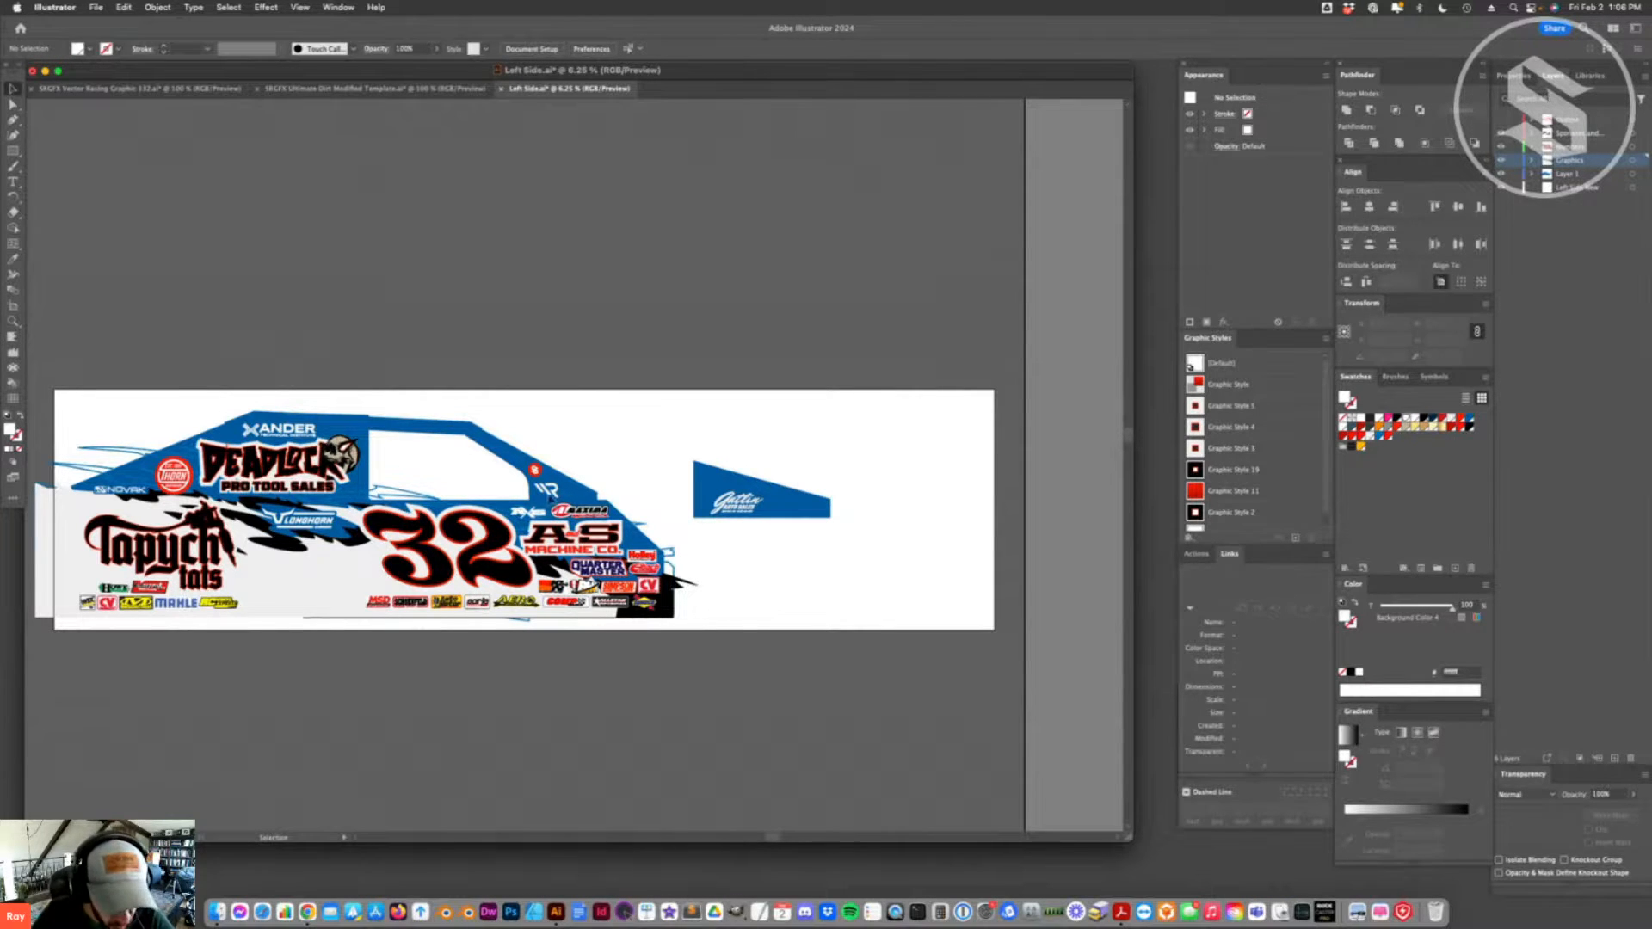
{"action": "left_click", "coordinate": [543, 496]}
{"action": "left_click", "coordinate": [665, 460]}
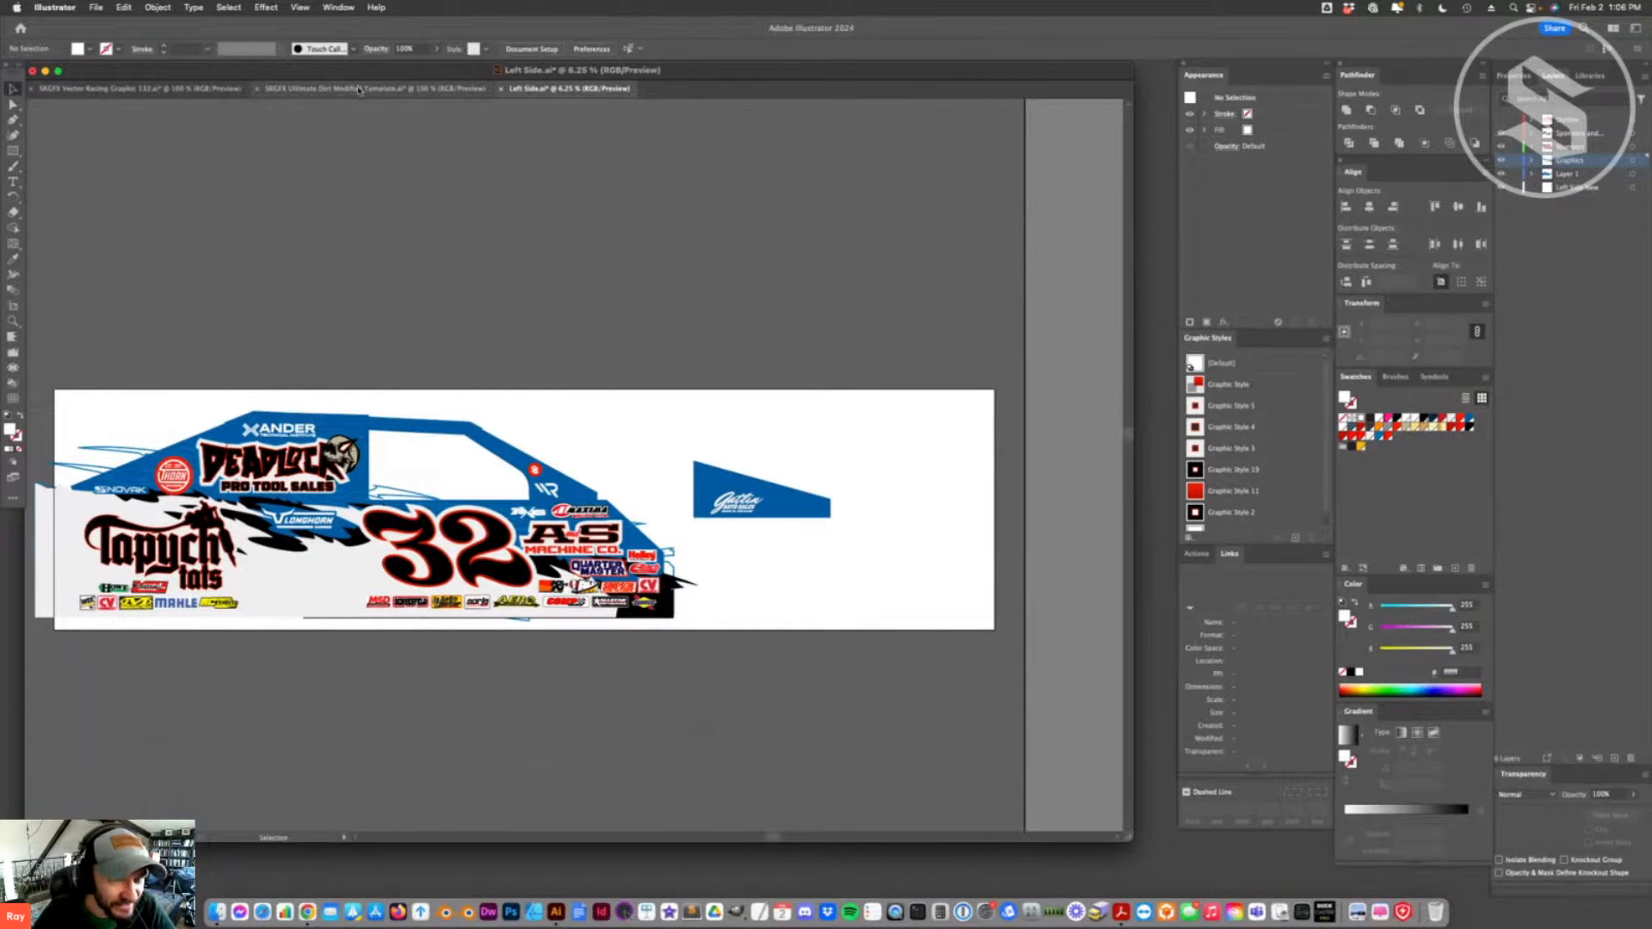
- Save the Left Side artwork and update the modified links in the SRGFX Ultimate Dirt Modified Template document
{"action": "key", "text": "super+s"}
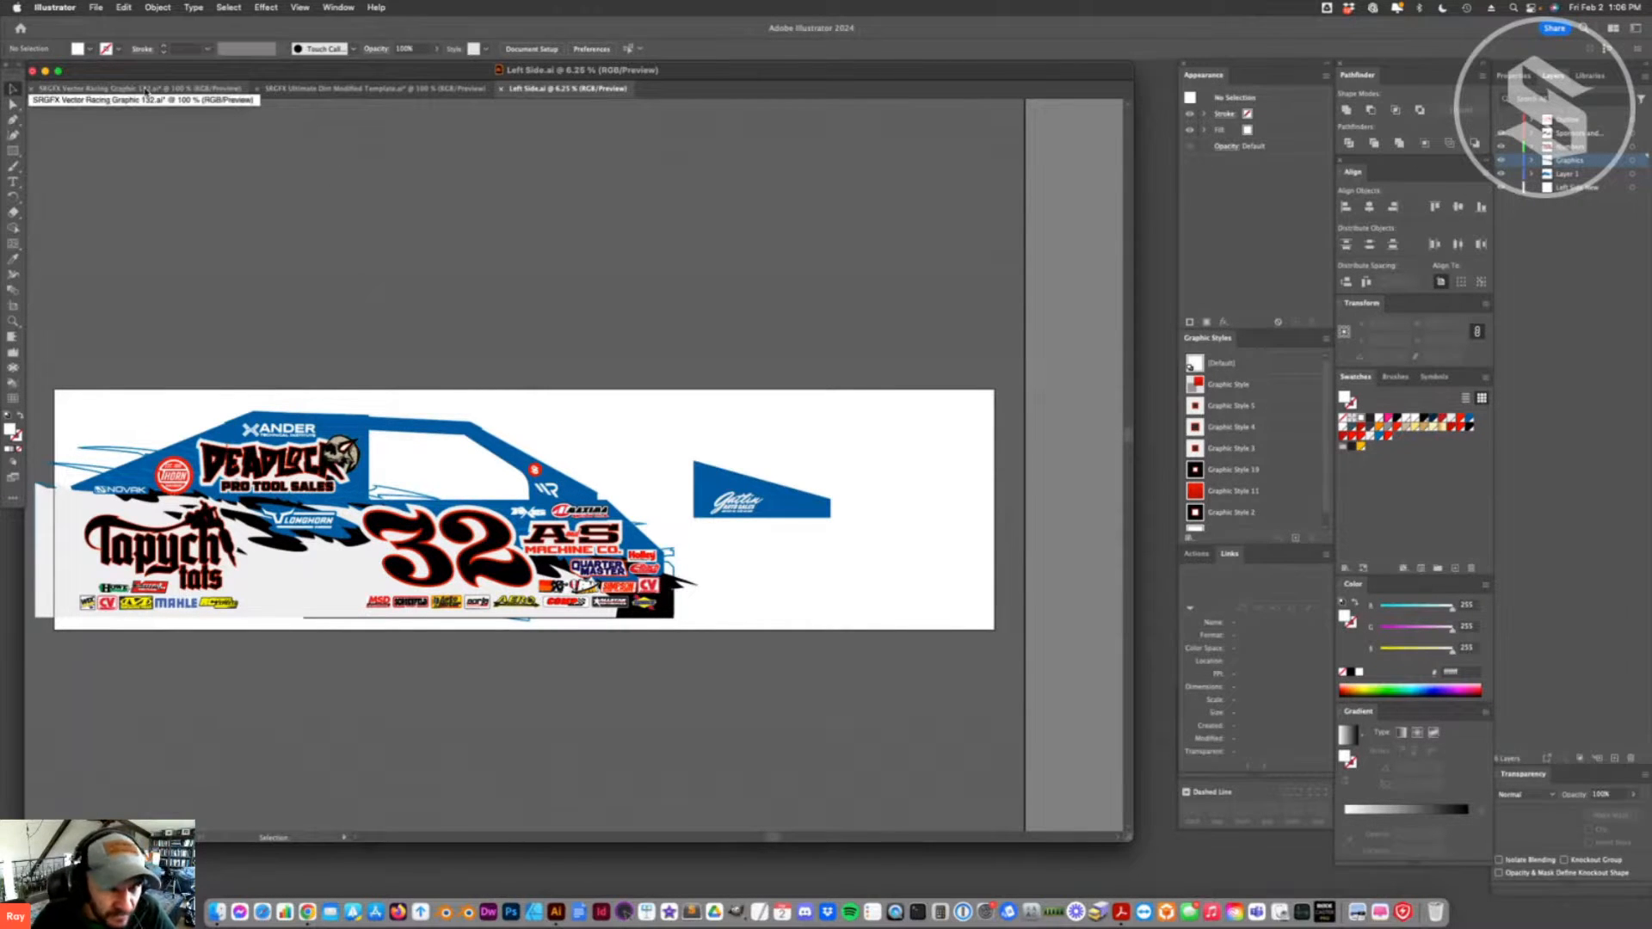
{"action": "left_click", "coordinate": [277, 89]}
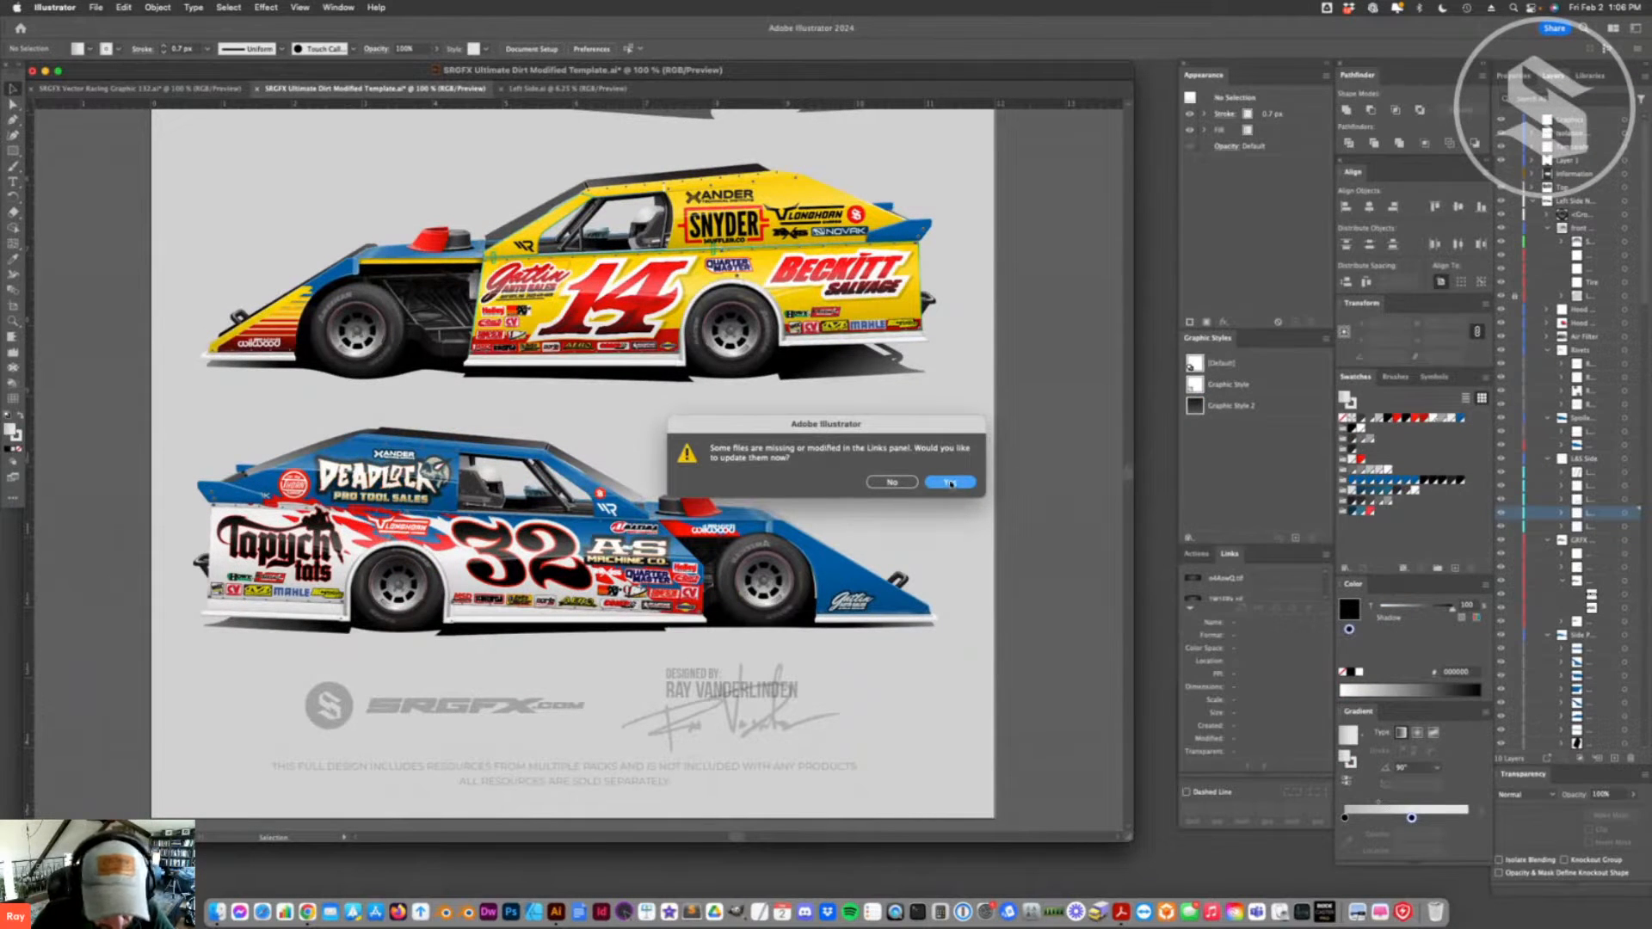
{"action": "left_click", "coordinate": [950, 483]}
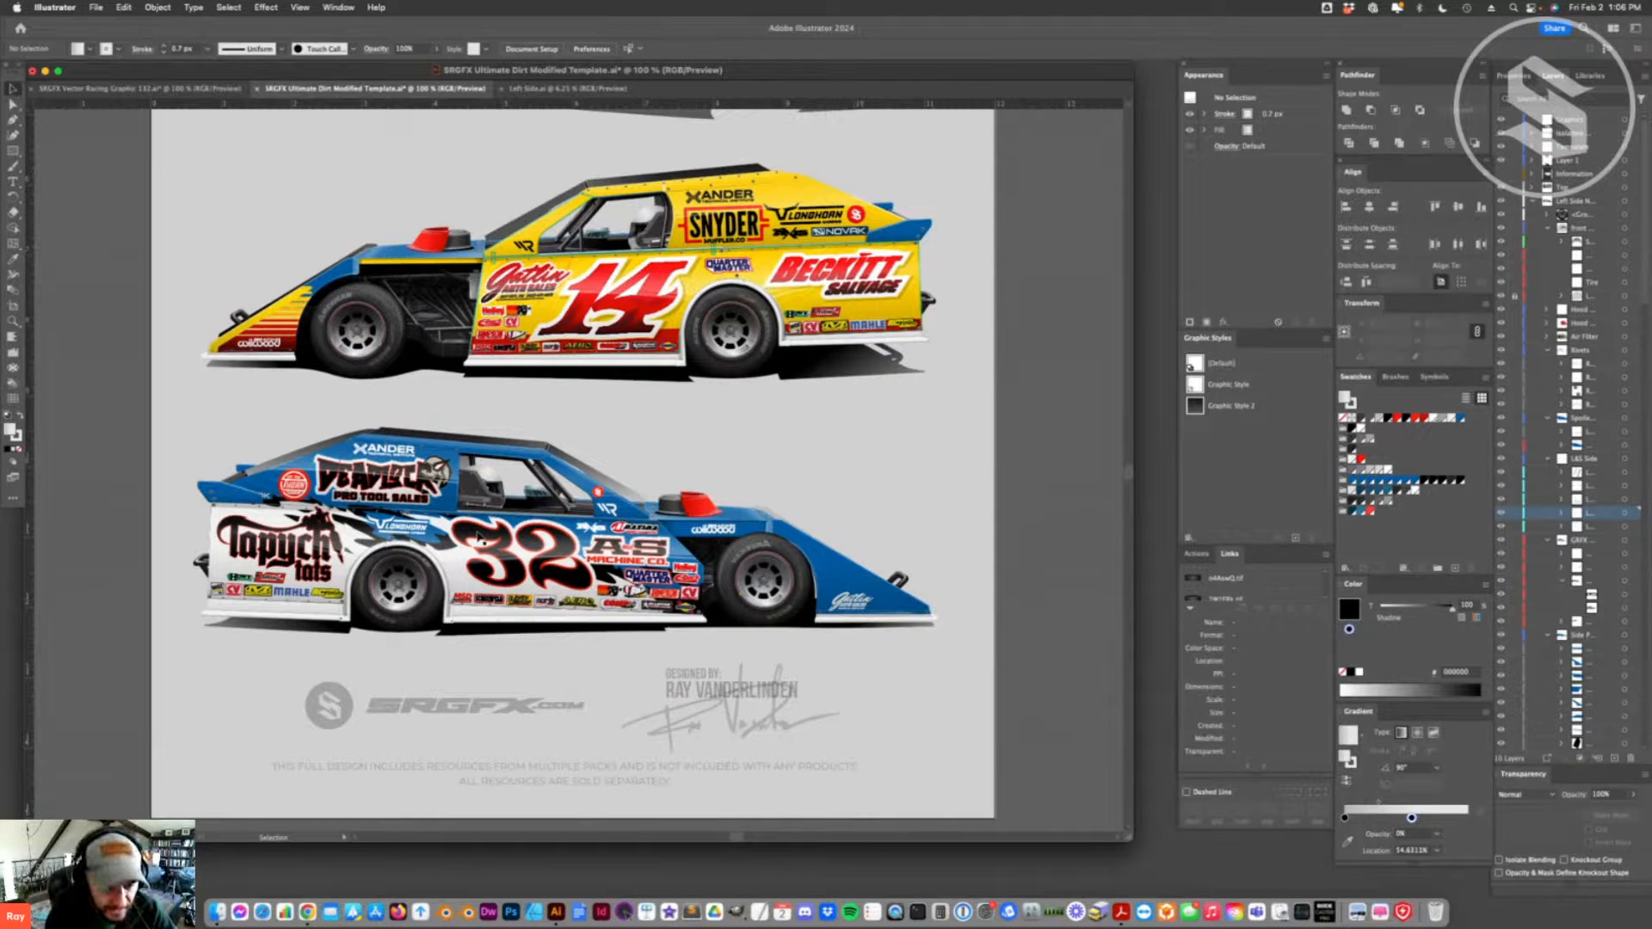
- Review the curved flame graphic in the SRGFX Vector Racing Graphic 132 document, then return to the dirt modified template
{"action": "left_click", "coordinate": [194, 88]}
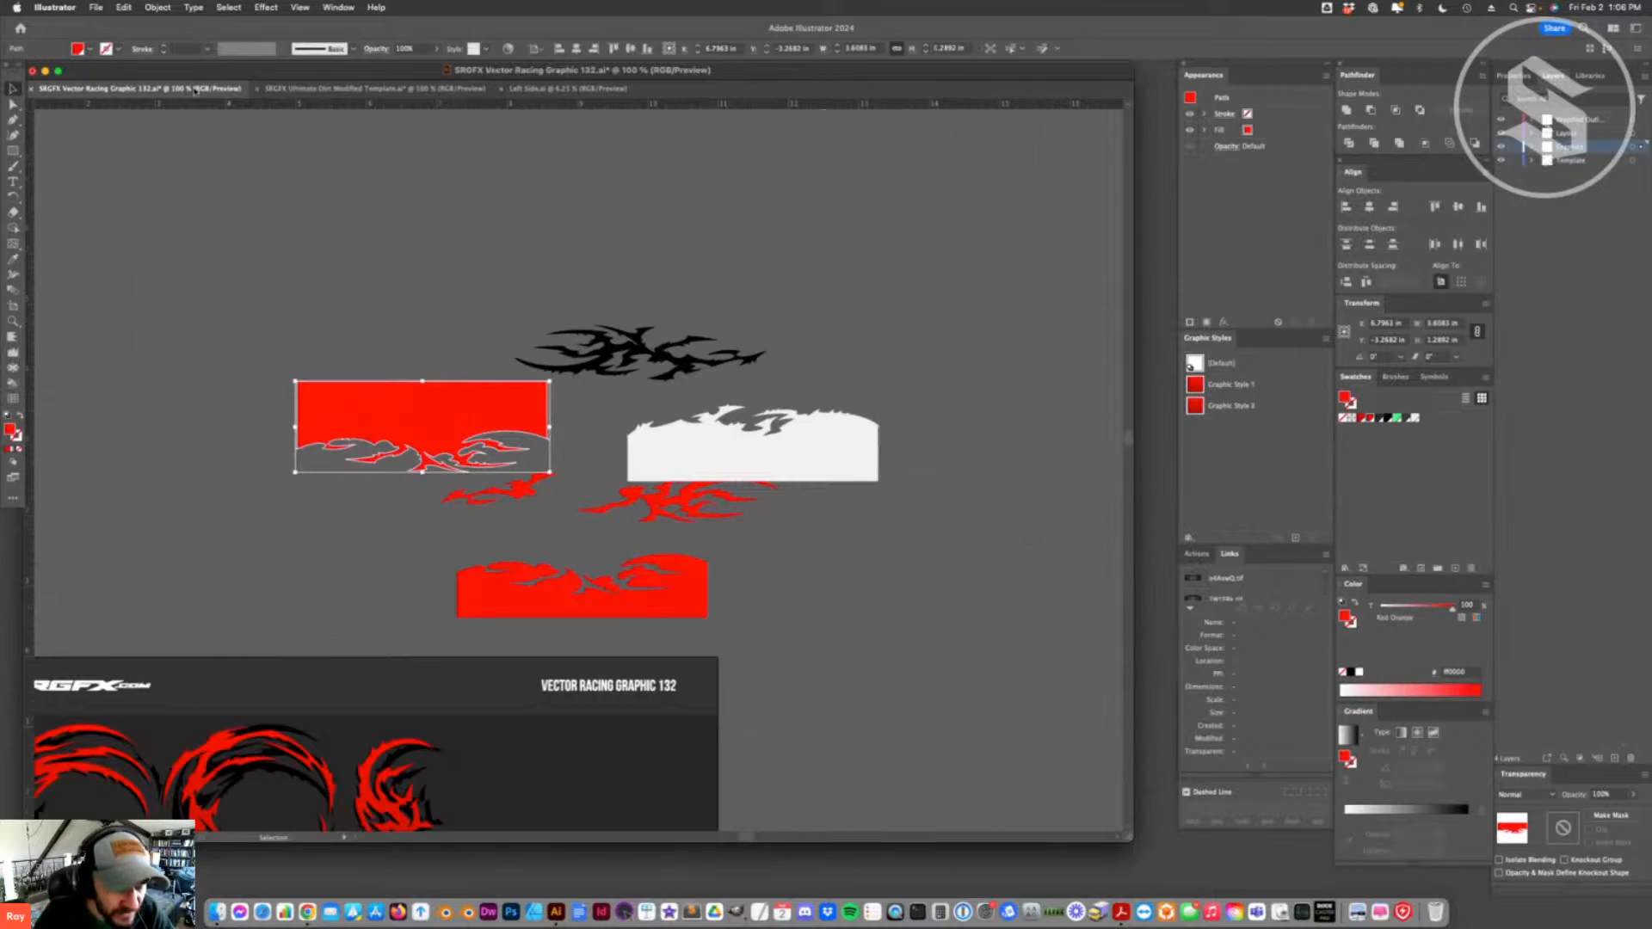
{"action": "scroll", "coordinate": [592, 611], "scroll_direction": "down", "scroll_amount": 10}
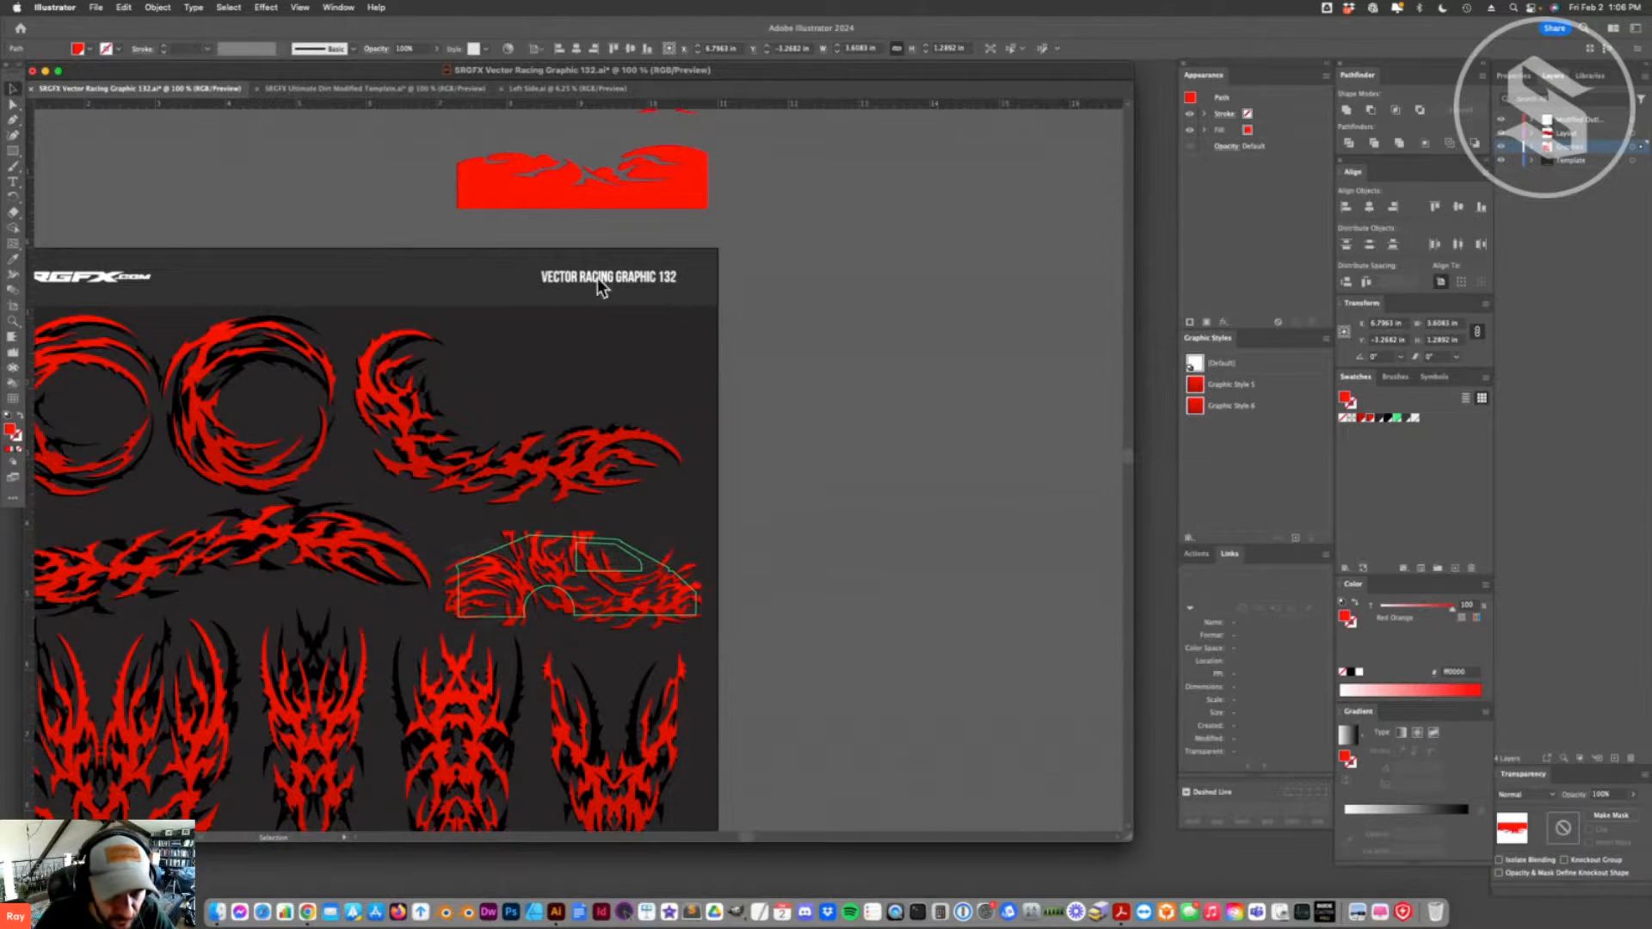
{"action": "left_click", "coordinate": [765, 446]}
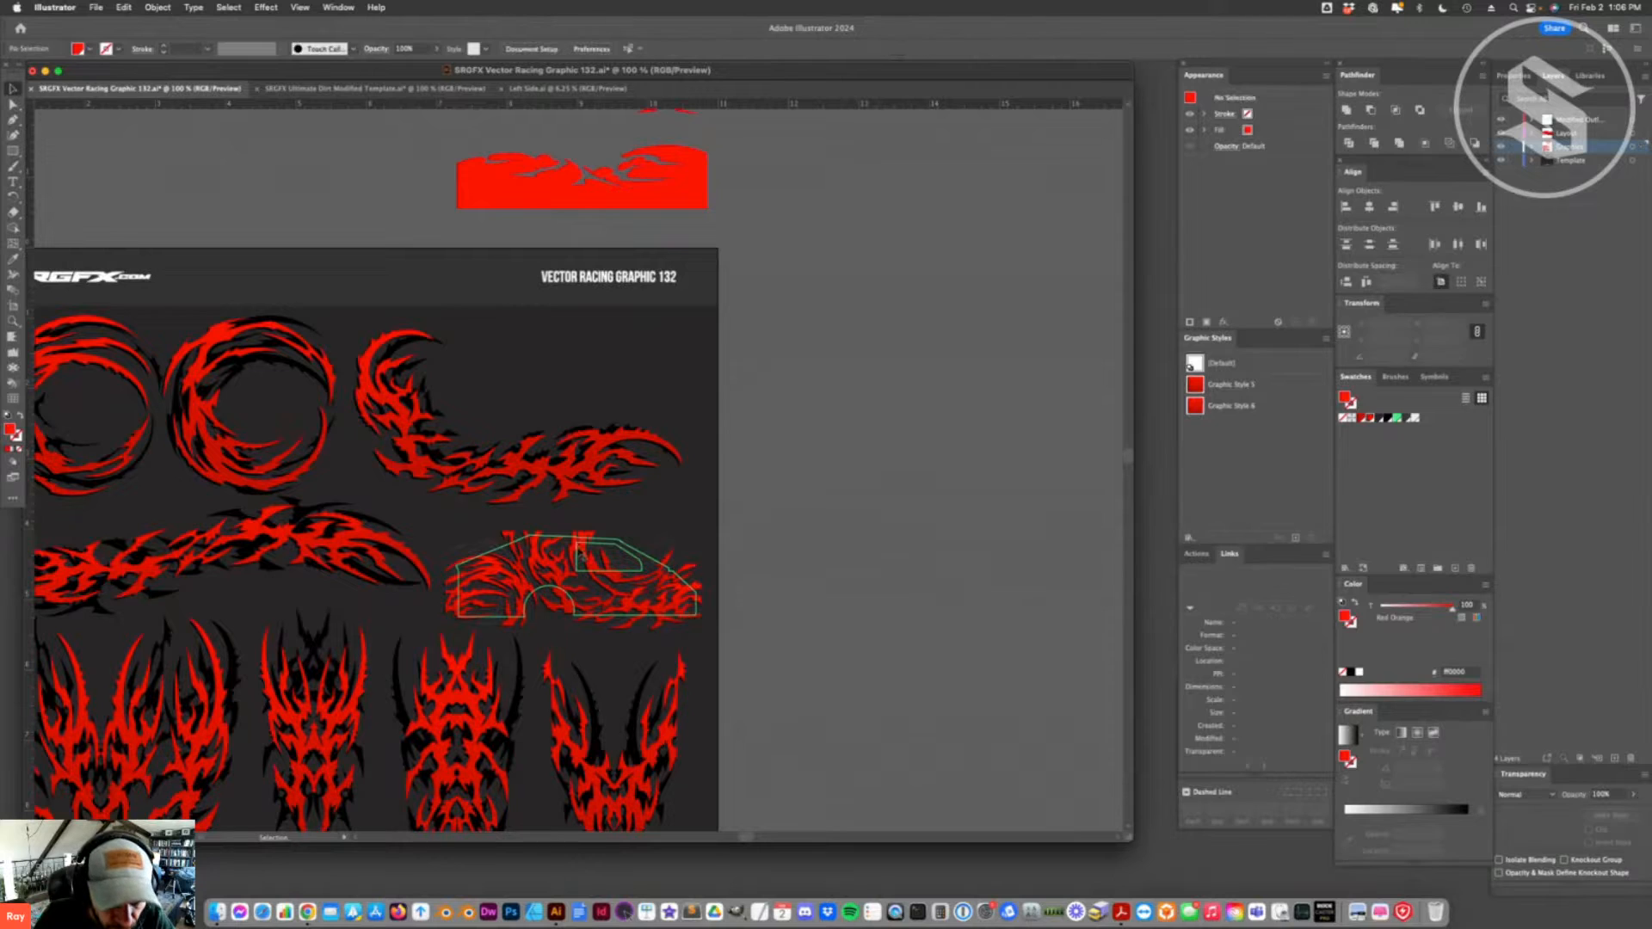
{"action": "left_click", "coordinate": [563, 485]}
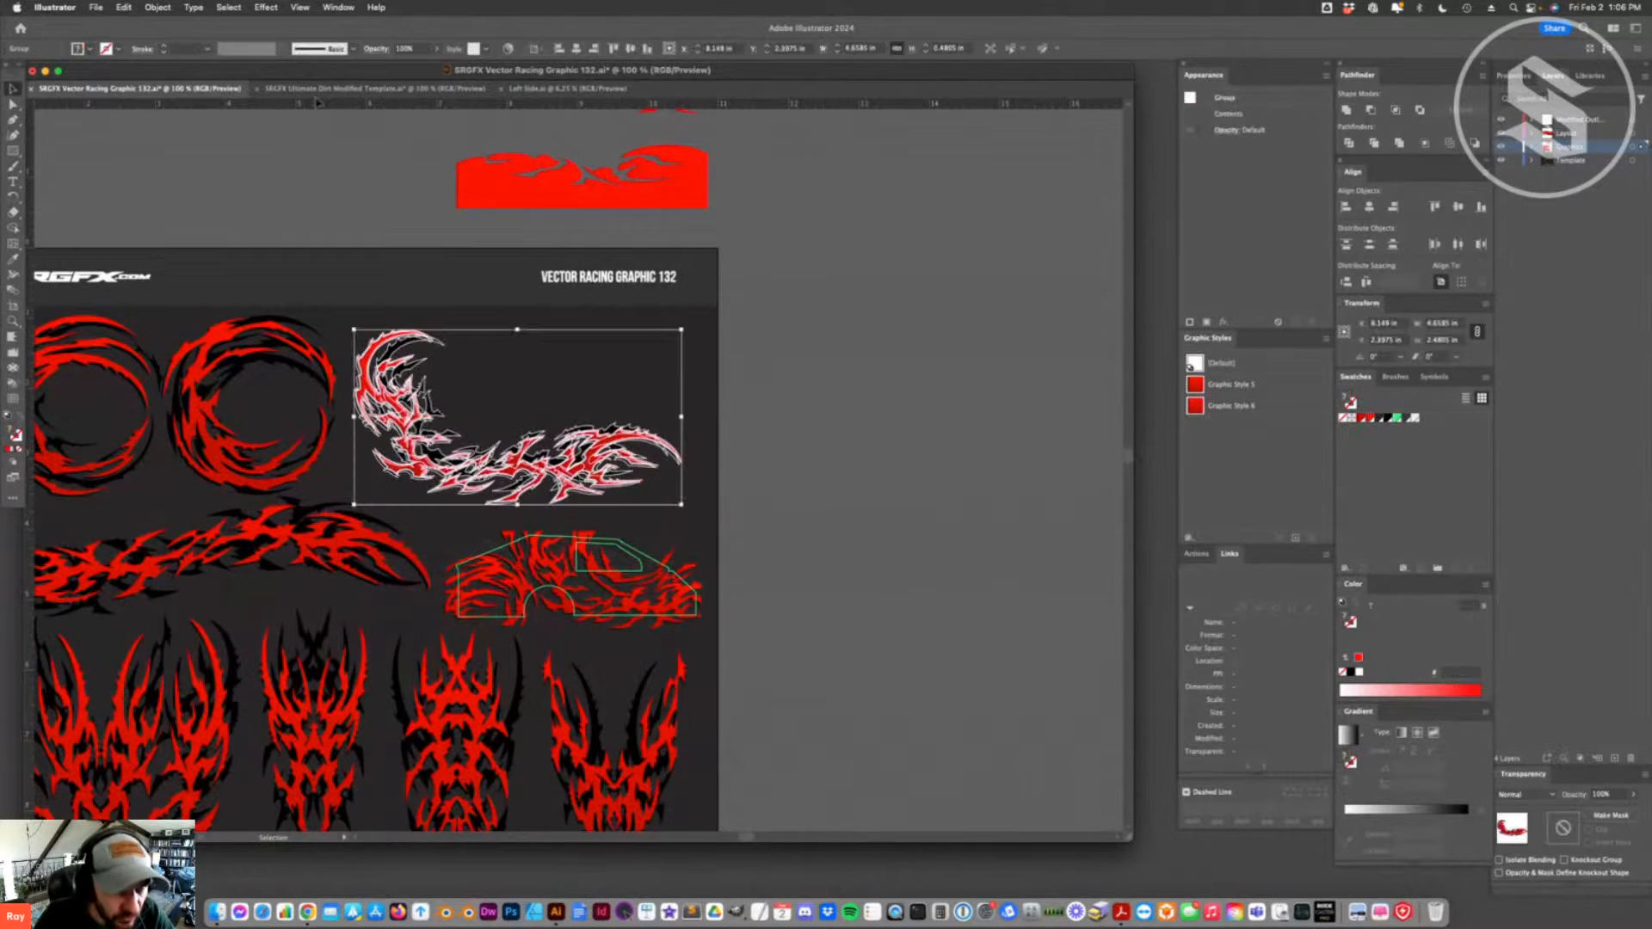
{"action": "left_click", "coordinate": [374, 88]}
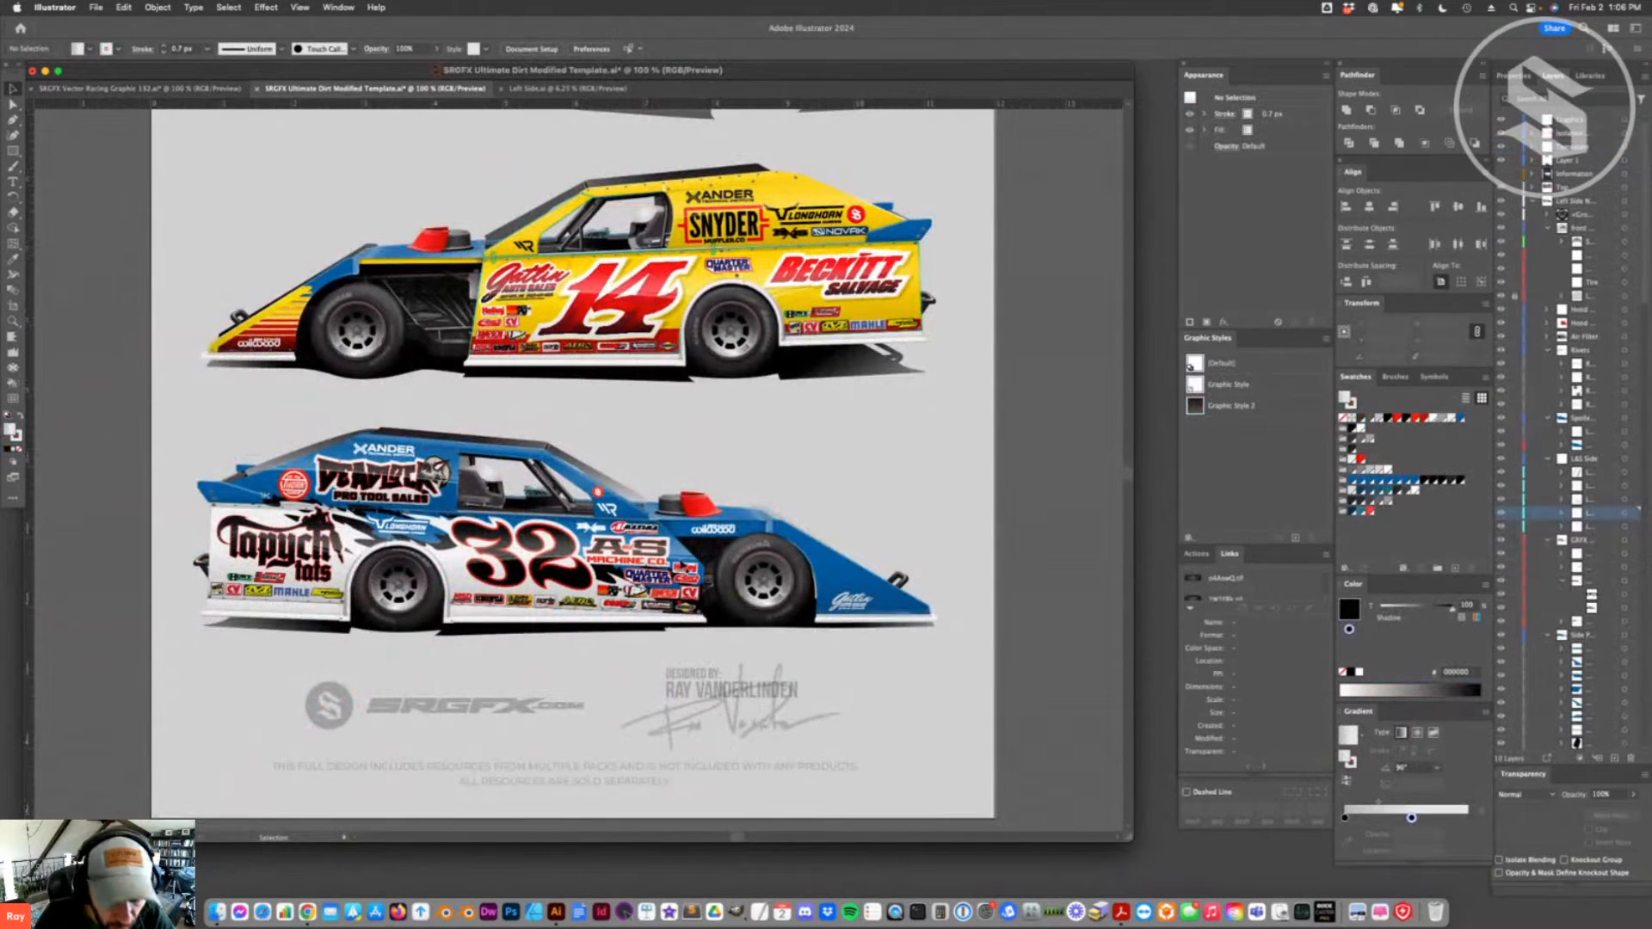